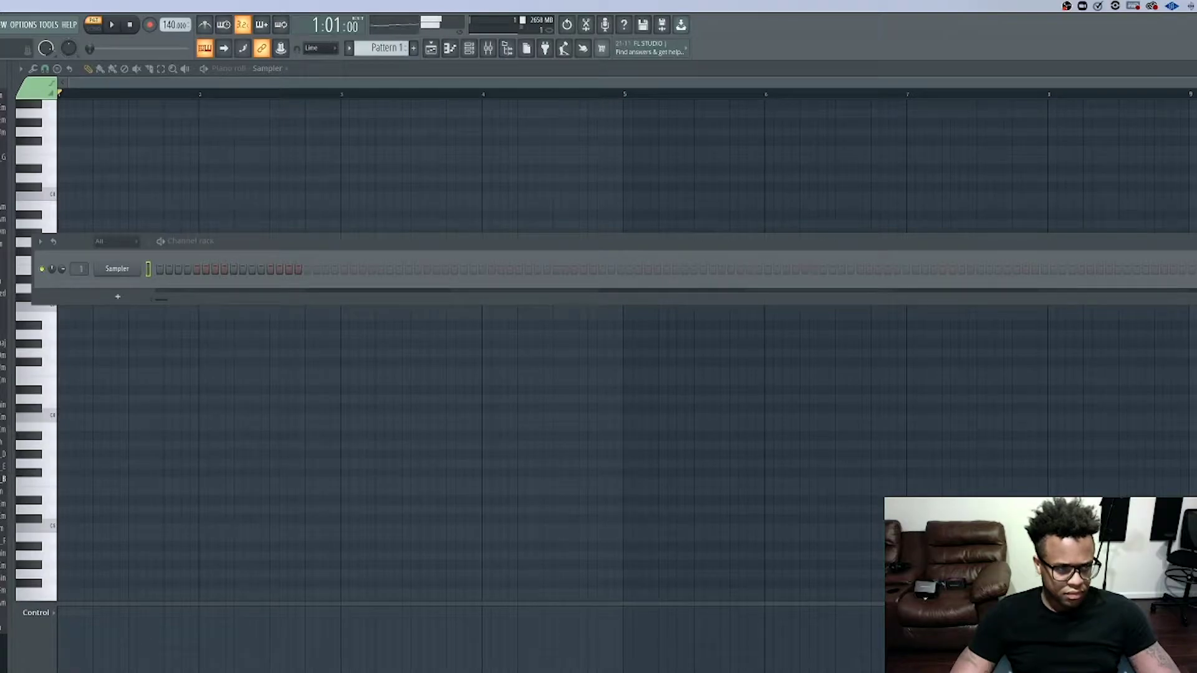
- Add a Serum instrument channel to the channel rack
{"action": "scroll", "coordinate": [3, 380], "scroll_direction": "down", "scroll_amount": 10}
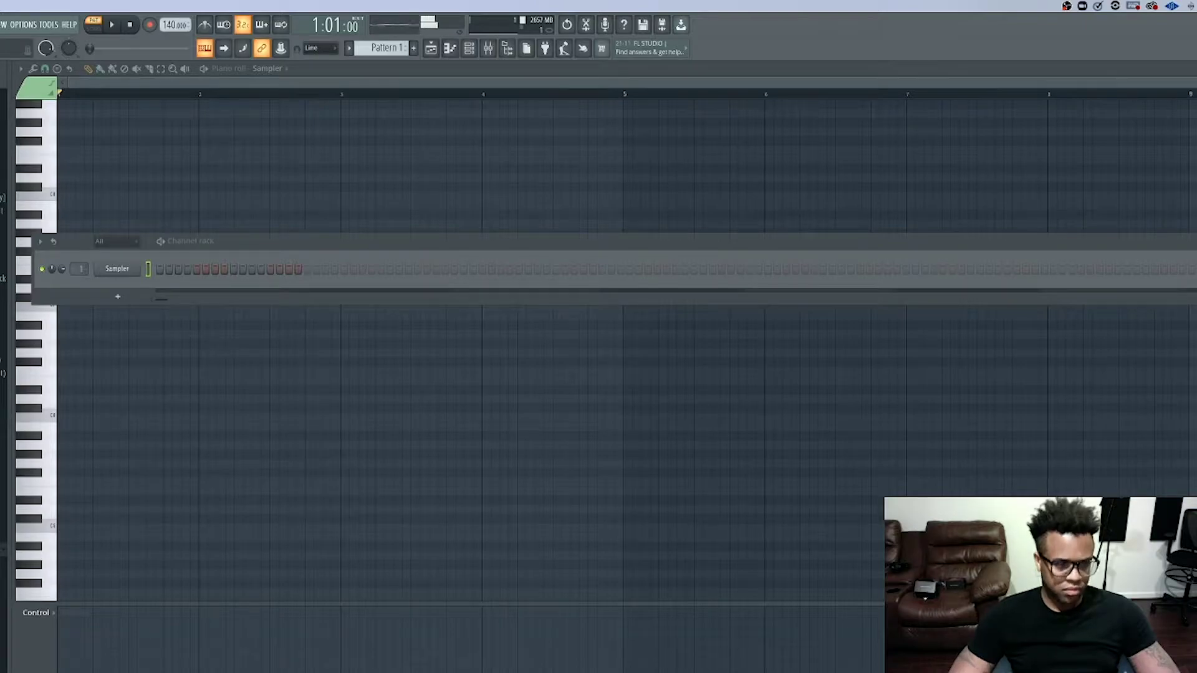
{"action": "left_click", "coordinate": [118, 295]}
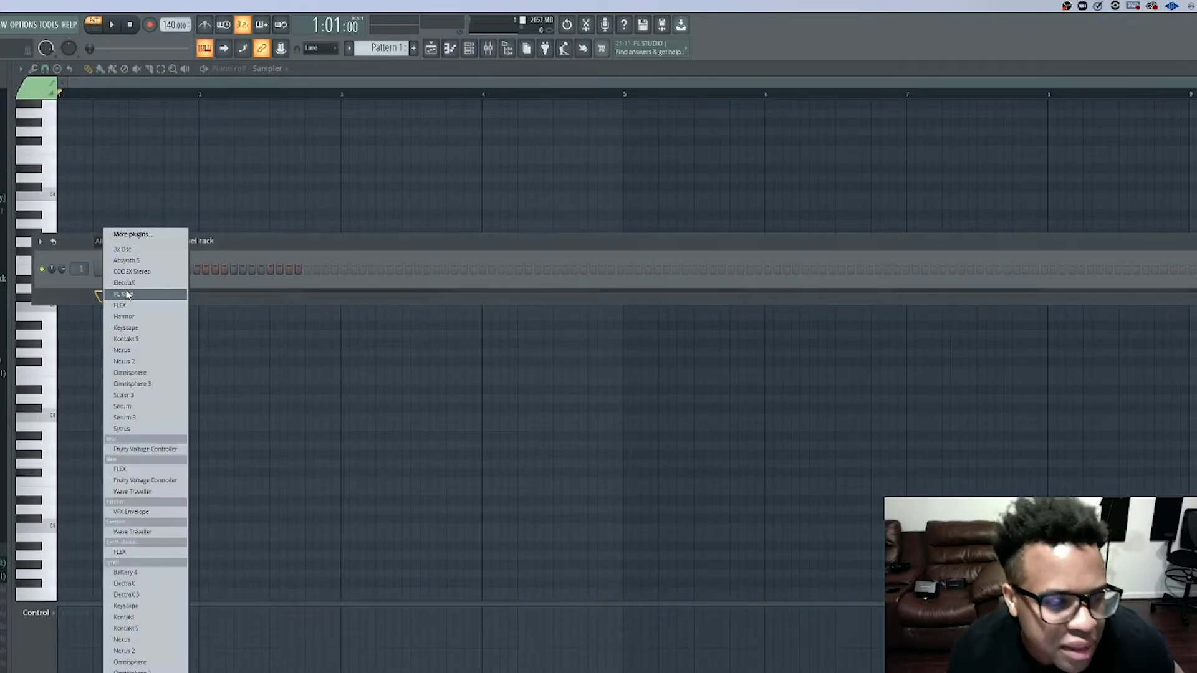
{"action": "left_click", "coordinate": [138, 408]}
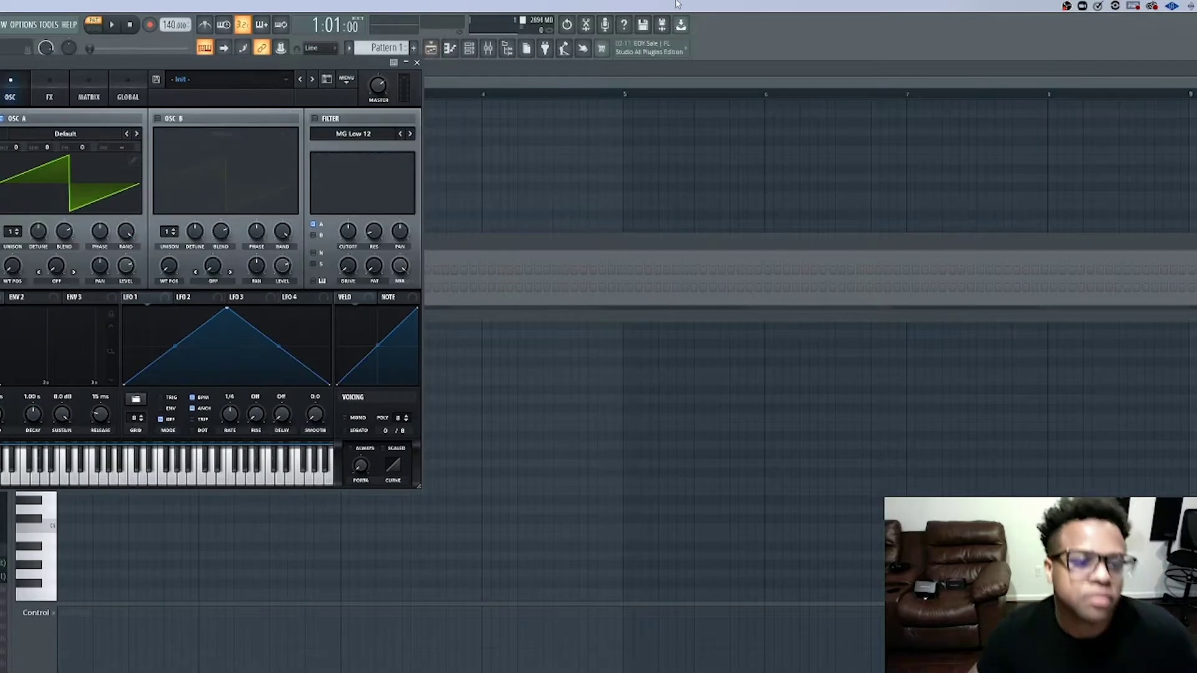
- Load the KB Synth Keys preset from the user bank Studio Sounds - Nami in Serum
{"action": "left_click", "coordinate": [266, 79]}
{"action": "mouse_move", "coordinate": [206, 185]}
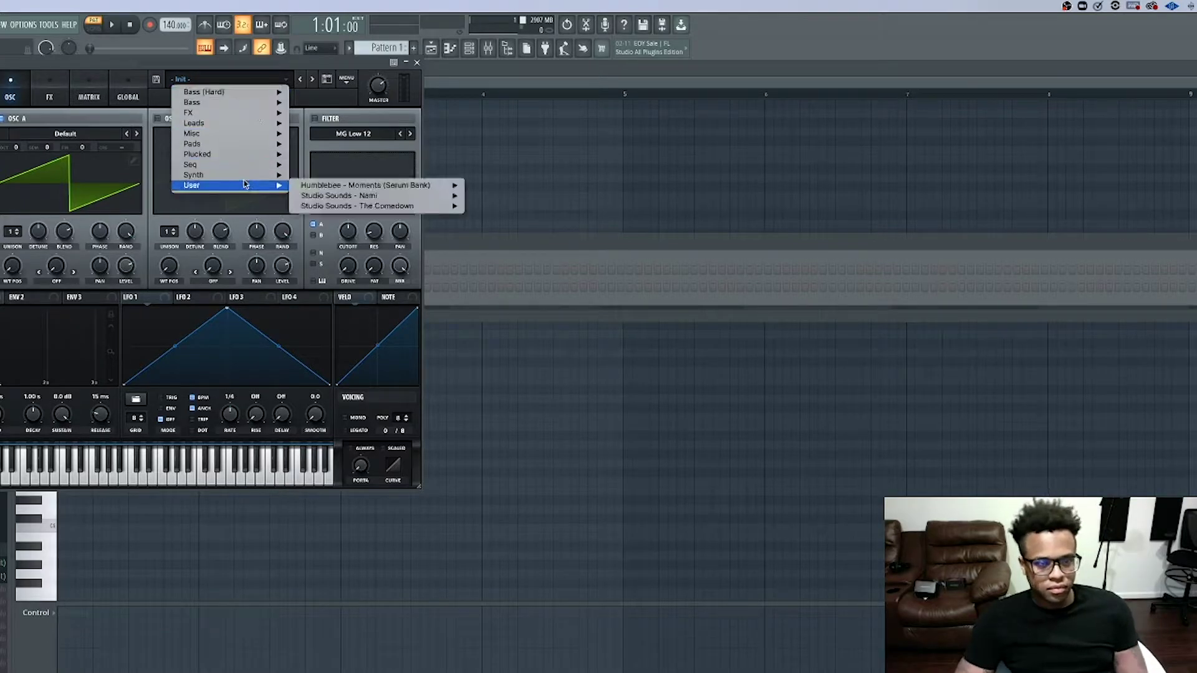
{"action": "mouse_move", "coordinate": [315, 197]}
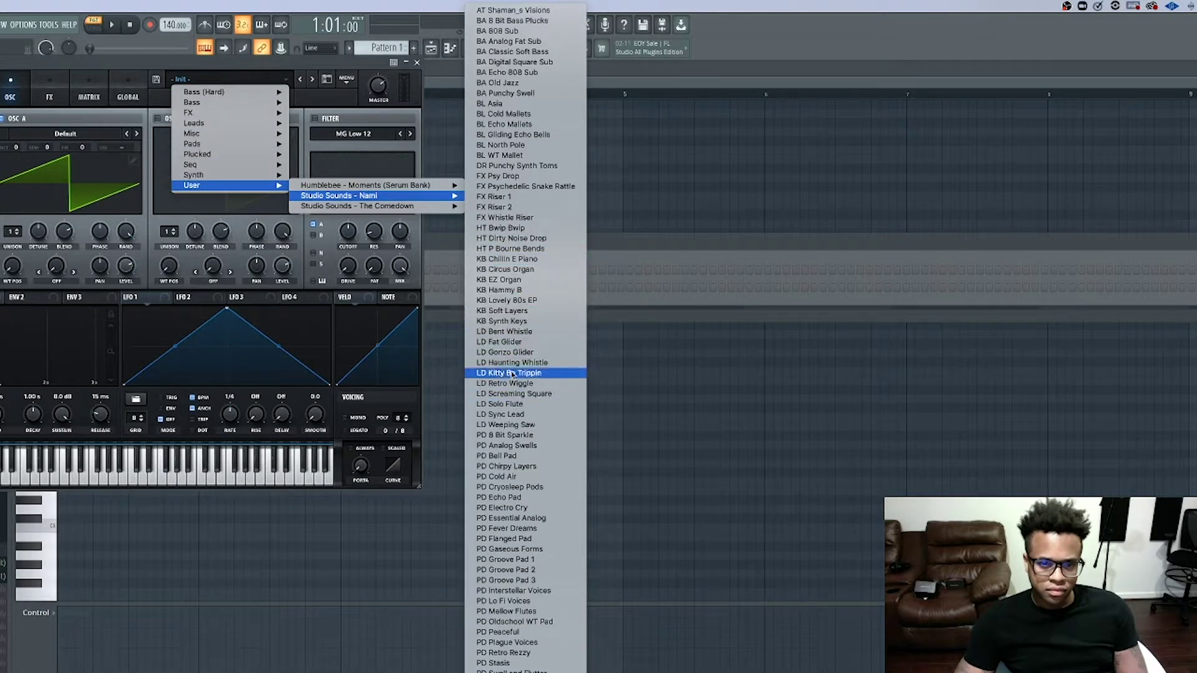
{"action": "left_click", "coordinate": [509, 321]}
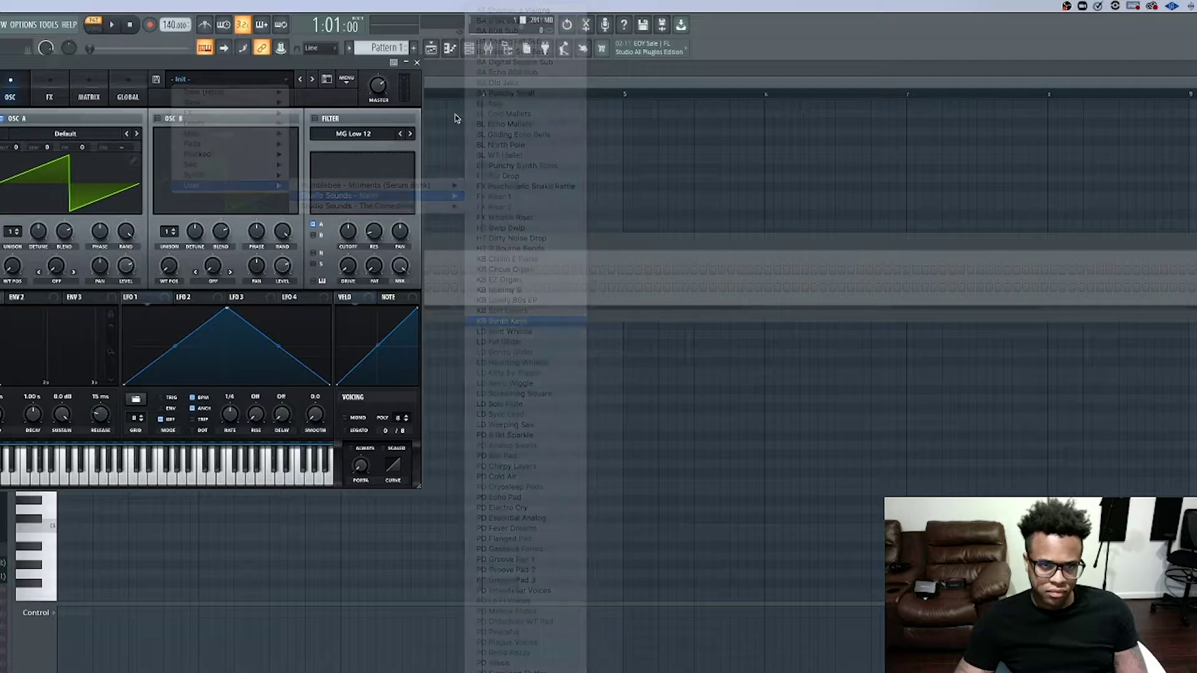
- Close Serum and place a short G note at the start of bar 1 in its piano roll
{"action": "left_click", "coordinate": [417, 63]}
{"action": "left_click", "coordinate": [450, 49]}
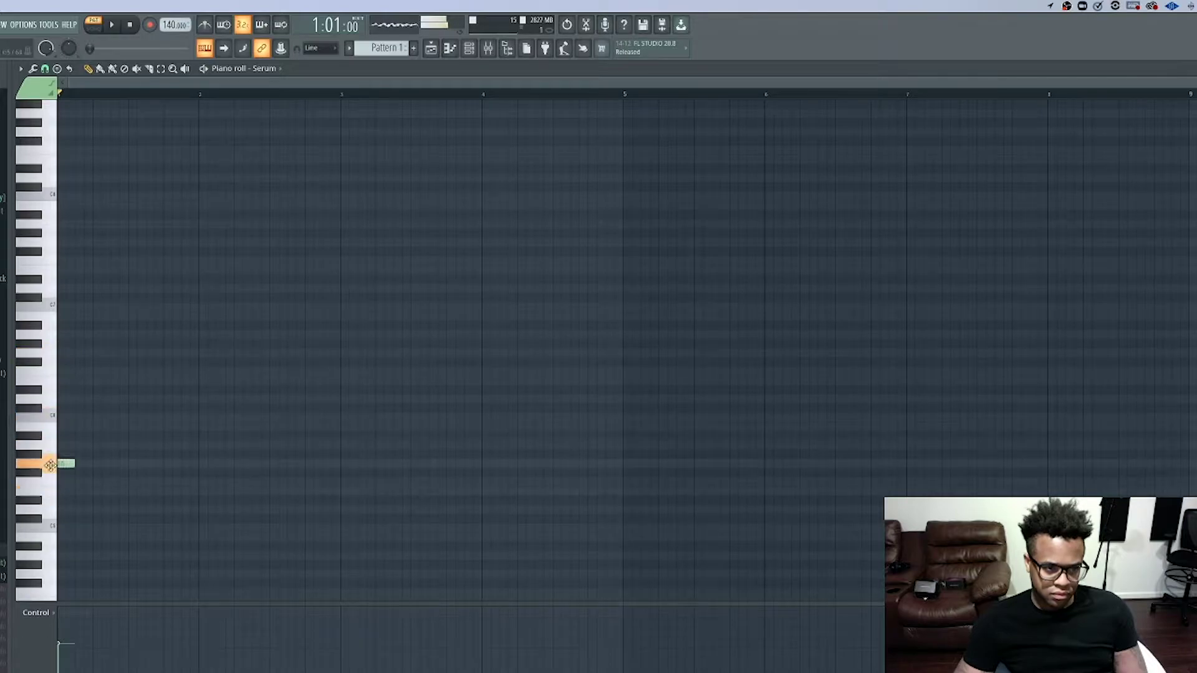
{"action": "left_click", "coordinate": [53, 469]}
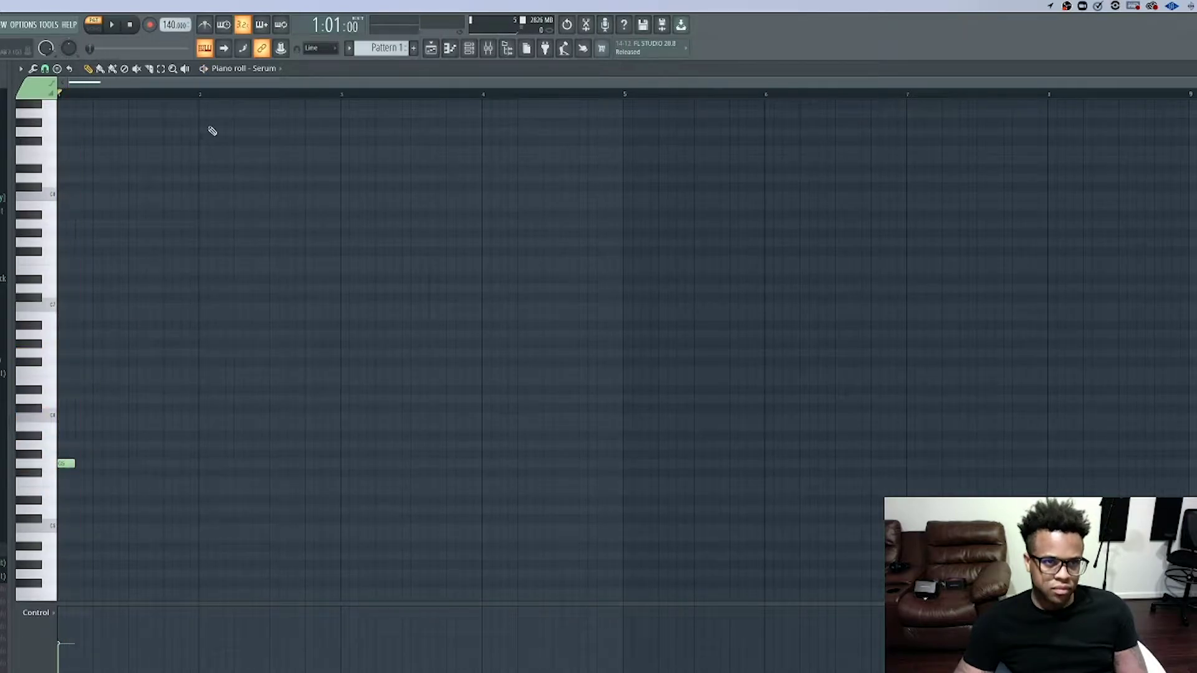
- Reopen Serum, audition neighbouring presets during playback, and switch to KB Soft Layers before closing it
{"action": "left_click", "coordinate": [471, 49]}
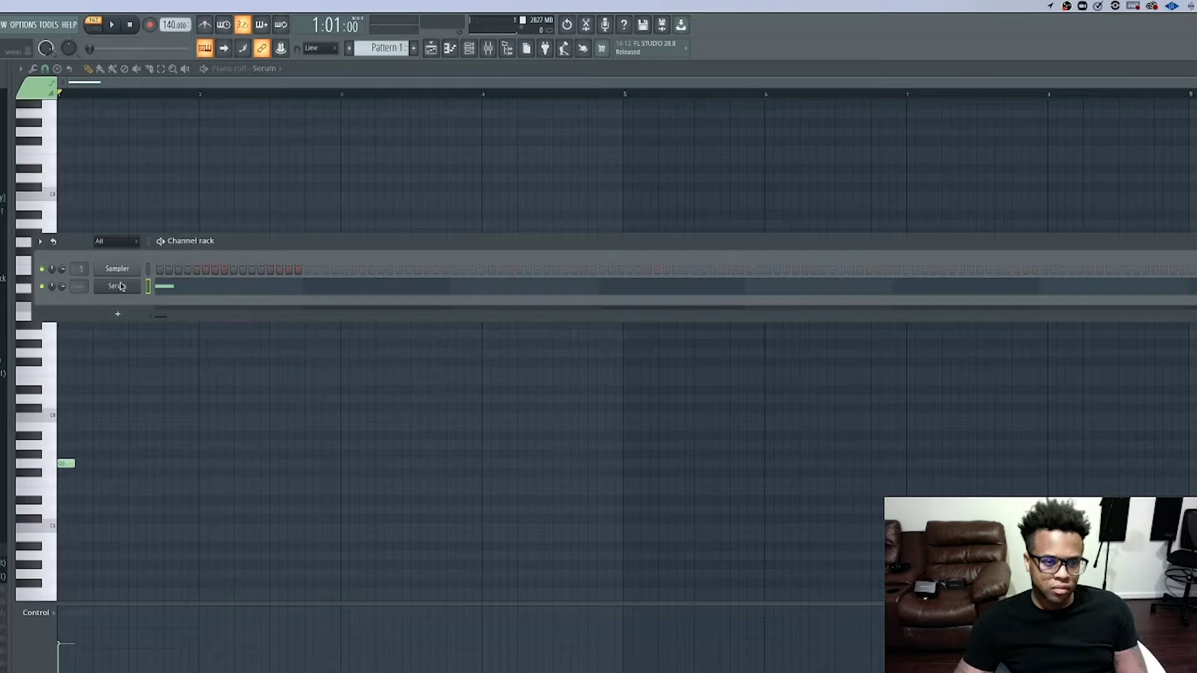
{"action": "left_click", "coordinate": [117, 286]}
{"action": "left_click", "coordinate": [313, 84]}
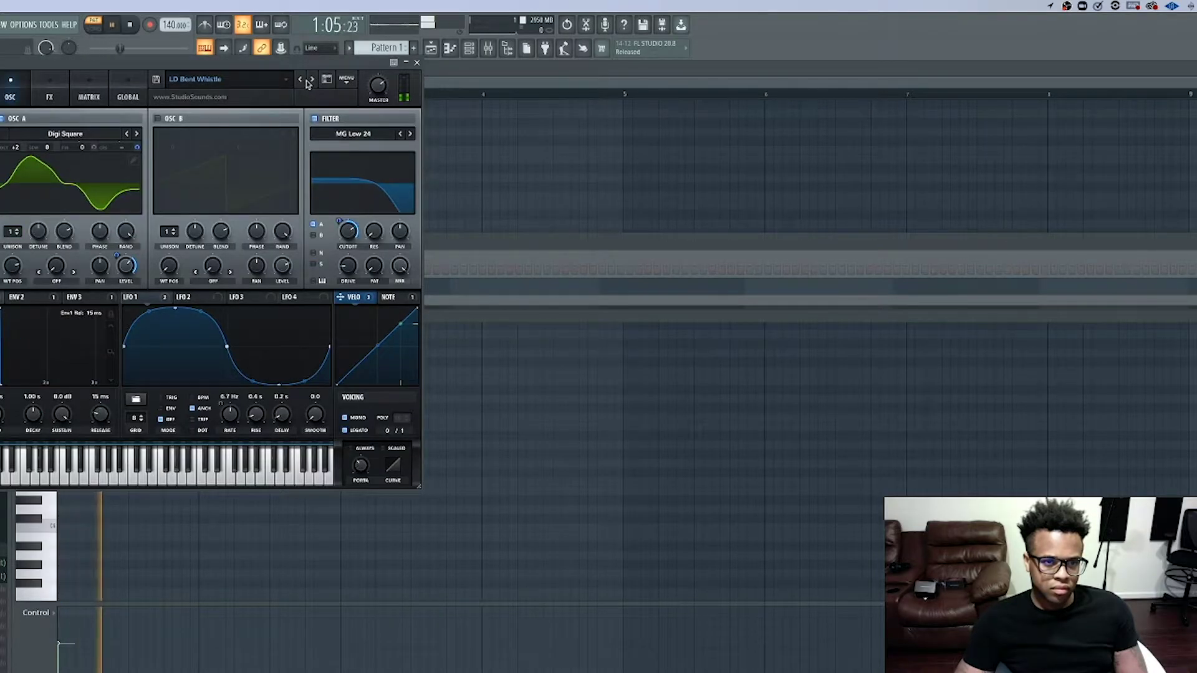
{"action": "left_click", "coordinate": [300, 82]}
{"action": "left_click", "coordinate": [300, 82]}
{"action": "key", "text": "space"}
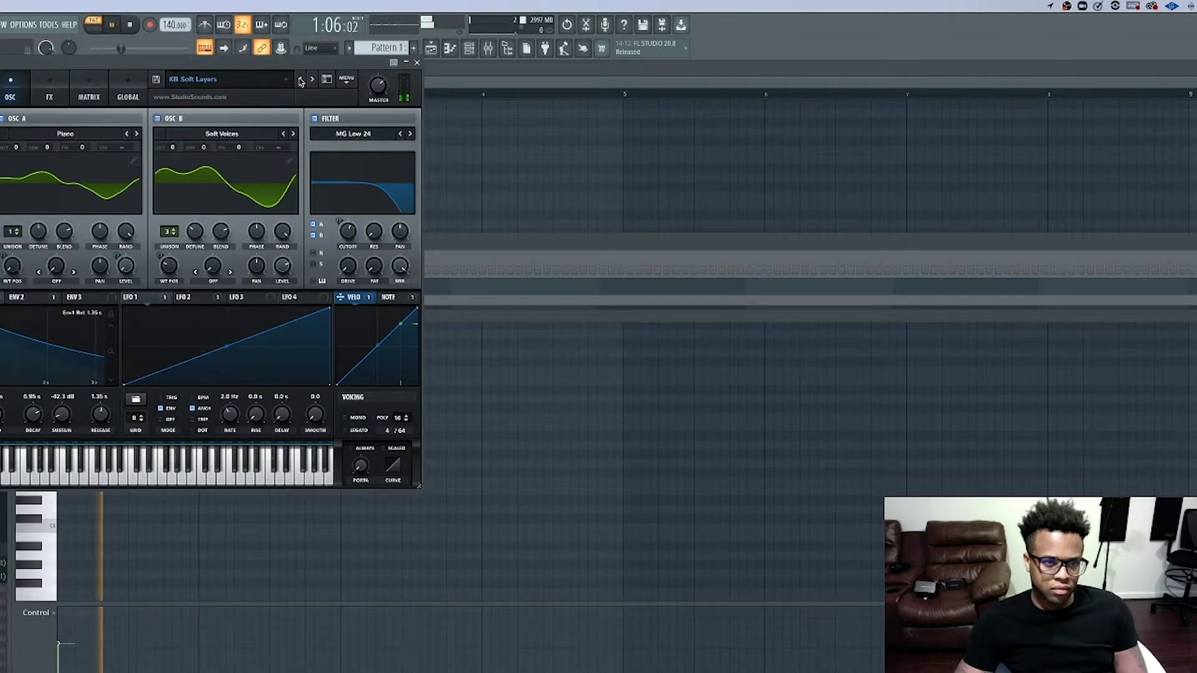
{"action": "key", "text": "space"}
{"action": "left_click", "coordinate": [414, 63]}
- Add a short F note on beat 2 of bar 1, above the first note, and play it back
{"action": "key", "text": "space"}
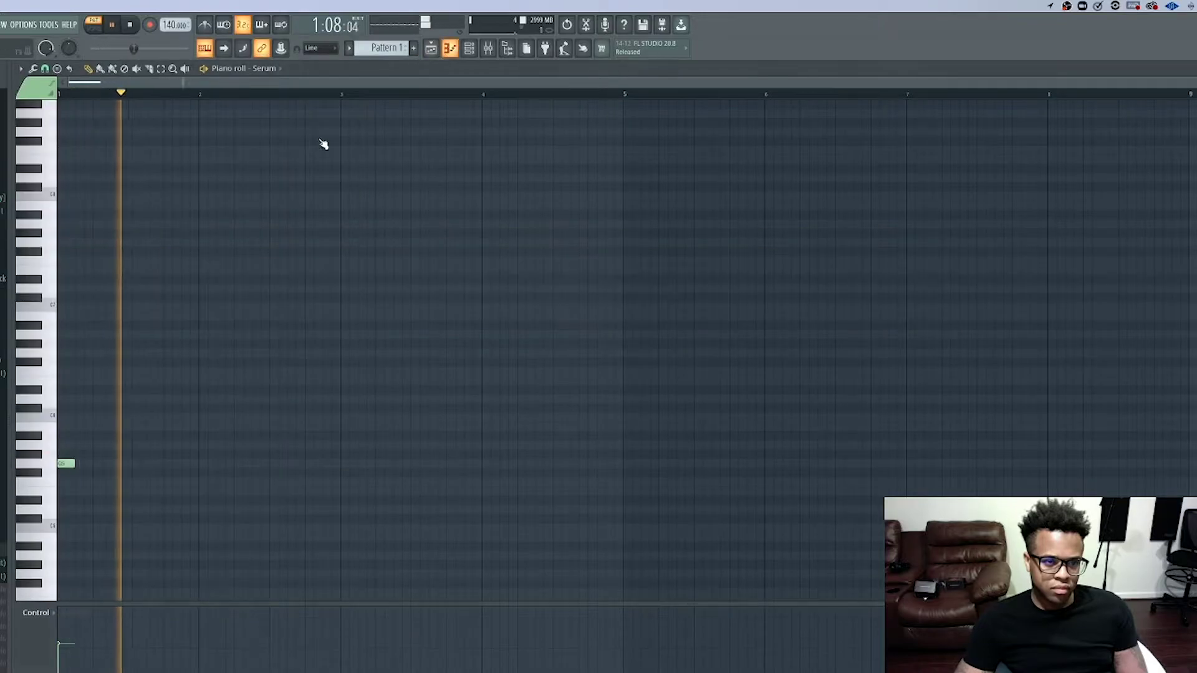
{"action": "key", "text": "space"}
{"action": "left_click", "coordinate": [98, 370]}
{"action": "key", "text": "space"}
{"action": "key", "text": "space"}
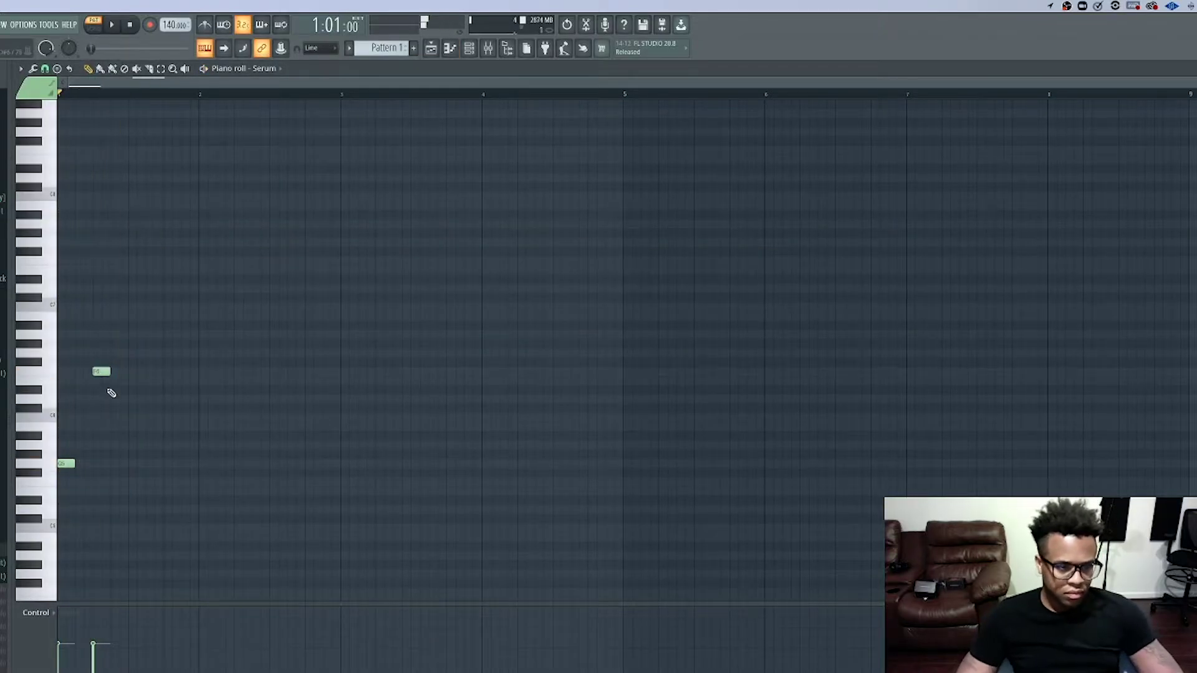
- Add an A note on beat 3 and a D note on beat 4, and lower the beat 2 note to D#
{"action": "left_click", "coordinate": [132, 444]}
{"action": "key", "text": "space"}
{"action": "key", "text": "space"}
{"action": "left_click", "coordinate": [162, 417]}
{"action": "key", "text": "space"}
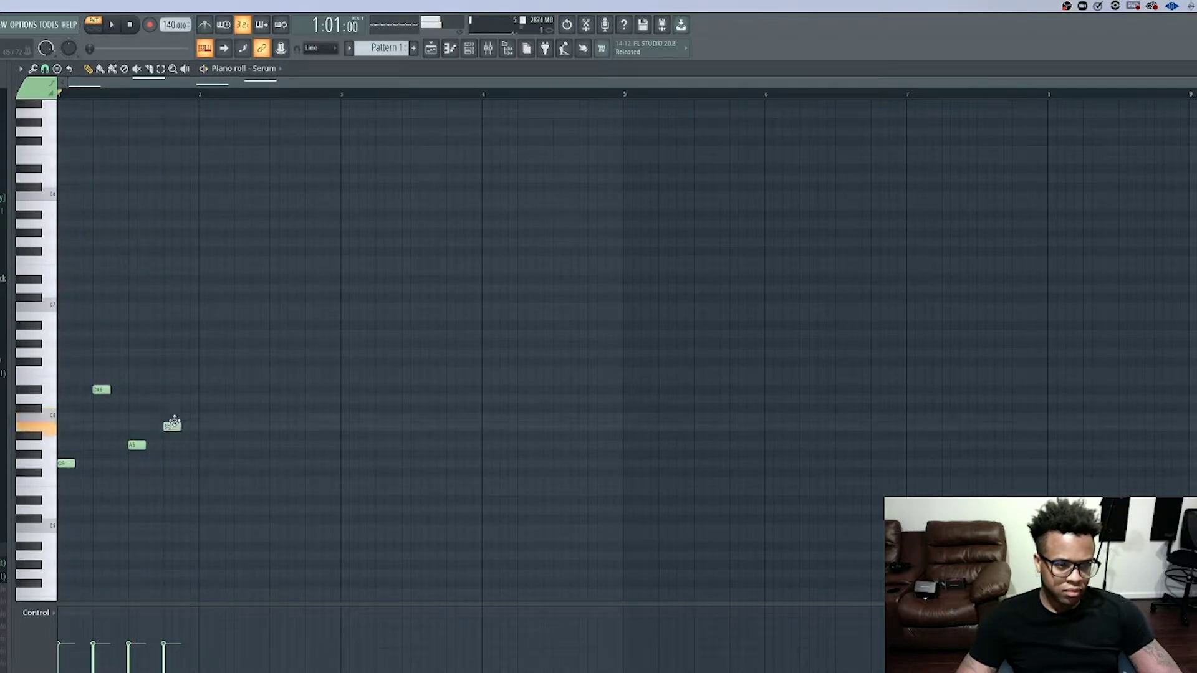
{"action": "key", "text": "space"}
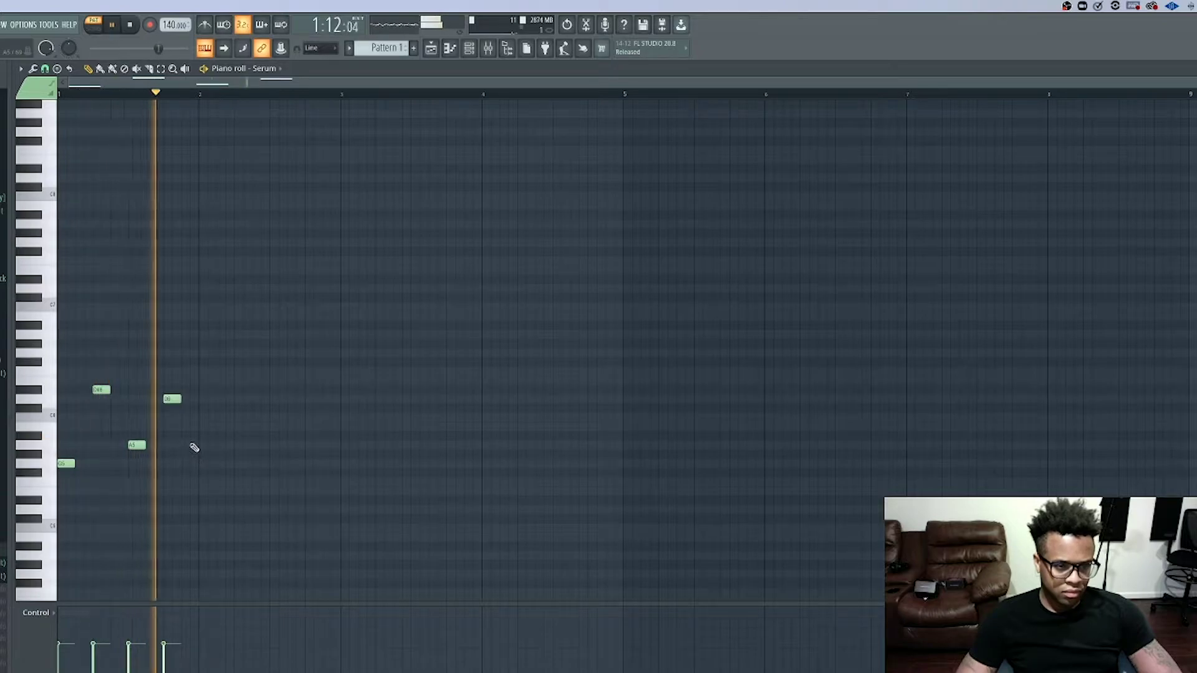
- Select the four melody notes and move them one bar later, into bar 2
{"action": "left_click_drag", "start_coordinate": [204, 484], "coordinate": [66, 397]}
{"action": "key", "text": "space"}
{"action": "left_click_drag", "start_coordinate": [195, 497], "coordinate": [44, 408]}
{"action": "left_click_drag", "start_coordinate": [62, 464], "coordinate": [203, 463]}
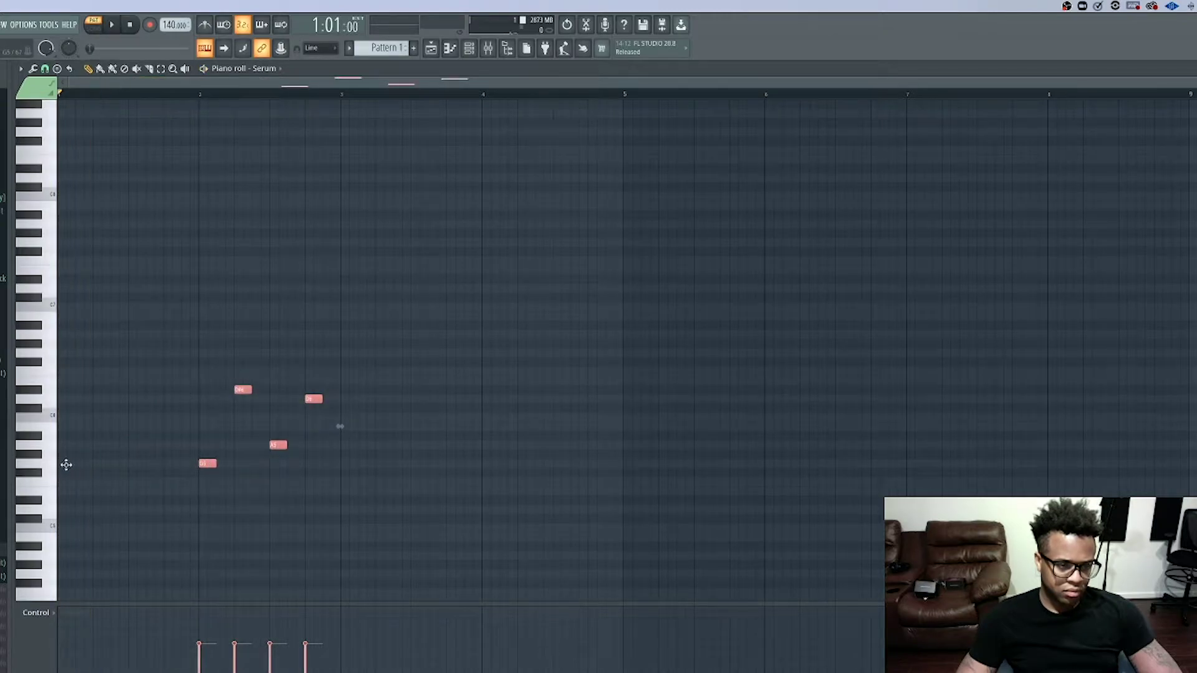
- Fill bar 1 with short A, D, B and C notes on beats 1 to 4 and play them back
{"action": "key", "text": "space"}
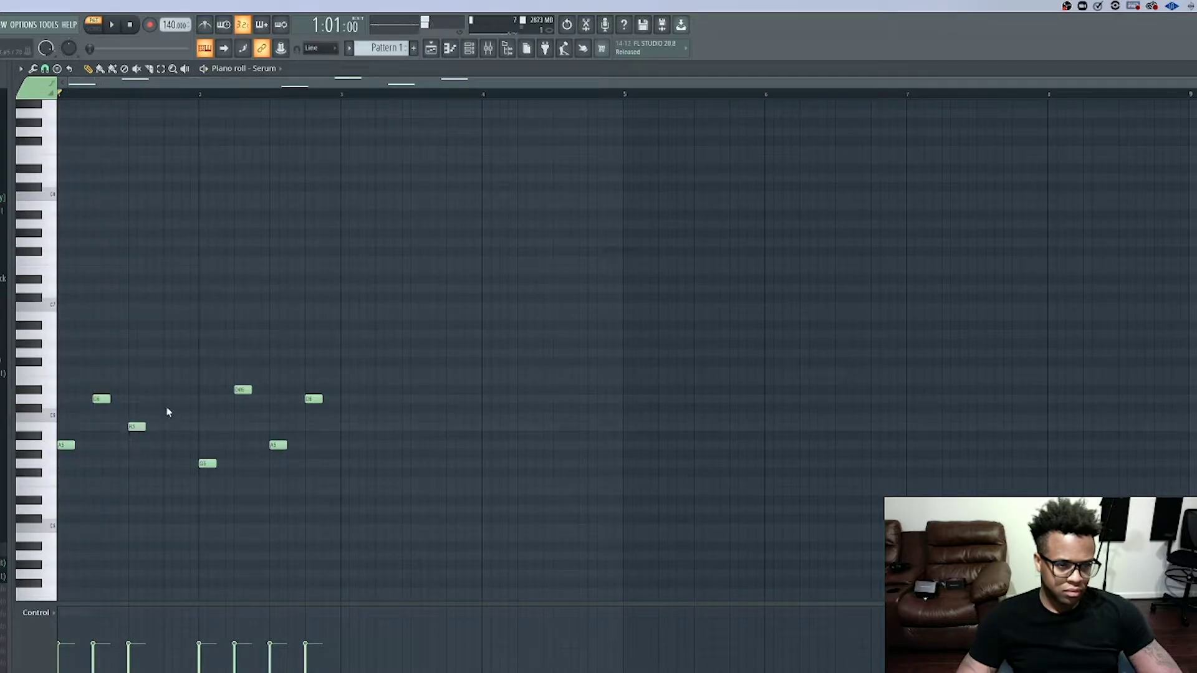
{"action": "left_click_drag", "start_coordinate": [160, 421], "coordinate": [160, 412]}
{"action": "key", "text": "space"}
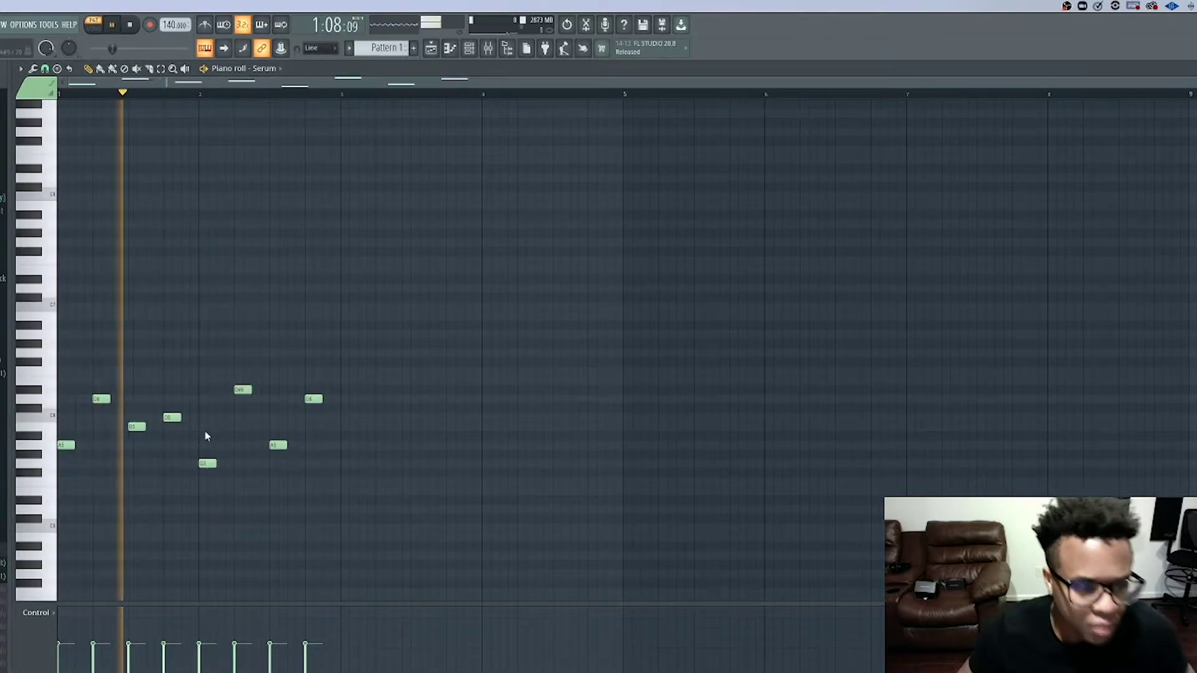
{"action": "key", "text": "space"}
- Lower the first note of bar 2 to F and its second note to C, checking by playback
{"action": "left_click", "coordinate": [207, 463]}
{"action": "key", "text": "space"}
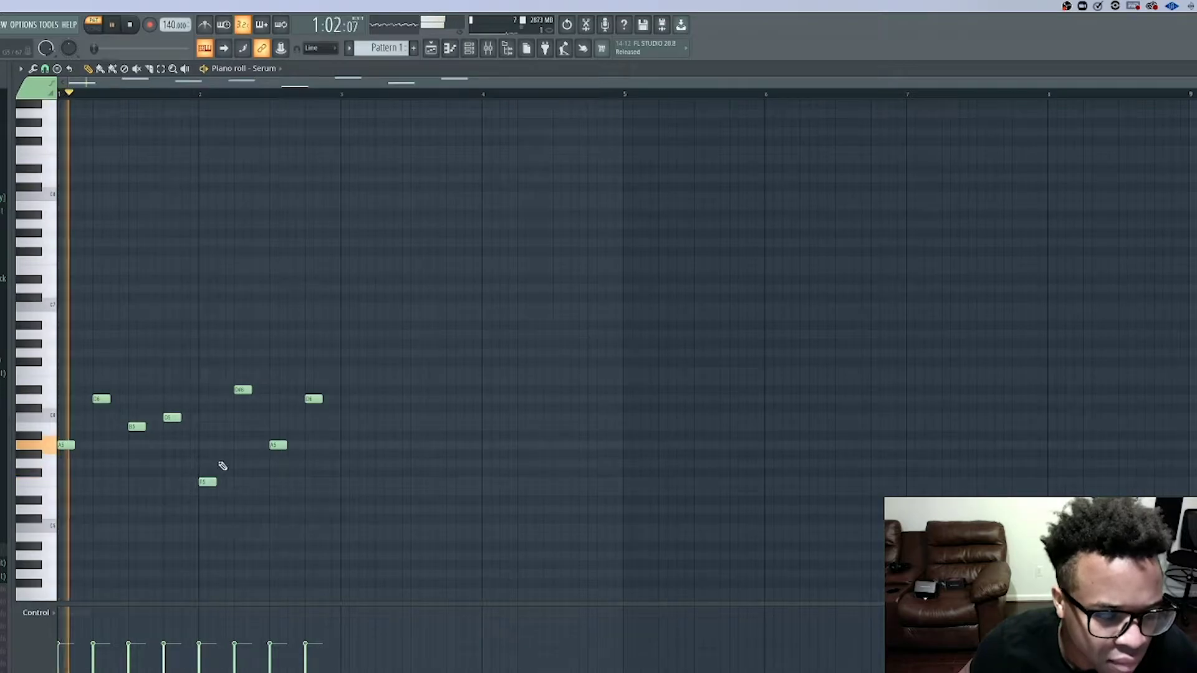
{"action": "key", "text": "space"}
{"action": "left_click", "coordinate": [240, 391]}
{"action": "key", "text": "space"}
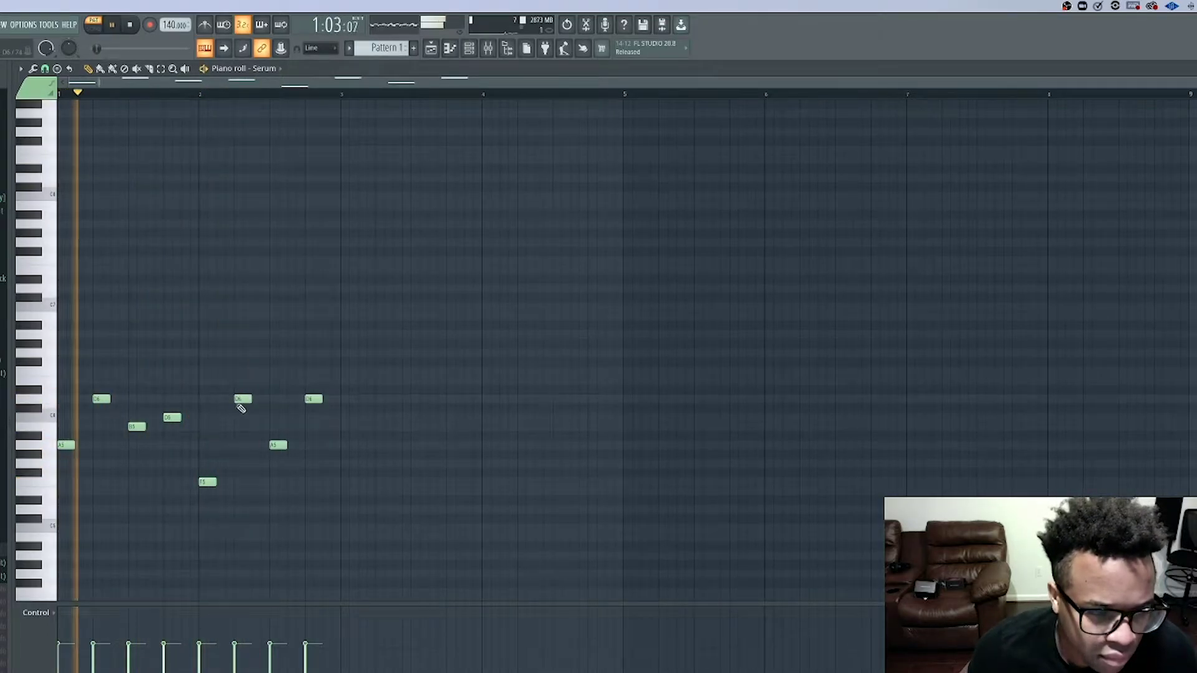
{"action": "key", "text": "space"}
{"action": "key", "text": "space"}
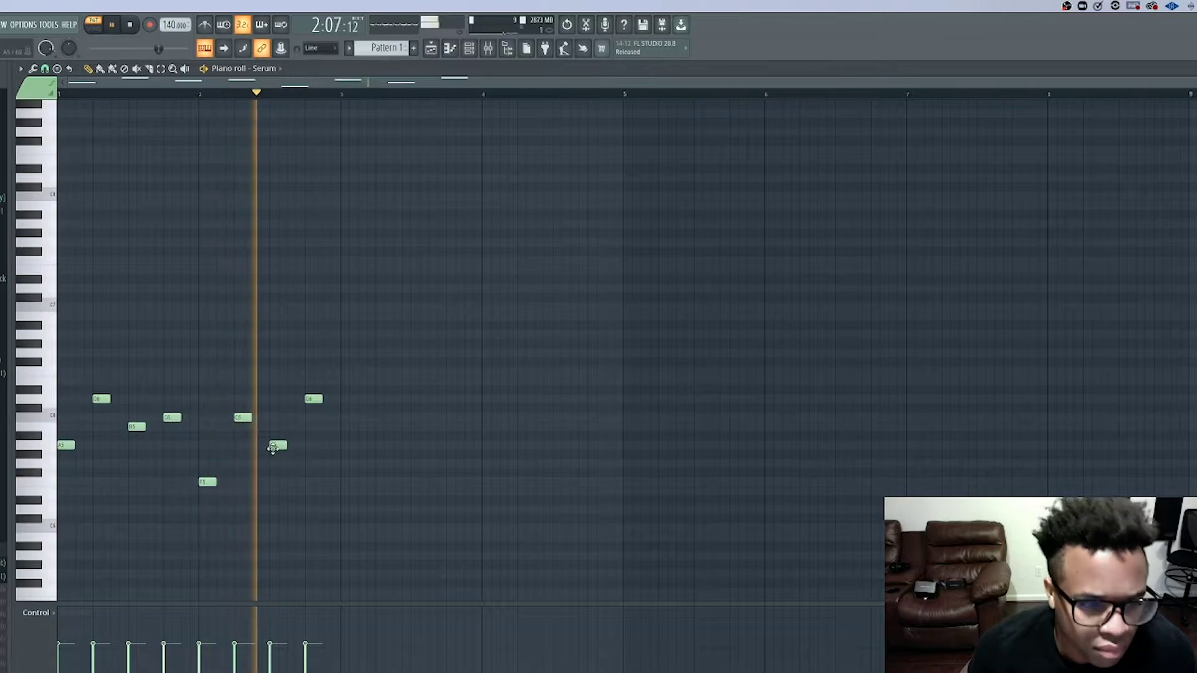
- Raise the third note of bar 2 to B and lower its fourth note to G
{"action": "key", "text": "space"}
{"action": "key", "text": "space"}
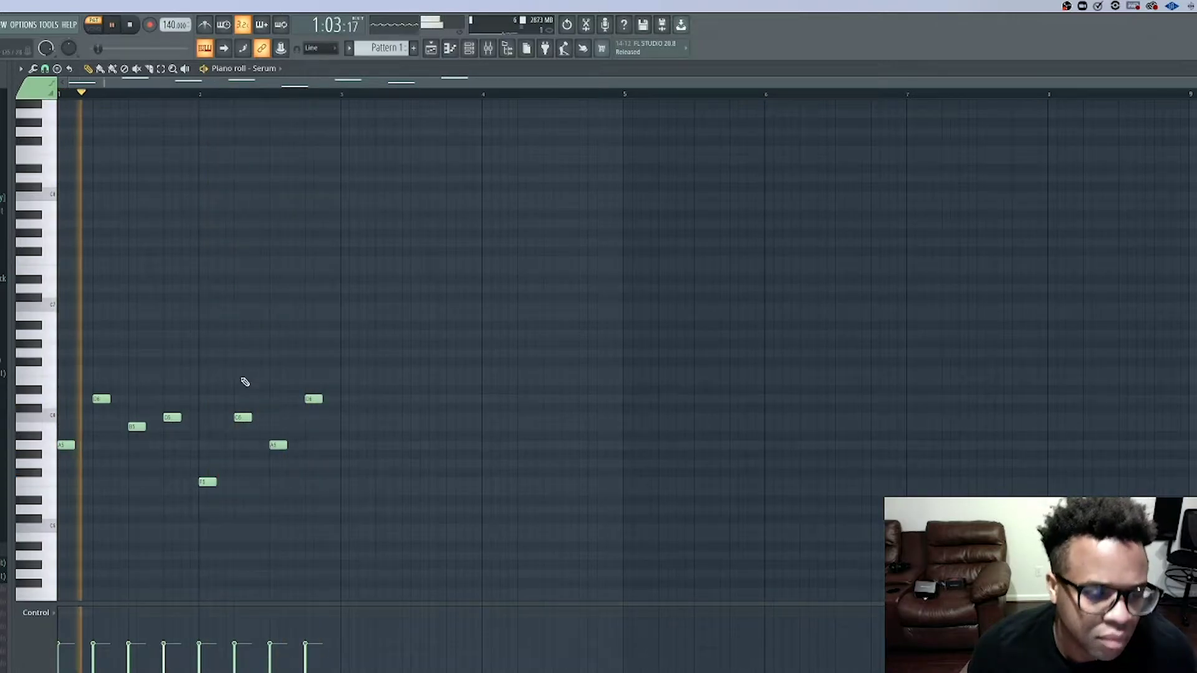
{"action": "key", "text": "space"}
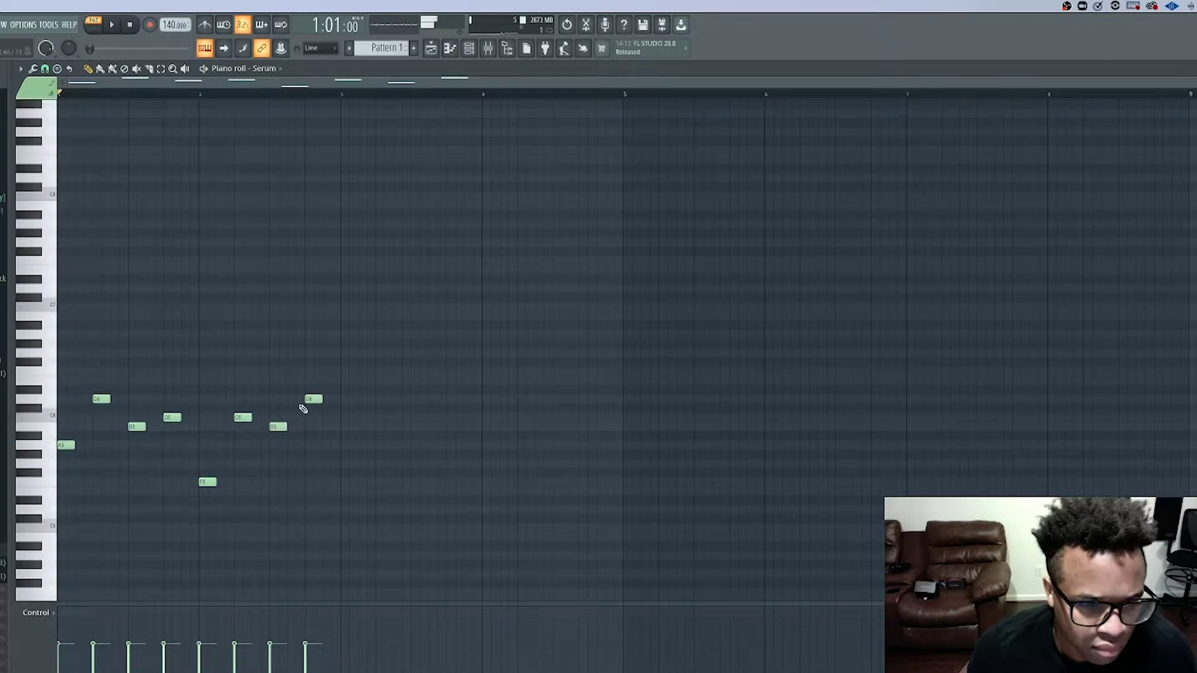
{"action": "key", "text": "space"}
{"action": "scroll", "coordinate": [393, 492], "scroll_direction": "up", "scroll_amount": 2}
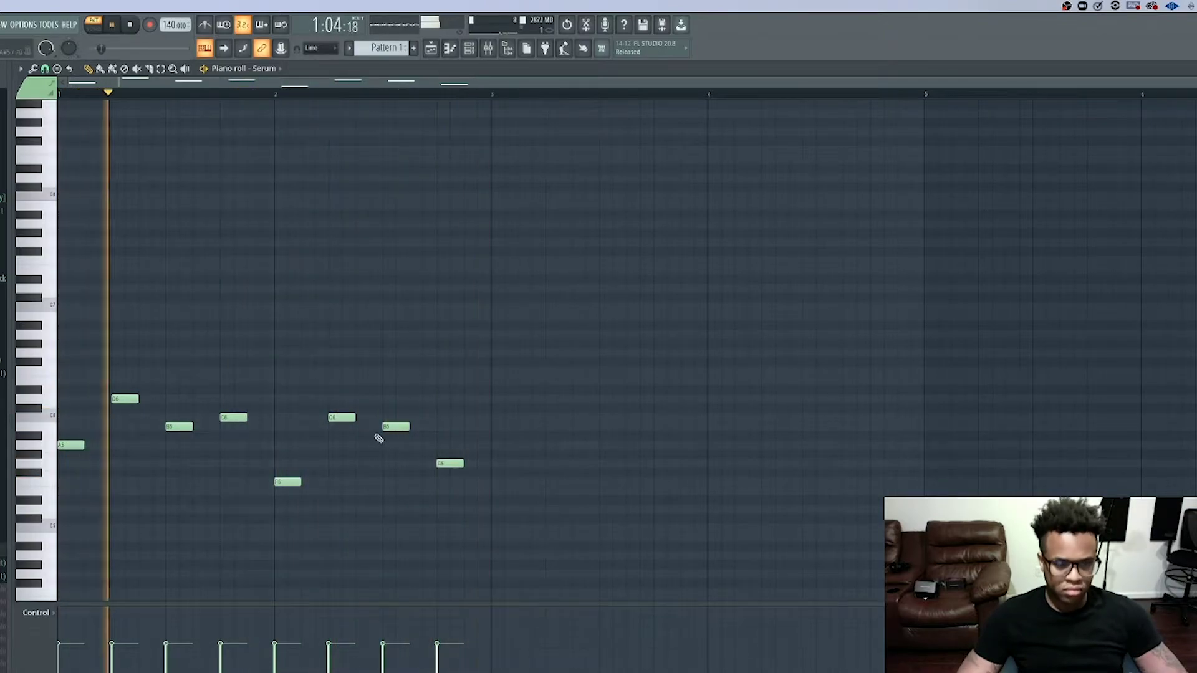
- Try different pitches for the second note of bar 2 with playback and set it to E
{"action": "key", "text": "space"}
{"action": "left_click_drag", "start_coordinate": [342, 415], "coordinate": [330, 394]}
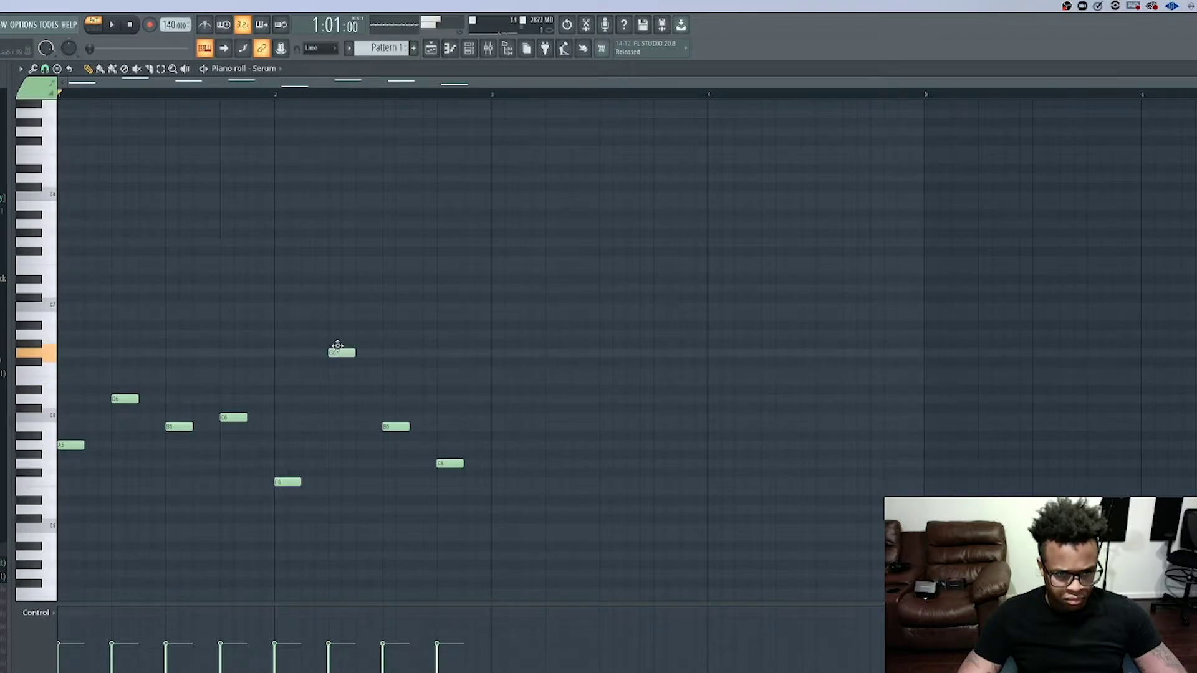
{"action": "key", "text": "space"}
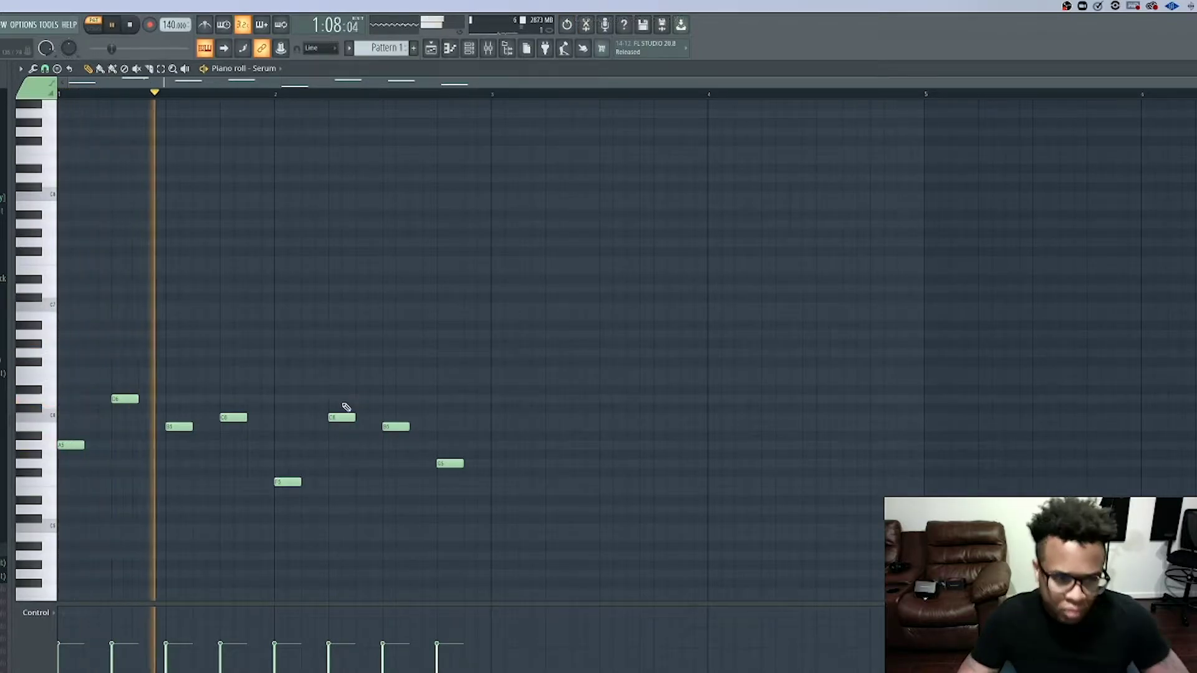
{"action": "key", "text": "space"}
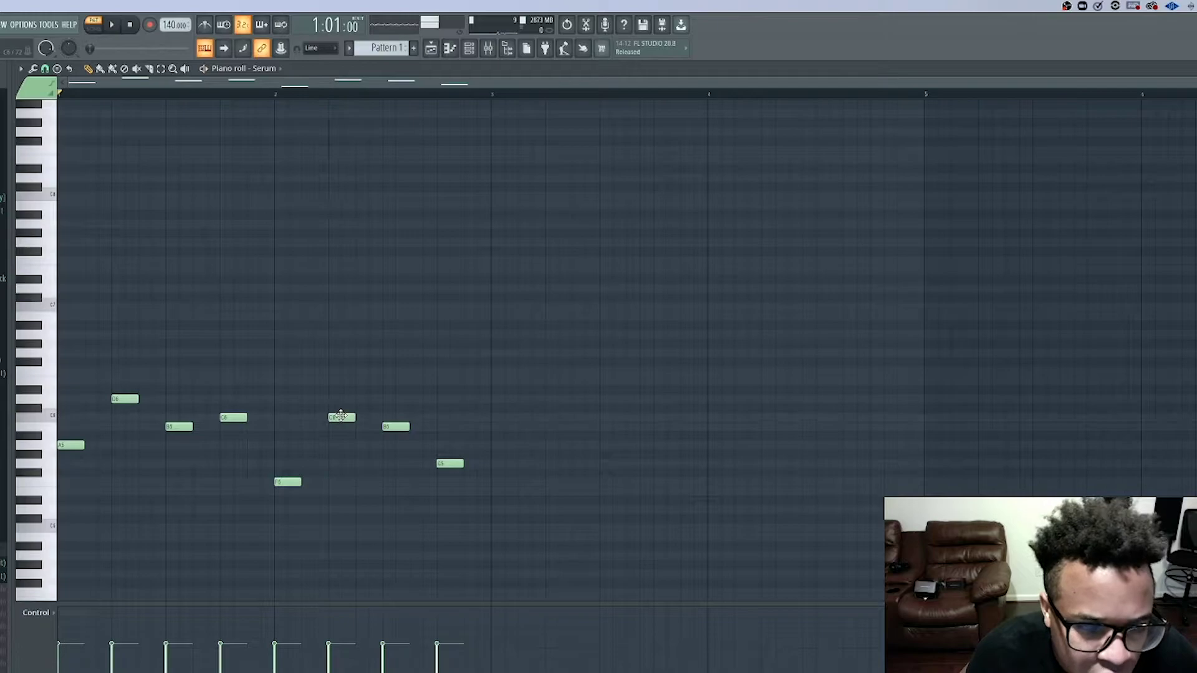
{"action": "key", "text": "space"}
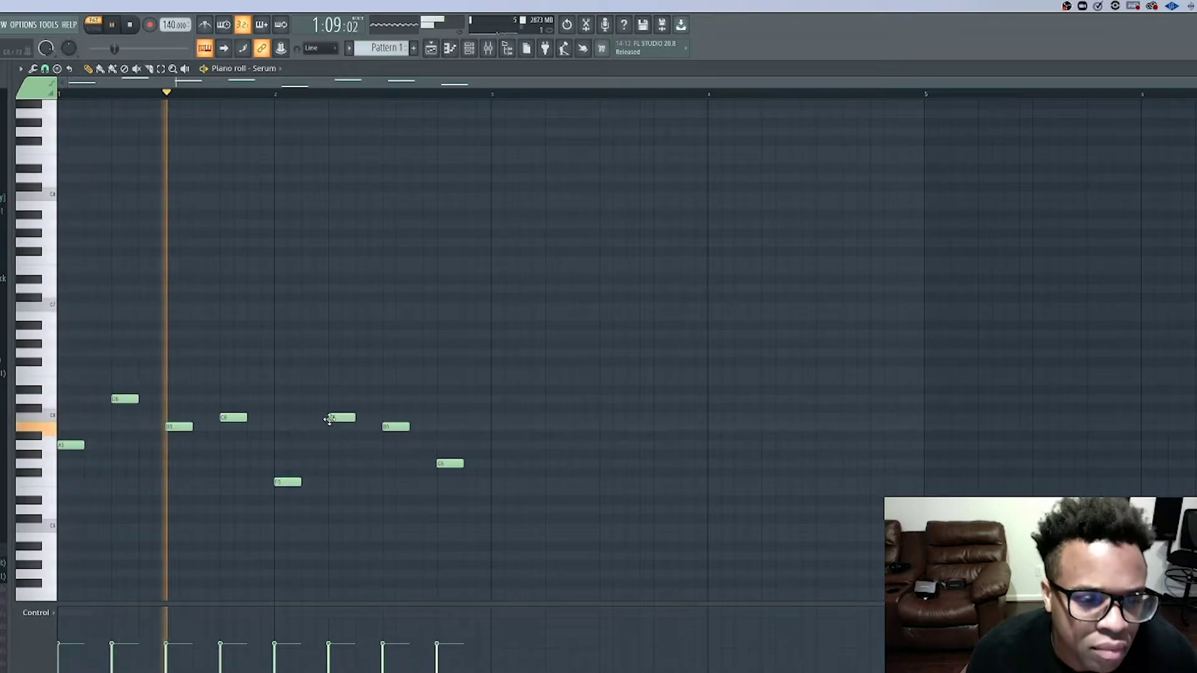
{"action": "left_click_drag", "start_coordinate": [336, 416], "coordinate": [335, 378]}
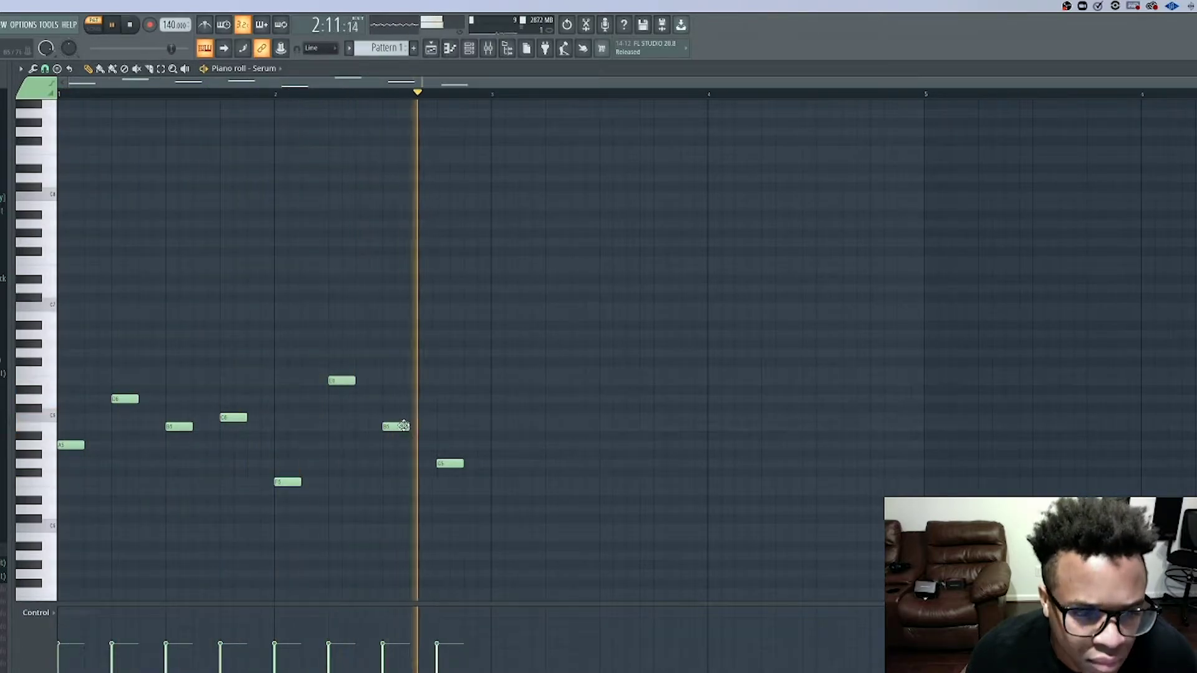
- Select all eight notes of the two-bar melody and duplicate them into bars 3 and 4
{"action": "left_click_drag", "start_coordinate": [508, 513], "coordinate": [65, 386]}
{"action": "key", "text": "space"}
{"action": "key", "text": "space"}
{"action": "key", "text": "ctrl+b"}
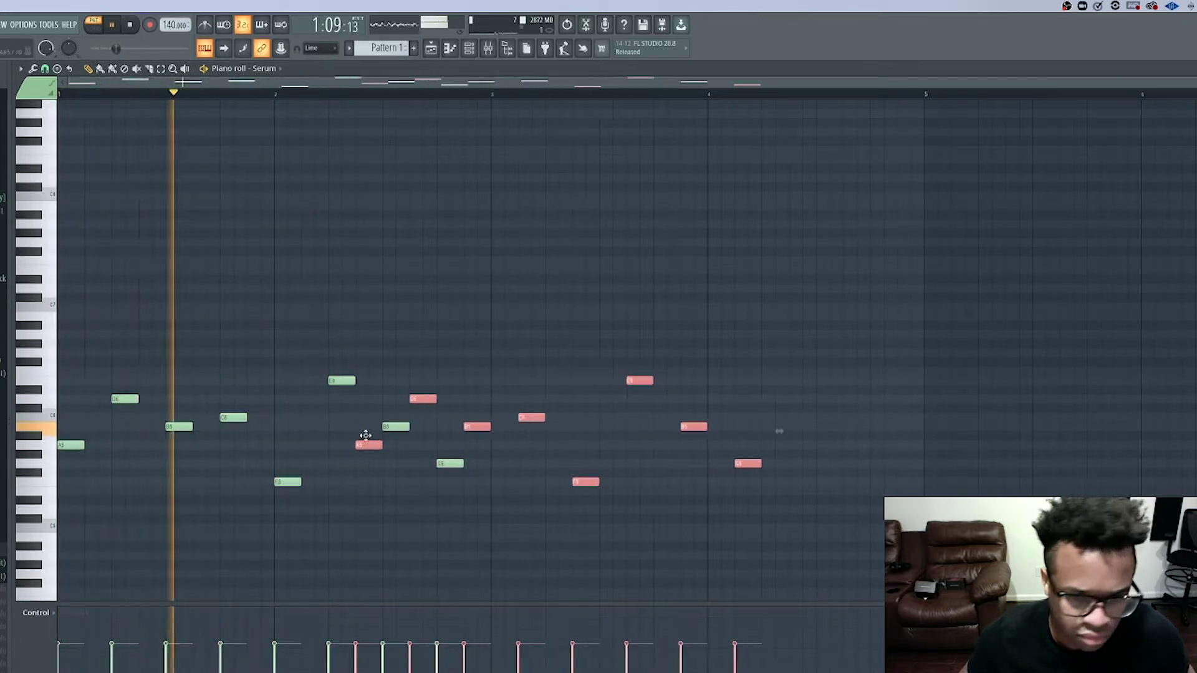
{"action": "scroll", "coordinate": [502, 430], "scroll_direction": "down", "scroll_amount": 2}
{"action": "left_click", "coordinate": [468, 404]}
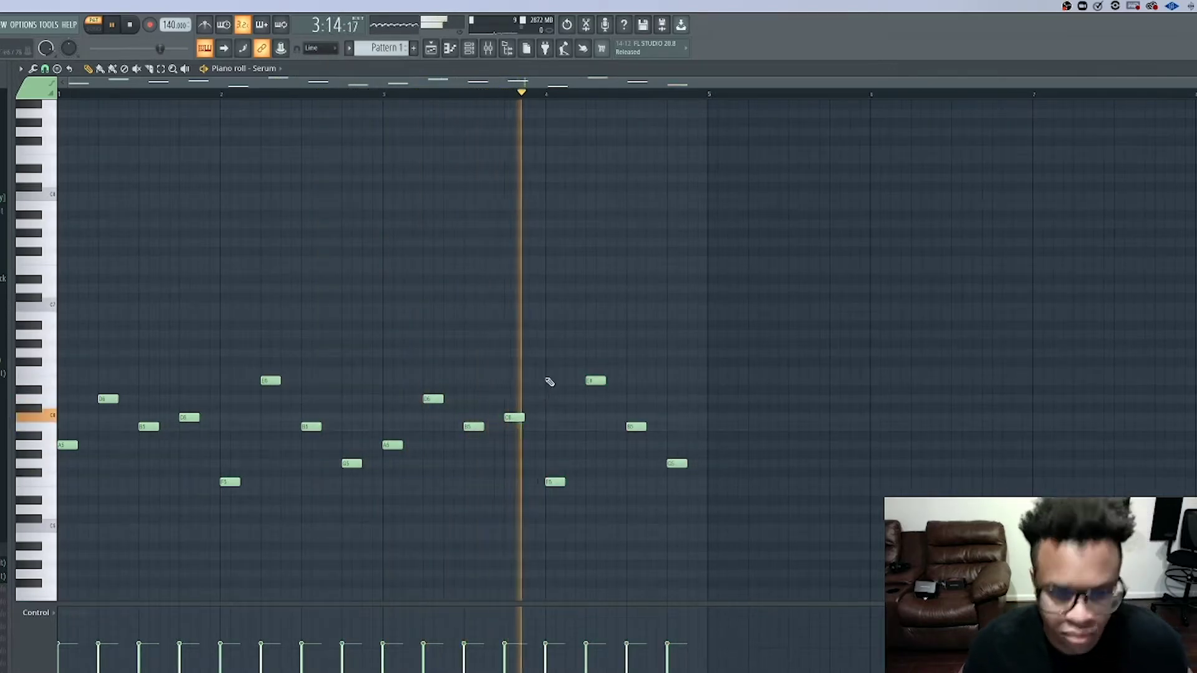
- Play back the four-bar melody to review it
{"action": "key", "text": "space"}
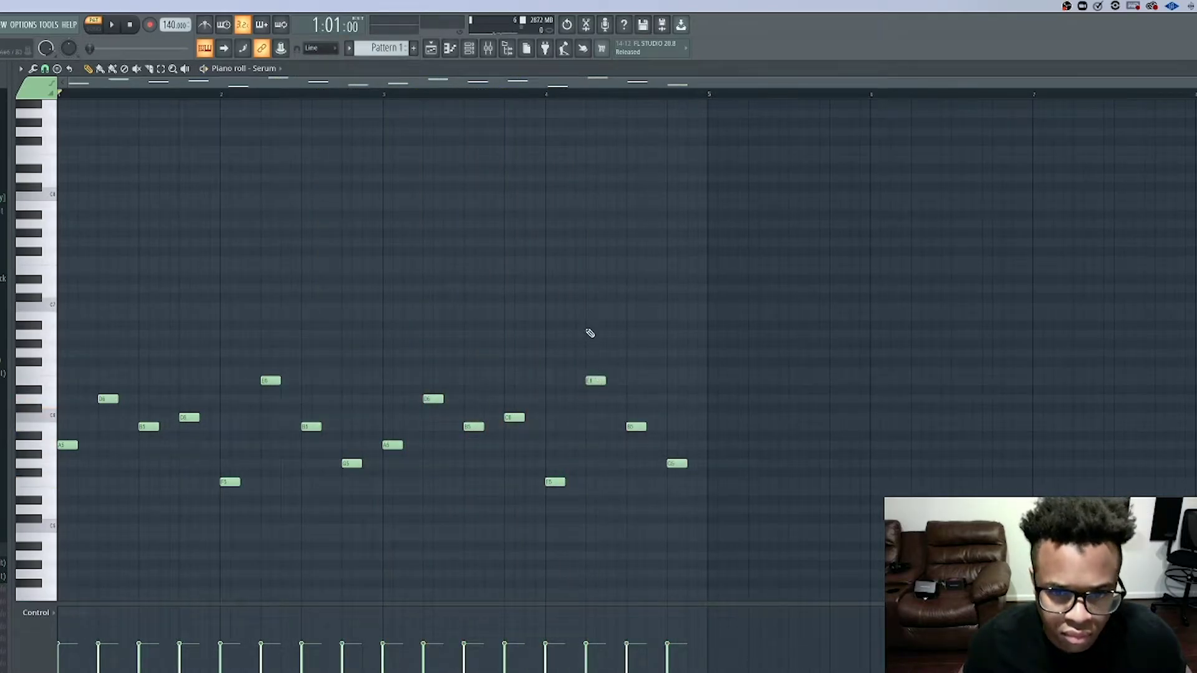
{"action": "right_click", "coordinate": [586, 365]}
{"action": "key", "text": "space"}
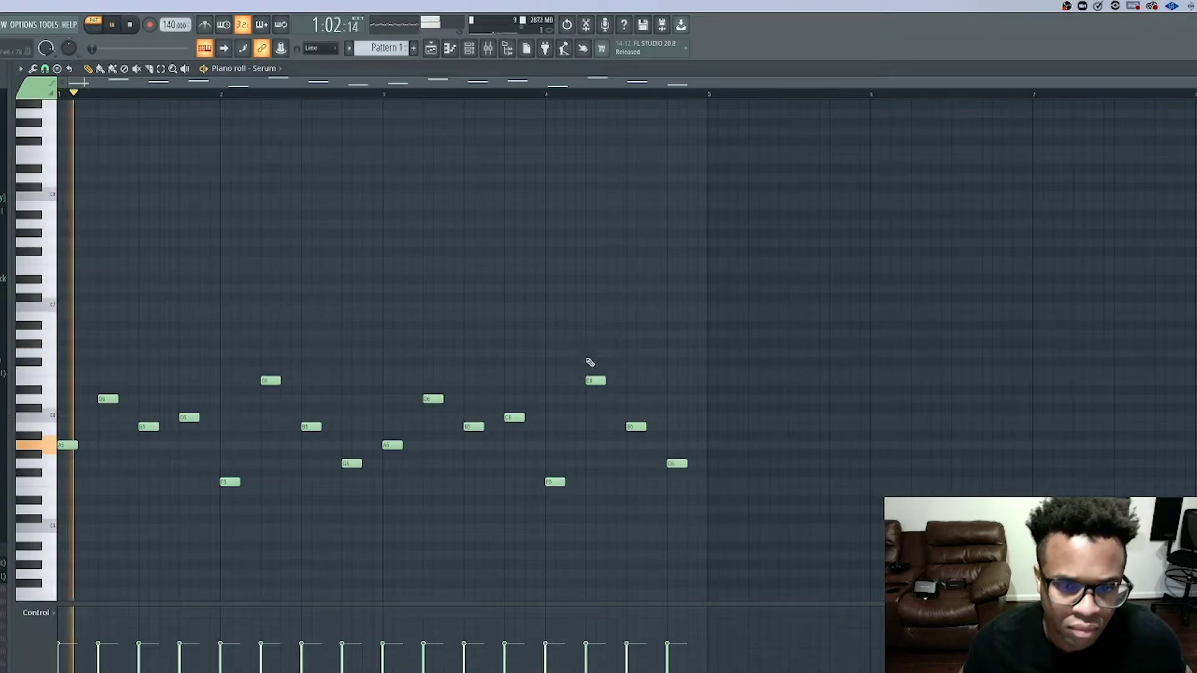
{"action": "key", "text": "space"}
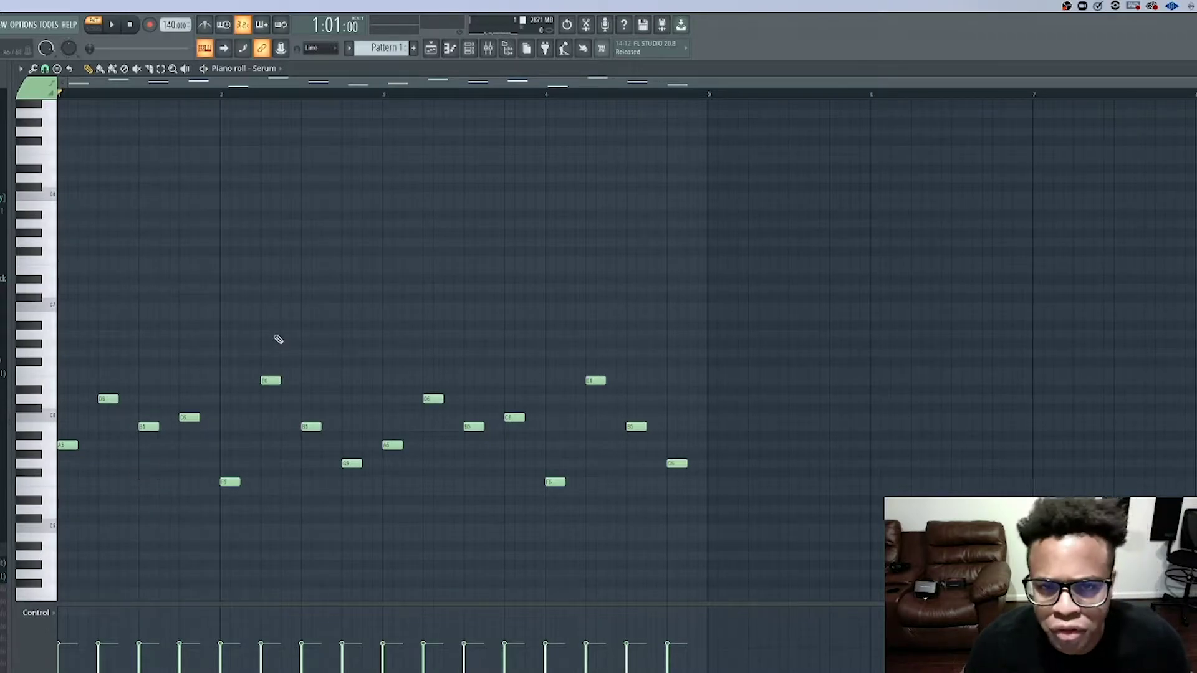
{"action": "key", "text": "space"}
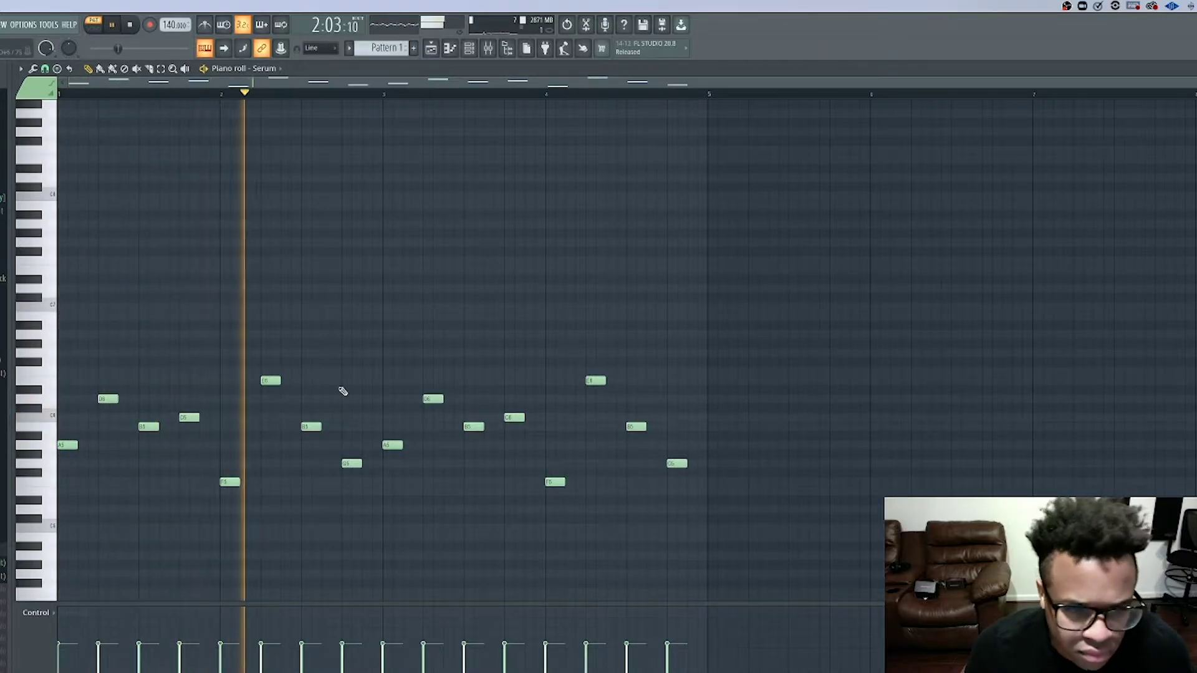
- Layer an A6 over the fourth note of bar 3 and an F6 over the first note of bar 4, auditioning with playback
{"action": "key", "text": "space"}
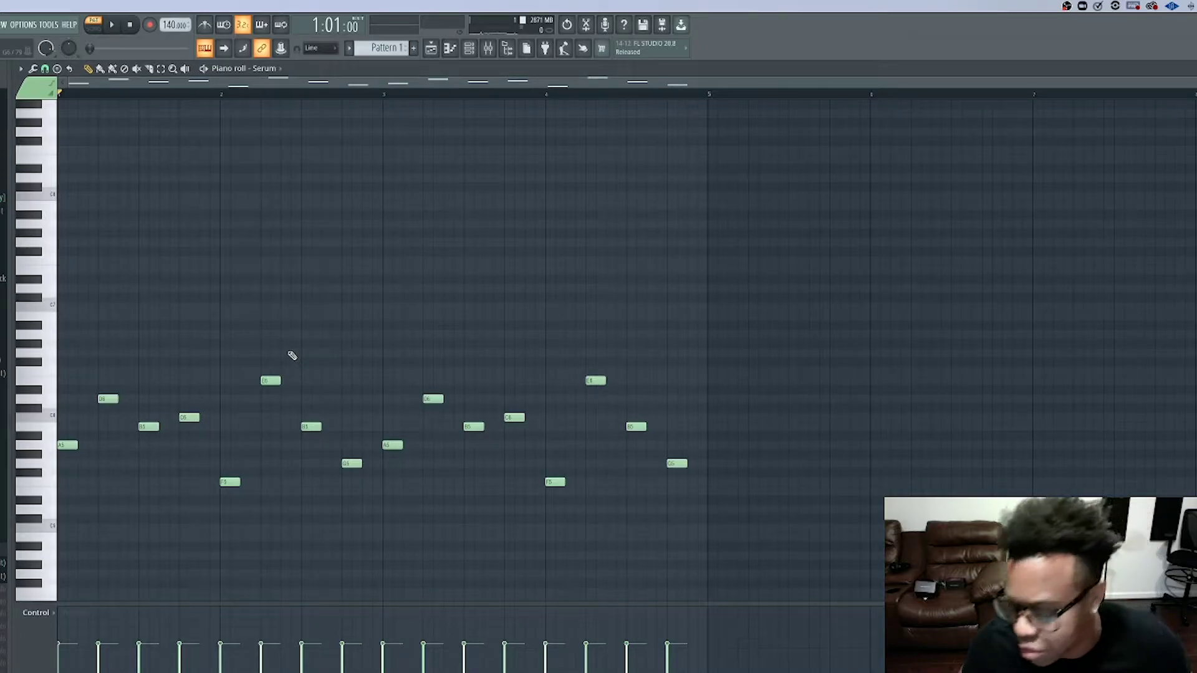
{"action": "key", "text": "space"}
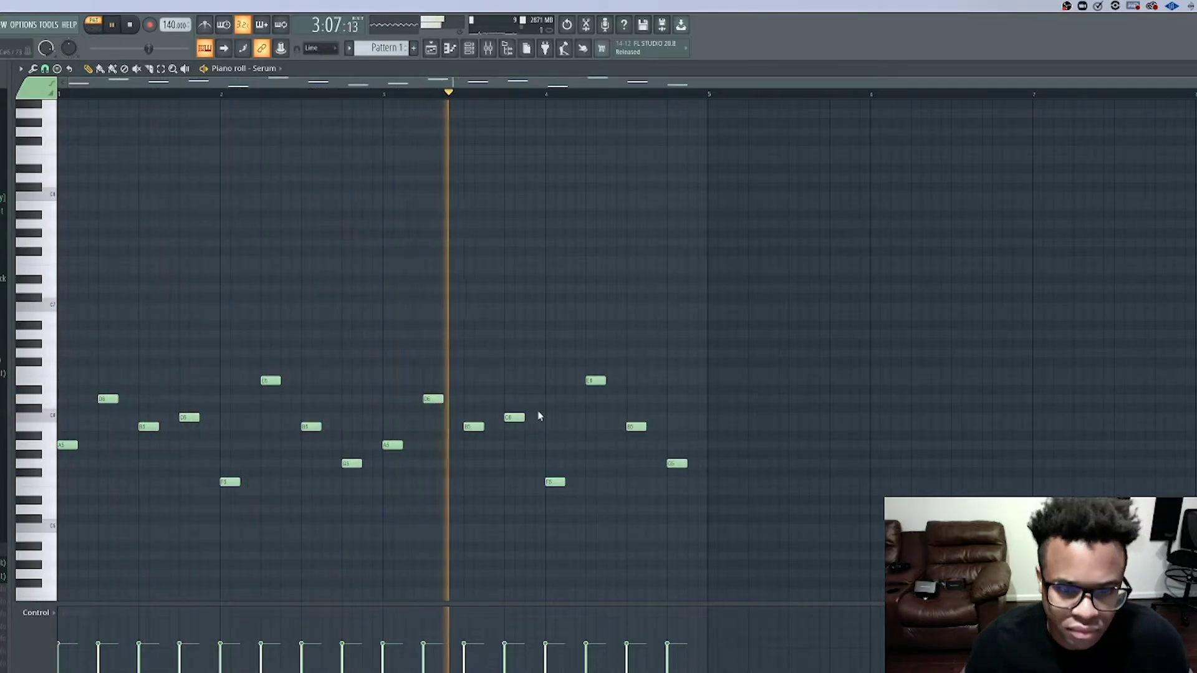
{"action": "key", "text": "space"}
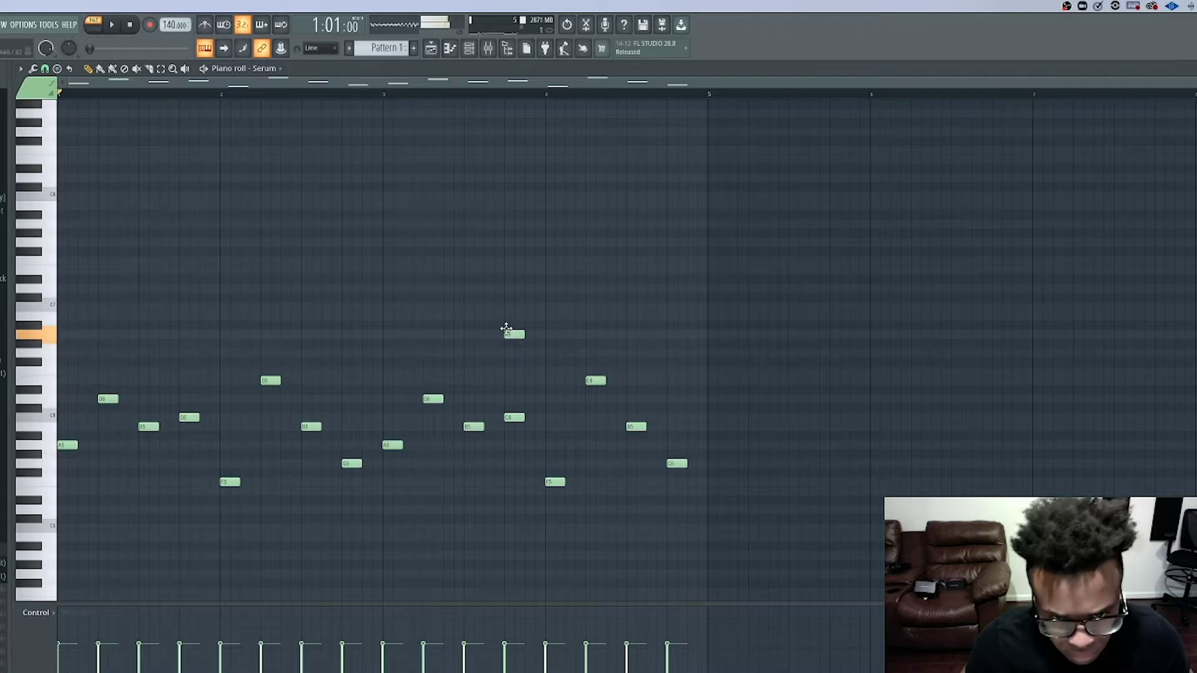
{"action": "key", "text": "space"}
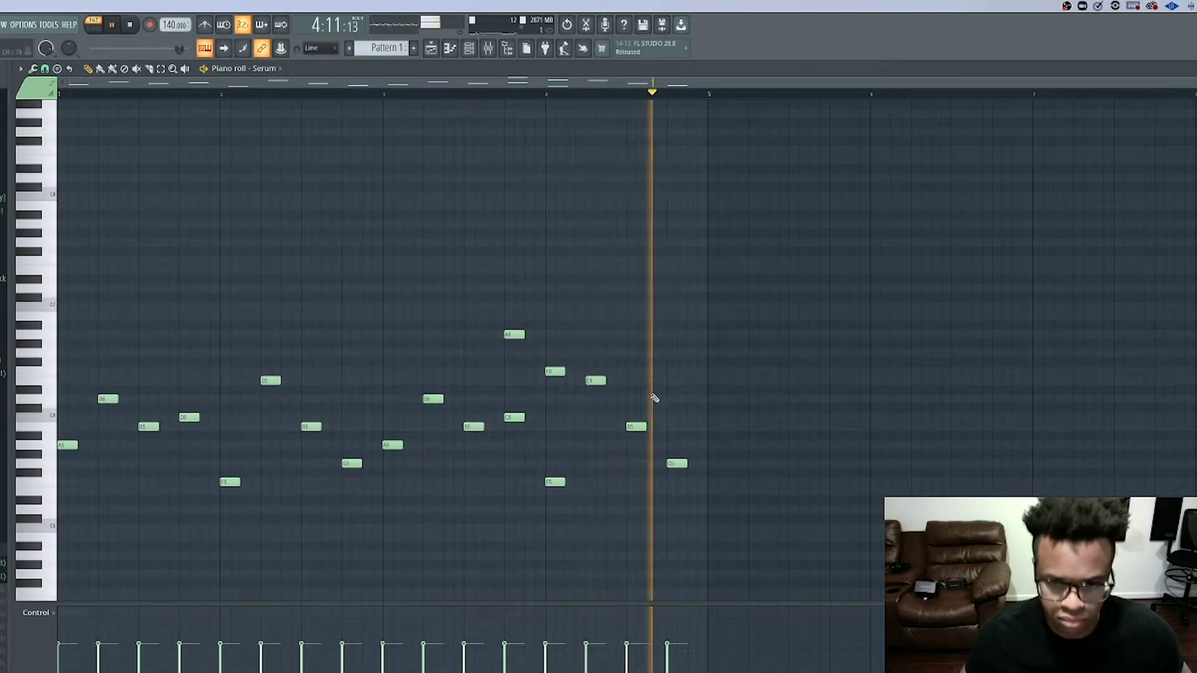
{"action": "key", "text": "space"}
{"action": "key", "text": "space"}
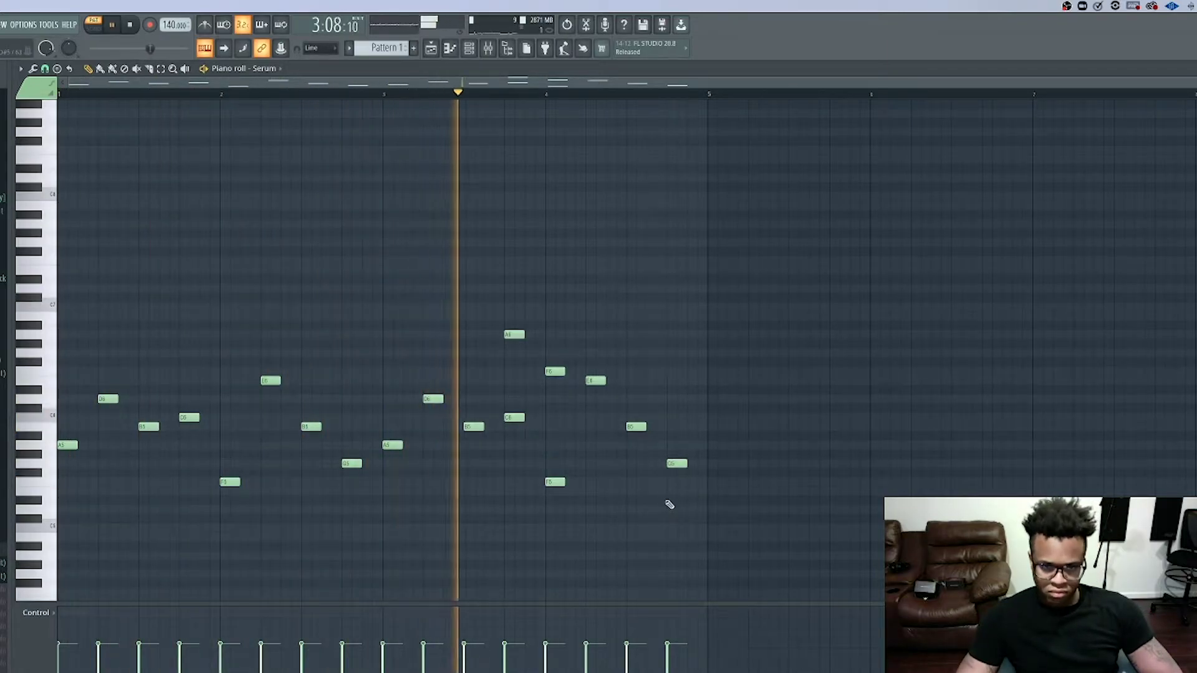
{"action": "key", "text": "space"}
{"action": "key", "text": "space"}
- Select every note in the four-bar melody and duplicate the selection into bars 5 to 8
{"action": "key", "text": "ctrl+a"}
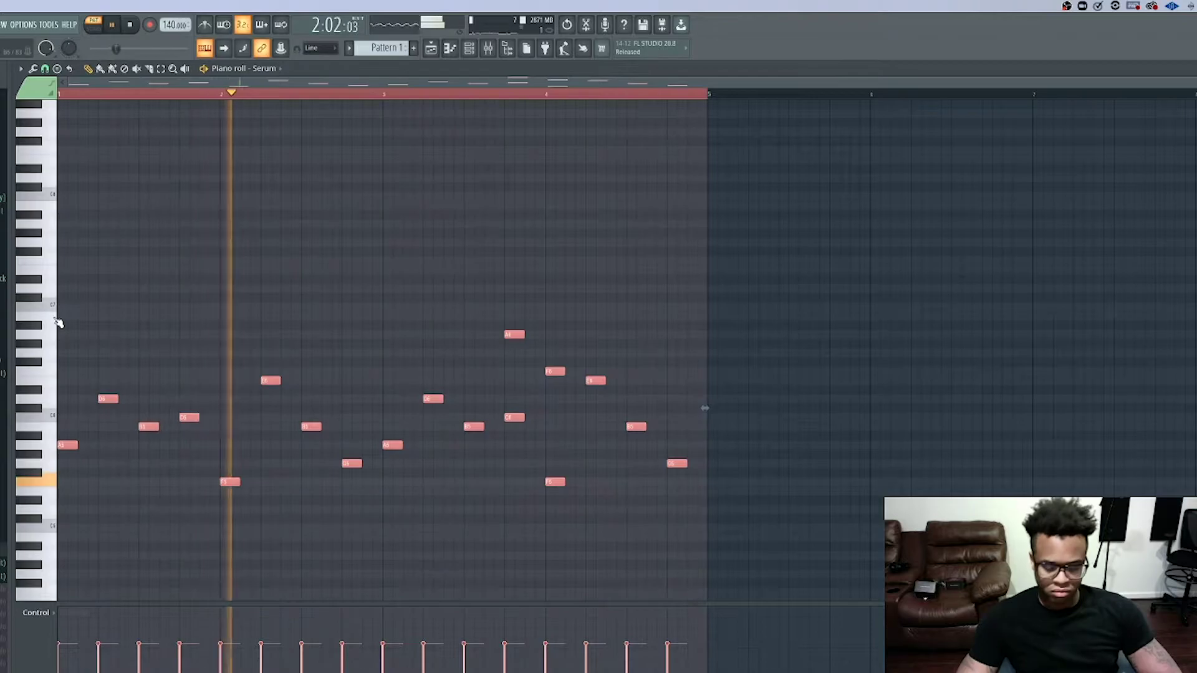
{"action": "key", "text": "ctrl+b"}
{"action": "key", "text": "space"}
{"action": "key", "text": "ctrl+d"}
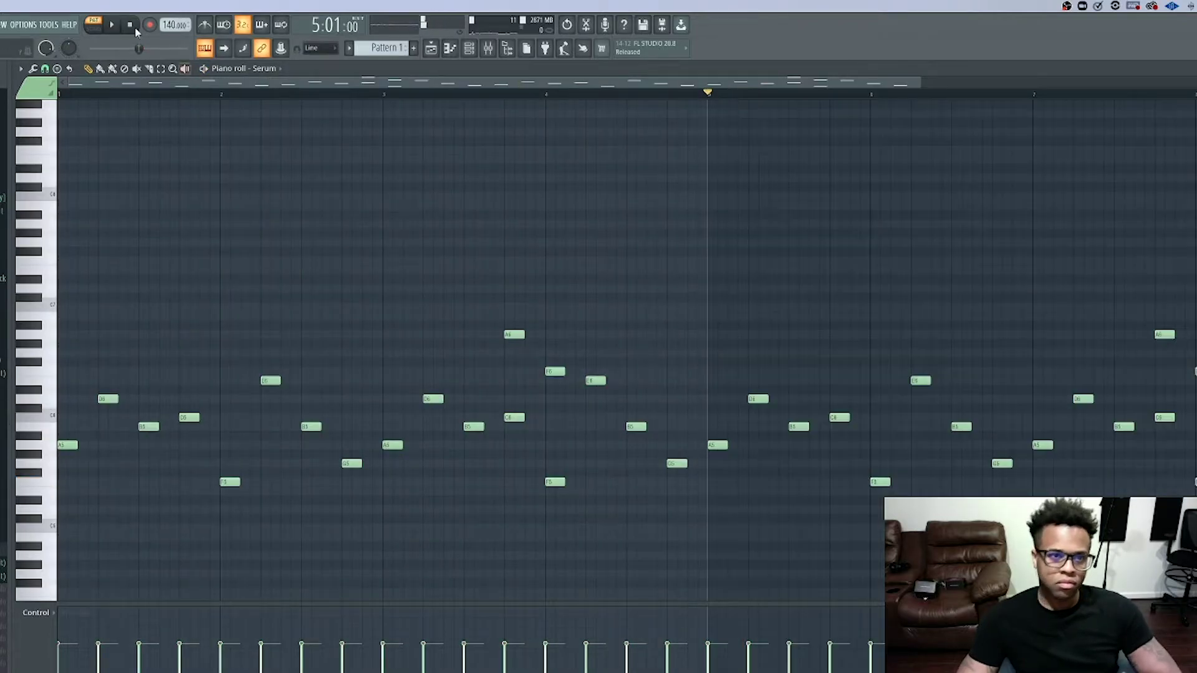
- Add an E6 above the last note of bar 4, and G6 and E6 above the last two notes of bar 8
{"action": "scroll", "coordinate": [306, 209], "scroll_direction": "down", "scroll_amount": 2}
{"action": "key", "text": "space"}
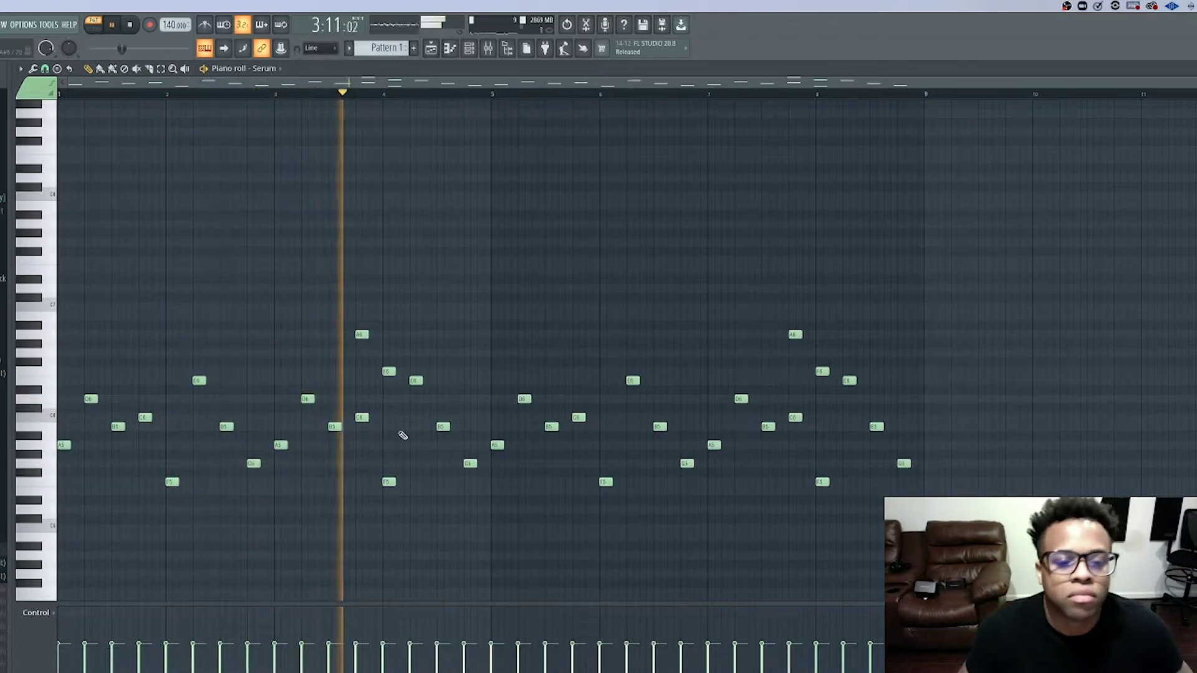
{"action": "key", "text": "space"}
{"action": "key", "text": "space"}
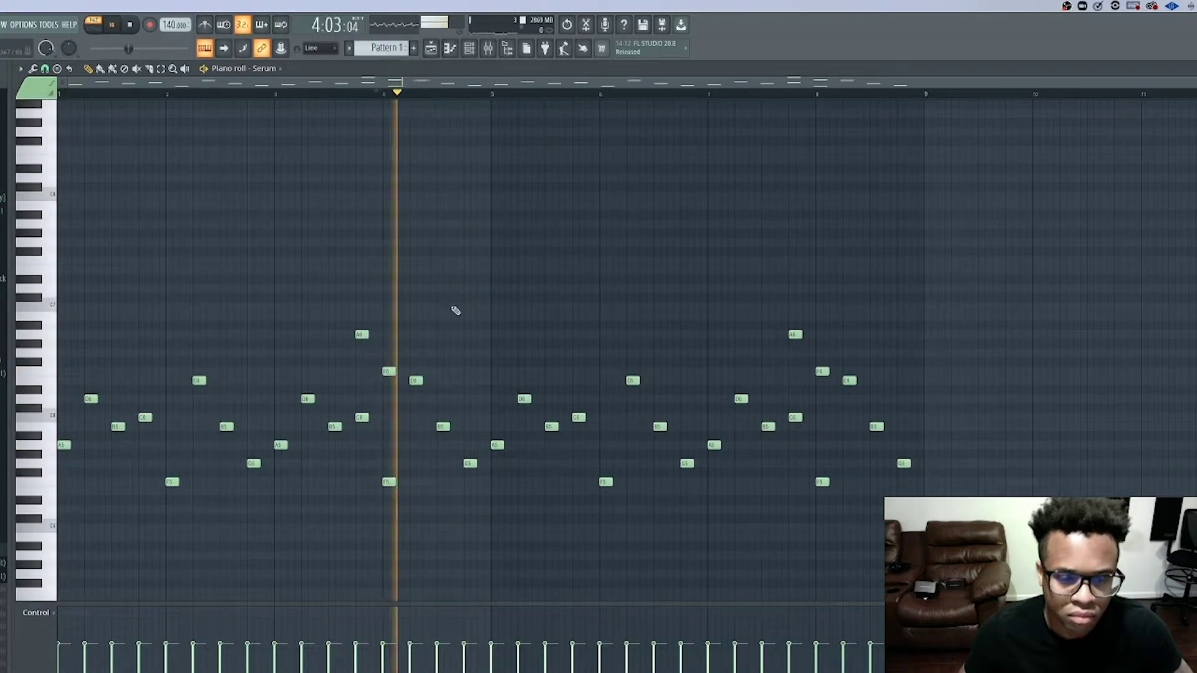
{"action": "key", "text": "space"}
{"action": "key", "text": "space"}
{"action": "left_click", "coordinate": [318, 95]}
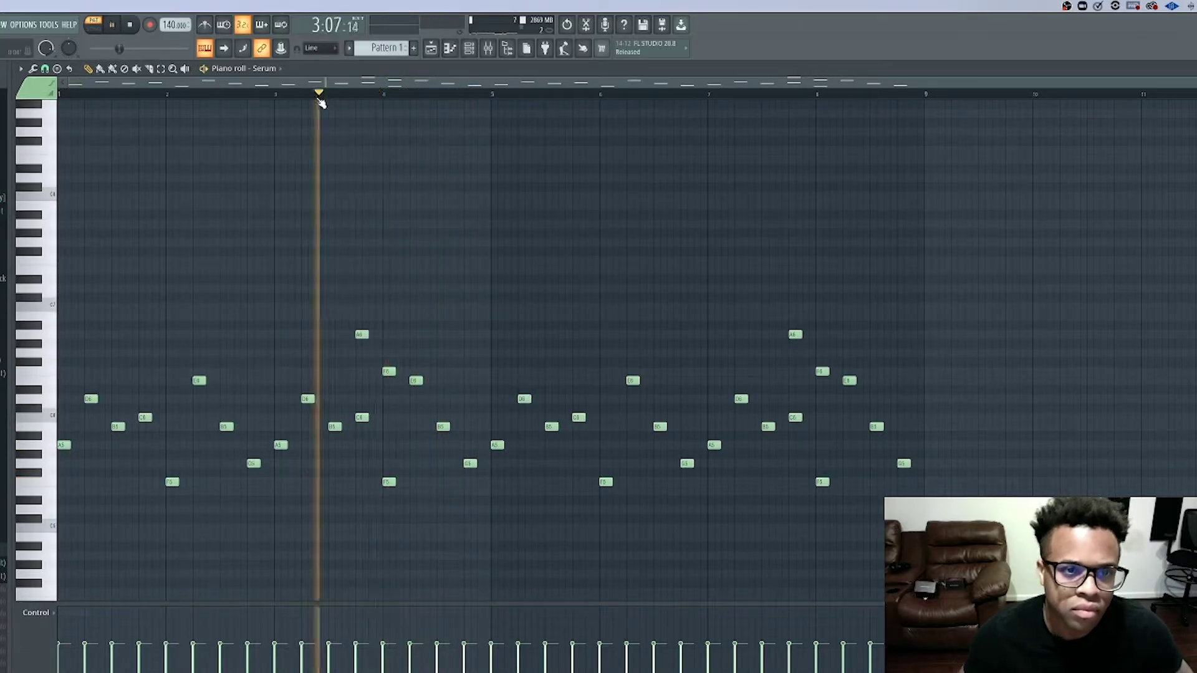
{"action": "key", "text": "space"}
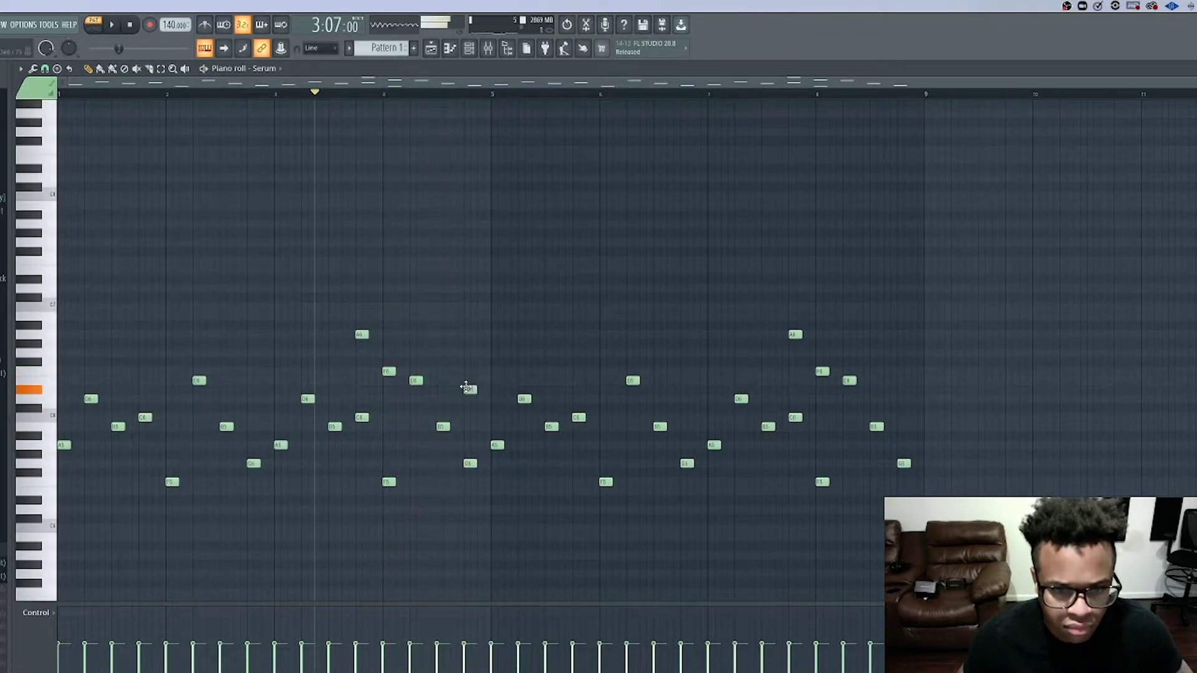
{"action": "key", "text": "space"}
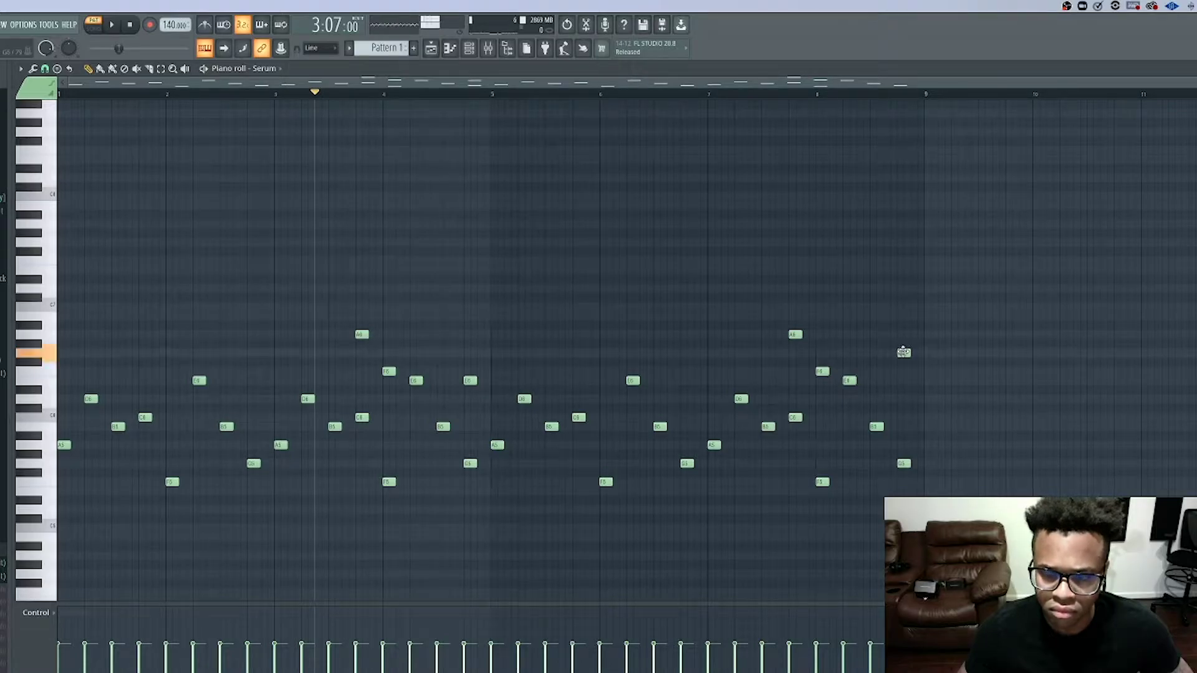
{"action": "key", "text": "space"}
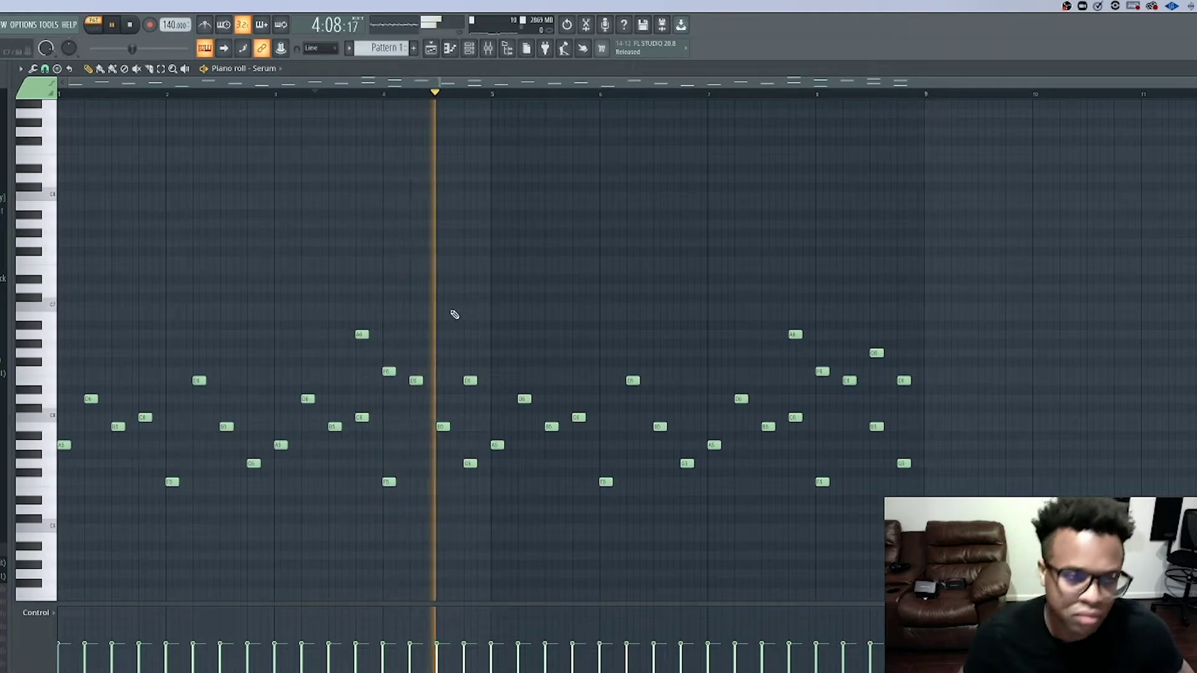
- Draw an A3 bass note from the start of bar 1 to beat 2 of bar 2, followed by an F3 note
{"action": "key", "text": "F6"}
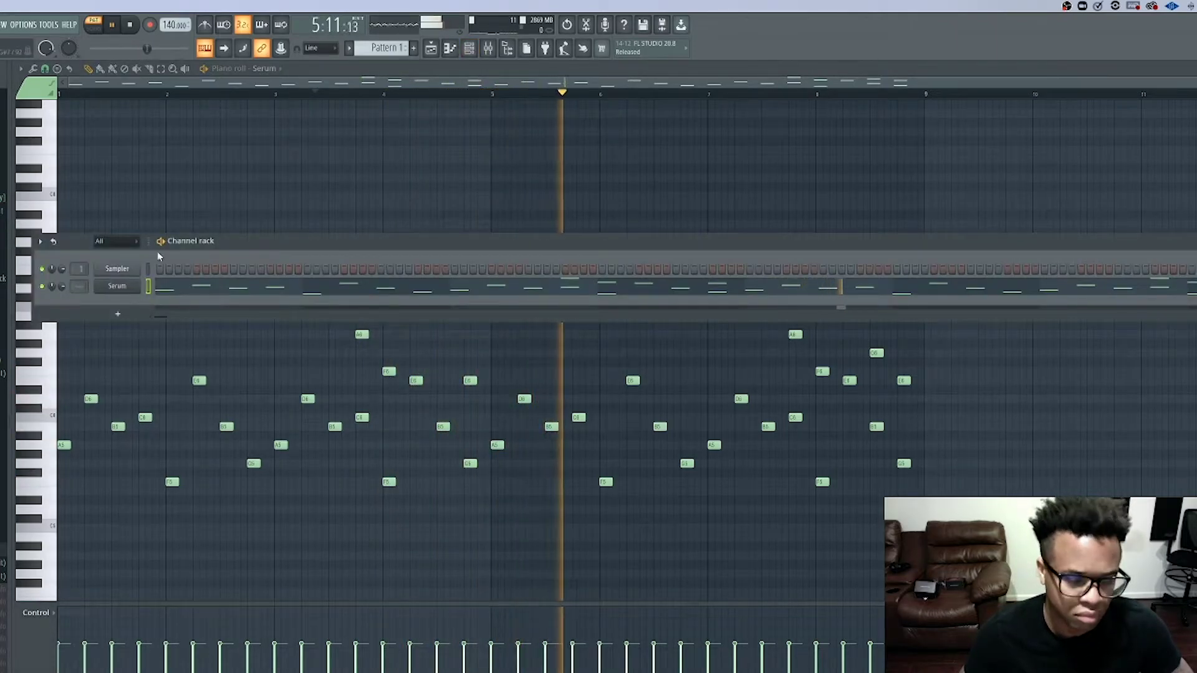
{"action": "key", "text": "F6"}
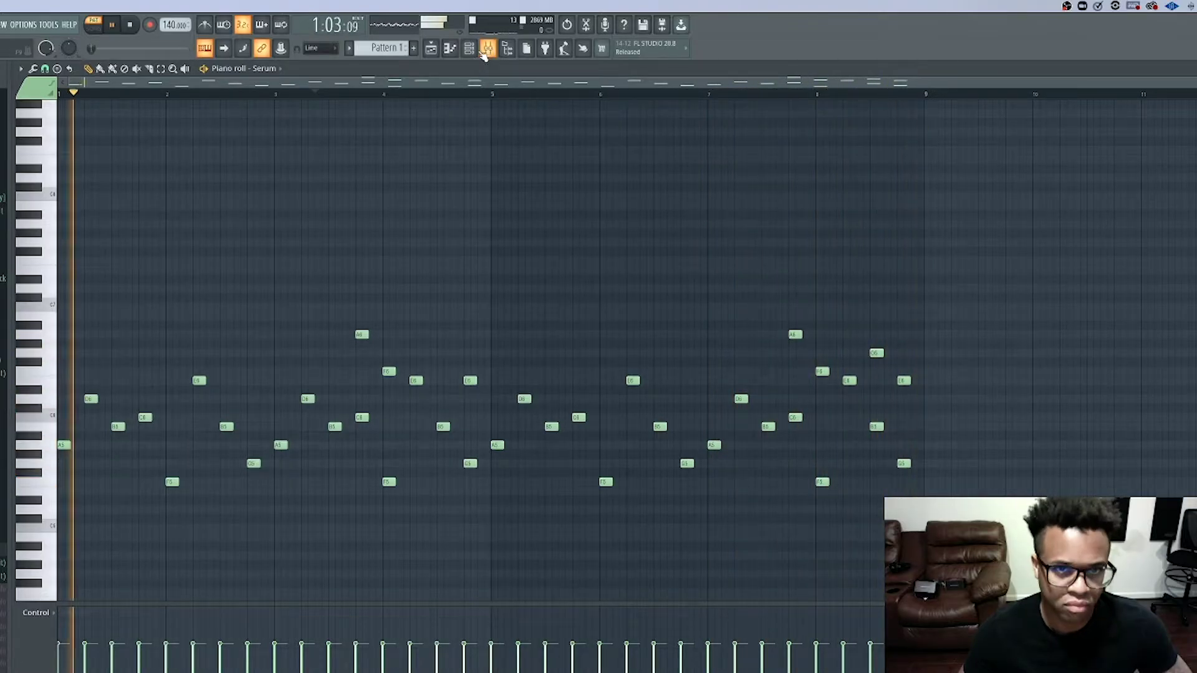
{"action": "scroll", "coordinate": [320, 320], "scroll_direction": "down", "scroll_amount": 3}
{"action": "scroll", "coordinate": [125, 481], "scroll_direction": "down", "scroll_amount": 3}
{"action": "key", "text": "space"}
{"action": "key", "text": "space"}
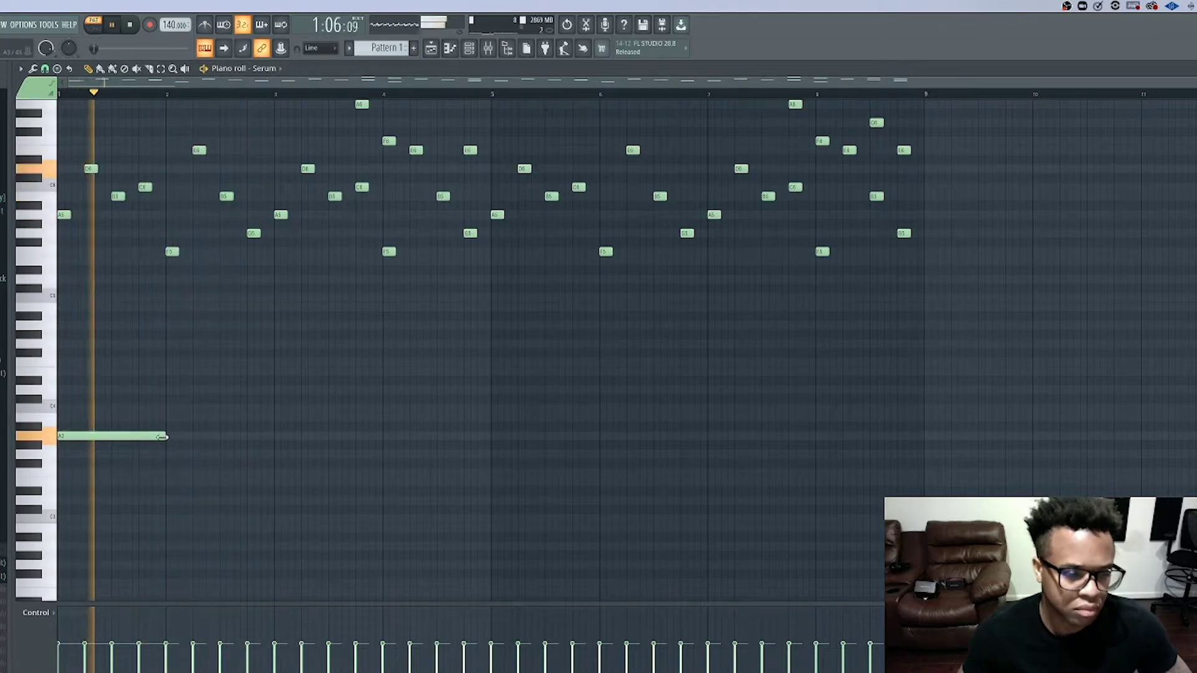
{"action": "key", "text": "space"}
{"action": "left_click_drag", "start_coordinate": [164, 437], "coordinate": [178, 437]}
{"action": "key", "text": "space"}
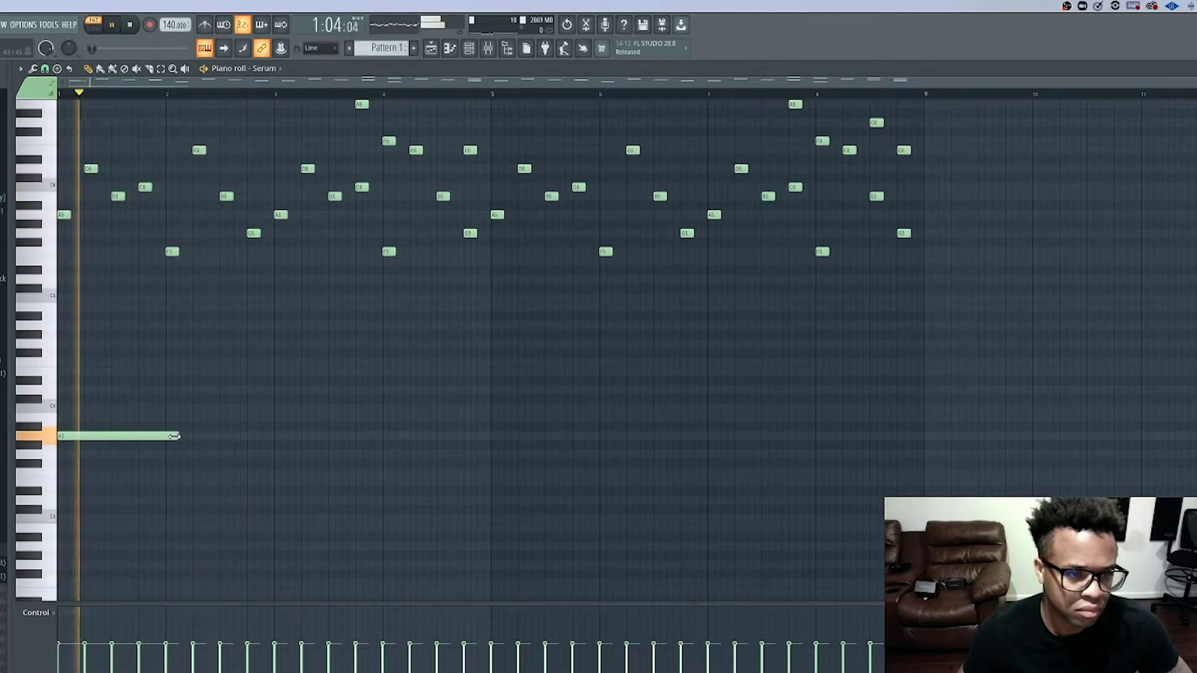
{"action": "key", "text": "space"}
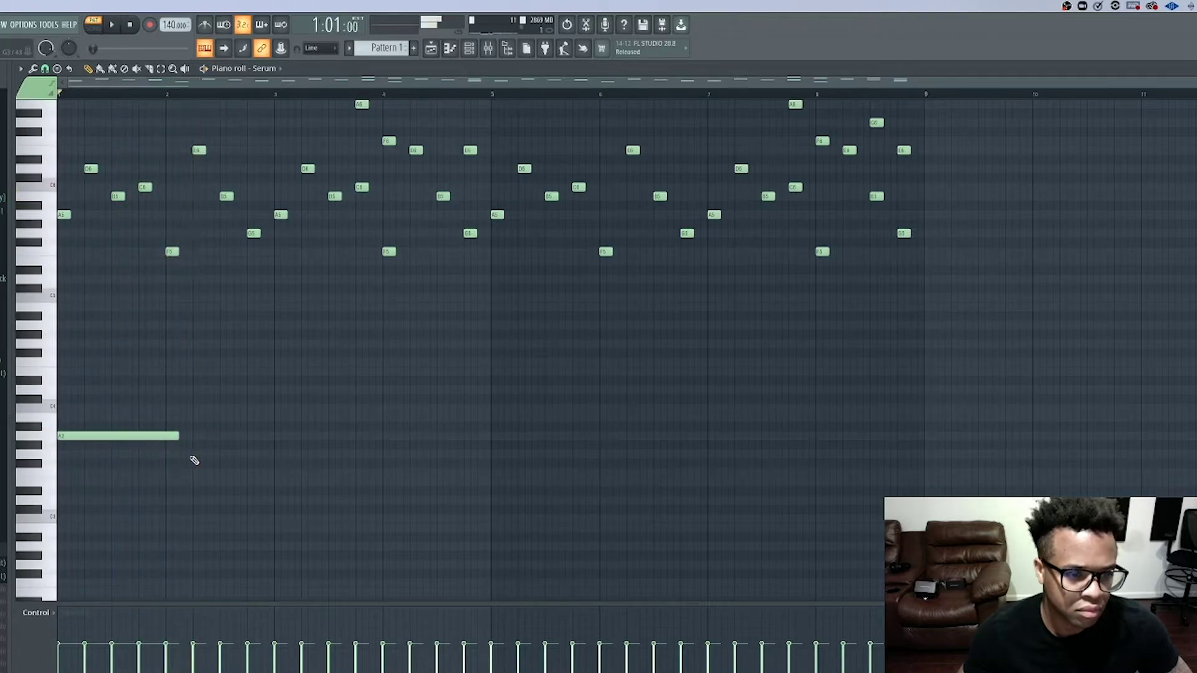
{"action": "left_click_drag", "start_coordinate": [179, 436], "coordinate": [193, 437]}
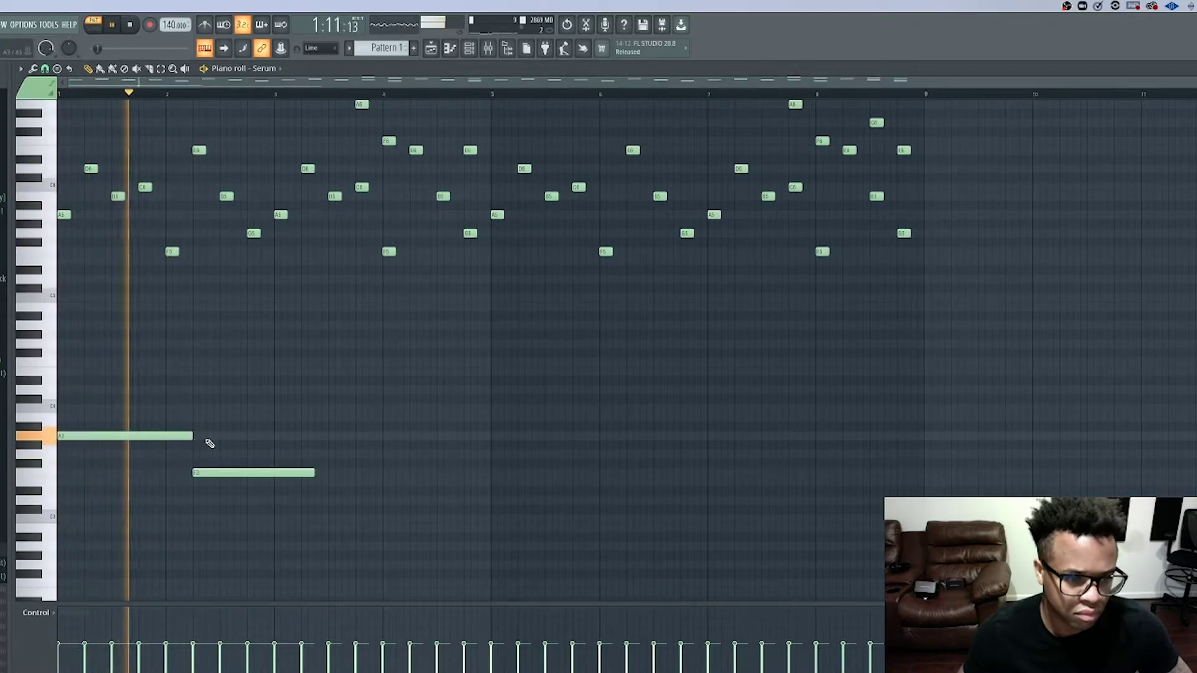
- Shorten the first F3 bass note to end with bar 2 and repeat the A3 and F3 pair across bars 3 and 4
{"action": "left_click", "coordinate": [275, 436]}
{"action": "left_click_drag", "start_coordinate": [314, 473], "coordinate": [275, 472]}
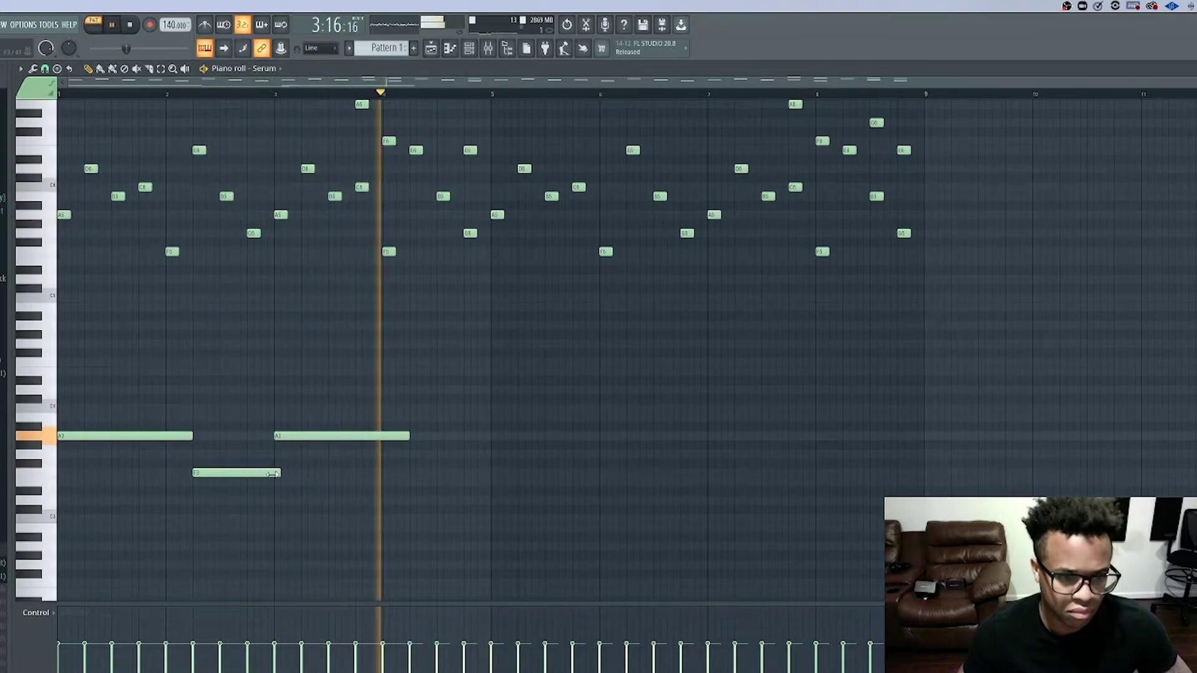
{"action": "left_click", "coordinate": [412, 473]}
- Add bass notes across bars 5 and 6: A3 lasting until beat 2 of bar 6, then F3 to the end of that bar
{"action": "left_click", "coordinate": [494, 435]}
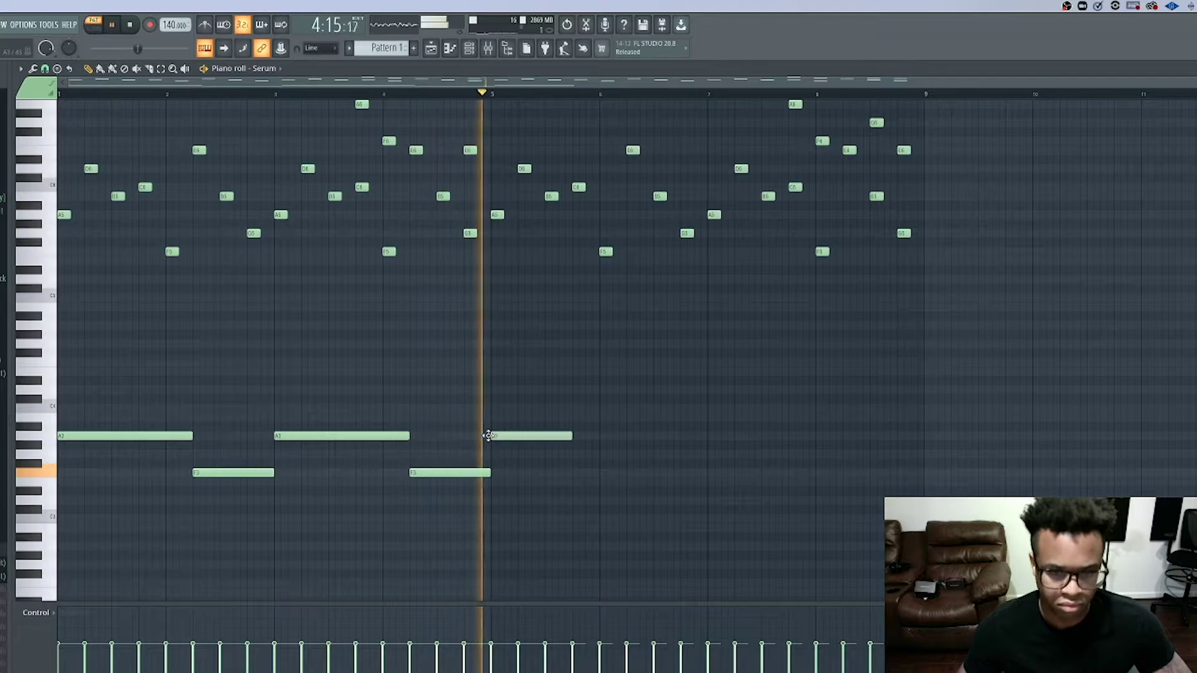
{"action": "left_click_drag", "start_coordinate": [571, 435], "coordinate": [628, 436]}
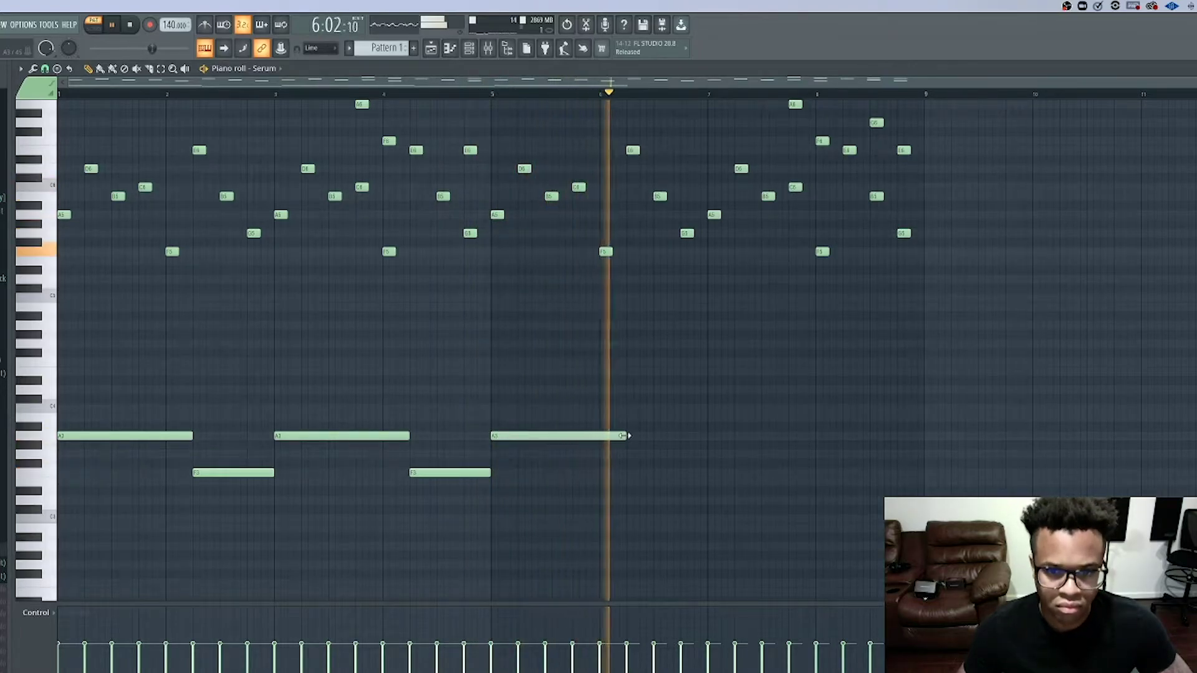
{"action": "left_click", "coordinate": [632, 473]}
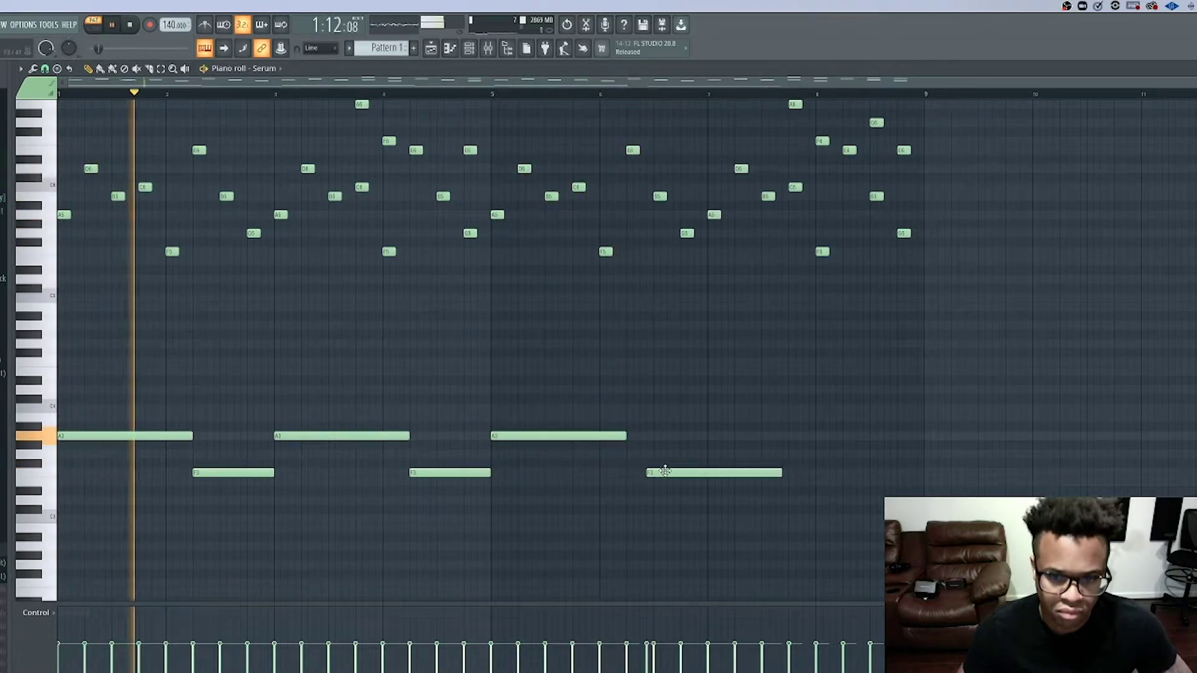
{"action": "left_click", "coordinate": [762, 474]}
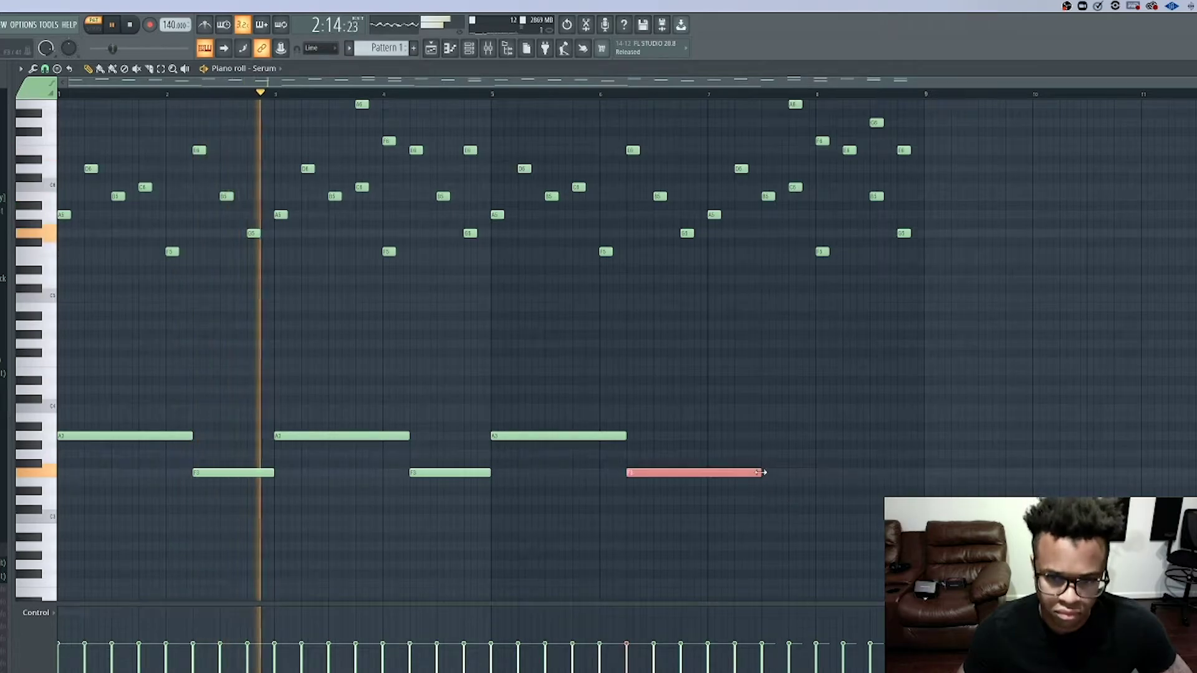
{"action": "left_click", "coordinate": [763, 475]}
{"action": "right_click", "coordinate": [763, 475]}
{"action": "left_click_drag", "start_coordinate": [762, 475], "coordinate": [705, 476]}
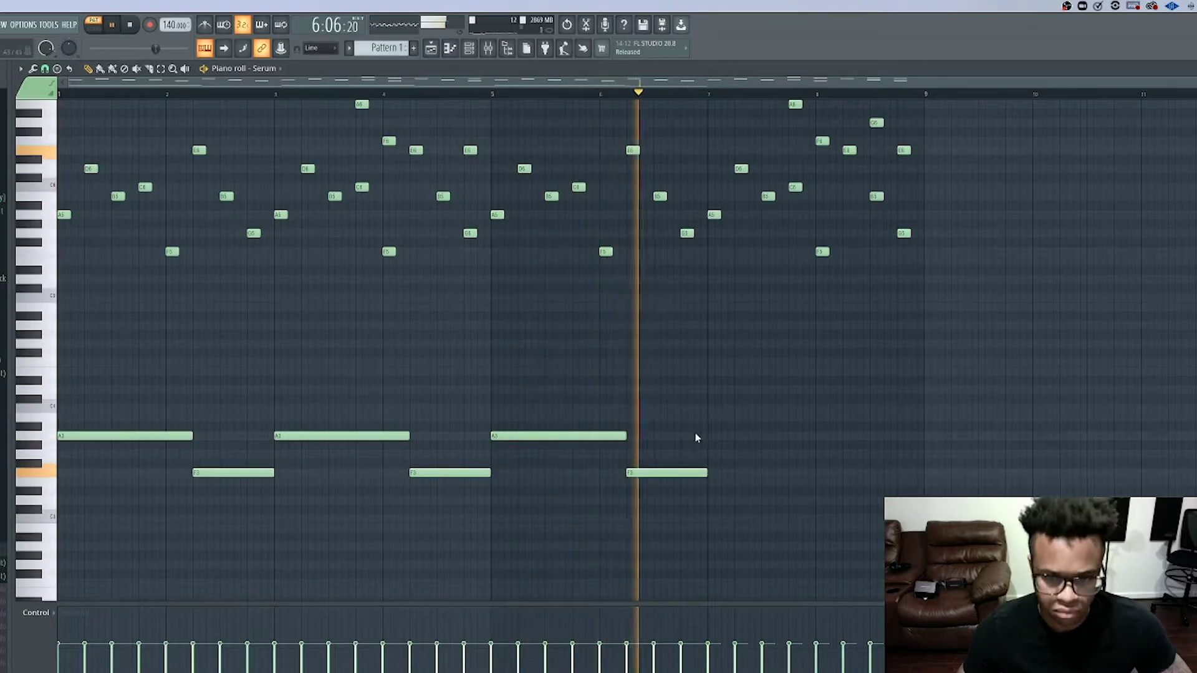
- Complete the bass line with A3 from bar 7 and F3 from beat 2 to the end of bar 8
{"action": "left_click", "coordinate": [710, 436]}
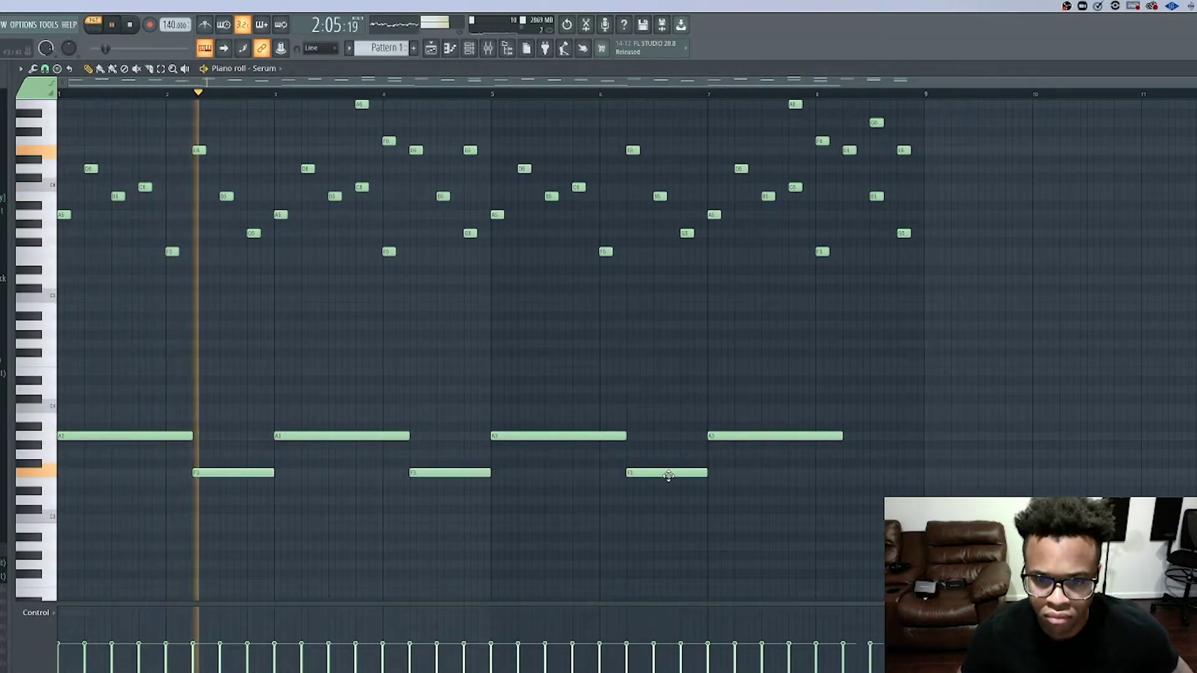
{"action": "left_click", "coordinate": [846, 473]}
{"action": "left_click_drag", "start_coordinate": [925, 473], "coordinate": [972, 474]}
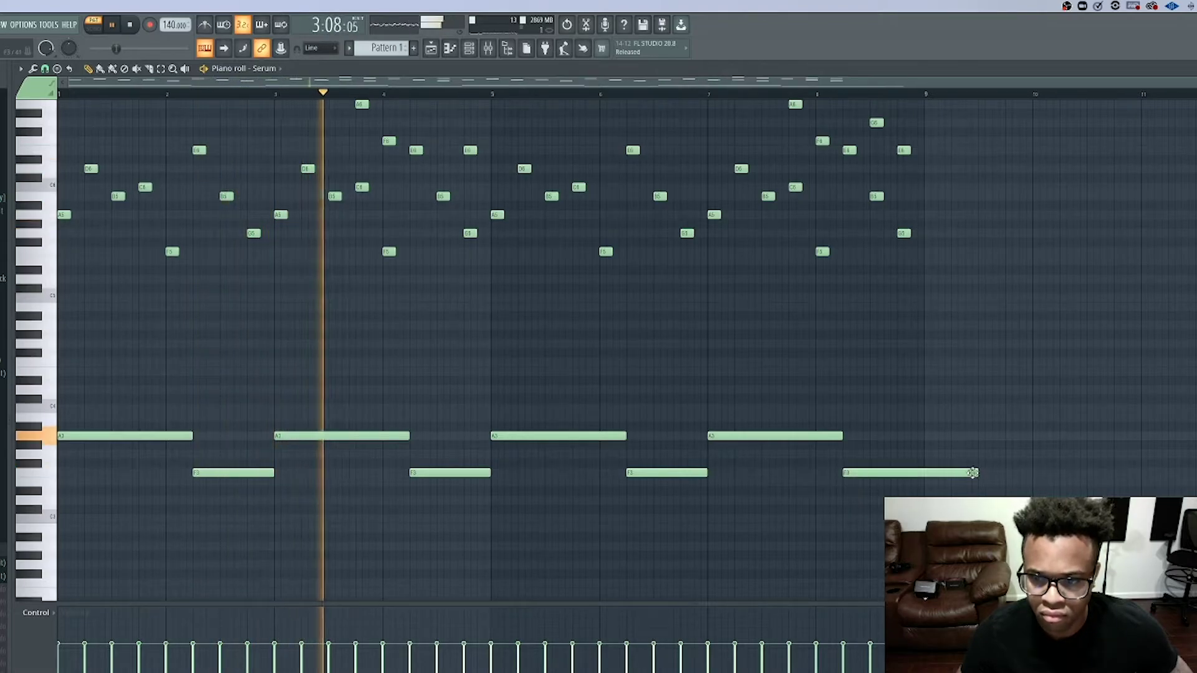
{"action": "key", "text": "ctrl+z"}
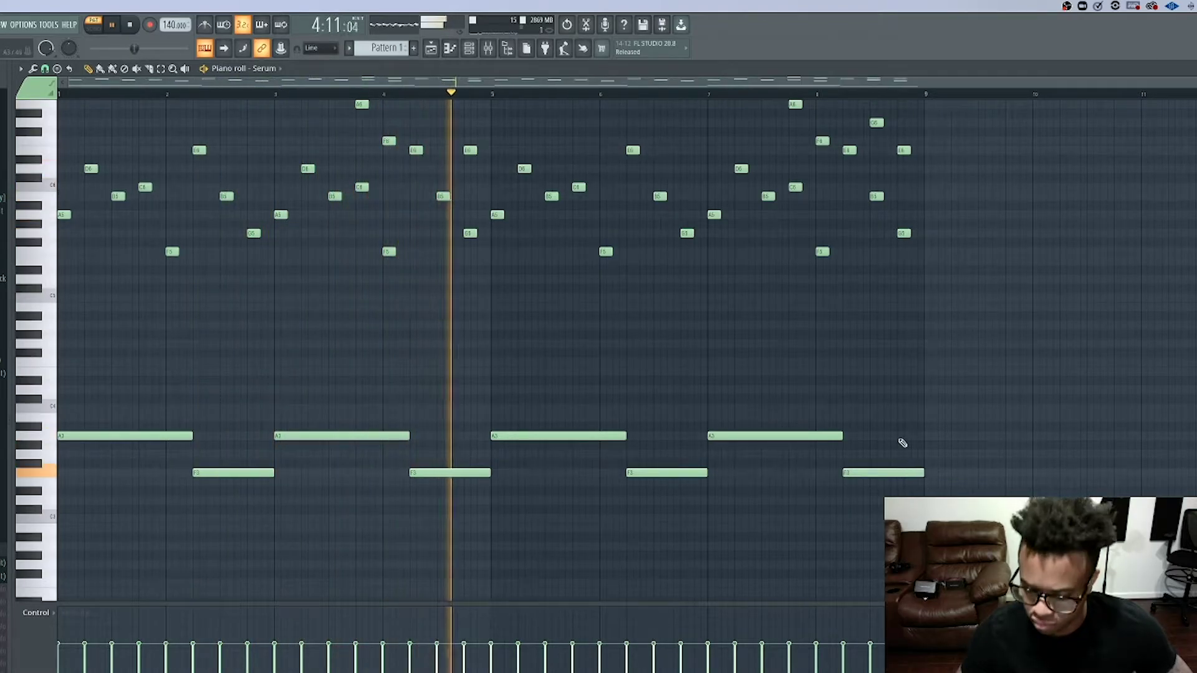
- Try high notes on beat 3 of bar 1 with playback and settle on a sustained A7
{"action": "scroll", "coordinate": [648, 407], "scroll_direction": "up", "scroll_amount": 3}
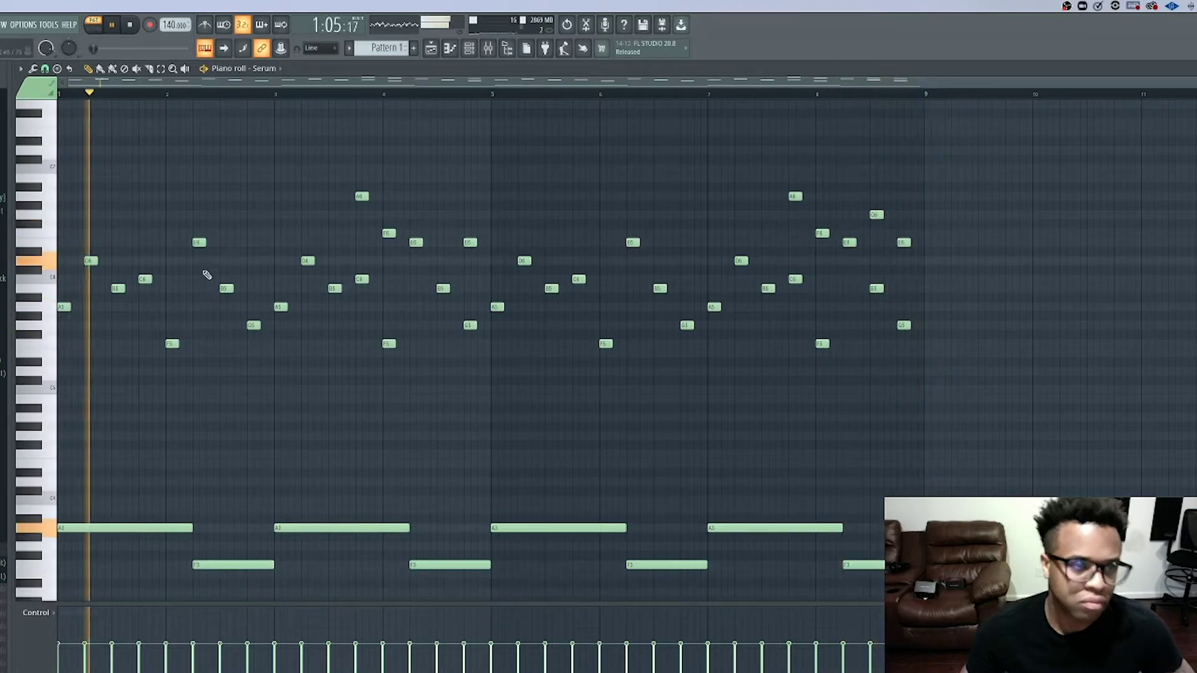
{"action": "scroll", "coordinate": [210, 312], "scroll_direction": "up", "scroll_amount": 4}
{"action": "scroll", "coordinate": [212, 326], "scroll_direction": "down", "scroll_amount": 3}
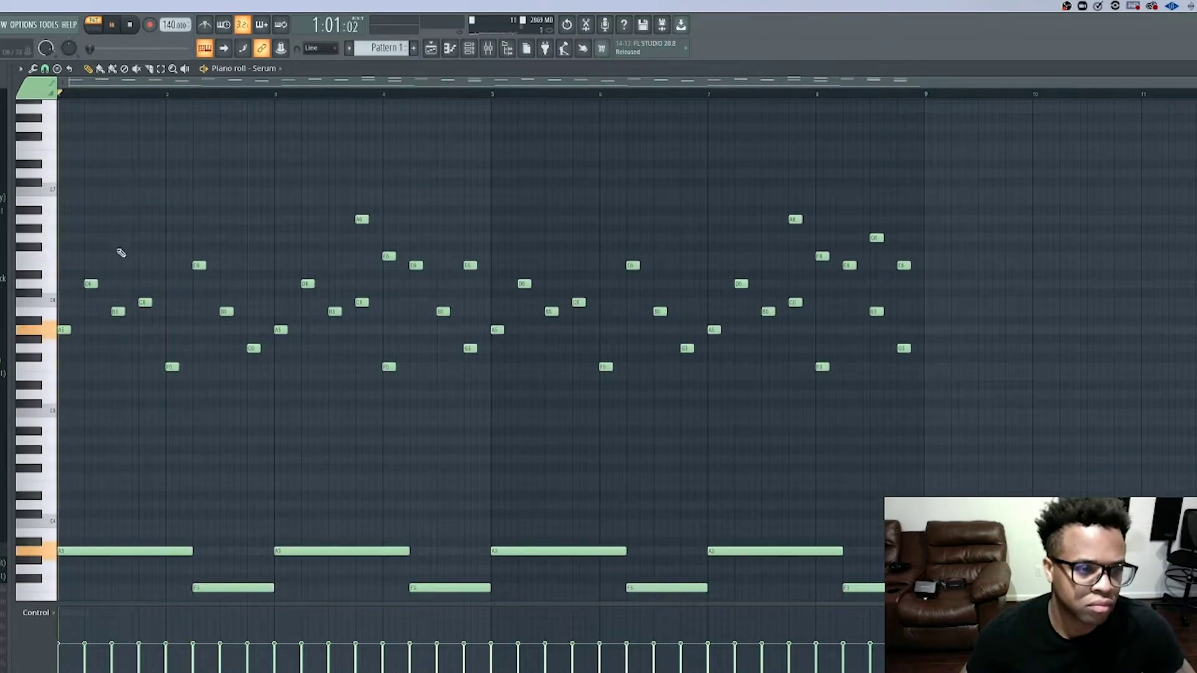
{"action": "key", "text": "space"}
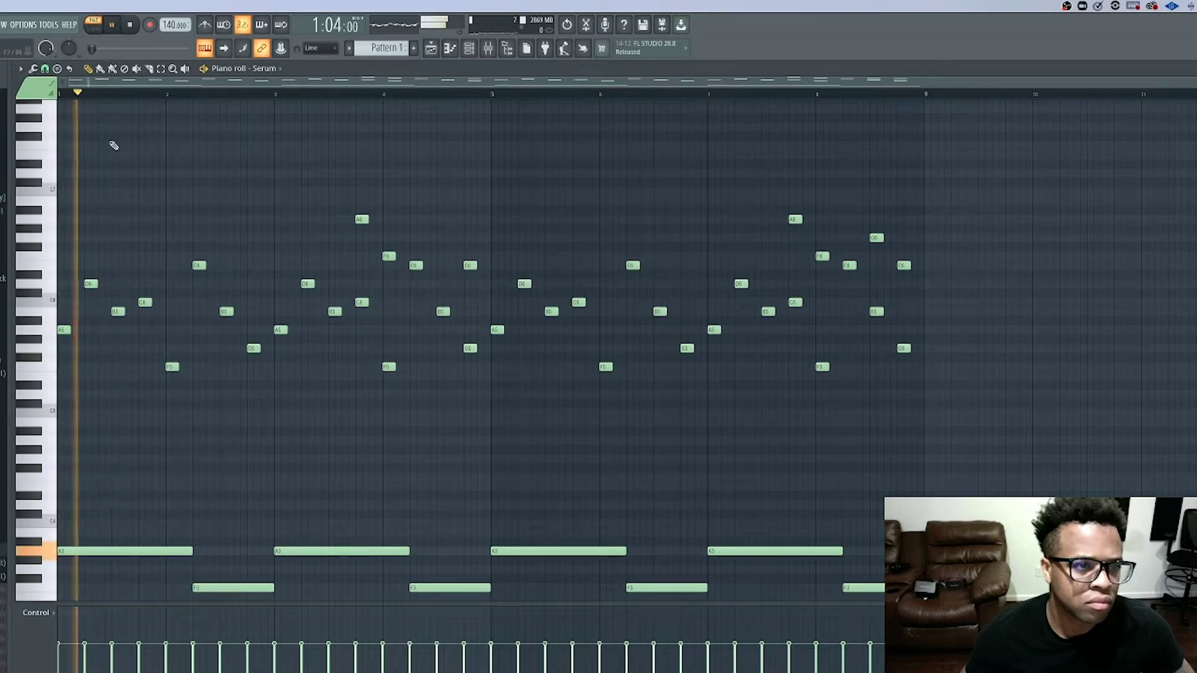
{"action": "left_click", "coordinate": [119, 136]}
{"action": "key", "text": "space"}
{"action": "left_click_drag", "start_coordinate": [128, 124], "coordinate": [134, 117]}
{"action": "key", "text": "space"}
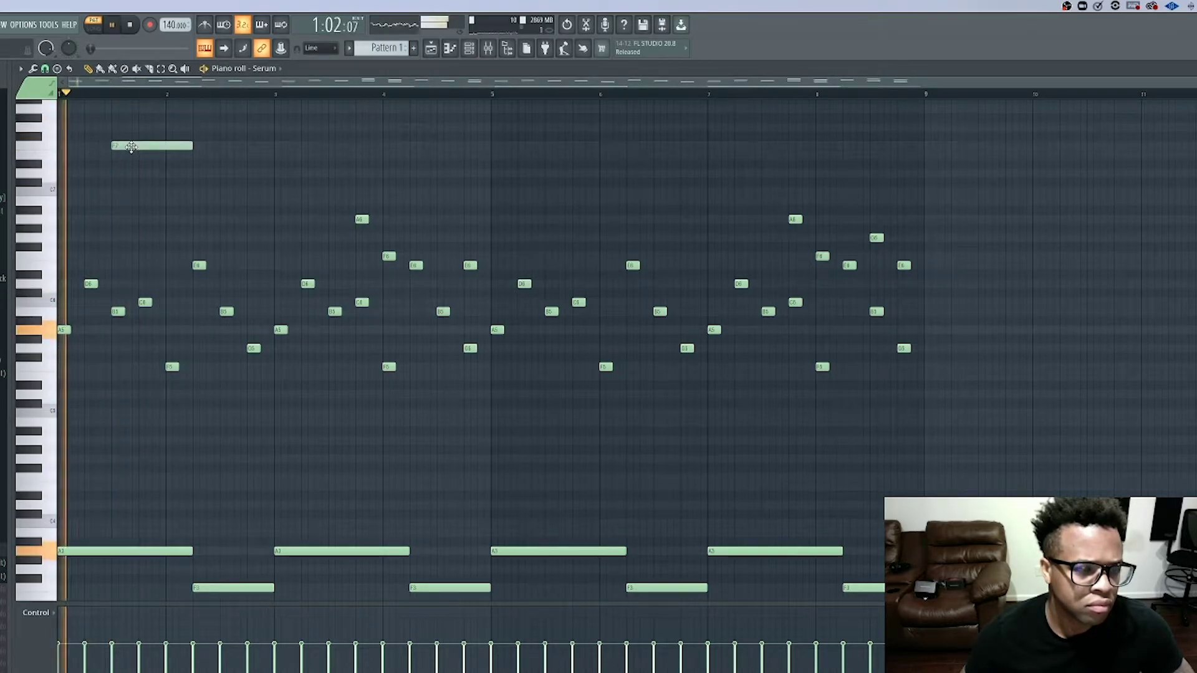
{"action": "right_click", "coordinate": [131, 146]}
{"action": "key", "text": "space"}
{"action": "key", "text": "space"}
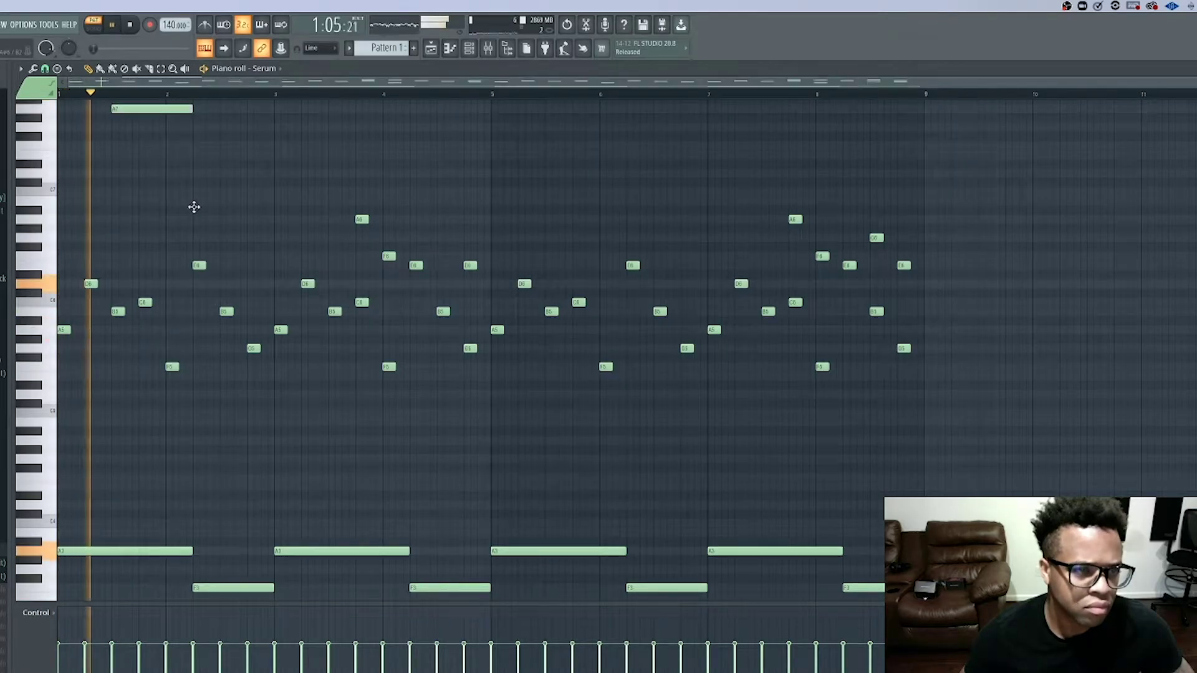
- Add a sustained F7 note on beat 4 of bar 1 and audition it from the start
{"action": "key", "text": "space"}
{"action": "key", "text": "space"}
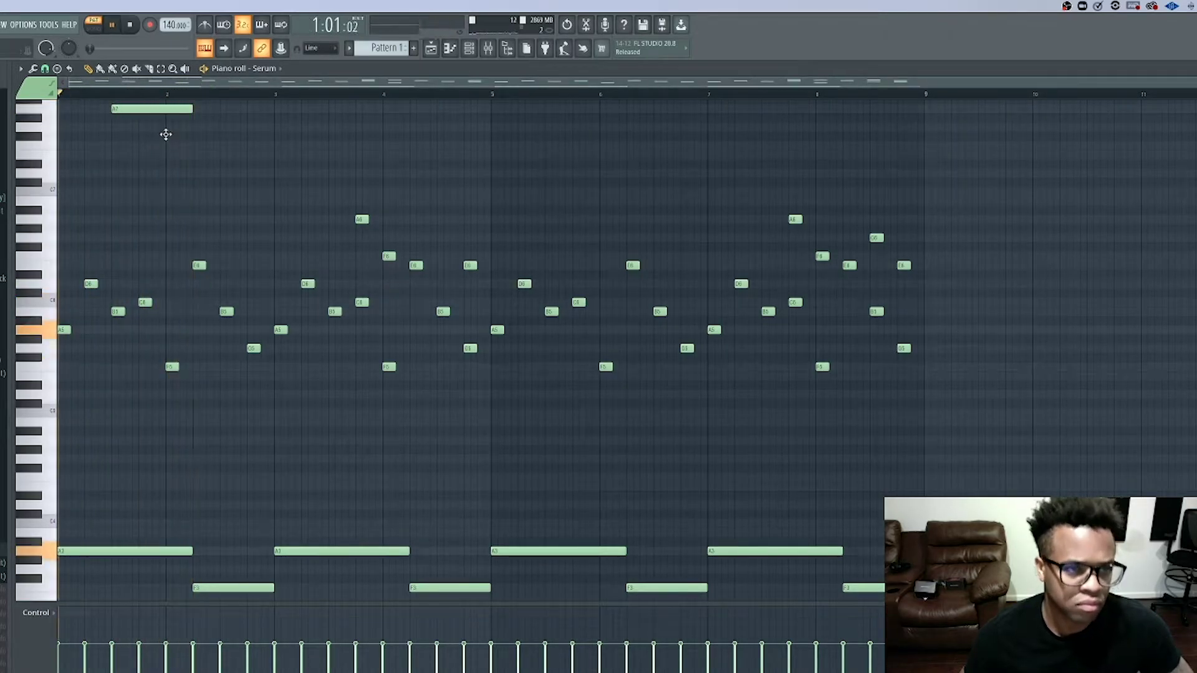
{"action": "left_click", "coordinate": [141, 144]}
{"action": "key", "text": "space"}
{"action": "key", "text": "space"}
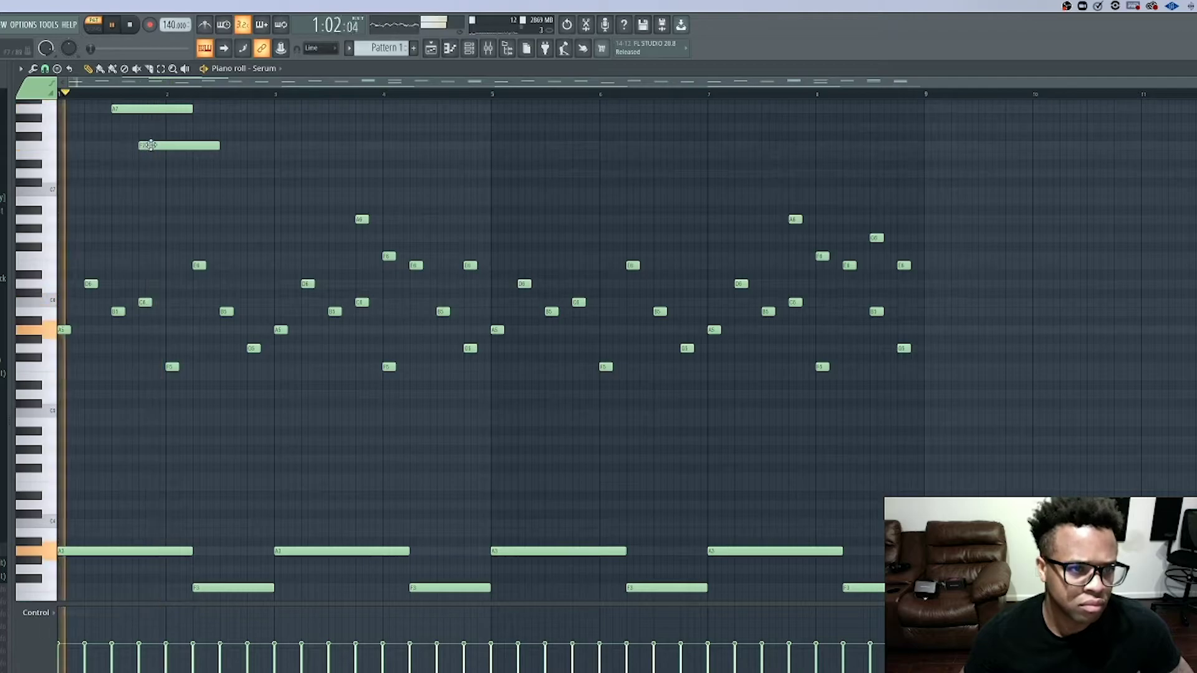
- Turn the high accents into a descending run of one-beat A7, G7 and F7 notes starting on beat 3 of bar 1
{"action": "left_click_drag", "start_coordinate": [141, 144], "coordinate": [147, 135]}
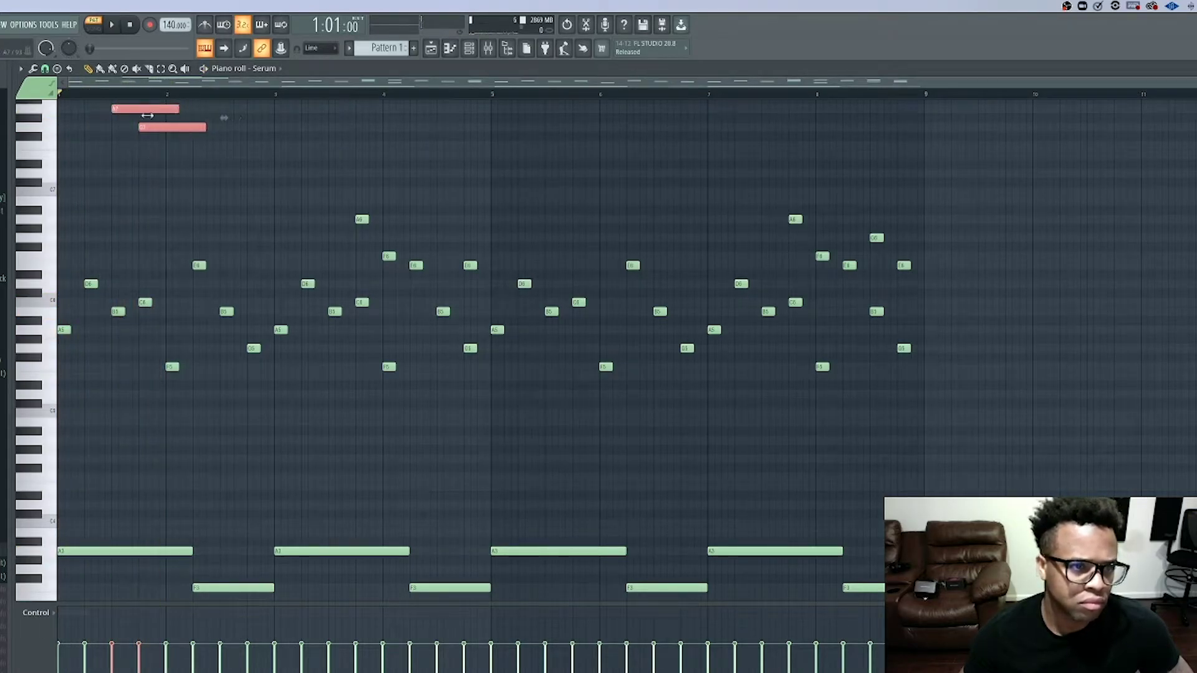
{"action": "scroll", "coordinate": [185, 158], "scroll_direction": "up", "scroll_amount": 5}
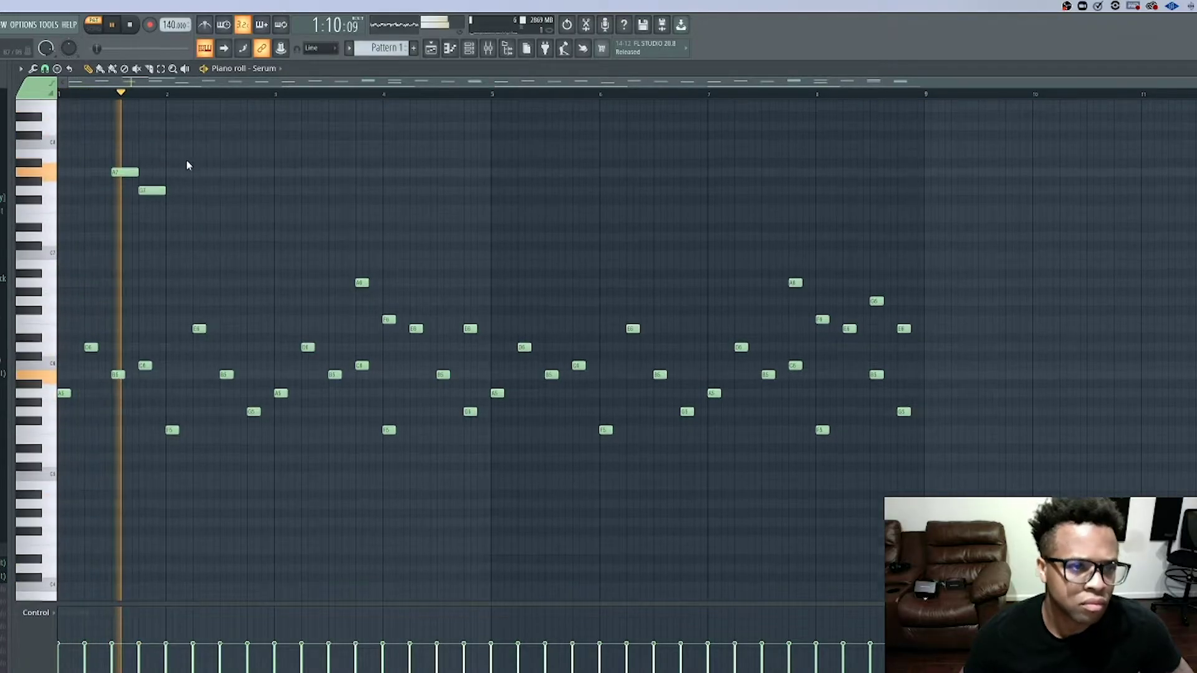
{"action": "left_click", "coordinate": [166, 246]}
{"action": "key", "text": "space"}
{"action": "key", "text": "space"}
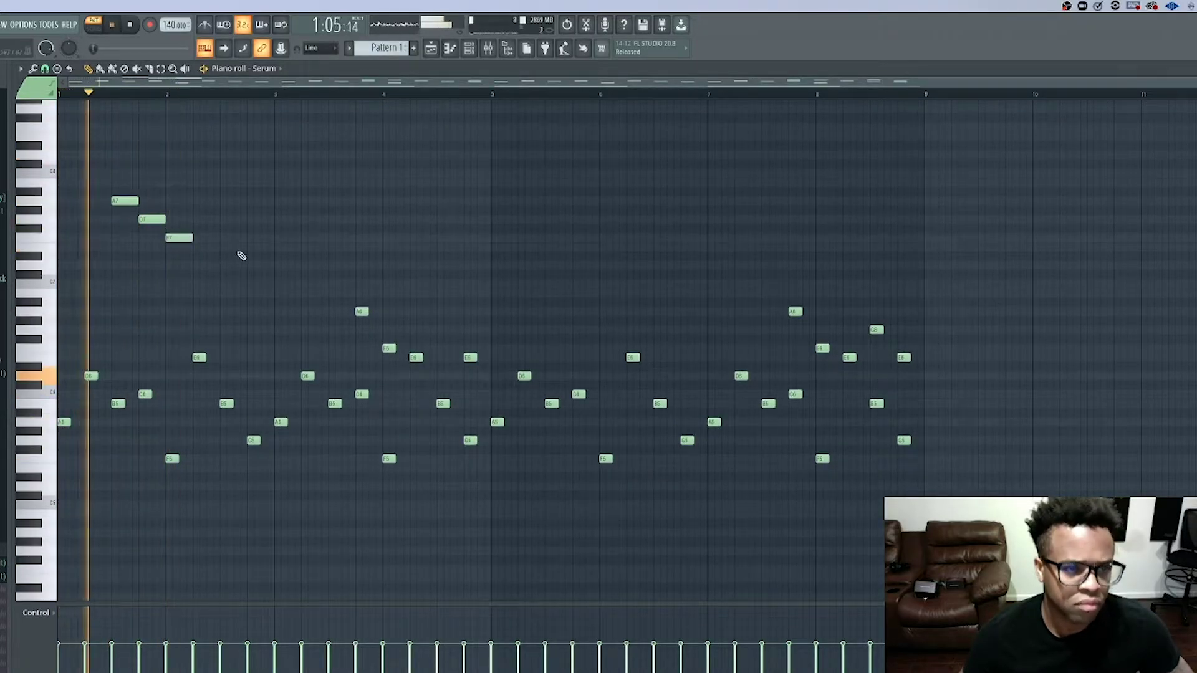
{"action": "scroll", "coordinate": [243, 259], "scroll_direction": "down", "scroll_amount": 5}
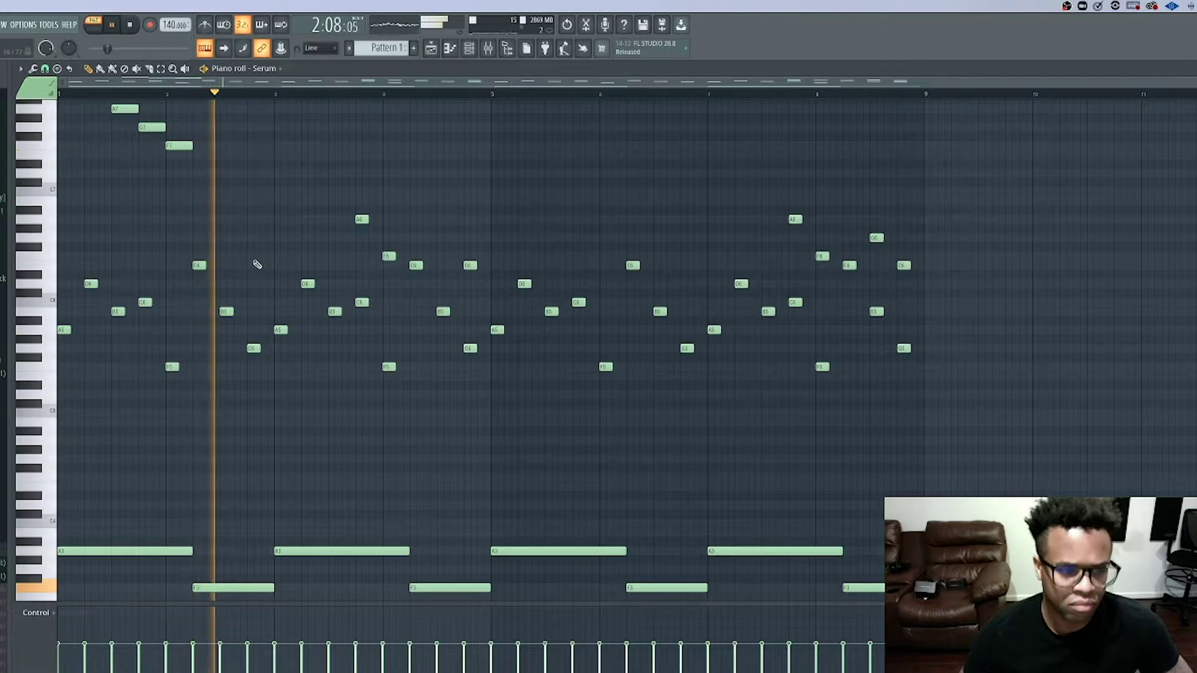
- Audition the run, then add one-beat accents E7 and C7 on beats 3 and 4 of bar 3 and F7 on beat 1 of bar 4
{"action": "key", "text": "space"}
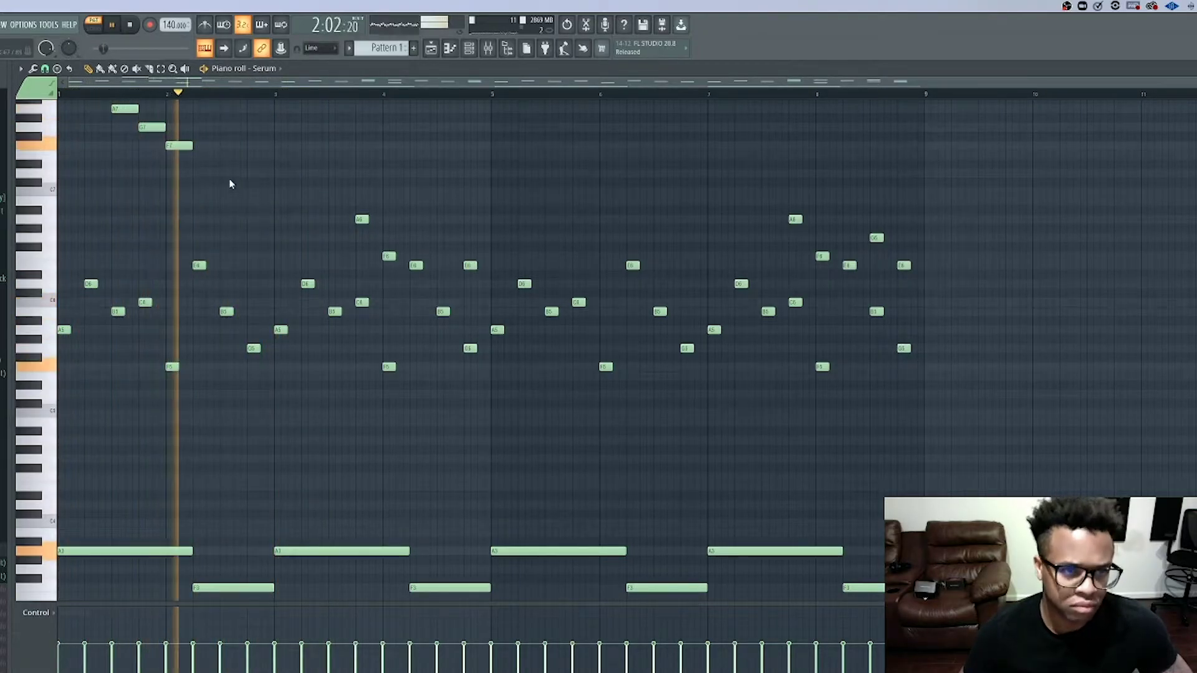
{"action": "key", "text": "space"}
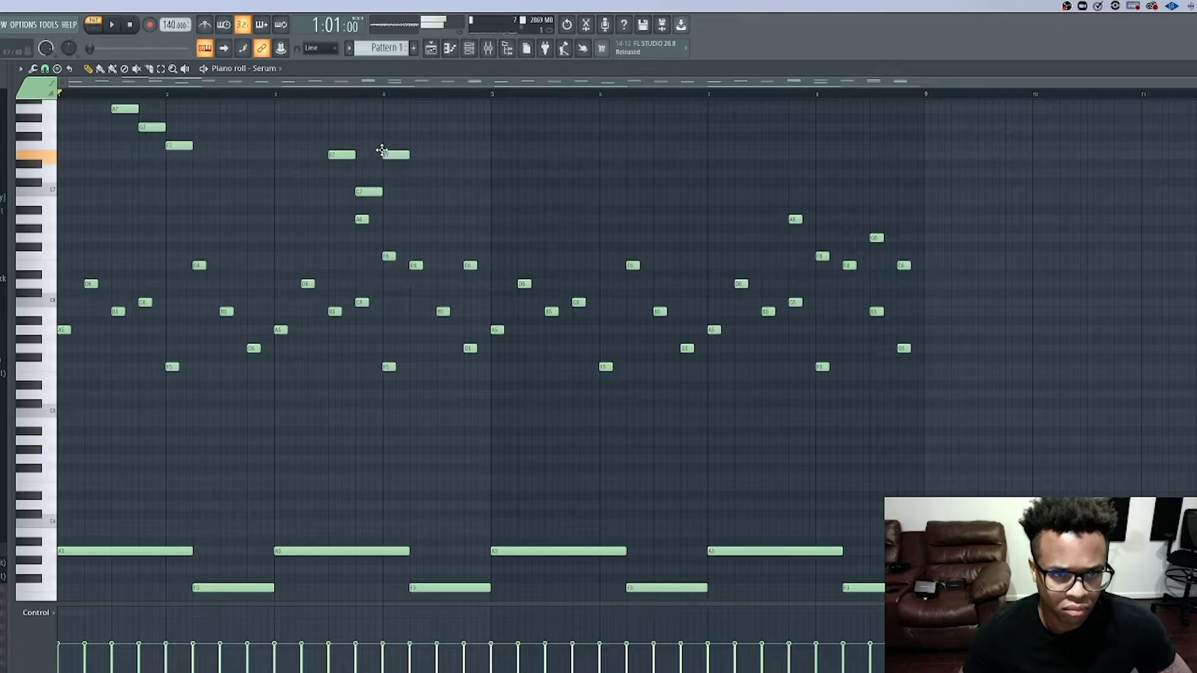
{"action": "key", "text": "space"}
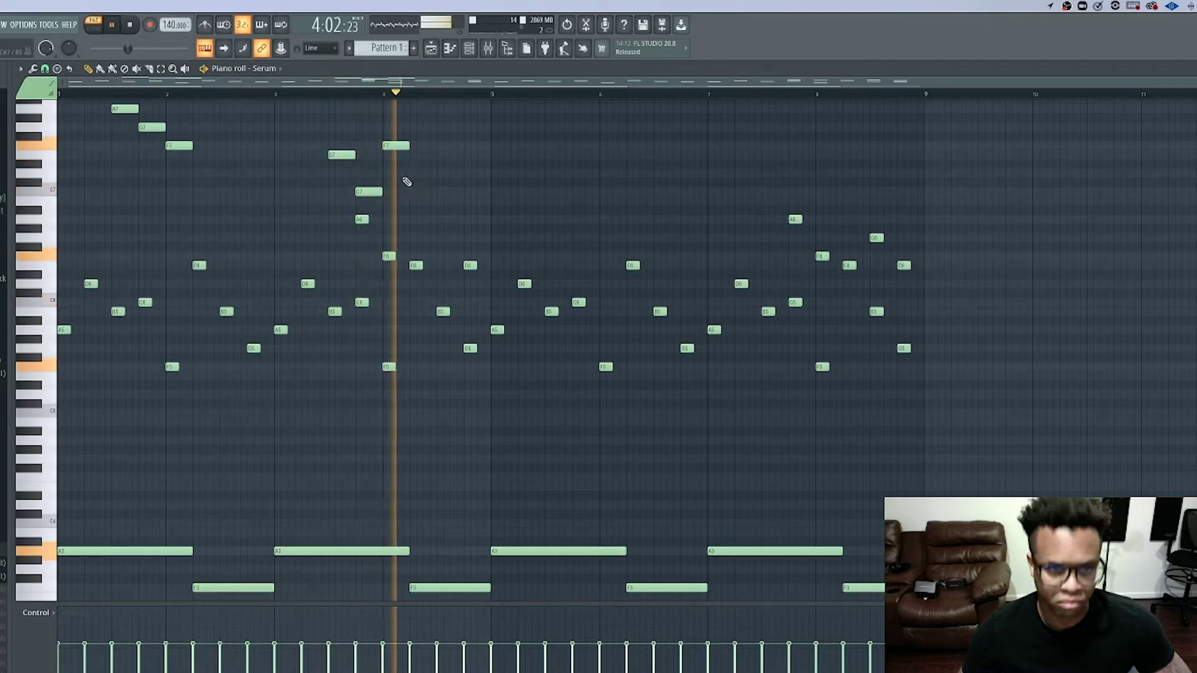
- Duplicate the six high accent notes from bars 1 to 4 into bars 5 to 8 and listen through the pattern
{"action": "scroll", "coordinate": [395, 206], "scroll_direction": "up", "scroll_amount": 3}
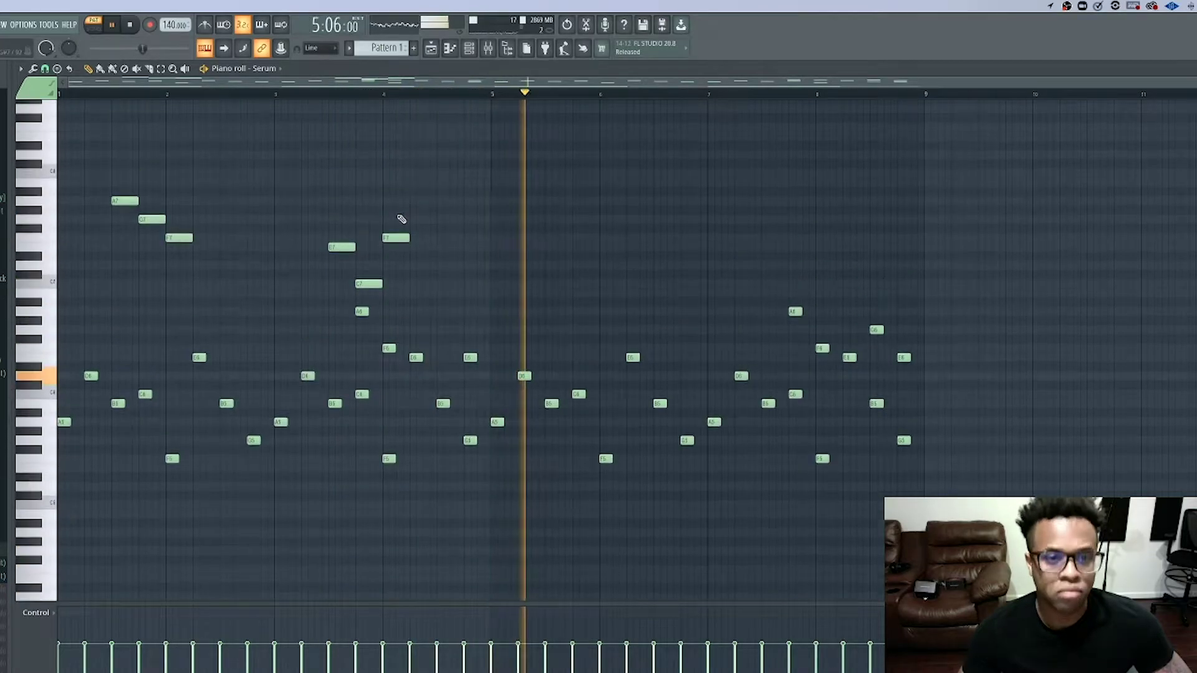
{"action": "left_click_drag", "start_coordinate": [428, 284], "coordinate": [131, 190]}
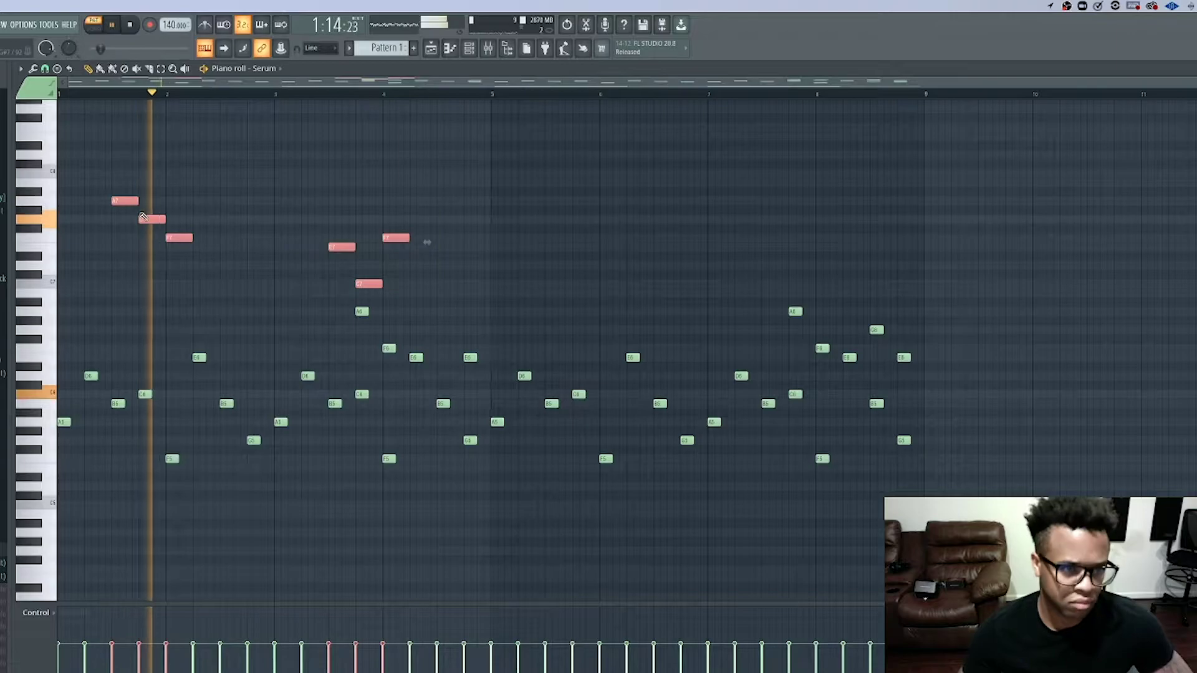
{"action": "key", "text": "ctrl+b"}
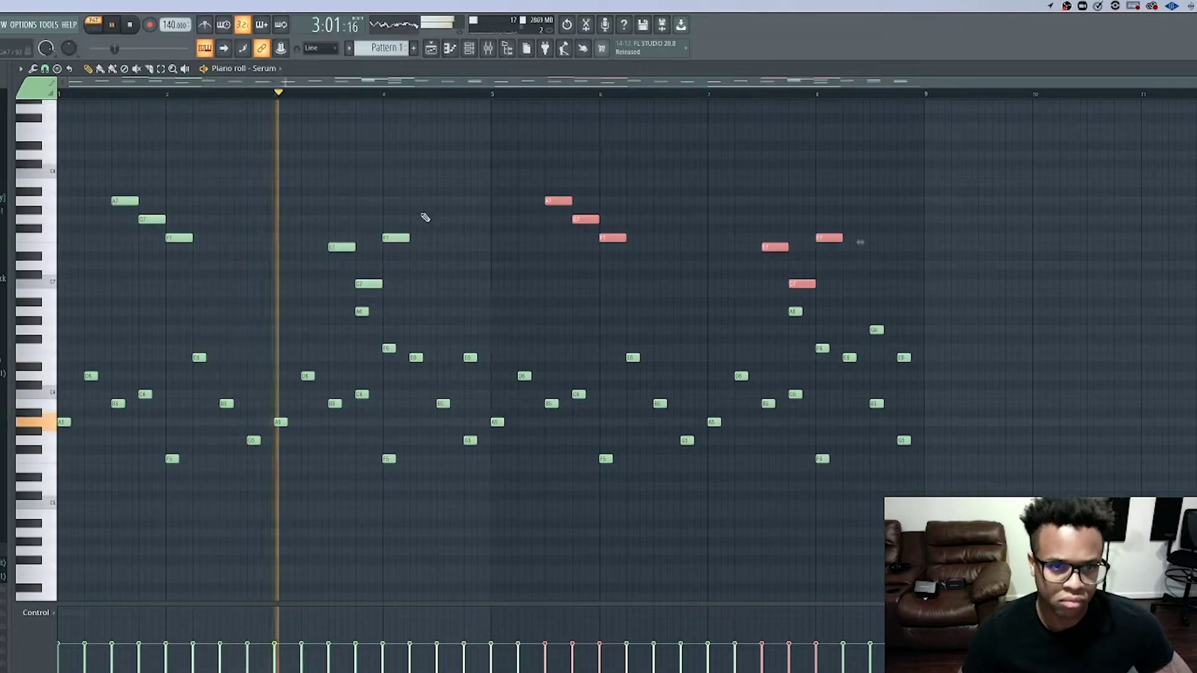
{"action": "scroll", "coordinate": [484, 246], "scroll_direction": "down", "scroll_amount": 4}
{"action": "scroll", "coordinate": [485, 252], "scroll_direction": "up", "scroll_amount": 3}
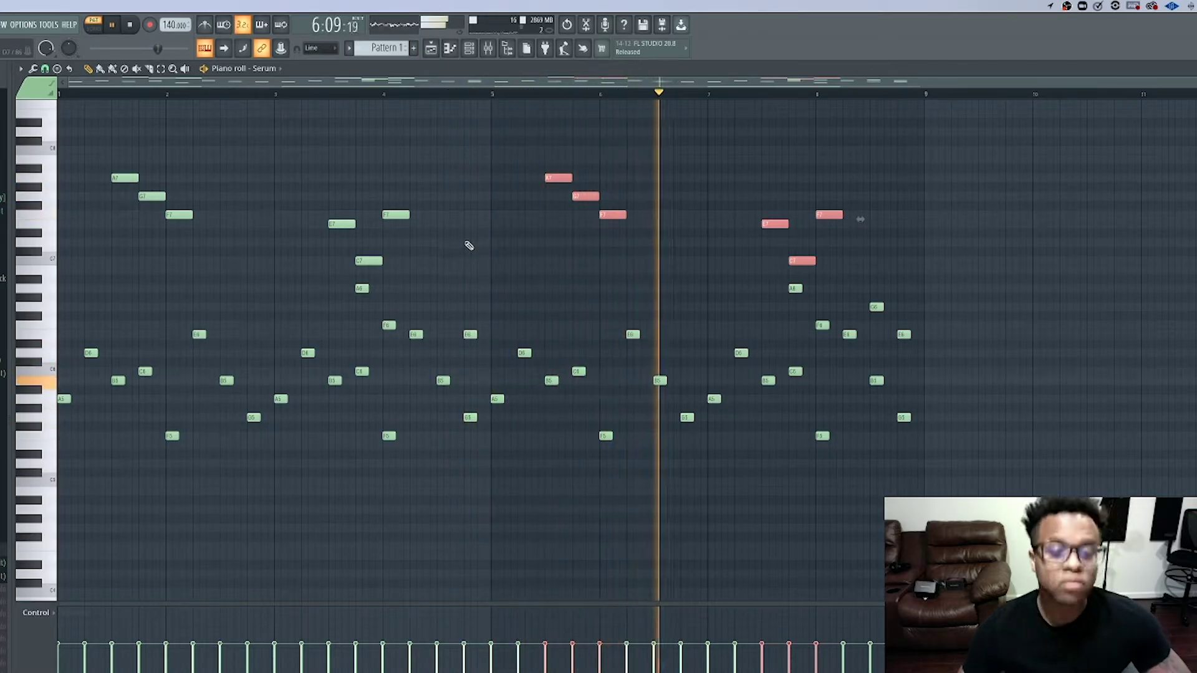
{"action": "scroll", "coordinate": [468, 243], "scroll_direction": "down", "scroll_amount": 4}
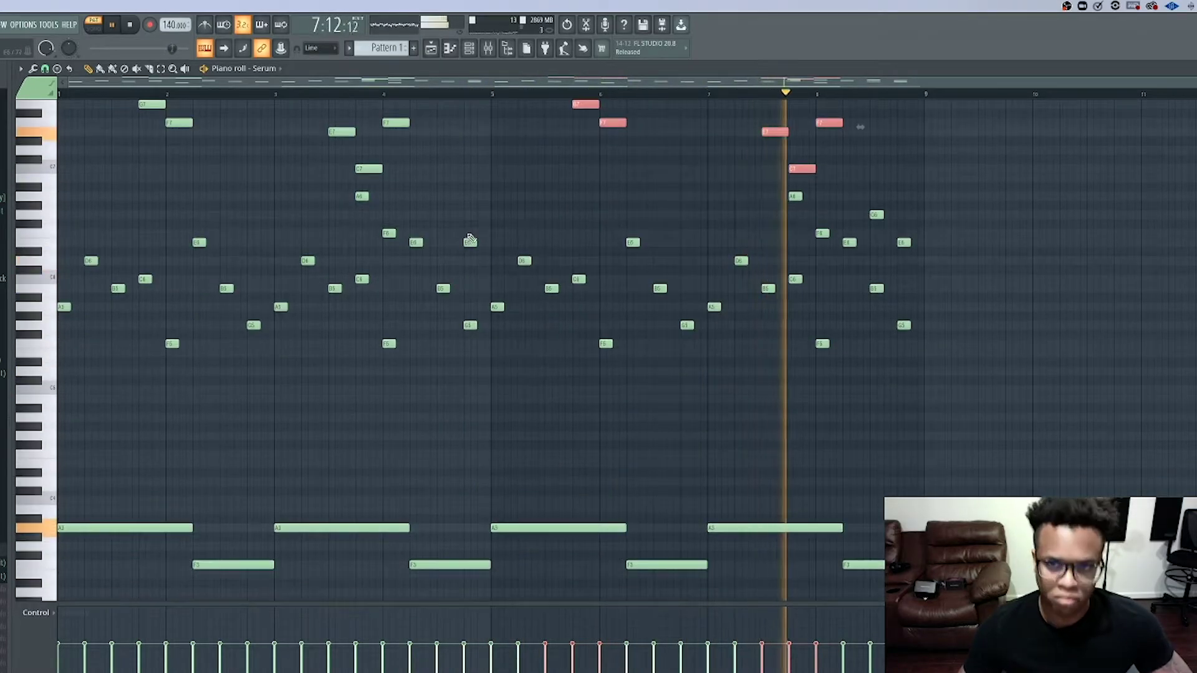
{"action": "scroll", "coordinate": [467, 241], "scroll_direction": "up", "scroll_amount": 4}
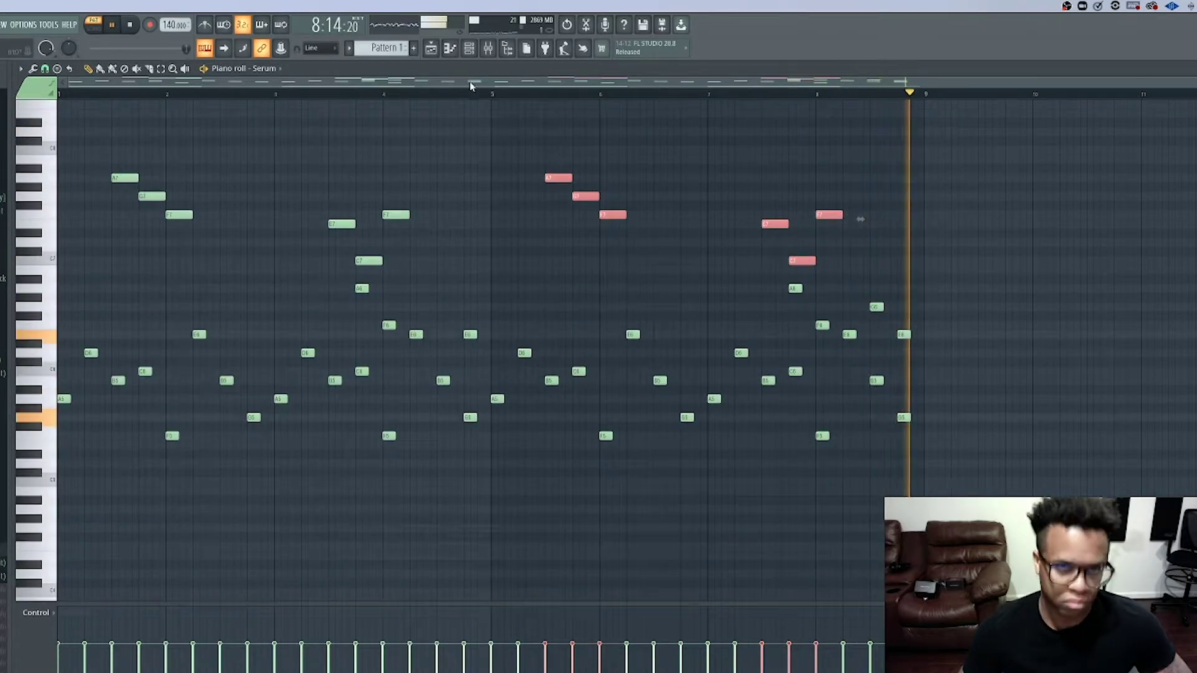
- Bring up the channel rack and stop playback
{"action": "left_click", "coordinate": [471, 51]}
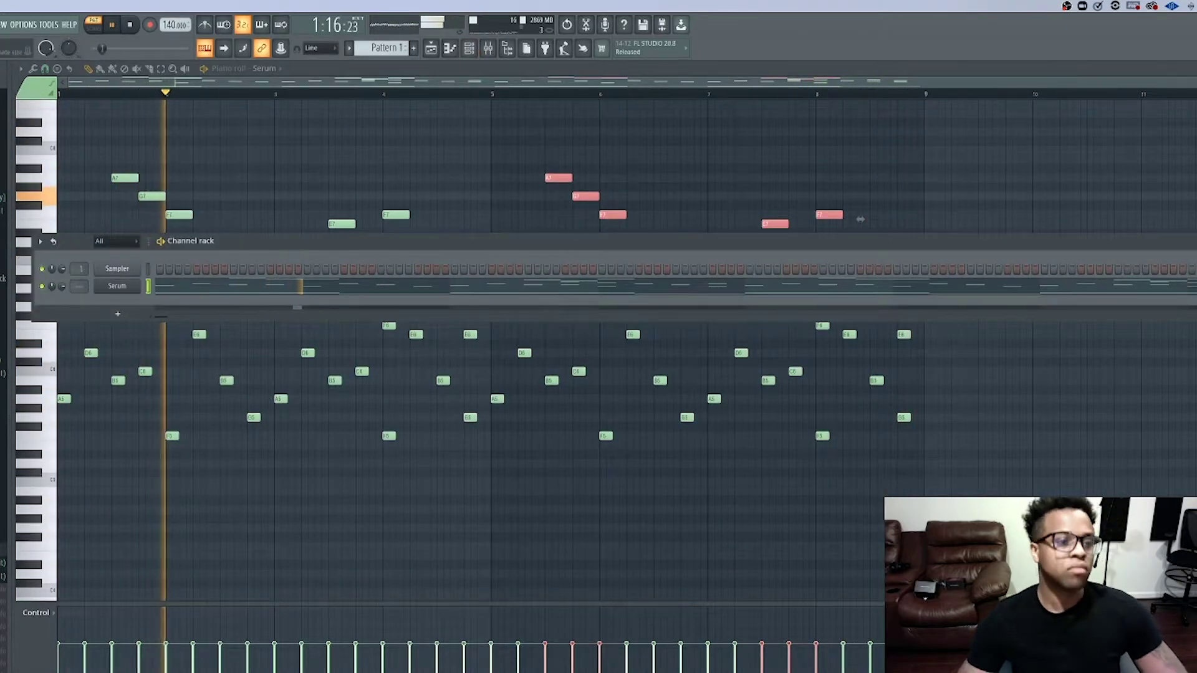
{"action": "key", "text": "space"}
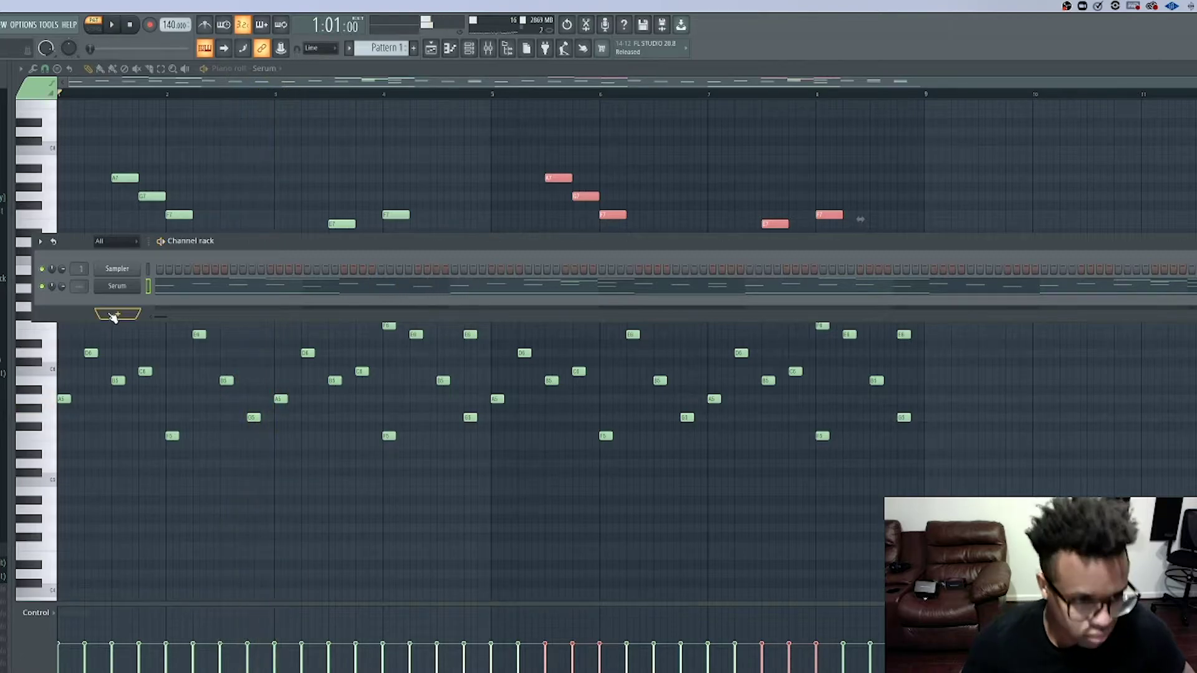
{"action": "left_click", "coordinate": [113, 317]}
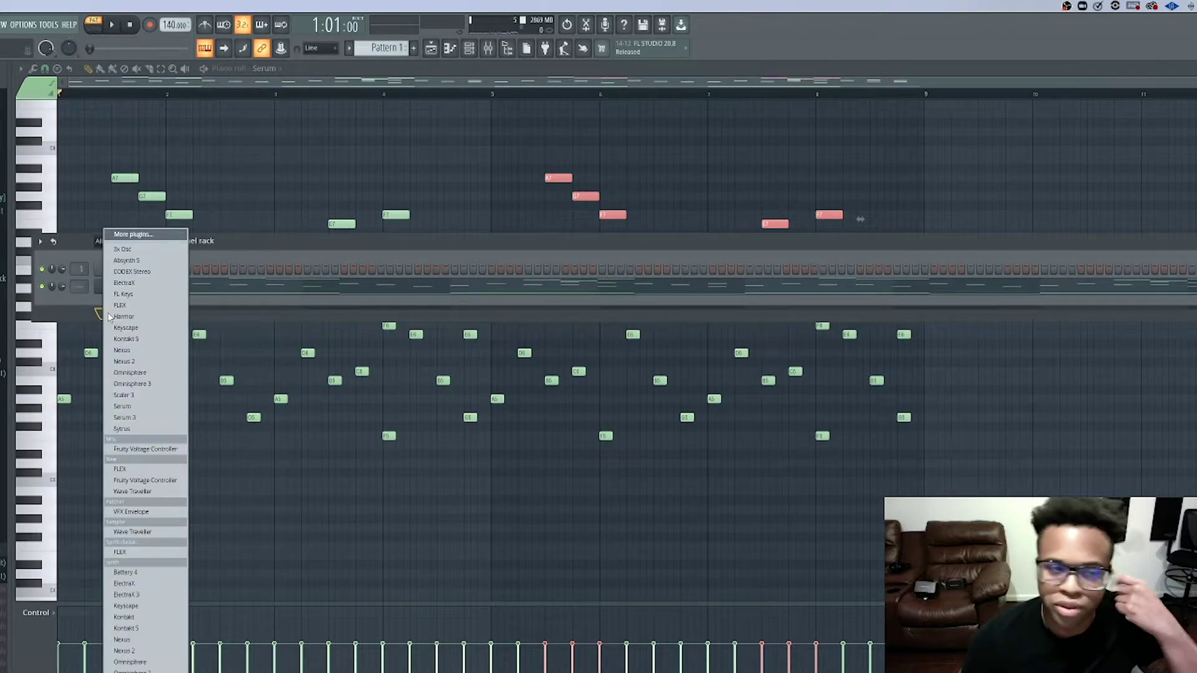
{"action": "left_click", "coordinate": [76, 314]}
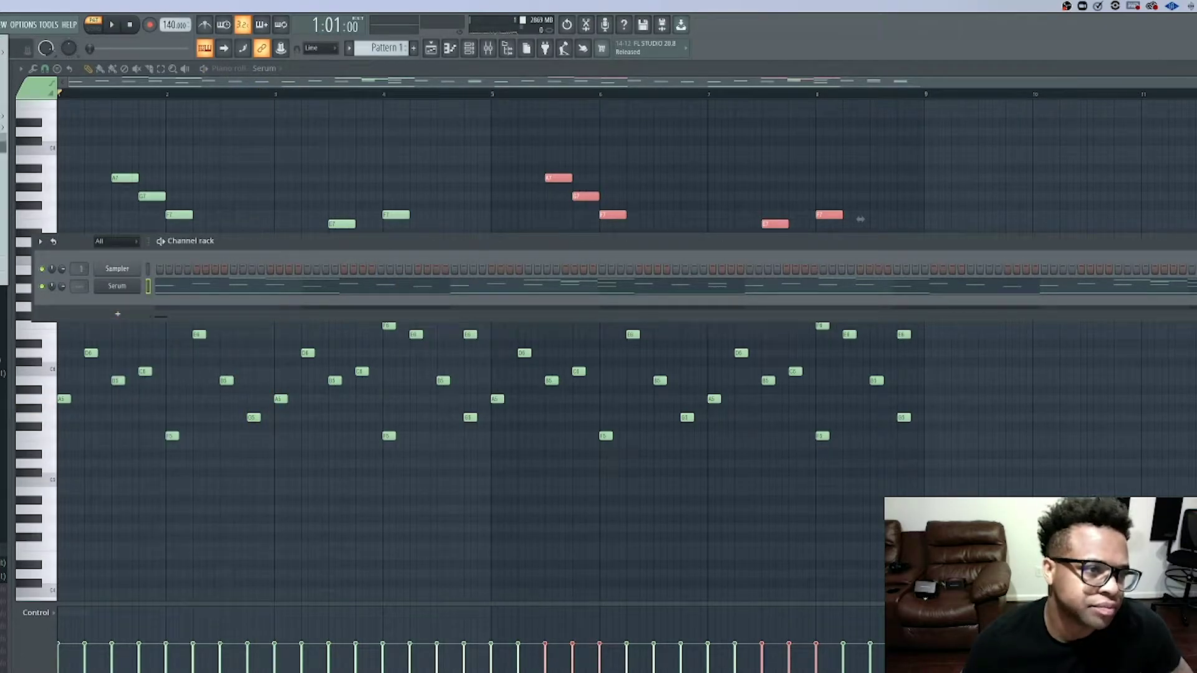
{"action": "key", "text": "ctrl+s"}
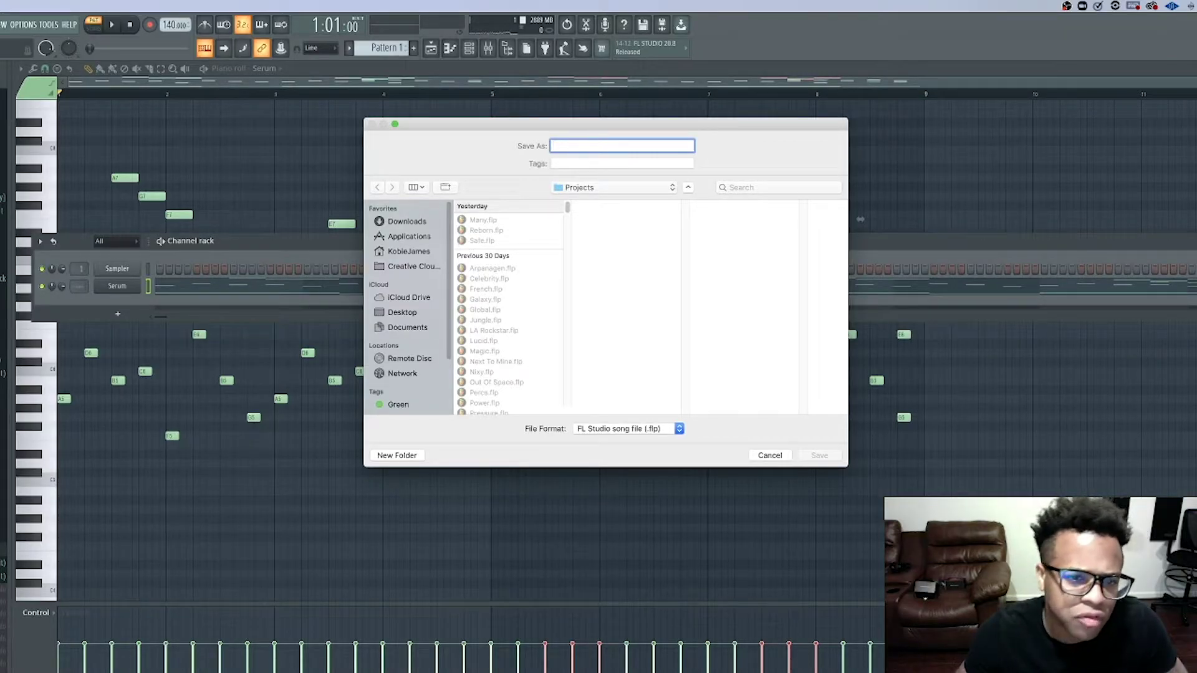
{"action": "left_click", "coordinate": [771, 457]}
{"action": "key", "text": "space"}
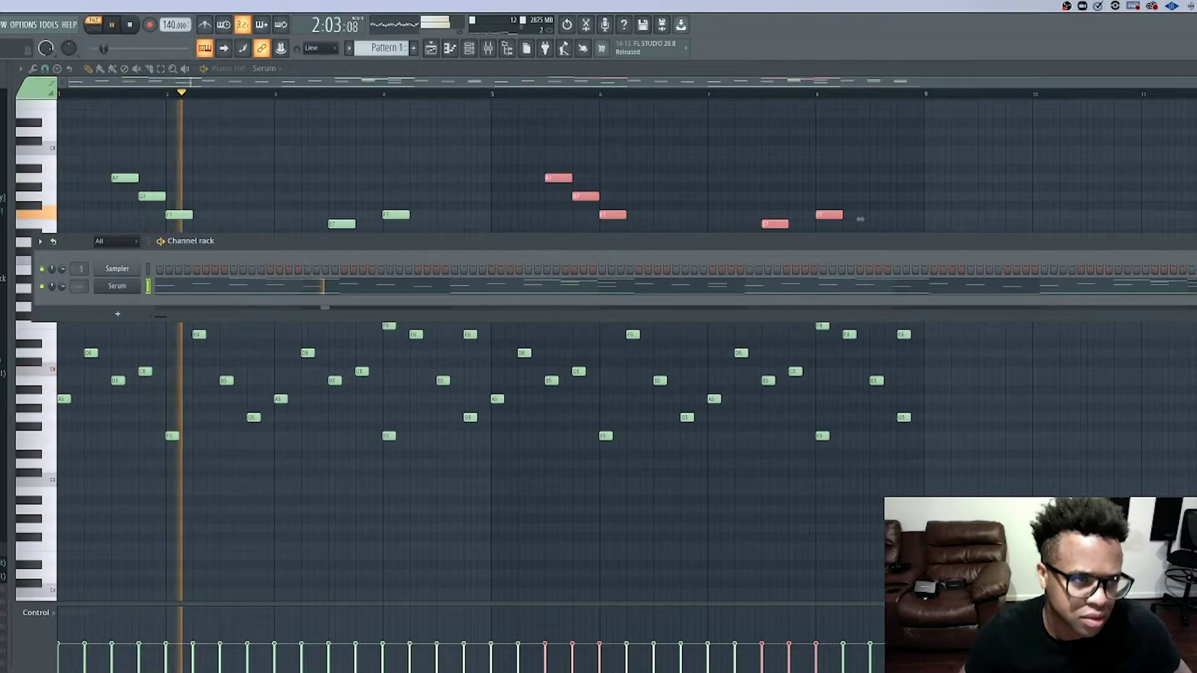
{"action": "key", "text": "space"}
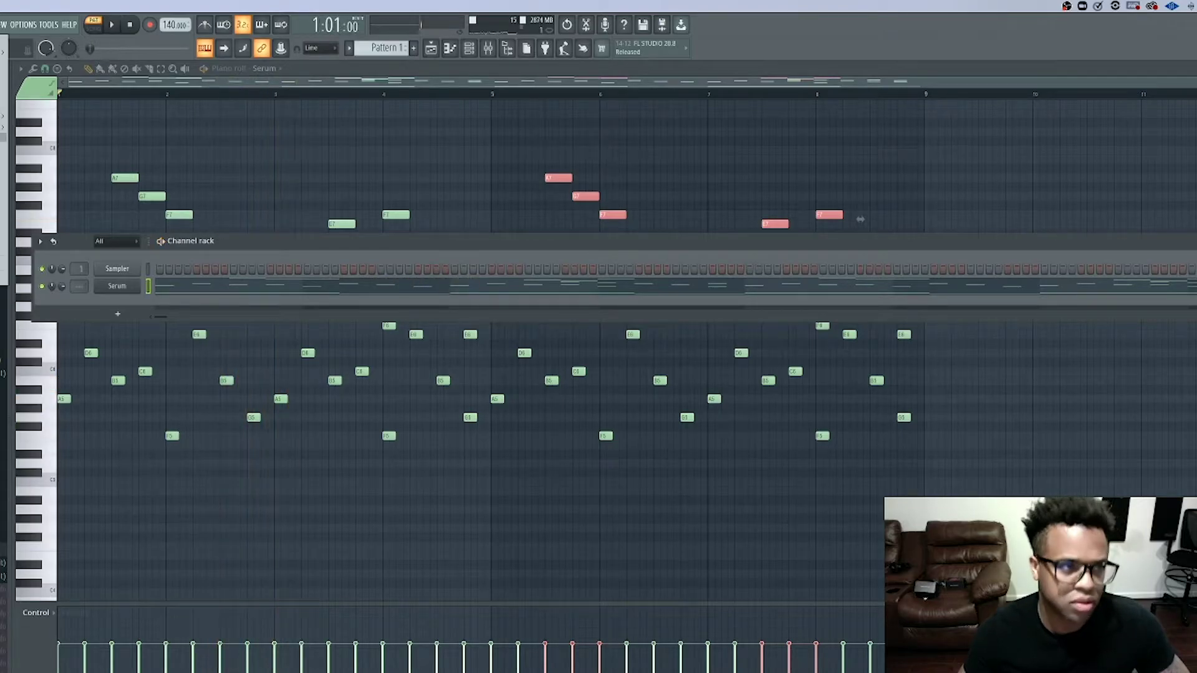
{"action": "key", "text": "ctrl+s"}
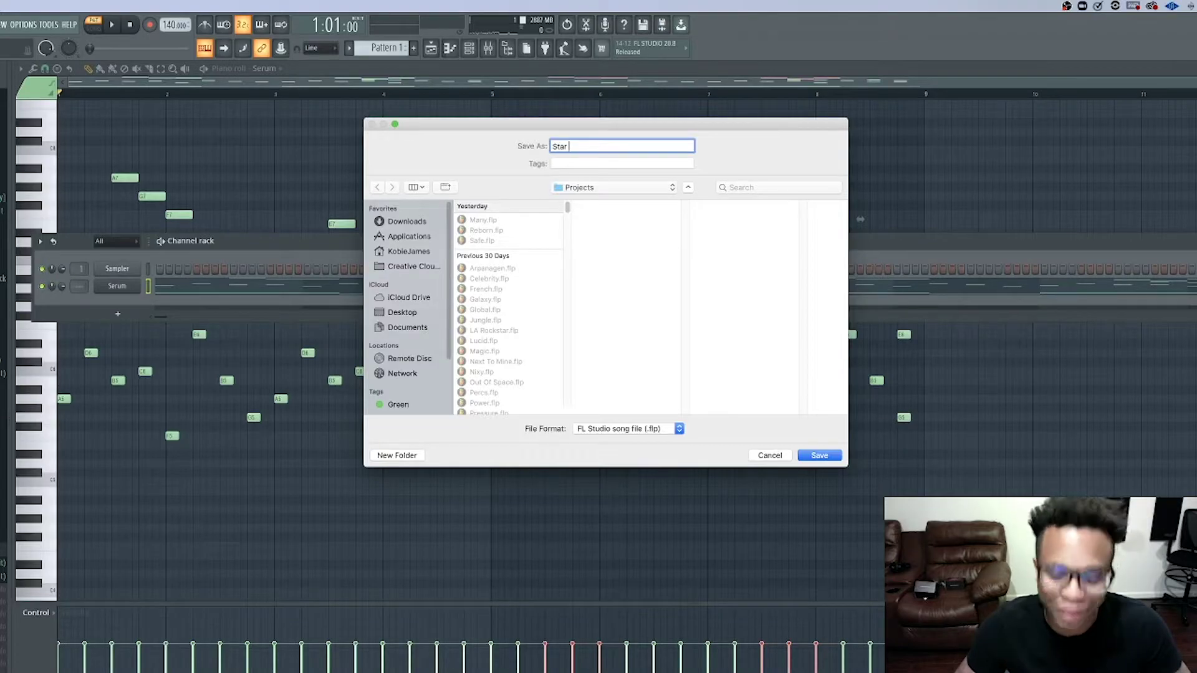
{"action": "left_click", "coordinate": [769, 456]}
{"action": "key", "text": "space"}
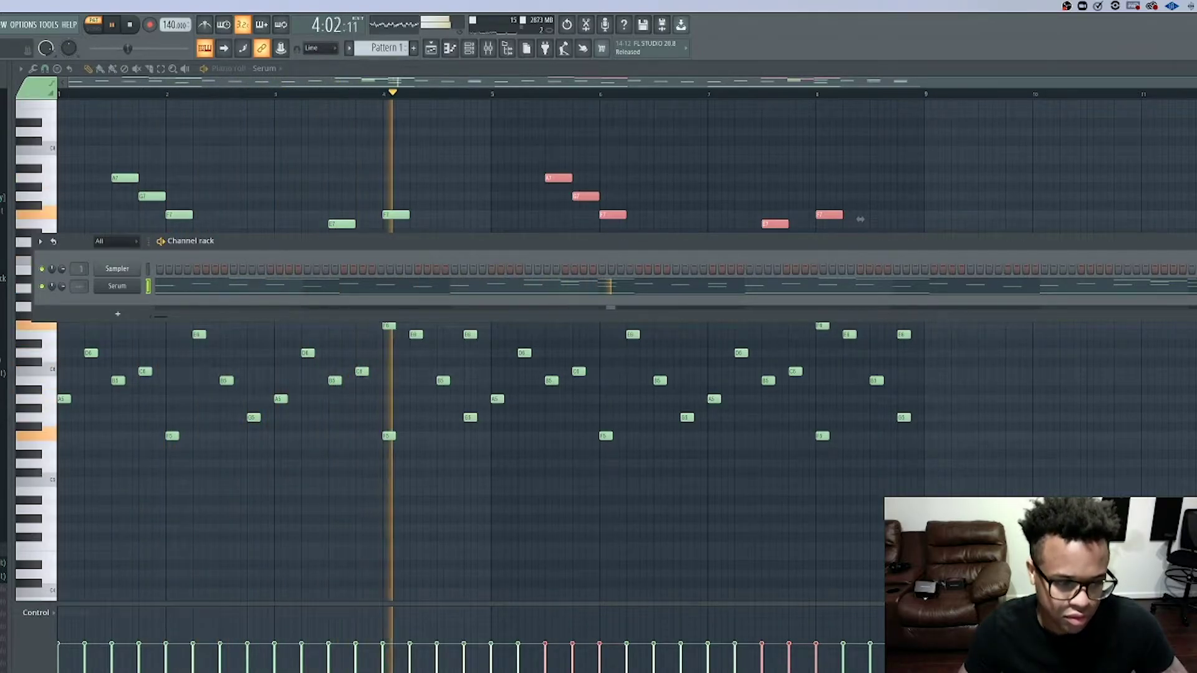
{"action": "key", "text": "space"}
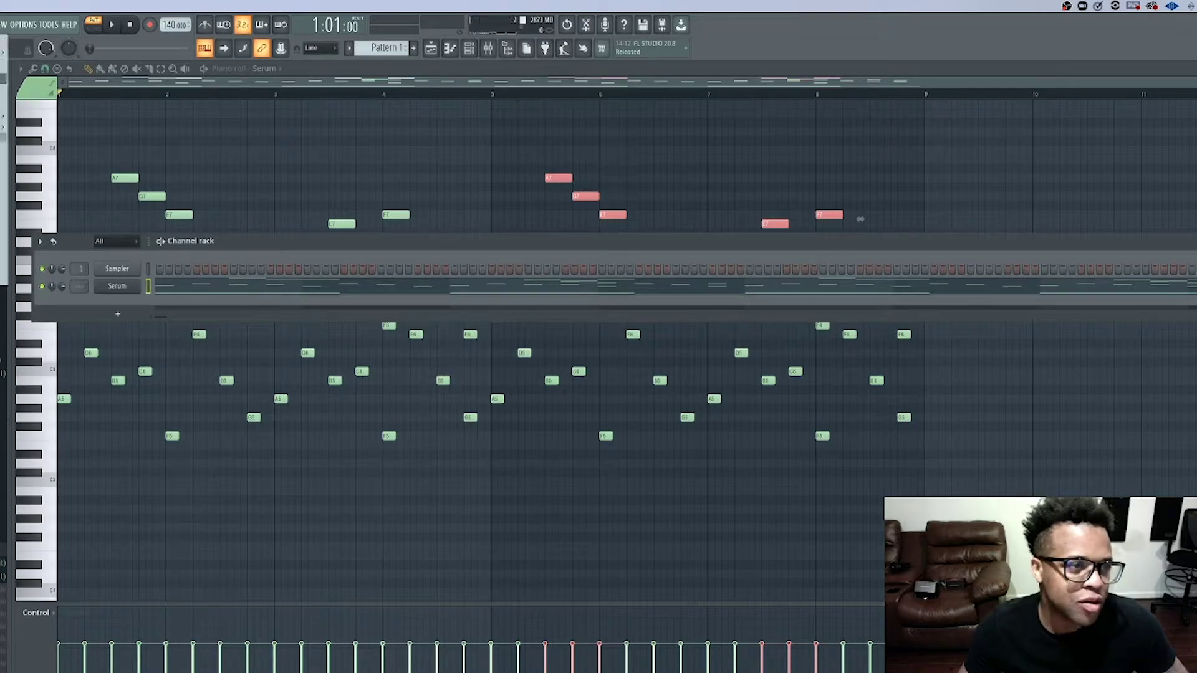
- Save the project as Starscape in the Projects folder in FL Studio song file format
{"action": "key", "text": "super+s"}
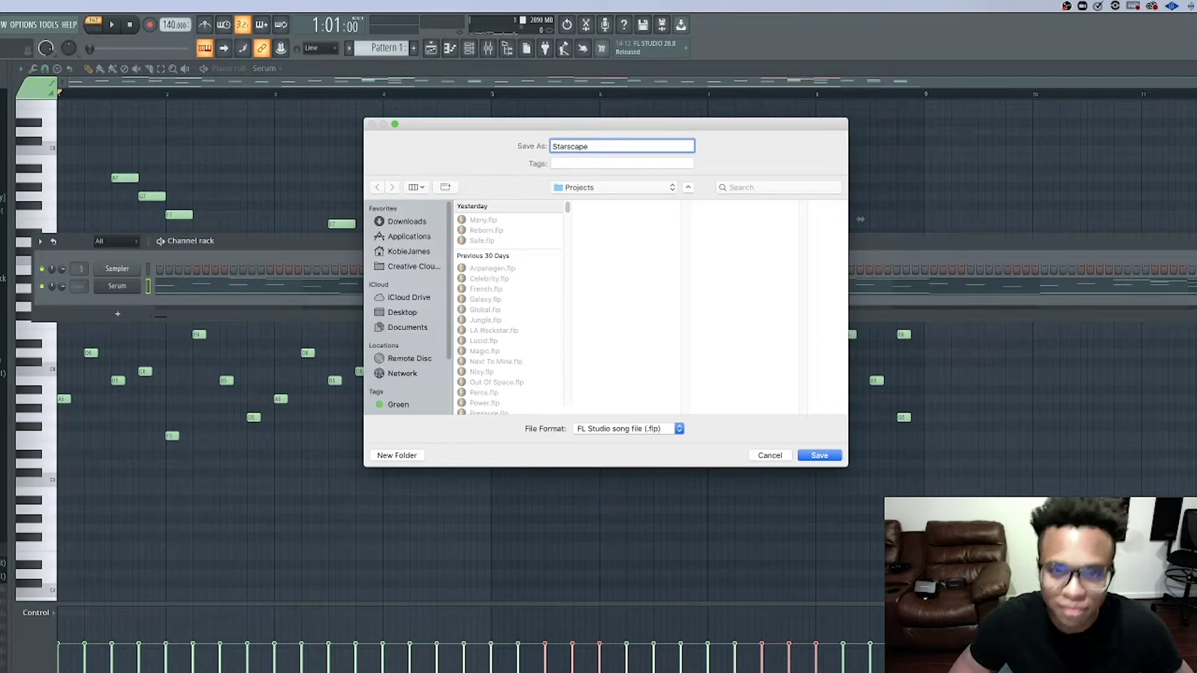
{"action": "key", "text": "Return"}
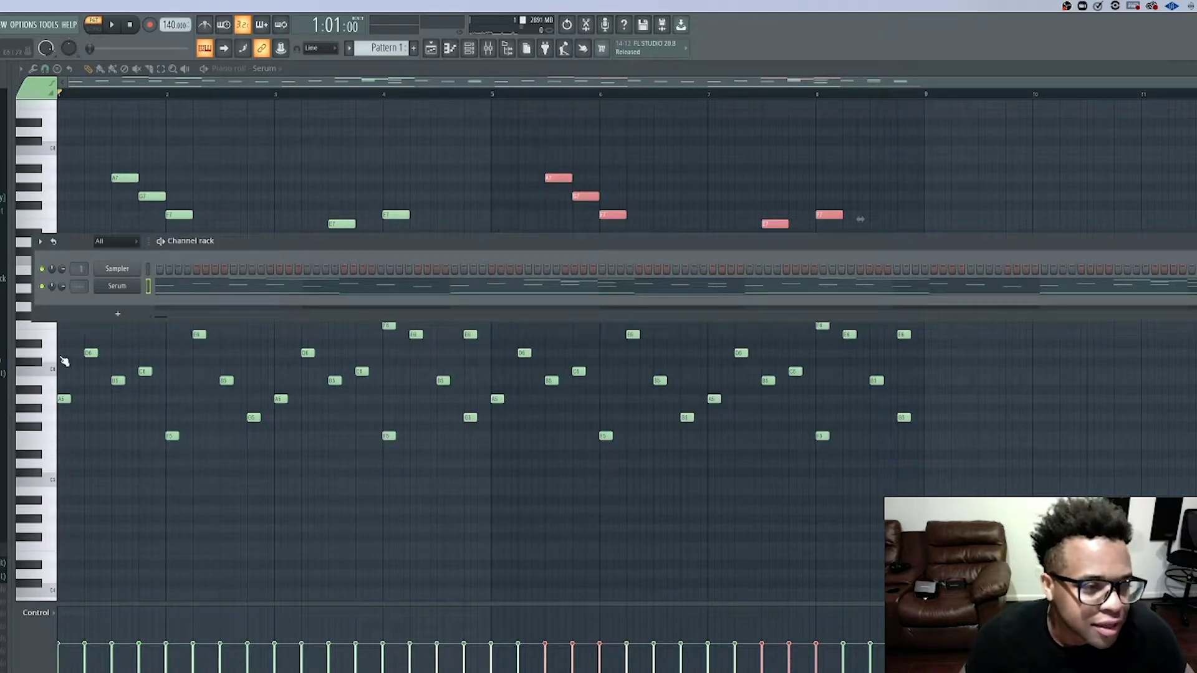
- Add a second Serum instrument channel and close its plugin window
{"action": "left_click", "coordinate": [117, 318]}
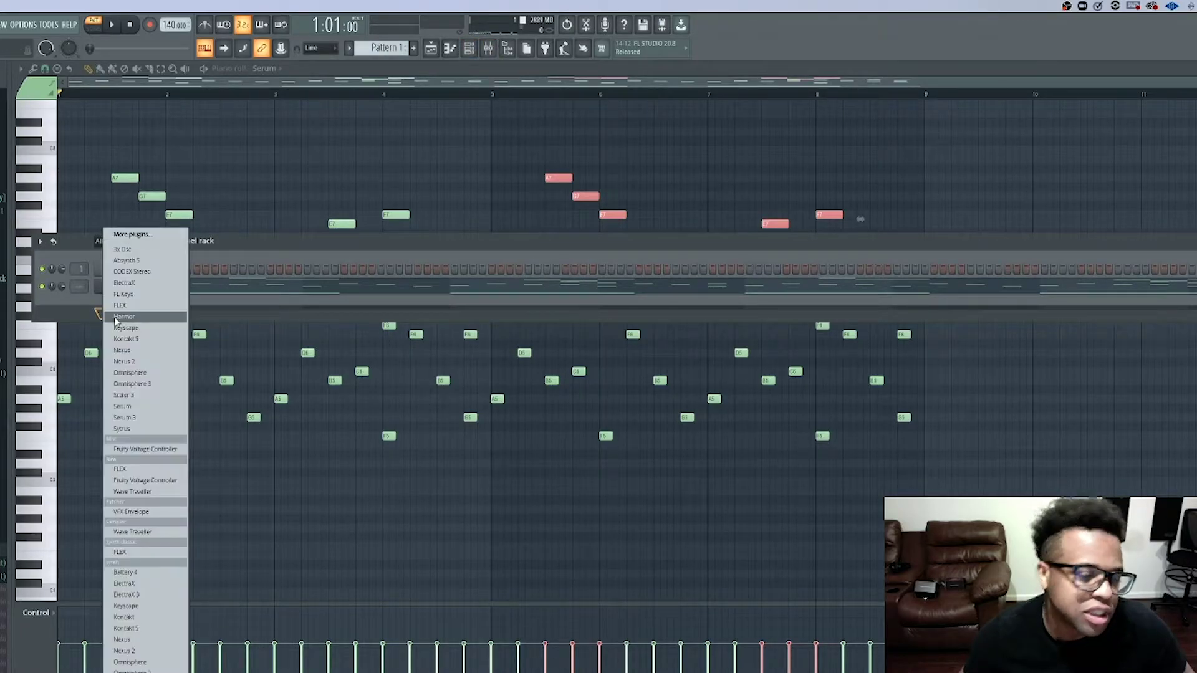
{"action": "left_click", "coordinate": [123, 407]}
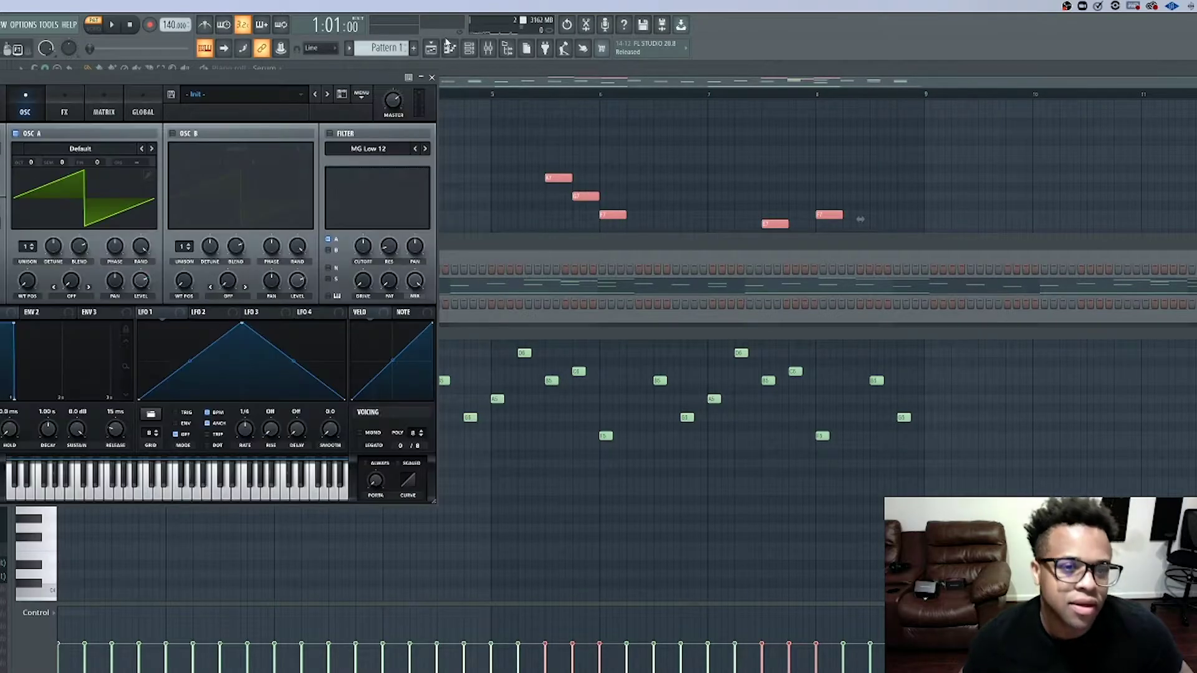
{"action": "left_click", "coordinate": [432, 77]}
- Copy all the notes of the first Serum channel and paste them into the second Serum channel
{"action": "right_click", "coordinate": [138, 292]}
{"action": "left_click", "coordinate": [125, 303]}
{"action": "right_click", "coordinate": [125, 304]}
{"action": "left_click", "coordinate": [261, 325]}
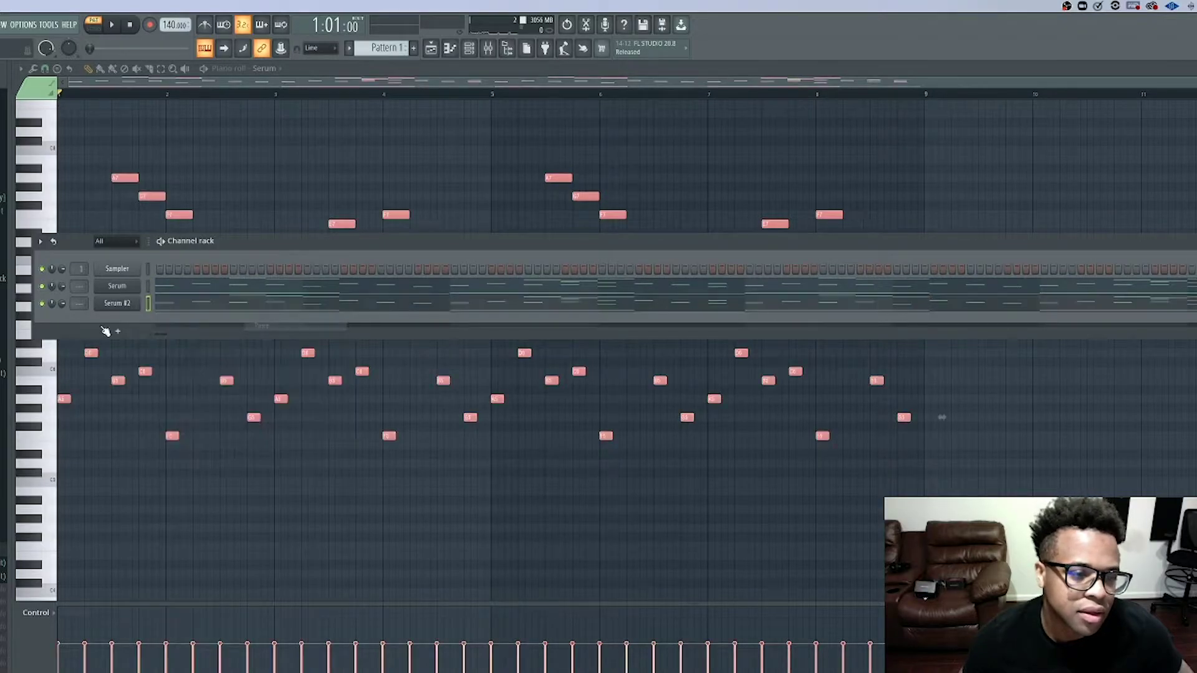
- Delete all the long A3 and F3 bass notes from the second Serum channel in the piano roll
{"action": "left_click", "coordinate": [460, 51]}
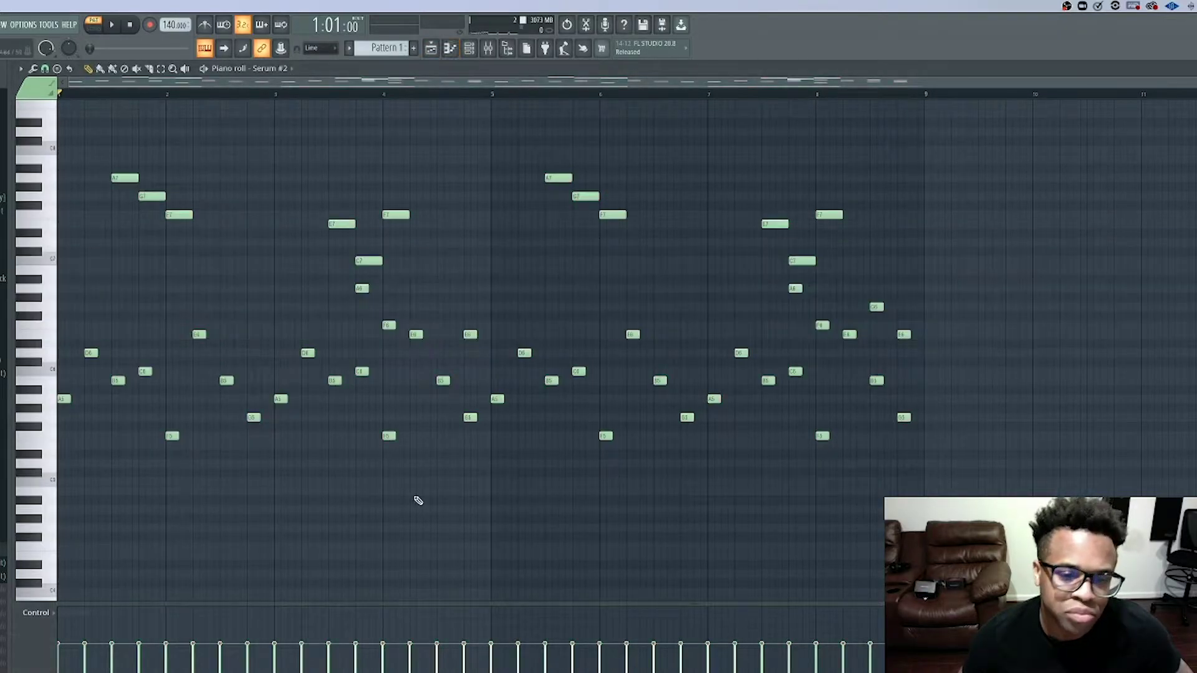
{"action": "scroll", "coordinate": [405, 502], "scroll_direction": "down", "scroll_amount": 5}
{"action": "left_click_drag", "start_coordinate": [925, 509], "coordinate": [115, 337]}
{"action": "key", "text": "Delete"}
{"action": "scroll", "coordinate": [275, 281], "scroll_direction": "up", "scroll_amount": 5}
{"action": "scroll", "coordinate": [296, 275], "scroll_direction": "down", "scroll_amount": 5}
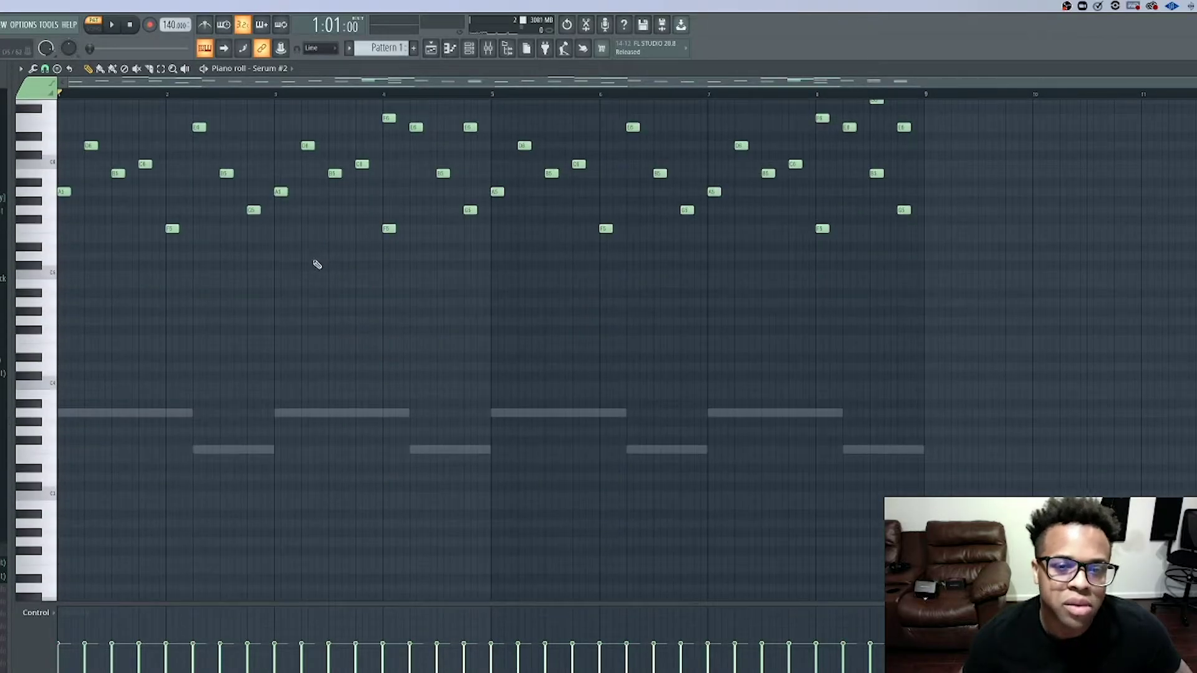
{"action": "scroll", "coordinate": [317, 264], "scroll_direction": "up", "scroll_amount": 2}
- Load the KB Chillin E Piano preset from the Studio Sounds - Nami user bank into the second Serum and audition it
{"action": "left_click", "coordinate": [476, 49]}
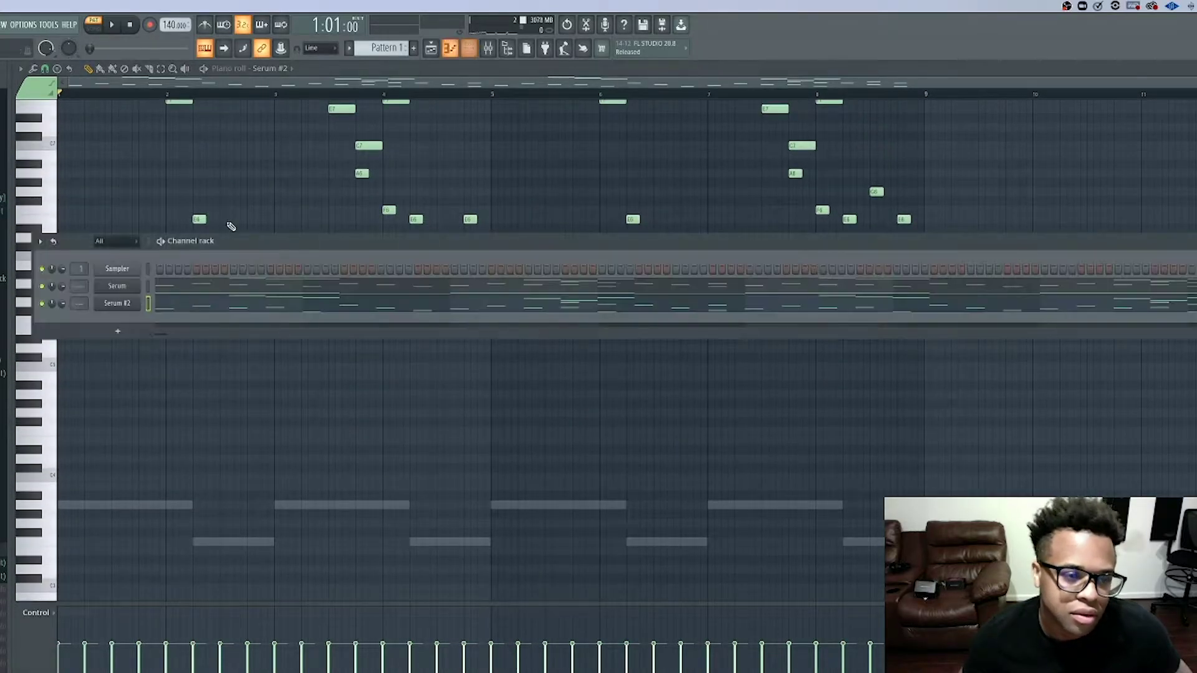
{"action": "left_click", "coordinate": [123, 304]}
{"action": "left_click", "coordinate": [309, 100]}
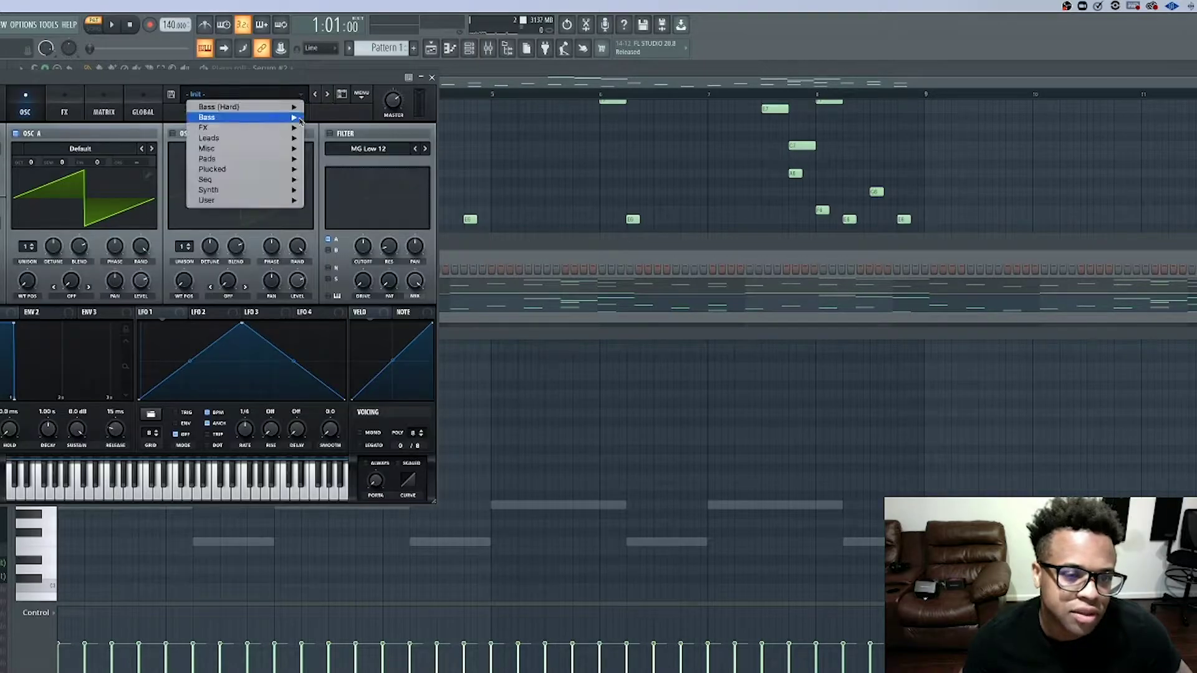
{"action": "mouse_move", "coordinate": [284, 200]}
{"action": "mouse_move", "coordinate": [393, 210]}
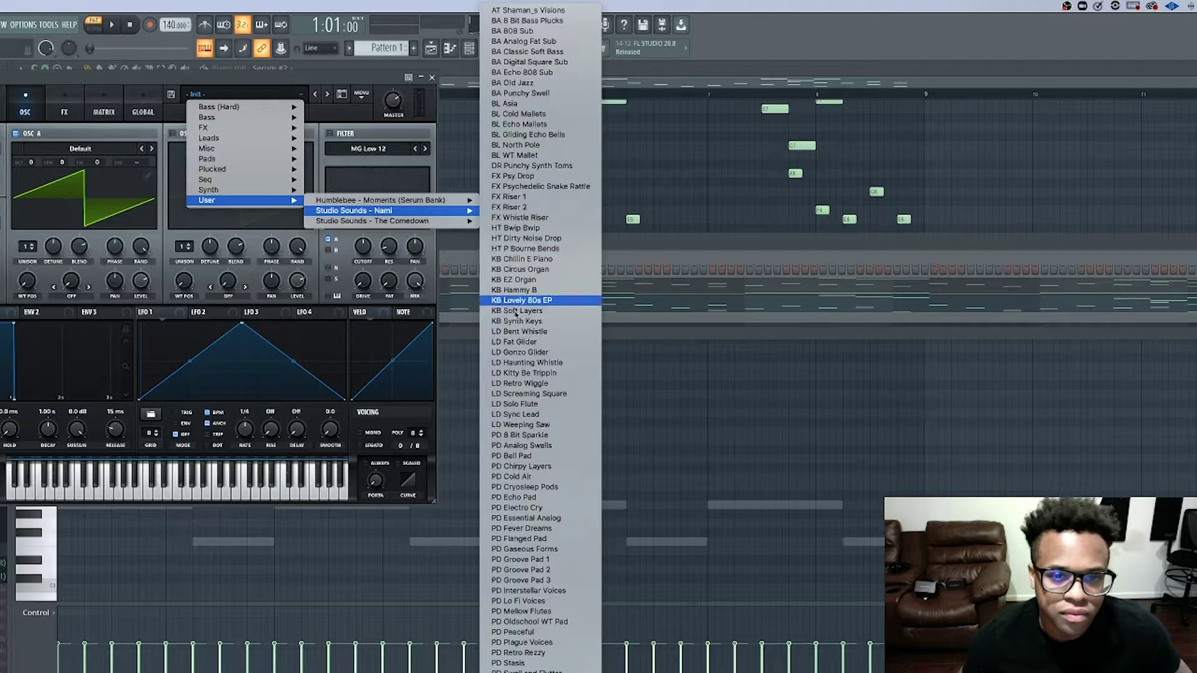
{"action": "left_click", "coordinate": [521, 259]}
{"action": "key", "text": "space"}
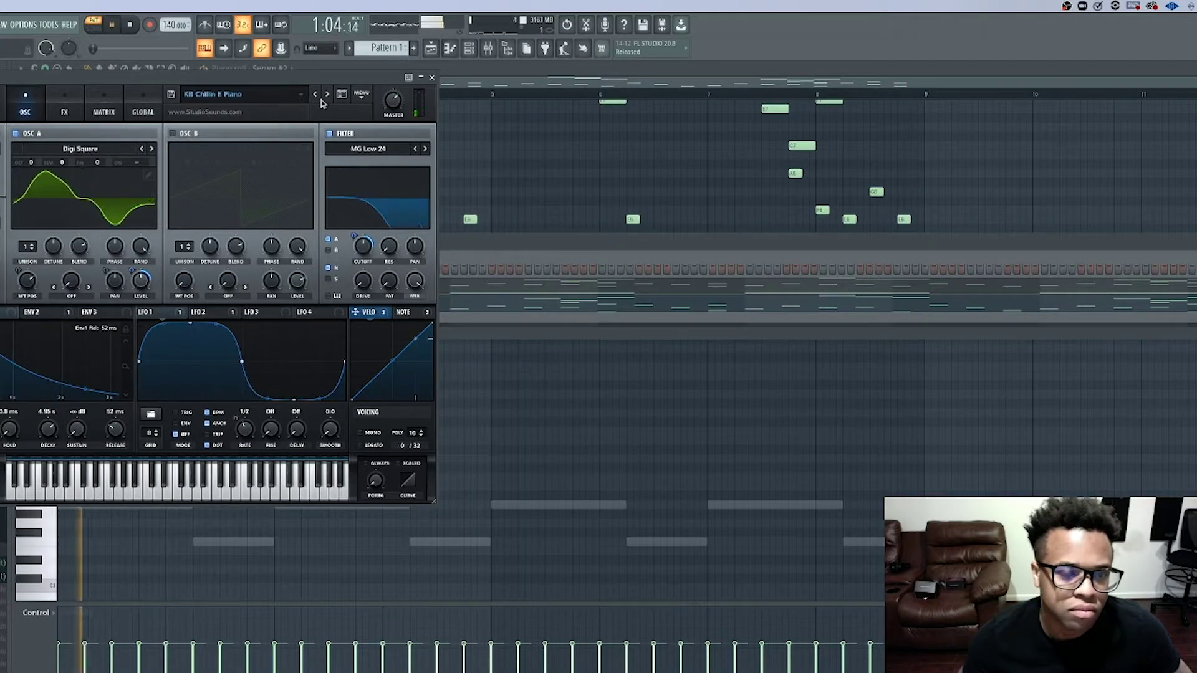
{"action": "left_click", "coordinate": [432, 77]}
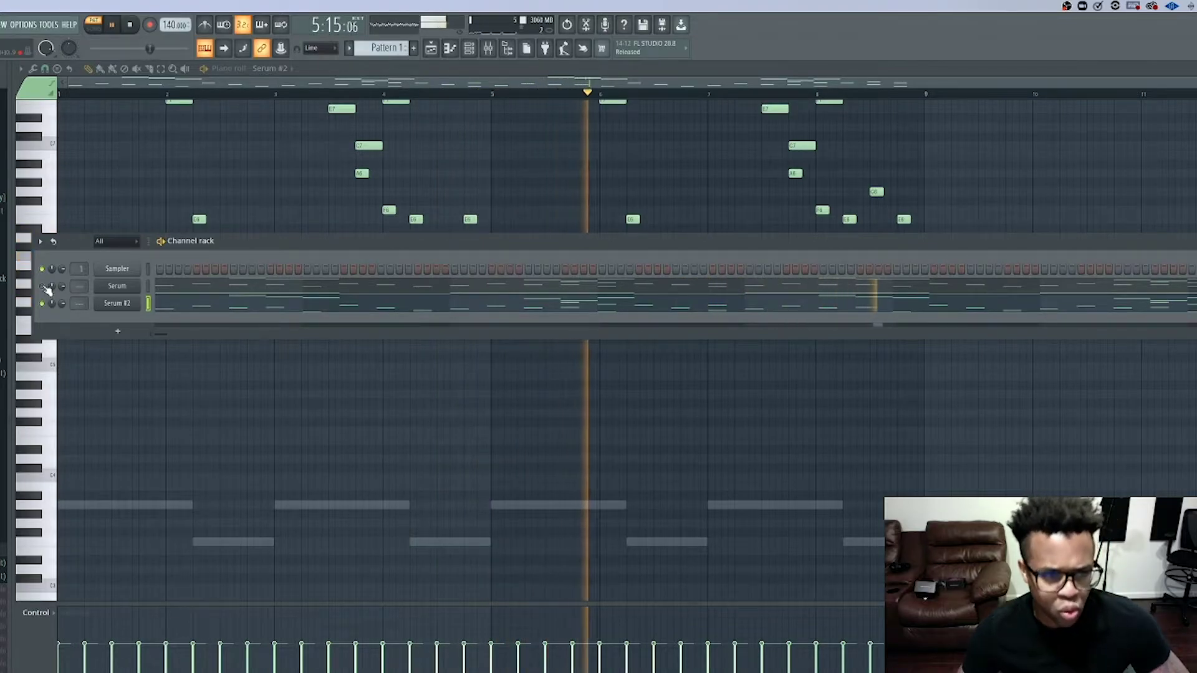
- Stop playback, clone the second Serum channel and close the copy's plugin window
{"action": "key", "text": "space"}
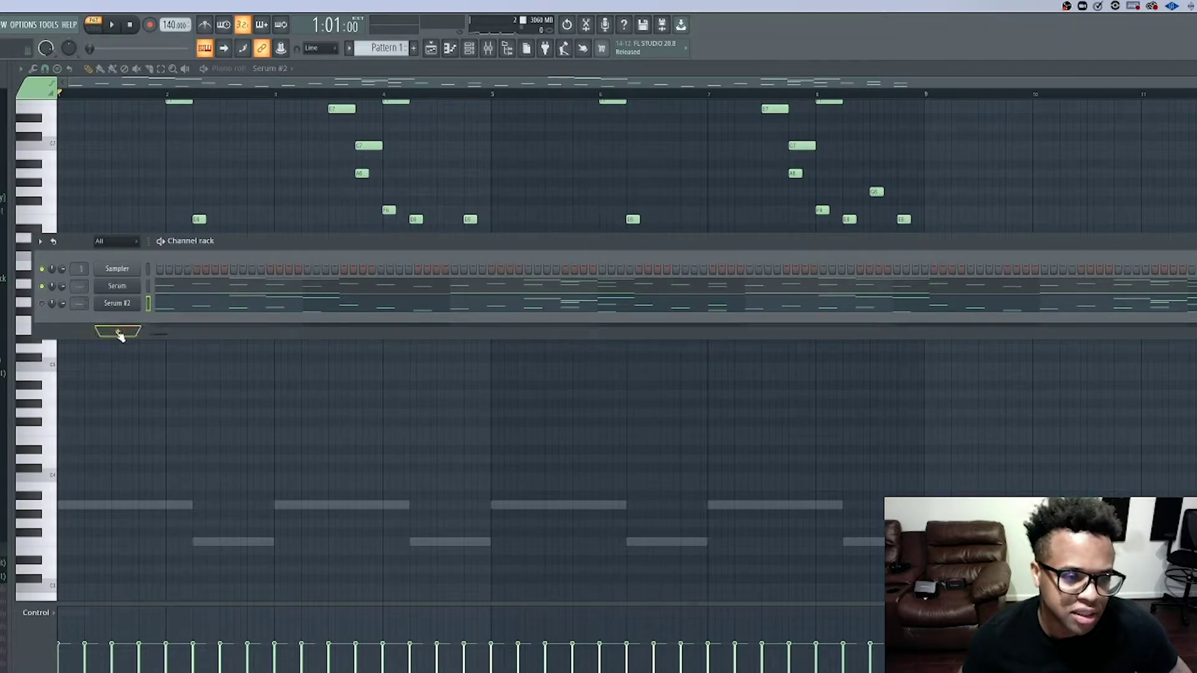
{"action": "right_click", "coordinate": [117, 306]}
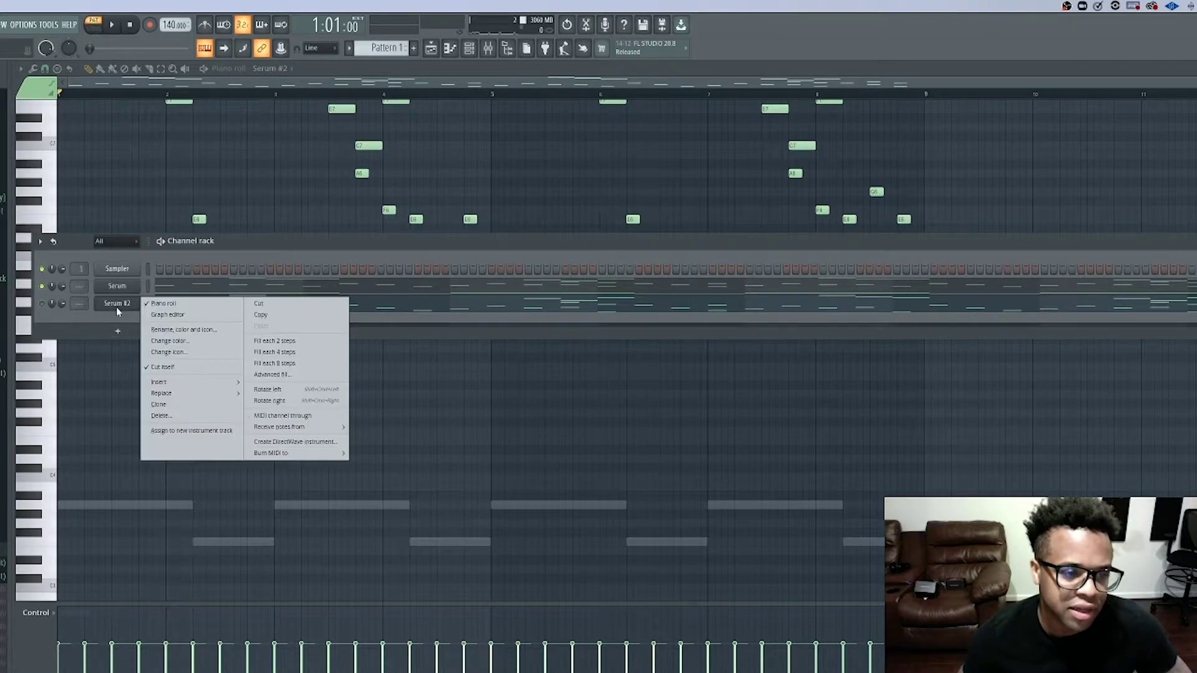
{"action": "left_click", "coordinate": [160, 405]}
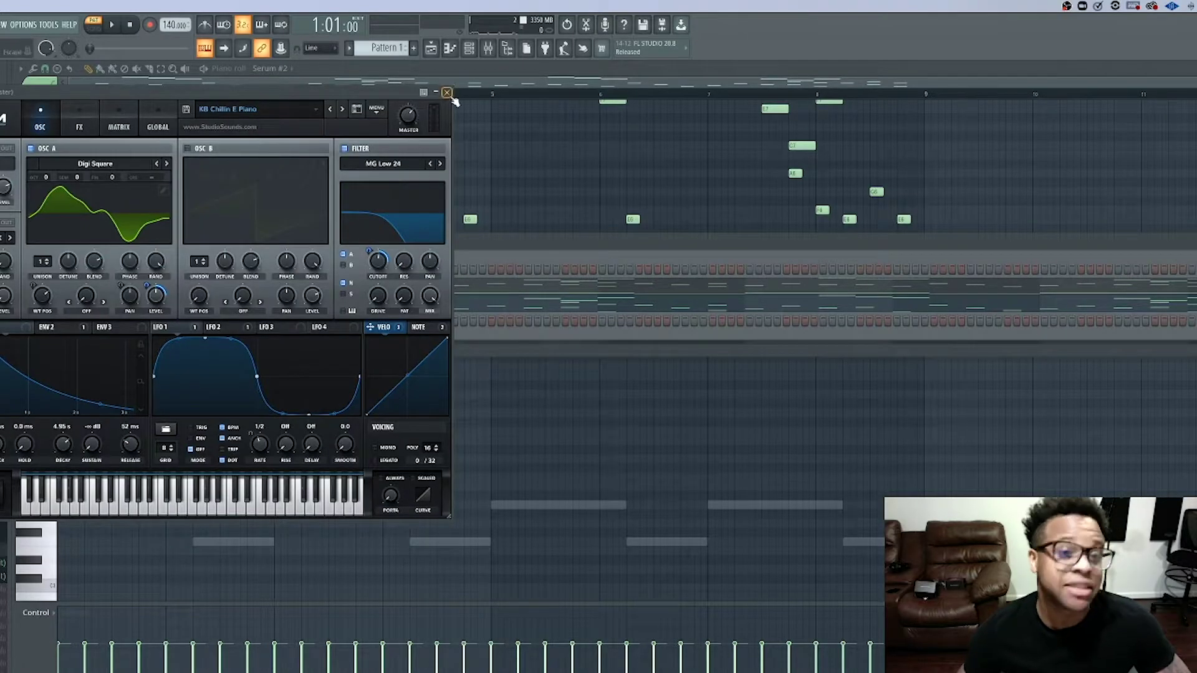
{"action": "left_click", "coordinate": [447, 93]}
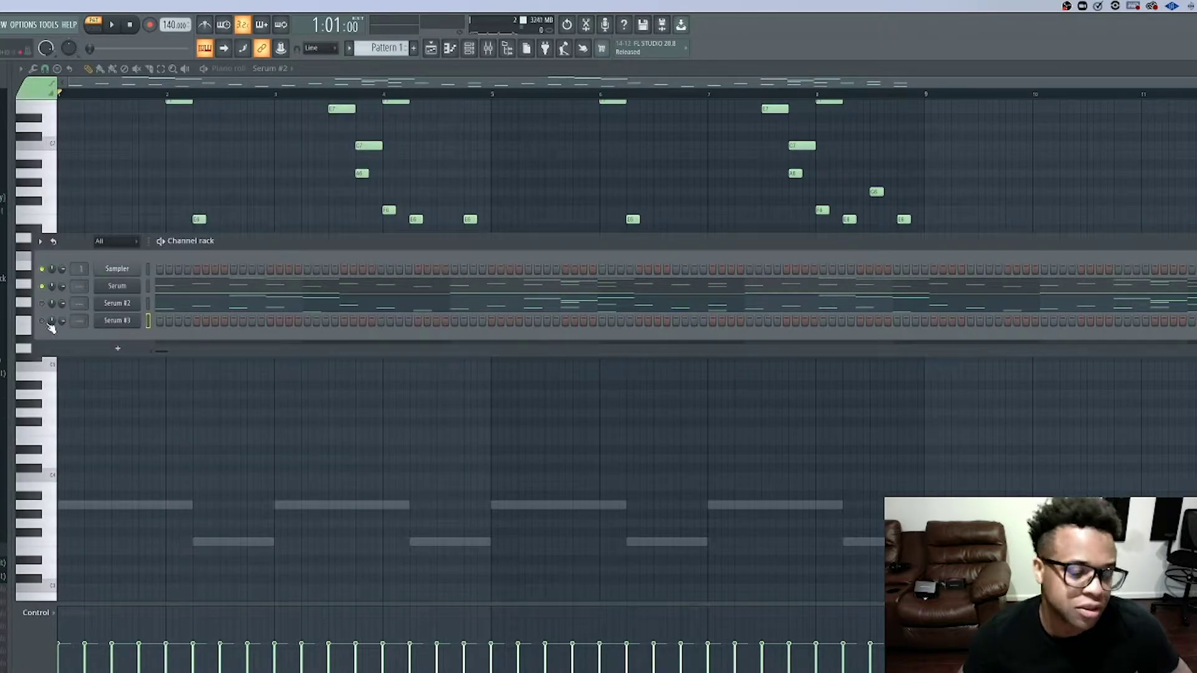
{"action": "left_click", "coordinate": [115, 325]}
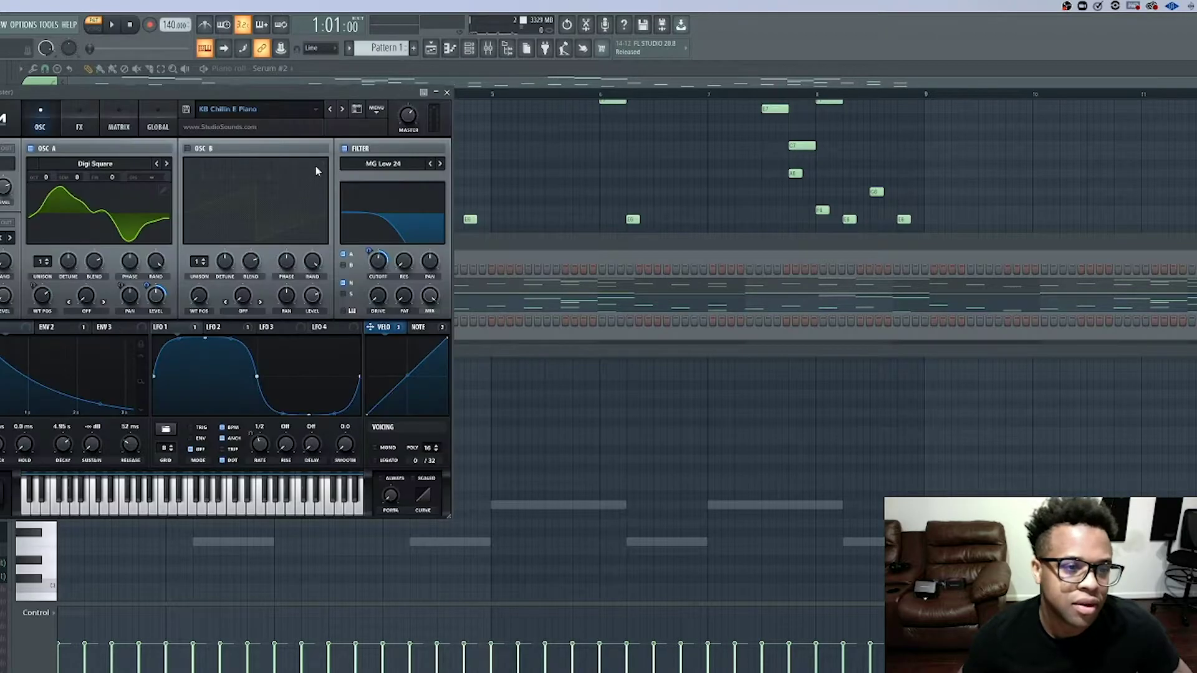
{"action": "left_click", "coordinate": [448, 93]}
- Copy the notes of the second Serum channel and paste them into the third Serum channel
{"action": "right_click", "coordinate": [136, 324]}
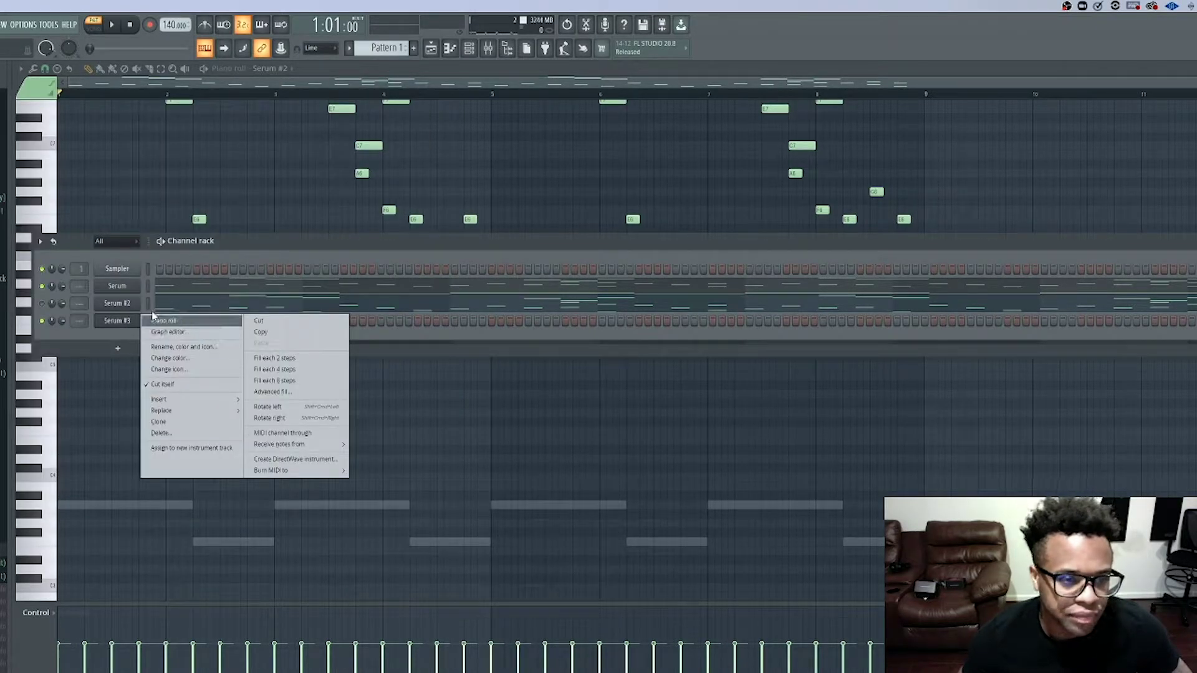
{"action": "left_click", "coordinate": [133, 304]}
{"action": "right_click", "coordinate": [132, 304]}
{"action": "left_click", "coordinate": [264, 319]}
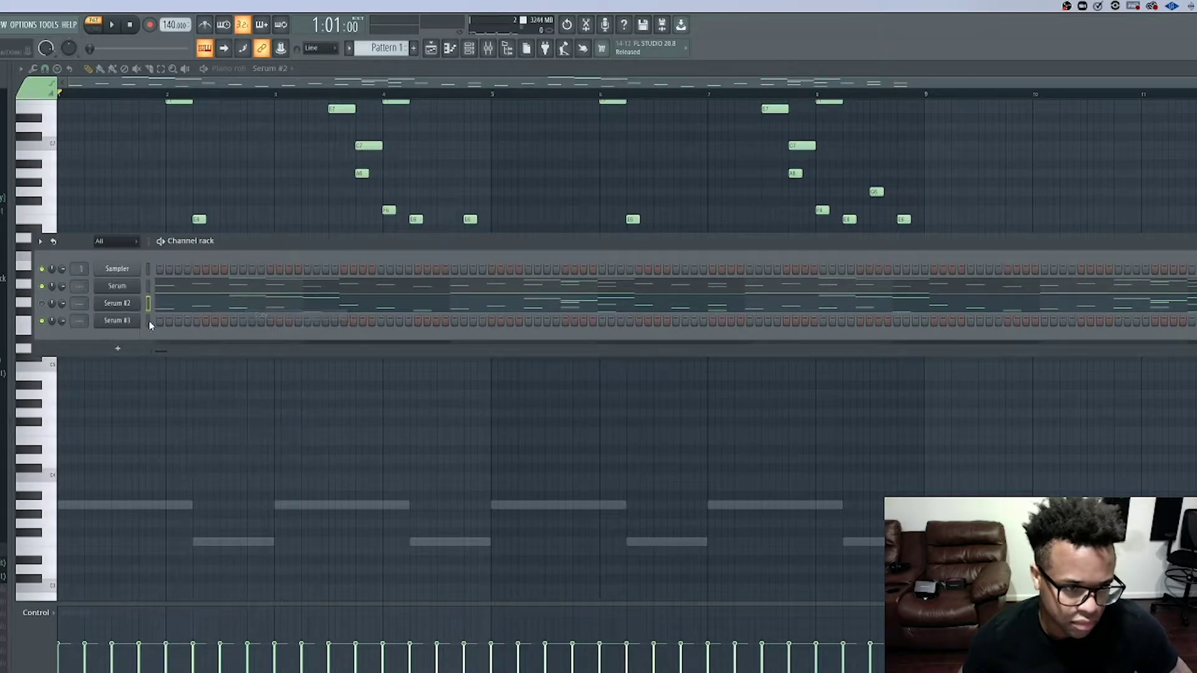
{"action": "right_click", "coordinate": [125, 325]}
{"action": "left_click", "coordinate": [270, 345]}
- Audition keyboard presets such as KB Circus Organ, KB Hammy B, KB Lovely 80s EP and KB Soft Layers in the third Serum
{"action": "left_click", "coordinate": [125, 321]}
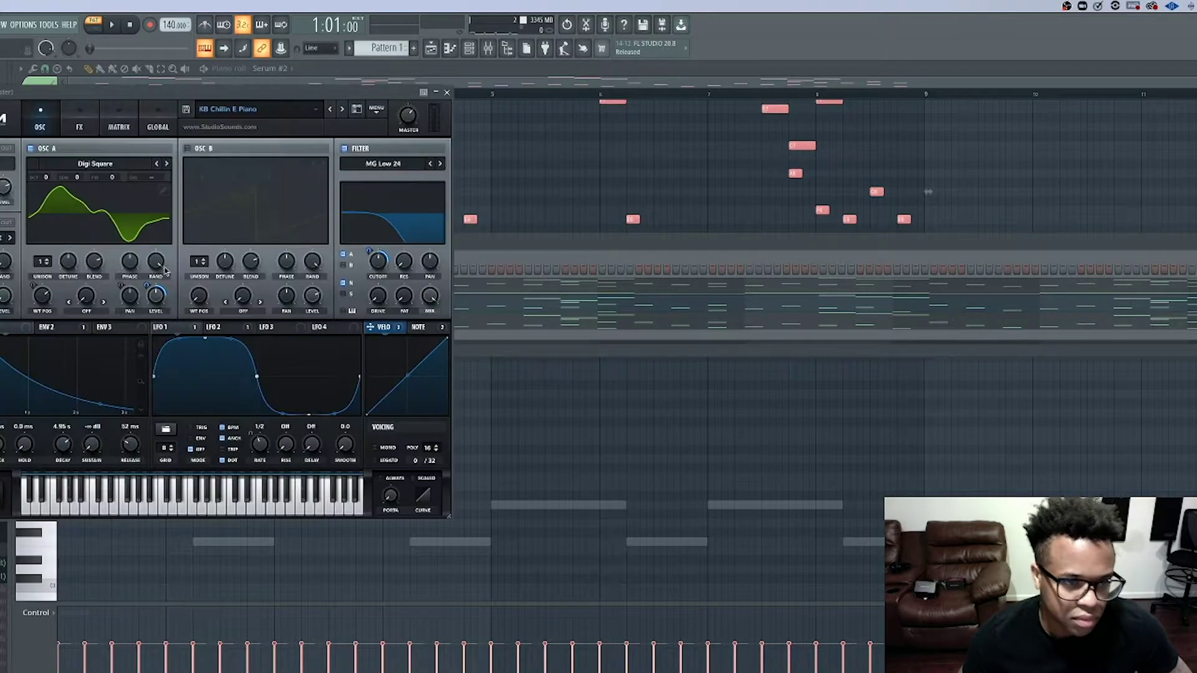
{"action": "left_click", "coordinate": [342, 110]}
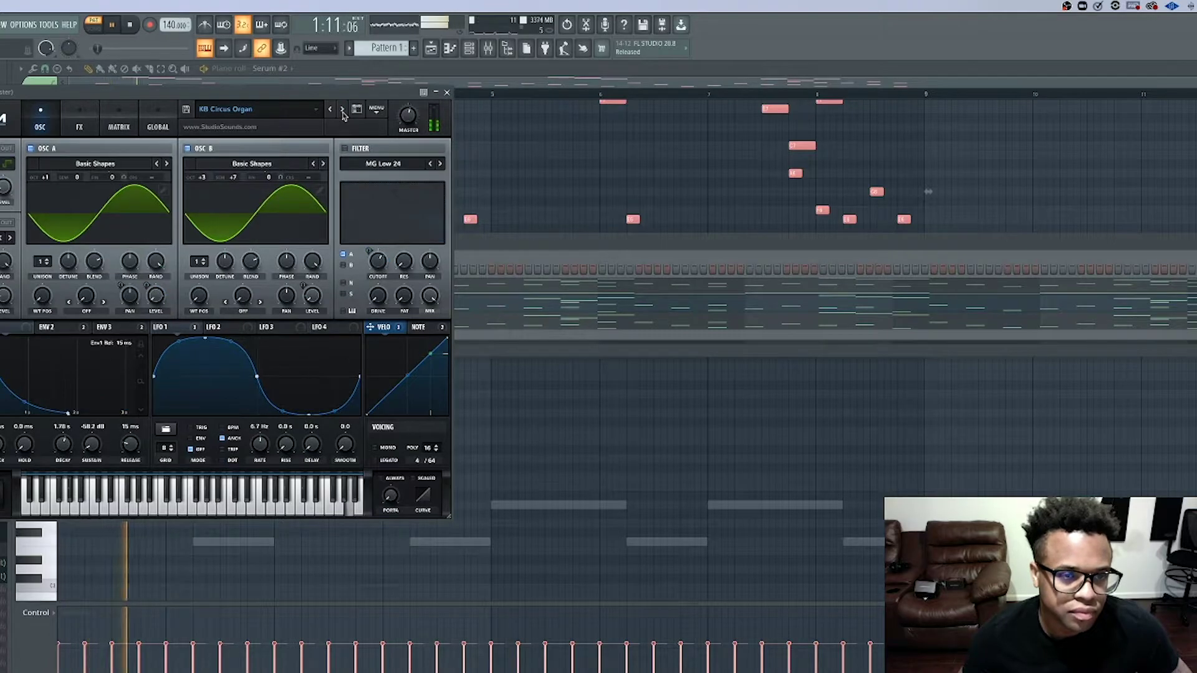
{"action": "left_click", "coordinate": [342, 111]}
{"action": "left_click", "coordinate": [342, 111]}
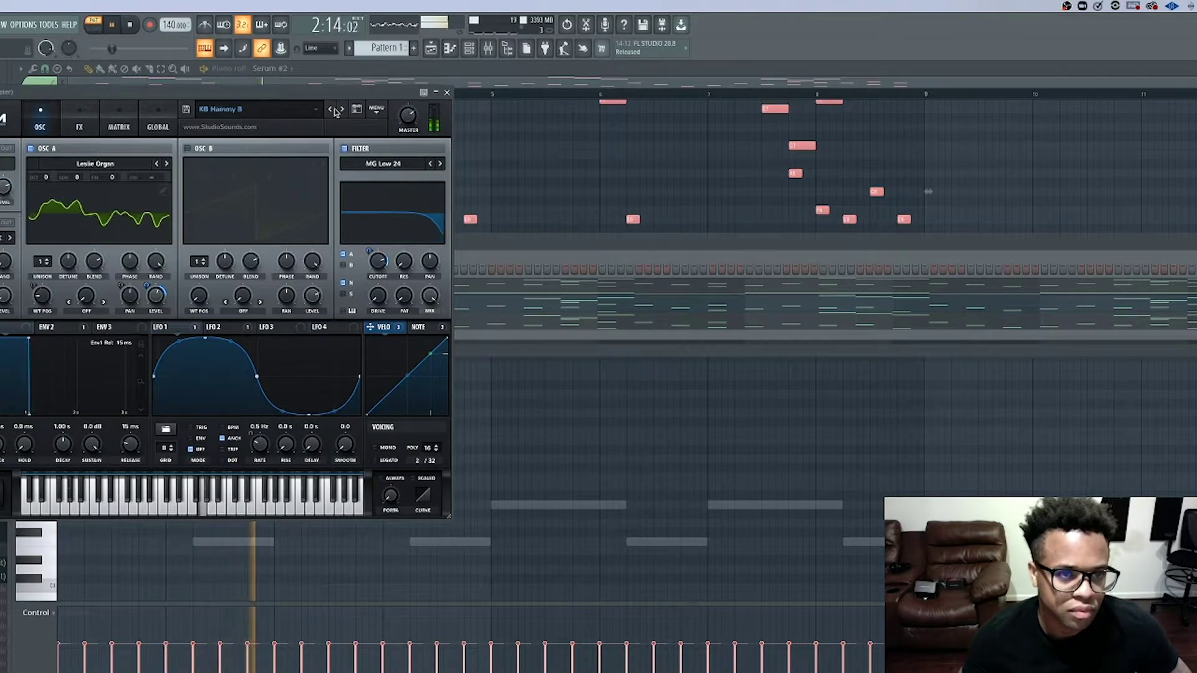
{"action": "left_click", "coordinate": [343, 111]}
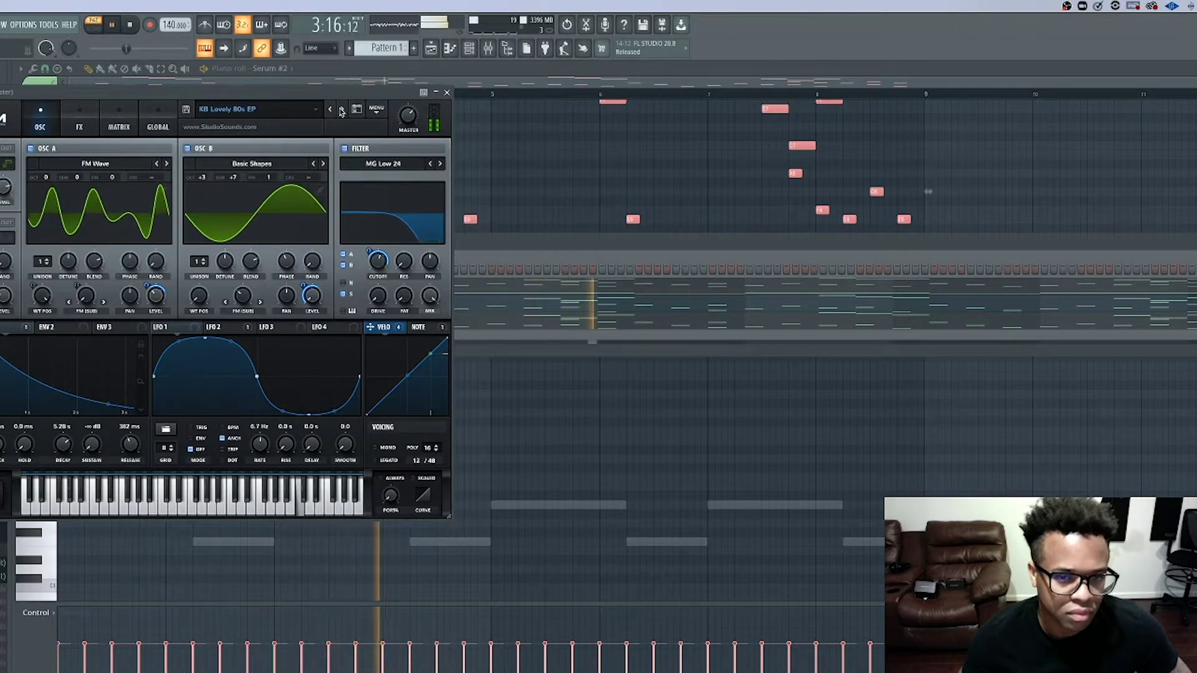
{"action": "left_click", "coordinate": [342, 110]}
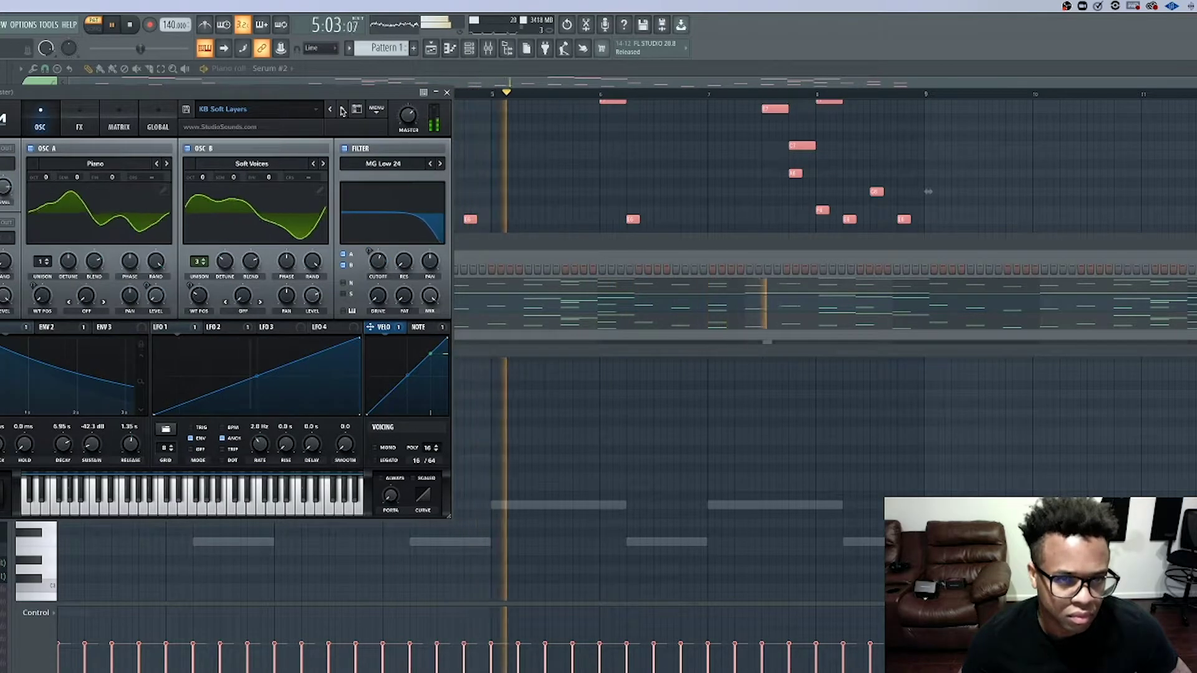
{"action": "left_click", "coordinate": [447, 92]}
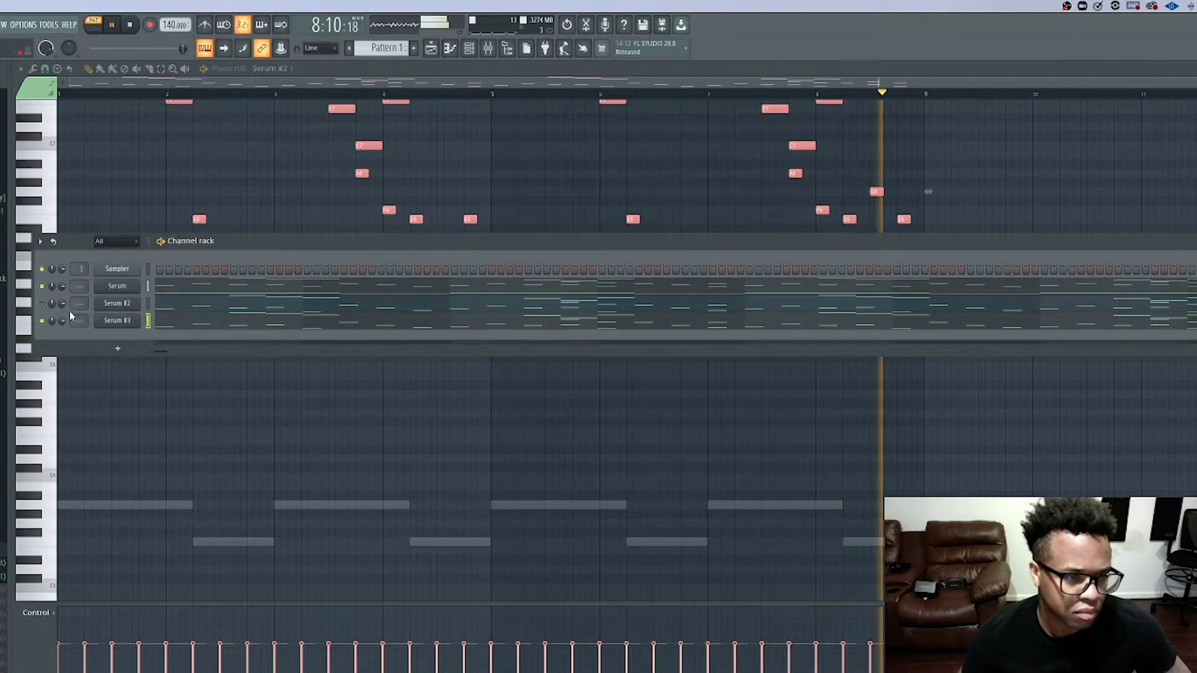
{"action": "left_click", "coordinate": [116, 320]}
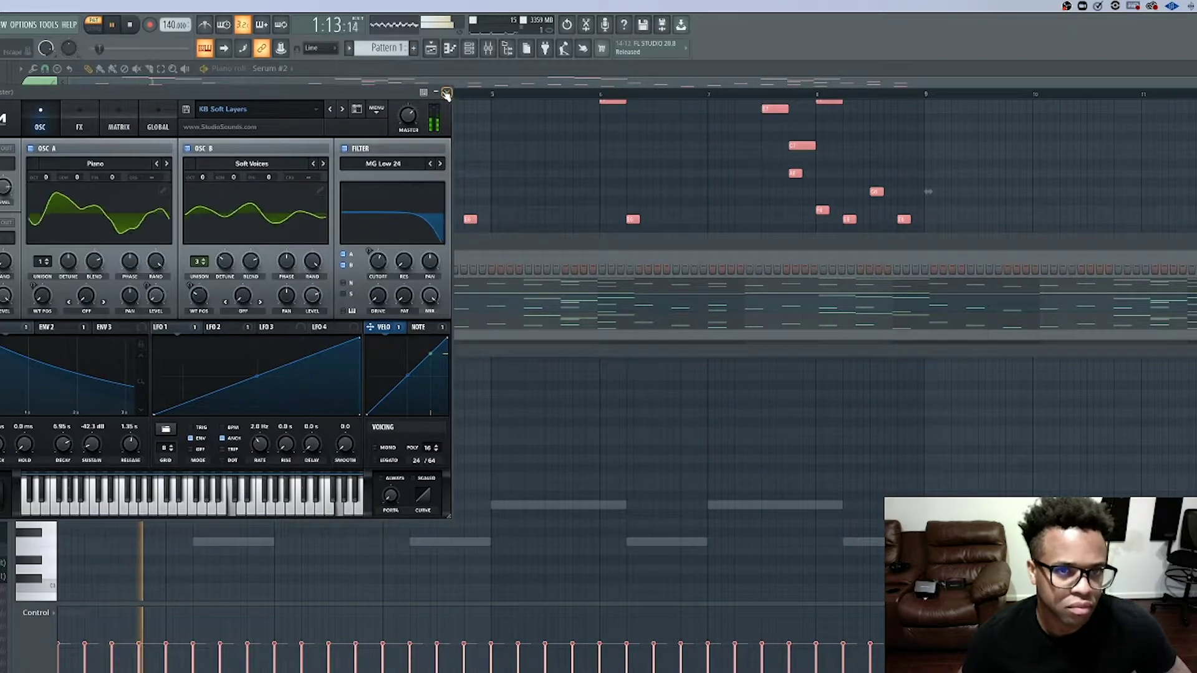
- Audition the lead presets from LD Bent Whistle through LD Screaming Square in the third Serum while the pattern plays
{"action": "left_click", "coordinate": [339, 110]}
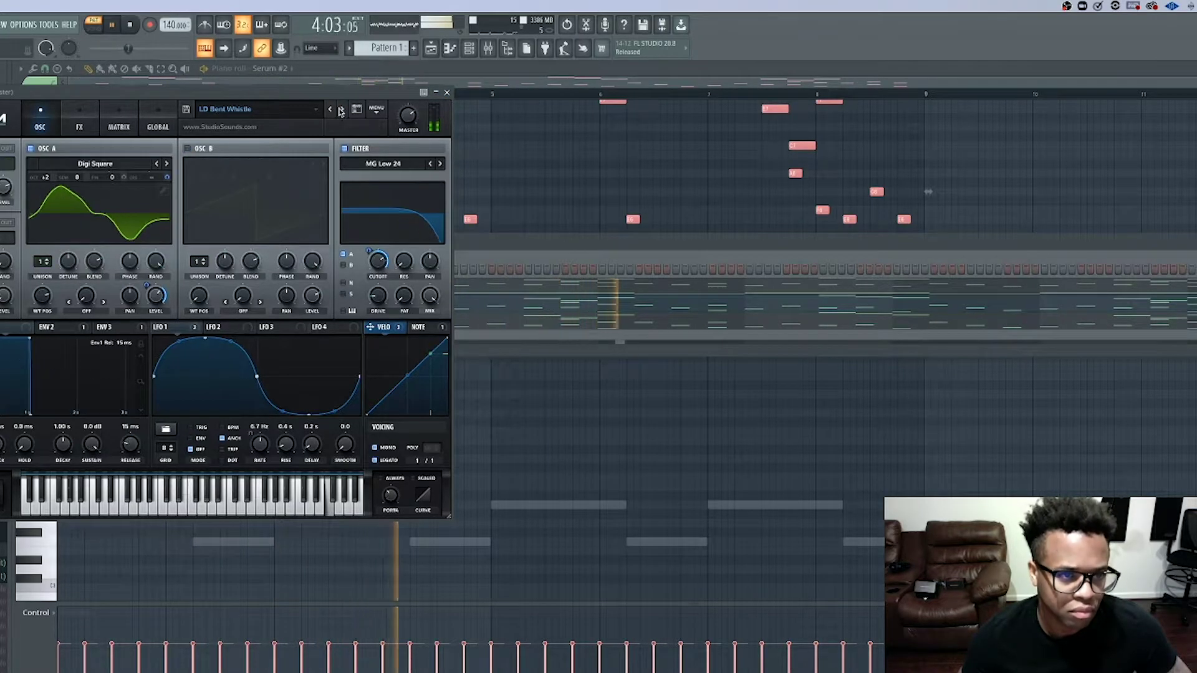
{"action": "left_click", "coordinate": [340, 111]}
{"action": "left_click", "coordinate": [341, 111]}
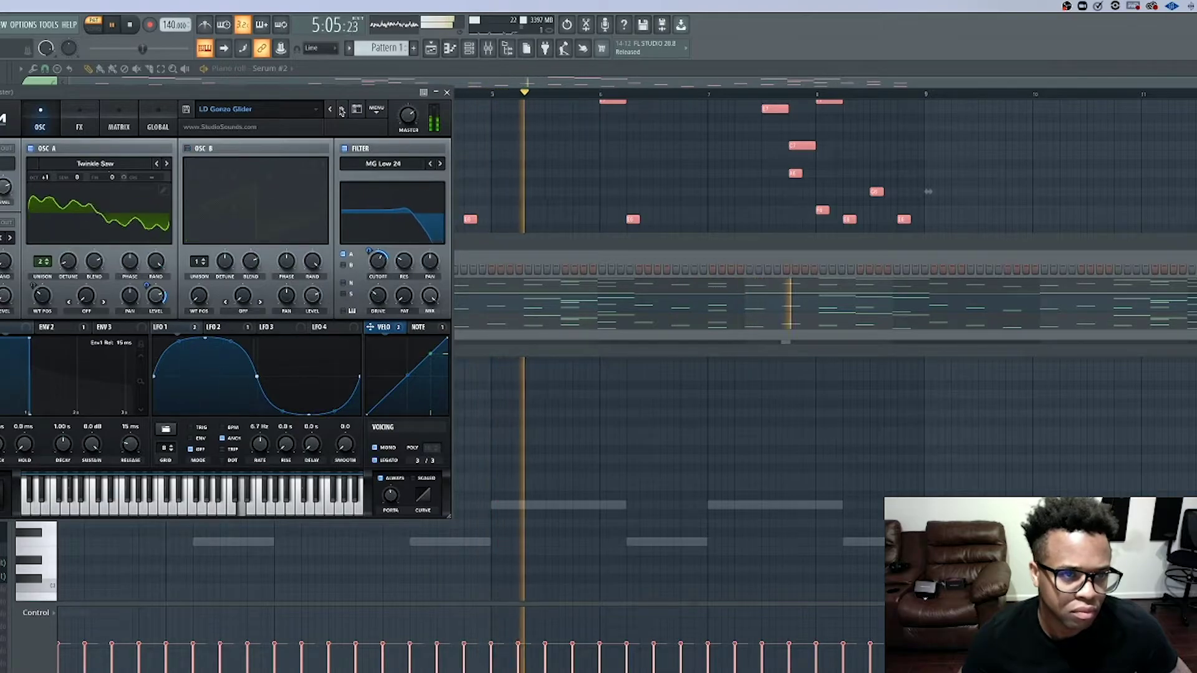
{"action": "left_click", "coordinate": [341, 111]}
{"action": "left_click", "coordinate": [341, 111]}
{"action": "left_click", "coordinate": [341, 111]}
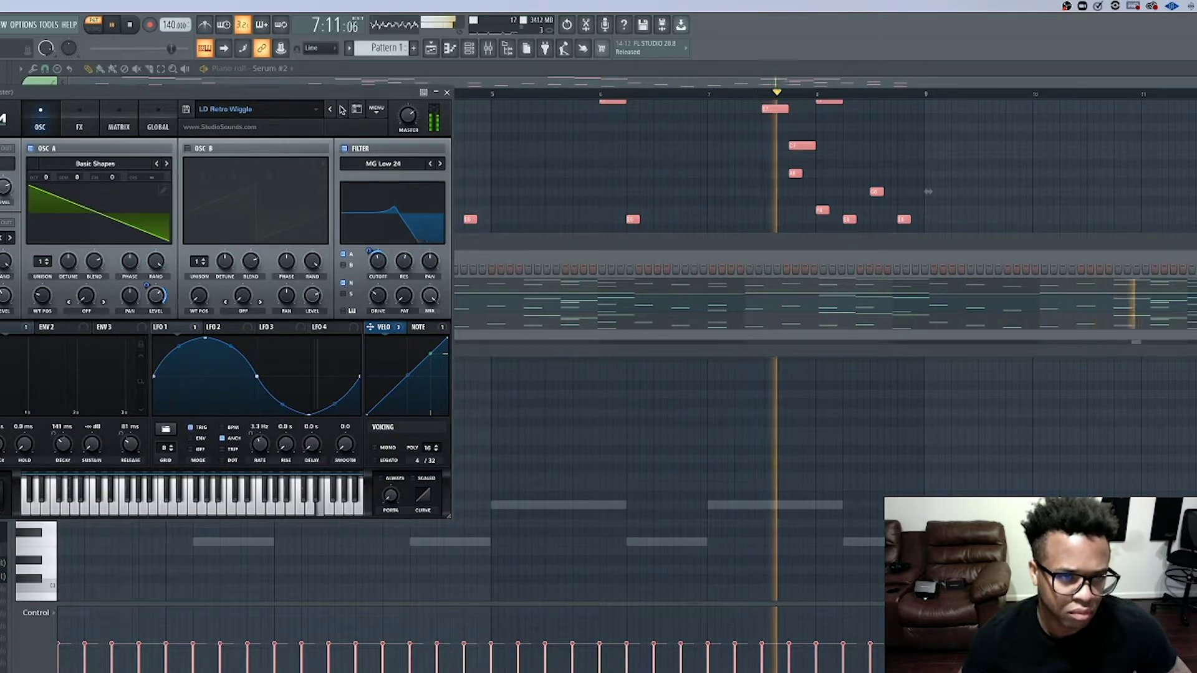
{"action": "left_click", "coordinate": [341, 110]}
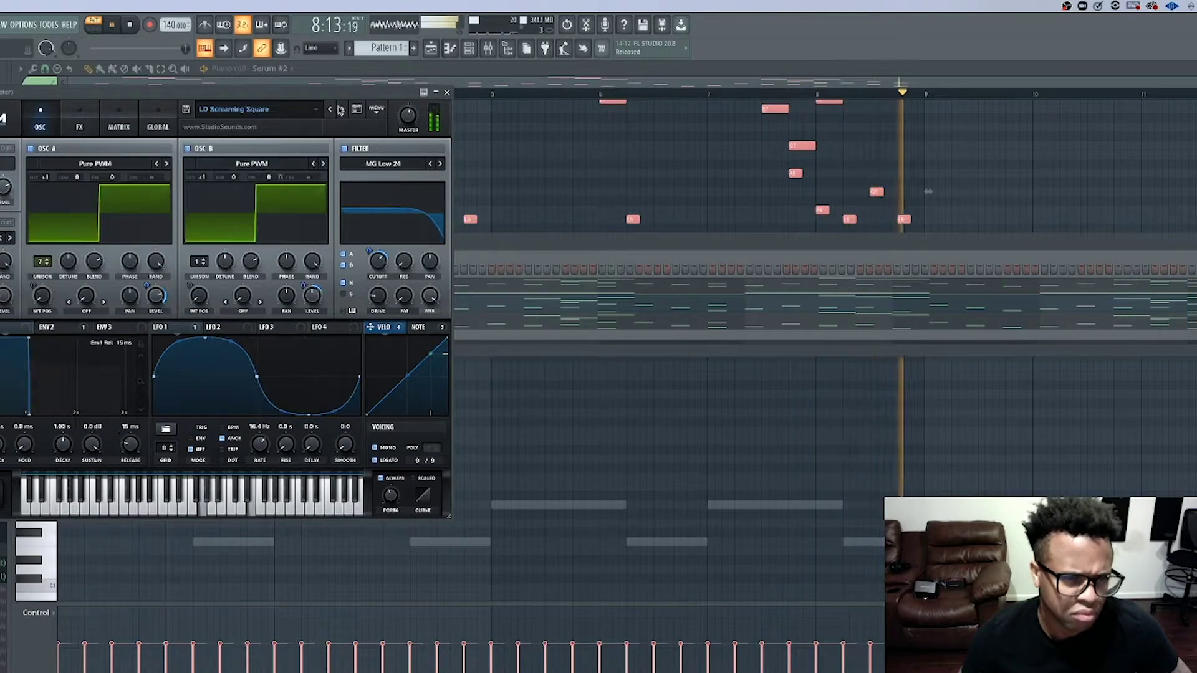
{"action": "left_click", "coordinate": [332, 111]}
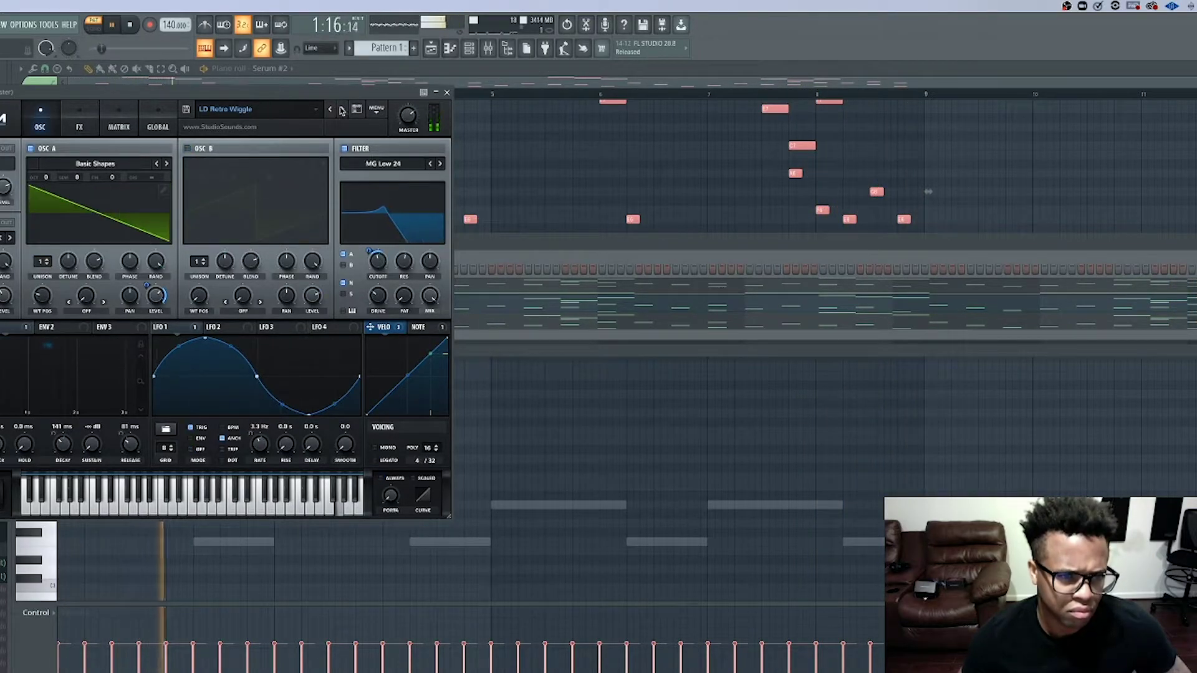
{"action": "left_click", "coordinate": [342, 111]}
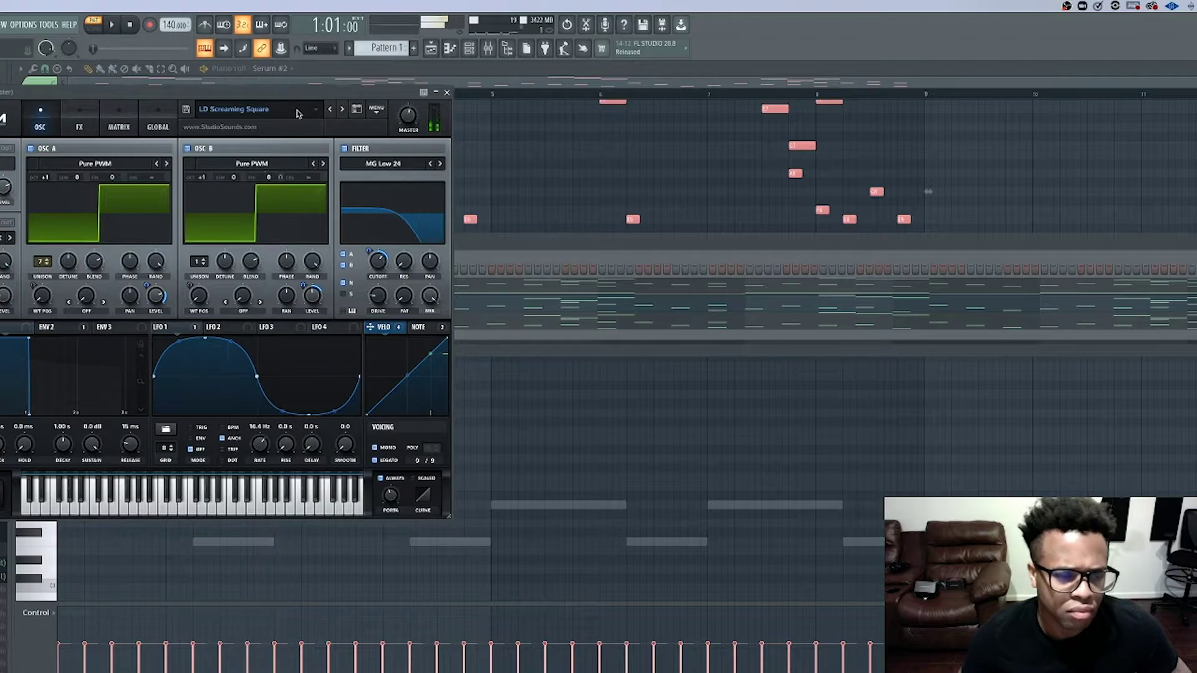
- Try KB E Piano 2 from the Studio Sounds - The Comedown user bank, switch the third Serum to KB E Piano 3 and close its window
{"action": "left_click", "coordinate": [297, 113]}
{"action": "mouse_move", "coordinate": [249, 215]}
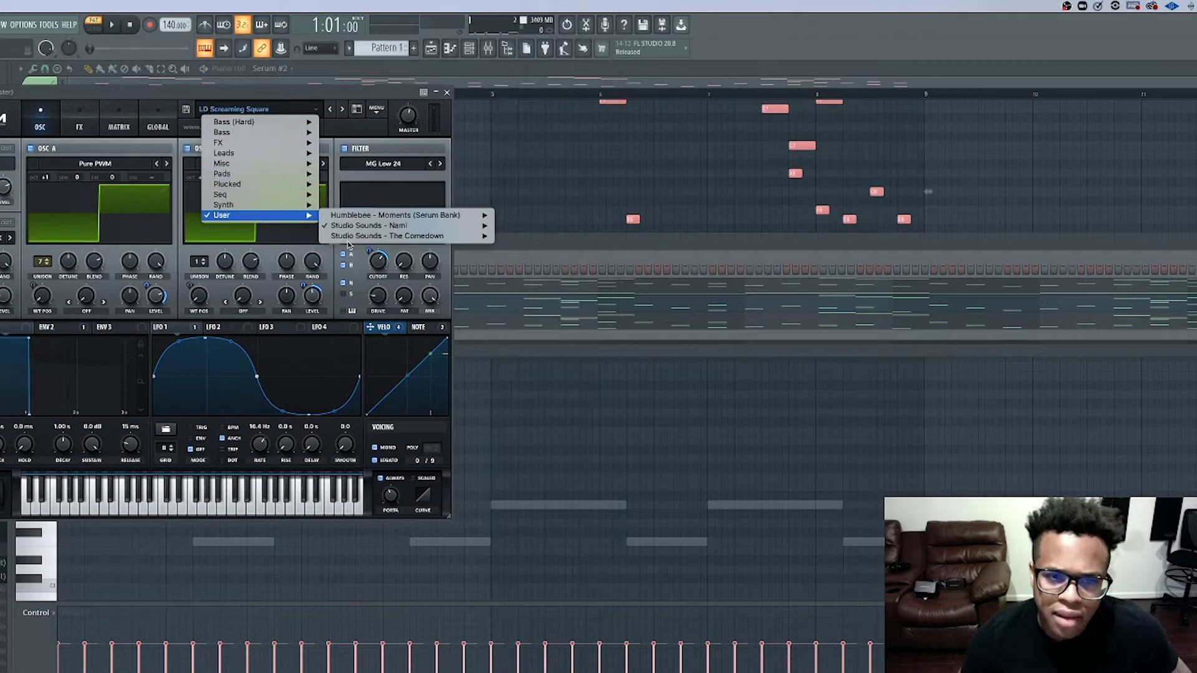
{"action": "mouse_move", "coordinate": [468, 237]}
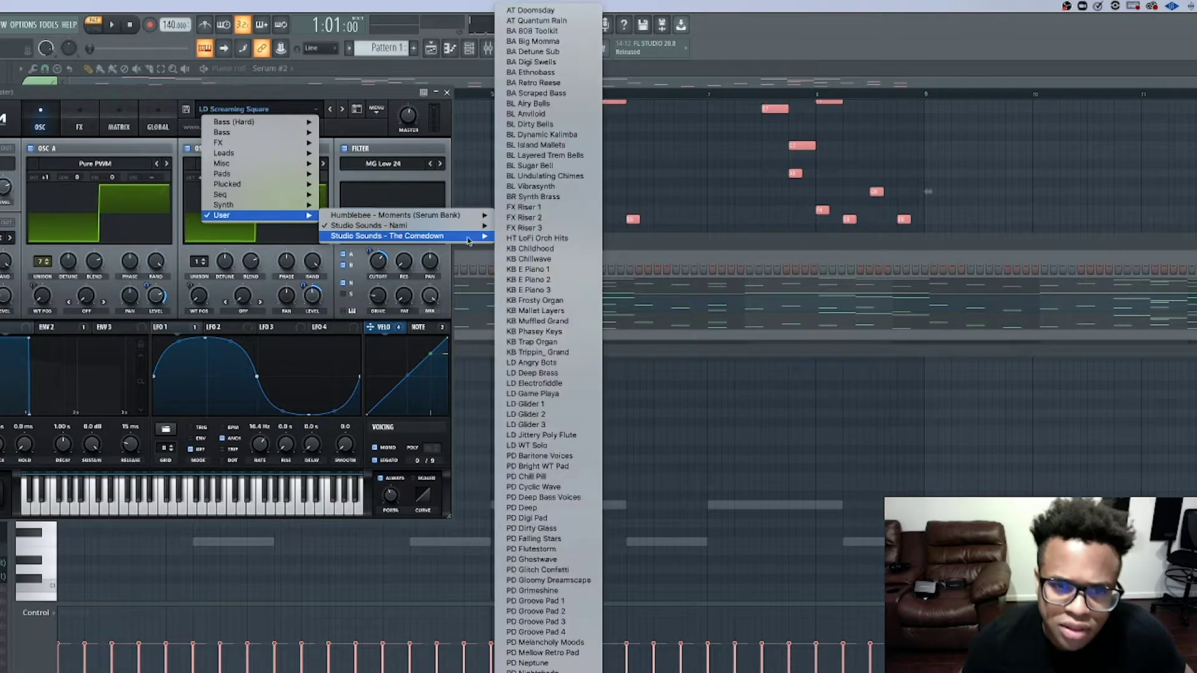
{"action": "left_click", "coordinate": [528, 280]}
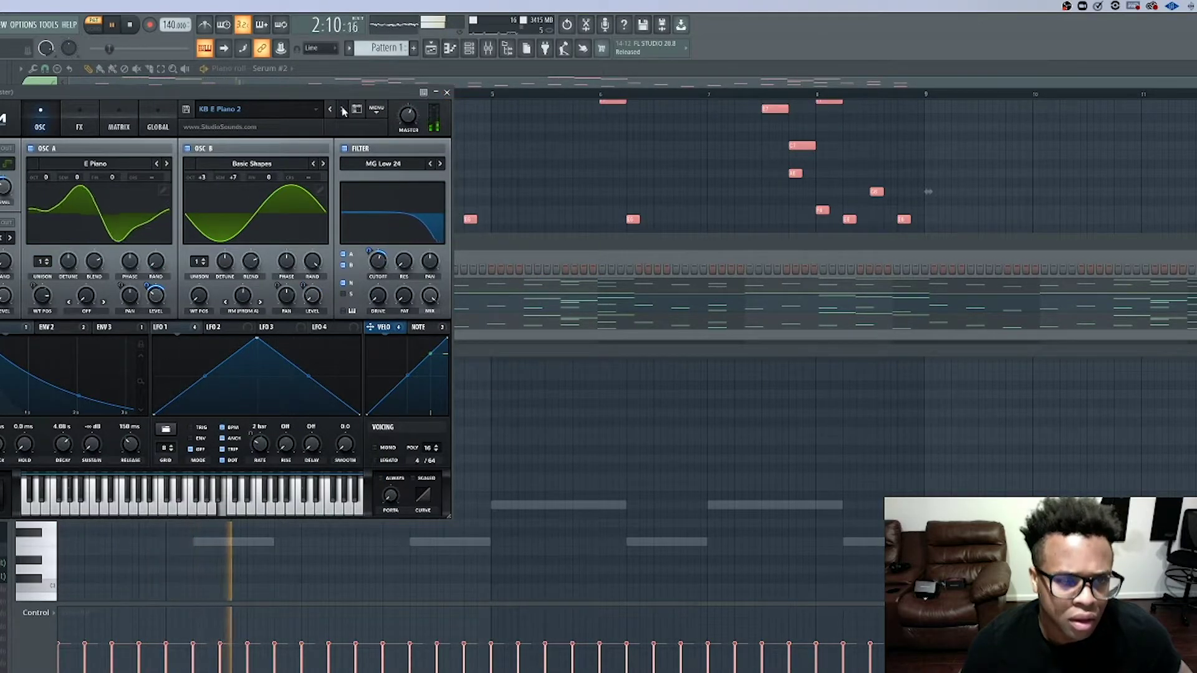
{"action": "left_click", "coordinate": [330, 110]}
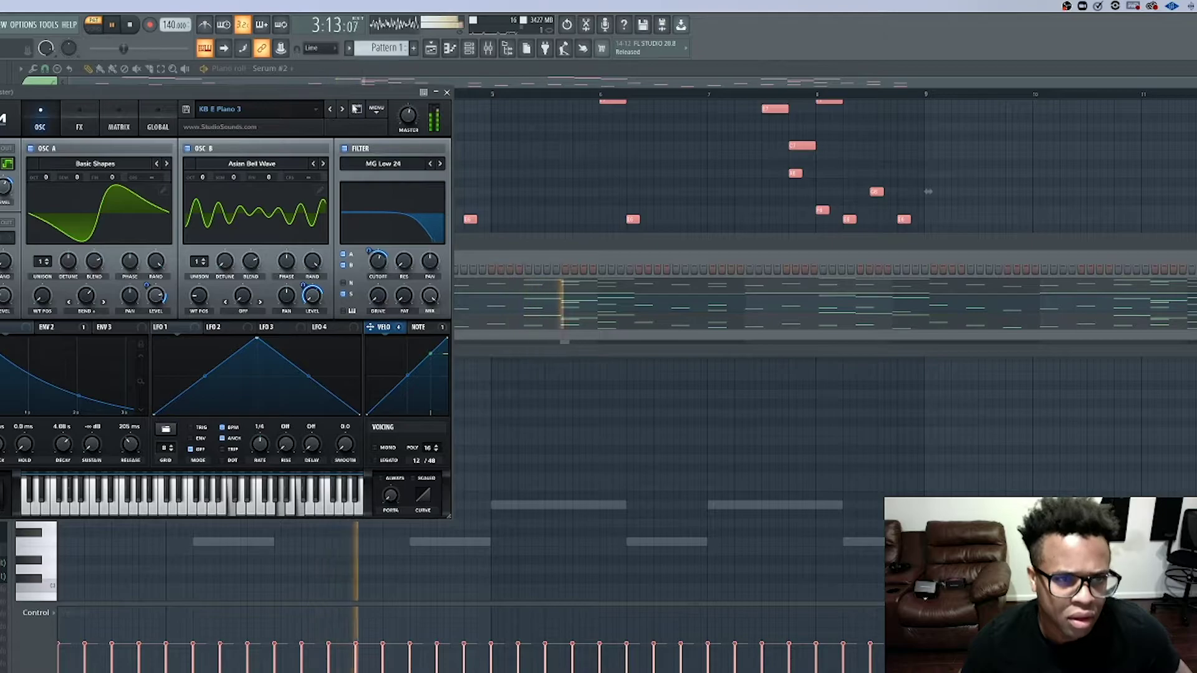
{"action": "left_click", "coordinate": [446, 92]}
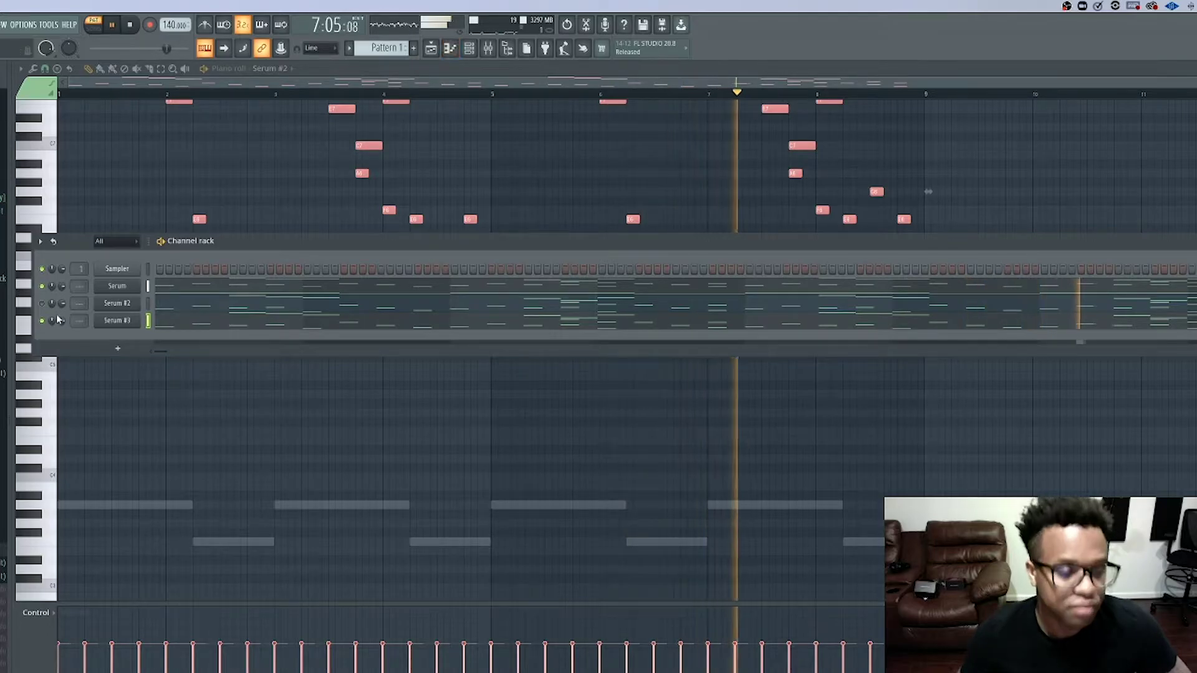
- Clone the third Serum channel, close the copy's plugin window and stop playback
{"action": "right_click", "coordinate": [135, 317]}
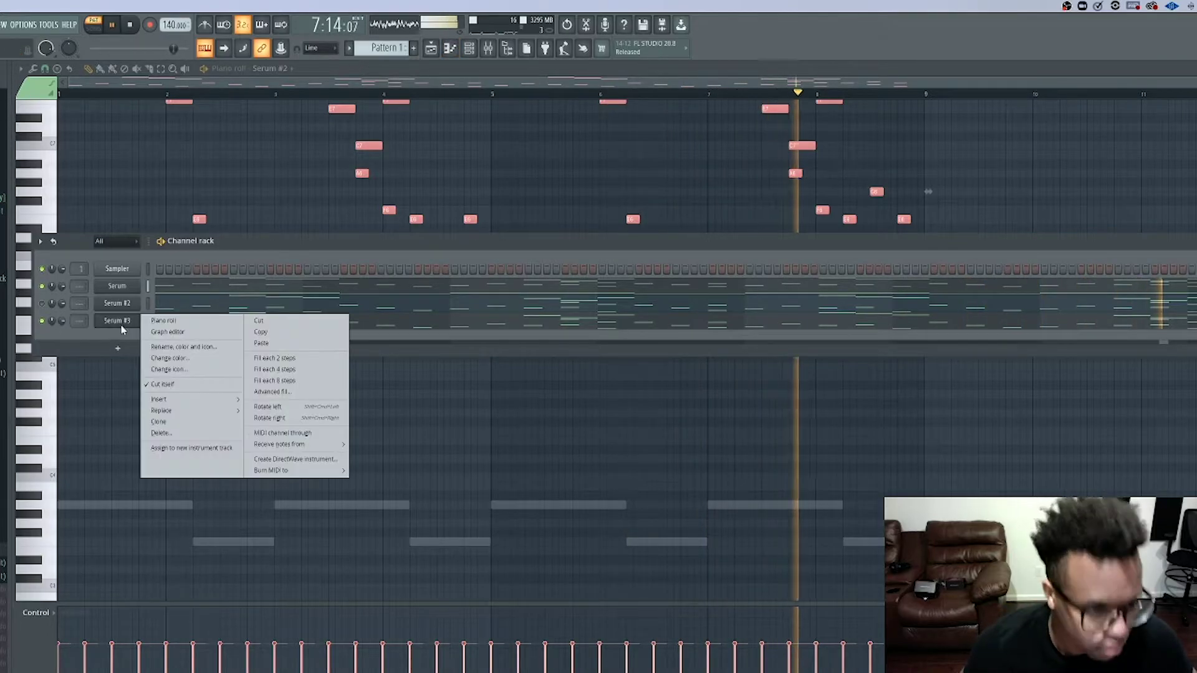
{"action": "left_click", "coordinate": [171, 421]}
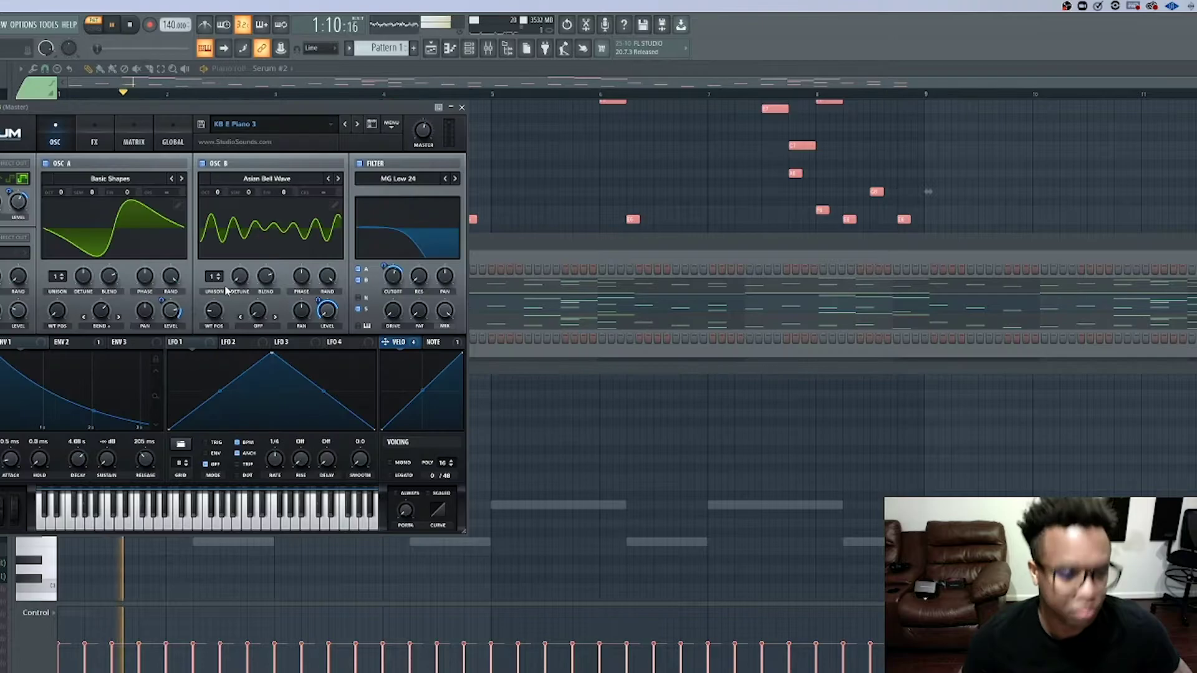
{"action": "left_click", "coordinate": [463, 107]}
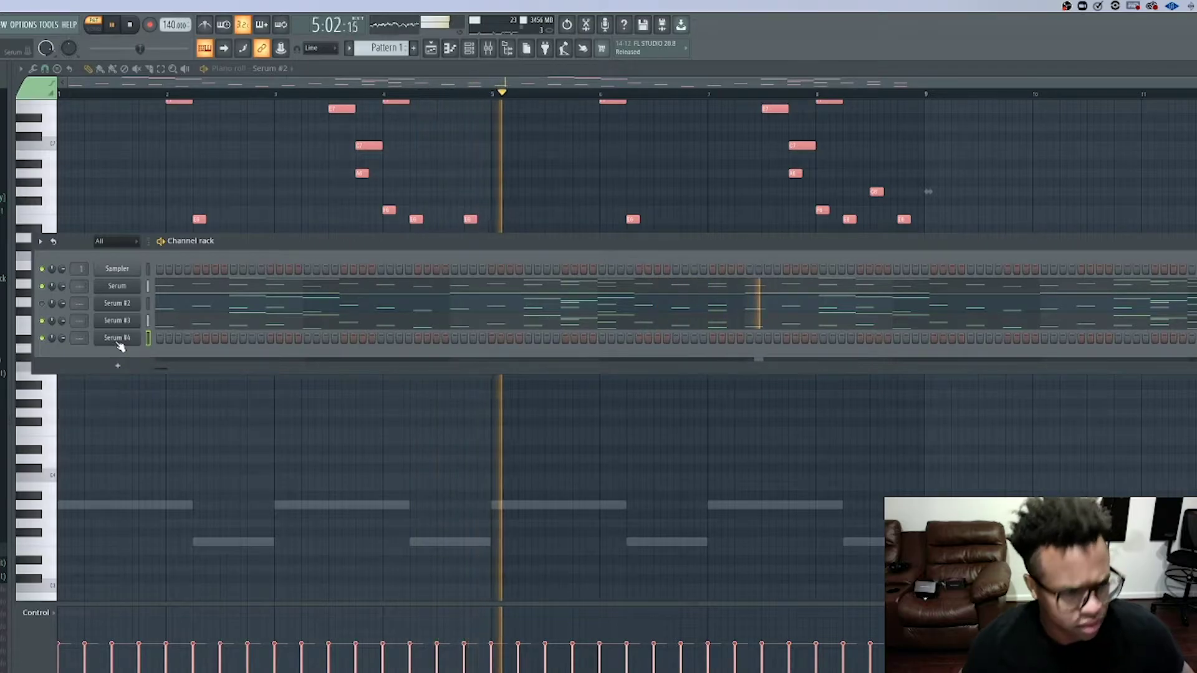
{"action": "key", "text": "space"}
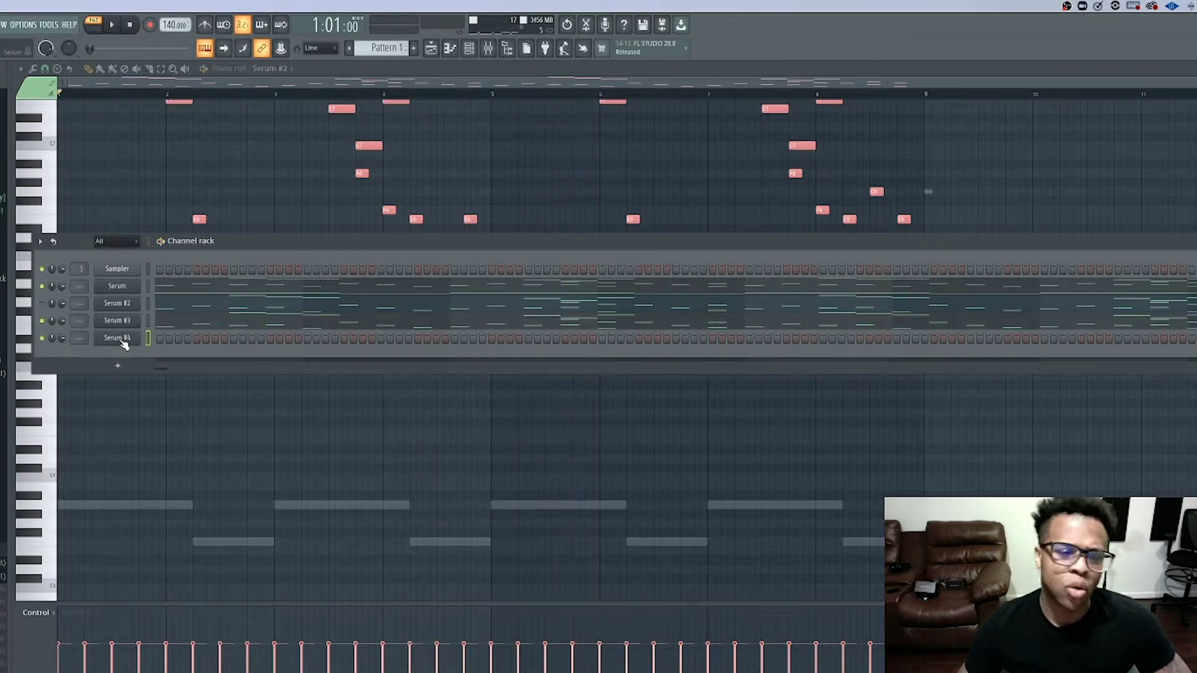
{"action": "right_click", "coordinate": [126, 323]}
{"action": "left_click", "coordinate": [174, 348]}
{"action": "right_click", "coordinate": [131, 340]}
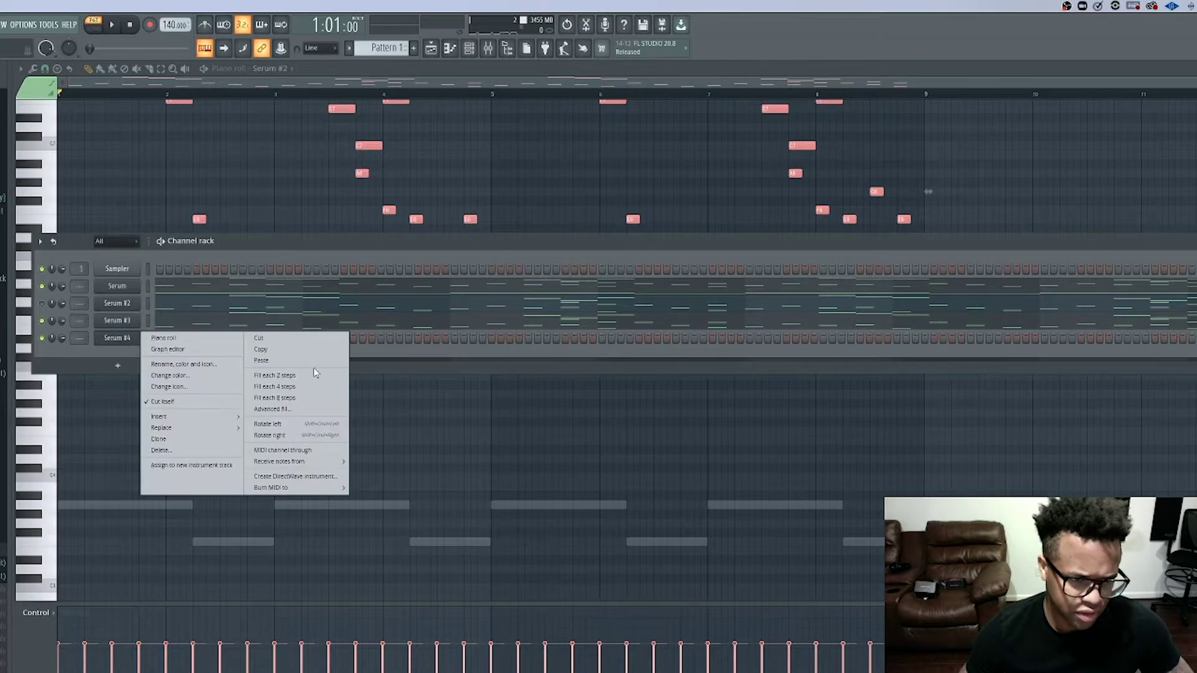
{"action": "left_click", "coordinate": [127, 345]}
- Play the pattern and check the plugin windows of the third and fourth Serum channels, closing each one
{"action": "key", "text": "space"}
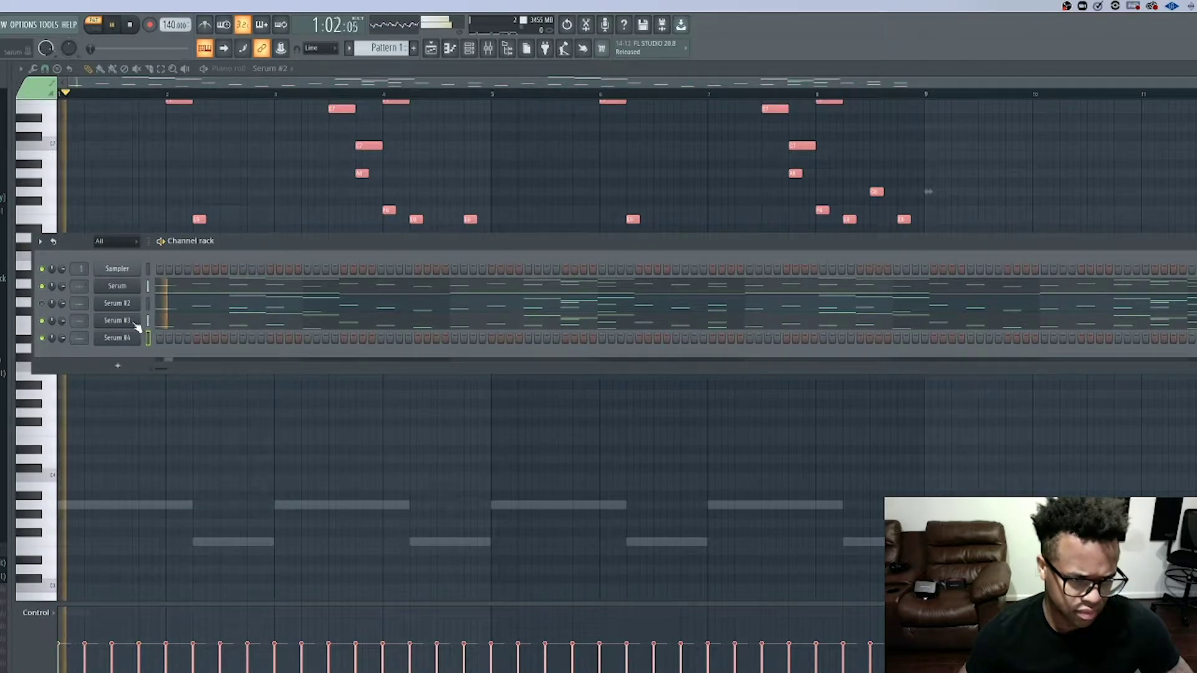
{"action": "left_click", "coordinate": [128, 337]}
{"action": "left_click", "coordinate": [447, 92]}
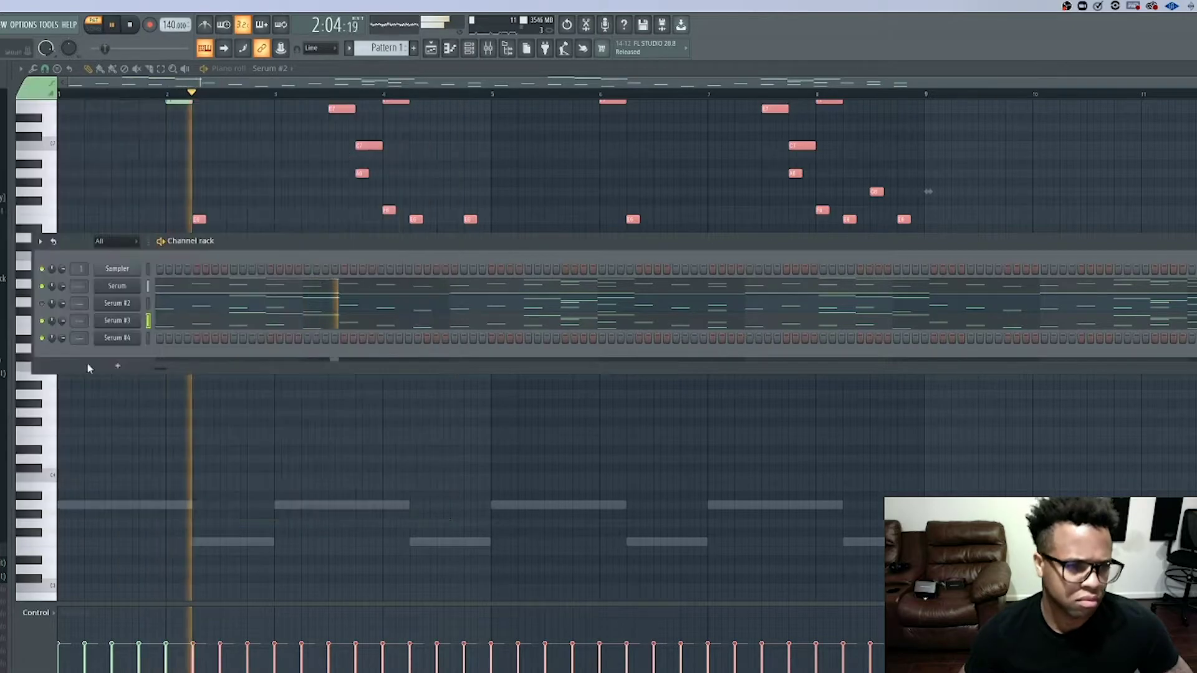
{"action": "left_click", "coordinate": [127, 337]}
{"action": "left_click", "coordinate": [462, 107]}
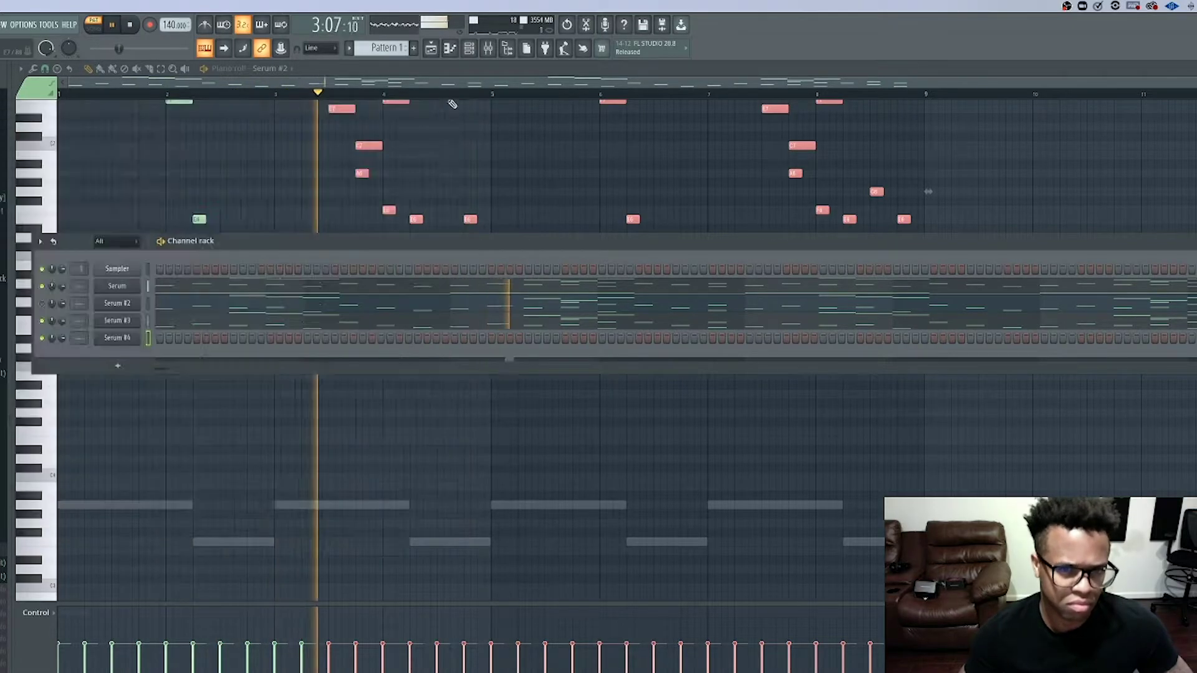
- Open the piano roll of the fourth Serum channel, bring the upper octaves into view and stop playback
{"action": "key", "text": "F7"}
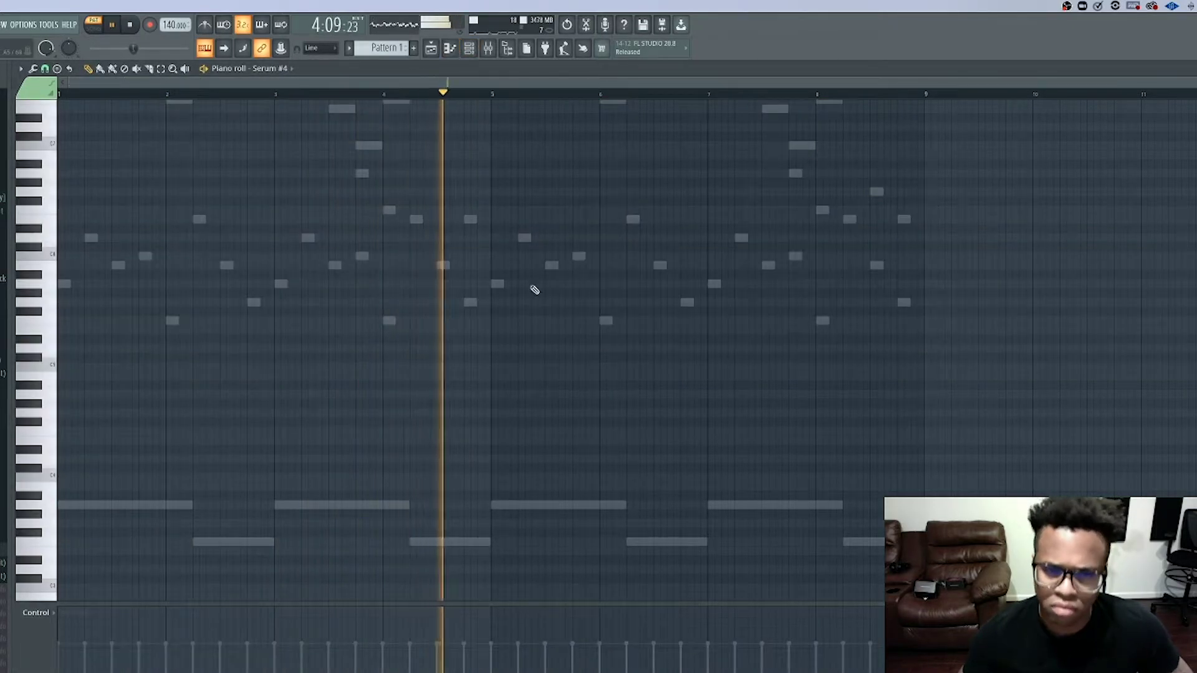
{"action": "scroll", "coordinate": [549, 311], "scroll_direction": "up", "scroll_amount": 4}
{"action": "key", "text": "space"}
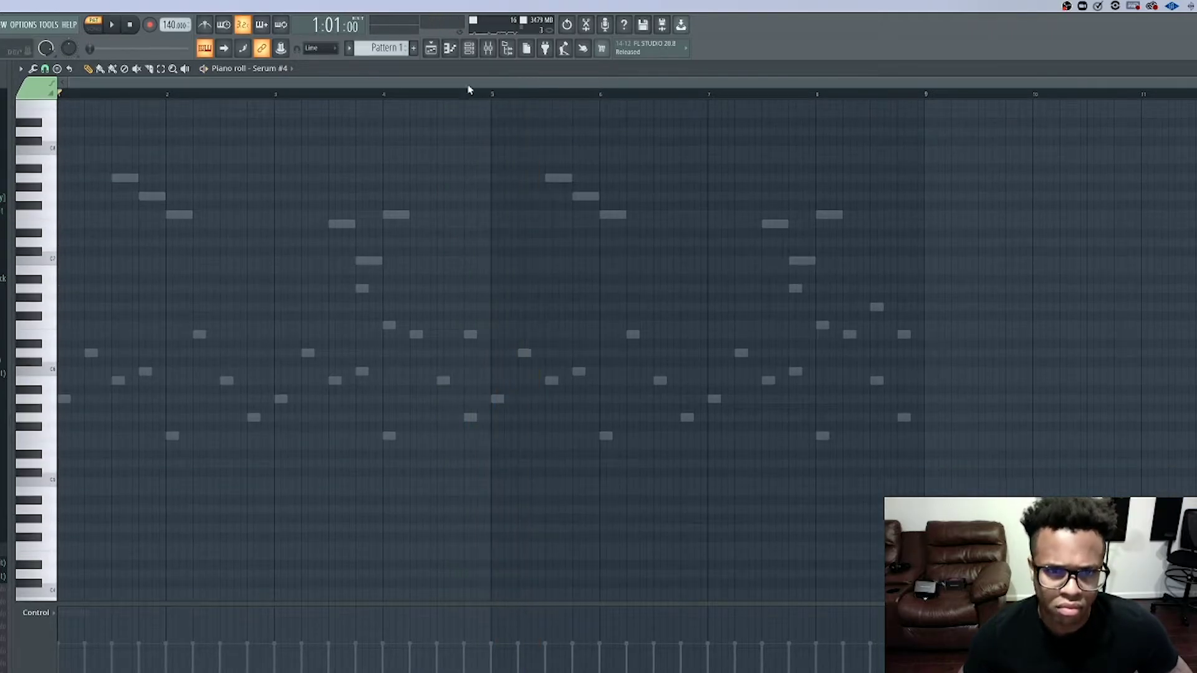
- Try a one-beat E6 note on beat 2 of bar 5 in the fourth Serum, replaying the passage around it
{"action": "key", "text": "space"}
{"action": "key", "text": "space"}
{"action": "key", "text": "space"}
{"action": "key", "text": "space"}
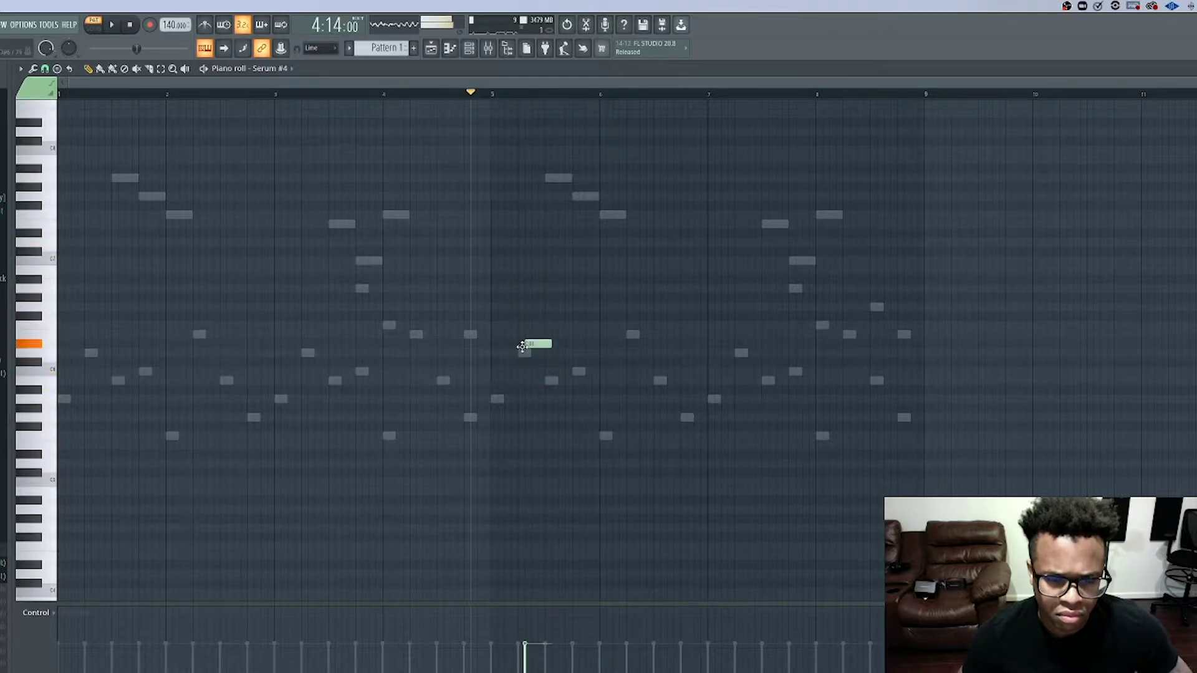
{"action": "key", "text": "space"}
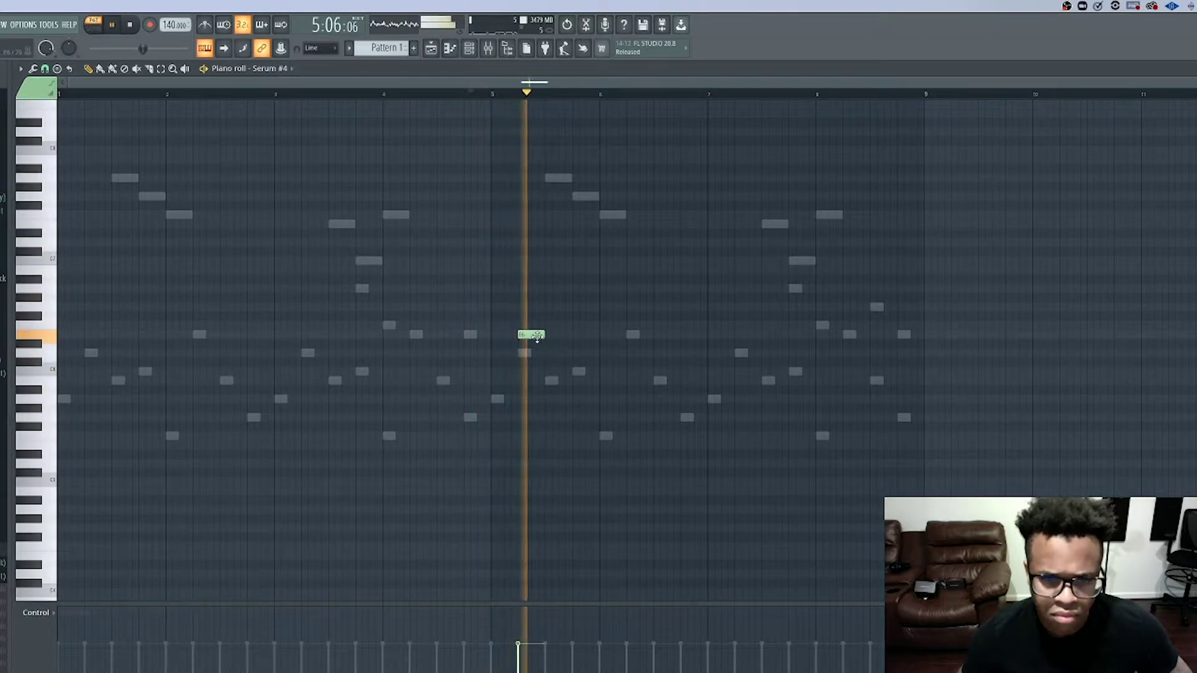
{"action": "key", "text": "space"}
{"action": "key", "text": "space"}
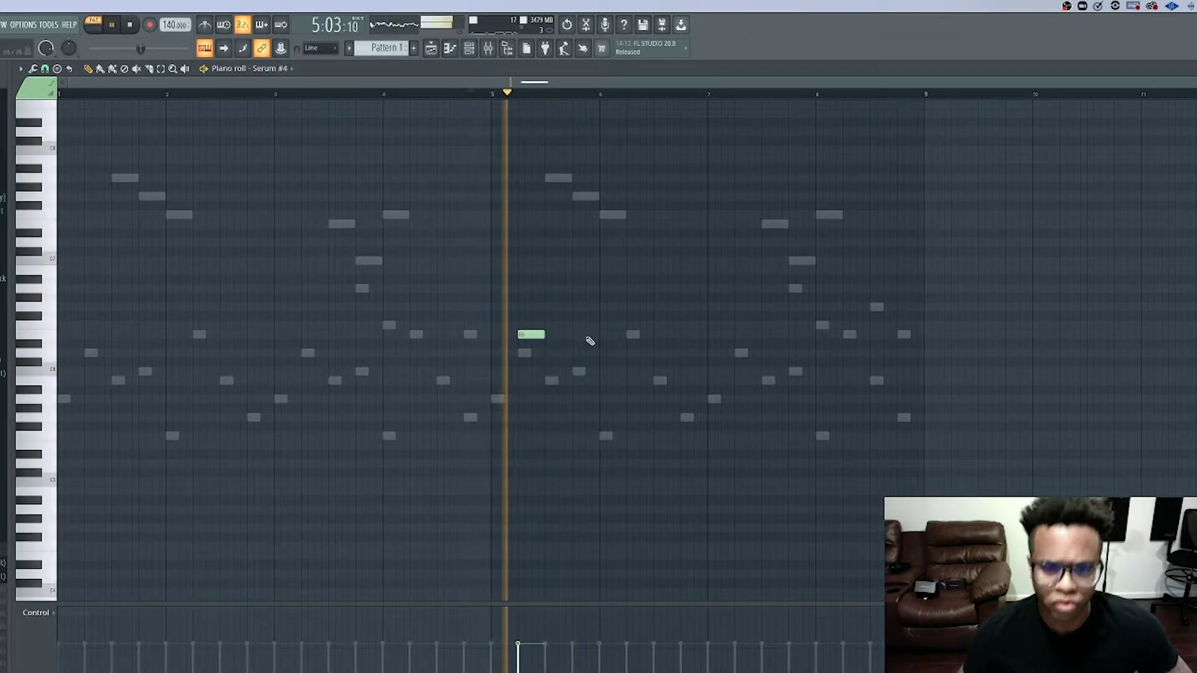
{"action": "key", "text": "space"}
{"action": "key", "text": "space"}
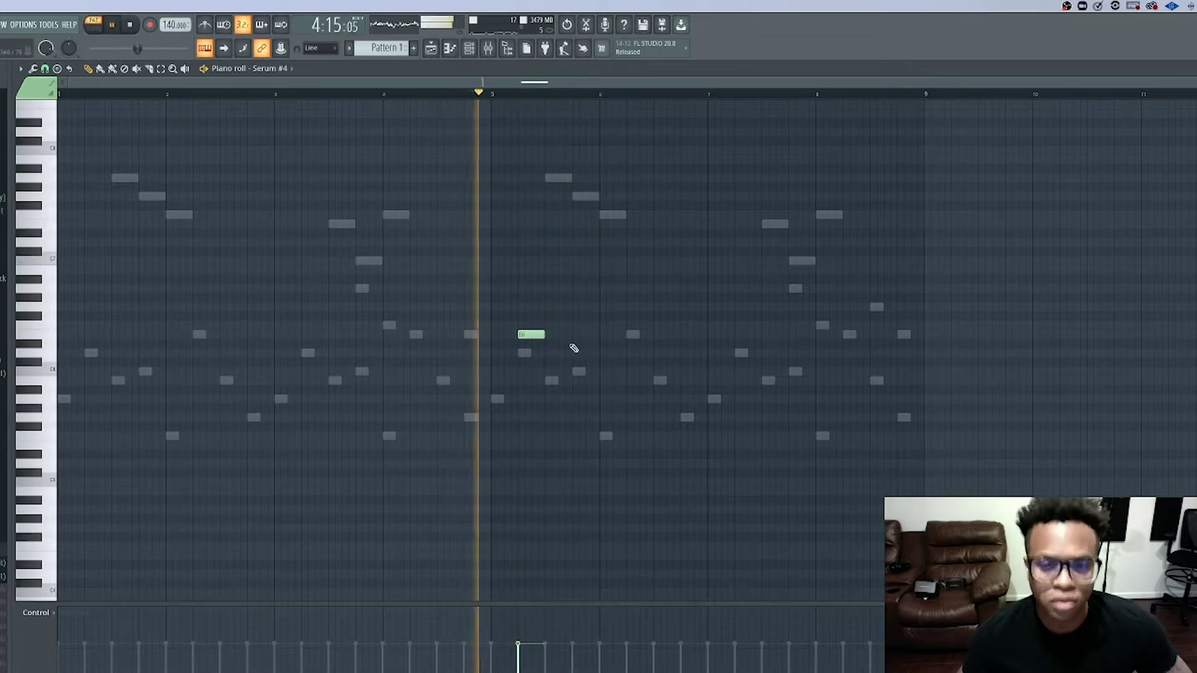
{"action": "key", "text": "space"}
{"action": "key", "text": "space"}
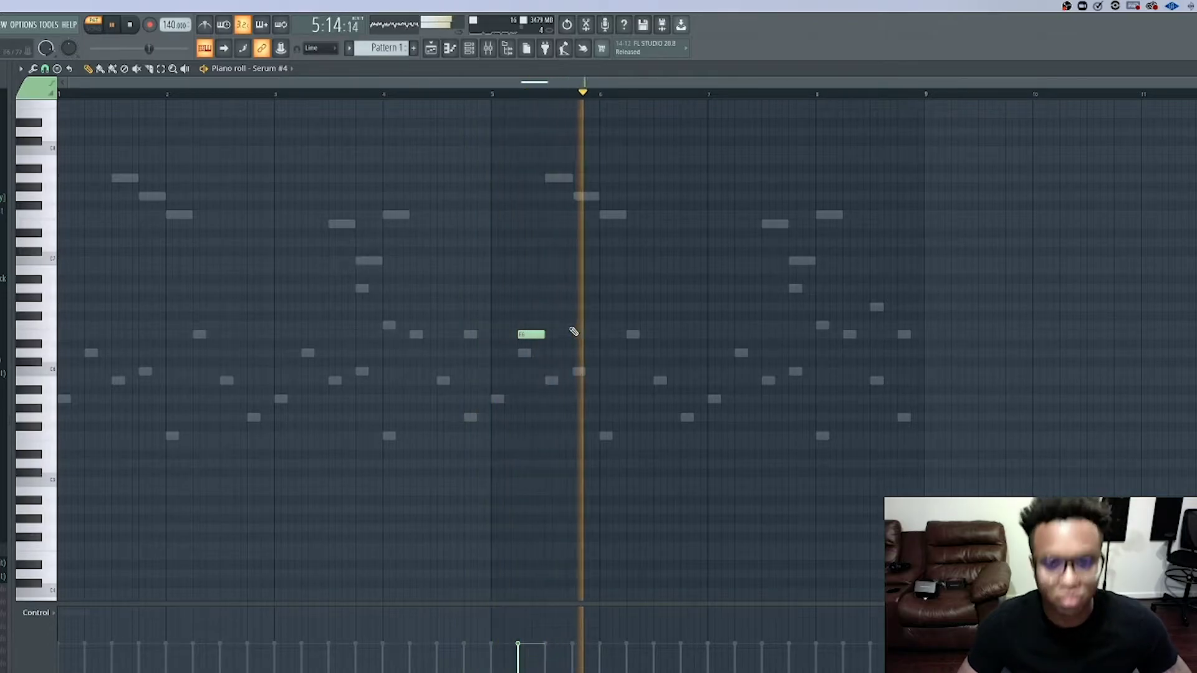
{"action": "key", "text": "space"}
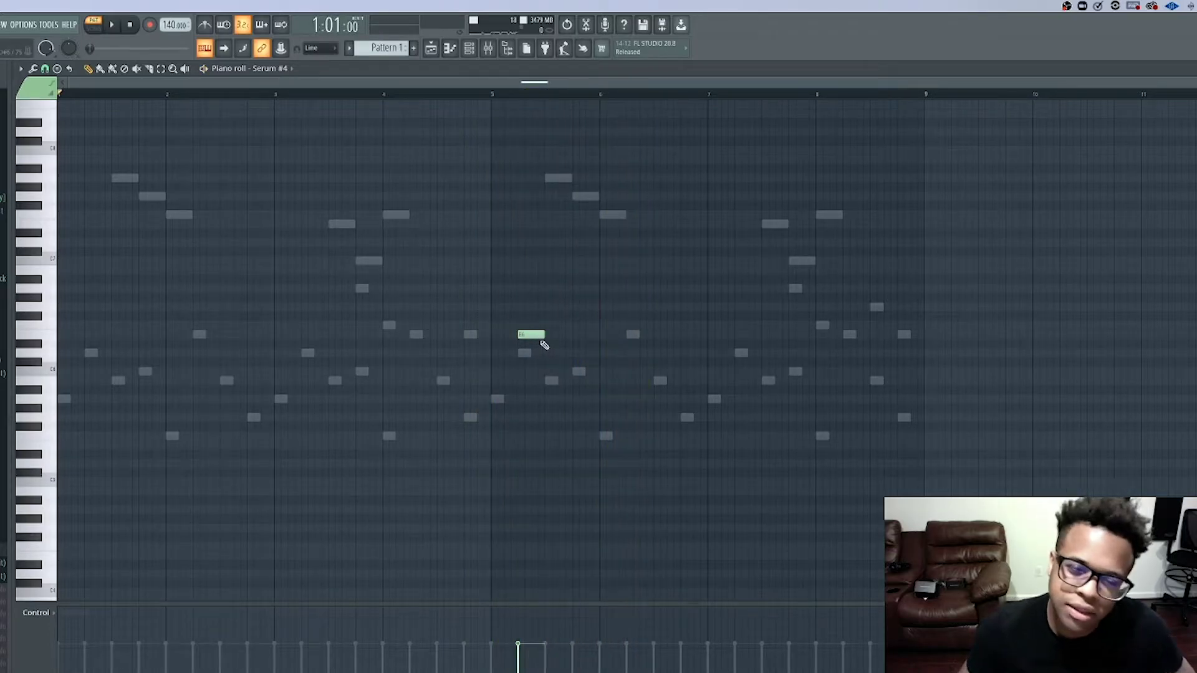
- Replay the pattern several times to listen for where the fourth Serum's notes should enter, and stop playback
{"action": "key", "text": "space"}
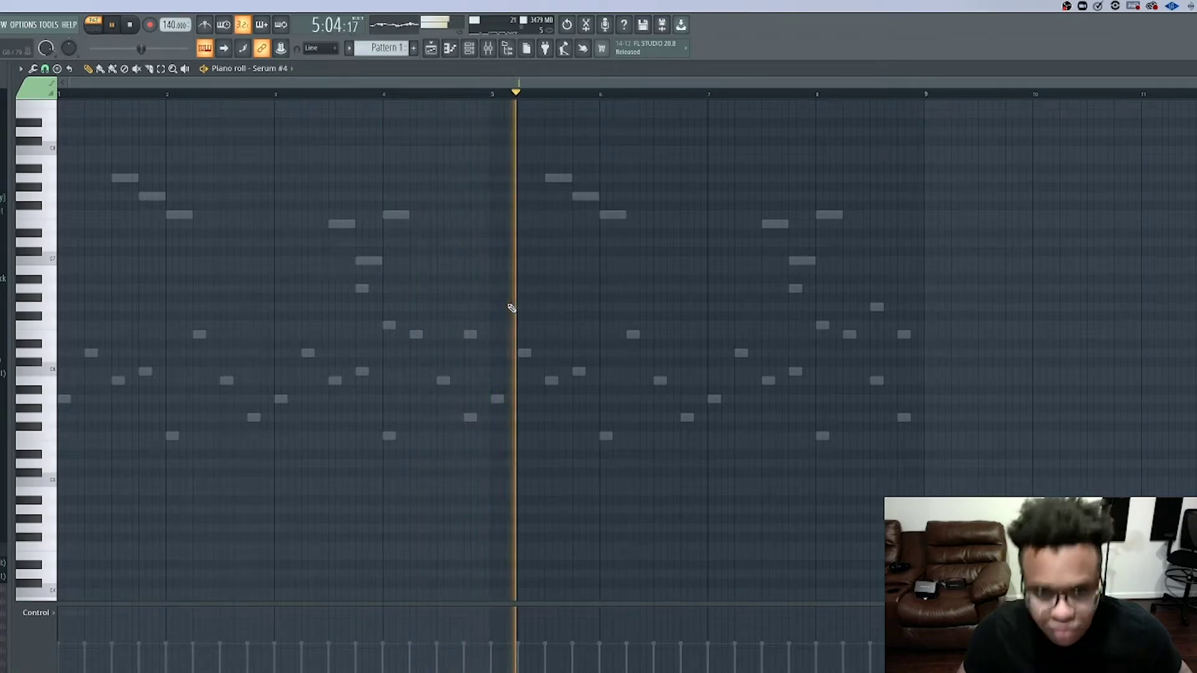
{"action": "key", "text": "space"}
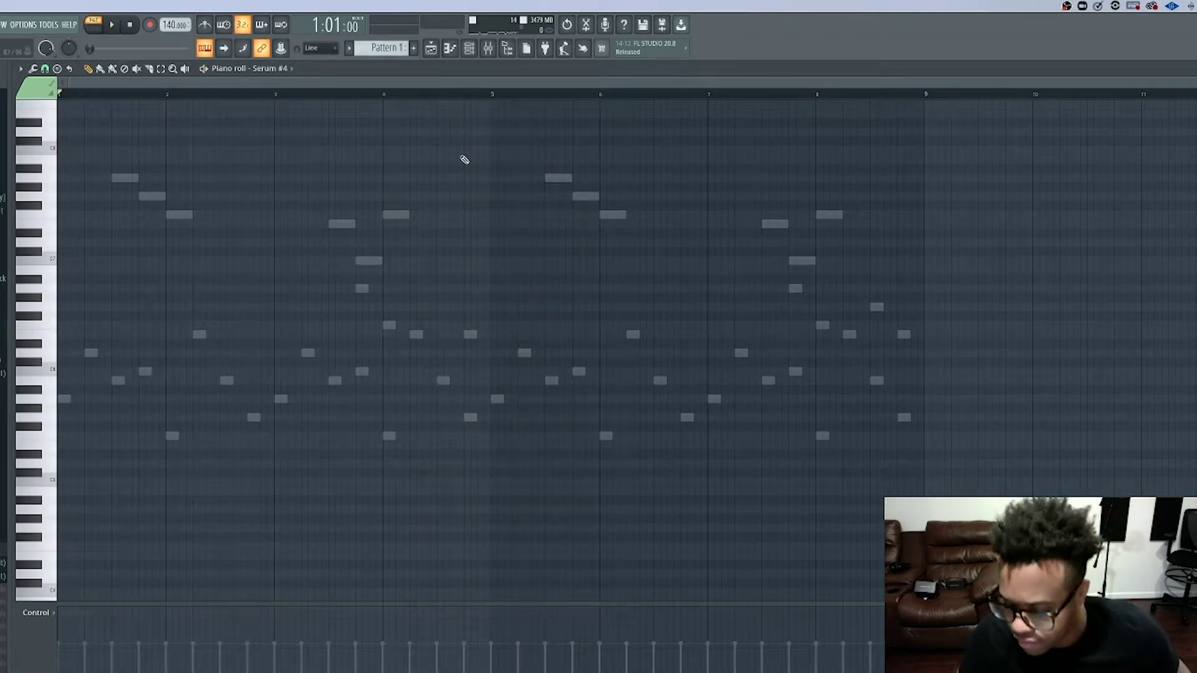
{"action": "key", "text": "space"}
{"action": "key", "text": "space"}
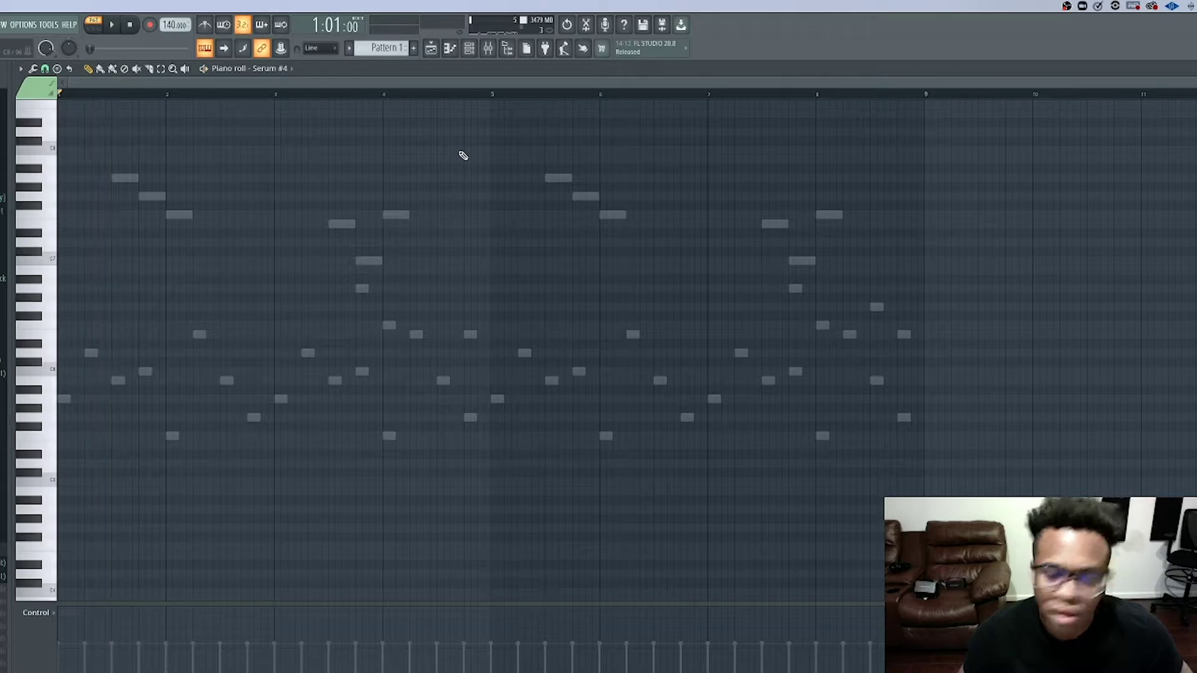
{"action": "key", "text": "space"}
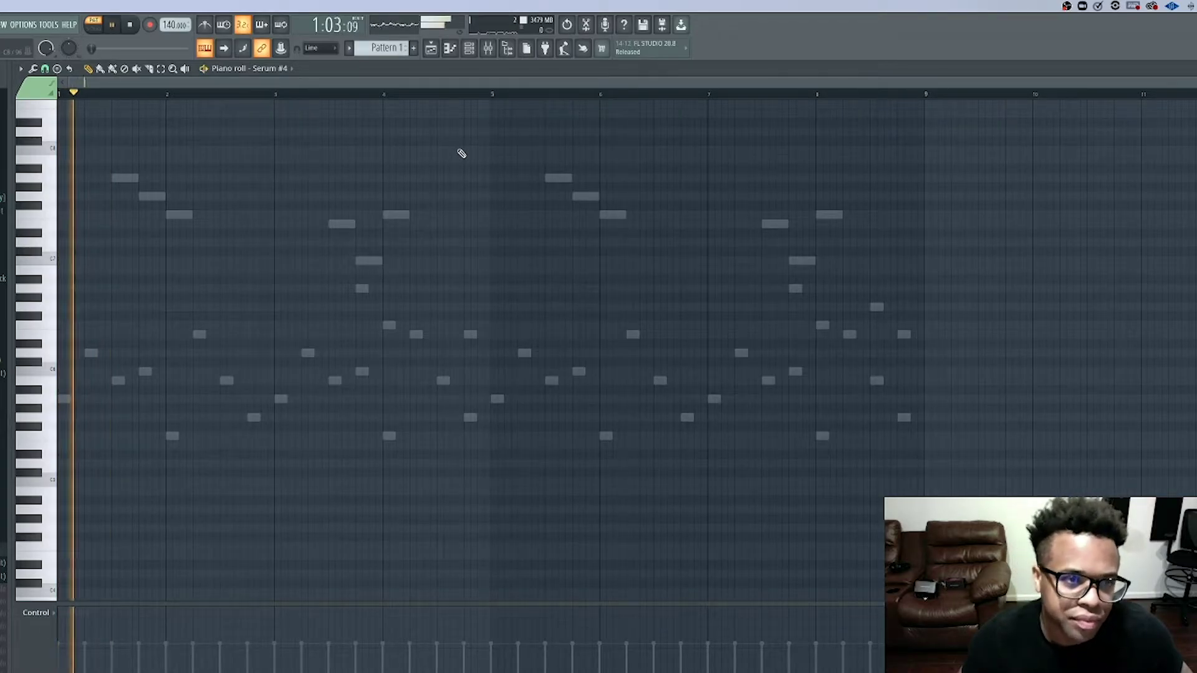
{"action": "key", "text": "space"}
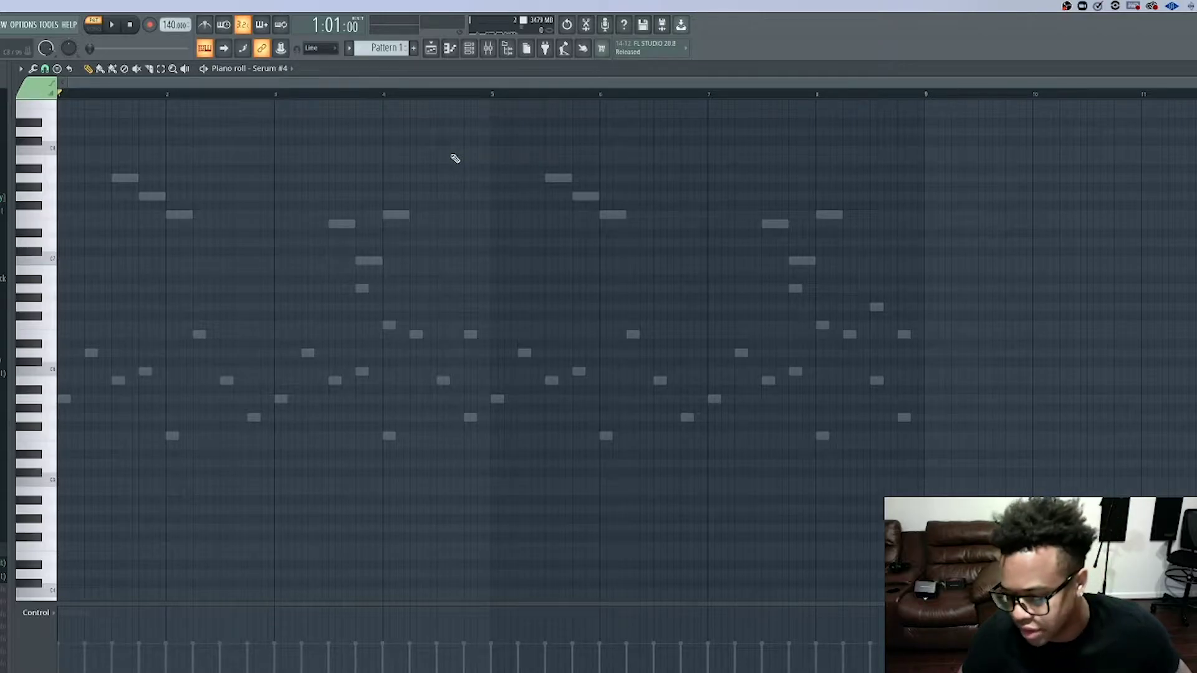
{"action": "key", "text": "space"}
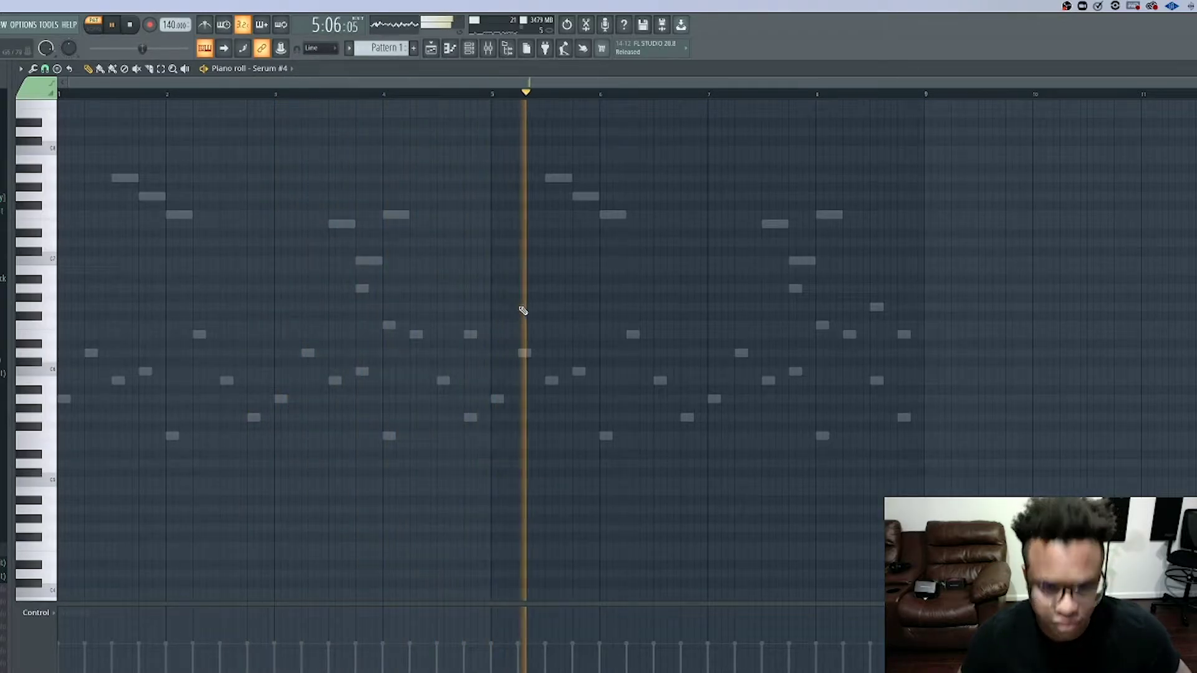
{"action": "key", "text": "space"}
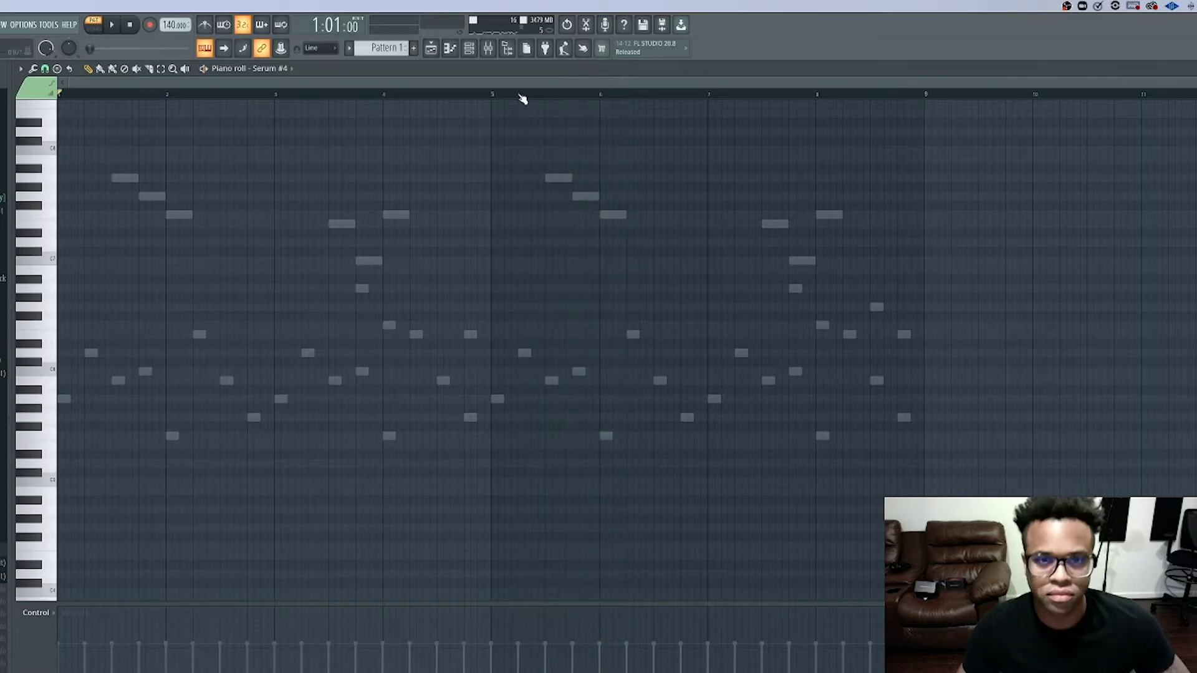
- Set playback to start at 4:12 and place one-beat notes E6 on beat 2 of bar 5 and F6 at the start of bar 6
{"action": "left_click", "coordinate": [458, 95]}
{"action": "key", "text": "space"}
{"action": "key", "text": "space"}
{"action": "left_click_drag", "start_coordinate": [516, 288], "coordinate": [514, 334]}
{"action": "key", "text": "space"}
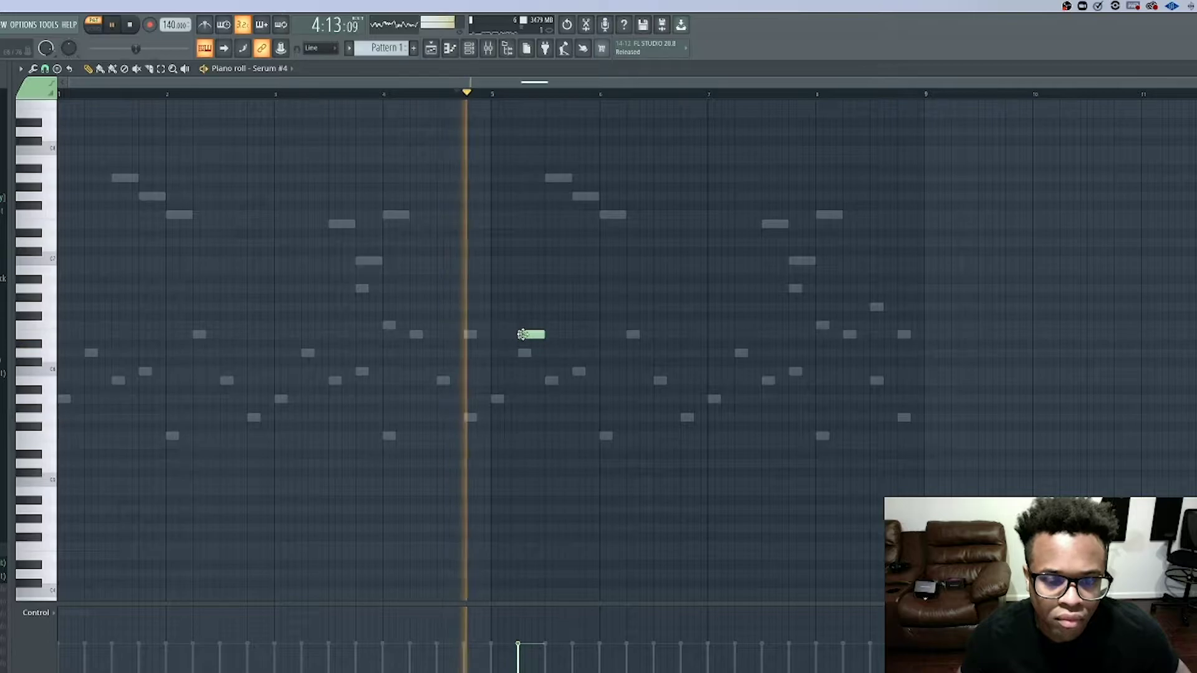
{"action": "key", "text": "space"}
{"action": "left_click_drag", "start_coordinate": [600, 309], "coordinate": [601, 324]}
{"action": "key", "text": "space"}
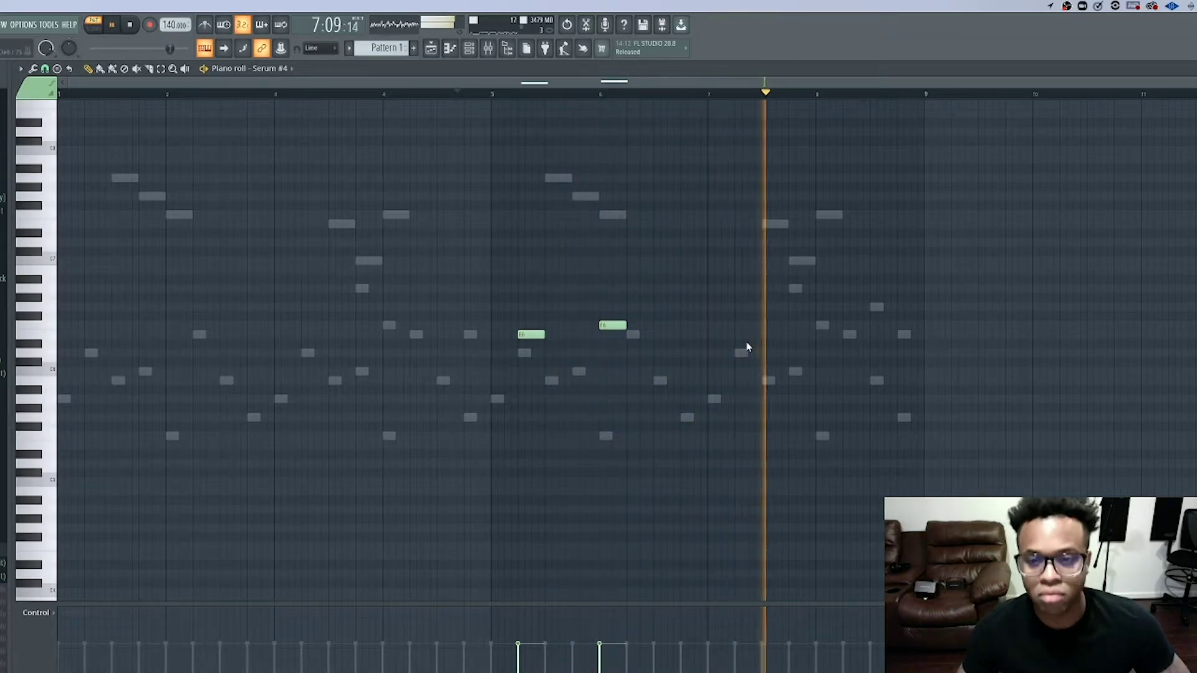
- Transpose both fourth Serum notes up one octave and replay the passage from 4:12
{"action": "key", "text": "space"}
{"action": "key", "text": "space"}
{"action": "key", "text": "space"}
{"action": "key", "text": "ctrl+a"}
{"action": "key", "text": "space"}
{"action": "key", "text": "ctrl+Up"}
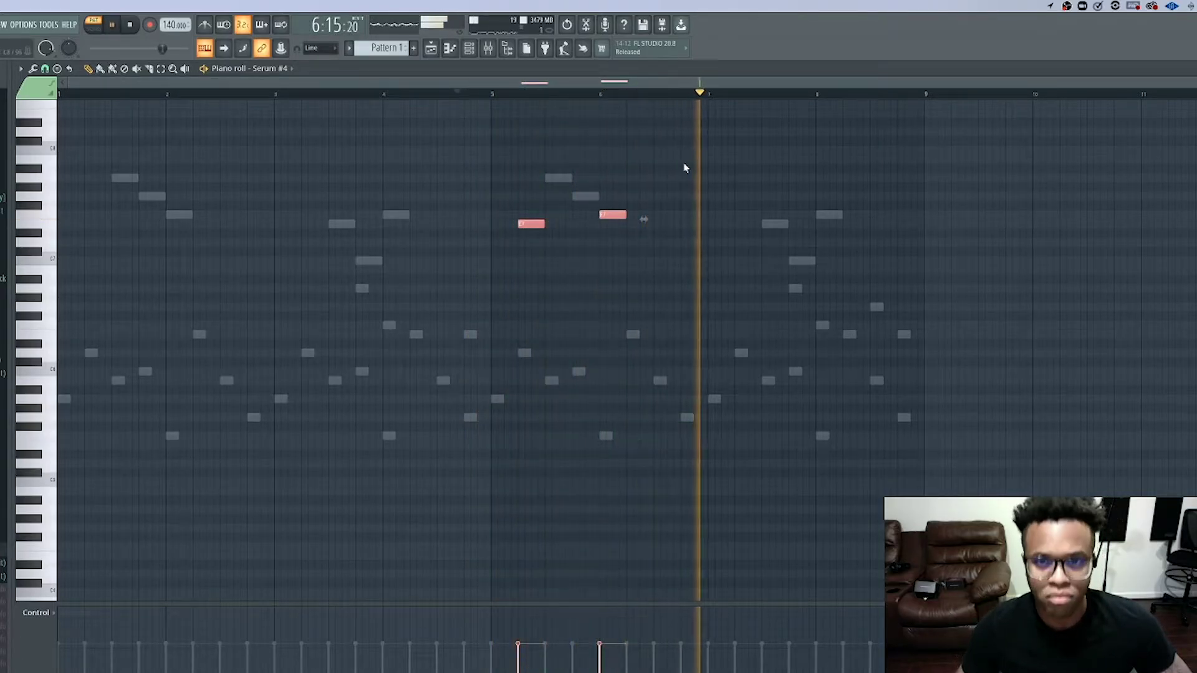
{"action": "key", "text": "space"}
{"action": "key", "text": "space"}
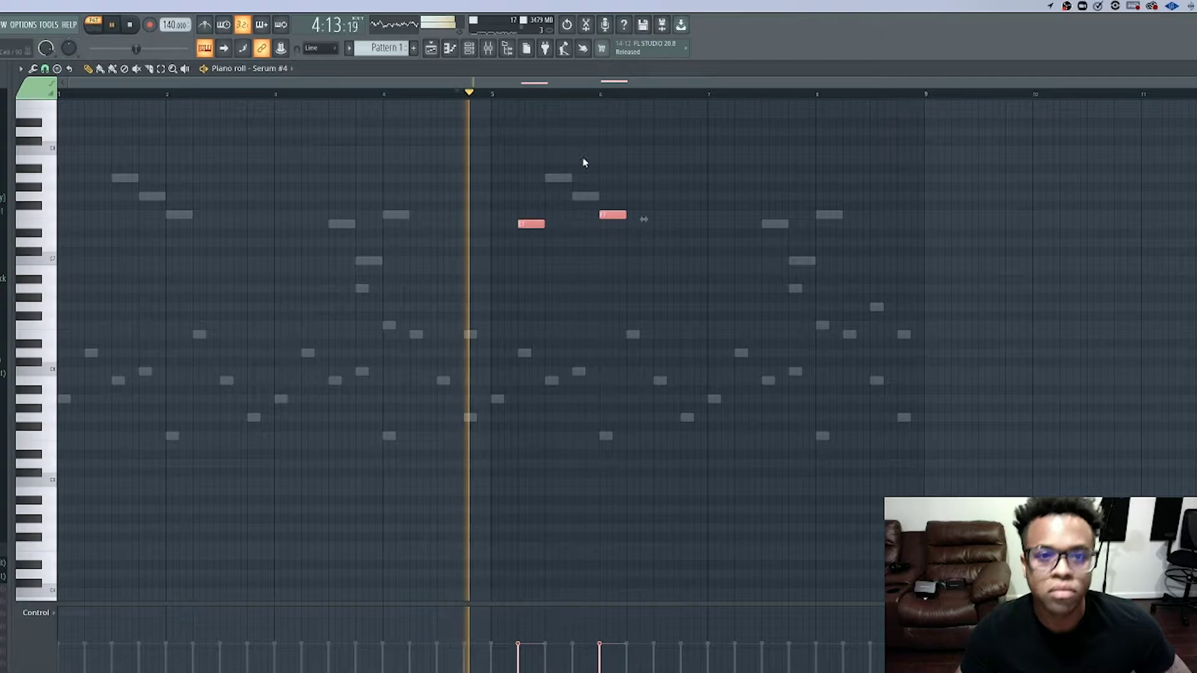
- Deselect the notes, add a one-beat A7 note on beat 4 of bar 6 and play the passage
{"action": "left_click", "coordinate": [684, 201]}
{"action": "key", "text": "space"}
{"action": "left_click_drag", "start_coordinate": [678, 170], "coordinate": [679, 196]}
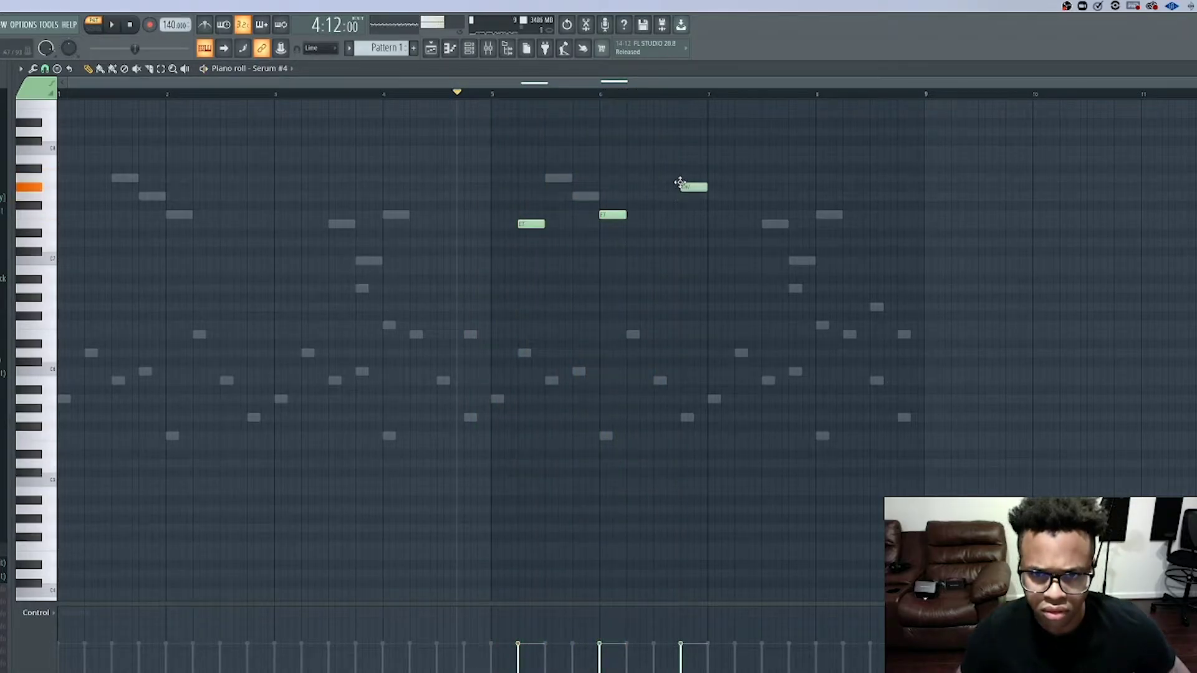
{"action": "key", "text": "space"}
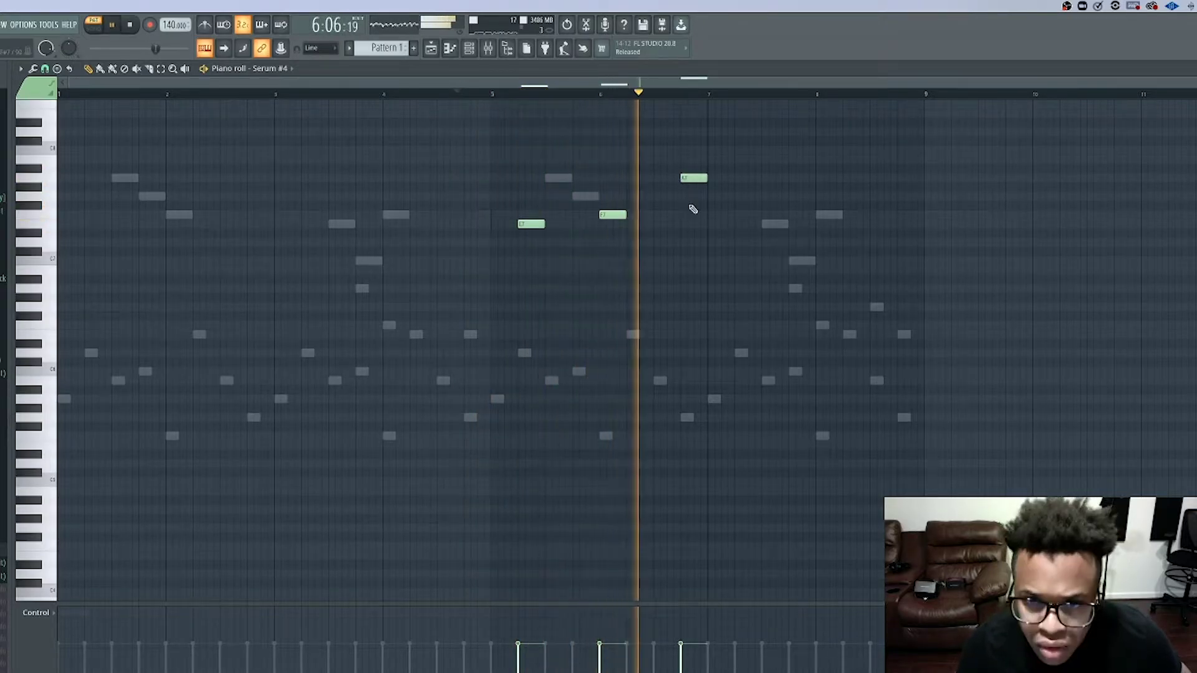
- Add a one-beat E7 note on beat 2 of bar 7 and an F7 note at the start of bar 8 during playback
{"action": "key", "text": "space"}
{"action": "left_click_drag", "start_coordinate": [739, 195], "coordinate": [734, 226]}
{"action": "key", "text": "space"}
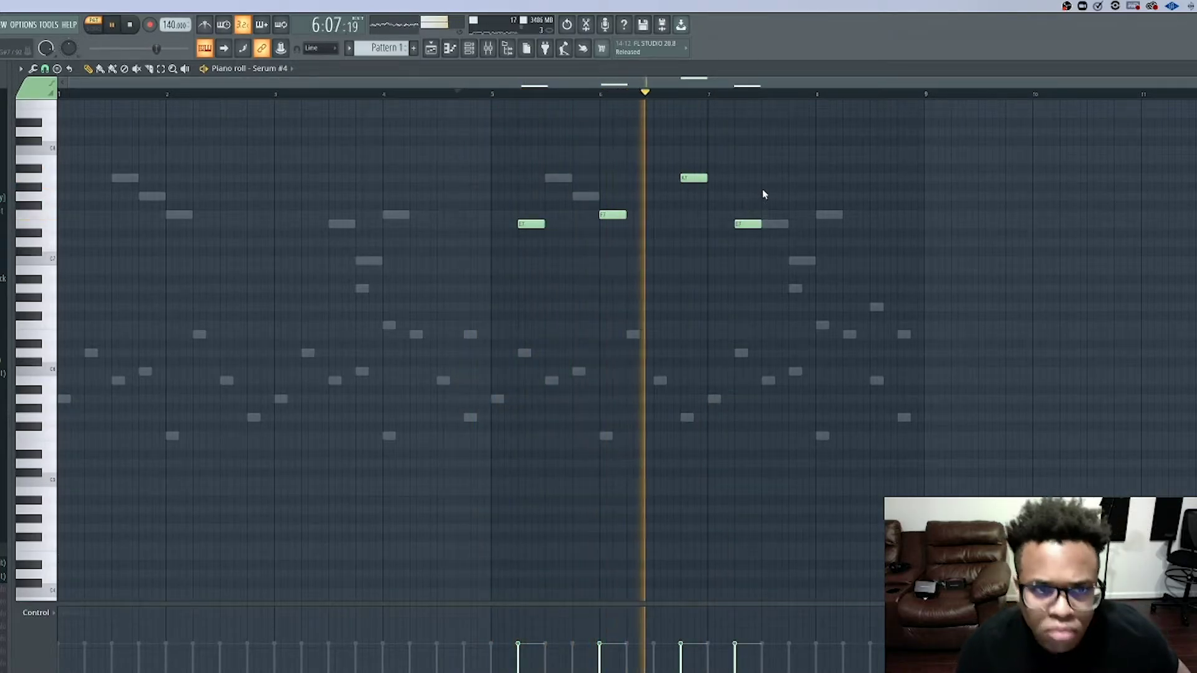
{"action": "left_click", "coordinate": [820, 215]}
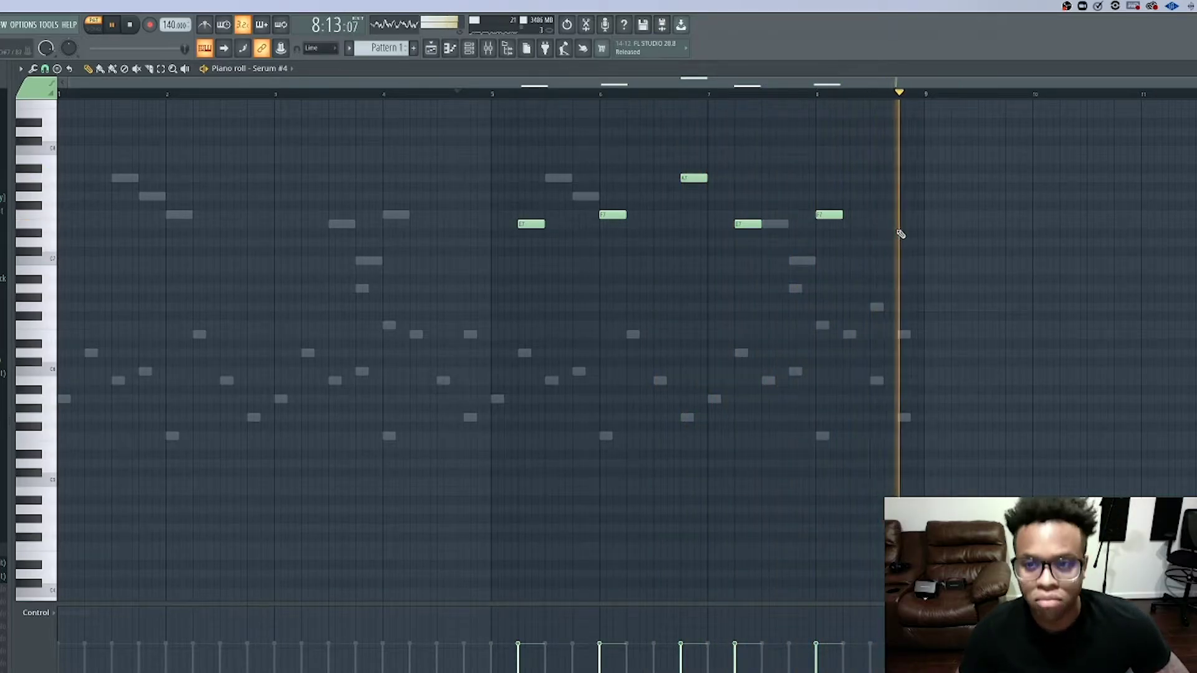
{"action": "key", "text": "space"}
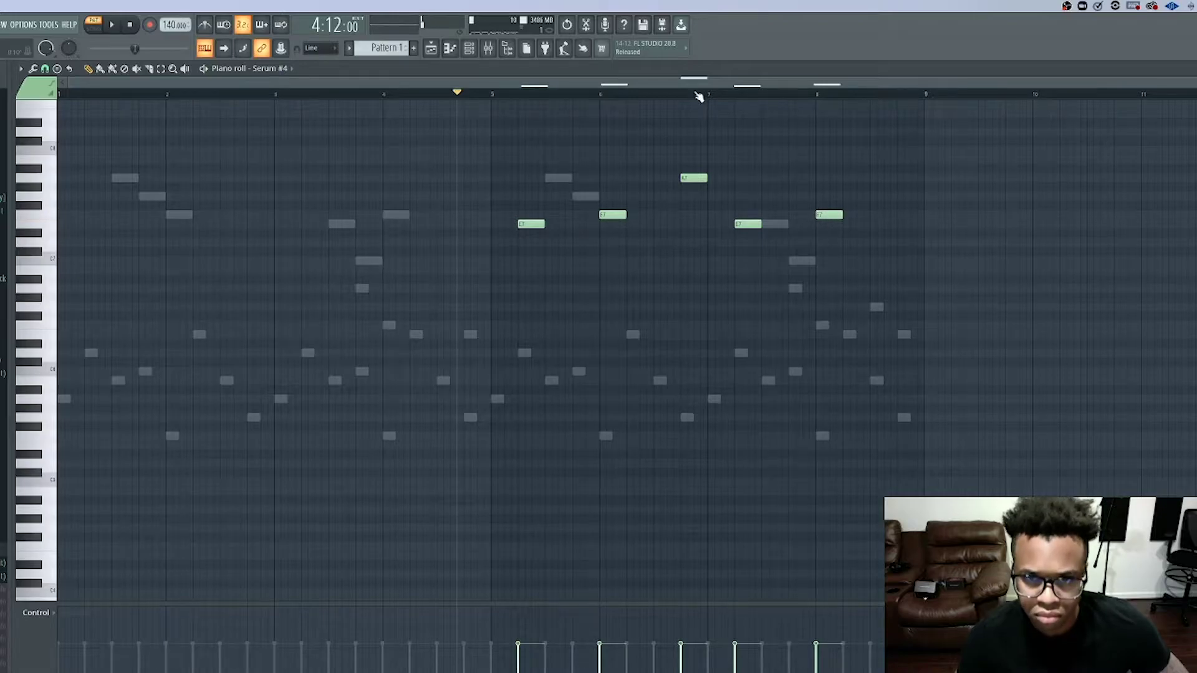
- Listen to the new notes from 6:15 and check the fourth Serum's row in the channel rack
{"action": "left_click", "coordinate": [699, 97]}
{"action": "key", "text": "space"}
{"action": "key", "text": "space"}
{"action": "key", "text": "space"}
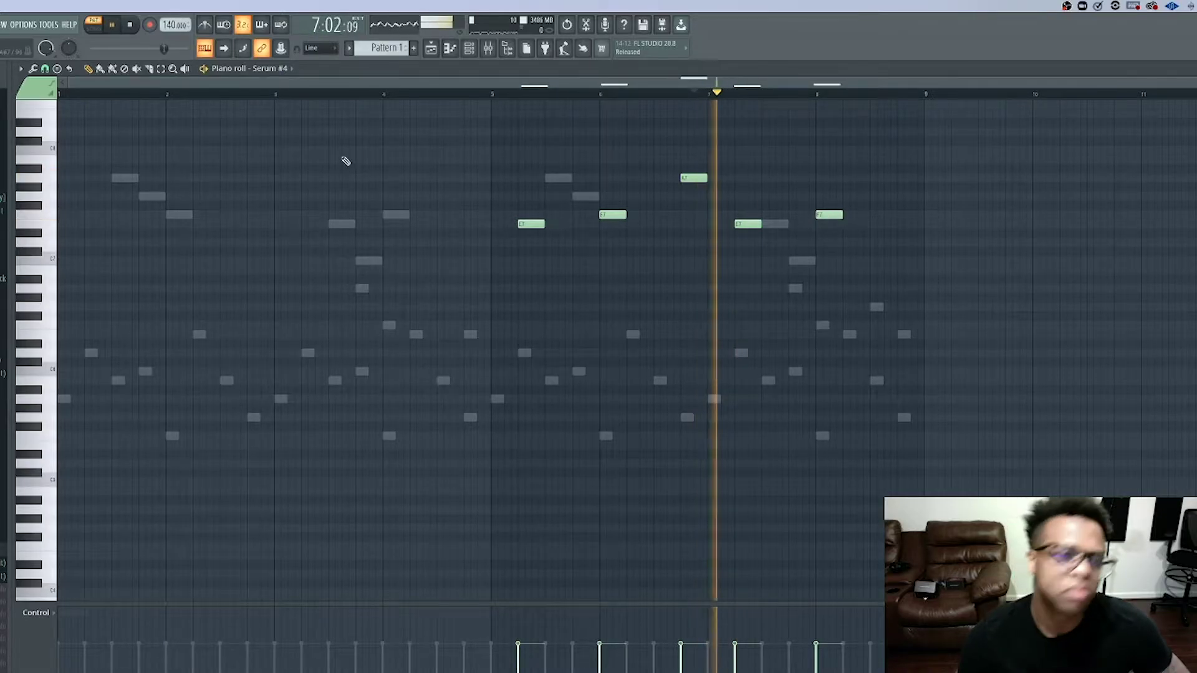
{"action": "left_click", "coordinate": [432, 48]}
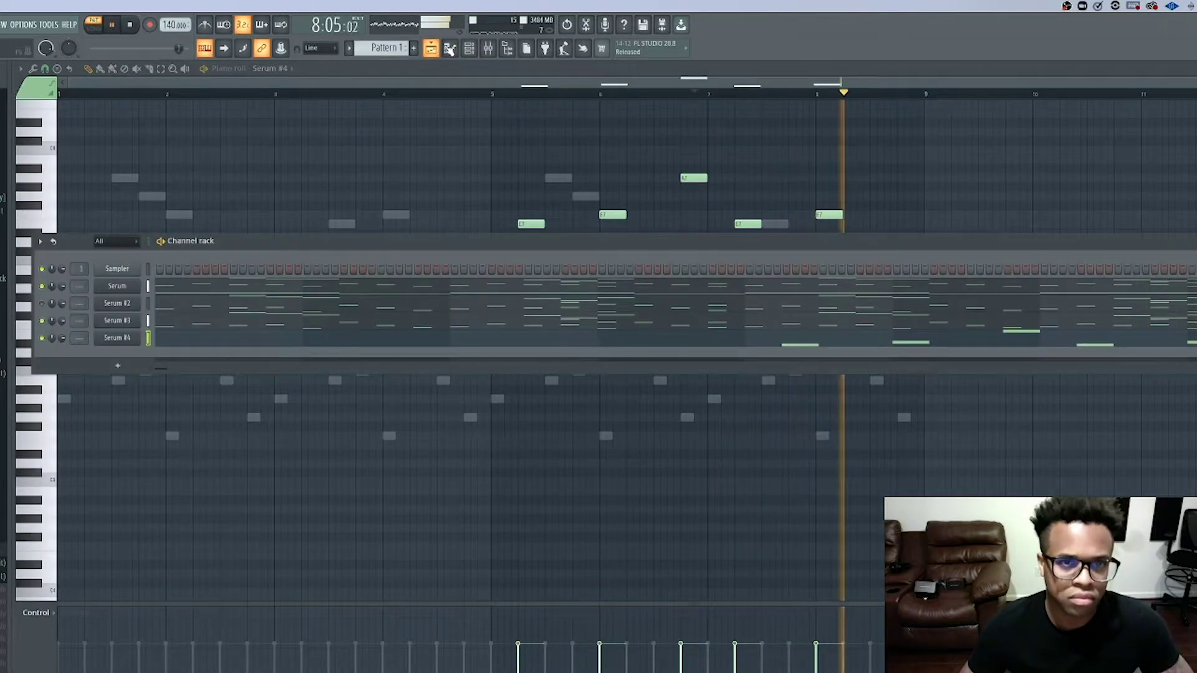
{"action": "left_click", "coordinate": [449, 50]}
{"action": "key", "text": "space"}
- Try all five fourth Serum notes one and two octaves lower during playback, and return them to their original octave
{"action": "key", "text": "ctrl+a"}
{"action": "key", "text": "space"}
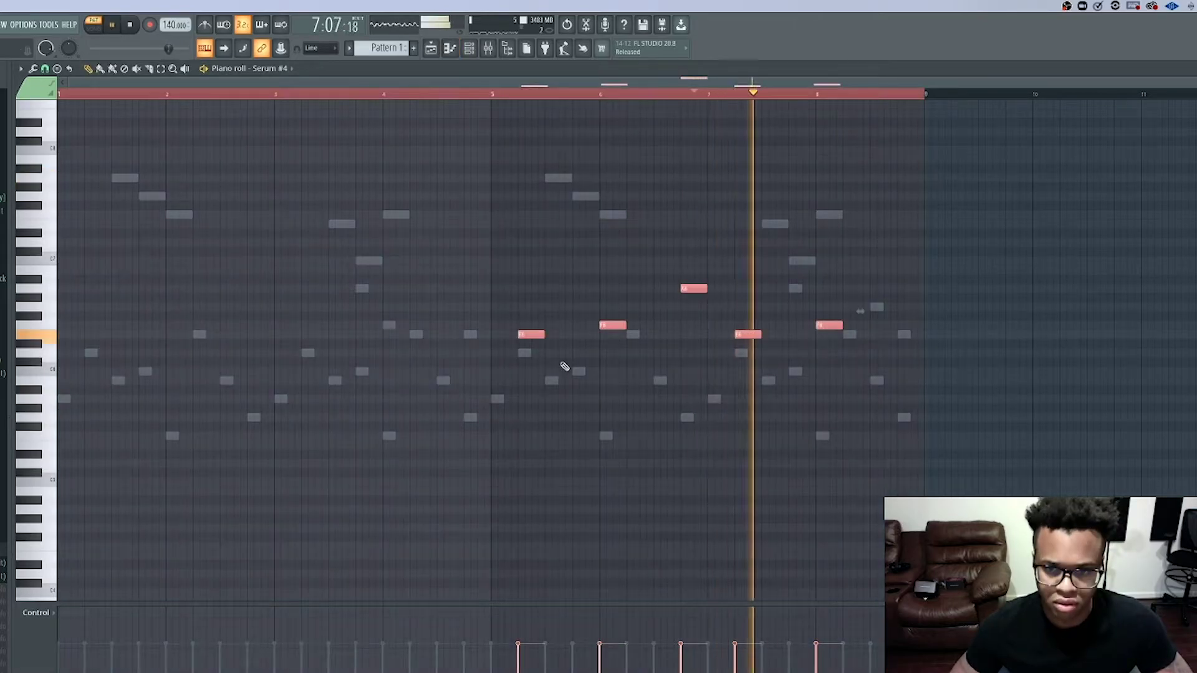
{"action": "key", "text": "space"}
{"action": "key", "text": "ctrl+Down"}
{"action": "key", "text": "space"}
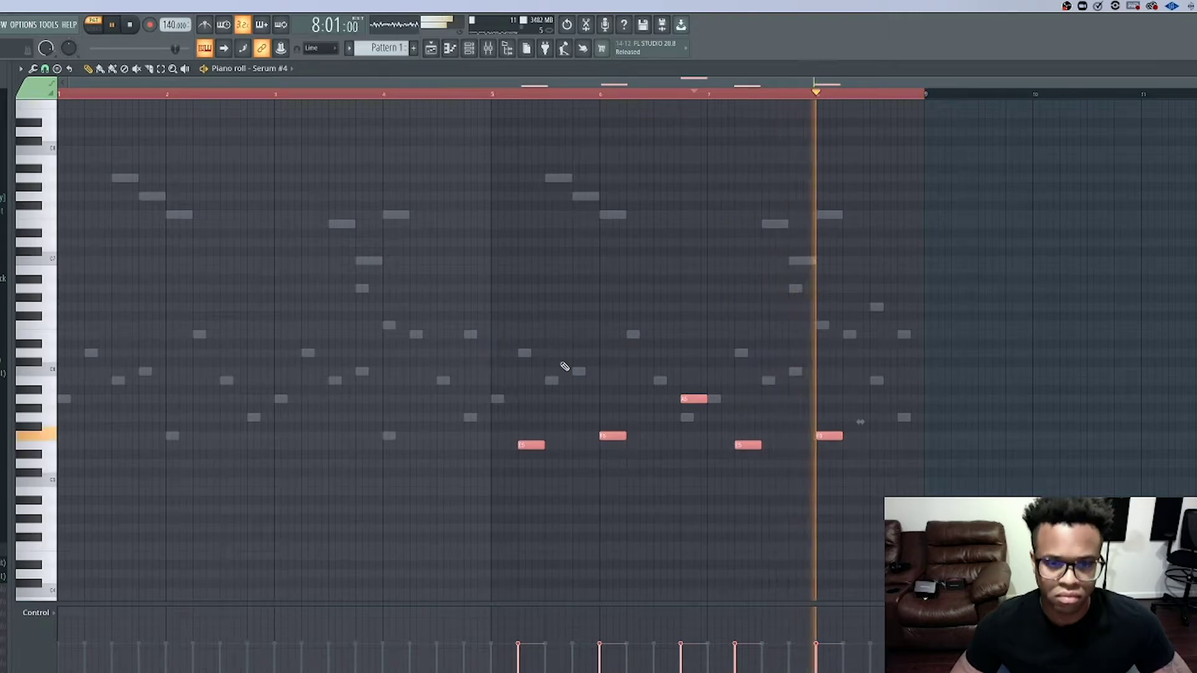
{"action": "key", "text": "ctrl+Up"}
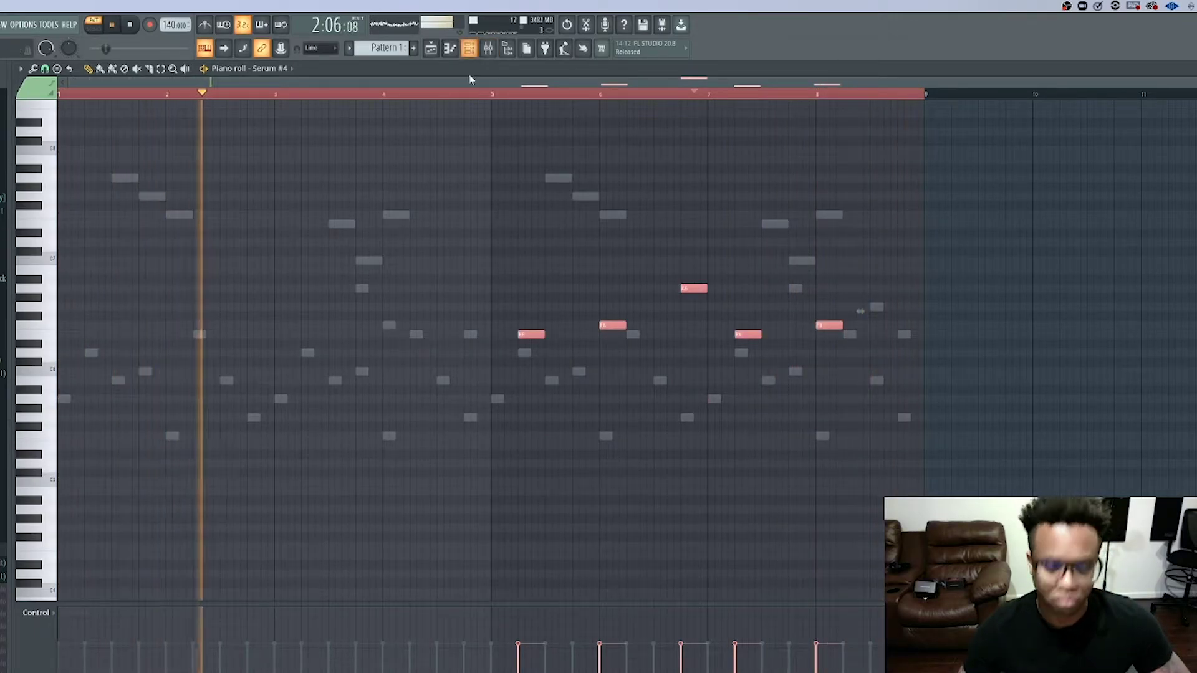
{"action": "key", "text": "ctrl+Up"}
{"action": "key", "text": "space"}
- Show the channel rack, play the pattern from the beginning and stop it
{"action": "left_click", "coordinate": [470, 50]}
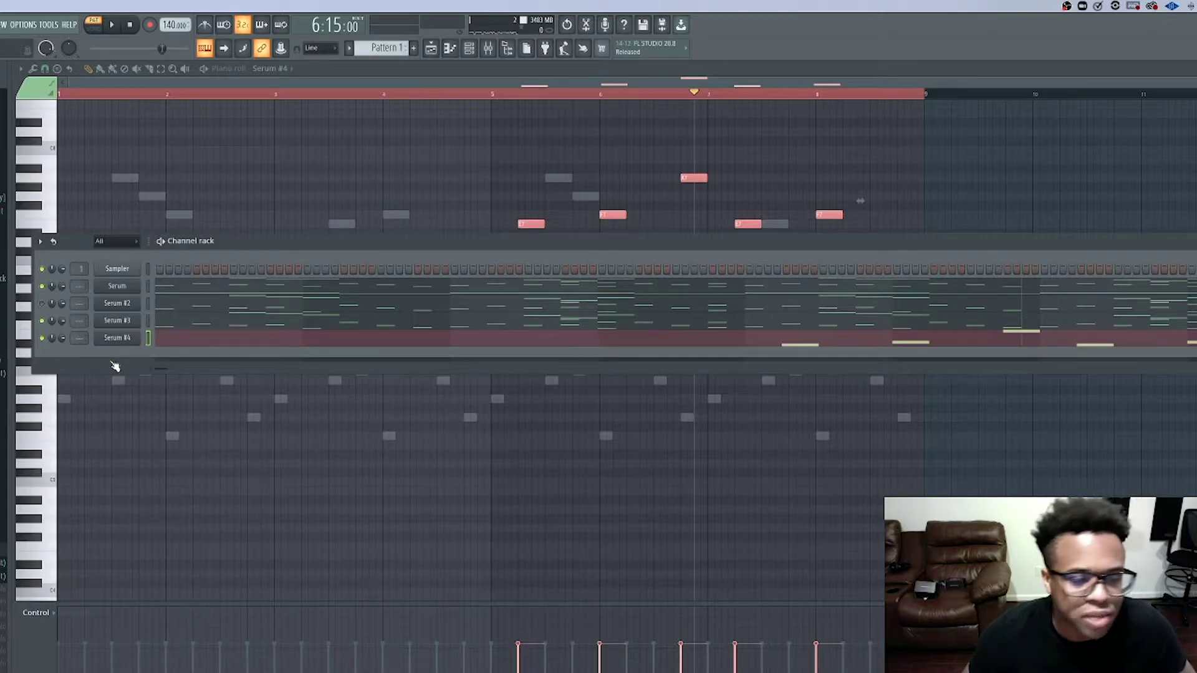
{"action": "key", "text": "space"}
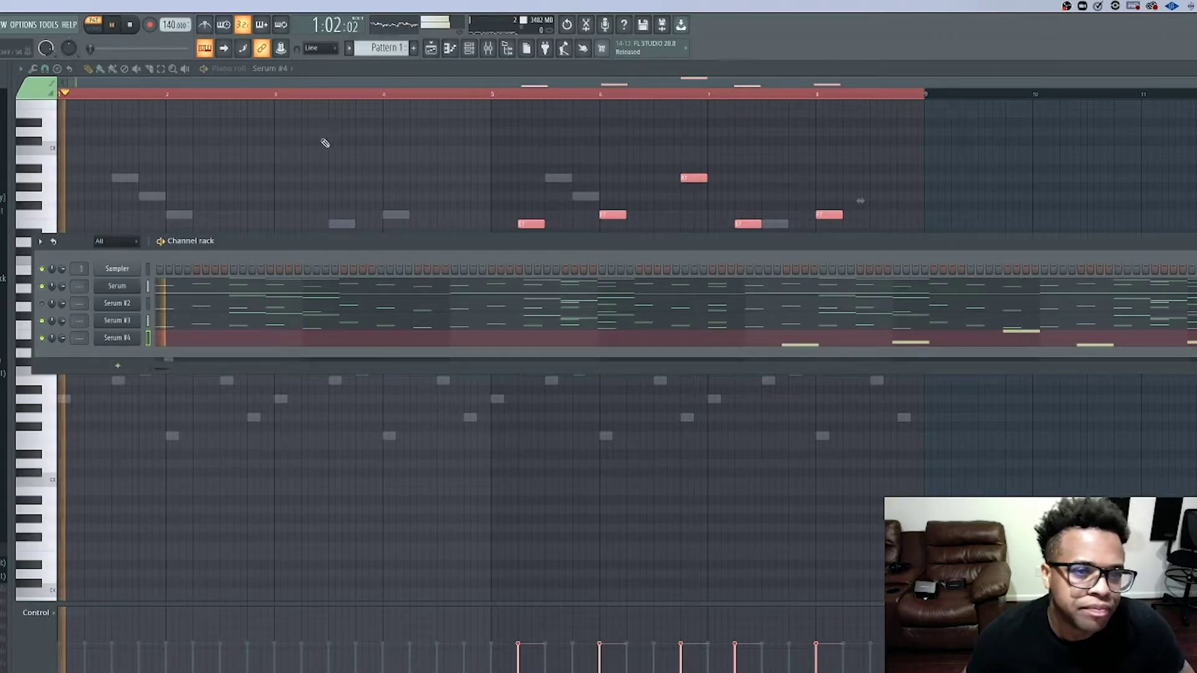
{"action": "key", "text": "space"}
- Add an Omnisphere channel to the pattern and check the directory list in its patch browser
{"action": "left_click", "coordinate": [124, 366]}
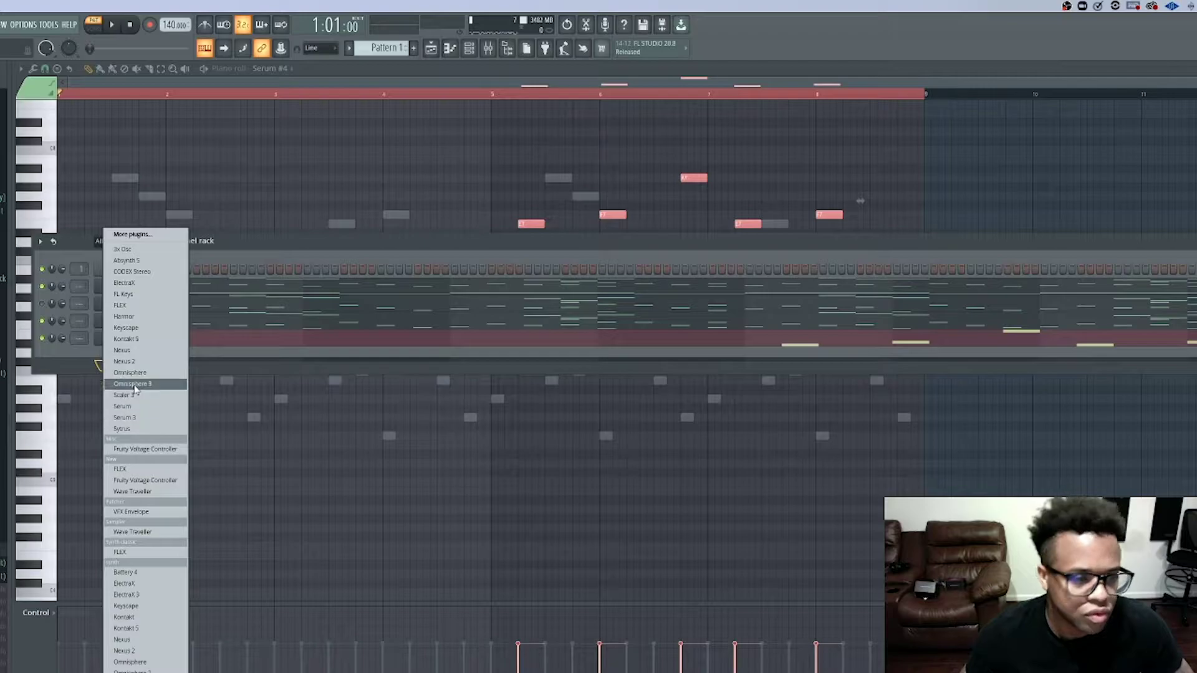
{"action": "left_click", "coordinate": [134, 372]}
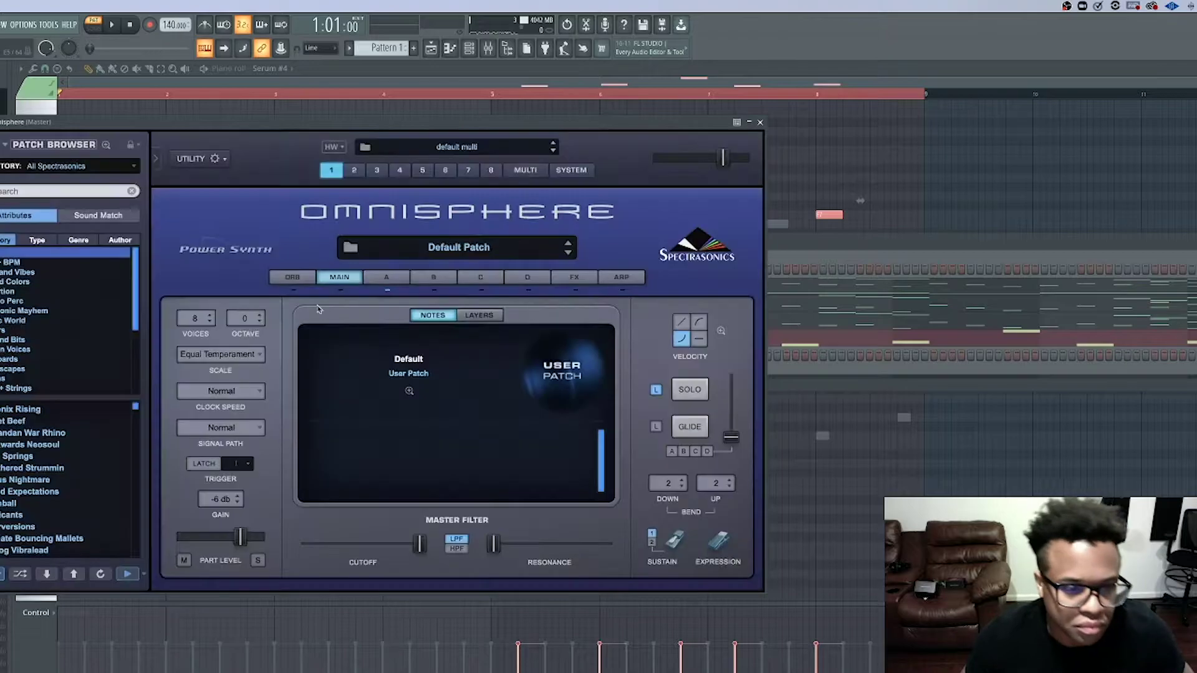
{"action": "left_click", "coordinate": [82, 168]}
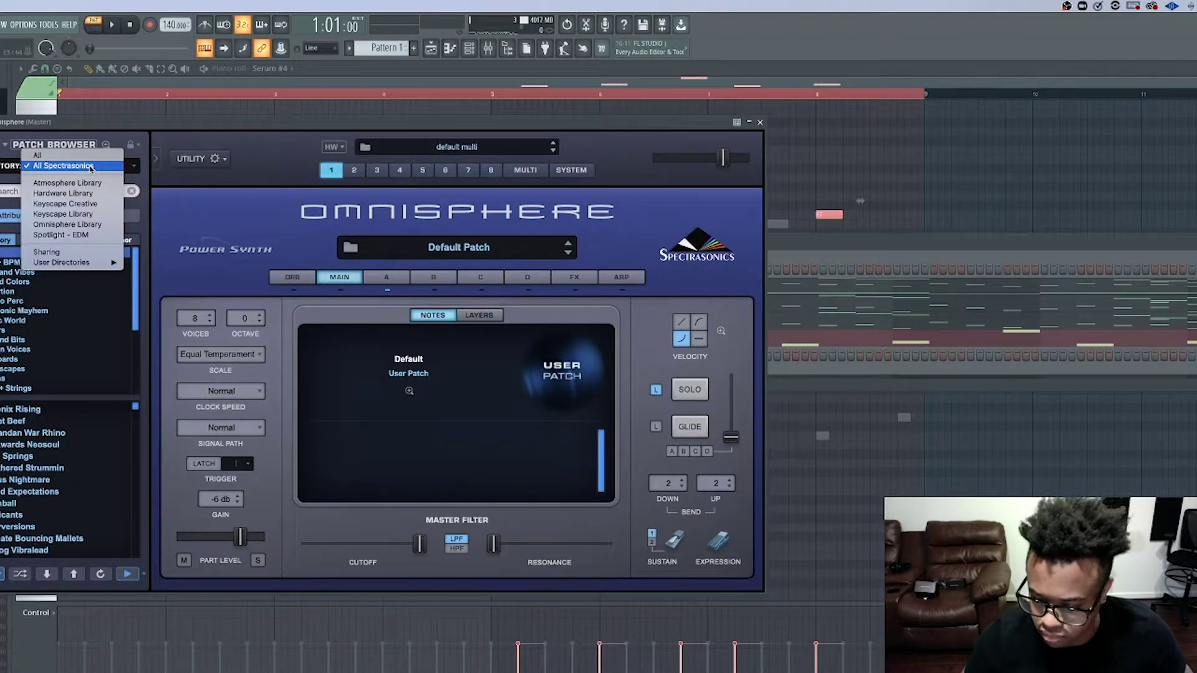
{"action": "left_click", "coordinate": [239, 149]}
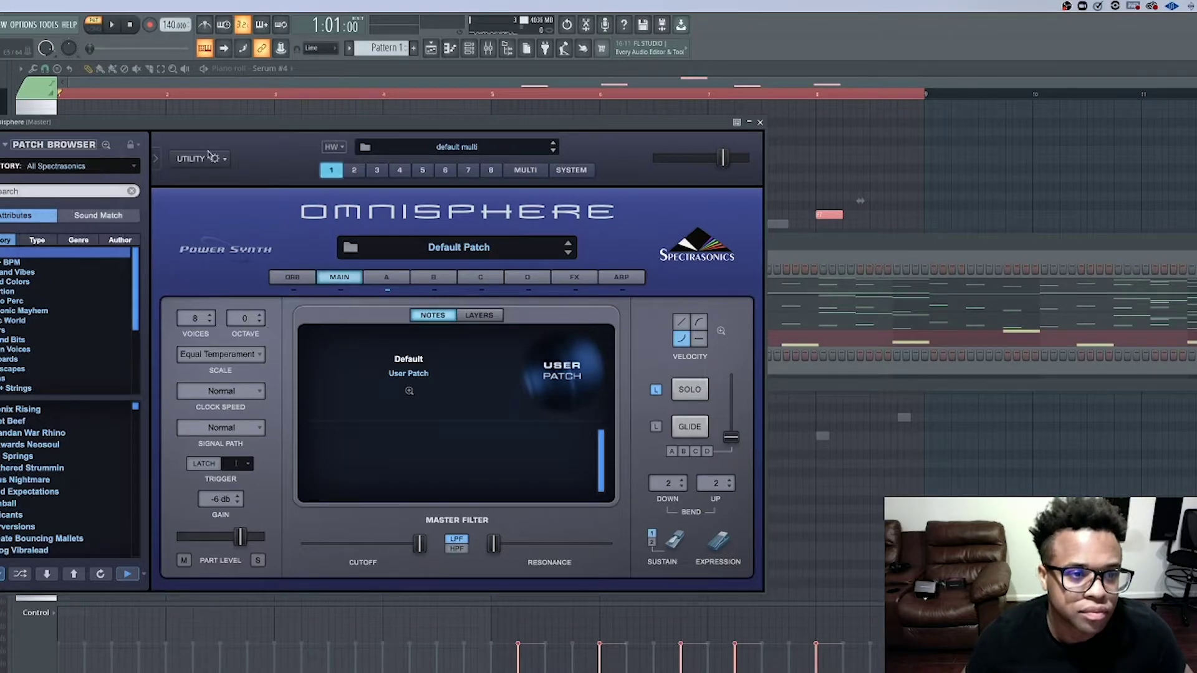
- Switch the patch browser to the The Weeknd (Omnisphere Bank) user directory and audition the Pad - Detonate patch
{"action": "left_click", "coordinate": [114, 167]}
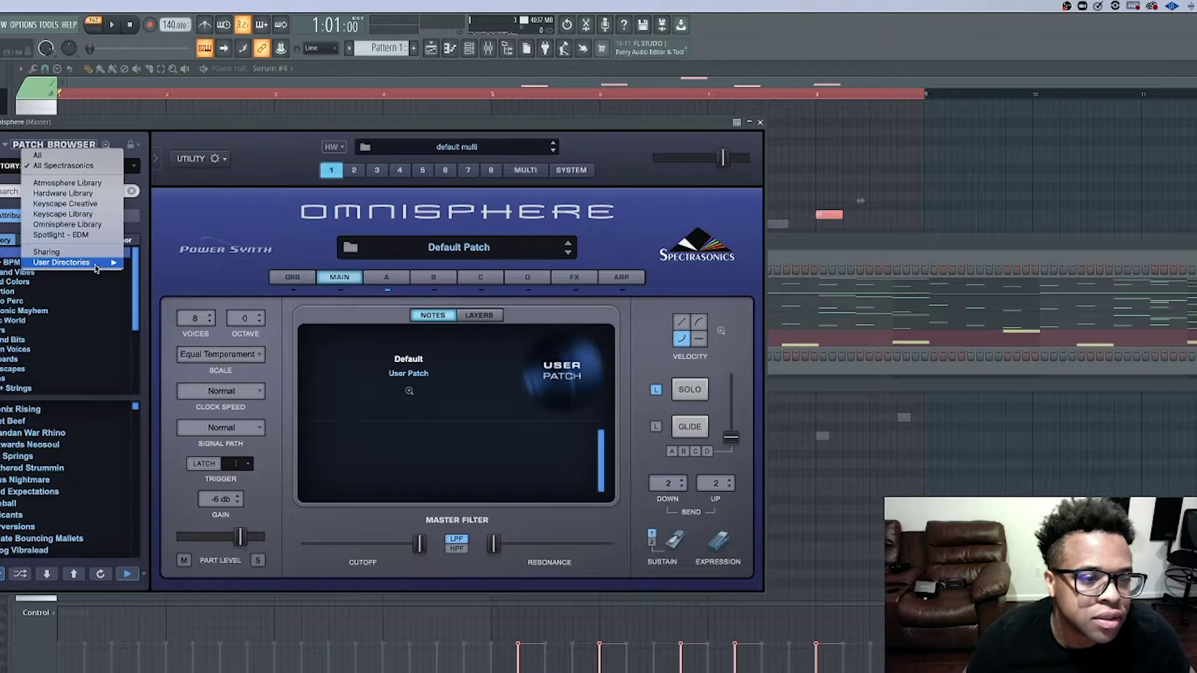
{"action": "mouse_move", "coordinate": [97, 268]}
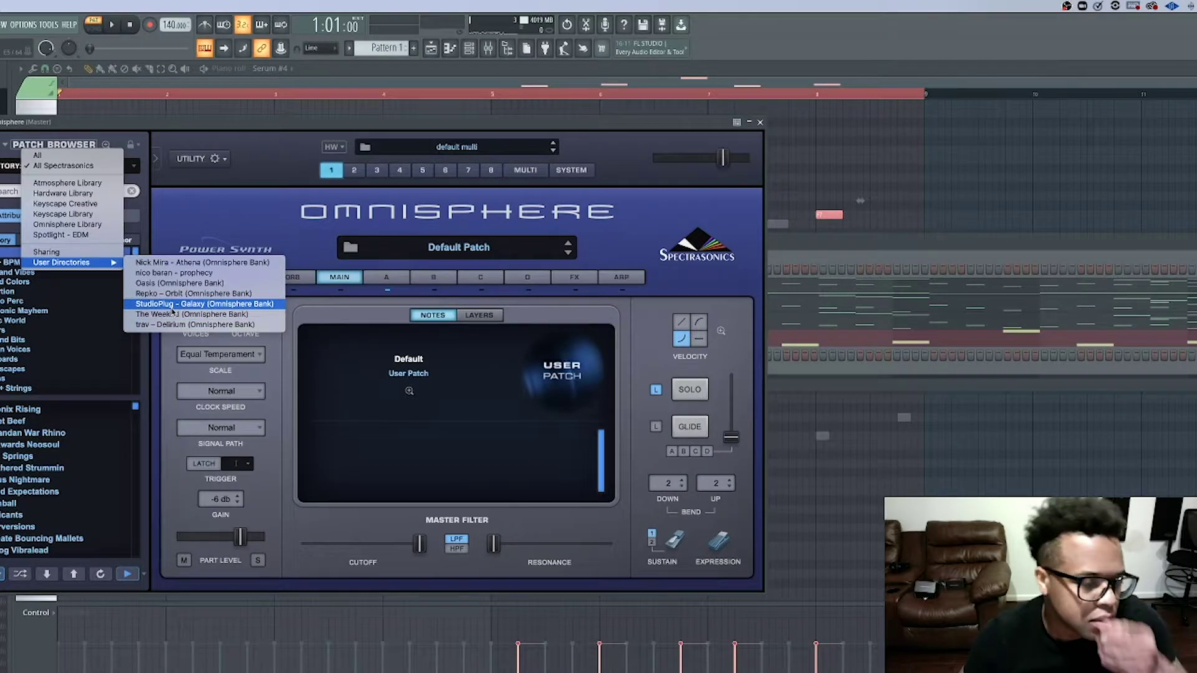
{"action": "left_click", "coordinate": [177, 315]}
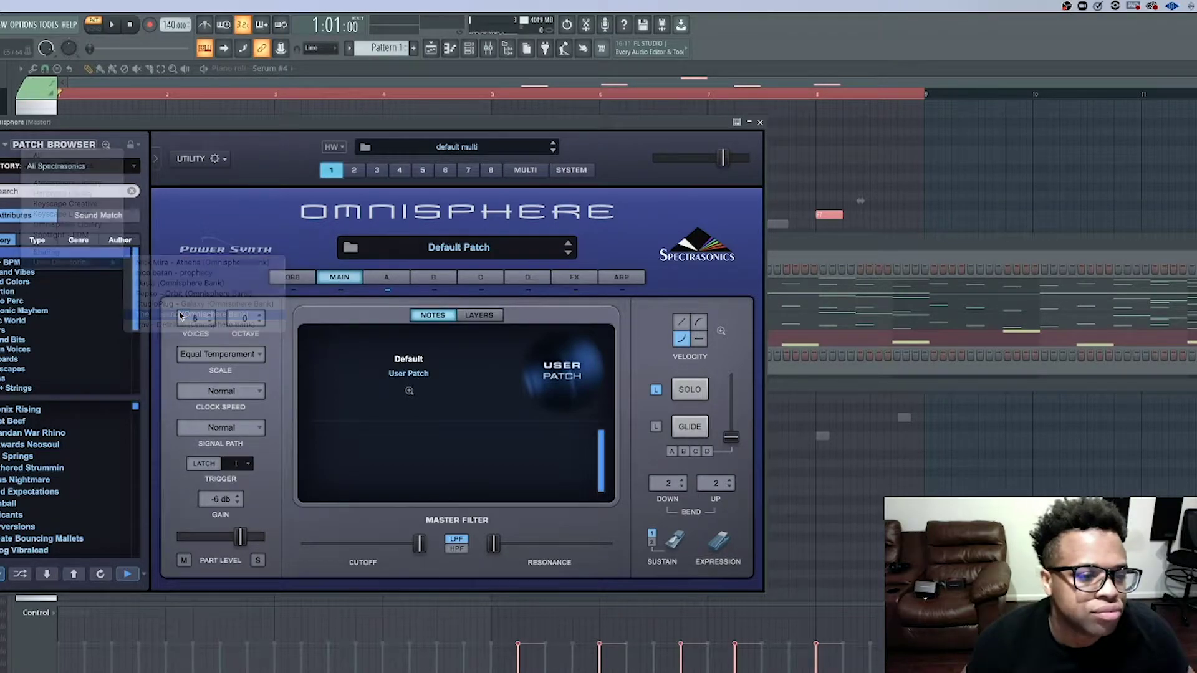
{"action": "scroll", "coordinate": [80, 416], "scroll_direction": "down", "scroll_amount": 10}
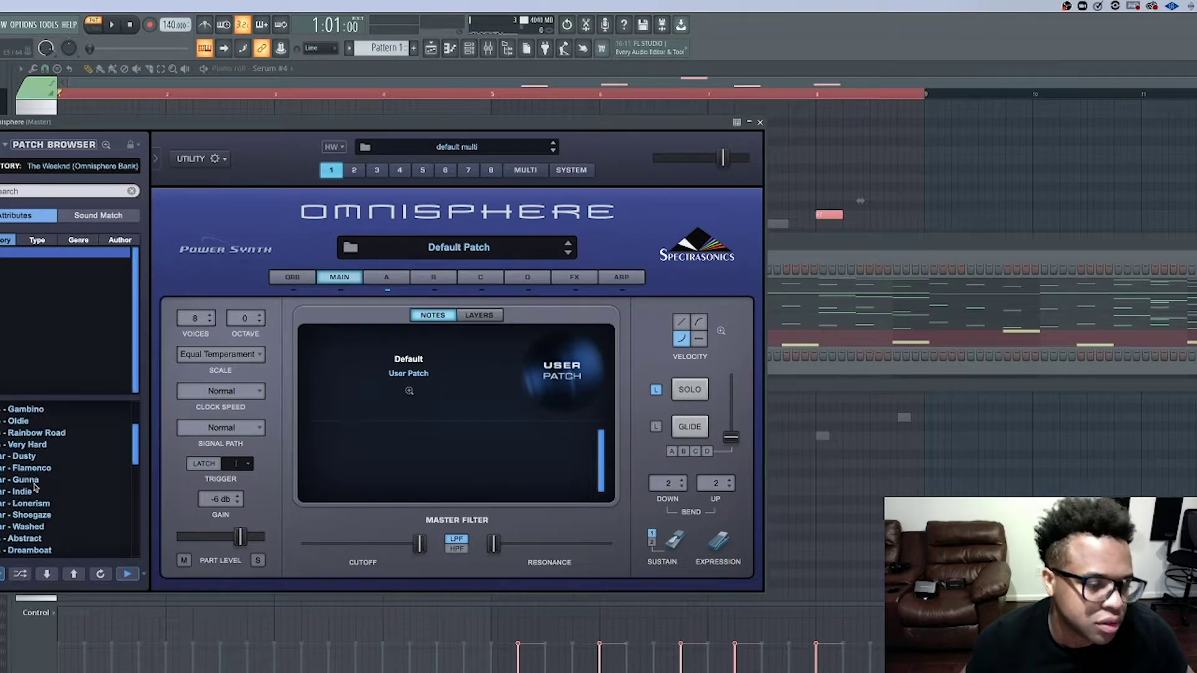
{"action": "scroll", "coordinate": [47, 493], "scroll_direction": "down", "scroll_amount": 3}
{"action": "left_click", "coordinate": [12, 516]}
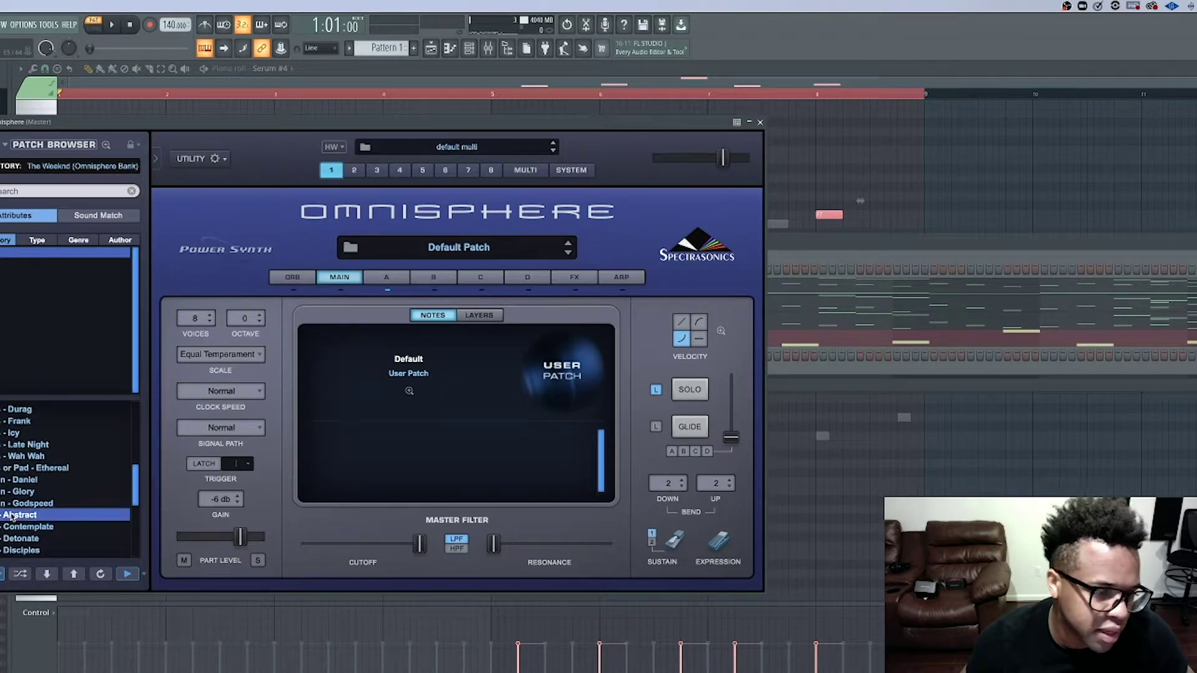
{"action": "scroll", "coordinate": [40, 520], "scroll_direction": "down", "scroll_amount": 3}
{"action": "left_click", "coordinate": [35, 502]}
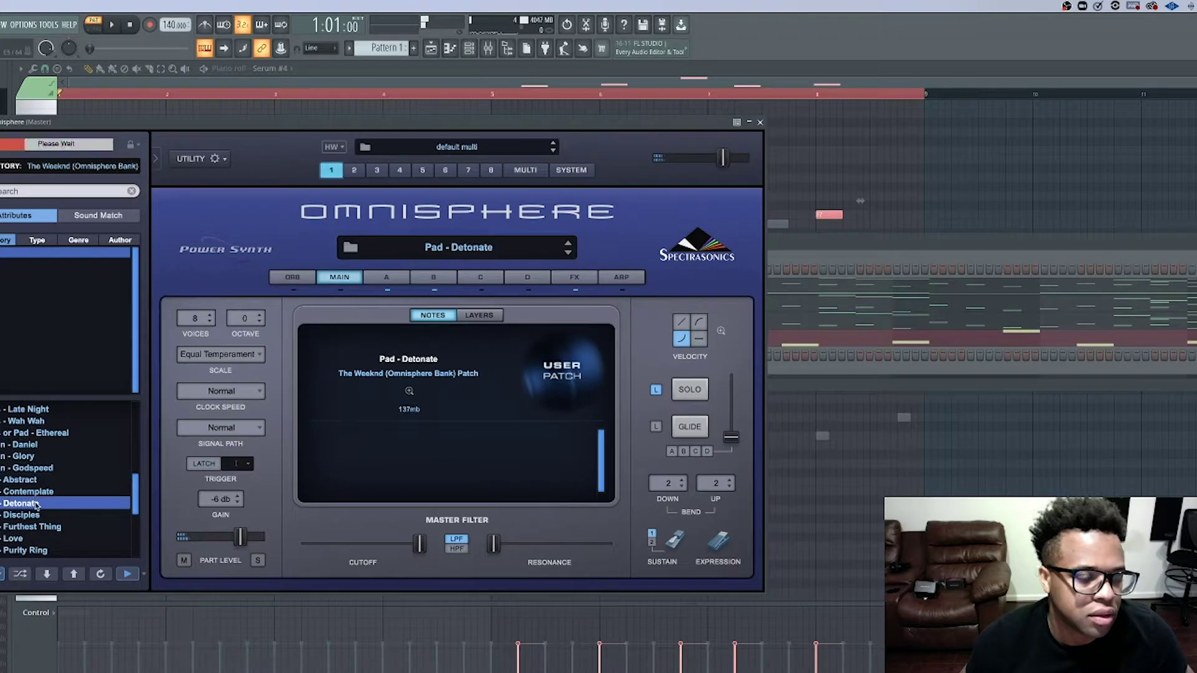
- Audition the Pad - Disciples, Pad - Furthest Thing and Pad - Regulate patches from the same bank
{"action": "left_click", "coordinate": [40, 516]}
{"action": "scroll", "coordinate": [41, 516], "scroll_direction": "down", "scroll_amount": 2}
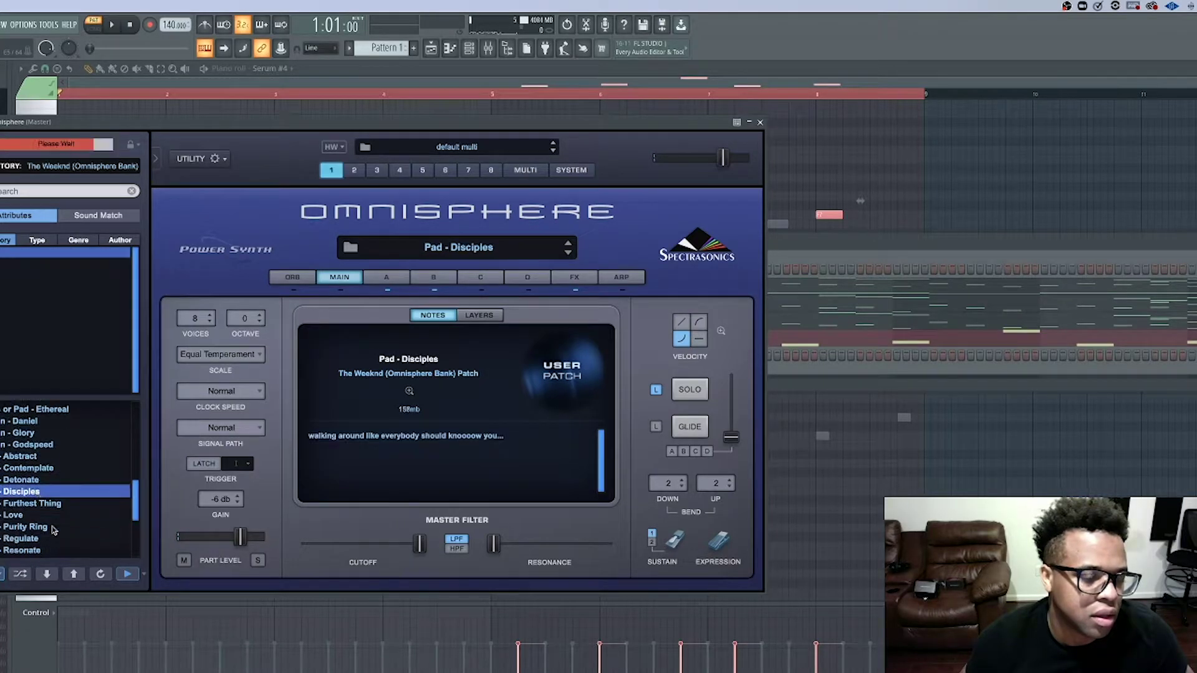
{"action": "left_click", "coordinate": [44, 505]}
{"action": "scroll", "coordinate": [37, 502], "scroll_direction": "down", "scroll_amount": 3}
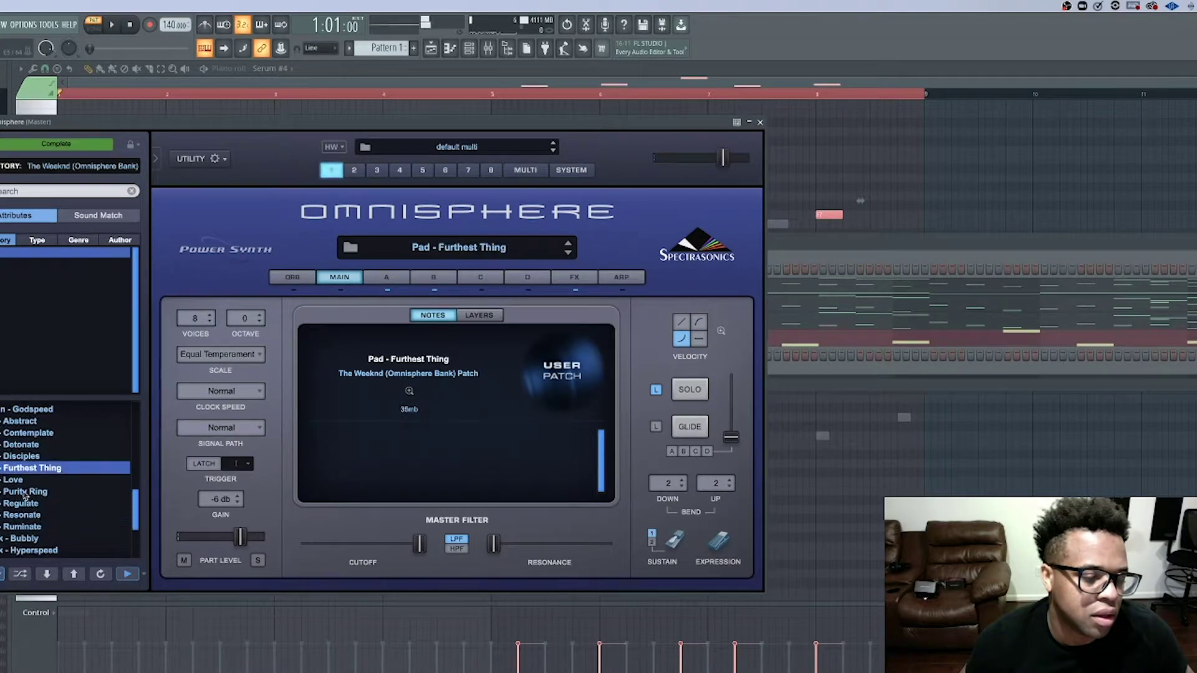
{"action": "left_click", "coordinate": [30, 503]}
{"action": "scroll", "coordinate": [32, 504], "scroll_direction": "down", "scroll_amount": 2}
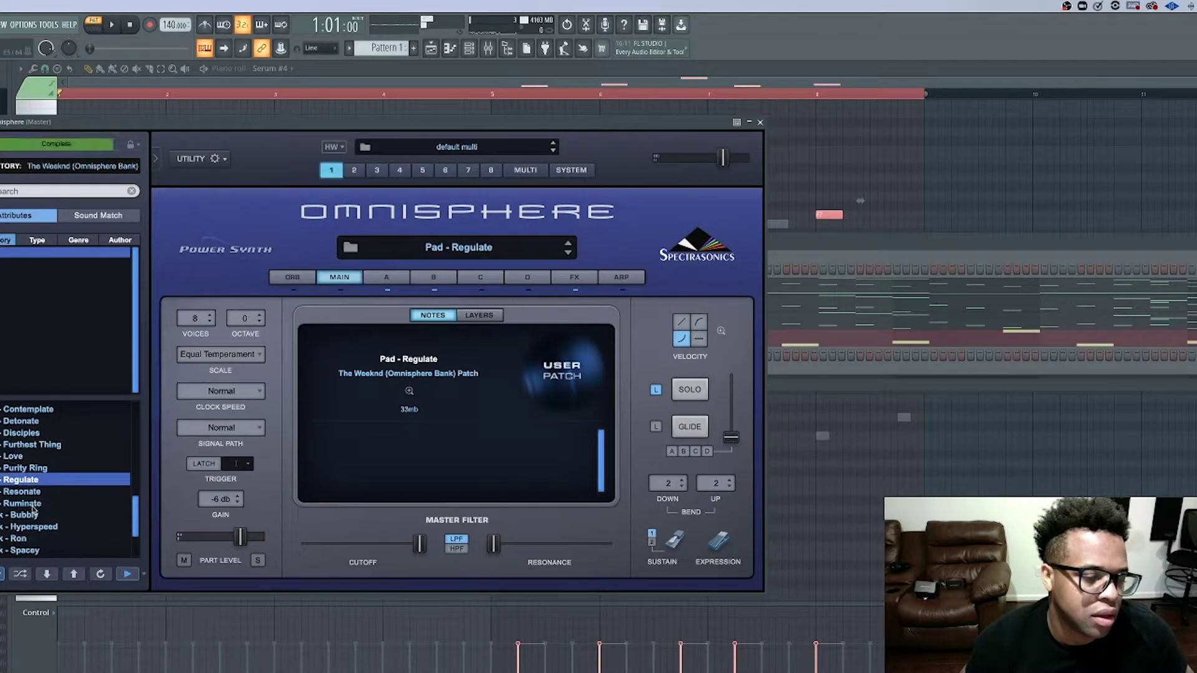
{"action": "left_click", "coordinate": [34, 515]}
{"action": "scroll", "coordinate": [34, 515], "scroll_direction": "down", "scroll_amount": 3}
{"action": "left_click", "coordinate": [30, 445]}
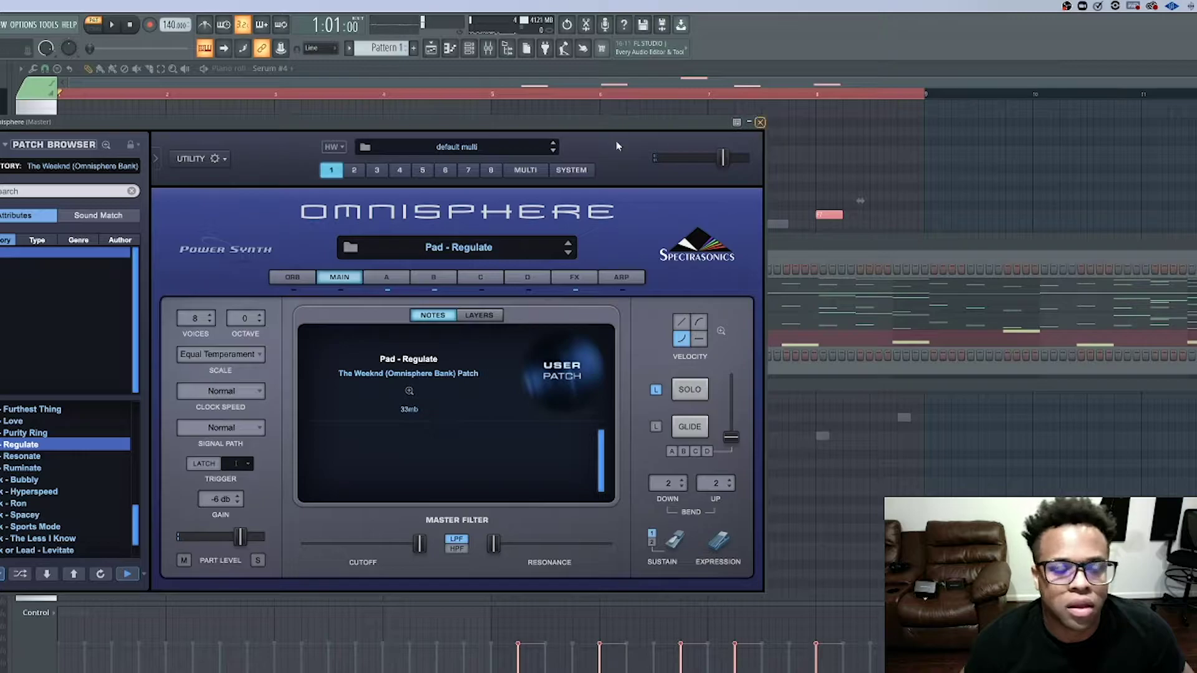
- Load the Pluck - Cold patch from the Repko – Orbit user directory and close the Omnisphere window
{"action": "left_click", "coordinate": [8, 167]}
{"action": "mouse_move", "coordinate": [63, 166]}
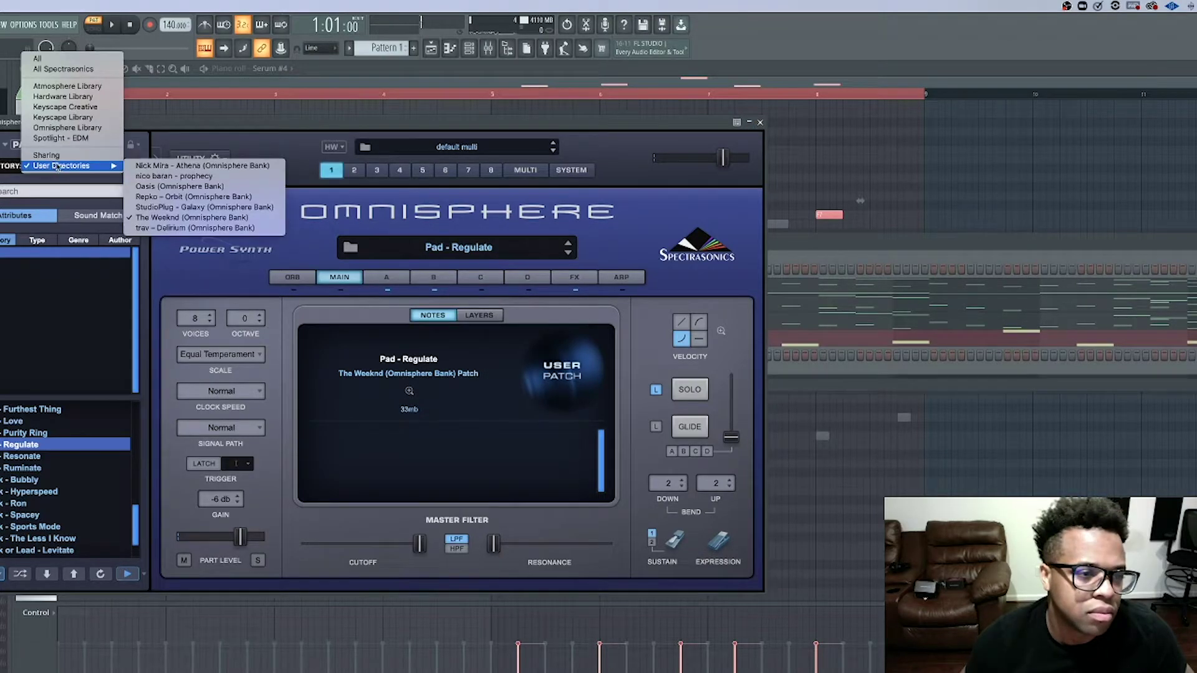
{"action": "left_click", "coordinate": [217, 197]}
{"action": "scroll", "coordinate": [80, 443], "scroll_direction": "down", "scroll_amount": 4}
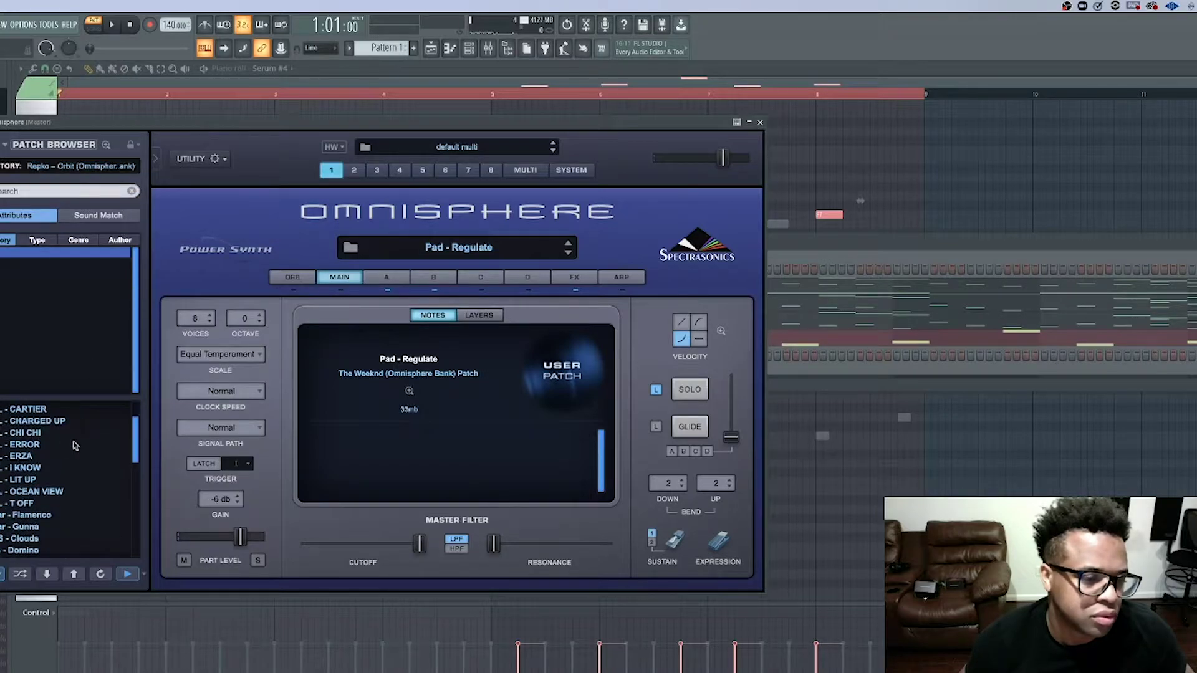
{"action": "scroll", "coordinate": [69, 474], "scroll_direction": "down", "scroll_amount": 8}
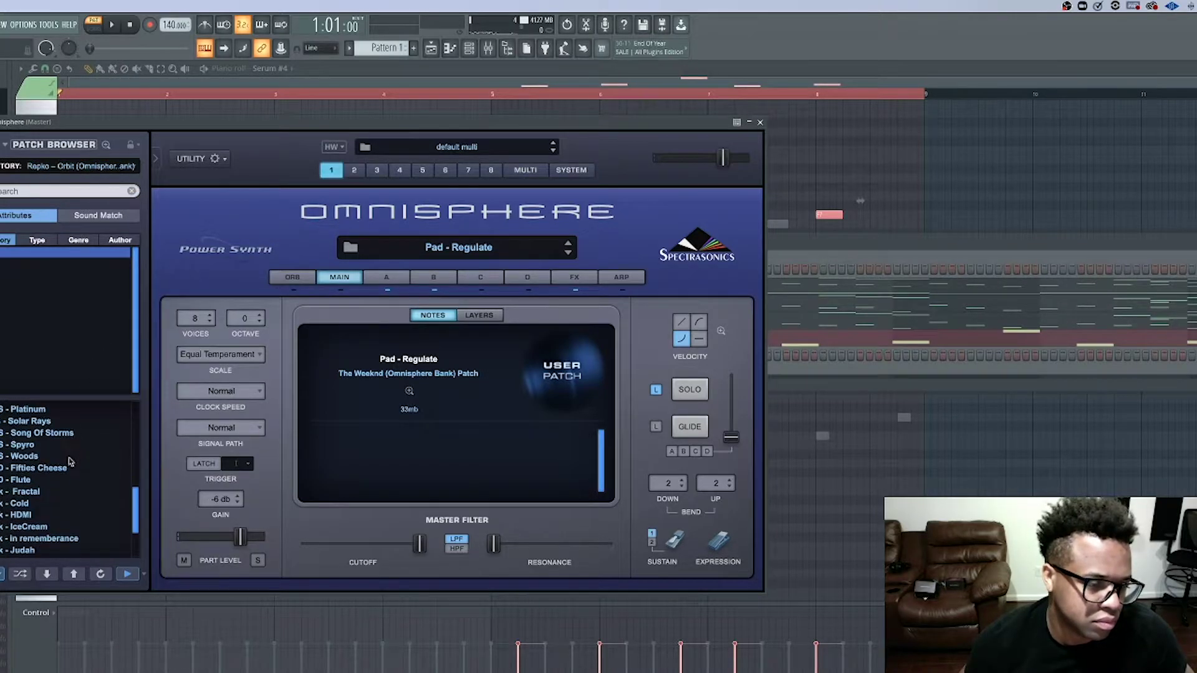
{"action": "scroll", "coordinate": [60, 509], "scroll_direction": "down", "scroll_amount": 1}
{"action": "scroll", "coordinate": [32, 469], "scroll_direction": "up", "scroll_amount": 1}
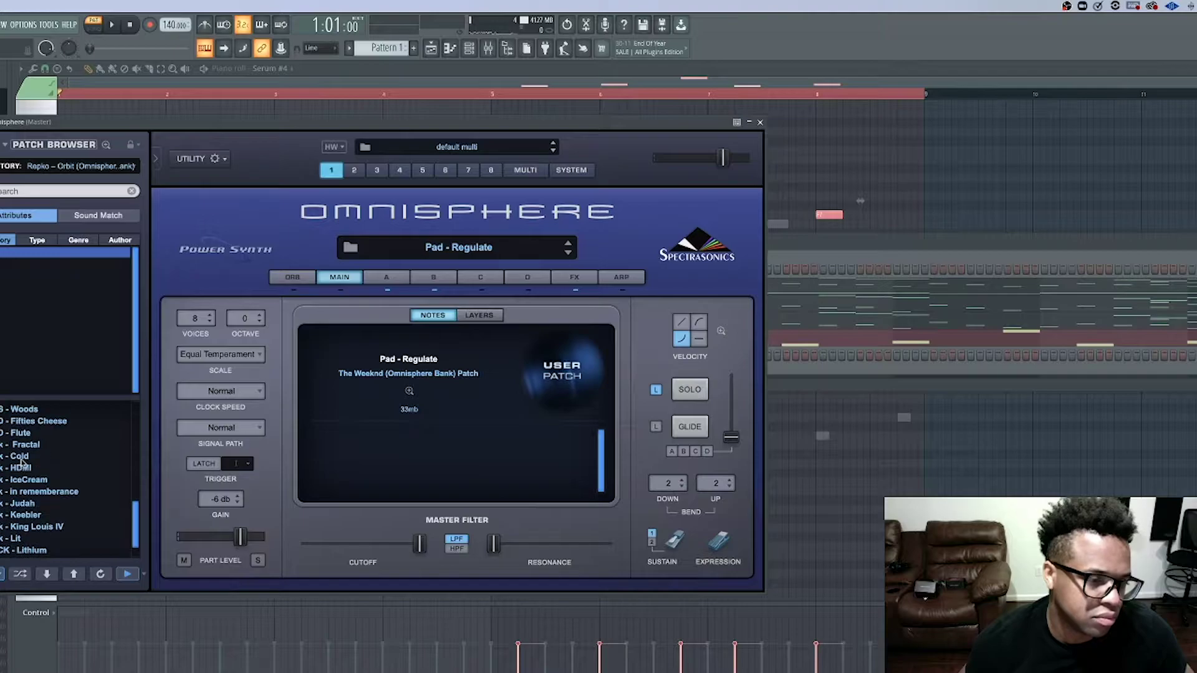
{"action": "left_click", "coordinate": [21, 455]}
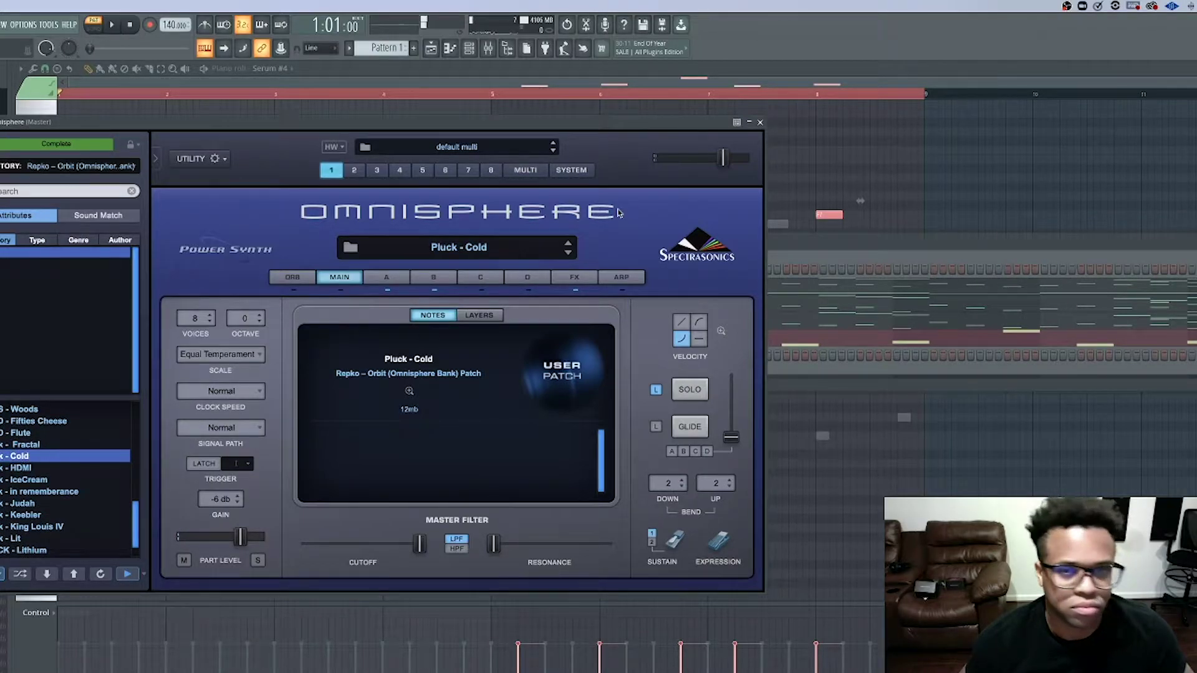
{"action": "left_click", "coordinate": [761, 122]}
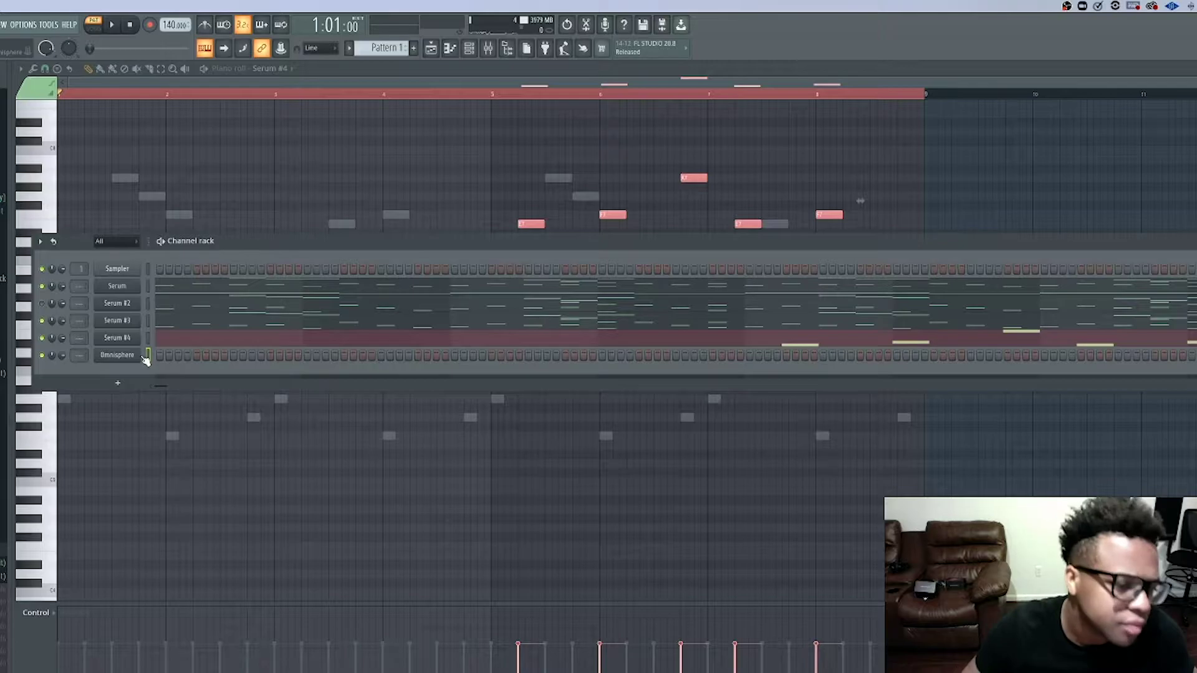
- Open the Omnisphere channel's piano roll and place an A at the start of bar 1 and a C at bar 2 during playback
{"action": "left_click", "coordinate": [451, 52]}
{"action": "left_click", "coordinate": [469, 50]}
{"action": "key", "text": "space"}
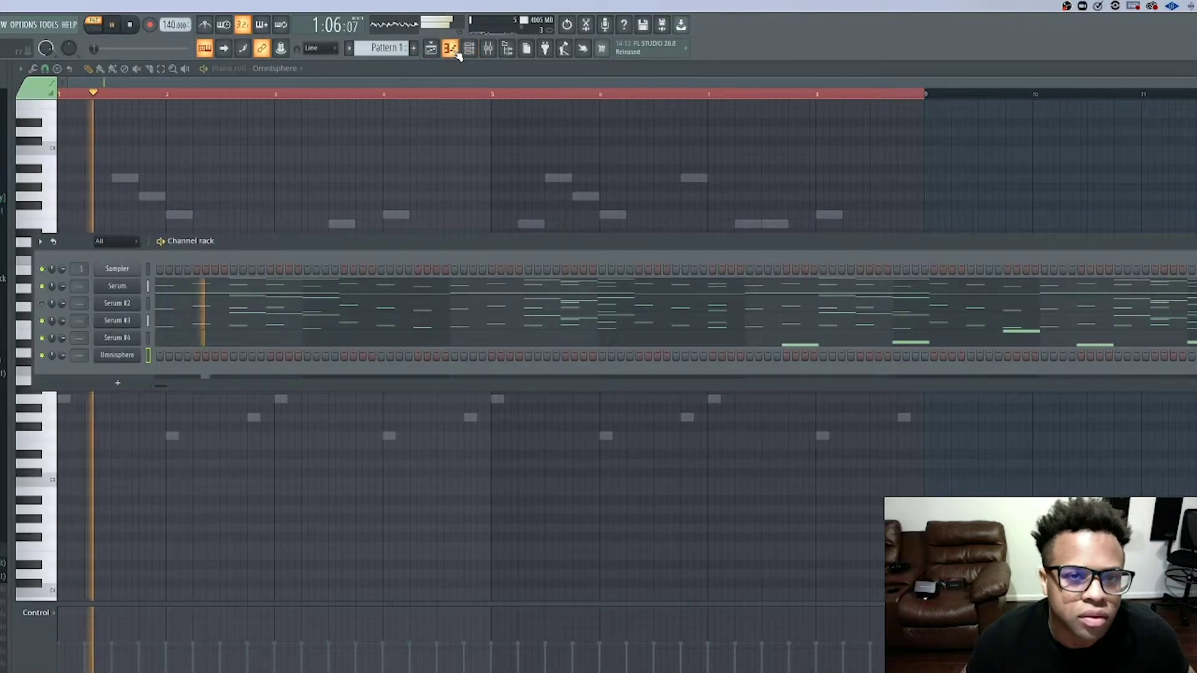
{"action": "left_click", "coordinate": [469, 48]}
{"action": "key", "text": "space"}
{"action": "key", "text": "space"}
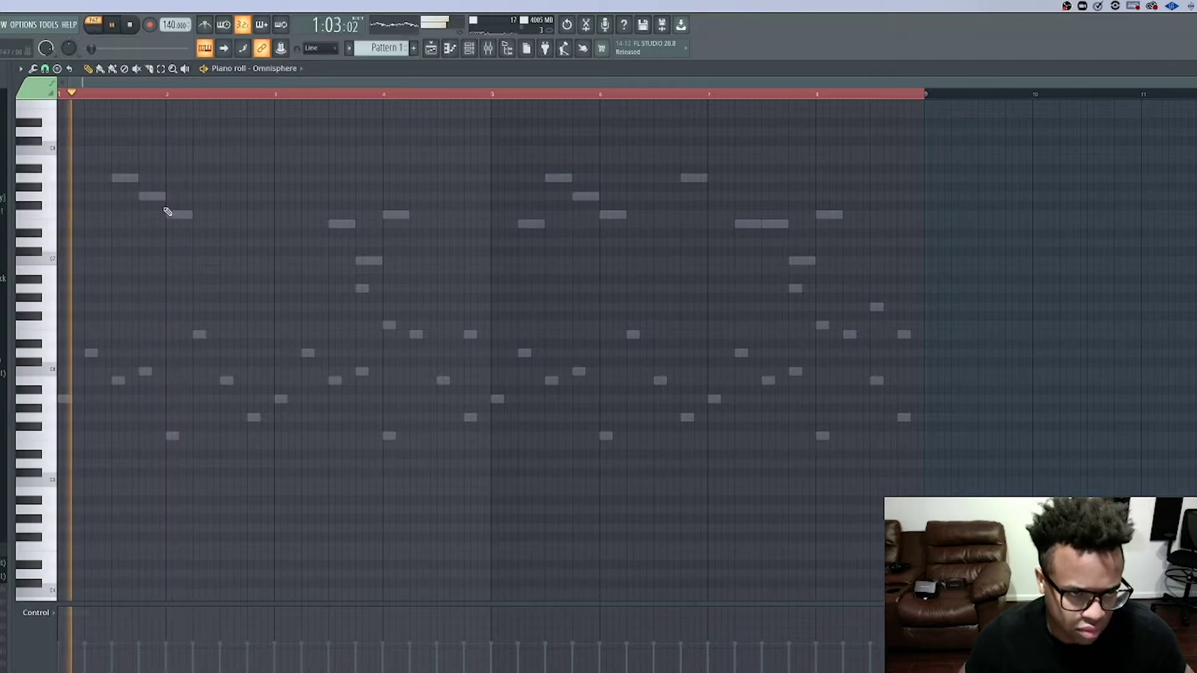
{"action": "key", "text": "space"}
{"action": "left_click", "coordinate": [63, 363]}
{"action": "left_click_drag", "start_coordinate": [63, 362], "coordinate": [53, 284]}
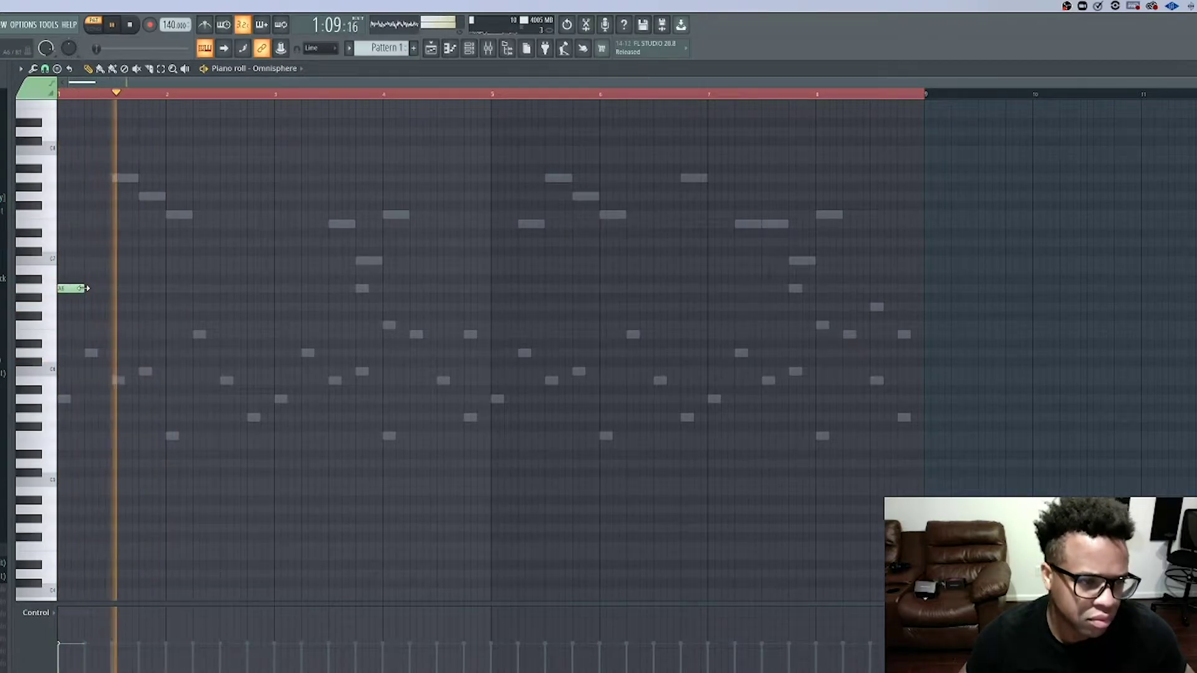
{"action": "left_click", "coordinate": [174, 270]}
{"action": "key", "text": "space"}
{"action": "key", "text": "space"}
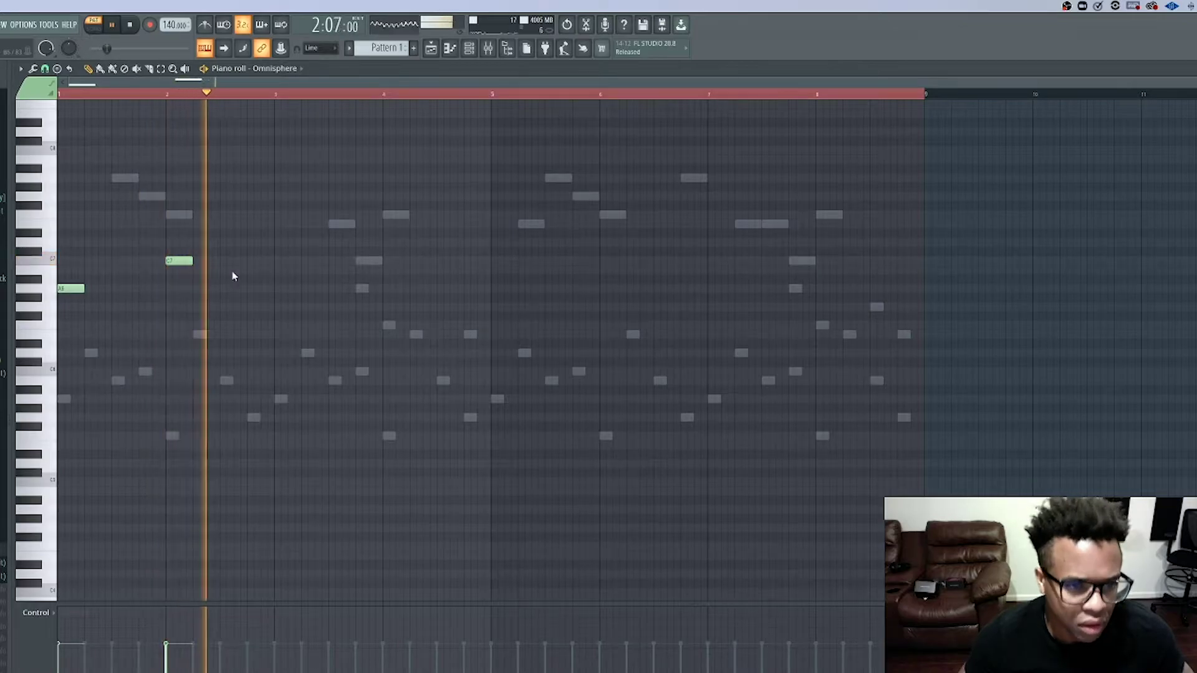
- Add a B on beat 4 of bar 2, an A at bar 3, a C at bar 4 and a D on its fourth beat
{"action": "left_click", "coordinate": [253, 271]}
{"action": "key", "text": "space"}
{"action": "key", "text": "space"}
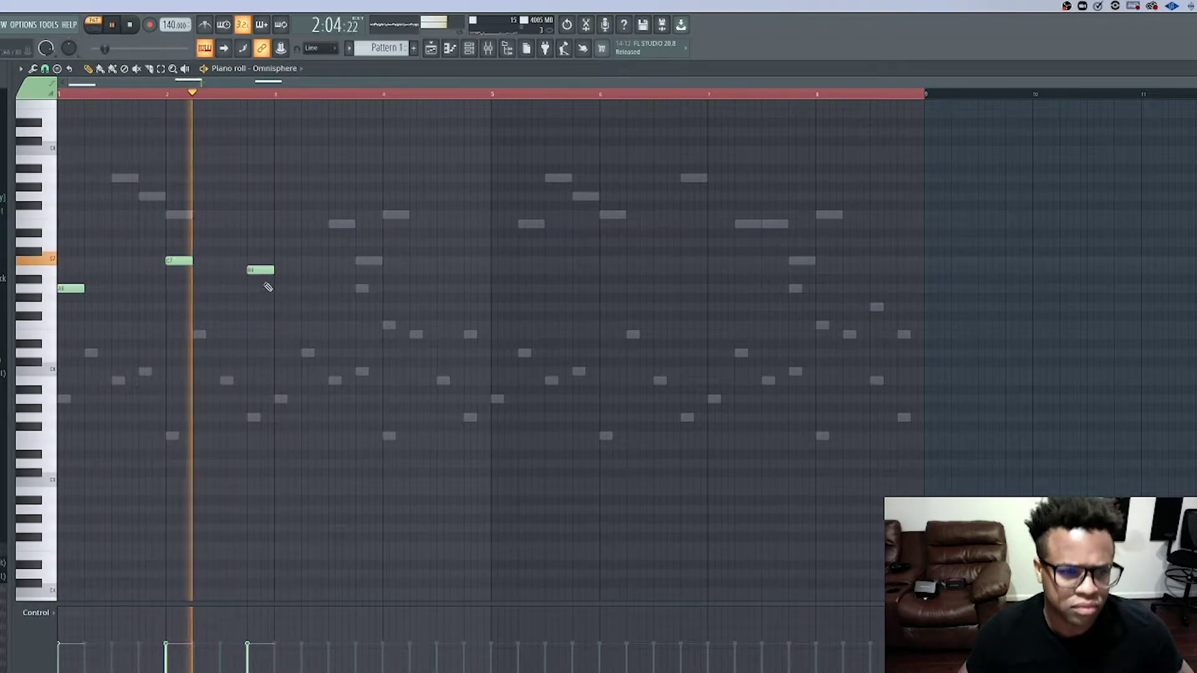
{"action": "left_click", "coordinate": [272, 290]}
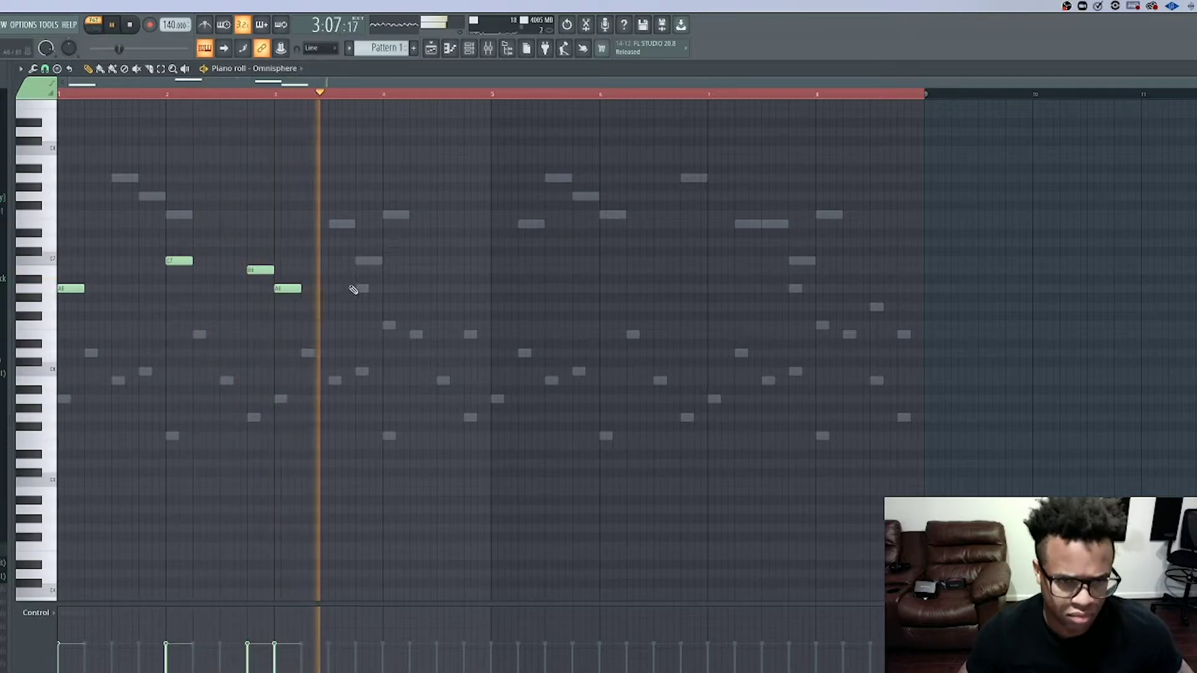
{"action": "left_click", "coordinate": [386, 261]}
{"action": "left_click", "coordinate": [469, 242]}
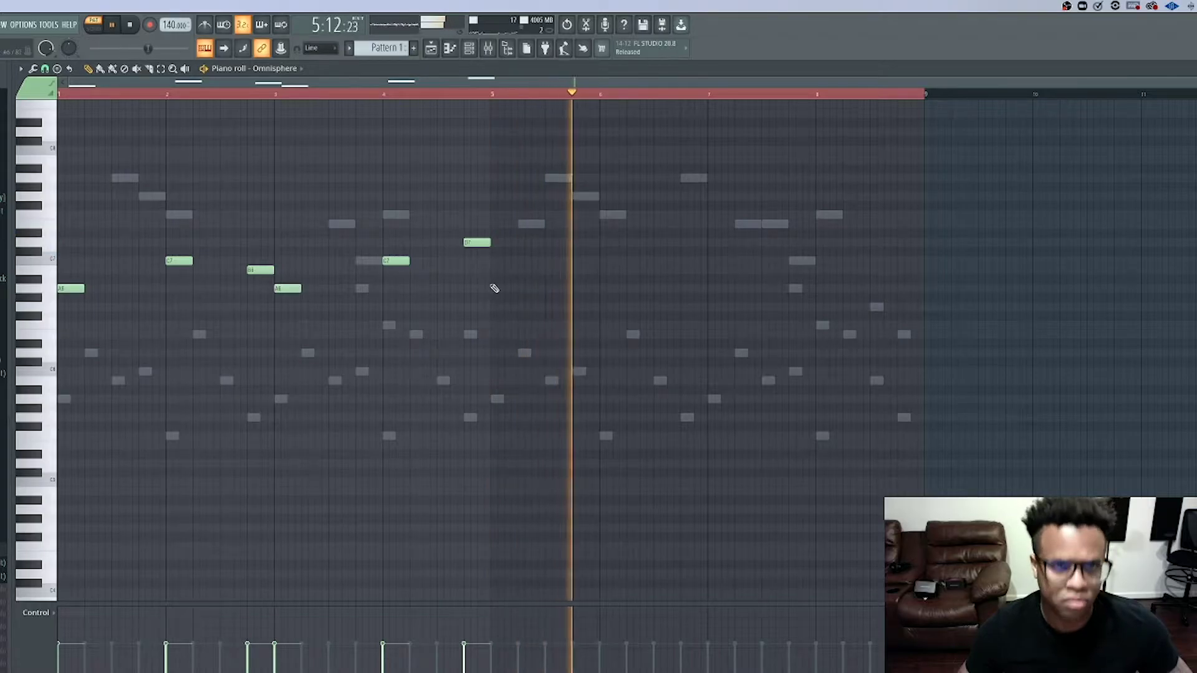
{"action": "key", "text": "space"}
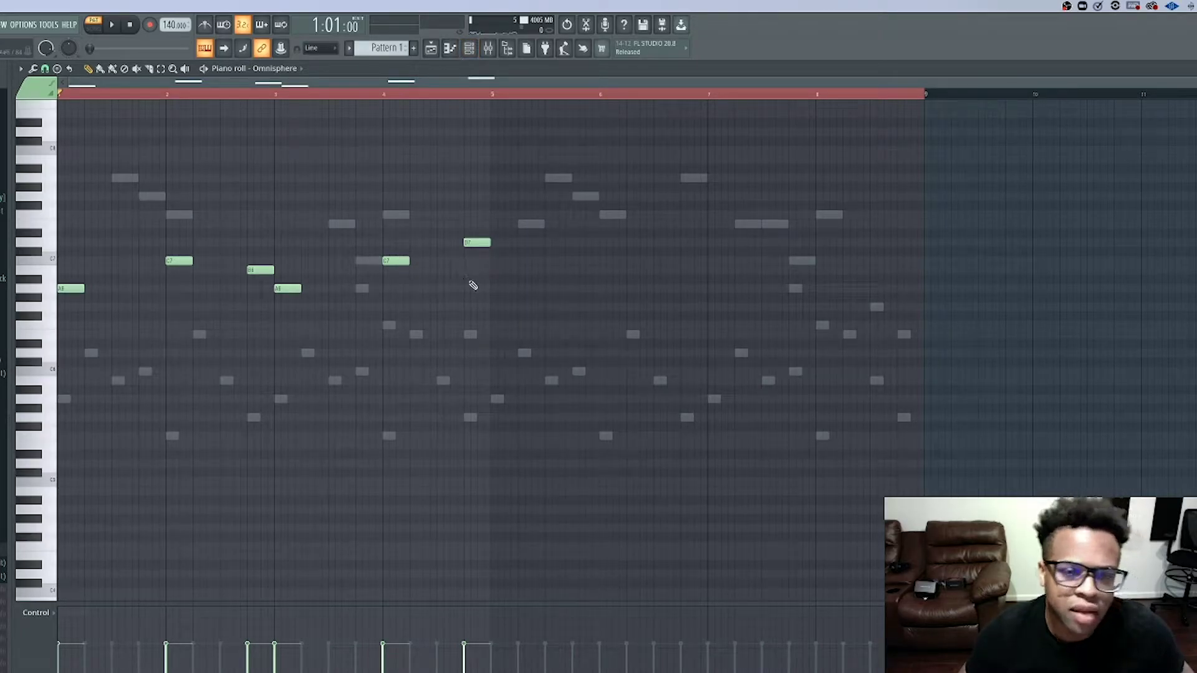
- Extend all six Omnisphere notes until each meets the next, and shorten the last D to end with bar 4
{"action": "key", "text": "space"}
{"action": "key", "text": "ctrl+a"}
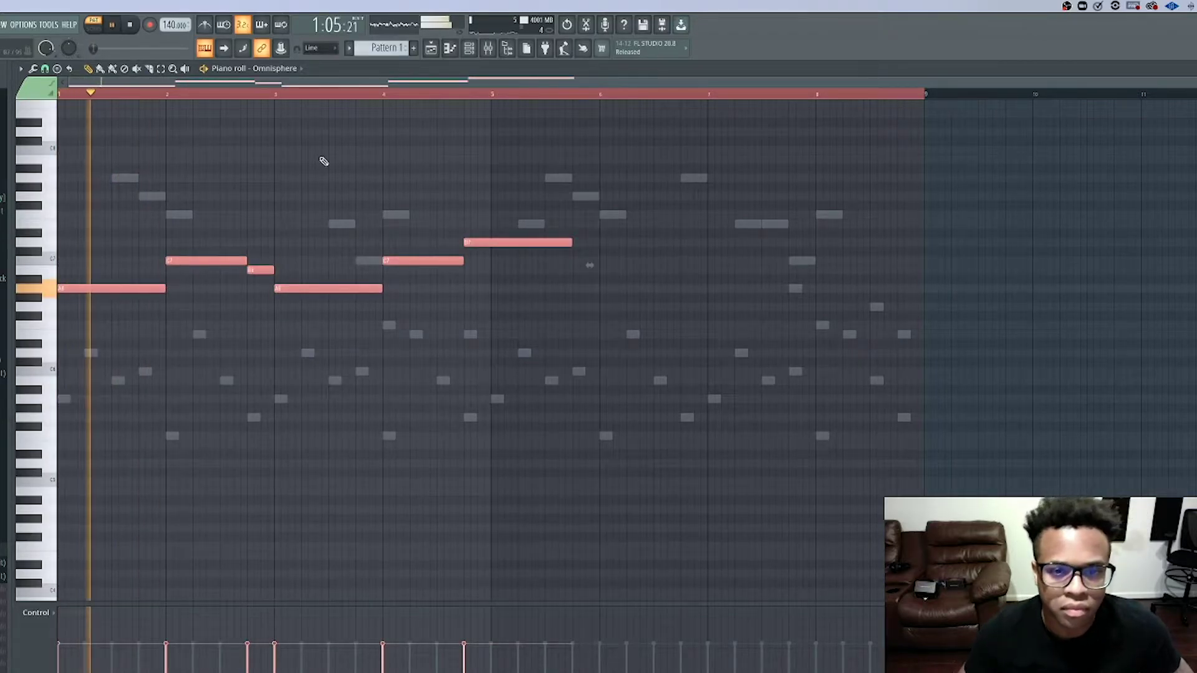
{"action": "key", "text": "ctrl+d"}
{"action": "left_click_drag", "start_coordinate": [572, 242], "coordinate": [492, 250]}
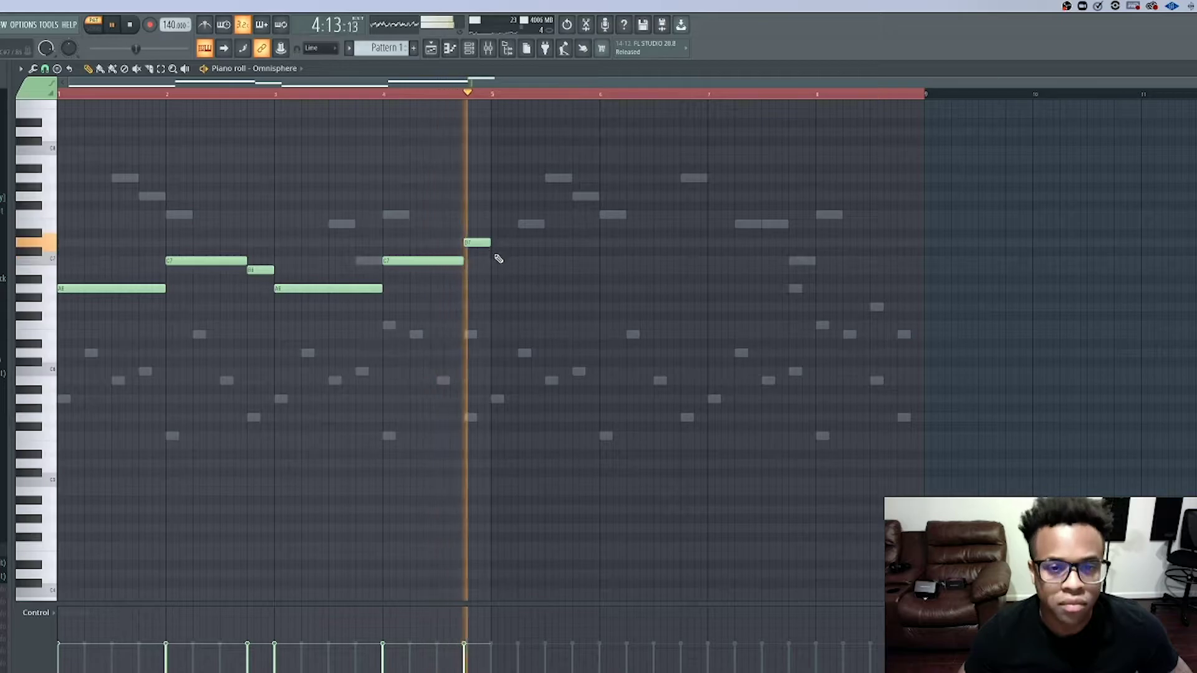
- Duplicate the four-bar Omnisphere phrase into bars 5 to 8 and play the pattern with the channel rack shown
{"action": "key", "text": "space"}
{"action": "left_click_drag", "start_coordinate": [486, 310], "coordinate": [530, 286]}
{"action": "left_click", "coordinate": [540, 242]}
{"action": "key", "text": "space"}
{"action": "key", "text": "F6"}
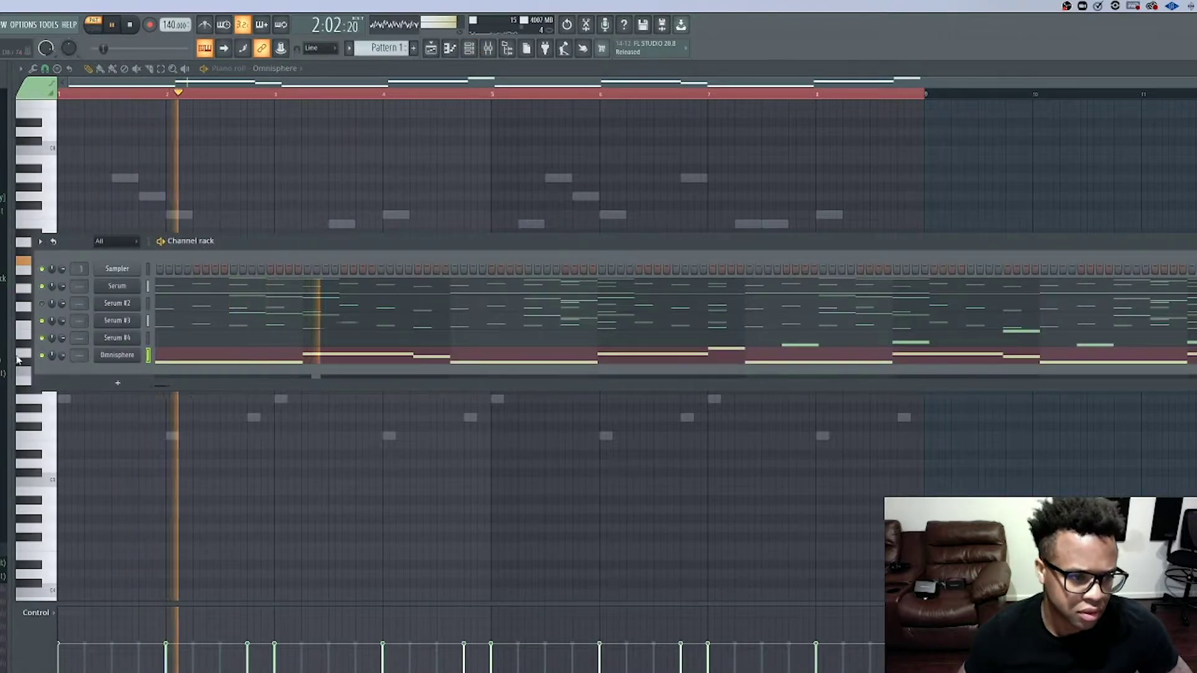
- Stop playback, mute the Omnisphere channel, clone it and close the clone's plugin window
{"action": "key", "text": "space"}
{"action": "right_click", "coordinate": [116, 356]}
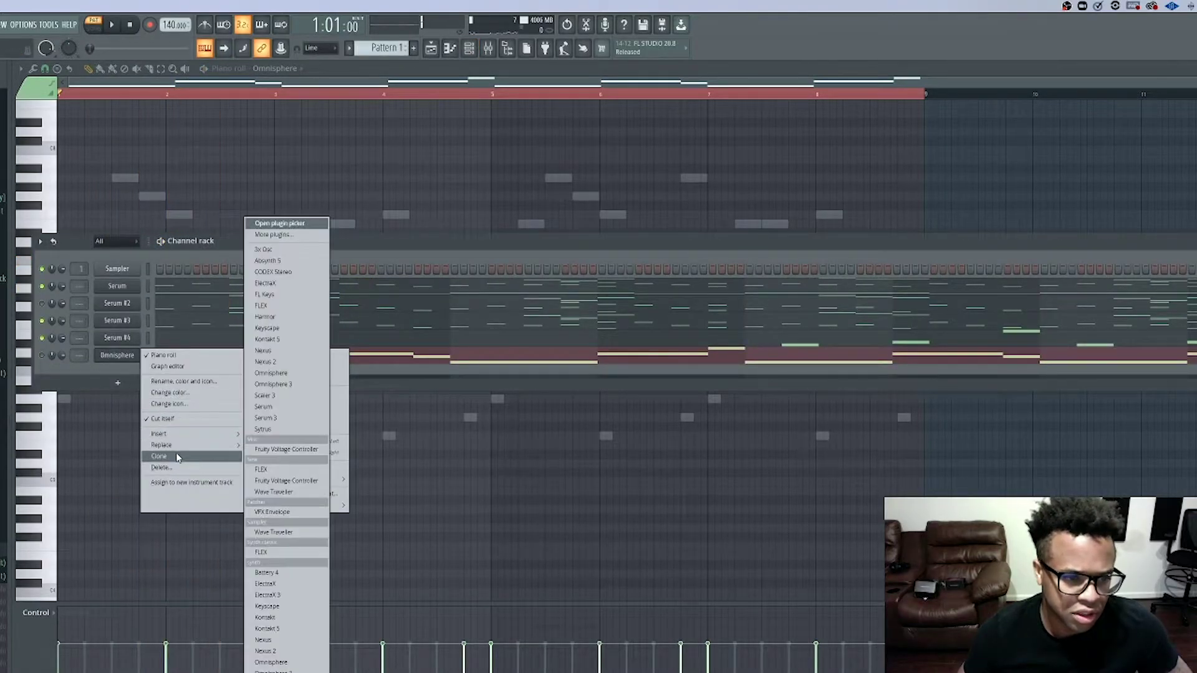
{"action": "left_click", "coordinate": [178, 457]}
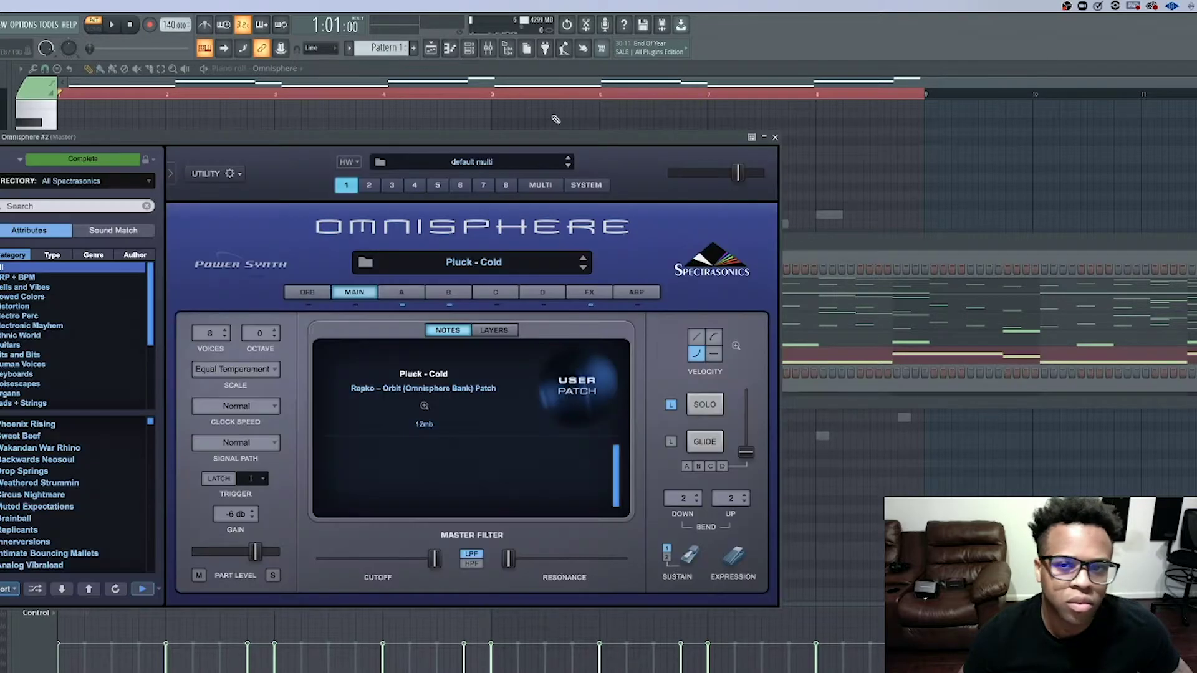
{"action": "left_click", "coordinate": [775, 138]}
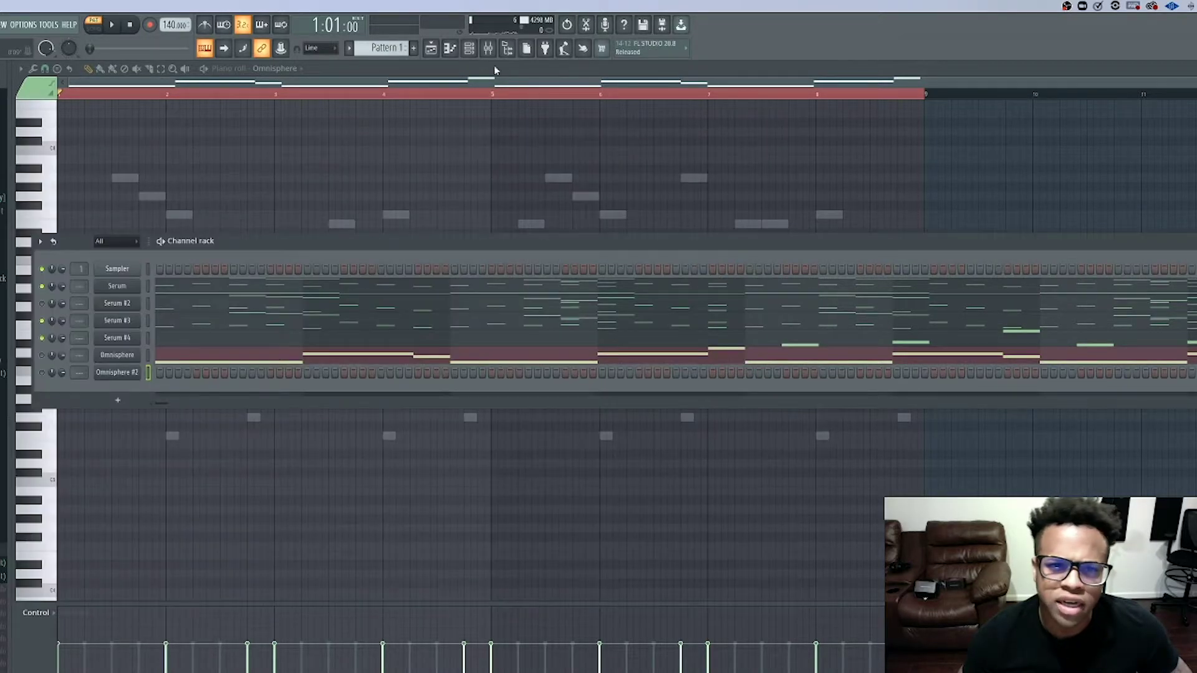
- Place a three-note A, C and E chord at the start of the cloned Omnisphere's piano roll and play it
{"action": "left_click", "coordinate": [450, 50]}
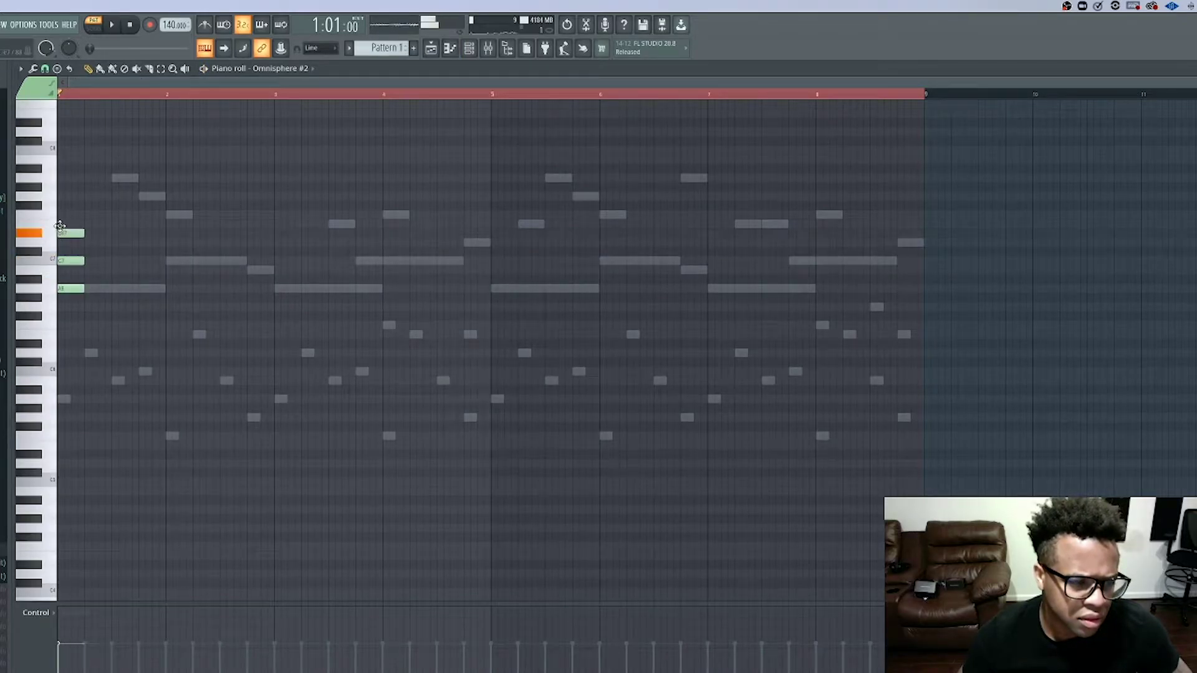
{"action": "key", "text": "space"}
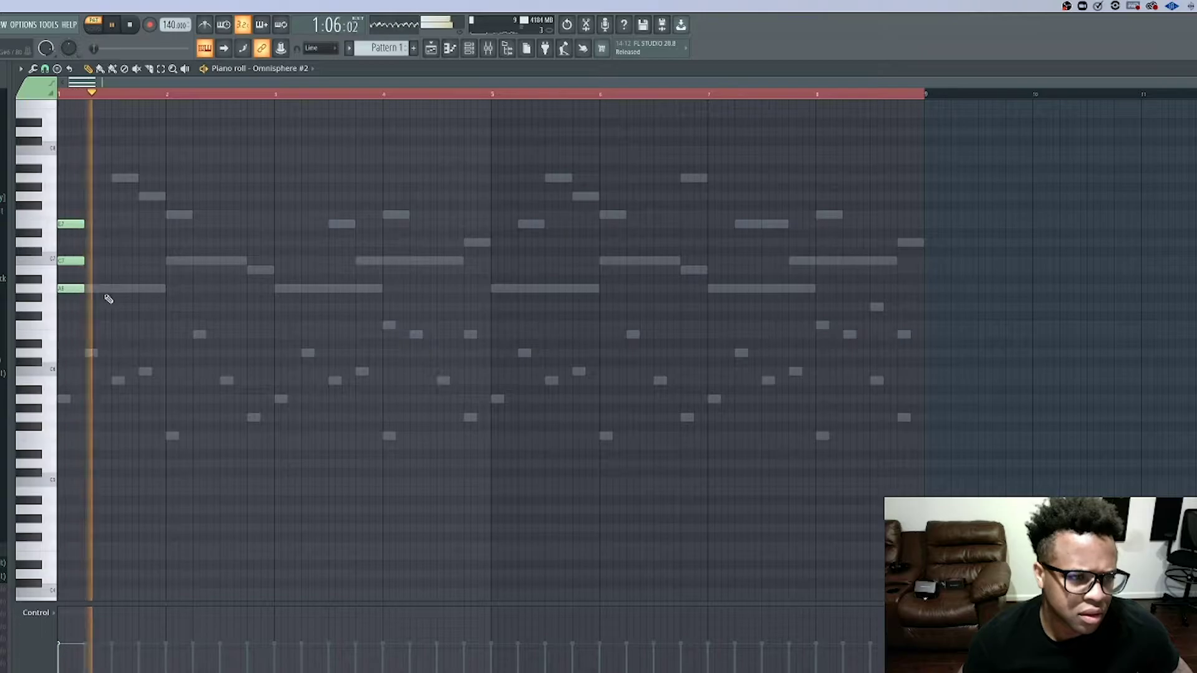
{"action": "key", "text": "space"}
- Move the A, C and E chord down one octave and lengthen it to fill bar 1
{"action": "key", "text": "F6"}
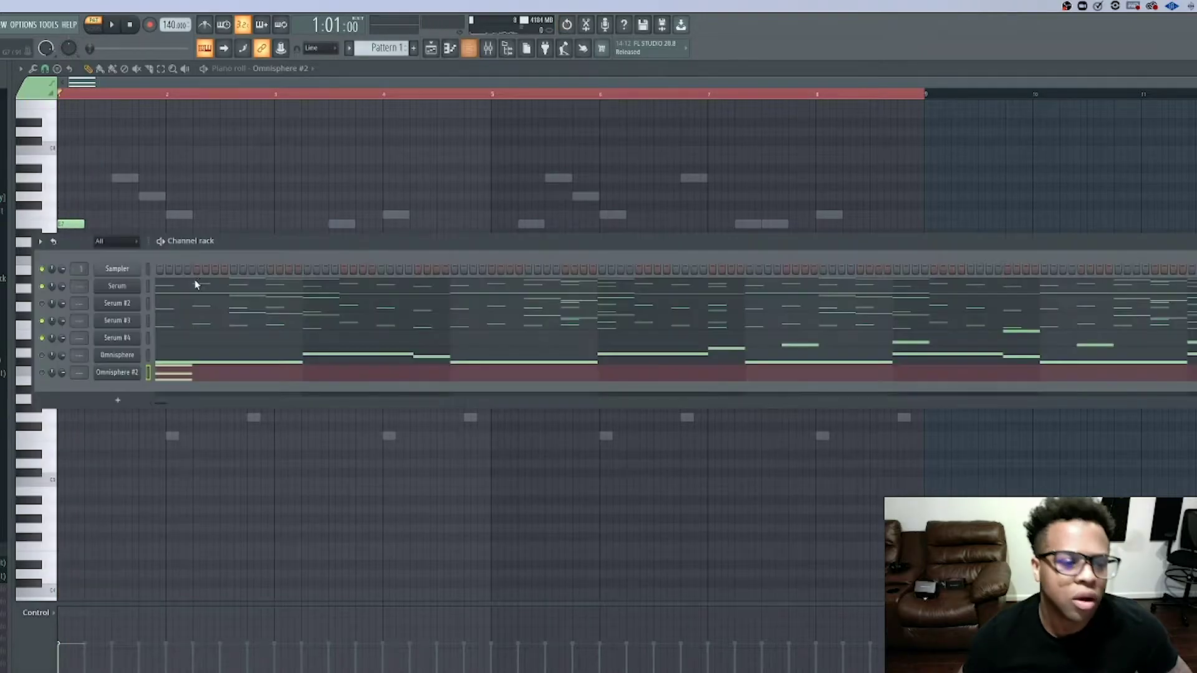
{"action": "key", "text": "space"}
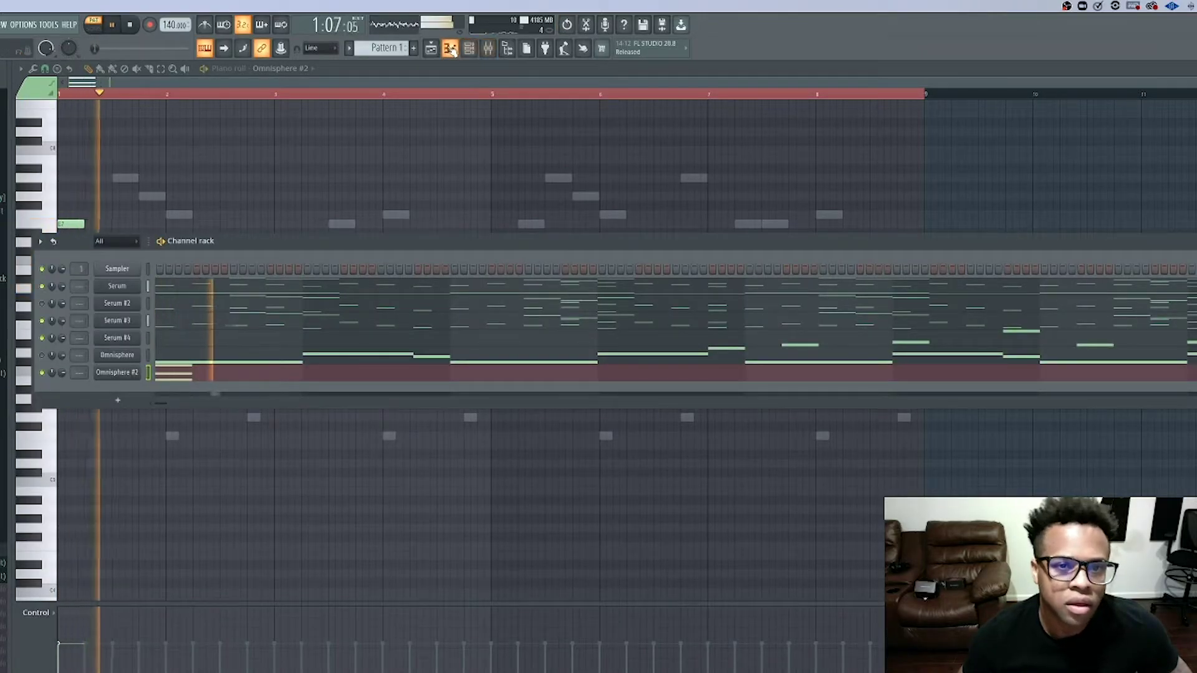
{"action": "key", "text": "F6"}
{"action": "left_click_drag", "start_coordinate": [91, 321], "coordinate": [69, 197]}
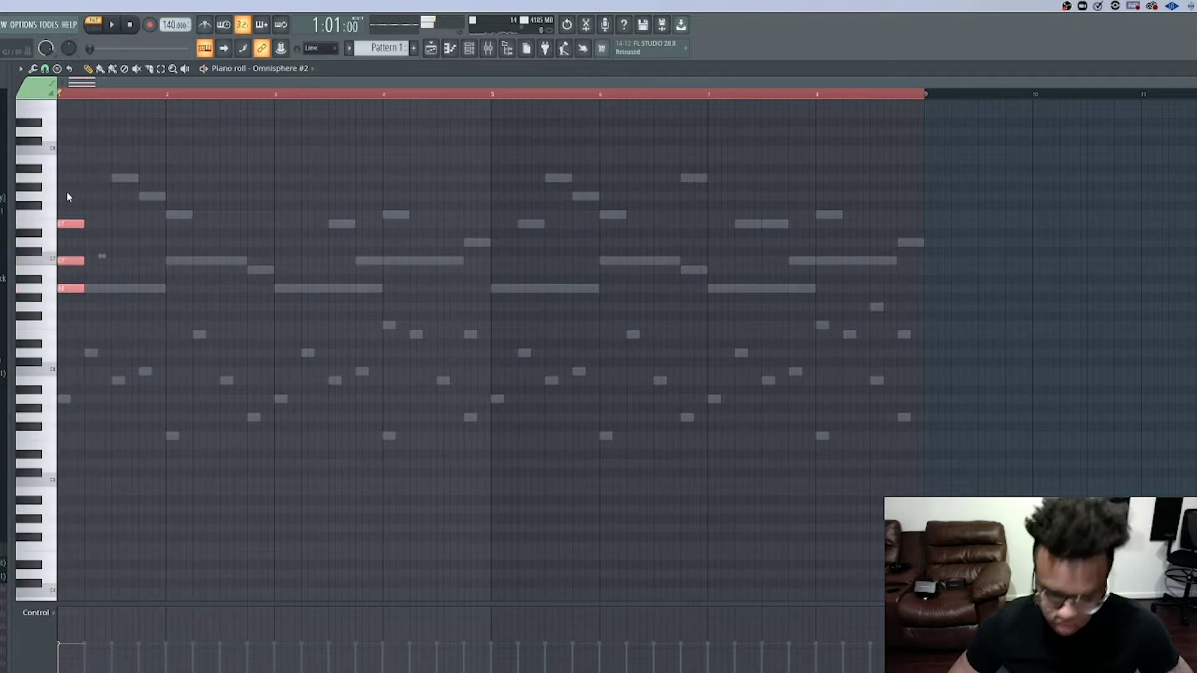
{"action": "key", "text": "space"}
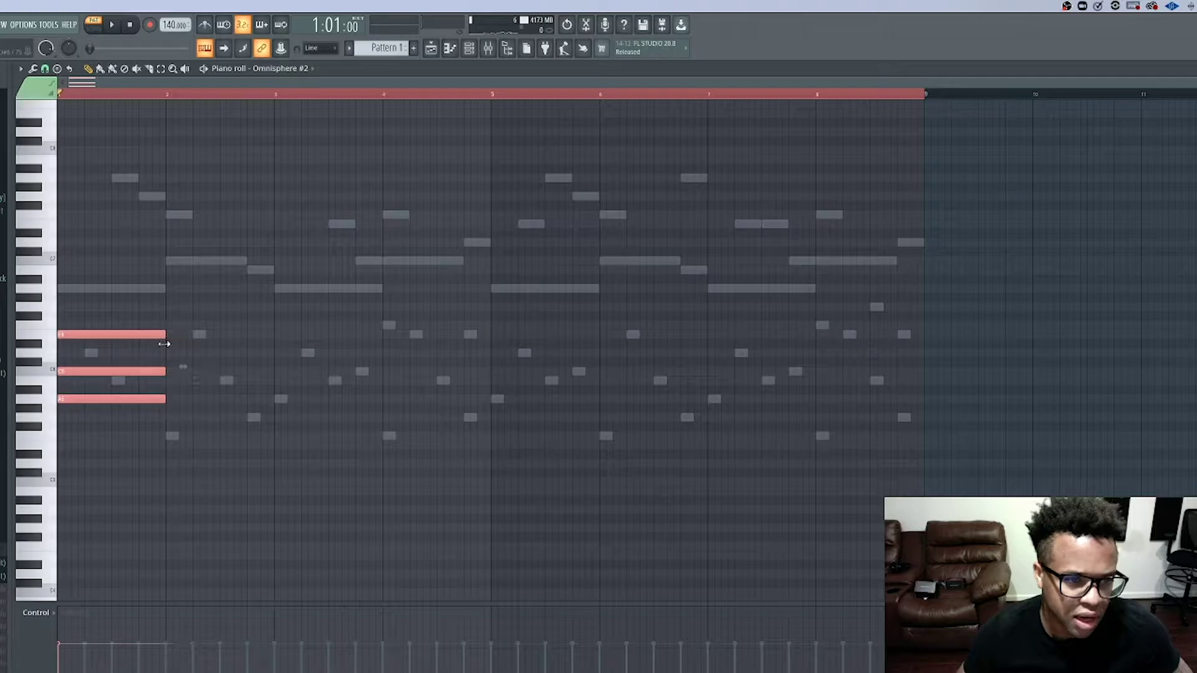
{"action": "key", "text": "space"}
{"action": "key", "text": "space"}
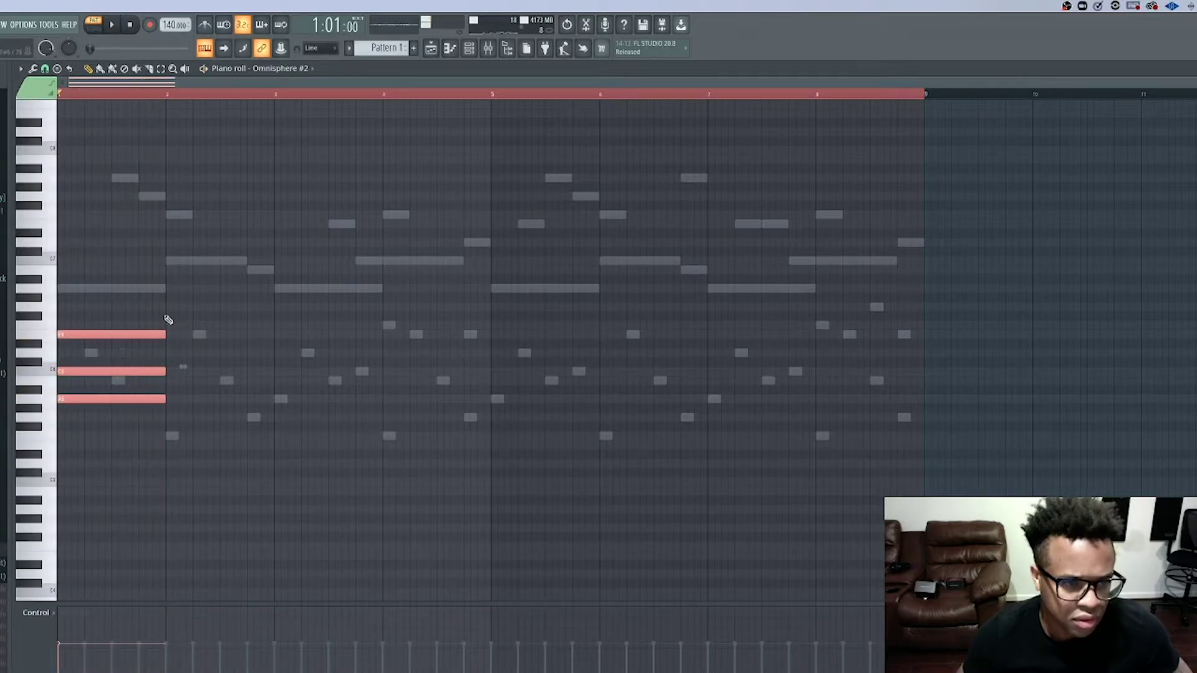
- Add a full-bar A, C and F chord in bar 2 and play the pattern
{"action": "left_click", "coordinate": [166, 316]}
{"action": "key", "text": "space"}
{"action": "key", "text": "space"}
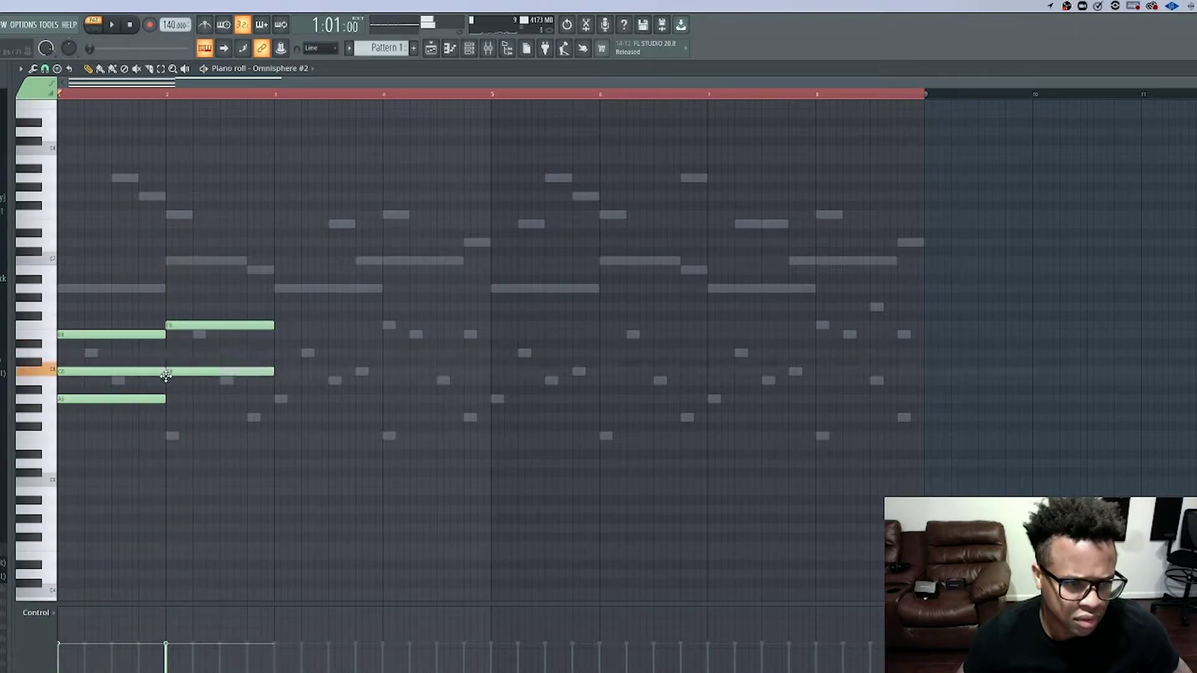
{"action": "key", "text": "space"}
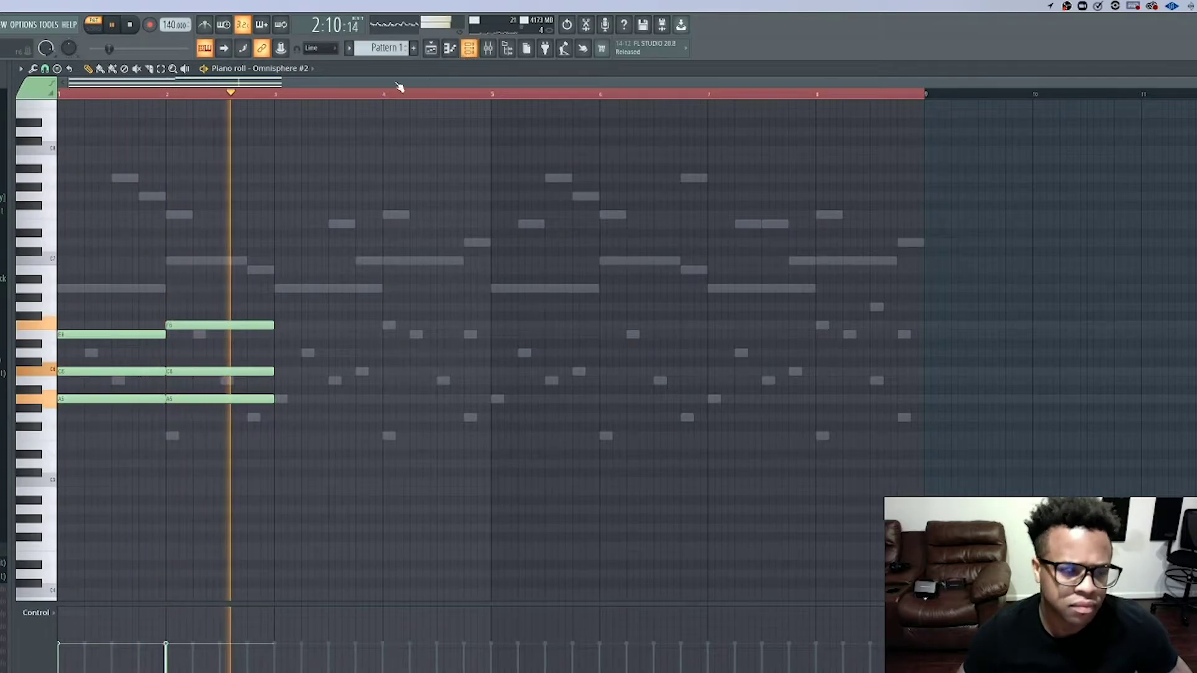
- Mute the active Serum channels to audition the chords alone, and bring Serum and Serum #3 back in during playback
{"action": "key", "text": "F6"}
{"action": "key", "text": "space"}
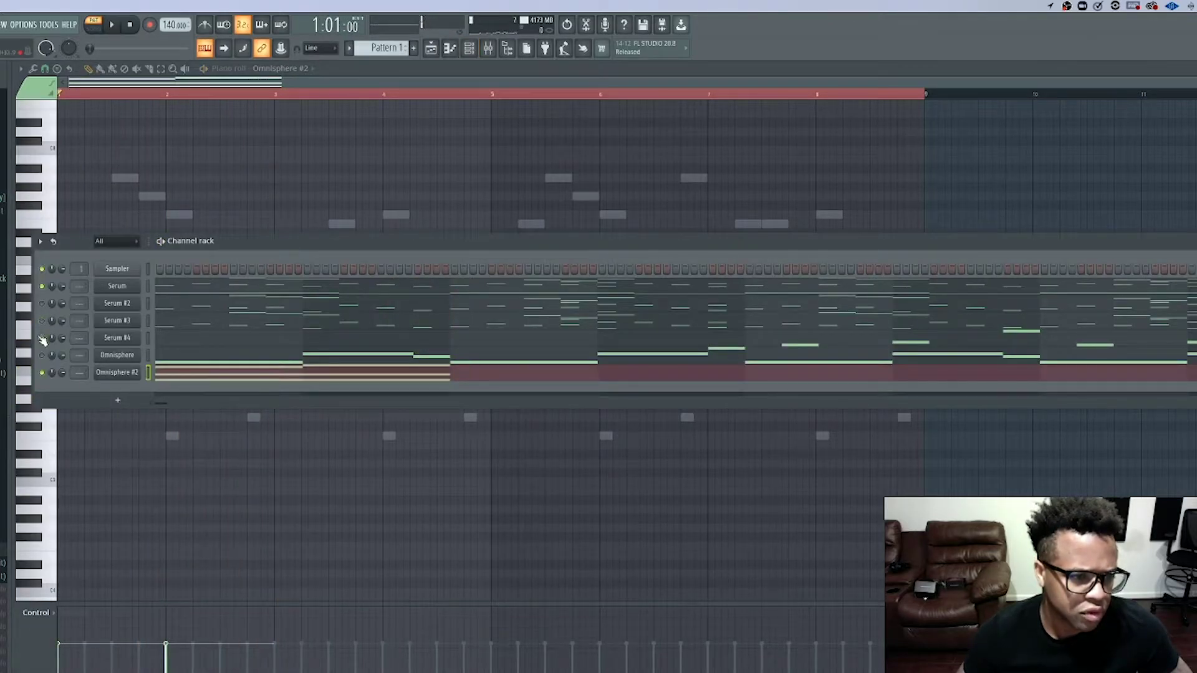
{"action": "key", "text": "space"}
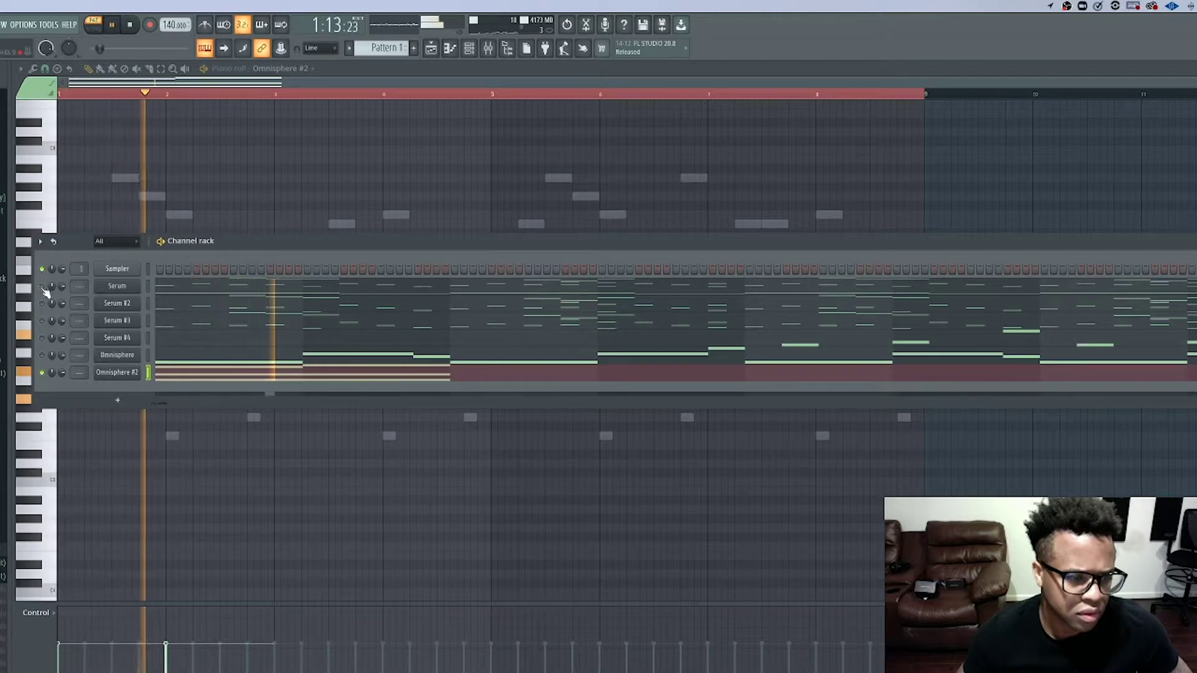
{"action": "left_click", "coordinate": [42, 286]}
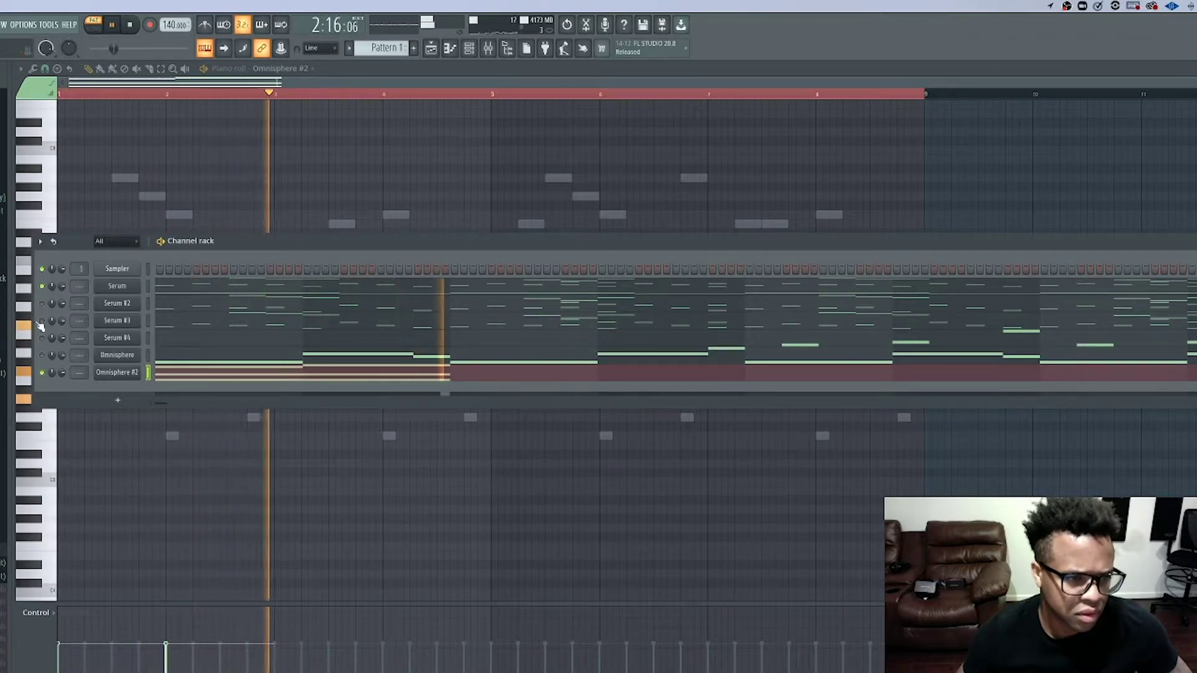
{"action": "left_click", "coordinate": [42, 320]}
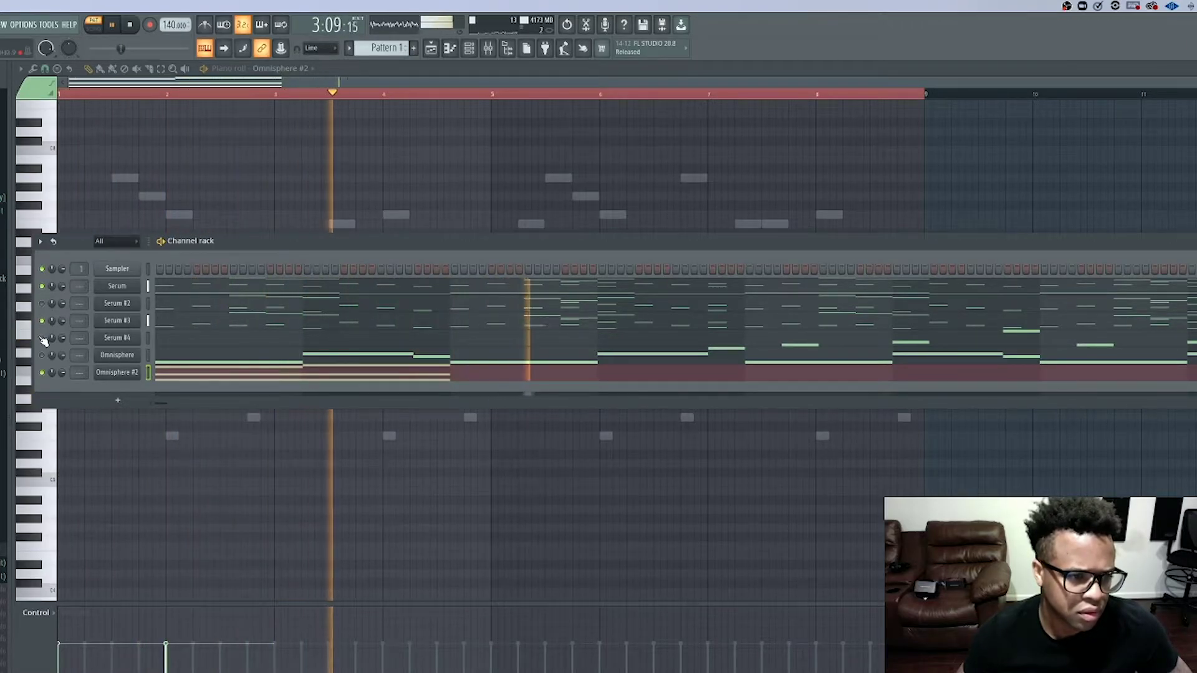
{"action": "left_click", "coordinate": [469, 48]}
- Duplicate the two-bar chord progression into bars 3 and 4, and copy the resulting four bars into bars 5 to 8
{"action": "left_click_drag", "start_coordinate": [285, 421], "coordinate": [125, 324]}
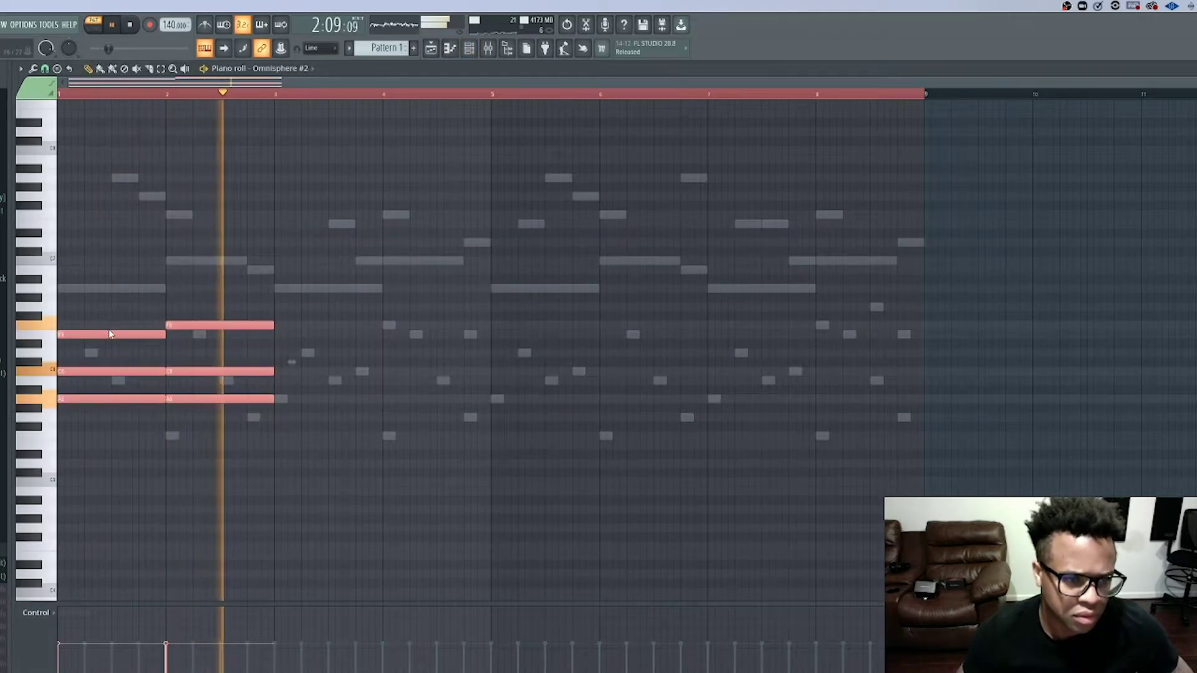
{"action": "key", "text": "ctrl+b"}
{"action": "left_click_drag", "start_coordinate": [483, 430], "coordinate": [113, 304]}
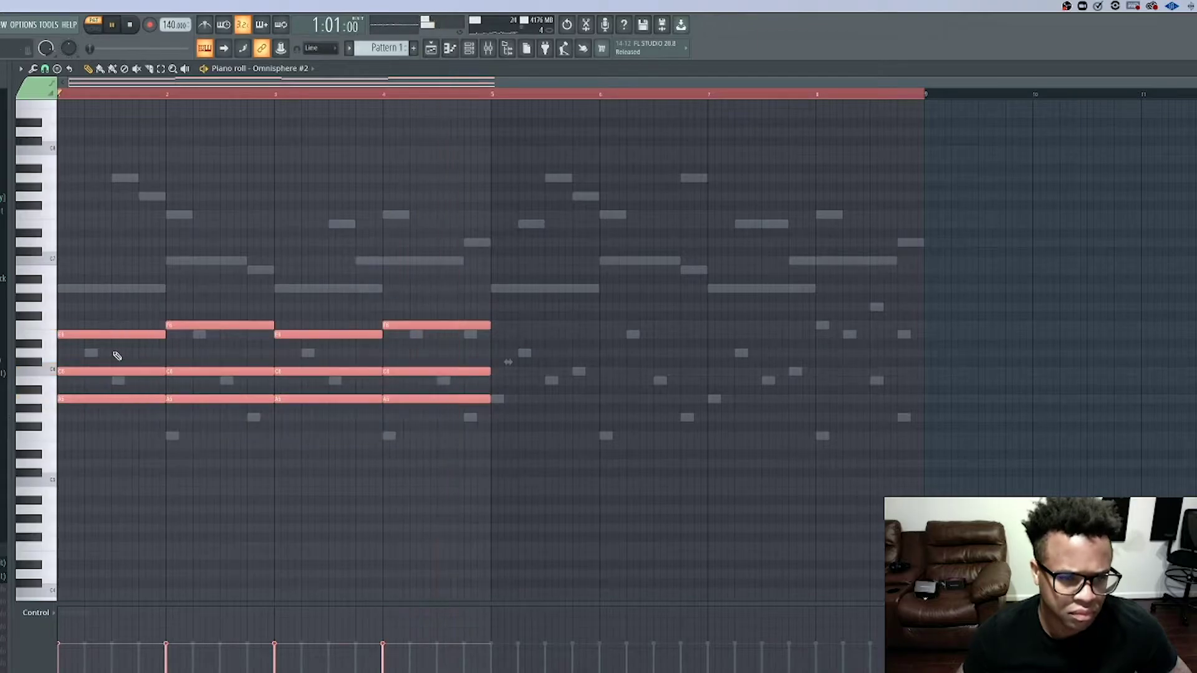
{"action": "key", "text": "ctrl+b"}
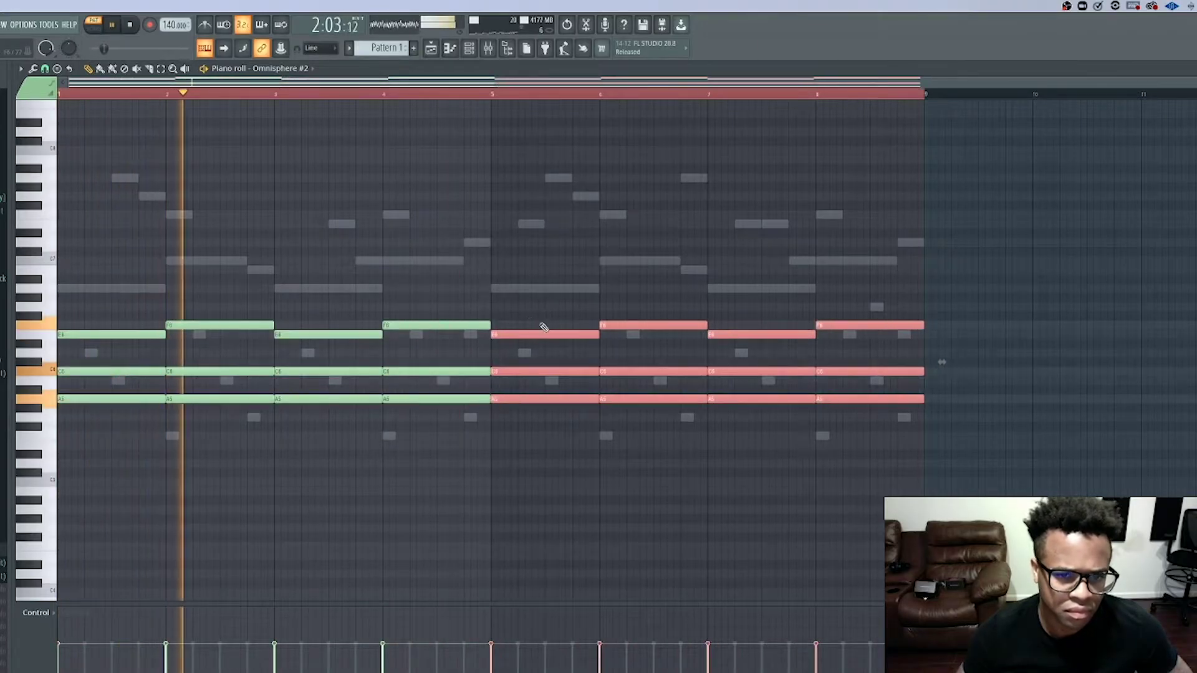
{"action": "key", "text": "ctrl+d"}
- Route all Serum and Omnisphere channels to consecutive mixer tracks starting from Insert 1
{"action": "left_click", "coordinate": [476, 47]}
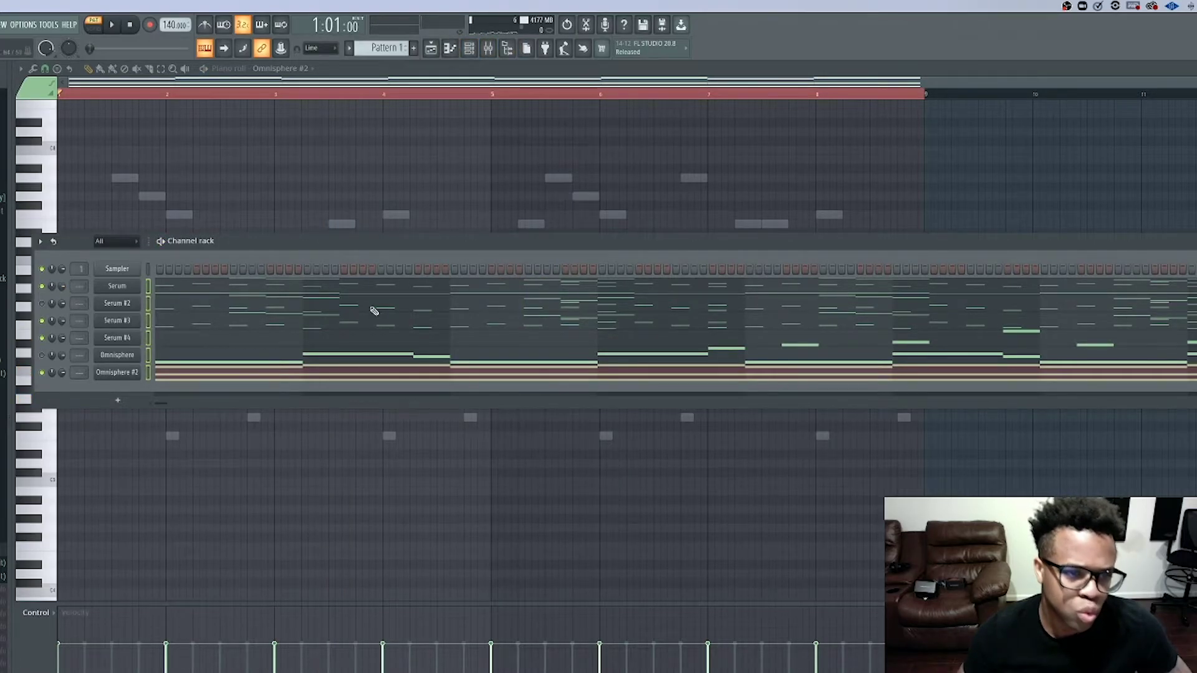
{"action": "left_click", "coordinate": [490, 50]}
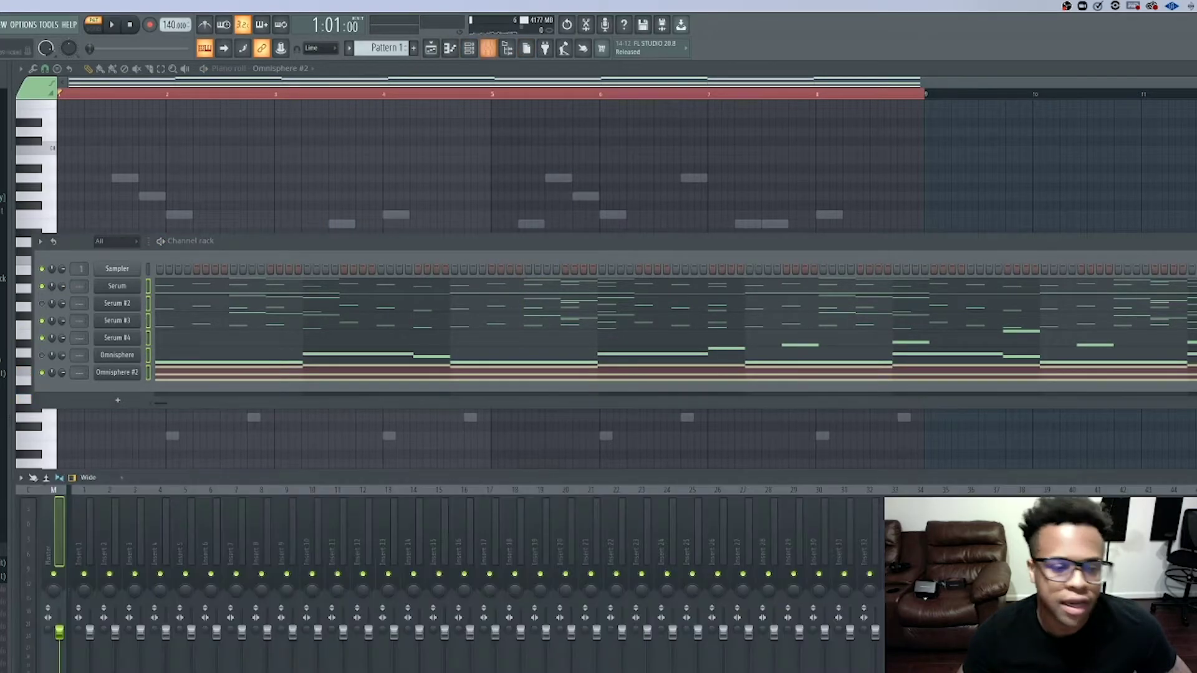
{"action": "right_click", "coordinate": [85, 548]}
{"action": "mouse_move", "coordinate": [162, 567]}
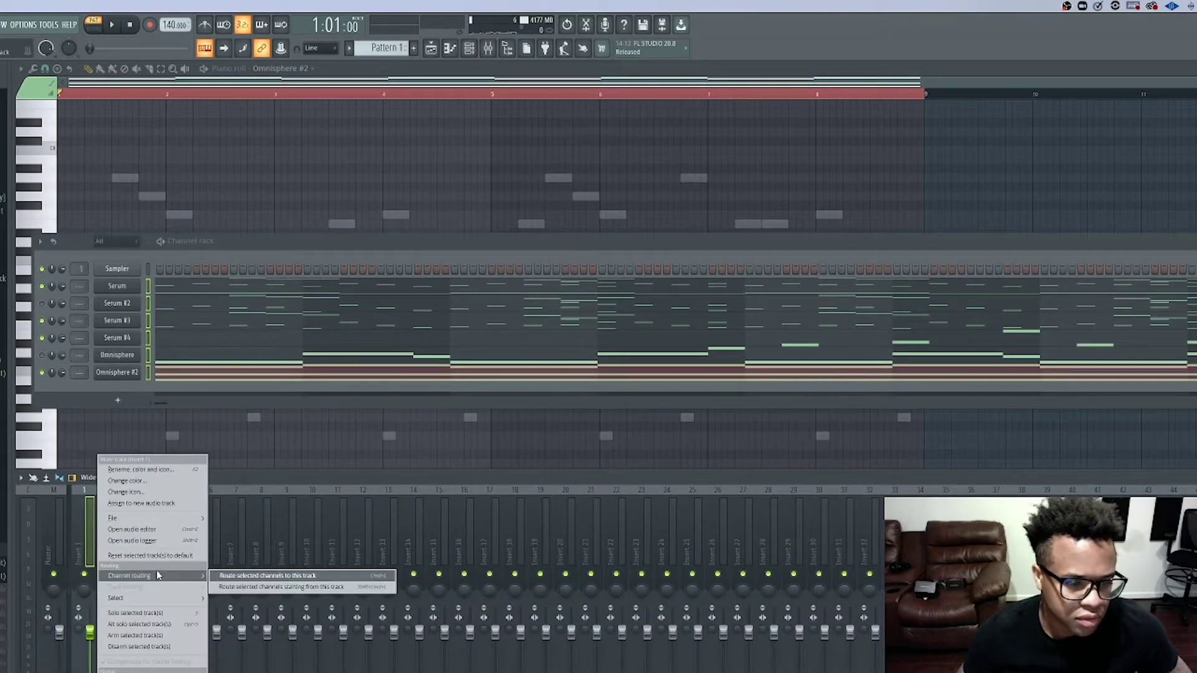
{"action": "left_click", "coordinate": [258, 588]}
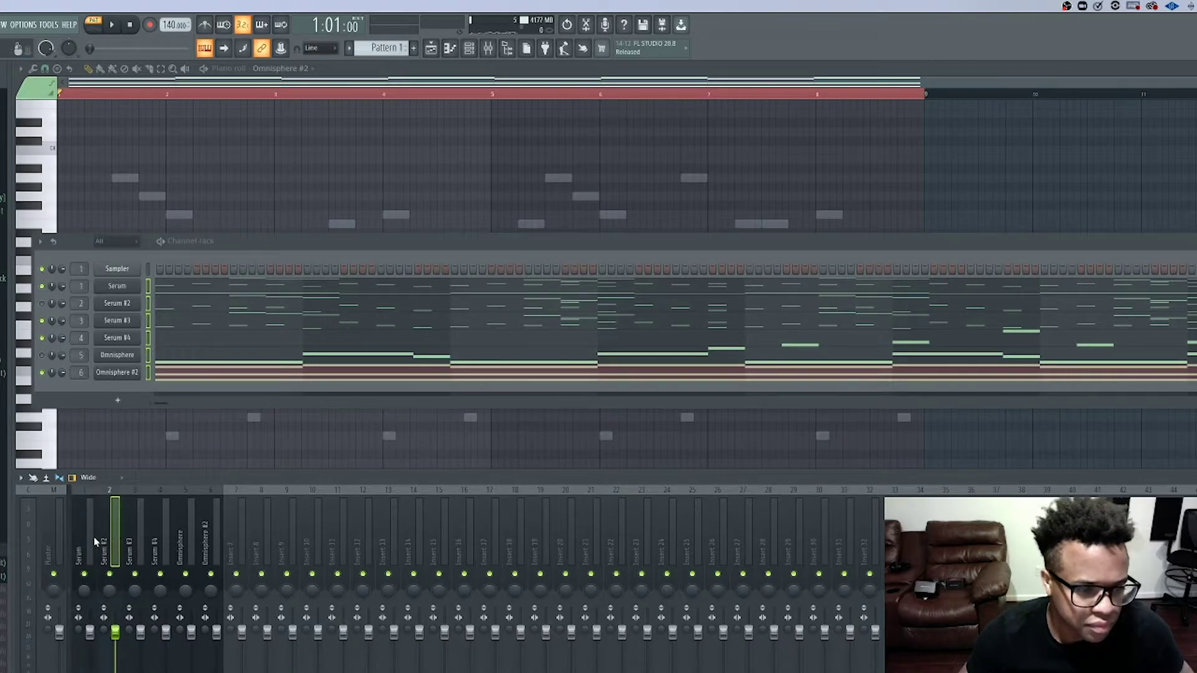
- Lower the Serum and Serum #3 mixer faders strongly and the Omnisphere #2 fader moderately while playing the pattern
{"action": "key", "text": "space"}
{"action": "left_click_drag", "start_coordinate": [90, 636], "coordinate": [90, 672]}
{"action": "key", "text": "space"}
{"action": "left_click", "coordinate": [139, 631]}
{"action": "key", "text": "space"}
{"action": "left_click_drag", "start_coordinate": [140, 633], "coordinate": [140, 667]}
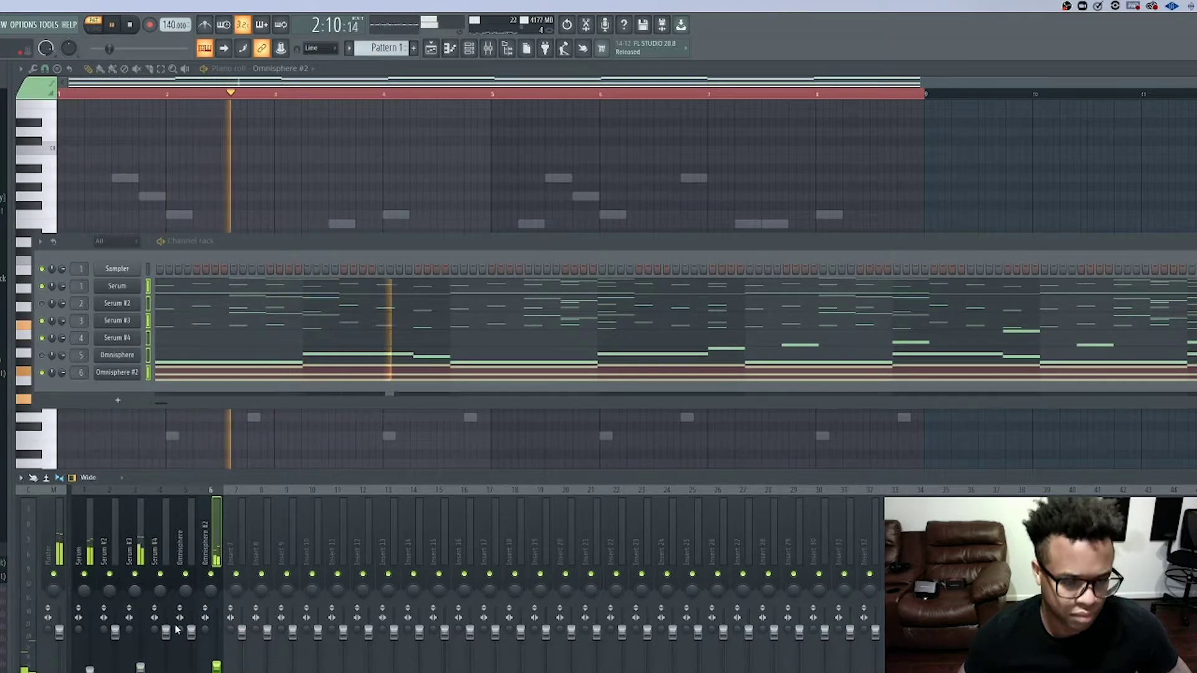
{"action": "key", "text": "ctrl+z"}
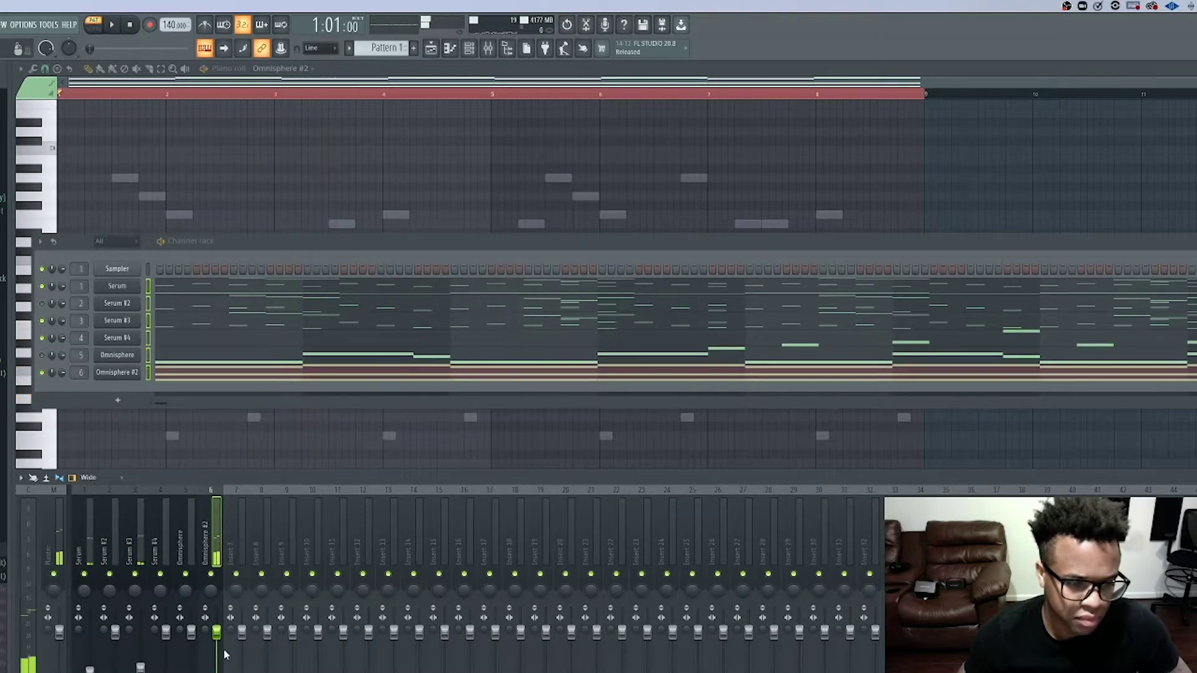
{"action": "left_click_drag", "start_coordinate": [216, 634], "coordinate": [216, 658]}
{"action": "key", "text": "space"}
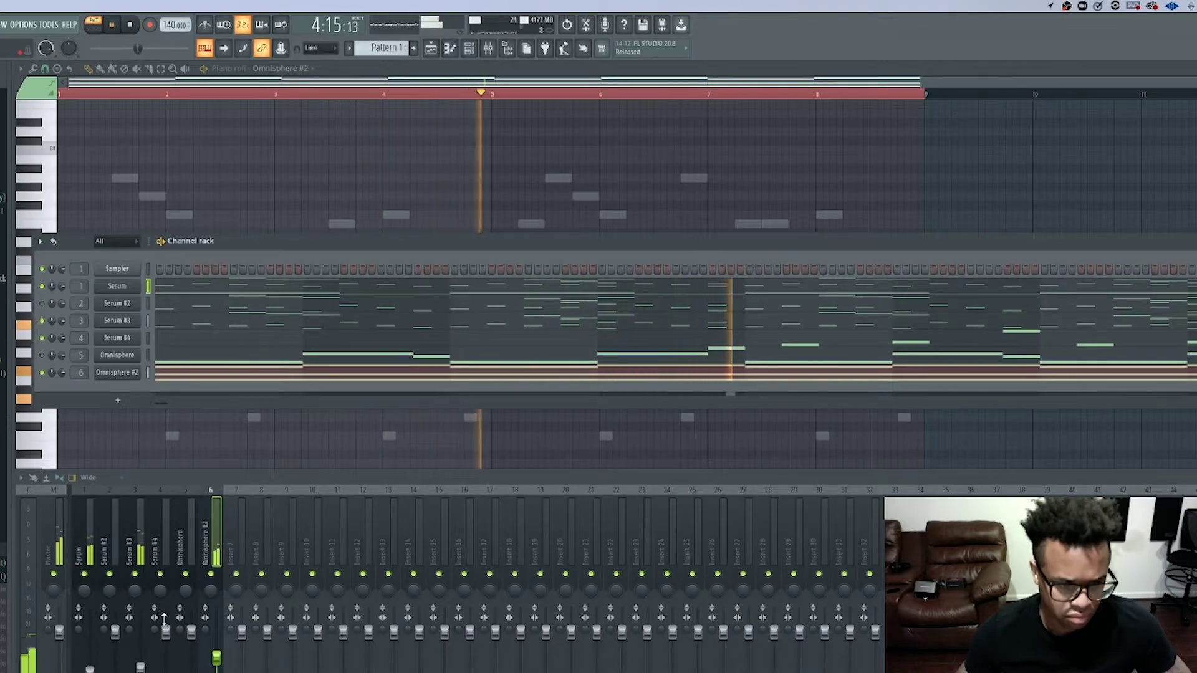
- Try different levels for the Serum #4 mixer track during playback and leave its fader slightly lowered
{"action": "key", "text": "space"}
{"action": "key", "text": "space"}
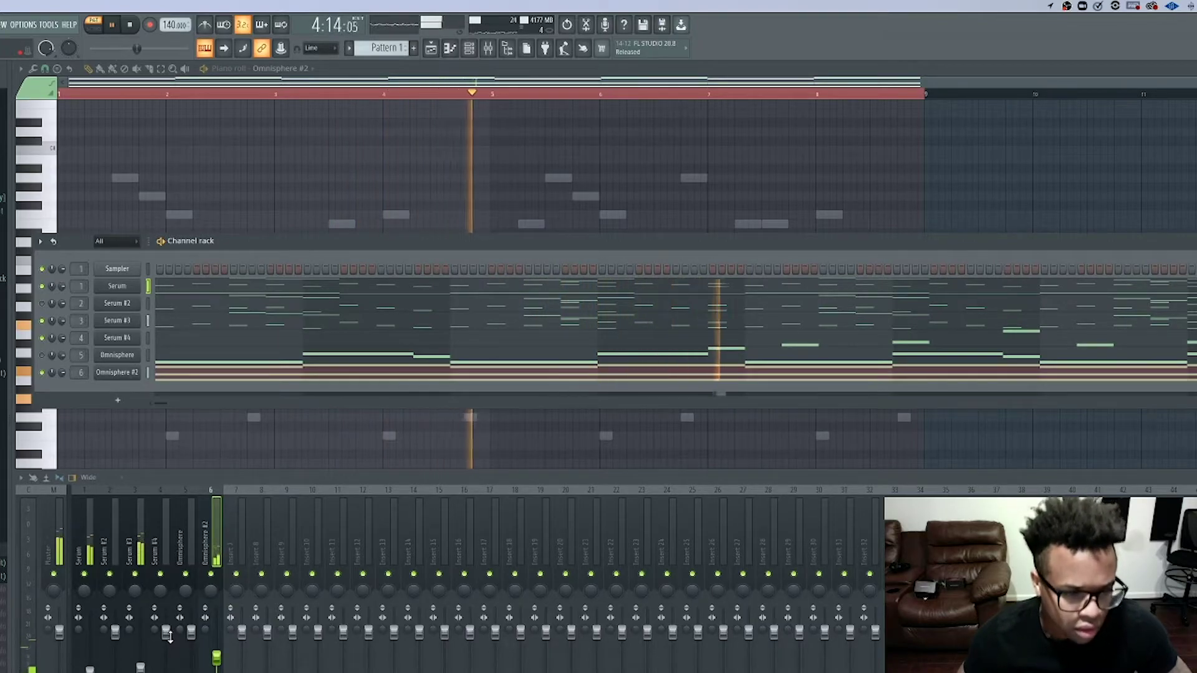
{"action": "left_click_drag", "start_coordinate": [171, 636], "coordinate": [169, 672]}
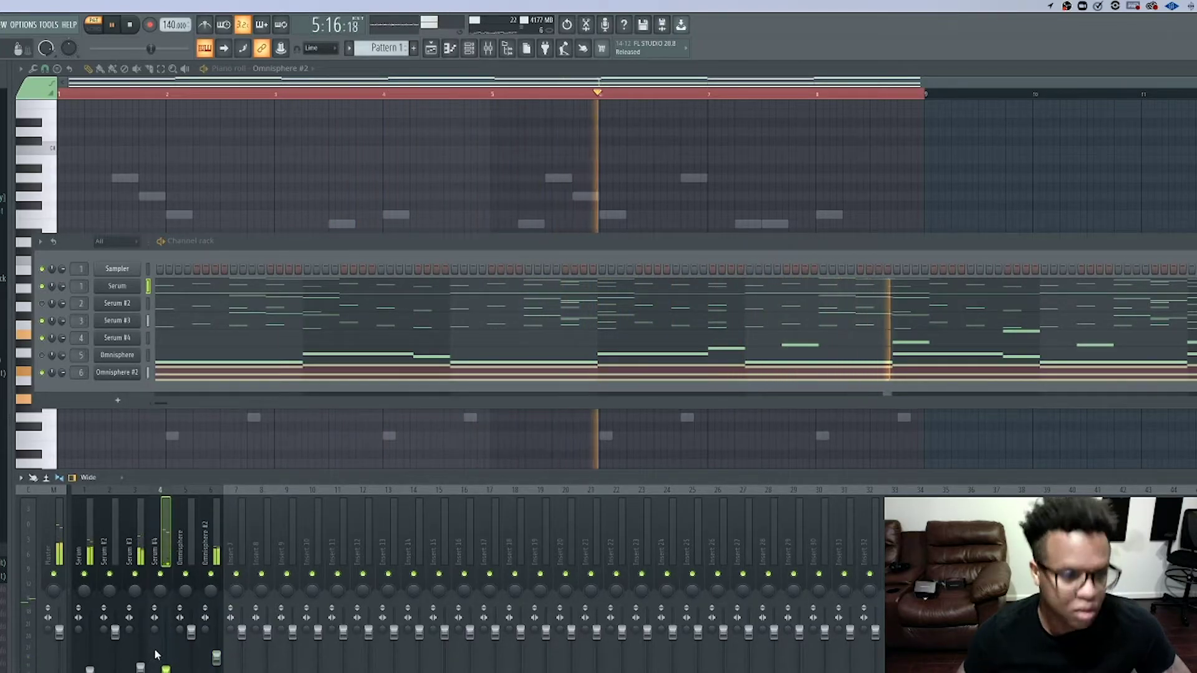
{"action": "key", "text": "space"}
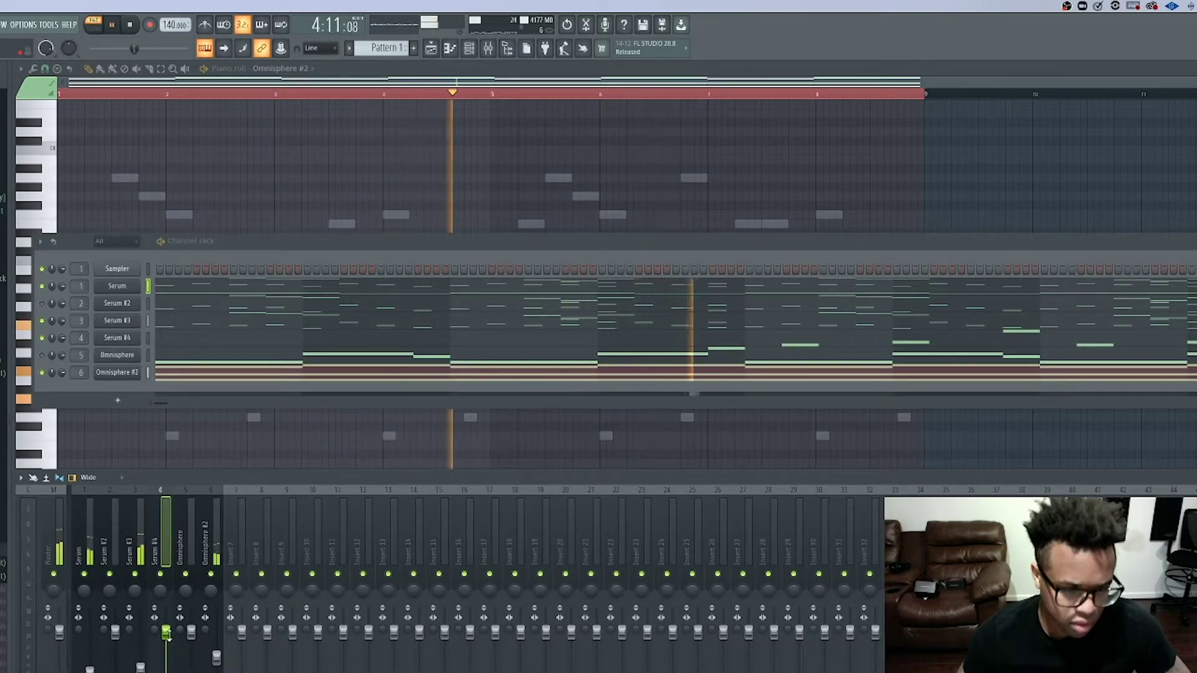
{"action": "left_click_drag", "start_coordinate": [167, 633], "coordinate": [182, 650]}
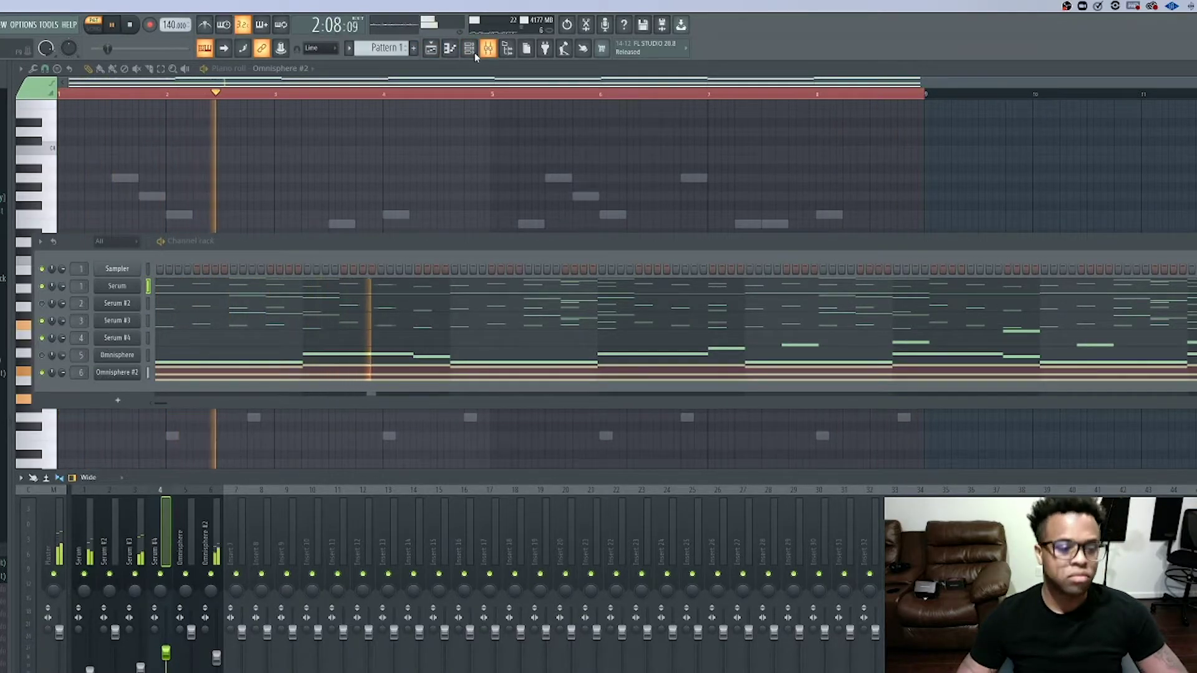
{"action": "left_click", "coordinate": [38, 555]}
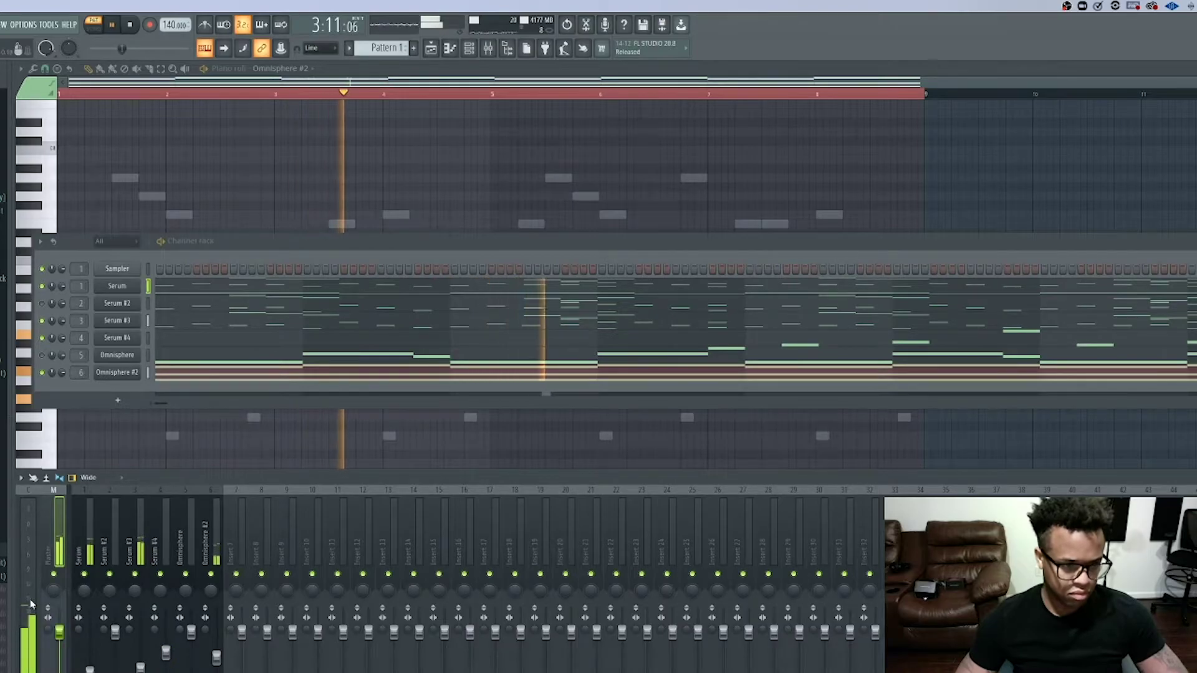
{"action": "left_click", "coordinate": [127, 550]}
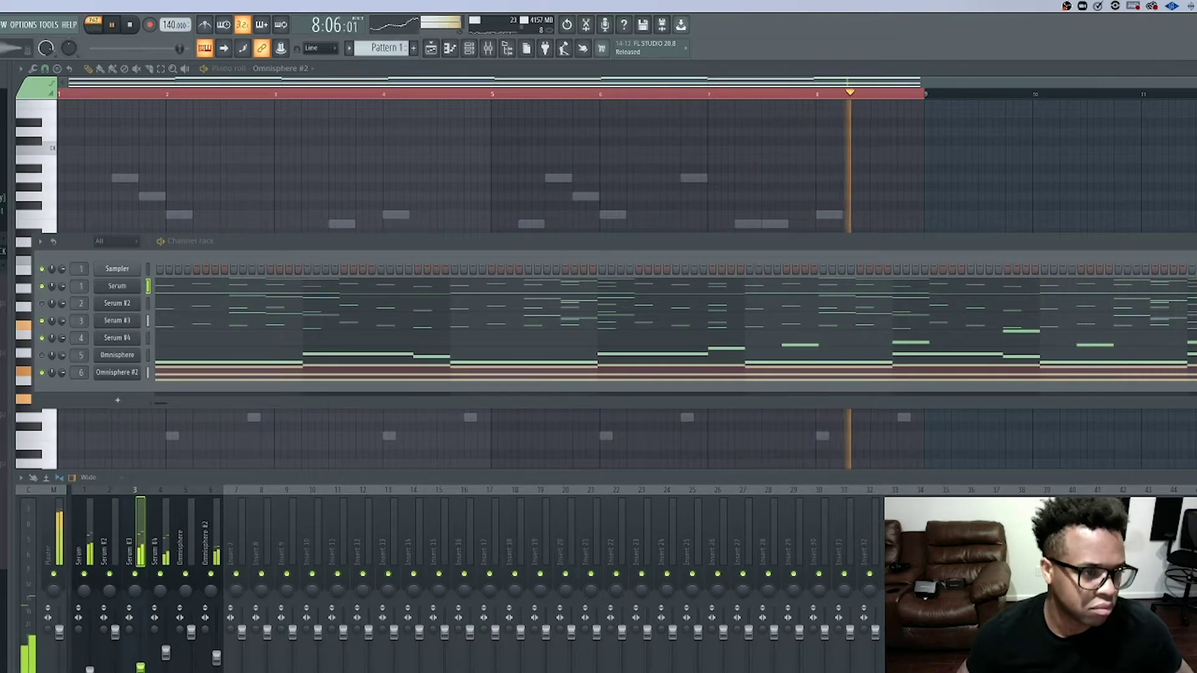
- Add the Bricks 808 5 sample as a new channel below Omnisphere #2 and show its volume envelope
{"action": "left_click_drag", "start_coordinate": [7, 374], "coordinate": [121, 395]}
{"action": "left_click", "coordinate": [125, 389]}
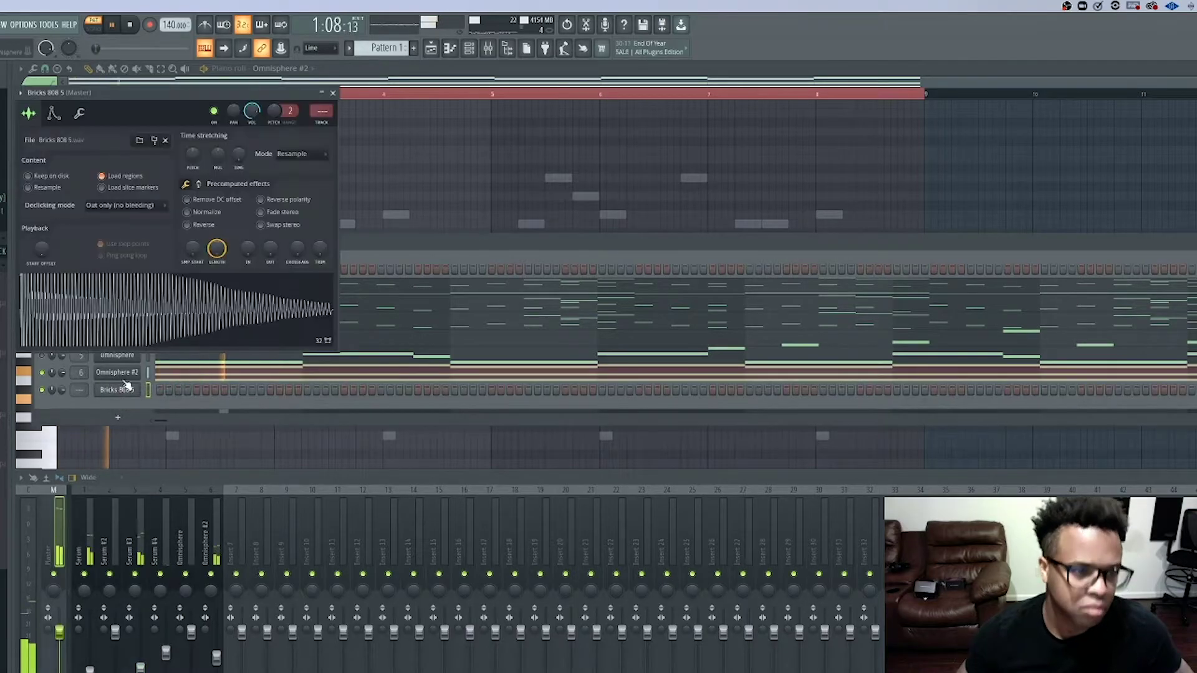
{"action": "left_click", "coordinate": [54, 113]}
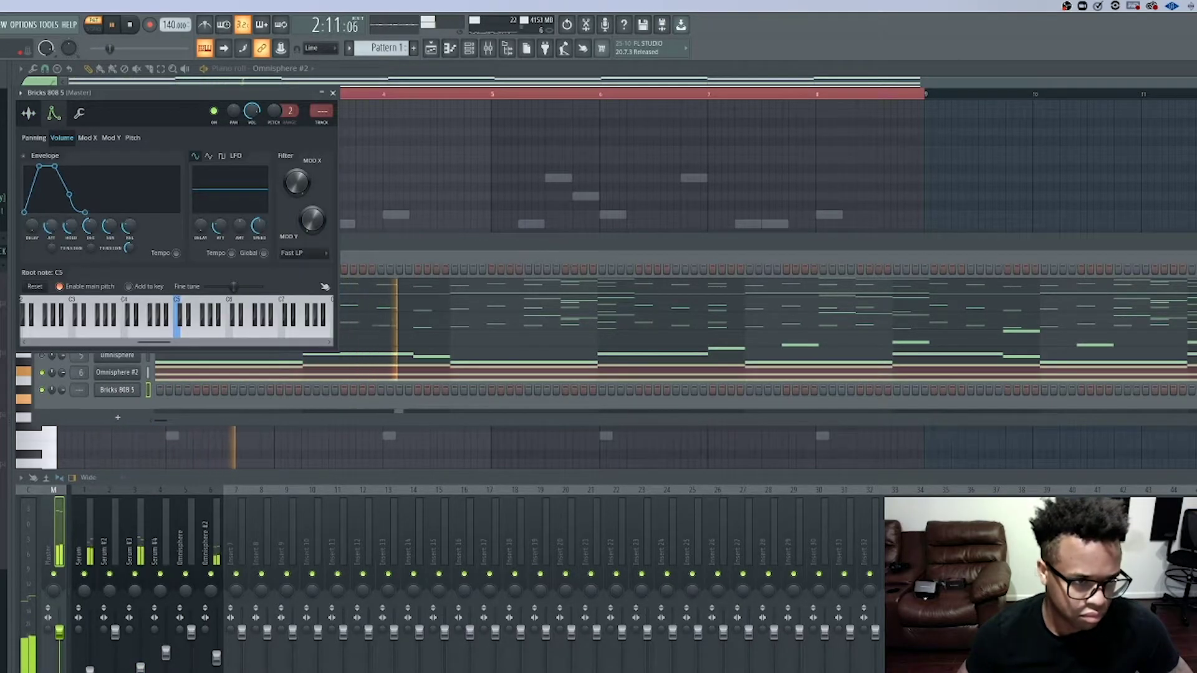
- Enable the Bricks 808 5 volume envelope with maximum hold and no attack, decay or release, and set the channel to cut itself
{"action": "left_click_drag", "start_coordinate": [94, 230], "coordinate": [120, 220]}
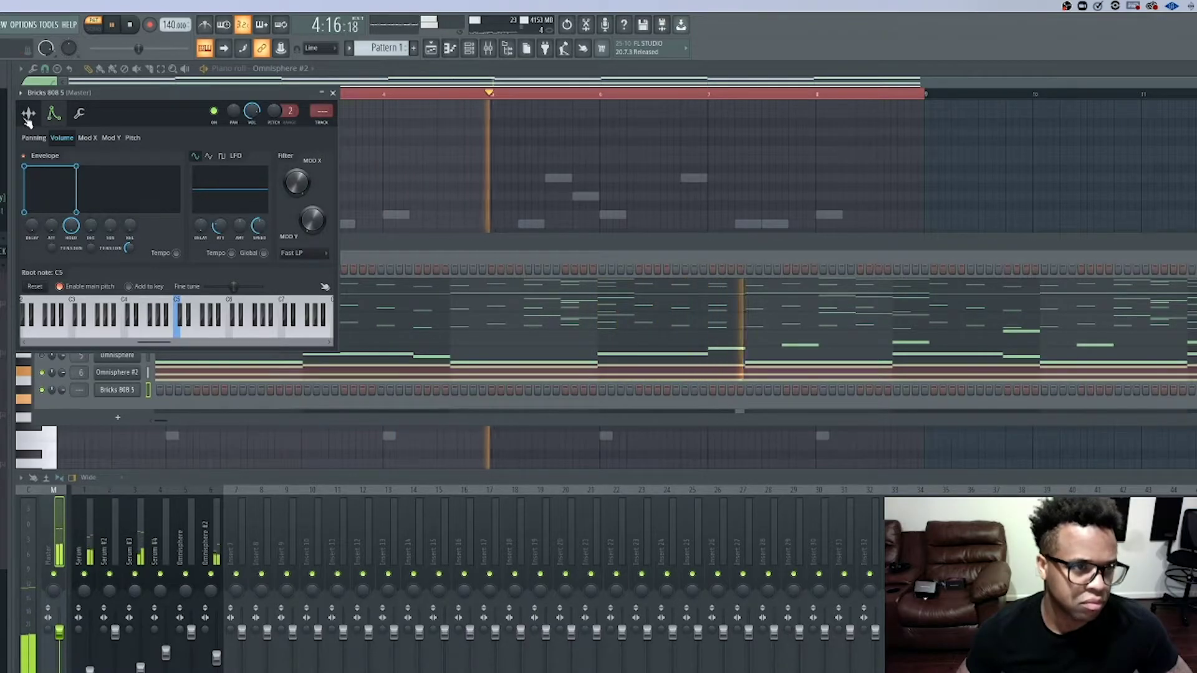
{"action": "left_click", "coordinate": [28, 118]}
{"action": "left_click", "coordinate": [58, 114]}
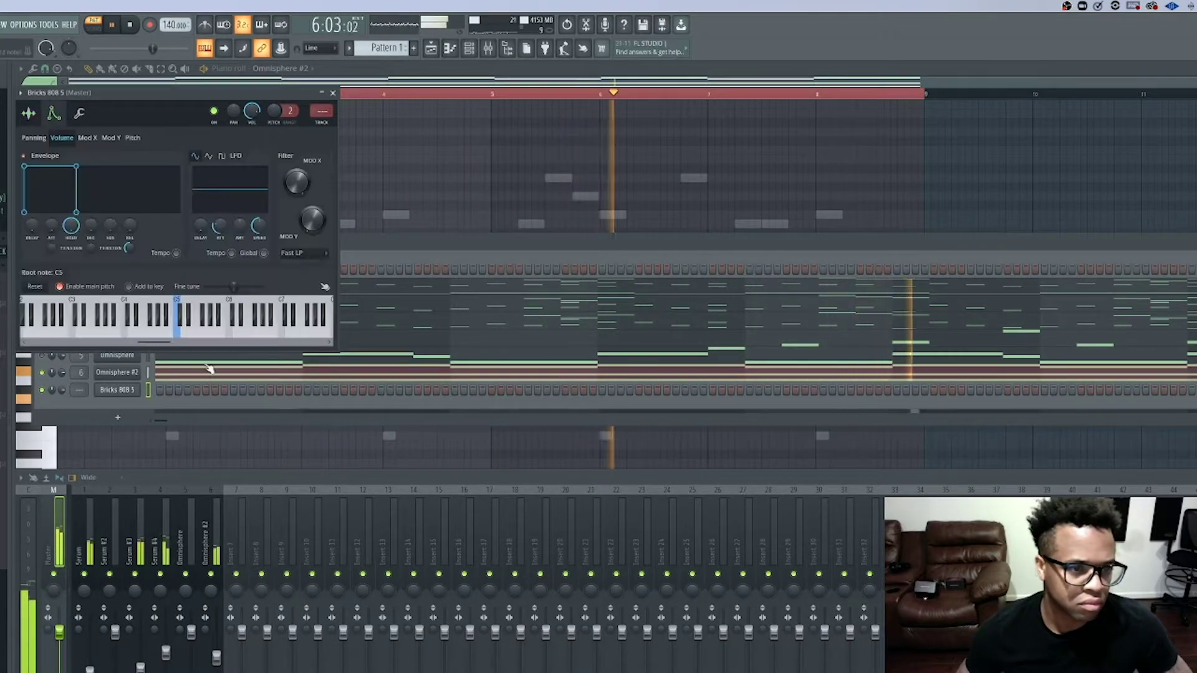
{"action": "right_click", "coordinate": [188, 330]}
{"action": "left_click", "coordinate": [333, 93]}
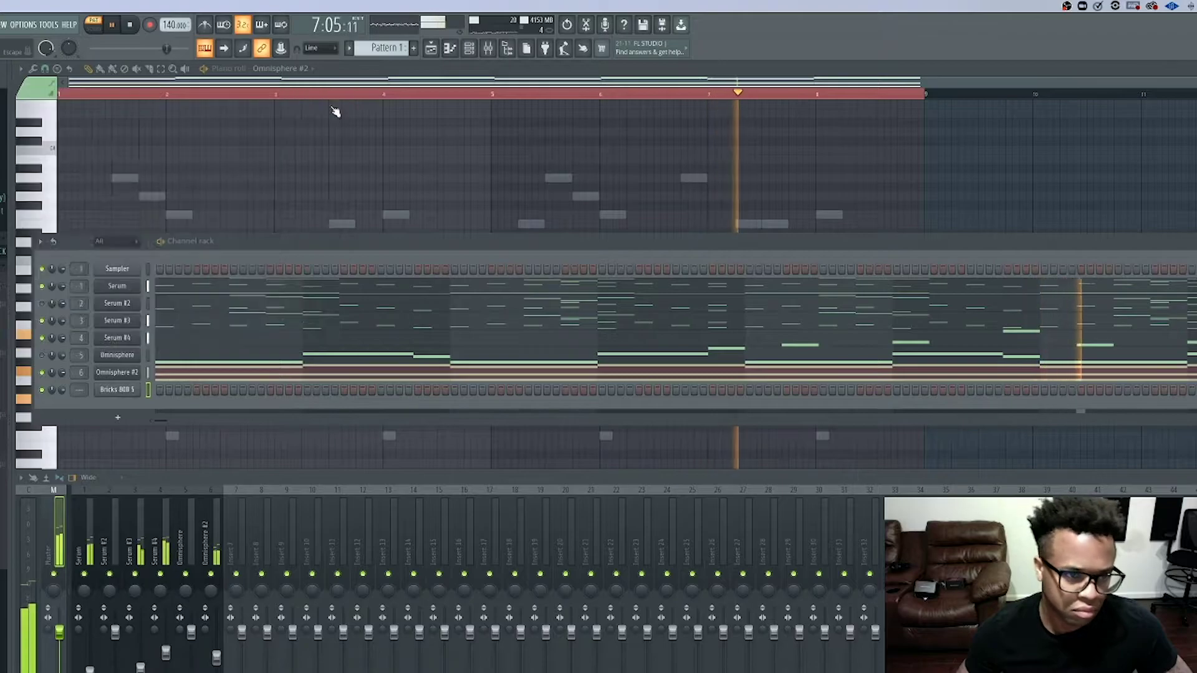
{"action": "right_click", "coordinate": [112, 390]}
{"action": "left_click", "coordinate": [185, 465]}
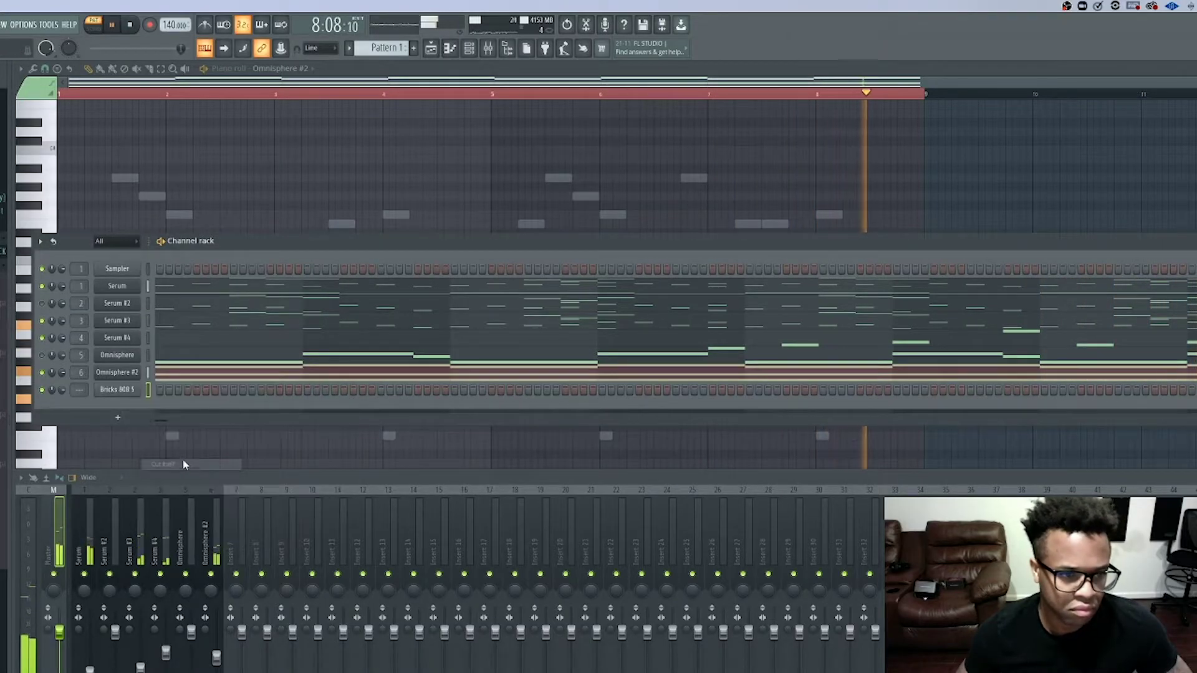
- Place Bricks 808 5 hits on steps 1, 7 and 13 of the first bar and play the pattern
{"action": "key", "text": "space"}
{"action": "key", "text": "space"}
{"action": "key", "text": "space"}
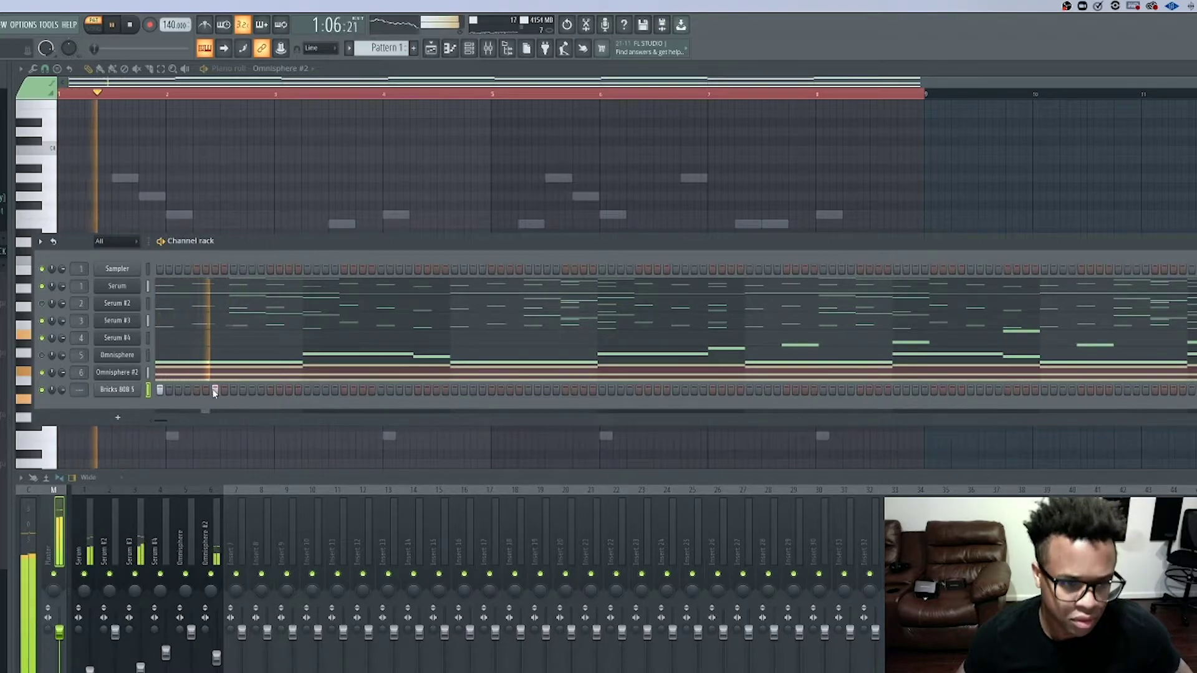
{"action": "left_click", "coordinate": [270, 390]}
{"action": "key", "text": "space"}
{"action": "key", "text": "space"}
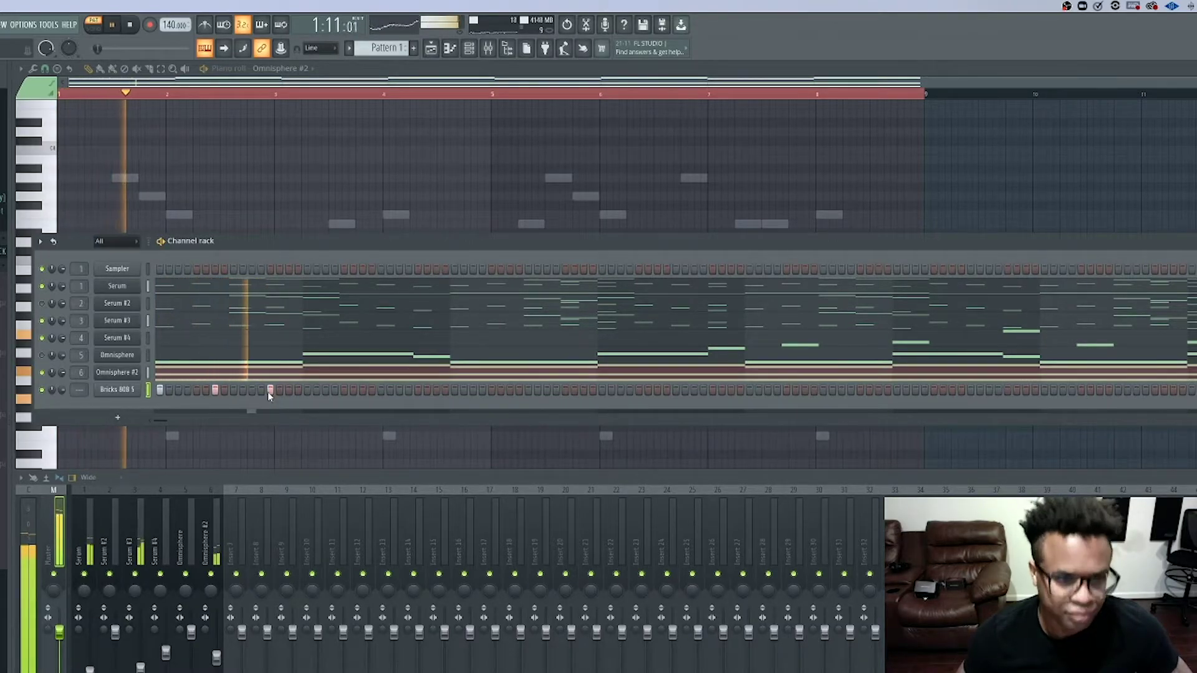
- Fill bars 2 to 8 with Bricks 808 5 hits: steps 5 and 11 in even bars, steps 1, 7 and 13 in odd bars
{"action": "left_click", "coordinate": [344, 390]}
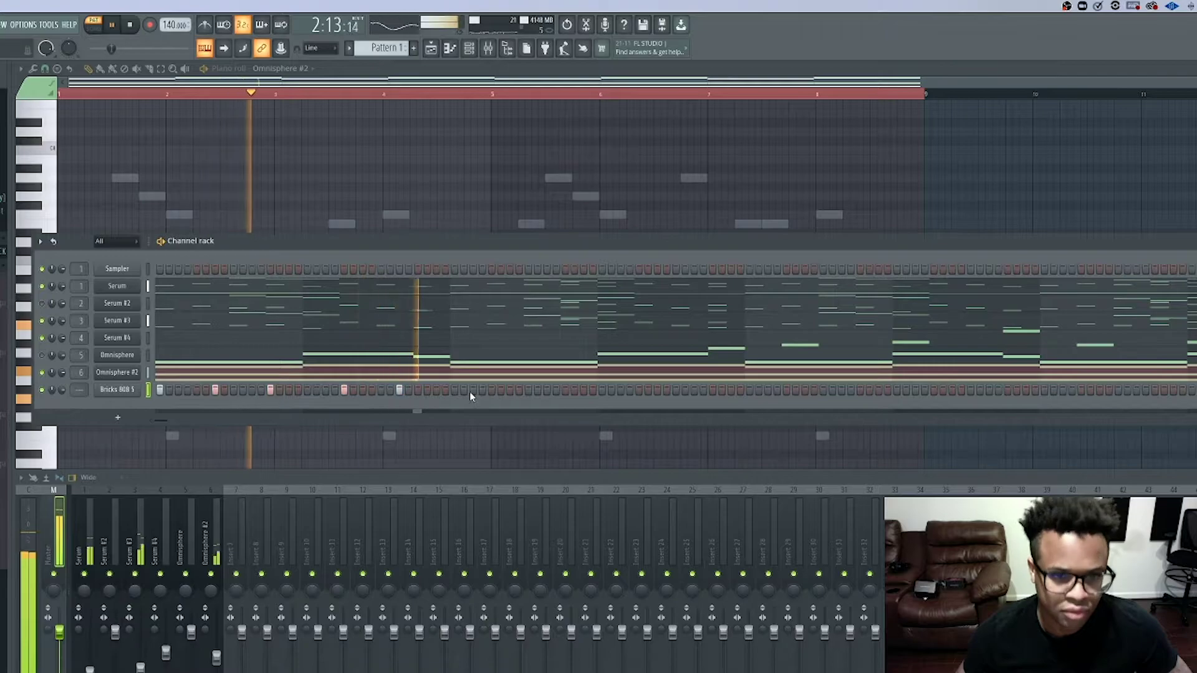
{"action": "left_click", "coordinate": [511, 390]}
{"action": "left_click", "coordinate": [639, 390]}
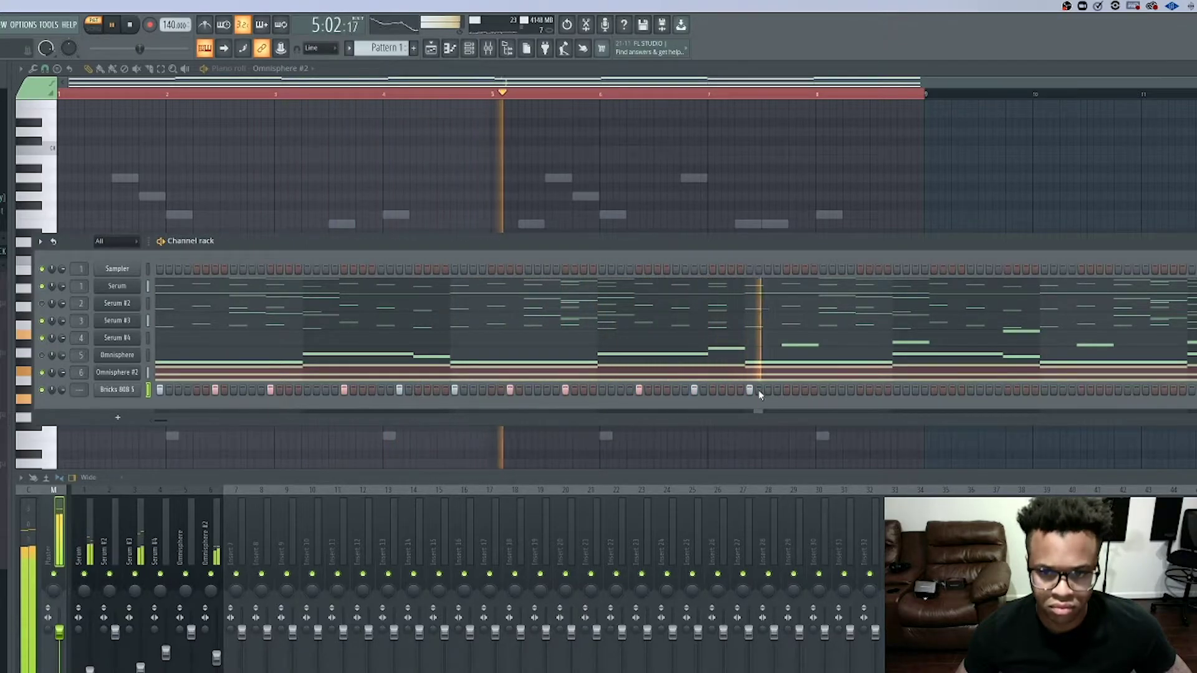
{"action": "left_click", "coordinate": [860, 391]}
{"action": "key", "text": "space"}
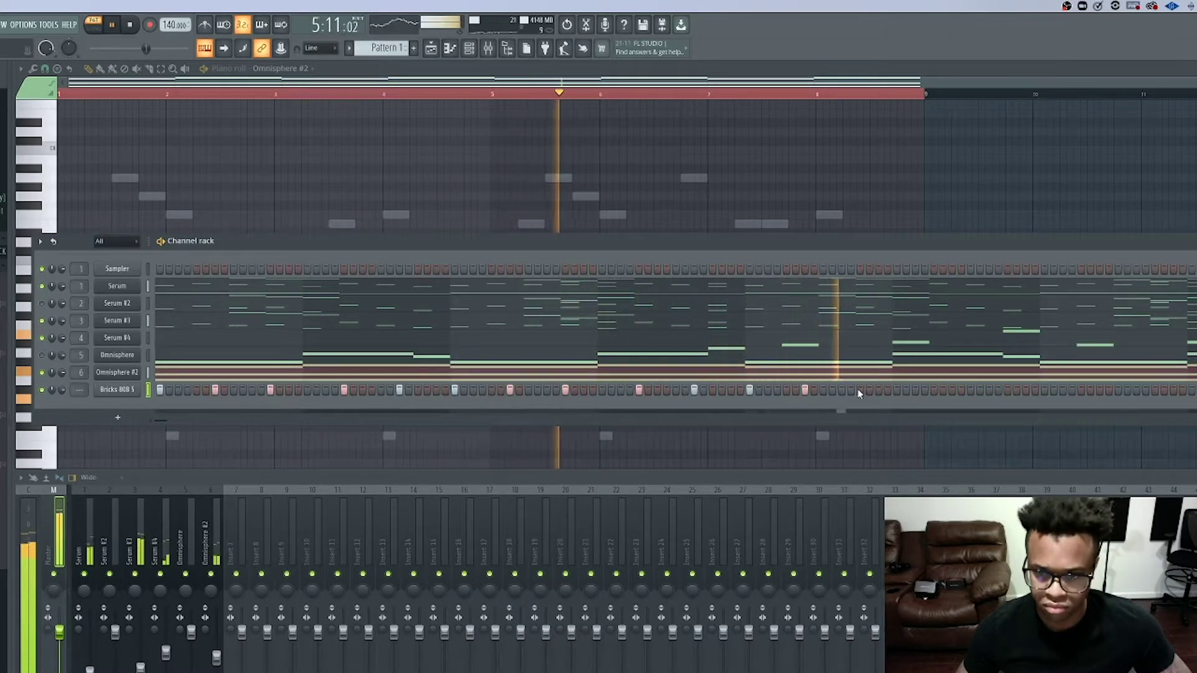
{"action": "left_click", "coordinate": [933, 389]}
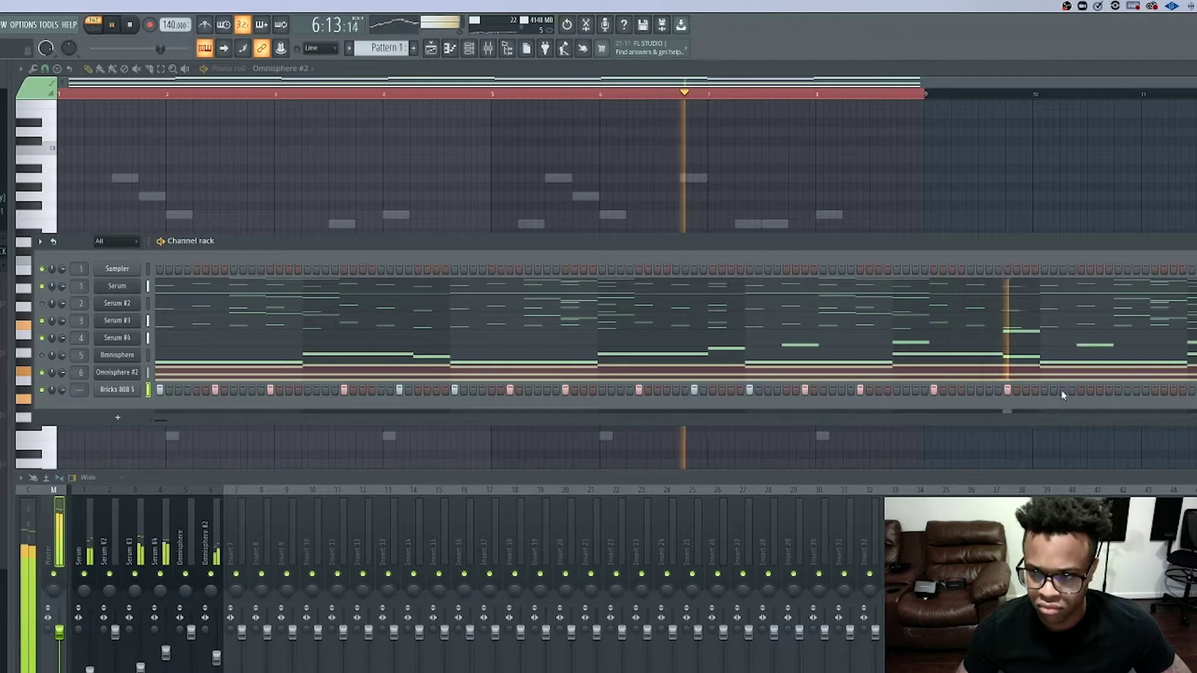
{"action": "left_click", "coordinate": [1008, 390]}
{"action": "left_click", "coordinate": [1044, 389]}
{"action": "left_click", "coordinate": [1155, 390]}
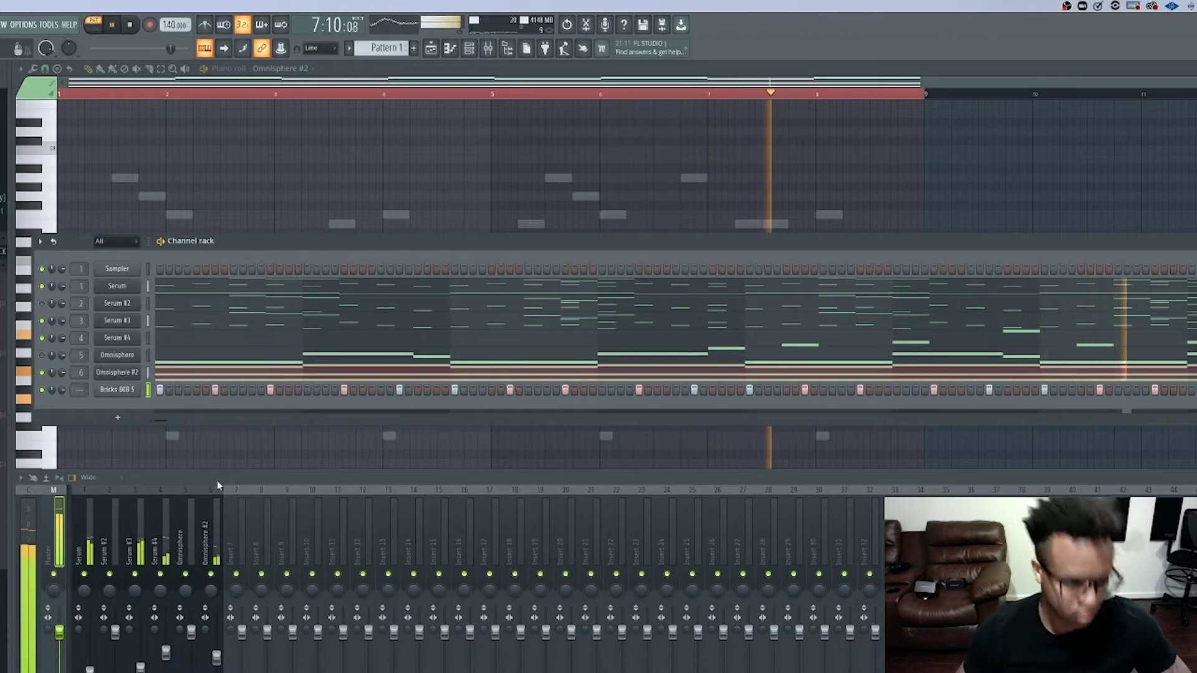
- Stop playback, open the Bricks 808 5 notes in the piano roll and transpose them all up to E7
{"action": "key", "text": "space"}
{"action": "left_click", "coordinate": [455, 52]}
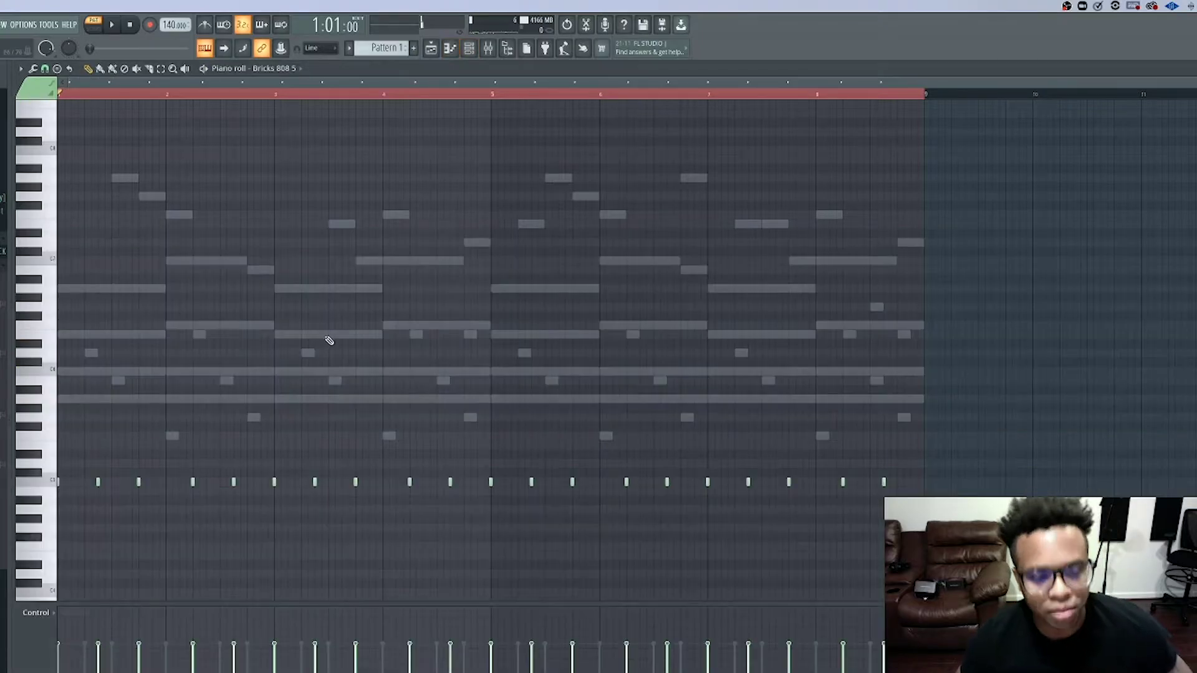
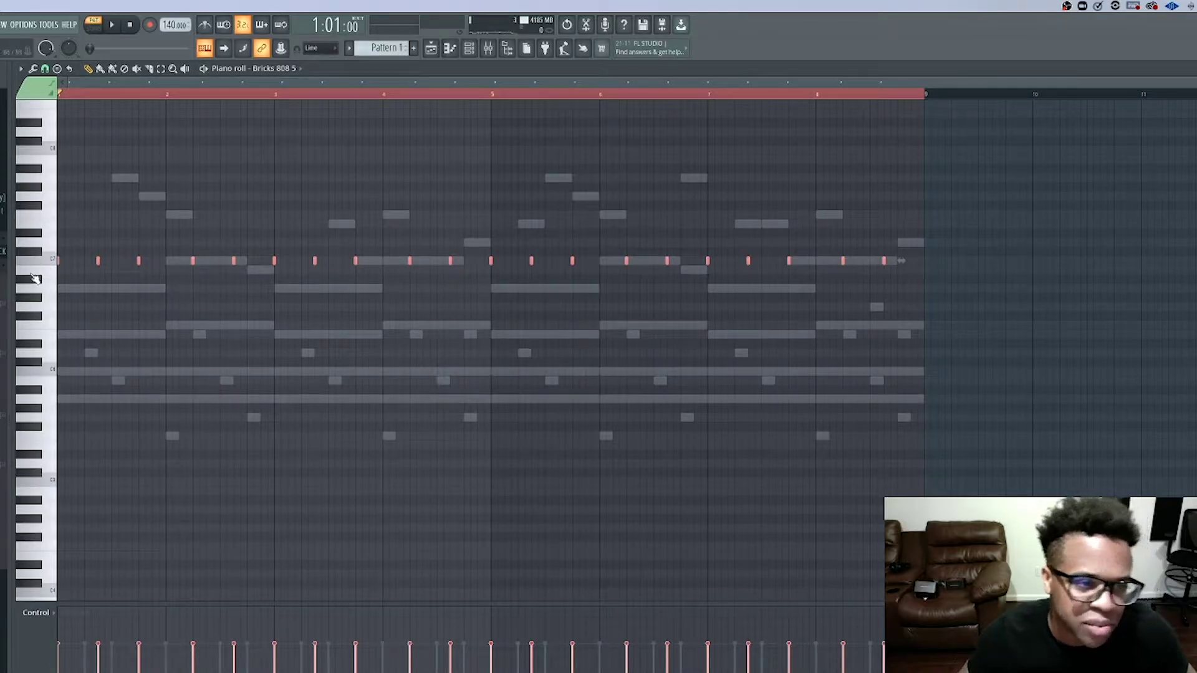
{"action": "key", "text": "space"}
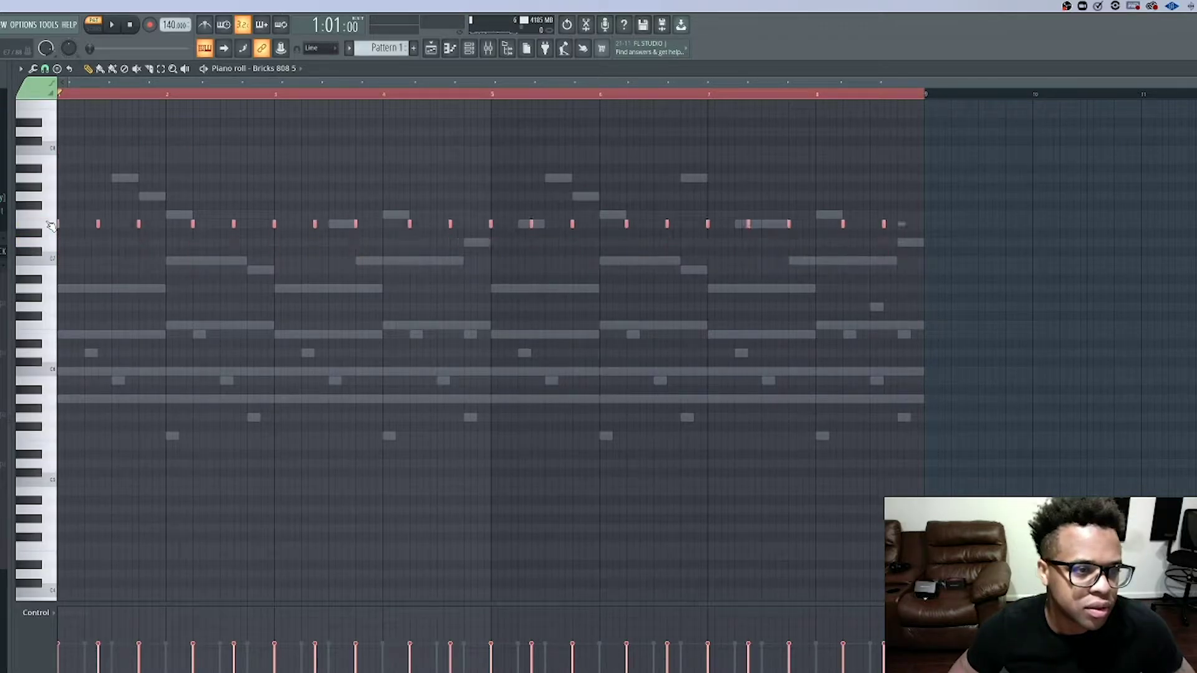
{"action": "key", "text": "space"}
- Raise both 808 notes in bar 2 and both in bar 4 to F7 while checking them against playback
{"action": "left_click", "coordinate": [192, 224]}
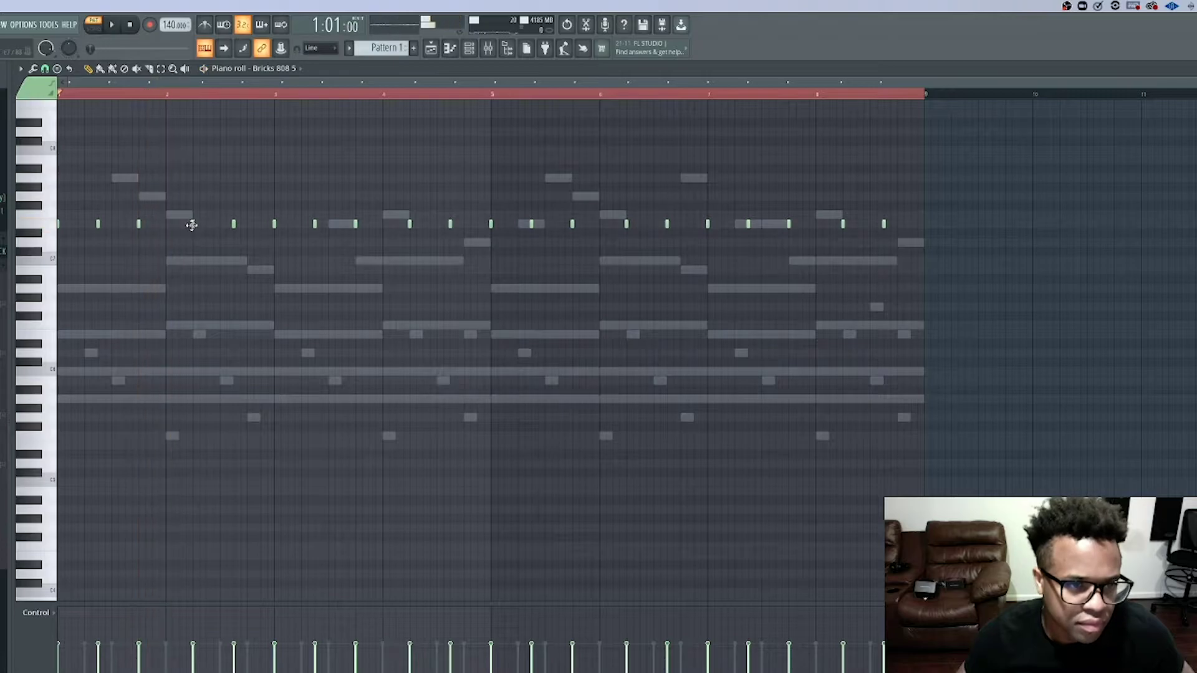
{"action": "key", "text": "space"}
{"action": "left_click", "coordinate": [233, 215]}
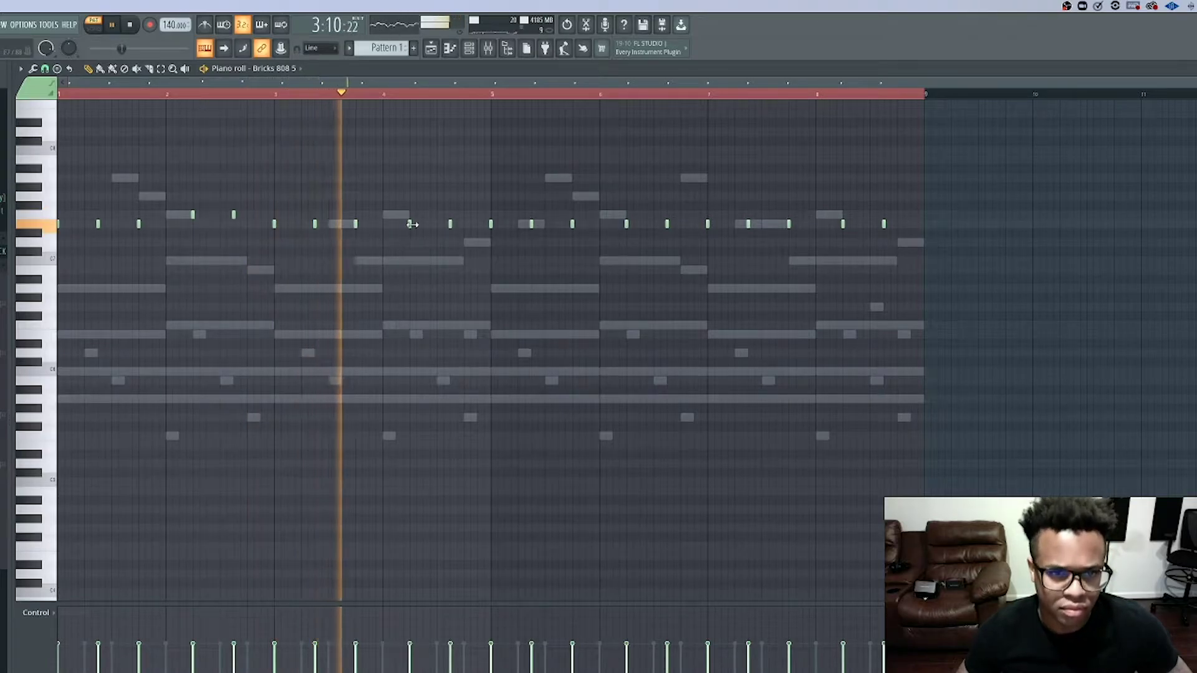
{"action": "left_click_drag", "start_coordinate": [467, 226], "coordinate": [396, 216]}
{"action": "key", "text": "space"}
{"action": "key", "text": "space"}
{"action": "key", "text": "shift+Up"}
{"action": "key", "text": "ctrl+d"}
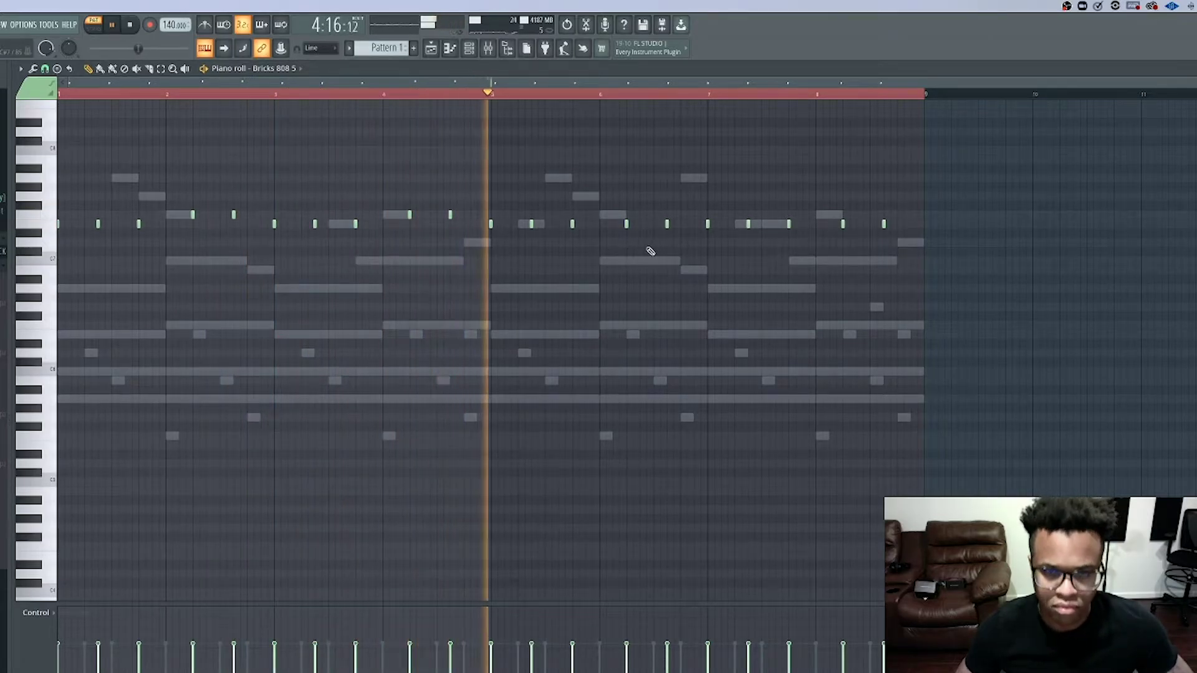
- Raise both 808 notes in bar 6 and the first one in bar 8 to F7, and play from just before bar 7
{"action": "left_click_drag", "start_coordinate": [694, 256], "coordinate": [618, 213]}
{"action": "key", "text": "shift+Up"}
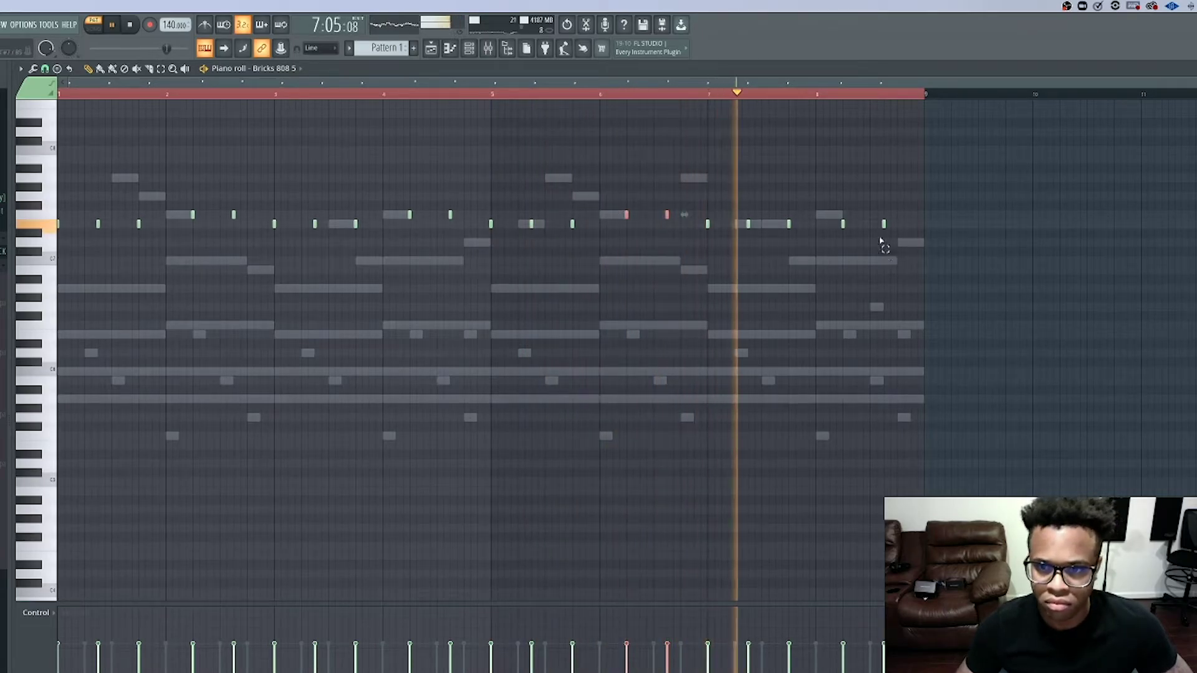
{"action": "key", "text": "space"}
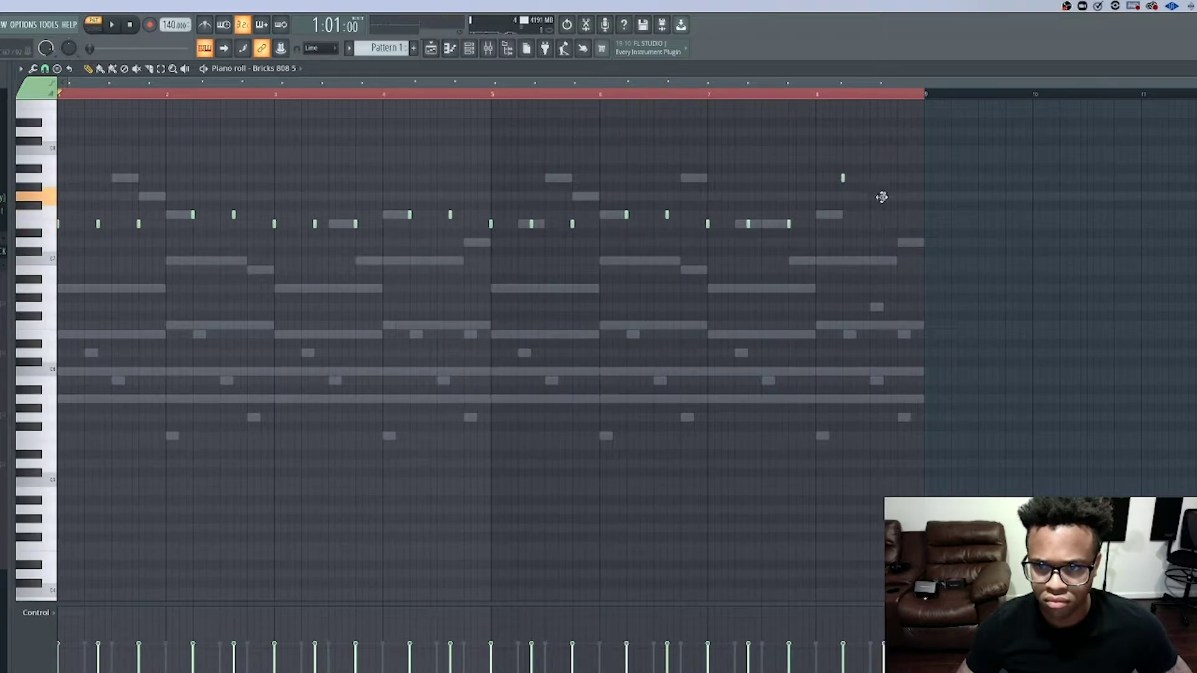
{"action": "left_click", "coordinate": [704, 95]}
{"action": "key", "text": "space"}
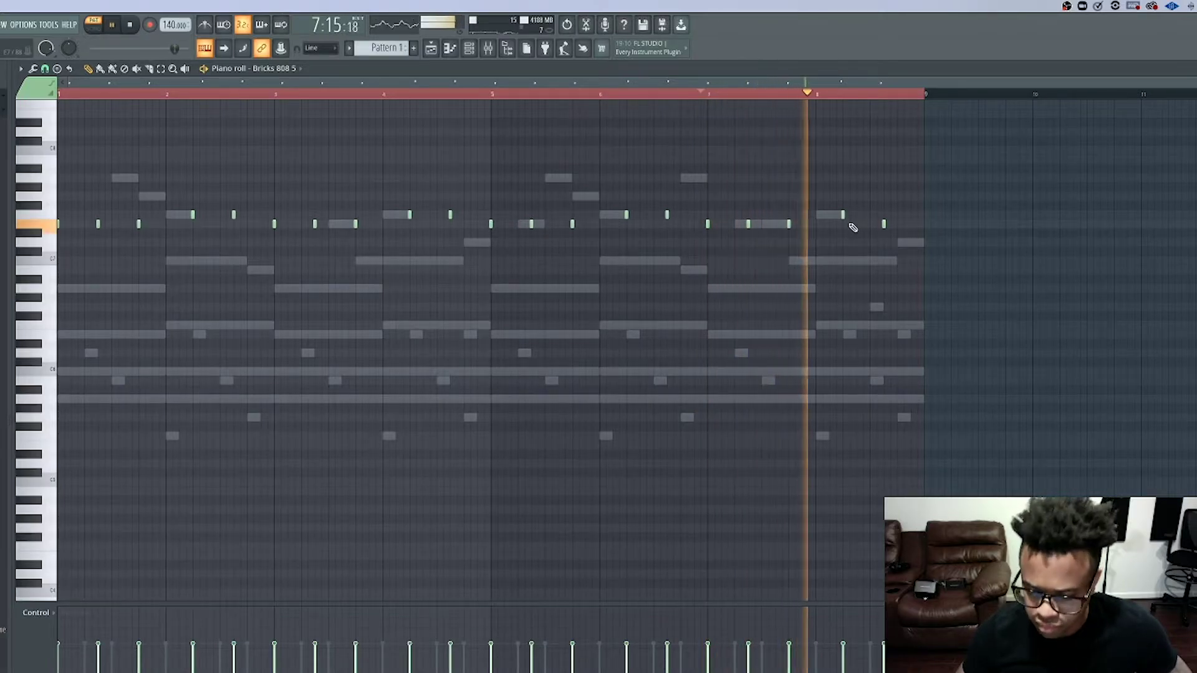
{"action": "key", "text": "space"}
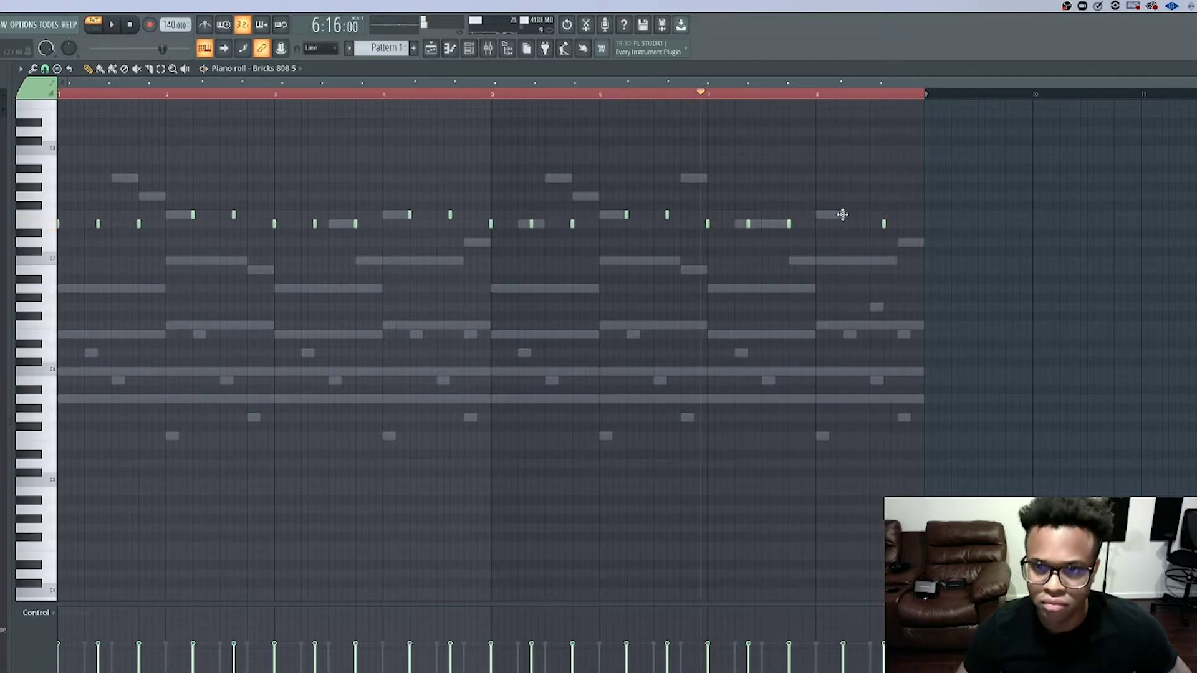
- Make all the 808 notes legato and lengthen the last one to the end of bar 8
{"action": "left_click_drag", "start_coordinate": [932, 257], "coordinate": [80, 144]}
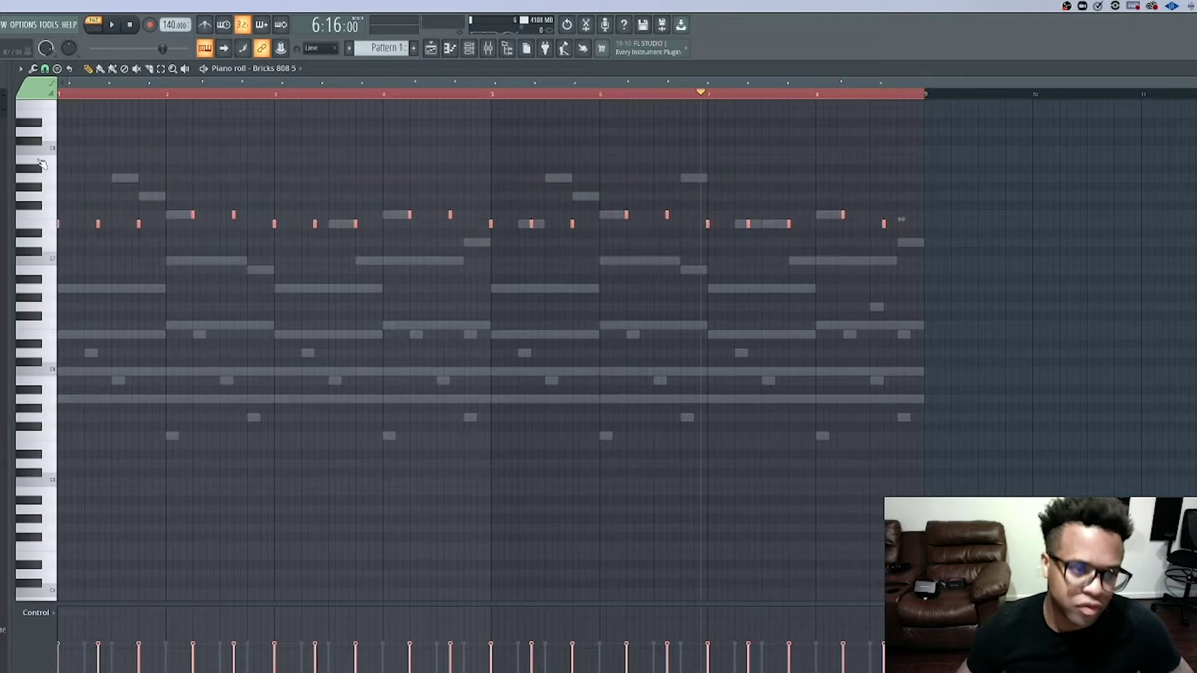
{"action": "key", "text": "ctrl+l"}
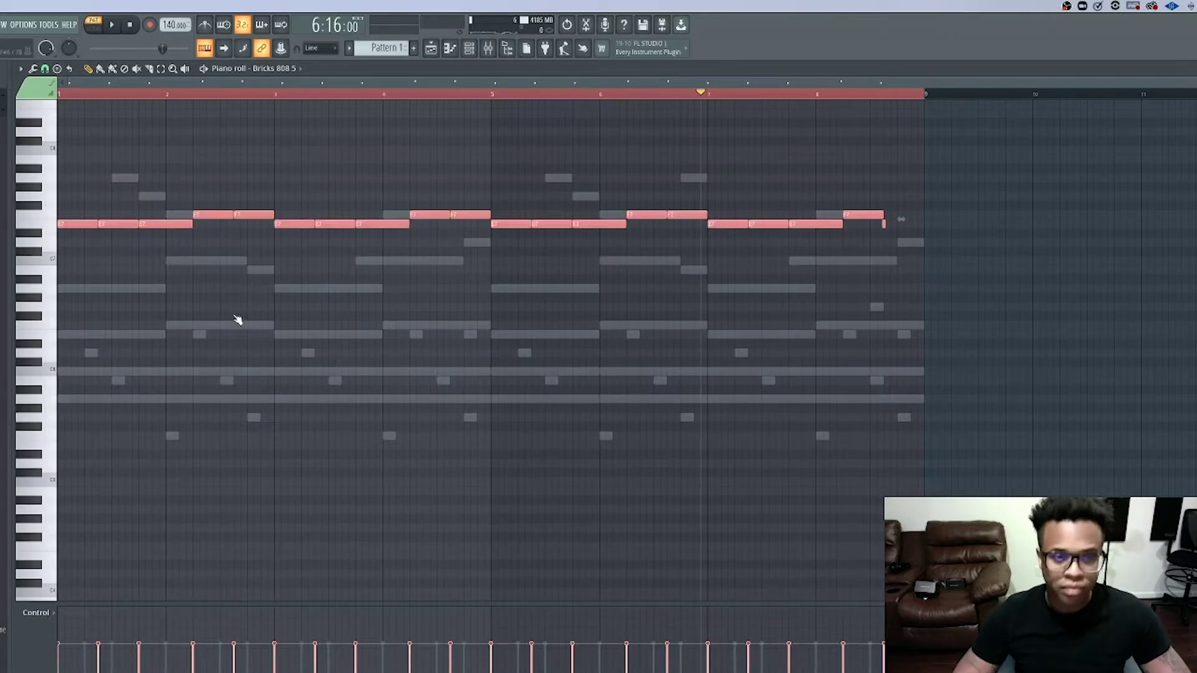
{"action": "left_click", "coordinate": [880, 238]}
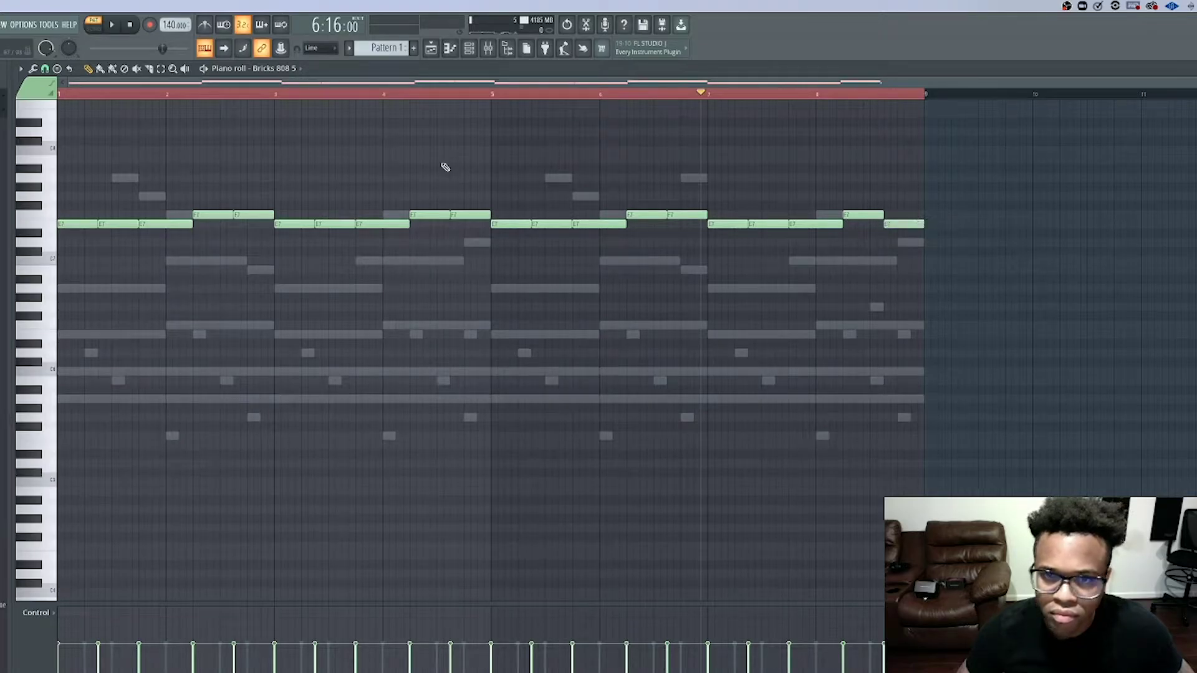
- Try the whole 808 line two octaves lower during playback and return it to its original octave
{"action": "key", "text": "space"}
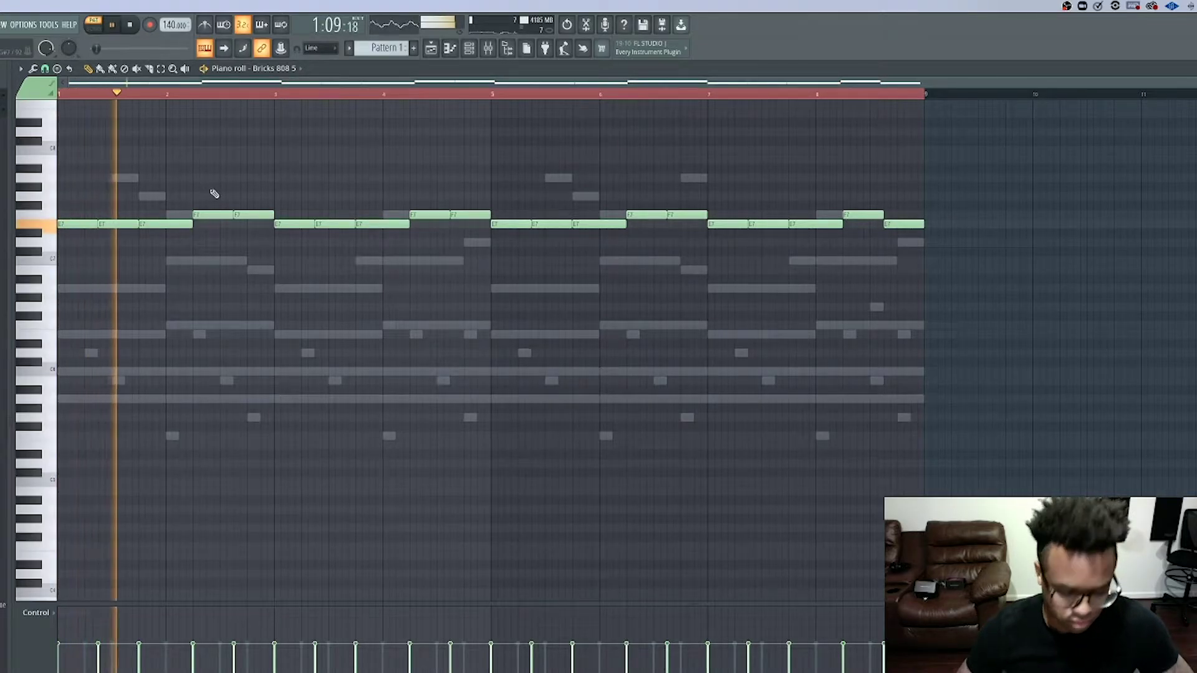
{"action": "key", "text": "ctrl+a"}
{"action": "key", "text": "ctrl+Down"}
{"action": "key", "text": "ctrl+Down"}
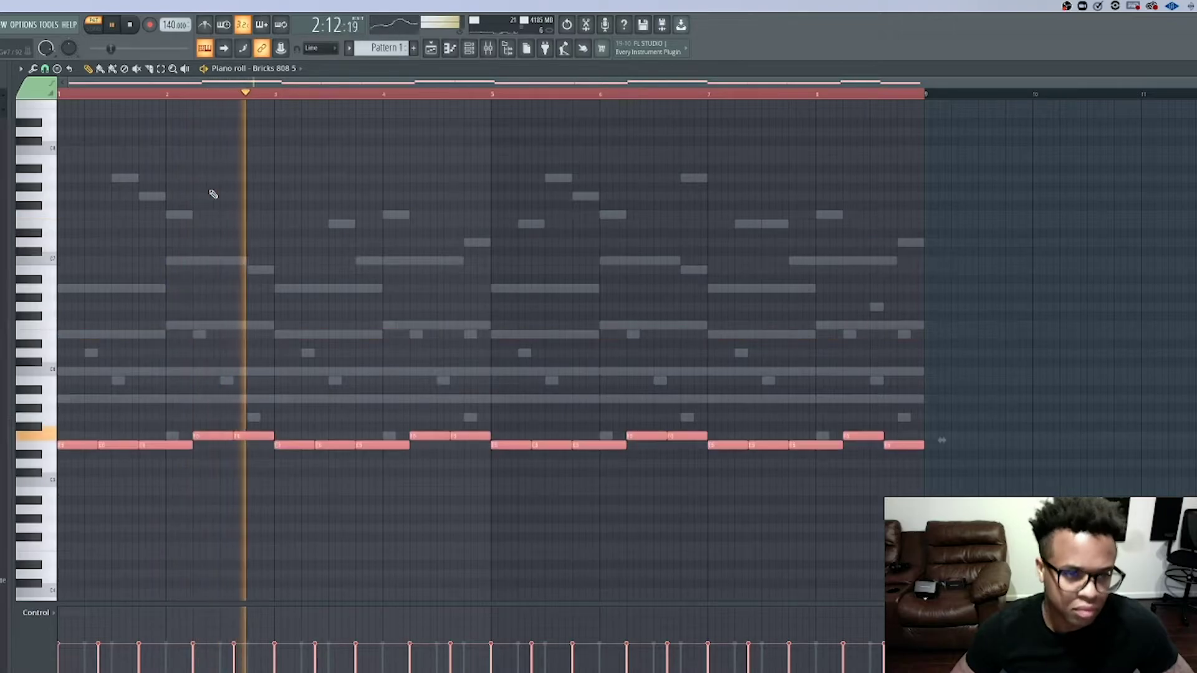
{"action": "key", "text": "space"}
{"action": "key", "text": "space"}
{"action": "key", "text": "space"}
{"action": "key", "text": "ctrl+Up"}
{"action": "key", "text": "ctrl+Up"}
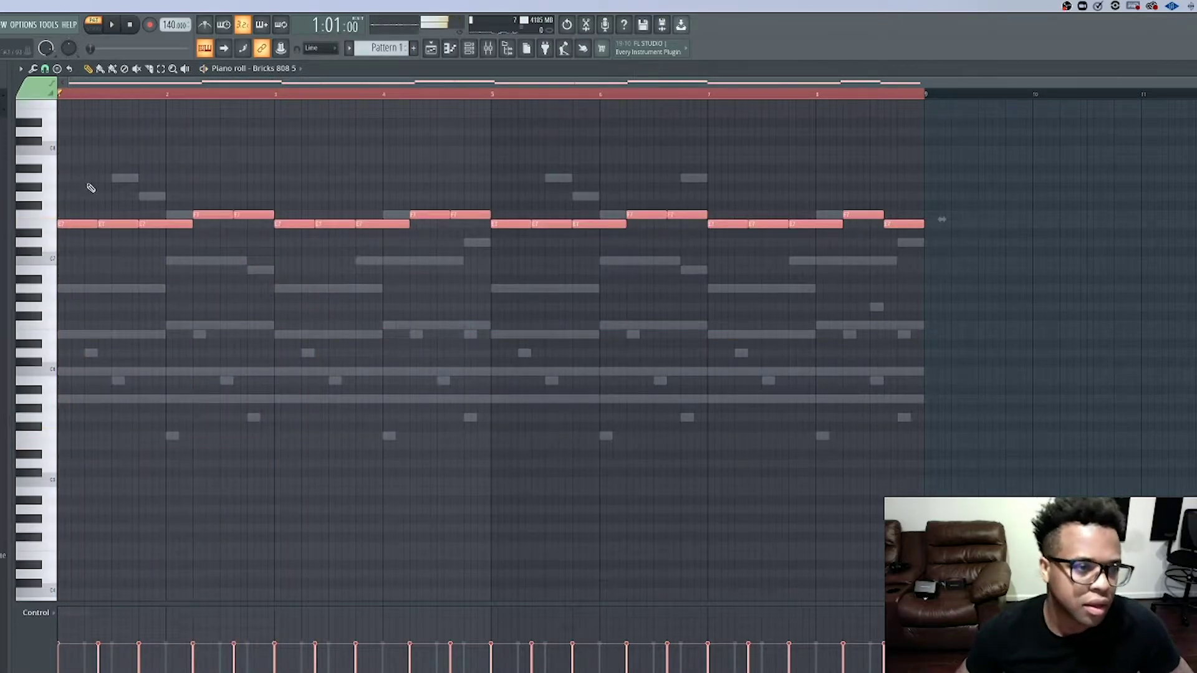
- Raise the three-note 808 groups starting at bars 1 and 3 to A7
{"action": "left_click", "coordinate": [73, 198], "text": "ctrl"}
{"action": "left_click_drag", "start_coordinate": [166, 270], "coordinate": [46, 207]}
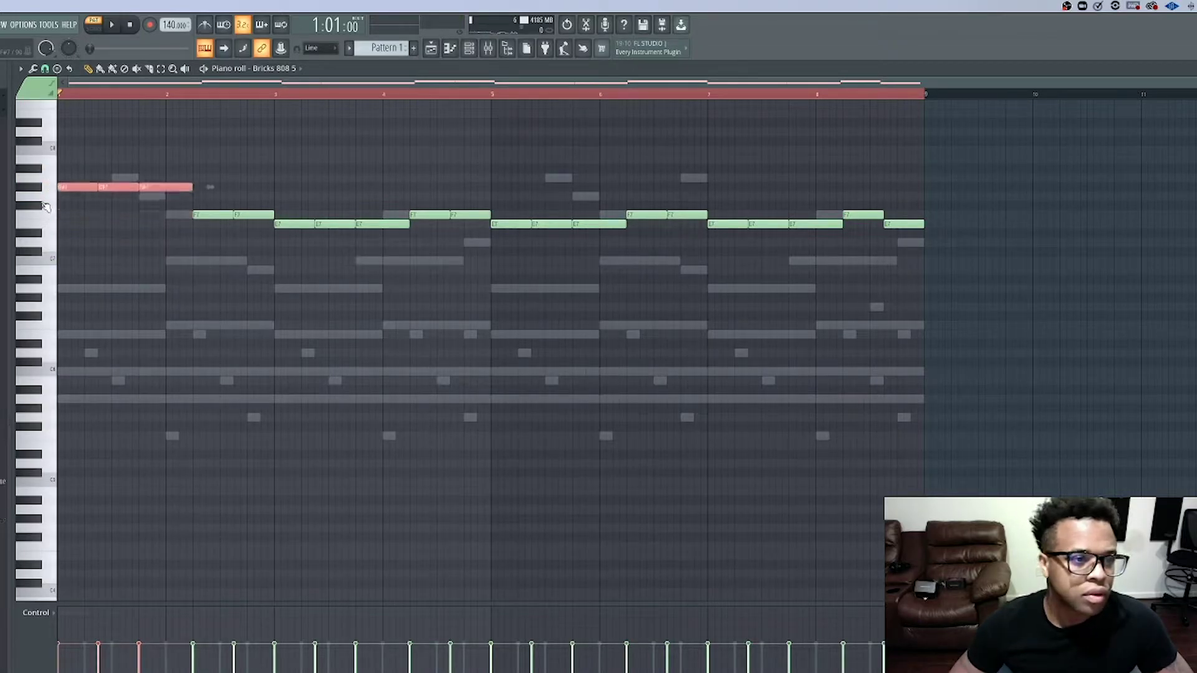
{"action": "key", "text": "space"}
{"action": "left_click", "coordinate": [299, 231]}
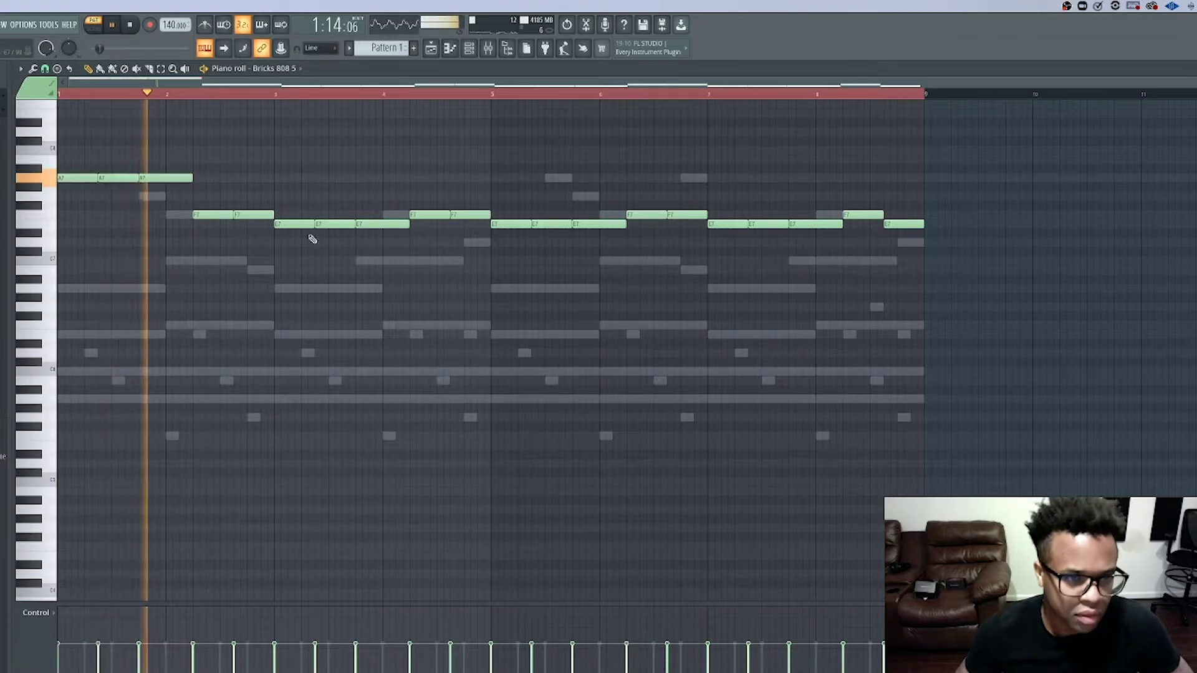
{"action": "left_click_drag", "start_coordinate": [400, 250], "coordinate": [289, 203]}
{"action": "key", "text": "Up"}
{"action": "key", "text": "Up"}
{"action": "key", "text": "Up"}
{"action": "key", "text": "Up"}
{"action": "key", "text": "Up"}
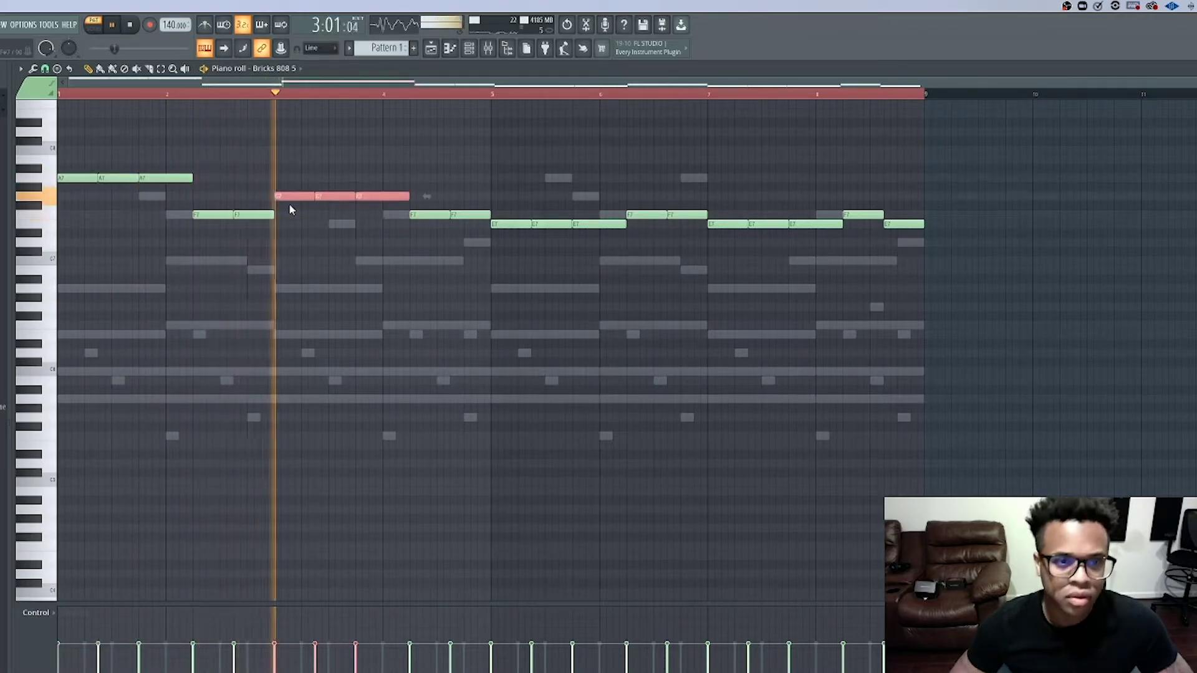
- Raise the three-note 808 groups starting at bars 5 and 7 to A7 and deselect the notes
{"action": "left_click_drag", "start_coordinate": [606, 277], "coordinate": [514, 211]}
{"action": "key", "text": "space"}
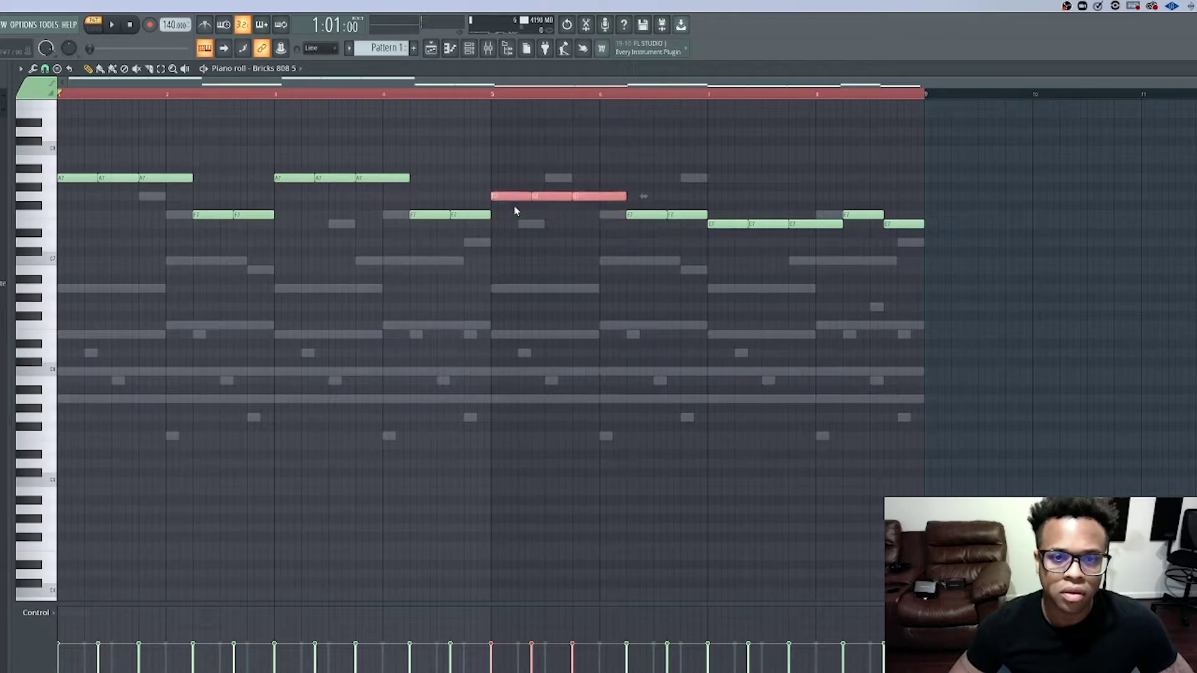
{"action": "key", "text": "space"}
{"action": "left_click_drag", "start_coordinate": [837, 260], "coordinate": [709, 219]}
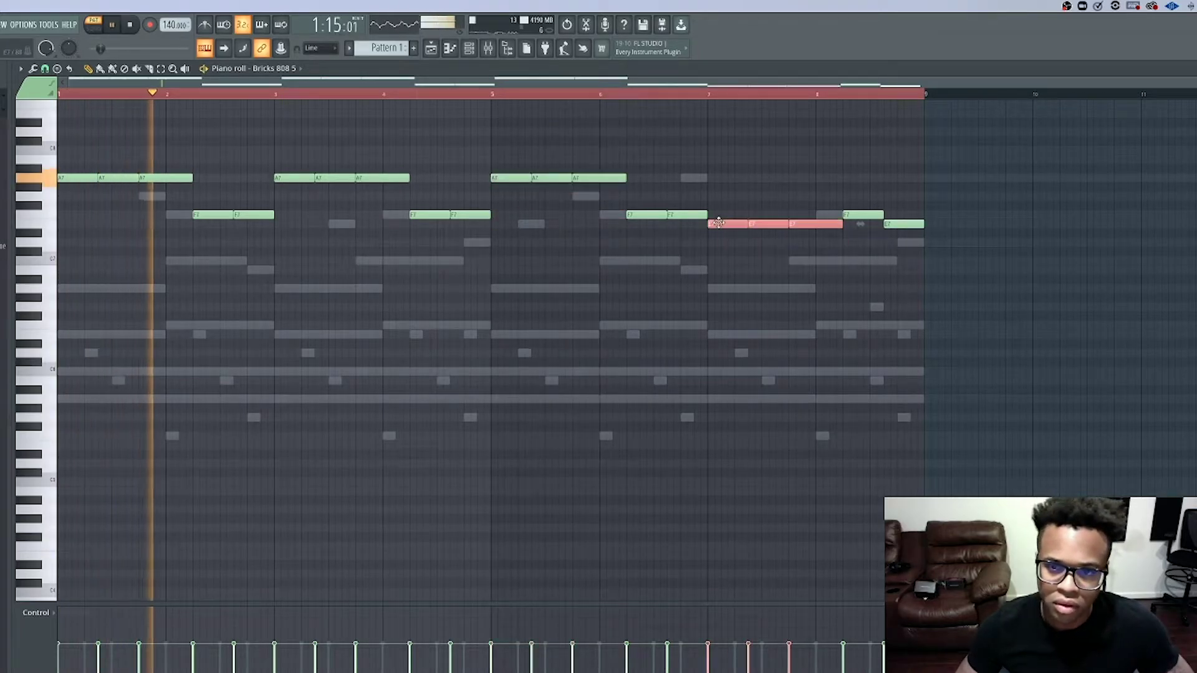
{"action": "key", "text": "Up"}
{"action": "key", "text": "Up"}
{"action": "key", "text": "Up"}
{"action": "key", "text": "Up"}
{"action": "key", "text": "Up"}
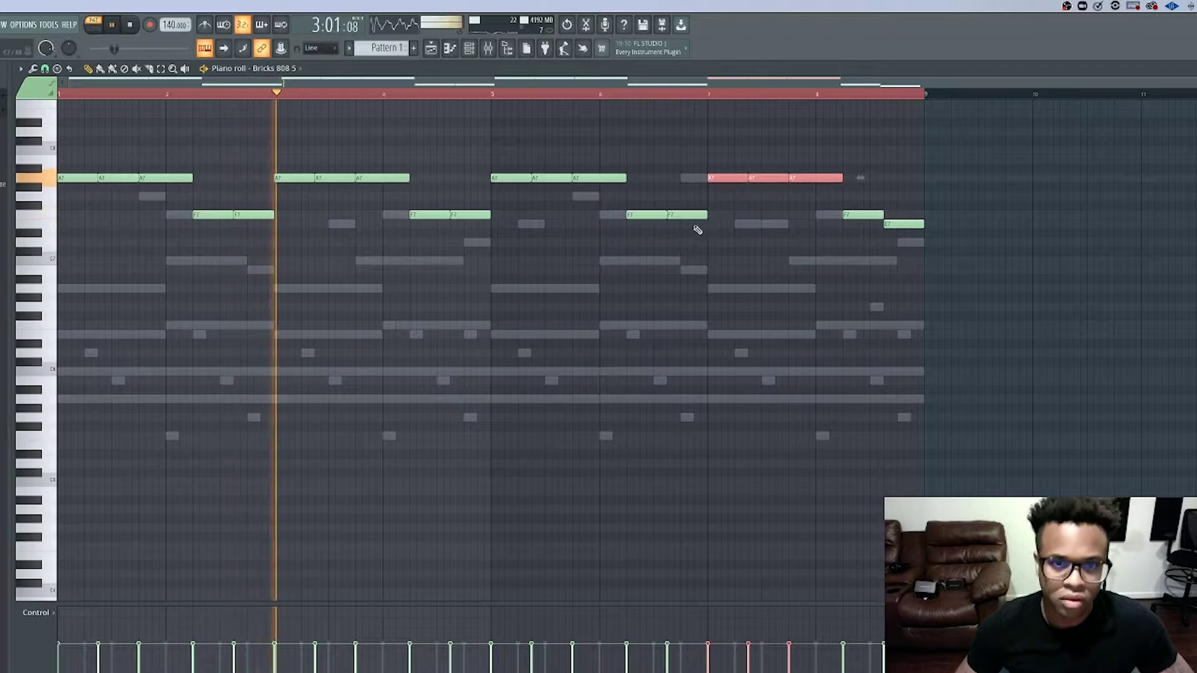
{"action": "left_click", "coordinate": [682, 242]}
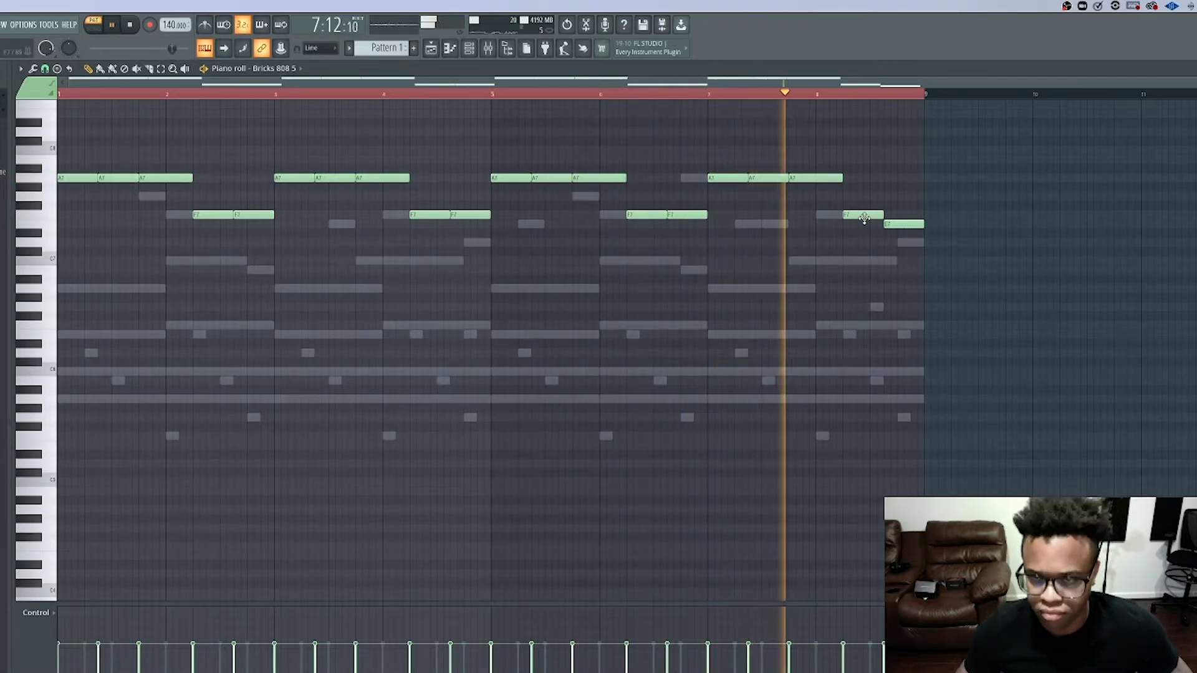
- Listen to the ending from just before bar 7, restart the pattern and transpose all 808 notes down two octaves
{"action": "left_click", "coordinate": [697, 97]}
{"action": "scroll", "coordinate": [867, 200], "scroll_direction": "up", "scroll_amount": 4}
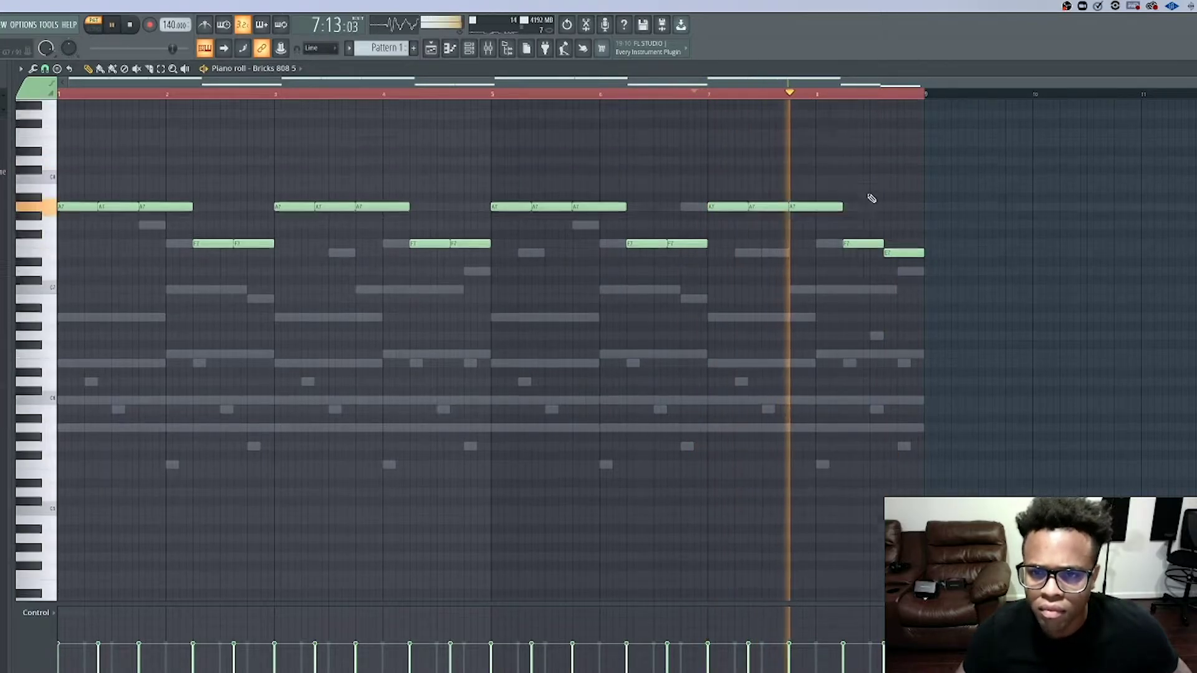
{"action": "key", "text": "space"}
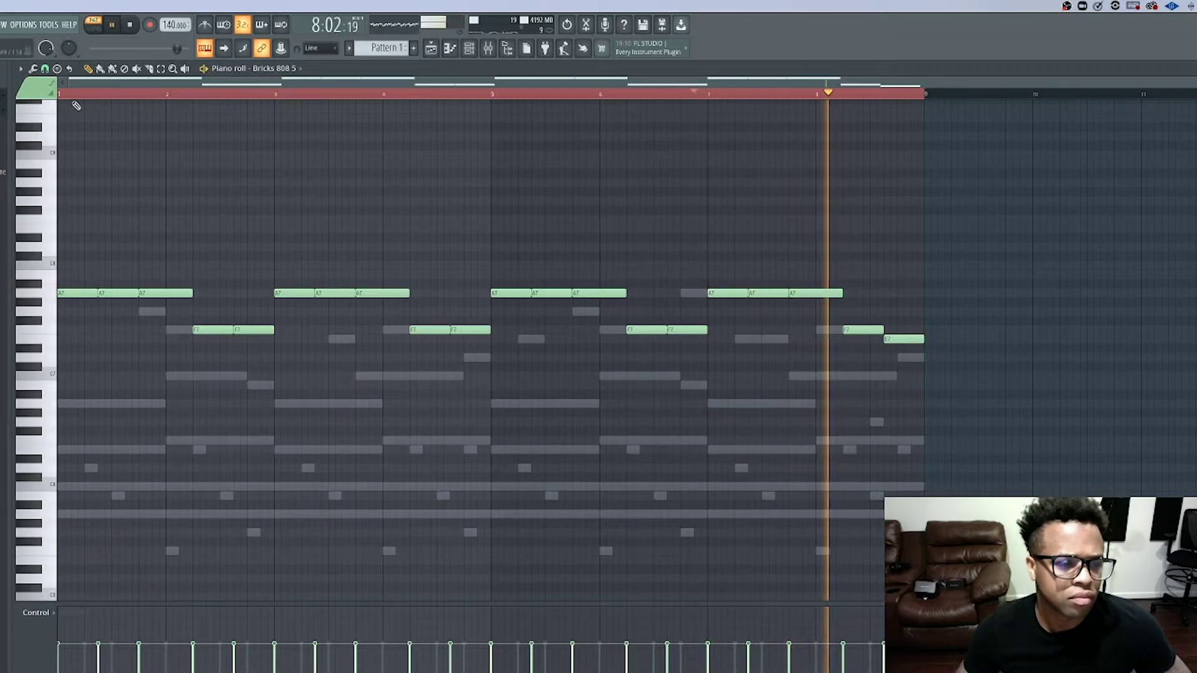
{"action": "key", "text": "space"}
{"action": "key", "text": "space"}
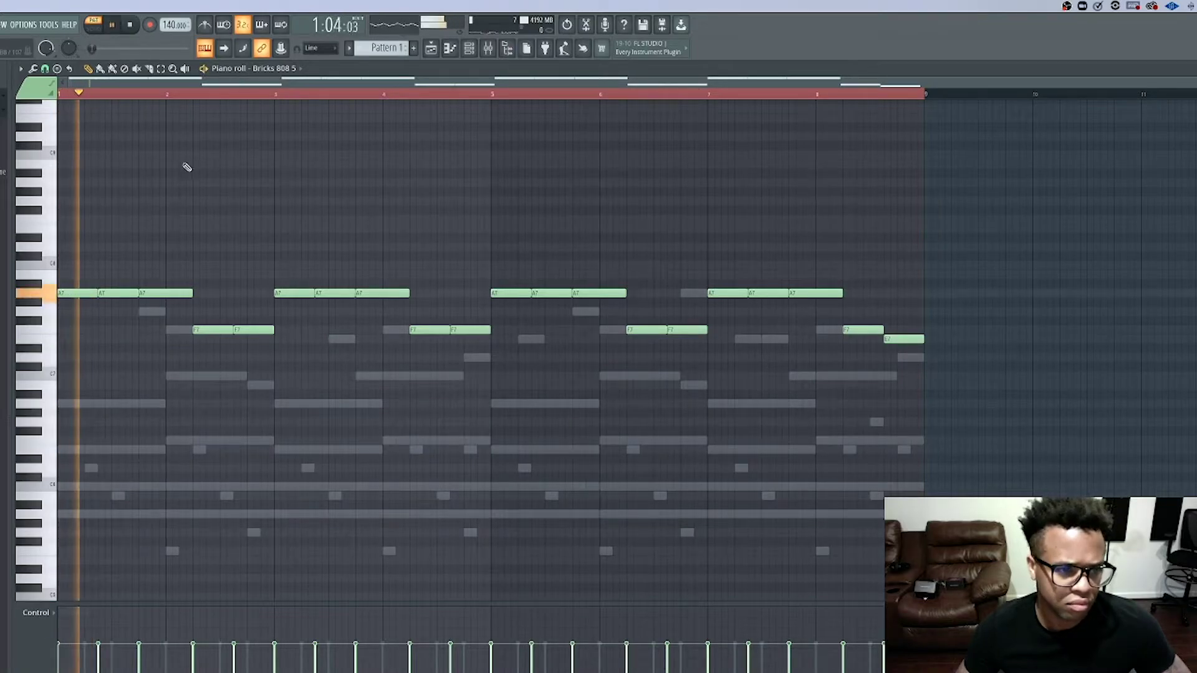
{"action": "key", "text": "ctrl+a"}
{"action": "key", "text": "ctrl+Down"}
{"action": "key", "text": "ctrl+Down"}
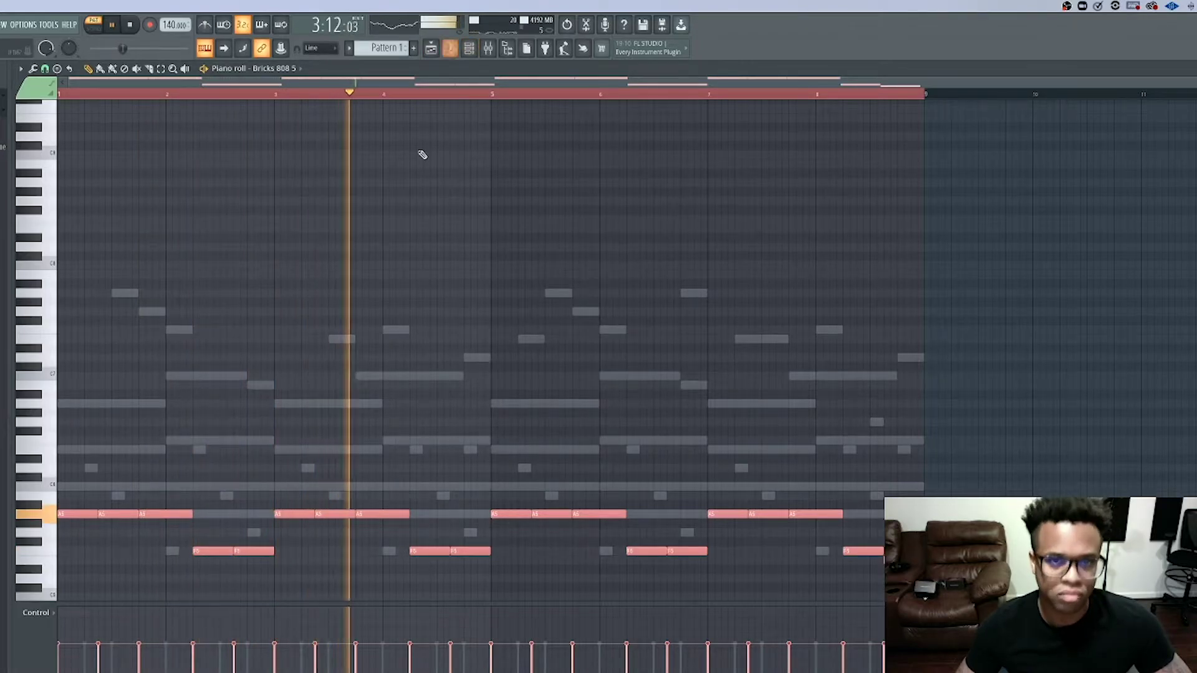
- Raise the first 808 note in bar 2 an octave to F6, leaving the second one at F5
{"action": "left_click_drag", "start_coordinate": [257, 570], "coordinate": [188, 526]}
{"action": "key", "text": "ctrl+Up"}
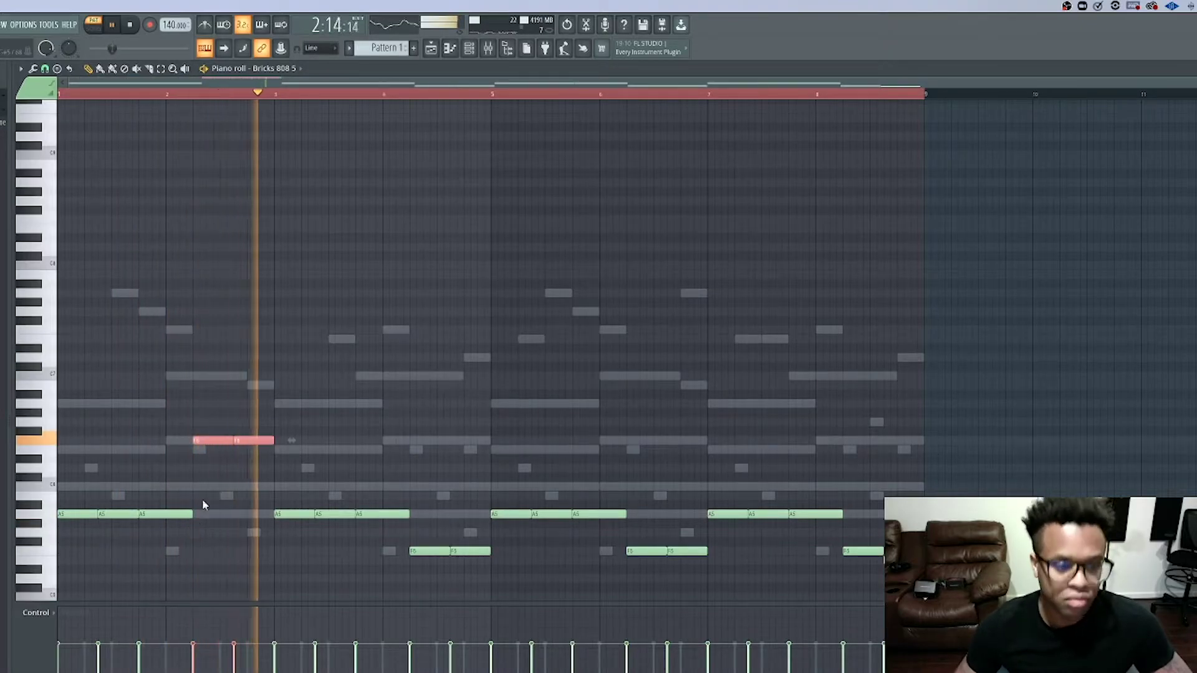
{"action": "left_click", "coordinate": [252, 438]}
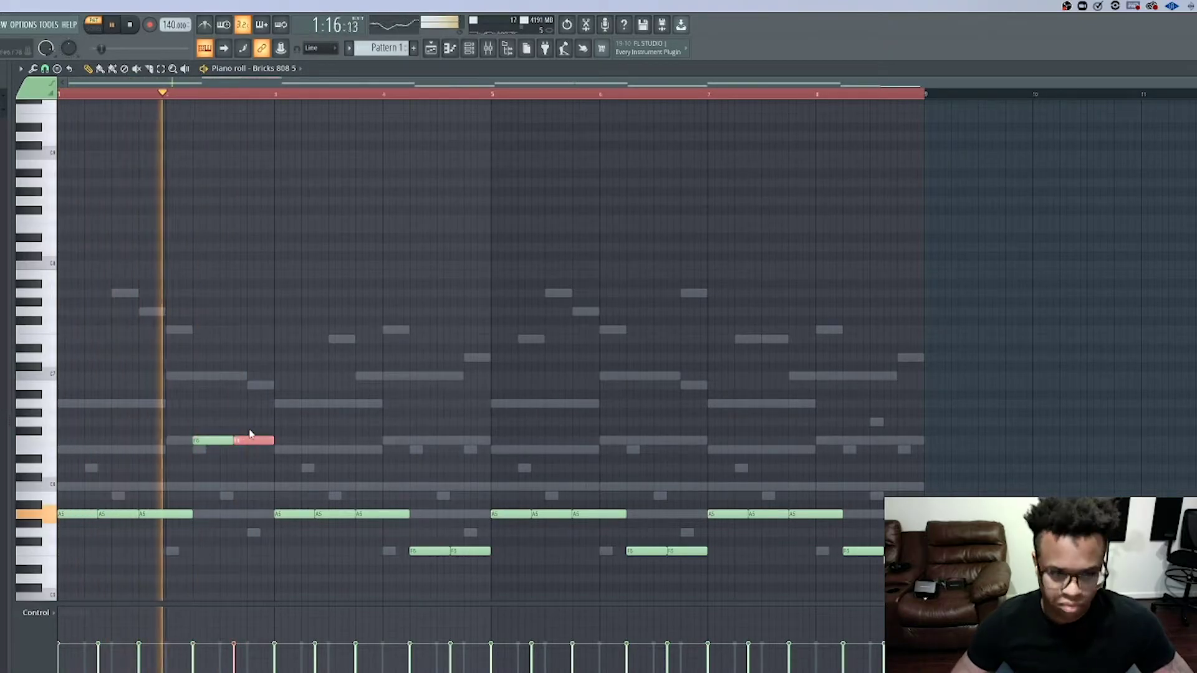
{"action": "key", "text": "ctrl+Down"}
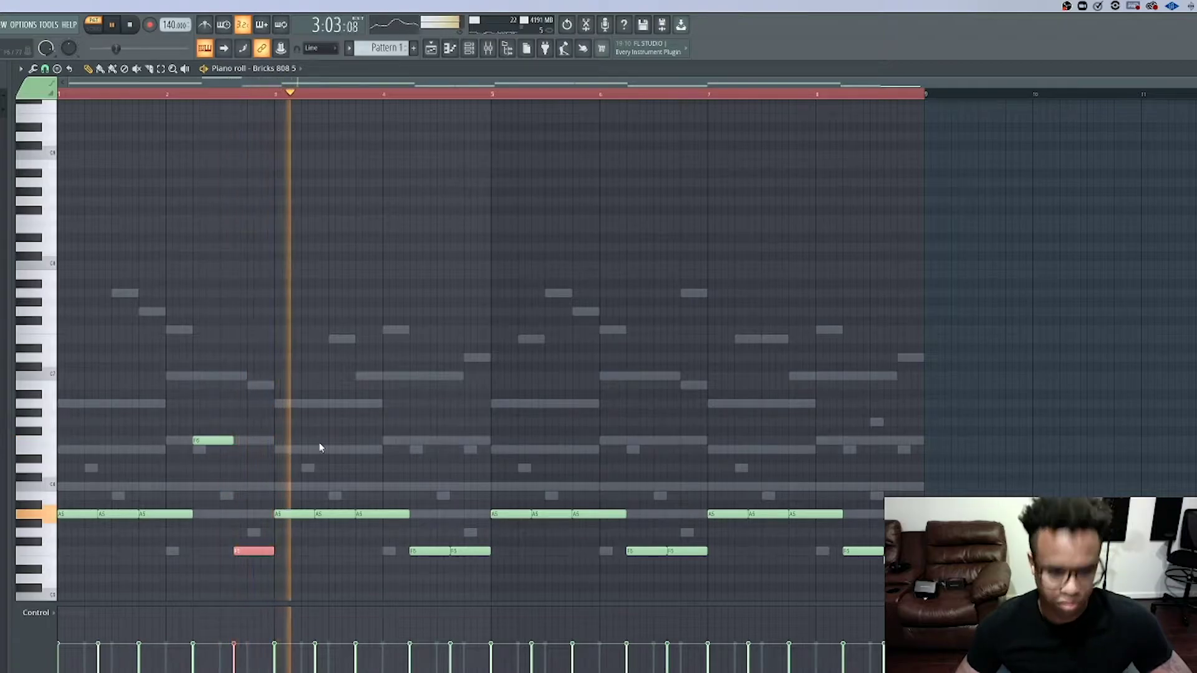
- Raise both 808 notes in bar 4 an octave to F6 and split off a short note at the start of the first
{"action": "left_click", "coordinate": [449, 551]}
{"action": "key", "text": "space"}
{"action": "key", "text": "space"}
{"action": "left_click", "coordinate": [390, 233]}
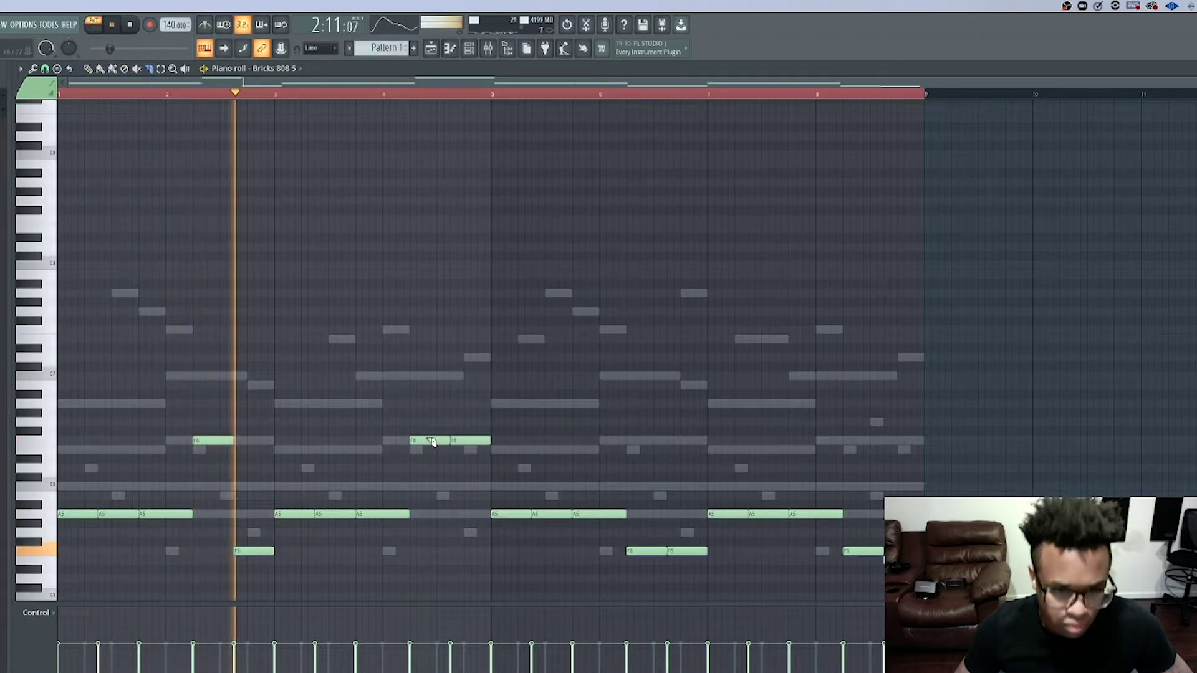
{"action": "left_click_drag", "start_coordinate": [423, 460], "coordinate": [424, 462]}
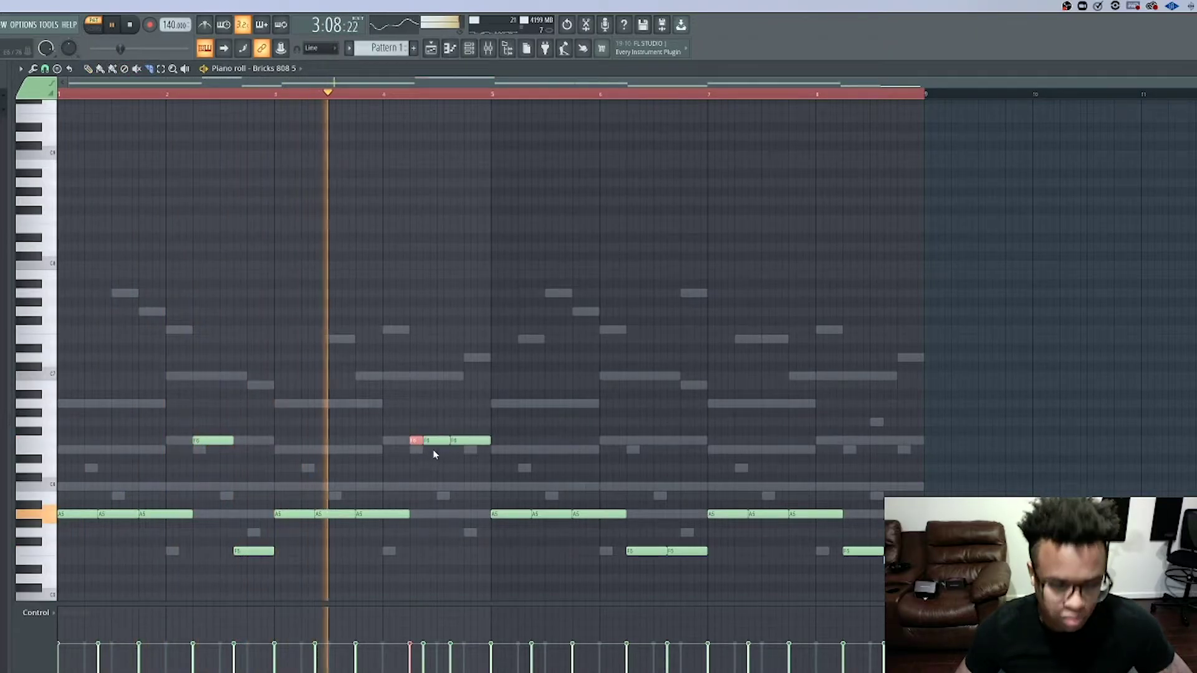
- Lower the last 808 note in bar 4 an octave to F5 and deselect it
{"action": "key", "text": "space"}
{"action": "left_click", "coordinate": [464, 441]}
{"action": "key", "text": "space"}
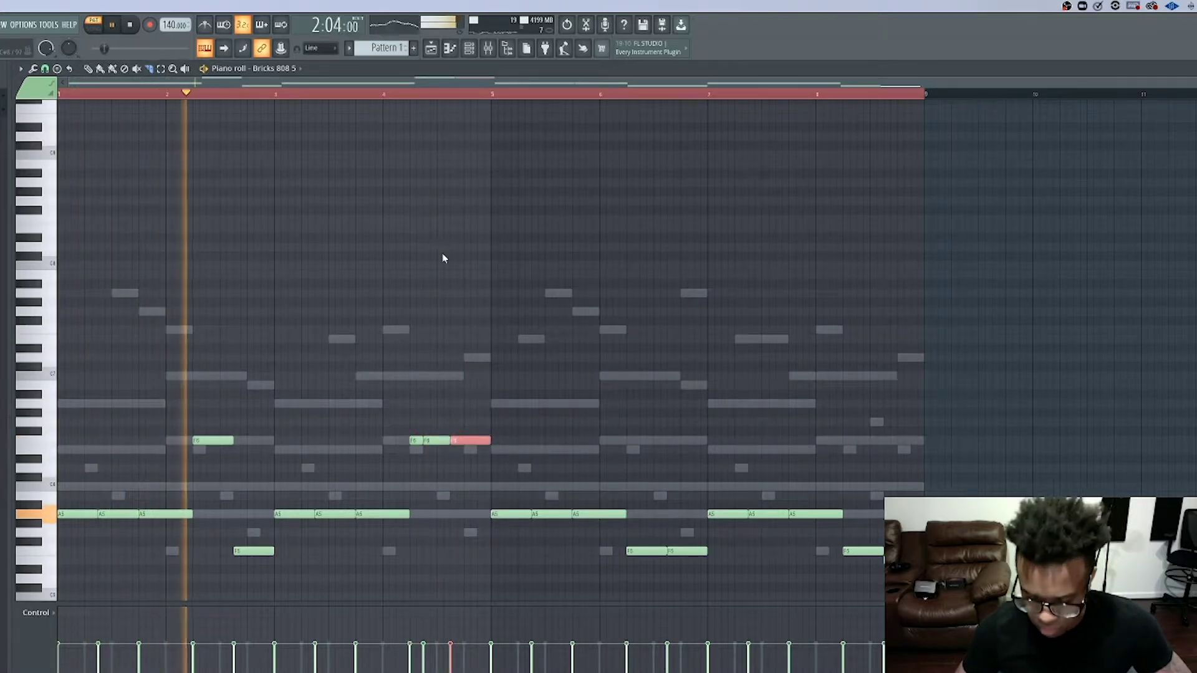
{"action": "left_click", "coordinate": [549, 331]}
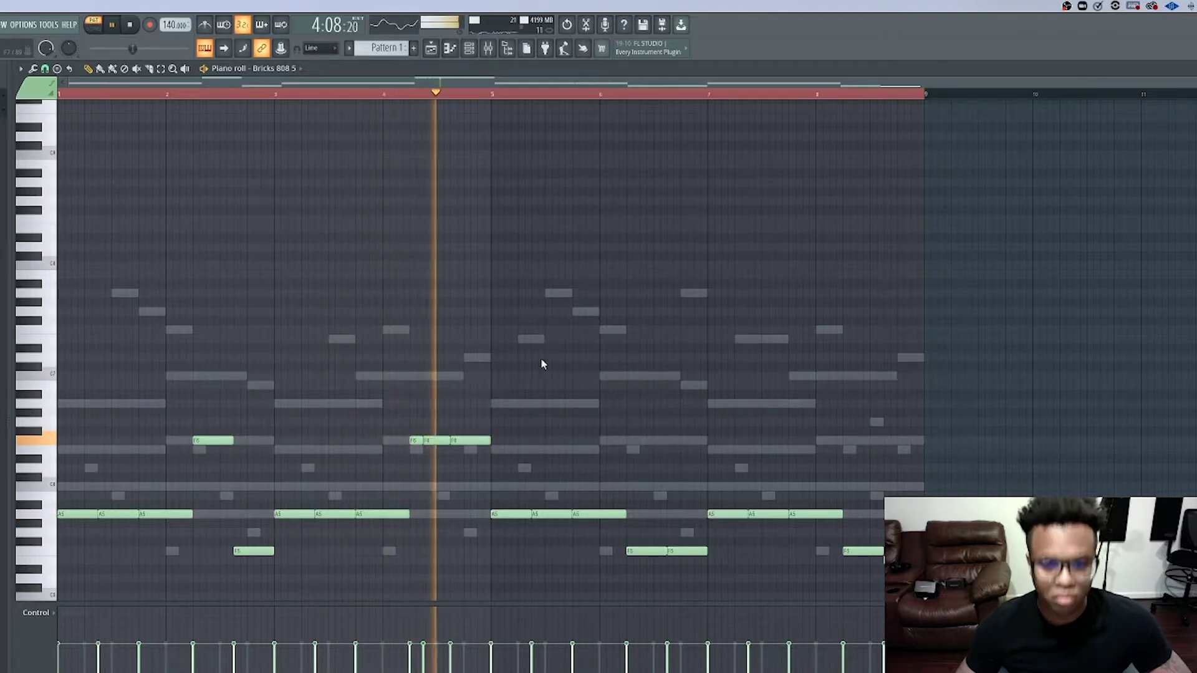
{"action": "key", "text": "space"}
{"action": "key", "text": "space"}
{"action": "left_click_drag", "start_coordinate": [474, 480], "coordinate": [462, 382]}
{"action": "key", "text": "ctrl+Down"}
{"action": "left_click", "coordinate": [561, 299]}
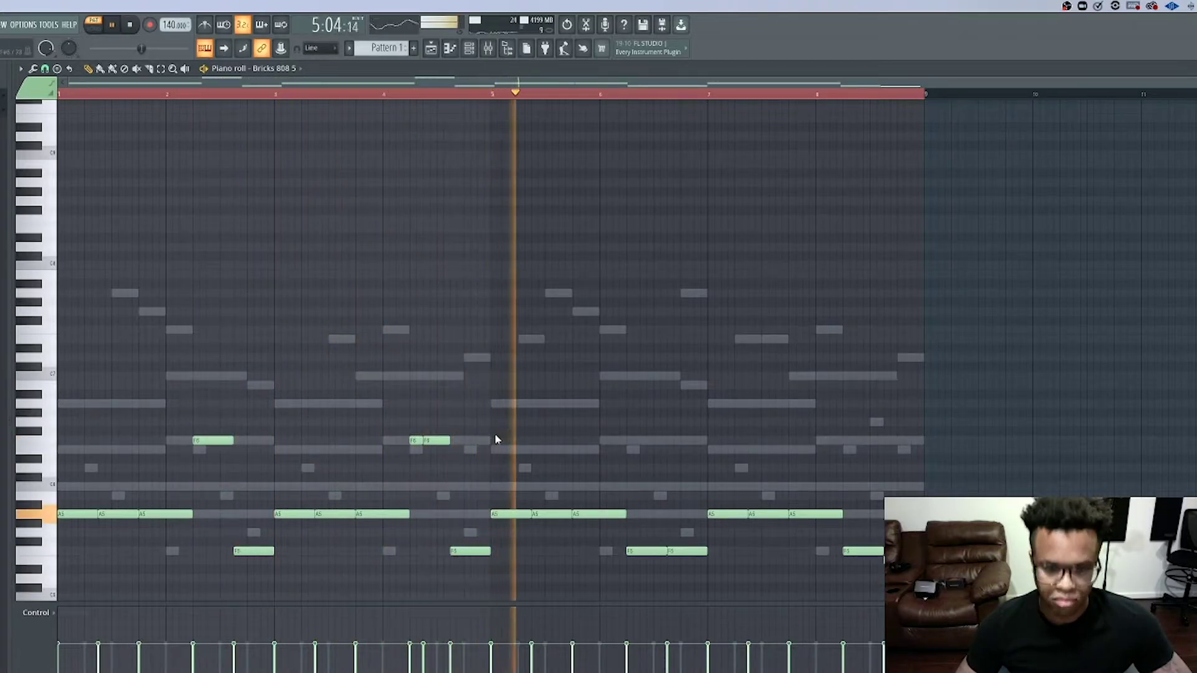
- Raise the first 808 note in bar 6 to F6 and the second one to E6
{"action": "key", "text": "space"}
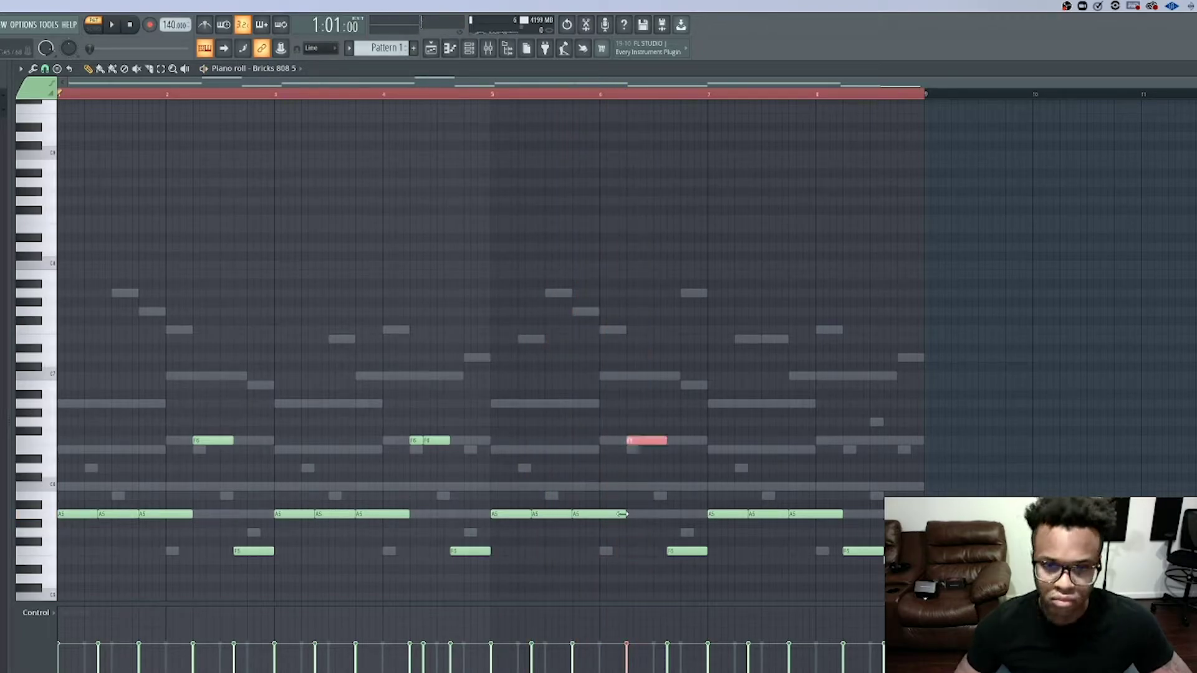
{"action": "key", "text": "space"}
{"action": "key", "text": "space"}
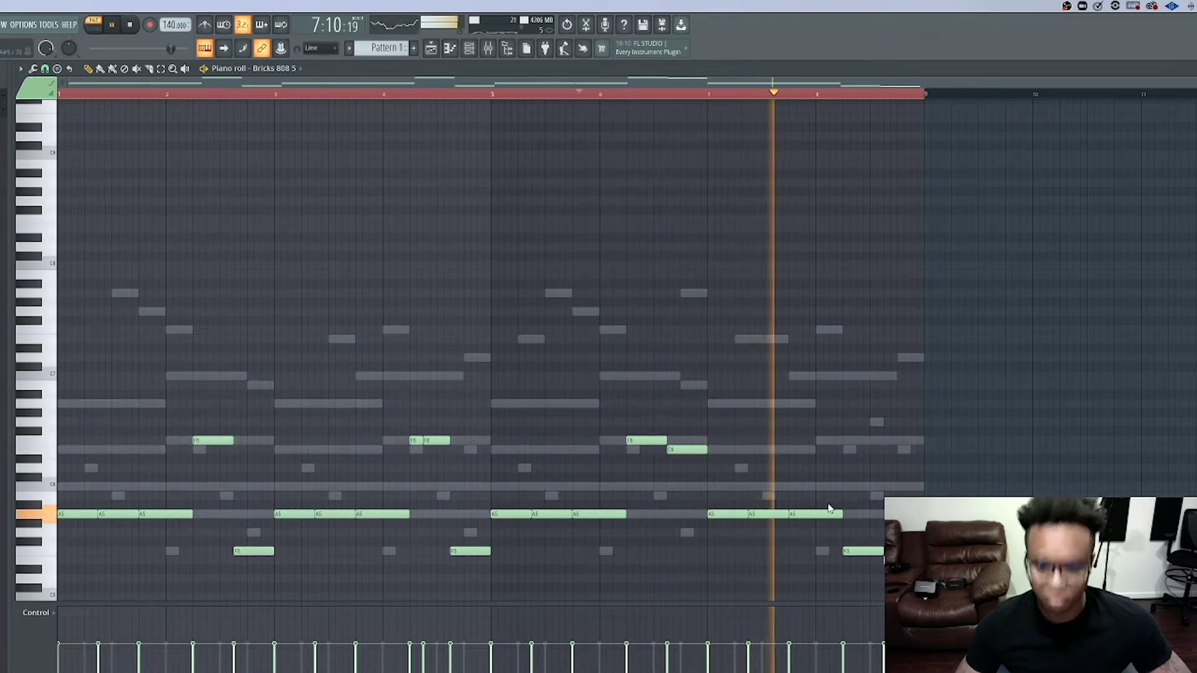
- Raise the two 808 notes in bar 8 an octave to F6 and E6
{"action": "key", "text": "space"}
{"action": "left_click", "coordinate": [863, 551]}
{"action": "key", "text": "space"}
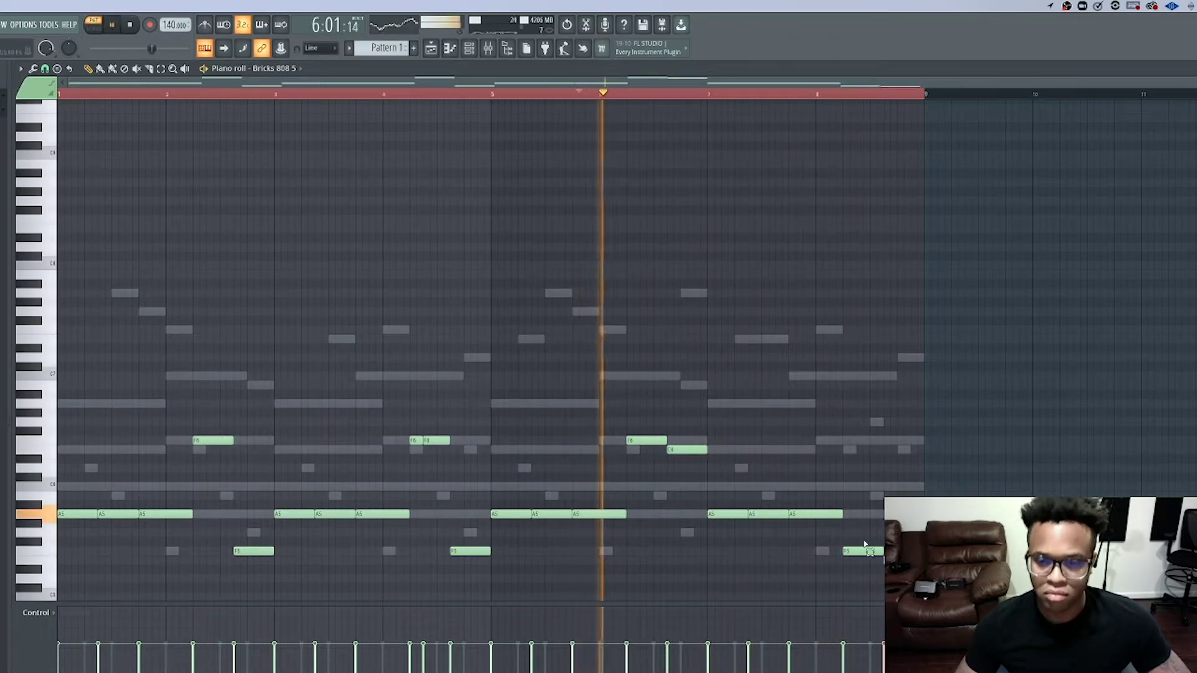
{"action": "key", "text": "ctrl+Up"}
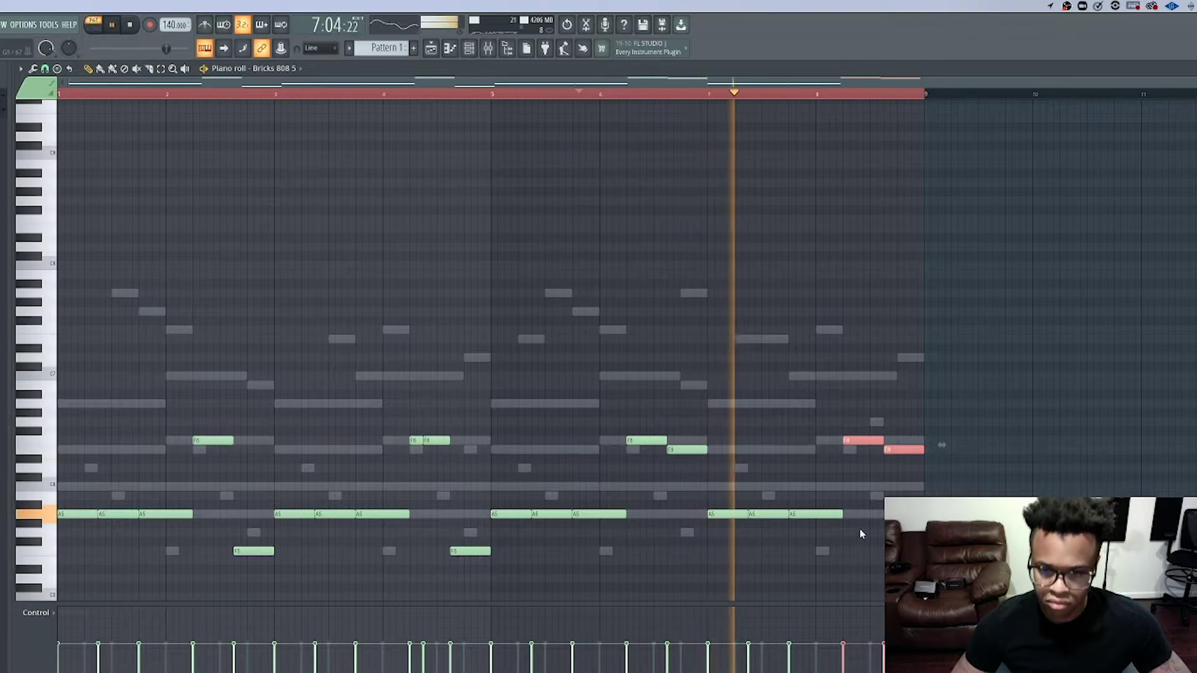
- Try the two bar 8 808 notes one octave higher, then lower them back to F6 and E6
{"action": "key", "text": "ctrl+Up"}
{"action": "key", "text": "ctrl+d"}
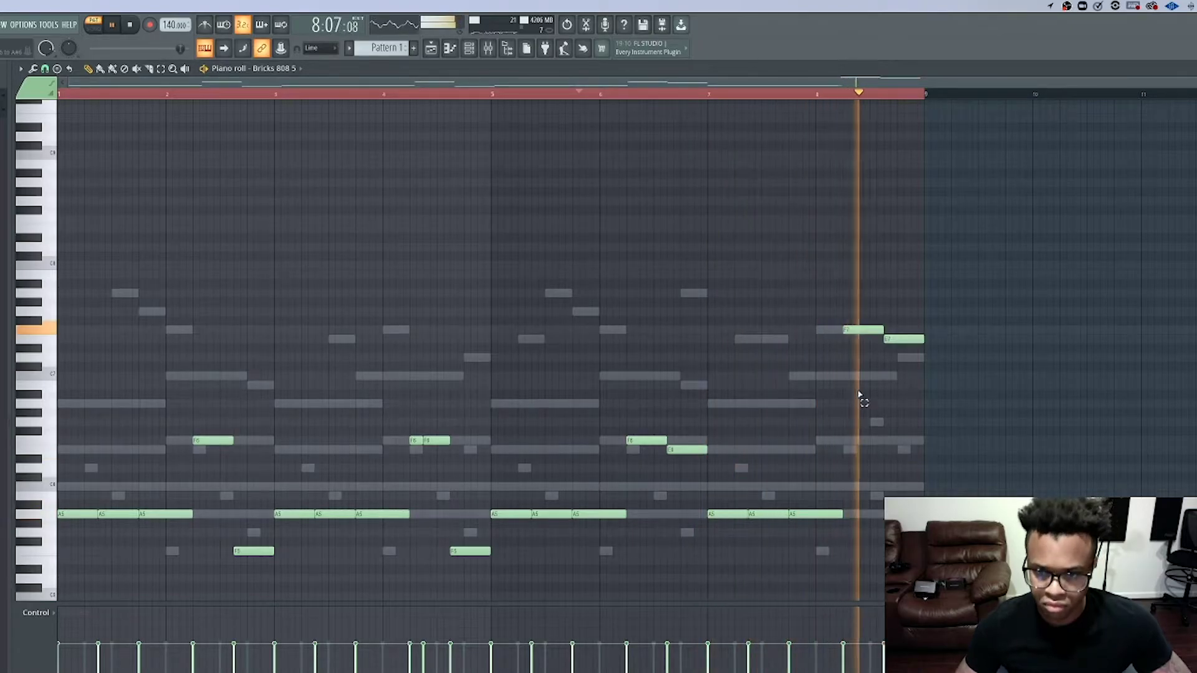
{"action": "key", "text": "space"}
{"action": "key", "text": "space"}
{"action": "left_click_drag", "start_coordinate": [888, 362], "coordinate": [839, 318]}
{"action": "key", "text": "ctrl+Down"}
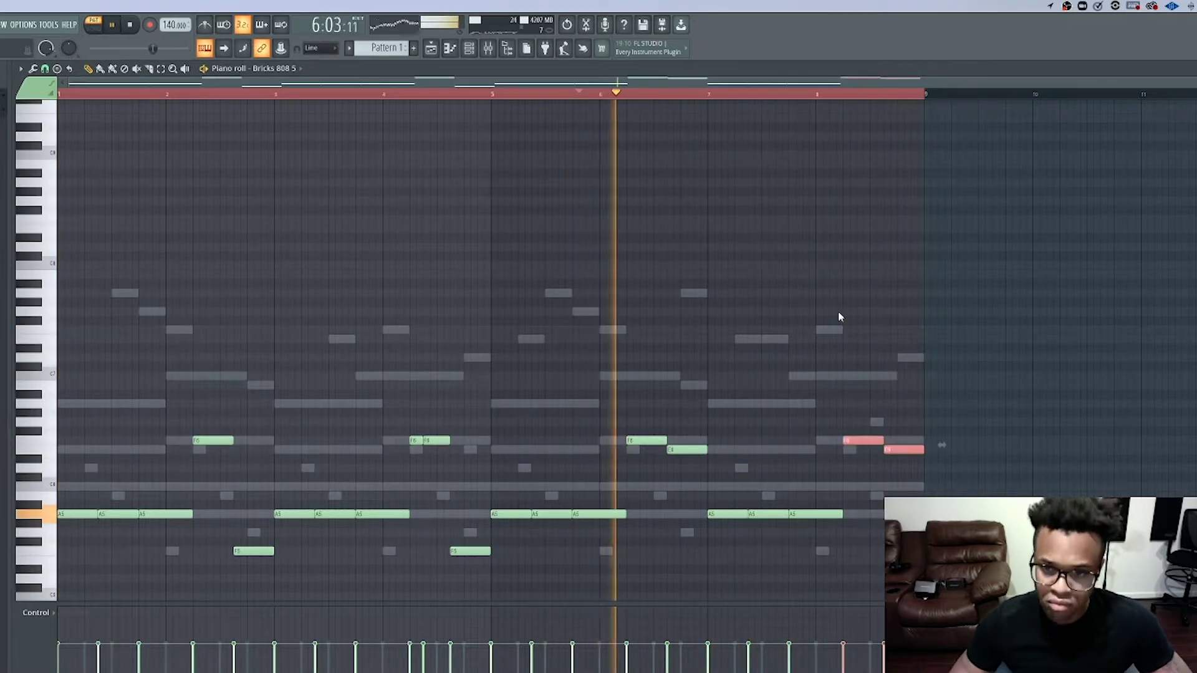
{"action": "key", "text": "ctrl+d"}
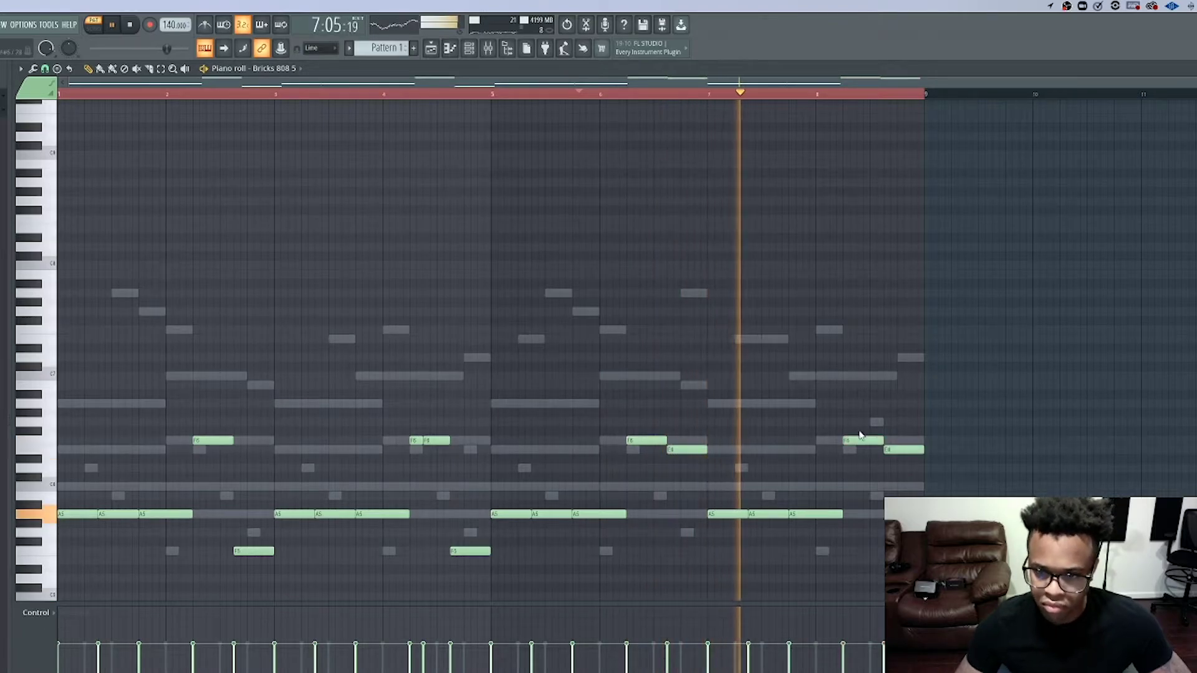
- Try the first 808 note in bar 8 at A6 during playback, then undo the pitch change
{"action": "key", "text": "space"}
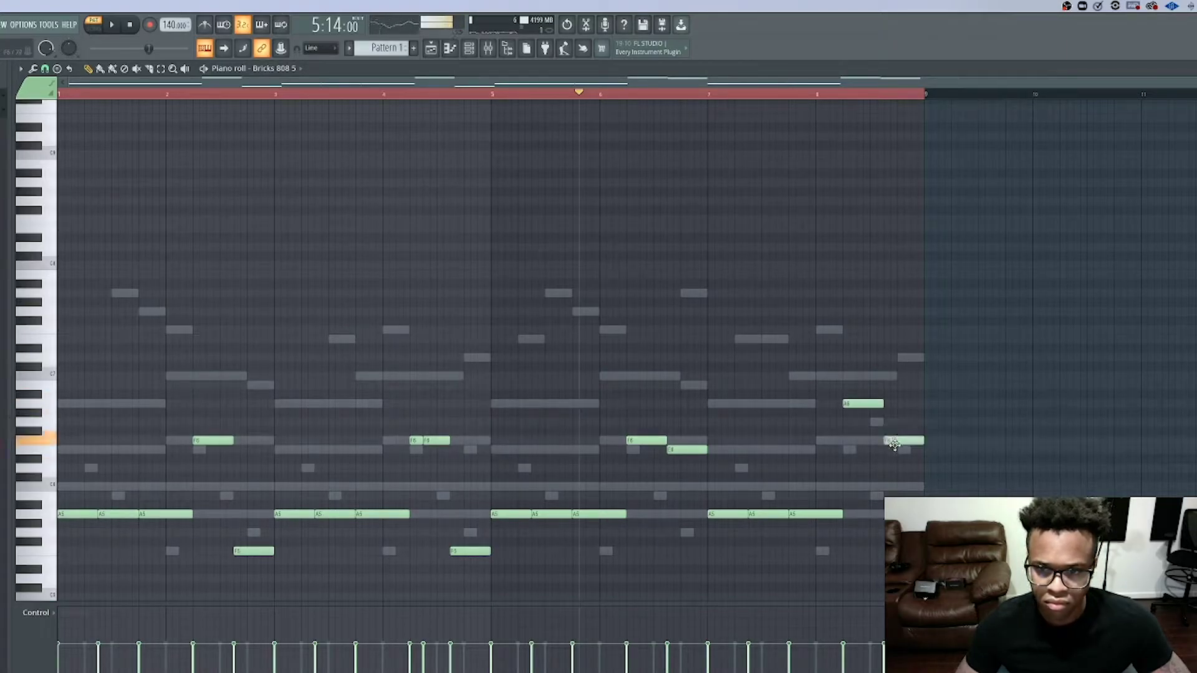
{"action": "key", "text": "space"}
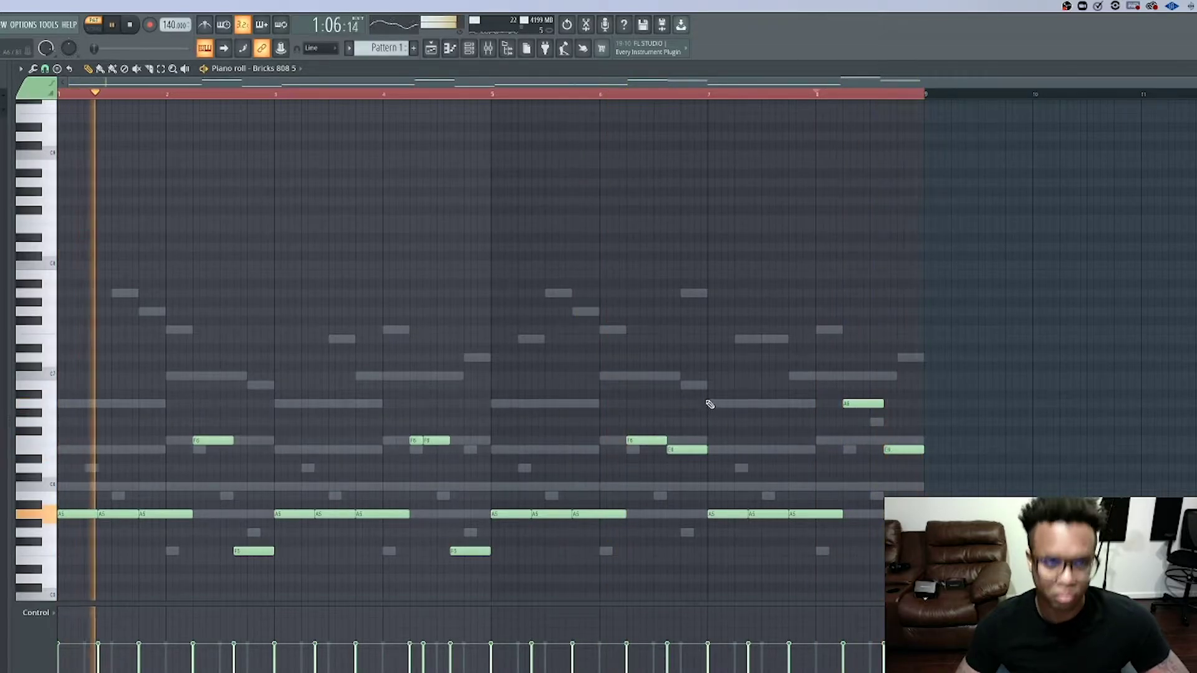
{"action": "key", "text": "ctrl+z"}
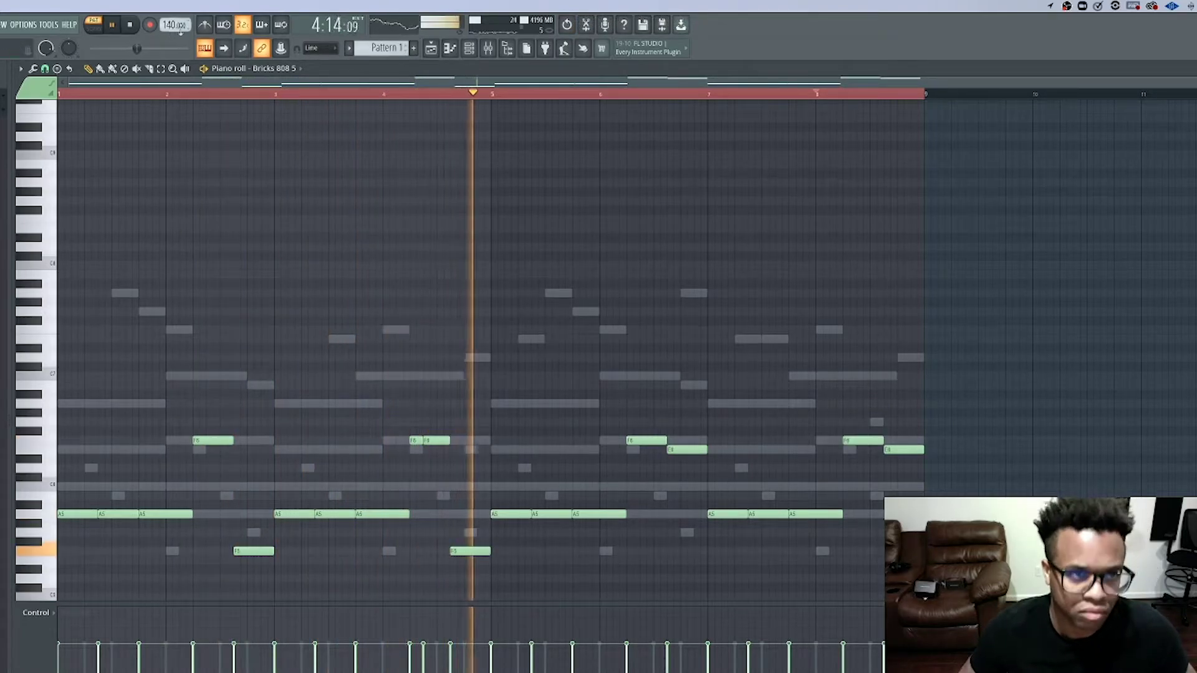
- Show the channel rack and mixer, listen to the pattern and route the Bricks 808 5 channel to mixer track 7
{"action": "left_click", "coordinate": [469, 50]}
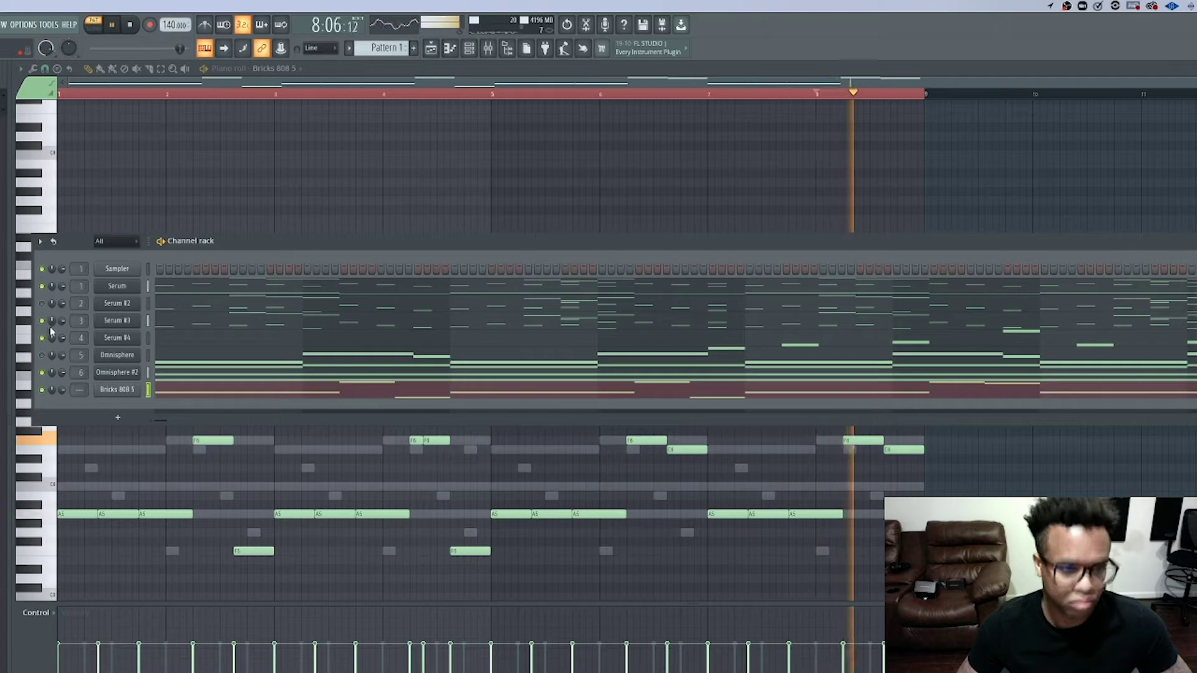
{"action": "key", "text": "space"}
{"action": "left_click", "coordinate": [490, 48]}
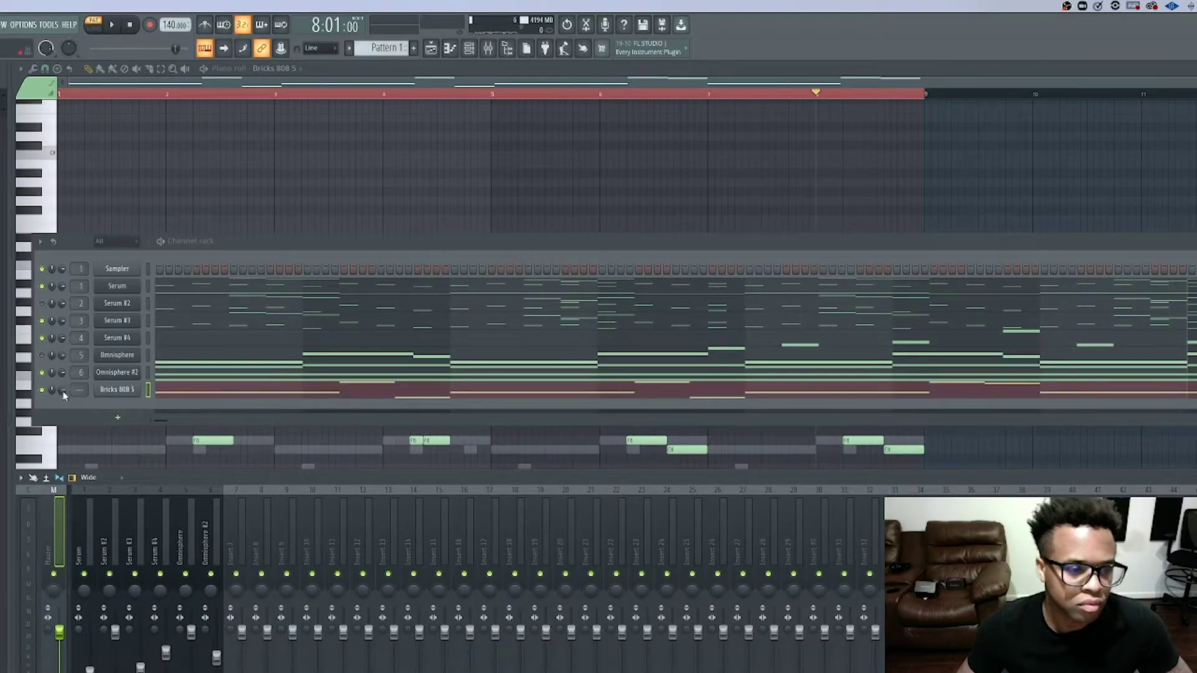
{"action": "key", "text": "space"}
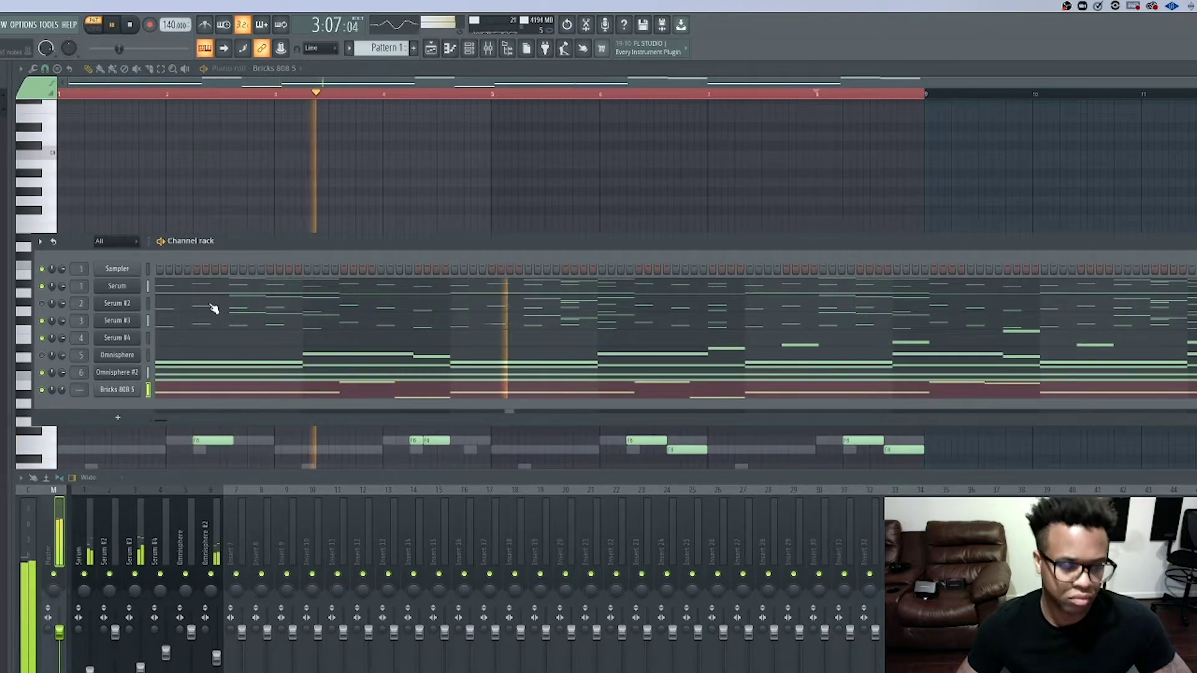
{"action": "key", "text": "space"}
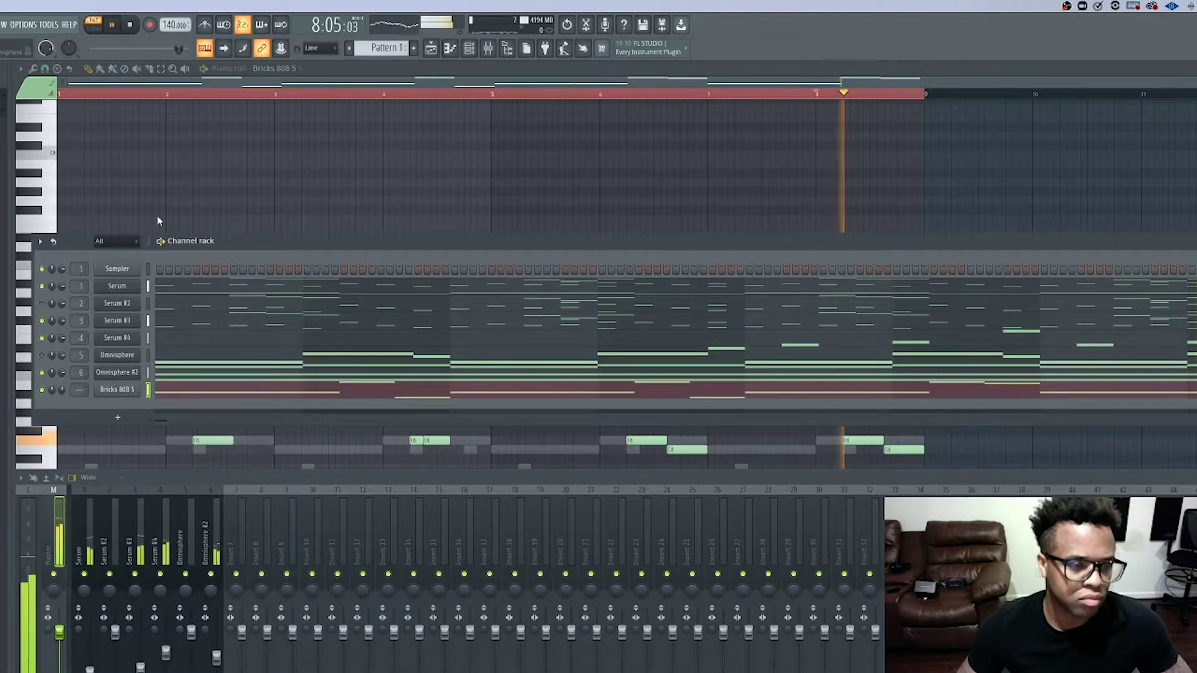
{"action": "key", "text": "space"}
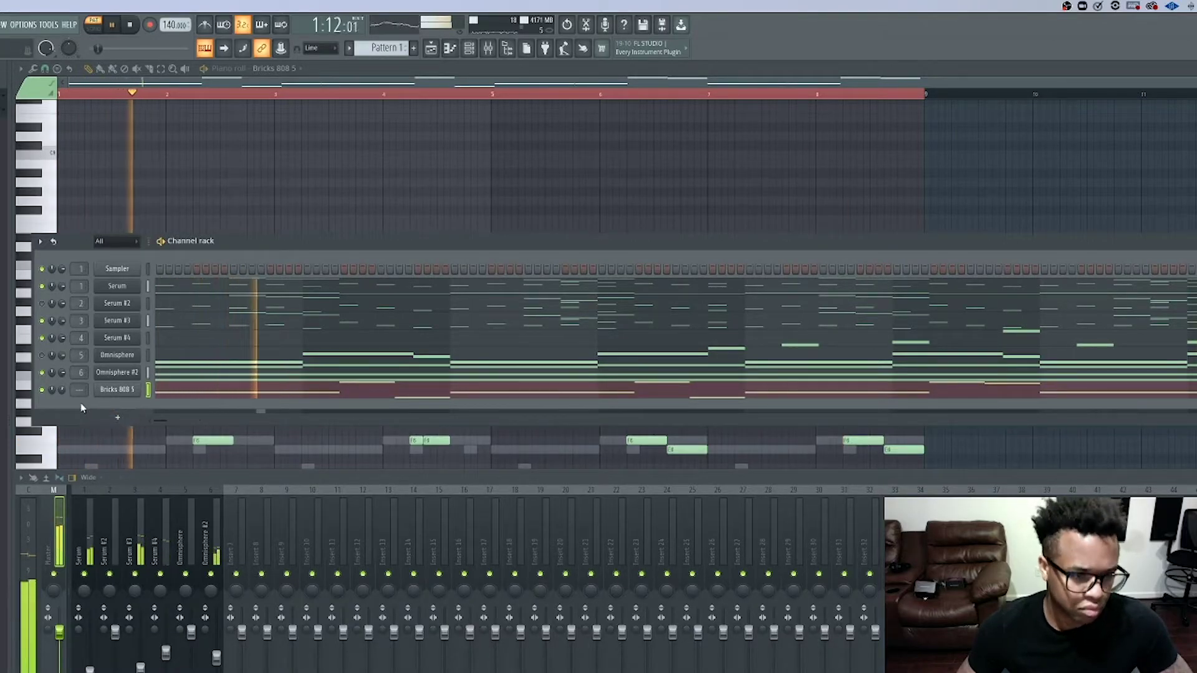
{"action": "right_click", "coordinate": [63, 393]}
{"action": "left_click", "coordinate": [87, 400]}
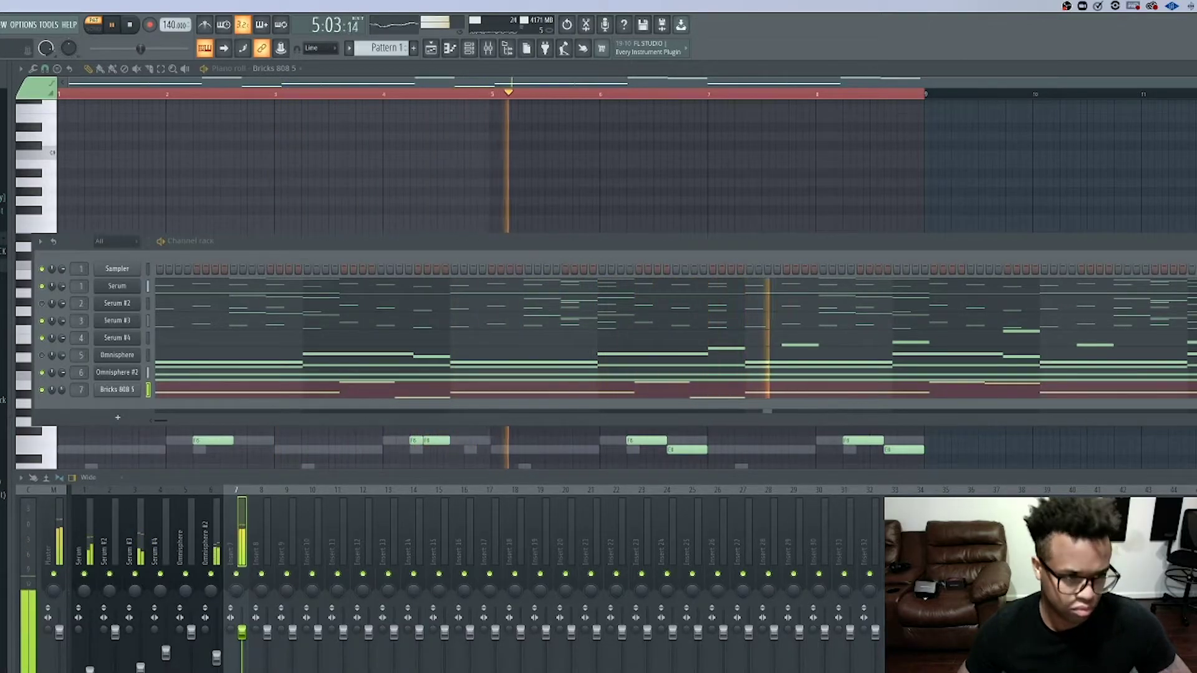
- Add a Bricks hi-hat sample as a new channel below the 808 and fill every second step
{"action": "key", "text": "space"}
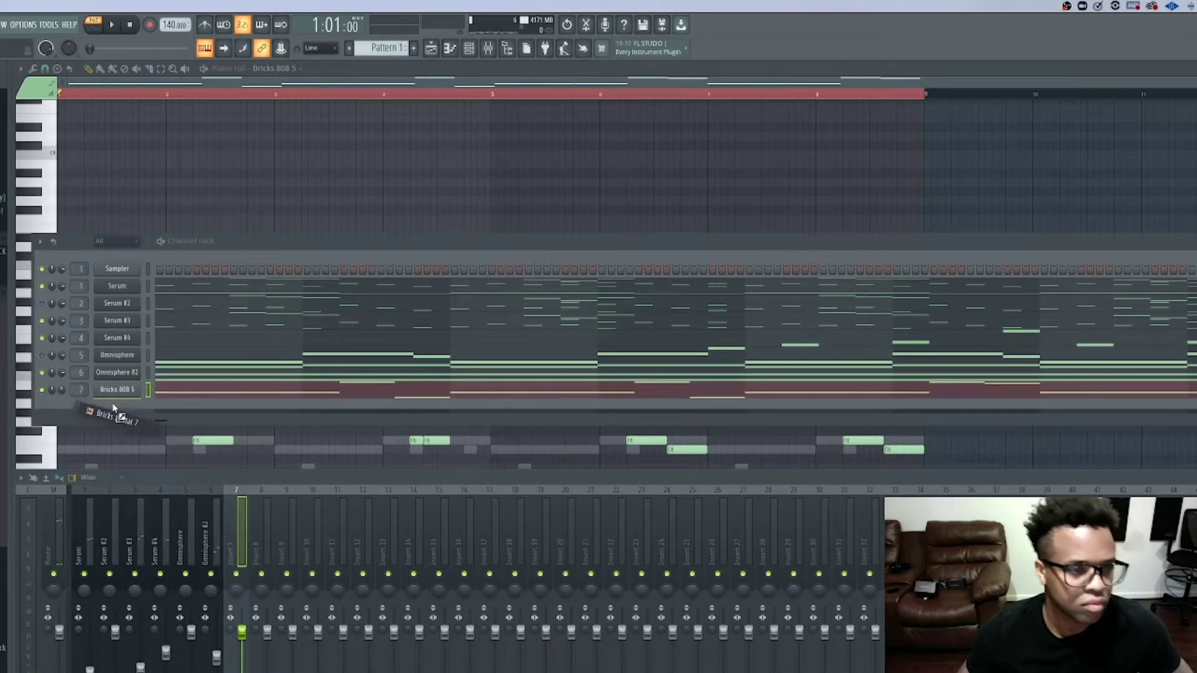
{"action": "left_click_drag", "start_coordinate": [113, 406], "coordinate": [118, 409]}
{"action": "right_click", "coordinate": [140, 405]}
{"action": "left_click", "coordinate": [296, 445]}
{"action": "key", "text": "space"}
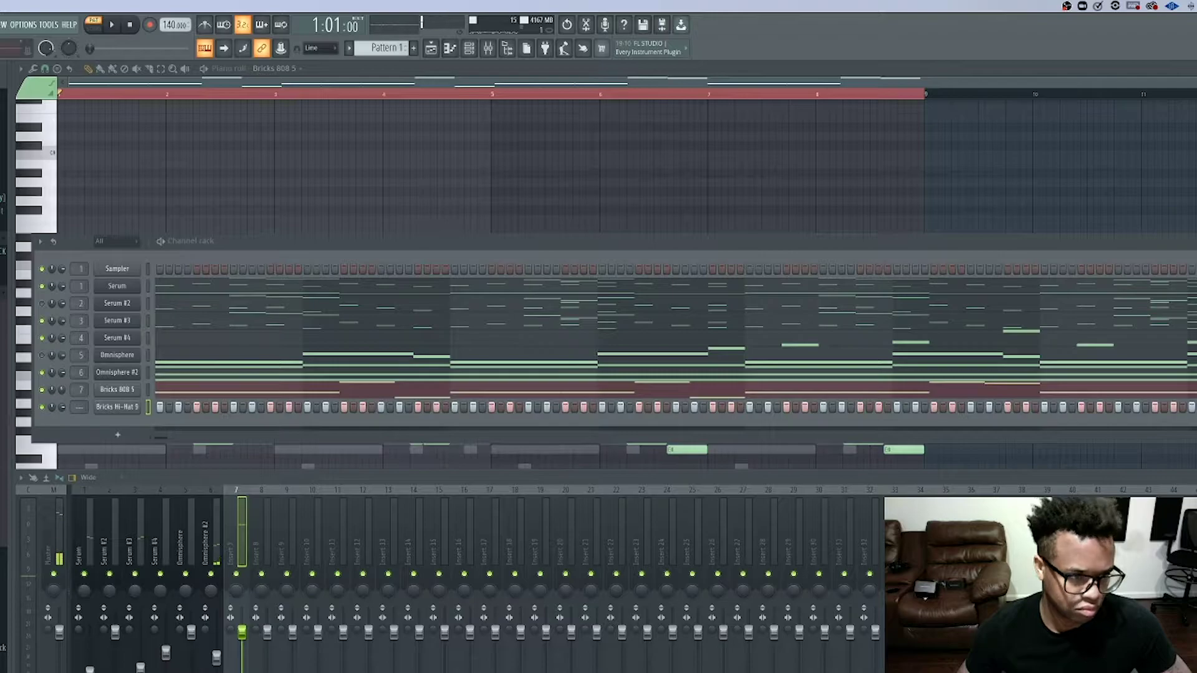
- Replace the hi-hat channel's sample with Bricks Hi-Hat 2, listen to it in the beat and close its settings
{"action": "left_click_drag", "start_coordinate": [124, 407], "coordinate": [125, 413]}
{"action": "key", "text": "space"}
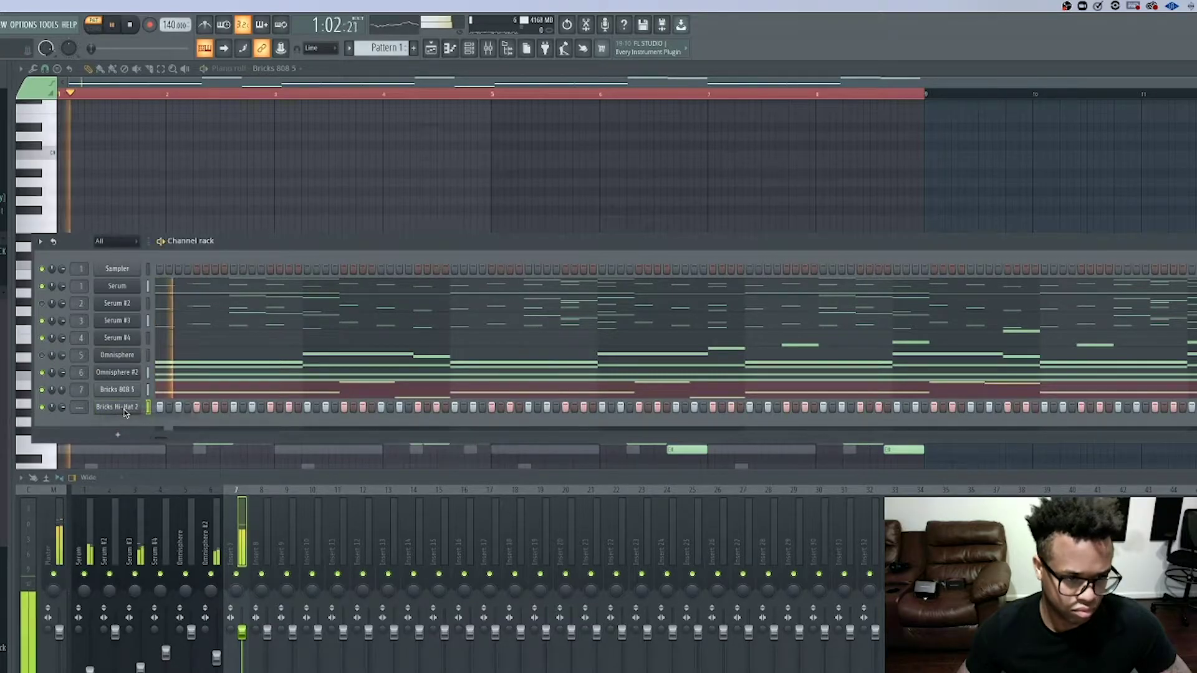
{"action": "key", "text": "space"}
{"action": "left_click", "coordinate": [137, 409]}
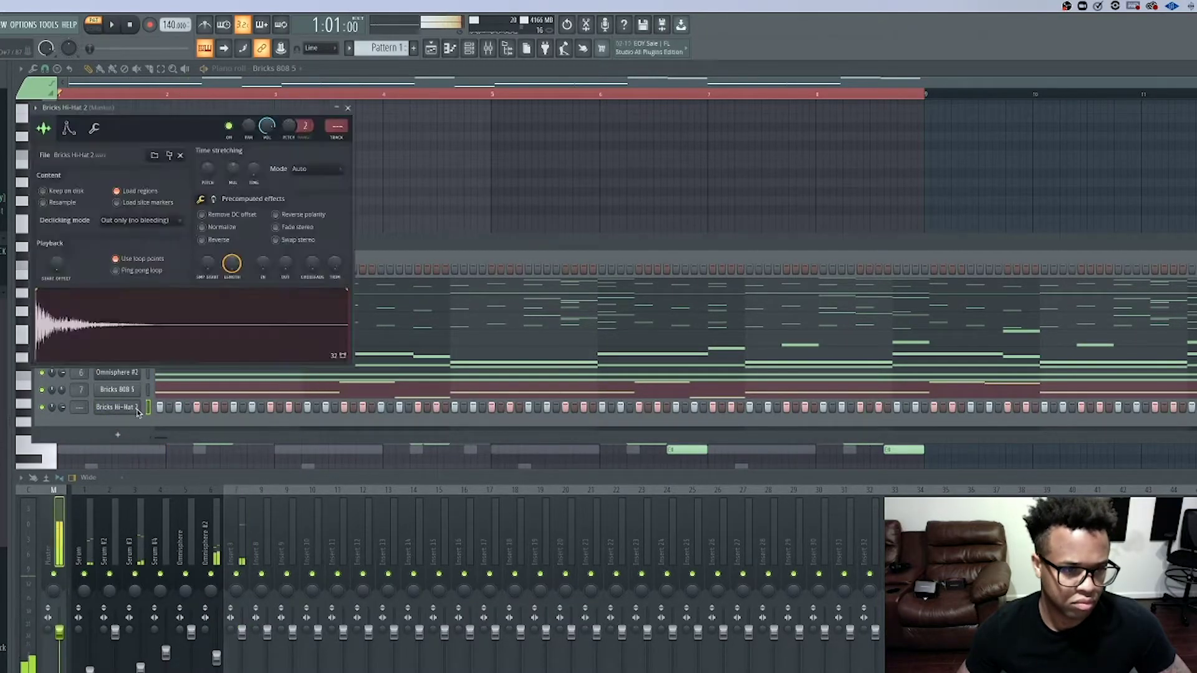
{"action": "left_click", "coordinate": [348, 109]}
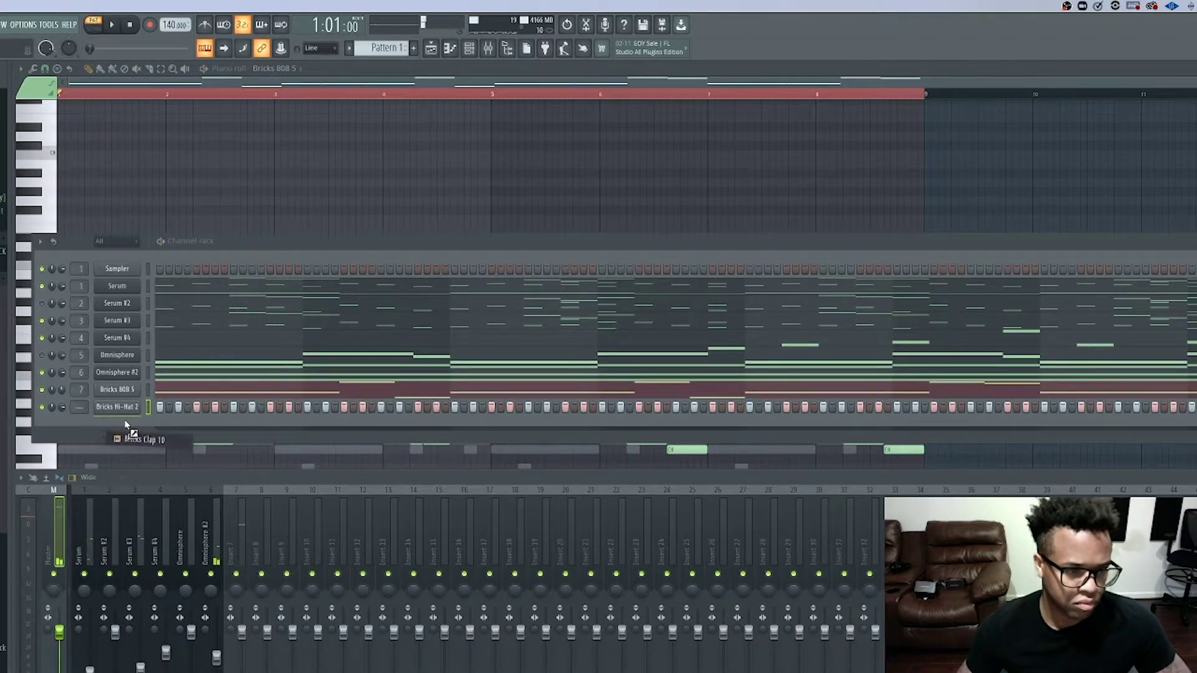
- Add Bricks Clap 10 as a new channel and place a clap on the ninth step of every bar
{"action": "left_click_drag", "start_coordinate": [127, 425], "coordinate": [131, 426]}
{"action": "key", "text": "space"}
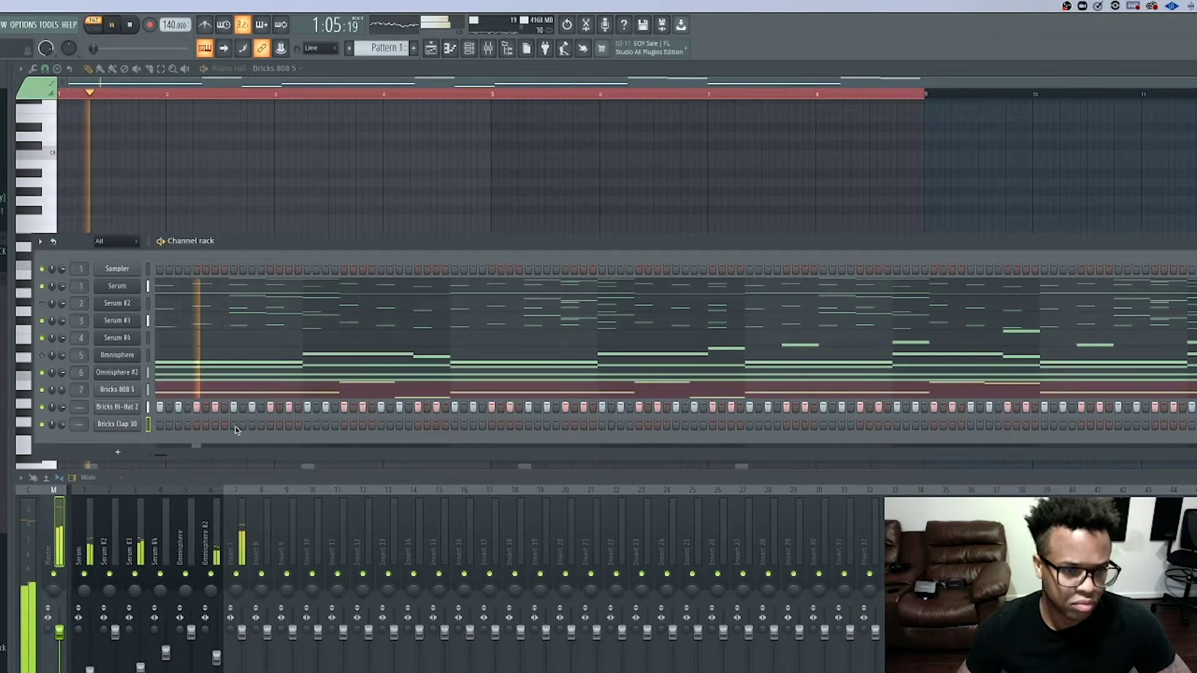
{"action": "left_click", "coordinate": [381, 424]}
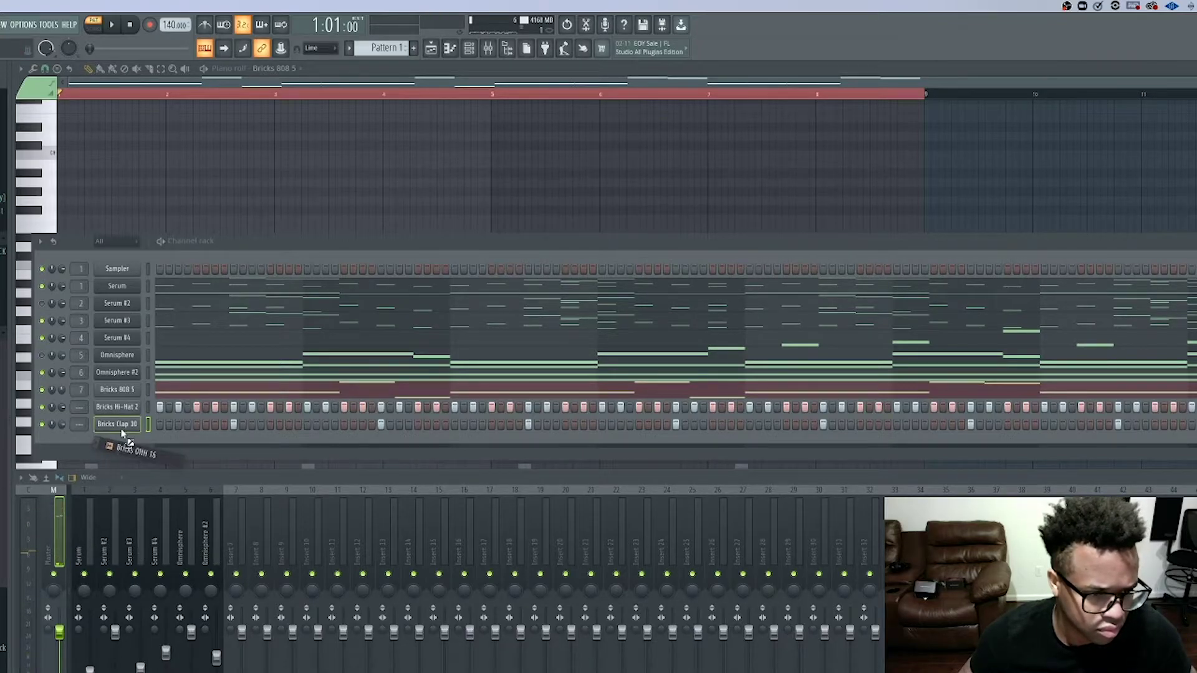
- Add Bricks OHH 16 as a new channel with a hit on the first step, then swap its sample for Bricks OHH 17
{"action": "left_click_drag", "start_coordinate": [122, 433], "coordinate": [121, 441]}
{"action": "key", "text": "space"}
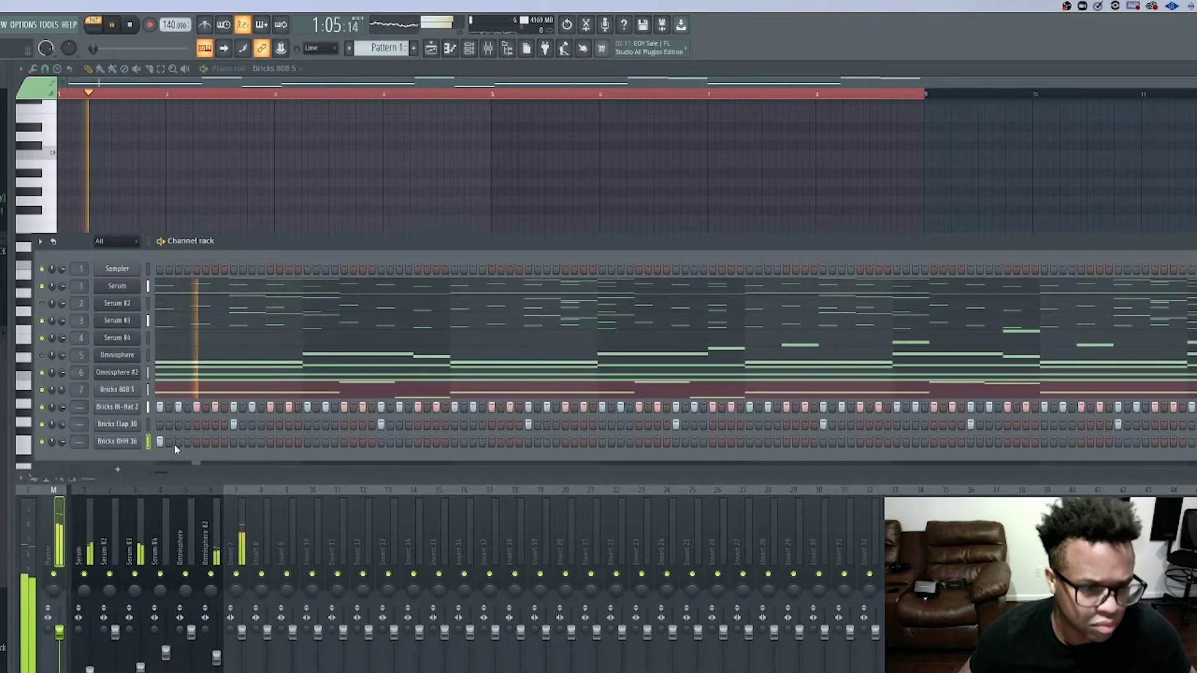
{"action": "left_click", "coordinate": [150, 444]}
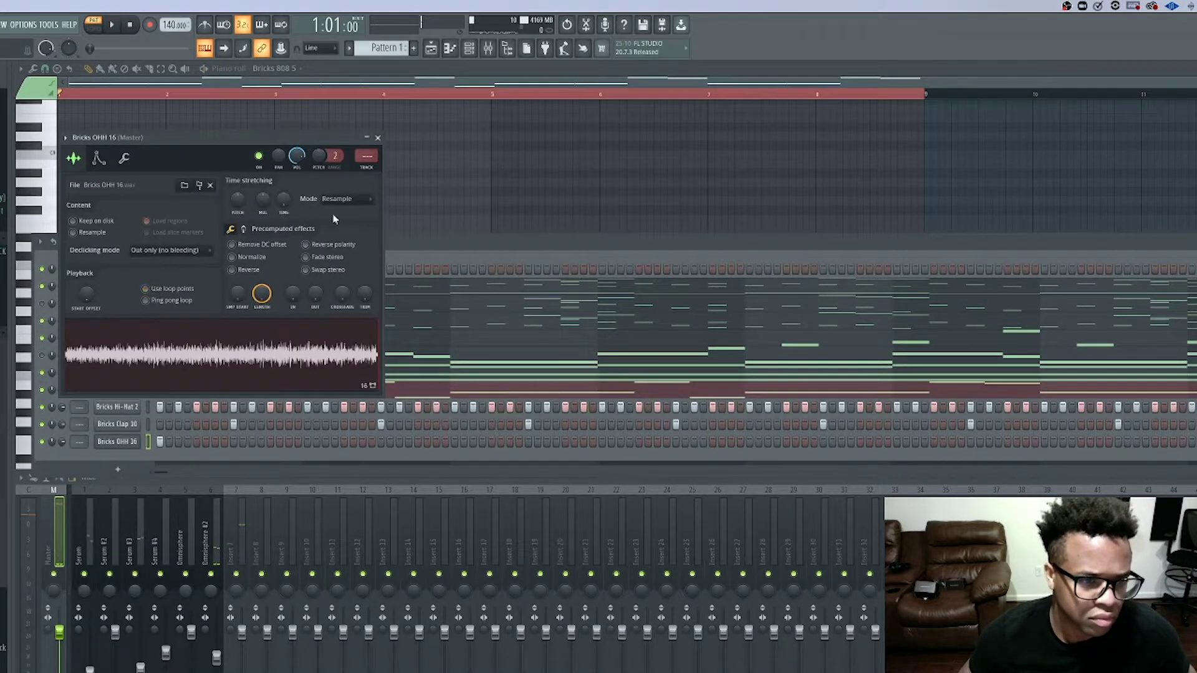
{"action": "left_click", "coordinate": [376, 138]}
{"action": "key", "text": "space"}
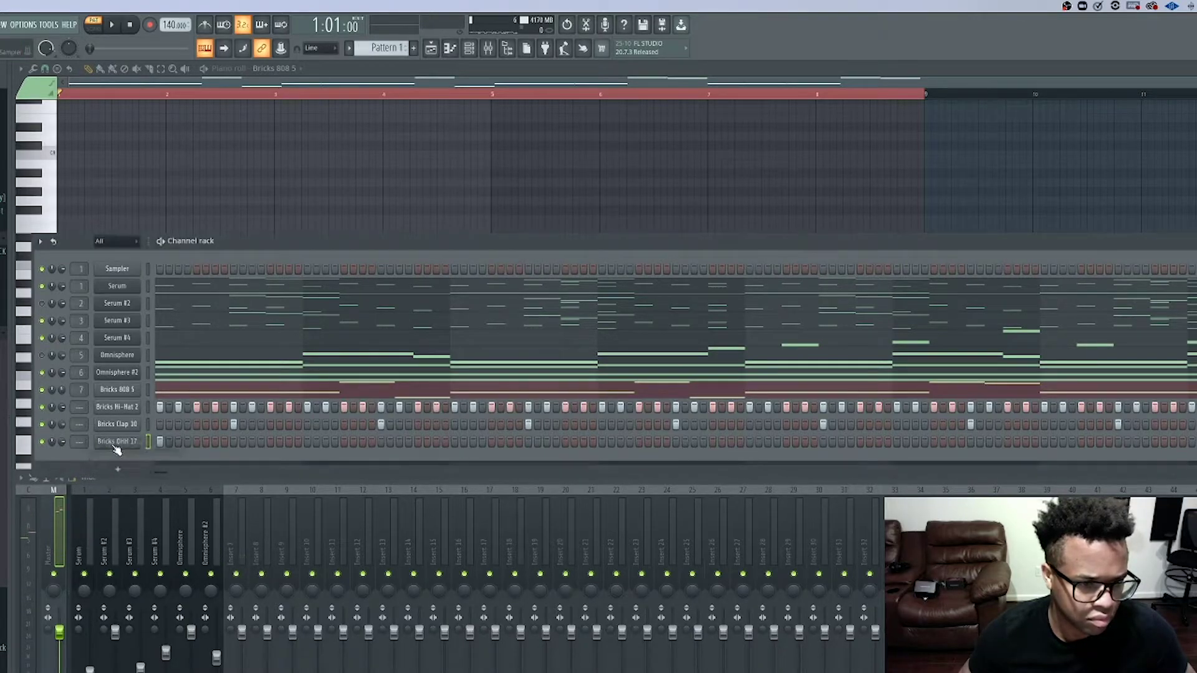
- Continue the open-hat part through the beat with hits on step 1 of odd bars and step 5 of even bars
{"action": "left_click", "coordinate": [469, 49]}
{"action": "key", "text": "space"}
{"action": "key", "text": "space"}
{"action": "left_click", "coordinate": [469, 49]}
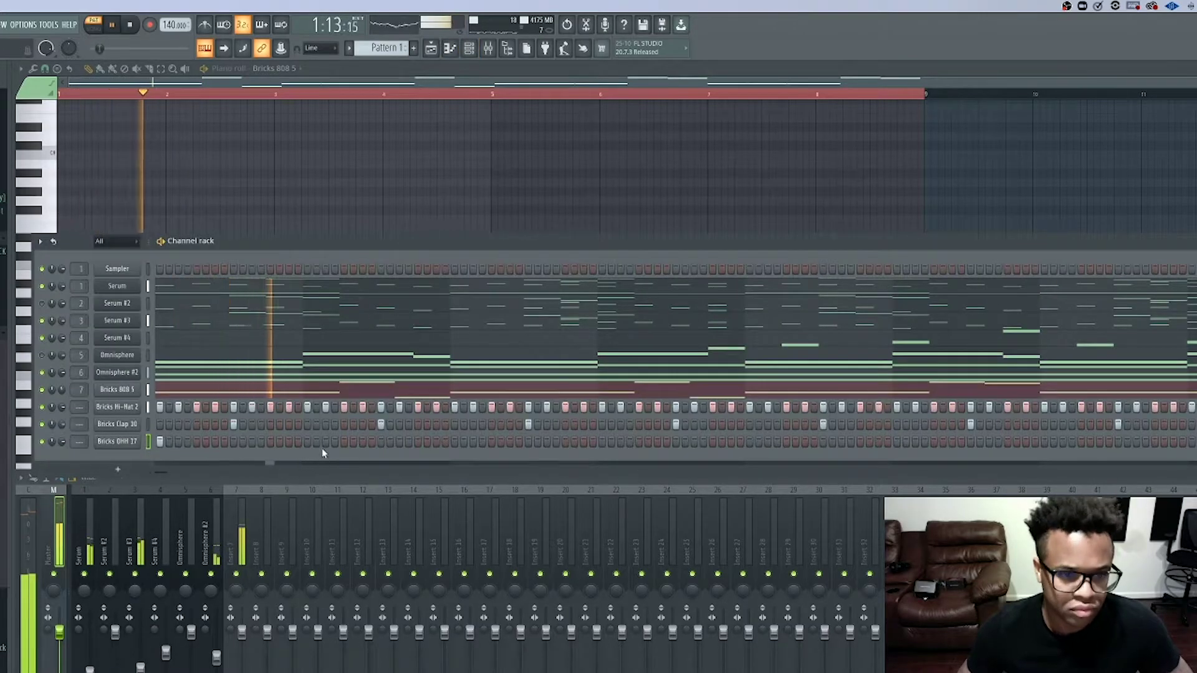
{"action": "left_click", "coordinate": [454, 441]}
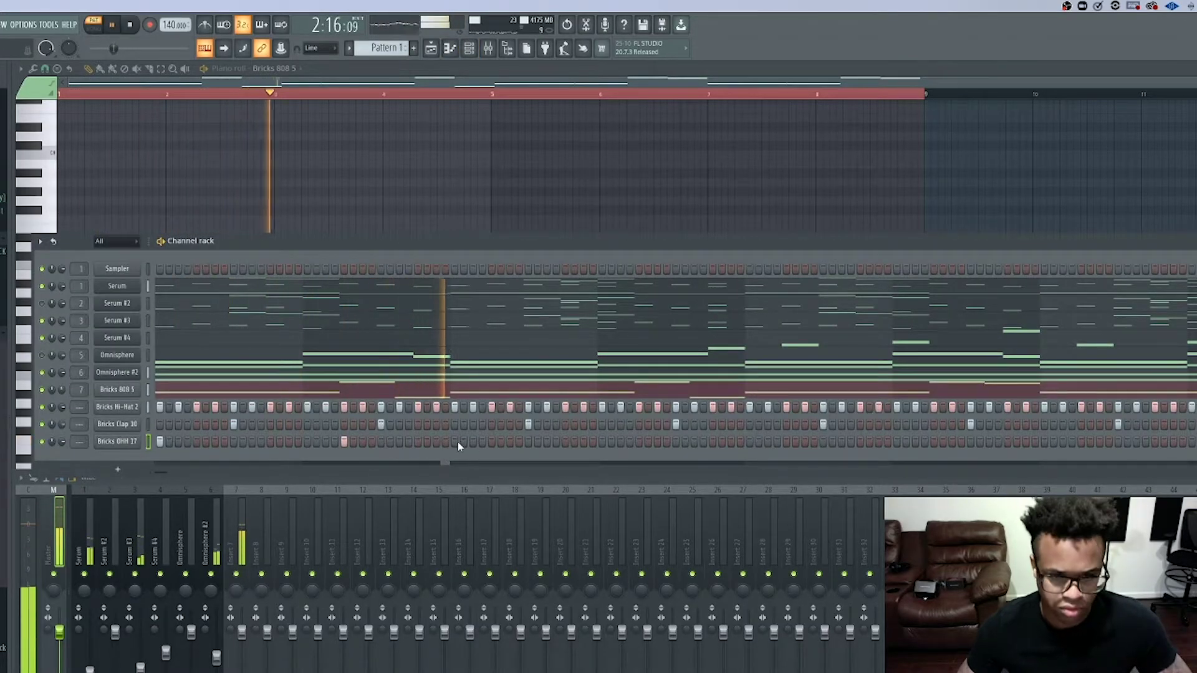
{"action": "left_click", "coordinate": [639, 441]}
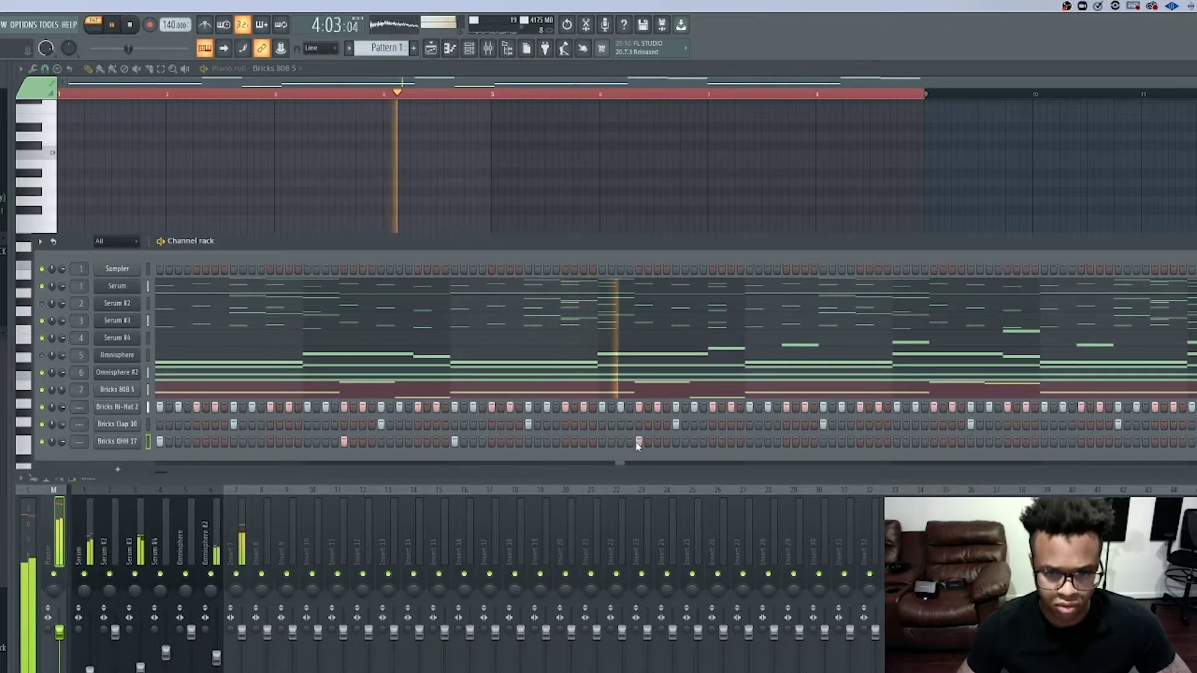
{"action": "left_click", "coordinate": [749, 441]}
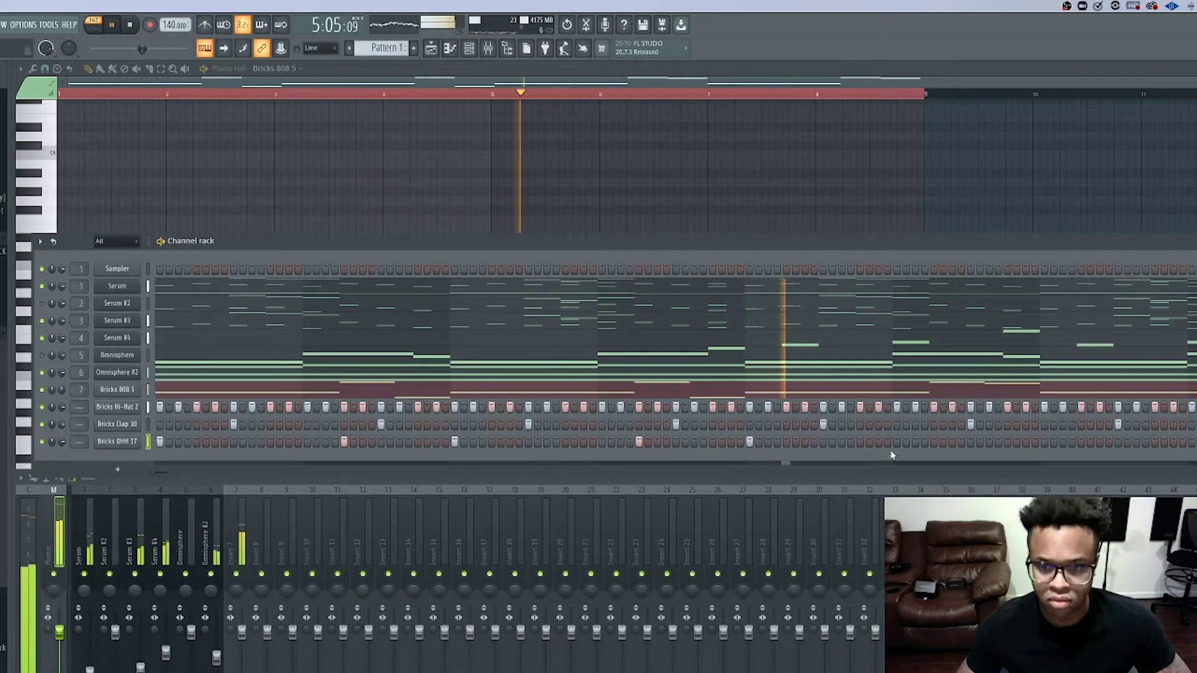
{"action": "left_click", "coordinate": [934, 442]}
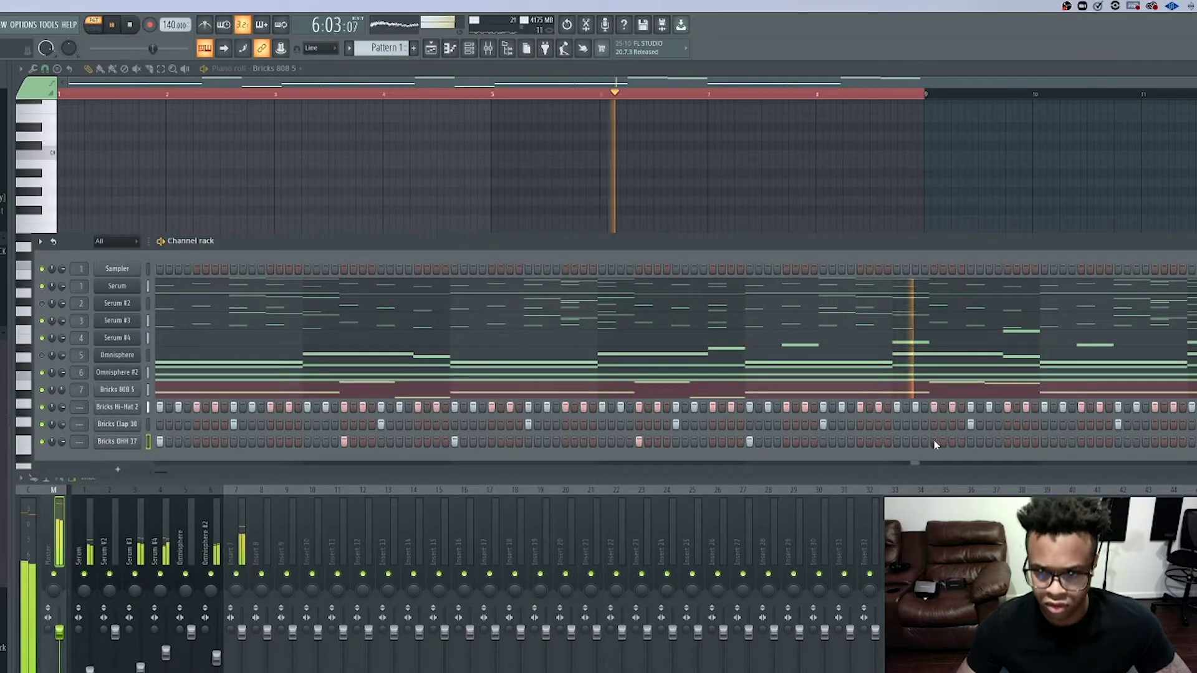
{"action": "left_click", "coordinate": [1080, 442]}
{"action": "left_click", "coordinate": [1081, 441]}
{"action": "key", "text": "space"}
{"action": "left_click", "coordinate": [1045, 442]}
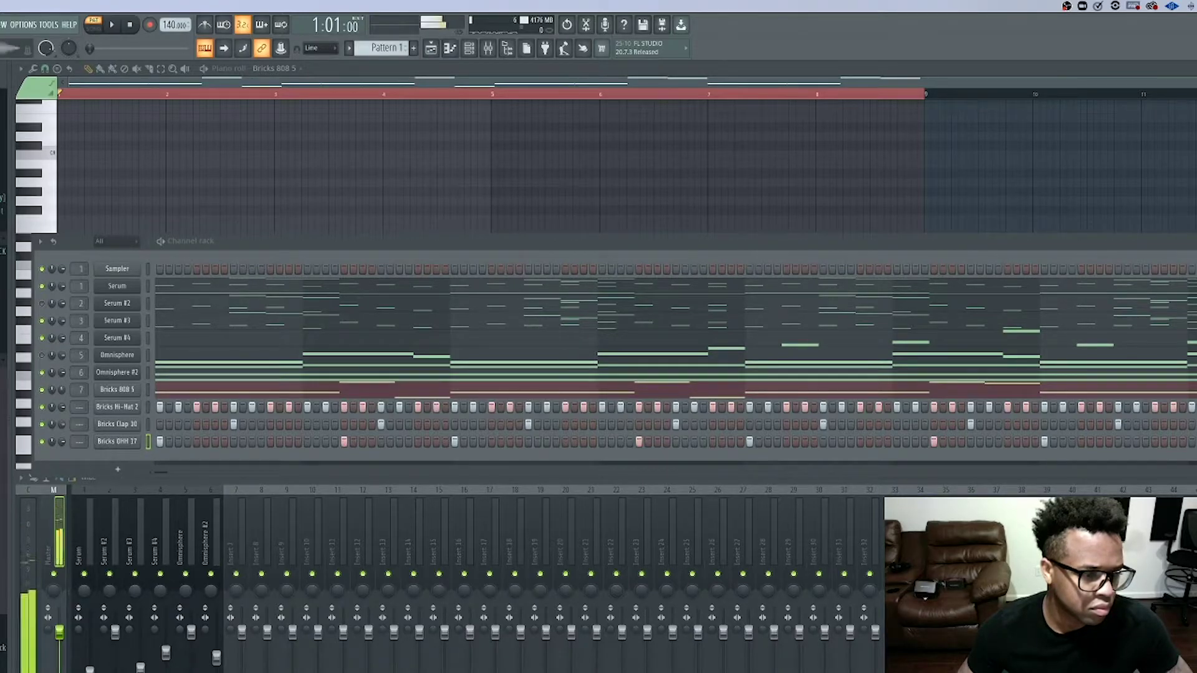
- Add Bricks Snare 14 as a new channel with hits on step 3 of bars 2, 4 and 6 and step 15 of bars 3 and 7
{"action": "left_click_drag", "start_coordinate": [123, 460], "coordinate": [124, 461]}
{"action": "key", "text": "space"}
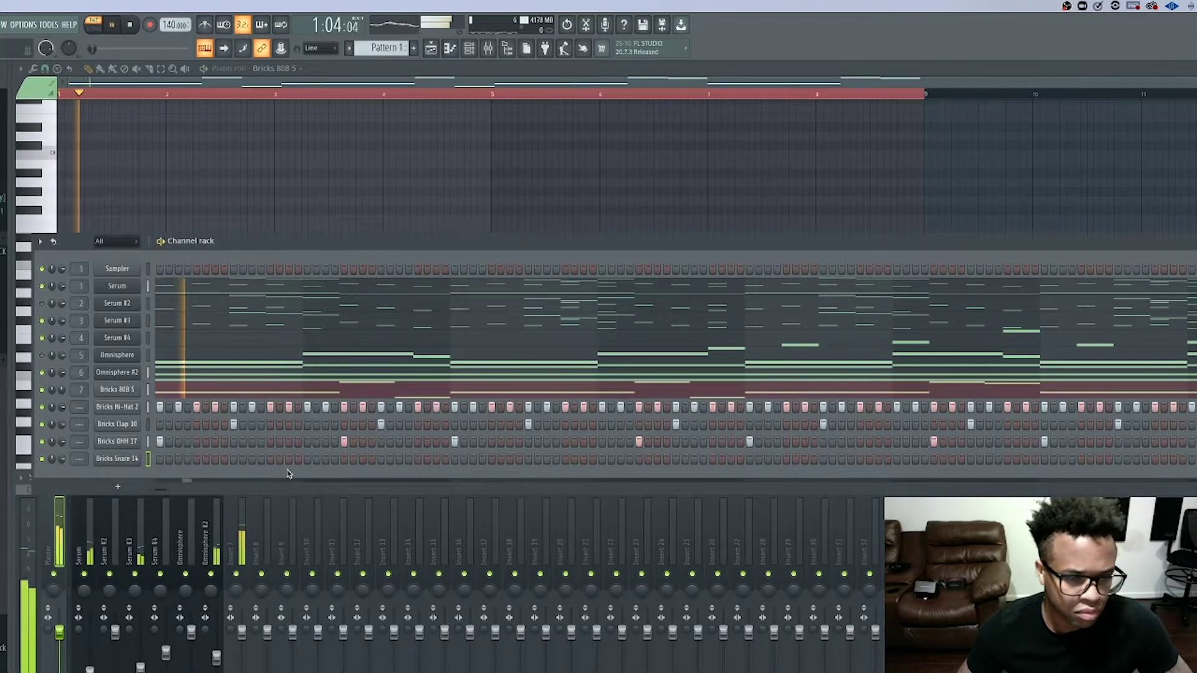
{"action": "left_click", "coordinate": [325, 460]}
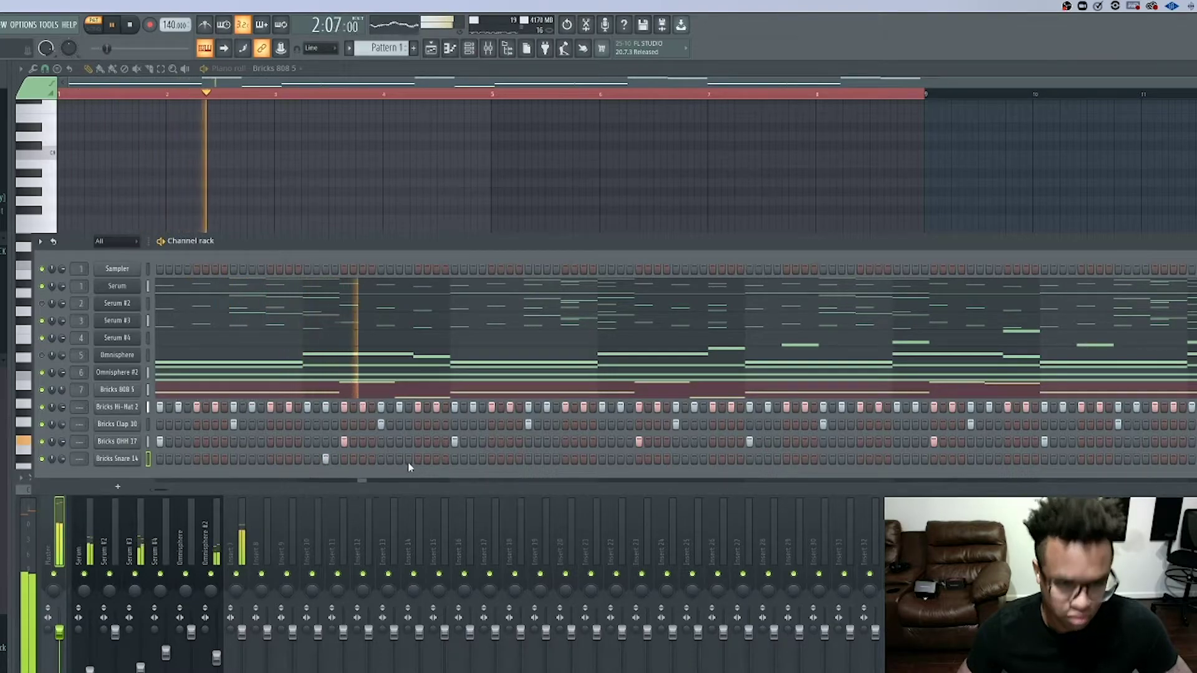
{"action": "left_click", "coordinate": [584, 459]}
{"action": "left_click", "coordinate": [620, 460]}
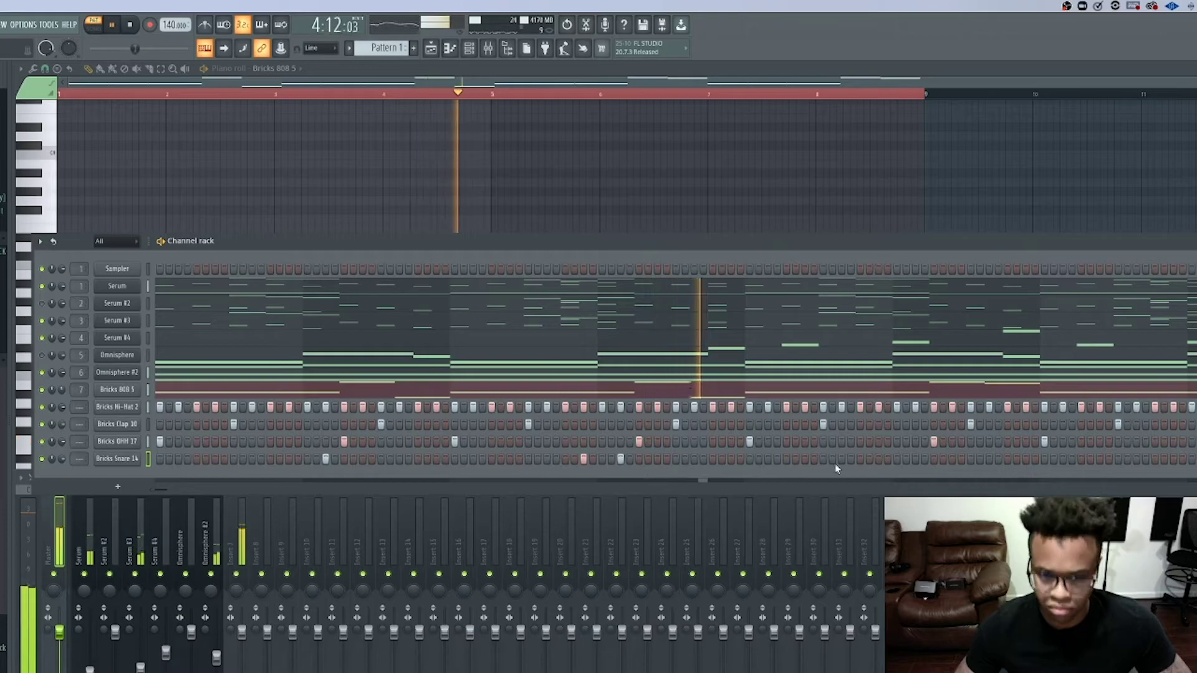
{"action": "left_click", "coordinate": [914, 462]}
{"action": "left_click", "coordinate": [1099, 460]}
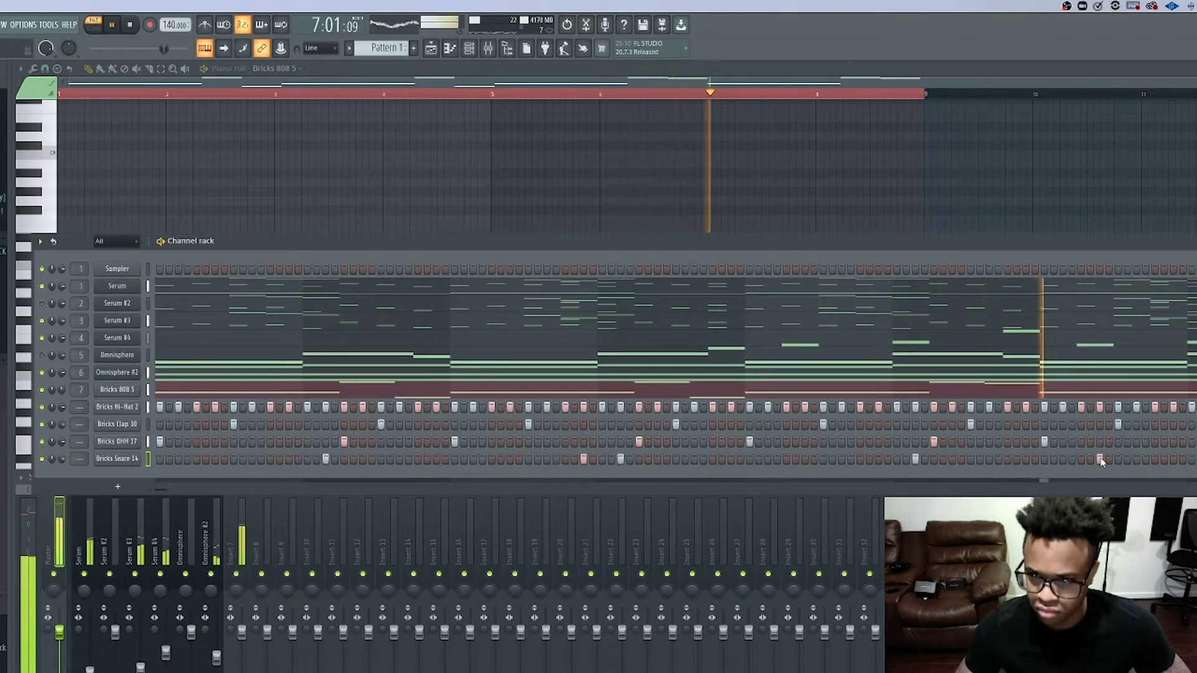
{"action": "left_click", "coordinate": [1099, 460]}
{"action": "left_click", "coordinate": [1173, 460]}
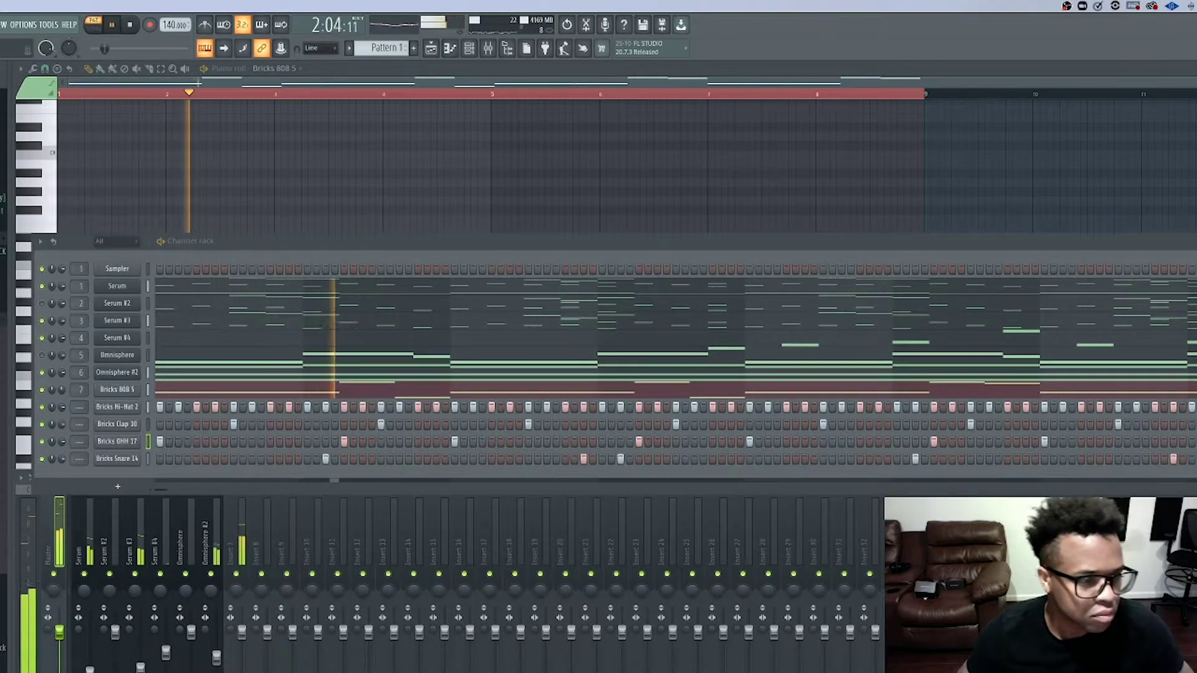
- Open the hi-hat part in the piano roll, make its notes legato and deselect them
{"action": "left_click", "coordinate": [454, 53]}
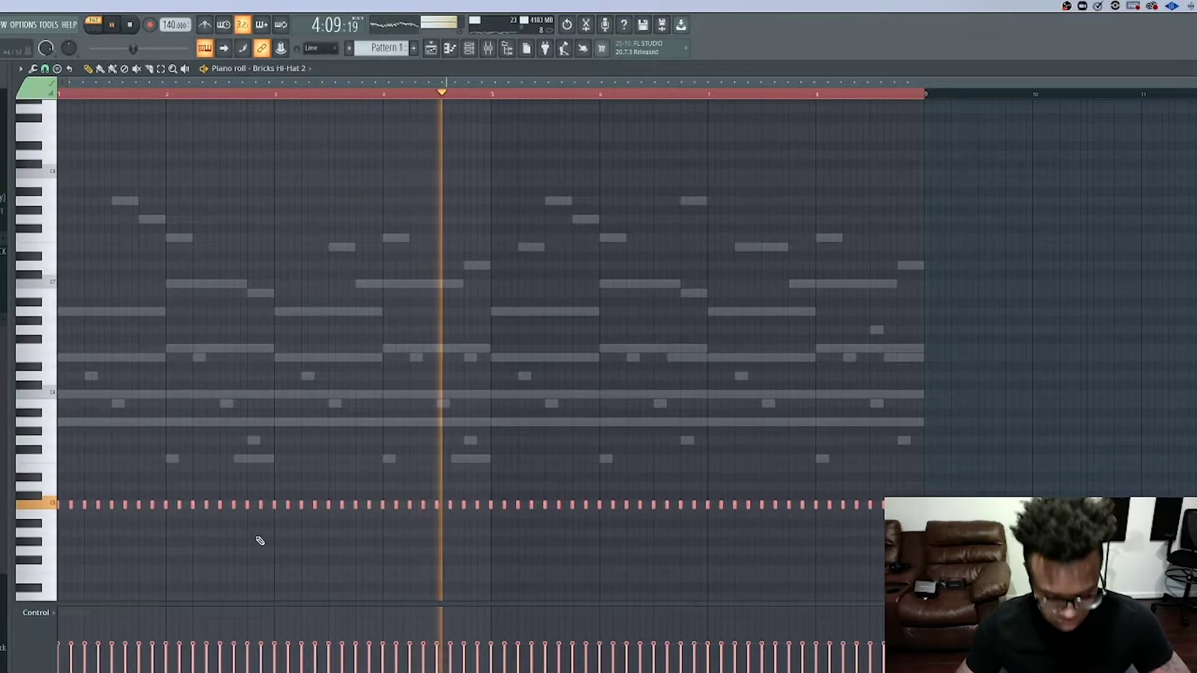
{"action": "key", "text": "ctrl+l"}
{"action": "key", "text": "ctrl+d"}
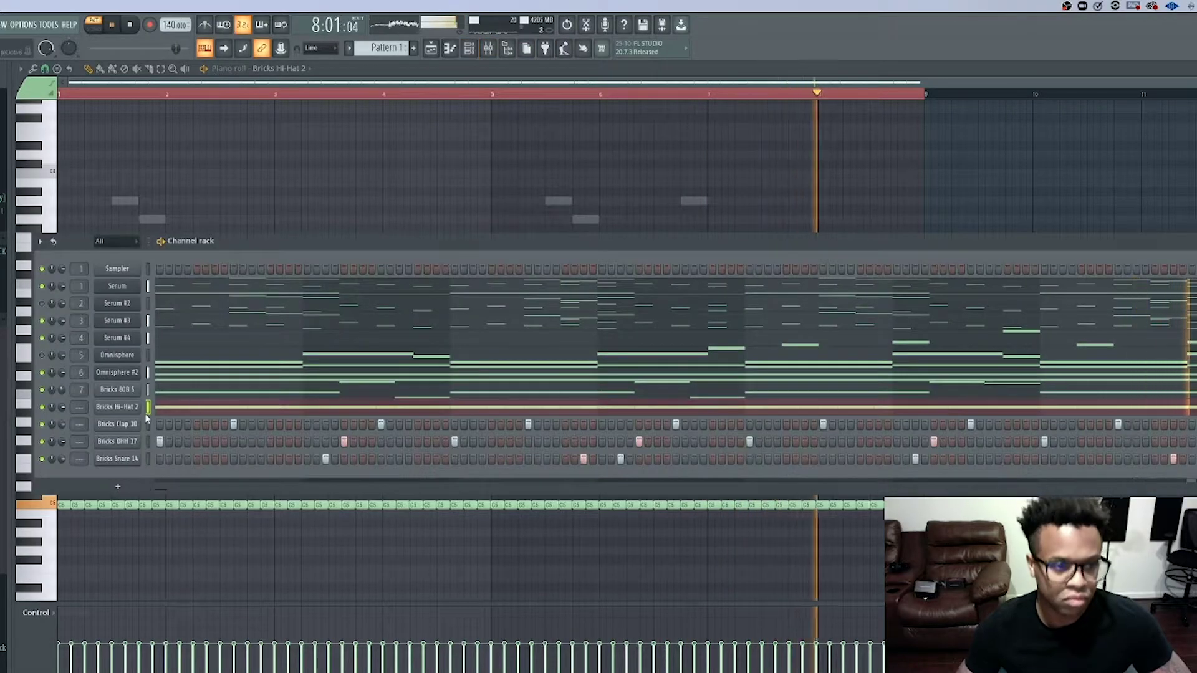
- Lengthen all the clap notes to two steps each in the piano roll
{"action": "left_click", "coordinate": [467, 49]}
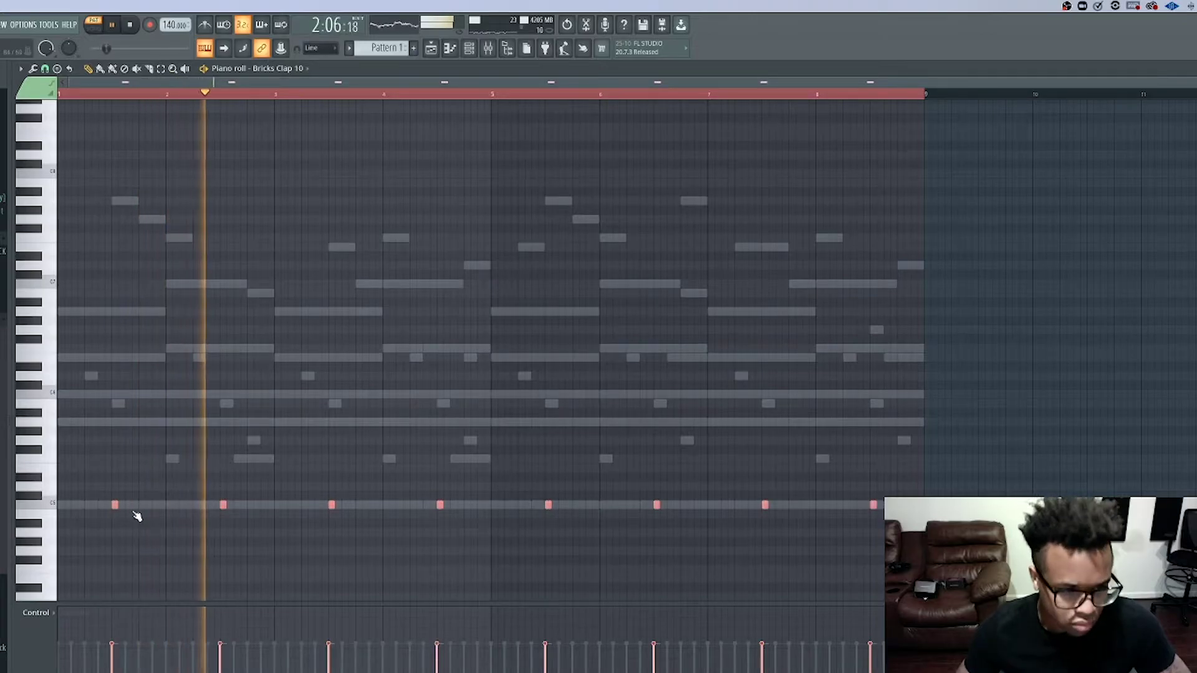
{"action": "left_click_drag", "start_coordinate": [113, 505], "coordinate": [118, 505]}
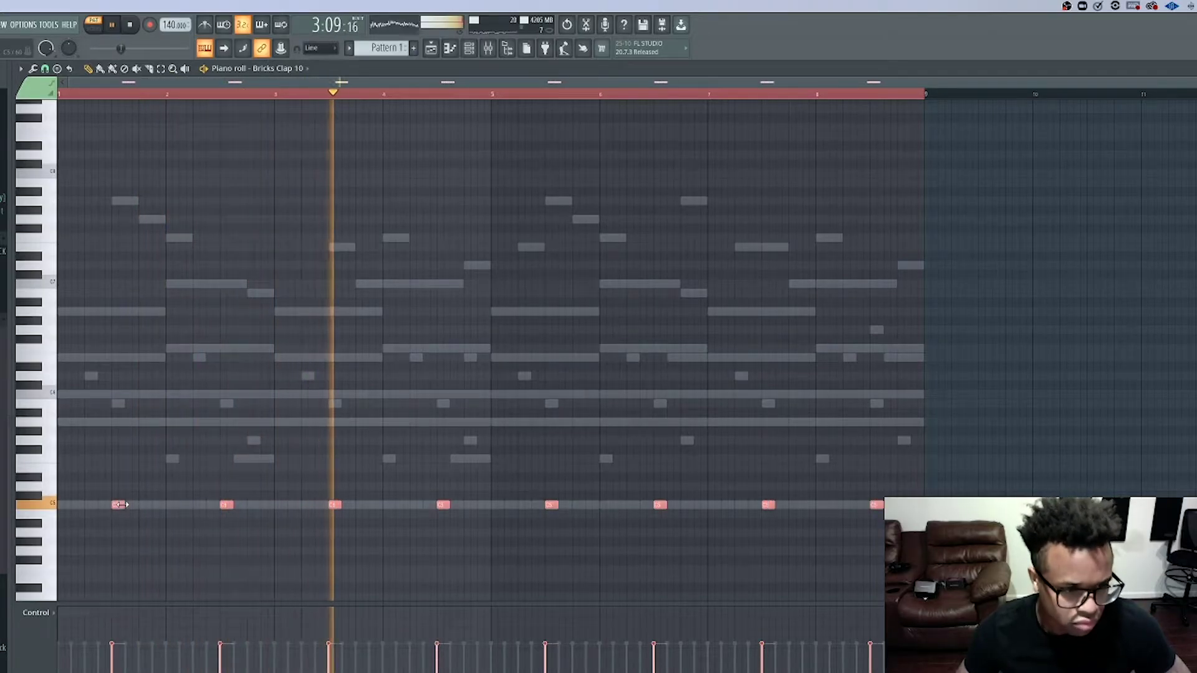
{"action": "key", "text": "F6"}
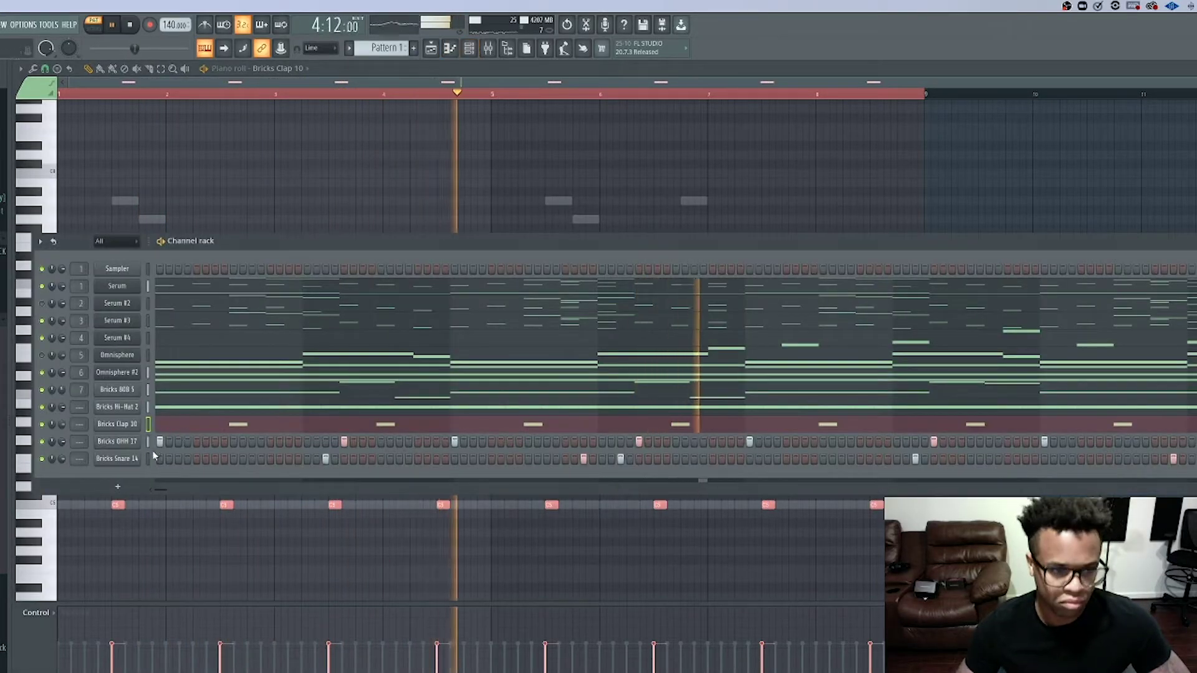
- Lengthen all the open-hat notes to two steps each in the piano roll
{"action": "key", "text": "Down"}
{"action": "key", "text": "F6"}
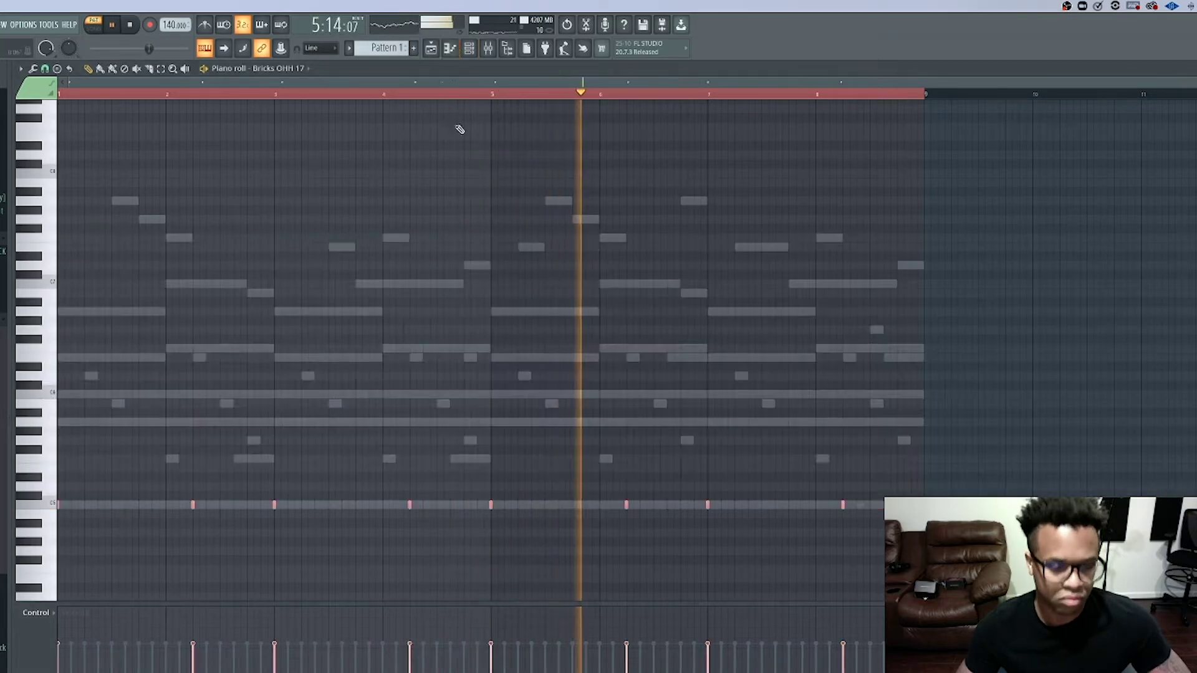
{"action": "left_click_drag", "start_coordinate": [62, 505], "coordinate": [68, 504]}
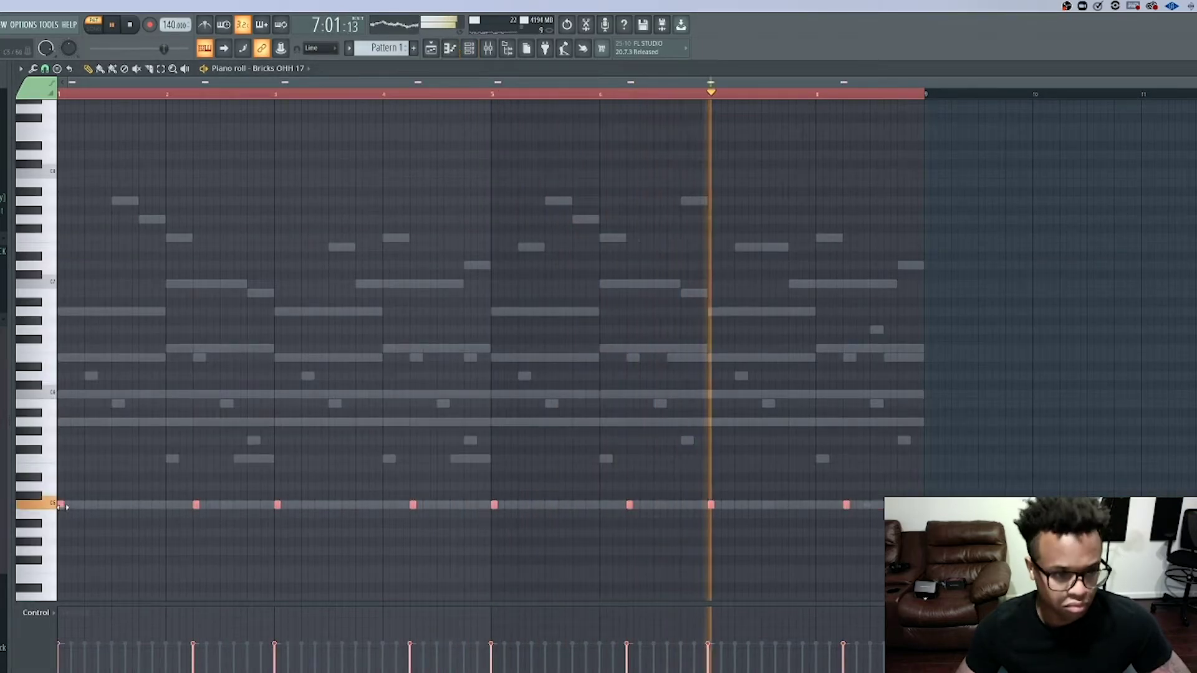
{"action": "left_click", "coordinate": [468, 49]}
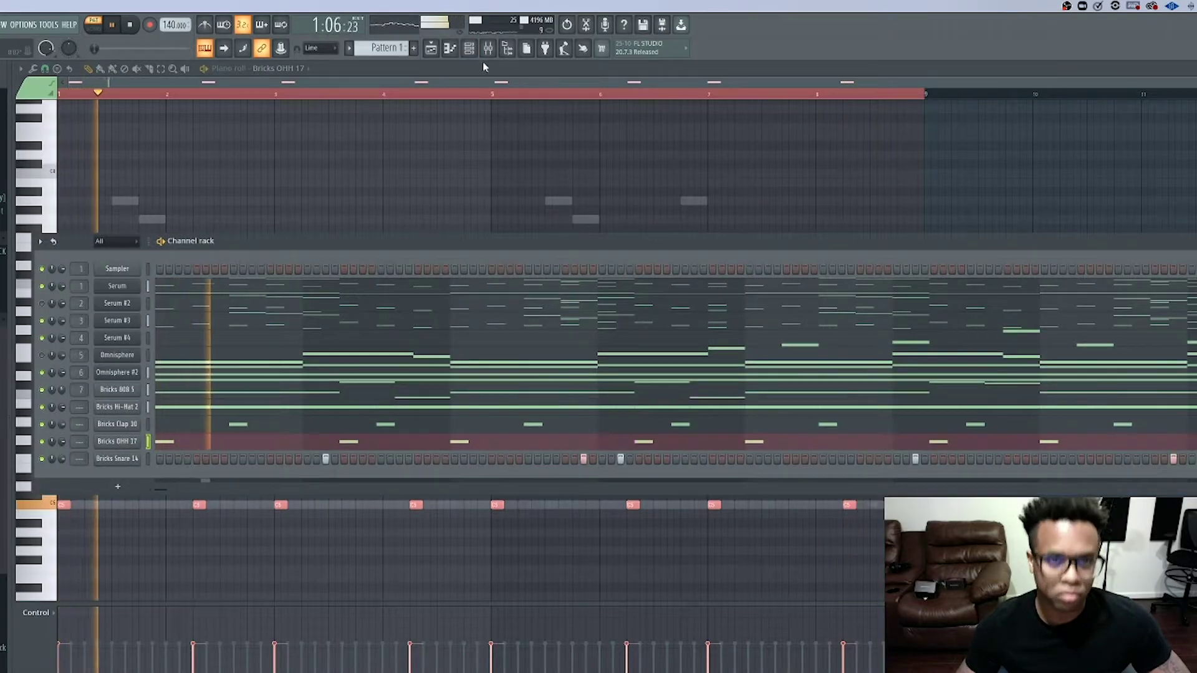
- Raise the open-hat notes an octave, then lower them by semitones to F5 while listening to the beat
{"action": "key", "text": "F6"}
{"action": "key", "text": "space"}
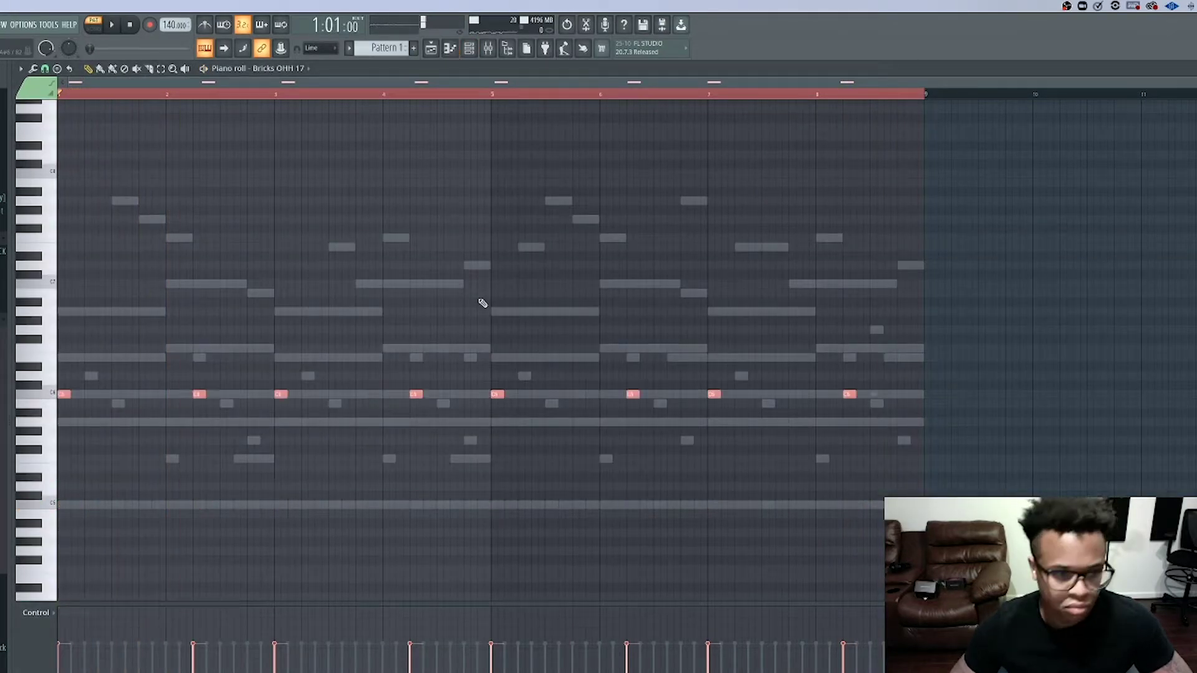
{"action": "key", "text": "space"}
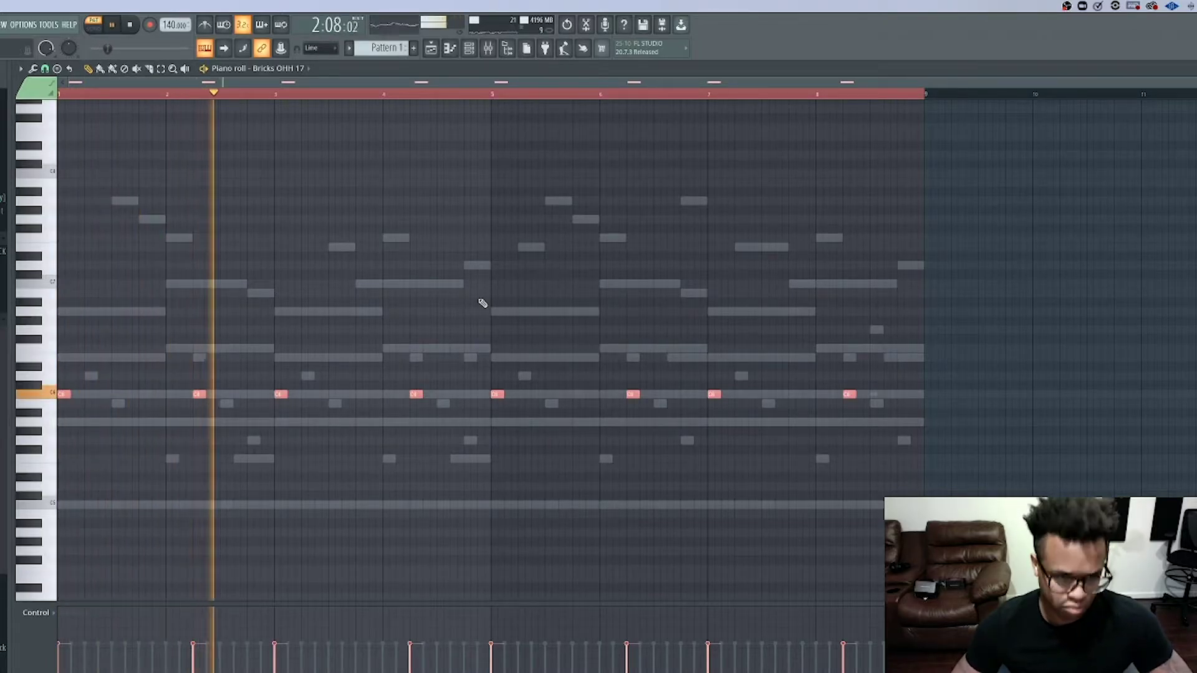
{"action": "key", "text": "shift+Down"}
{"action": "key", "text": "space"}
{"action": "key", "text": "space"}
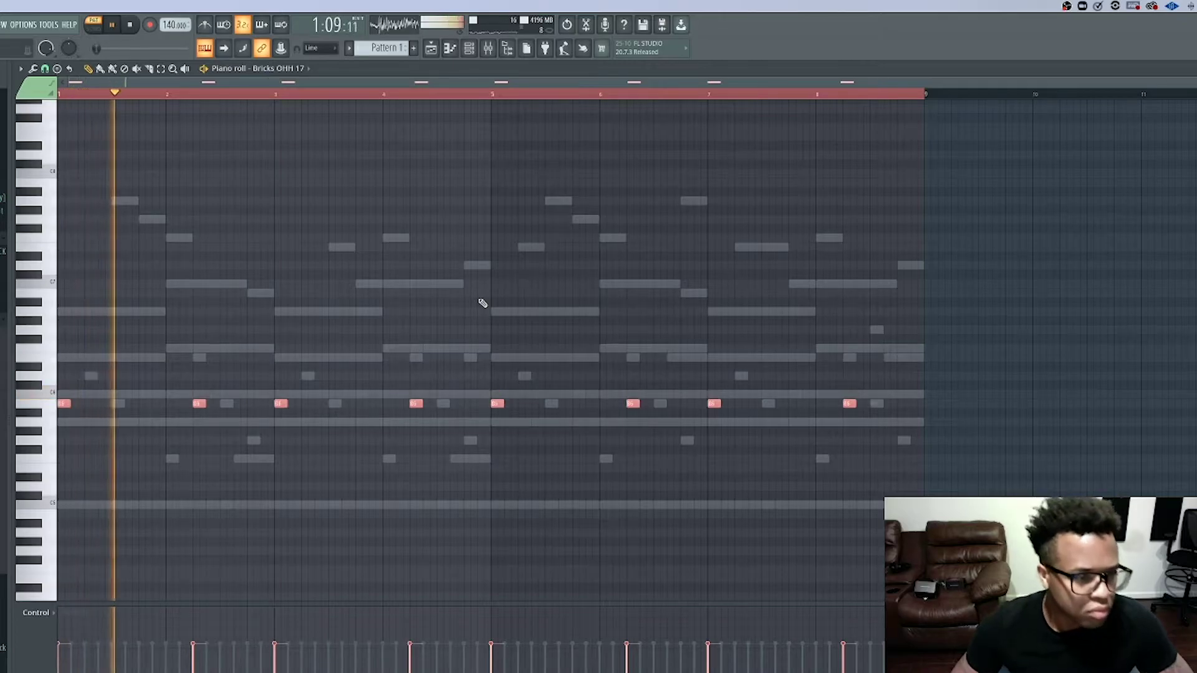
{"action": "key", "text": "shift+Down"}
{"action": "key", "text": "shift+Down"}
{"action": "key", "text": "shift+Down"}
{"action": "key", "text": "shift+Down"}
{"action": "key", "text": "shift+Down"}
{"action": "key", "text": "shift+Down"}
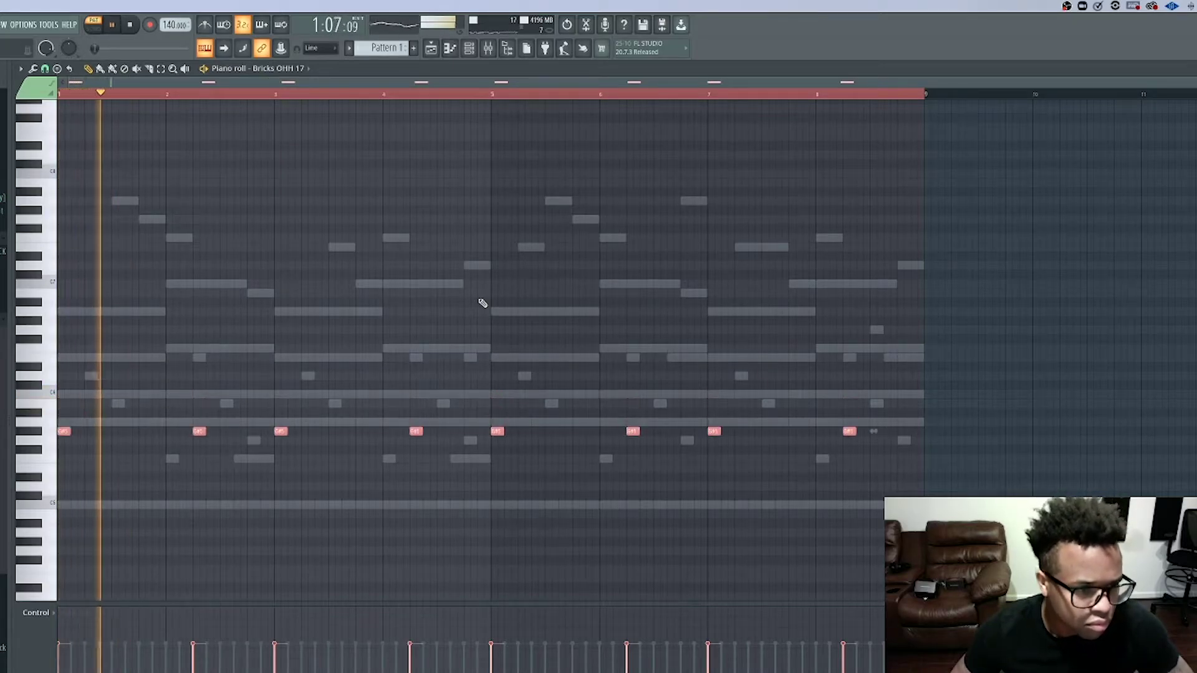
{"action": "key", "text": "space"}
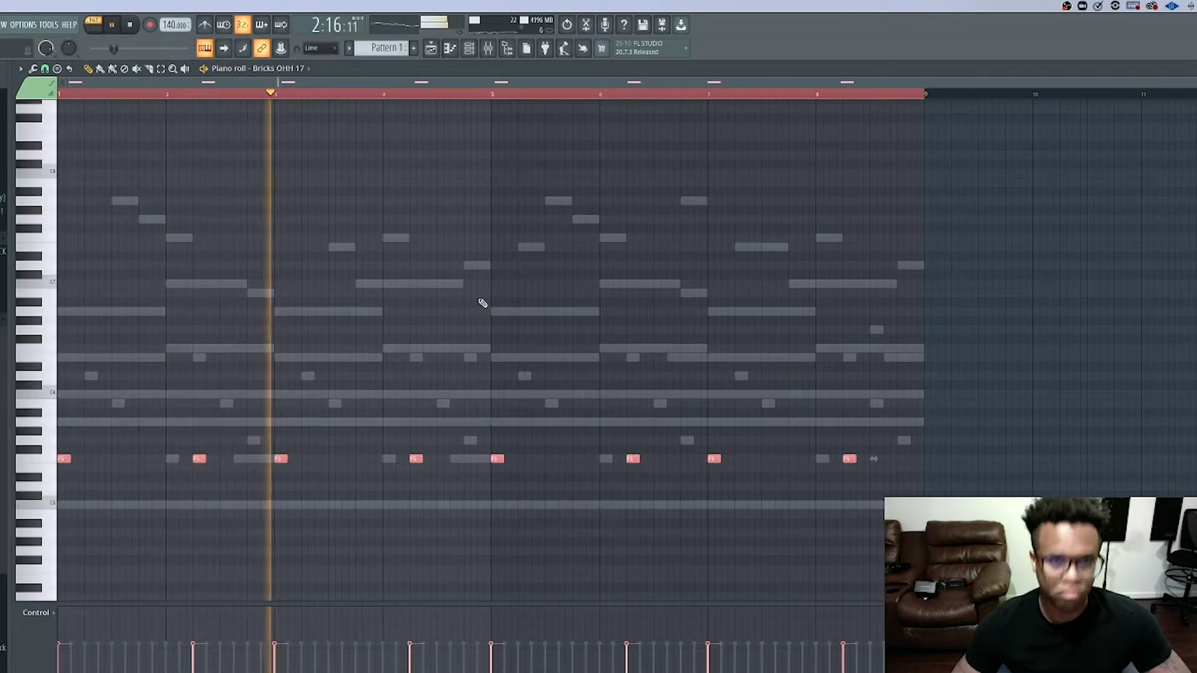
{"action": "left_click", "coordinate": [469, 48]}
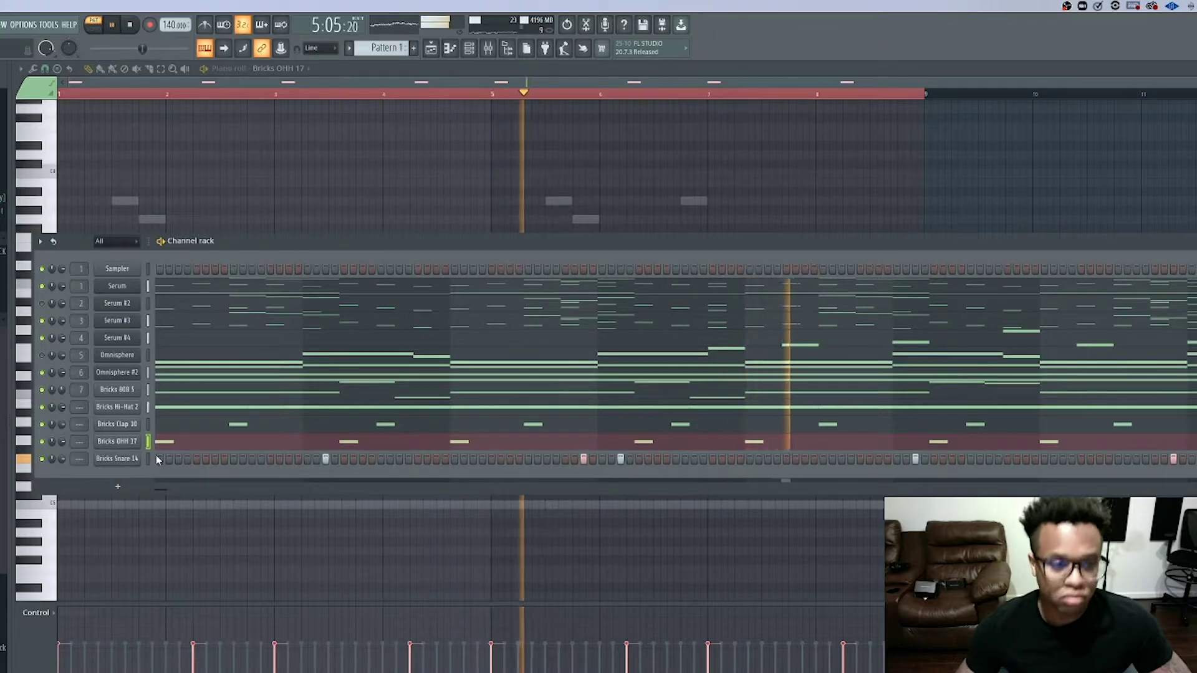
- Lengthen all the snare notes to two steps each in the piano roll and return to the channel rack
{"action": "left_click", "coordinate": [469, 48]}
{"action": "left_click_drag", "start_coordinate": [180, 504], "coordinate": [196, 504]}
{"action": "key", "text": "ctrl+z"}
{"action": "left_click", "coordinate": [472, 50]}
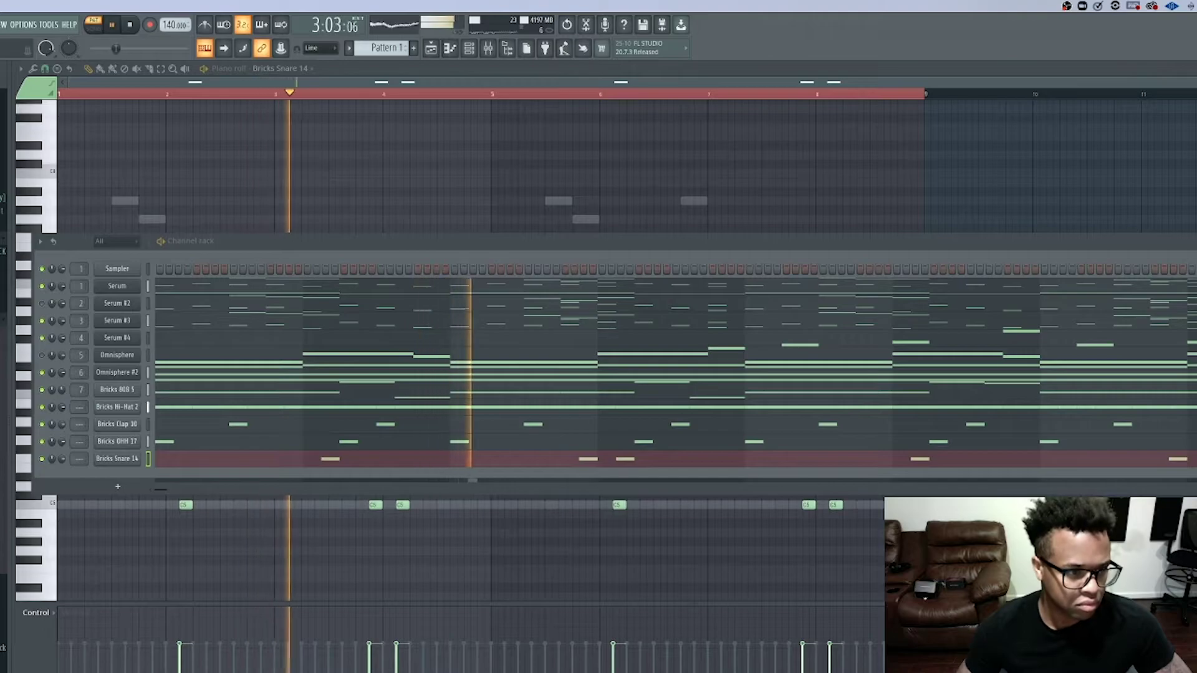
- Add Bricks Kick 9 as a new channel with kicks on steps 1, 7, 13 of bars 1 and 3 and a varied pattern in bars 2 and 4
{"action": "left_click_drag", "start_coordinate": [3, 473], "coordinate": [102, 480]}
{"action": "key", "text": "space"}
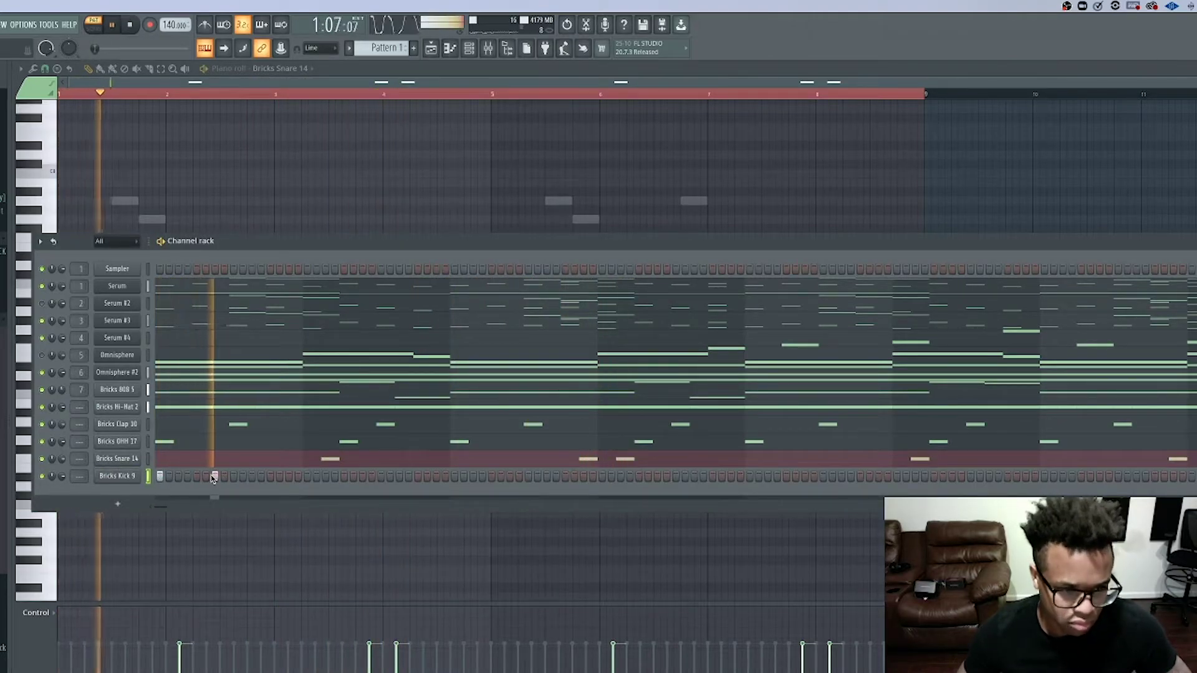
{"action": "left_click", "coordinate": [344, 476]}
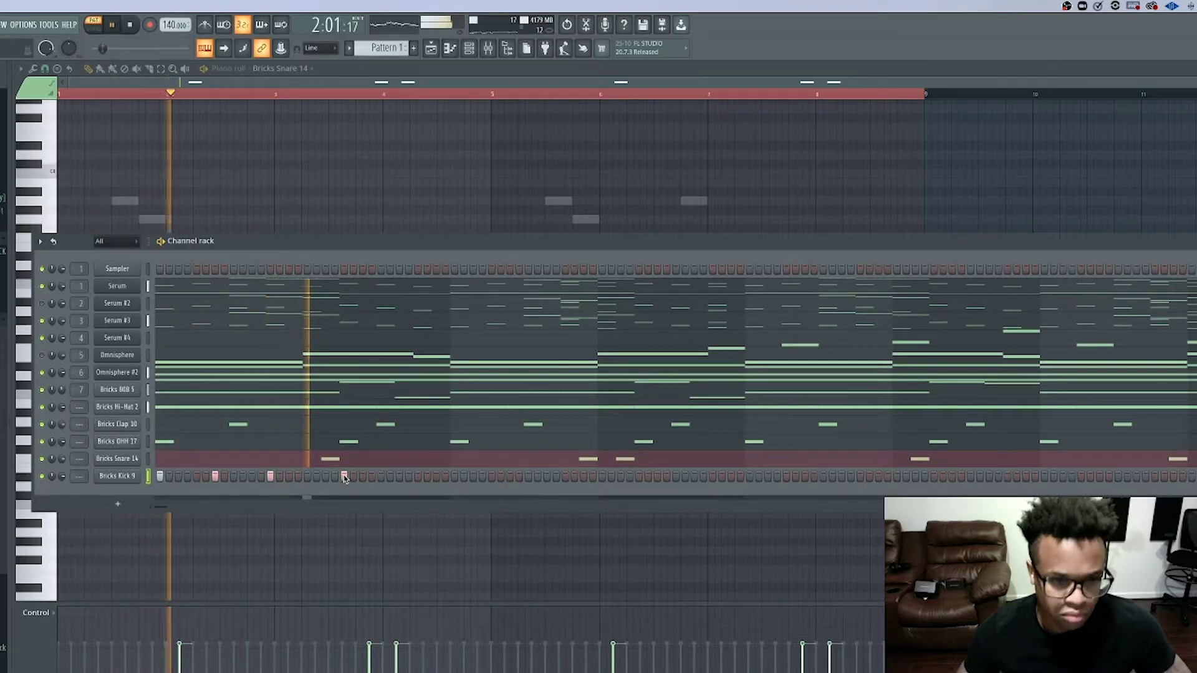
{"action": "left_click", "coordinate": [399, 477]}
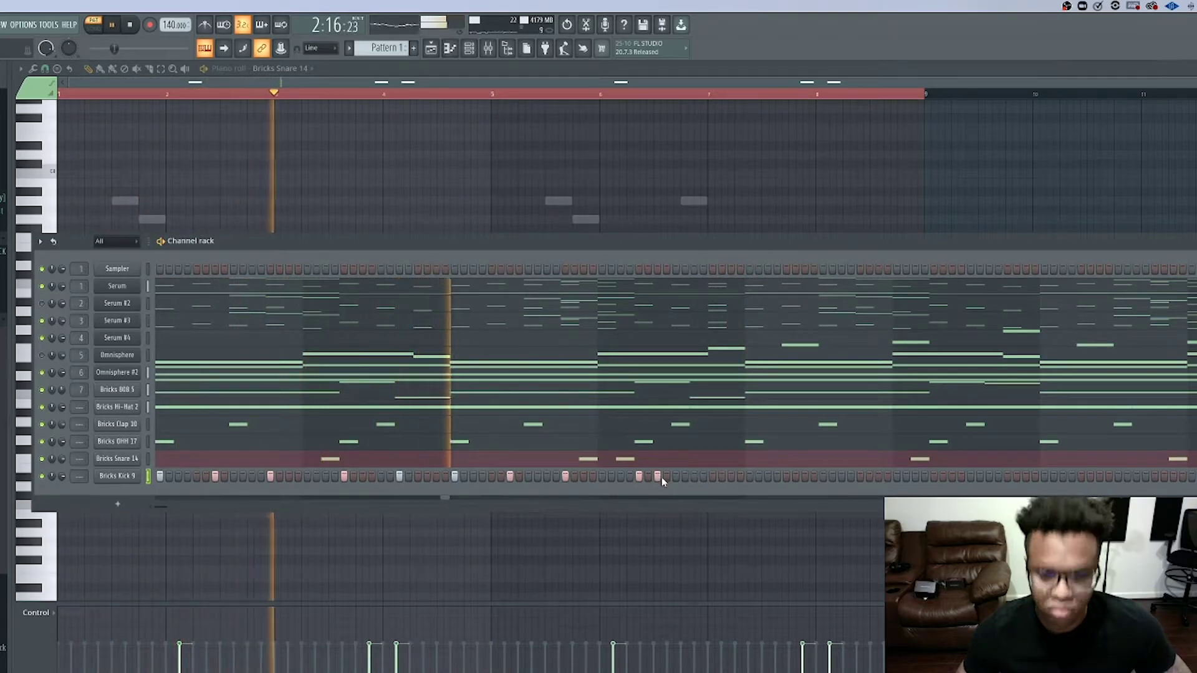
{"action": "left_click", "coordinate": [694, 477]}
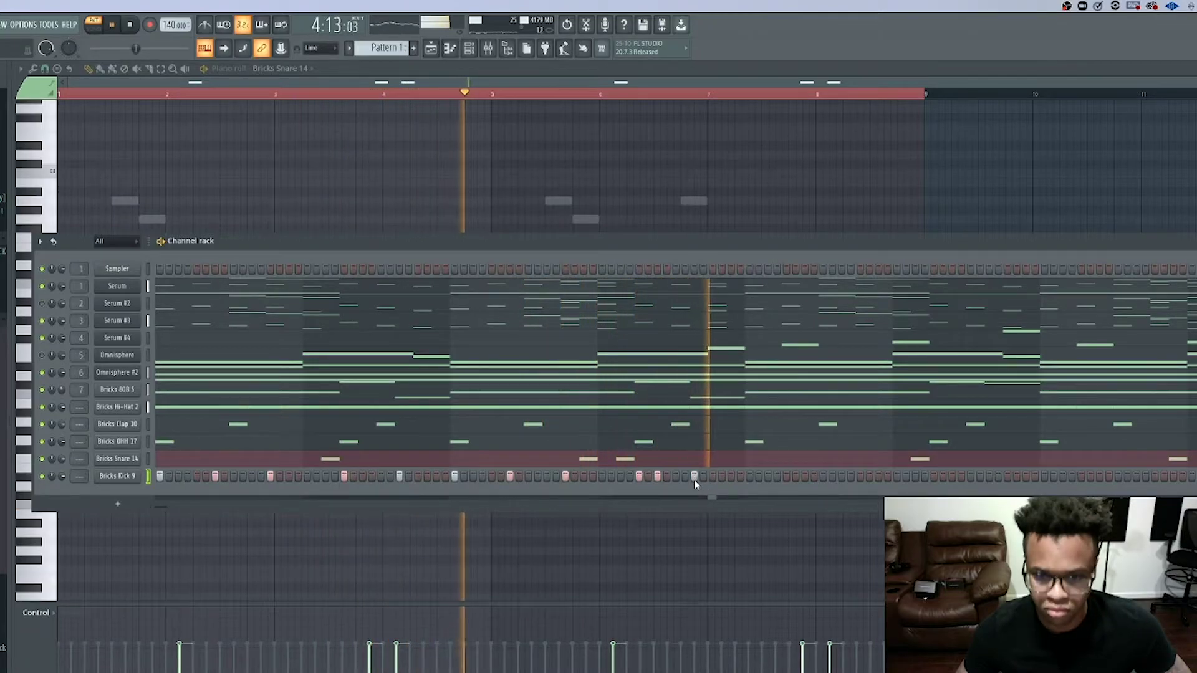
- Continue the kick with hits on steps 1, 7 and 13 of bars 5 and 7 and steps 5 and 11 of bar 6
{"action": "left_click", "coordinate": [749, 477]}
{"action": "left_click", "coordinate": [804, 477]}
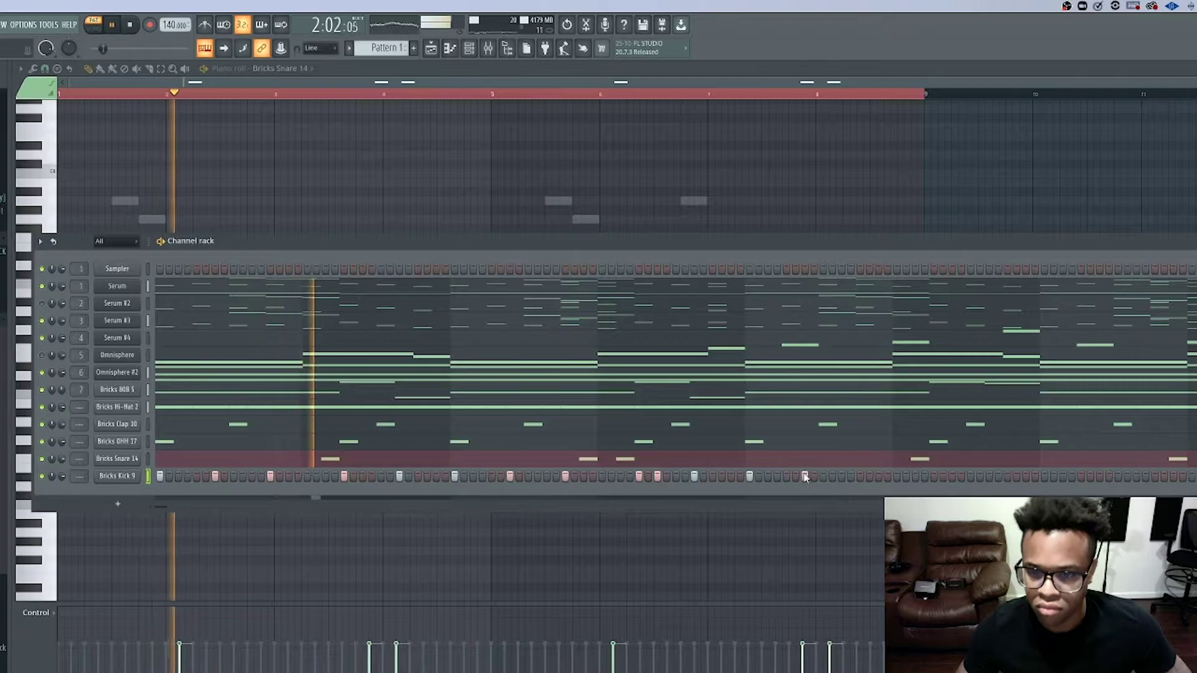
{"action": "left_click", "coordinate": [858, 477]}
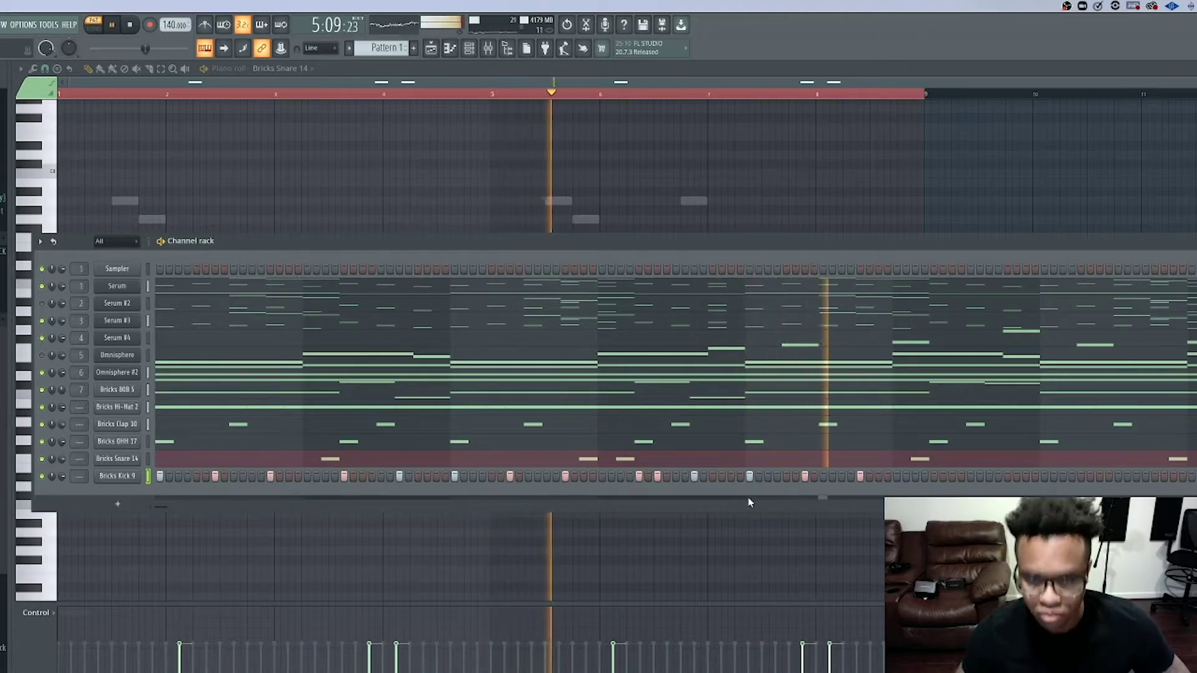
{"action": "left_click", "coordinate": [934, 476]}
{"action": "left_click", "coordinate": [989, 476]}
{"action": "left_click", "coordinate": [1044, 476]}
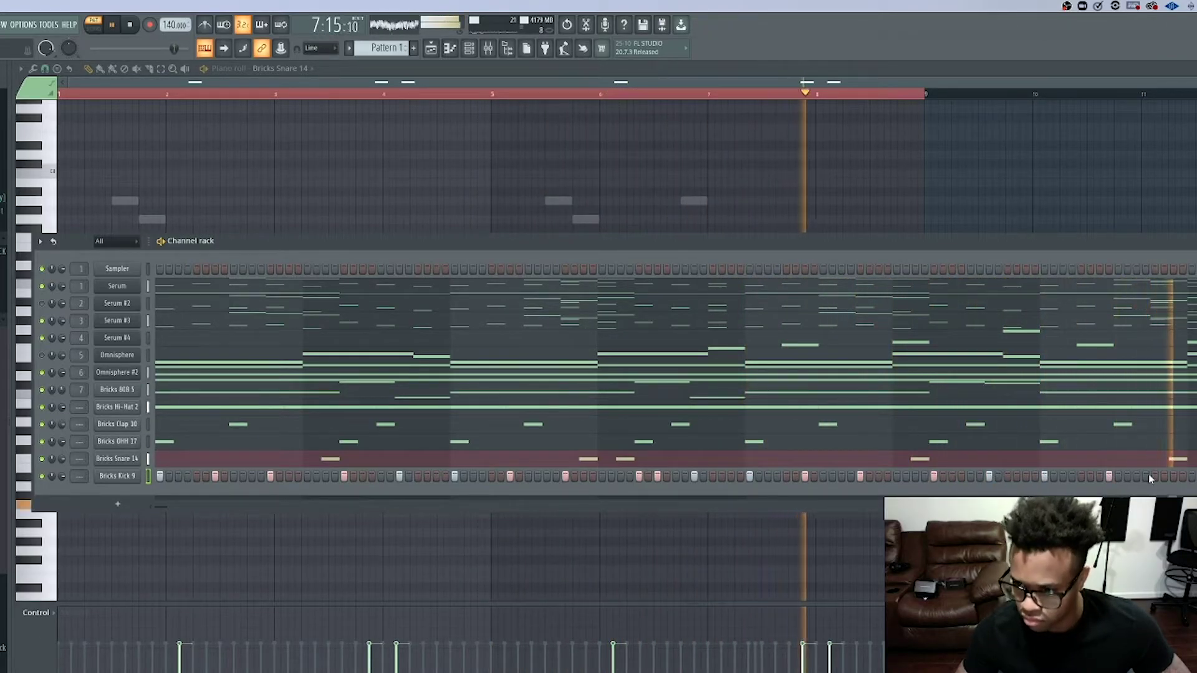
{"action": "left_click", "coordinate": [1109, 476]}
{"action": "left_click", "coordinate": [1108, 477]}
{"action": "left_click", "coordinate": [1100, 477]}
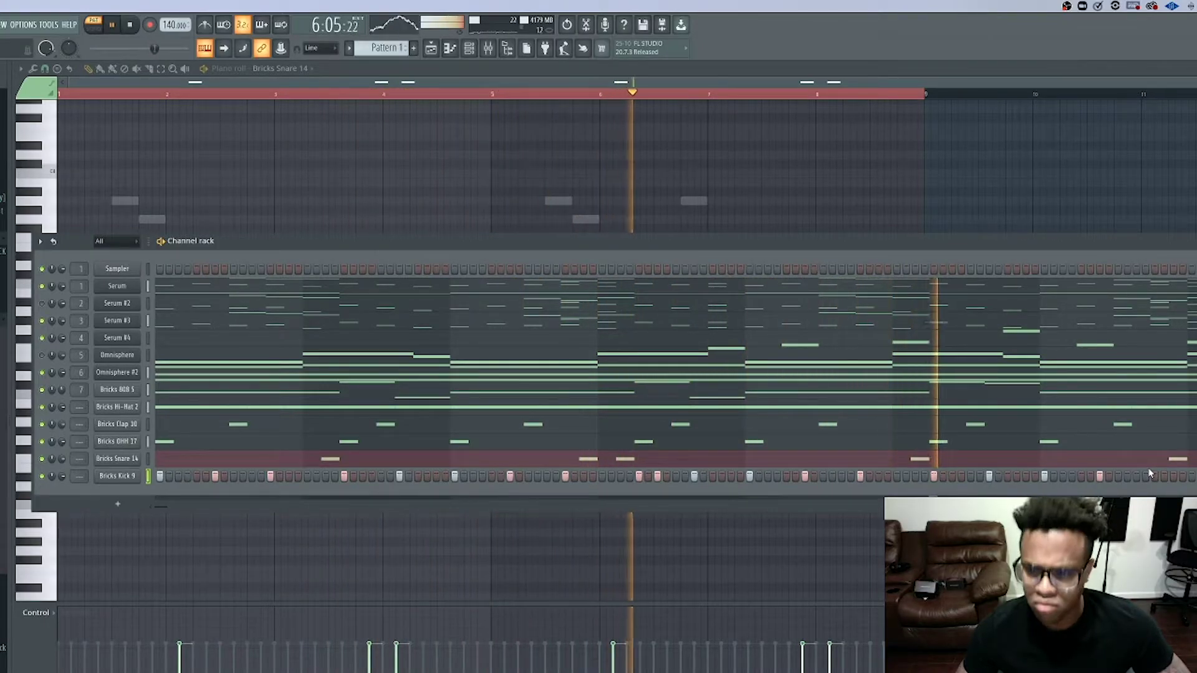
{"action": "left_click", "coordinate": [1154, 476]}
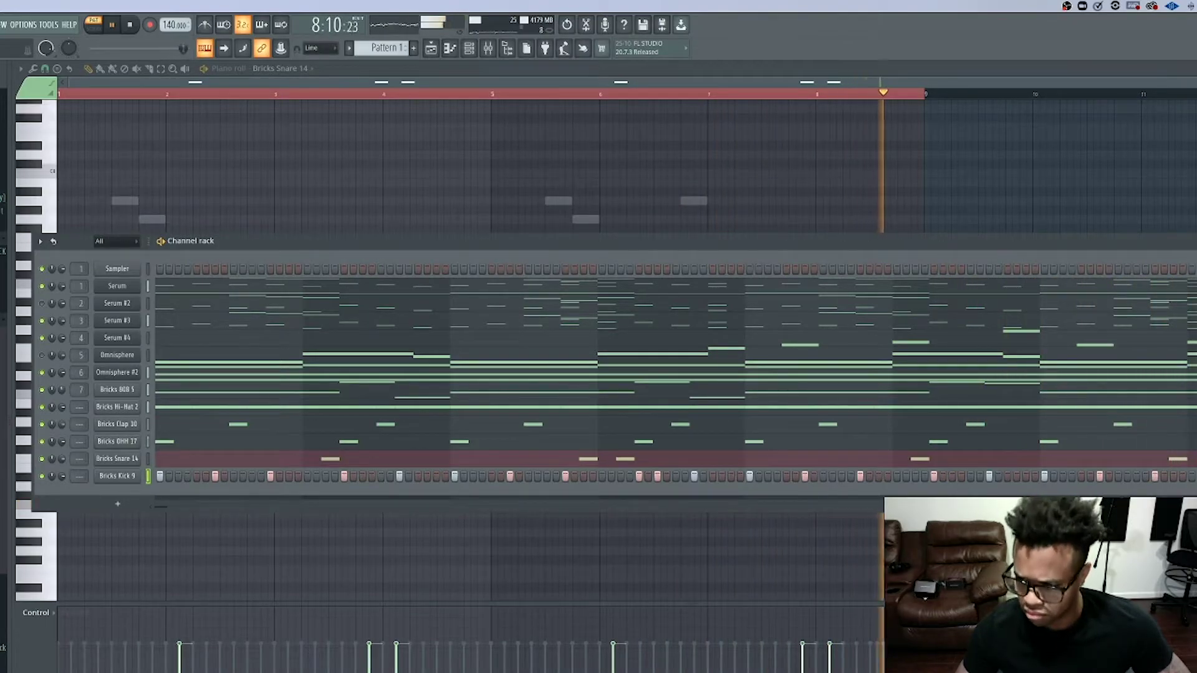
- Play back the full pattern and review the Bricks Hi-Hat 2 notes in the piano roll, returning to the channel rack
{"action": "key", "text": "space"}
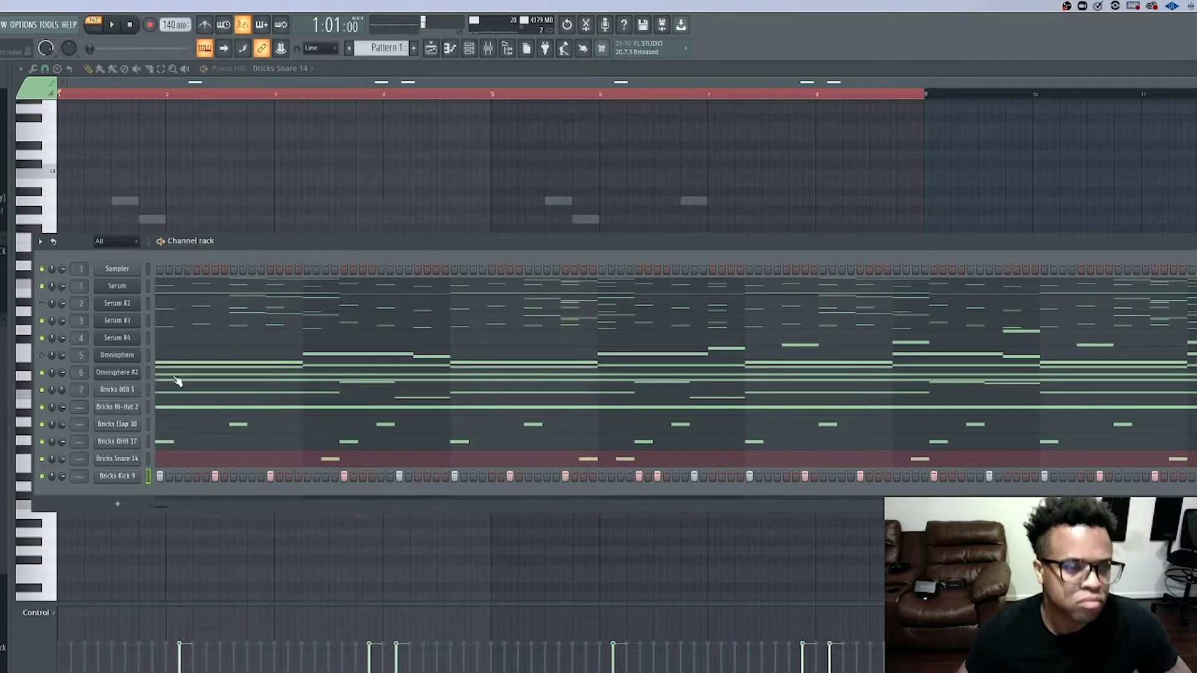
{"action": "key", "text": "space"}
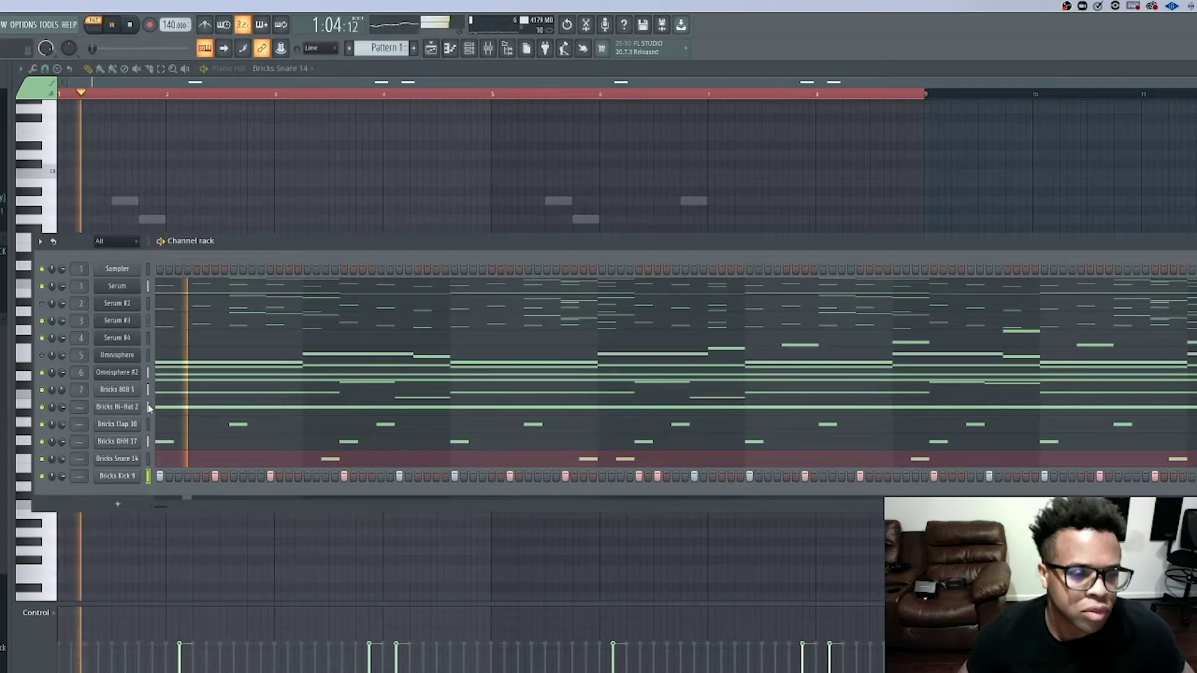
{"action": "left_click", "coordinate": [460, 50]}
{"action": "left_click", "coordinate": [462, 50]}
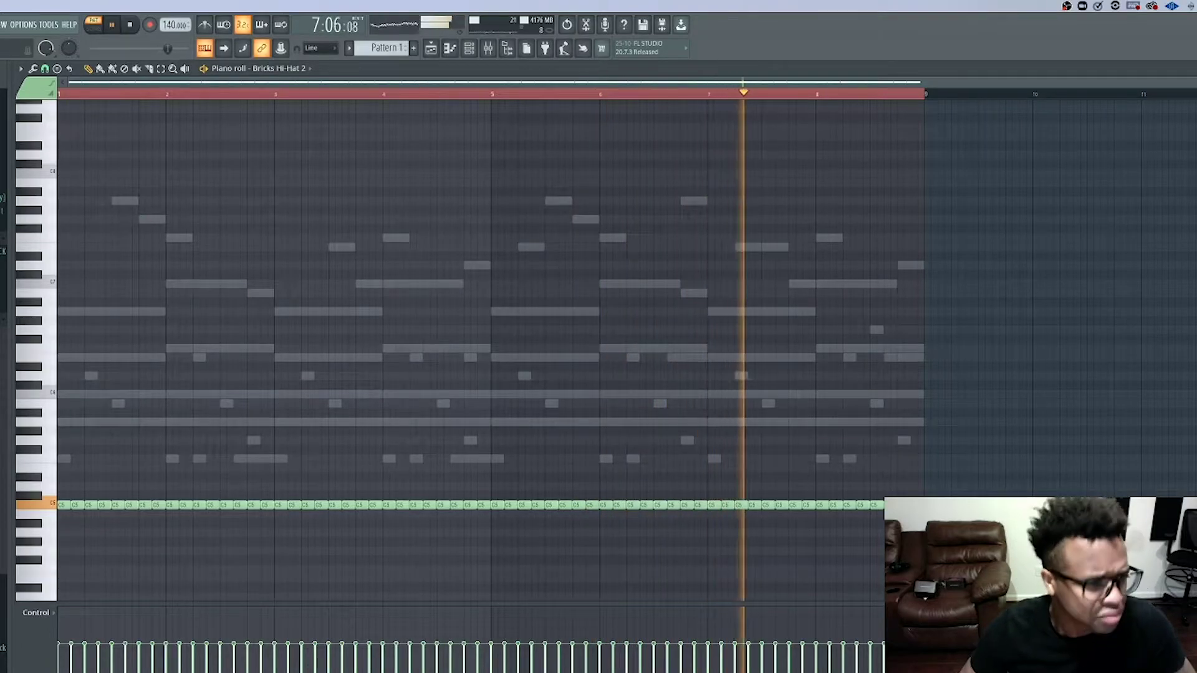
{"action": "left_click", "coordinate": [470, 51]}
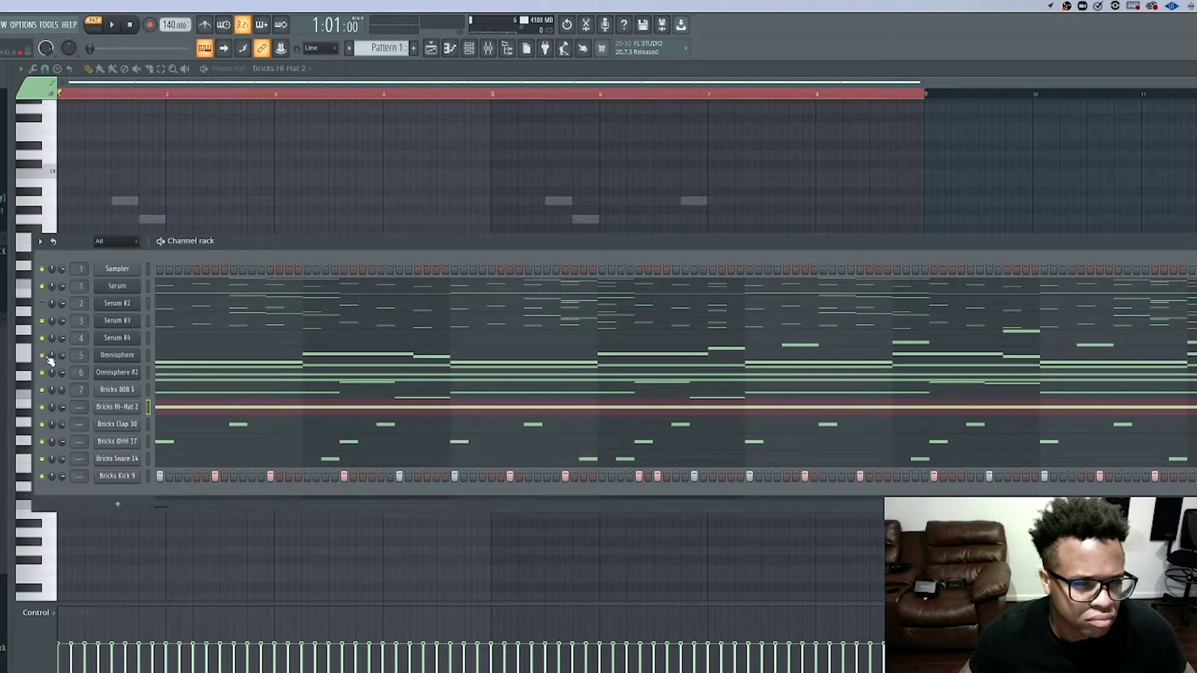
{"action": "key", "text": "space"}
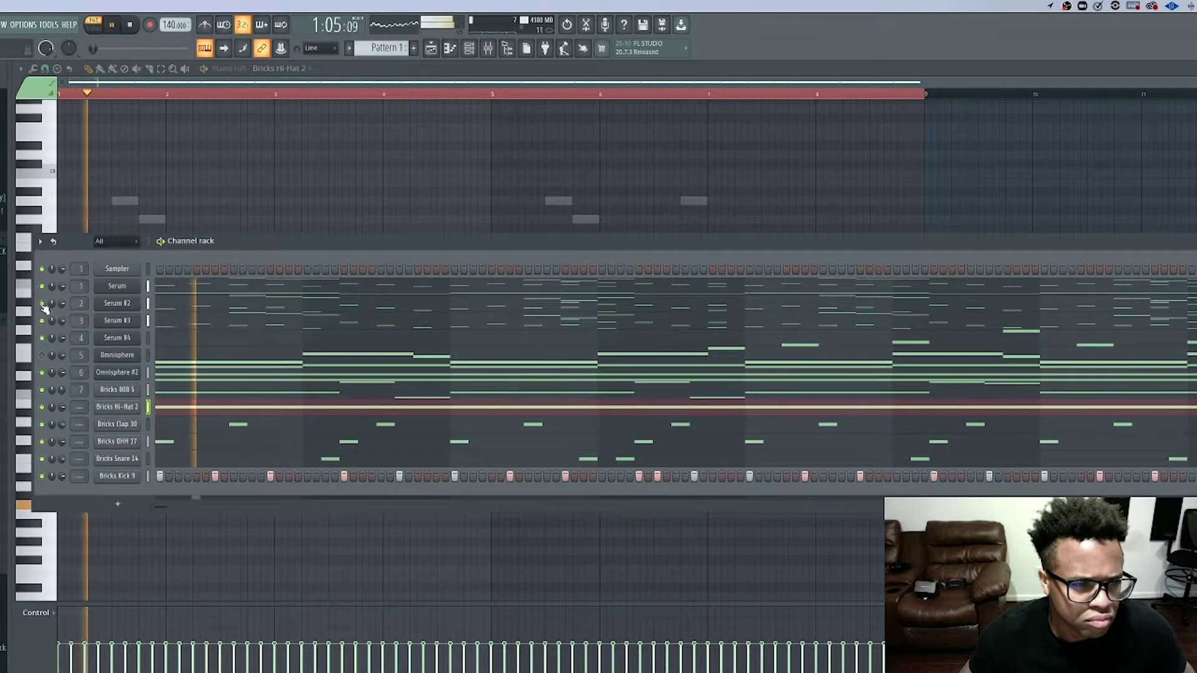
- Split Pattern 1 by channel and place the separate patterns on playlist tracks 1 to 12, starting at bar 1
{"action": "left_click", "coordinate": [431, 50]}
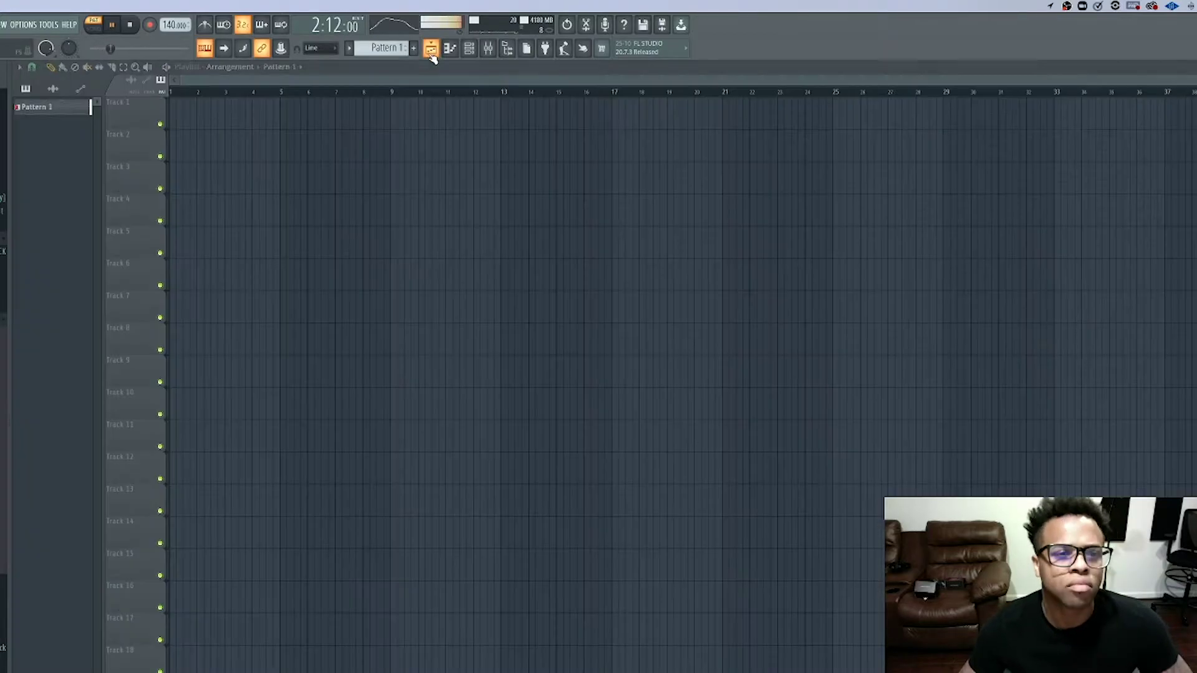
{"action": "right_click", "coordinate": [43, 109]}
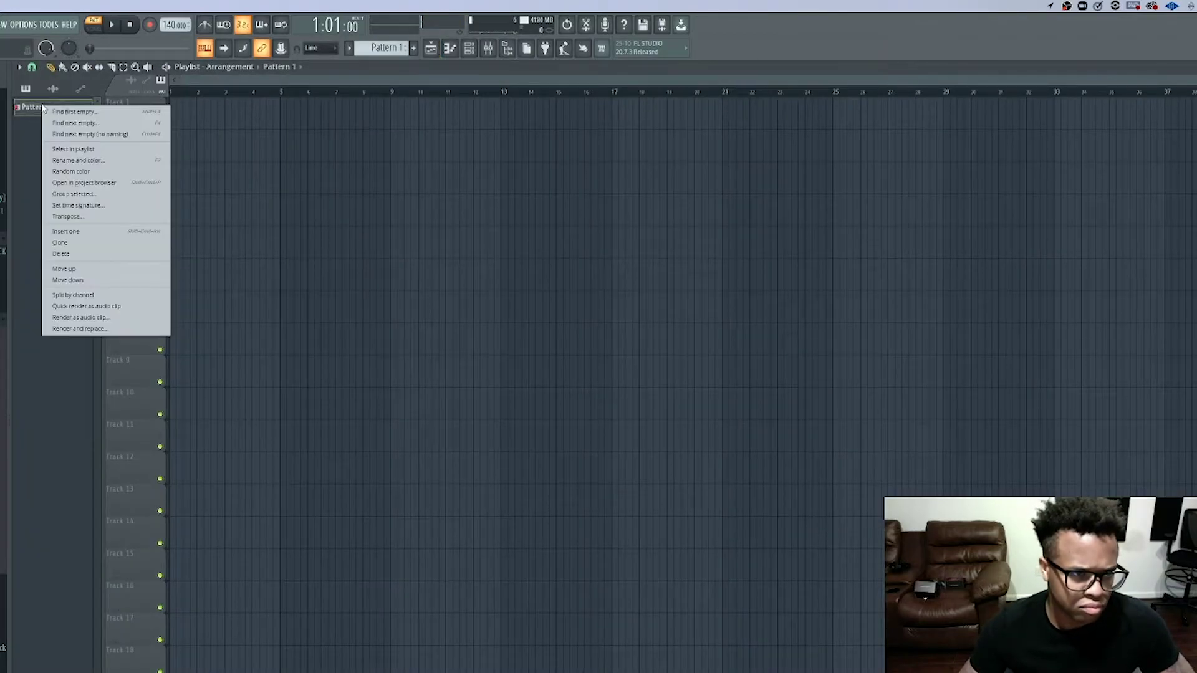
{"action": "left_click", "coordinate": [74, 295]}
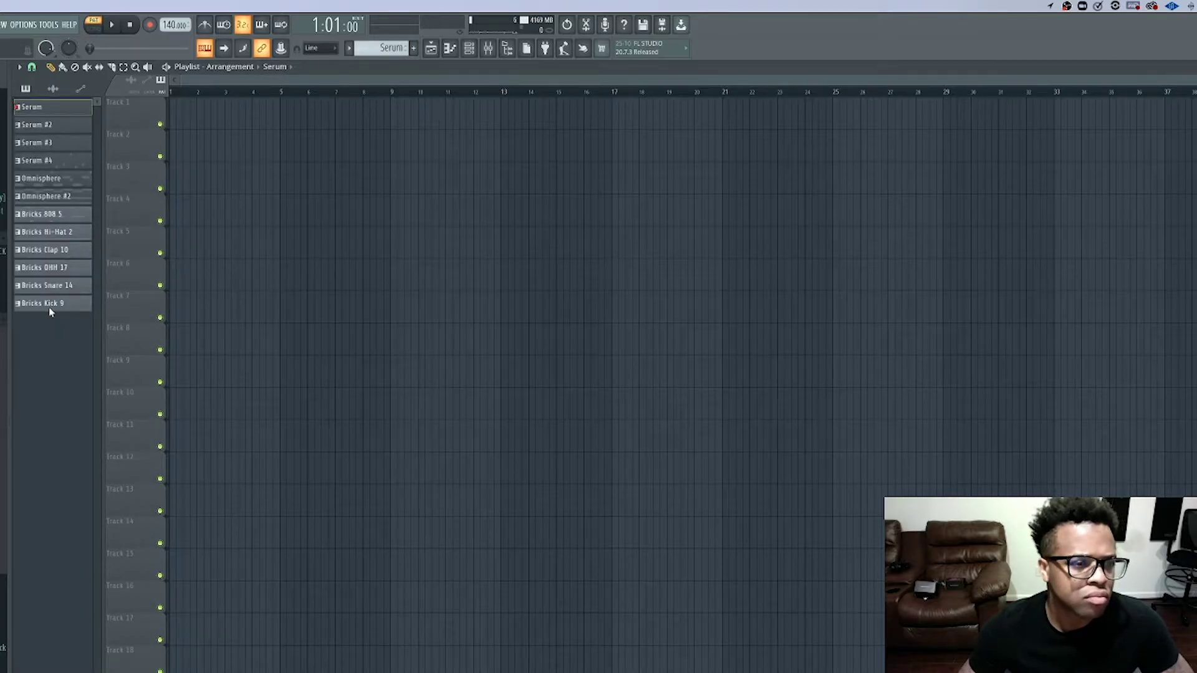
{"action": "left_click_drag", "start_coordinate": [38, 203], "coordinate": [173, 119]}
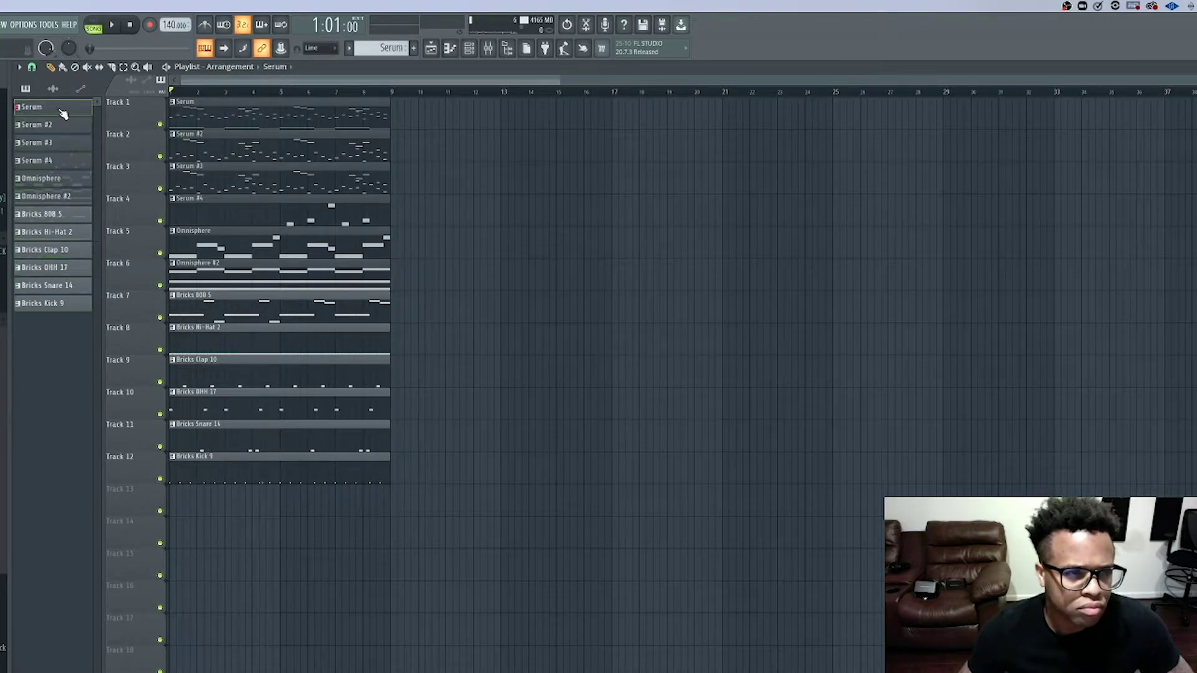
- Move the Bricks 808 and all drum clips on tracks 7 to 12 so they start at bar 9
{"action": "left_click_drag", "start_coordinate": [405, 505], "coordinate": [206, 248]}
{"action": "left_click", "coordinate": [412, 377]}
{"action": "left_click_drag", "start_coordinate": [358, 515], "coordinate": [423, 311]}
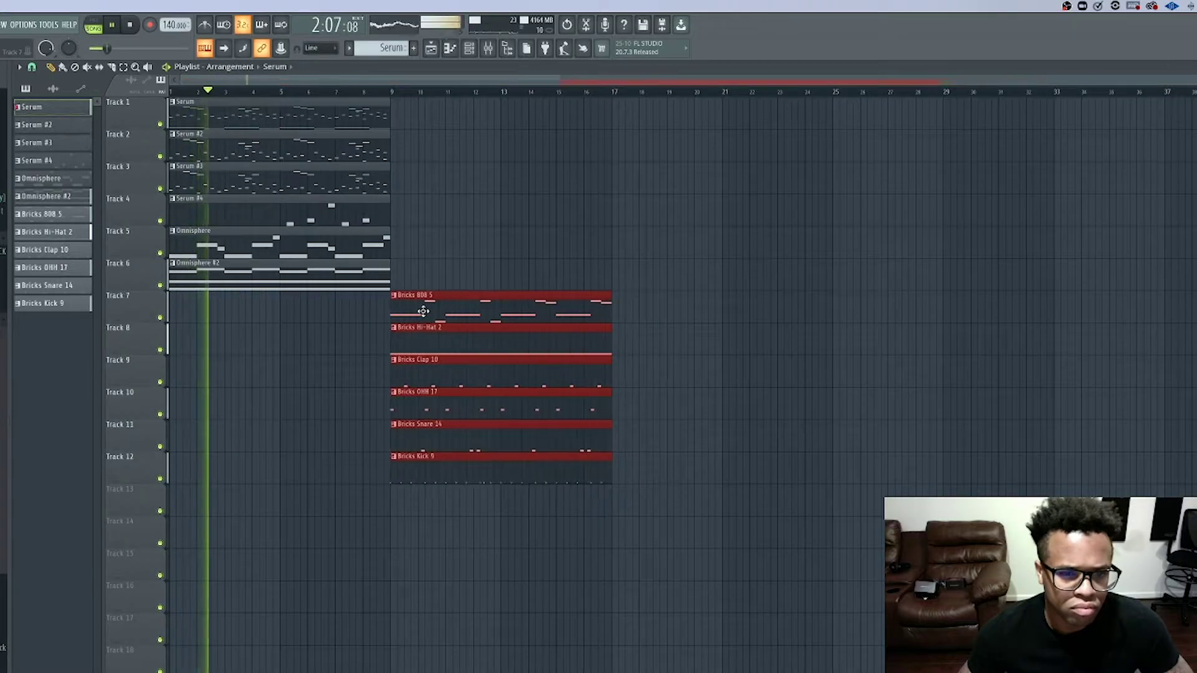
{"action": "scroll", "coordinate": [411, 304], "scroll_direction": "up", "scroll_amount": 3}
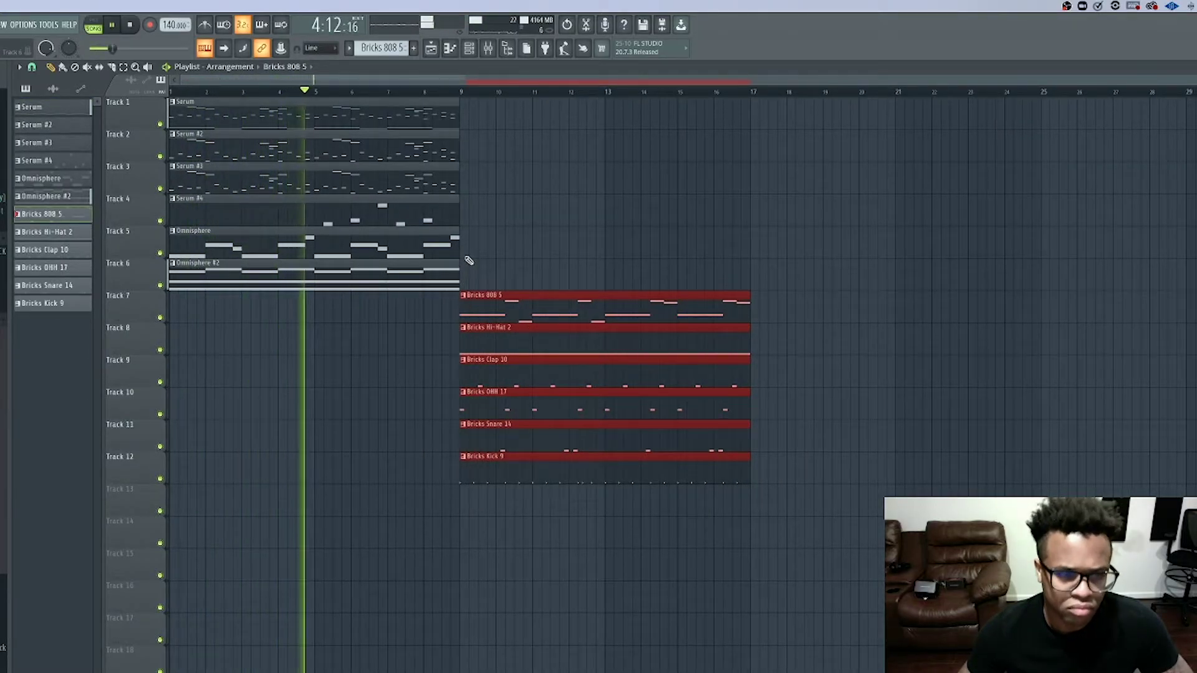
- Move only the Omnisphere #2 clip on track 6 to start at bar 9, leaving the selection cleared
{"action": "left_click_drag", "start_coordinate": [413, 321], "coordinate": [267, 246]}
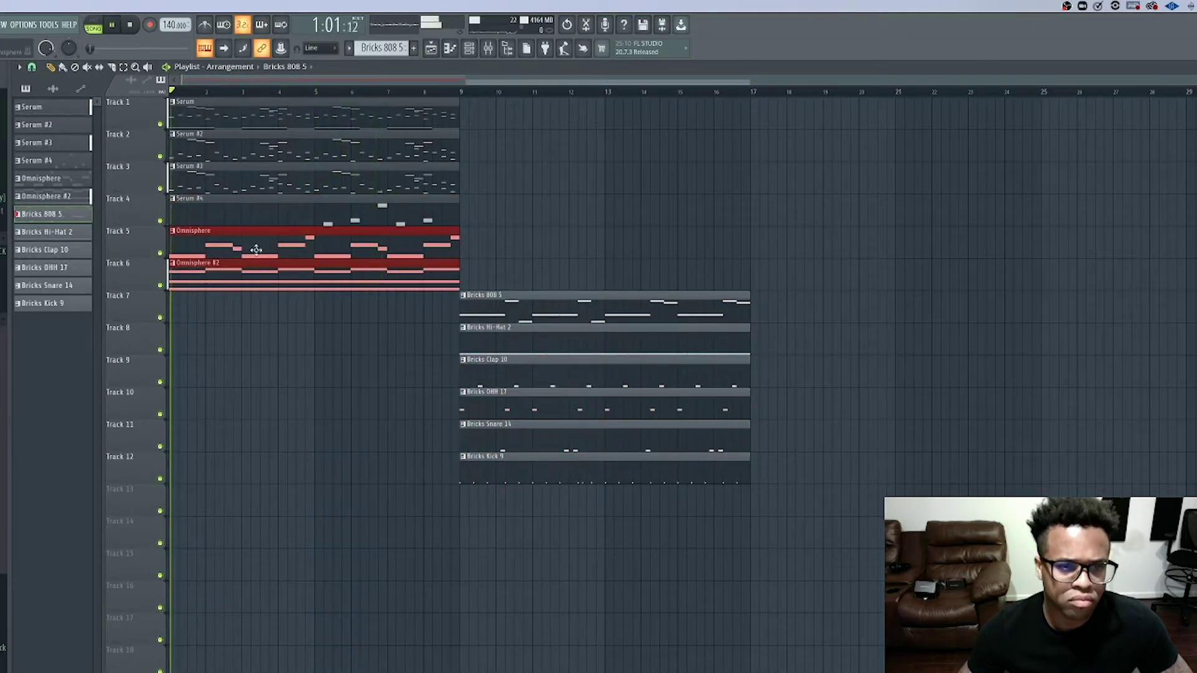
{"action": "left_click", "coordinate": [258, 315]}
{"action": "left_click_drag", "start_coordinate": [257, 315], "coordinate": [514, 259]}
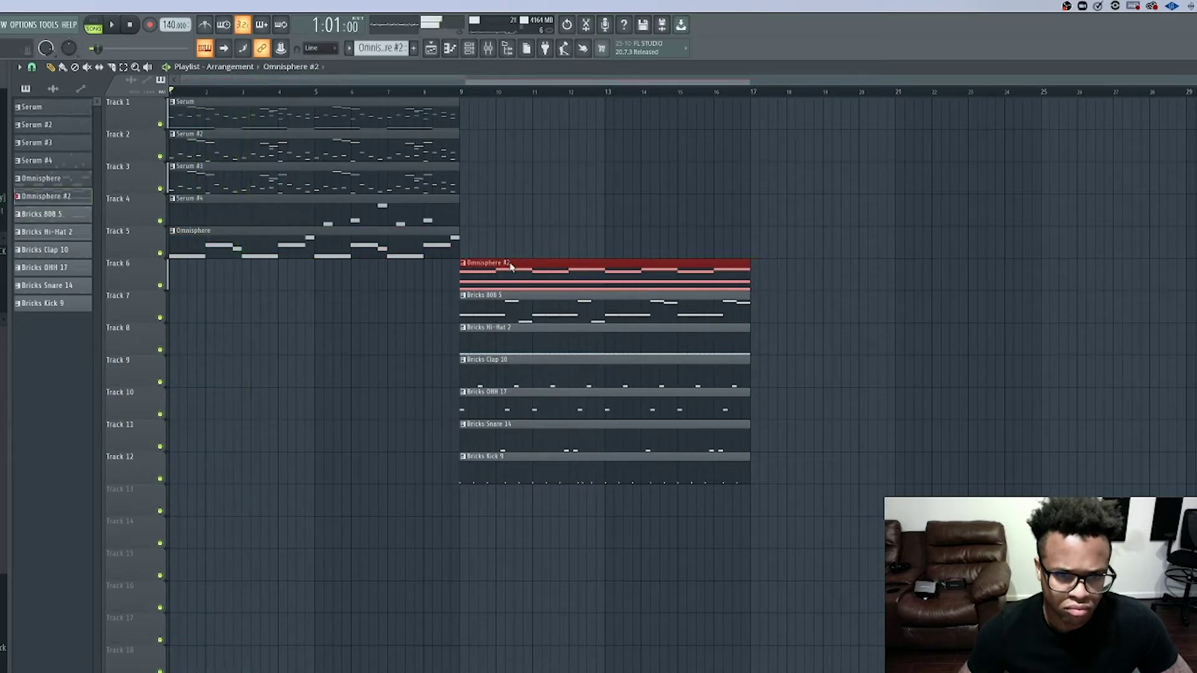
{"action": "left_click", "coordinate": [407, 315]}
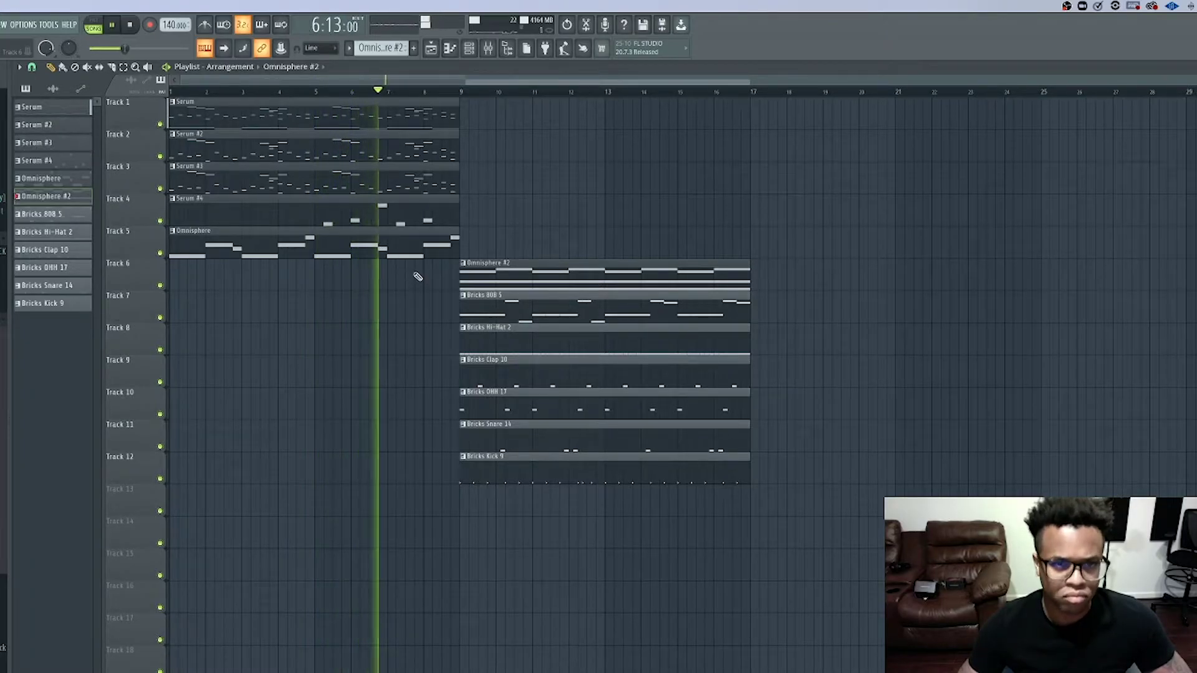
- Duplicate the four Serum clips and the Omnisphere clip on tracks 1 to 5 into bars 9 to 16
{"action": "left_click_drag", "start_coordinate": [413, 284], "coordinate": [289, 98]}
{"action": "key", "text": "ctrl+b"}
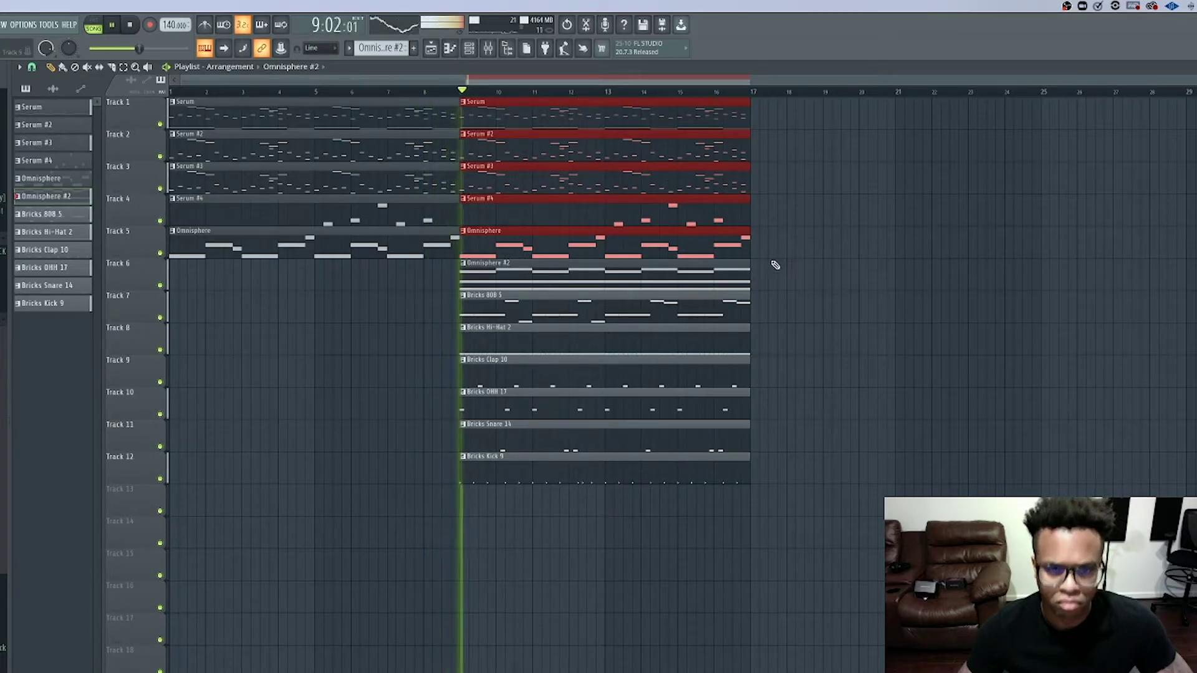
{"action": "left_click", "coordinate": [792, 410]}
- Duplicate the full twelve-track section at bars 9 to 16 into bars 17 to 24 and clear the selection
{"action": "left_click_drag", "start_coordinate": [793, 517], "coordinate": [571, 115]}
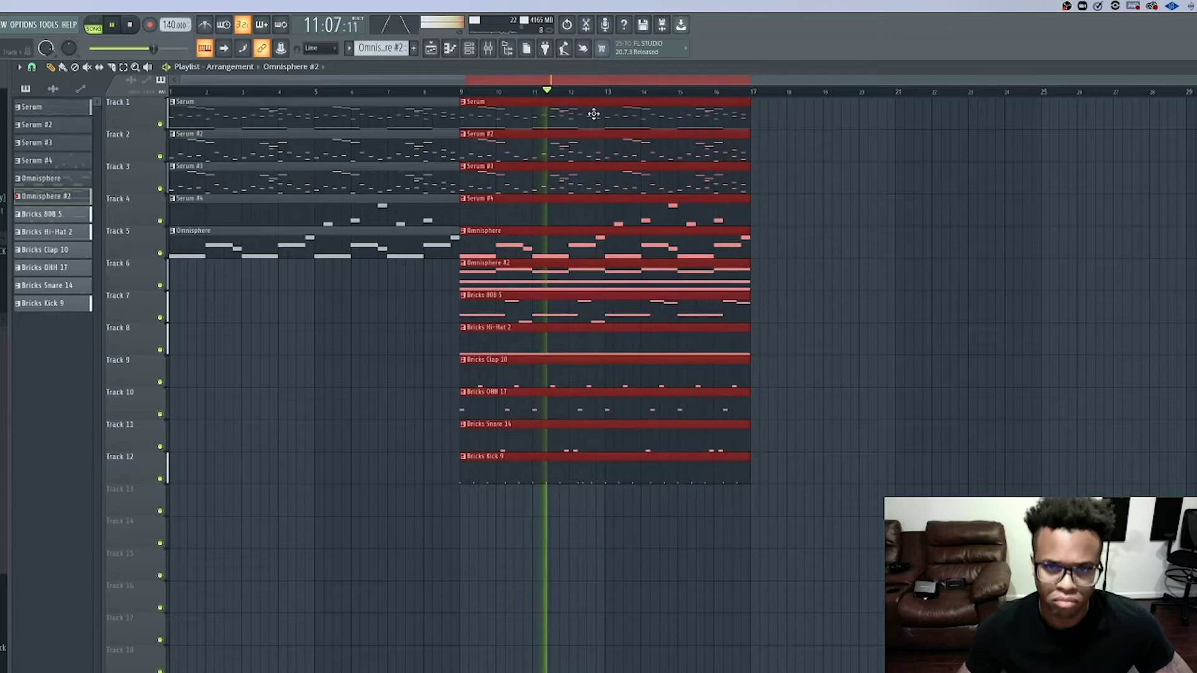
{"action": "key", "text": "ctrl+b"}
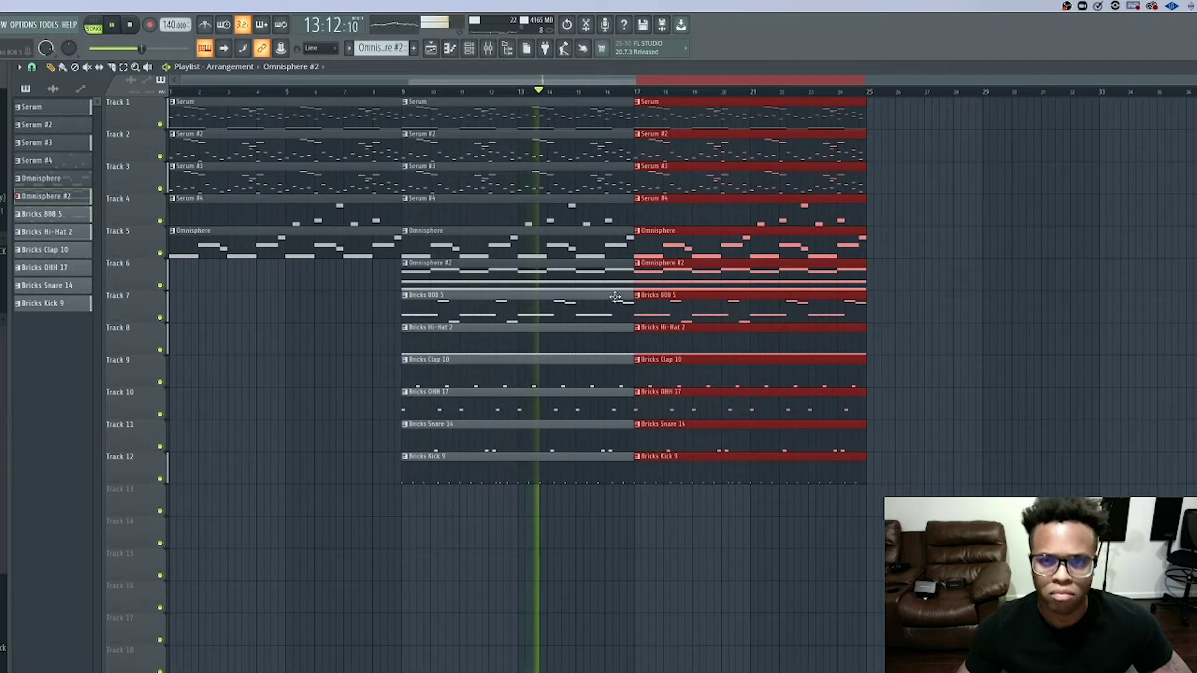
{"action": "left_click", "coordinate": [1004, 176]}
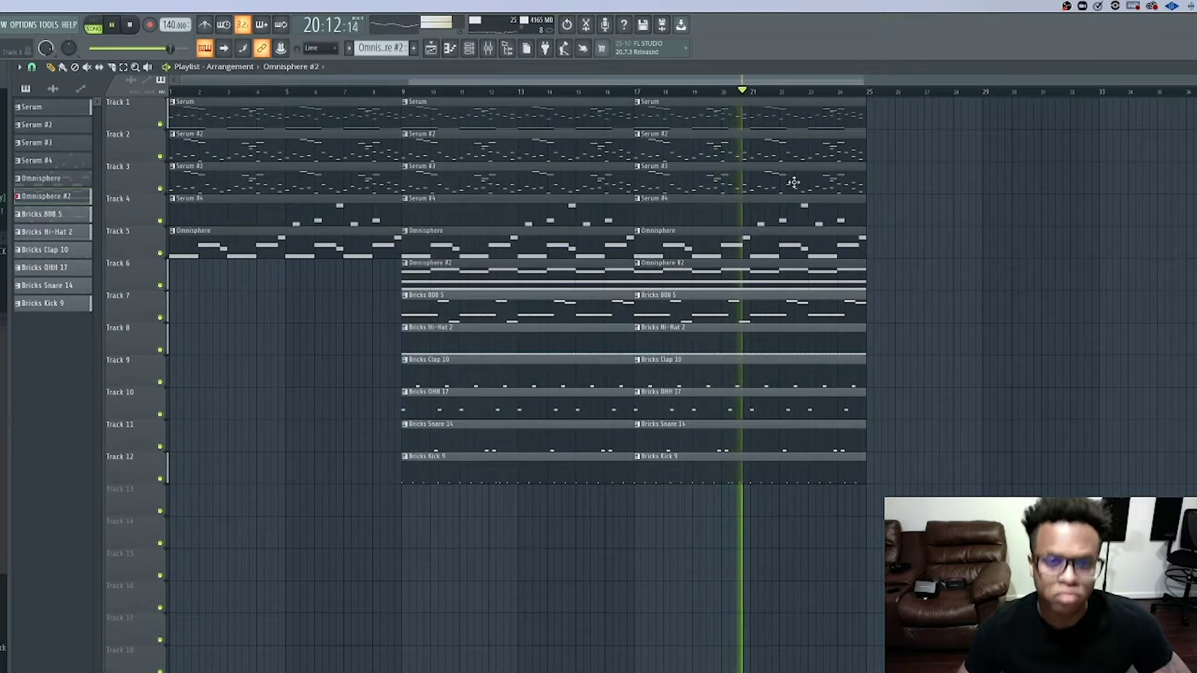
- Listen to the closing bars of the arrangement around bar 23 while checking the mixer levels and the channel rack
{"action": "left_click", "coordinate": [488, 55]}
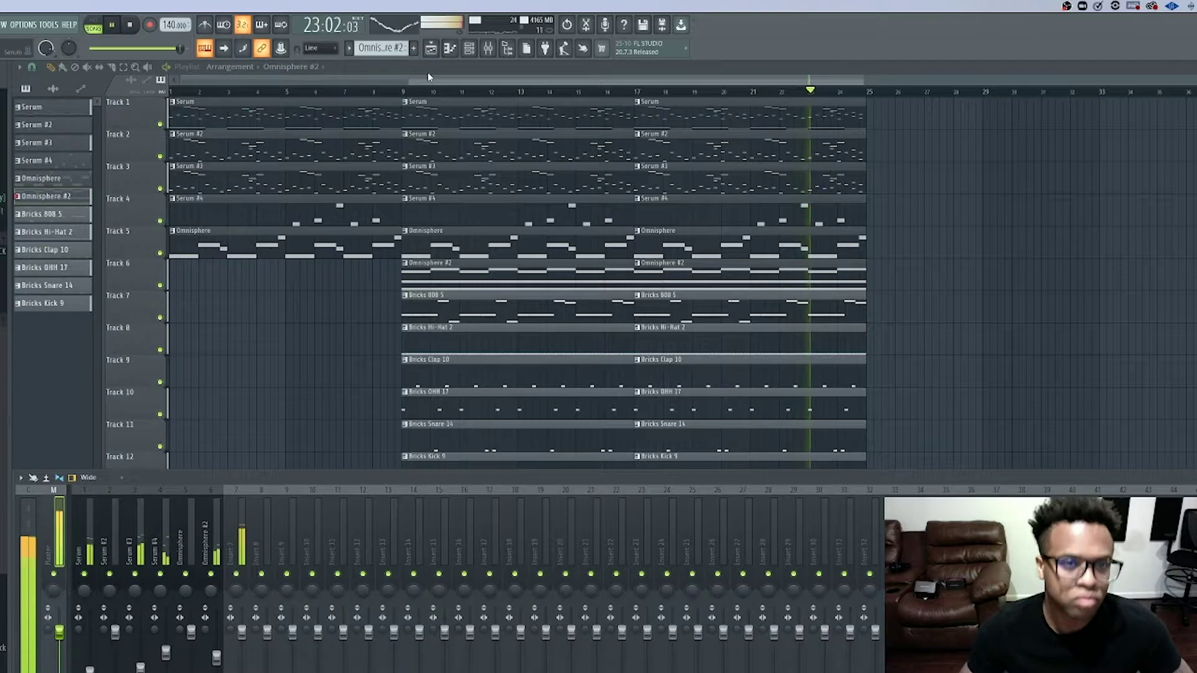
{"action": "key", "text": "F6"}
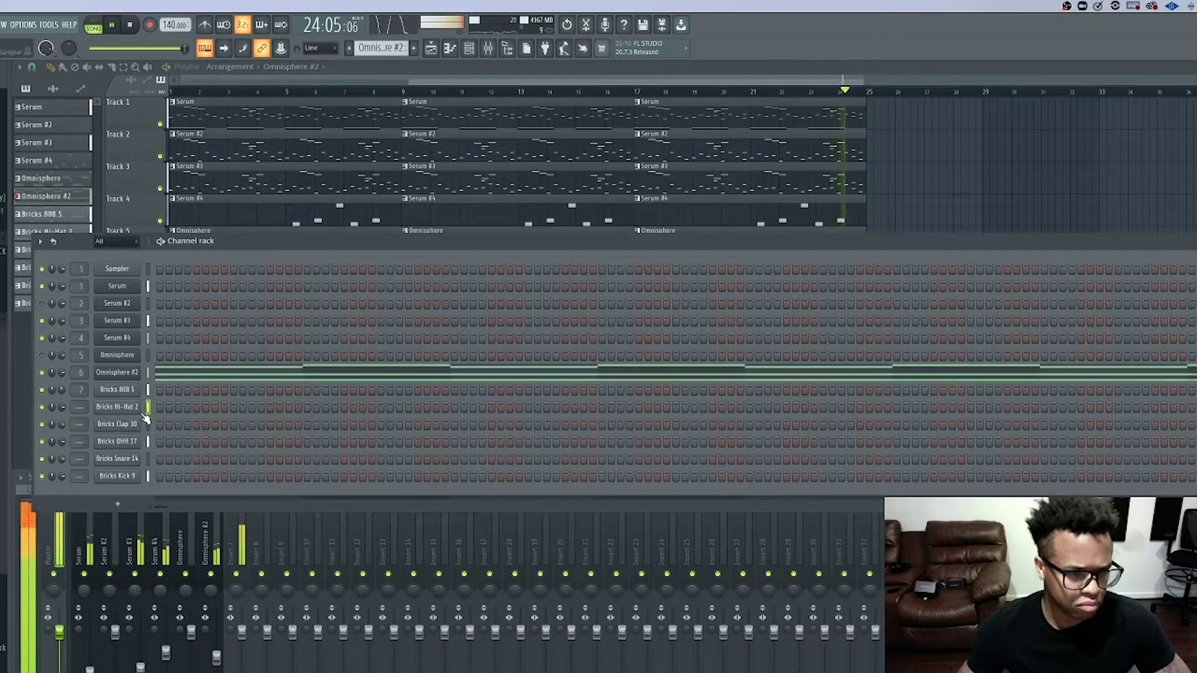
{"action": "key", "text": "F12"}
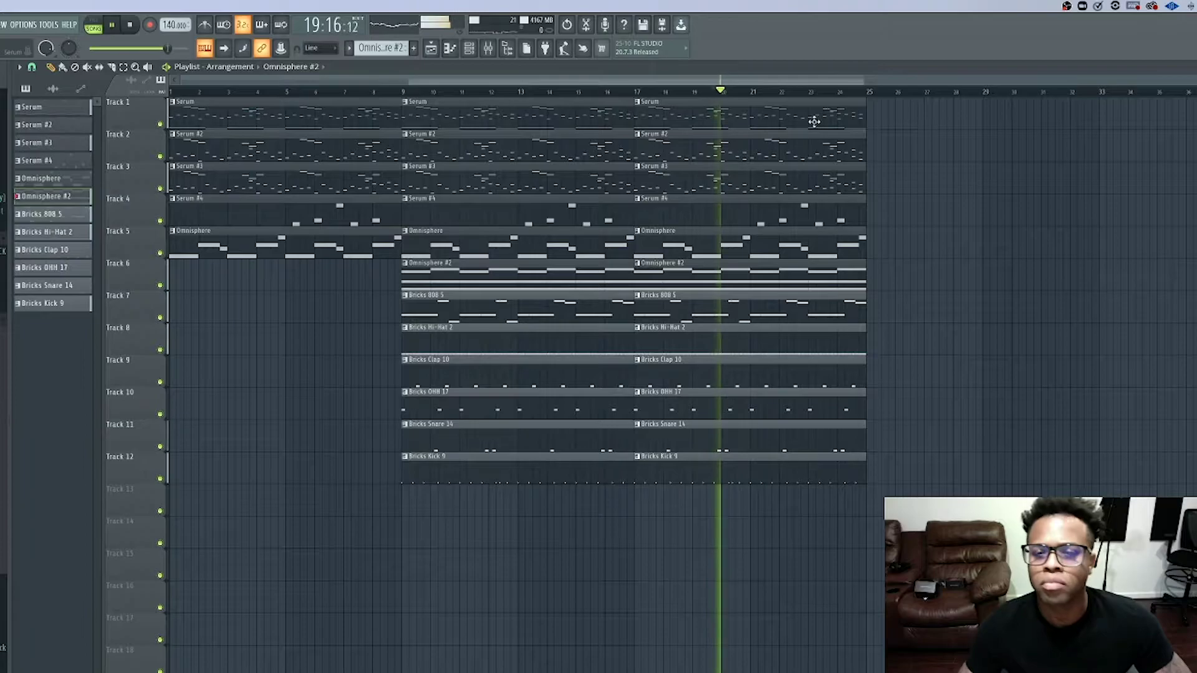
{"action": "left_click", "coordinate": [813, 91]}
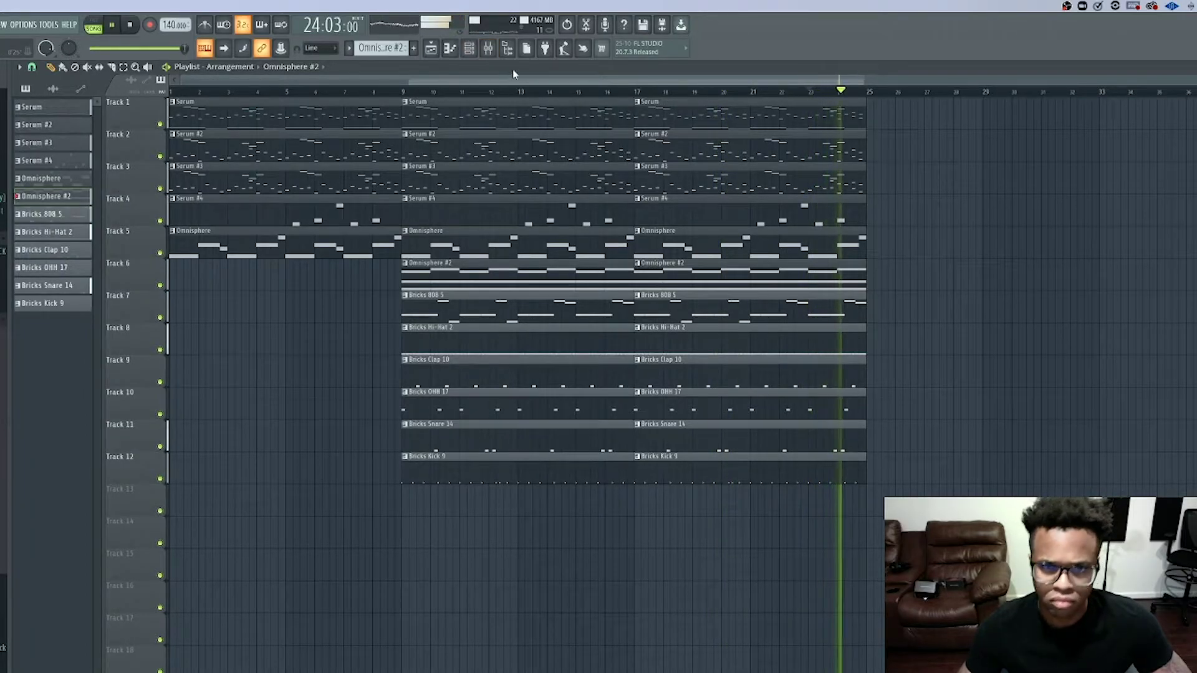
{"action": "key", "text": "space"}
{"action": "key", "text": "F6"}
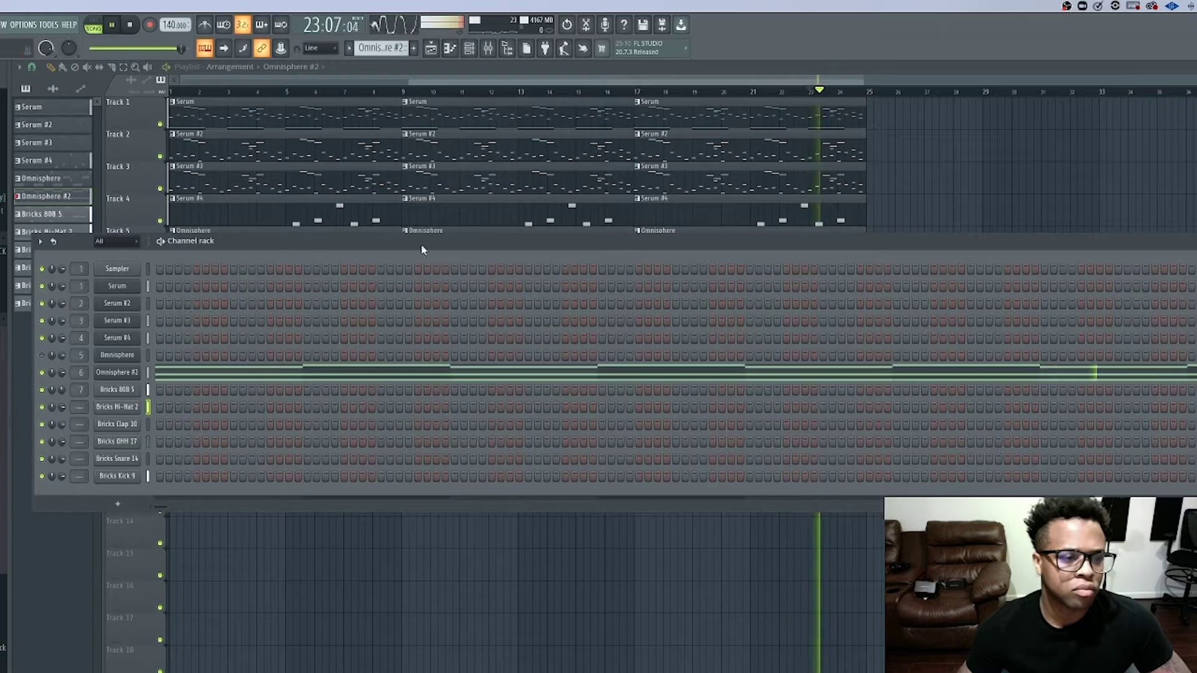
{"action": "key", "text": "F6"}
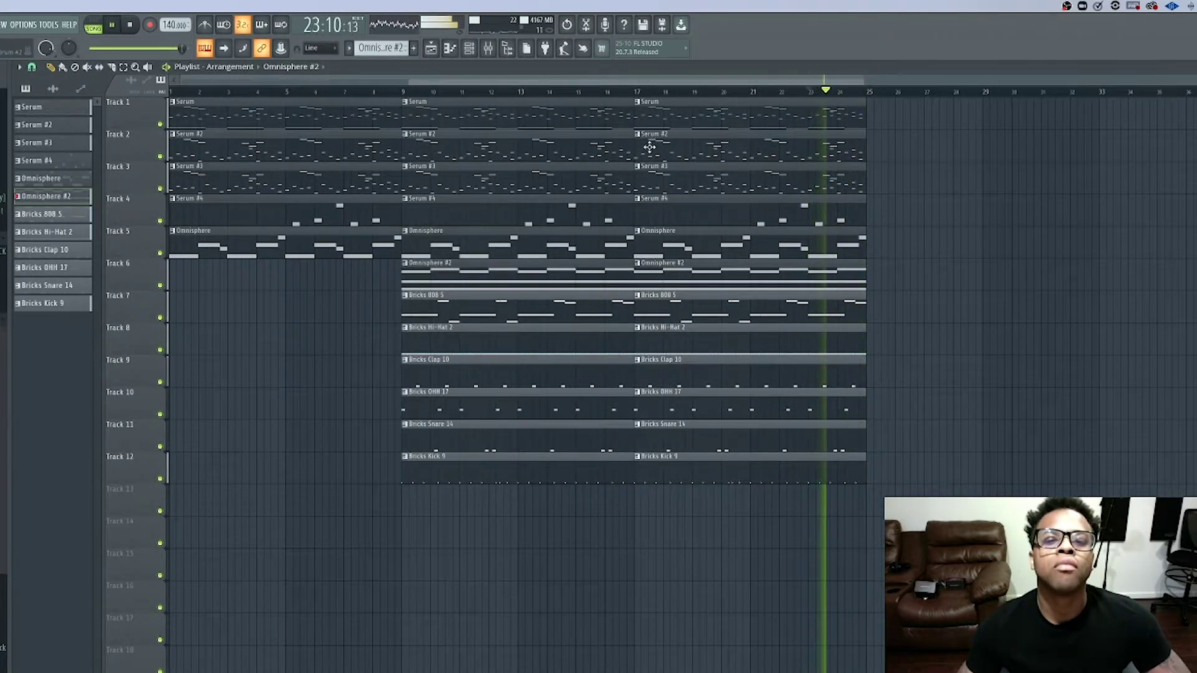
- Move the three Serum #2 clips on Track 2 so they start at bar 25, and play the transition
{"action": "key", "text": "space"}
{"action": "left_click_drag", "start_coordinate": [935, 156], "coordinate": [991, 124]}
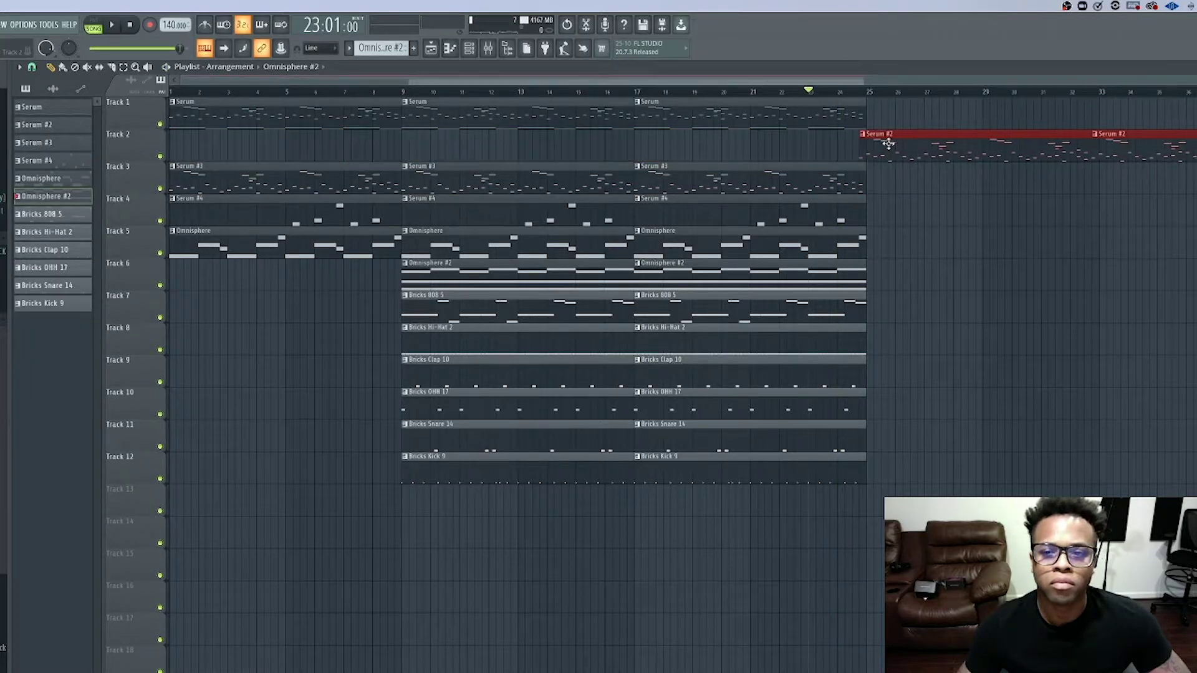
{"action": "key", "text": "space"}
{"action": "scroll", "coordinate": [853, 196], "scroll_direction": "down", "scroll_amount": 2}
{"action": "left_click", "coordinate": [808, 243]}
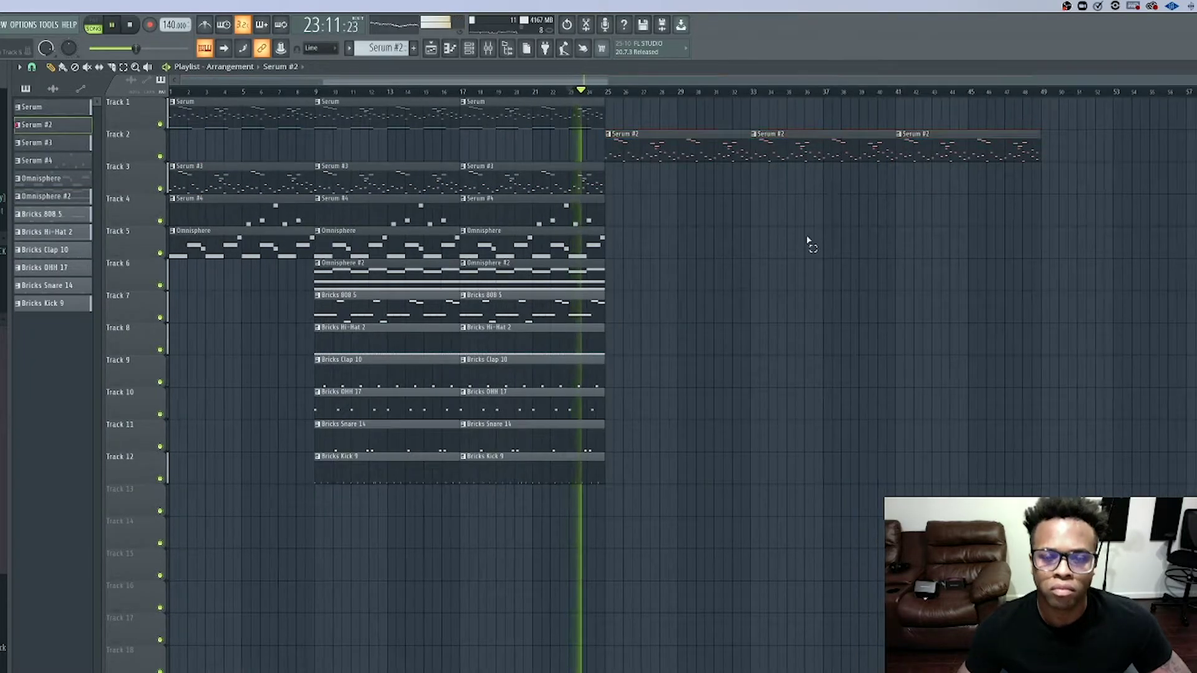
- Copy one 8-bar block of the Bricks 808, Hi-Hat, Clap, OHH and Snare clips to bar 25, leaving out the kick
{"action": "left_click_drag", "start_coordinate": [629, 449], "coordinate": [529, 293]}
{"action": "key", "text": "ctrl+b"}
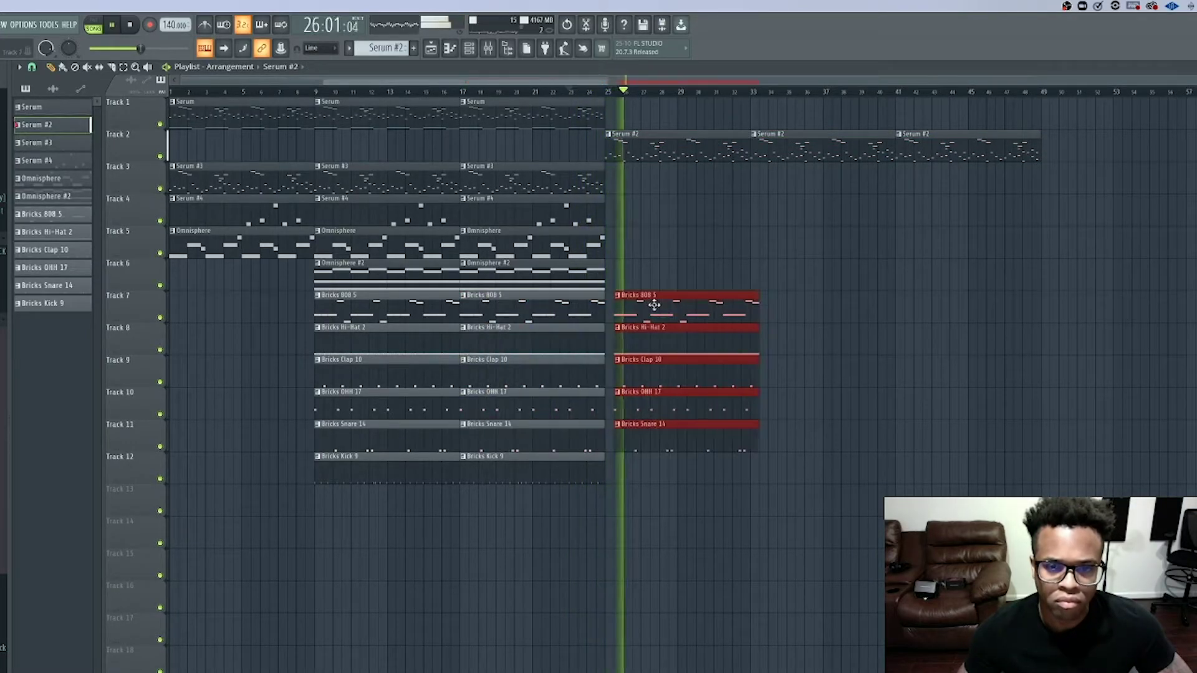
{"action": "left_click", "coordinate": [658, 273]}
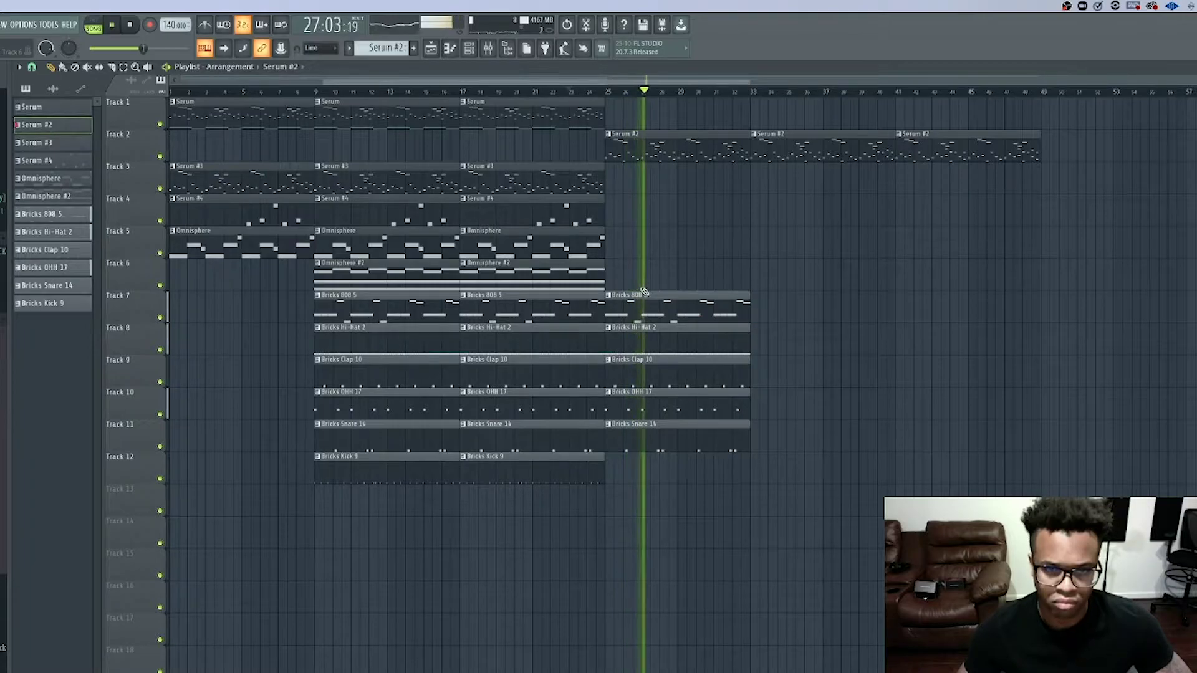
- Duplicate the 808, Hi-Hat, Clap, OHH and Snare clips at bar 33 and add a Bricks Kick 9 clip there
{"action": "left_click", "coordinate": [511, 468]}
{"action": "left_click_drag", "start_coordinate": [511, 468], "coordinate": [620, 287]}
{"action": "key", "text": "ctrl+b"}
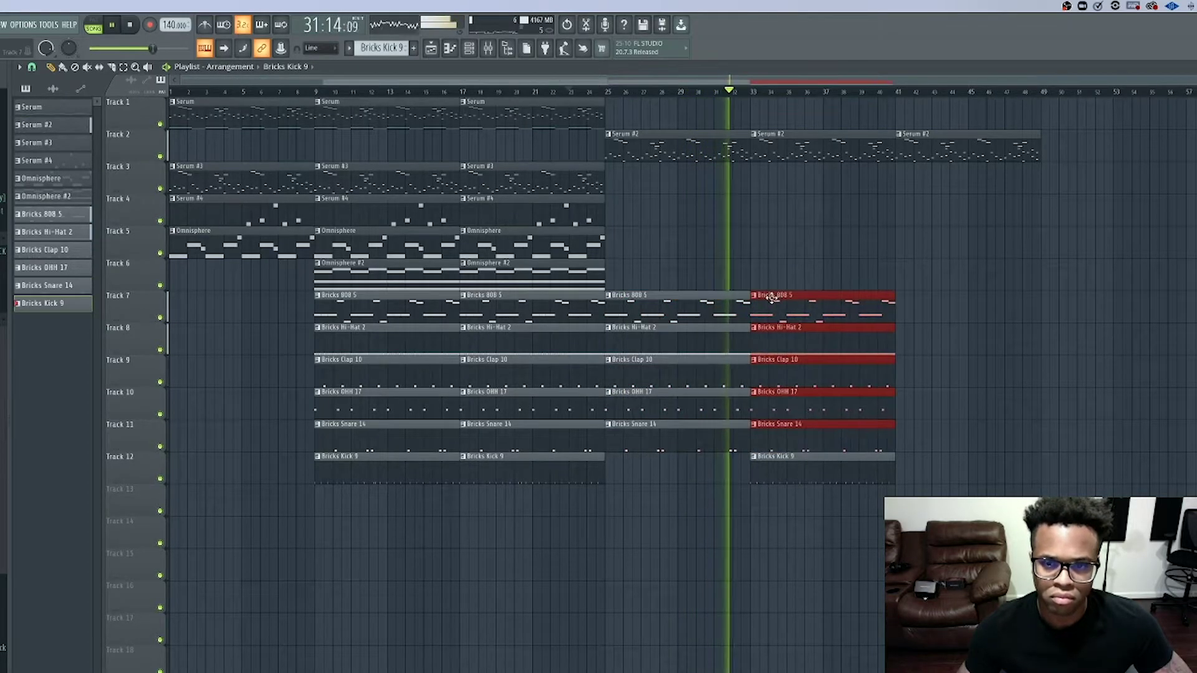
- Try a copy of the Serum #3 clip and a copy of the Serum clip at bar 25, removing each one after listening
{"action": "left_click", "coordinate": [565, 92]}
{"action": "left_click", "coordinate": [633, 206]}
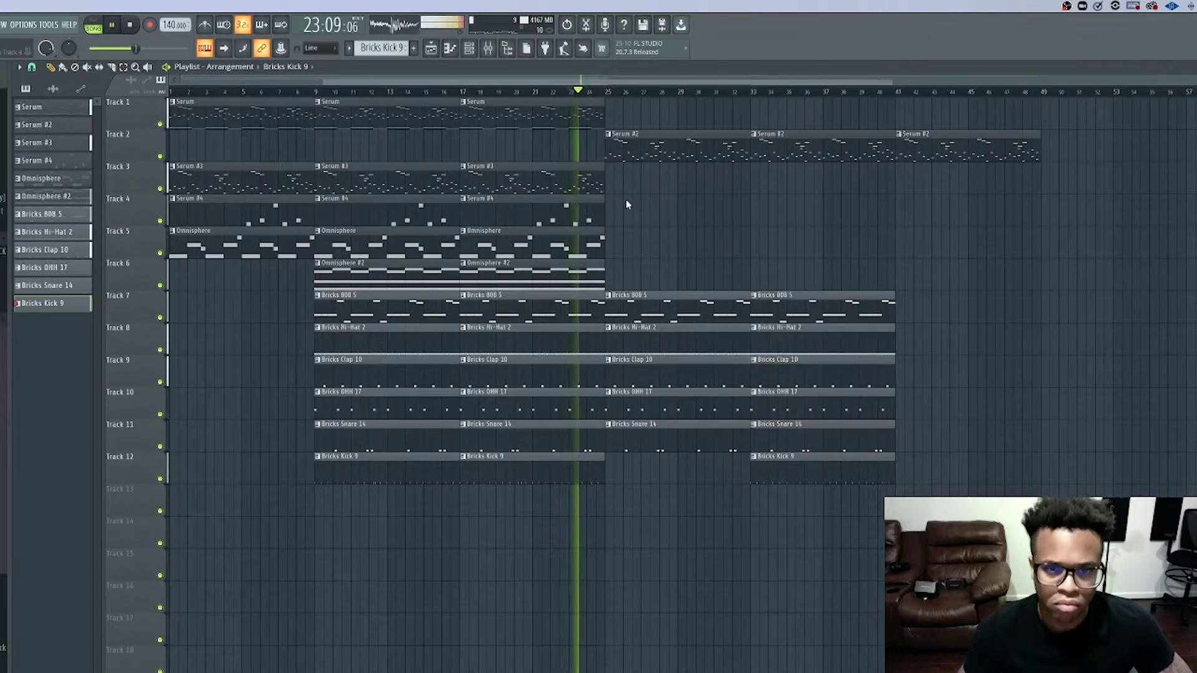
{"action": "left_click_drag", "start_coordinate": [551, 180], "coordinate": [689, 177]}
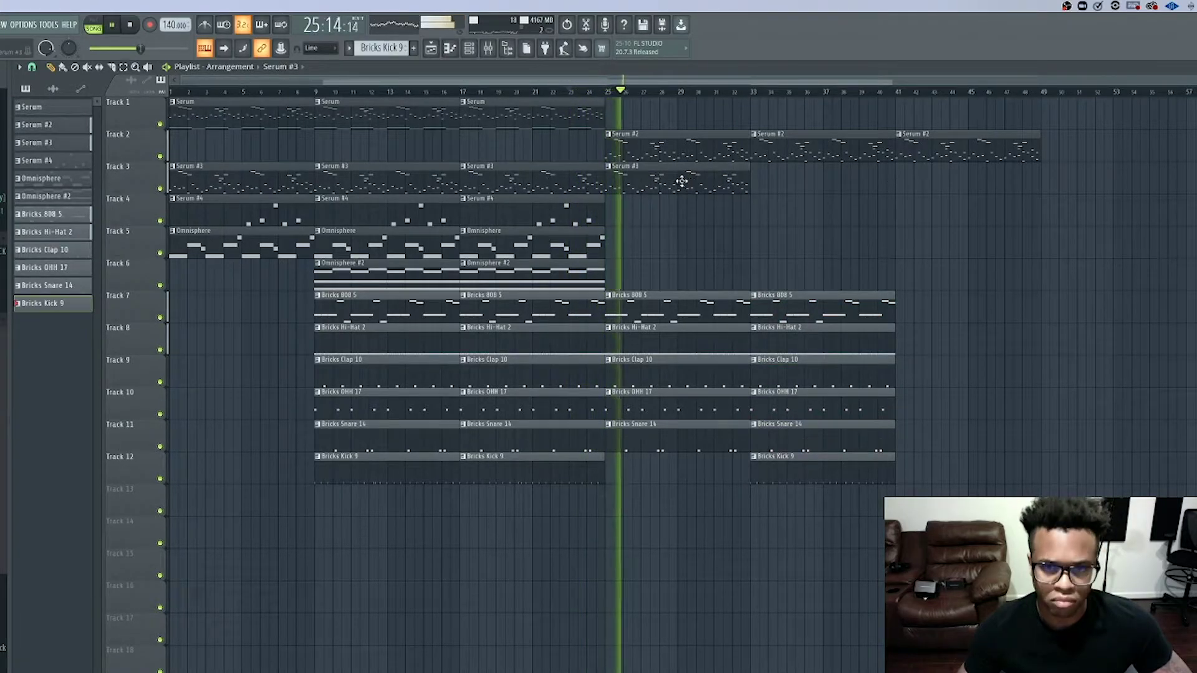
{"action": "right_click", "coordinate": [678, 181]}
{"action": "left_click_drag", "start_coordinate": [567, 120], "coordinate": [705, 115]}
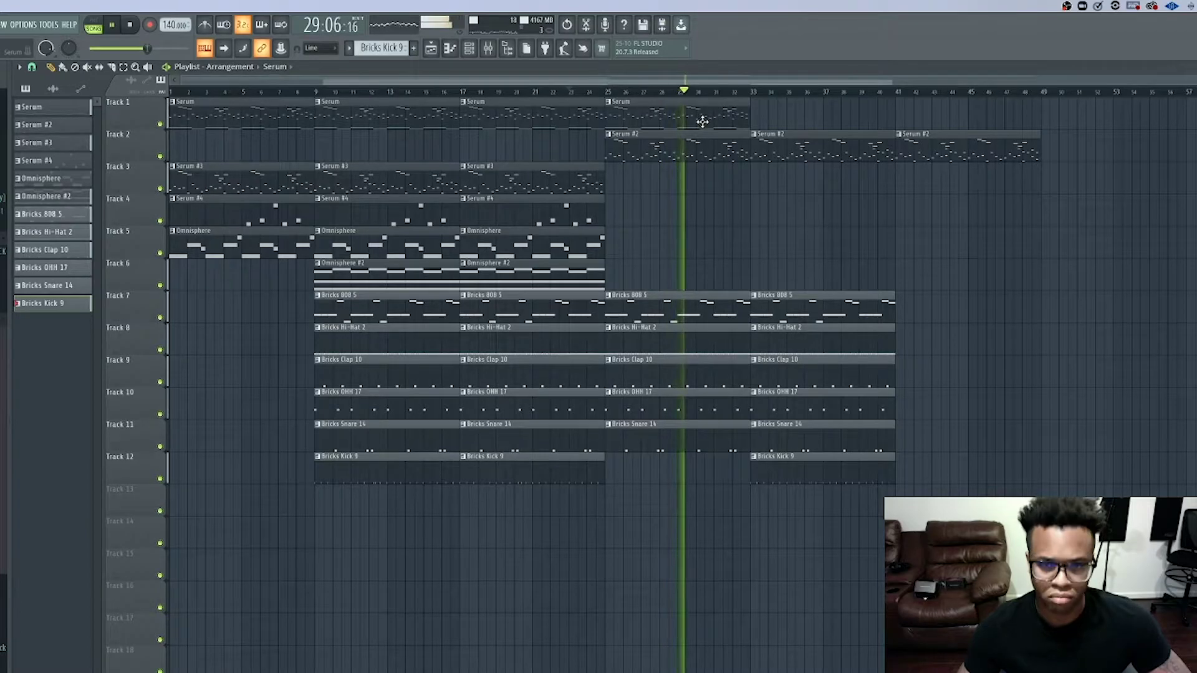
{"action": "key", "text": "ctrl+z"}
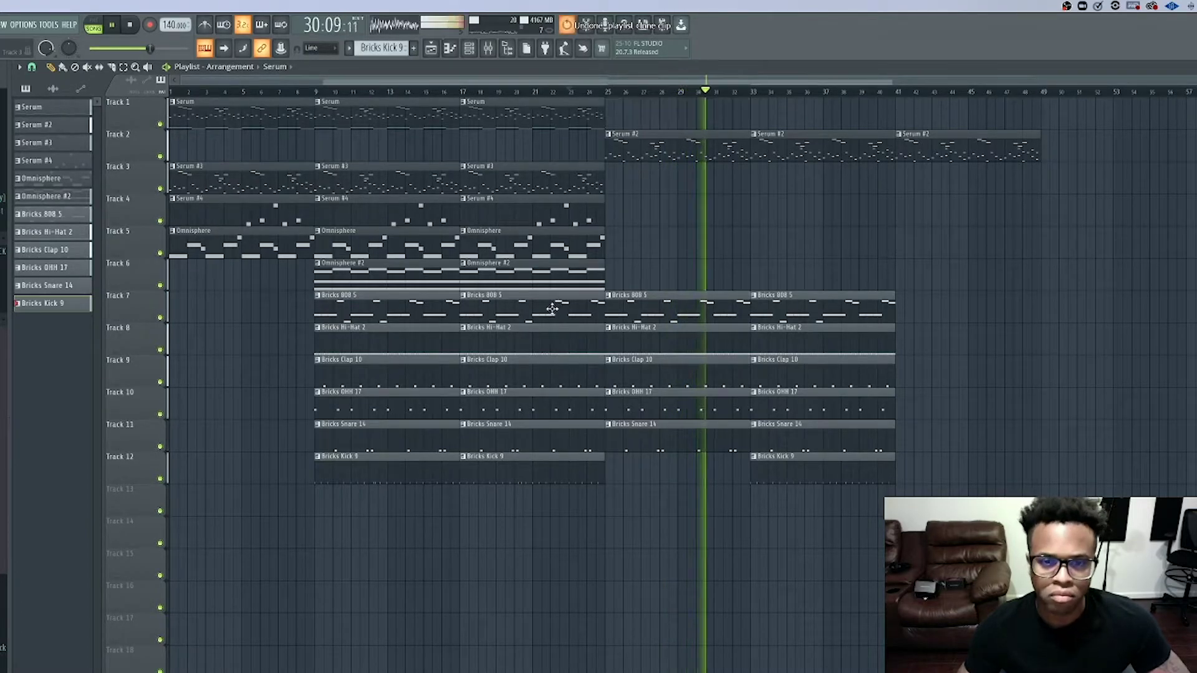
- Copy the Omnisphere #2 clip on Track 6 to bar 25 and play the section from there
{"action": "left_click_drag", "start_coordinate": [569, 263], "coordinate": [687, 253]}
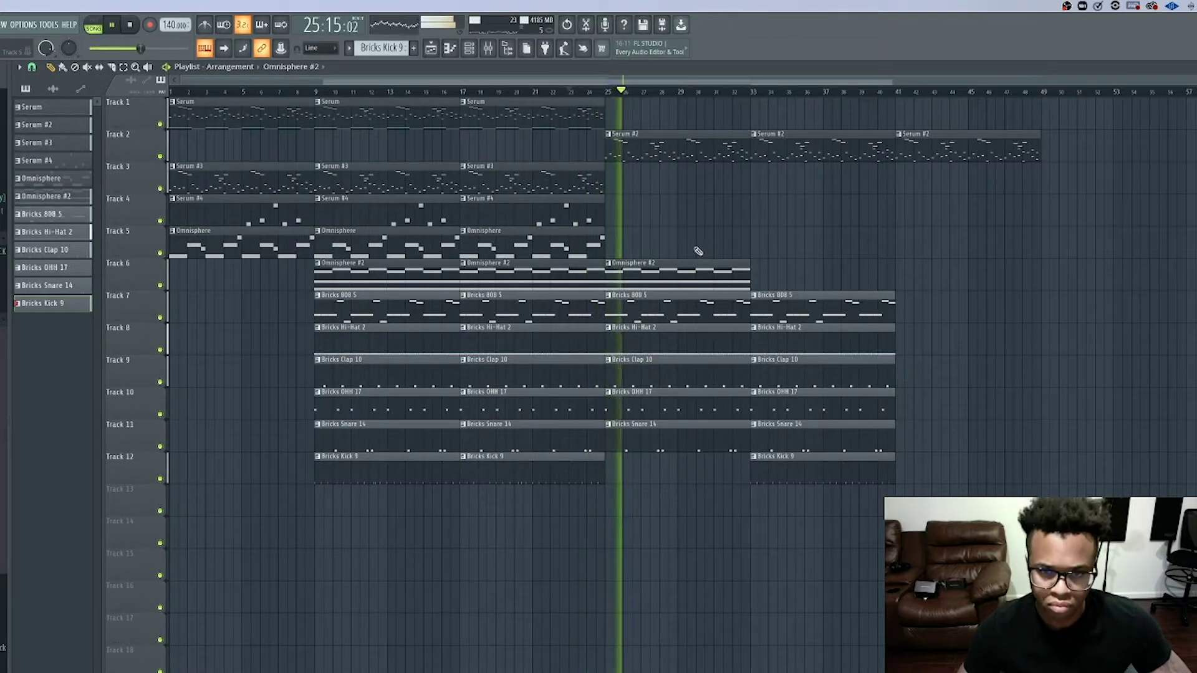
{"action": "key", "text": "space"}
{"action": "key", "text": "space"}
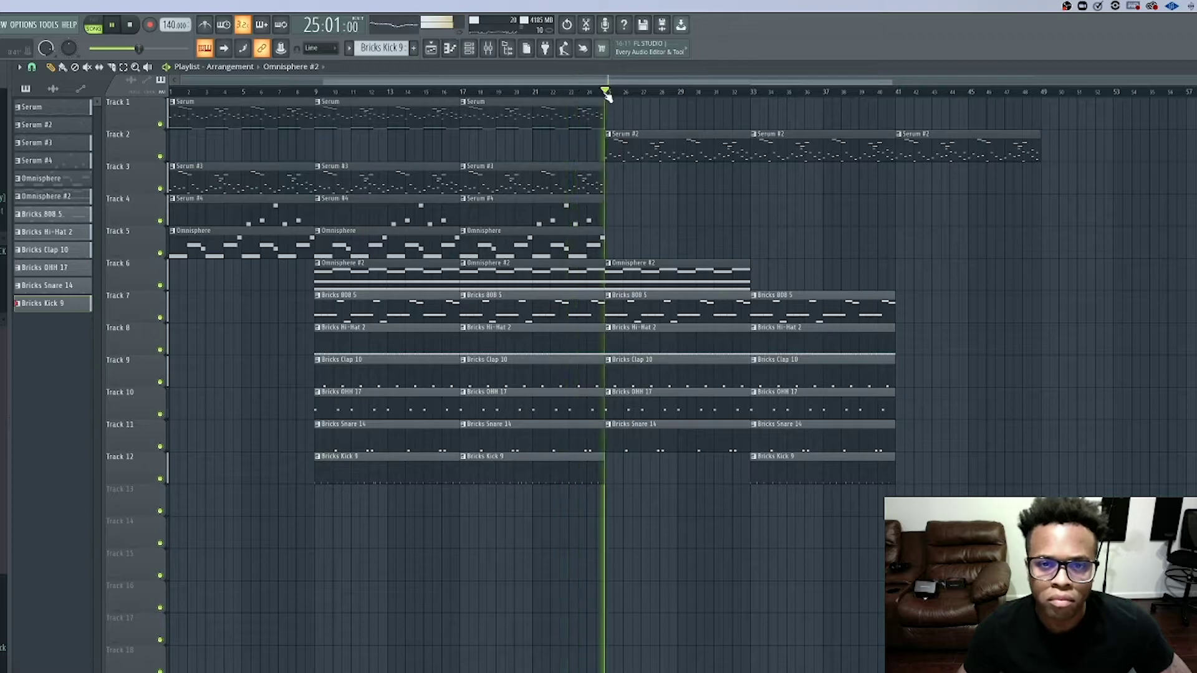
- Route the channels from Bricks 808 5 through Bricks Kick 9 to consecutive mixer tracks starting at insert 7
{"action": "key", "text": "F9"}
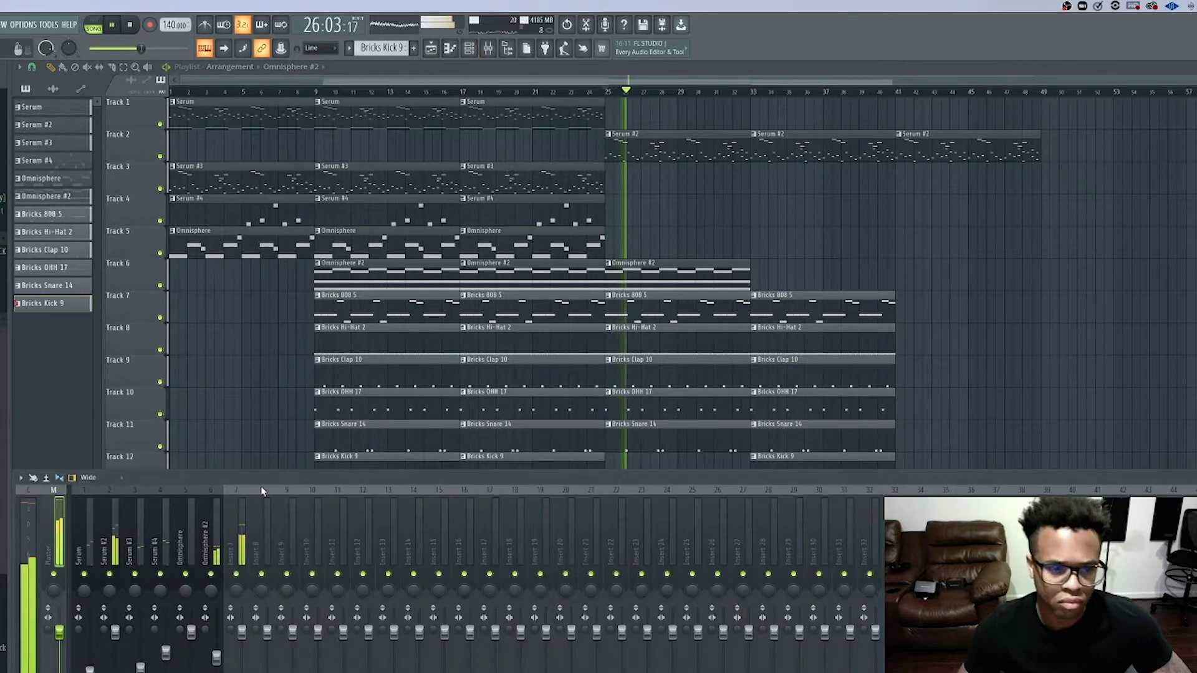
{"action": "left_click", "coordinate": [602, 92]}
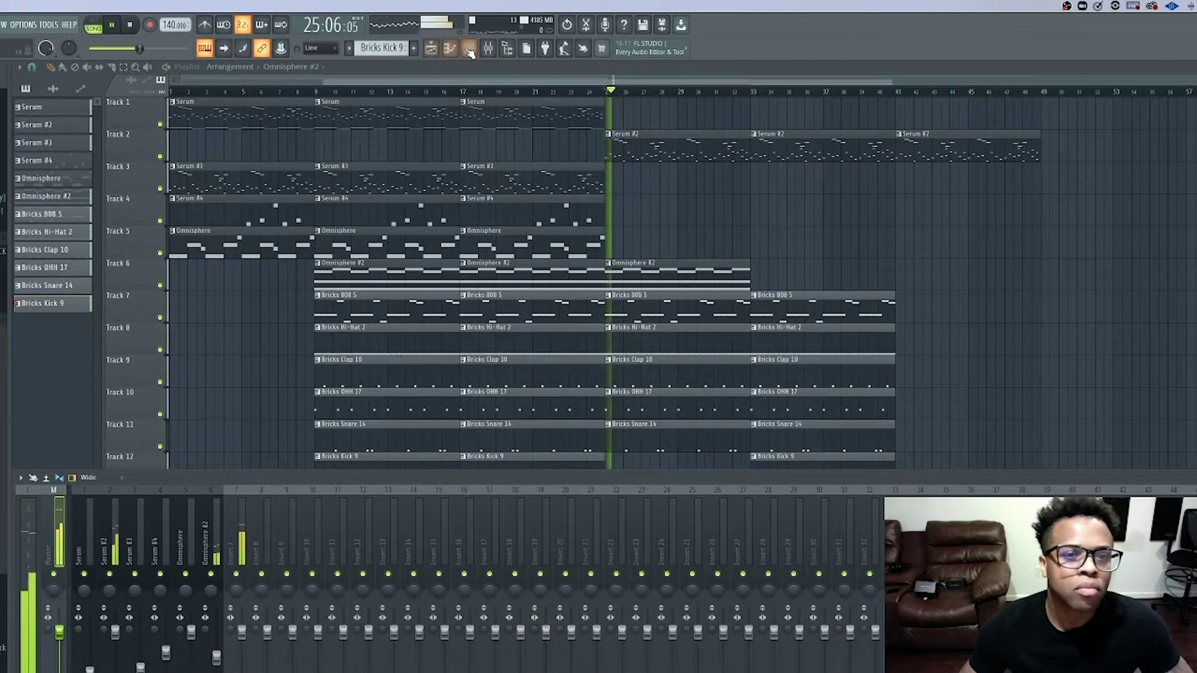
{"action": "left_click", "coordinate": [469, 48]}
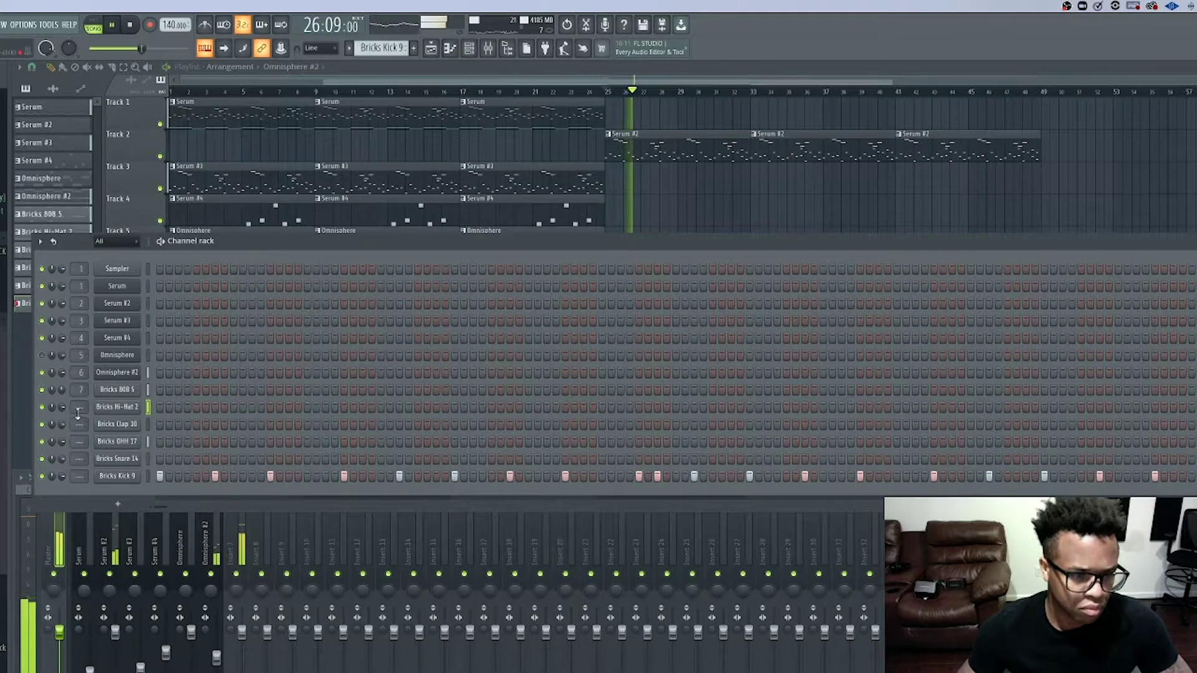
{"action": "left_click_drag", "start_coordinate": [79, 408], "coordinate": [78, 418]}
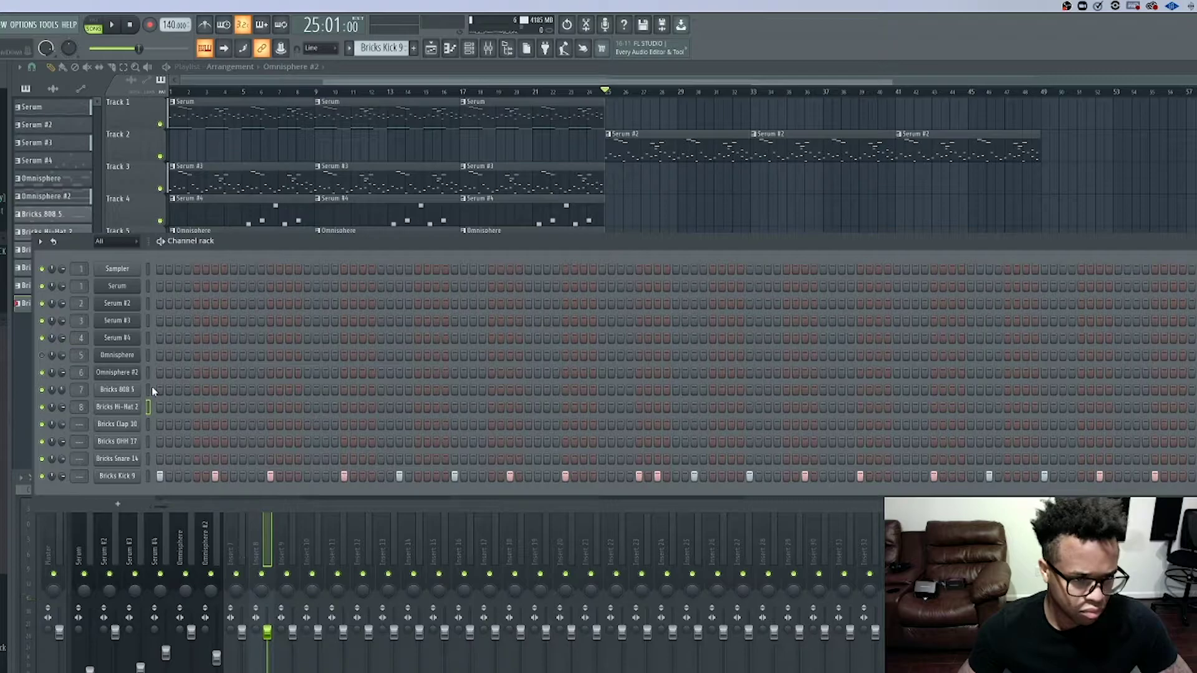
{"action": "left_click_drag", "start_coordinate": [148, 389], "coordinate": [148, 476]}
{"action": "left_click", "coordinate": [235, 536]}
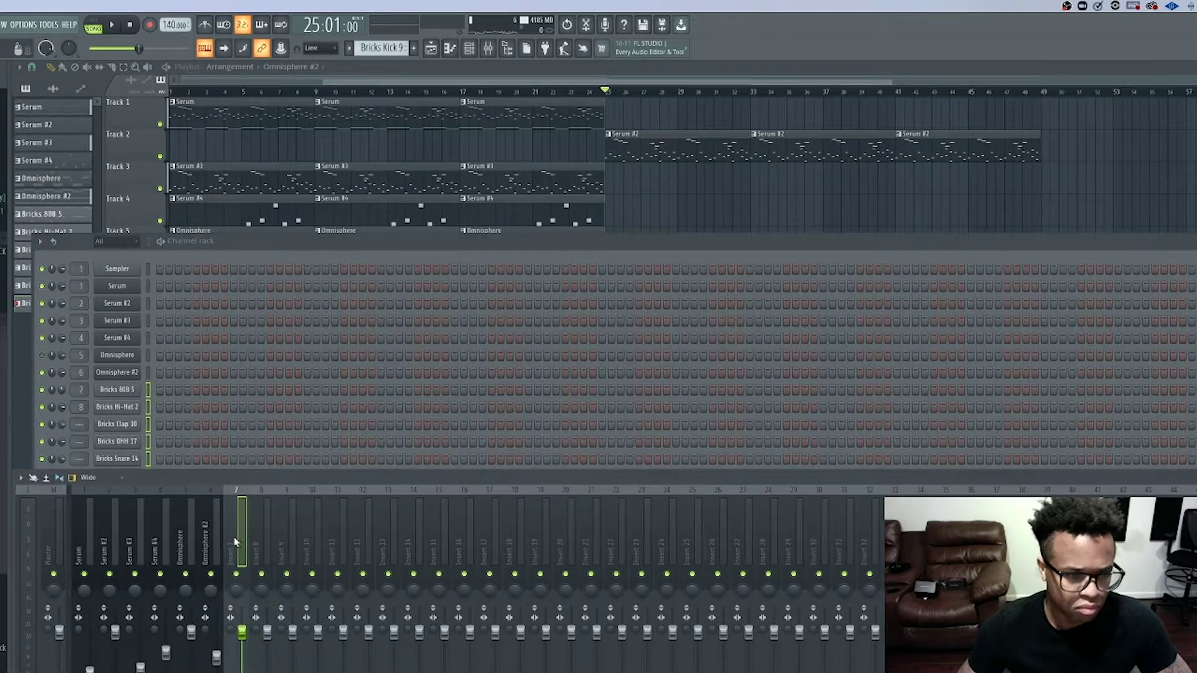
{"action": "right_click", "coordinate": [234, 541]}
{"action": "mouse_move", "coordinate": [294, 576]}
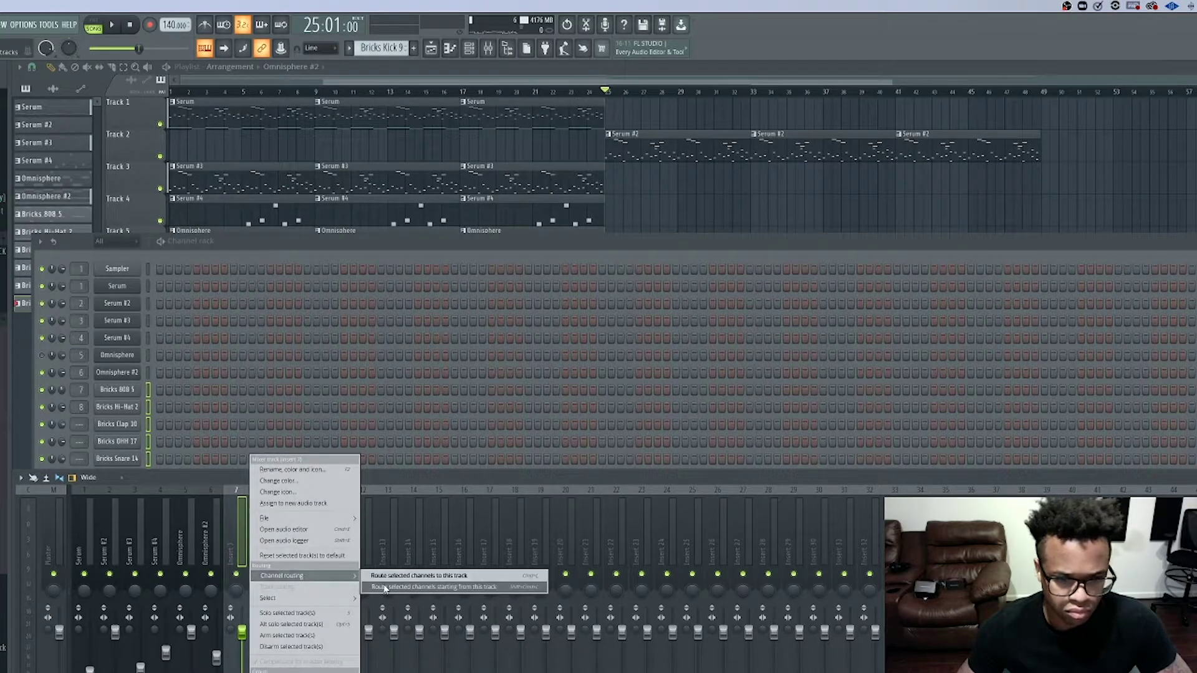
{"action": "left_click", "coordinate": [384, 588]}
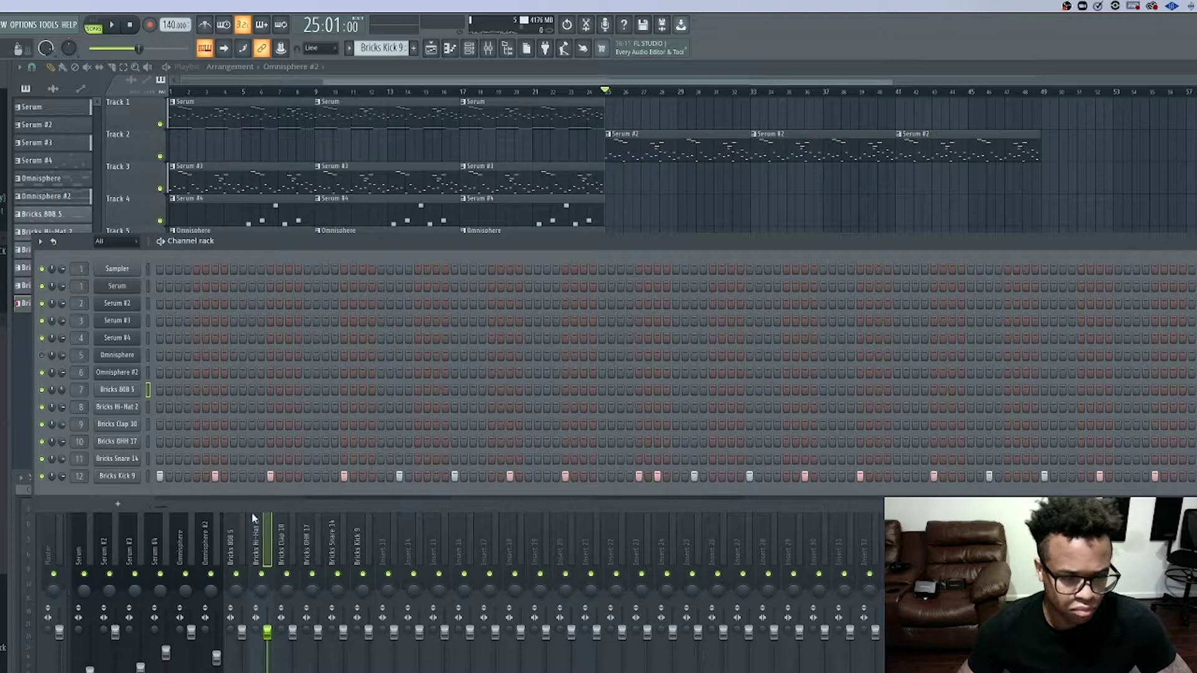
- Lower the mixer volumes of Bricks 808 5 and Bricks Hi-Hat 2 while playing the section from bar 25
{"action": "left_click", "coordinate": [266, 541]}
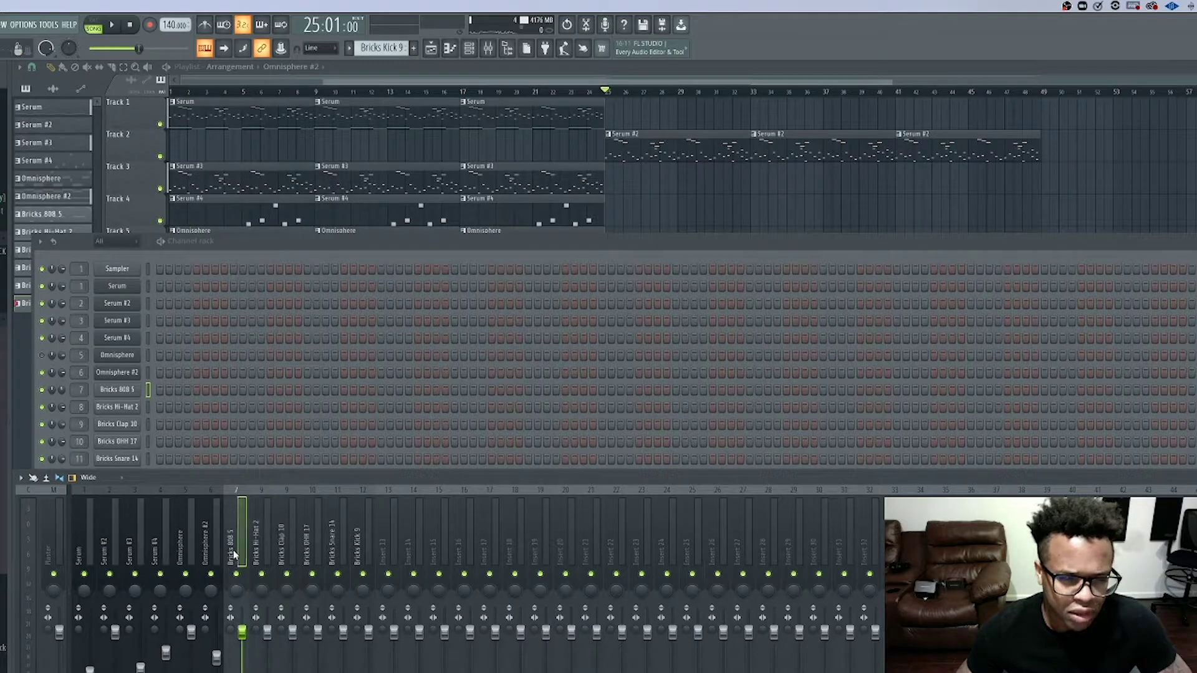
{"action": "key", "text": "space"}
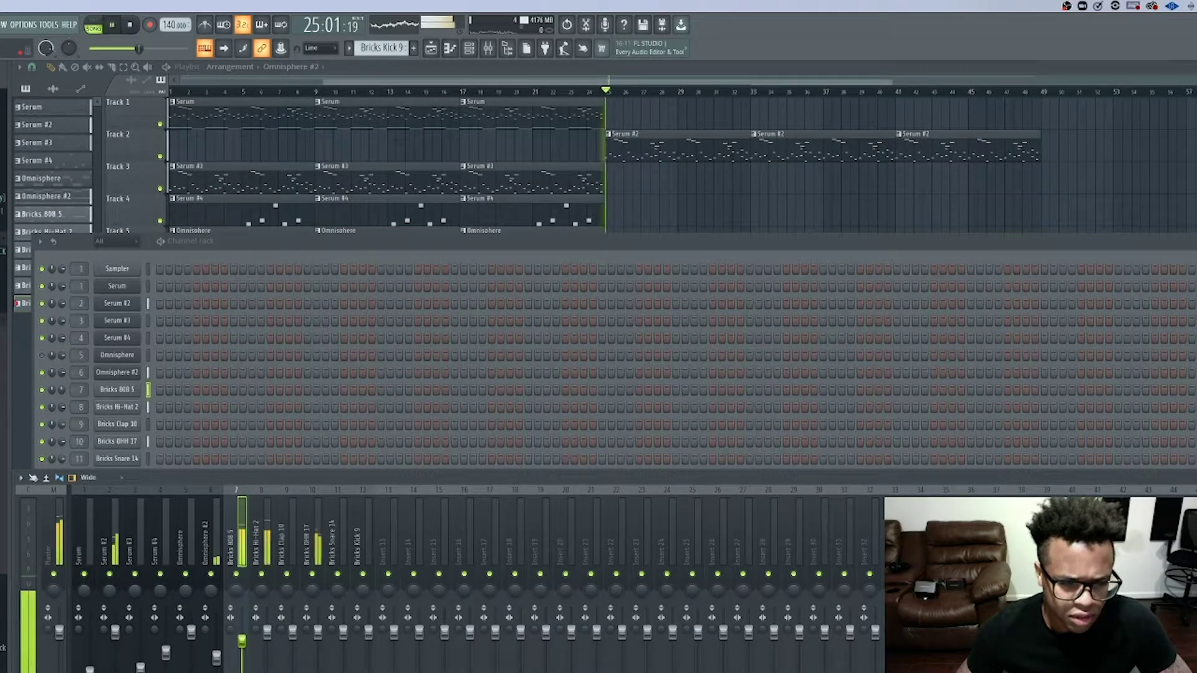
{"action": "left_click", "coordinate": [255, 565]}
{"action": "key", "text": "space"}
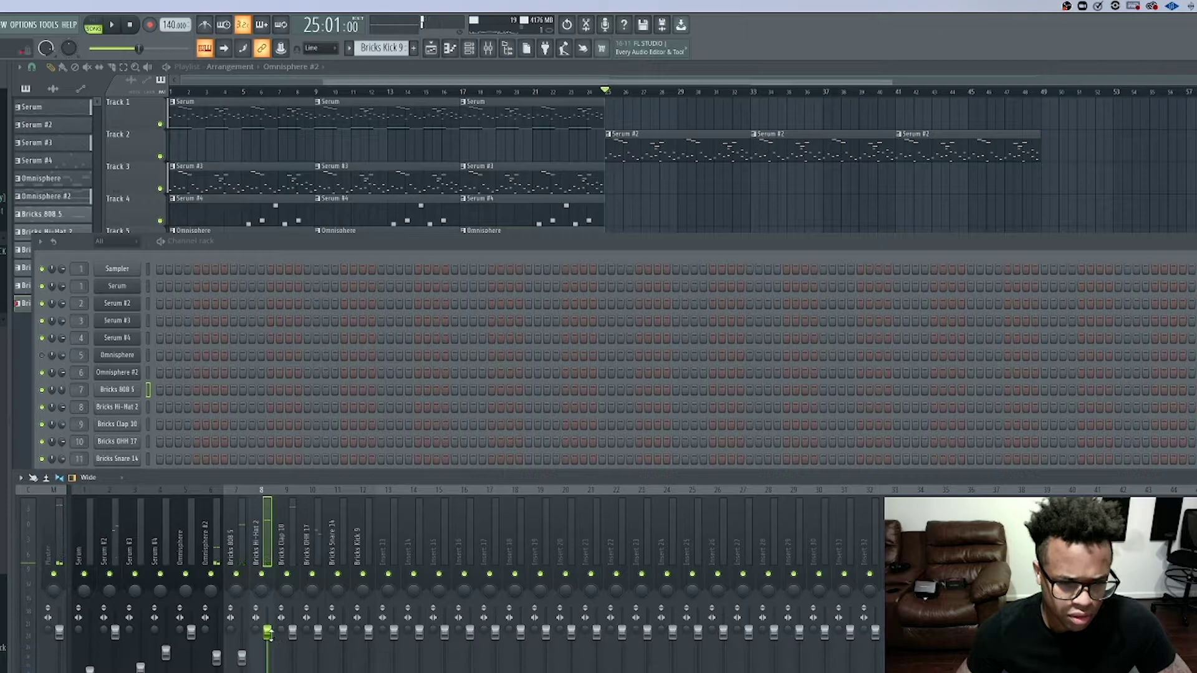
{"action": "key", "text": "space"}
{"action": "left_click_drag", "start_coordinate": [268, 633], "coordinate": [268, 657]}
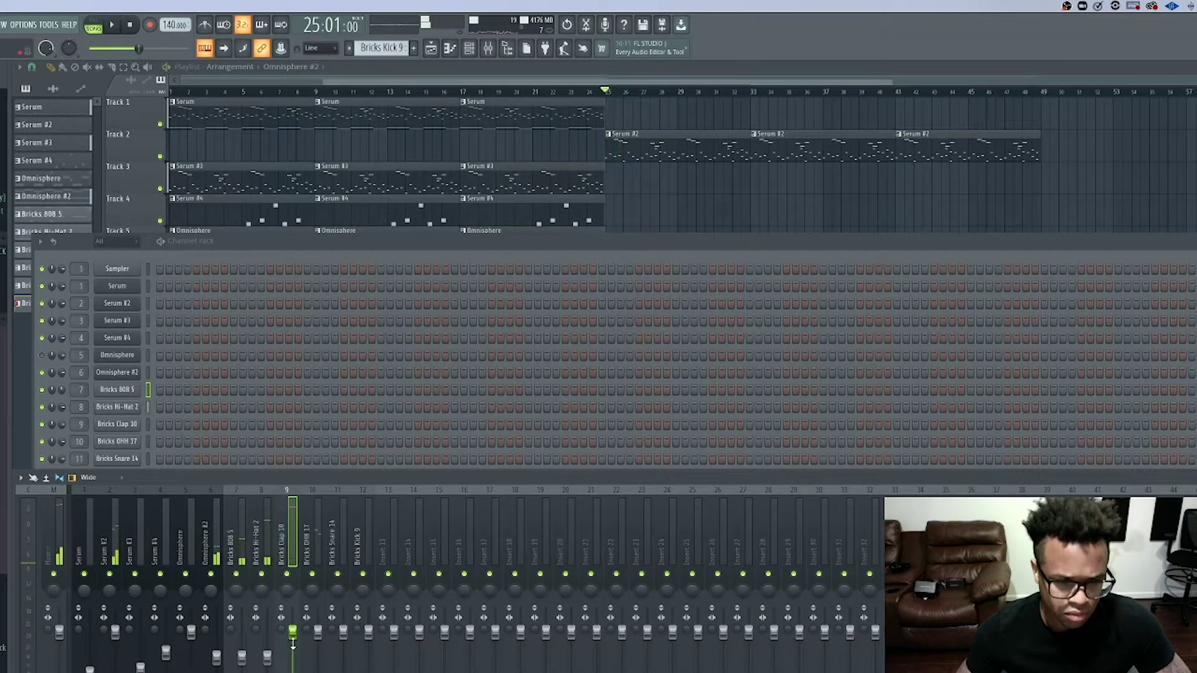
- Lower the mixer volumes of Bricks Clap 10, Bricks OHH 17 and Bricks Snare 14 during playback
{"action": "left_click_drag", "start_coordinate": [291, 632], "coordinate": [292, 658]}
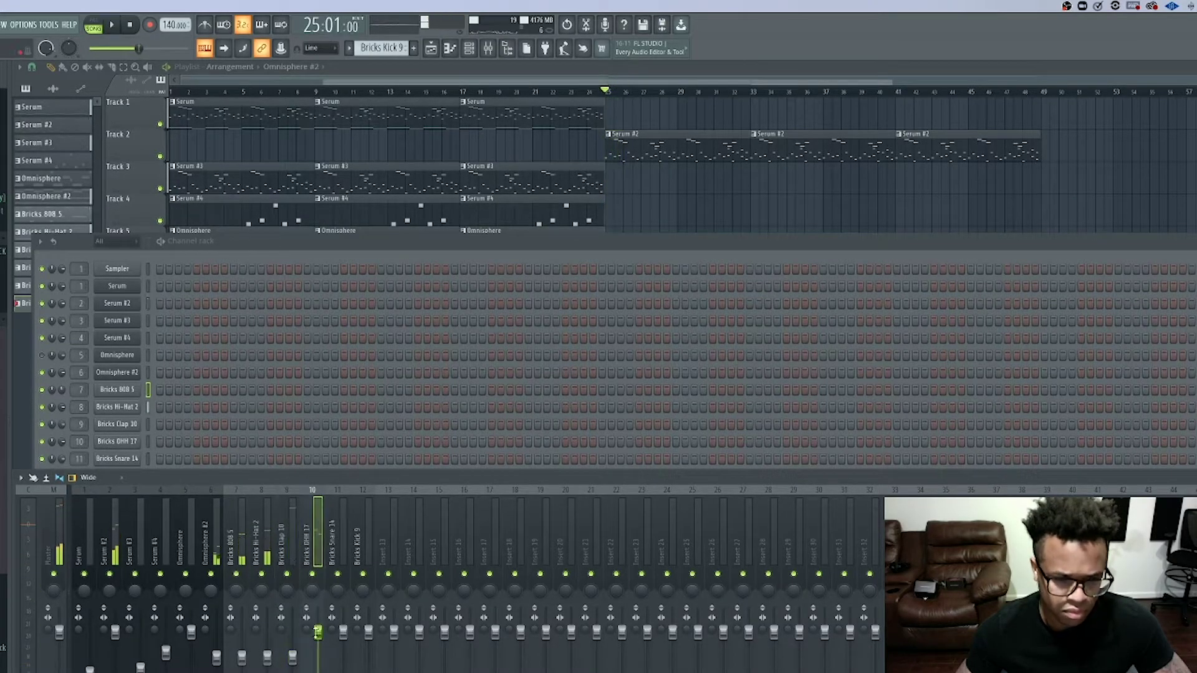
{"action": "left_click", "coordinate": [339, 544]}
{"action": "key", "text": "space"}
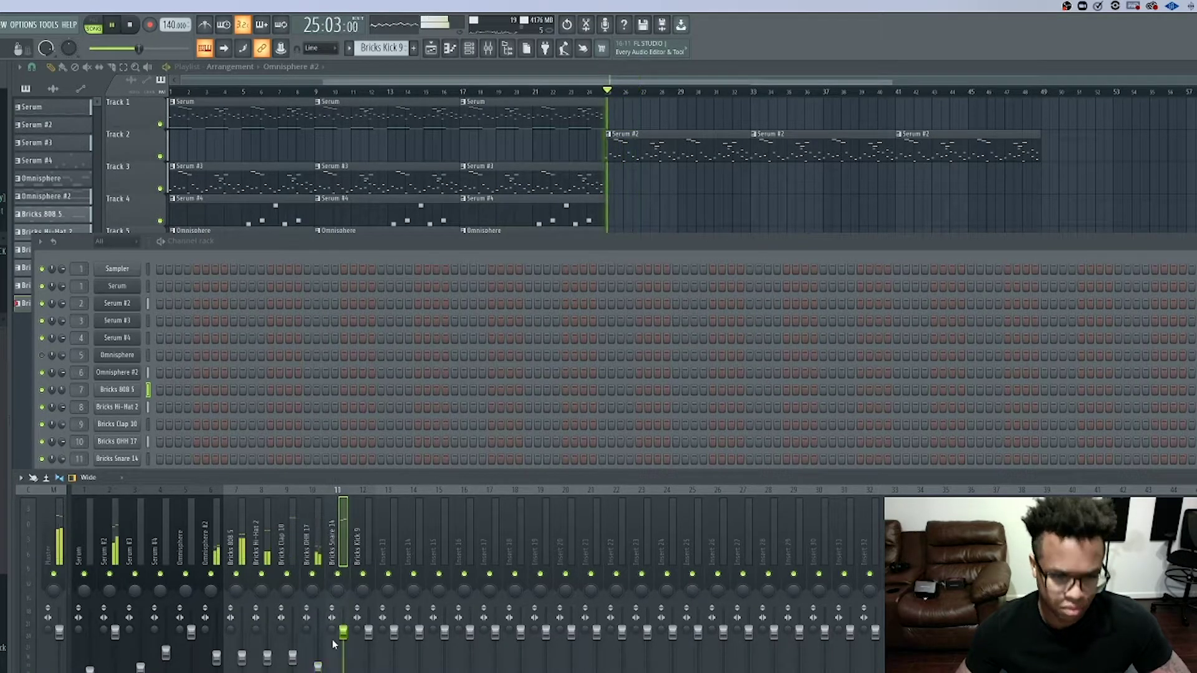
{"action": "left_click_drag", "start_coordinate": [343, 635], "coordinate": [342, 661]}
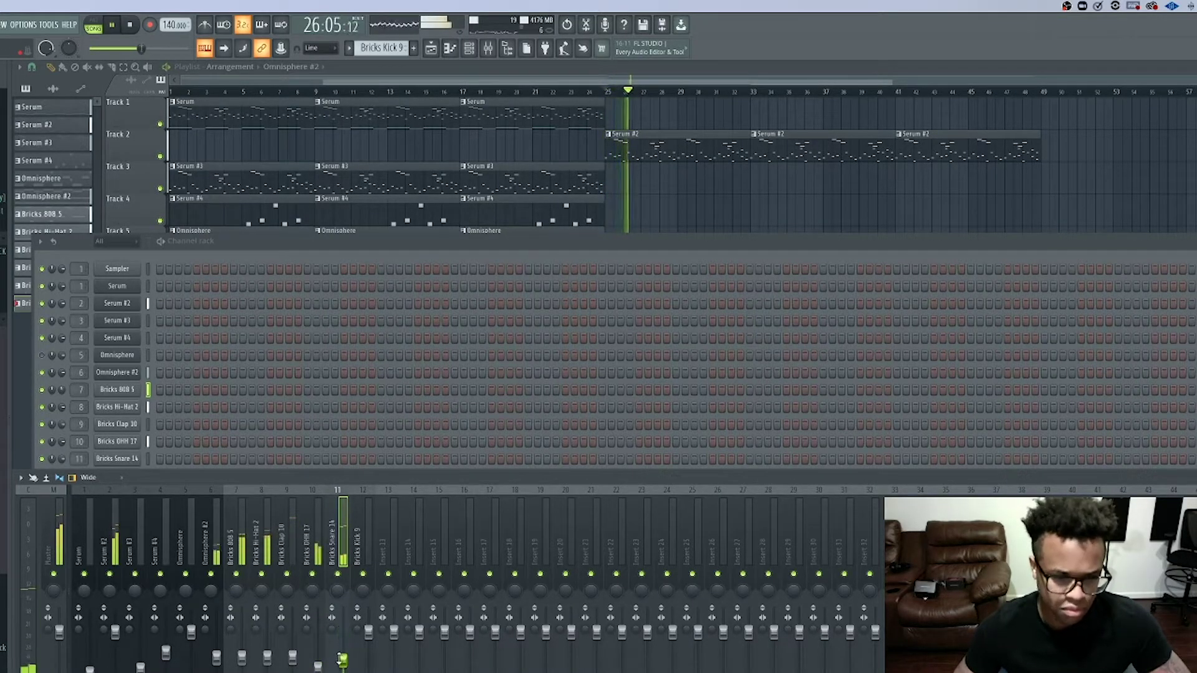
- Lower the Bricks Kick 9 mixer volume while playing the section from bar 9
{"action": "left_click", "coordinate": [362, 542]}
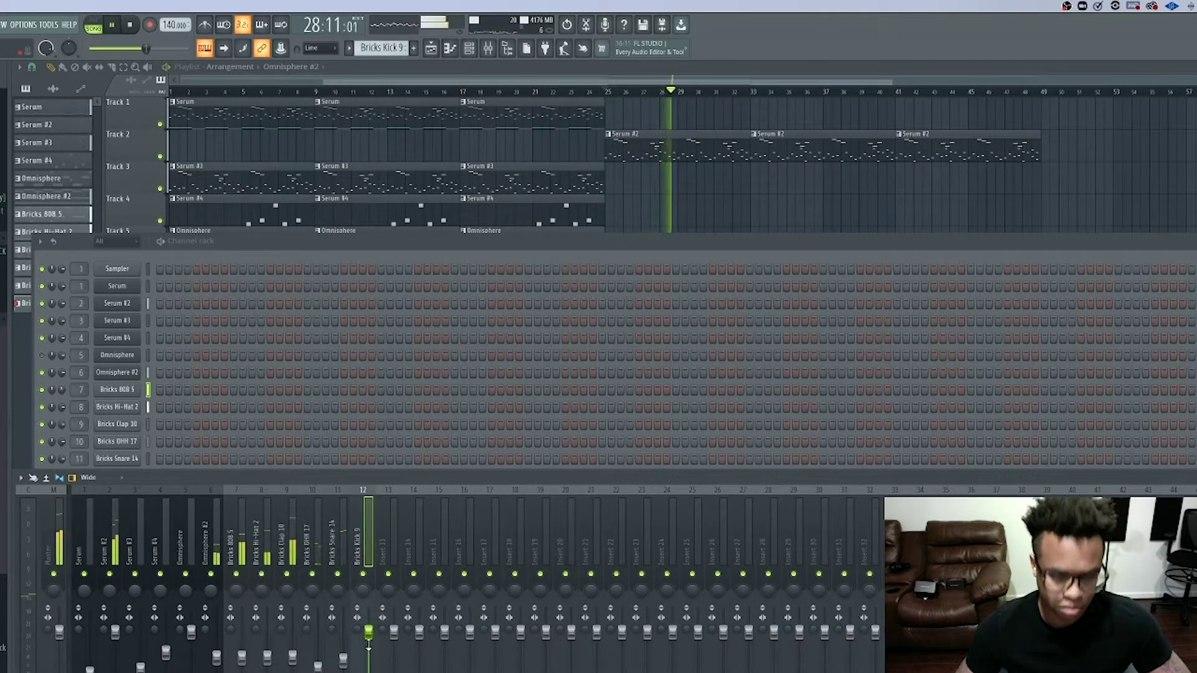
{"action": "left_click", "coordinate": [316, 91]}
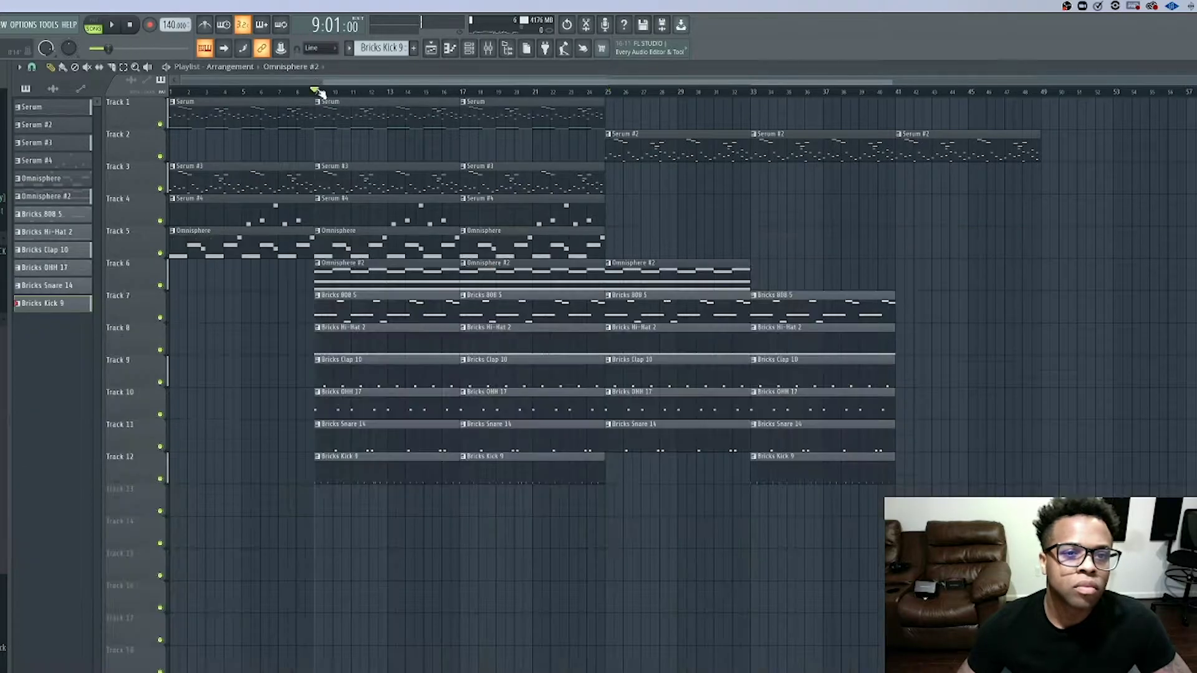
{"action": "left_click", "coordinate": [504, 48]}
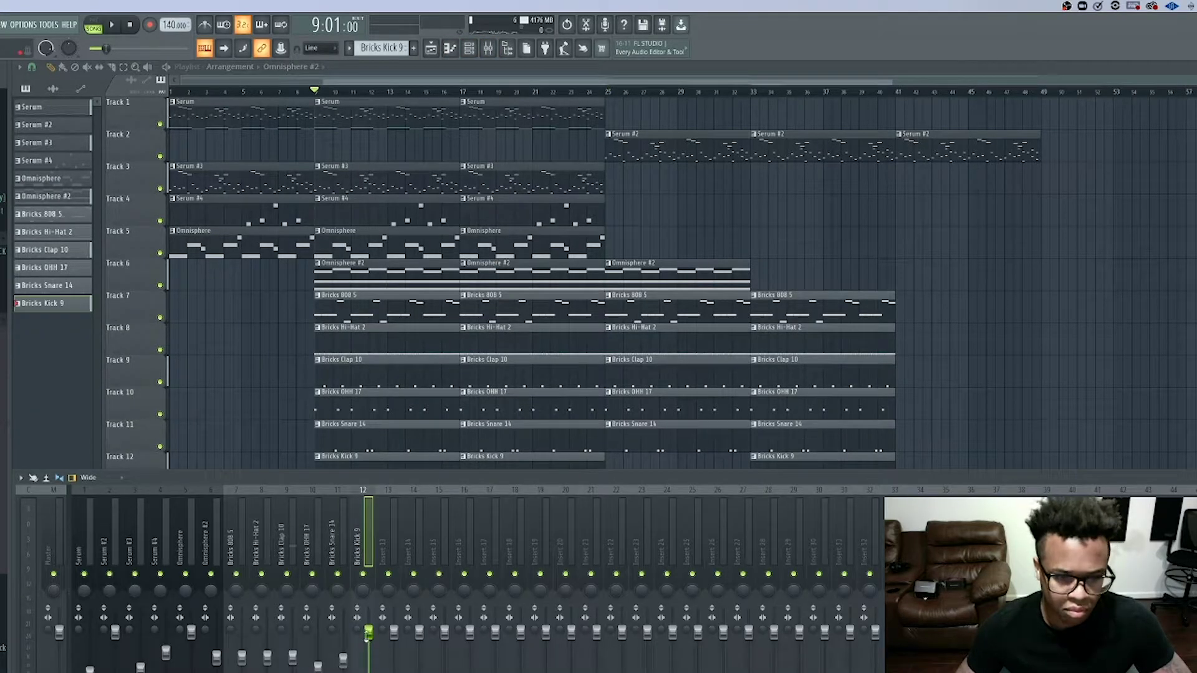
{"action": "key", "text": "space"}
- Try lower mixer volumes for Serum #2 while playing from bar 25, and undo the last fader change
{"action": "left_click", "coordinate": [134, 540]}
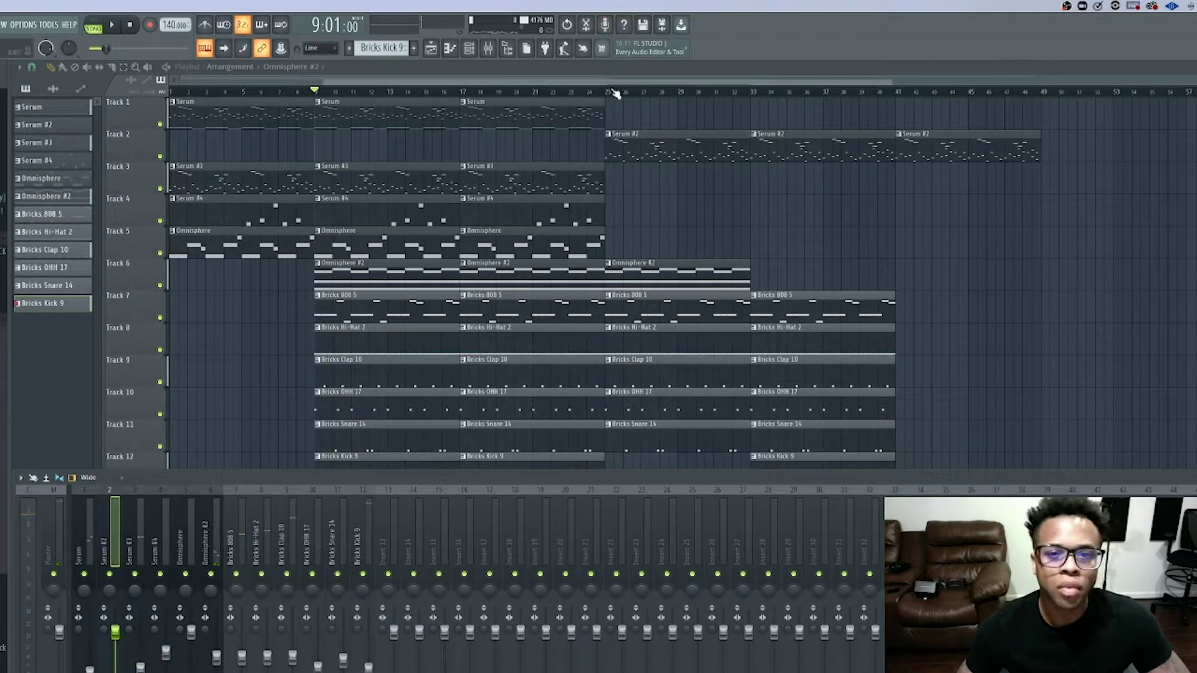
{"action": "left_click", "coordinate": [617, 92]}
{"action": "left_click", "coordinate": [501, 52]}
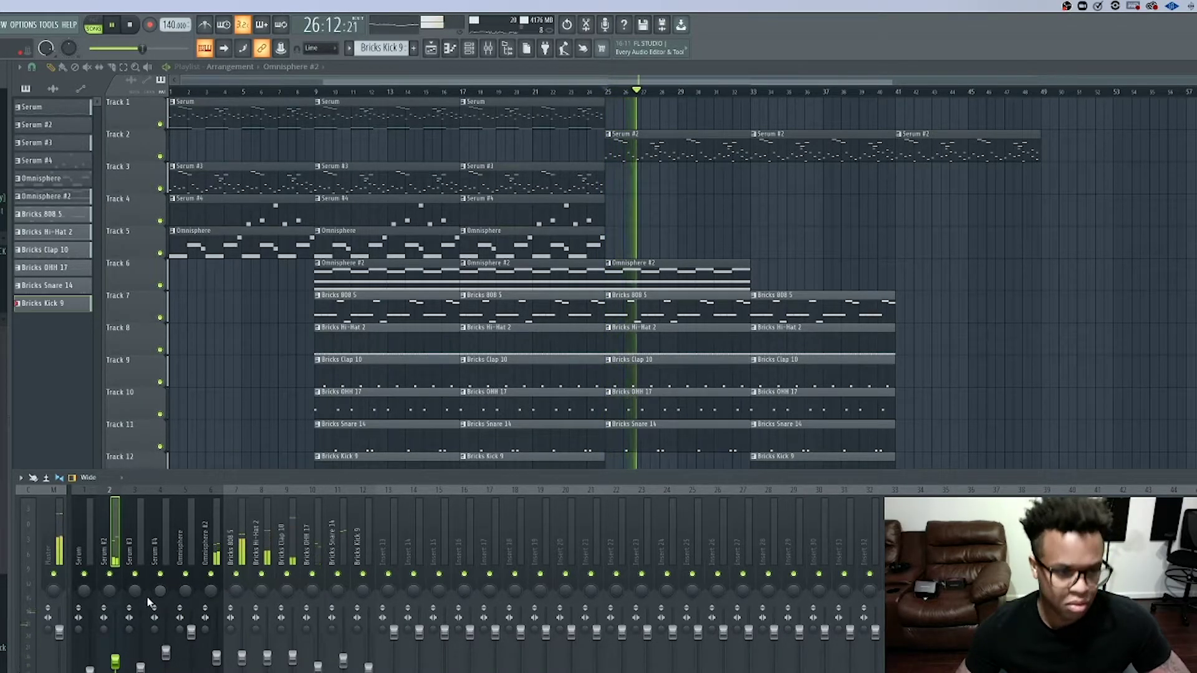
{"action": "key", "text": "space"}
{"action": "mouse_move", "coordinate": [115, 660]}
{"action": "left_mouse_down"}
{"action": "mouse_move", "coordinate": [115, 633]}
{"action": "mouse_move", "coordinate": [121, 669]}
{"action": "left_mouse_up"}
{"action": "key", "text": "space"}
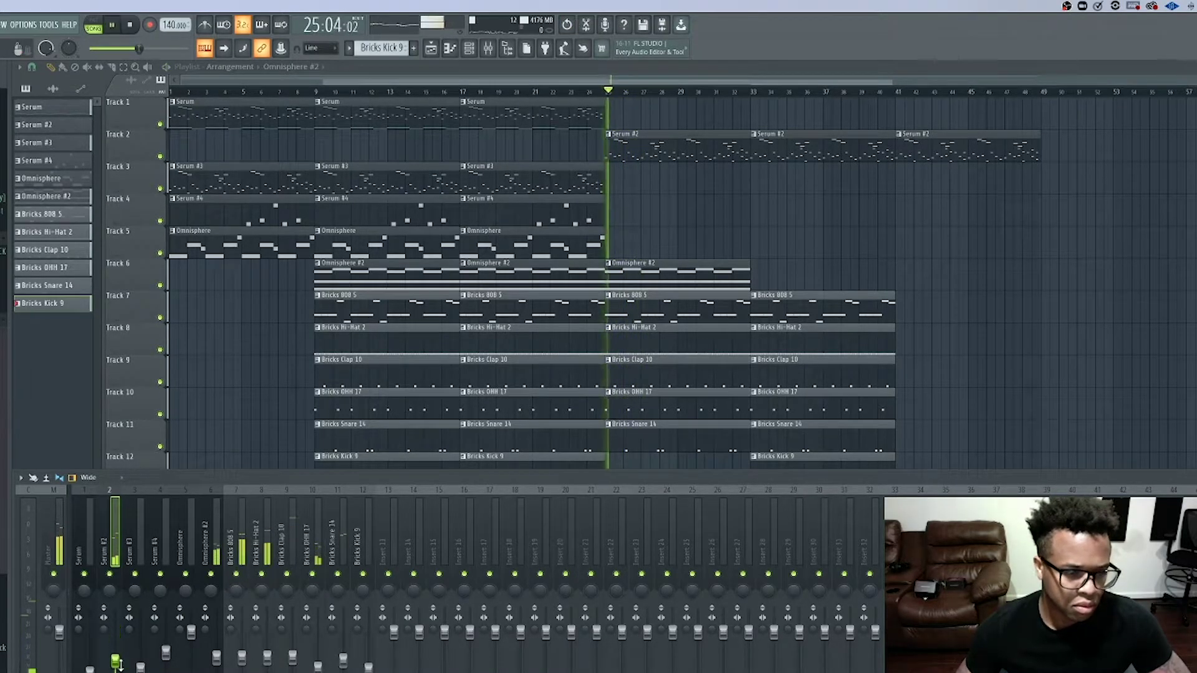
{"action": "key", "text": "space"}
{"action": "key", "text": "ctrl+z"}
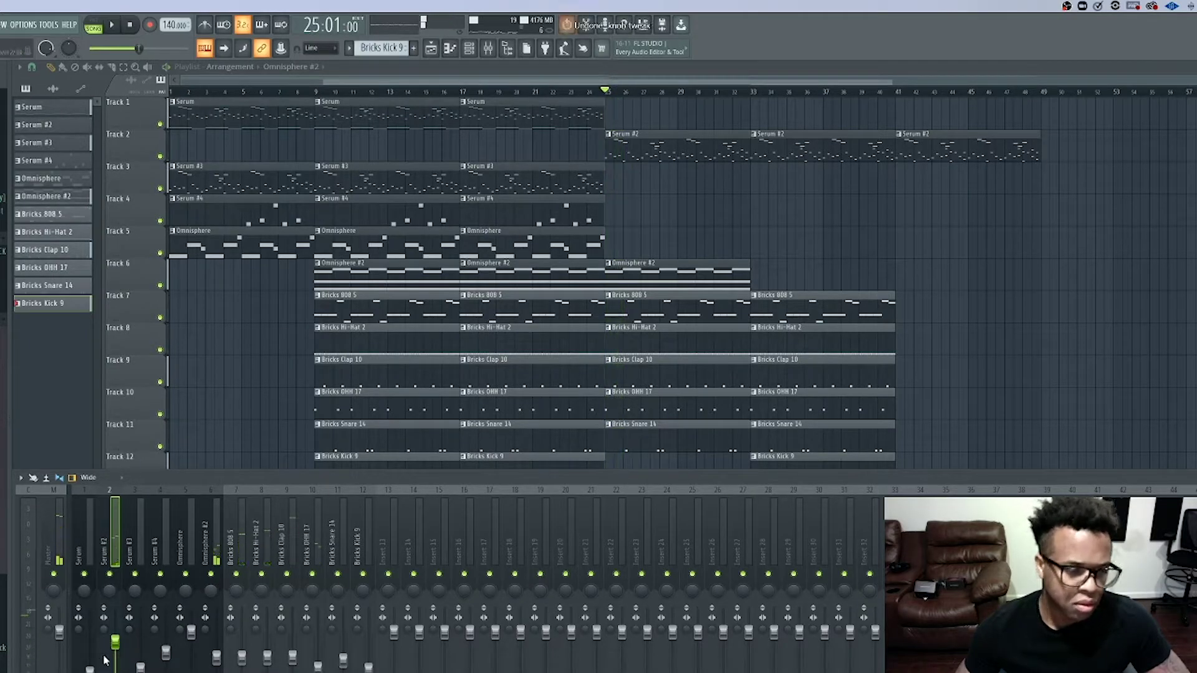
- Rebalance the Serum #2 track against the drums by lowering its mixer volume moderately while playing from bar 25
{"action": "key", "text": "space"}
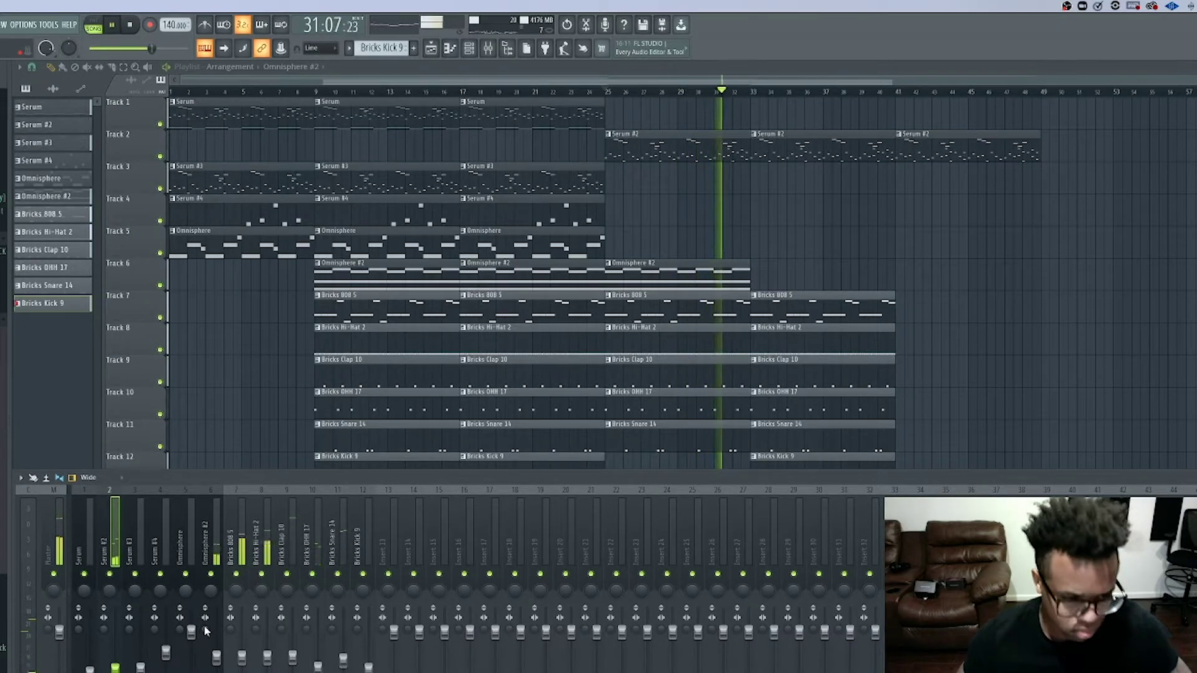
{"action": "key", "text": "space"}
{"action": "key", "text": "ctrl+z"}
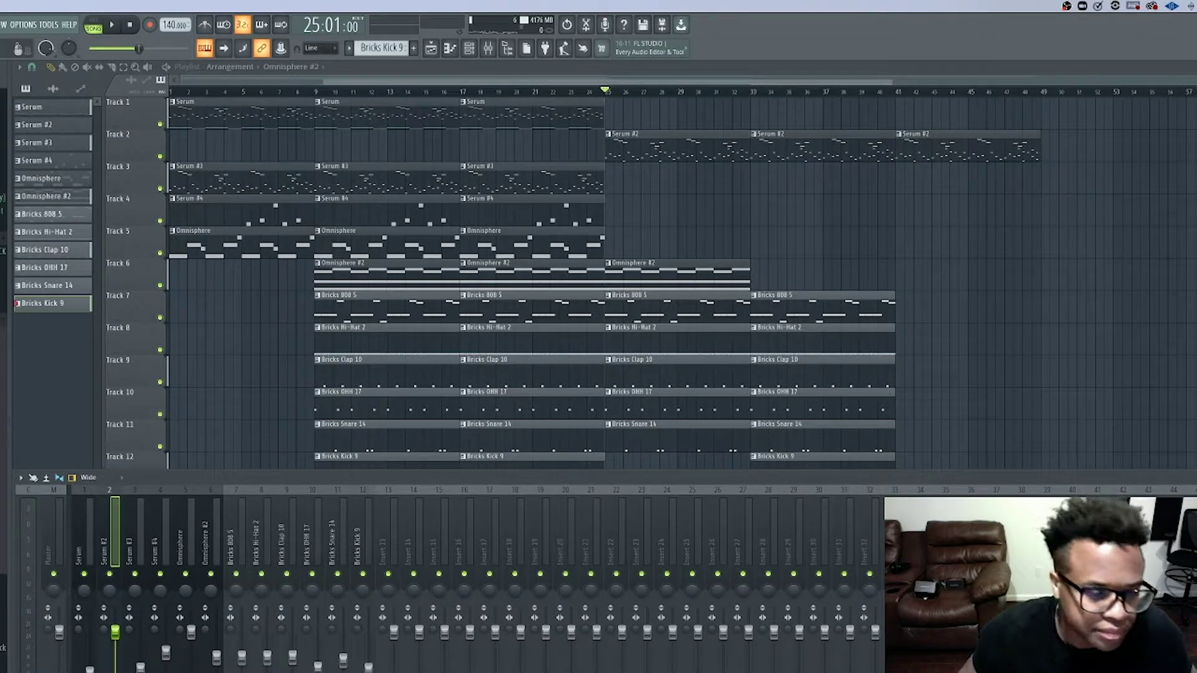
{"action": "key", "text": "space"}
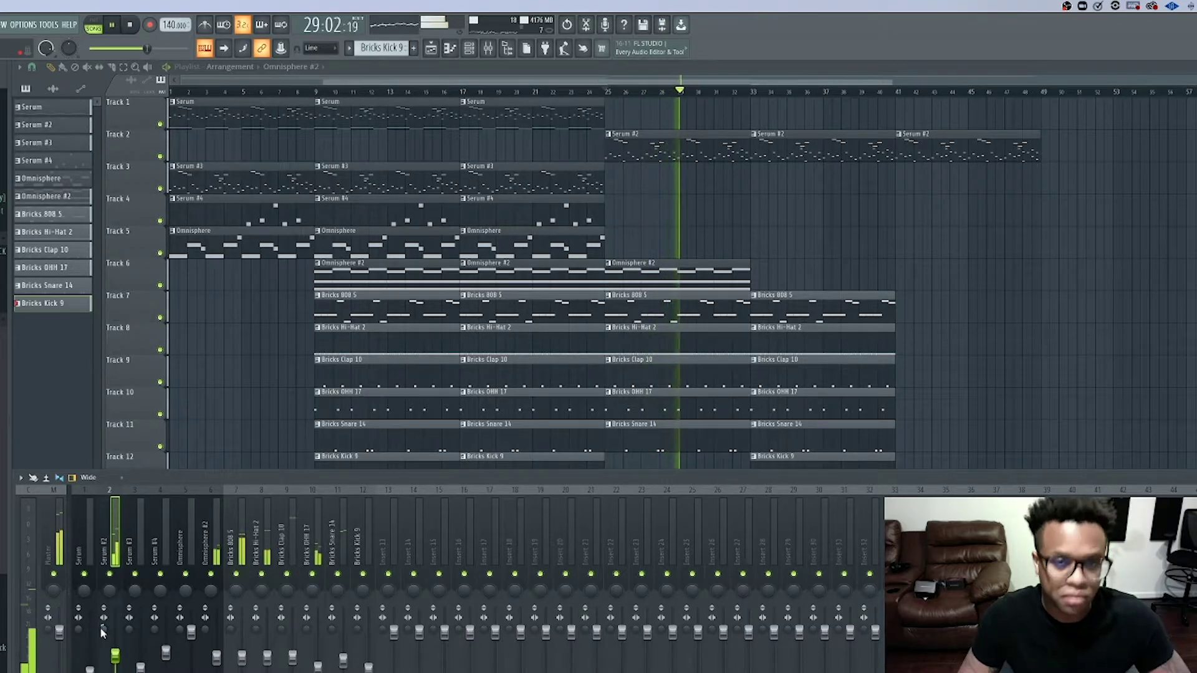
- Stop playback, check the OBS recording window, and return to FL Studio to play from bar 25
{"action": "key", "text": "space"}
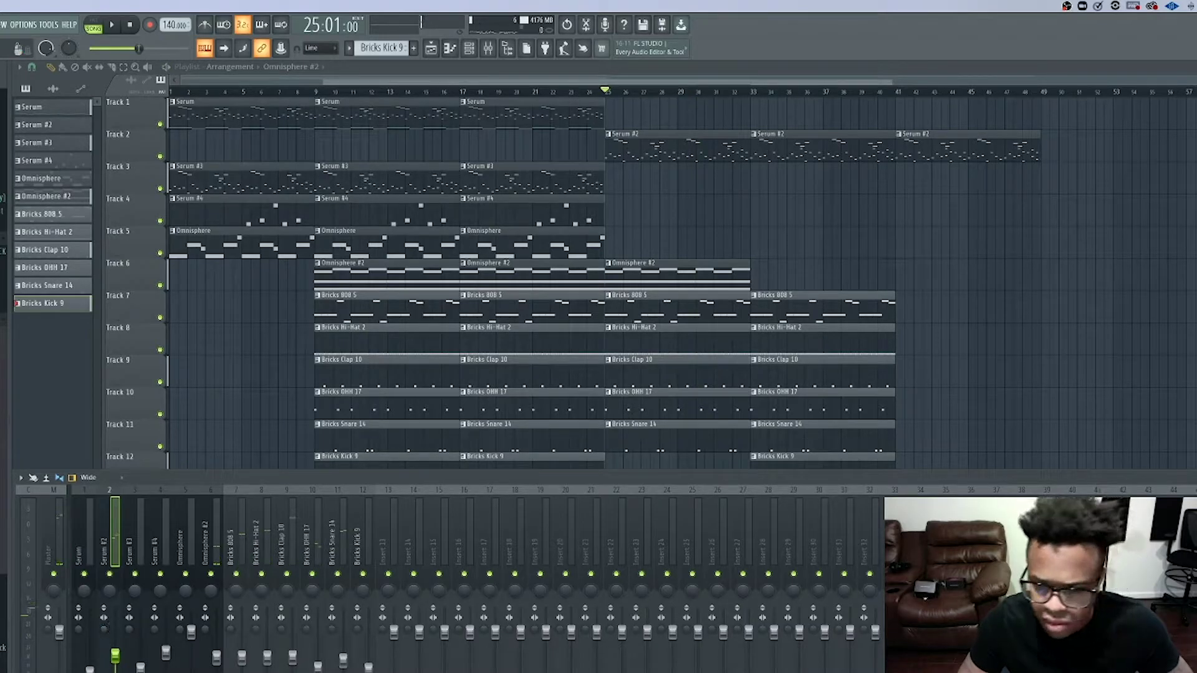
{"action": "key", "text": "super+Tab"}
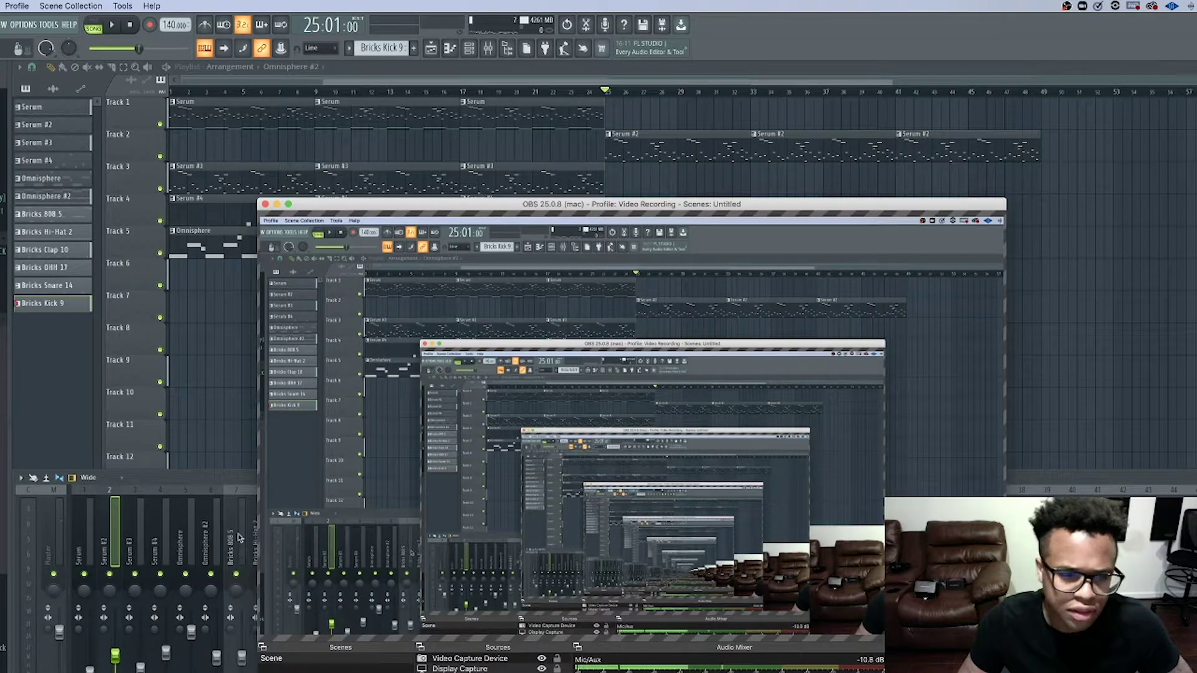
{"action": "left_click", "coordinate": [216, 483]}
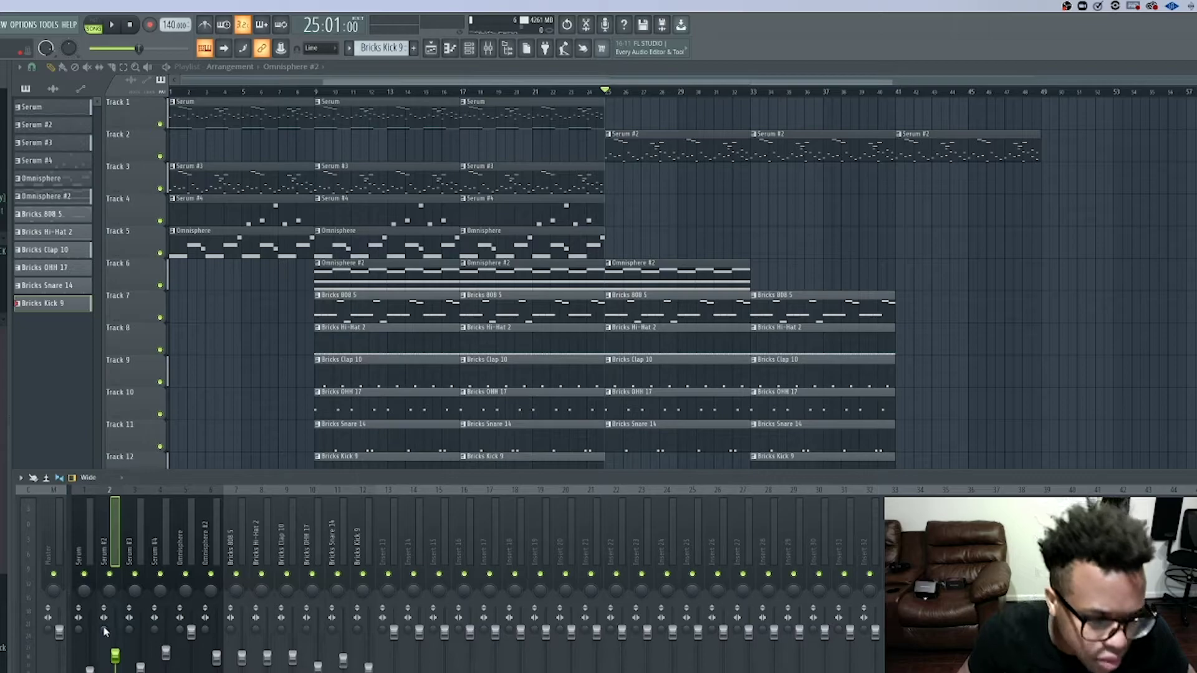
{"action": "key", "text": "space"}
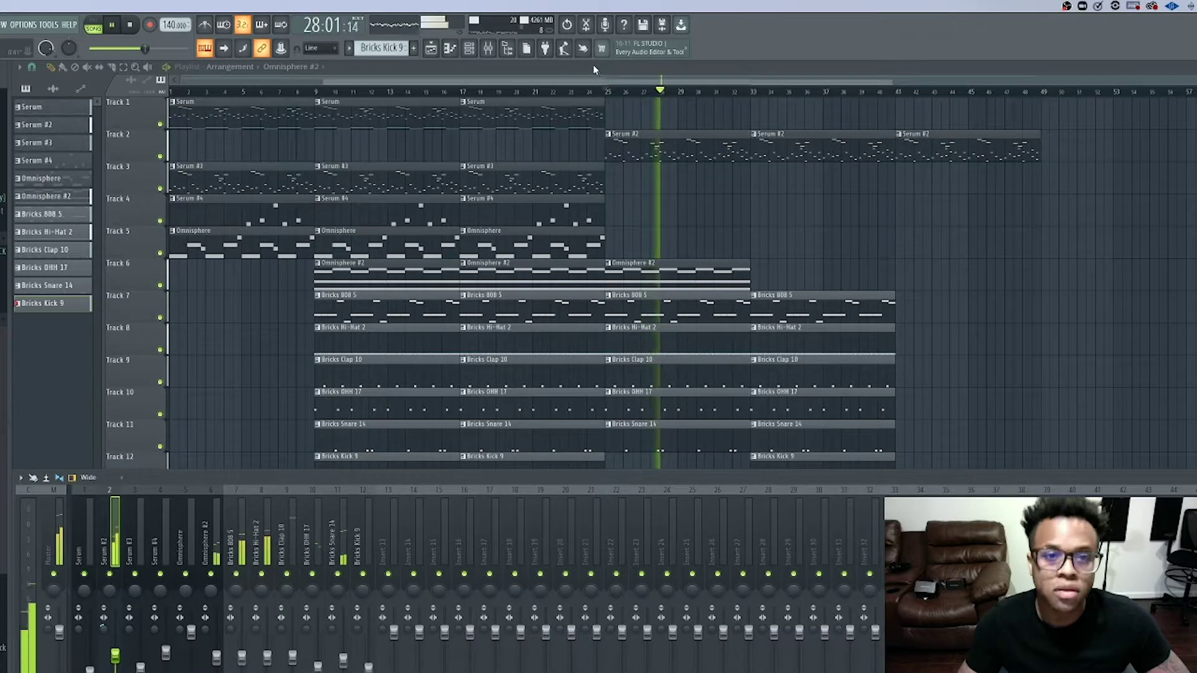
- Hide the mixer, extend Omnisphere #2 on Track 6 with a copy at bar 33, and replay from bar 25
{"action": "key", "text": "F9"}
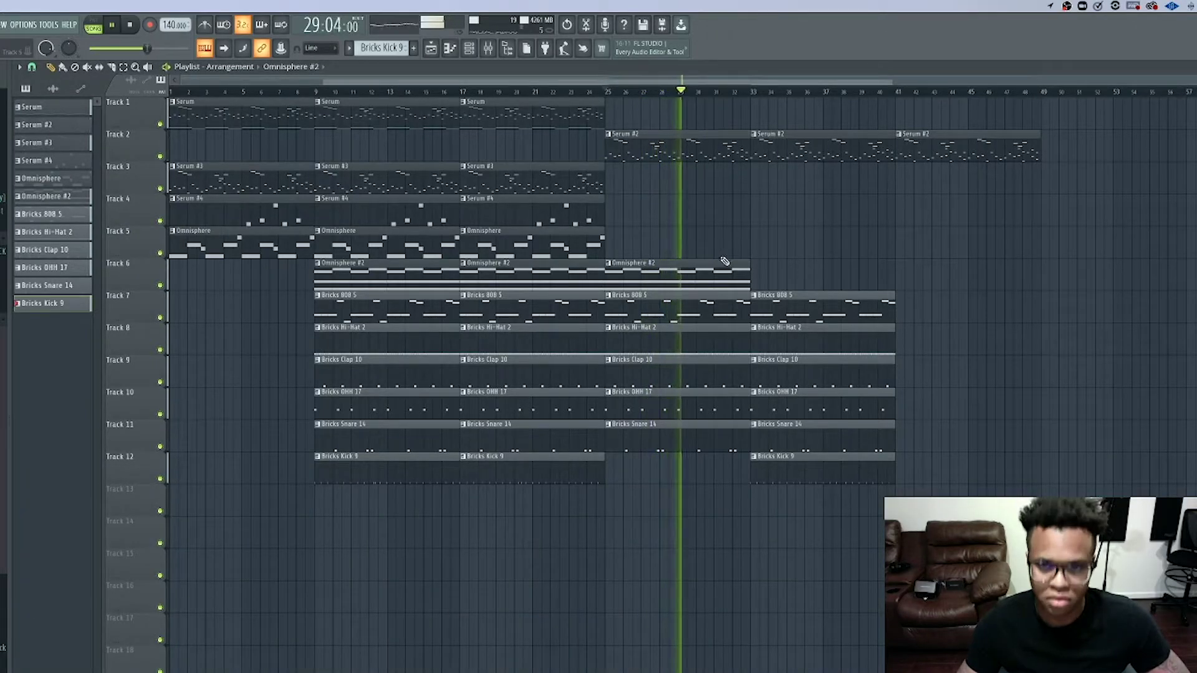
{"action": "left_click_drag", "start_coordinate": [673, 274], "coordinate": [804, 258]}
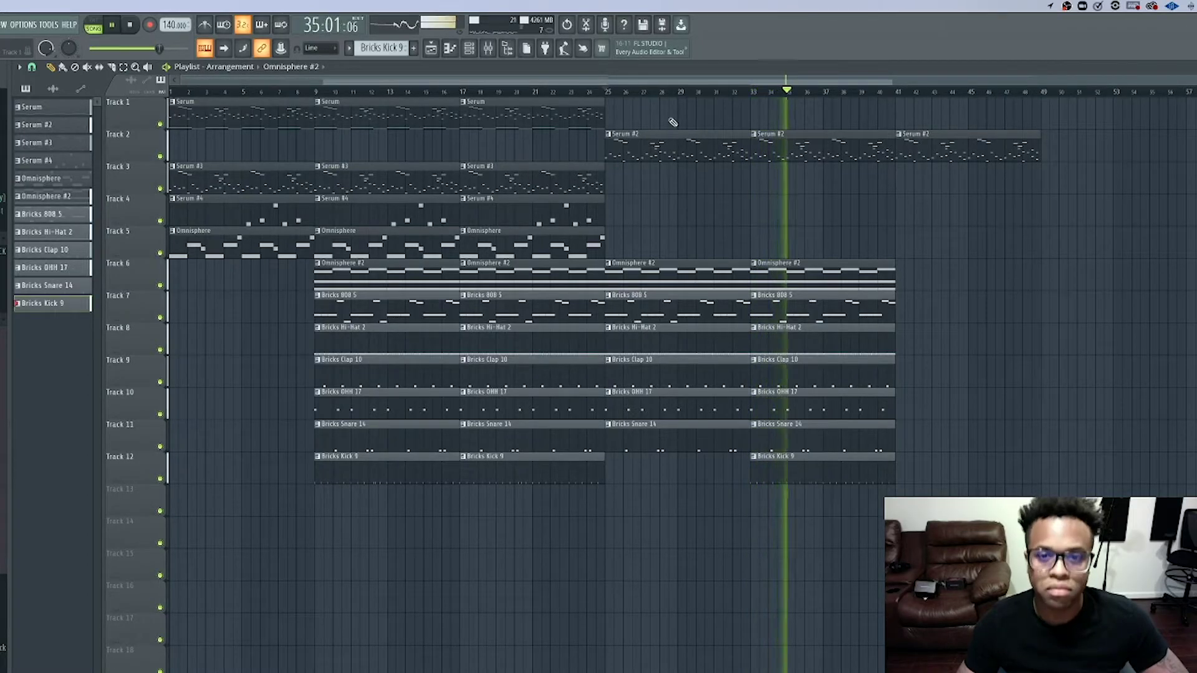
{"action": "left_click", "coordinate": [606, 92]}
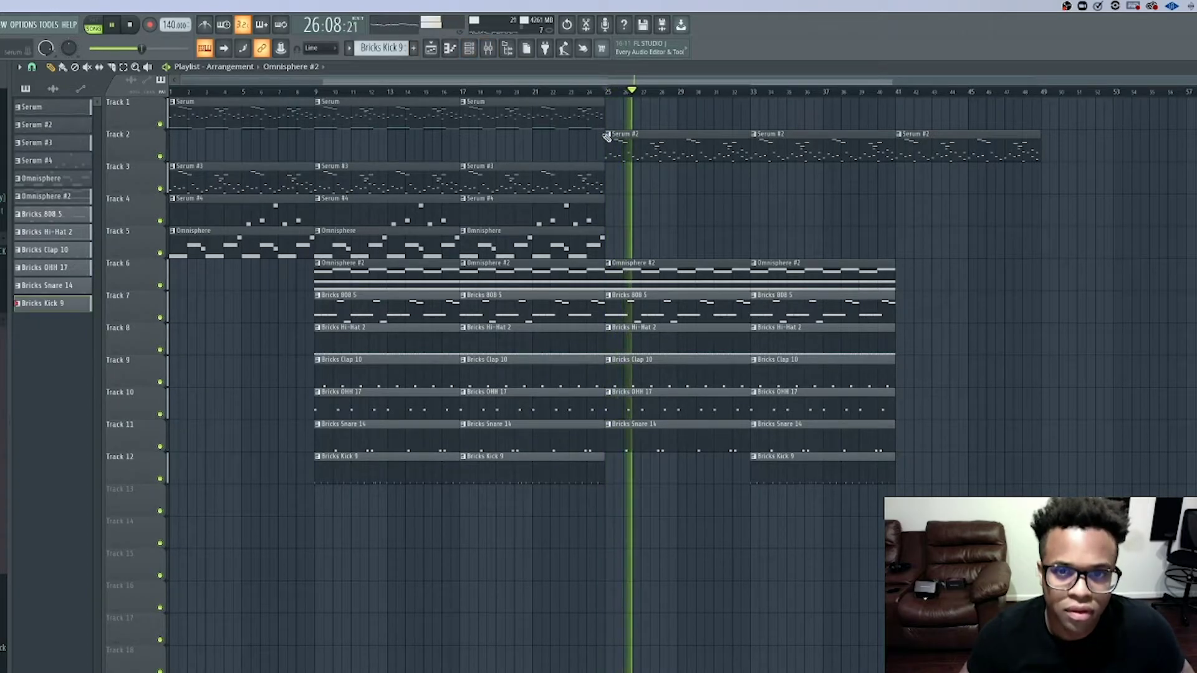
{"action": "key", "text": "space"}
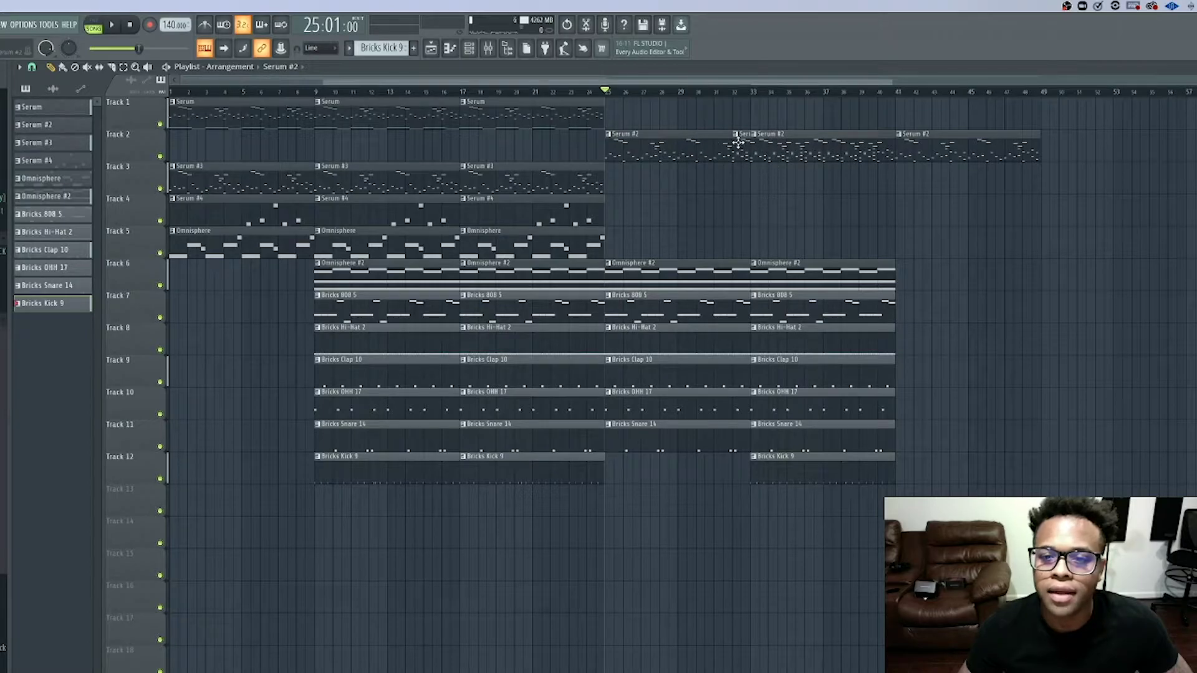
- Move the Serum #2 clips on Track 2 to bar 41 and put one unique-pattern copy at bar 25
{"action": "left_click_drag", "start_coordinate": [739, 142], "coordinate": [811, 230]}
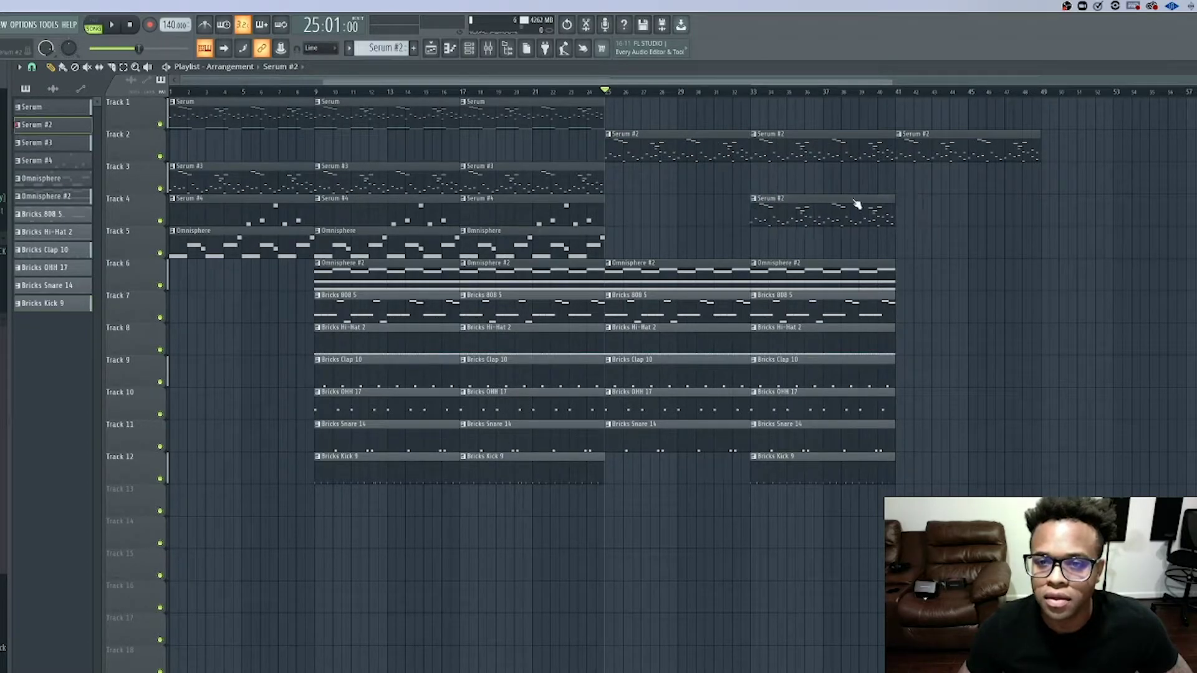
{"action": "left_click_drag", "start_coordinate": [960, 181], "coordinate": [1073, 146]}
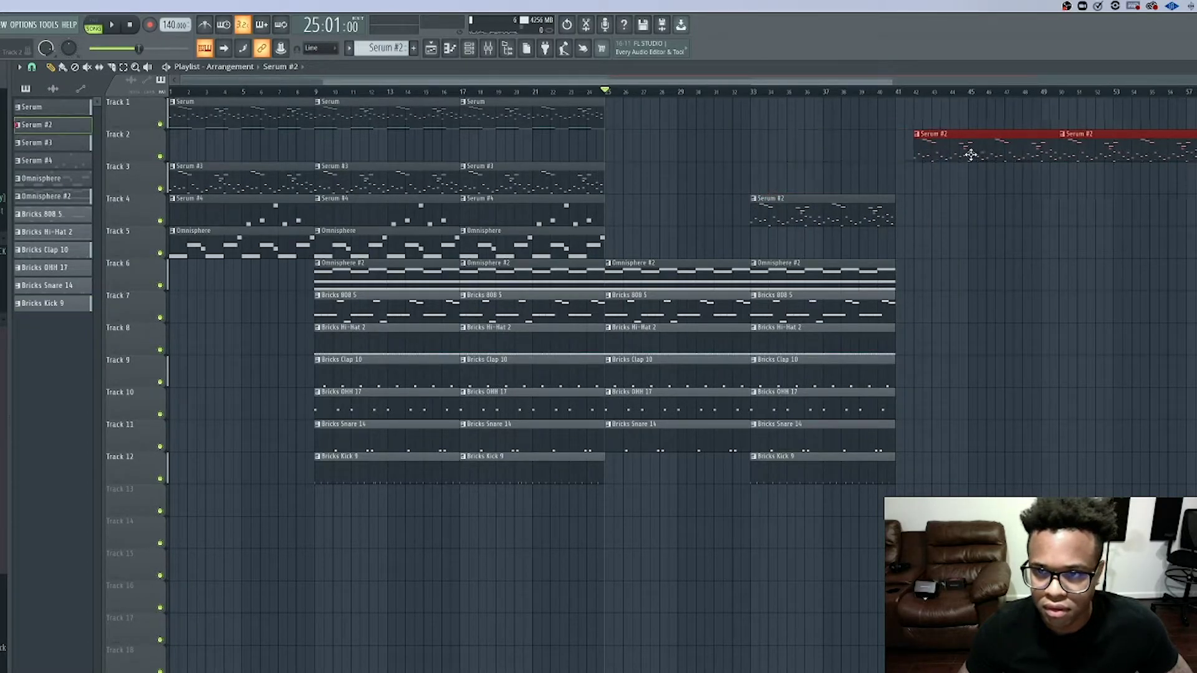
{"action": "left_click_drag", "start_coordinate": [842, 217], "coordinate": [675, 133]}
{"action": "left_click", "coordinate": [608, 136]}
{"action": "left_click", "coordinate": [644, 213]}
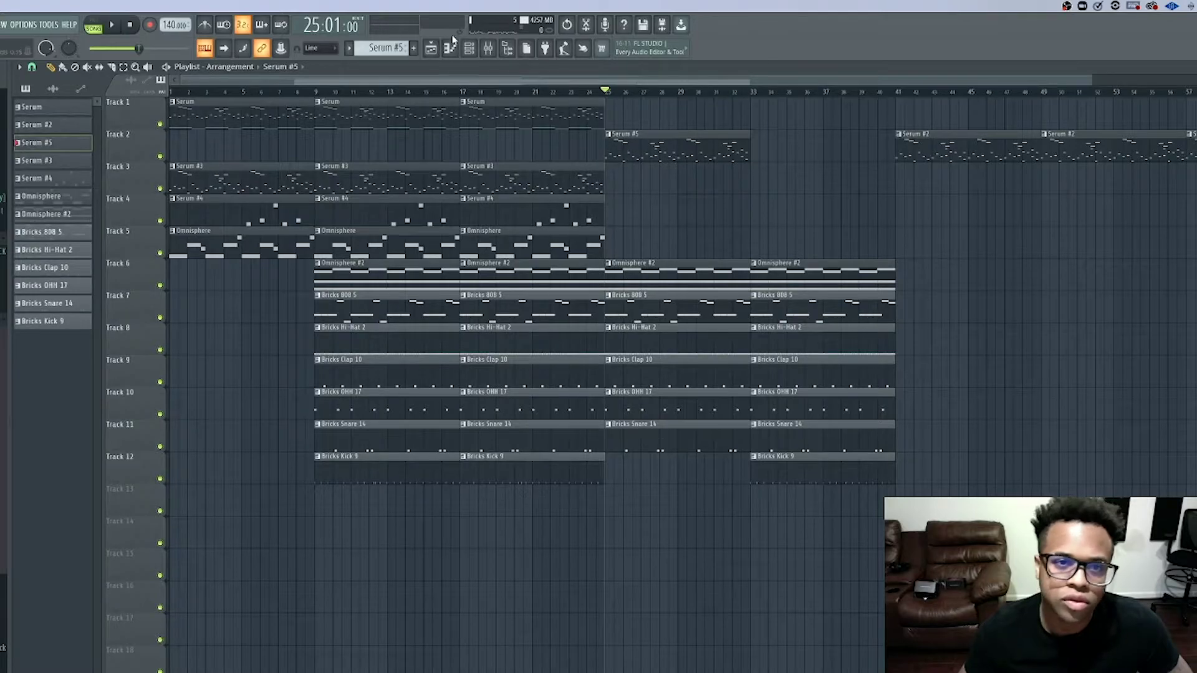
- Show the unique pattern's Serum #2 channel notes in the piano roll and play them from the start
{"action": "key", "text": "F7"}
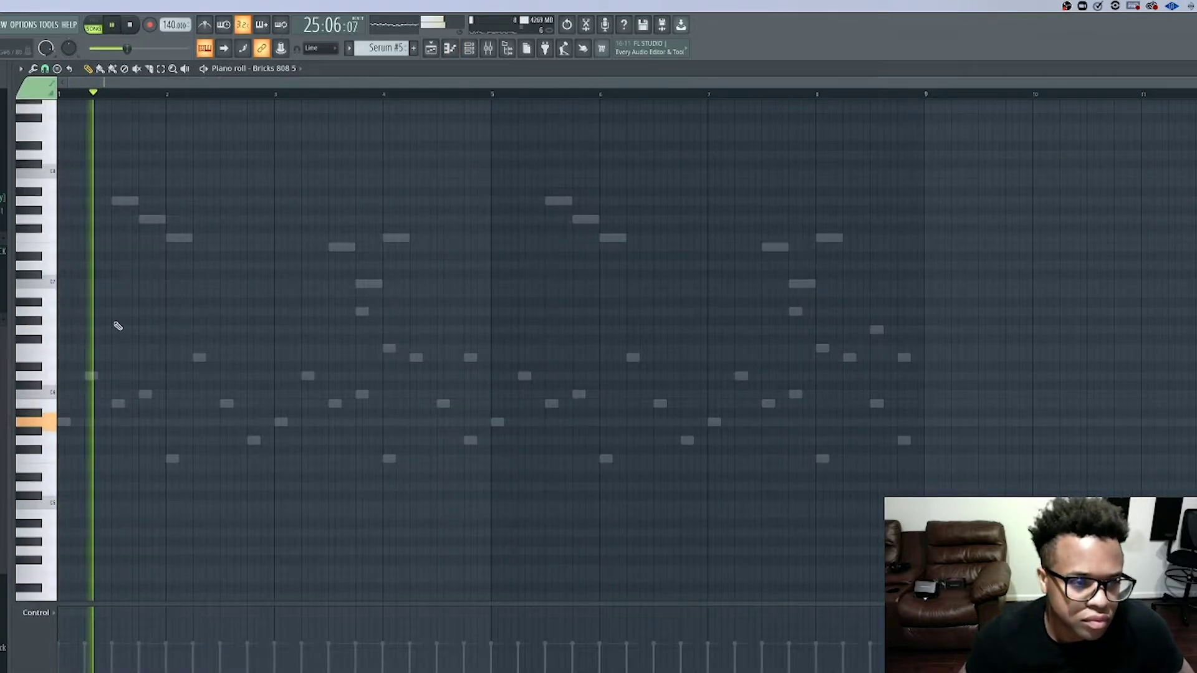
{"action": "key", "text": "space"}
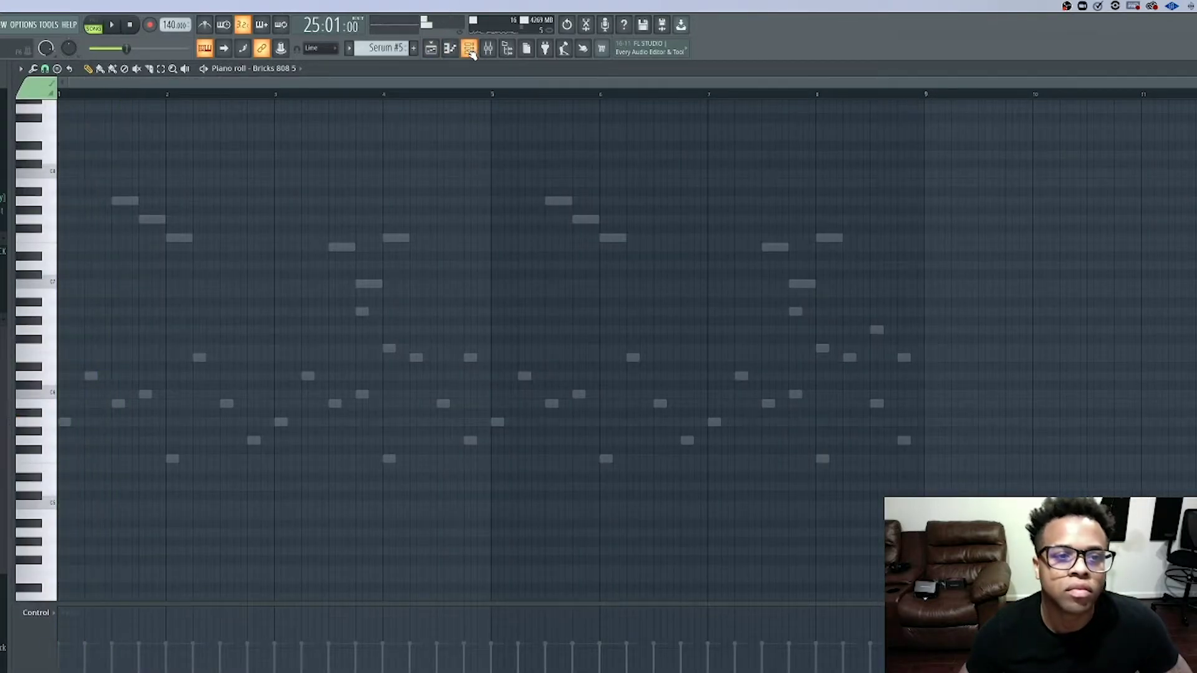
{"action": "left_click", "coordinate": [291, 70]}
{"action": "left_click", "coordinate": [286, 116]}
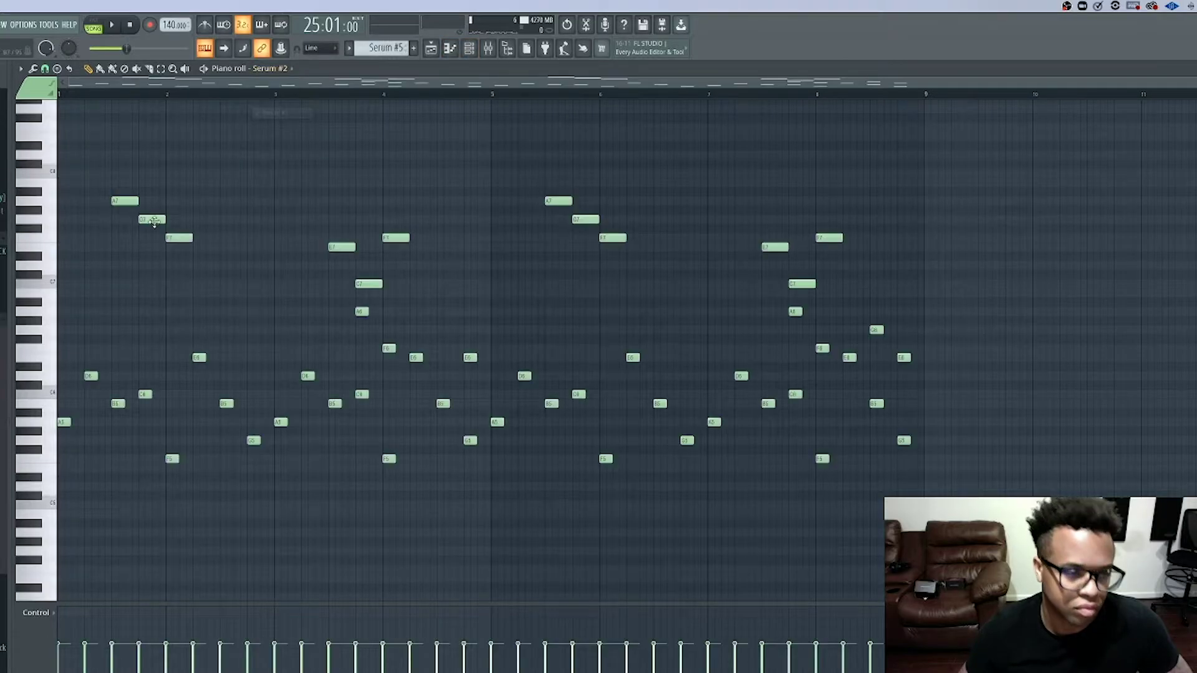
{"action": "key", "text": "space"}
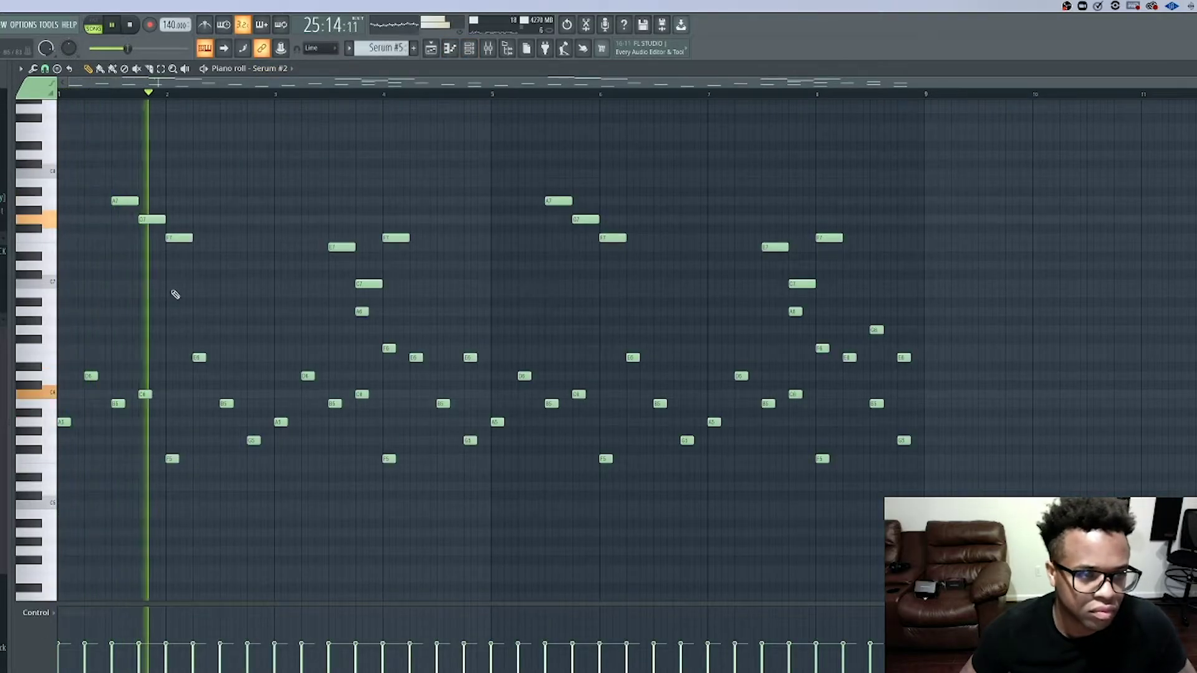
- Add upper harmony notes in bar 1: E6 on beat 1, G6 on beat 3 and E6 on beat 4
{"action": "key", "text": "space"}
{"action": "scroll", "coordinate": [212, 287], "scroll_direction": "down", "scroll_amount": 4}
{"action": "key", "text": "space"}
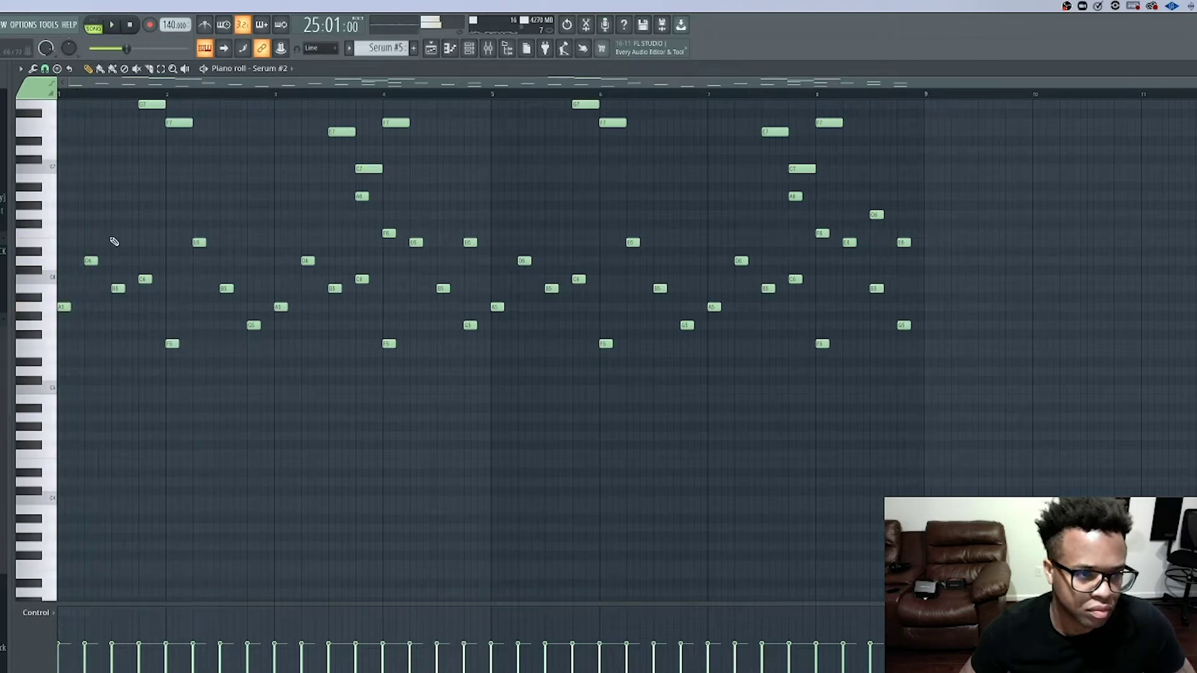
{"action": "key", "text": "space"}
{"action": "left_click", "coordinate": [116, 232]}
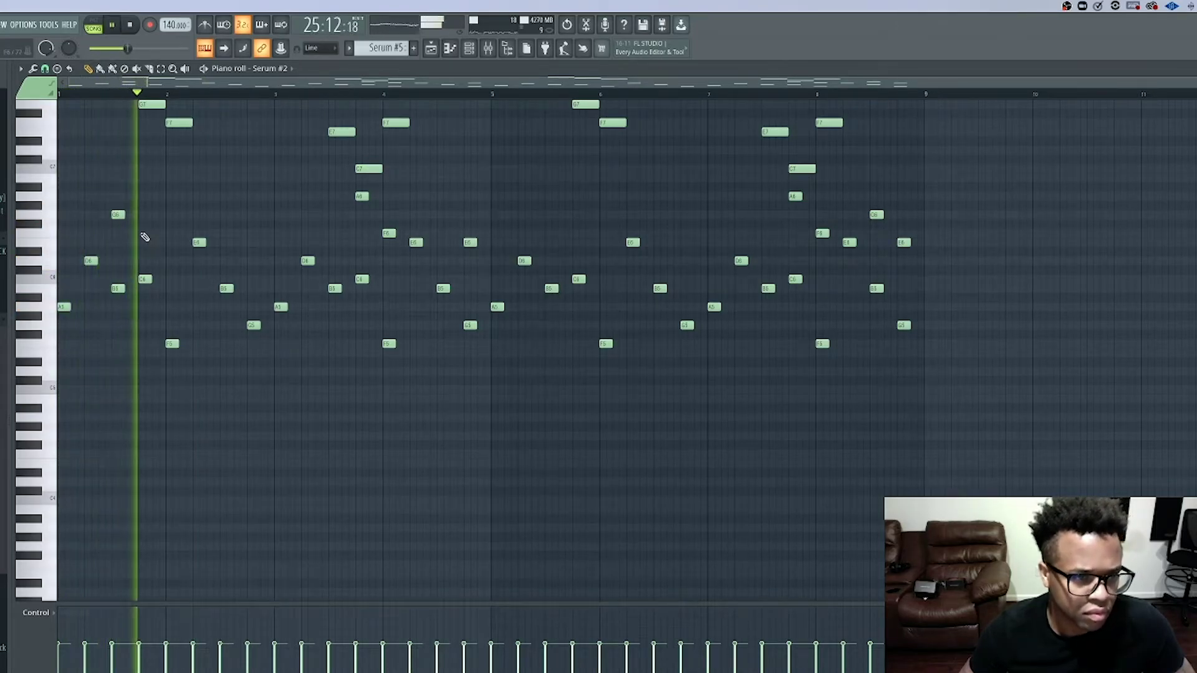
{"action": "key", "text": "space"}
{"action": "key", "text": "space"}
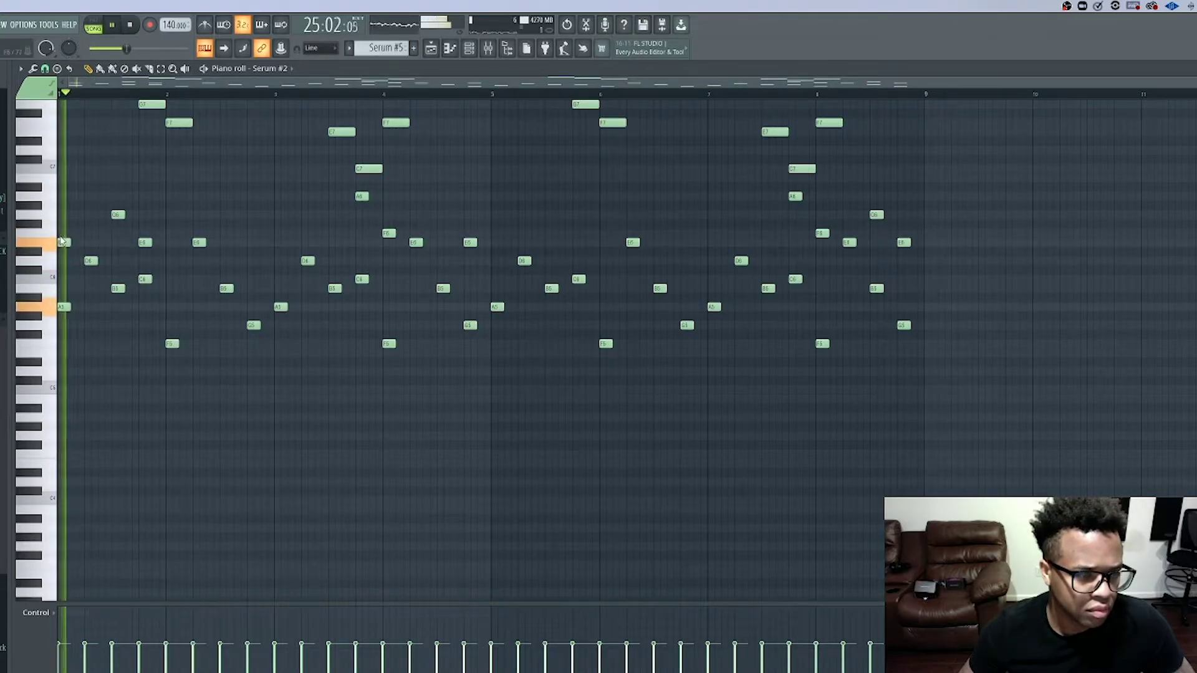
- Try B5 beneath the D6 on beat 2 of bar 1, and settle on A5 instead
{"action": "key", "text": "space"}
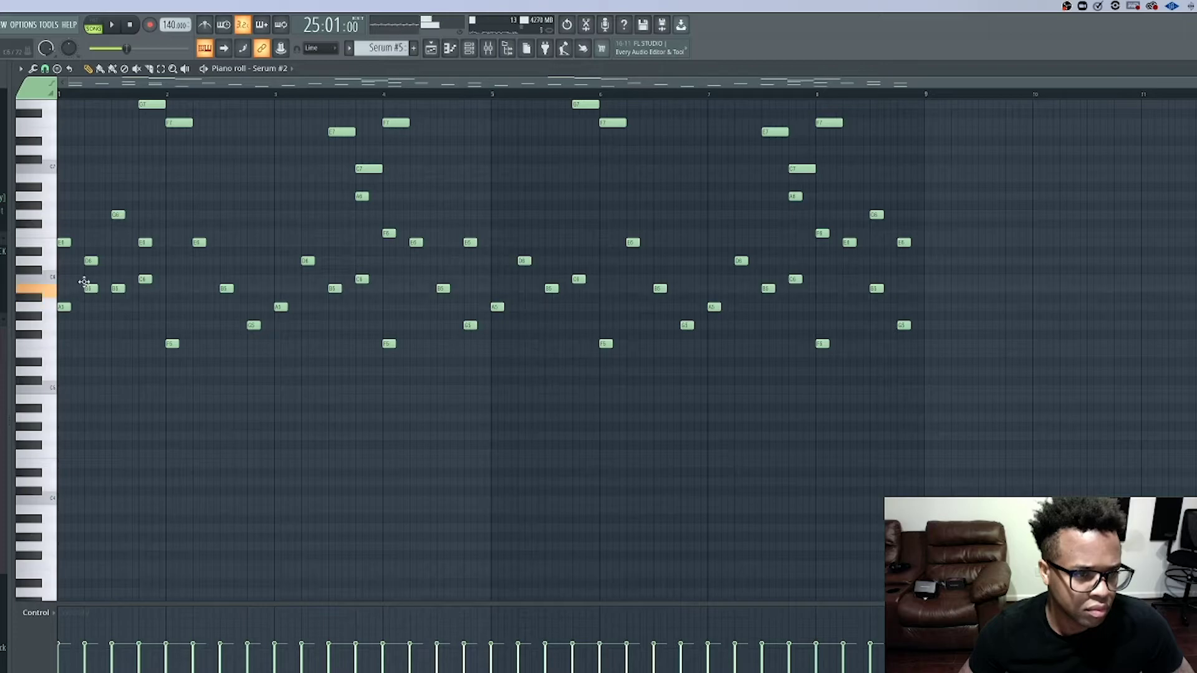
{"action": "key", "text": "space"}
{"action": "key", "text": "space"}
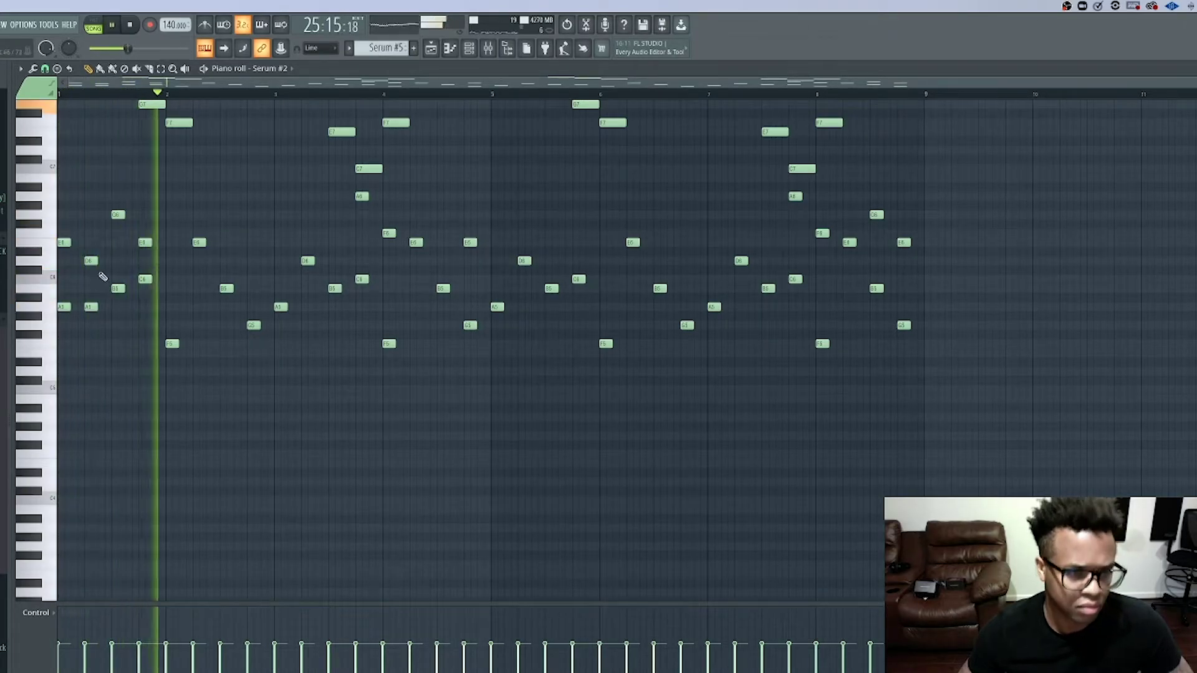
- Try C6 in place of the D6 note on beat 2 of bar 1
{"action": "key", "text": "space"}
{"action": "key", "text": "space"}
{"action": "key", "text": "space"}
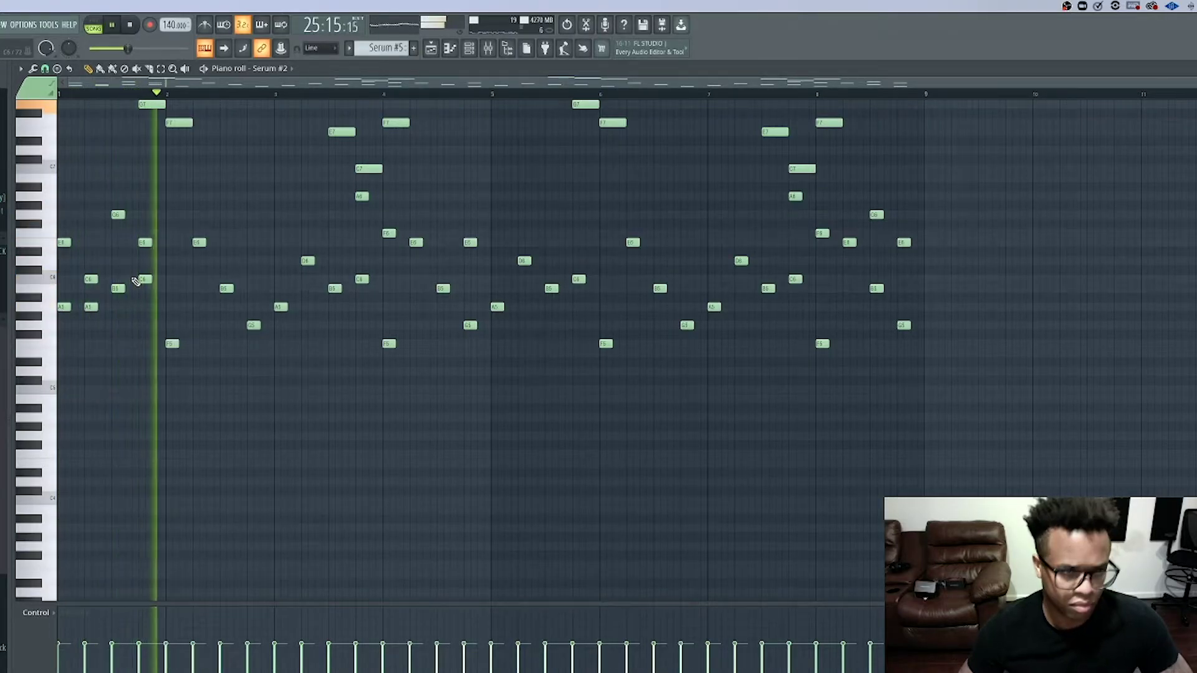
{"action": "key", "text": "space"}
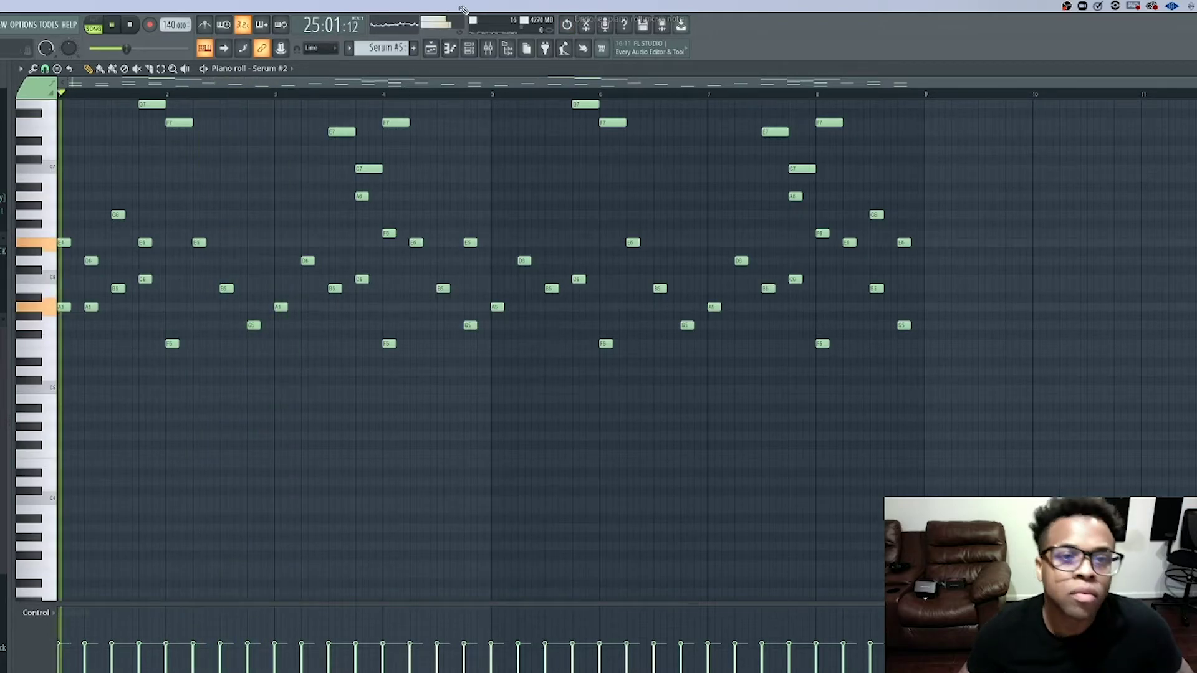
{"action": "left_click", "coordinate": [430, 48]}
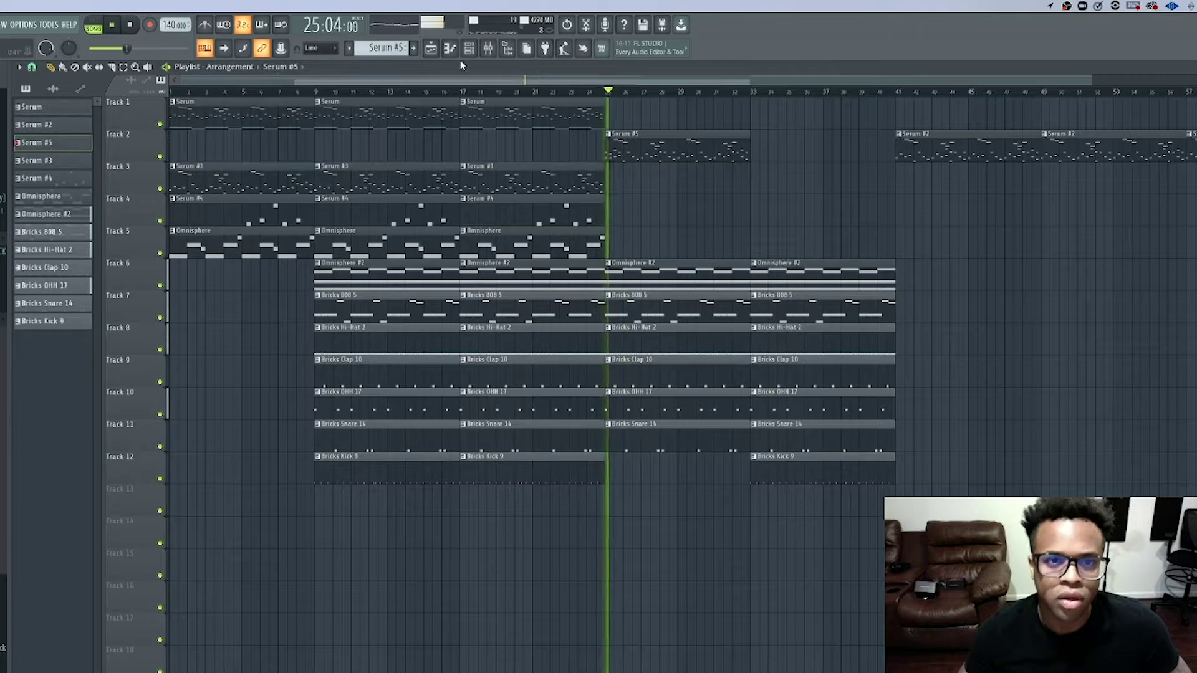
{"action": "left_click", "coordinate": [470, 50]}
{"action": "left_click", "coordinate": [452, 50]}
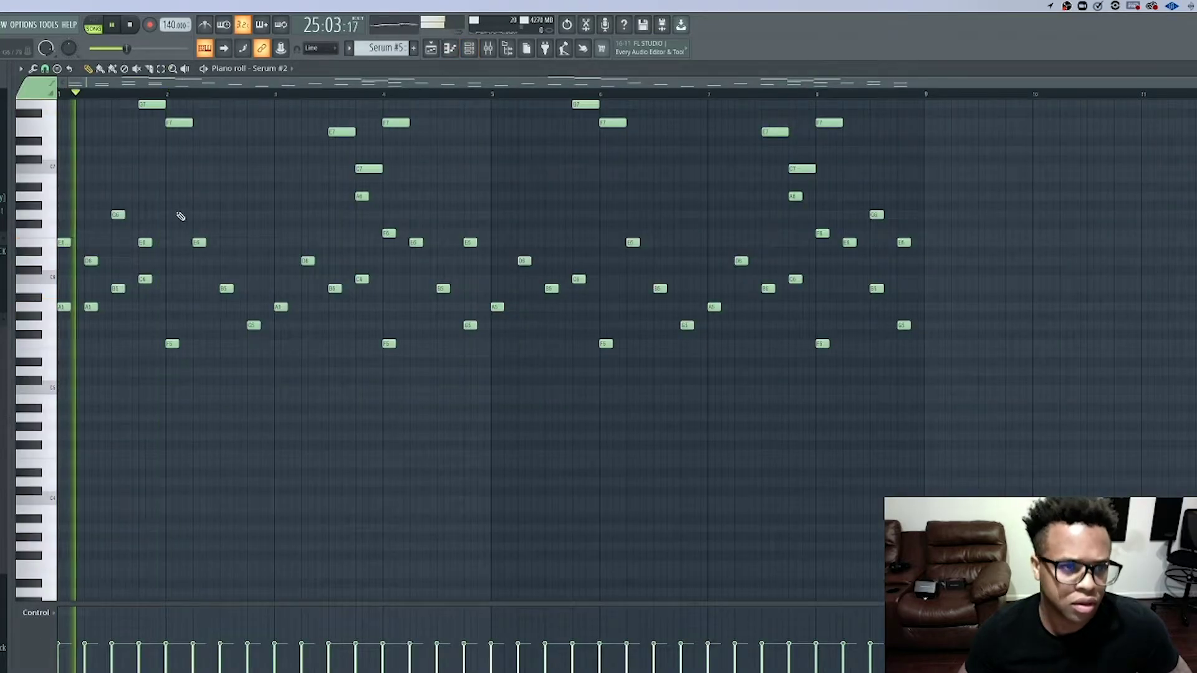
- Add F6 on beat 1 and D6 on beat 2 of bar 2, auditioning each from the start
{"action": "key", "text": "space"}
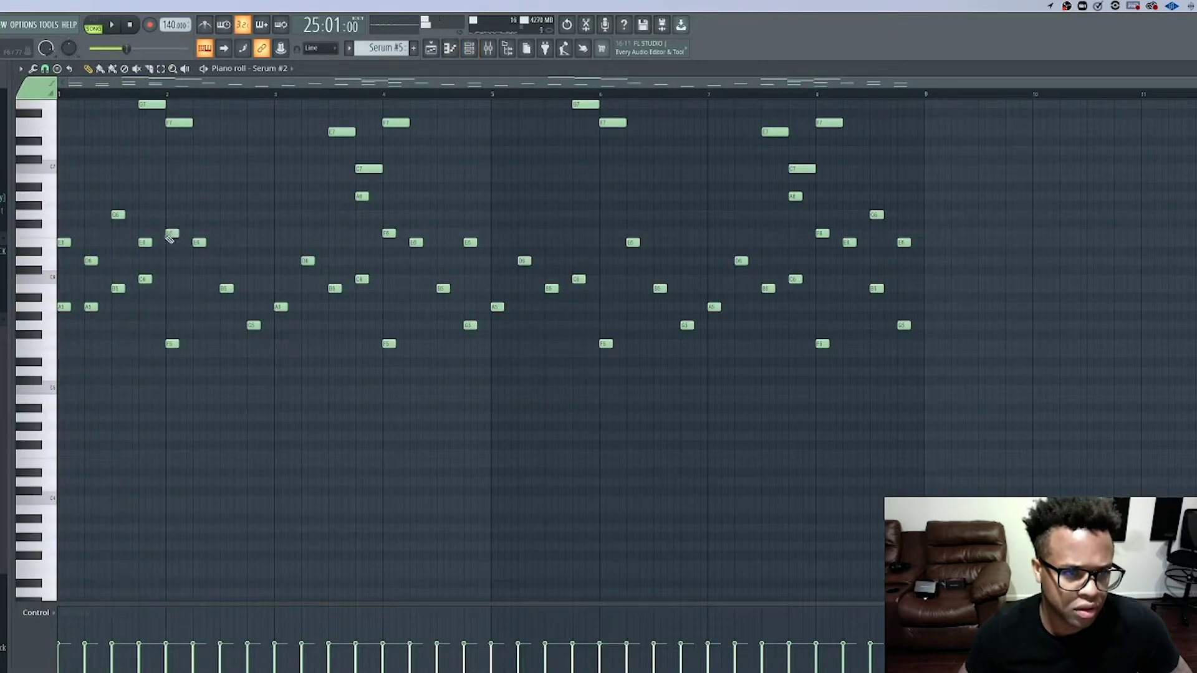
{"action": "key", "text": "space"}
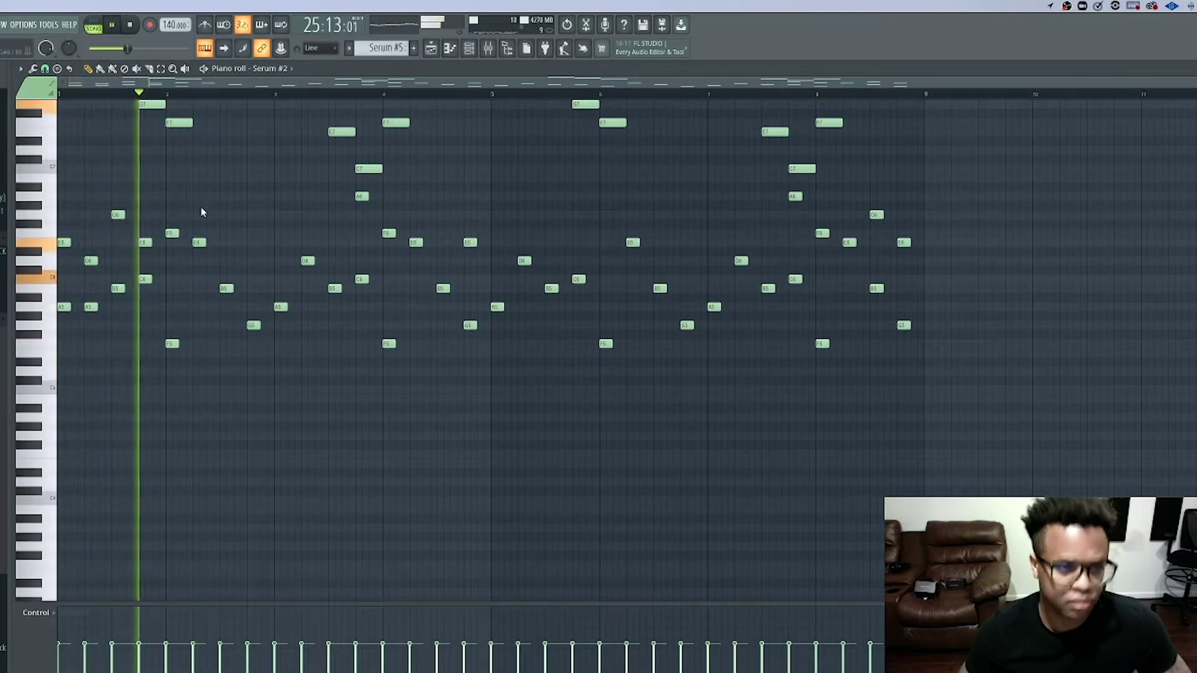
{"action": "key", "text": "space"}
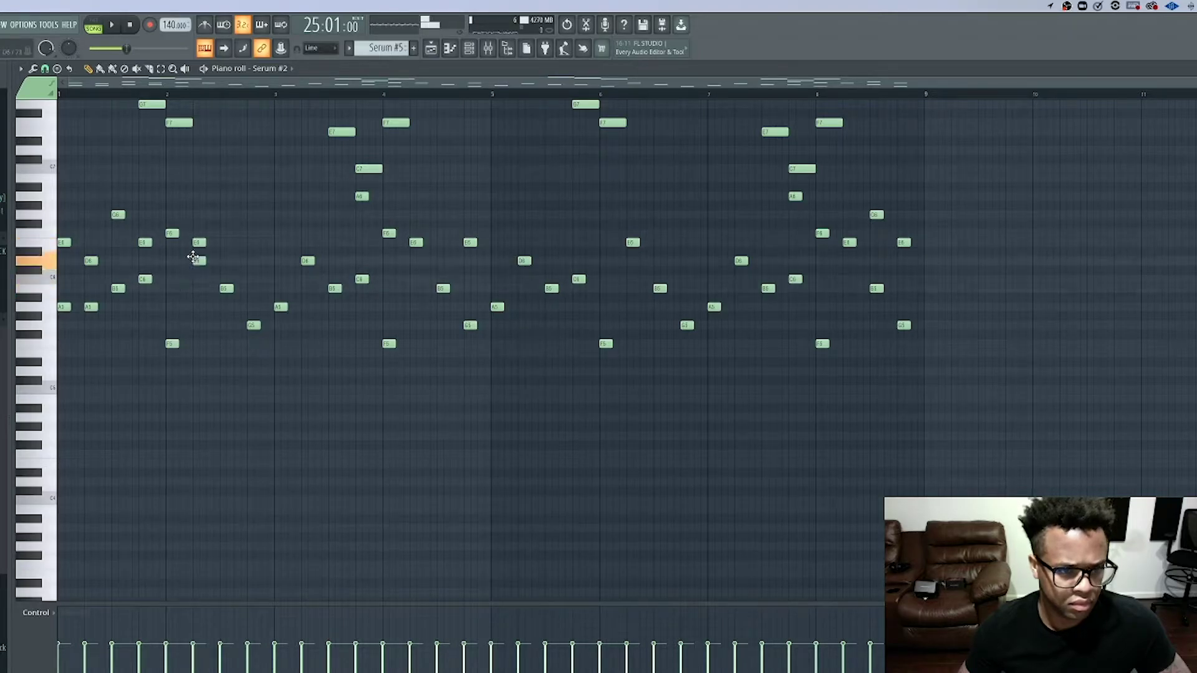
{"action": "key", "text": "space"}
- Compare beat 2 of bar 2 with and without its E6 note, and delete that note
{"action": "right_click", "coordinate": [198, 242]}
{"action": "key", "text": "space"}
{"action": "key", "text": "space"}
{"action": "key", "text": "space"}
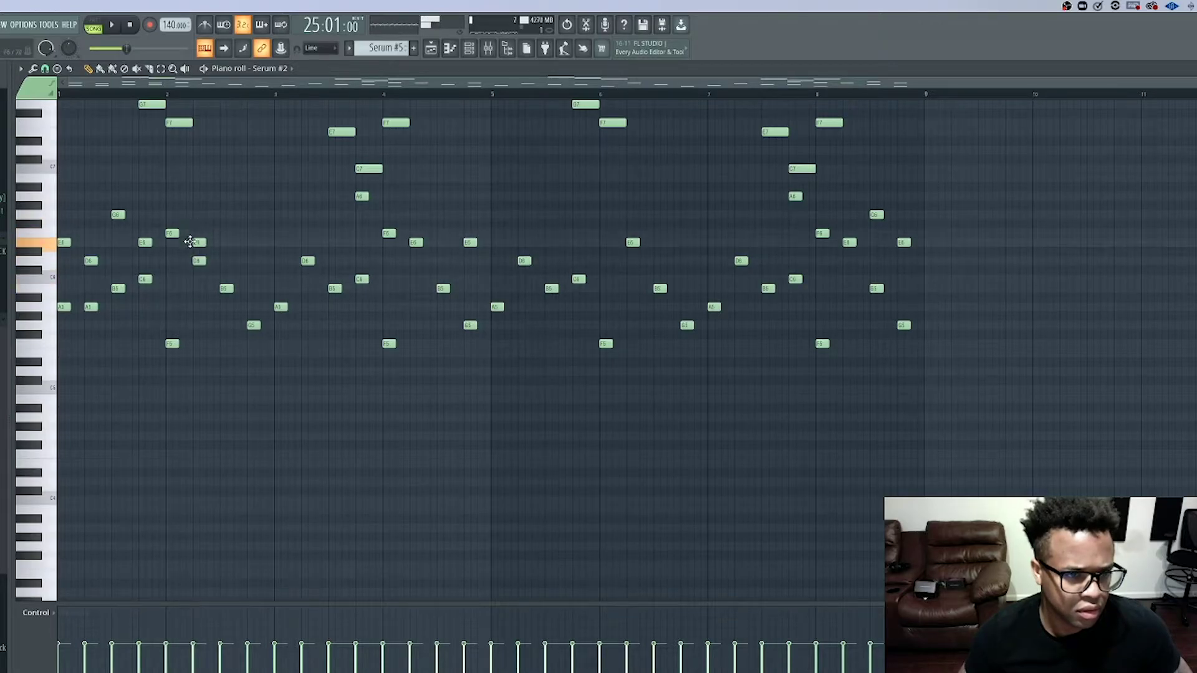
{"action": "key", "text": "space"}
{"action": "right_click", "coordinate": [195, 243]}
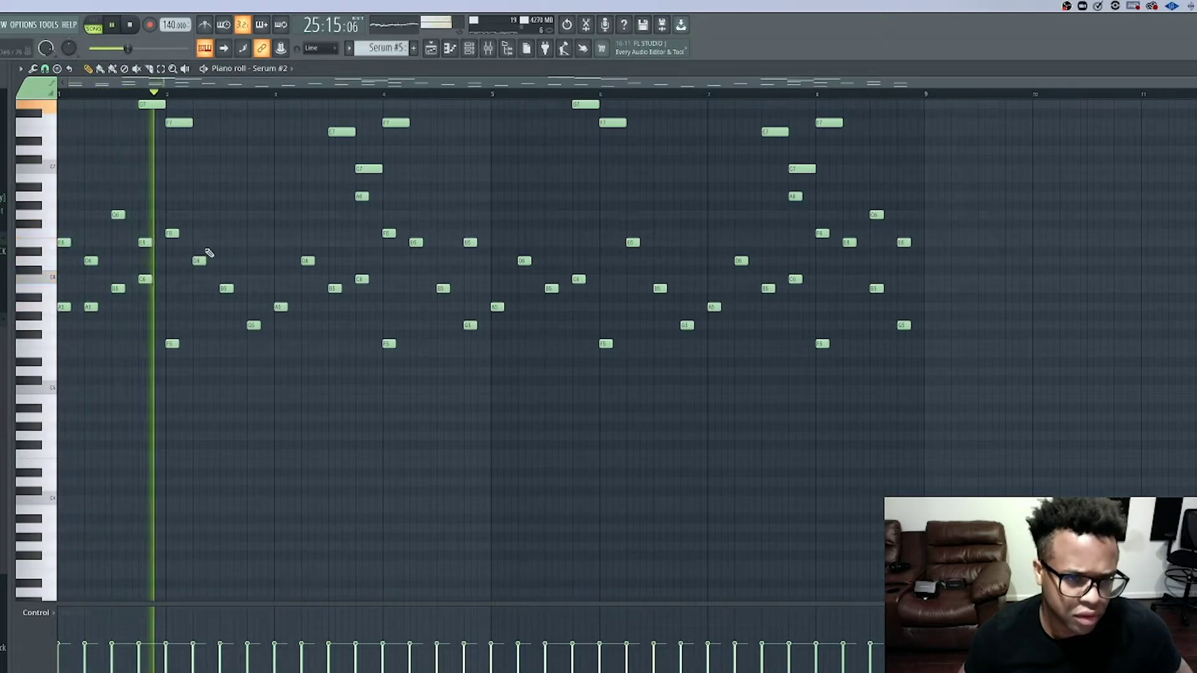
- Try B5 beneath the D6 on beat 2 of bar 2, and replace it with A5
{"action": "key", "text": "space"}
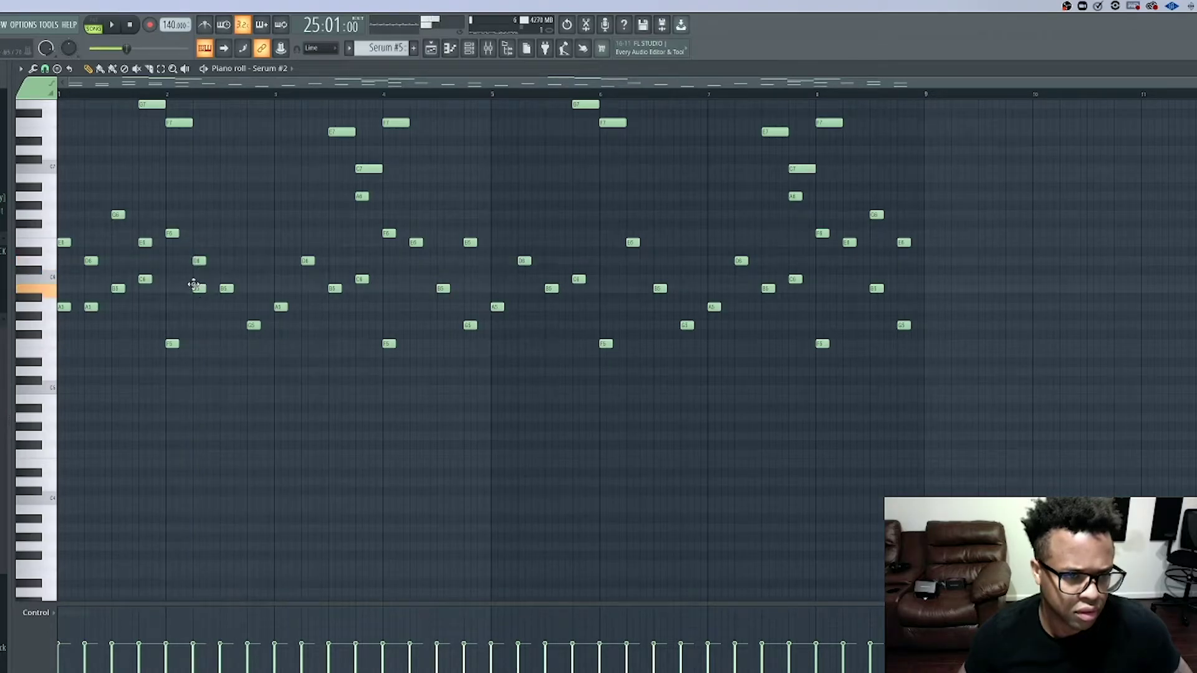
{"action": "key", "text": "space"}
{"action": "left_click", "coordinate": [198, 306]}
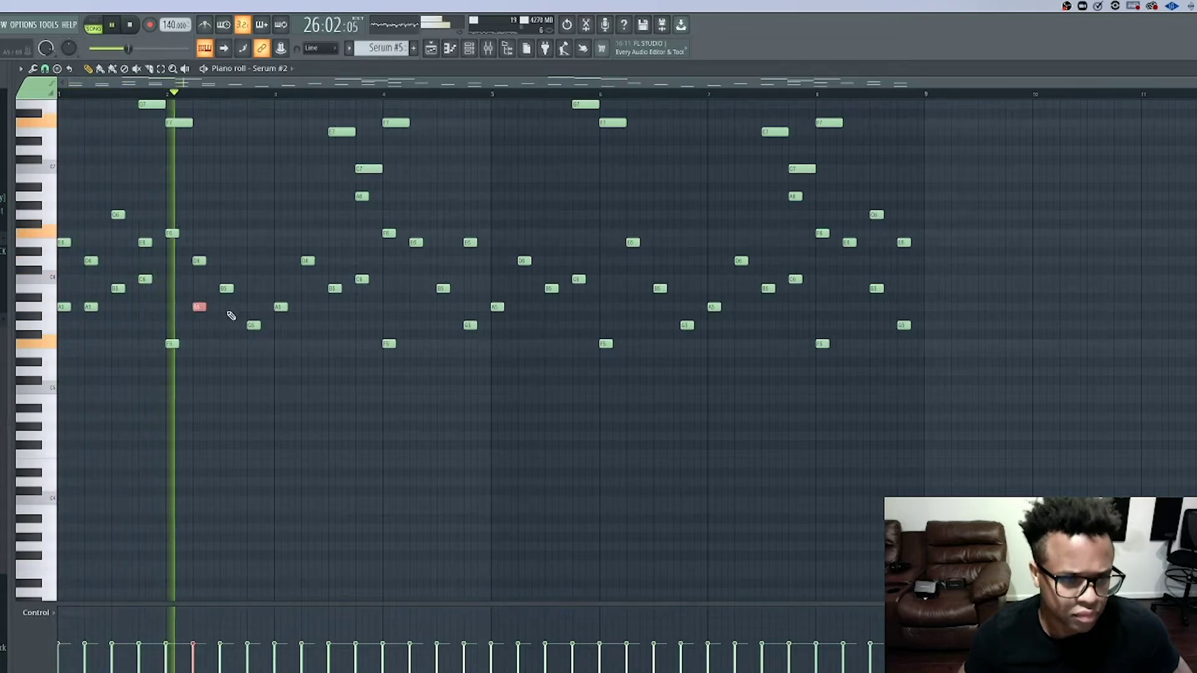
- Add G6 on beat 3 and E6 on beat 4 of bar 2, and play the melody back
{"action": "left_click", "coordinate": [225, 262]}
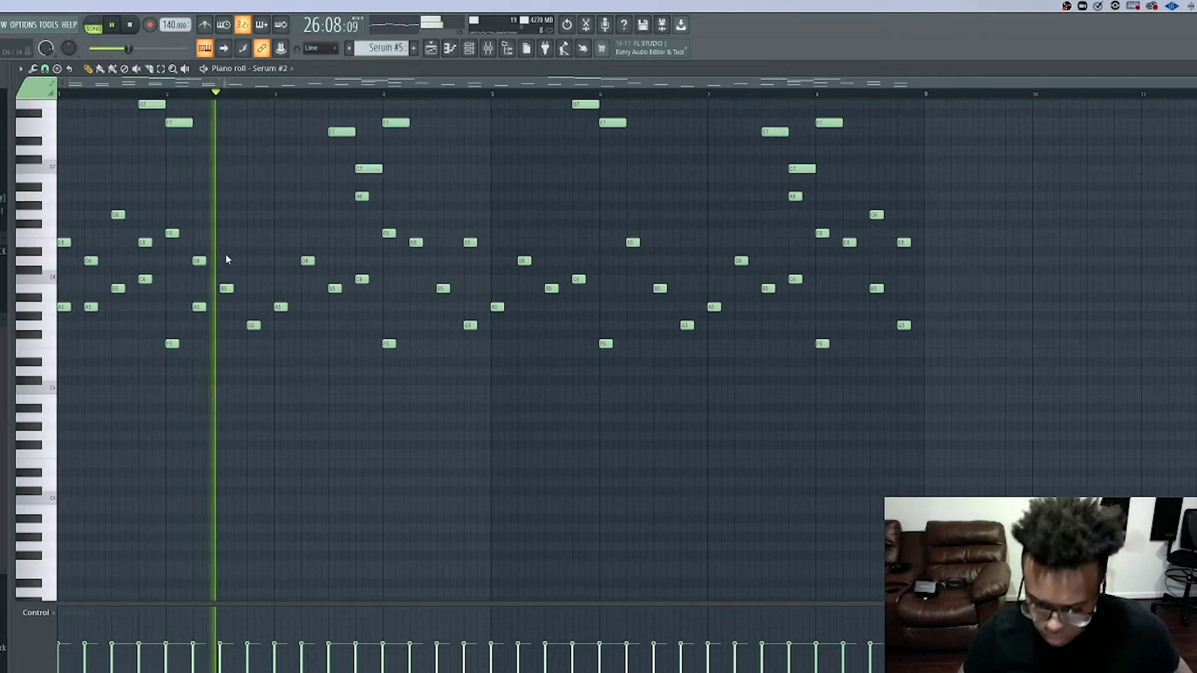
{"action": "key", "text": "space"}
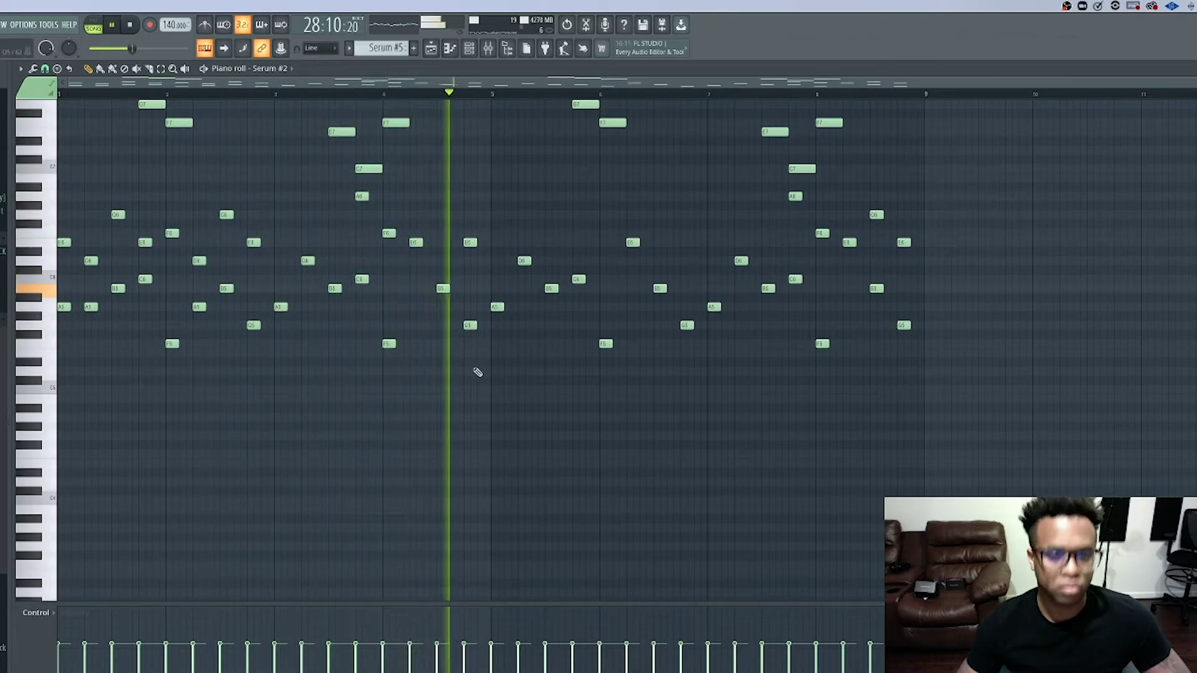
{"action": "key", "text": "space"}
- Add E6 on beat 1 and A5 on beat 2 of bar 3 as harmony notes
{"action": "left_click", "coordinate": [275, 242]}
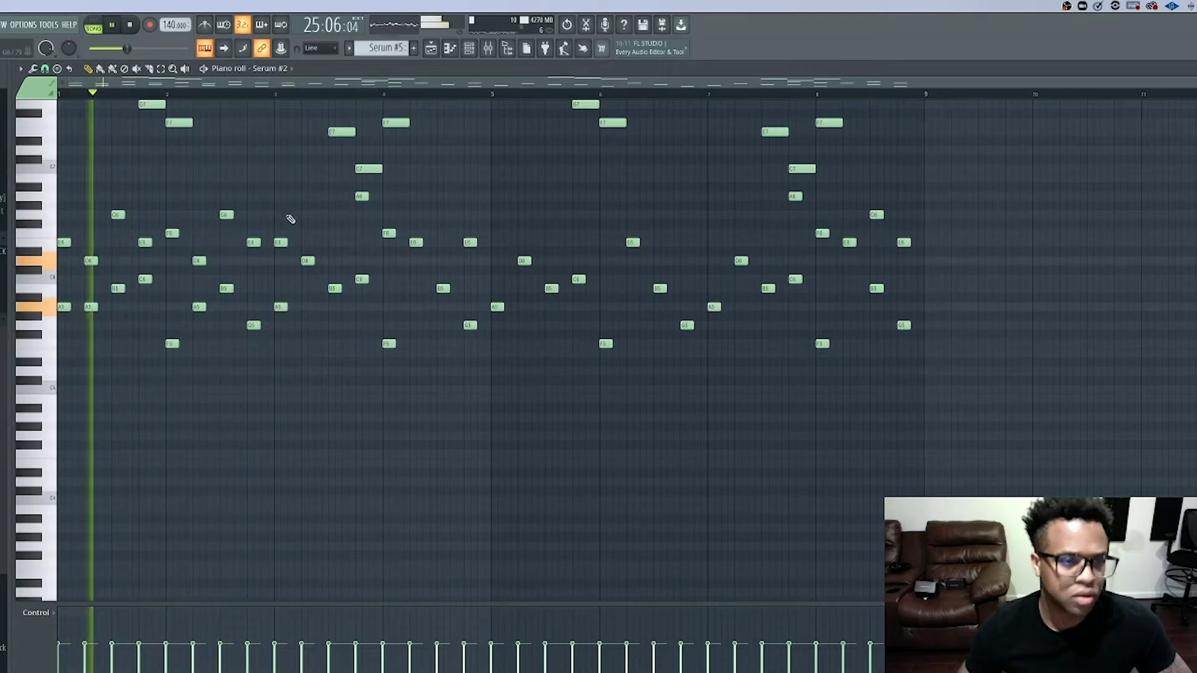
{"action": "left_click", "coordinate": [303, 309]}
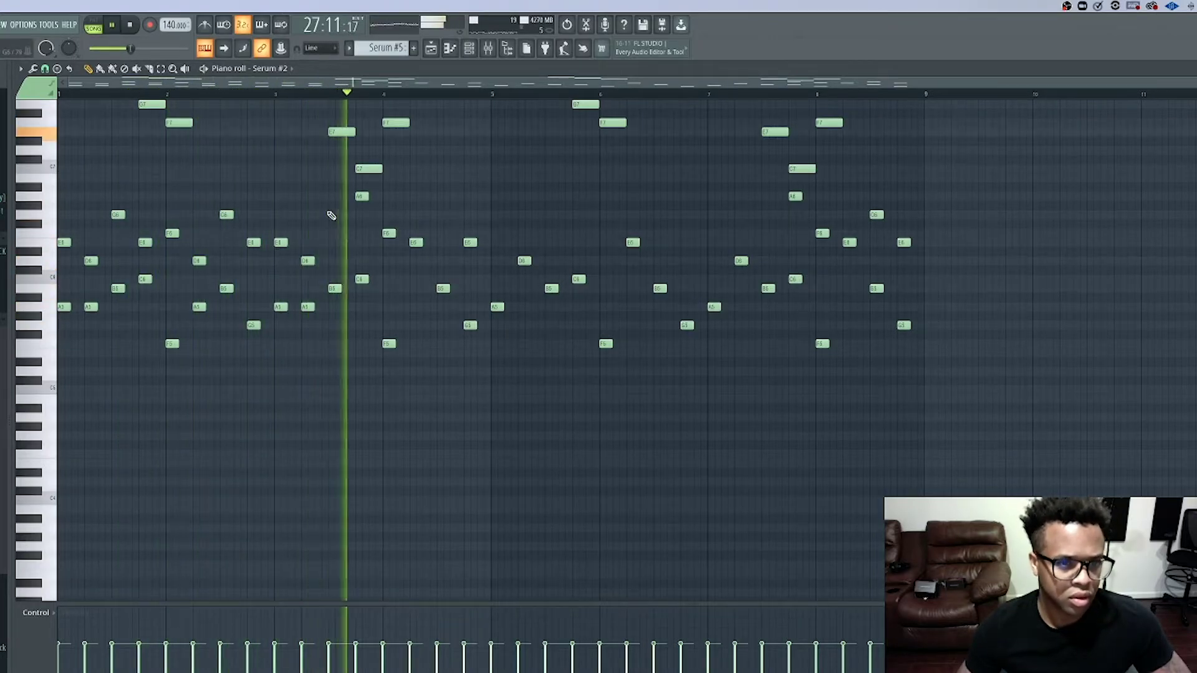
- Add G6 on beat 3 of bar 3 plus C6 on beat 2 and E6 on beat 3 of bar 4, and play the melody
{"action": "key", "text": "space"}
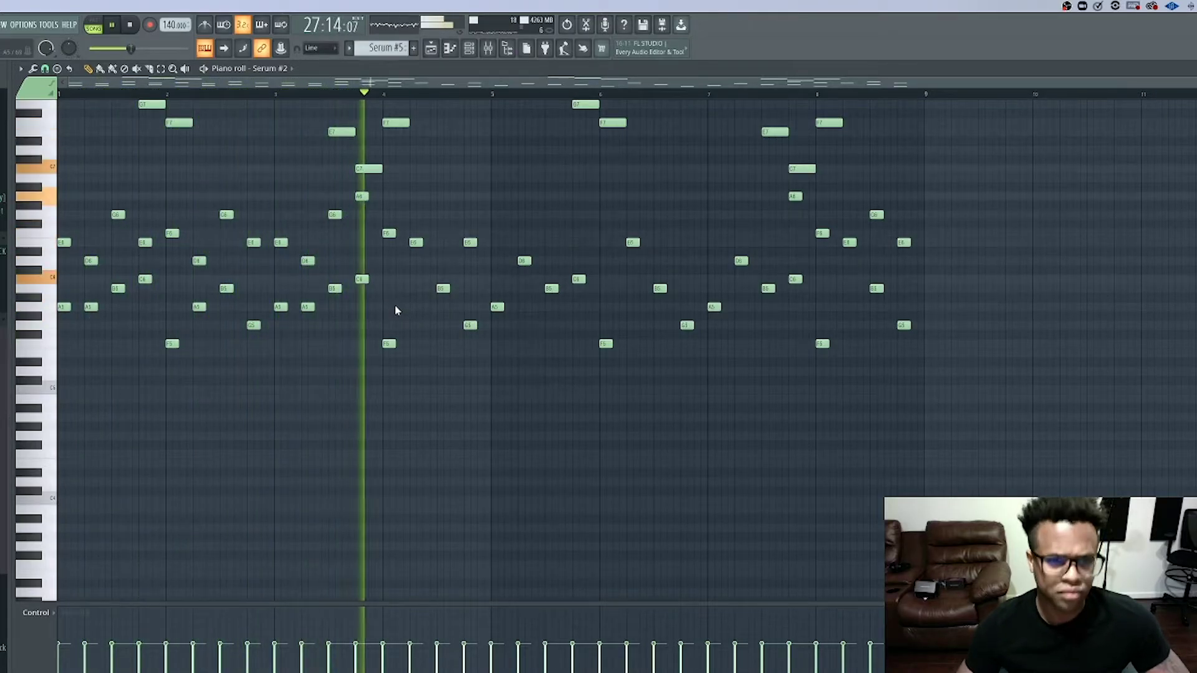
{"action": "key", "text": "space"}
{"action": "key", "text": "space"}
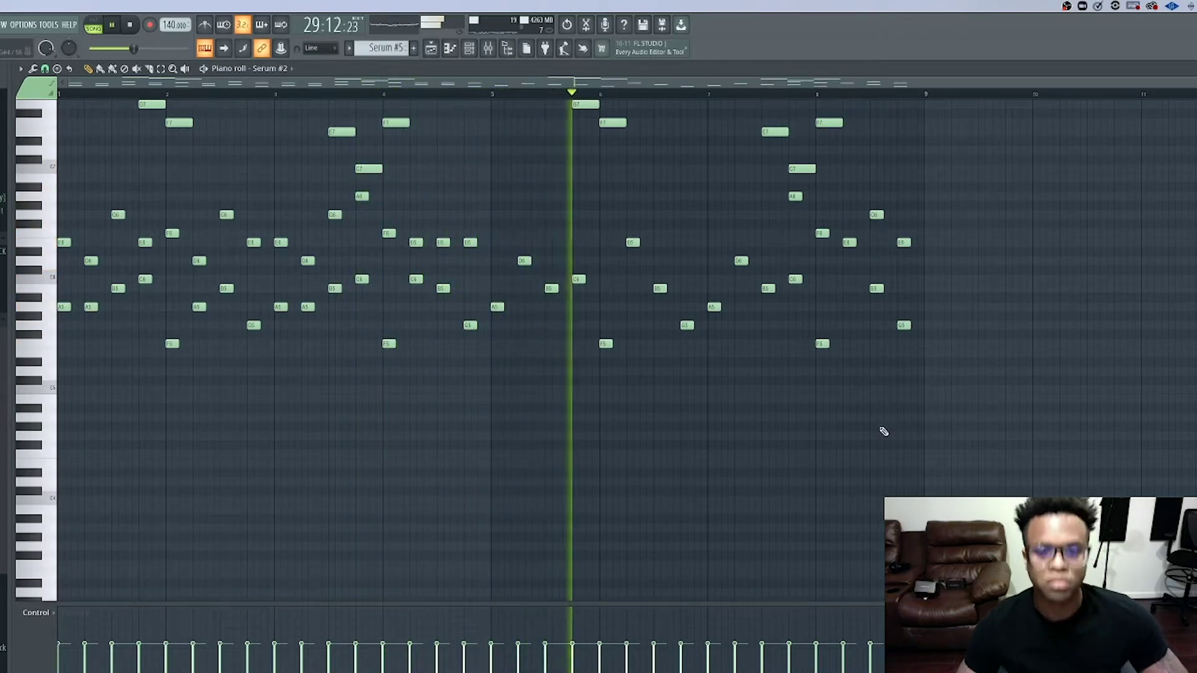
- Replace the short melody notes in bars 5 to 8 with a duplicate of the harmonized notes from bars 1 to 4
{"action": "left_click_drag", "start_coordinate": [936, 393], "coordinate": [495, 213]}
{"action": "key", "text": "Delete"}
{"action": "left_click_drag", "start_coordinate": [544, 375], "coordinate": [57, 202]}
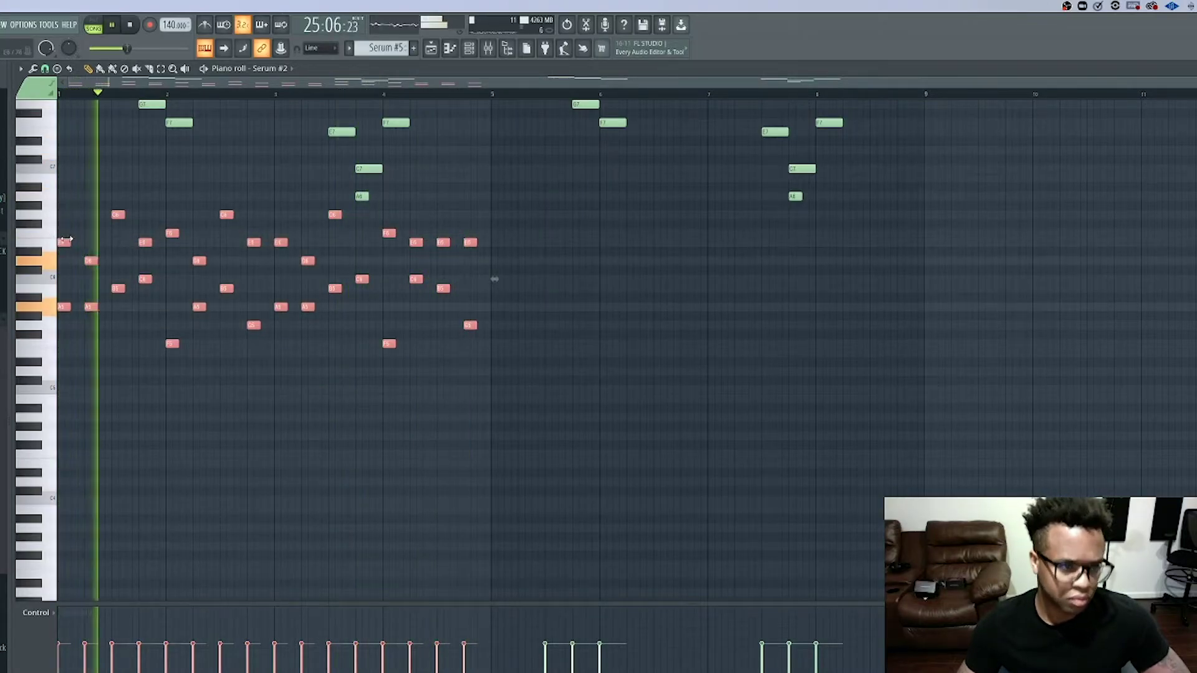
{"action": "key", "text": "ctrl+b"}
- Delete the longer high notes above the harmonized melody across bars 1 to 8
{"action": "left_click", "coordinate": [500, 193]}
{"action": "scroll", "coordinate": [540, 220], "scroll_direction": "up", "scroll_amount": 6}
{"action": "left_click_drag", "start_coordinate": [870, 379], "coordinate": [117, 239]}
{"action": "key", "text": "Delete"}
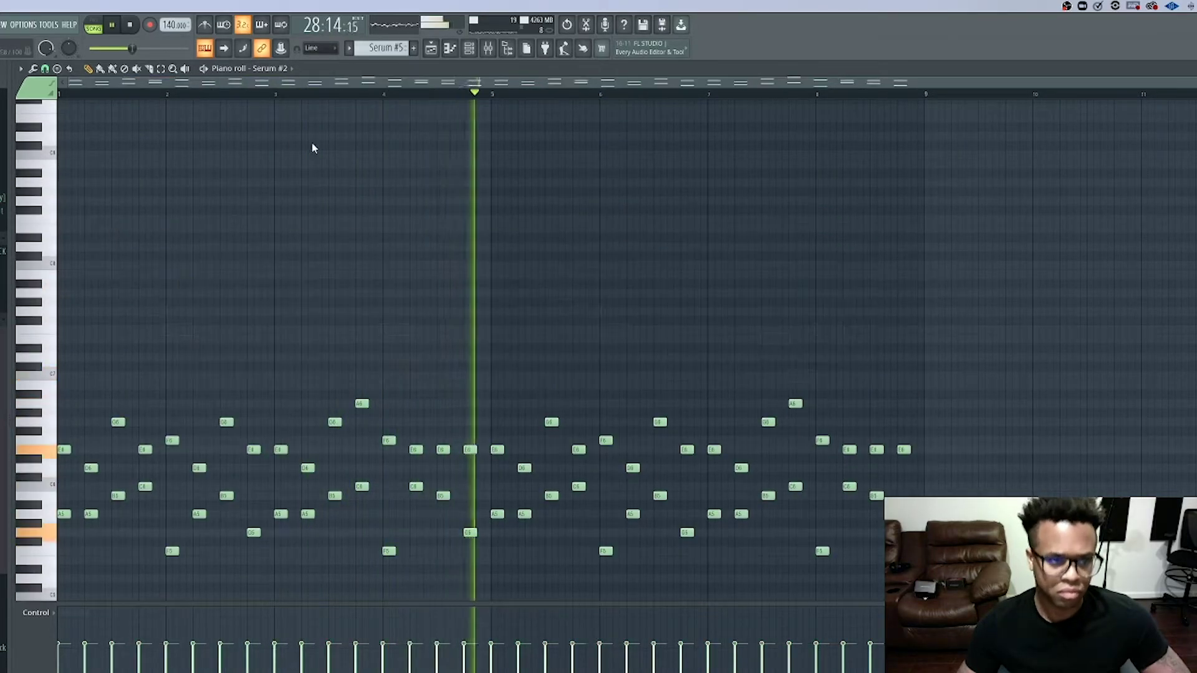
- Try the arrangement without the two Omnisphere #2 clips in bars 25 to 40
{"action": "left_click", "coordinate": [431, 49]}
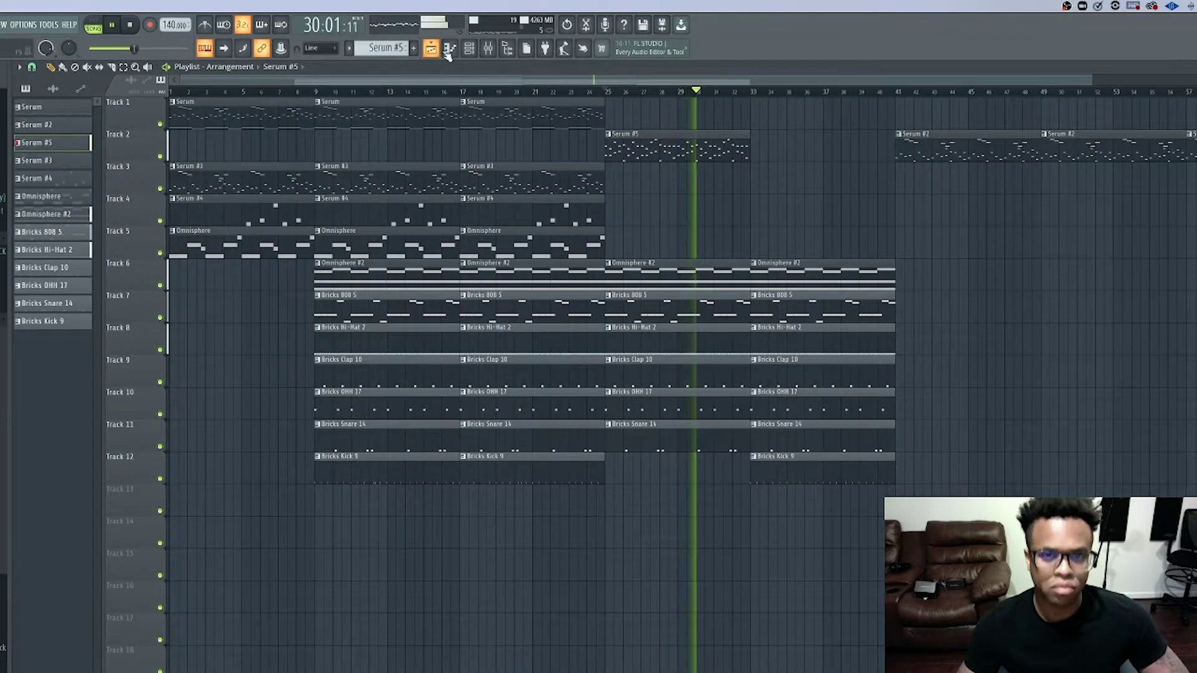
{"action": "right_click", "coordinate": [657, 270]}
{"action": "right_click", "coordinate": [839, 275]}
{"action": "key", "text": "space"}
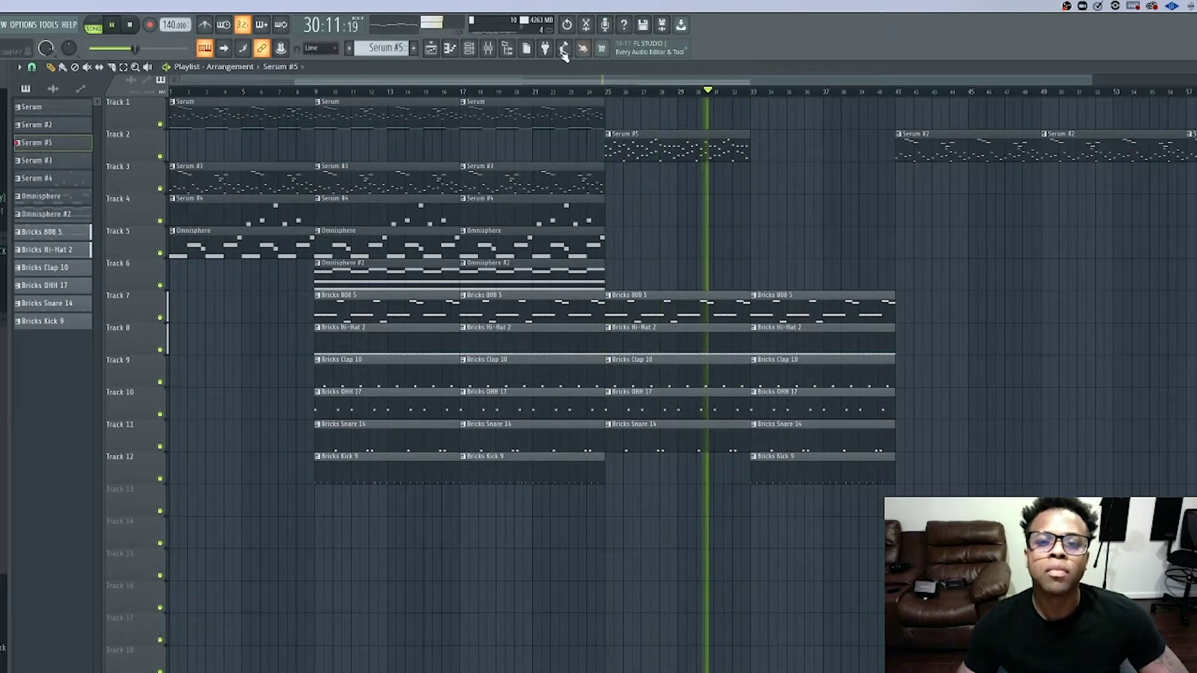
{"action": "key", "text": "ctrl+z"}
- Move the two Omnisphere #2 clips from bar 25 to bar 41 on track 6, and open the Serum #5 clip's notes
{"action": "left_click_drag", "start_coordinate": [680, 262], "coordinate": [970, 263]}
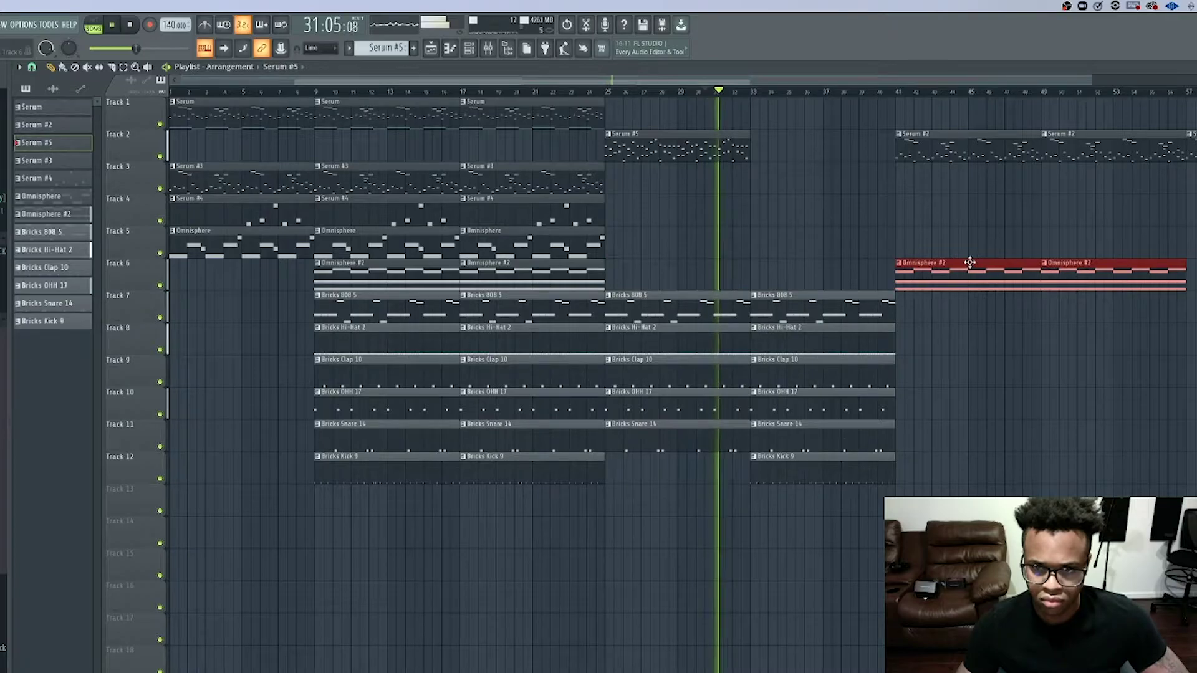
{"action": "left_click", "coordinate": [687, 143]}
{"action": "double_click", "coordinate": [687, 143]}
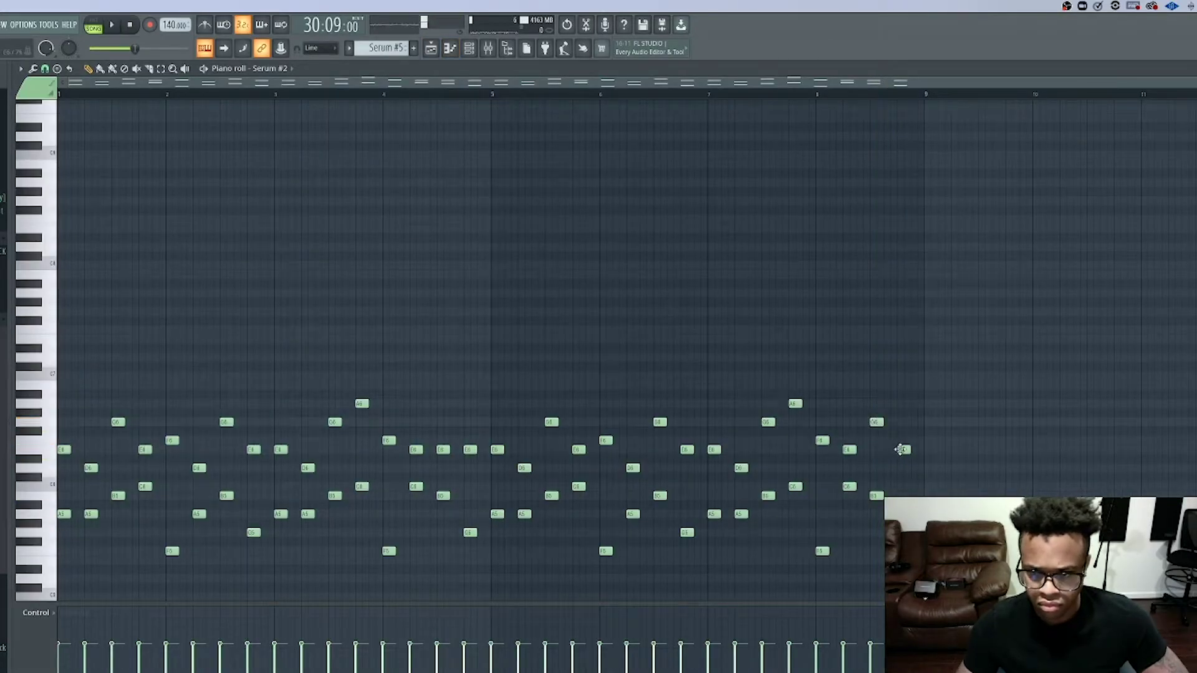
- Duplicate the Serum #5 clip from bar 25 to bar 33 on track 2 of the playlist
{"action": "left_click", "coordinate": [438, 48]}
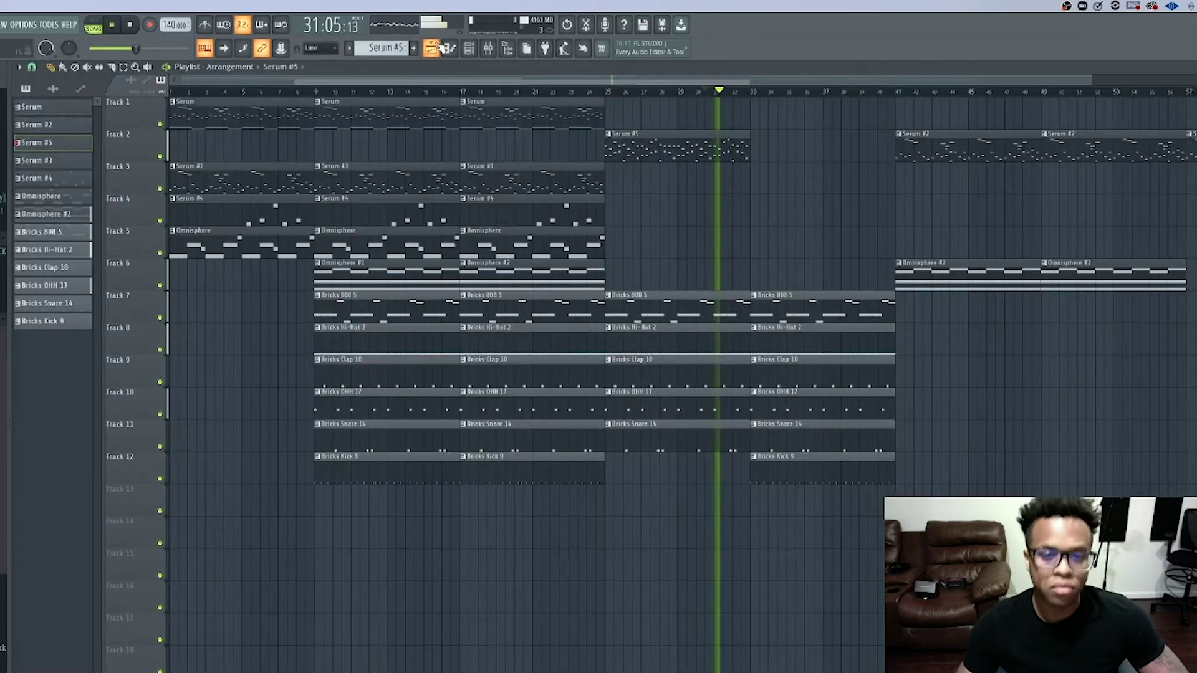
{"action": "left_click", "coordinate": [594, 95]}
{"action": "left_click_drag", "start_coordinate": [691, 147], "coordinate": [801, 143]}
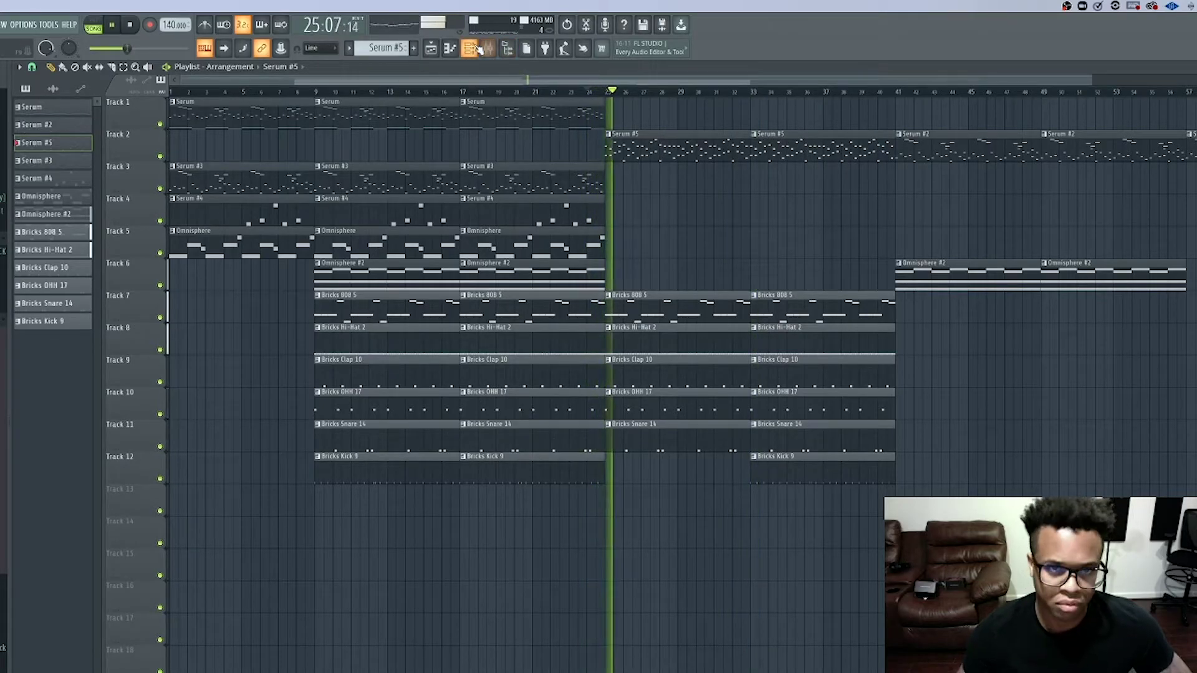
- Try extending all of the melody's notes with Legato in the Serum #2 piano roll, and listen to them
{"action": "left_click", "coordinate": [477, 48]}
{"action": "left_click", "coordinate": [451, 48]}
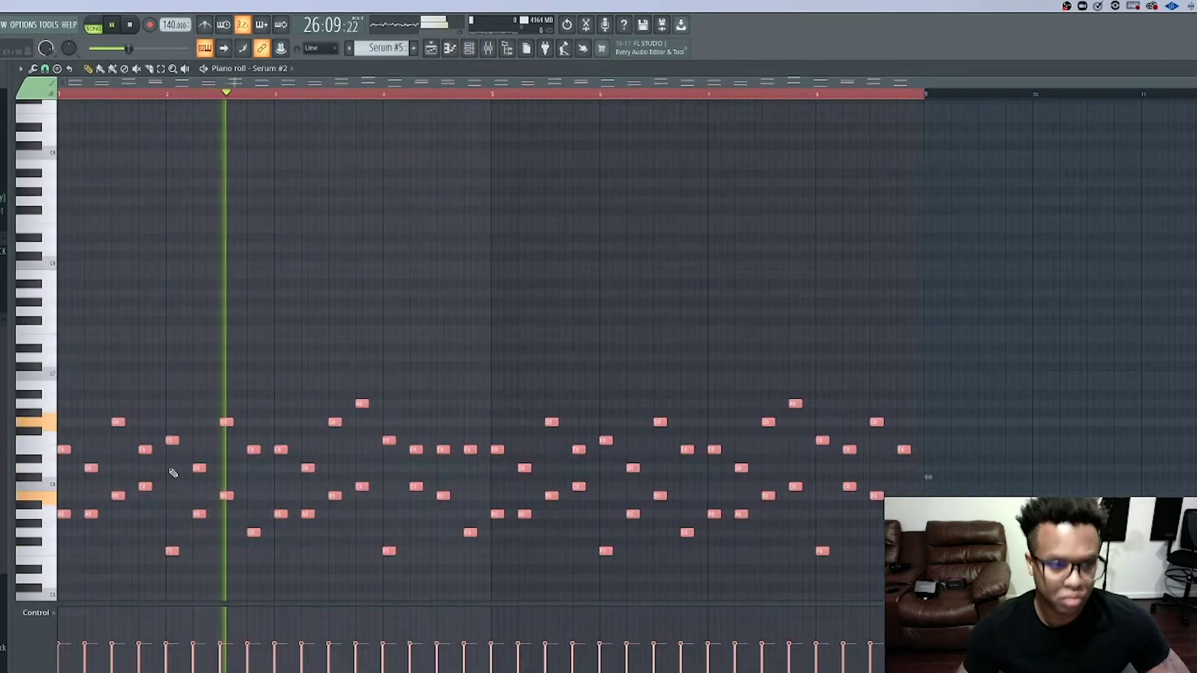
{"action": "key", "text": "ctrl+l"}
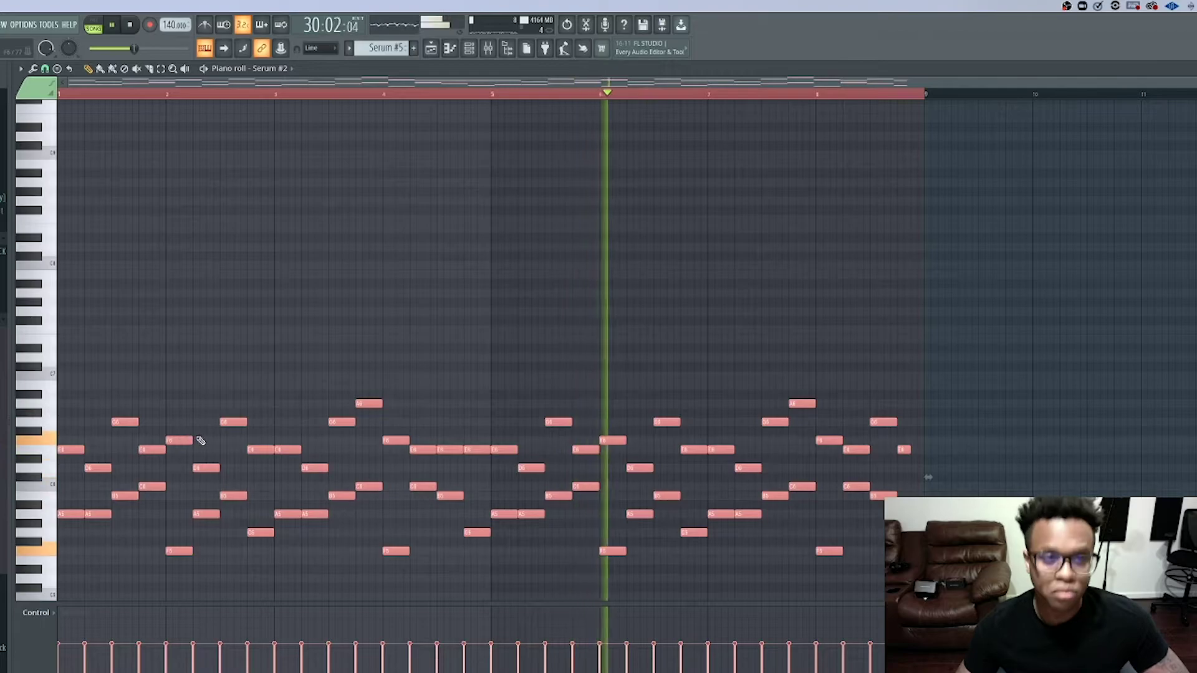
{"action": "key", "text": "space"}
{"action": "key", "text": "ctrl+z"}
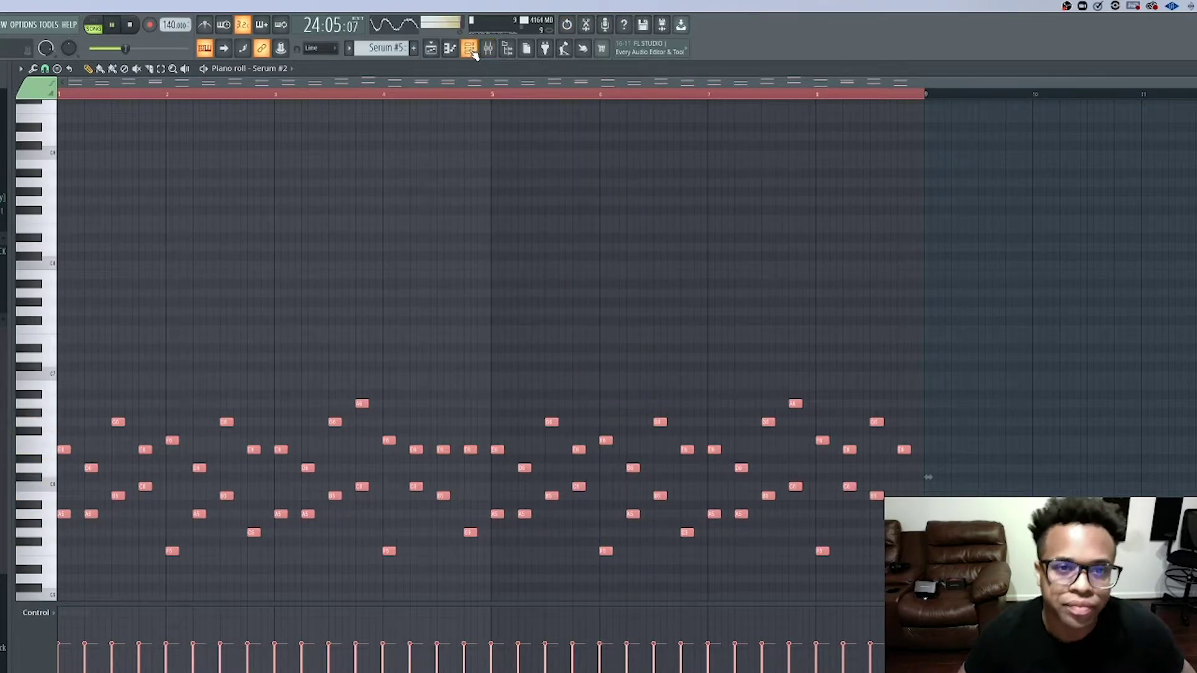
- Play the new section in the playlist with the mixer open to check the levels
{"action": "left_click", "coordinate": [435, 48]}
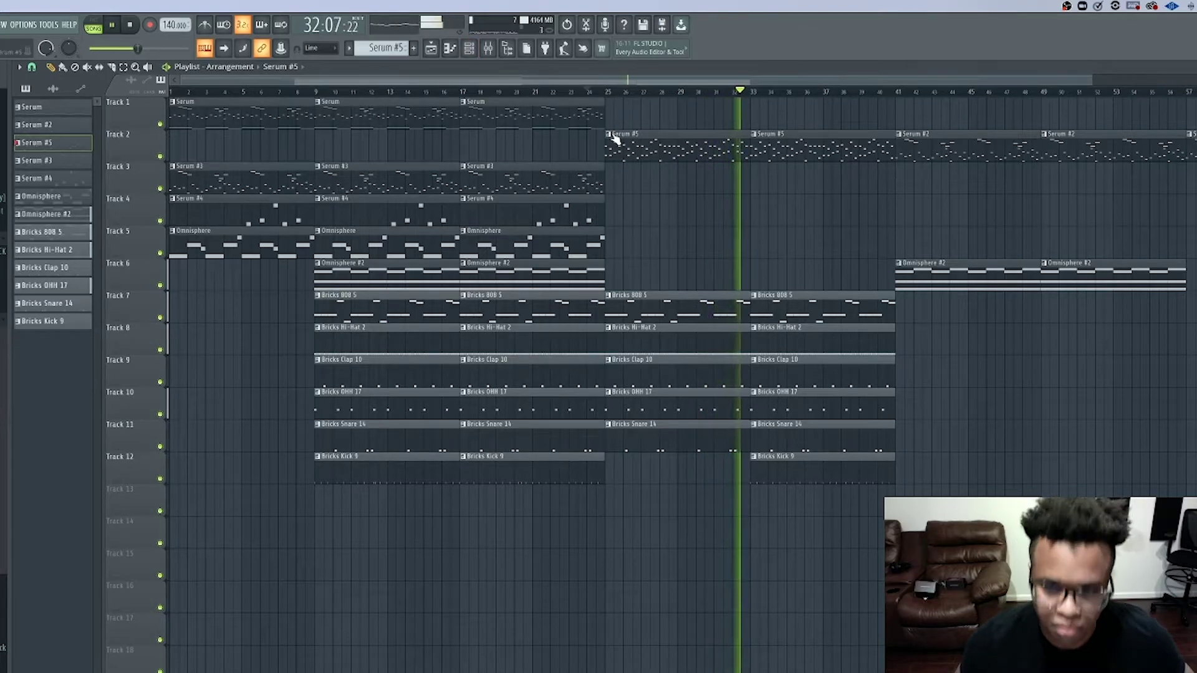
{"action": "left_click", "coordinate": [489, 50]}
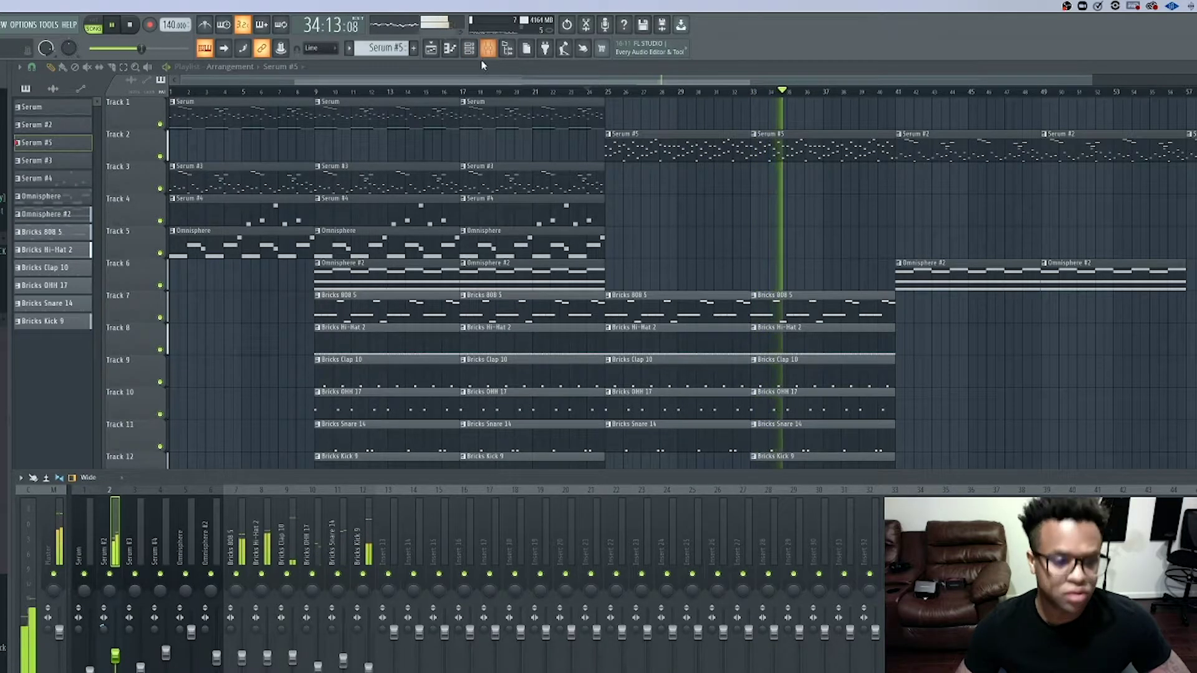
{"action": "key", "text": "space"}
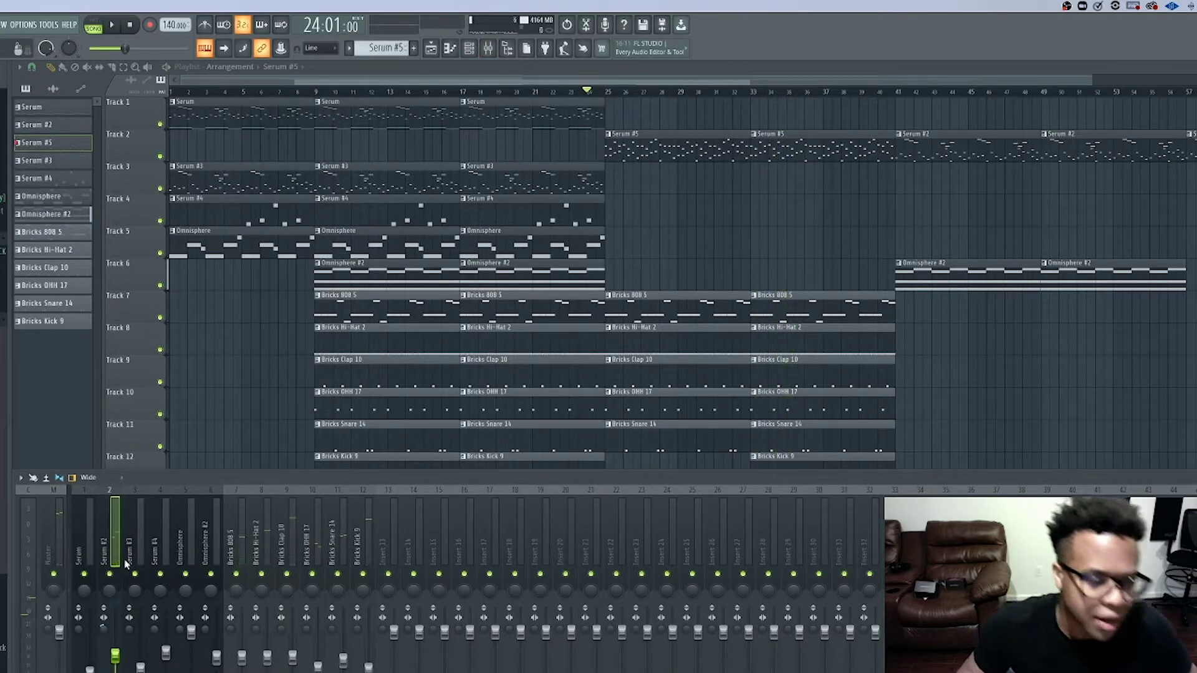
- Reset the Serum #2 and Bricks 808 5 mixer levels, trying a lower Serum #2 level during playback from bar 24
{"action": "right_click", "coordinate": [114, 659]}
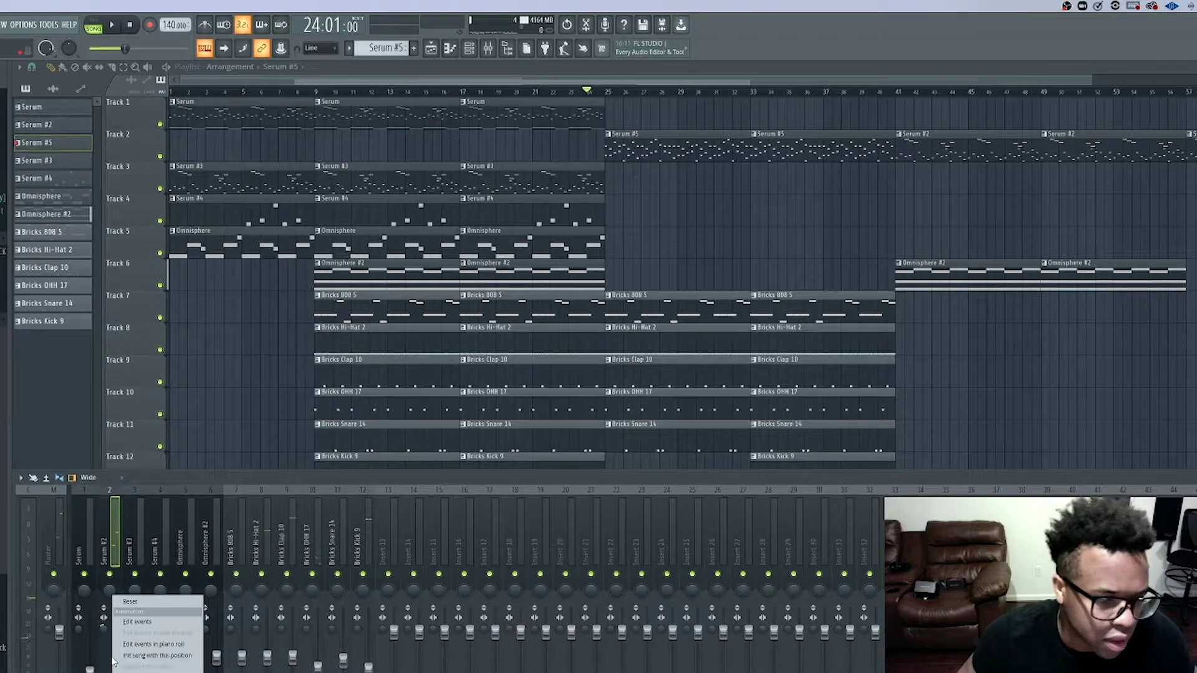
{"action": "left_click", "coordinate": [137, 604]}
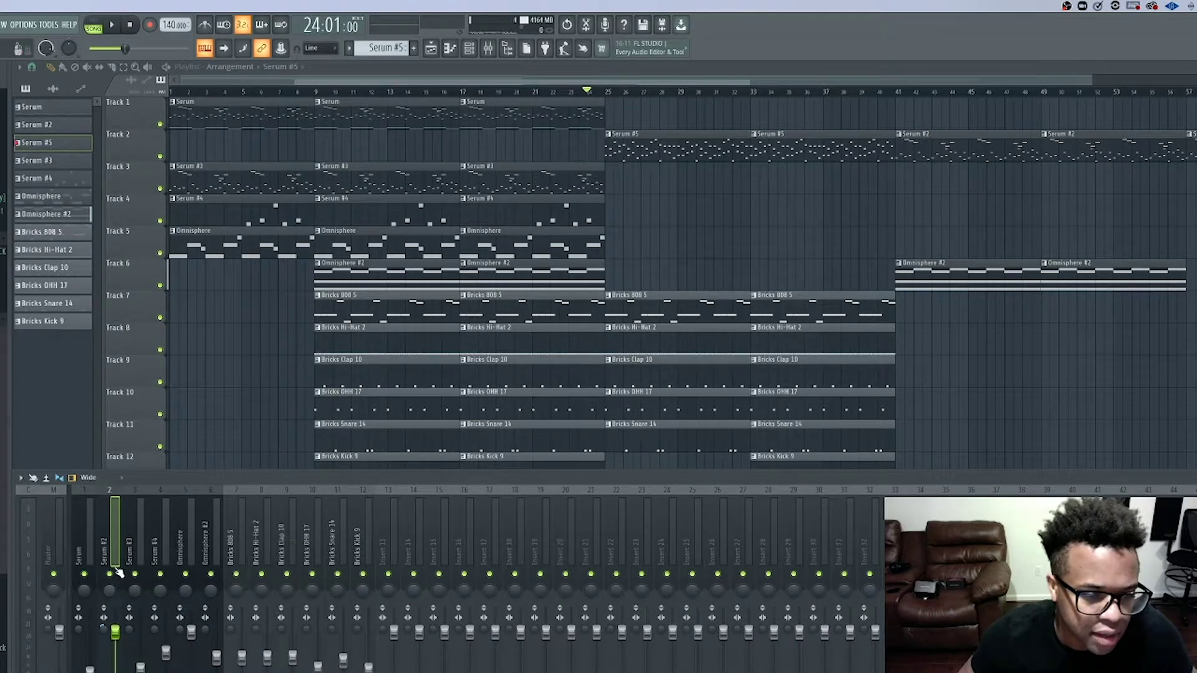
{"action": "key", "text": "space"}
{"action": "left_click_drag", "start_coordinate": [114, 656], "coordinate": [117, 662]}
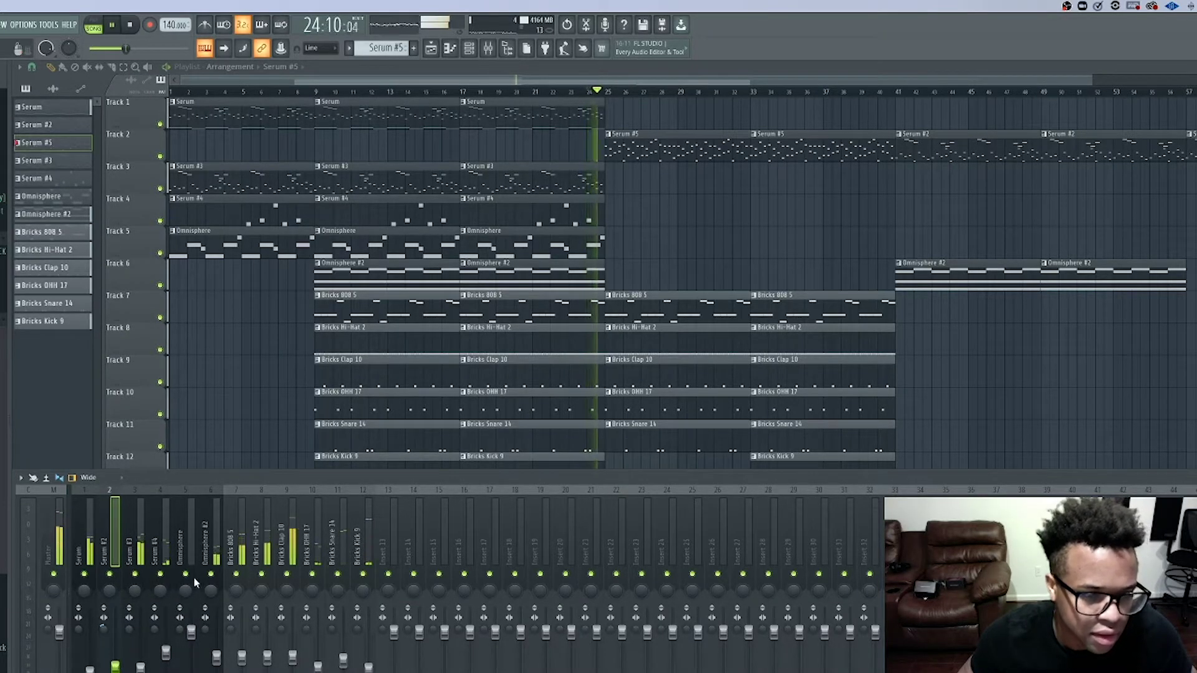
{"action": "key", "text": "space"}
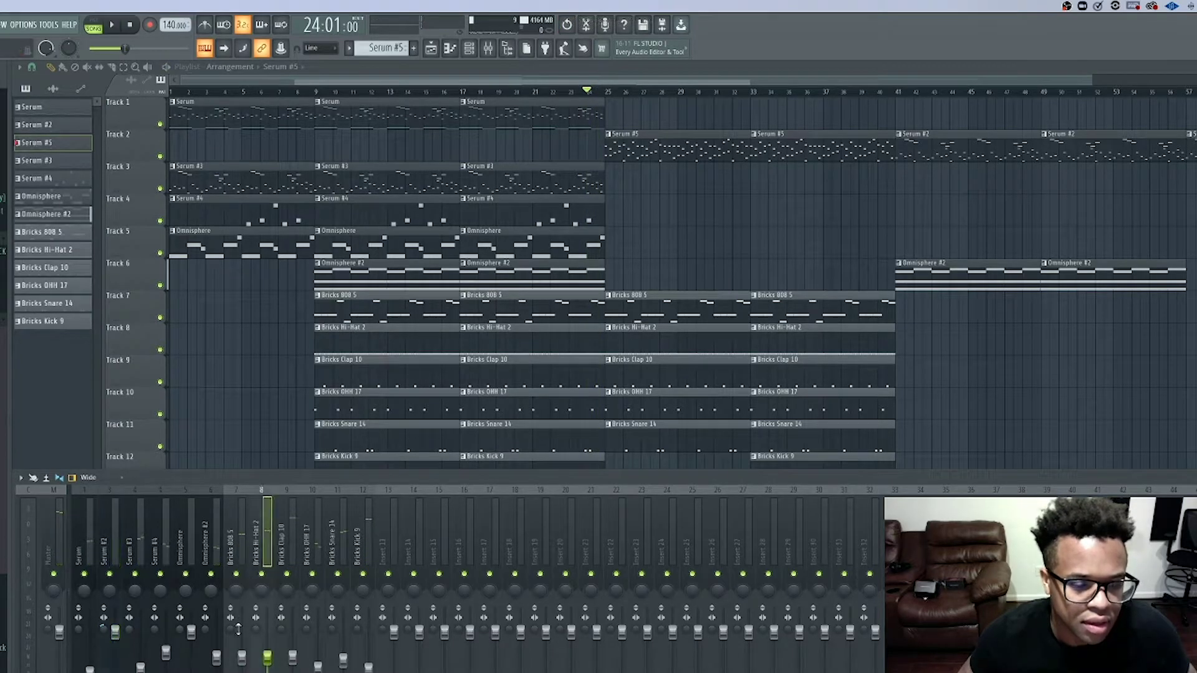
{"action": "right_click", "coordinate": [240, 660]}
{"action": "left_click", "coordinate": [255, 602]}
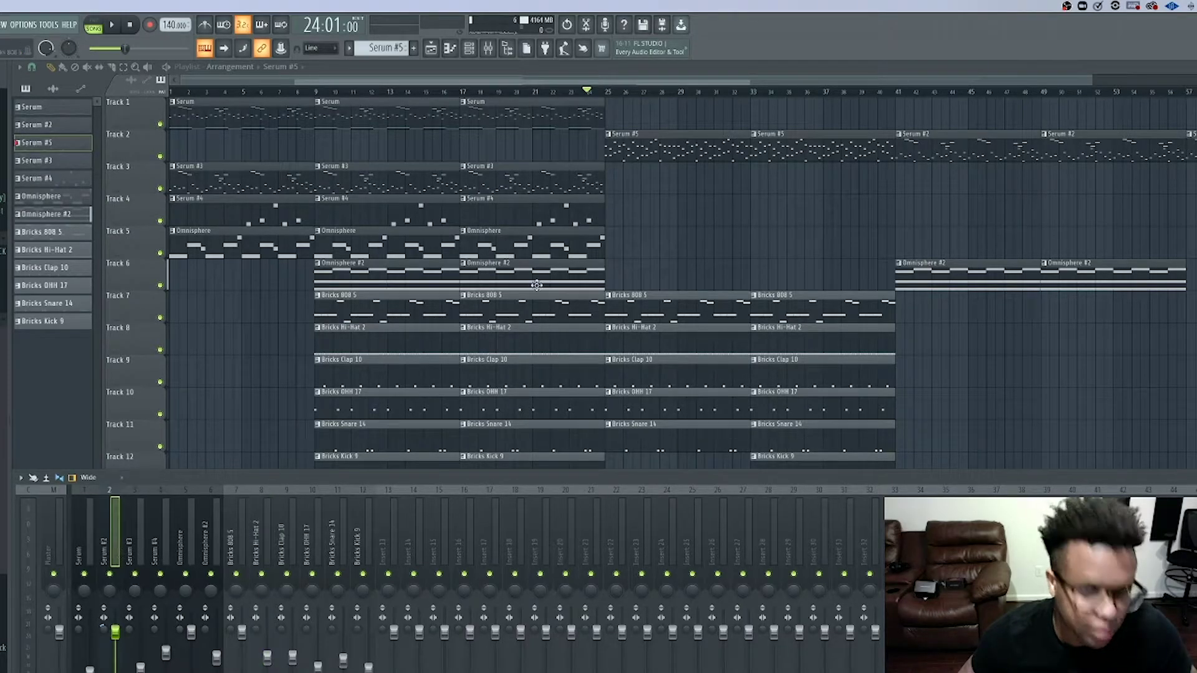
- Lower the Serum #2 mixer level, and play the arrangement from bar 25 and from bar 33
{"action": "left_click", "coordinate": [607, 93]}
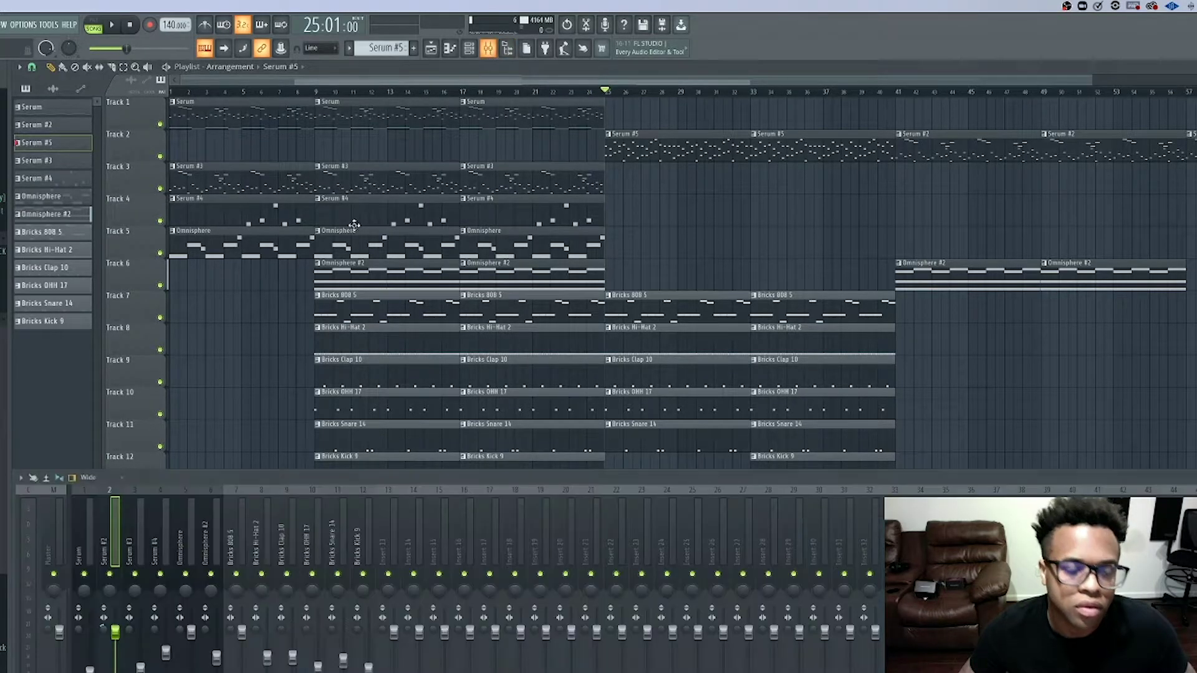
{"action": "key", "text": "space"}
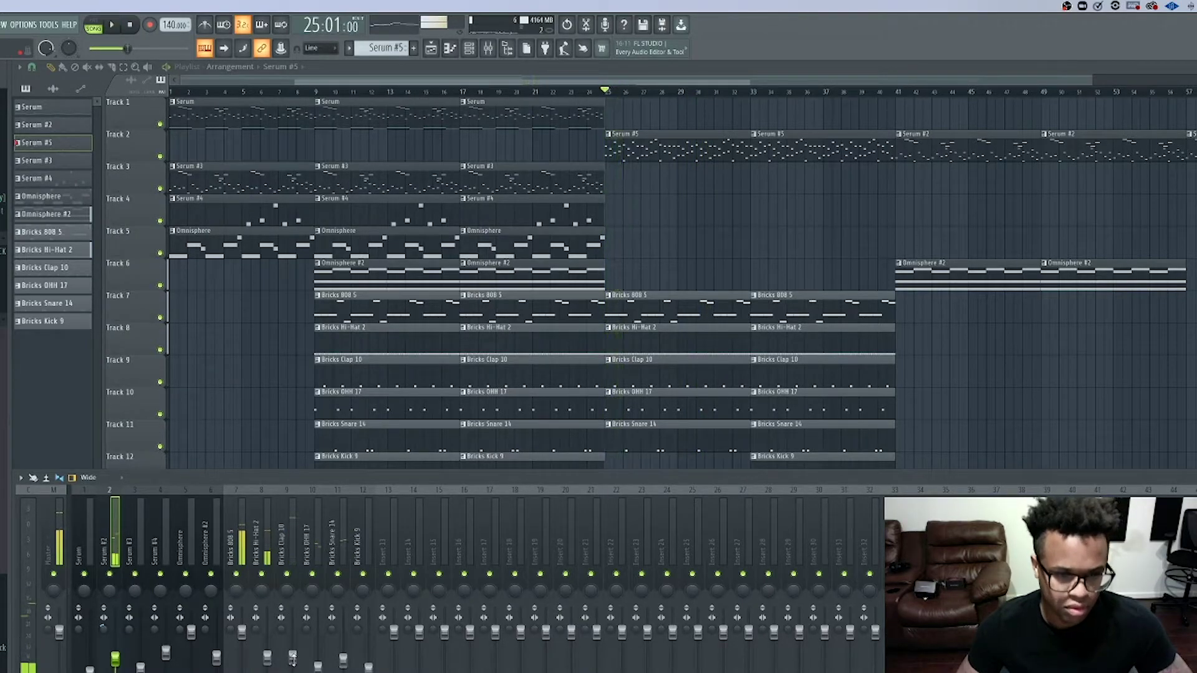
{"action": "right_click", "coordinate": [295, 663]}
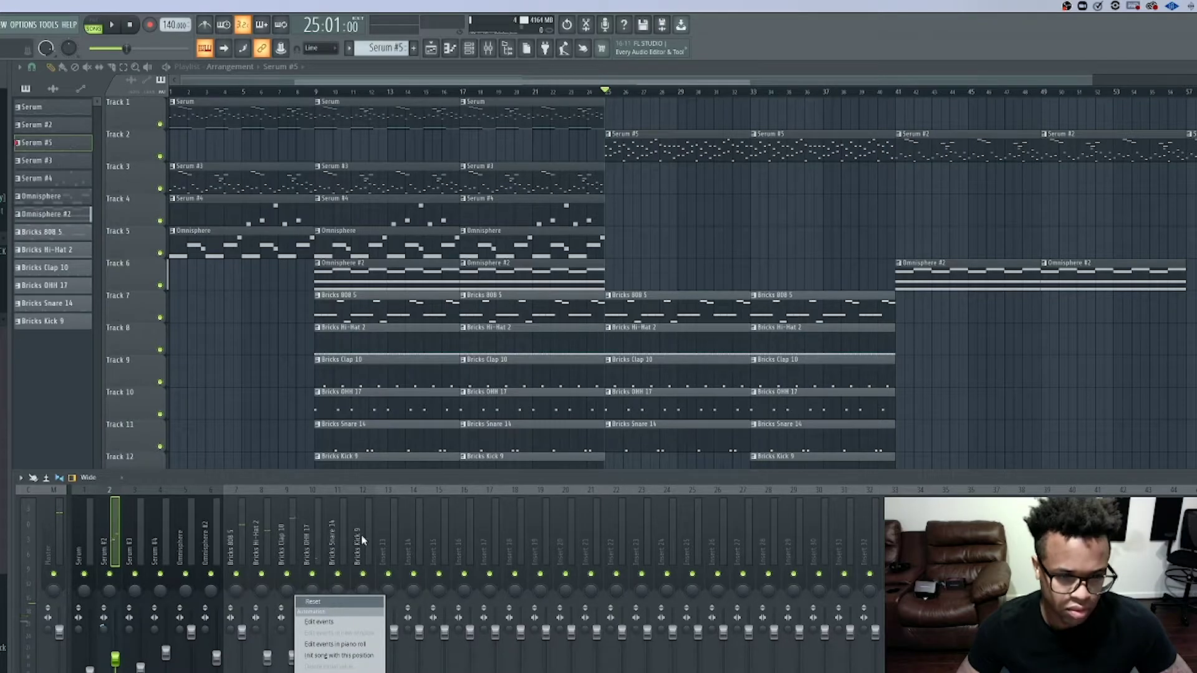
{"action": "key", "text": "Escape"}
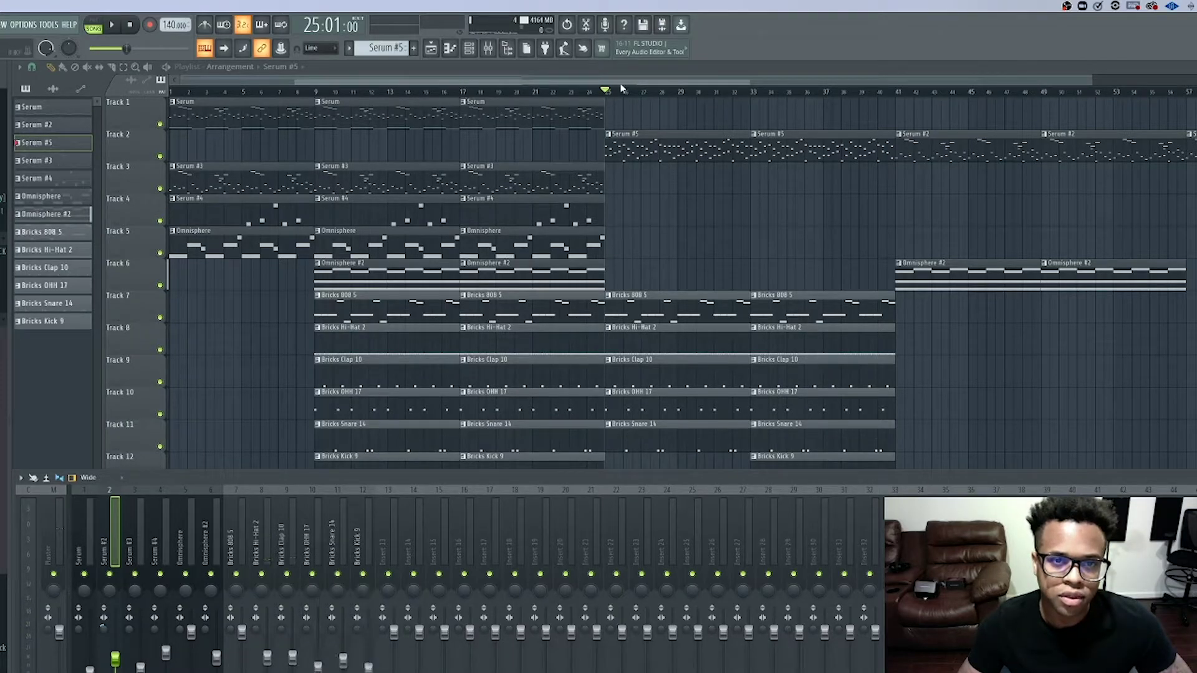
{"action": "left_click", "coordinate": [752, 93]}
{"action": "key", "text": "space"}
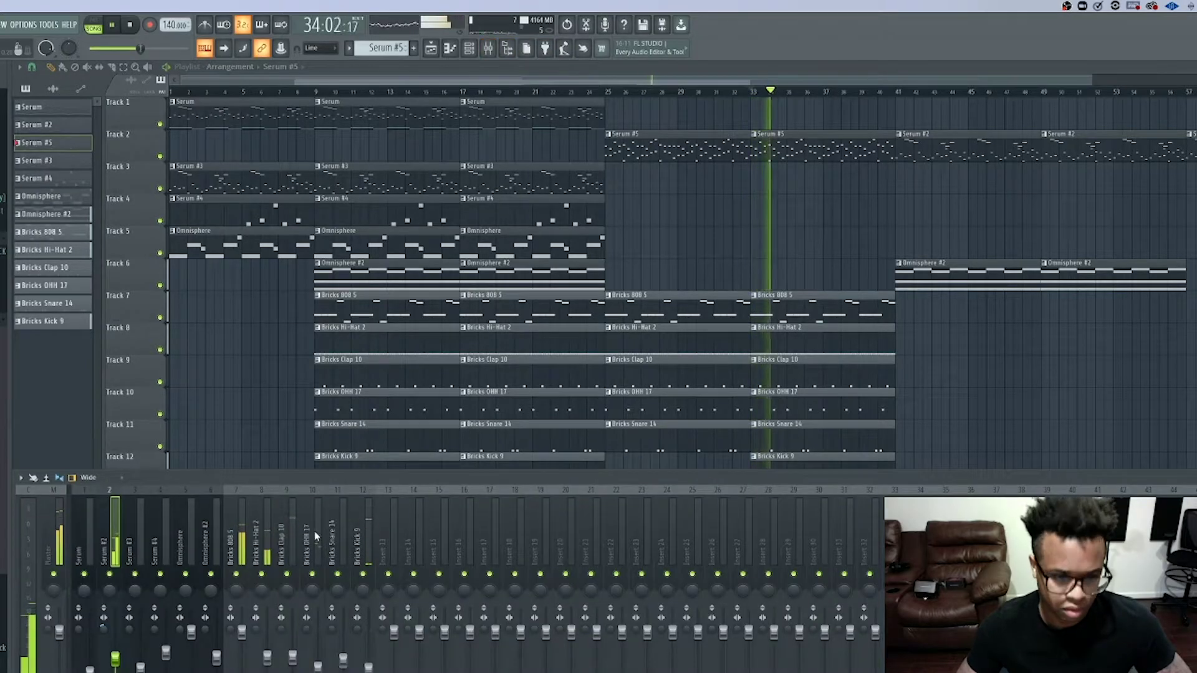
{"action": "key", "text": "space"}
- Reset the Bricks Clap mixer track's level to its default
{"action": "left_click", "coordinate": [295, 533]}
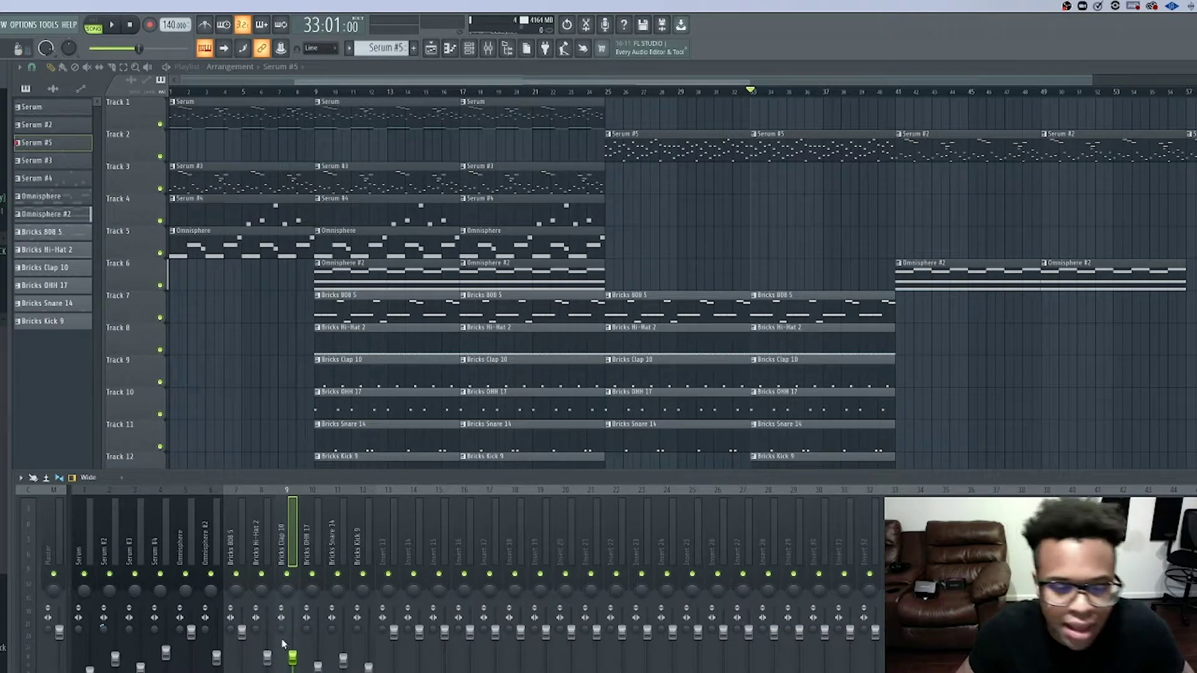
{"action": "right_click", "coordinate": [292, 658]}
{"action": "key", "text": "Escape"}
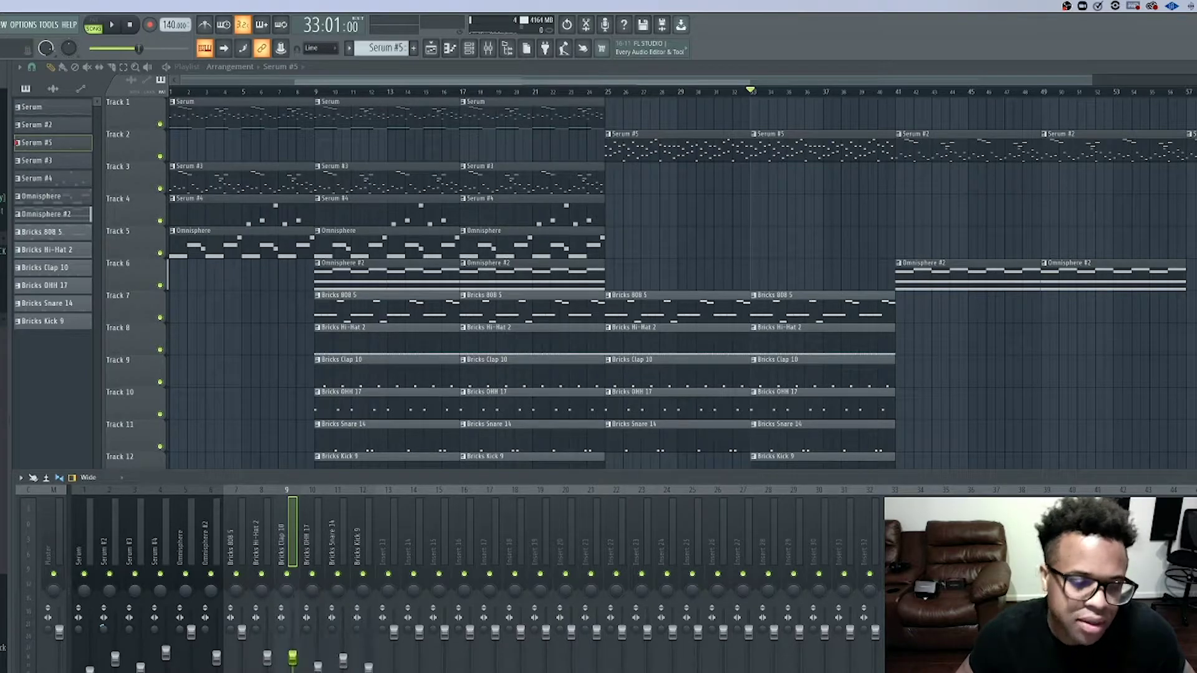
{"action": "right_click", "coordinate": [293, 660]}
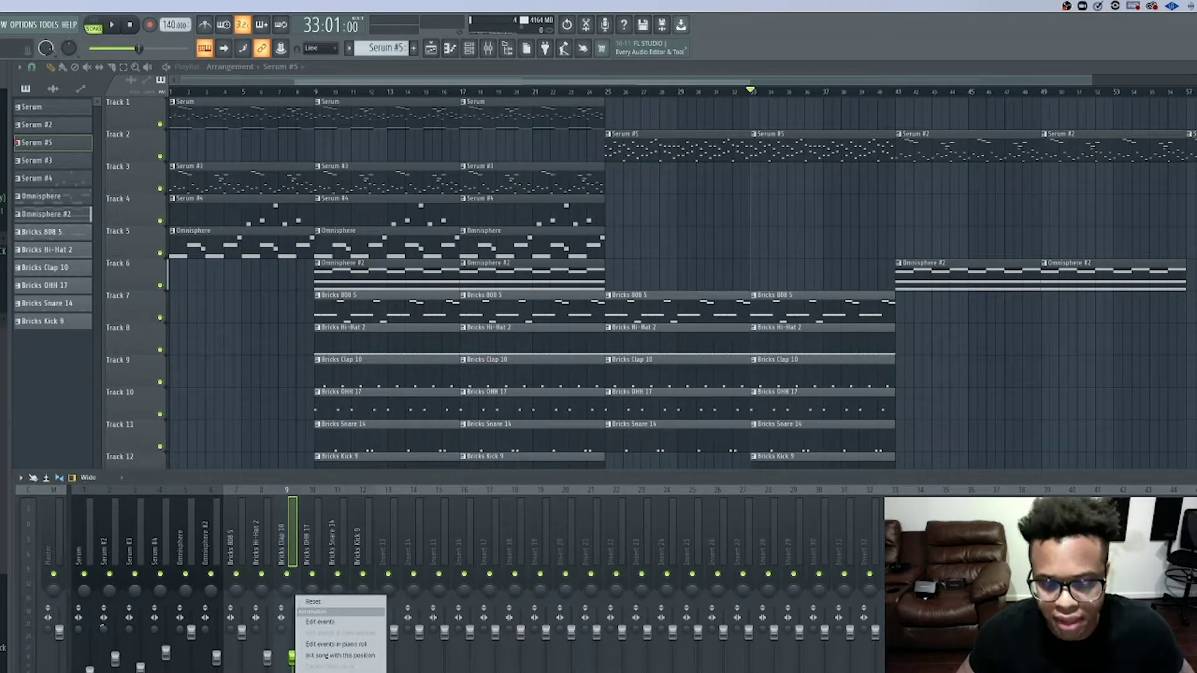
{"action": "key", "text": "Escape"}
{"action": "right_click", "coordinate": [294, 659]}
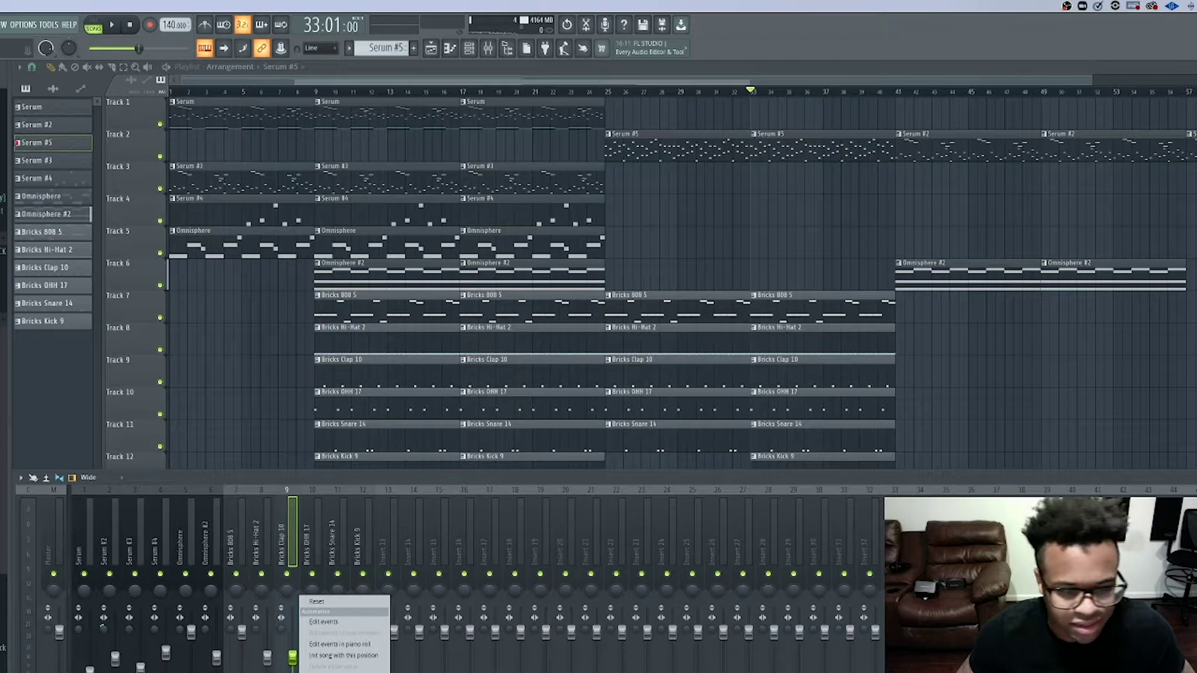
{"action": "key", "text": "Escape"}
{"action": "right_click", "coordinate": [292, 657]}
{"action": "left_click", "coordinate": [323, 603]}
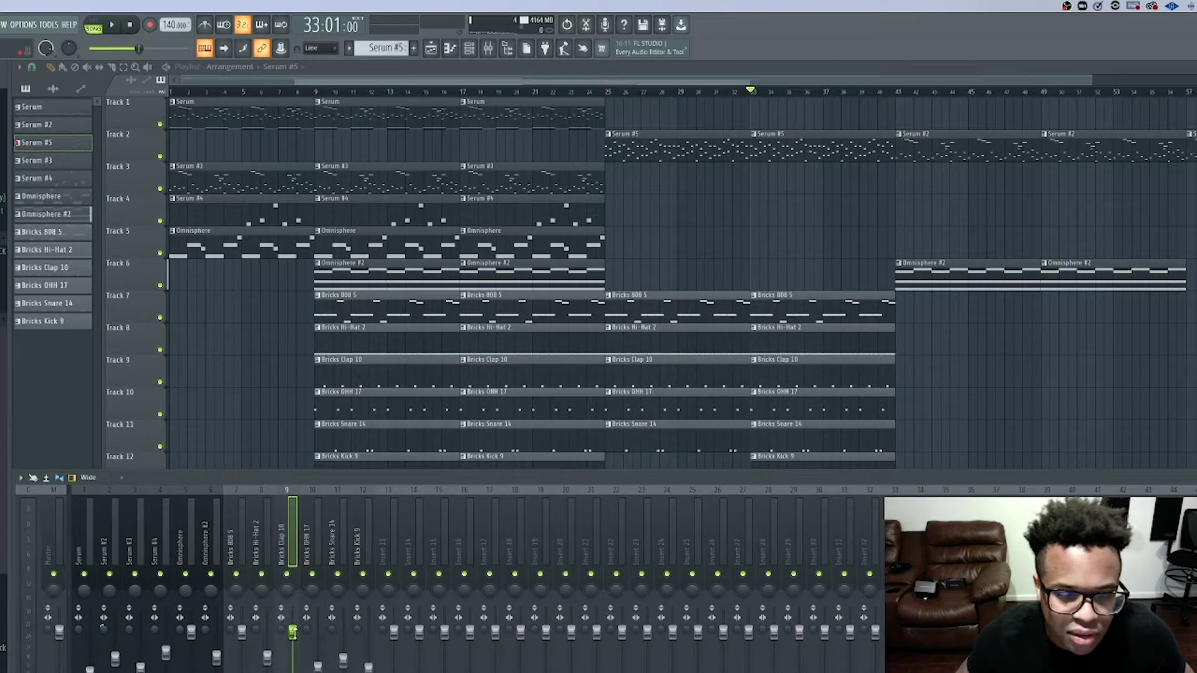
- Lower the Bricks Clap mixer level close to the bottom of its range while playing from bar 33
{"action": "key", "text": "space"}
{"action": "left_click_drag", "start_coordinate": [292, 633], "coordinate": [293, 656]}
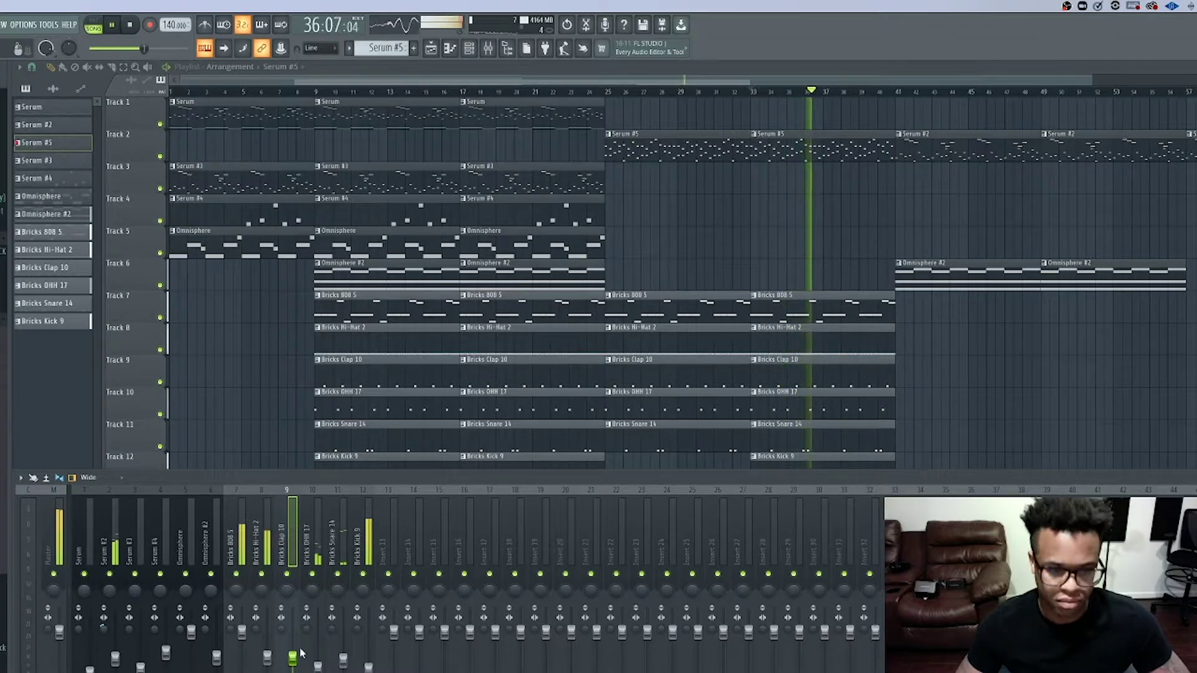
{"action": "key", "text": "space"}
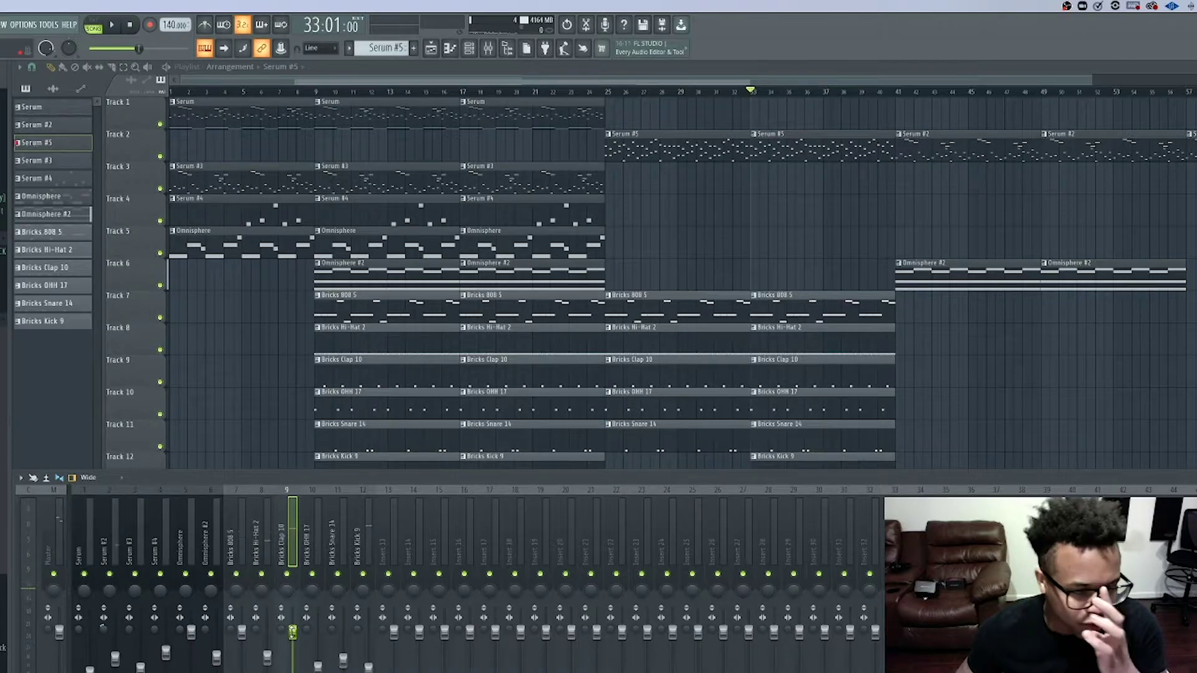
{"action": "key", "text": "space"}
{"action": "left_click_drag", "start_coordinate": [293, 635], "coordinate": [293, 670]}
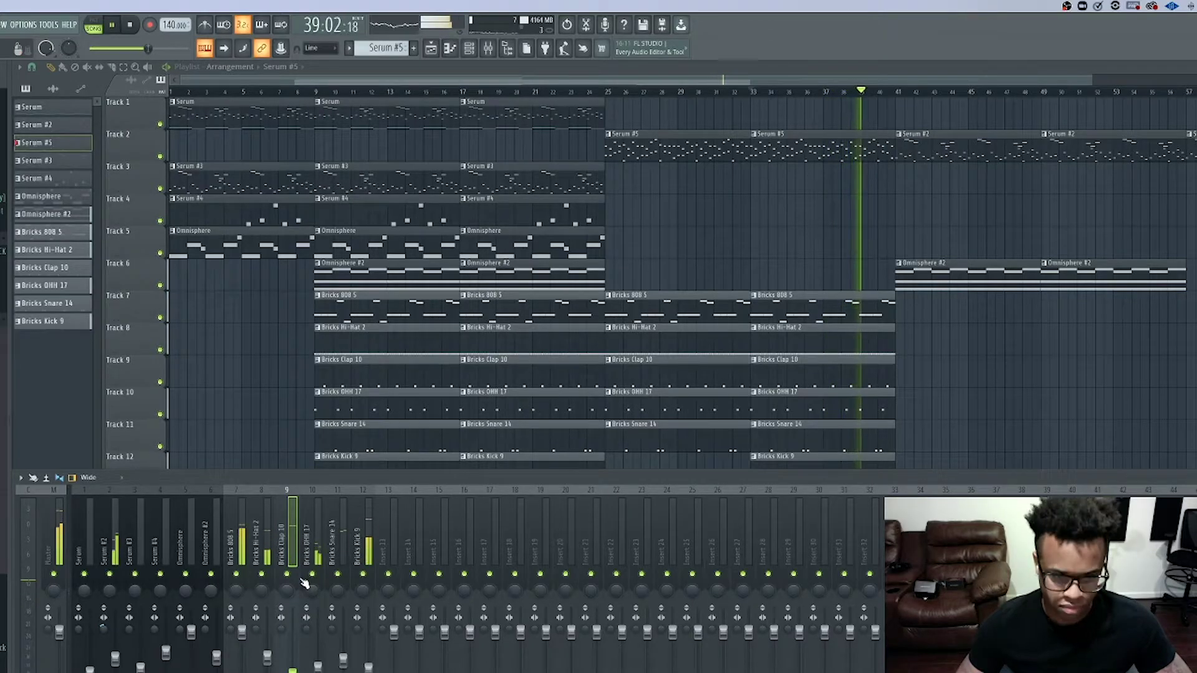
{"action": "key", "text": "space"}
- Reset the Bricks OHH 17 mixer track's level to its default and lower it partway during playback
{"action": "right_click", "coordinate": [318, 641]}
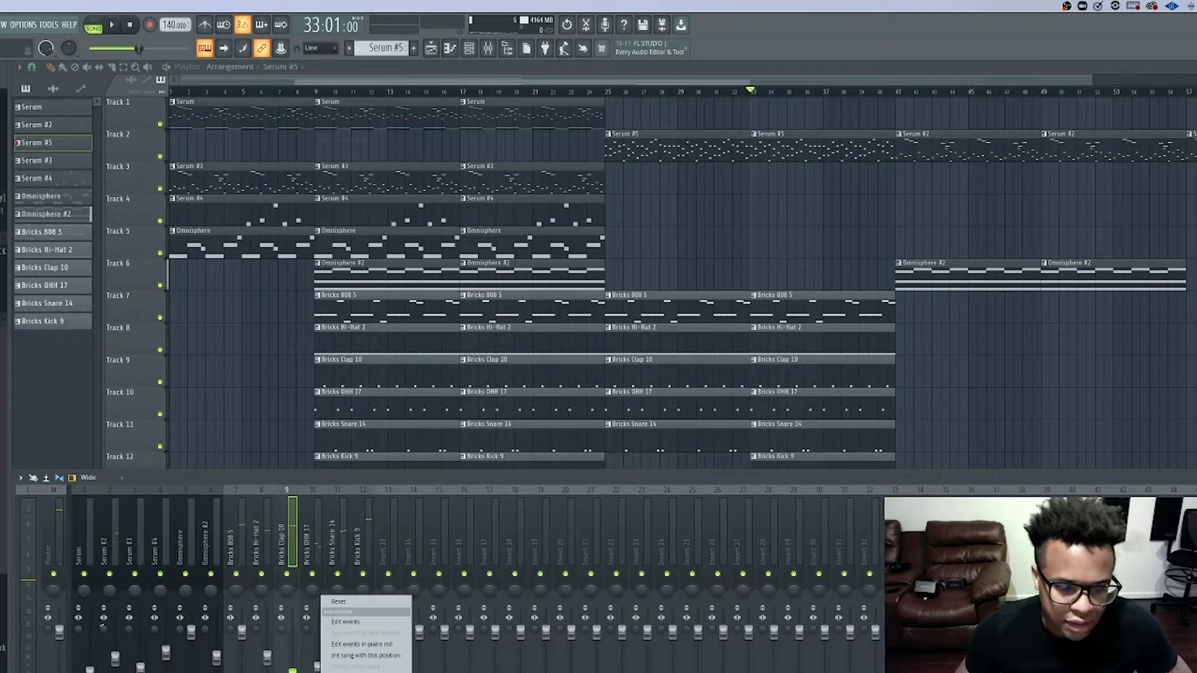
{"action": "key", "text": "Escape"}
{"action": "right_click", "coordinate": [317, 665]}
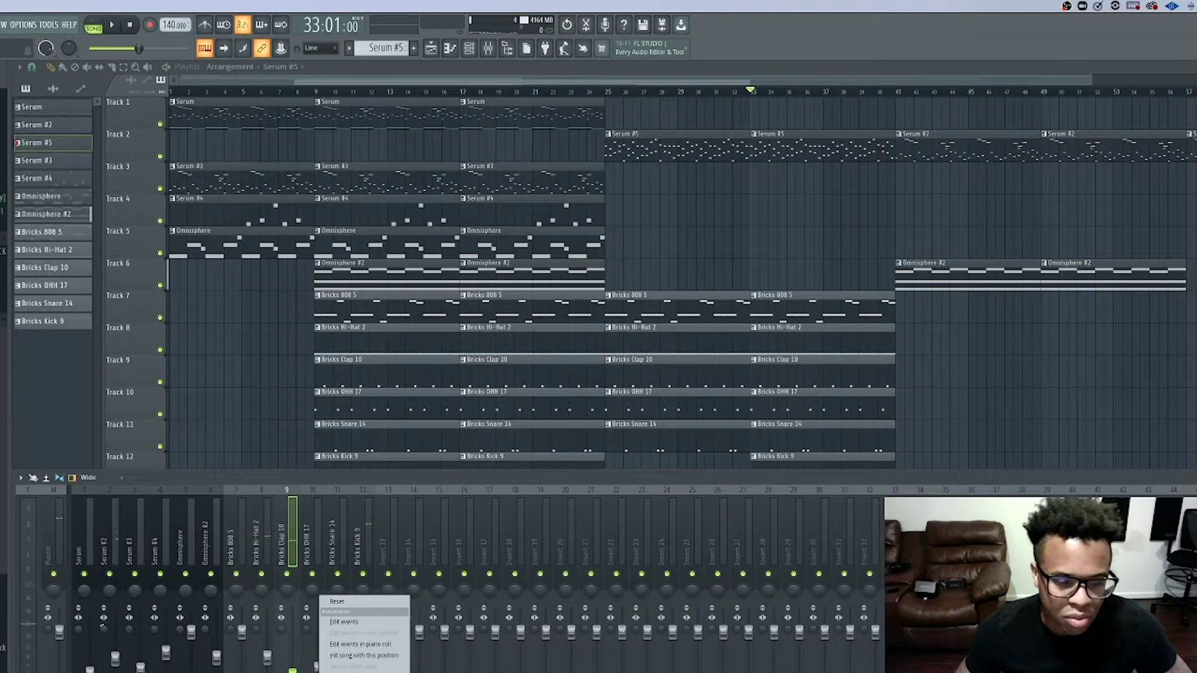
{"action": "key", "text": "Escape"}
{"action": "right_click", "coordinate": [318, 665]}
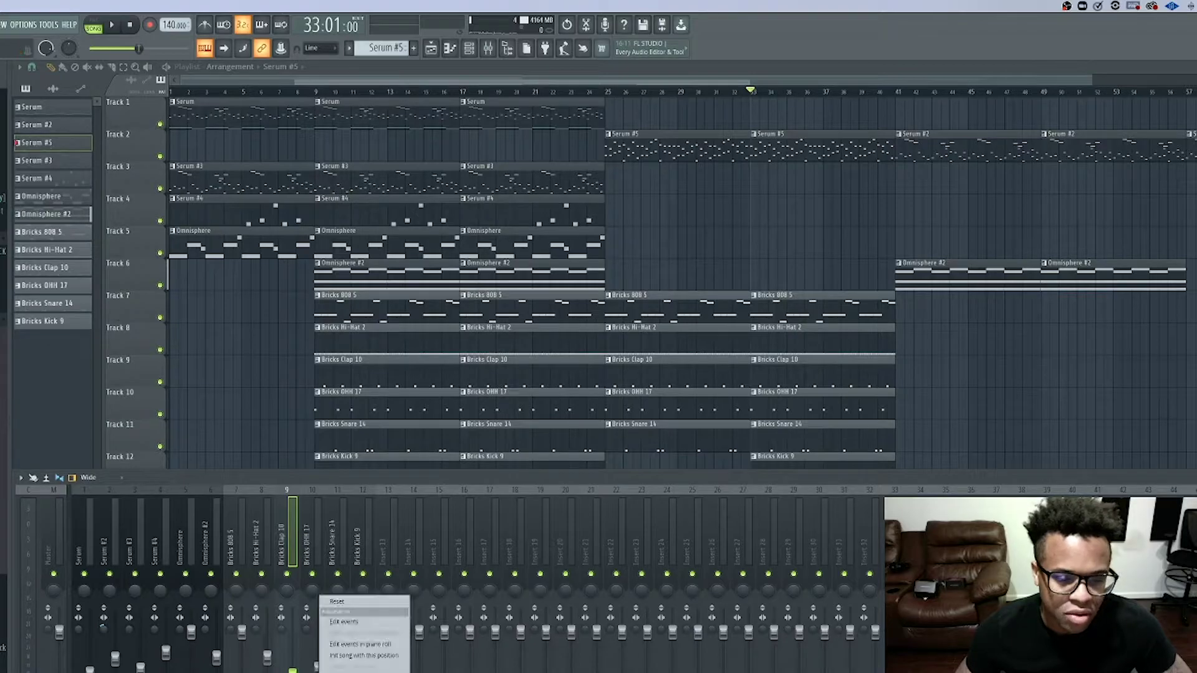
{"action": "key", "text": "Escape"}
{"action": "right_click", "coordinate": [318, 666]}
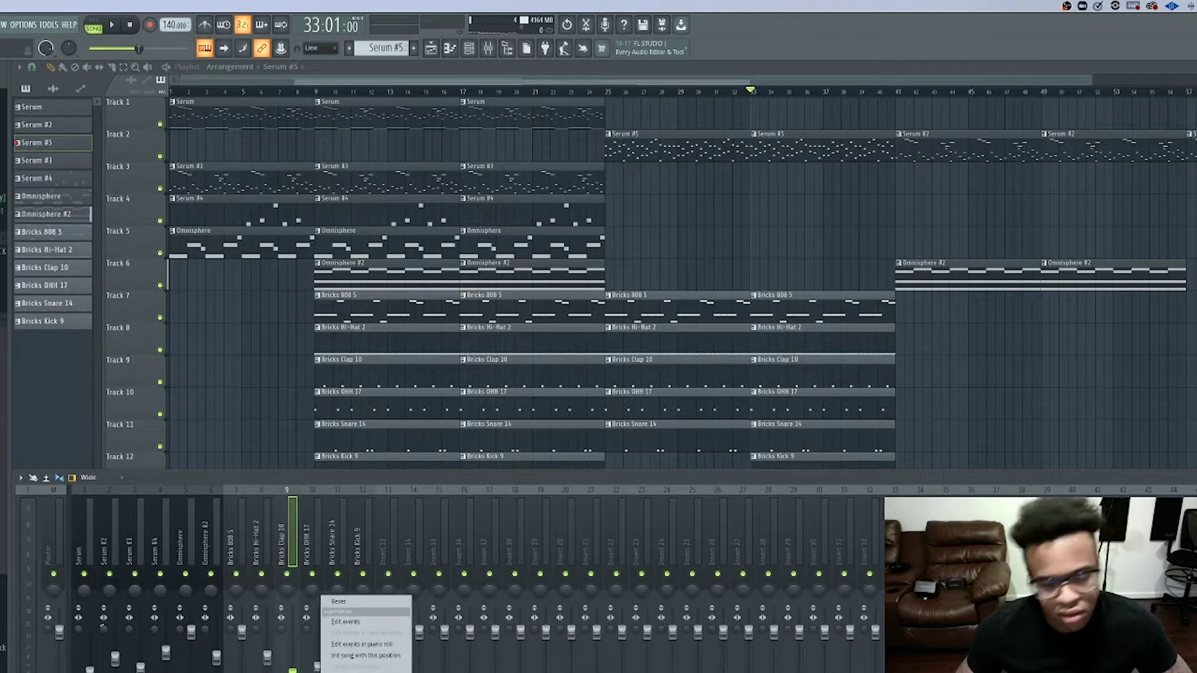
{"action": "key", "text": "Escape"}
{"action": "right_click", "coordinate": [317, 665]}
{"action": "left_click", "coordinate": [334, 598]}
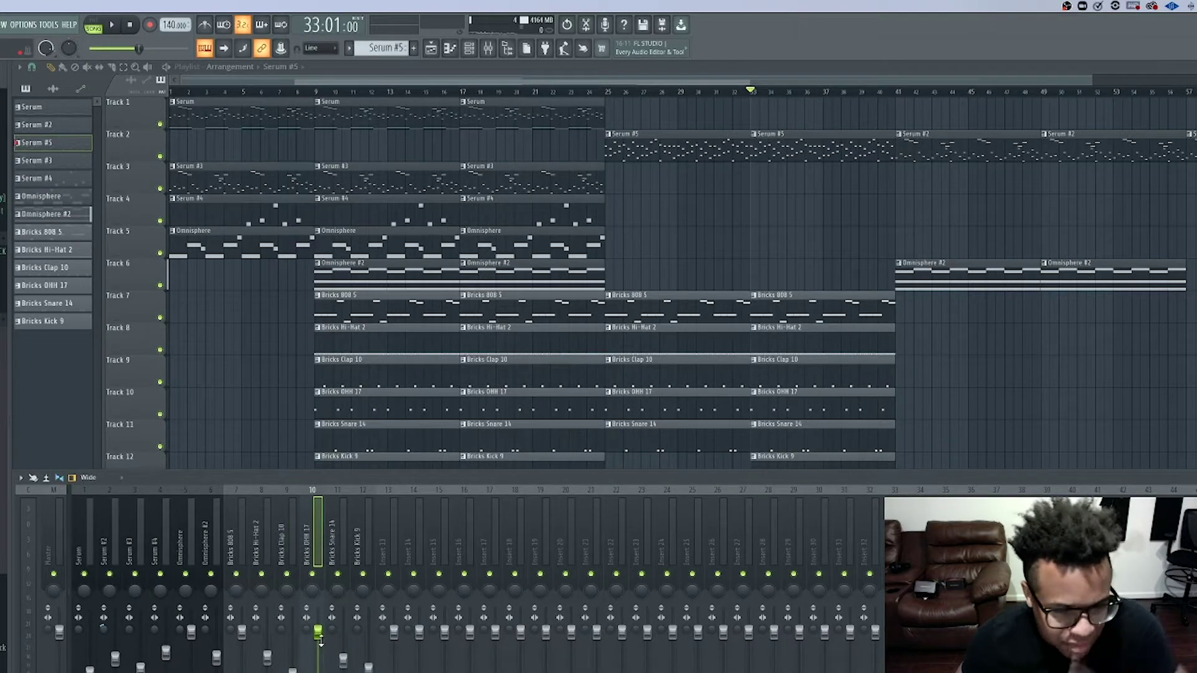
{"action": "key", "text": "space"}
{"action": "left_click_drag", "start_coordinate": [319, 634], "coordinate": [330, 652]}
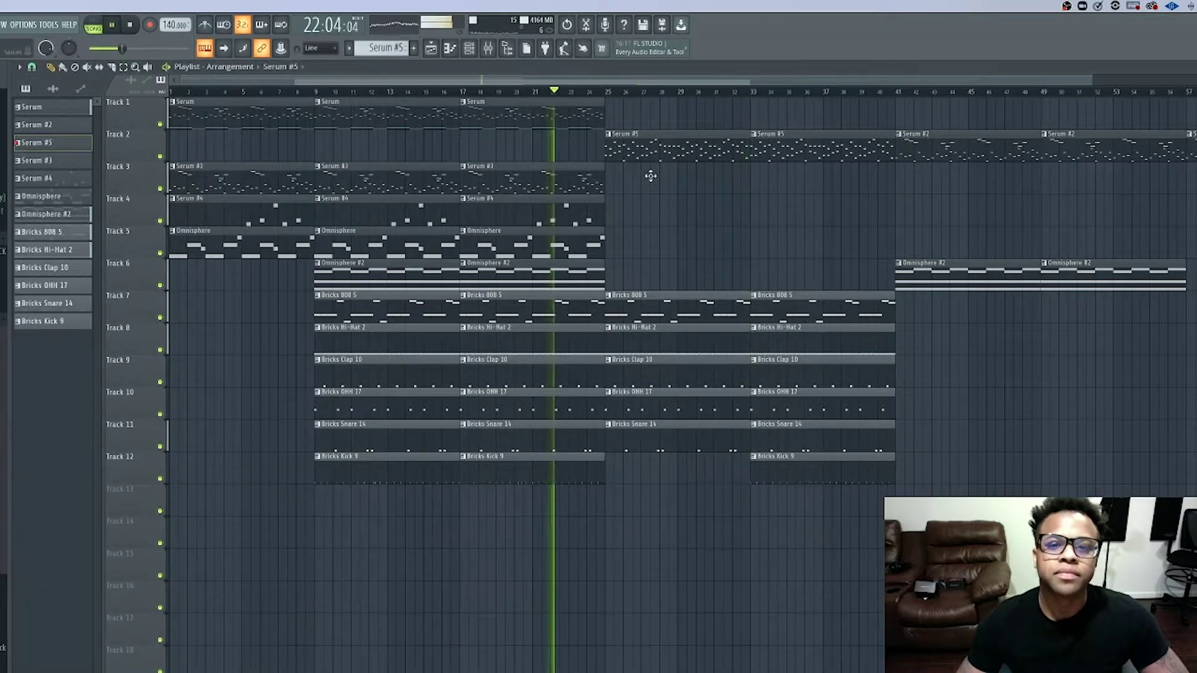
- Check the OBS recording window and return to the playlist, playing the arrangement through the section from bar 25
{"action": "scroll", "coordinate": [709, 263], "scroll_direction": "down", "scroll_amount": 2}
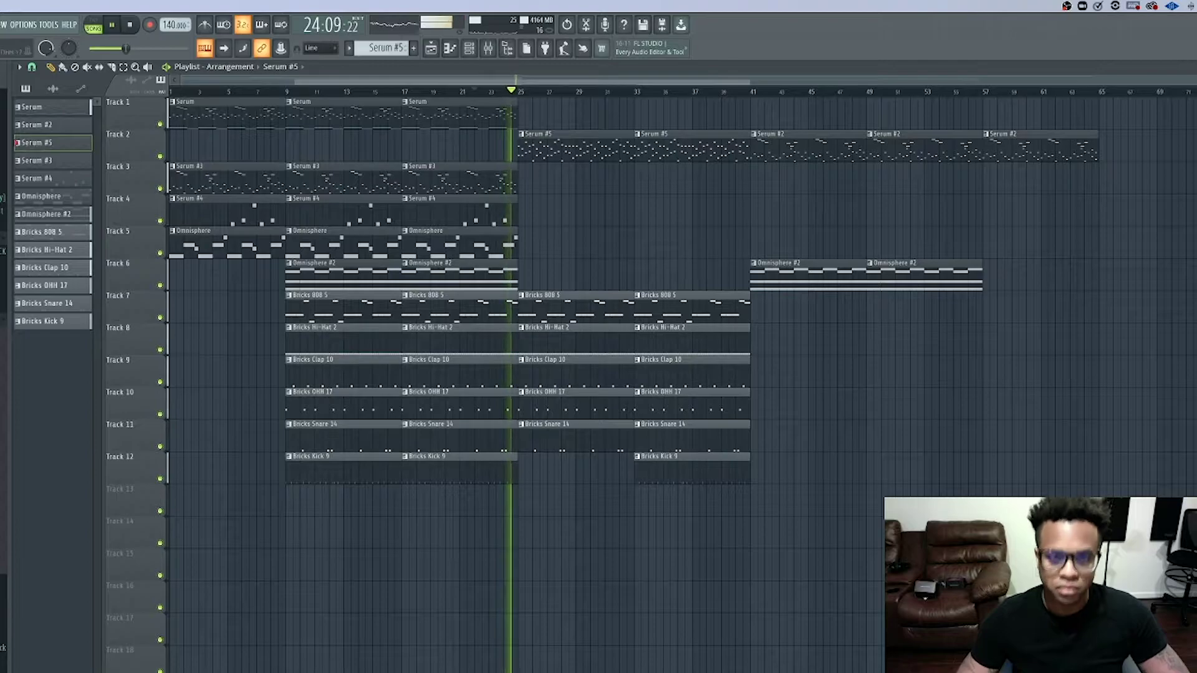
{"action": "key", "text": "super+Tab"}
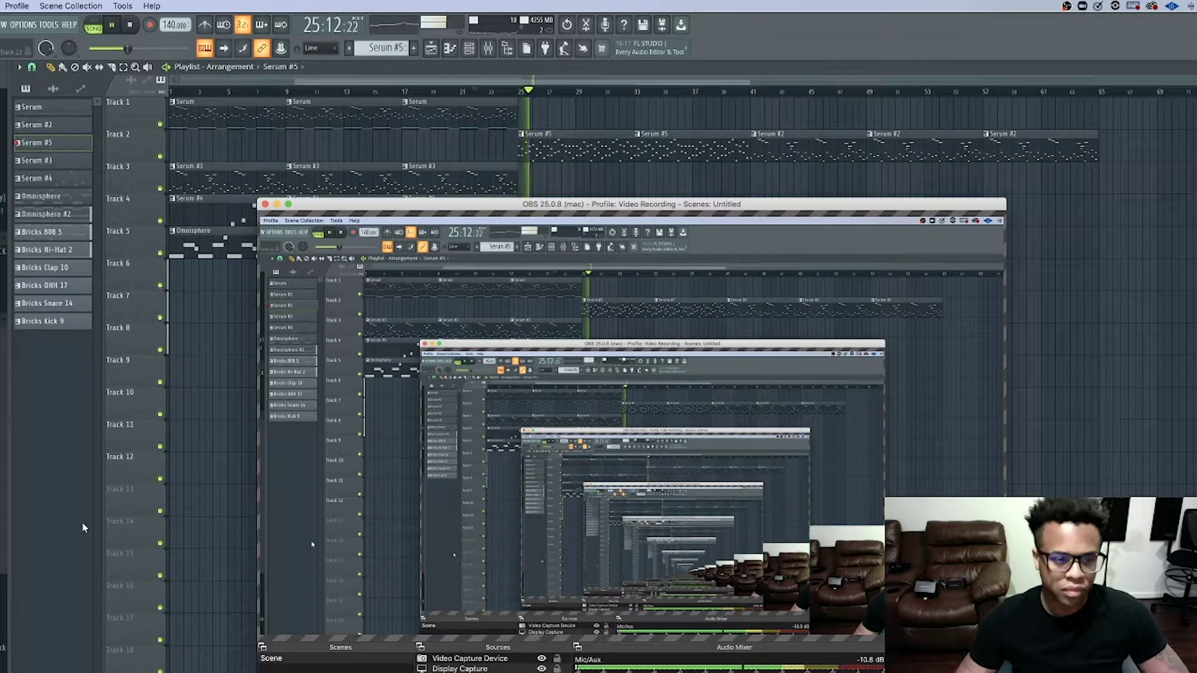
{"action": "key", "text": "super+Tab"}
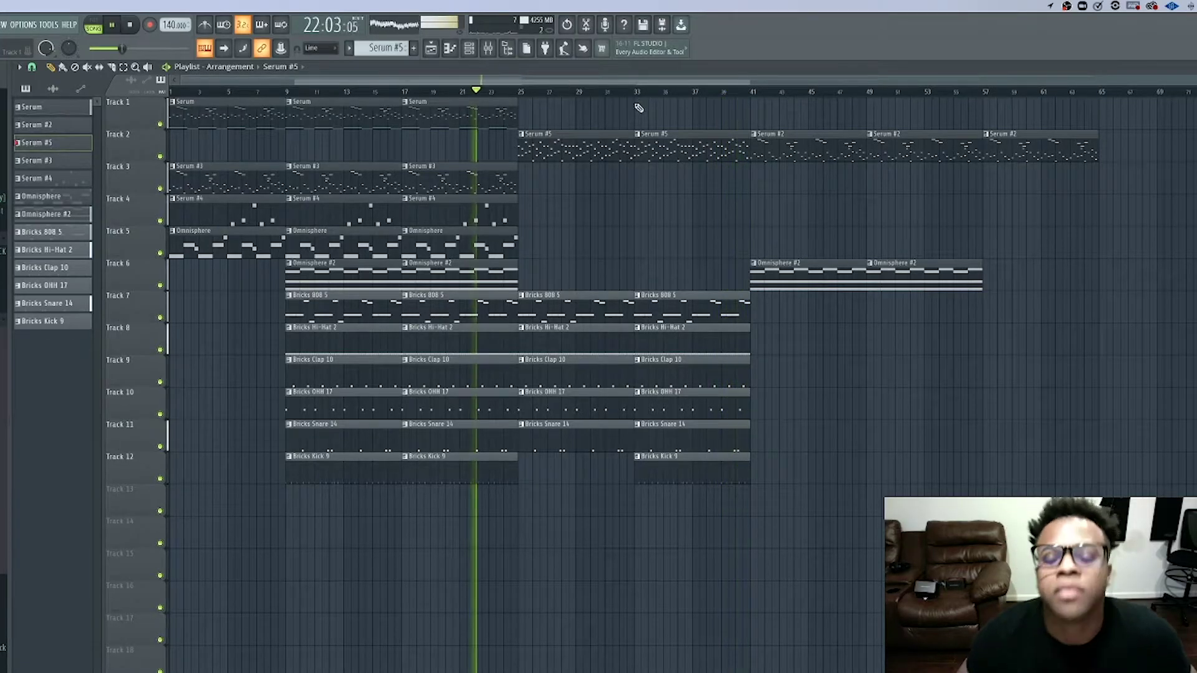
{"action": "key", "text": "space"}
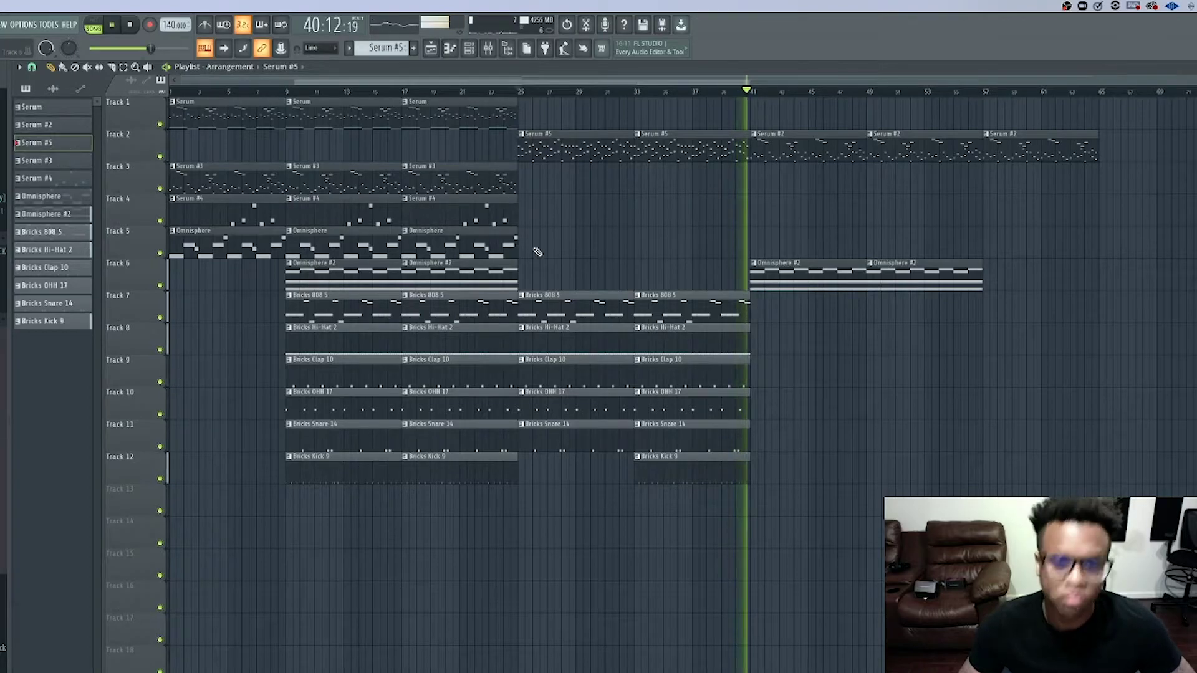
{"action": "key", "text": "space"}
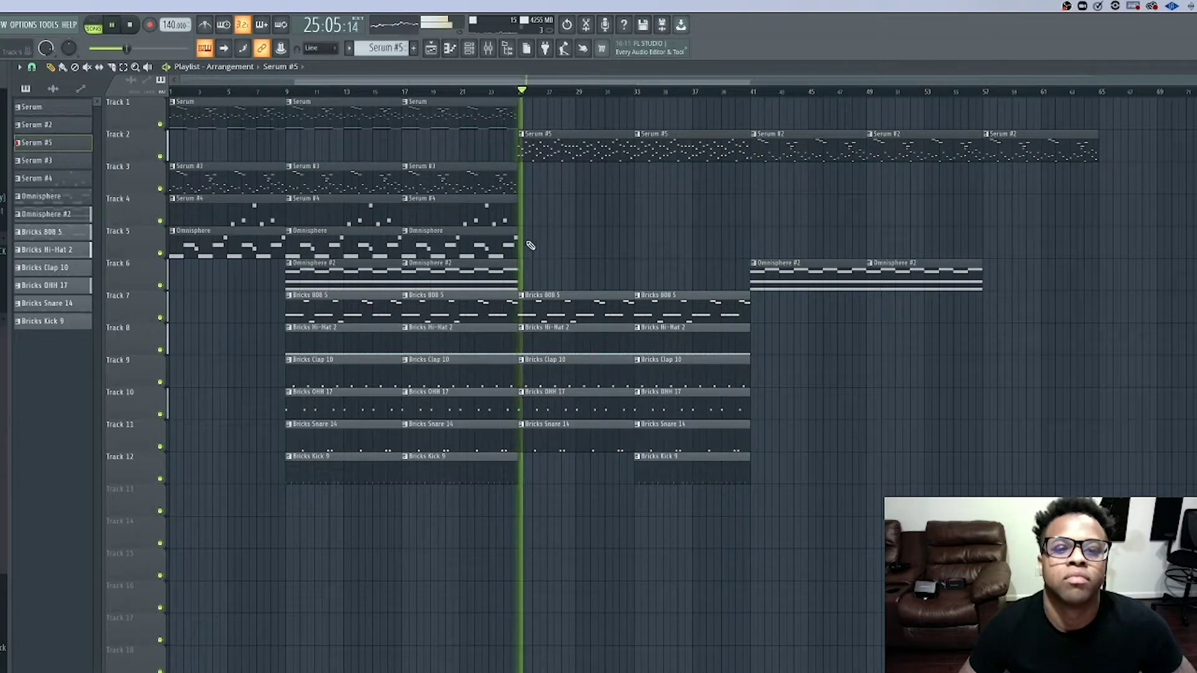
{"action": "key", "text": "space"}
- Copy the Serum #3, Serum #4 and Serum clips to bars 41 and 49, and move the playback position to bar 41
{"action": "left_click_drag", "start_coordinate": [526, 226], "coordinate": [893, 179]}
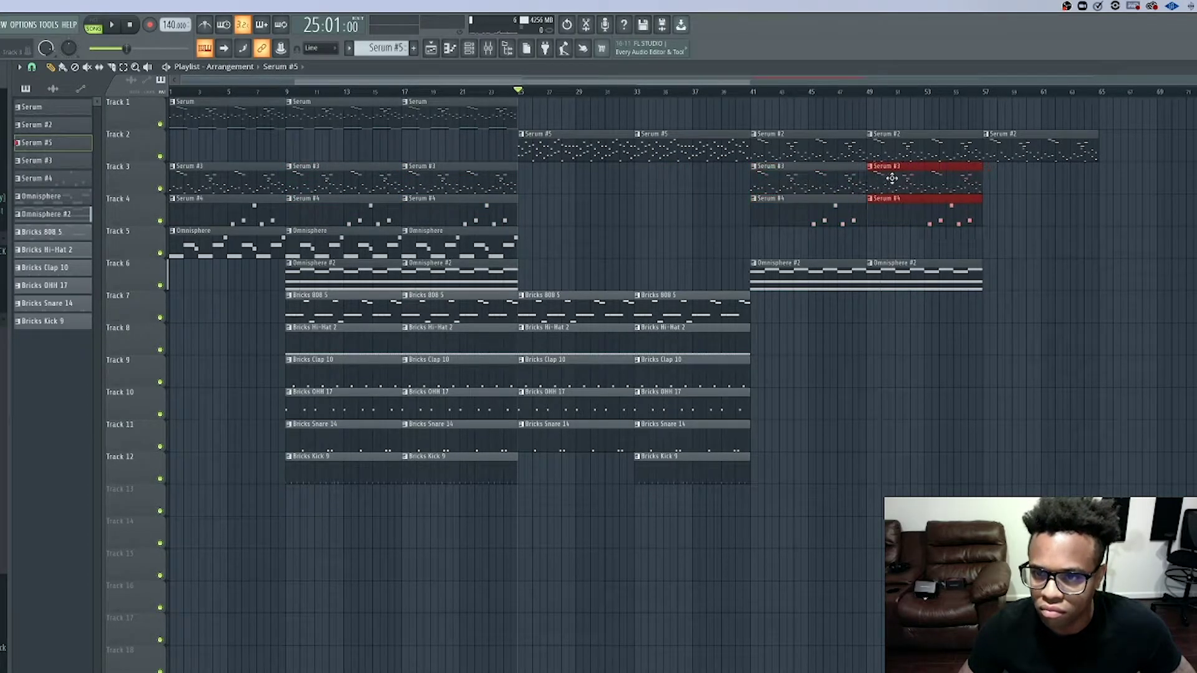
{"action": "left_click_drag", "start_coordinate": [461, 107], "coordinate": [907, 103]}
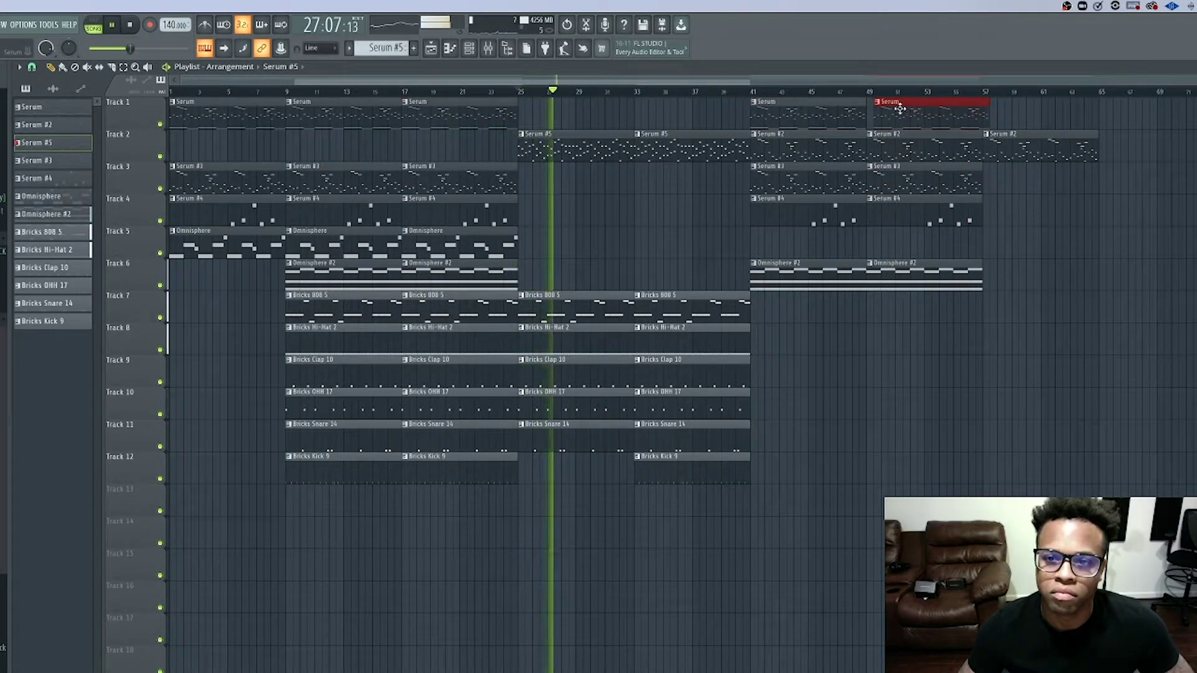
{"action": "key", "text": "space"}
{"action": "left_click", "coordinate": [751, 94]}
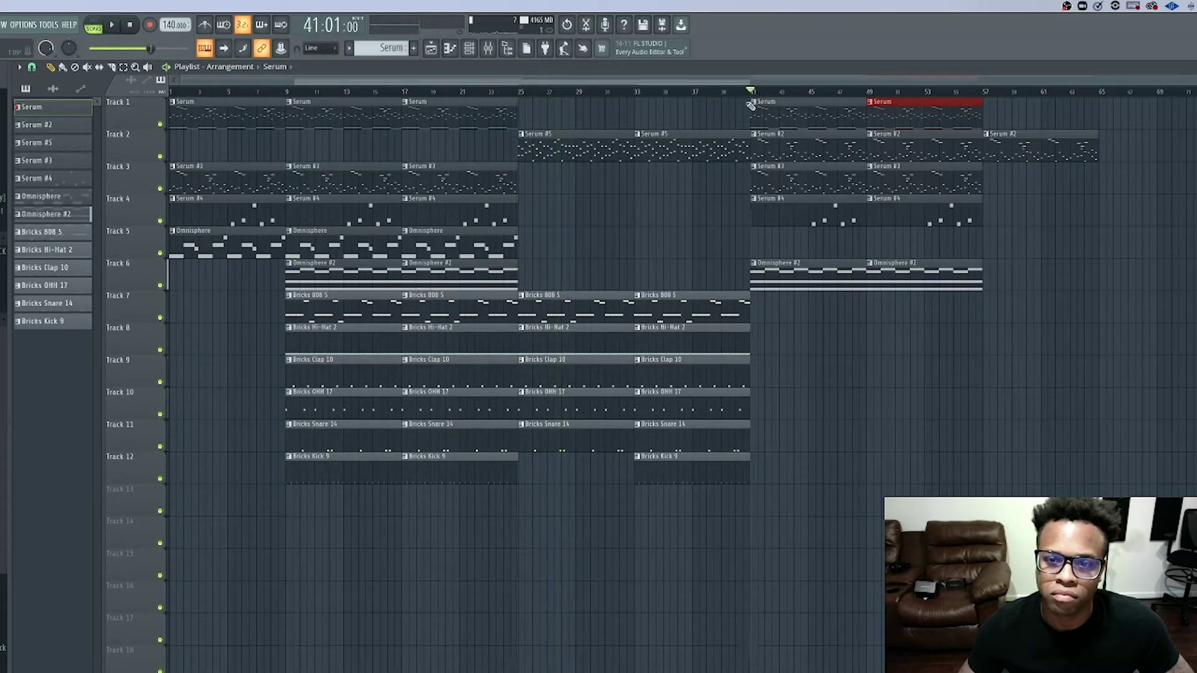
- Duplicate the six Bricks clips on Tracks 7 to 12 from bar 33 to bars 41 and 49
{"action": "left_click_drag", "start_coordinate": [754, 480], "coordinate": [698, 292]}
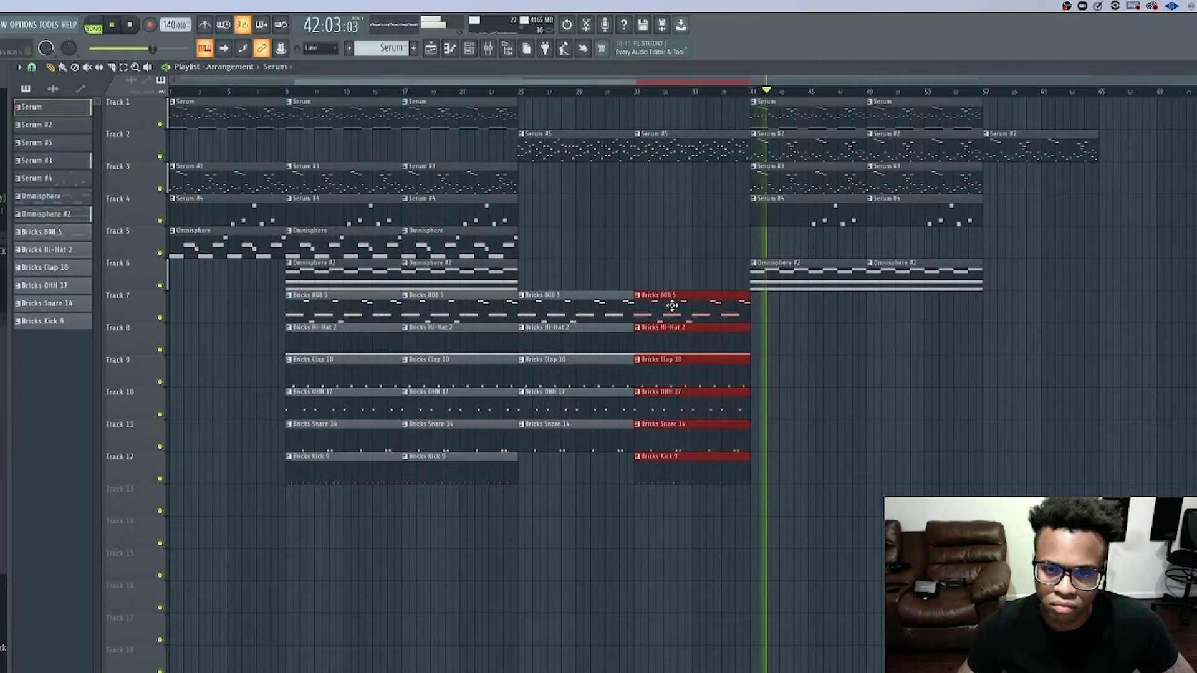
{"action": "key", "text": "ctrl+b"}
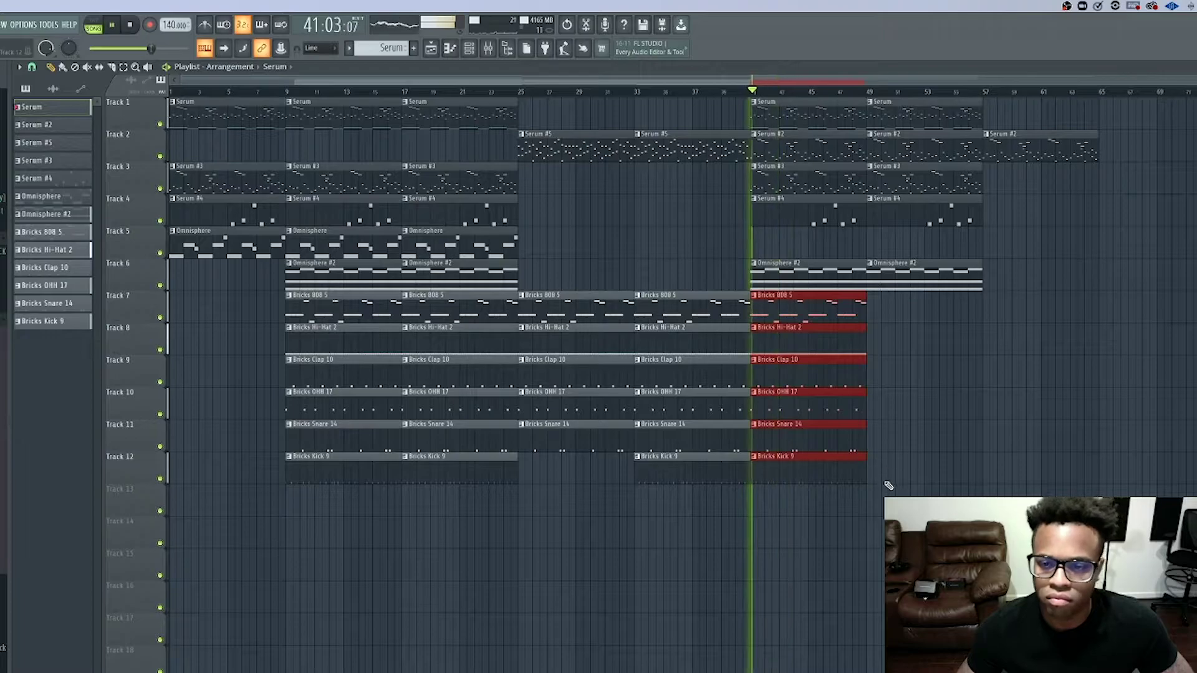
{"action": "left_click_drag", "start_coordinate": [788, 315], "coordinate": [905, 315]}
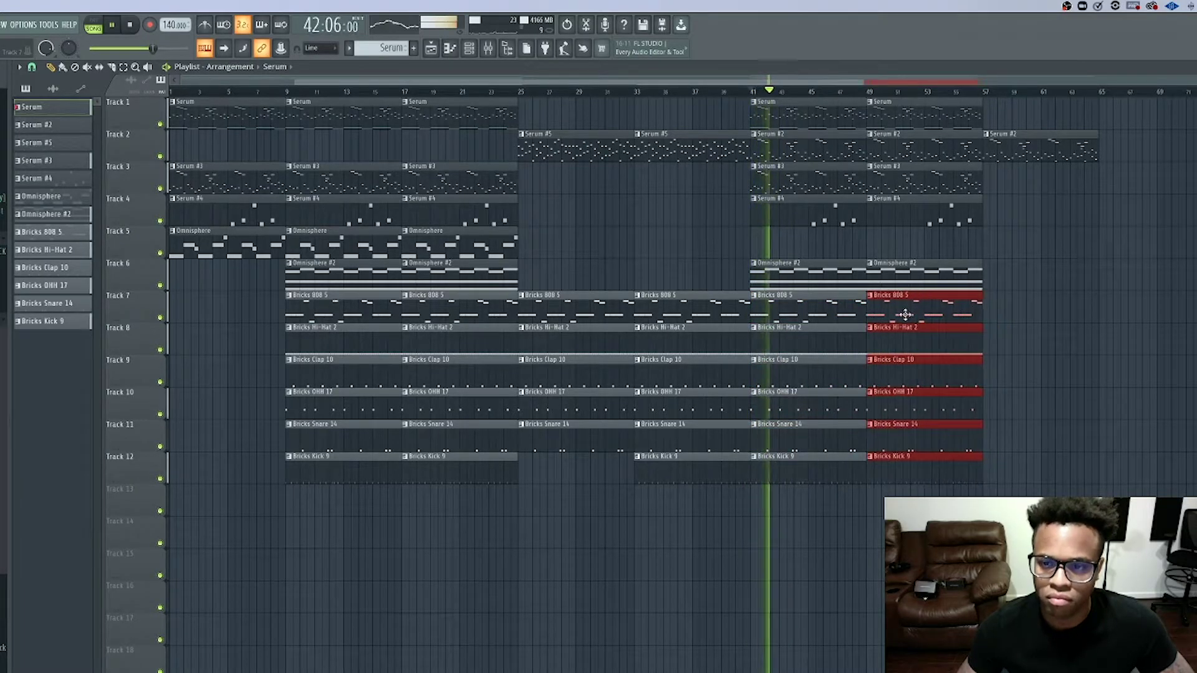
{"action": "left_click", "coordinate": [654, 246]}
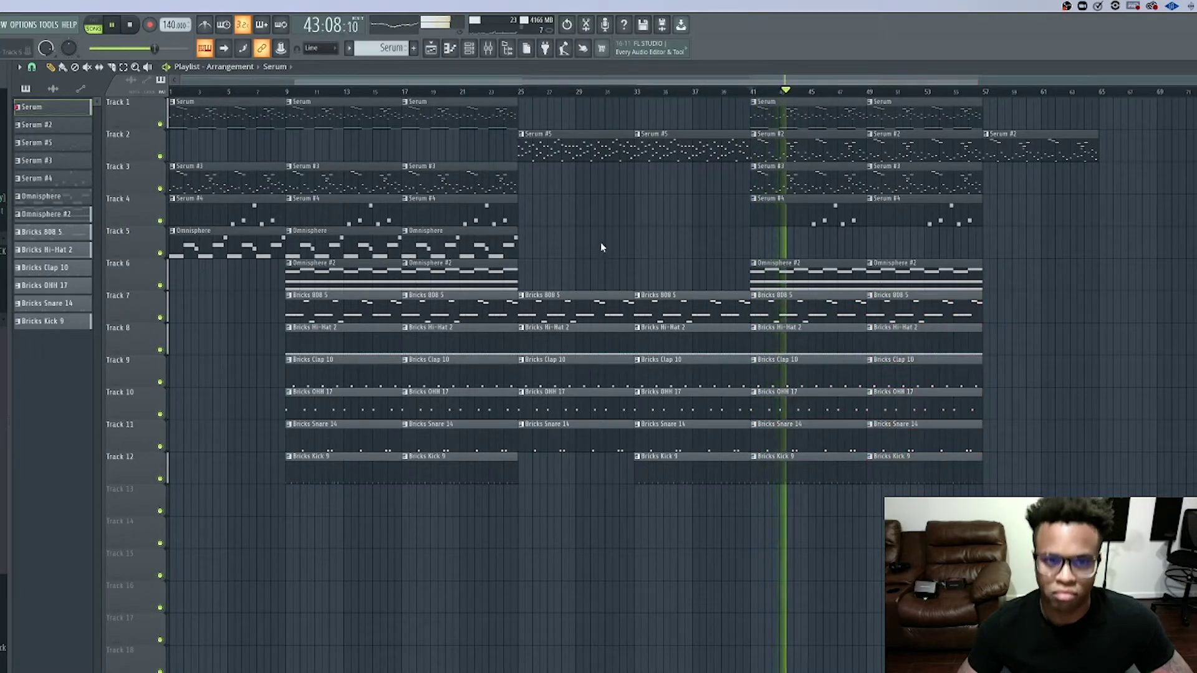
- Copy the Omnisphere clips on Track 5 to bars 41 and 49, and play the section from bar 41
{"action": "left_click", "coordinate": [471, 249]}
{"action": "left_click_drag", "start_coordinate": [470, 249], "coordinate": [910, 238]}
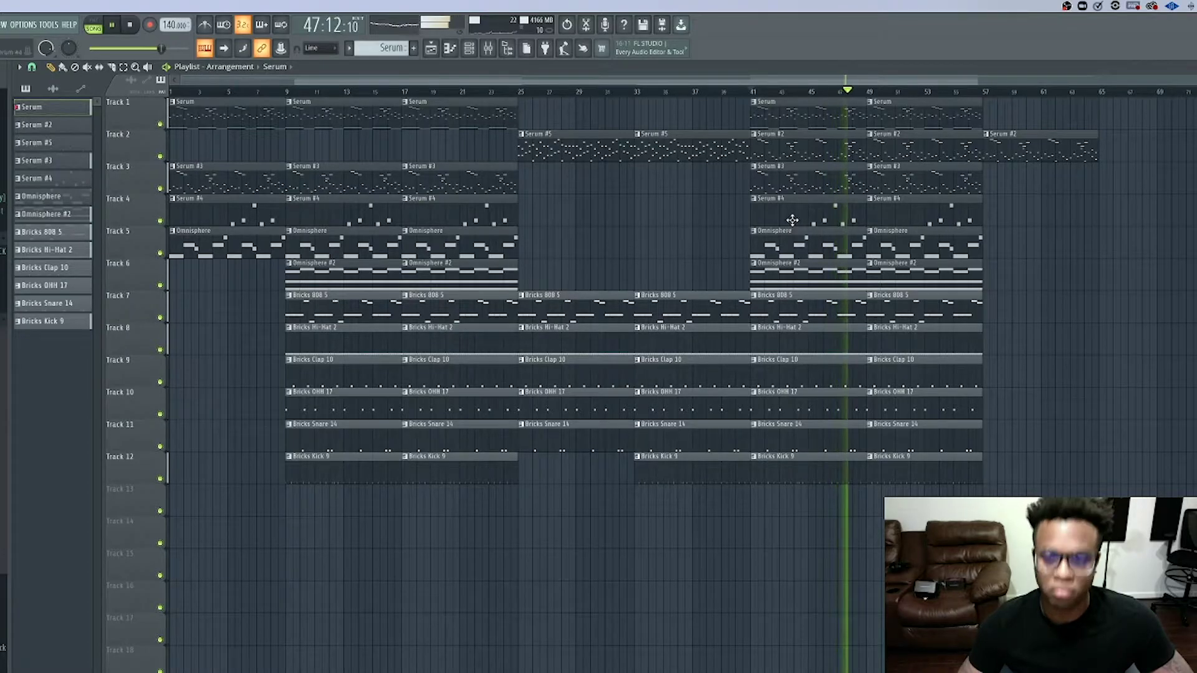
{"action": "left_click", "coordinate": [754, 93]}
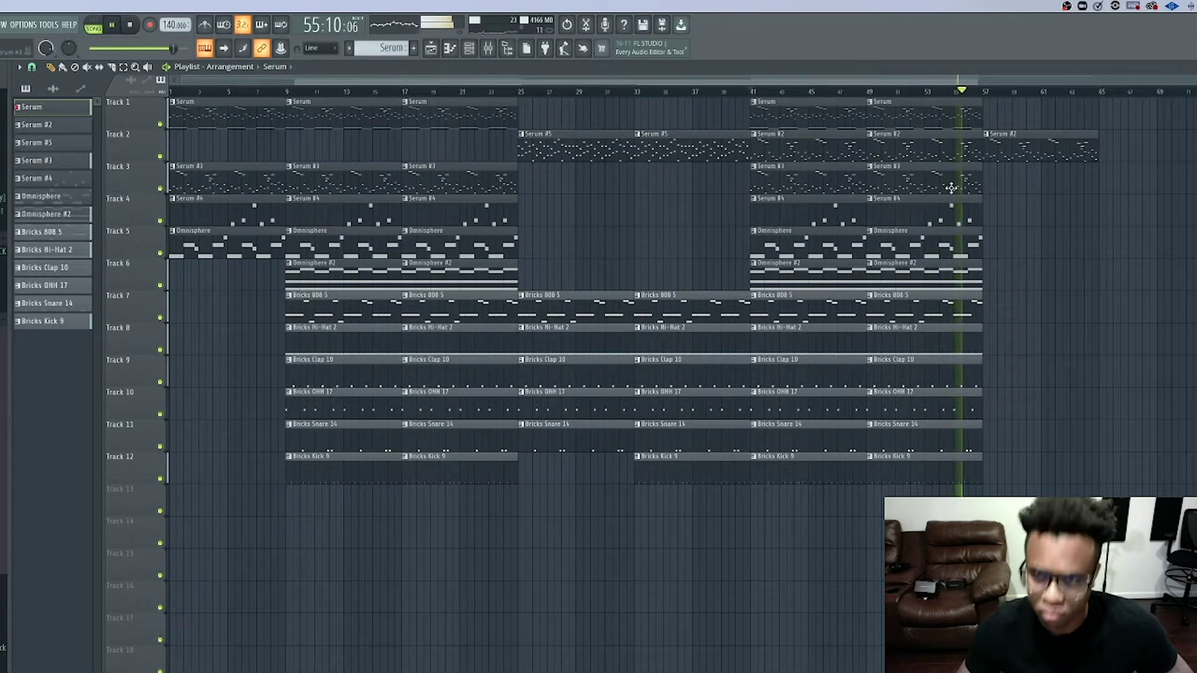
- Replace the Serum #2 clip at bar 57 with a copy of the Serum #5 clip, and play from bar 57
{"action": "right_click", "coordinate": [1013, 149]}
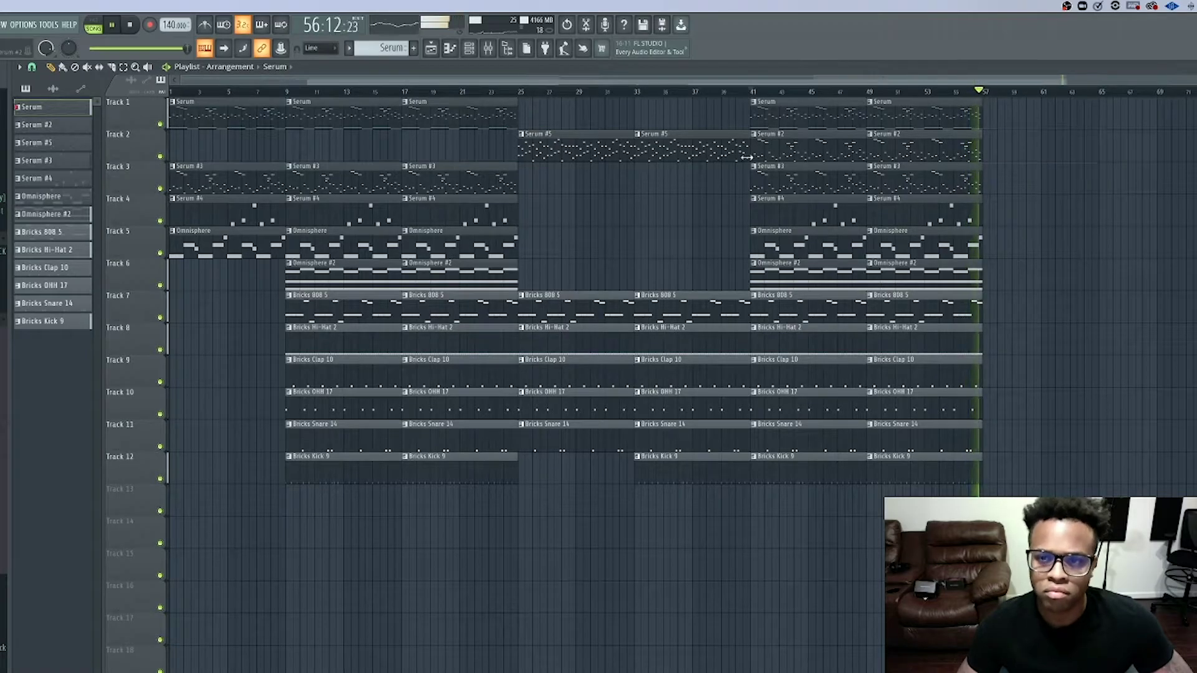
{"action": "key", "text": "space"}
{"action": "key", "text": "space"}
{"action": "mouse_move", "coordinate": [670, 151]}
{"action": "left_mouse_down"}
{"action": "mouse_move", "coordinate": [1042, 142]}
{"action": "mouse_move", "coordinate": [1020, 142]}
{"action": "left_mouse_up"}
{"action": "key", "text": "space"}
{"action": "key", "text": "space"}
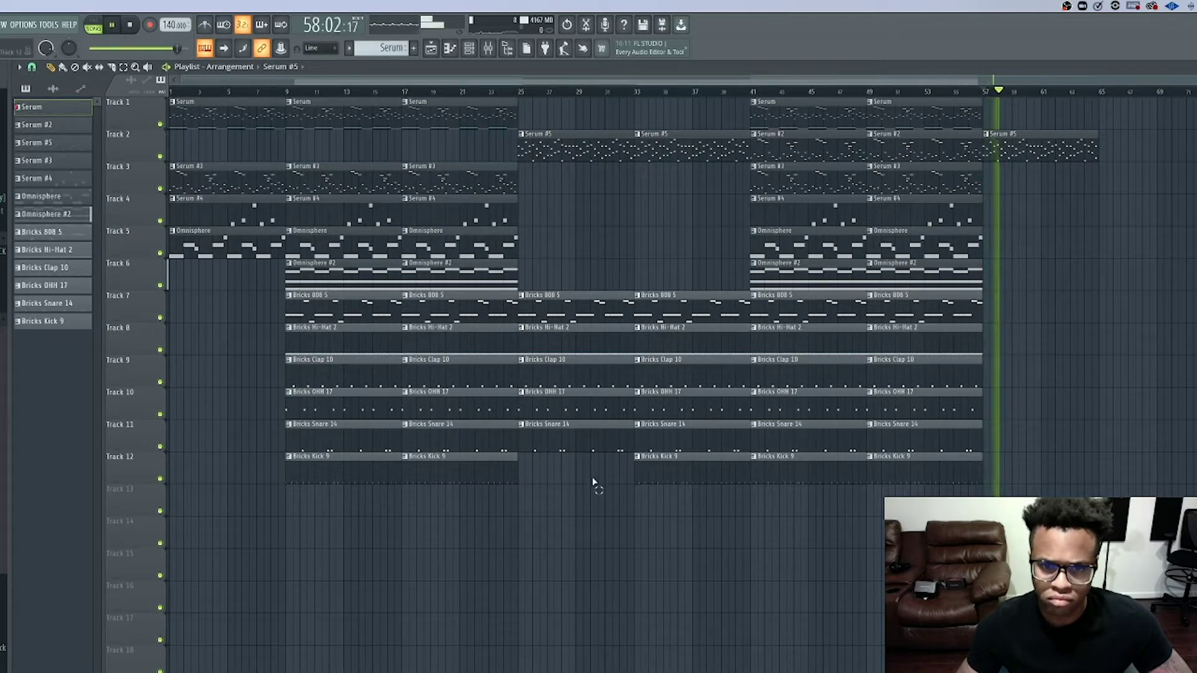
- Place copies of the Bricks 808, hi-hat, clap, OHH and snare clips at bar 57, and put the Bricks Kick 9 clip at bar 65
{"action": "left_click_drag", "start_coordinate": [597, 483], "coordinate": [548, 320]}
{"action": "mouse_move", "coordinate": [1053, 483]}
{"action": "left_mouse_down"}
{"action": "mouse_move", "coordinate": [868, 312]}
{"action": "mouse_move", "coordinate": [1015, 294]}
{"action": "left_mouse_up"}
{"action": "key", "text": "space"}
{"action": "left_click", "coordinate": [1119, 435]}
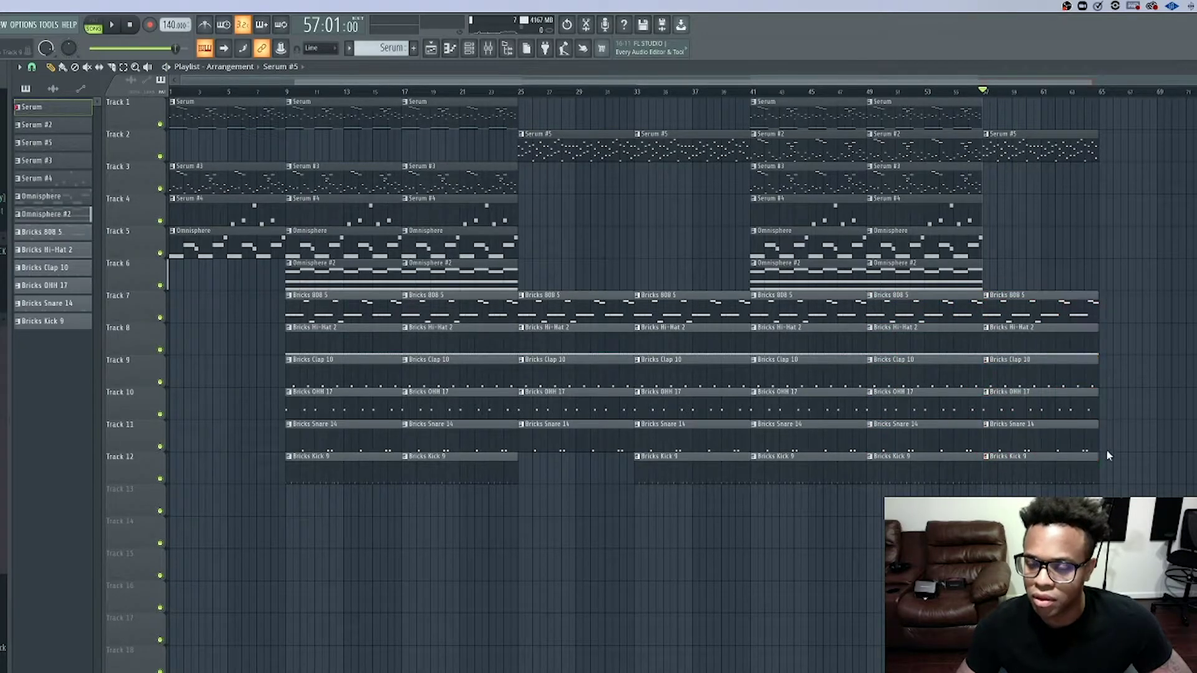
{"action": "left_click_drag", "start_coordinate": [1150, 465], "coordinate": [1159, 465]}
{"action": "key", "text": "space"}
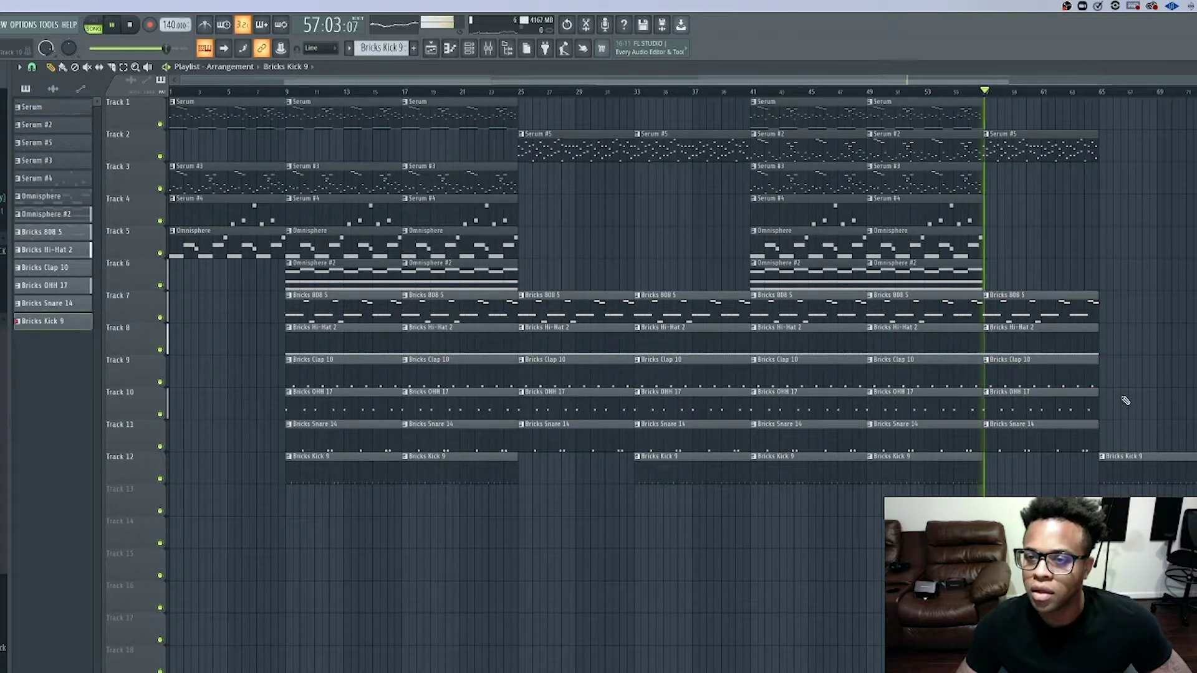
- Duplicate the Bricks 808, hi-hat, clap, OHH and snare clips and the Serum #5 clip from bar 57 to bar 65
{"action": "scroll", "coordinate": [1018, 457], "scroll_direction": "down", "scroll_amount": 1}
{"action": "mouse_move", "coordinate": [1027, 428]}
{"action": "left_mouse_down"}
{"action": "mouse_move", "coordinate": [910, 290]}
{"action": "mouse_move", "coordinate": [1059, 299]}
{"action": "left_mouse_up"}
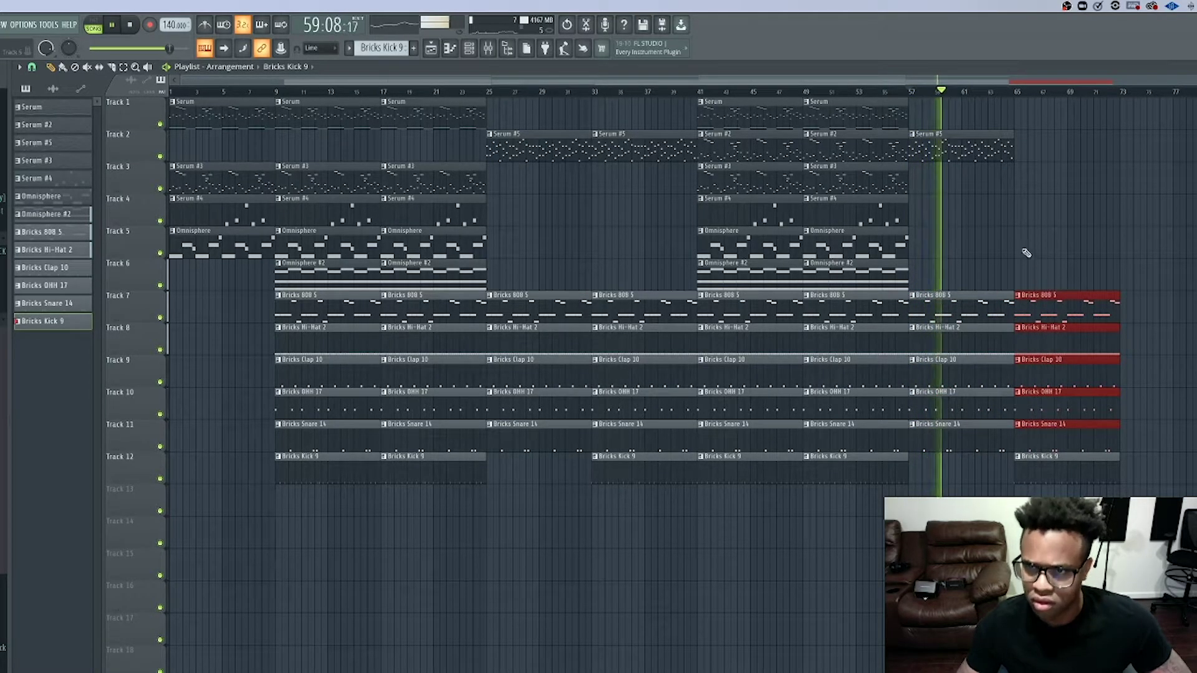
{"action": "left_click", "coordinate": [962, 149]}
{"action": "left_click_drag", "start_coordinate": [1025, 144], "coordinate": [1068, 149]}
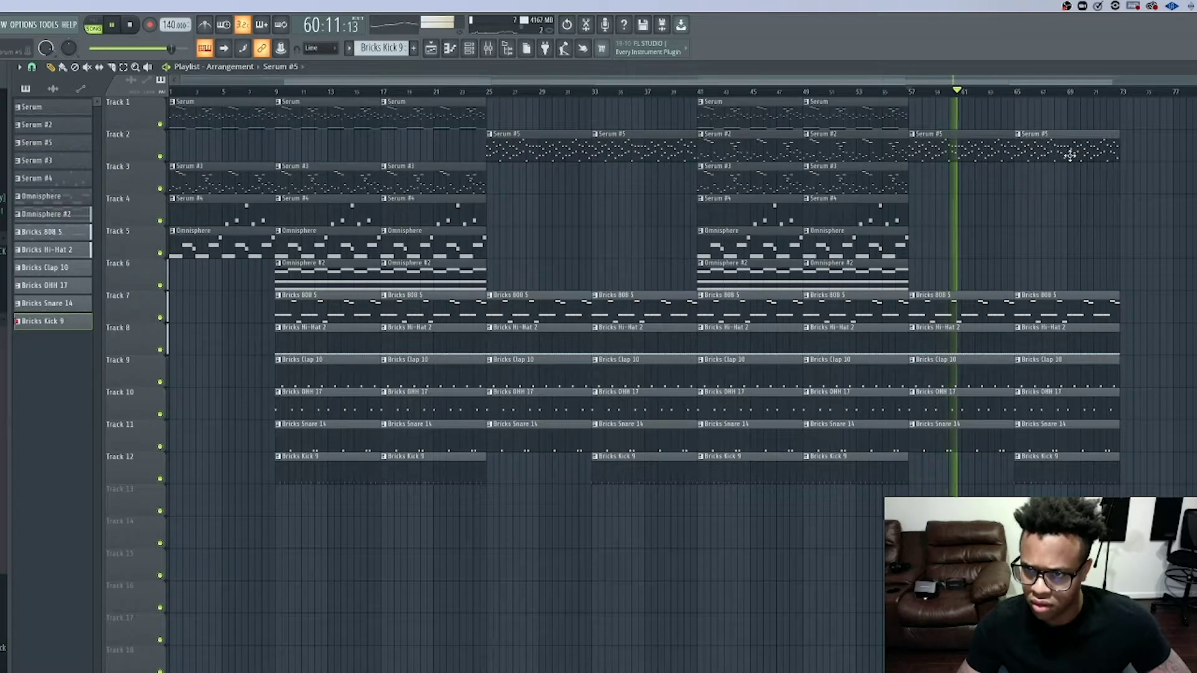
{"action": "key", "text": "space"}
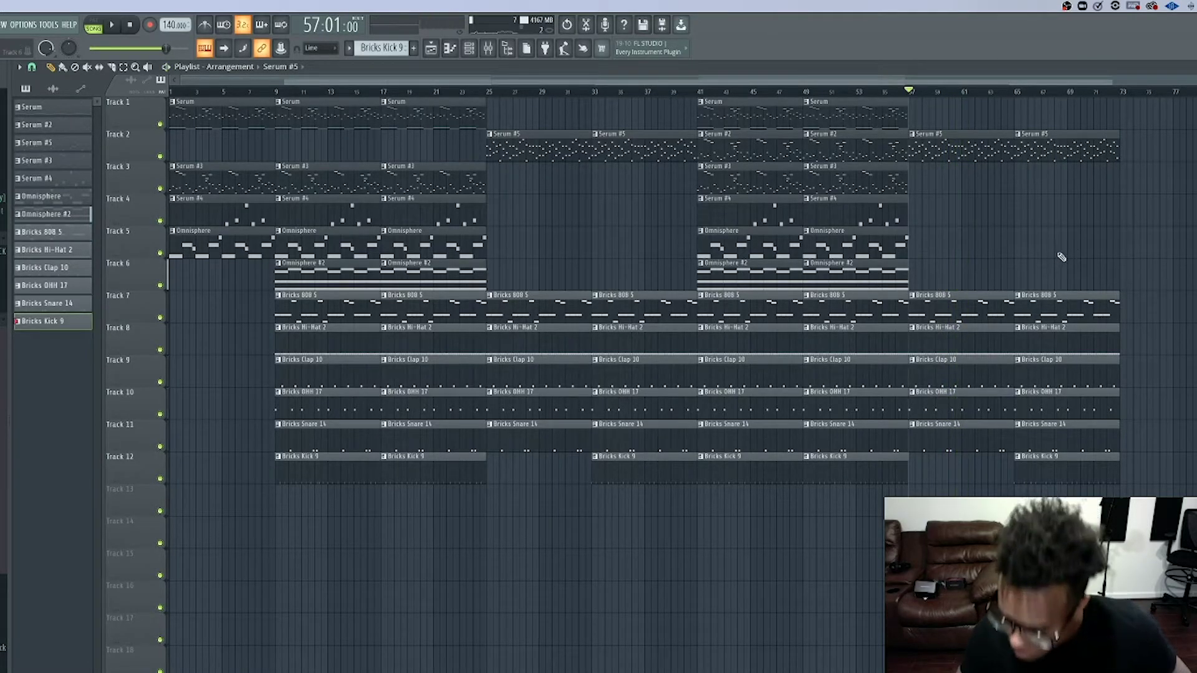
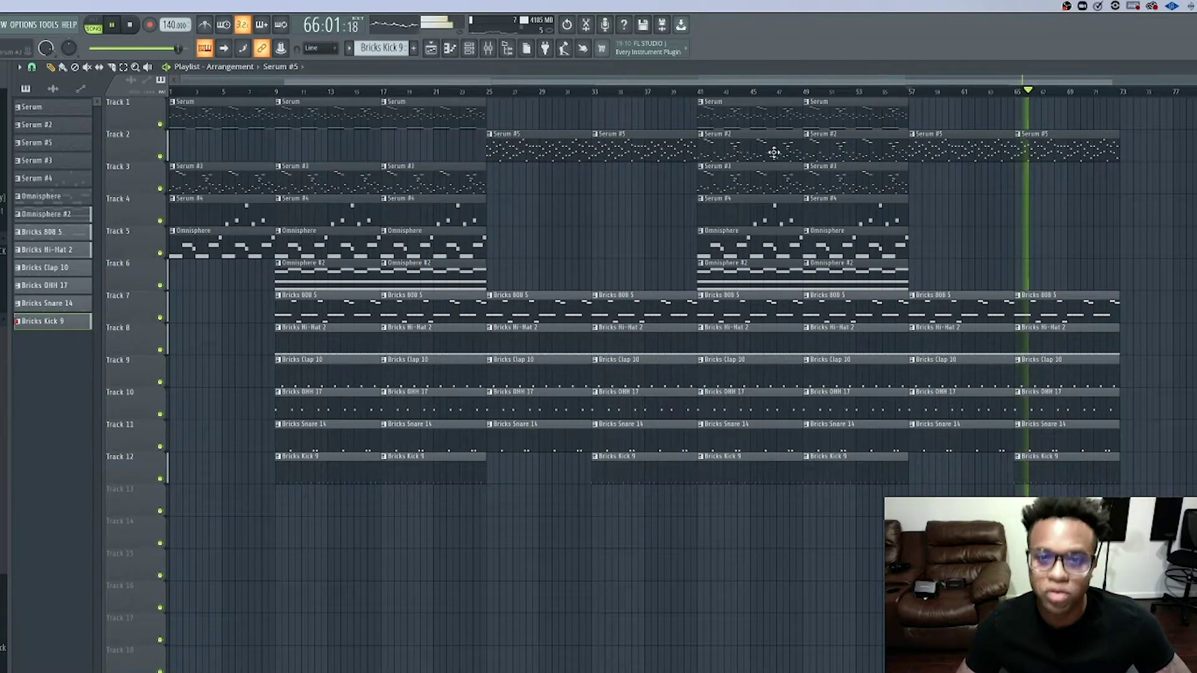
- Add Fruity Love Philter to the Master mixer track while playing the arrangement from bar 54
{"action": "left_click", "coordinate": [871, 91]}
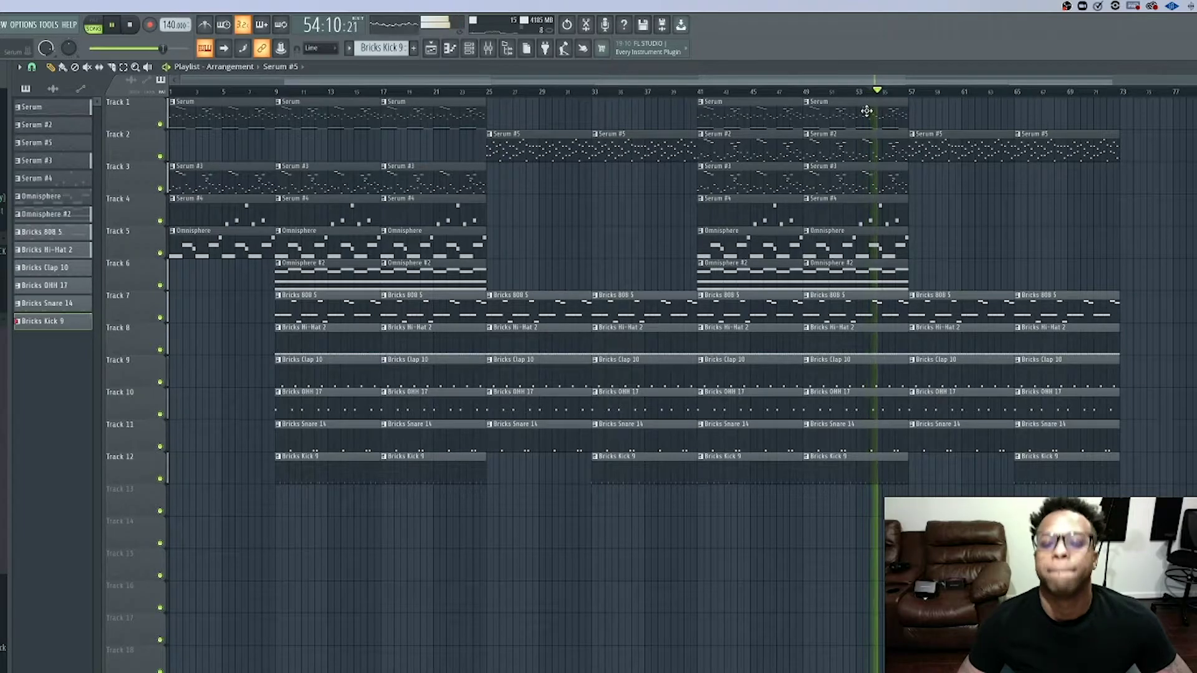
{"action": "left_click", "coordinate": [488, 48]}
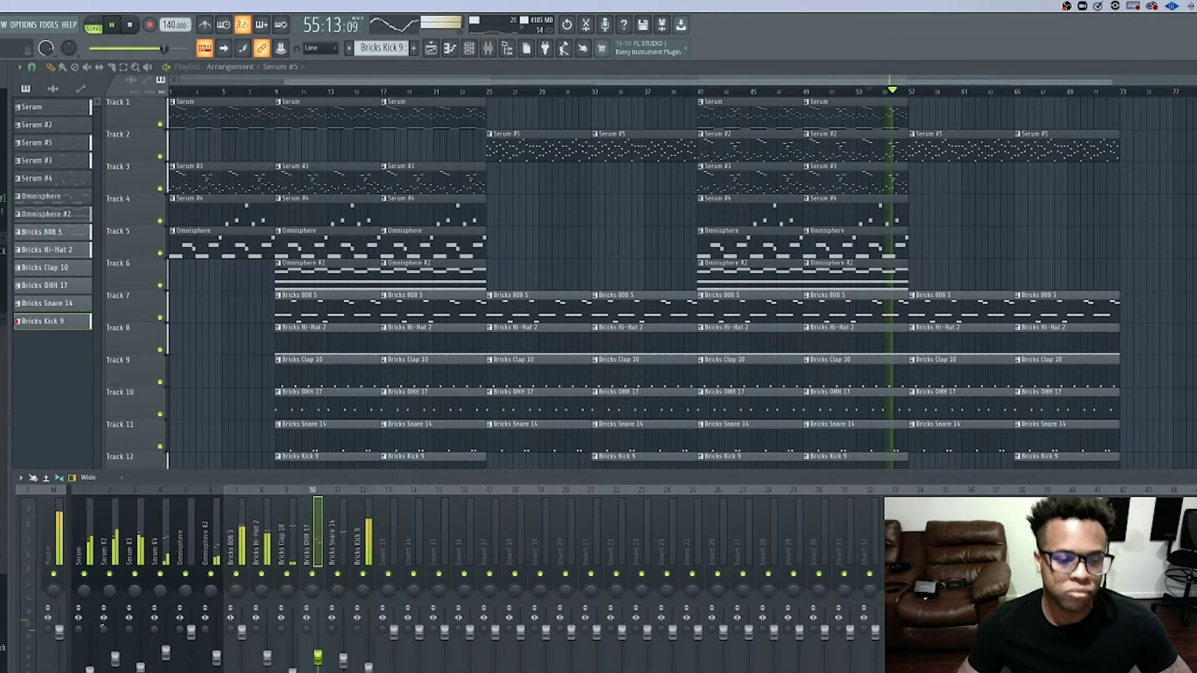
{"action": "key", "text": "space"}
{"action": "left_click", "coordinate": [56, 542]}
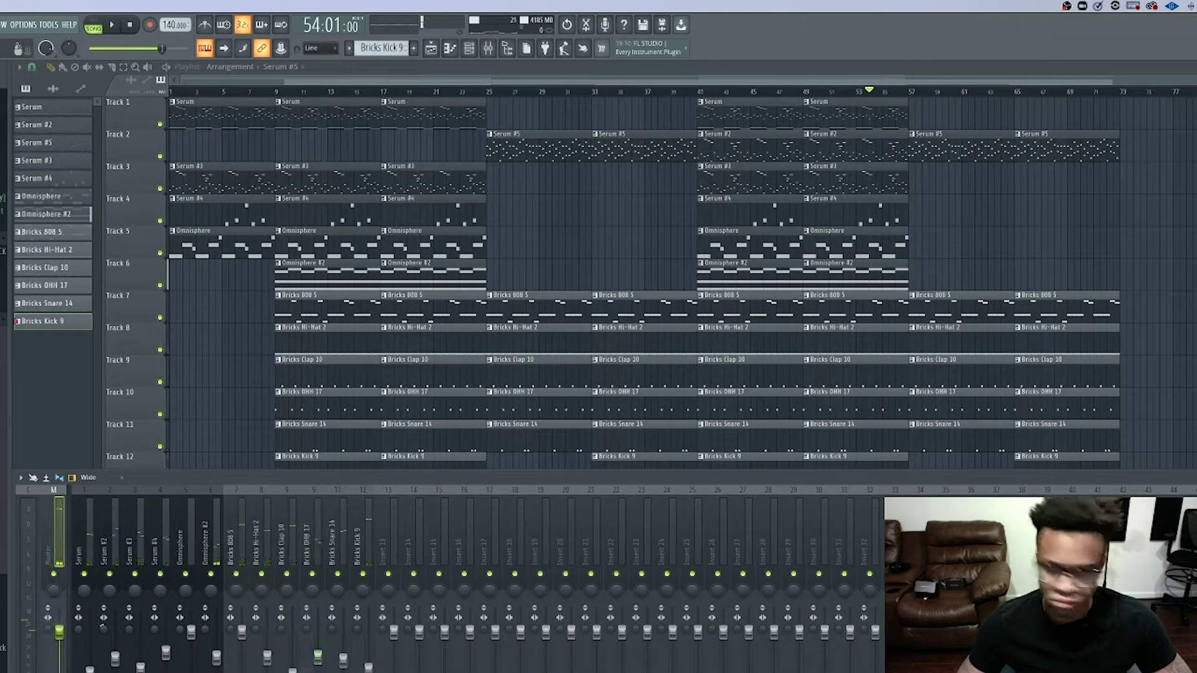
{"action": "key", "text": "space"}
{"action": "left_click", "coordinate": [1122, 530]}
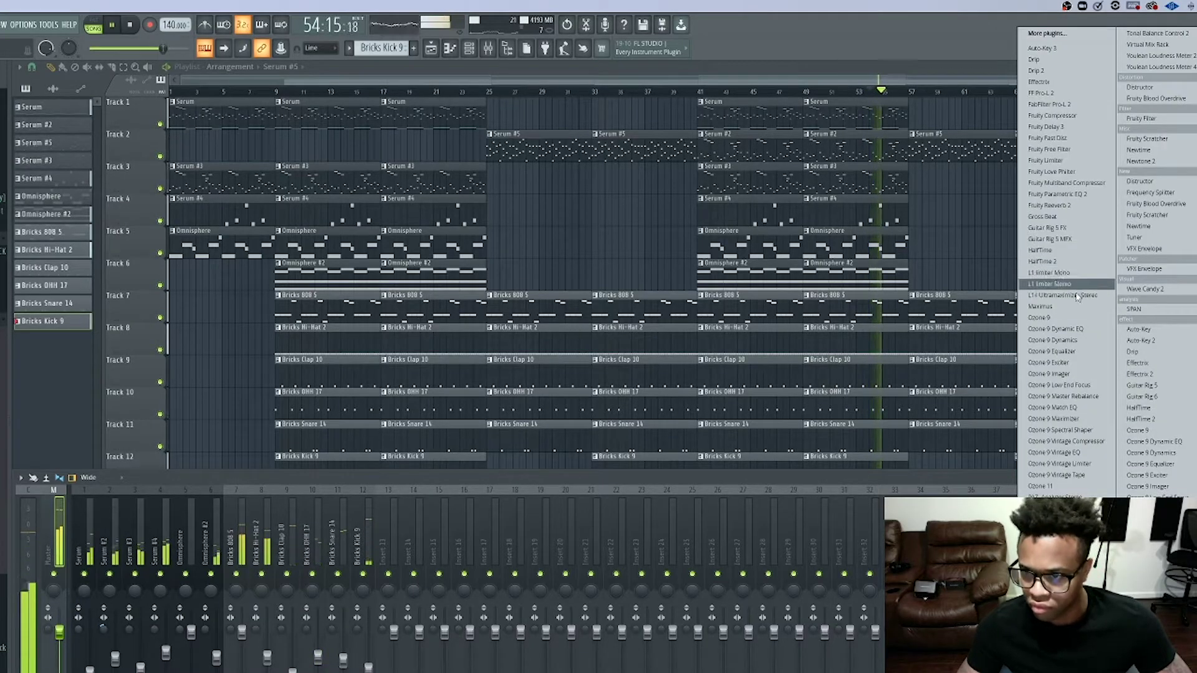
{"action": "left_click", "coordinate": [1044, 172]}
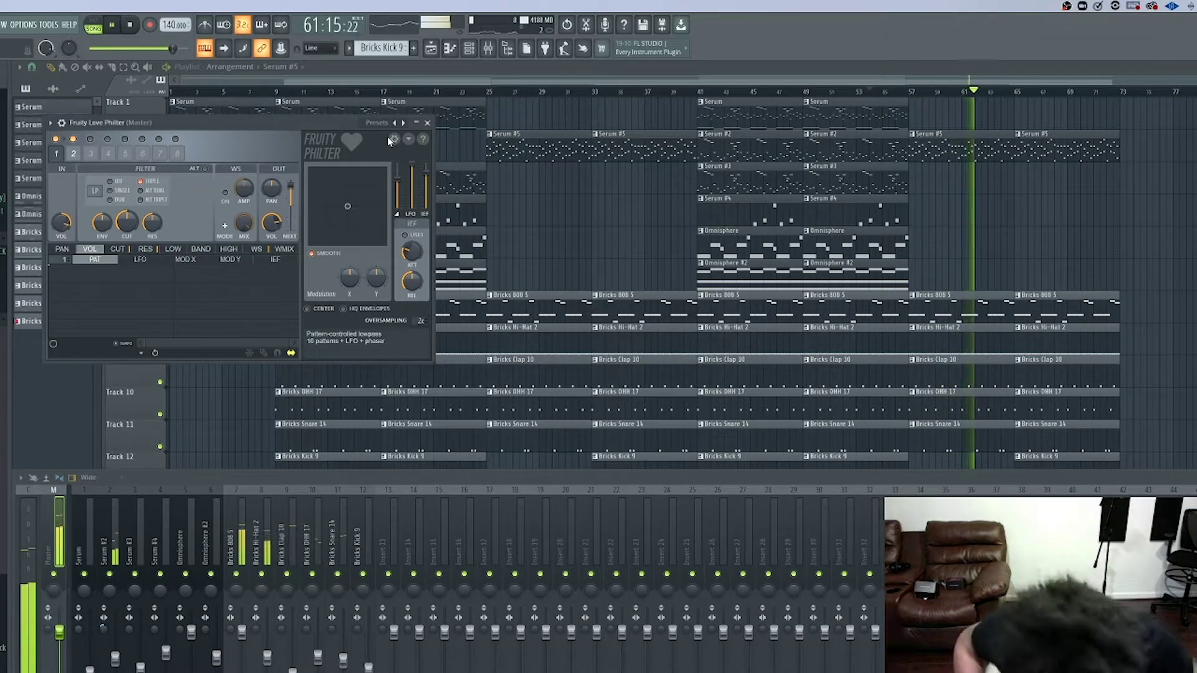
- Load the Simple triangle lowpass LFO preset in Fruity Love Philter and play the arrangement from bar 57
{"action": "key", "text": "space"}
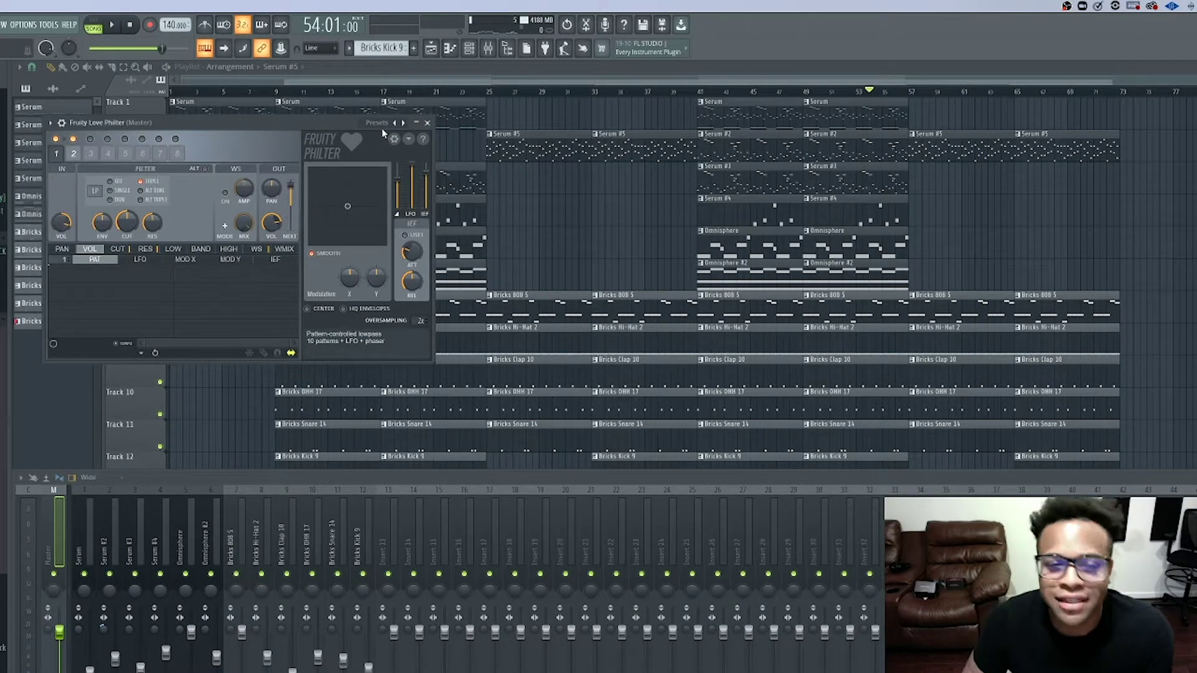
{"action": "left_click", "coordinate": [379, 123]}
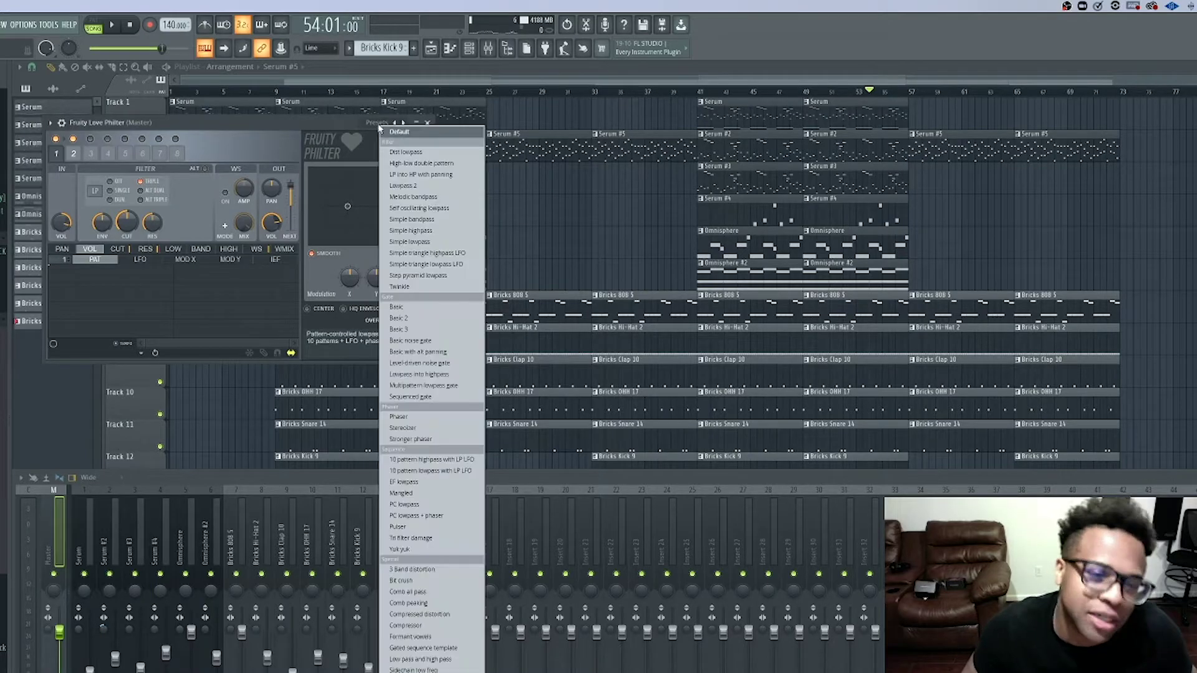
{"action": "left_click", "coordinate": [446, 265]}
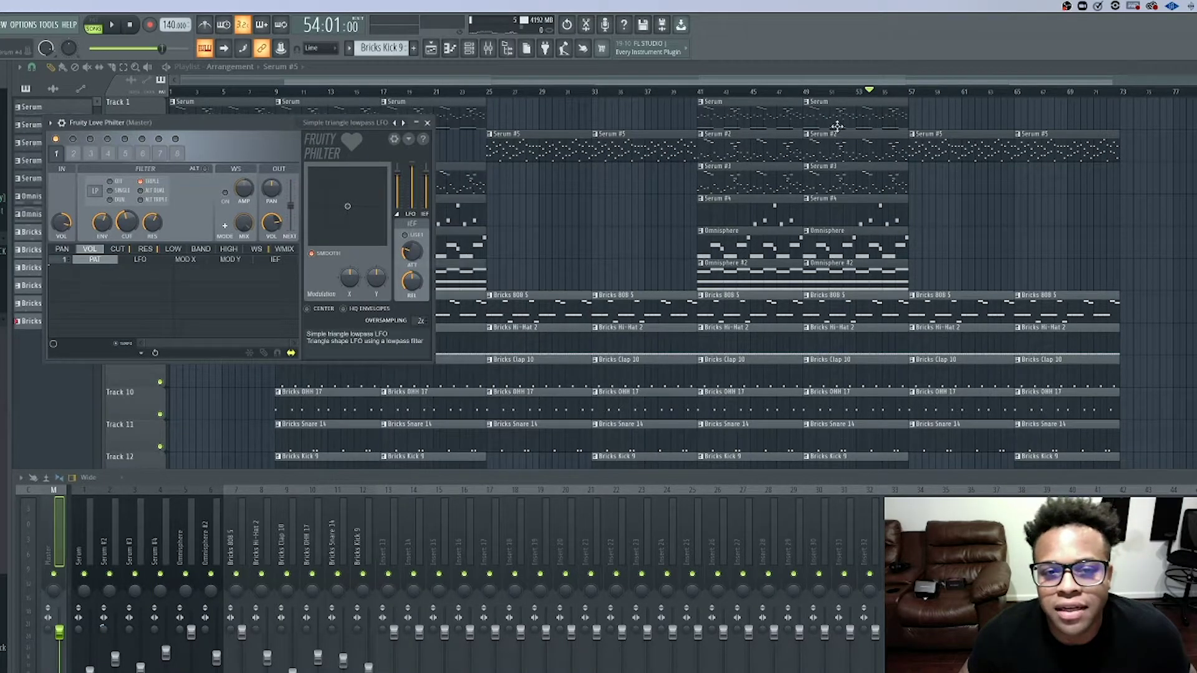
{"action": "left_click", "coordinate": [910, 93]}
{"action": "key", "text": "space"}
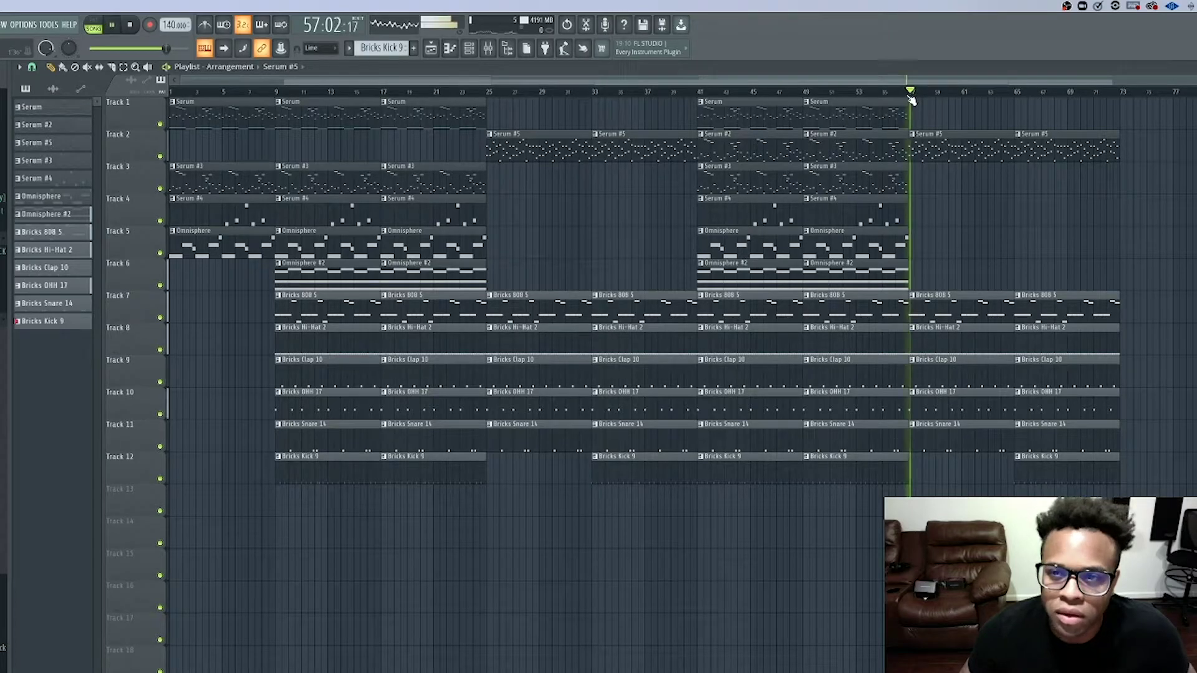
- Stop playback, reselect the Simple triangle lowpass LFO preset in the Master's Fruity Love Philter, and close the plugin window
{"action": "key", "text": "space"}
{"action": "left_click", "coordinate": [493, 52]}
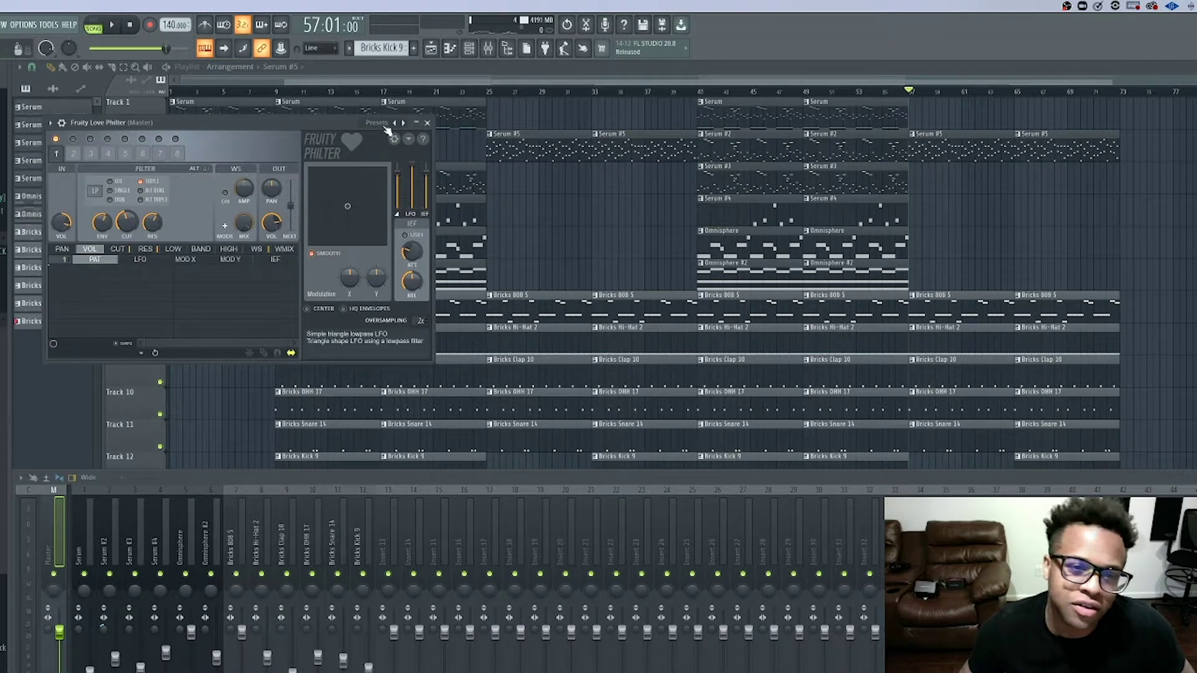
{"action": "left_click", "coordinate": [388, 128]}
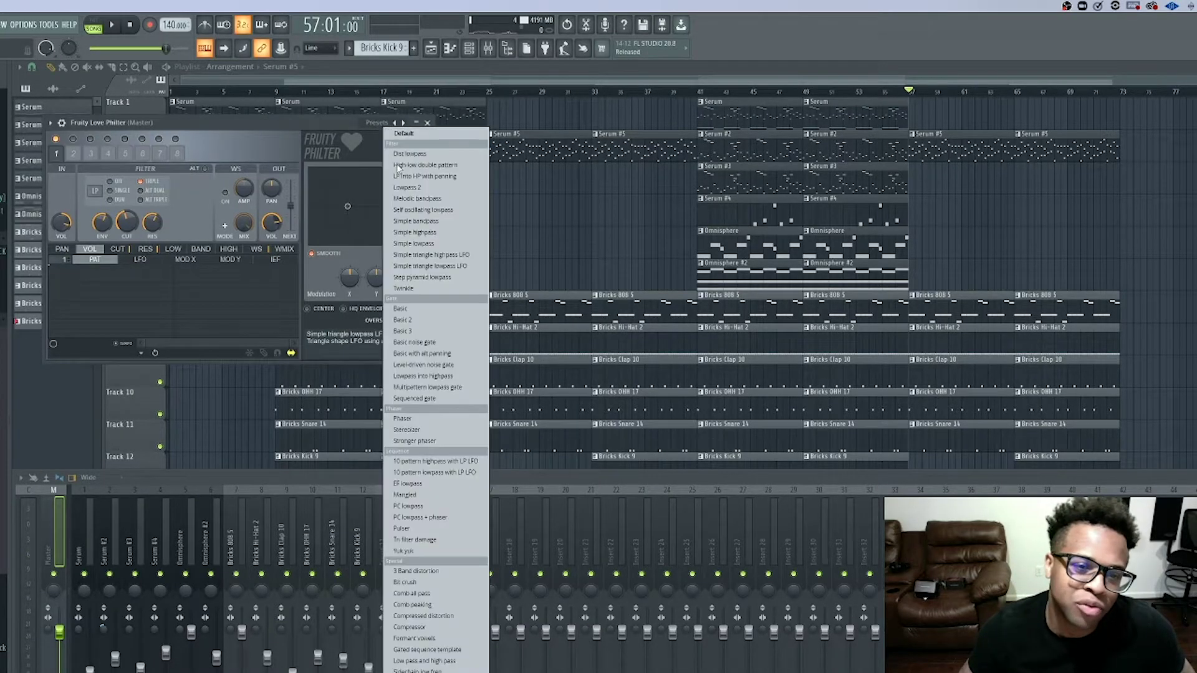
{"action": "left_click", "coordinate": [439, 268]}
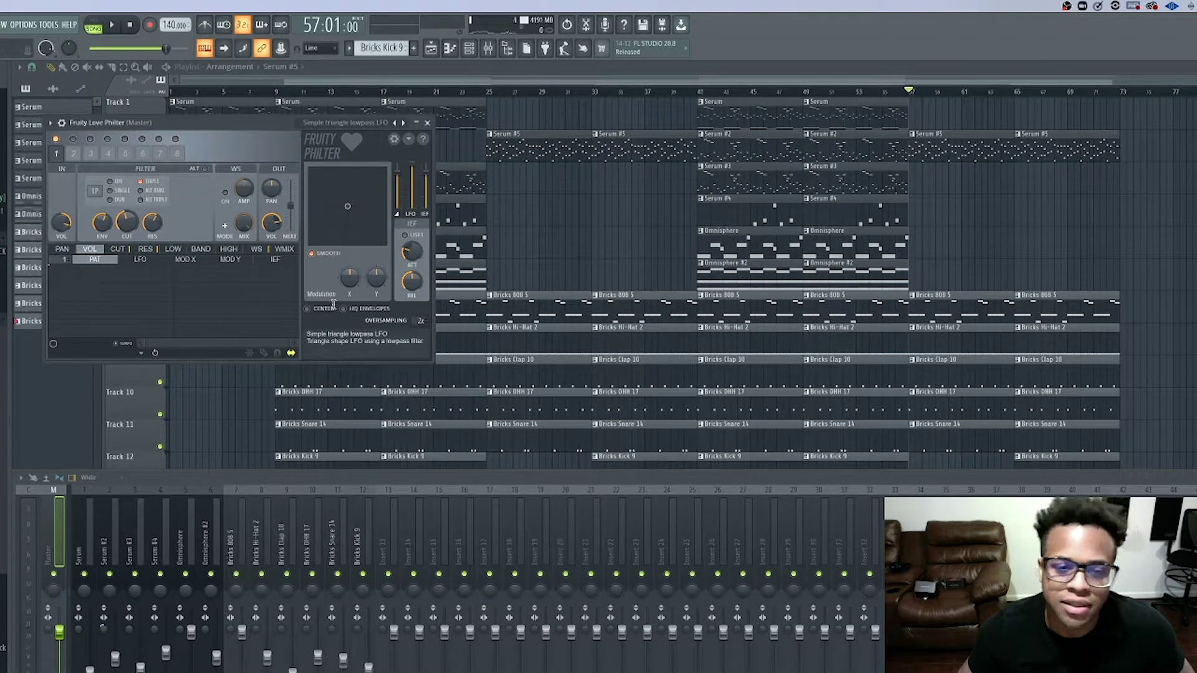
{"action": "left_click", "coordinate": [427, 124]}
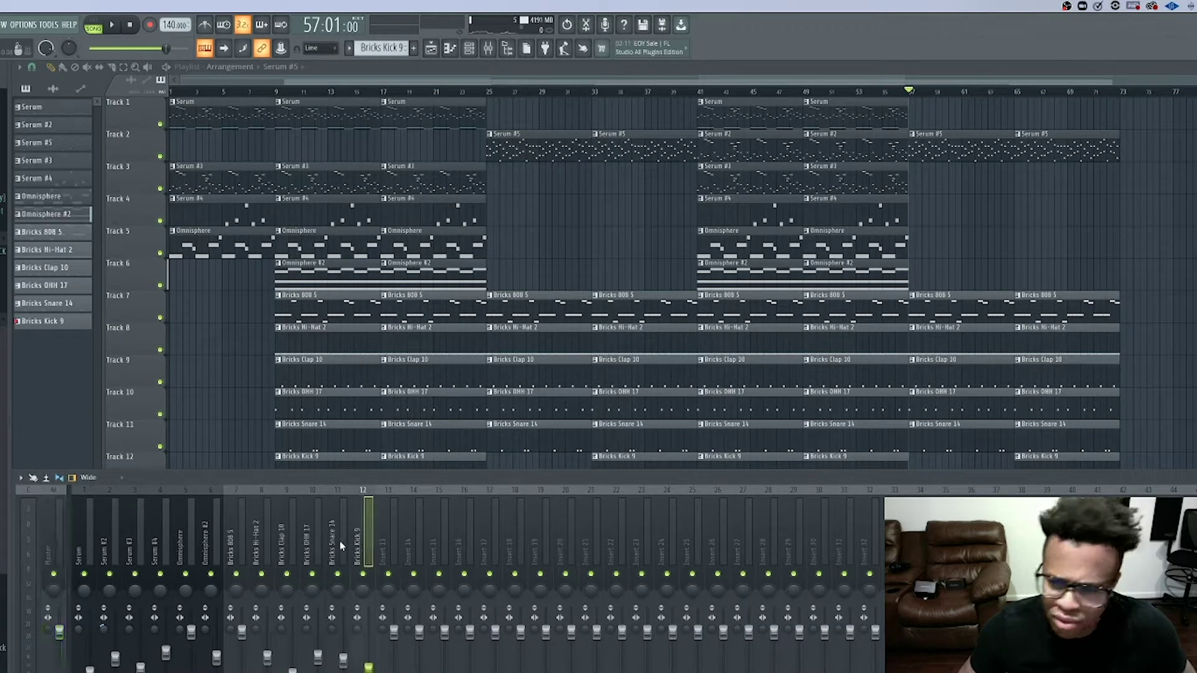
{"action": "left_click", "coordinate": [306, 545]}
{"action": "left_click", "coordinate": [257, 544]}
{"action": "left_click", "coordinate": [238, 543]}
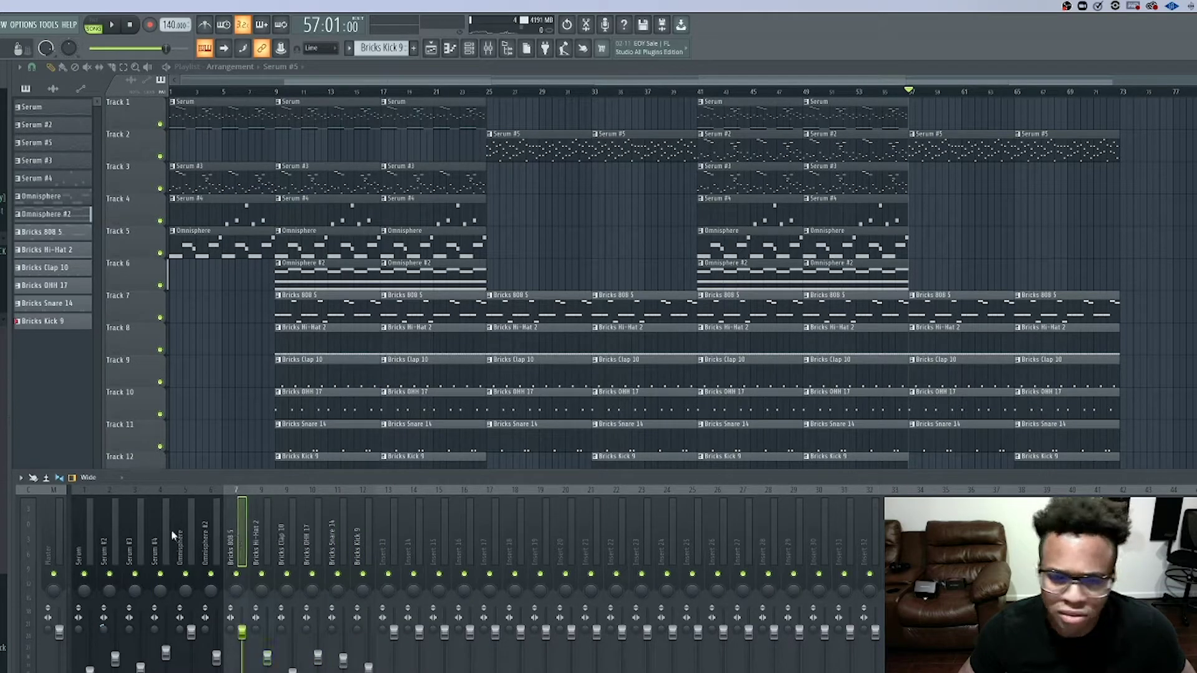
{"action": "left_click", "coordinate": [177, 535]}
{"action": "left_click", "coordinate": [215, 536]}
- Reopen Fruity Love Philter on the Master track, check its presets, and listen to the arrangement from bar 57
{"action": "left_click", "coordinate": [62, 533]}
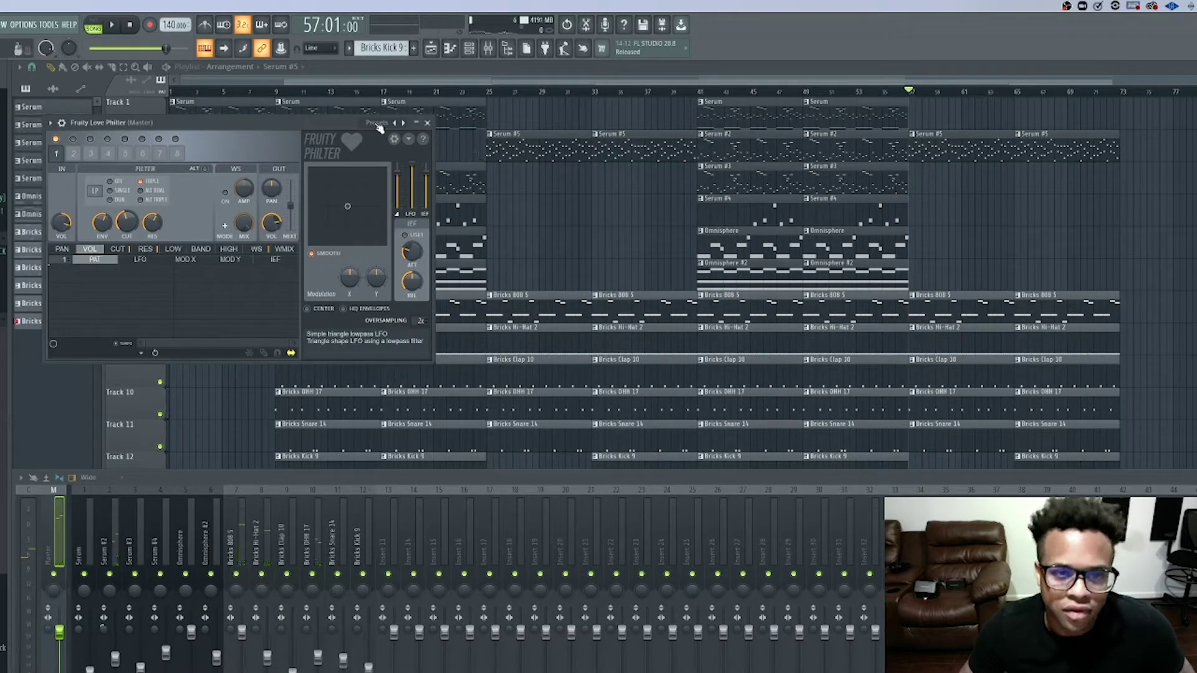
{"action": "left_click", "coordinate": [383, 124]}
{"action": "left_click", "coordinate": [381, 129]}
{"action": "left_click", "coordinate": [369, 123]}
{"action": "left_click", "coordinate": [368, 124]}
{"action": "left_click", "coordinate": [369, 123]}
{"action": "left_click", "coordinate": [303, 126]}
{"action": "left_click", "coordinate": [427, 123]}
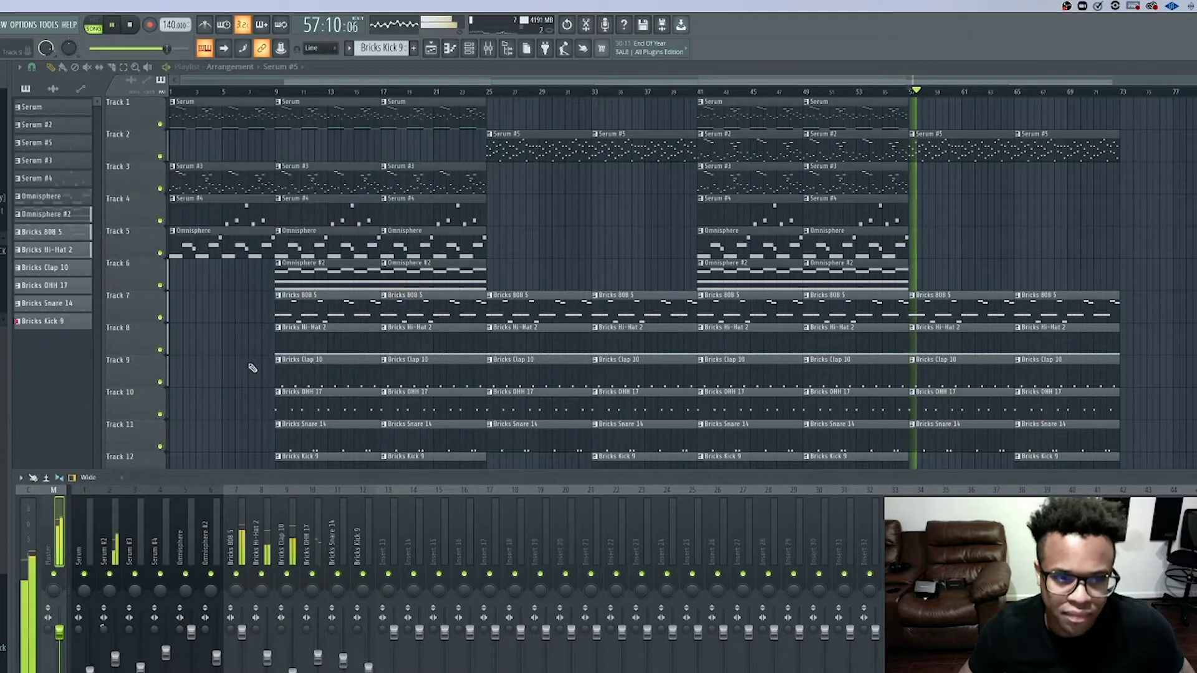
{"action": "key", "text": "F9"}
{"action": "key", "text": "space"}
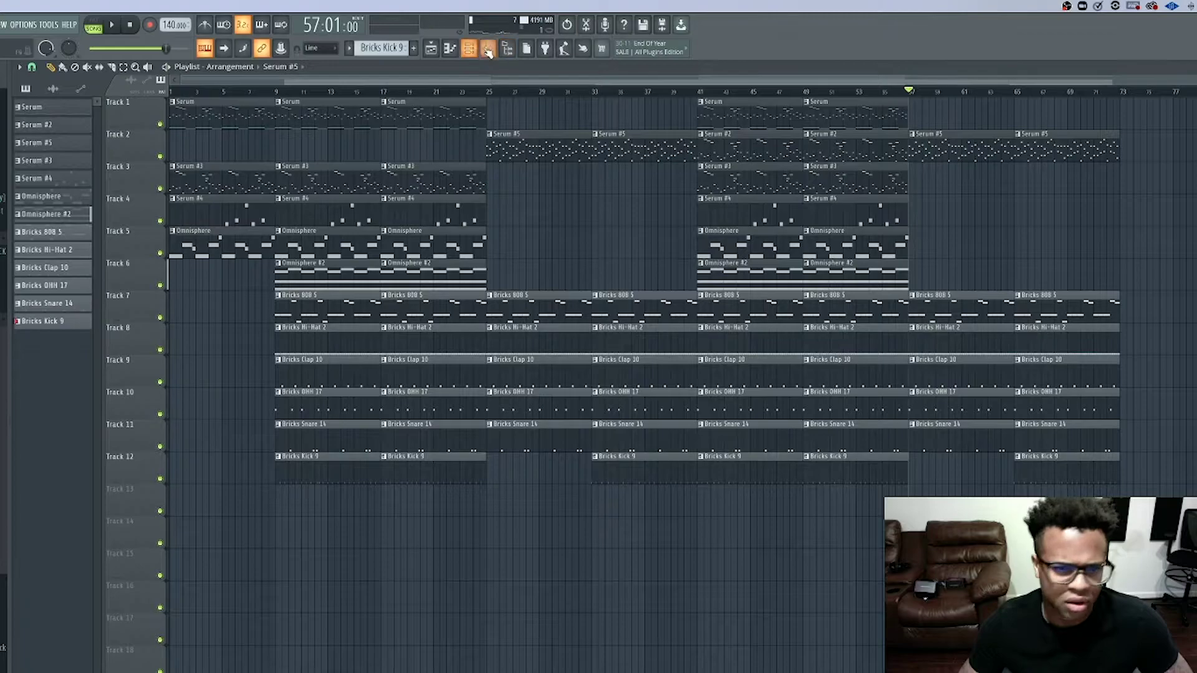
{"action": "key", "text": "F9"}
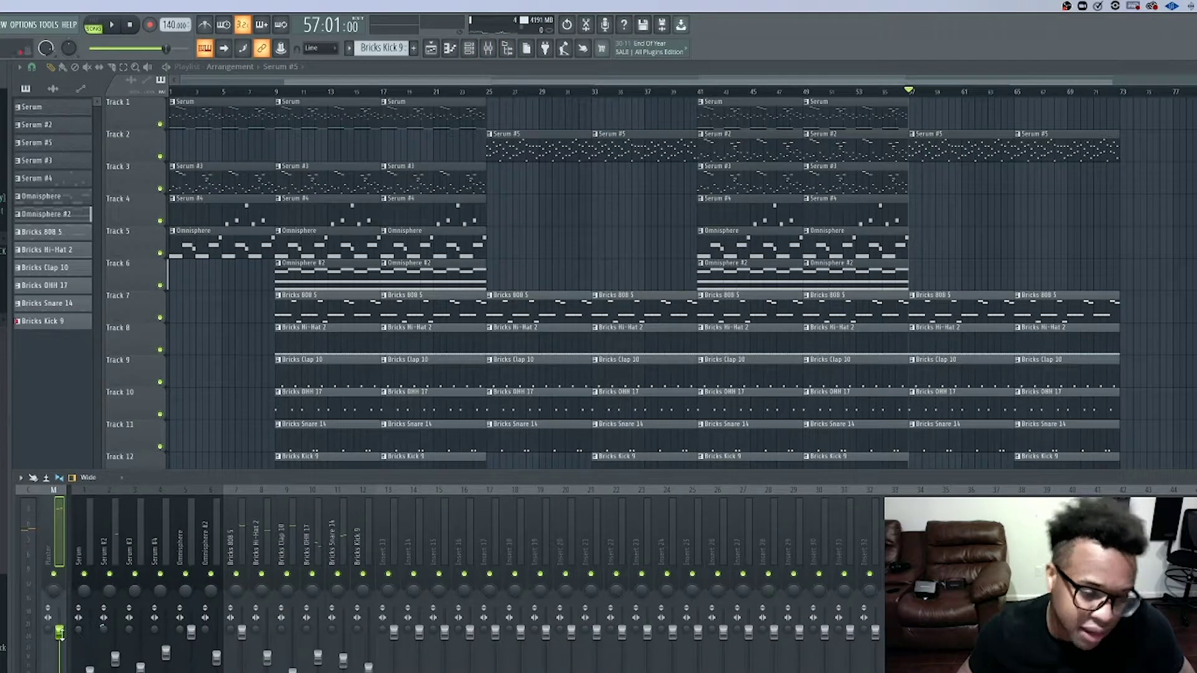
{"action": "right_click", "coordinate": [59, 631]}
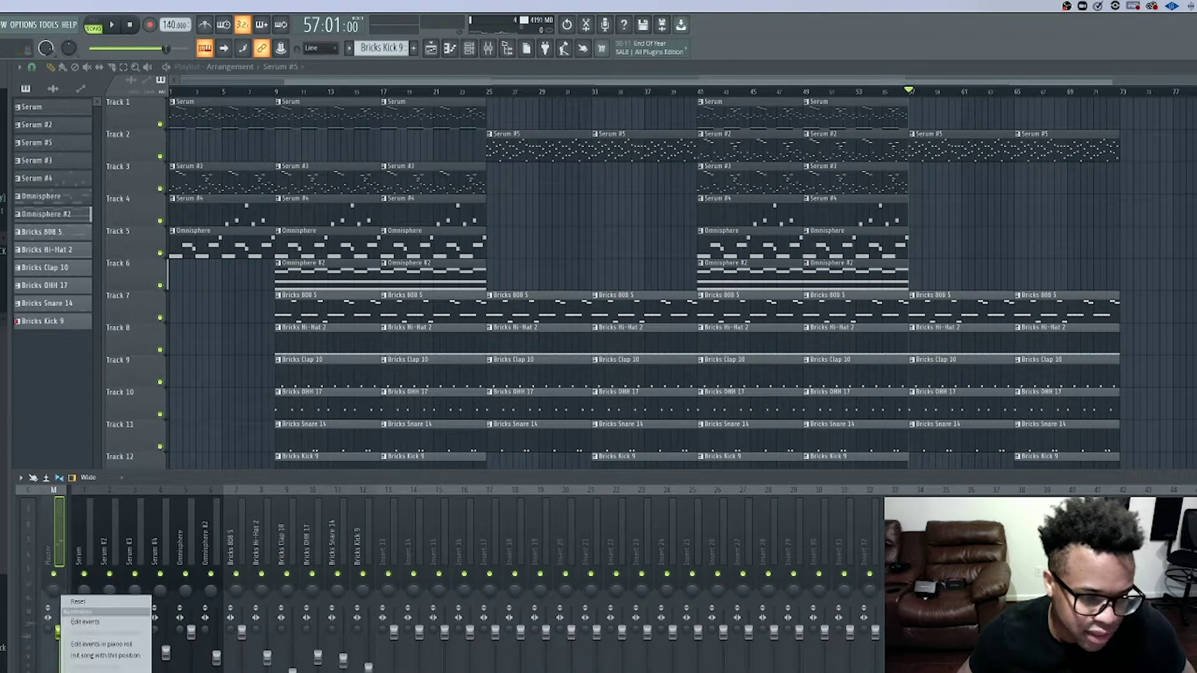
{"action": "left_click", "coordinate": [175, 485]}
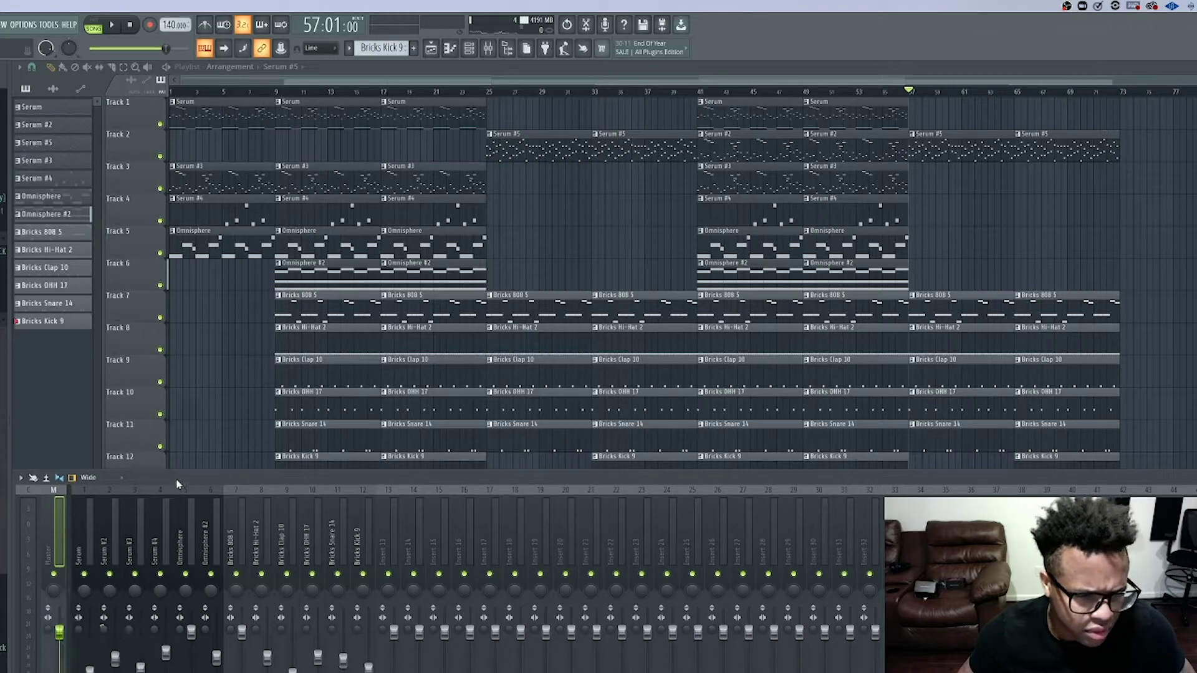
{"action": "key", "text": "space"}
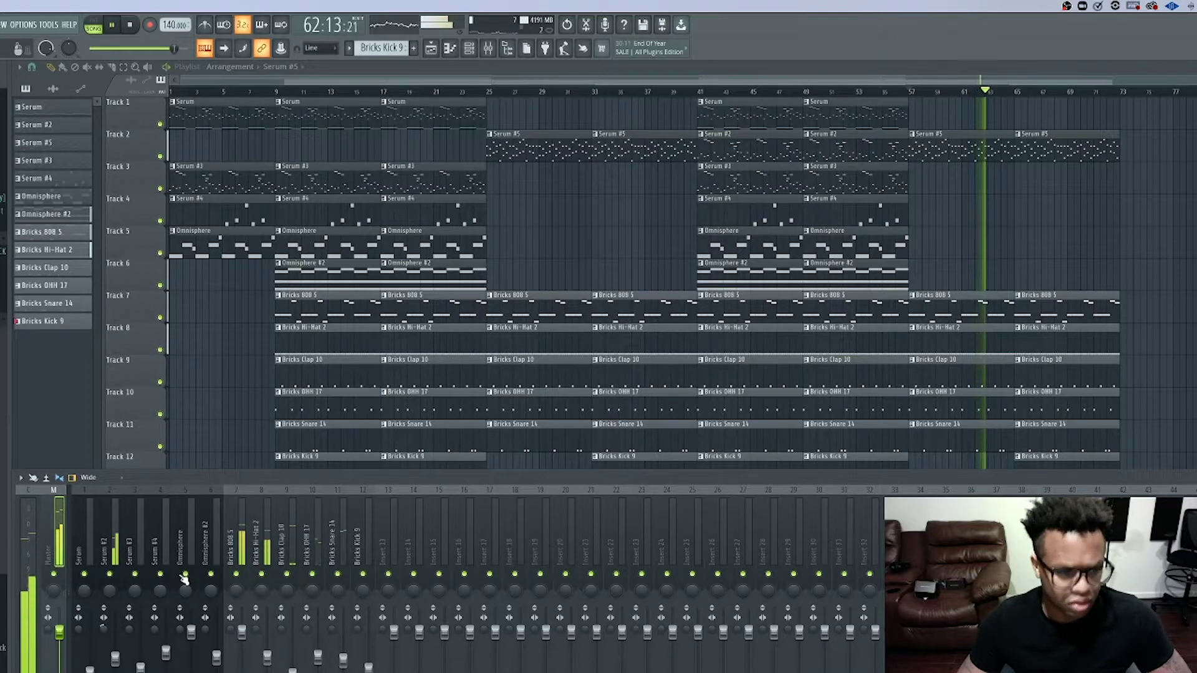
{"action": "key", "text": "space"}
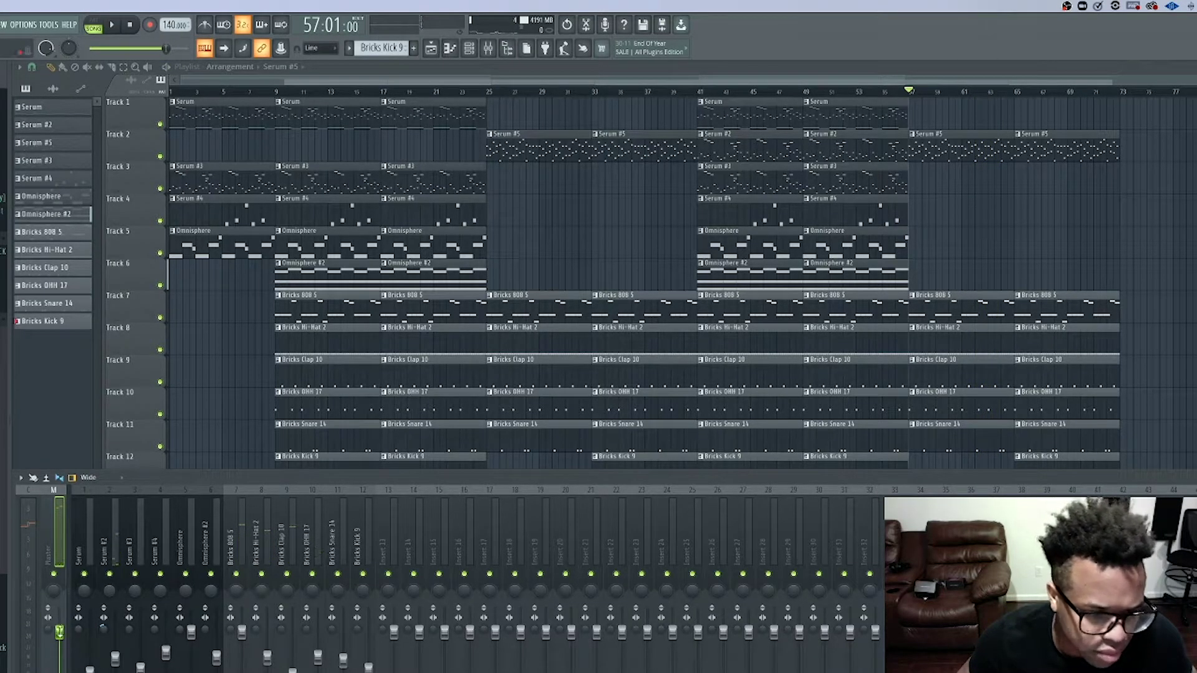
- Create an automation clip for Fruity Love Philter's mix level on the Master track and hide the mixer
{"action": "right_click", "coordinate": [60, 632]}
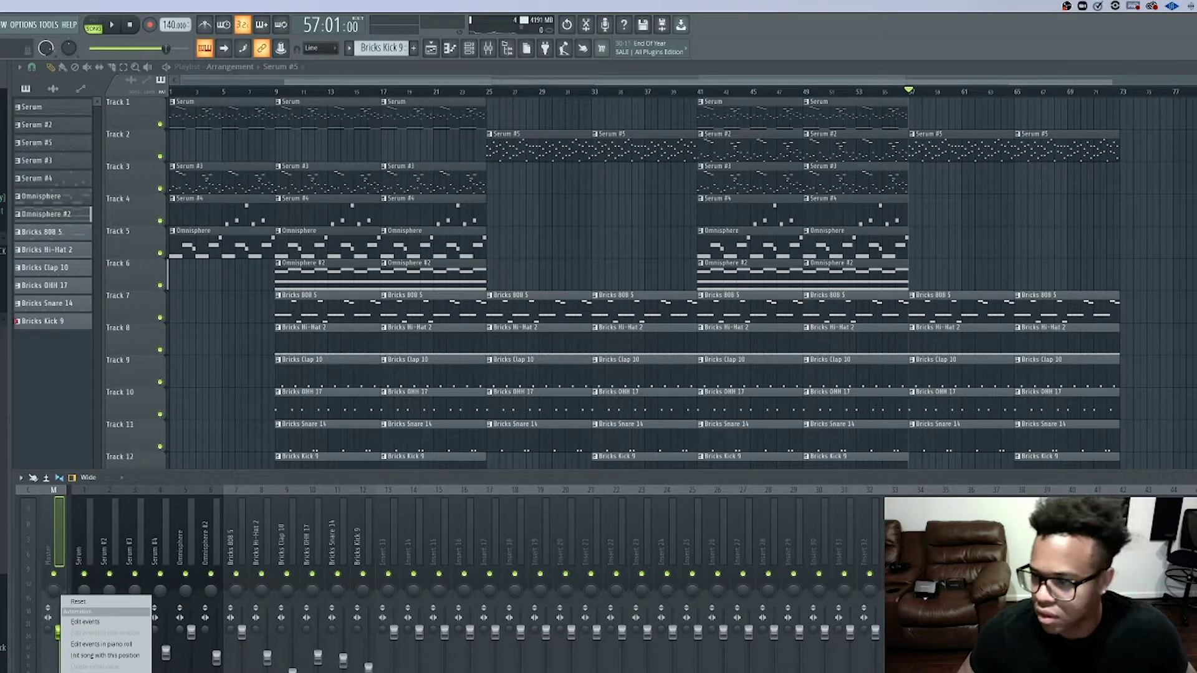
{"action": "key", "text": "Escape"}
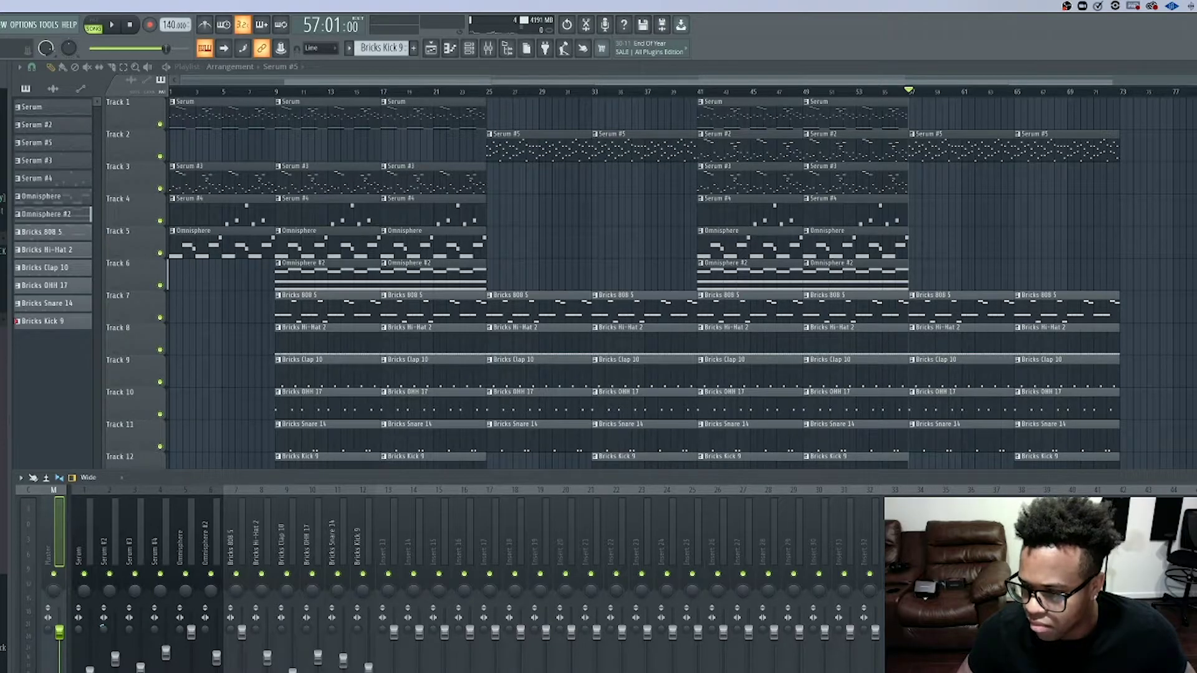
{"action": "left_click", "coordinate": [1172, 580]}
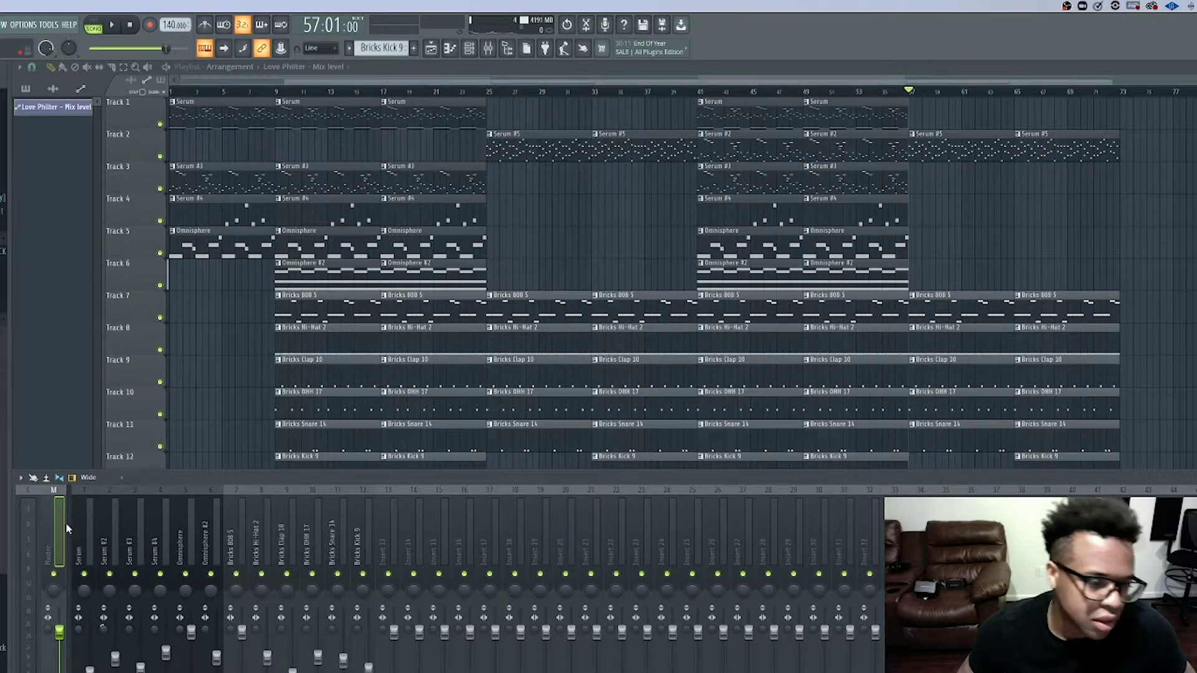
{"action": "key", "text": "F9"}
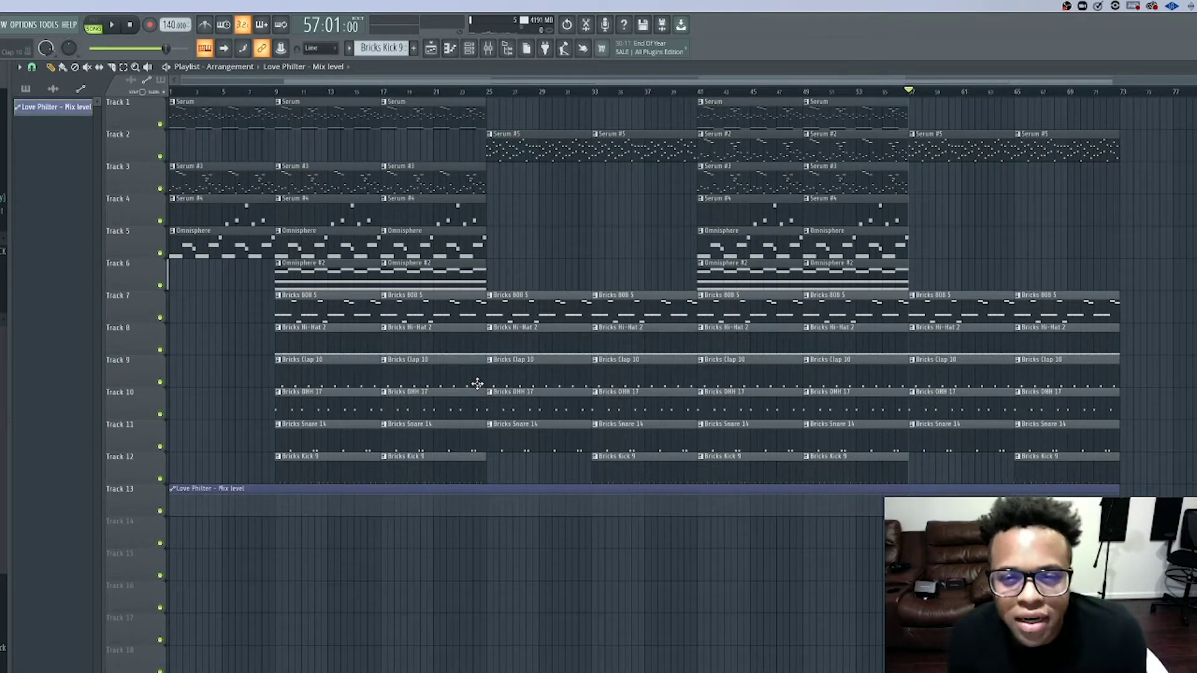
- Listen to the arrangement from bars 57 and 41, and move the playhead to bar 16
{"action": "key", "text": "space"}
{"action": "left_click", "coordinate": [700, 93]}
{"action": "key", "text": "space"}
{"action": "left_click", "coordinate": [374, 93]}
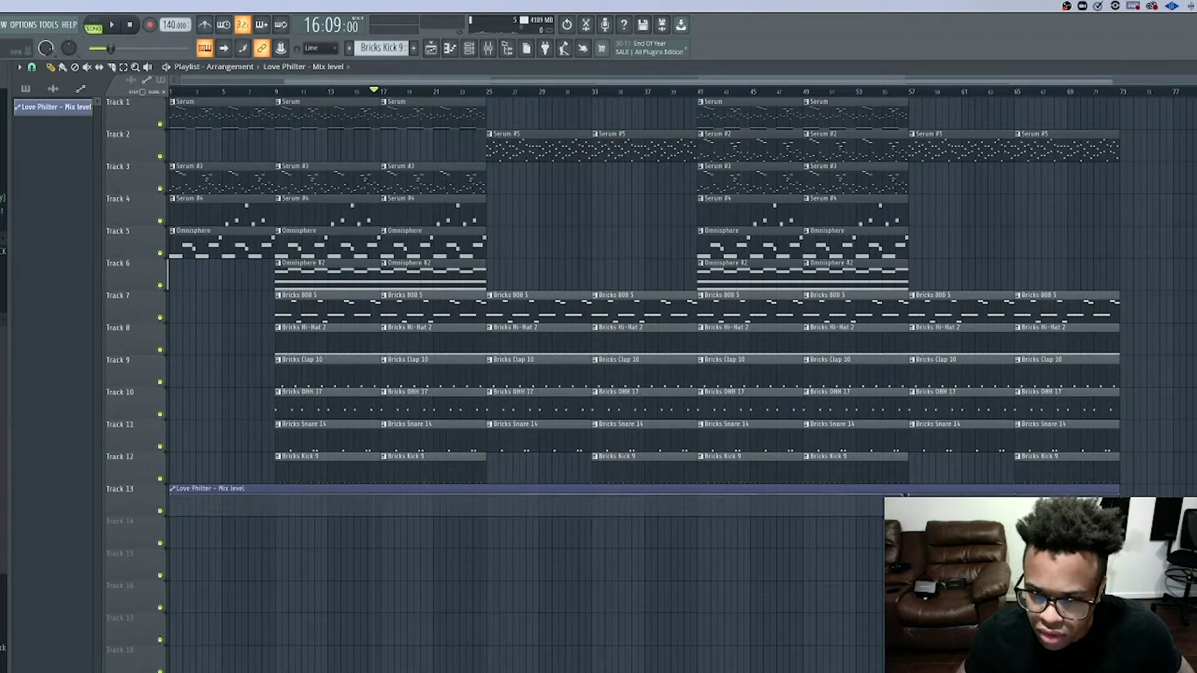
- Lower the Love Philter mix level automation on Track 13 to its minimum from bar 1 to about bar 57
{"action": "left_click_drag", "start_coordinate": [904, 494], "coordinate": [904, 517]}
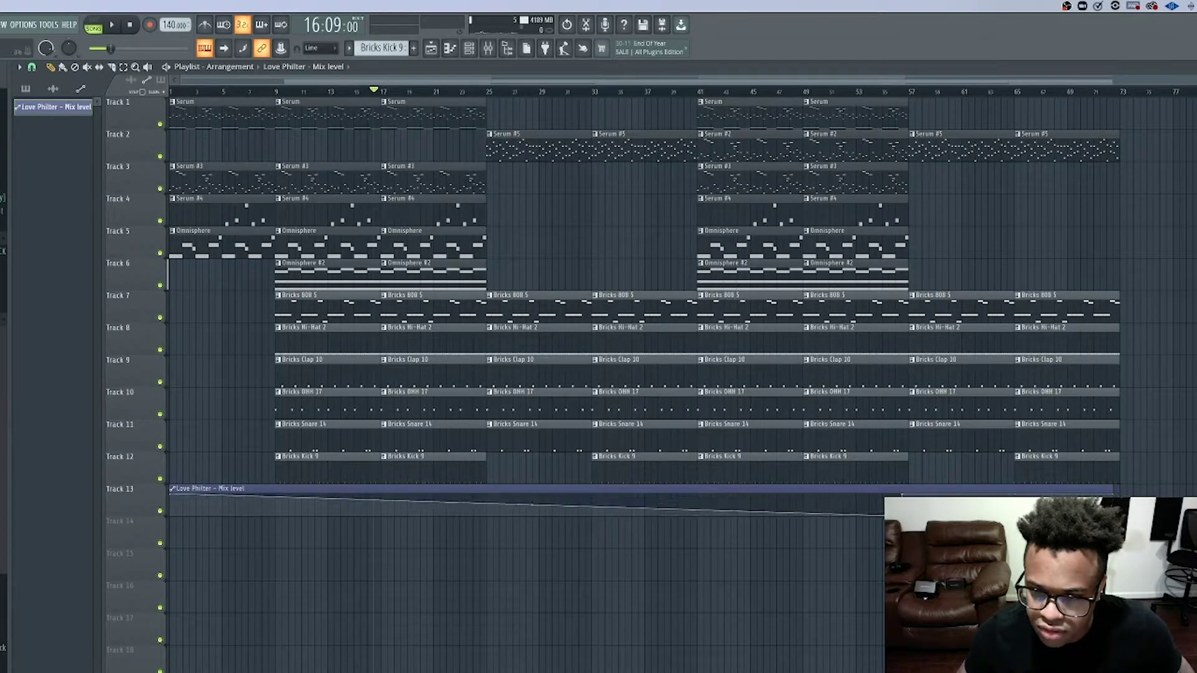
{"action": "key", "text": "ctrl+z"}
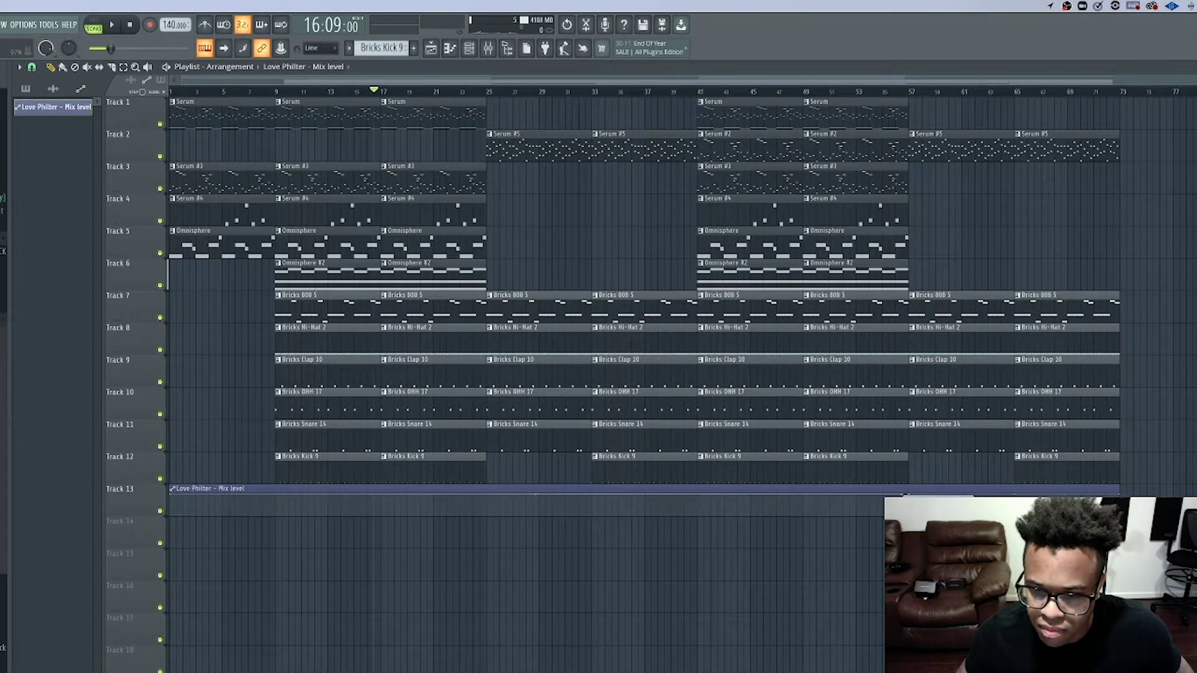
{"action": "left_click", "coordinate": [929, 522]}
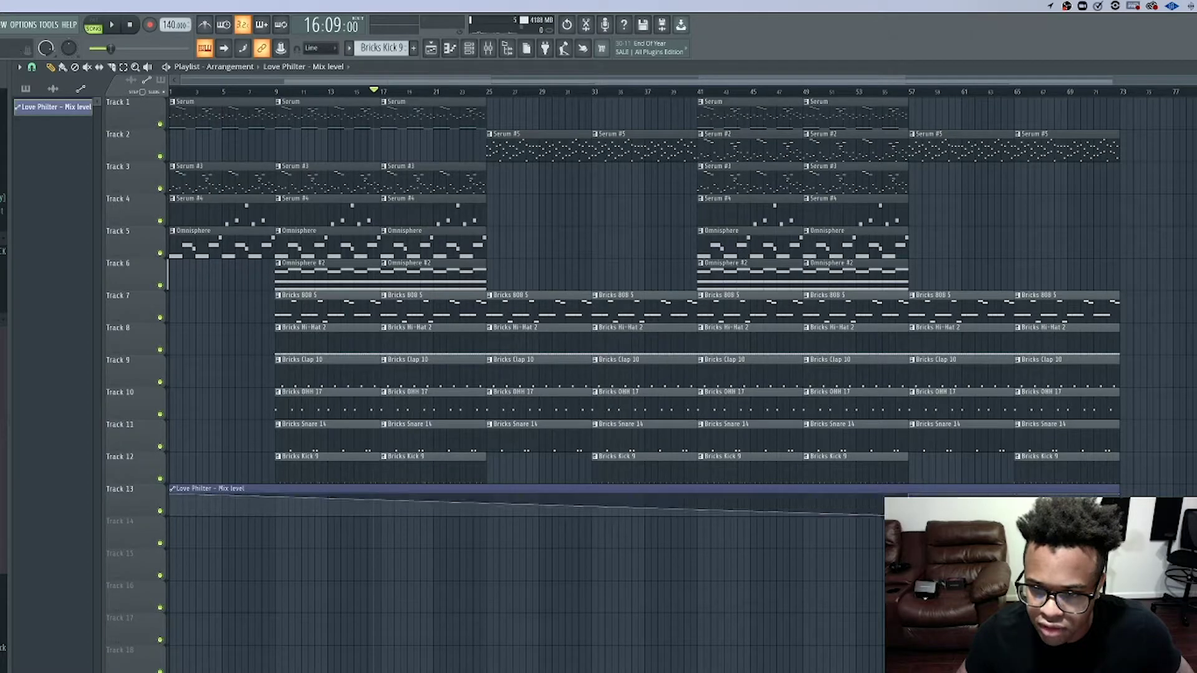
{"action": "left_click_drag", "start_coordinate": [173, 493], "coordinate": [167, 519]}
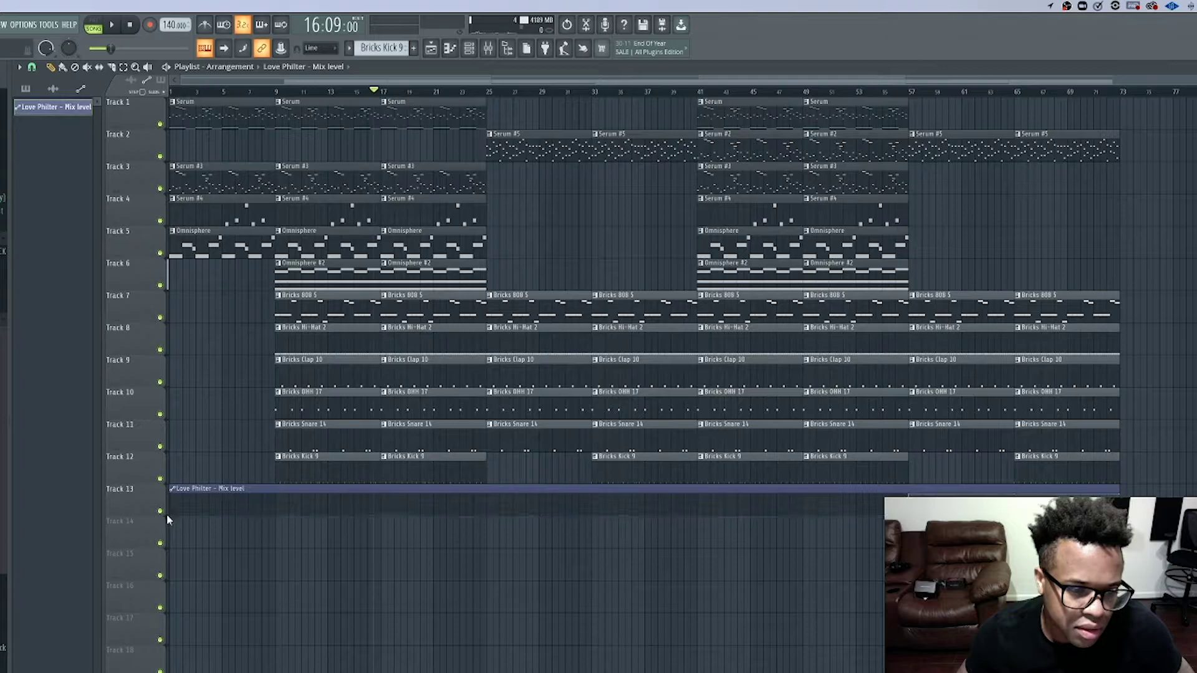
- Play the arrangement from bar 9 to check the sound with the lowered mix level automation
{"action": "left_click", "coordinate": [278, 93]}
{"action": "key", "text": "space"}
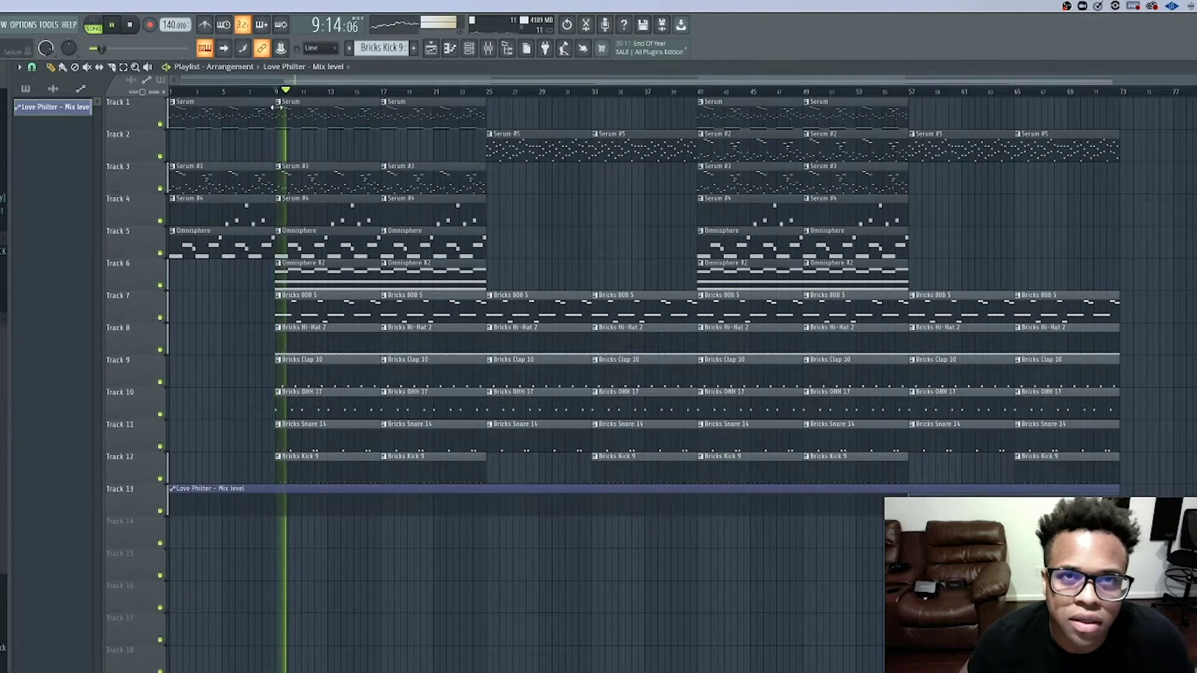
{"action": "key", "text": "space"}
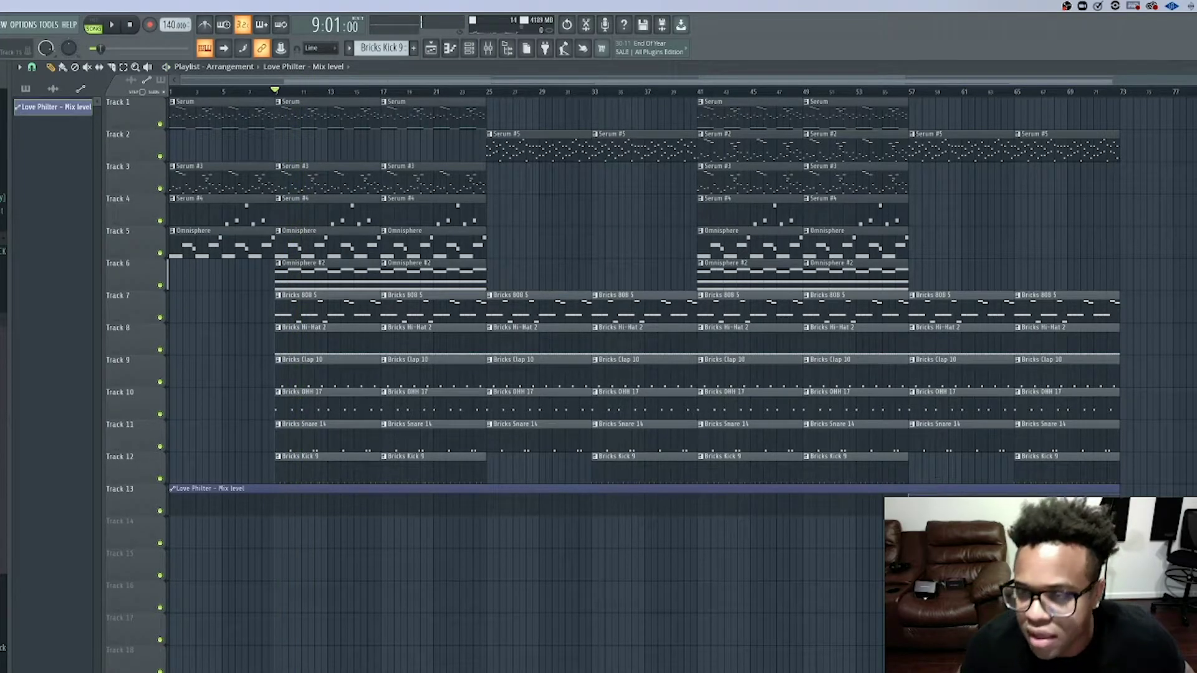
- Listen to the final section from bar 57 and the transition into bar 65
{"action": "left_click", "coordinate": [910, 92]}
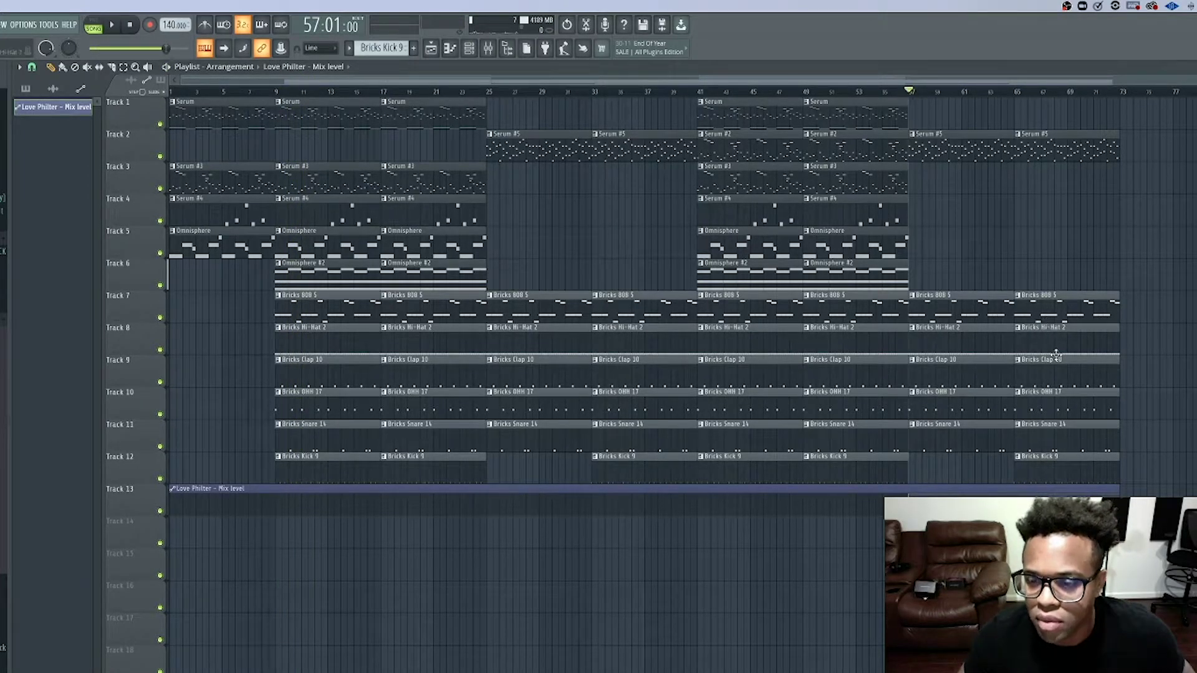
{"action": "key", "text": "space"}
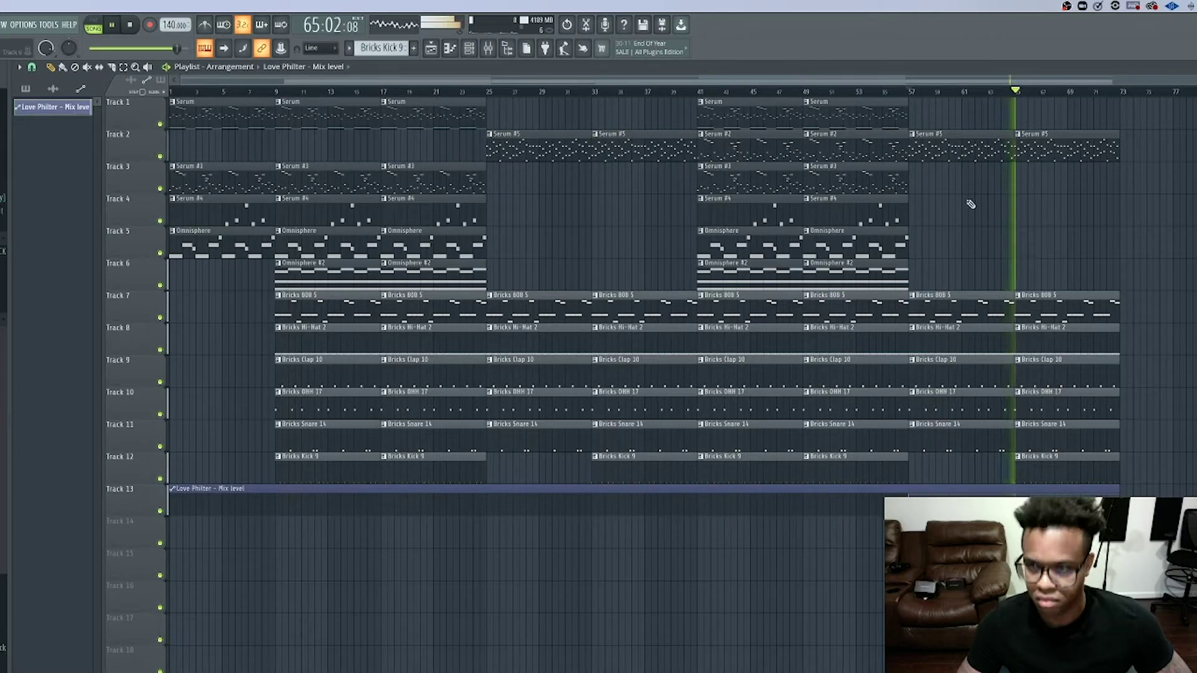
{"action": "left_click", "coordinate": [909, 92]}
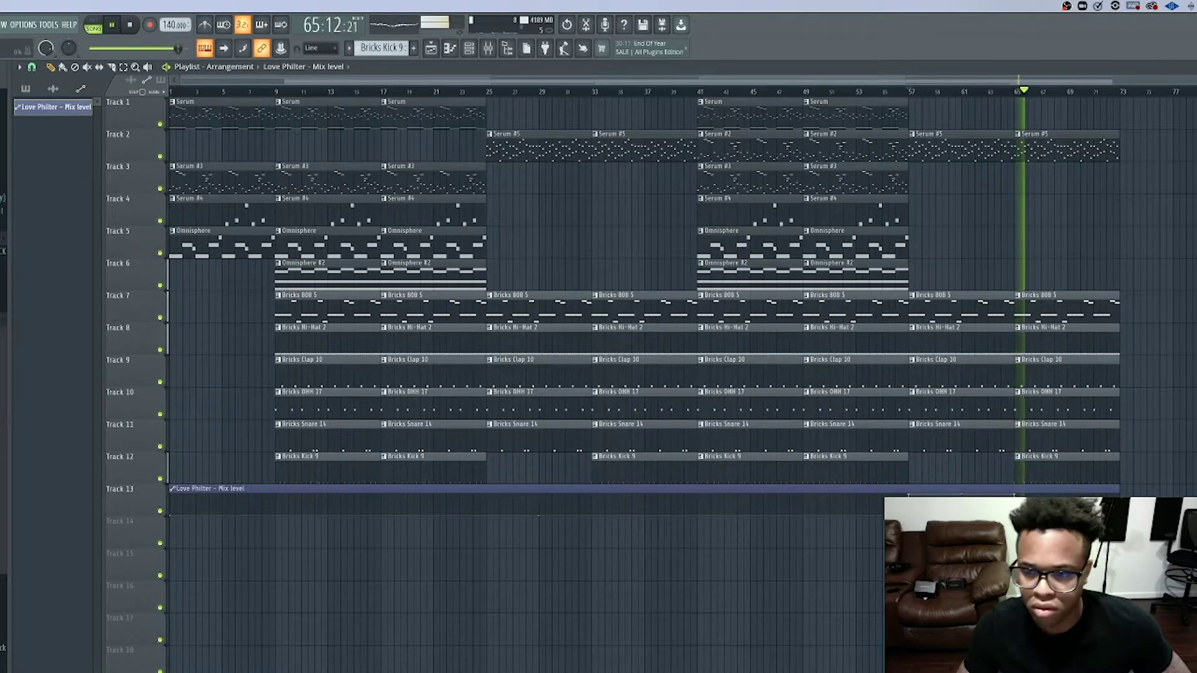
{"action": "key", "text": "space"}
{"action": "left_click", "coordinate": [1008, 94]}
{"action": "key", "text": "space"}
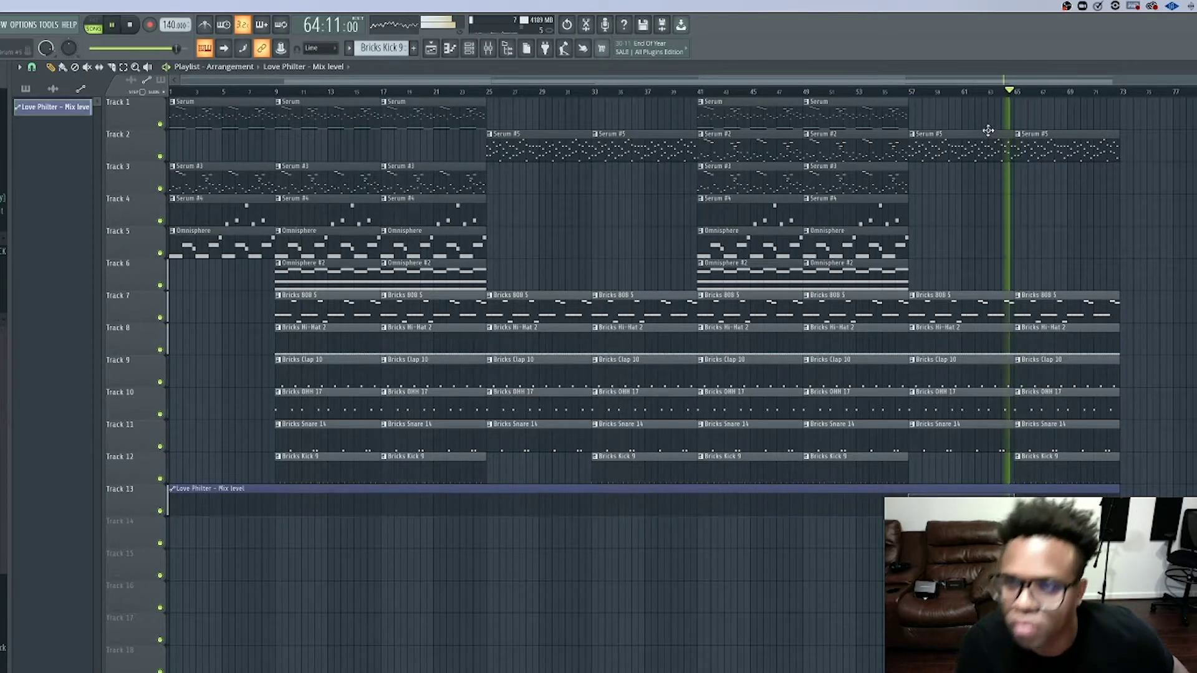
{"action": "key", "text": "space"}
{"action": "left_click", "coordinate": [907, 92]}
{"action": "key", "text": "space"}
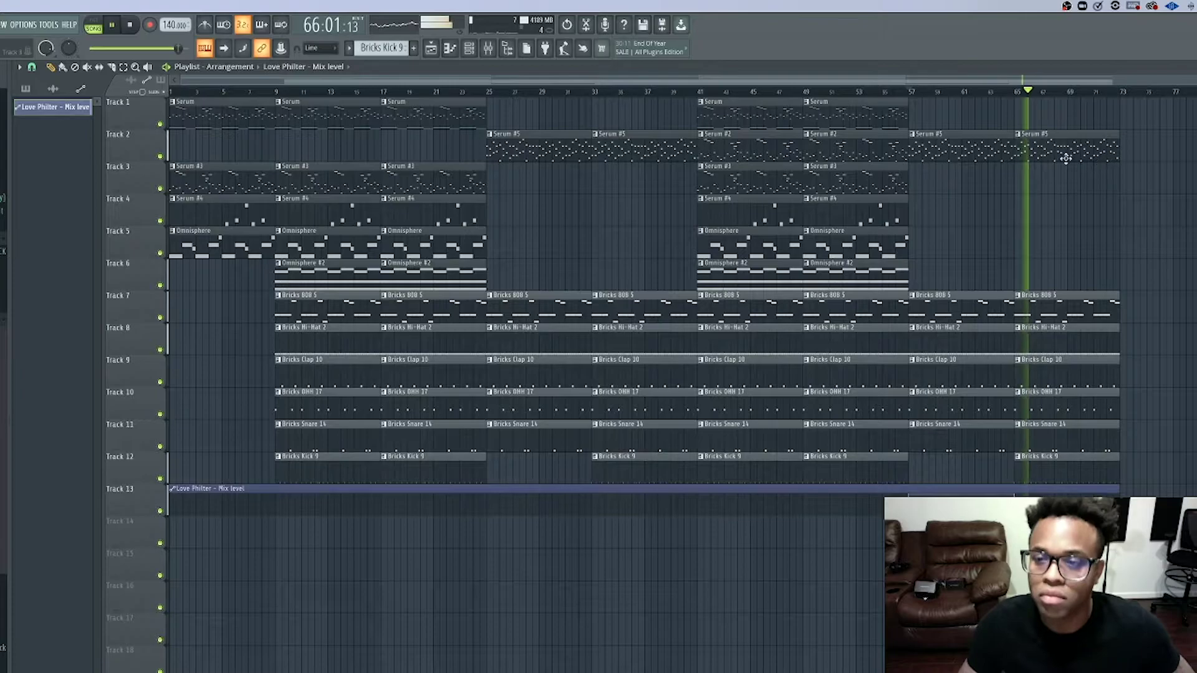
- Copy the Omnisphere #2 clip from bar 49 to bar 65 on Track 6
{"action": "key", "text": "space"}
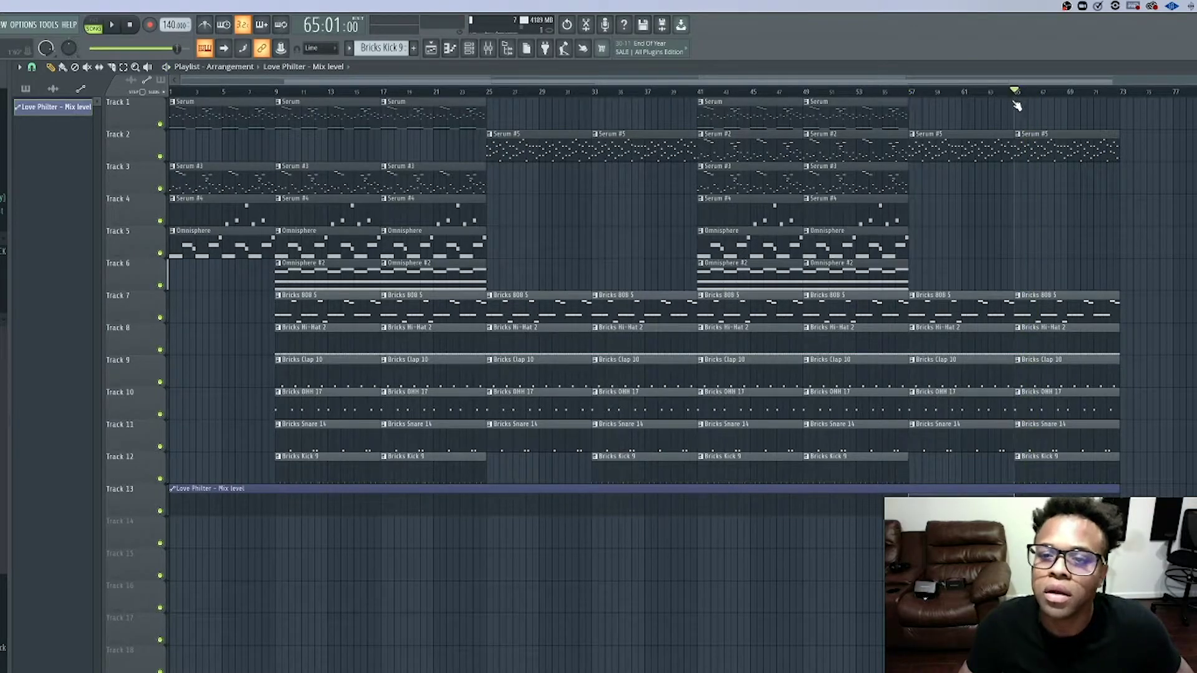
{"action": "left_click_drag", "start_coordinate": [835, 266], "coordinate": [1060, 268]}
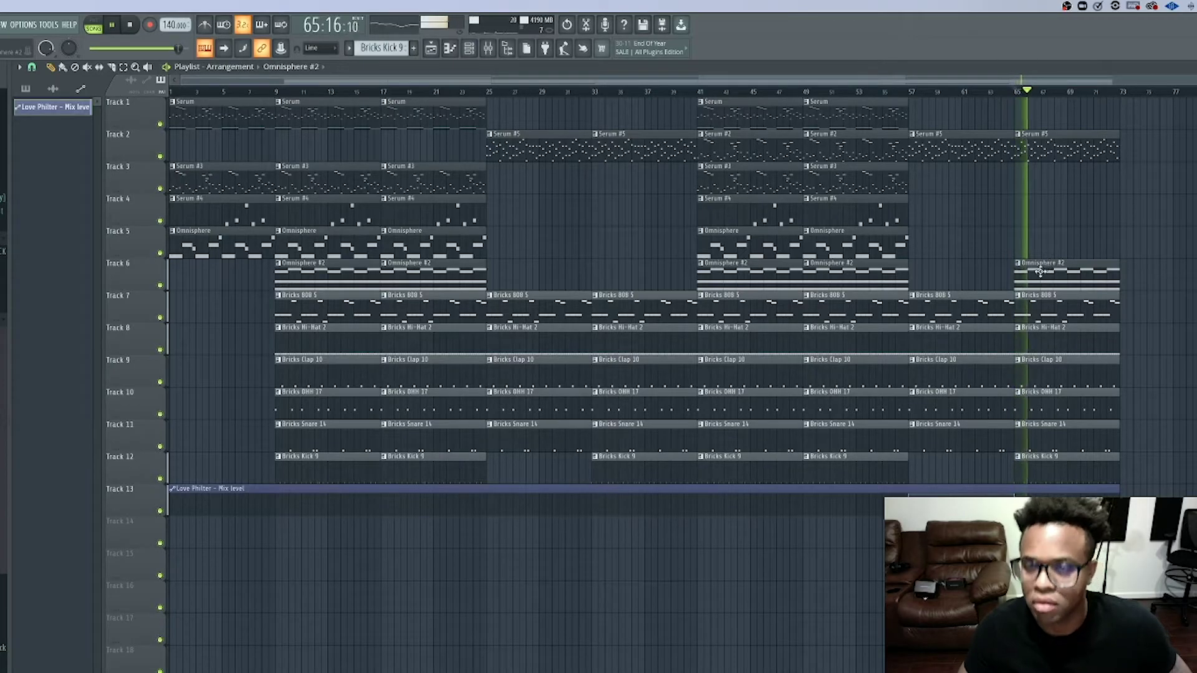
- Delete the Omnisphere #2 clip at bar 65 on Track 6 and replay the arrangement from about bar 63
{"action": "right_click", "coordinate": [1048, 273]}
{"action": "key", "text": "space"}
{"action": "left_click", "coordinate": [992, 92]}
{"action": "key", "text": "space"}
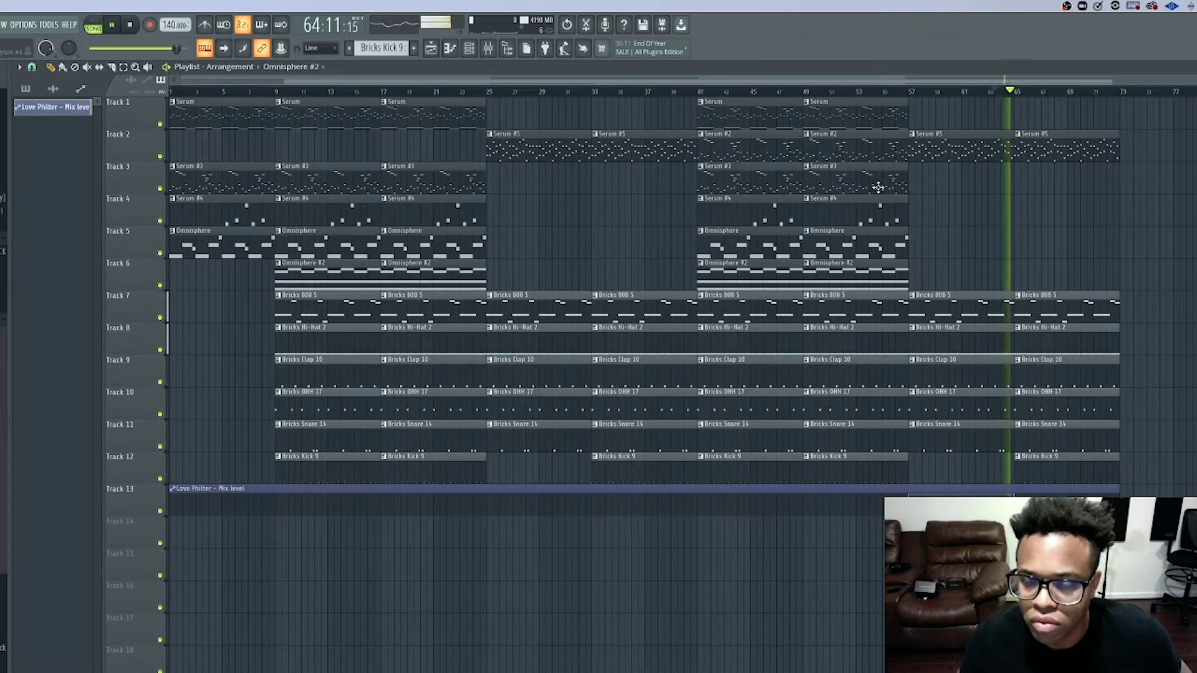
- Try a copy of the bar 49 Serum #3 clip at bar 65 on Track 3, then remove it
{"action": "left_click_drag", "start_coordinate": [864, 182], "coordinate": [1075, 172]}
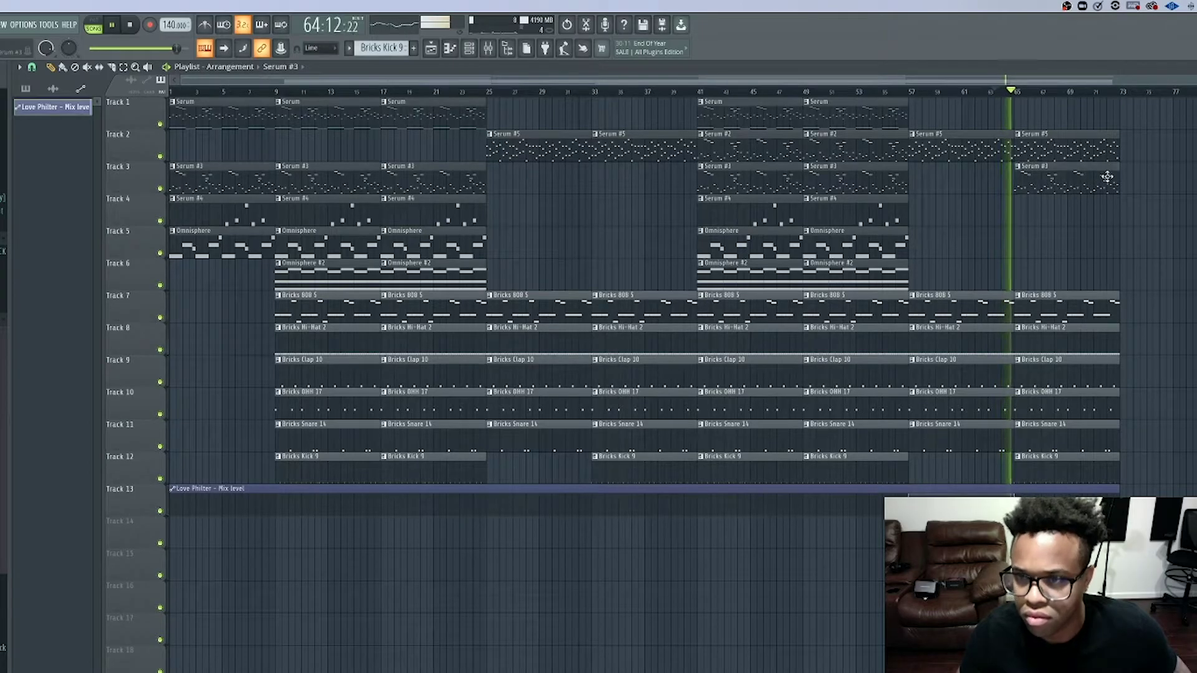
{"action": "key", "text": "space"}
{"action": "right_click", "coordinate": [1058, 181]}
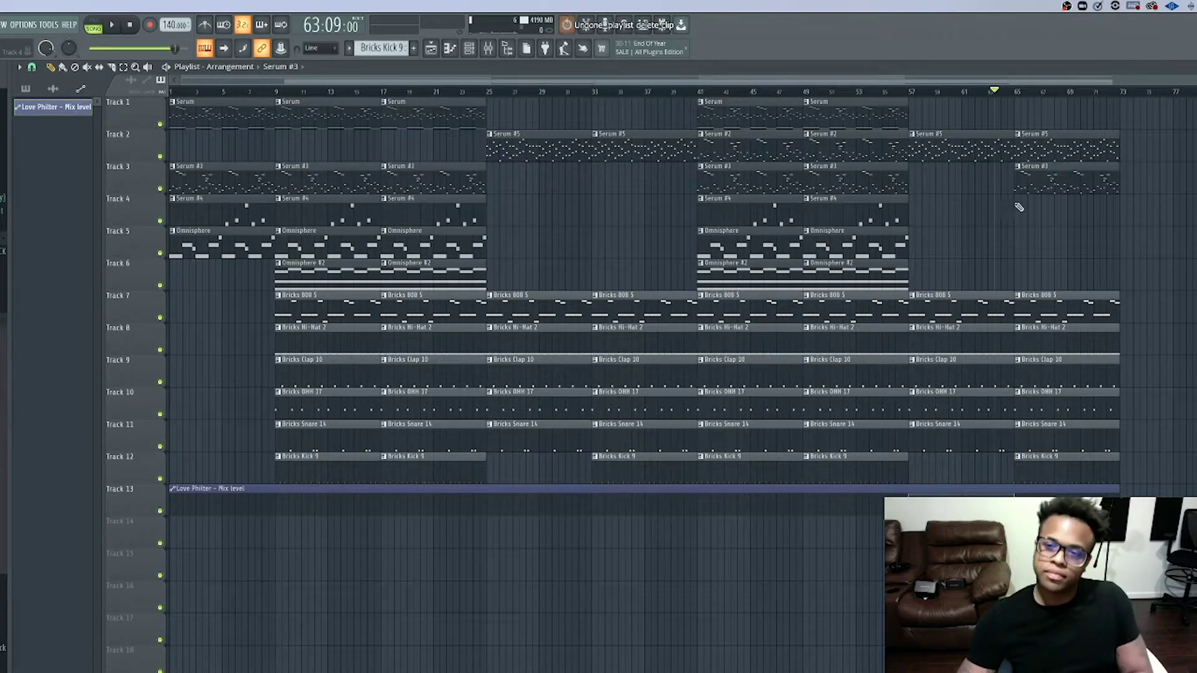
- Create a new empty pattern, Pattern 14, and add another Serum instrument channel to the channel rack
{"action": "left_click", "coordinate": [415, 50]}
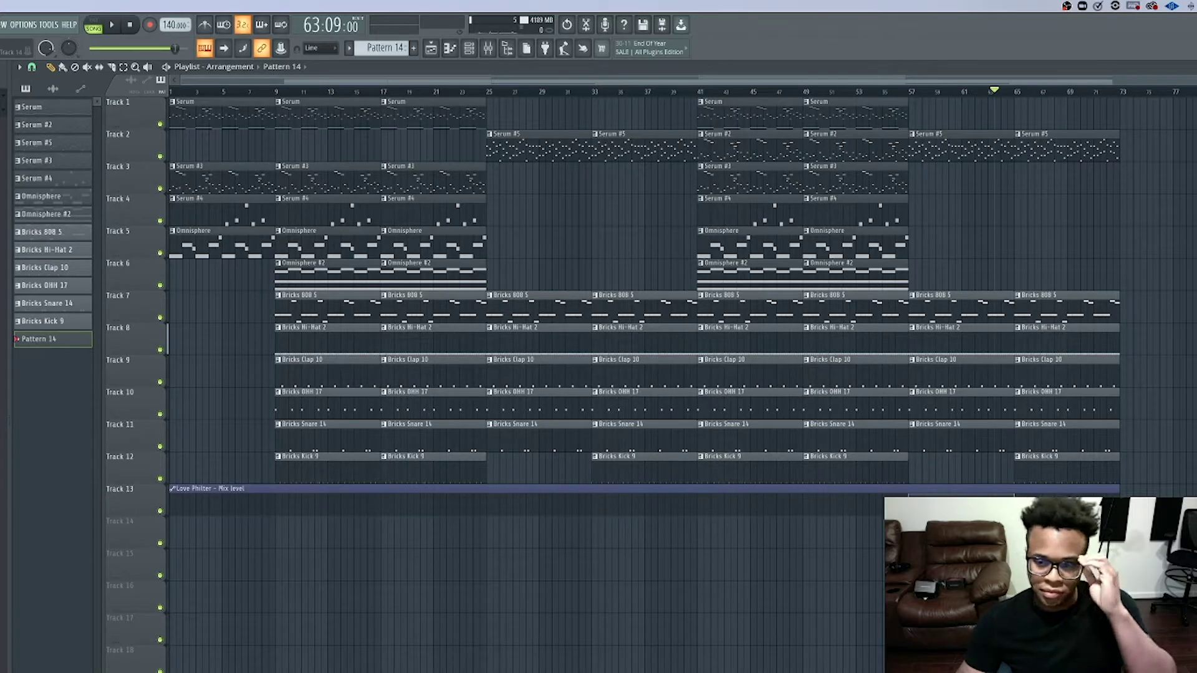
{"action": "key", "text": "space"}
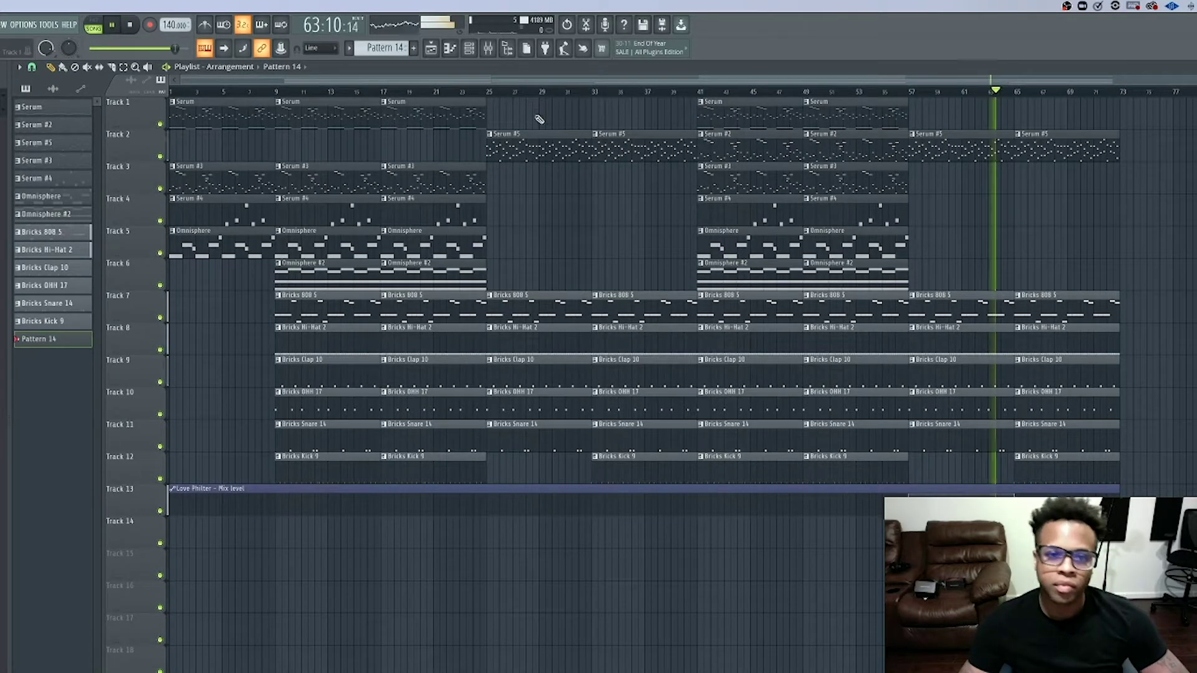
{"action": "left_click", "coordinate": [468, 49]}
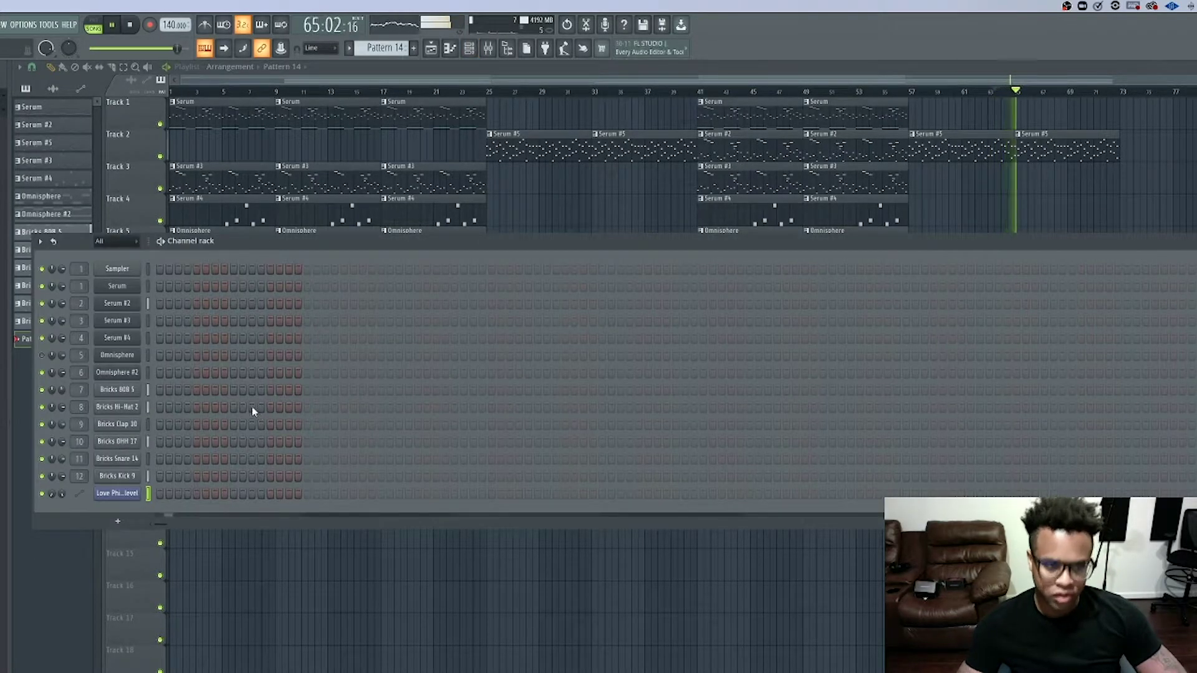
{"action": "key", "text": "space"}
{"action": "left_click", "coordinate": [118, 523]}
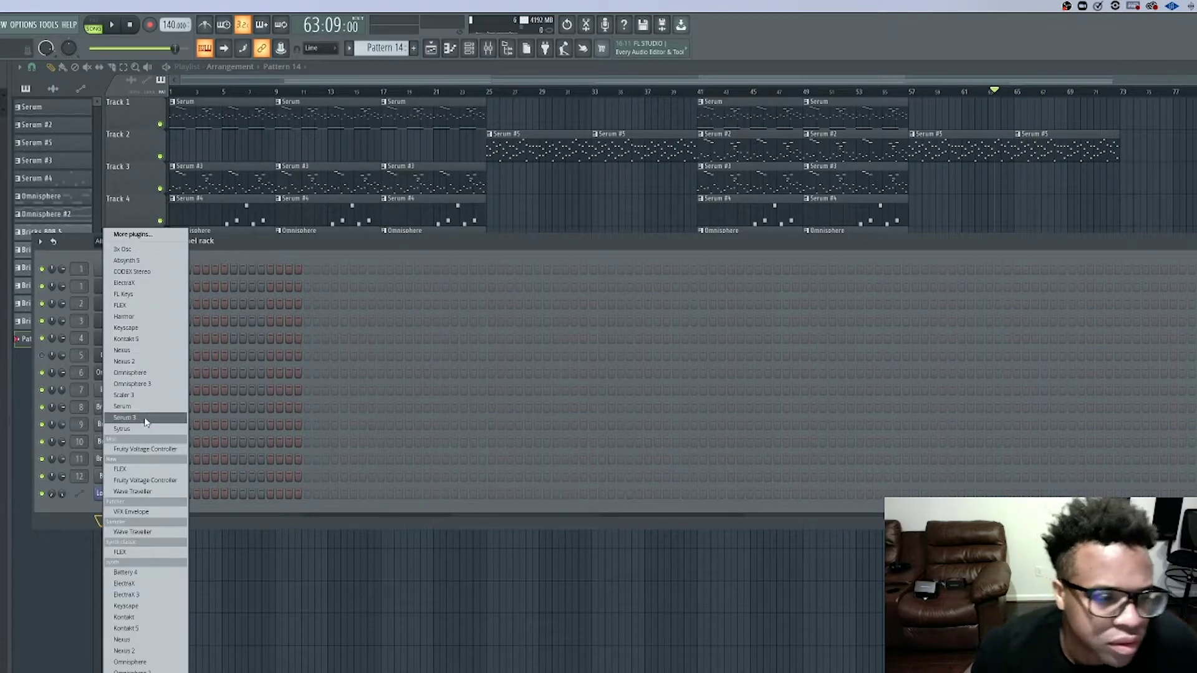
{"action": "left_click", "coordinate": [134, 406]}
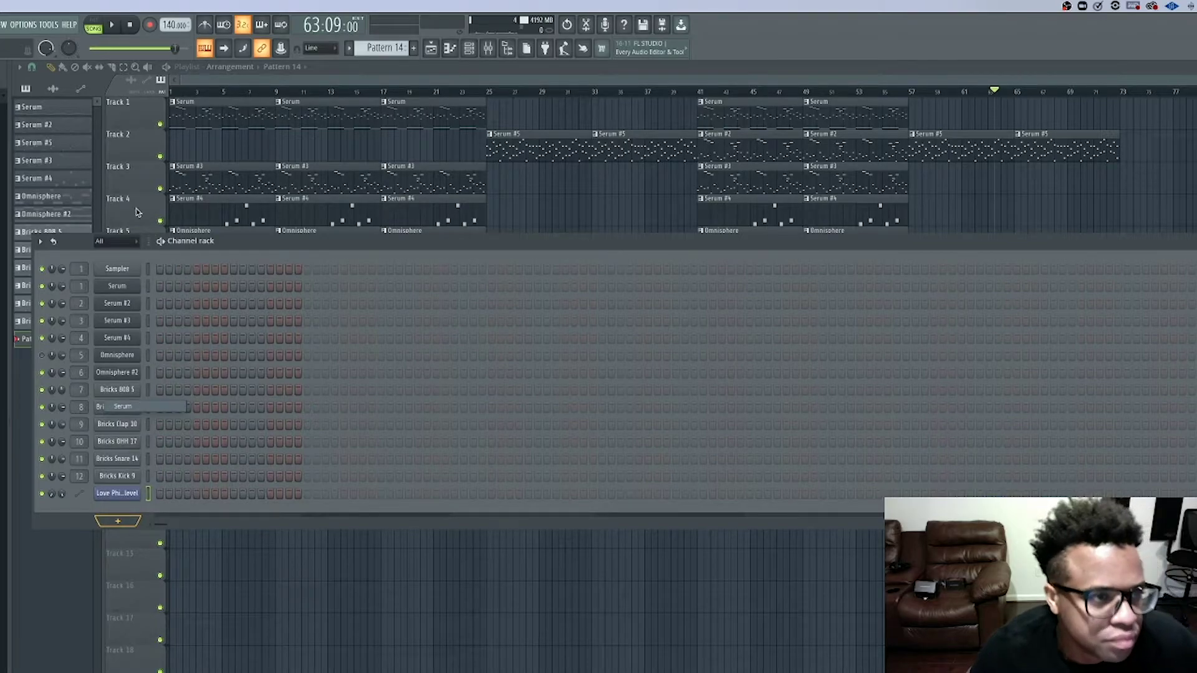
- Load the KB Phasey Keys preset from the Studio Sounds - The Comedown bank into the new Serum and close its window
{"action": "left_click", "coordinate": [319, 160]}
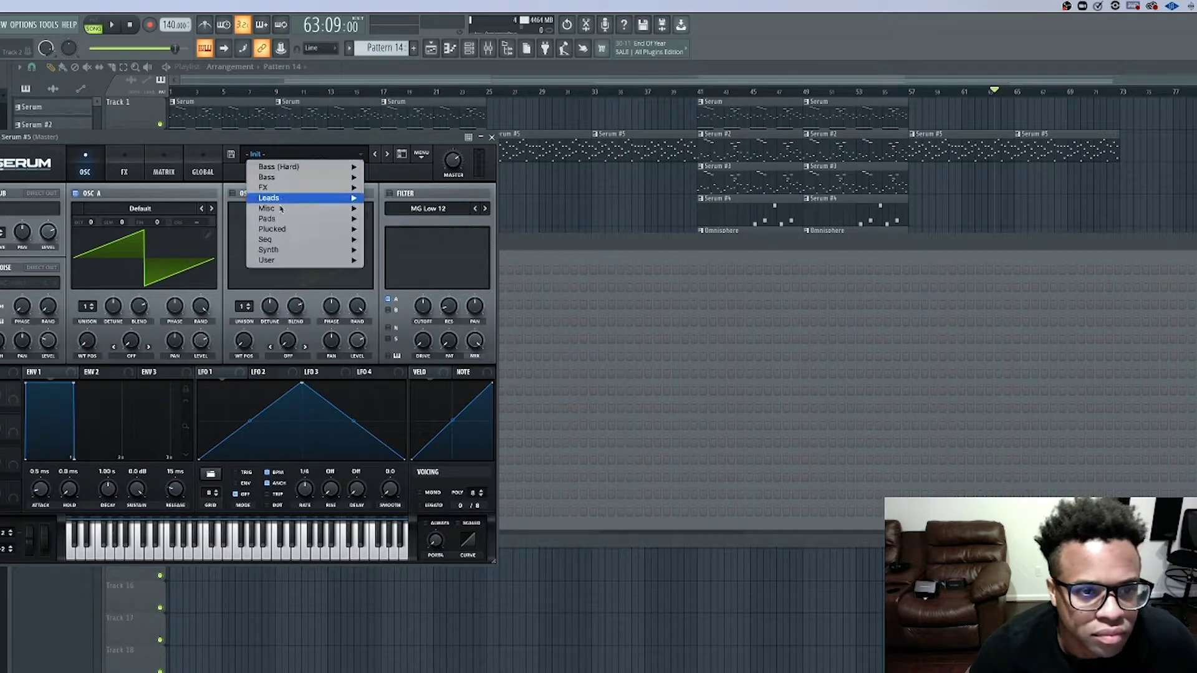
{"action": "mouse_move", "coordinate": [288, 260]}
{"action": "mouse_move", "coordinate": [427, 282]}
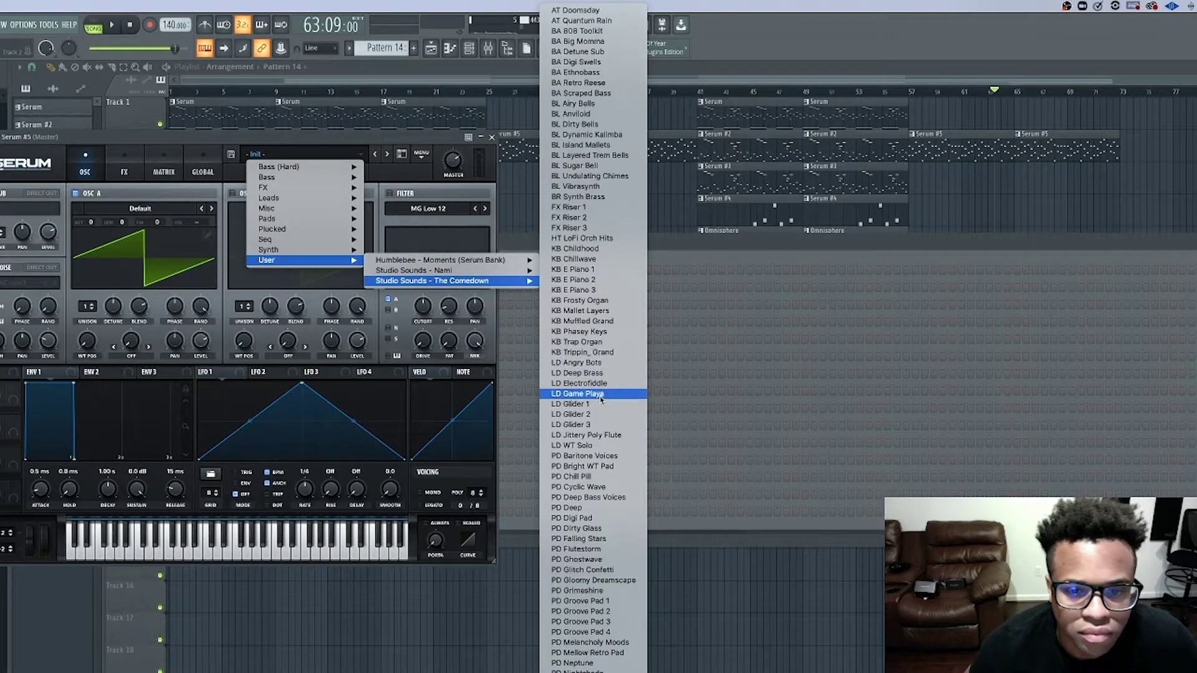
{"action": "left_click", "coordinate": [579, 331]}
{"action": "left_click", "coordinate": [491, 137]}
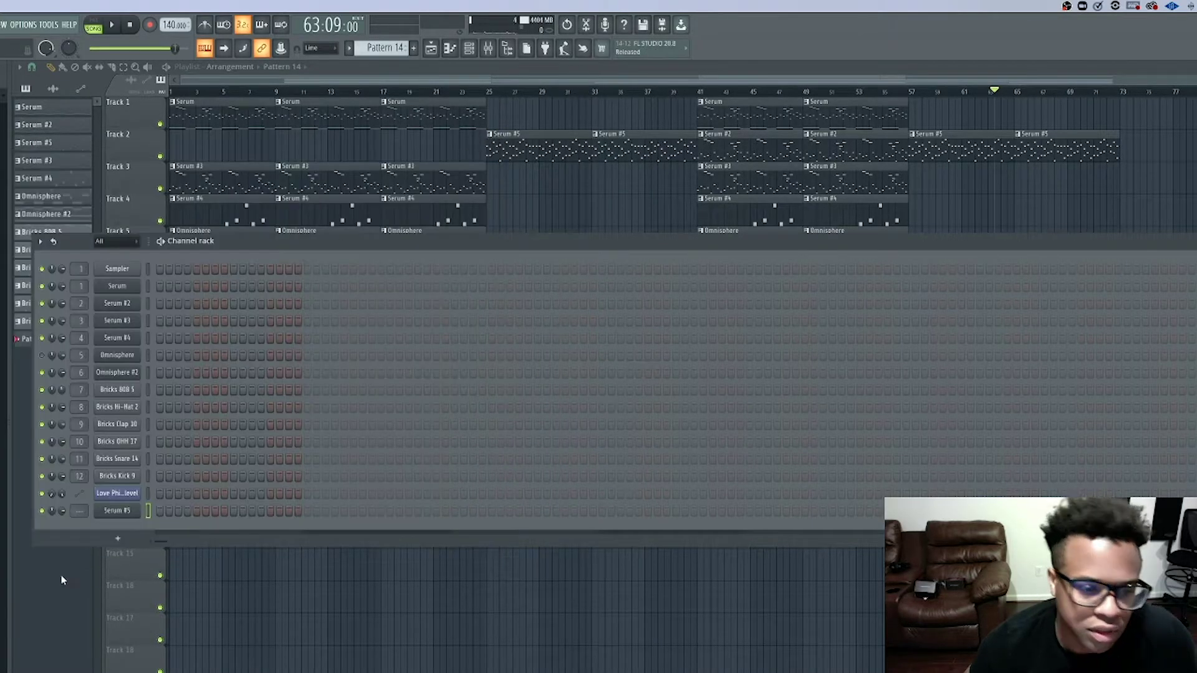
- Copy the Serum #2 channel's notes from the Serum #5 pattern used on Track 2
{"action": "left_click", "coordinate": [756, 67]}
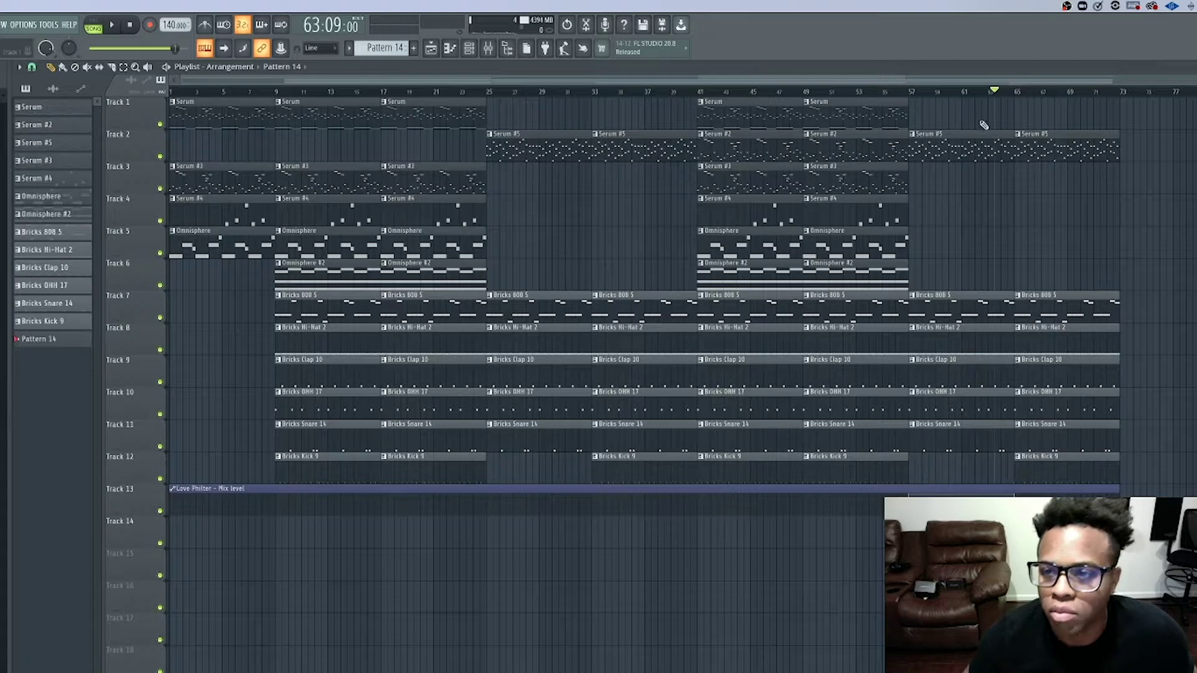
{"action": "left_click", "coordinate": [1056, 144]}
{"action": "key", "text": "F6"}
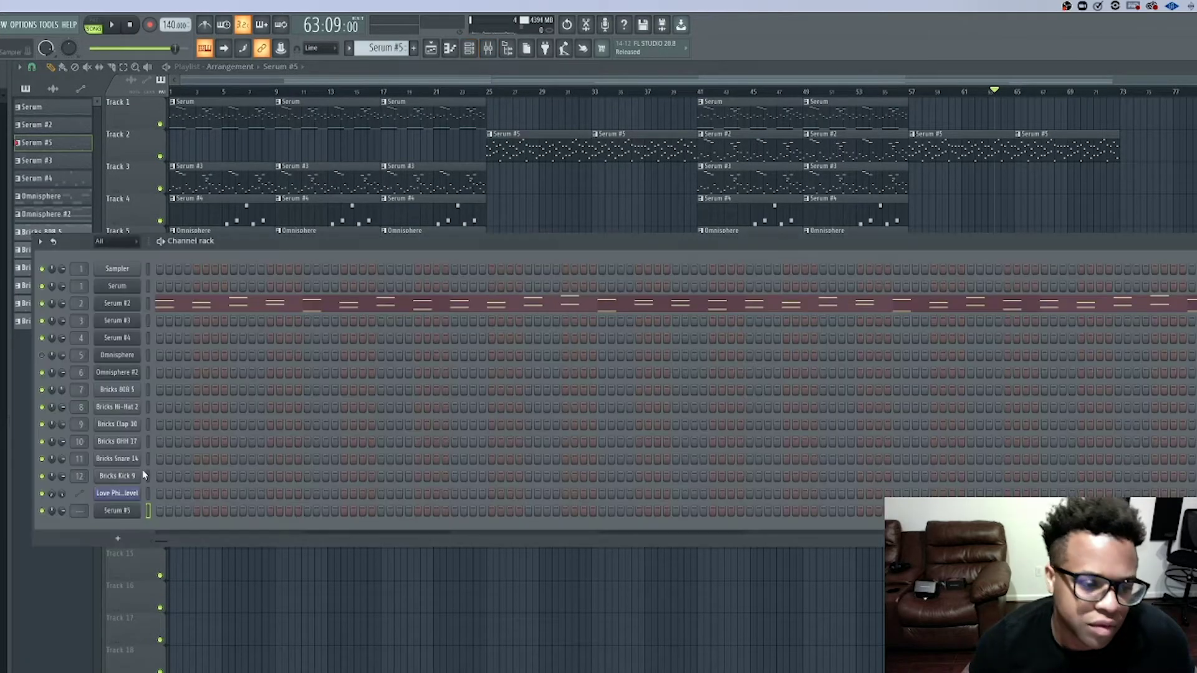
{"action": "right_click", "coordinate": [120, 305]}
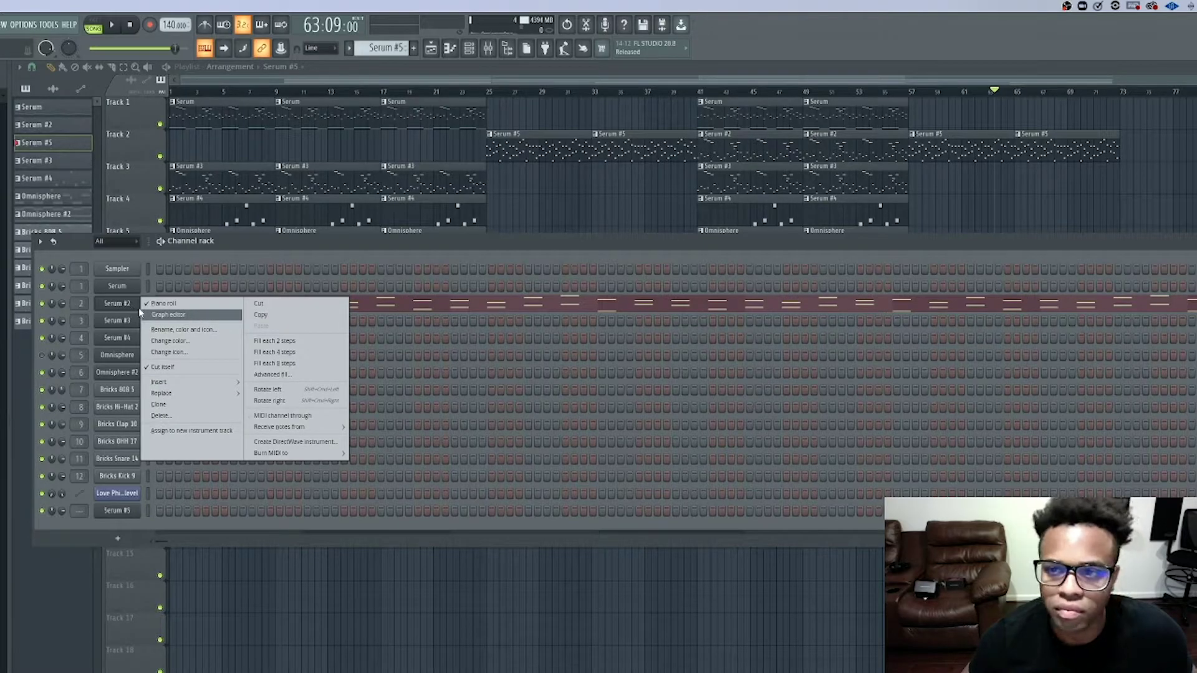
{"action": "left_click", "coordinate": [259, 317]}
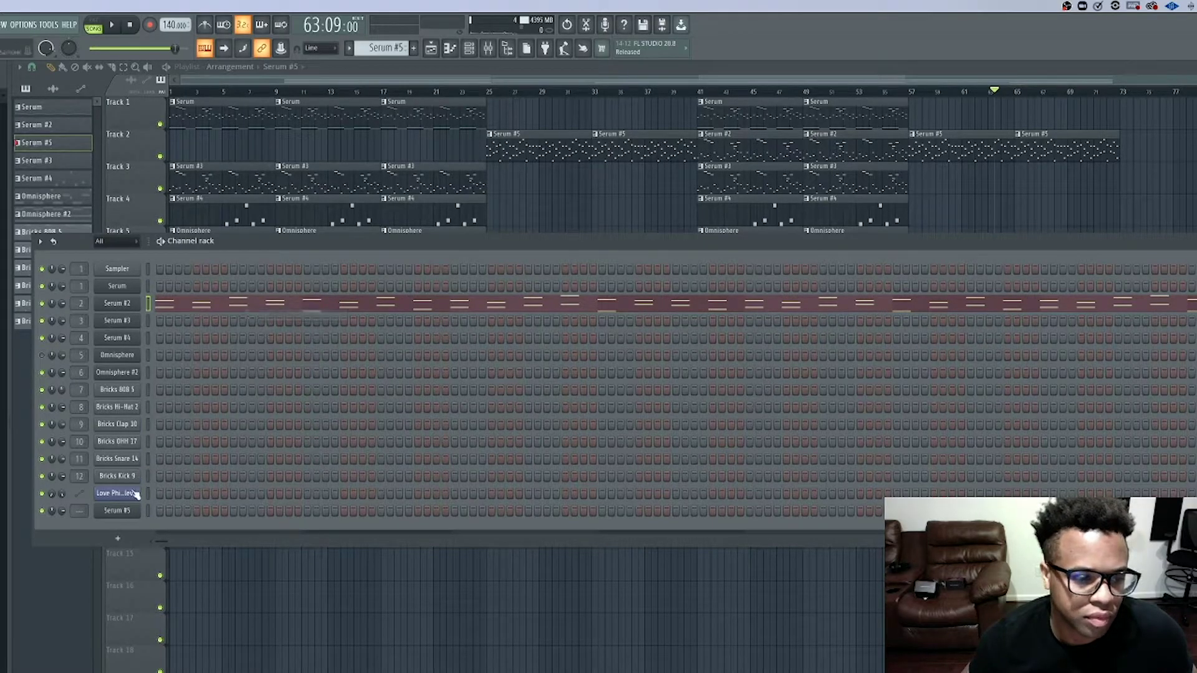
- Paste the copied notes into the Serum #5 channel of Pattern 14
{"action": "right_click", "coordinate": [118, 512]}
{"action": "left_click", "coordinate": [74, 586]}
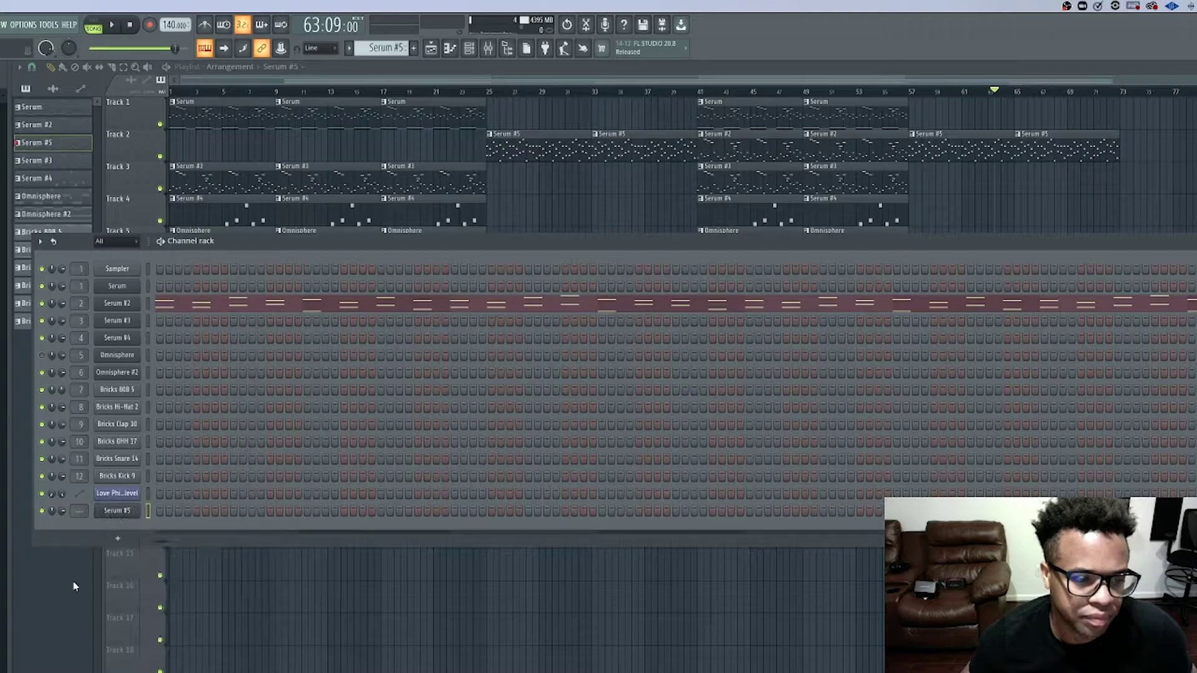
{"action": "left_click", "coordinate": [73, 586]}
{"action": "key", "text": "F4"}
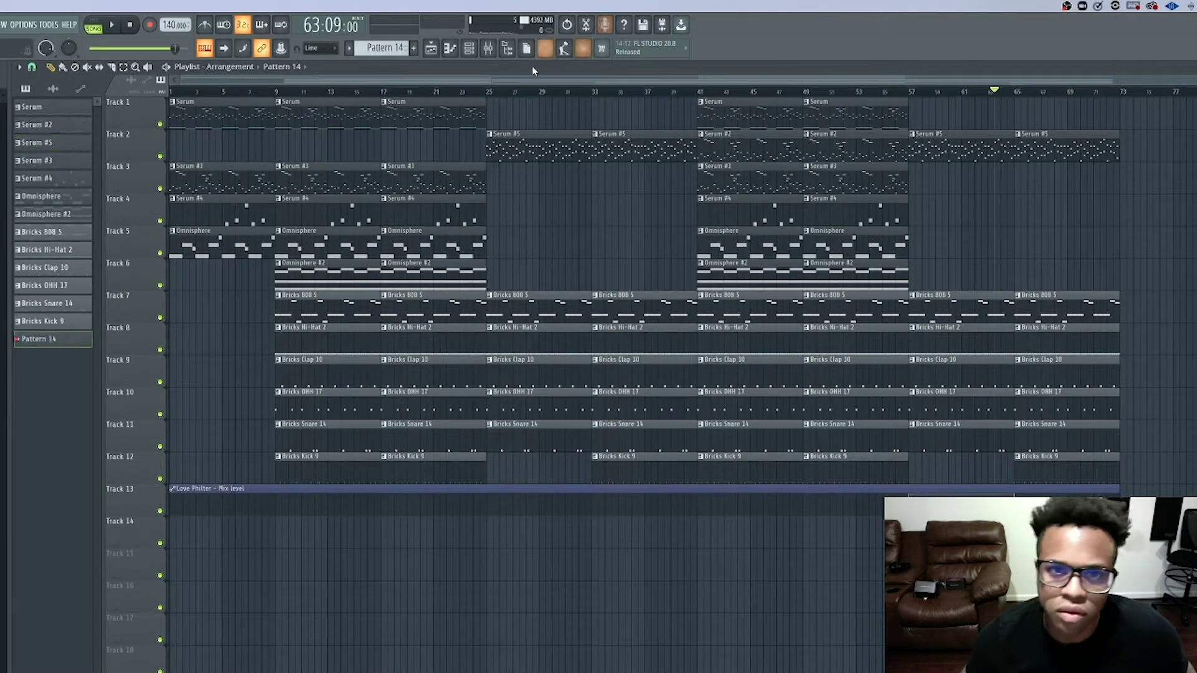
{"action": "left_click", "coordinate": [468, 47]}
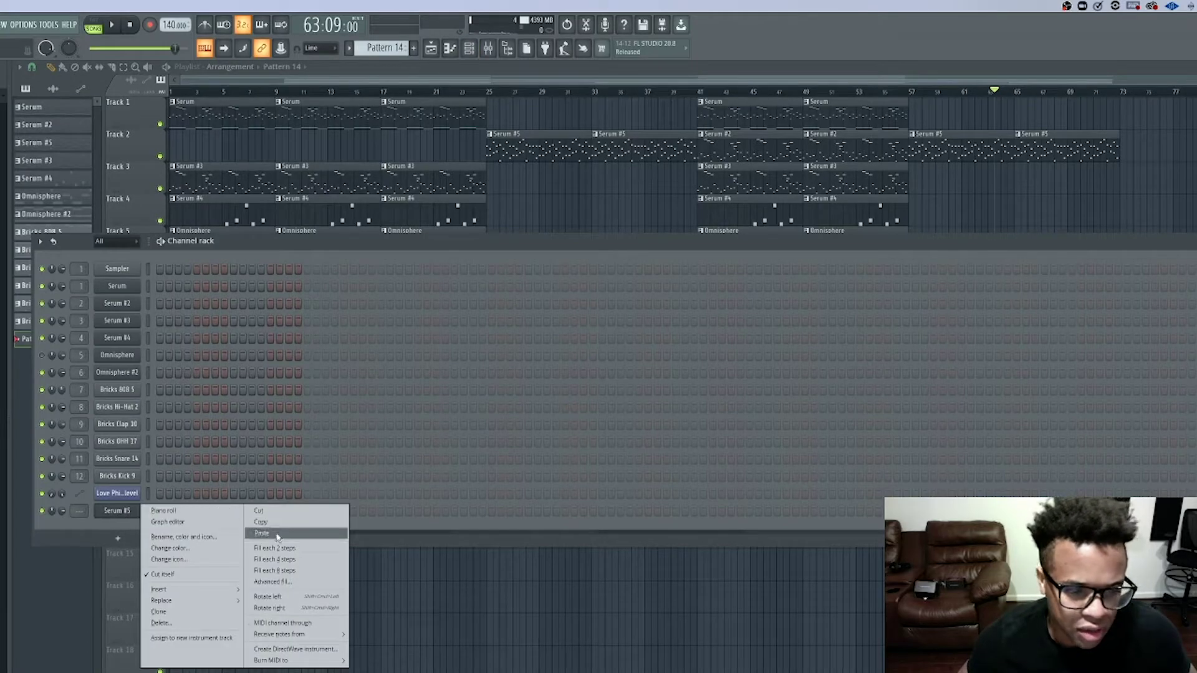
{"action": "left_click", "coordinate": [277, 535]}
{"action": "key", "text": "F6"}
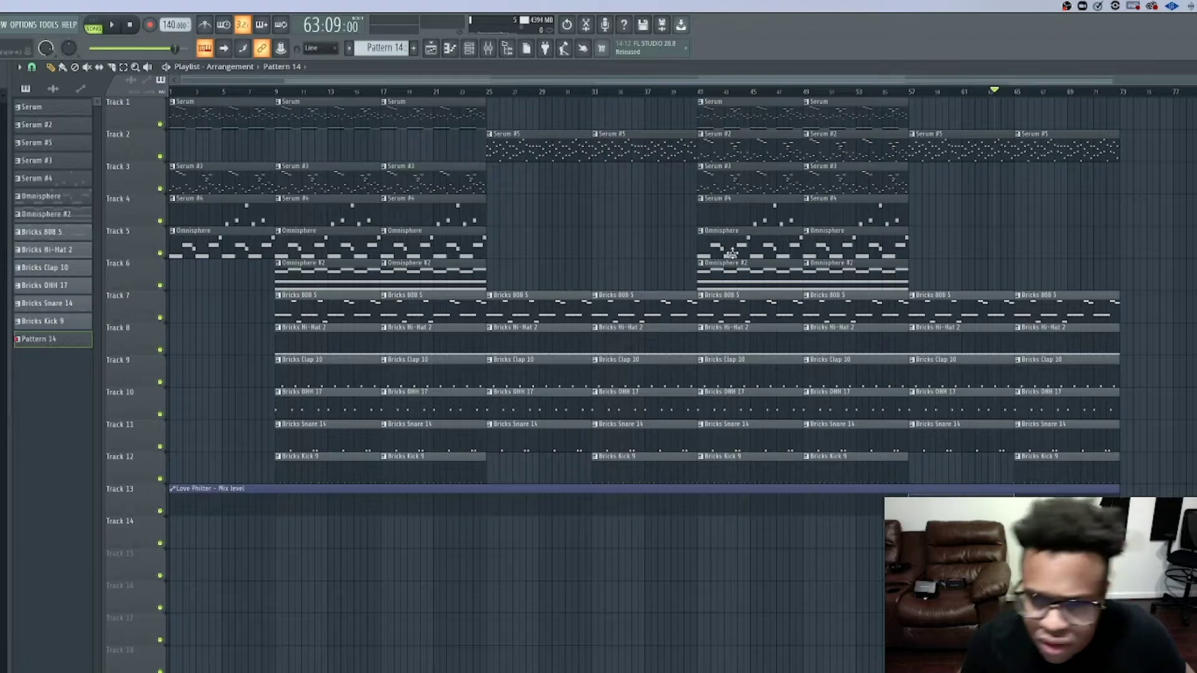
- Listen to the arrangement from bar 63 and open the Serum #5 instrument
{"action": "key", "text": "space"}
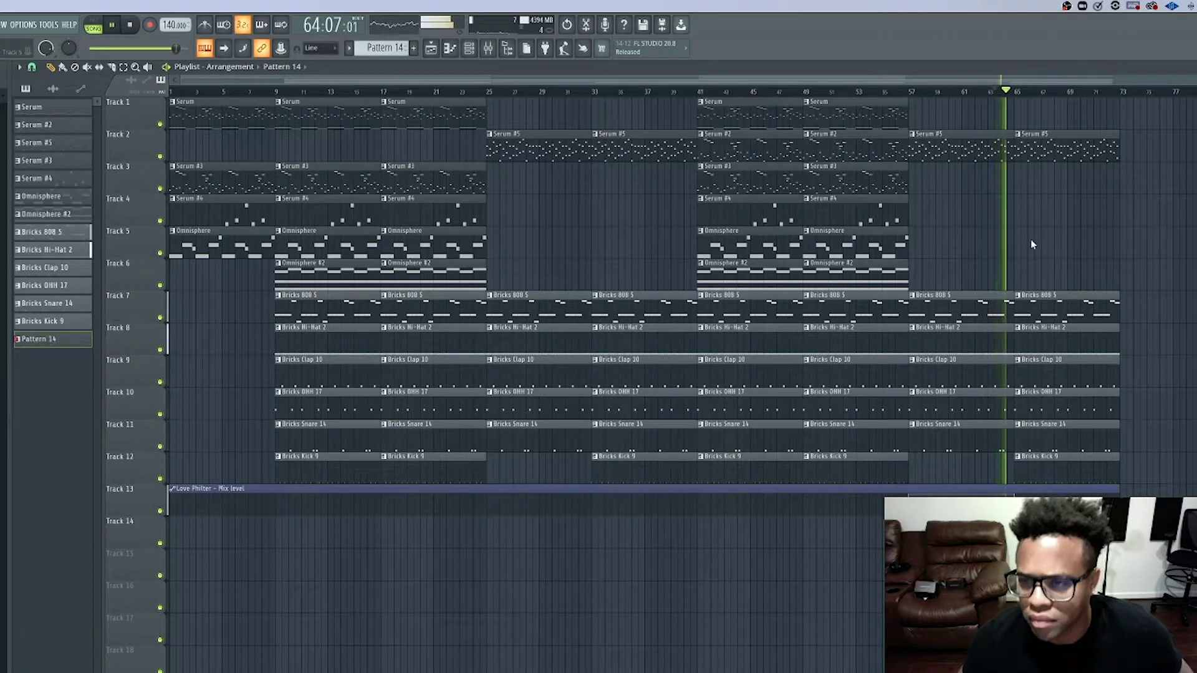
{"action": "key", "text": "space"}
{"action": "key", "text": "F6"}
{"action": "left_click", "coordinate": [128, 511]}
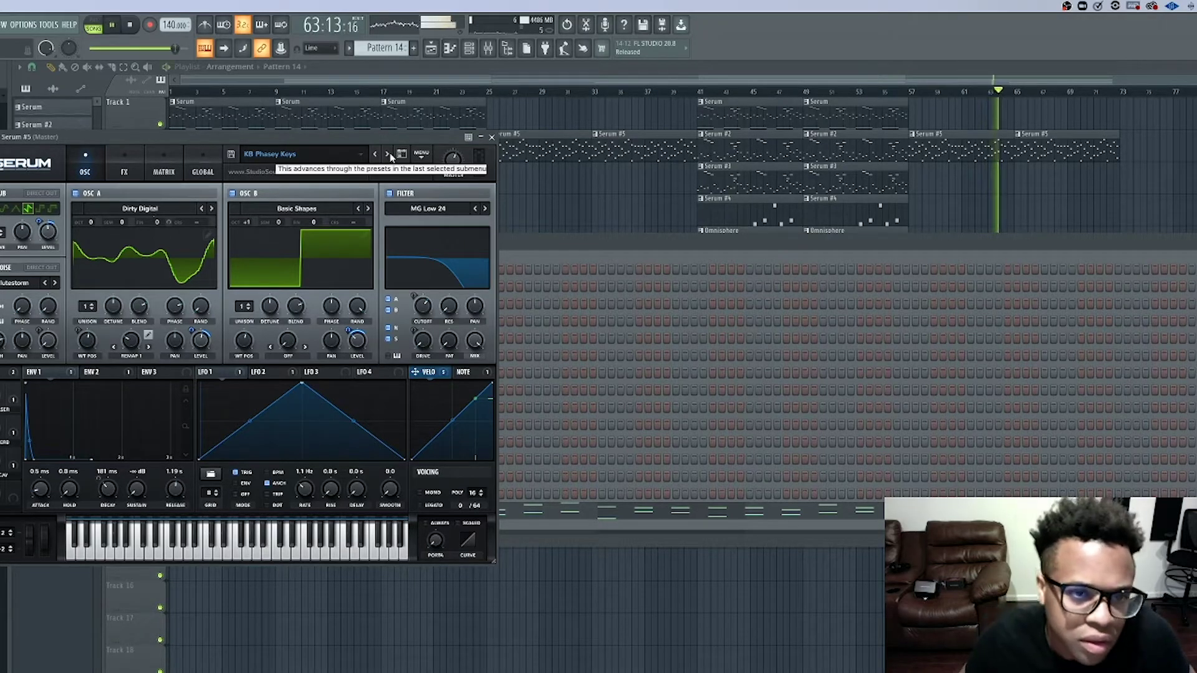
- Audition the presets following KB Phasey Keys during playback and return to KB Trippin_ Grand
{"action": "left_click", "coordinate": [388, 155]}
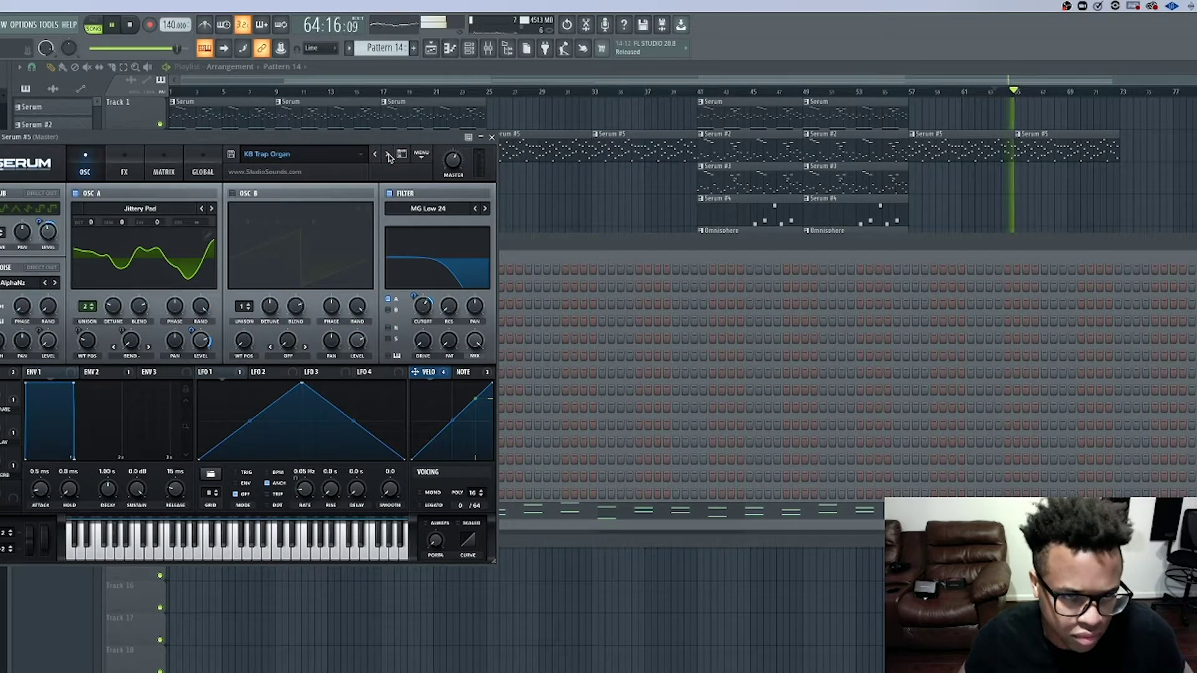
{"action": "left_click", "coordinate": [388, 155]}
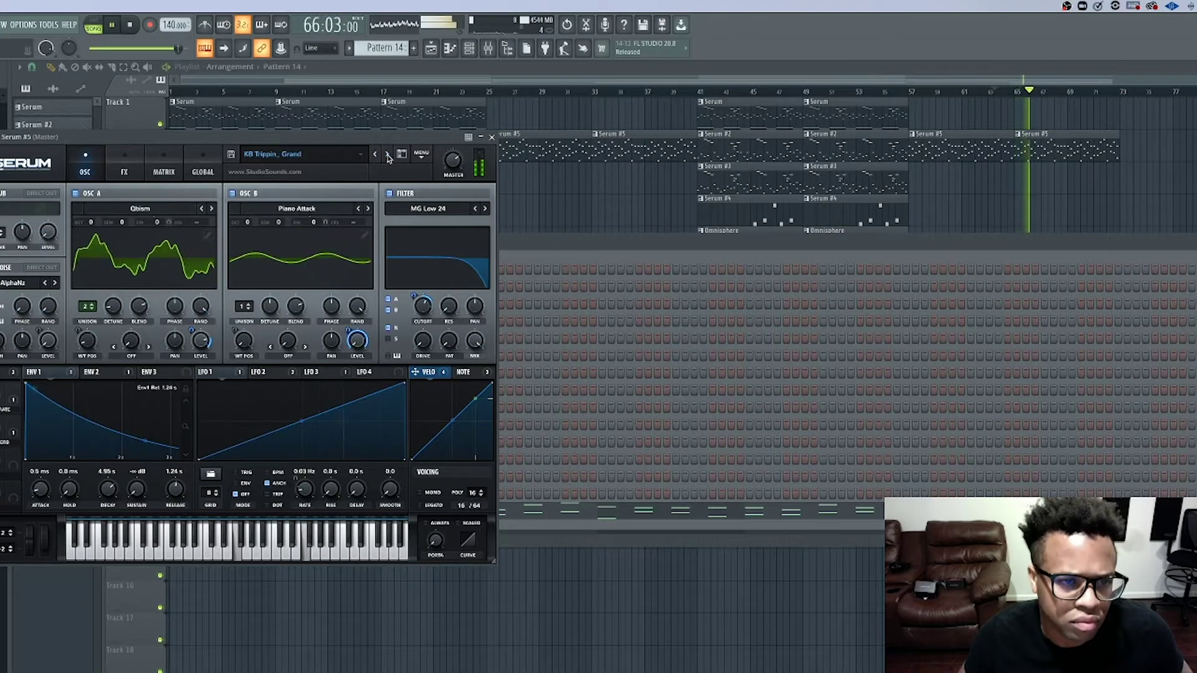
{"action": "left_click", "coordinate": [388, 154]}
{"action": "left_click", "coordinate": [375, 154]}
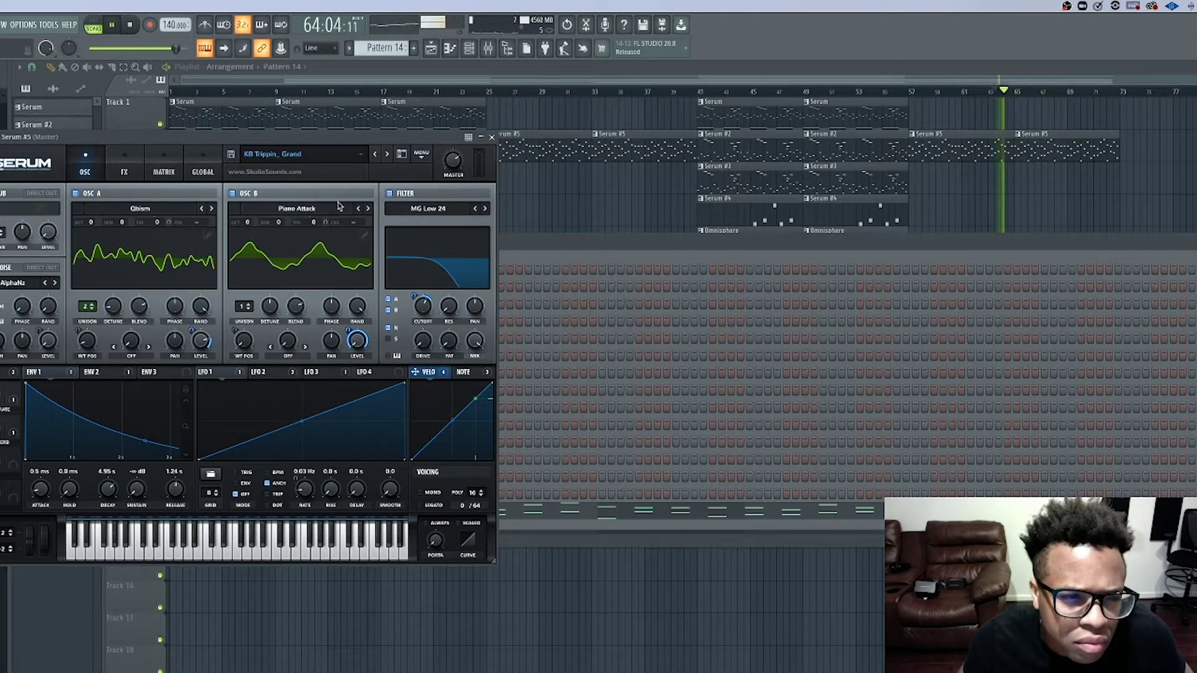
- Try other oscillator B wavetables in Serum #5, then switch one preset forward and back
{"action": "left_click", "coordinate": [367, 209]}
{"action": "left_click", "coordinate": [368, 209]}
{"action": "left_click", "coordinate": [368, 209]}
{"action": "key", "text": "space"}
{"action": "left_click", "coordinate": [389, 154]}
{"action": "left_click", "coordinate": [375, 155]}
- Audition the preceding keyboard presets of The Comedown bank back to KB E Piano 1
{"action": "key", "text": "space"}
{"action": "left_click", "coordinate": [375, 155]}
{"action": "left_click", "coordinate": [374, 155]}
{"action": "left_click", "coordinate": [375, 155]}
{"action": "left_click", "coordinate": [375, 155]}
{"action": "key", "text": "space"}
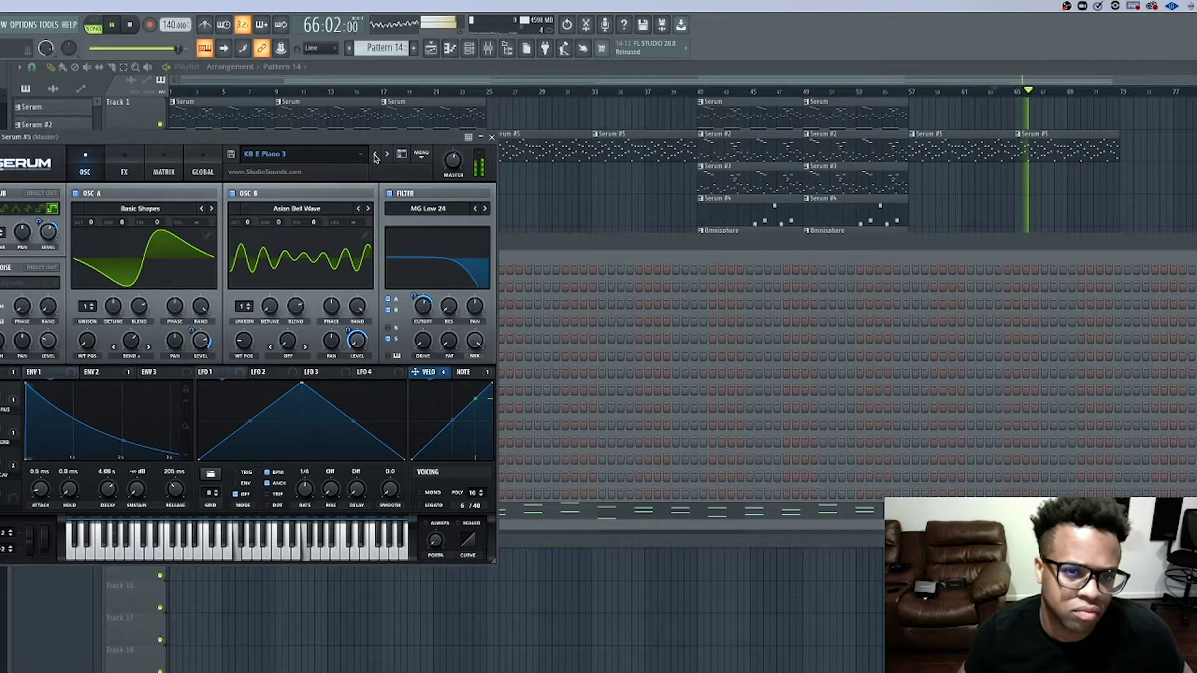
{"action": "left_click", "coordinate": [375, 155]}
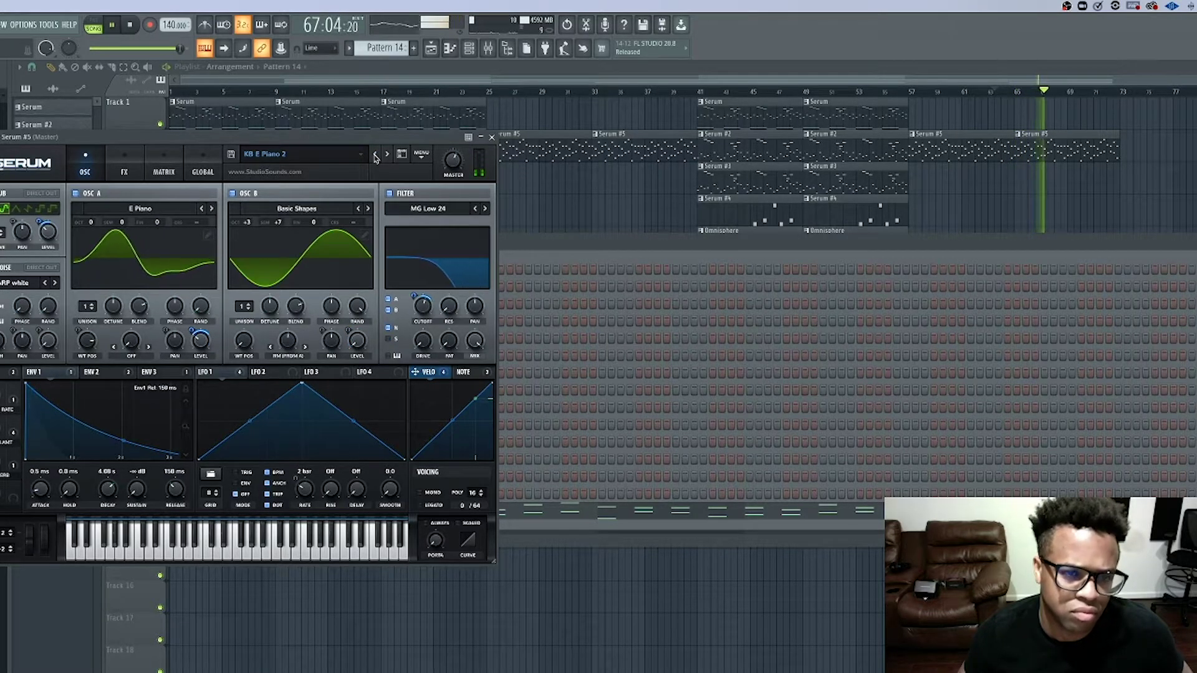
{"action": "left_click", "coordinate": [375, 155]}
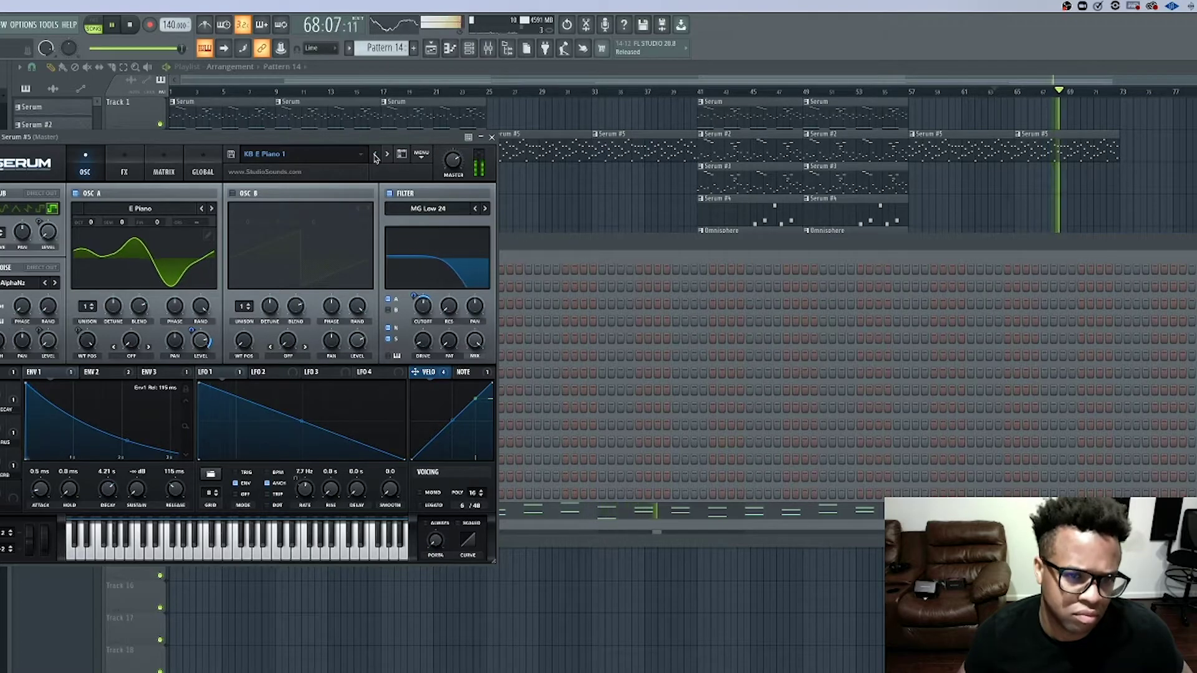
- Audition presets from KB Childhood back to FX Riser 2 in Serum #5 and stop playback
{"action": "left_click", "coordinate": [375, 154]}
{"action": "left_click", "coordinate": [374, 155]}
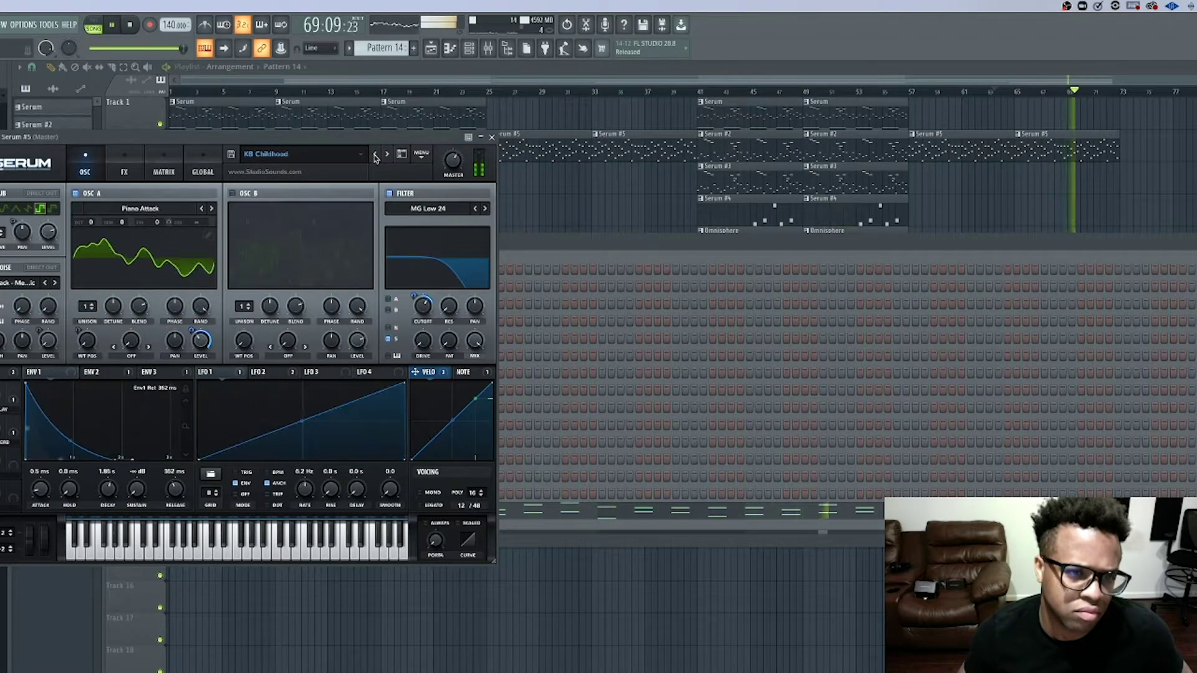
{"action": "left_click", "coordinate": [375, 154]}
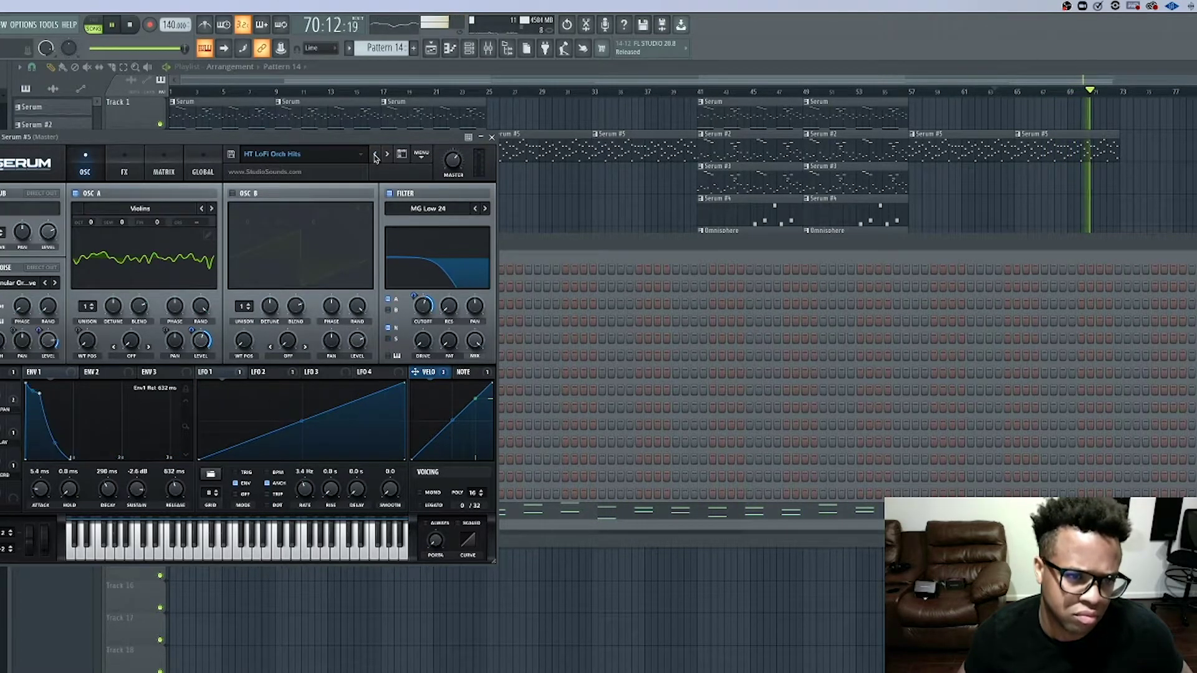
{"action": "left_click", "coordinate": [375, 155]}
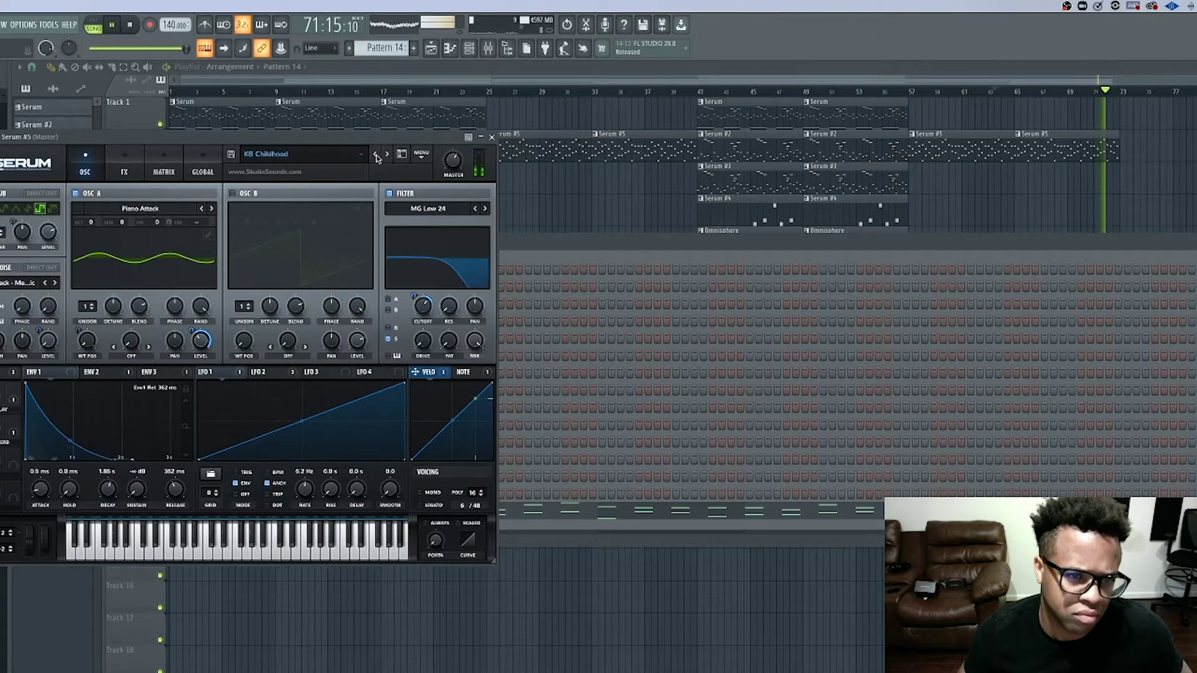
{"action": "left_click", "coordinate": [375, 155]}
{"action": "left_click", "coordinate": [375, 155]}
{"action": "key", "text": "space"}
- Load the KB Chillin E Piano preset from the Studio Sounds - Nami bank and play it with the arrangement
{"action": "left_click", "coordinate": [347, 156]}
{"action": "mouse_move", "coordinate": [302, 260]}
{"action": "mouse_move", "coordinate": [436, 271]}
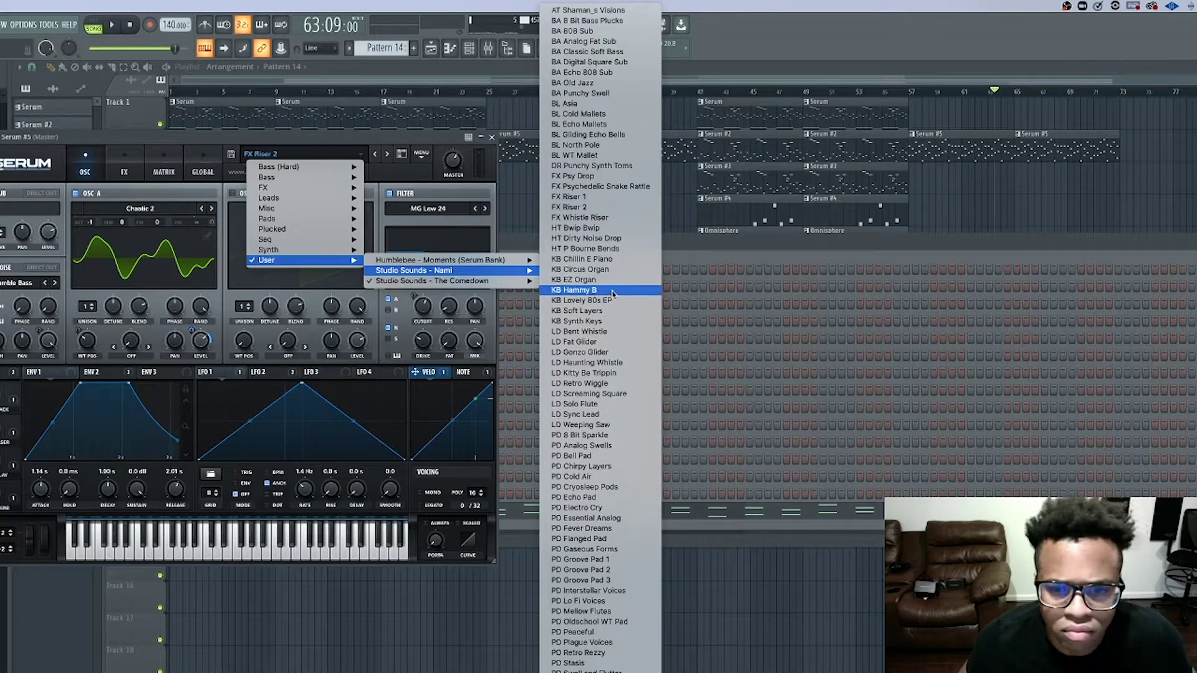
{"action": "left_click", "coordinate": [593, 260]}
{"action": "key", "text": "space"}
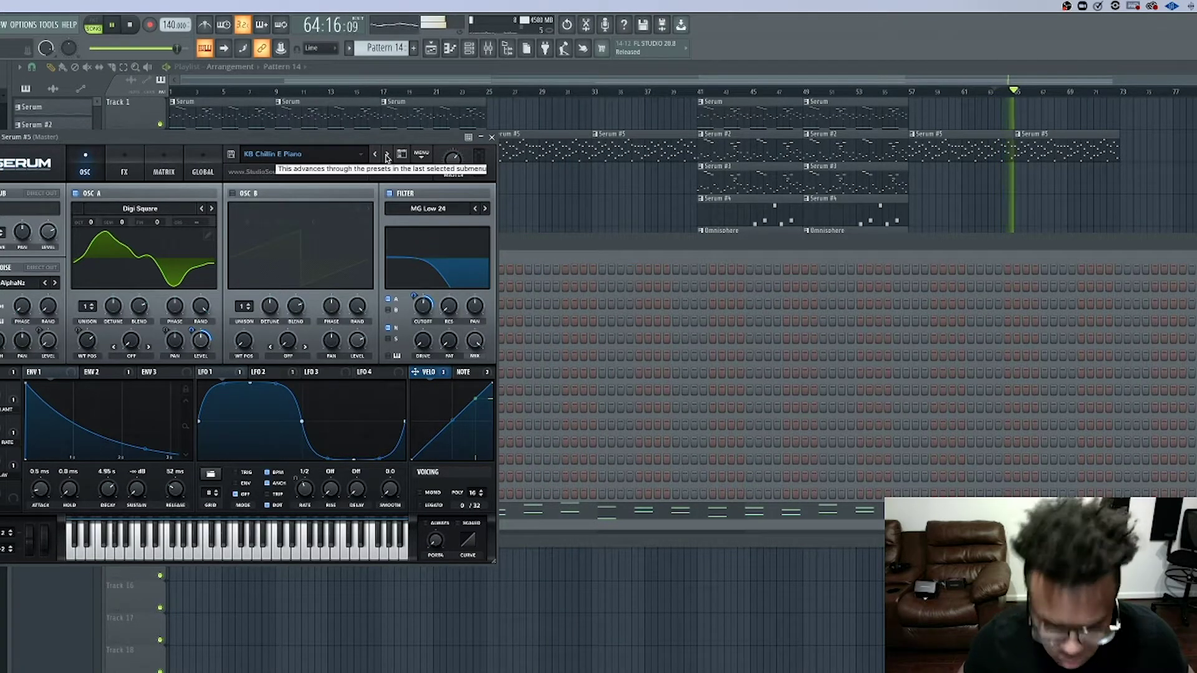
- Audition the keyboard presets from KB Circus Organ to KB Soft Layers in Serum #5 with the arrangement playing
{"action": "left_click", "coordinate": [387, 155]}
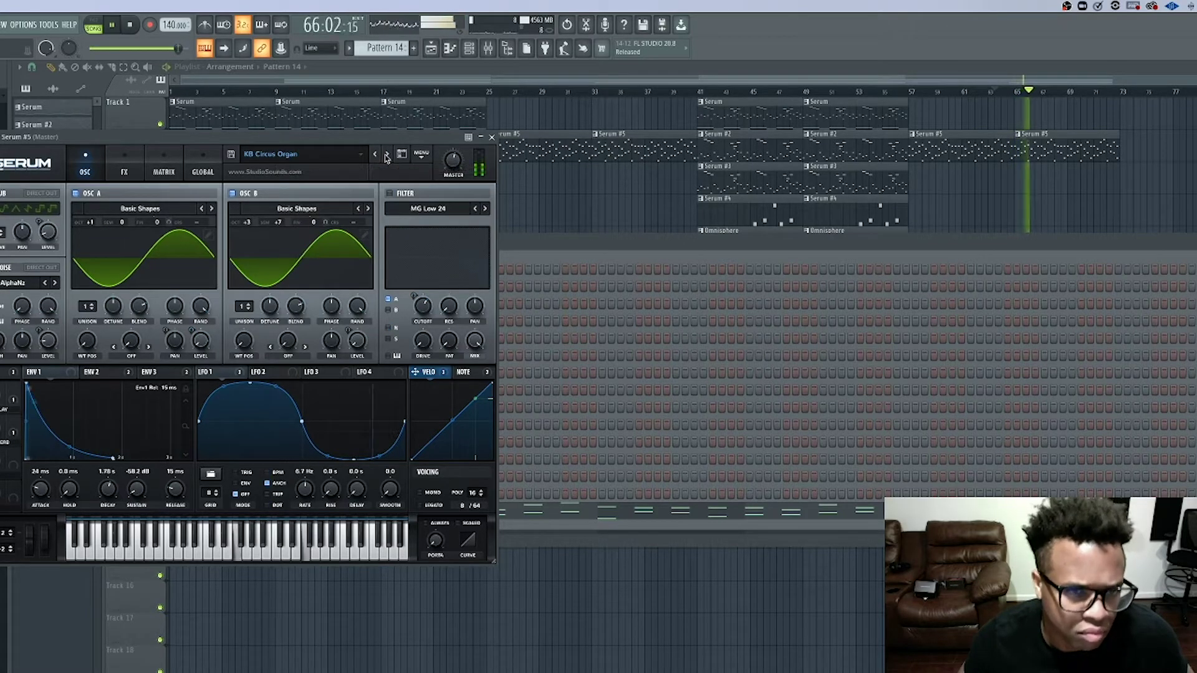
{"action": "left_click", "coordinate": [386, 155]}
{"action": "left_click", "coordinate": [386, 156]}
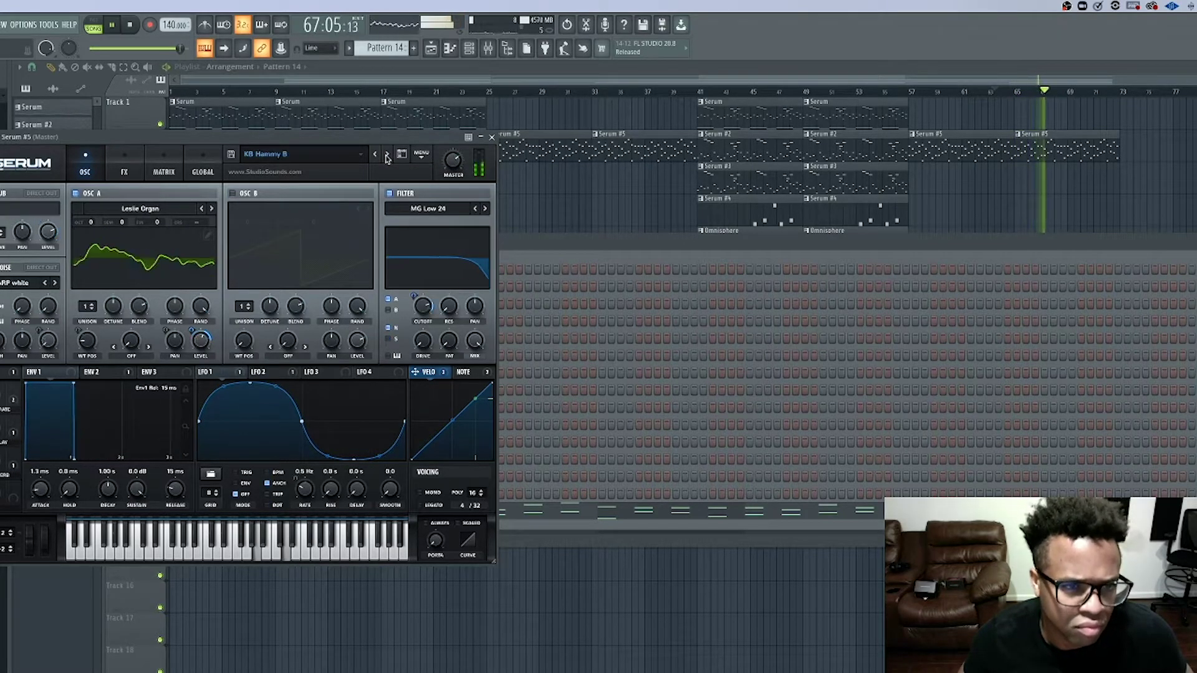
{"action": "left_click", "coordinate": [386, 155]}
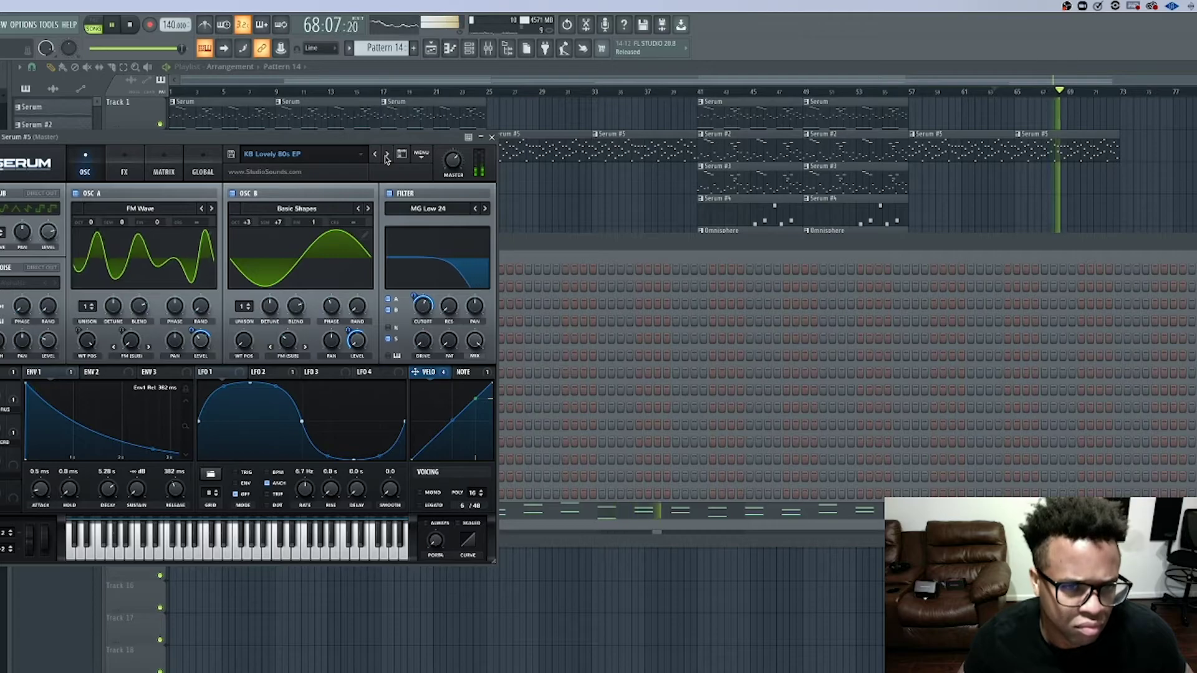
{"action": "left_click", "coordinate": [387, 156]}
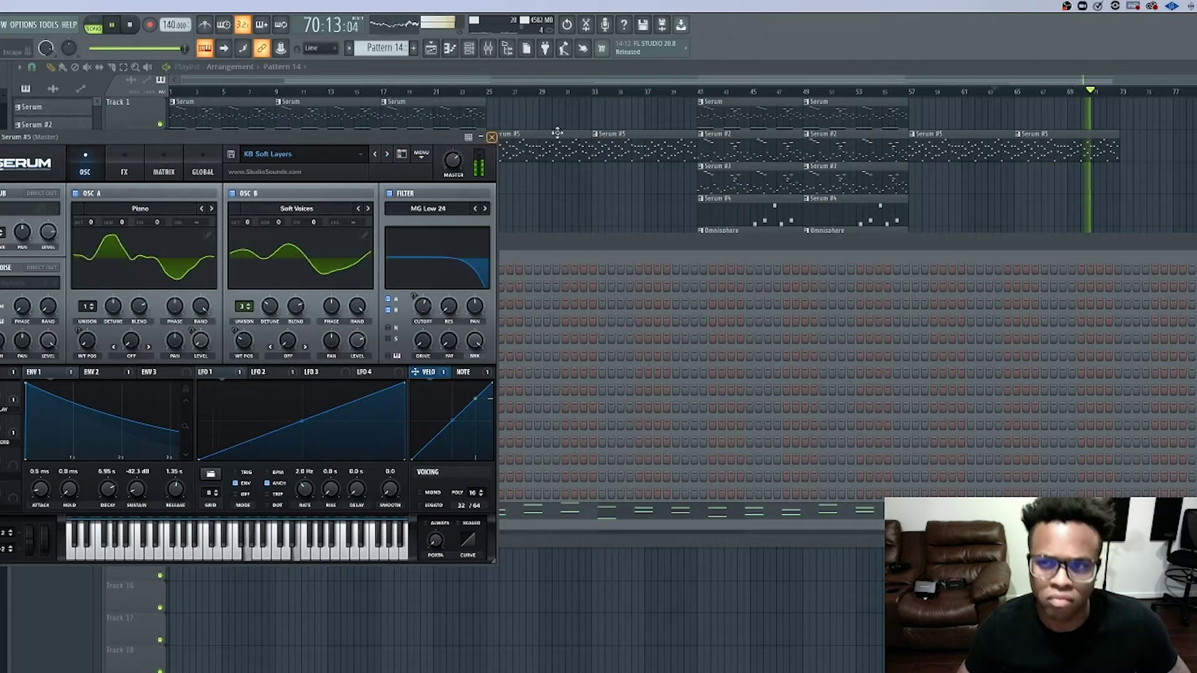
{"action": "key", "text": "space"}
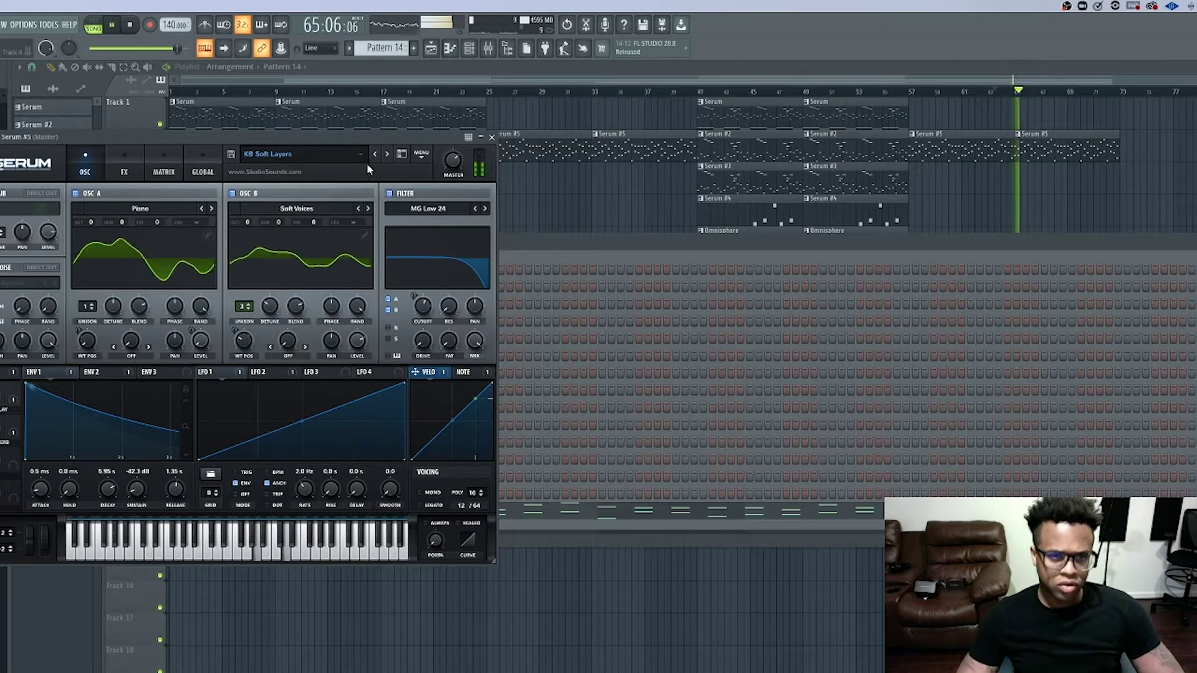
- Advance the Serum #5 presets to LD Solo Flute, play it from bar 57 and close the plugin
{"action": "left_click", "coordinate": [386, 155]}
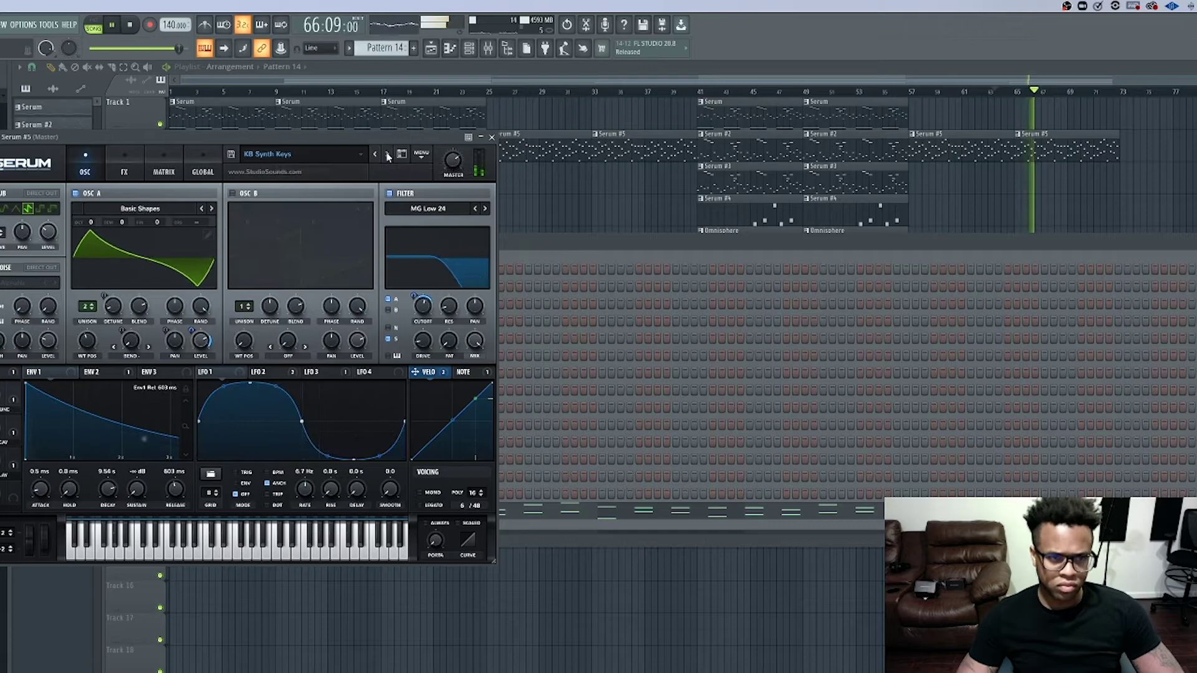
{"action": "left_click", "coordinate": [388, 154]}
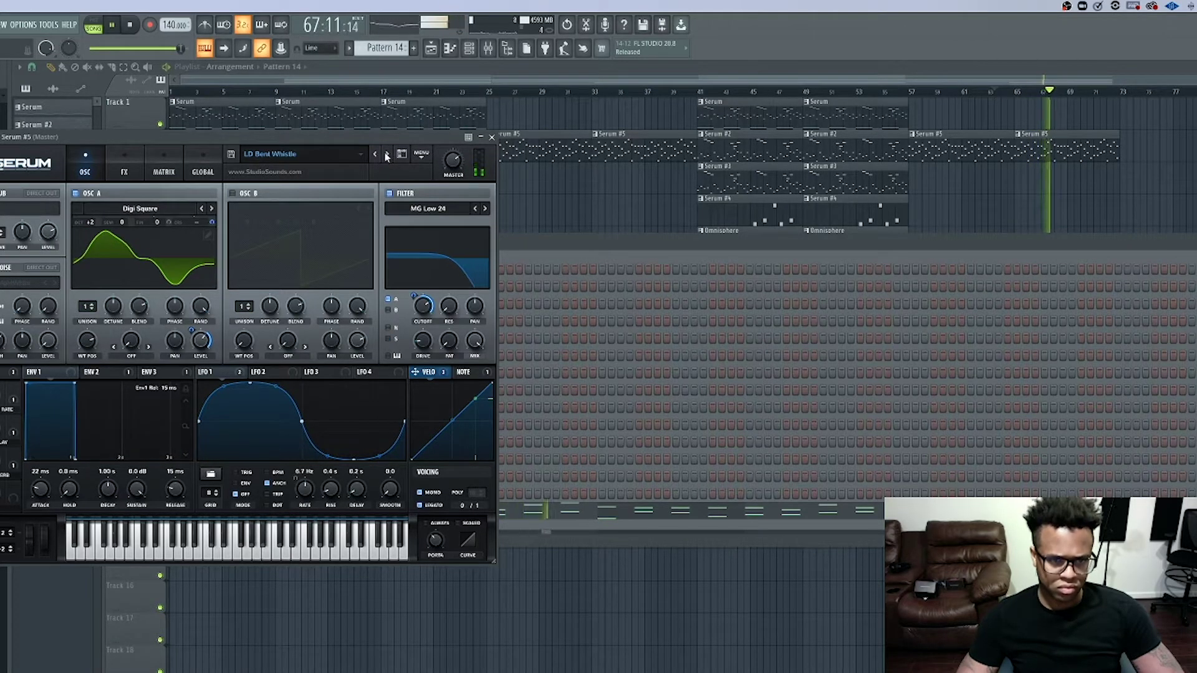
{"action": "left_click", "coordinate": [387, 155]}
{"action": "left_click", "coordinate": [387, 155]}
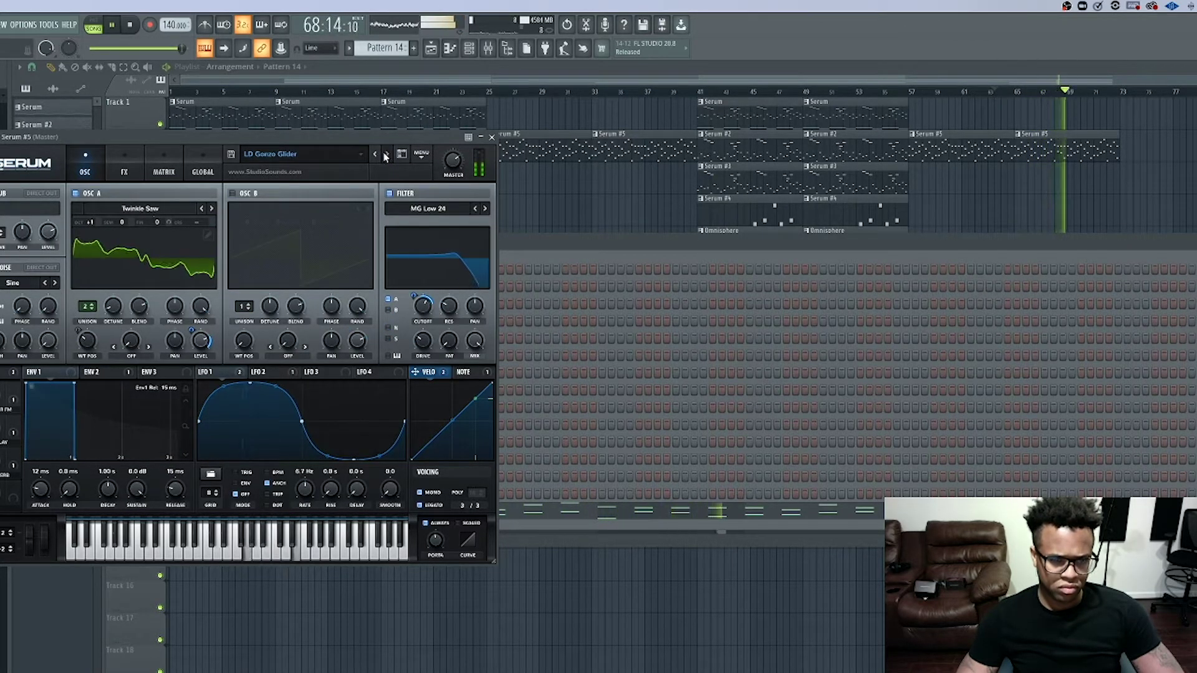
{"action": "left_click", "coordinate": [386, 156]}
{"action": "left_click", "coordinate": [385, 156]}
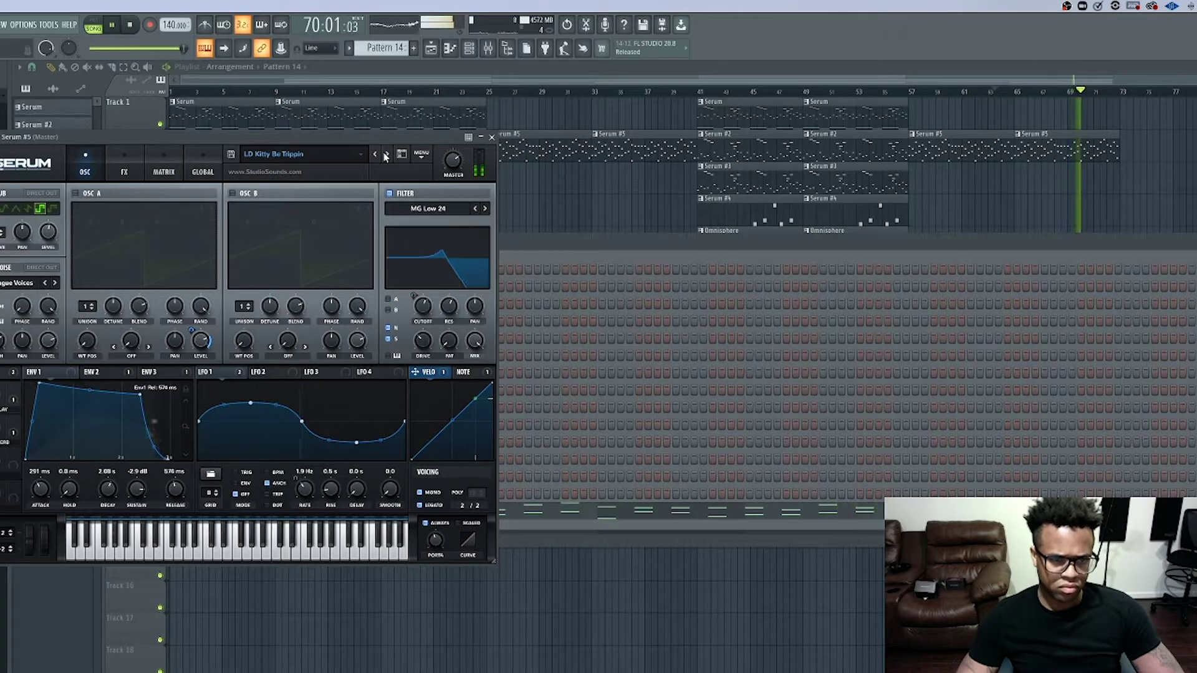
{"action": "left_click", "coordinate": [386, 155]}
{"action": "left_click", "coordinate": [386, 155]}
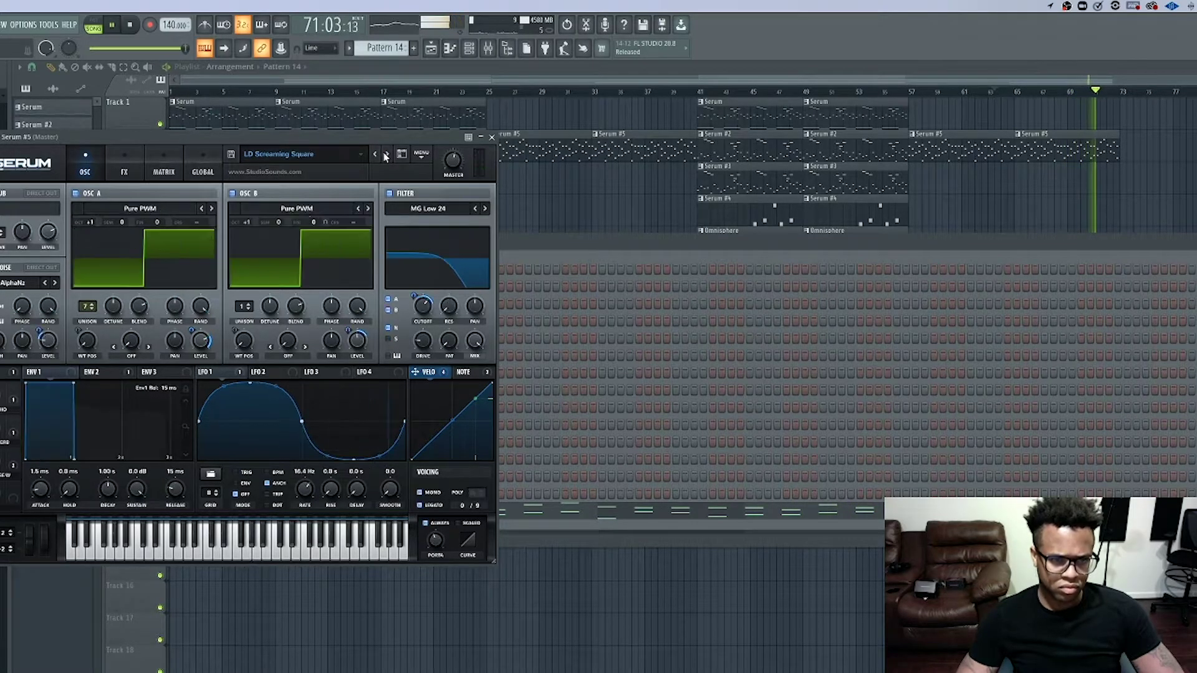
{"action": "left_click", "coordinate": [385, 156]}
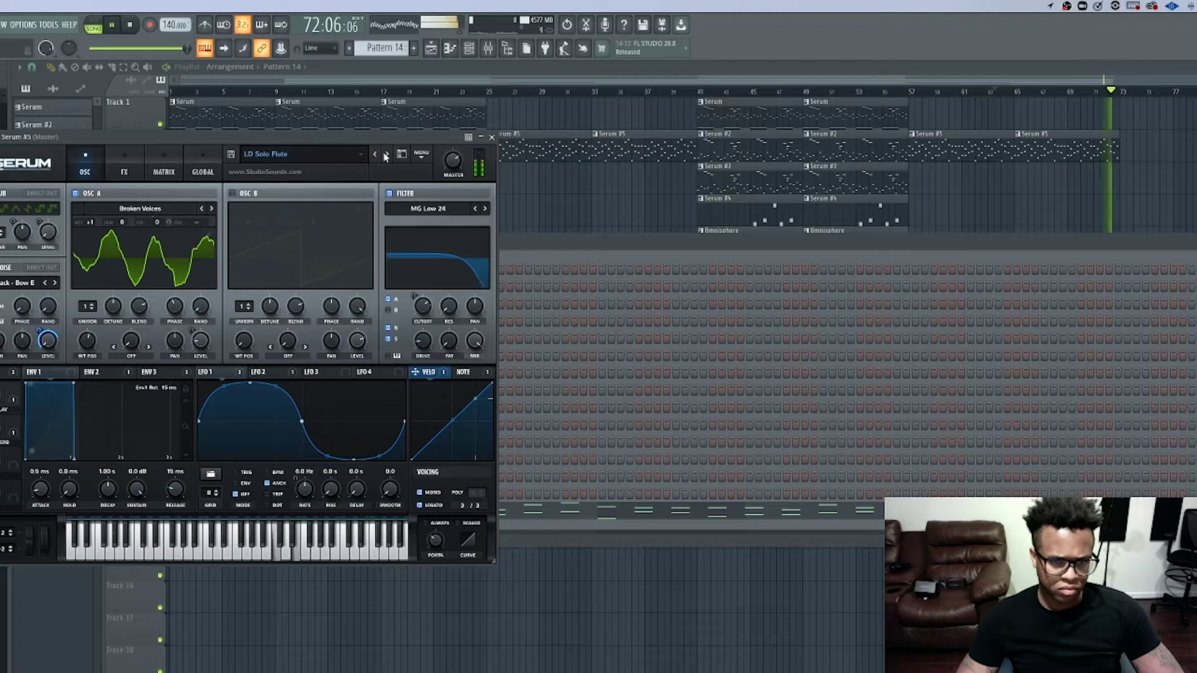
{"action": "left_click", "coordinate": [911, 94]}
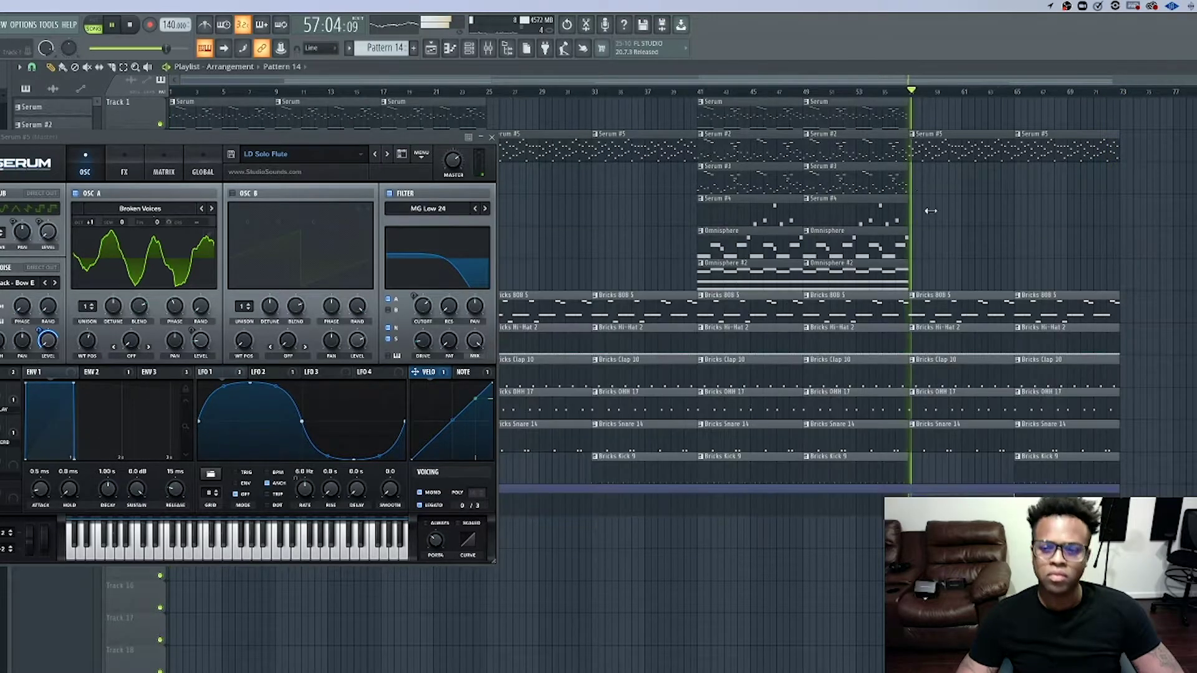
{"action": "left_click", "coordinate": [492, 137]}
- Route Serum #5 to mixer track 13 and lower that track's volume during playback
{"action": "left_click", "coordinate": [469, 49]}
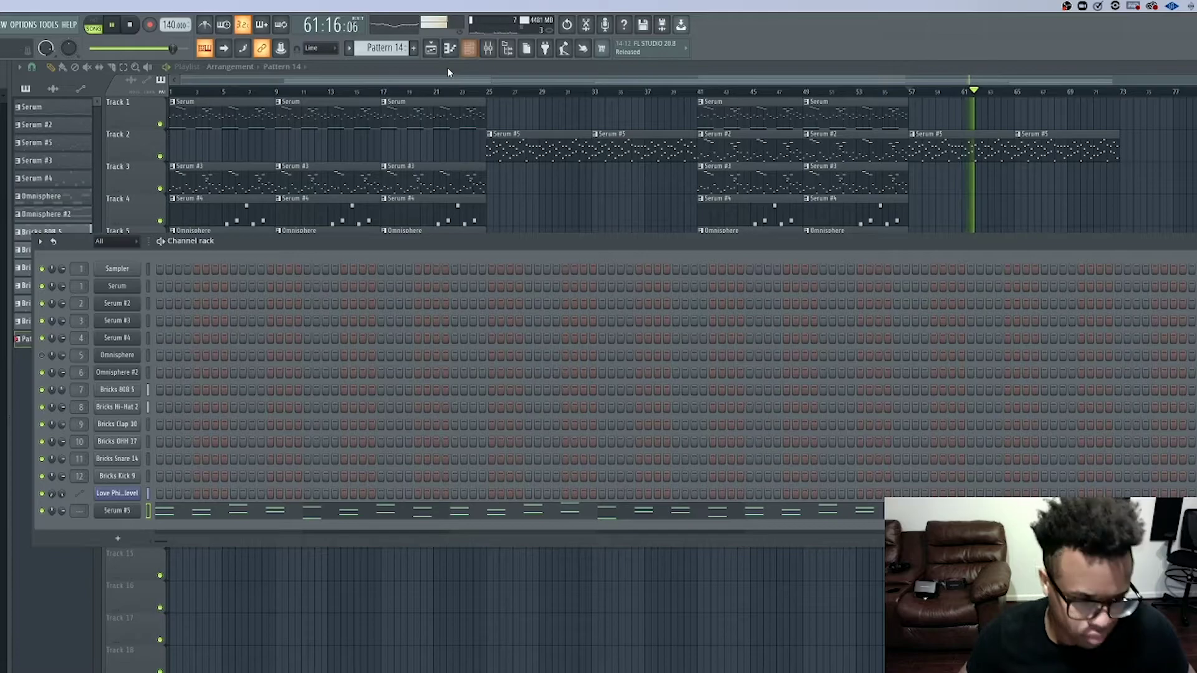
{"action": "left_click", "coordinate": [488, 49]}
{"action": "right_click", "coordinate": [387, 547]}
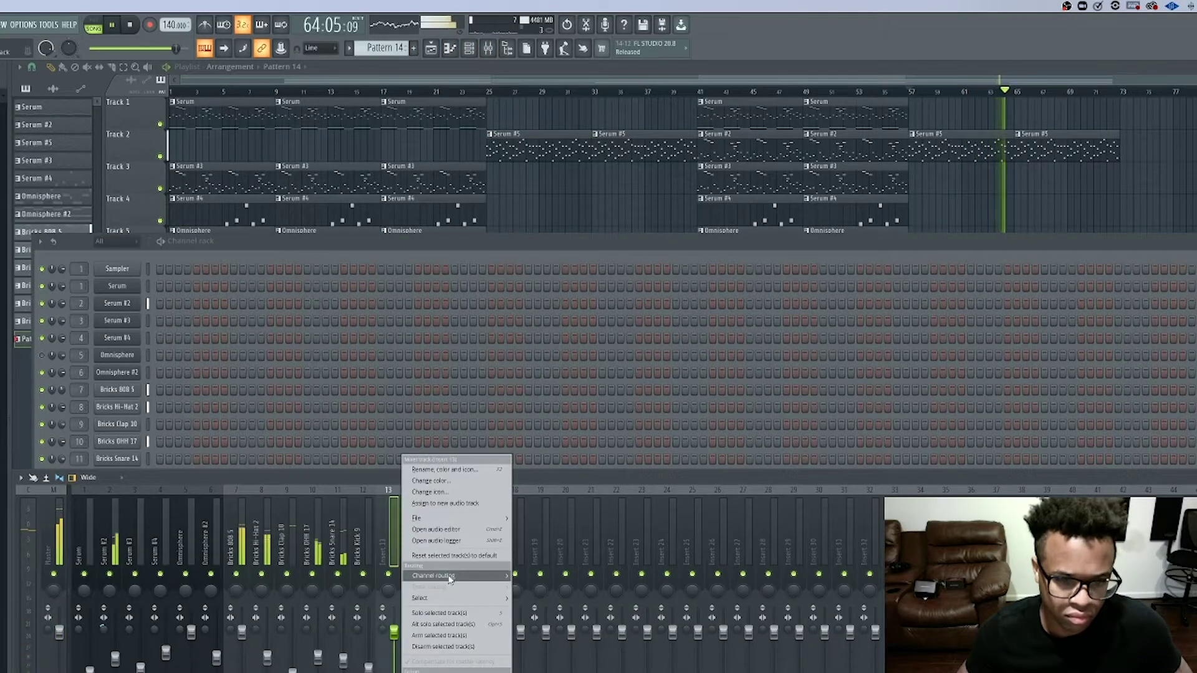
{"action": "mouse_move", "coordinate": [452, 575]}
{"action": "left_click", "coordinate": [571, 576]}
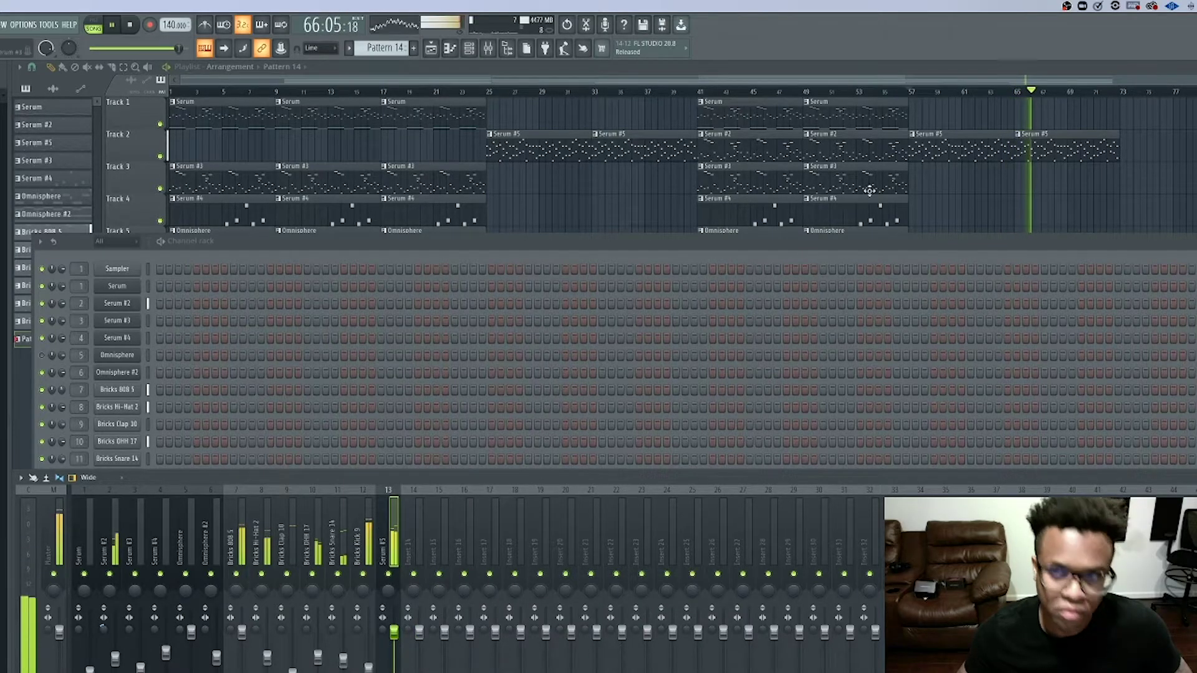
{"action": "key", "text": "space"}
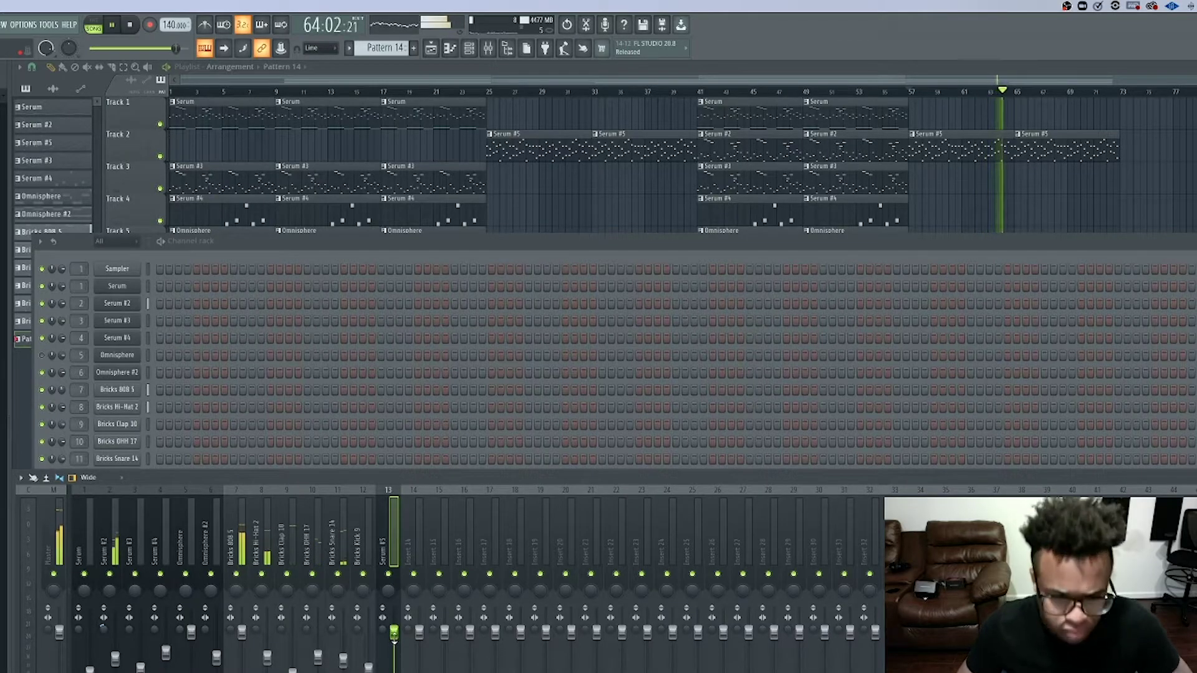
{"action": "left_click_drag", "start_coordinate": [394, 633], "coordinate": [393, 662]}
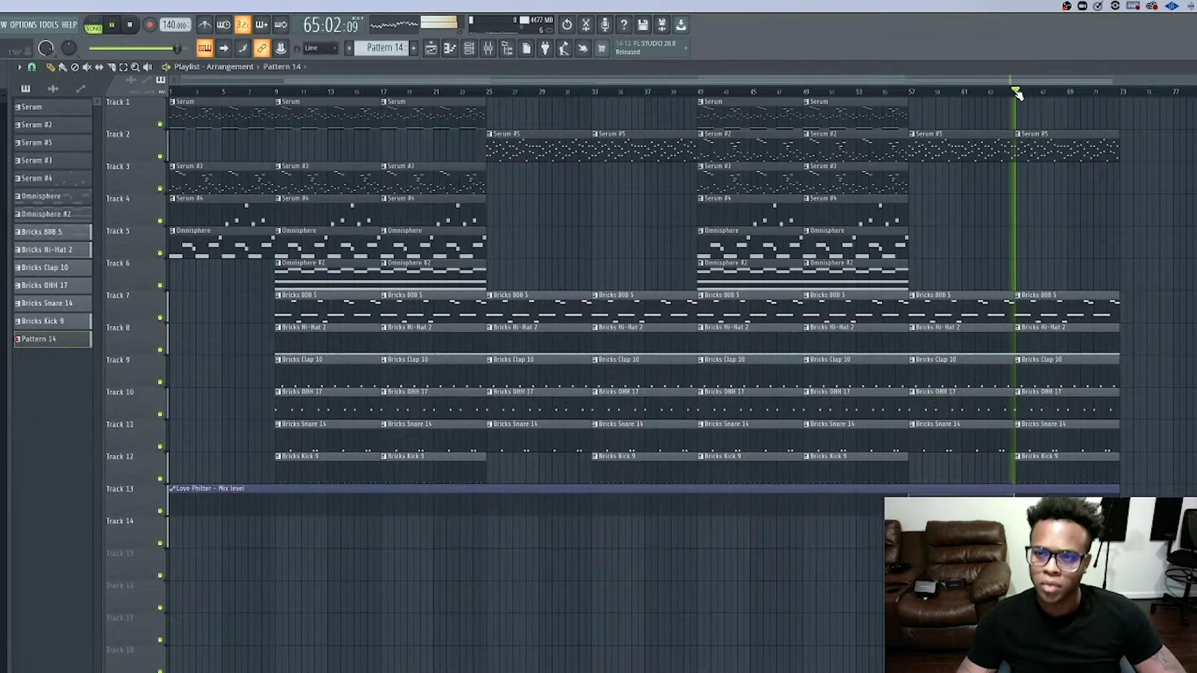
- In the Serum #5 piano roll, replace the A5 and D6 pair on beat 2 of bar 1 with a single C6
{"action": "key", "text": "space"}
{"action": "left_click", "coordinate": [449, 48]}
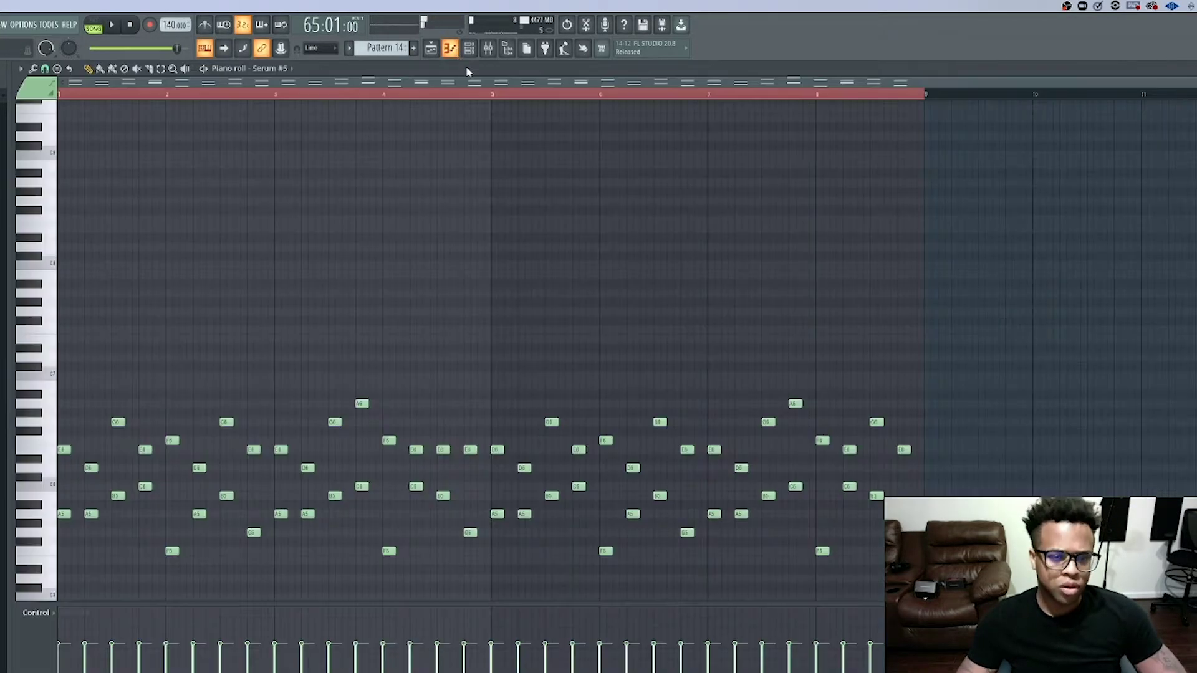
{"action": "key", "text": "space"}
{"action": "key", "text": "space"}
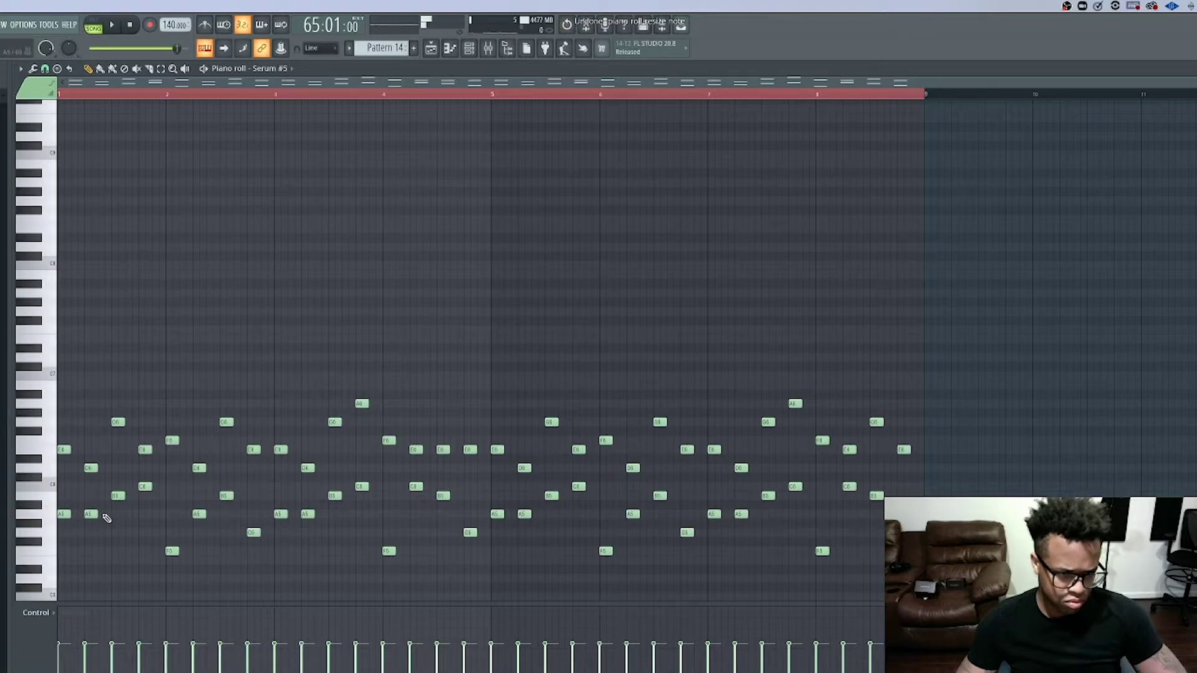
{"action": "key", "text": "space"}
{"action": "key", "text": "space"}
{"action": "right_click", "coordinate": [91, 468]}
{"action": "key", "text": "space"}
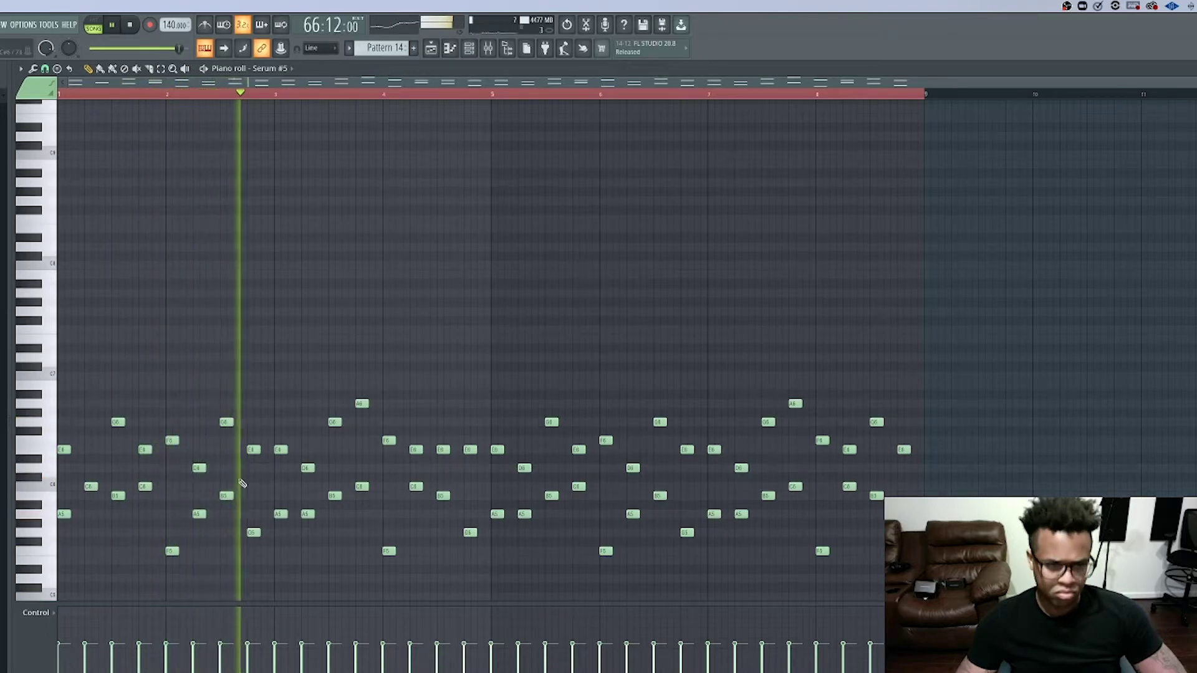
- Raise the A5 note on beat 2 of bar 3 to C6
{"action": "key", "text": "space"}
{"action": "key", "text": "space"}
{"action": "left_click_drag", "start_coordinate": [303, 513], "coordinate": [303, 485]}
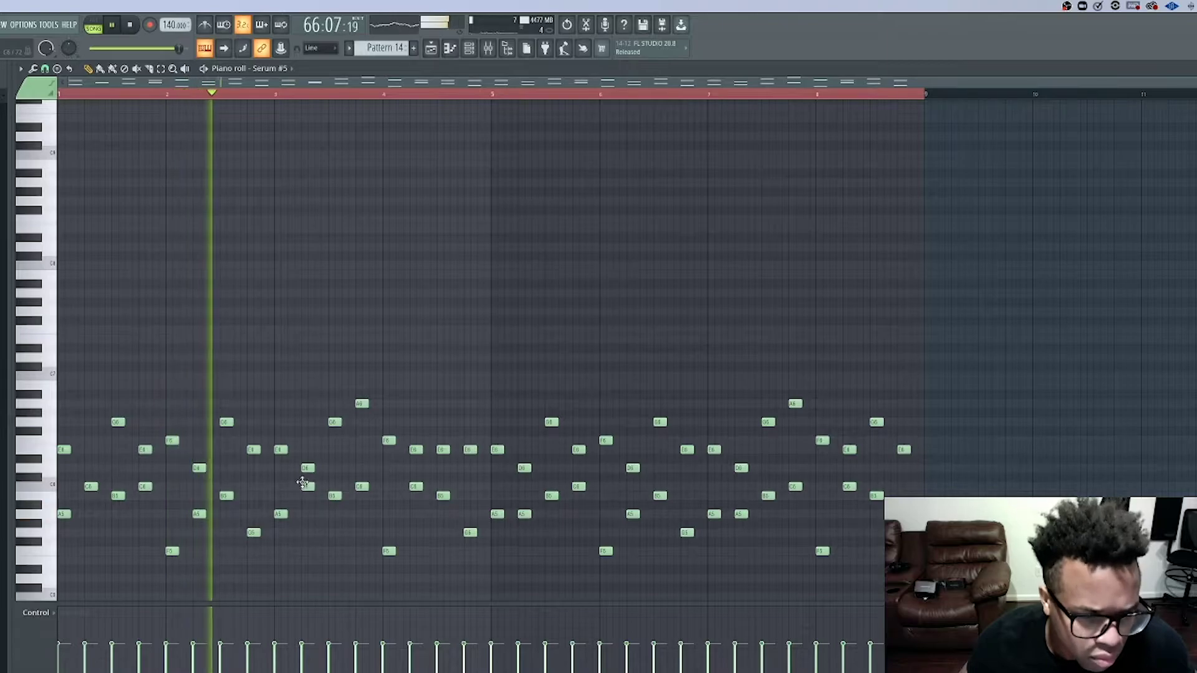
- Add a C6 between the A5 and E6 on the first beat of bar 1 and play it back
{"action": "key", "text": "space"}
{"action": "key", "text": "space"}
{"action": "key", "text": "space"}
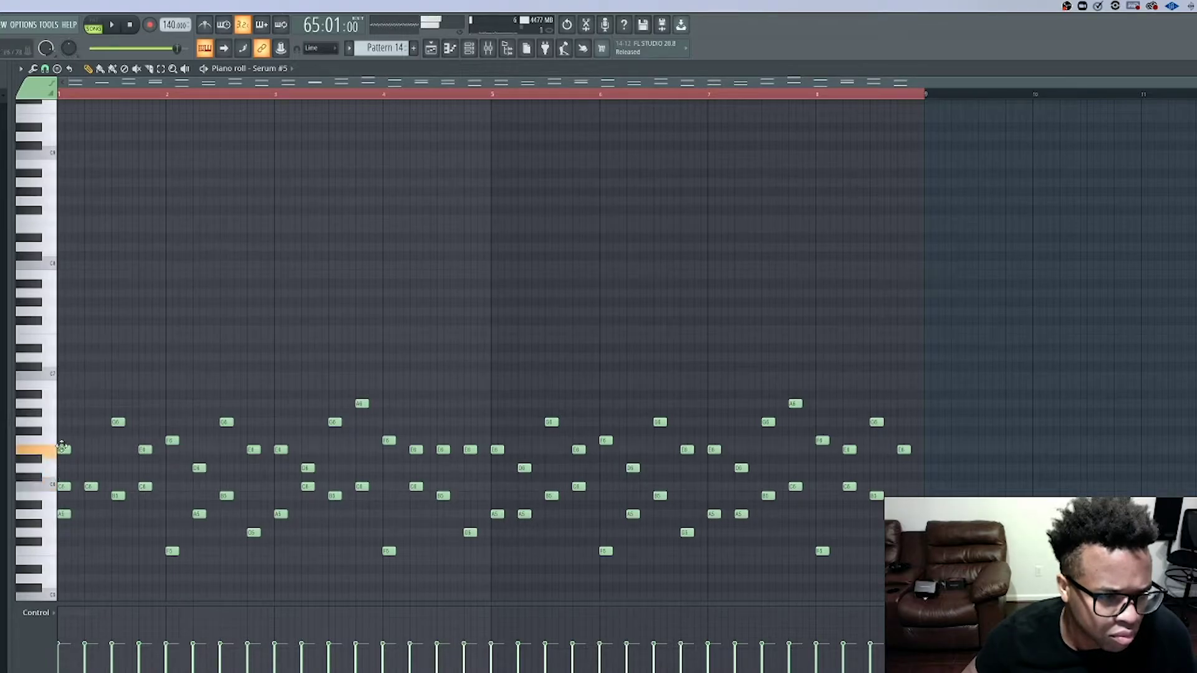
{"action": "key", "text": "space"}
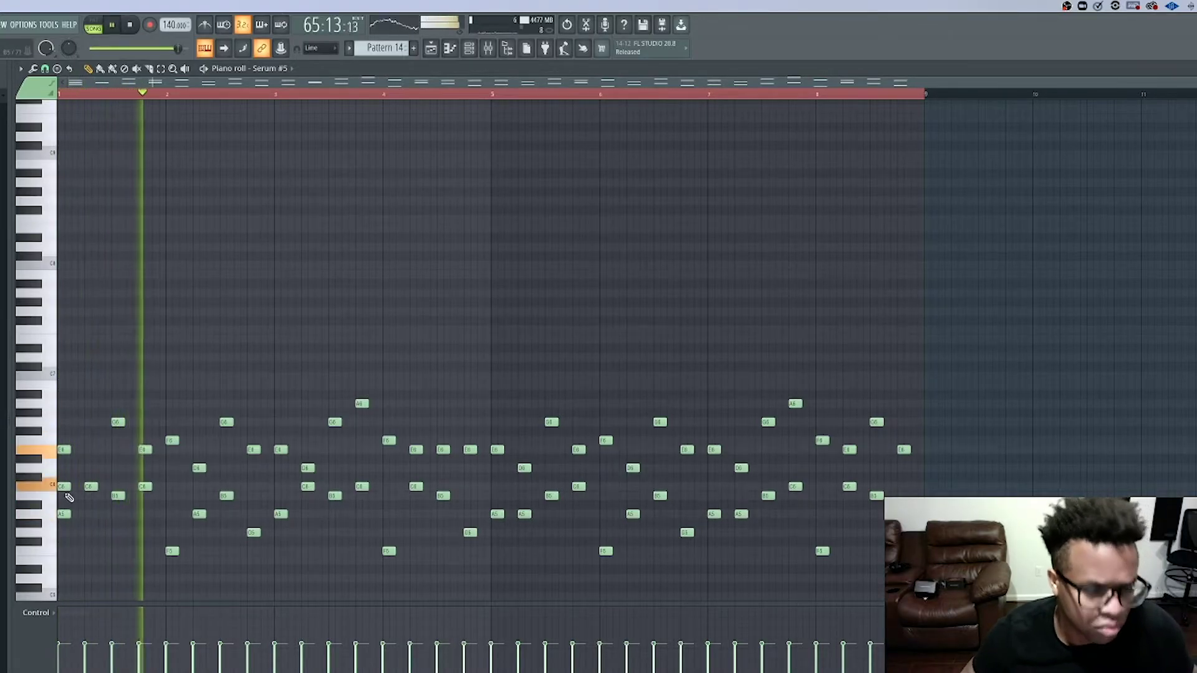
- Complete the chord on beat 2 of bar 1 by adding A5 and E6 around the C6, checking it by playback
{"action": "key", "text": "space"}
{"action": "key", "text": "space"}
{"action": "key", "text": "space"}
{"action": "left_click", "coordinate": [88, 486]}
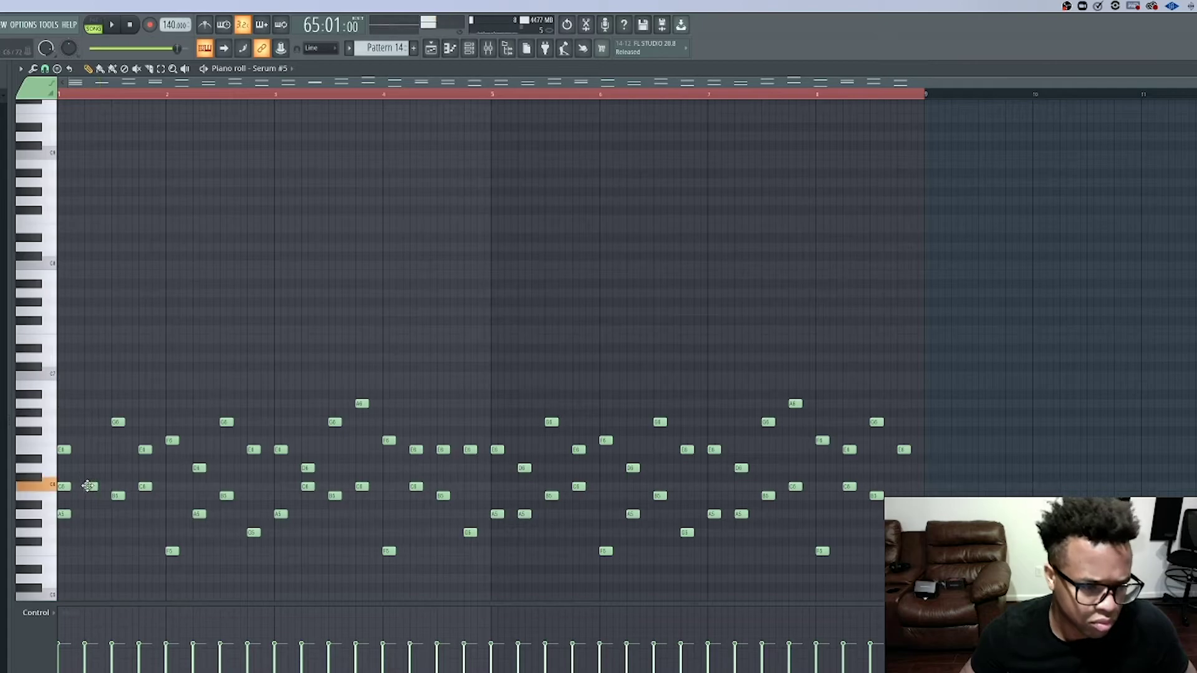
{"action": "key", "text": "space"}
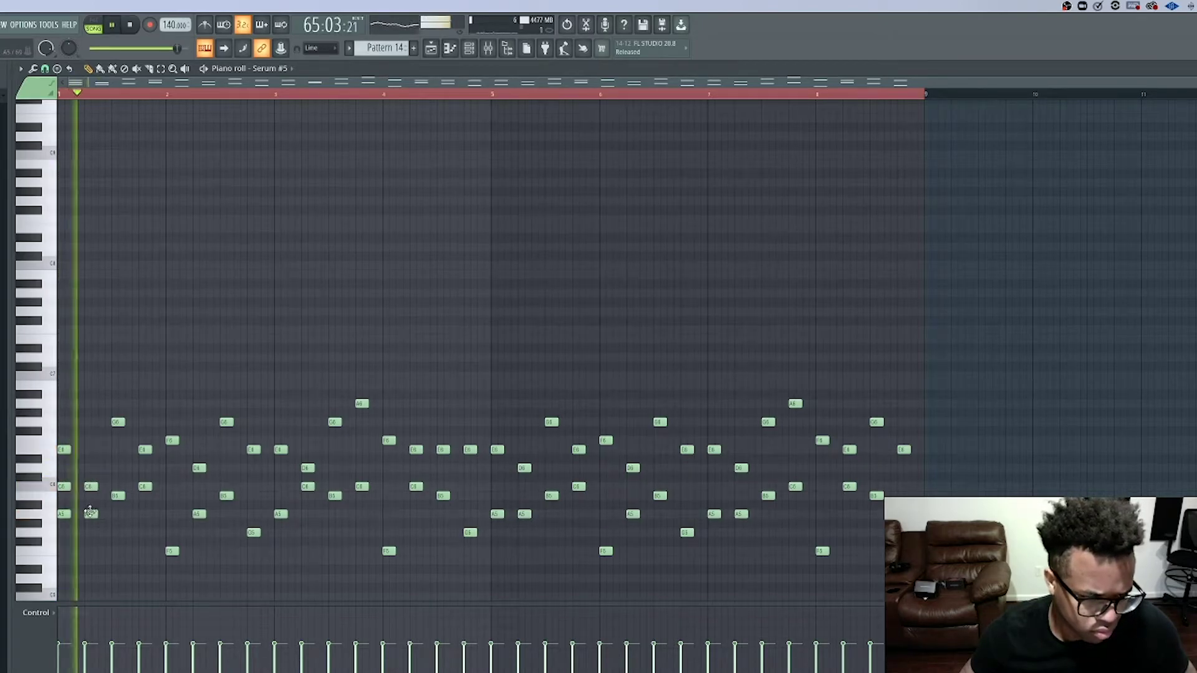
{"action": "key", "text": "space"}
{"action": "key", "text": "space"}
{"action": "key", "text": "space"}
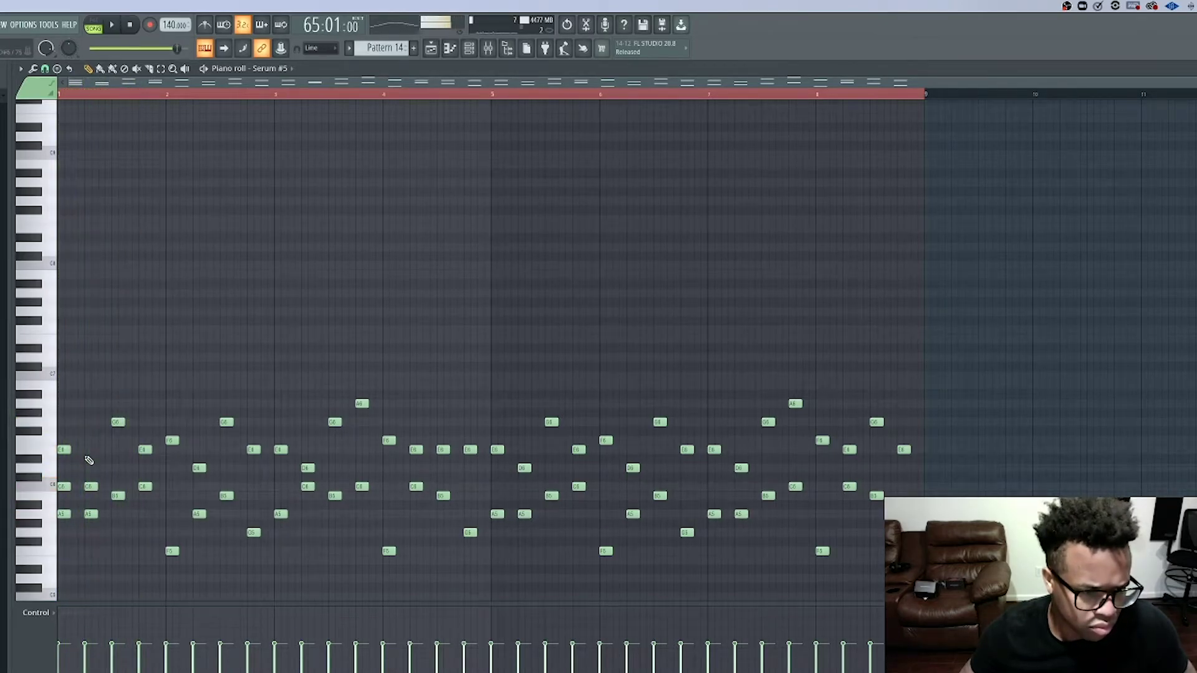
{"action": "key", "text": "space"}
{"action": "left_click", "coordinate": [88, 450]}
{"action": "key", "text": "space"}
{"action": "key", "text": "space"}
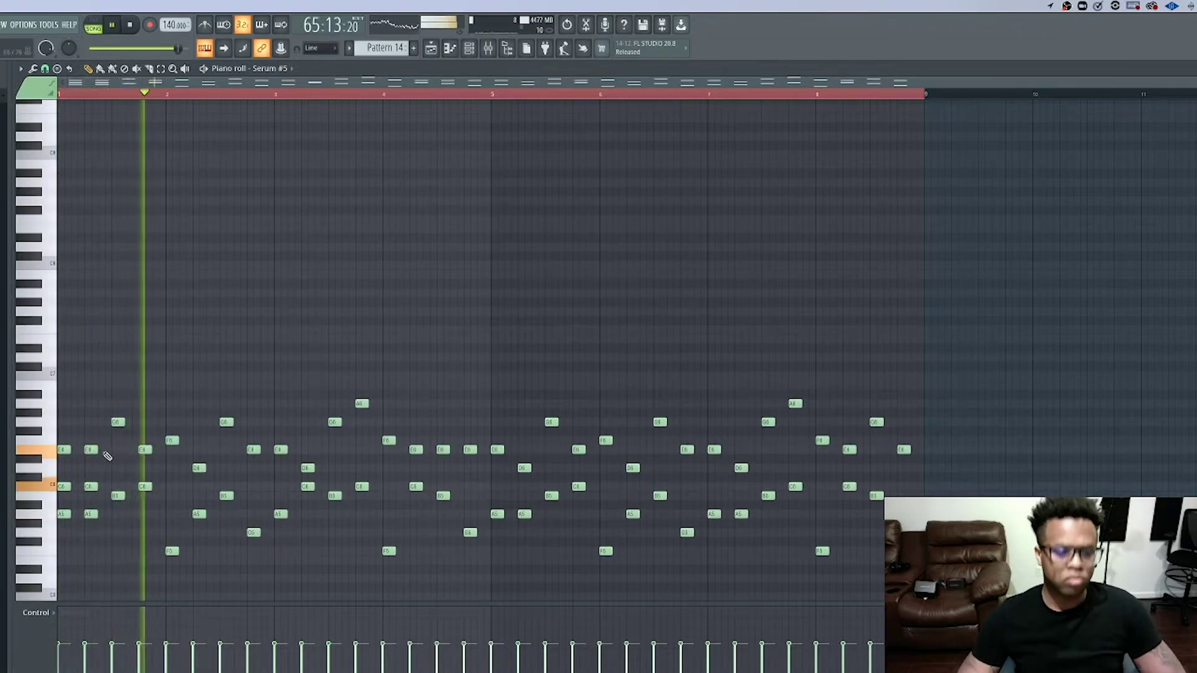
- Replace the A5 and D6 pair on beat 2 of bar 2 with a single C6 and play it back
{"action": "key", "text": "space"}
{"action": "key", "text": "space"}
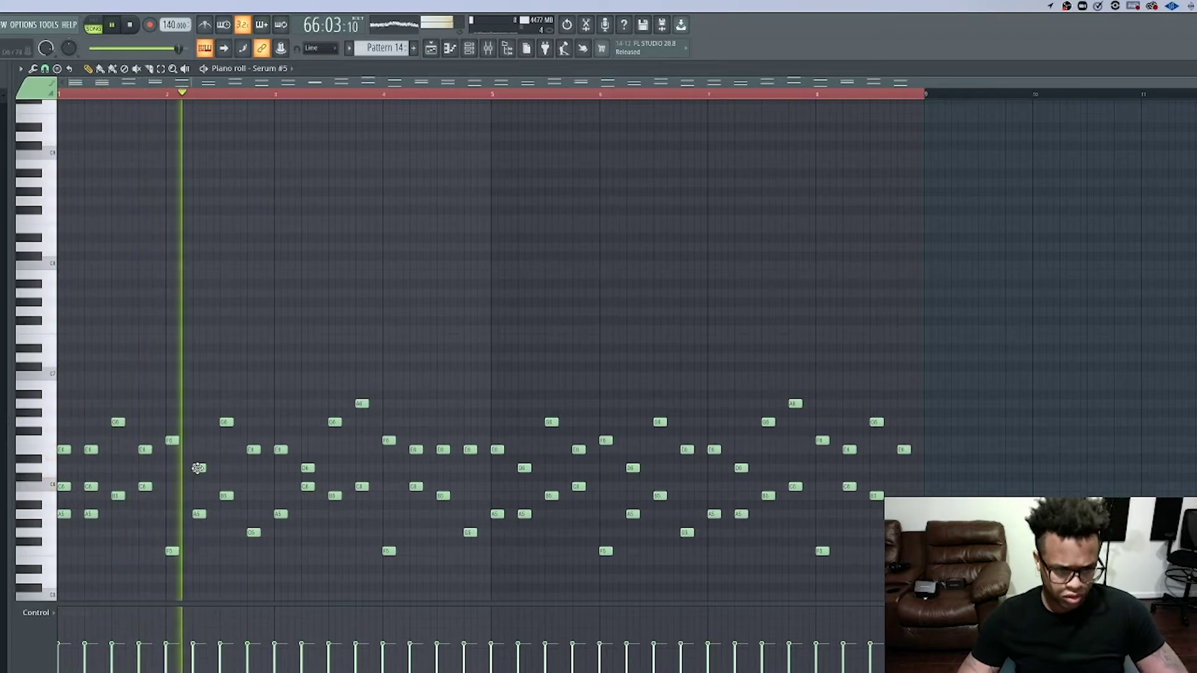
{"action": "key", "text": "space"}
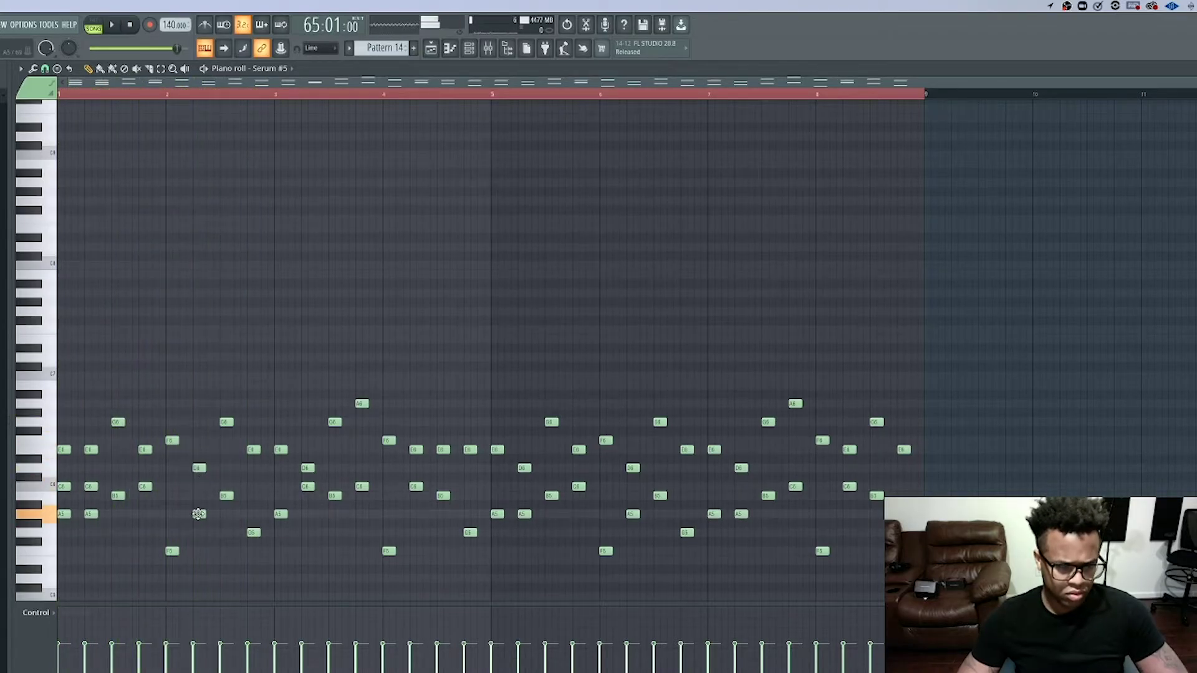
{"action": "key", "text": "space"}
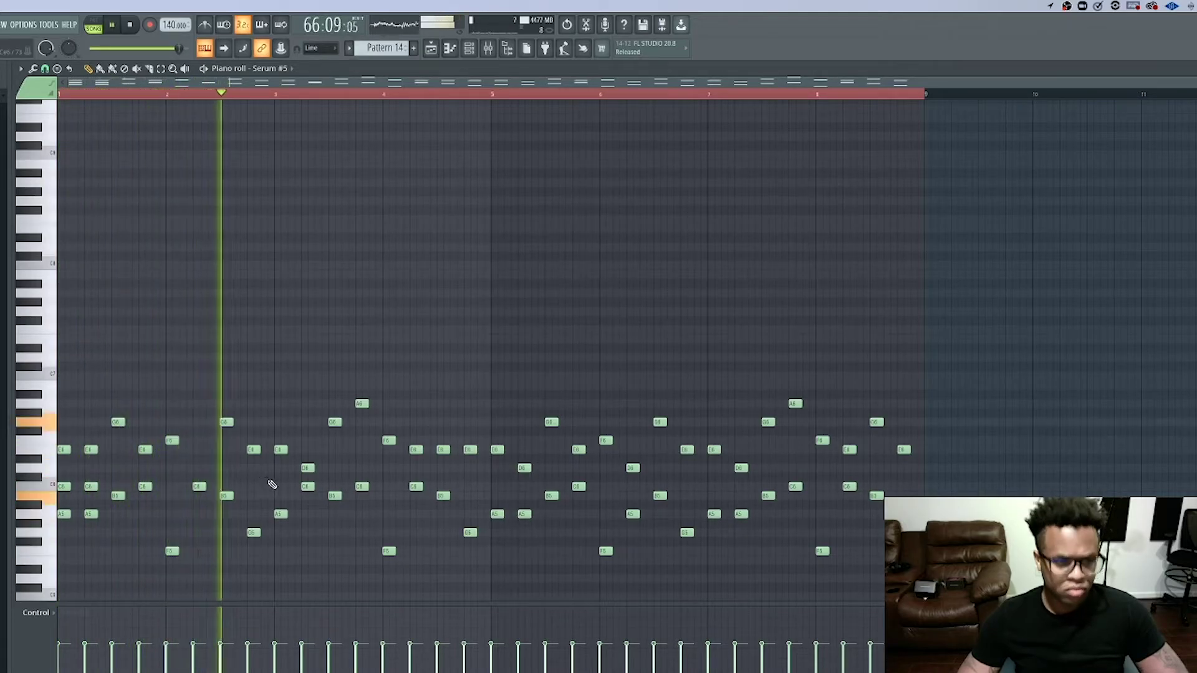
{"action": "key", "text": "space"}
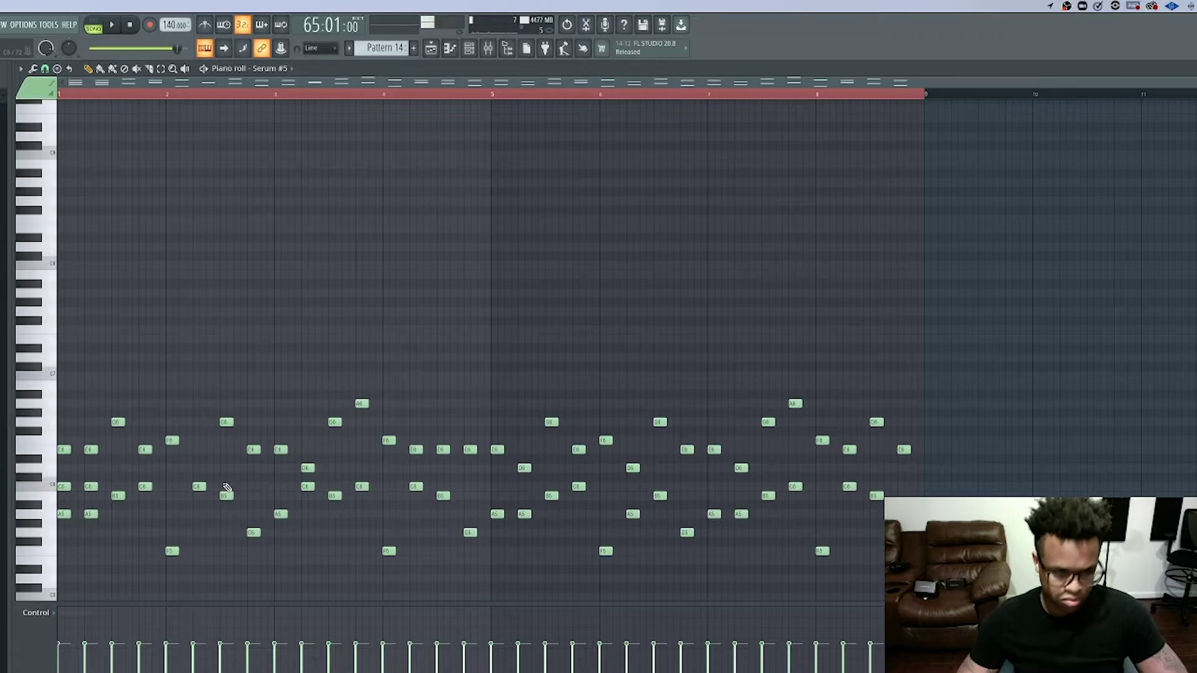
- Add E6 and G6 above the C6 on beat 2 of bar 2, checking the chord by playback
{"action": "key", "text": "space"}
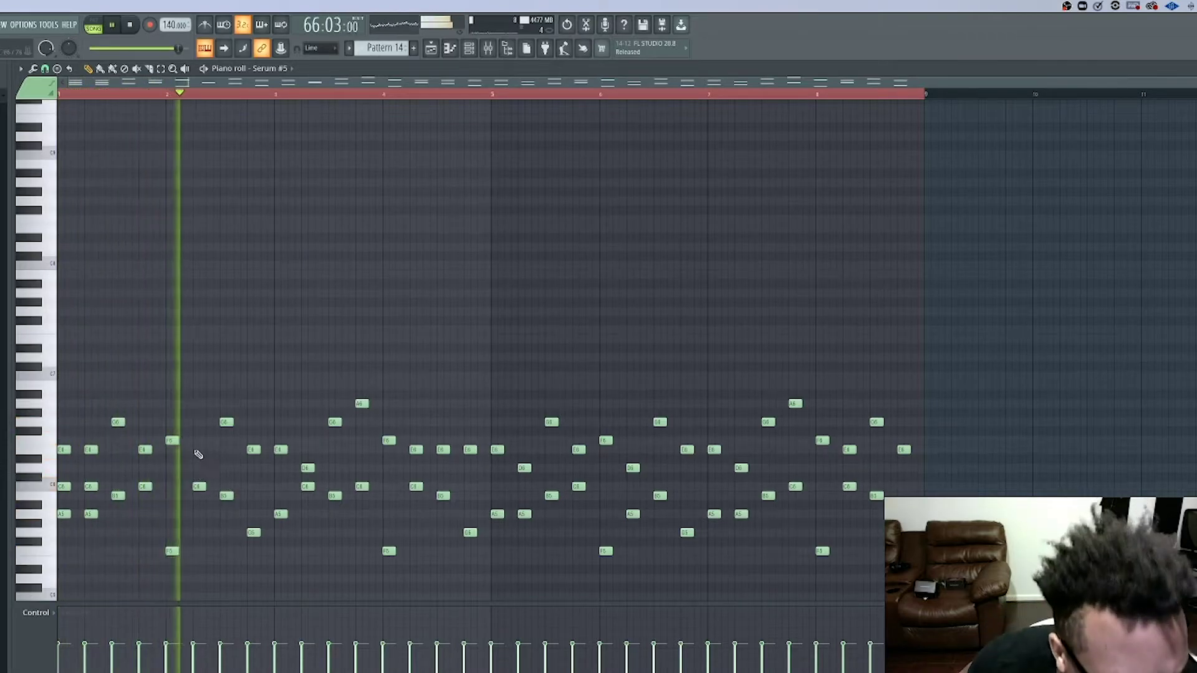
{"action": "key", "text": "space"}
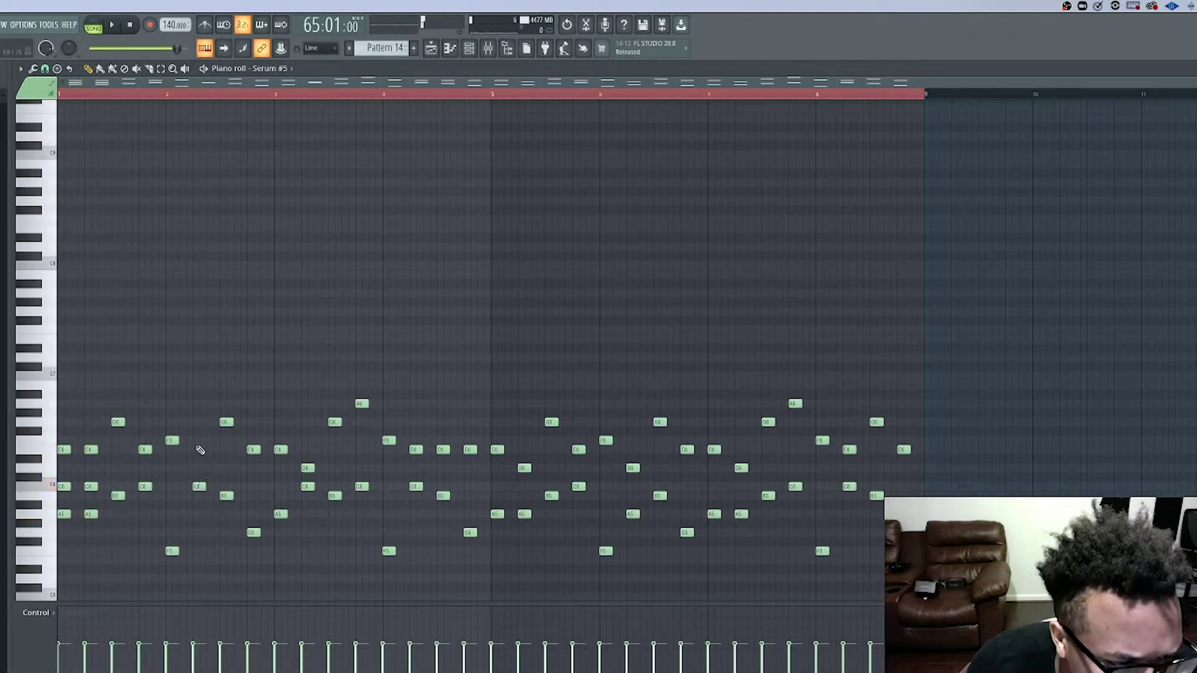
{"action": "key", "text": "space"}
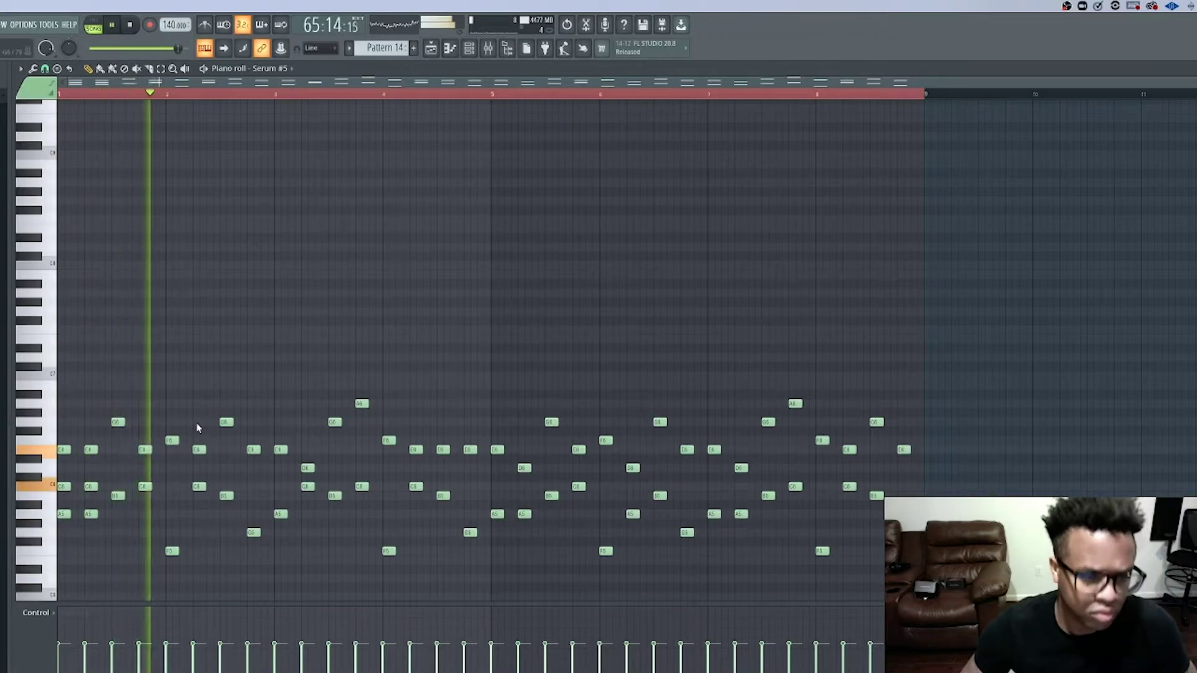
{"action": "key", "text": "space"}
{"action": "left_click", "coordinate": [195, 414]}
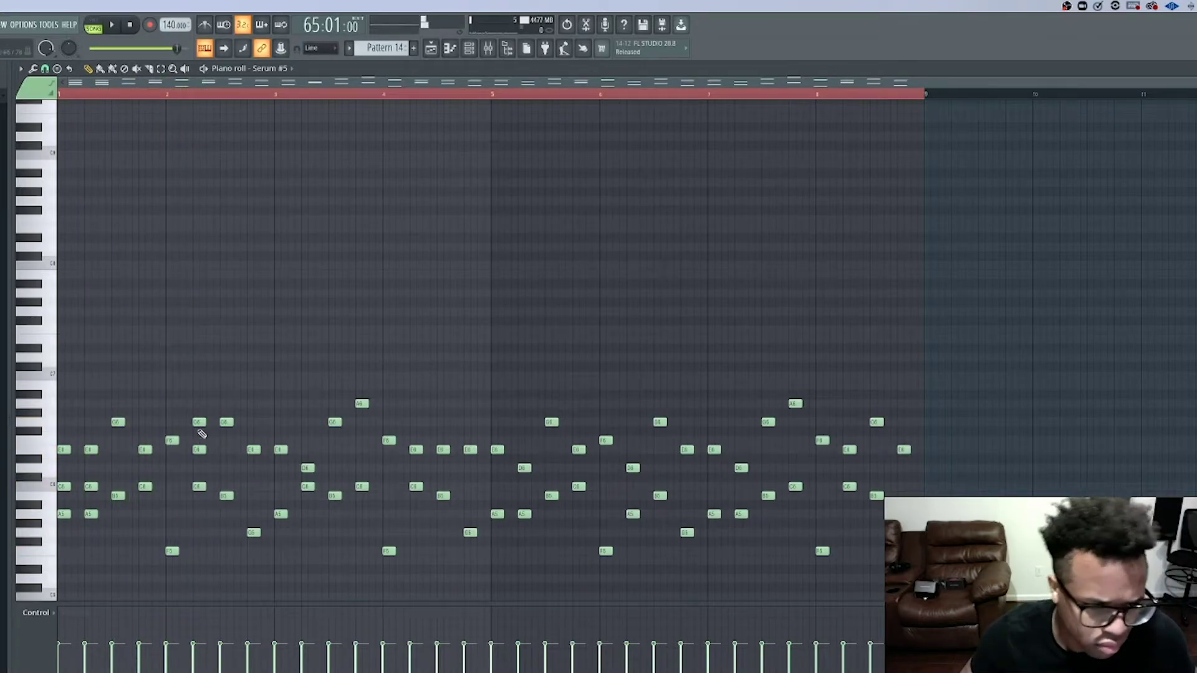
- Replace the G6 on beat 2 of bar 2 with an A6, checking the chord by playback
{"action": "key", "text": "space"}
{"action": "right_click", "coordinate": [196, 422]}
{"action": "key", "text": "space"}
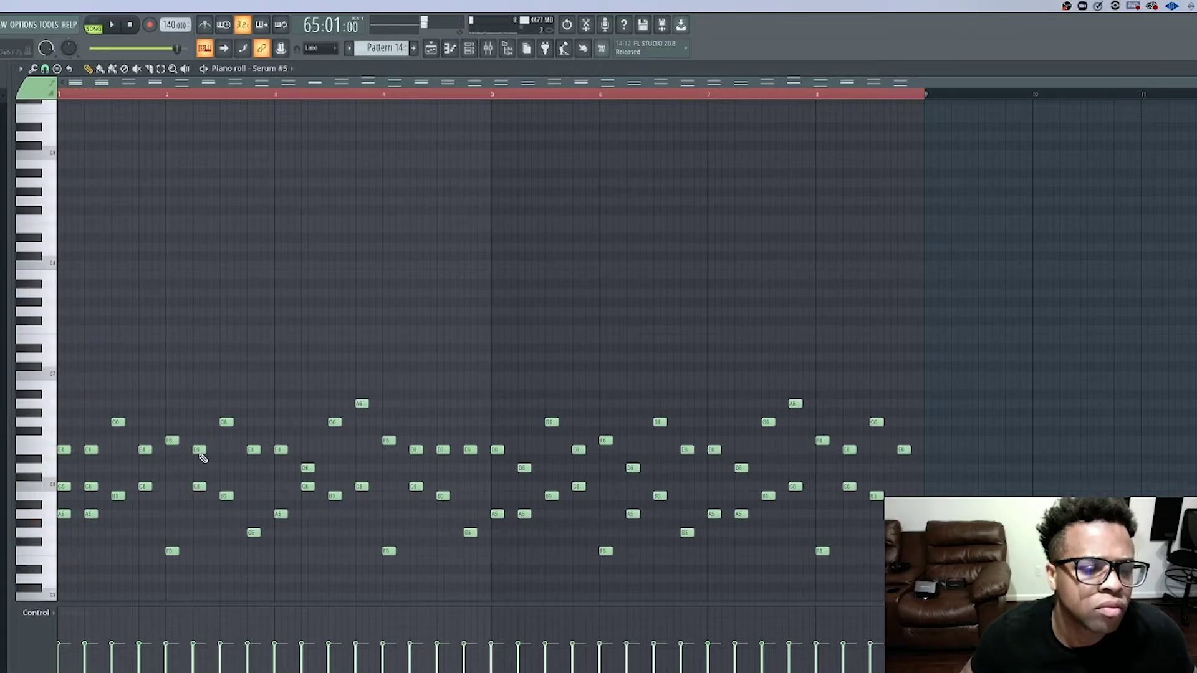
{"action": "key", "text": "space"}
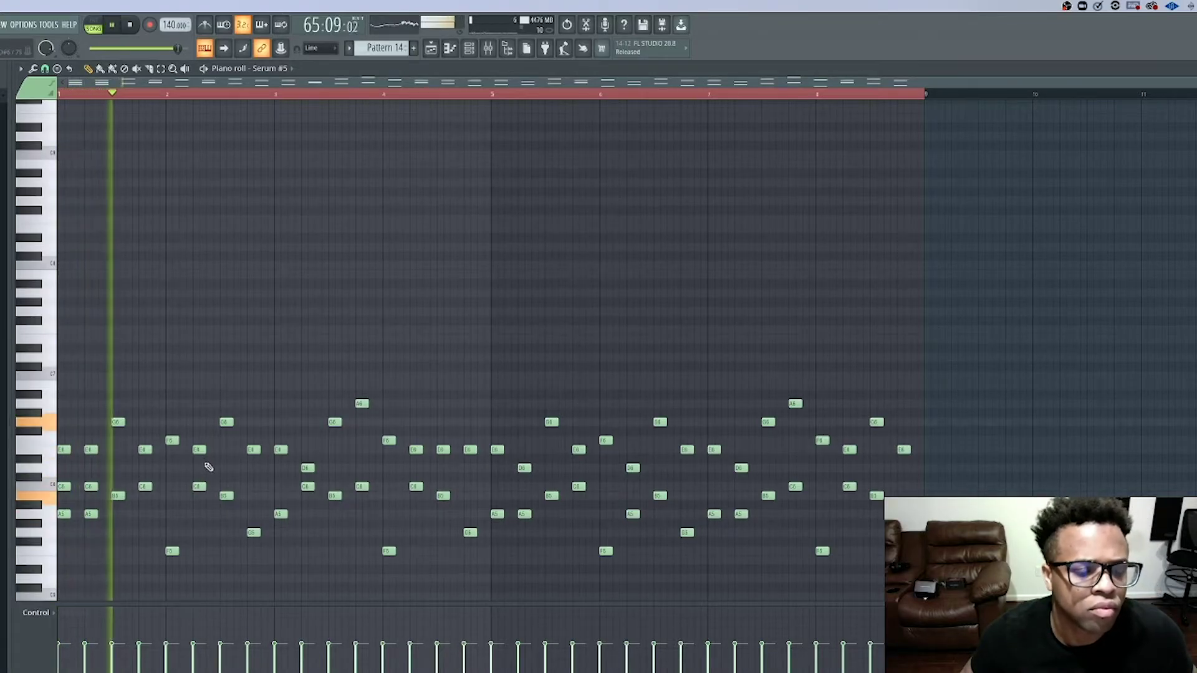
{"action": "key", "text": "space"}
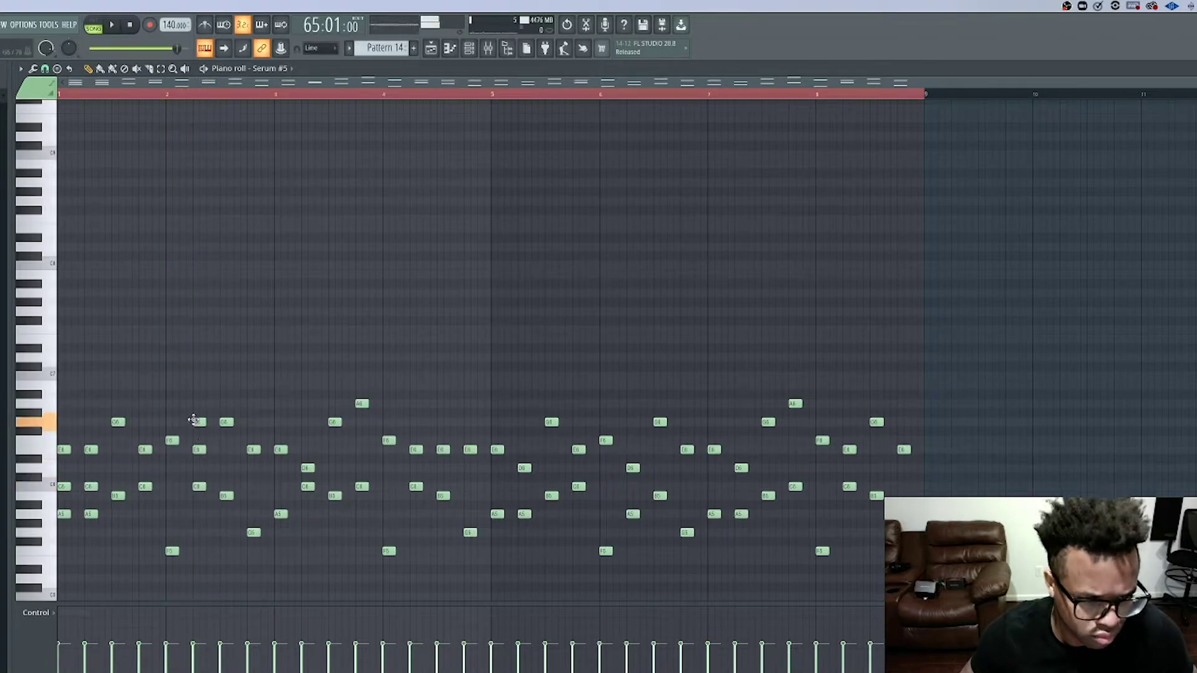
{"action": "key", "text": "space"}
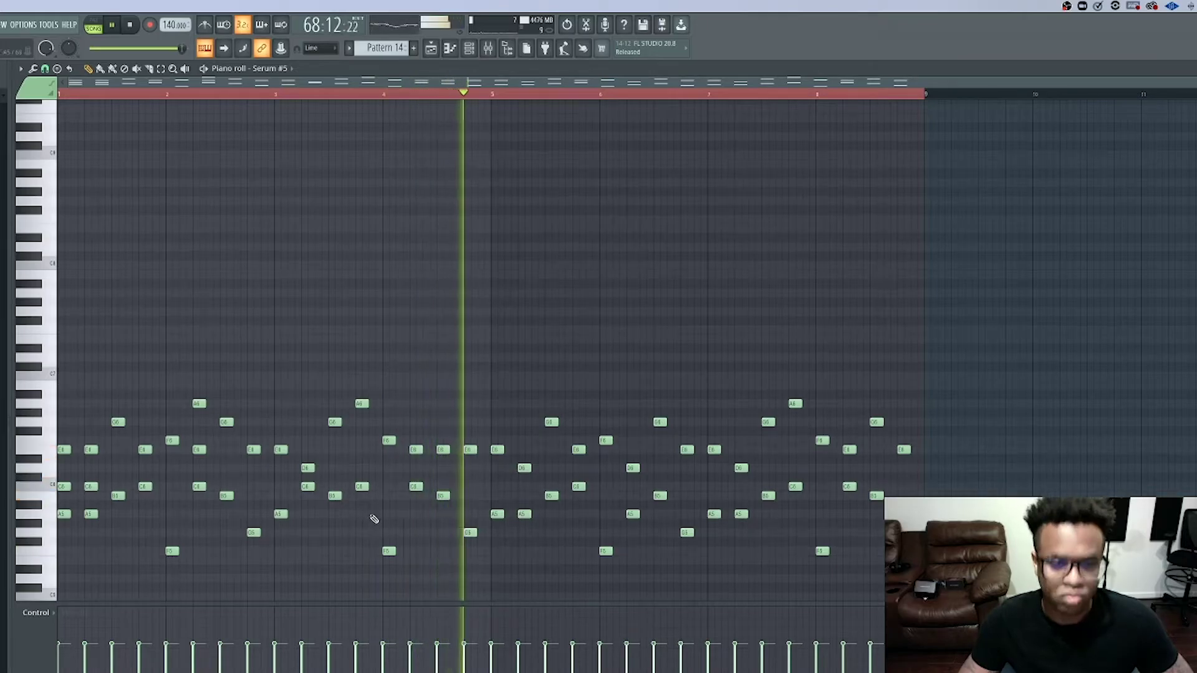
- Replace the notes in bars 3 and 4 with a copy of bars 1 and 2, and play it back
{"action": "left_click_drag", "start_coordinate": [485, 572], "coordinate": [275, 393]}
{"action": "key", "text": "Delete"}
{"action": "left_click_drag", "start_coordinate": [278, 546], "coordinate": [102, 430]}
{"action": "left_click_drag", "start_coordinate": [348, 572], "coordinate": [65, 405]}
{"action": "left_click_drag", "start_coordinate": [61, 450], "coordinate": [277, 450]}
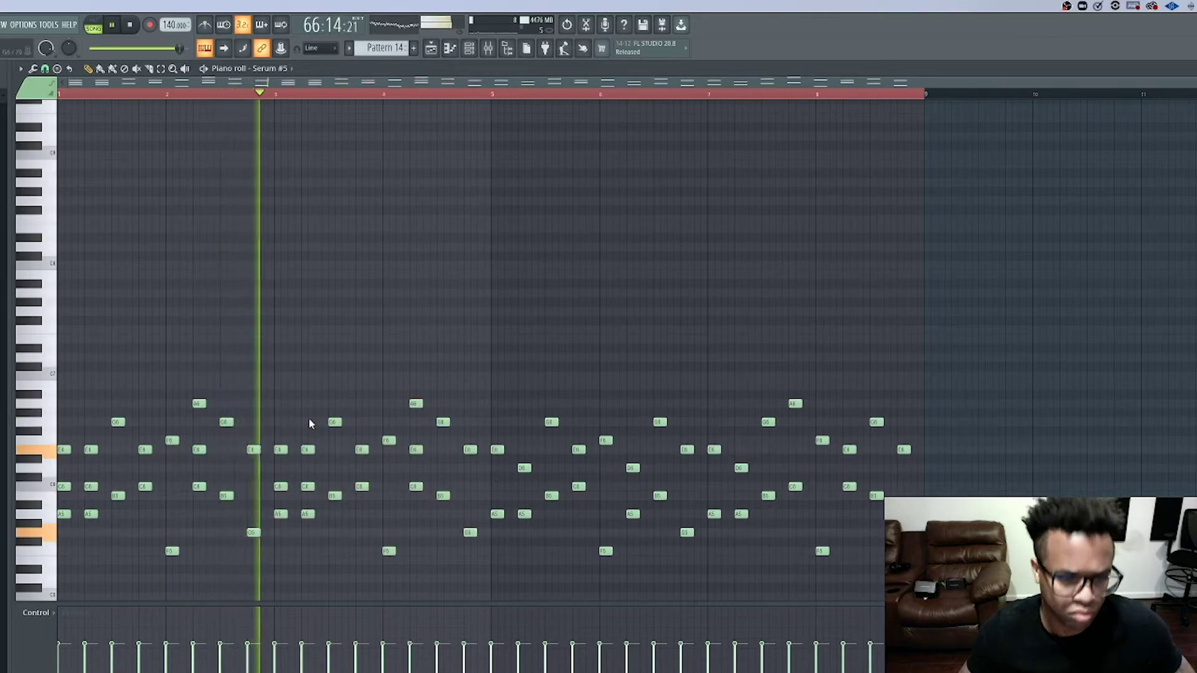
{"action": "key", "text": "space"}
{"action": "key", "text": "space"}
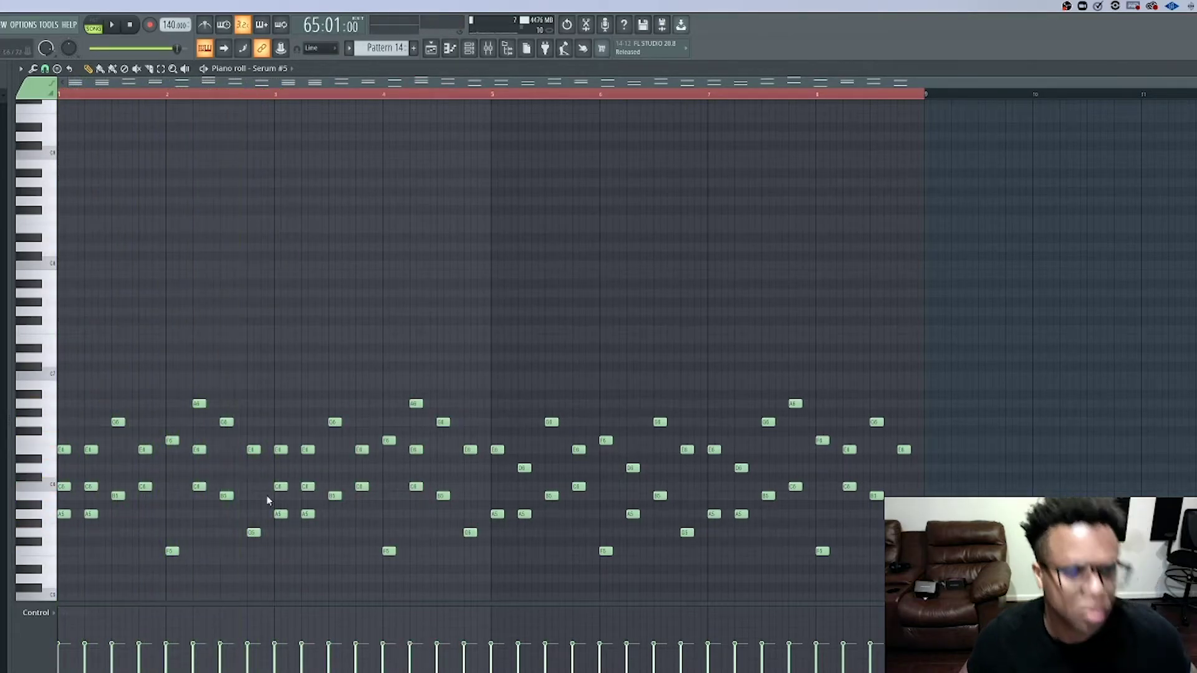
- Replace the notes in bar 2 with a copy of bar 1 and play it back
{"action": "key", "text": "space"}
{"action": "left_click_drag", "start_coordinate": [266, 551], "coordinate": [160, 381]}
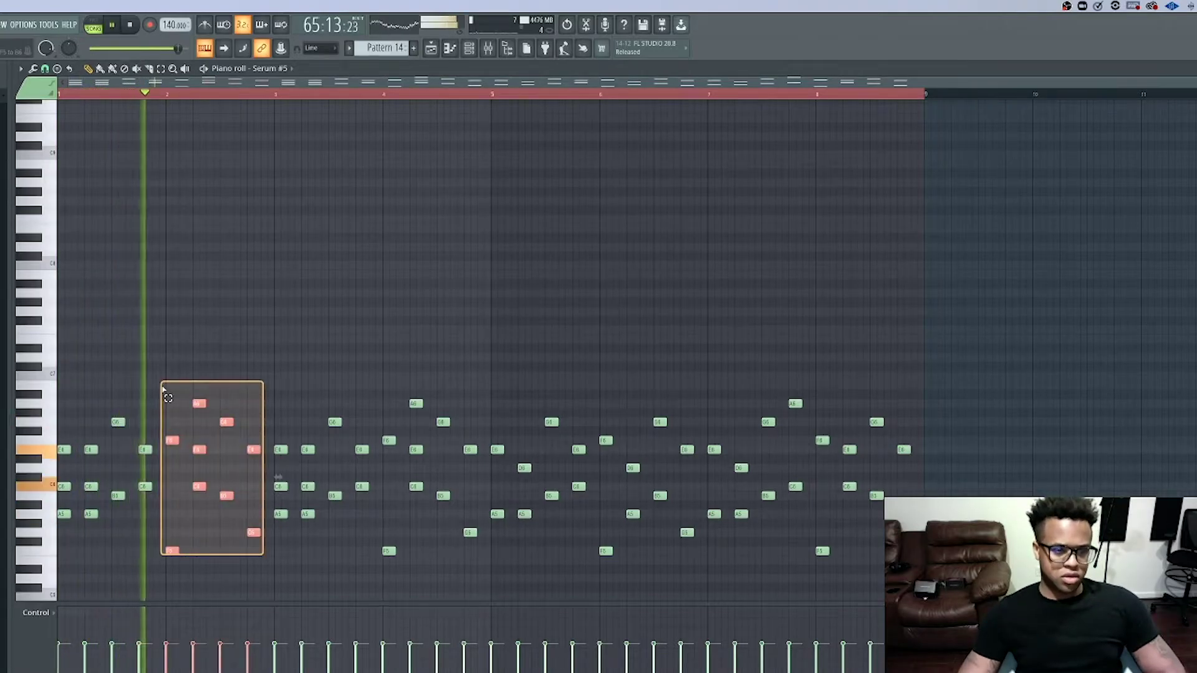
{"action": "key", "text": "Delete"}
{"action": "left_click_drag", "start_coordinate": [167, 541], "coordinate": [33, 426]}
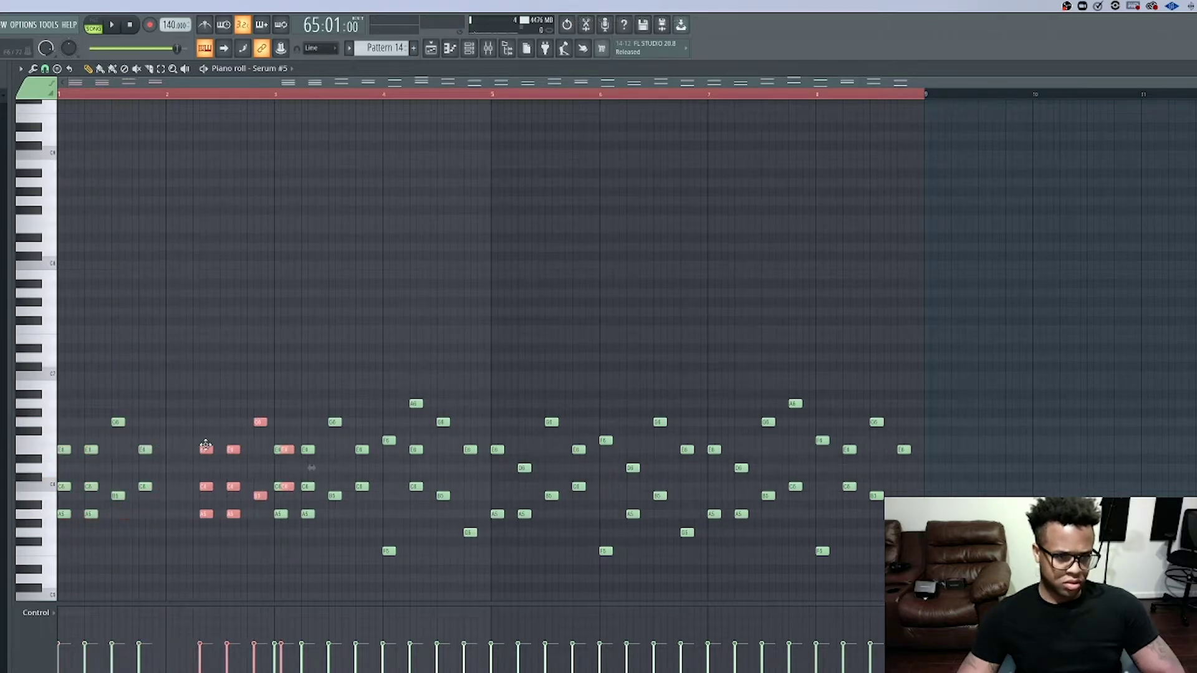
{"action": "left_click_drag", "start_coordinate": [176, 450], "coordinate": [169, 449]}
{"action": "left_click", "coordinate": [189, 404]}
{"action": "key", "text": "space"}
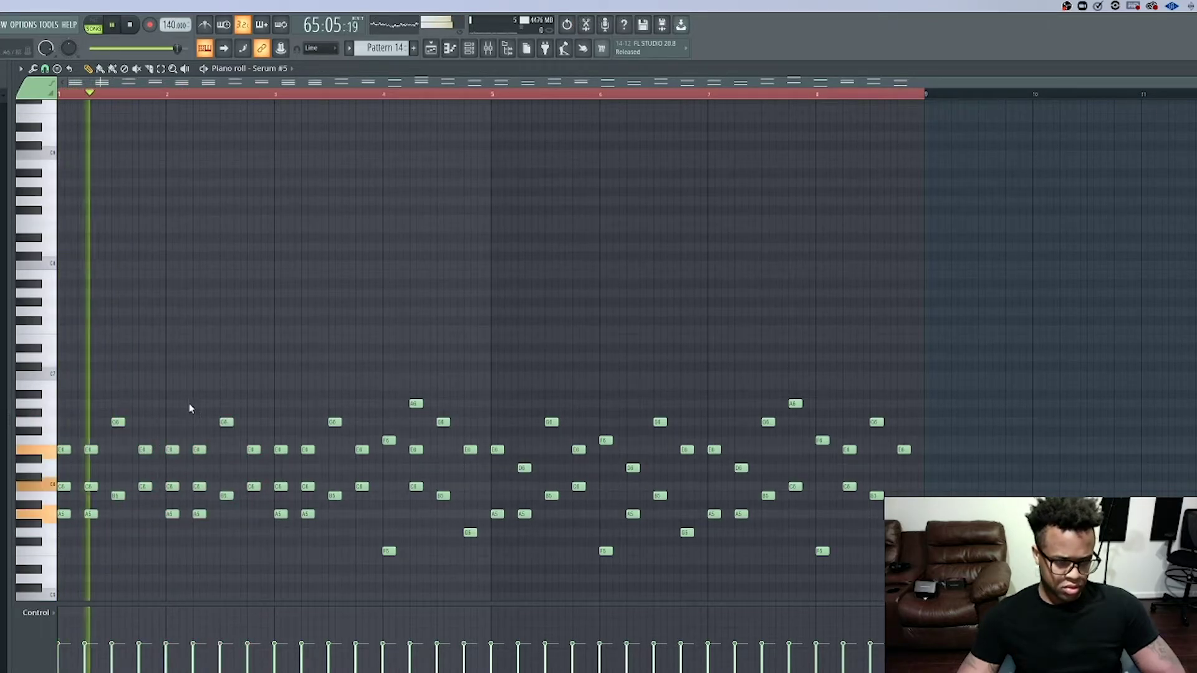
- Delete all notes in bar 4 and try F6 in place of the G6 on beat 3 of bar 2, checking by playback
{"action": "left_click_drag", "start_coordinate": [476, 564], "coordinate": [379, 393]}
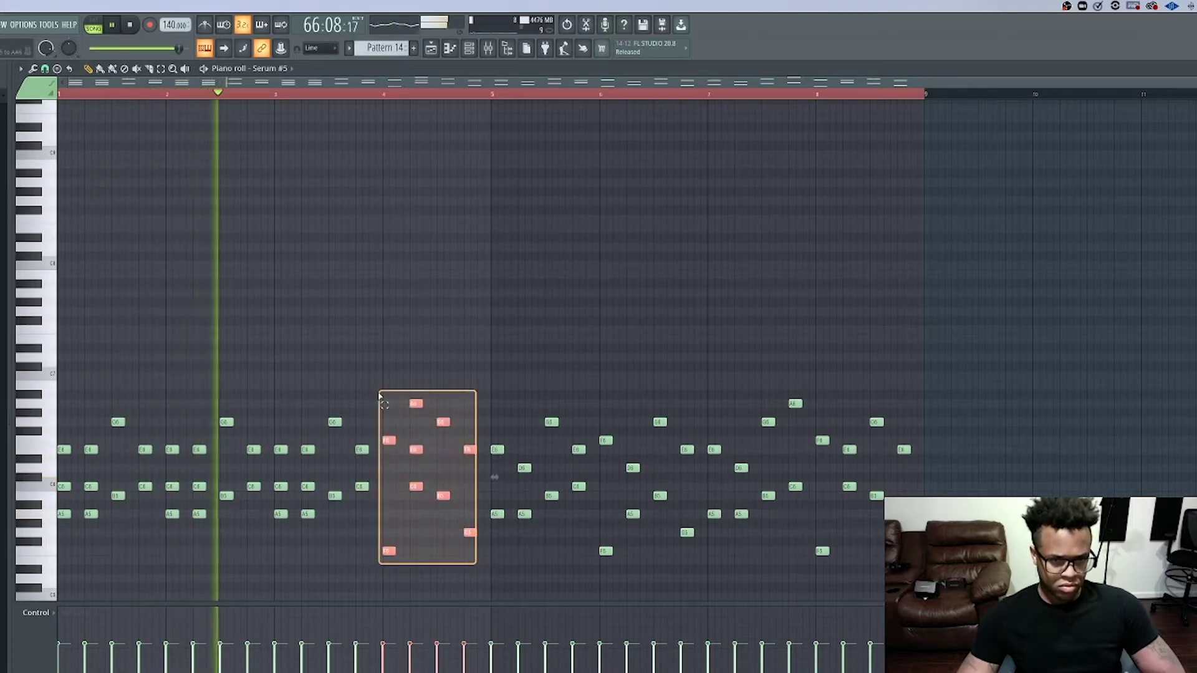
{"action": "key", "text": "Delete"}
{"action": "left_click", "coordinate": [252, 419], "text": "super"}
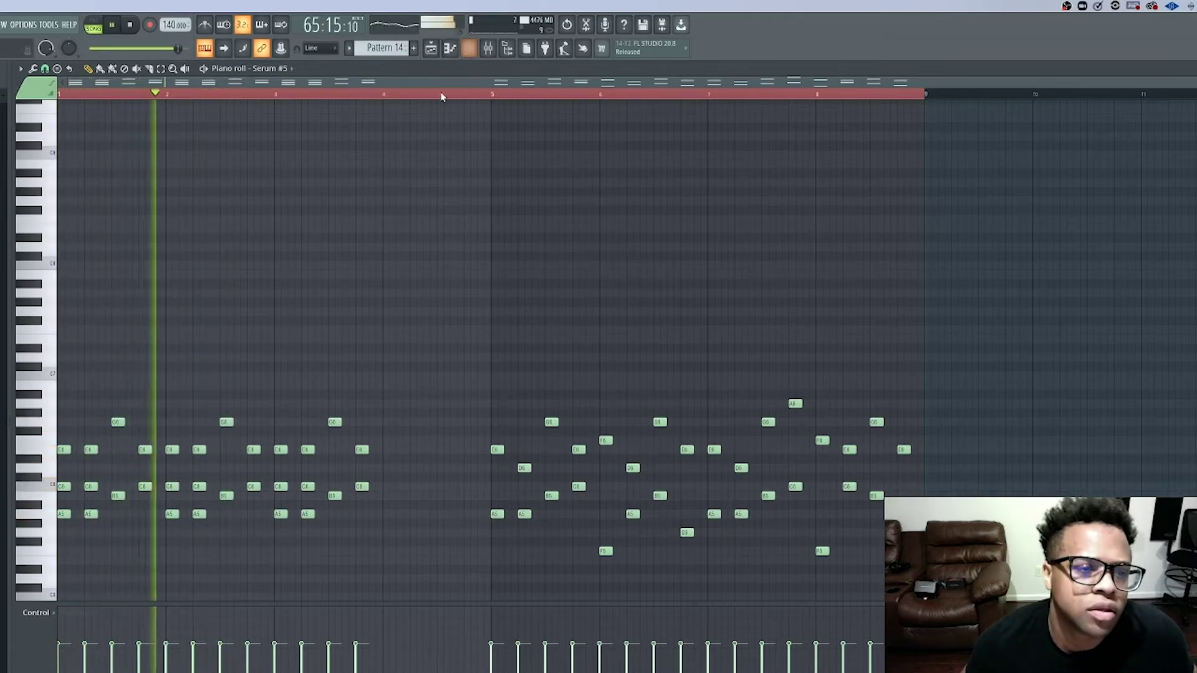
{"action": "key", "text": "space"}
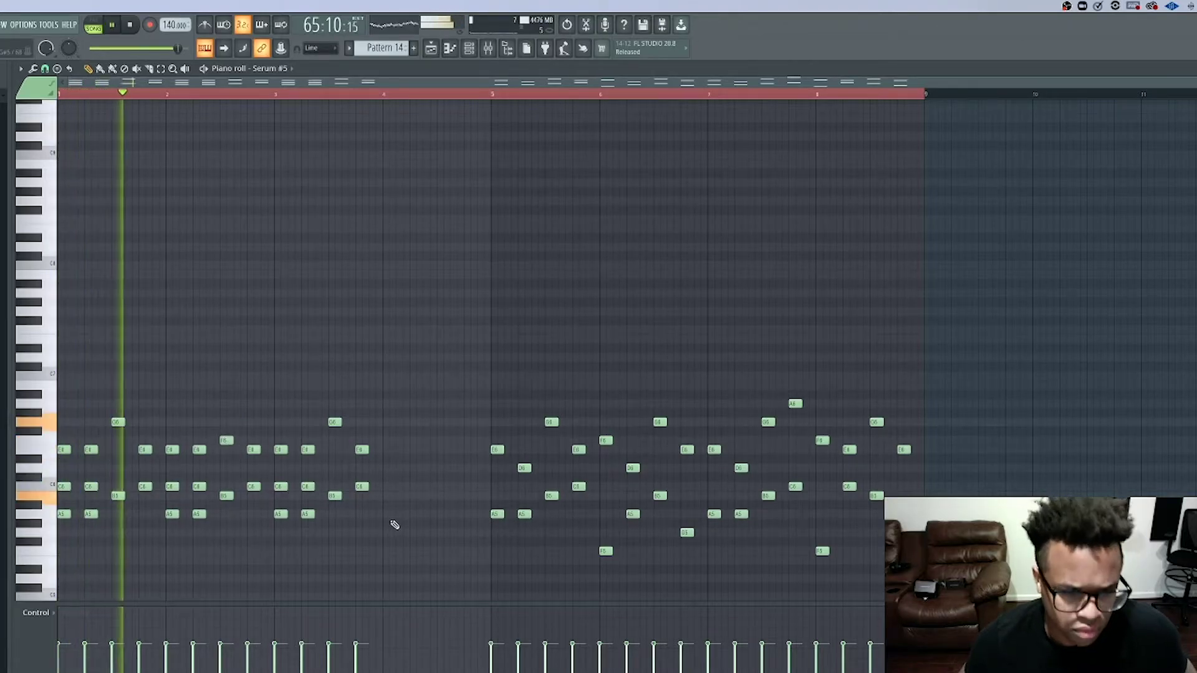
{"action": "key", "text": "space"}
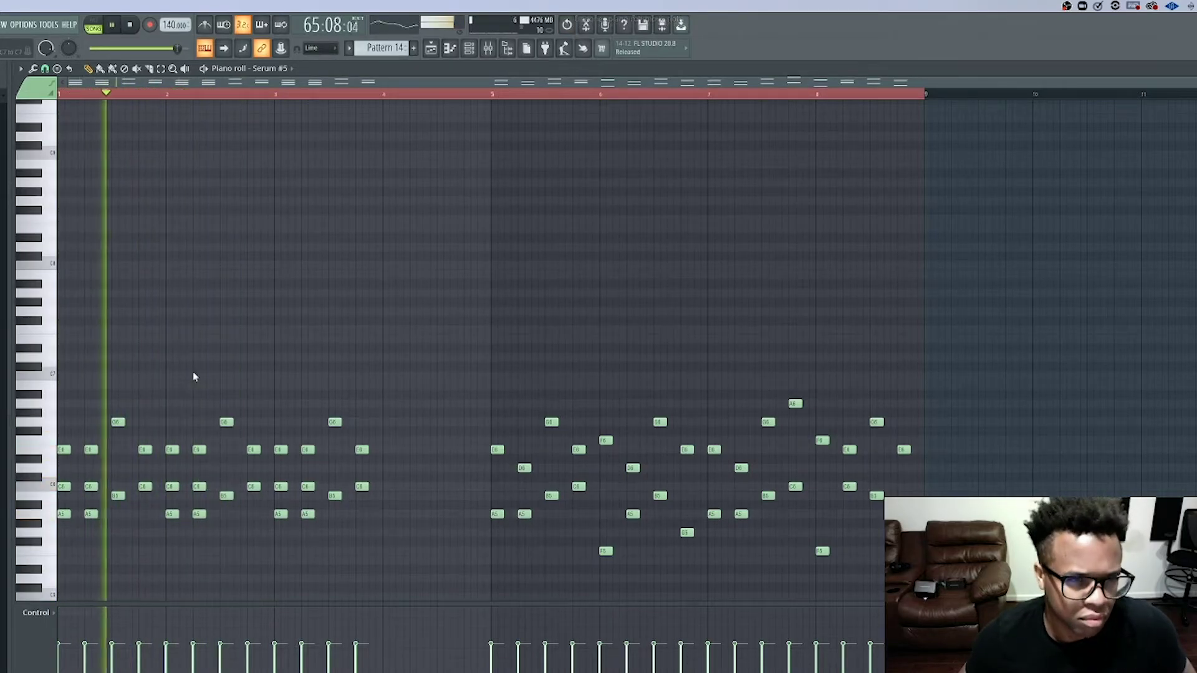
- Remove the A5 from beat 2 of bar 2 and delete all notes in bar 3, checking by playback
{"action": "key", "text": "space"}
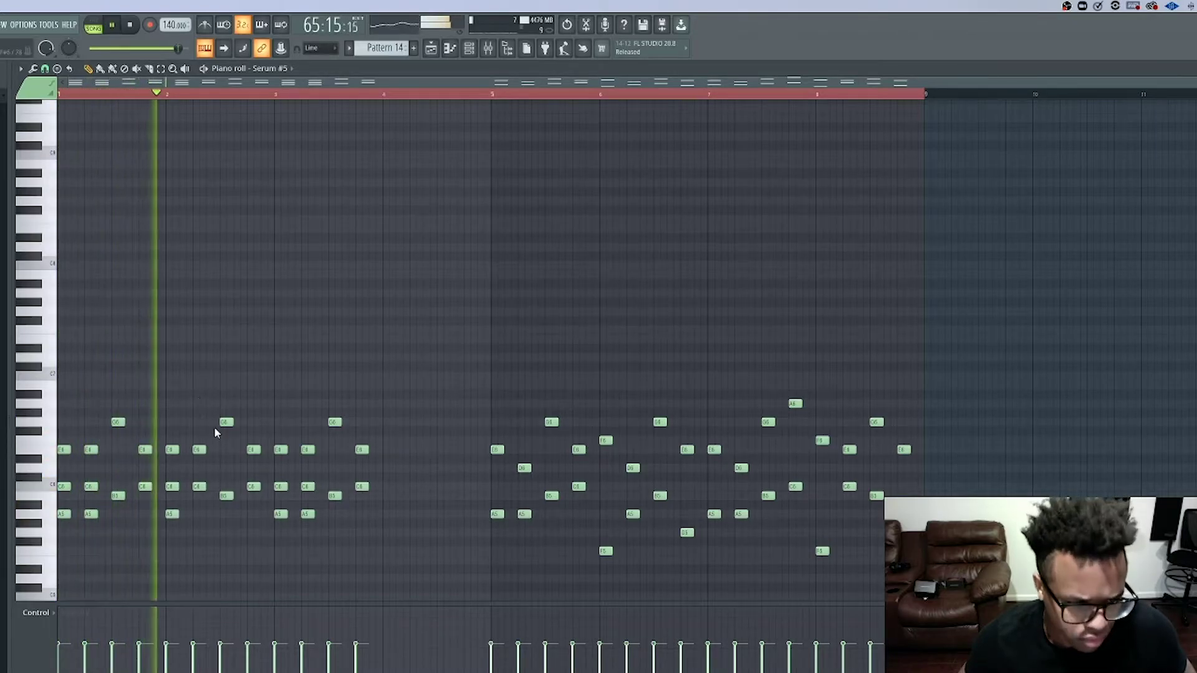
{"action": "key", "text": "space"}
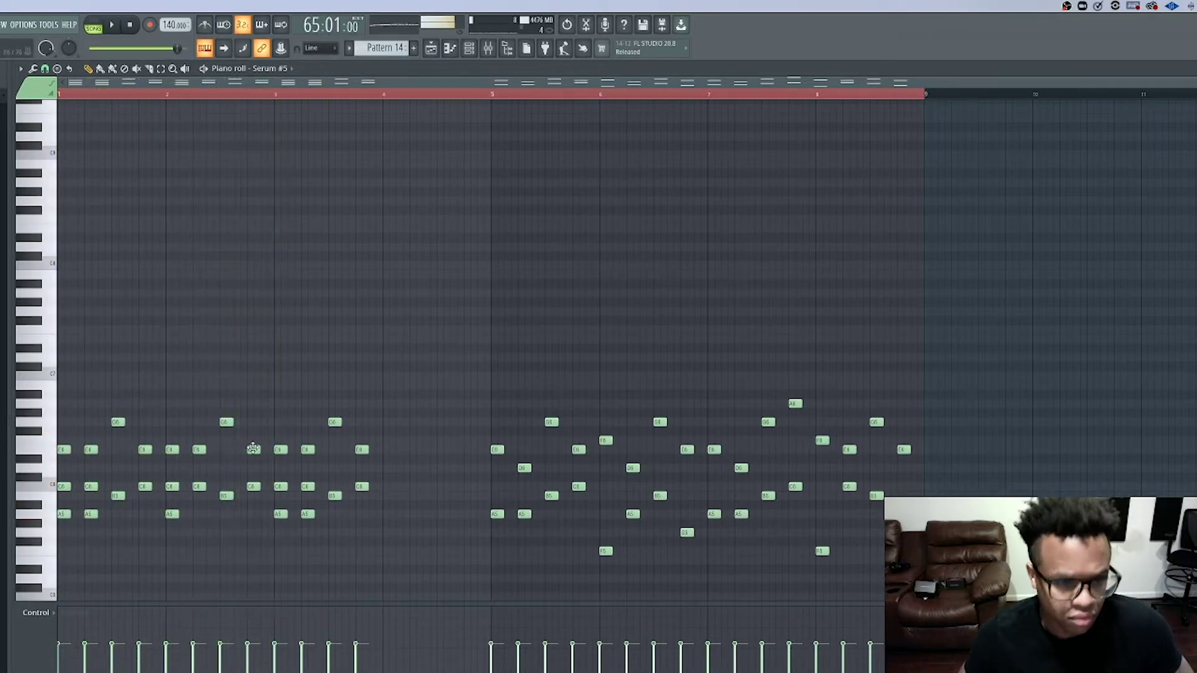
{"action": "key", "text": "space"}
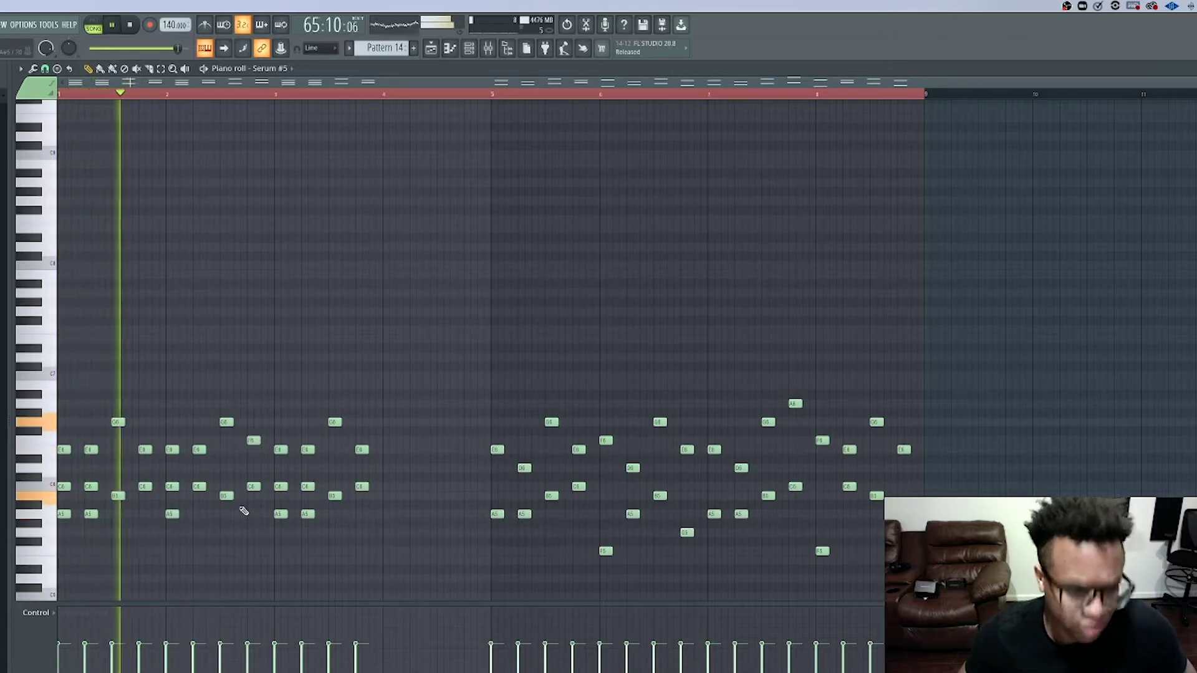
{"action": "left_click_drag", "start_coordinate": [313, 492], "coordinate": [270, 419]}
{"action": "key", "text": "Delete"}
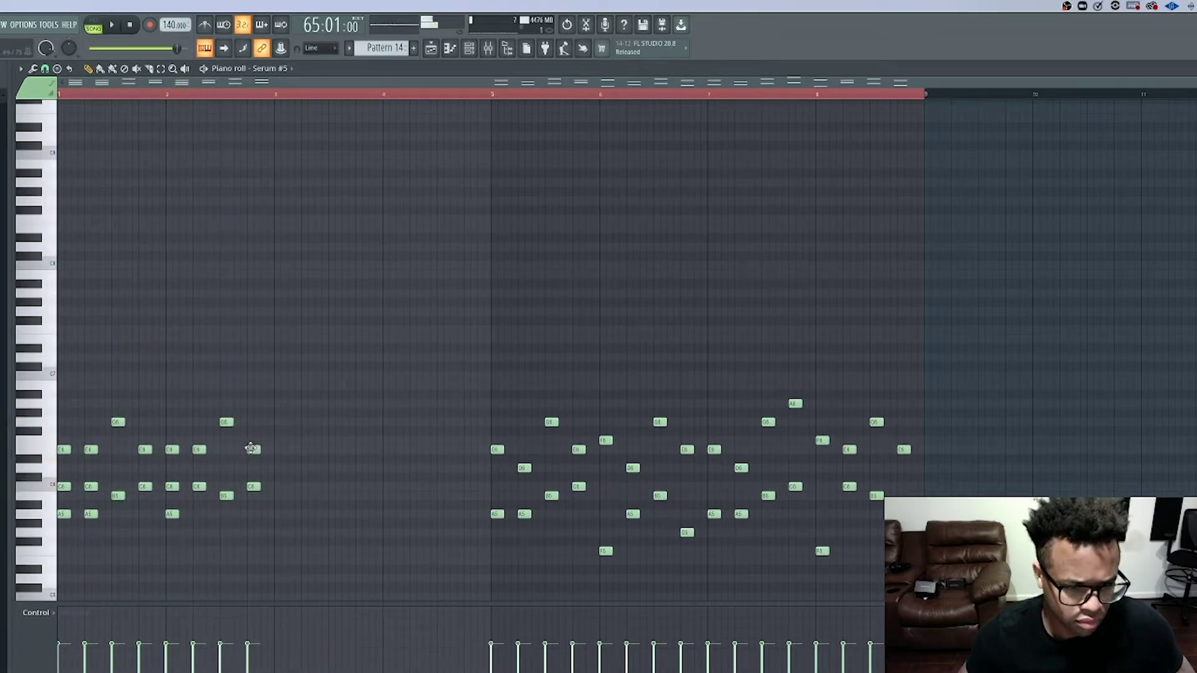
- Try F6 on beat 4 of bar 1, and remove the C6 from beat 4 of both bars and the B5 from bar 2
{"action": "key", "text": "space"}
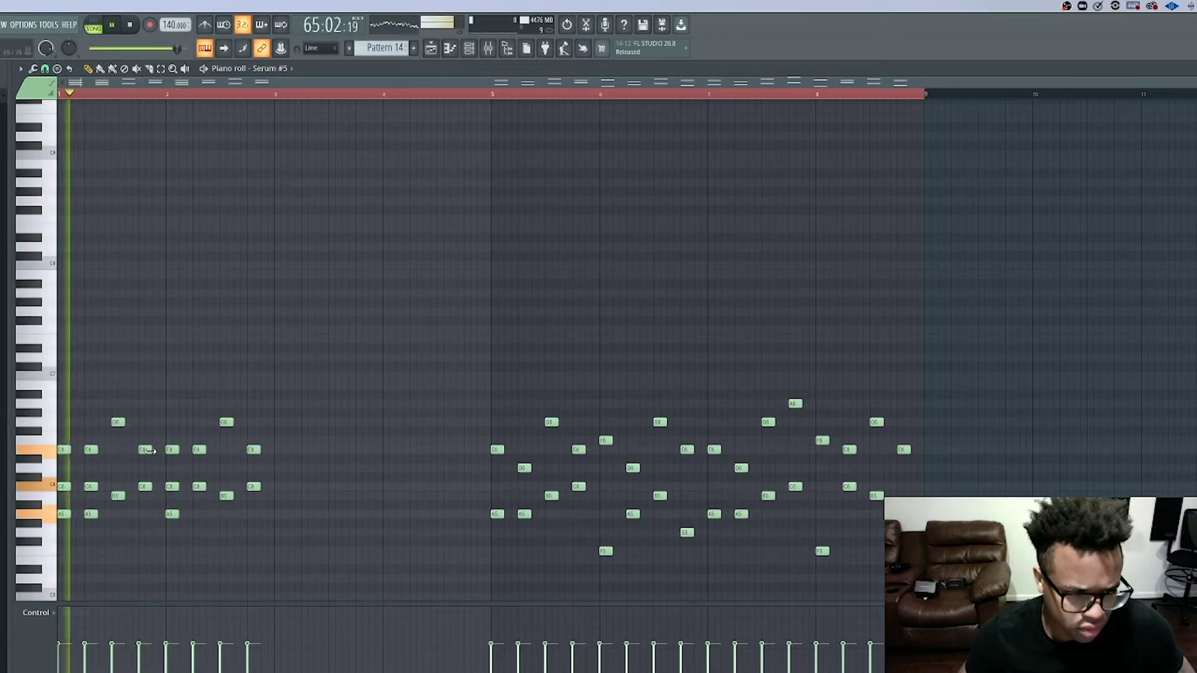
{"action": "left_click_drag", "start_coordinate": [147, 450], "coordinate": [150, 439]}
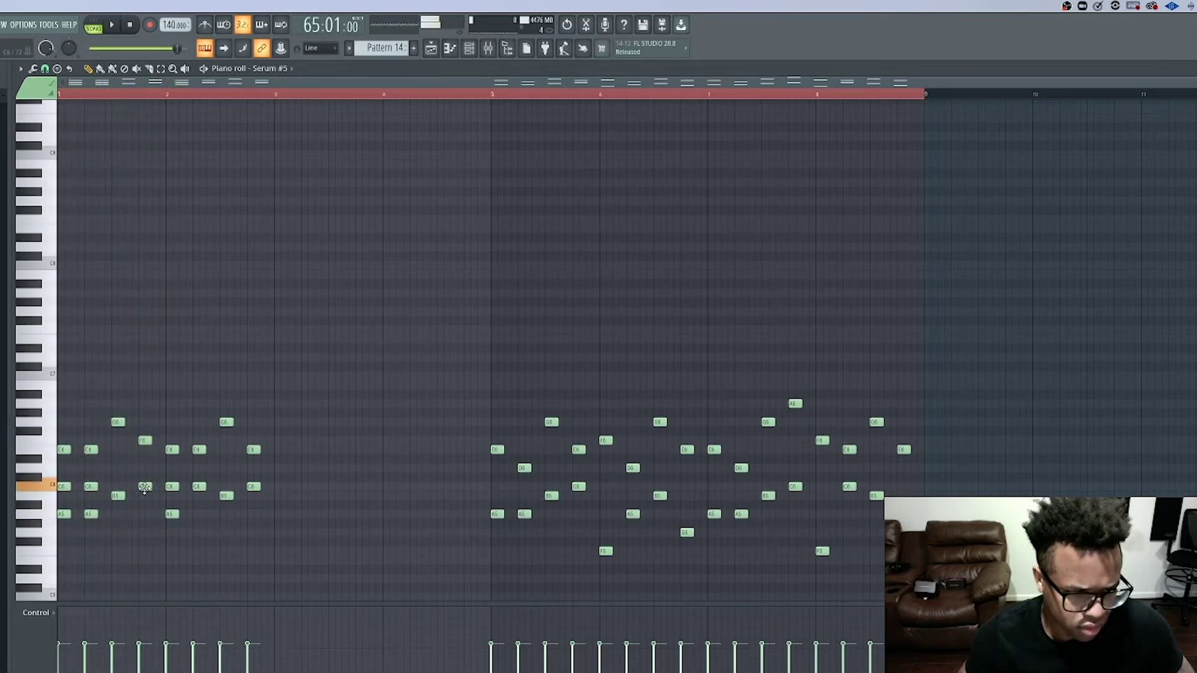
{"action": "key", "text": "space"}
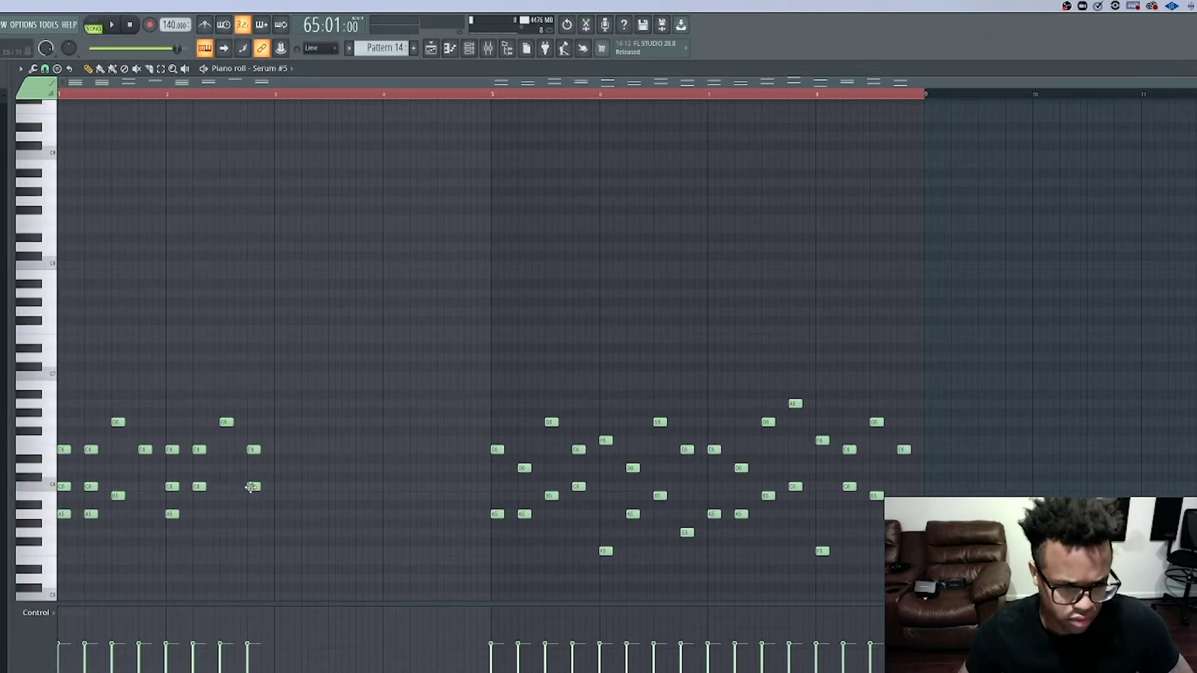
{"action": "key", "text": "space"}
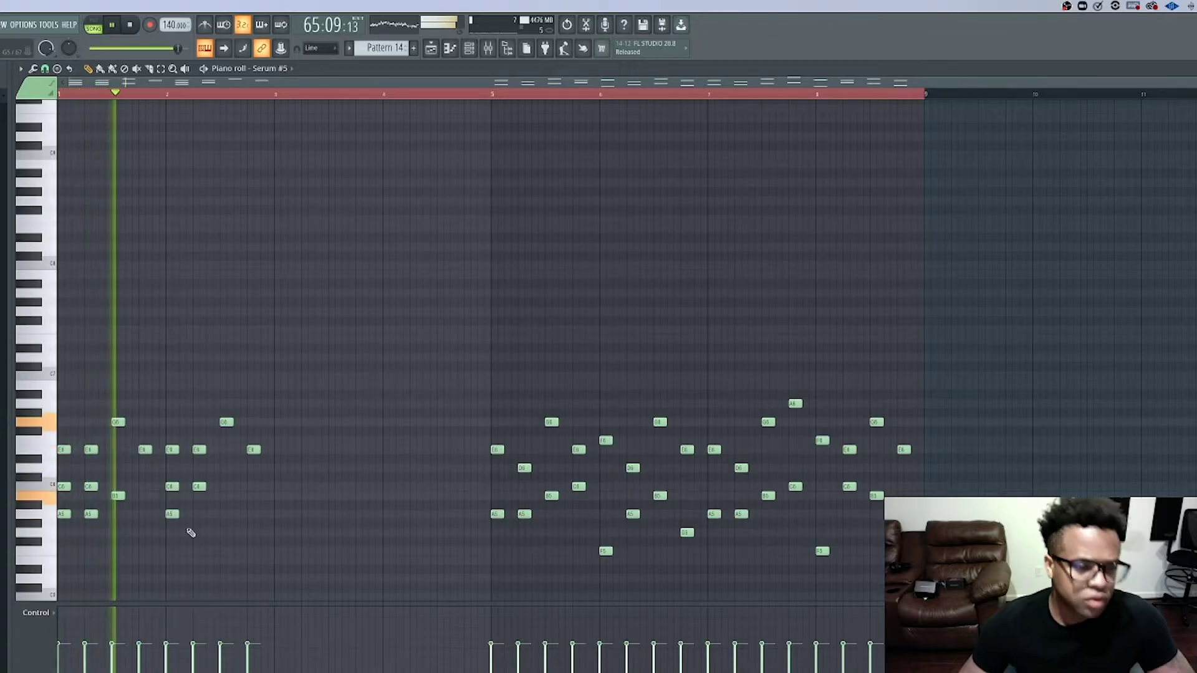
- Delete all notes in bars 5 to 8 and put the C6 back on beat 4 of bars 1 and 2
{"action": "left_click_drag", "start_coordinate": [958, 567], "coordinate": [484, 351]}
{"action": "key", "text": "Delete"}
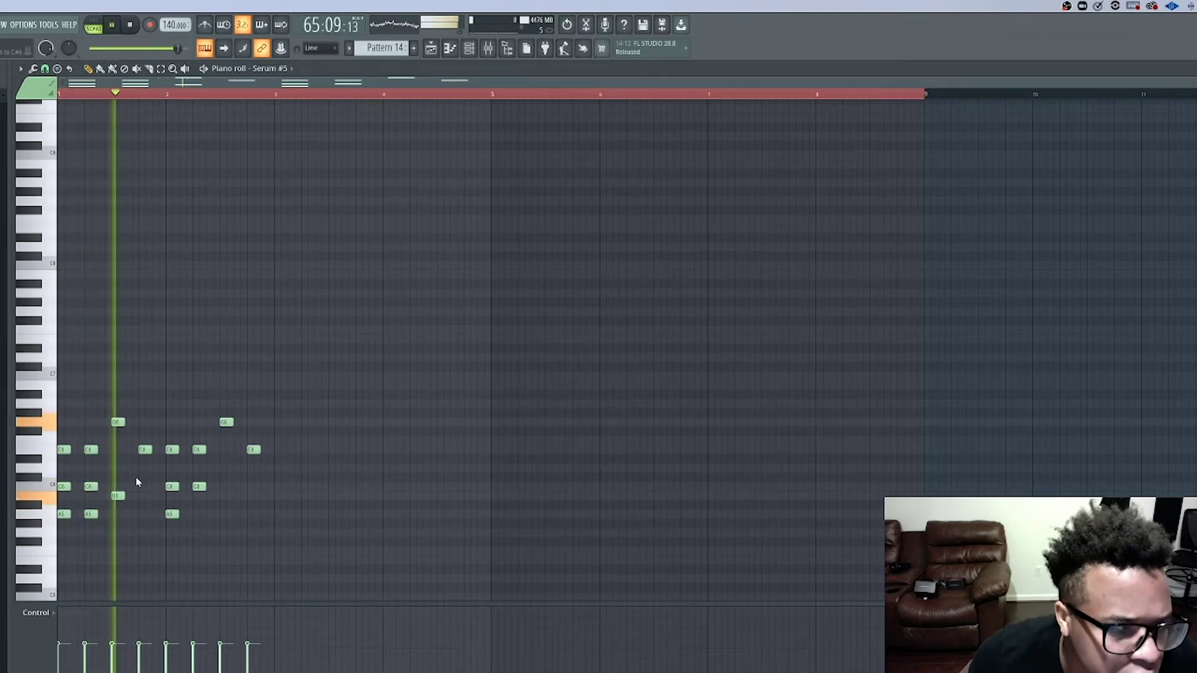
{"action": "key", "text": "space"}
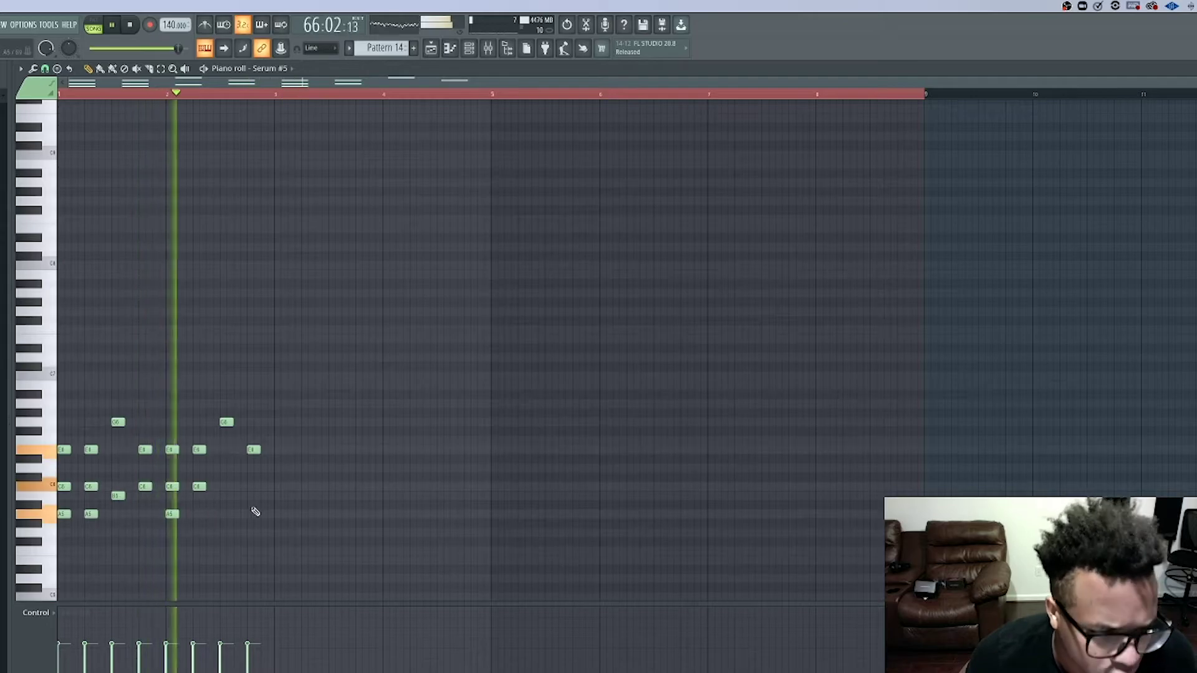
{"action": "key", "text": "space"}
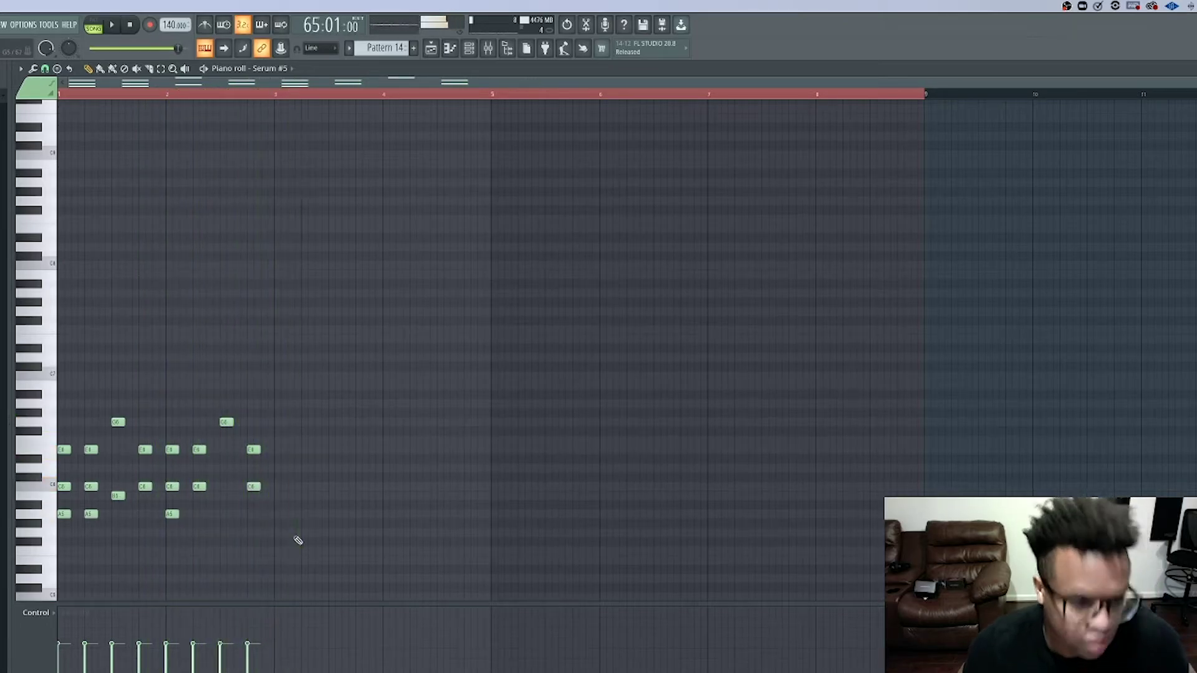
- Duplicate the two-bar phrase from bars 1 and 2 into bars 3 and 4
{"action": "key", "text": "ctrl+a"}
{"action": "key", "text": "ctrl+b"}
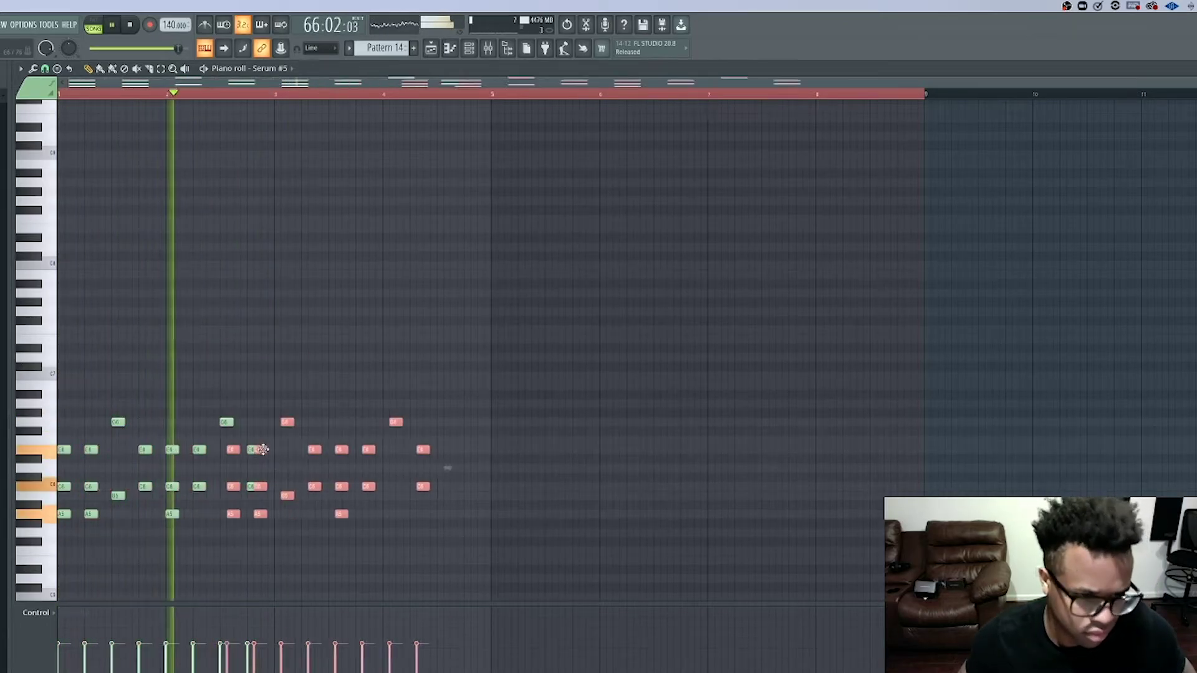
{"action": "left_click_drag", "start_coordinate": [85, 527], "coordinate": [66, 527]}
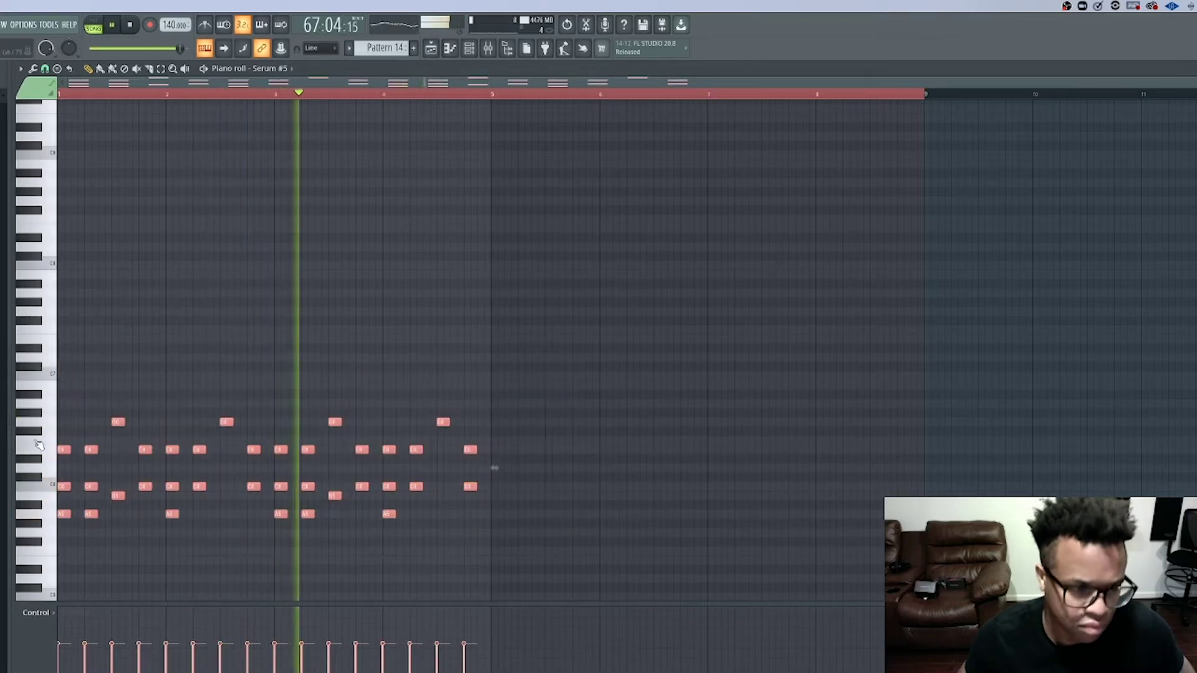
- Duplicate bars 1 to 4 into bars 5 to 8, deleting the stray copy from bar 9 on, and clear the time selection
{"action": "key", "text": "ctrl+b"}
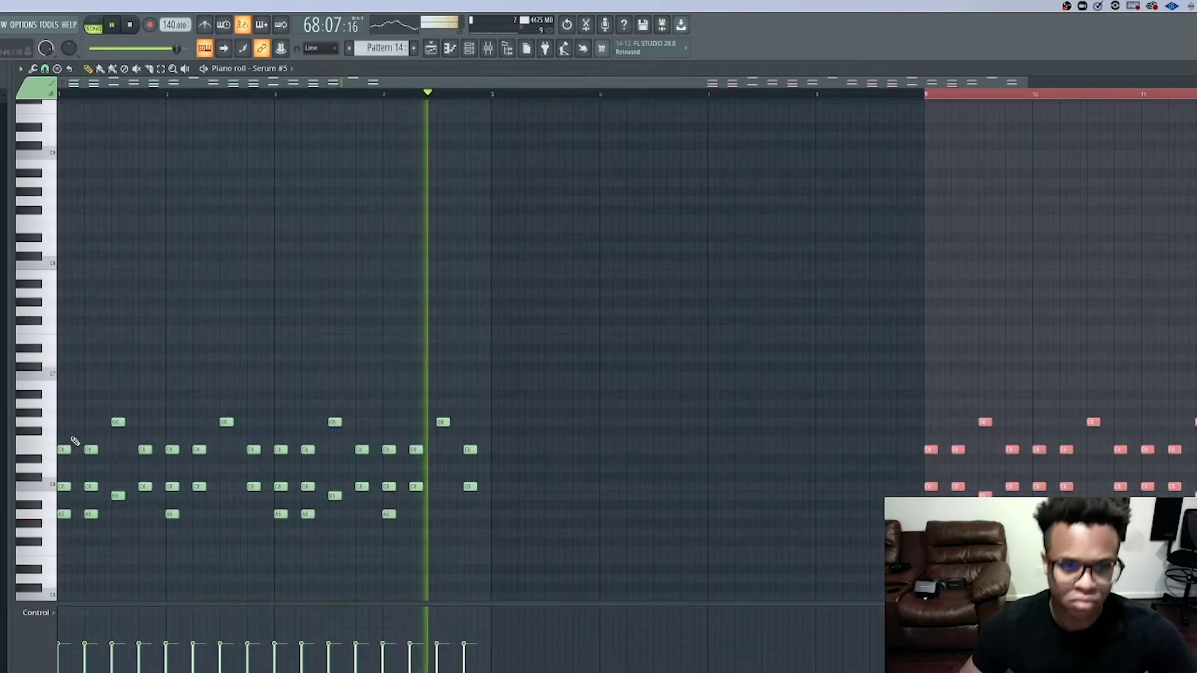
{"action": "key", "text": "Delete"}
{"action": "key", "text": "ctrl+a"}
{"action": "key", "text": "ctrl+b"}
{"action": "left_click_drag", "start_coordinate": [485, 443], "coordinate": [498, 443]}
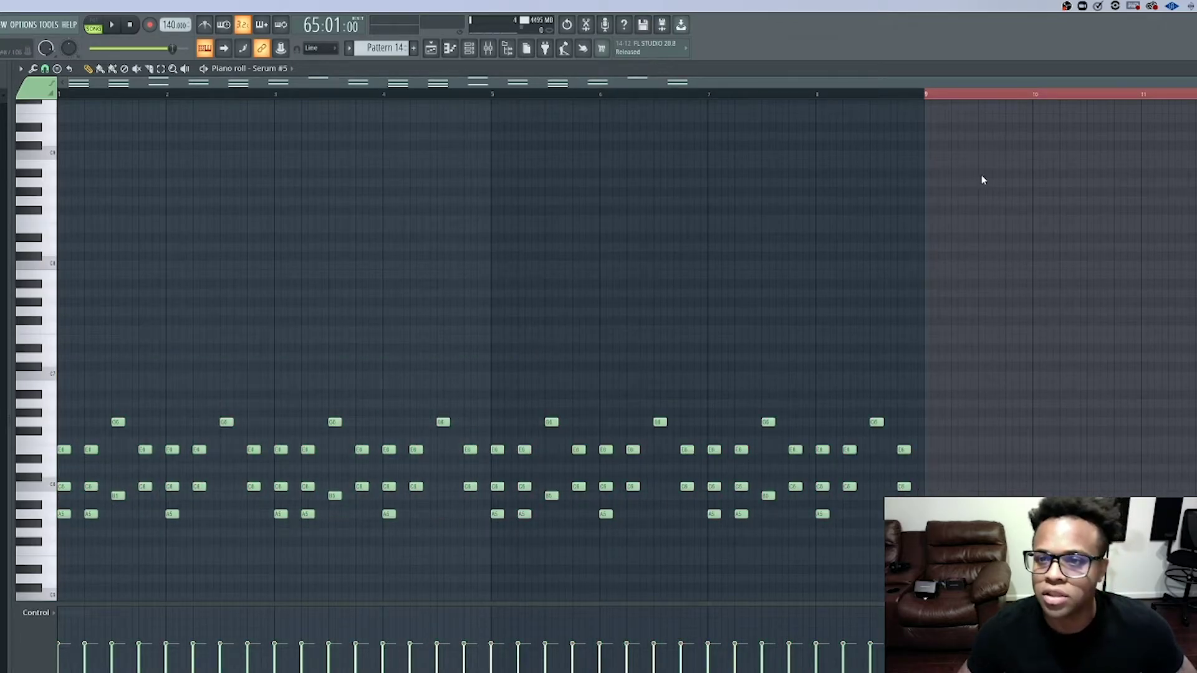
{"action": "left_click", "coordinate": [963, 100]}
- Replace the A5 and E6 on beat 1 of bar 4 with a single F6, checking by playback
{"action": "key", "text": "space"}
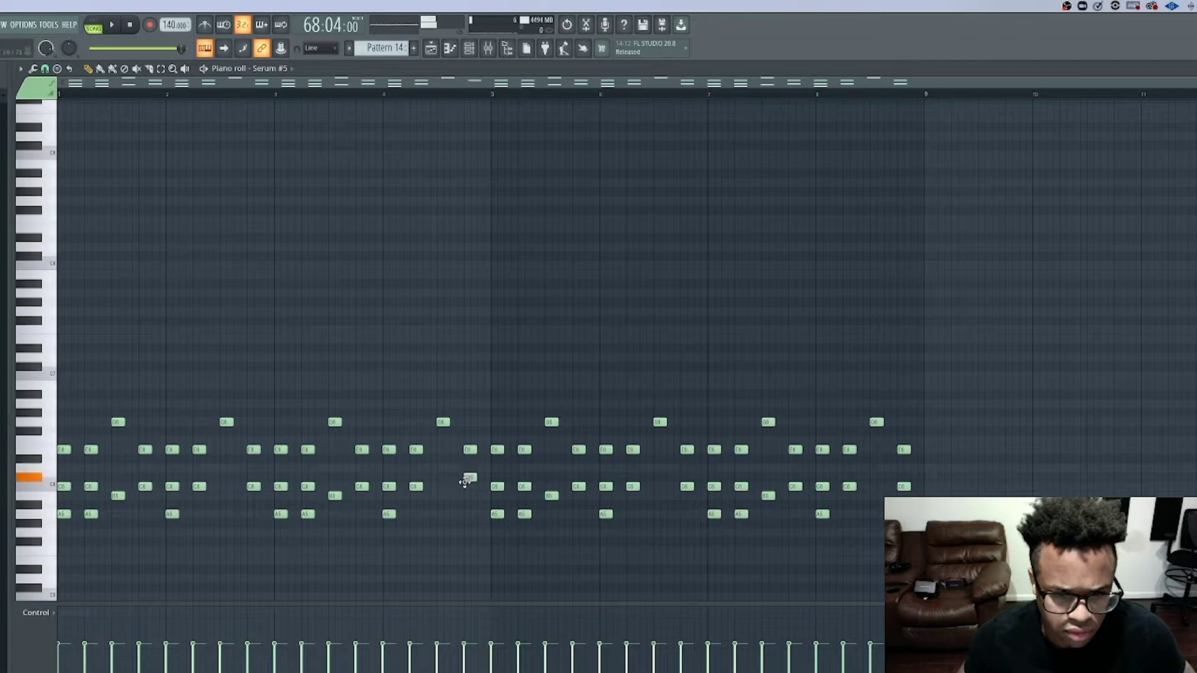
{"action": "key", "text": "space"}
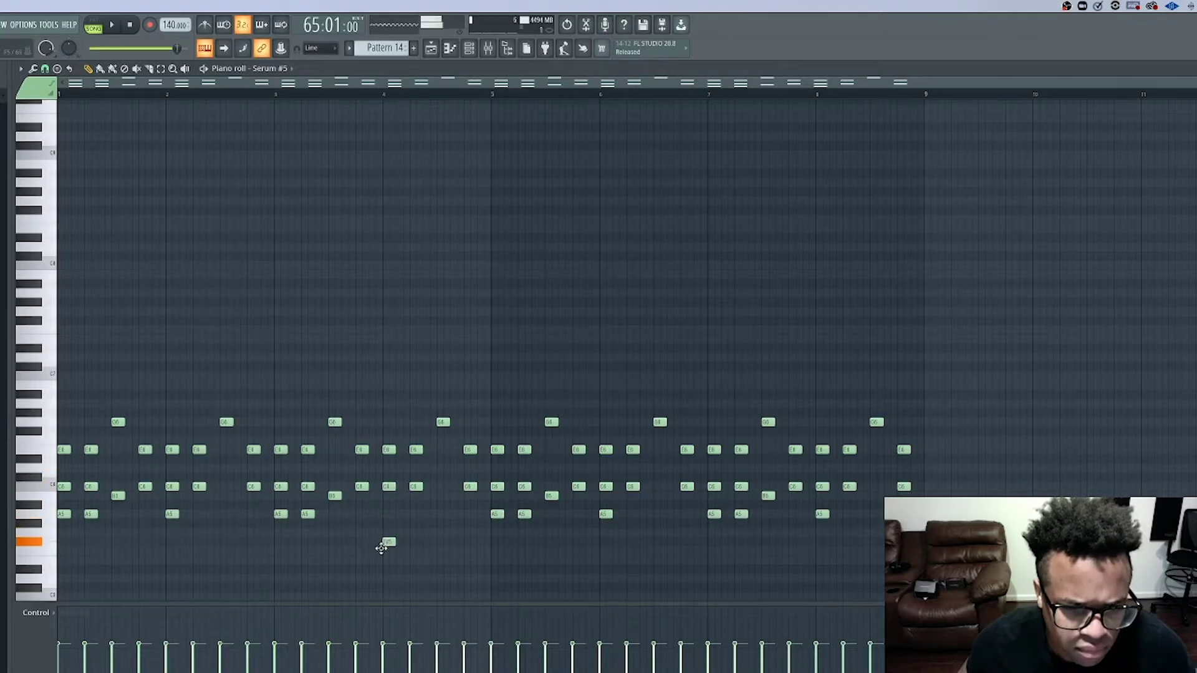
{"action": "key", "text": "ctrl+Up"}
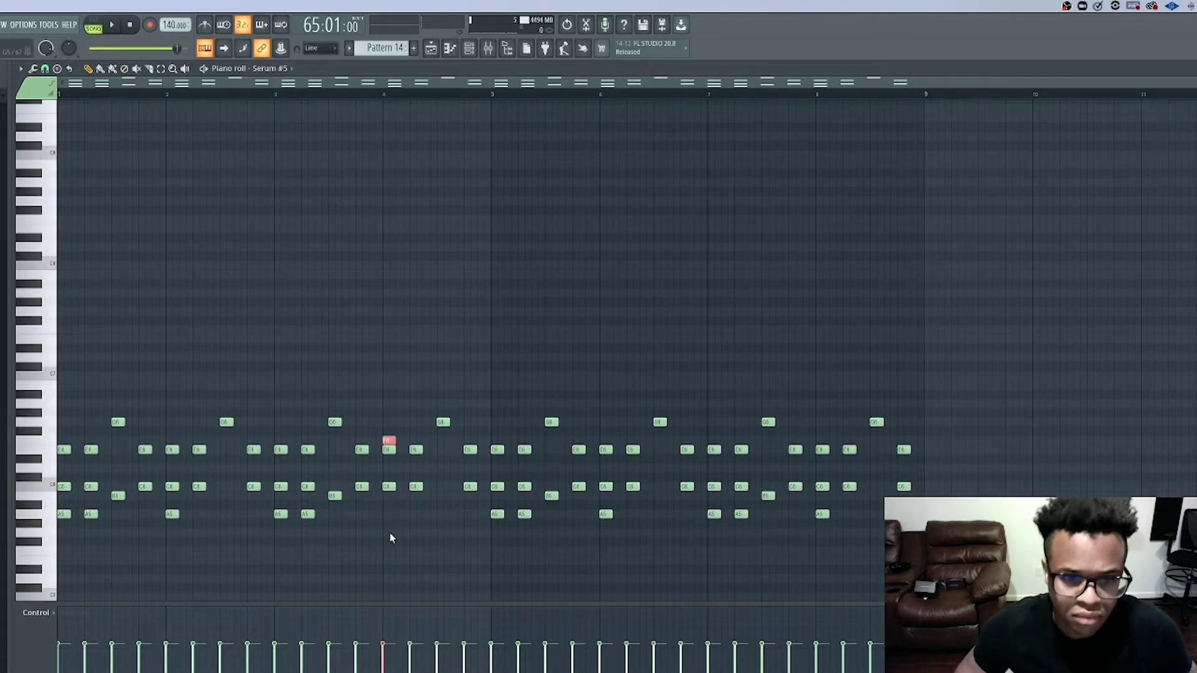
{"action": "key", "text": "space"}
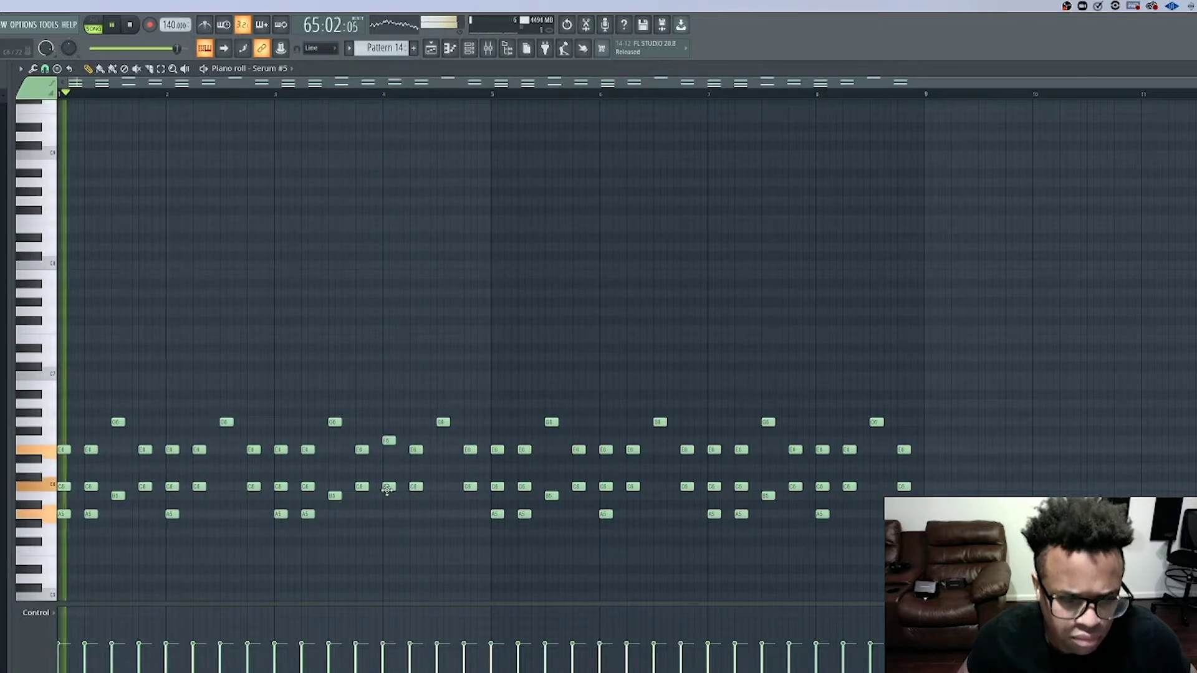
- Try the C6 on beat 1 of bar 4 an octave higher, add an A6 above the F6, and remove the C7
{"action": "key", "text": "ctrl+Up"}
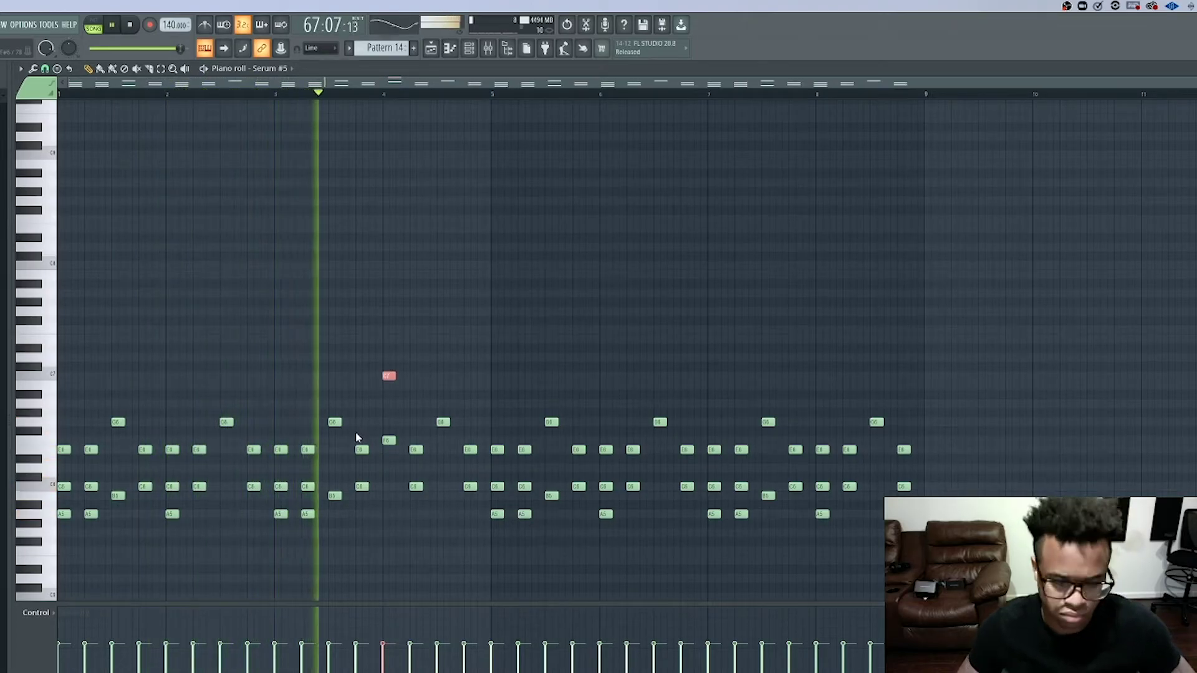
{"action": "left_click", "coordinate": [387, 411]}
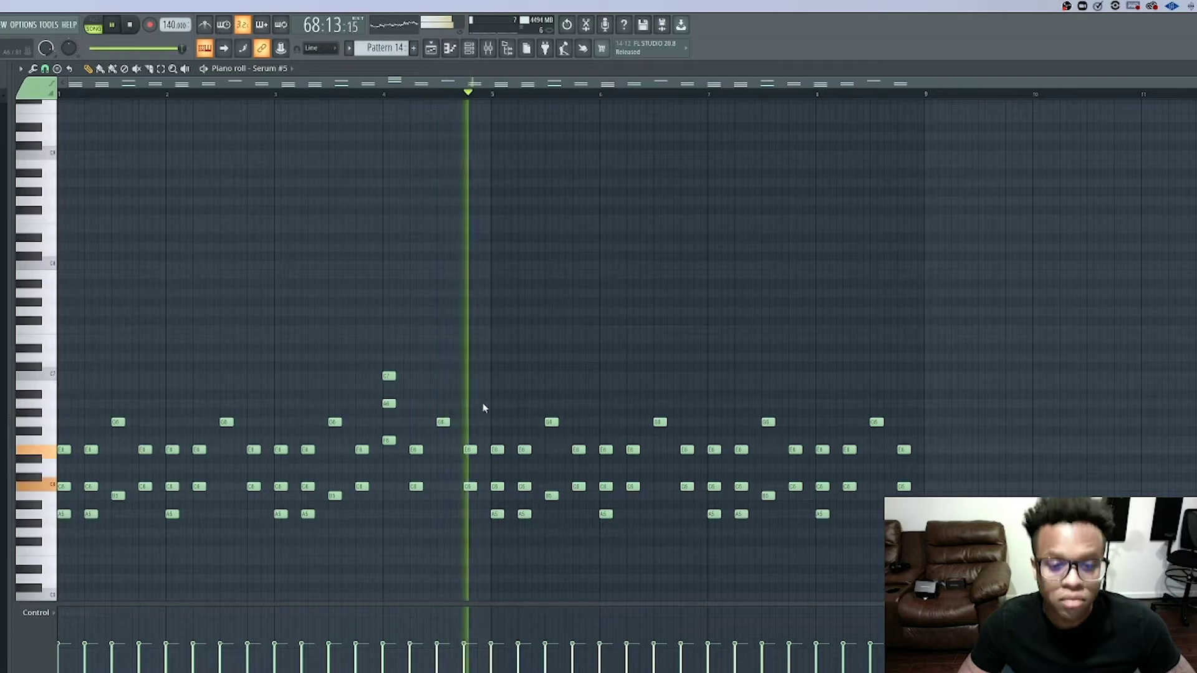
{"action": "right_click", "coordinate": [389, 376]}
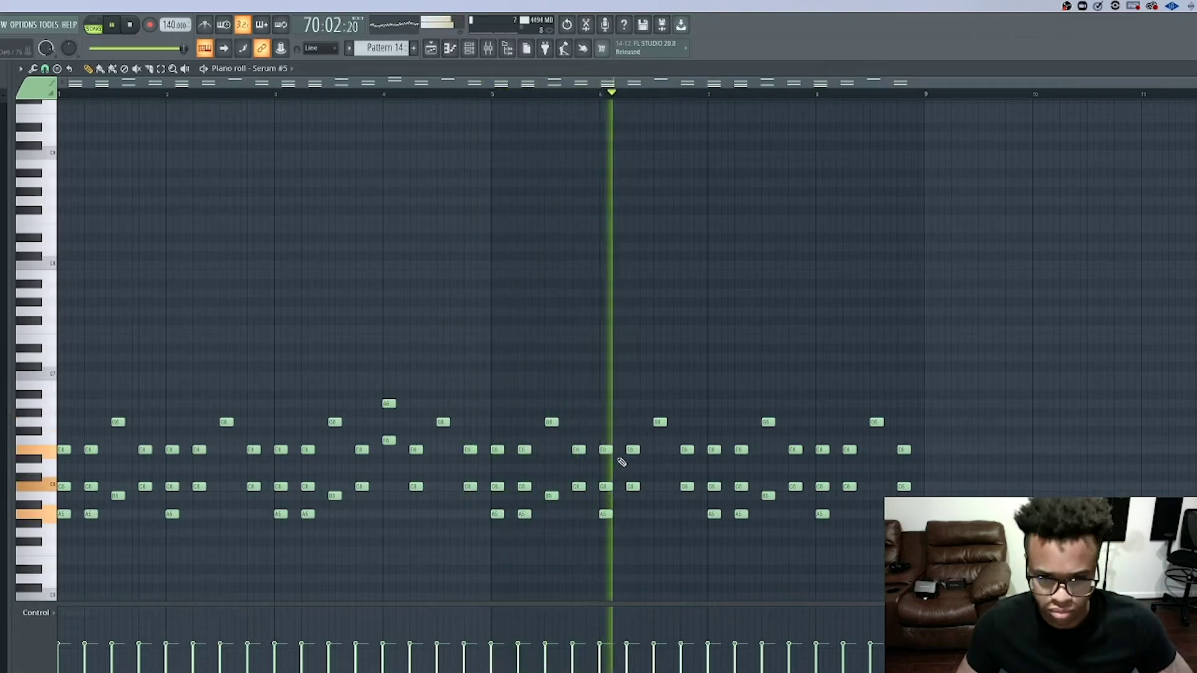
- Try the chord on beat 1 of bar 6 without its E6, checking by playback from bar 5
{"action": "key", "text": "space"}
{"action": "left_click", "coordinate": [519, 94]}
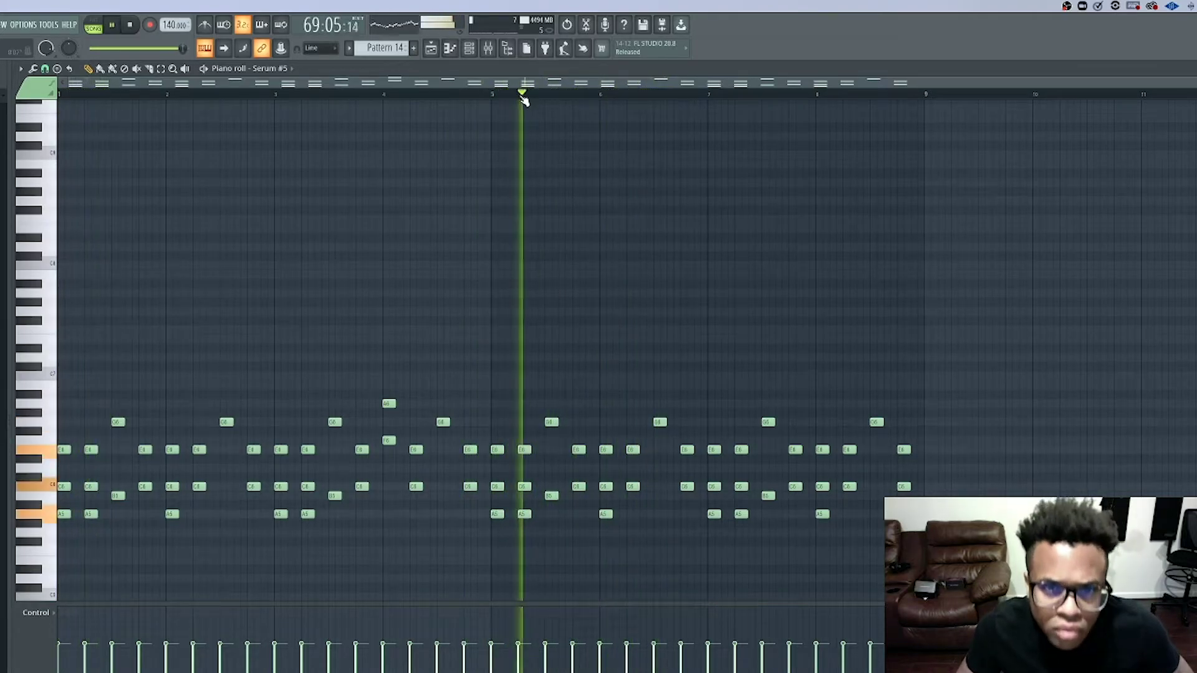
{"action": "left_click", "coordinate": [603, 514]}
{"action": "key", "text": "space"}
{"action": "key", "text": "space"}
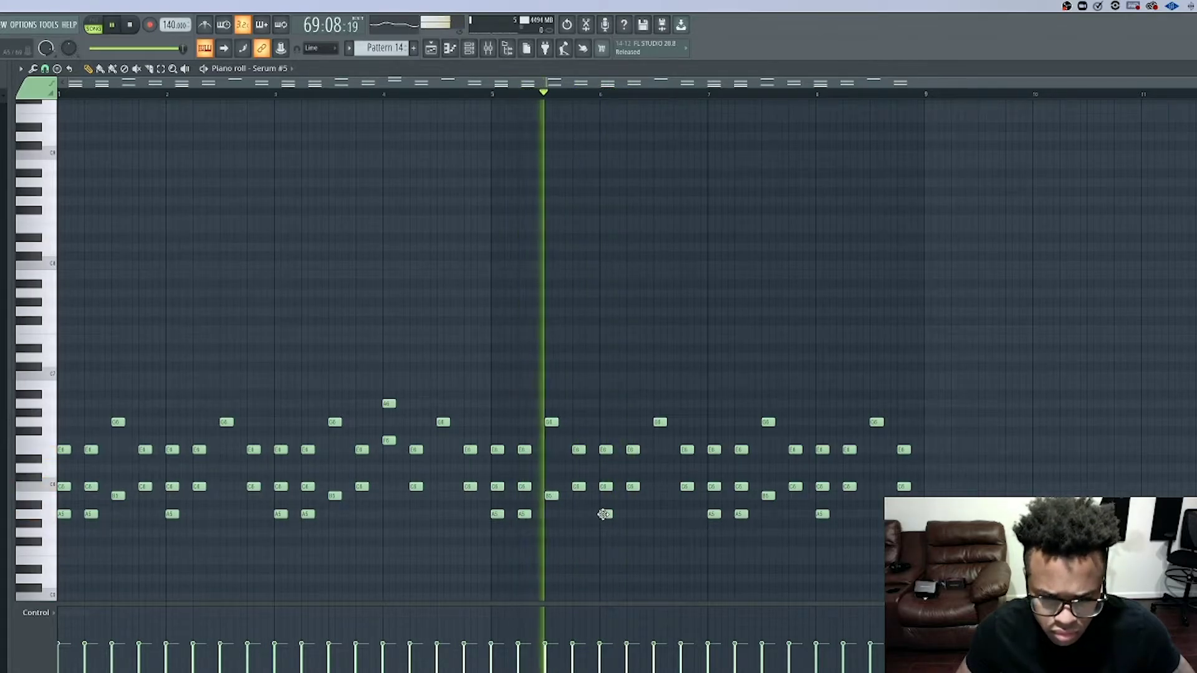
{"action": "right_click", "coordinate": [605, 450]}
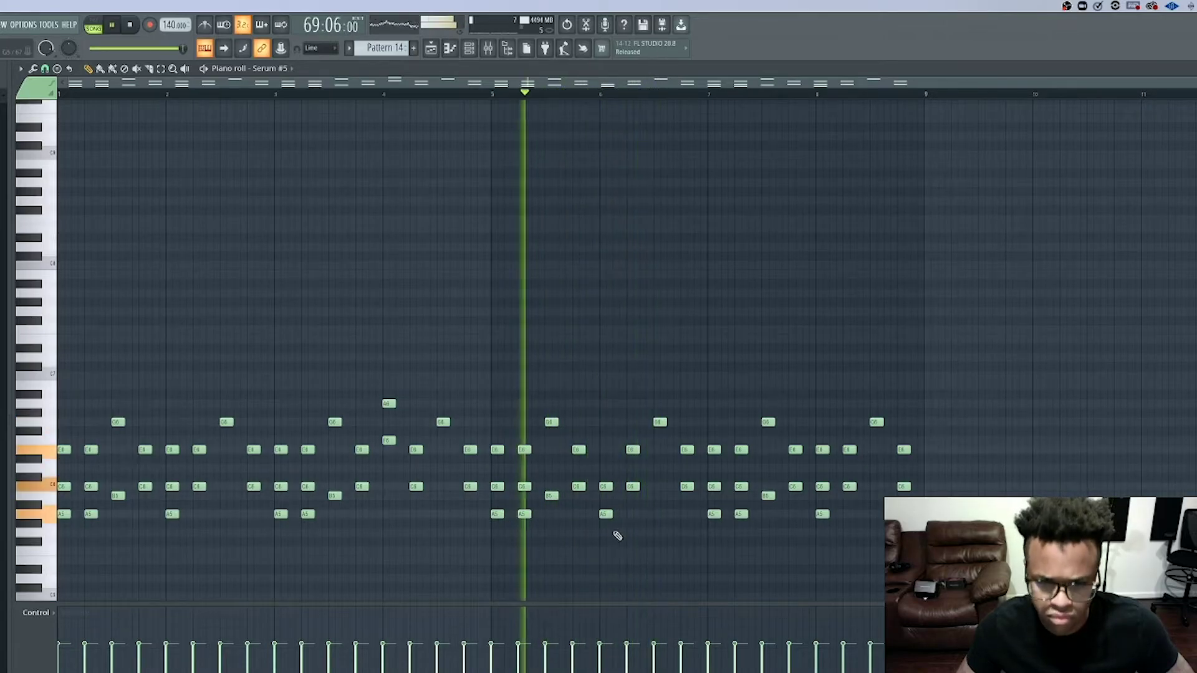
{"action": "left_click", "coordinate": [603, 512], "text": "ctrl"}
{"action": "key", "text": "ctrl+Up"}
{"action": "key", "text": "space"}
{"action": "key", "text": "ctrl+Down"}
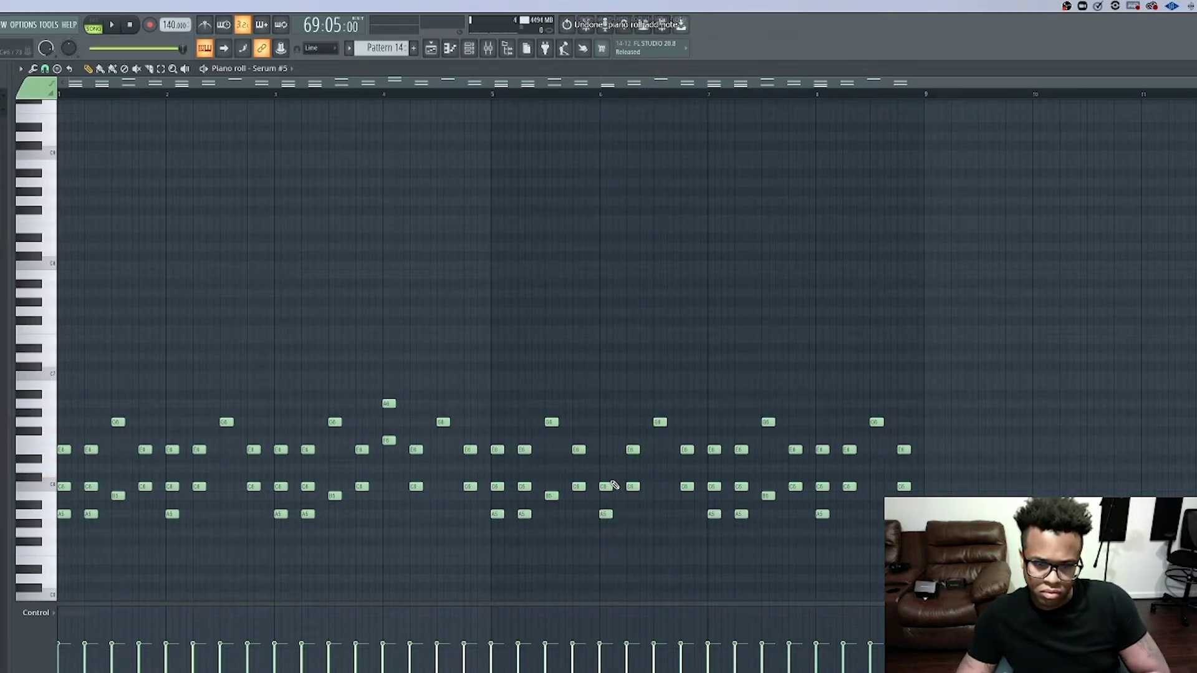
{"action": "key", "text": "space"}
{"action": "key", "text": "space"}
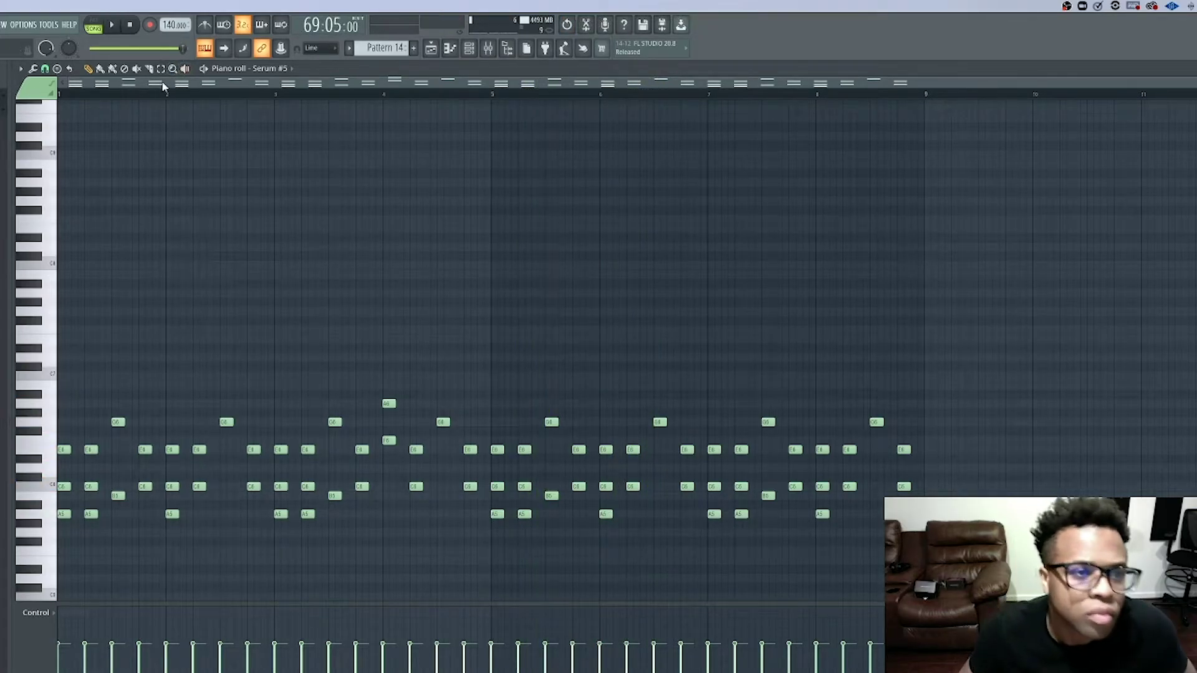
- Delete the A5 on beat 2 of bar 3, checking by playback from the start of bar 3
{"action": "key", "text": "space"}
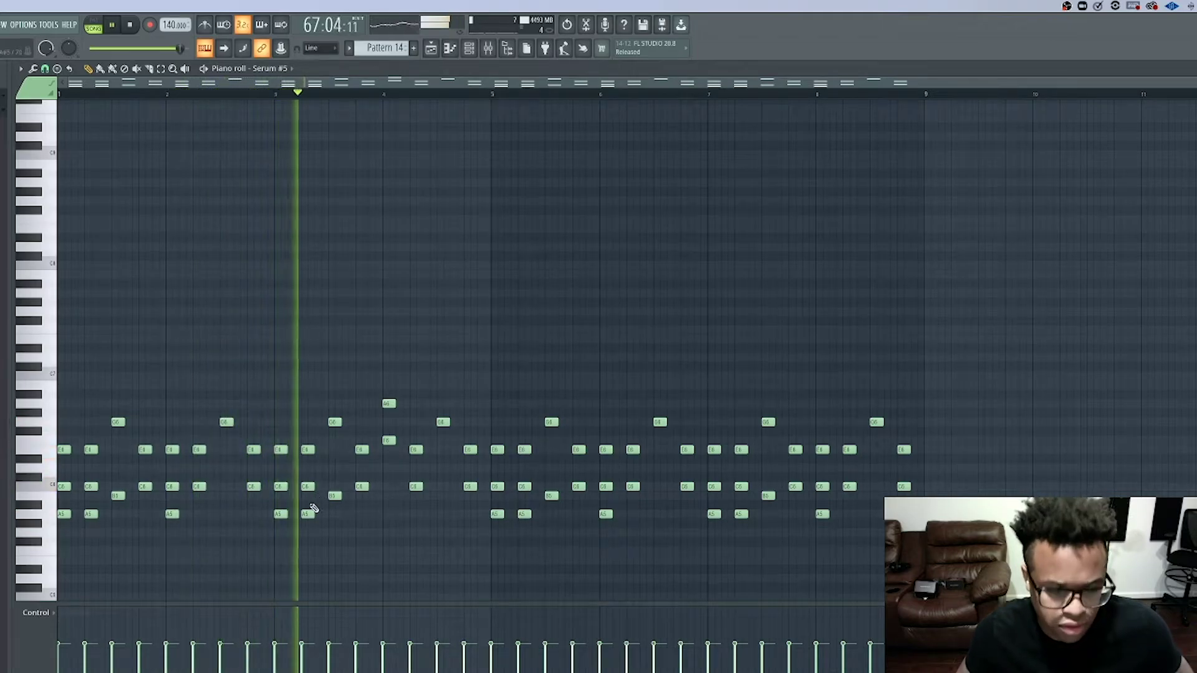
{"action": "key", "text": "space"}
{"action": "left_click", "coordinate": [278, 95]}
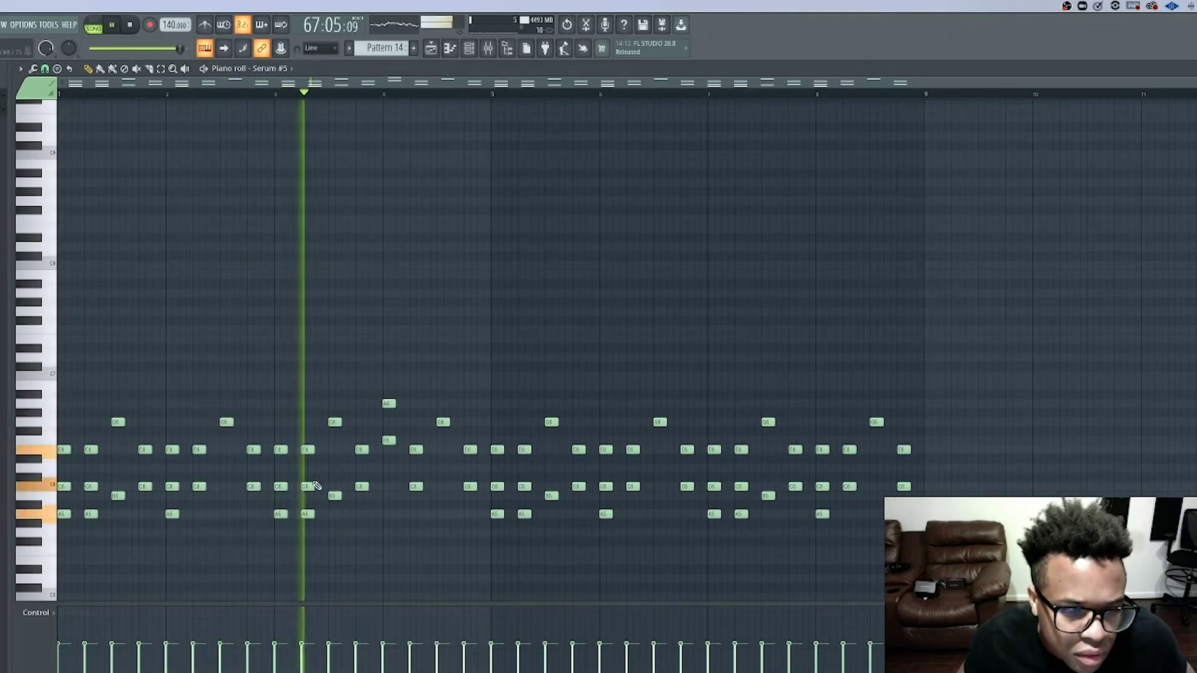
{"action": "key", "text": "space"}
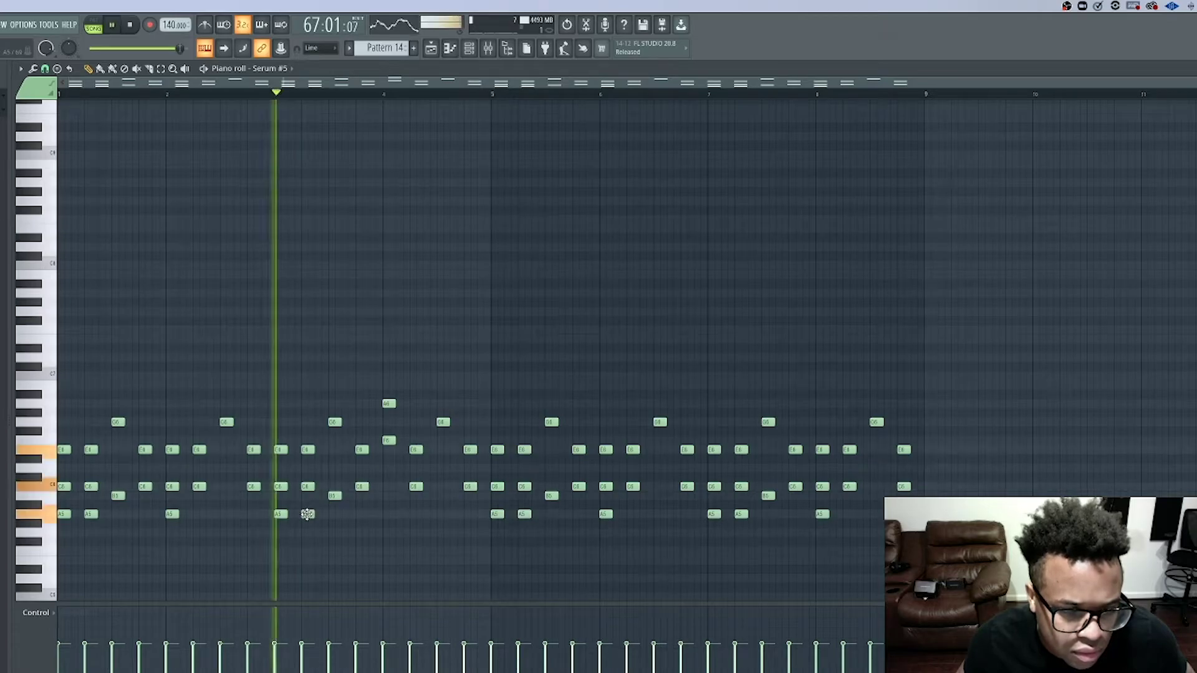
{"action": "key", "text": "space"}
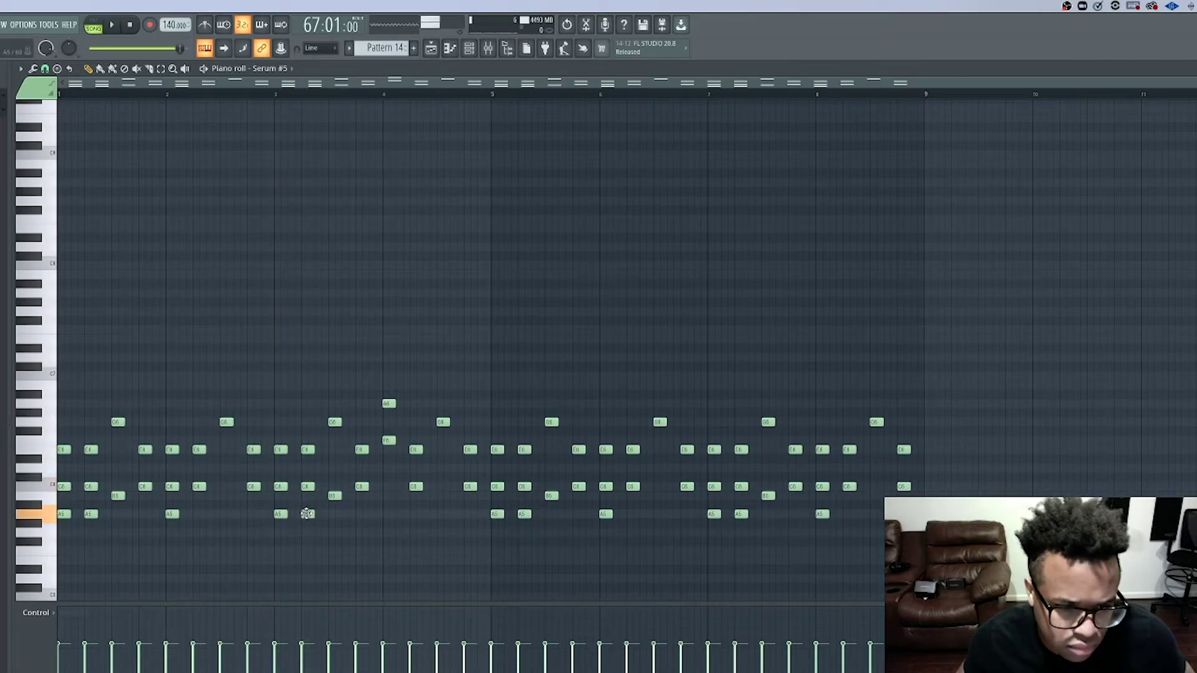
{"action": "key", "text": "space"}
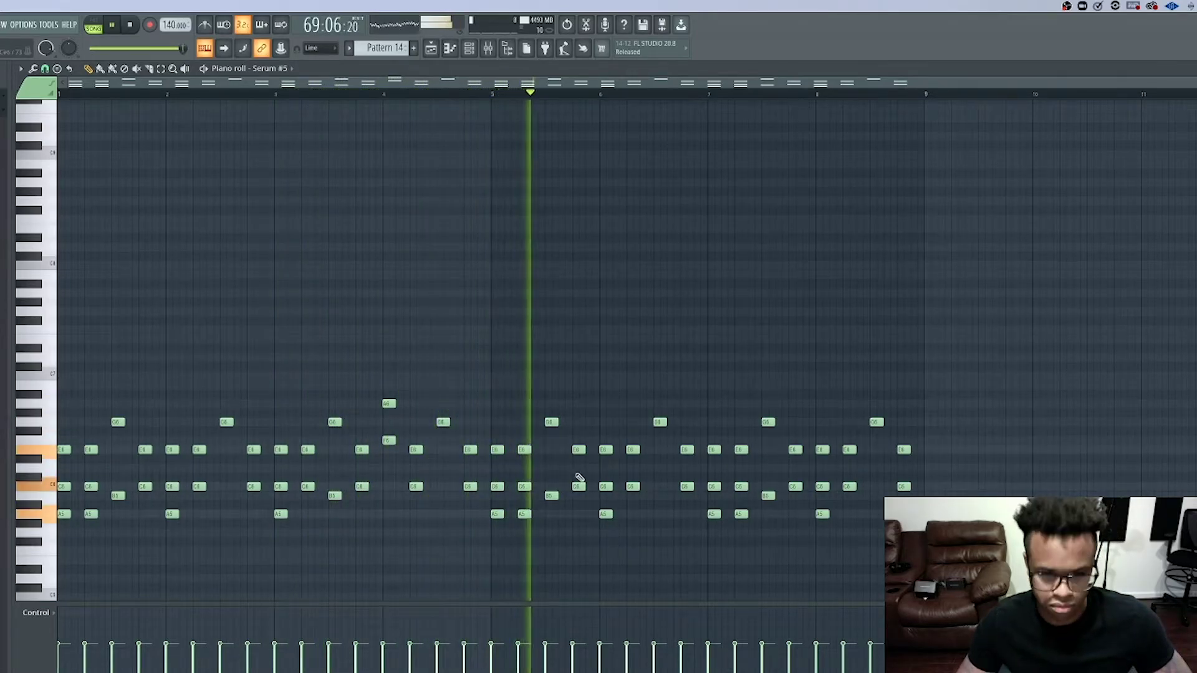
- Replace the C6 and E6 on beat 2 of bar 6 with a single D6, checking by playback
{"action": "key", "text": "space"}
{"action": "key", "text": "space"}
{"action": "left_click", "coordinate": [571, 94]}
{"action": "key", "text": "space"}
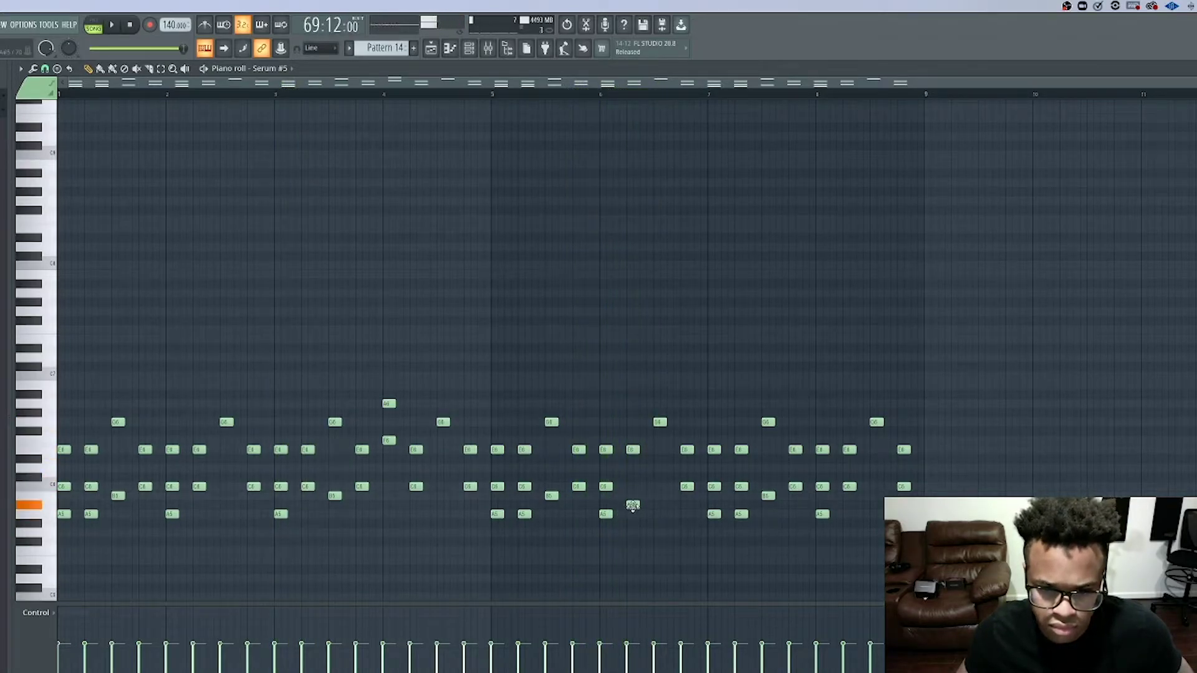
{"action": "key", "text": "space"}
{"action": "key", "text": "space"}
{"action": "left_click", "coordinate": [632, 449]}
{"action": "key", "text": "space"}
{"action": "key", "text": "space"}
{"action": "left_click_drag", "start_coordinate": [626, 462], "coordinate": [627, 467]}
{"action": "key", "text": "space"}
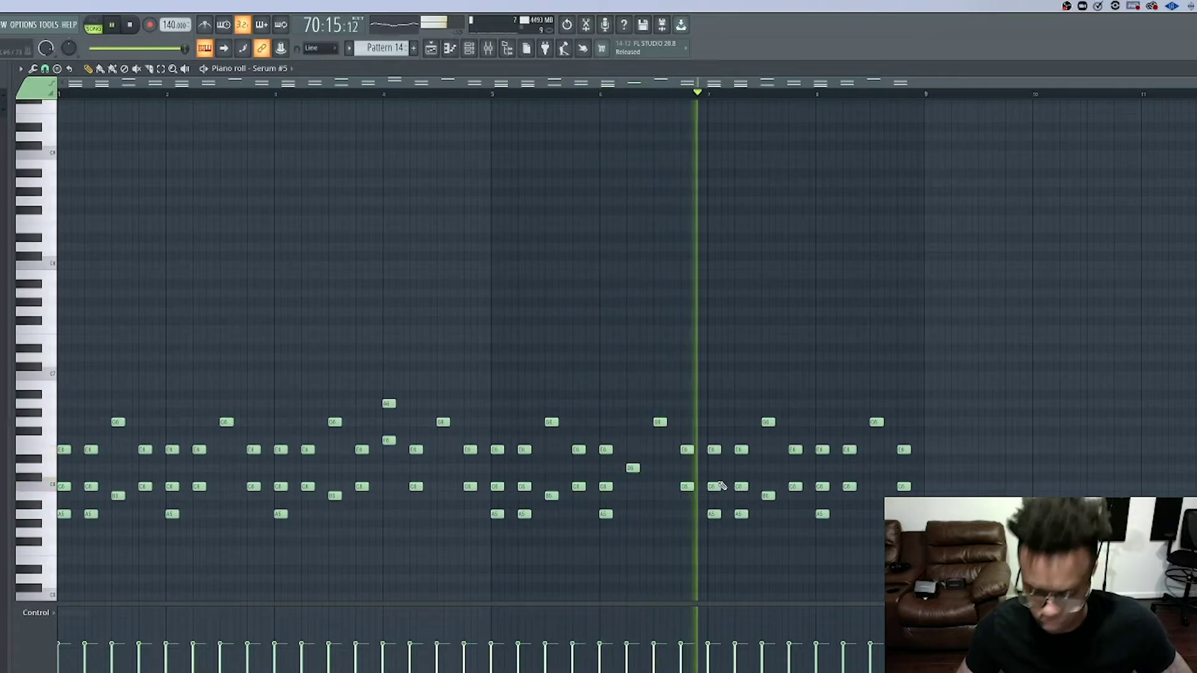
- Change the chord on beat 4 of bar 7 to F6 and A6, checking by playback
{"action": "key", "text": "space"}
{"action": "left_click_drag", "start_coordinate": [794, 409], "coordinate": [794, 404]}
{"action": "key", "text": "space"}
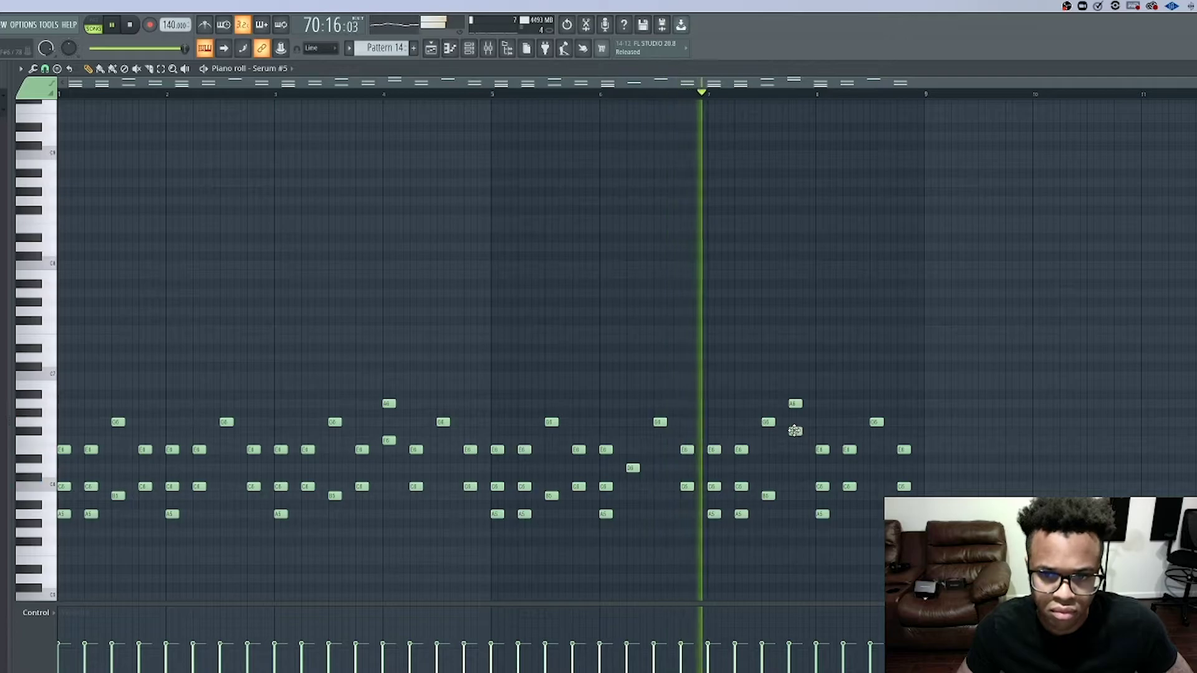
{"action": "key", "text": "space"}
- On beat 1 of bar 8, raise the E6 to F6 and move the A5 and C6 up an octave, checking by playback
{"action": "key", "text": "space"}
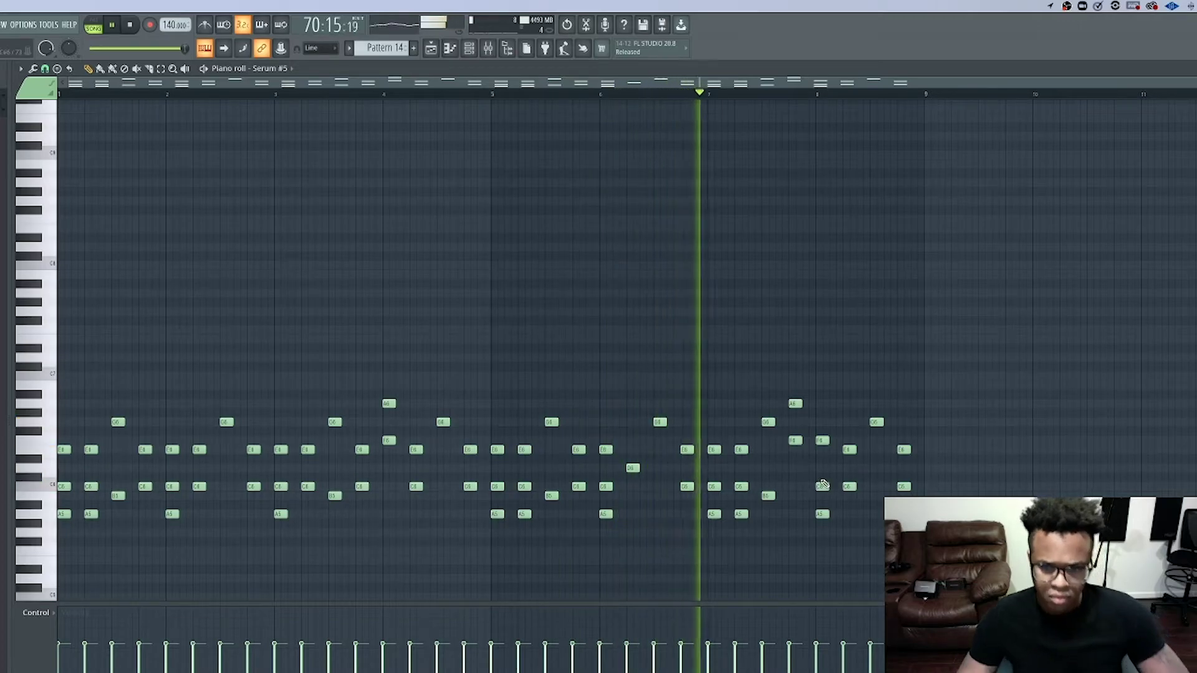
{"action": "key", "text": "space"}
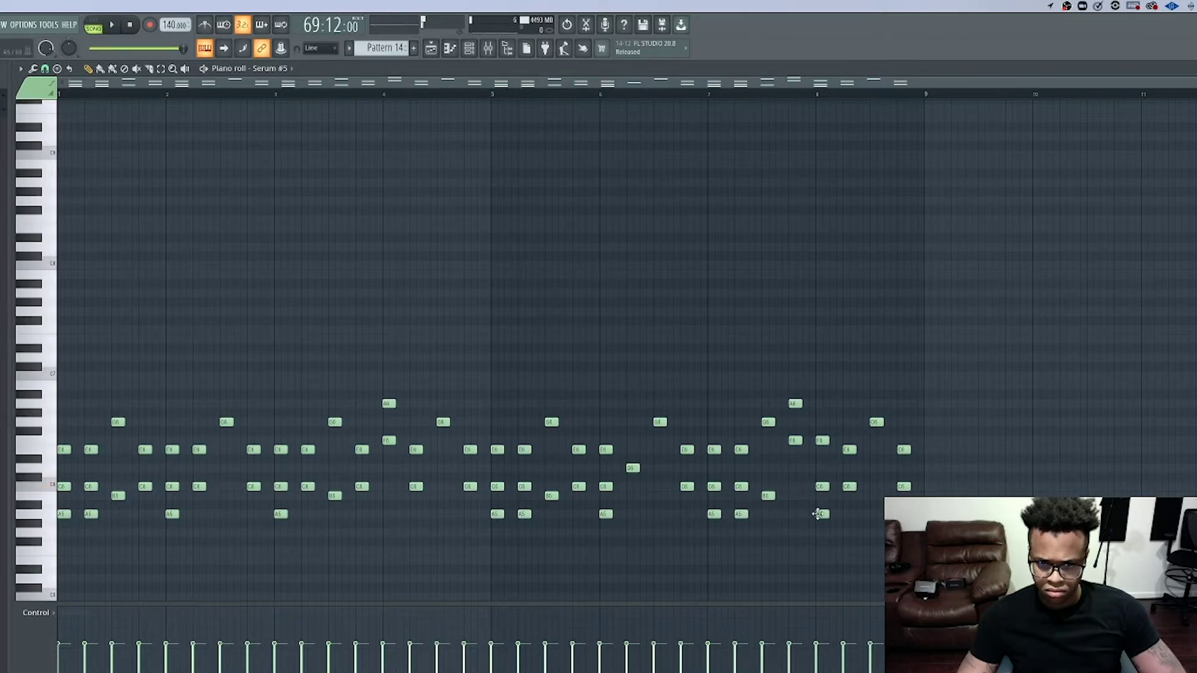
{"action": "key", "text": "space"}
{"action": "left_click_drag", "start_coordinate": [833, 527], "coordinate": [811, 479]}
{"action": "key", "text": "ctrl+Up"}
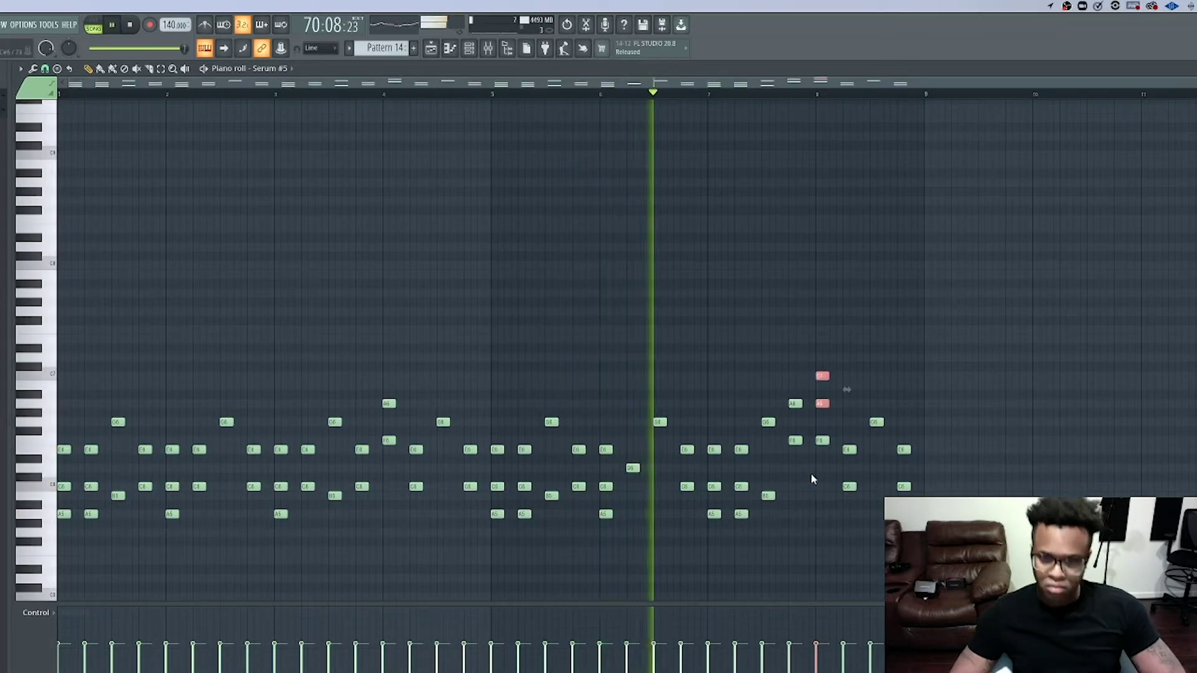
{"action": "left_click", "coordinate": [848, 400]}
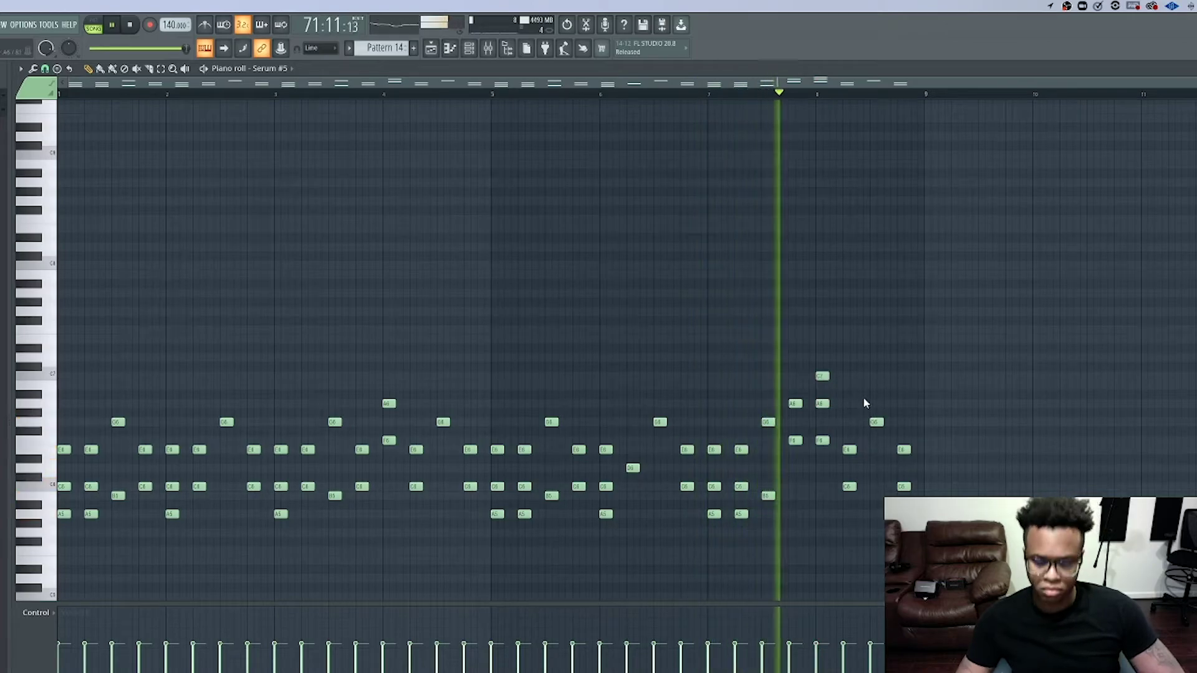
{"action": "key", "text": "space"}
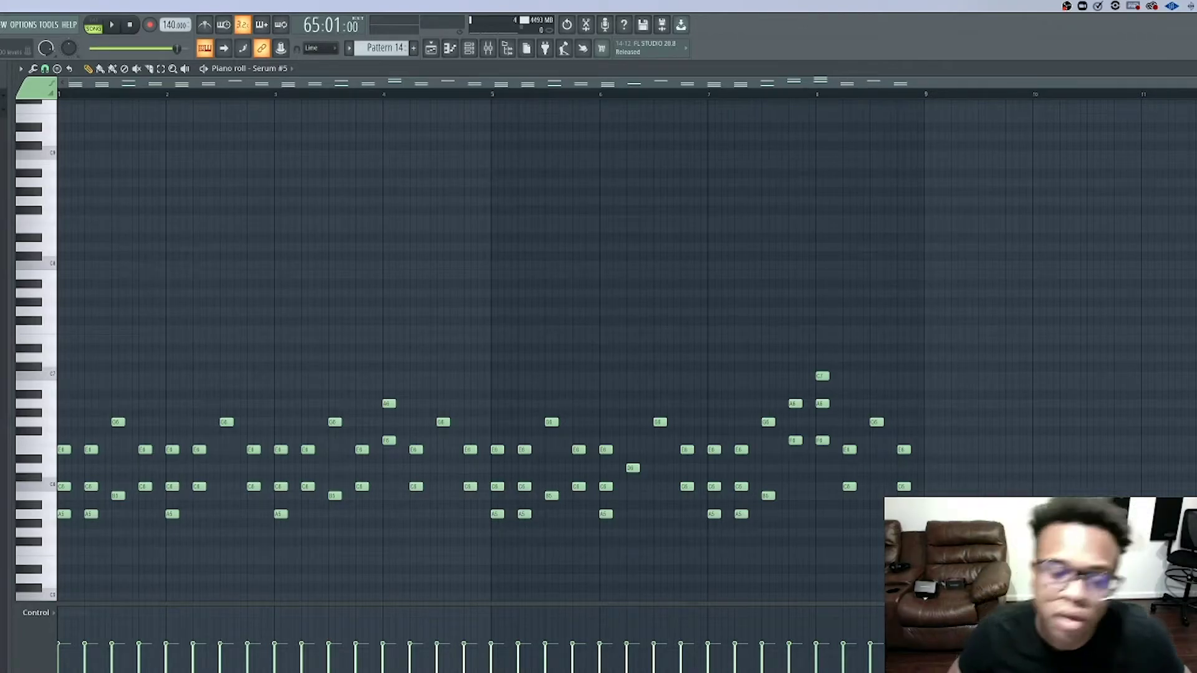
- Play the reworked Serum #5 melody from bar 65, first in the piano roll and again in the playlist
{"action": "key", "text": "space"}
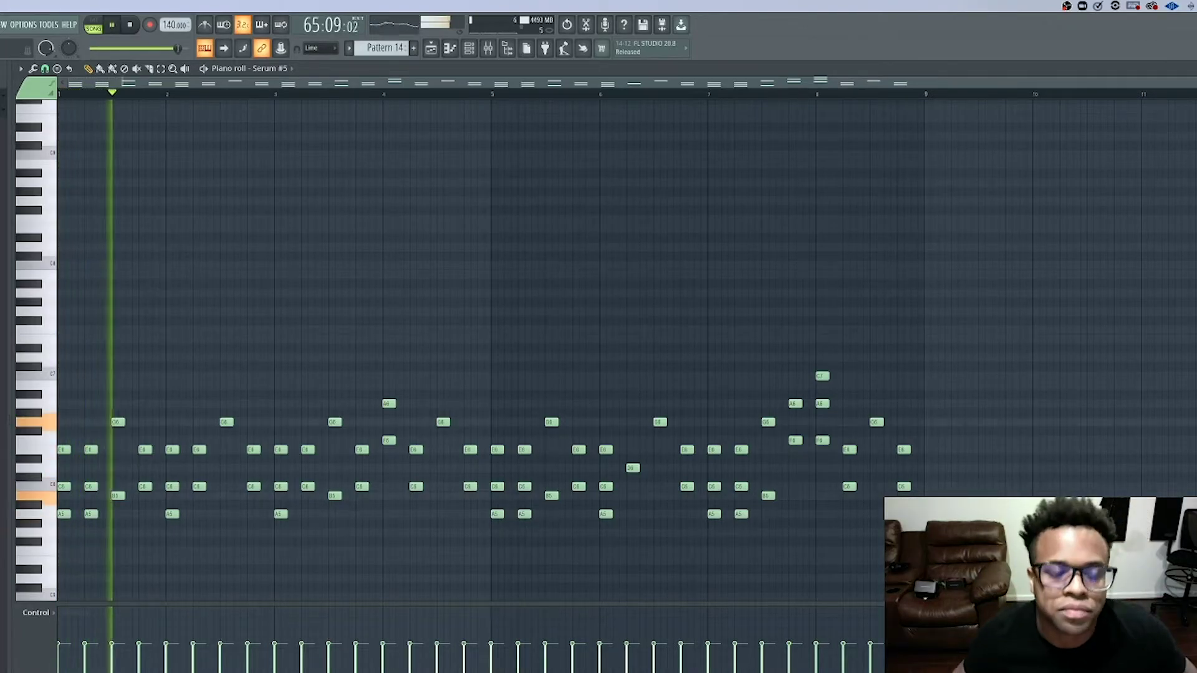
{"action": "key", "text": "space"}
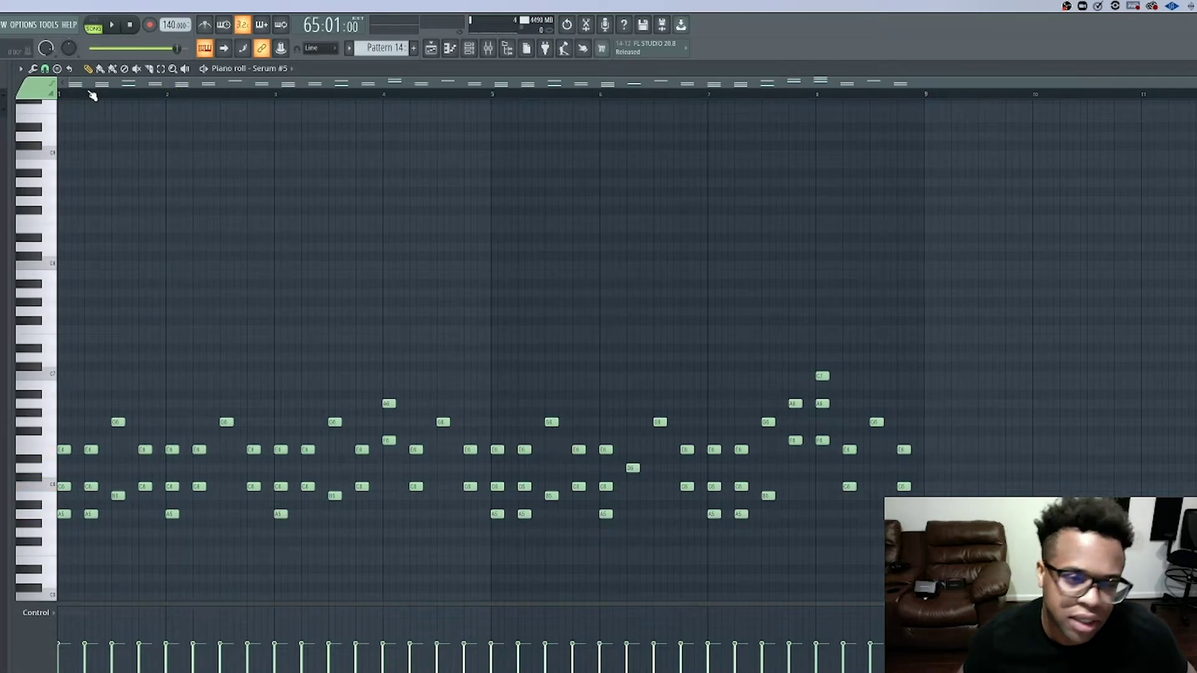
{"action": "key", "text": "space"}
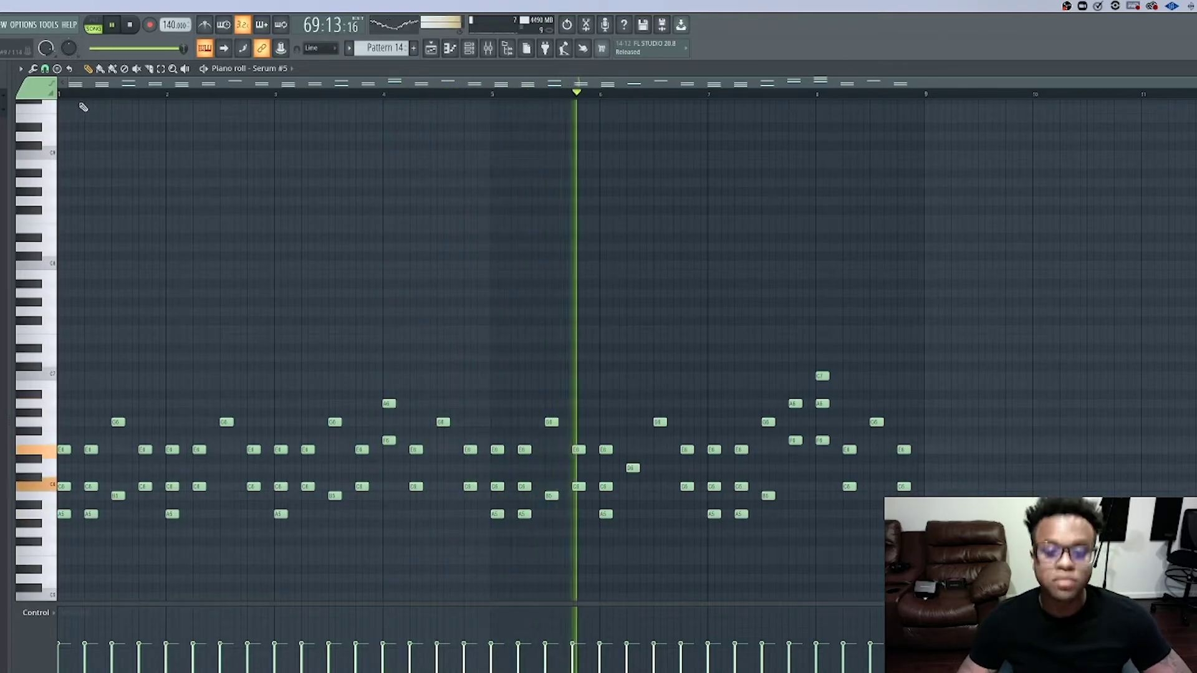
{"action": "key", "text": "F5"}
{"action": "key", "text": "space"}
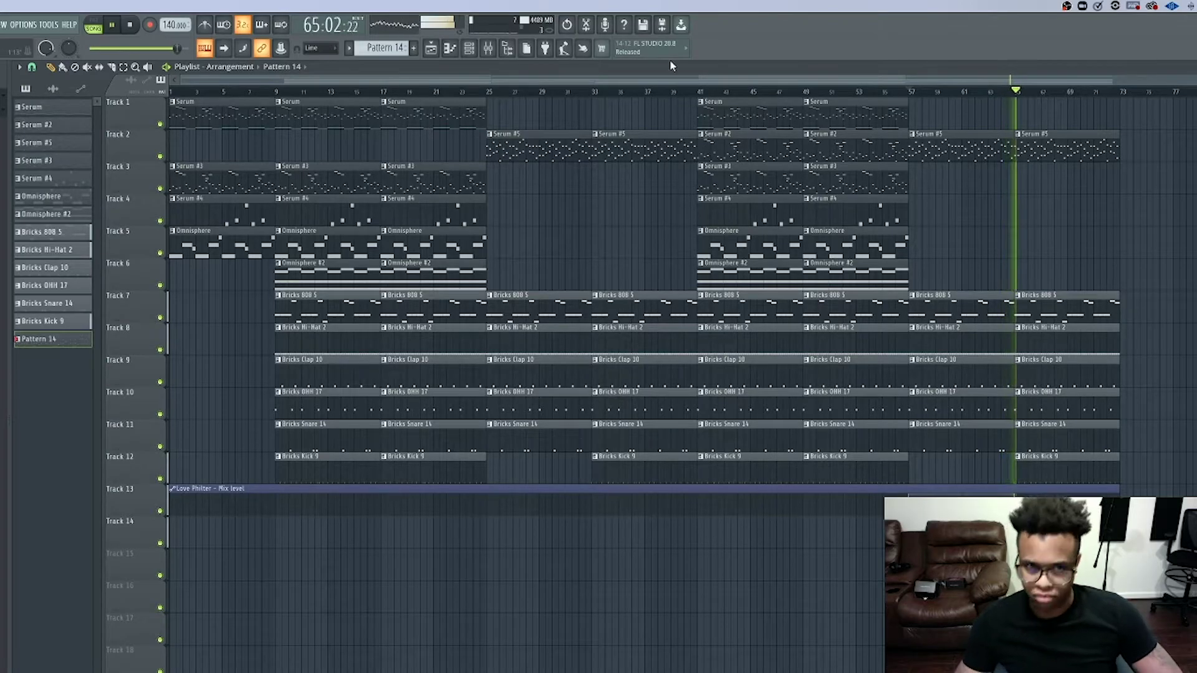
- Lower the Serum #5 mixer track's volume well below its default level, checking by playback from bar 65
{"action": "key", "text": "F9"}
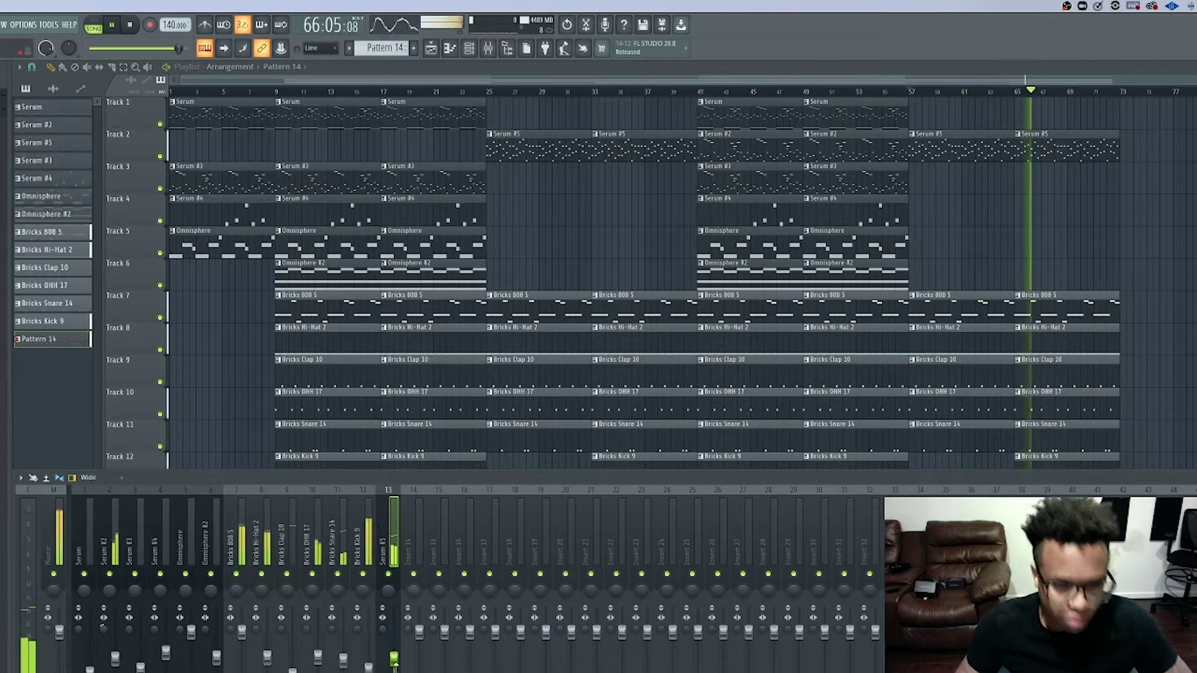
{"action": "key", "text": "space"}
{"action": "right_click", "coordinate": [390, 591]}
{"action": "left_click", "coordinate": [421, 601]}
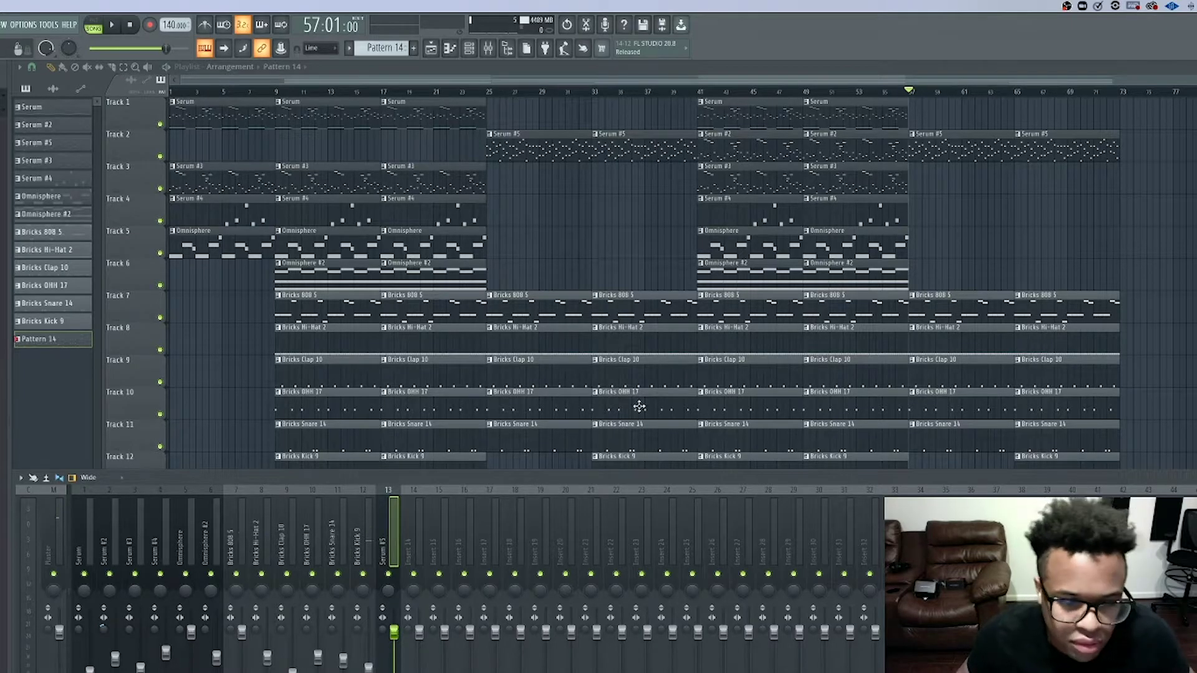
{"action": "left_click", "coordinate": [1019, 95]}
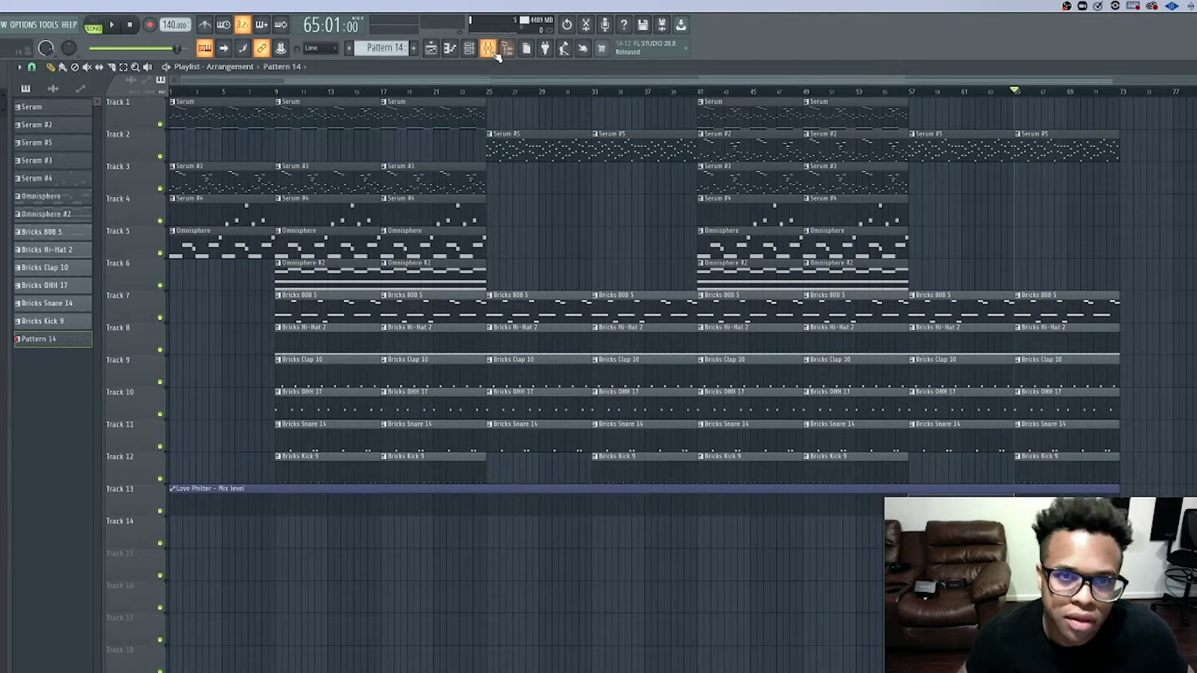
{"action": "left_click", "coordinate": [495, 53]}
{"action": "key", "text": "space"}
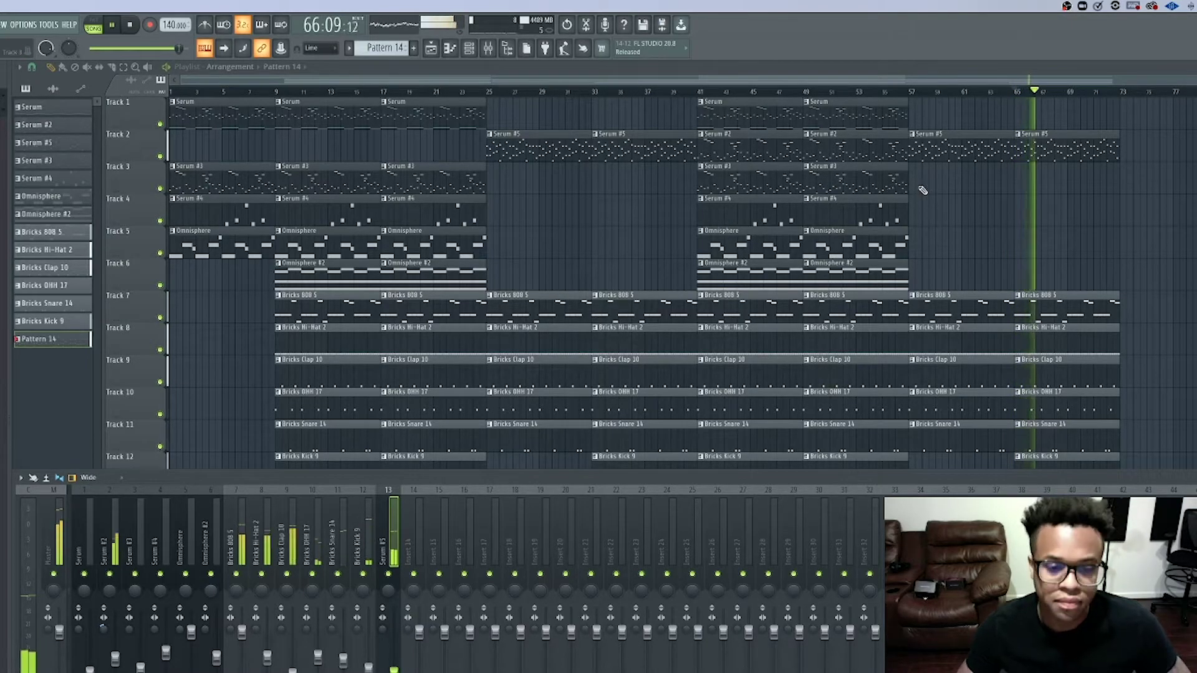
- Play the section again from around bar 64 and examine the Master track's level in the mixer
{"action": "left_click", "coordinate": [1004, 92]}
{"action": "key", "text": "F9"}
{"action": "left_click", "coordinate": [489, 50]}
{"action": "left_click", "coordinate": [490, 50]}
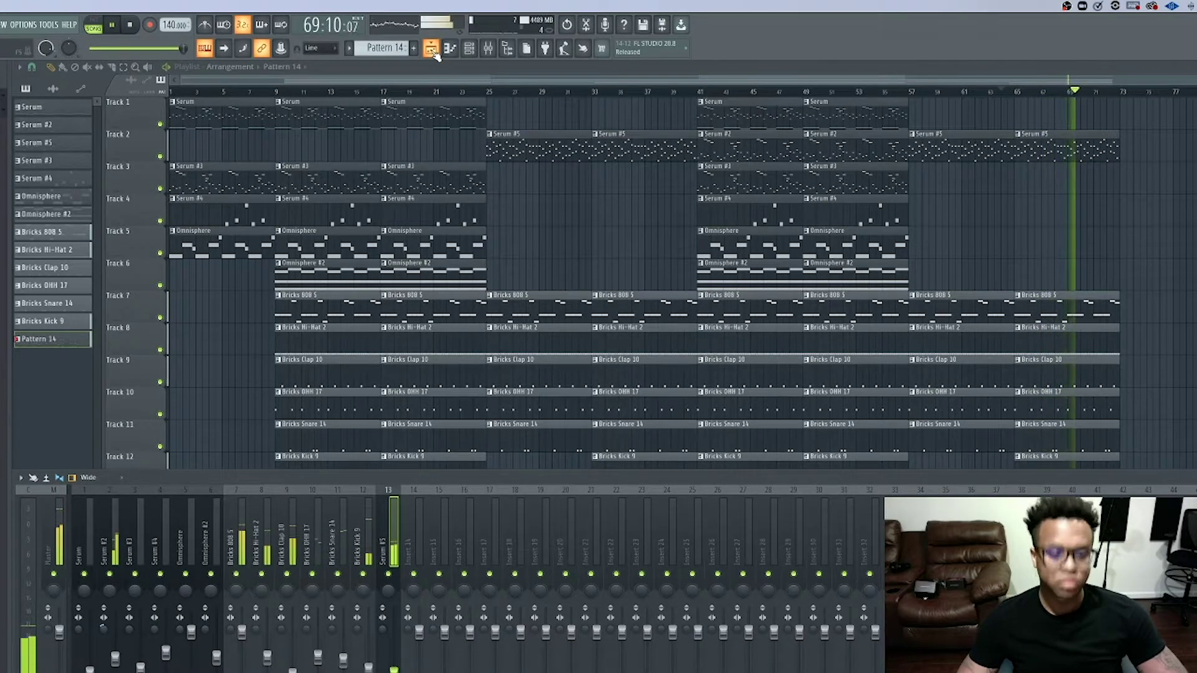
{"action": "left_click", "coordinate": [54, 531]}
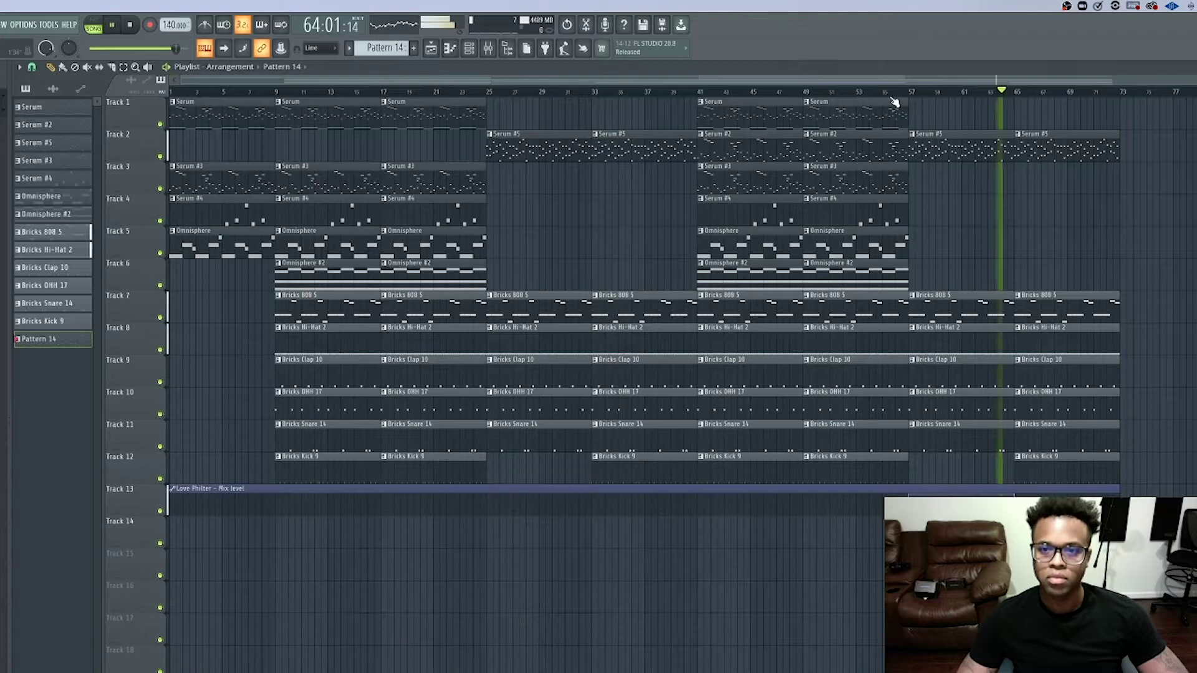
{"action": "left_click", "coordinate": [484, 51]}
{"action": "key", "text": "space"}
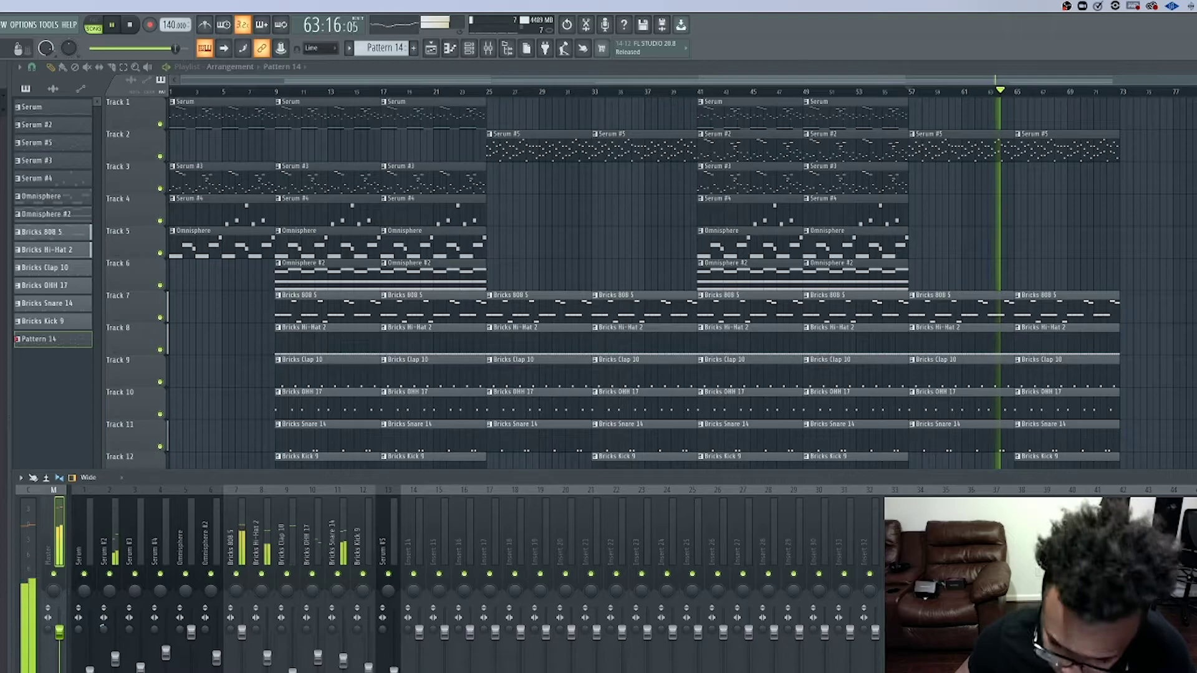
{"action": "key", "text": "space"}
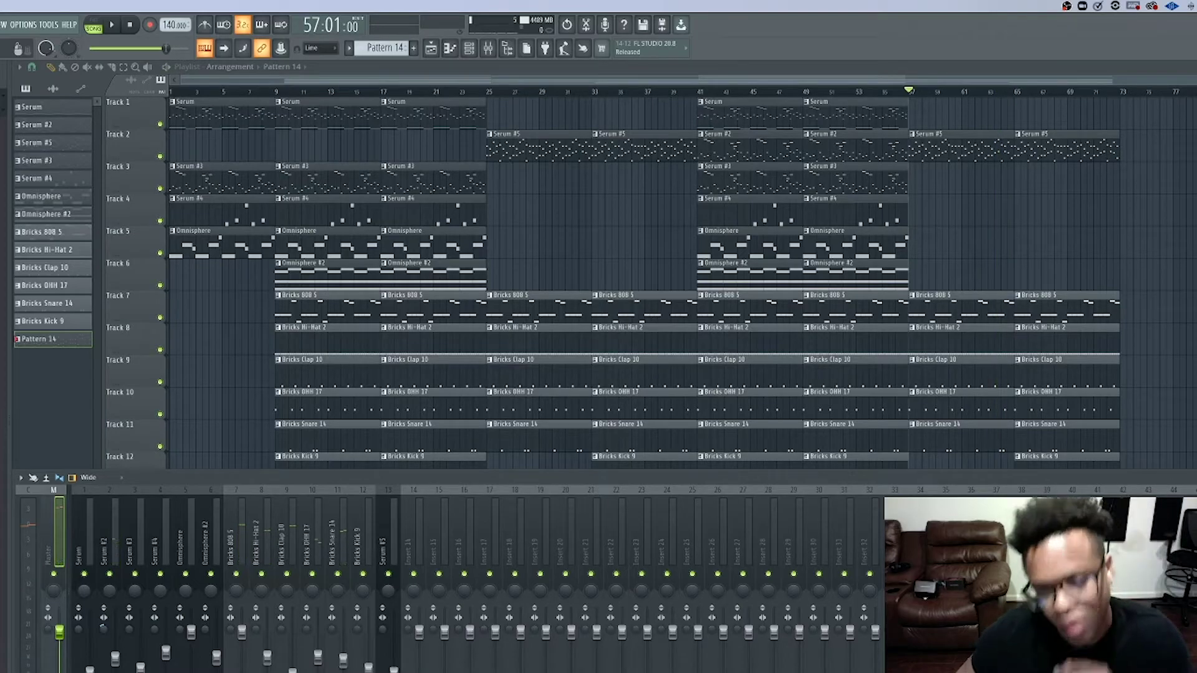
{"action": "key", "text": "super+Tab"}
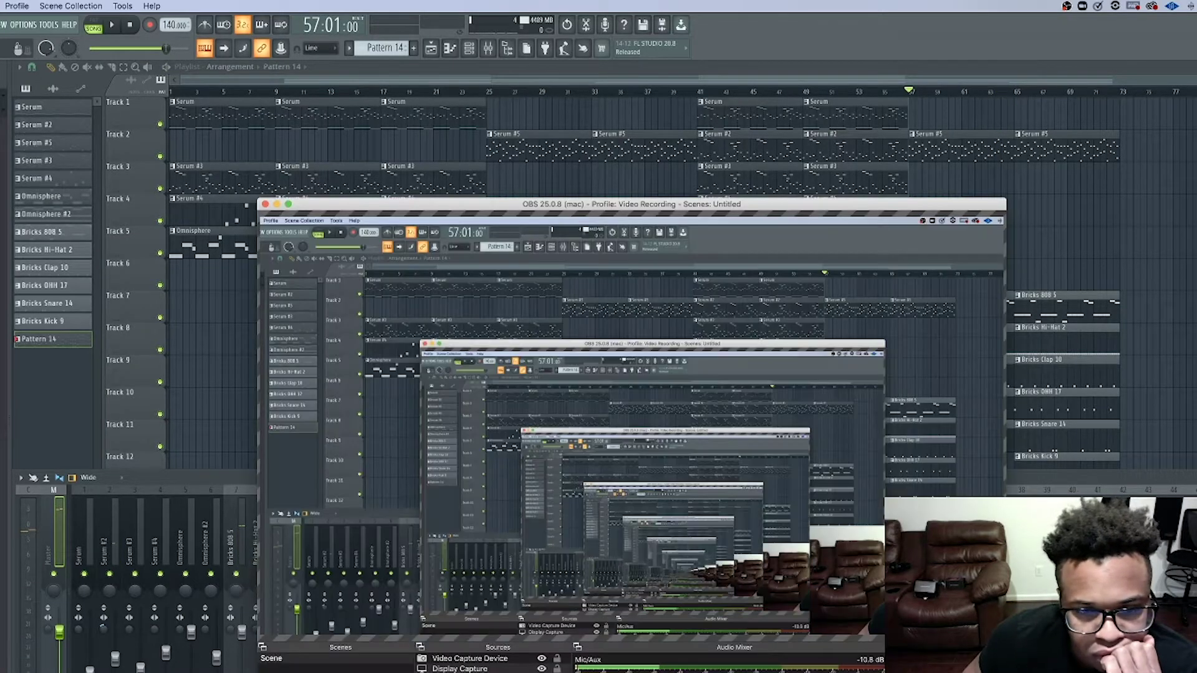
{"action": "left_click", "coordinate": [237, 472]}
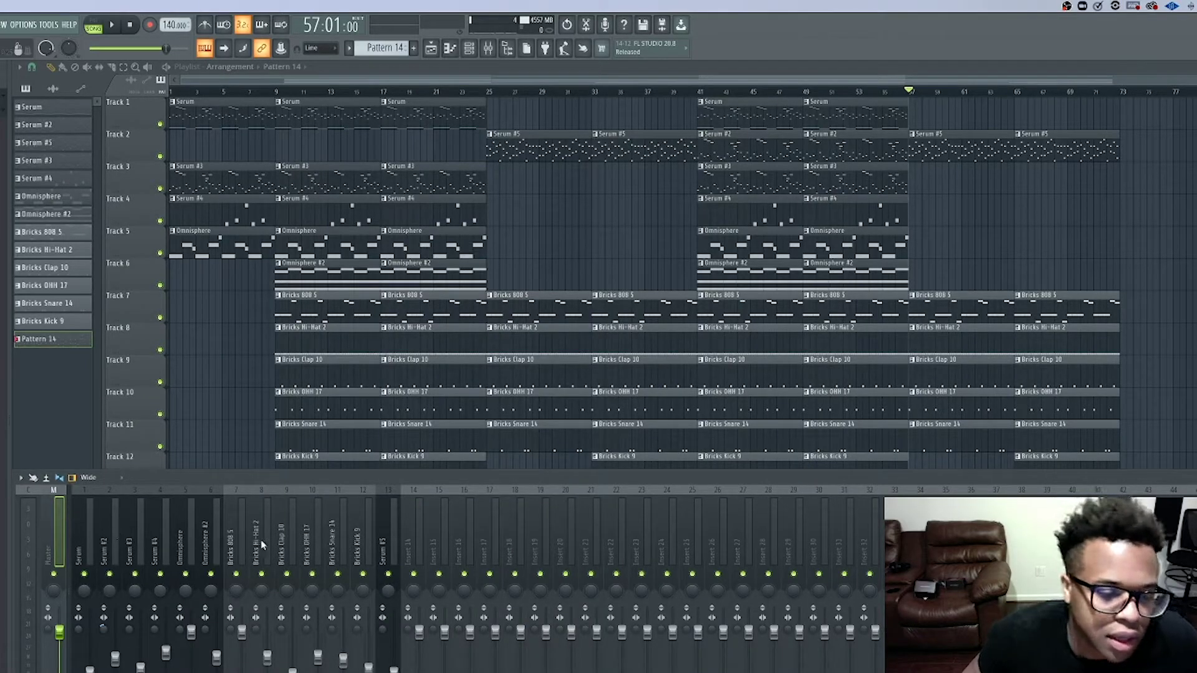
- Lower the Bricks 808 5 mixer track's volume slightly during playback from bar 57, and select the Serum #5 track
{"action": "key", "text": "space"}
{"action": "key", "text": "space"}
{"action": "key", "text": "space"}
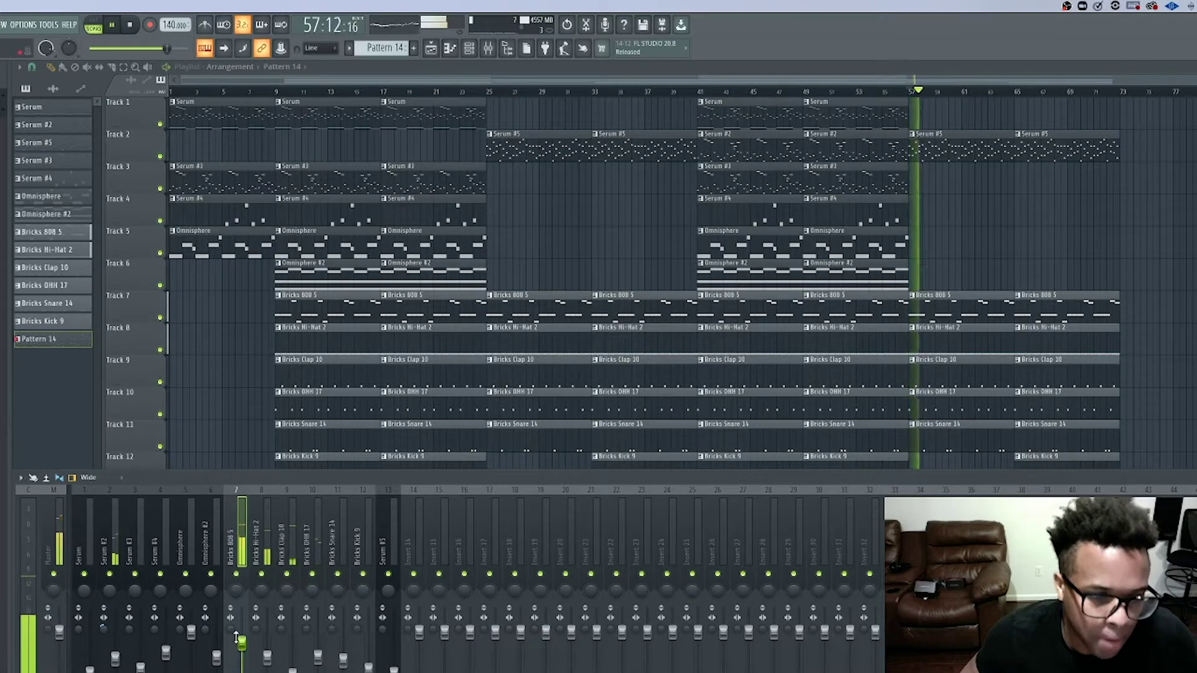
{"action": "left_click", "coordinate": [56, 531]}
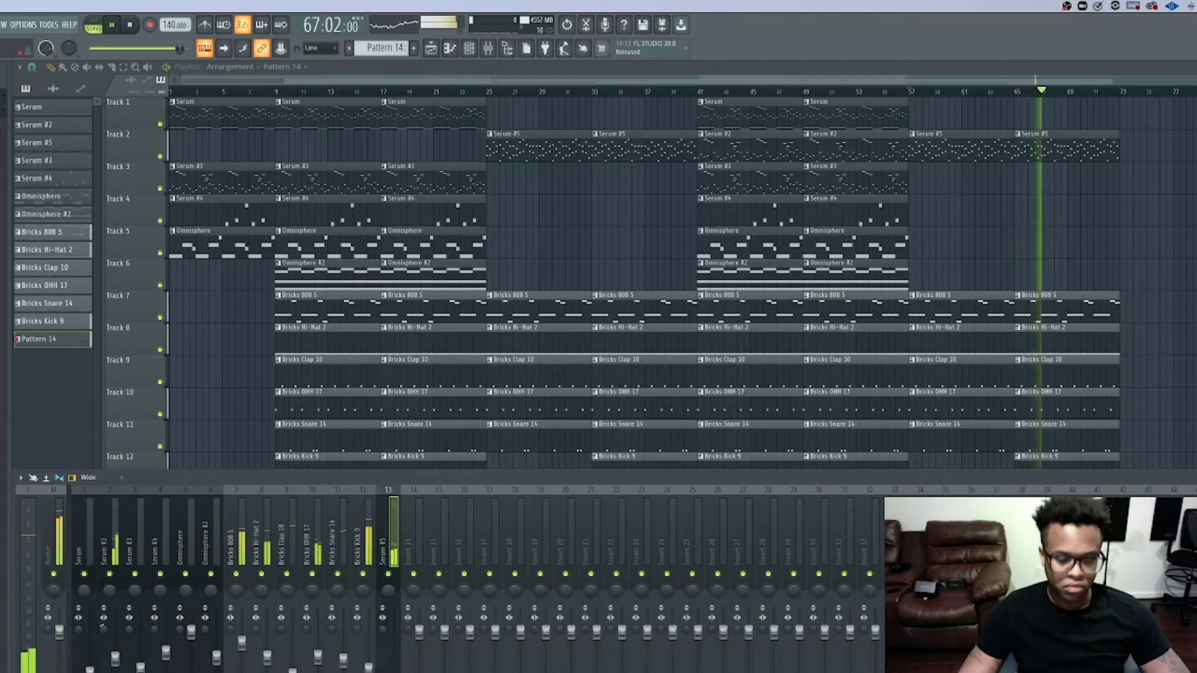
{"action": "left_click", "coordinate": [399, 621]}
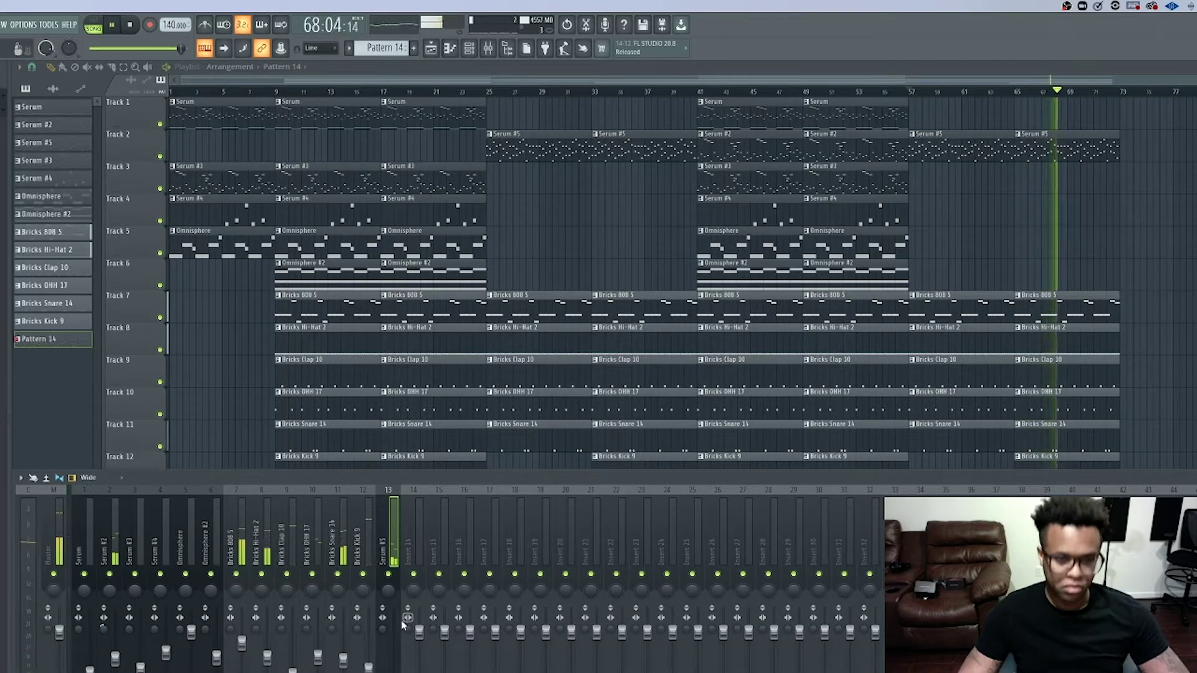
- Lower the Bricks Hi-Hat 2 mixer track's volume slightly during playback from bar 65
{"action": "key", "text": "ctrl+z"}
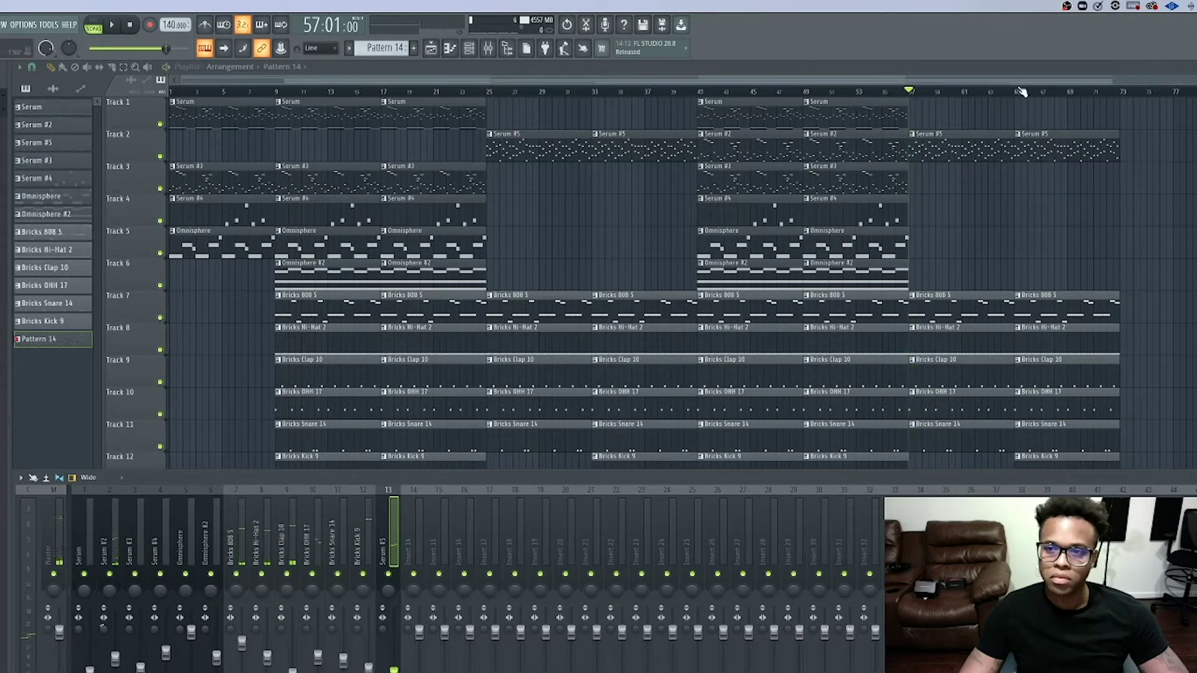
{"action": "left_click", "coordinate": [1018, 91]}
{"action": "key", "text": "F9"}
{"action": "left_click", "coordinate": [490, 49]}
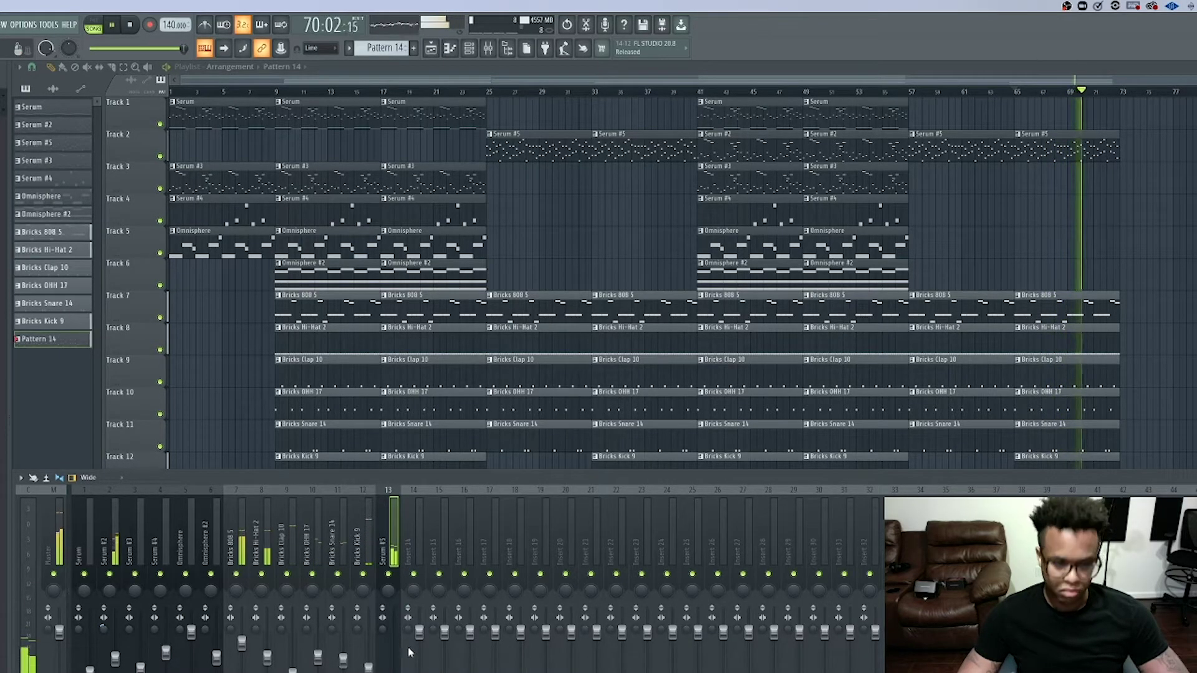
{"action": "key", "text": "space"}
{"action": "key", "text": "space"}
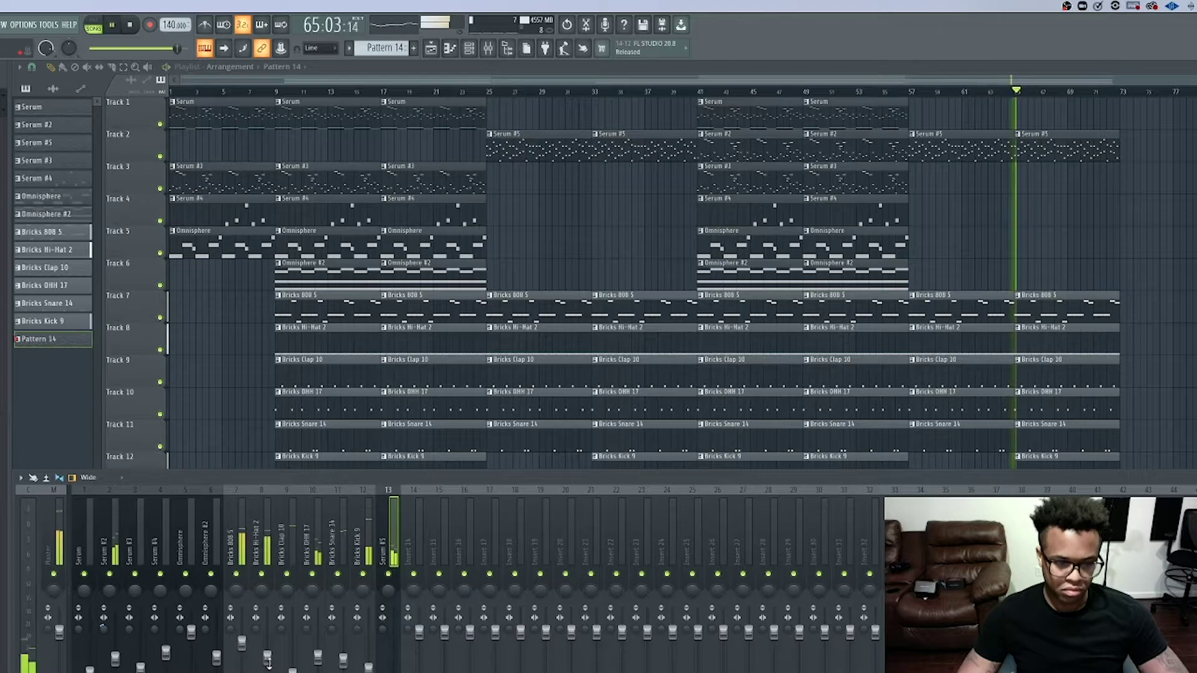
{"action": "left_click_drag", "start_coordinate": [269, 666], "coordinate": [270, 667]}
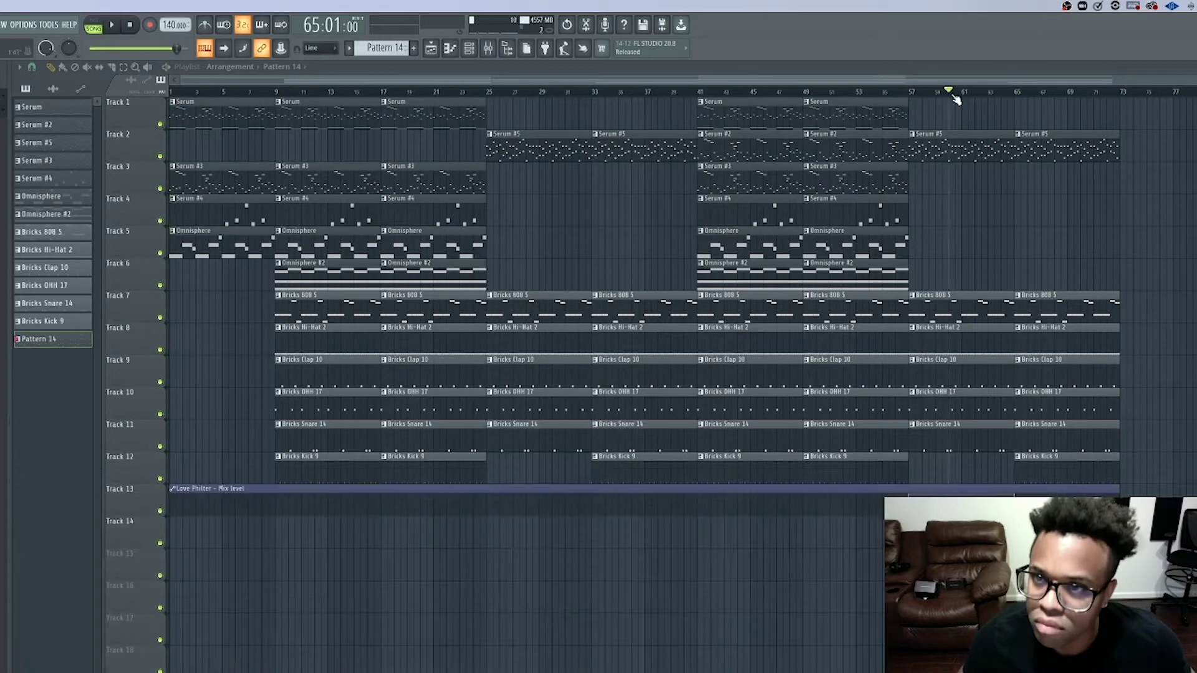
- Play the arrangement again around bar 65 in the playlist with the mixer closed
{"action": "left_click", "coordinate": [955, 93]}
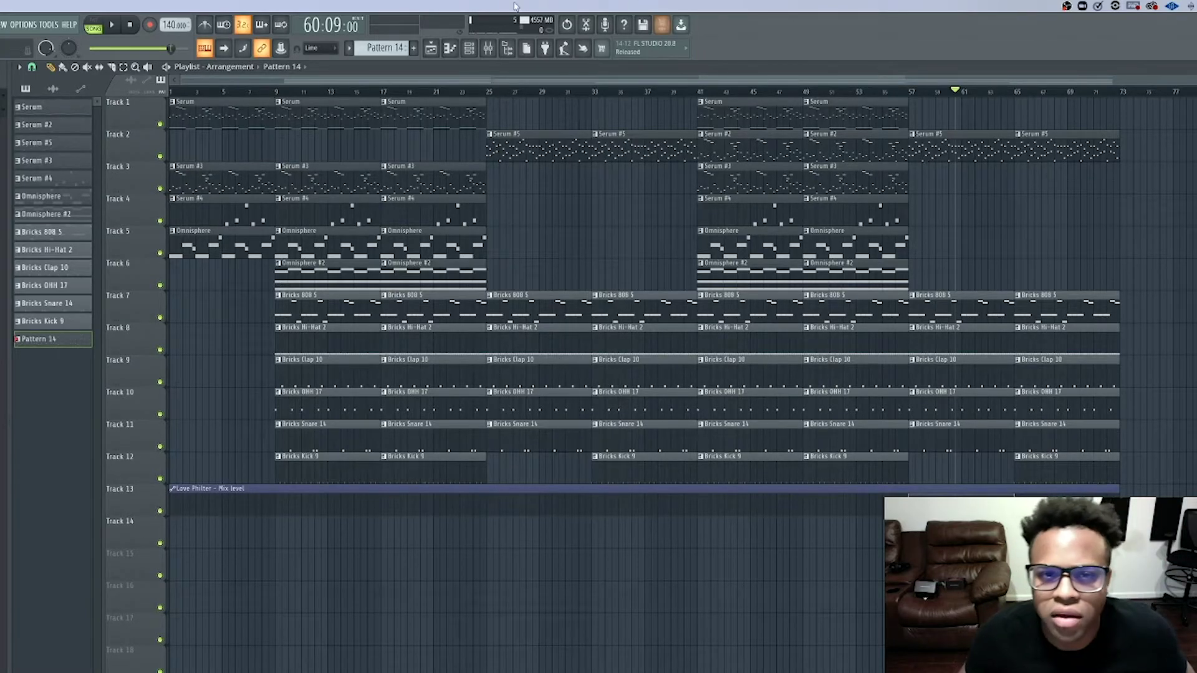
{"action": "left_click", "coordinate": [487, 52]}
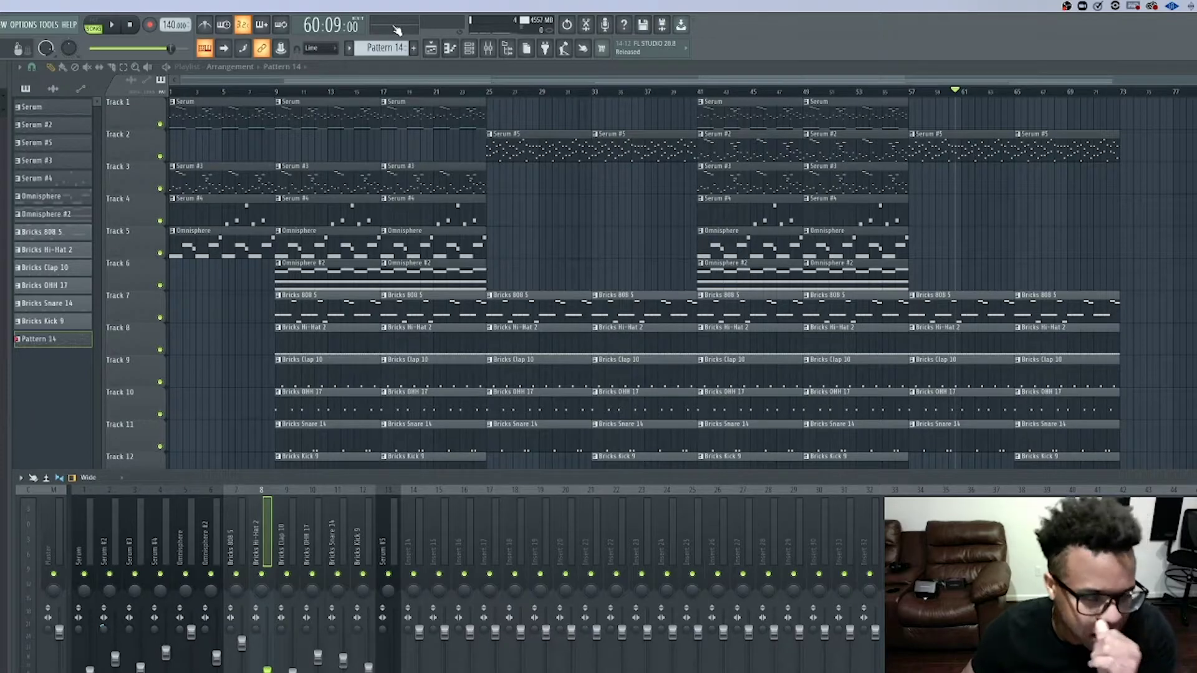
{"action": "key", "text": "F9"}
{"action": "left_click", "coordinate": [995, 93]}
{"action": "key", "text": "space"}
{"action": "left_click", "coordinate": [1025, 93]}
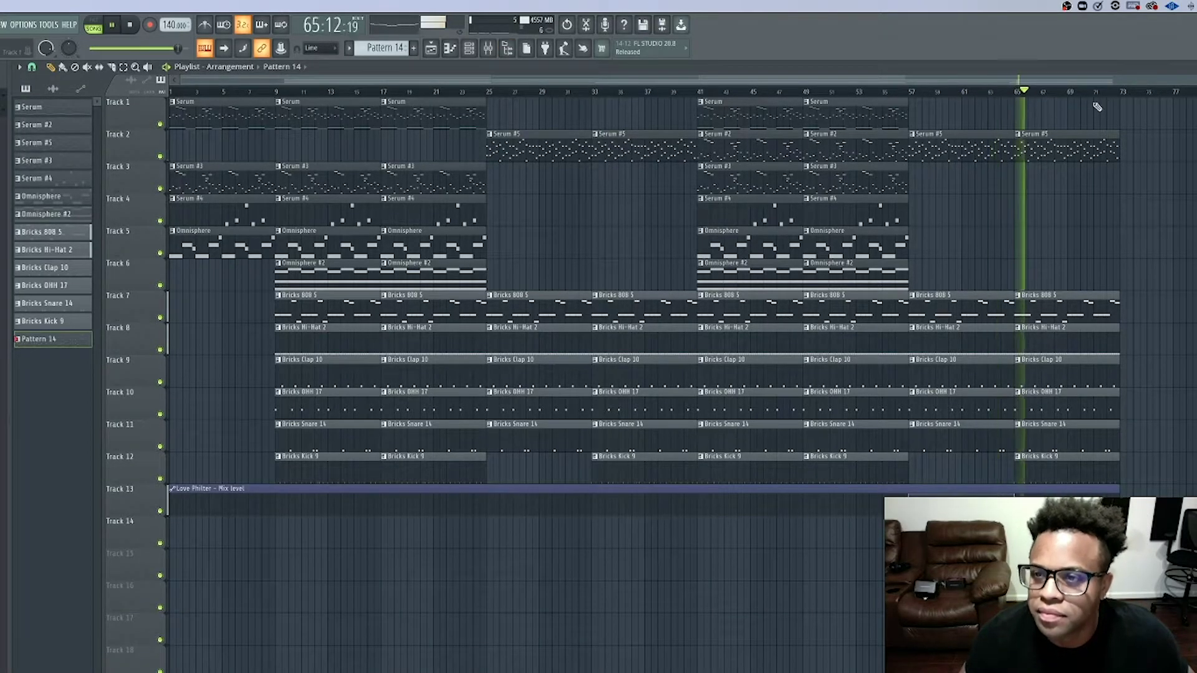
{"action": "key", "text": "space"}
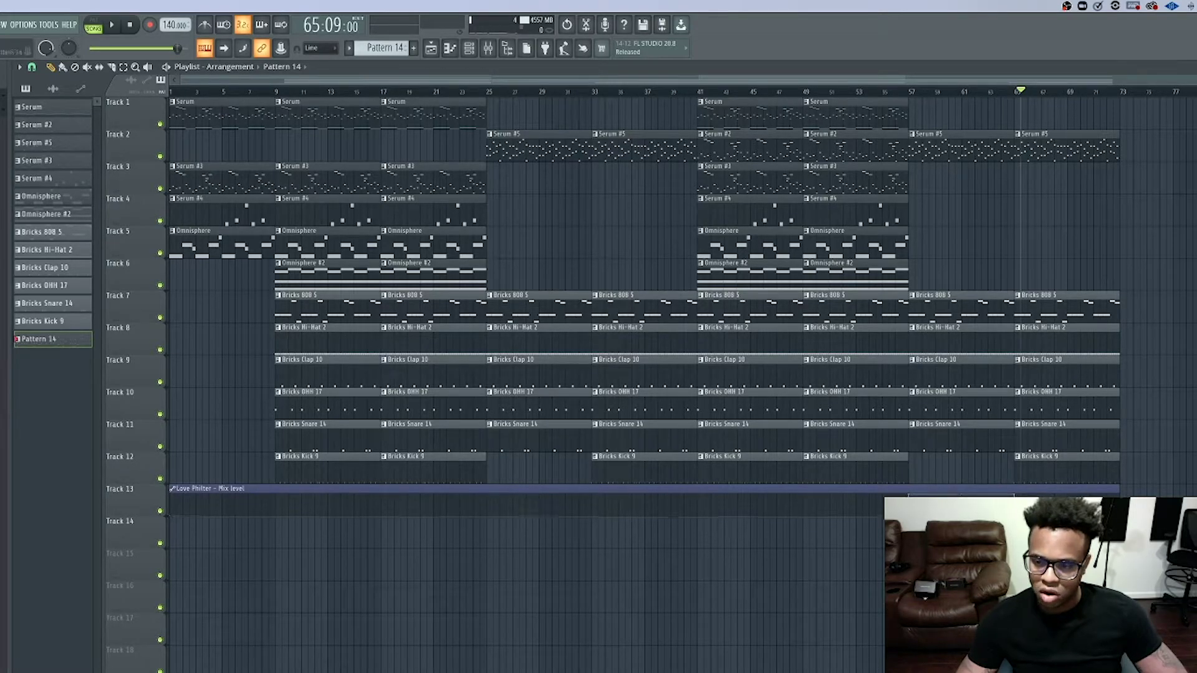
- Copy the melody and drum clips of bars 9 to 25 to bars 73 to 89
{"action": "left_click", "coordinate": [1087, 92]}
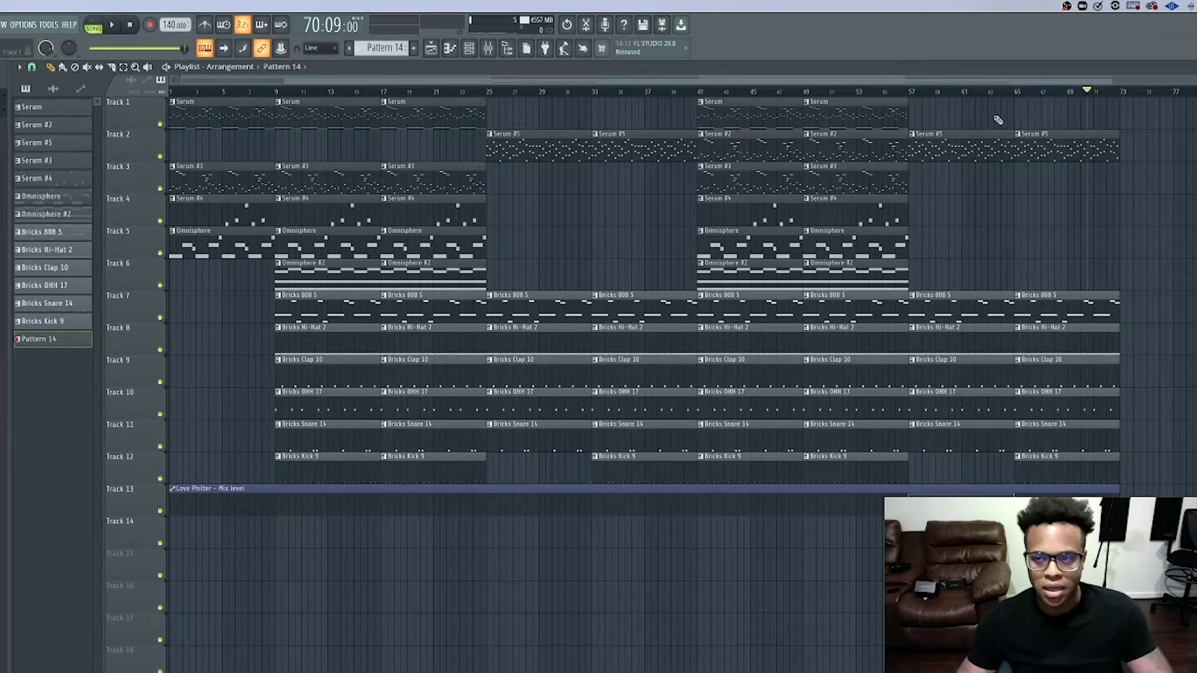
{"action": "key", "text": "space"}
{"action": "left_click_drag", "start_coordinate": [919, 122], "coordinate": [1141, 112]}
{"action": "mouse_move", "coordinate": [837, 292]}
{"action": "left_mouse_down"}
{"action": "mouse_move", "coordinate": [711, 162]}
{"action": "mouse_move", "coordinate": [1012, 178]}
{"action": "mouse_move", "coordinate": [998, 178]}
{"action": "left_mouse_up"}
{"action": "key", "text": "space"}
{"action": "mouse_move", "coordinate": [1116, 353]}
{"action": "left_mouse_down"}
{"action": "mouse_move", "coordinate": [997, 160]}
{"action": "mouse_move", "coordinate": [1083, 177]}
{"action": "left_mouse_up"}
{"action": "left_click_drag", "start_coordinate": [1005, 477], "coordinate": [1086, 307]}
{"action": "key", "text": "space"}
- Add an outro at bars 89 to 97 with copies of the Serum, Serum #3, Serum #4 and Omnisphere clips
{"action": "left_click_drag", "start_coordinate": [1177, 257], "coordinate": [1102, 110]}
{"action": "key", "text": "ctrl+b"}
{"action": "scroll", "coordinate": [1105, 438], "scroll_direction": "down", "scroll_amount": 1}
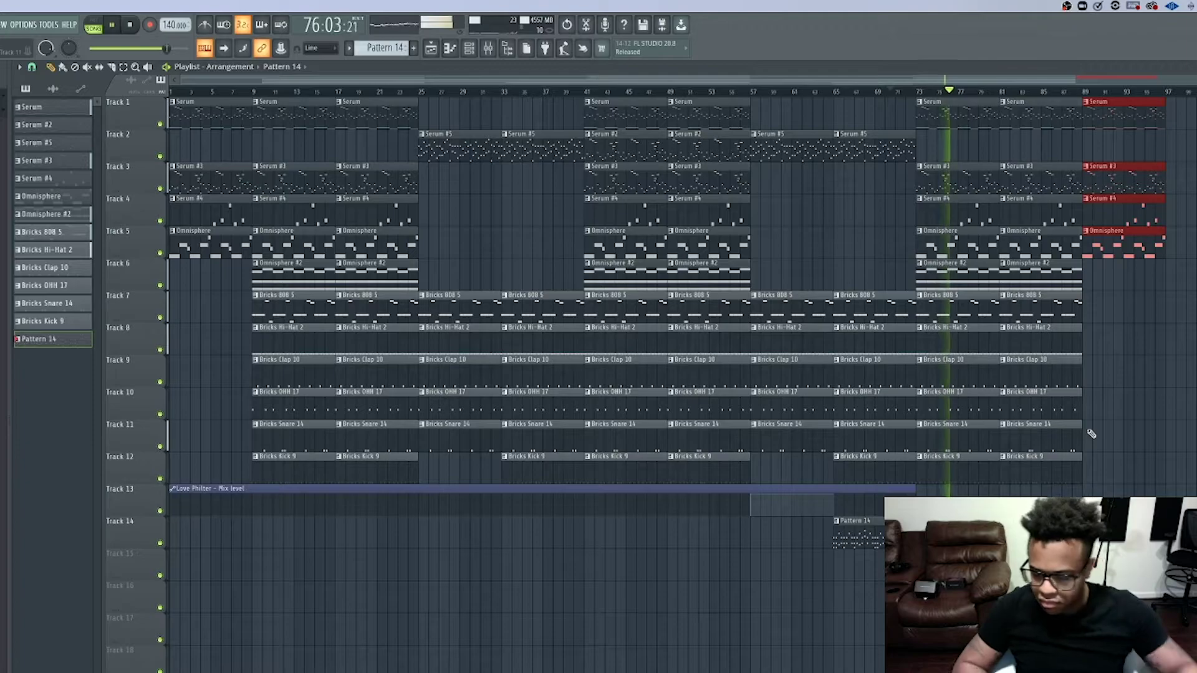
{"action": "key", "text": "space"}
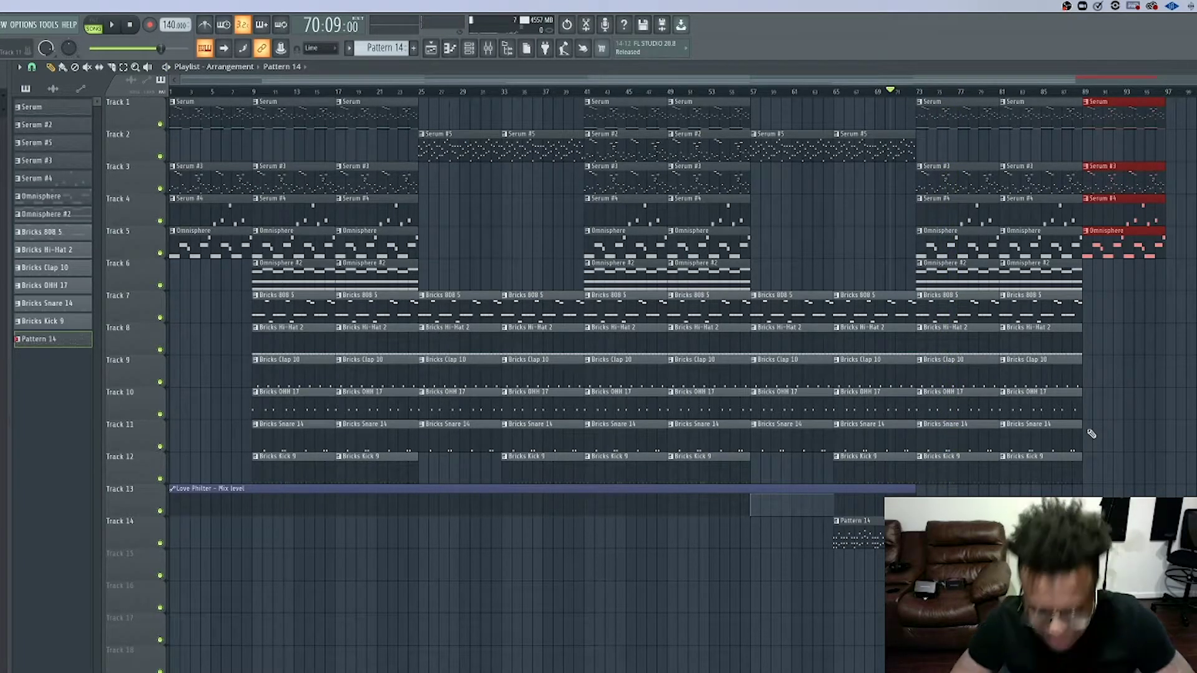
- Play through the extended arrangement, deselect the outro clips, and listen to the outro from bar 89
{"action": "key", "text": "space"}
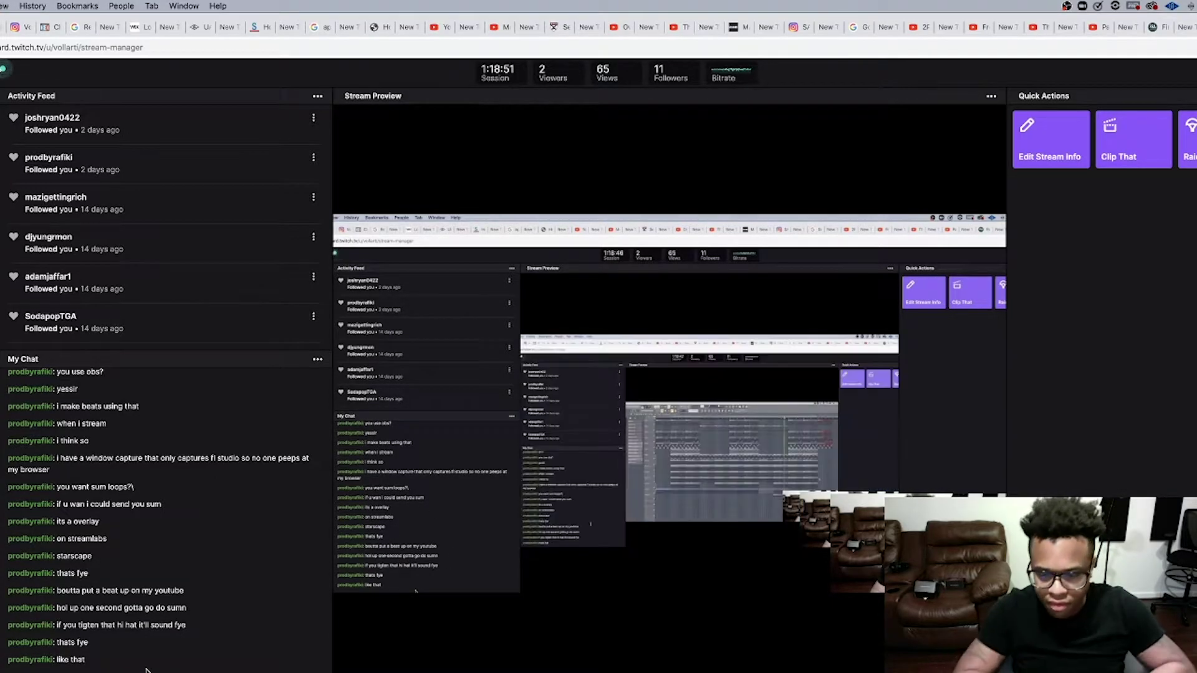
{"action": "key", "text": "super+Tab"}
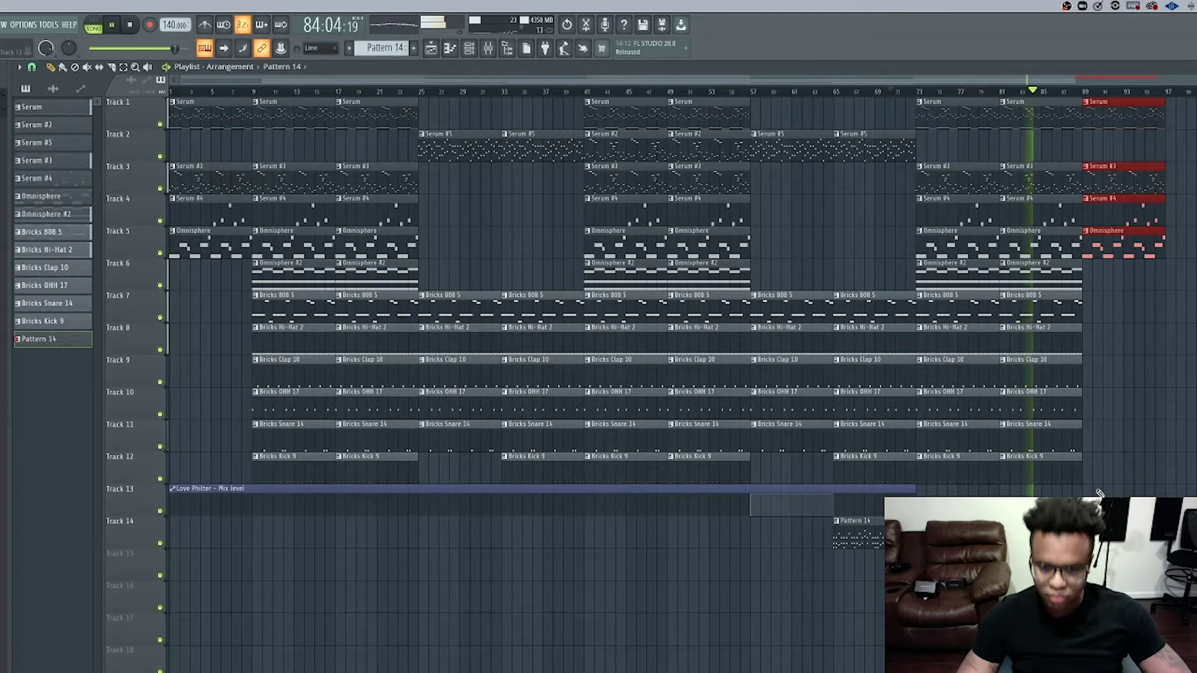
{"action": "key", "text": "ctrl+d"}
{"action": "left_click", "coordinate": [1081, 91]}
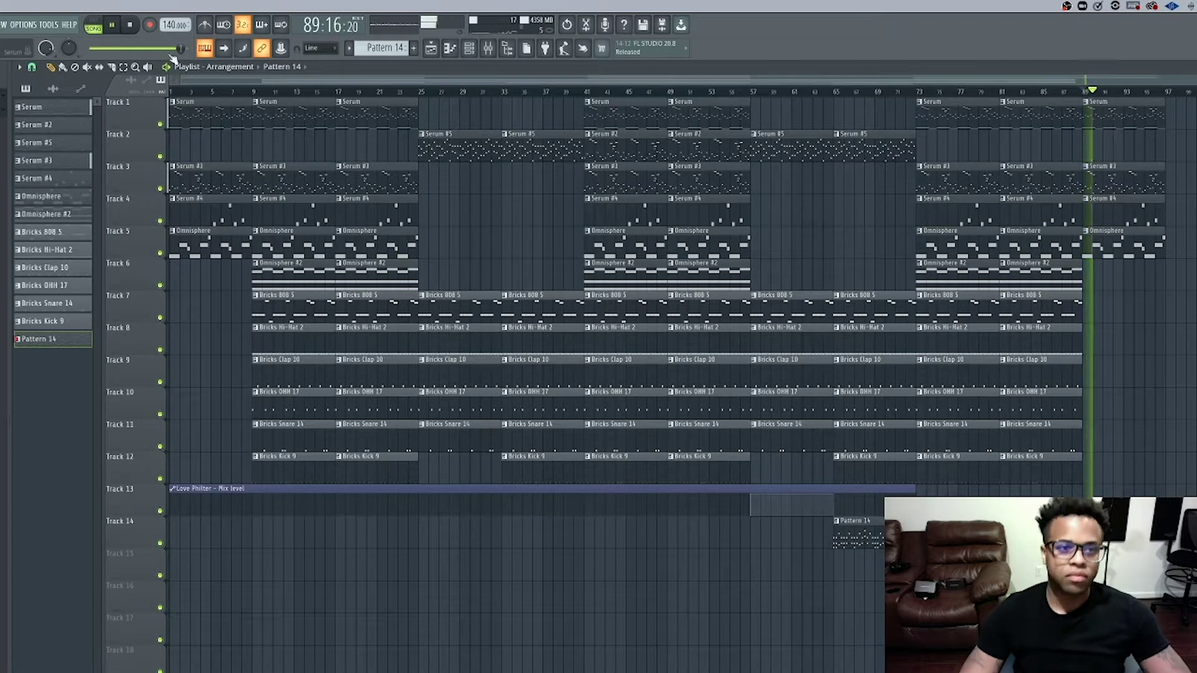
{"action": "key", "text": "space"}
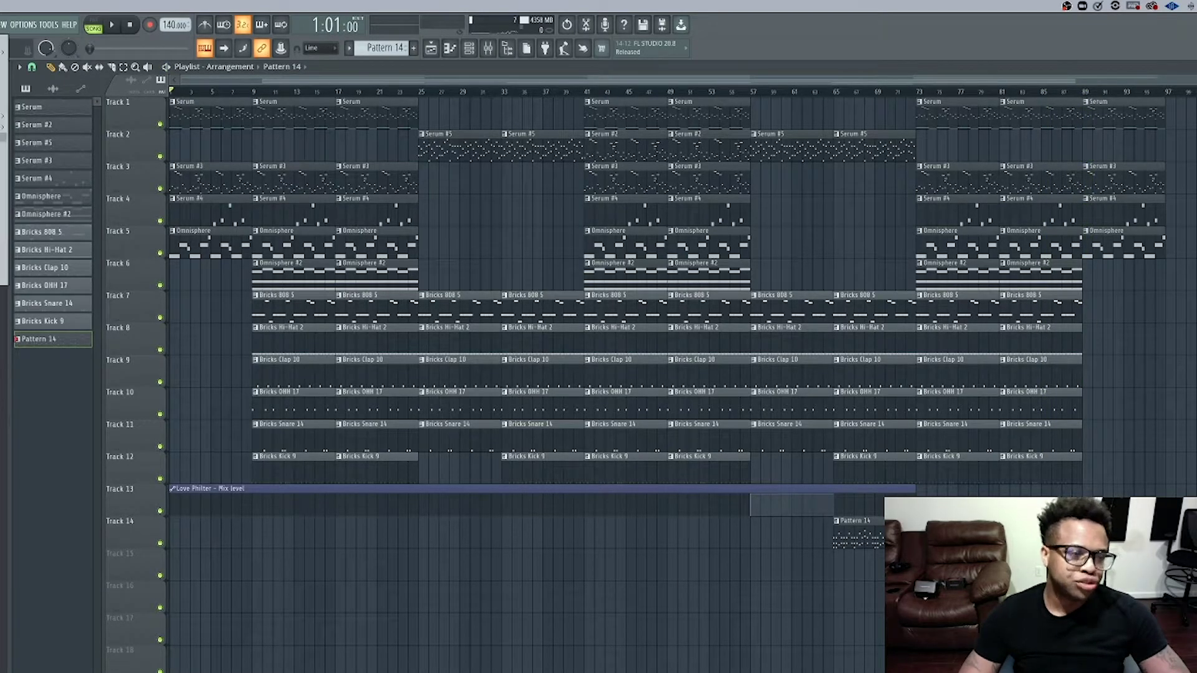
- Save the project as Starscape.flp, replacing the existing file
{"action": "key", "text": "super+shift+s"}
{"action": "left_click", "coordinate": [819, 456]}
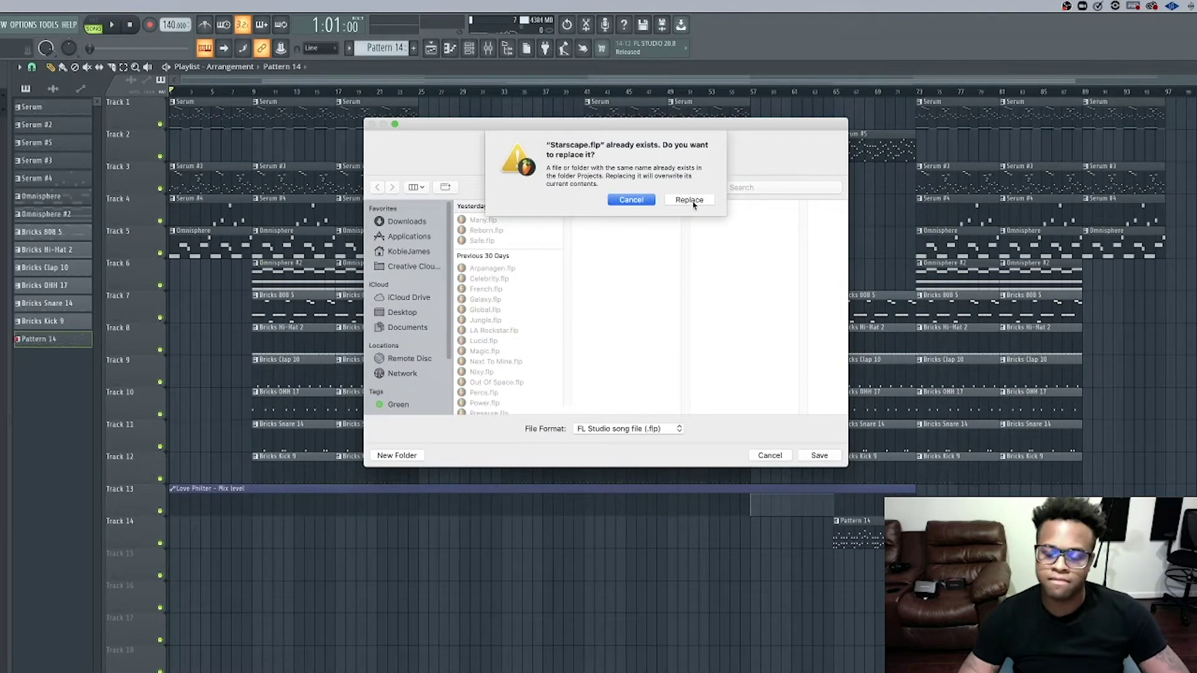
{"action": "left_click", "coordinate": [691, 201]}
{"action": "left_click", "coordinate": [691, 201]}
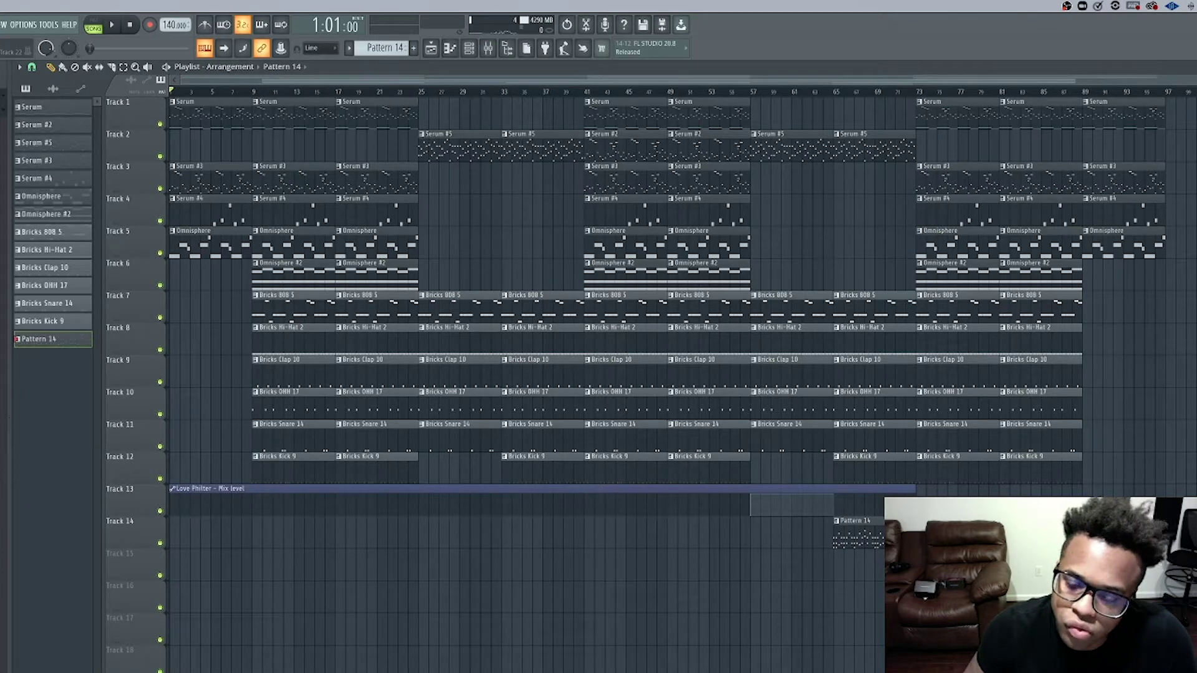
- Check the recording in OBS, return to FL Studio and start a new empty project
{"action": "key", "text": "super+Tab"}
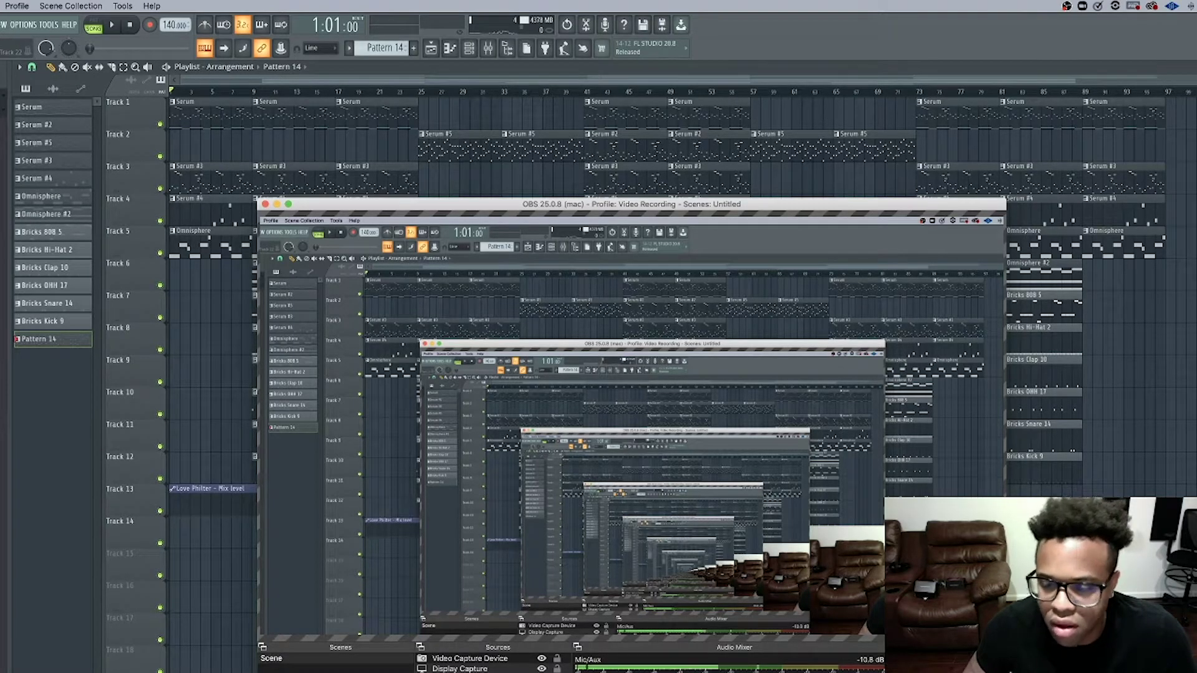
{"action": "left_click", "coordinate": [21, 563]}
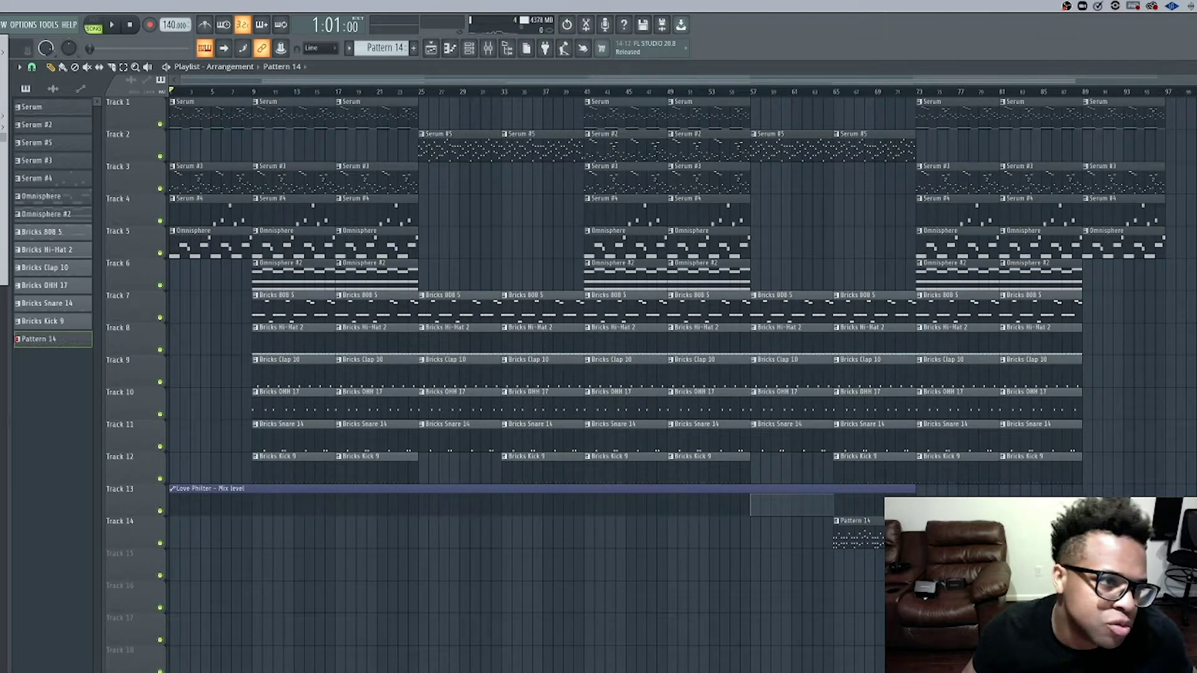
{"action": "key", "text": "ctrl+n"}
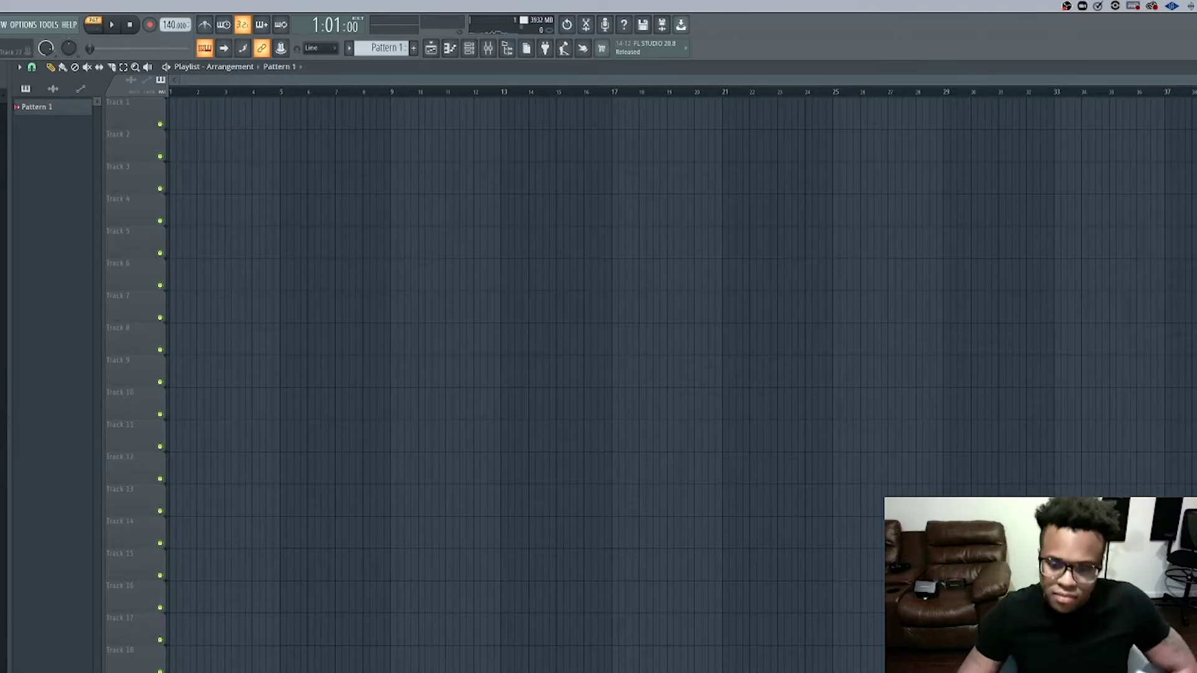
- Preview loops in the sample browser and place SMLE_guitar_loop_chords_arpeggio_sad_boy_140_Gmaj at bar 1 on Track 1
{"action": "key", "text": "super+Tab"}
{"action": "left_click", "coordinate": [55, 355]}
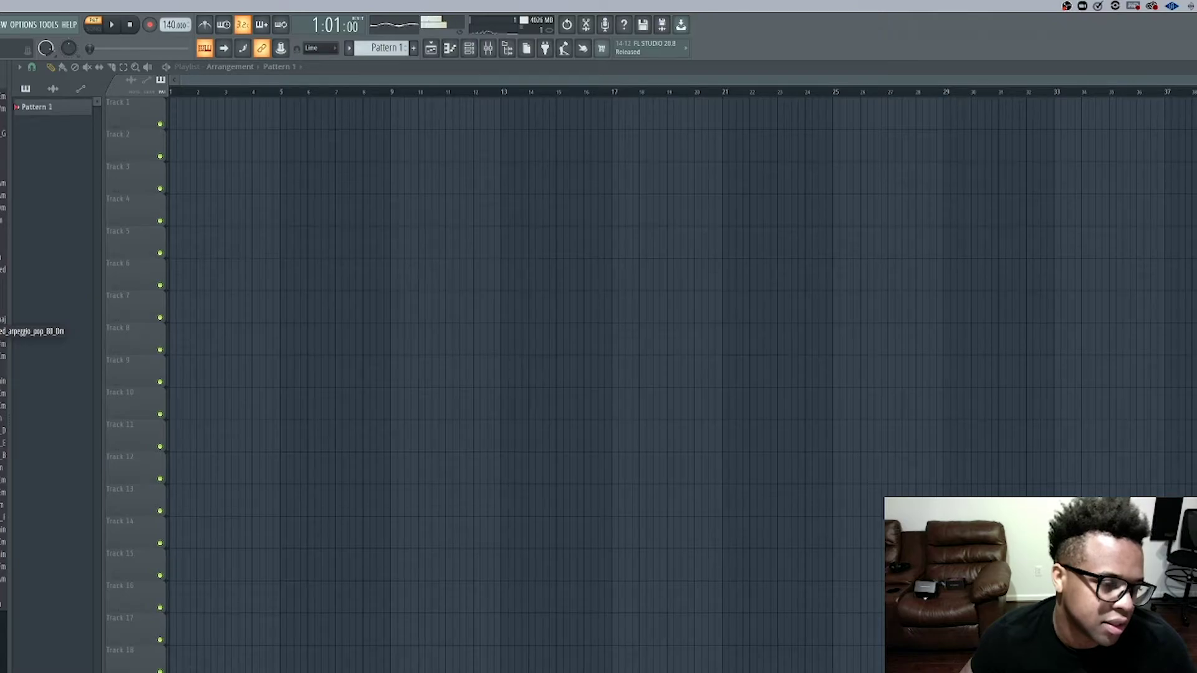
{"action": "key", "text": "Up"}
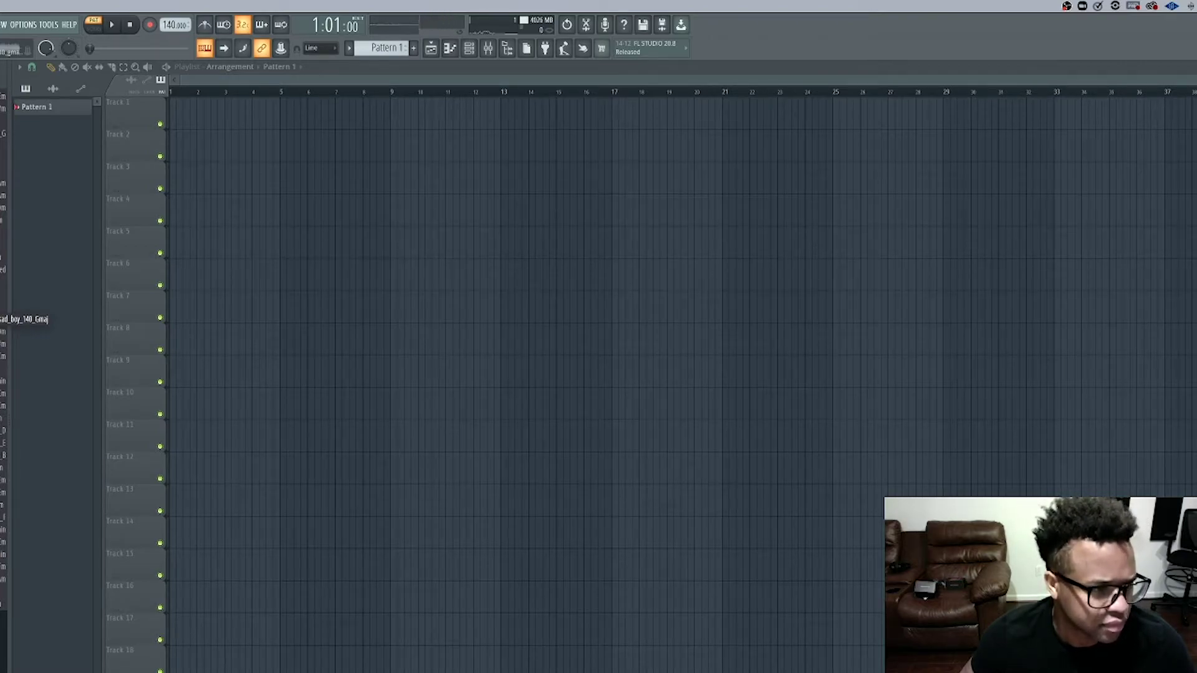
{"action": "left_click_drag", "start_coordinate": [23, 319], "coordinate": [173, 116]}
- Switch playback to song mode, turn on the metronome, and play the guitar loop from bar 1
{"action": "left_click", "coordinate": [94, 28]}
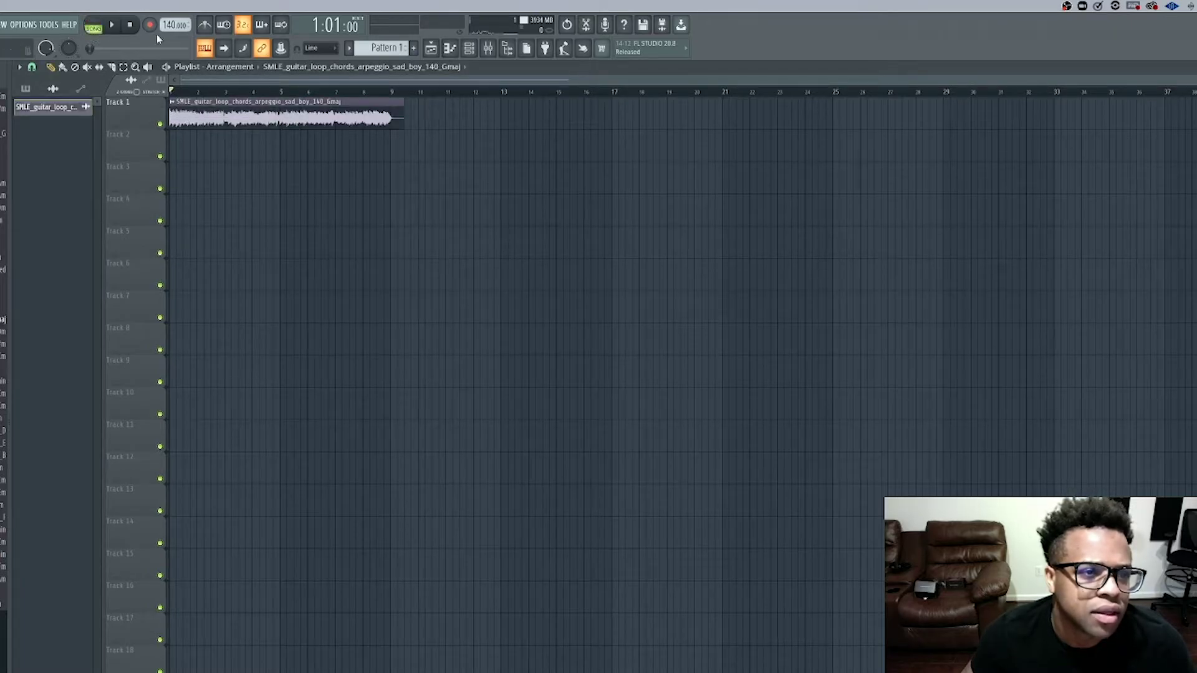
{"action": "left_click", "coordinate": [203, 28]}
{"action": "key", "text": "space"}
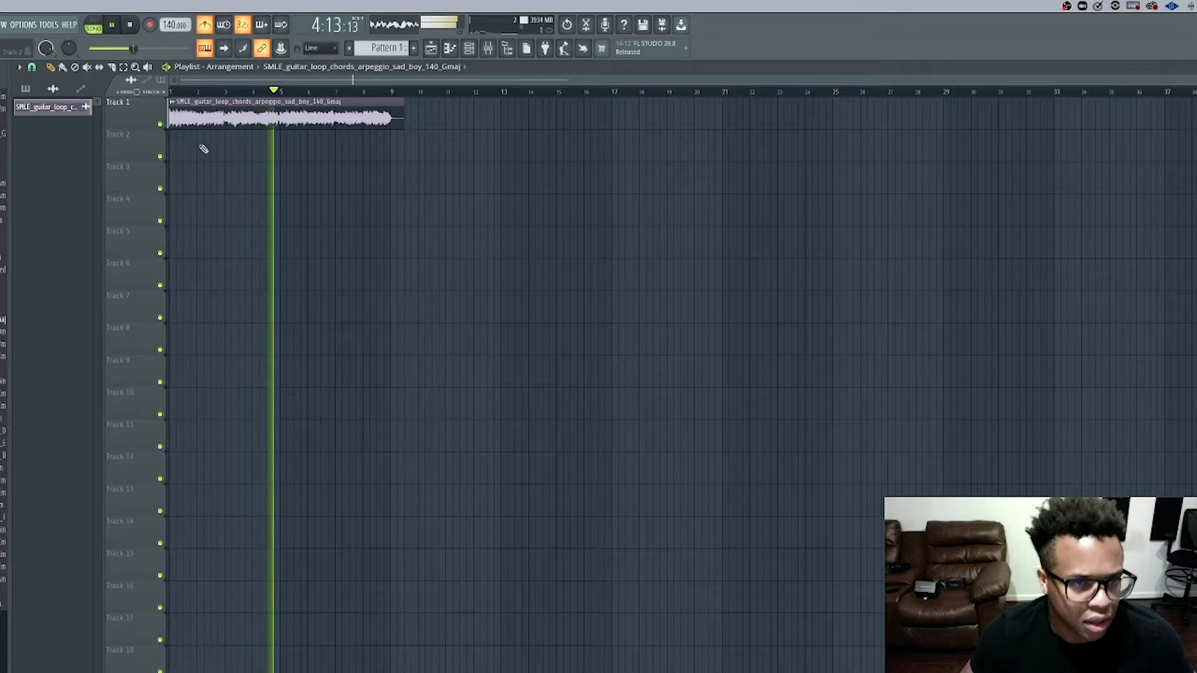
{"action": "key", "text": "space"}
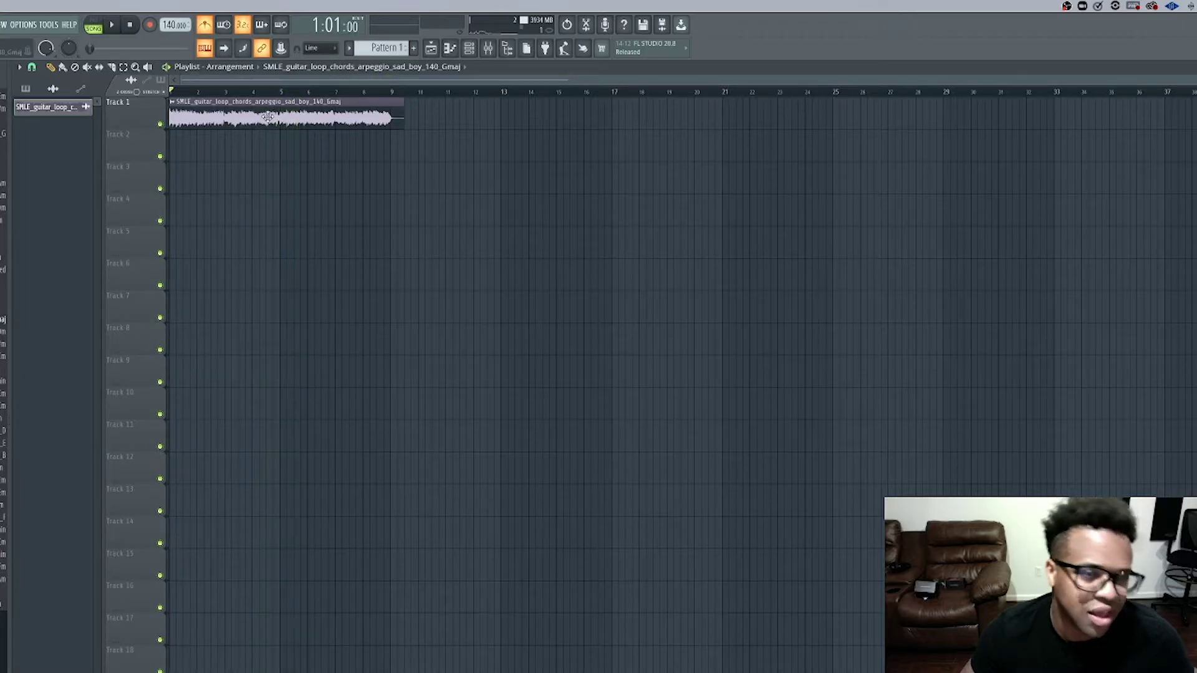
- Remove the guitar loop clip from the playlist and delete its channel from the project
{"action": "right_click", "coordinate": [265, 120]}
{"action": "right_click", "coordinate": [55, 107]}
{"action": "left_click", "coordinate": [86, 233]}
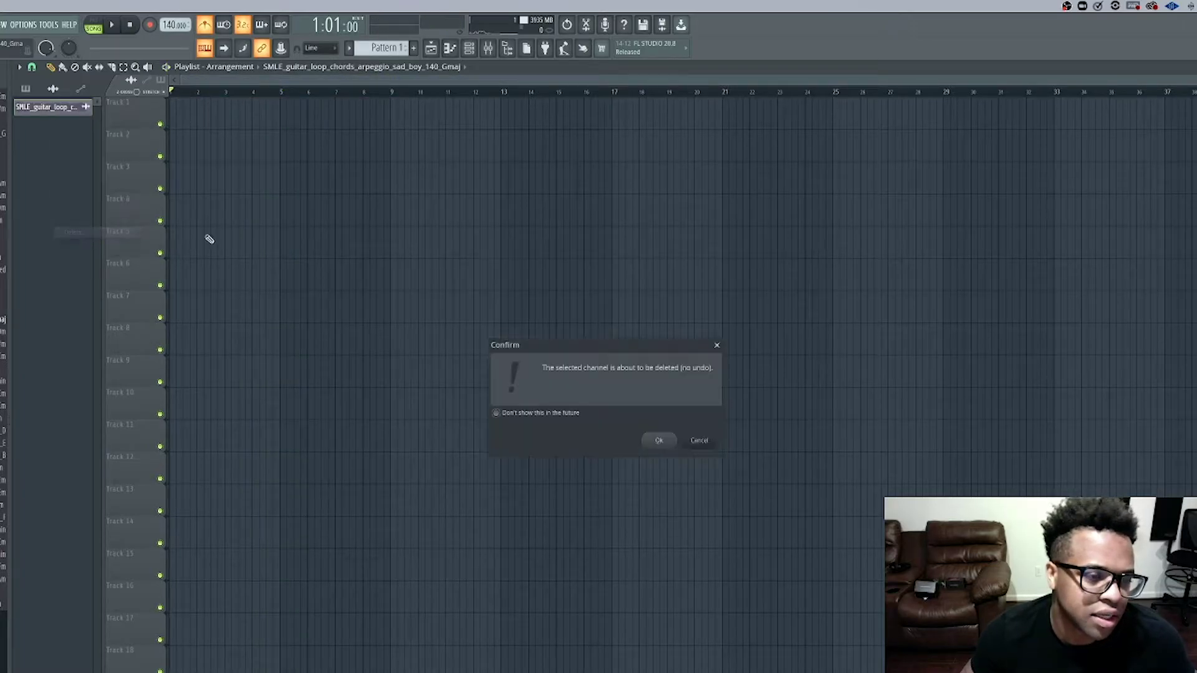
{"action": "left_click", "coordinate": [659, 442]}
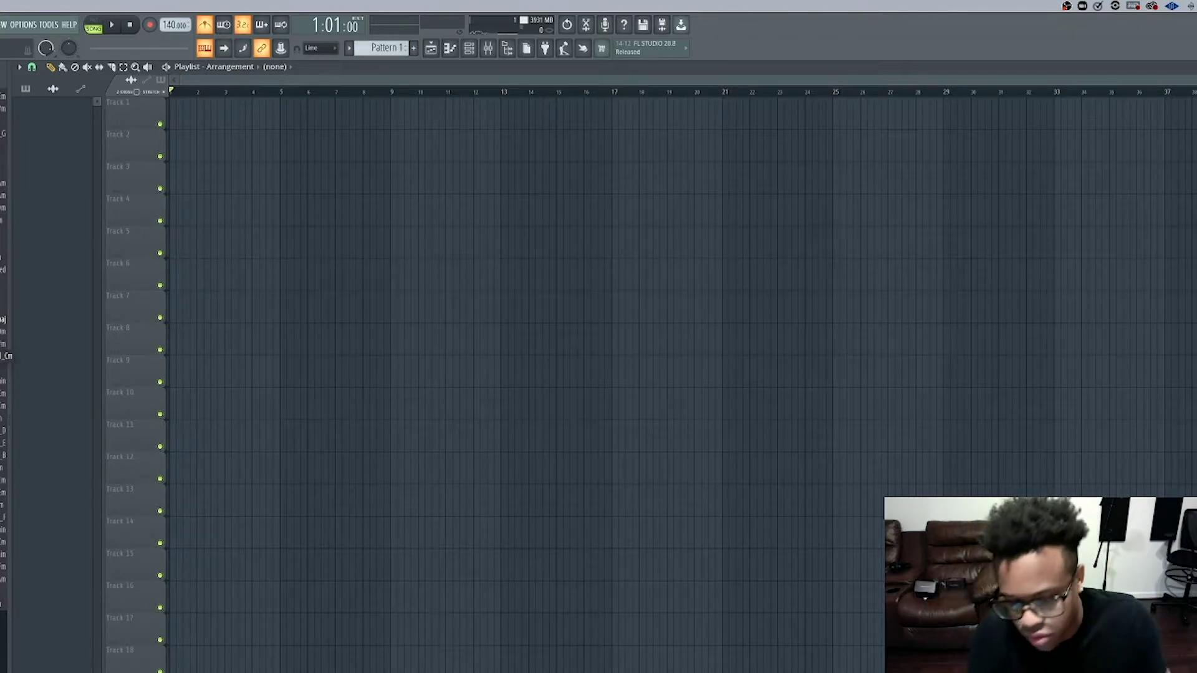
- Switch to the Twitch stream manager to read the chat and return to FL Studio
{"action": "key", "text": "super+Tab"}
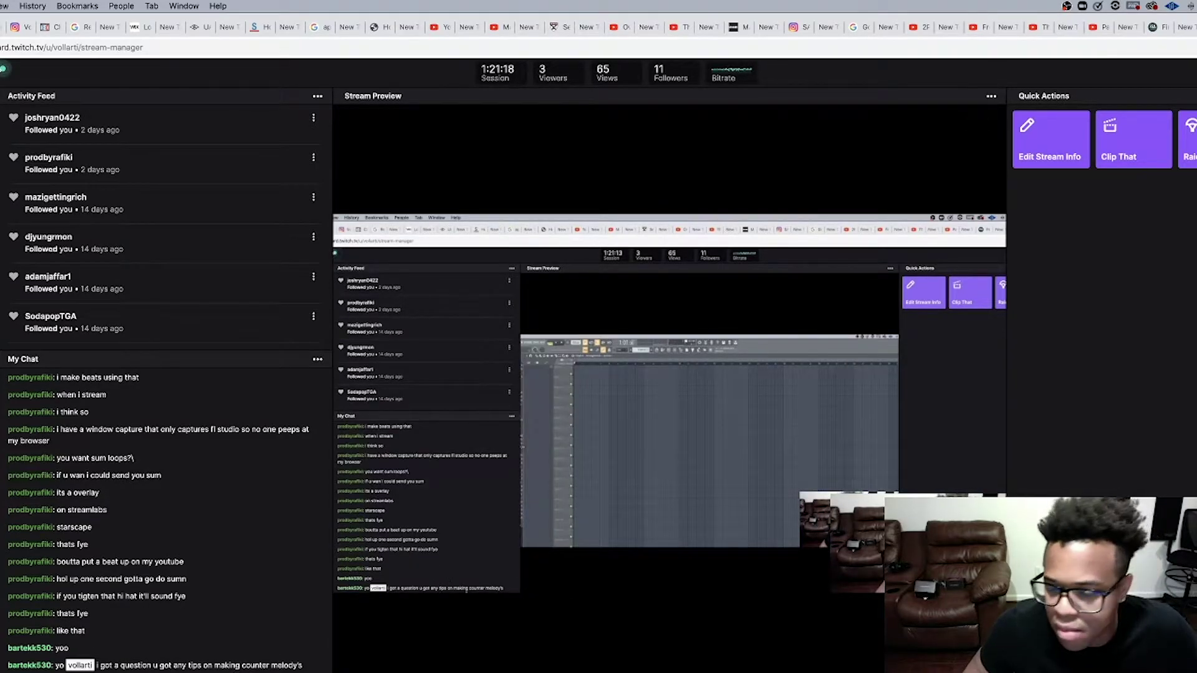
{"action": "key", "text": "super+Tab"}
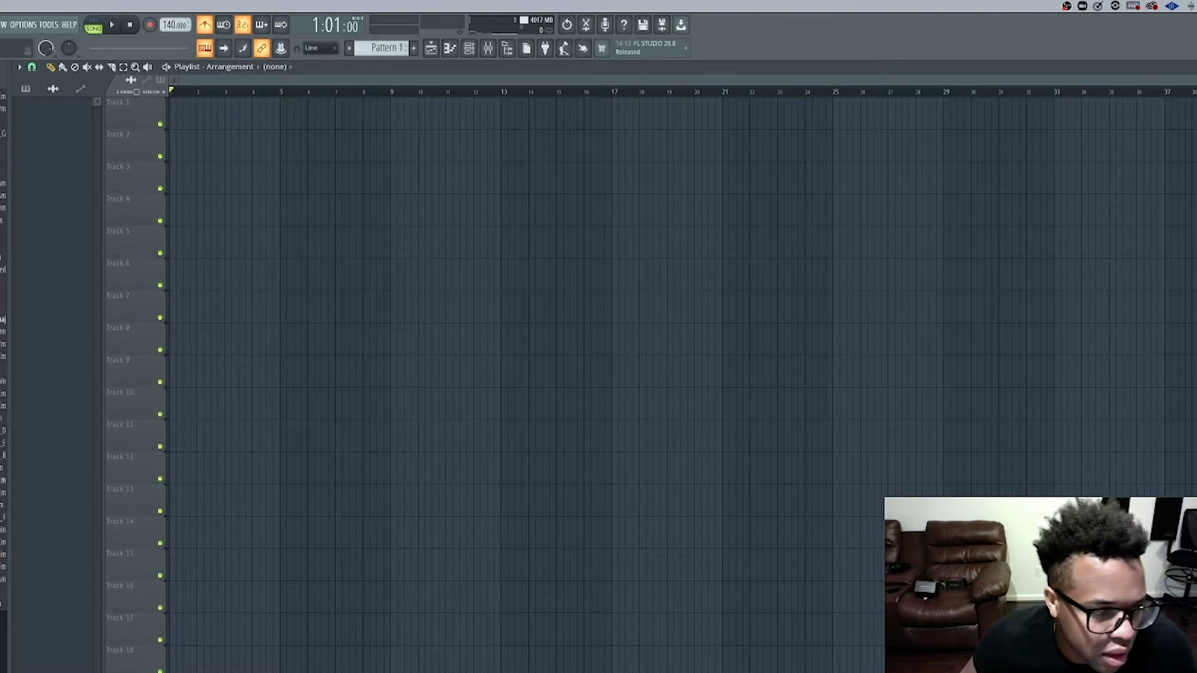
- Preview more loops in the sample browser and place SO_JS_140_melodic_loop_traditional_Cmin at bar 1 on Track 1
{"action": "left_click", "coordinate": [2, 480]}
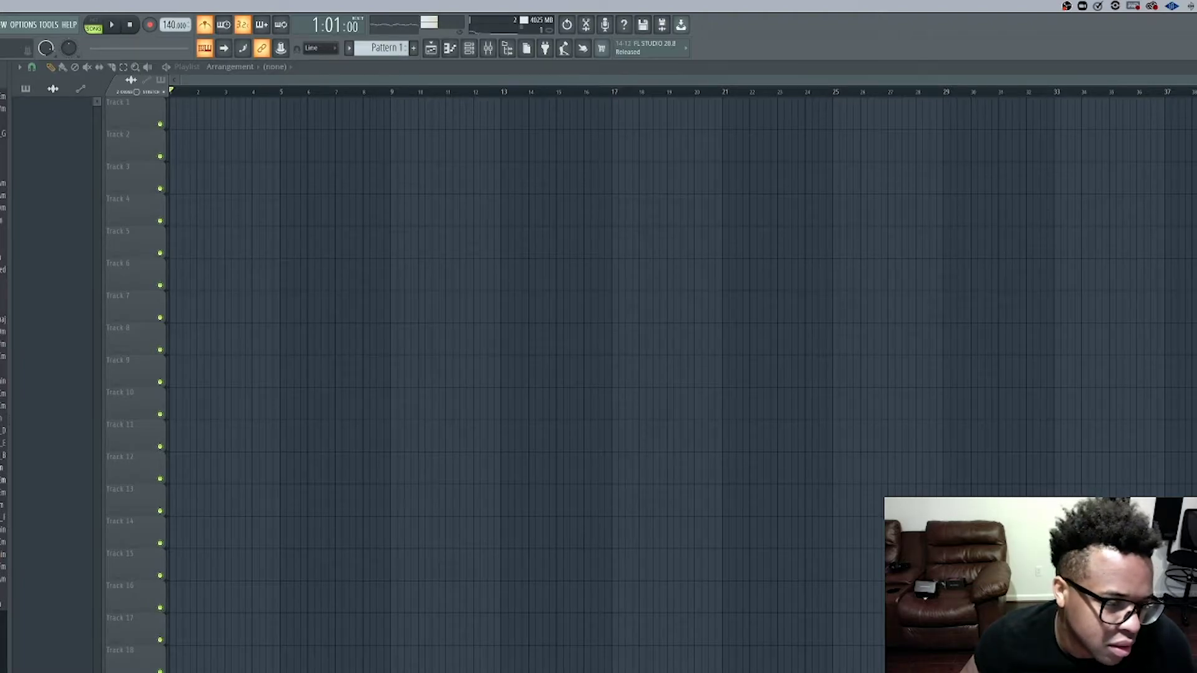
{"action": "left_click", "coordinate": [3, 406]}
{"action": "scroll", "coordinate": [3, 324], "scroll_direction": "up", "scroll_amount": 2}
{"action": "scroll", "coordinate": [3, 324], "scroll_direction": "up", "scroll_amount": 5}
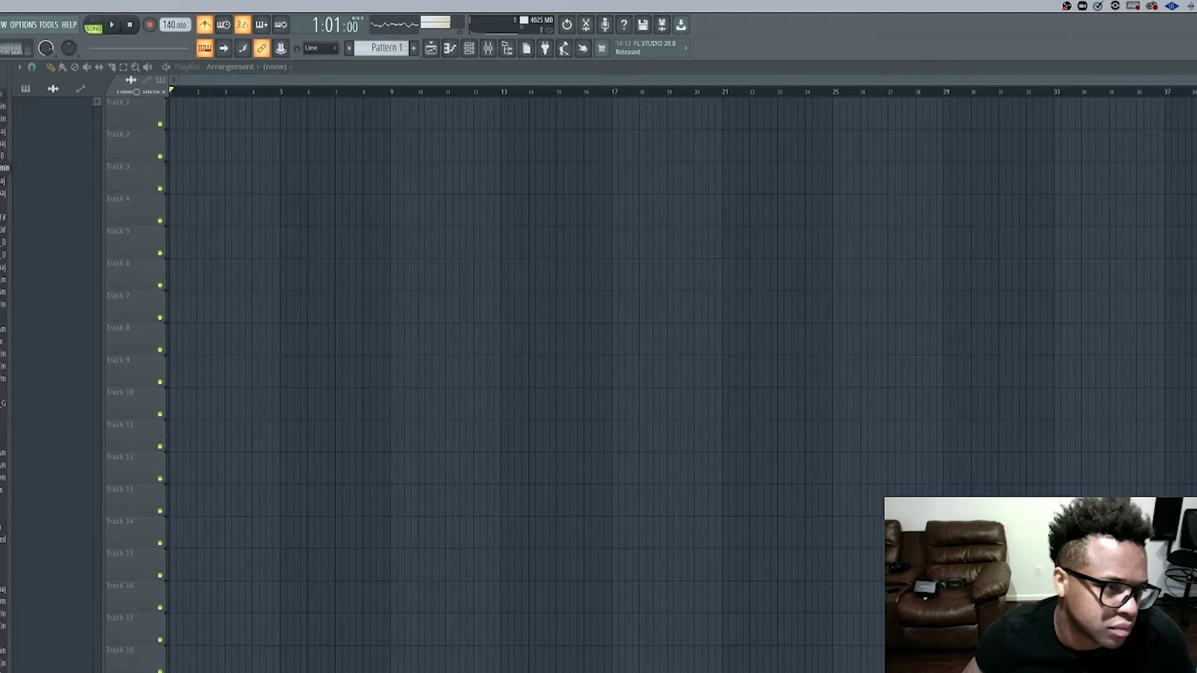
{"action": "scroll", "coordinate": [6, 254], "scroll_direction": "up", "scroll_amount": 3}
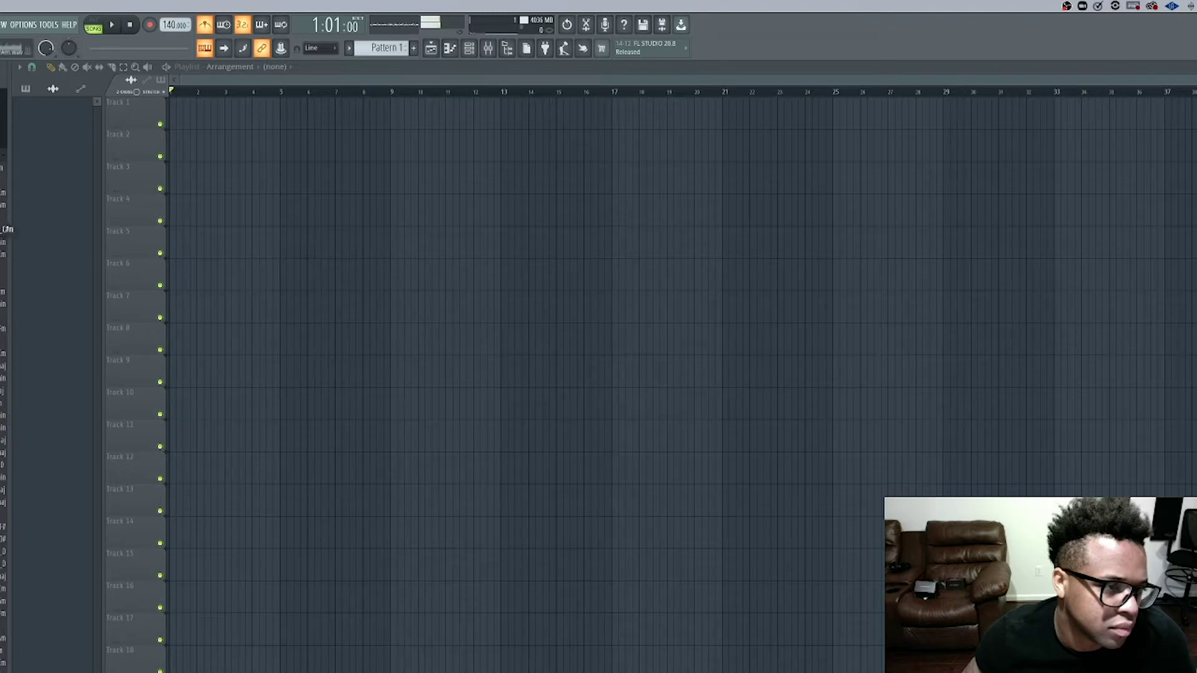
{"action": "scroll", "coordinate": [7, 231], "scroll_direction": "down", "scroll_amount": 3}
{"action": "scroll", "coordinate": [7, 250], "scroll_direction": "down", "scroll_amount": 10}
{"action": "scroll", "coordinate": [6, 280], "scroll_direction": "down", "scroll_amount": 4}
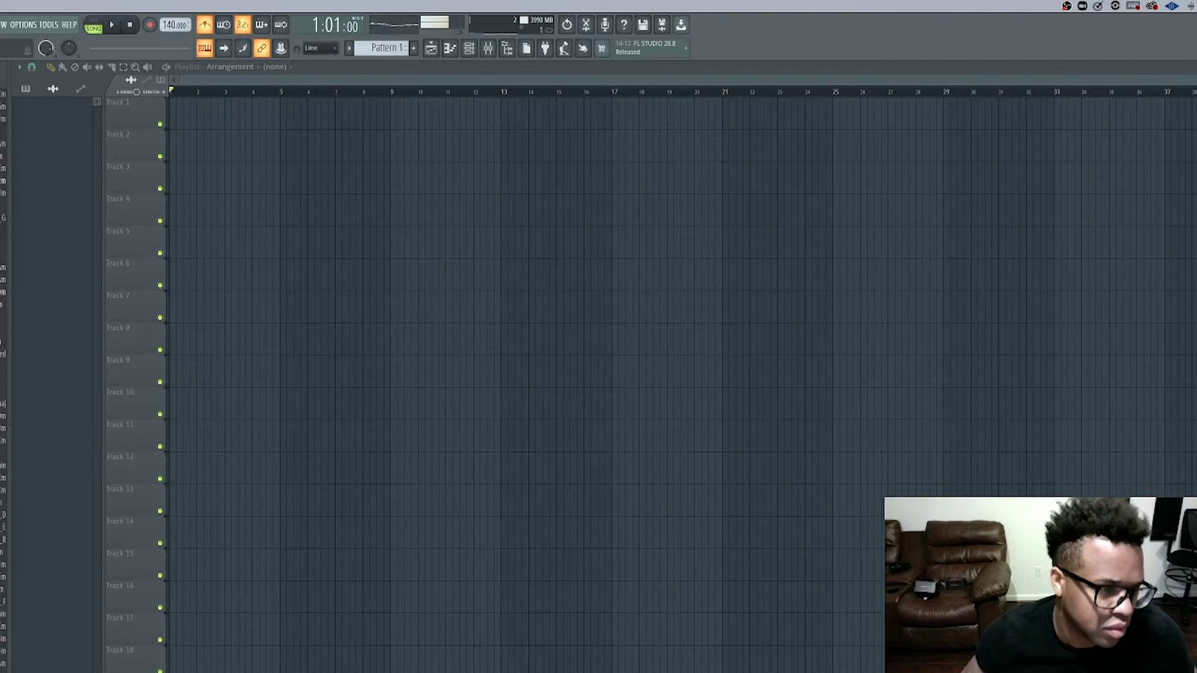
{"action": "scroll", "coordinate": [7, 337], "scroll_direction": "down", "scroll_amount": 3}
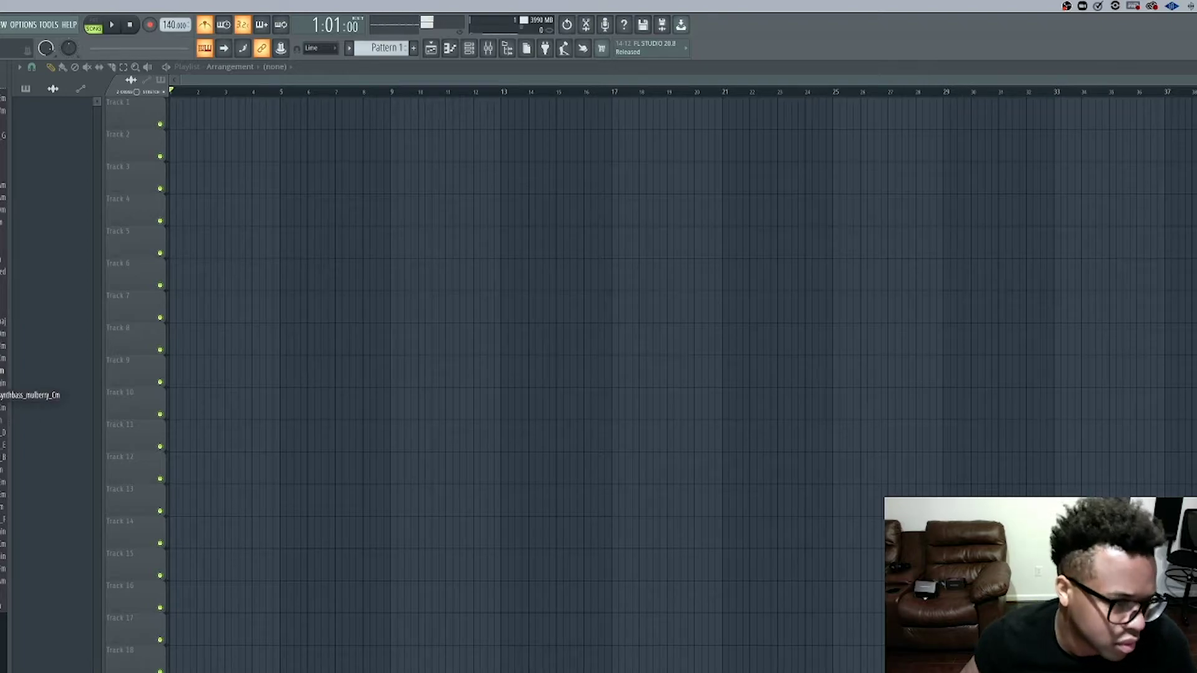
{"action": "left_click", "coordinate": [6, 395]}
{"action": "left_click_drag", "start_coordinate": [7, 383], "coordinate": [167, 122]}
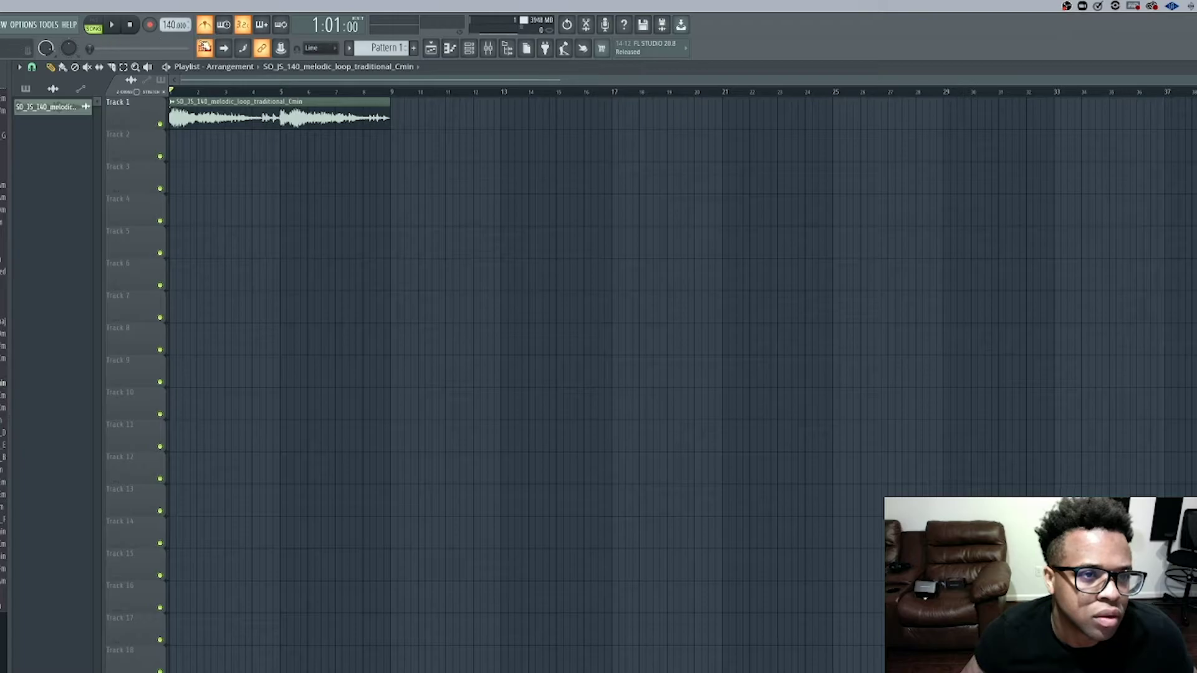
- Play the traditional melodic loop from bar 1 and replay its opening bars
{"action": "key", "text": "space"}
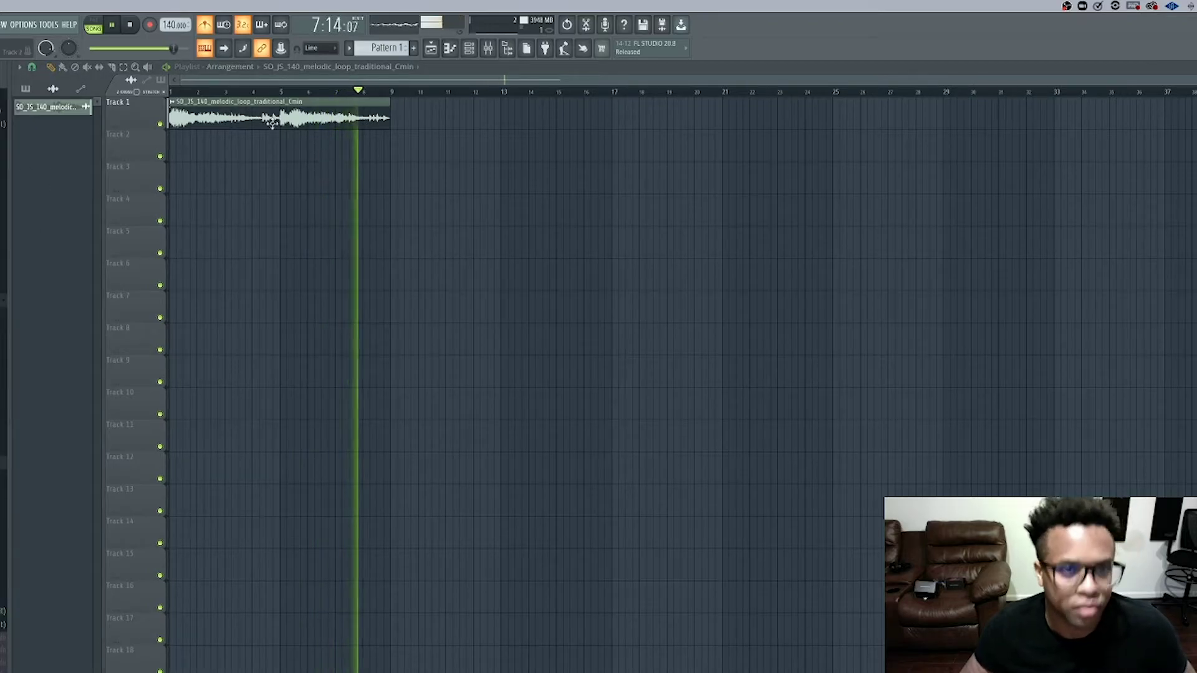
{"action": "left_click", "coordinate": [130, 24]}
{"action": "key", "text": "space"}
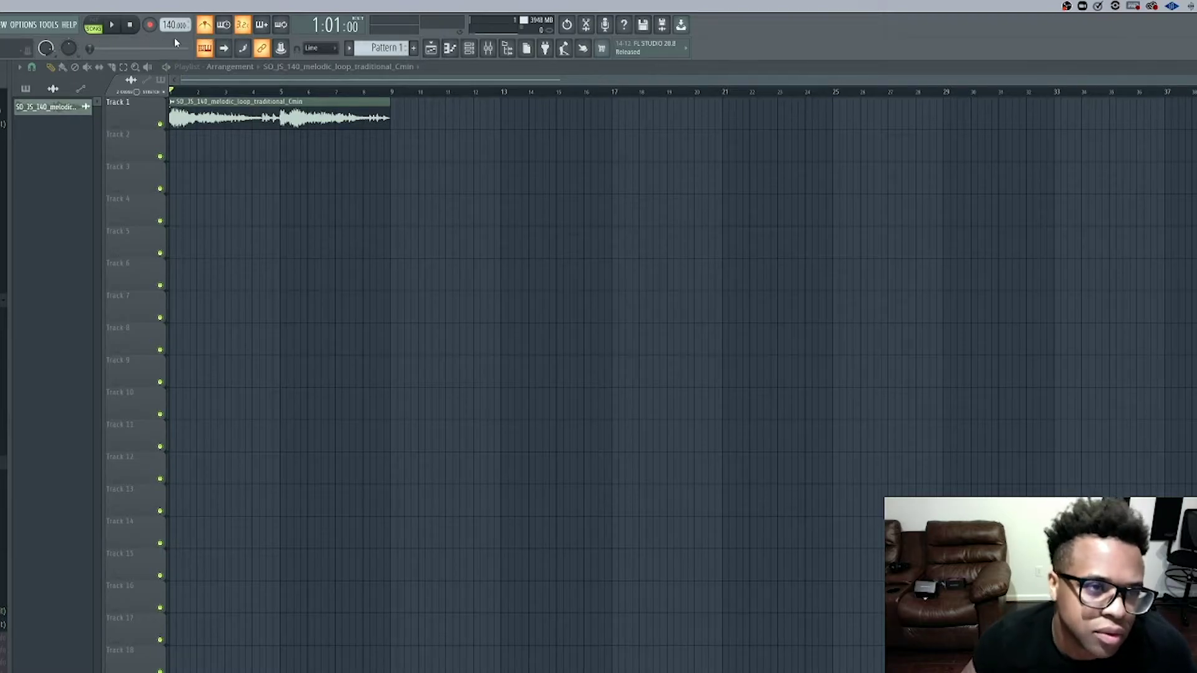
{"action": "key", "text": "space"}
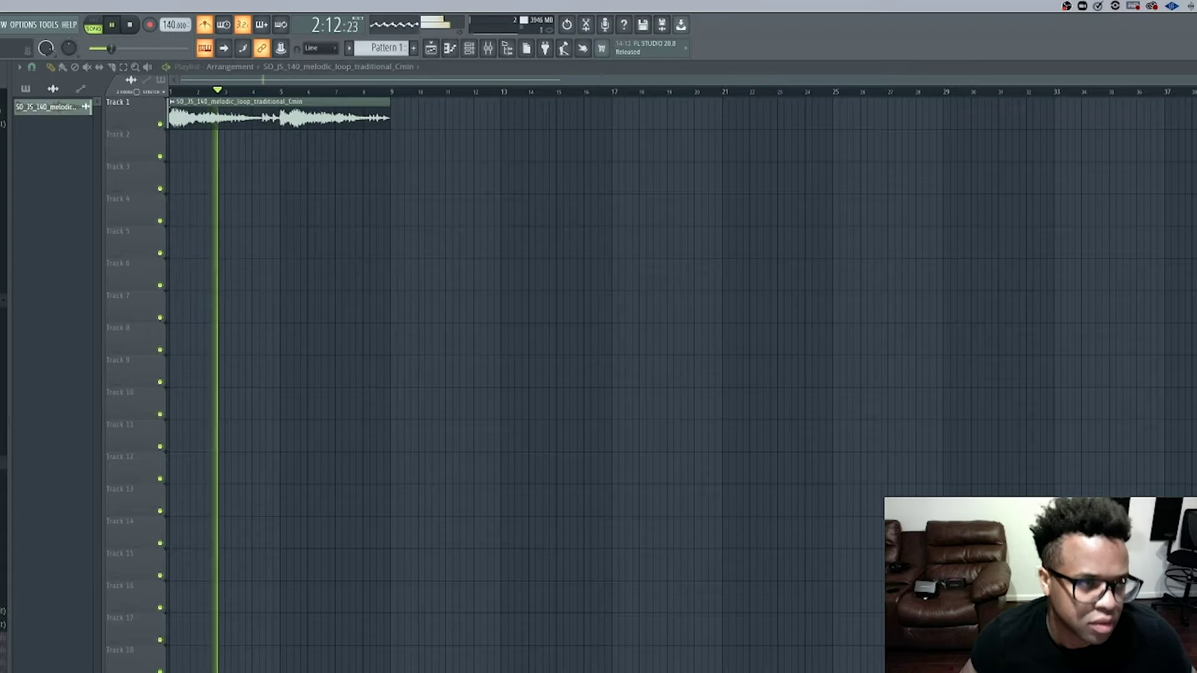
{"action": "key", "text": "space"}
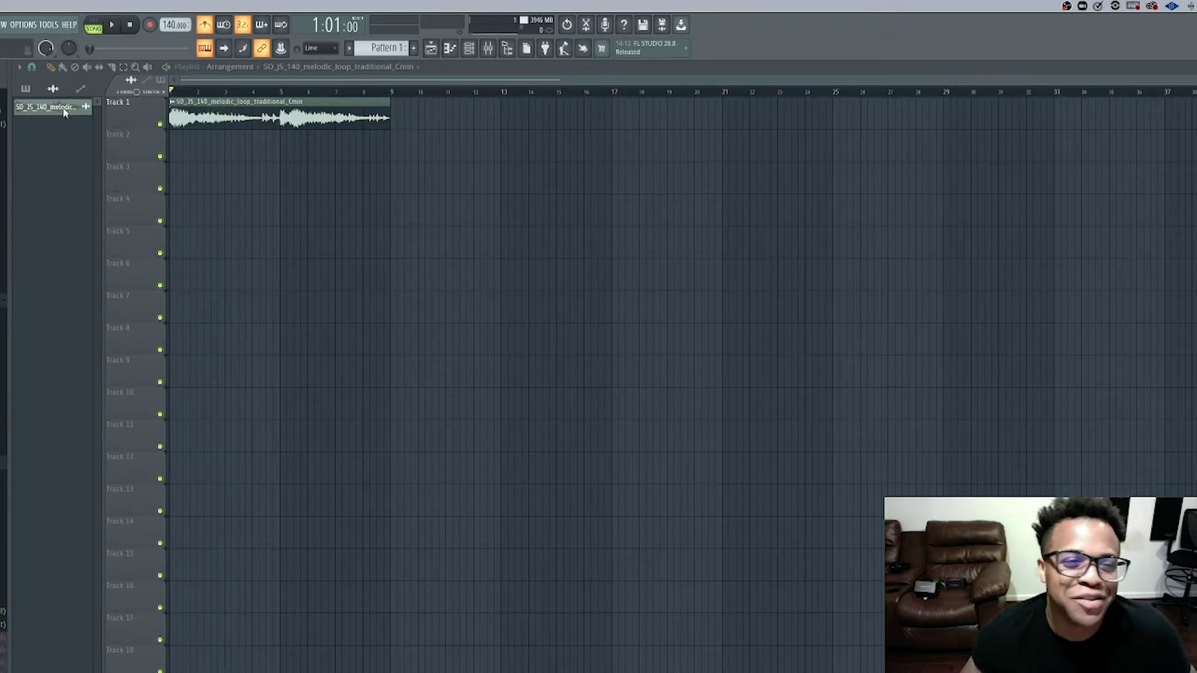
- Make the melodic loop clip on Track 1 unique and delete the original loop's channel
{"action": "left_click", "coordinate": [174, 105]}
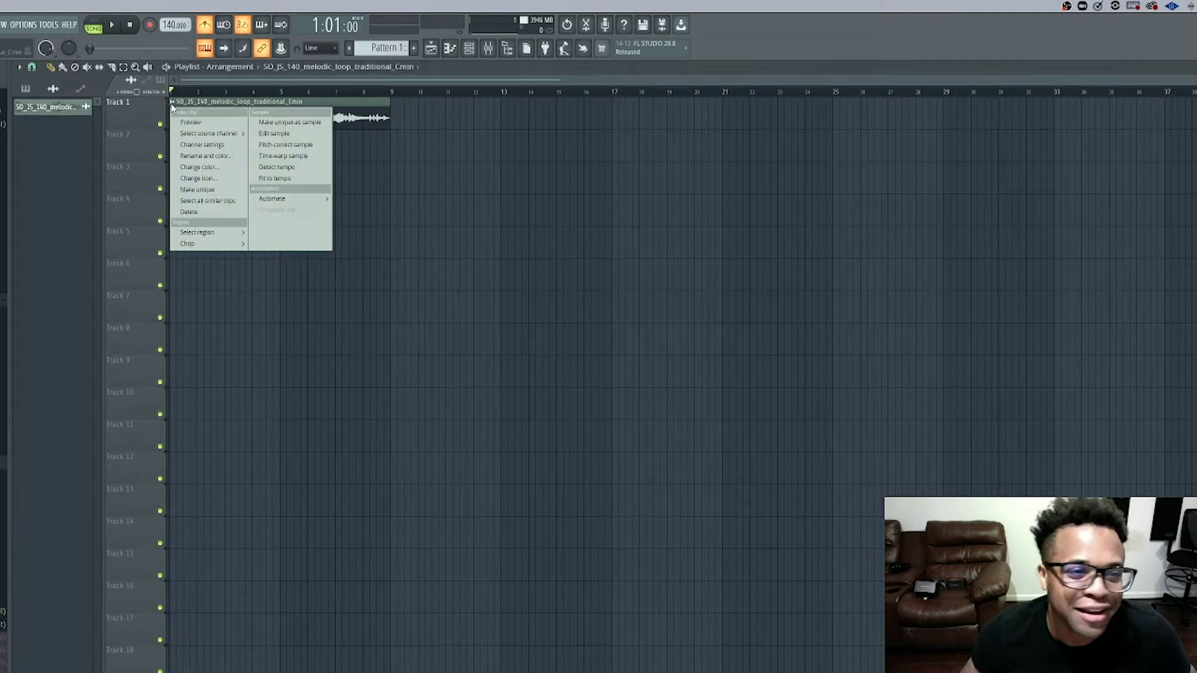
{"action": "left_click", "coordinate": [210, 190]}
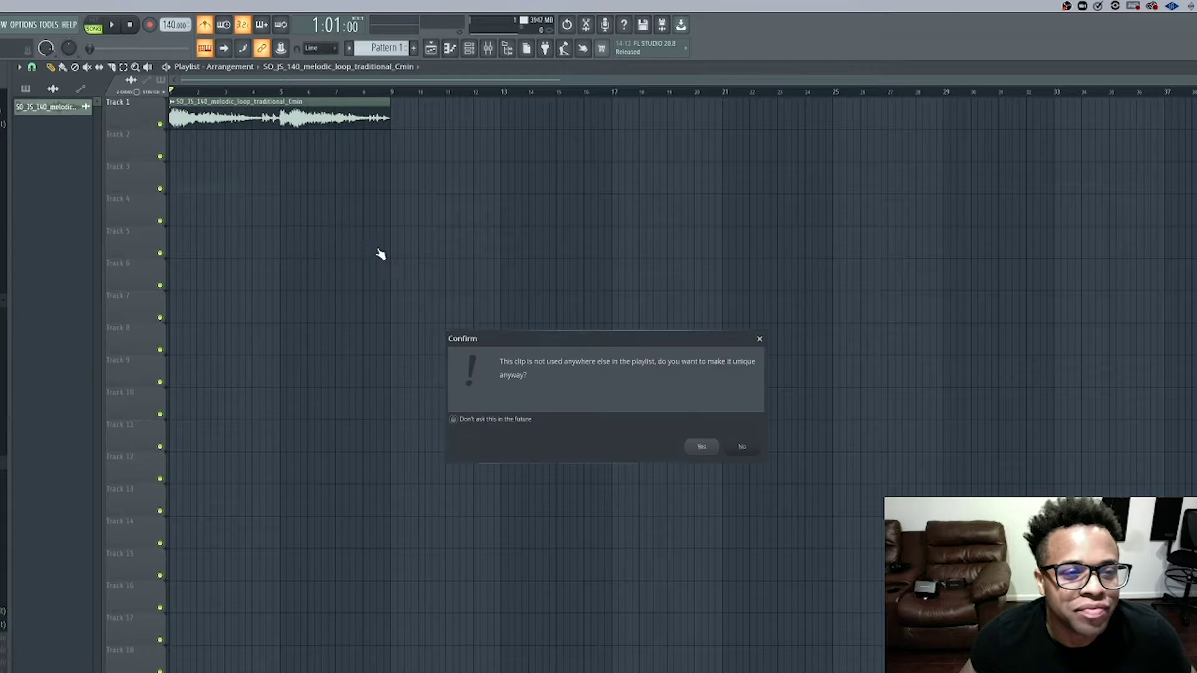
{"action": "left_click", "coordinate": [702, 447]}
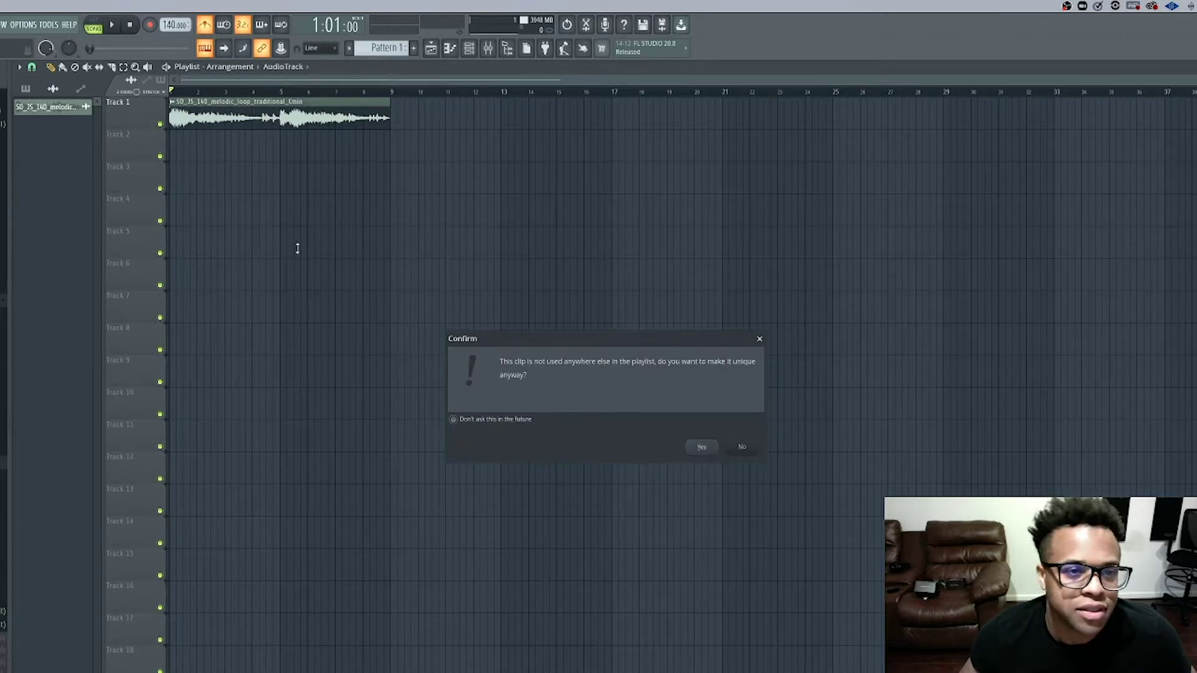
{"action": "right_click", "coordinate": [74, 114]}
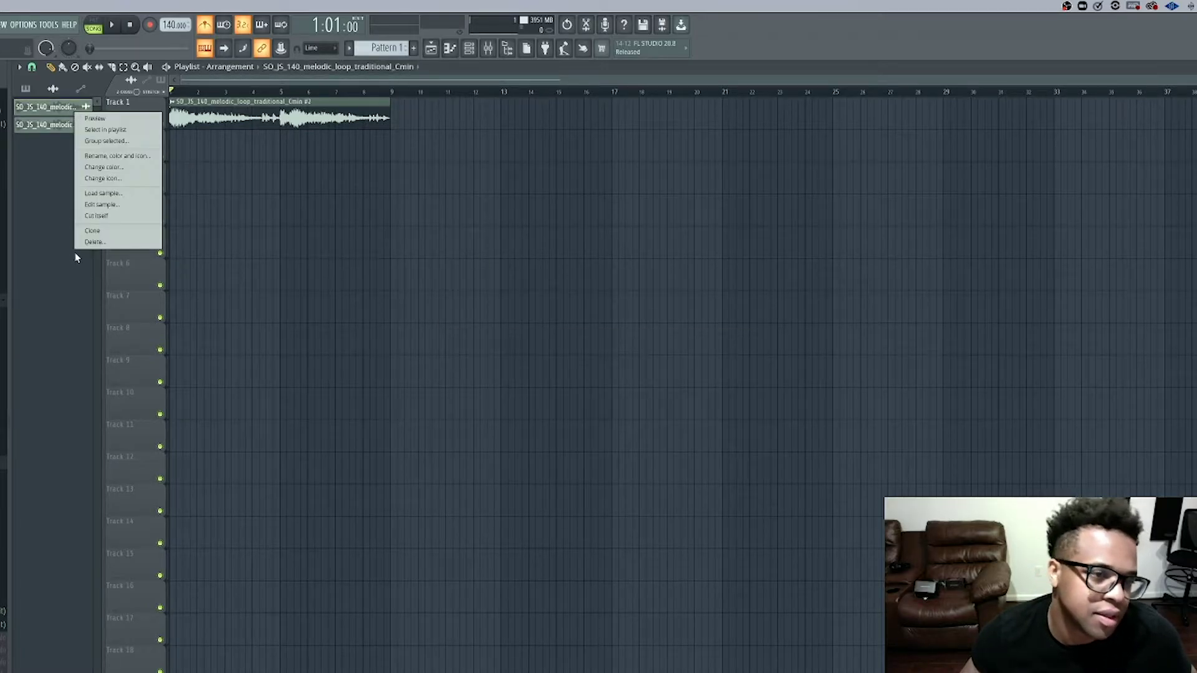
{"action": "left_click", "coordinate": [78, 243]}
{"action": "left_click", "coordinate": [661, 443]}
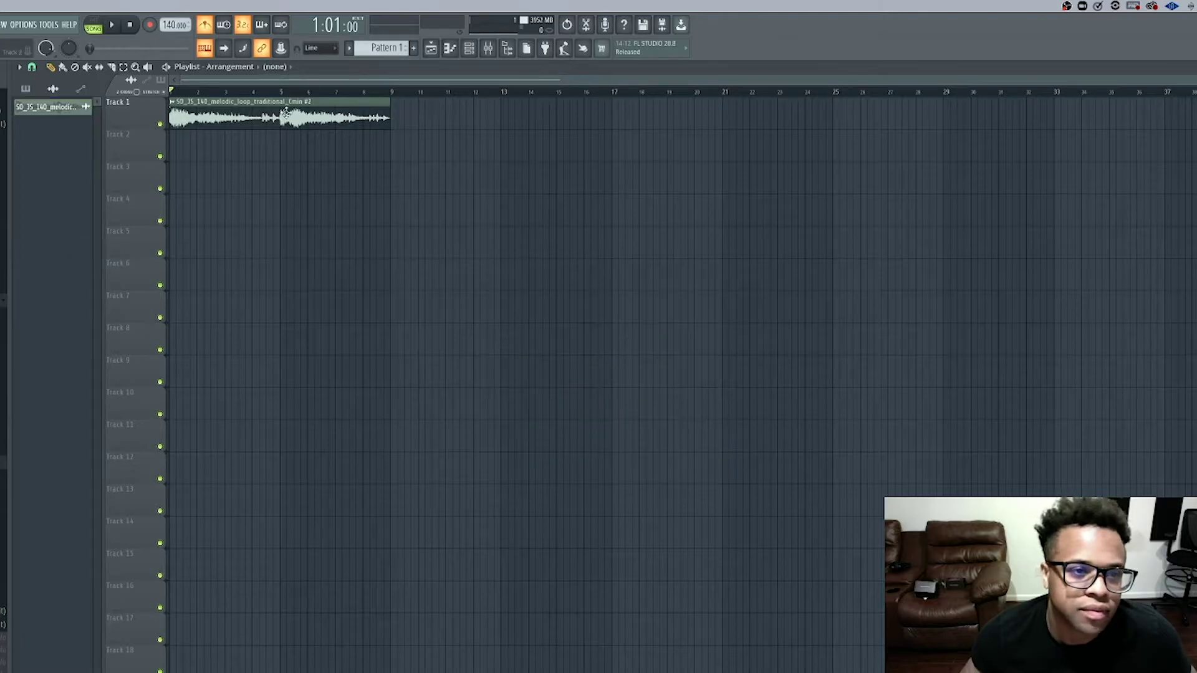
- Open the loop's channel settings and audition it with the time-stretching pitch raised and lowered
{"action": "left_click", "coordinate": [469, 48]}
{"action": "left_click", "coordinate": [128, 269]}
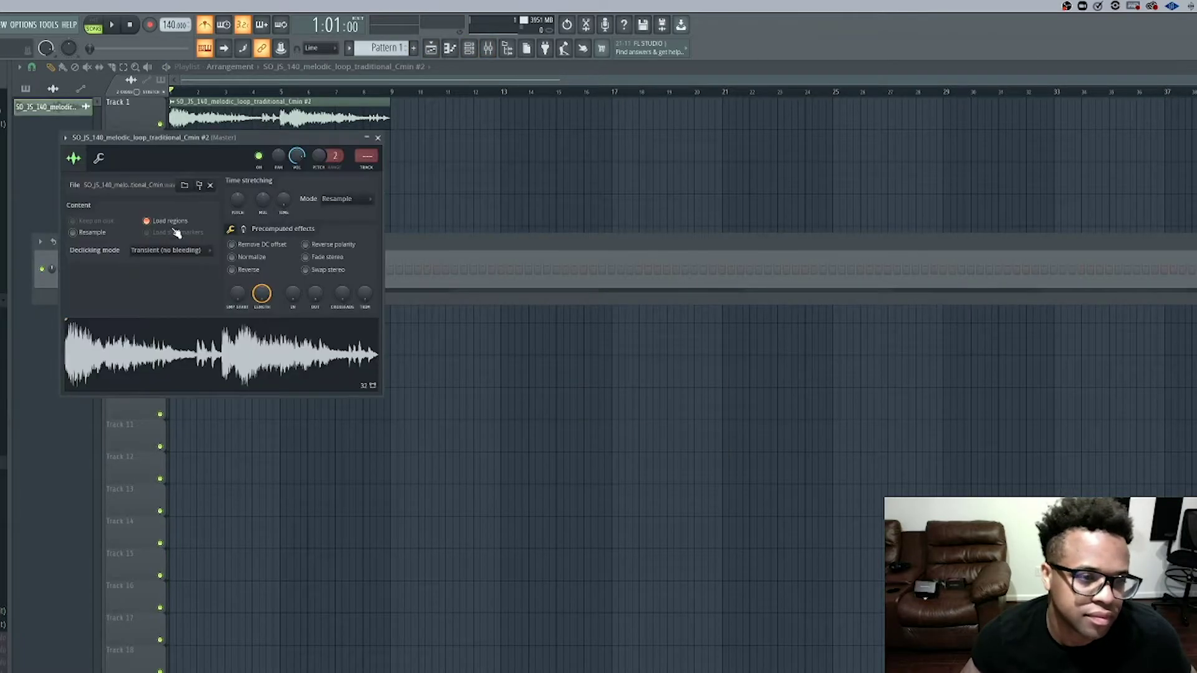
{"action": "key", "text": "space"}
{"action": "left_click_drag", "start_coordinate": [239, 206], "coordinate": [237, 203]}
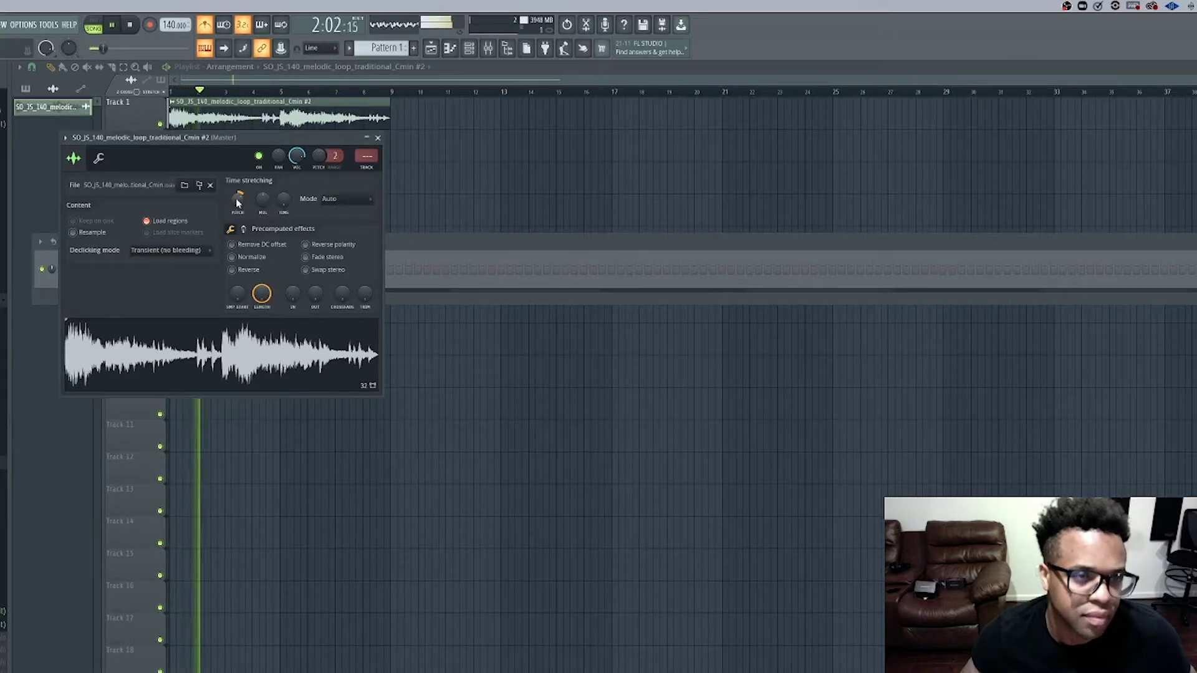
{"action": "left_click_drag", "start_coordinate": [237, 202], "coordinate": [238, 205]}
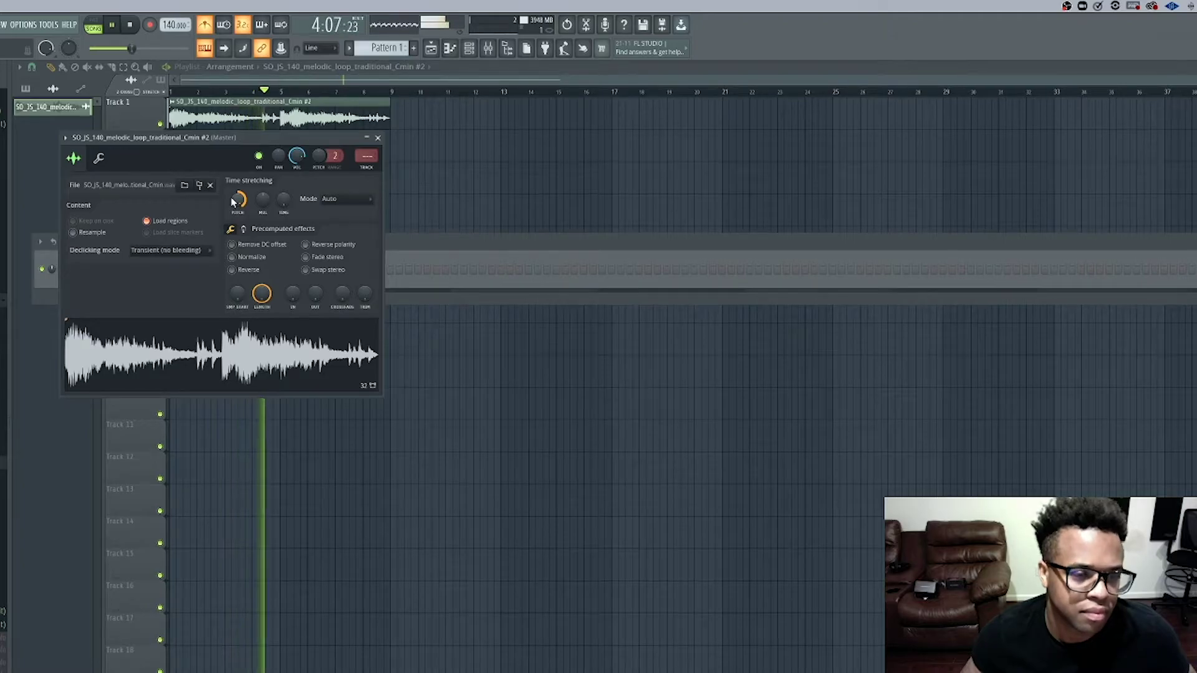
{"action": "key", "text": "space"}
{"action": "key", "text": "space"}
{"action": "left_click_drag", "start_coordinate": [232, 200], "coordinate": [232, 200]}
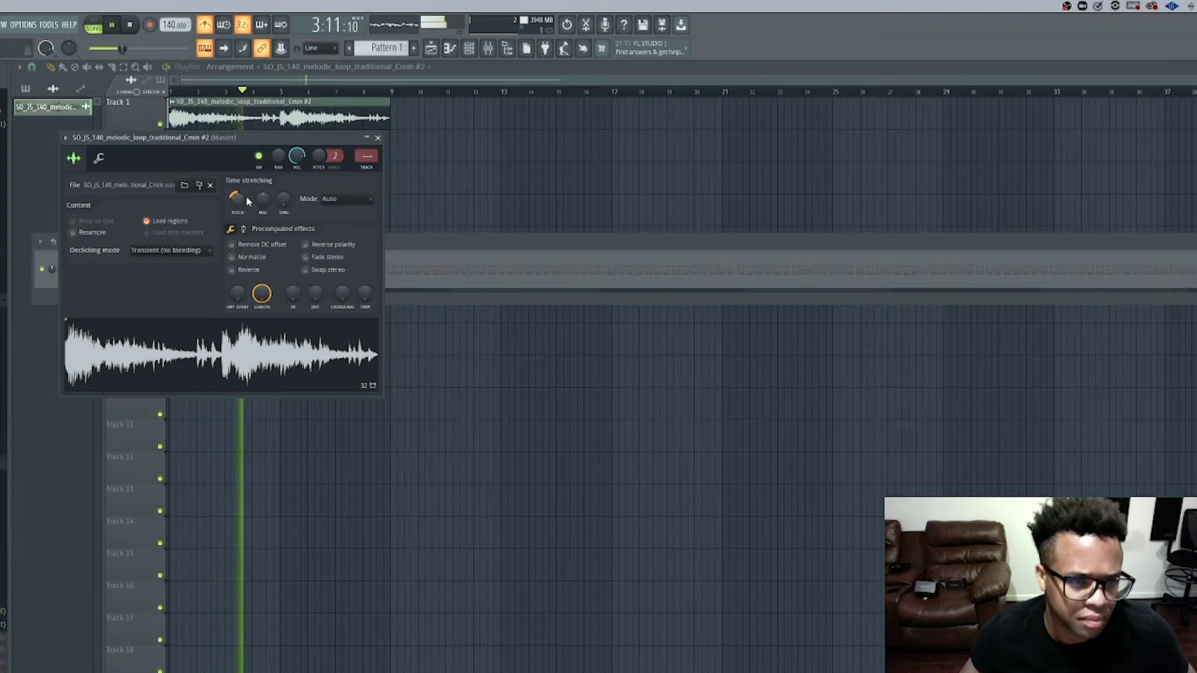
- Replay the loop with the metronome off, trying a higher stretch pitch before resetting the pitch to its default
{"action": "key", "text": "space"}
{"action": "key", "text": "space"}
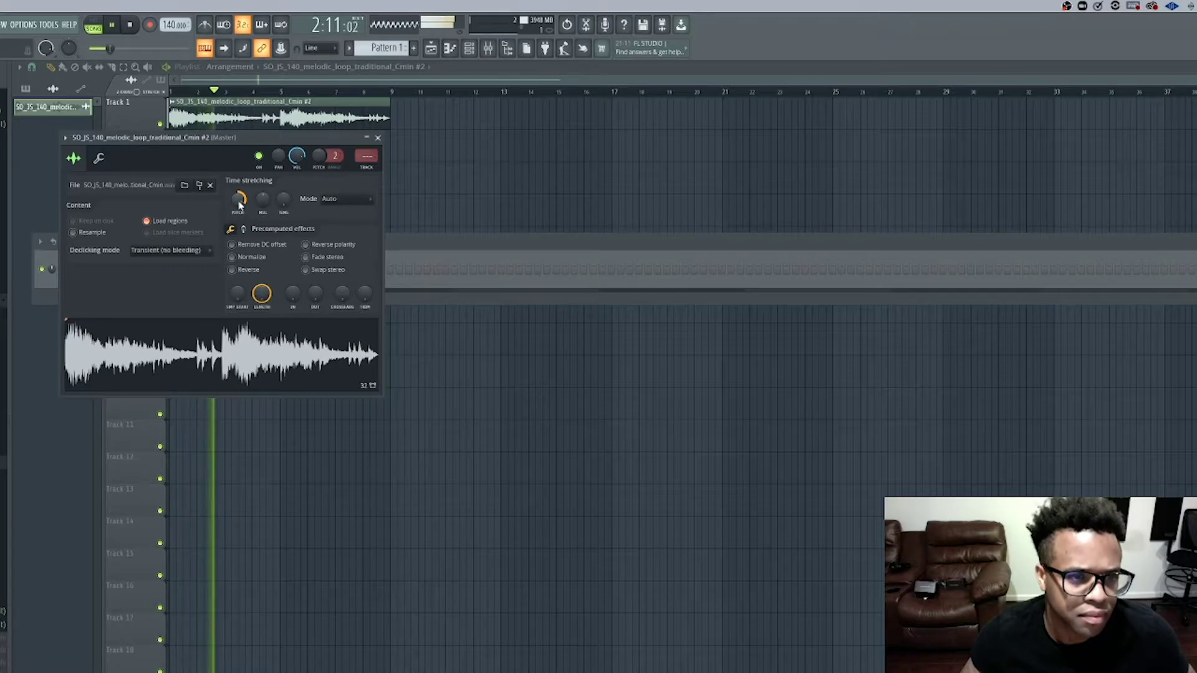
{"action": "key", "text": "space"}
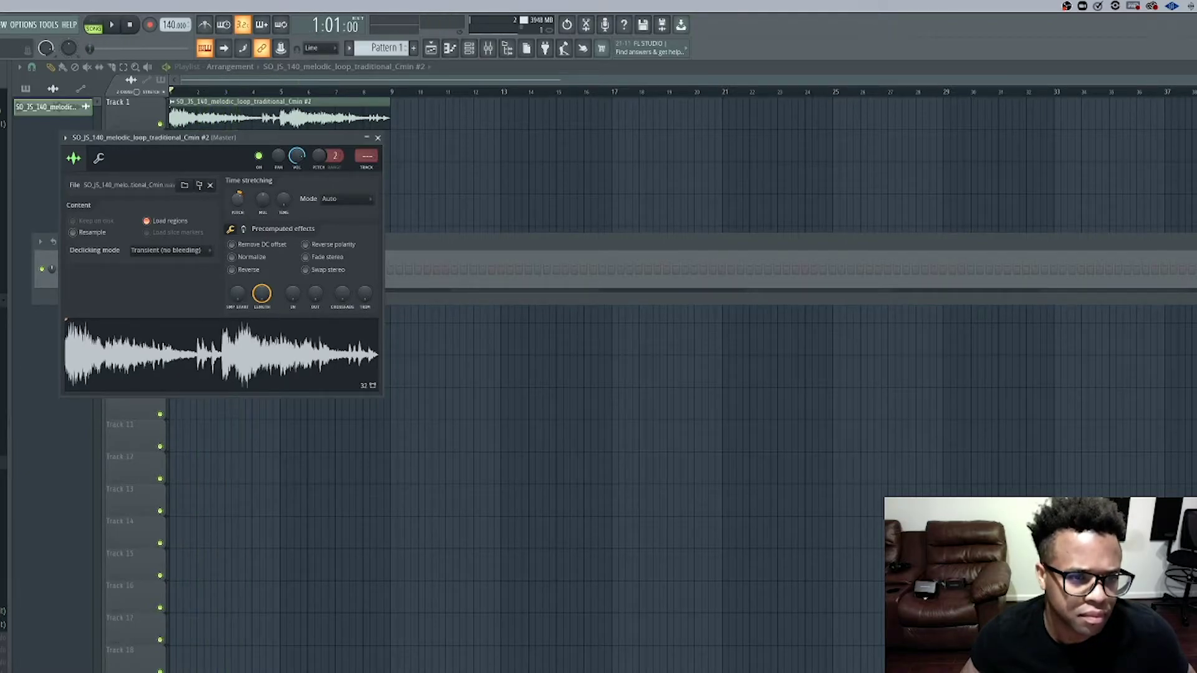
{"action": "key", "text": "space"}
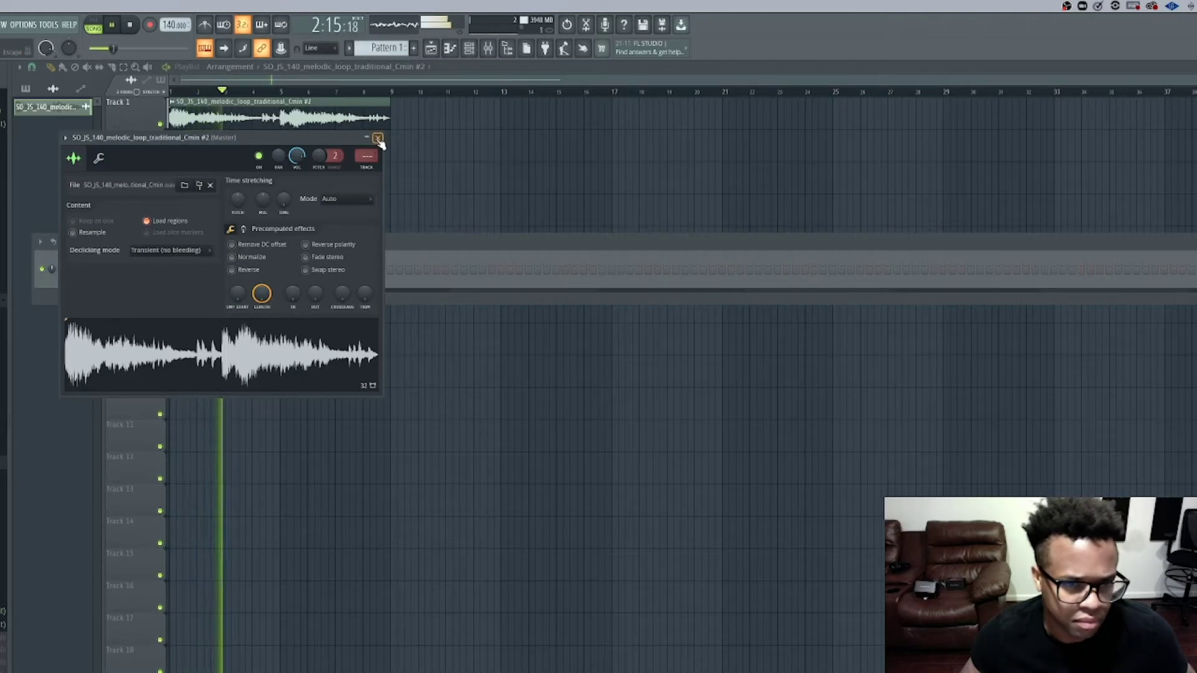
- Try the Reverse effect on the loop, switch it off again, close the channel settings and stop playback
{"action": "left_click", "coordinate": [240, 271]}
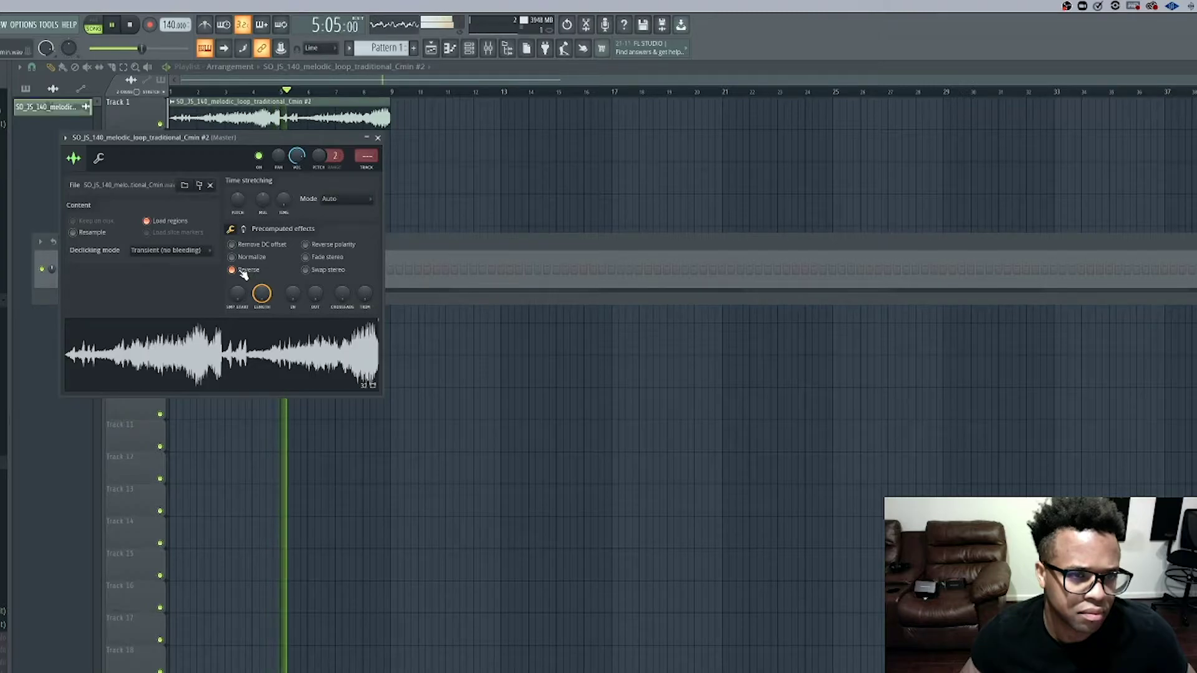
{"action": "left_click", "coordinate": [242, 272]}
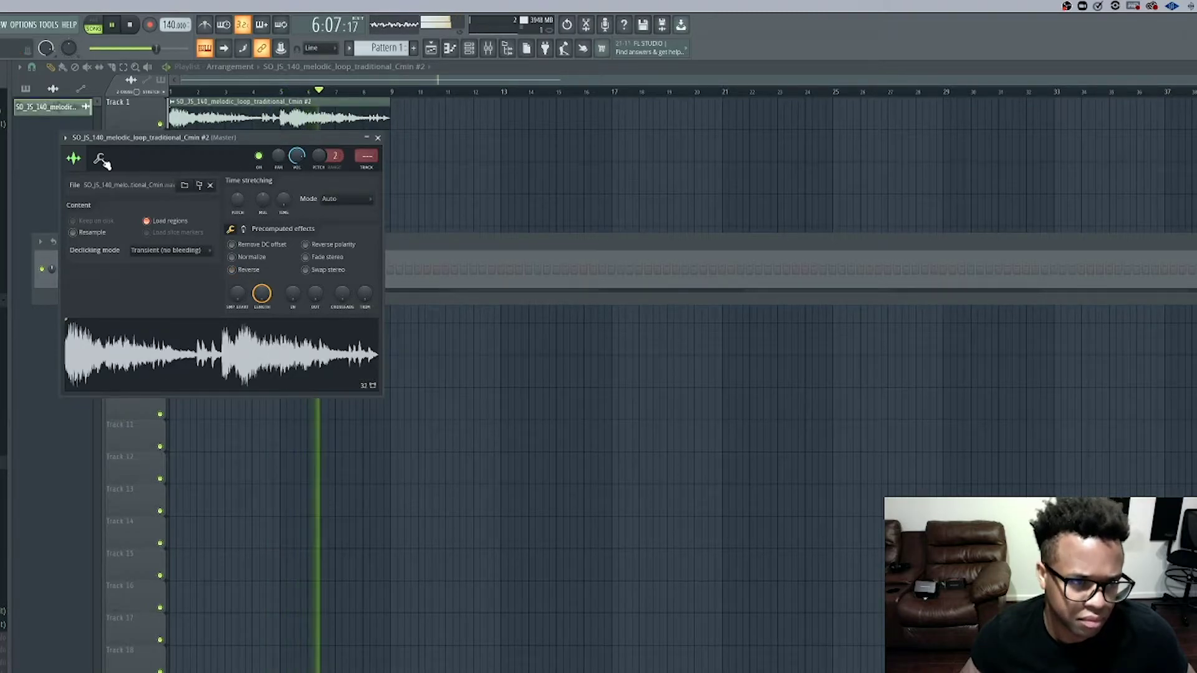
{"action": "left_click", "coordinate": [377, 138]}
{"action": "key", "text": "space"}
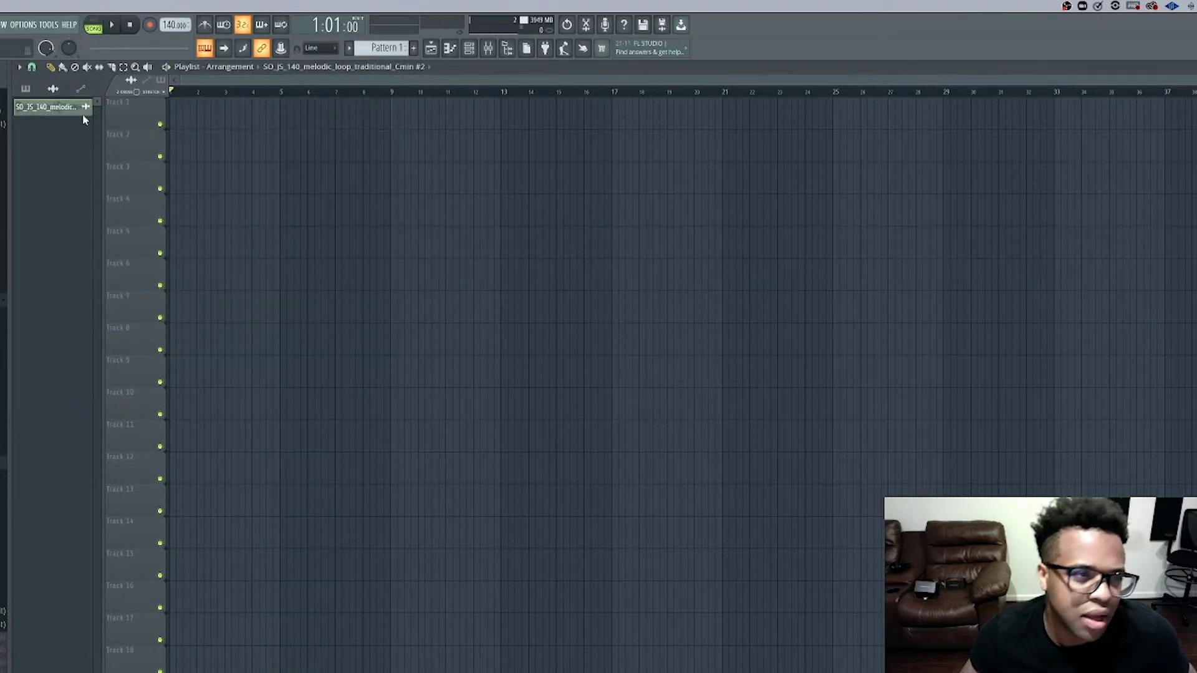
- Remove the traditional melodic loop from the playlist and delete its channel from the project
{"action": "right_click", "coordinate": [56, 107]}
{"action": "left_click", "coordinate": [74, 234]}
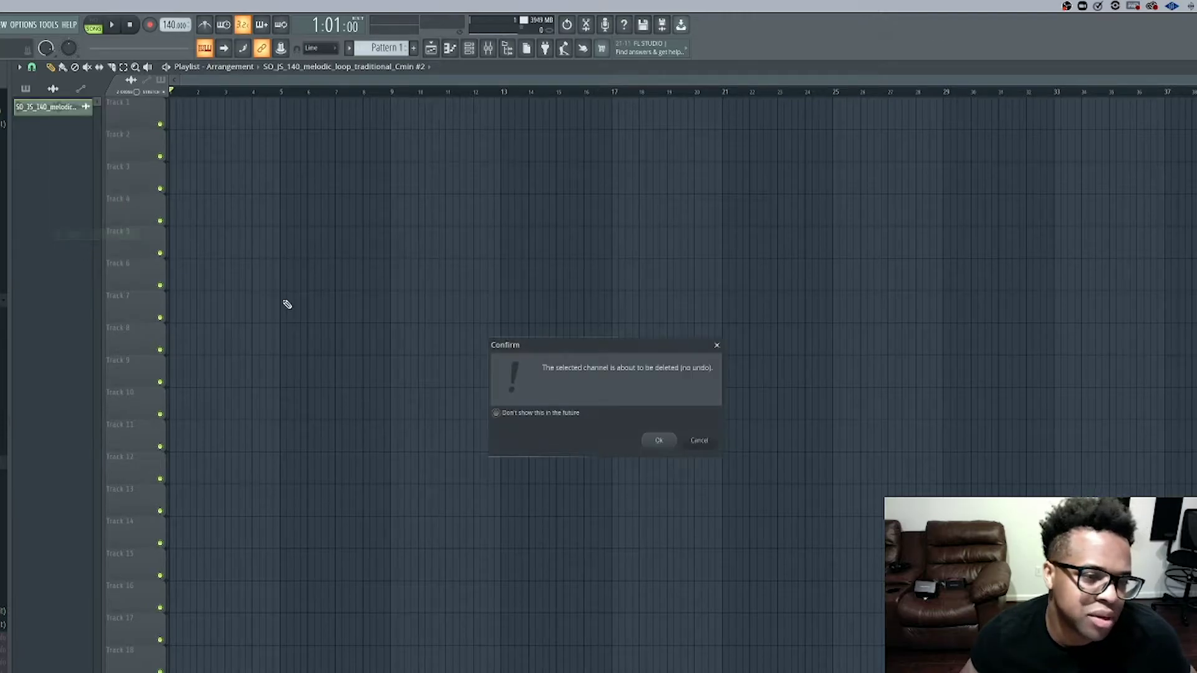
{"action": "left_click", "coordinate": [650, 443]}
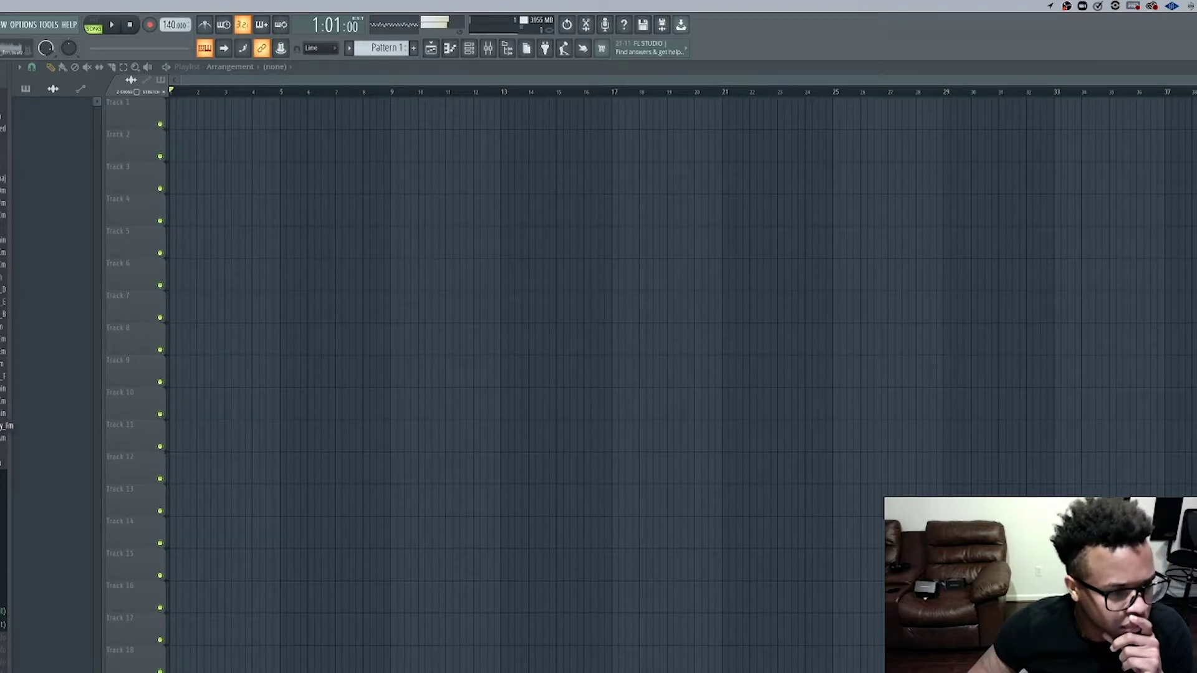
- Place the YNG_130_lofi_guitar_othellos_tragedy_Fm loop at the start of Track 1 and set the project tempo to 130 BPM
{"action": "left_click_drag", "start_coordinate": [8, 426], "coordinate": [169, 118]}
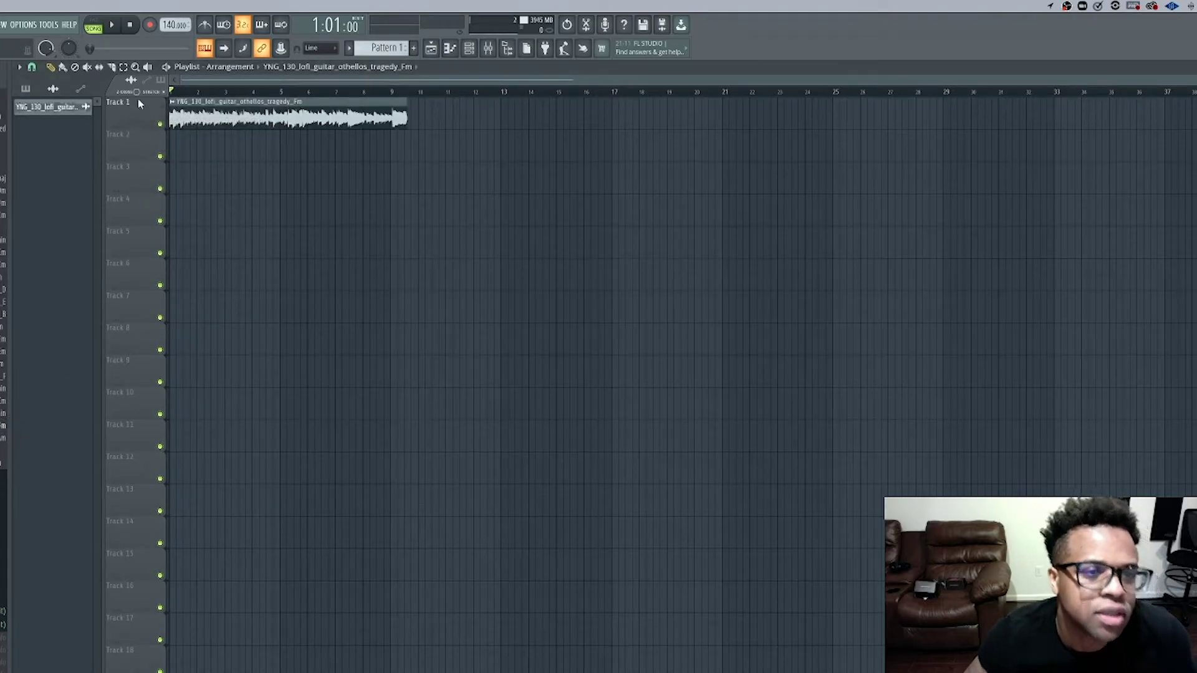
{"action": "left_click_drag", "start_coordinate": [167, 30], "coordinate": [167, 45]}
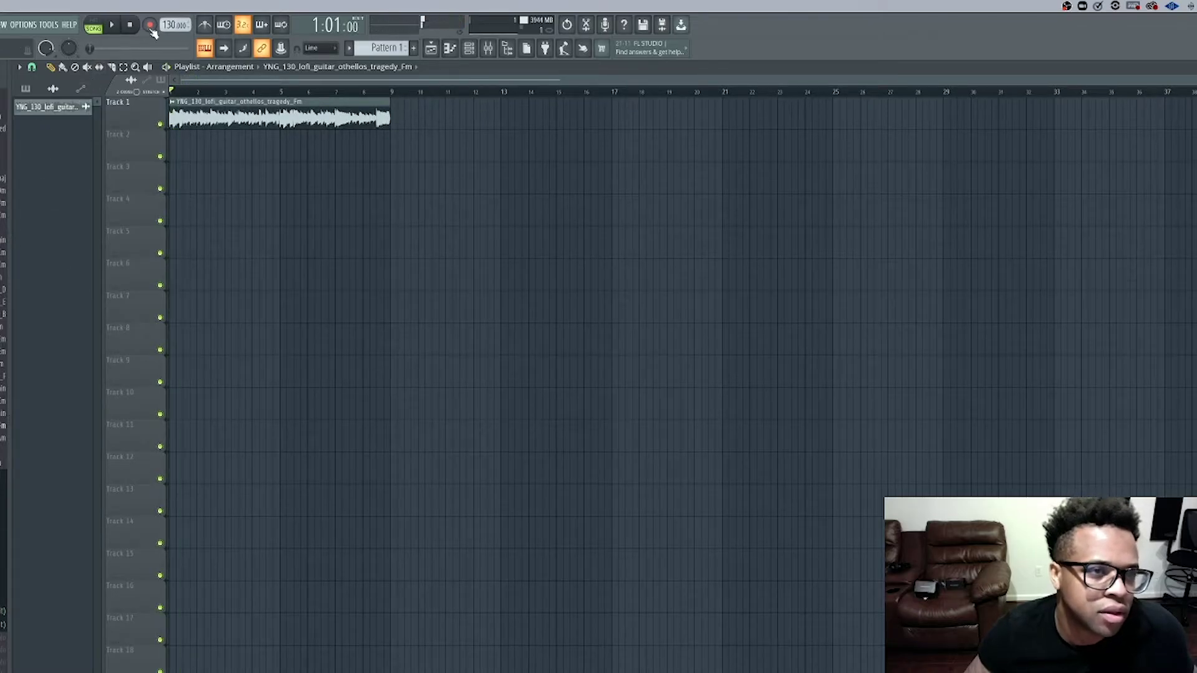
- Play the guitar loop against the metronome to check its timing, and replay it with the metronome off
{"action": "left_click", "coordinate": [206, 25]}
{"action": "key", "text": "space"}
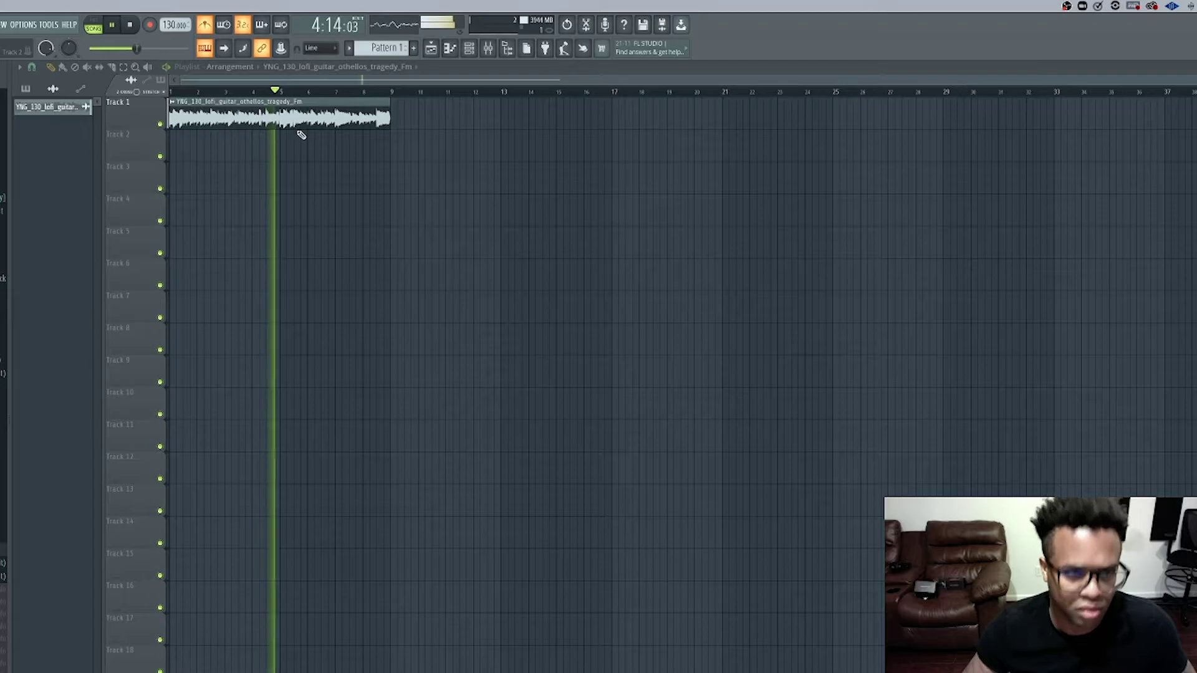
{"action": "key", "text": "space"}
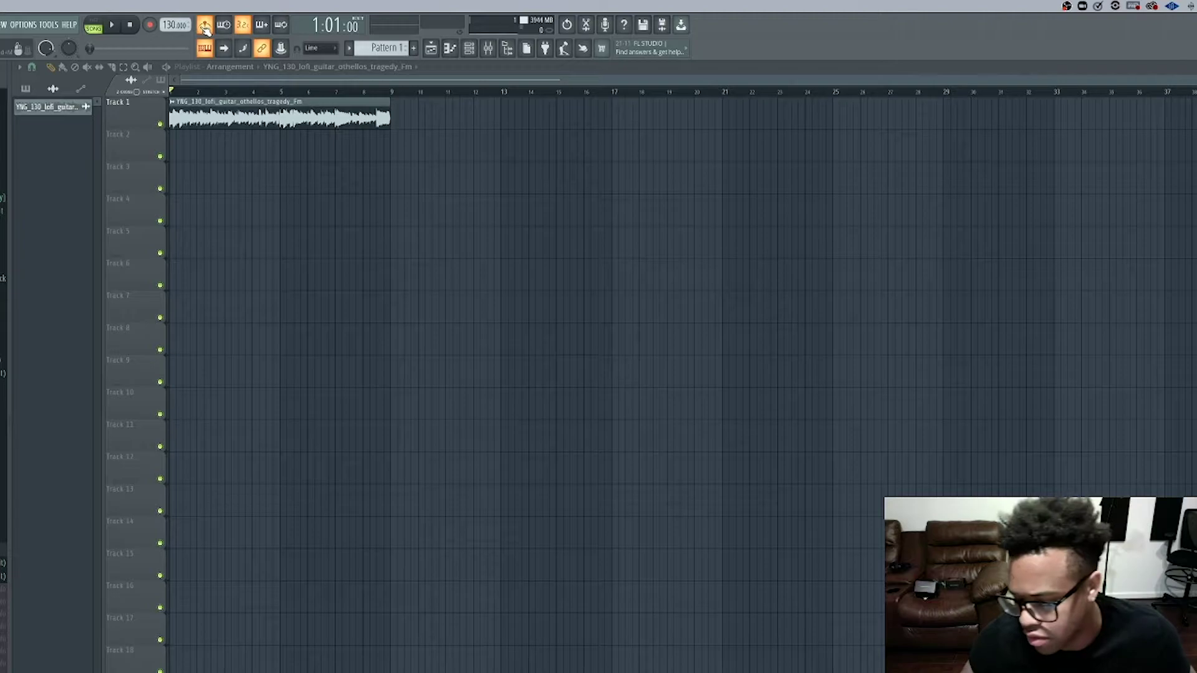
{"action": "key", "text": "space"}
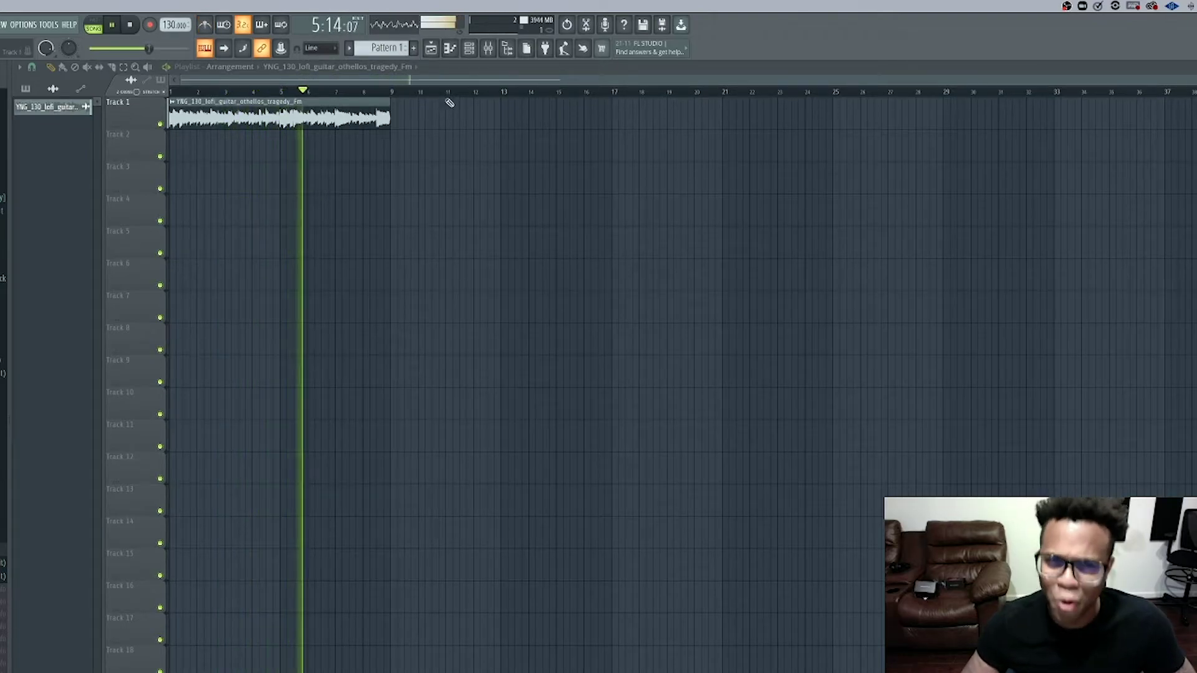
{"action": "key", "text": "space"}
- Place a Pattern 1 clip at the start of Track 2 in the playlist
{"action": "left_click", "coordinate": [475, 53]}
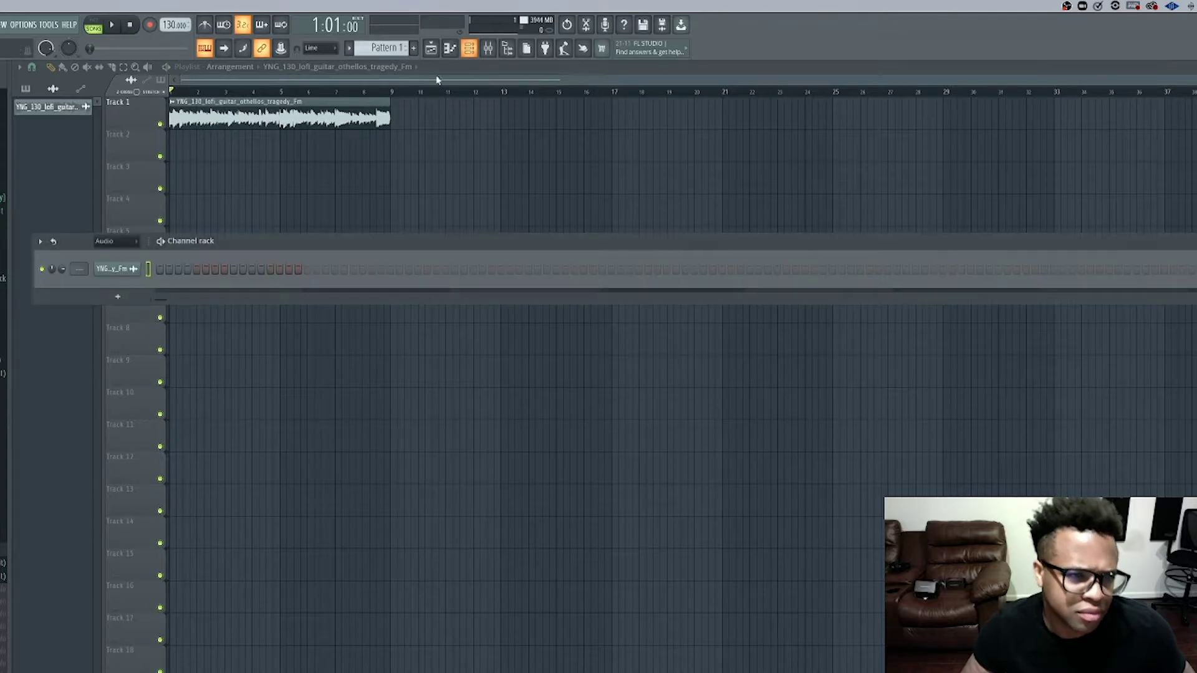
{"action": "left_click", "coordinate": [83, 215]}
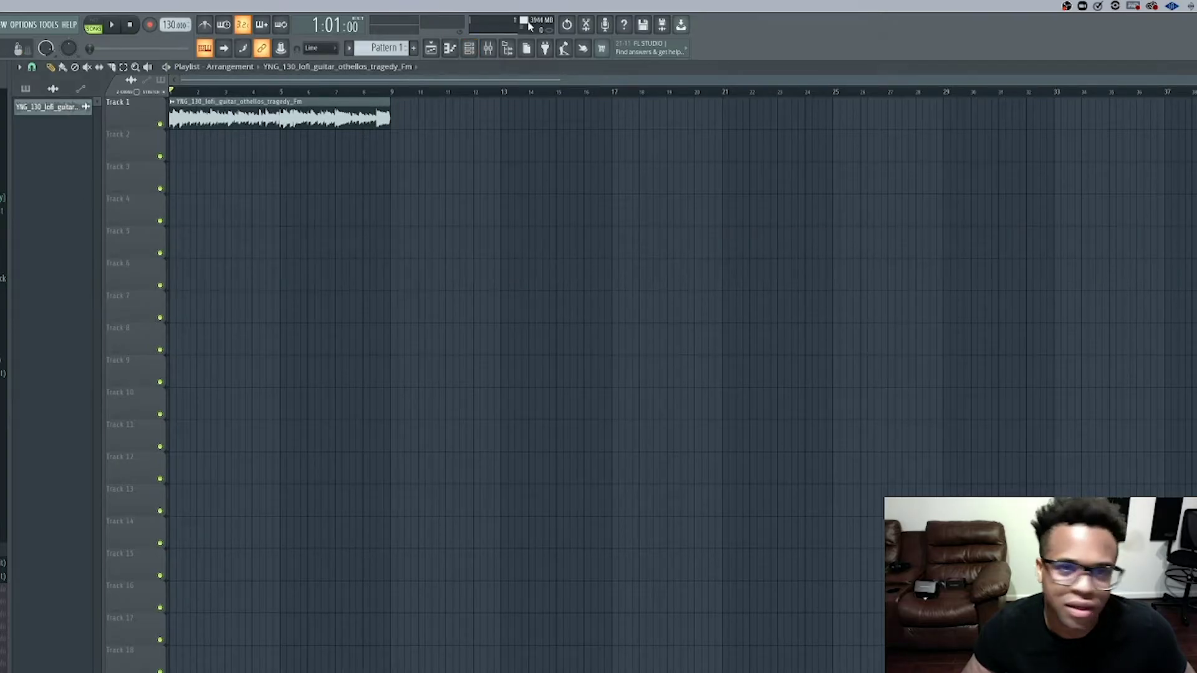
{"action": "left_click", "coordinate": [418, 51]}
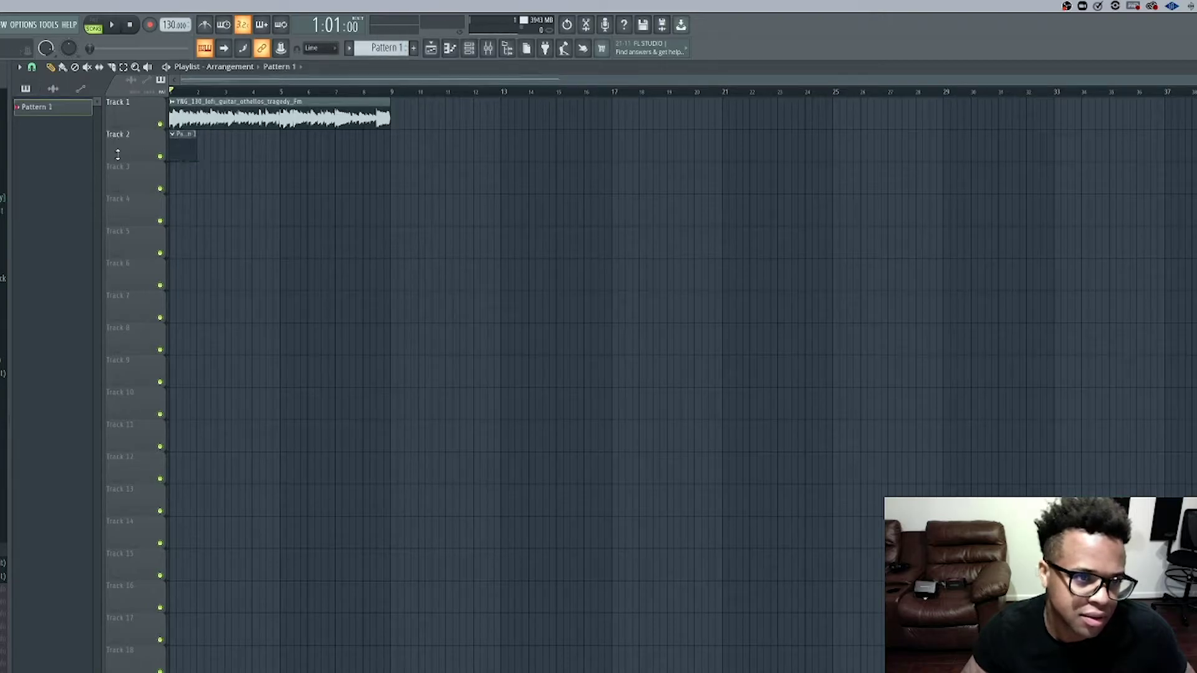
- Make the guitar clip on Track 1 unique while the song plays
{"action": "key", "text": "space"}
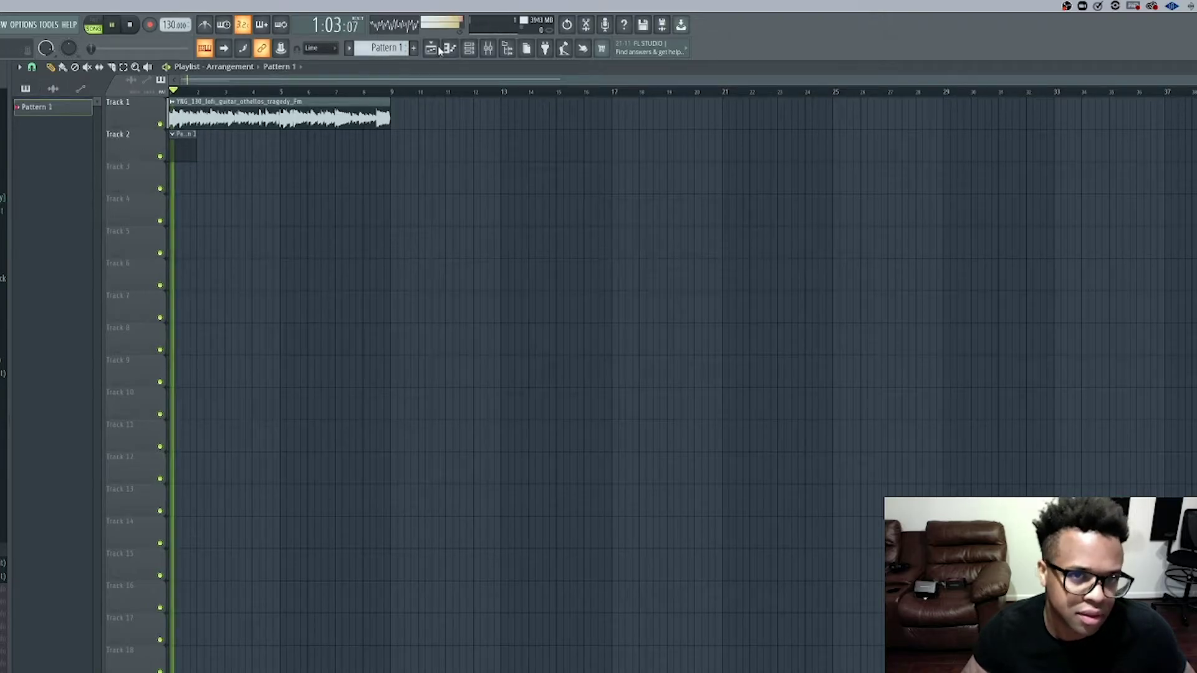
{"action": "left_click", "coordinate": [168, 103]}
{"action": "left_click", "coordinate": [199, 188]}
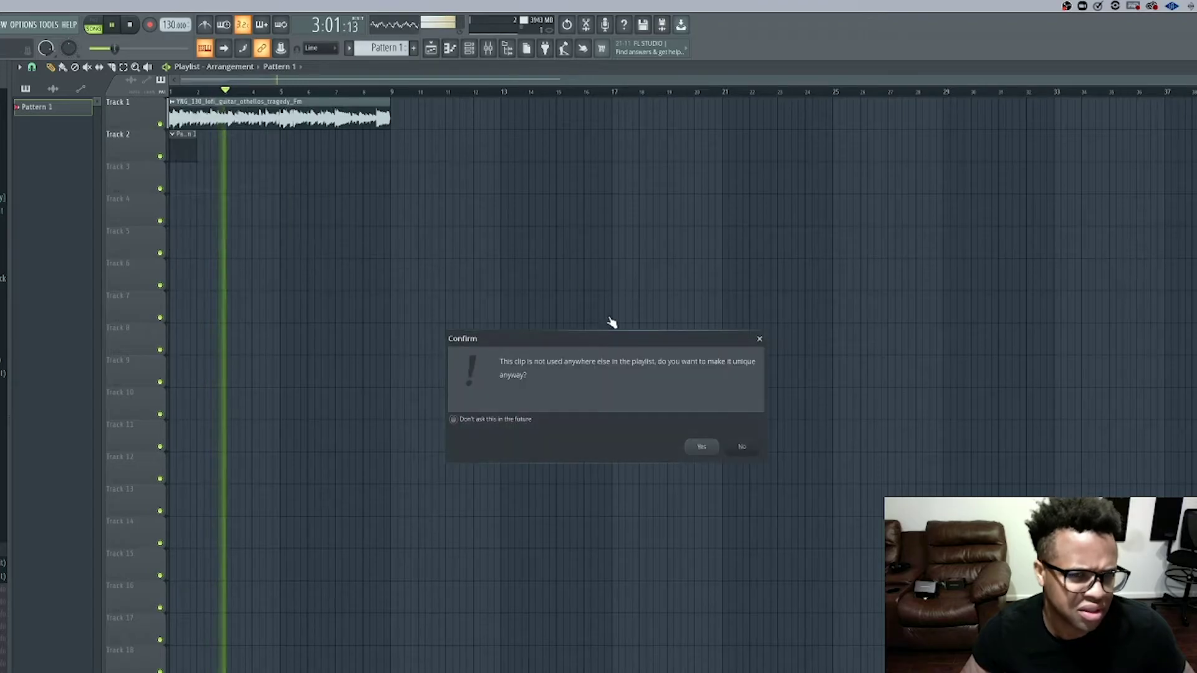
{"action": "key", "text": "Return"}
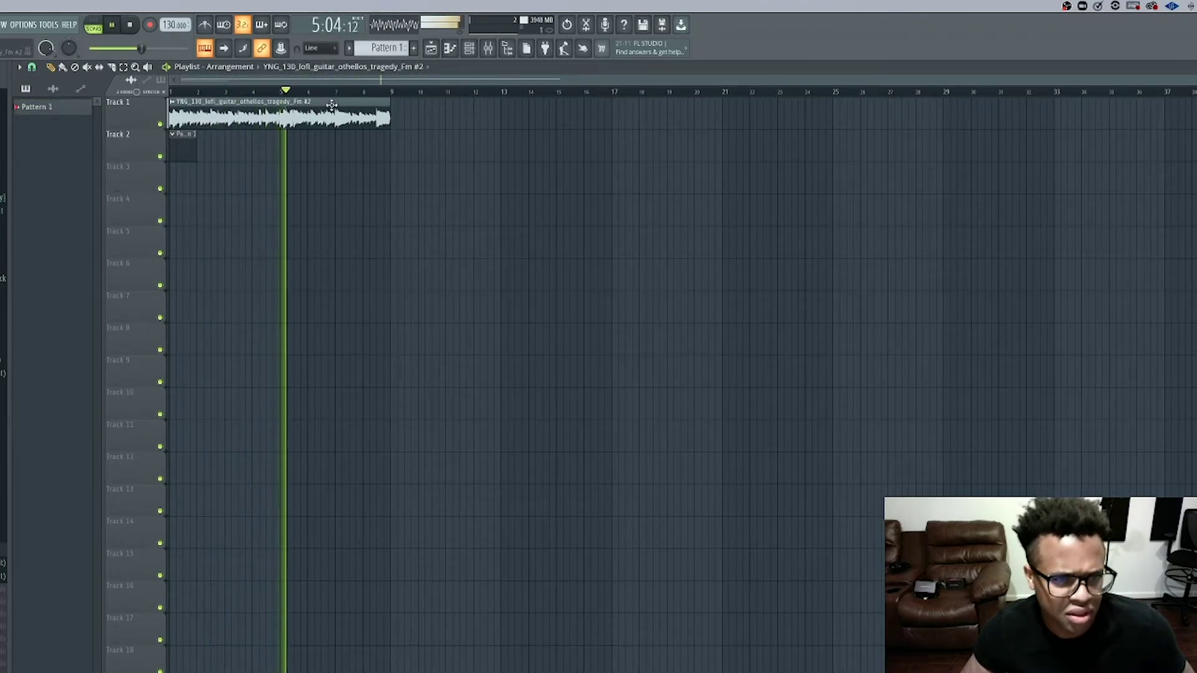
- Replay the arrangement from the start several times to listen to the guitar loop
{"action": "key", "text": "space"}
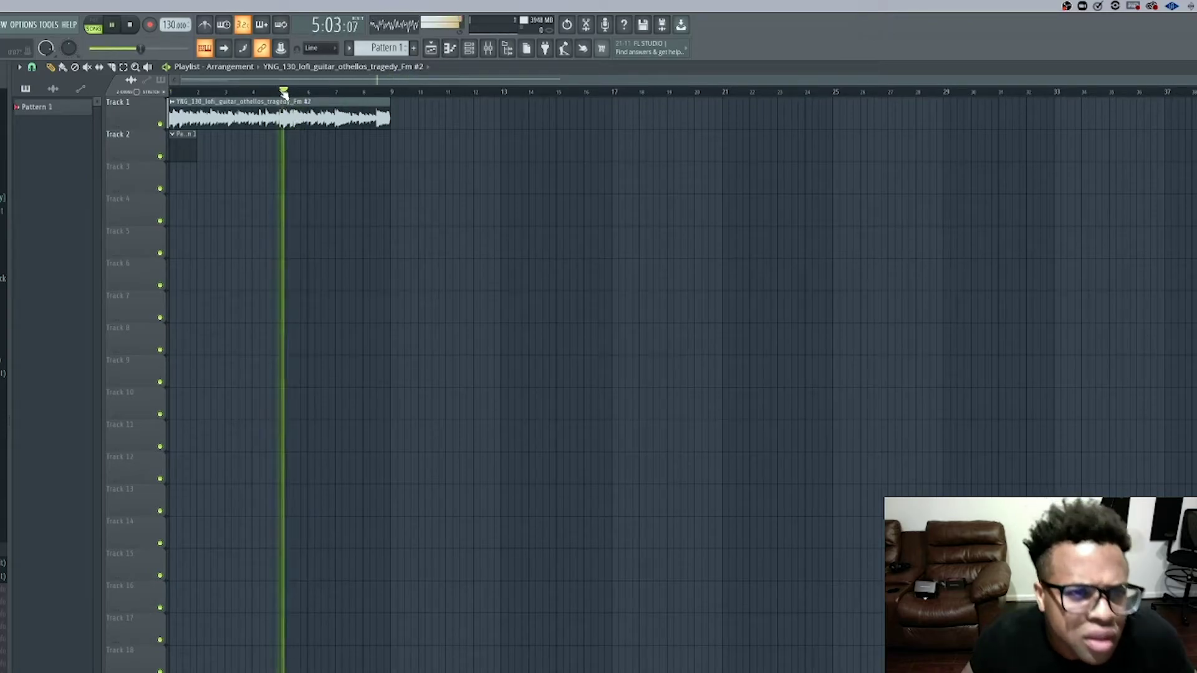
{"action": "left_click_drag", "start_coordinate": [281, 92], "coordinate": [197, 91]}
{"action": "key", "text": "space"}
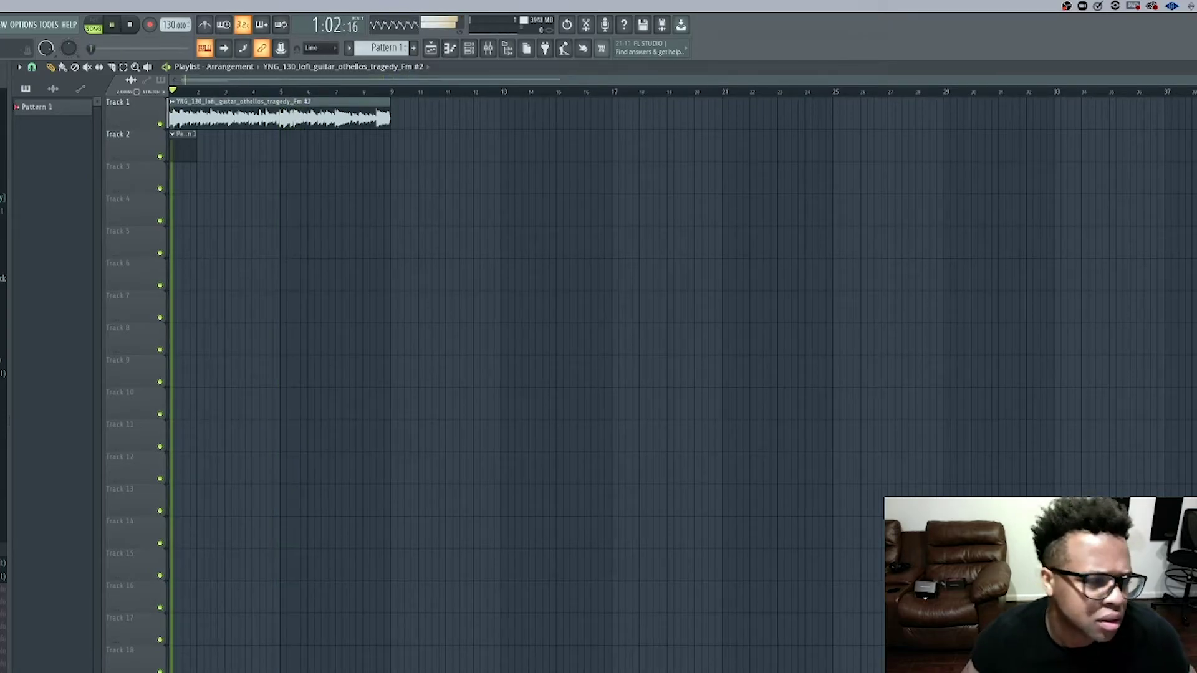
{"action": "key", "text": "space"}
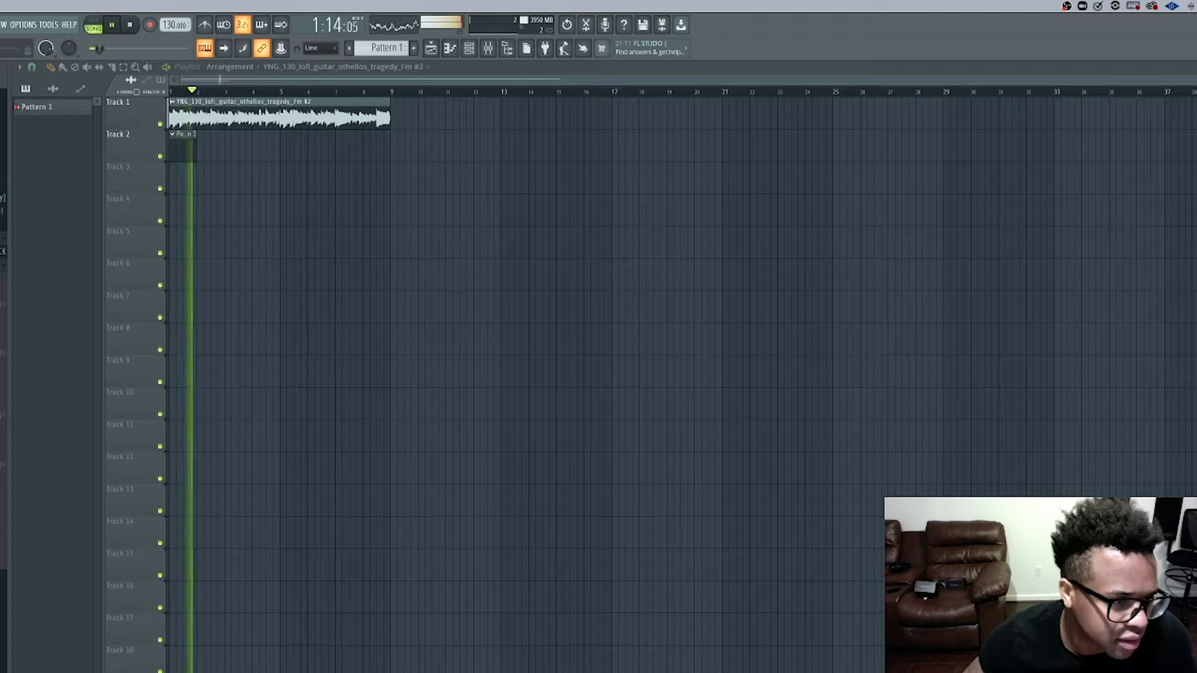
{"action": "key", "text": "space"}
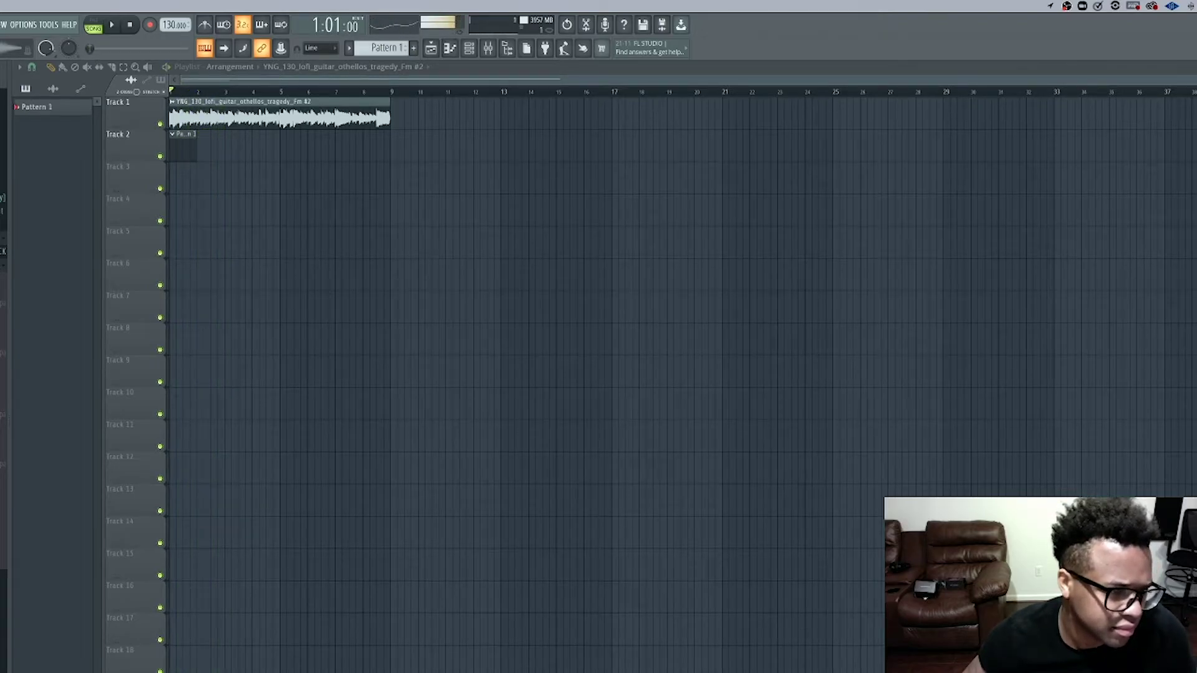
{"action": "key", "text": "space"}
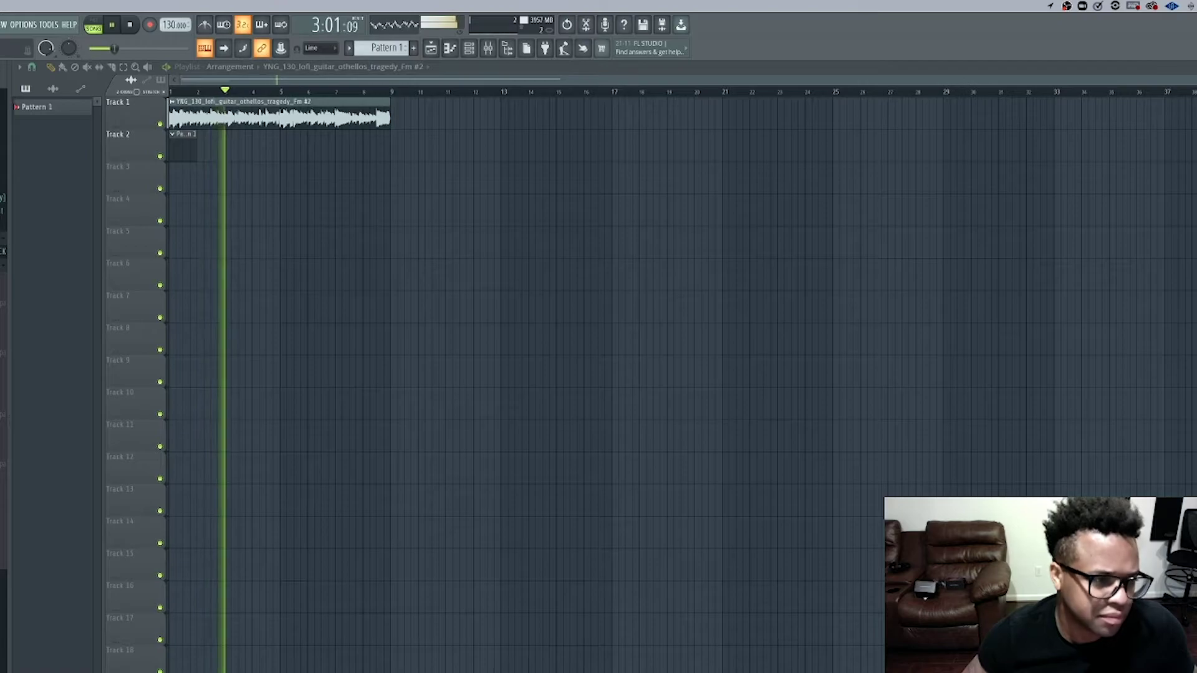
{"action": "key", "text": "space"}
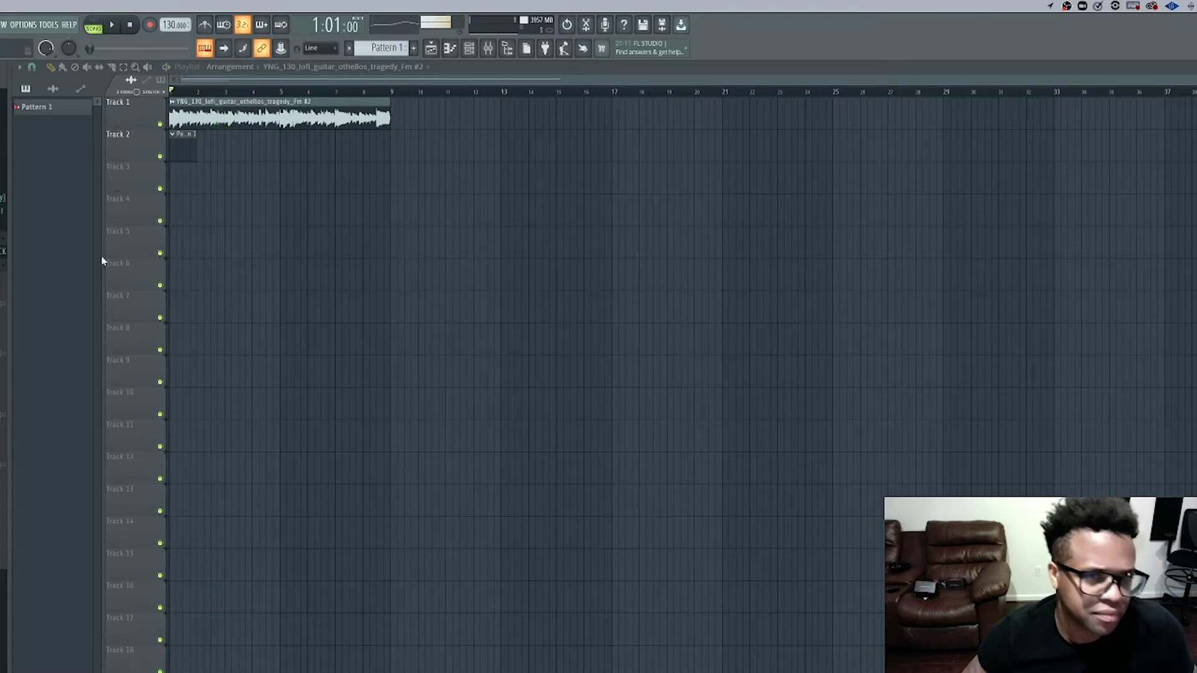
- Delete the unused original guitar loop channel from the channel rack, keeping the #2 copy
{"action": "left_click", "coordinate": [469, 50]}
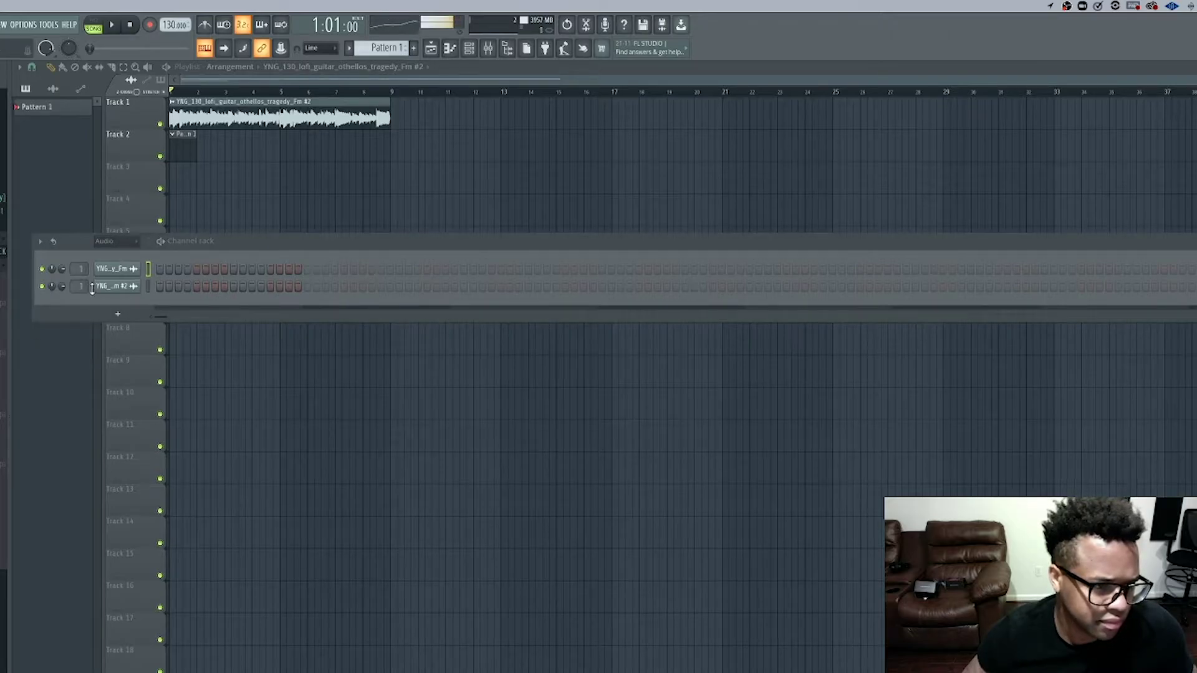
{"action": "key", "text": "space"}
{"action": "right_click", "coordinate": [121, 275]}
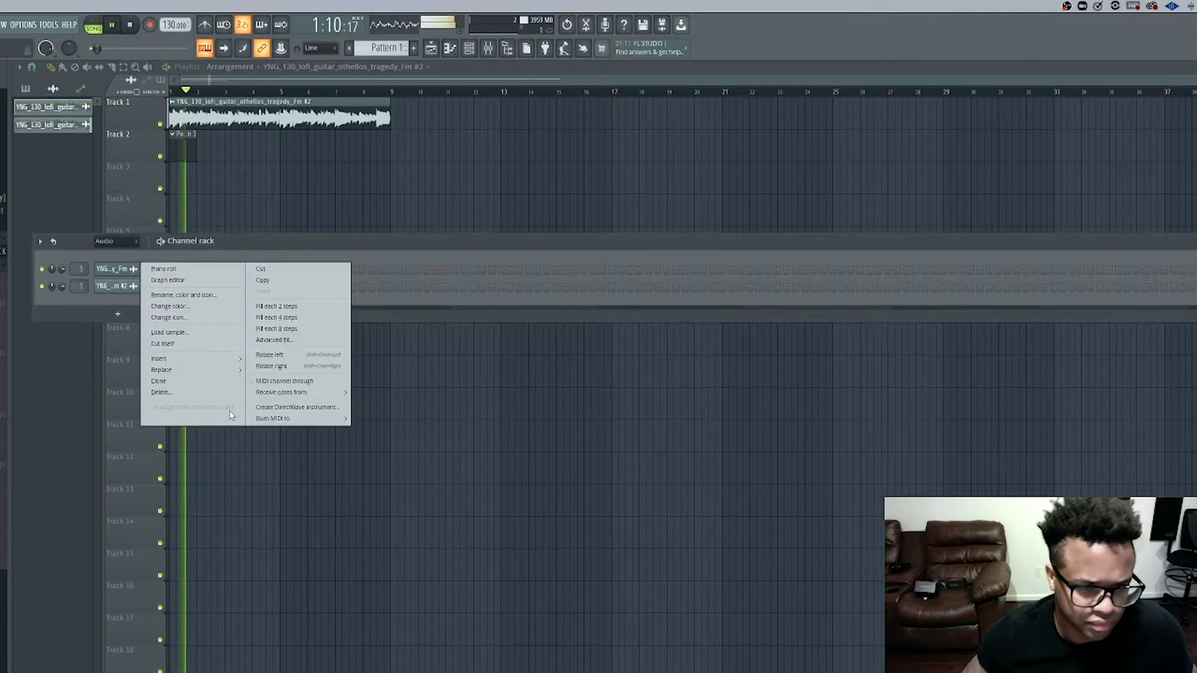
{"action": "left_click", "coordinate": [209, 393]}
{"action": "left_click", "coordinate": [672, 445]}
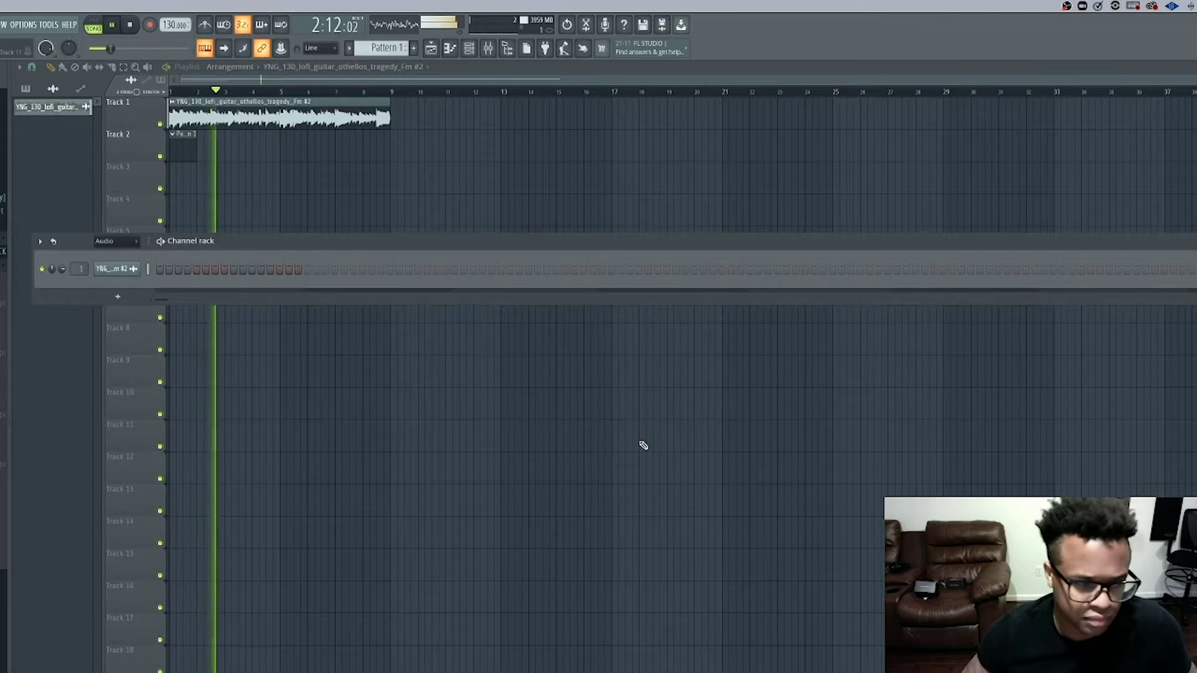
{"action": "key", "text": "space"}
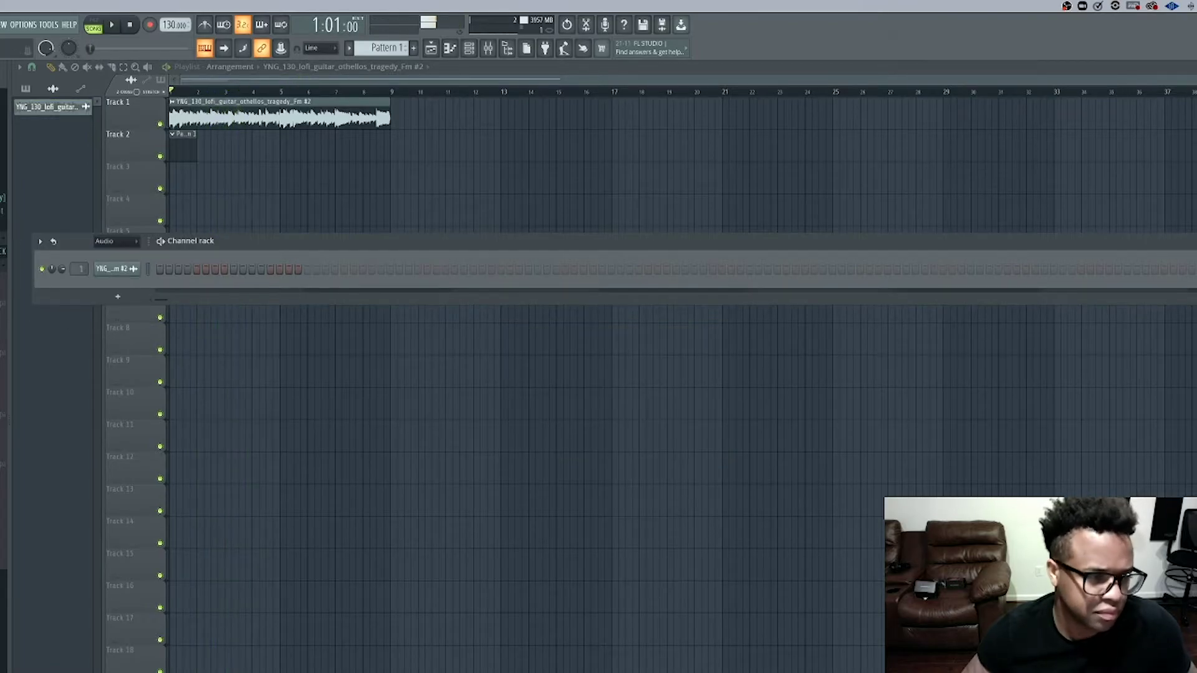
- Load the Bricks 808 5 sample into the second Sampler channel and inspect its sample and envelope settings
{"action": "left_click_drag", "start_coordinate": [28, 324], "coordinate": [116, 288]}
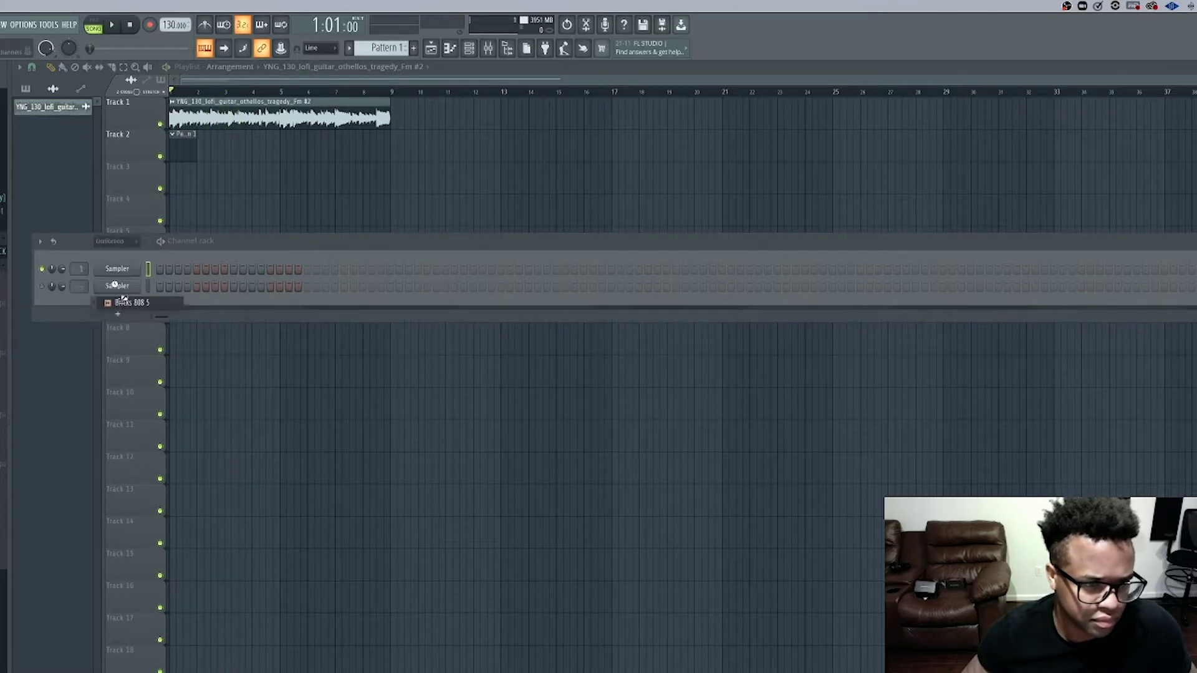
{"action": "left_click", "coordinate": [118, 287]}
{"action": "left_click", "coordinate": [144, 204]}
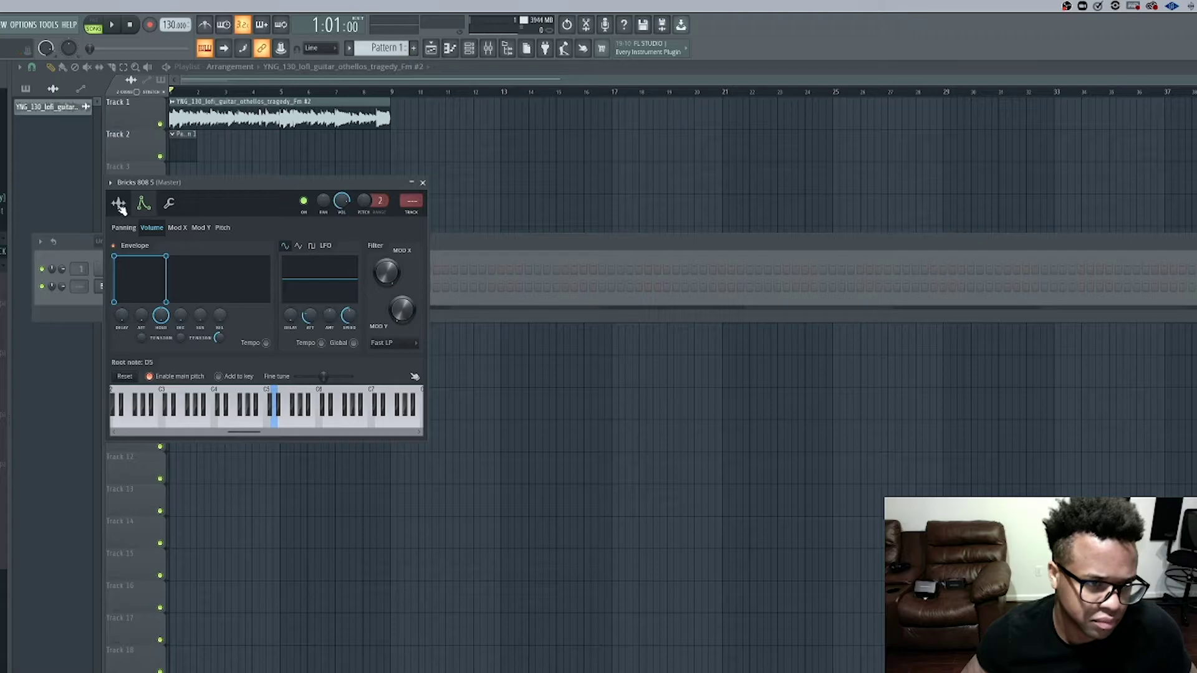
{"action": "left_click", "coordinate": [118, 204]}
{"action": "left_click", "coordinate": [143, 204]}
{"action": "left_click", "coordinate": [118, 204]}
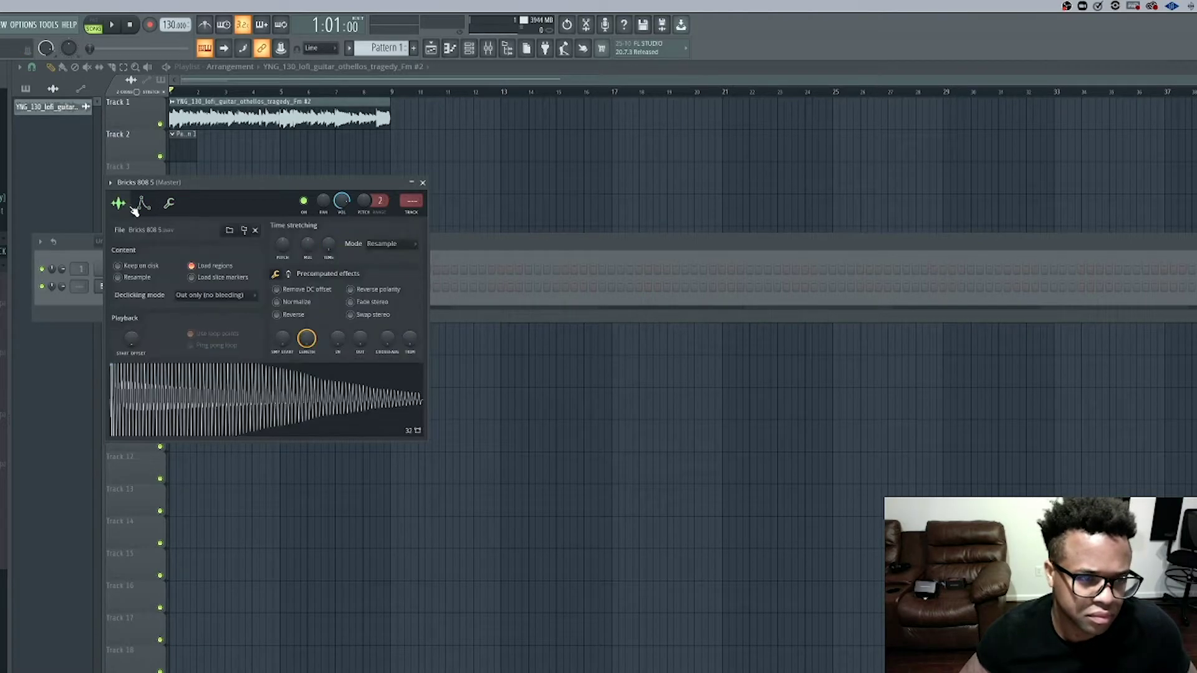
{"action": "left_click", "coordinate": [144, 203]}
{"action": "left_click", "coordinate": [118, 206]}
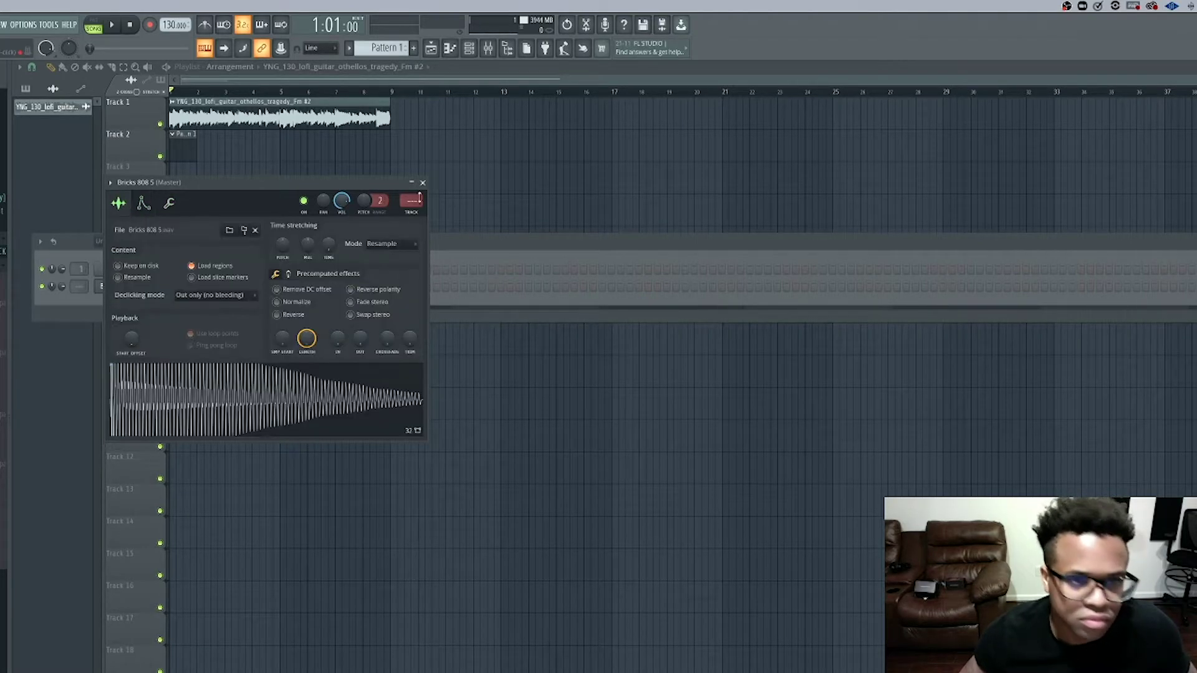
{"action": "left_click", "coordinate": [423, 184]}
- Set the Bricks 808 5 channel to cut itself and review its sampler settings
{"action": "right_click", "coordinate": [113, 288]}
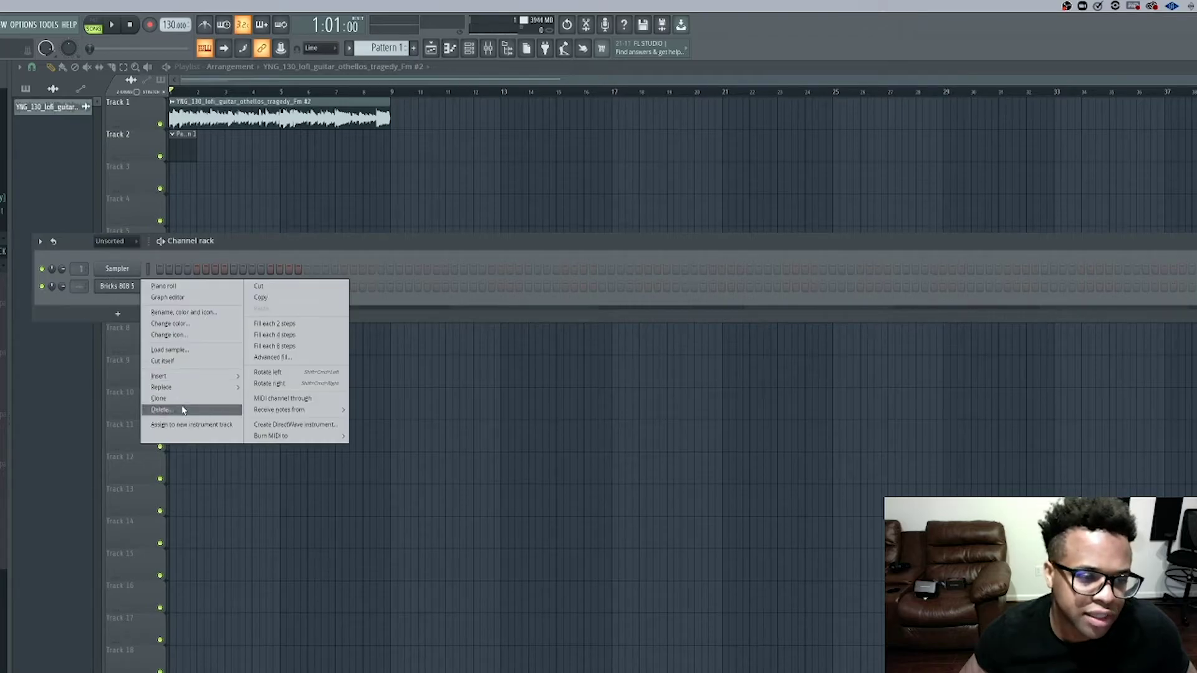
{"action": "left_click", "coordinate": [182, 359]}
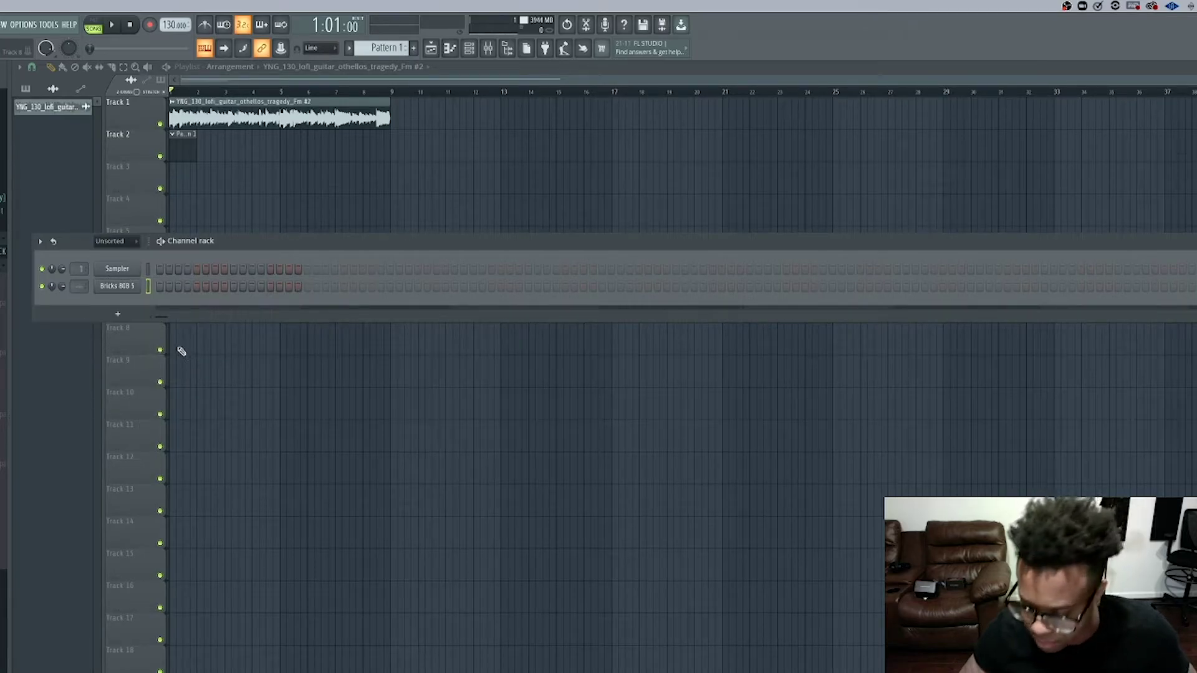
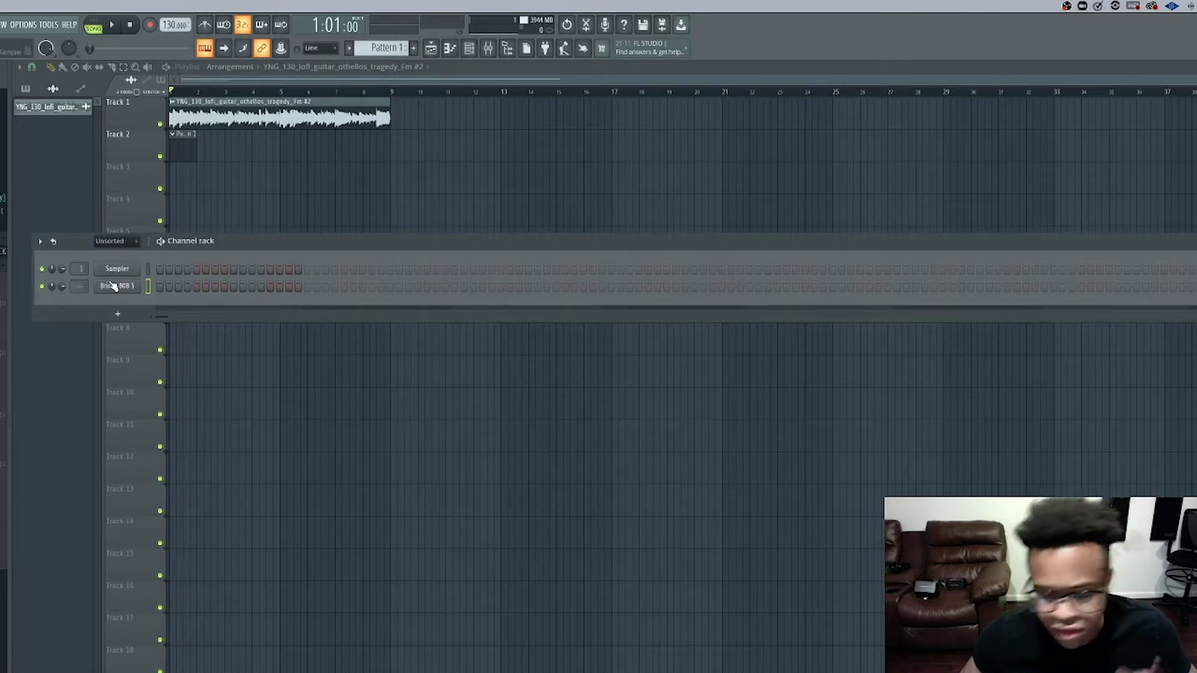
{"action": "left_click", "coordinate": [125, 288]}
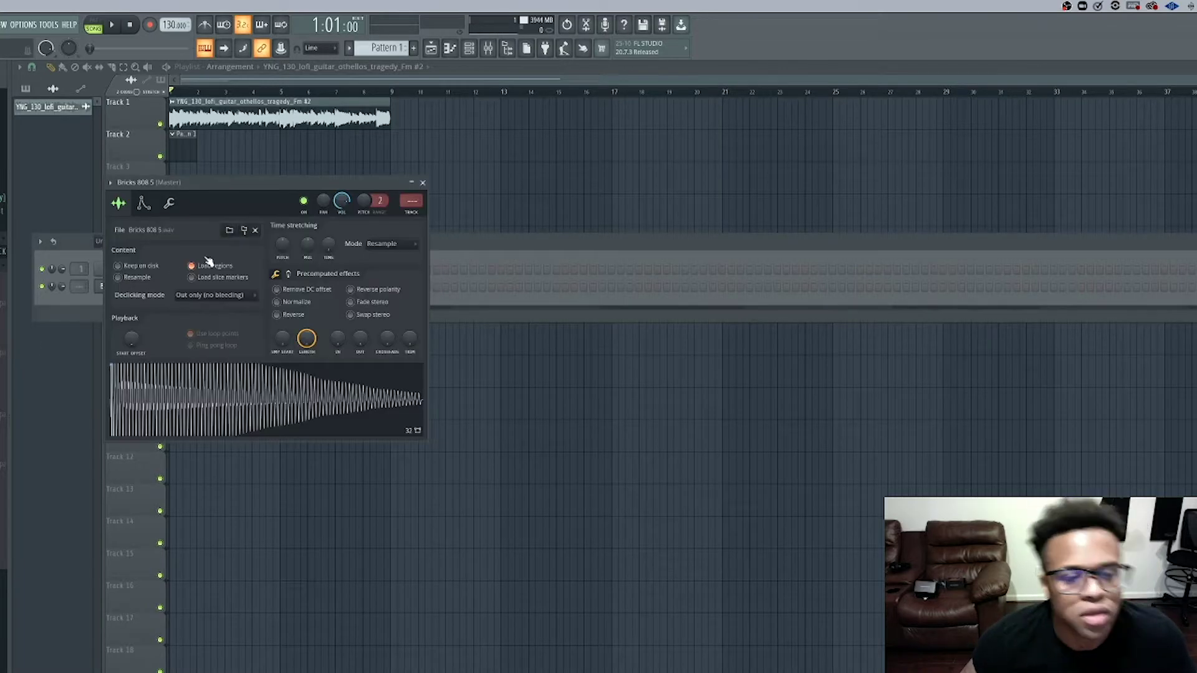
{"action": "left_click", "coordinate": [425, 184]}
- Program Bricks 808 5 hits on steps 1, 21, 33 and 53 of Pattern 1 while the guitar loop plays
{"action": "left_click", "coordinate": [161, 286]}
{"action": "key", "text": "space"}
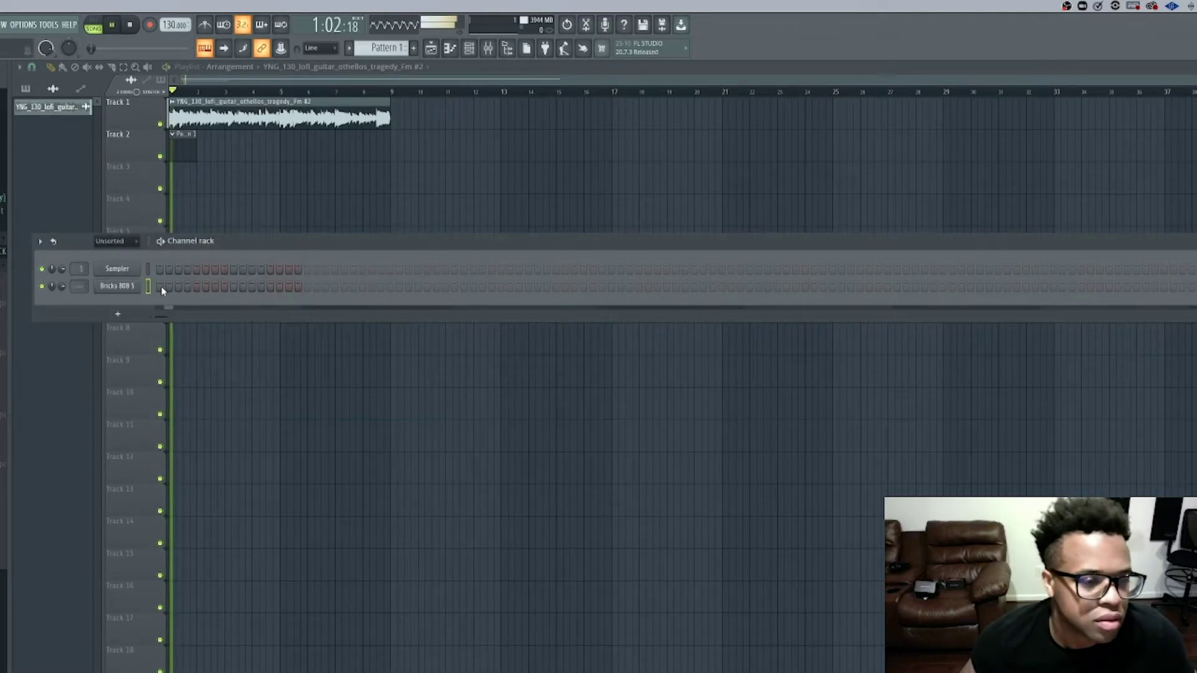
{"action": "left_click", "coordinate": [343, 287]}
{"action": "left_click", "coordinate": [454, 286]}
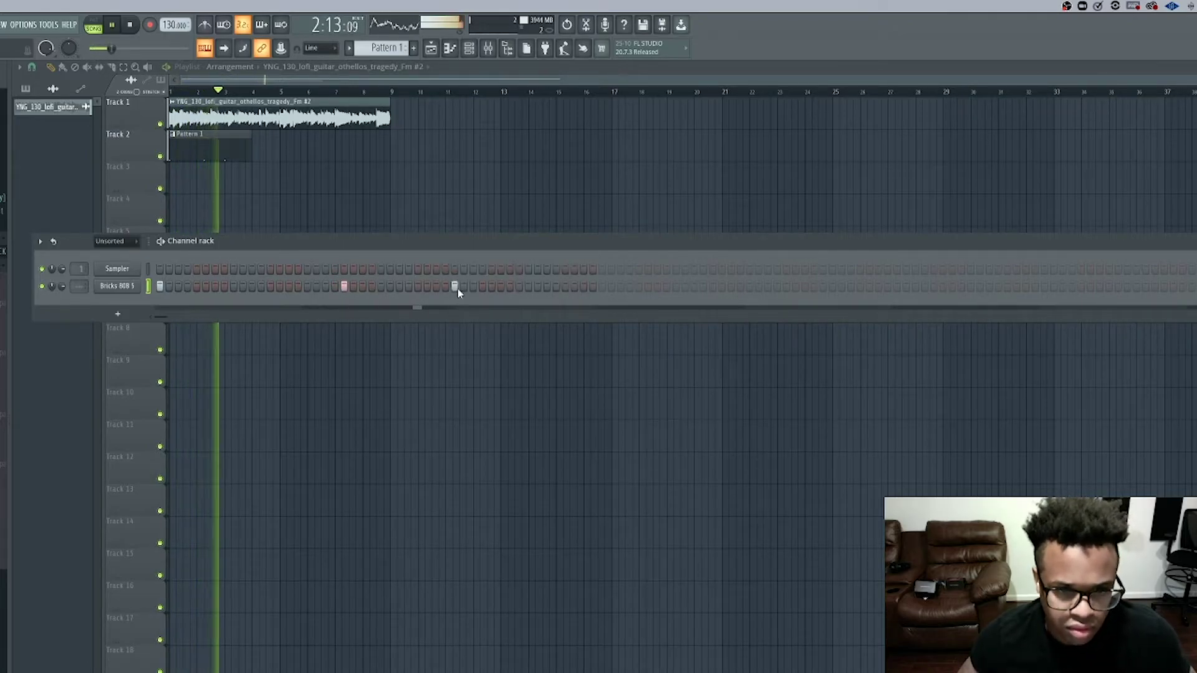
{"action": "left_click", "coordinate": [602, 286]}
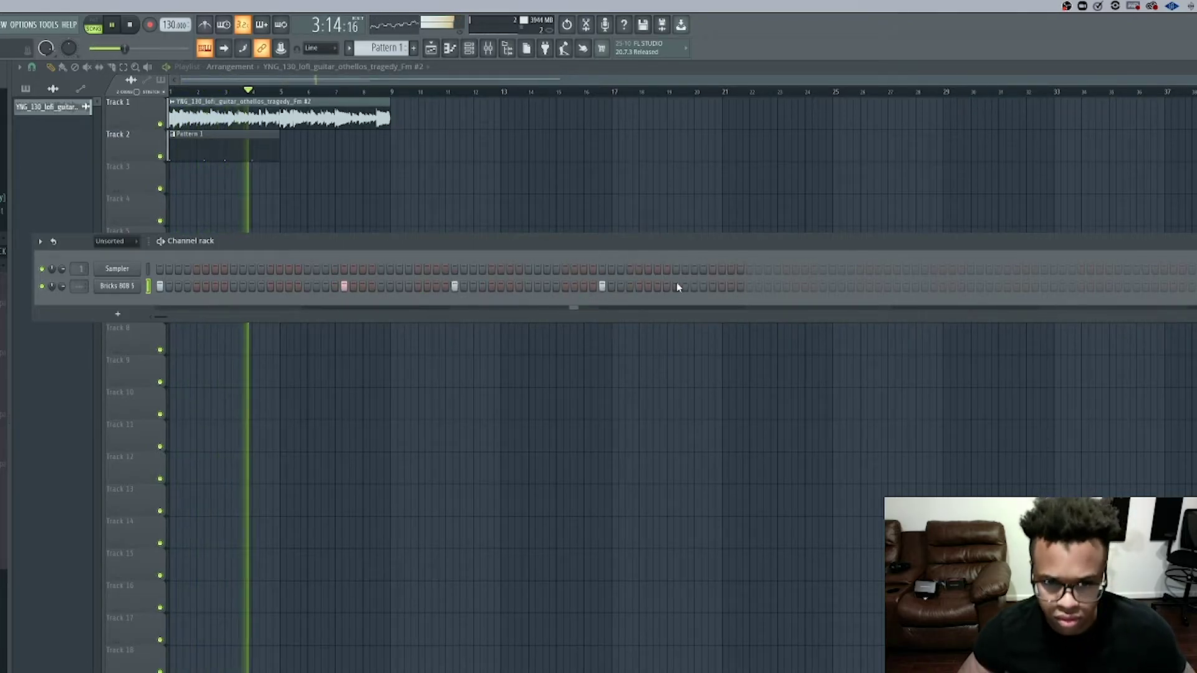
{"action": "right_click", "coordinate": [602, 286]}
{"action": "left_click", "coordinate": [639, 286]}
{"action": "key", "text": "space"}
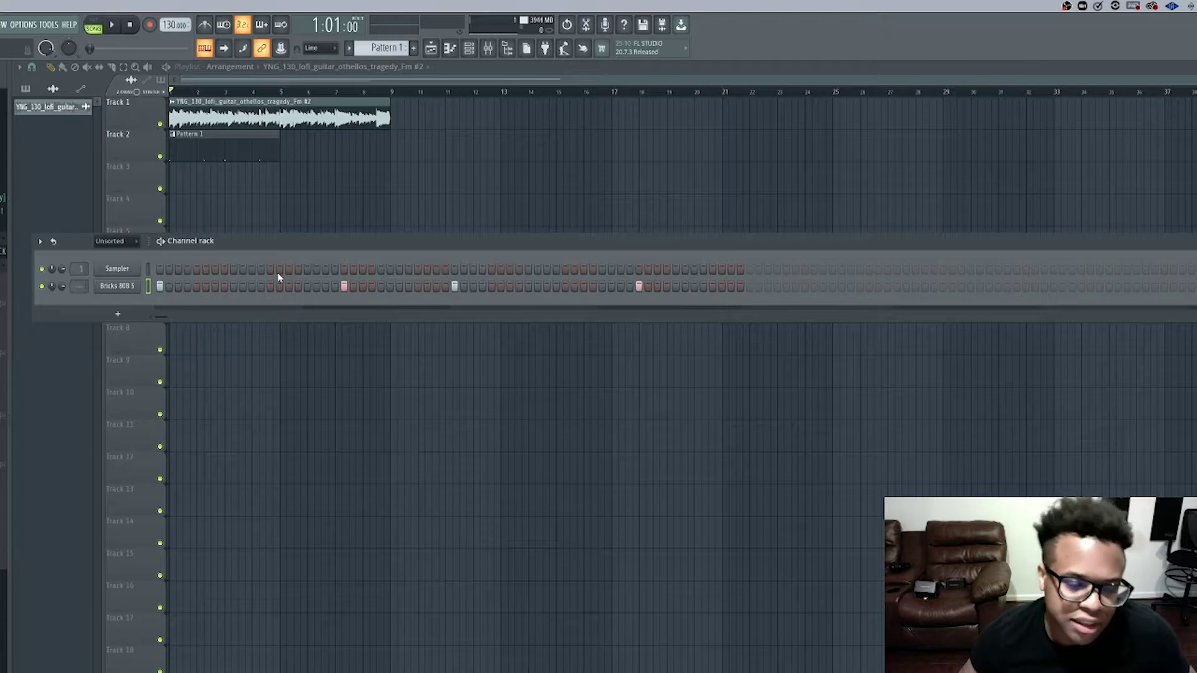
- Play the song from the start to hear the 808 pattern together with the guitar loop
{"action": "key", "text": "space"}
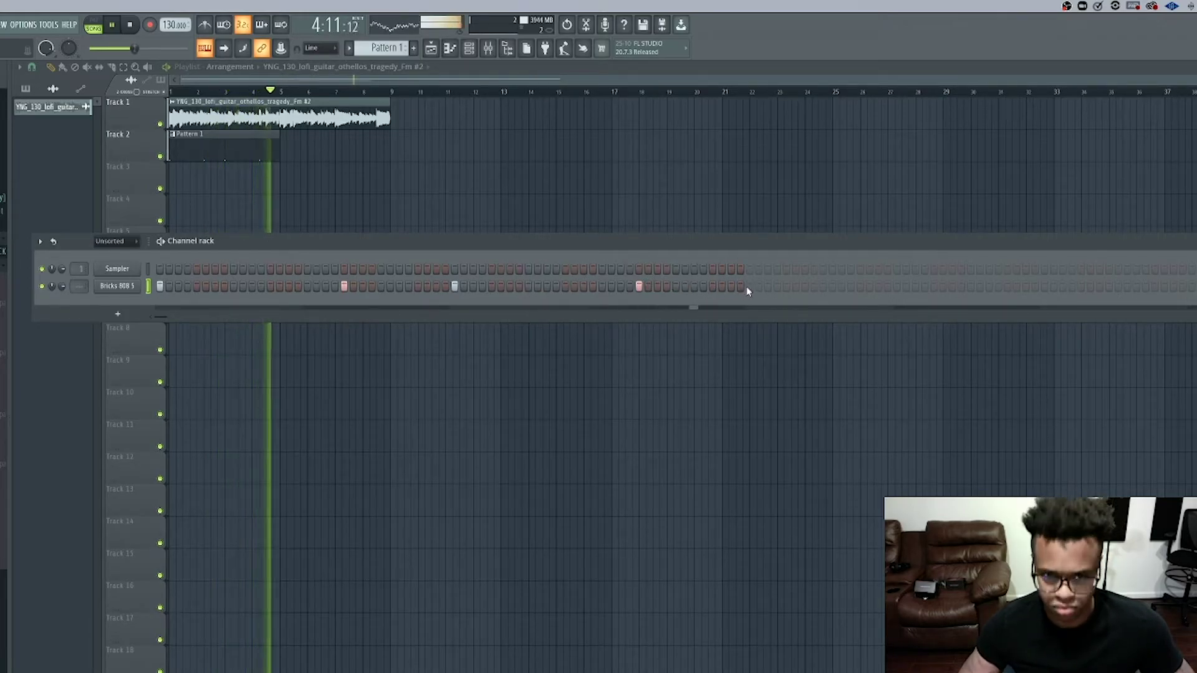
{"action": "key", "text": "space"}
{"action": "key", "text": "space"}
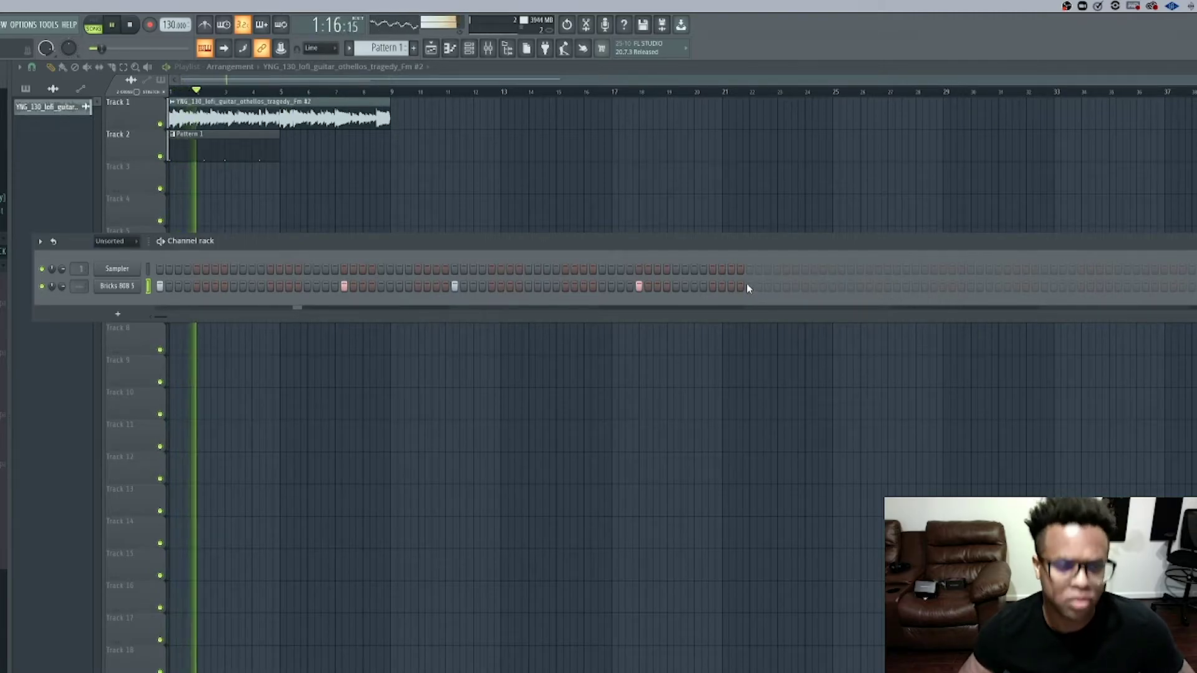
- Open the Bricks 808 5 notes in the piano roll, place them on F, and lower the bar 3 note by two semitones
{"action": "key", "text": "space"}
{"action": "left_click", "coordinate": [459, 48]}
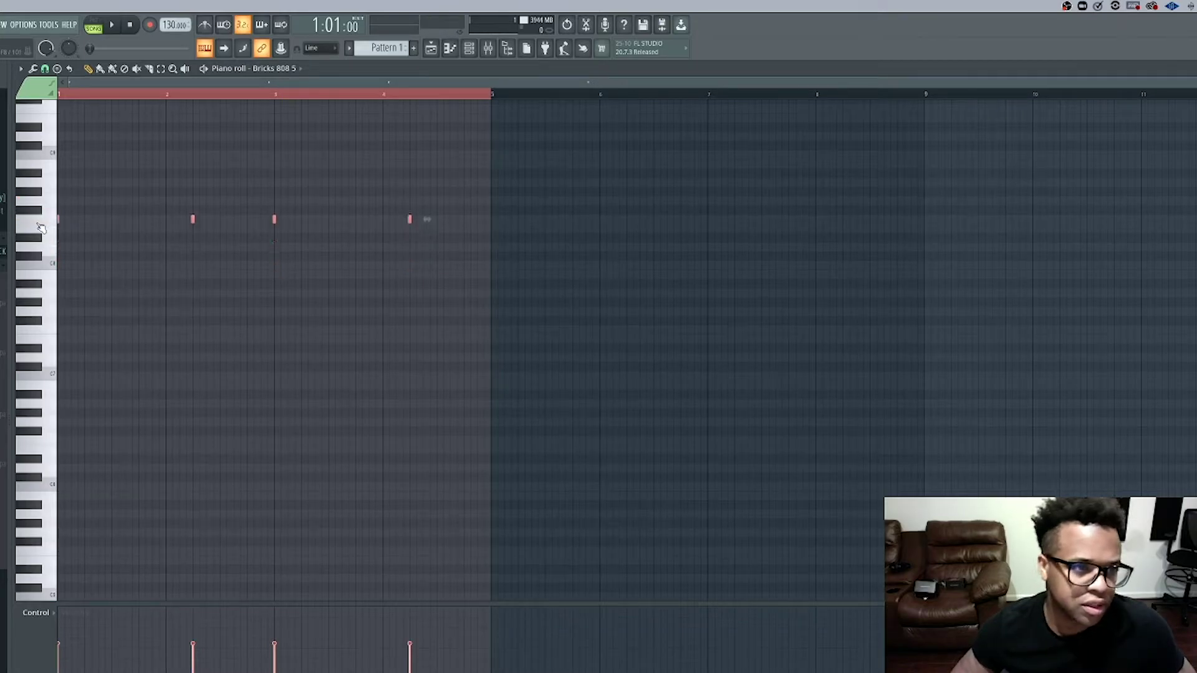
{"action": "key", "text": "space"}
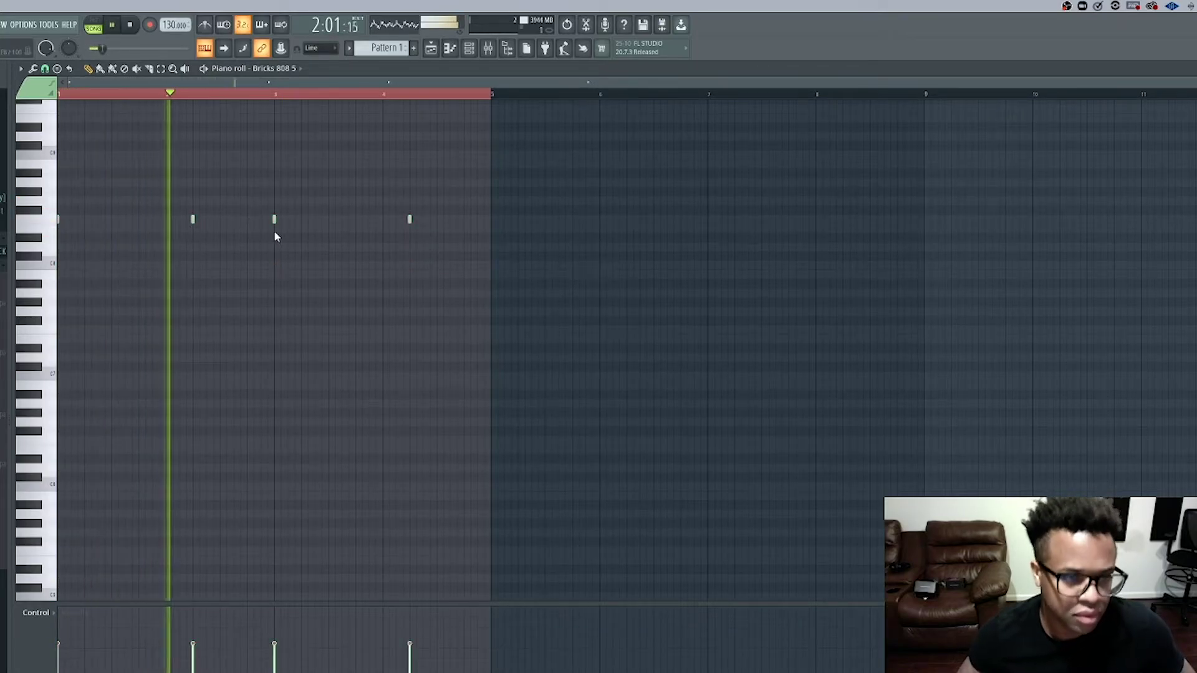
{"action": "key", "text": "space"}
{"action": "left_click_drag", "start_coordinate": [274, 239], "coordinate": [275, 241]}
{"action": "key", "text": "space"}
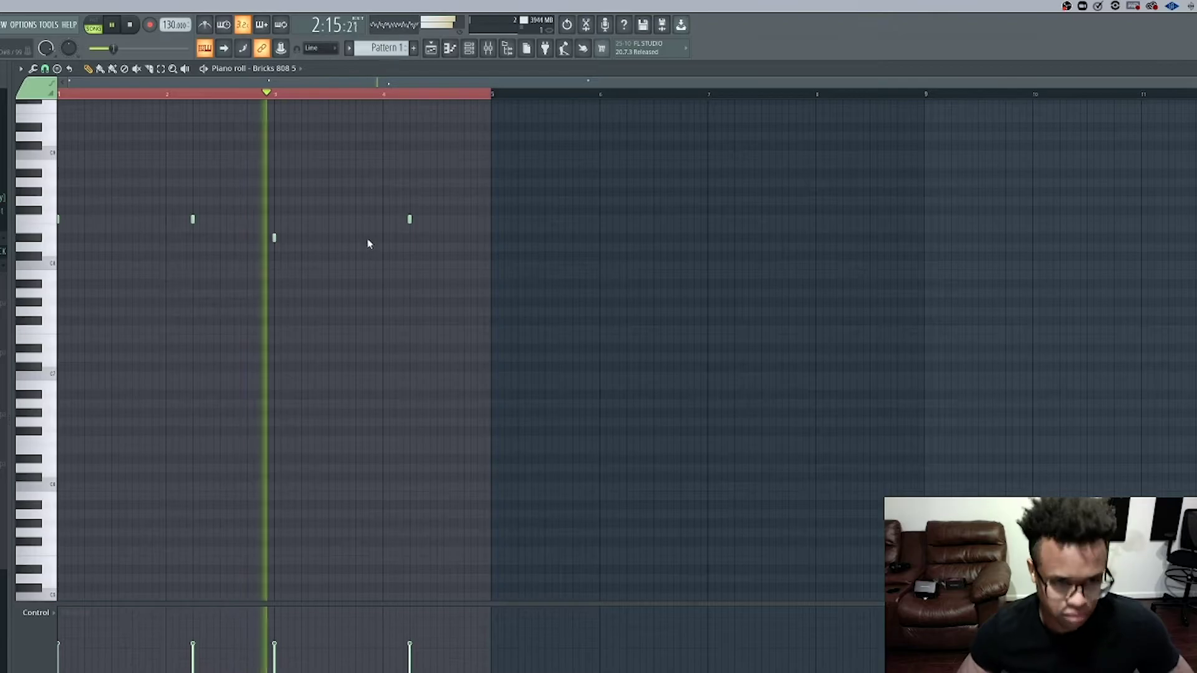
- Replay the 808 pattern with the guitar loop and lower the last note, in bar 4, by two semitones
{"action": "key", "text": "space"}
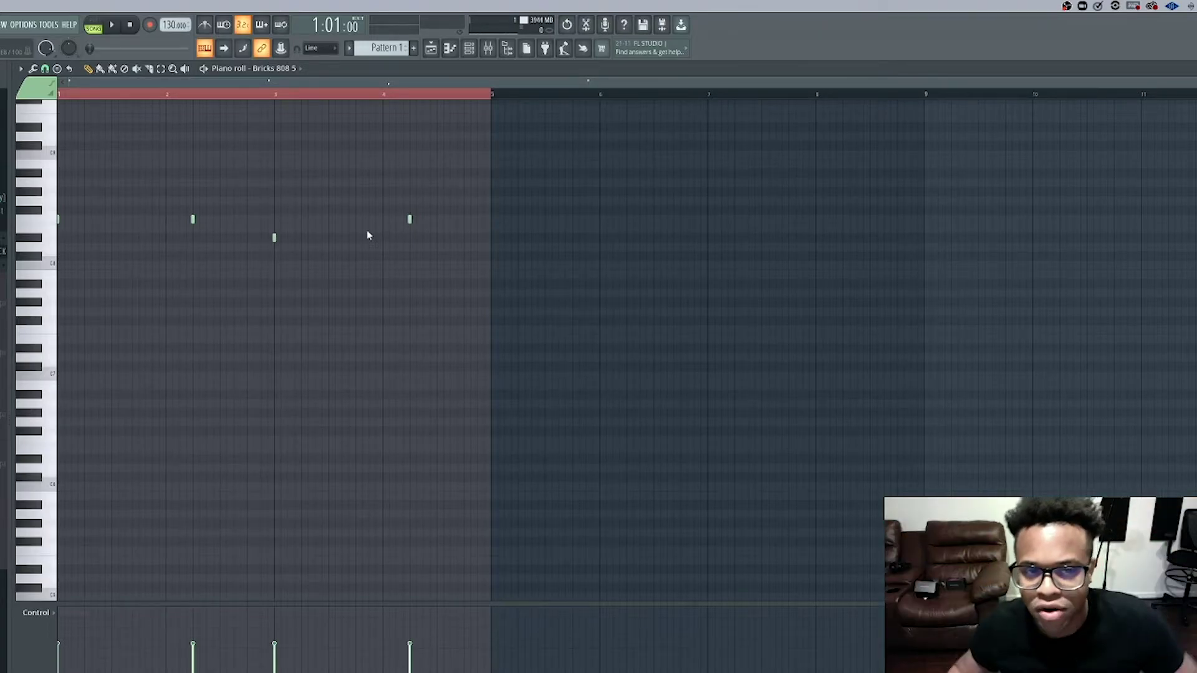
{"action": "key", "text": "space"}
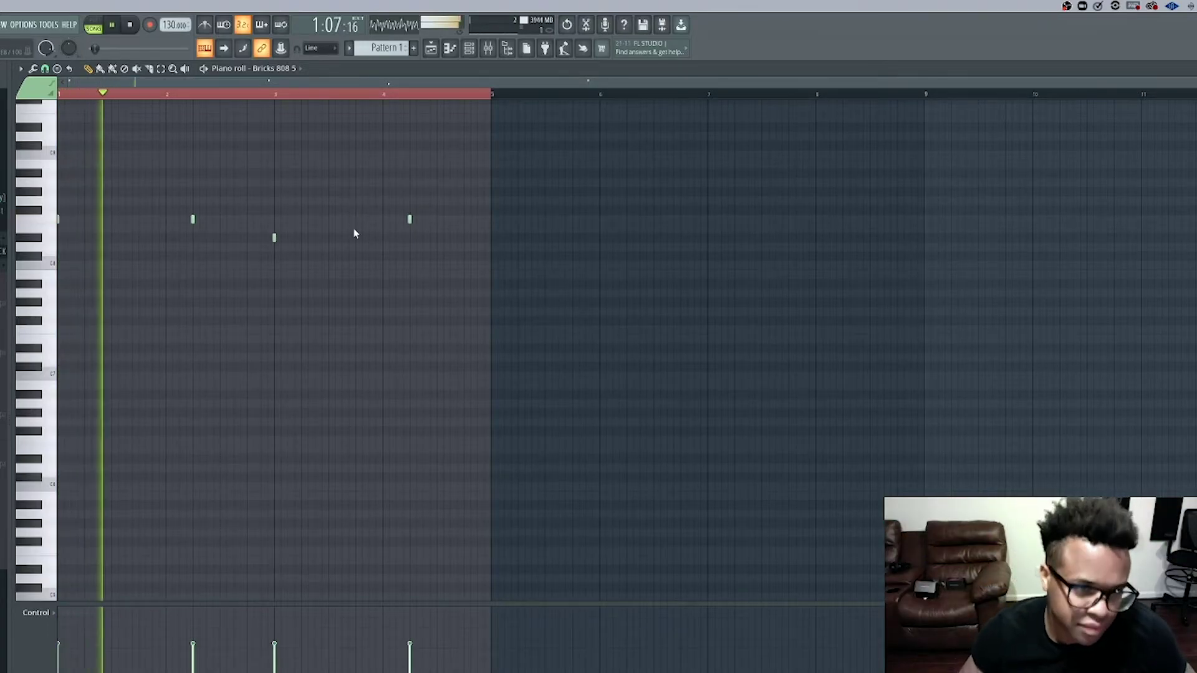
{"action": "key", "text": "space"}
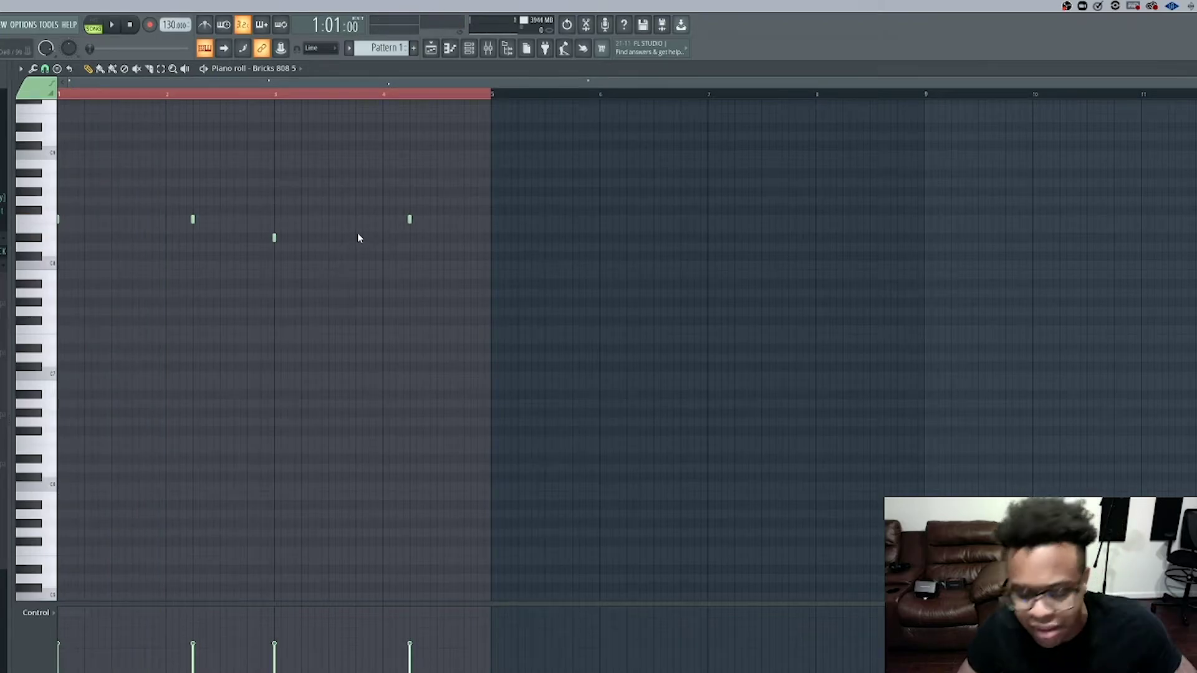
{"action": "key", "text": "space"}
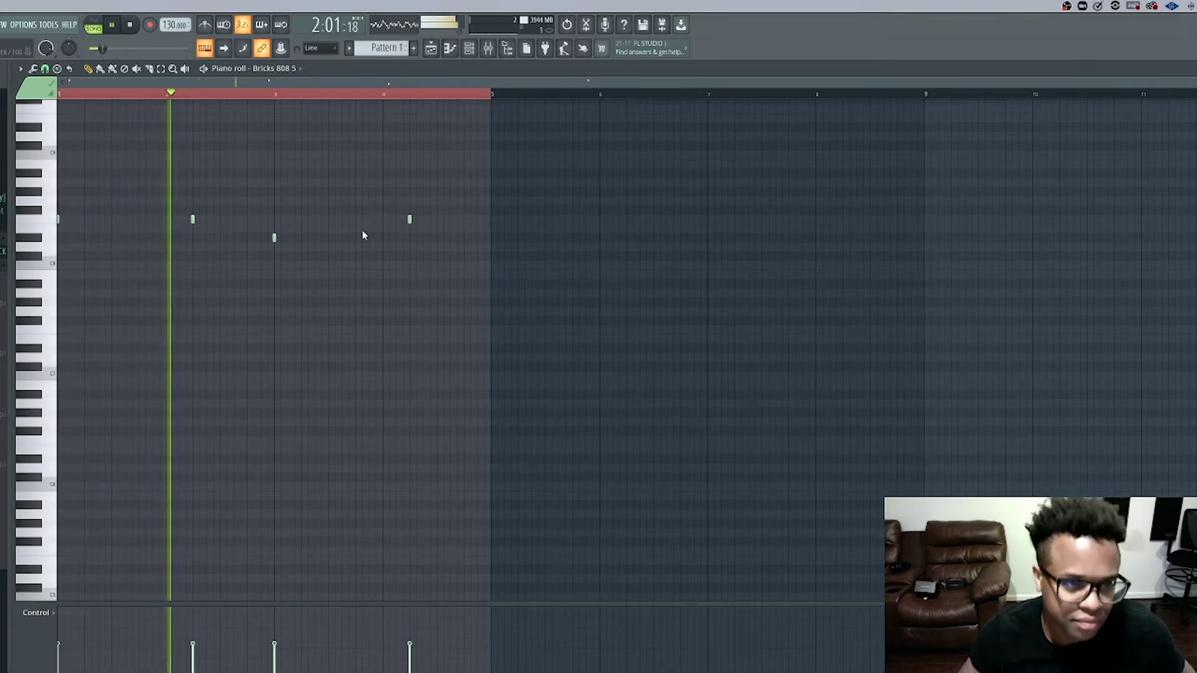
{"action": "left_click_drag", "start_coordinate": [407, 225], "coordinate": [408, 237]}
- Transpose all four Bricks 808 5 notes down two octaves
{"action": "left_click_drag", "start_coordinate": [432, 278], "coordinate": [60, 188]}
{"action": "key", "text": "ctrl+Down"}
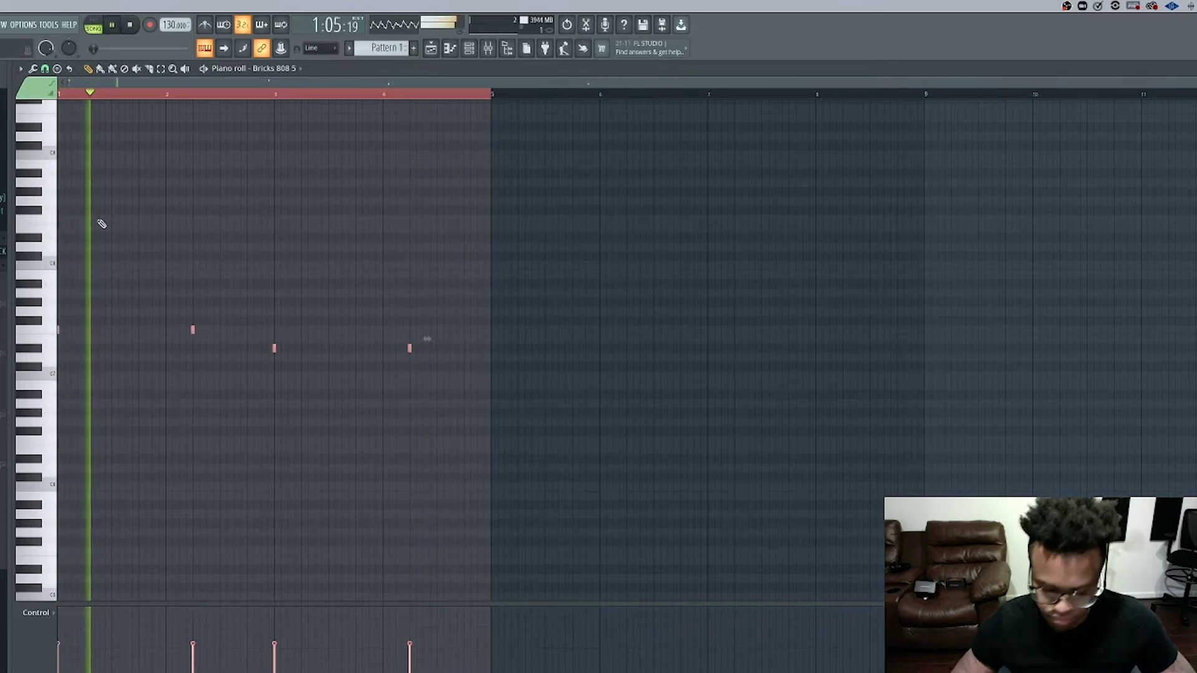
{"action": "key", "text": "ctrl+Down"}
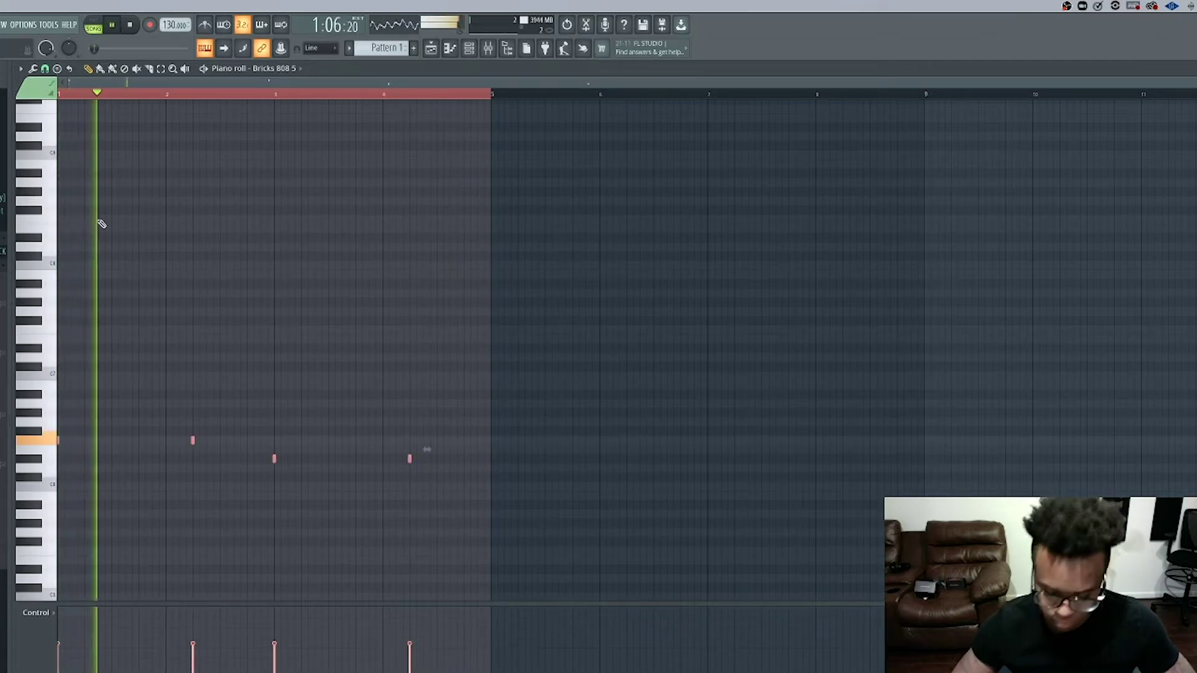
- Stretch the 808 notes so each reaches the next one, extending the last to the end of bar 4
{"action": "key", "text": "ctrl+l"}
{"action": "left_click", "coordinate": [430, 490]}
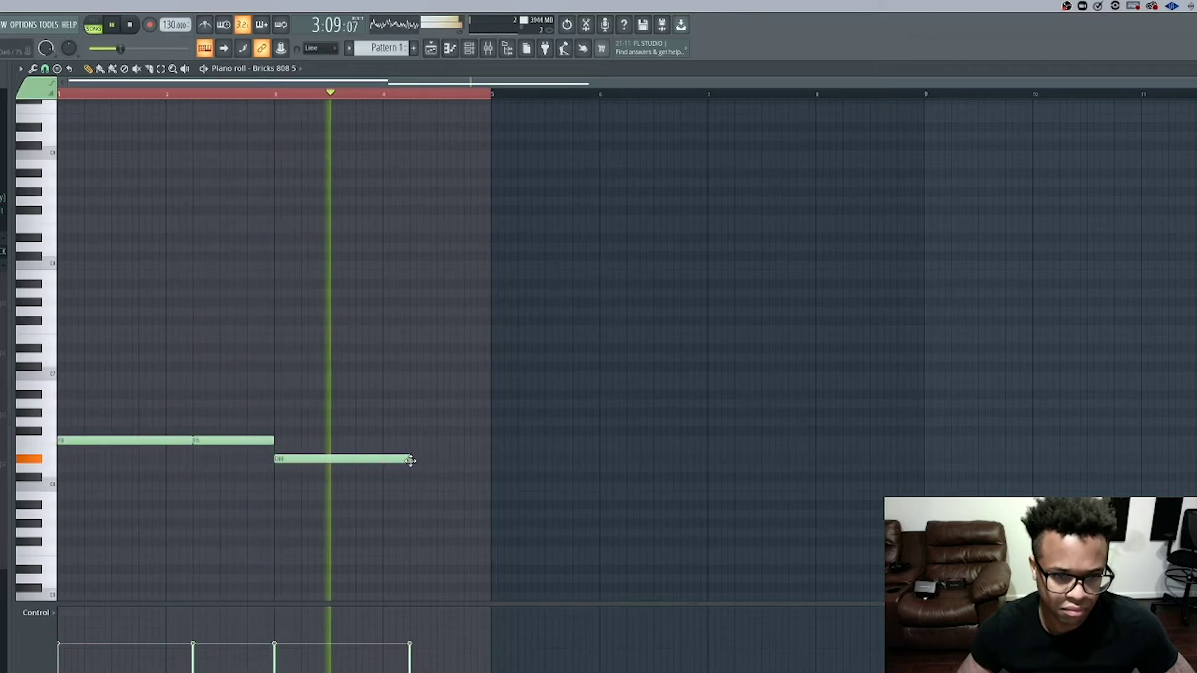
{"action": "key", "text": "space"}
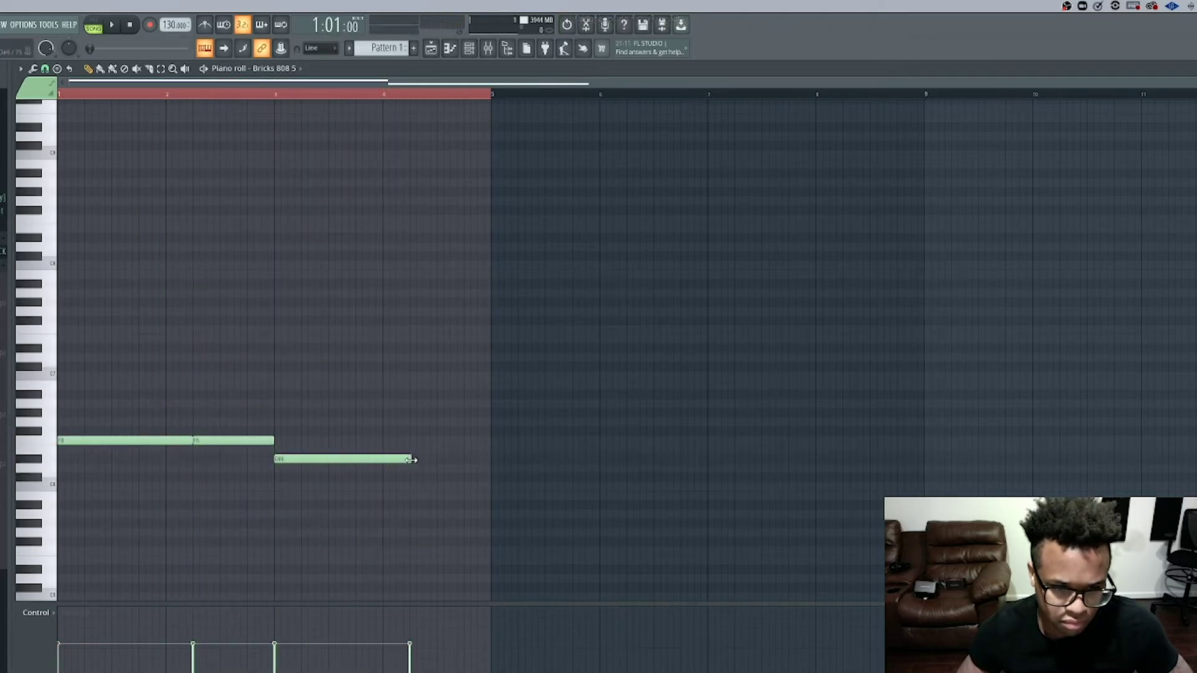
{"action": "key", "text": "space"}
- Transpose all 808 notes down another octave, to F5 and D#5, and duplicate them into bars 5 to 8
{"action": "key", "text": "ctrl+a"}
{"action": "key", "text": "ctrl+Down"}
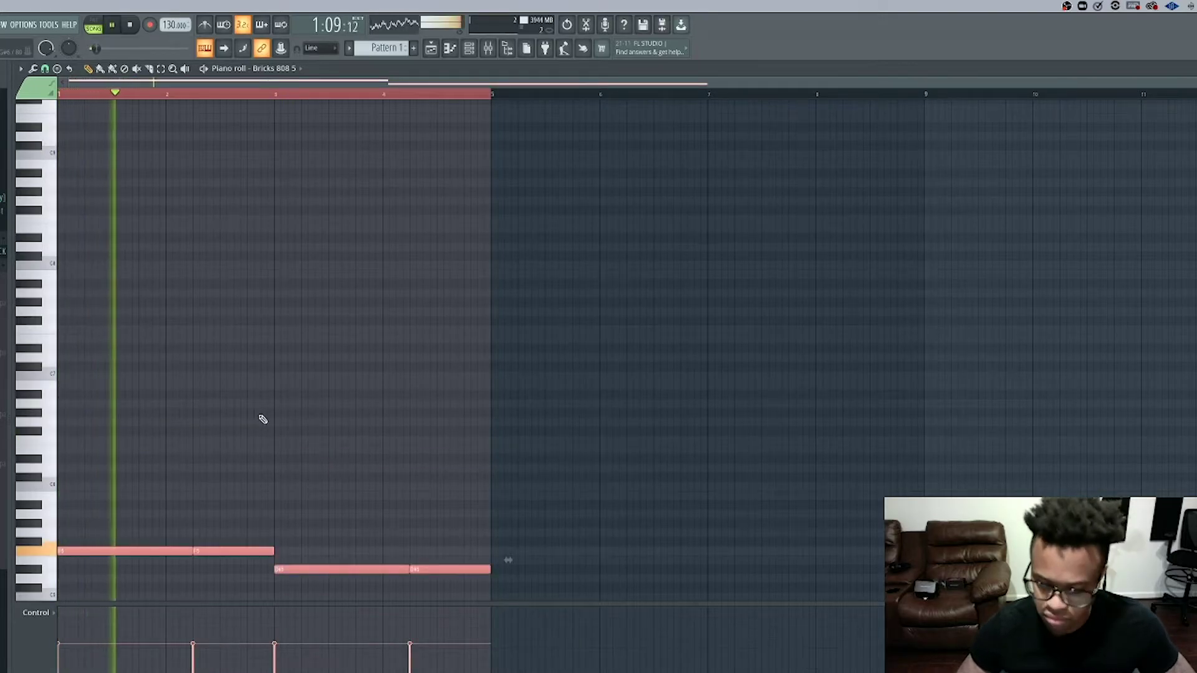
{"action": "key", "text": "ctrl+b"}
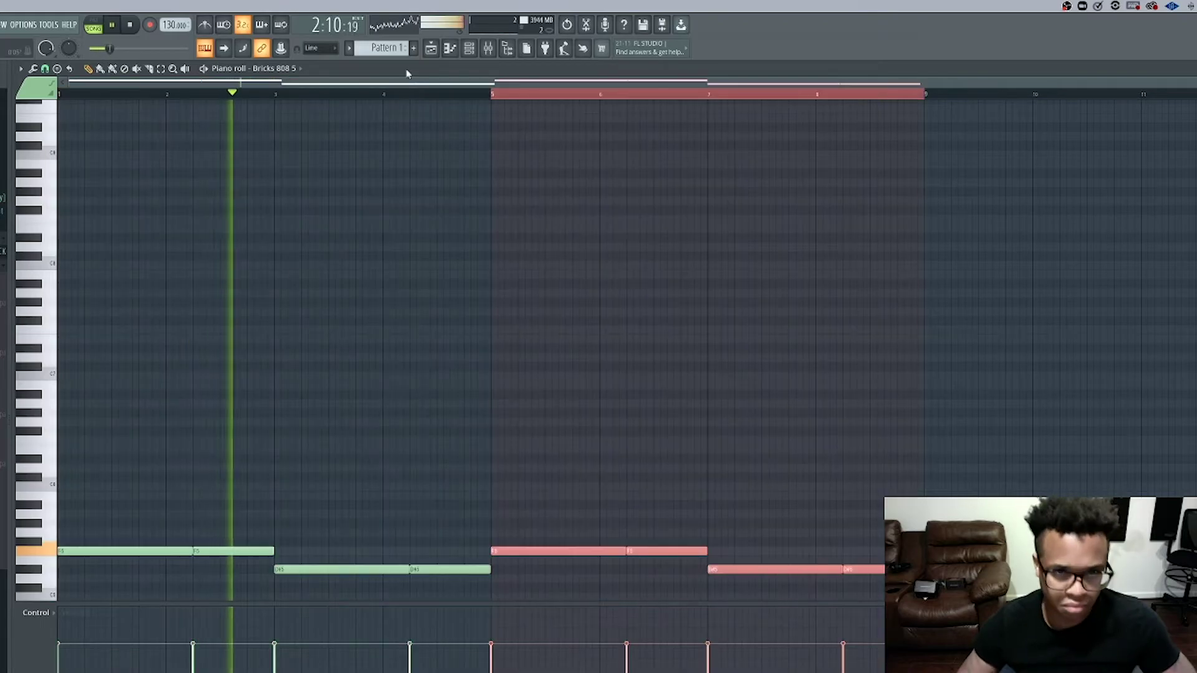
{"action": "key", "text": "ctrl+d"}
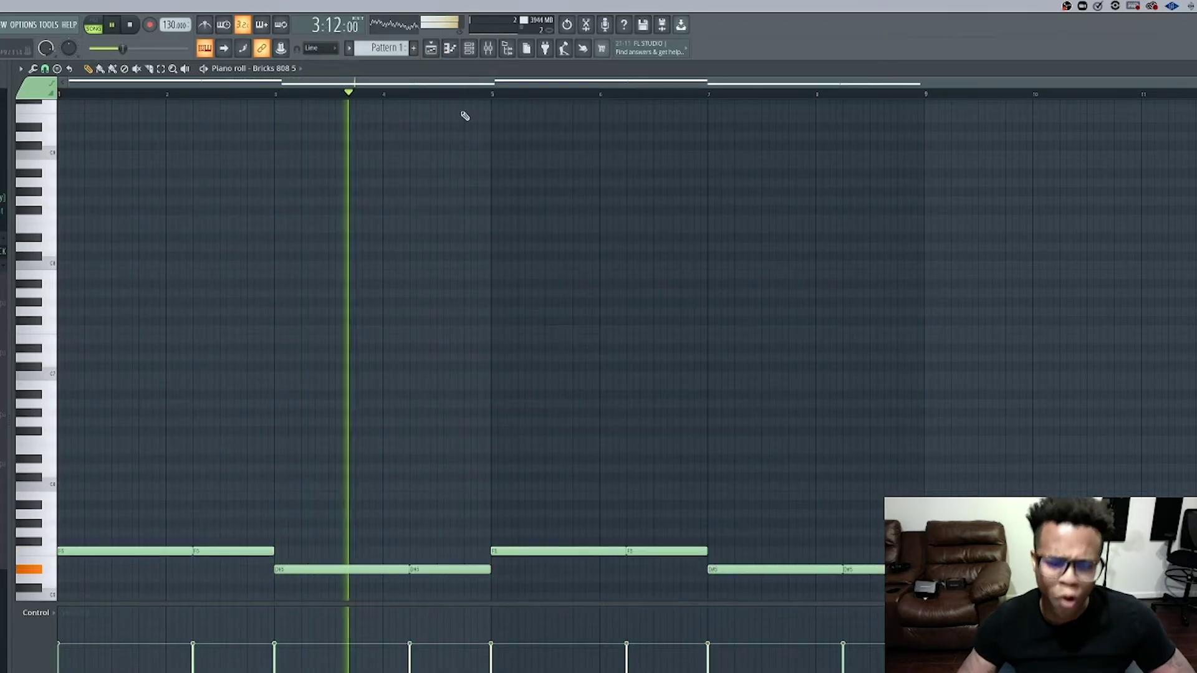
- Add the Bricks OHH 17 sample as a new channel and place its first hit on step 1
{"action": "key", "text": "space"}
{"action": "left_click", "coordinate": [468, 48]}
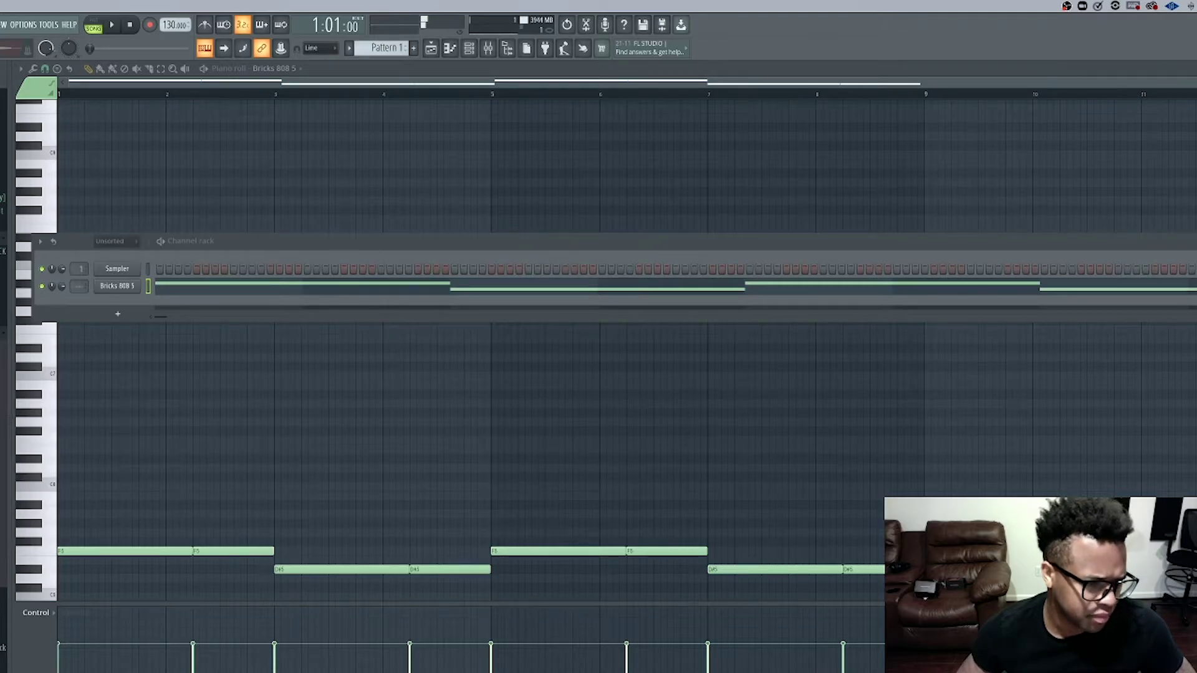
{"action": "left_click_drag", "start_coordinate": [92, 323], "coordinate": [118, 299]}
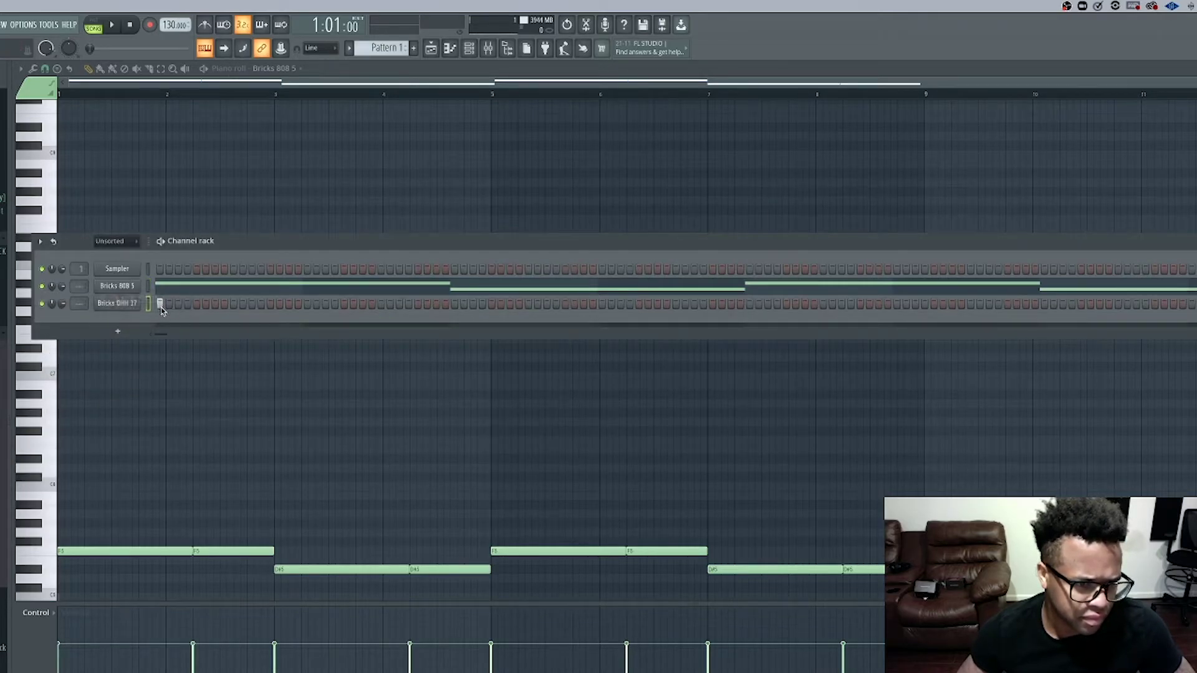
{"action": "key", "text": "space"}
- Check the loop point option in the Bricks OHH 17 sampler settings and resume playback
{"action": "left_click", "coordinate": [116, 304]}
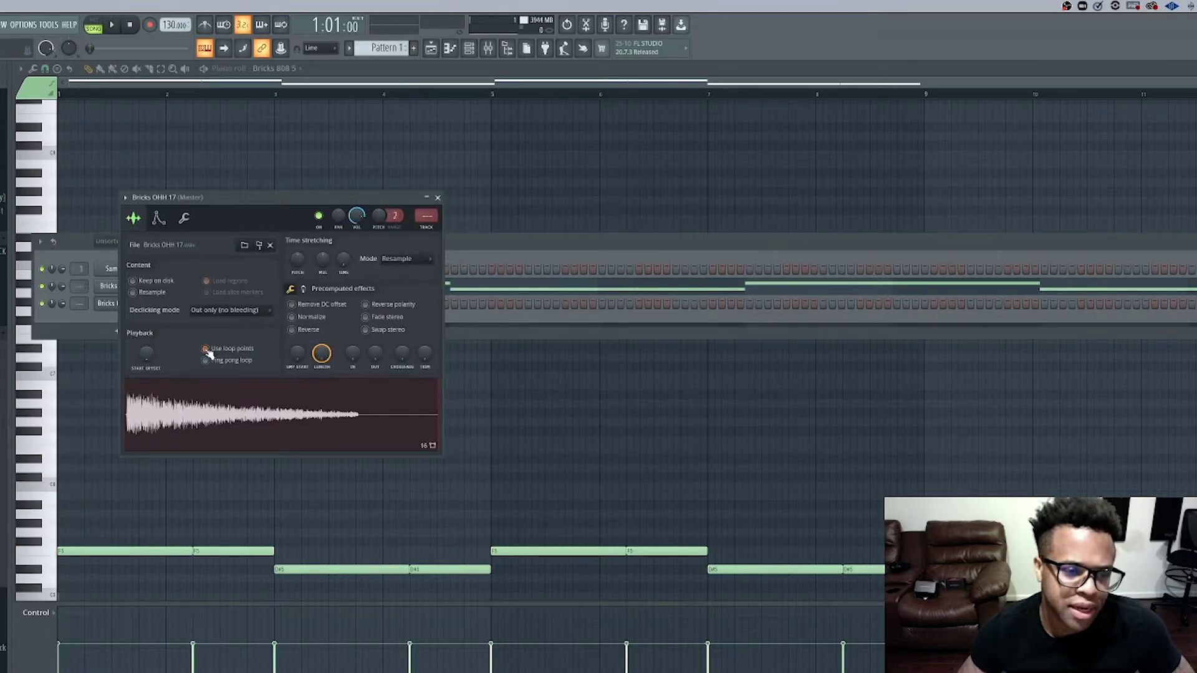
{"action": "left_click", "coordinate": [438, 199]}
{"action": "key", "text": "space"}
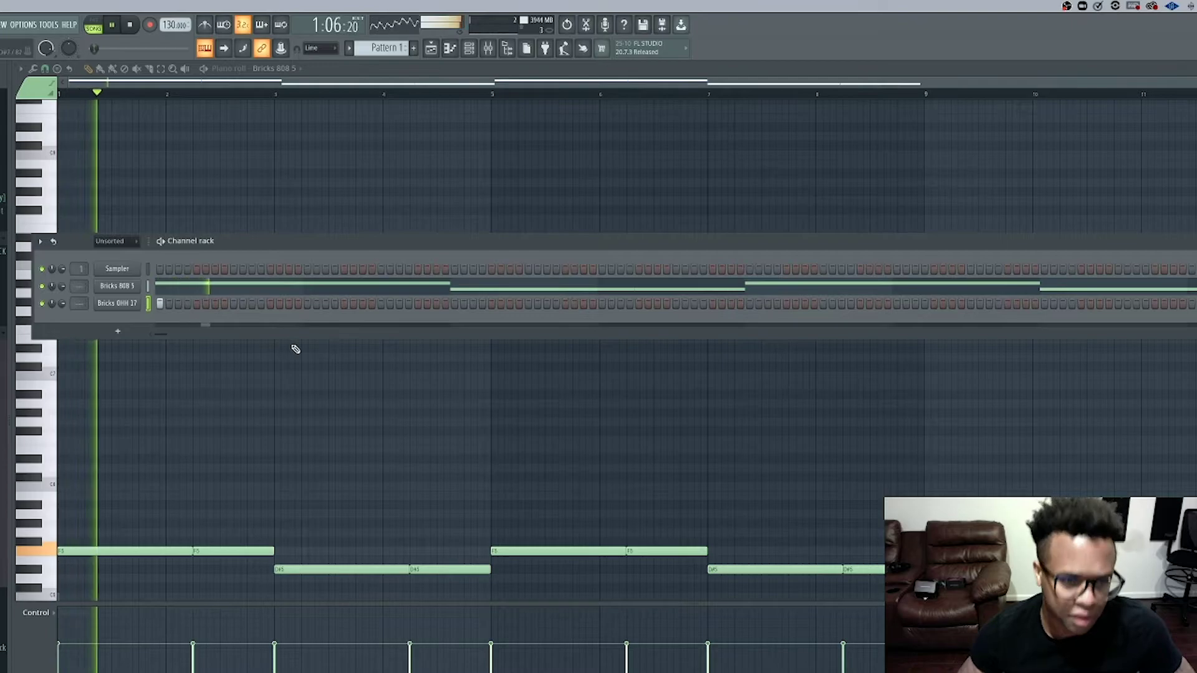
- Program further Bricks OHH 17 hits on steps 21, 33, 53, 65, 85, 97 and 117 during playback
{"action": "key", "text": "space"}
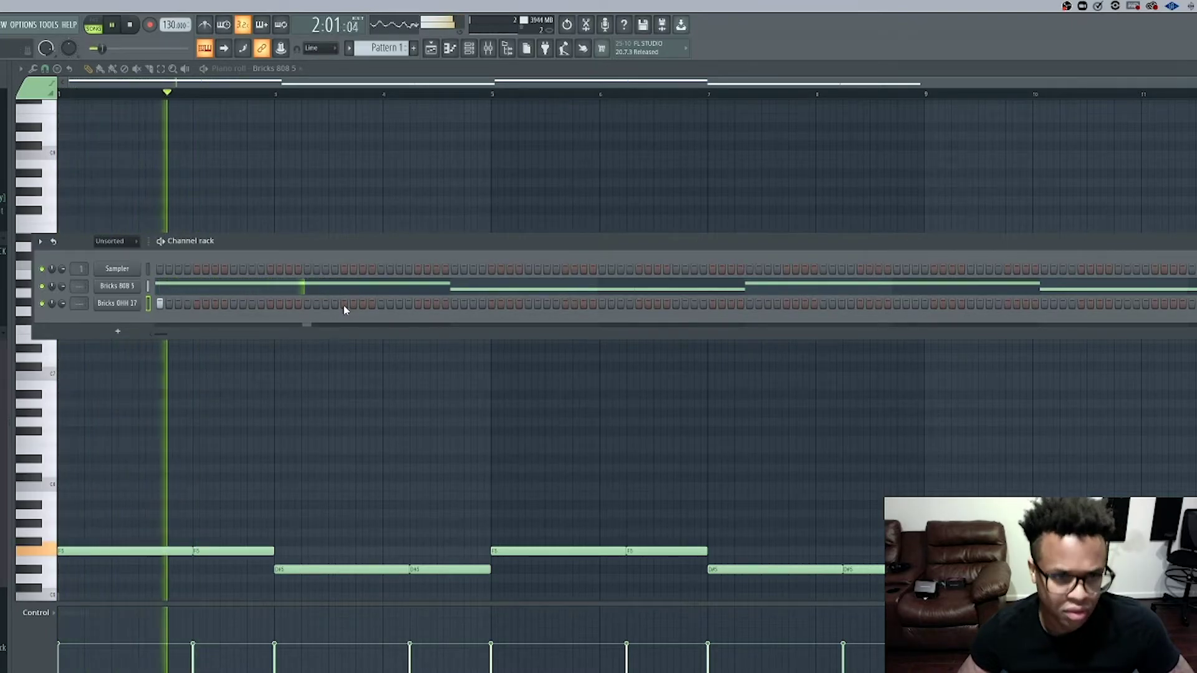
{"action": "left_click", "coordinate": [454, 304]}
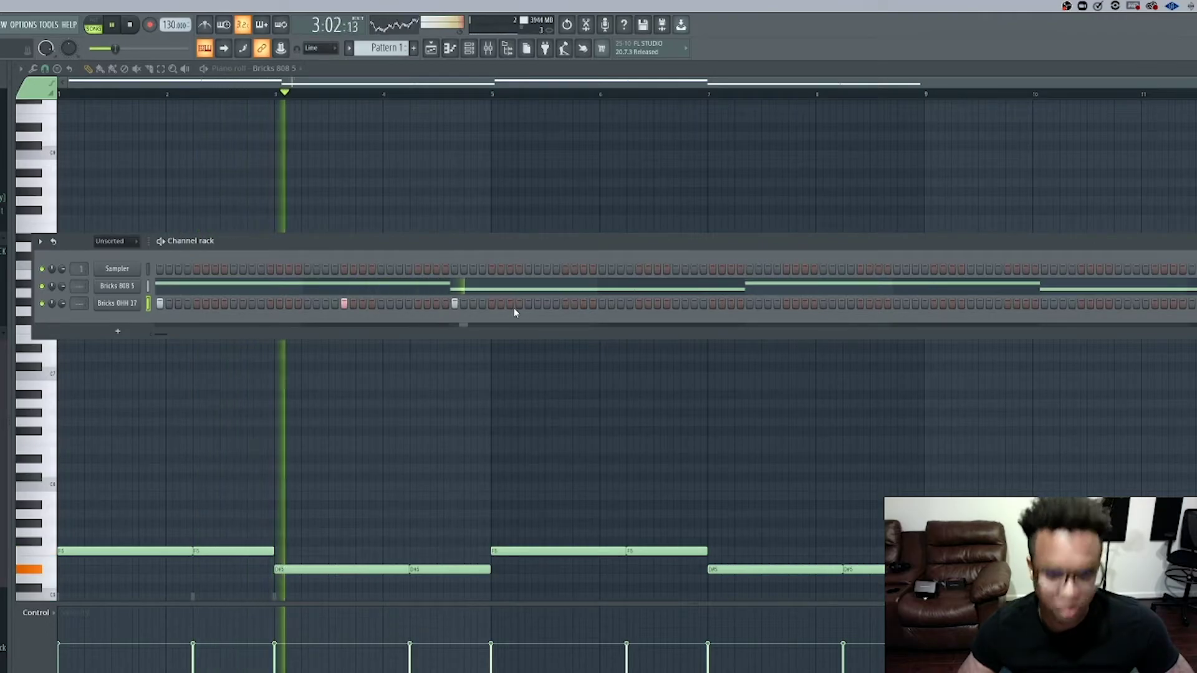
{"action": "left_click", "coordinate": [639, 304]}
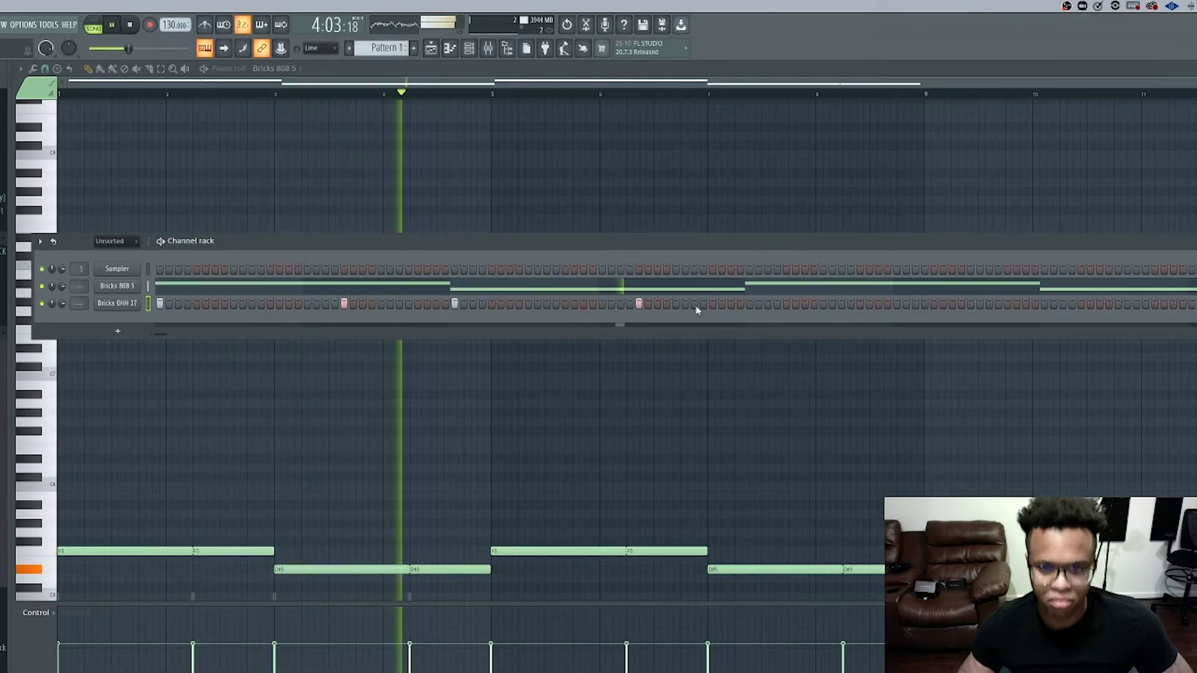
{"action": "left_click", "coordinate": [750, 304]}
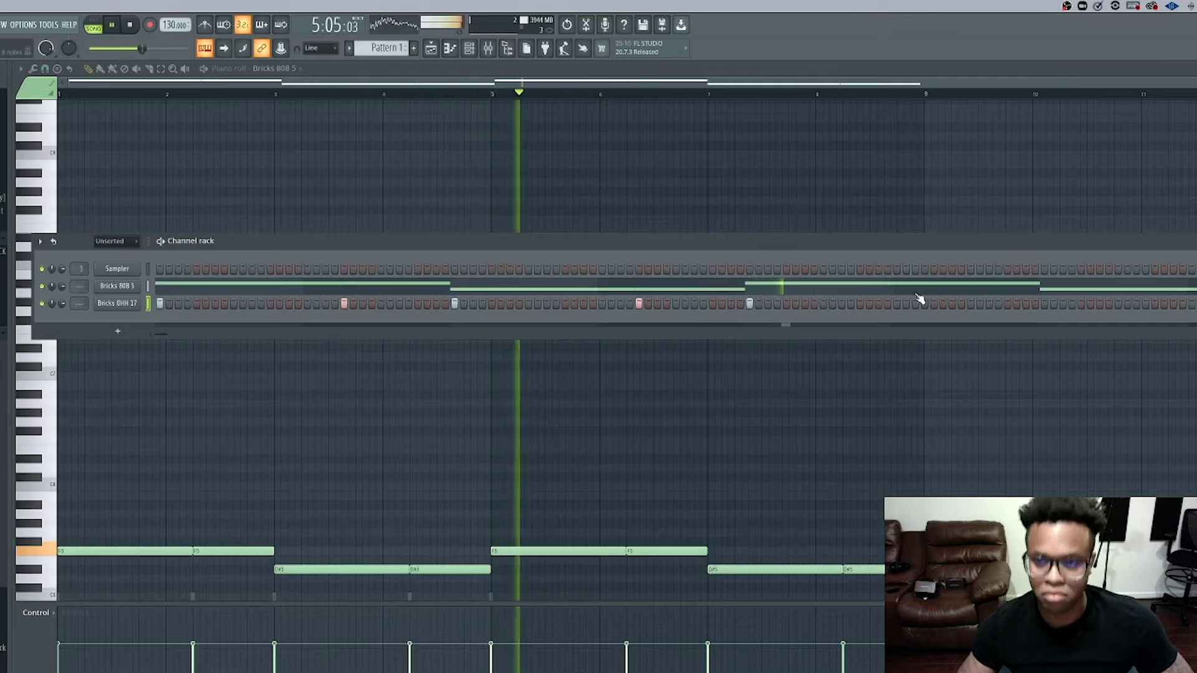
{"action": "left_click", "coordinate": [934, 304]}
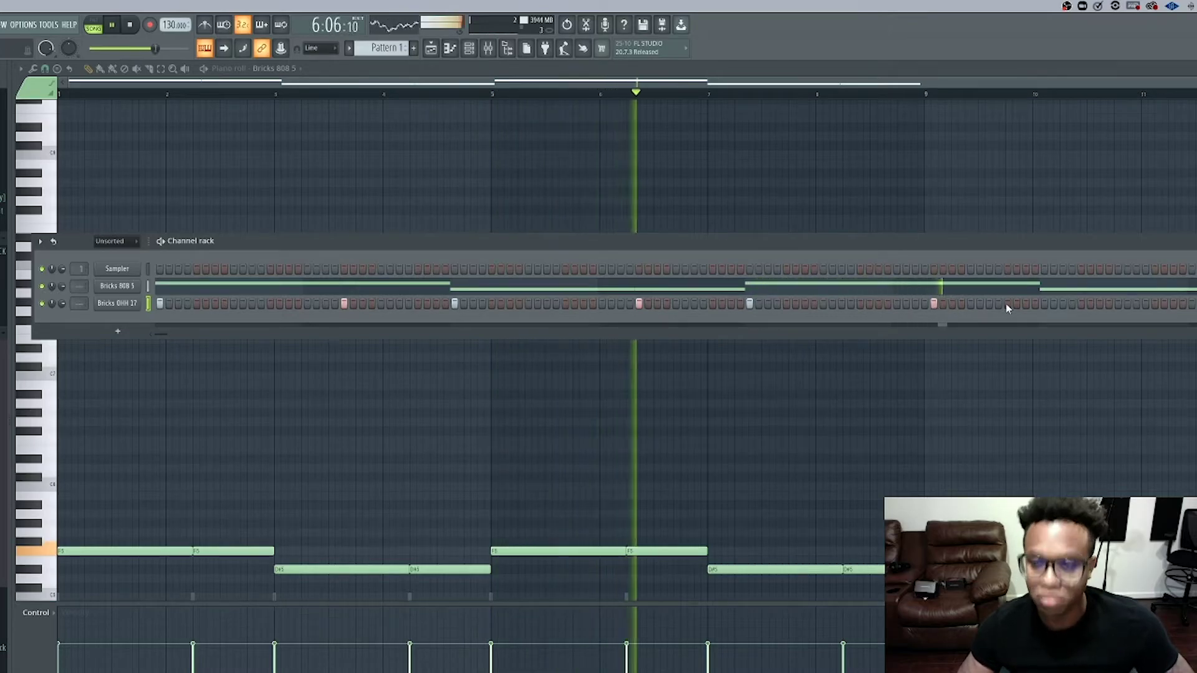
{"action": "left_click", "coordinate": [1045, 304]}
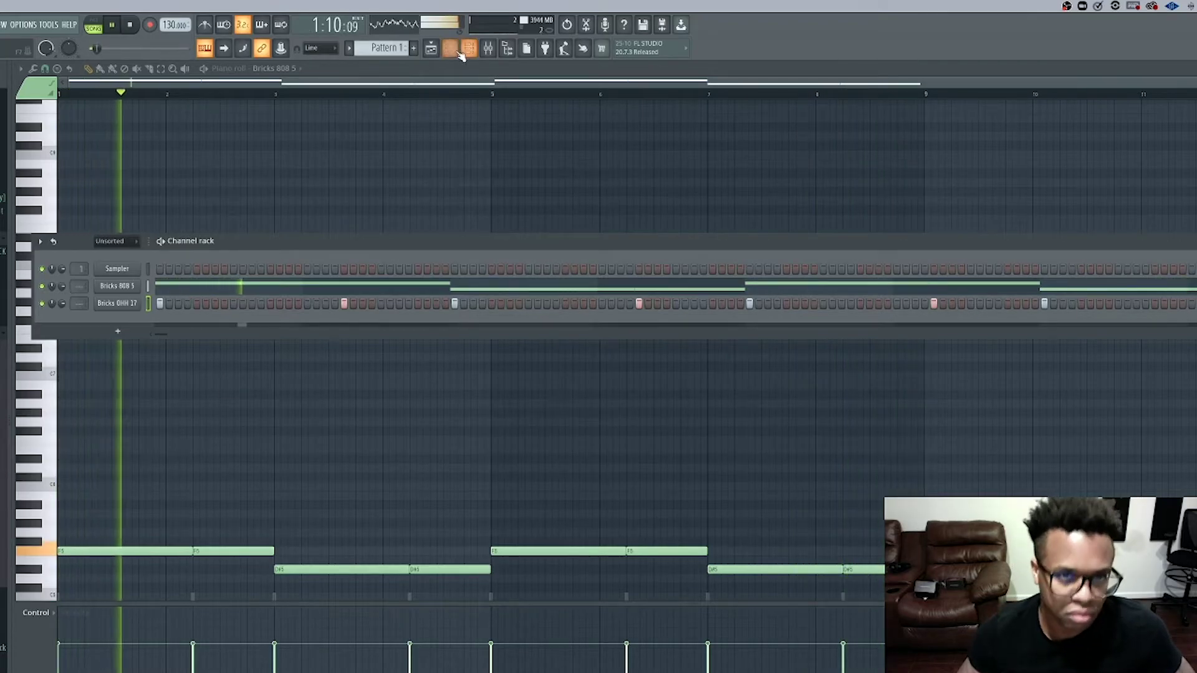
- Transpose the Bricks OHH 17 notes up to G5 in the piano roll while the song plays
{"action": "key", "text": "space"}
{"action": "key", "text": "F6"}
{"action": "key", "text": "super+s"}
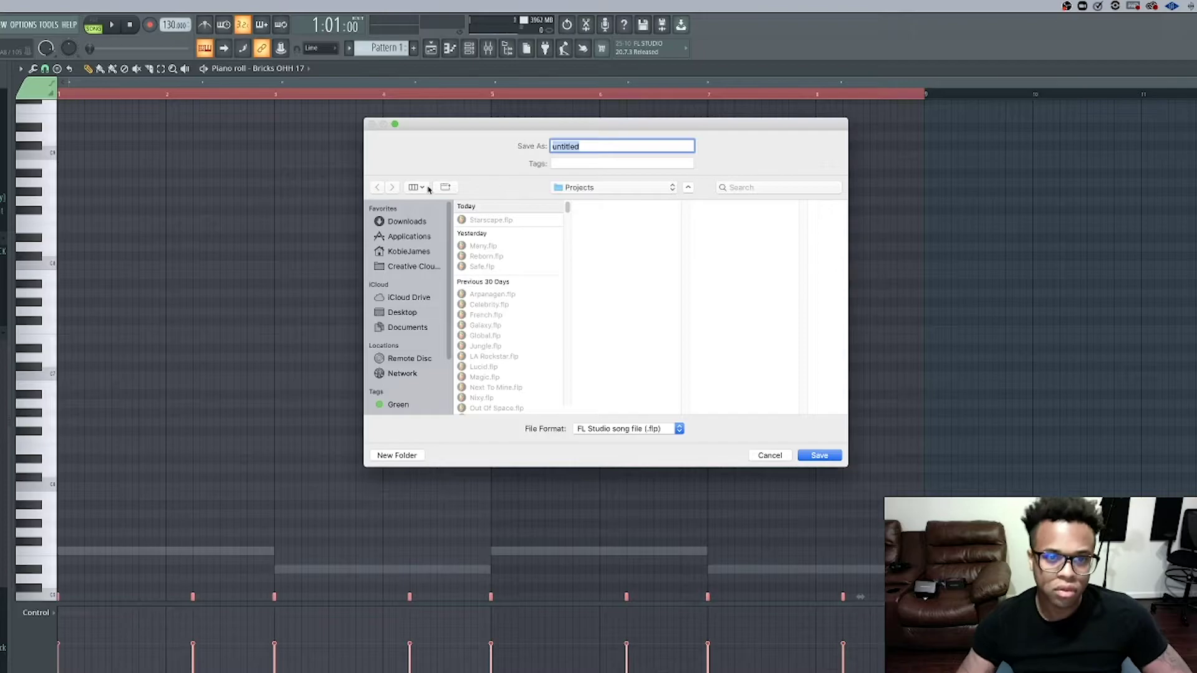
{"action": "left_click", "coordinate": [767, 455]}
{"action": "key", "text": "space"}
{"action": "key", "text": "space"}
{"action": "key", "text": "space"}
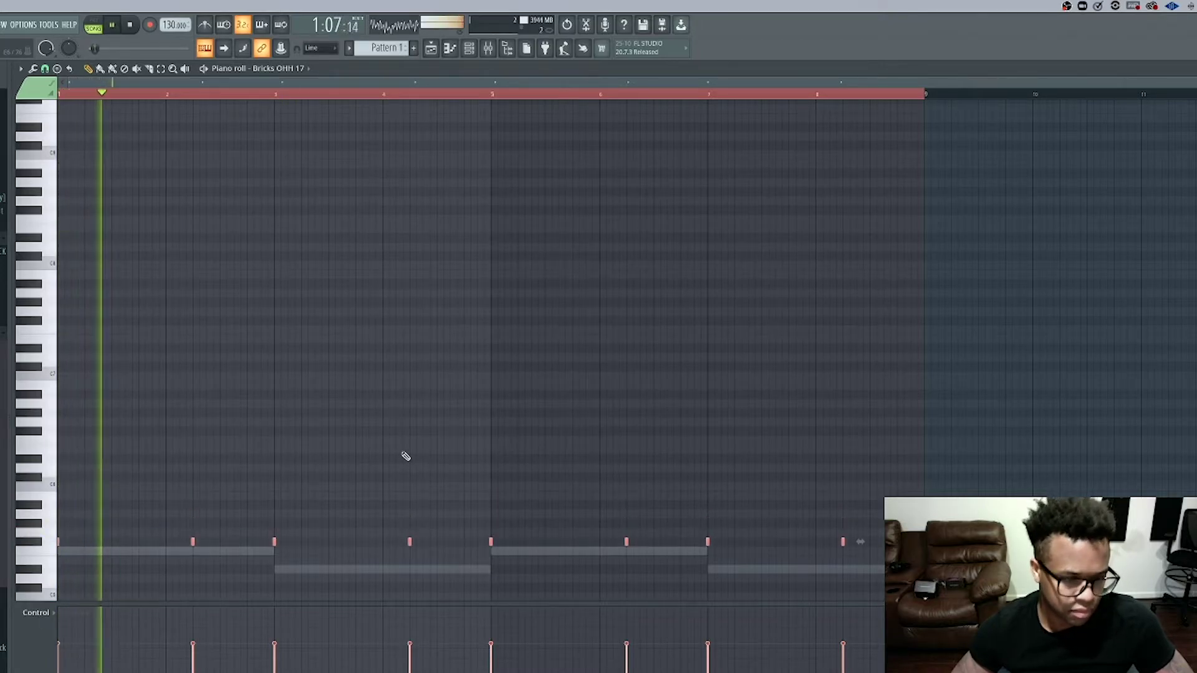
{"action": "key", "text": "shift+Up"}
- Lengthen all Bricks OHH 17 notes to two steps each and deselect them
{"action": "scroll", "coordinate": [399, 418], "scroll_direction": "down", "scroll_amount": 3}
{"action": "key", "text": "ctrl+d"}
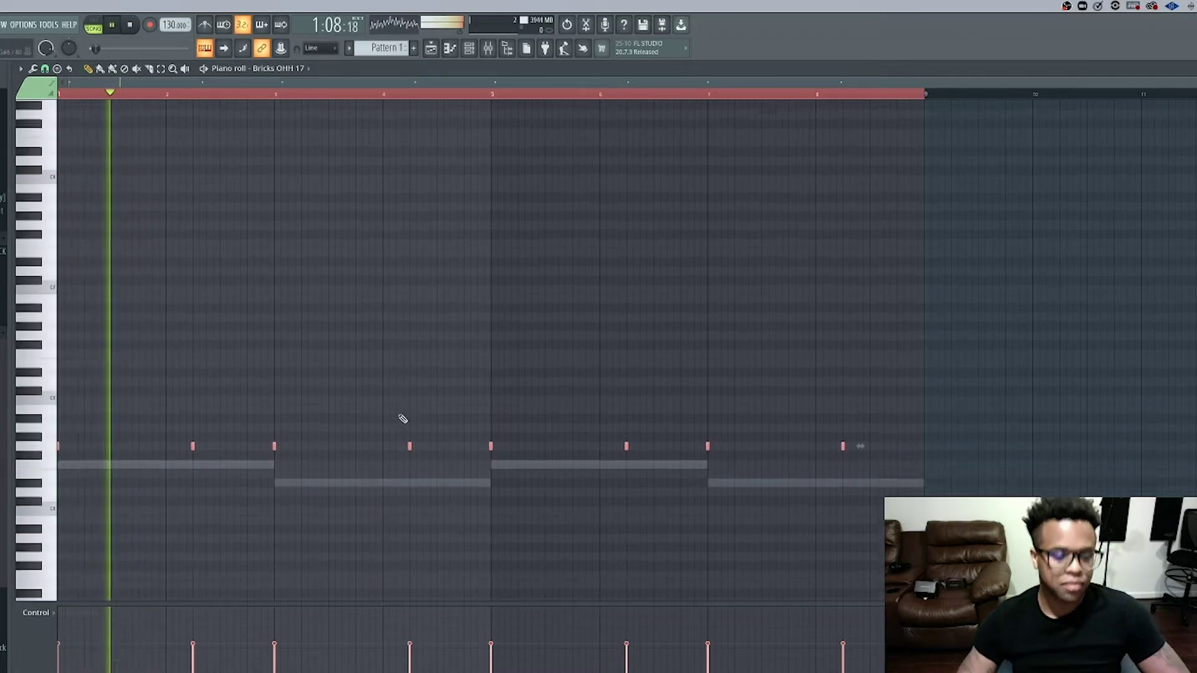
{"action": "left_click_drag", "start_coordinate": [911, 472], "coordinate": [58, 441]}
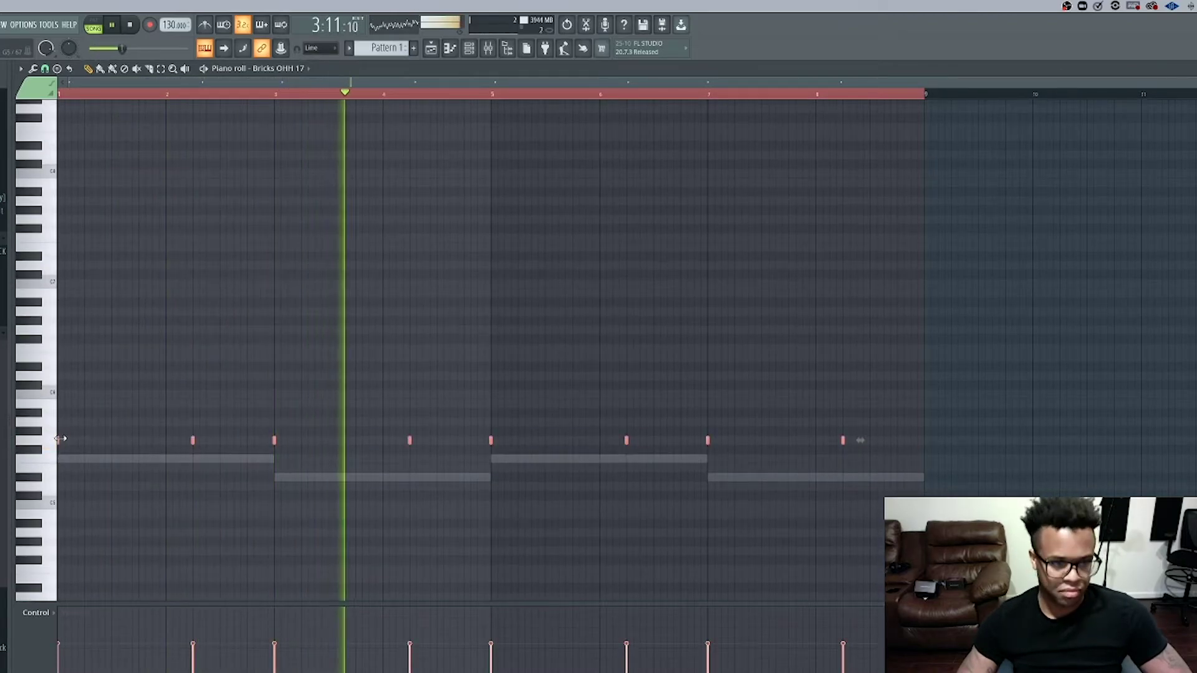
{"action": "key", "text": "ctrl+d"}
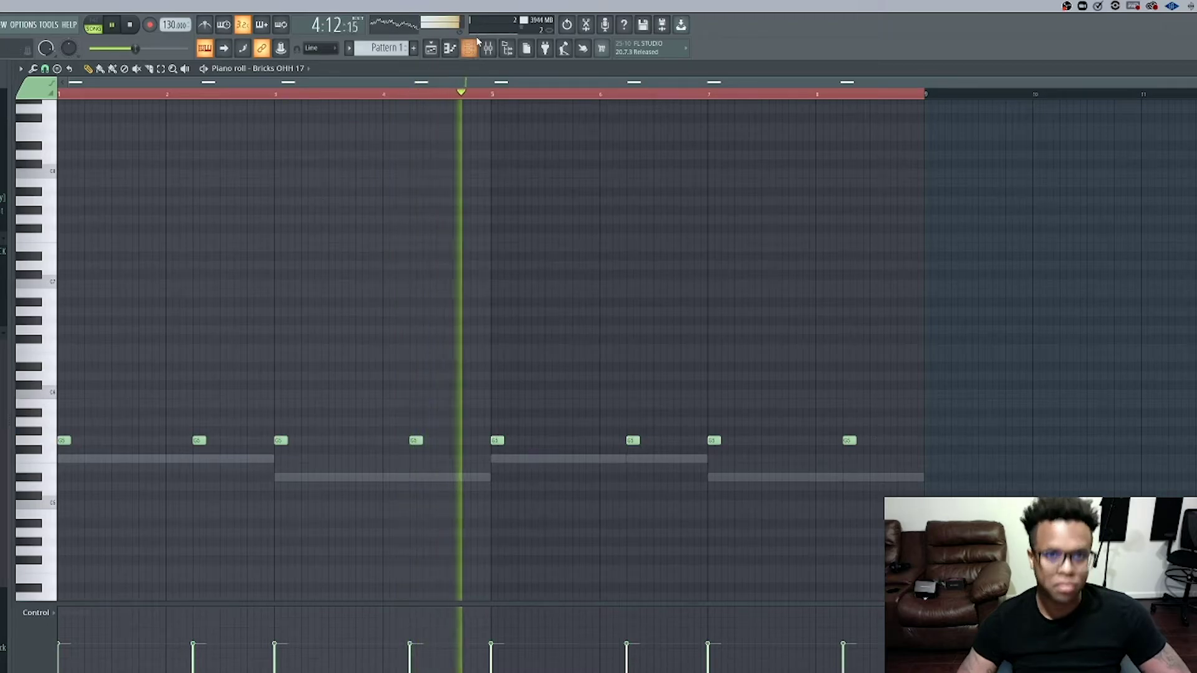
- Show the channel rack and add the Bricks Clap 10 sample as a new channel below Bricks OHH 17
{"action": "left_click", "coordinate": [474, 49]}
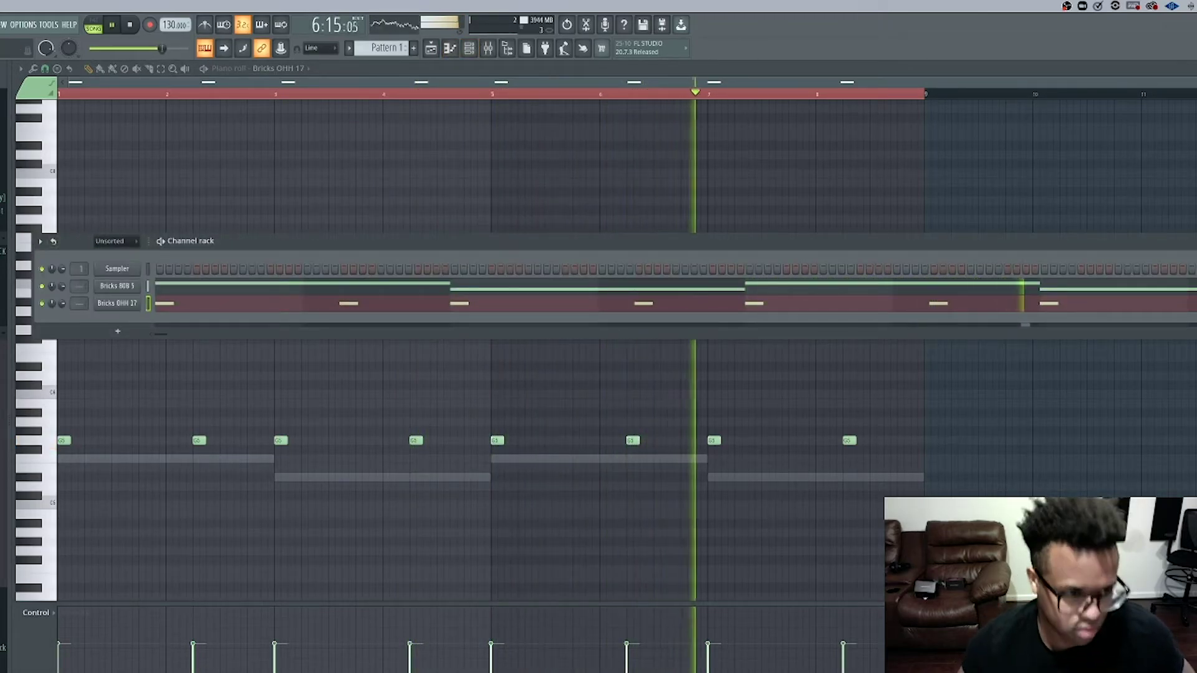
{"action": "key", "text": "space"}
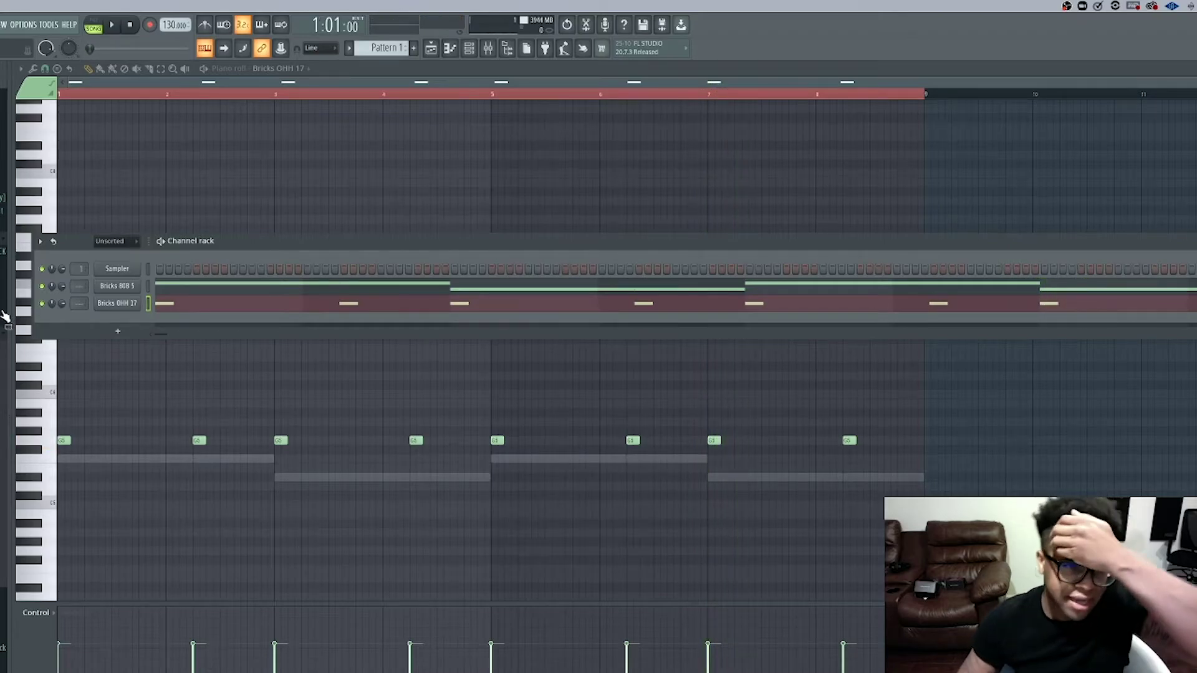
{"action": "key", "text": "space"}
{"action": "key", "text": "space"}
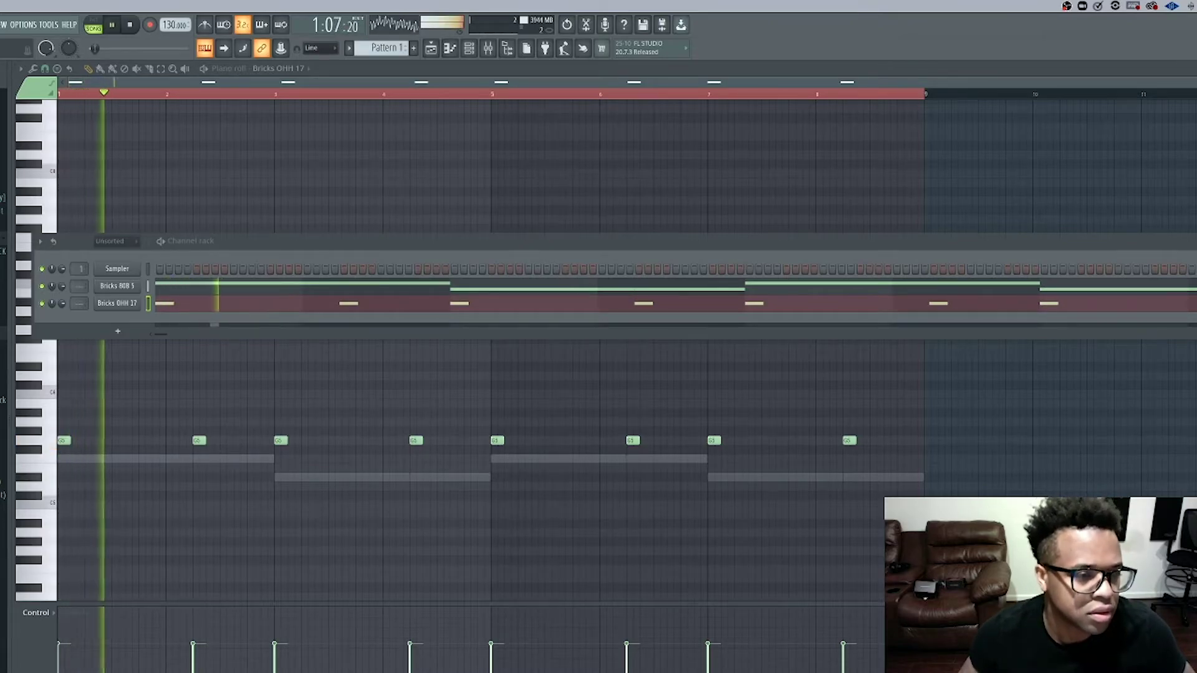
{"action": "key", "text": "space"}
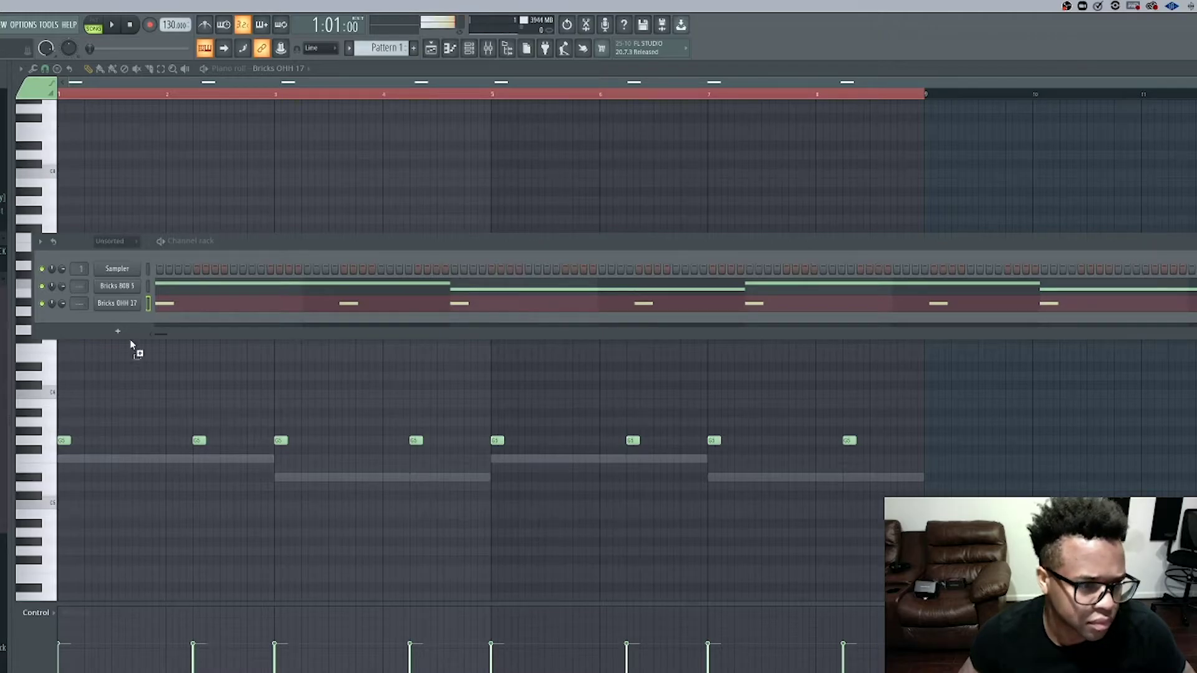
{"action": "left_click_drag", "start_coordinate": [127, 319], "coordinate": [129, 321]}
- Program Bricks Clap 10 hits every 16 steps from step 9 onward while the song plays
{"action": "left_click", "coordinate": [233, 321]}
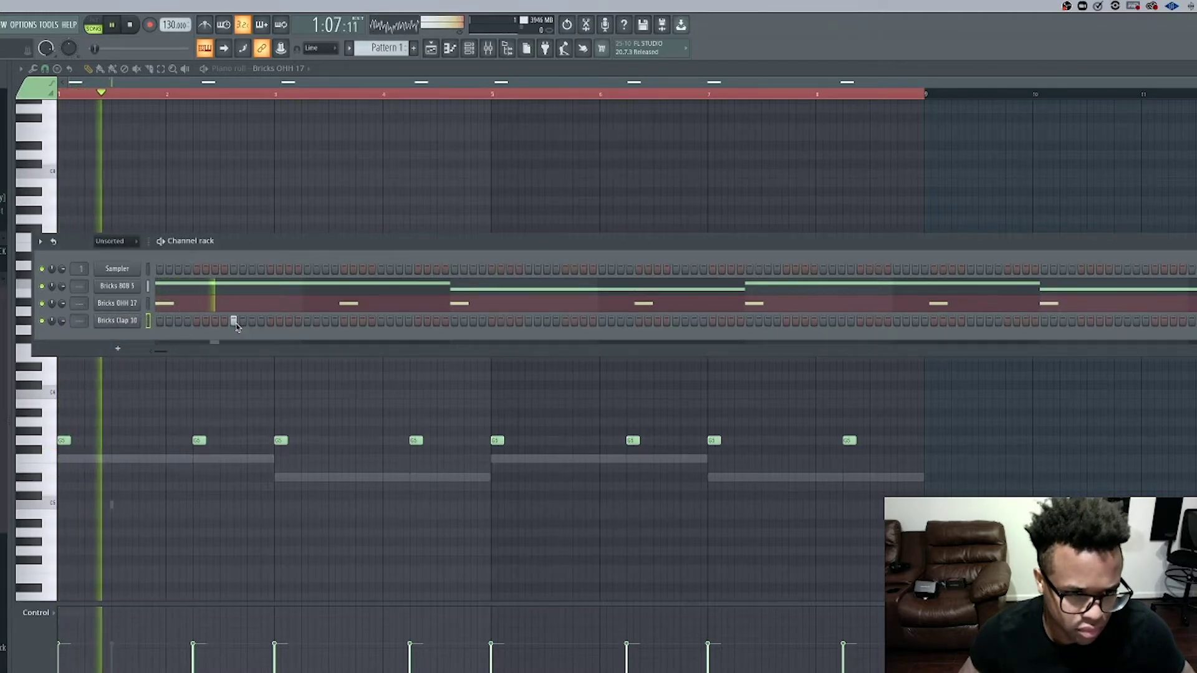
{"action": "left_click", "coordinate": [381, 320]}
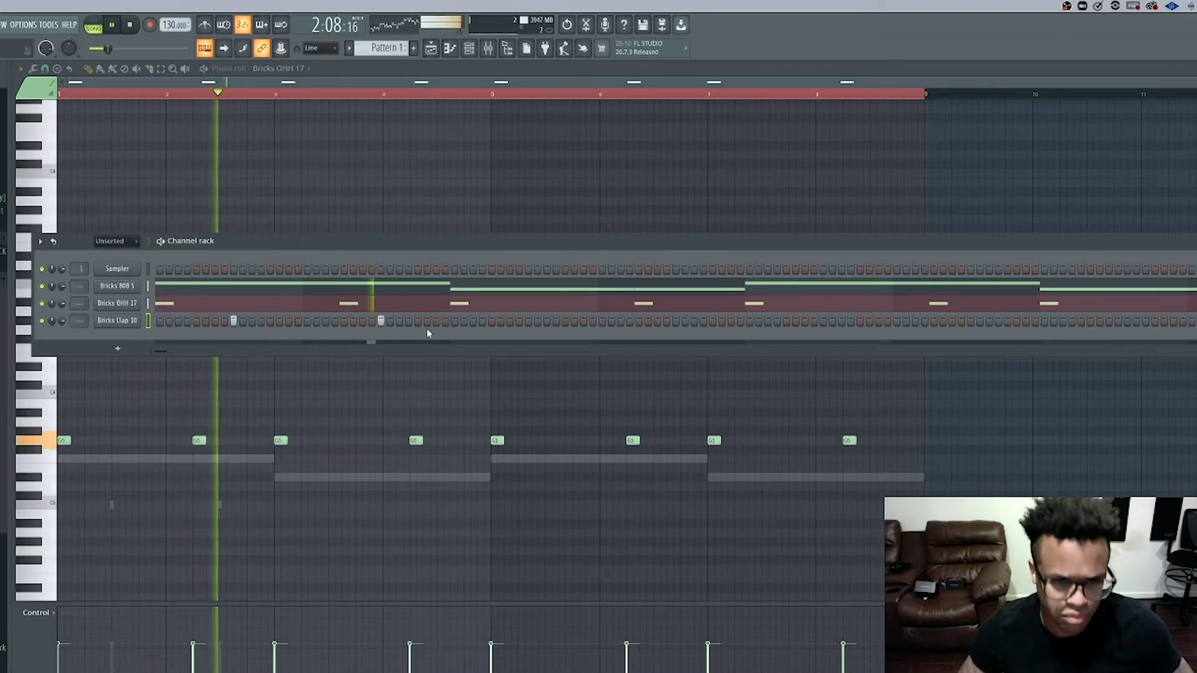
{"action": "left_click", "coordinate": [528, 321]}
{"action": "left_click", "coordinate": [676, 320]}
{"action": "left_click", "coordinate": [823, 322]}
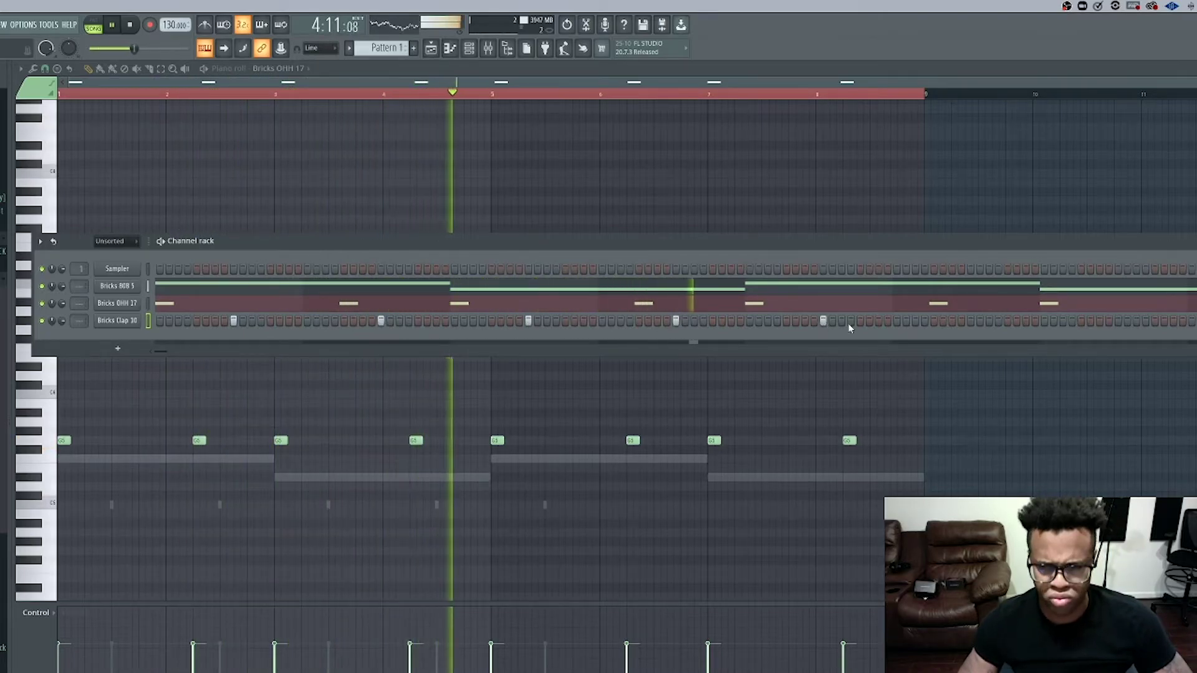
{"action": "left_click", "coordinate": [971, 321]}
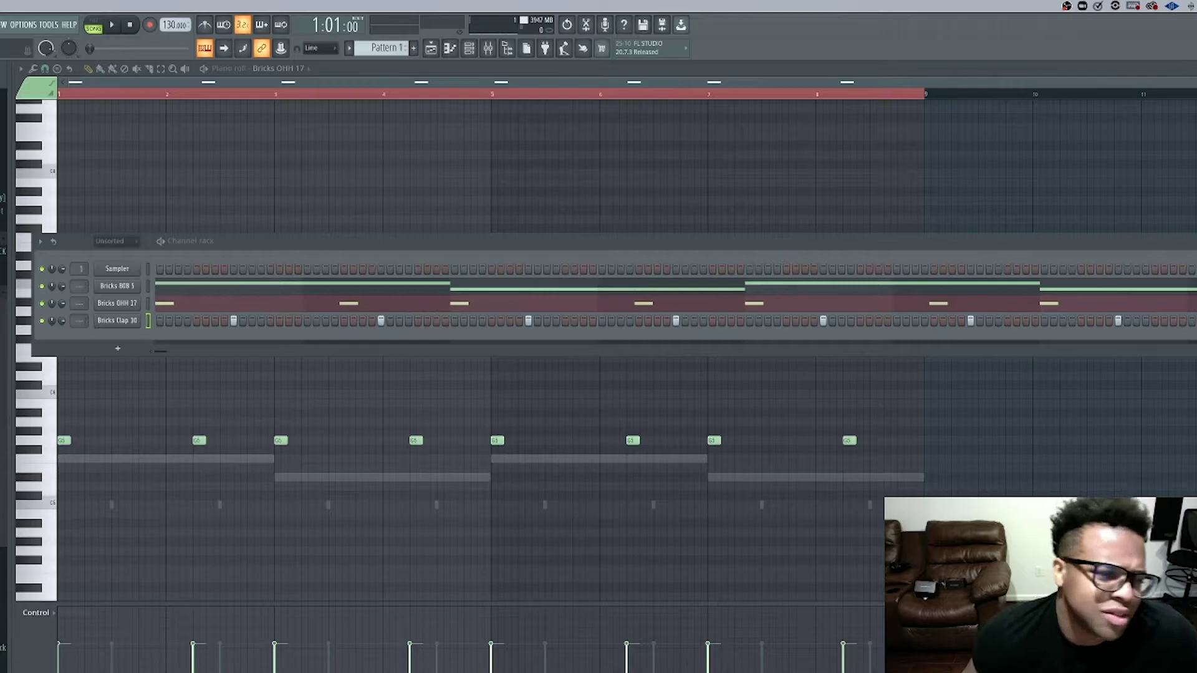
- Add the Bricks Hi-Hat 8 sample as a new channel below the clap and fill each 2 steps
{"action": "key", "text": "space"}
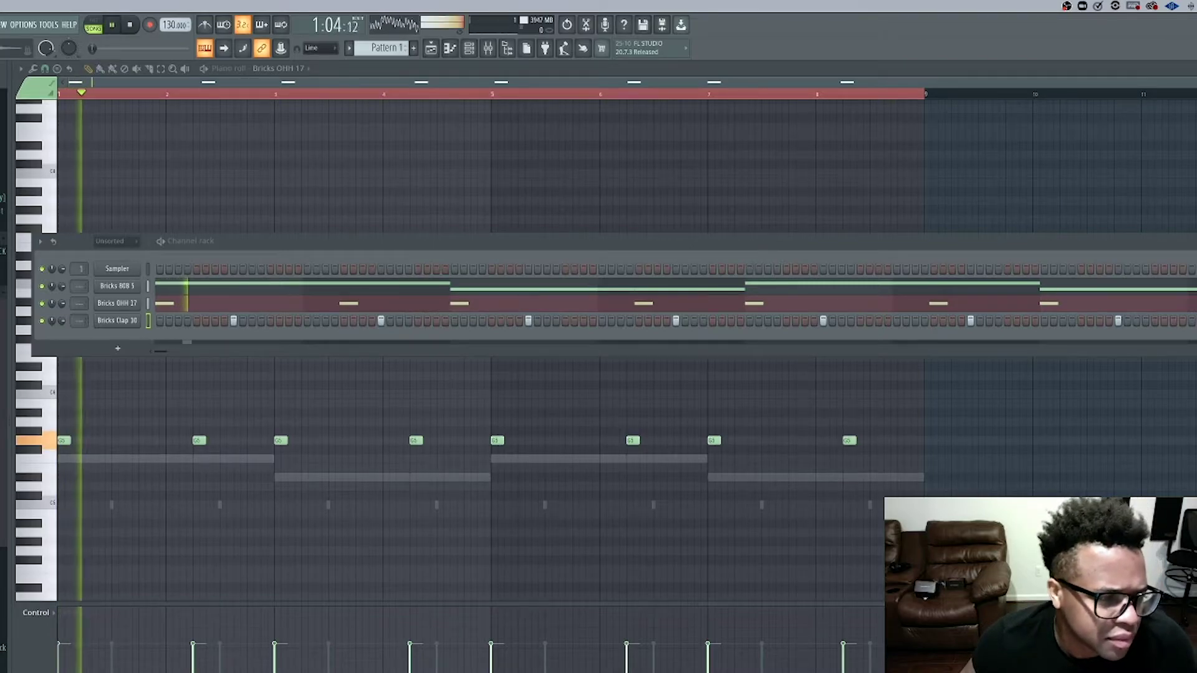
{"action": "key", "text": "space"}
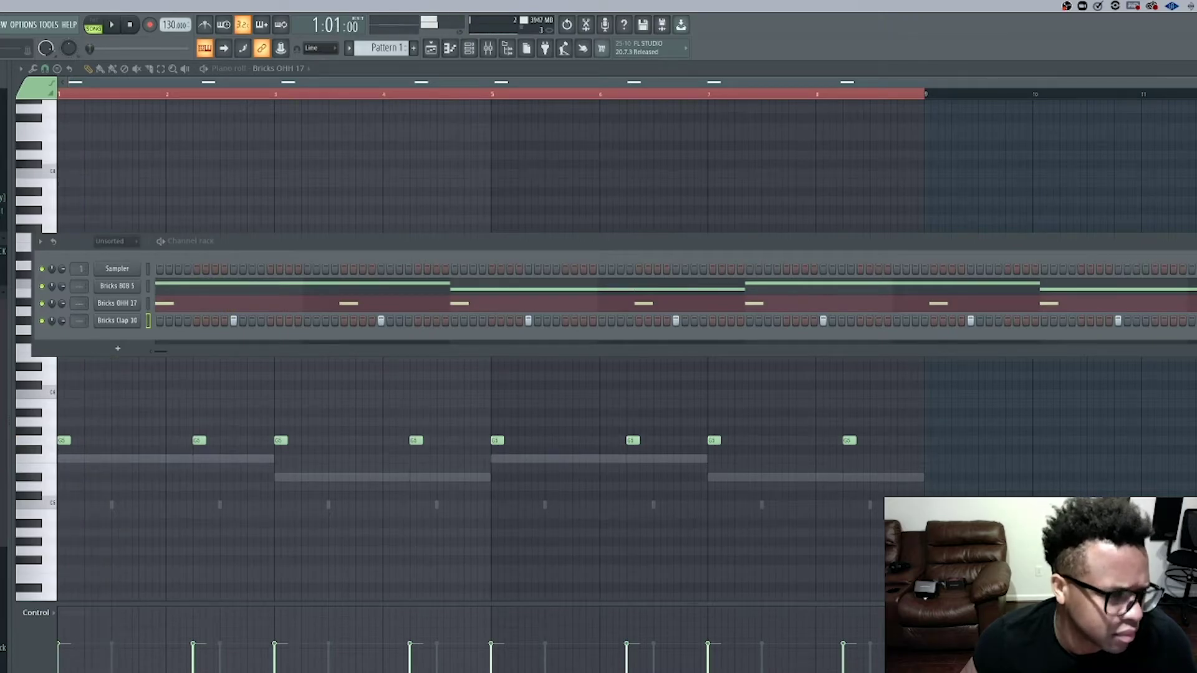
{"action": "key", "text": "space"}
{"action": "key", "text": "space"}
{"action": "key", "text": "space"}
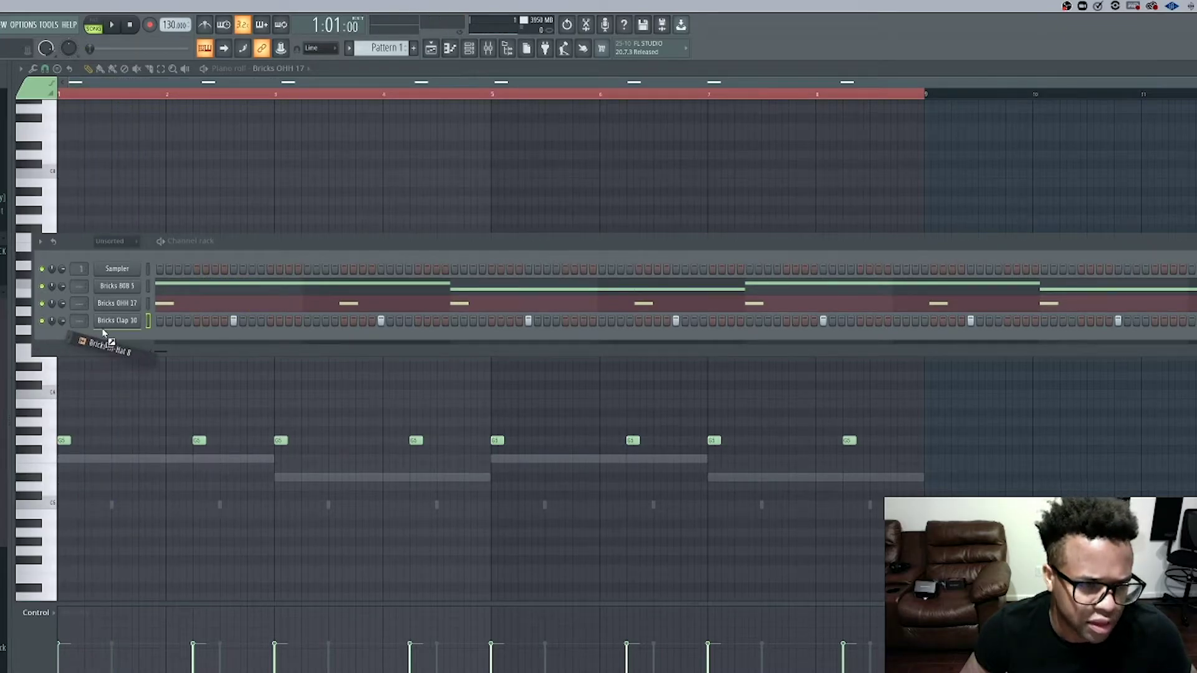
{"action": "left_click_drag", "start_coordinate": [104, 333], "coordinate": [112, 339]}
{"action": "right_click", "coordinate": [125, 341]}
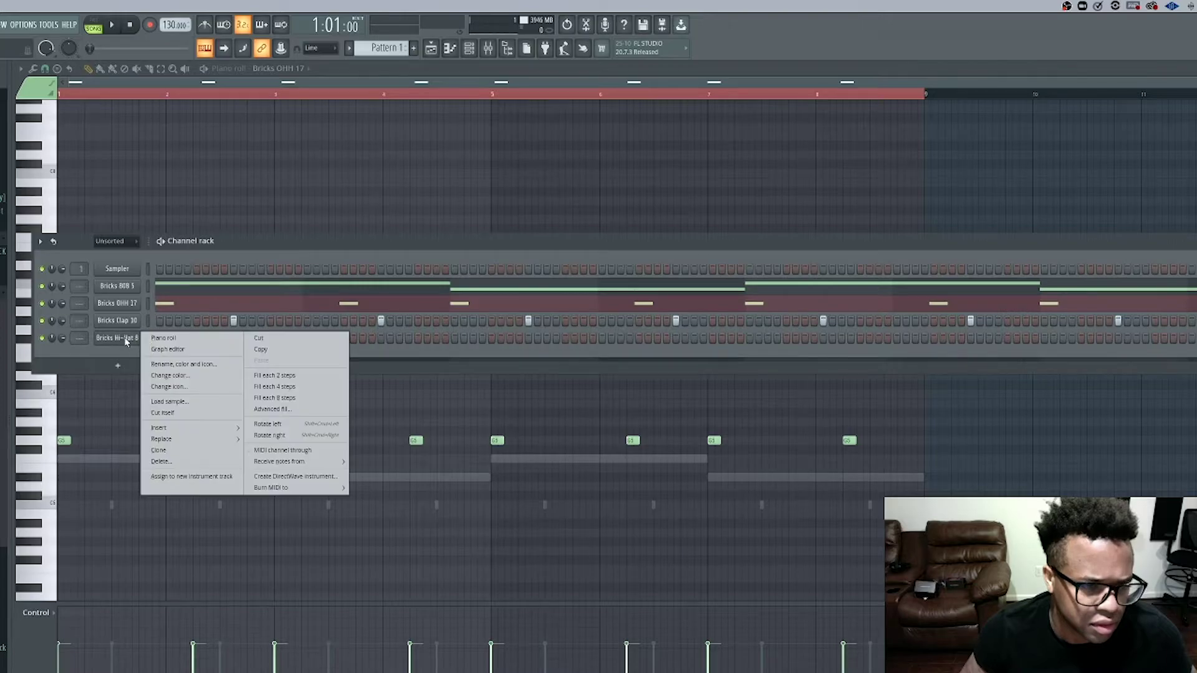
{"action": "left_click", "coordinate": [287, 376]}
{"action": "key", "text": "space"}
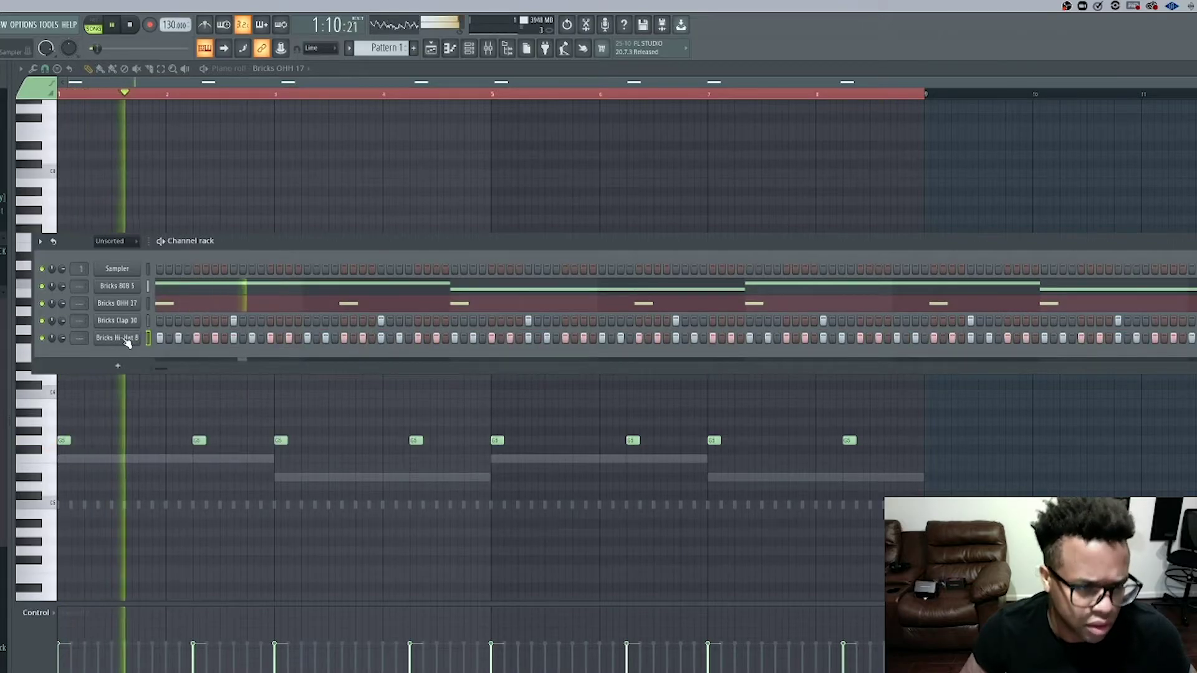
- Check the Bricks Hi-Hat 8 sampler settings and listen to the beat with the hi-hats
{"action": "left_click", "coordinate": [122, 338]}
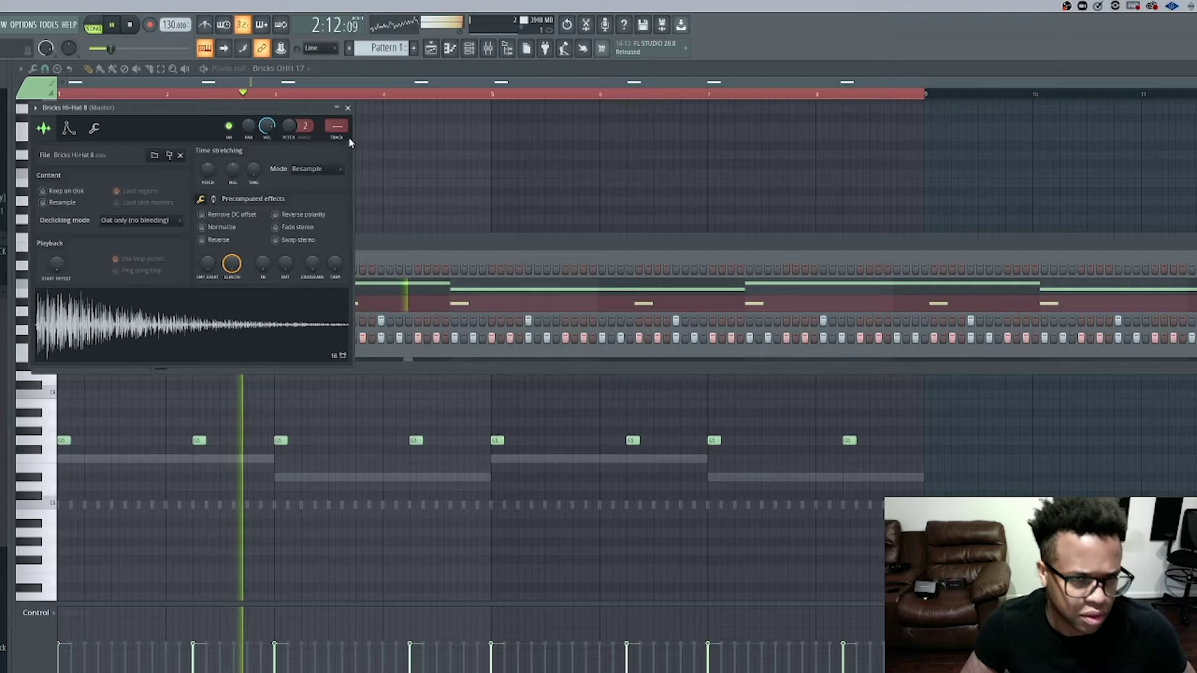
{"action": "left_click", "coordinate": [348, 108]}
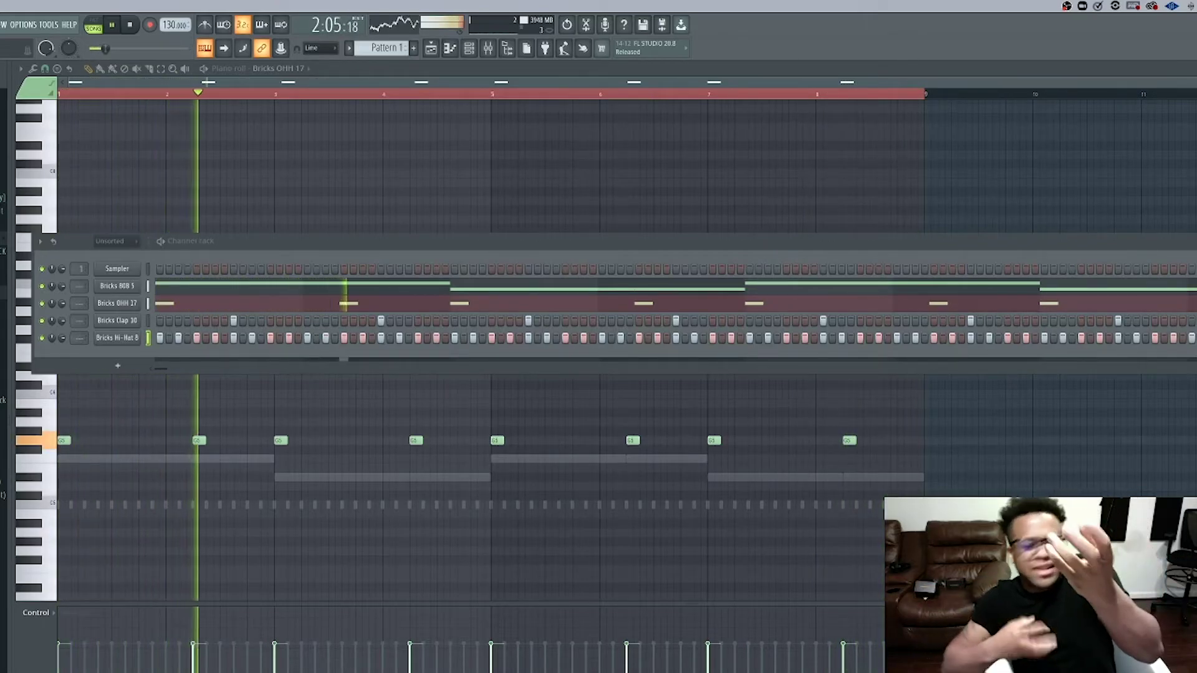
{"action": "key", "text": "space"}
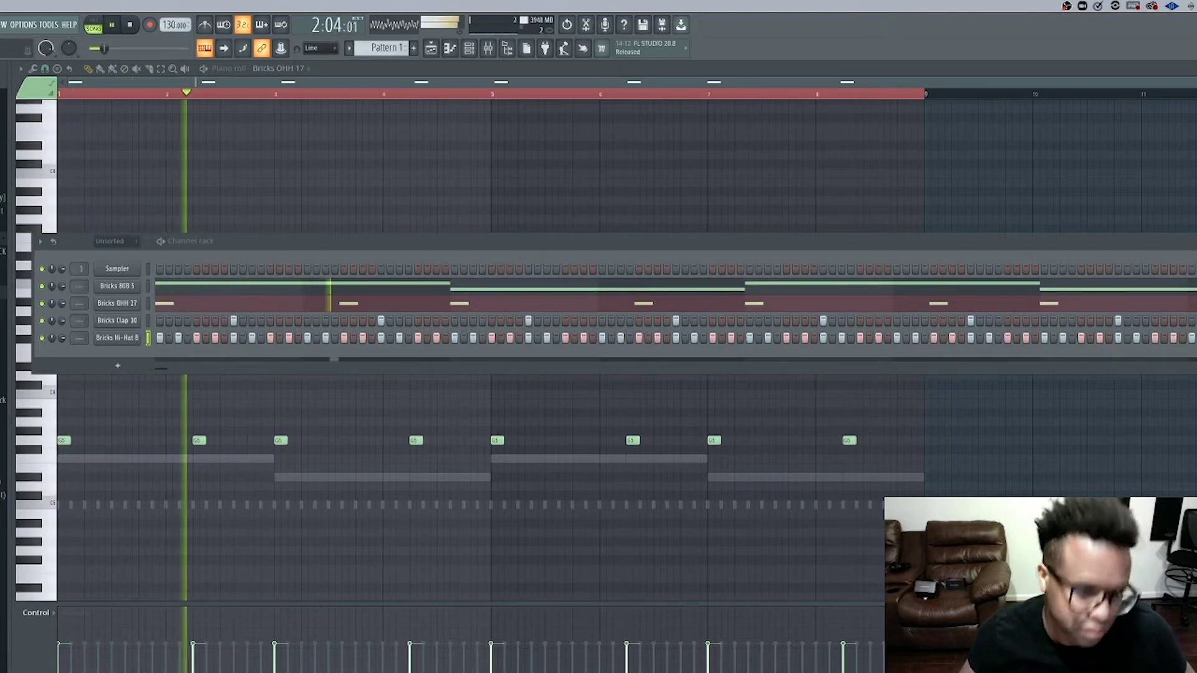
{"action": "key", "text": "space"}
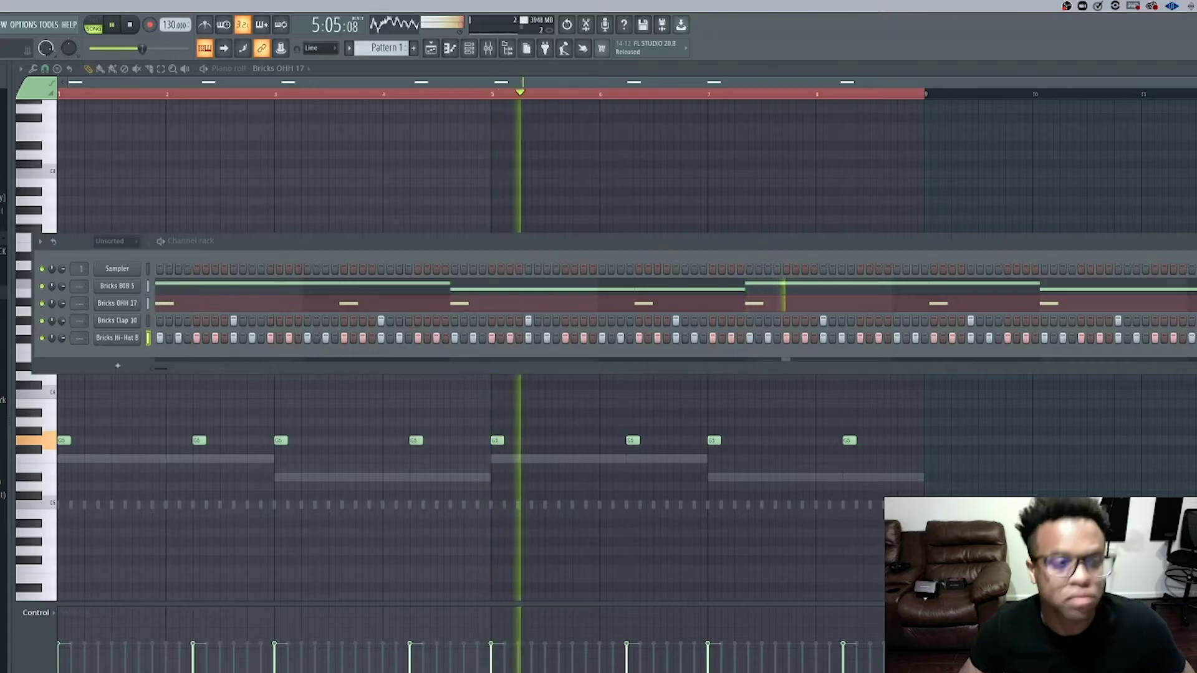
{"action": "key", "text": "space"}
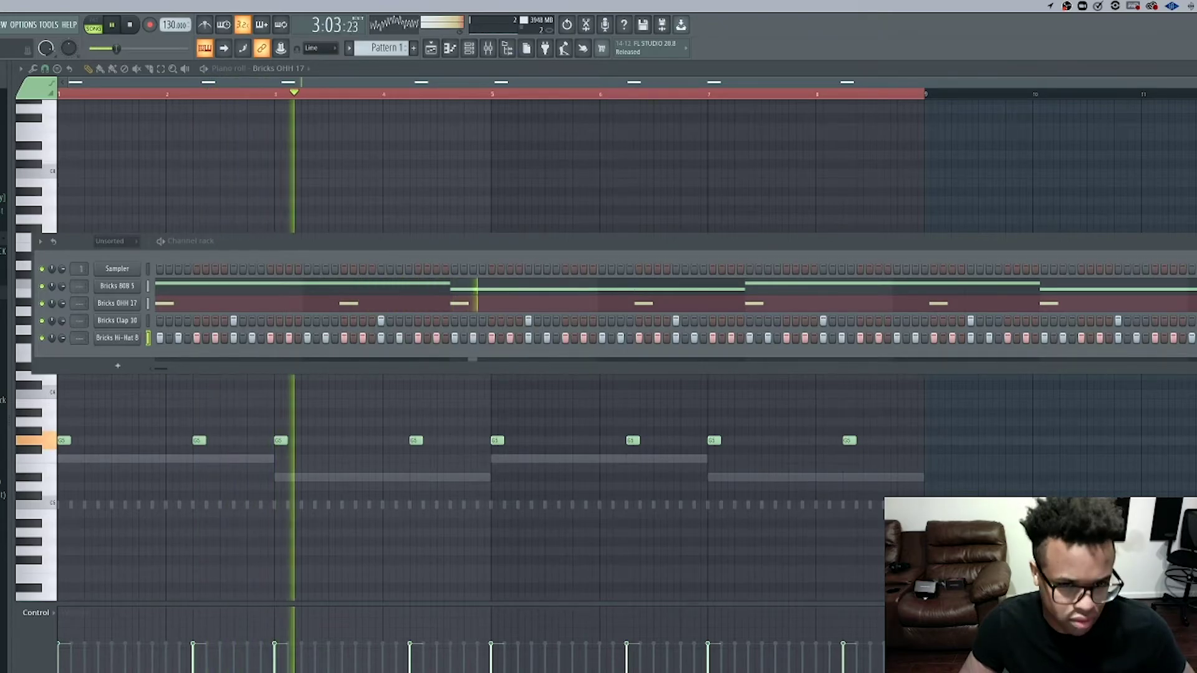
- Lengthen all Bricks Hi-Hat 8 notes to two steps each in the piano roll and deselect them
{"action": "left_click", "coordinate": [460, 51]}
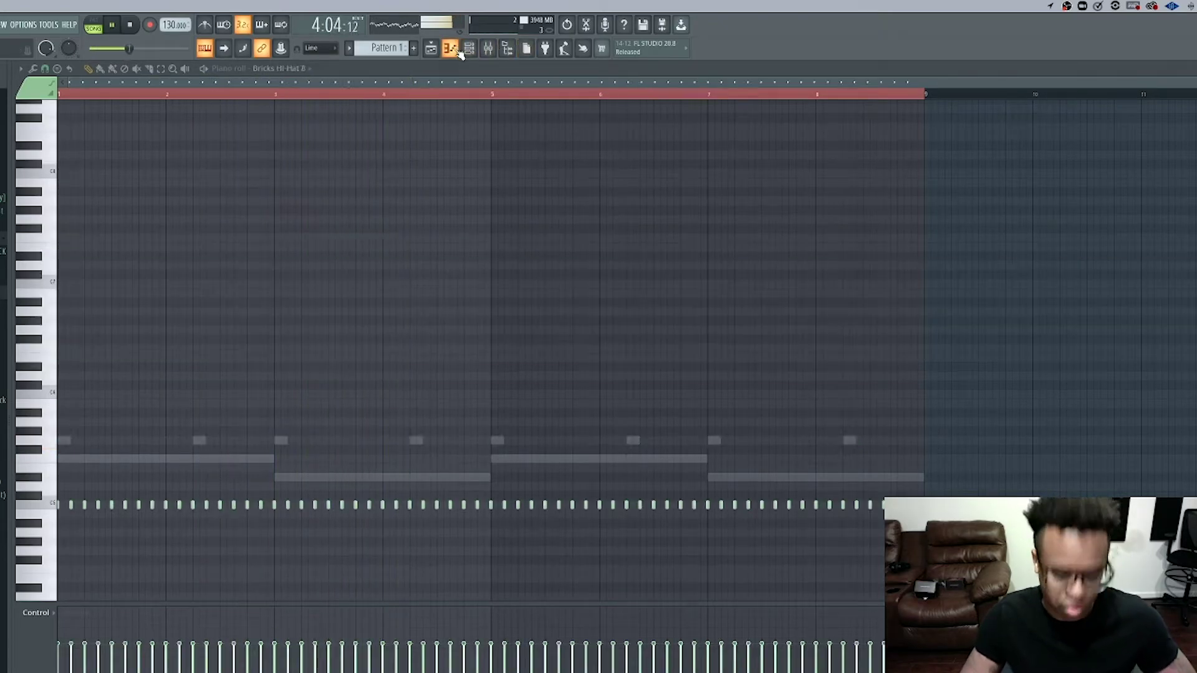
{"action": "key", "text": "ctrl+a"}
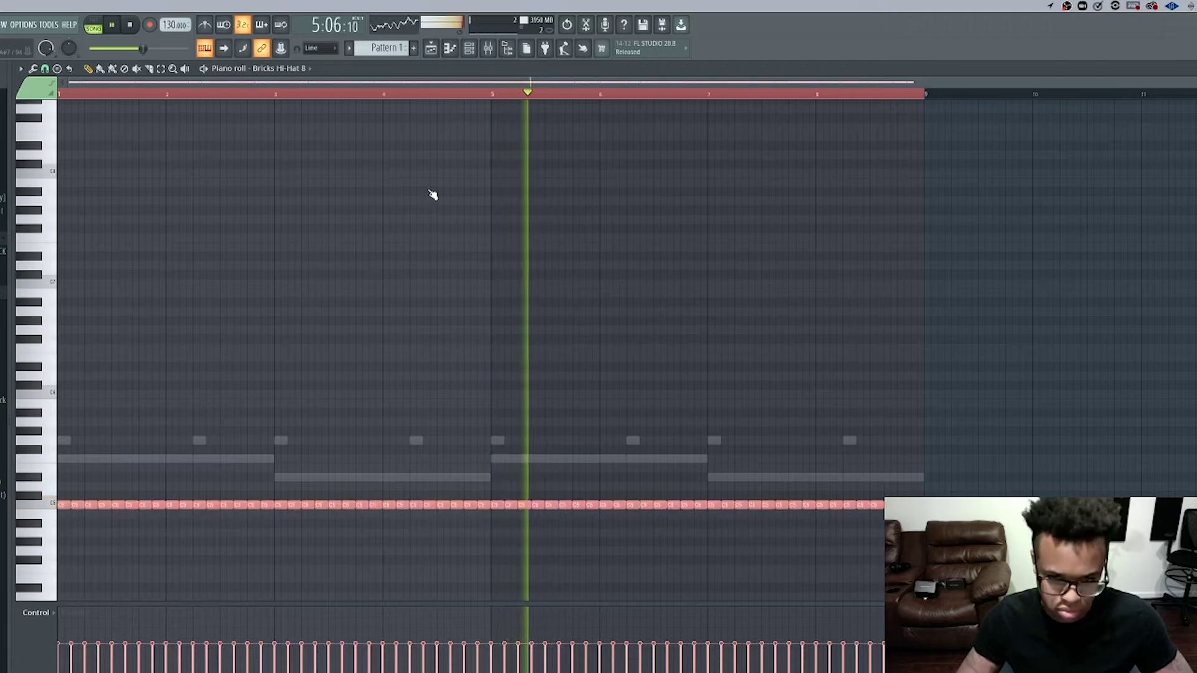
{"action": "key", "text": "ctrl+d"}
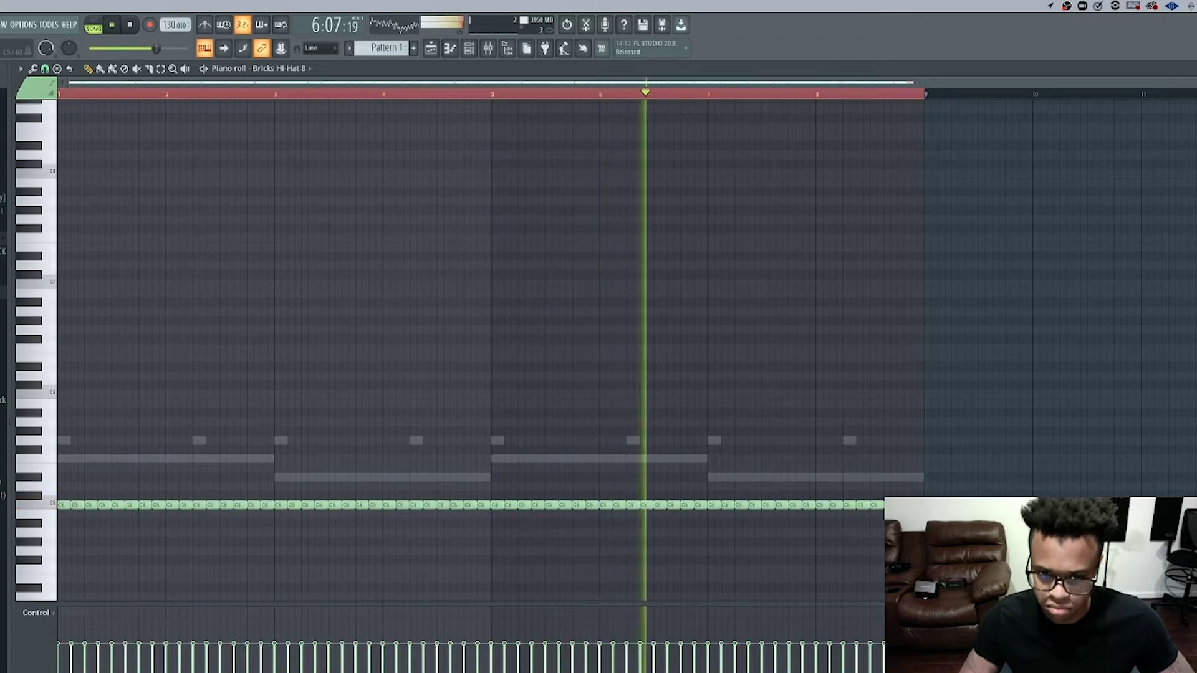
- Lengthen all Bricks Clap 10 notes to two steps each in the piano roll and return to the channel rack
{"action": "left_click", "coordinate": [461, 48]}
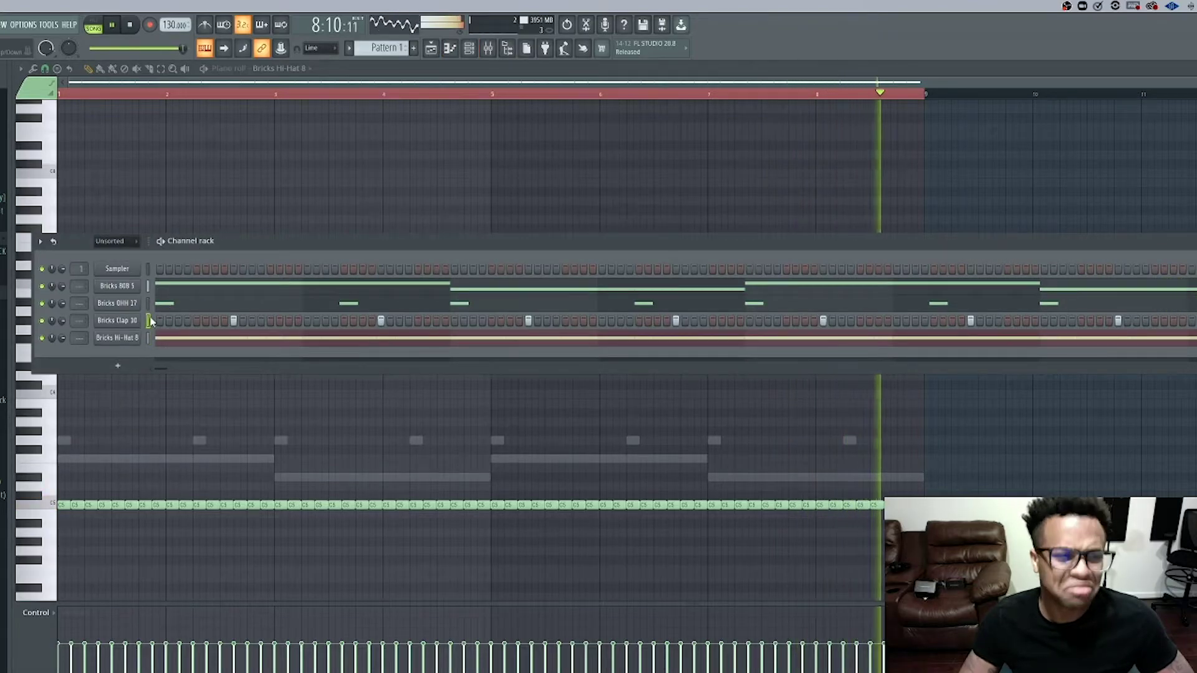
{"action": "left_click", "coordinate": [455, 50]}
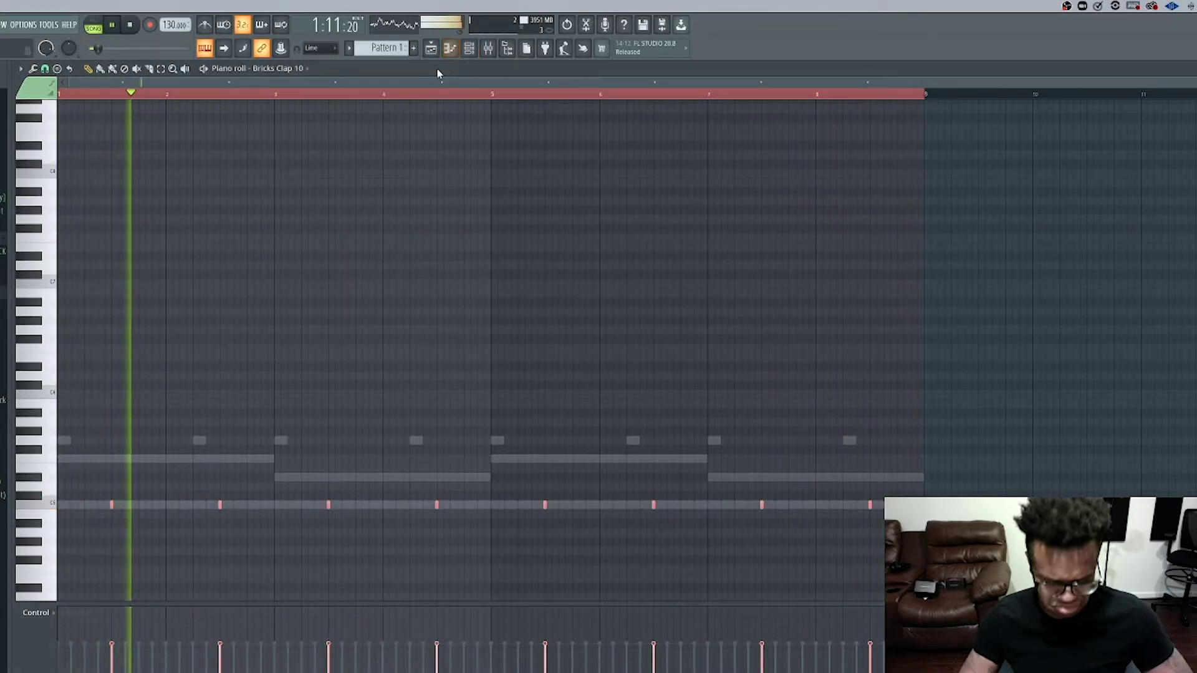
{"action": "left_click", "coordinate": [469, 48]}
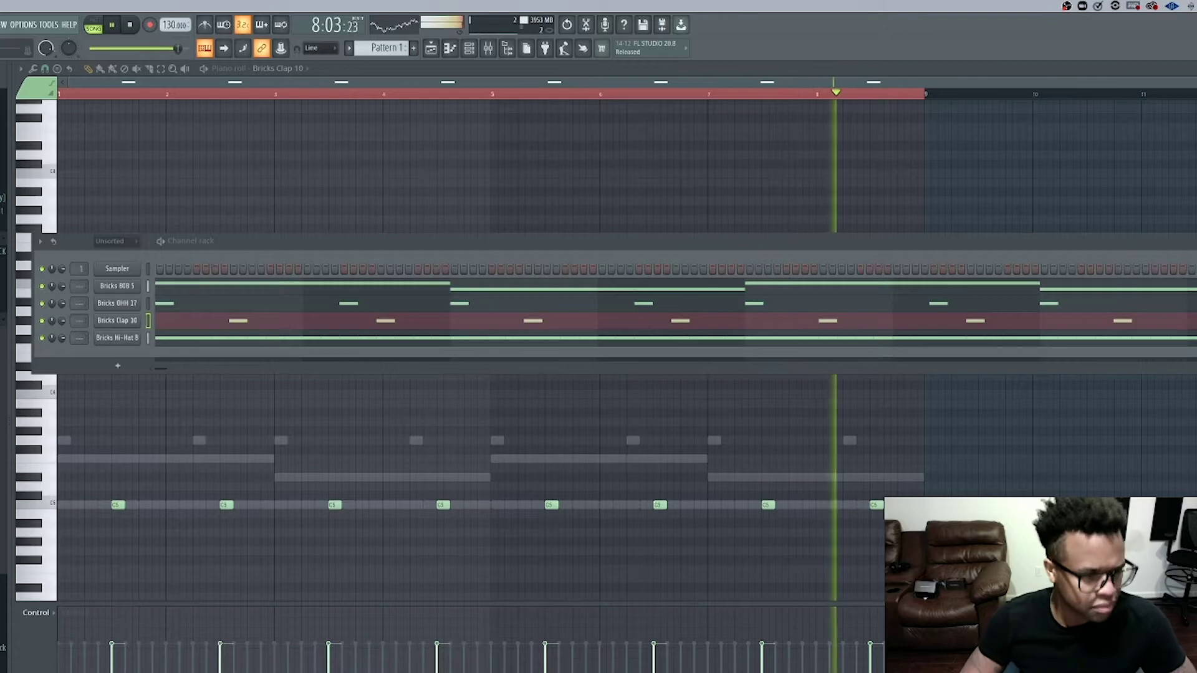
- Add the Bricks Kick 9 sample as a new channel and program hits on steps 1, 21, 33, 53, 59 and 65
{"action": "left_click_drag", "start_coordinate": [112, 361], "coordinate": [108, 352]}
{"action": "key", "text": "space"}
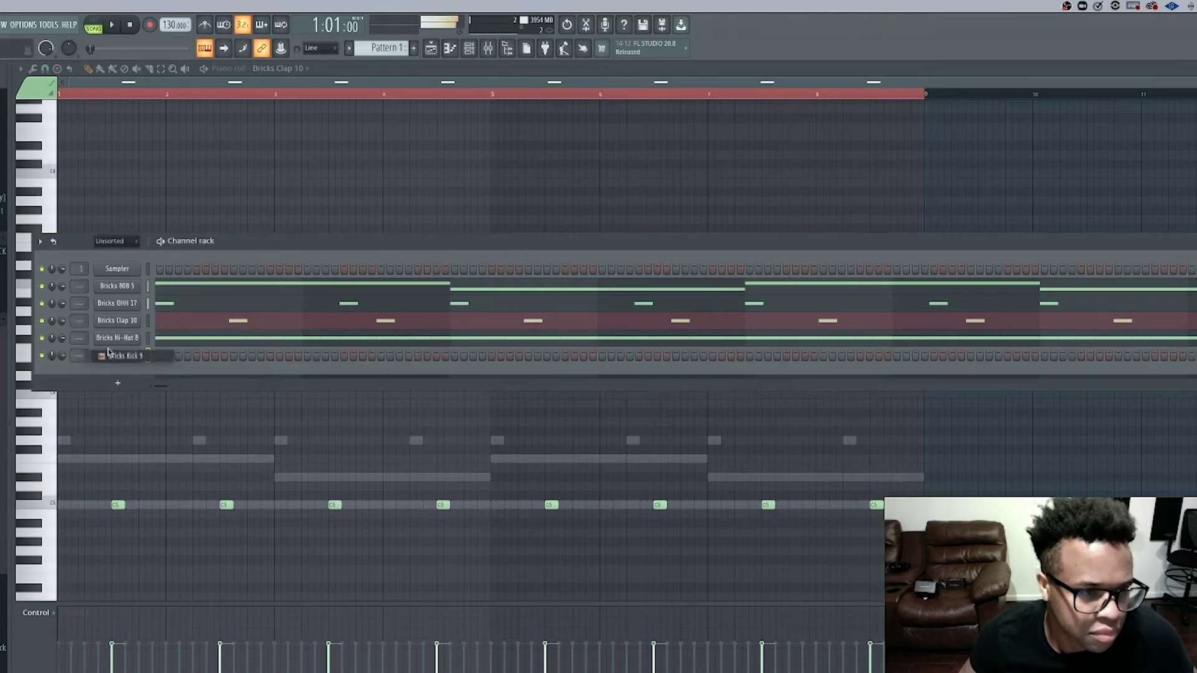
{"action": "key", "text": "space"}
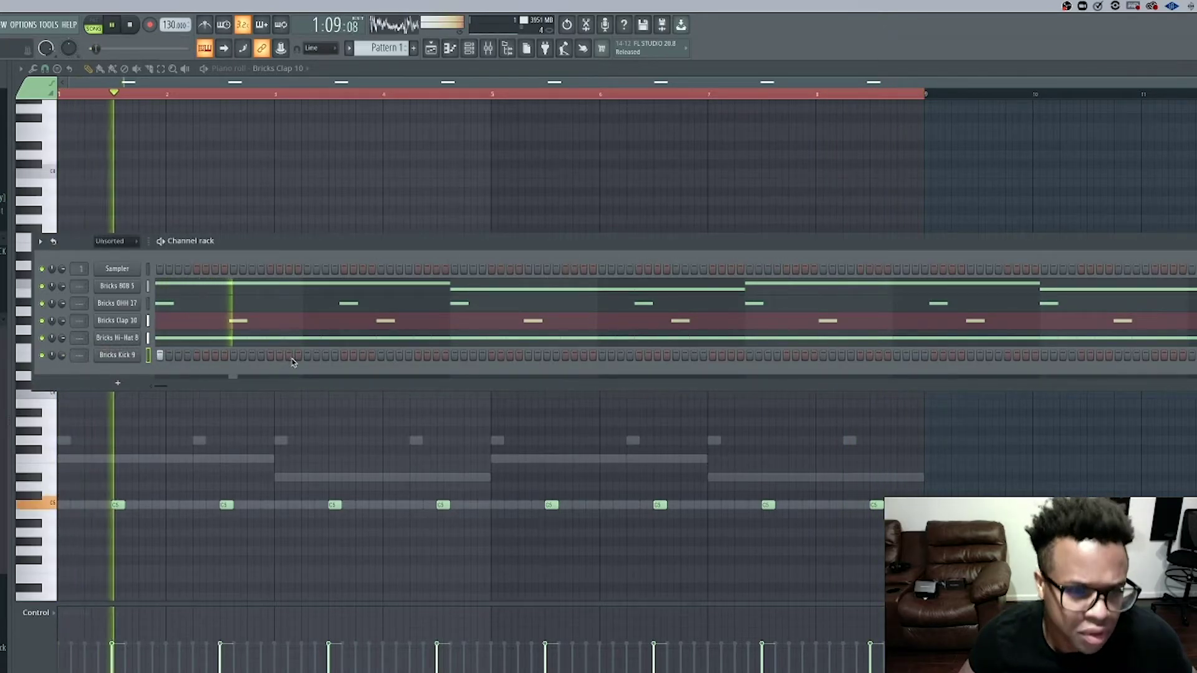
{"action": "left_click", "coordinate": [343, 355]}
{"action": "left_click", "coordinate": [455, 356]}
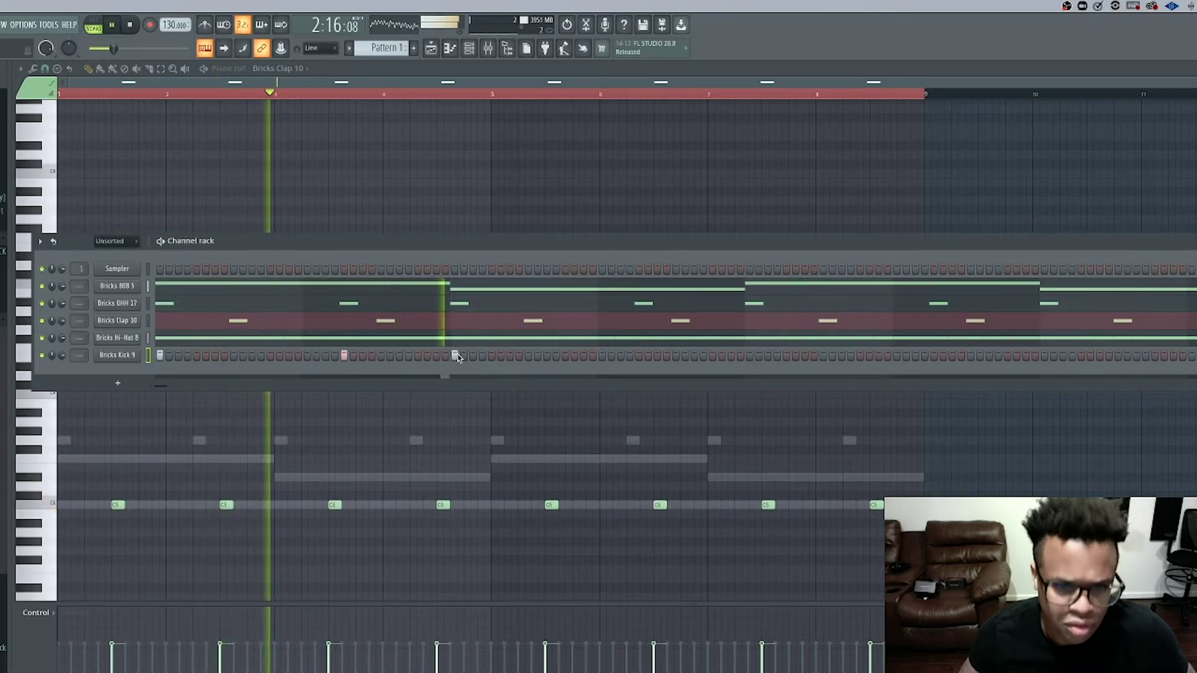
{"action": "left_click", "coordinate": [639, 356]}
{"action": "left_click", "coordinate": [694, 355]}
{"action": "left_click", "coordinate": [749, 355]}
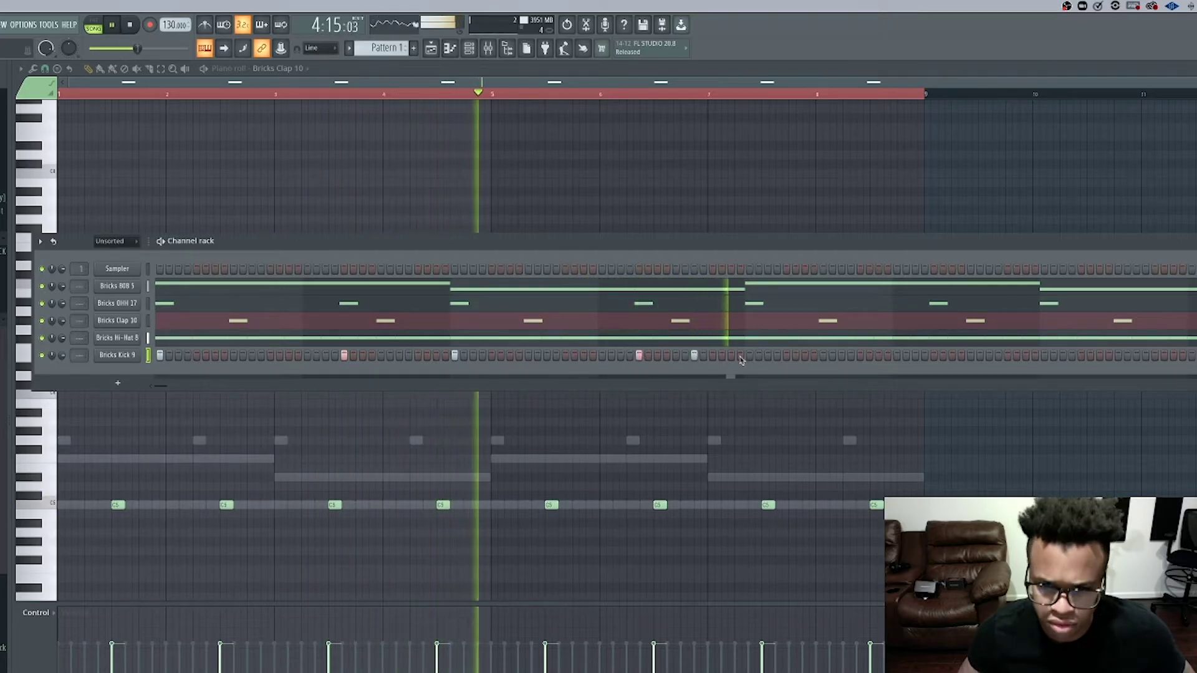
- Try extra Bricks Kick 9 hits on steps 9 and 7 while restarting playback
{"action": "key", "text": "space"}
{"action": "key", "text": "space"}
{"action": "left_click", "coordinate": [234, 355]}
{"action": "key", "text": "space"}
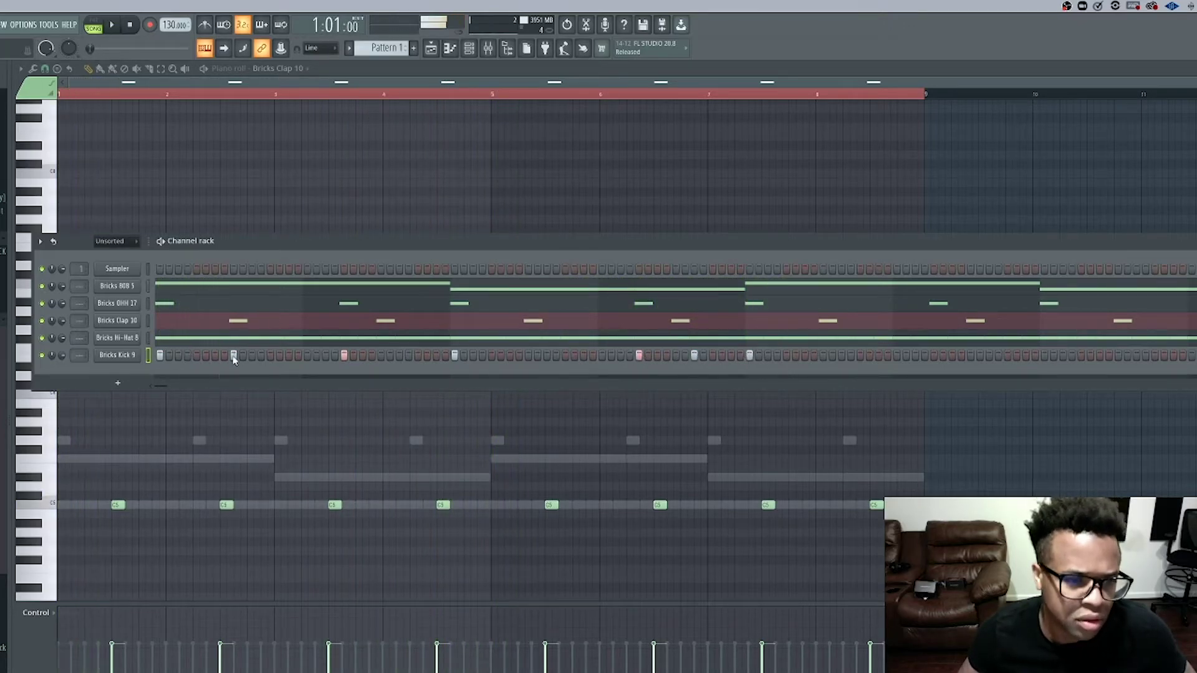
{"action": "left_click", "coordinate": [215, 355]}
{"action": "key", "text": "space"}
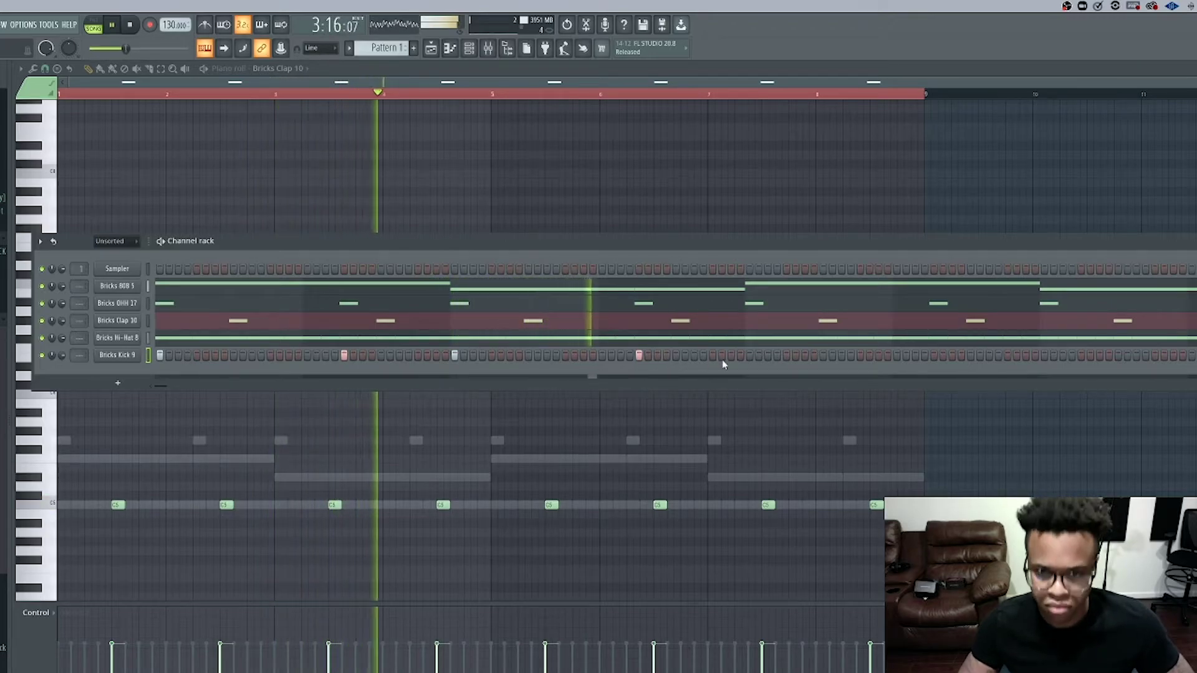
- Program Bricks Kick 9 hits on steps 65, 85, 97 and 59 during playback
{"action": "left_click", "coordinate": [750, 355]}
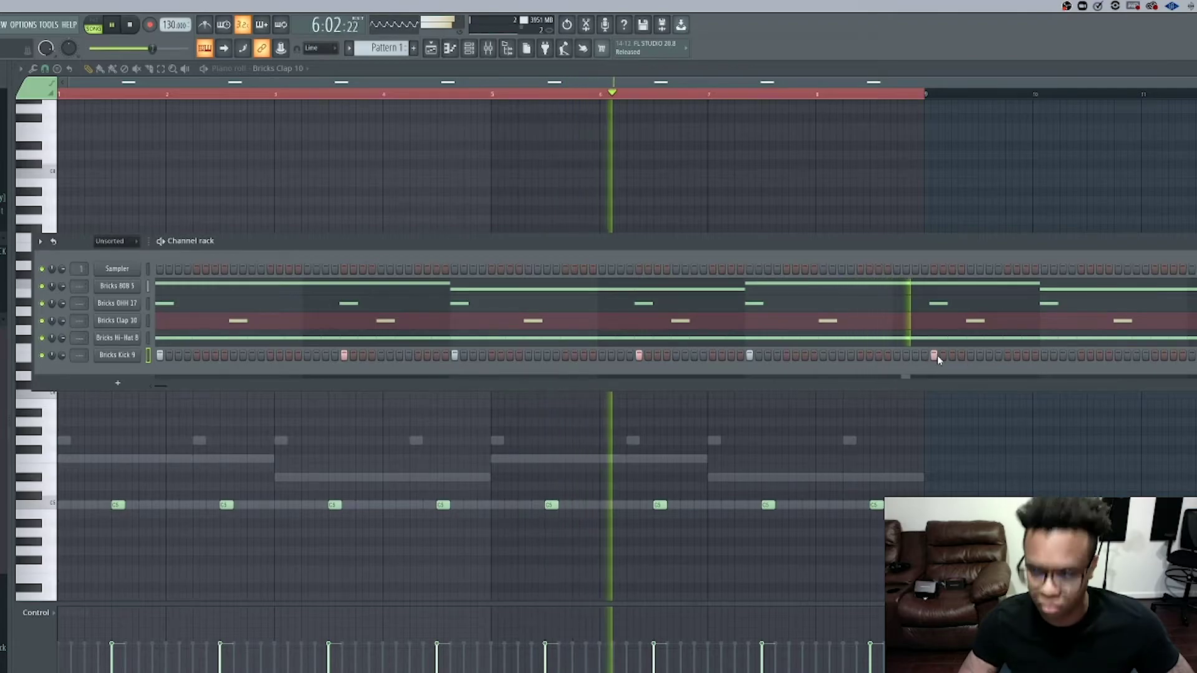
{"action": "left_click", "coordinate": [1044, 355]}
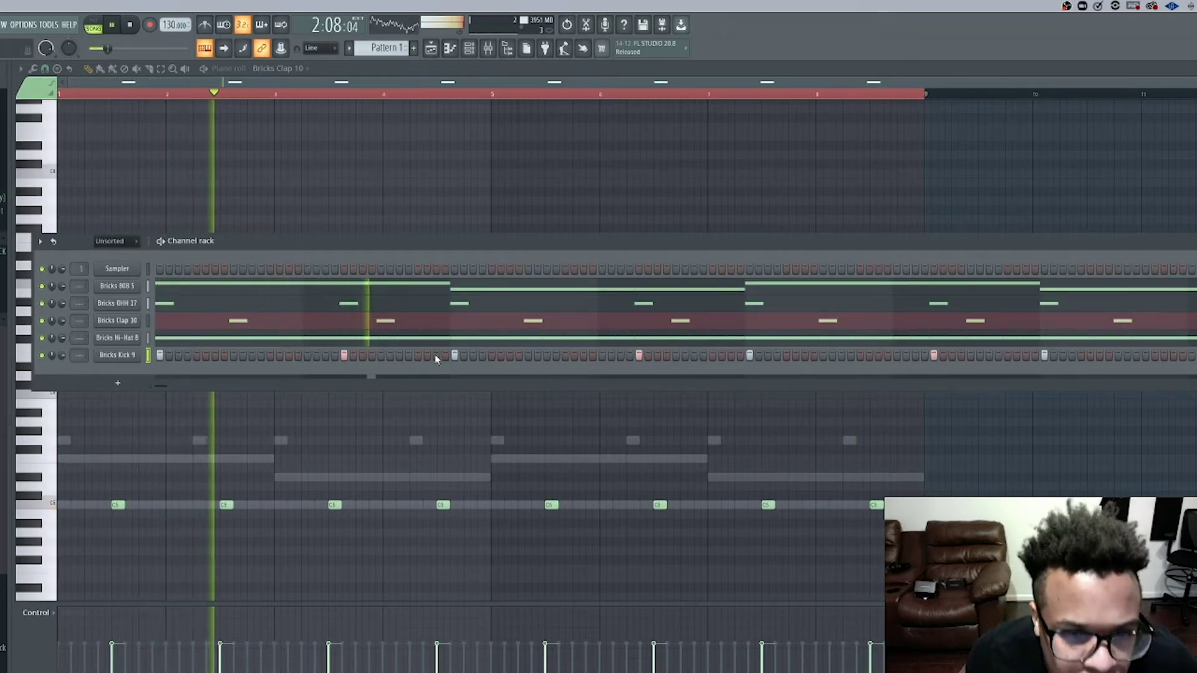
{"action": "left_click", "coordinate": [694, 356]}
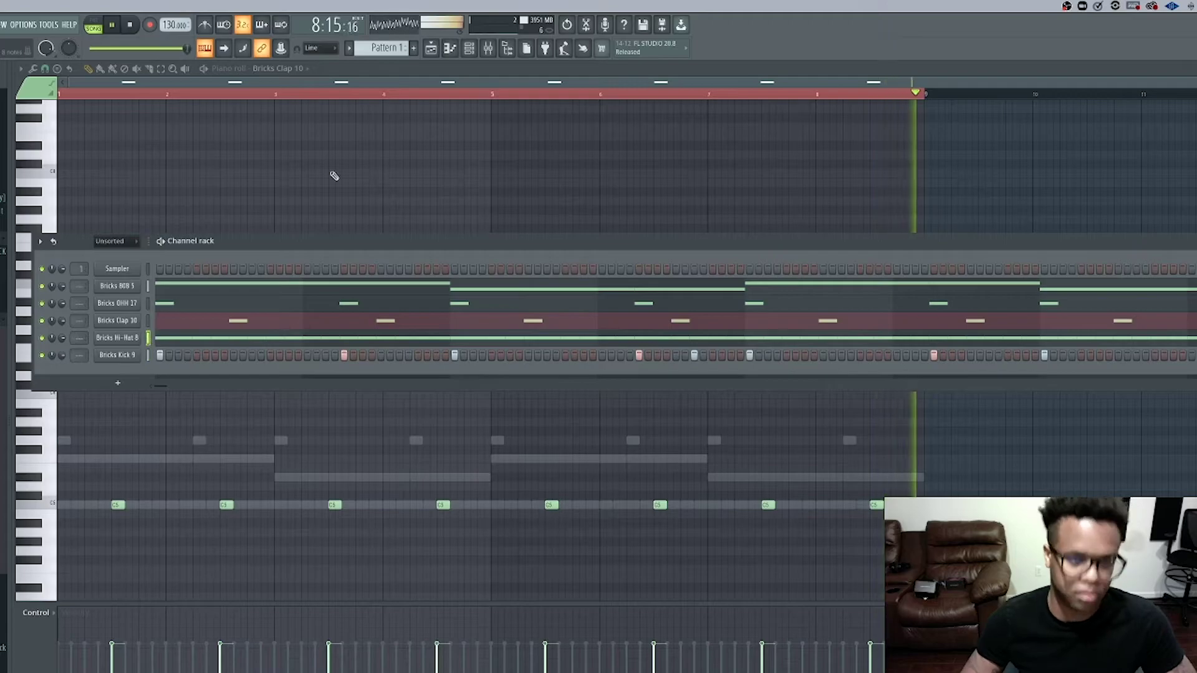
- Open Bricks Hi-Hat 8 in the piano roll and chop the note on beat 2 of bar 2 with the default chopper pattern
{"action": "left_click", "coordinate": [378, 338]}
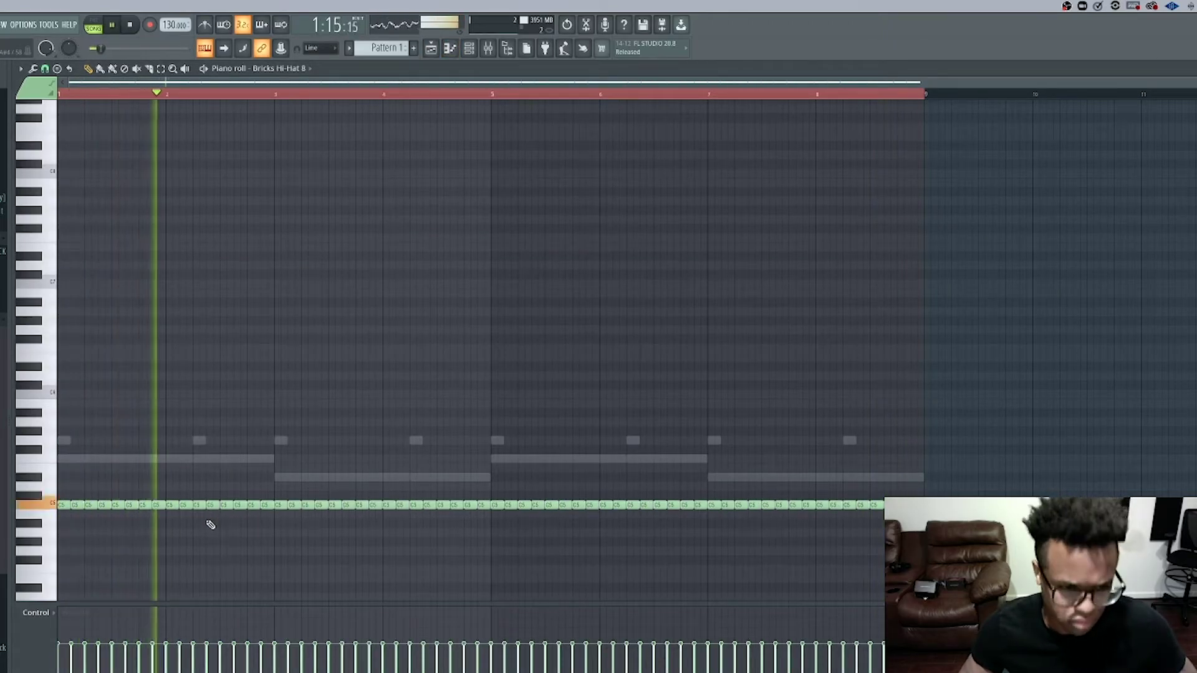
{"action": "key", "text": "space"}
{"action": "key", "text": "space"}
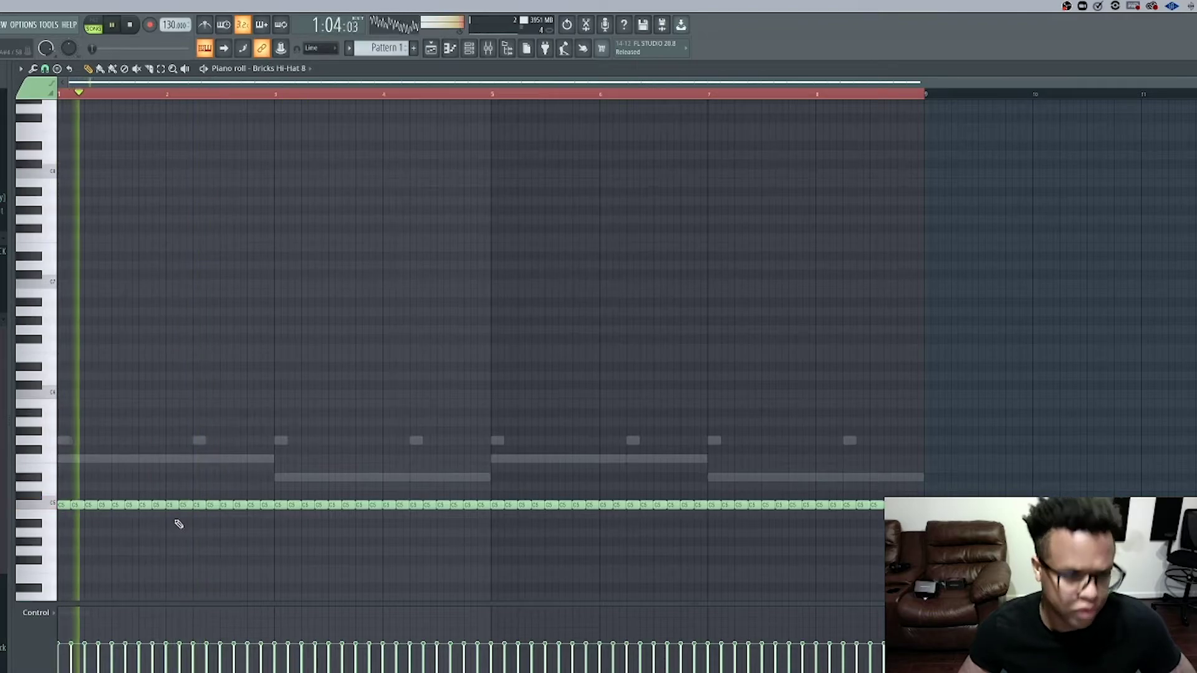
{"action": "left_click", "coordinate": [198, 502]}
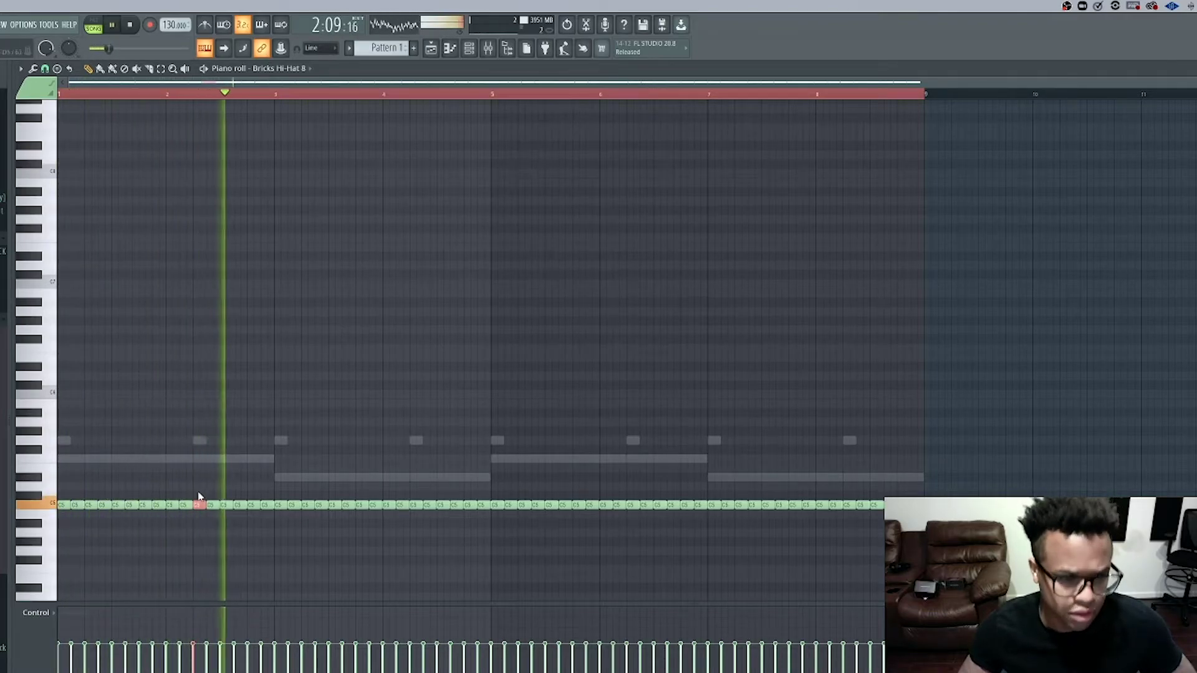
{"action": "key", "text": "alt+u"}
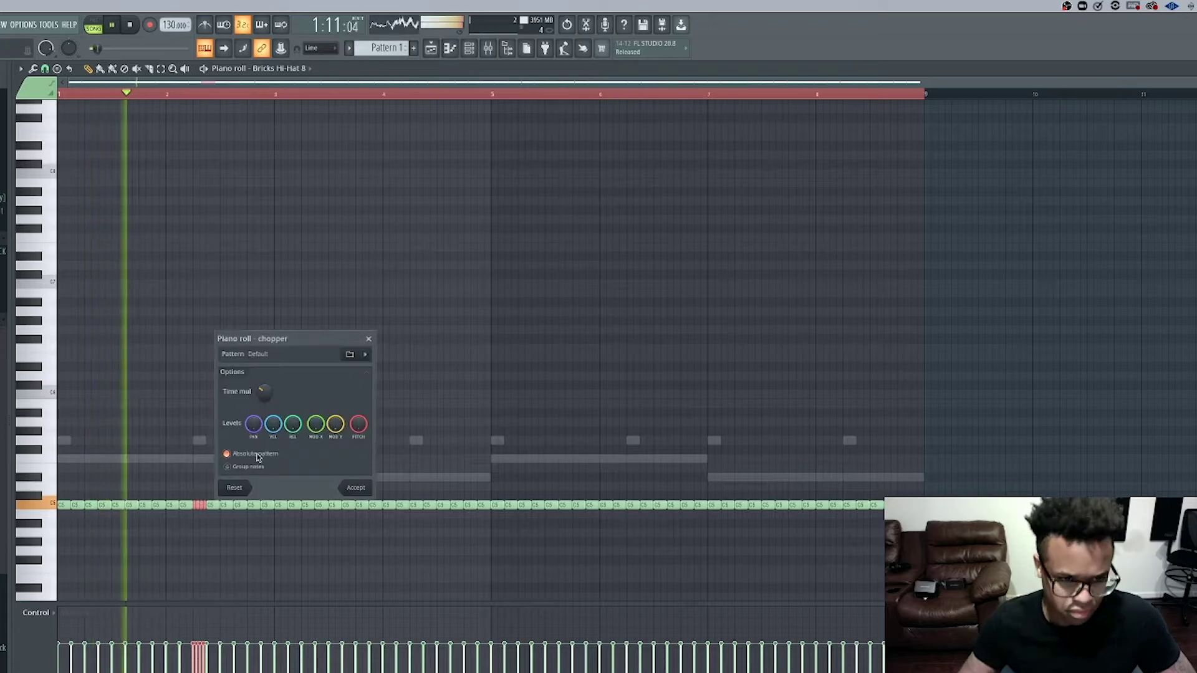
{"action": "left_click", "coordinate": [357, 485]}
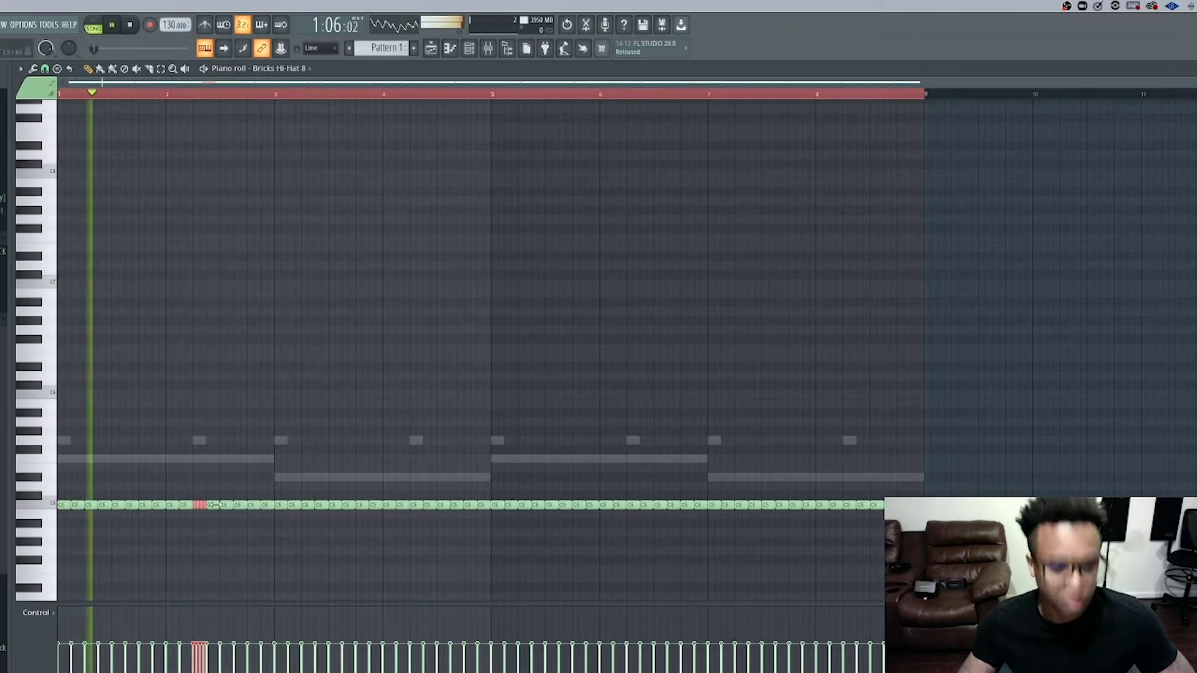
- Try splitting the hi-hat note on beat 3 of bar 1 into shorter notes and undo the split
{"action": "left_click", "coordinate": [115, 506]}
{"action": "left_click", "coordinate": [121, 505]}
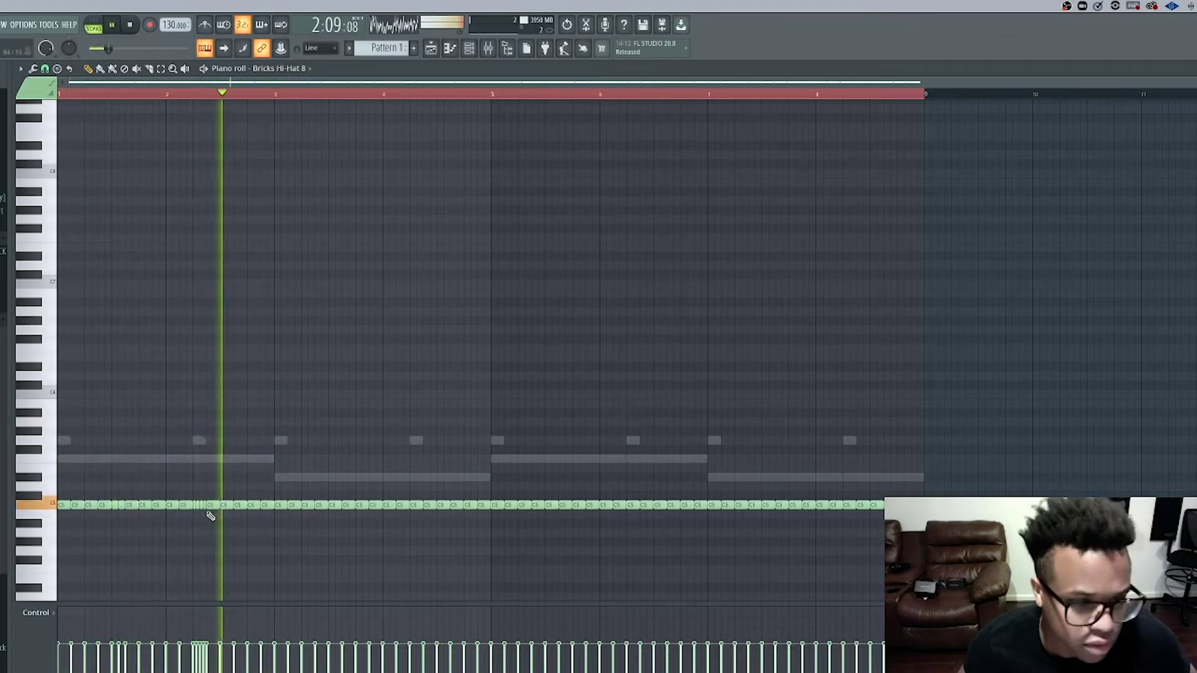
{"action": "key", "text": "ctrl+z"}
{"action": "key", "text": "ctrl+z"}
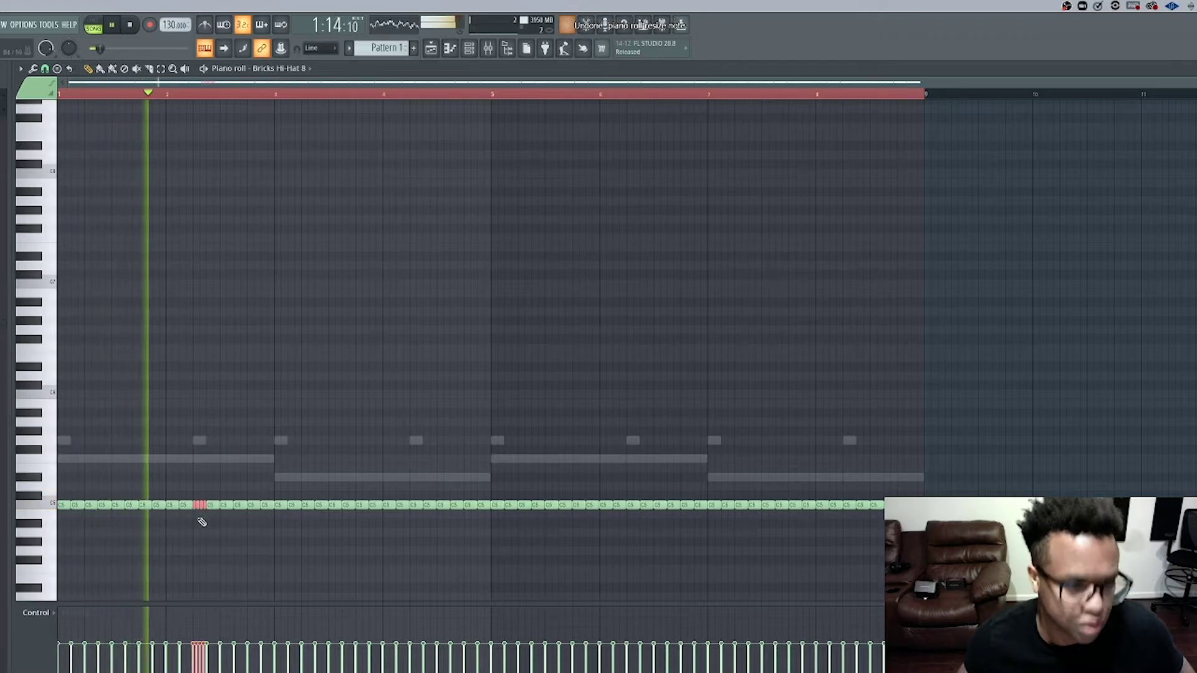
- Chop the second hi-hat note of beat 2 in bar 2 and the note on beat 4 of bar 6 with the default pattern
{"action": "left_click_drag", "start_coordinate": [215, 523], "coordinate": [214, 490]}
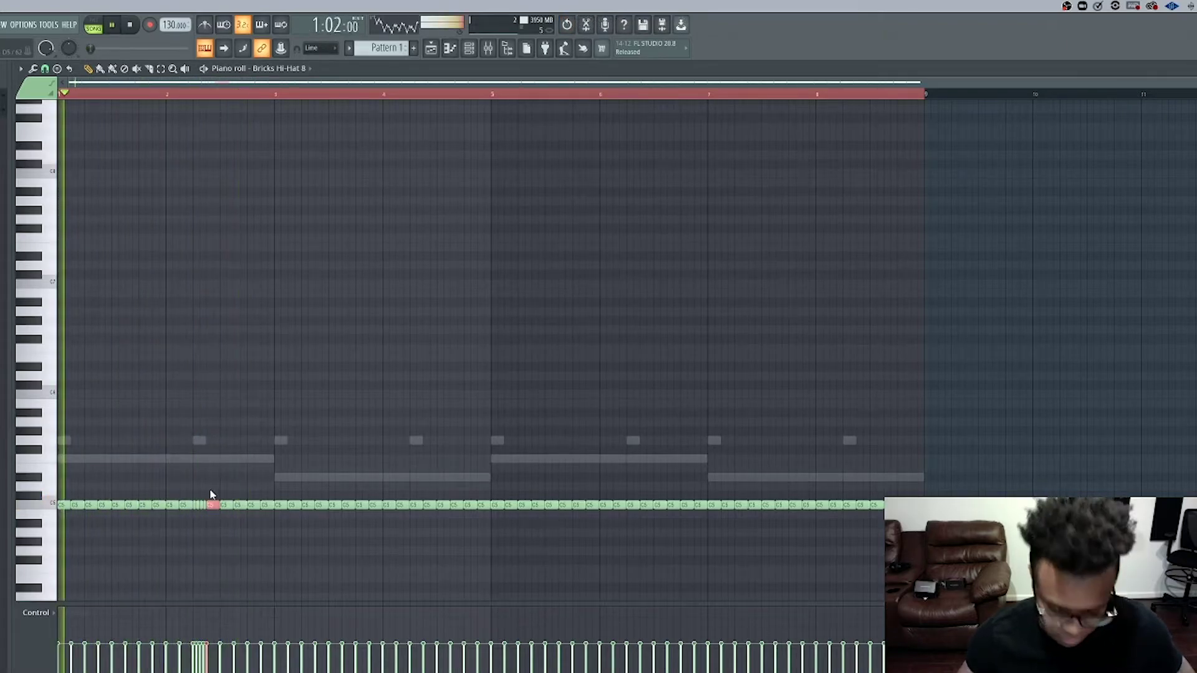
{"action": "key", "text": "alt+u"}
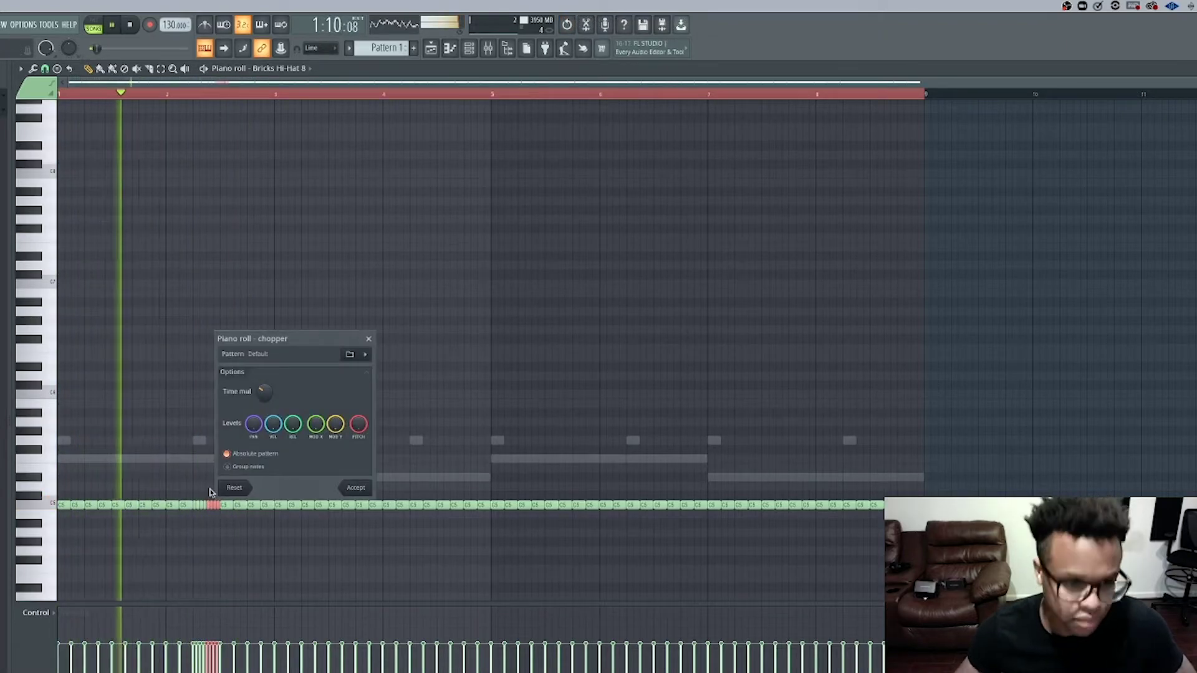
{"action": "left_click", "coordinate": [365, 490]}
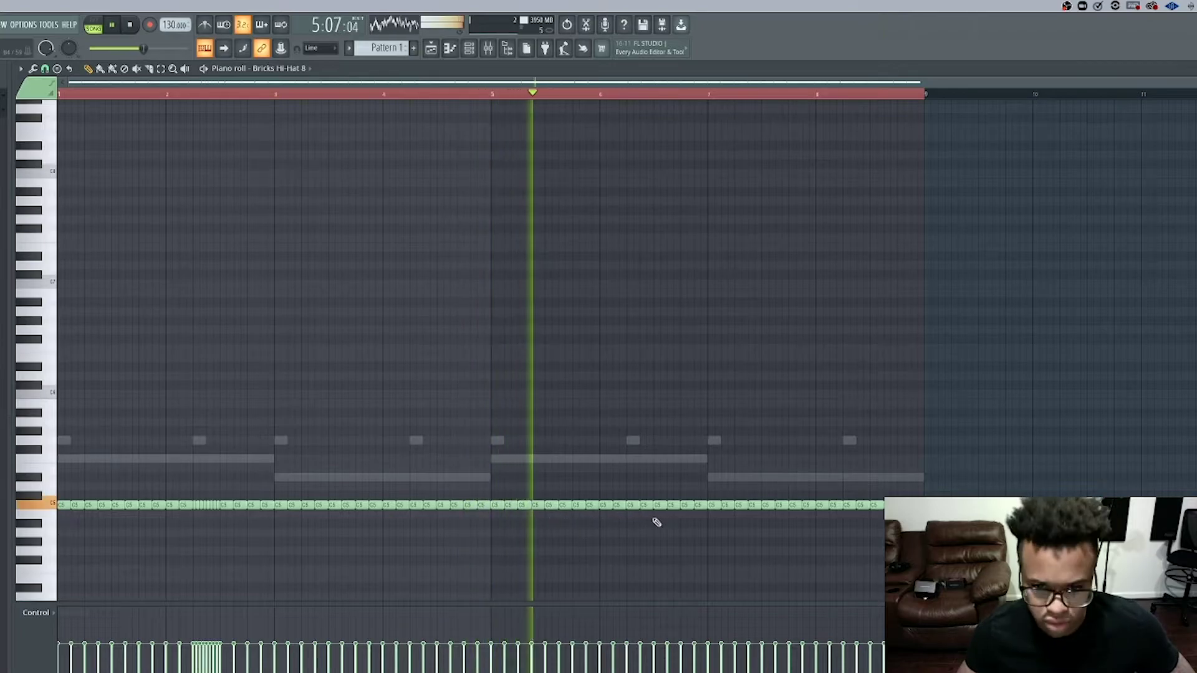
{"action": "left_click", "coordinate": [687, 504]}
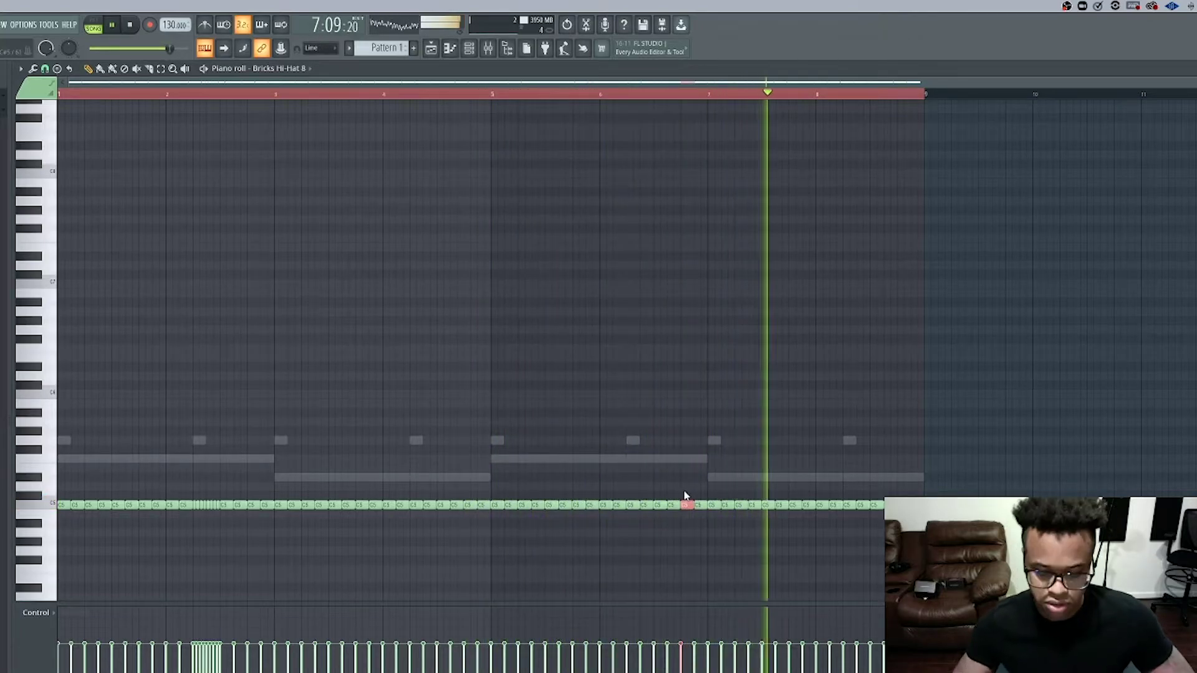
{"action": "key", "text": "alt+u"}
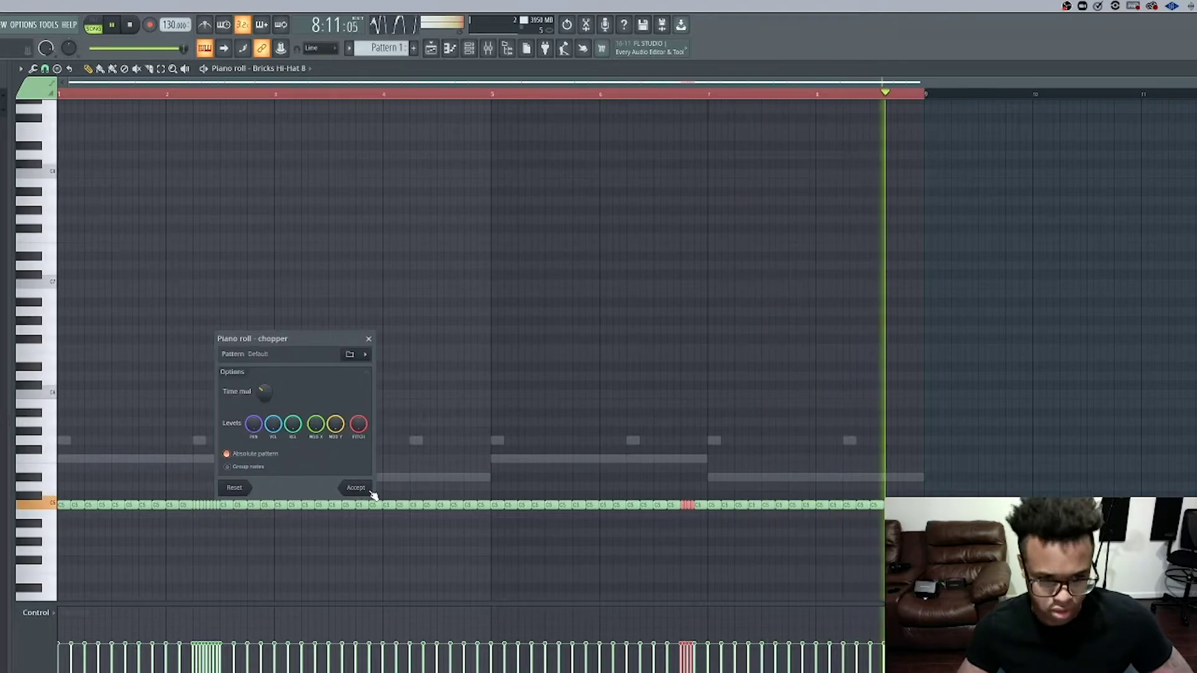
{"action": "left_click", "coordinate": [369, 490]}
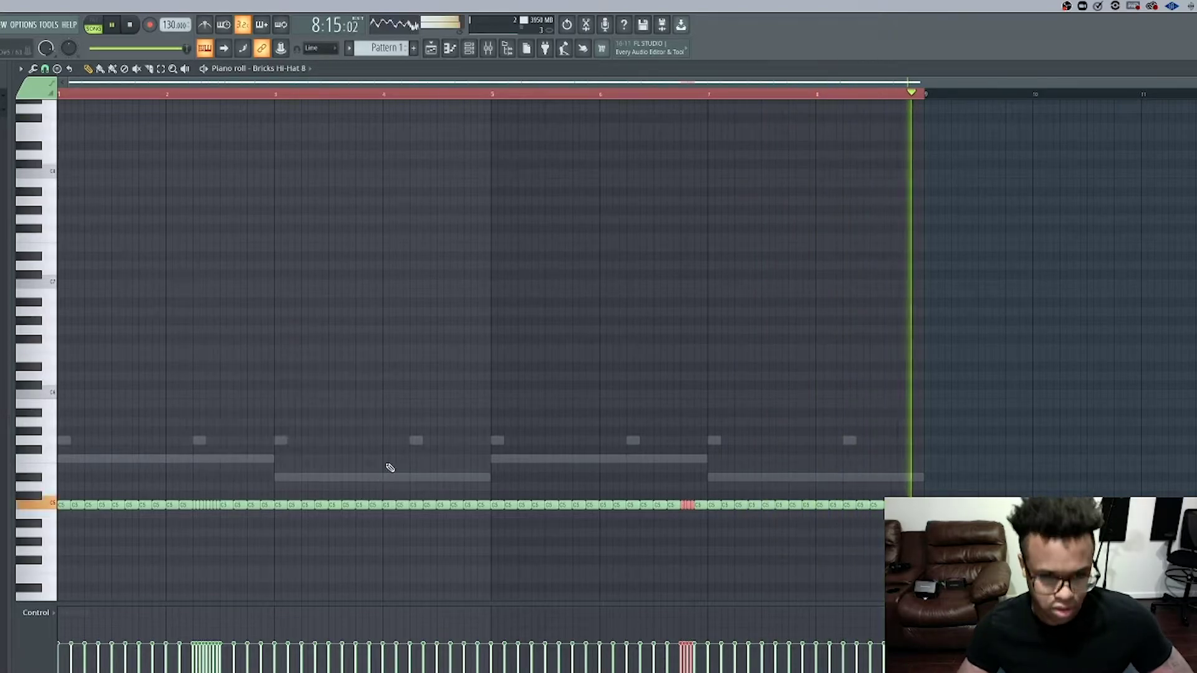
- Add the Bricks Snare 14 sample as a new channel, place hits on steps 51, 79, 83 and 111, and restart playback
{"action": "left_click", "coordinate": [467, 47]}
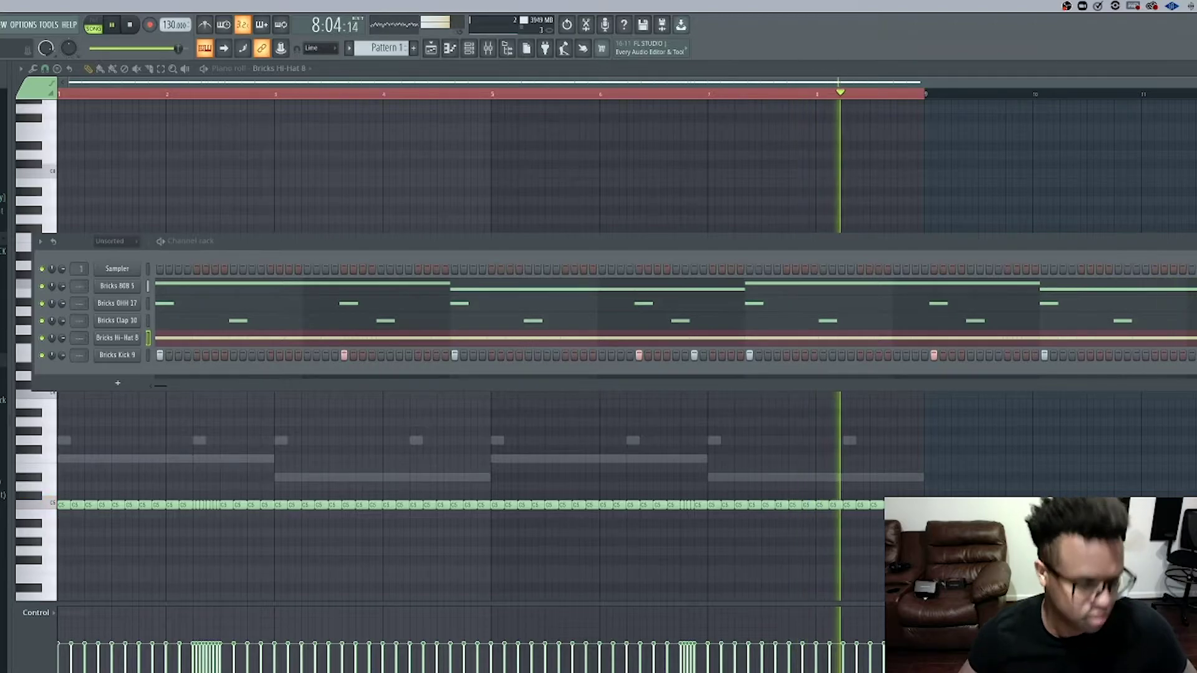
{"action": "left_click_drag", "start_coordinate": [10, 499], "coordinate": [128, 381]}
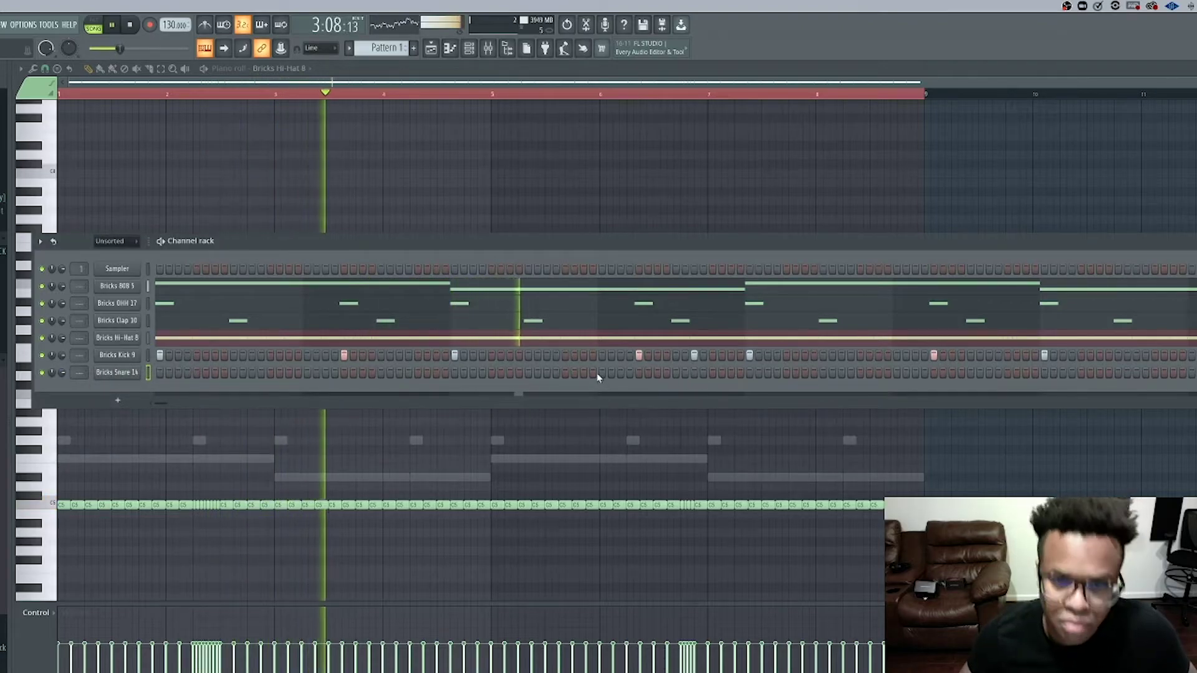
{"action": "left_click", "coordinate": [621, 373]}
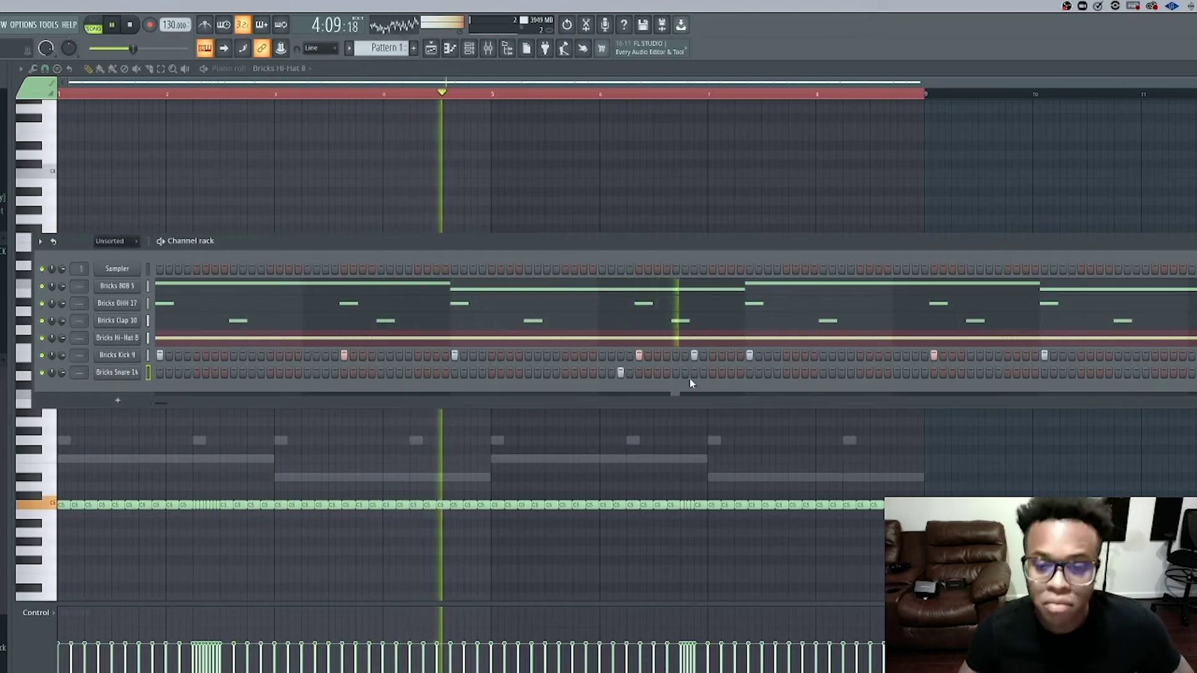
{"action": "left_click", "coordinate": [878, 372]}
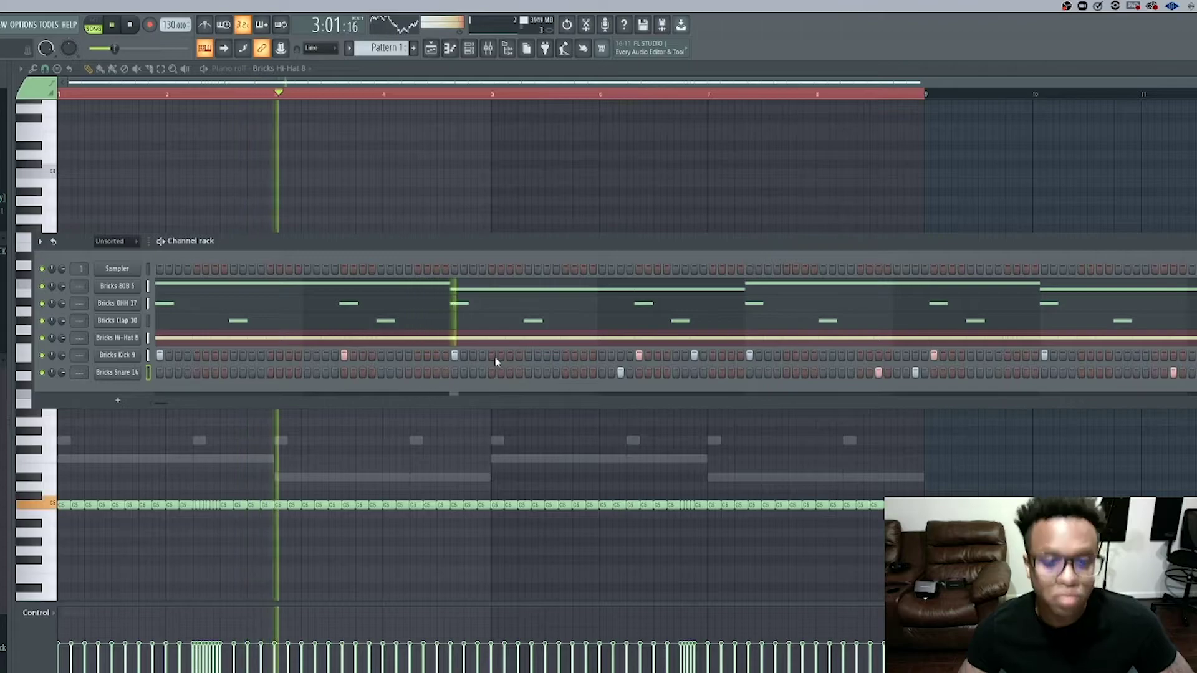
{"action": "key", "text": "space"}
{"action": "key", "text": "space"}
{"action": "key", "text": "space"}
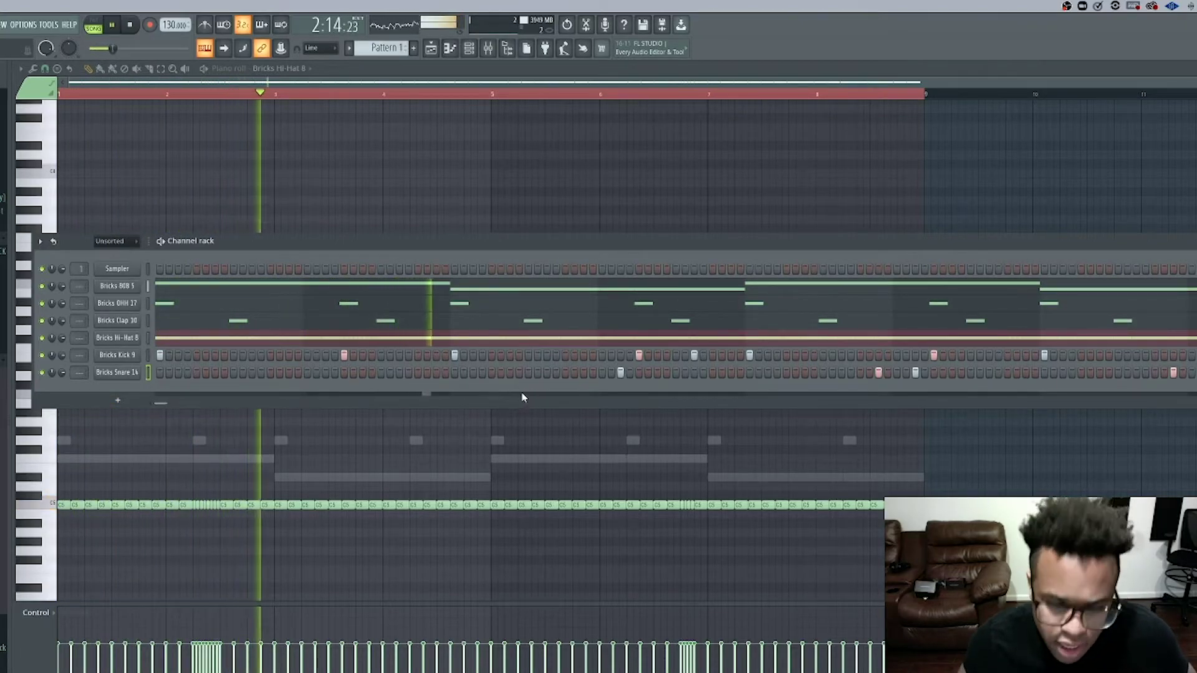
- Try a Bricks Snare 14 hit on step 47, remove it and clear all hits from the snare channel
{"action": "left_click", "coordinate": [583, 374]}
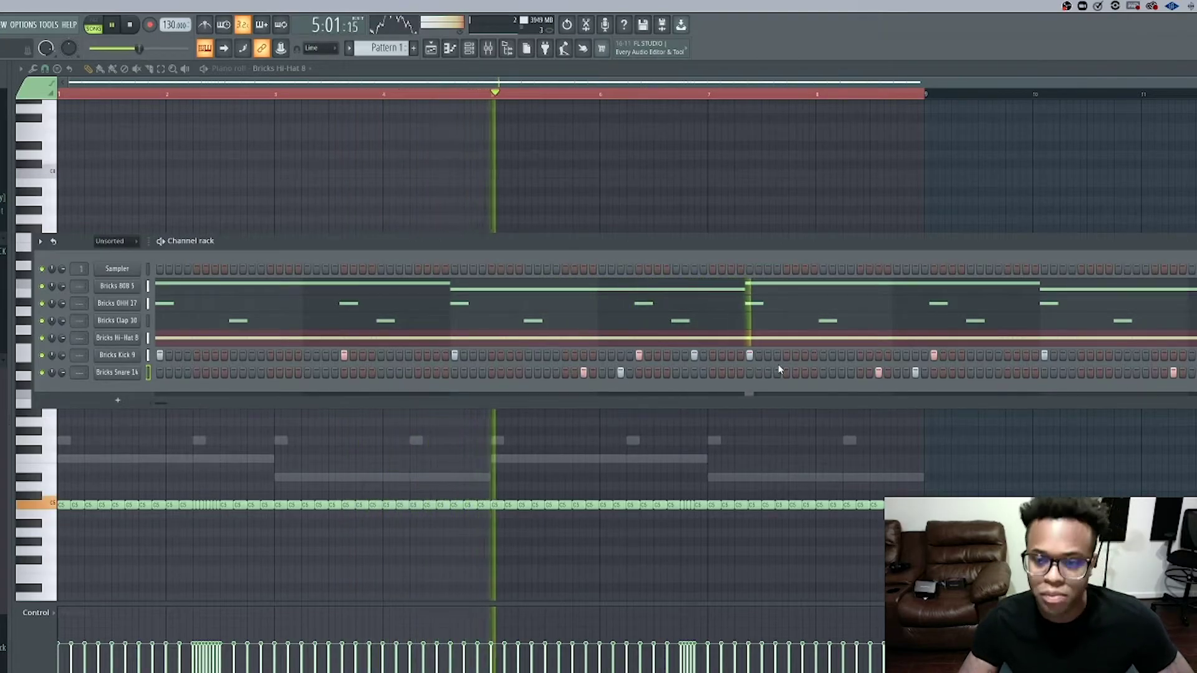
{"action": "left_click", "coordinate": [582, 373]}
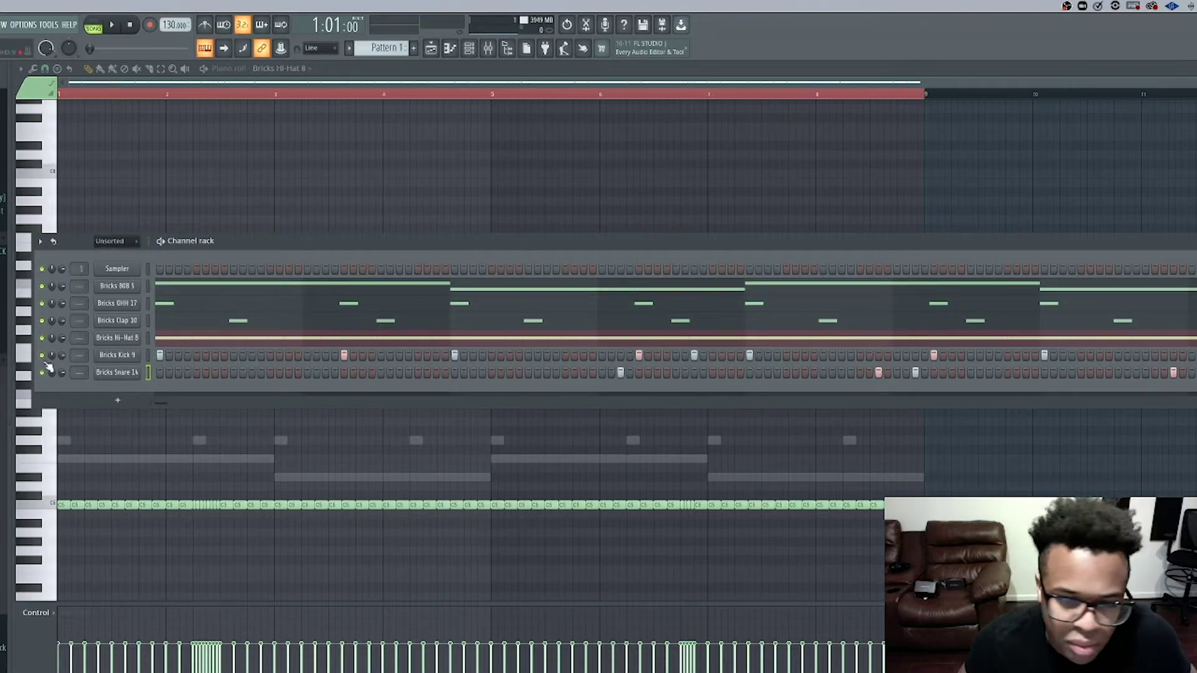
{"action": "right_click", "coordinate": [130, 376]}
{"action": "left_click", "coordinate": [271, 391]}
{"action": "right_click", "coordinate": [141, 376]}
{"action": "left_click", "coordinate": [276, 374]}
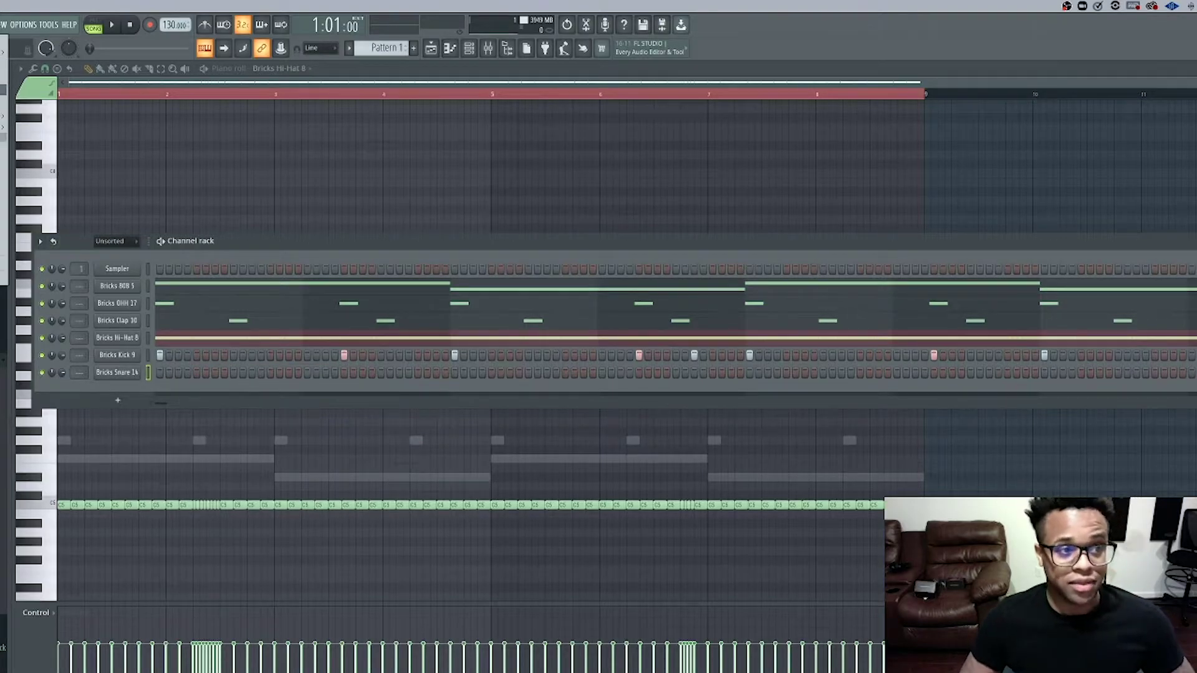
{"action": "key", "text": "super+s"}
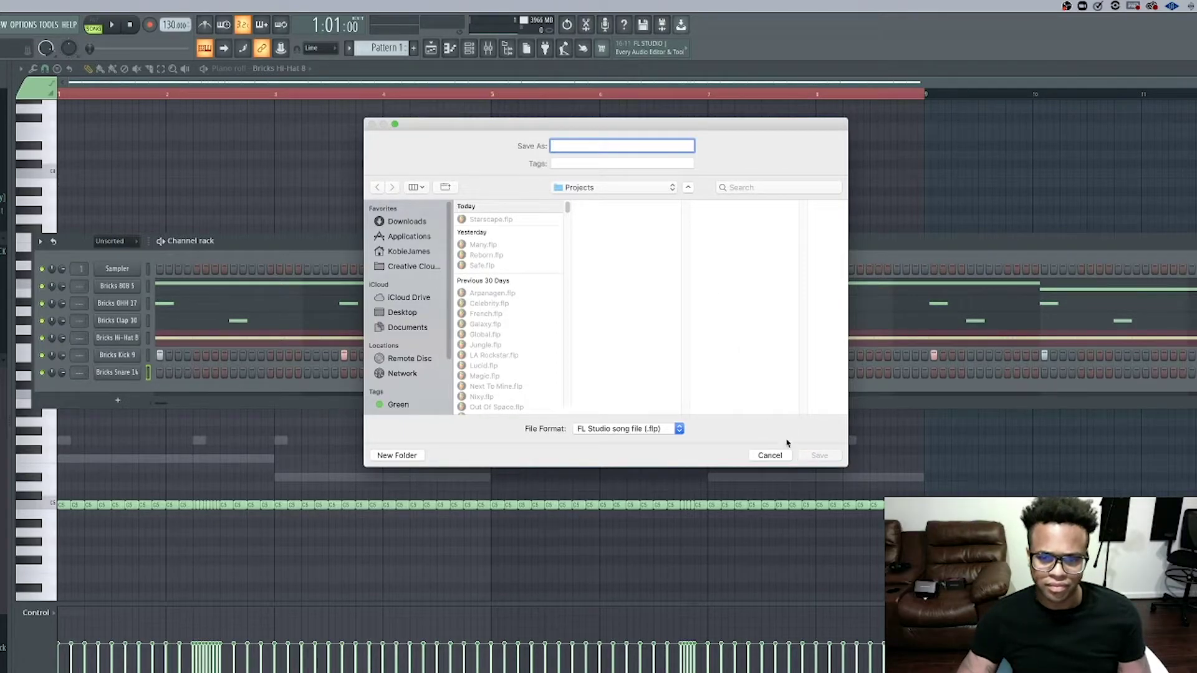
{"action": "left_click", "coordinate": [770, 456]}
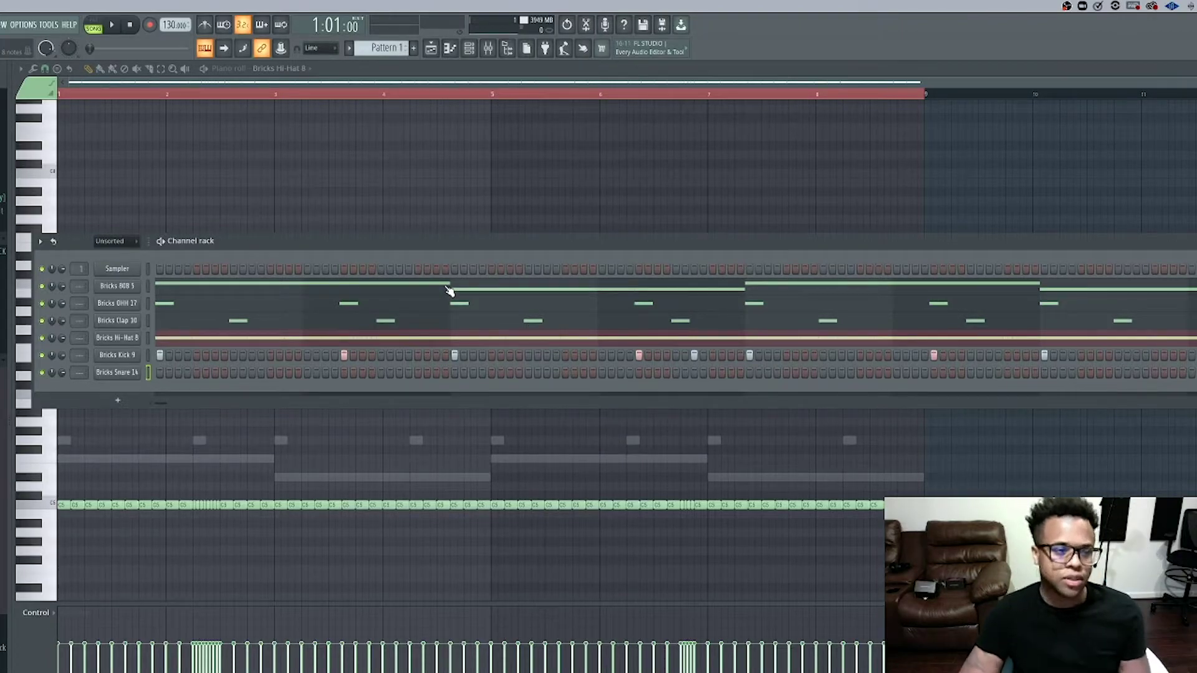
{"action": "key", "text": "space"}
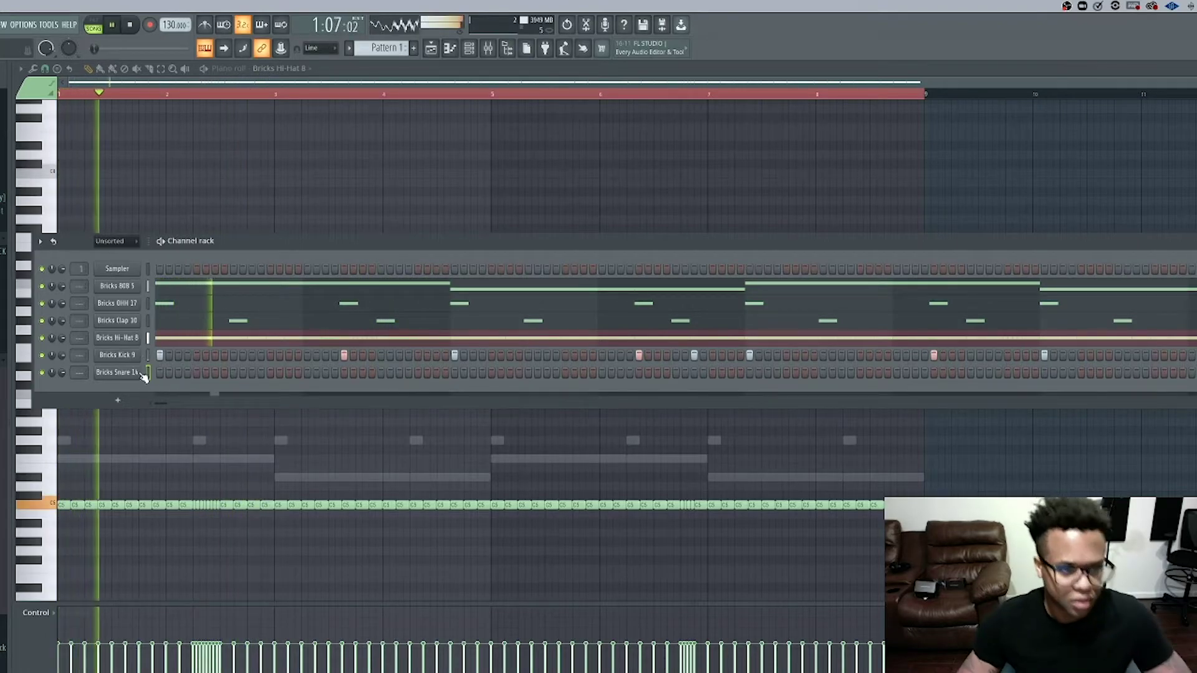
- Chop the two hi-hat notes on beat 3 of bar 1 with the default chopper pattern and play the result
{"action": "left_click", "coordinate": [451, 49]}
{"action": "left_click", "coordinate": [451, 49]}
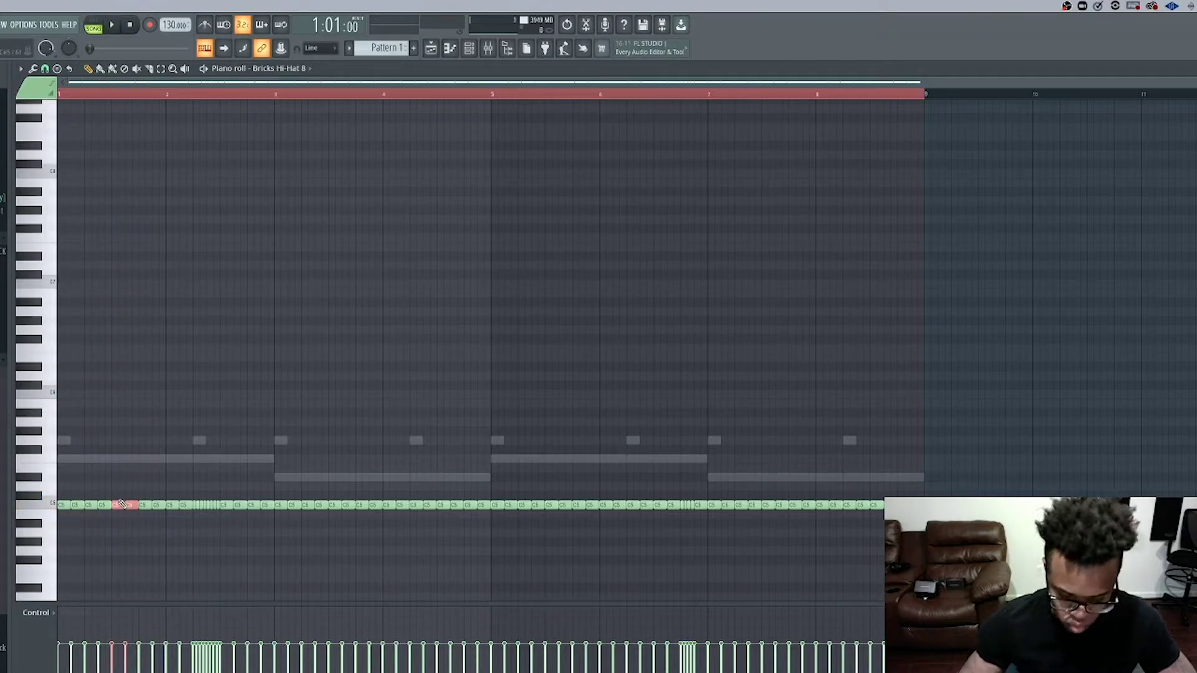
{"action": "key", "text": "alt+u"}
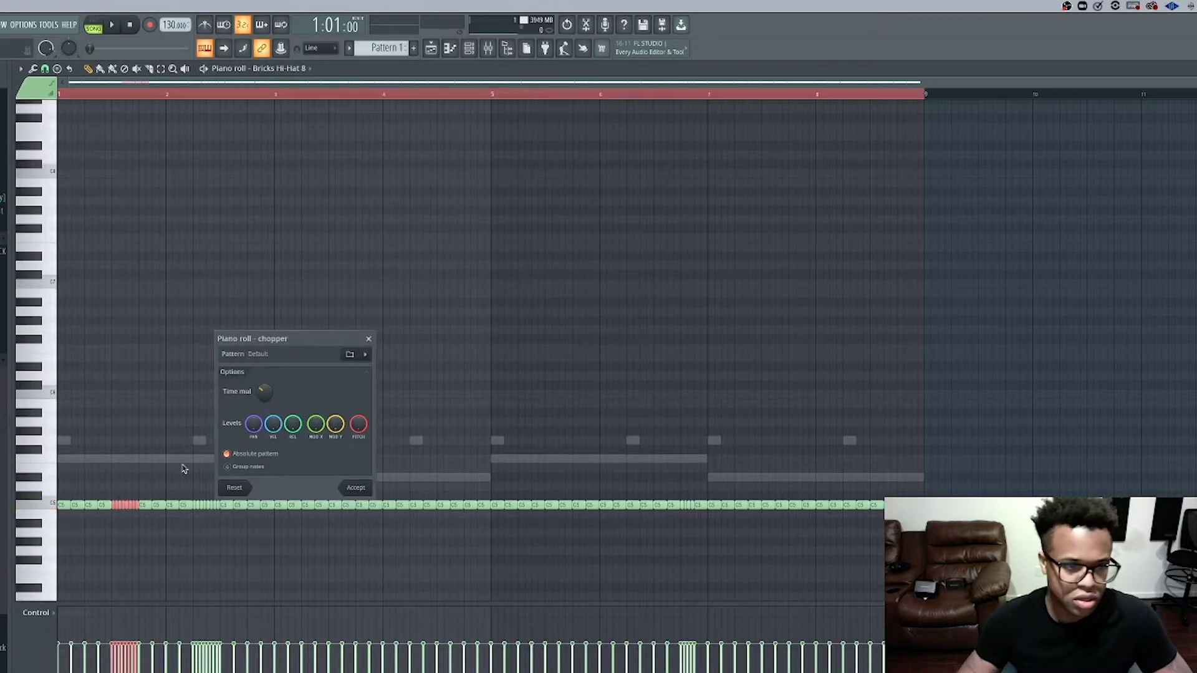
{"action": "left_click", "coordinate": [357, 489]}
{"action": "key", "text": "space"}
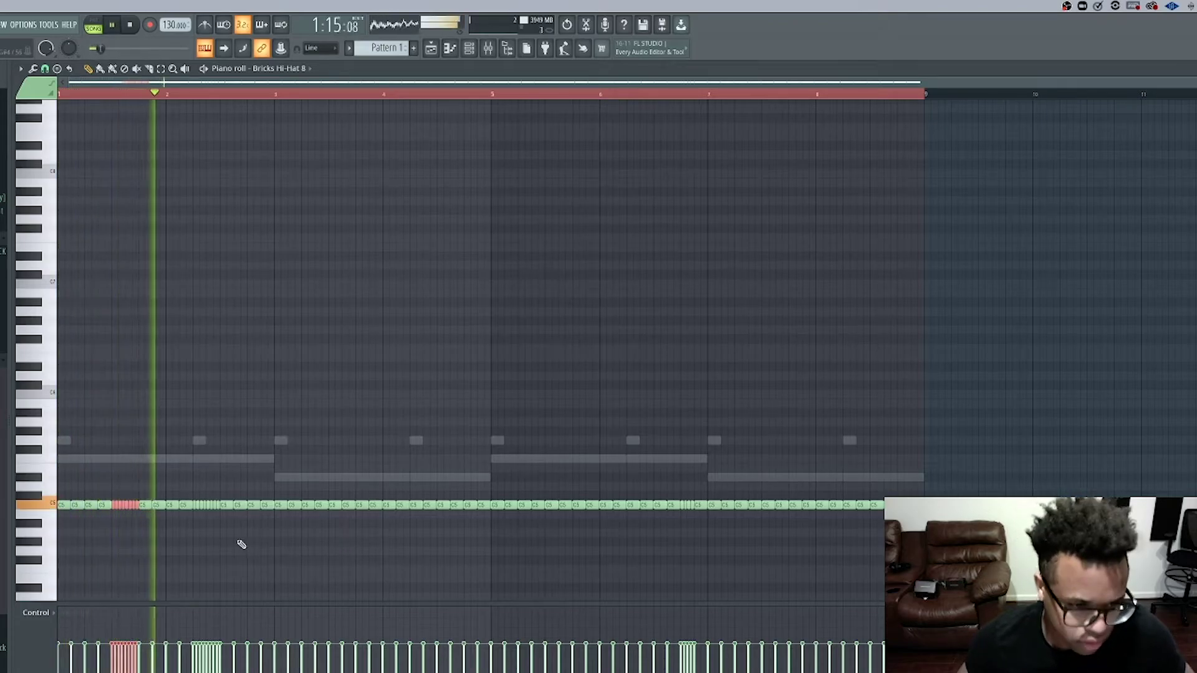
- Replace the chopped hi-hat rolls on beat 2 of bar 2 with plain two-step notes and restart playback
{"action": "key", "text": "space"}
{"action": "key", "text": "space"}
{"action": "left_click_drag", "start_coordinate": [220, 518], "coordinate": [208, 505]}
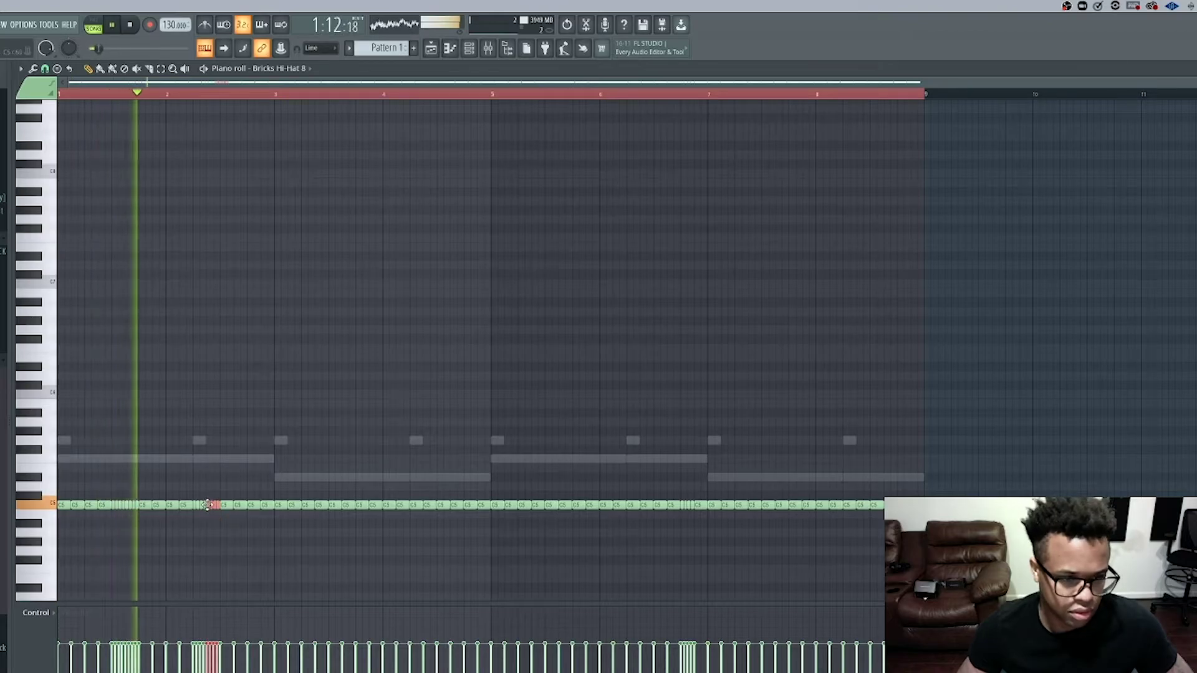
{"action": "key", "text": "Delete"}
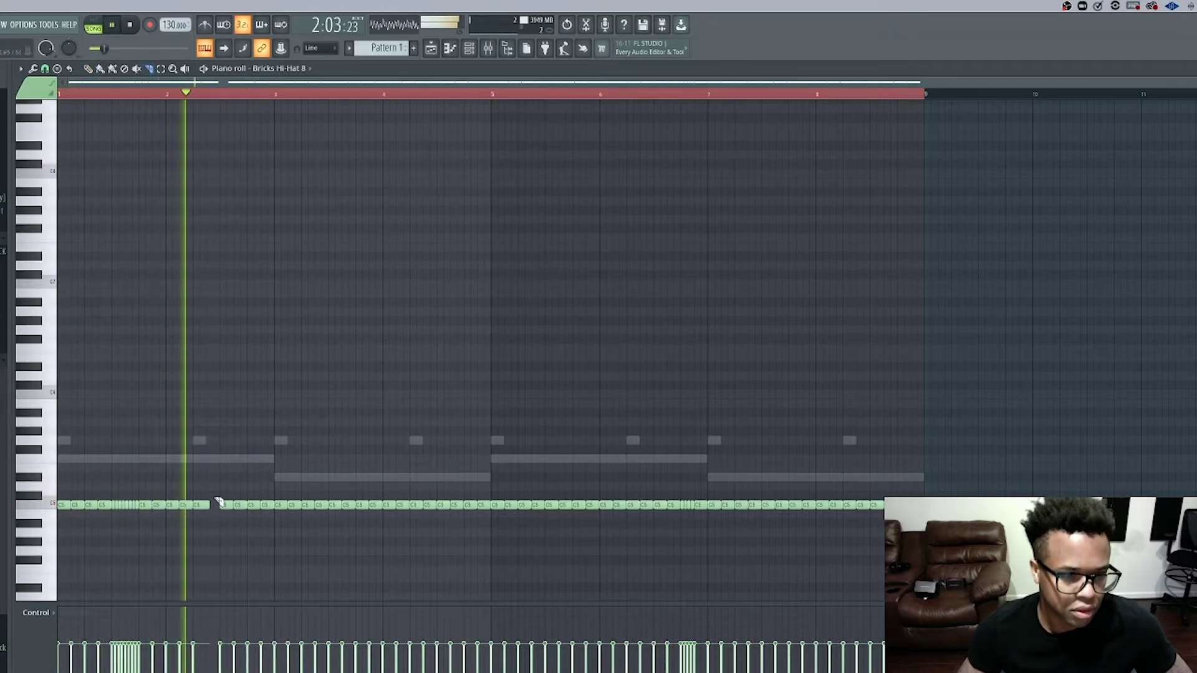
{"action": "key", "text": "ctrl+z"}
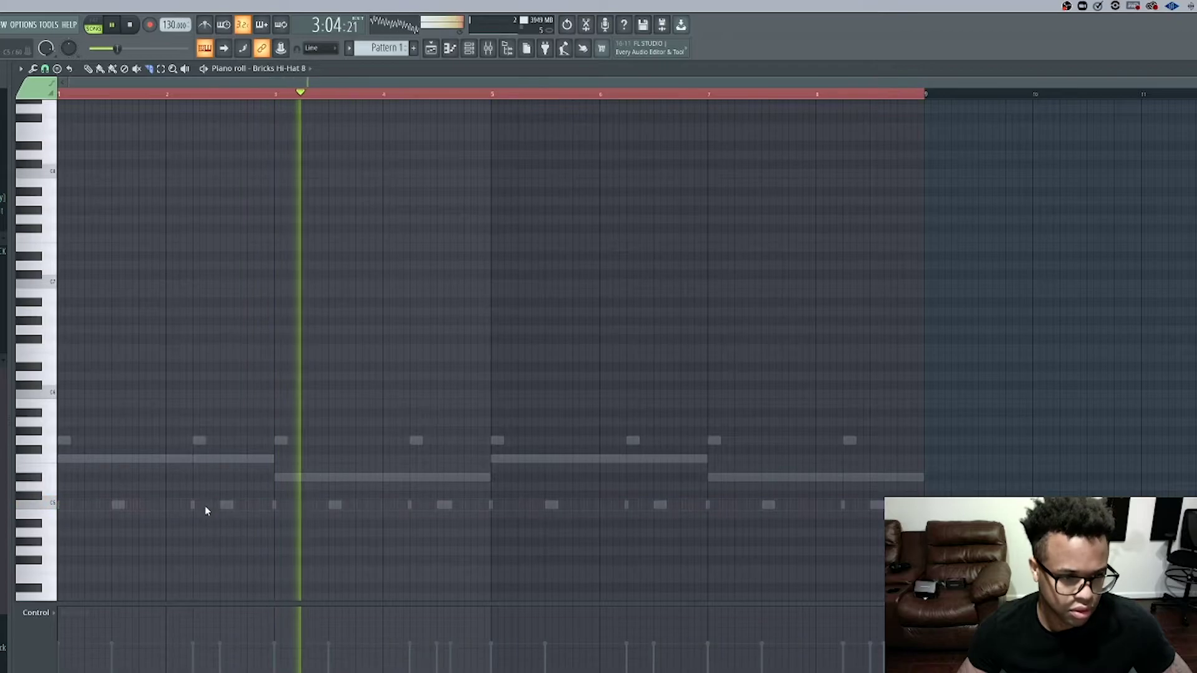
{"action": "key", "text": "ctrl+z"}
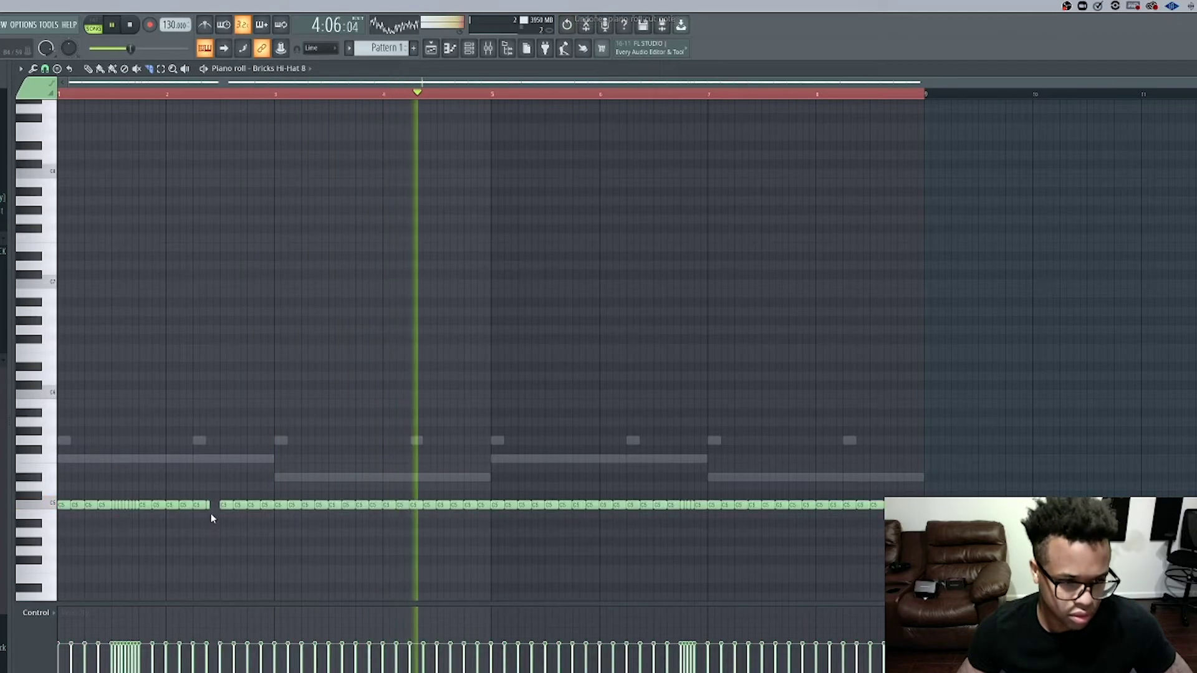
{"action": "right_click", "coordinate": [207, 504]}
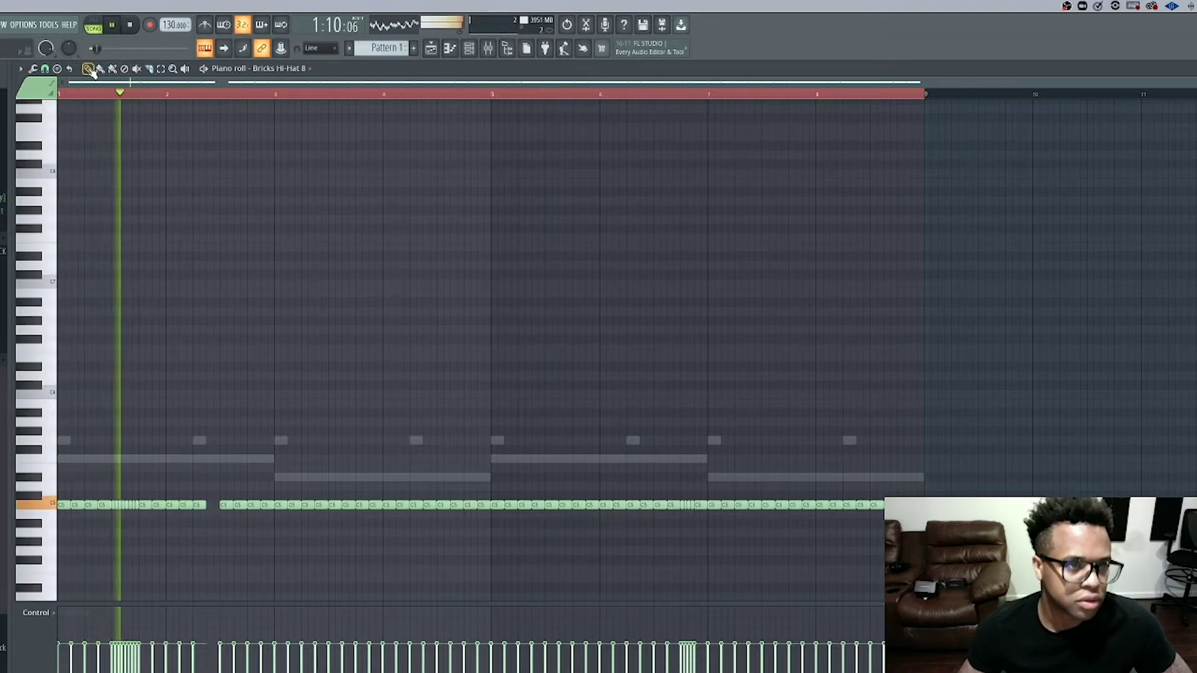
{"action": "left_click", "coordinate": [210, 505]}
{"action": "key", "text": "space"}
{"action": "key", "text": "space"}
- Place Bricks Snare 14 hits on steps 15, 19, 47 and 51 during playback and restart the song
{"action": "key", "text": "F6"}
{"action": "key", "text": "space"}
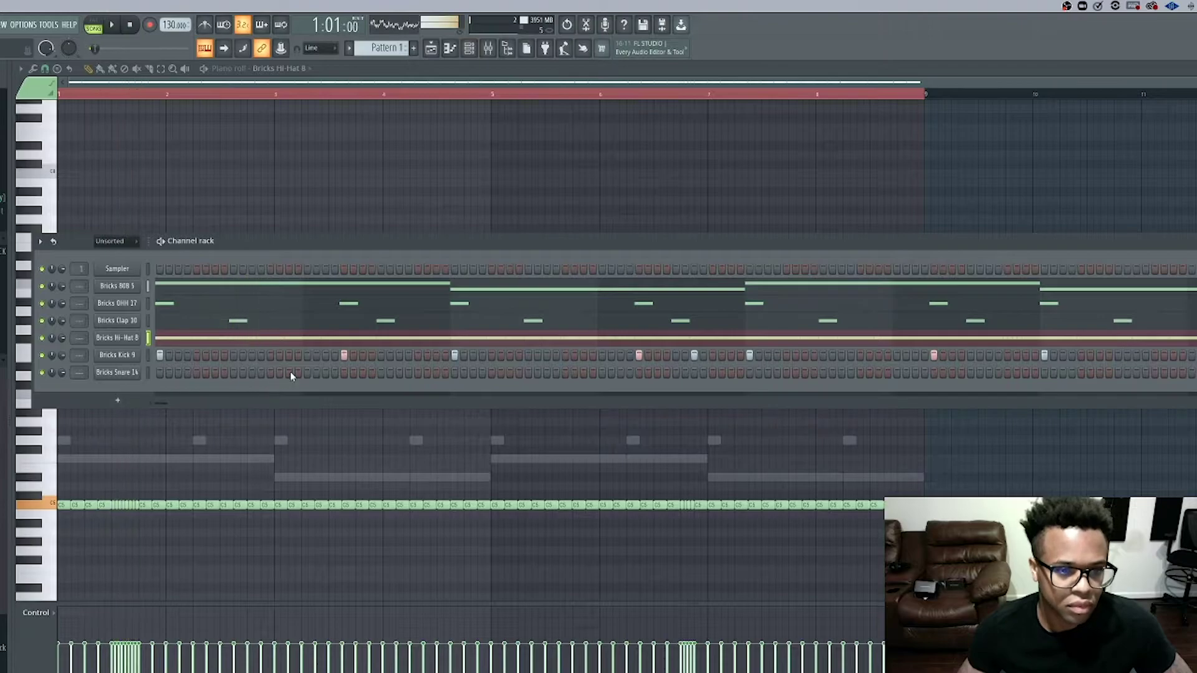
{"action": "left_click", "coordinate": [325, 373]}
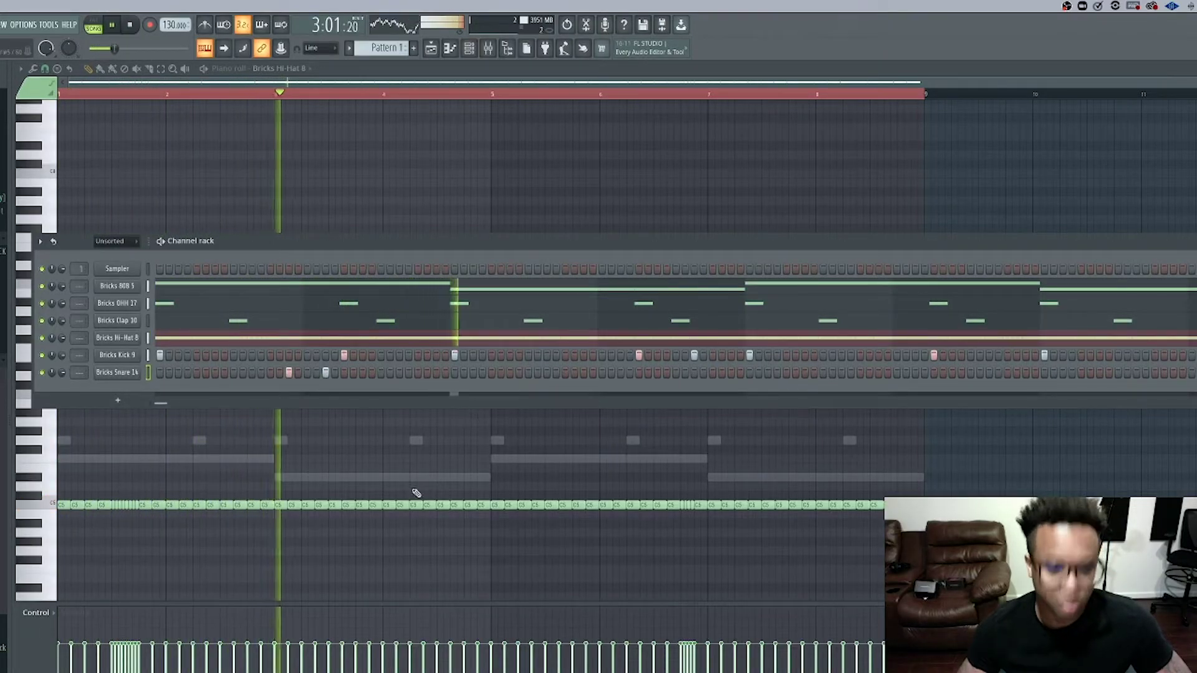
{"action": "left_click", "coordinate": [583, 373]}
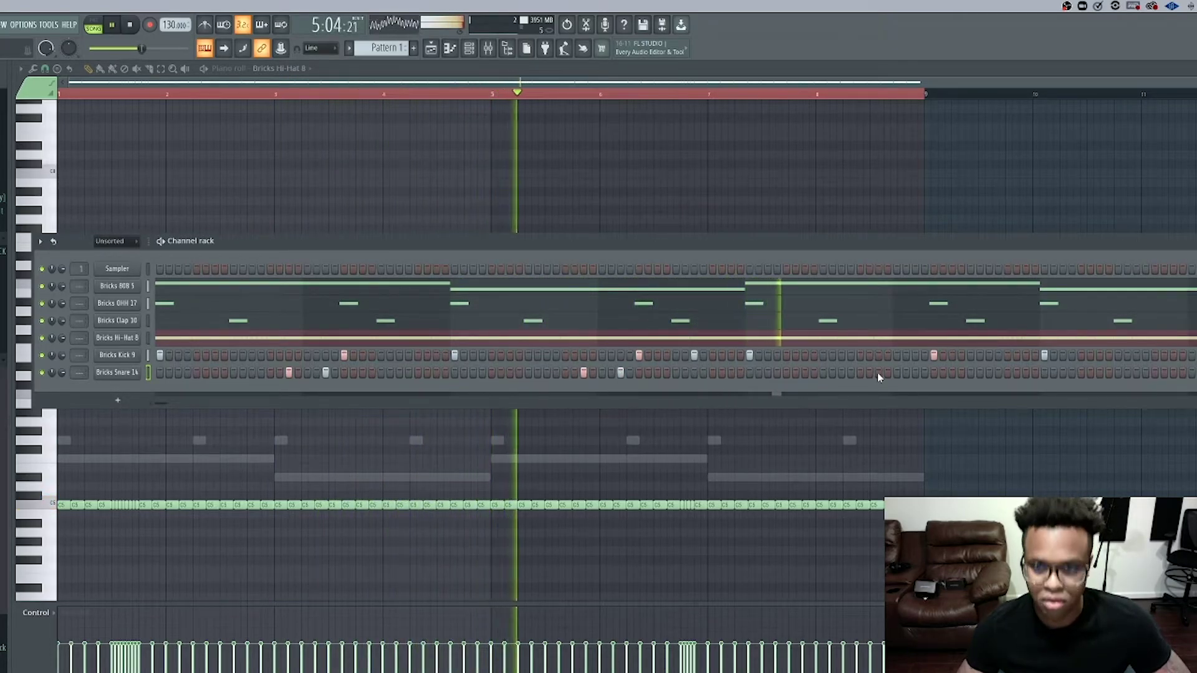
{"action": "key", "text": "space"}
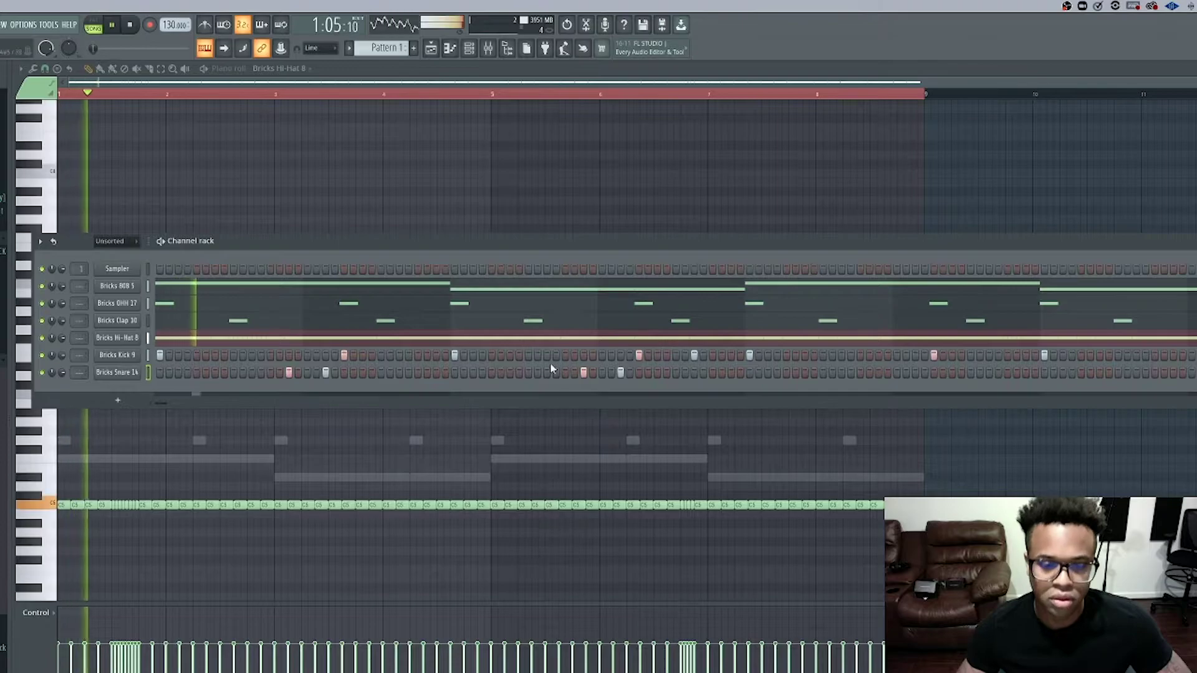
- Chop the two hi-hat notes on beat 3 of bar 5 with the default chopper pattern, replaying the part after each chop
{"action": "left_click", "coordinate": [509, 93]}
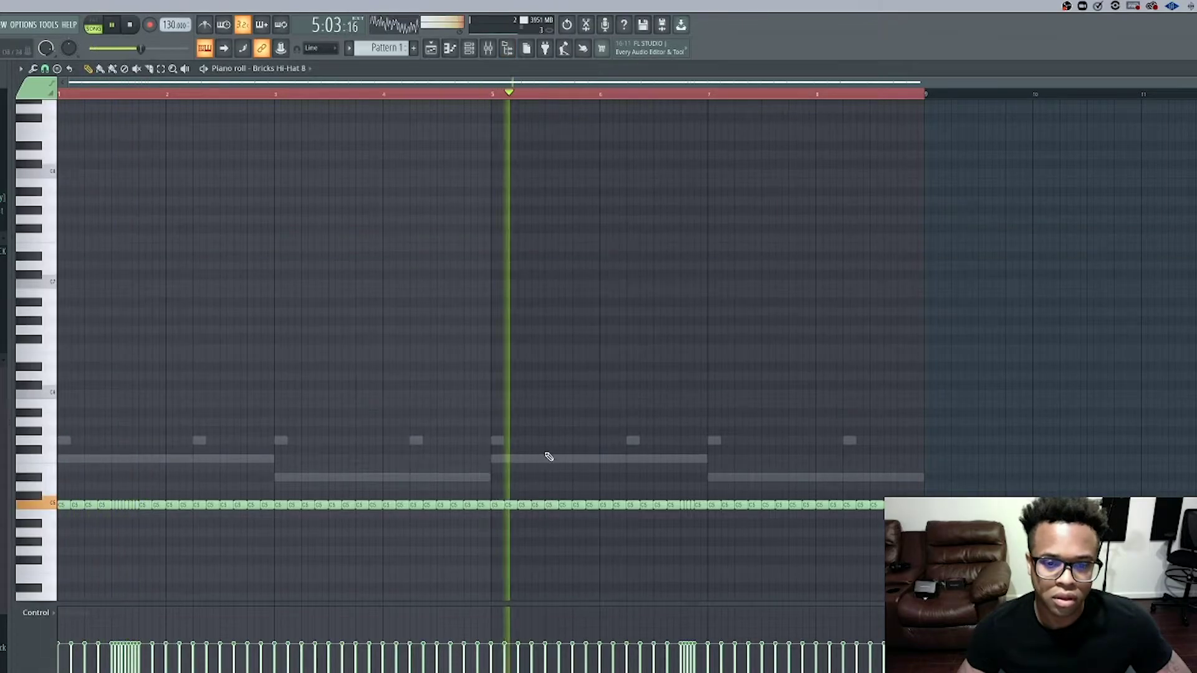
{"action": "left_click", "coordinate": [552, 505]}
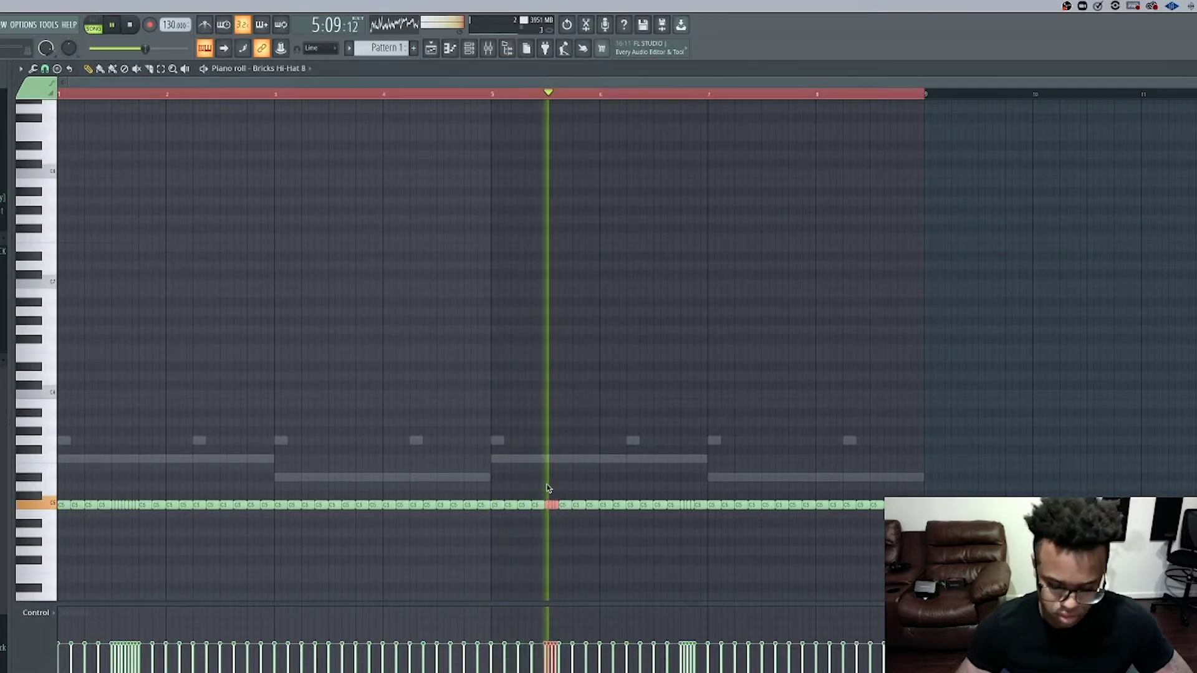
{"action": "key", "text": "alt+u"}
{"action": "key", "text": "Return"}
{"action": "key", "text": "space"}
{"action": "key", "text": "space"}
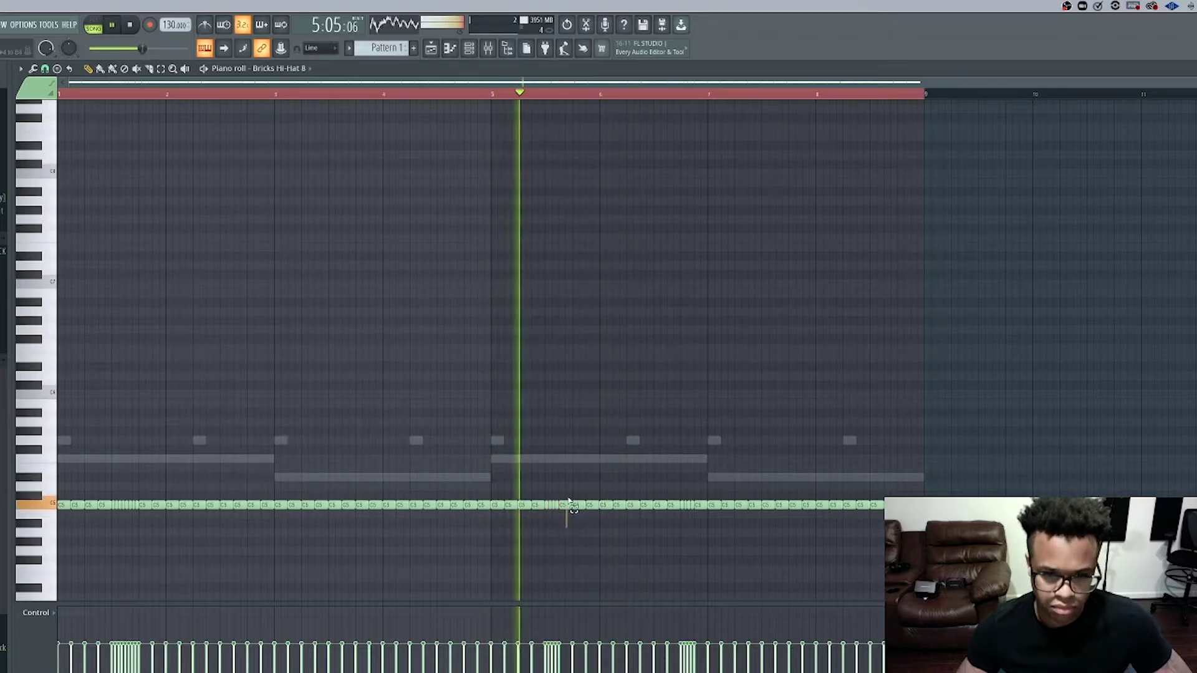
{"action": "key", "text": "alt+u"}
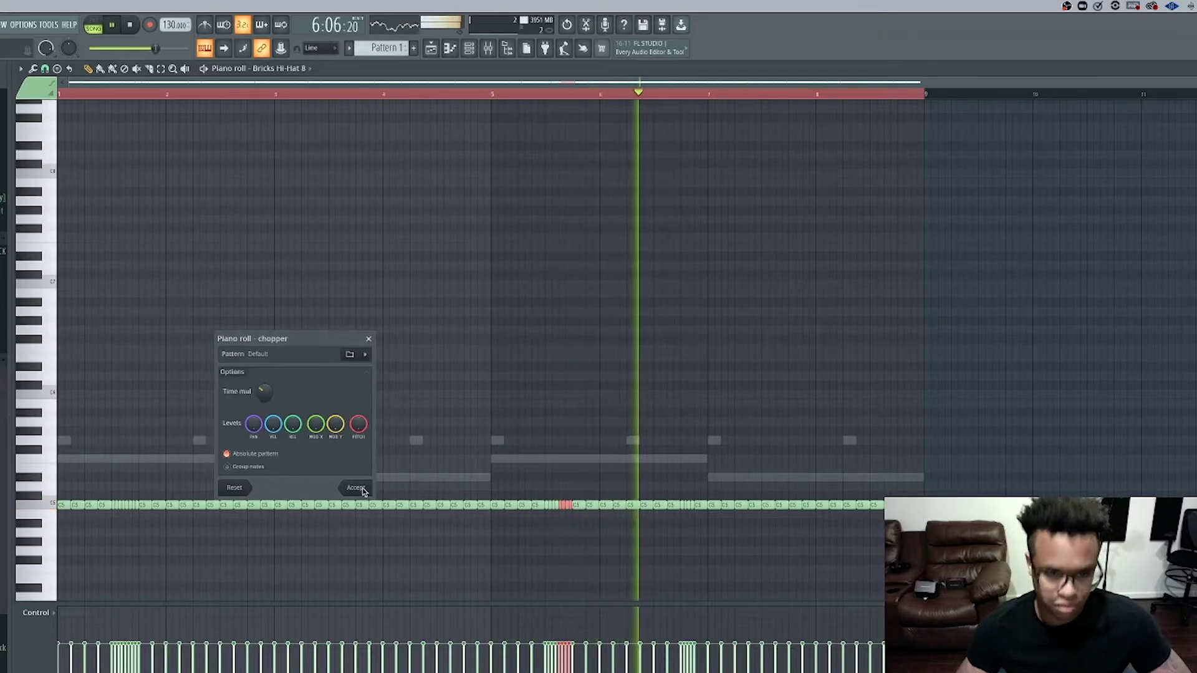
{"action": "key", "text": "Return"}
{"action": "key", "text": "space"}
{"action": "key", "text": "space"}
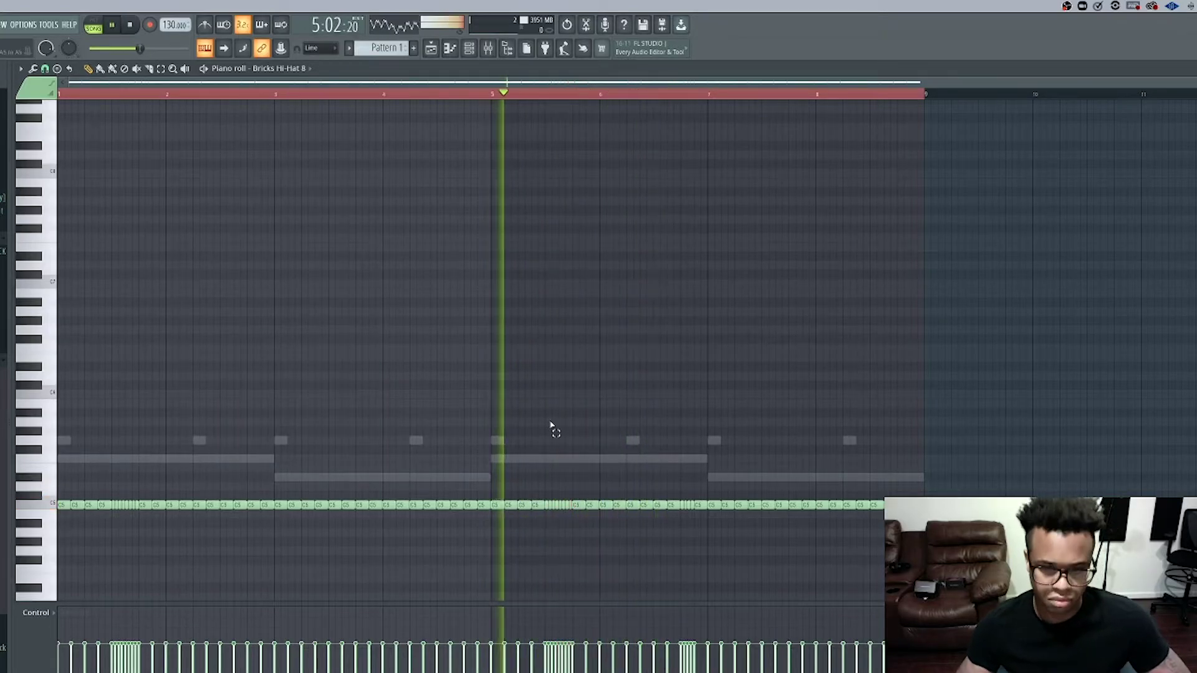
- Place Bricks Snare 14 hits on steps 79, 83, 111 and 115 while the beat plays
{"action": "left_click", "coordinate": [469, 48]}
{"action": "key", "text": "space"}
{"action": "key", "text": "space"}
{"action": "left_click", "coordinate": [879, 373]}
{"action": "left_click", "coordinate": [915, 373]}
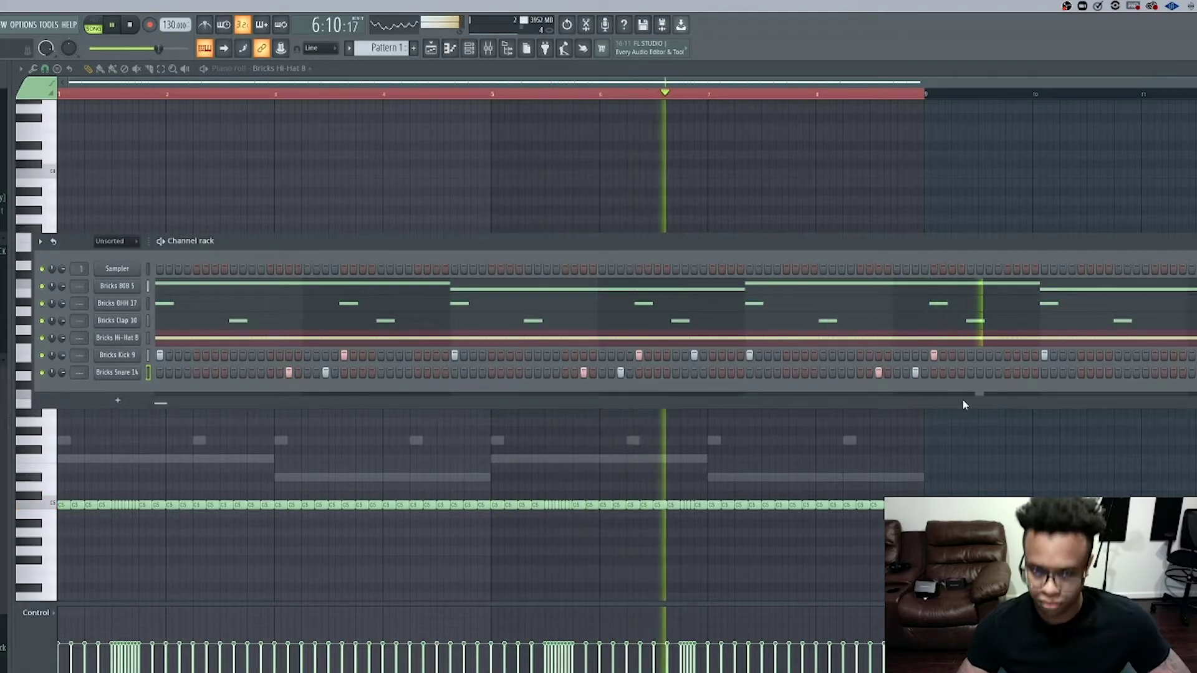
{"action": "left_click", "coordinate": [1173, 372]}
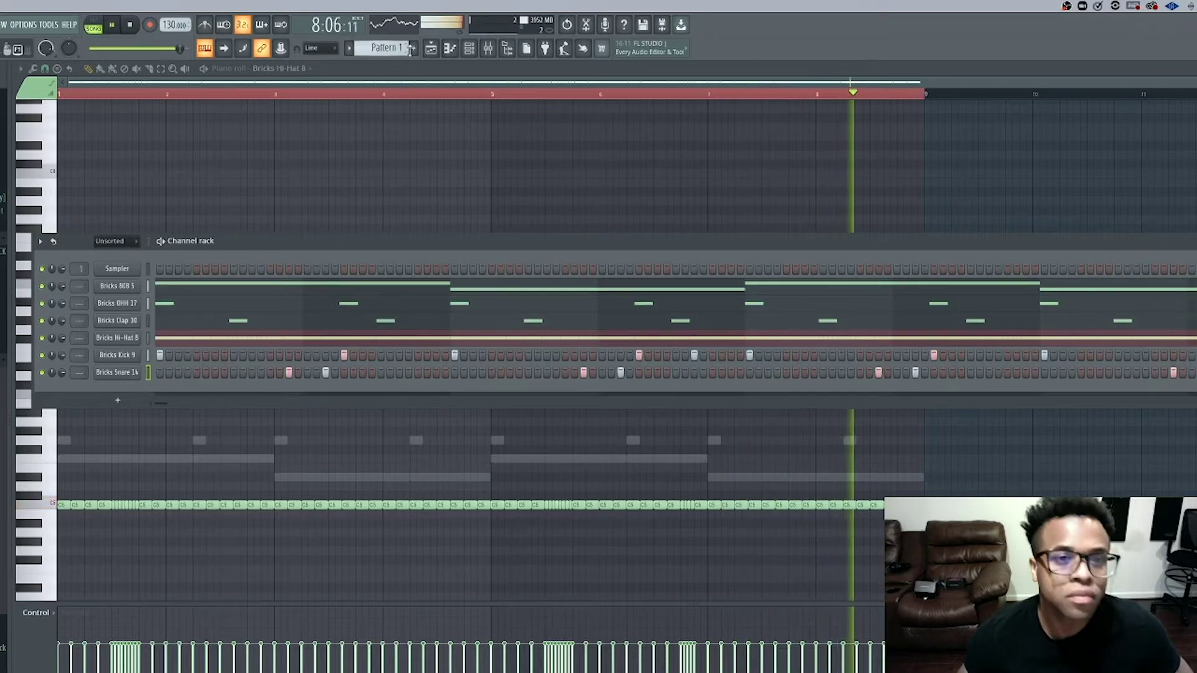
- Lengthen all Bricks Snare 14 notes to two steps in the piano roll and return to the channel rack
{"action": "left_click", "coordinate": [450, 48]}
{"action": "key", "text": "super+a"}
{"action": "left_click_drag", "start_coordinate": [154, 505], "coordinate": [162, 506]}
{"action": "left_click", "coordinate": [393, 245]}
{"action": "left_click", "coordinate": [469, 48]}
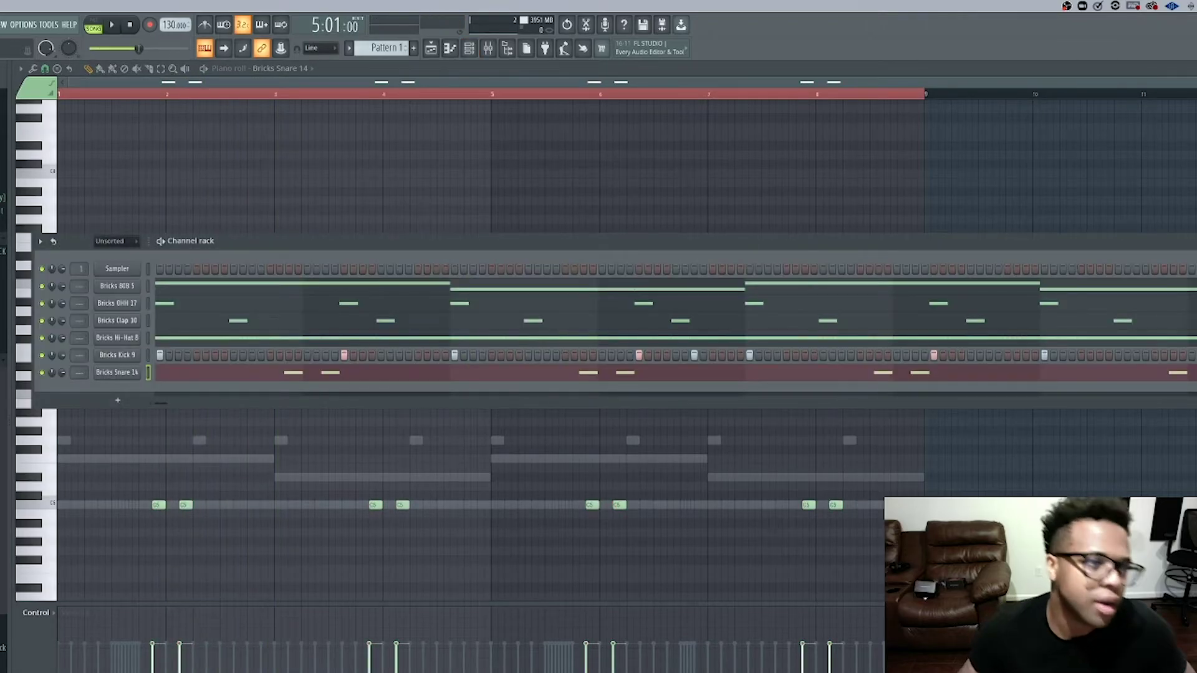
{"action": "key", "text": "super+s"}
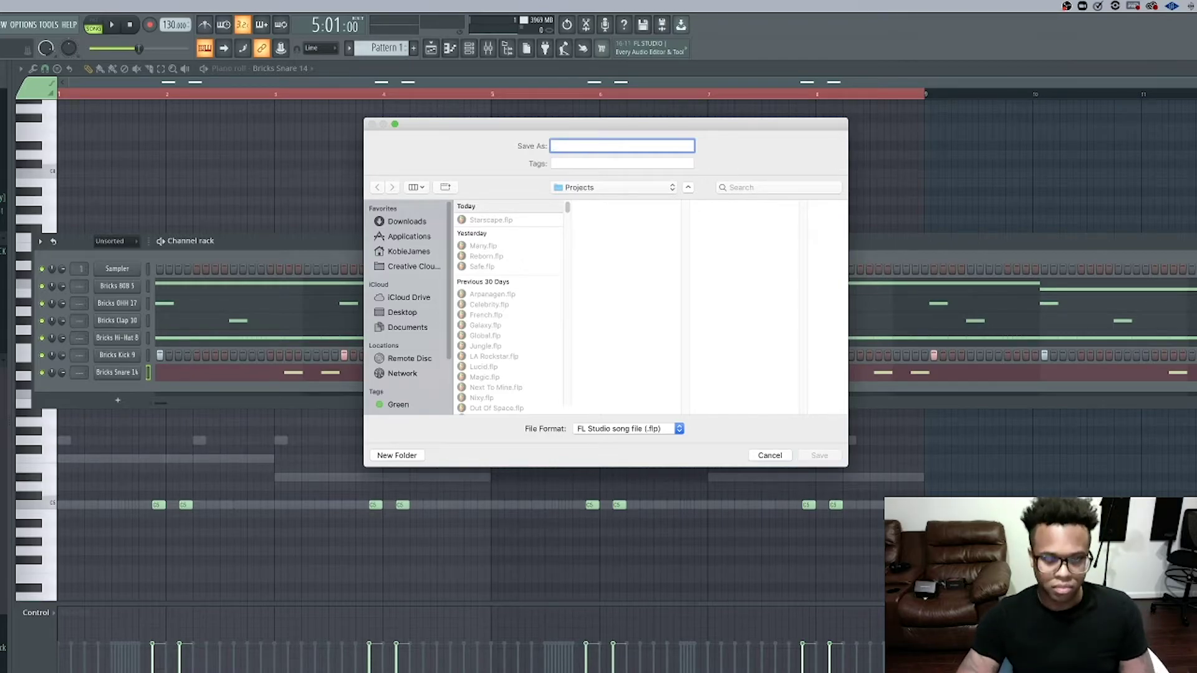
{"action": "type", "text": "80 Trap"}
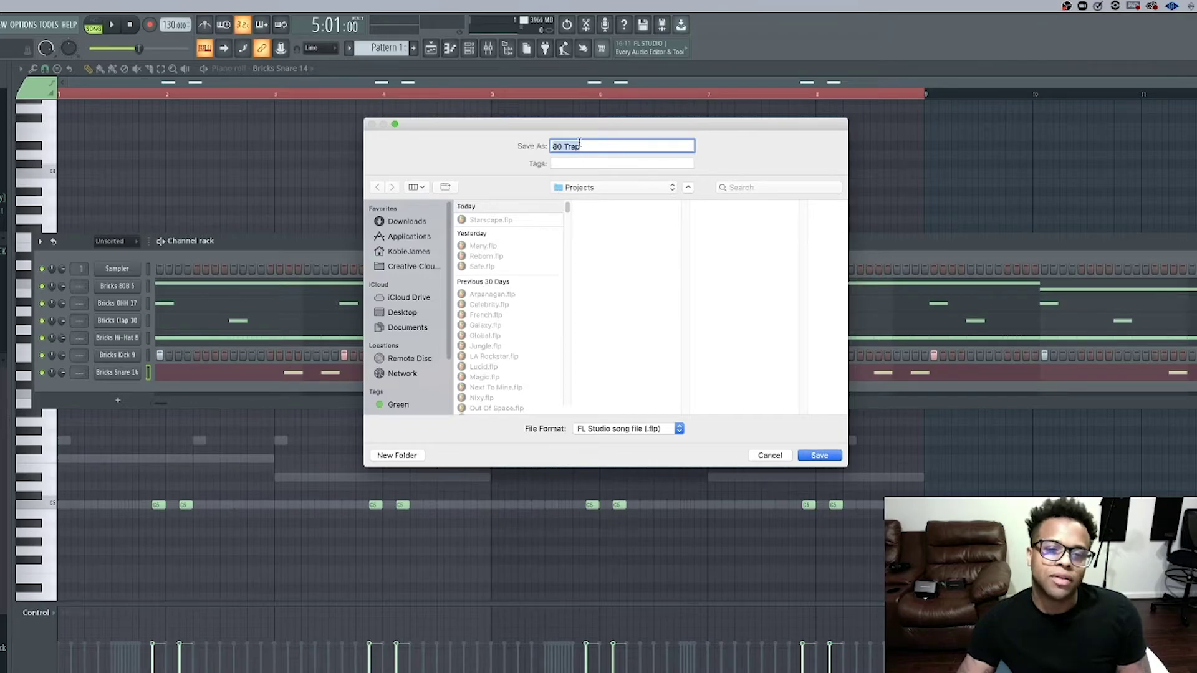
{"action": "key", "text": "BackSpace"}
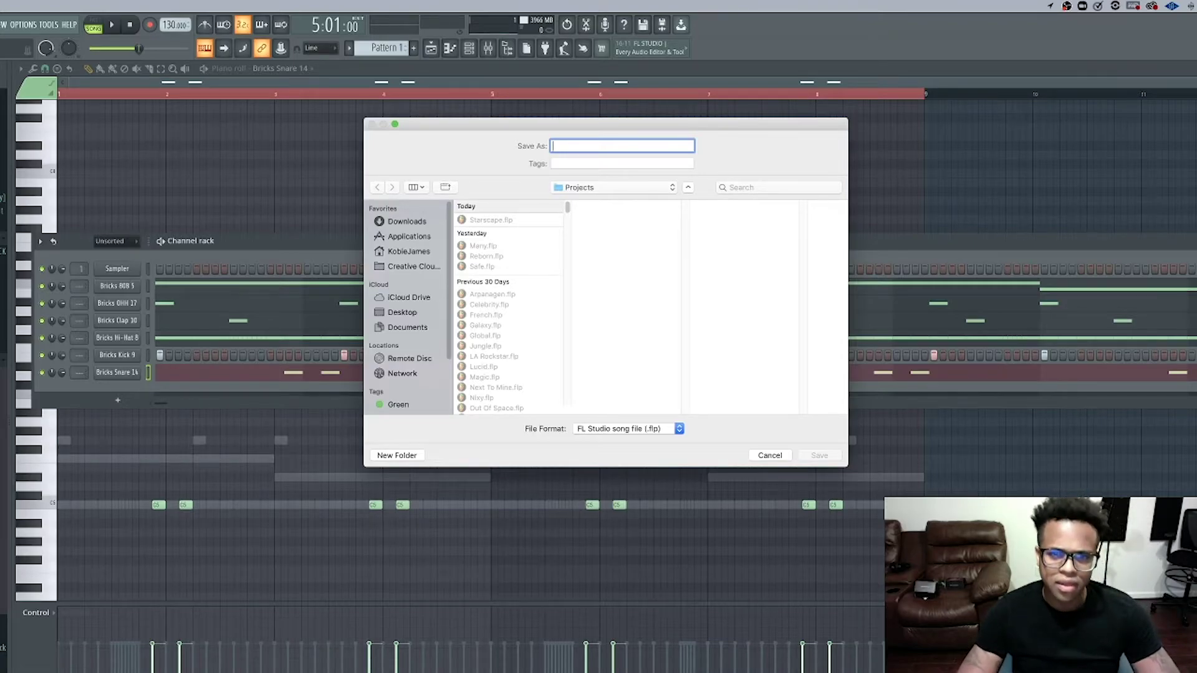
{"action": "left_click", "coordinate": [769, 455]}
{"action": "key", "text": "space"}
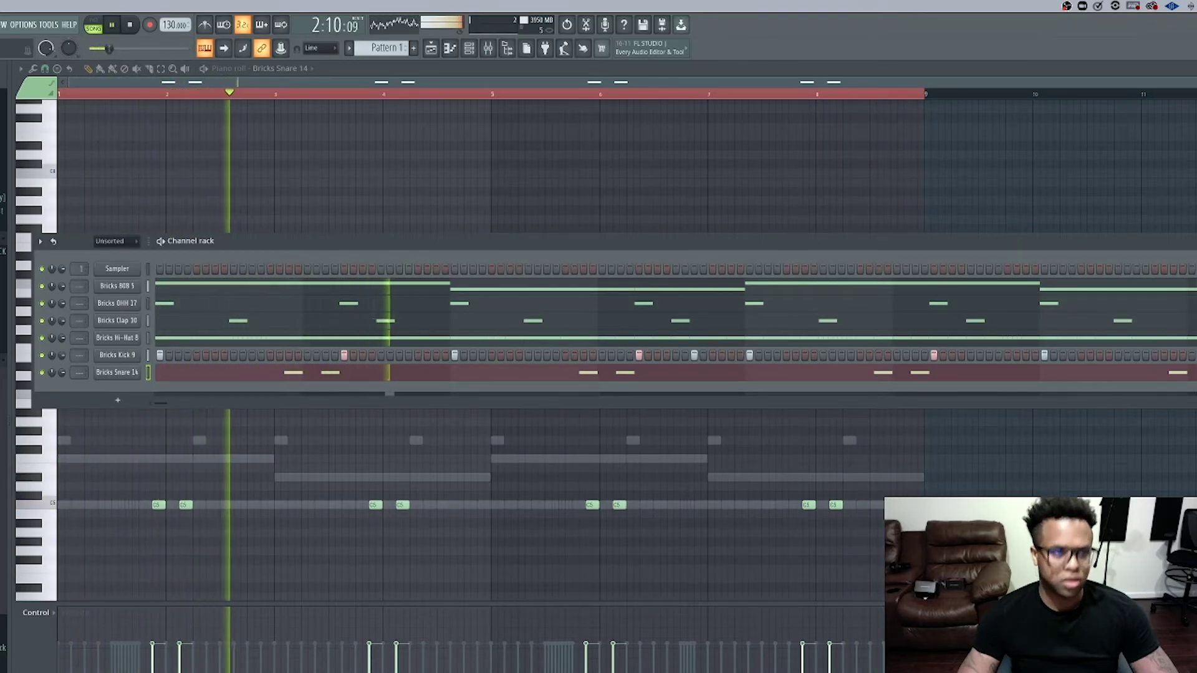
{"action": "key", "text": "space"}
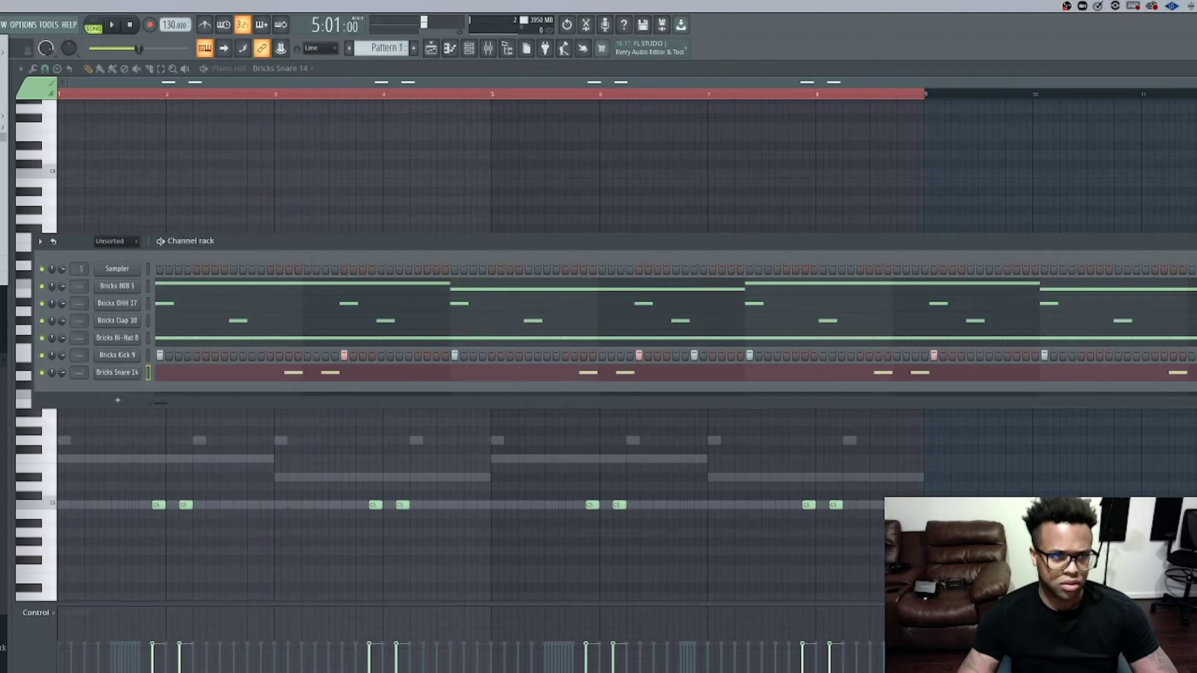
{"action": "key", "text": "super+s"}
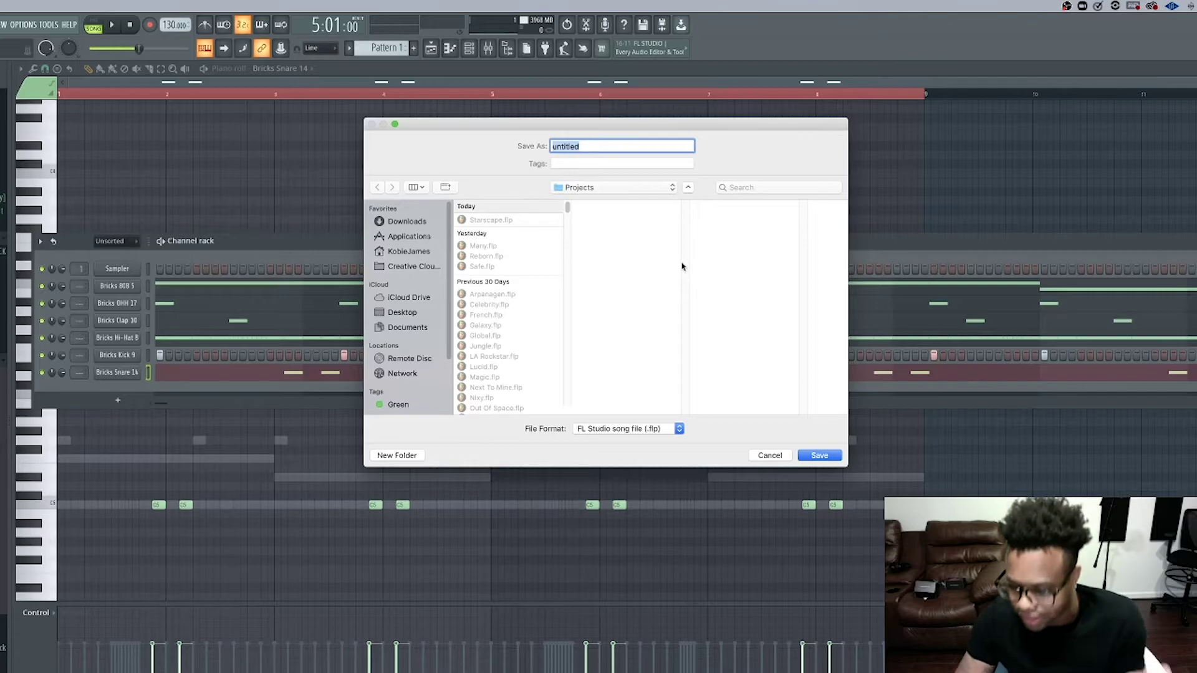
{"action": "left_click", "coordinate": [773, 458]}
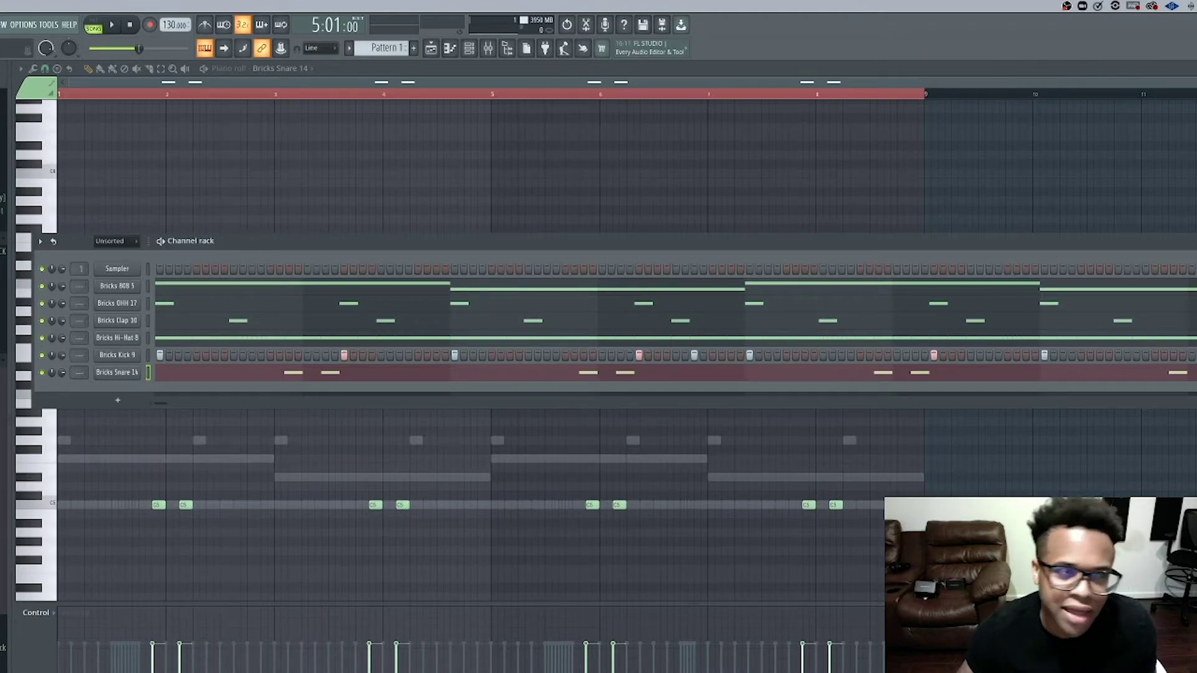
- Play the opening bars of the full beat several times to review the drums with the guitar loop
{"action": "key", "text": "space"}
{"action": "key", "text": "space"}
{"action": "key", "text": "space"}
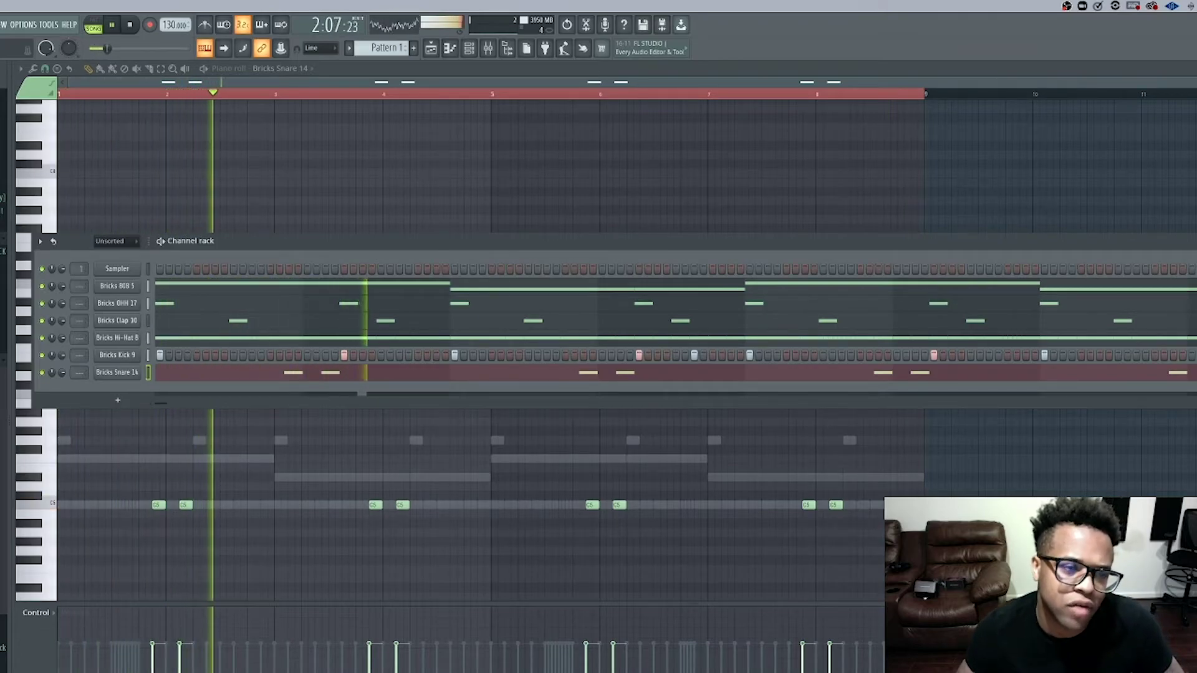
{"action": "key", "text": "space"}
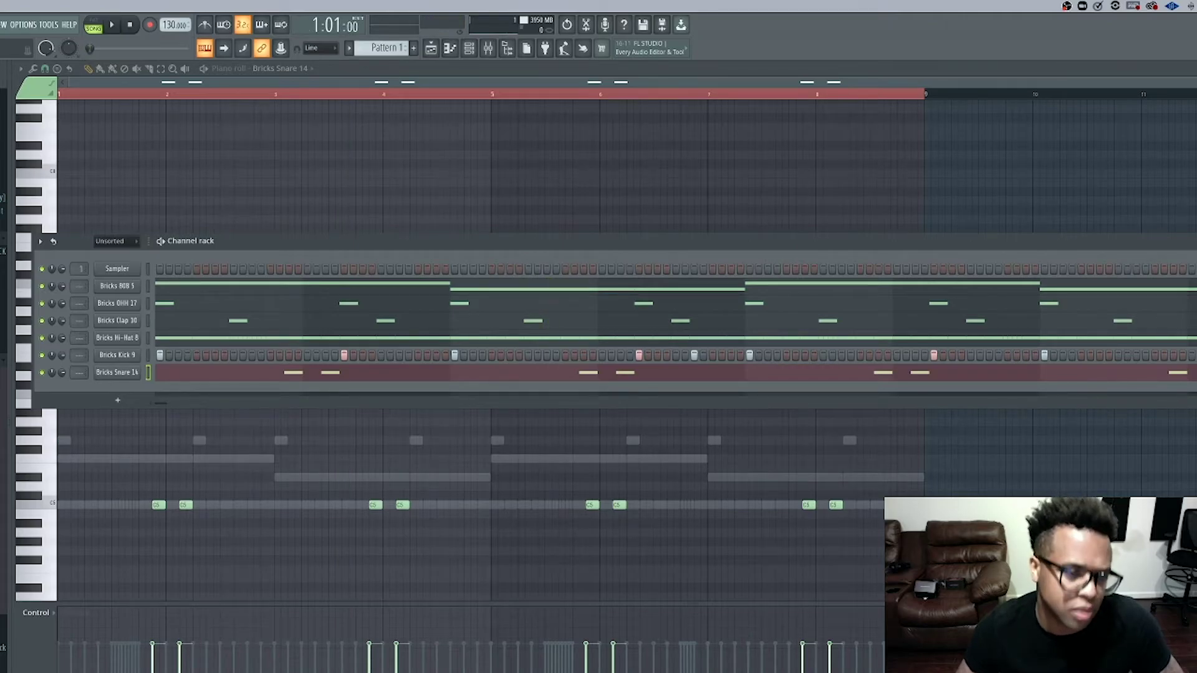
{"action": "key", "text": "space"}
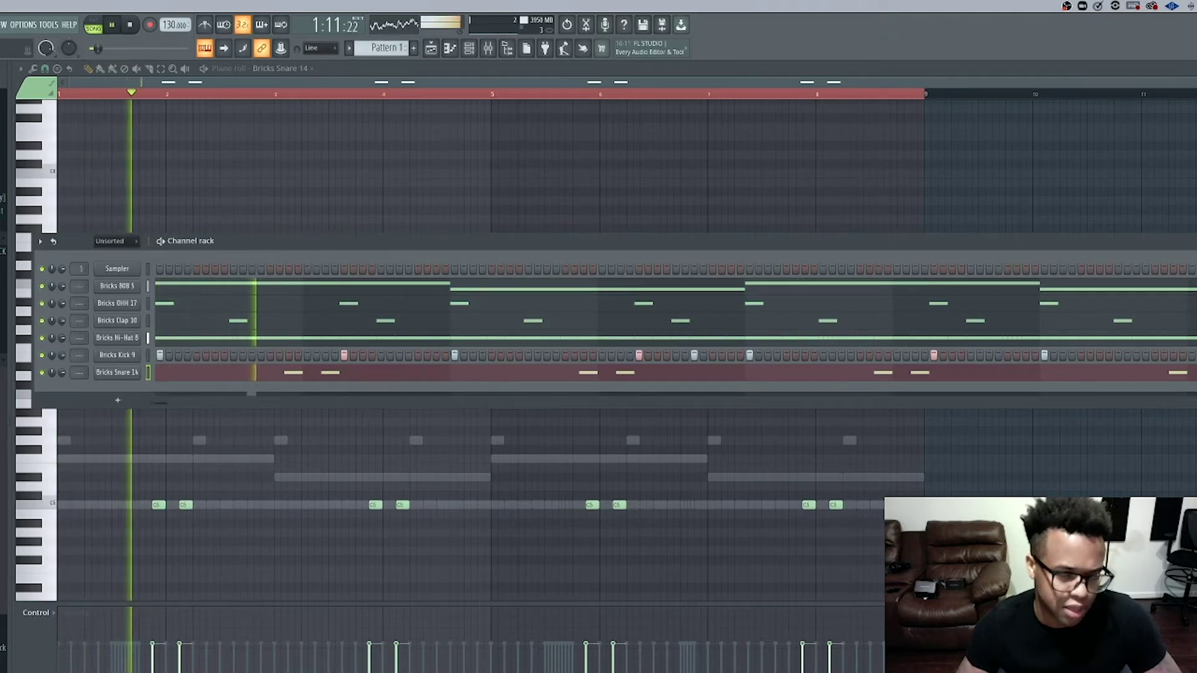
{"action": "key", "text": "space"}
{"action": "key", "text": "space"}
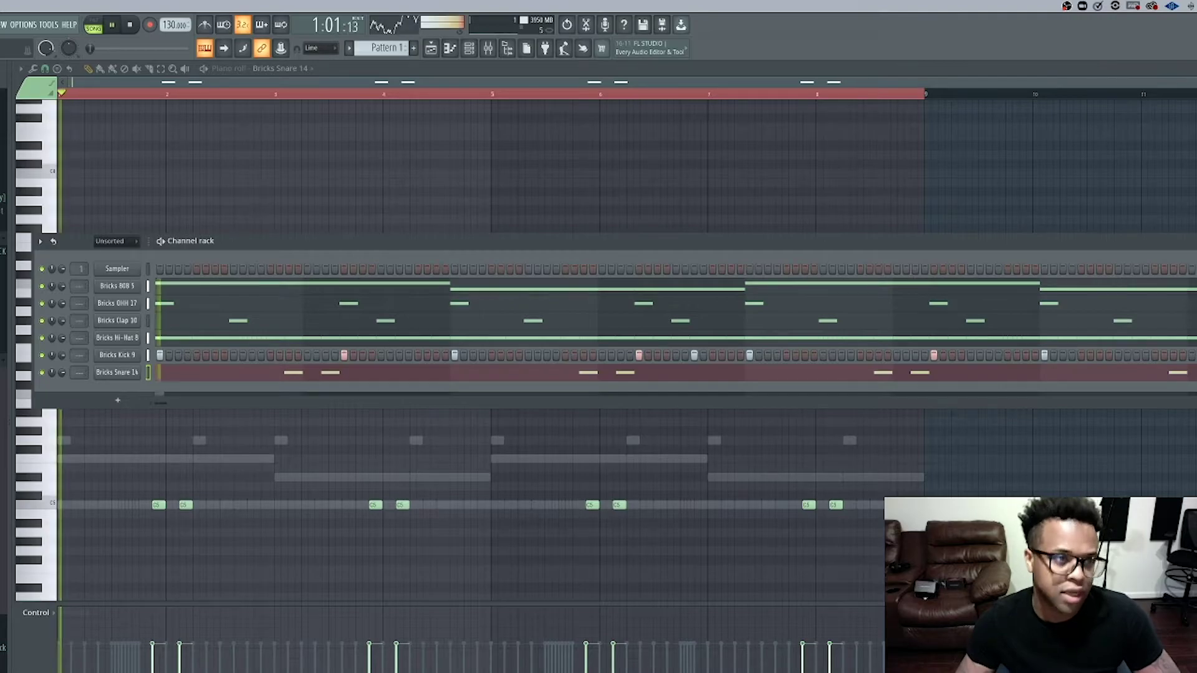
{"action": "key", "text": "space"}
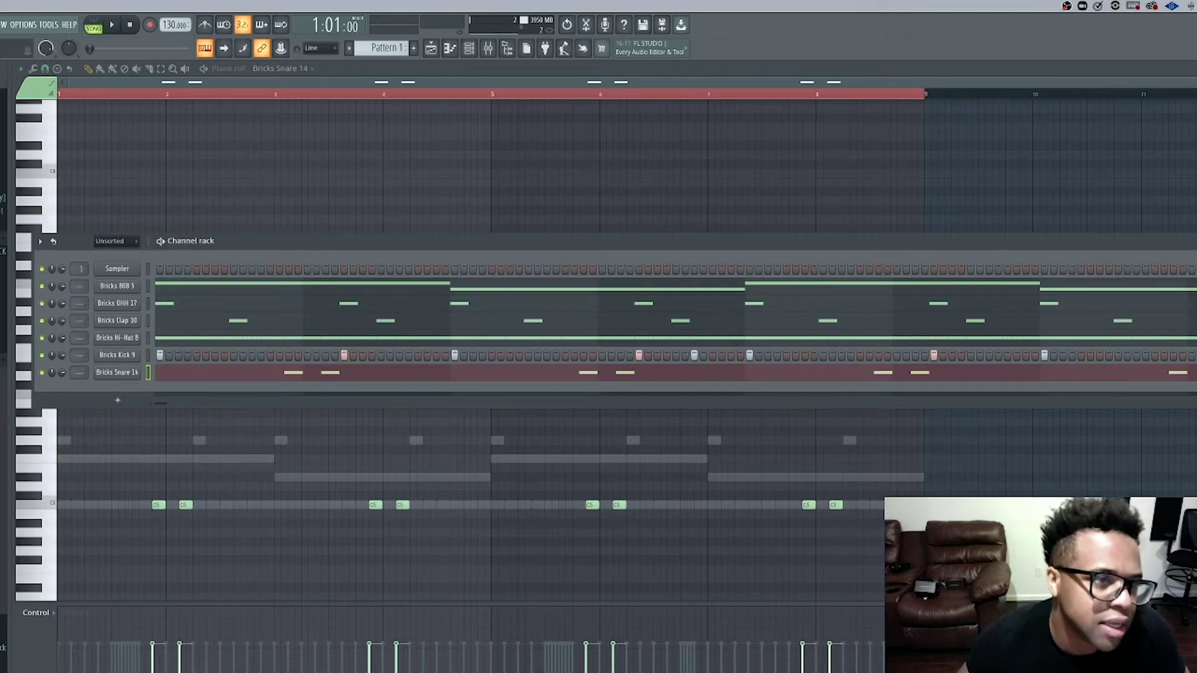
{"action": "key", "text": "space"}
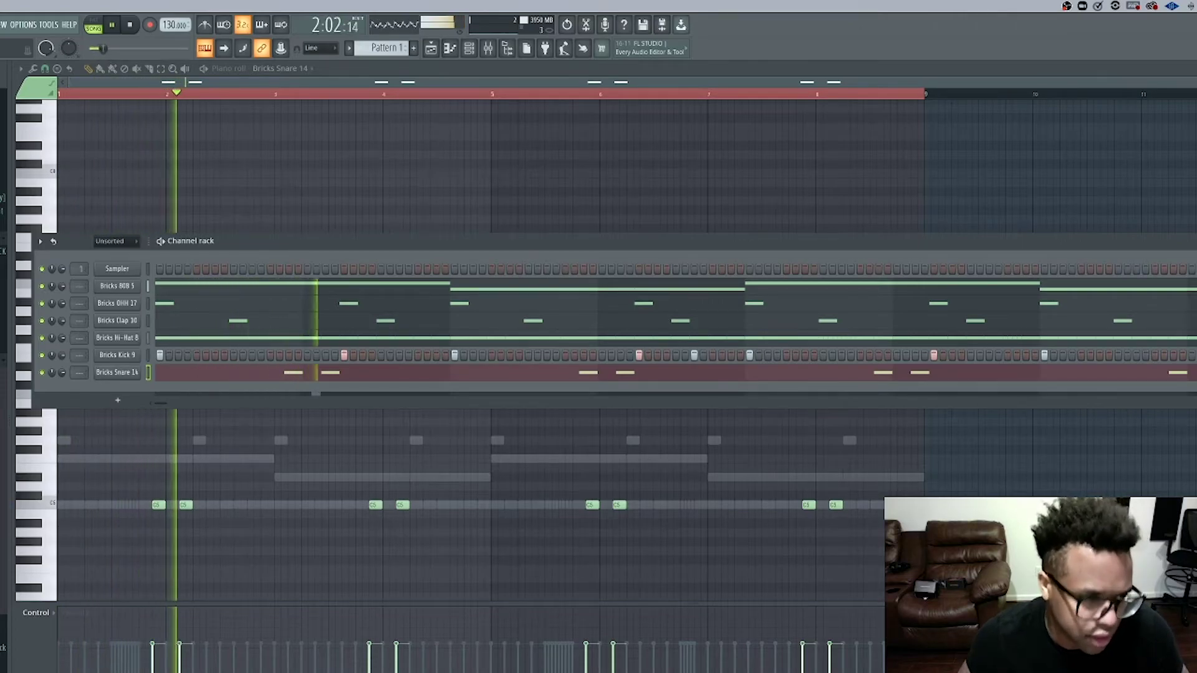
{"action": "key", "text": "space"}
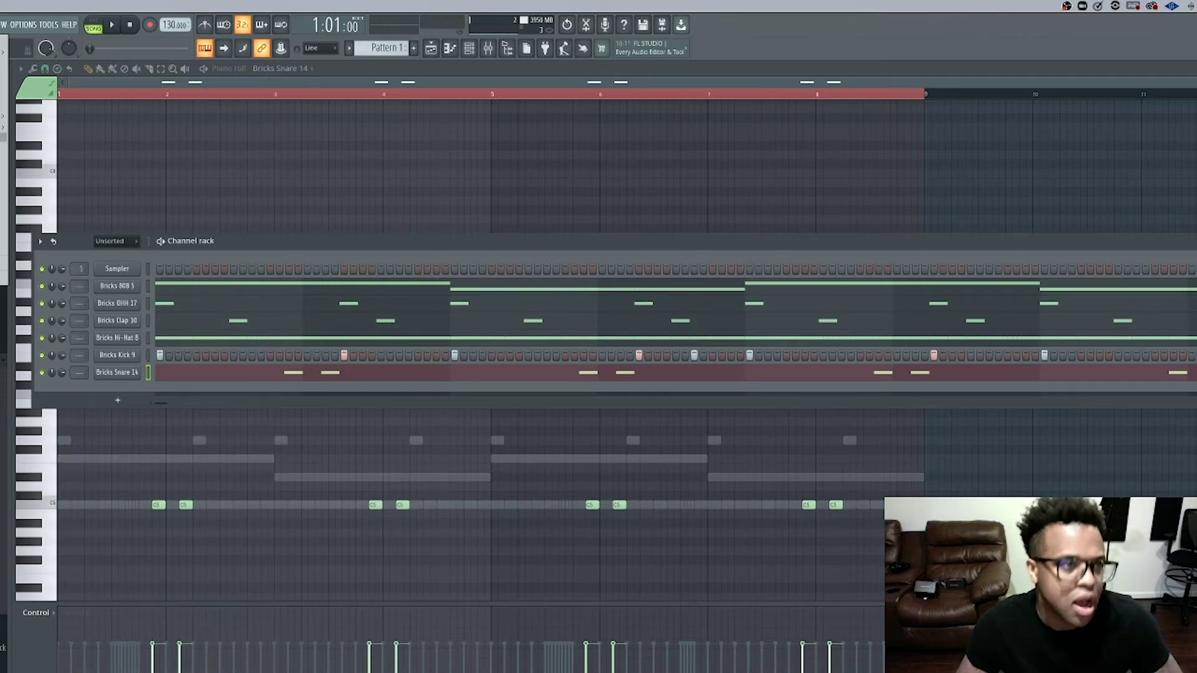
- Save the project in the Projects folder as Rock San, discarding the trial name Night M
{"action": "key", "text": "super+s"}
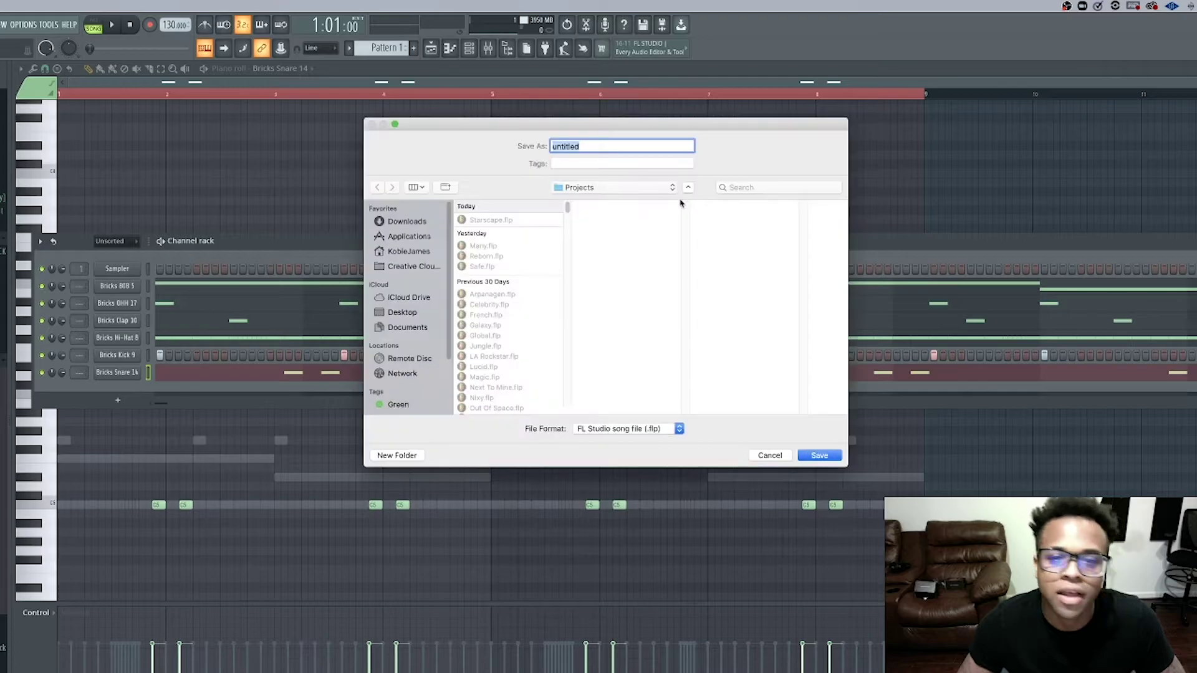
{"action": "key", "text": "BackSpace"}
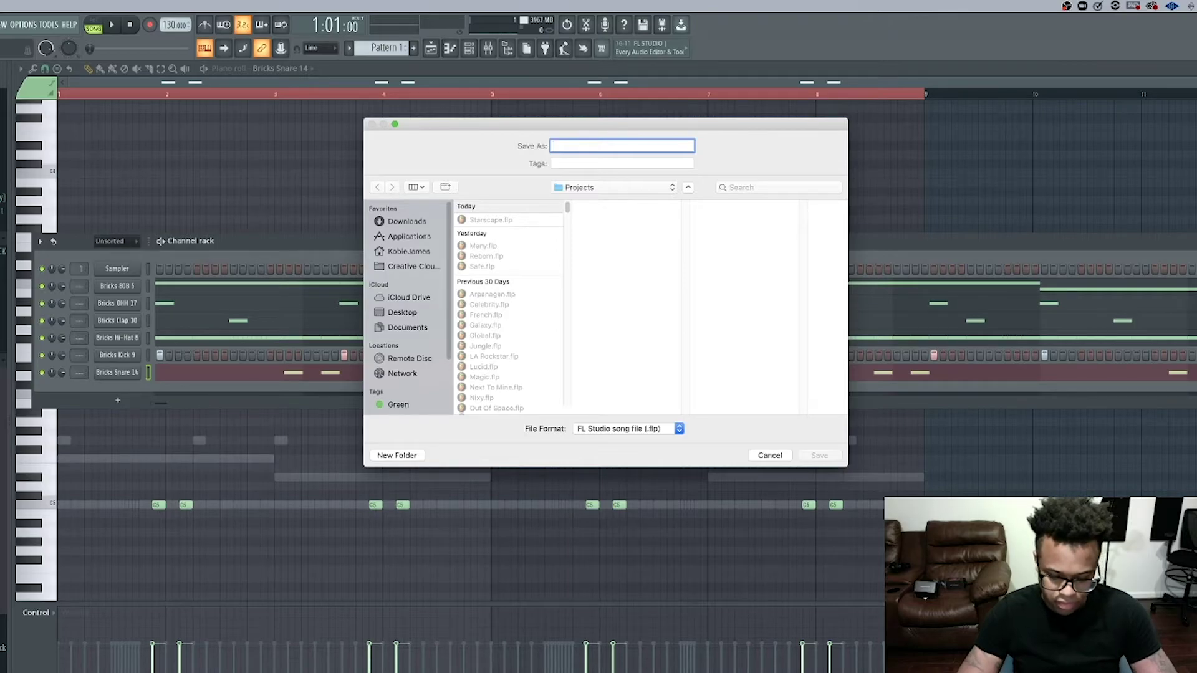
{"action": "type", "text": "Nihh"}
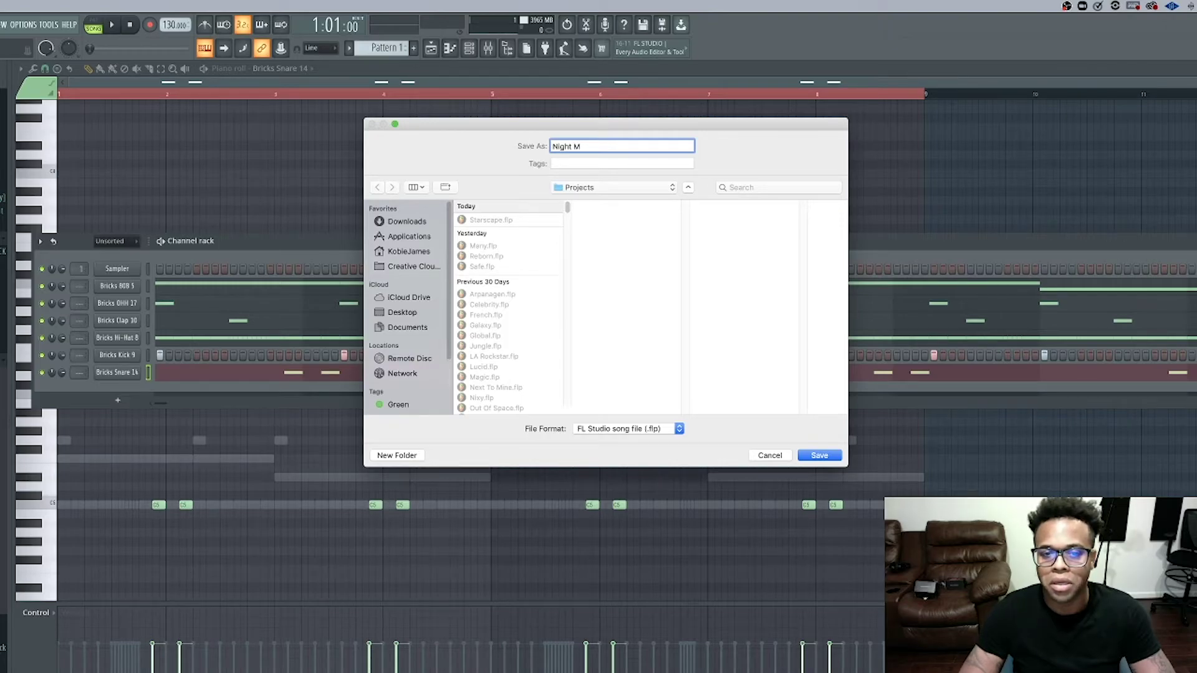
{"action": "key", "text": "BackSpace"}
{"action": "key", "text": "BackSpace"}
{"action": "key", "text": "BackSpace"}
{"action": "key", "text": "BackSpace"}
{"action": "key", "text": "BackSpace"}
{"action": "key", "text": "BackSpace"}
{"action": "key", "text": "BackSpace"}
{"action": "key", "text": "BackSpace"}
{"action": "key", "text": "BackSpace"}
{"action": "key", "text": "BackSpace"}
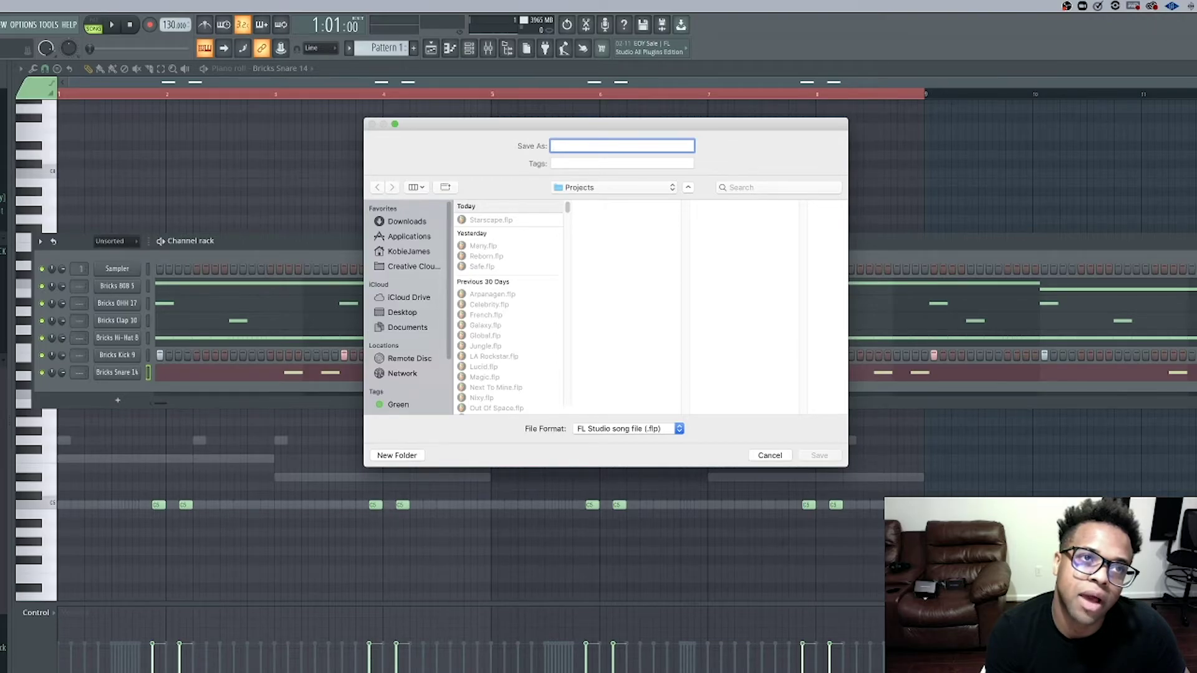
{"action": "type", "text": "Rock San"}
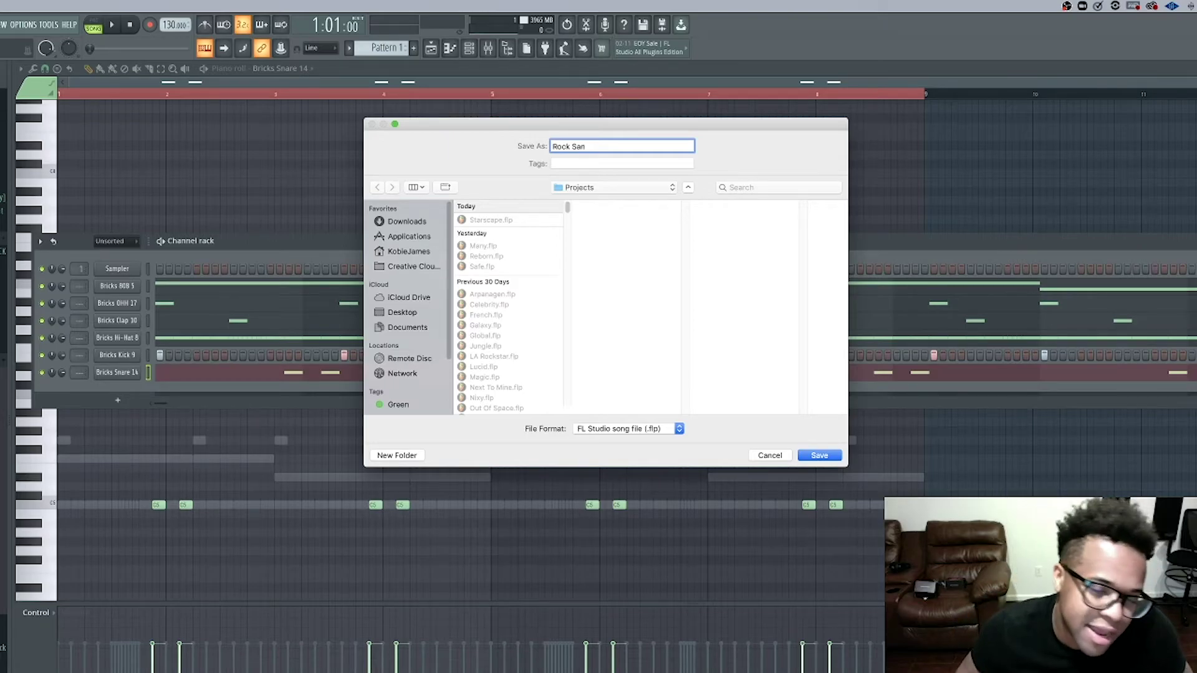
{"action": "key", "text": "Return"}
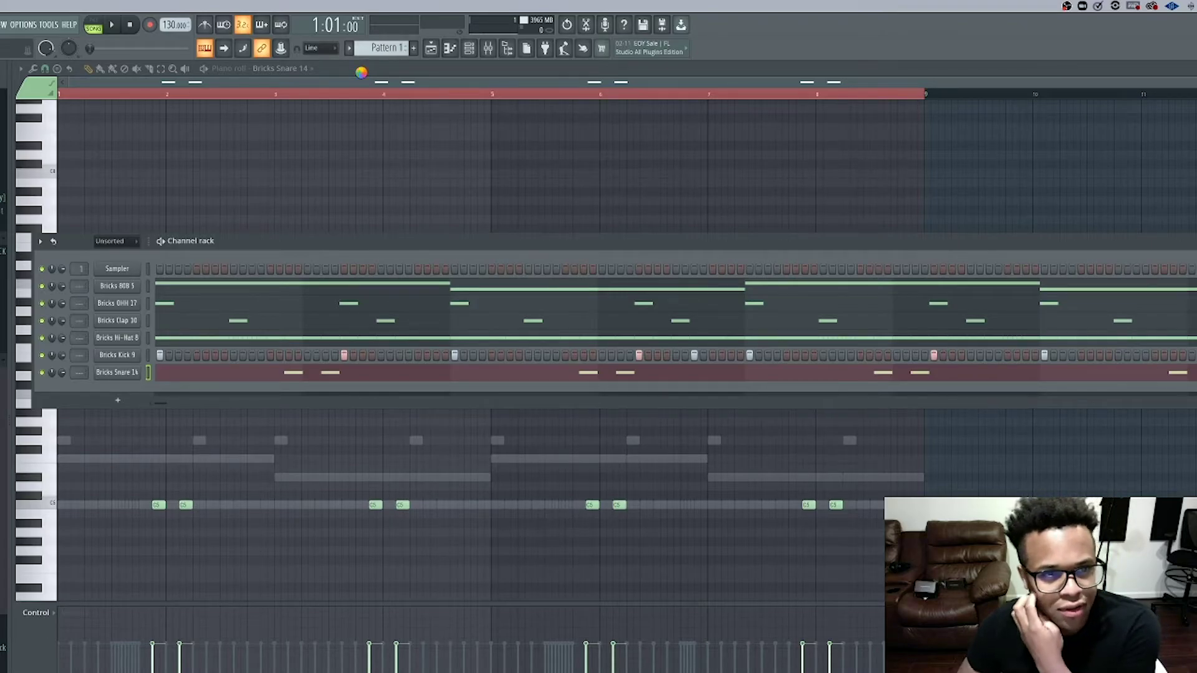
- Play the saved beat from bar 1 and stop playback
{"action": "left_click", "coordinate": [431, 48]}
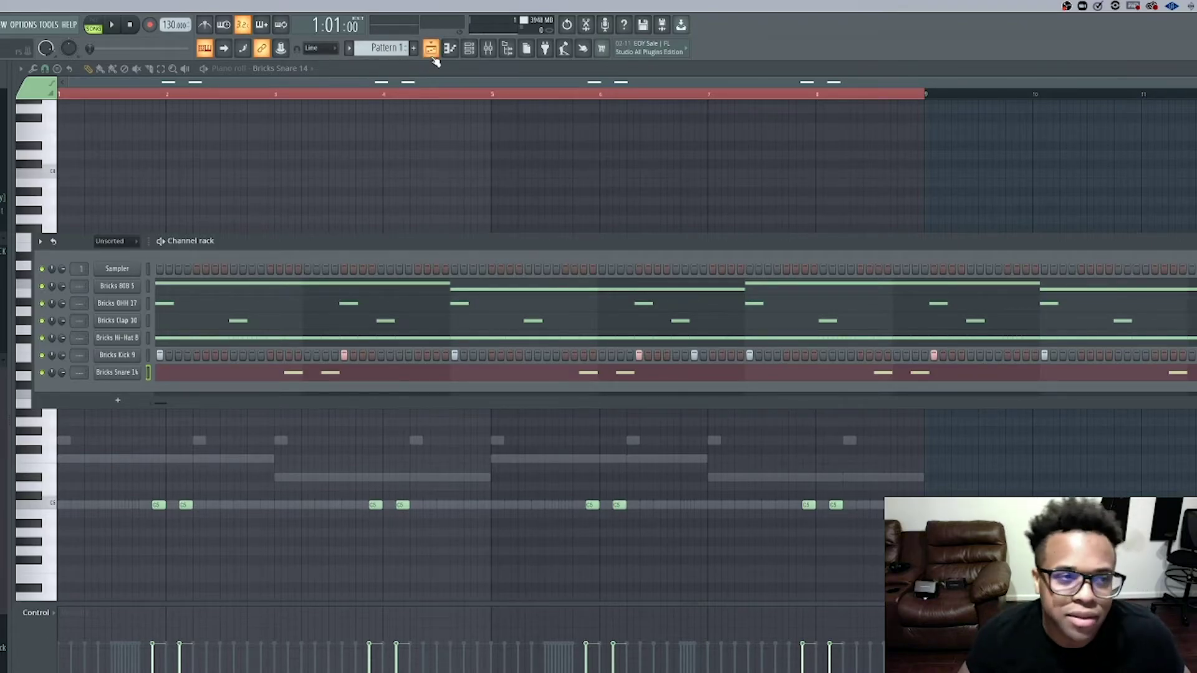
{"action": "key", "text": "space"}
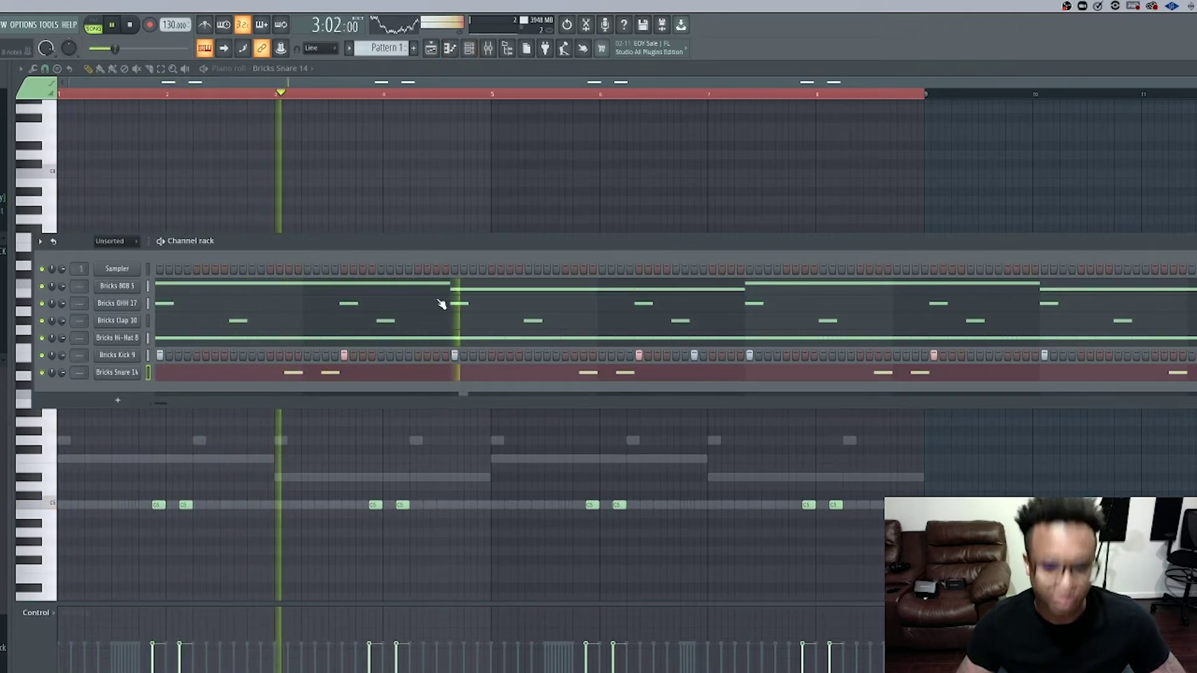
{"action": "key", "text": "space"}
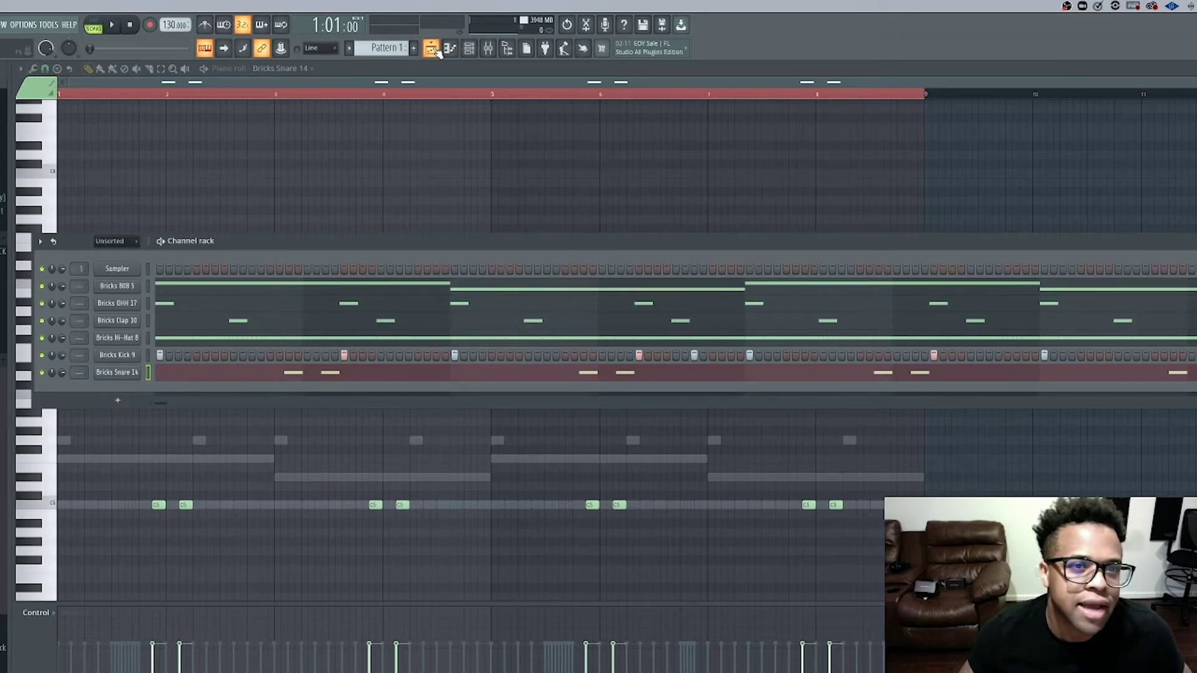
- Bring up the playlist and examine the macros that switch the stretching mode of all audio clips
{"action": "left_click", "coordinate": [436, 50]}
{"action": "left_click", "coordinate": [22, 25]}
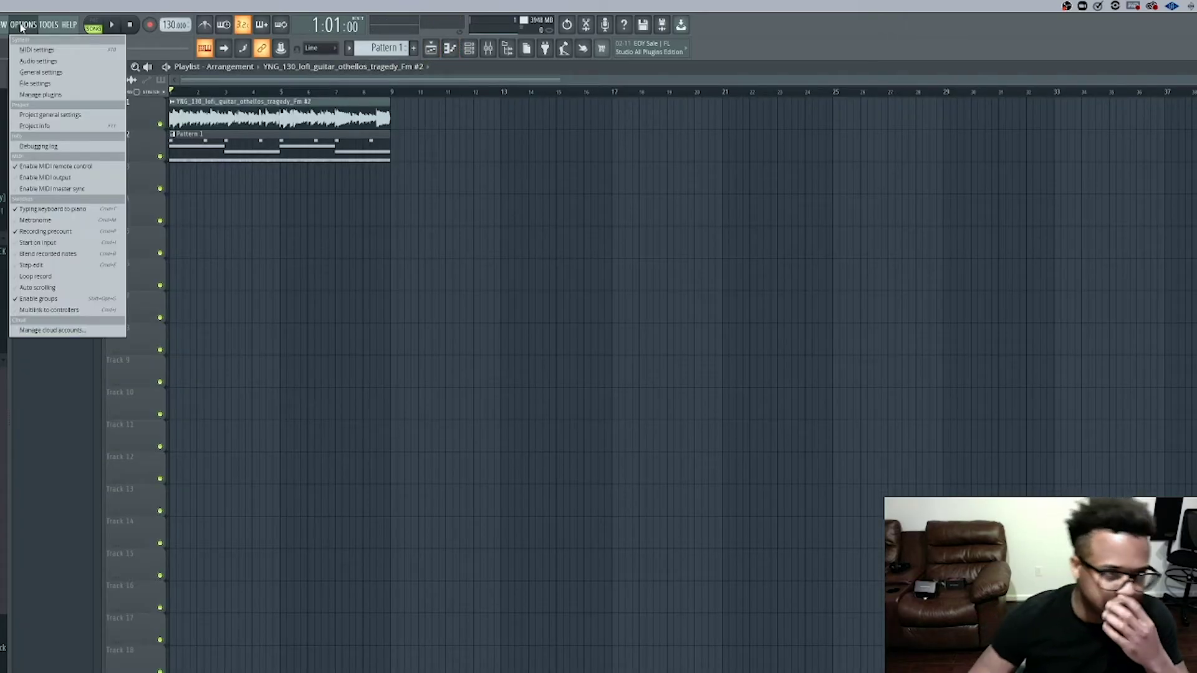
{"action": "mouse_move", "coordinate": [49, 25]}
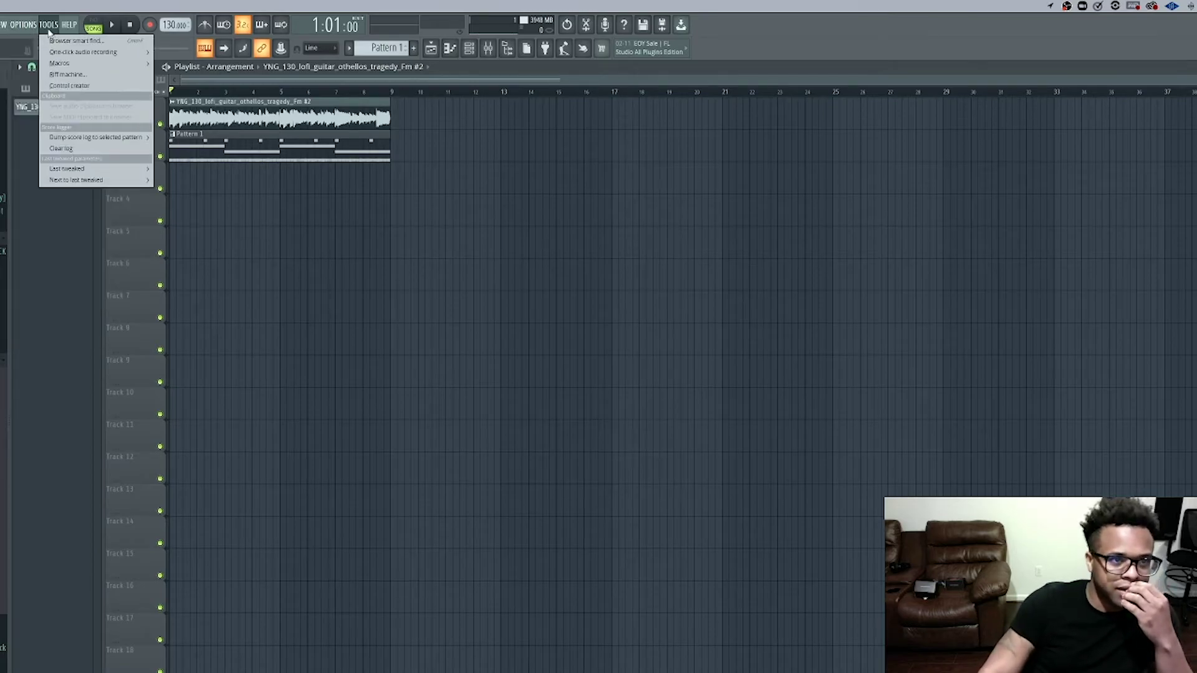
{"action": "mouse_move", "coordinate": [66, 62]}
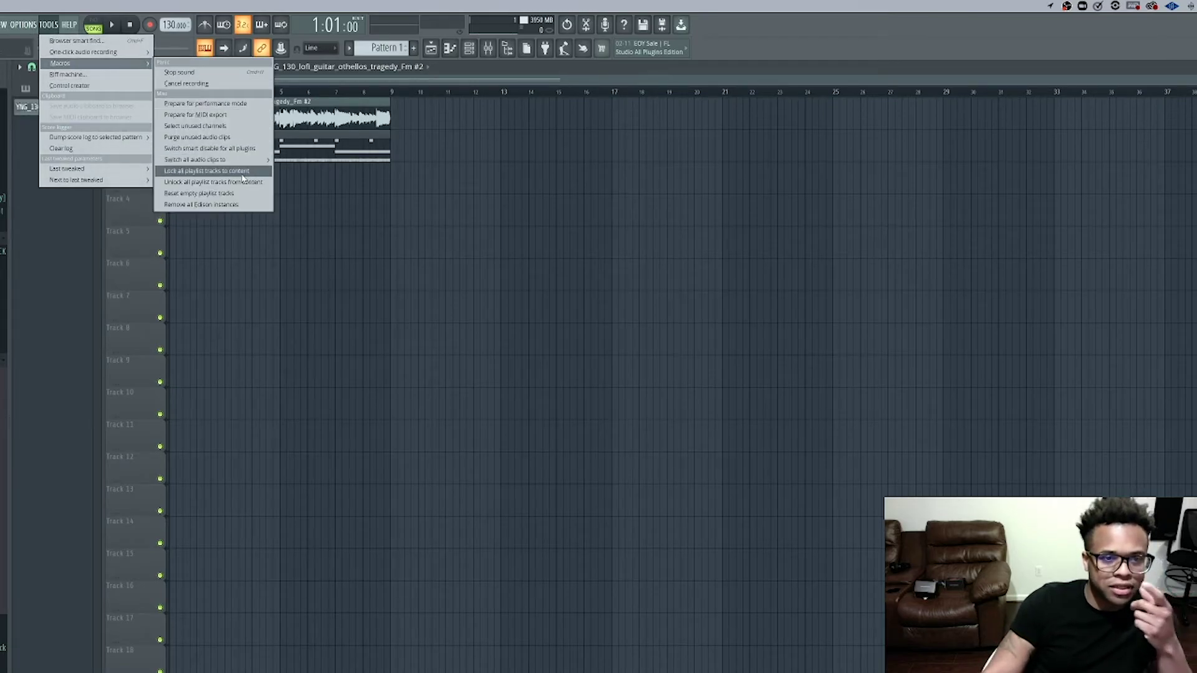
{"action": "mouse_move", "coordinate": [245, 161]}
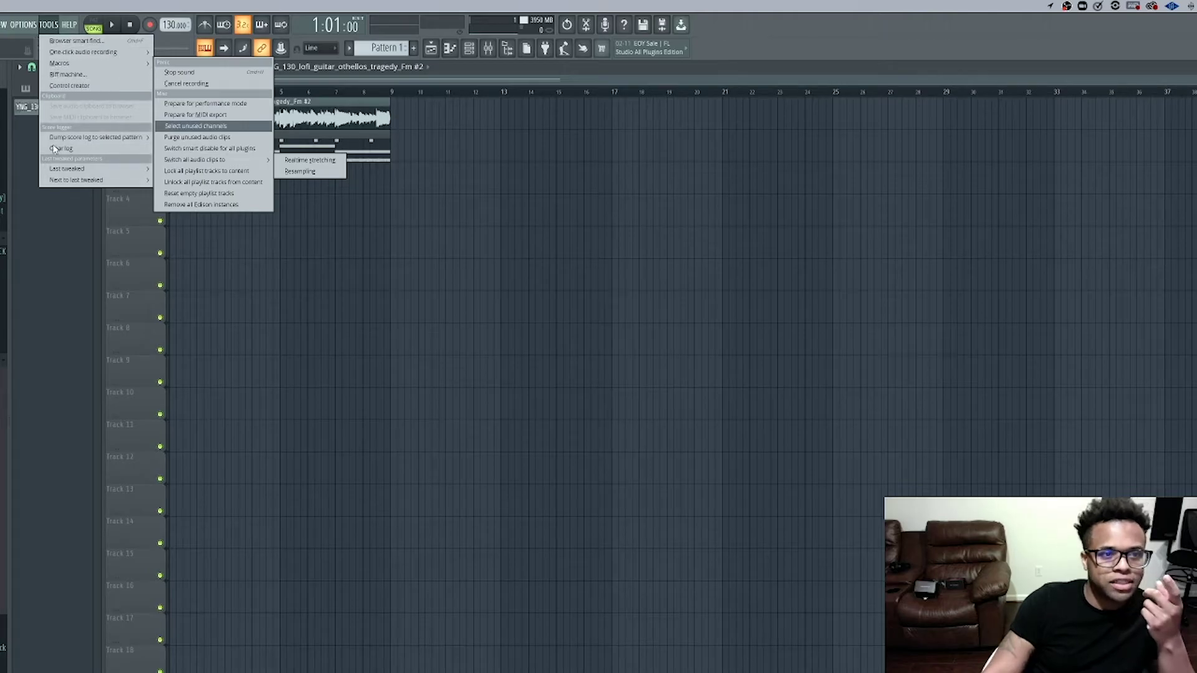
{"action": "left_click", "coordinate": [55, 260]}
{"action": "left_click", "coordinate": [52, 25]}
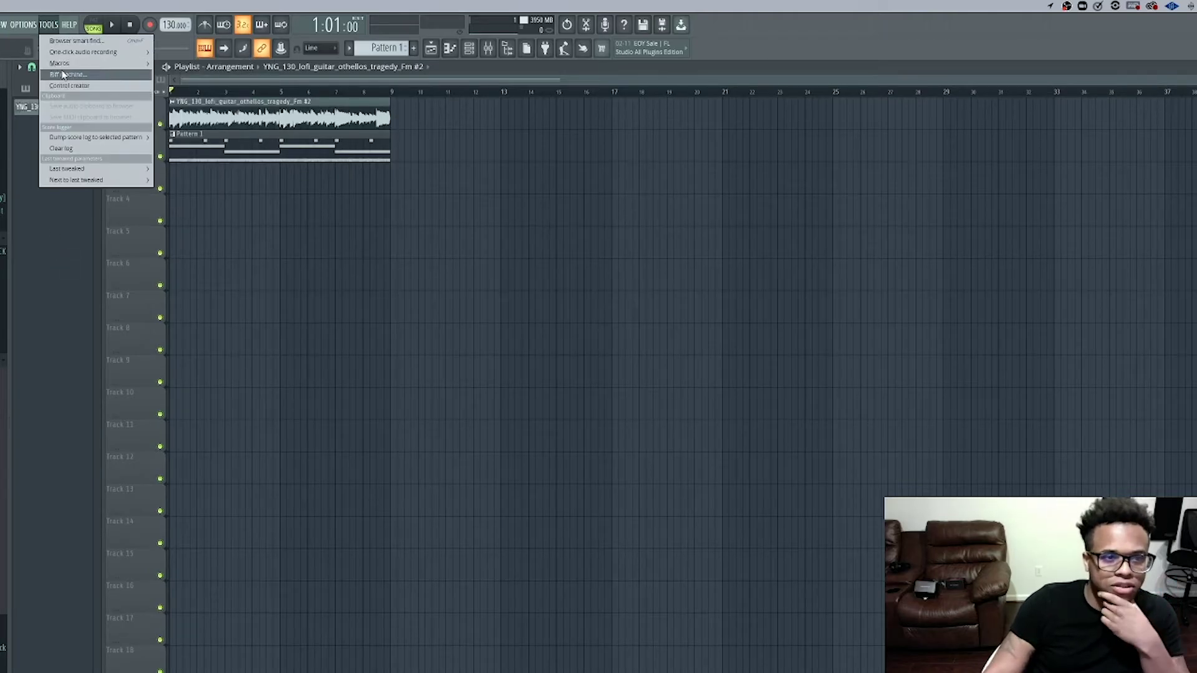
{"action": "mouse_move", "coordinate": [65, 63]}
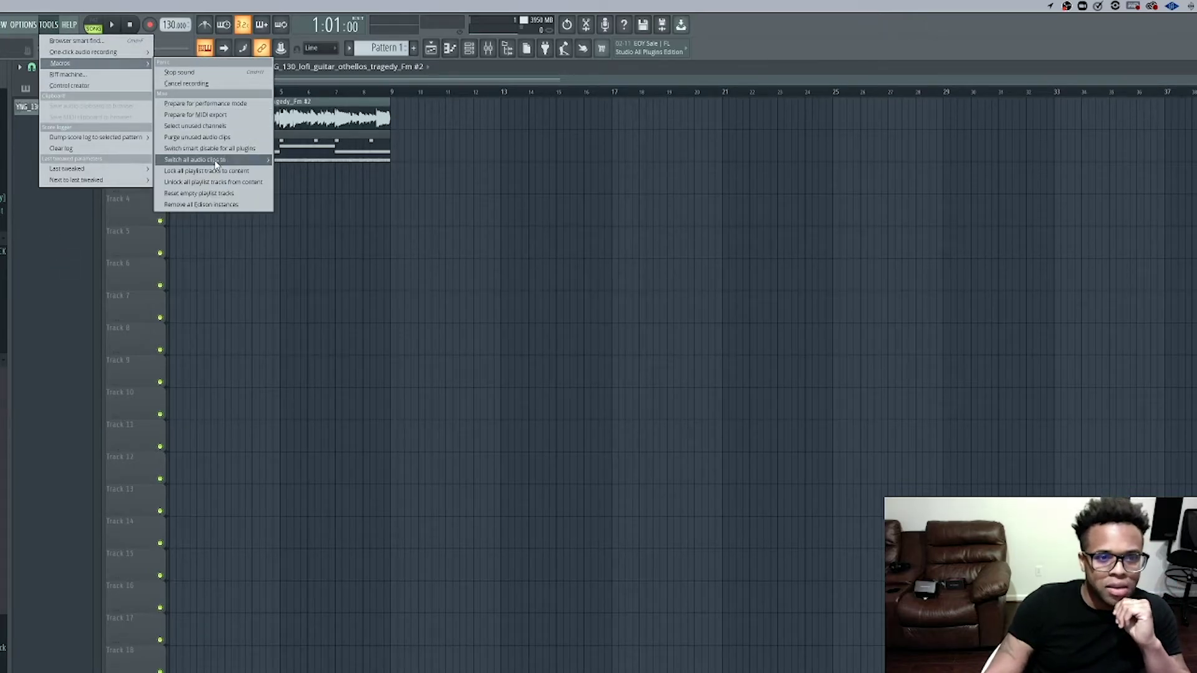
{"action": "mouse_move", "coordinate": [218, 160]}
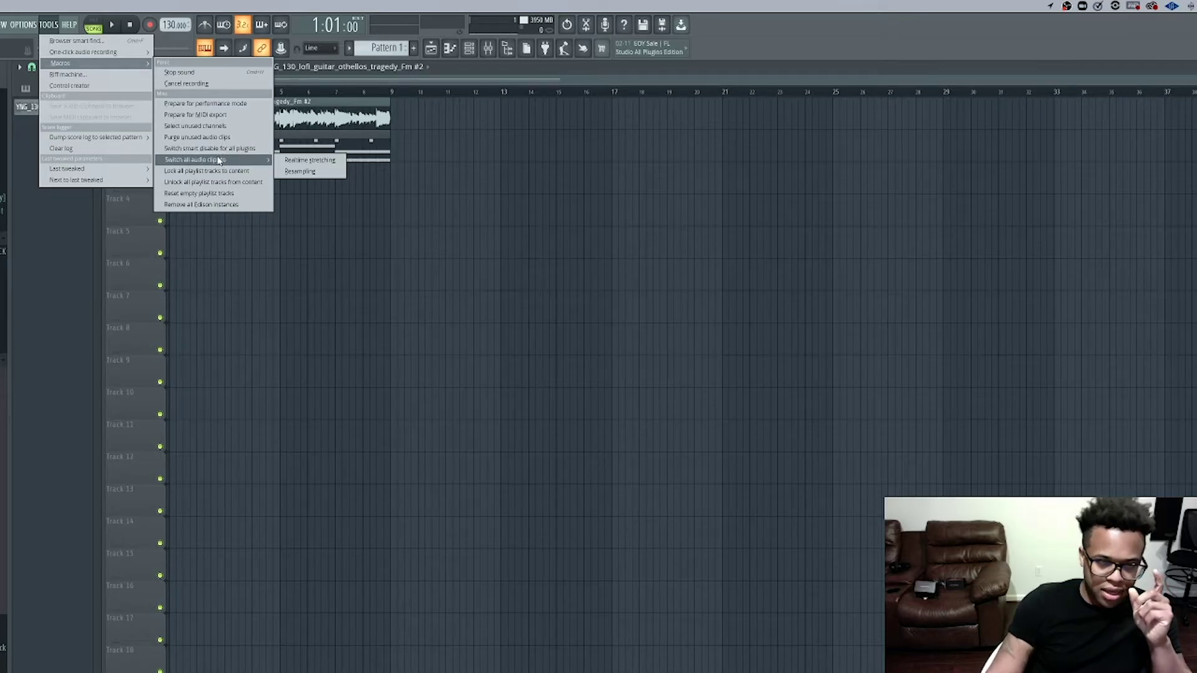
{"action": "left_click", "coordinate": [76, 249]}
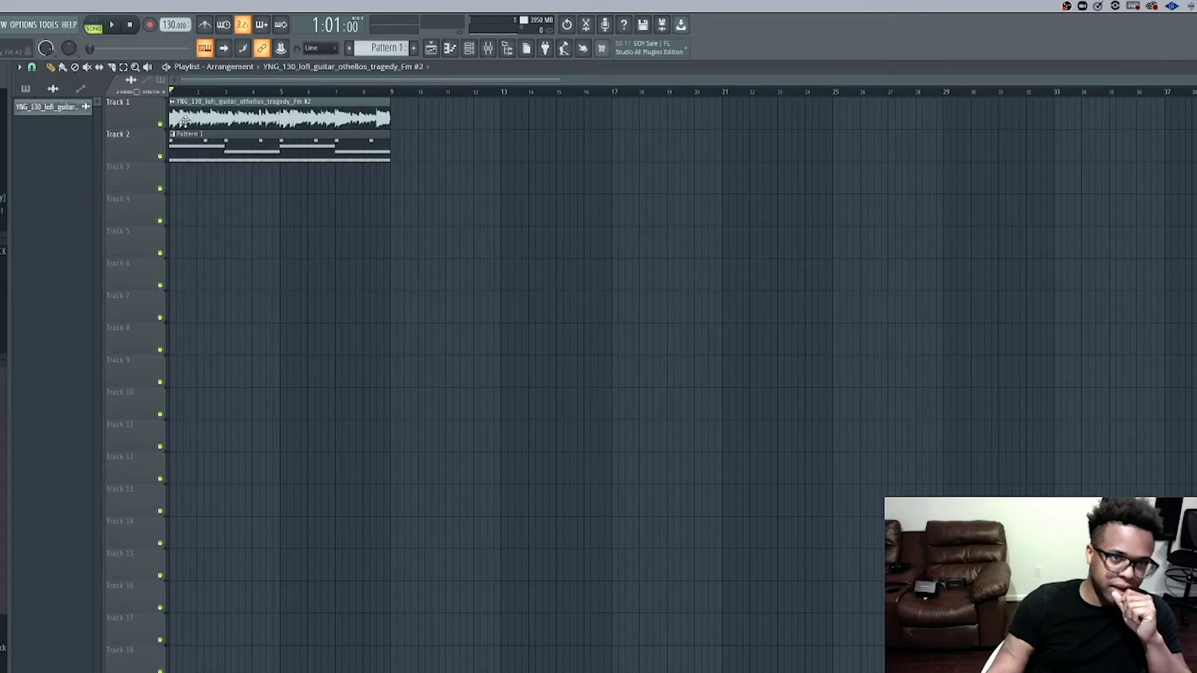
- Switch all audio clips to realtime stretching with the macro and accept the change
{"action": "left_click", "coordinate": [173, 102]}
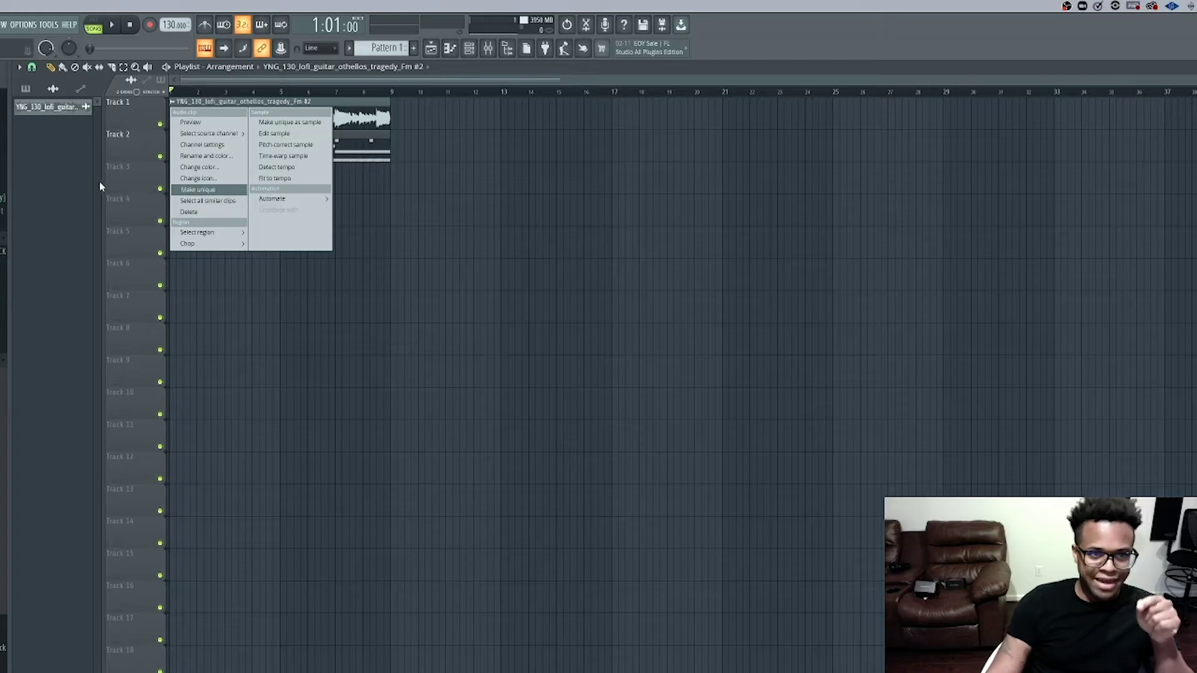
{"action": "left_click", "coordinate": [56, 177]}
{"action": "left_click", "coordinate": [30, 24]}
{"action": "mouse_move", "coordinate": [49, 25]}
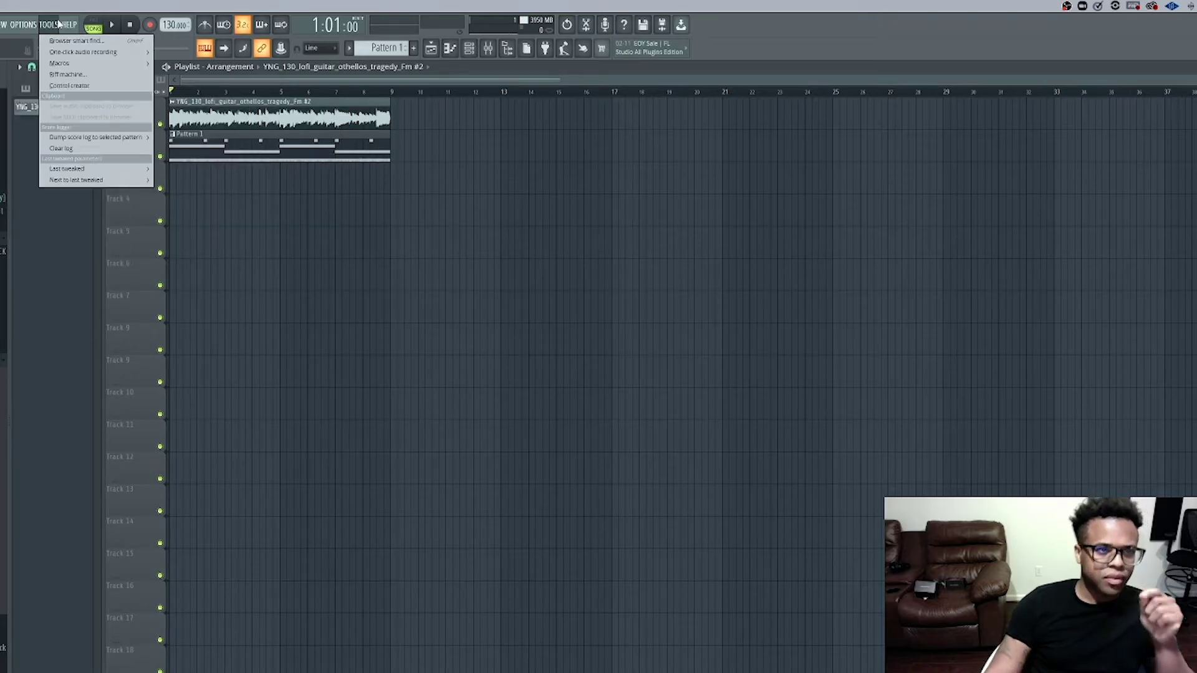
{"action": "mouse_move", "coordinate": [87, 65]}
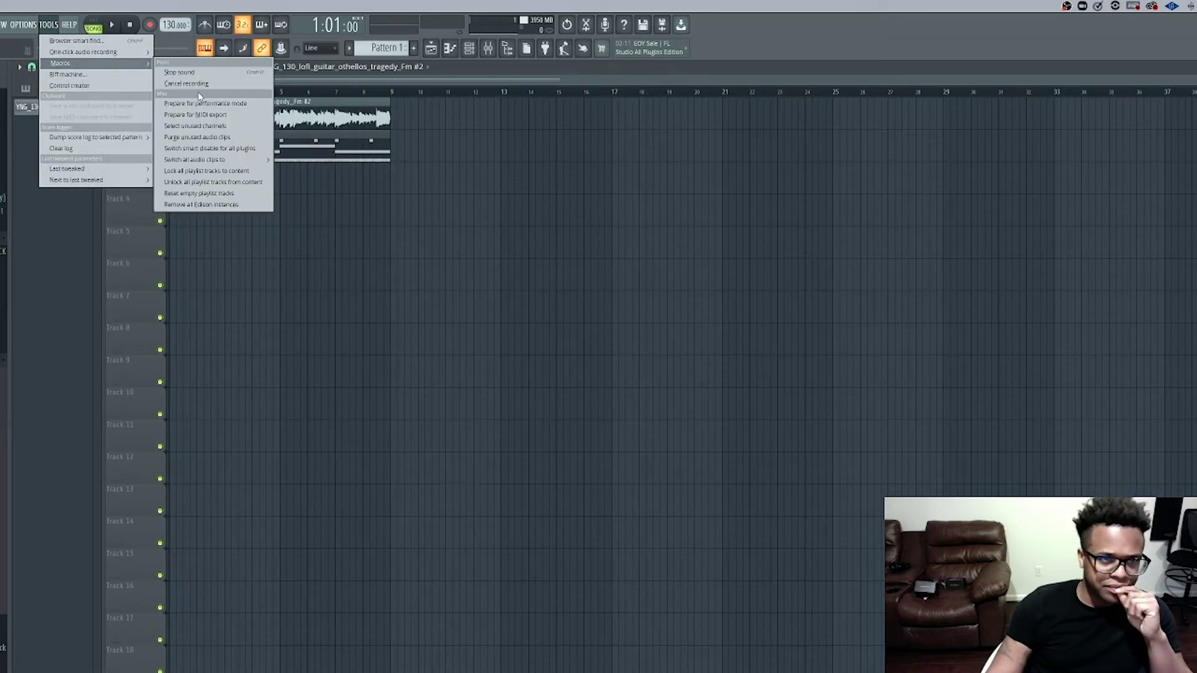
{"action": "mouse_move", "coordinate": [228, 161]}
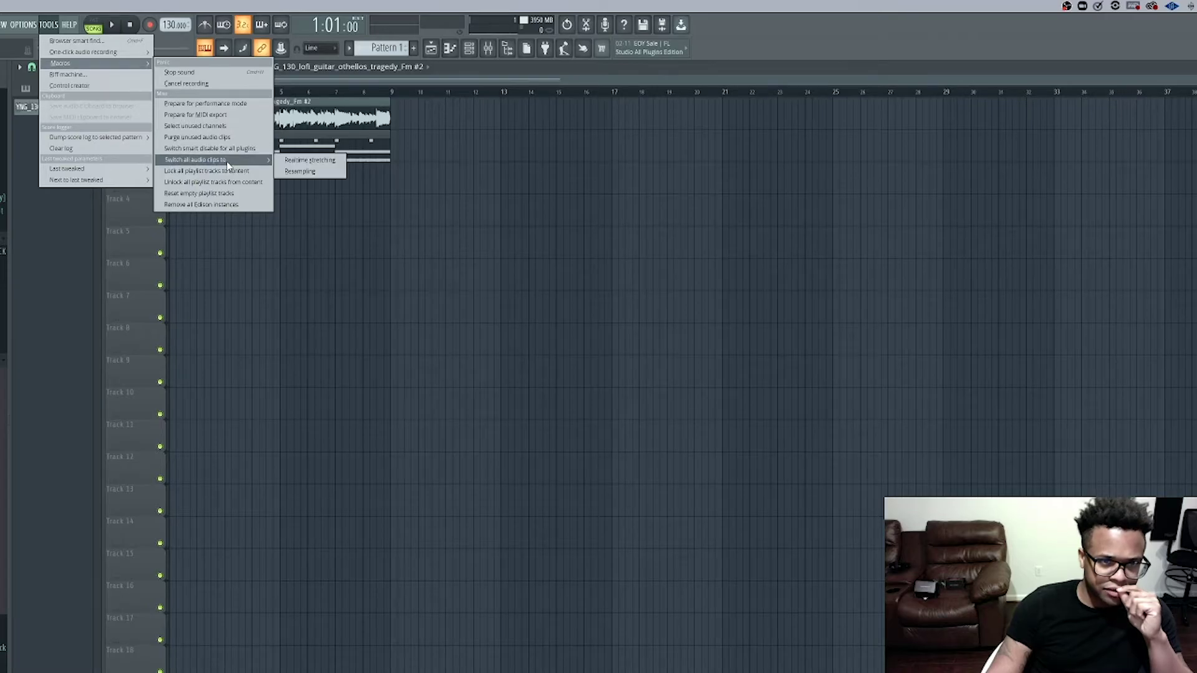
{"action": "left_click", "coordinate": [289, 161]}
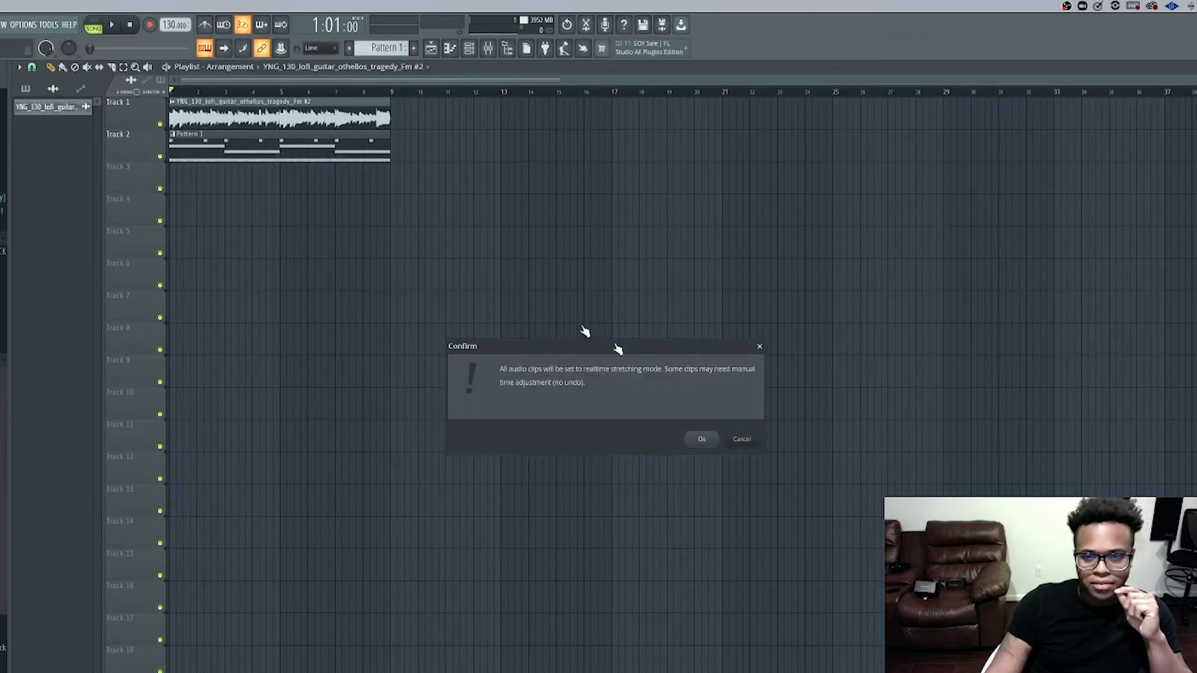
{"action": "left_click", "coordinate": [701, 440]}
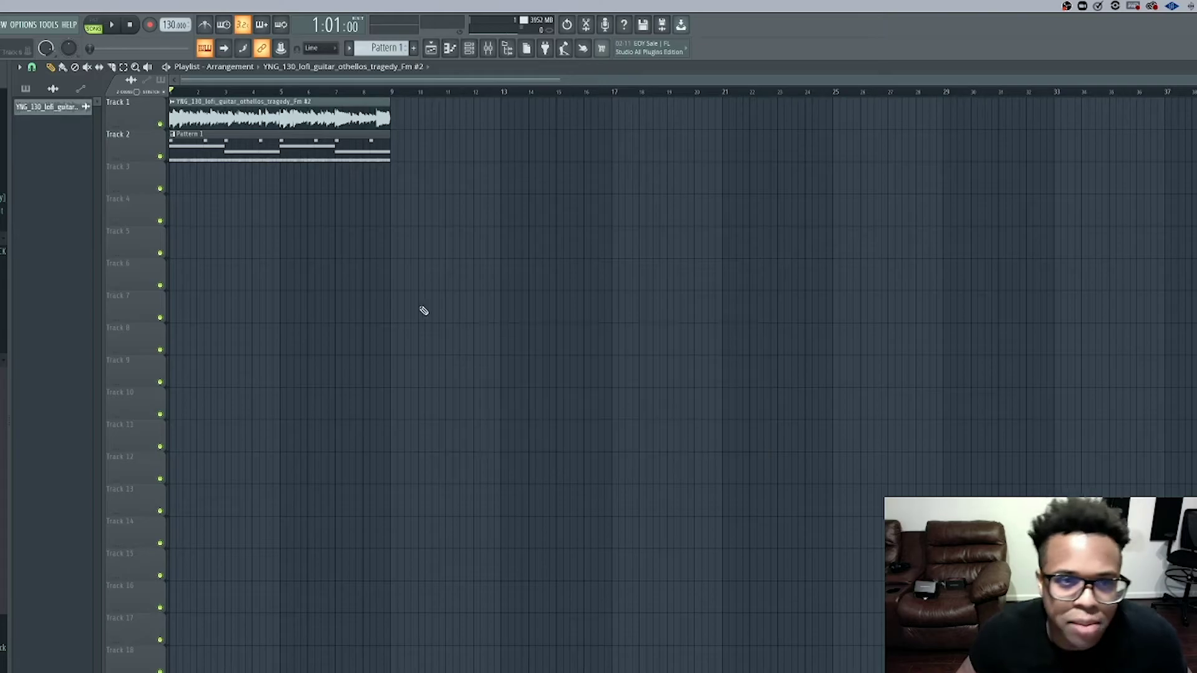
- Inspect the time stretching mode in the guitar loop's channel settings and close them
{"action": "left_click", "coordinate": [469, 48]}
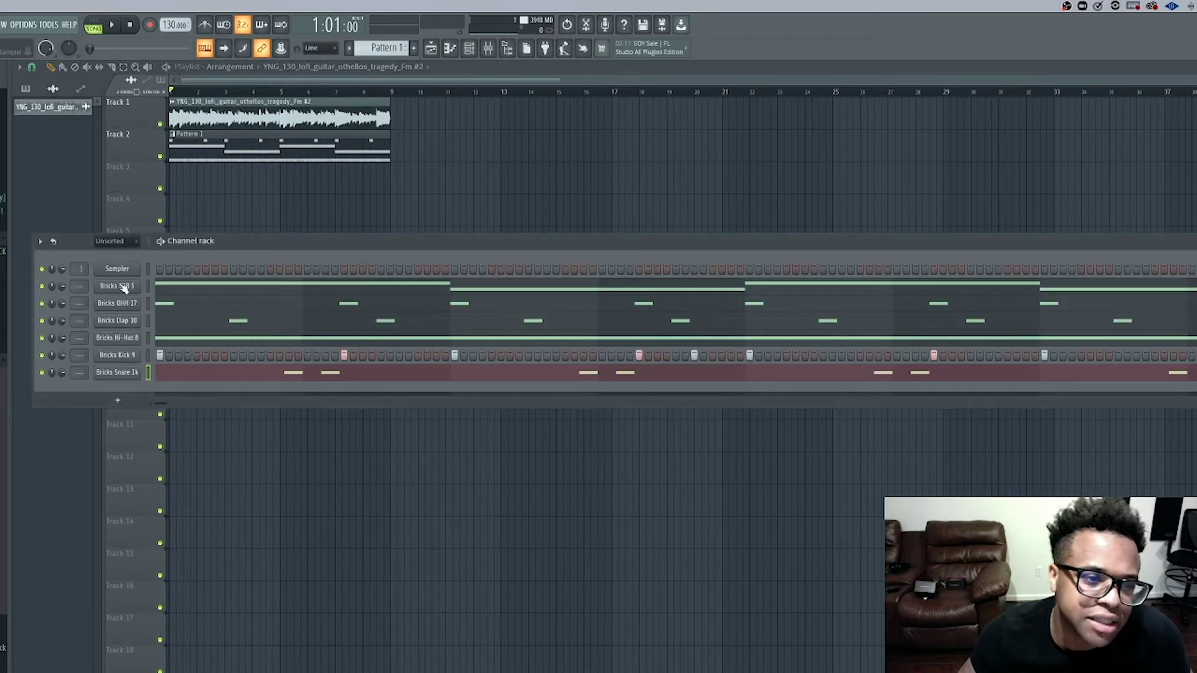
{"action": "left_click", "coordinate": [60, 108]}
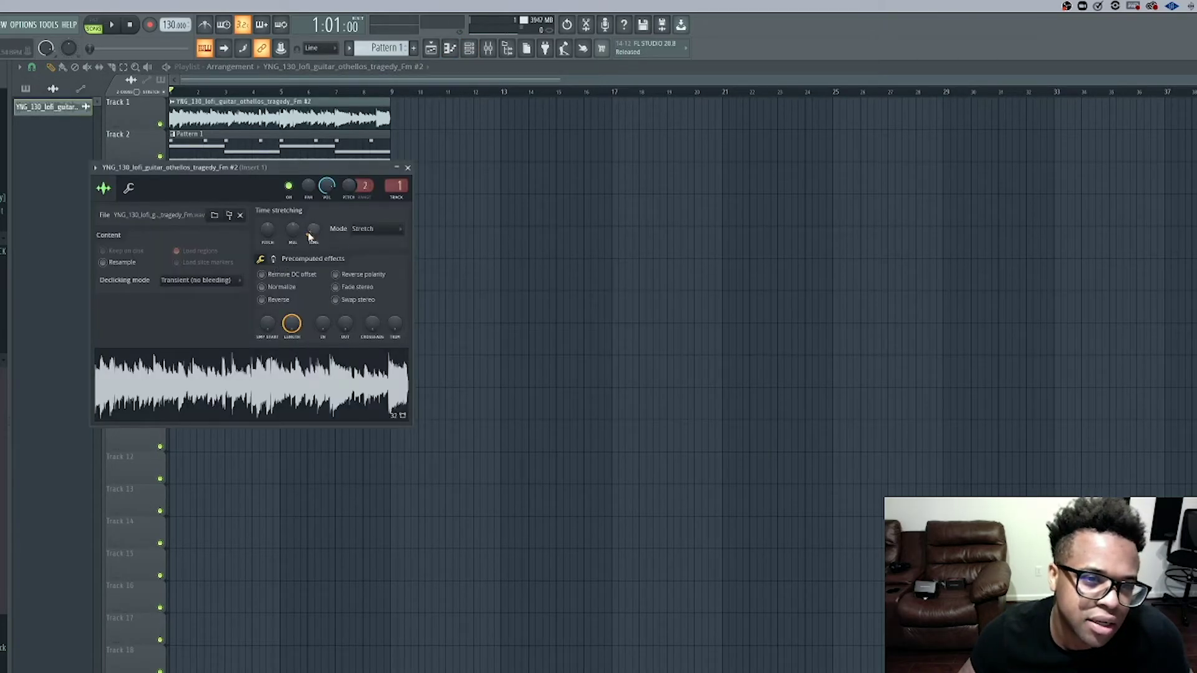
{"action": "left_click", "coordinate": [408, 168]}
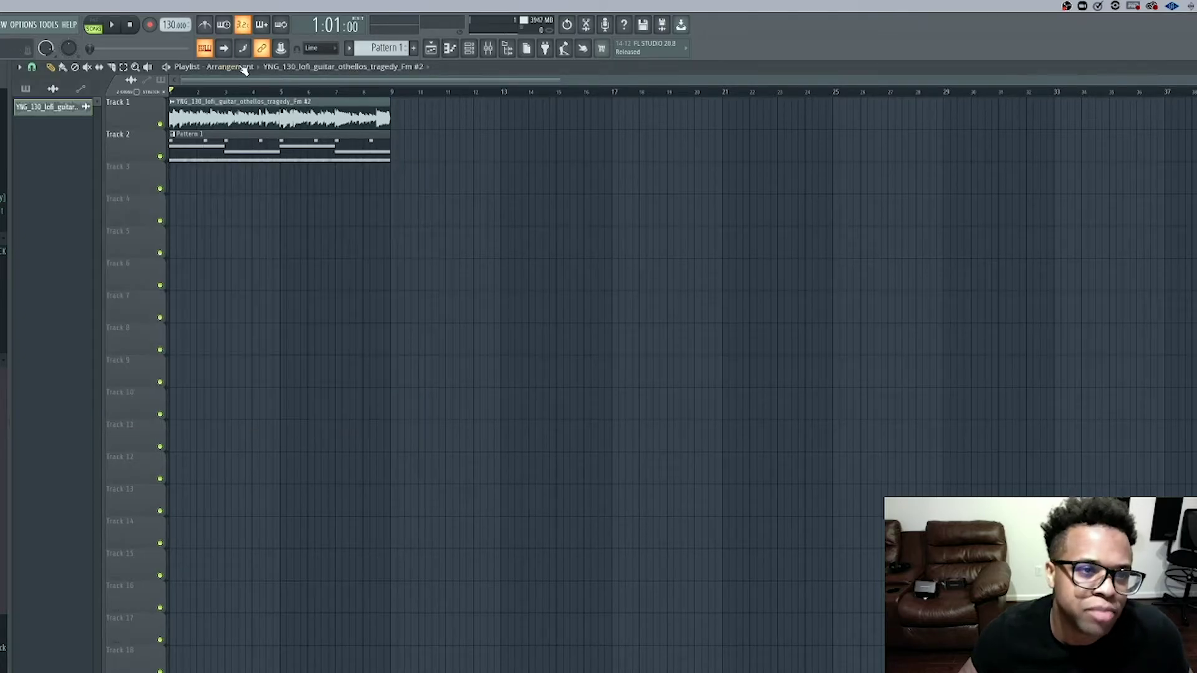
- Raise the project tempo to 167 BPM during playback and audition the beat from bar 1
{"action": "key", "text": "space"}
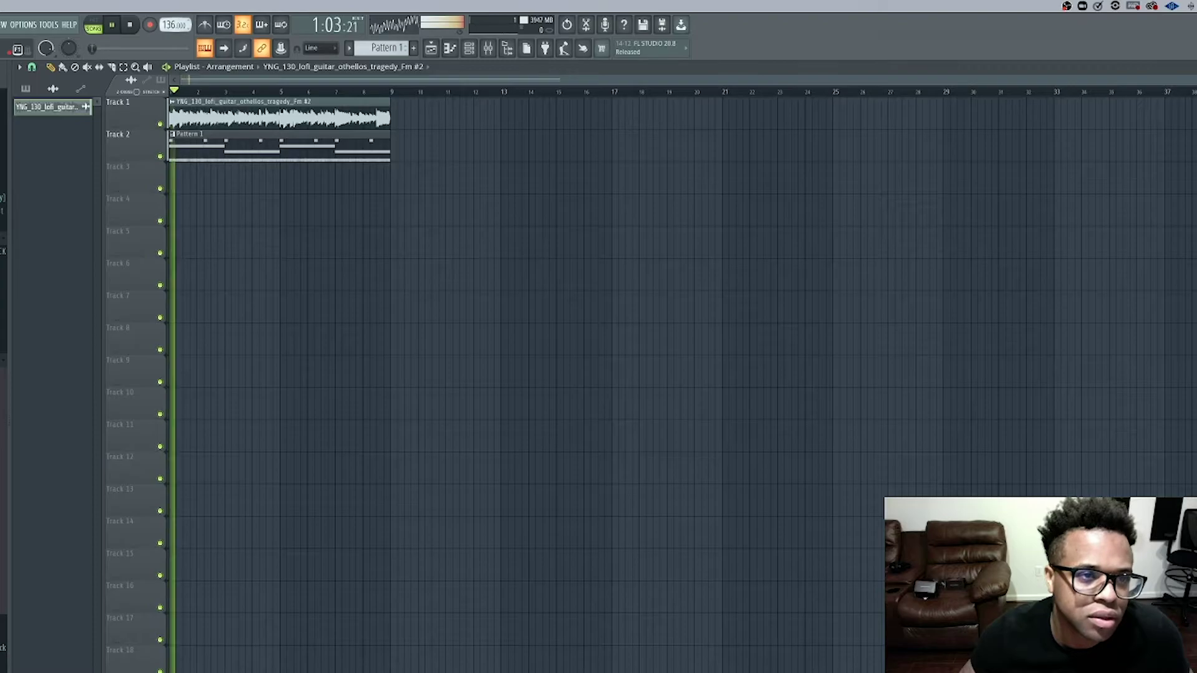
{"action": "scroll", "coordinate": [169, 25], "scroll_direction": "up", "scroll_amount": 15}
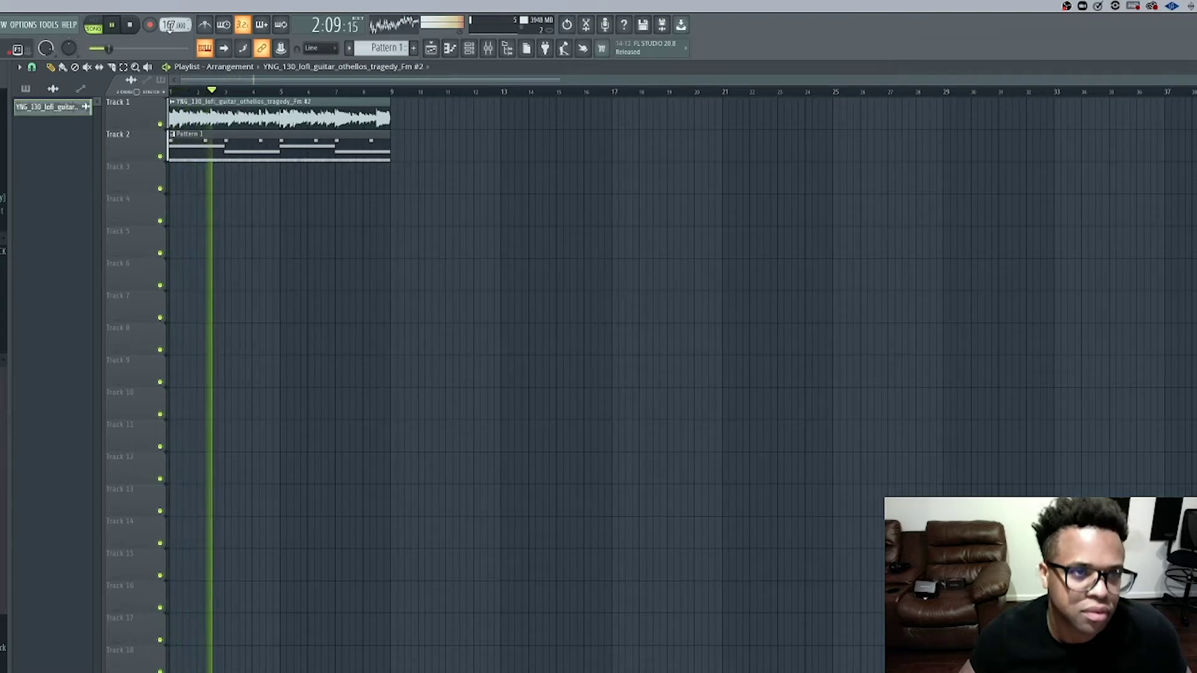
{"action": "key", "text": "space"}
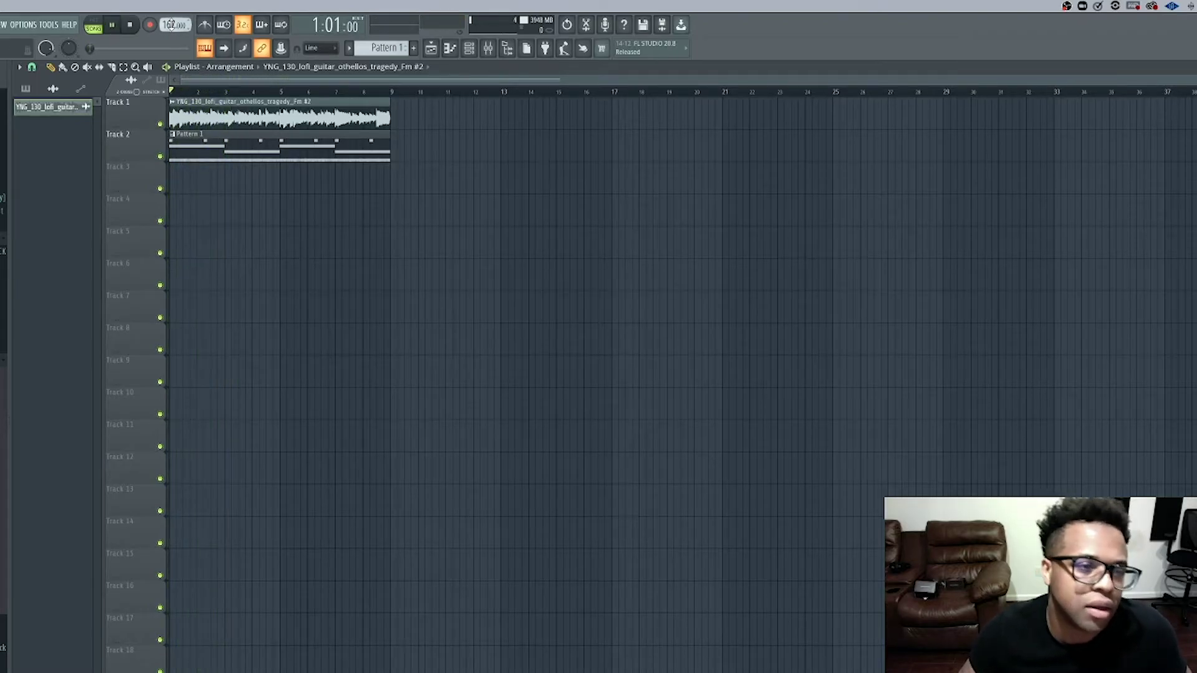
{"action": "key", "text": "space"}
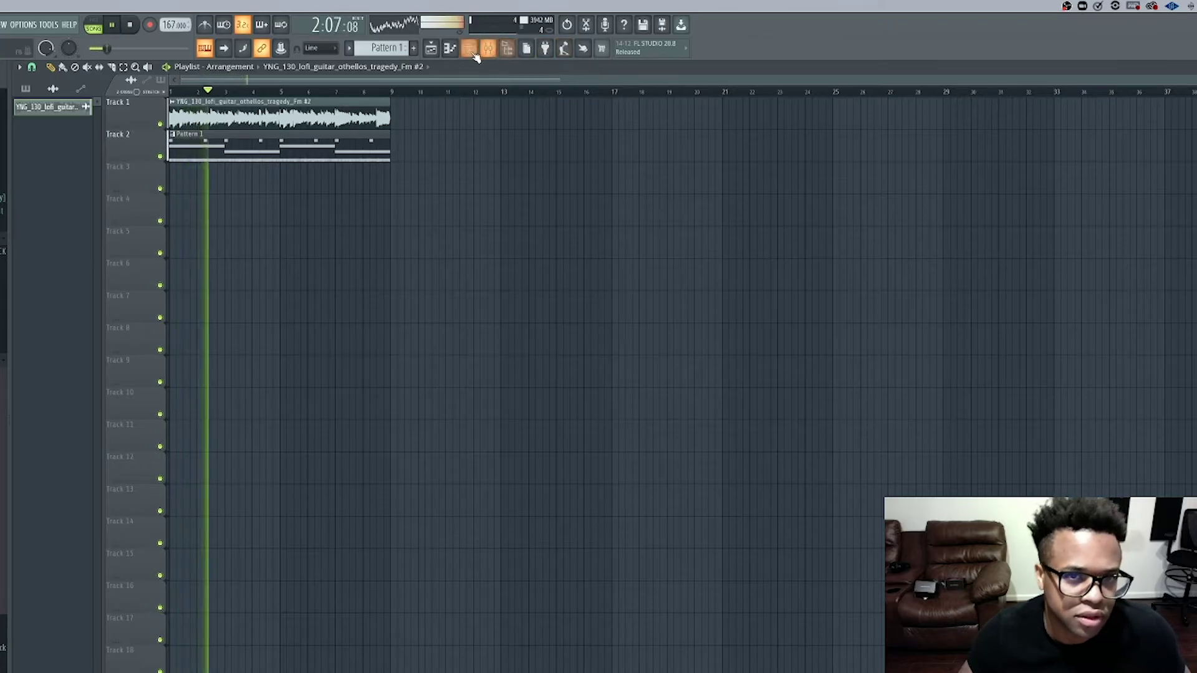
{"action": "key", "text": "space"}
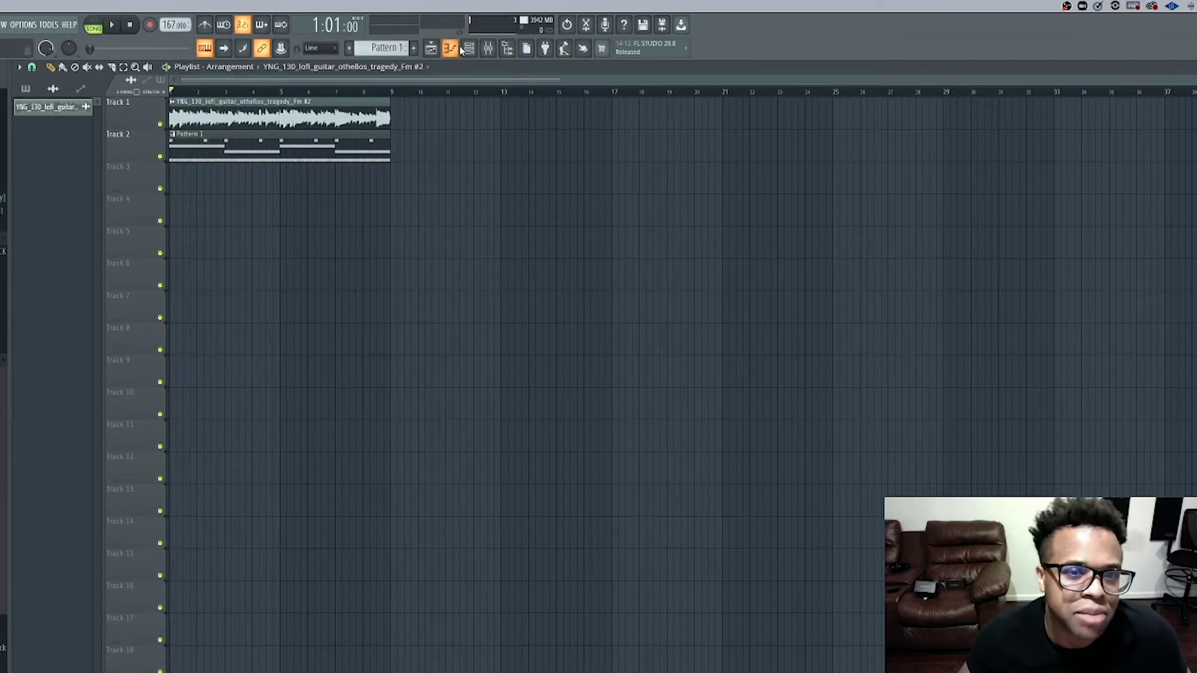
- Replay the beat while lowering the project tempo to 130 BPM, and stop playback
{"action": "key", "text": "space"}
{"action": "key", "text": "space"}
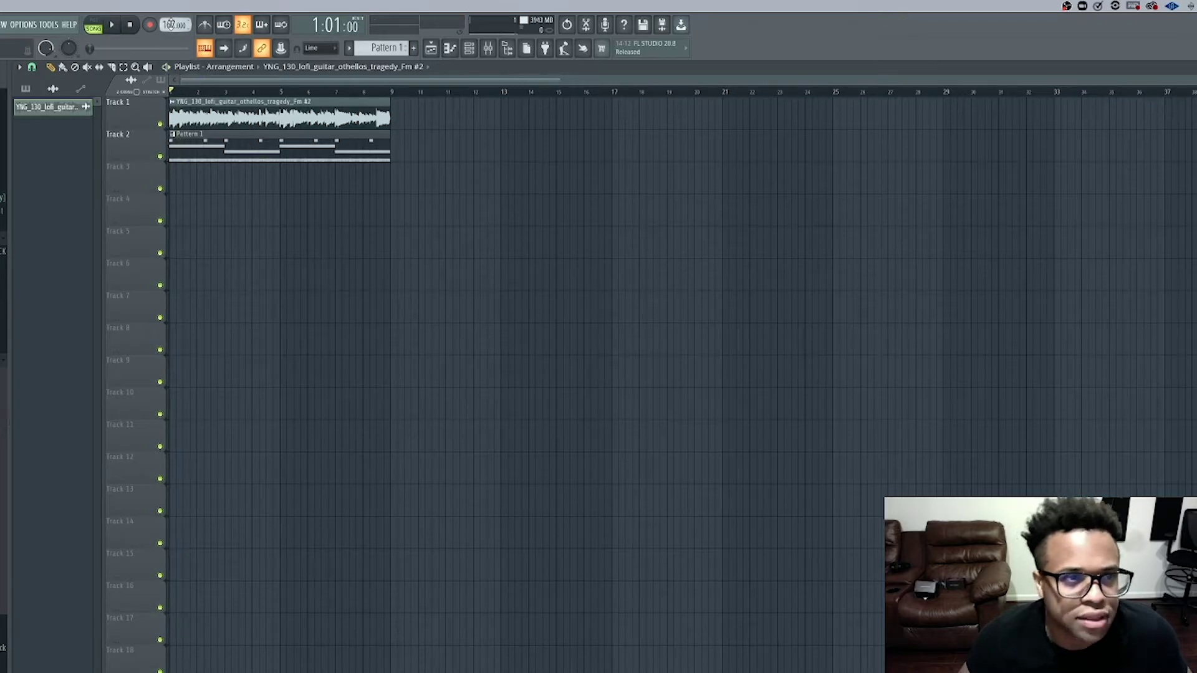
{"action": "key", "text": "space"}
{"action": "scroll", "coordinate": [175, 25], "scroll_direction": "down", "scroll_amount": 7}
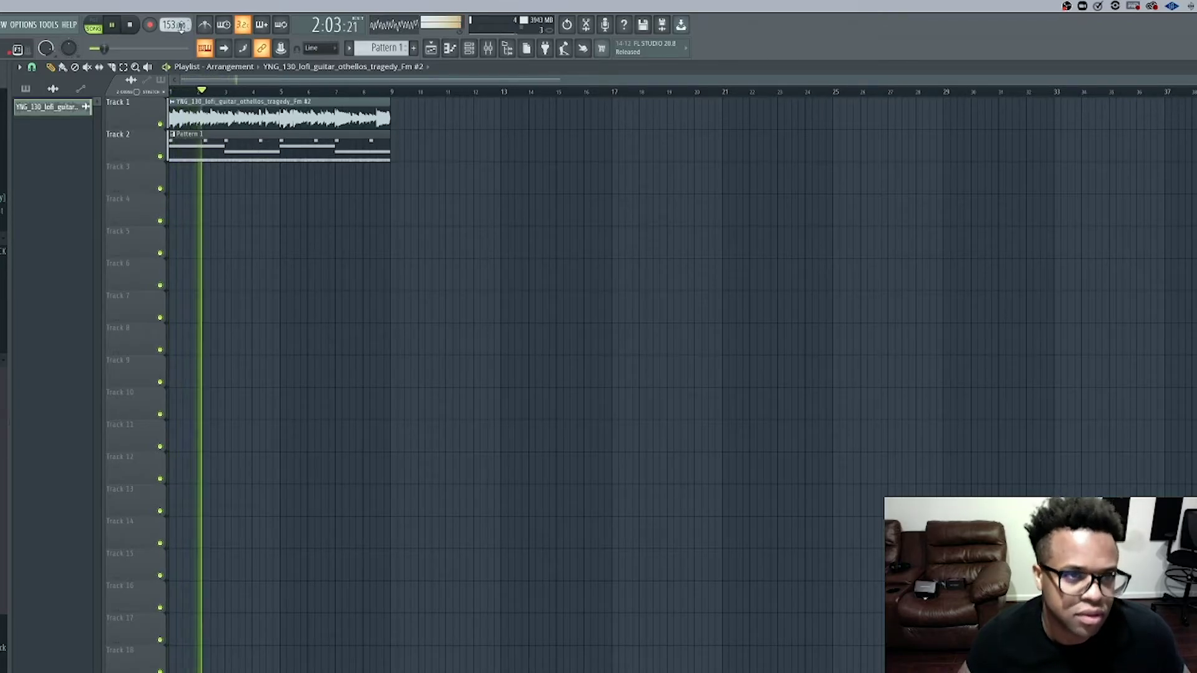
{"action": "key", "text": "space"}
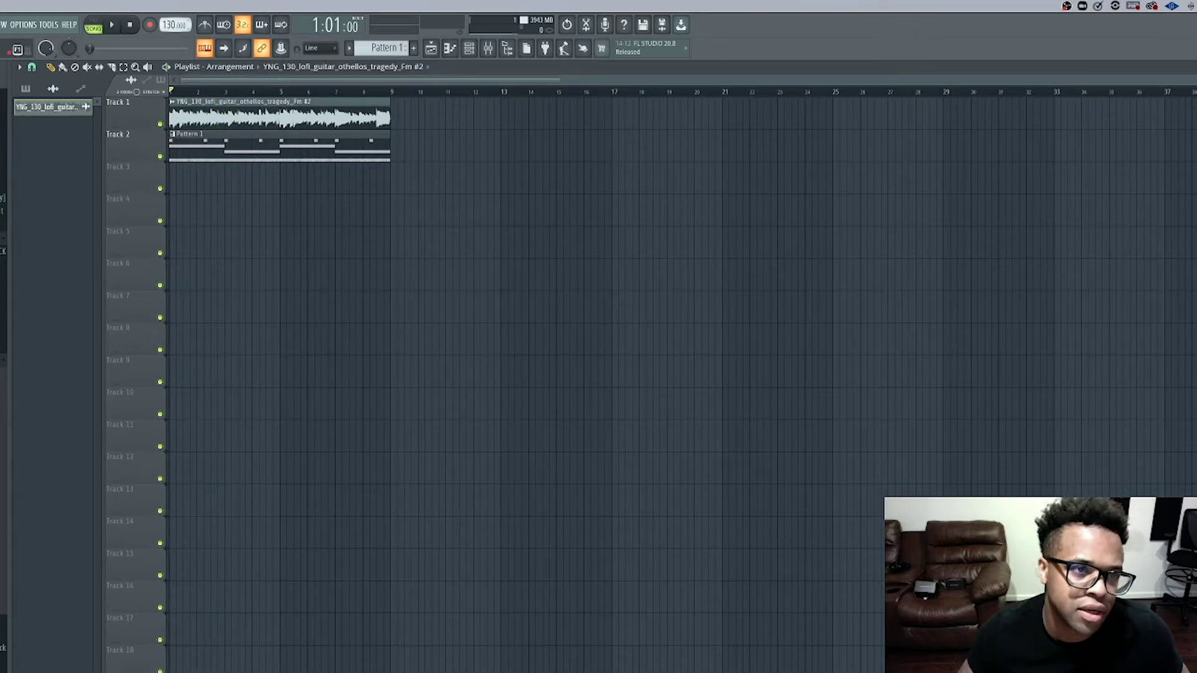
- Try the beat at 156 BPM in two playbacks, and return the project tempo to 130 BPM
{"action": "key", "text": "space"}
{"action": "scroll", "coordinate": [171, 25], "scroll_direction": "up", "scroll_amount": 20}
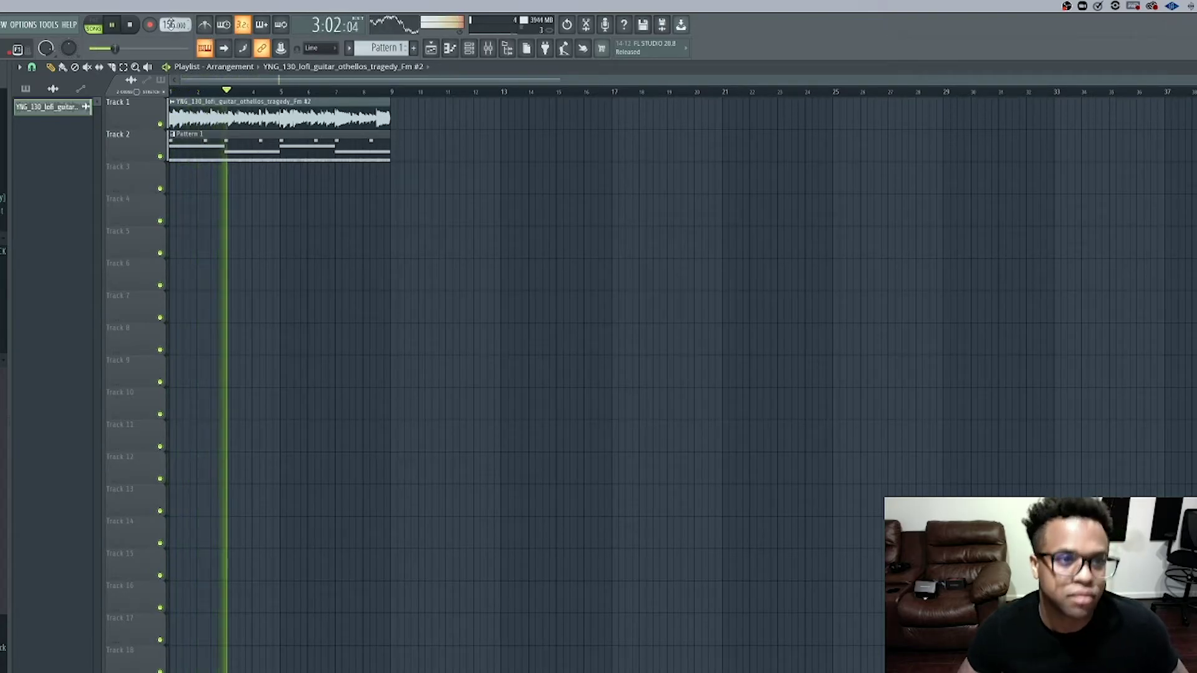
{"action": "key", "text": "space"}
{"action": "key", "text": "space"}
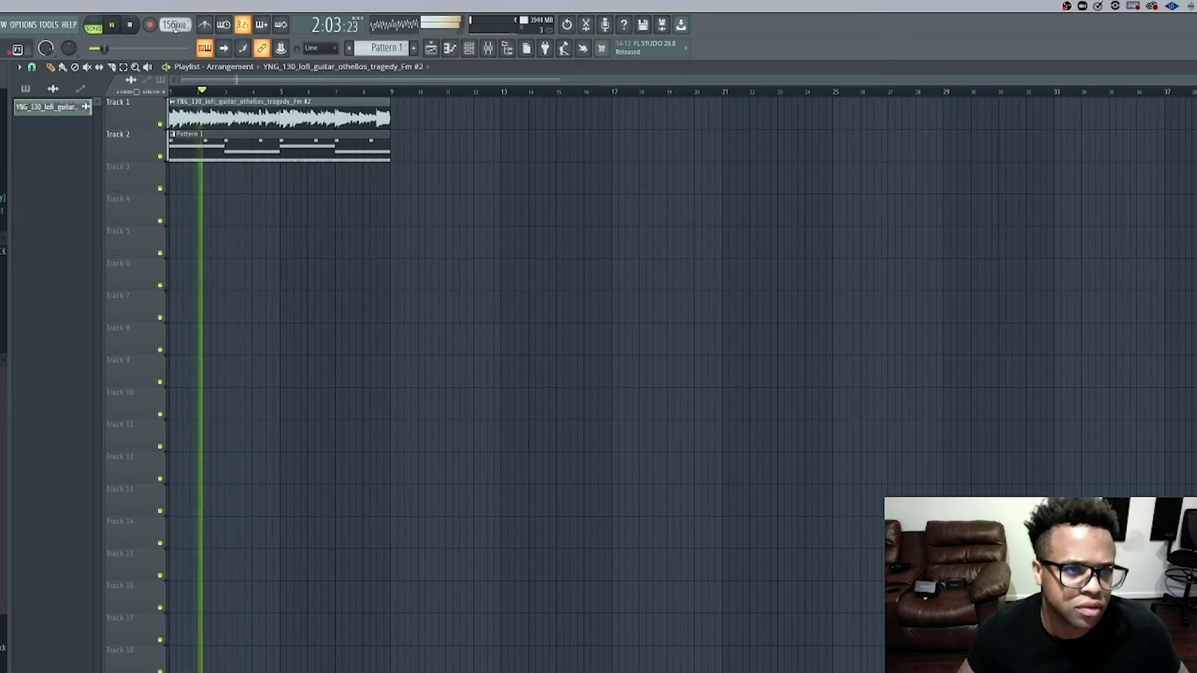
{"action": "scroll", "coordinate": [173, 25], "scroll_direction": "up", "scroll_amount": 6}
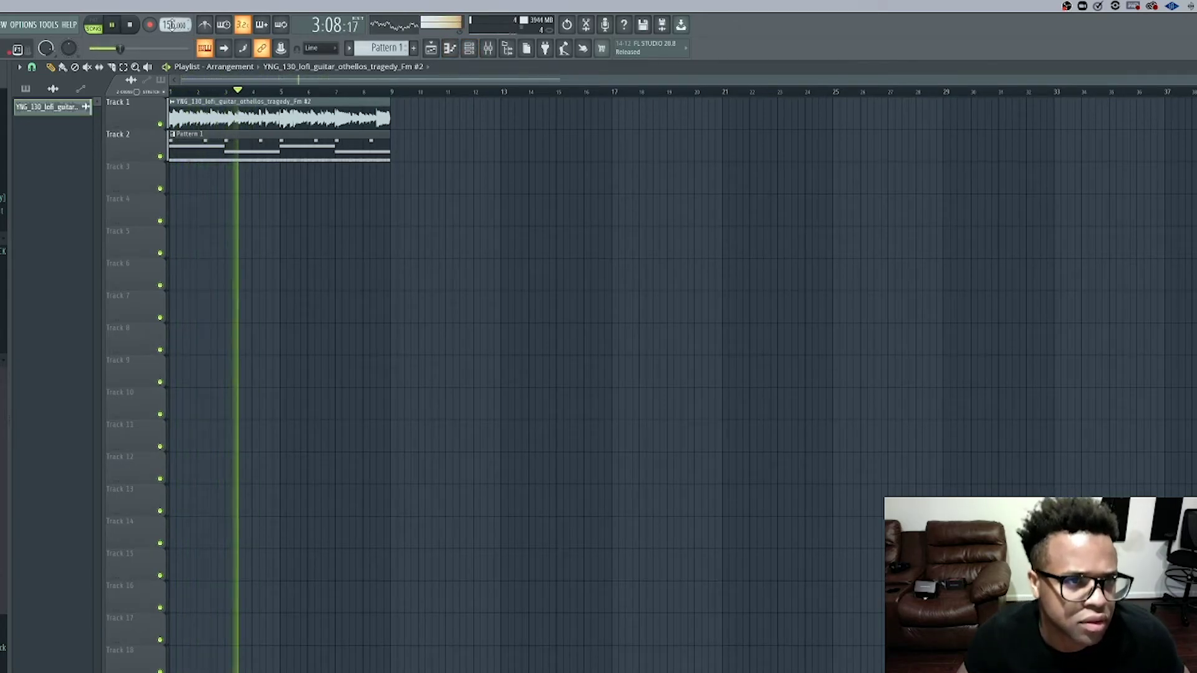
{"action": "key", "text": "space"}
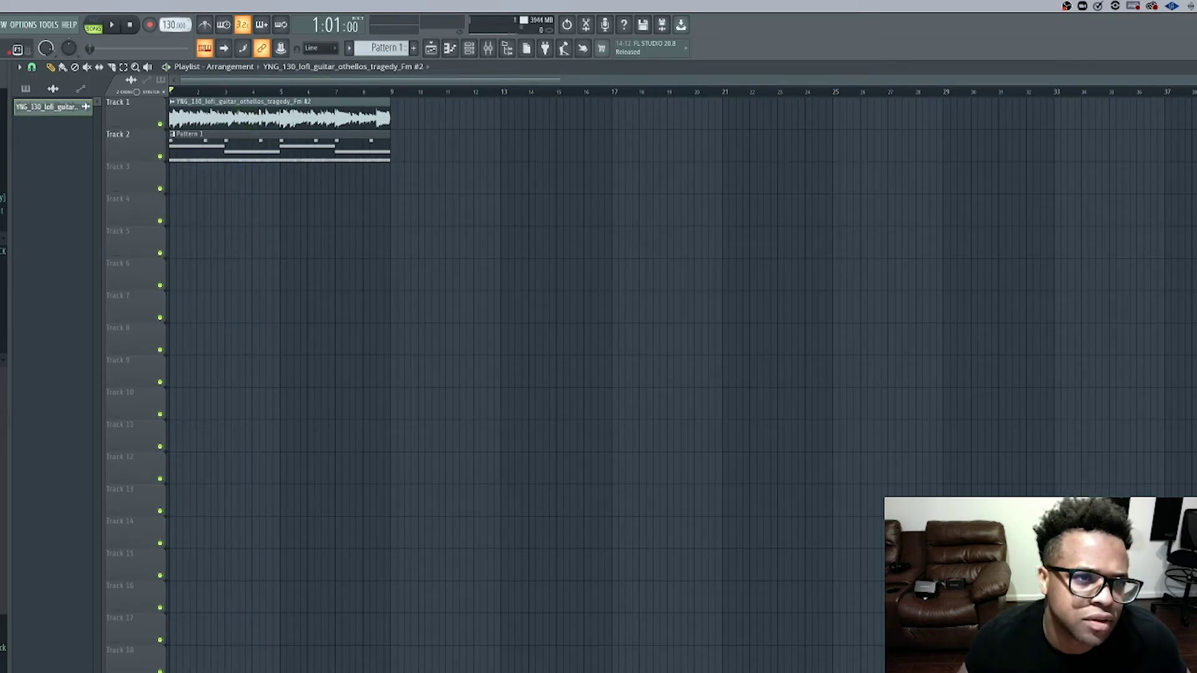
- Play the beat from bar 1 while raising the tempo to 147 BPM, and stop playback
{"action": "key", "text": "space"}
{"action": "scroll", "coordinate": [173, 25], "scroll_direction": "up", "scroll_amount": 16}
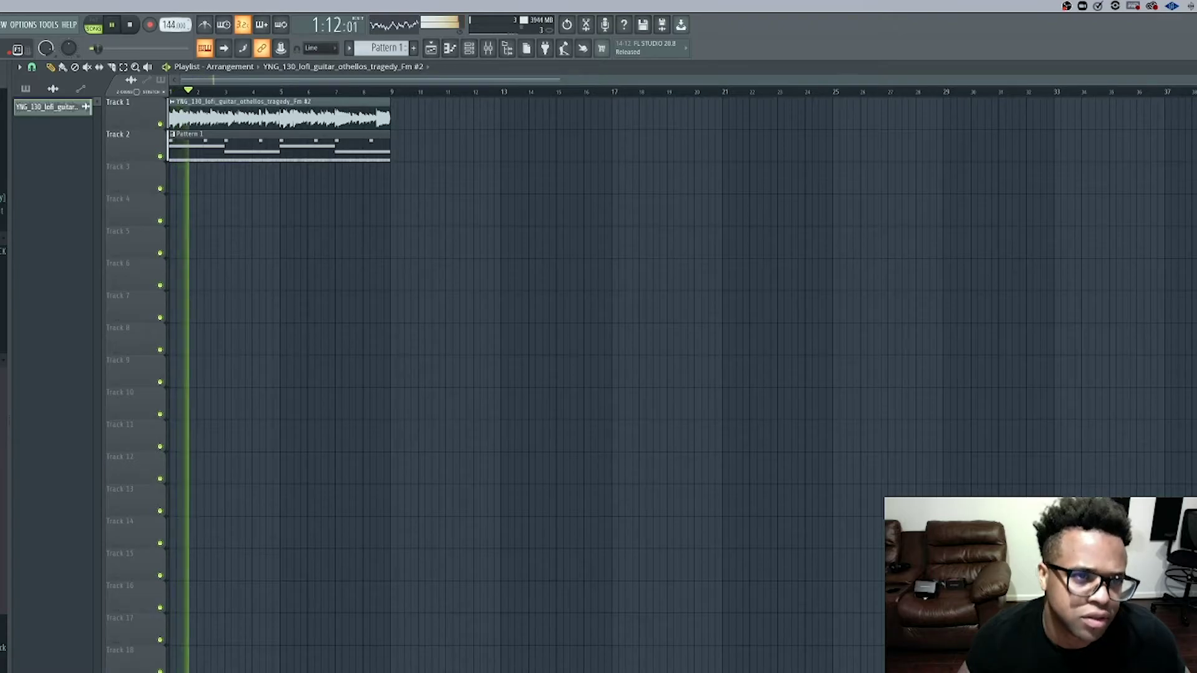
{"action": "scroll", "coordinate": [173, 25], "scroll_direction": "up", "scroll_amount": 1}
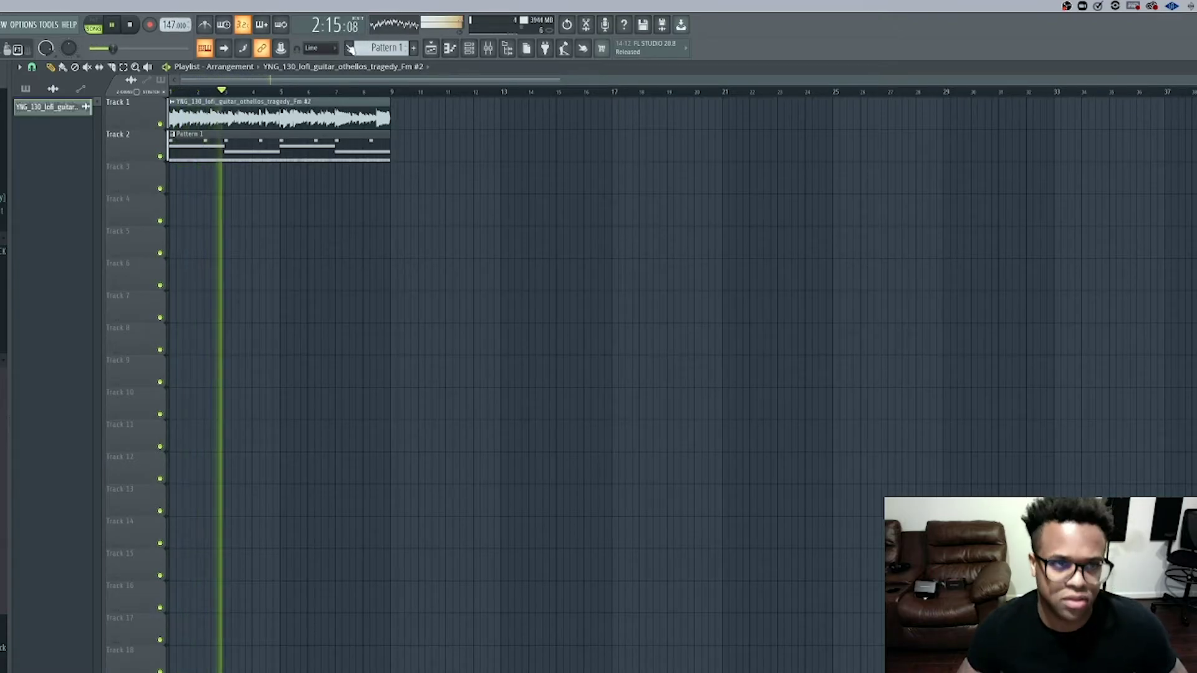
{"action": "key", "text": "space"}
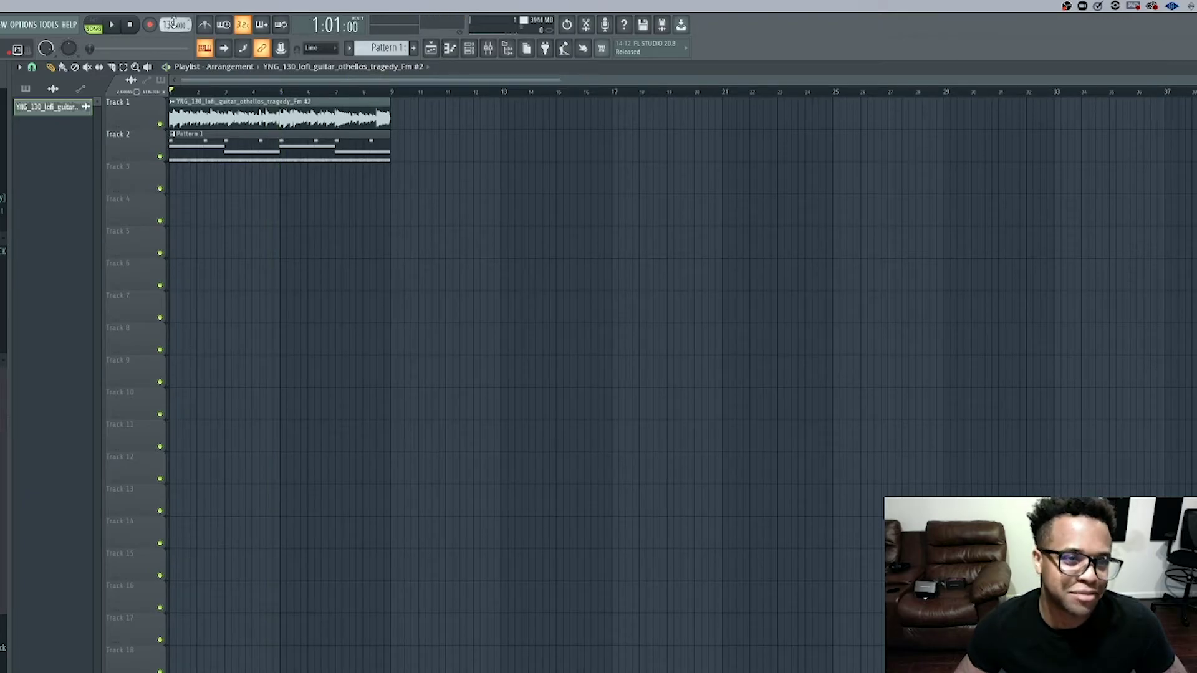
- Audition the beat from bar 1 while lowering the project tempo to 131 BPM, stopping playback along the way
{"action": "key", "text": "space"}
{"action": "scroll", "coordinate": [173, 25], "scroll_direction": "down", "scroll_amount": 8}
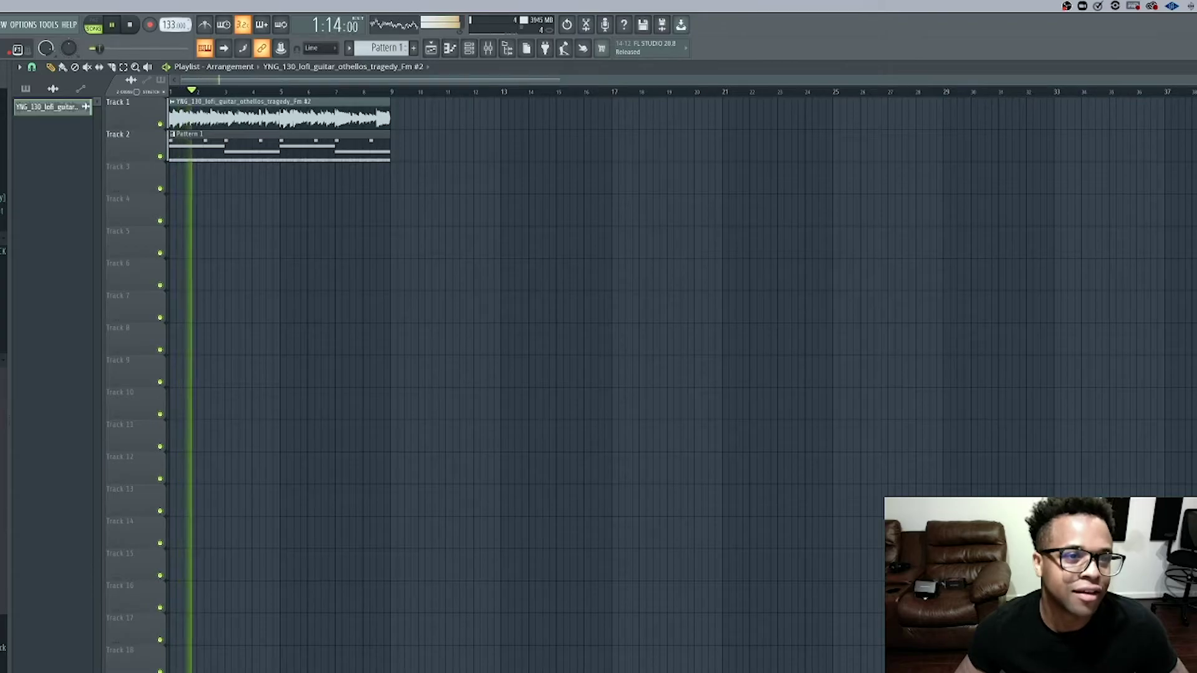
{"action": "key", "text": "space"}
{"action": "scroll", "coordinate": [171, 25], "scroll_direction": "down", "scroll_amount": 2}
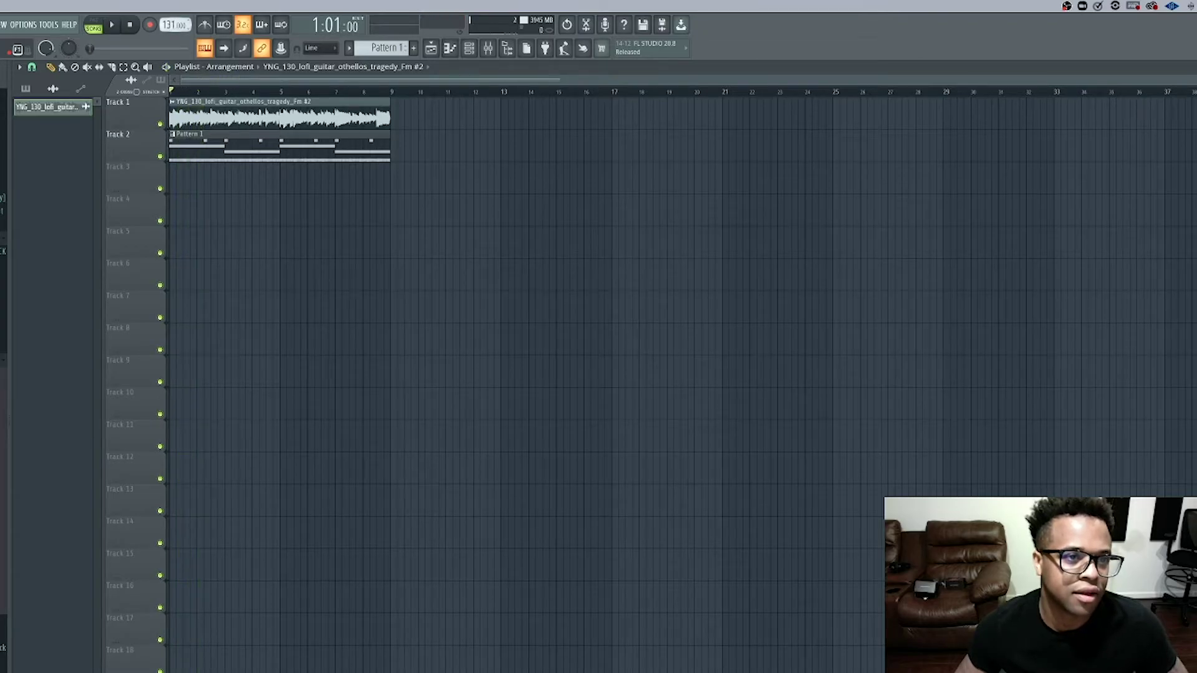
- Replay the beat and raise the project tempo to 148 BPM during playback
{"action": "key", "text": "space"}
{"action": "scroll", "coordinate": [170, 24], "scroll_direction": "up", "scroll_amount": 13}
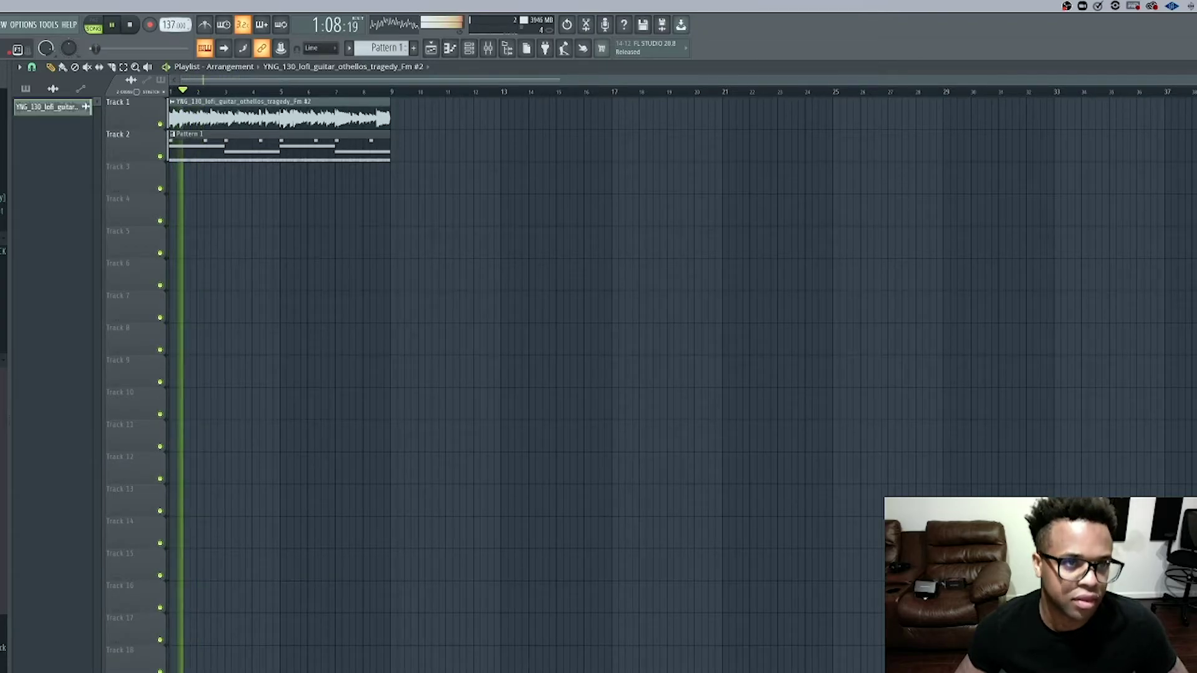
{"action": "scroll", "coordinate": [173, 25], "scroll_direction": "up", "scroll_amount": 5}
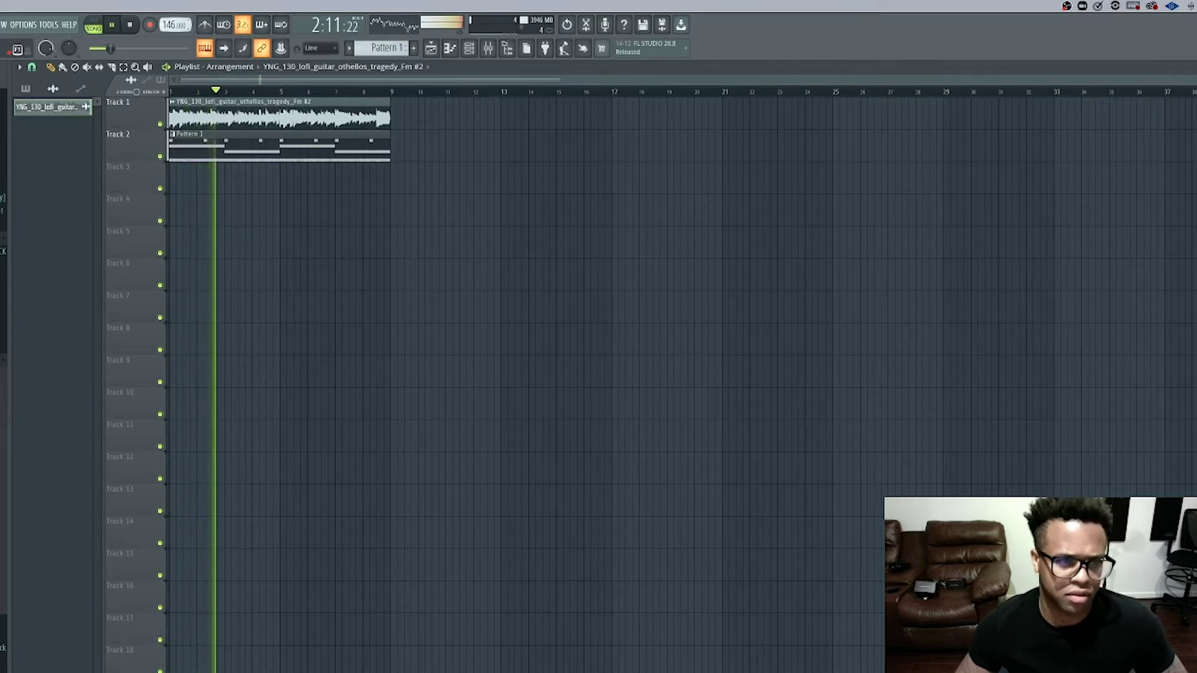
{"action": "scroll", "coordinate": [173, 24], "scroll_direction": "down", "scroll_amount": 2}
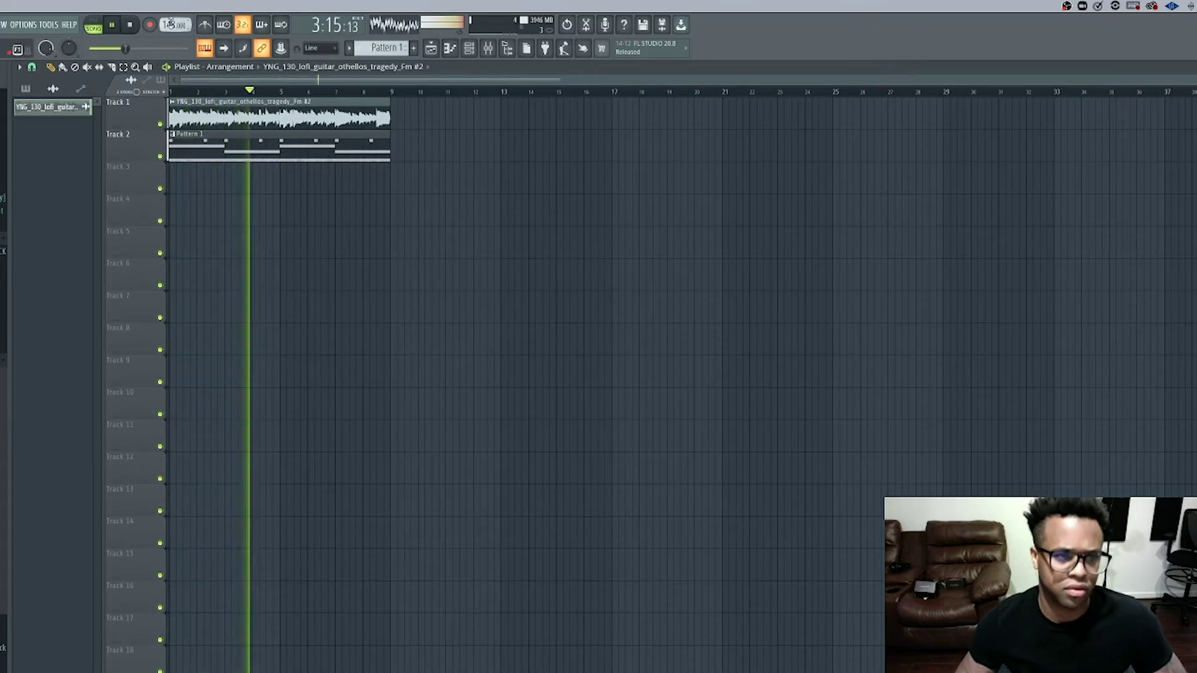
- Show the Unsorted channels in the channel rack, add a Bricks Kick 9 hit at step 7, and restart playback from bar 1
{"action": "left_click", "coordinate": [469, 48]}
{"action": "left_click", "coordinate": [125, 242]}
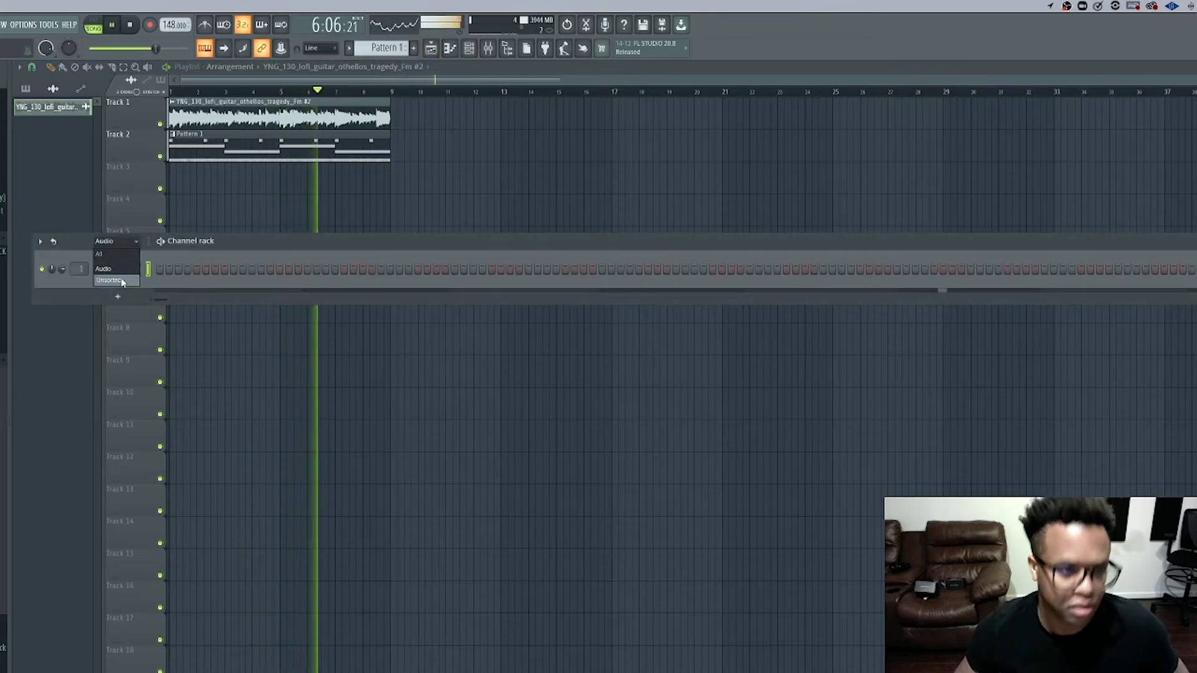
{"action": "left_click", "coordinate": [115, 268]}
{"action": "key", "text": "space"}
{"action": "key", "text": "space"}
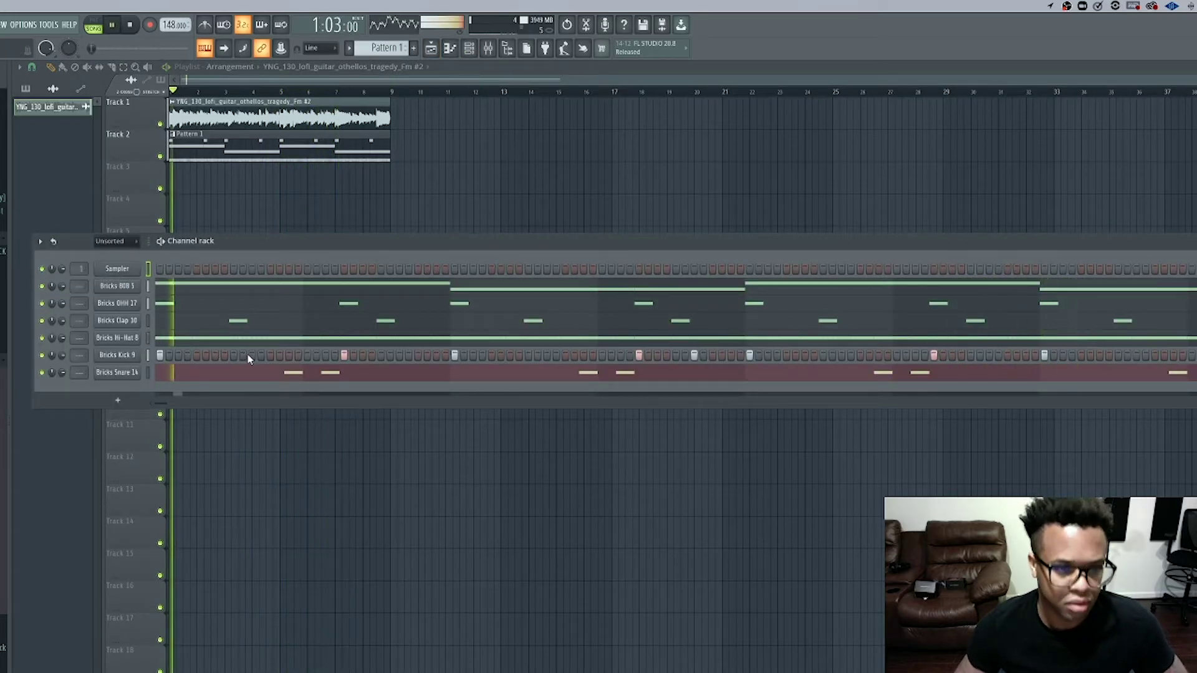
{"action": "left_click", "coordinate": [215, 355]}
{"action": "key", "text": "space"}
{"action": "key", "text": "space"}
- Add Bricks Kick 9 hits at steps 13, 27, 39 and 45, and restart playback to hear them
{"action": "left_click", "coordinate": [271, 354]}
{"action": "left_click", "coordinate": [399, 355]}
{"action": "left_click", "coordinate": [509, 356]}
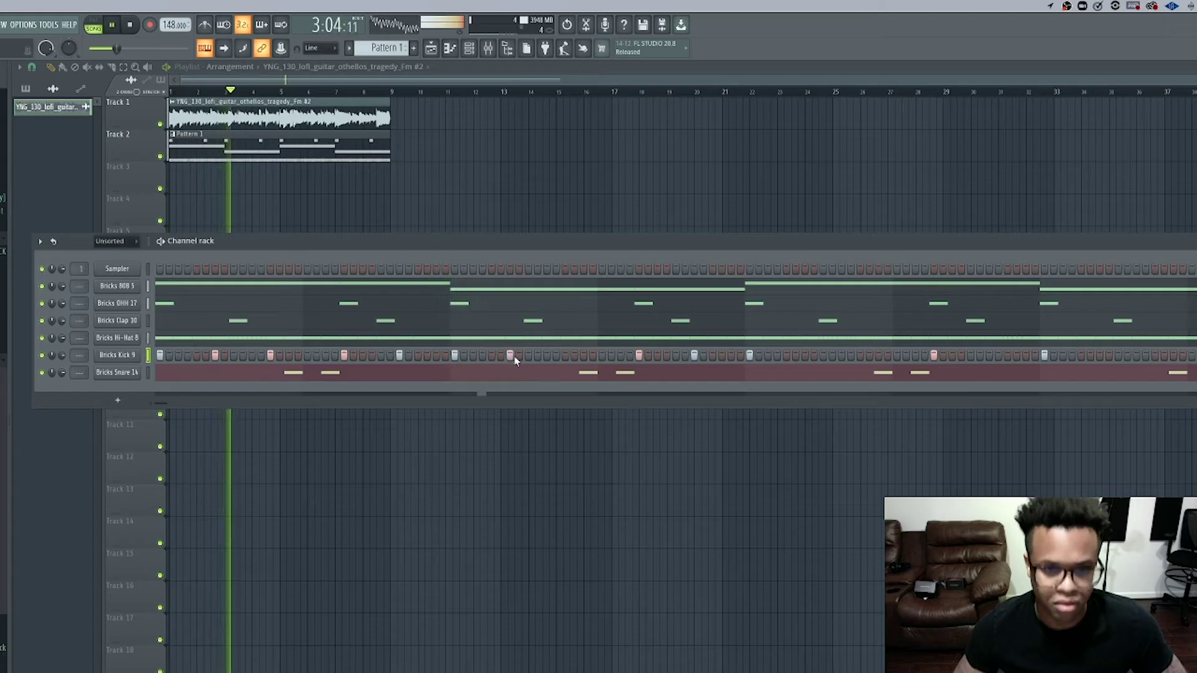
{"action": "left_click", "coordinate": [564, 355]}
{"action": "key", "text": "space"}
{"action": "key", "text": "space"}
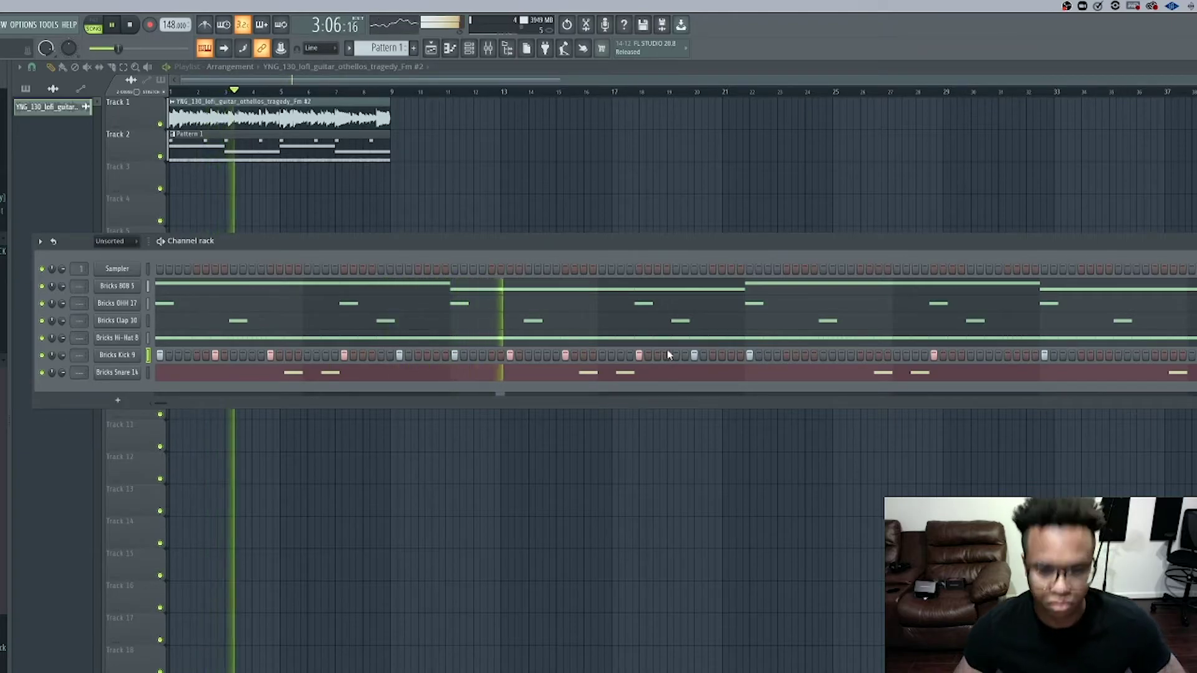
- Add Bricks Kick 9 hits at steps 55, 71, 77, 91, 103 and 109 while the beat plays
{"action": "left_click", "coordinate": [657, 355]}
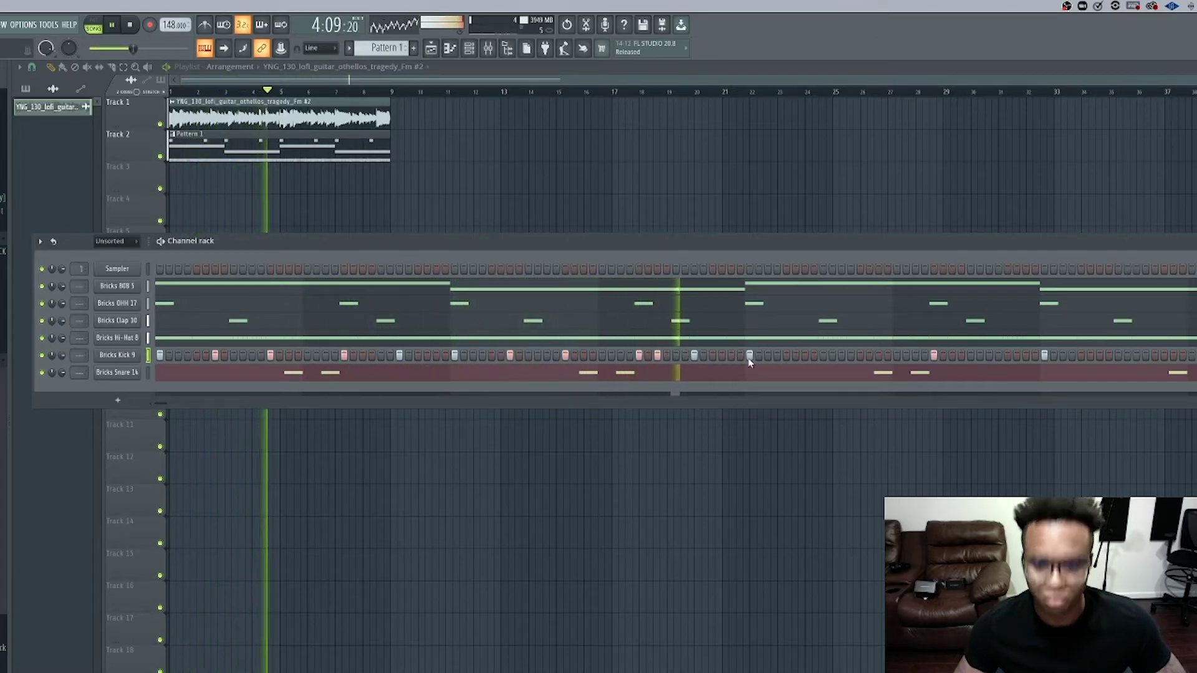
{"action": "left_click", "coordinate": [804, 355]}
{"action": "left_click", "coordinate": [860, 355]}
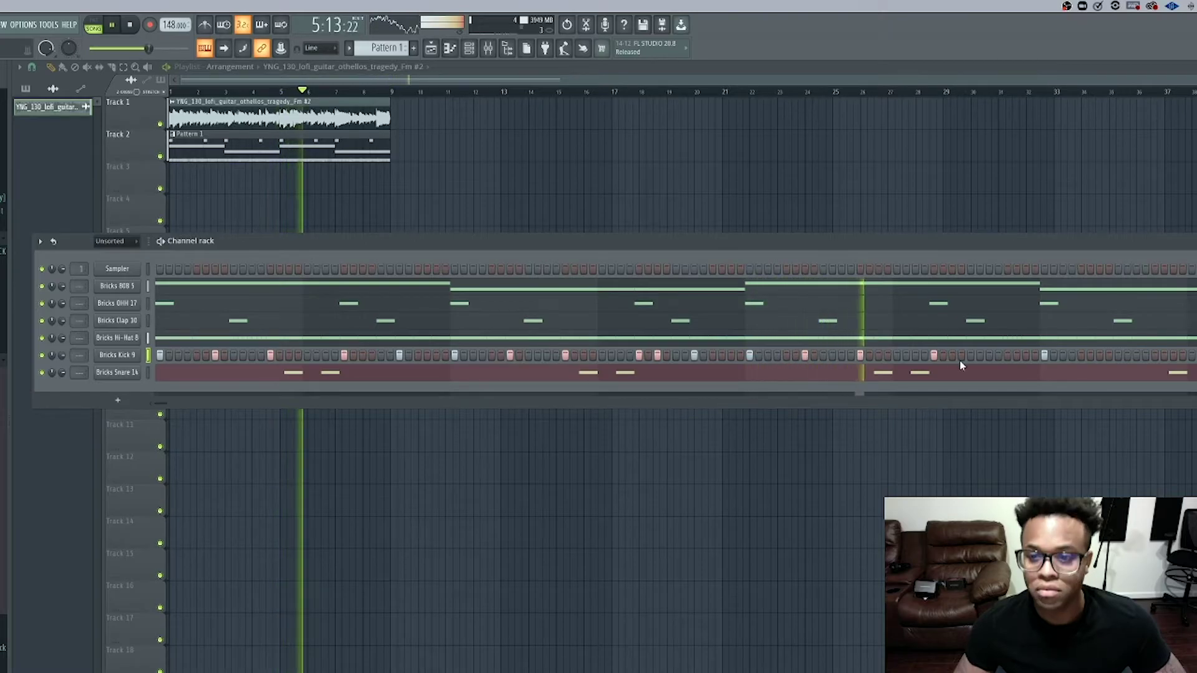
{"action": "left_click", "coordinate": [990, 354]}
{"action": "left_click", "coordinate": [1100, 355]}
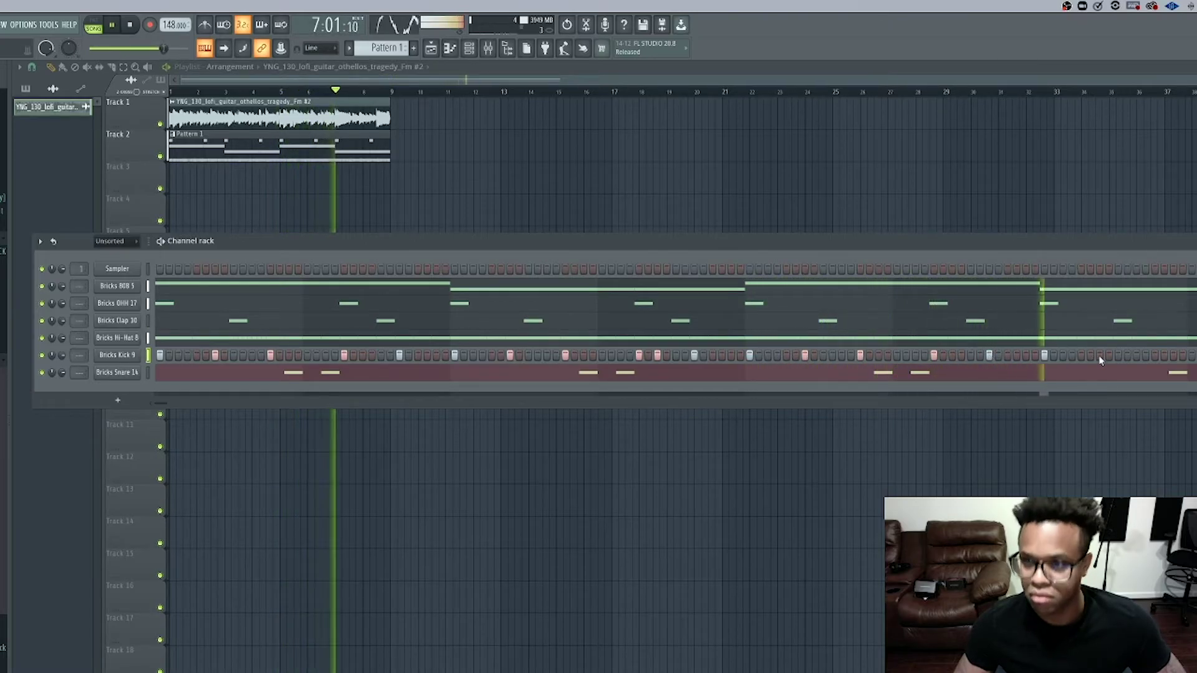
{"action": "left_click", "coordinate": [1153, 355]}
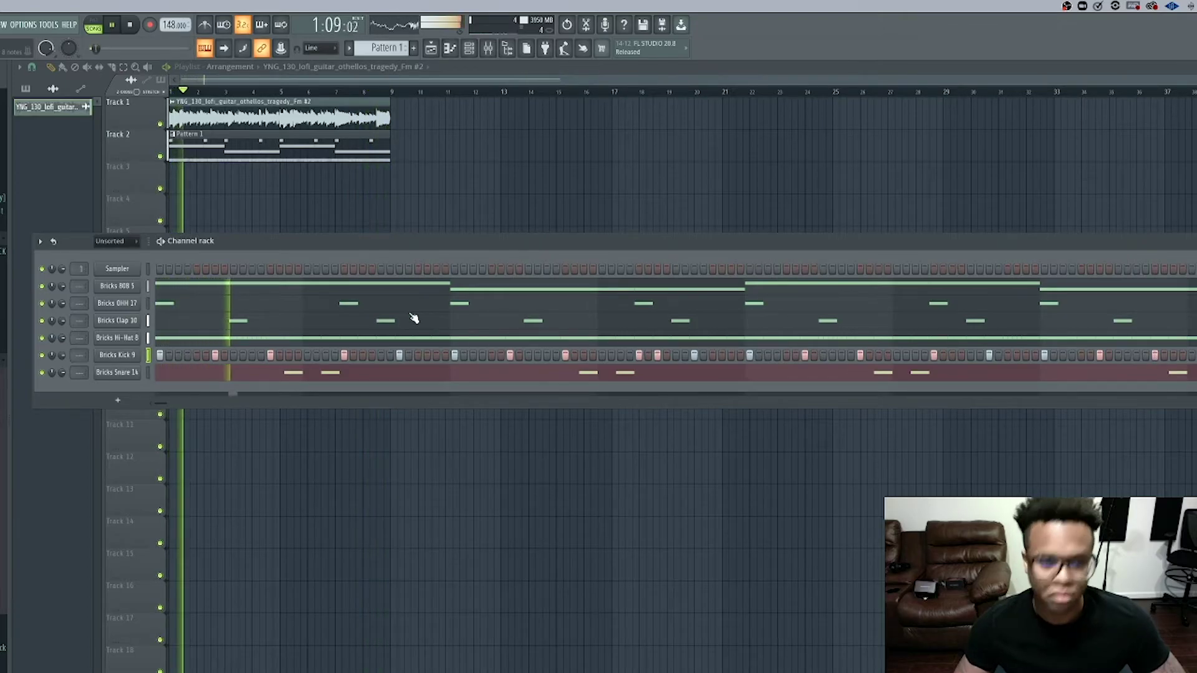
- Lengthen all Bricks Kick 9 notes in the piano roll to about five steps each, reopen the channel rack and stop playback
{"action": "left_click", "coordinate": [455, 47]}
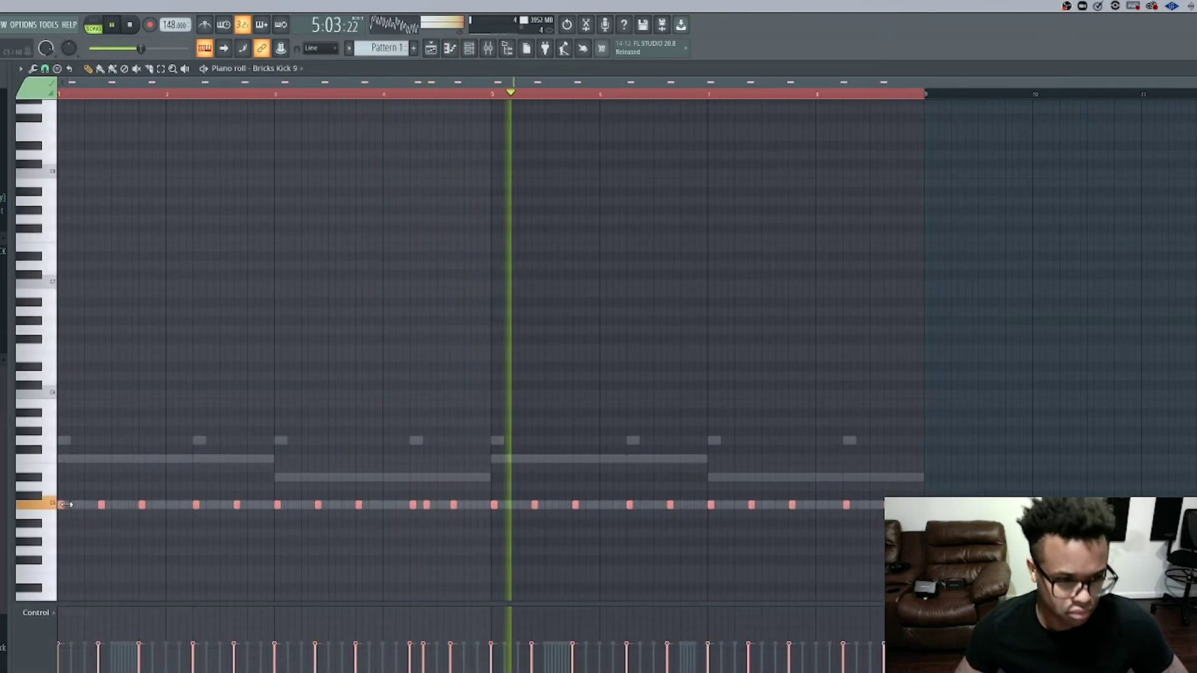
{"action": "left_click_drag", "start_coordinate": [63, 504], "coordinate": [83, 503]}
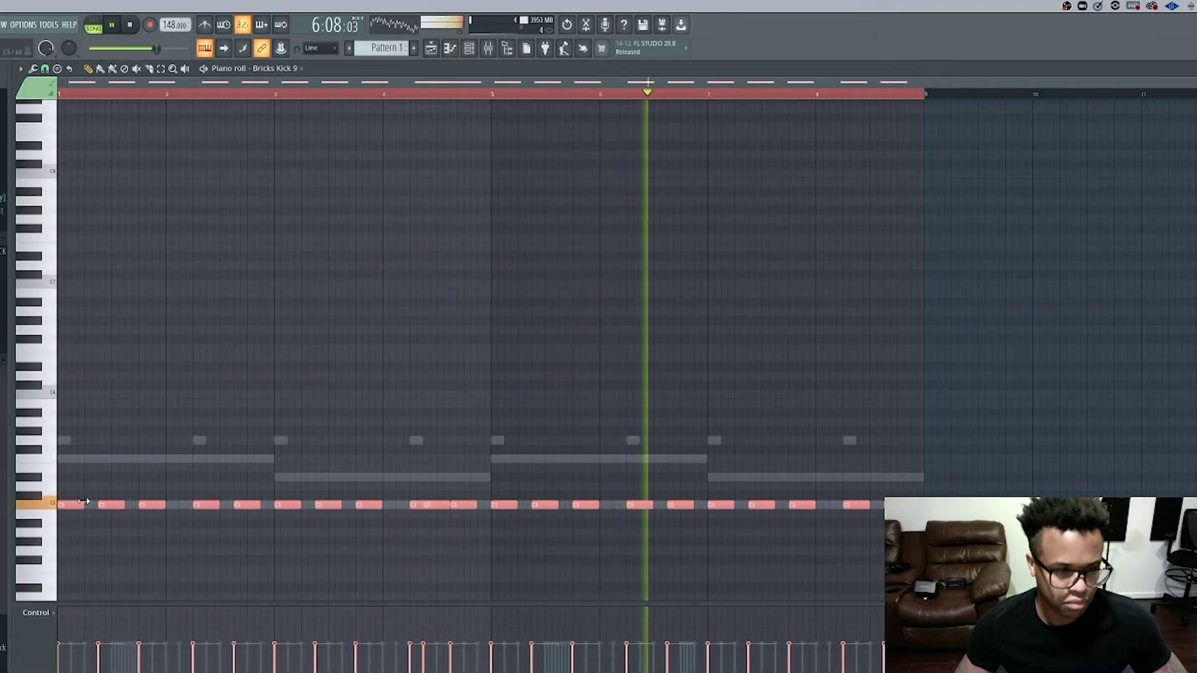
{"action": "left_click_drag", "start_coordinate": [81, 501], "coordinate": [91, 502]}
{"action": "key", "text": "ctrl+d"}
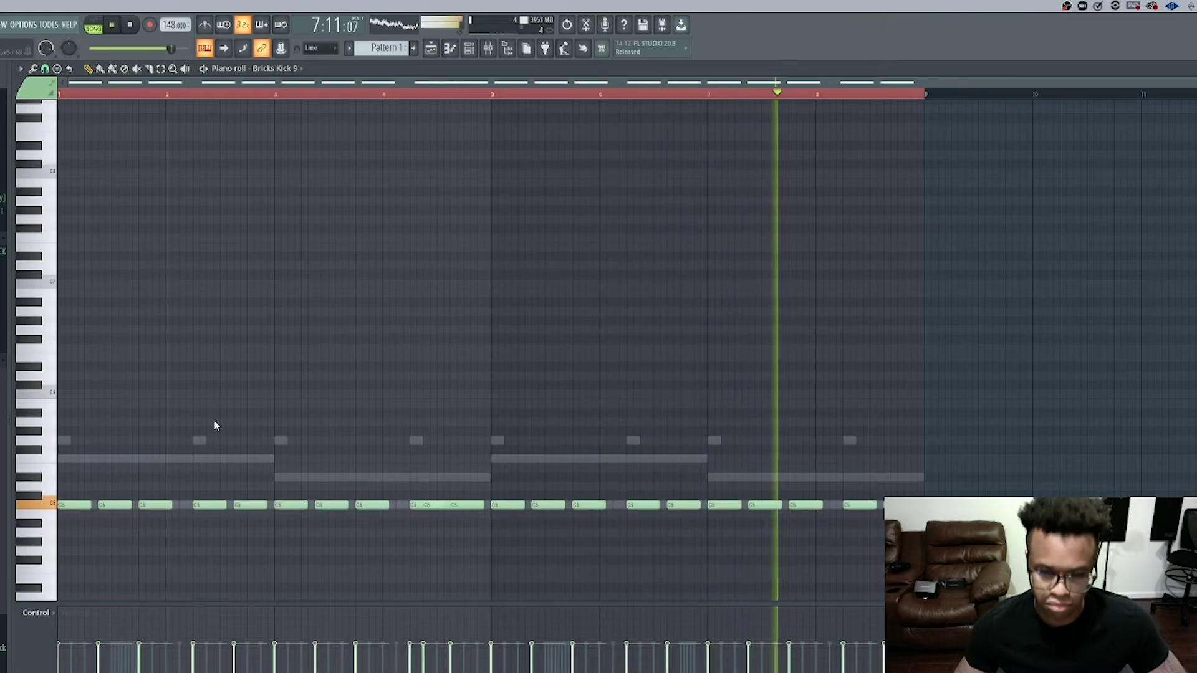
{"action": "left_click", "coordinate": [471, 48]}
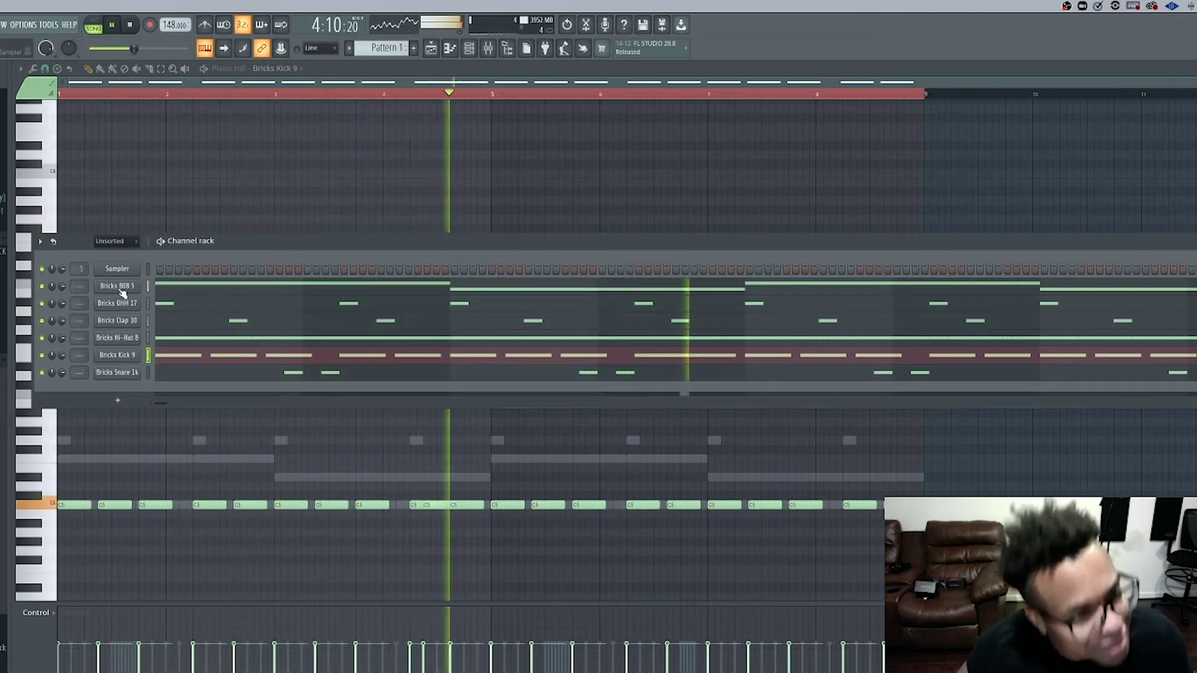
{"action": "key", "text": "space"}
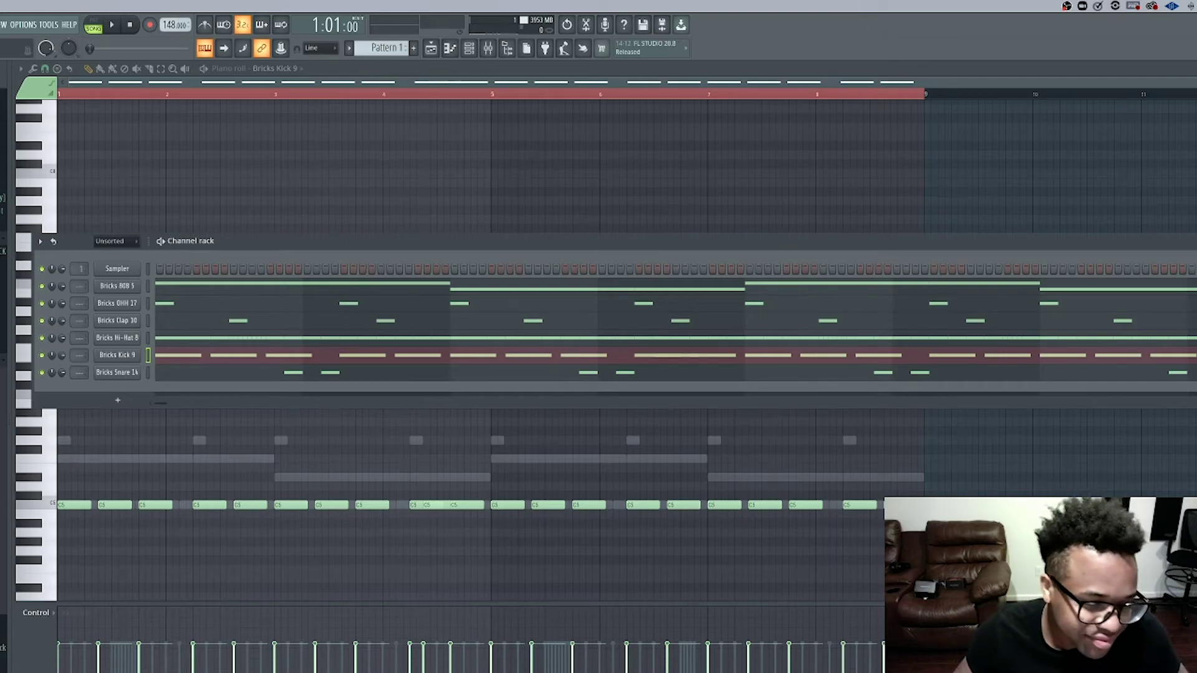
- Check the chat in the Twitch stream manager, return to FL Studio, and audition the beat with the lengthened kicks
{"action": "key", "text": "super+Tab"}
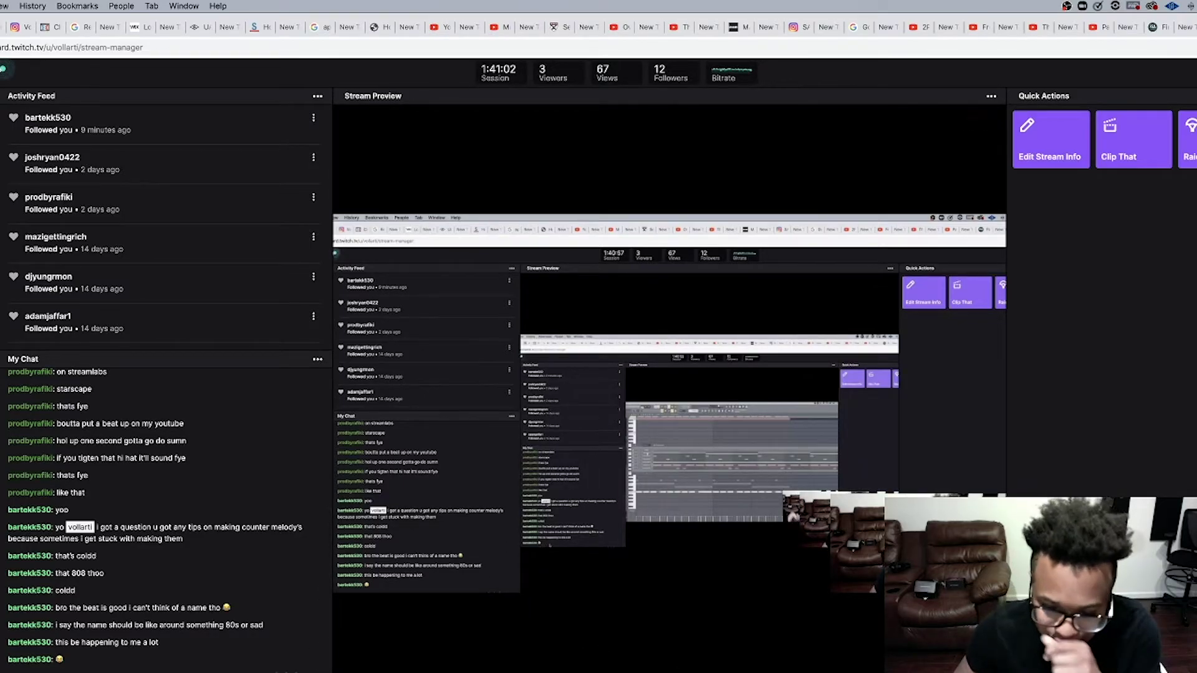
{"action": "key", "text": "super+Tab"}
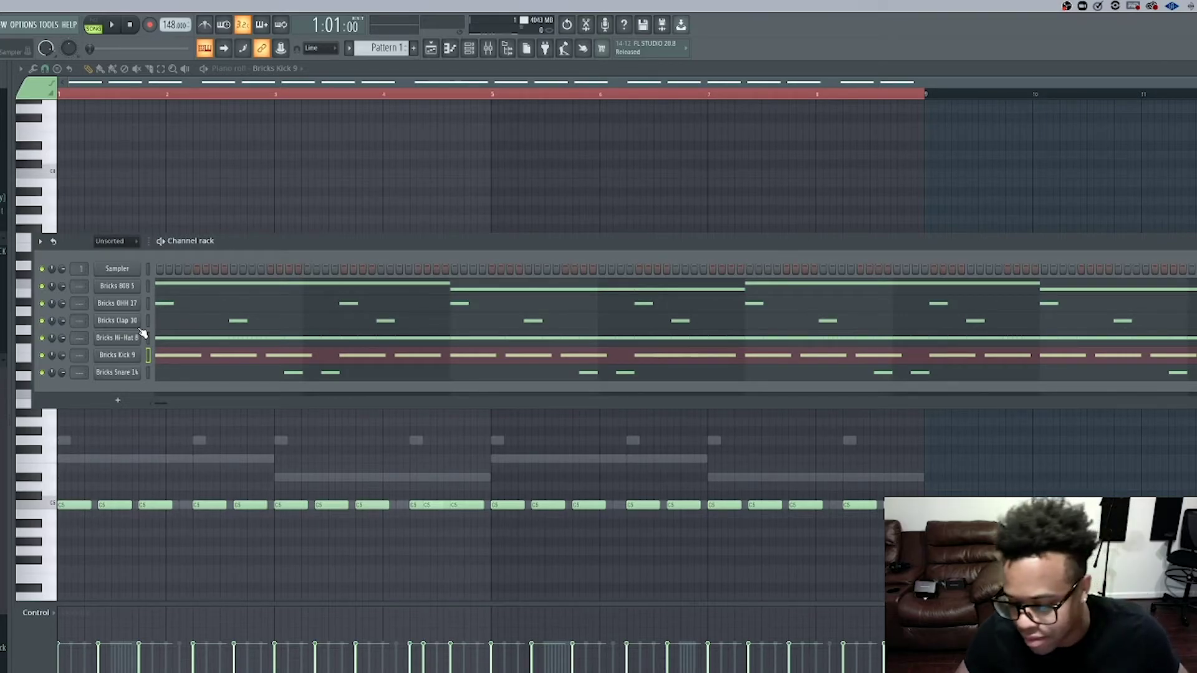
{"action": "key", "text": "space"}
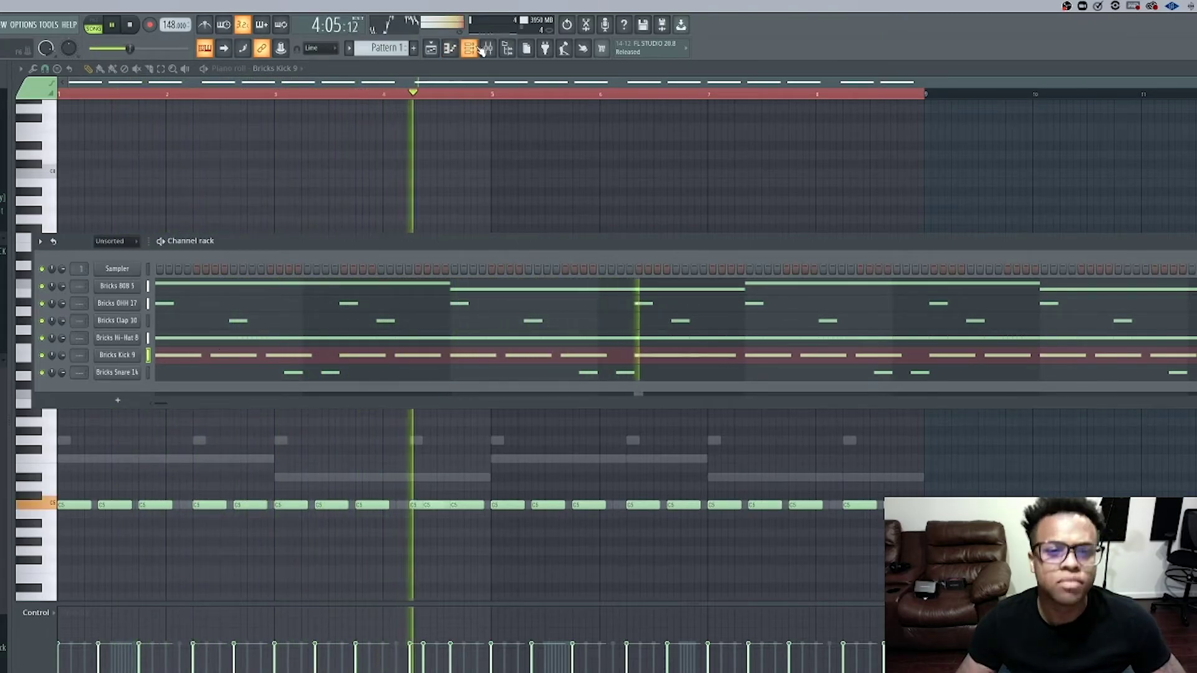
{"action": "key", "text": "space"}
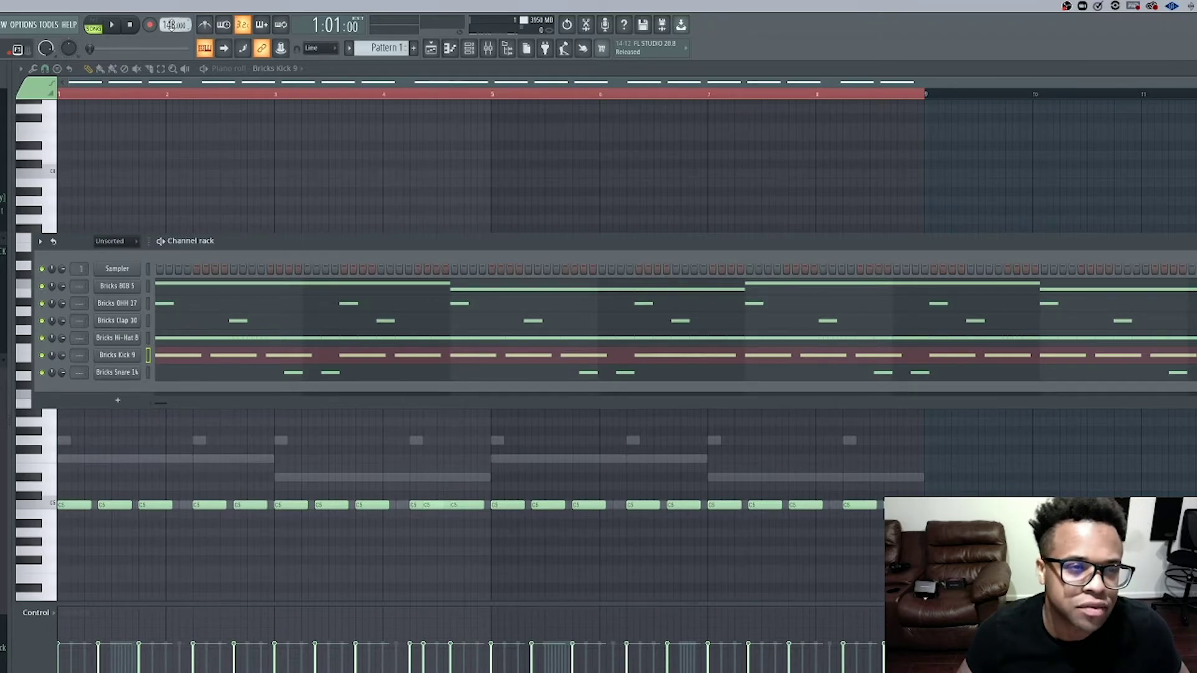
- Play the beat from bar 1 and settle the project tempo at 144 BPM during playback
{"action": "key", "text": "space"}
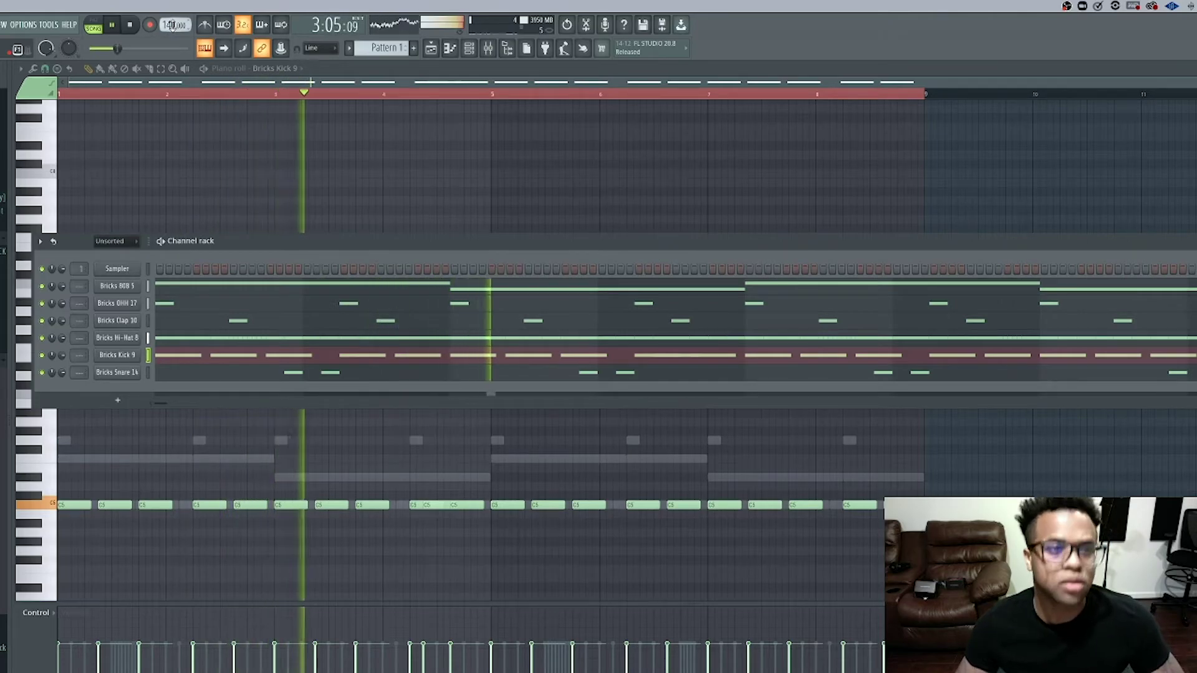
{"action": "left_click_drag", "start_coordinate": [172, 25], "coordinate": [172, 29]}
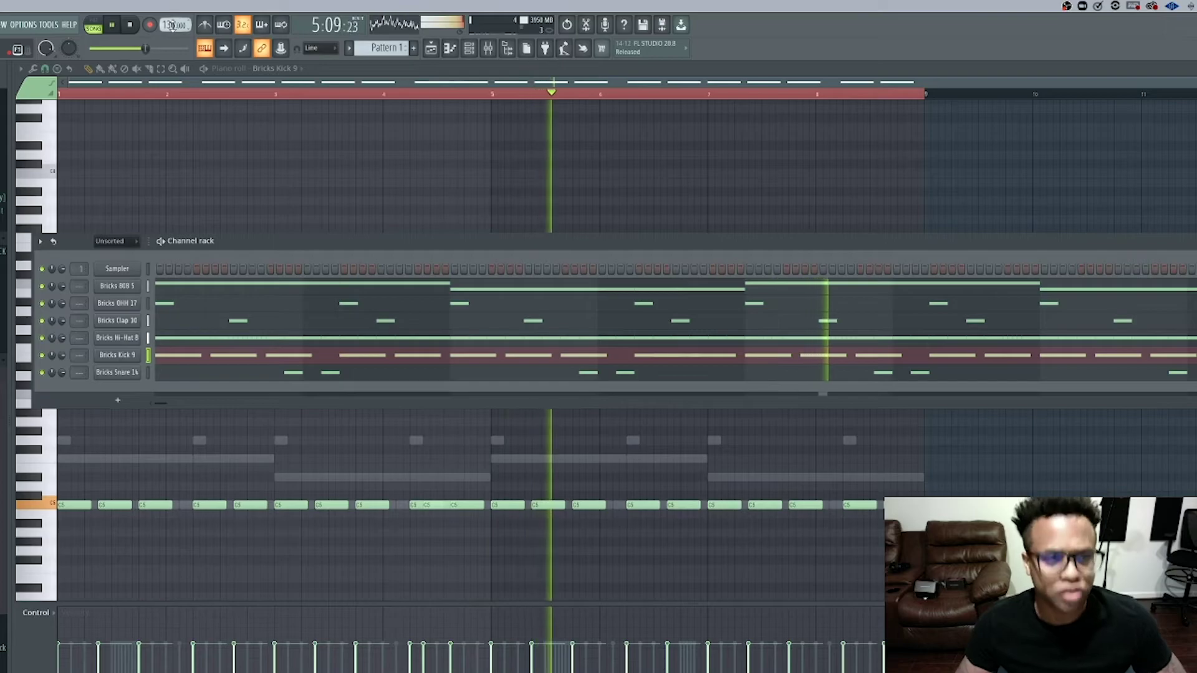
{"action": "scroll", "coordinate": [172, 26], "scroll_direction": "up", "scroll_amount": 4}
{"action": "scroll", "coordinate": [172, 27], "scroll_direction": "up", "scroll_amount": 4}
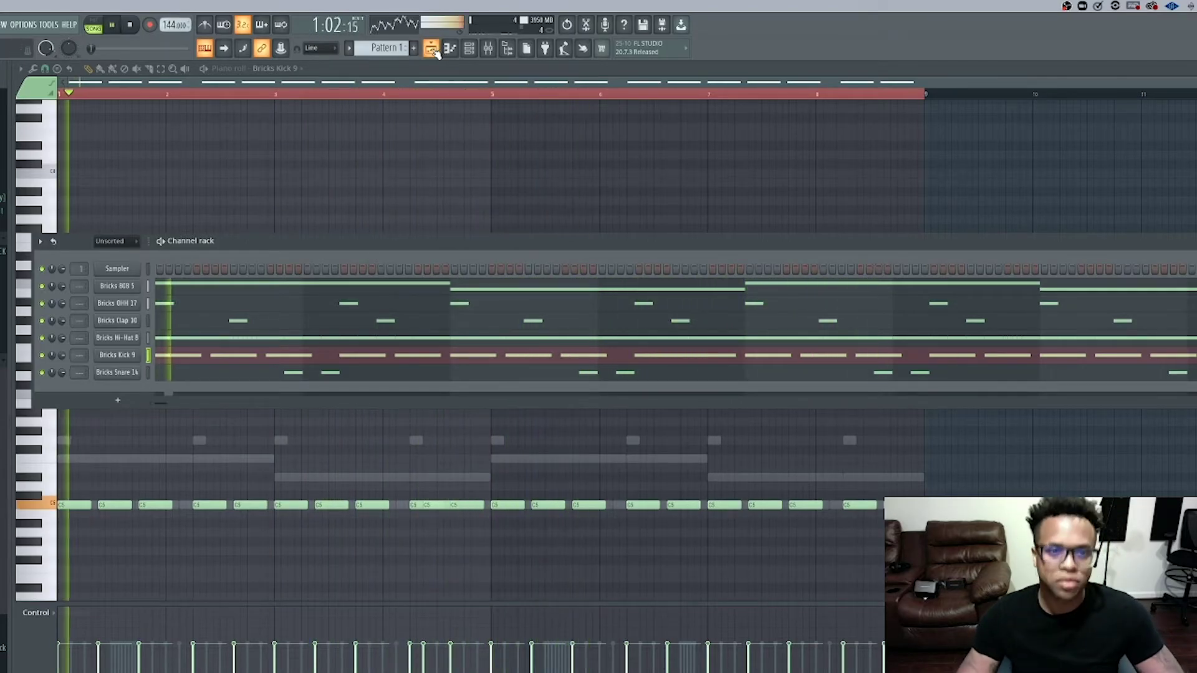
- In the playlist, move the Pattern 1 clip to bar 9, copy the guitar loop to bar 9 on Track 1, and audition the arrangement
{"action": "key", "text": "F5"}
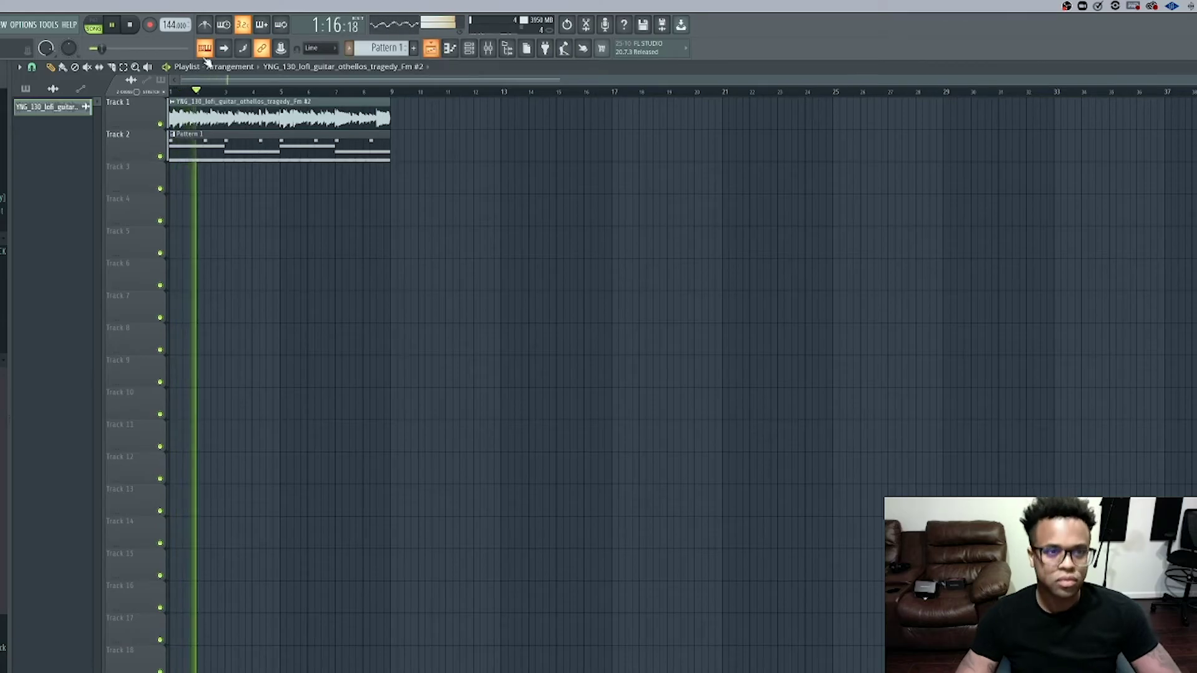
{"action": "left_click_drag", "start_coordinate": [435, 187], "coordinate": [460, 136]}
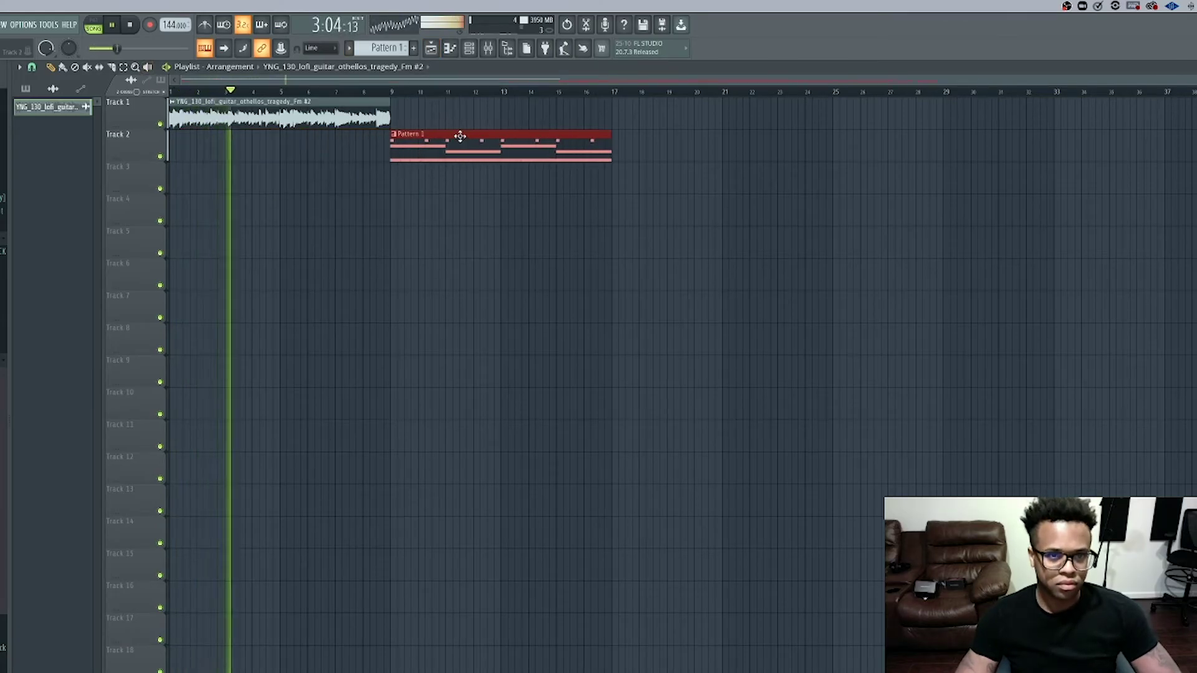
{"action": "left_click", "coordinate": [421, 127]}
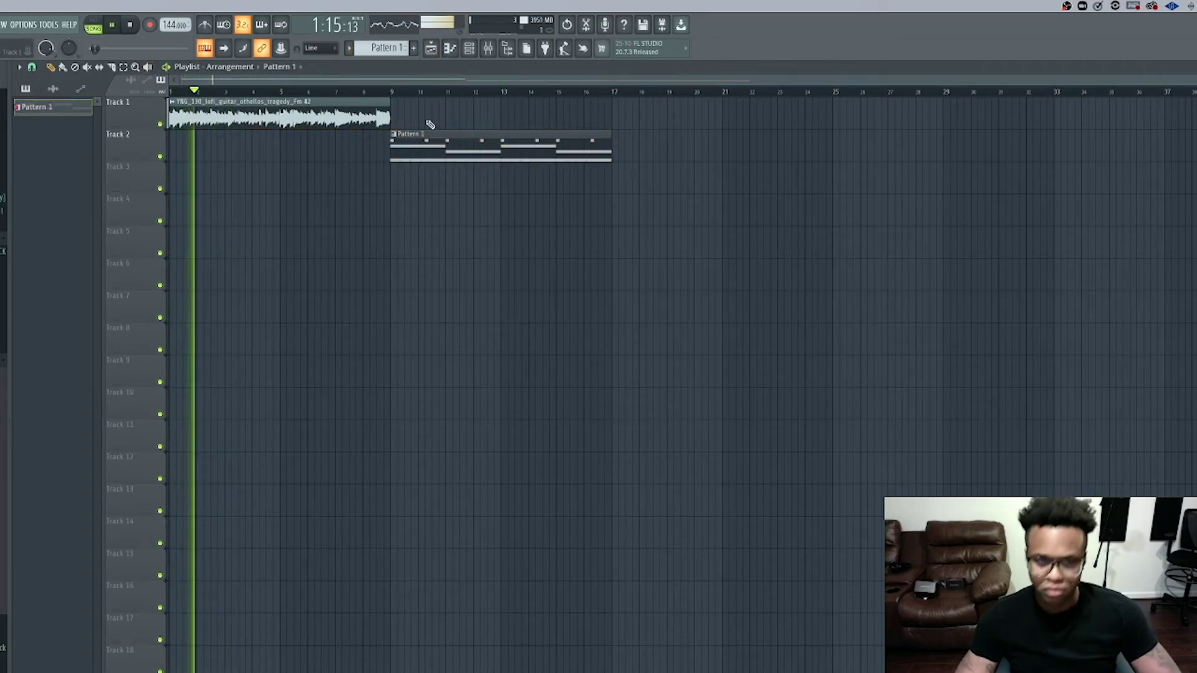
{"action": "left_click_drag", "start_coordinate": [226, 101], "coordinate": [449, 100]}
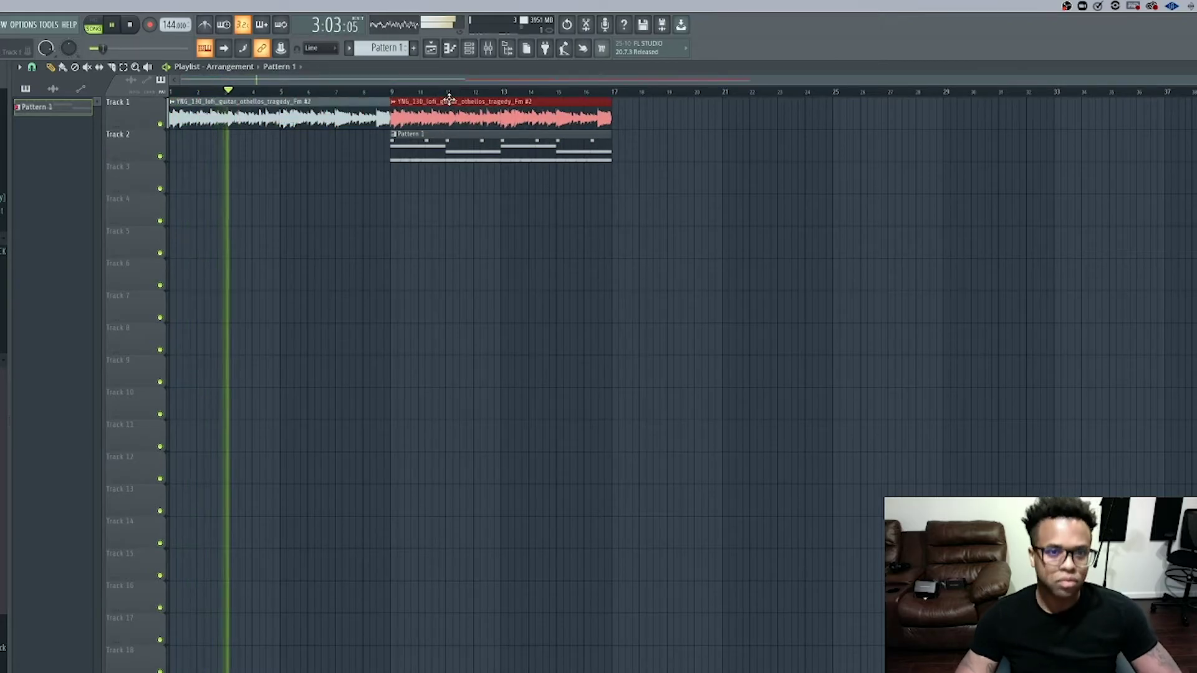
{"action": "scroll", "coordinate": [391, 152], "scroll_direction": "up", "scroll_amount": 2}
{"action": "left_click", "coordinate": [419, 150]}
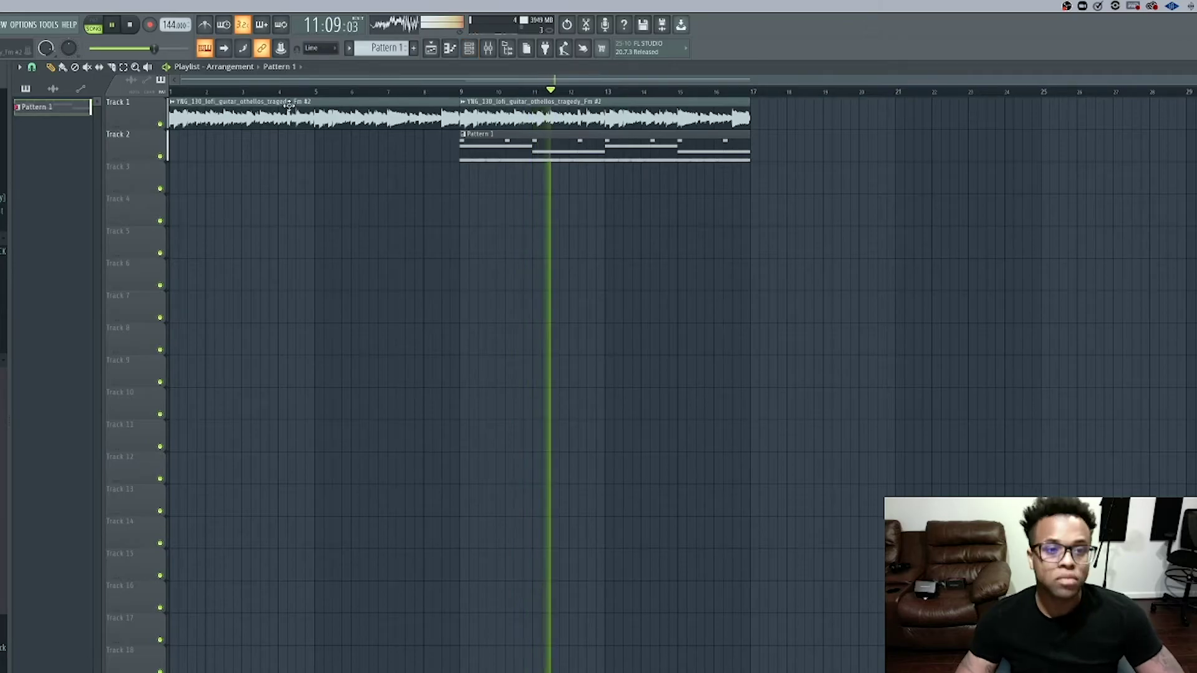
{"action": "key", "text": "space"}
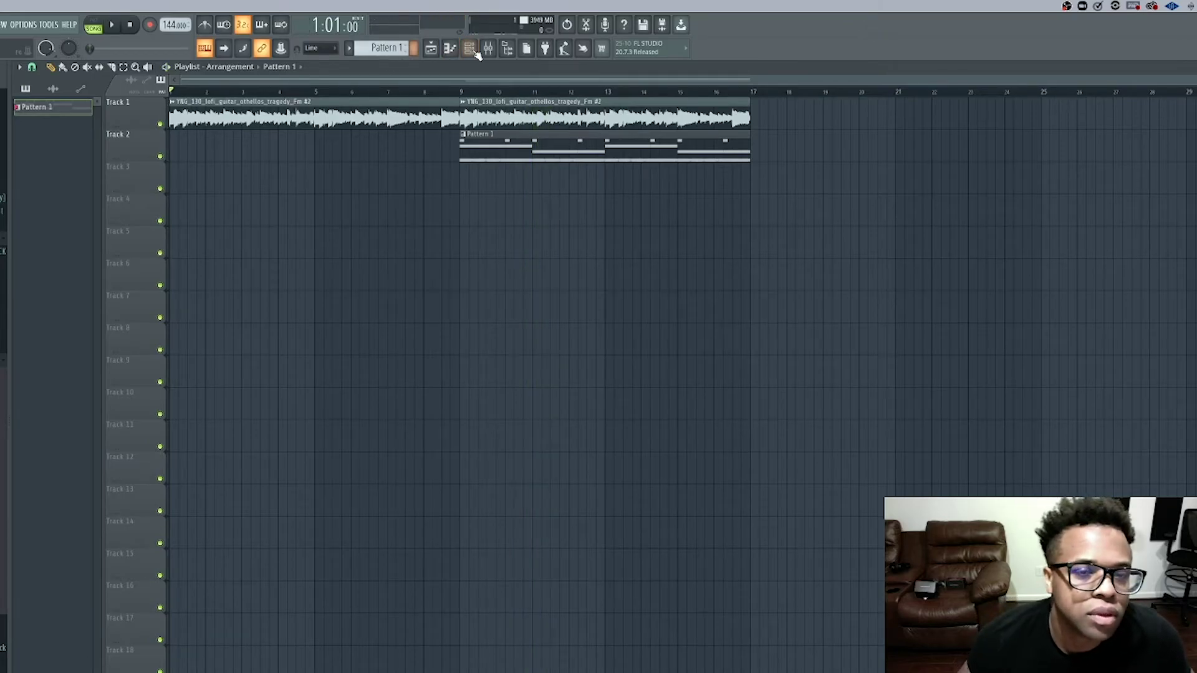
- Open the channel rack, view the Audio channel group, and return to the Unsorted group
{"action": "left_click", "coordinate": [474, 51]}
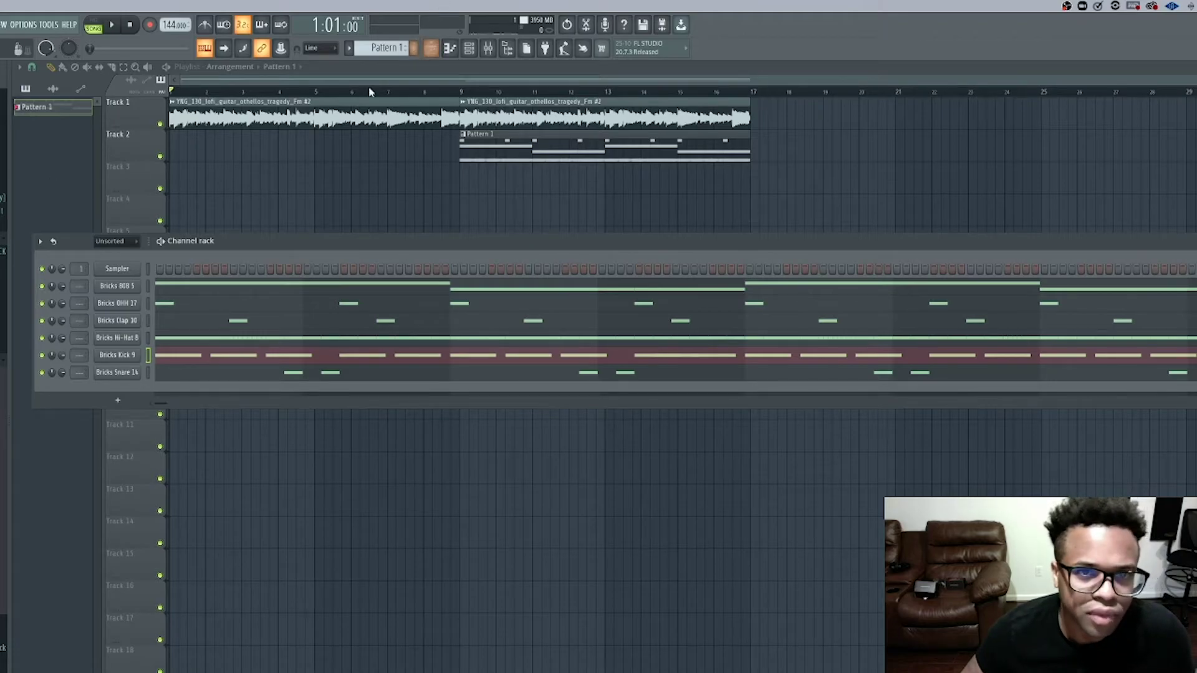
{"action": "left_click", "coordinate": [125, 248]}
{"action": "left_click", "coordinate": [109, 274]}
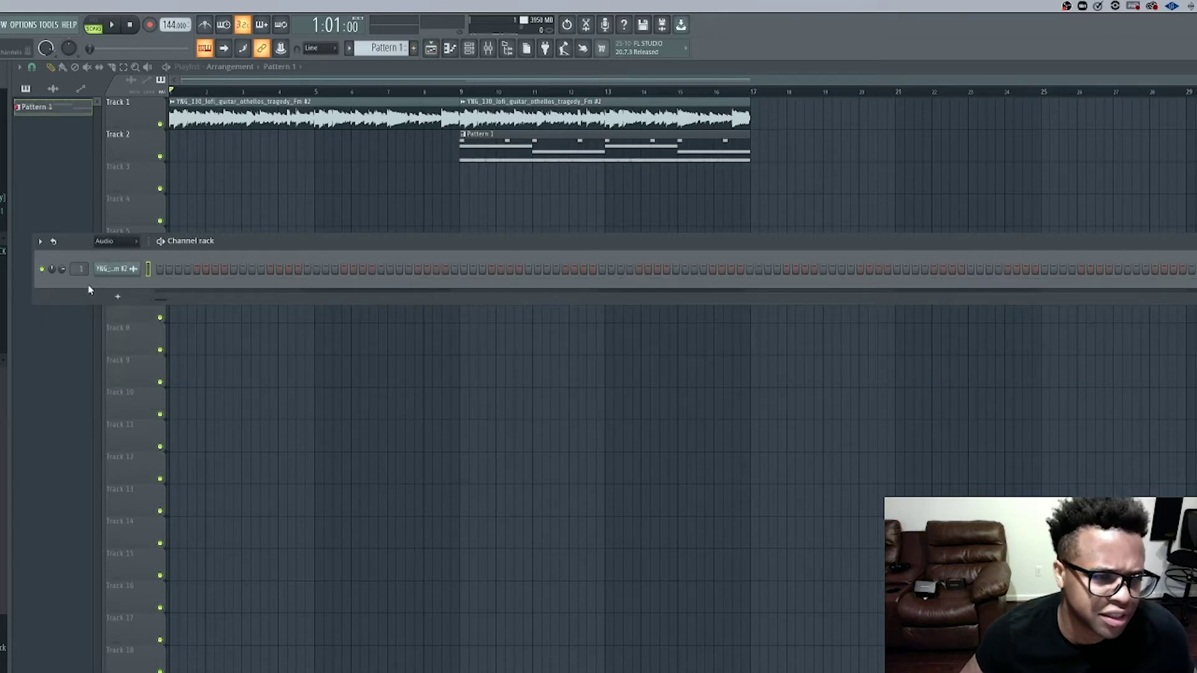
{"action": "left_click", "coordinate": [118, 244]}
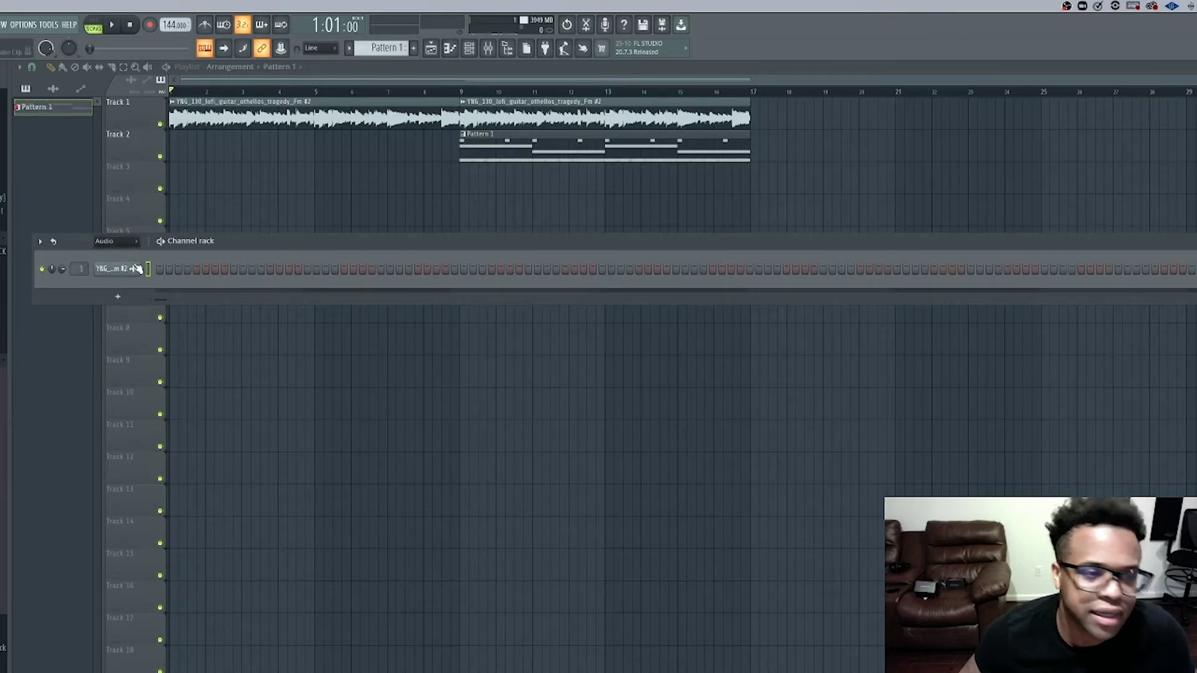
{"action": "left_click", "coordinate": [110, 281]}
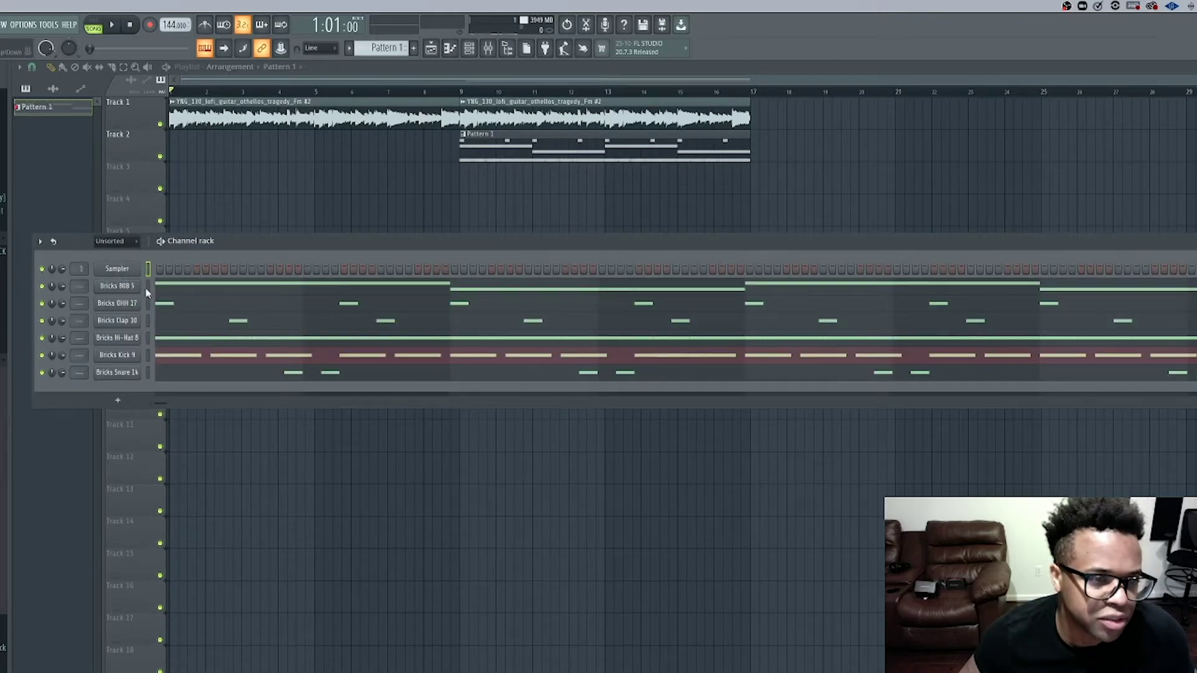
- Open the mixer, route the six Bricks channels to inserts 2 to 7, and show the channel routing options for insert 2
{"action": "key", "text": "F9"}
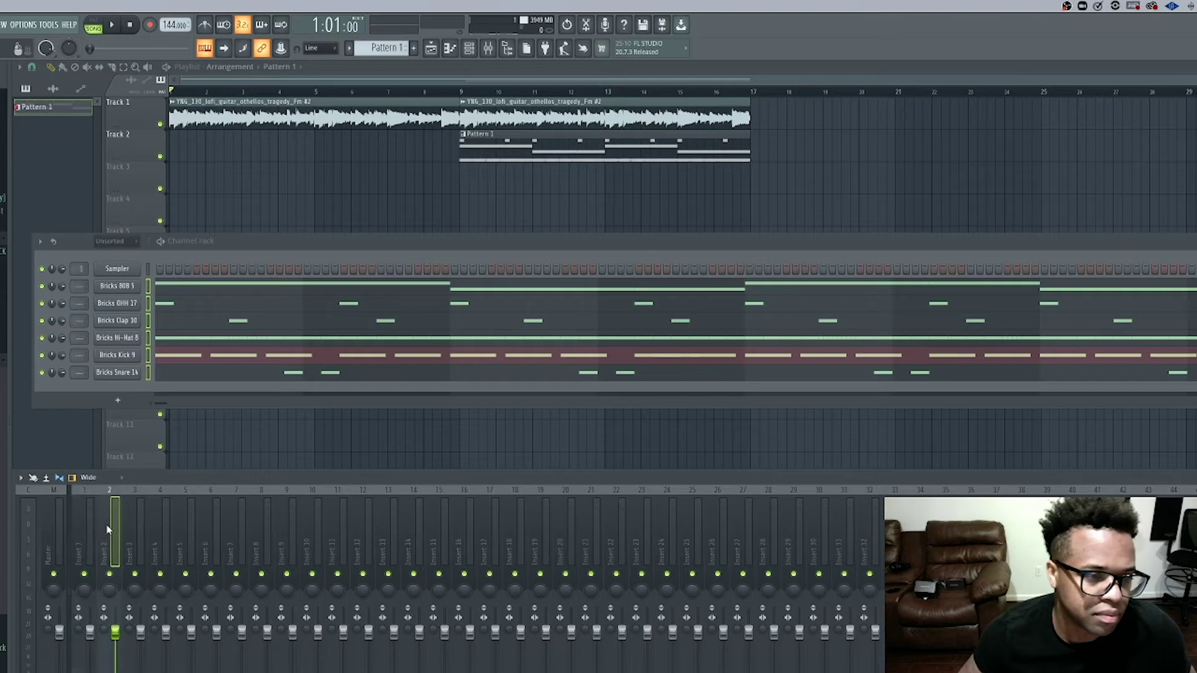
{"action": "left_click_drag", "start_coordinate": [78, 285], "coordinate": [79, 365]}
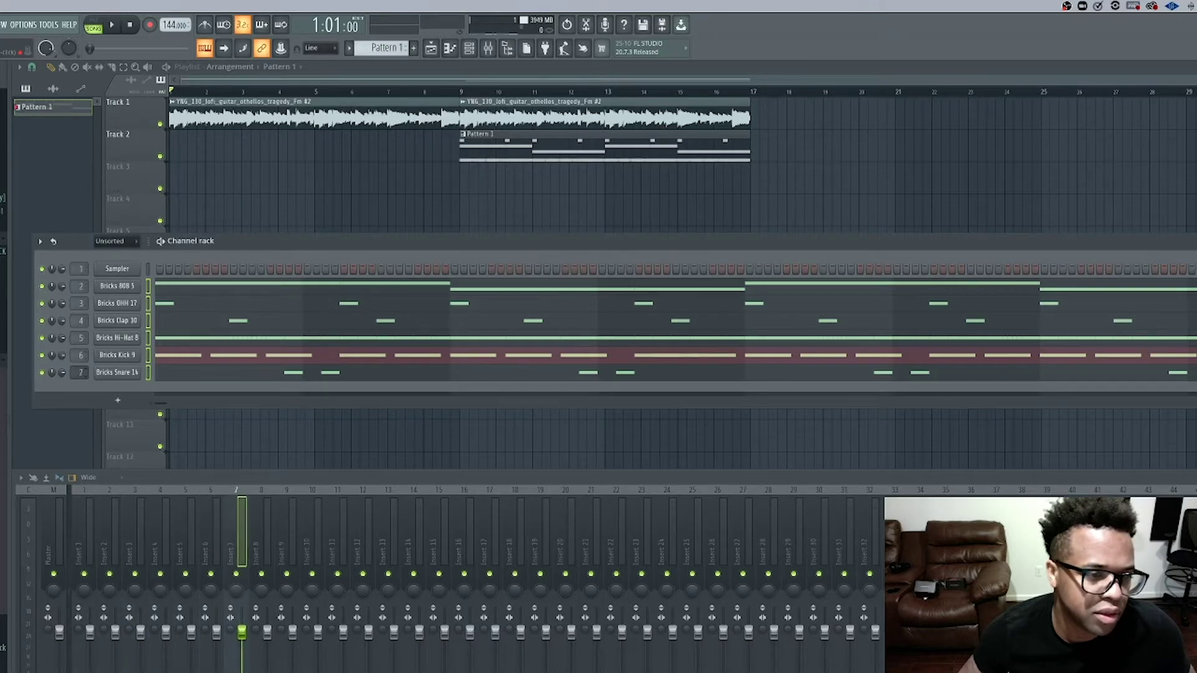
{"action": "right_click", "coordinate": [103, 540]}
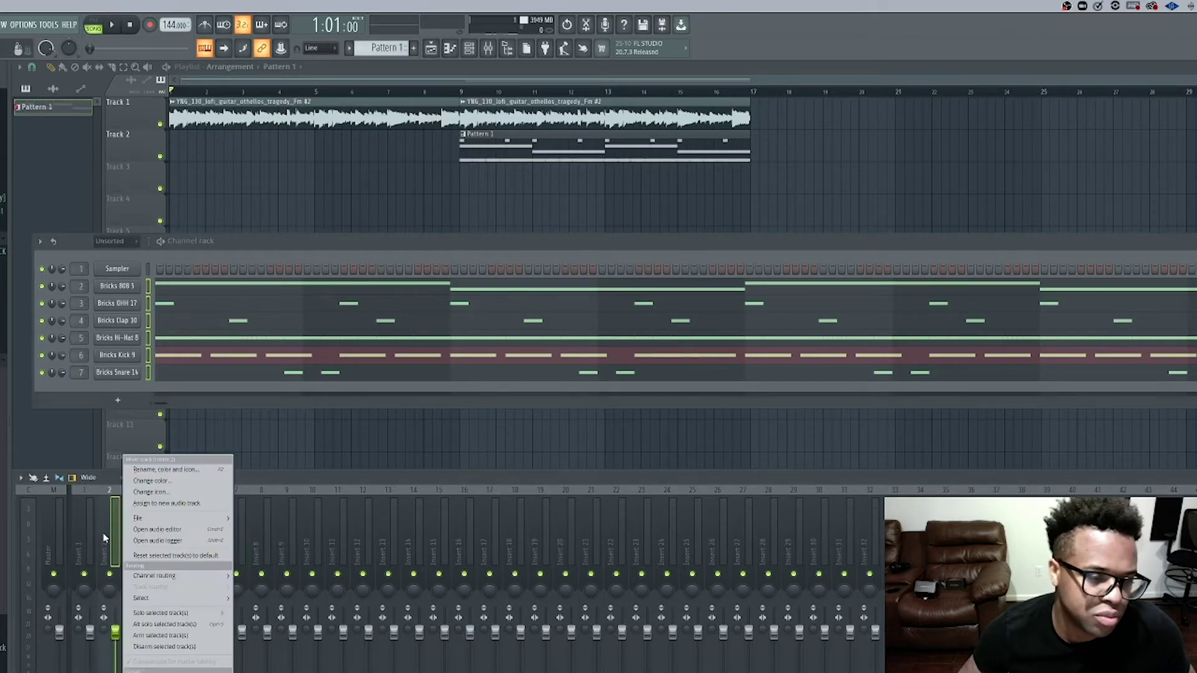
{"action": "mouse_move", "coordinate": [163, 575]}
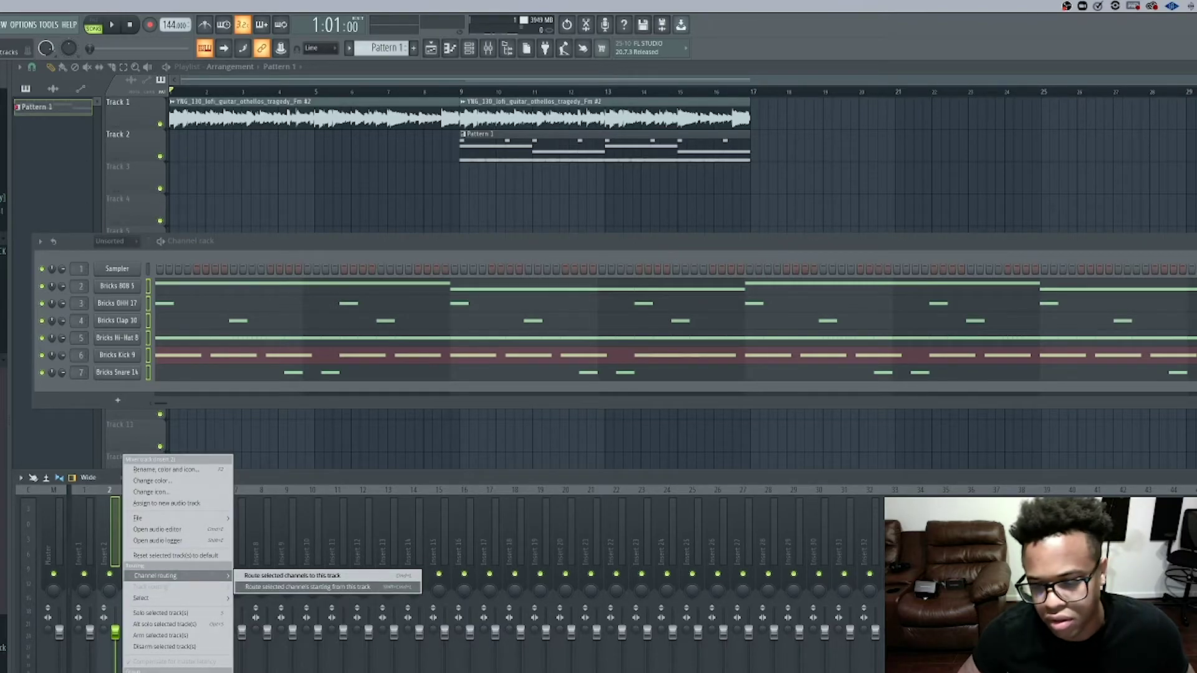
- Check the OBS recording window, return to FL Studio, and view the options for mixer insert 2 again
{"action": "key", "text": "super+Tab"}
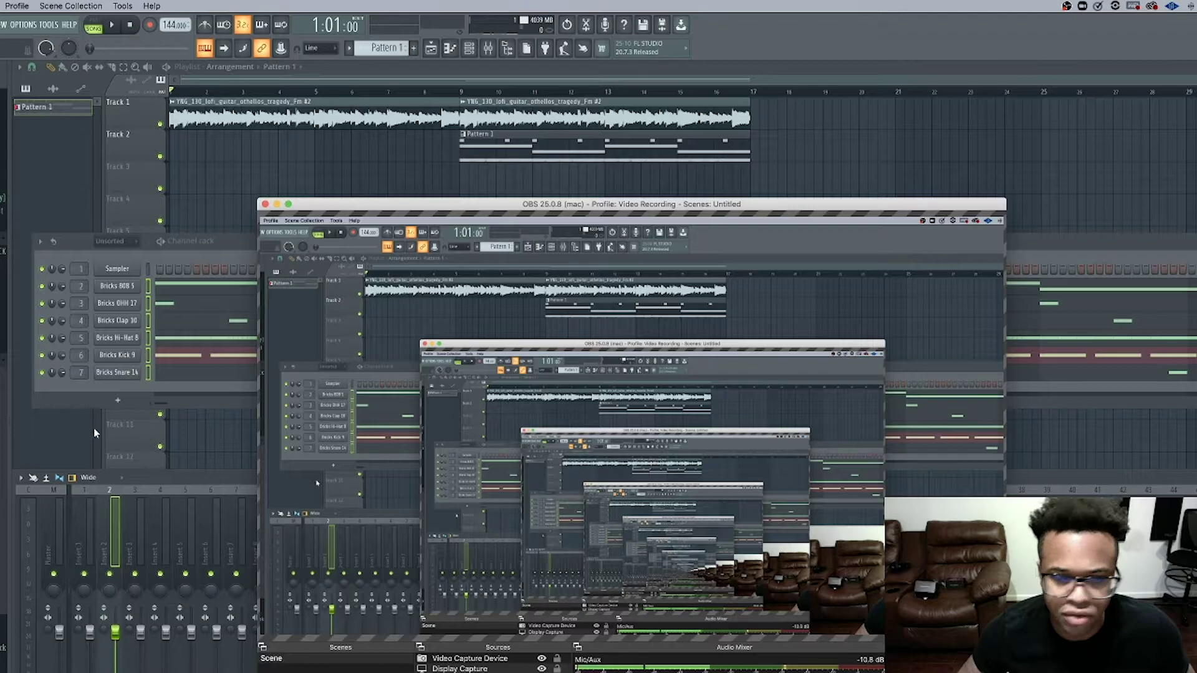
{"action": "left_click", "coordinate": [187, 481]}
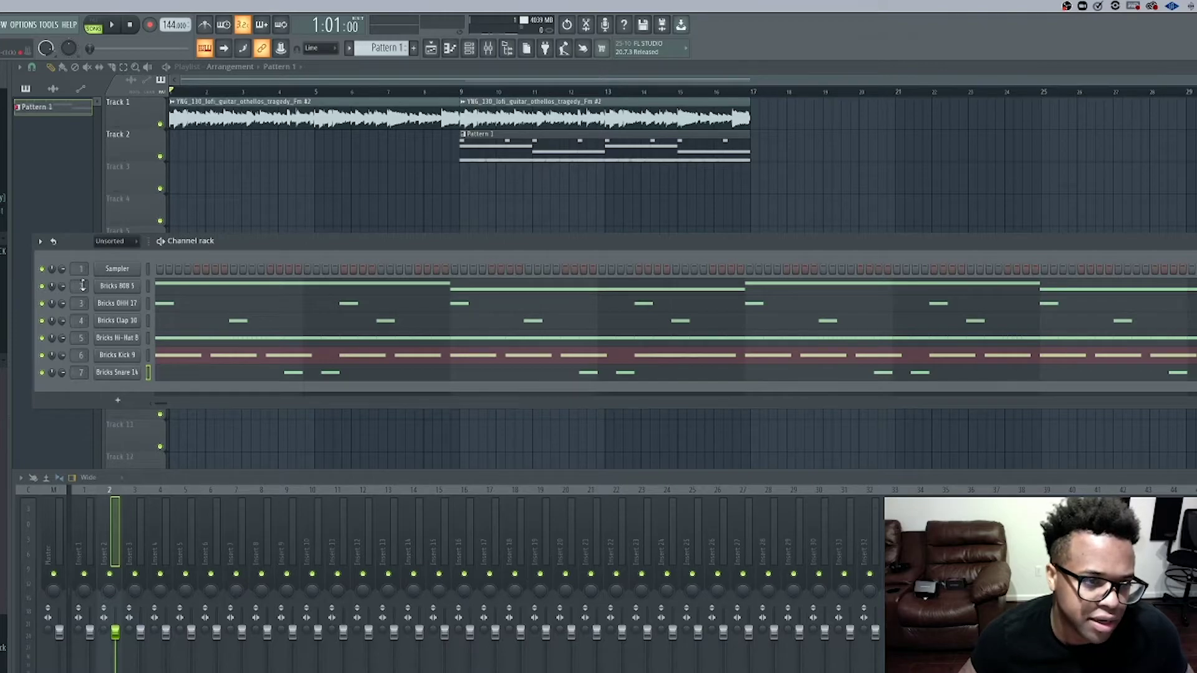
{"action": "right_click", "coordinate": [106, 544]}
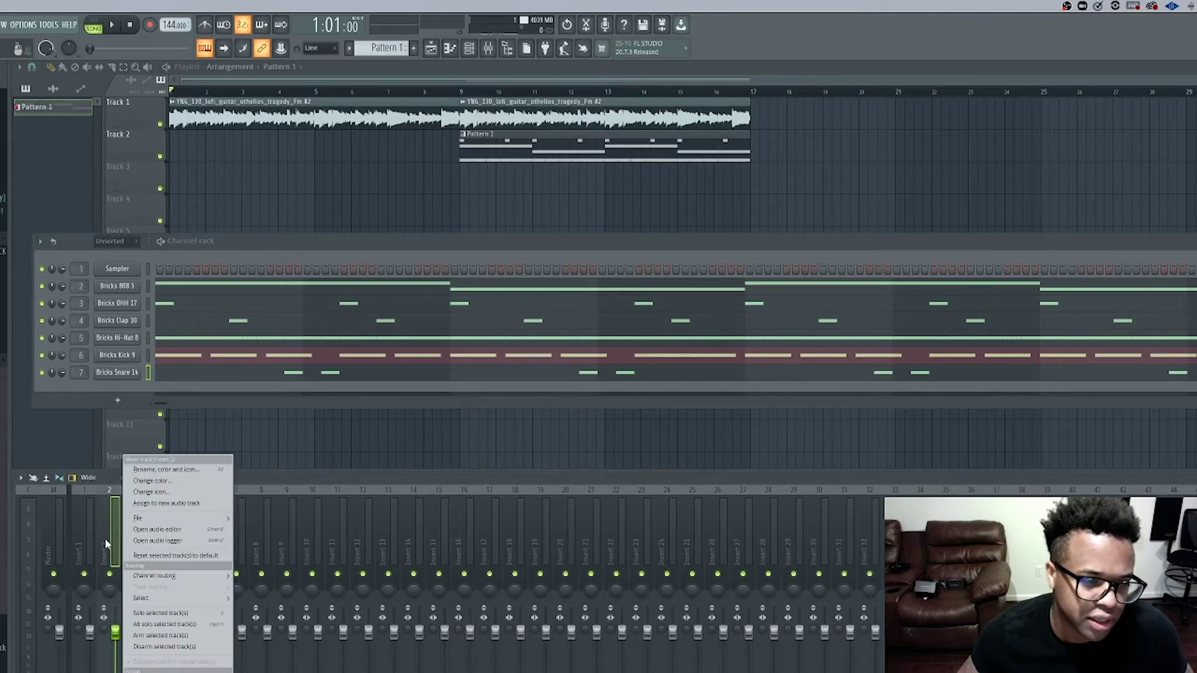
{"action": "left_click", "coordinate": [106, 544]}
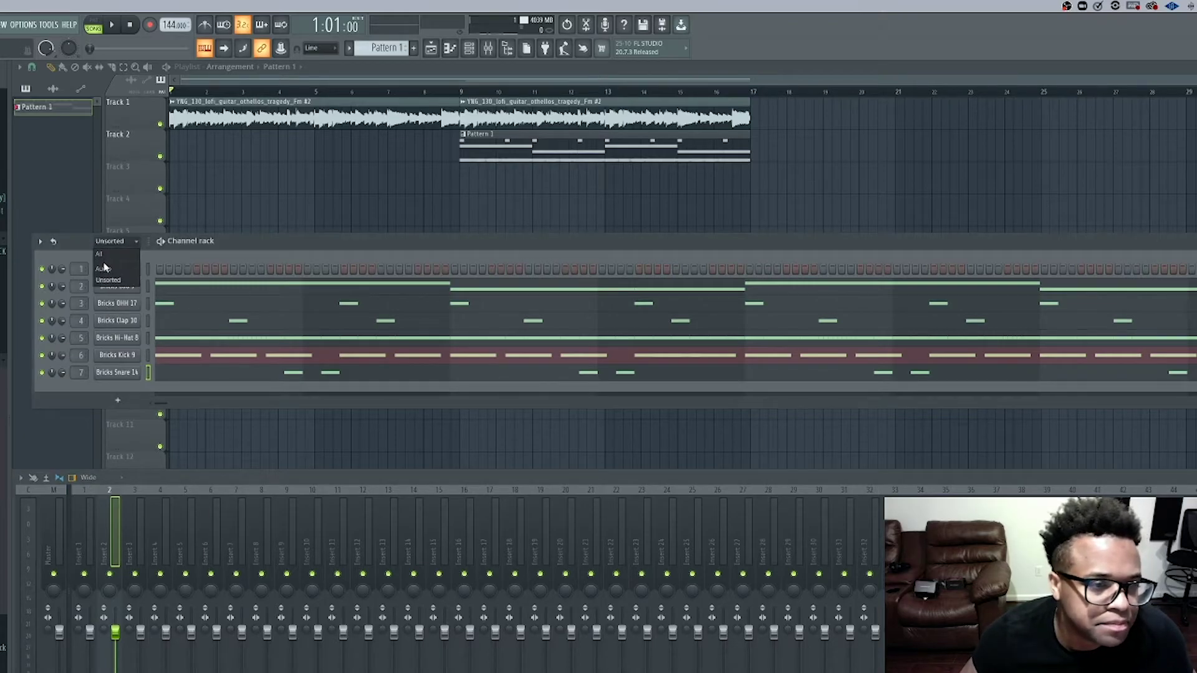
- Route the guitar loop in the Audio channel group to mixer insert 1, close the channel rack, and set playback to bar 9
{"action": "left_click", "coordinate": [104, 270]}
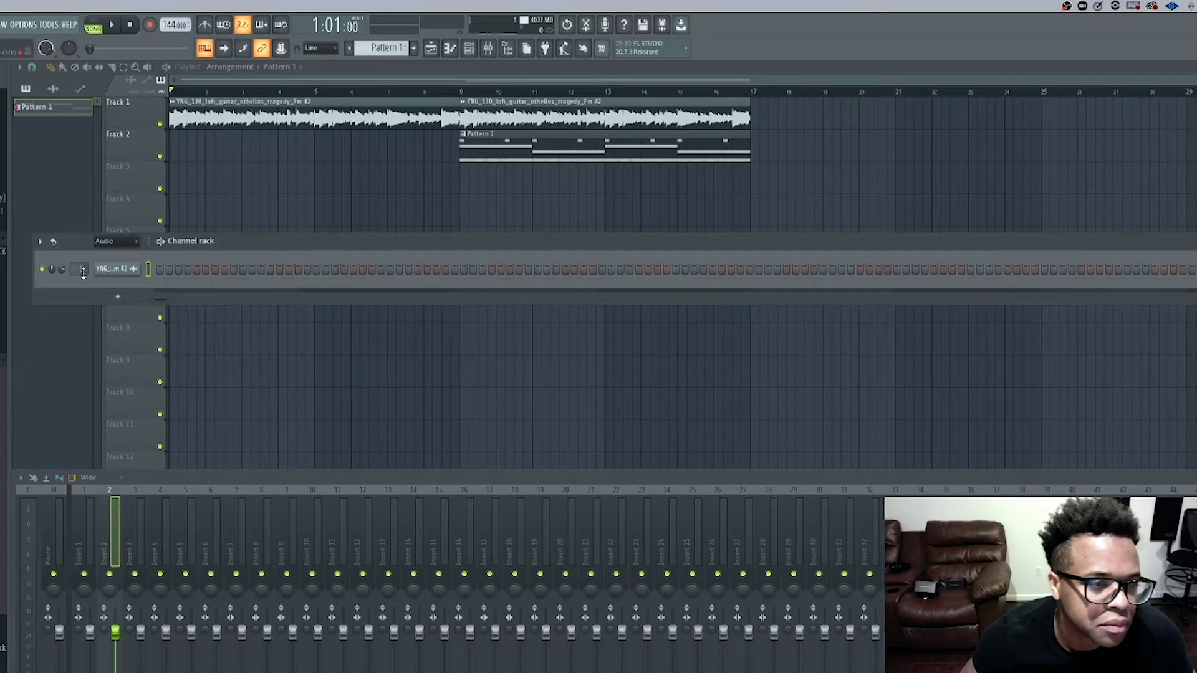
{"action": "left_click", "coordinate": [90, 558]}
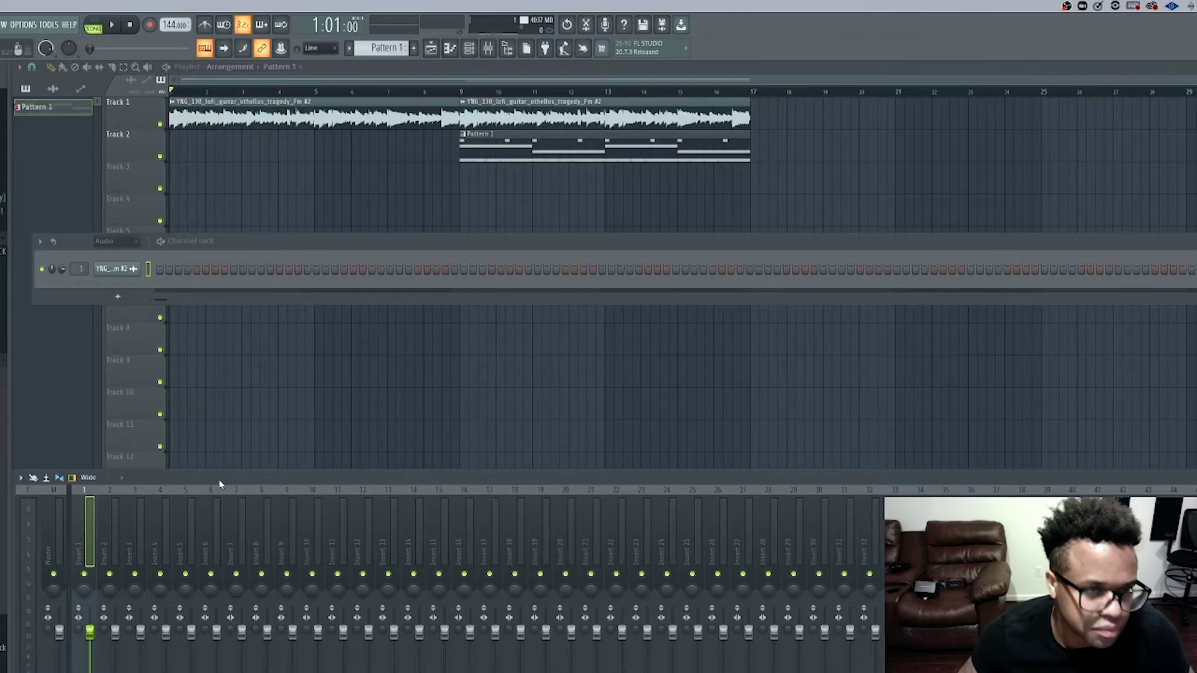
{"action": "left_click", "coordinate": [462, 91]}
{"action": "left_click", "coordinate": [489, 52]}
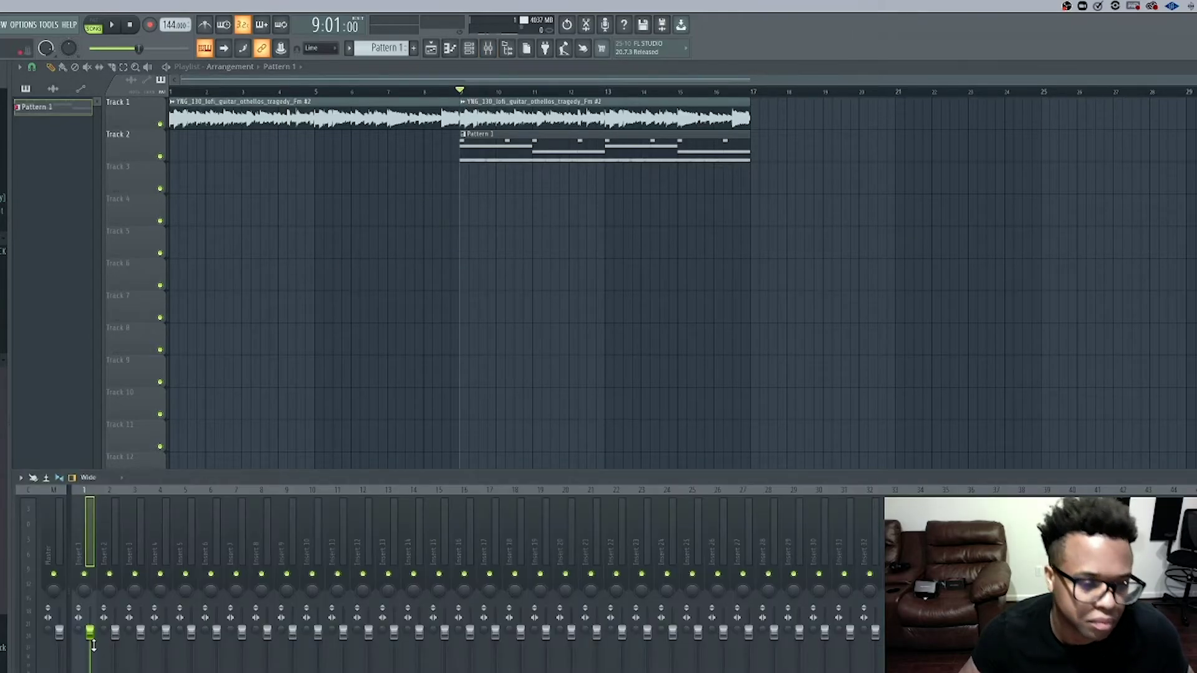
- Lower the guitar loop's level on mixer insert 1 while auditioning the beat repeatedly from bar 9
{"action": "left_click_drag", "start_coordinate": [91, 631], "coordinate": [90, 665]}
{"action": "key", "text": "space"}
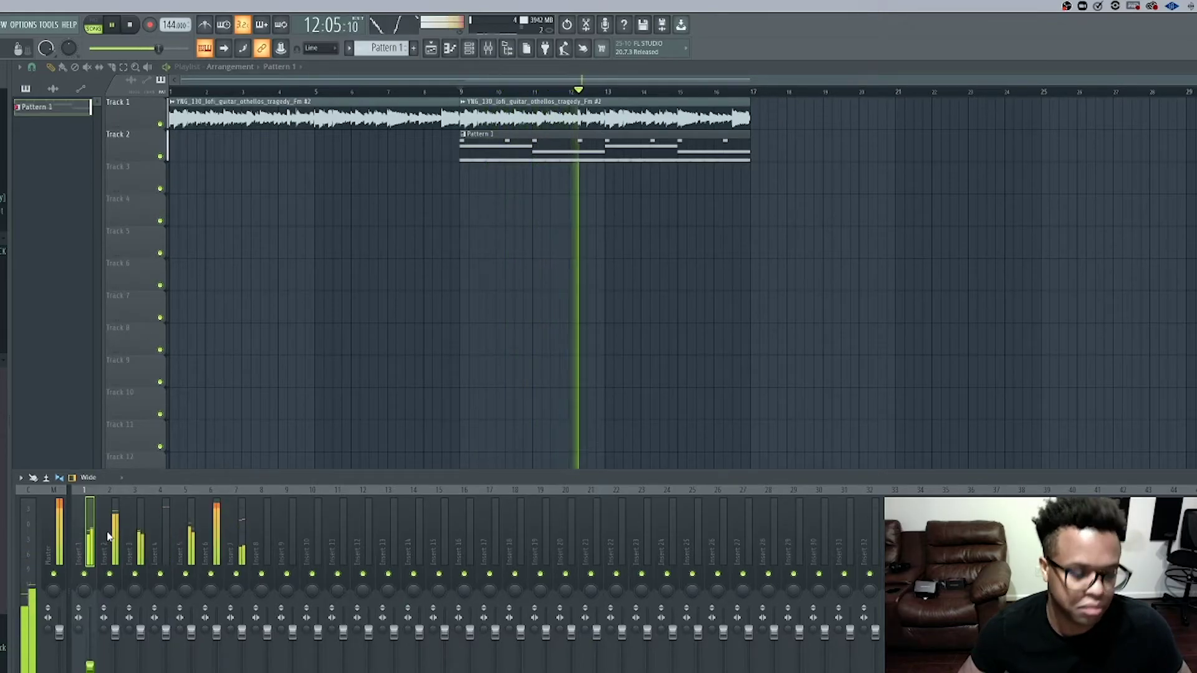
{"action": "key", "text": "space"}
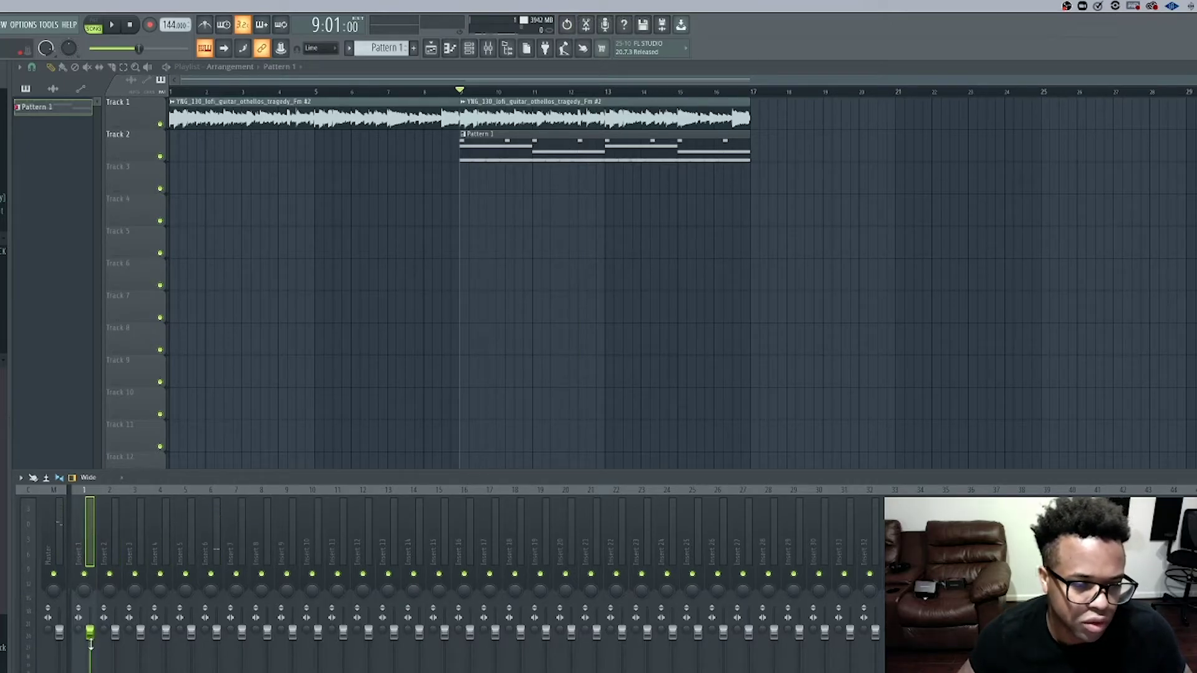
{"action": "key", "text": "space"}
{"action": "left_click_drag", "start_coordinate": [89, 635], "coordinate": [90, 669]}
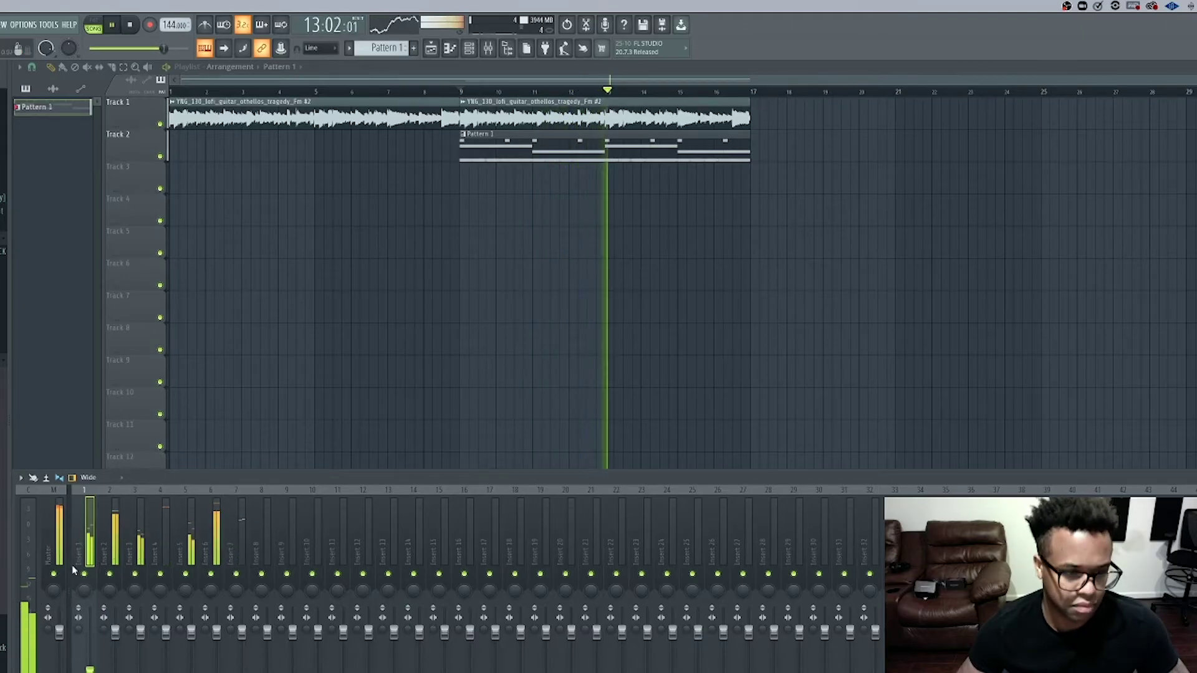
{"action": "key", "text": "space"}
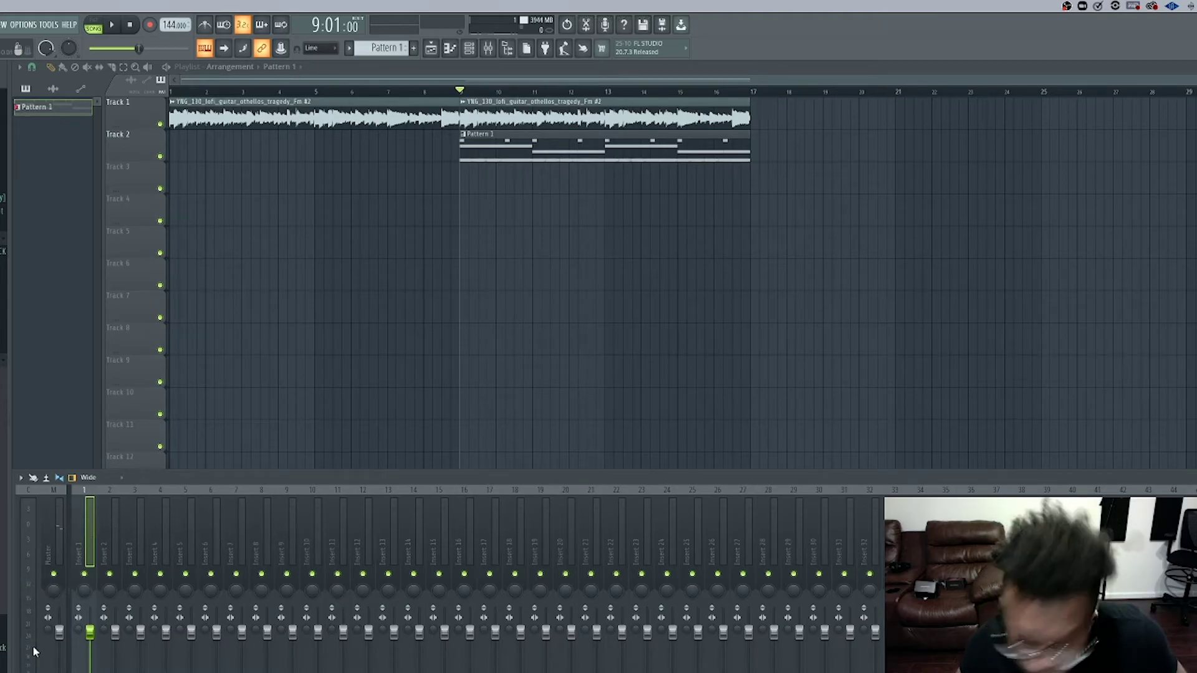
{"action": "key", "text": "space"}
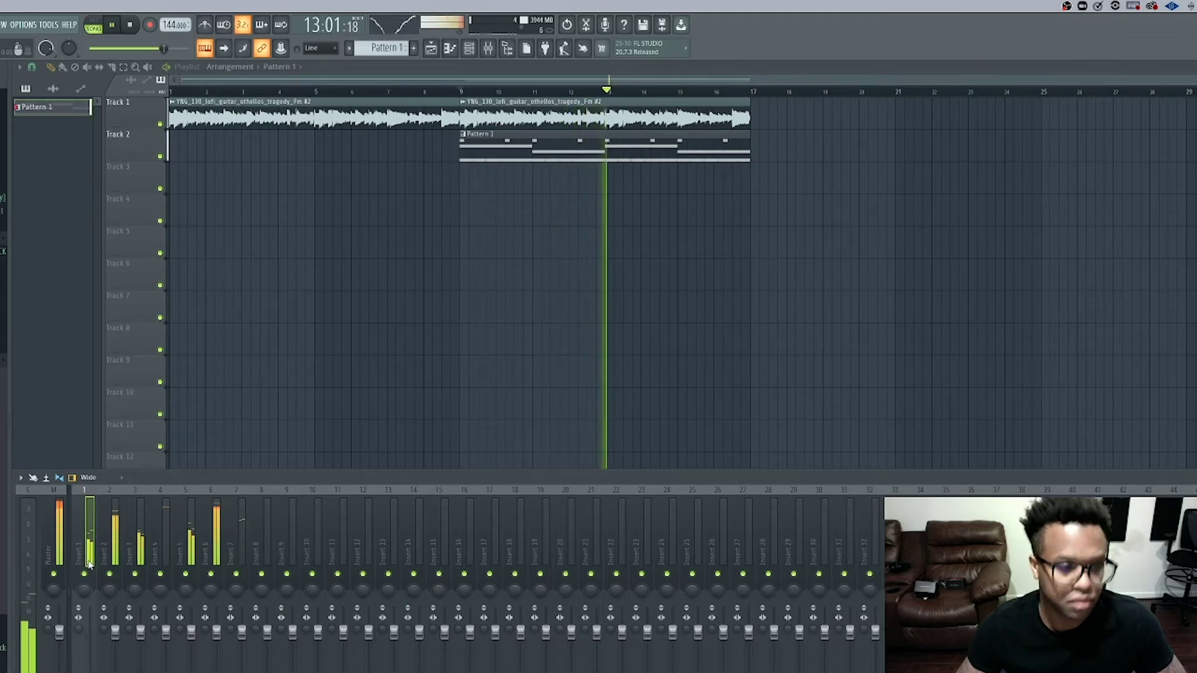
- Lower the 808's level on mixer insert 2 while playing from bar 9, and audition the mix with insert 3 selected
{"action": "left_click", "coordinate": [111, 549]}
{"action": "key", "text": "space"}
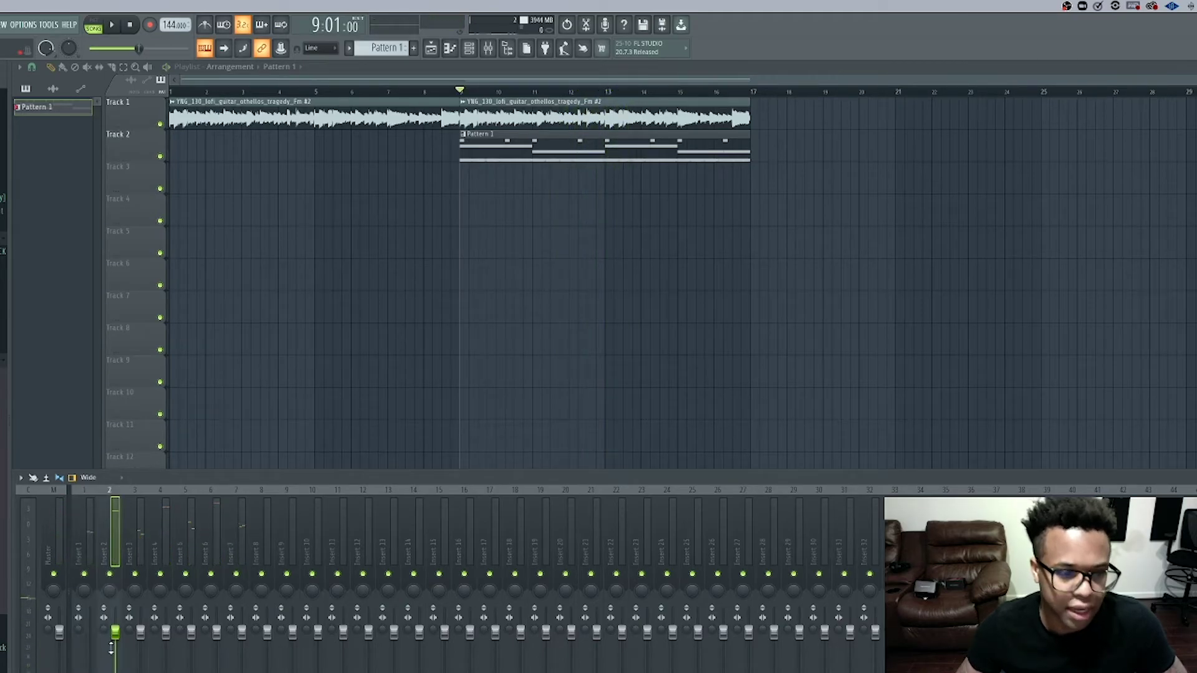
{"action": "left_click_drag", "start_coordinate": [115, 633], "coordinate": [116, 671]}
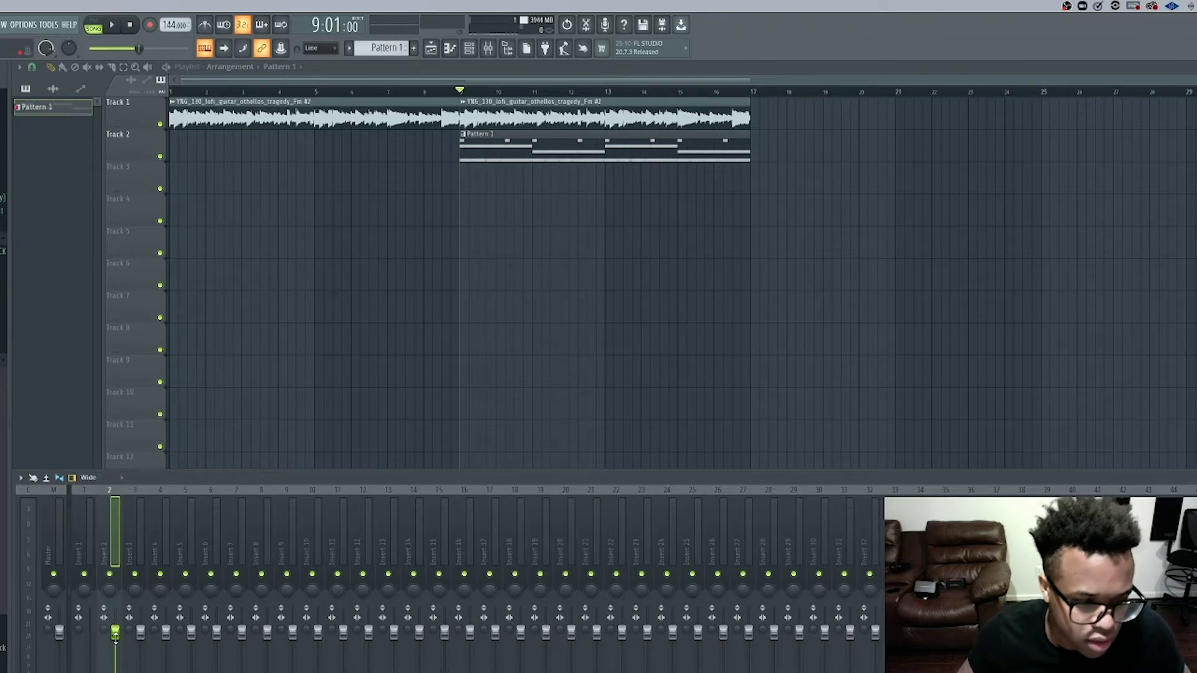
{"action": "key", "text": "space"}
{"action": "left_click_drag", "start_coordinate": [116, 633], "coordinate": [110, 667]}
{"action": "key", "text": "space"}
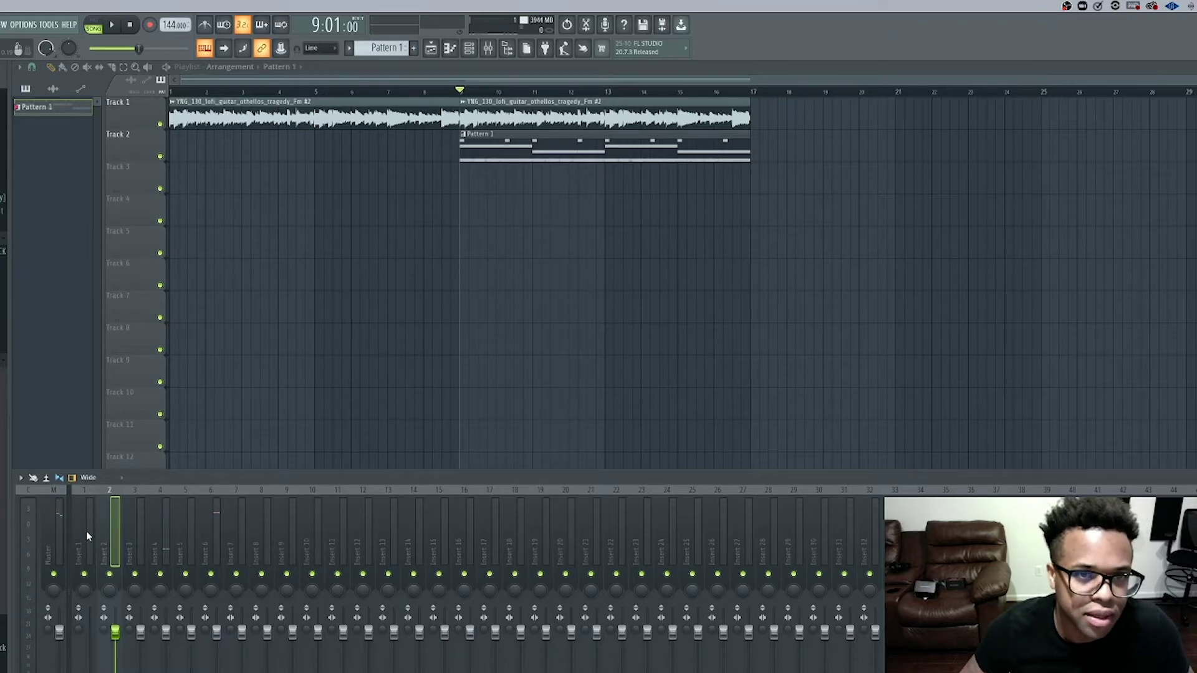
{"action": "key", "text": "space"}
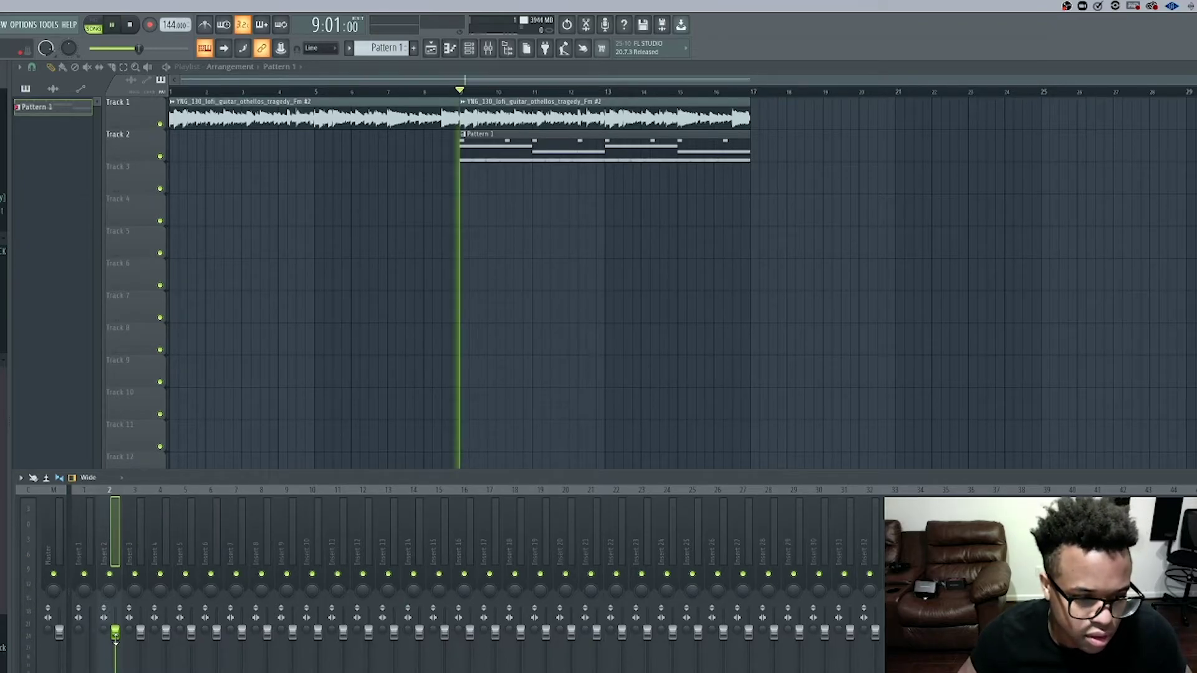
{"action": "left_click_drag", "start_coordinate": [116, 633], "coordinate": [115, 662]}
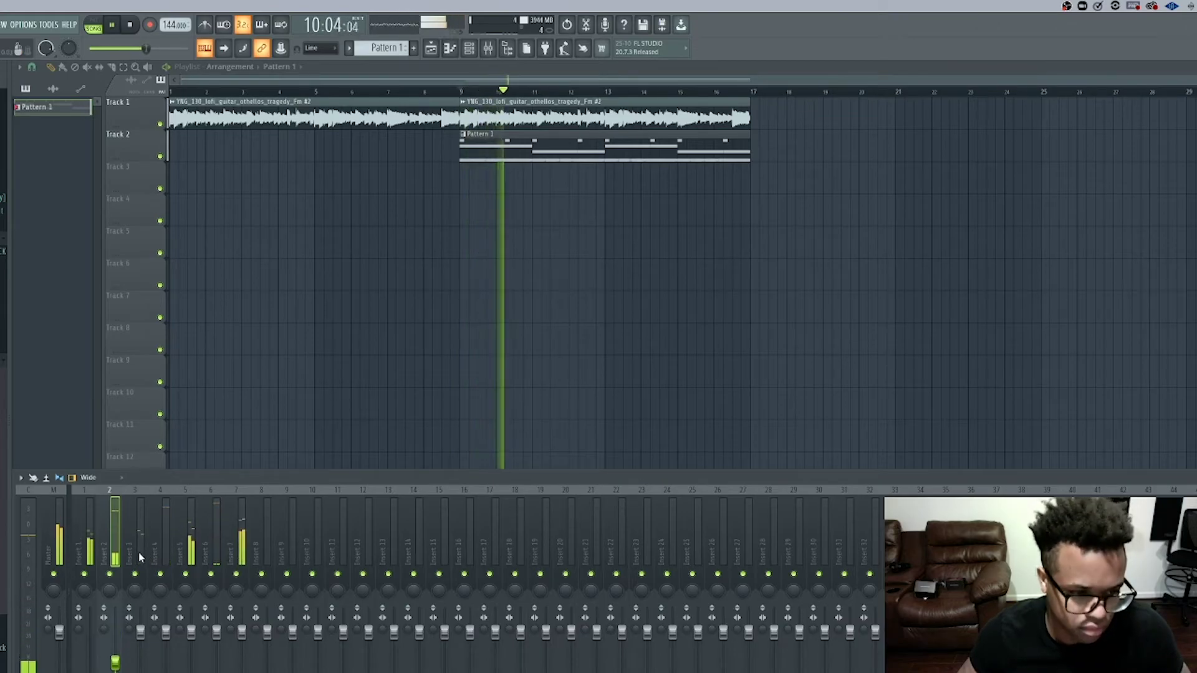
{"action": "left_click", "coordinate": [140, 633]}
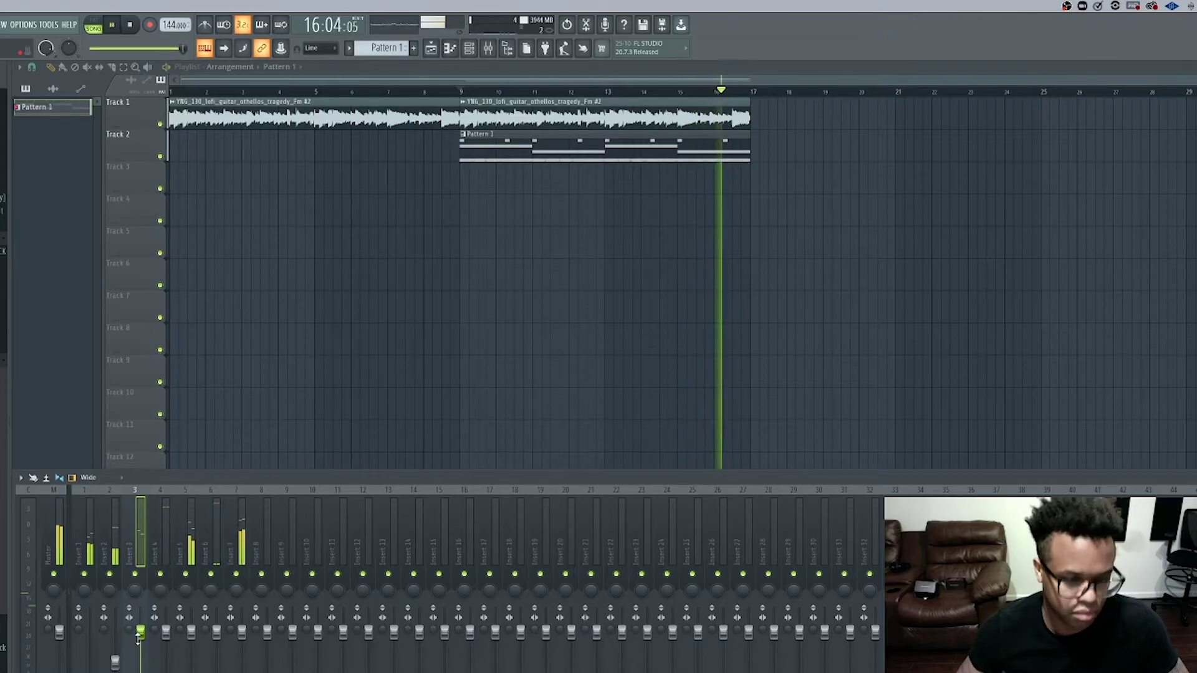
{"action": "key", "text": "space"}
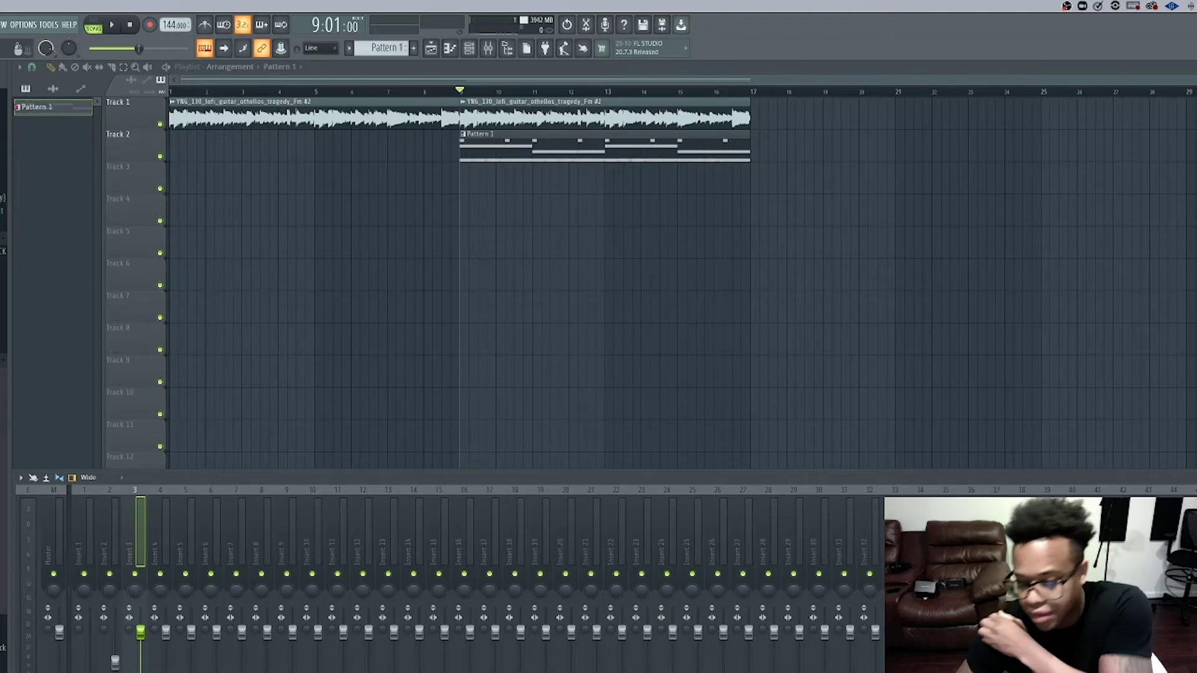
- Check the chat in the Twitch stream manager twice, returning to FL Studio each time
{"action": "key", "text": "super+Tab"}
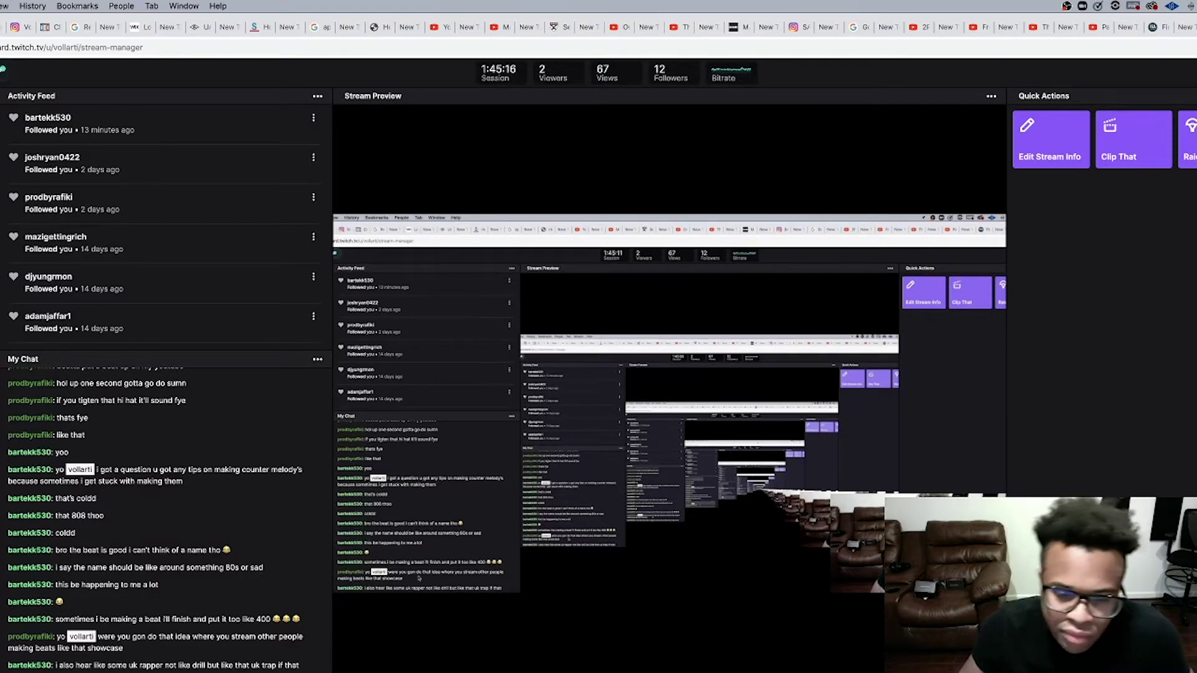
{"action": "key", "text": "super+Tab"}
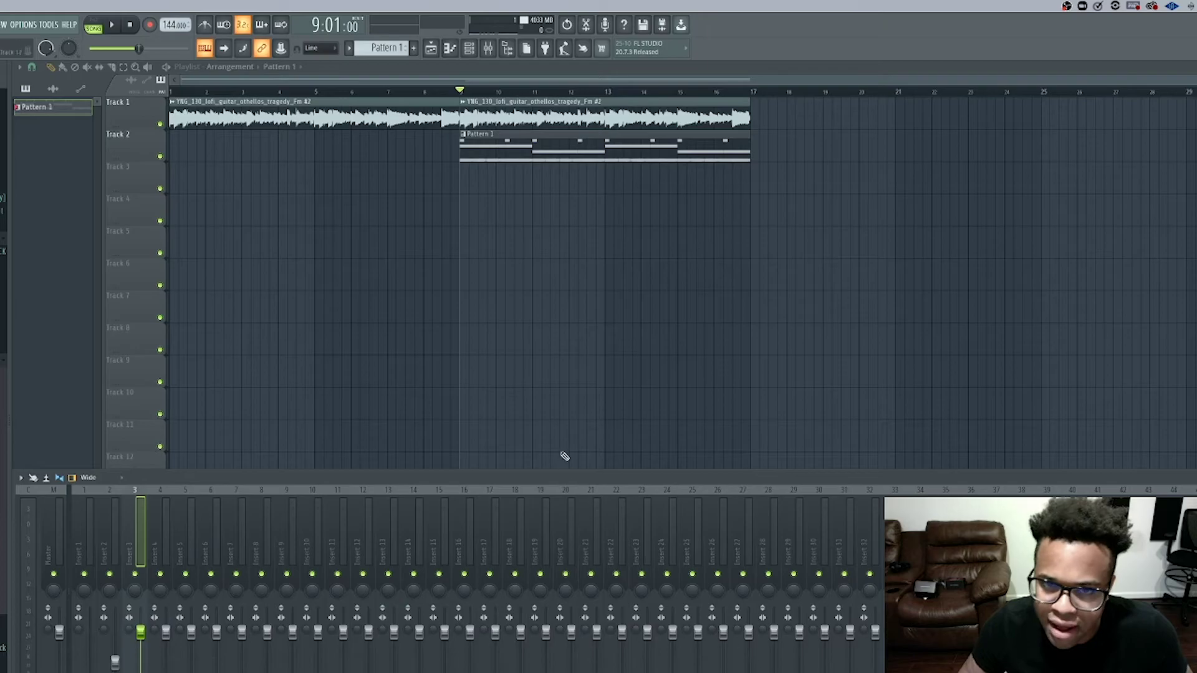
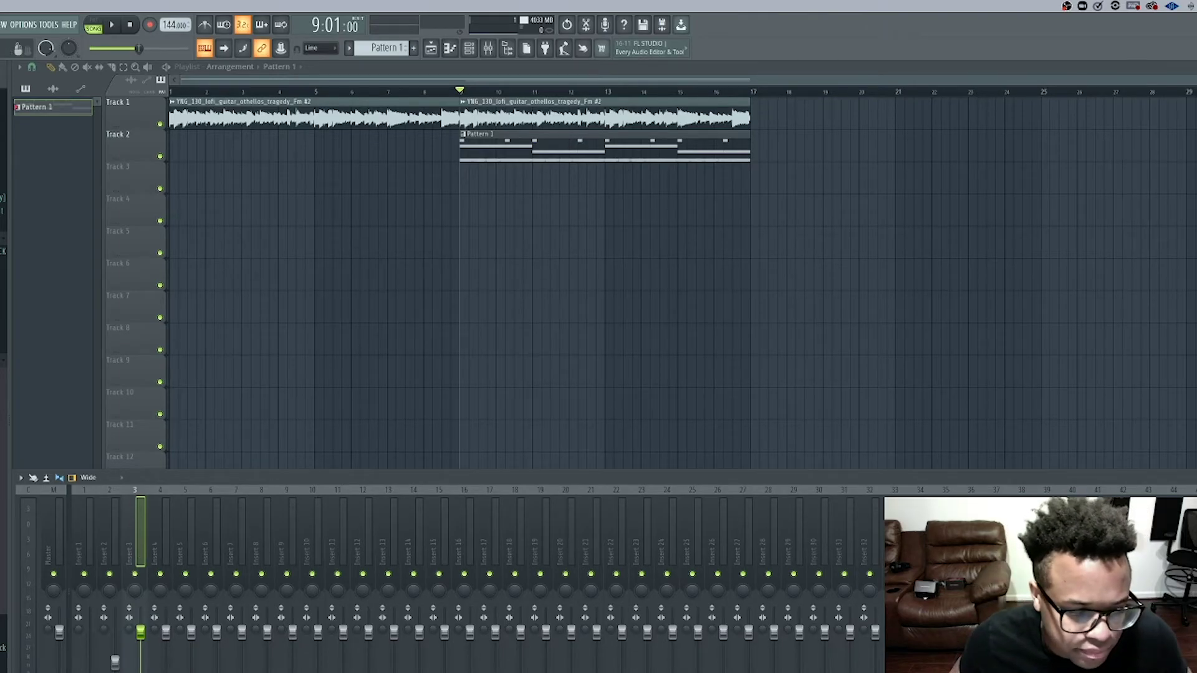
{"action": "key", "text": "super+Tab"}
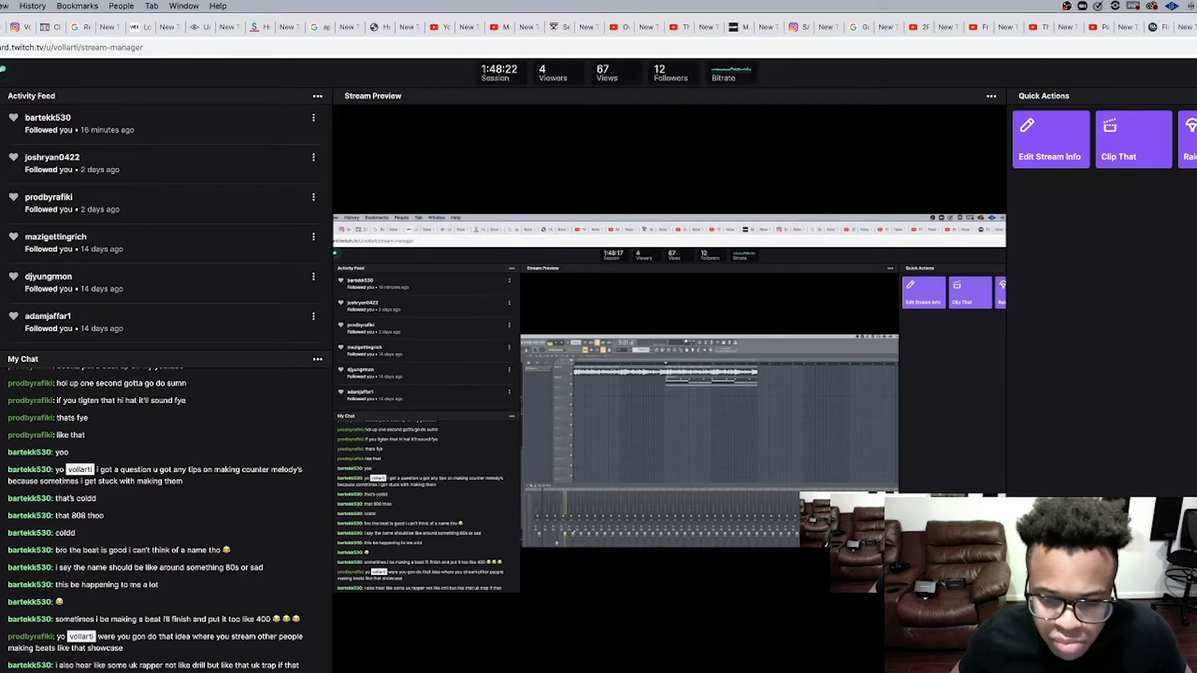
{"action": "key", "text": "super+Tab"}
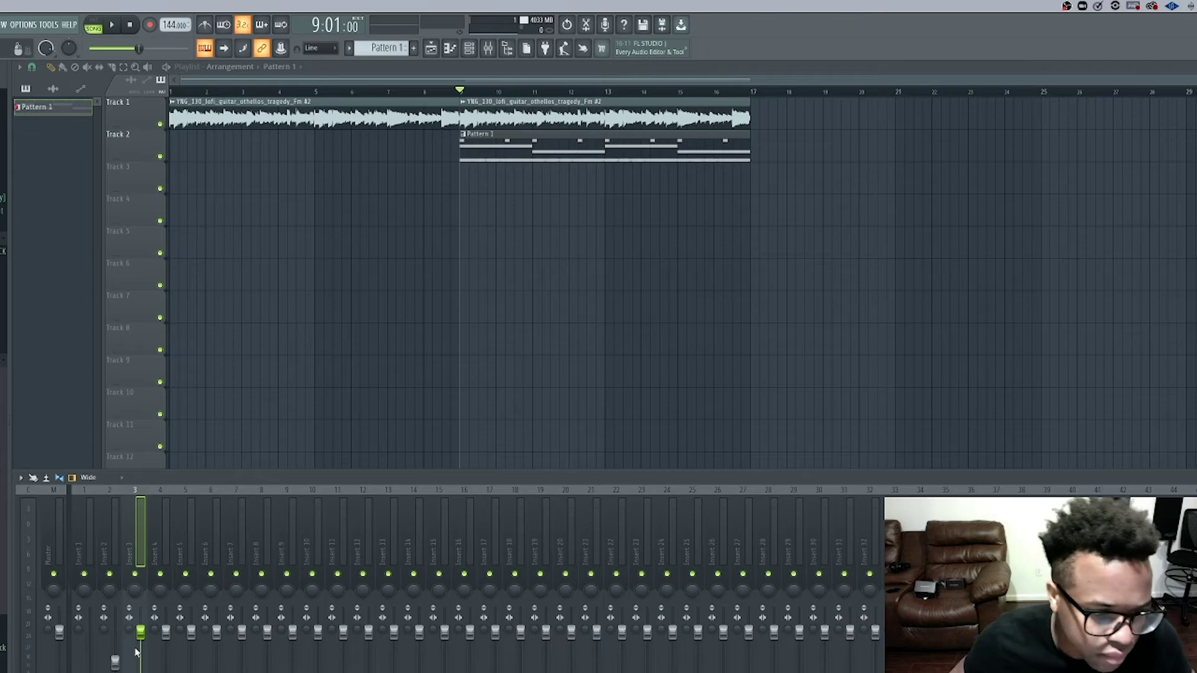
- Lower the clap on mixer insert 4 and the hi-hat on insert 5 while auditioning the beat from bar 9
{"action": "key", "text": "space"}
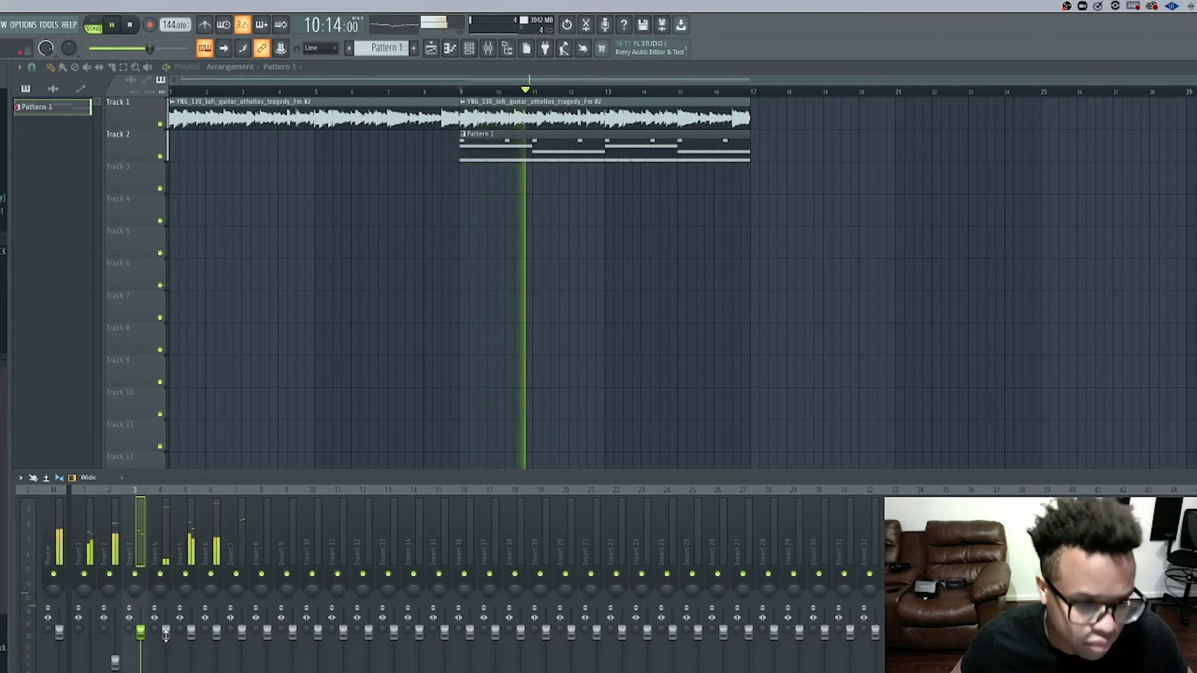
{"action": "key", "text": "space"}
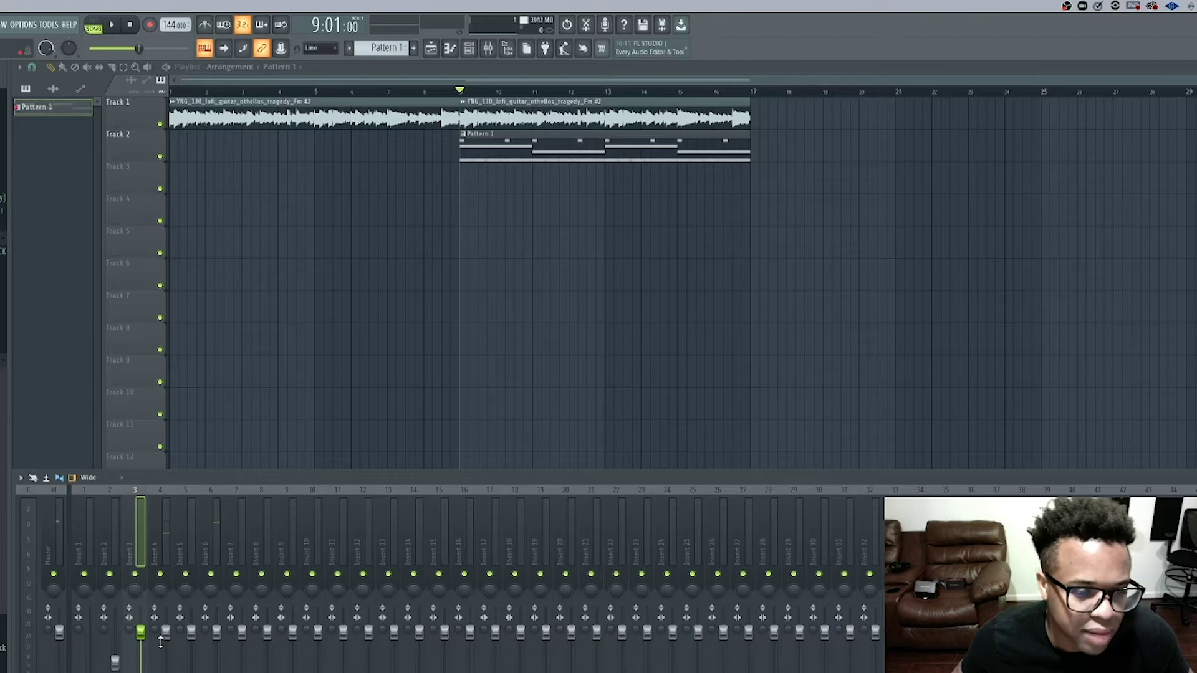
{"action": "key", "text": "space"}
{"action": "left_click_drag", "start_coordinate": [166, 633], "coordinate": [216, 661]}
{"action": "left_click", "coordinate": [189, 541]}
{"action": "key", "text": "space"}
{"action": "key", "text": "space"}
- Try a lower kick level on mixer insert 6, check the Master level during playback, and undo the fader change
{"action": "left_click", "coordinate": [215, 520]}
{"action": "key", "text": "space"}
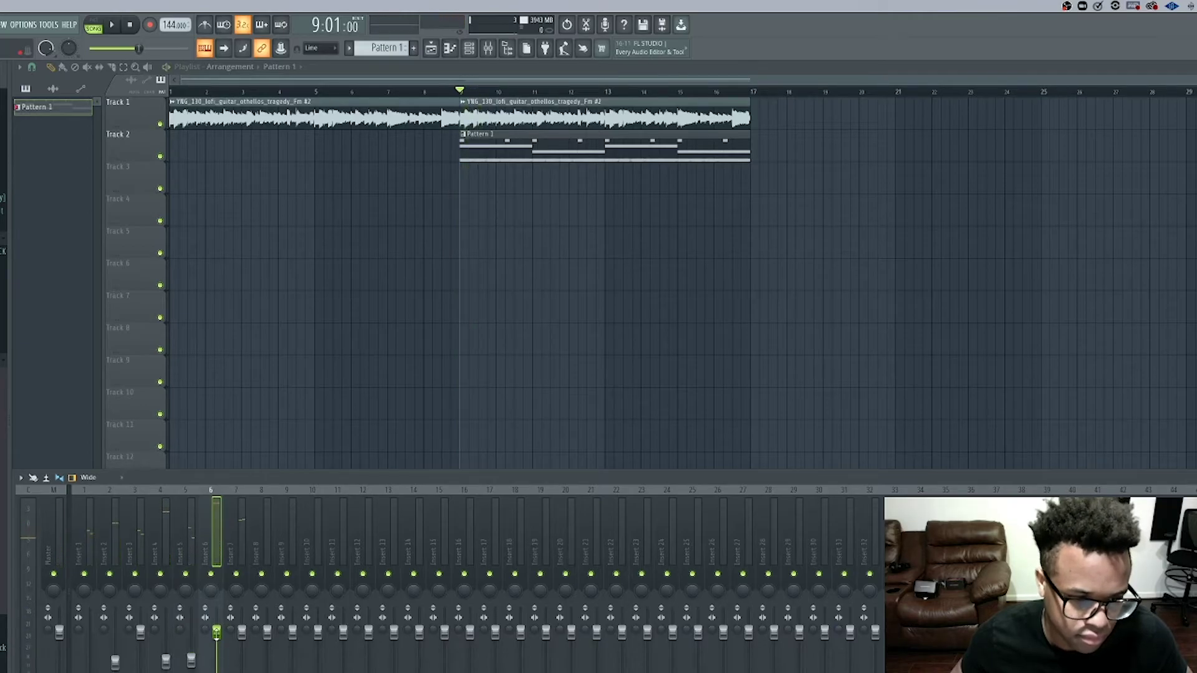
{"action": "key", "text": "space"}
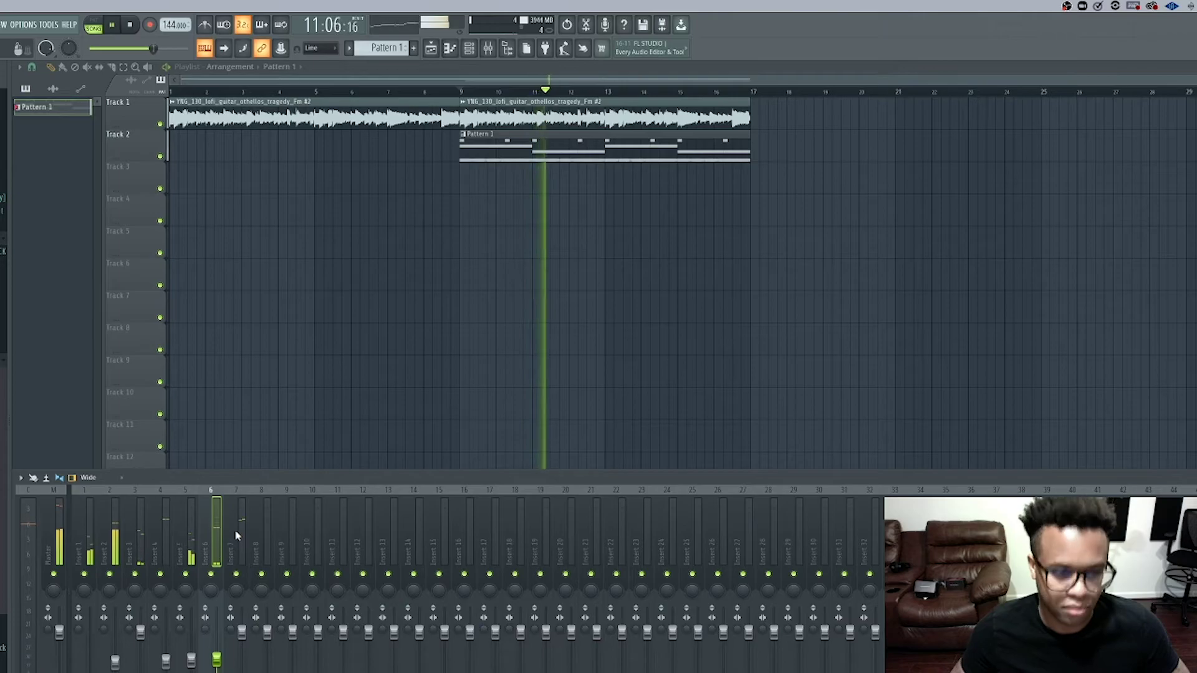
{"action": "left_click", "coordinate": [56, 521]}
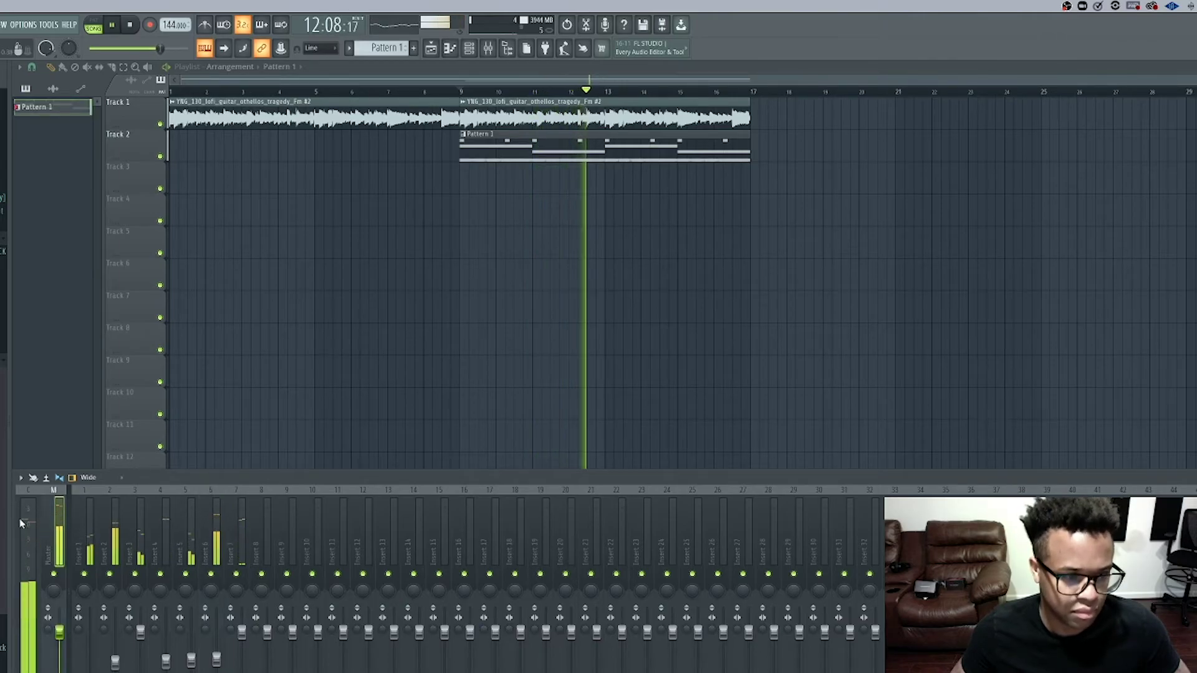
{"action": "key", "text": "space"}
{"action": "key", "text": "ctrl+z"}
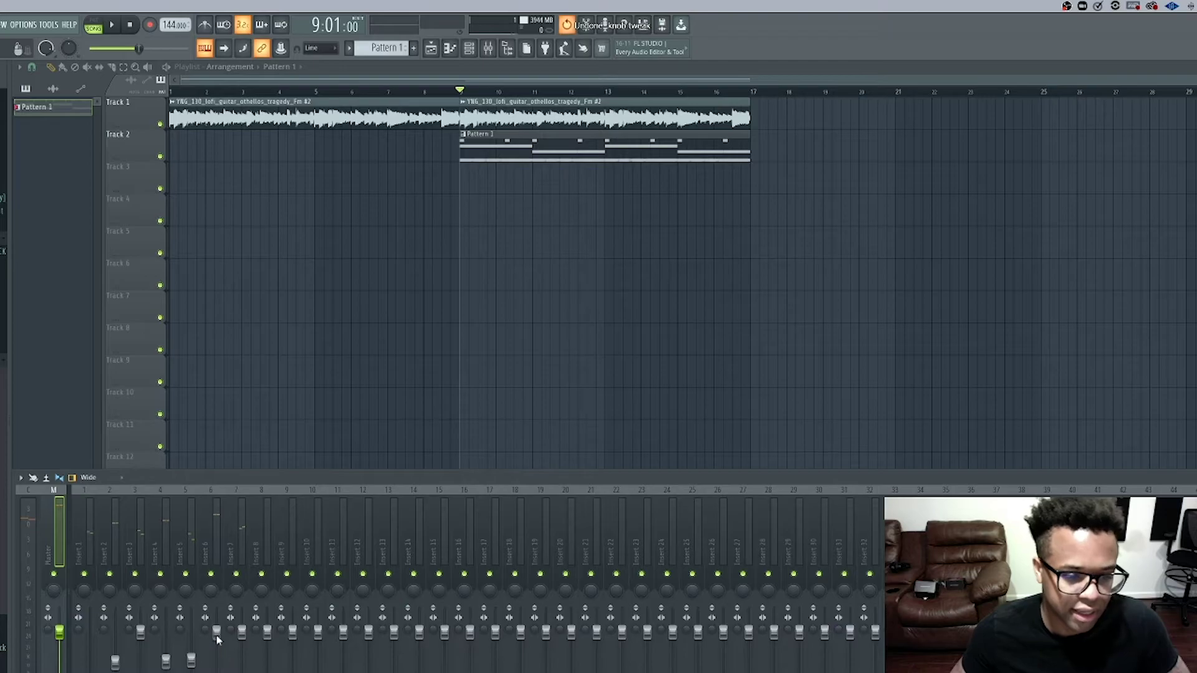
- Try lower fader positions for the kick on mixer insert 6 during playback from bar 9, compare with the Master, and restore the fader
{"action": "left_click", "coordinate": [214, 543]}
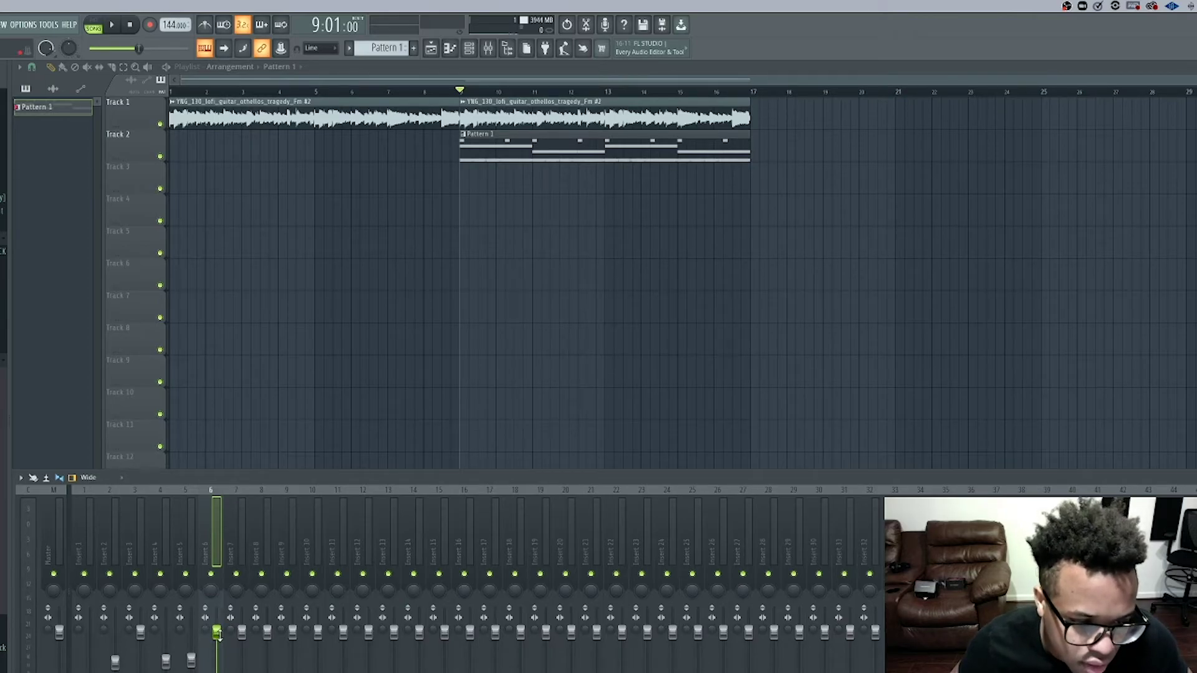
{"action": "key", "text": "space"}
{"action": "scroll", "coordinate": [216, 634], "scroll_direction": "down", "scroll_amount": 3}
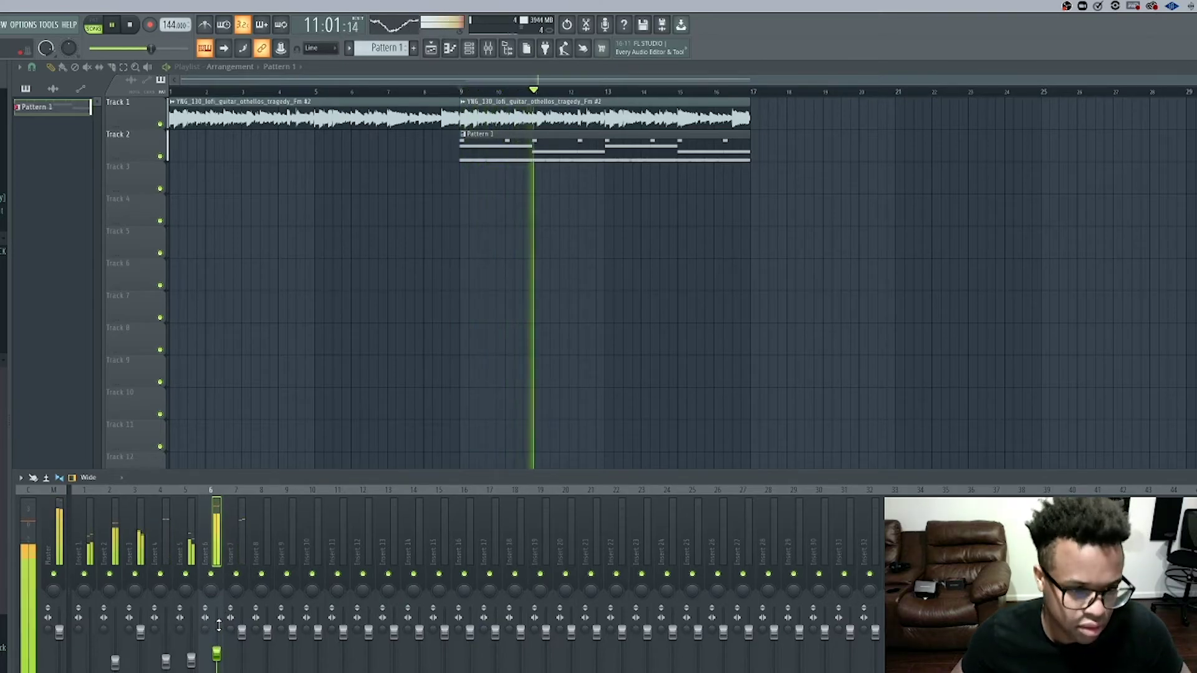
{"action": "left_click", "coordinate": [60, 533]}
{"action": "key", "text": "space"}
{"action": "left_click", "coordinate": [210, 530]}
{"action": "left_click_drag", "start_coordinate": [217, 654], "coordinate": [215, 627]}
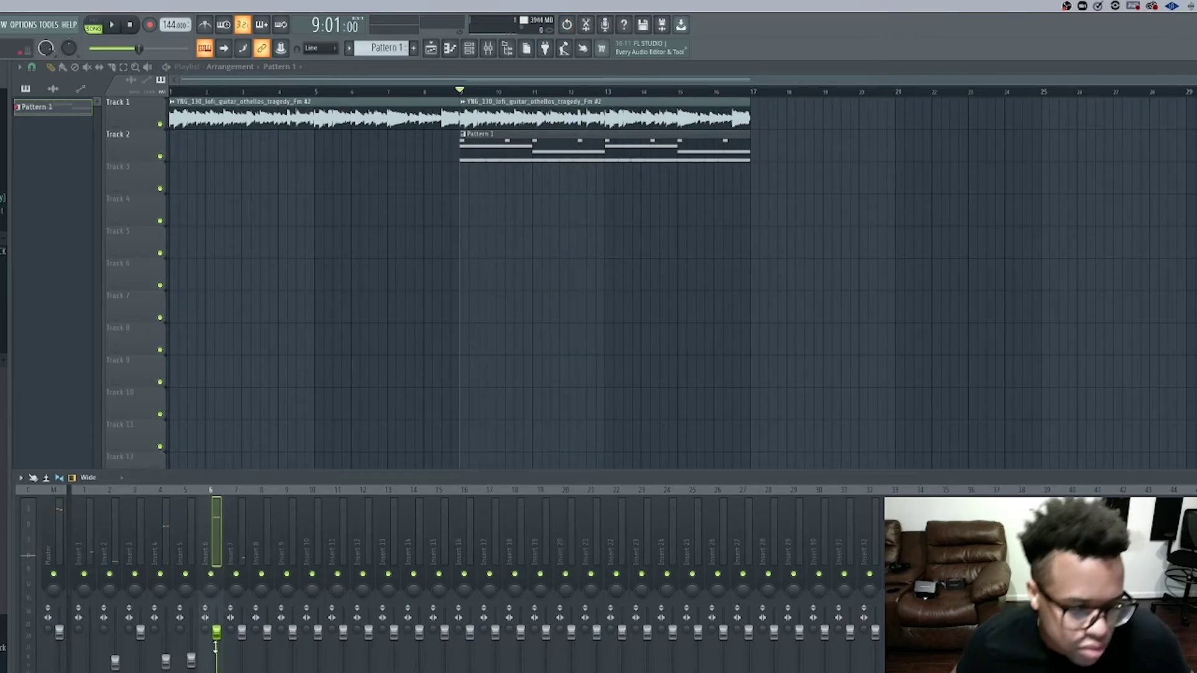
{"action": "key", "text": "space"}
{"action": "key", "text": "space"}
{"action": "key", "text": "ctrl+z"}
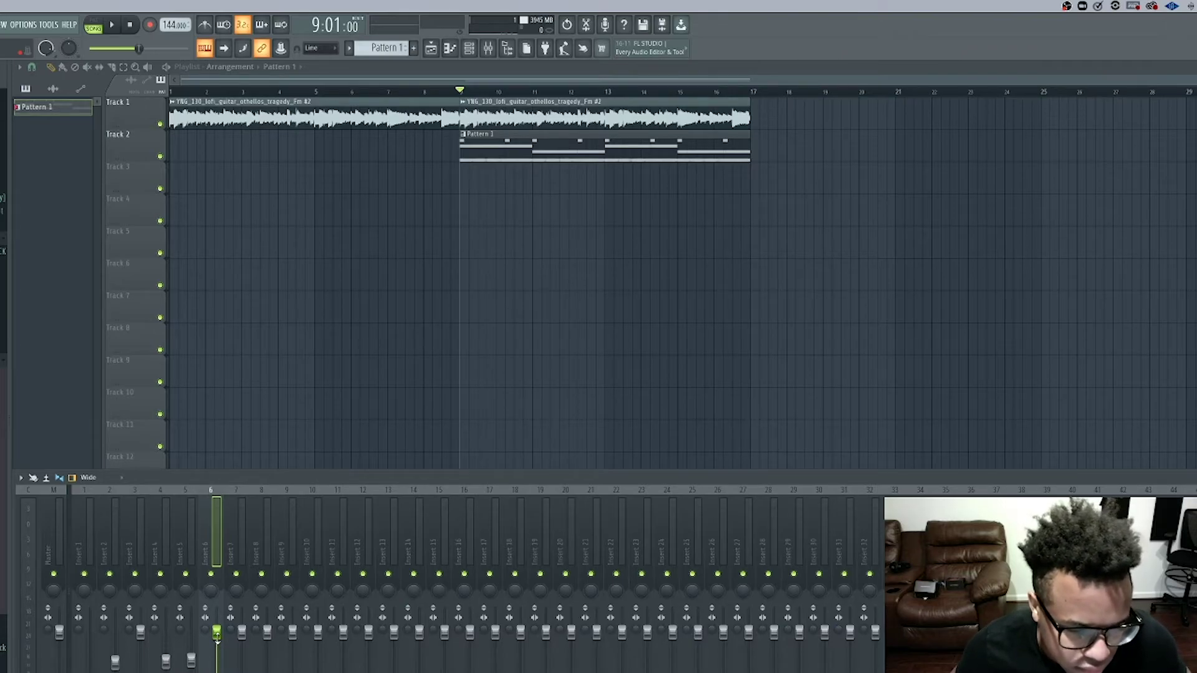
- Lower the kick well down on mixer insert 6 while playing from bar 9, comparing it with insert 7
{"action": "key", "text": "space"}
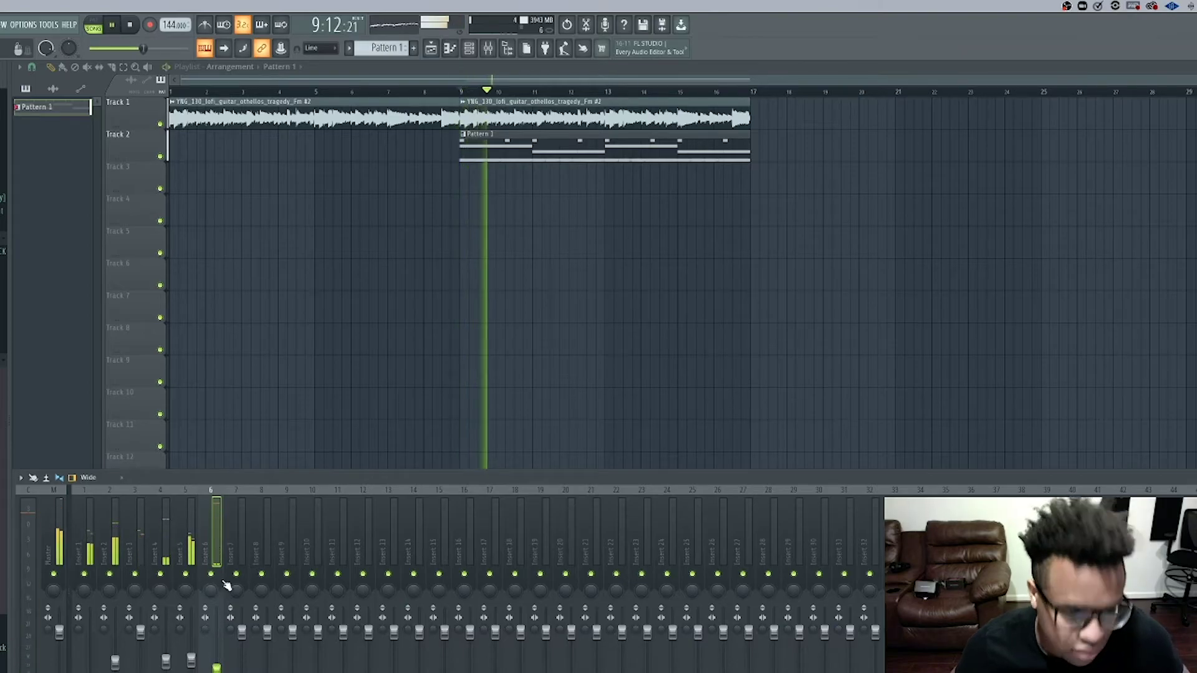
{"action": "left_click", "coordinate": [240, 630]}
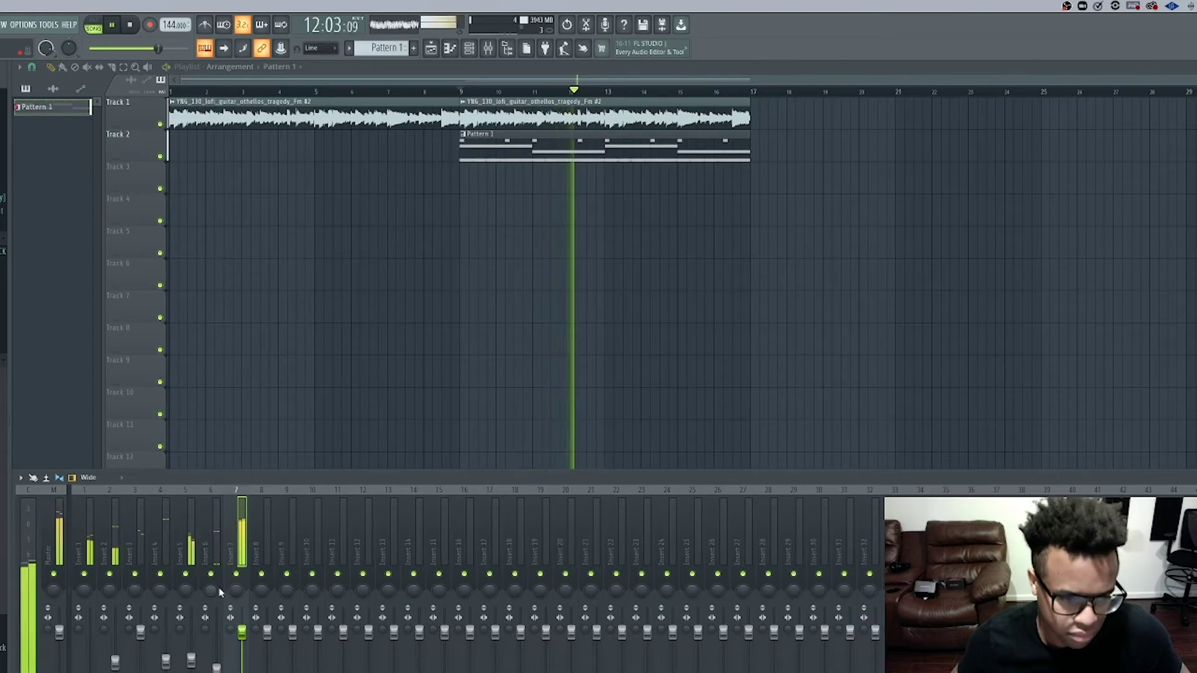
{"action": "key", "text": "Home"}
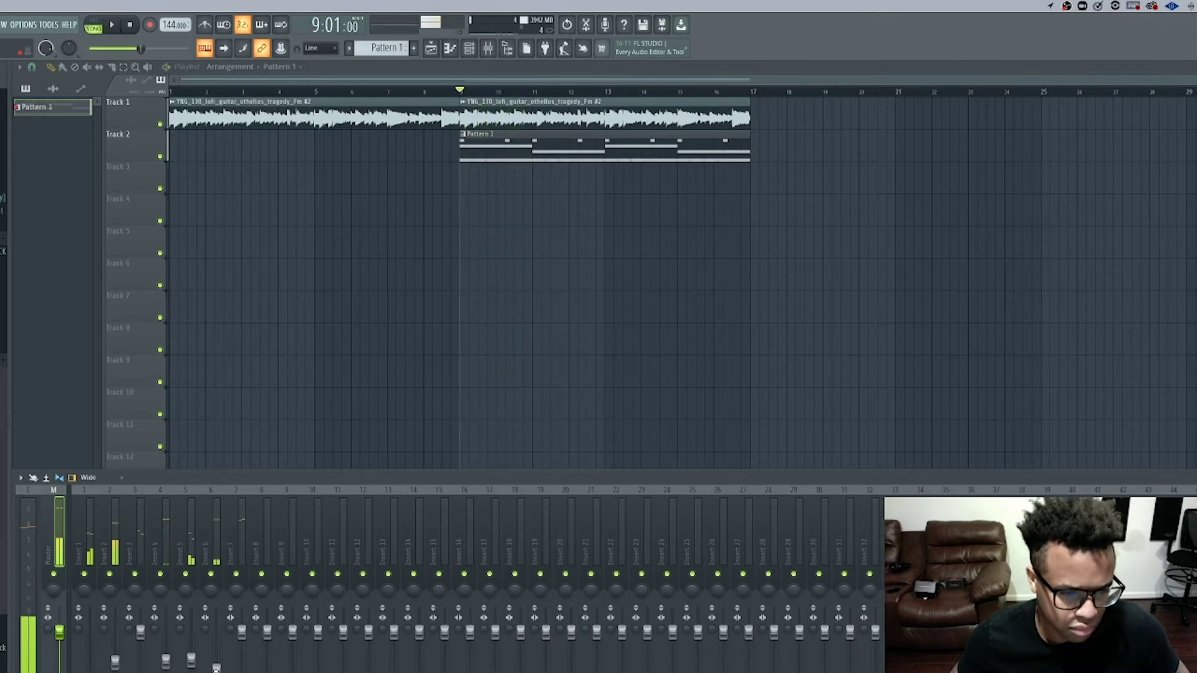
{"action": "left_click", "coordinate": [216, 530]}
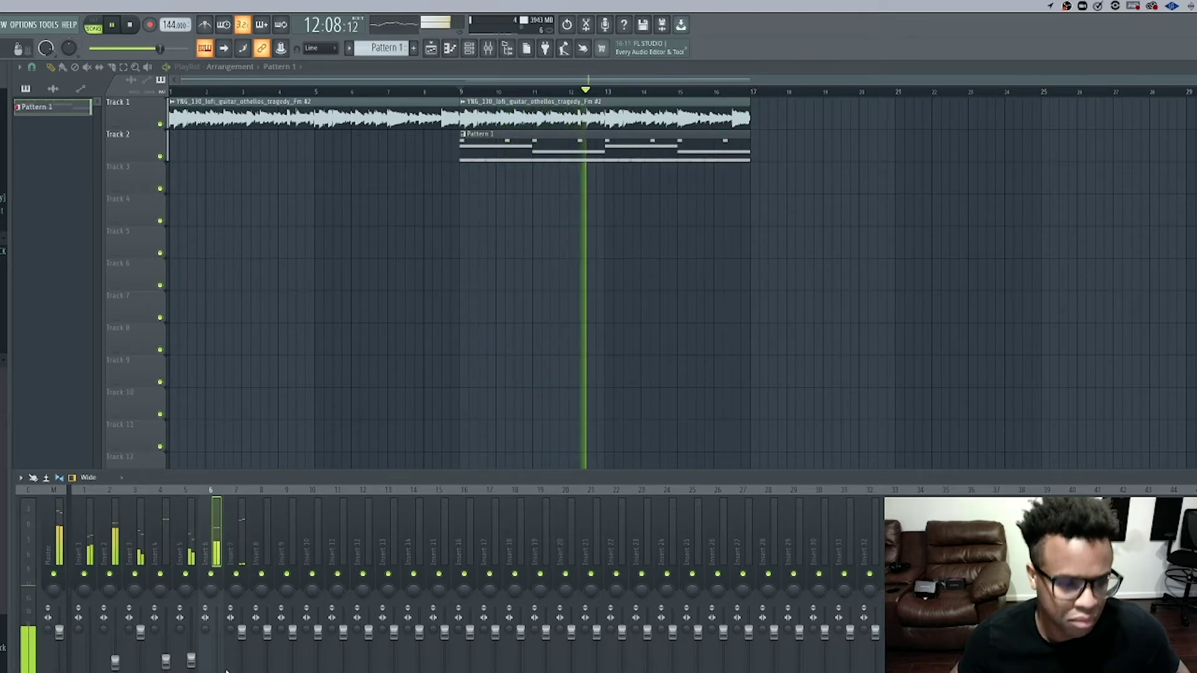
- Audition the beat repeatedly from bar 9, examining the levels on mixer inserts 2 and 7 and on the Master
{"action": "left_click", "coordinate": [115, 661]}
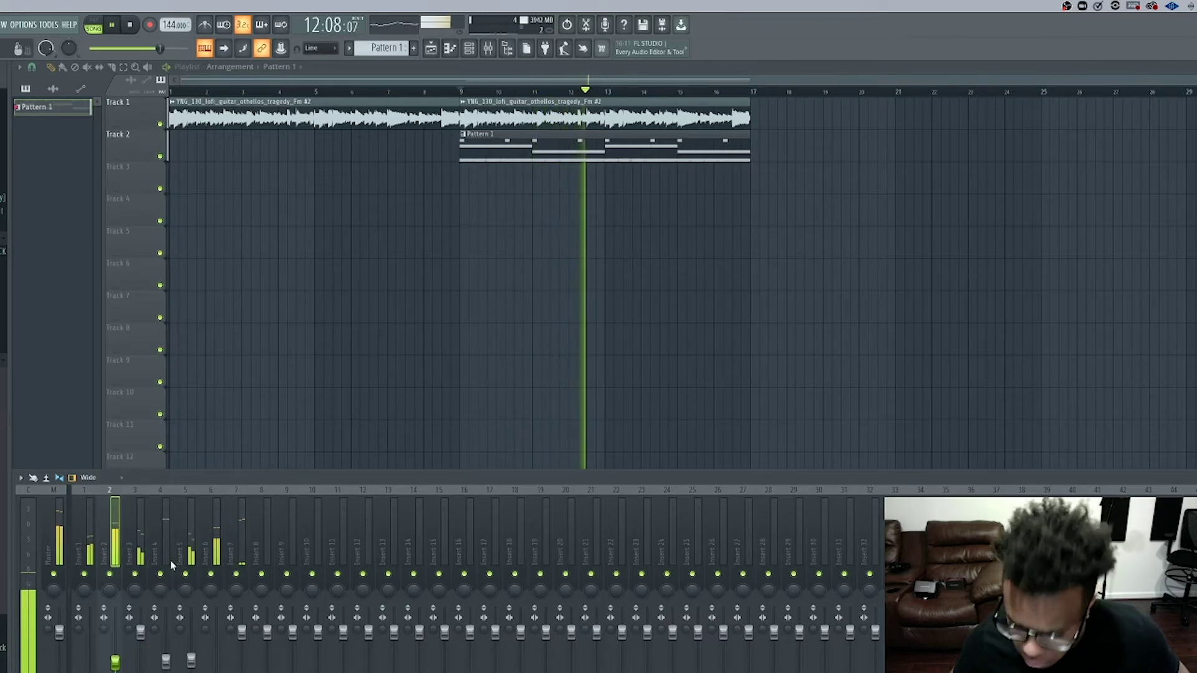
{"action": "left_click", "coordinate": [242, 532]}
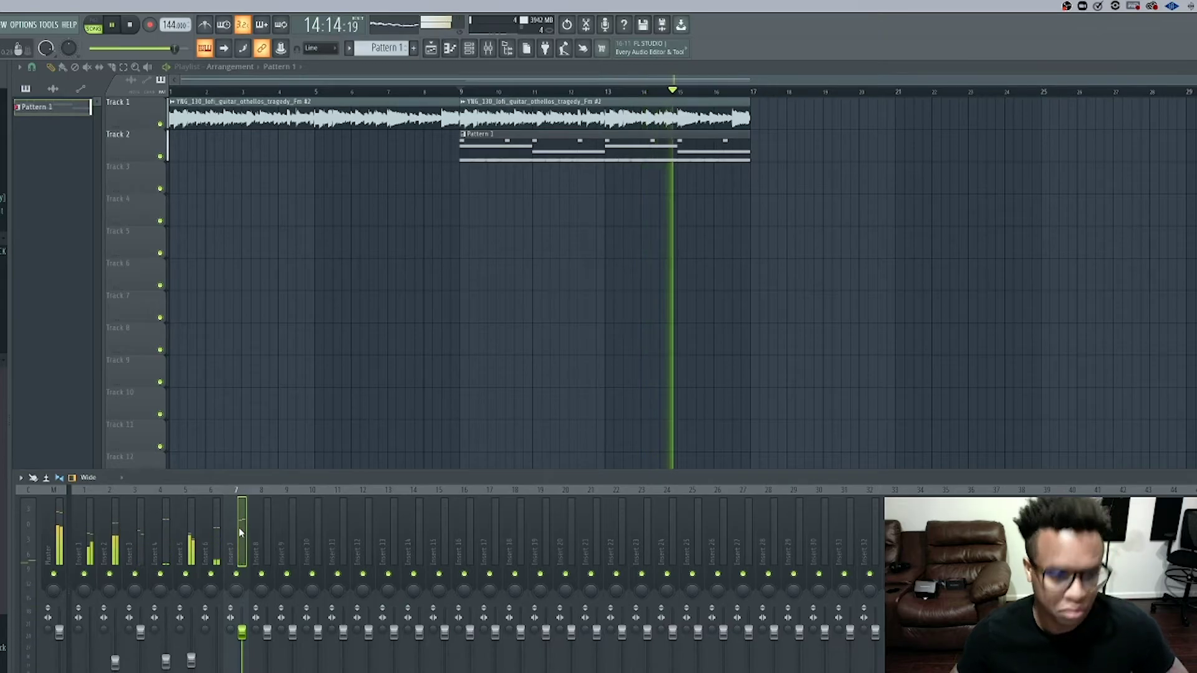
{"action": "key", "text": "space"}
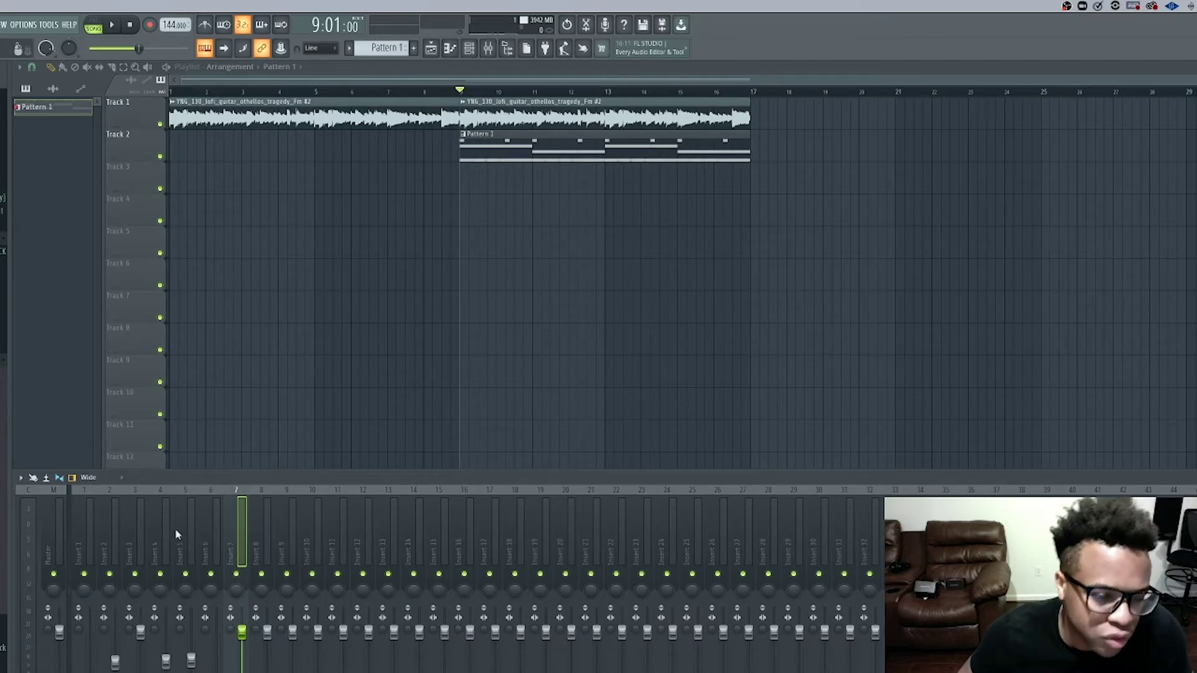
{"action": "key", "text": "space"}
{"action": "key", "text": "space"}
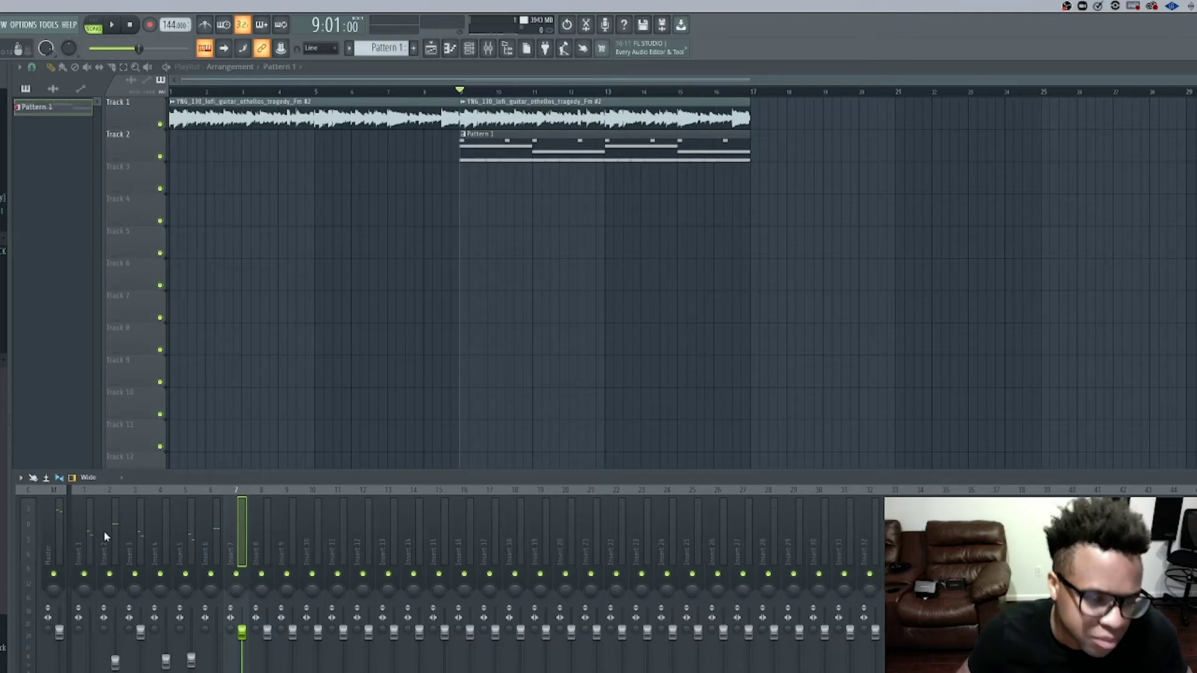
{"action": "key", "text": "space"}
{"action": "key", "text": "space"}
{"action": "key", "text": "space"}
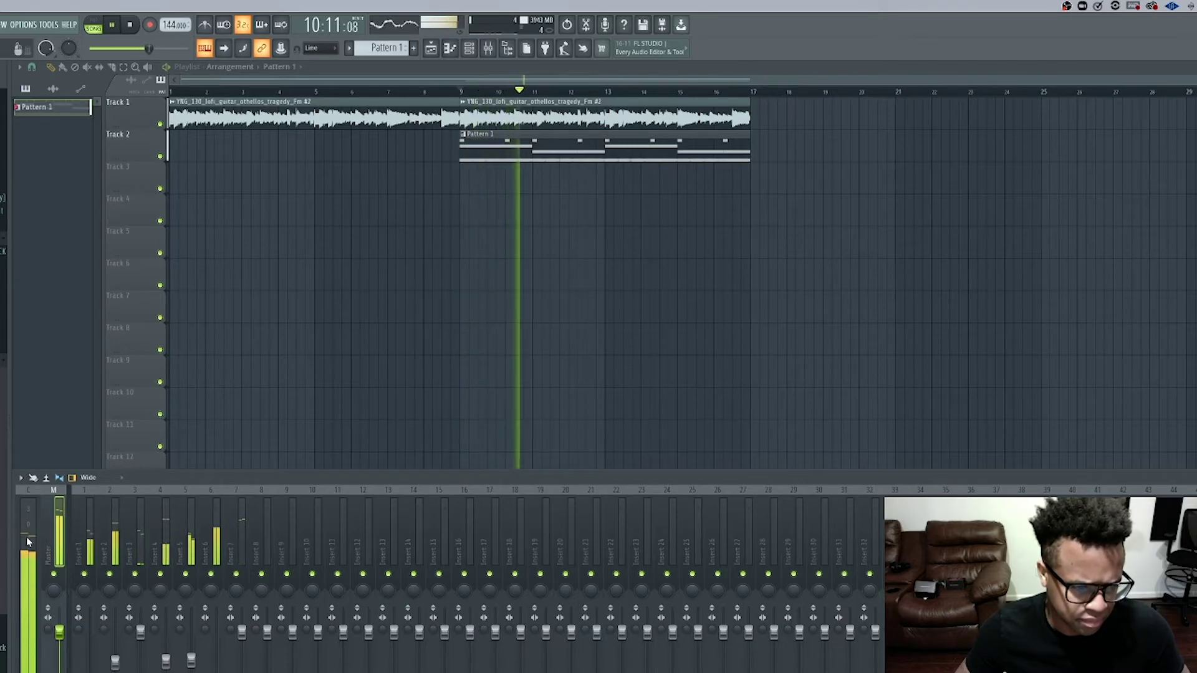
{"action": "key", "text": "space"}
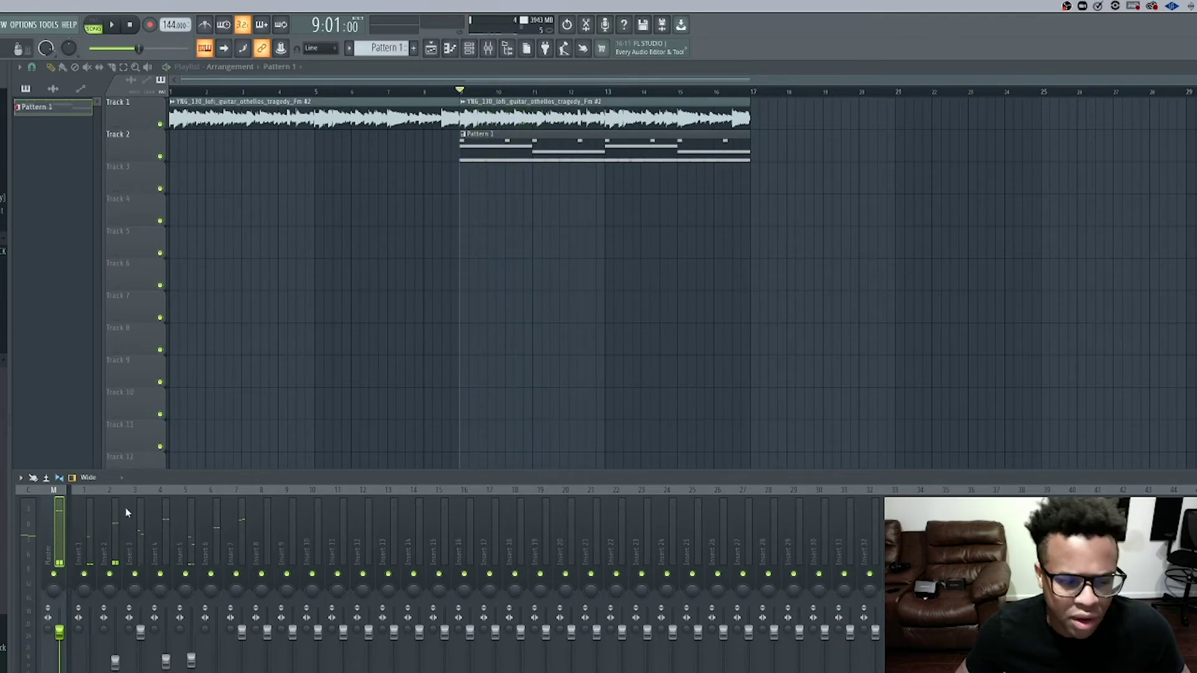
- Open the channel rack, look through its All and Audio channel groups, and leave the Unsorted group displayed
{"action": "left_click", "coordinate": [243, 536]}
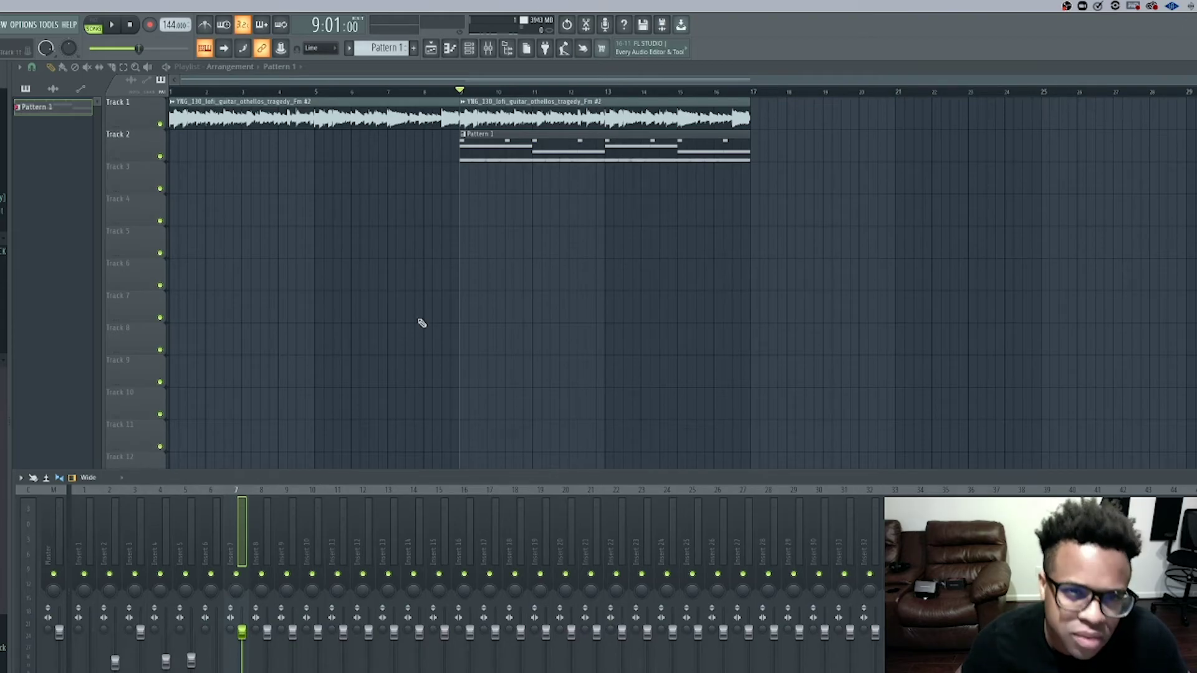
{"action": "left_click", "coordinate": [478, 49]}
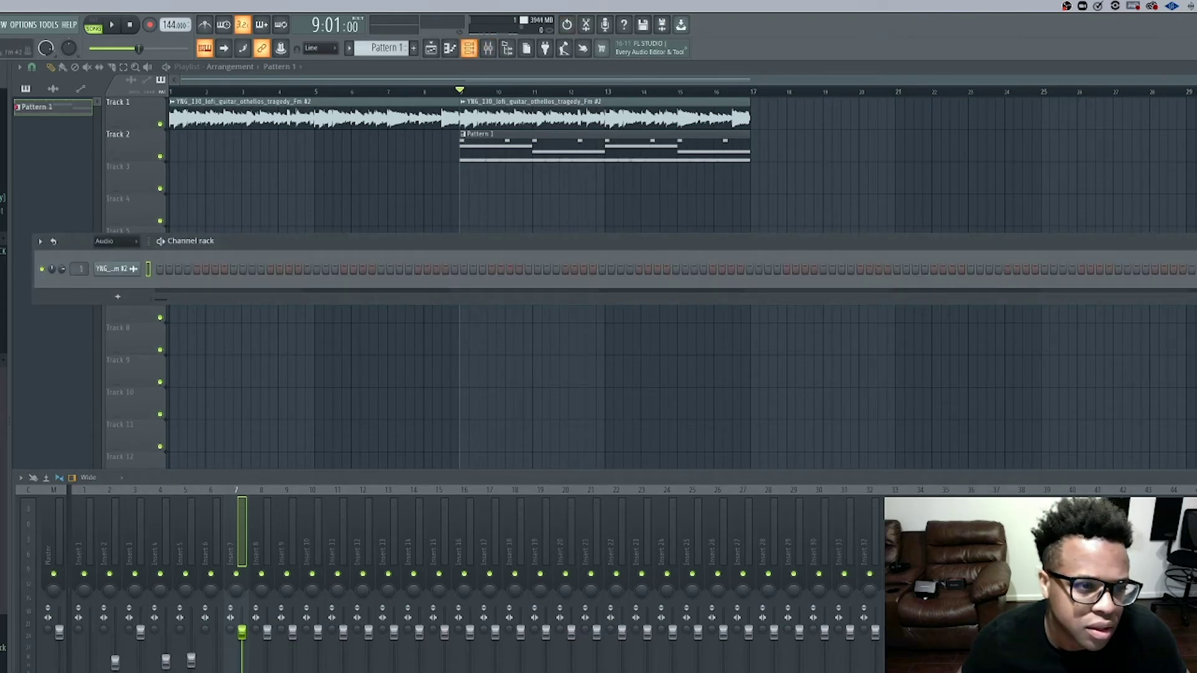
{"action": "left_click", "coordinate": [137, 241]}
{"action": "left_click", "coordinate": [122, 283]}
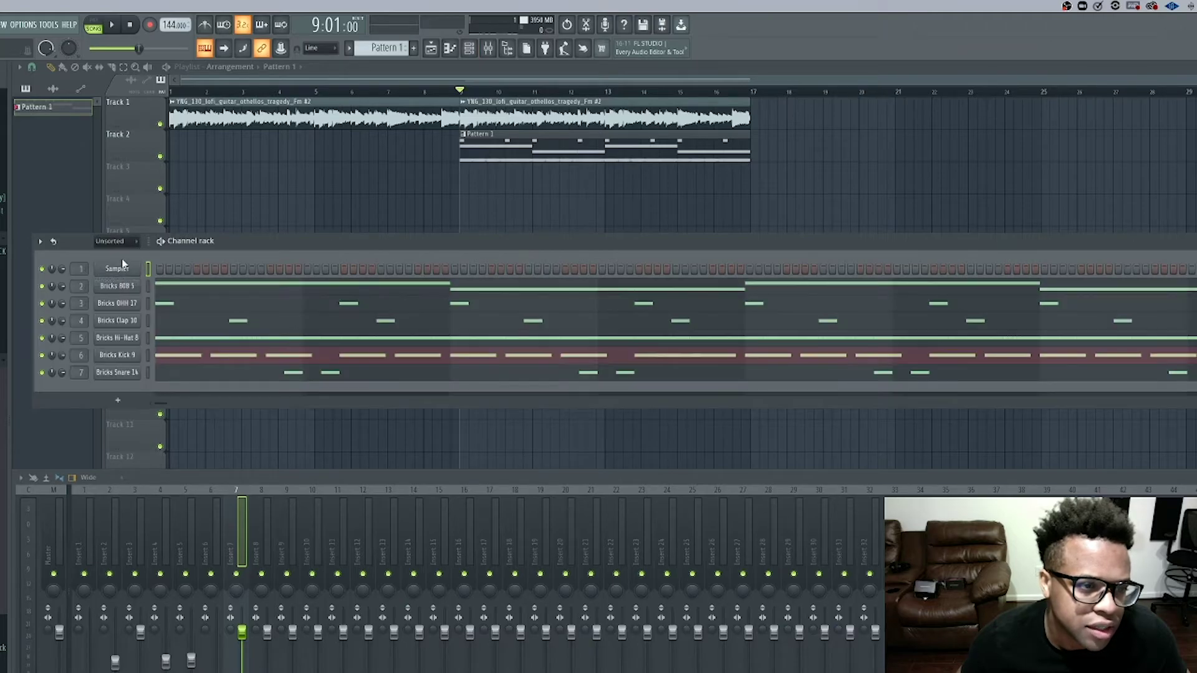
{"action": "left_click", "coordinate": [115, 241]}
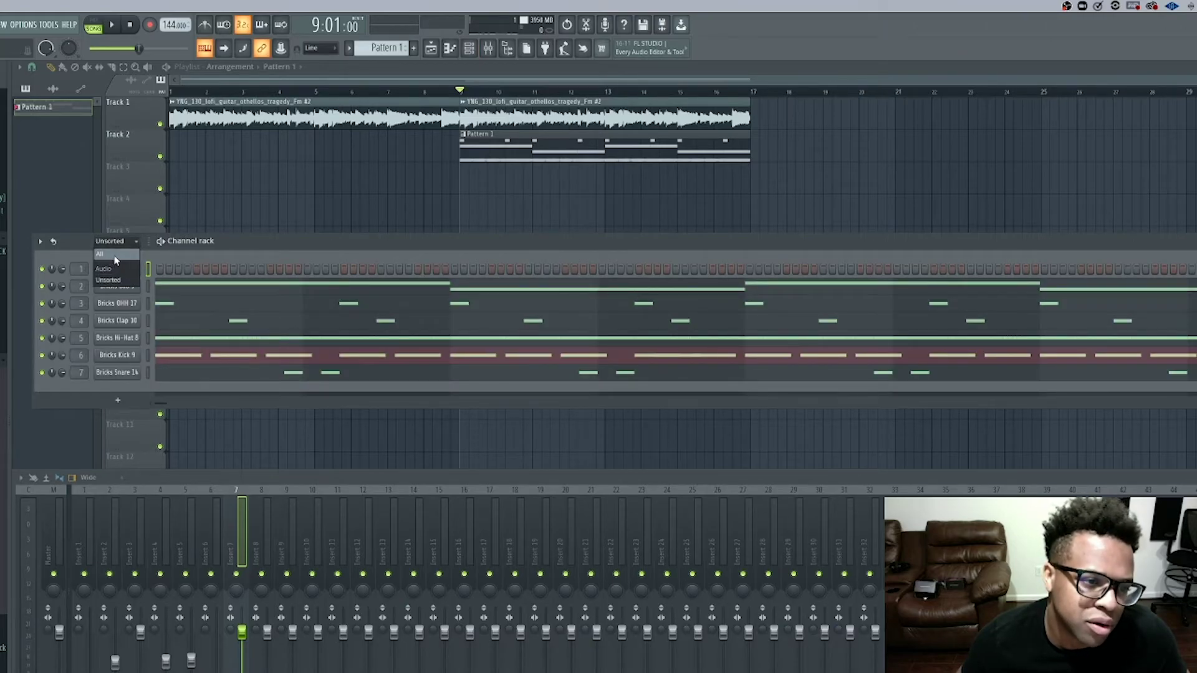
{"action": "left_click", "coordinate": [118, 263]}
{"action": "left_click", "coordinate": [119, 242]}
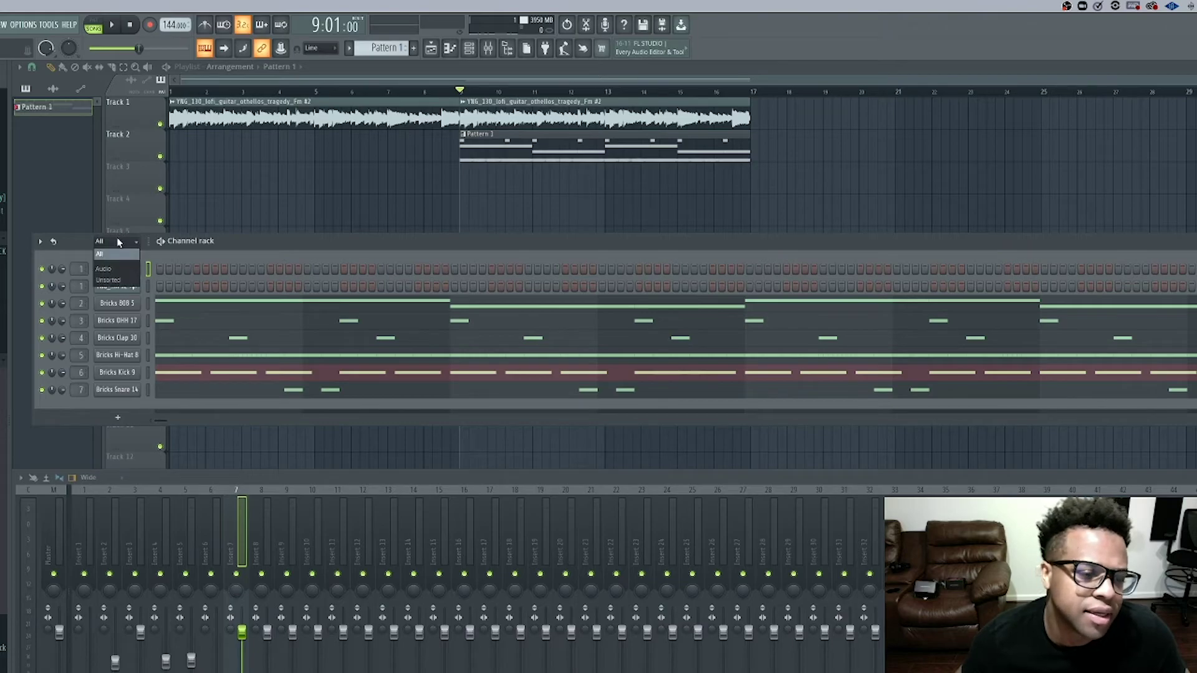
{"action": "left_click", "coordinate": [113, 268]}
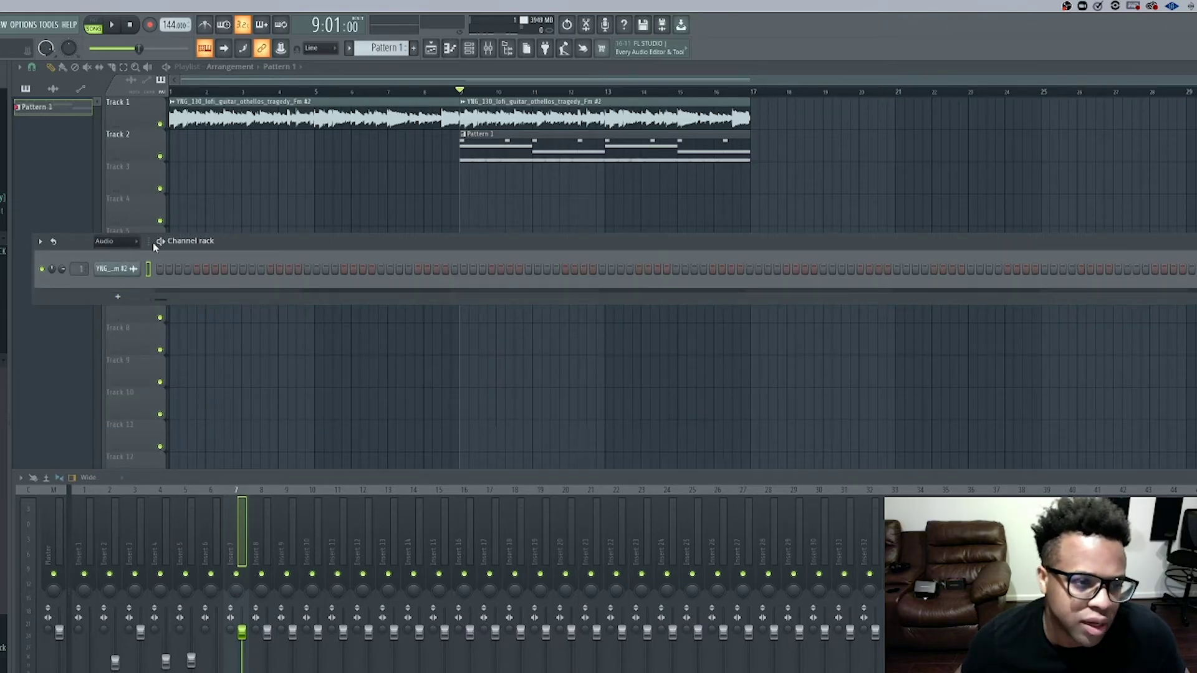
{"action": "left_click", "coordinate": [133, 242]}
{"action": "left_click", "coordinate": [121, 282]}
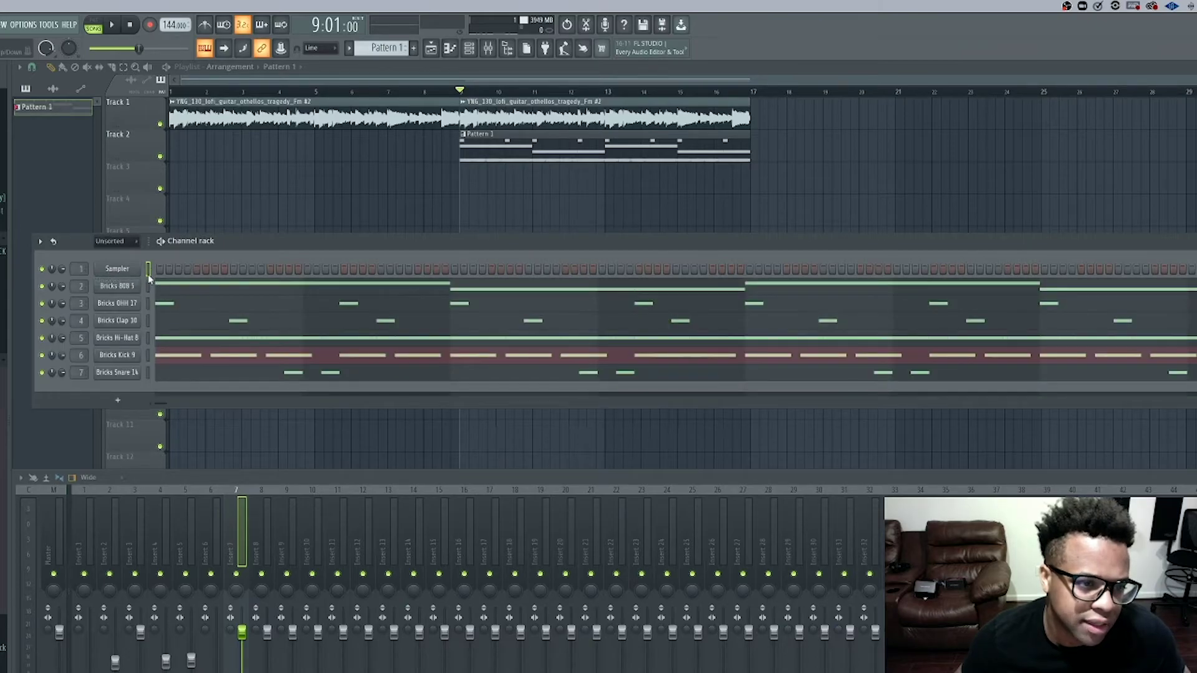
- Select the drum channels from Bricks 808 5 to Bricks Snare 14 and route them to consecutive mixer tracks starting at insert 2
{"action": "left_click_drag", "start_coordinate": [152, 288], "coordinate": [132, 445]}
{"action": "left_click", "coordinate": [109, 556]}
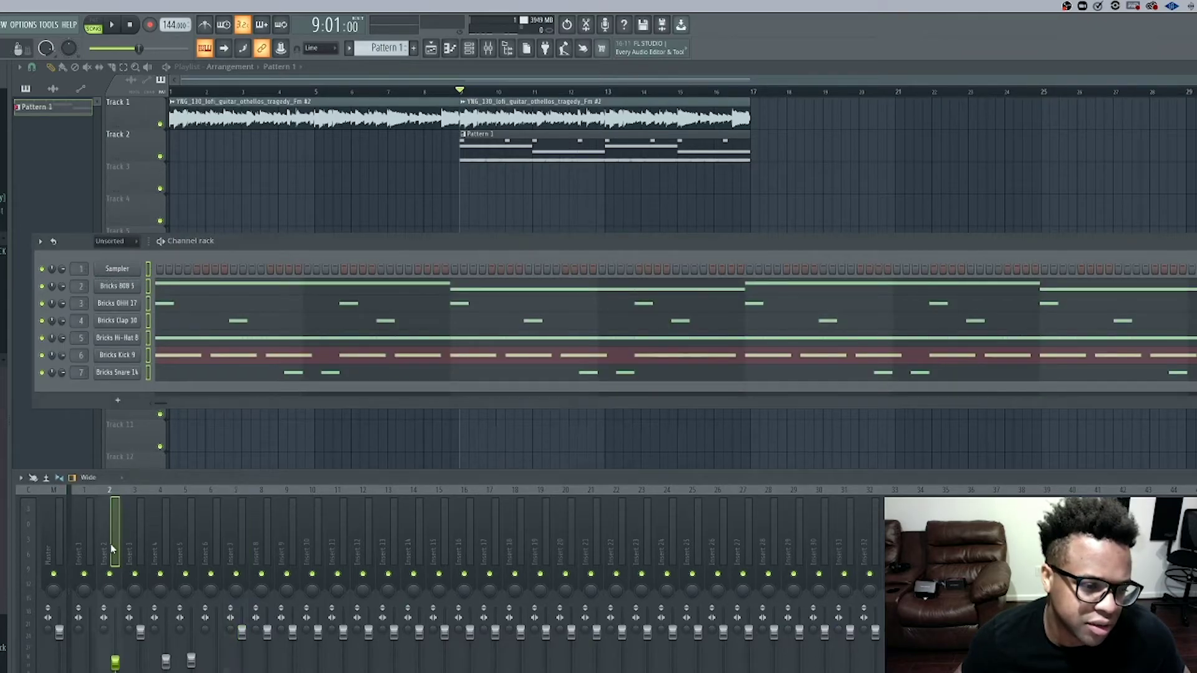
{"action": "left_click", "coordinate": [149, 272]}
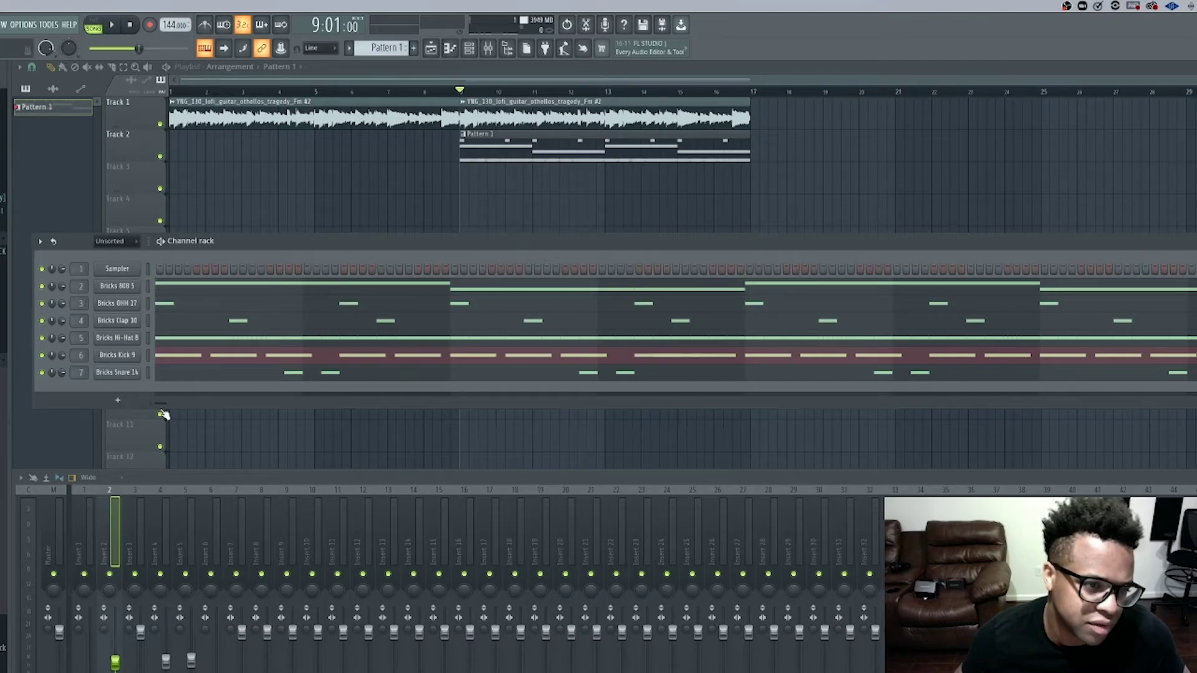
{"action": "left_click_drag", "start_coordinate": [148, 286], "coordinate": [142, 491]}
{"action": "right_click", "coordinate": [117, 530]}
{"action": "mouse_move", "coordinate": [174, 575]}
{"action": "left_click", "coordinate": [293, 575]}
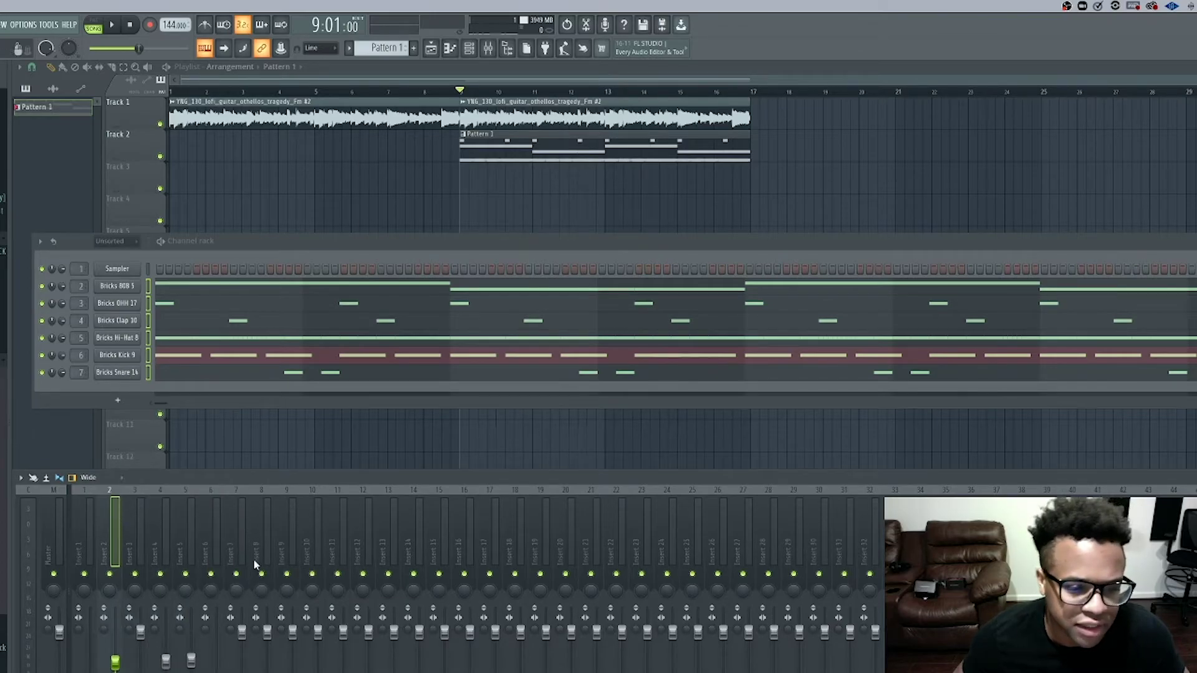
- Select mixer insert 7 with its snare channel, hide the channel rack, and lower the snare's level while playing from bar 9
{"action": "left_click", "coordinate": [236, 548]}
{"action": "left_click", "coordinate": [148, 374]}
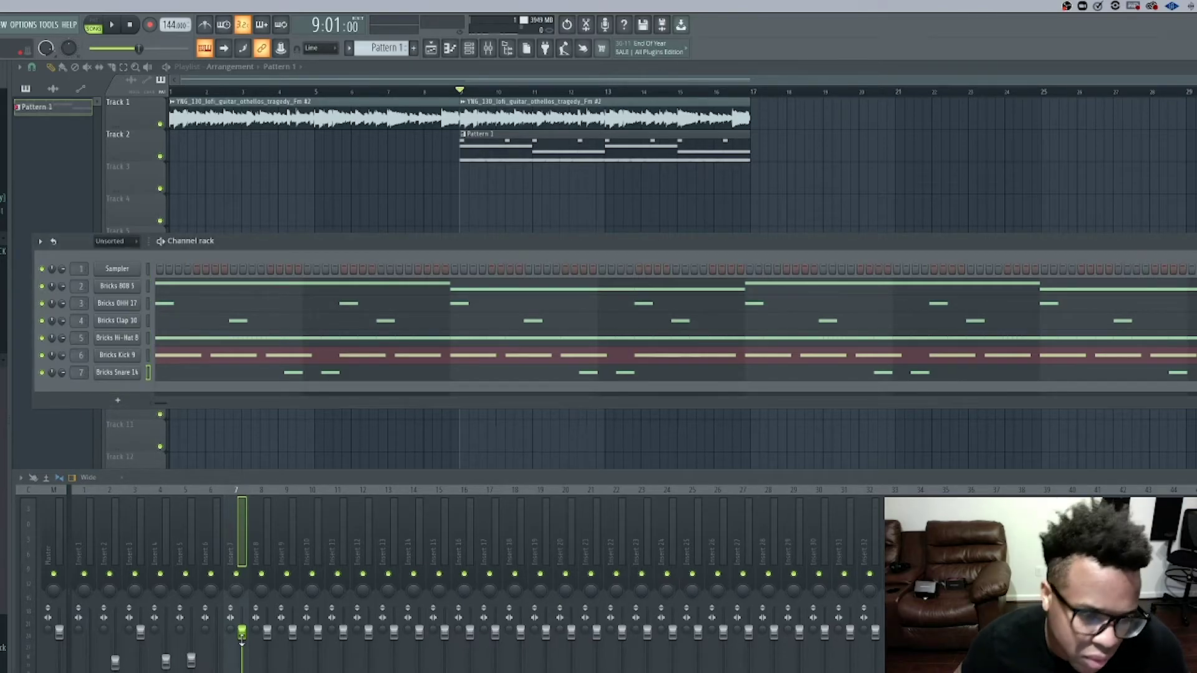
{"action": "key", "text": "space"}
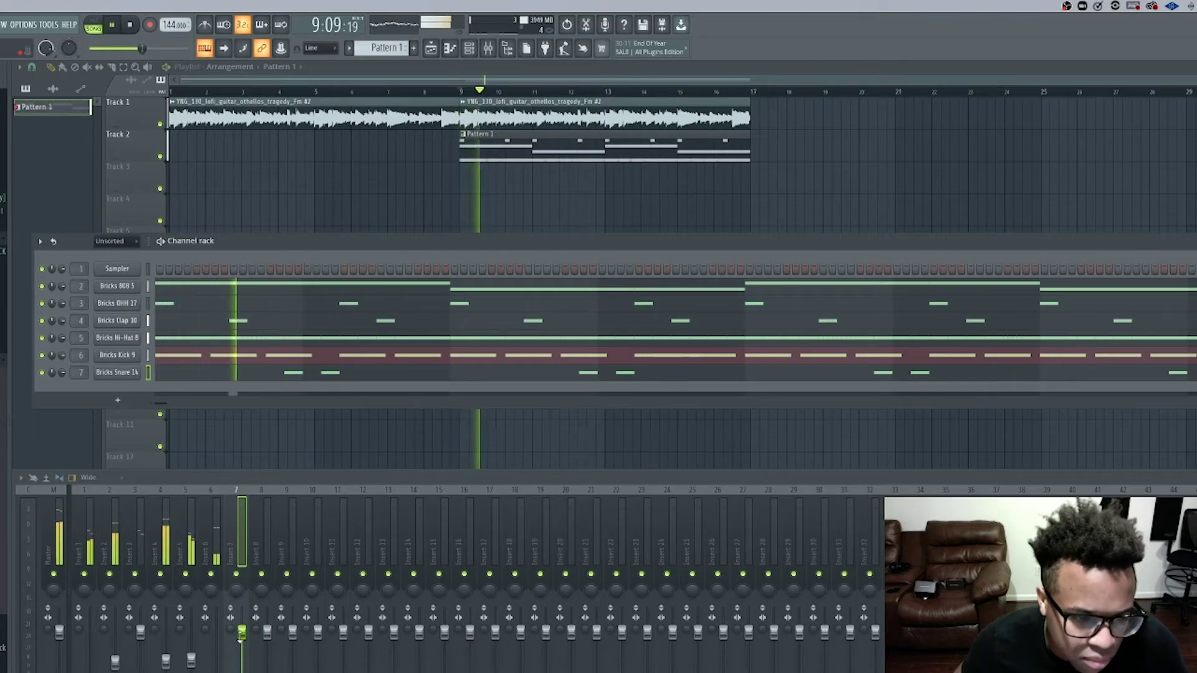
{"action": "key", "text": "space"}
{"action": "left_click", "coordinate": [469, 48]}
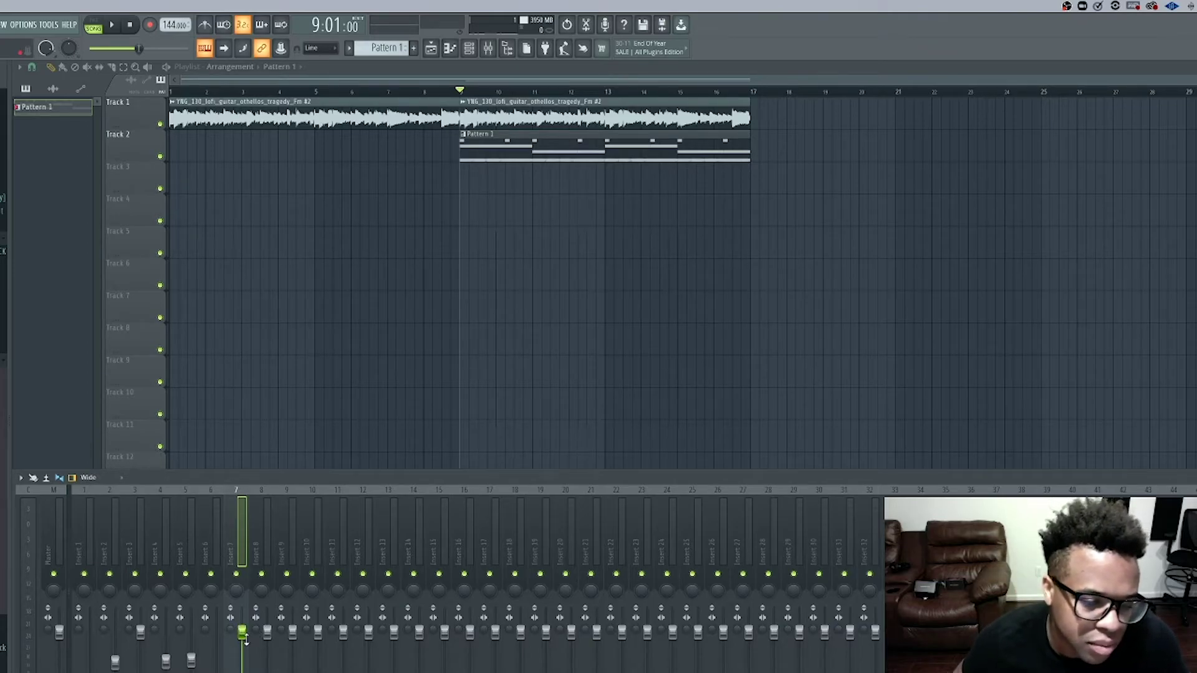
{"action": "key", "text": "space"}
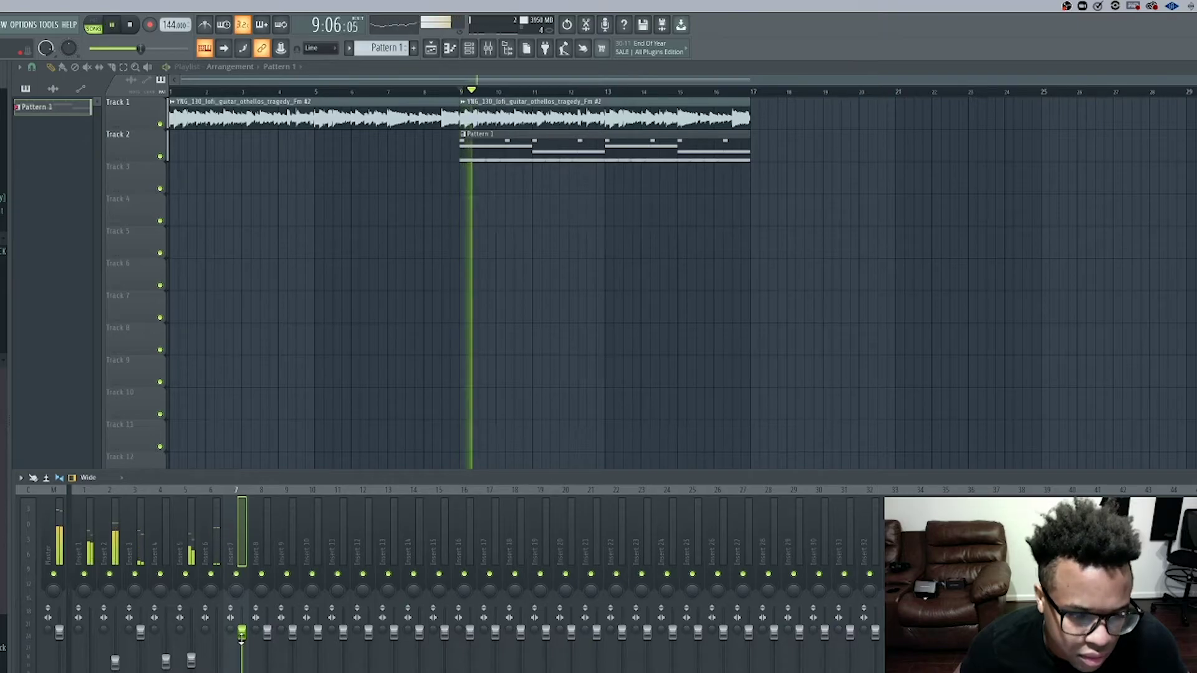
{"action": "left_click_drag", "start_coordinate": [242, 633], "coordinate": [242, 669]}
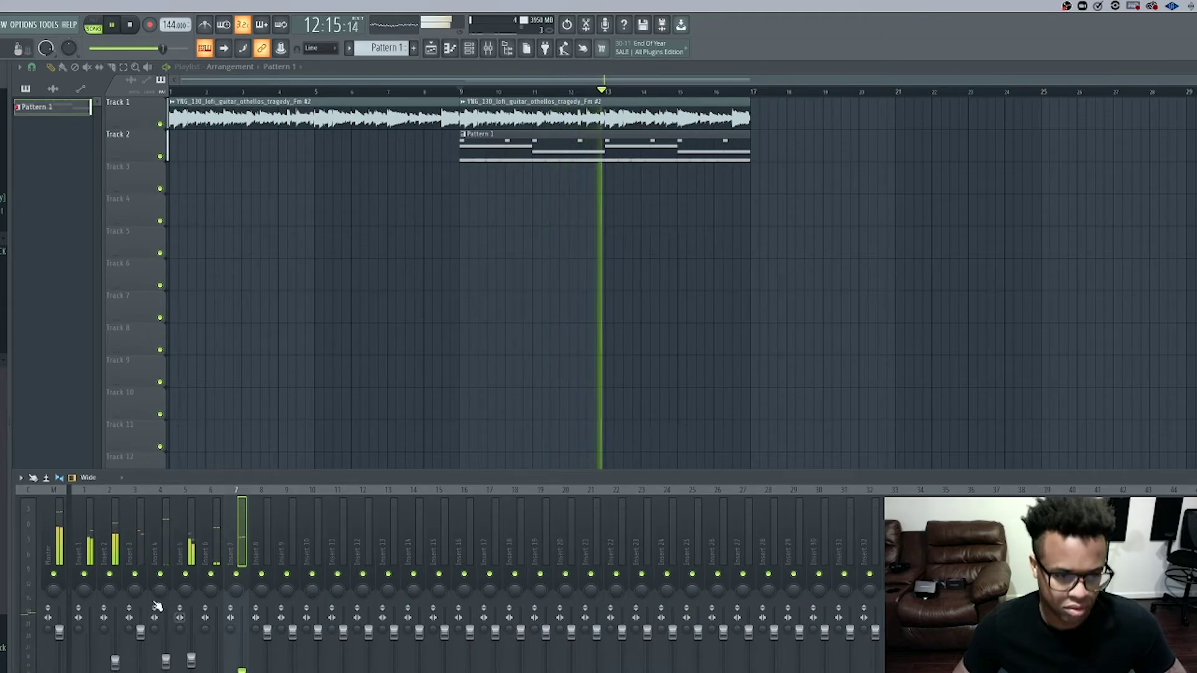
- Audition the rebalanced beat from bar 9 while checking the levels on mixer inserts 1 and 6
{"action": "left_click", "coordinate": [91, 537]}
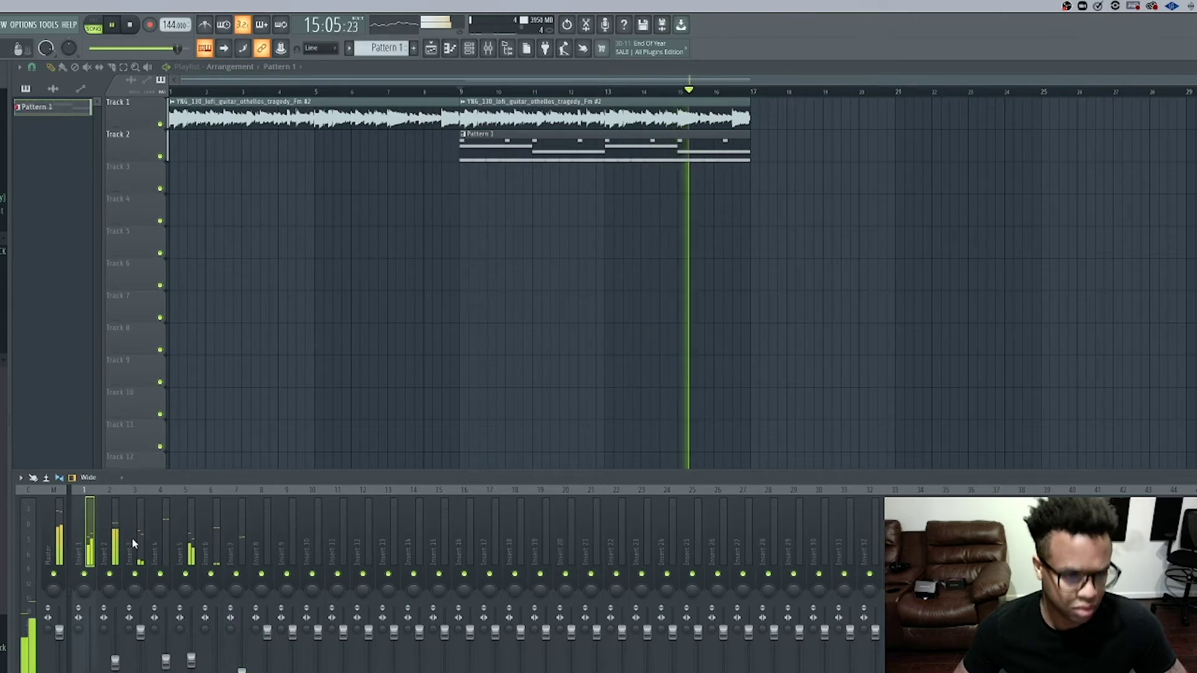
{"action": "left_click", "coordinate": [212, 535]}
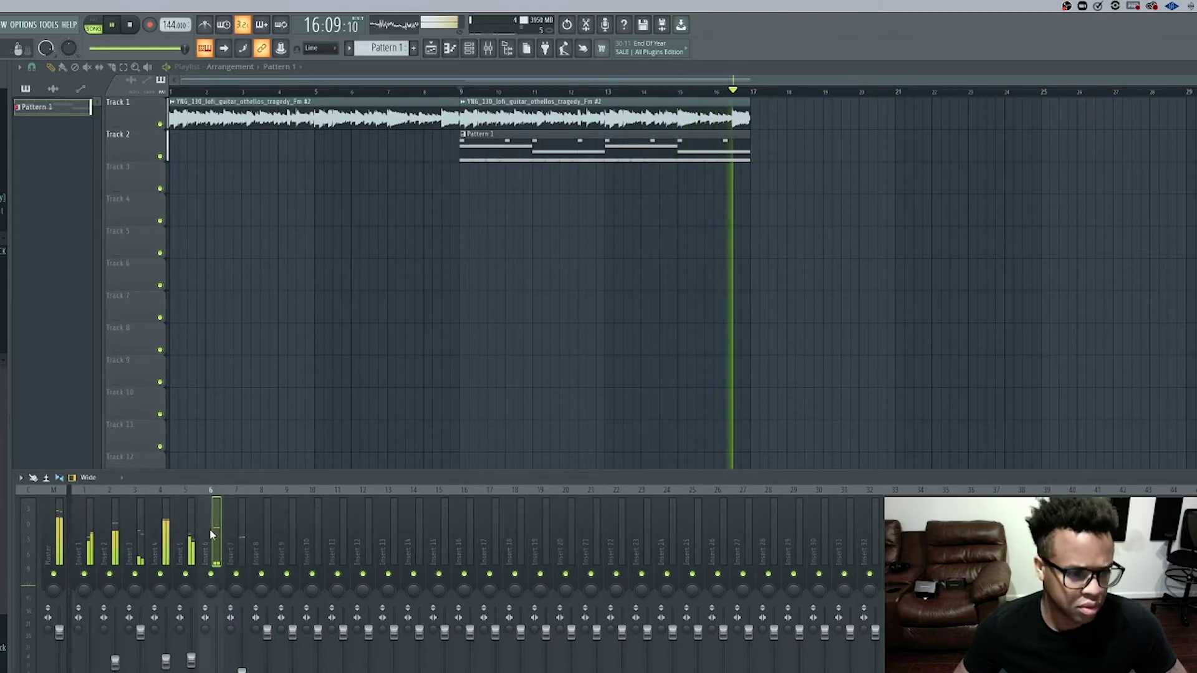
{"action": "key", "text": "space"}
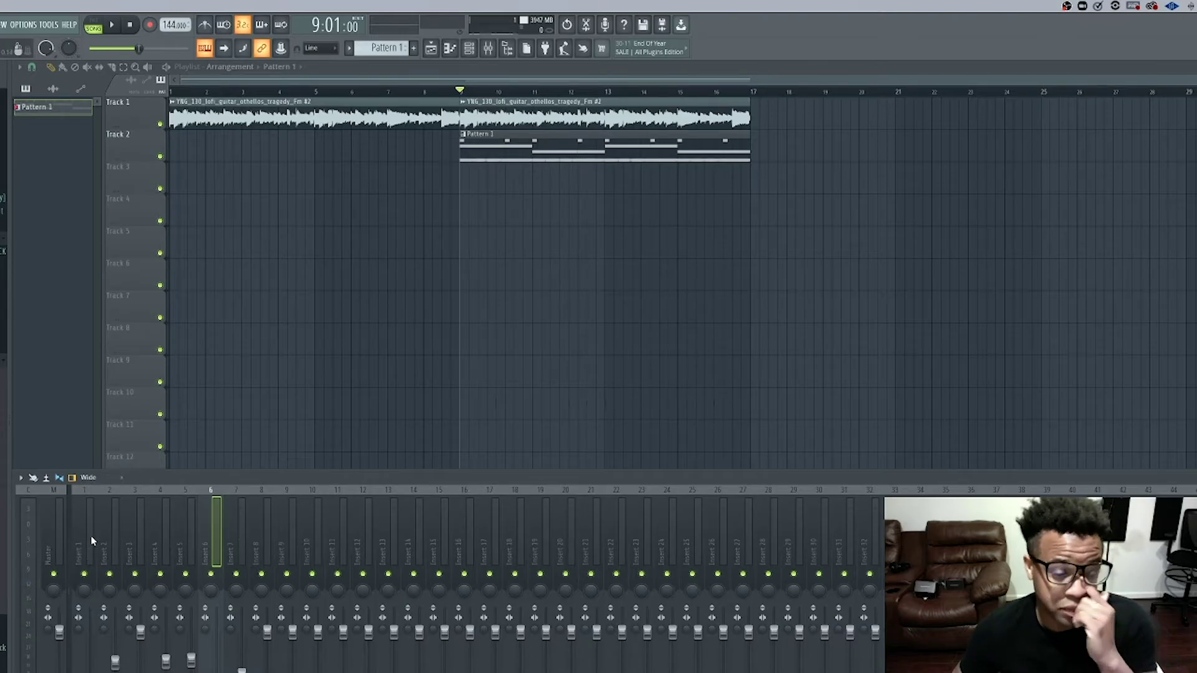
{"action": "left_click", "coordinate": [90, 540]}
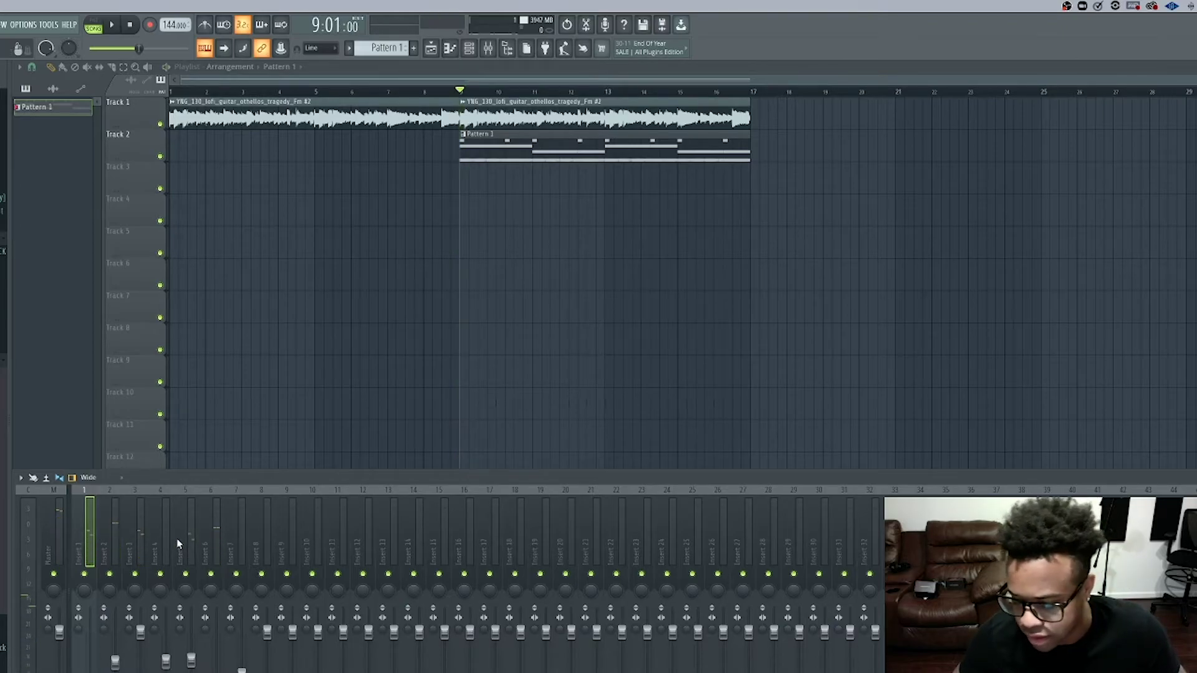
{"action": "key", "text": "space"}
{"action": "key", "text": "space"}
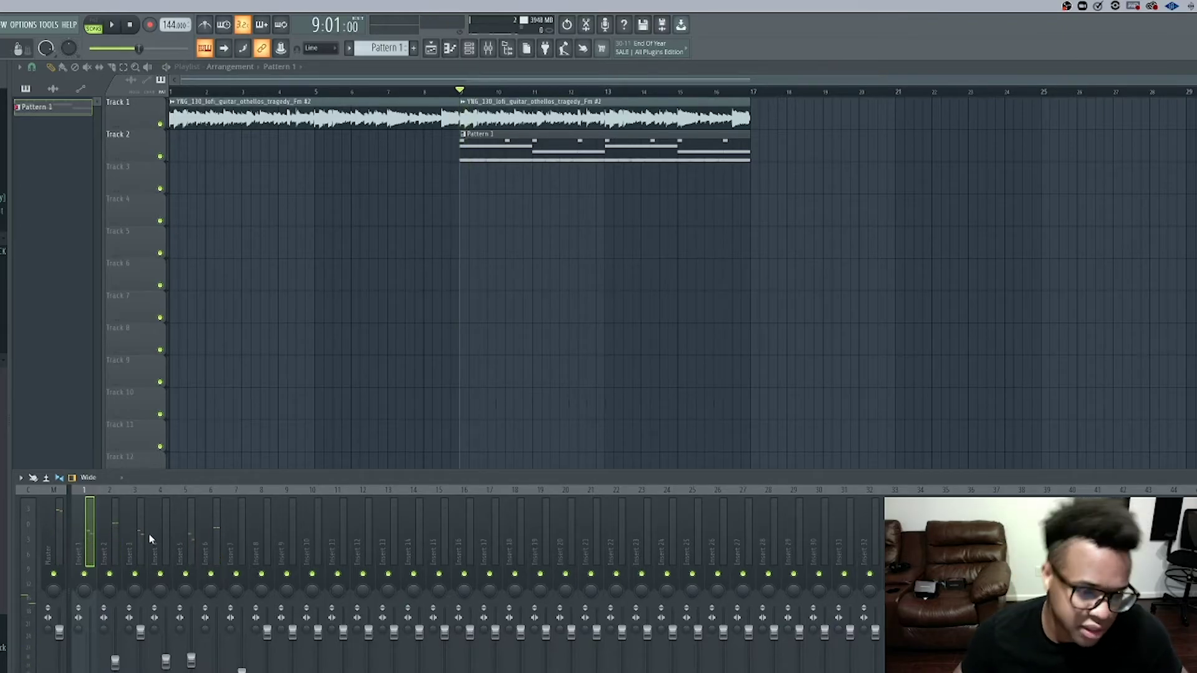
{"action": "key", "text": "space"}
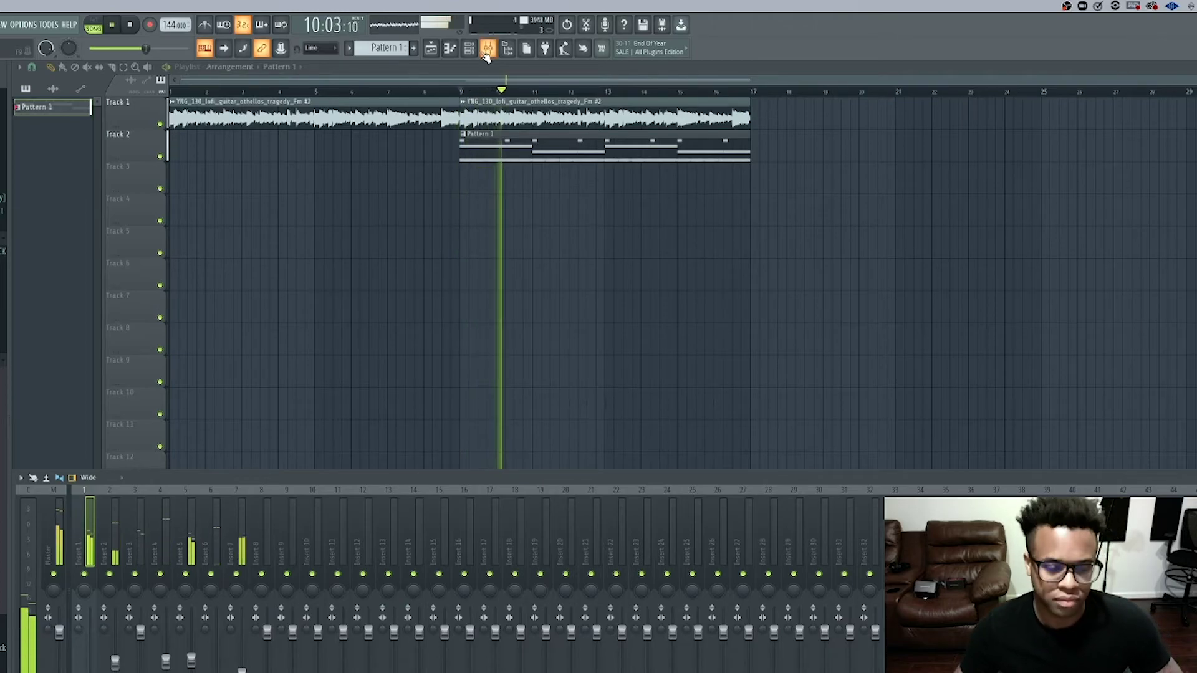
- Stop playback, hide the mixer, check the channel rack, and split Pattern 1 by channel into separate patterns
{"action": "key", "text": "space"}
{"action": "key", "text": "F9"}
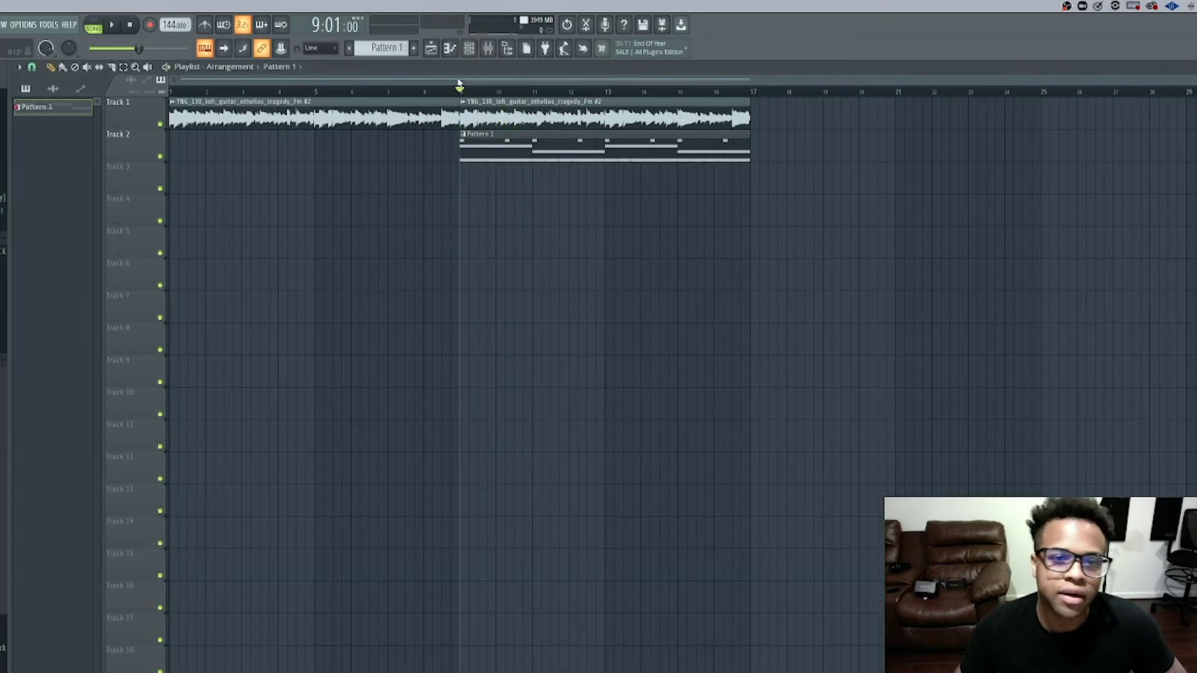
{"action": "left_click", "coordinate": [469, 50]}
{"action": "left_click", "coordinate": [469, 50]}
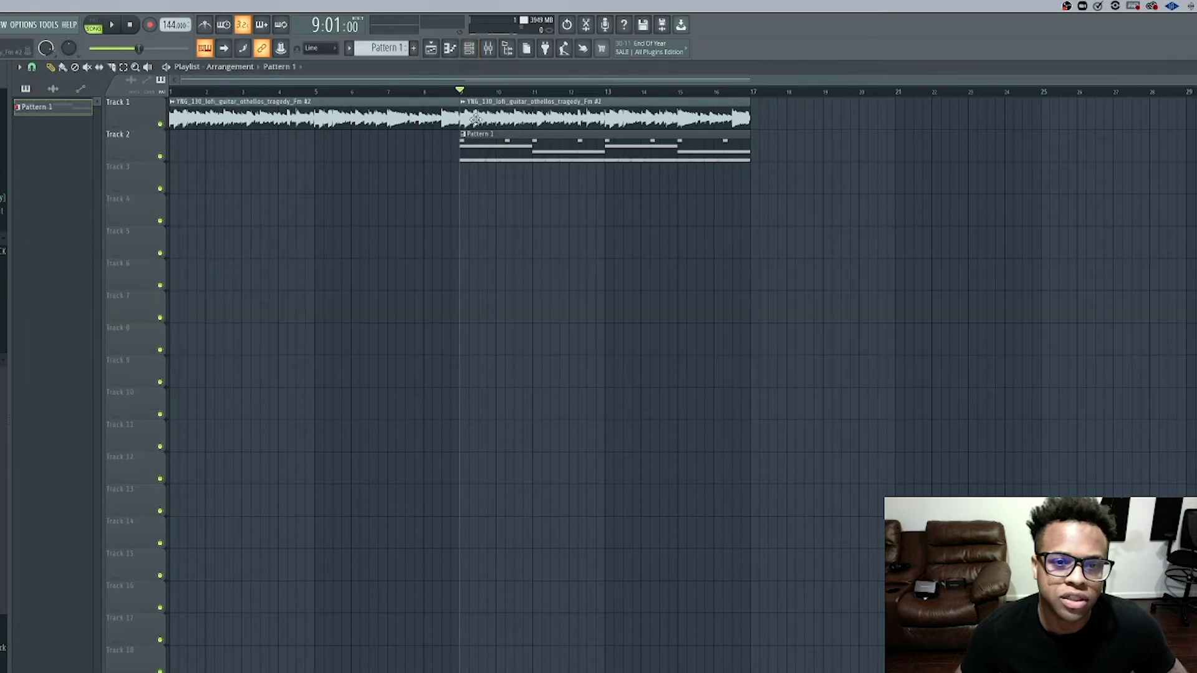
{"action": "left_click", "coordinate": [469, 50]}
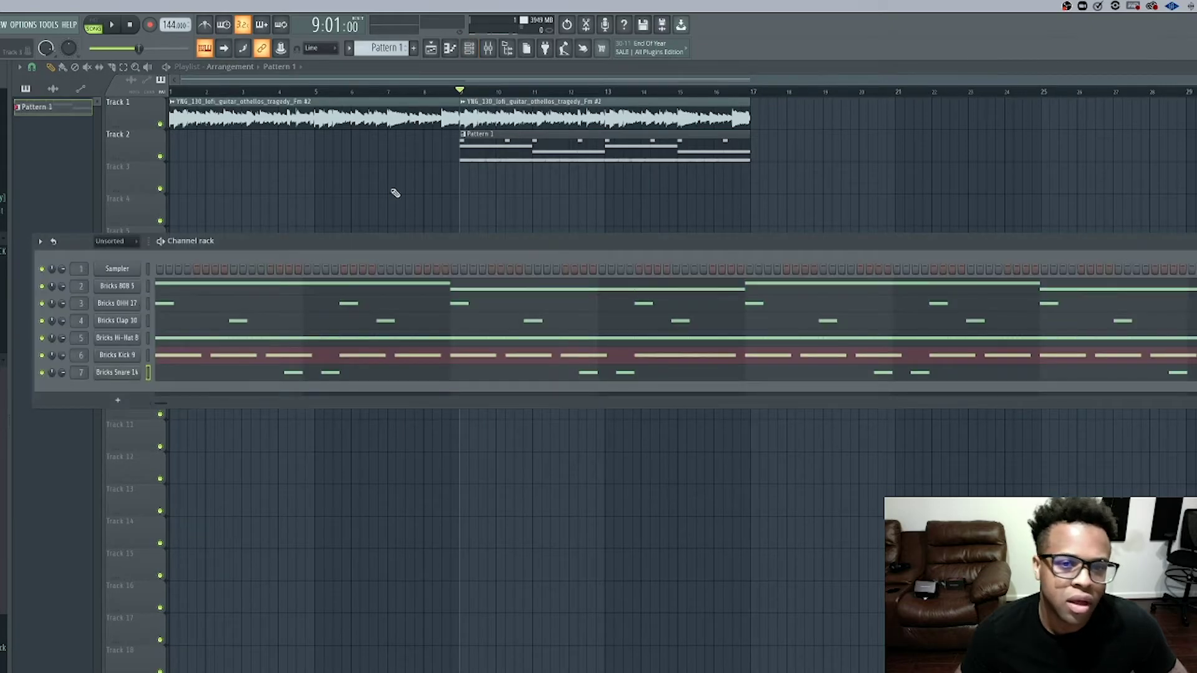
{"action": "key", "text": "F6"}
{"action": "right_click", "coordinate": [57, 110]}
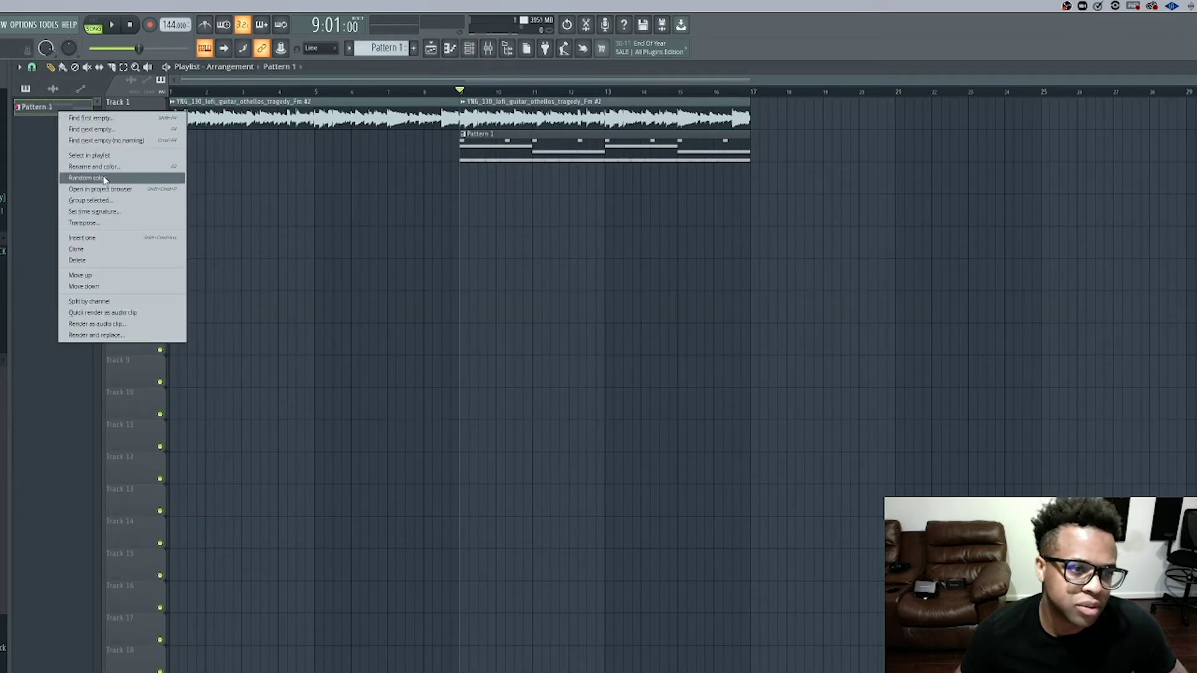
{"action": "left_click", "coordinate": [93, 301]}
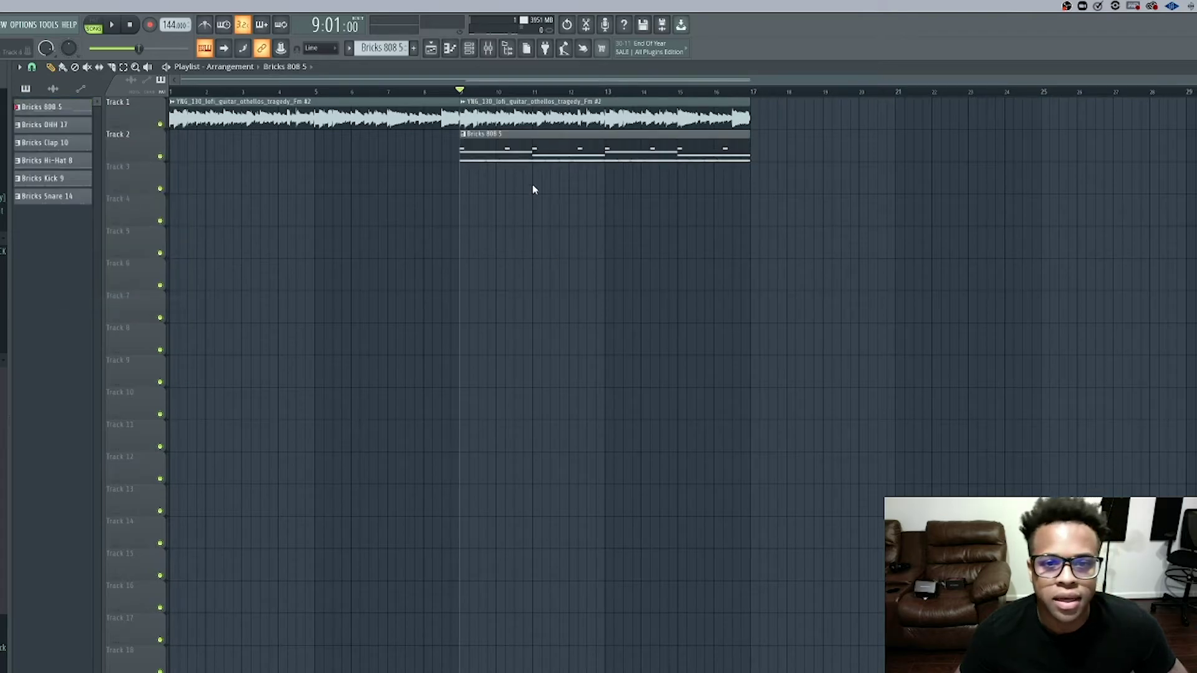
- Unstack the pattern clips at bar 9, placing the 808, open hat, clap and hi-hat on tracks 3 to 6
{"action": "left_click_drag", "start_coordinate": [518, 147], "coordinate": [534, 206]}
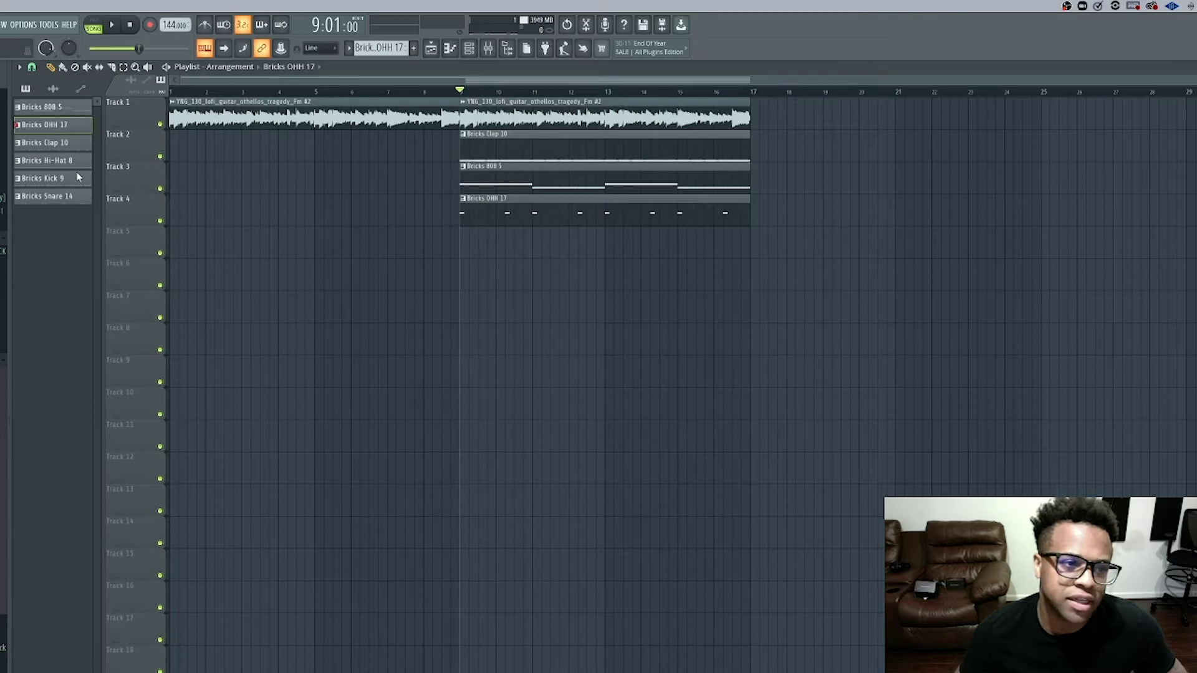
{"action": "left_click", "coordinate": [63, 110]}
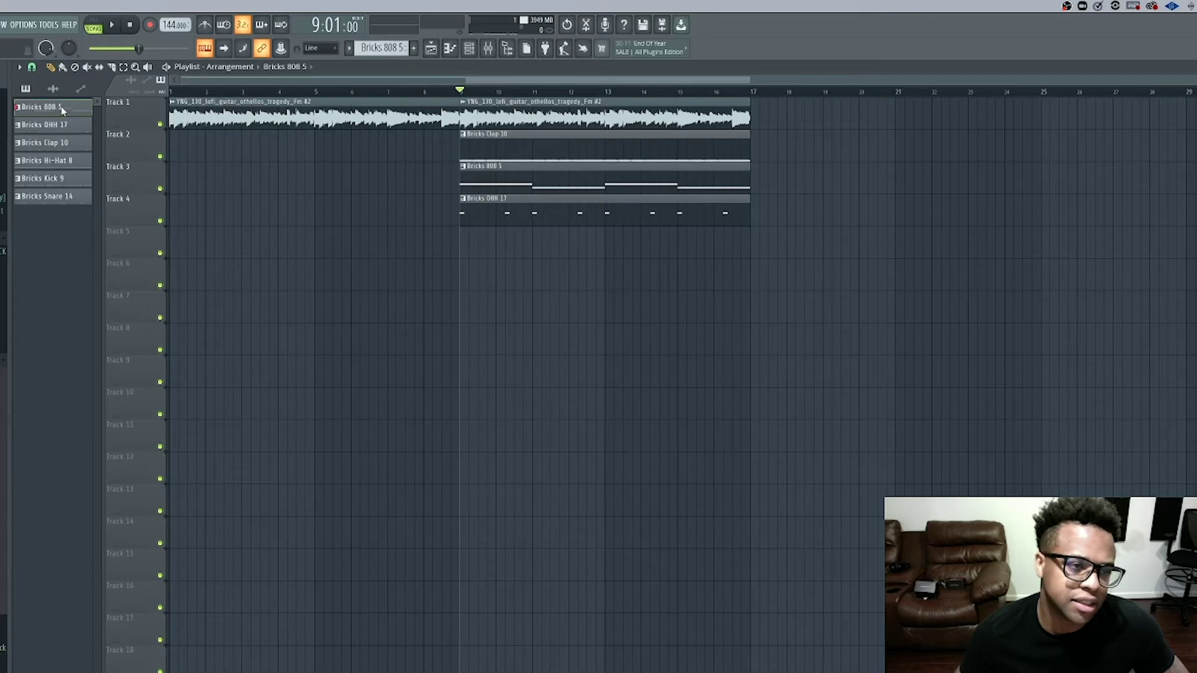
{"action": "left_click", "coordinate": [46, 198]}
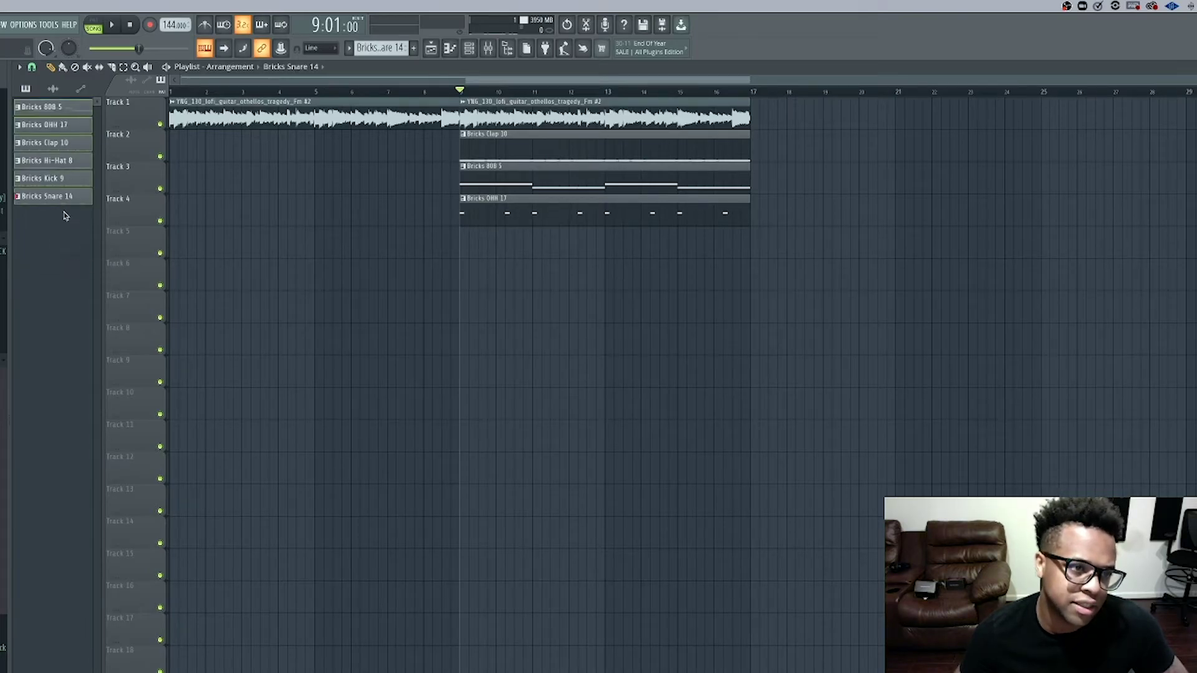
{"action": "left_click", "coordinate": [67, 108]}
{"action": "left_click_drag", "start_coordinate": [503, 156], "coordinate": [508, 263]}
{"action": "left_click_drag", "start_coordinate": [502, 149], "coordinate": [503, 286]}
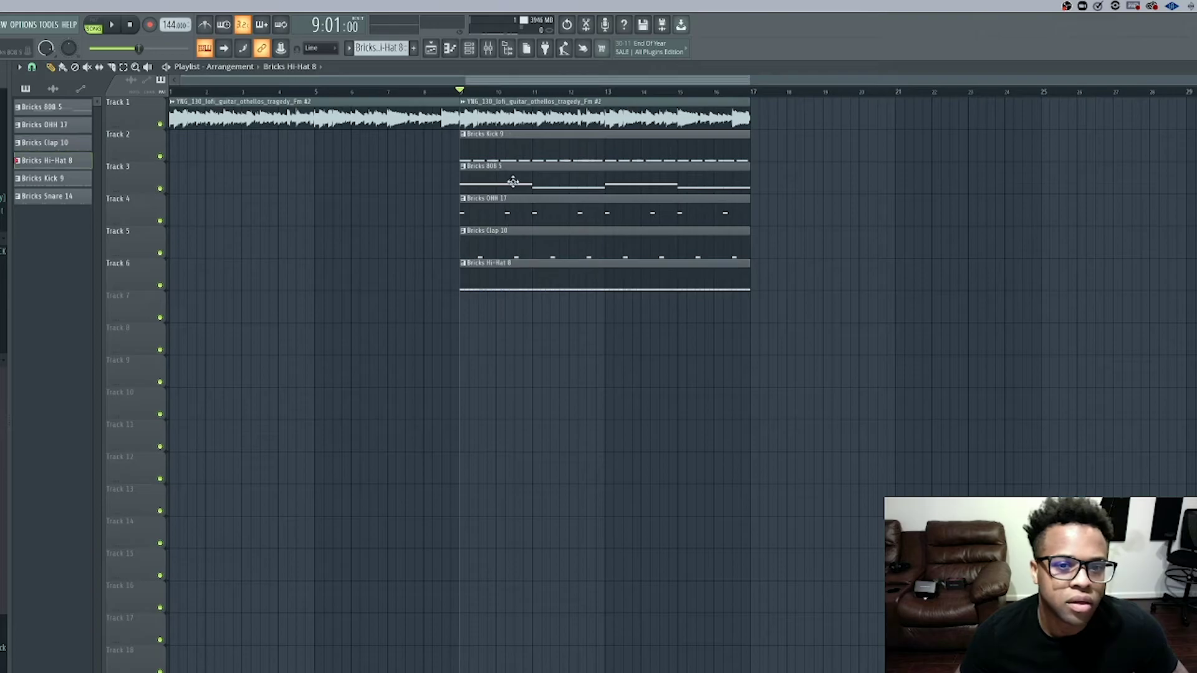
- Reposition the 808 clip on track 2, open hat on track 3, kick on track 8 and snare on track 9
{"action": "left_click_drag", "start_coordinate": [513, 178], "coordinate": [512, 306]}
{"action": "left_click_drag", "start_coordinate": [518, 215], "coordinate": [515, 337]}
{"action": "left_click_drag", "start_coordinate": [522, 151], "coordinate": [523, 361]}
{"action": "left_click_drag", "start_coordinate": [529, 317], "coordinate": [526, 144]}
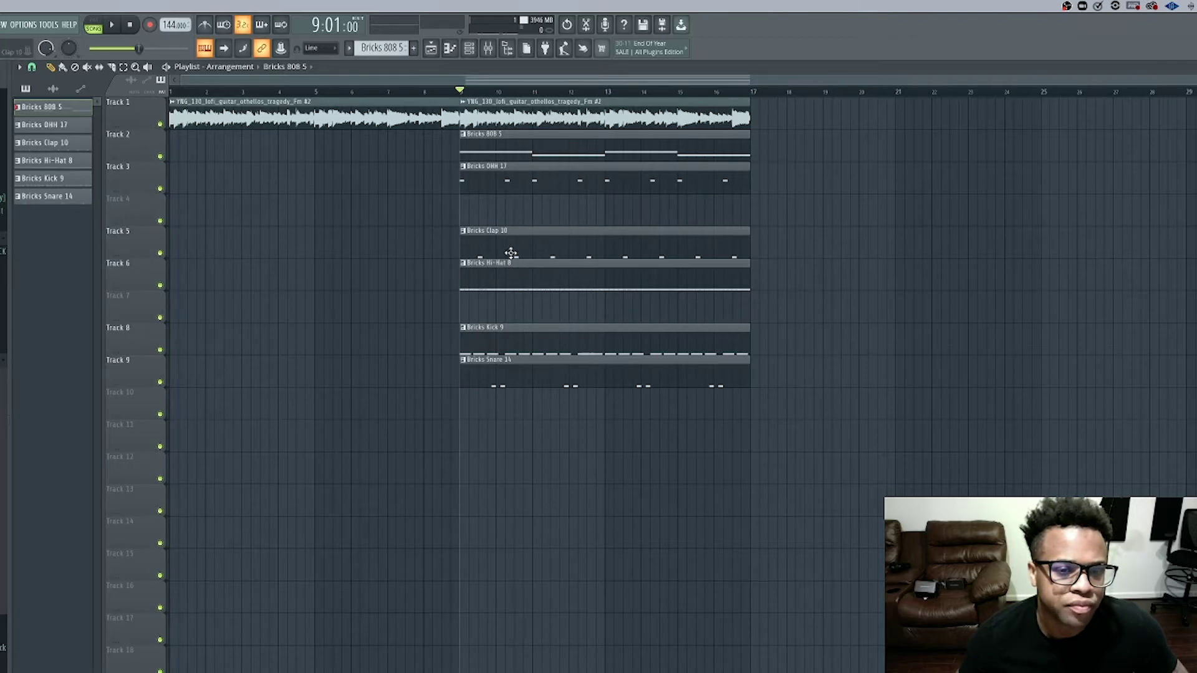
- Close the playlist gaps by moving the clap, hi-hat, kick and snare clips to tracks 4 to 7 in that order
{"action": "left_click_drag", "start_coordinate": [511, 253], "coordinate": [513, 220]}
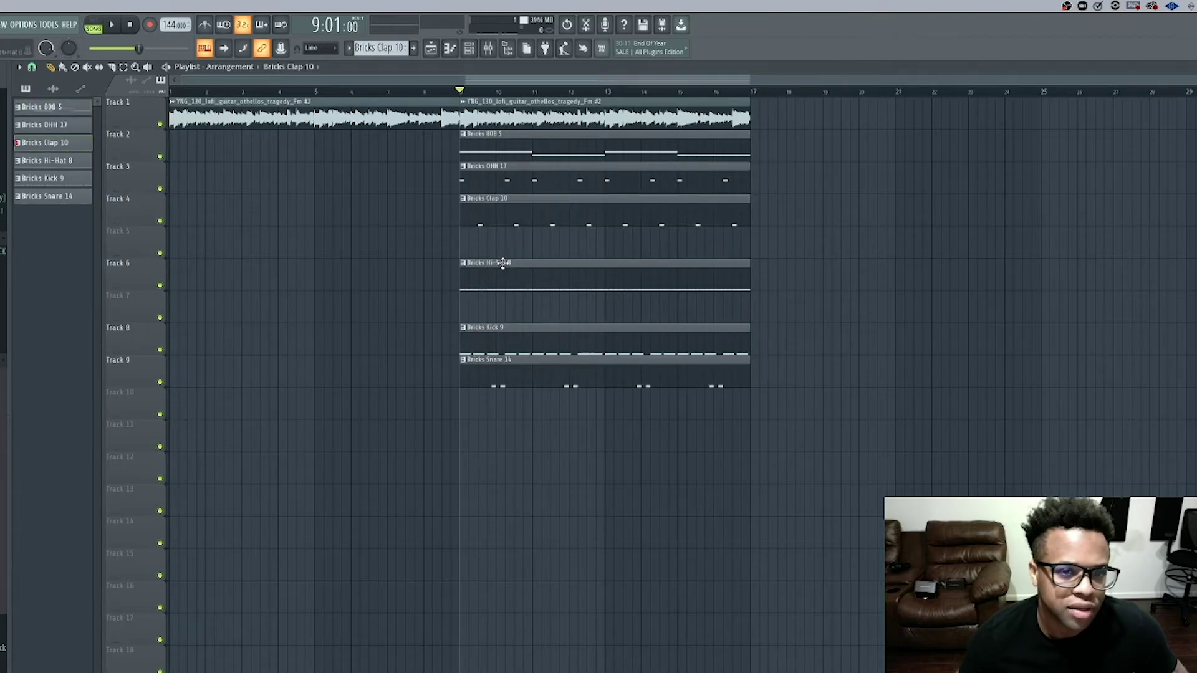
{"action": "left_click_drag", "start_coordinate": [503, 263], "coordinate": [503, 232]}
{"action": "left_click_drag", "start_coordinate": [517, 333], "coordinate": [521, 268]}
{"action": "left_click_drag", "start_coordinate": [515, 362], "coordinate": [508, 295]}
- Audition the split arrangement from bar 9, check the mixer levels, and return the playhead to bar 1
{"action": "key", "text": "space"}
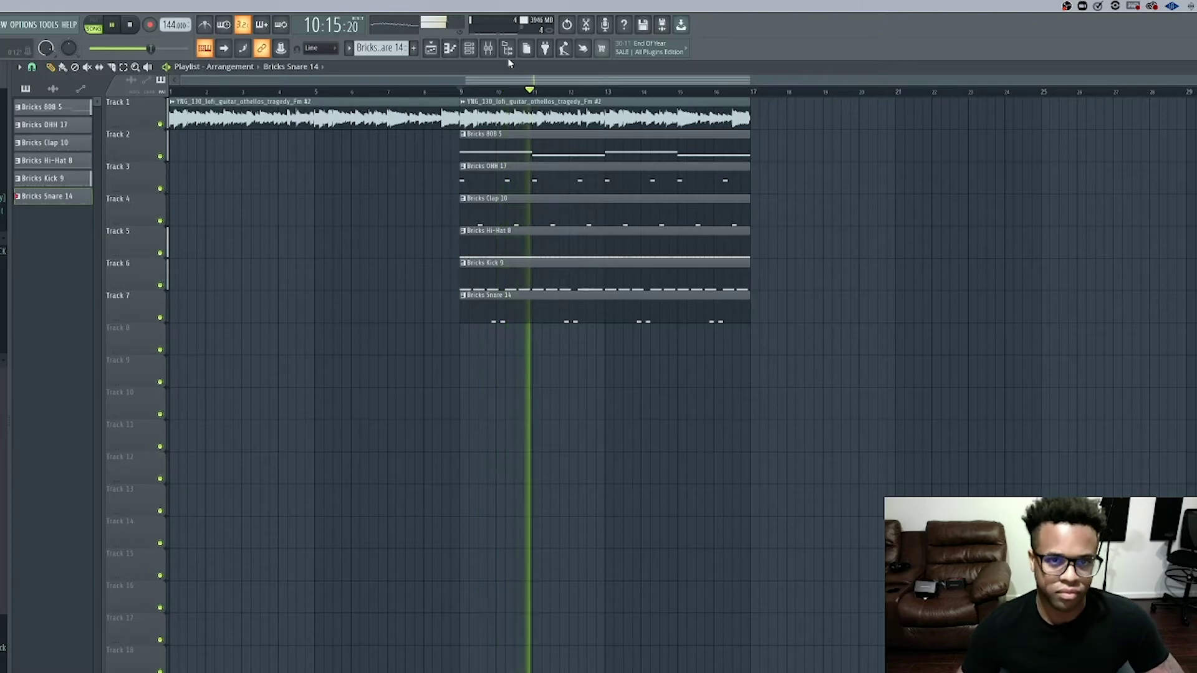
{"action": "left_click", "coordinate": [488, 48]}
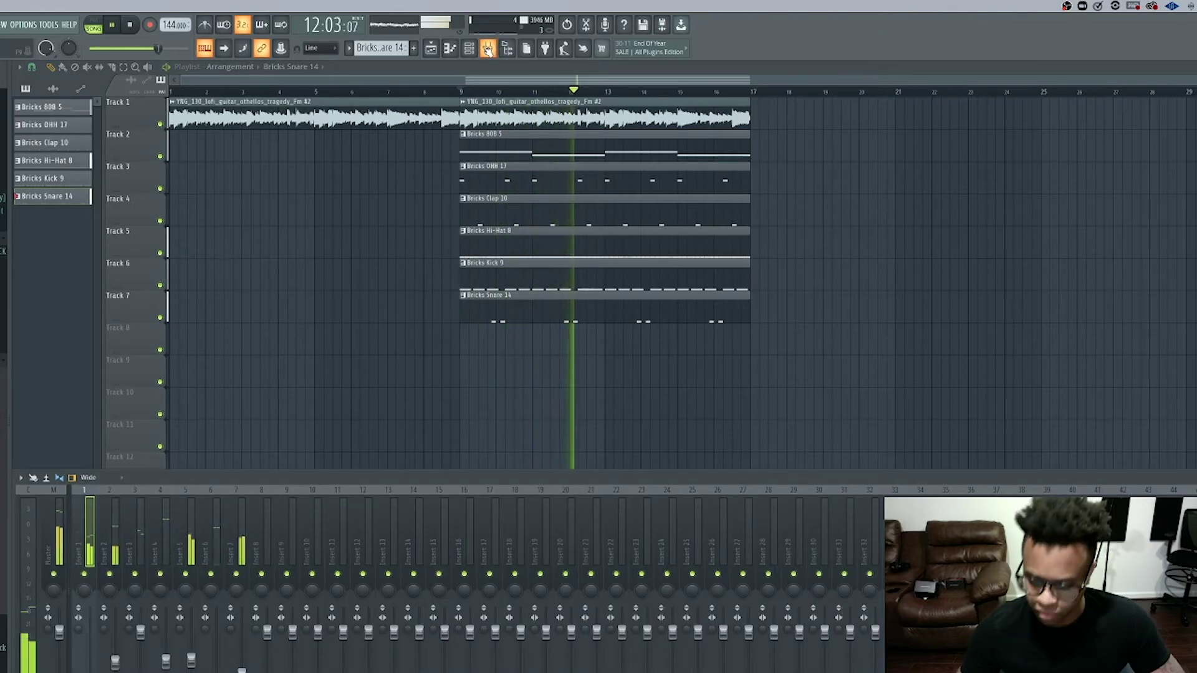
{"action": "left_click", "coordinate": [488, 49]}
{"action": "key", "text": "space"}
{"action": "left_click", "coordinate": [264, 92]}
{"action": "key", "text": "Home"}
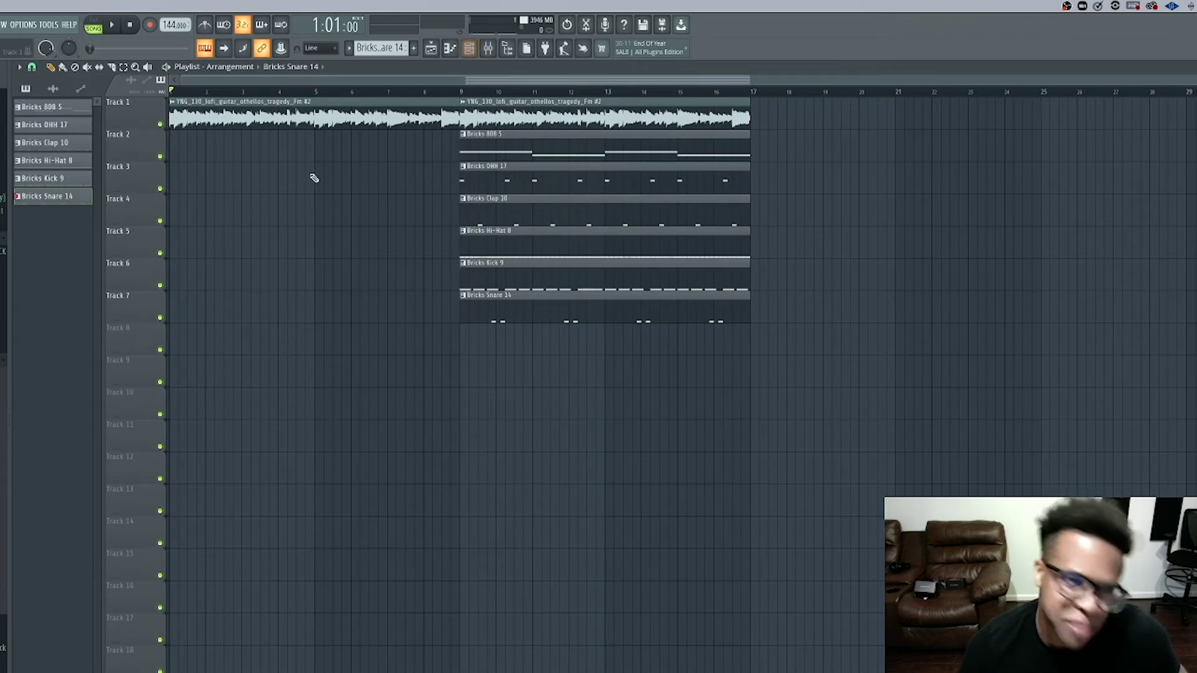
- Play the guitar intro from bar 1 and add the Jug - Buster Bass sample as a channel below Bricks Snare 14
{"action": "key", "text": "space"}
{"action": "left_click", "coordinate": [470, 50]}
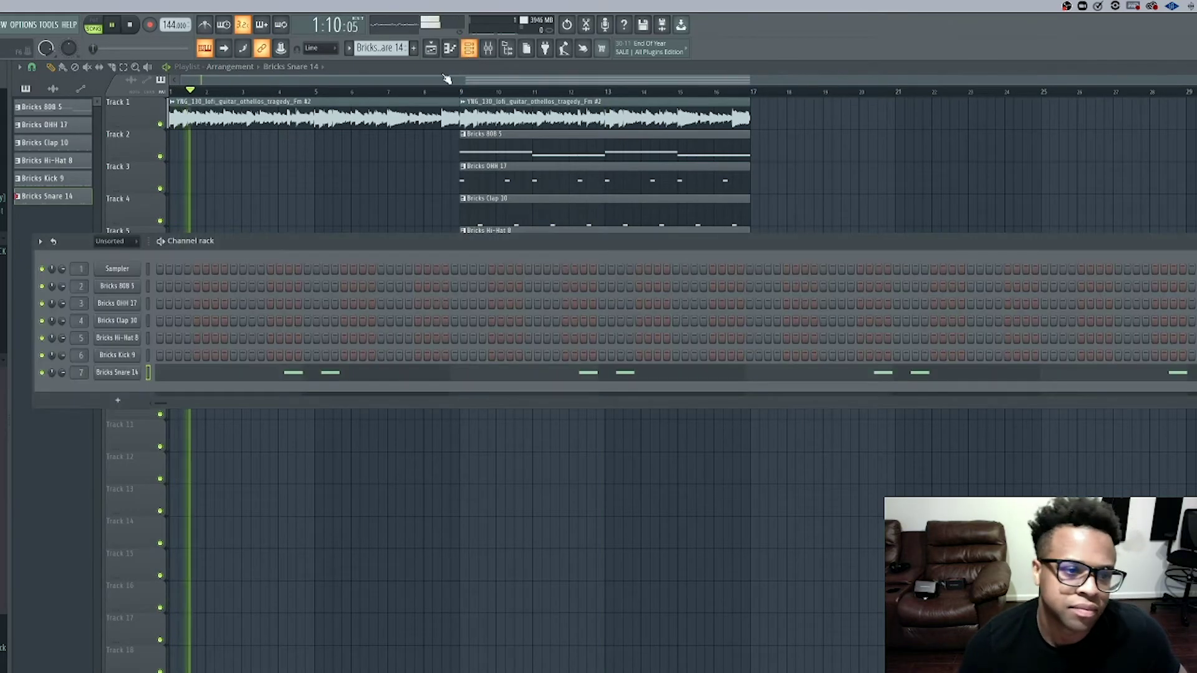
{"action": "left_click", "coordinate": [100, 401]}
{"action": "left_click", "coordinate": [54, 397]}
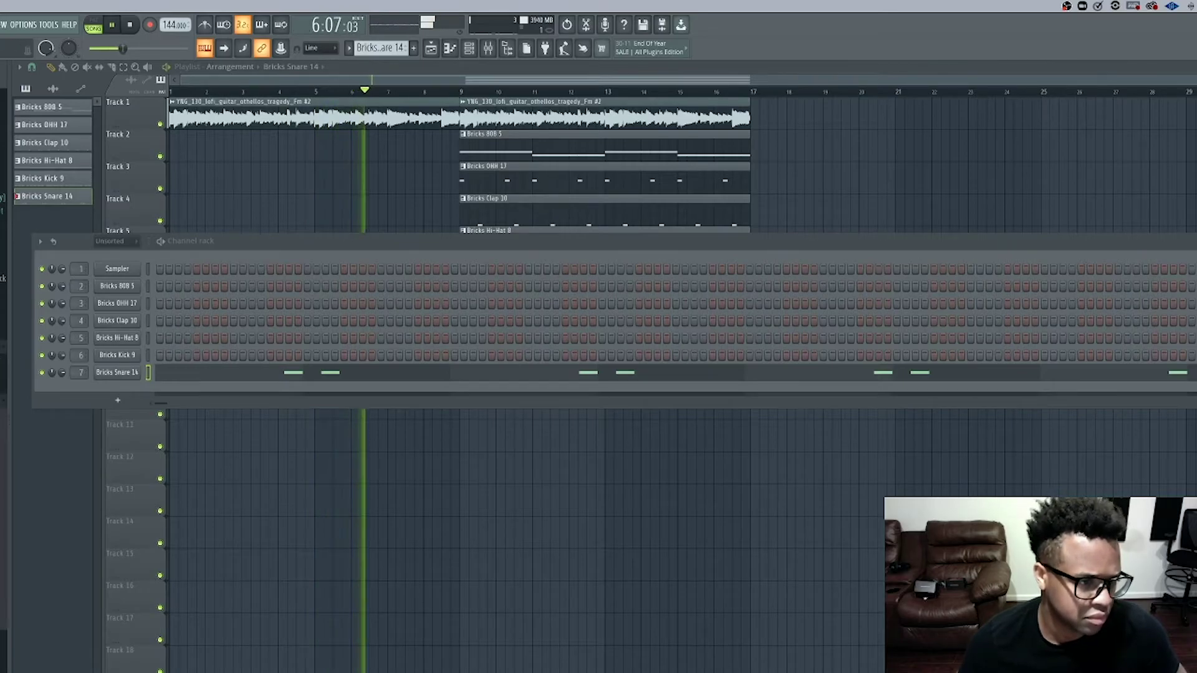
{"action": "key", "text": "space"}
{"action": "key", "text": "space"}
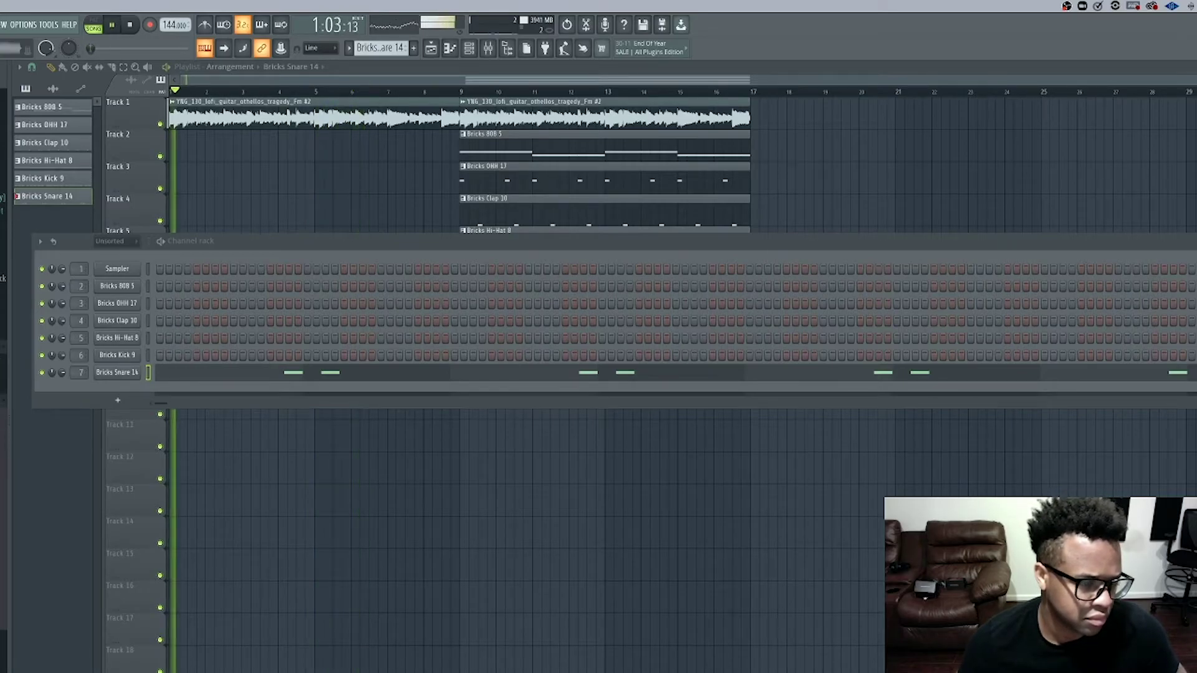
{"action": "key", "text": "space"}
{"action": "left_click_drag", "start_coordinate": [7, 387], "coordinate": [103, 388]}
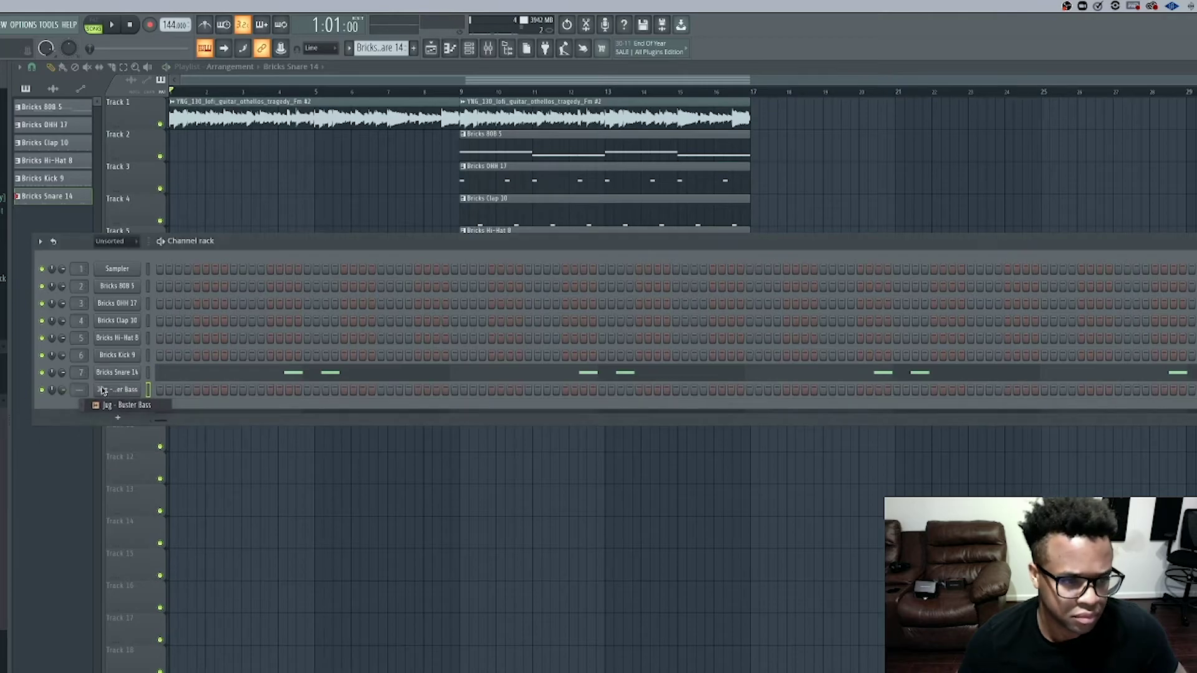
- Open the Jug - Buster Bass sample in the Edison audio editor, detect its pitch regions, and close the editor
{"action": "left_click", "coordinate": [114, 174]}
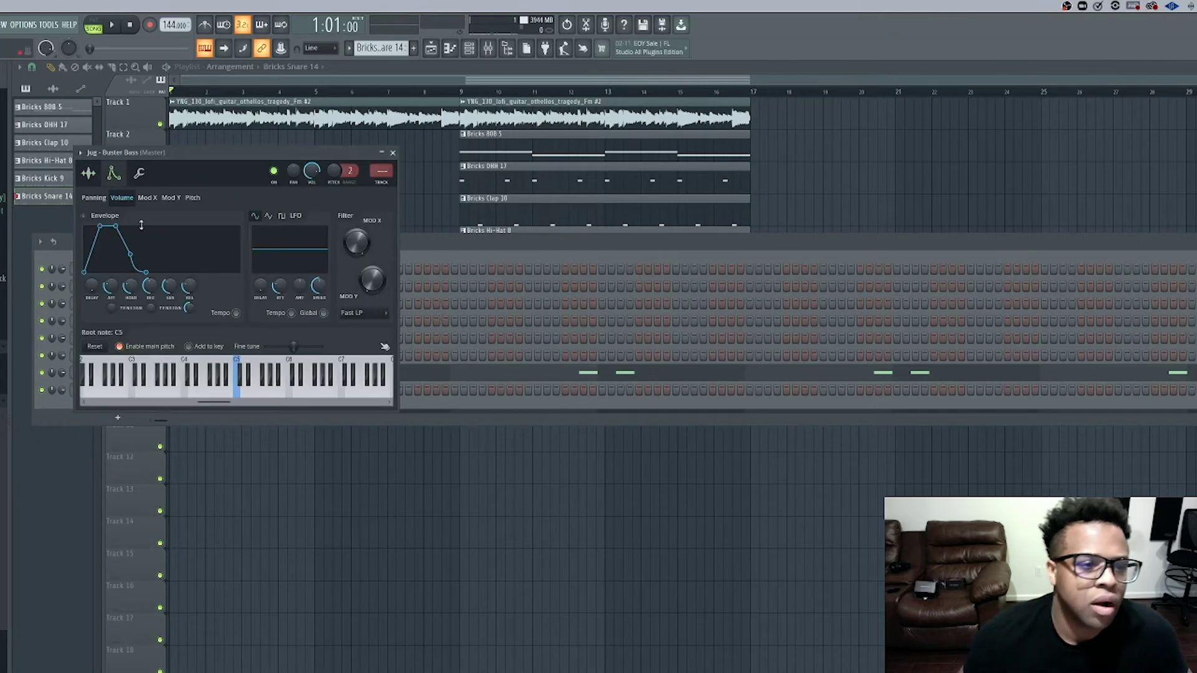
{"action": "left_click", "coordinate": [100, 175]}
{"action": "right_click", "coordinate": [210, 367]}
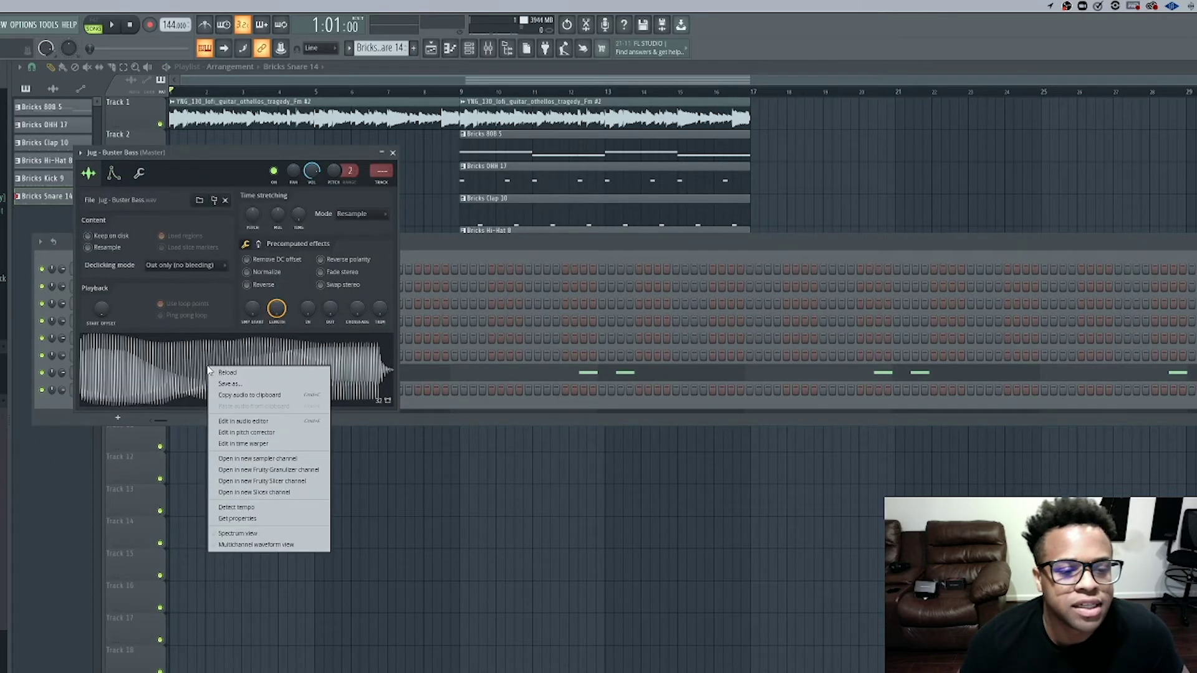
{"action": "left_click", "coordinate": [281, 425]}
{"action": "left_click", "coordinate": [128, 172]}
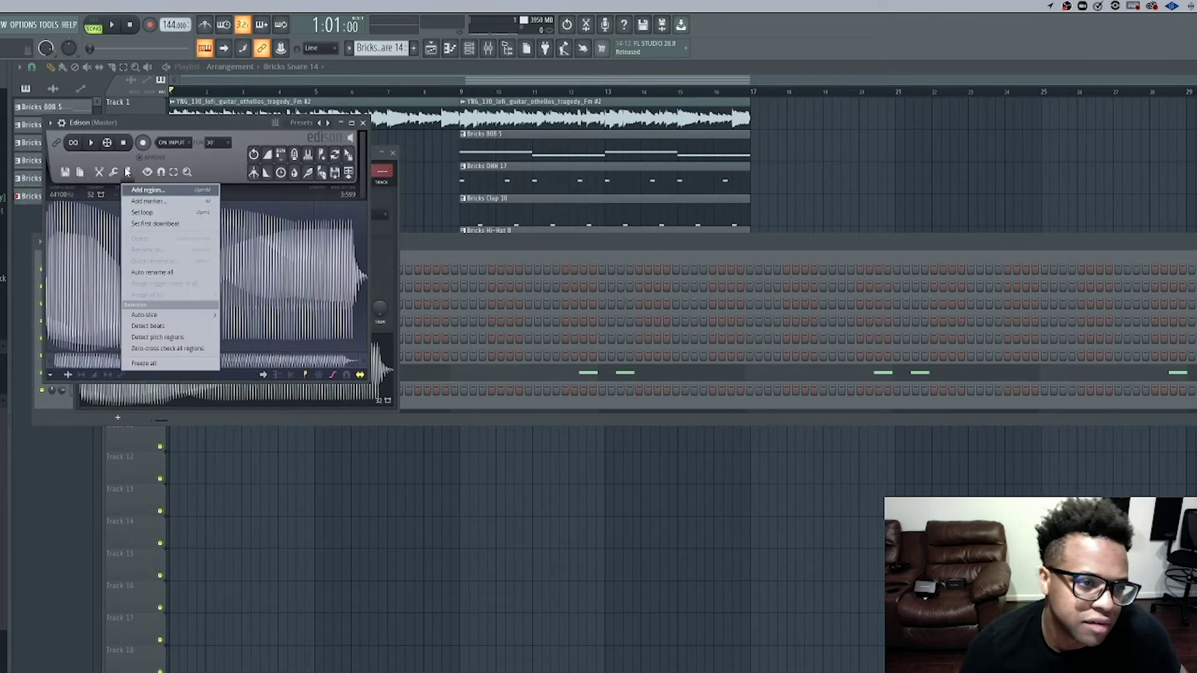
{"action": "left_click", "coordinate": [174, 341]}
{"action": "key", "text": "Escape"}
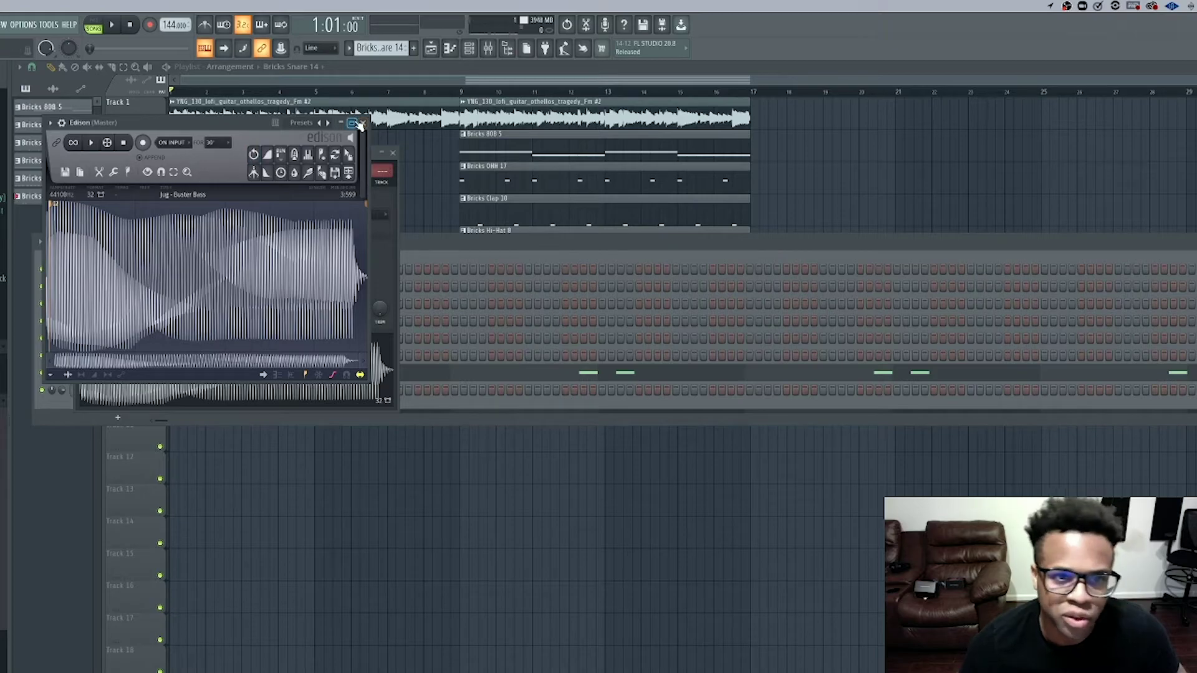
{"action": "left_click", "coordinate": [364, 123]}
- Show the bass sample's volume envelope and delete the Edison plugin from the master mixer track
{"action": "left_click", "coordinate": [116, 176]}
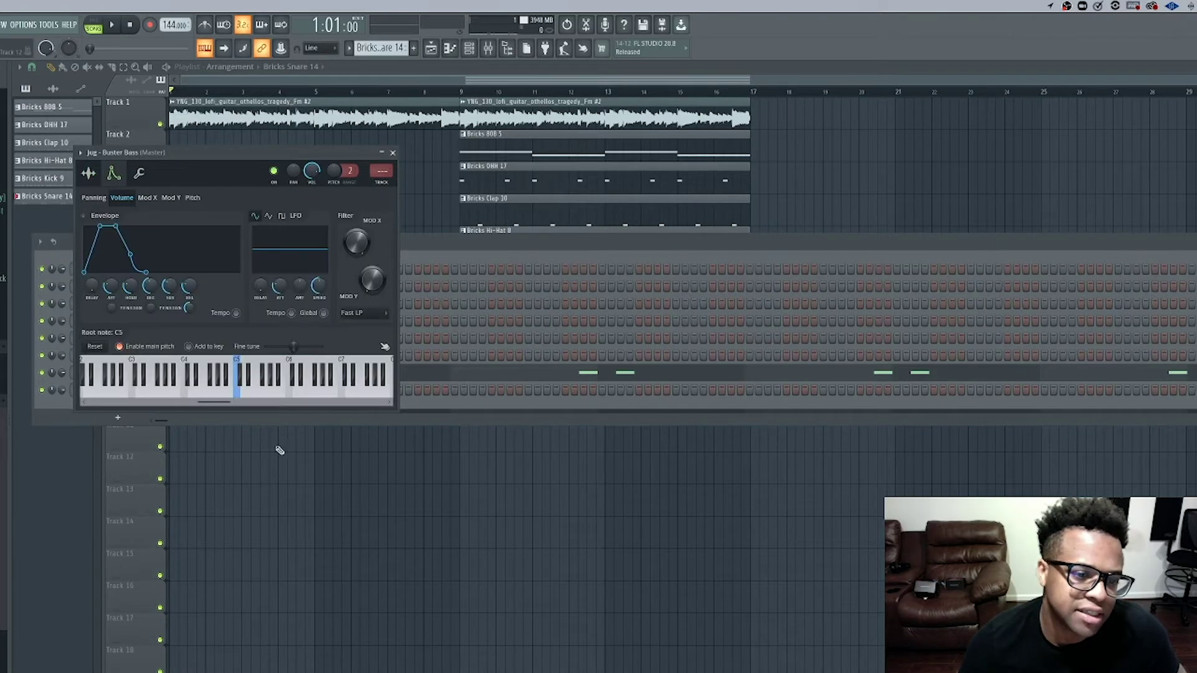
{"action": "left_click", "coordinate": [488, 48]}
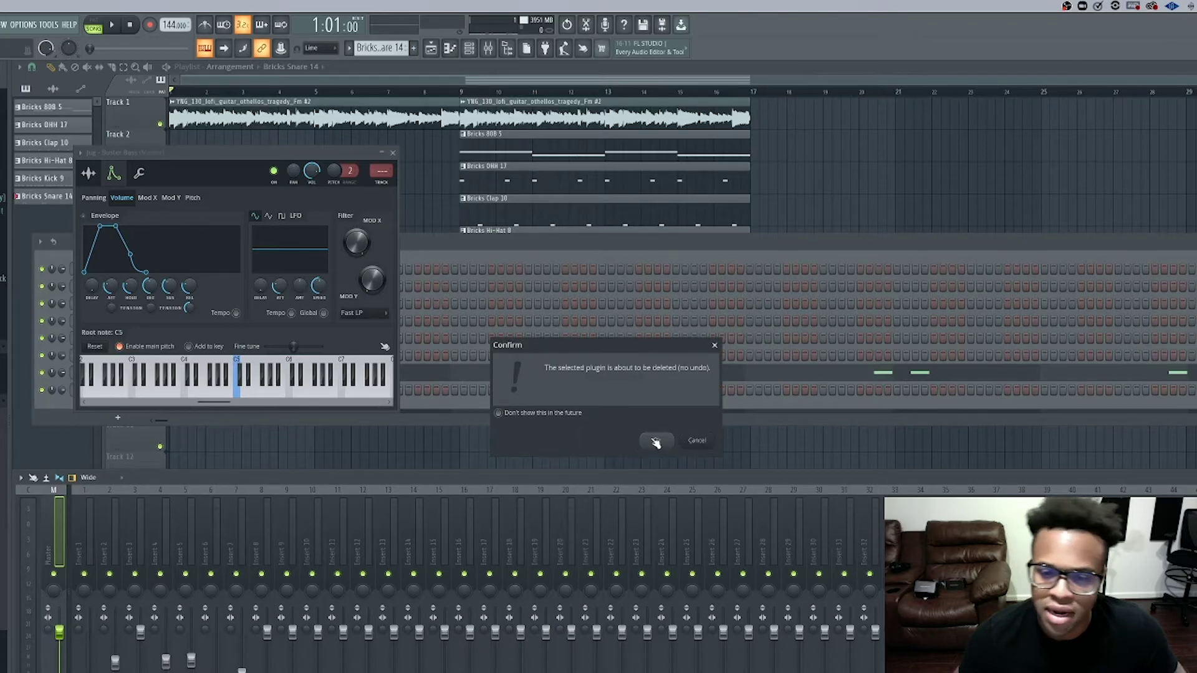
{"action": "left_click", "coordinate": [659, 441]}
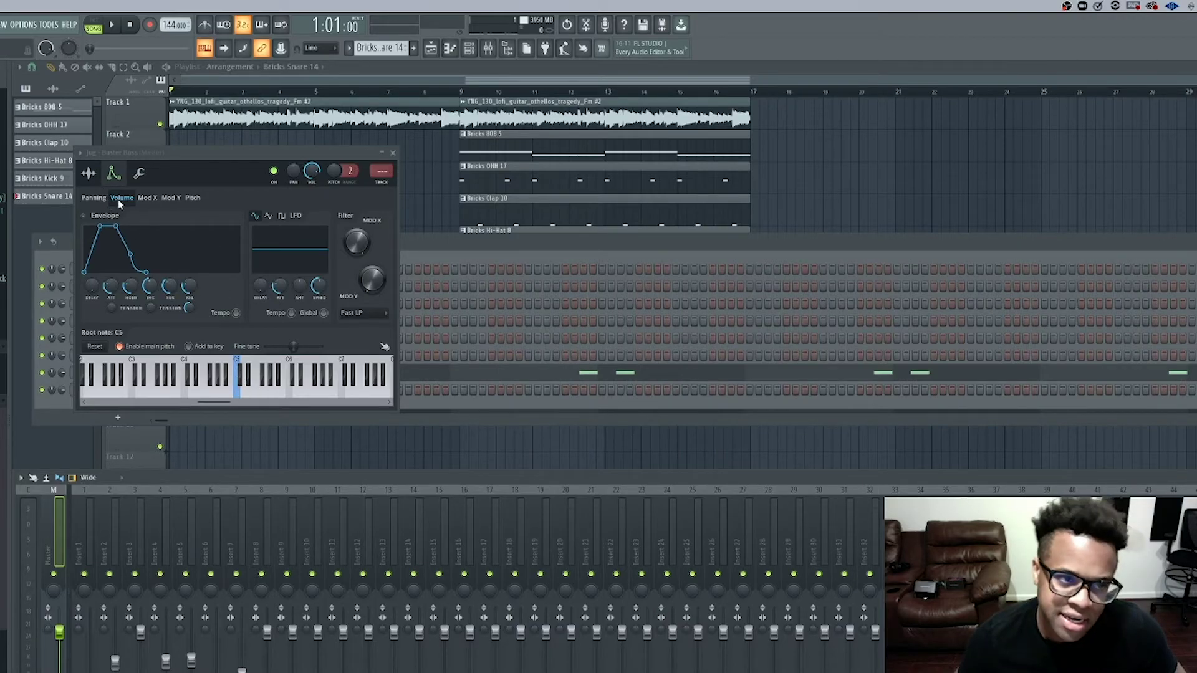
- Lower the attack of the Jug - Buster Bass volume envelope to minimum, raise it back, and return to the sample settings
{"action": "left_click", "coordinate": [91, 179]}
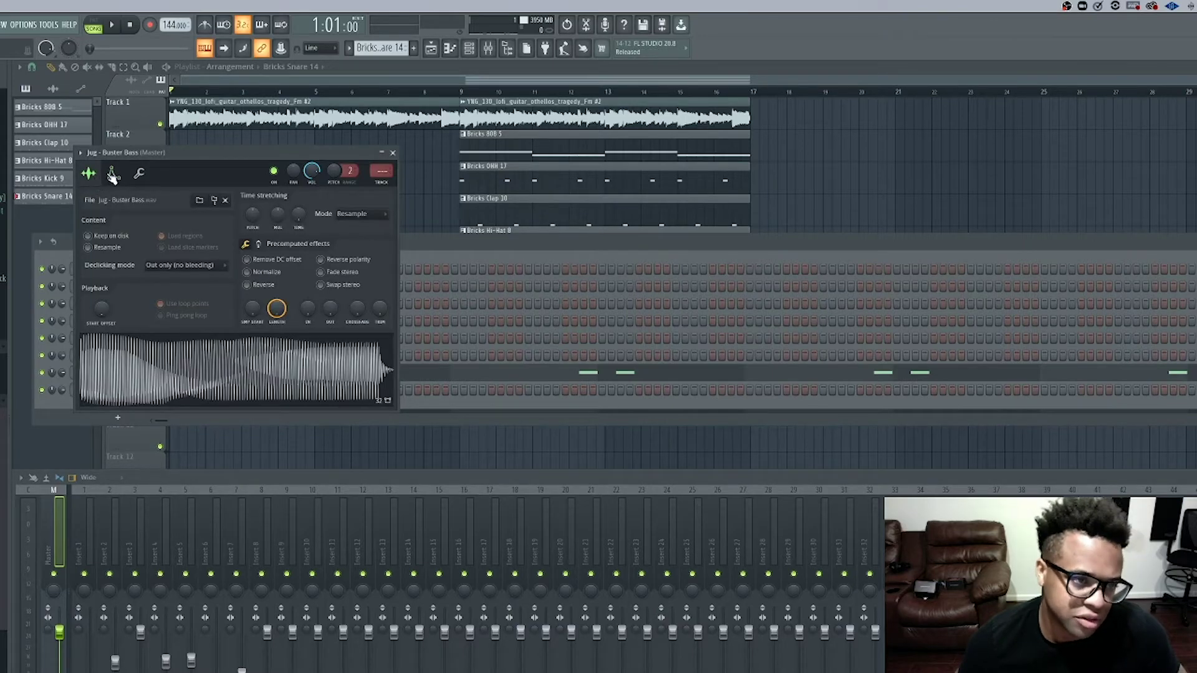
{"action": "left_click", "coordinate": [112, 176]}
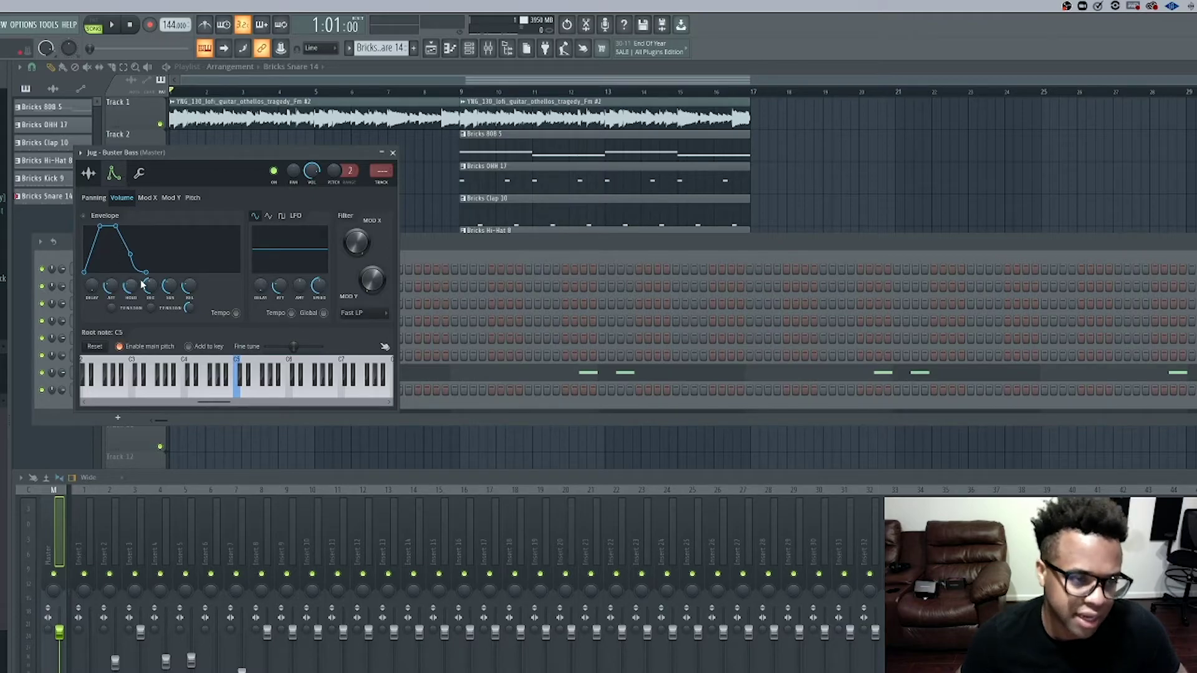
{"action": "left_click_drag", "start_coordinate": [111, 296], "coordinate": [110, 343]}
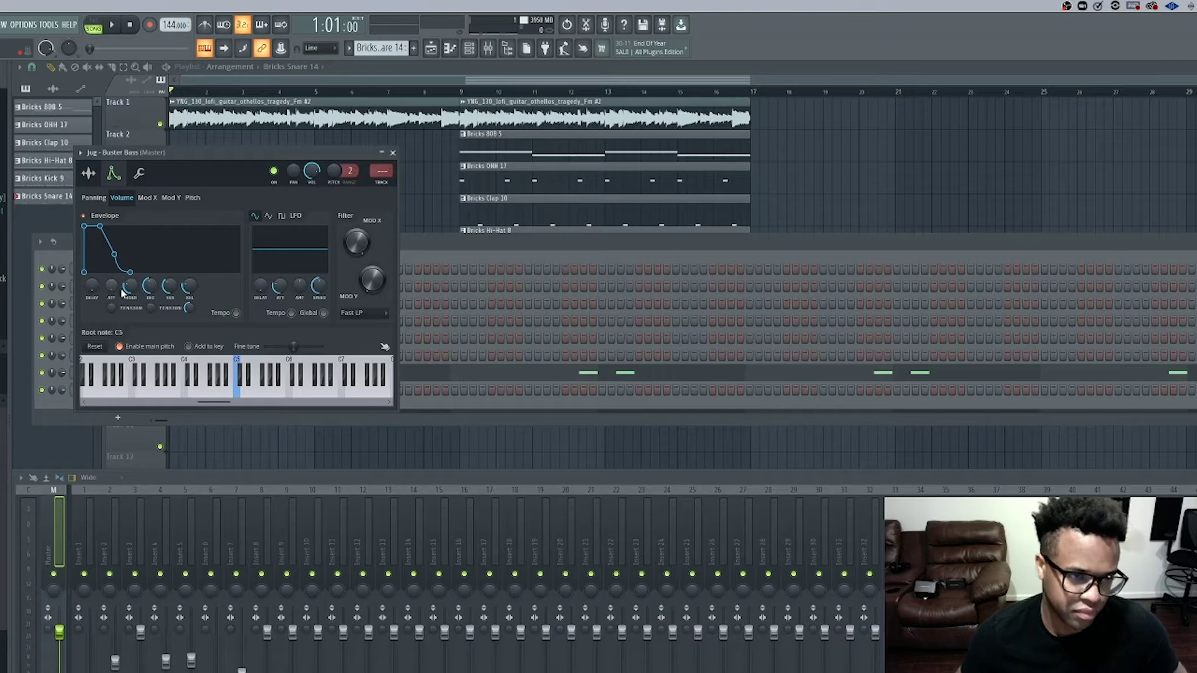
{"action": "left_click_drag", "start_coordinate": [123, 293], "coordinate": [123, 268]}
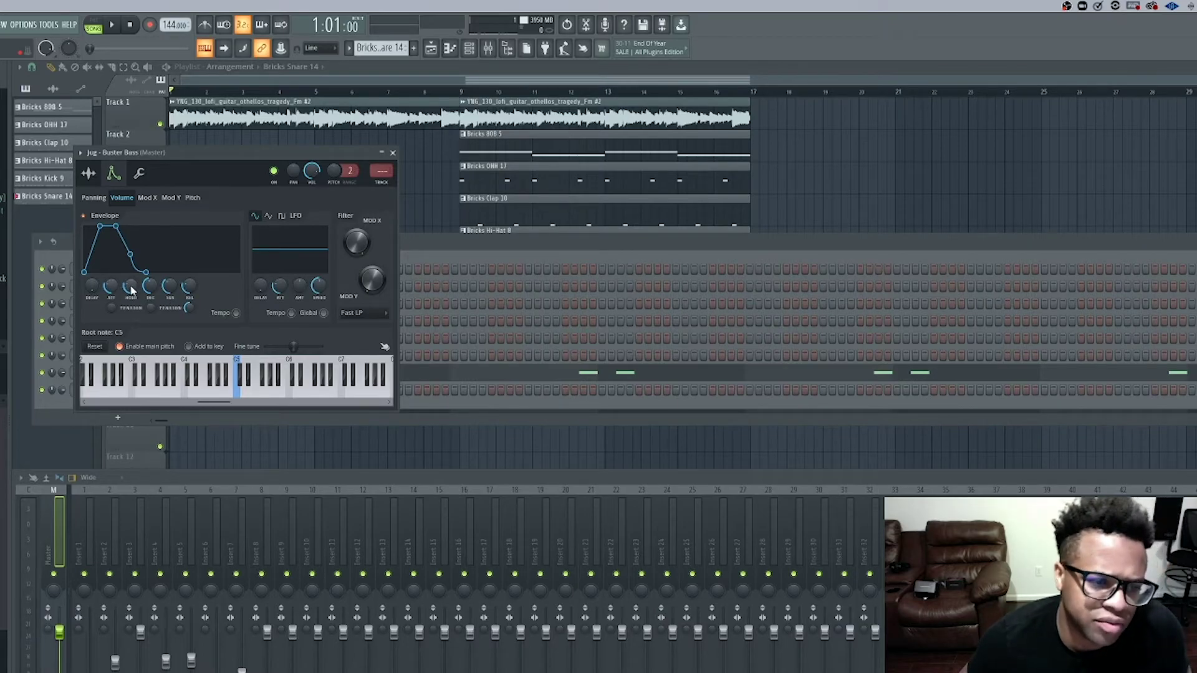
{"action": "left_click", "coordinate": [89, 174]}
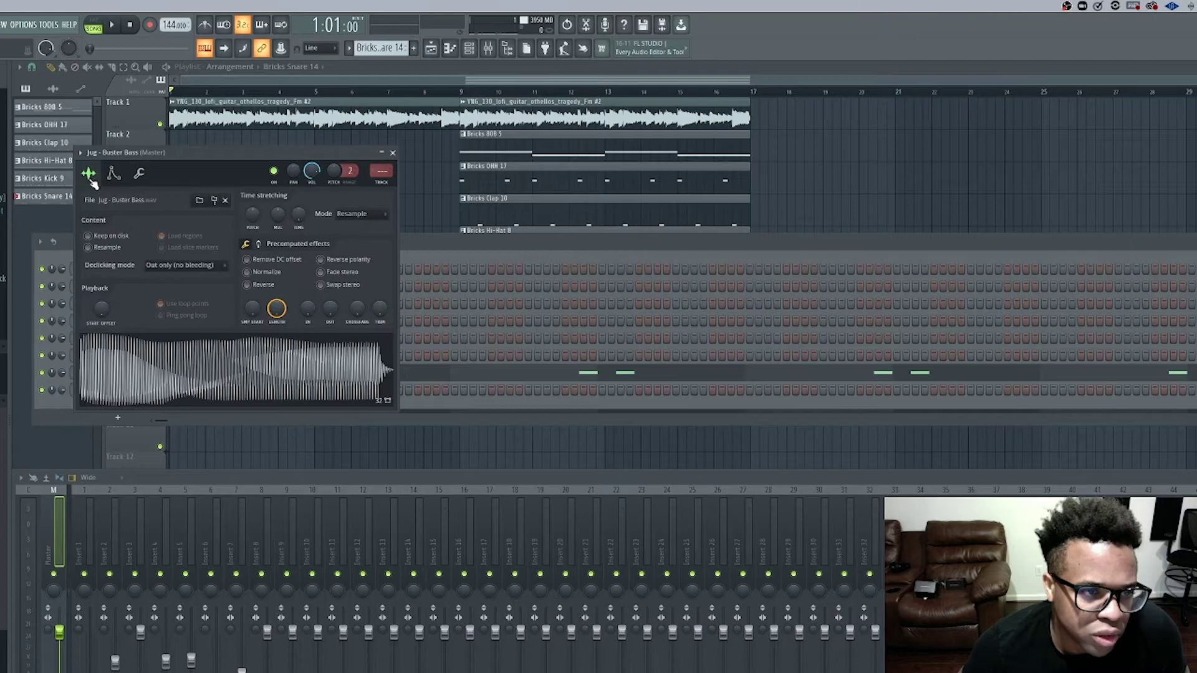
- Close the Jug - Buster Bass channel settings and set the channel to cut itself
{"action": "left_click", "coordinate": [392, 153]}
{"action": "right_click", "coordinate": [126, 394]}
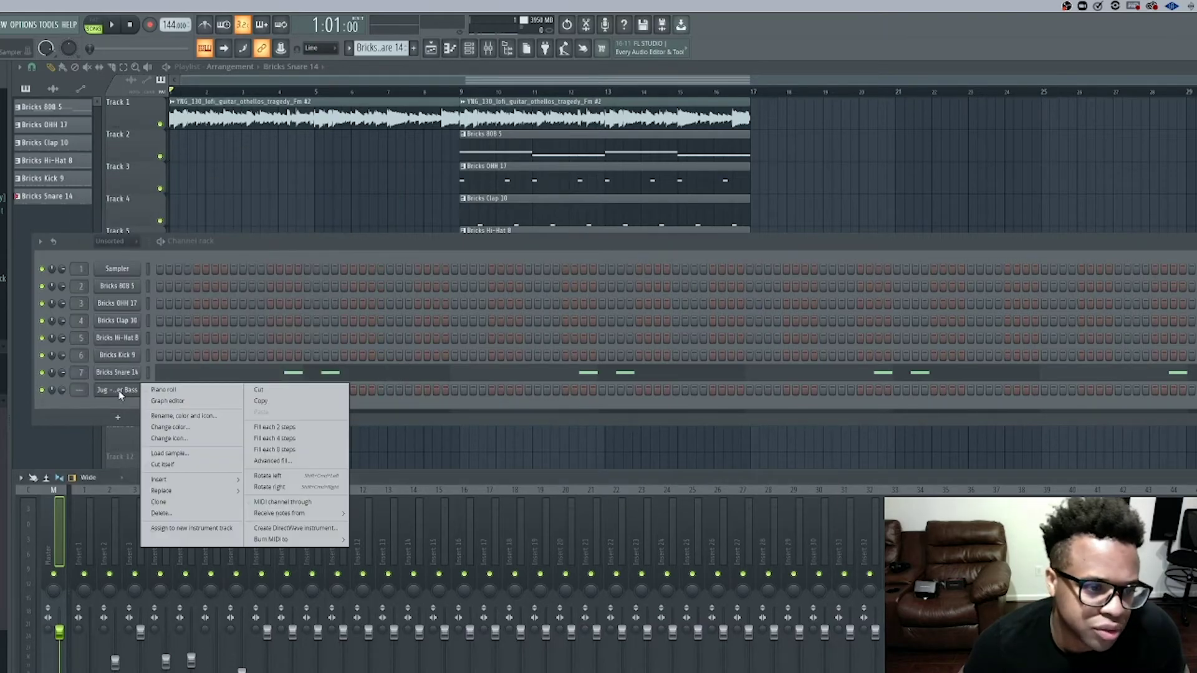
{"action": "left_click", "coordinate": [173, 466]}
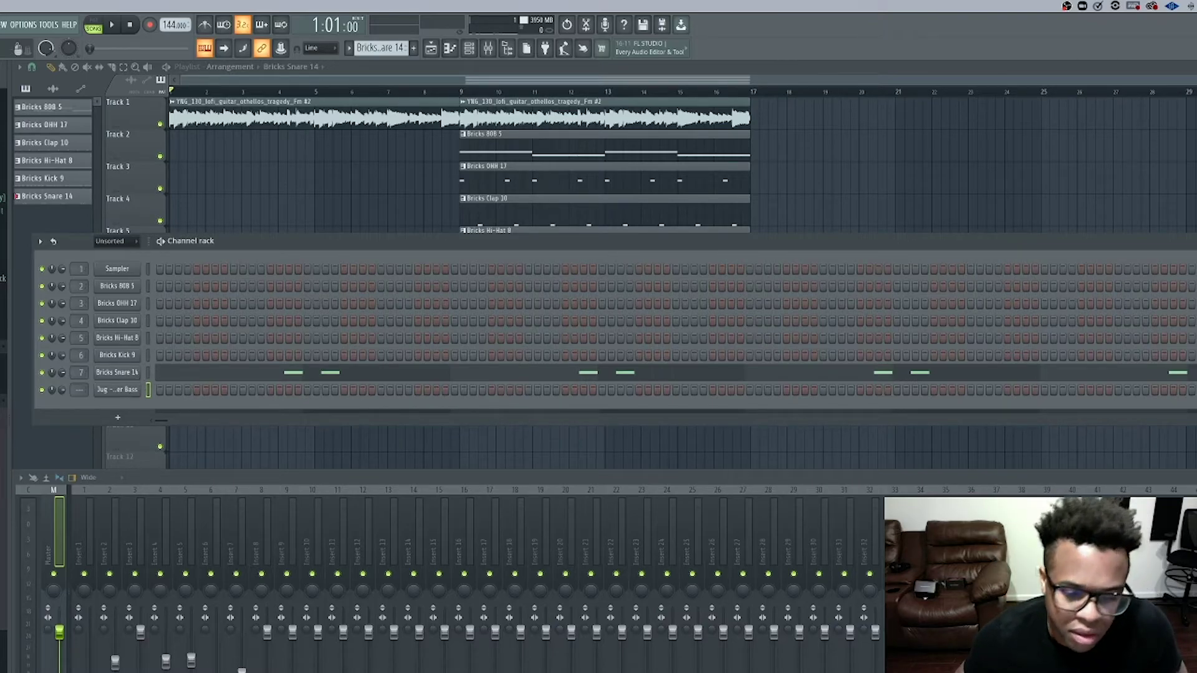
- Switch to the Twitch stream manager to read the chat, return to FL Studio, and bring the playlist forward
{"action": "key", "text": "super+Tab"}
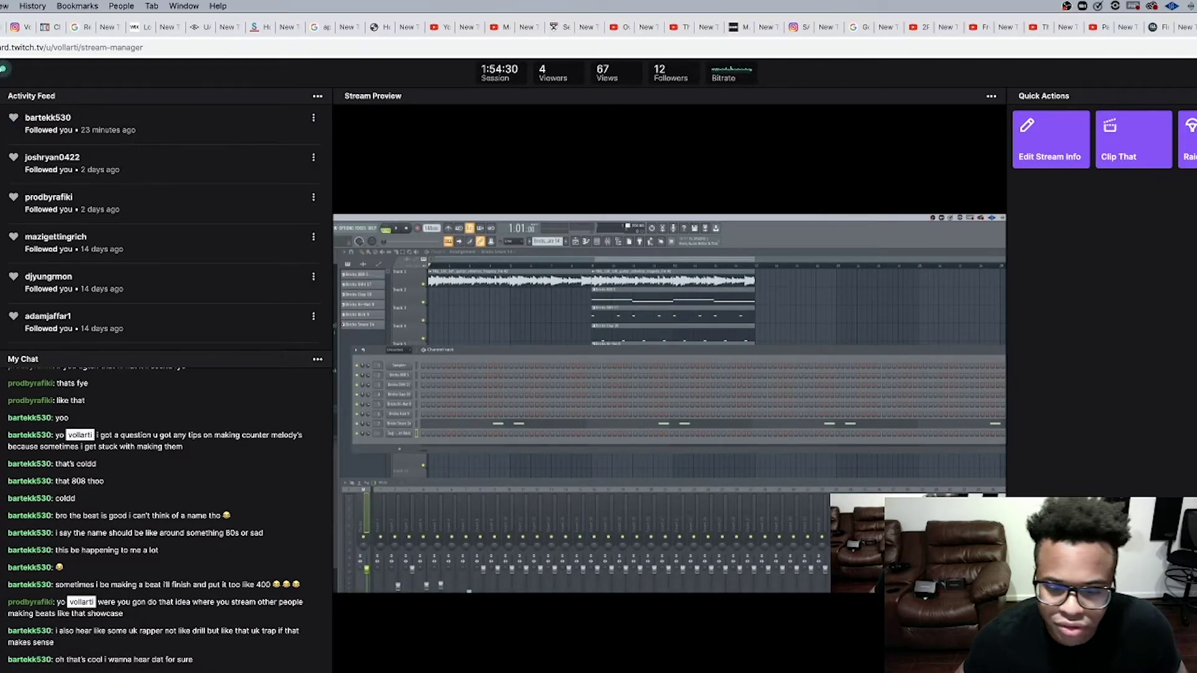
{"action": "key", "text": "super+Tab"}
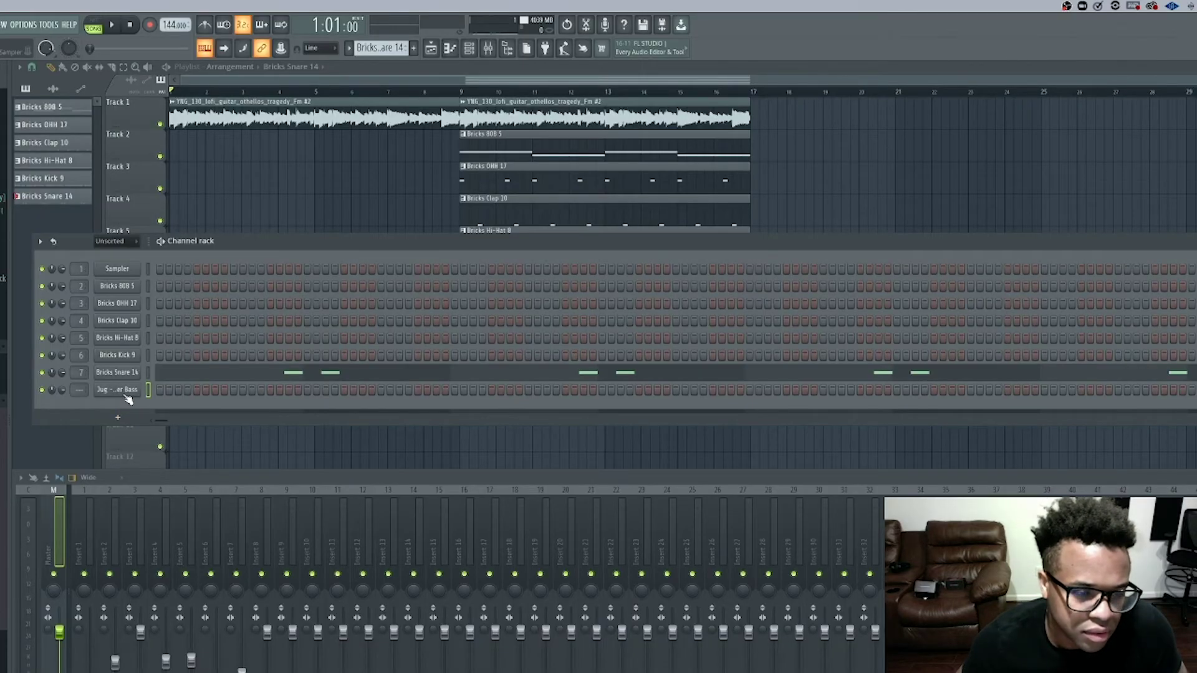
{"action": "left_click", "coordinate": [45, 224]}
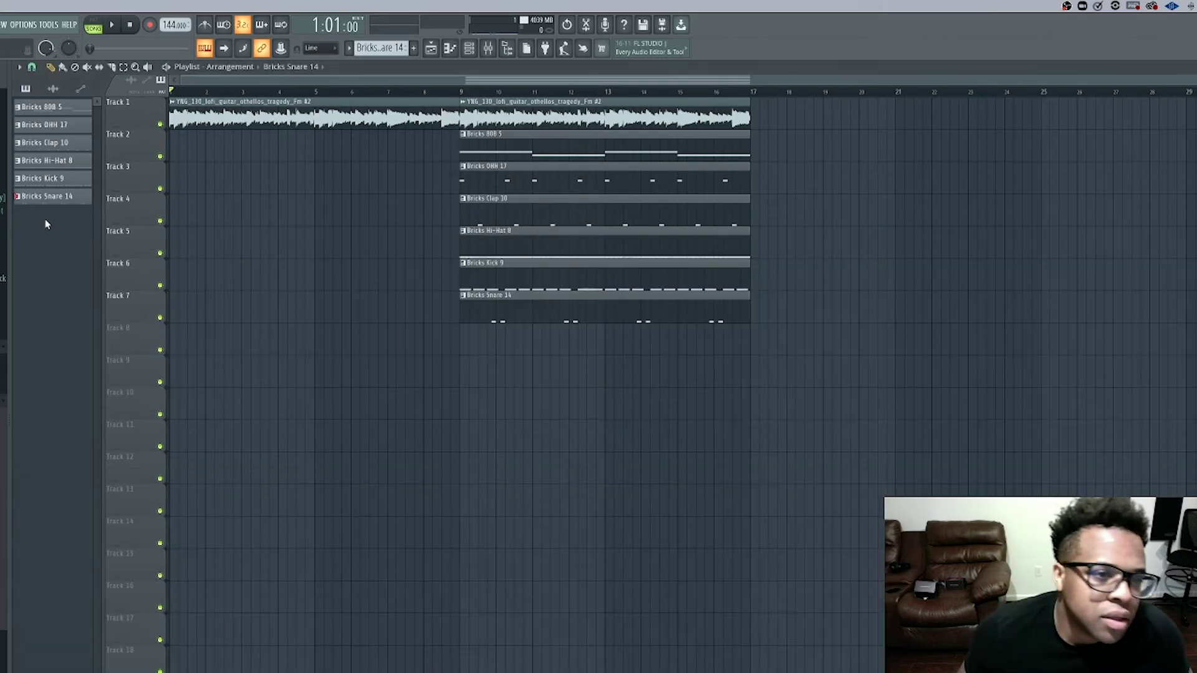
- Create a new pattern, place it at bar 1 on Track 8 of the playlist, and show the channel rack
{"action": "left_click", "coordinate": [412, 48]}
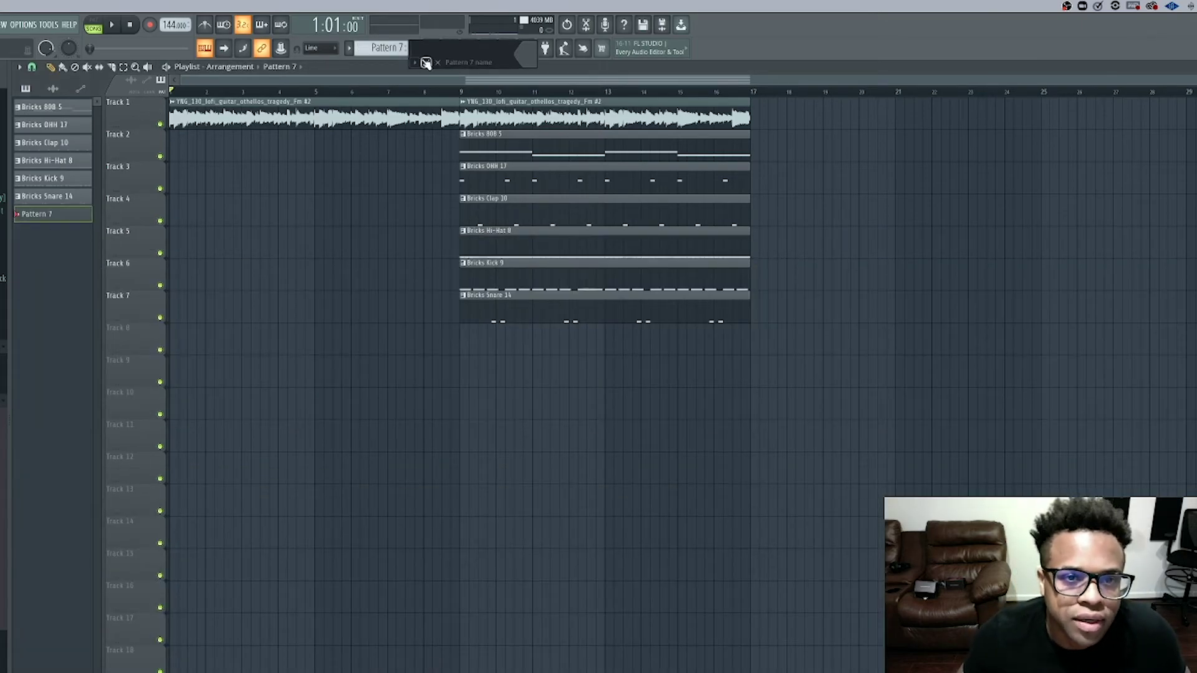
{"action": "left_click", "coordinate": [187, 340]}
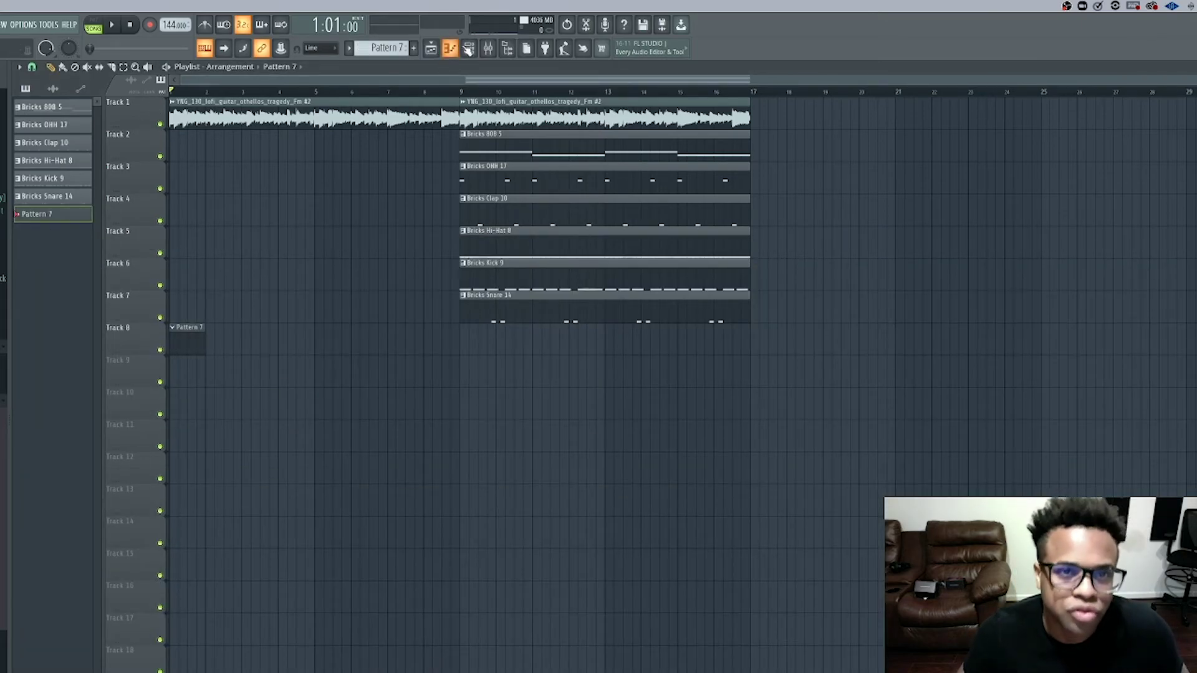
{"action": "left_click", "coordinate": [466, 49]}
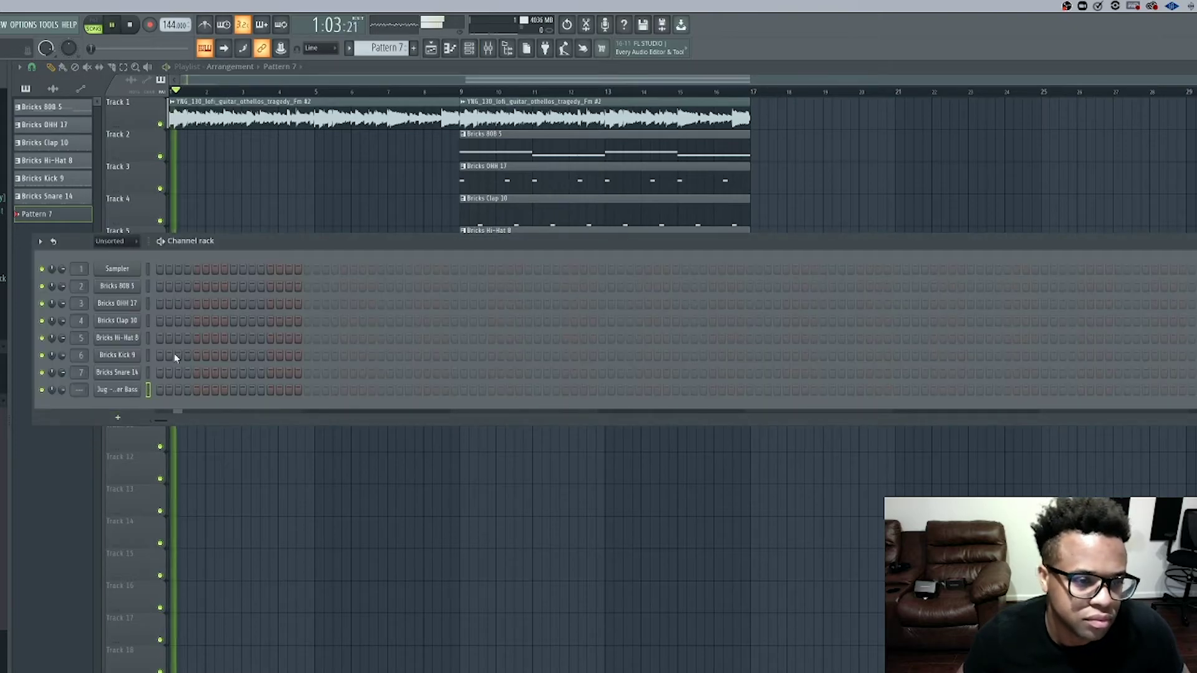
- Add an F bass note two bars long at bar 1 of the Jug - Buster Bass piano roll and audition it
{"action": "left_click", "coordinate": [449, 50]}
{"action": "mouse_move", "coordinate": [93, 406]}
{"action": "left_mouse_down"}
{"action": "mouse_move", "coordinate": [87, 344]}
{"action": "mouse_move", "coordinate": [168, 345]}
{"action": "left_mouse_up"}
{"action": "key", "text": "space"}
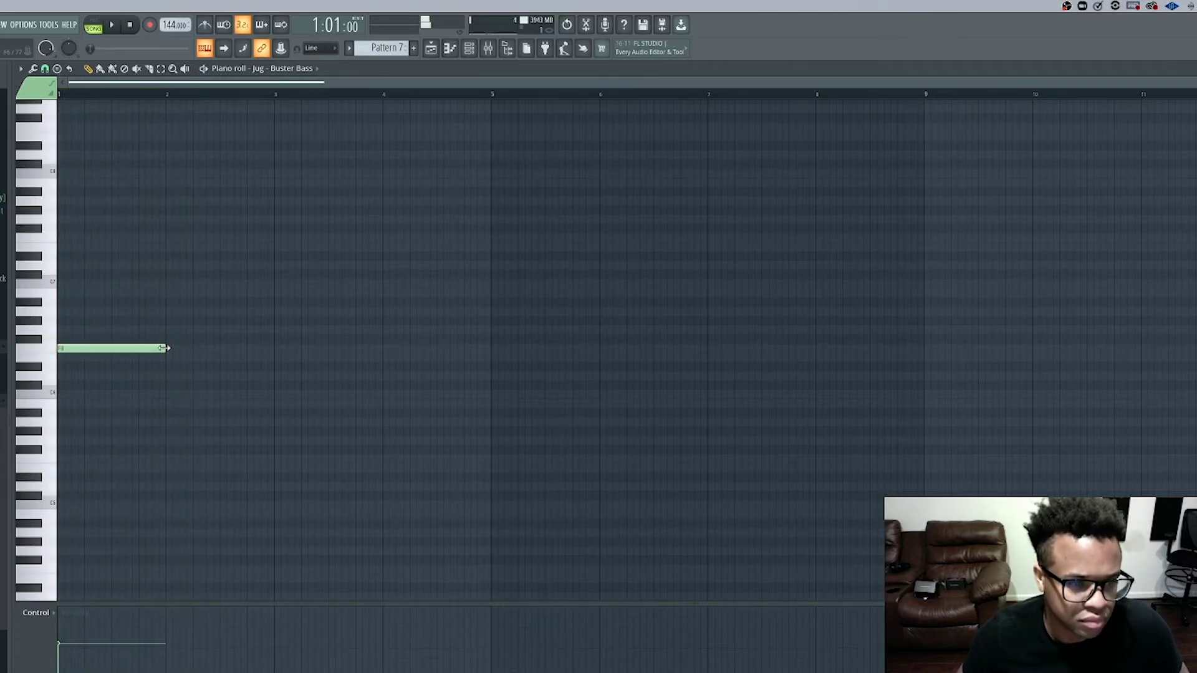
{"action": "left_click_drag", "start_coordinate": [164, 347], "coordinate": [275, 348]}
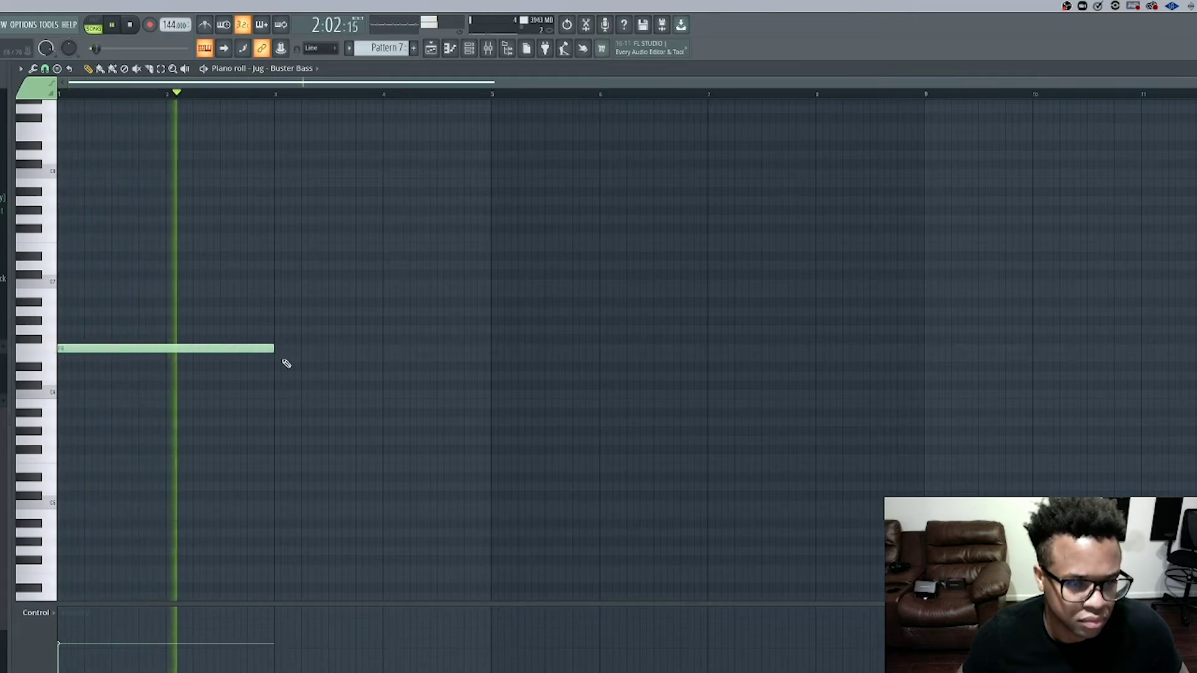
{"action": "key", "text": "space"}
- Add a D# bass note two bars long at bar 3, directly following the F note, and play back the bassline
{"action": "left_click", "coordinate": [274, 358]}
{"action": "left_click_drag", "start_coordinate": [273, 358], "coordinate": [274, 369]}
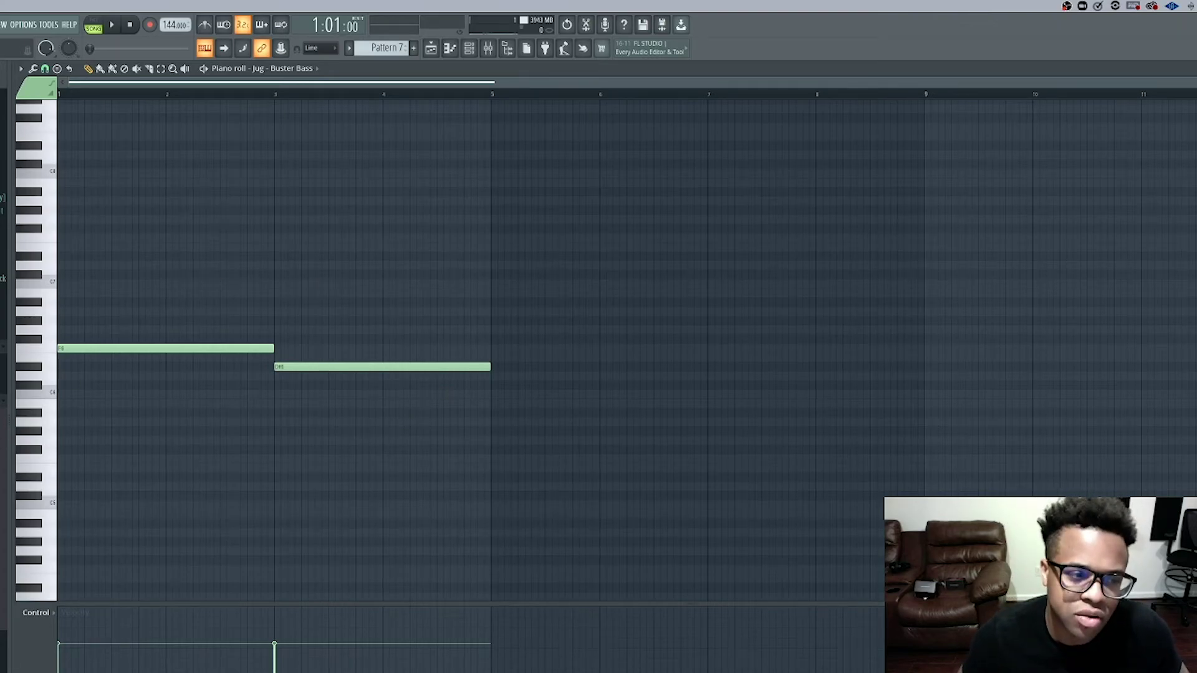
{"action": "key", "text": "space"}
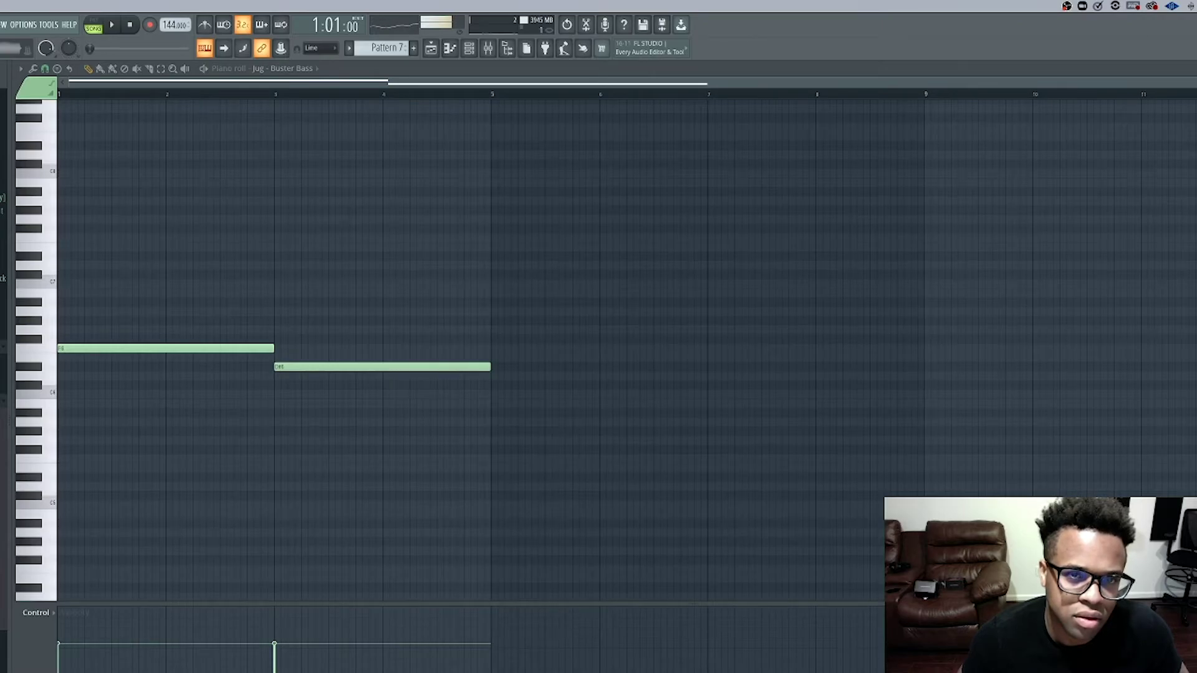
{"action": "left_click", "coordinate": [132, 26]}
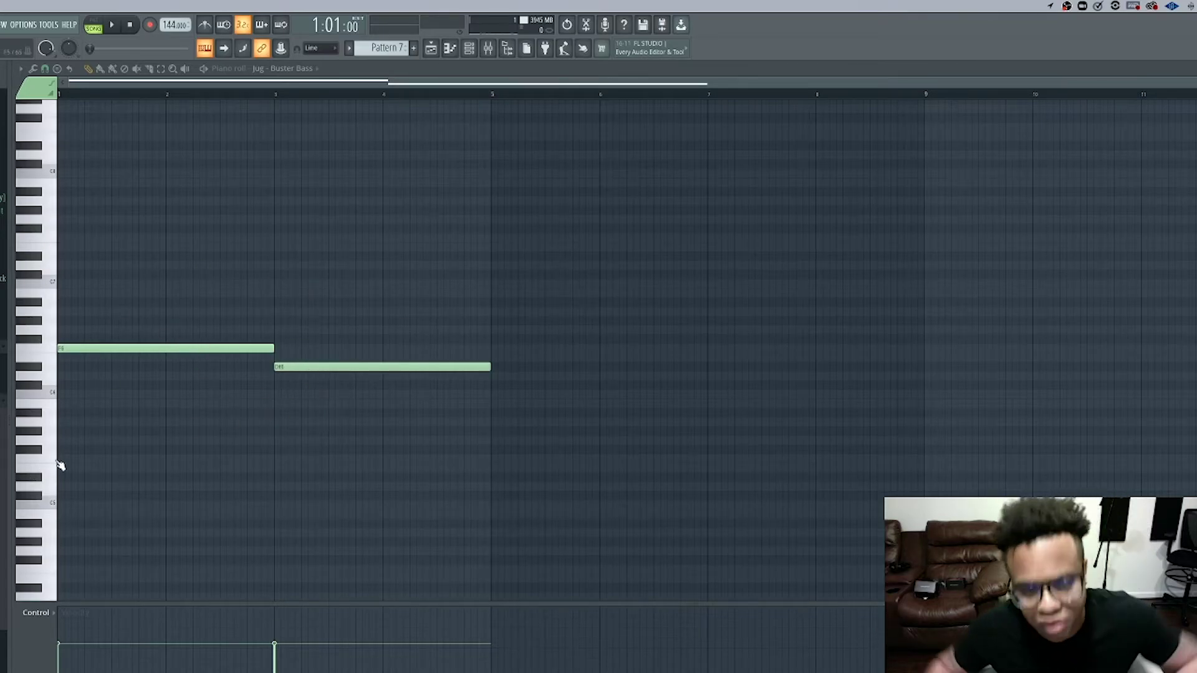
{"action": "key", "text": "space"}
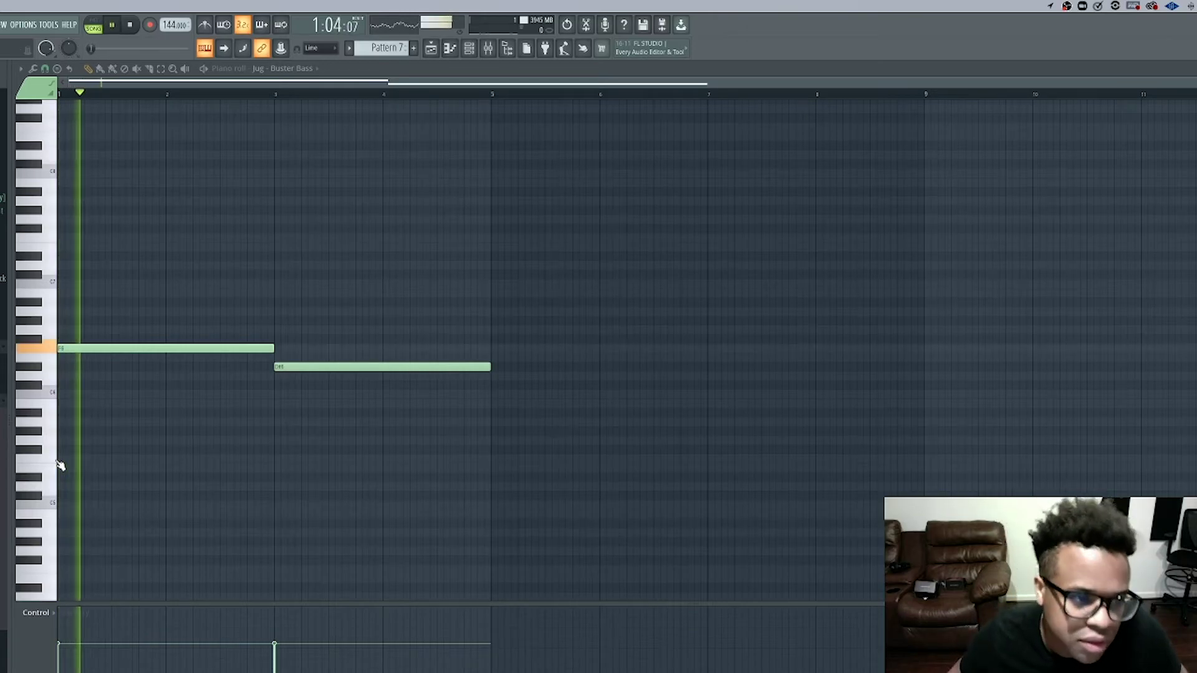
- Select both bass notes, transpose them down one octave, and play back the result
{"action": "left_click_drag", "start_coordinate": [388, 406], "coordinate": [120, 309]}
{"action": "key", "text": "space"}
{"action": "key", "text": "ctrl+Down"}
{"action": "key", "text": "space"}
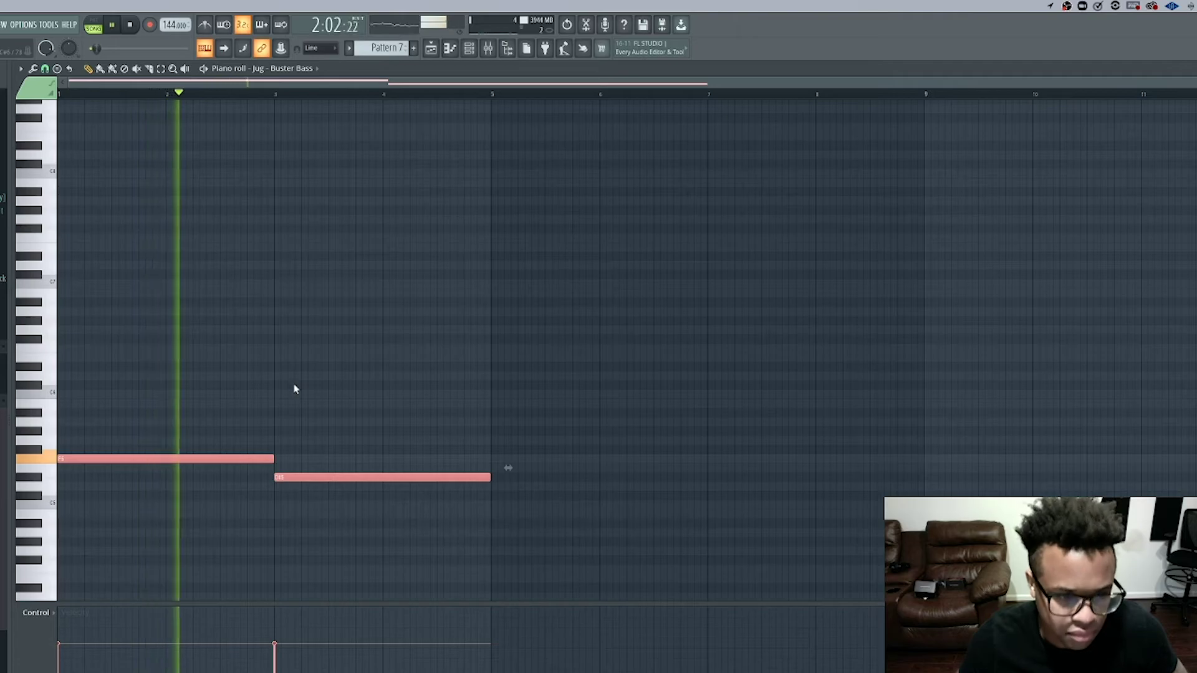
{"action": "key", "text": "space"}
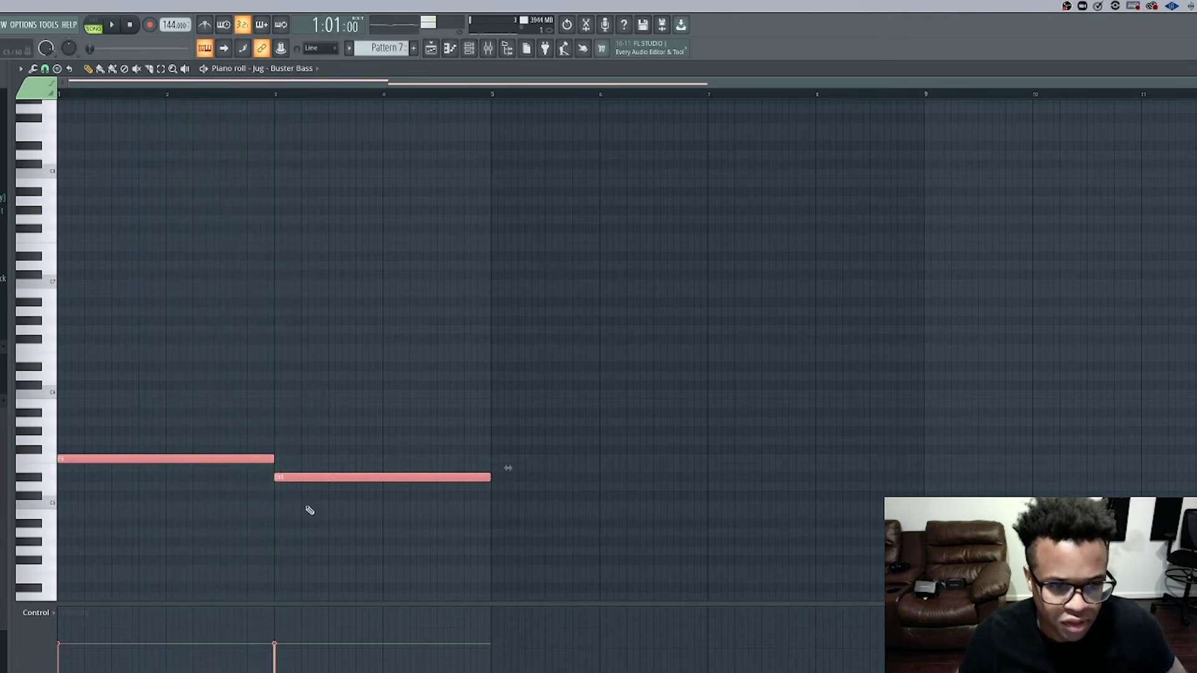
{"action": "key", "text": "space"}
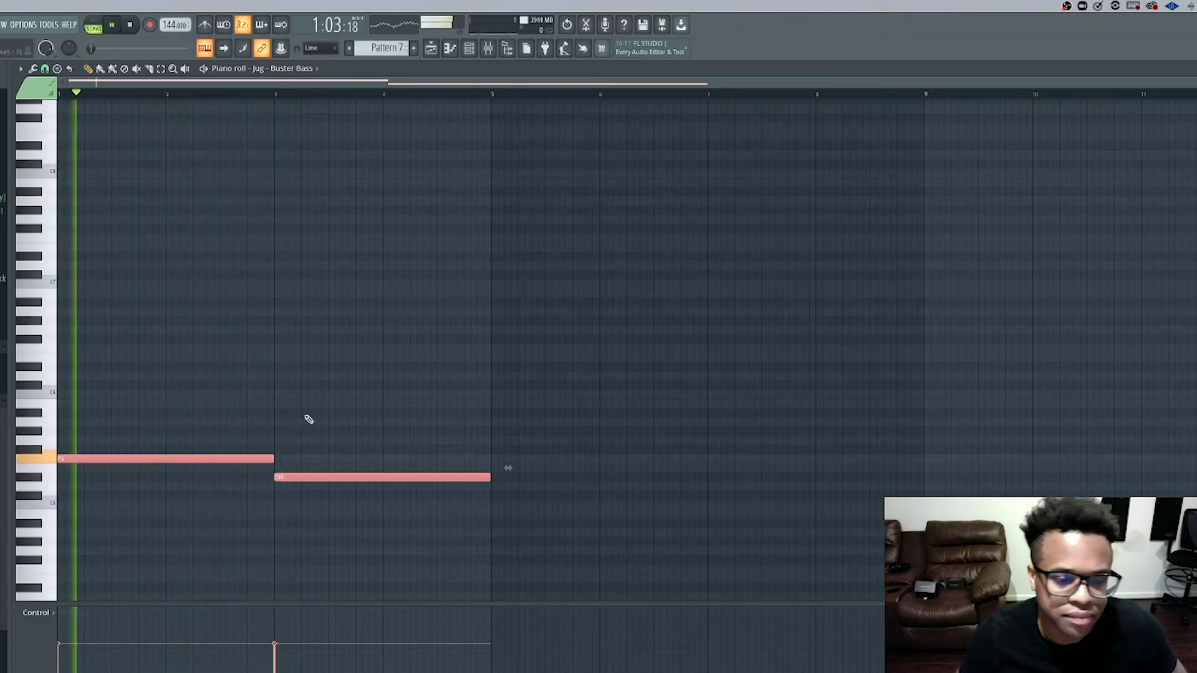
- Copy the F and D# bass notes to bars 5 and 7 to fill eight bars, and return to the playlist
{"action": "key", "text": "ctrl+d"}
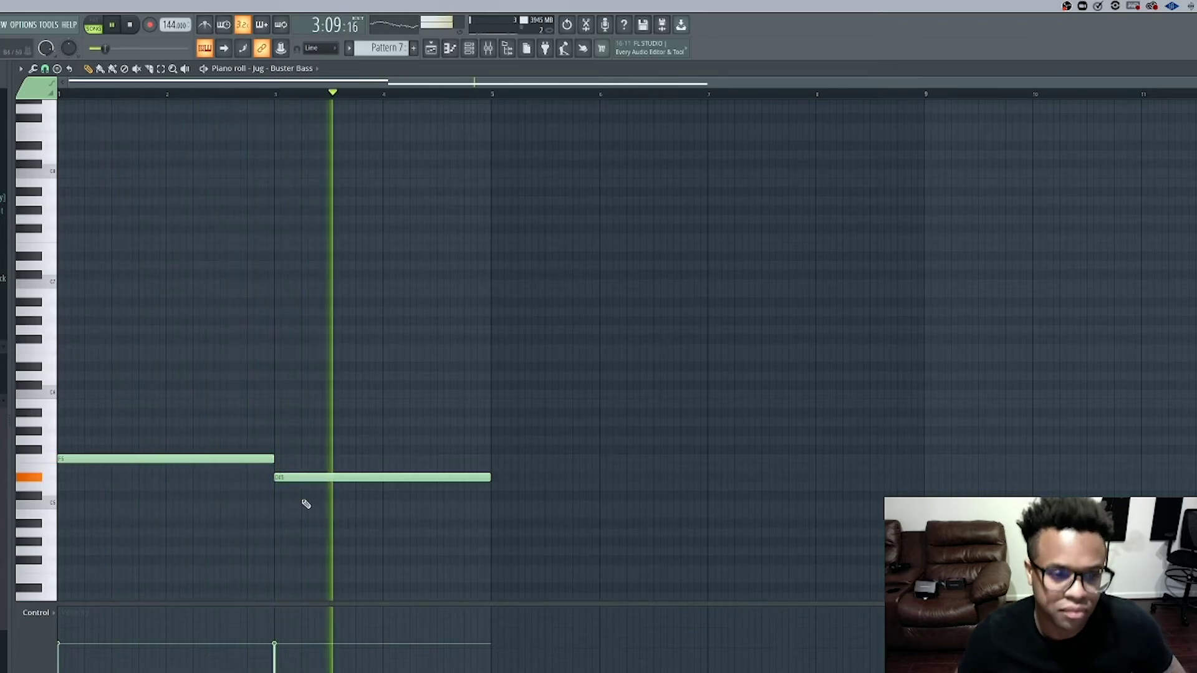
{"action": "left_click_drag", "start_coordinate": [232, 459], "coordinate": [660, 451]}
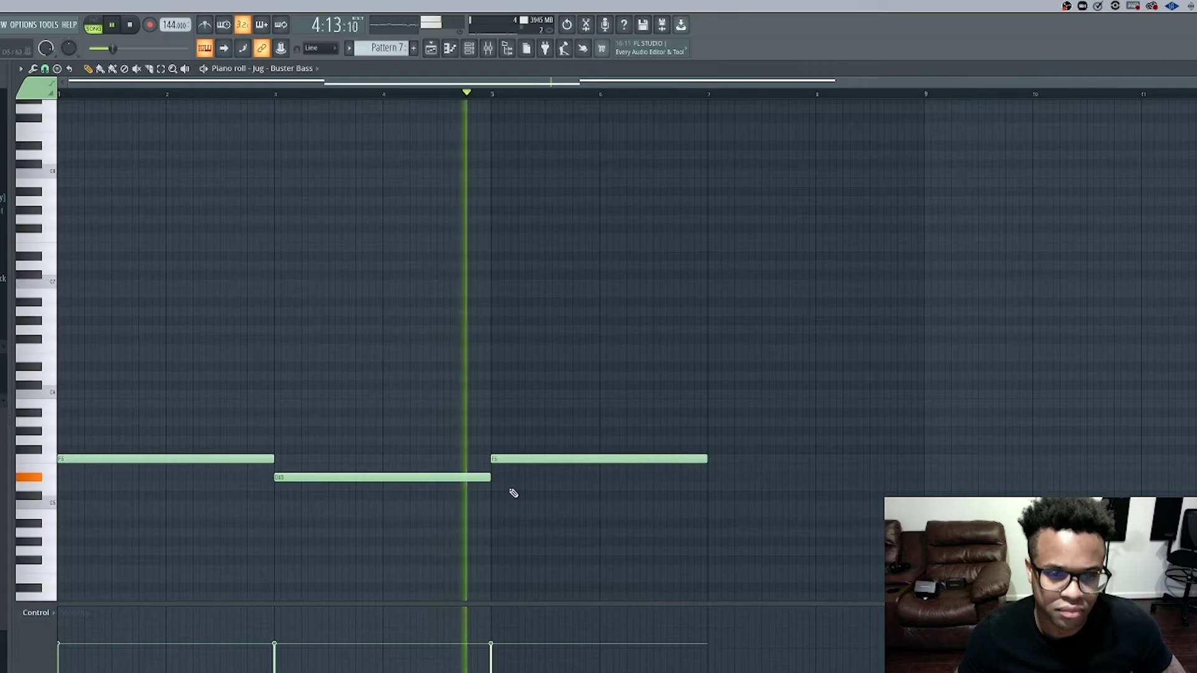
{"action": "left_click_drag", "start_coordinate": [403, 478], "coordinate": [842, 475]}
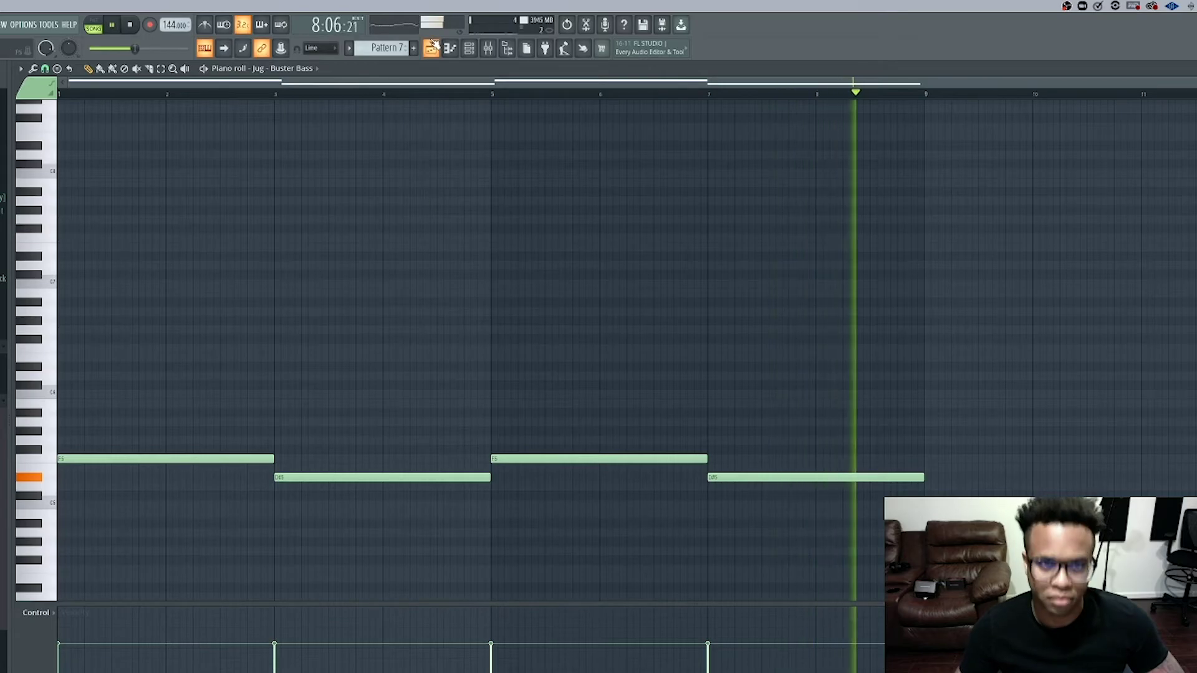
{"action": "key", "text": "F5"}
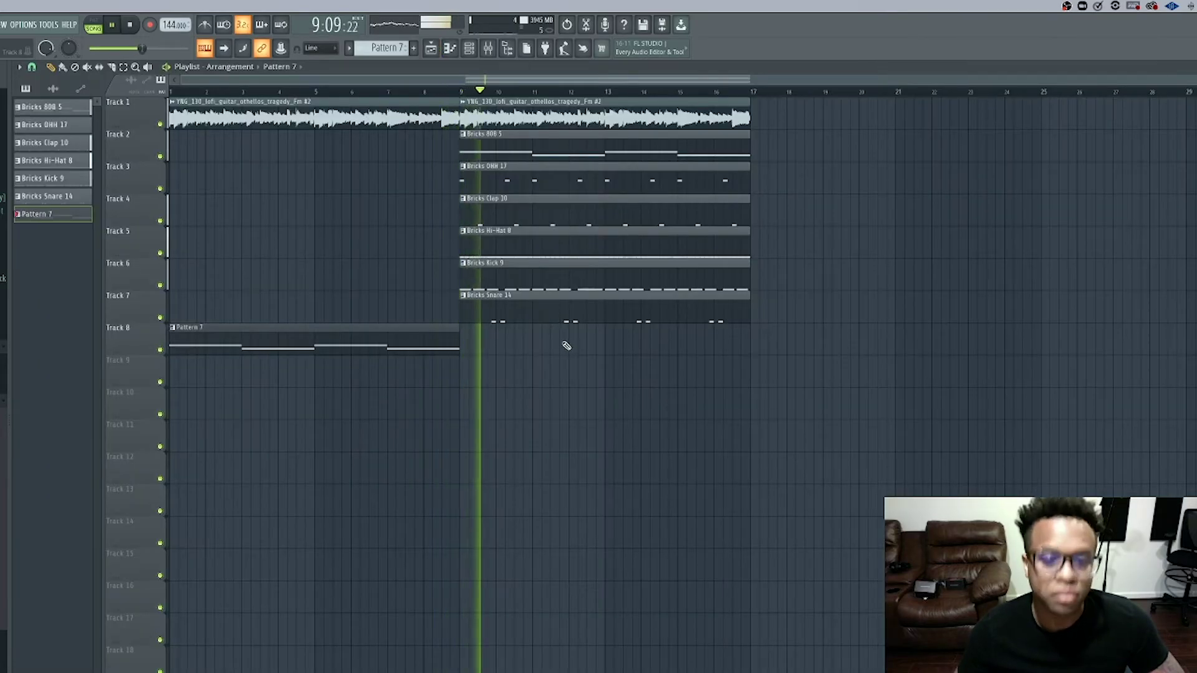
- Route the Jug - Buster Bass channel to mixer track 8, lower that track's fader, and play the arrangement from the playlist
{"action": "left_click", "coordinate": [487, 48]}
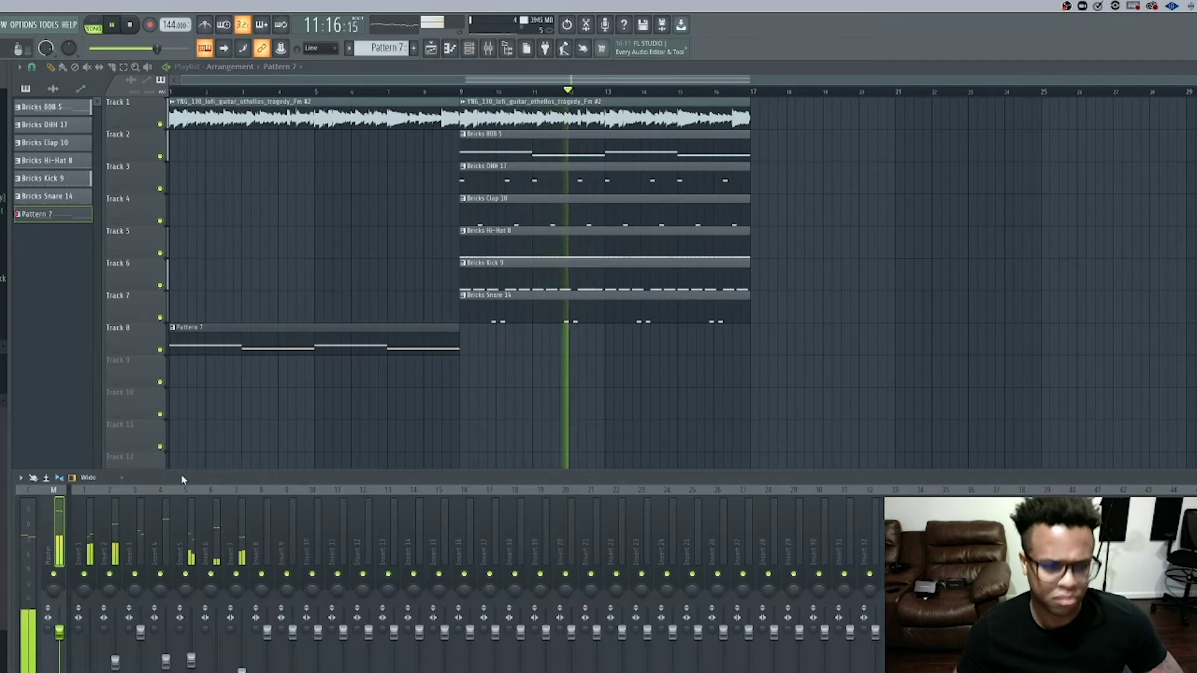
{"action": "left_click", "coordinate": [473, 50]}
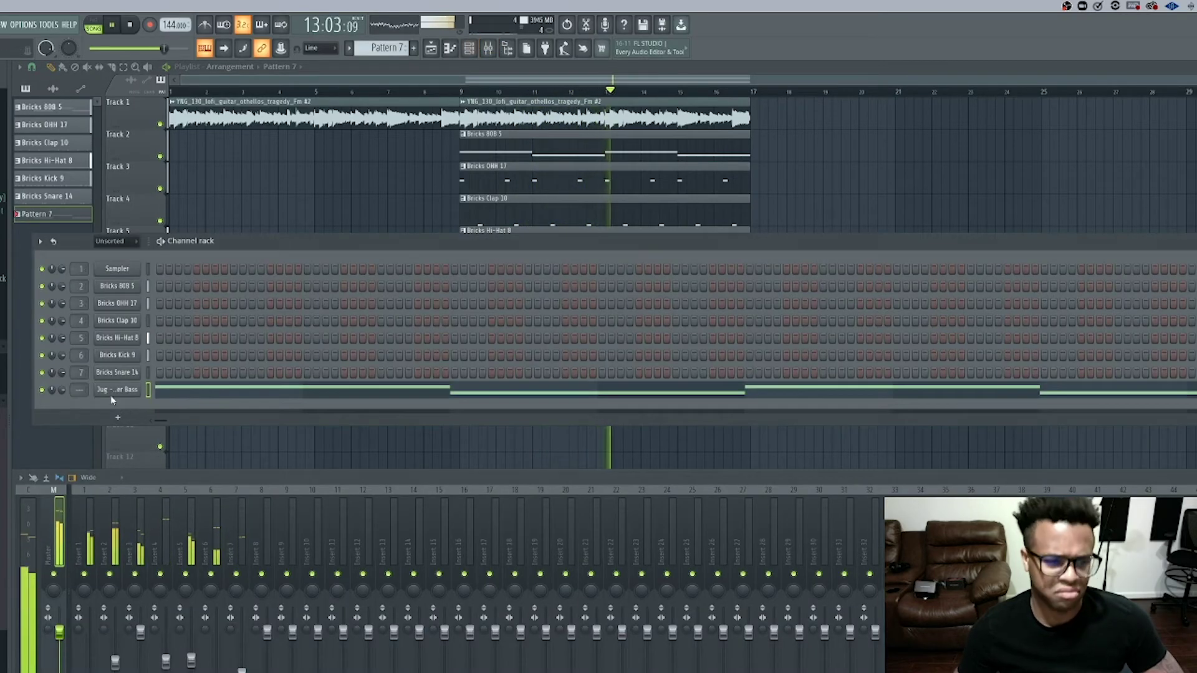
{"action": "left_click_drag", "start_coordinate": [80, 390], "coordinate": [79, 338]}
{"action": "key", "text": "space"}
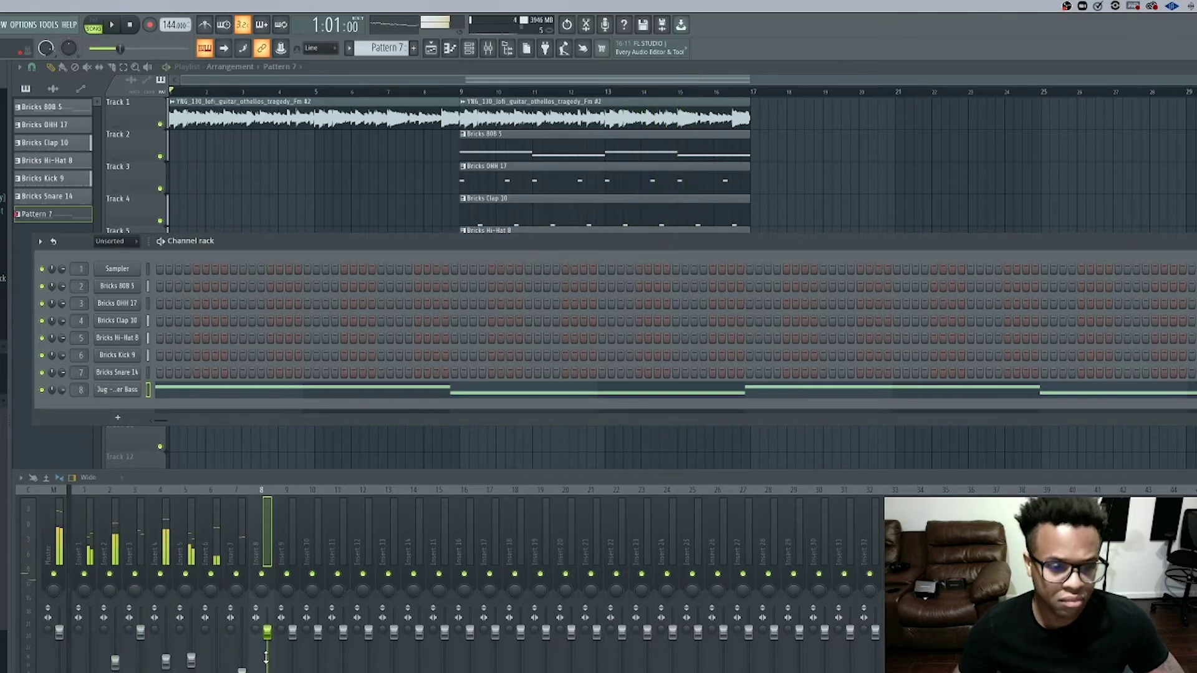
{"action": "key", "text": "space"}
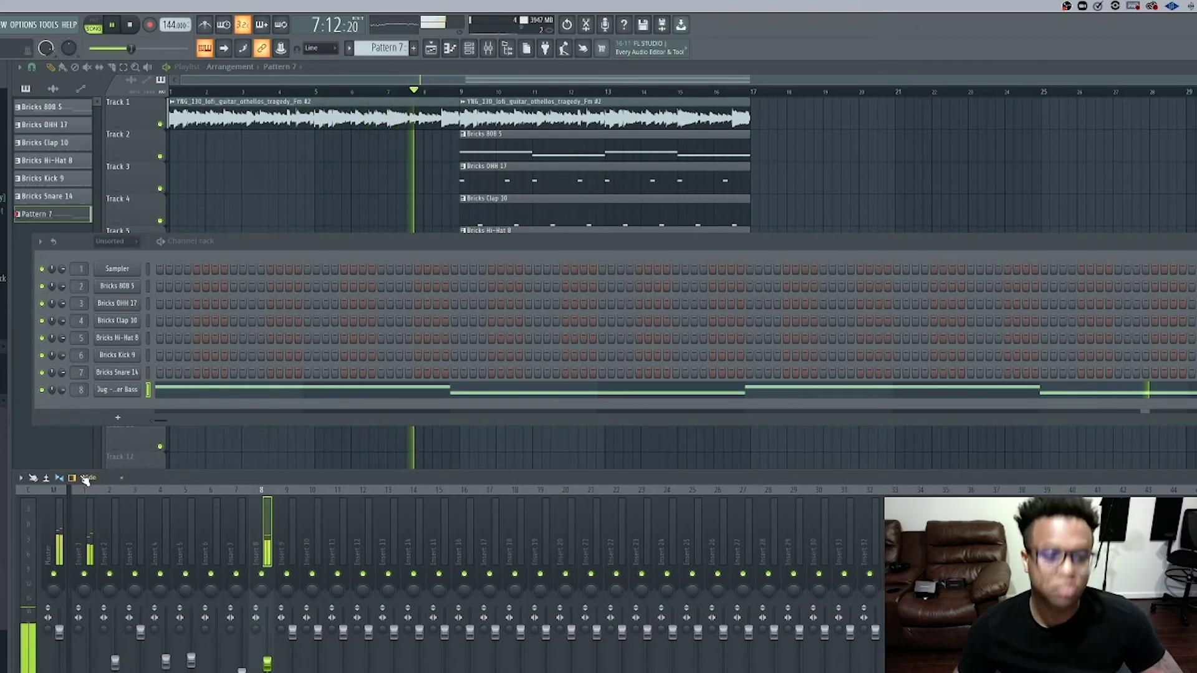
{"action": "left_click", "coordinate": [69, 457]}
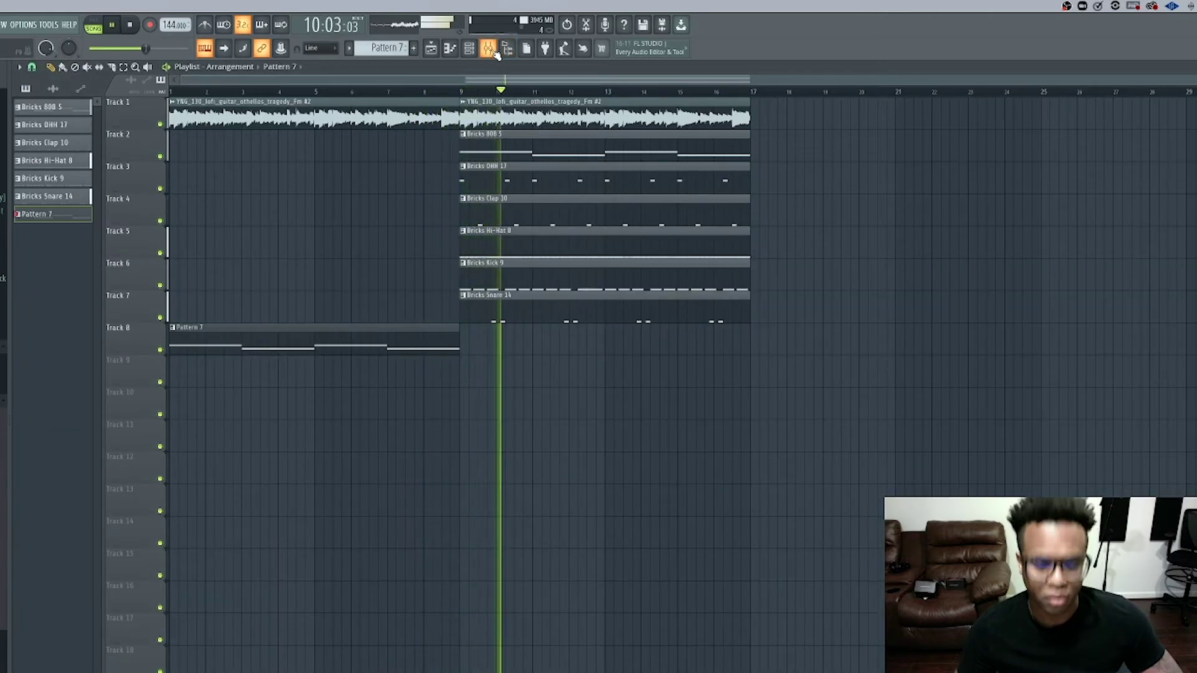
{"action": "key", "text": "space"}
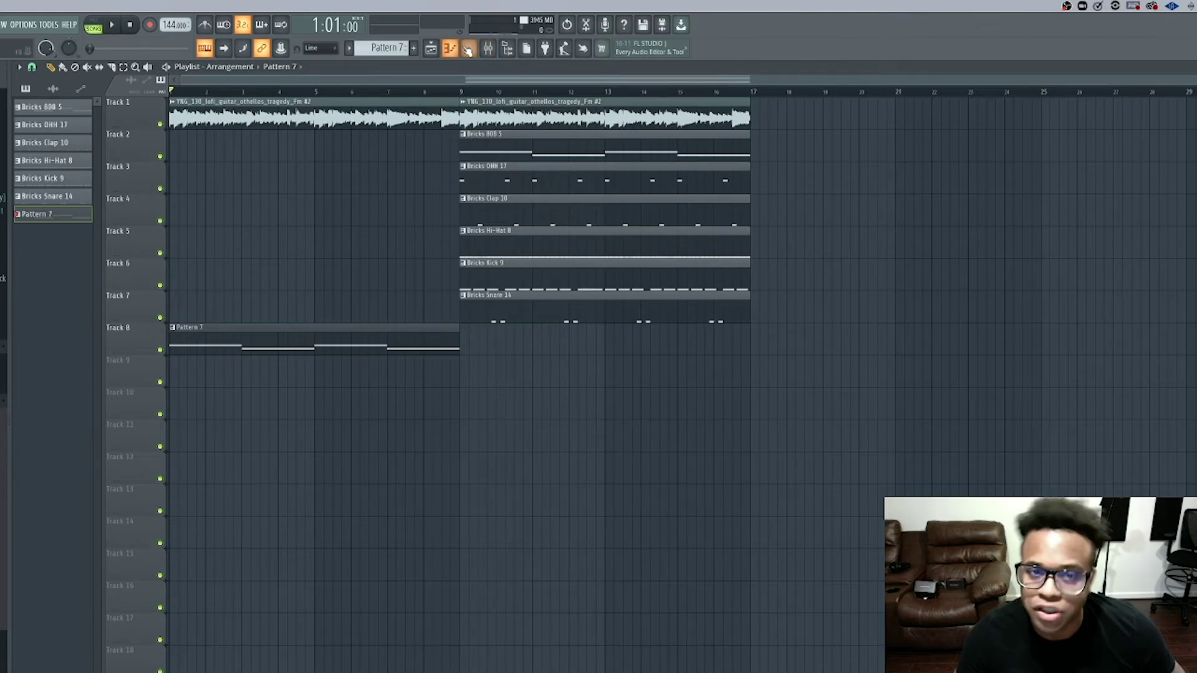
- Check the Cut itself option of the Jug - Buster Bass channel and hide the channel rack
{"action": "key", "text": "F6"}
{"action": "right_click", "coordinate": [125, 390]}
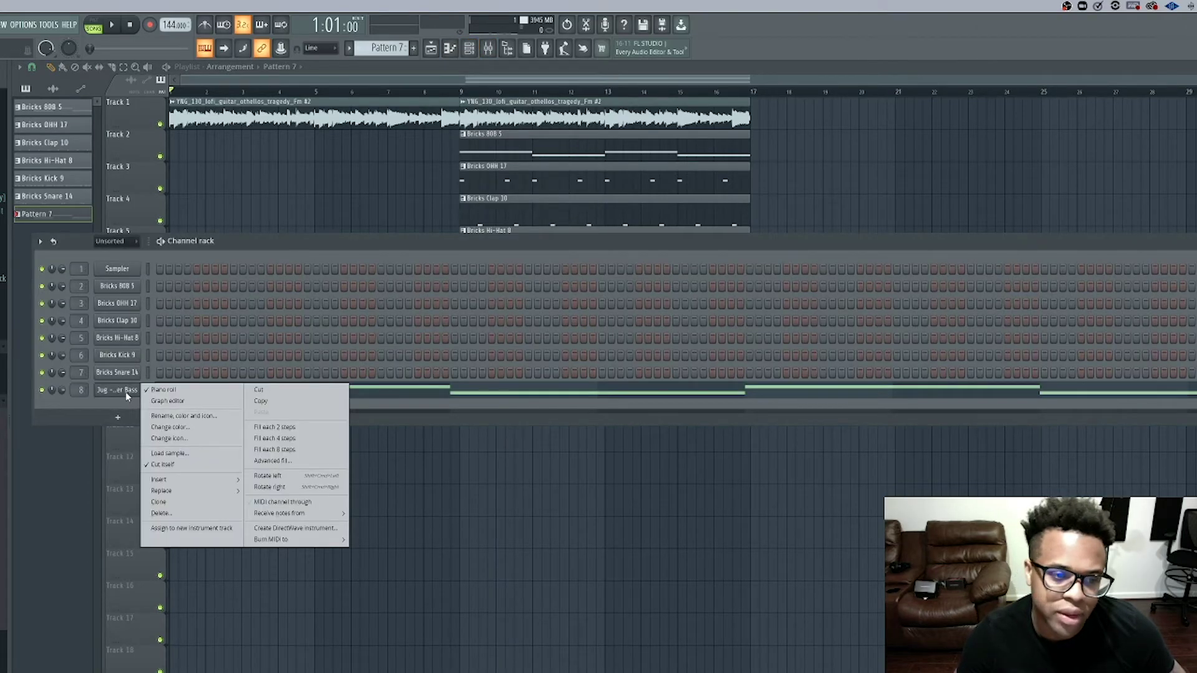
{"action": "left_click", "coordinate": [90, 469]}
{"action": "key", "text": "F6"}
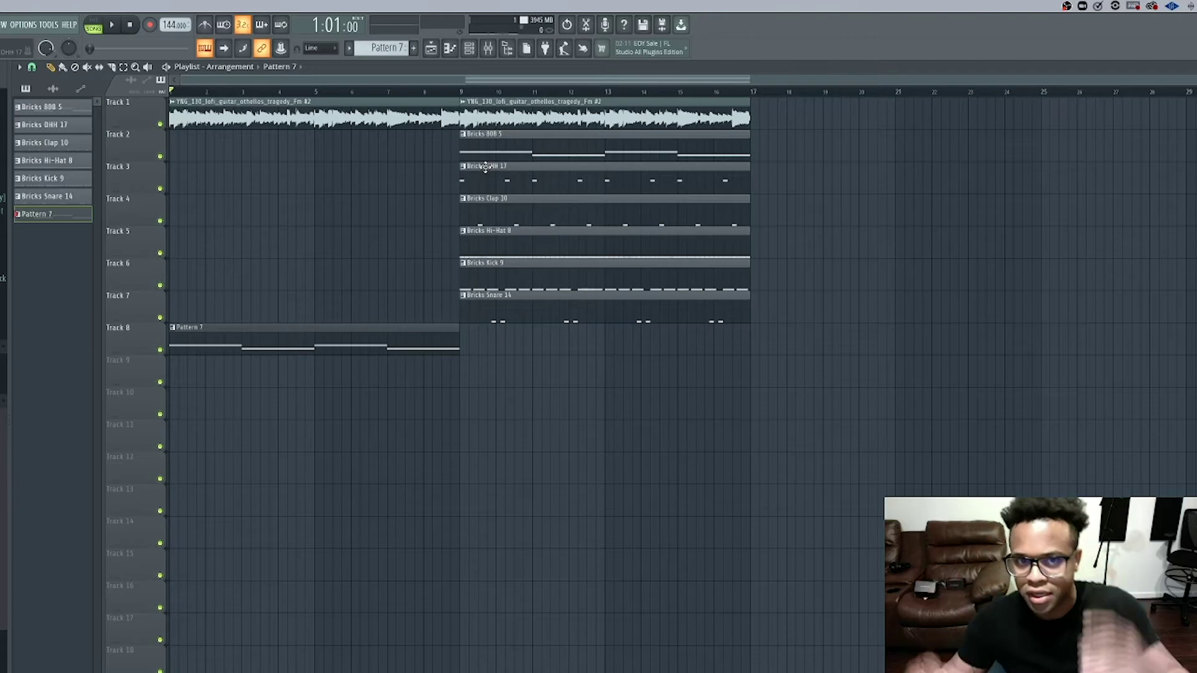
- Play the song from the end of the intro into the drum section, starting near bar 8, and stop playback
{"action": "key", "text": "space"}
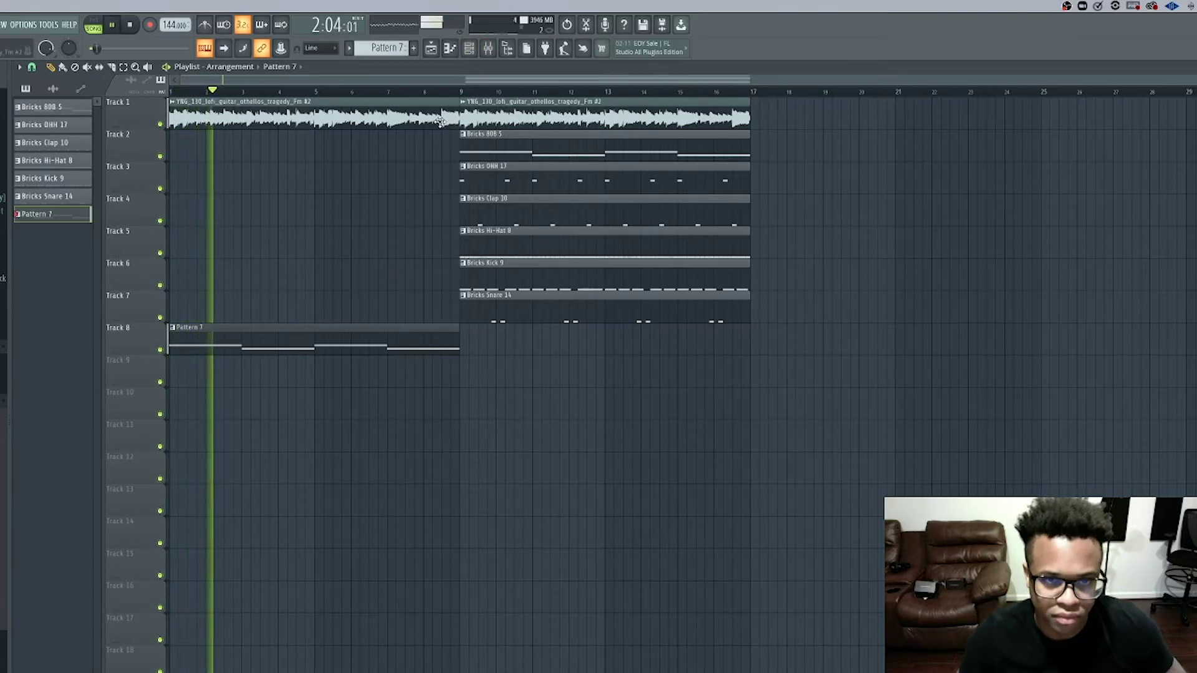
{"action": "left_click", "coordinate": [439, 92]}
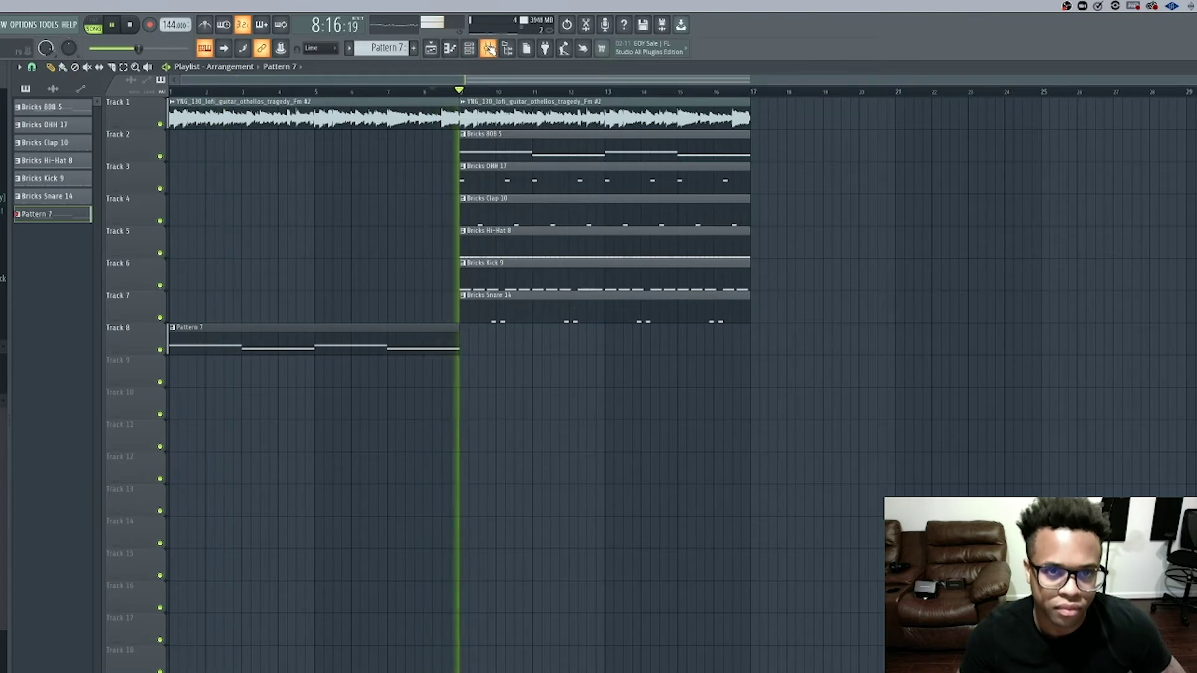
{"action": "left_click", "coordinate": [57, 670]}
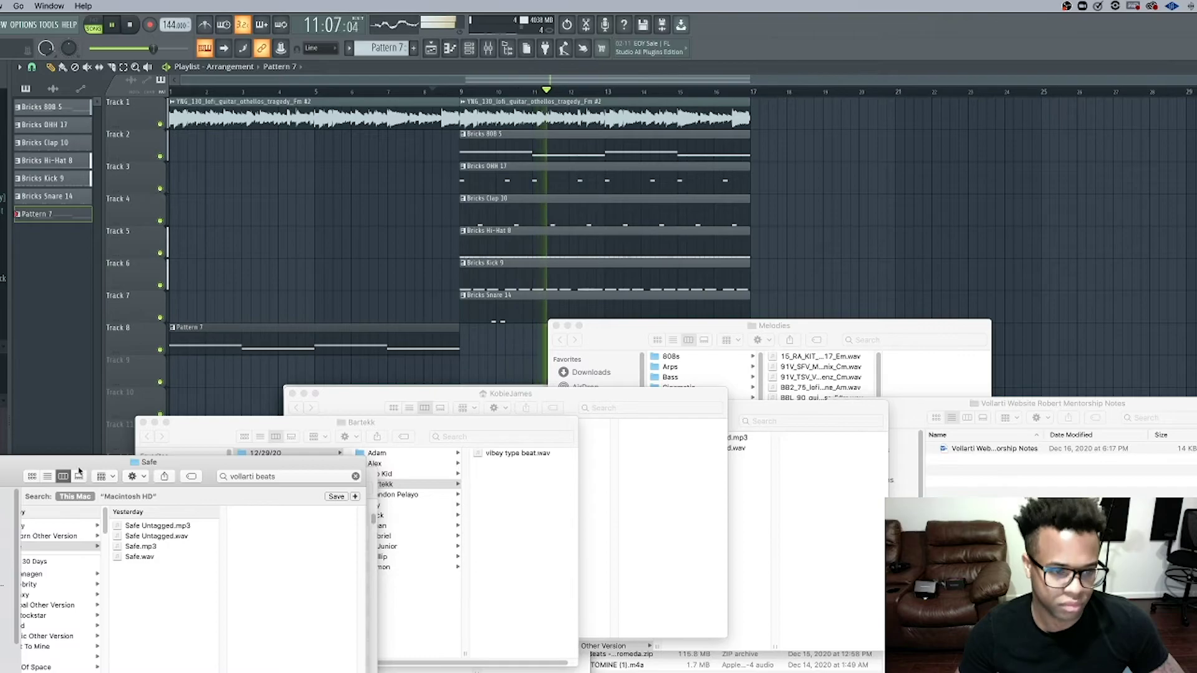
{"action": "left_click", "coordinate": [67, 440]}
{"action": "key", "text": "space"}
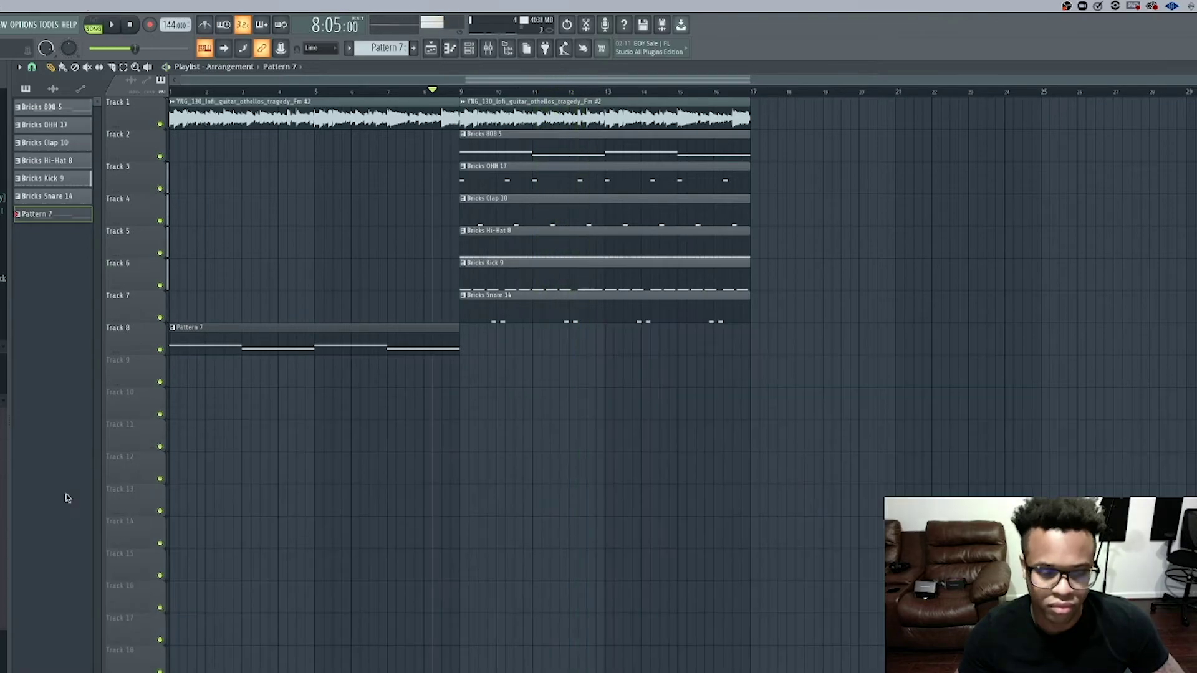
- Switch to Finder and open a new window showing Macintosh HD
{"action": "left_click", "coordinate": [57, 670]}
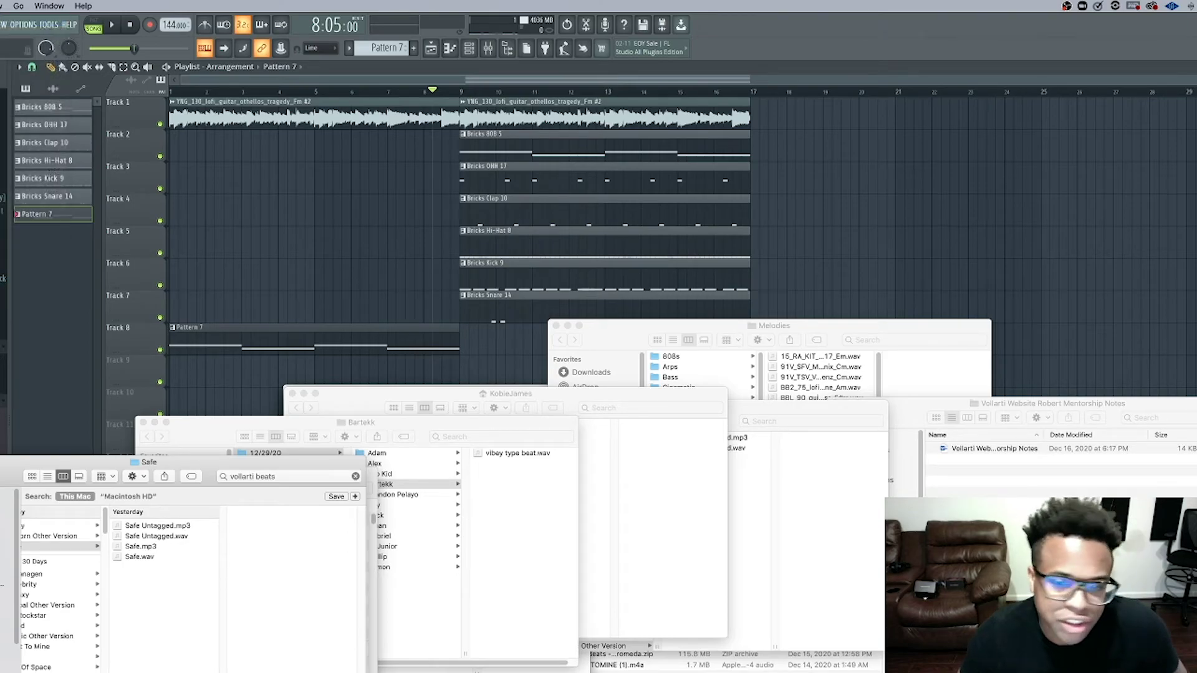
{"action": "key", "text": "super+n"}
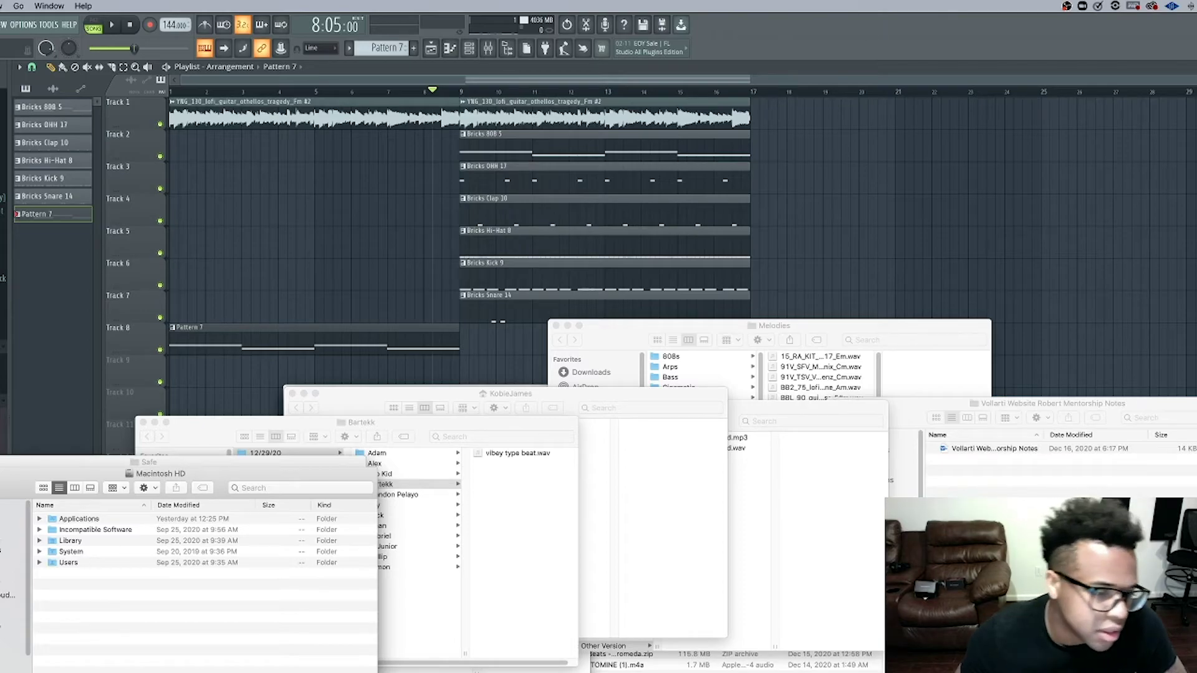
- Search this Mac for "vollarti producer" in the Finder window
{"action": "left_click", "coordinate": [303, 487]}
{"action": "type", "text": "vollarti producer"}
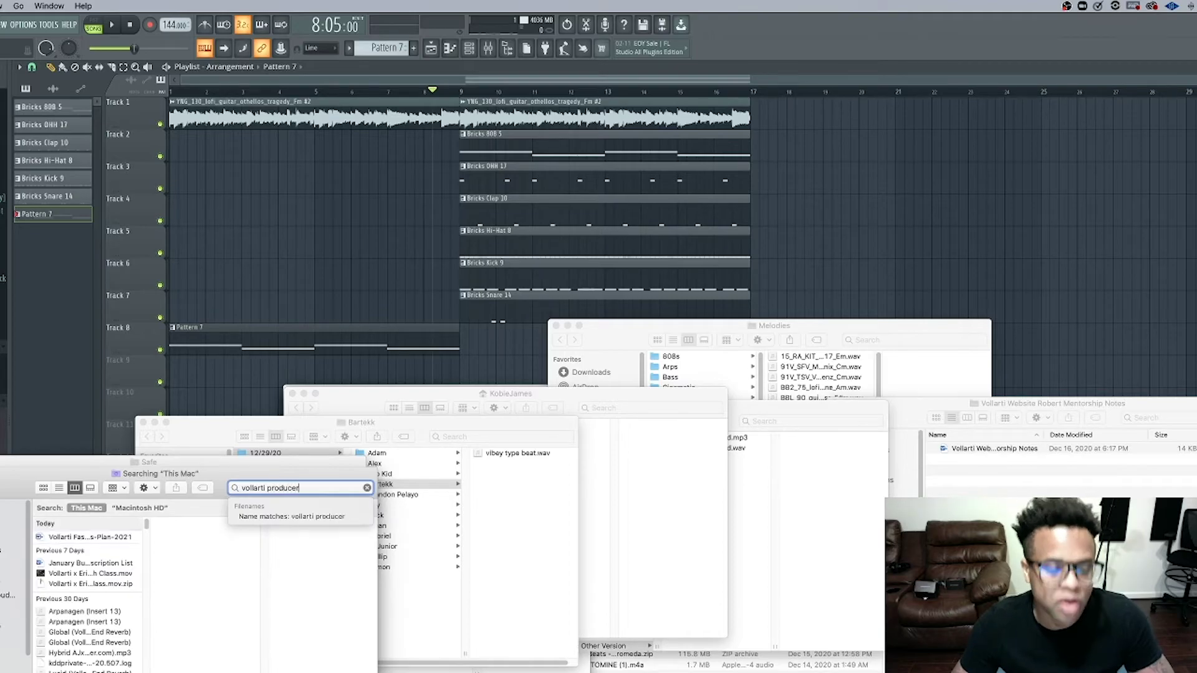
{"action": "key", "text": "Return"}
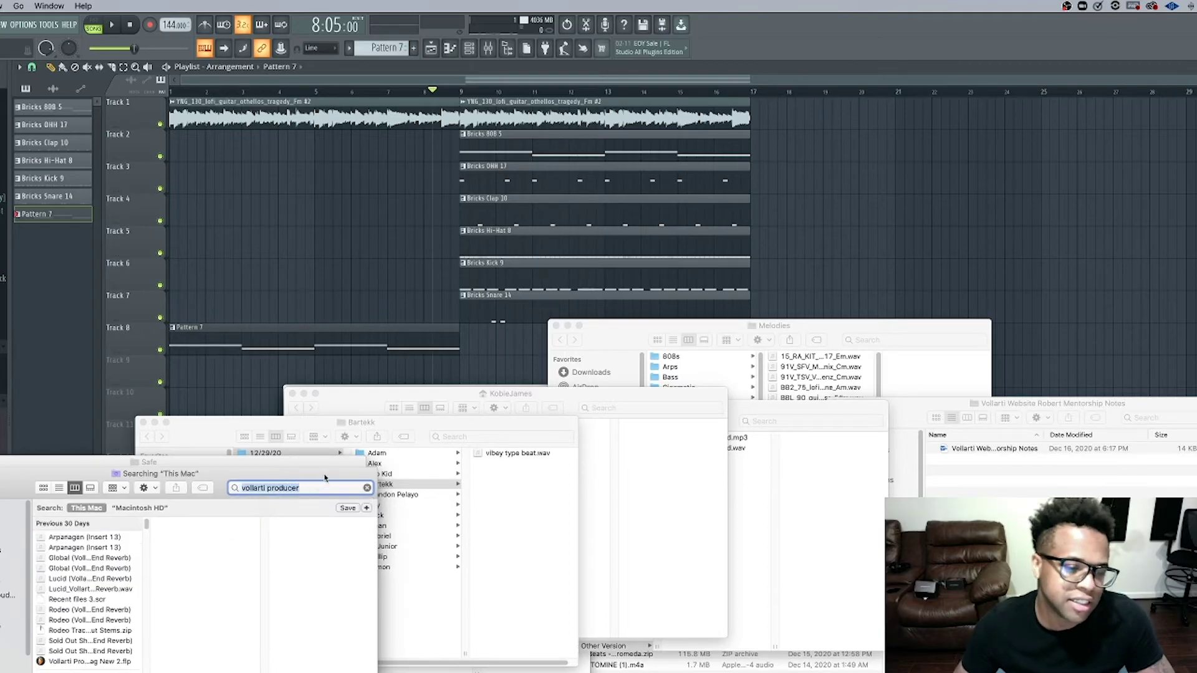
- Look through the search results for the Vollarti Producer Tag folders
{"action": "scroll", "coordinate": [80, 614], "scroll_direction": "down", "scroll_amount": 10}
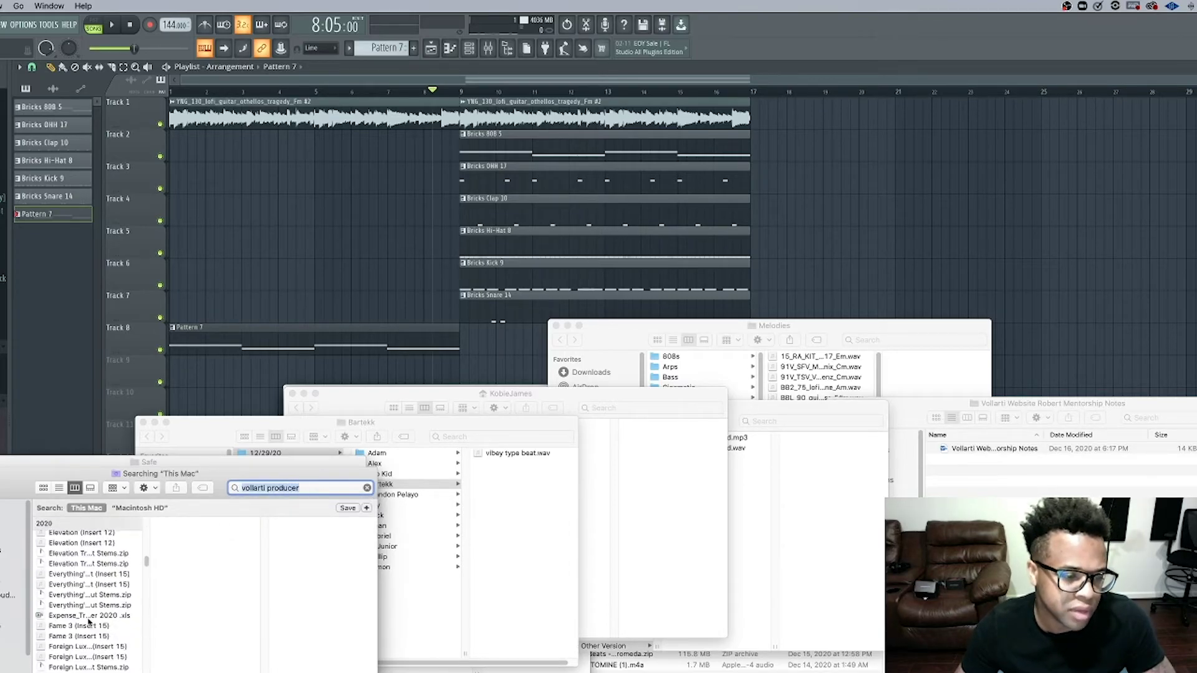
{"action": "scroll", "coordinate": [100, 597], "scroll_direction": "down", "scroll_amount": 15}
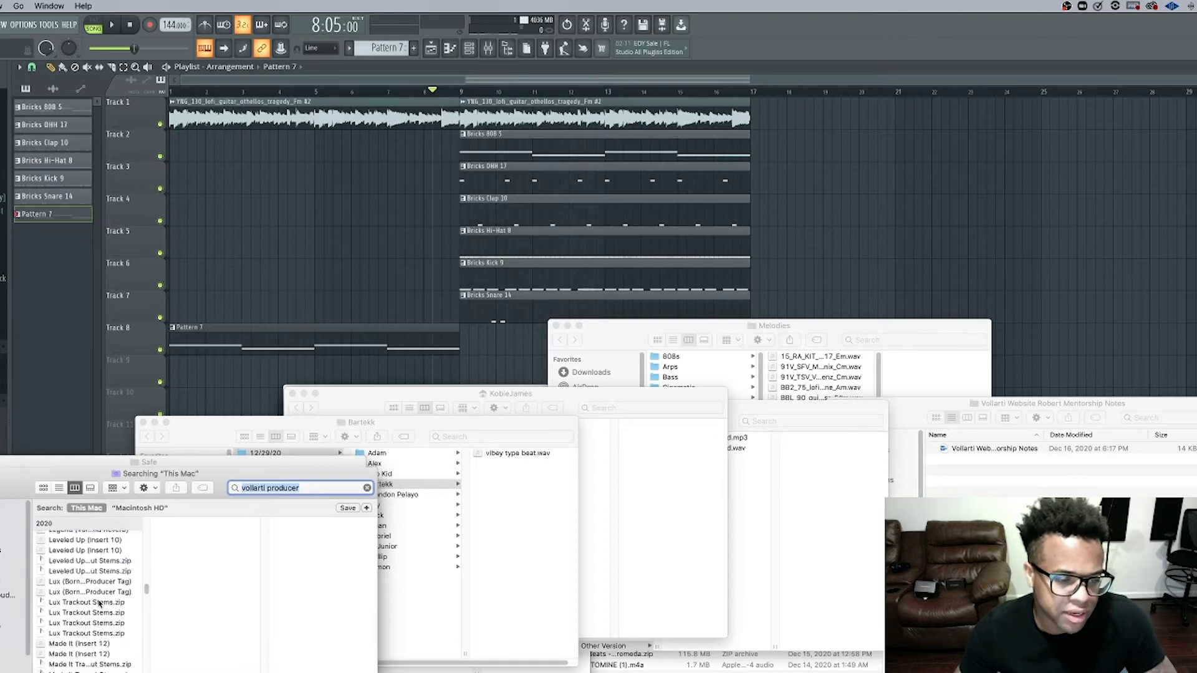
{"action": "scroll", "coordinate": [91, 618], "scroll_direction": "down", "scroll_amount": 15}
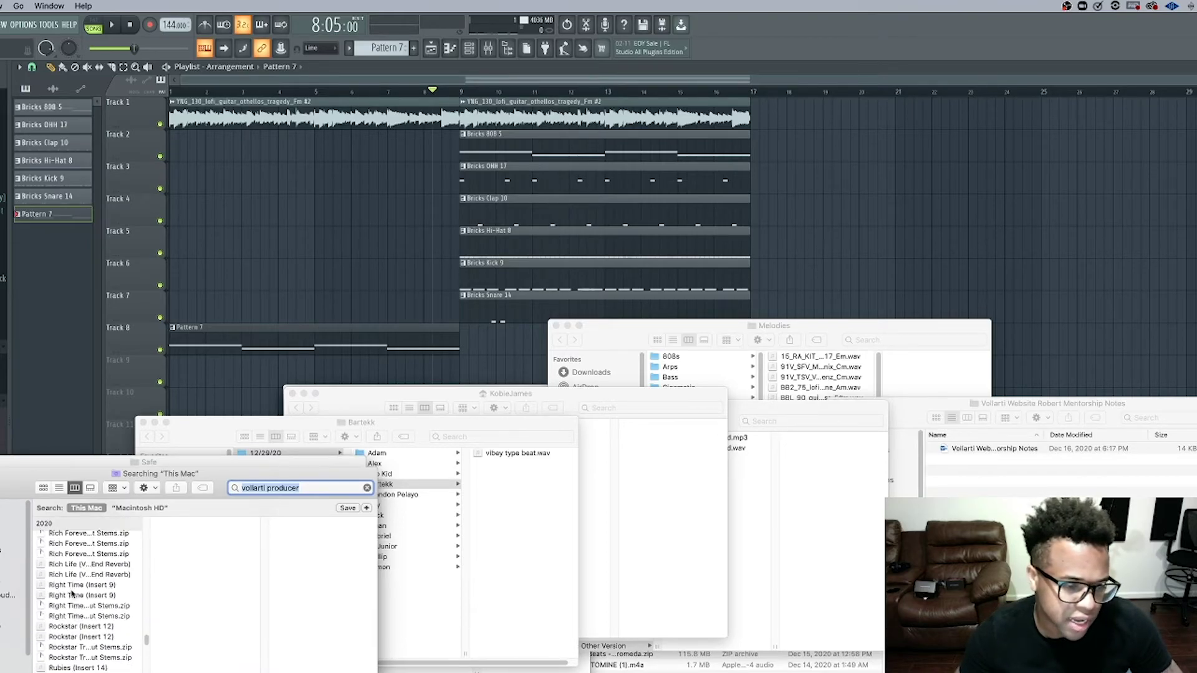
{"action": "scroll", "coordinate": [73, 593], "scroll_direction": "up", "scroll_amount": 5}
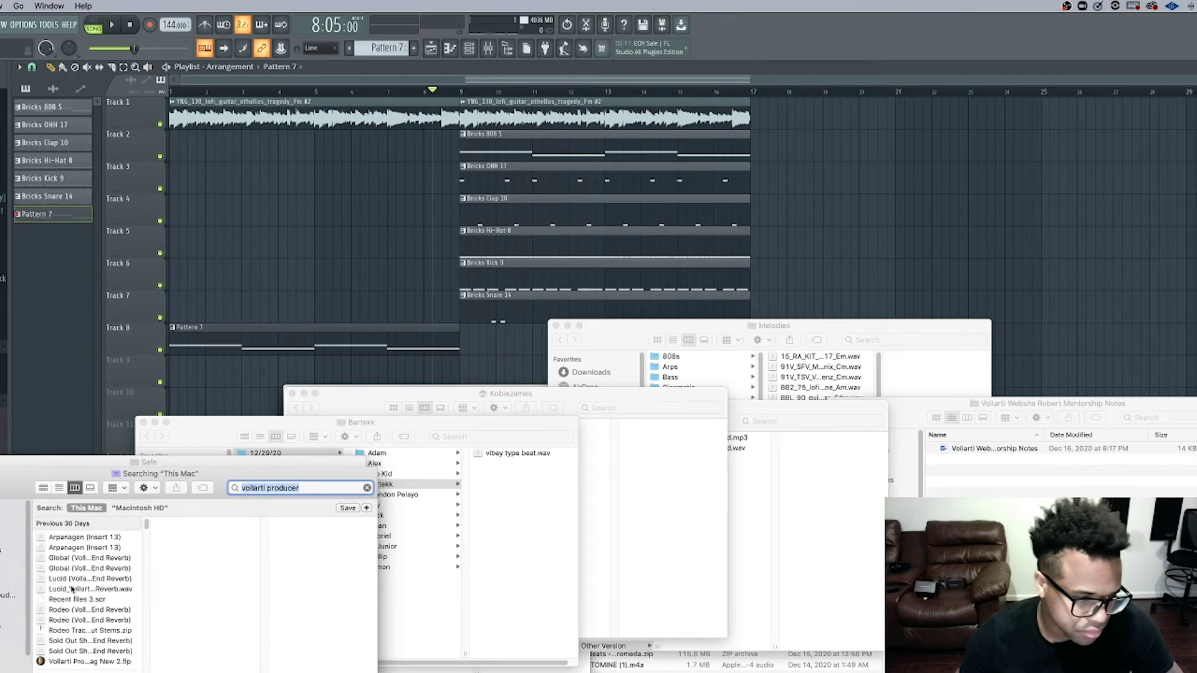
{"action": "scroll", "coordinate": [70, 595], "scroll_direction": "down", "scroll_amount": 5}
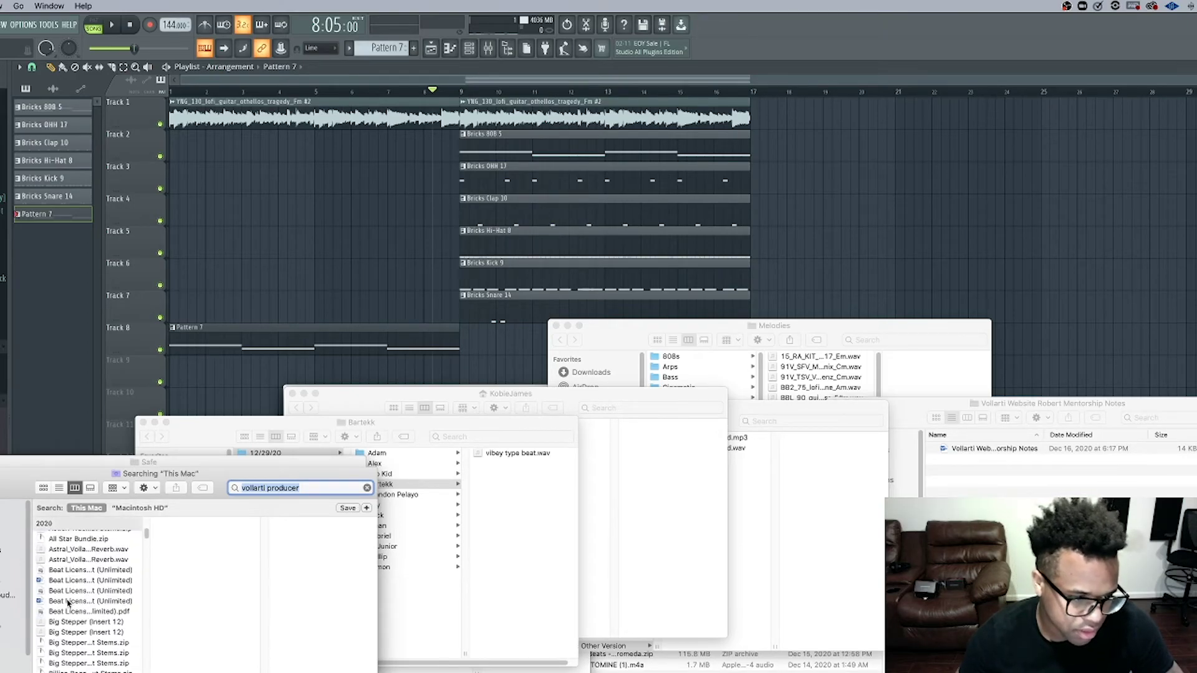
{"action": "scroll", "coordinate": [70, 593], "scroll_direction": "down", "scroll_amount": 10}
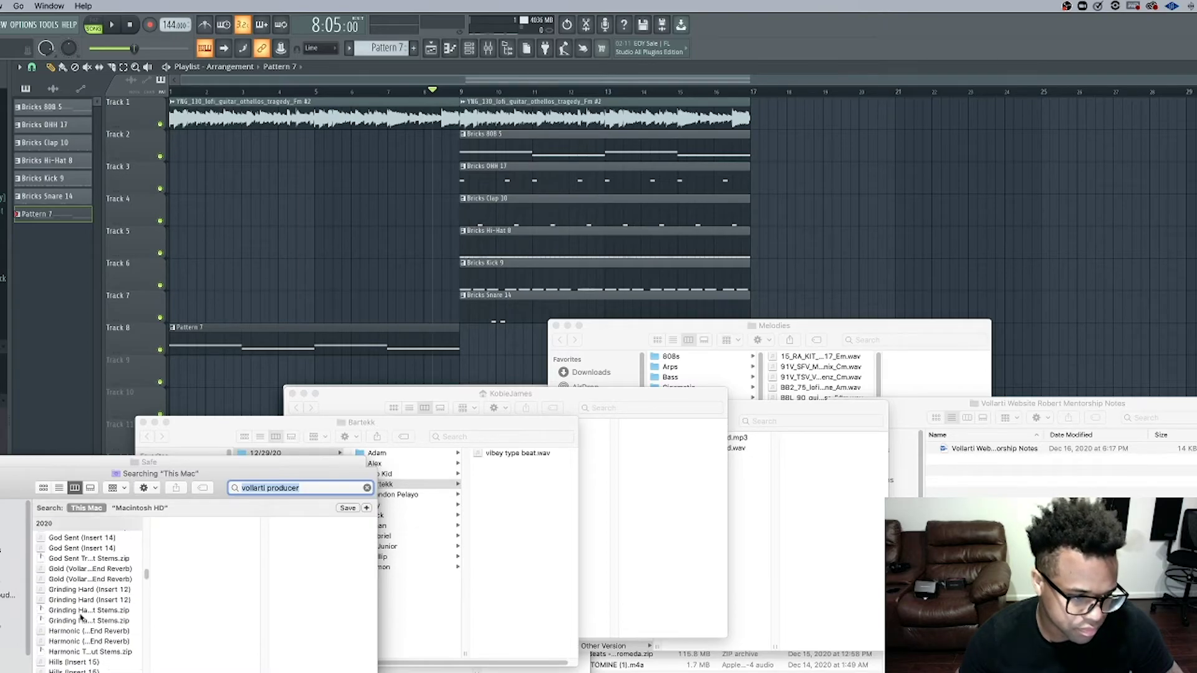
{"action": "scroll", "coordinate": [75, 626], "scroll_direction": "down", "scroll_amount": 10}
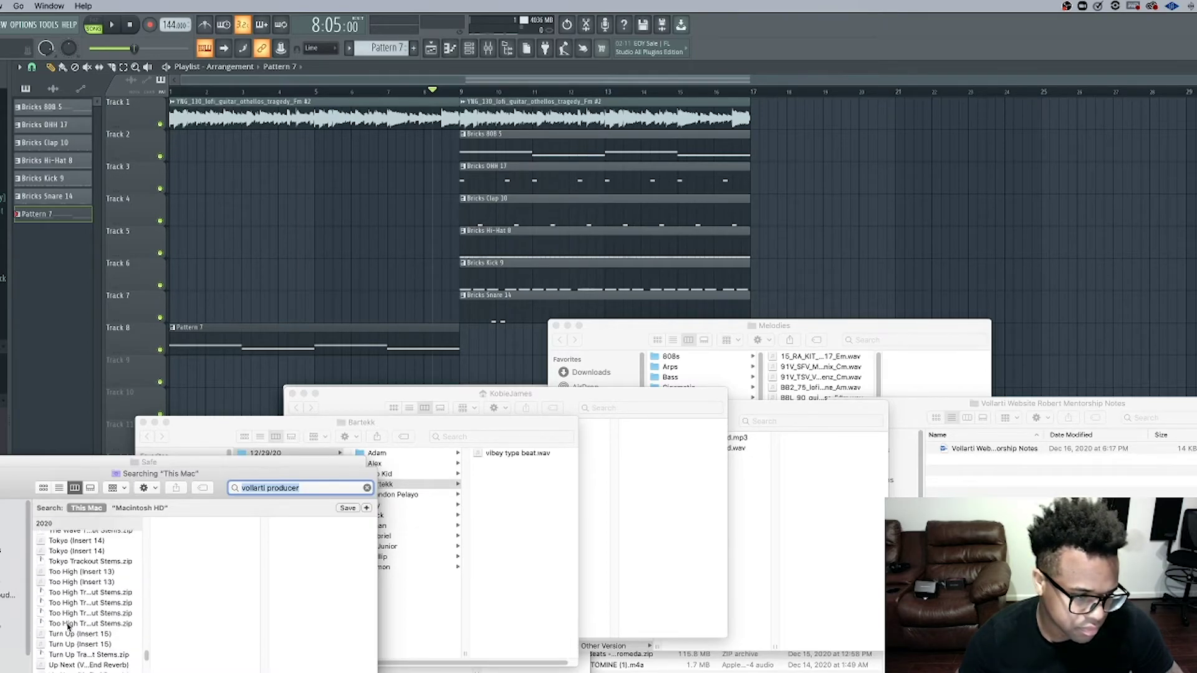
{"action": "scroll", "coordinate": [81, 635], "scroll_direction": "down", "scroll_amount": 5}
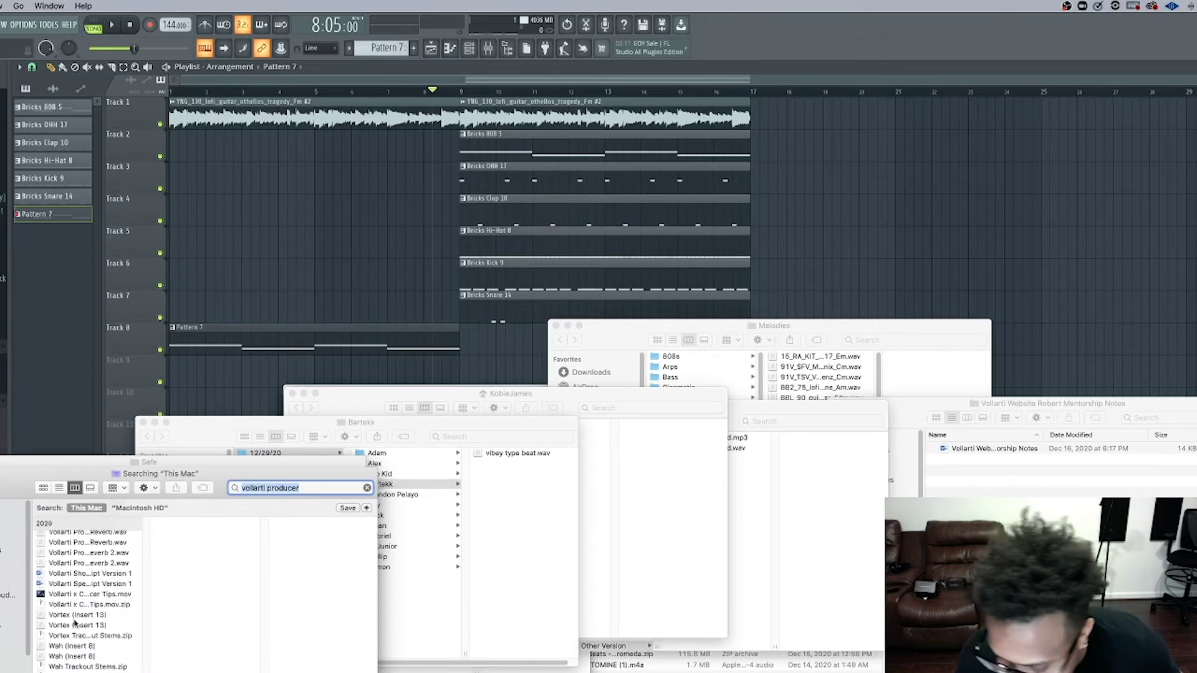
{"action": "scroll", "coordinate": [80, 622], "scroll_direction": "up", "scroll_amount": 5}
{"action": "scroll", "coordinate": [79, 626], "scroll_direction": "down", "scroll_amount": 3}
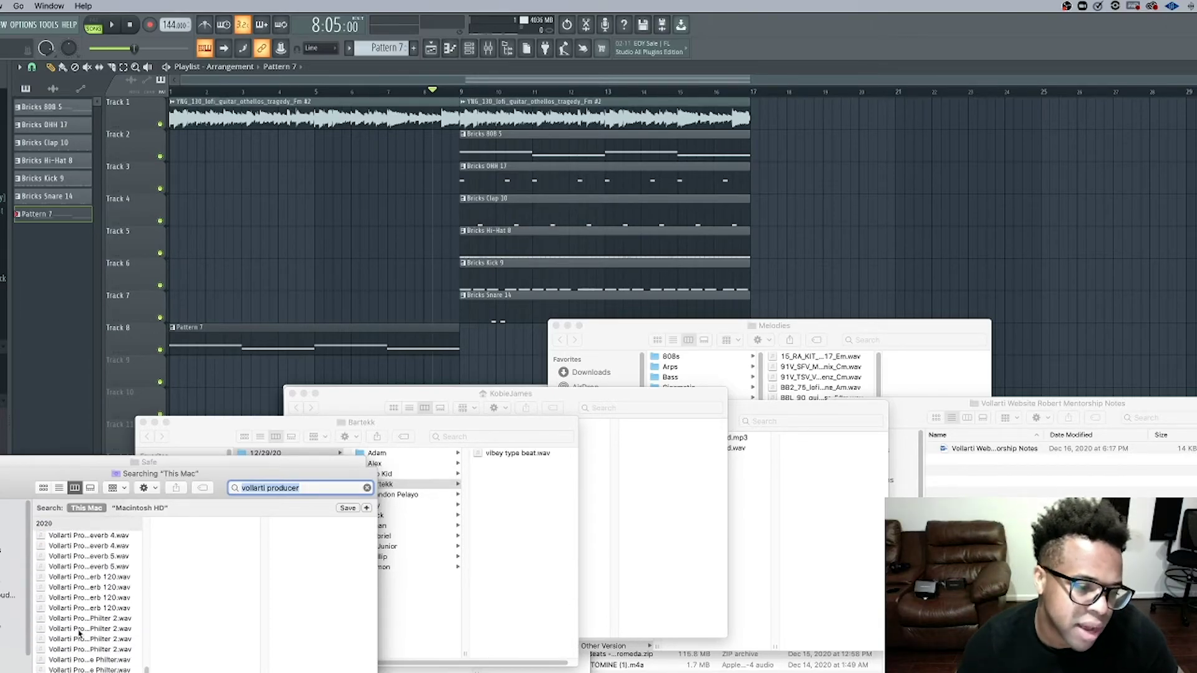
{"action": "scroll", "coordinate": [79, 630], "scroll_direction": "up", "scroll_amount": 4}
{"action": "scroll", "coordinate": [80, 626], "scroll_direction": "up", "scroll_amount": 3}
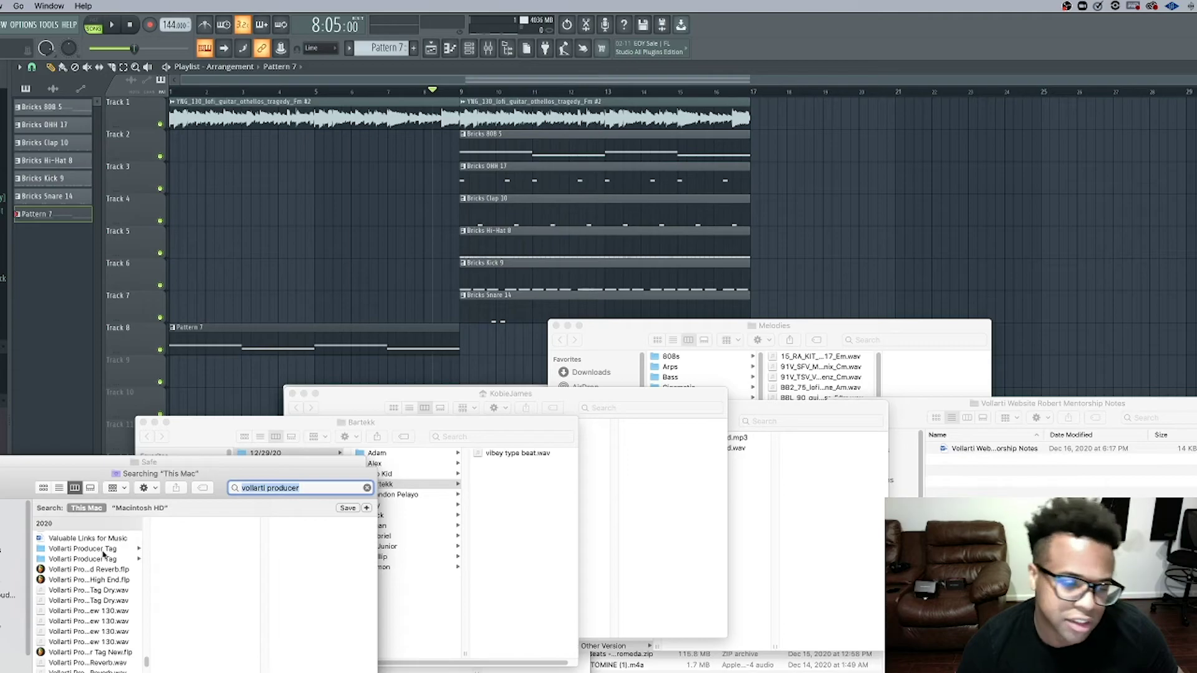
- Open the voice tag subfolder in the second Vollarti Producer Tag folder and preview Vollarti Producer Tag No Low End Reverb.wav
{"action": "left_click", "coordinate": [94, 548]}
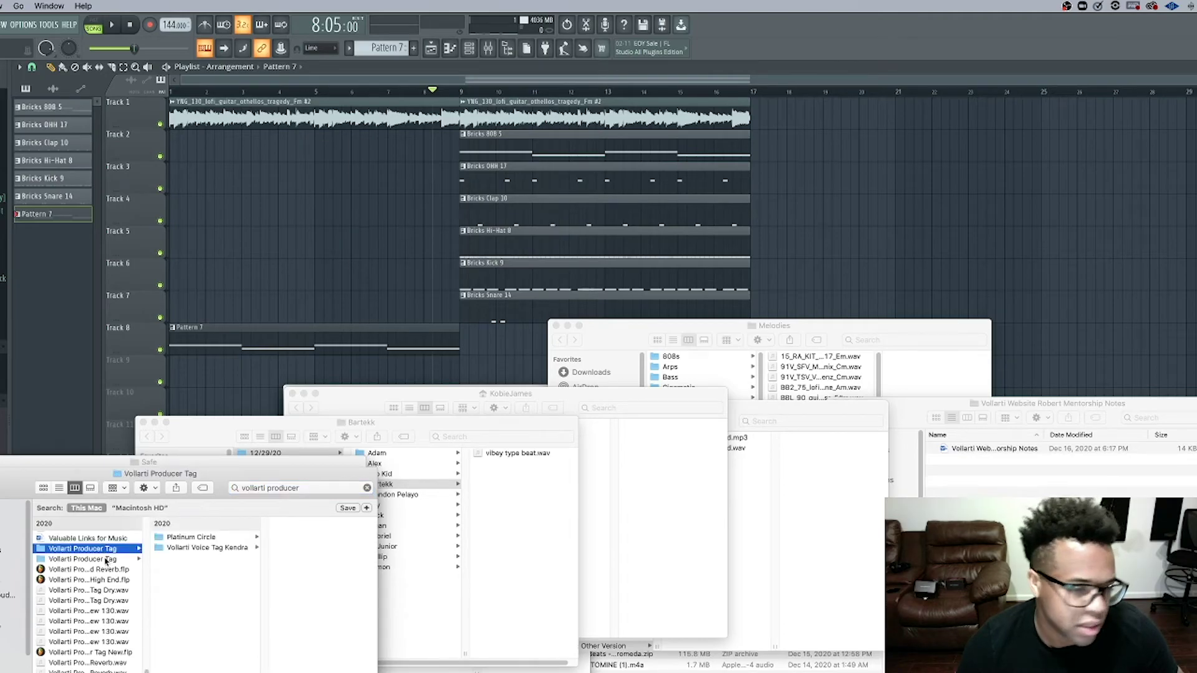
{"action": "left_click", "coordinate": [106, 559]}
{"action": "left_click", "coordinate": [221, 559]}
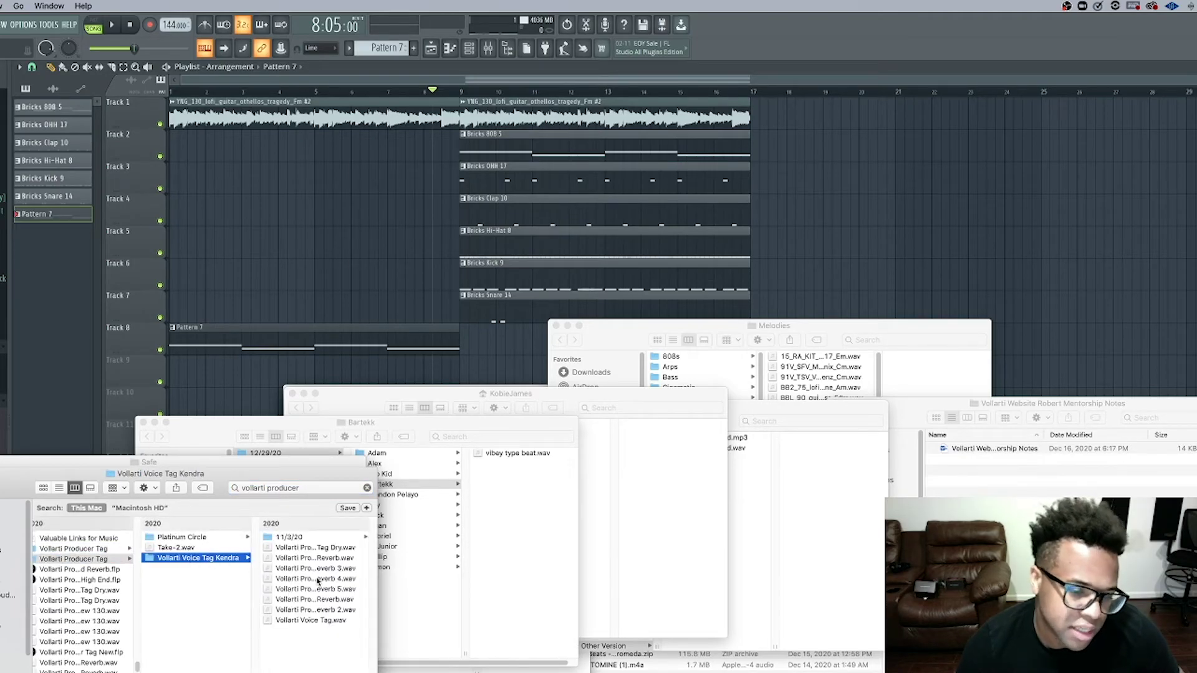
{"action": "left_click", "coordinate": [327, 599]}
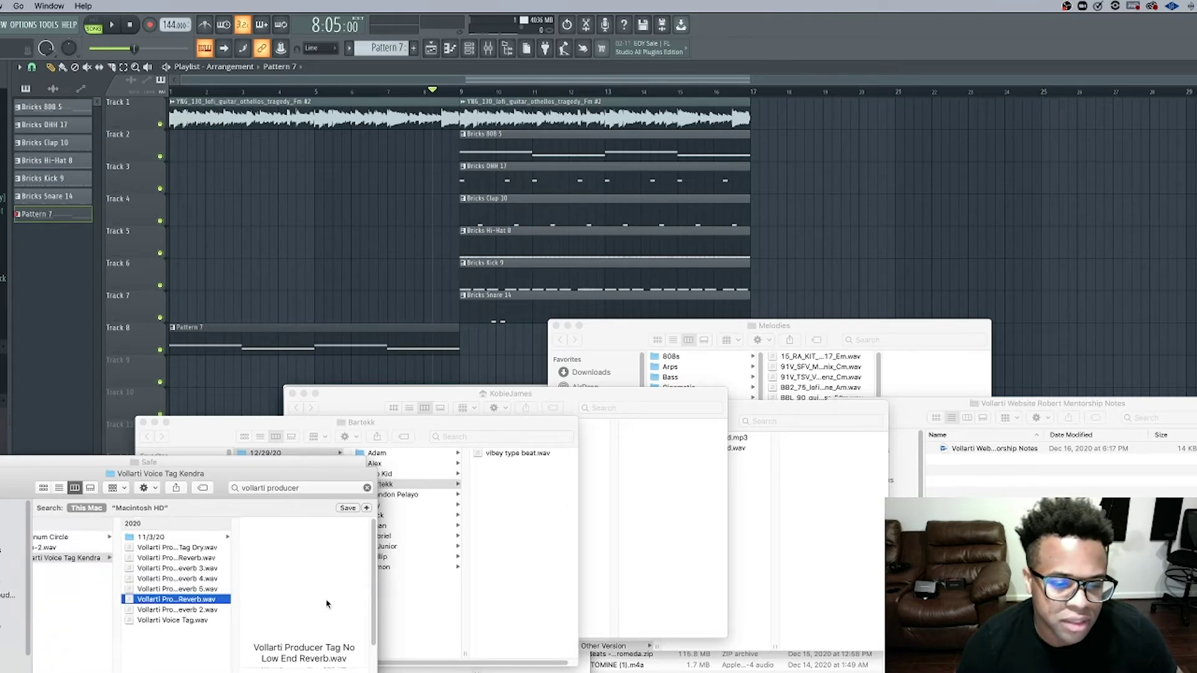
{"action": "key", "text": "space"}
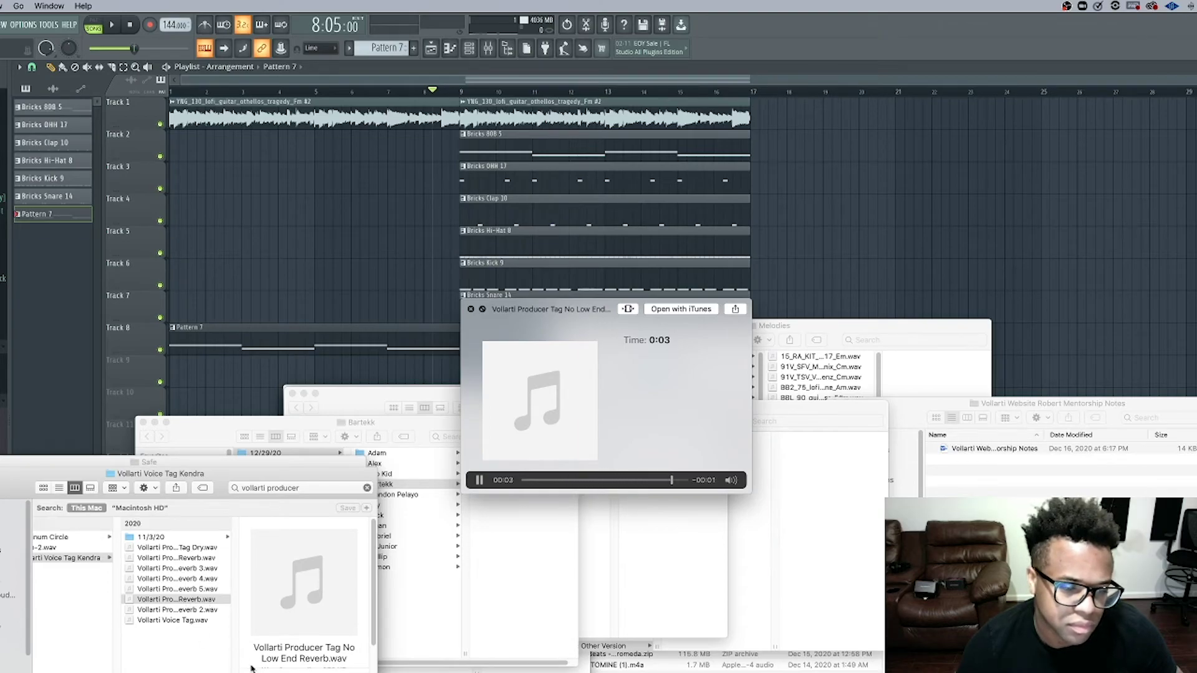
{"action": "key", "text": "space"}
- Browse the voice tag folder's 11/3/20, Laugh and Best One subfolders and preview Take 21.wav
{"action": "scroll", "coordinate": [187, 624], "scroll_direction": "left", "scroll_amount": 3}
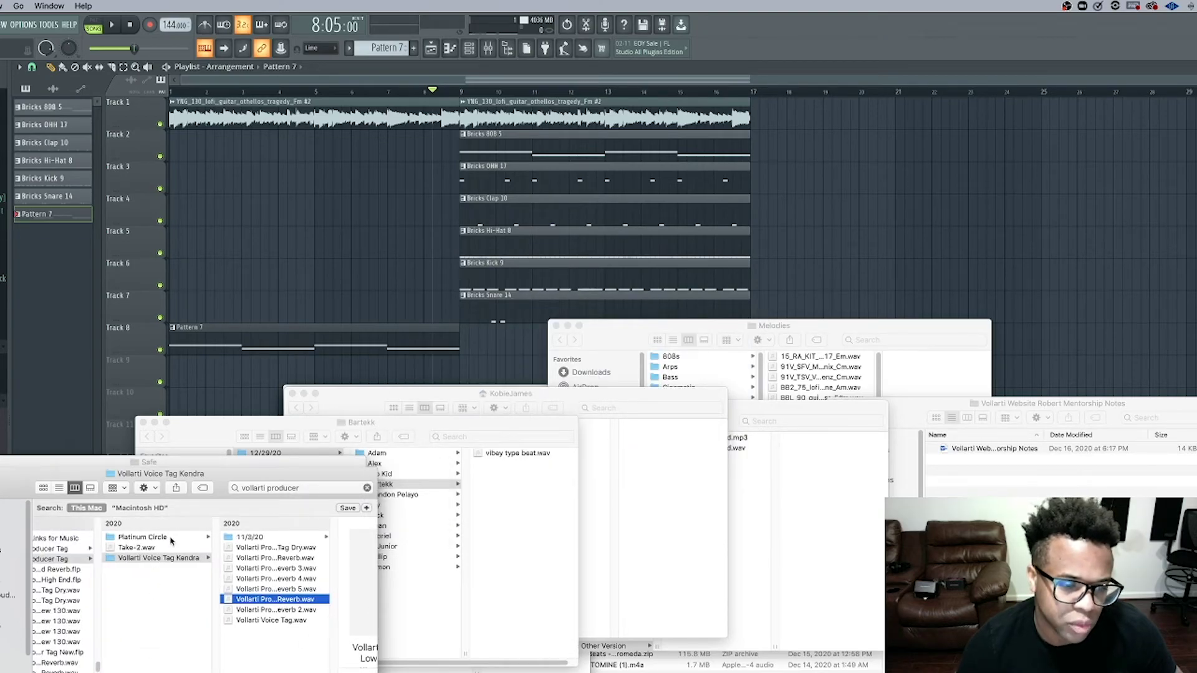
{"action": "left_click", "coordinate": [170, 537]}
{"action": "left_click", "coordinate": [171, 558]}
{"action": "left_click", "coordinate": [267, 538]}
{"action": "left_click", "coordinate": [321, 548]}
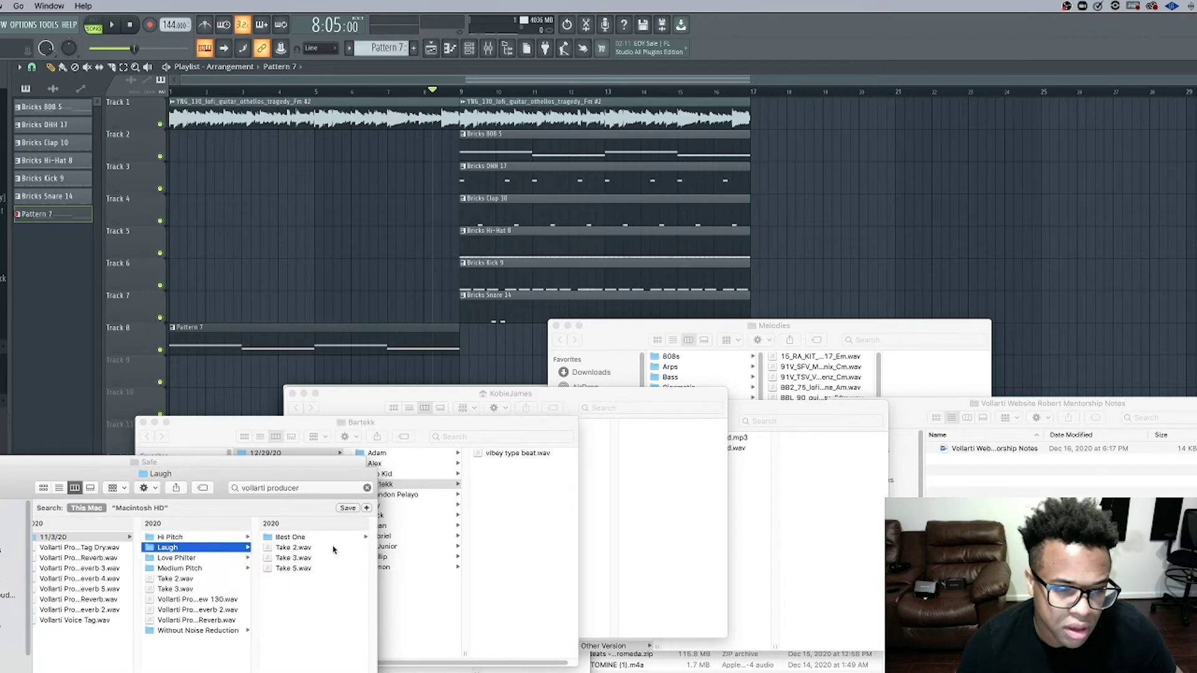
{"action": "left_click", "coordinate": [308, 537]}
{"action": "left_click", "coordinate": [309, 548]}
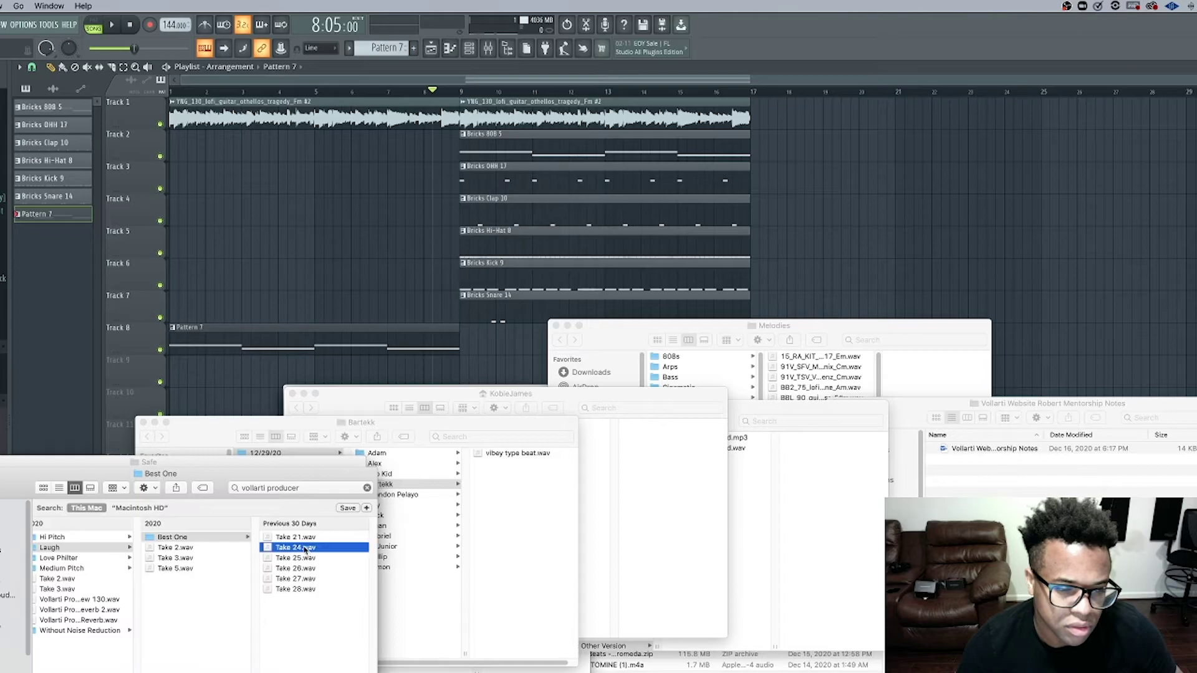
{"action": "left_click", "coordinate": [209, 537]}
{"action": "key", "text": "space"}
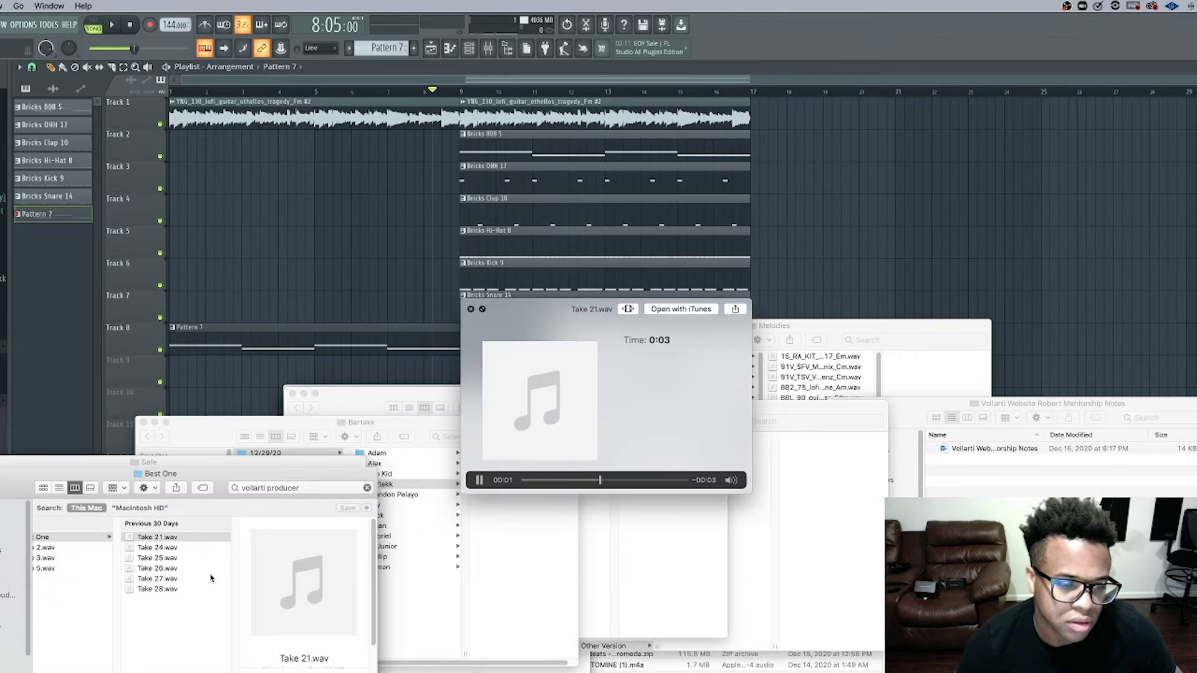
{"action": "key", "text": "space"}
{"action": "key", "text": "Left"}
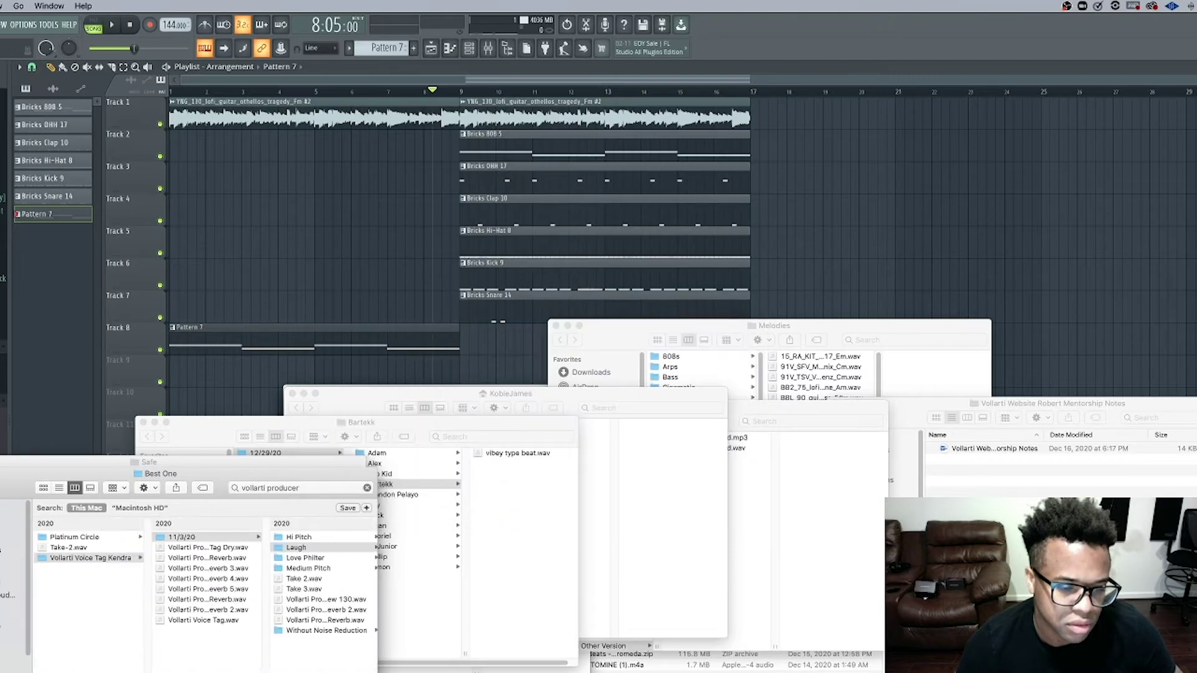
- Switch to FL Studio, play the arrangement from the start, and return to Finder during playback
{"action": "left_click", "coordinate": [78, 445]}
{"action": "key", "text": "space"}
{"action": "key", "text": "space"}
{"action": "key", "text": "space"}
{"action": "key", "text": "super+Tab"}
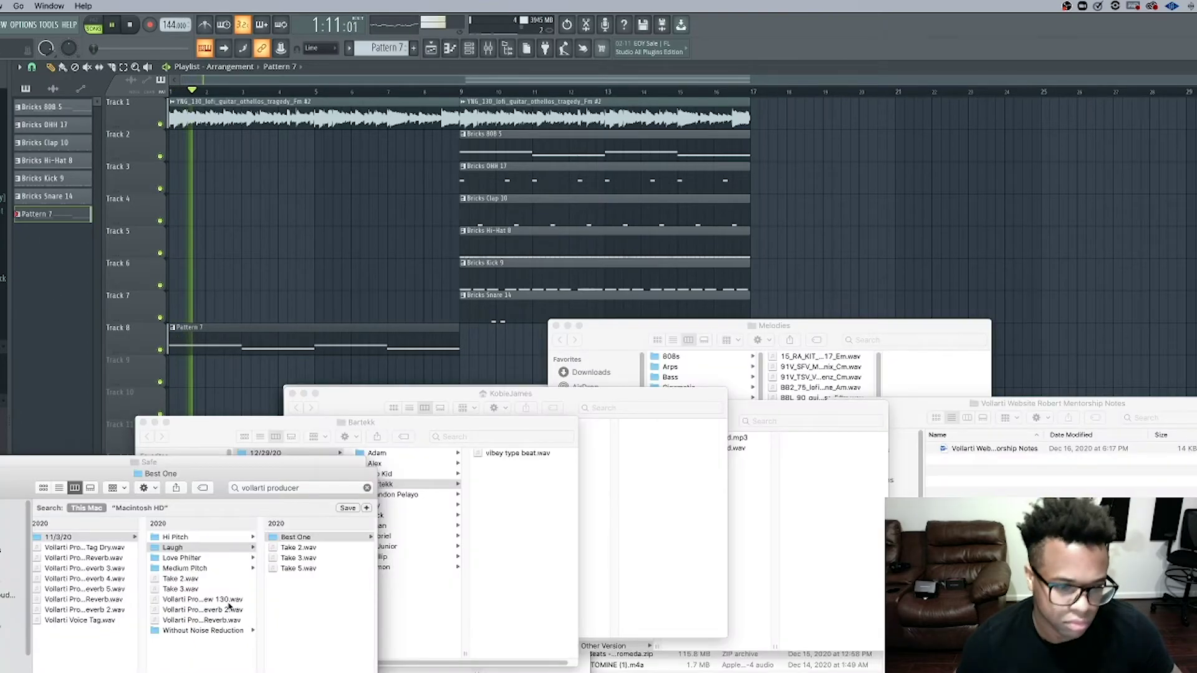
- Select Take 3.wav in the 11/3/20 folder, and listen to the FL Studio arrangement before stopping playback
{"action": "left_click", "coordinate": [186, 589]}
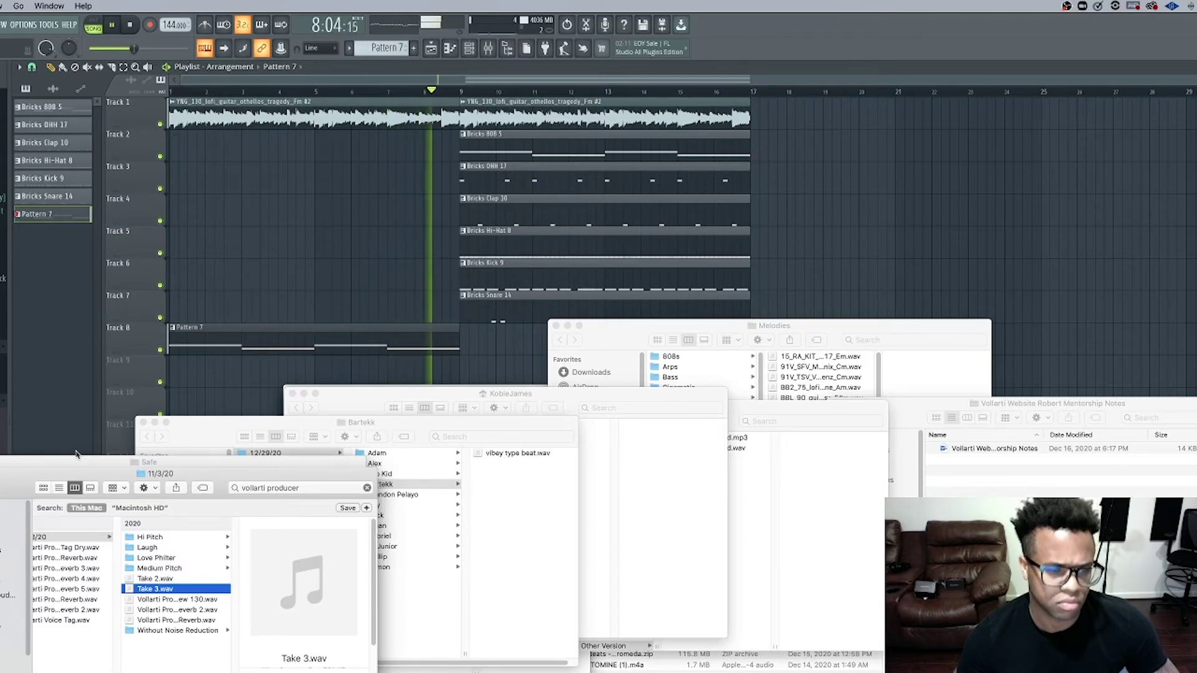
{"action": "key", "text": "space"}
{"action": "key", "text": "space"}
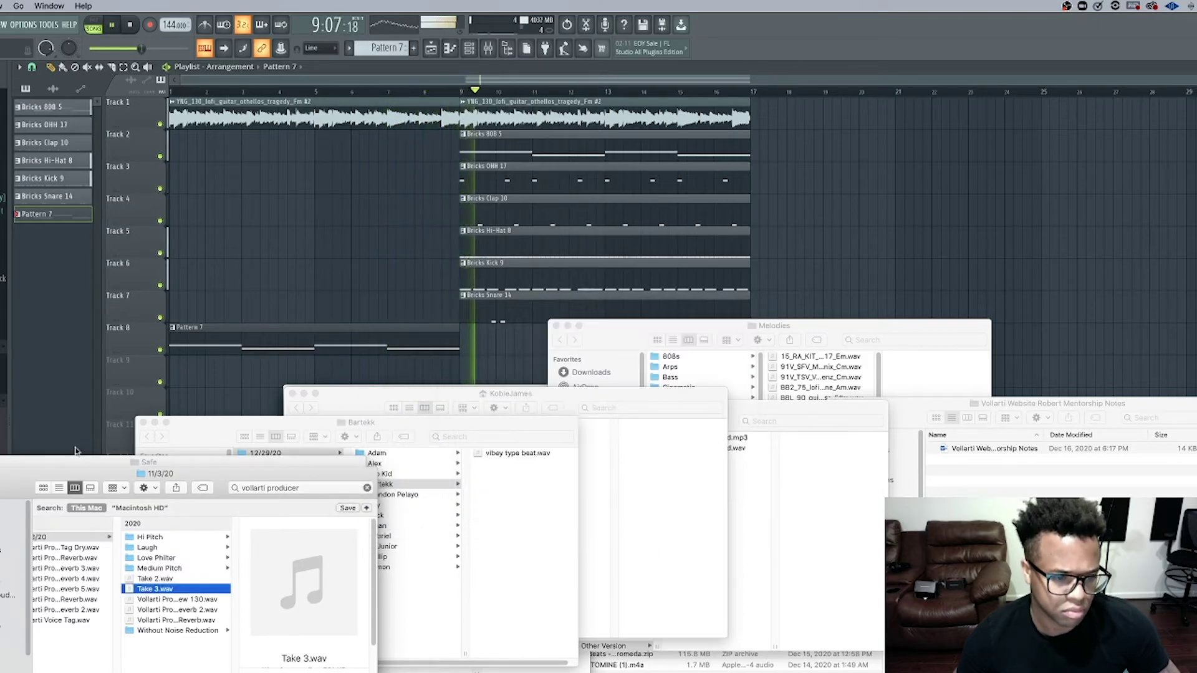
{"action": "left_click", "coordinate": [75, 450]}
{"action": "key", "text": "space"}
{"action": "key", "text": "space"}
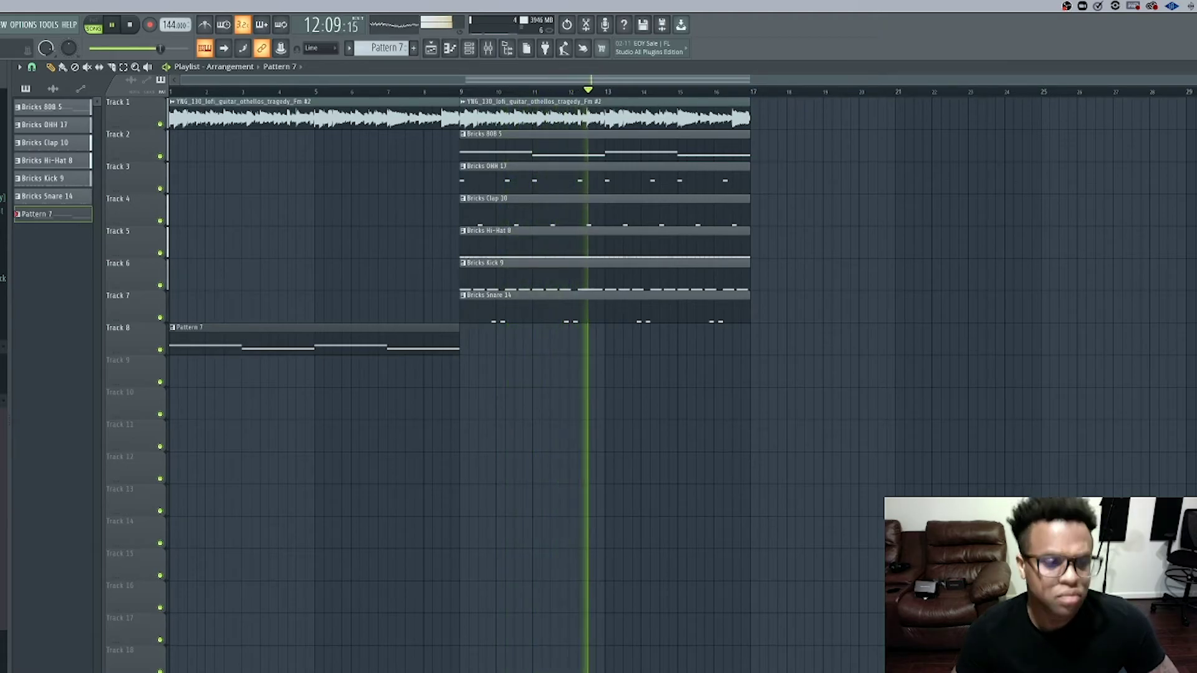
{"action": "key", "text": "space"}
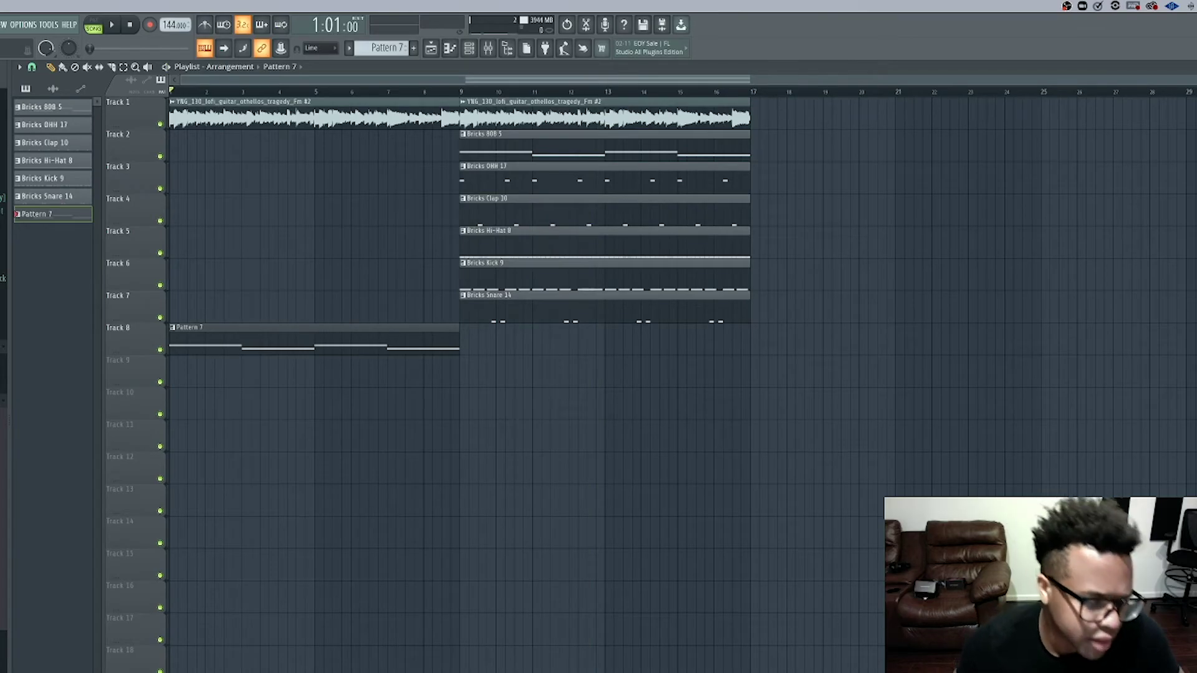
- Add Vollarti Producer Tag No Low End Reverb.wav from the voice tag folder to Track 18 of the playlist, starting at bar 2
{"action": "key", "text": "super+Tab"}
{"action": "left_click", "coordinate": [170, 548]}
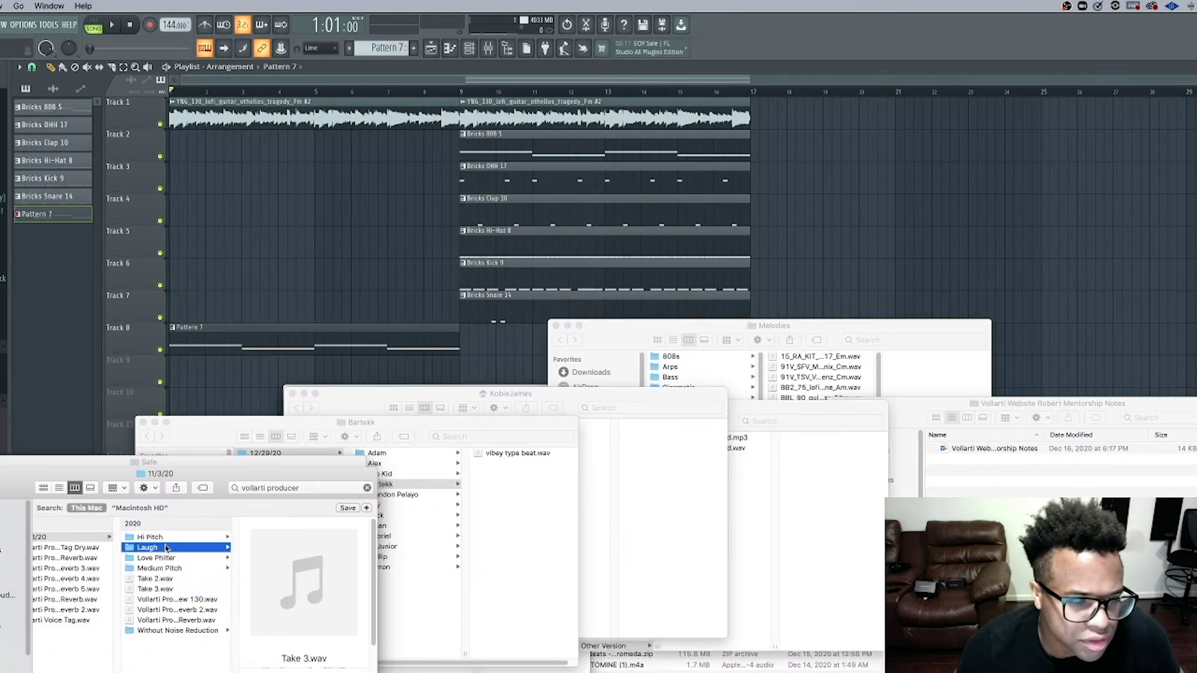
{"action": "left_click", "coordinate": [169, 620]}
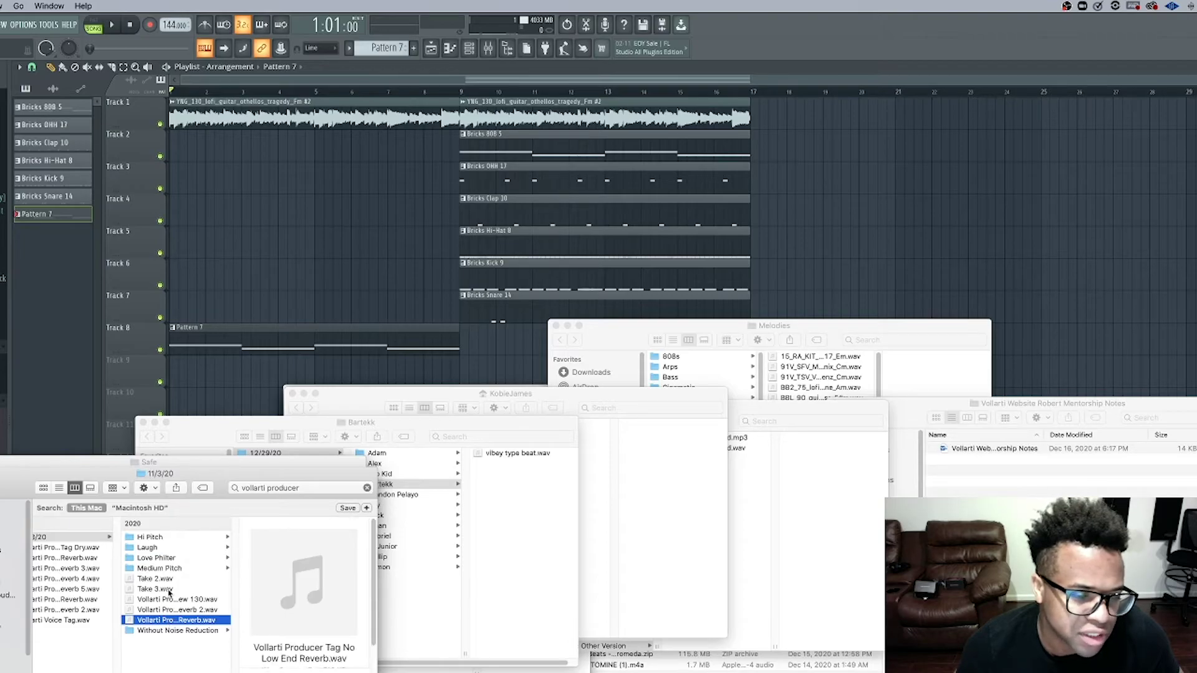
{"action": "left_click", "coordinate": [84, 600]}
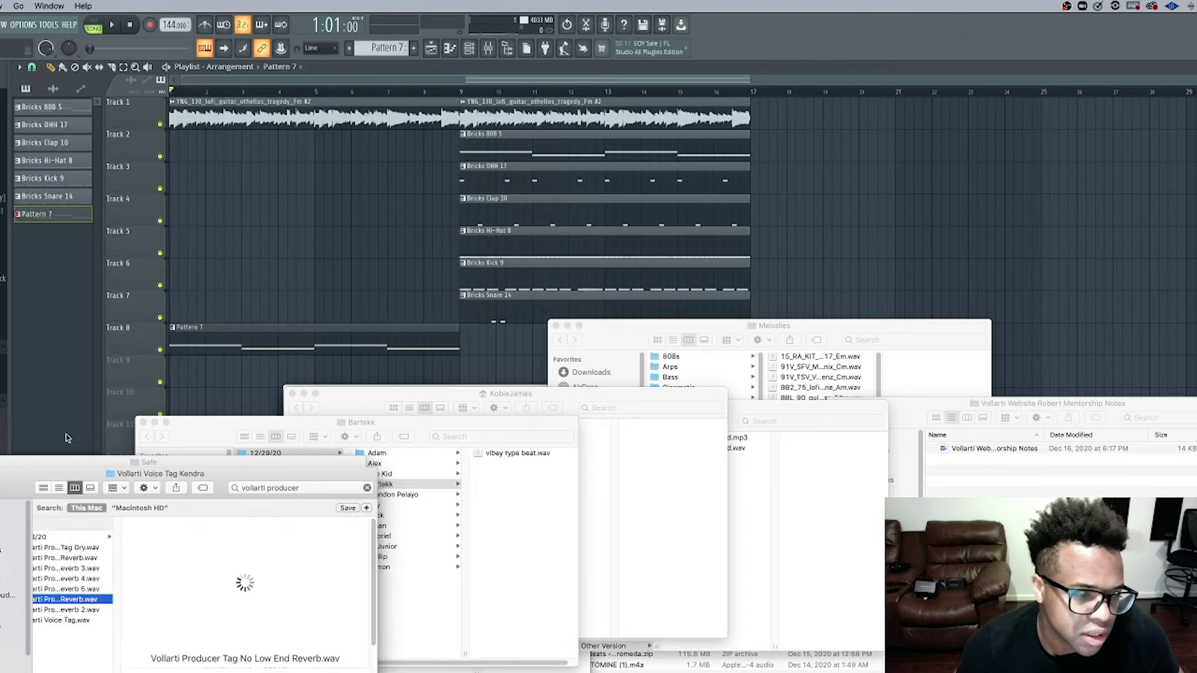
{"action": "key", "text": "super+Tab"}
{"action": "key", "text": "super+Tab"}
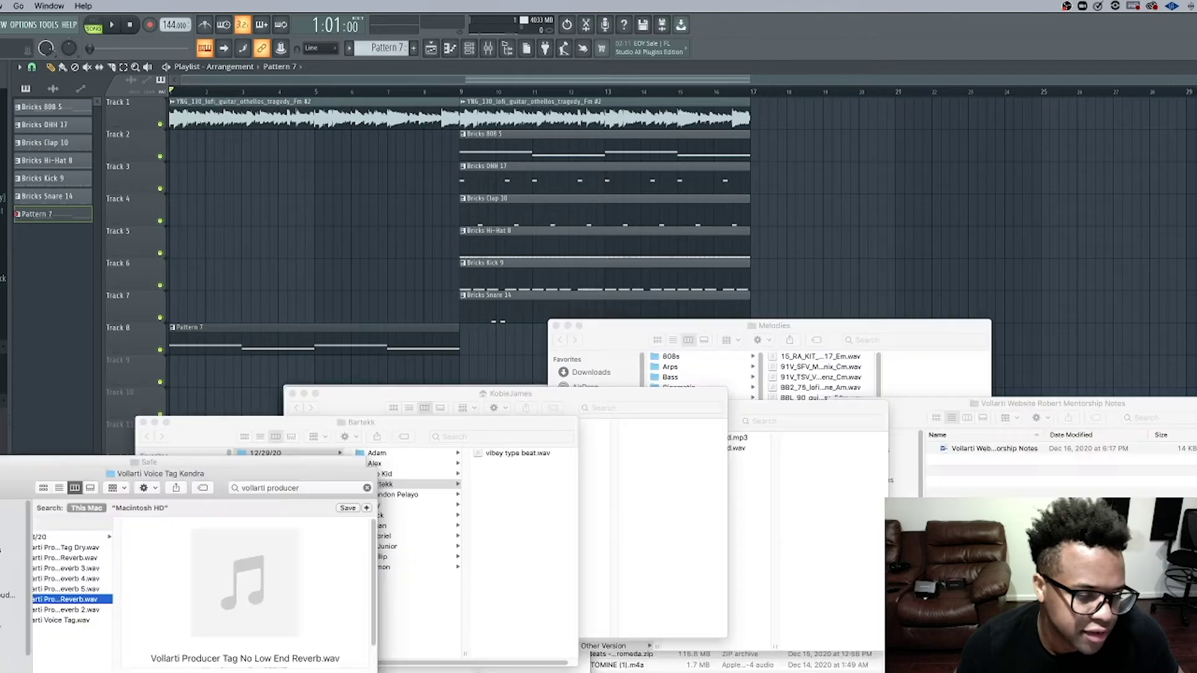
{"action": "left_click_drag", "start_coordinate": [72, 599], "coordinate": [193, 368]}
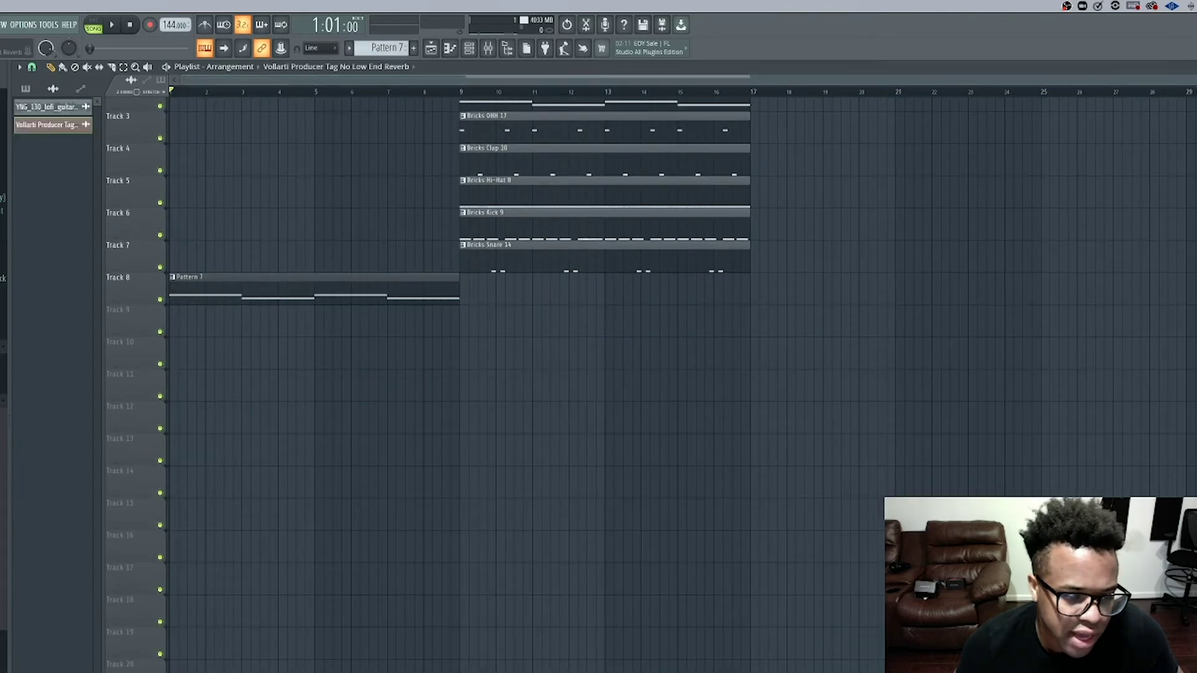
{"action": "left_click_drag", "start_coordinate": [223, 672], "coordinate": [222, 593]}
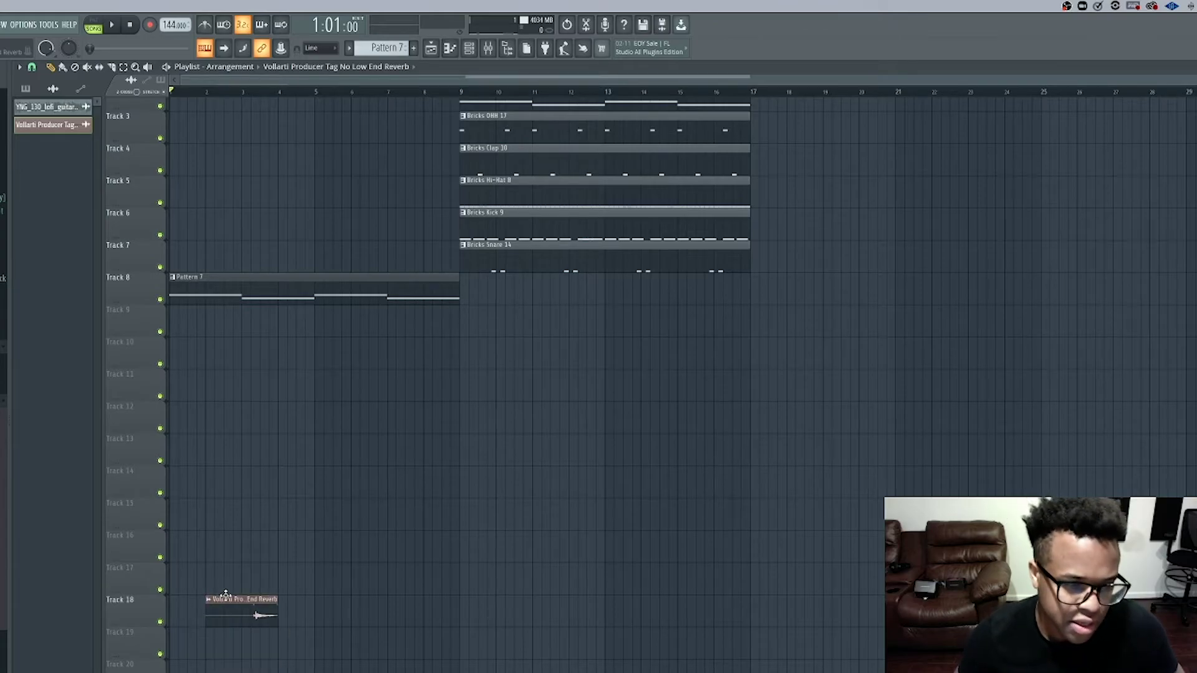
- Play the arrangement and move the producer tag clip along Track 18 to start at bar 7
{"action": "key", "text": "space"}
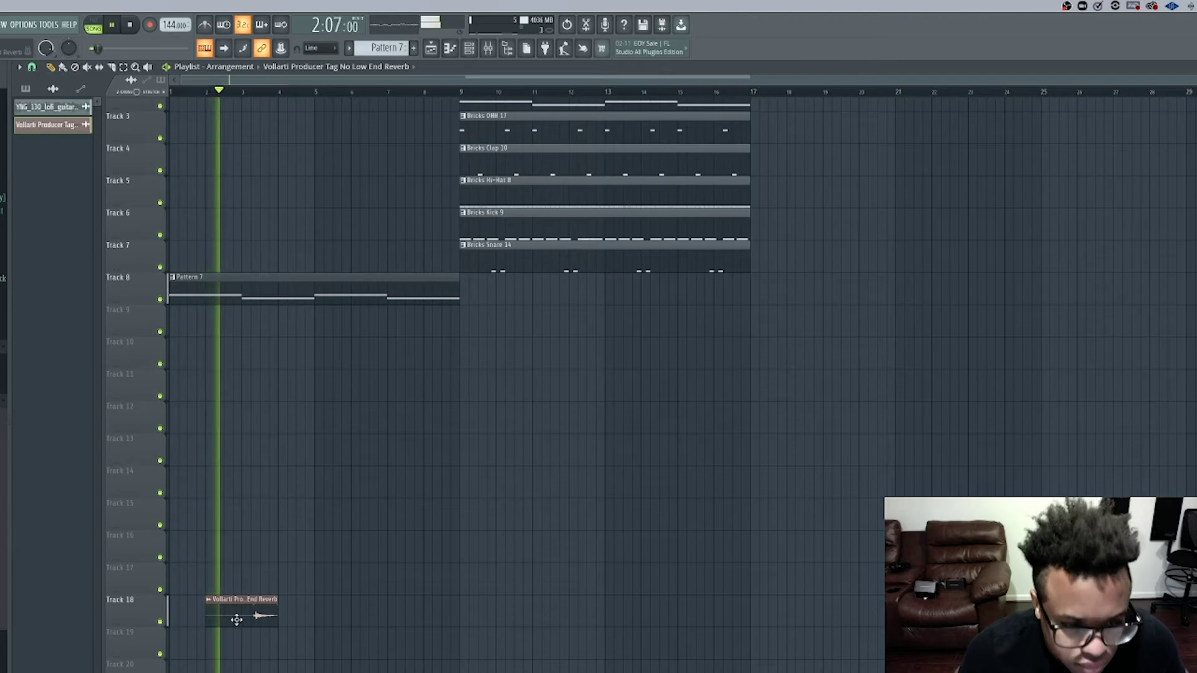
{"action": "left_click_drag", "start_coordinate": [235, 621], "coordinate": [284, 618]}
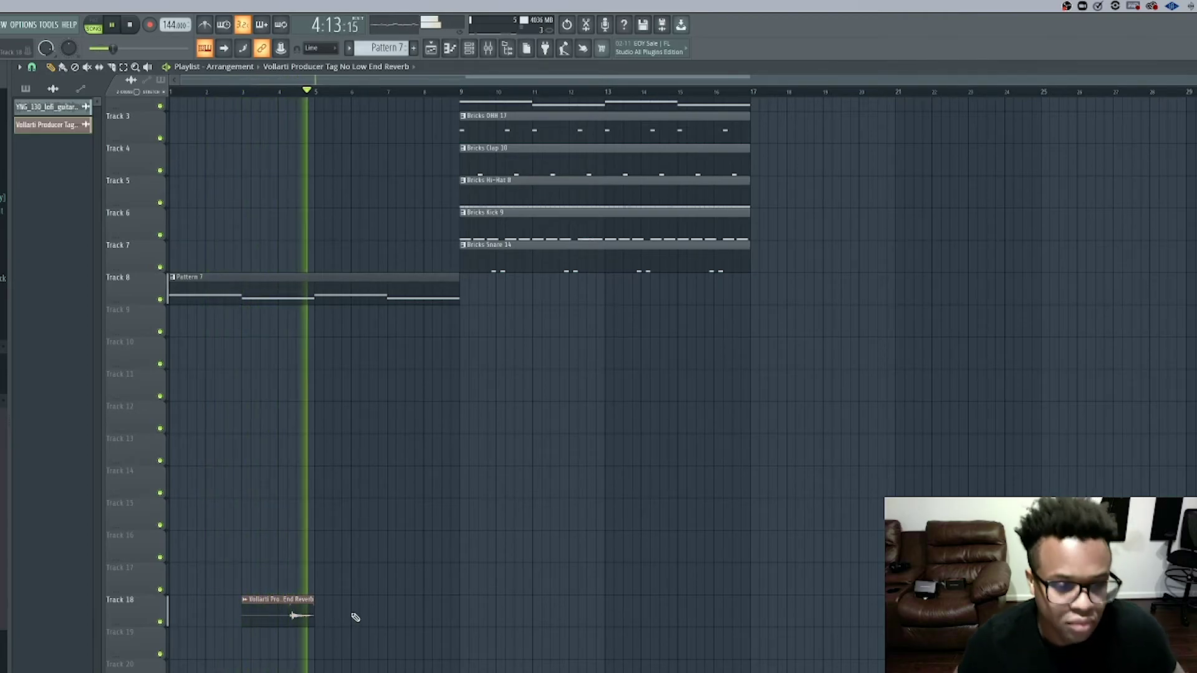
{"action": "left_click_drag", "start_coordinate": [310, 617], "coordinate": [448, 616]}
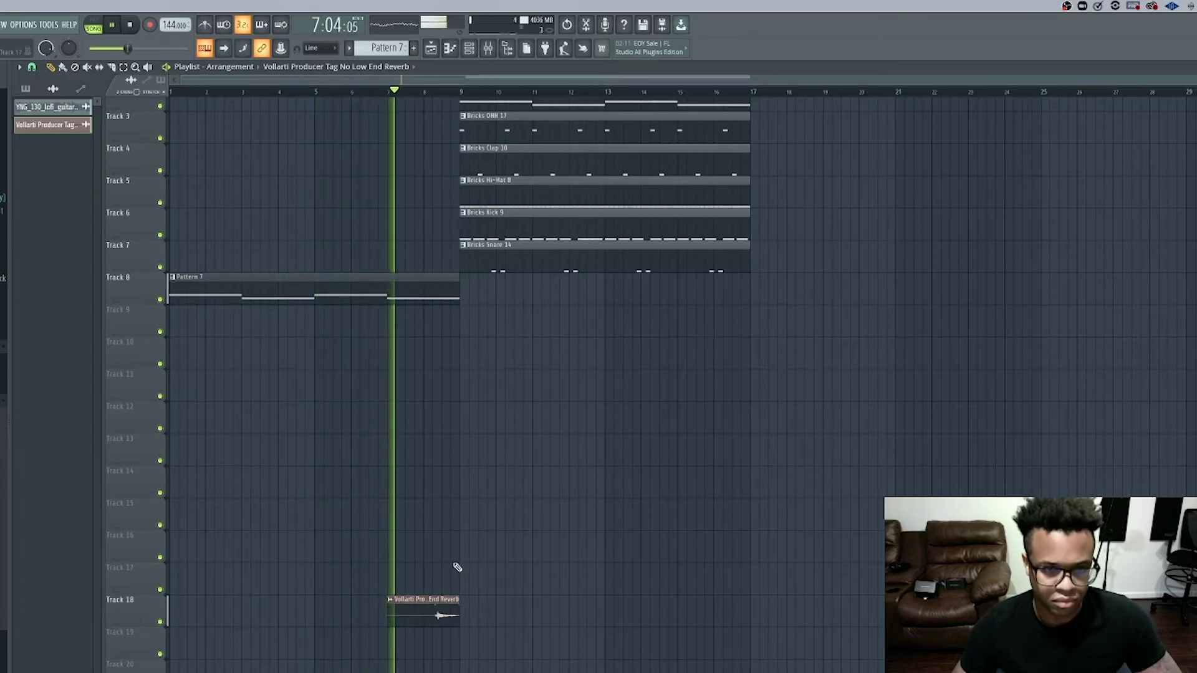
- Replay the intro around bar 8 and again from the start to check the producer tag's timing before the drums enter
{"action": "scroll", "coordinate": [459, 555], "scroll_direction": "up", "scroll_amount": 2}
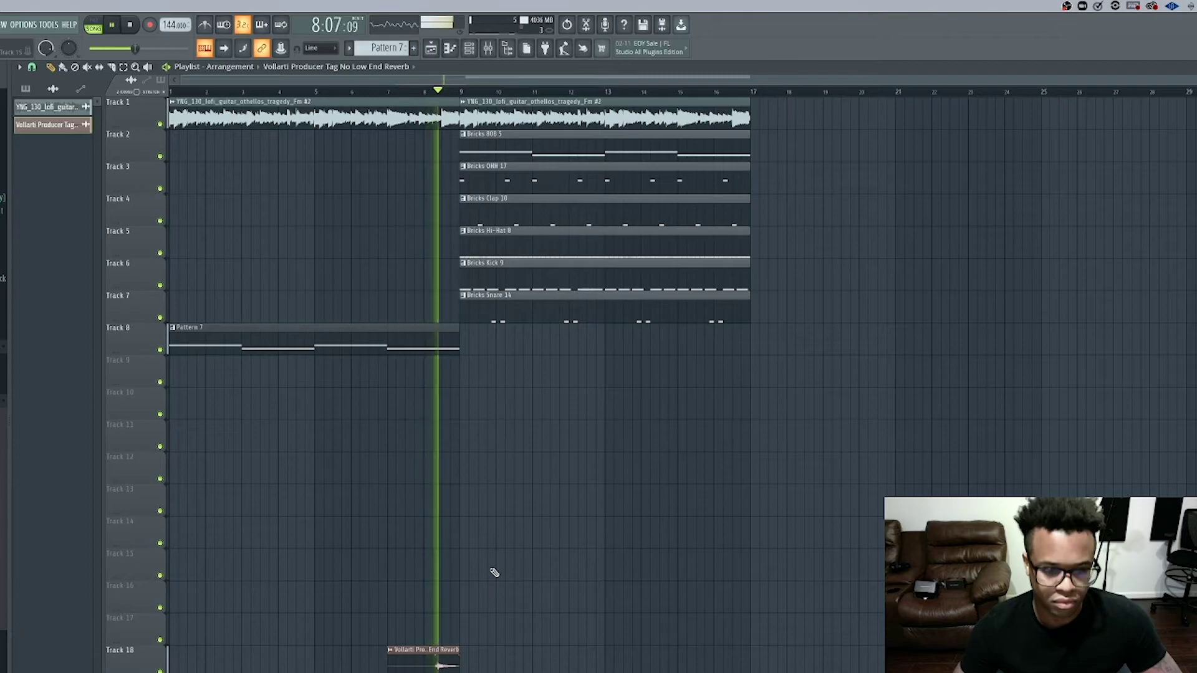
{"action": "left_click", "coordinate": [449, 93]}
{"action": "left_click", "coordinate": [435, 92]}
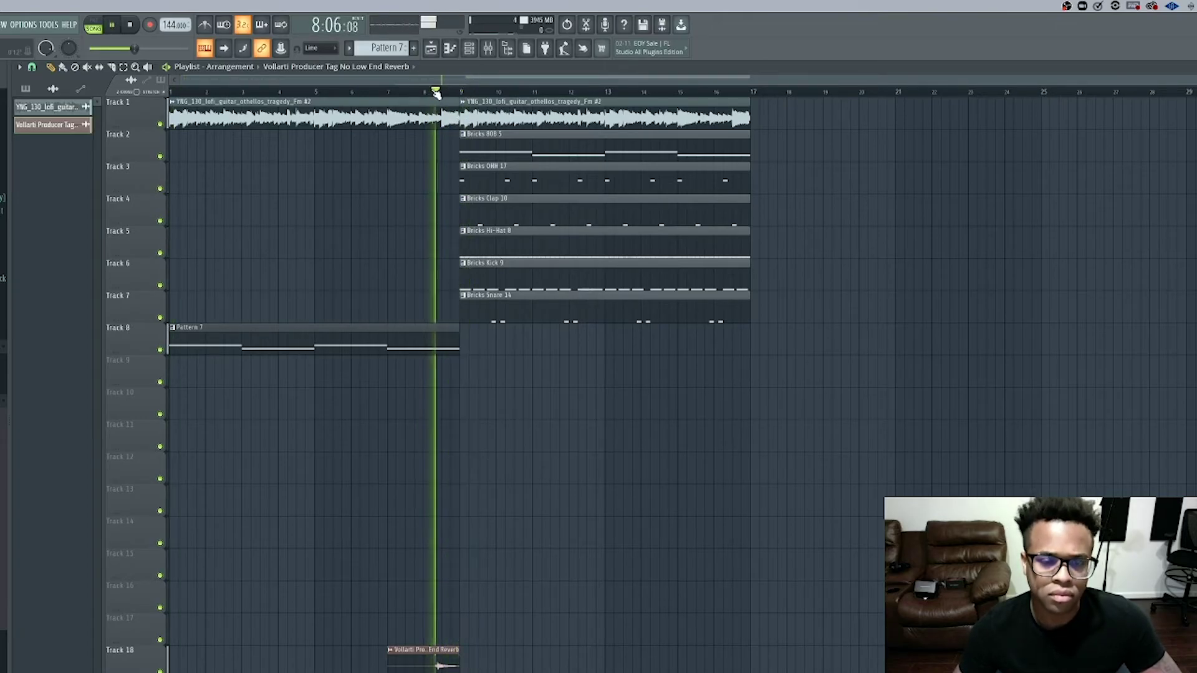
{"action": "key", "text": "space"}
{"action": "key", "text": "Home"}
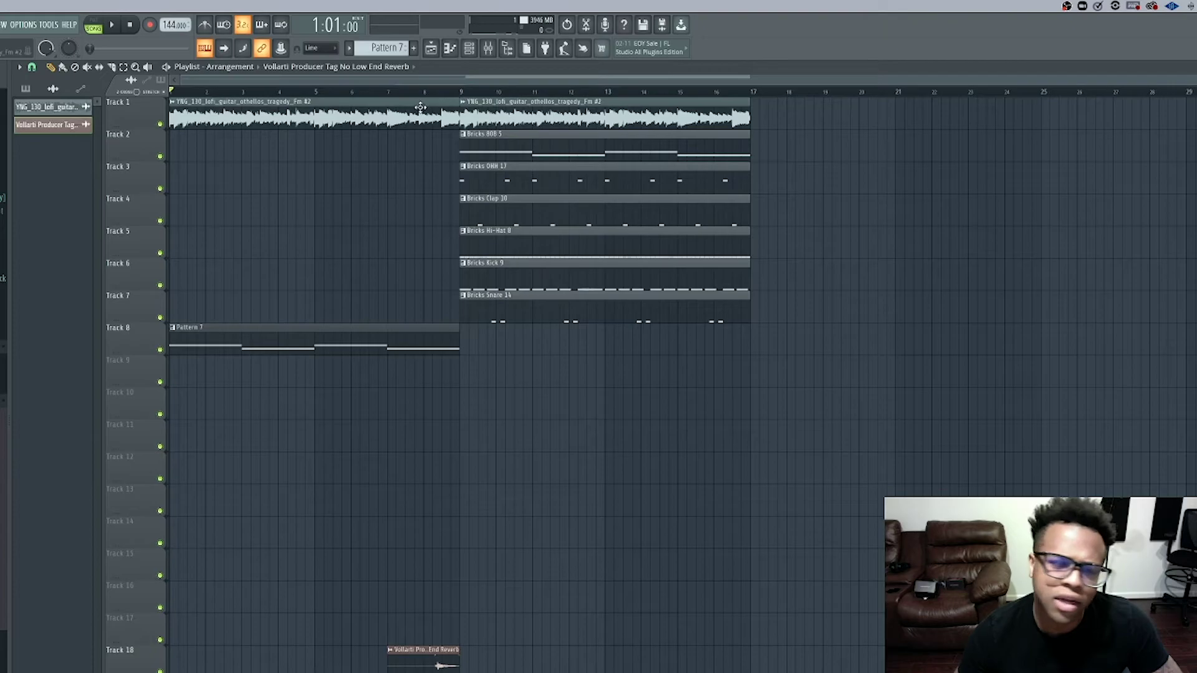
{"action": "key", "text": "space"}
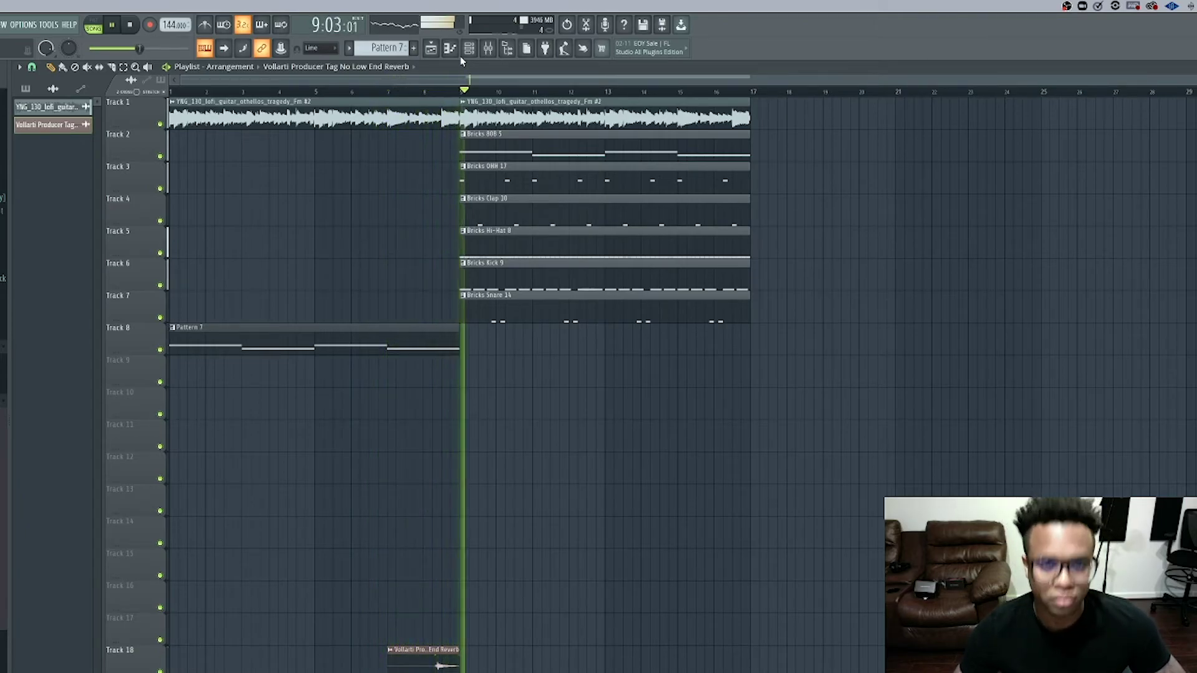
{"action": "key", "text": "space"}
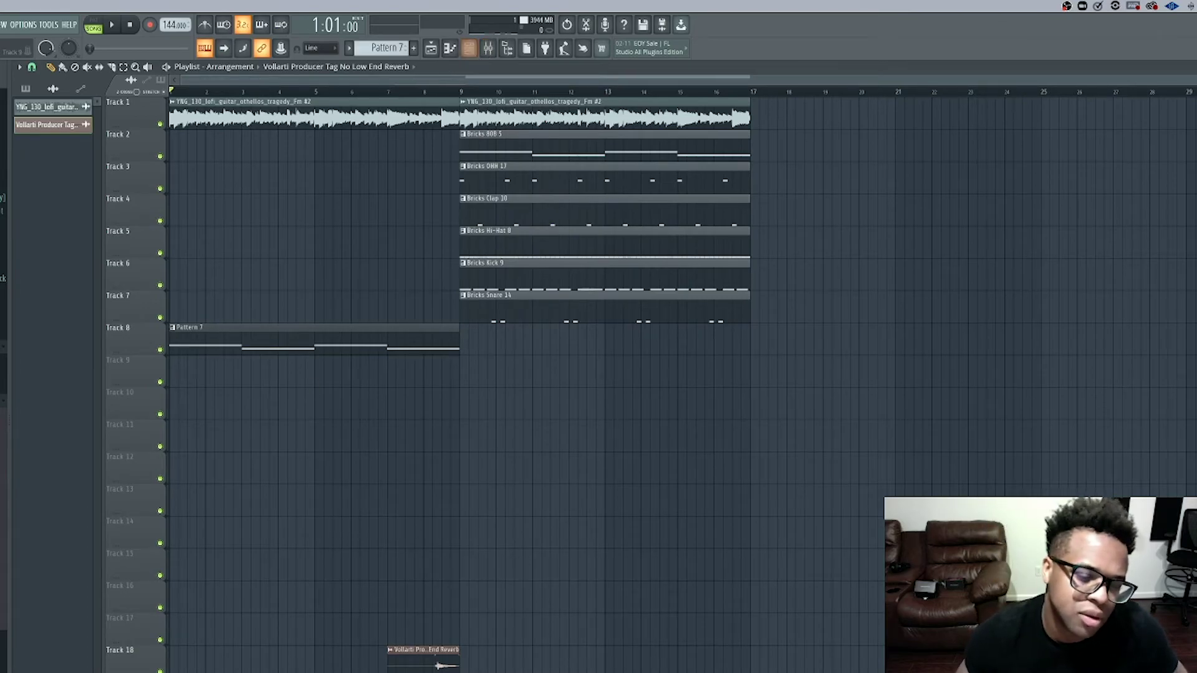
- Switch to the browser to read the Twitch stream chat, and return to the FL Studio playlist
{"action": "key", "text": "super+Tab"}
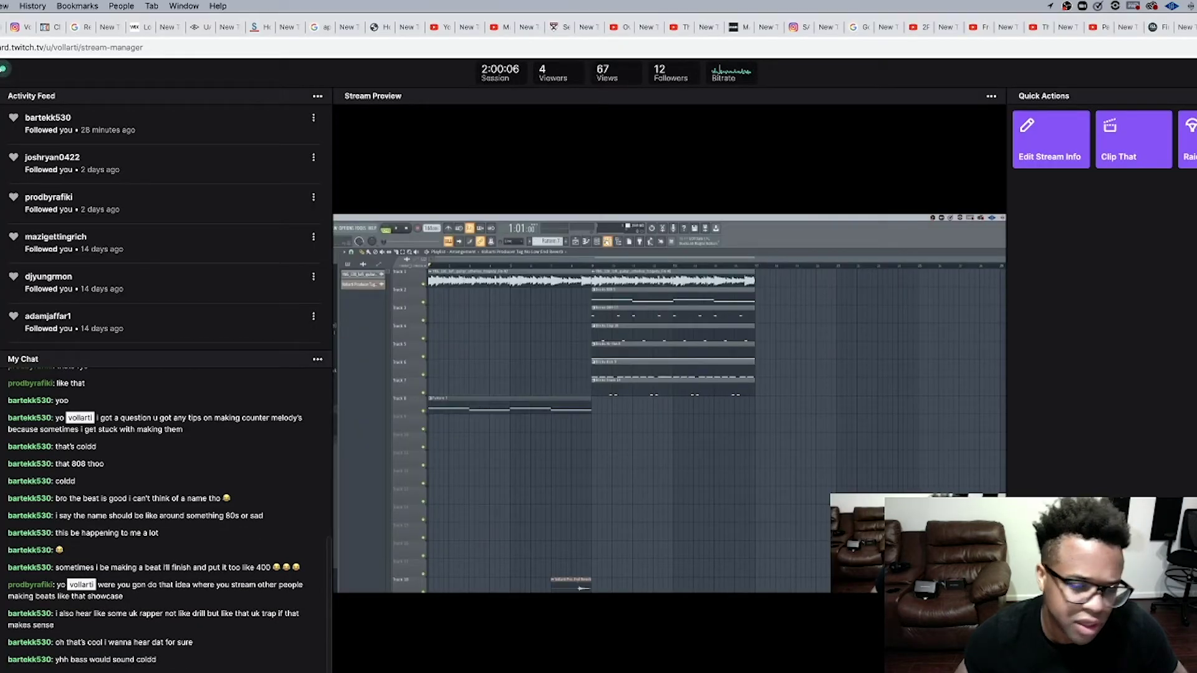
{"action": "key", "text": "super+Tab"}
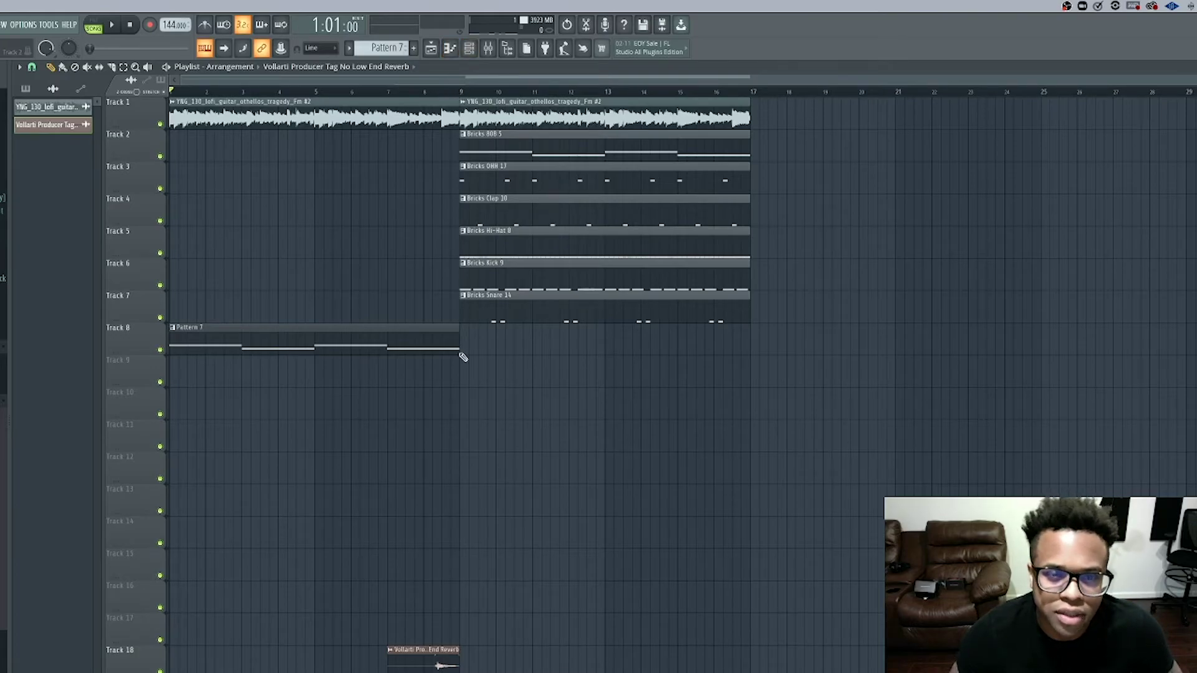
{"action": "left_click", "coordinate": [469, 50]}
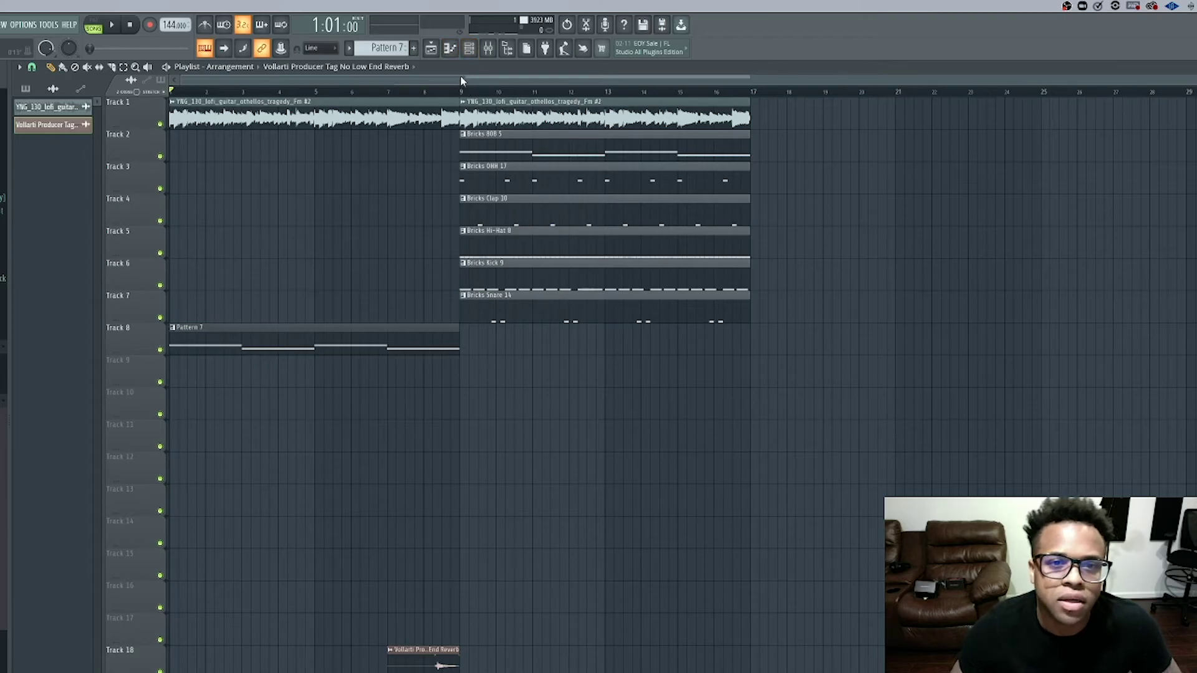
- During playback, duplicate the bar 9–17 clips on Tracks 1 to 7 so the copies start at bar 17
{"action": "key", "text": "space"}
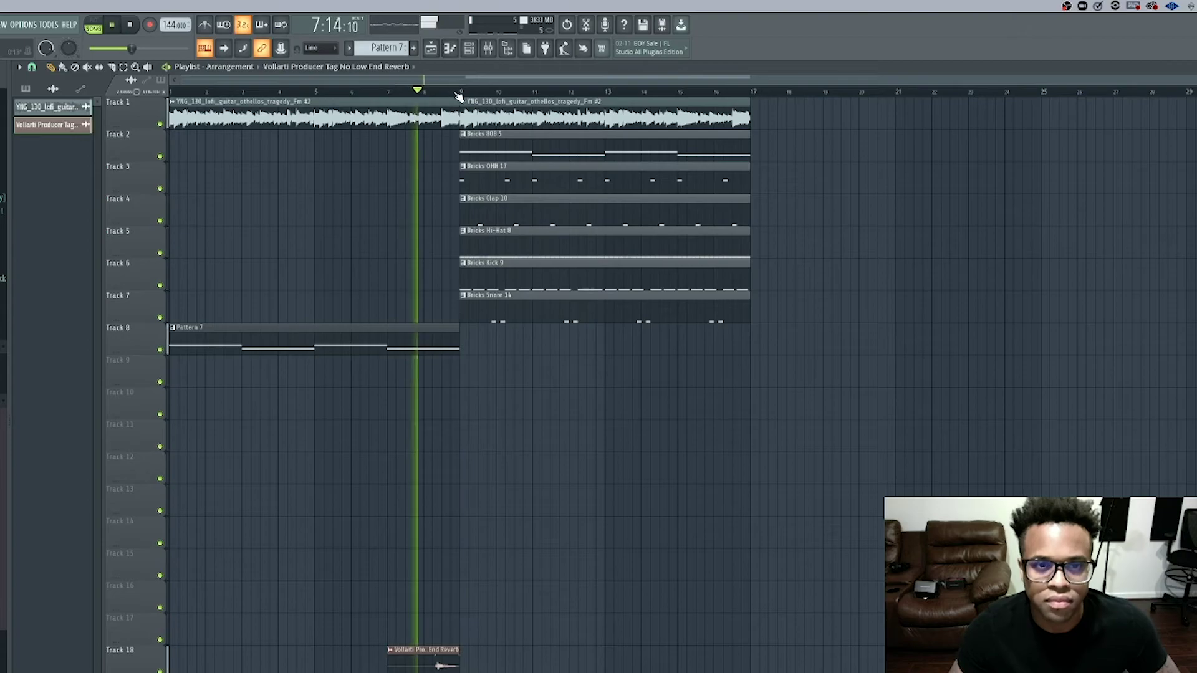
{"action": "left_click_drag", "start_coordinate": [780, 349], "coordinate": [548, 103]}
{"action": "left_click_drag", "start_coordinate": [717, 114], "coordinate": [827, 111]}
{"action": "scroll", "coordinate": [615, 275], "scroll_direction": "down", "scroll_amount": 2}
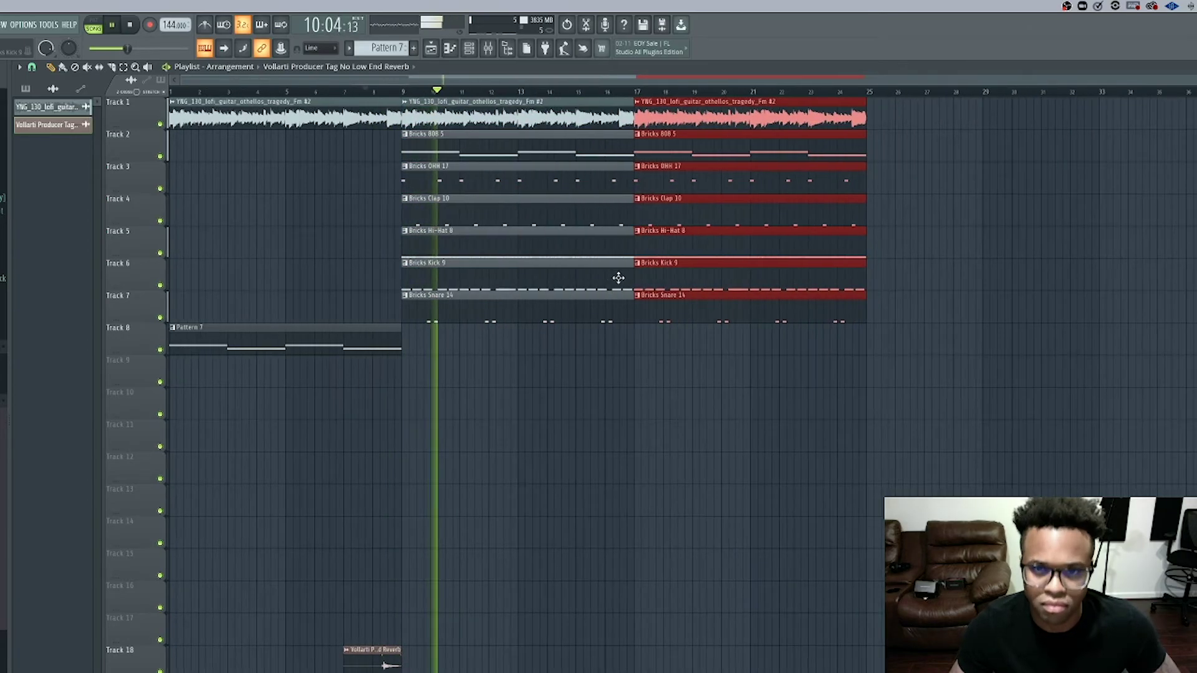
{"action": "left_click", "coordinate": [655, 393]}
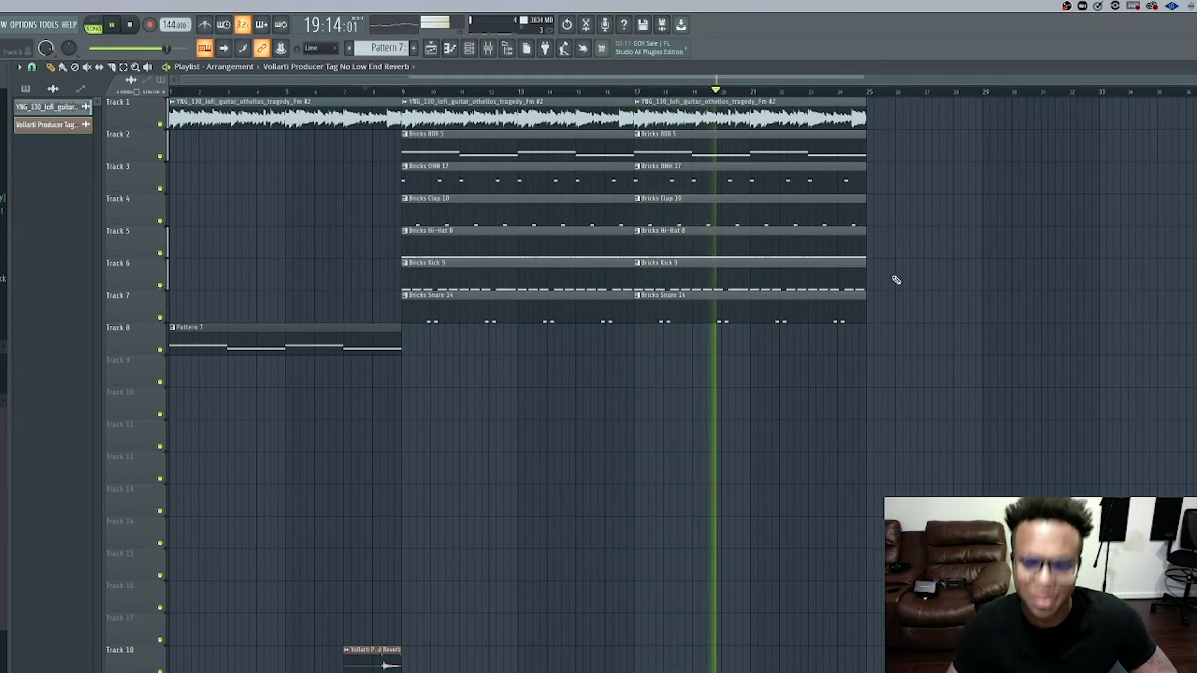
- Duplicate only the 808 and drum clips on Tracks 2 to 7 to start at bar 25, and stop playback
{"action": "left_click", "coordinate": [806, 117]}
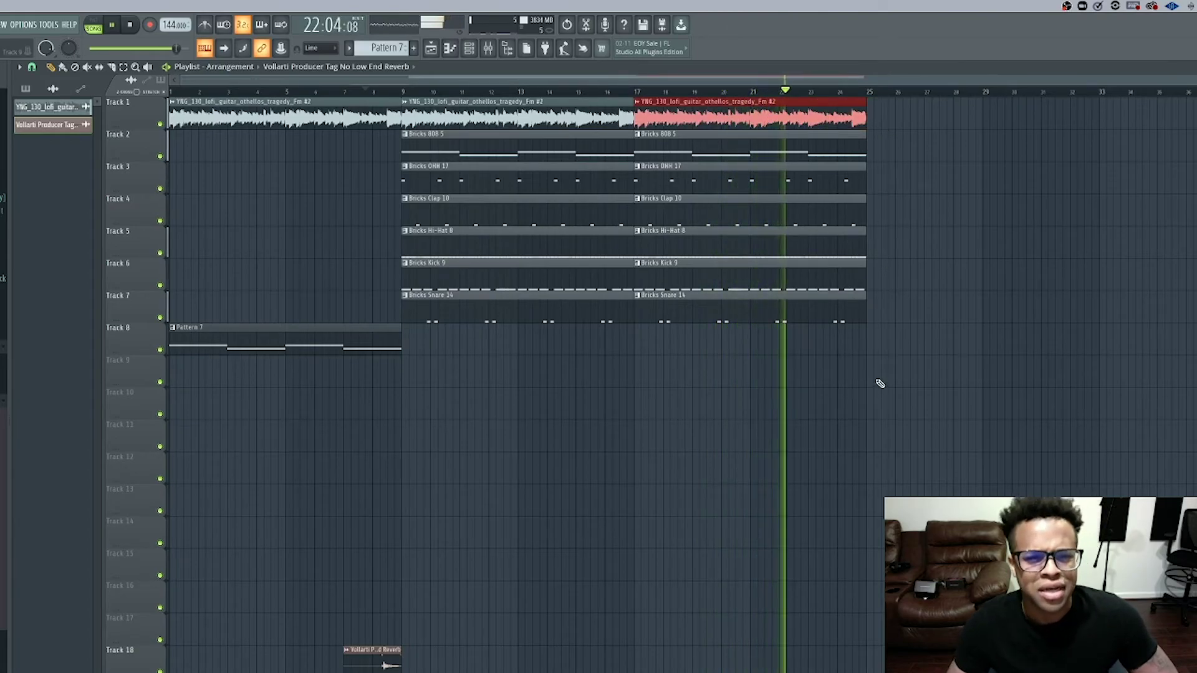
{"action": "left_click_drag", "start_coordinate": [831, 354], "coordinate": [944, 152]}
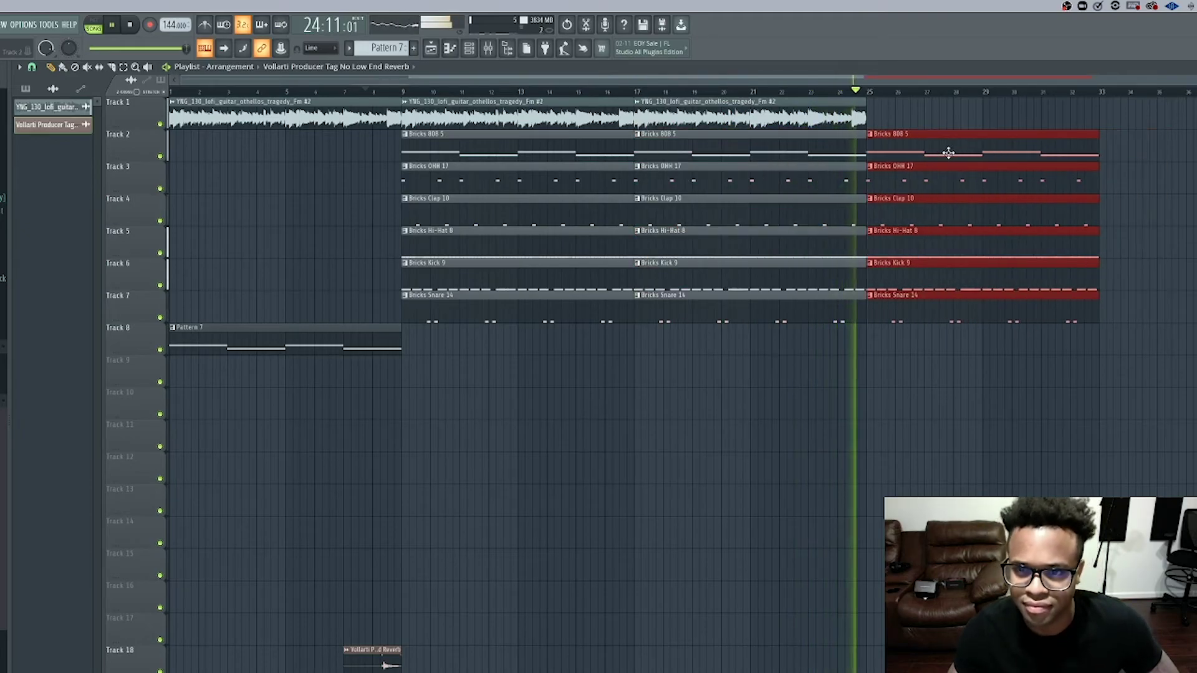
{"action": "scroll", "coordinate": [834, 337], "scroll_direction": "down", "scroll_amount": 1}
{"action": "key", "text": "space"}
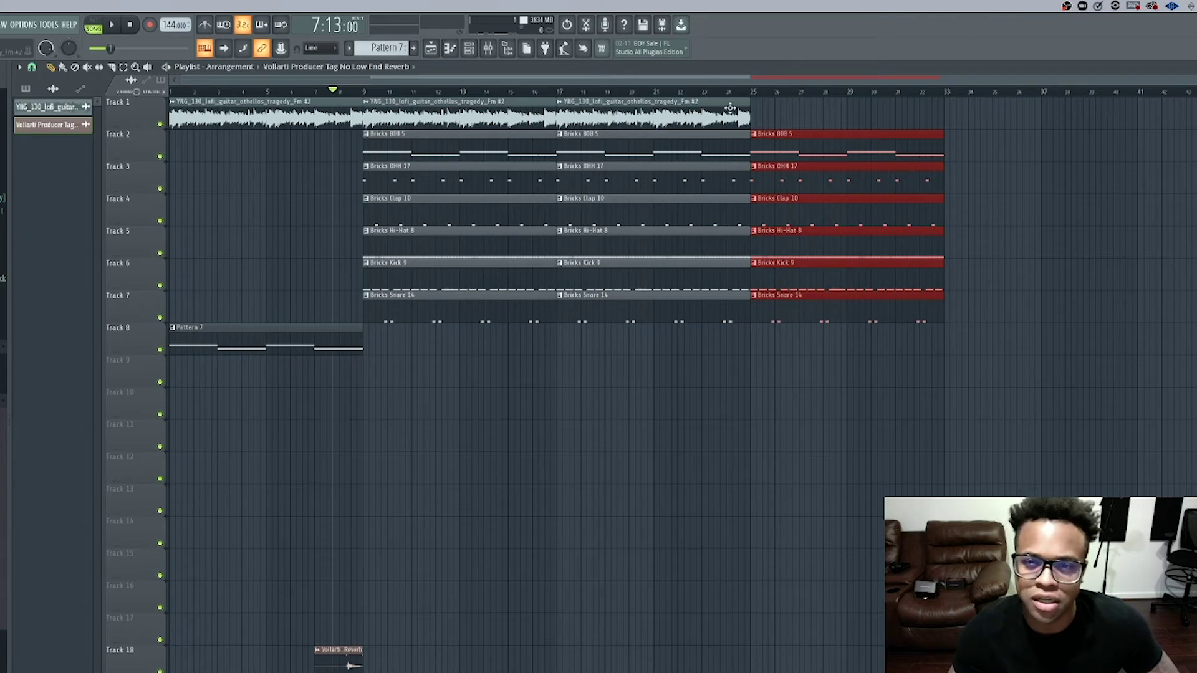
- Move the playback position to bar 25 and listen to the section without the guitar loop
{"action": "left_click", "coordinate": [745, 92]}
{"action": "key", "text": "space"}
{"action": "key", "text": "space"}
{"action": "left_click", "coordinate": [753, 92]}
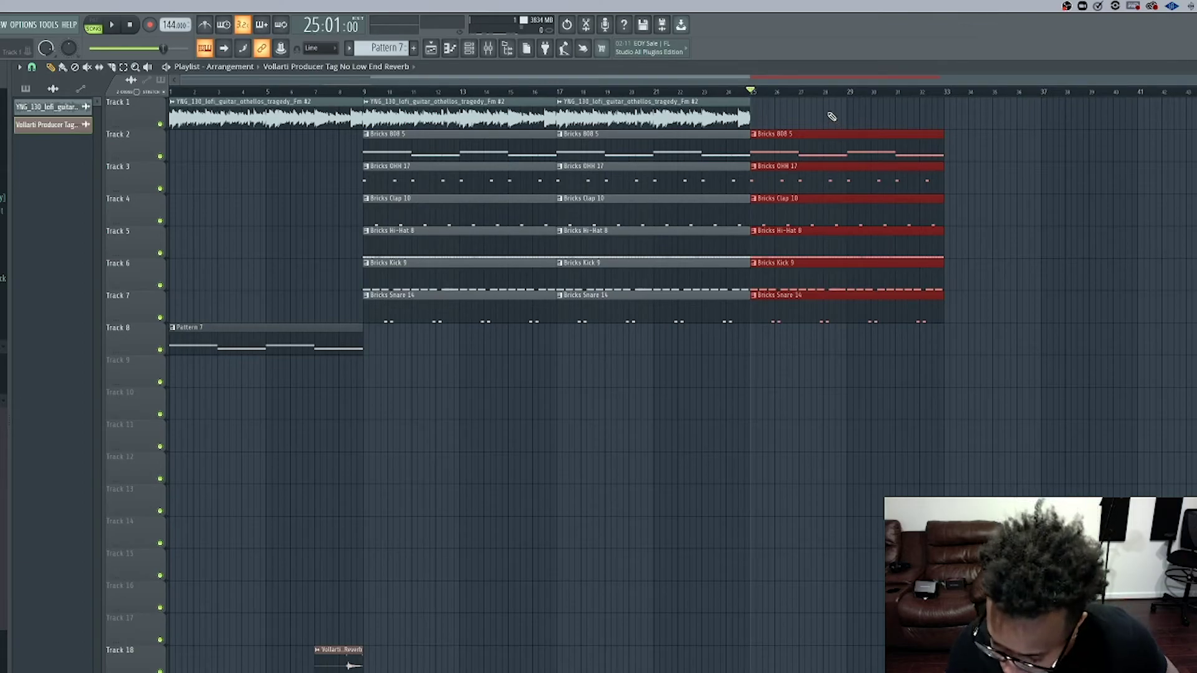
{"action": "key", "text": "space"}
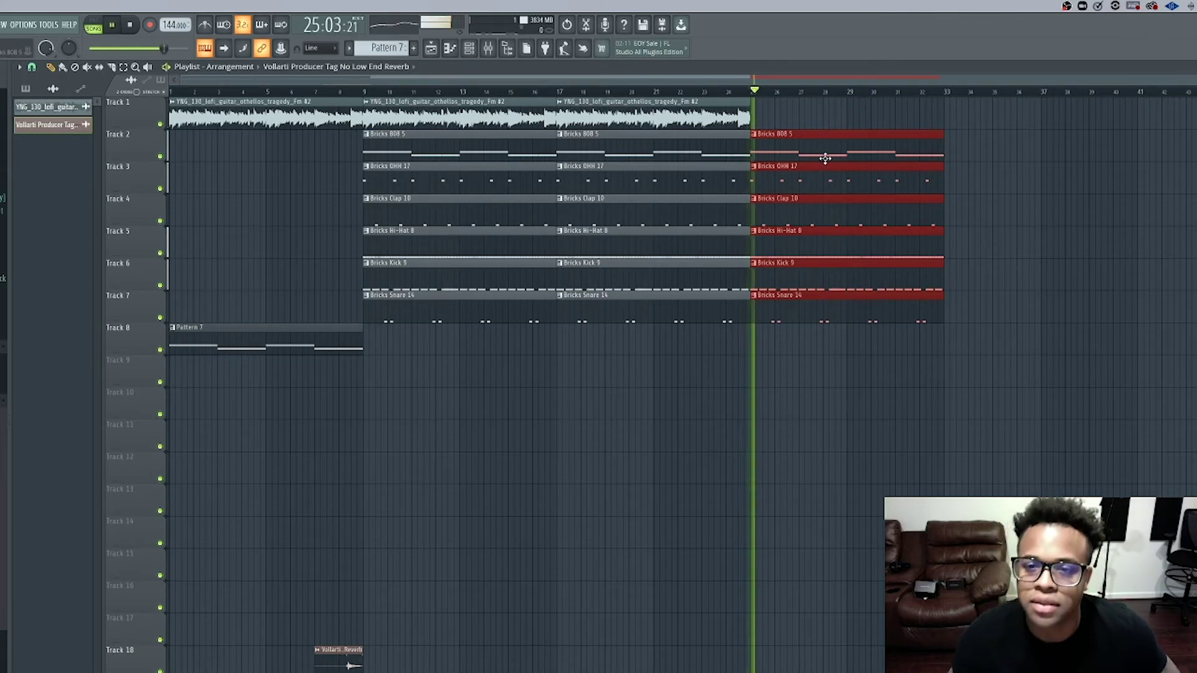
- Move the third Bricks Kick 9 clip on Track 6 from bar 25 to bar 33, and stop playback
{"action": "left_click", "coordinate": [816, 116]}
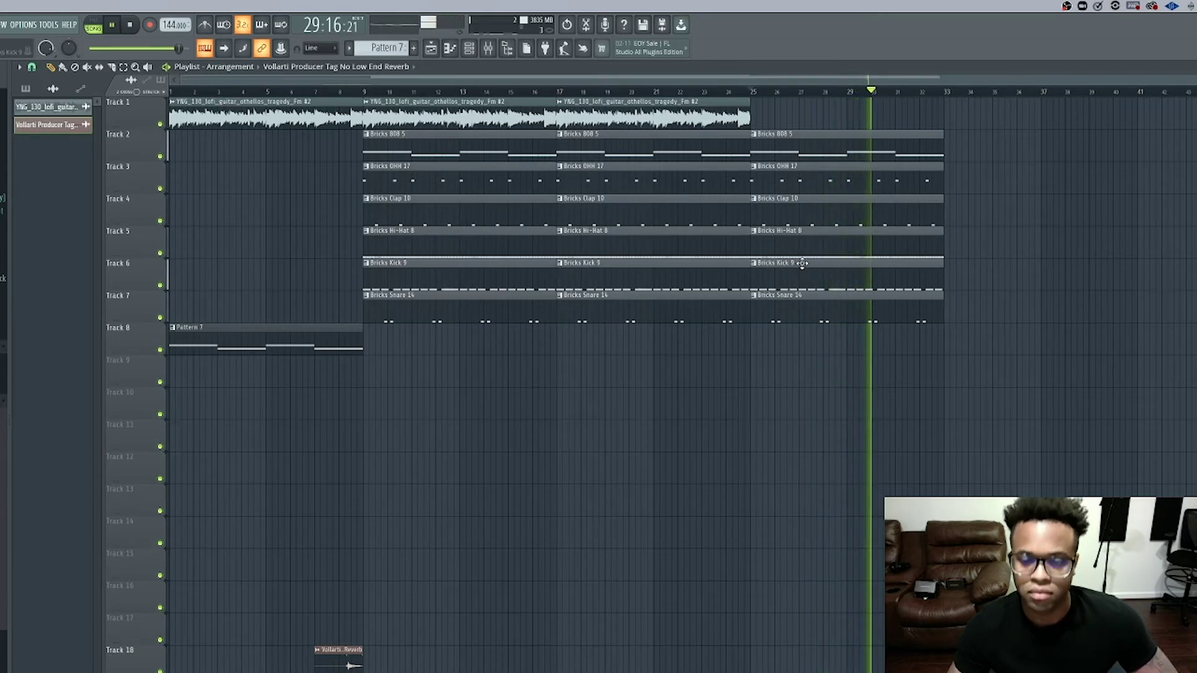
{"action": "left_click_drag", "start_coordinate": [818, 267], "coordinate": [1010, 268]}
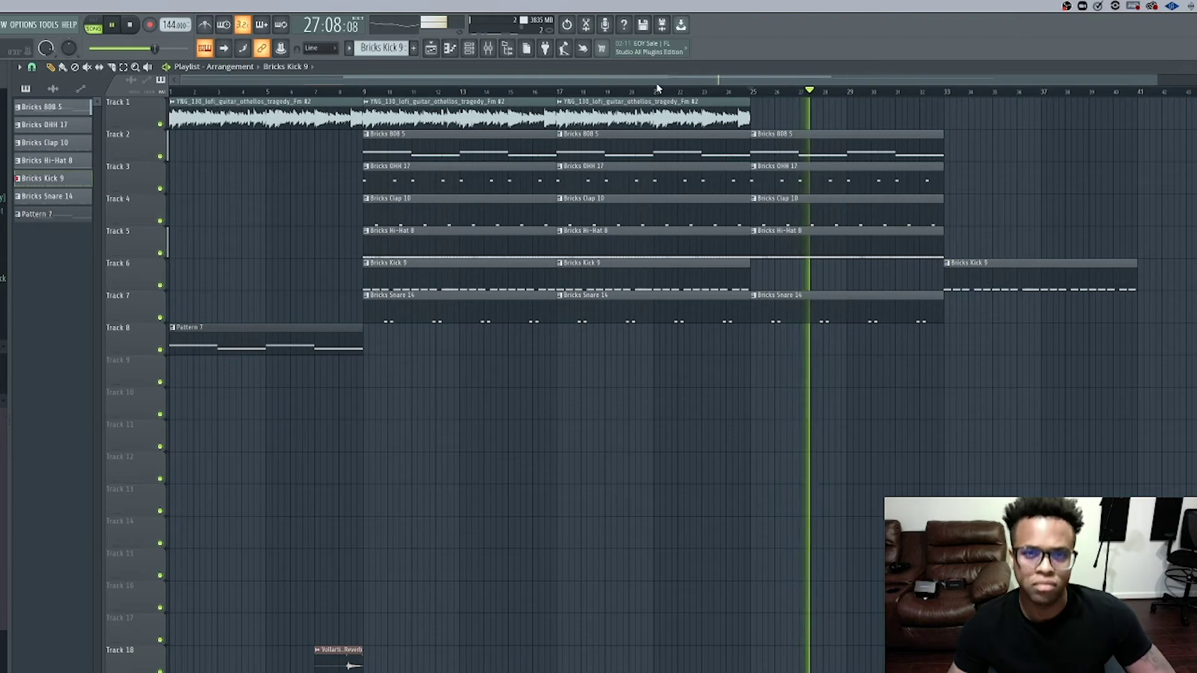
{"action": "key", "text": "space"}
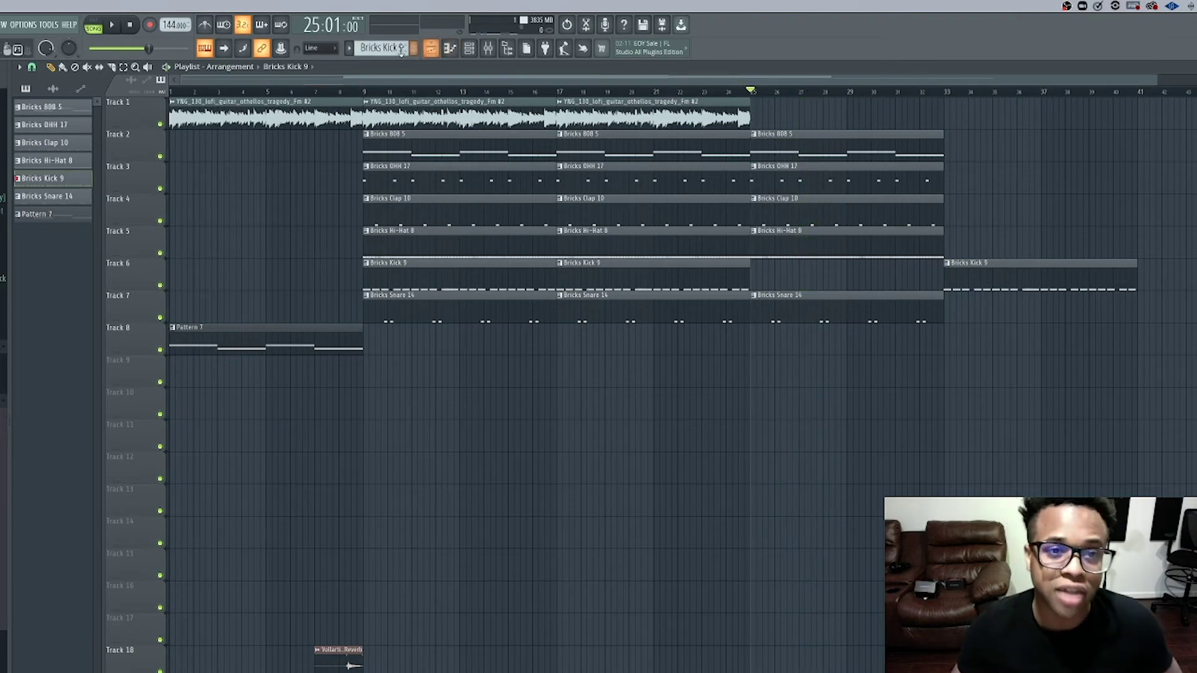
- Create the new pattern Pattern 8 and add a Serum instrument to the channel rack
{"action": "key", "text": "space"}
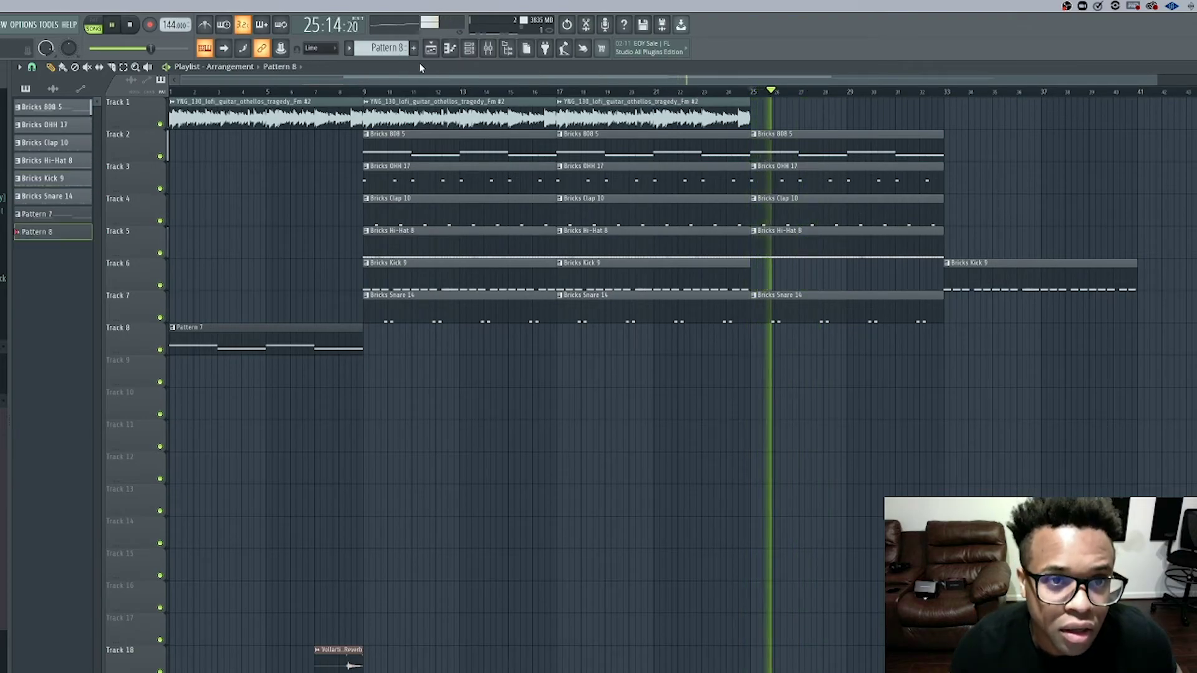
{"action": "left_click", "coordinate": [413, 48]}
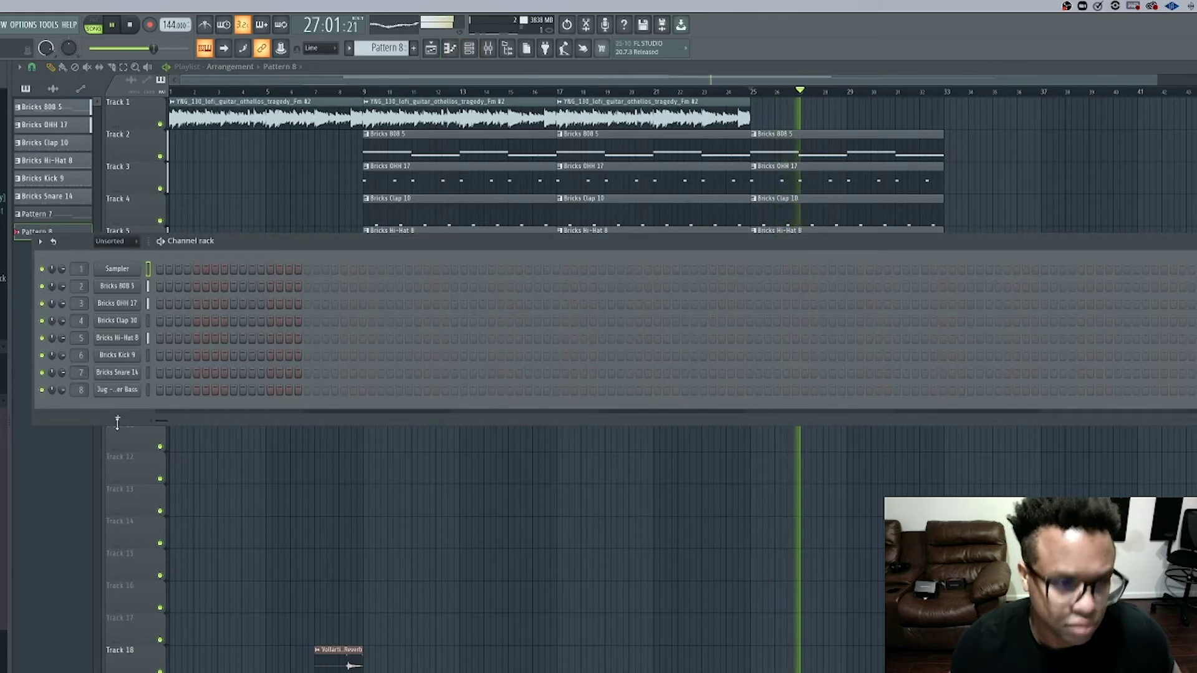
{"action": "key", "text": "space"}
{"action": "left_click", "coordinate": [116, 418]}
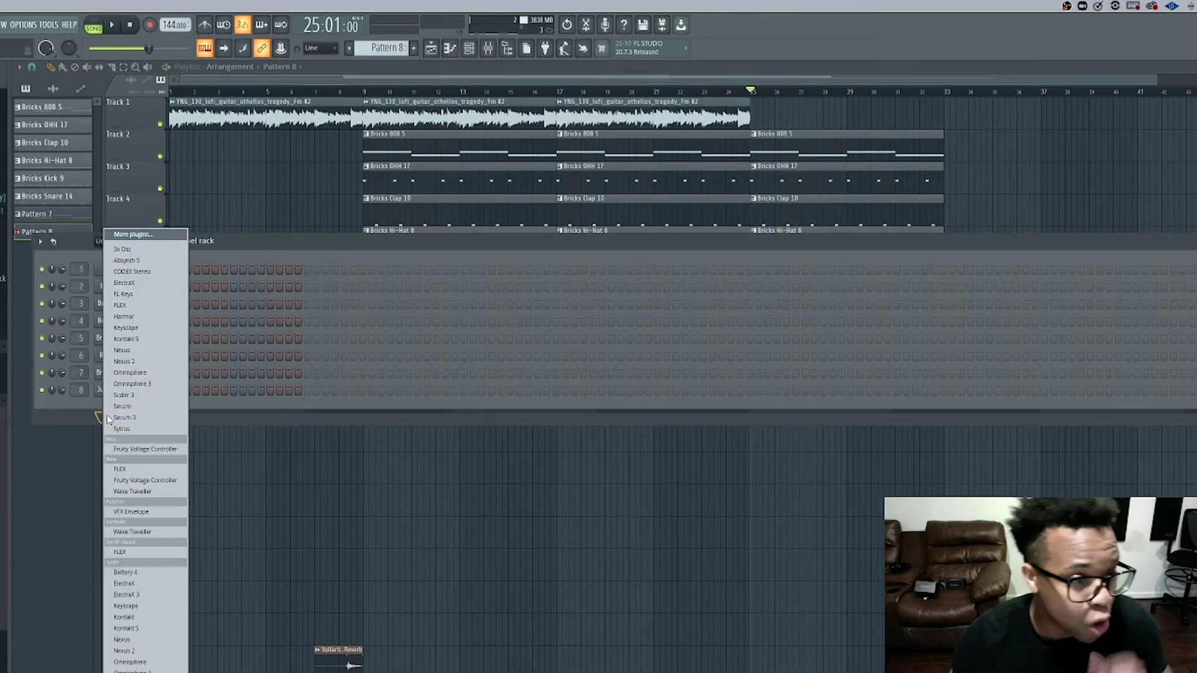
{"action": "left_click", "coordinate": [128, 407]}
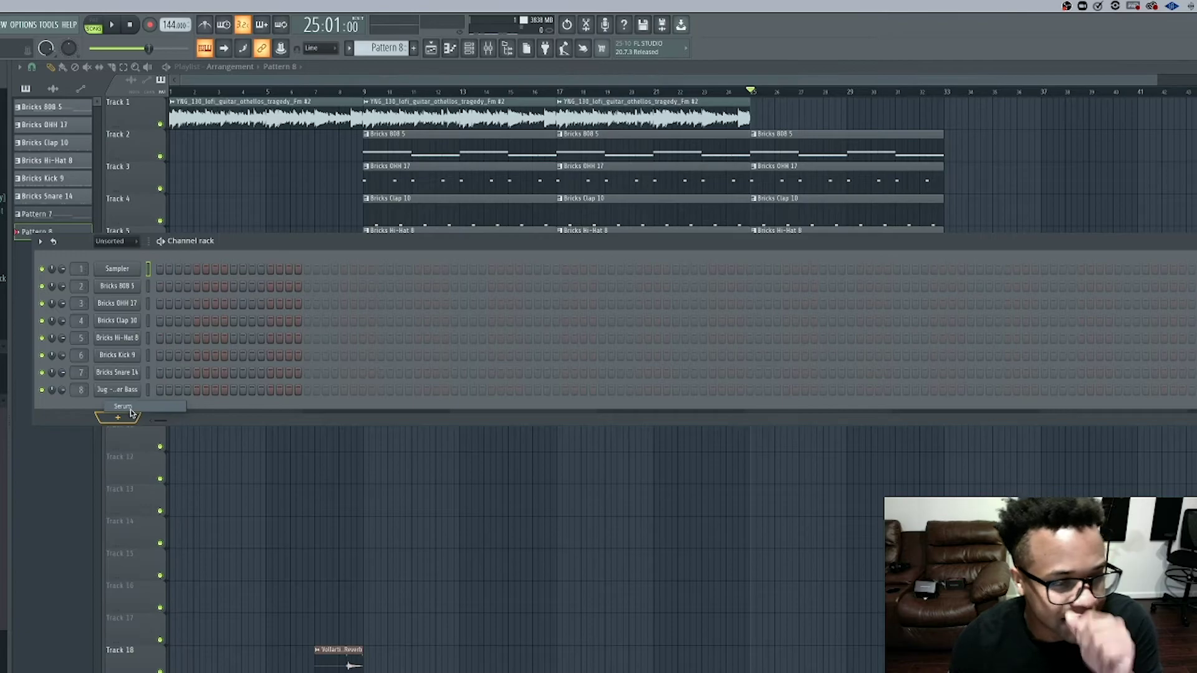
{"action": "key", "text": "space"}
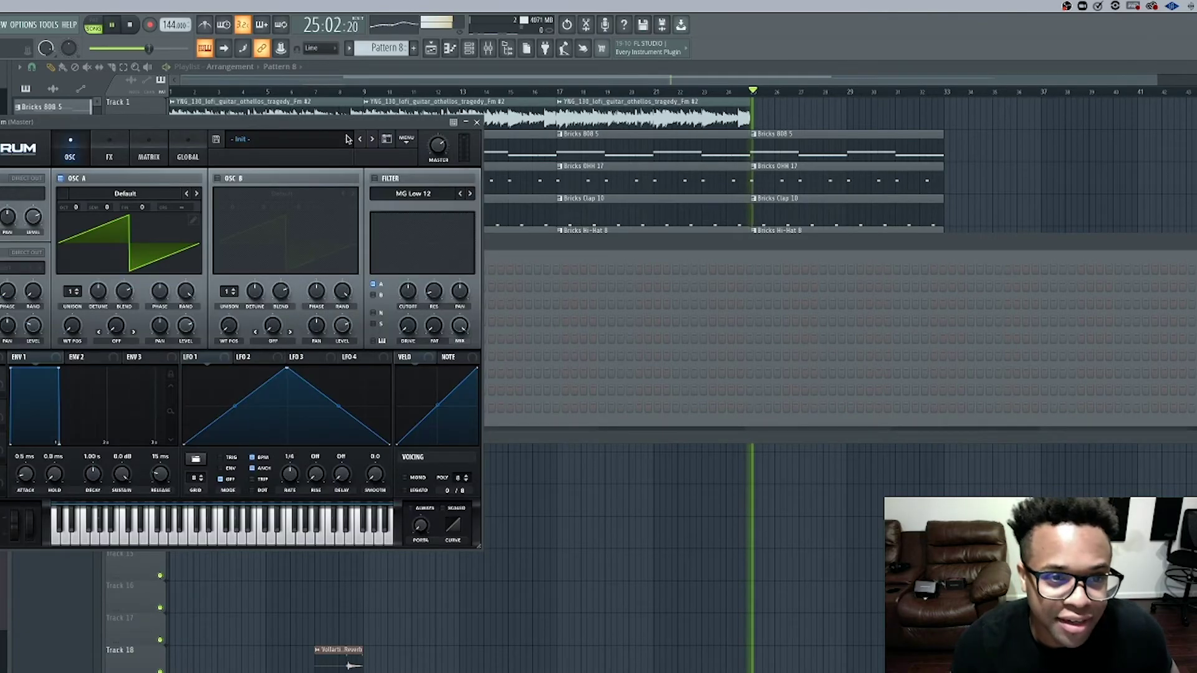
- Load the KB Hammy B preset from the Studio Sounds - Nami user bank in Serum, and close the plugin window
{"action": "left_click", "coordinate": [349, 141]}
{"action": "mouse_move", "coordinate": [275, 245]}
{"action": "mouse_move", "coordinate": [430, 265]}
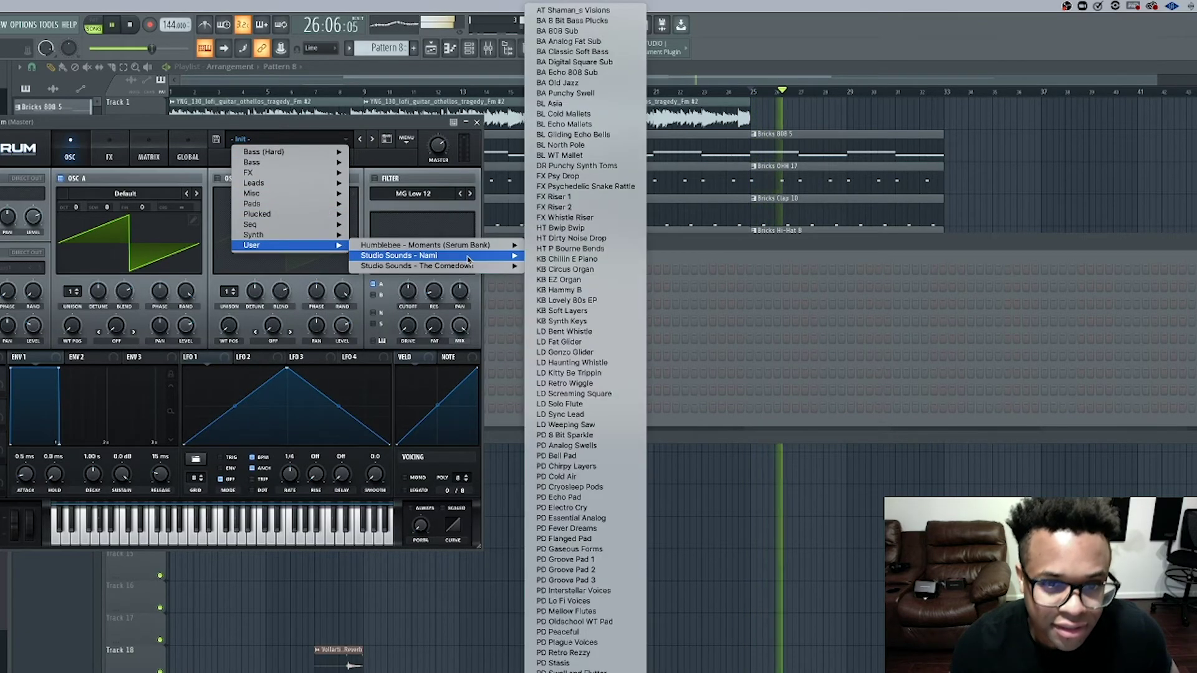
{"action": "left_click", "coordinate": [559, 290]}
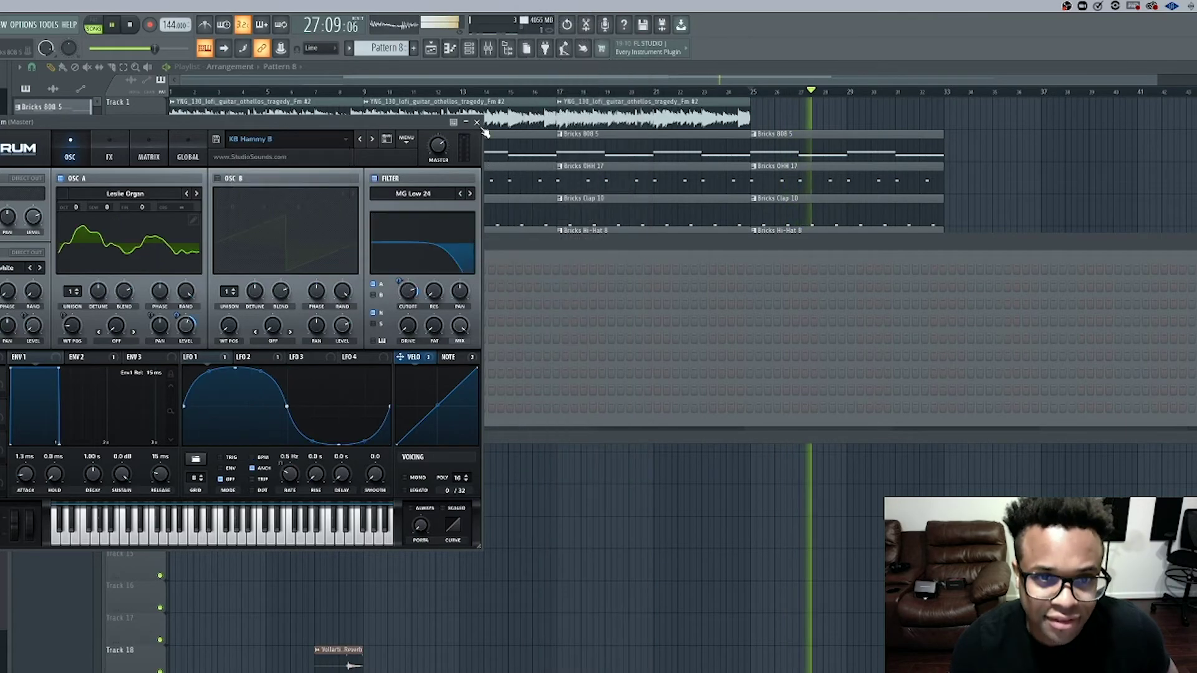
{"action": "left_click", "coordinate": [477, 123]}
{"action": "key", "text": "space"}
- Place a Pattern 8 clip on Track 9 at bar 25, and open Serum's piano roll during playback
{"action": "left_click", "coordinate": [208, 392]}
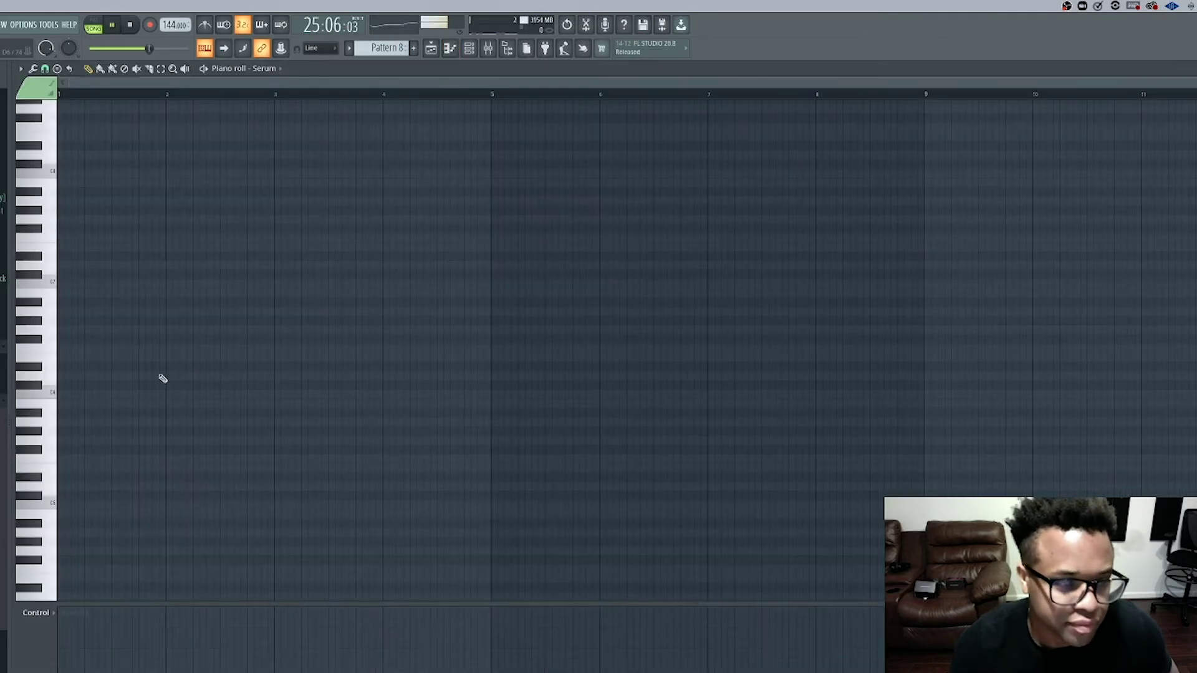
{"action": "left_click", "coordinate": [428, 49]}
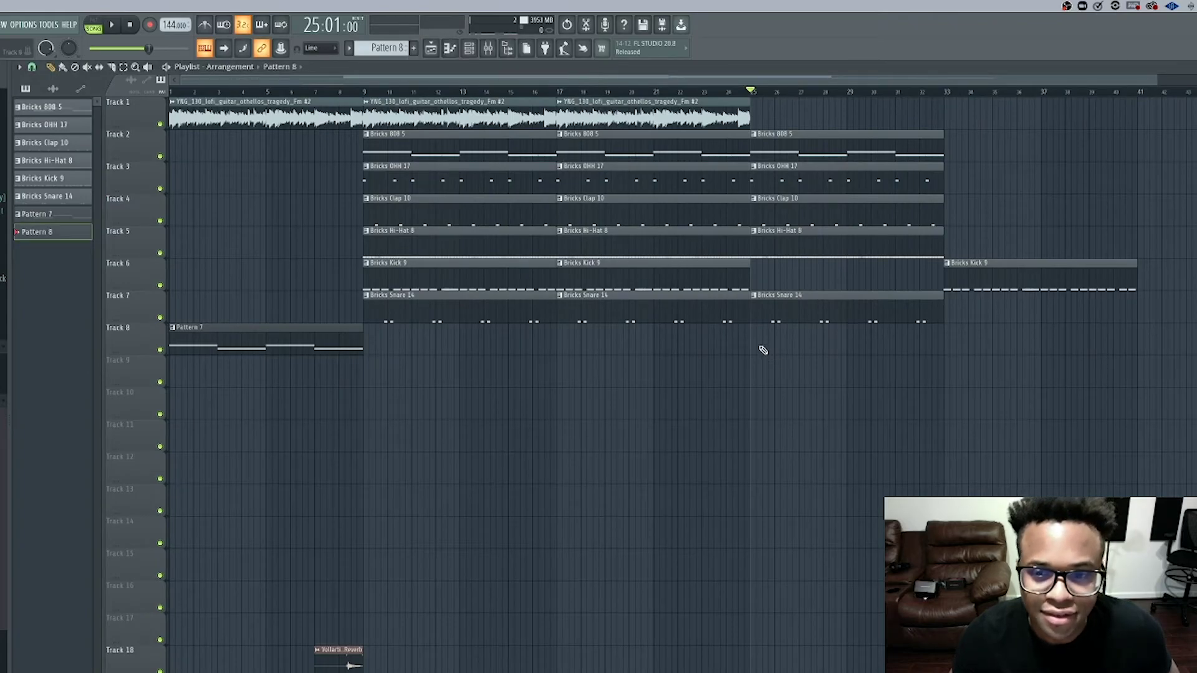
{"action": "left_click", "coordinate": [754, 372]}
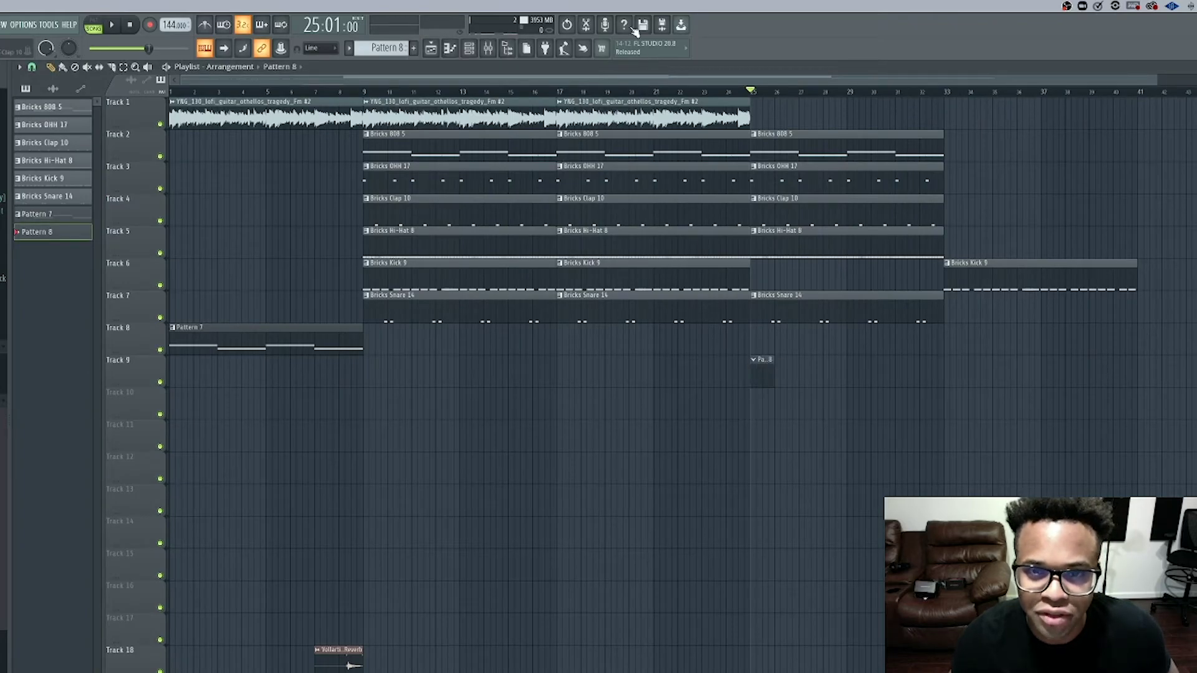
{"action": "key", "text": "space"}
{"action": "key", "text": "F6"}
{"action": "key", "text": "F7"}
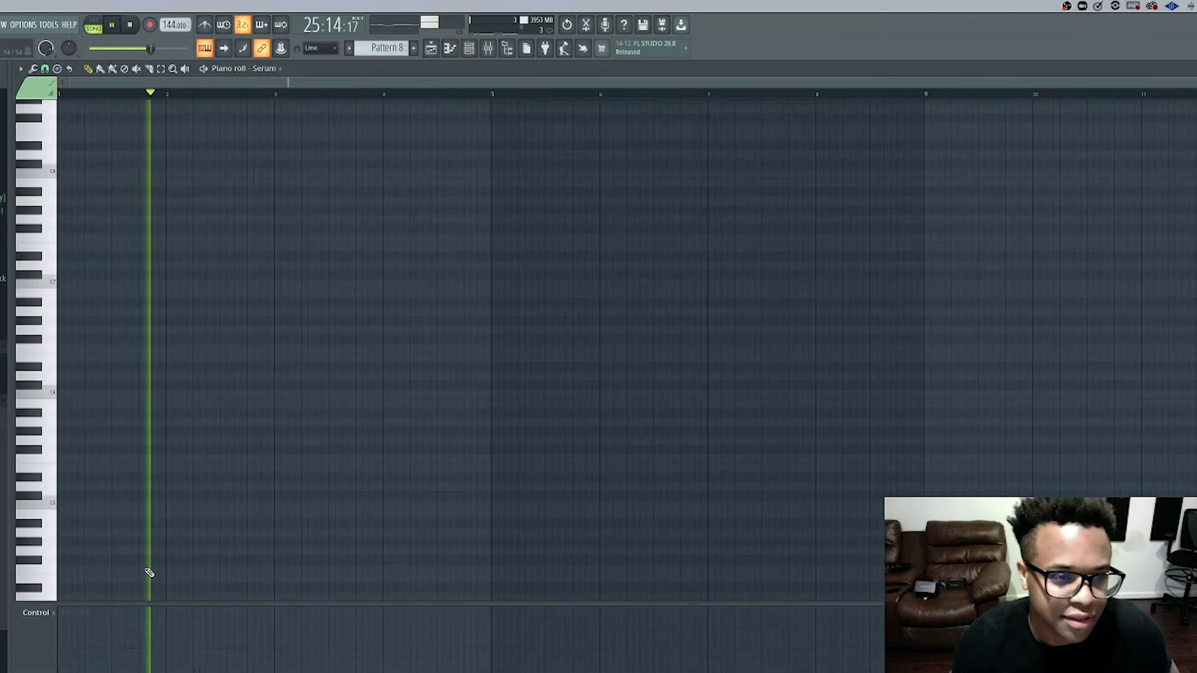
- Draw a C7 note at beat 2 of bar 2, shorten it to one beat, and audition it
{"action": "key", "text": "space"}
{"action": "left_click_drag", "start_coordinate": [192, 346], "coordinate": [193, 284]}
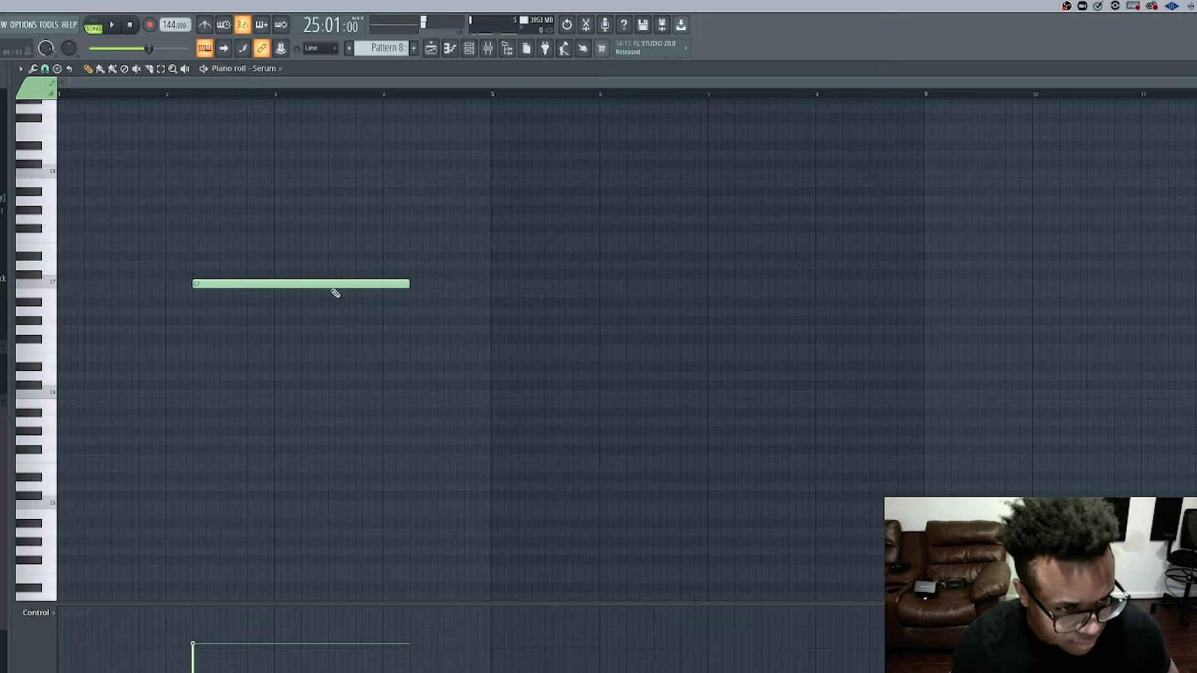
{"action": "key", "text": "space"}
{"action": "left_click_drag", "start_coordinate": [411, 285], "coordinate": [222, 297]}
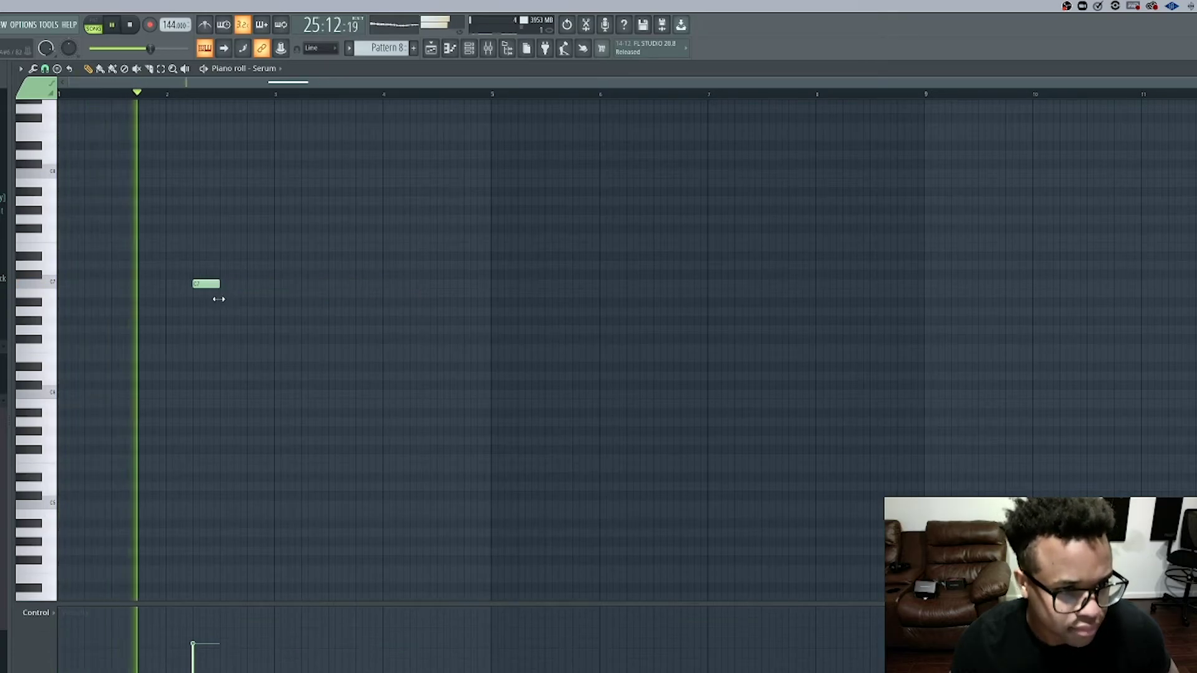
{"action": "key", "text": "space"}
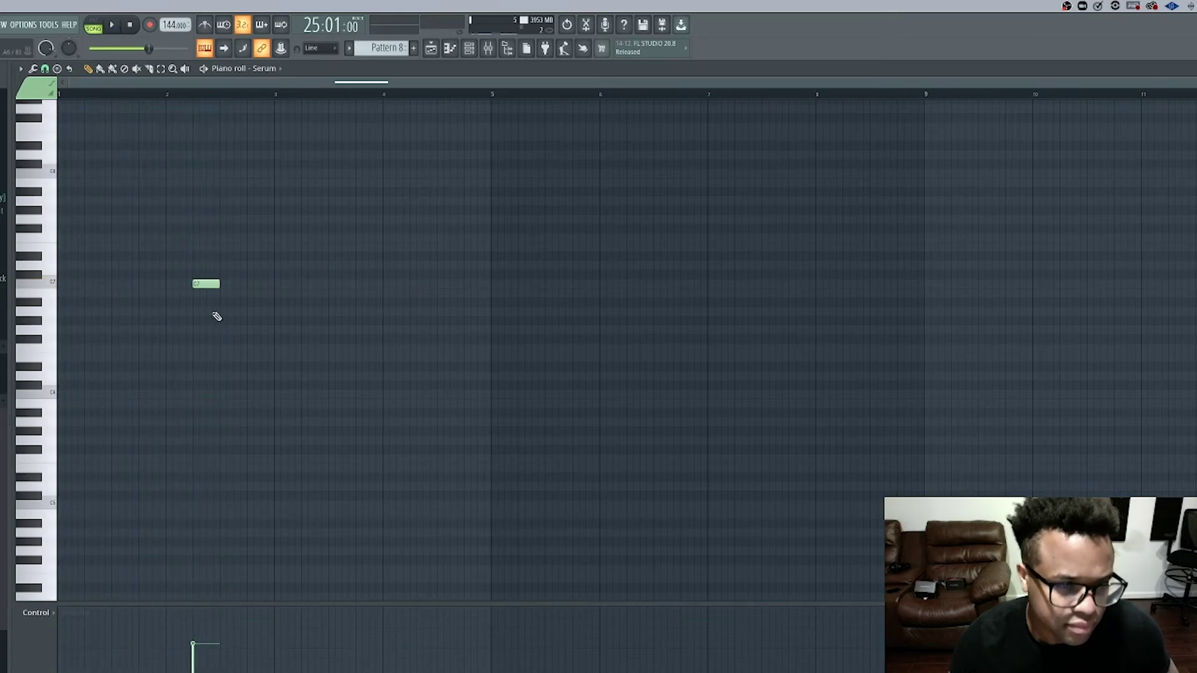
- Transpose the Serum note down one octave to C6 while auditioning the pattern
{"action": "key", "text": "space"}
{"action": "key", "text": "ctrl+a"}
{"action": "key", "text": "ctrl+Down"}
{"action": "key", "text": "space"}
- Add a one-beat G5 note after the C6 note and shift it to beat 4 of bar 2 during playback
{"action": "left_click", "coordinate": [215, 394]}
{"action": "left_click_drag", "start_coordinate": [223, 419], "coordinate": [224, 440]}
{"action": "key", "text": "space"}
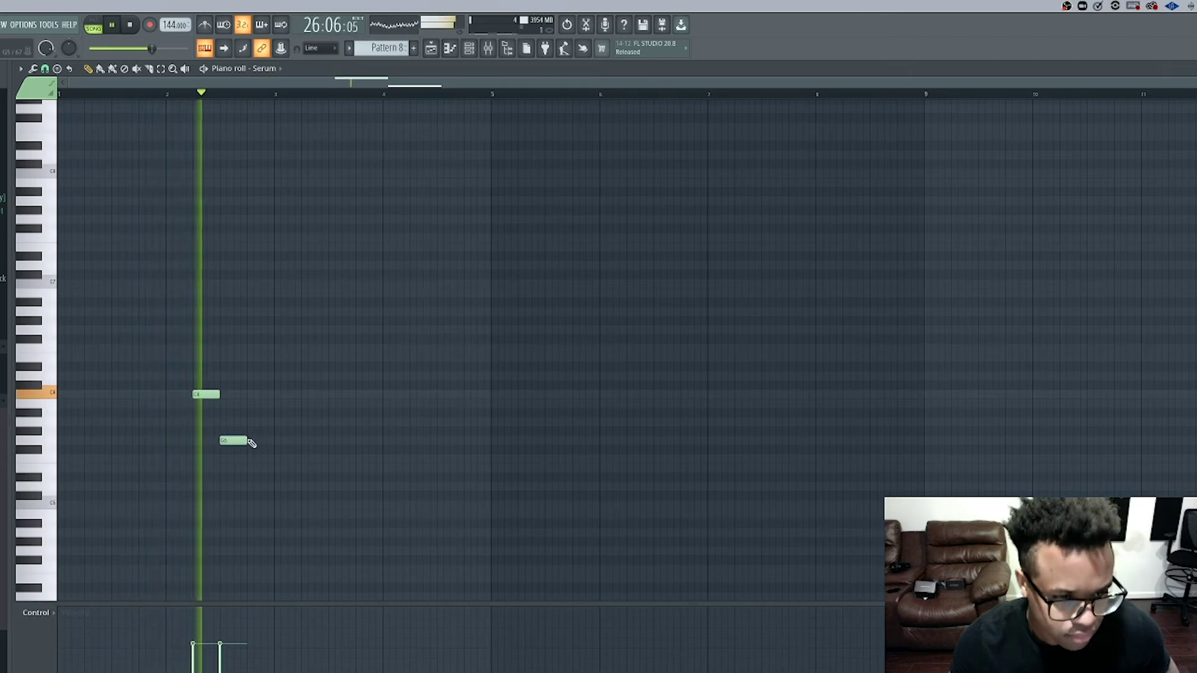
{"action": "left_click_drag", "start_coordinate": [233, 441], "coordinate": [260, 441]}
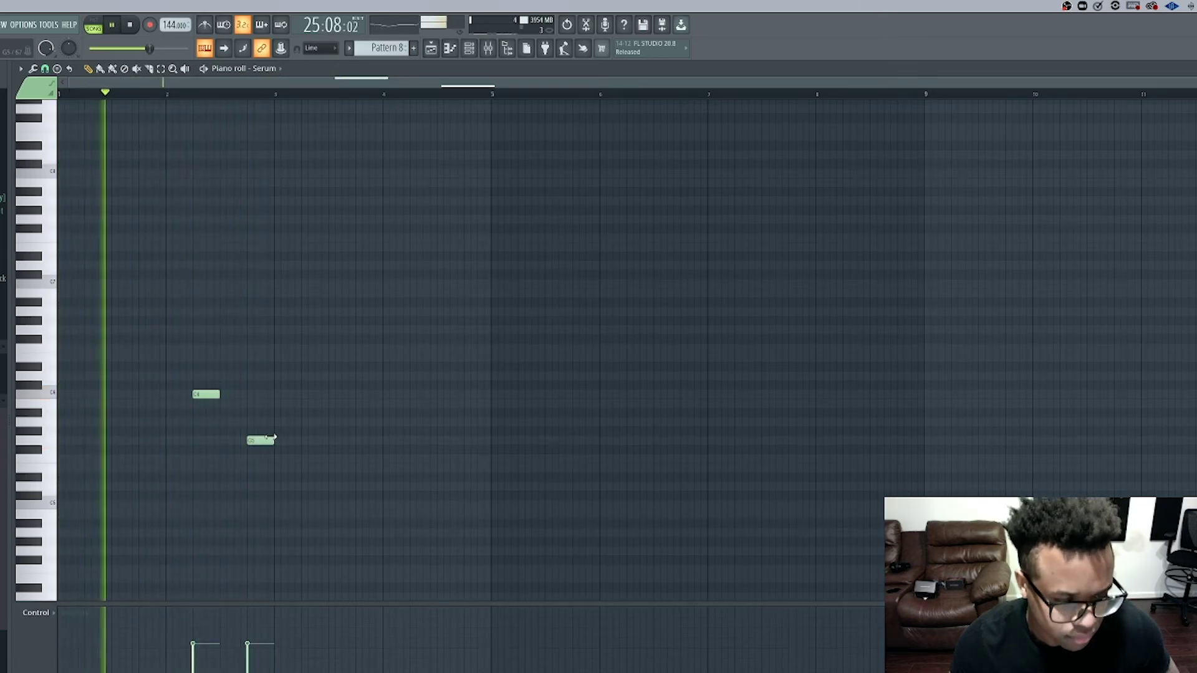
- Shift the G5 note in bar 2 half a beat earlier while auditioning the pattern
{"action": "key", "text": "space"}
{"action": "key", "text": "space"}
{"action": "left_click_drag", "start_coordinate": [263, 440], "coordinate": [250, 440]}
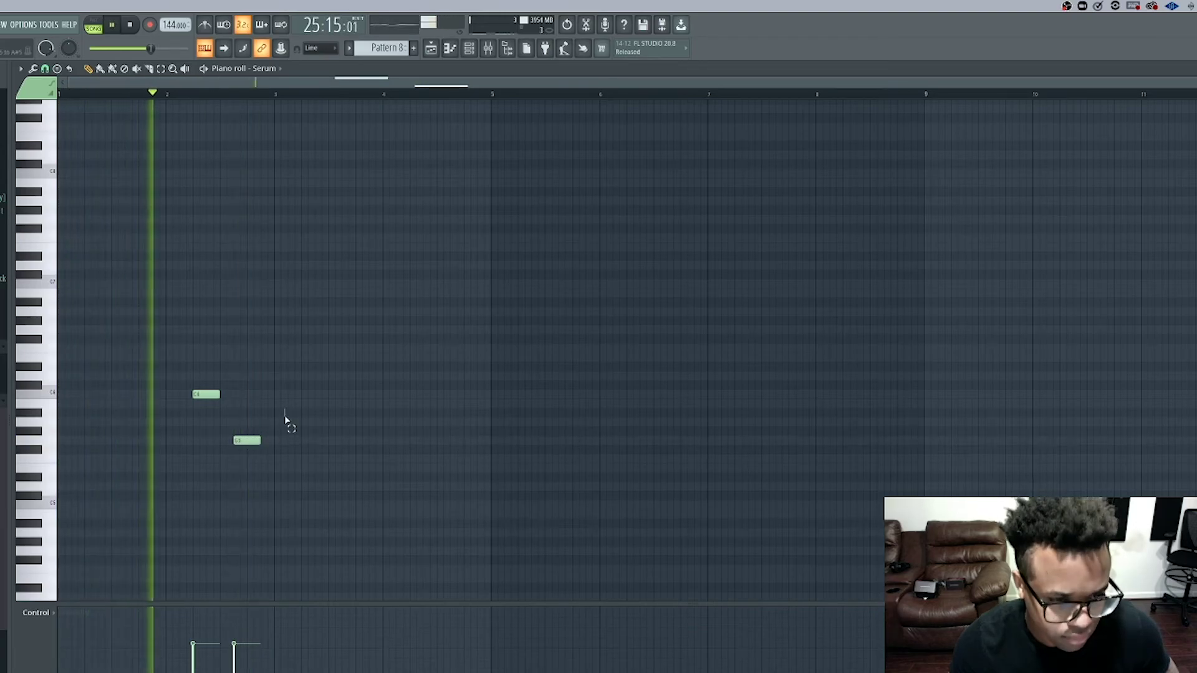
- Add one-beat A#5, G5 and D#5 notes across bar 3, starting at beats 1, 2.5 and 4, and audition the melody
{"action": "key", "text": "space"}
{"action": "left_click_drag", "start_coordinate": [276, 385], "coordinate": [274, 421]}
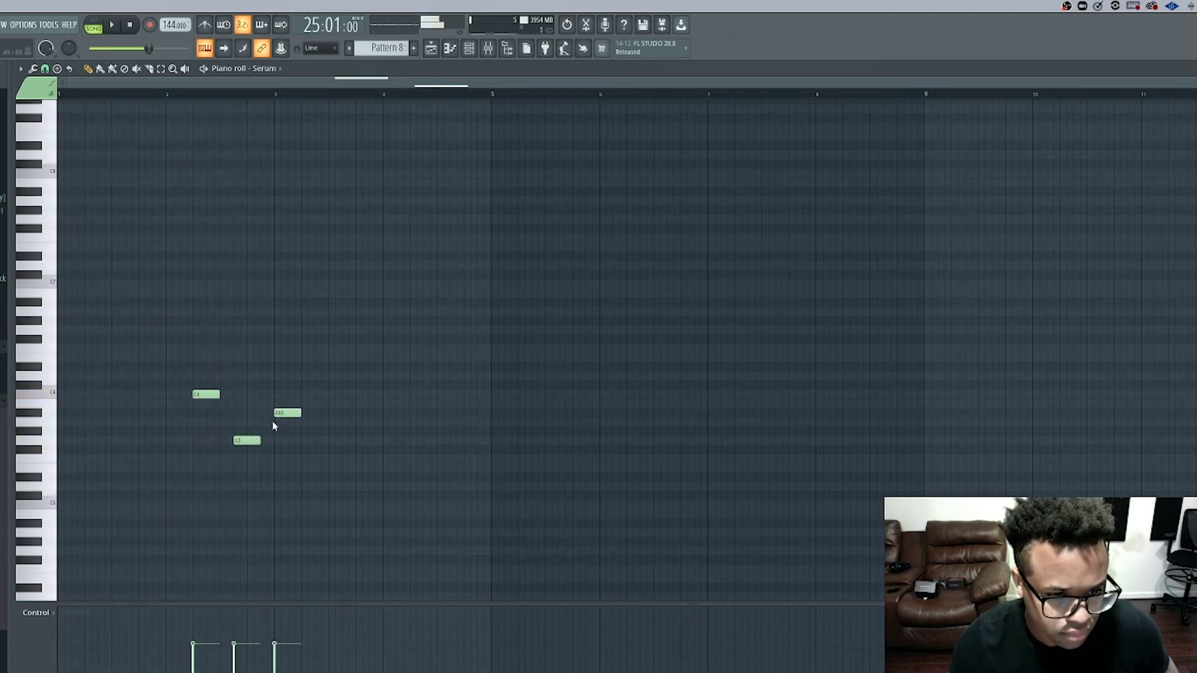
{"action": "left_click", "coordinate": [326, 440]}
{"action": "left_click", "coordinate": [361, 467]}
{"action": "left_click_drag", "start_coordinate": [358, 462], "coordinate": [352, 470]}
{"action": "key", "text": "space"}
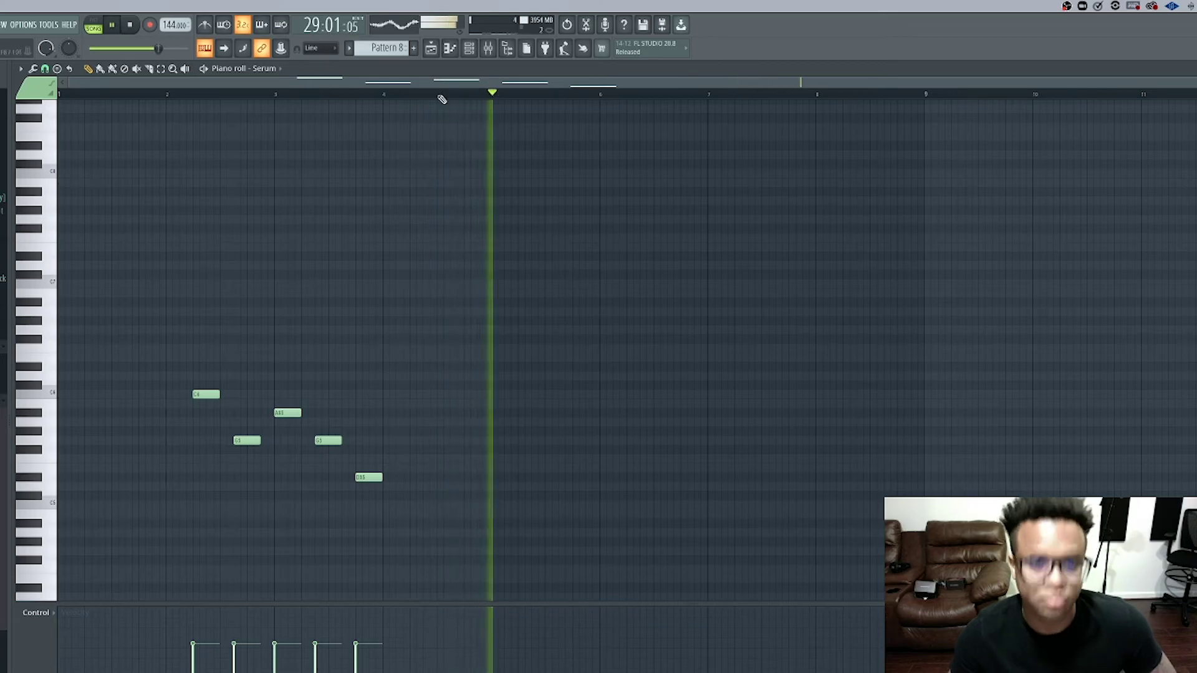
- Extend the Pattern 8 clip on Track 9 to bar 33 in the playlist
{"action": "key", "text": "F5"}
{"action": "key", "text": "space"}
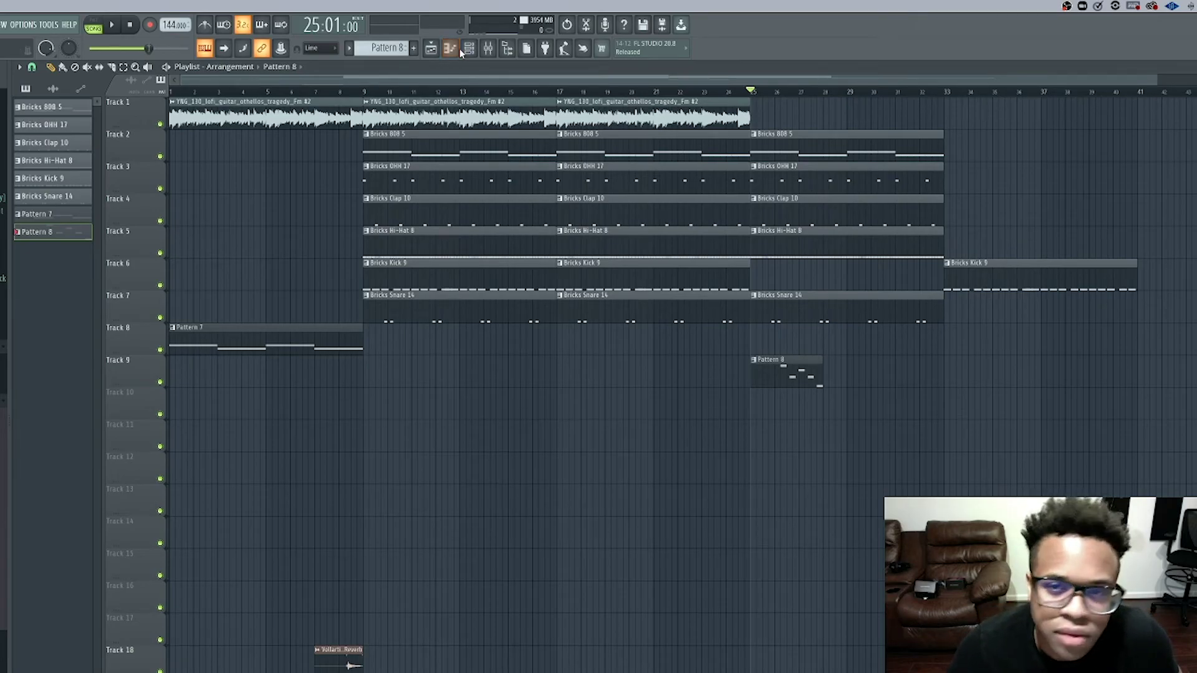
{"action": "key", "text": "space"}
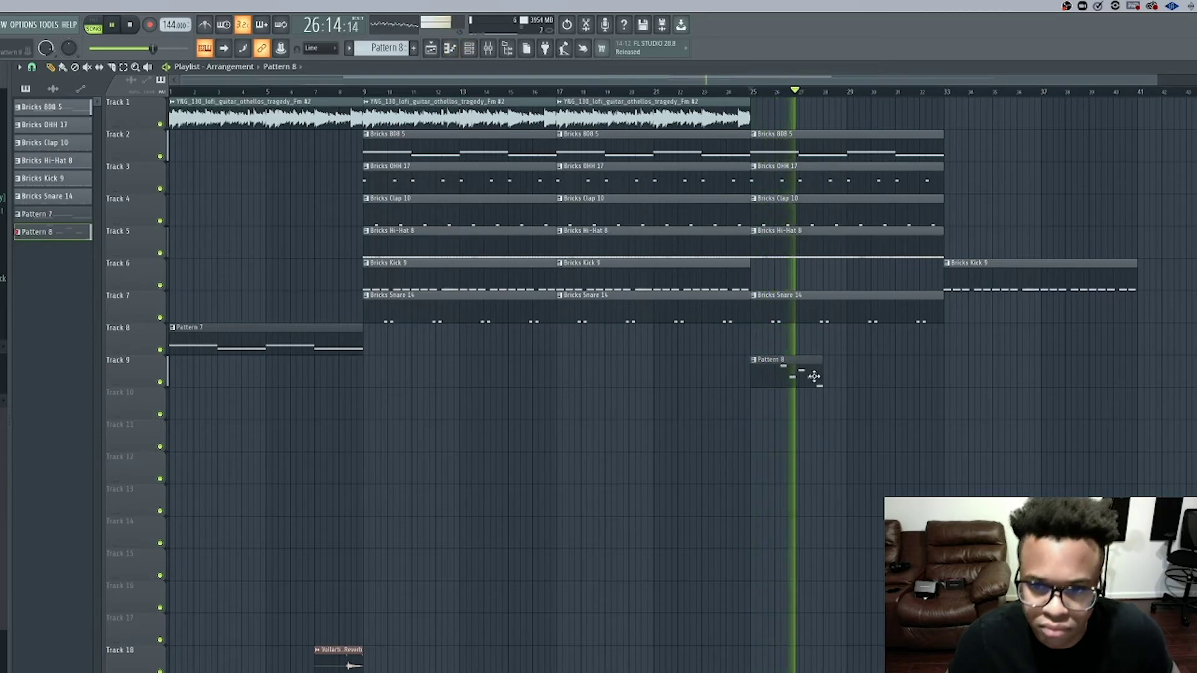
{"action": "left_click_drag", "start_coordinate": [820, 370], "coordinate": [942, 368]}
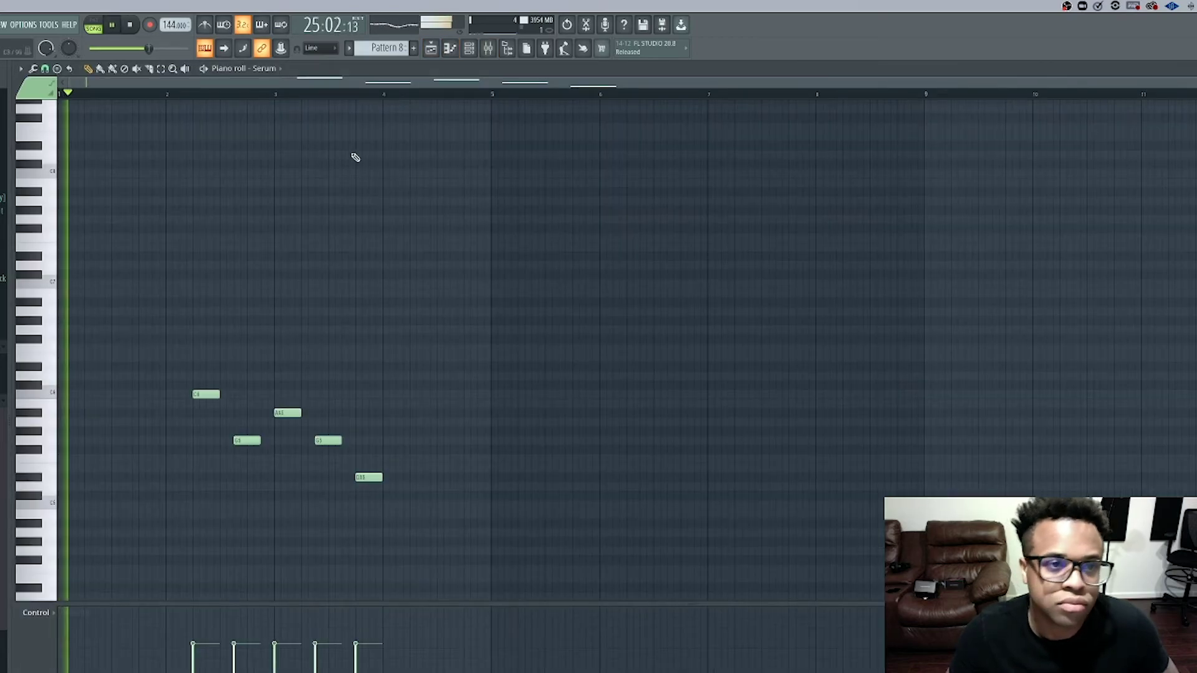
- Switch Serum to the KB Soft Layers preset while auditioning the melody, and play it back against the arrangement
{"action": "left_click", "coordinate": [176, 93]}
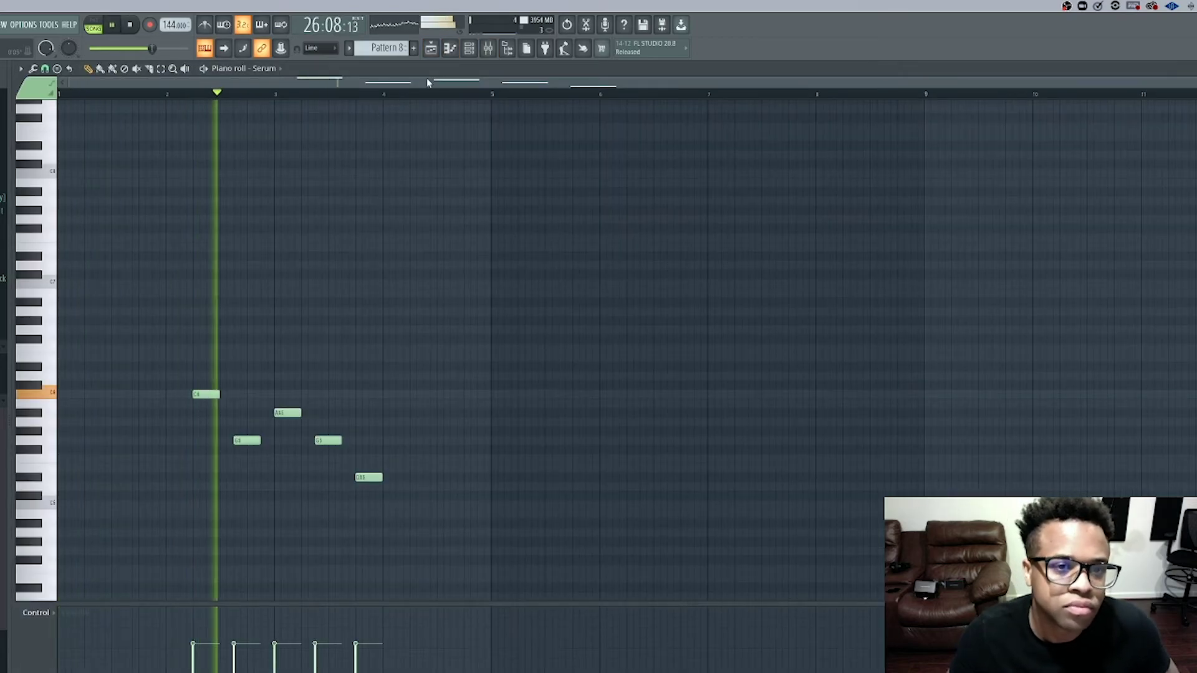
{"action": "left_click", "coordinate": [472, 51]}
{"action": "left_click", "coordinate": [114, 402]}
{"action": "key", "text": "space"}
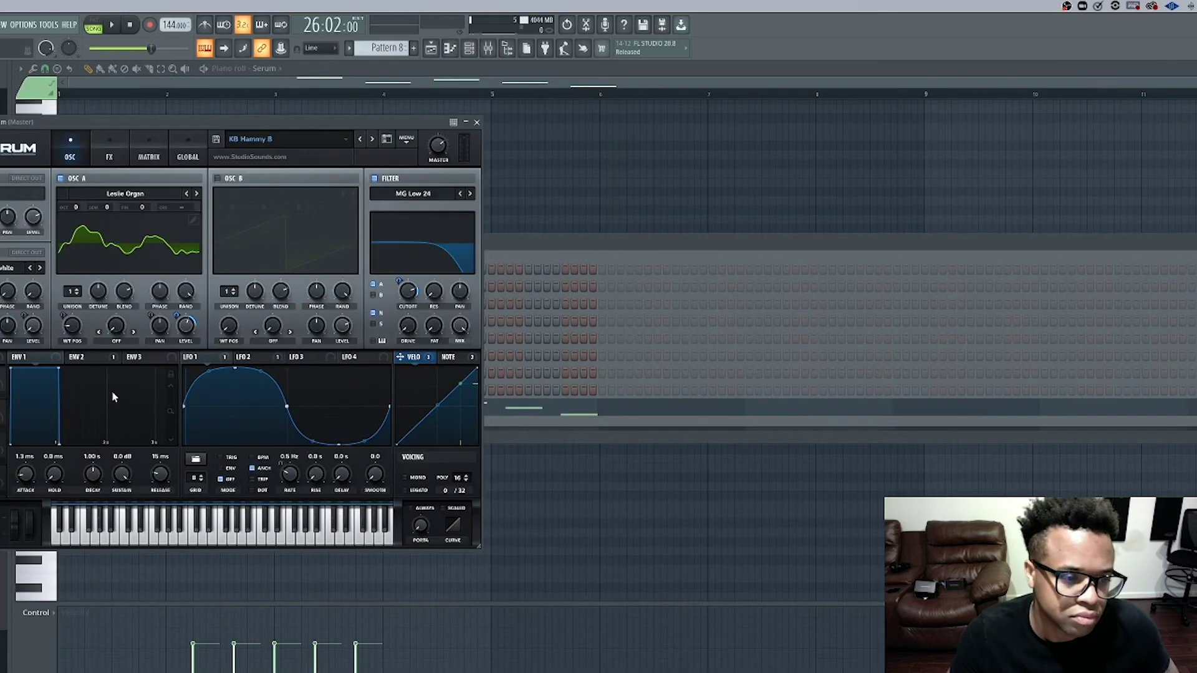
{"action": "key", "text": "space"}
{"action": "left_click", "coordinate": [370, 140]}
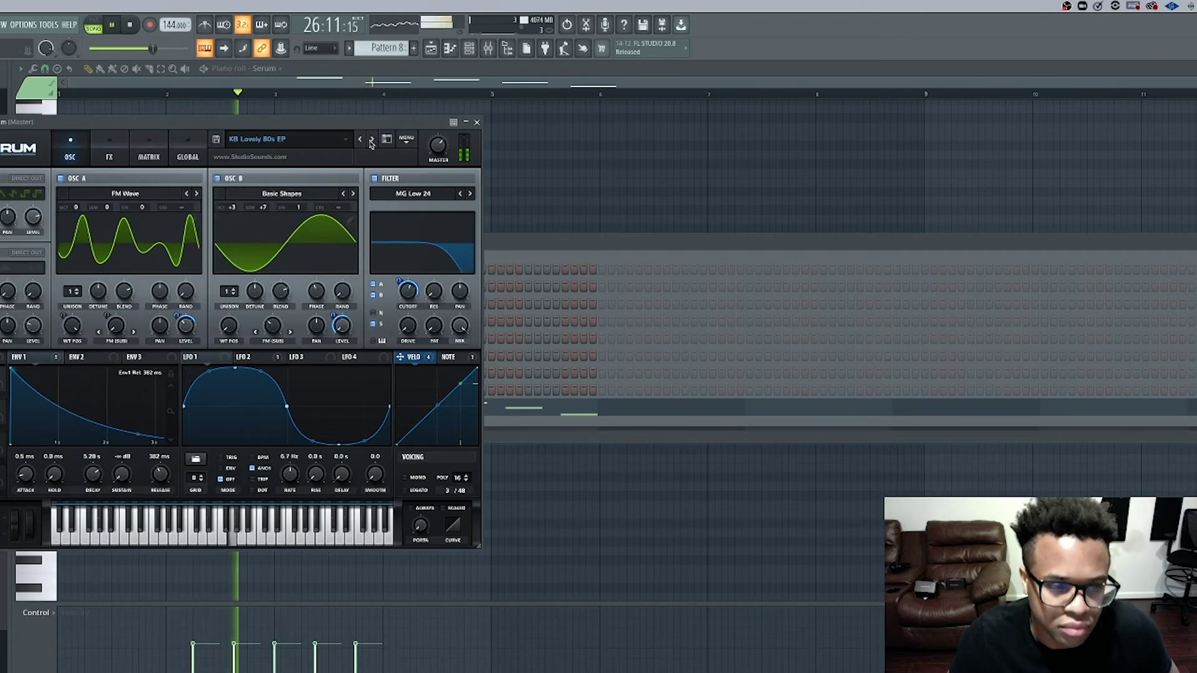
{"action": "left_click", "coordinate": [372, 140]}
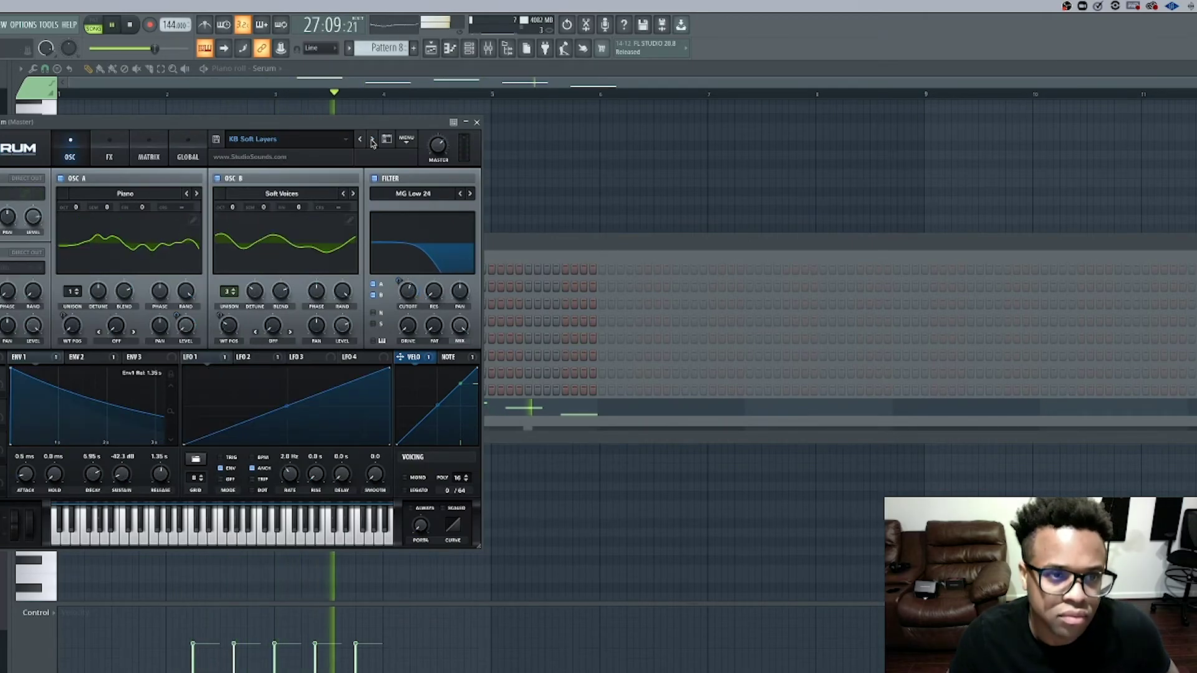
{"action": "left_click", "coordinate": [431, 50]}
{"action": "left_click", "coordinate": [718, 94]}
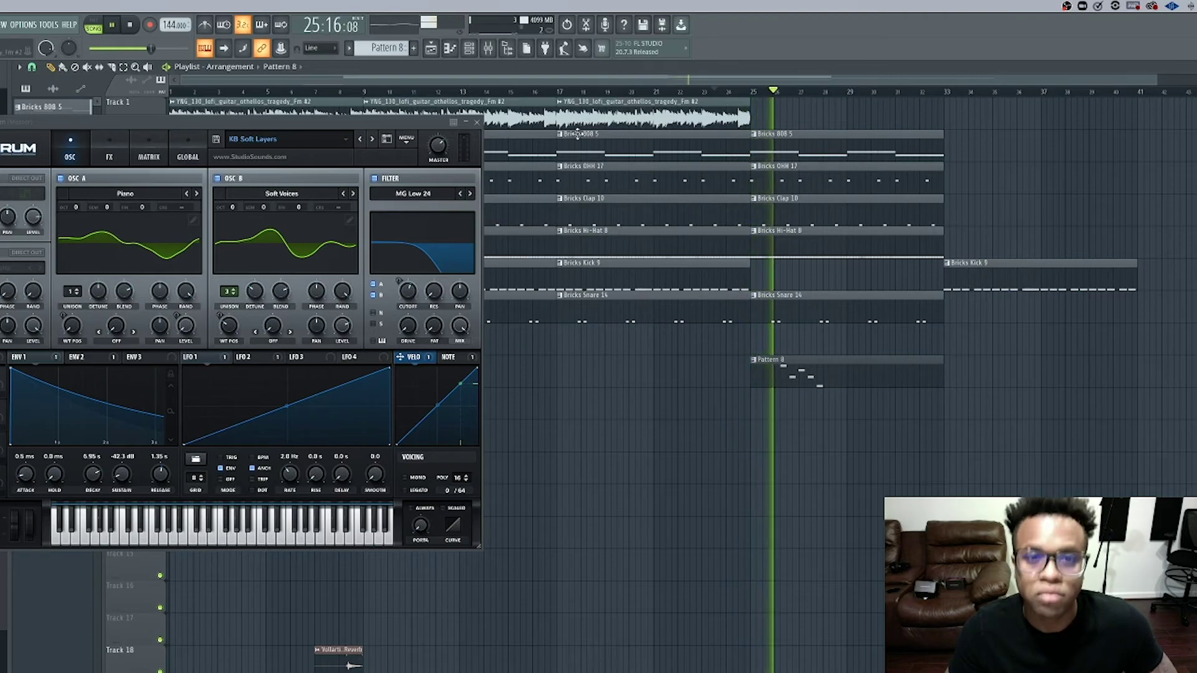
- Close Serum and add one-beat D#5 and C5 notes at beats 2 and 4 of bar 4
{"action": "left_click", "coordinate": [449, 48]}
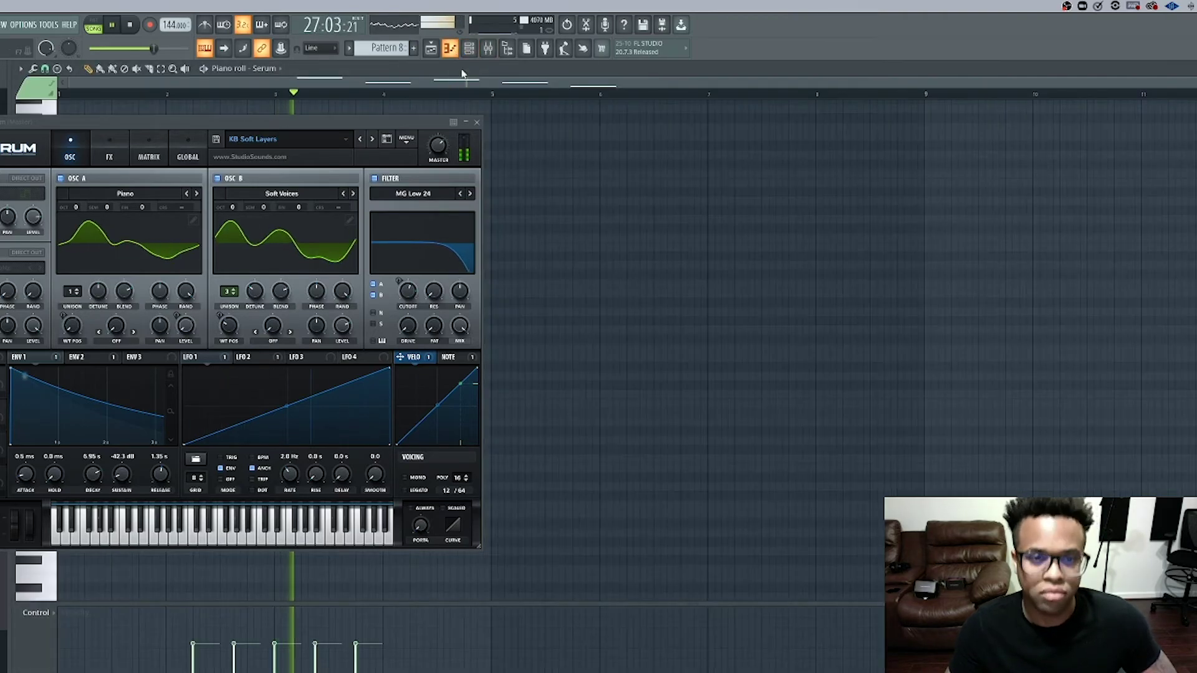
{"action": "left_click", "coordinate": [477, 122]}
{"action": "key", "text": "space"}
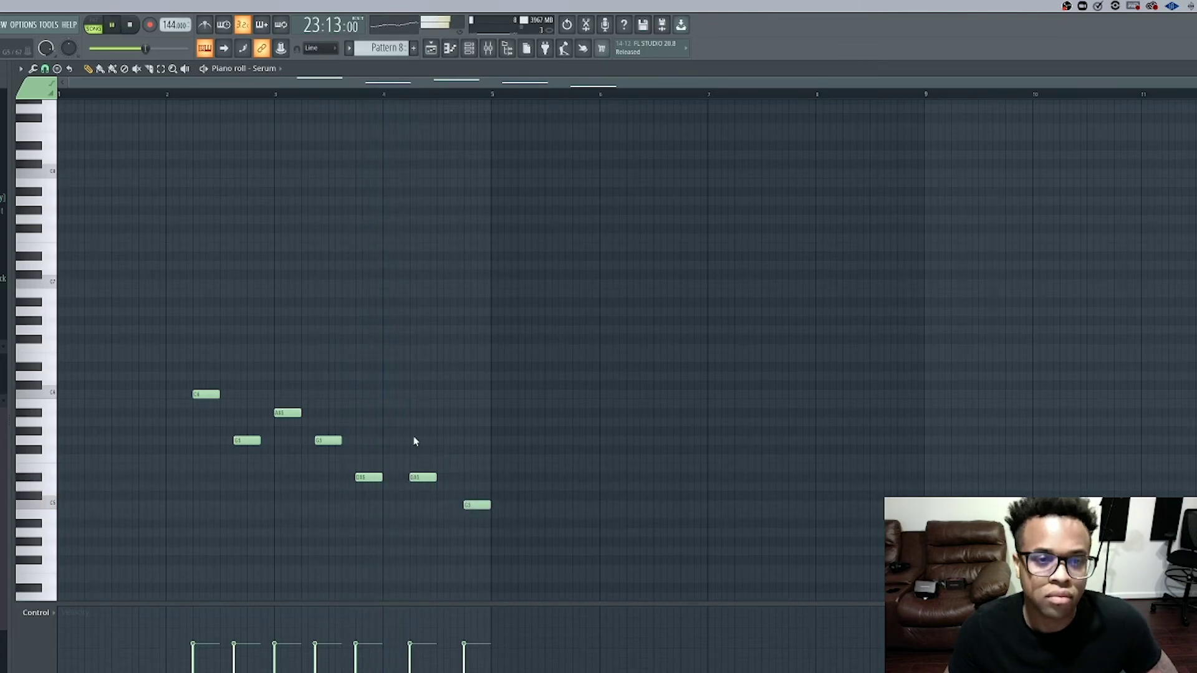
- Shift the bar 4 C5 note half a beat earlier and add a one-beat F5 note at the start of bar 5
{"action": "left_click", "coordinate": [431, 48]}
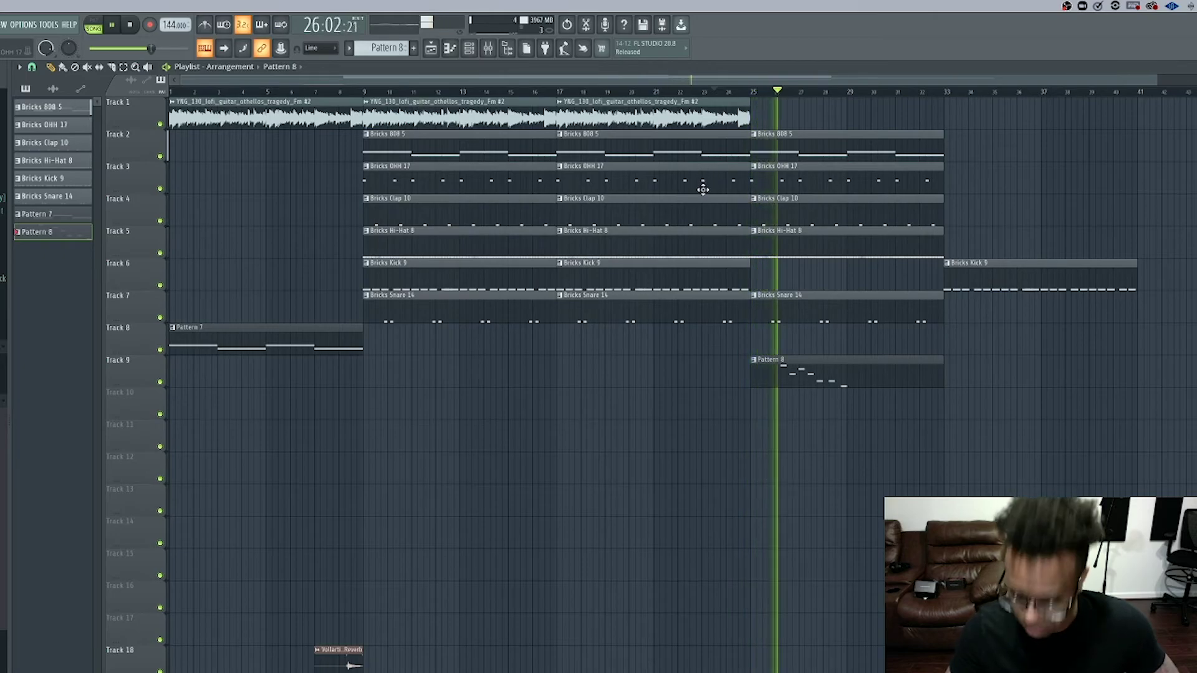
{"action": "left_click", "coordinate": [449, 48]}
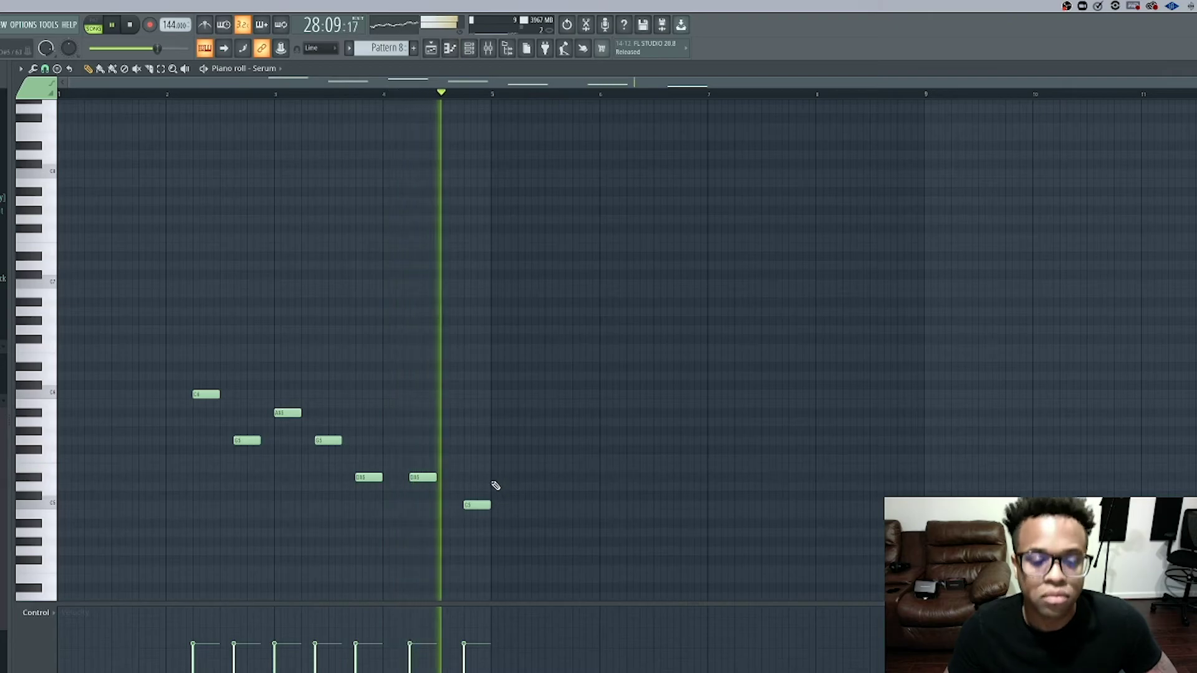
{"action": "key", "text": "space"}
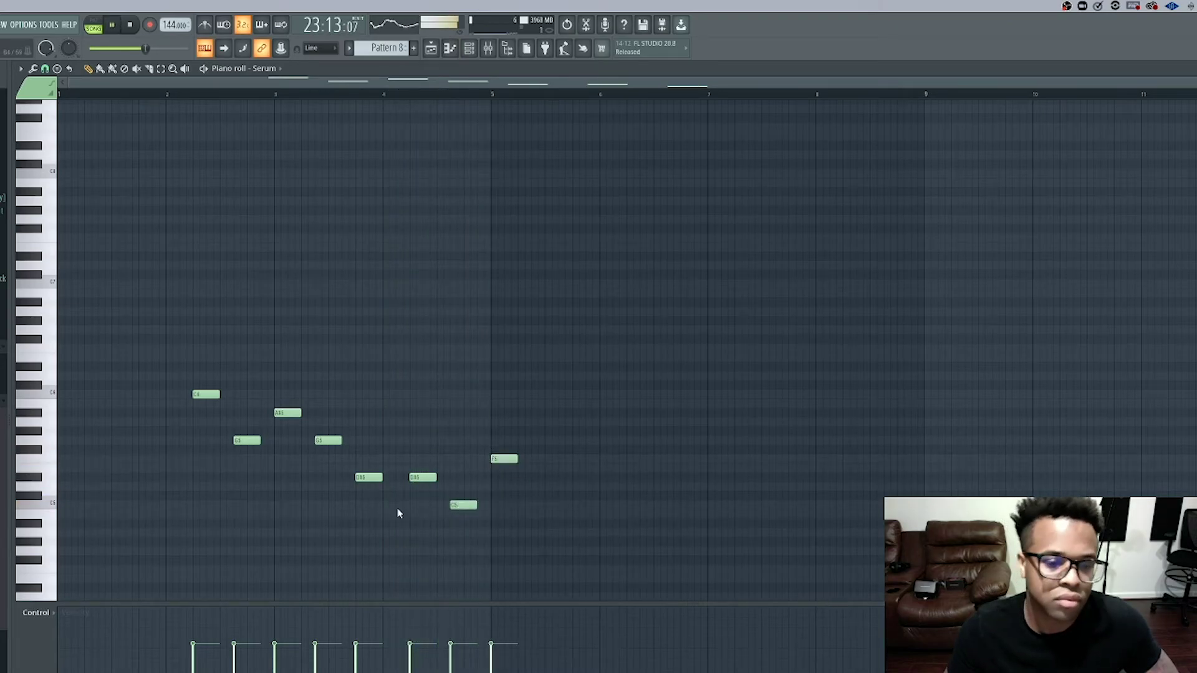
- Duplicate the seven-note phrase, leaving out the F5, so the copy starts at beat 2 of bar 6, and deselect it
{"action": "left_click_drag", "start_coordinate": [472, 531], "coordinate": [179, 342]}
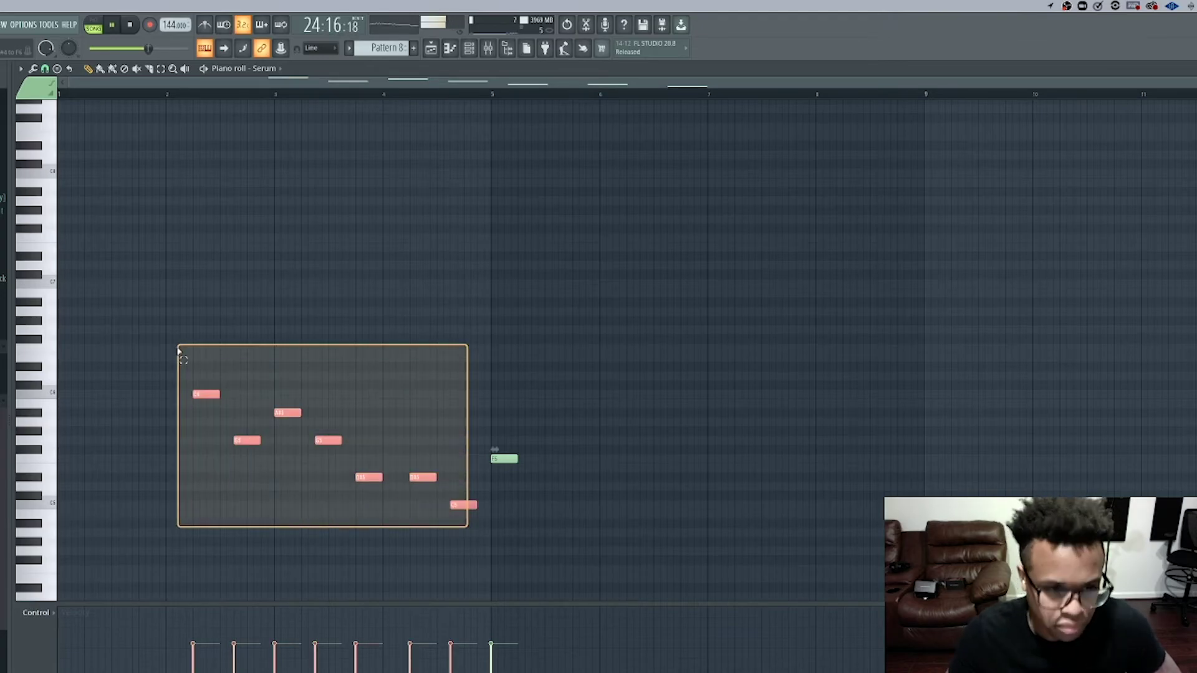
{"action": "key", "text": "ctrl+b"}
{"action": "left_click_drag", "start_coordinate": [590, 413], "coordinate": [639, 407]}
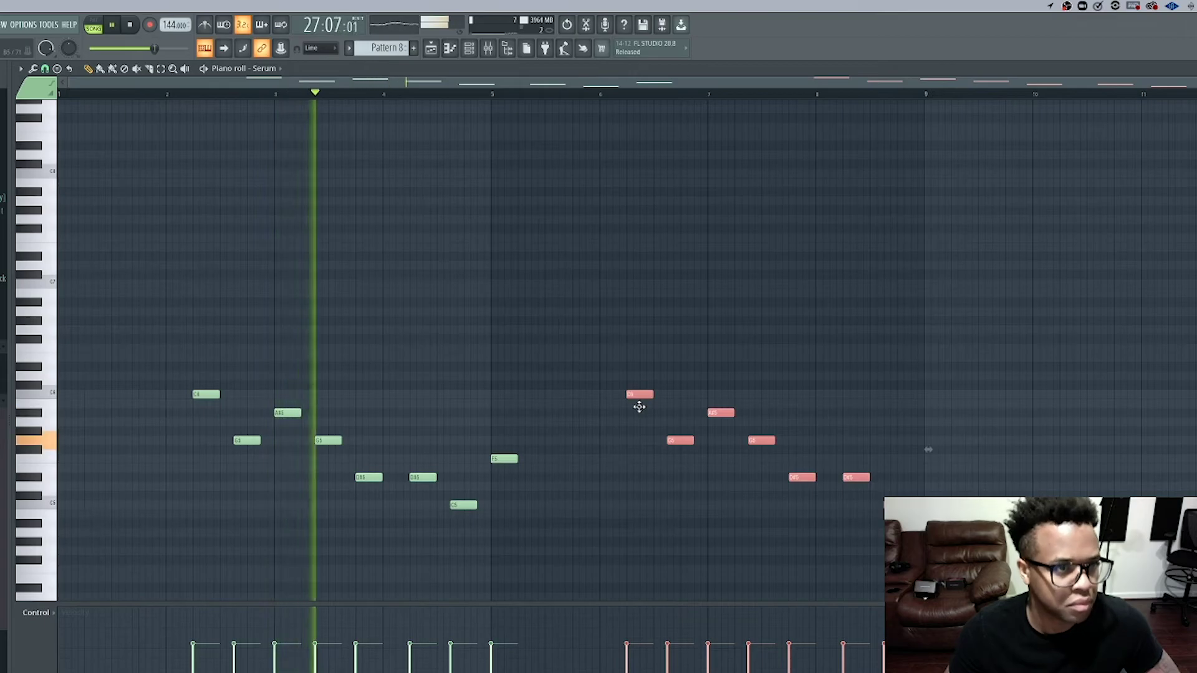
{"action": "left_click", "coordinate": [630, 362]}
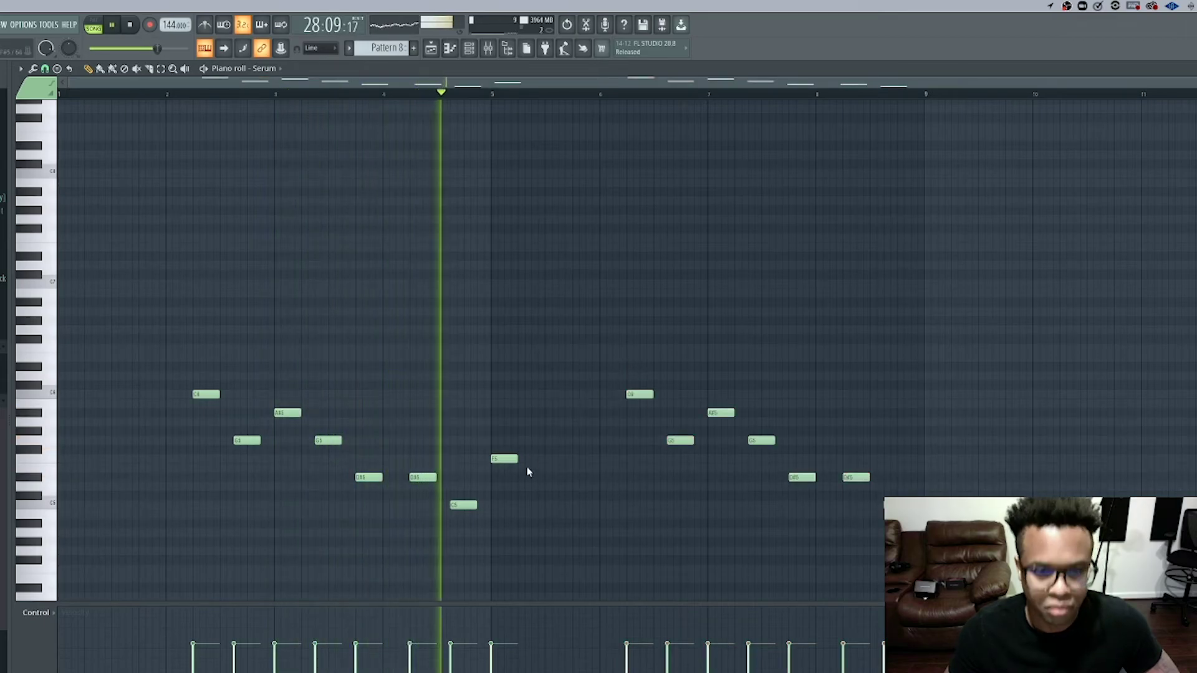
- Place a second Pattern 8 clip on Track 9 at bar 33 in the playlist
{"action": "left_click", "coordinate": [450, 50]}
{"action": "left_click", "coordinate": [979, 373]}
{"action": "left_click_drag", "start_coordinate": [979, 373], "coordinate": [949, 372]}
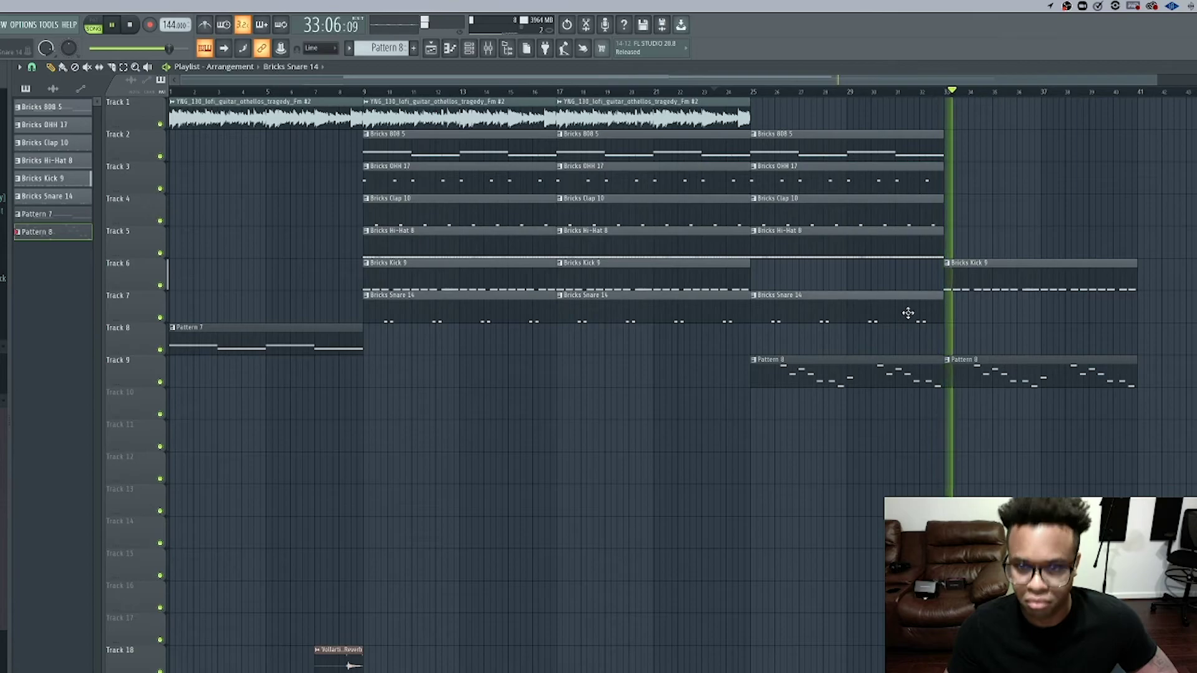
- Copy the Bricks snare, 808, OHH, clap and hi-hat clips from bar 25 to bar 33
{"action": "left_click", "coordinate": [960, 308]}
{"action": "mouse_move", "coordinate": [901, 267]}
{"action": "left_mouse_down"}
{"action": "mouse_move", "coordinate": [865, 127]}
{"action": "mouse_move", "coordinate": [1035, 128]}
{"action": "left_mouse_up"}
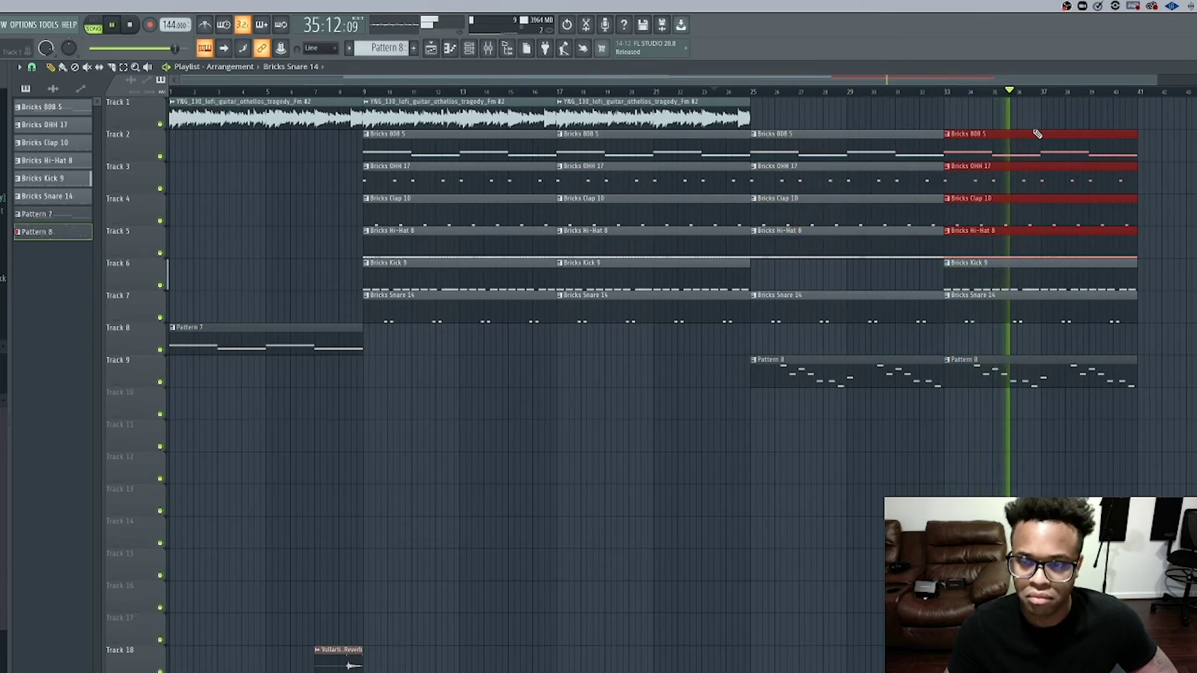
{"action": "scroll", "coordinate": [997, 130], "scroll_direction": "down", "scroll_amount": 2}
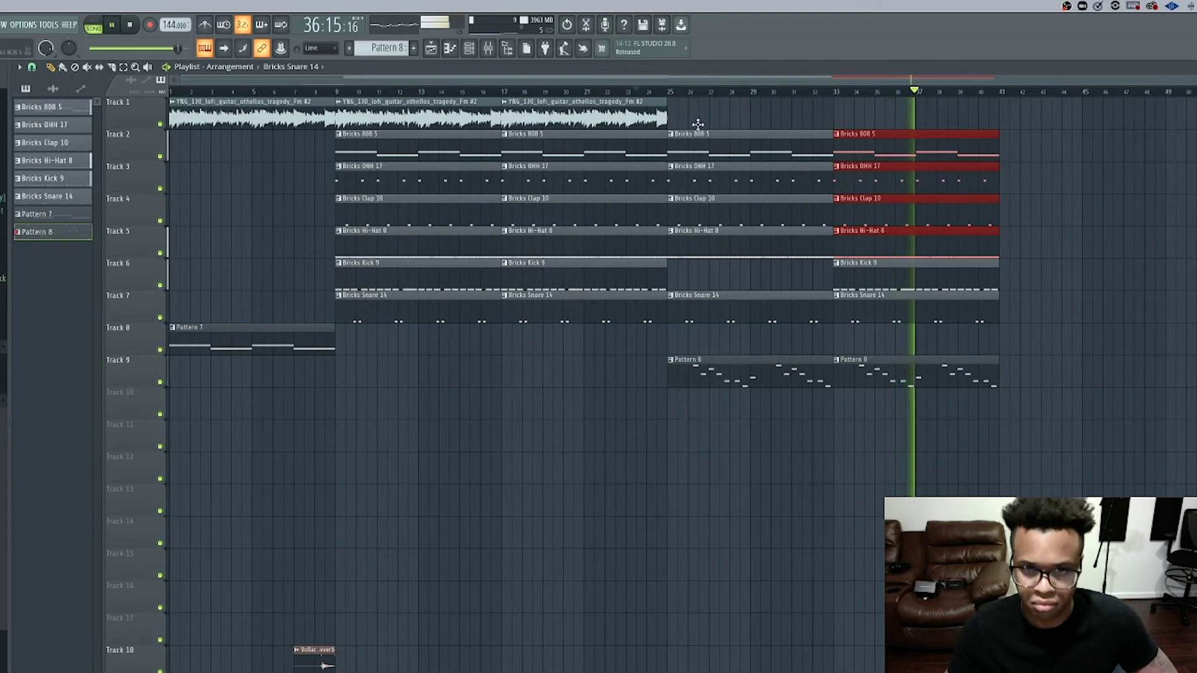
- Play back the transition from bar 24 into the bar 25 section with the mixer open
{"action": "key", "text": "space"}
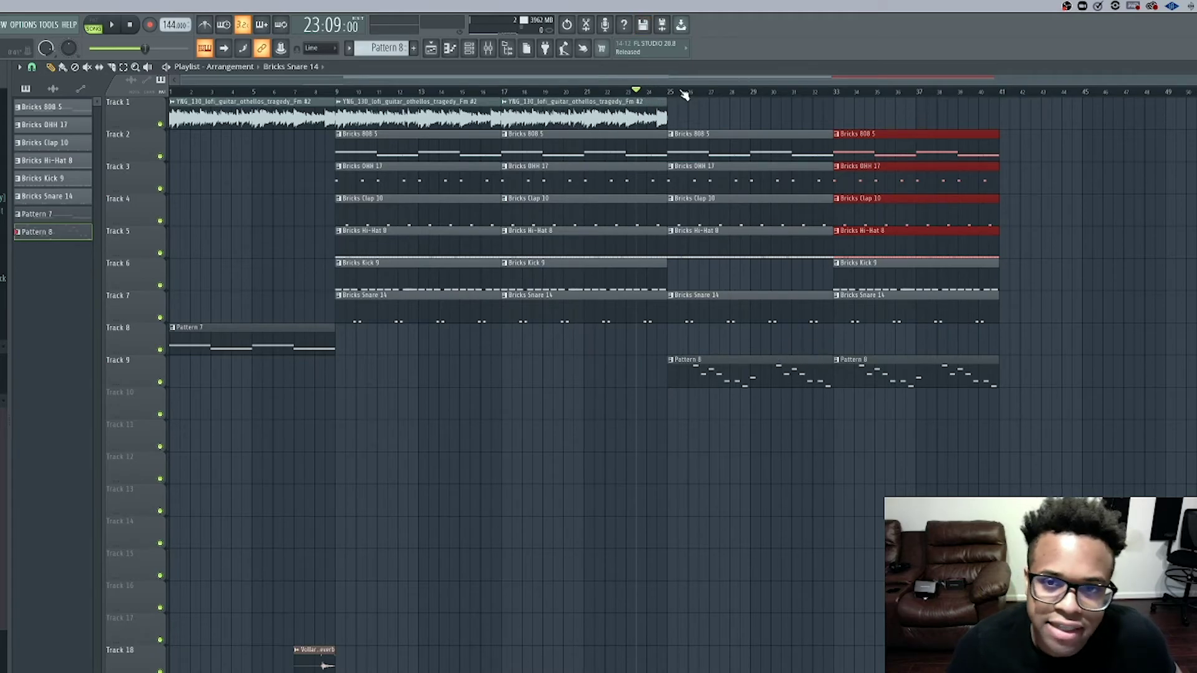
{"action": "left_click", "coordinate": [672, 93]}
{"action": "left_click", "coordinate": [647, 93]}
{"action": "key", "text": "space"}
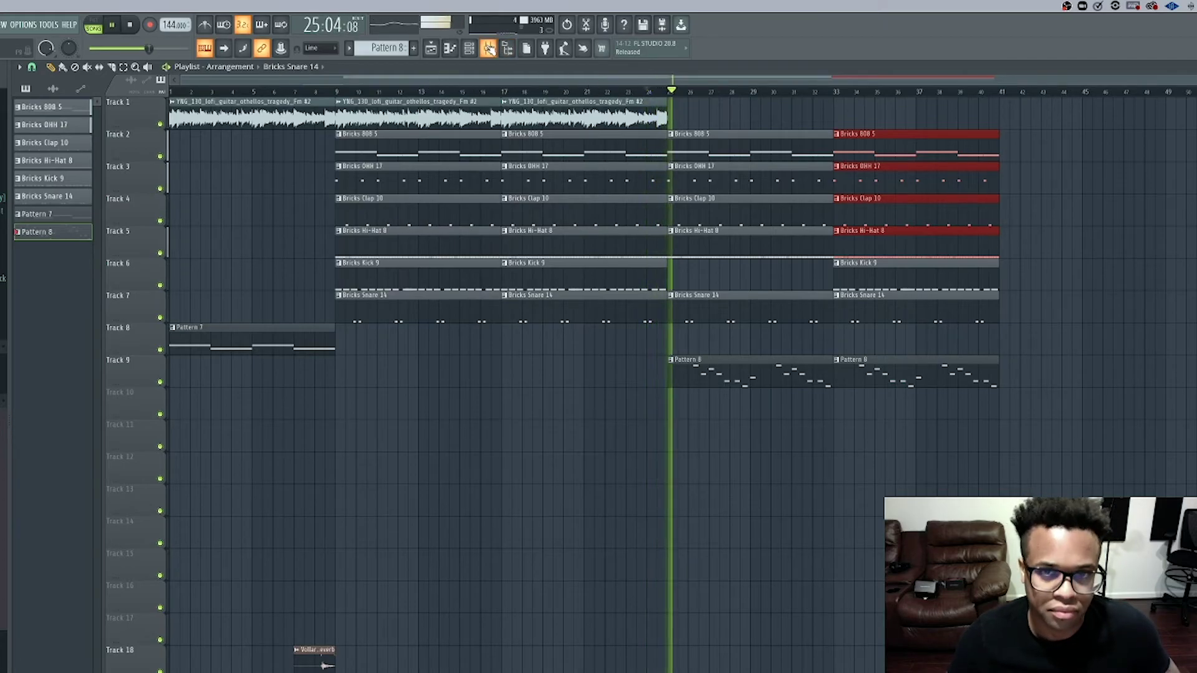
{"action": "left_click", "coordinate": [486, 48]}
{"action": "left_click", "coordinate": [646, 93]}
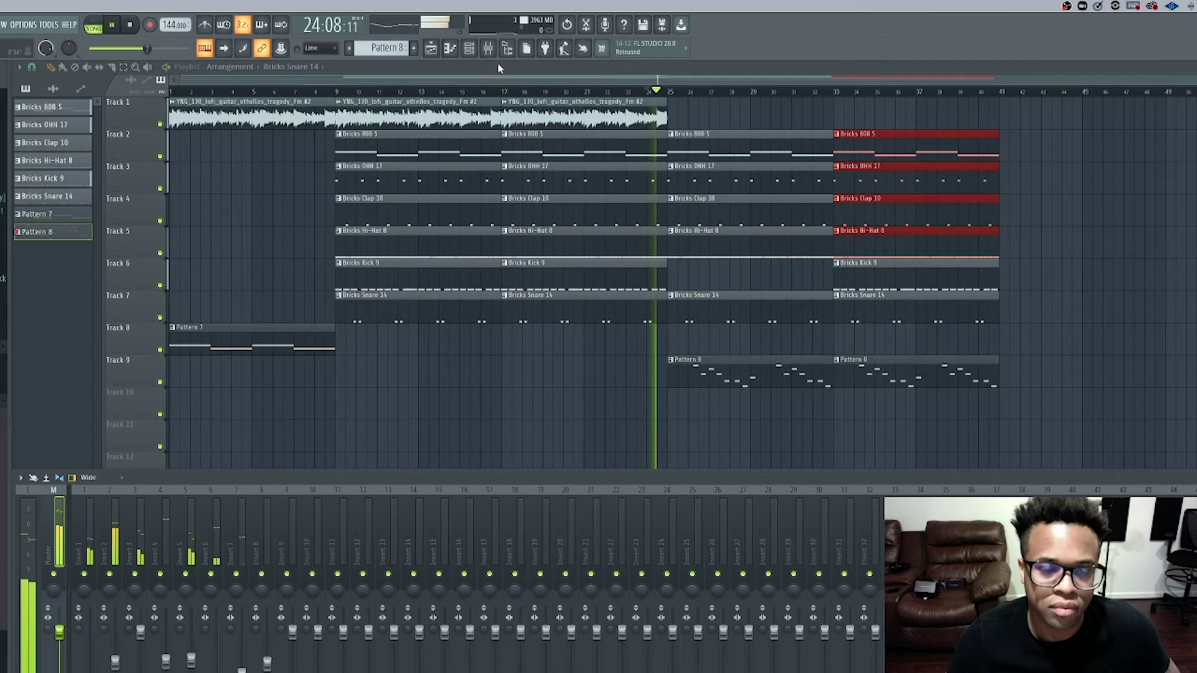
- Close the mixer and place a copy of the guitar loop clip on Track 1 at bar 41
{"action": "key", "text": "F9"}
{"action": "left_click_drag", "start_coordinate": [569, 115], "coordinate": [730, 125]}
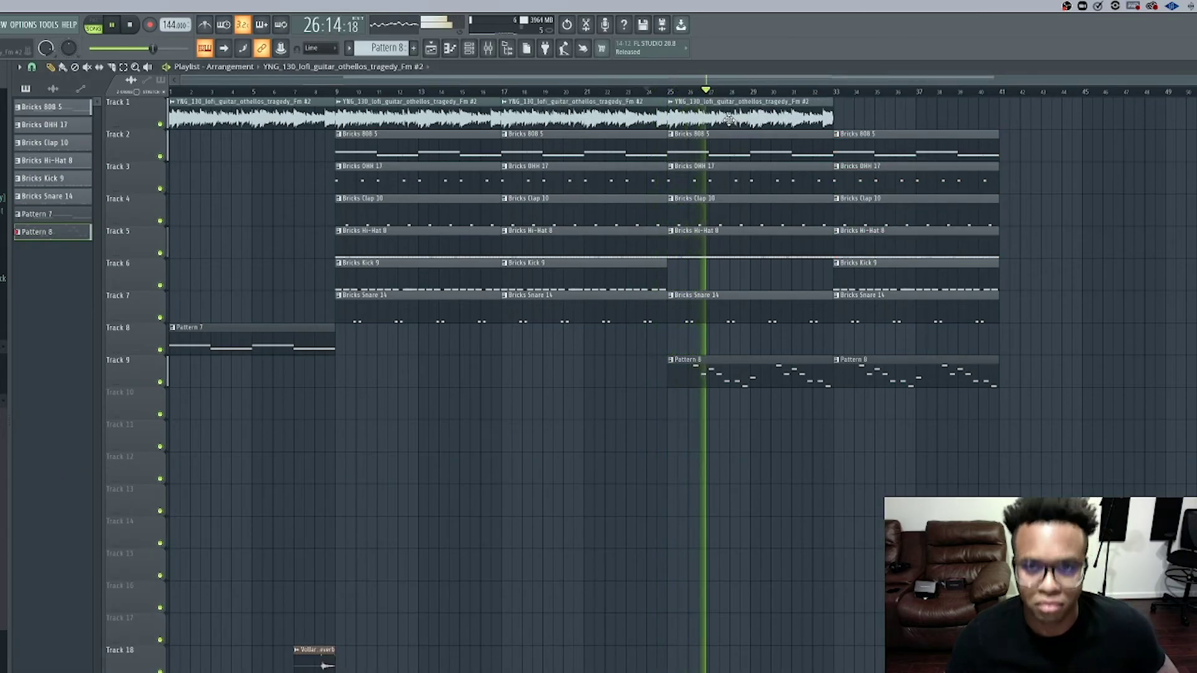
{"action": "left_click_drag", "start_coordinate": [727, 118], "coordinate": [1060, 118]}
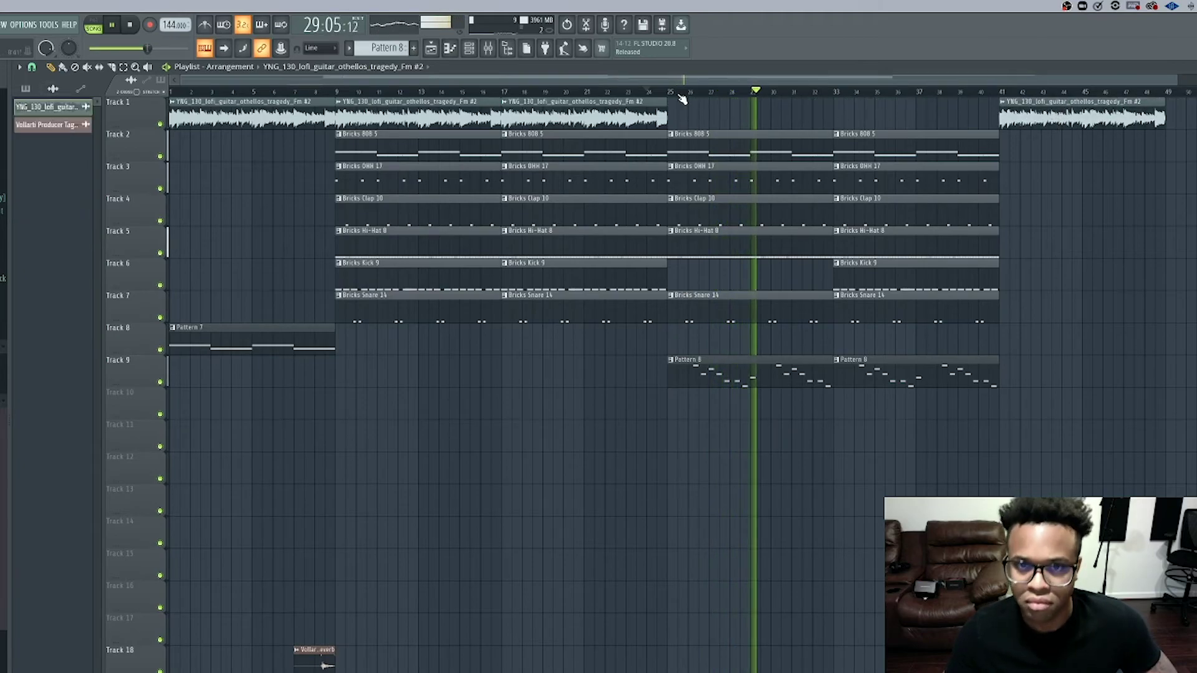
{"action": "key", "text": "space"}
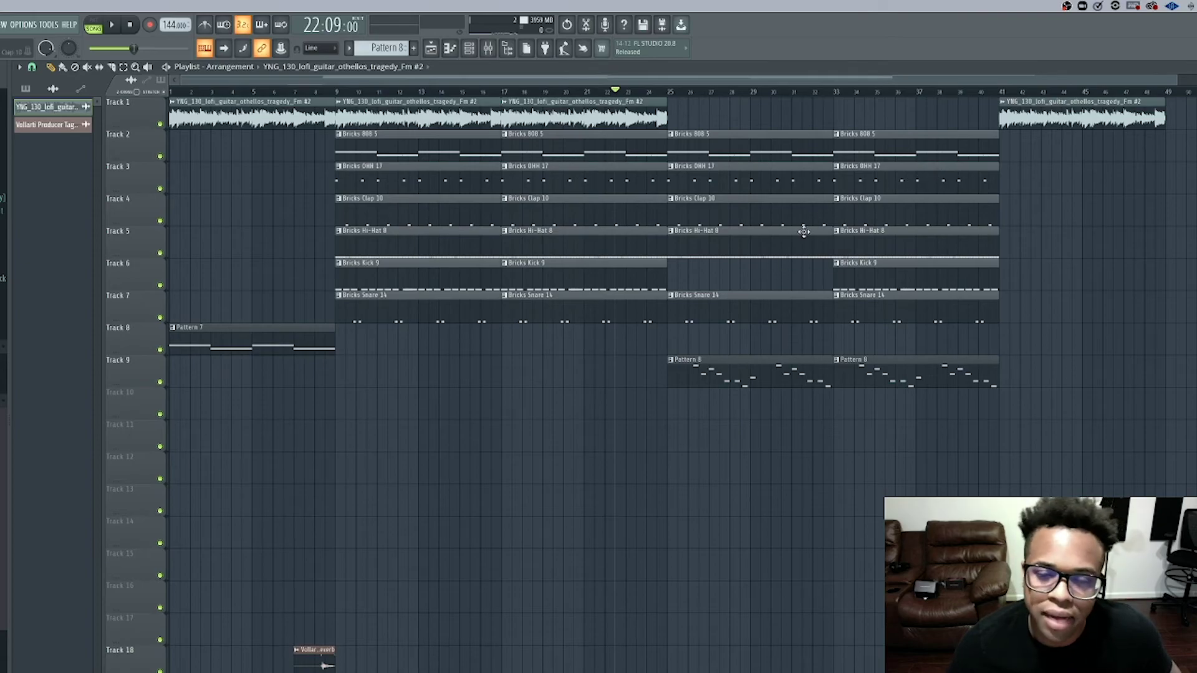
{"action": "left_click_drag", "start_coordinate": [1036, 118], "coordinate": [1196, 117]}
{"action": "left_click_drag", "start_coordinate": [1082, 128], "coordinate": [1056, 138]}
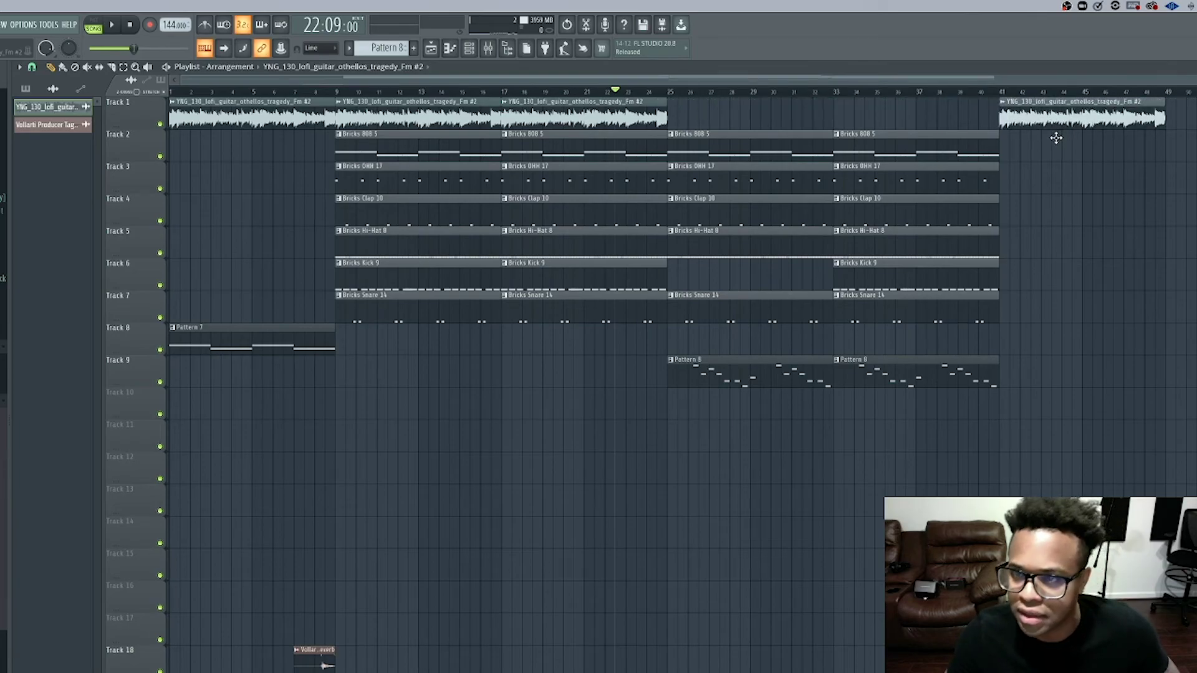
- Create an empty Pattern 9 while the arrangement plays, and show the mixer
{"action": "key", "text": "space"}
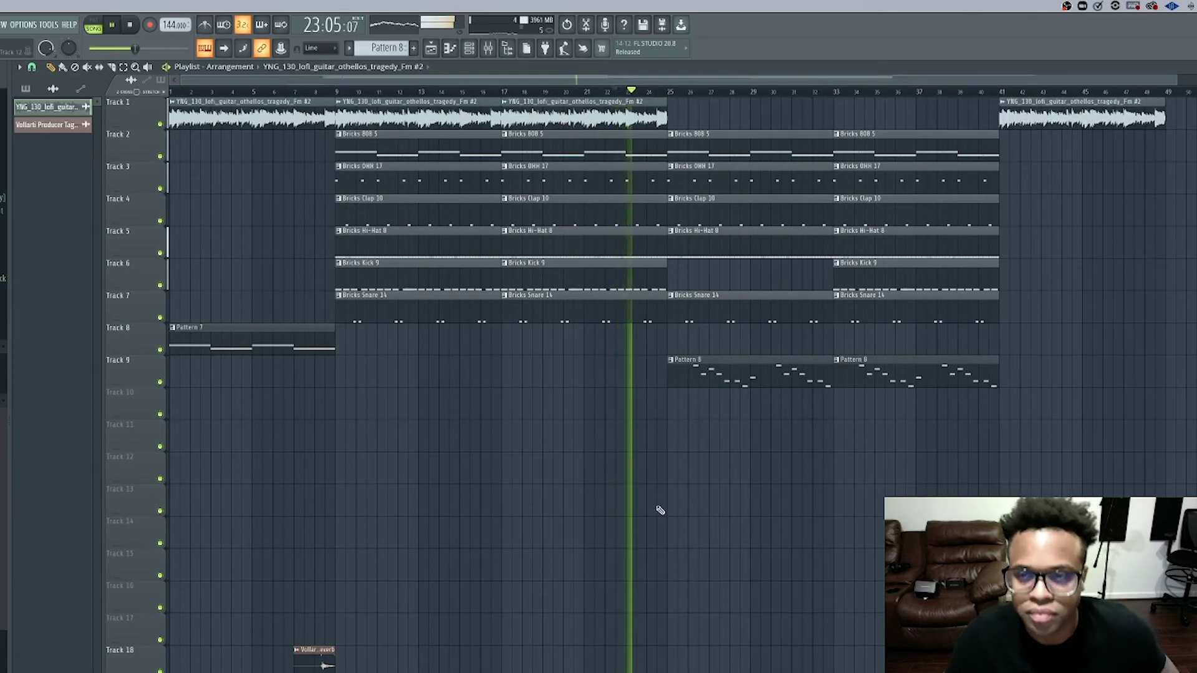
{"action": "scroll", "coordinate": [625, 493], "scroll_direction": "down", "scroll_amount": 1}
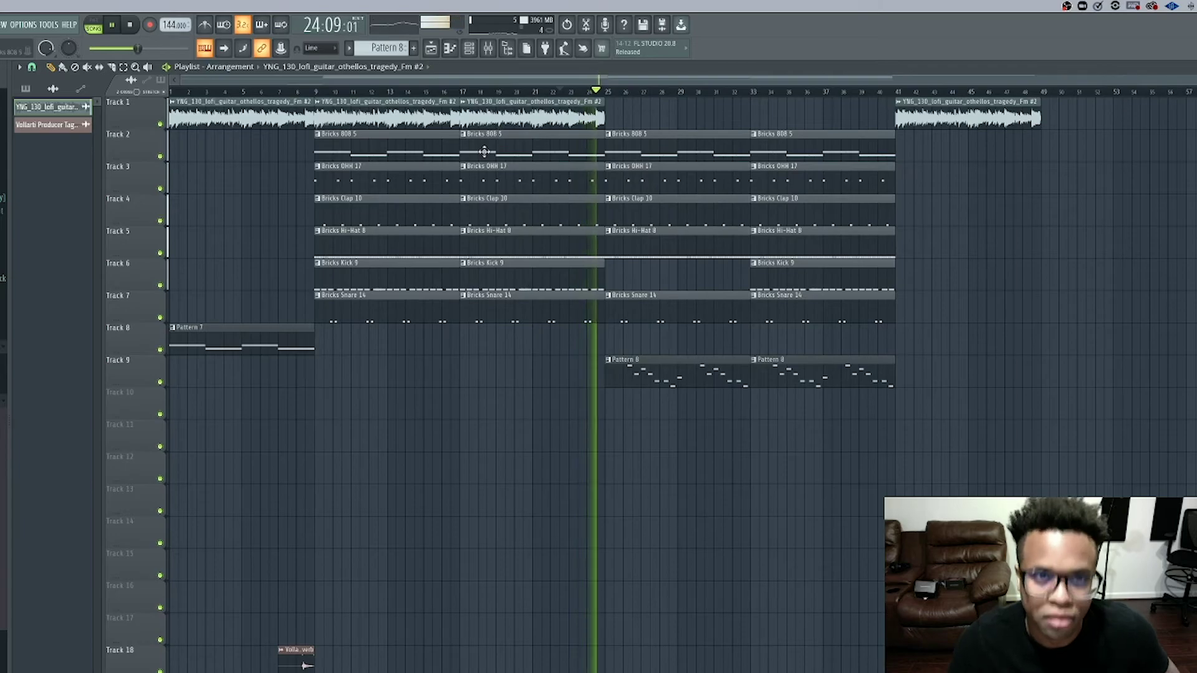
{"action": "left_click", "coordinate": [477, 52]}
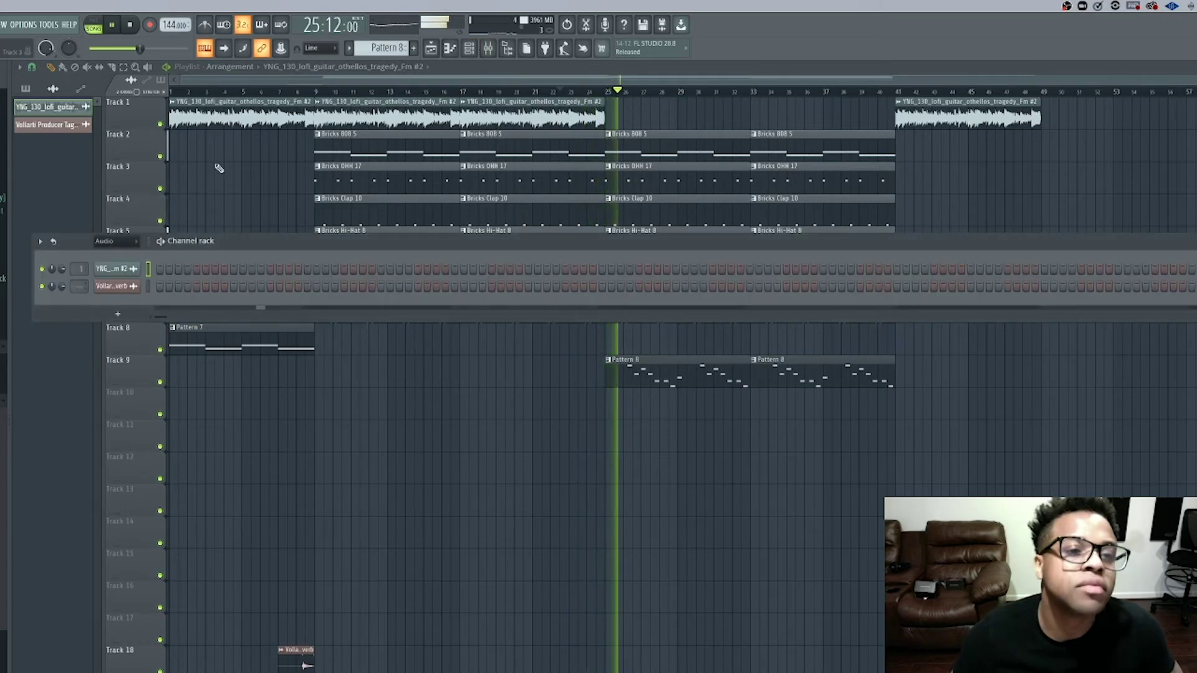
{"action": "left_click", "coordinate": [414, 50]}
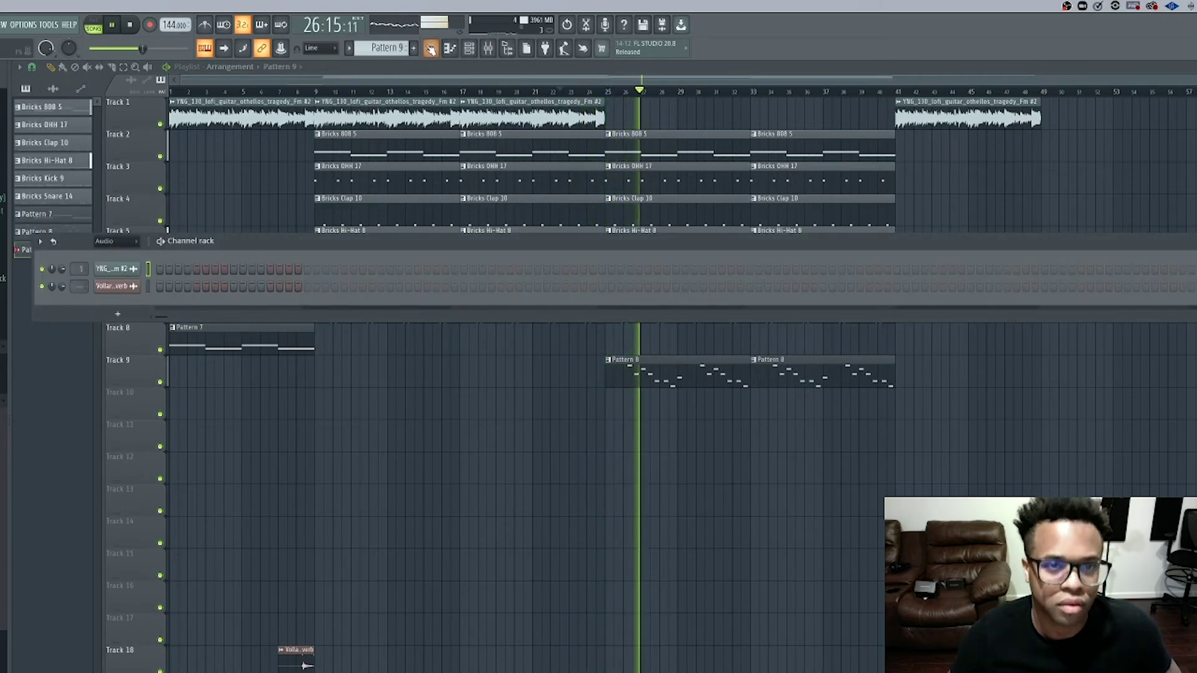
{"action": "left_click", "coordinate": [431, 49]}
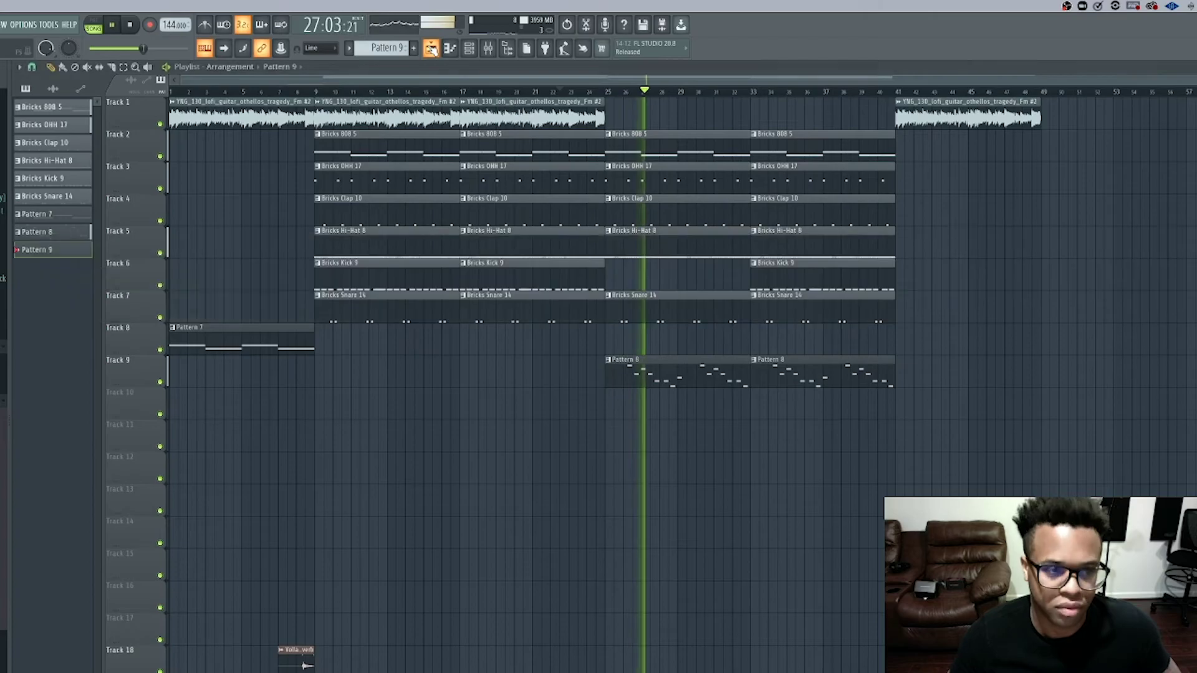
{"action": "left_click", "coordinate": [490, 52]}
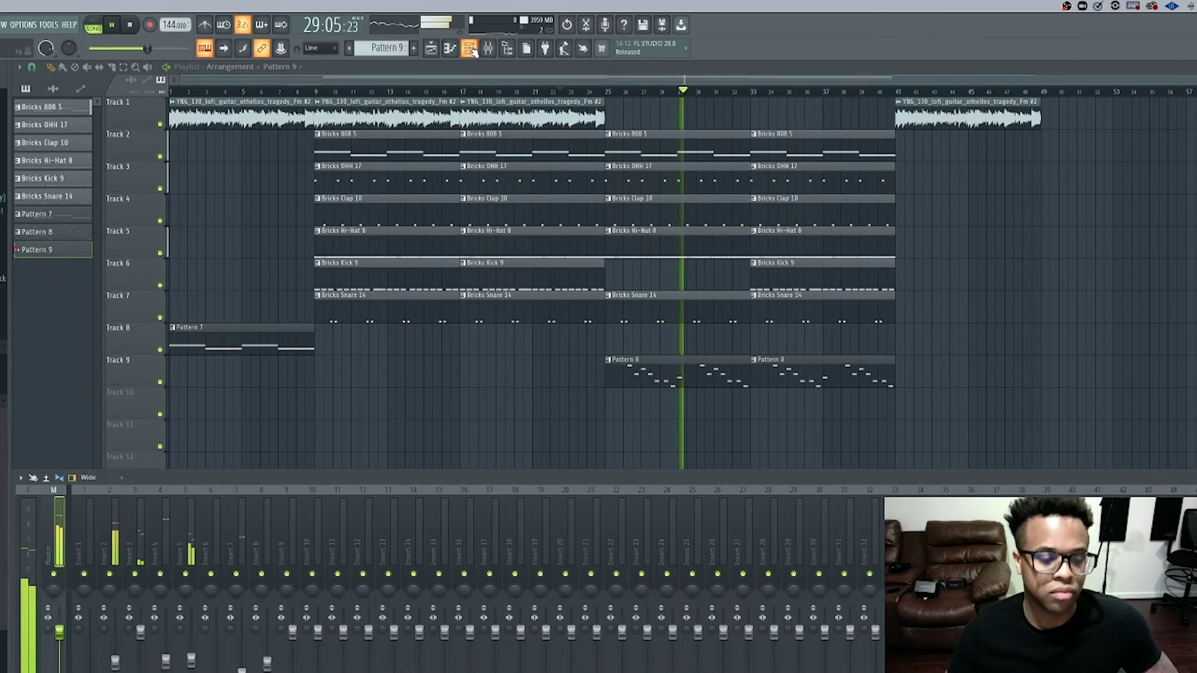
- Route the vocal tag audio channel to mixer track 9, and hide the channel rack and mixer
{"action": "left_click", "coordinate": [472, 53]}
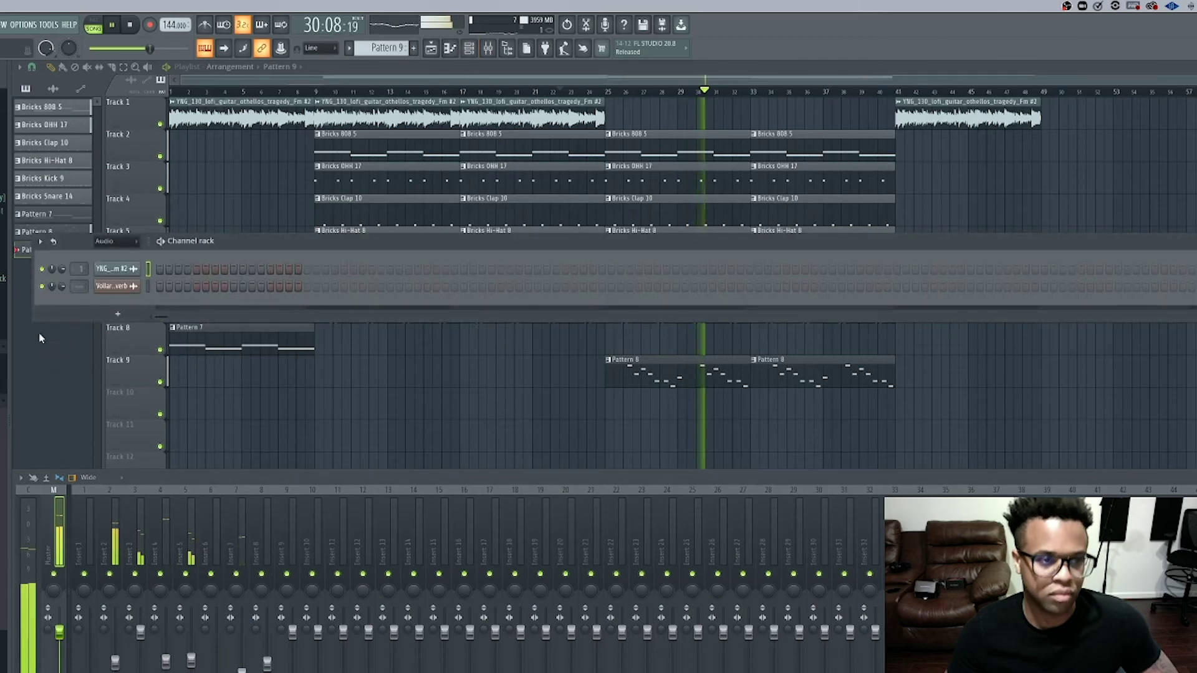
{"action": "left_click_drag", "start_coordinate": [78, 290], "coordinate": [78, 262]}
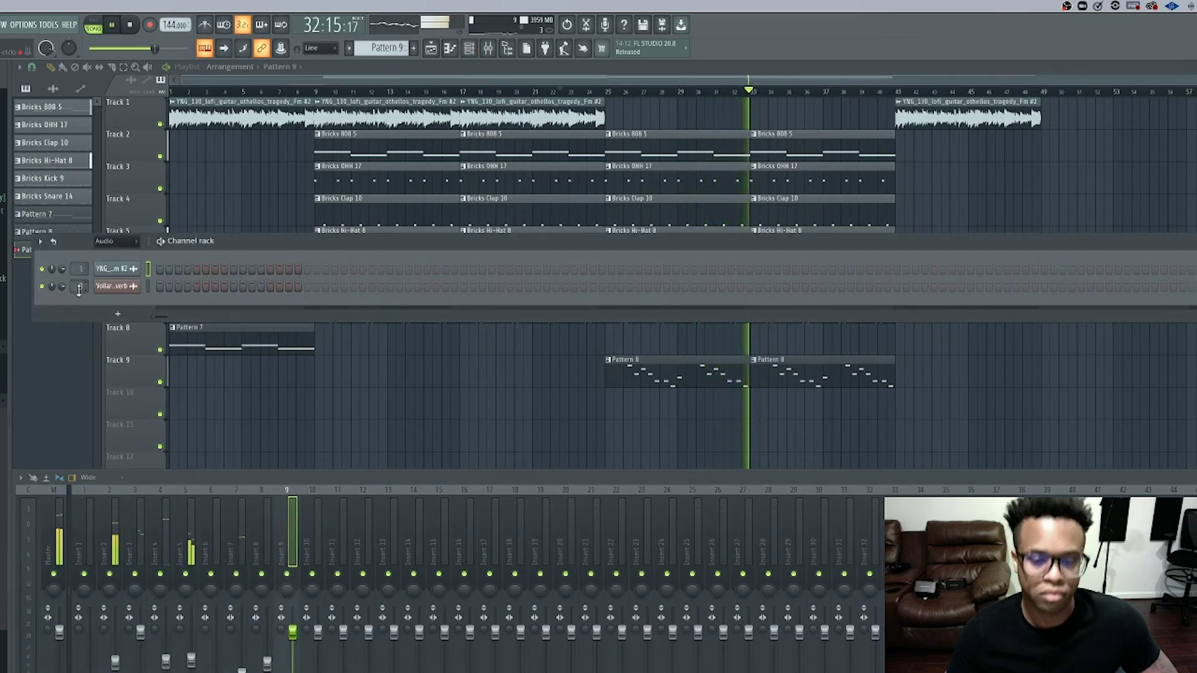
{"action": "left_click", "coordinate": [69, 350]}
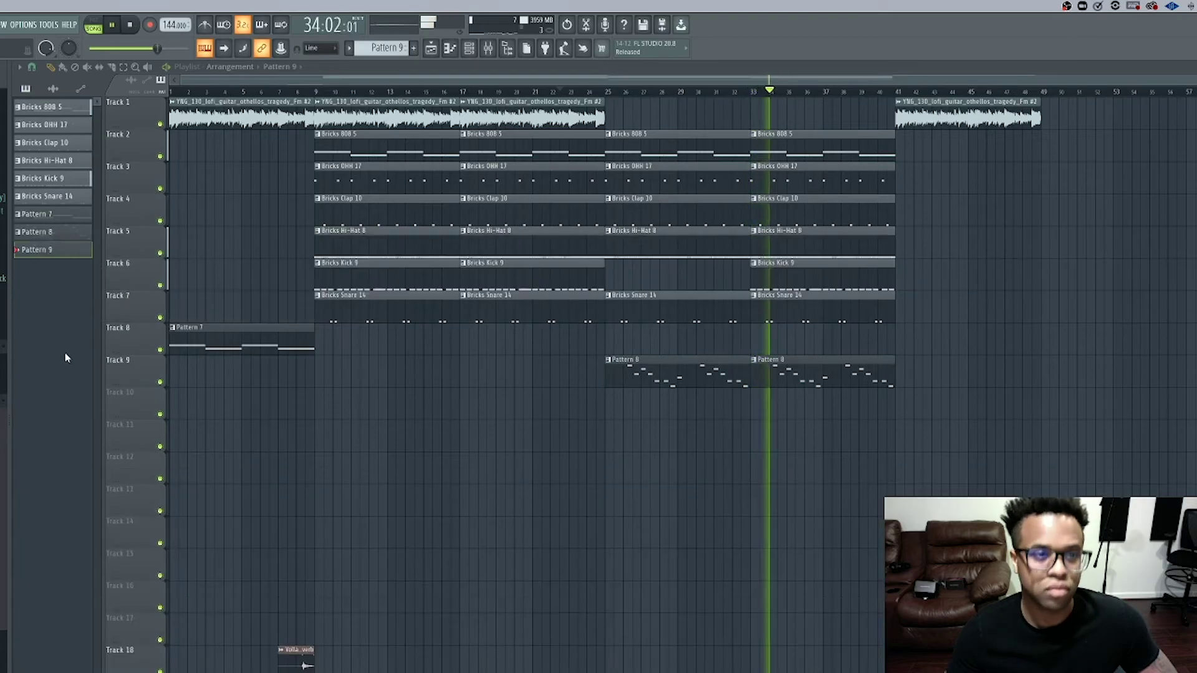
- Place a Pattern 9 clip on Track 10 at bar 25 and replay the arrangement from bar 24
{"action": "left_click", "coordinate": [586, 91]}
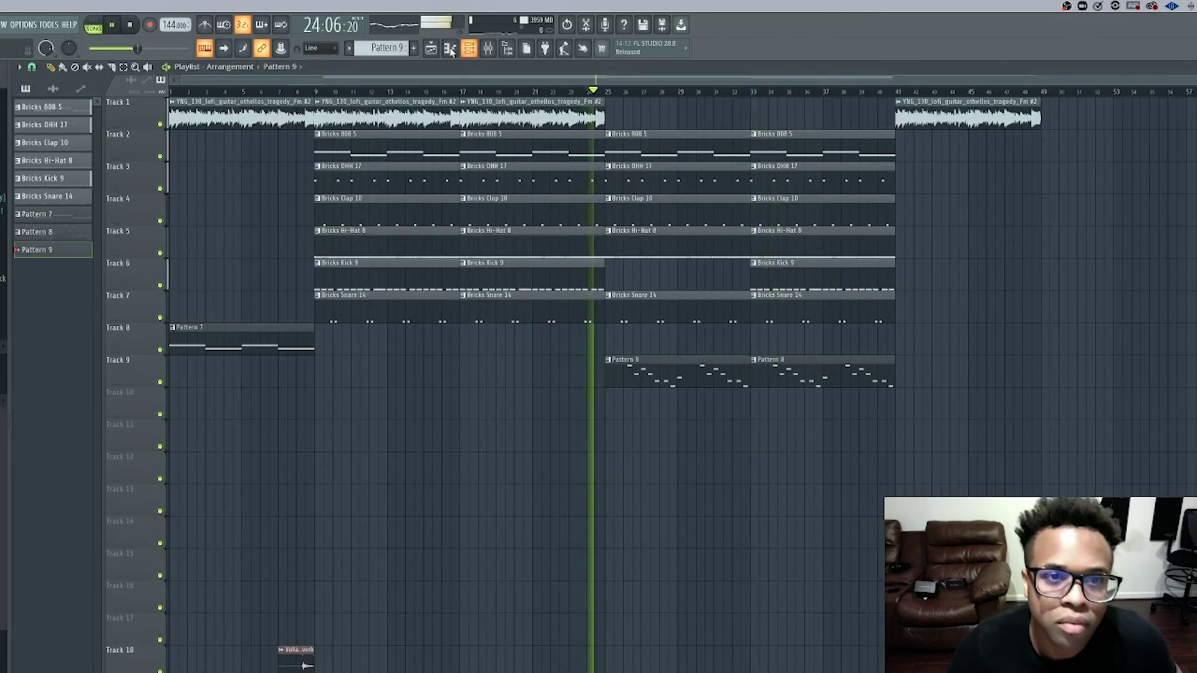
{"action": "key", "text": "space"}
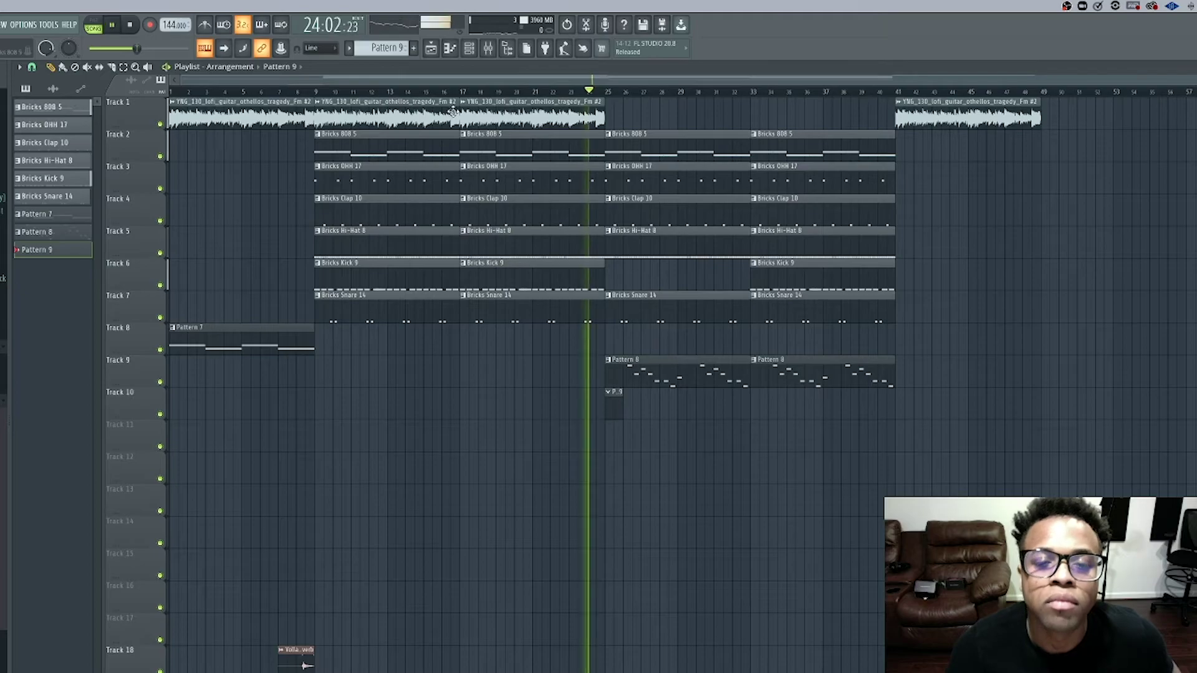
- Show the Unsorted channels in the channel rack and route the Serum channel to mixer track 10
{"action": "key", "text": "F6"}
{"action": "left_click", "coordinate": [116, 243]}
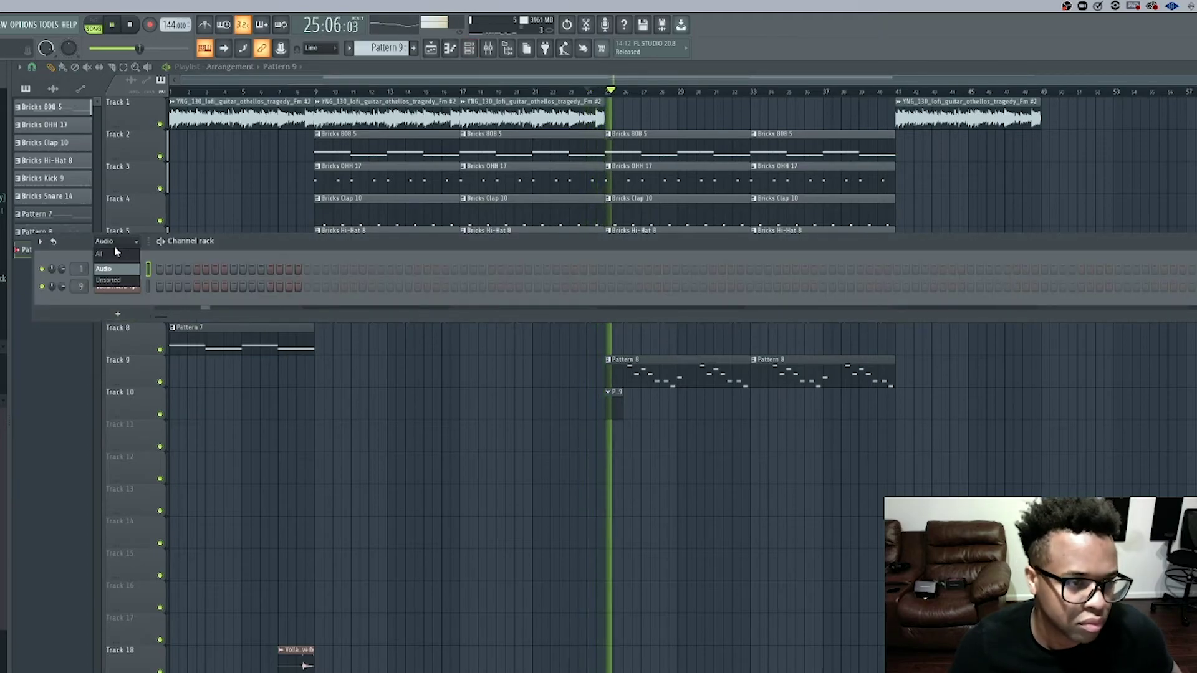
{"action": "left_click", "coordinate": [108, 280]}
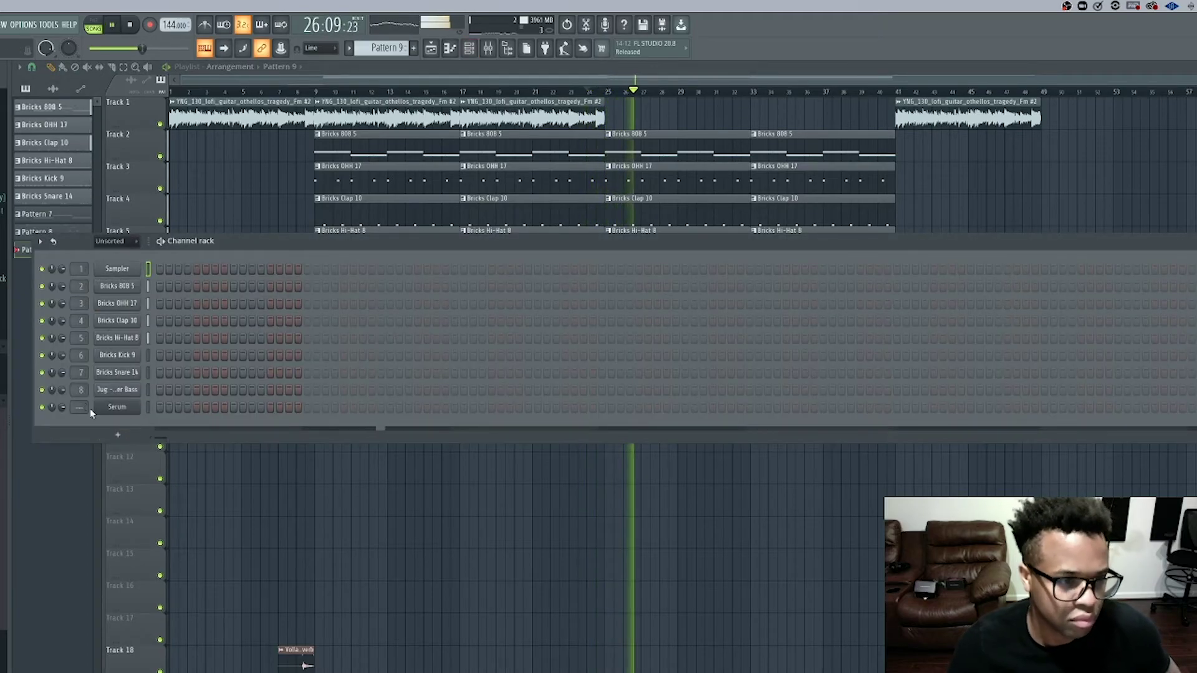
{"action": "left_click_drag", "start_coordinate": [78, 407], "coordinate": [78, 424]}
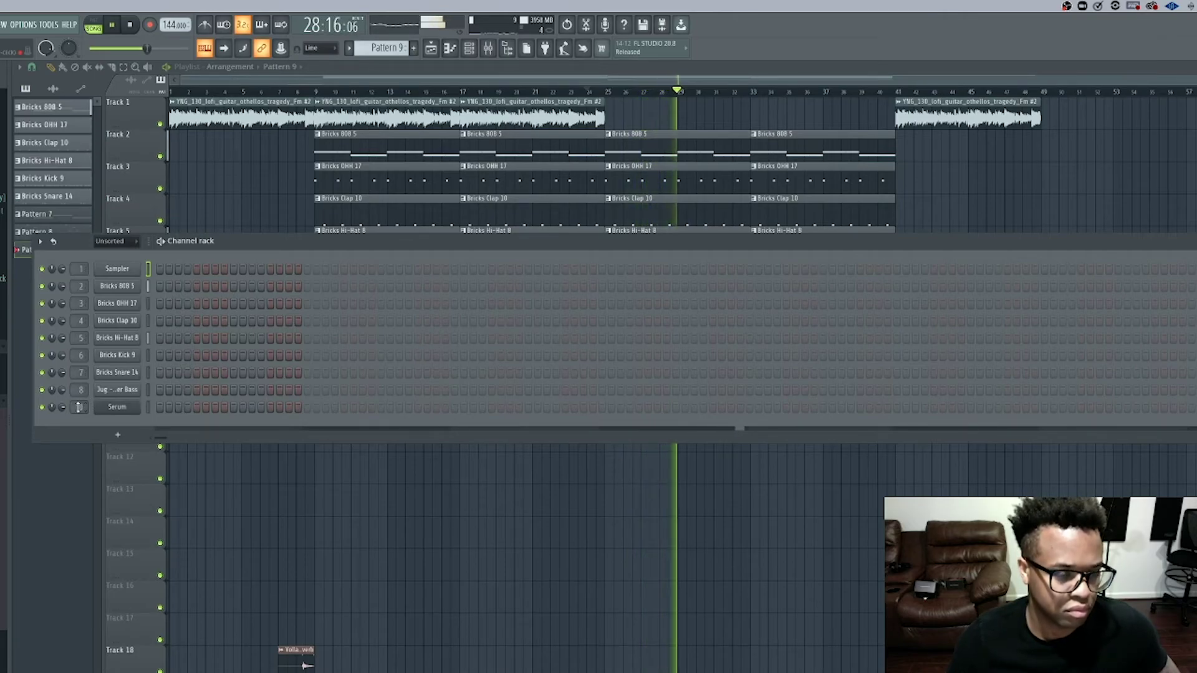
- Clone the Serum channel and close the plugin window
{"action": "left_click", "coordinate": [117, 434]}
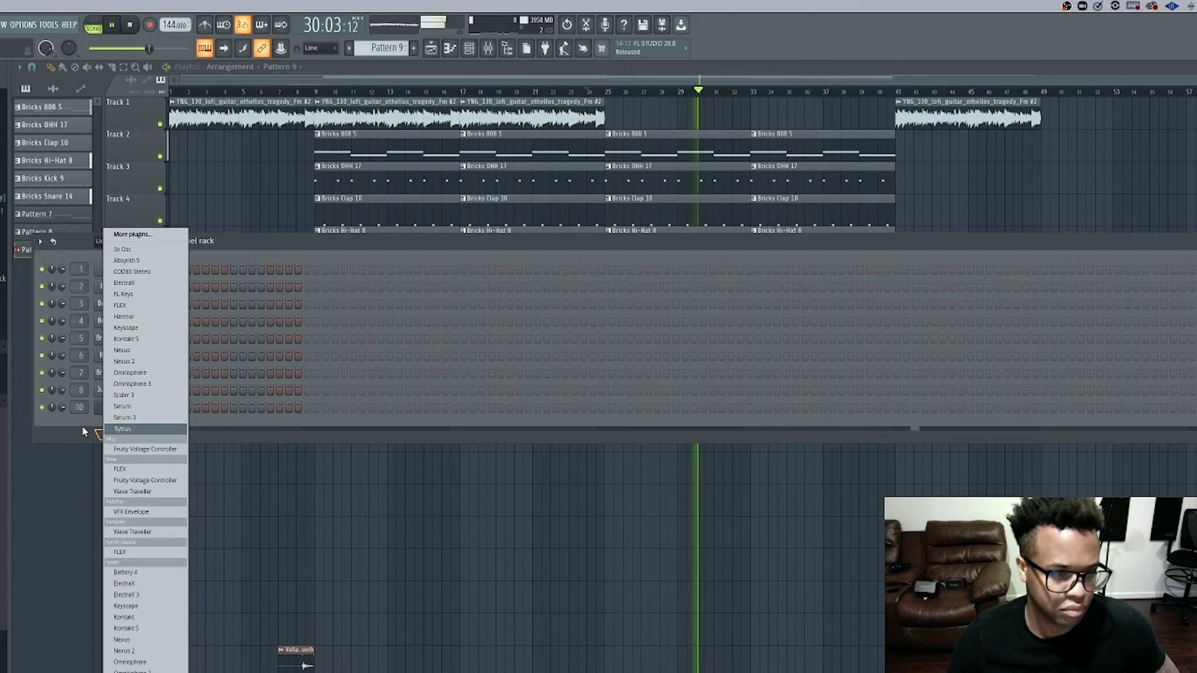
{"action": "left_click", "coordinate": [85, 432]}
{"action": "right_click", "coordinate": [139, 405]}
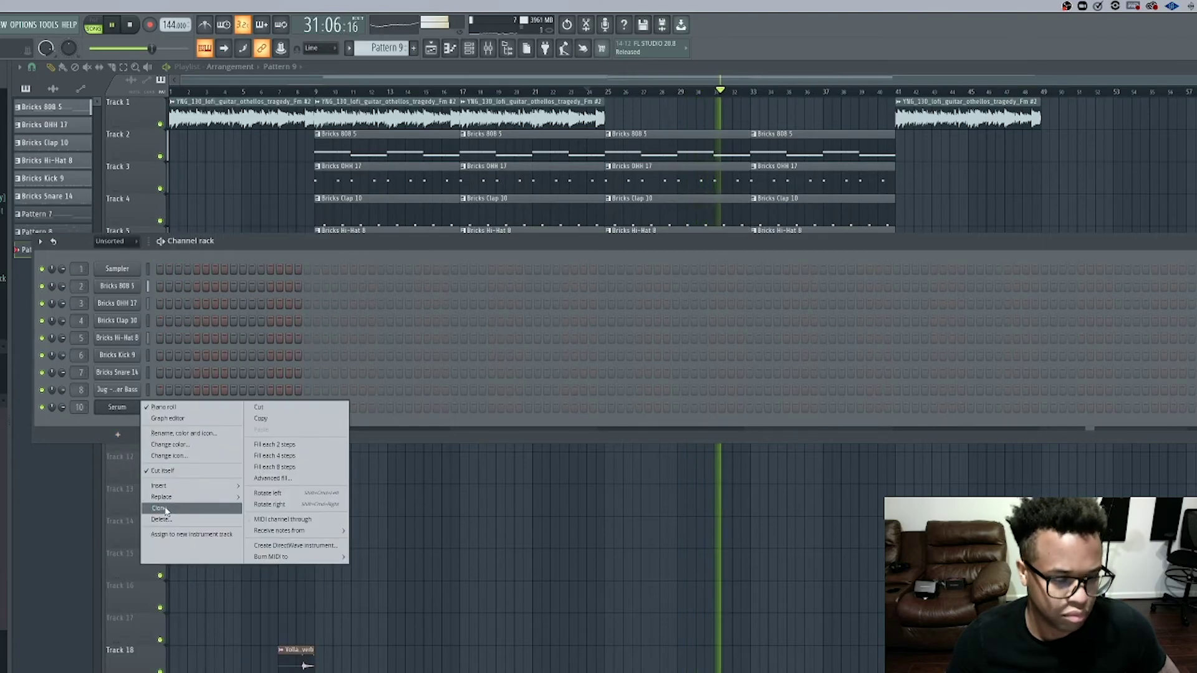
{"action": "left_click", "coordinate": [164, 510]}
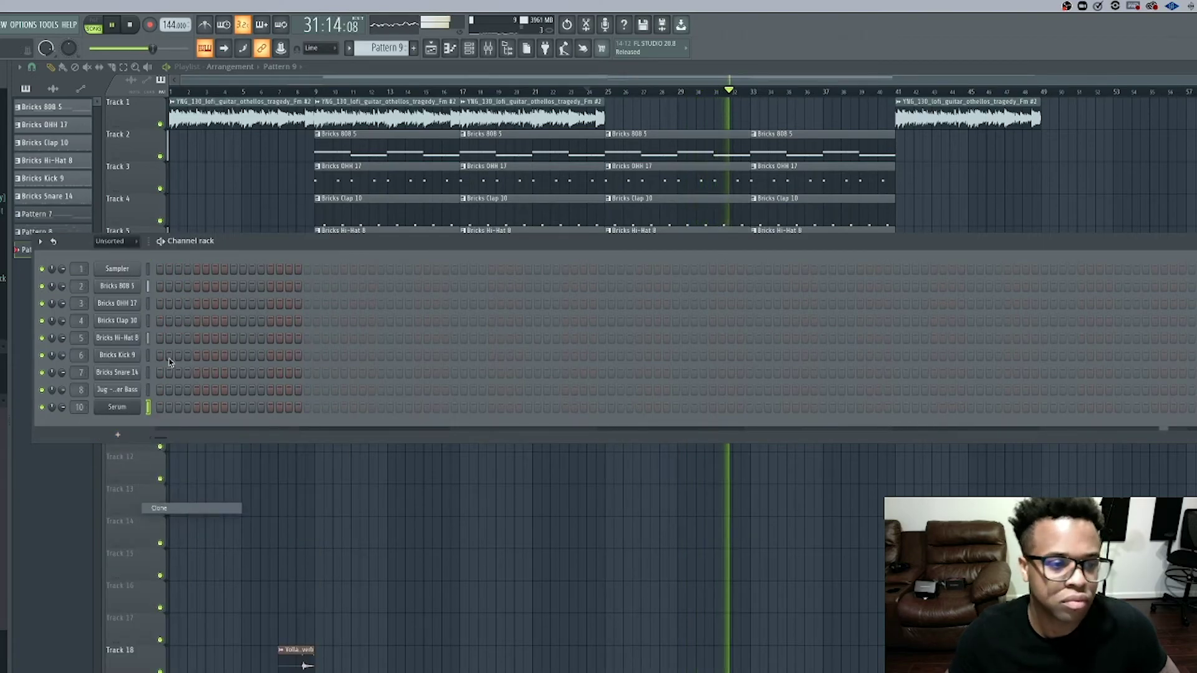
{"action": "key", "text": "Return"}
{"action": "left_click", "coordinate": [486, 138]}
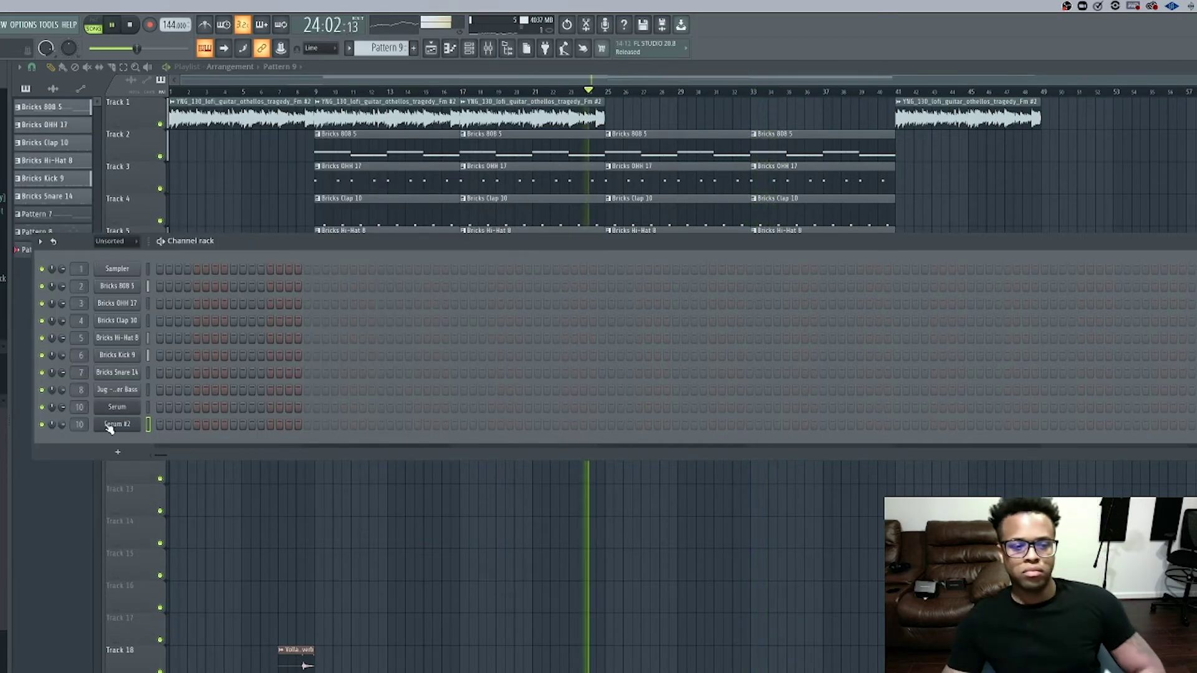
- Route Serum #2 to the Master, switch it to the KB Synth Keys preset, and close the channel rack
{"action": "left_click_drag", "start_coordinate": [81, 427], "coordinate": [105, 438]}
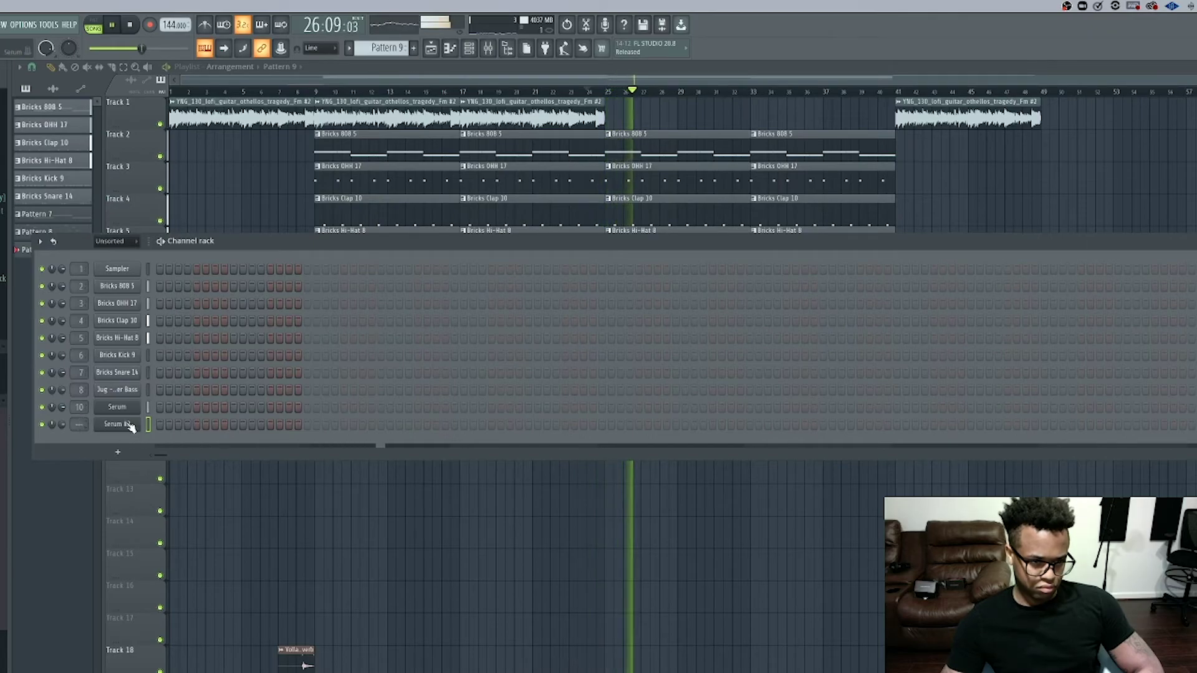
{"action": "left_click", "coordinate": [131, 427]}
{"action": "key", "text": "space"}
{"action": "left_click", "coordinate": [387, 155]}
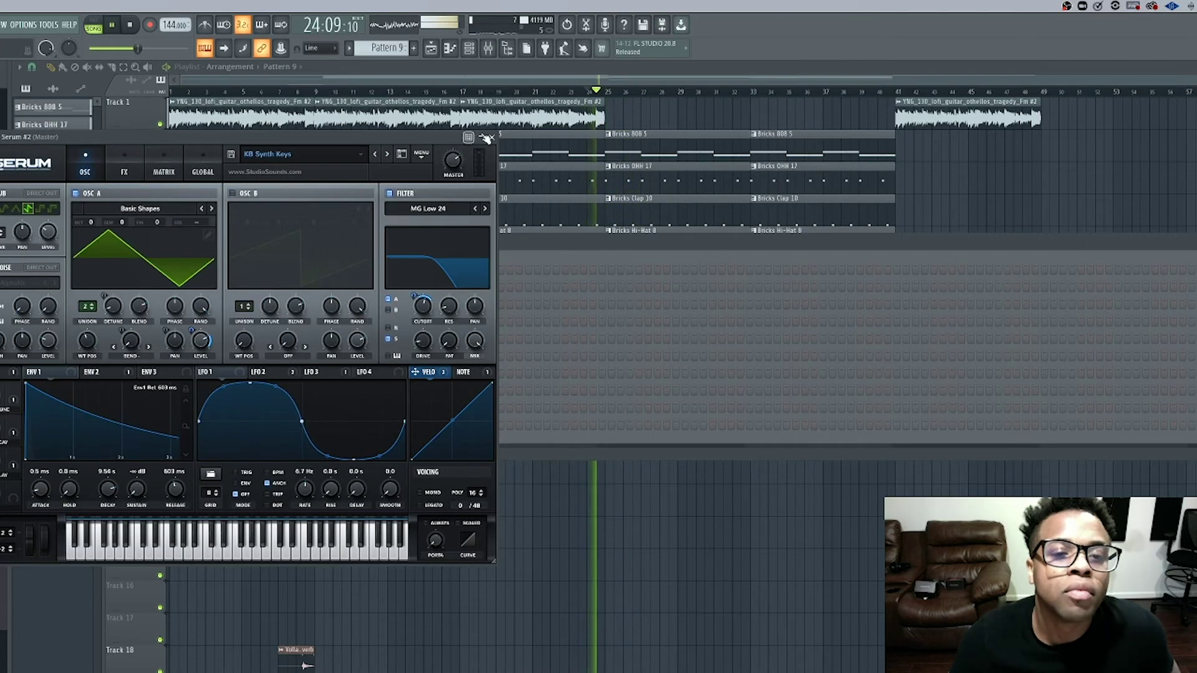
{"action": "left_click", "coordinate": [492, 136]}
{"action": "key", "text": "F6"}
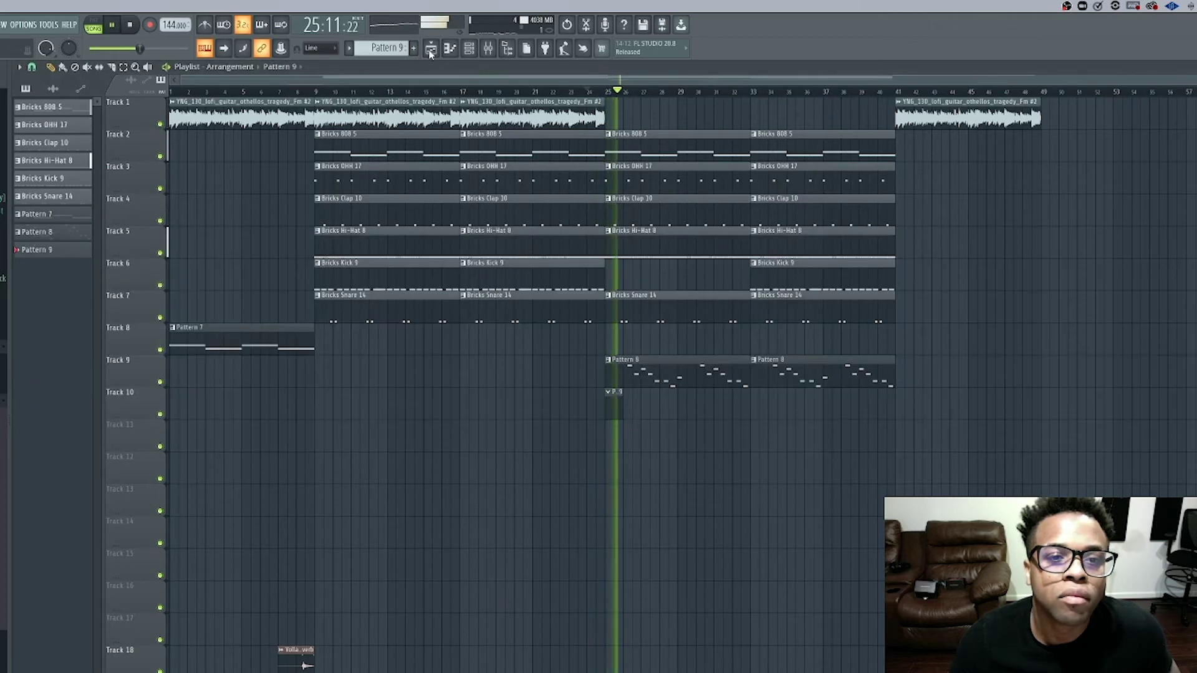
- In Serum #2's piano roll, enter one-beat notes F6, G#6, C7 and G#6 across bar 1, auditioning them with the beat
{"action": "key", "text": "F7"}
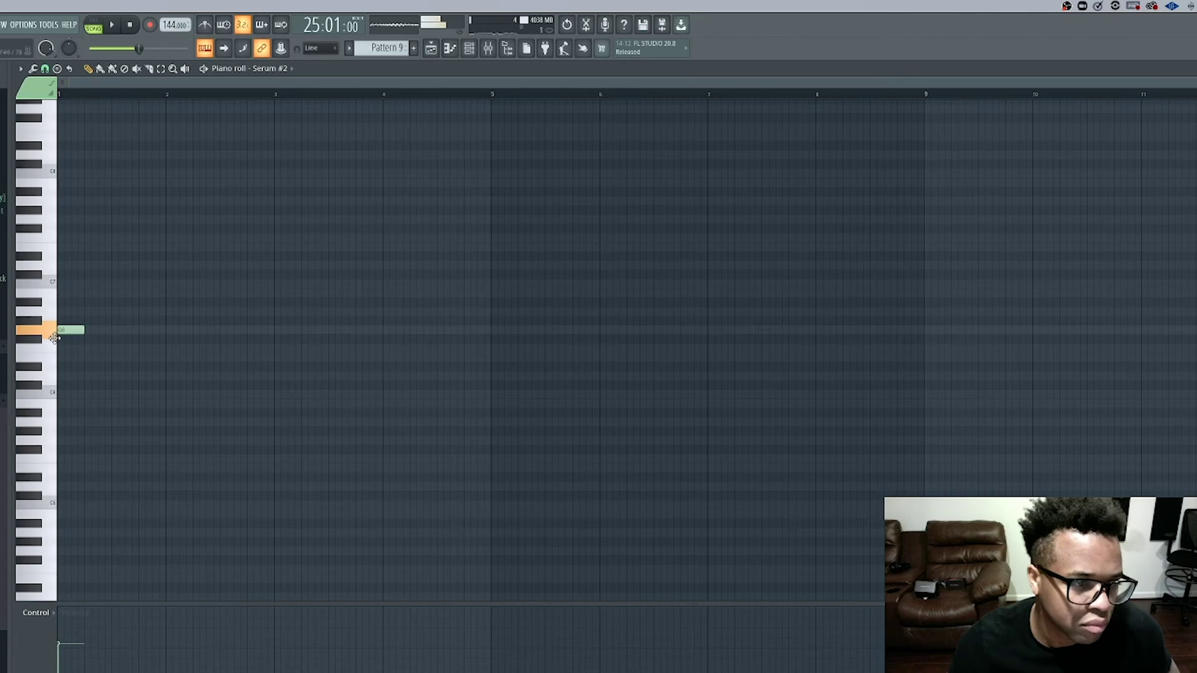
{"action": "left_click_drag", "start_coordinate": [59, 350], "coordinate": [60, 357]}
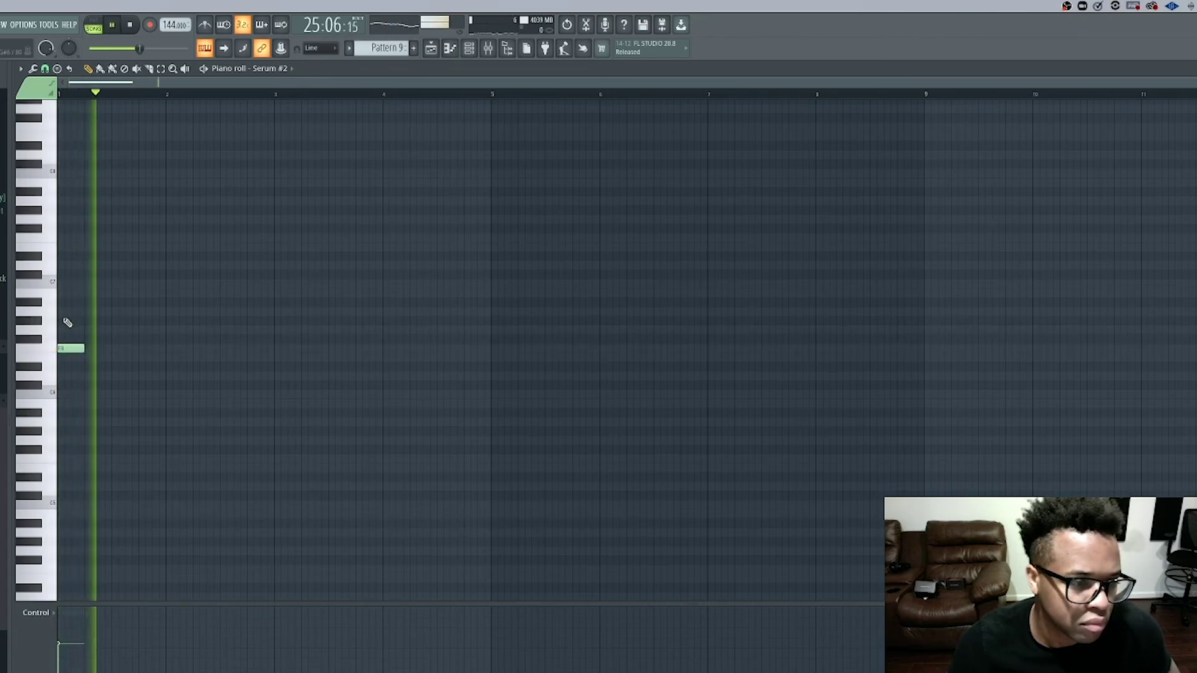
{"action": "left_click", "coordinate": [96, 284]}
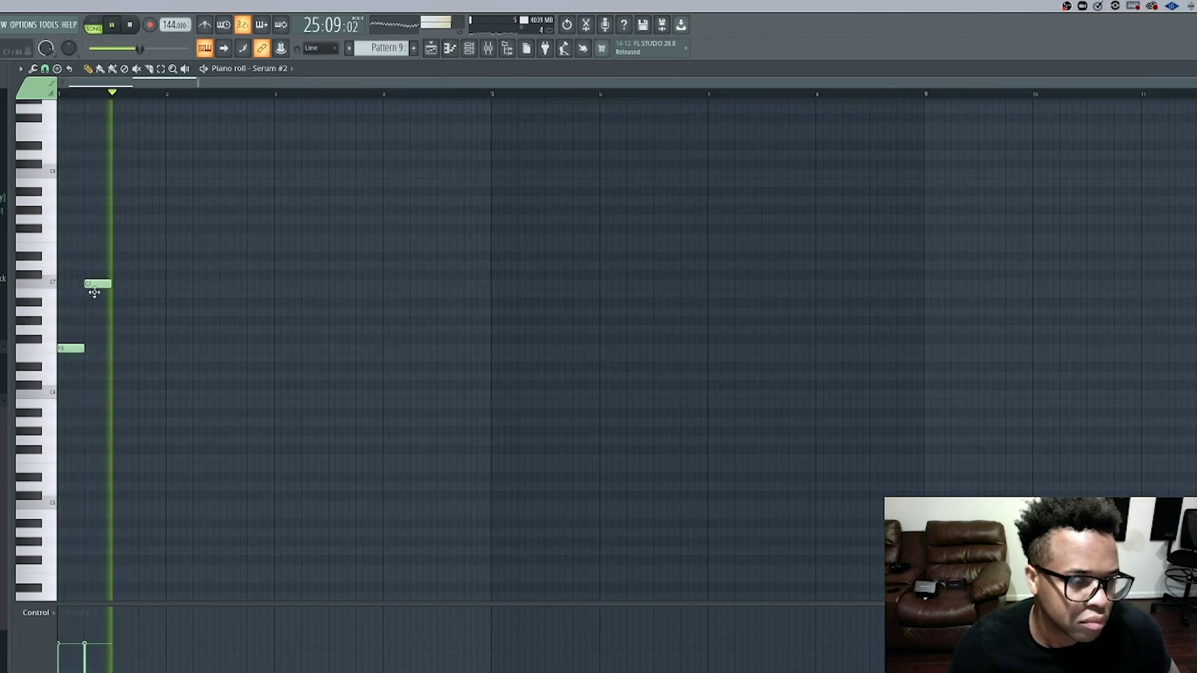
{"action": "key", "text": "space"}
{"action": "left_click", "coordinate": [93, 285]}
{"action": "left_click_drag", "start_coordinate": [91, 321], "coordinate": [92, 329]}
{"action": "key", "text": "space"}
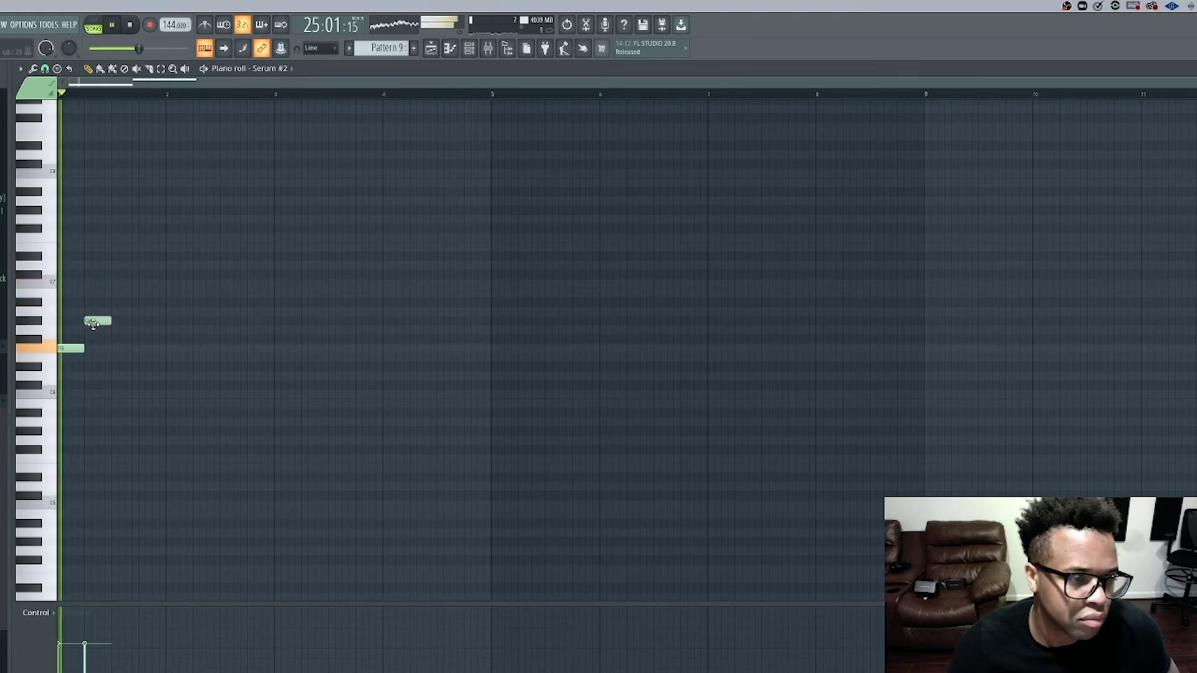
{"action": "left_click", "coordinate": [120, 284]}
{"action": "key", "text": "space"}
{"action": "key", "text": "space"}
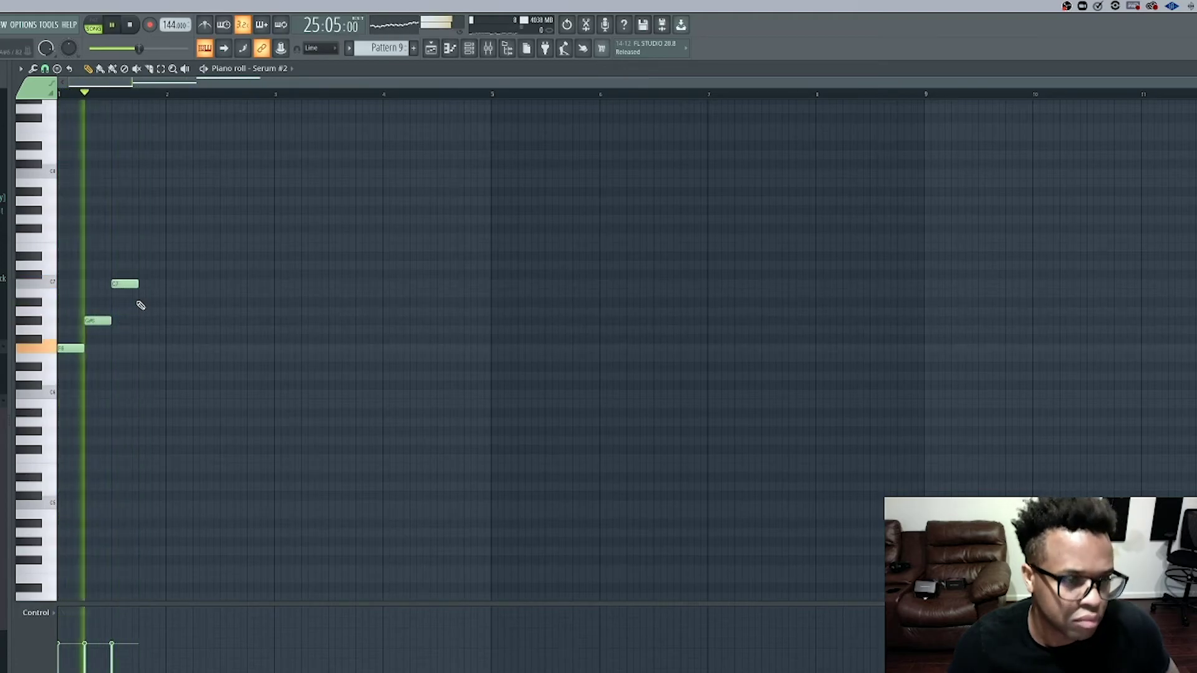
{"action": "left_click", "coordinate": [138, 321]}
{"action": "key", "text": "space"}
{"action": "key", "text": "space"}
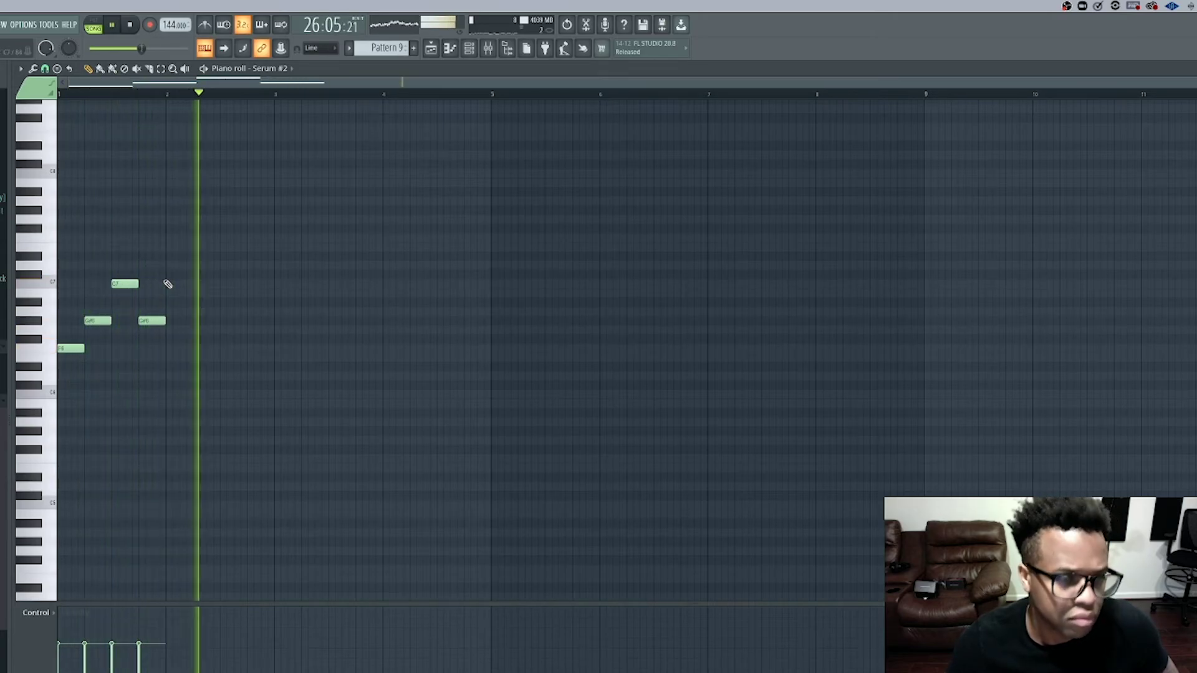
- Try raising the fourth note to D#7 and adding a C7 note at the start of bar 2
{"action": "key", "text": "space"}
{"action": "left_click_drag", "start_coordinate": [151, 321], "coordinate": [151, 256]}
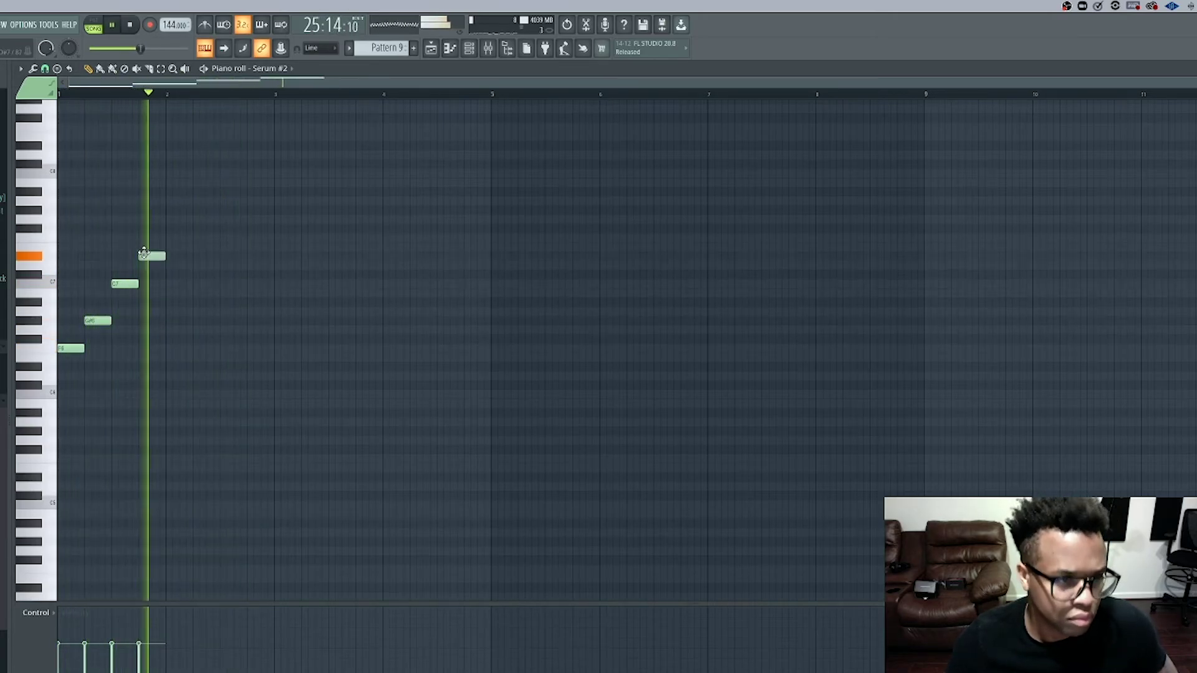
{"action": "left_click", "coordinate": [167, 293]}
{"action": "key", "text": "space"}
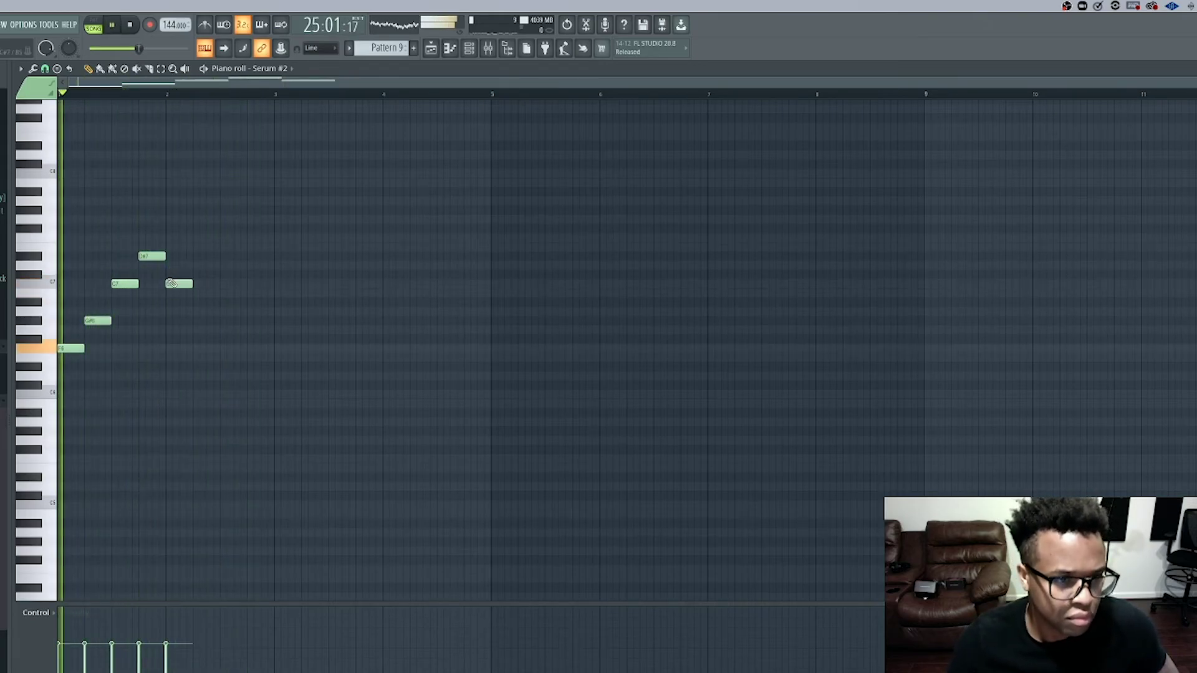
- Try a sixth note after the phrase, lowering the fifth note to A#6 and the sixth to G6 while auditioning
{"action": "left_click", "coordinate": [190, 303]}
{"action": "key", "text": "space"}
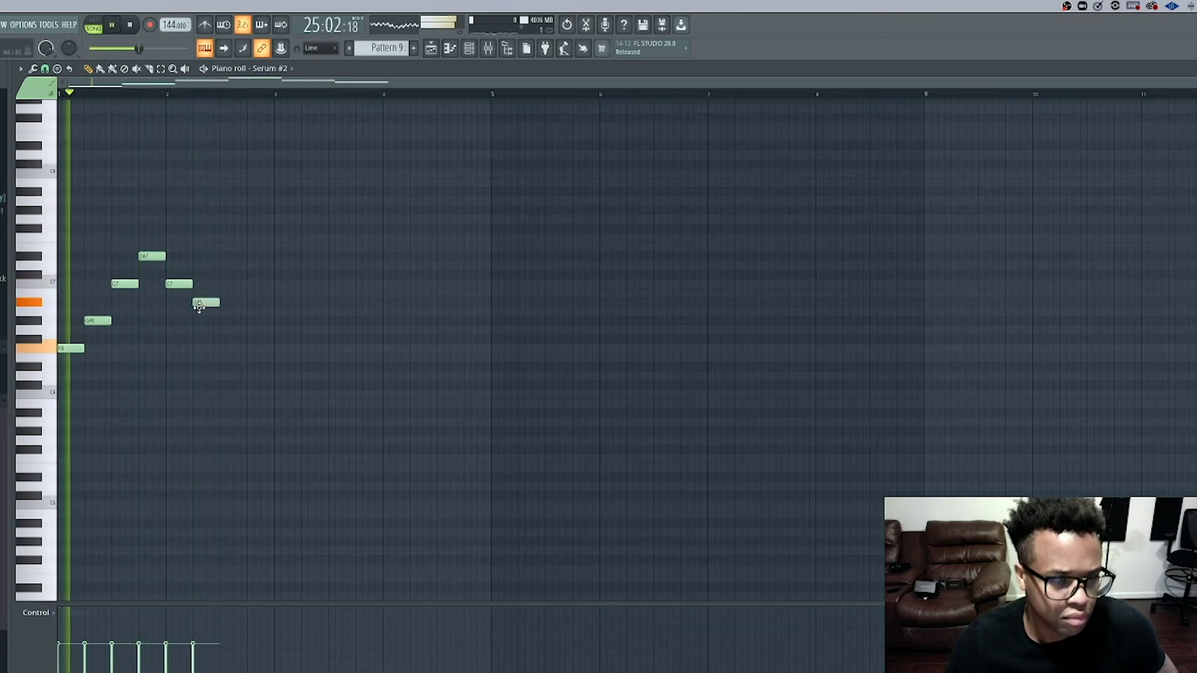
{"action": "key", "text": "space"}
{"action": "key", "text": "space"}
{"action": "left_click_drag", "start_coordinate": [183, 286], "coordinate": [182, 305]}
{"action": "key", "text": "space"}
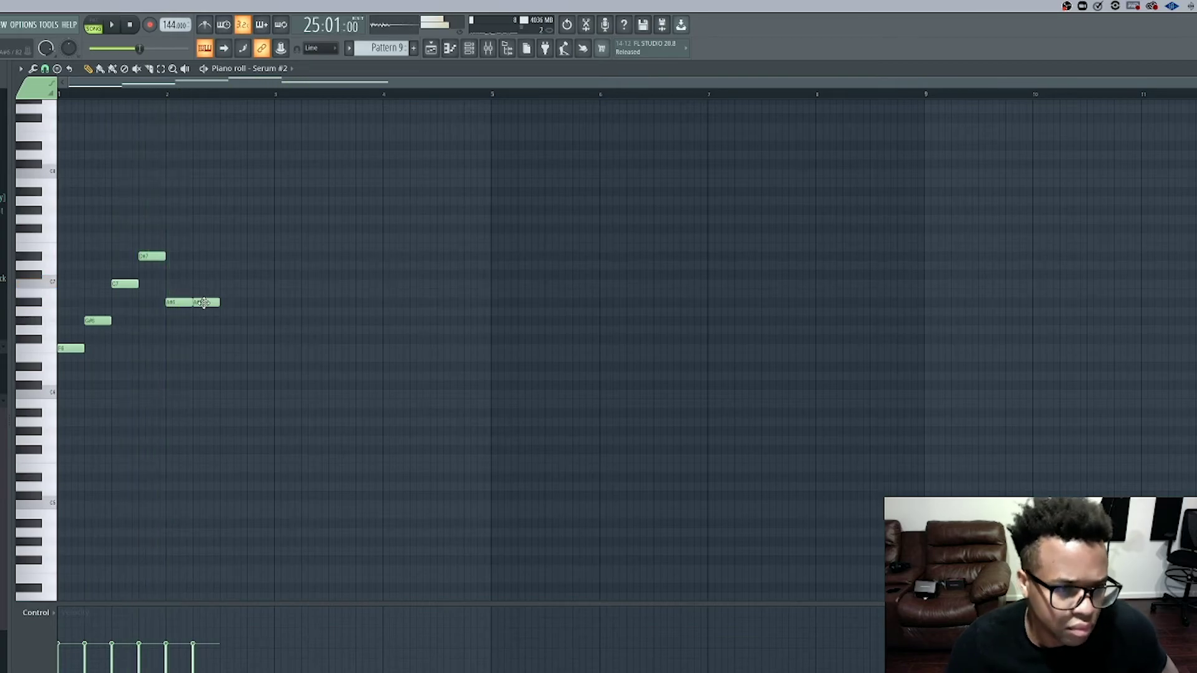
{"action": "key", "text": "space"}
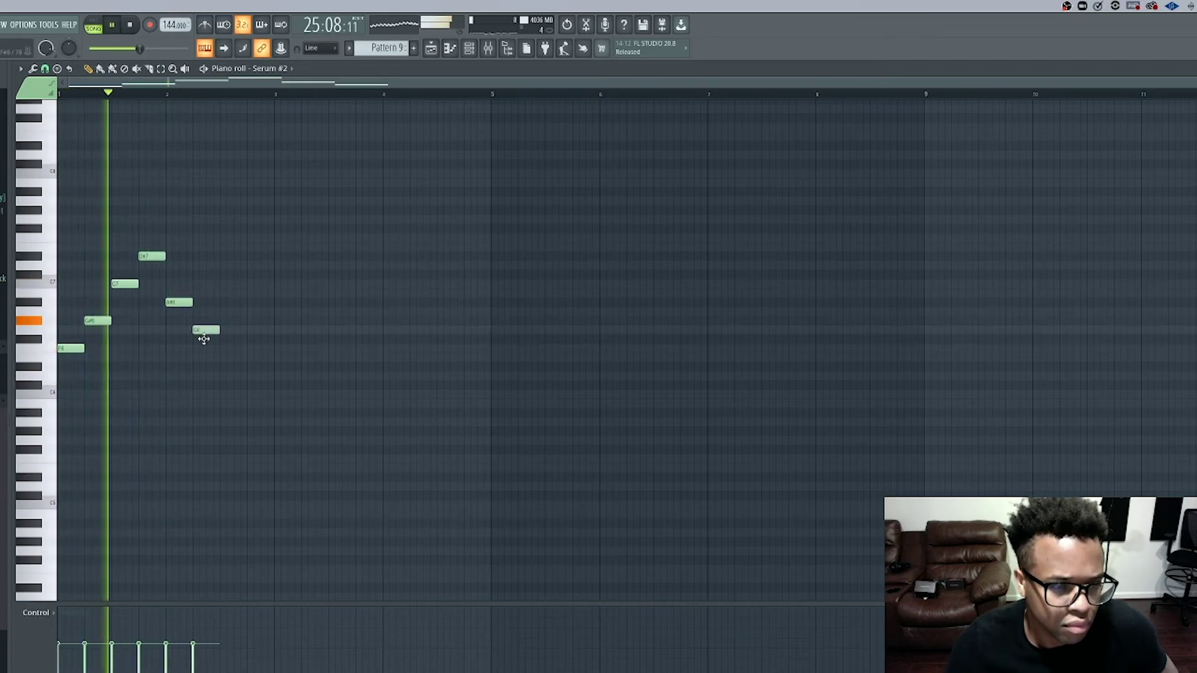
{"action": "left_click_drag", "start_coordinate": [203, 329], "coordinate": [213, 340]}
{"action": "key", "text": "space"}
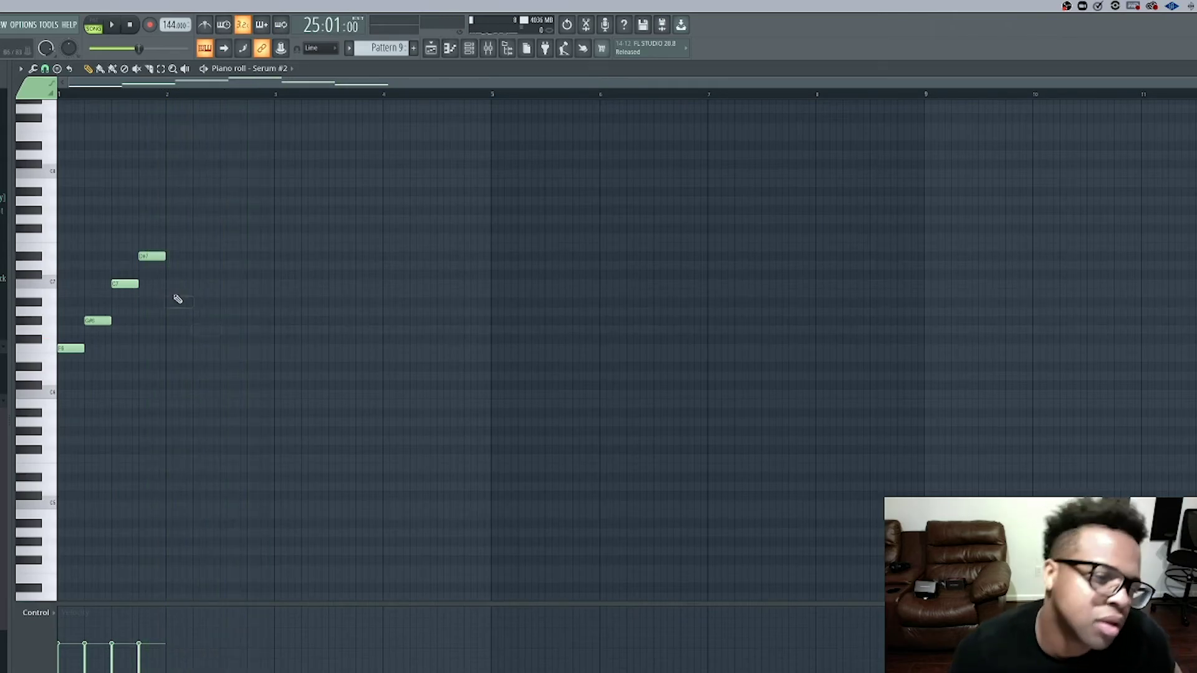
- Set the fourth note to G#6 and enter G6 and D#6 as the first two beats of bar 2
{"action": "key", "text": "space"}
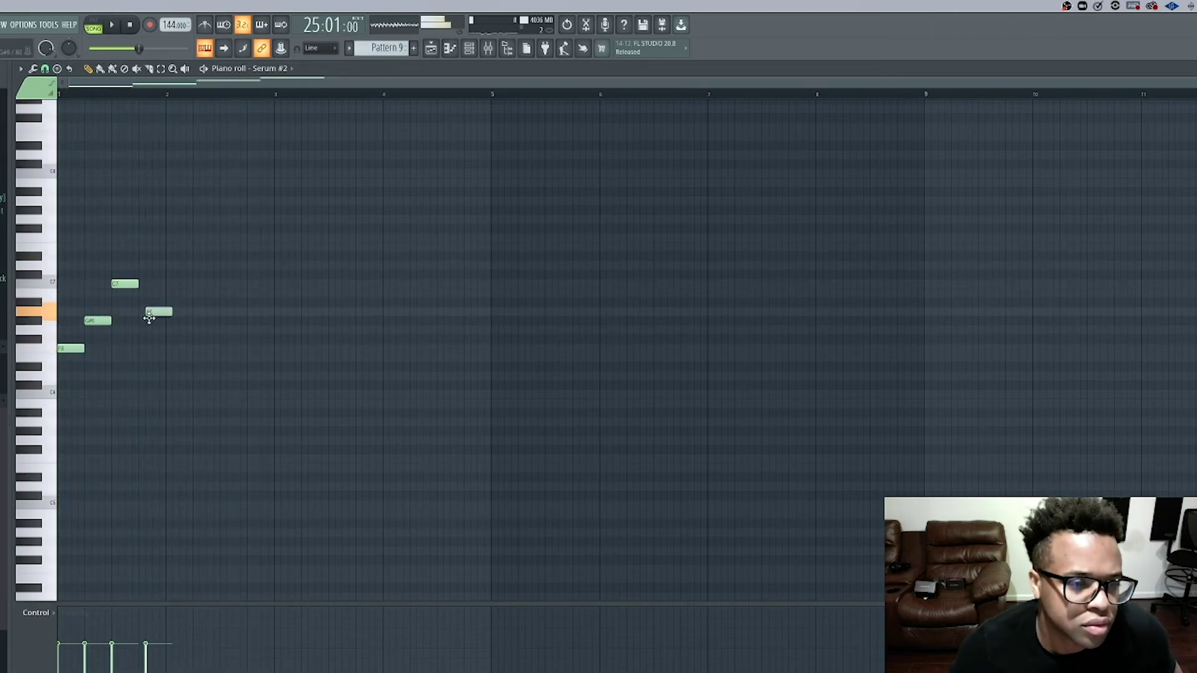
{"action": "key", "text": "space"}
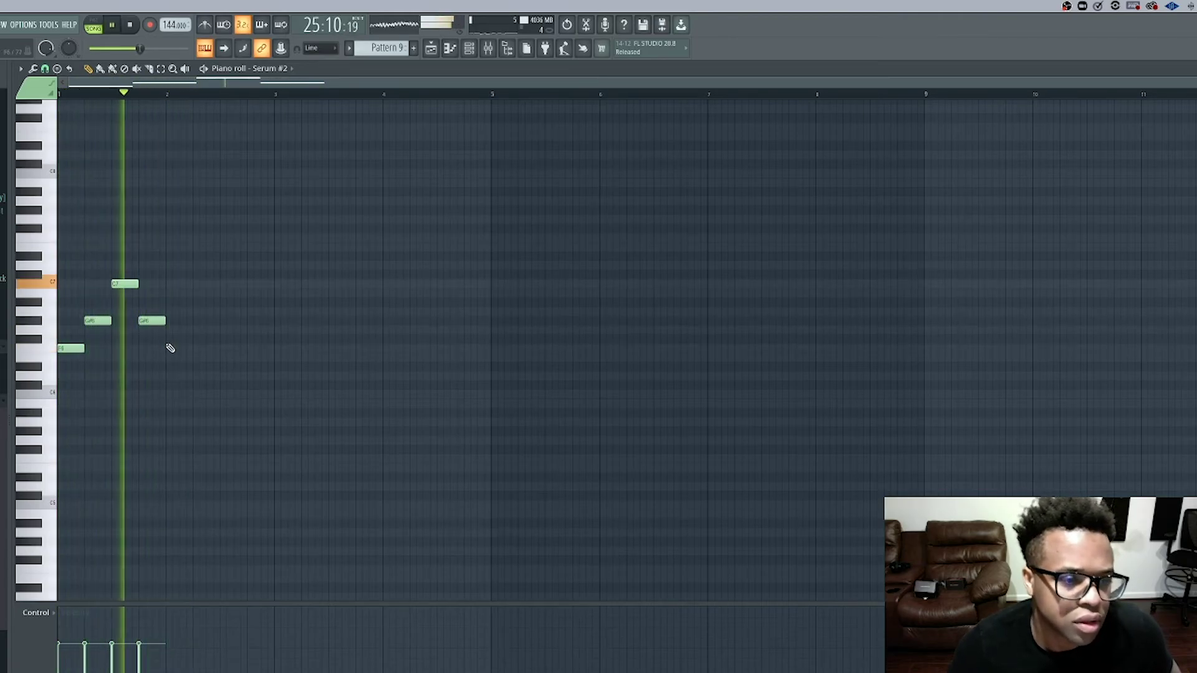
{"action": "key", "text": "space"}
{"action": "key", "text": "space"}
{"action": "left_click", "coordinate": [194, 348]}
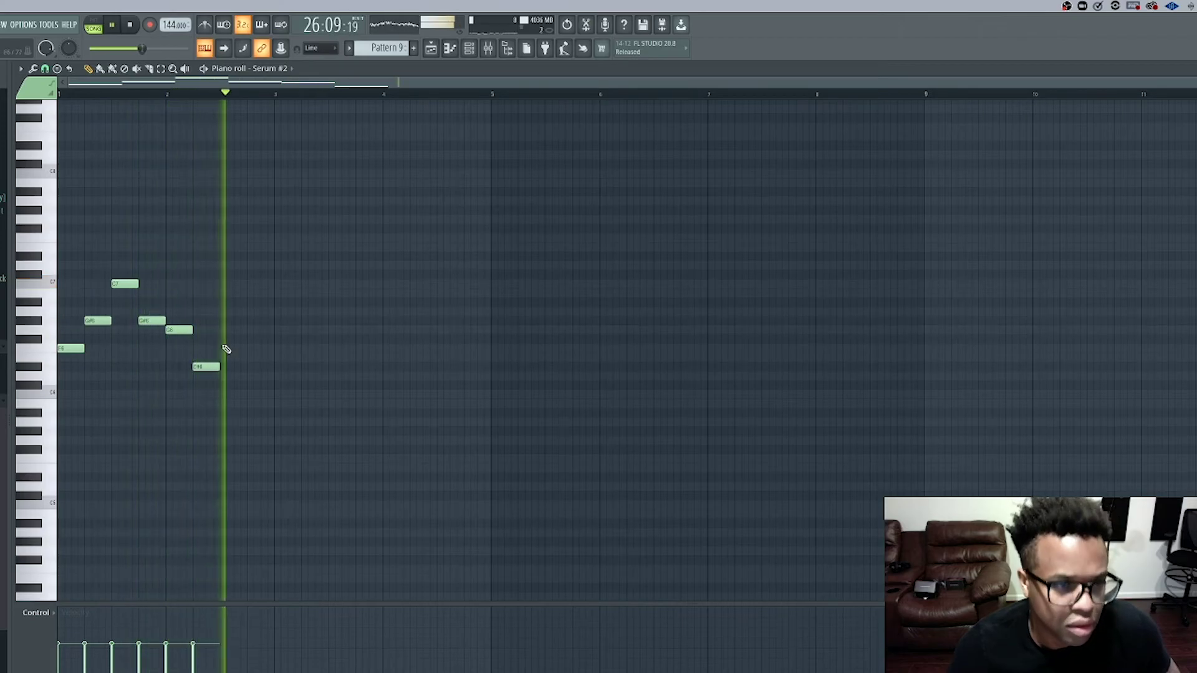
{"action": "key", "text": "space"}
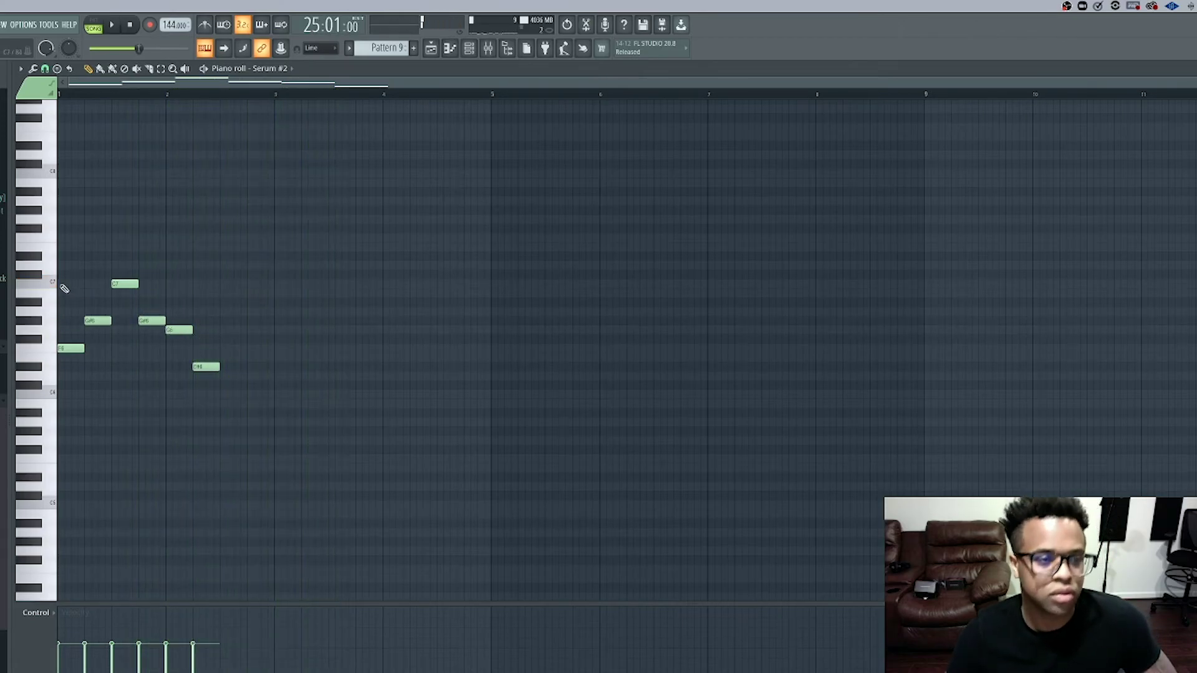
- Layer a C#7 note over the opening F6 note and audition the phrase
{"action": "key", "text": "space"}
{"action": "key", "text": "space"}
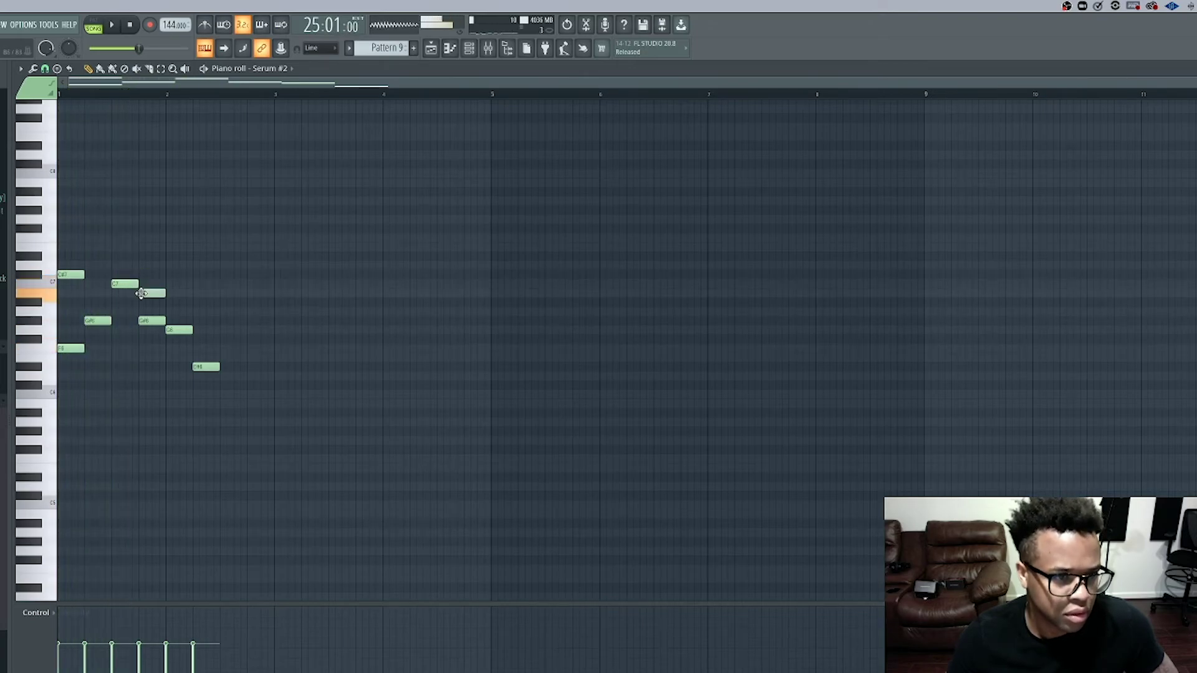
{"action": "key", "text": "space"}
- Add a three-beat C8 note from beat 4 of bar 1 and an equally long A#7 note at bar 3
{"action": "left_click_drag", "start_coordinate": [164, 284], "coordinate": [192, 260]}
{"action": "key", "text": "ctrl+Up"}
{"action": "key", "text": "space"}
{"action": "key", "text": "space"}
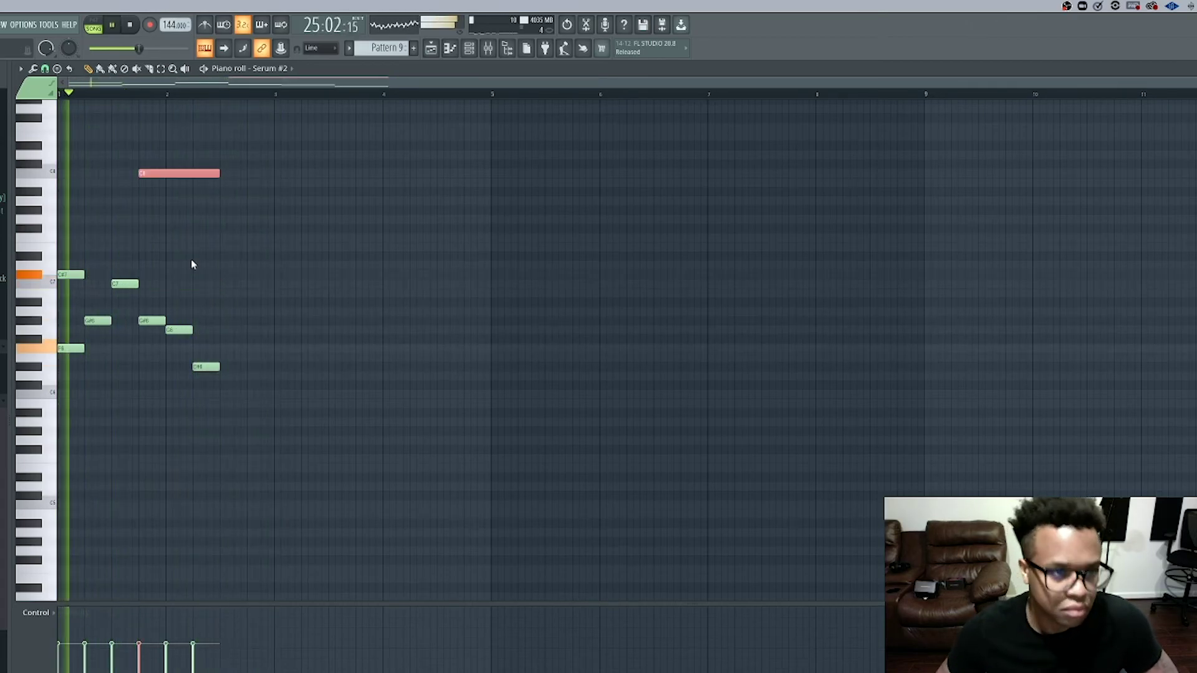
{"action": "left_click", "coordinate": [194, 265]}
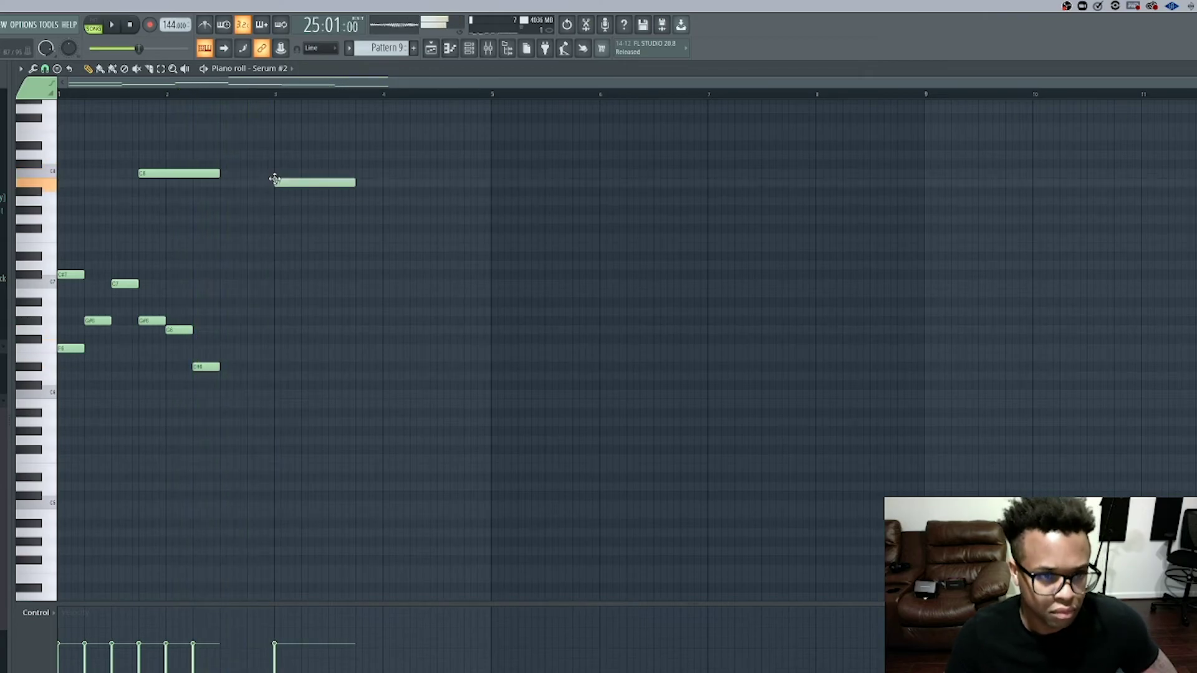
{"action": "key", "text": "space"}
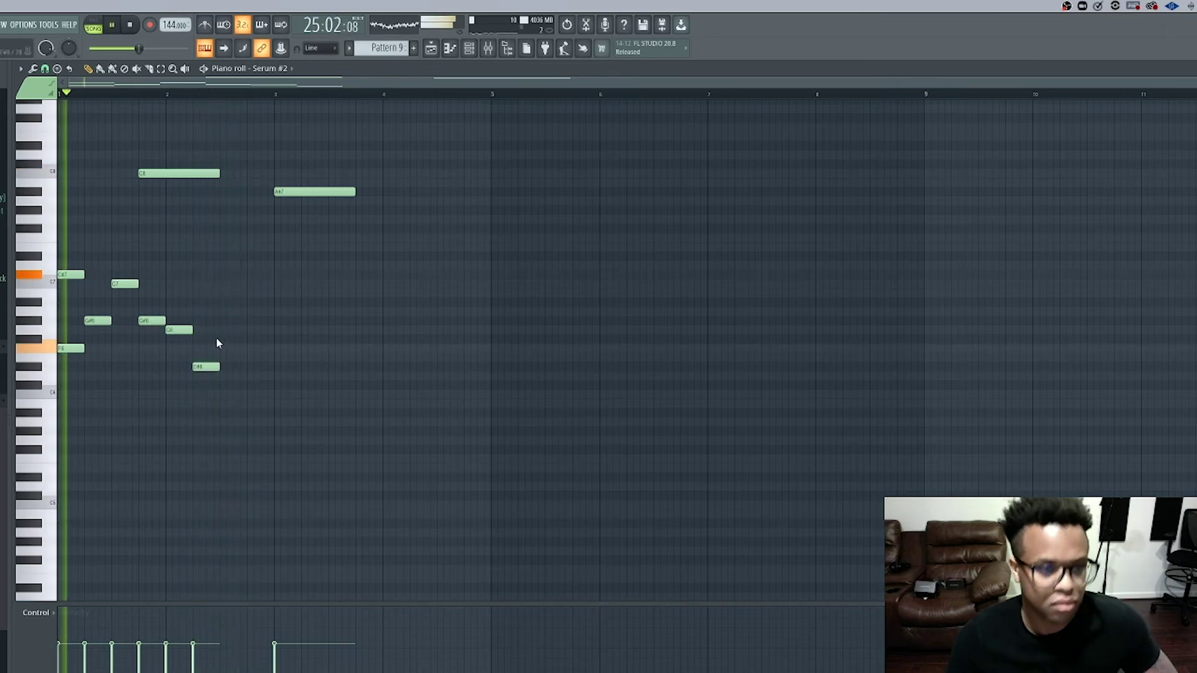
- Audition the phrase and continue it with C6 and A#5 on beats 3 and 4 of bar 2
{"action": "key", "text": "space"}
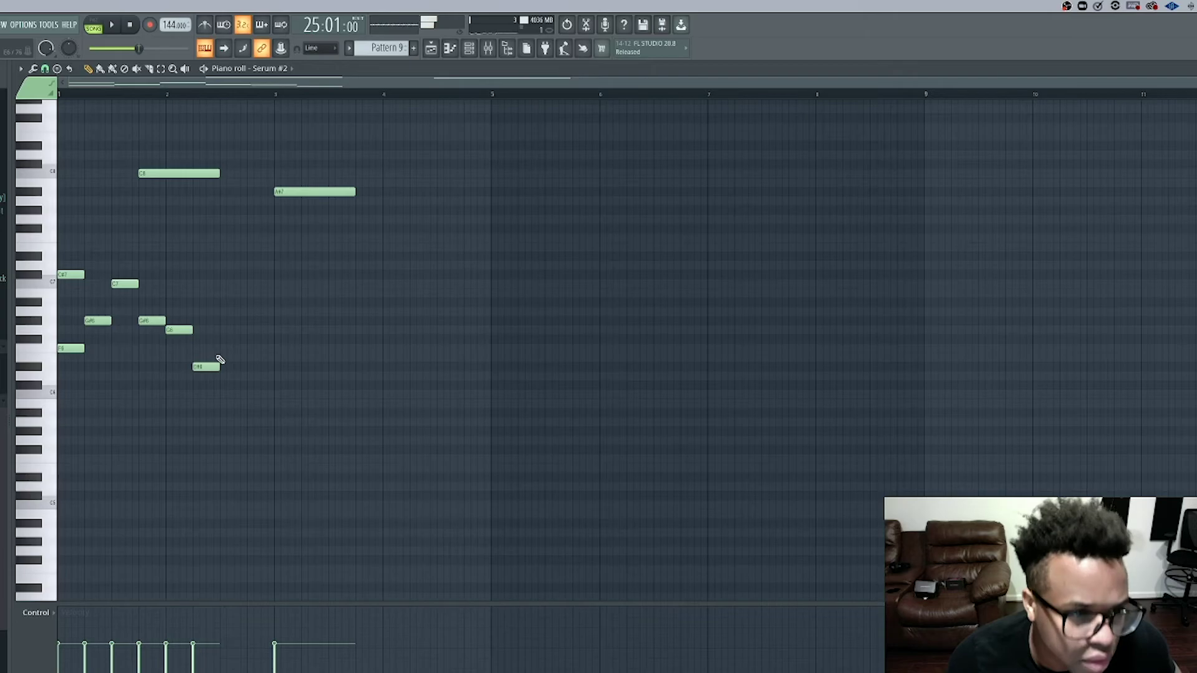
{"action": "key", "text": "space"}
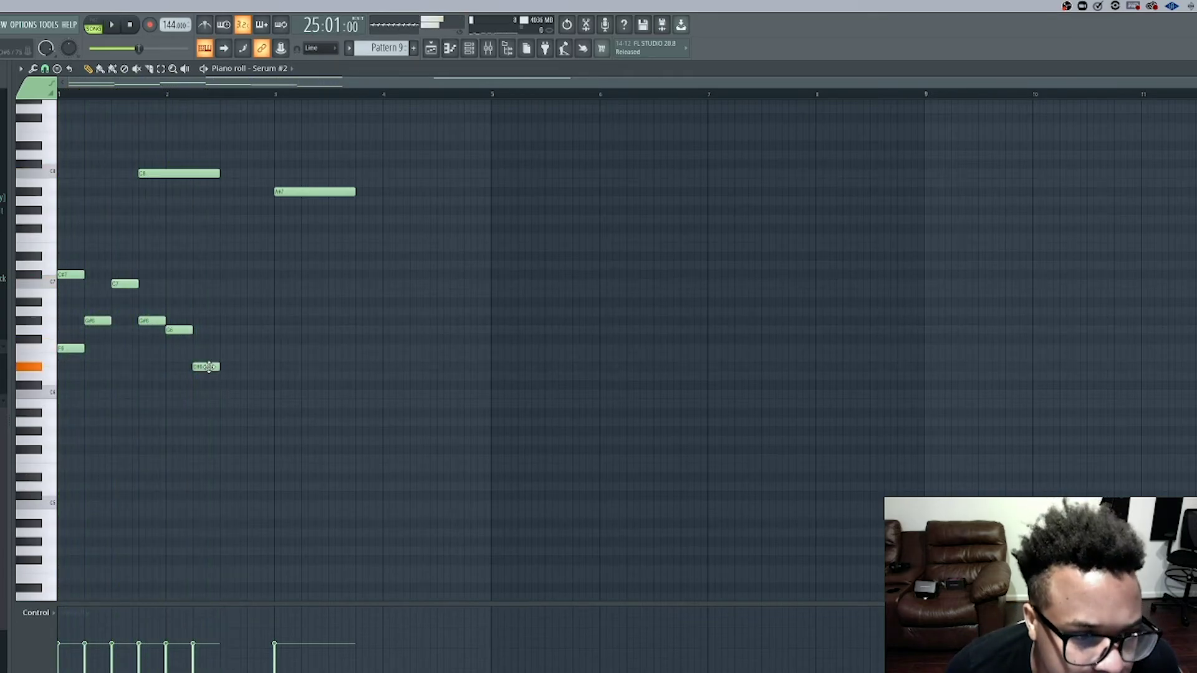
{"action": "key", "text": "space"}
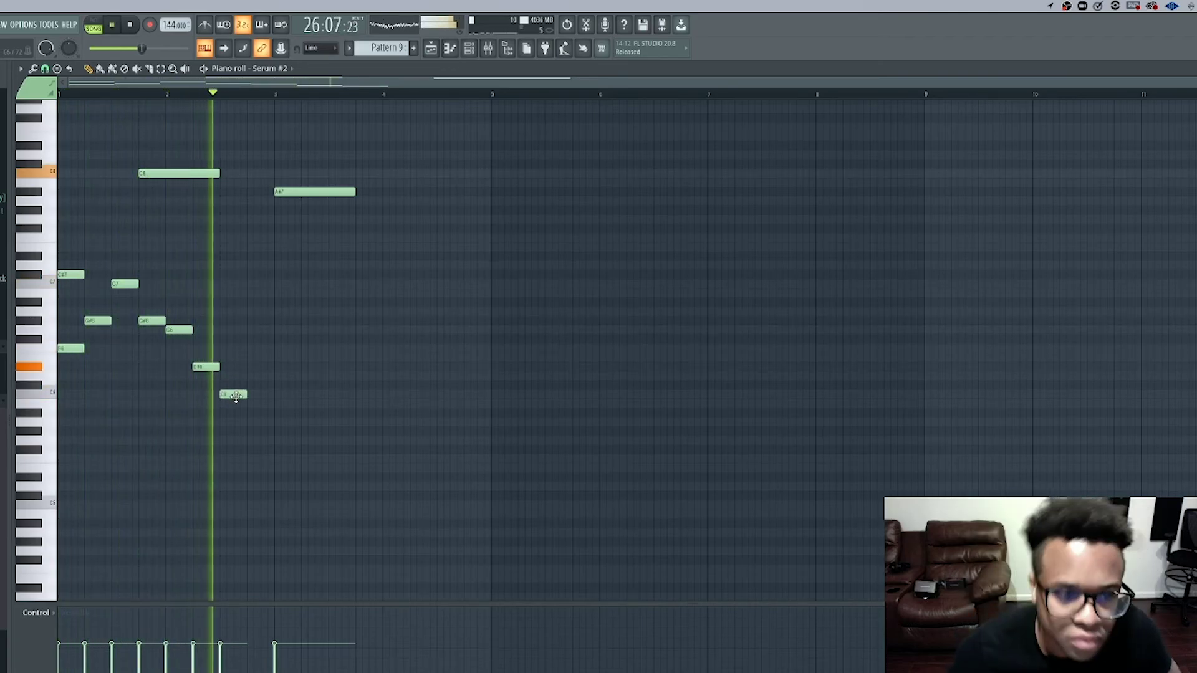
{"action": "key", "text": "space"}
{"action": "key", "text": "space"}
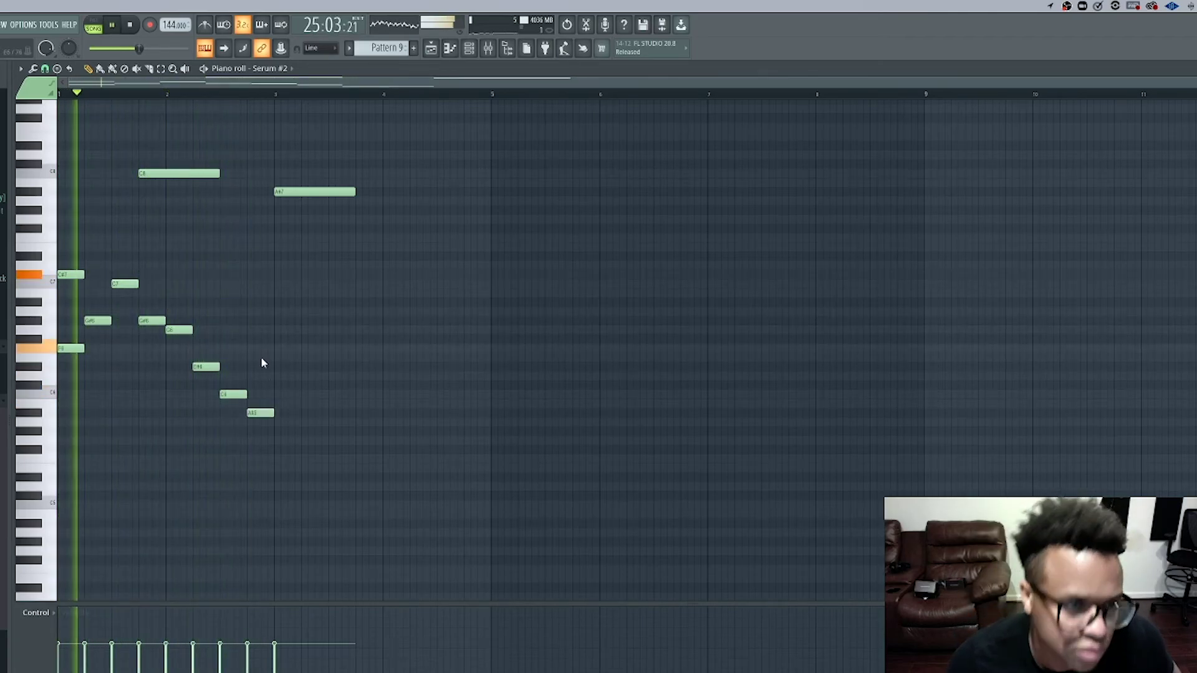
{"action": "key", "text": "space"}
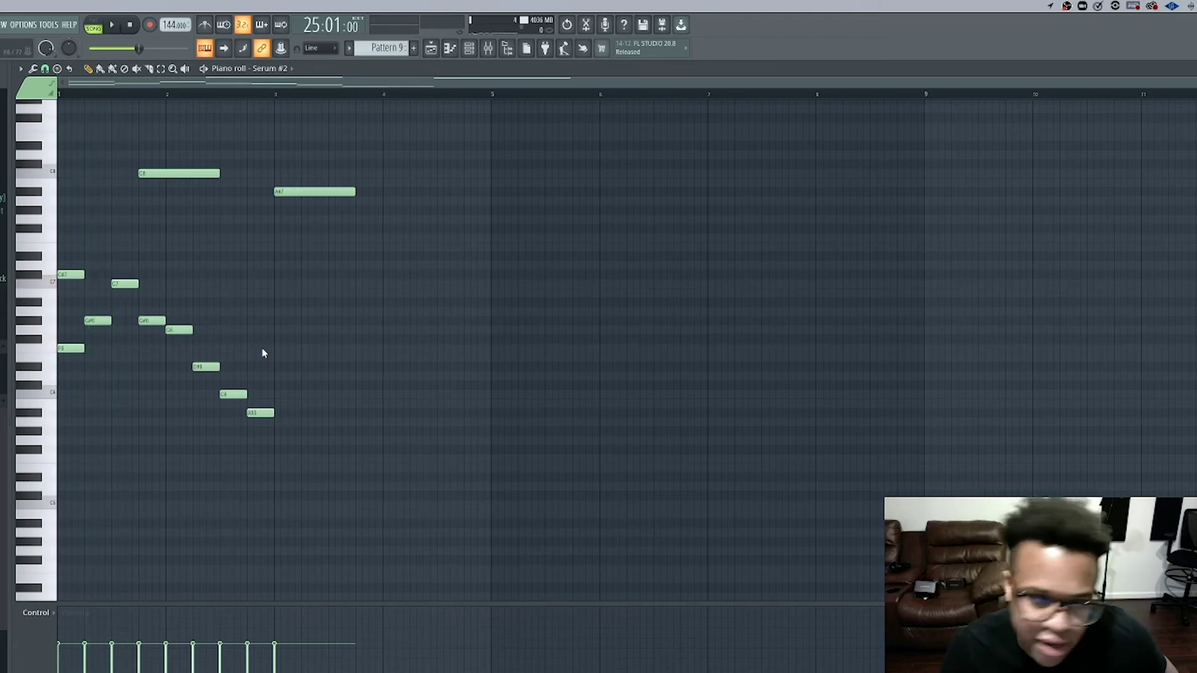
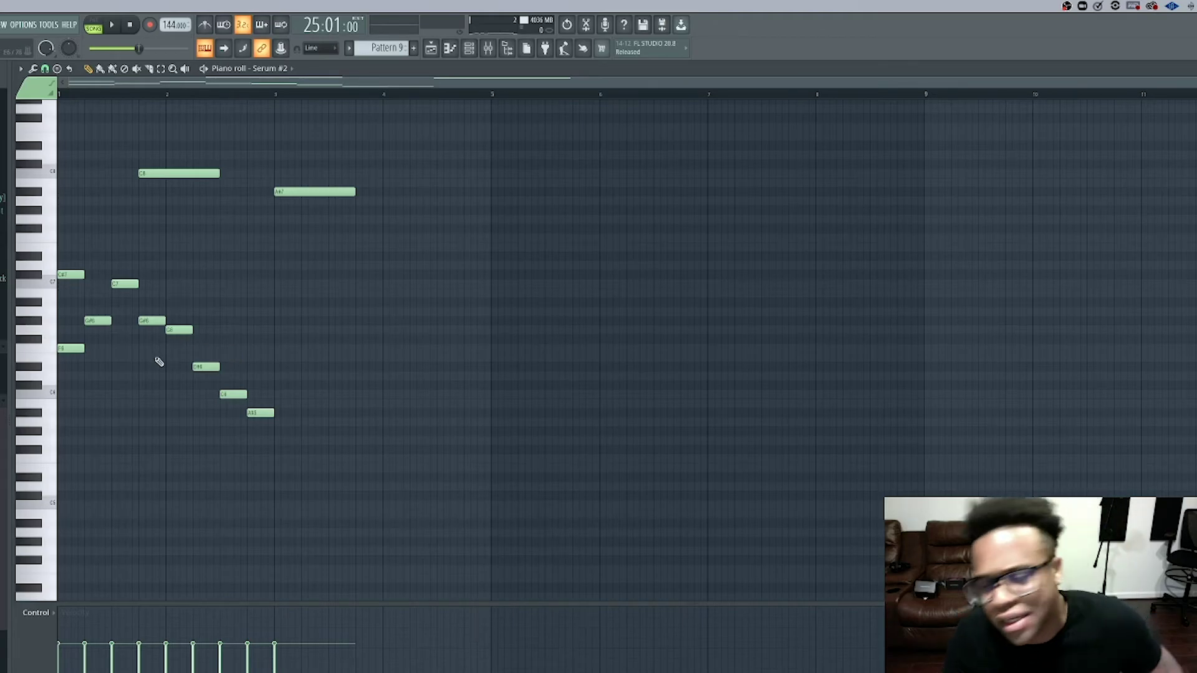
- Audition the phrase and enter G6, A#6 and D#7 on the first three beats of bar 3
{"action": "key", "text": "space"}
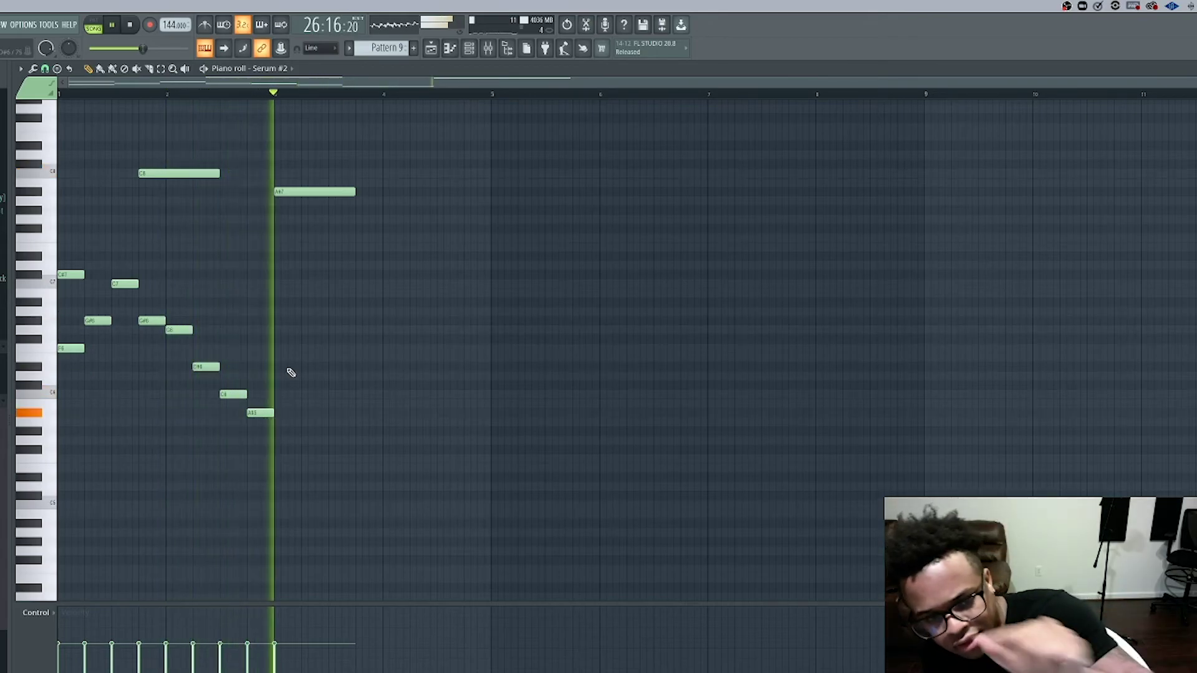
{"action": "key", "text": "space"}
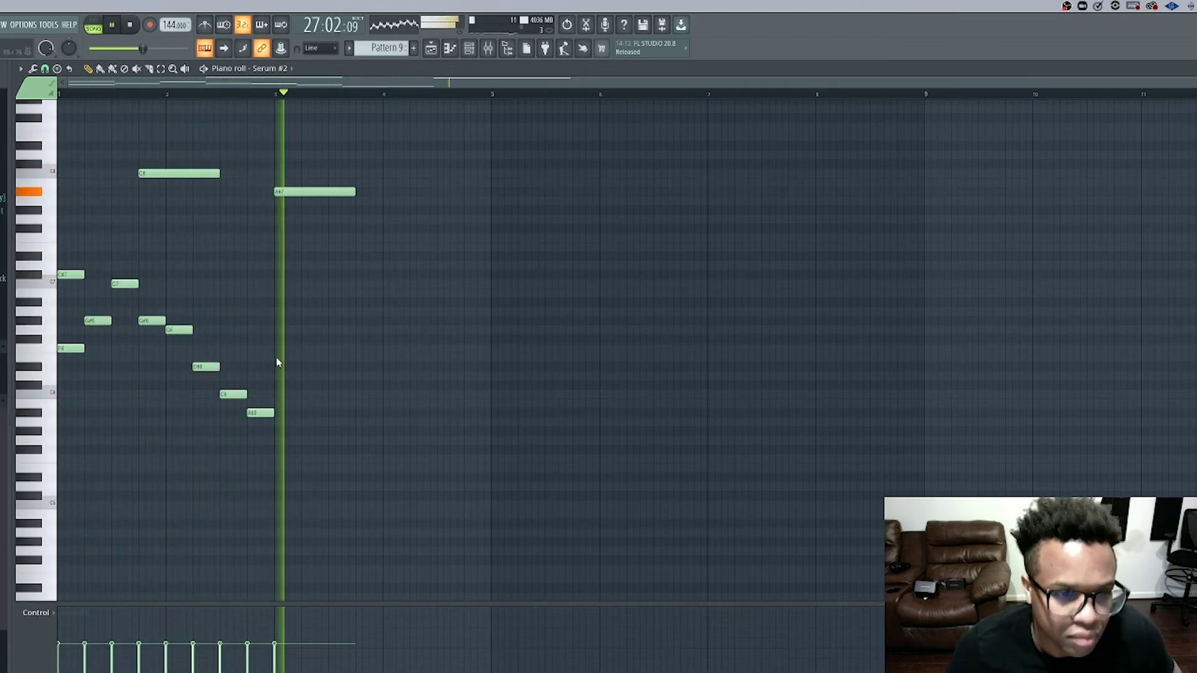
{"action": "key", "text": "space"}
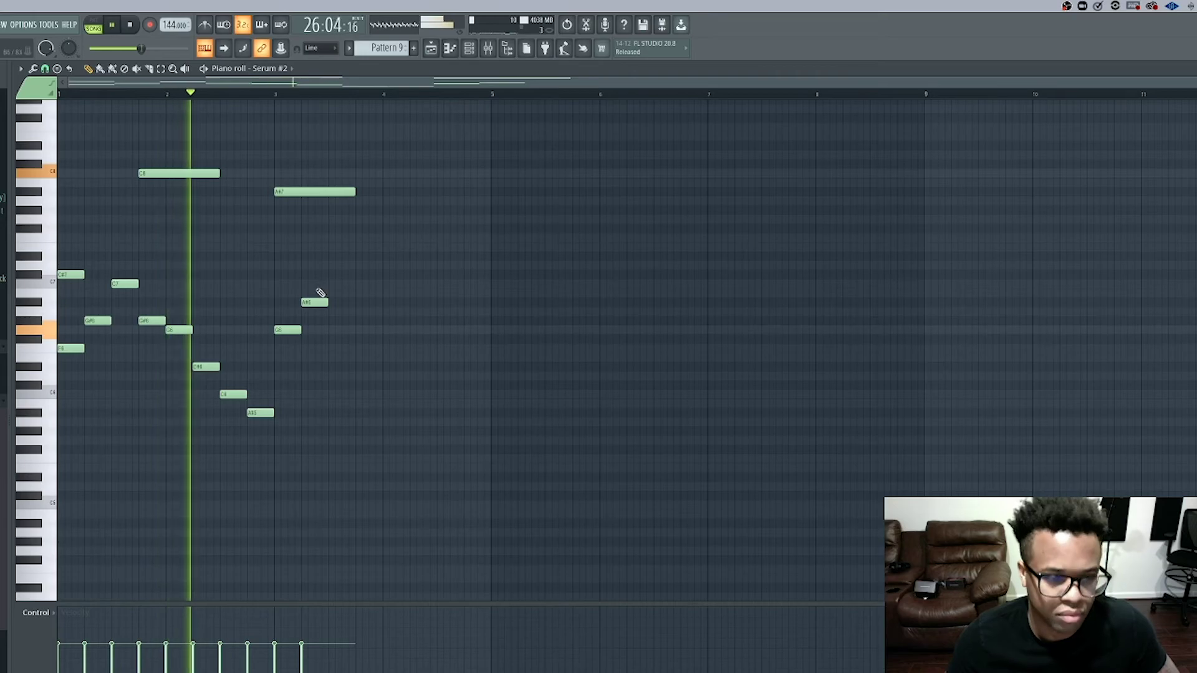
{"action": "key", "text": "space"}
{"action": "key", "text": "space"}
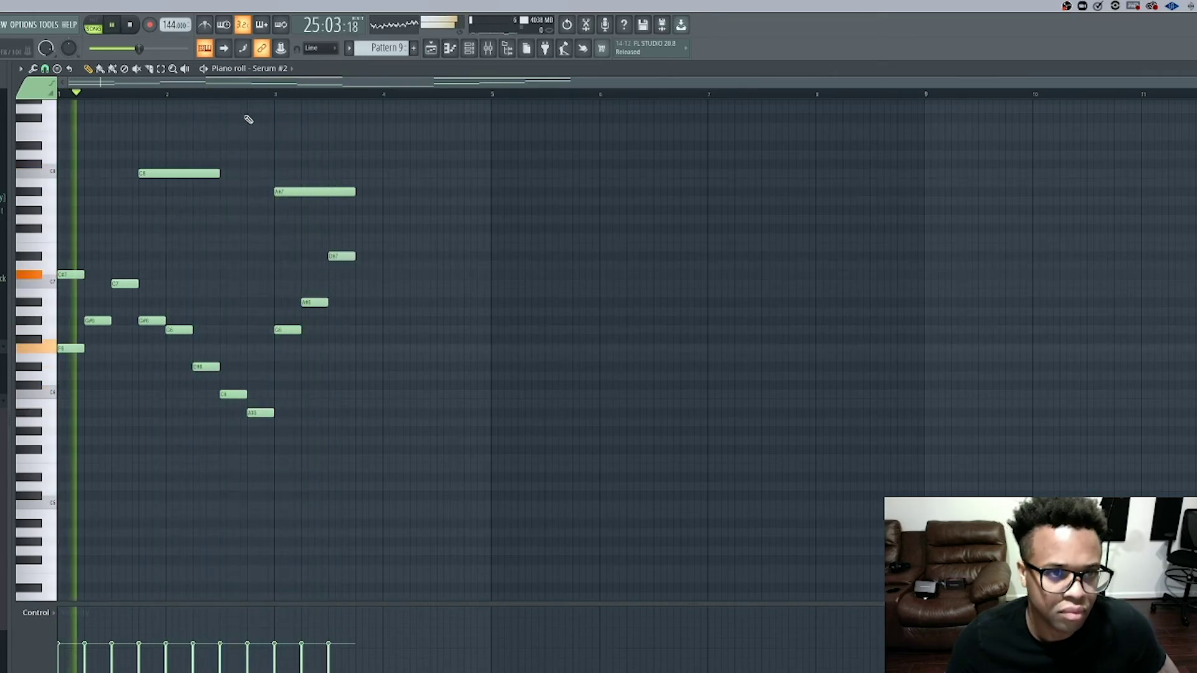
- Play from bar 3 of the pattern and add a C7 note on beat 4 of that bar
{"action": "left_click", "coordinate": [276, 97]}
{"action": "key", "text": "space"}
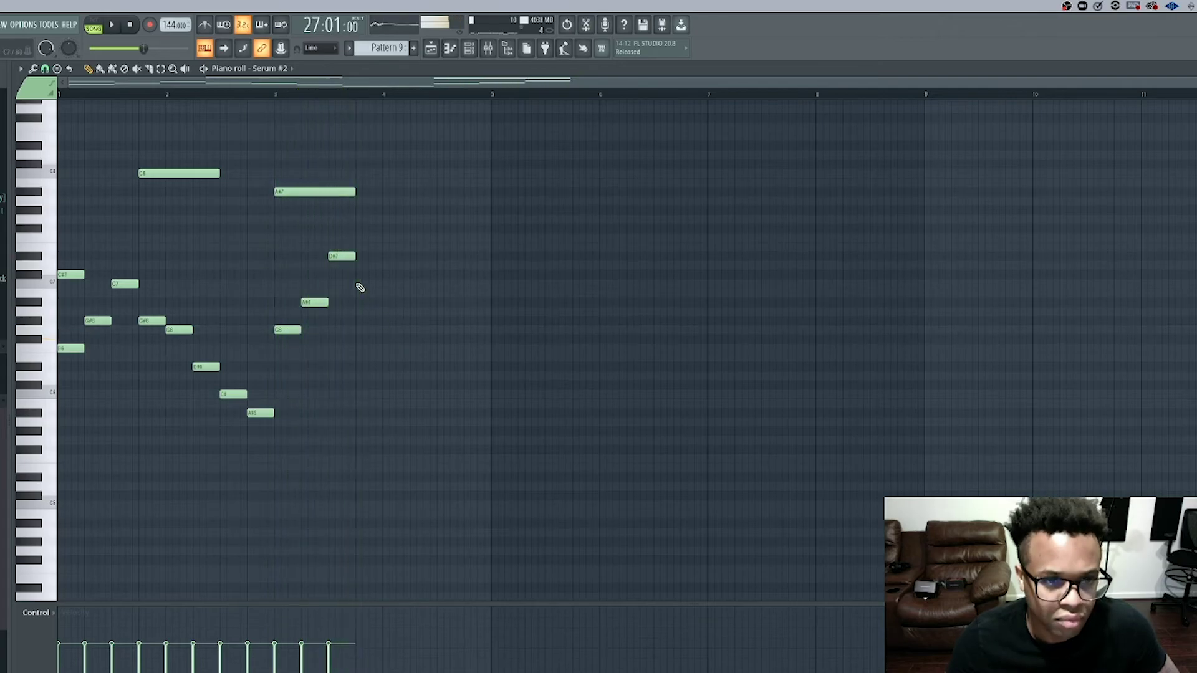
{"action": "key", "text": "space"}
{"action": "left_click_drag", "start_coordinate": [356, 284], "coordinate": [361, 263]}
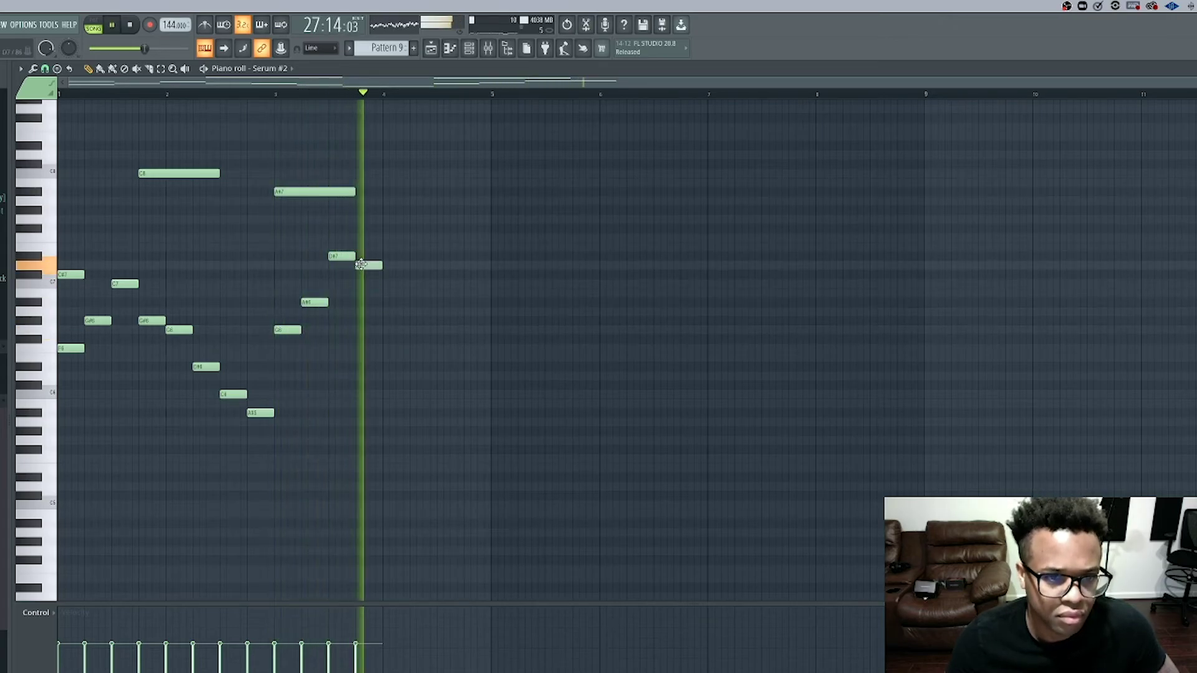
{"action": "key", "text": "space"}
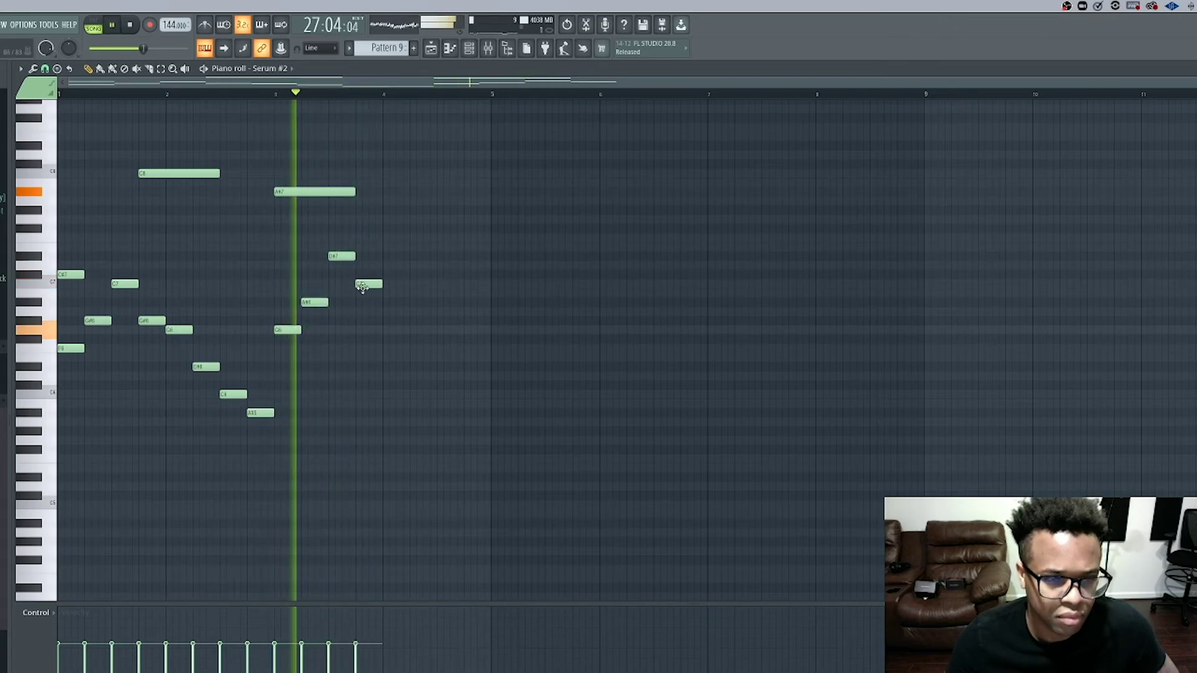
- Fill bar 4 with one-beat notes G6, A#6, D#7 and C7 while auditioning from bar 3
{"action": "key", "text": "space"}
{"action": "left_click", "coordinate": [383, 312]}
{"action": "key", "text": "space"}
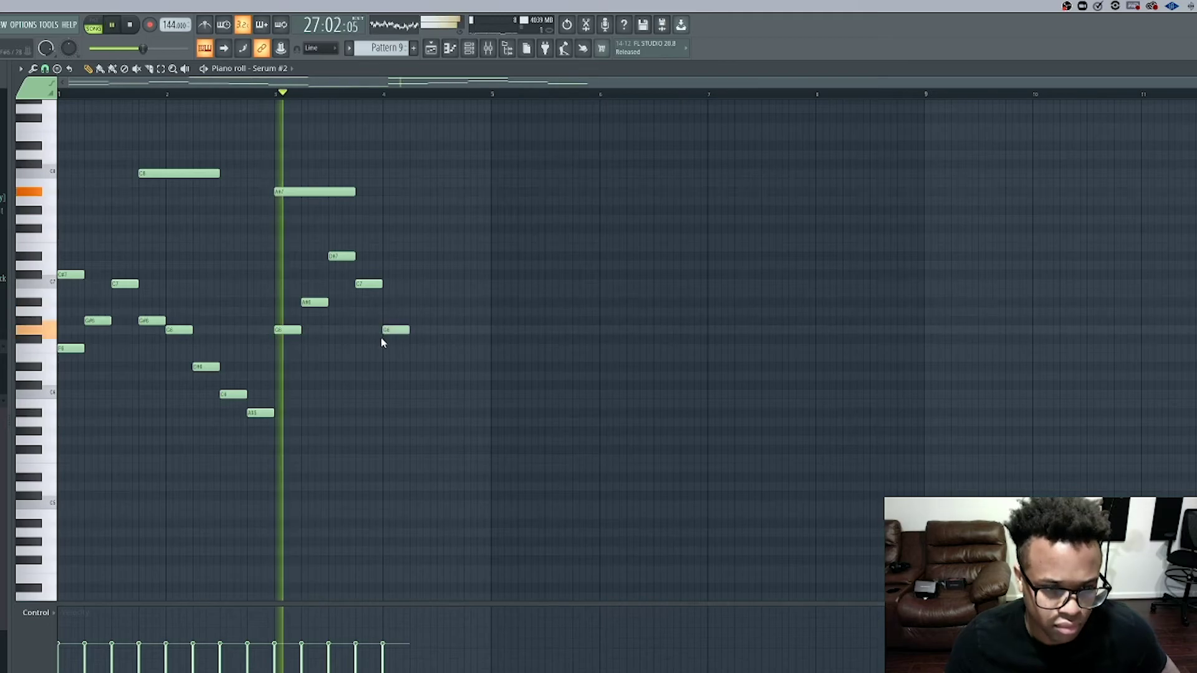
{"action": "key", "text": "space"}
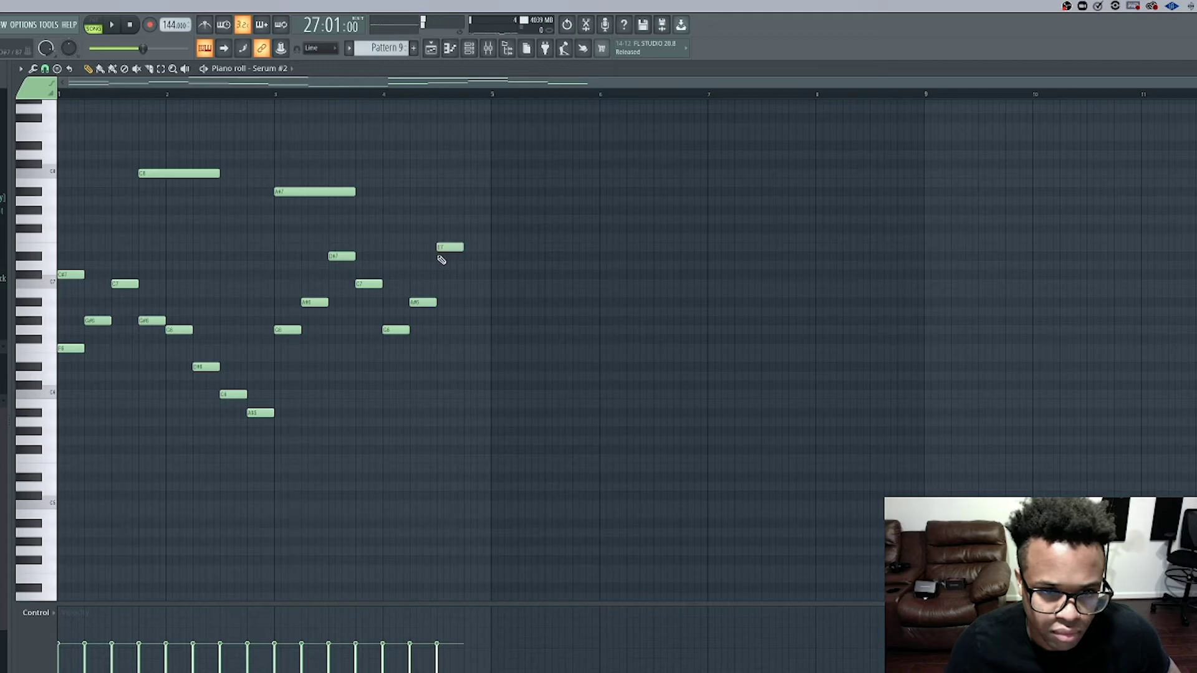
{"action": "key", "text": "space"}
- Duplicate the whole four-bar Serum #2 phrase into bars 5 to 8
{"action": "left_click_drag", "start_coordinate": [535, 513], "coordinate": [88, 107]}
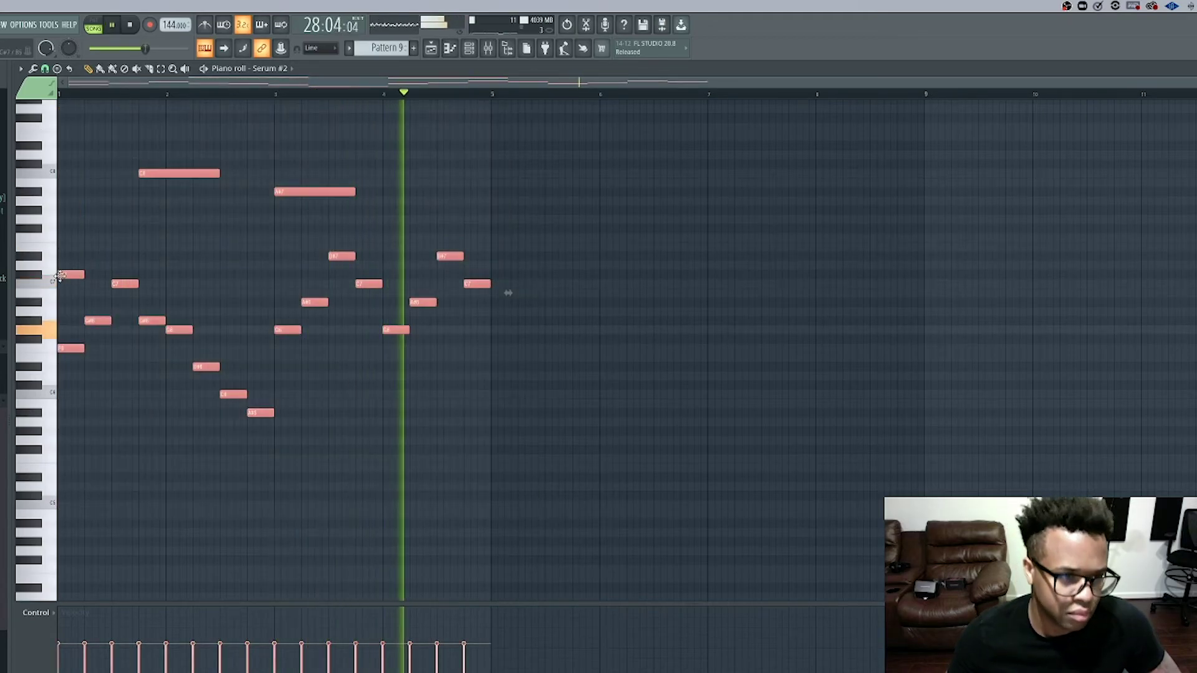
{"action": "key", "text": "ctrl+b"}
{"action": "left_click", "coordinate": [499, 249]}
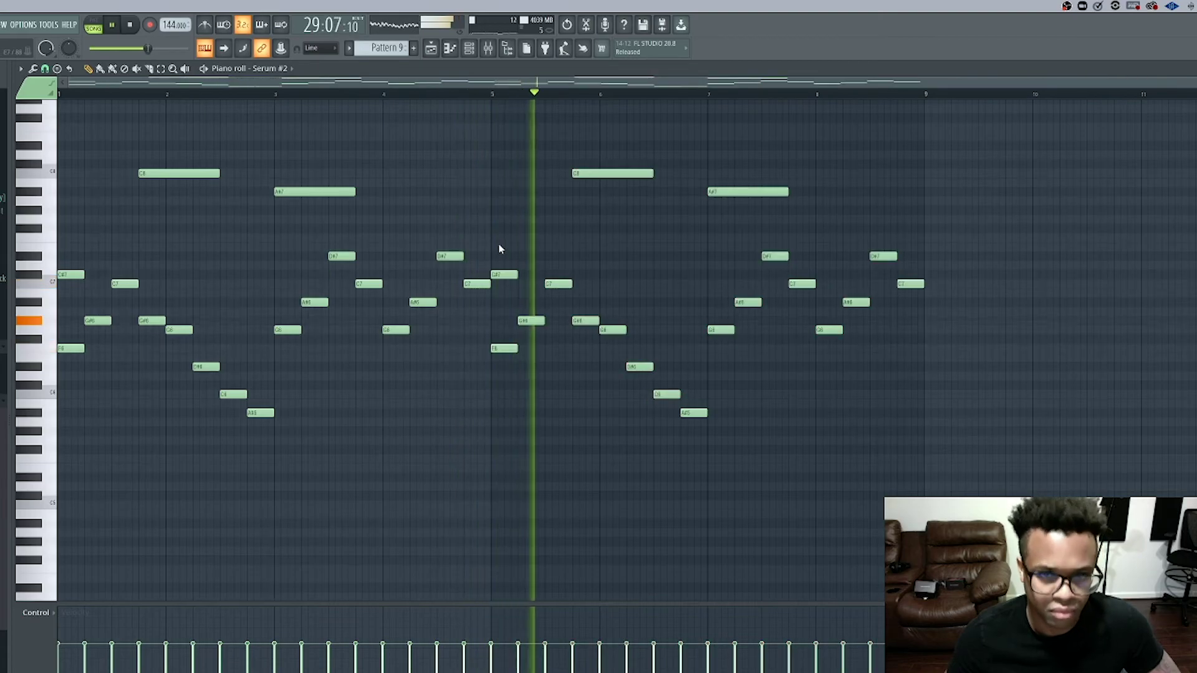
- Place a second copy of the Pattern 9 clip on Track 10 at bar 33 of the playlist
{"action": "left_click", "coordinate": [467, 49]}
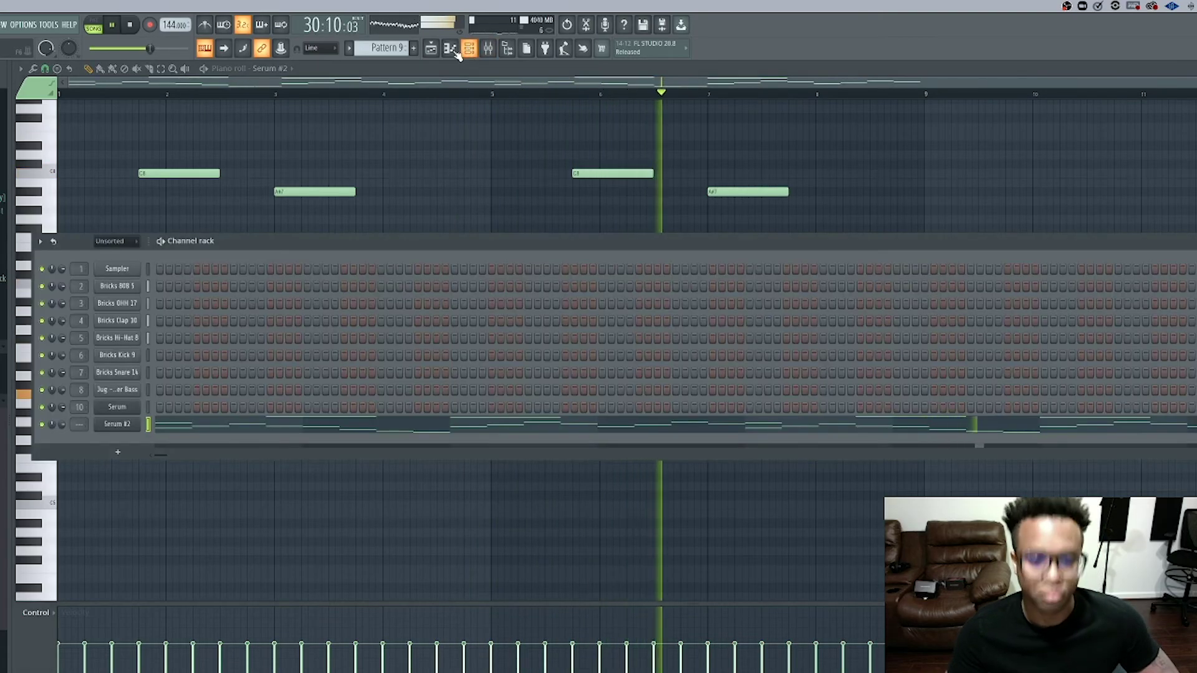
{"action": "key", "text": "F5"}
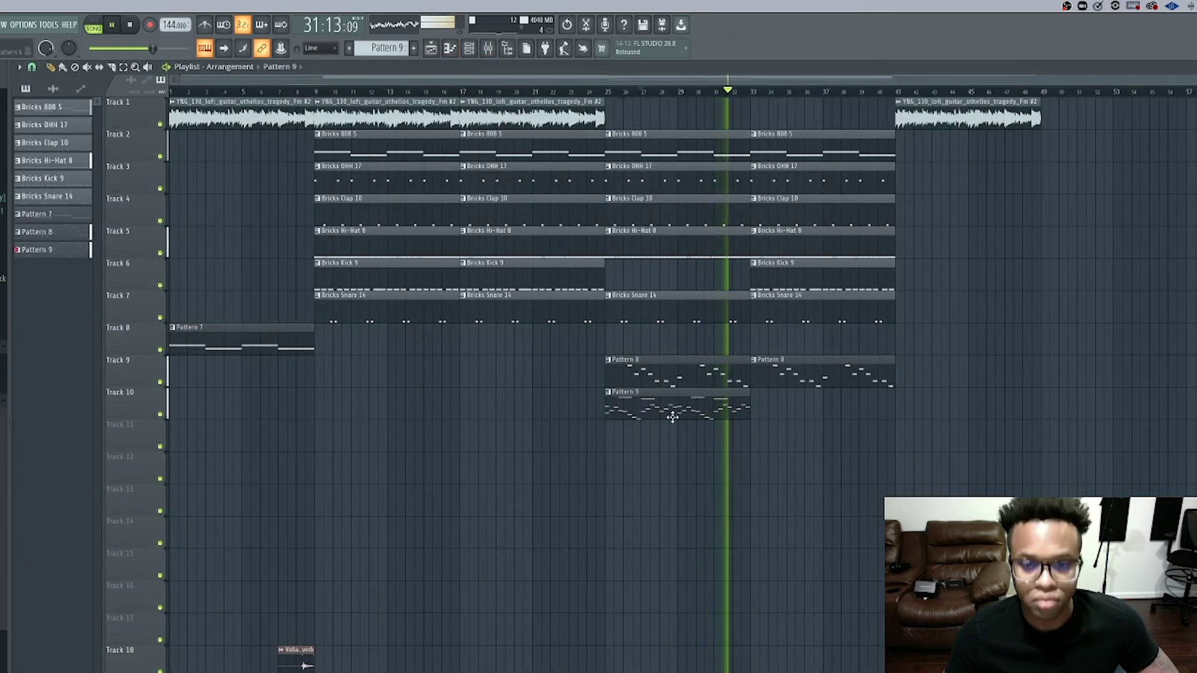
{"action": "left_click_drag", "start_coordinate": [672, 417], "coordinate": [819, 390]}
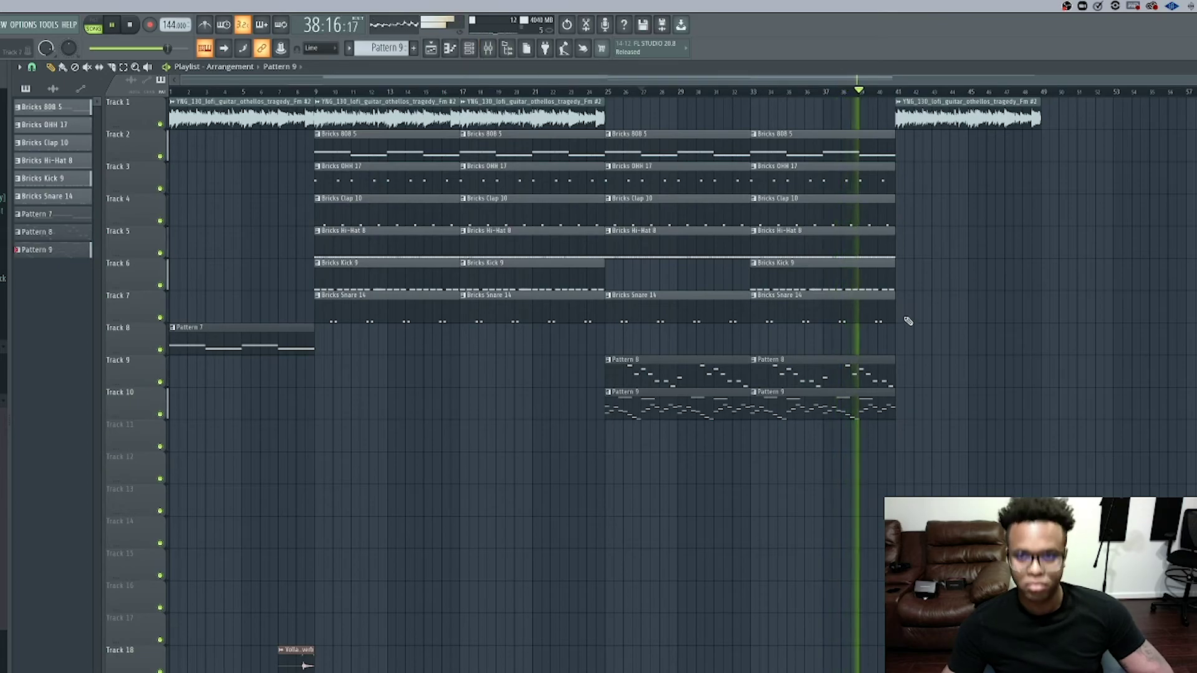
- Copy the drum clips to bar 41, then duplicate the guitar and drums together from bar 41 to bar 49
{"action": "left_click_drag", "start_coordinate": [900, 349], "coordinate": [947, 145]}
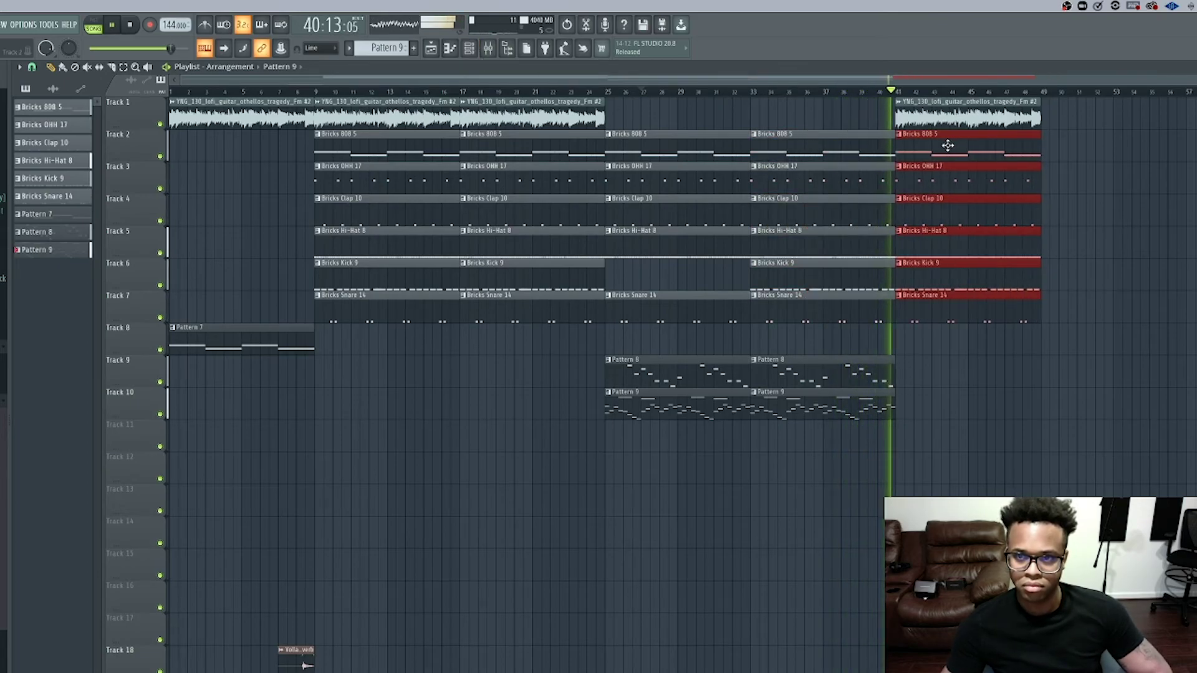
{"action": "left_click", "coordinate": [1049, 387]}
{"action": "left_click_drag", "start_coordinate": [1053, 412], "coordinate": [960, 109]}
{"action": "key", "text": "ctrl+b"}
{"action": "left_click_drag", "start_coordinate": [1085, 118], "coordinate": [1083, 115]}
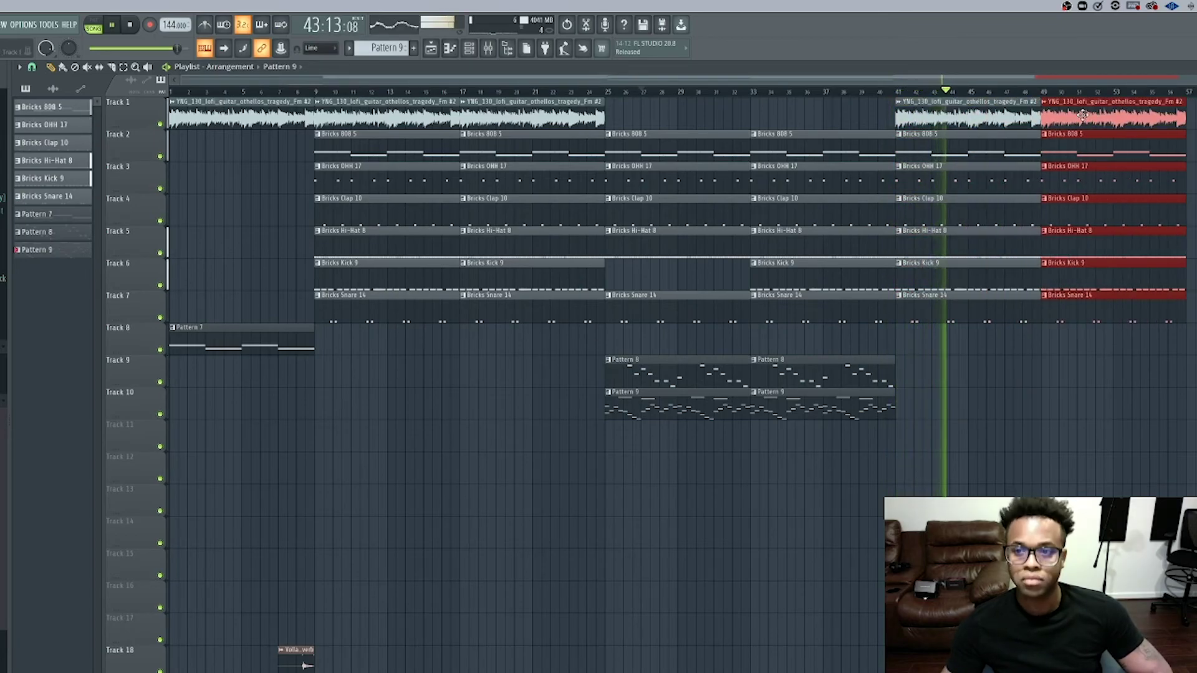
{"action": "scroll", "coordinate": [1018, 372], "scroll_direction": "down", "scroll_amount": 1}
{"action": "left_click", "coordinate": [964, 392]}
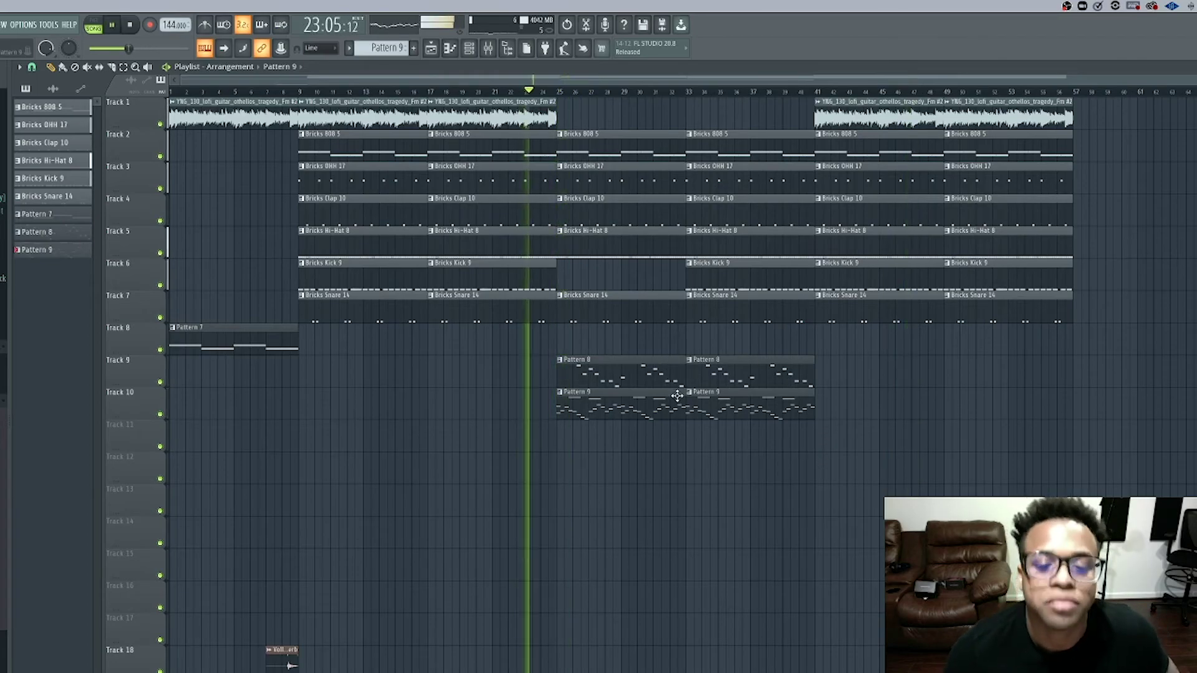
- Try transposing all Serum #2 notes down one octave and audition them from bar 23
{"action": "left_click", "coordinate": [488, 50]}
{"action": "left_click", "coordinate": [457, 51]}
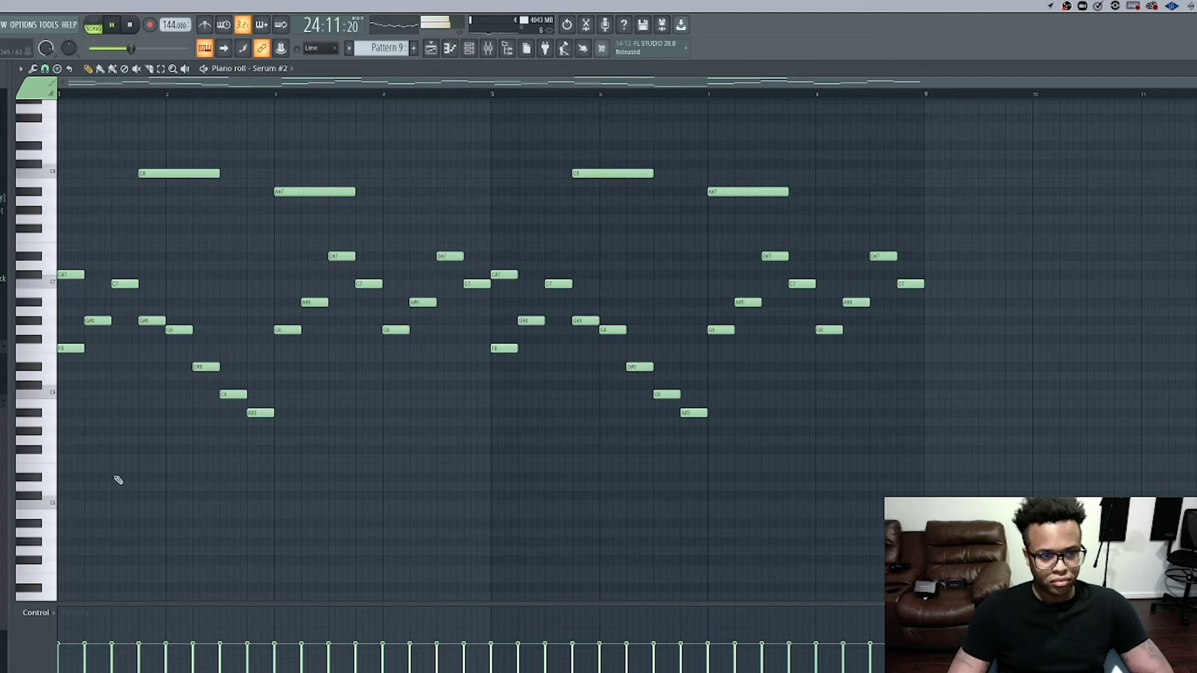
{"action": "key", "text": "space"}
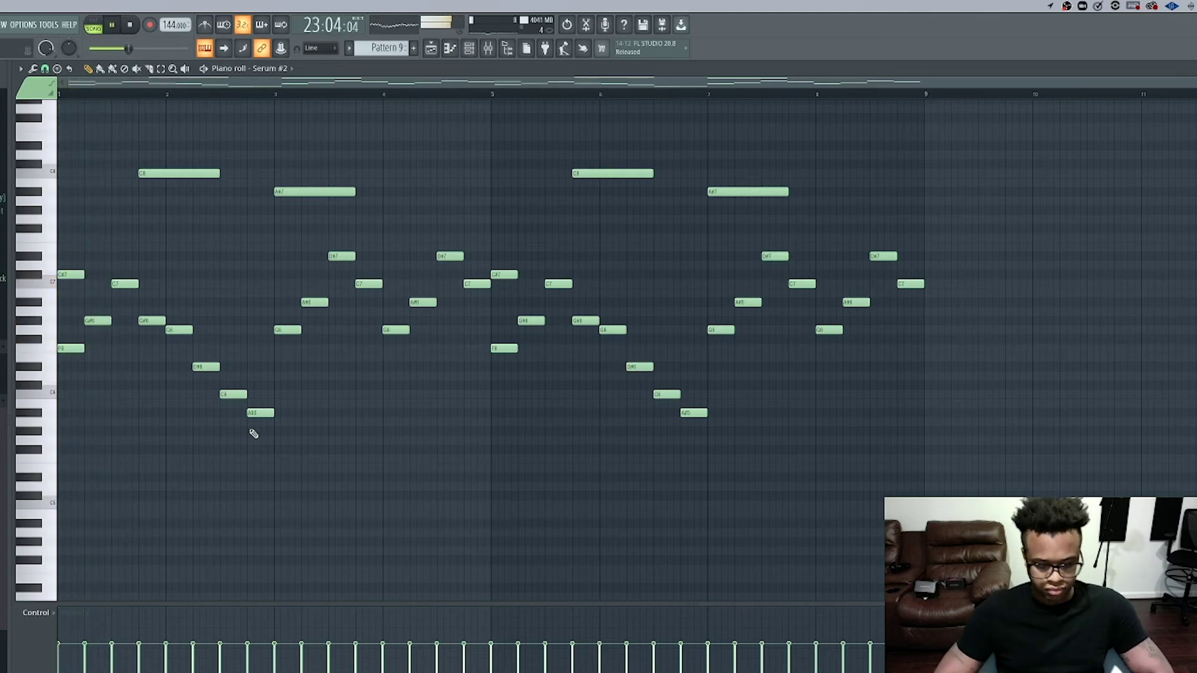
{"action": "key", "text": "ctrl+a"}
{"action": "key", "text": "ctrl+Down"}
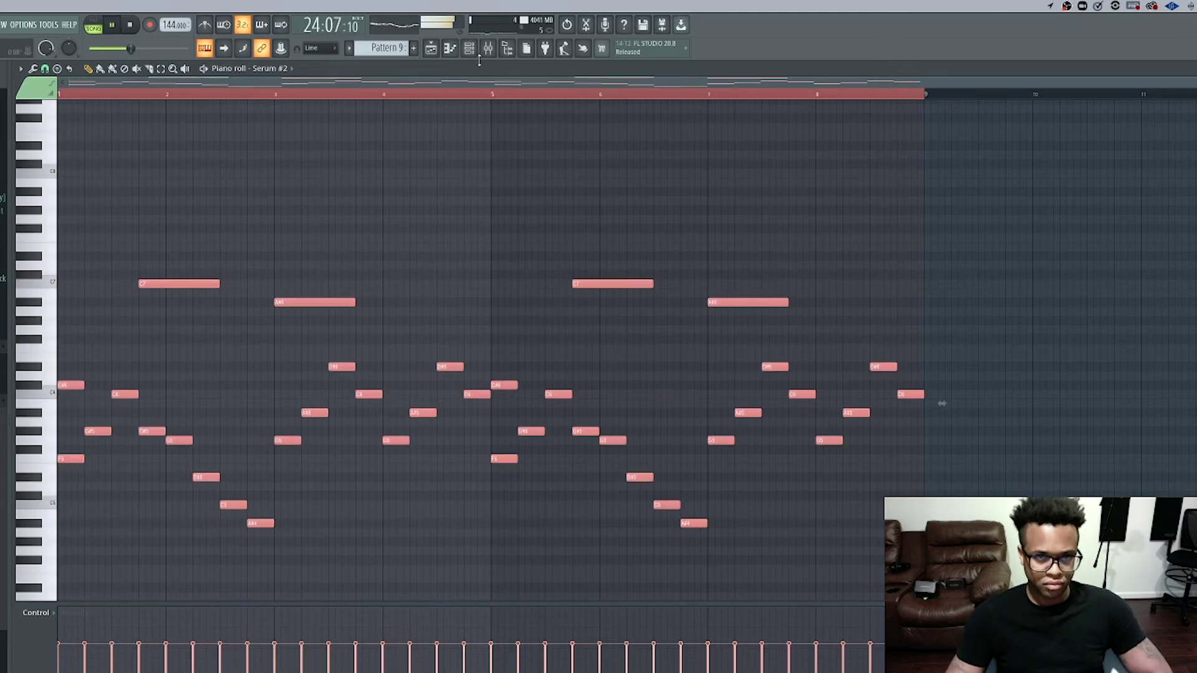
{"action": "key", "text": "space"}
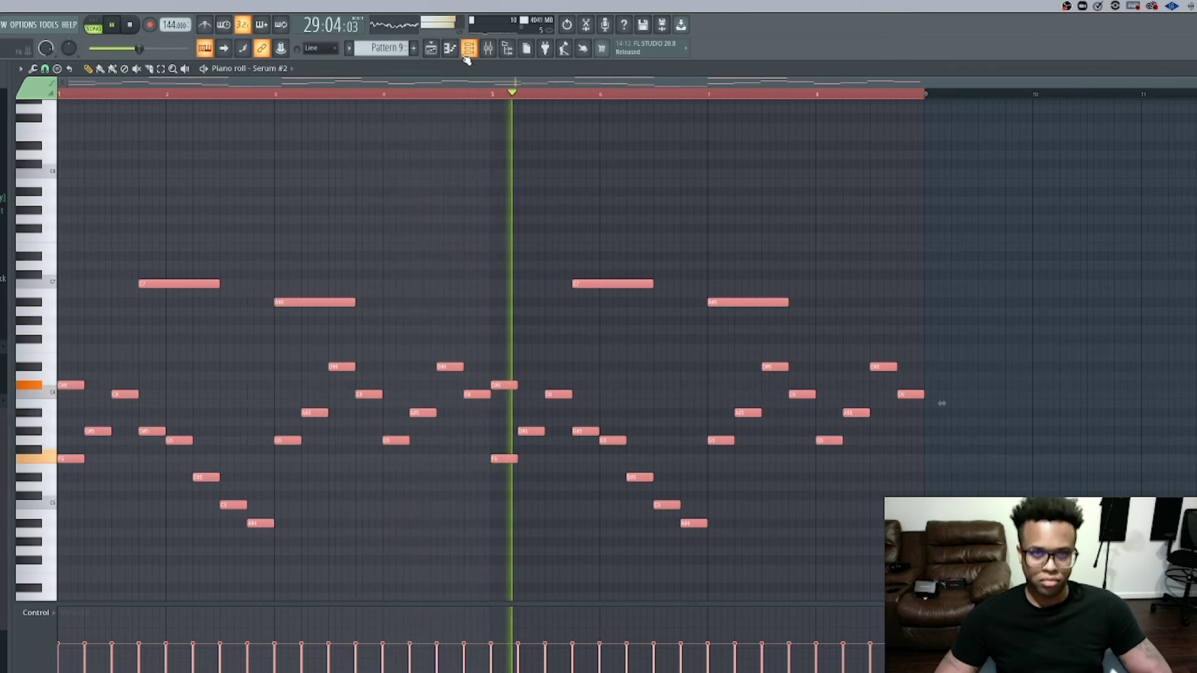
{"action": "scroll", "coordinate": [461, 125], "scroll_direction": "down", "scroll_amount": 3}
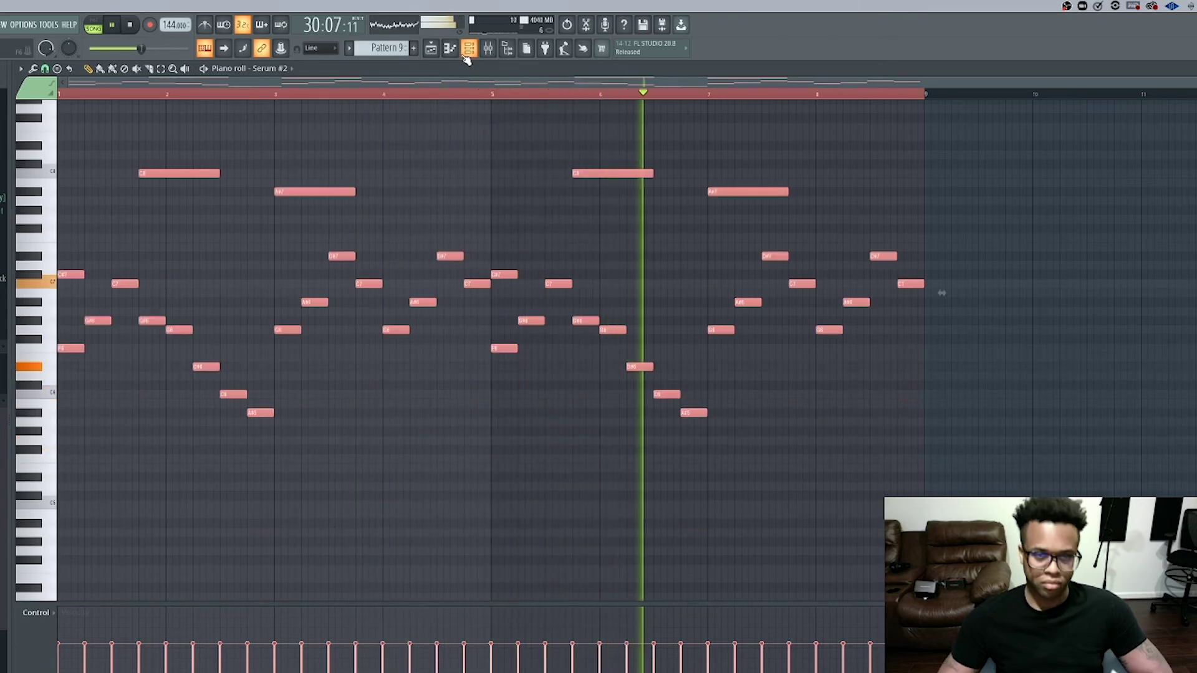
- Audition the arrangement from bar 23 in the playlist and mute both Pattern 8 clips on Track 9
{"action": "left_click", "coordinate": [469, 48]}
{"action": "left_click", "coordinate": [431, 48]}
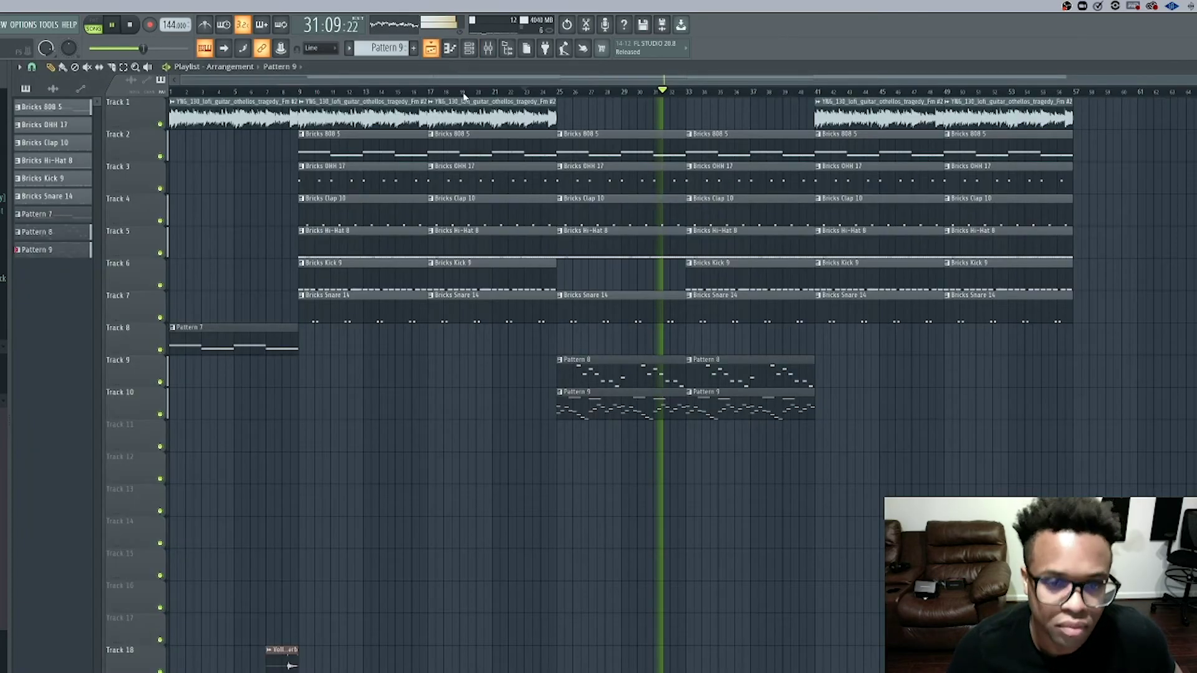
{"action": "key", "text": "space"}
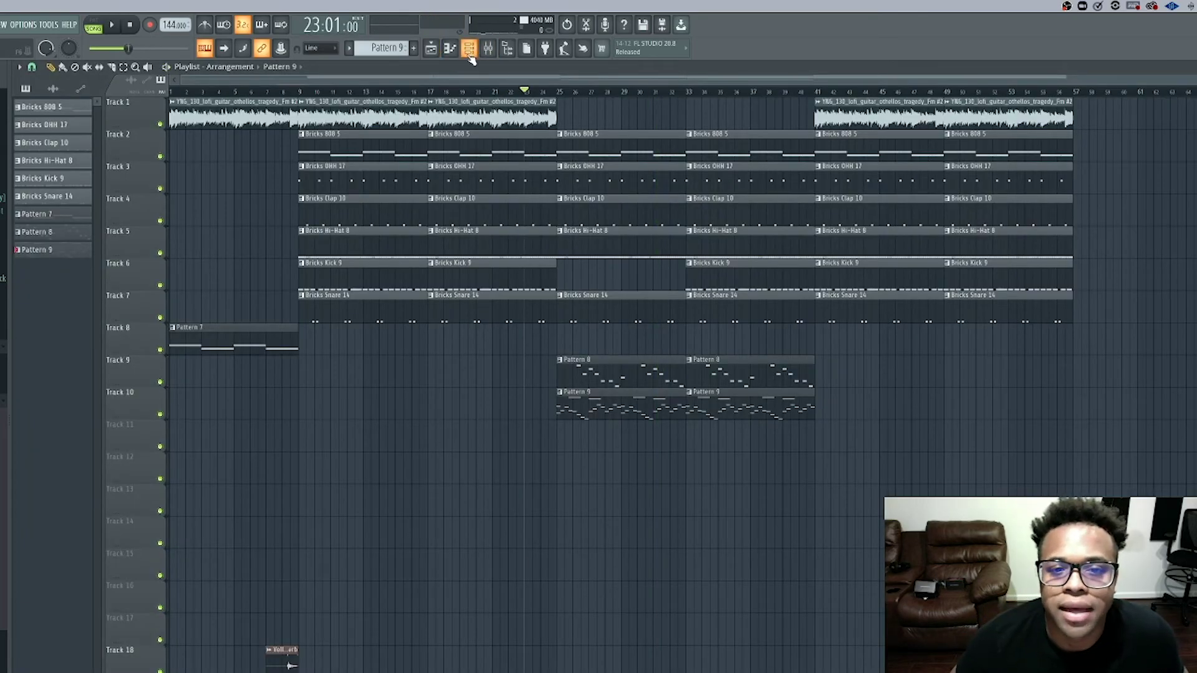
{"action": "key", "text": "space"}
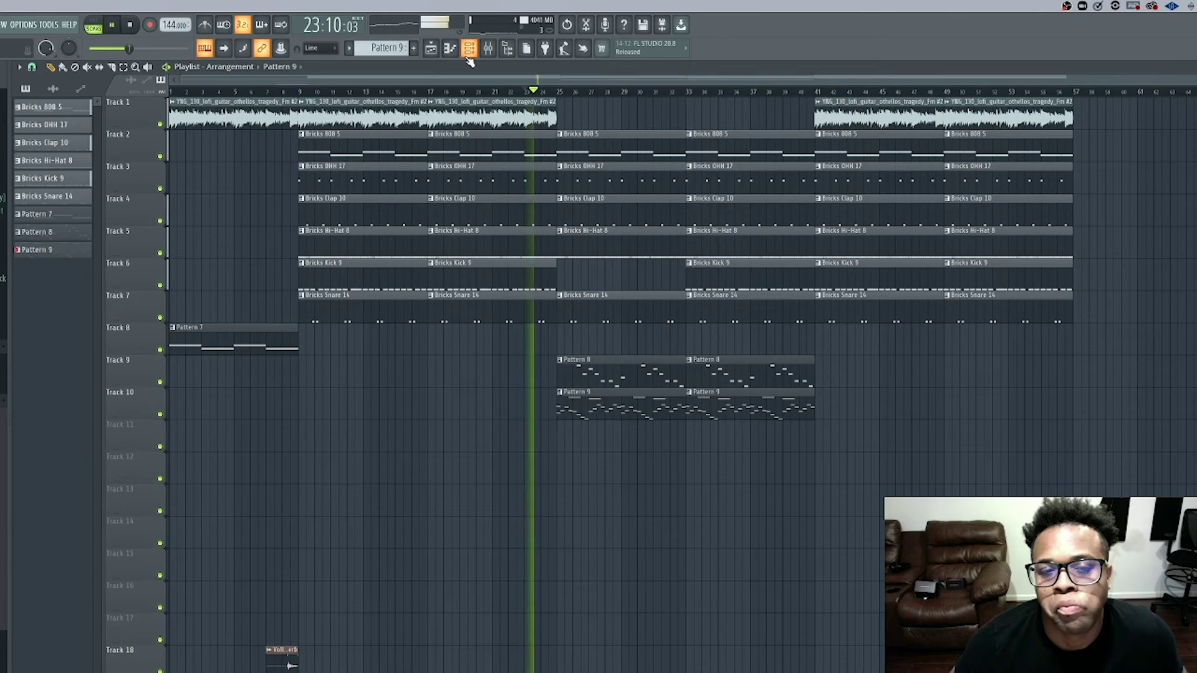
{"action": "left_click_drag", "start_coordinate": [838, 377], "coordinate": [647, 346]}
{"action": "key", "text": "alt+m"}
{"action": "left_click", "coordinate": [874, 404], "text": "ctrl"}
- Stop playback and clone the Serum #2 channel, closing the clone's plugin window
{"action": "left_click", "coordinate": [469, 48]}
{"action": "key", "text": "space"}
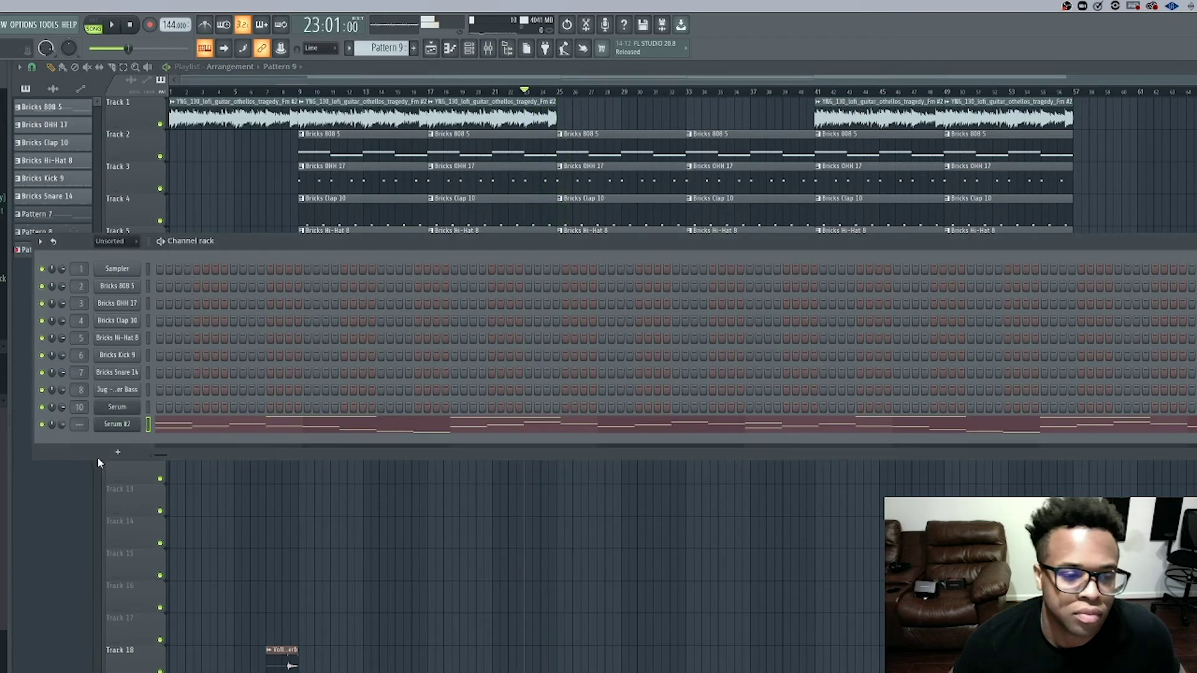
{"action": "right_click", "coordinate": [139, 421]}
{"action": "left_click", "coordinate": [177, 526]}
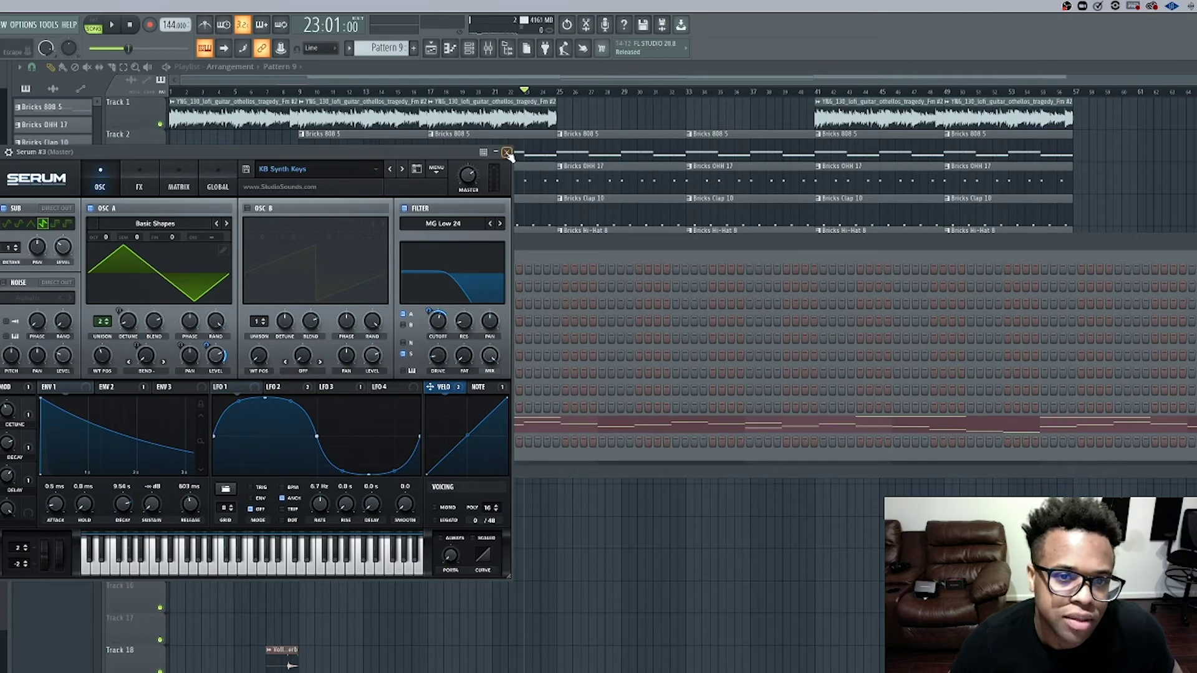
{"action": "left_click", "coordinate": [507, 153]}
- Copy the Serum #2 notes and paste them into the Serum #3 channel in Pattern 9
{"action": "right_click", "coordinate": [125, 442]}
{"action": "left_click", "coordinate": [115, 436]}
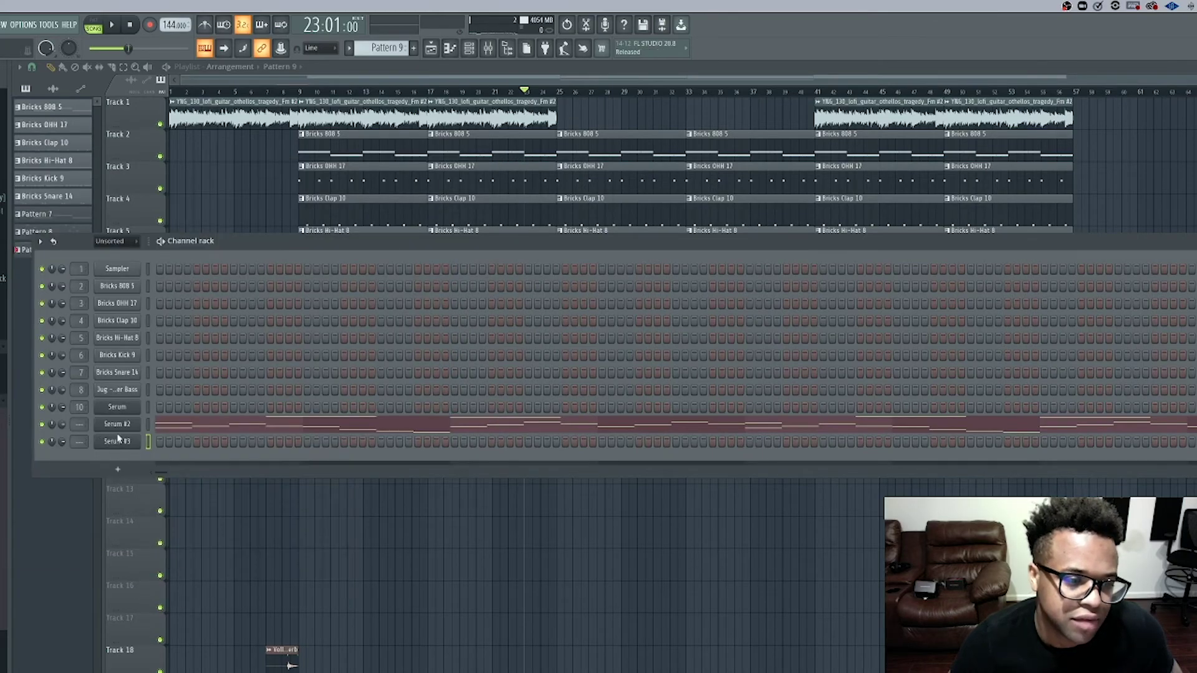
{"action": "right_click", "coordinate": [119, 425]}
{"action": "left_click", "coordinate": [255, 438]}
{"action": "right_click", "coordinate": [121, 442]}
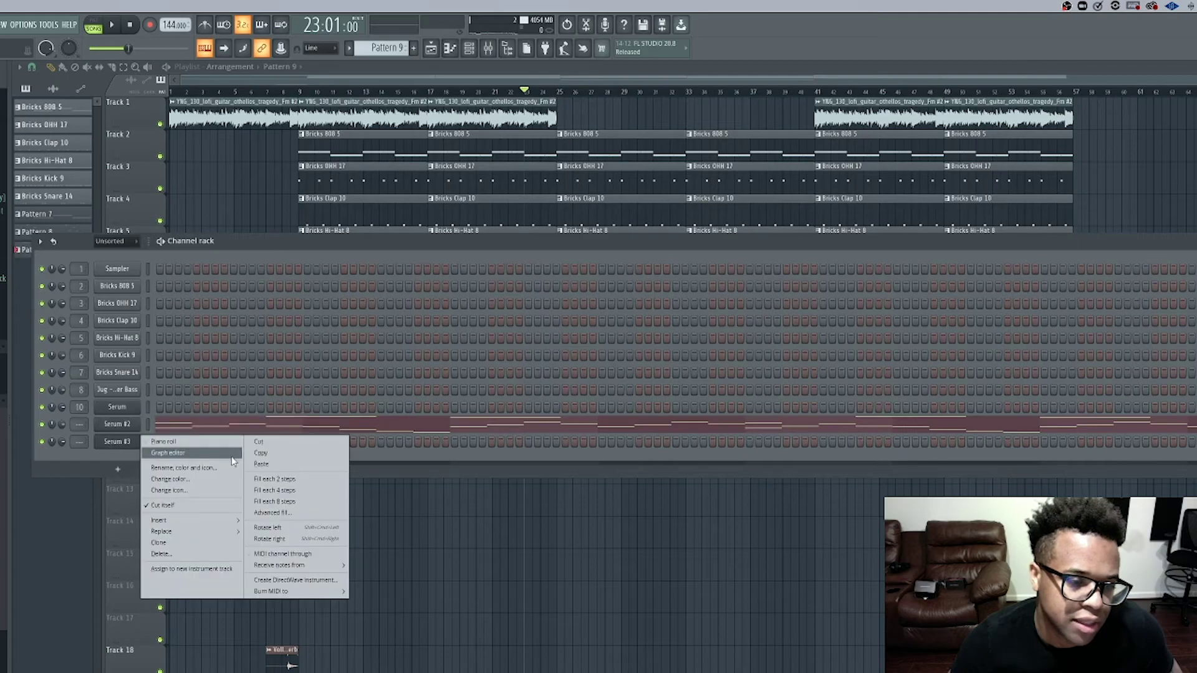
{"action": "left_click", "coordinate": [271, 468]}
- Audition Serum #3 from bar 23, try following presets such as LD Fat Glider, and return to KB Synth Keys
{"action": "left_click", "coordinate": [126, 446]}
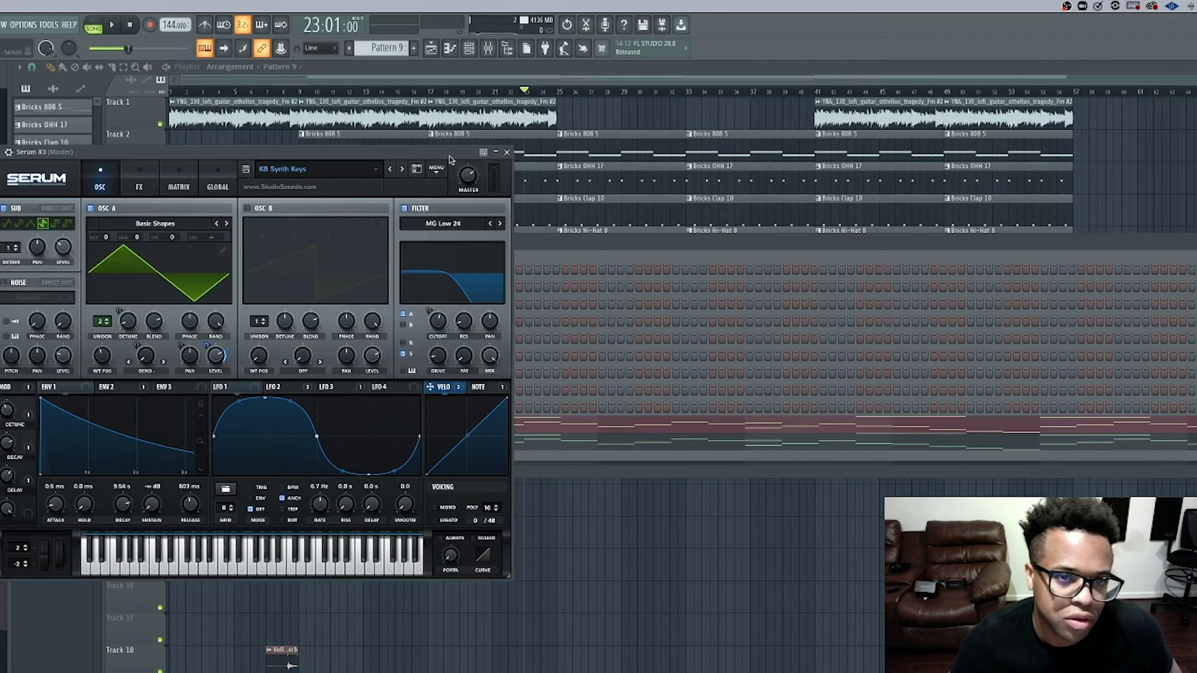
{"action": "key", "text": "space"}
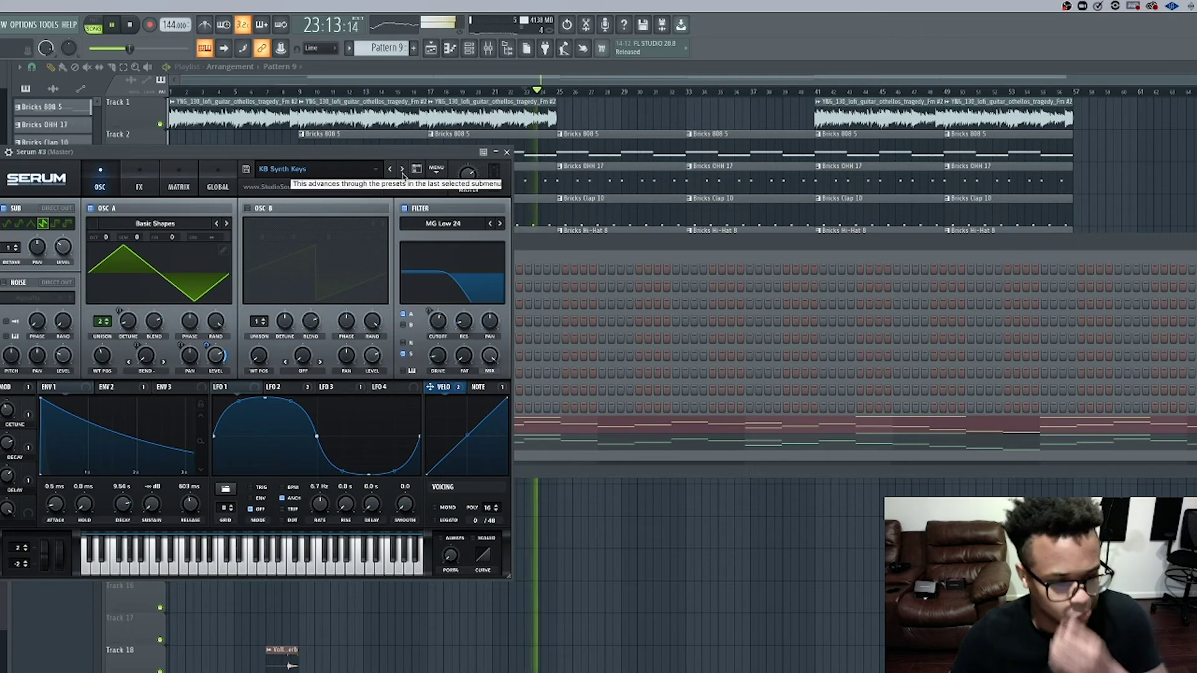
{"action": "key", "text": "space"}
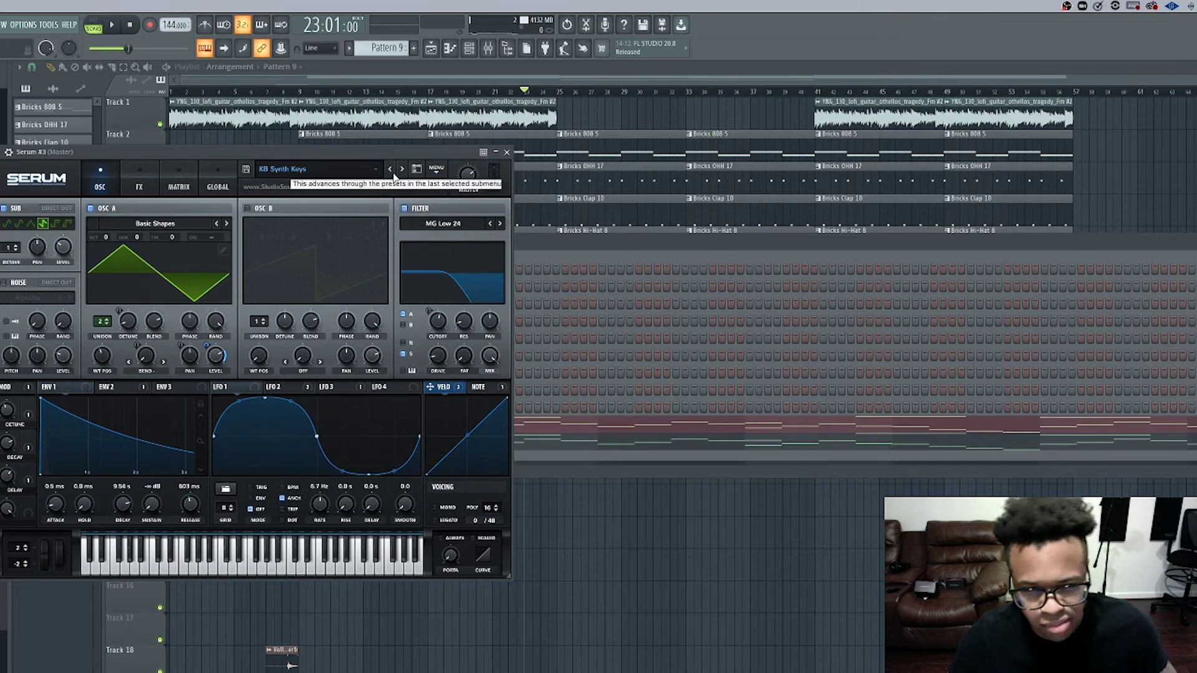
{"action": "key", "text": "space"}
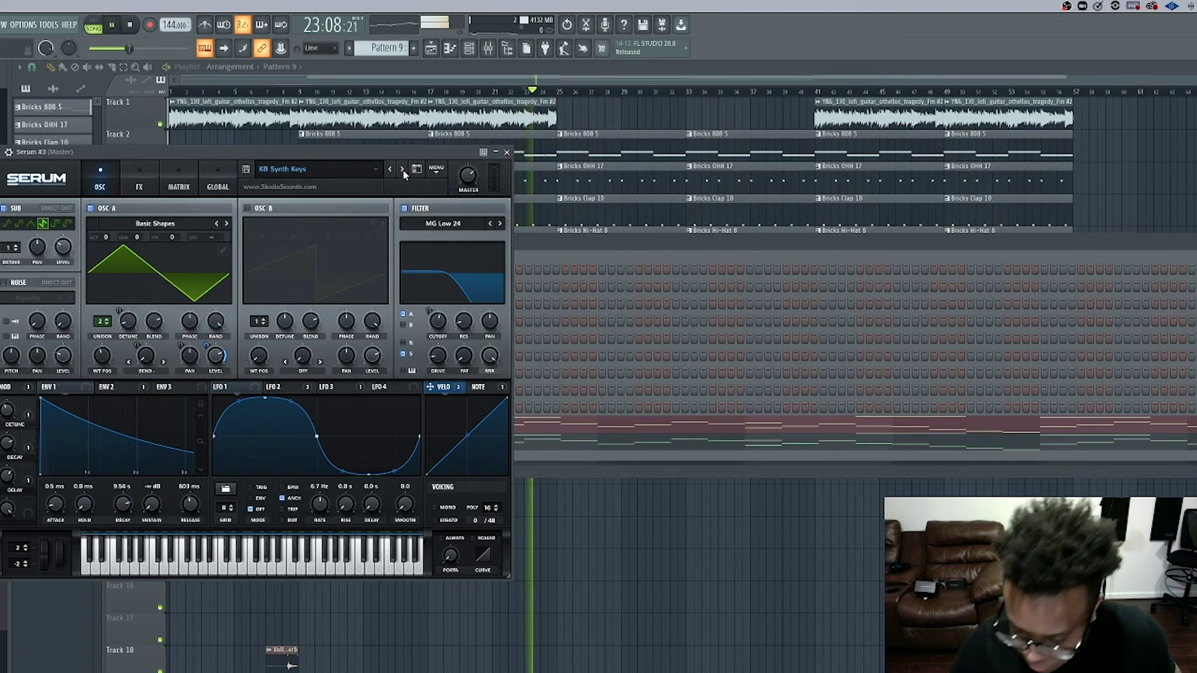
{"action": "left_click", "coordinate": [402, 172]}
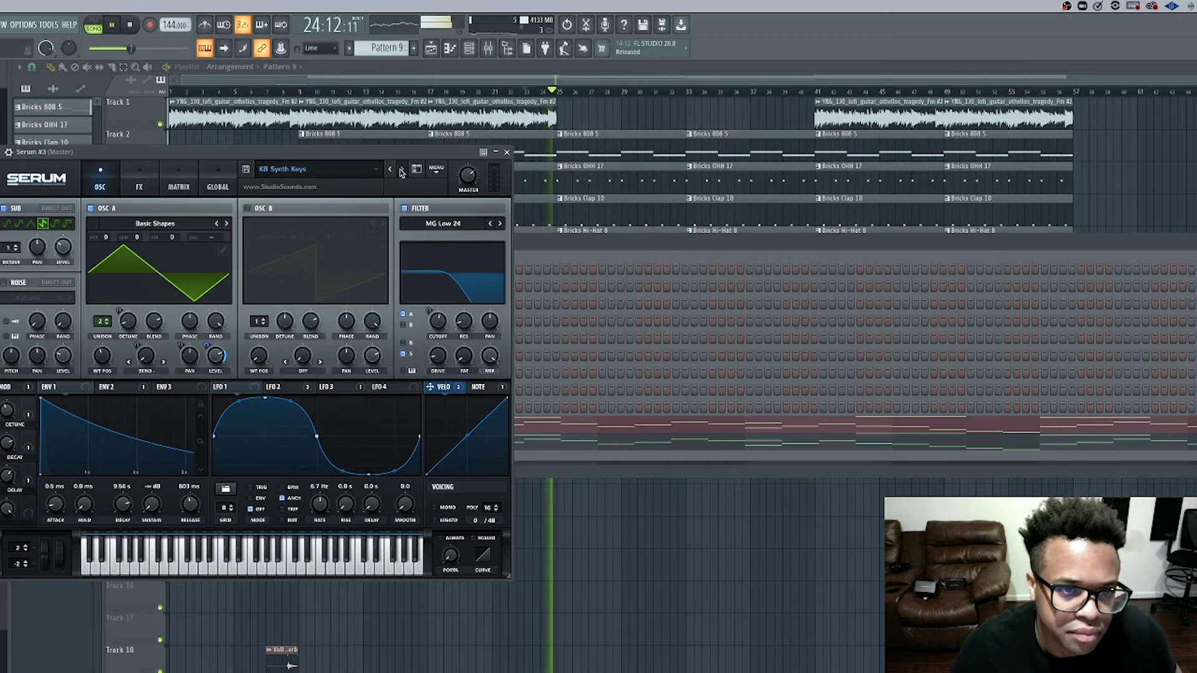
{"action": "left_click", "coordinate": [401, 172]}
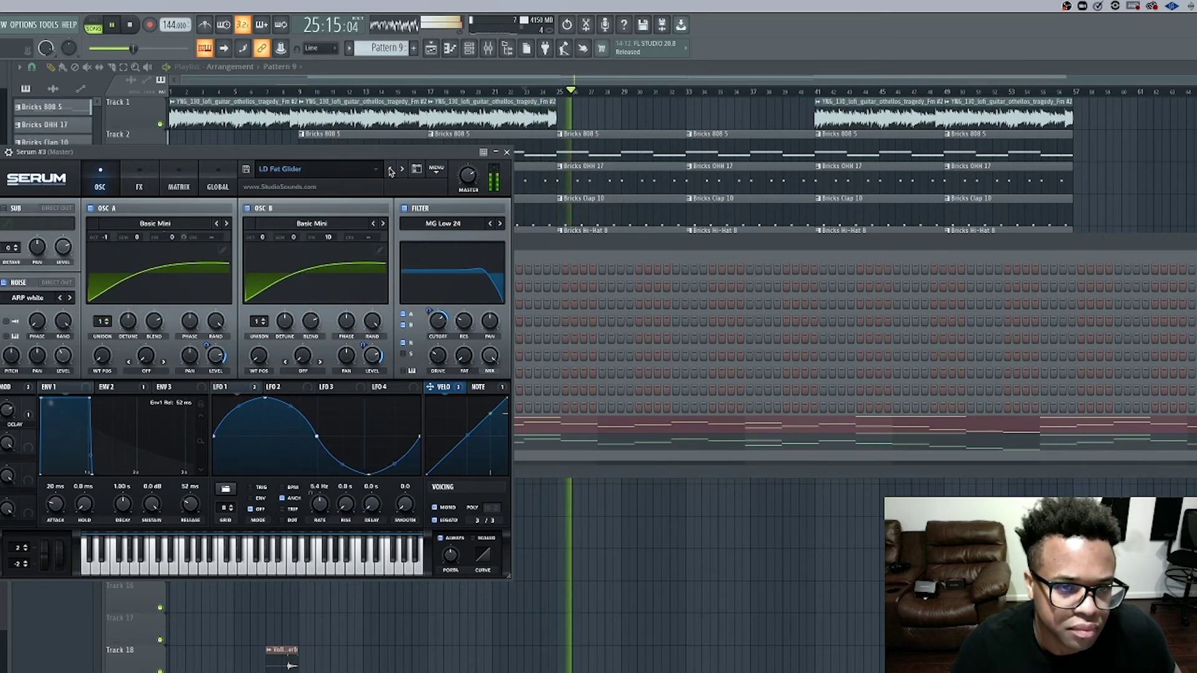
{"action": "key", "text": "space"}
{"action": "left_click", "coordinate": [390, 170]}
{"action": "left_click", "coordinate": [391, 170]}
{"action": "key", "text": "space"}
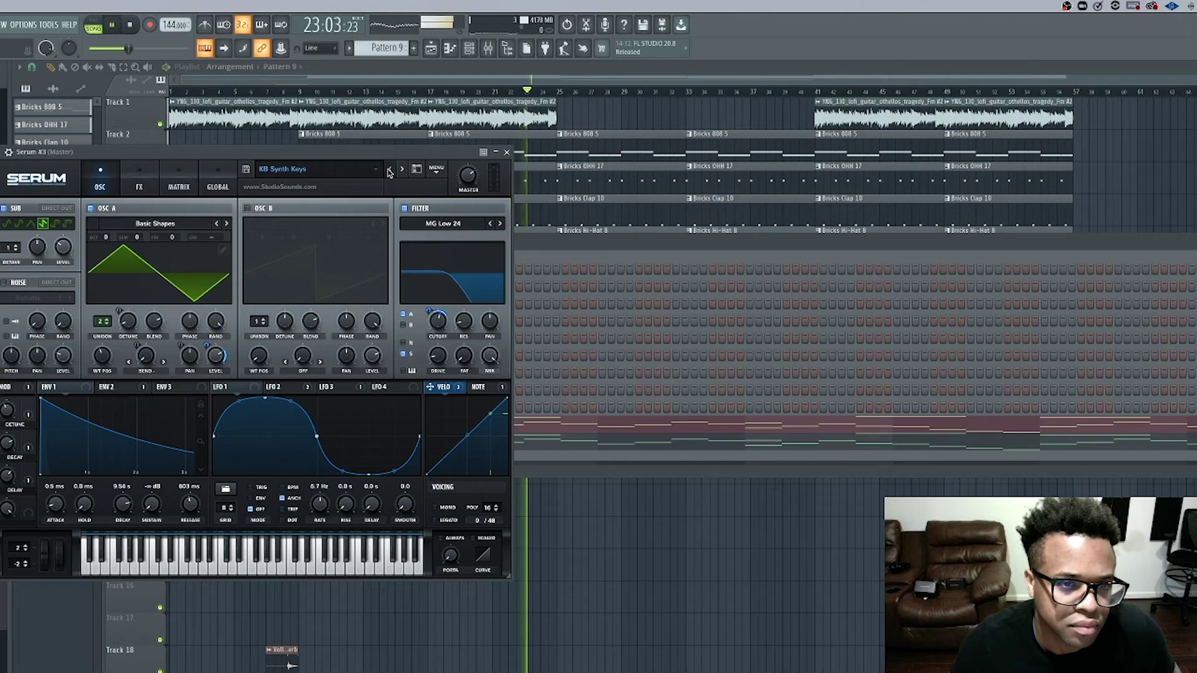
- Load the KB Lovely 80s EP preset in Serum #3 and dismiss its plugin window
{"action": "left_click", "coordinate": [390, 171]}
{"action": "left_click", "coordinate": [389, 170]}
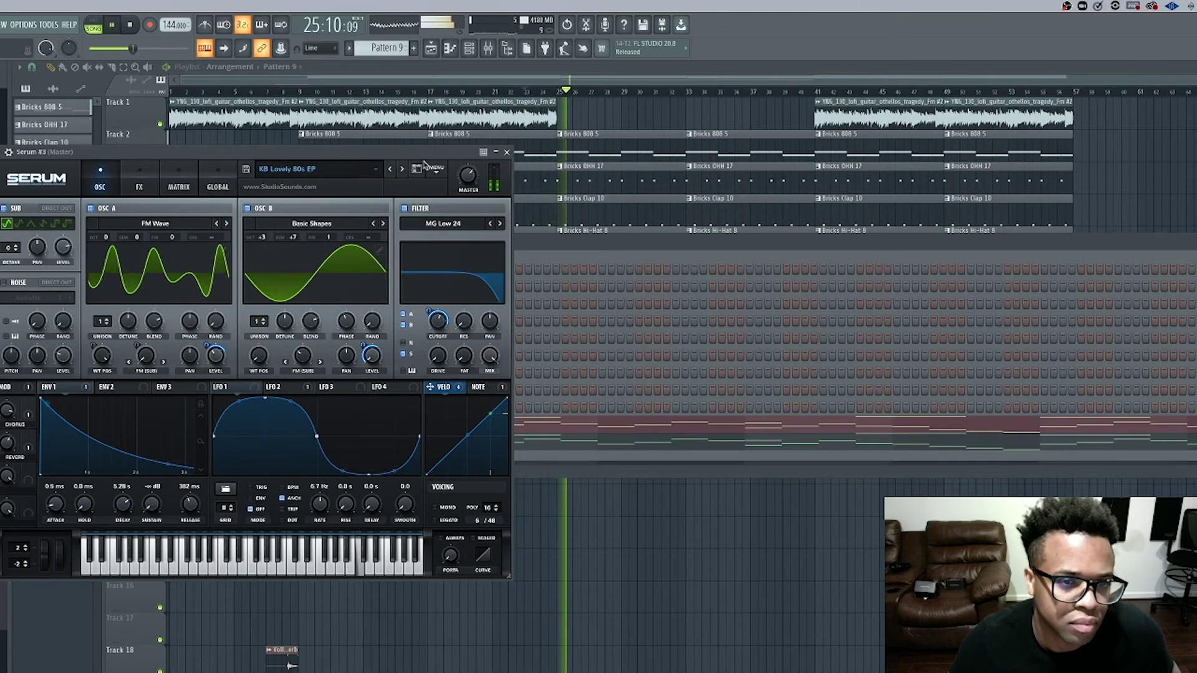
{"action": "left_click", "coordinate": [496, 153]}
- Transpose all Serum #3 notes down one octave in the piano roll, deselect them and stop playback
{"action": "key", "text": "F7"}
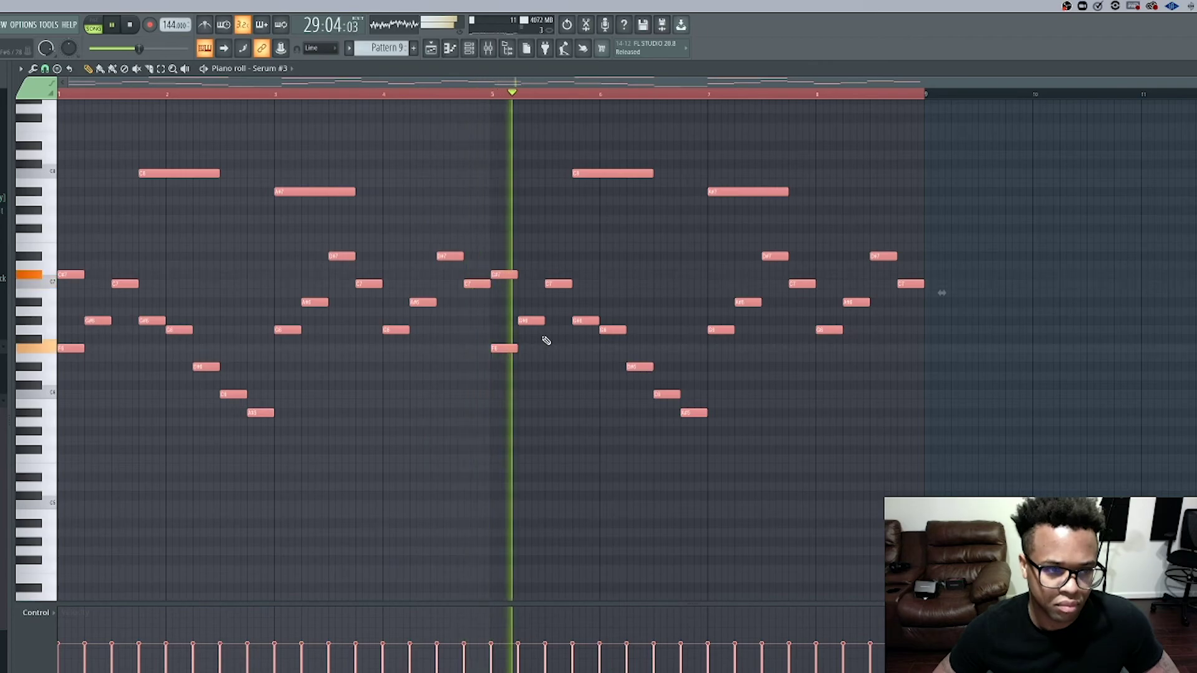
{"action": "key", "text": "ctrl+Down"}
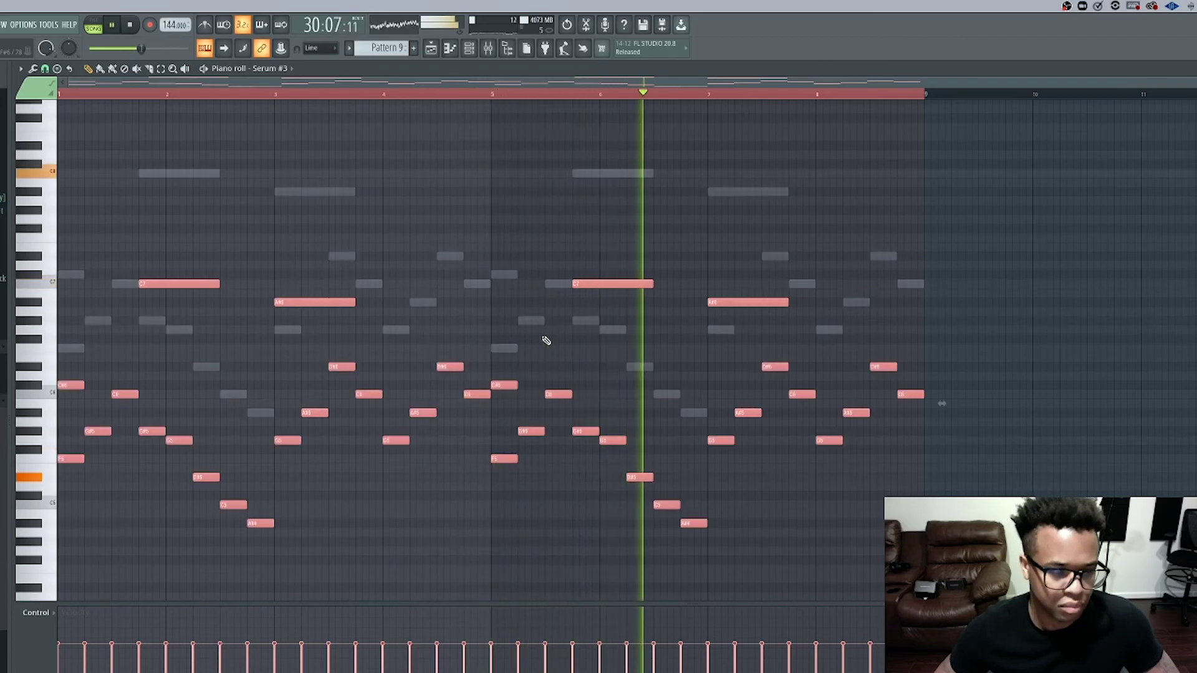
{"action": "key", "text": "ctrl+d"}
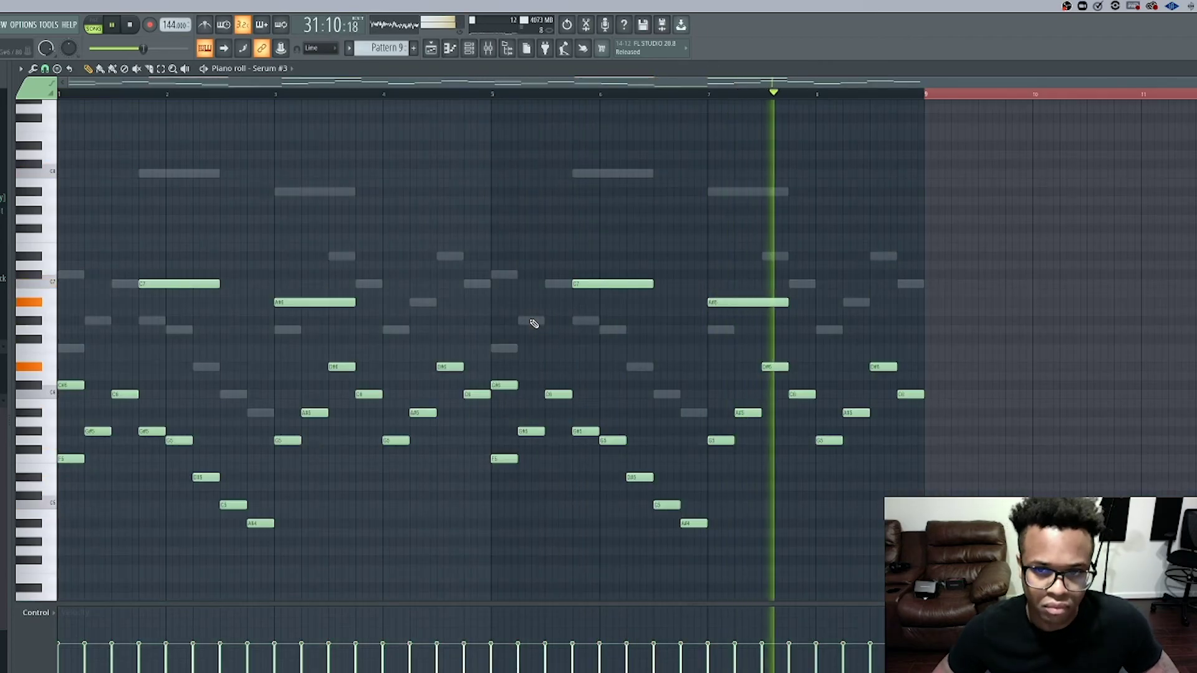
{"action": "key", "text": "space"}
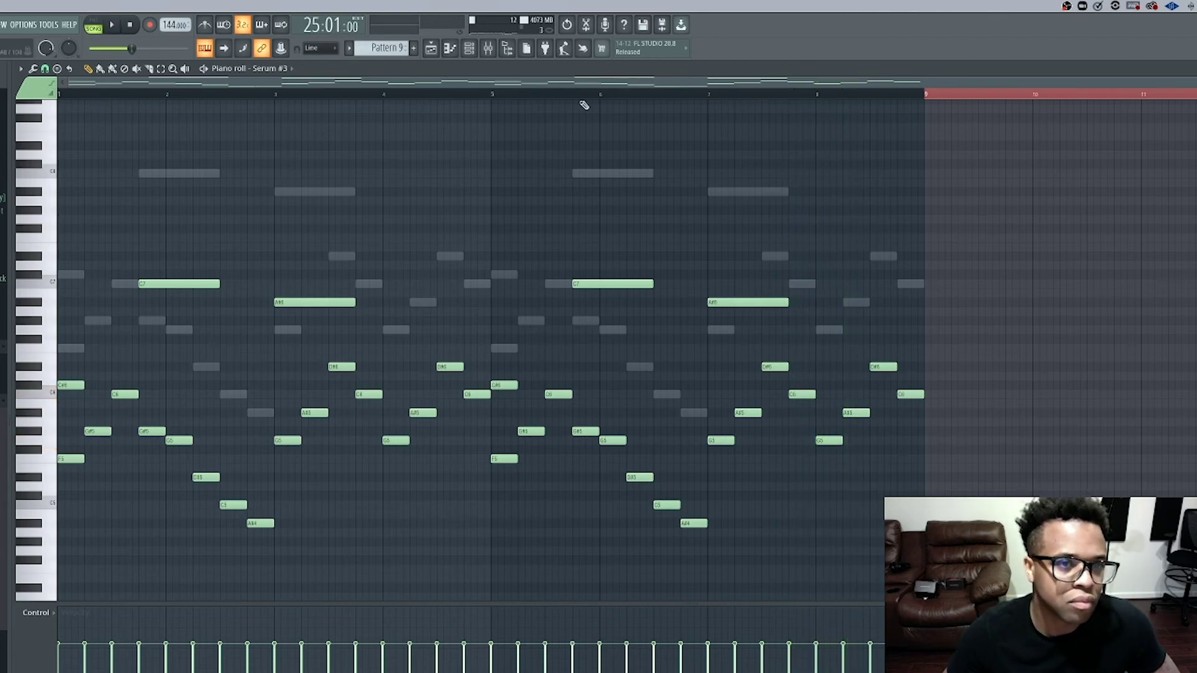
- Switch Serum #3 to the KB Soft Layers preset, audition it from bar 25 and close its plugin window
{"action": "left_click", "coordinate": [505, 50]}
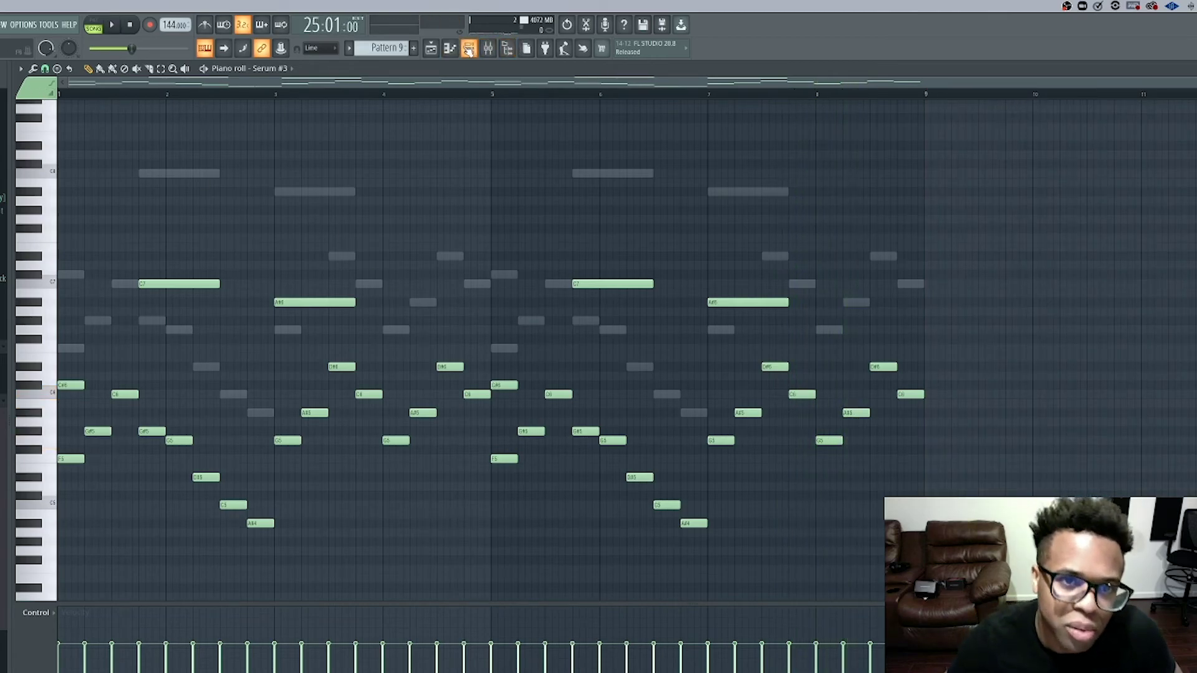
{"action": "left_click", "coordinate": [122, 443]}
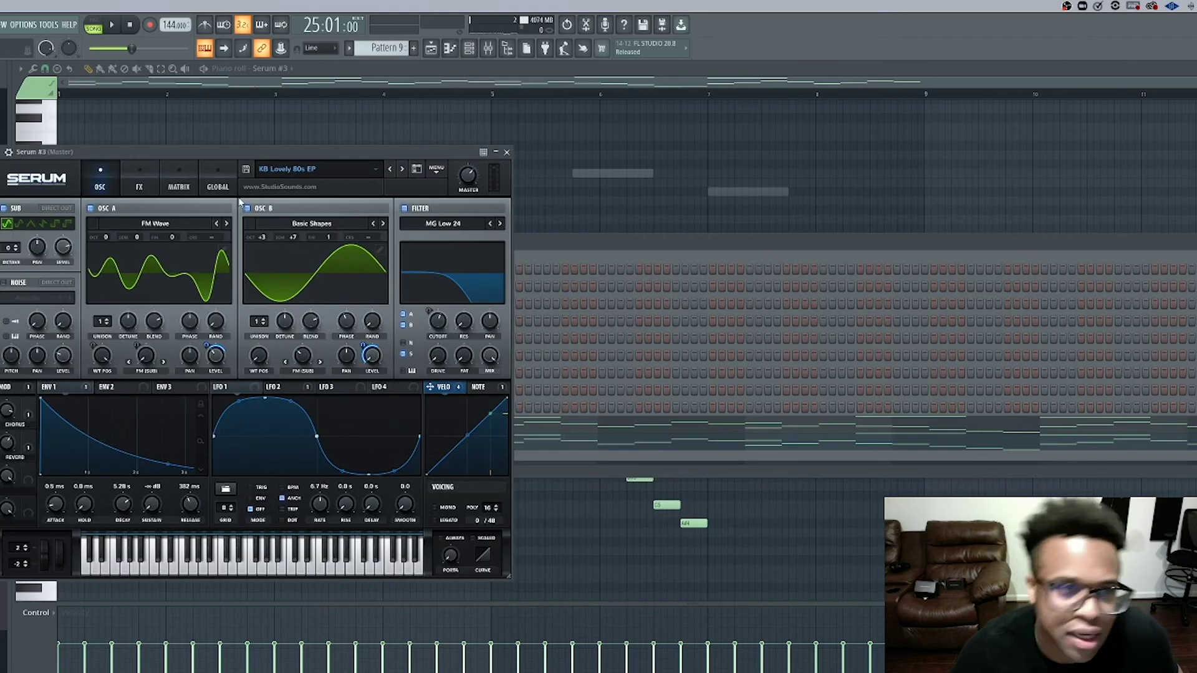
{"action": "key", "text": "space"}
{"action": "left_click", "coordinate": [402, 169]}
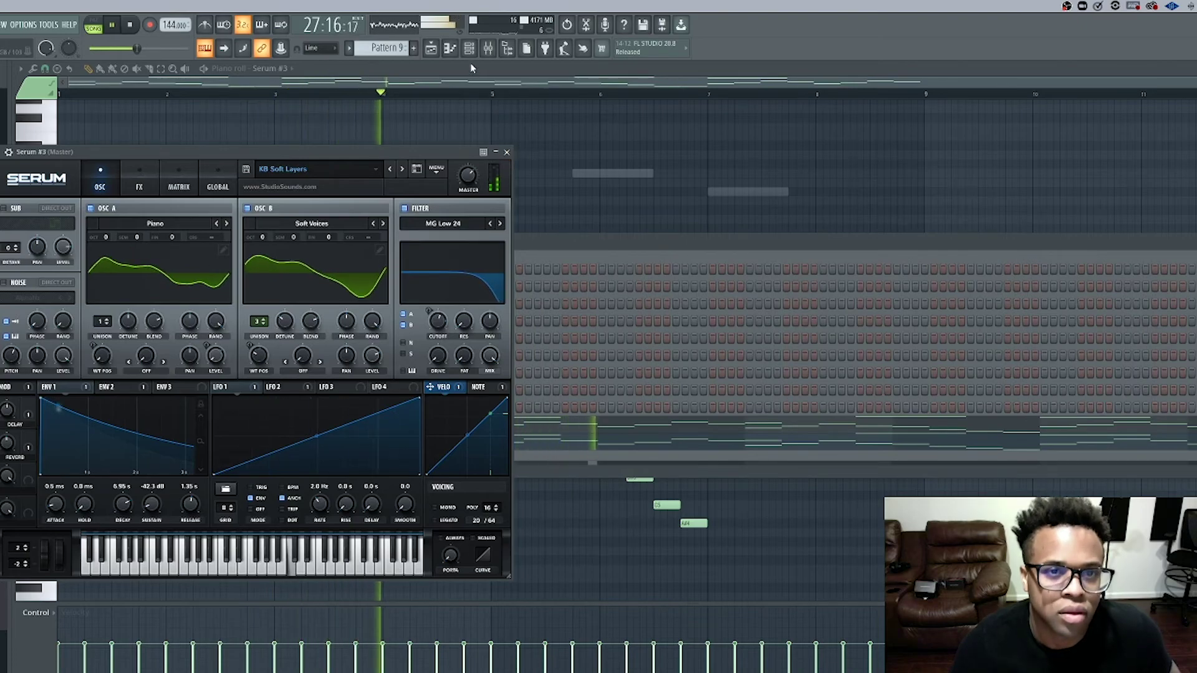
{"action": "left_click", "coordinate": [521, 149]}
{"action": "left_click", "coordinate": [506, 152]}
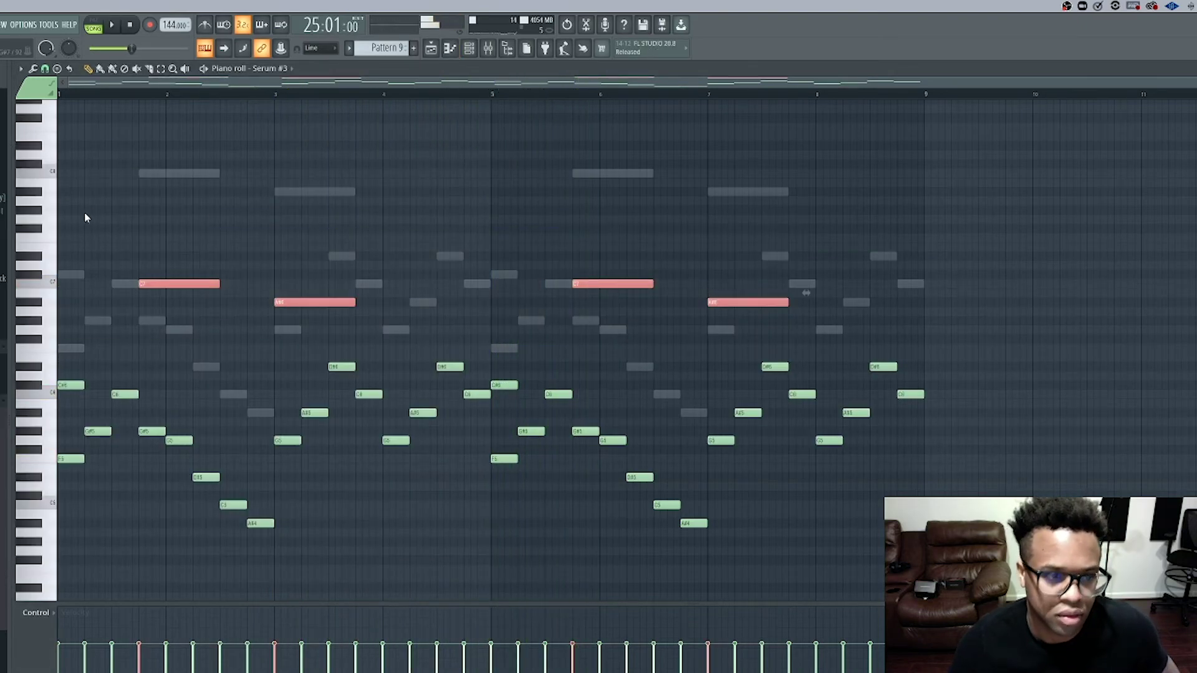
- Transpose the four long upper notes of Serum #3 down one octave, comparing both octaves during playback, and deselect them
{"action": "key", "text": "ctrl+Down"}
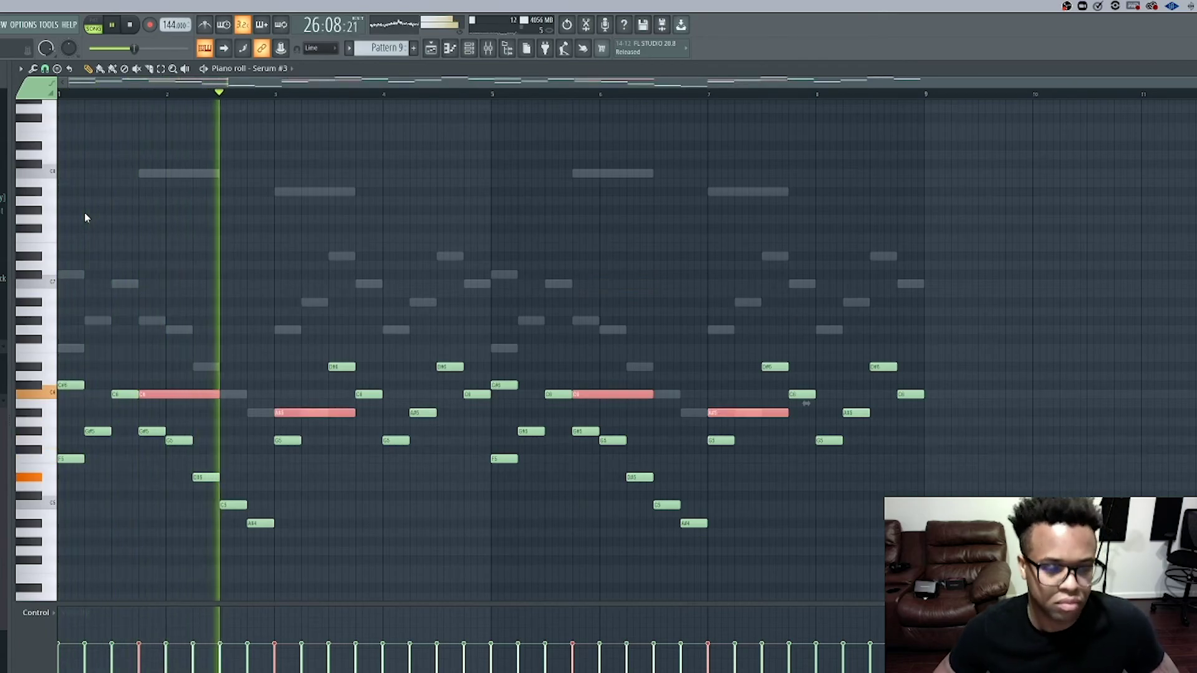
{"action": "key", "text": "ctrl+Up"}
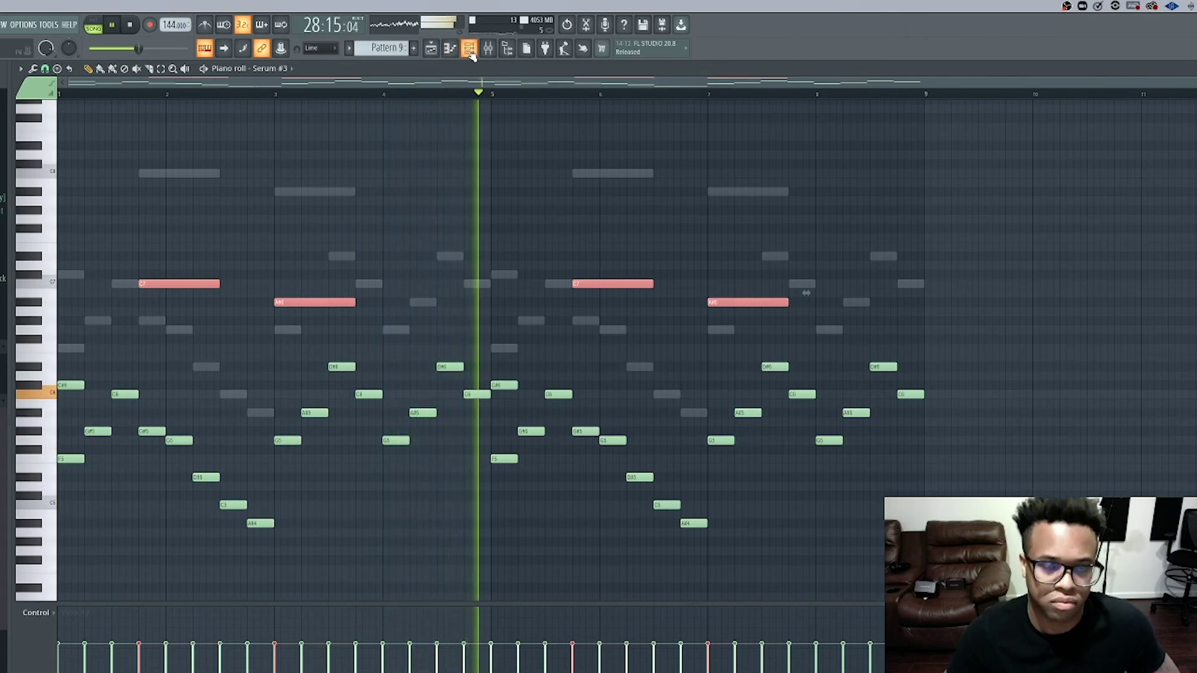
{"action": "key", "text": "ctrl+Down"}
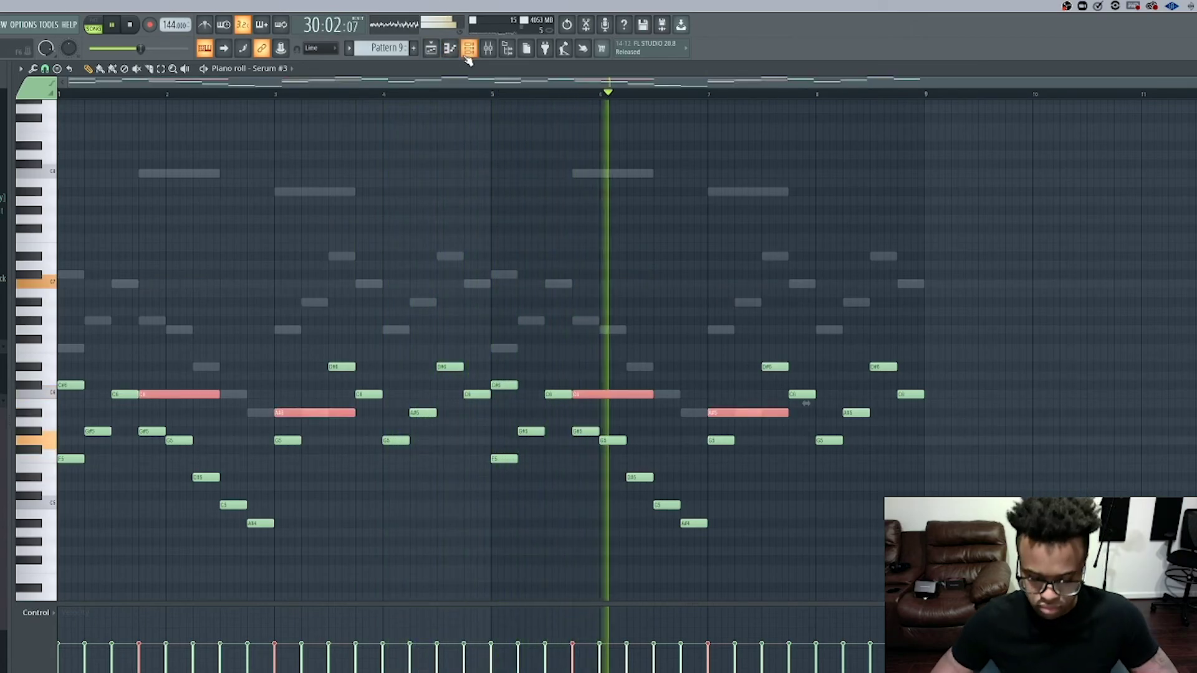
{"action": "key", "text": "ctrl+d"}
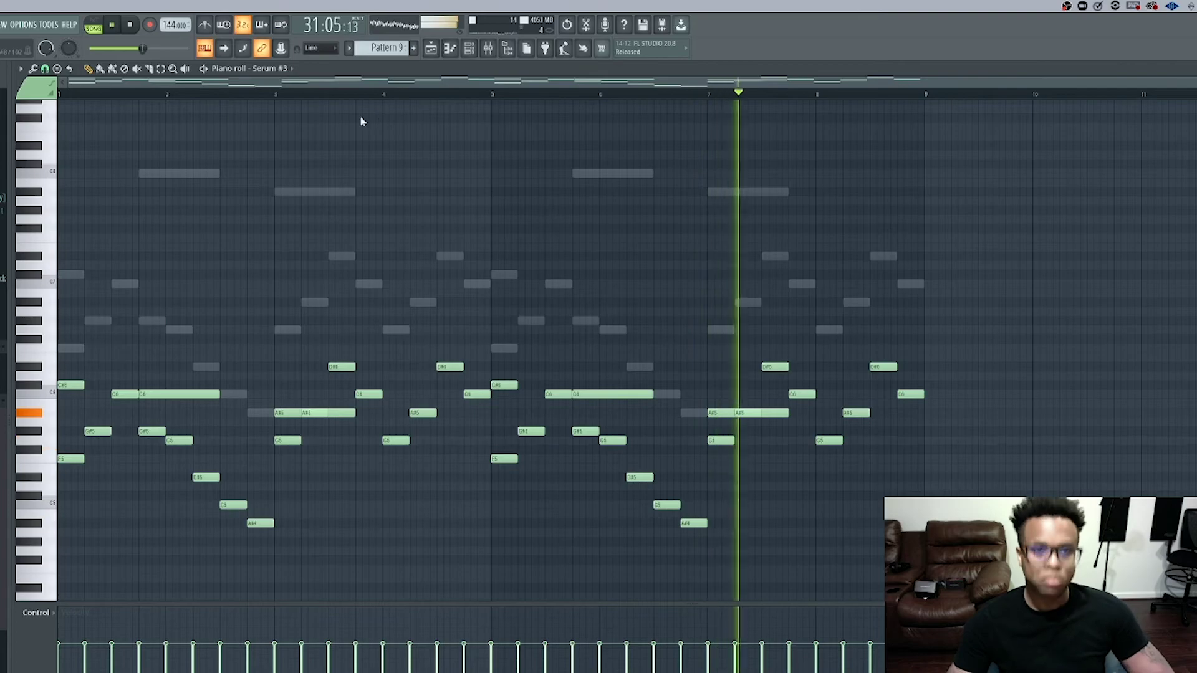
- Audition the layered Serum parts with the arrangement in the playlist and stop playback
{"action": "left_click", "coordinate": [432, 48]}
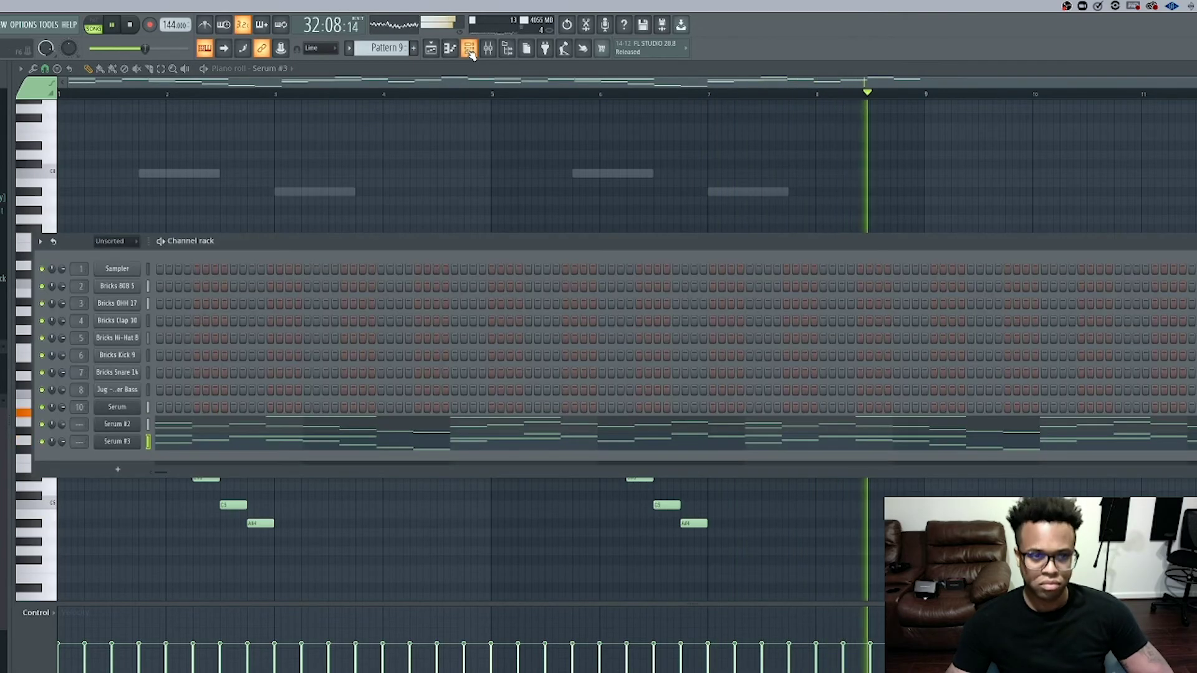
{"action": "key", "text": "F5"}
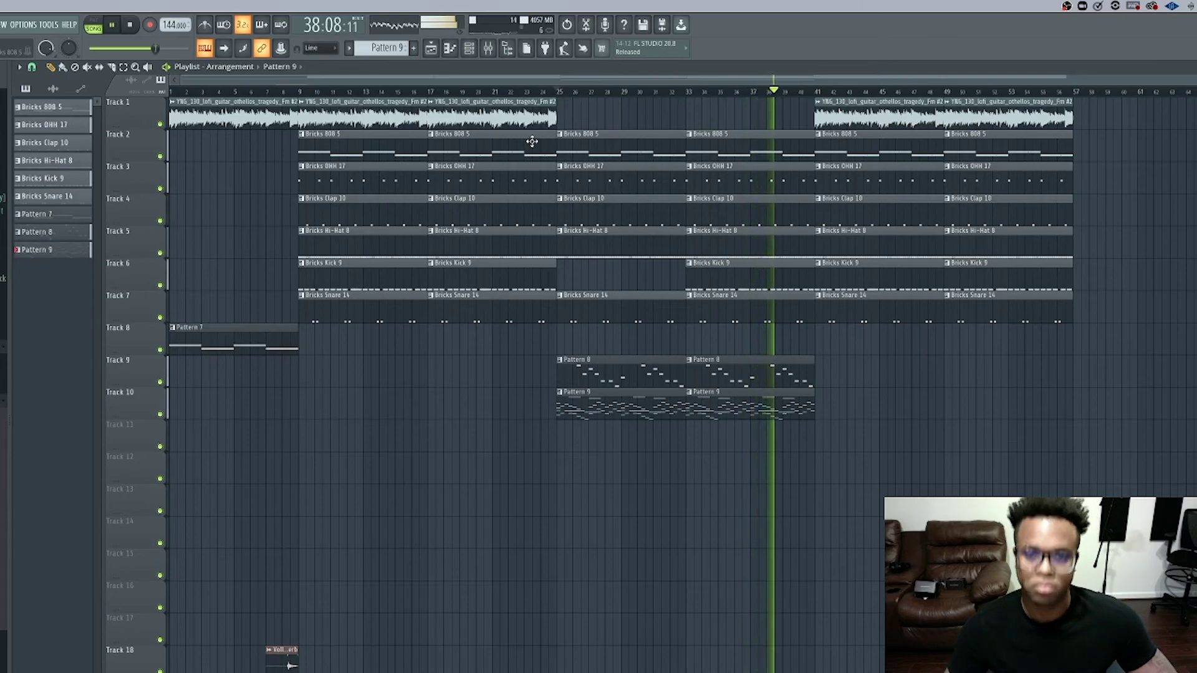
{"action": "key", "text": "space"}
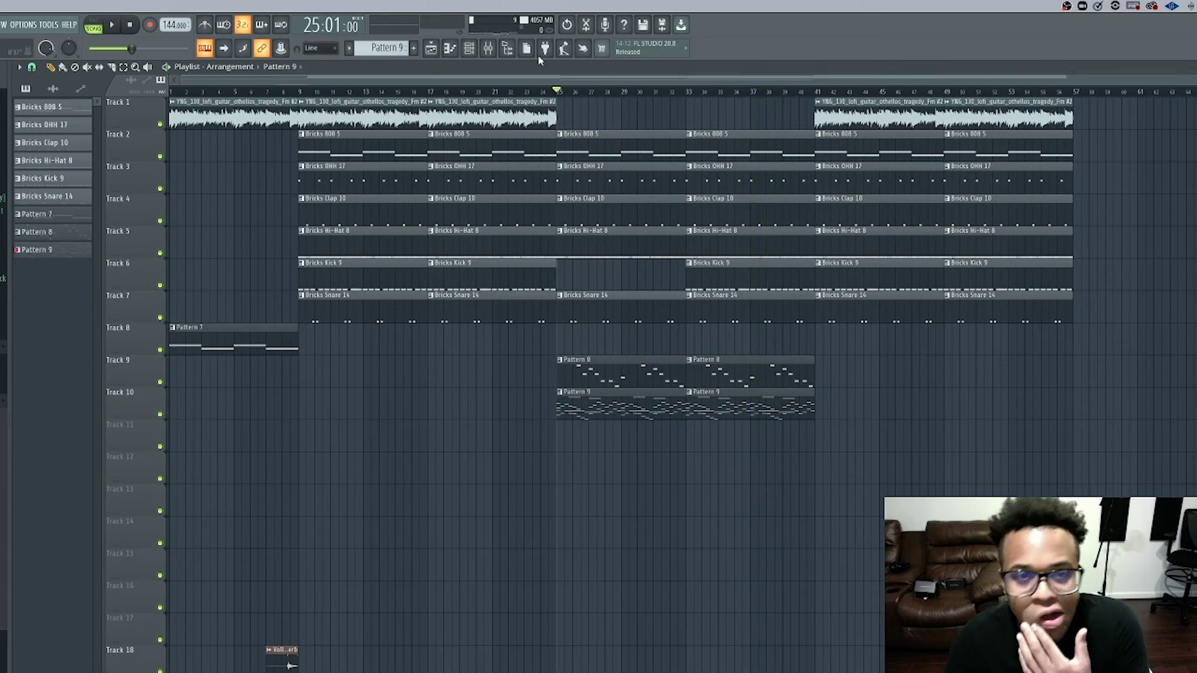
- Route Serum #2 to mixer track 11 and Serum #3 to mixer track 12
{"action": "left_click", "coordinate": [473, 51]}
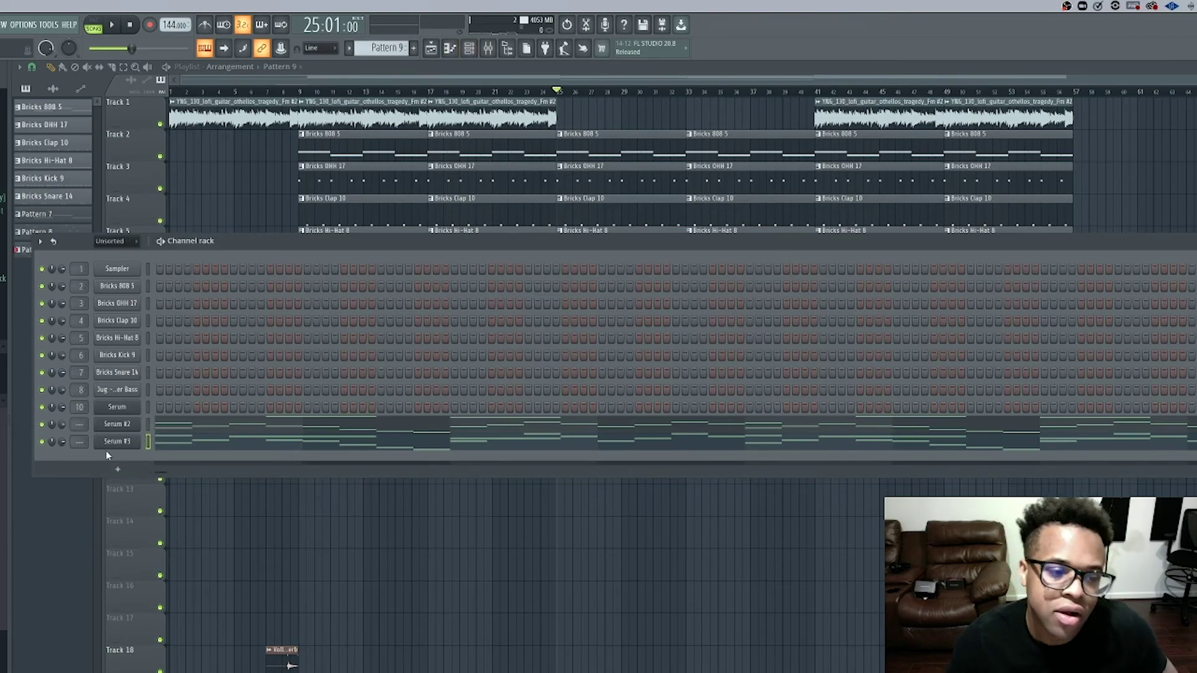
{"action": "left_click", "coordinate": [488, 55]}
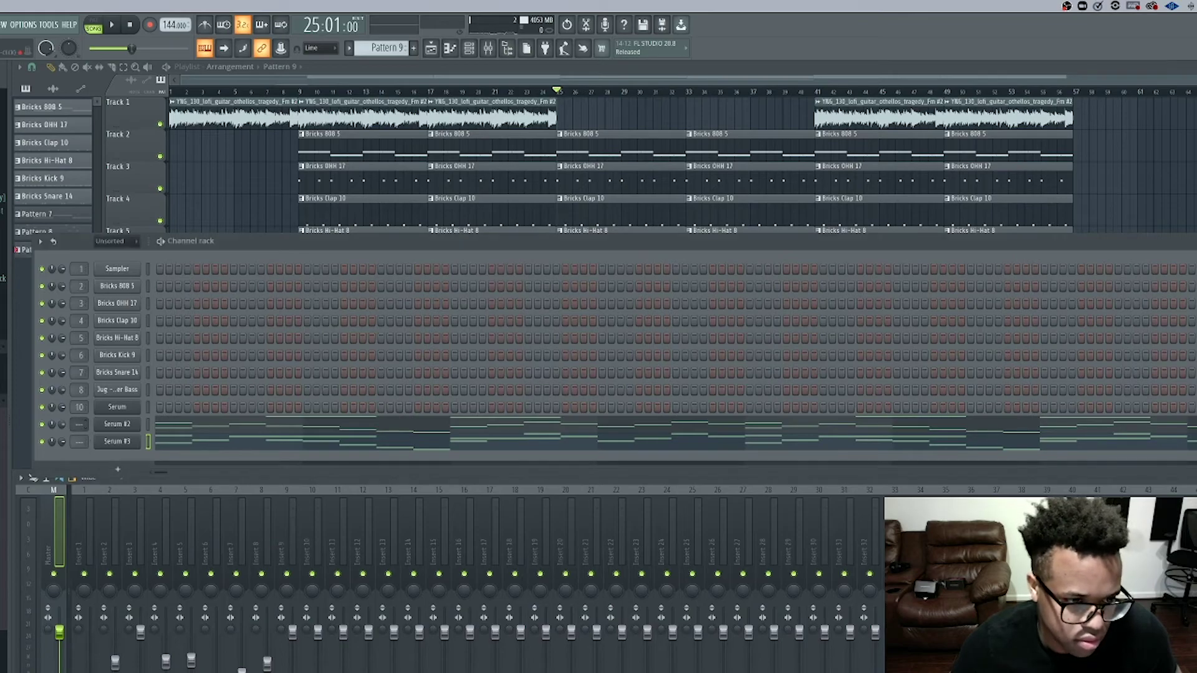
{"action": "scroll", "coordinate": [79, 424], "scroll_direction": "up", "scroll_amount": 13}
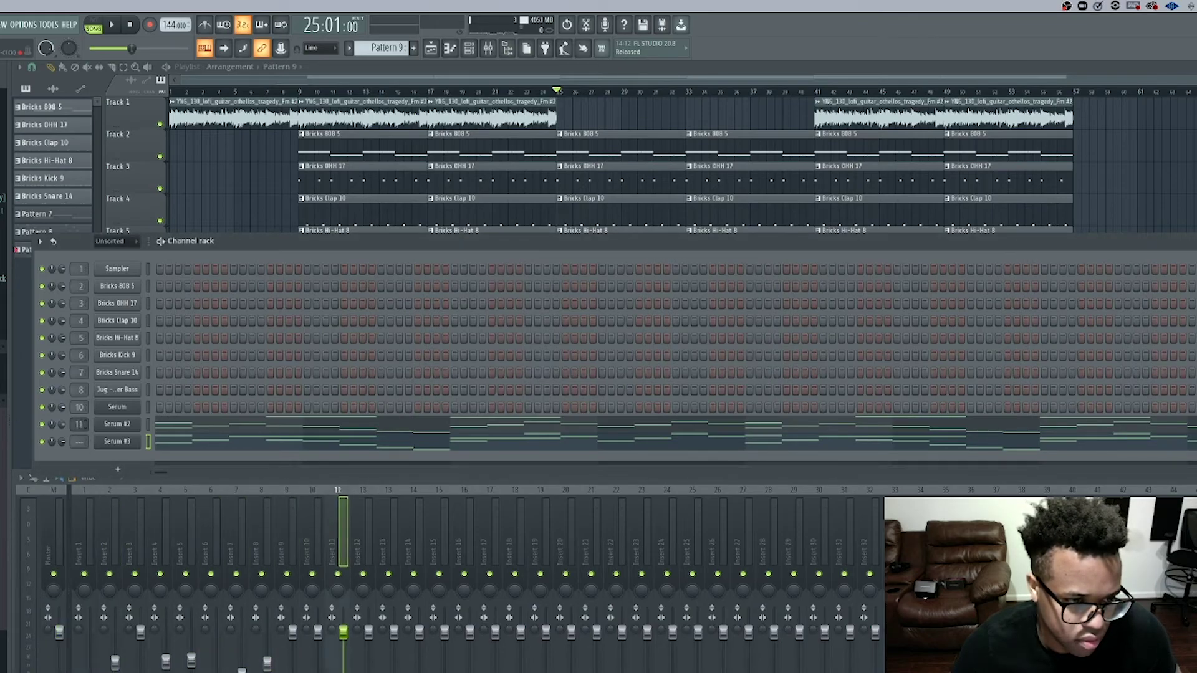
{"action": "scroll", "coordinate": [77, 441], "scroll_direction": "up", "scroll_amount": 13}
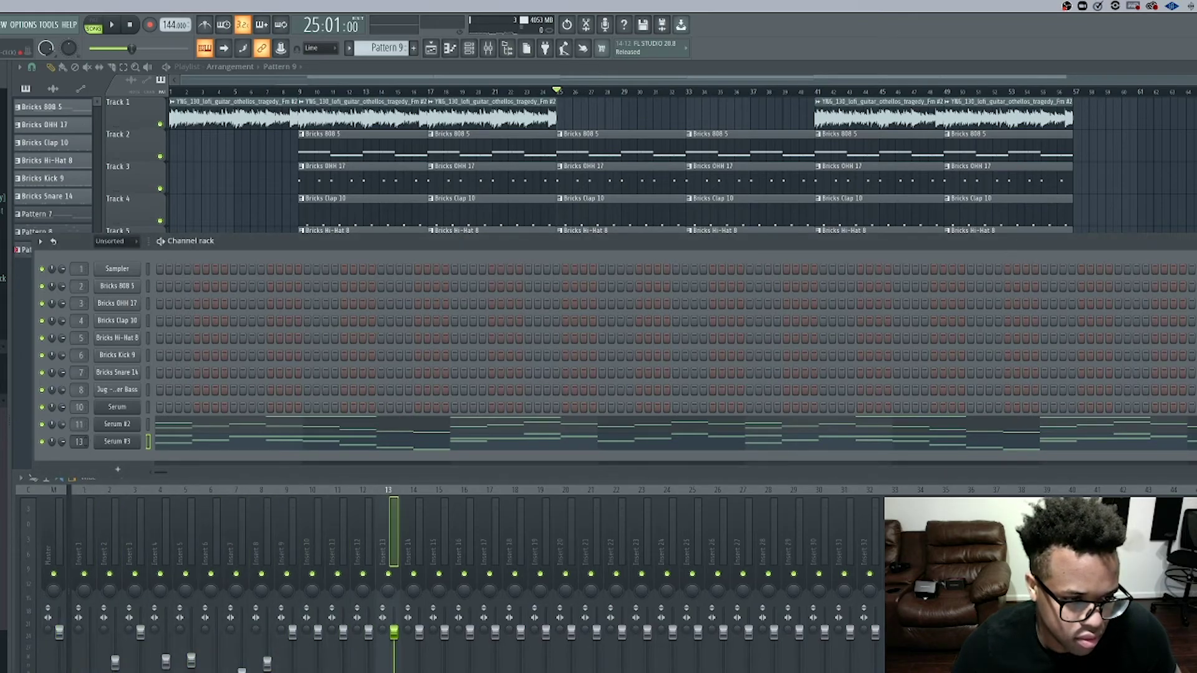
{"action": "scroll", "coordinate": [79, 442], "scroll_direction": "down", "scroll_amount": 1}
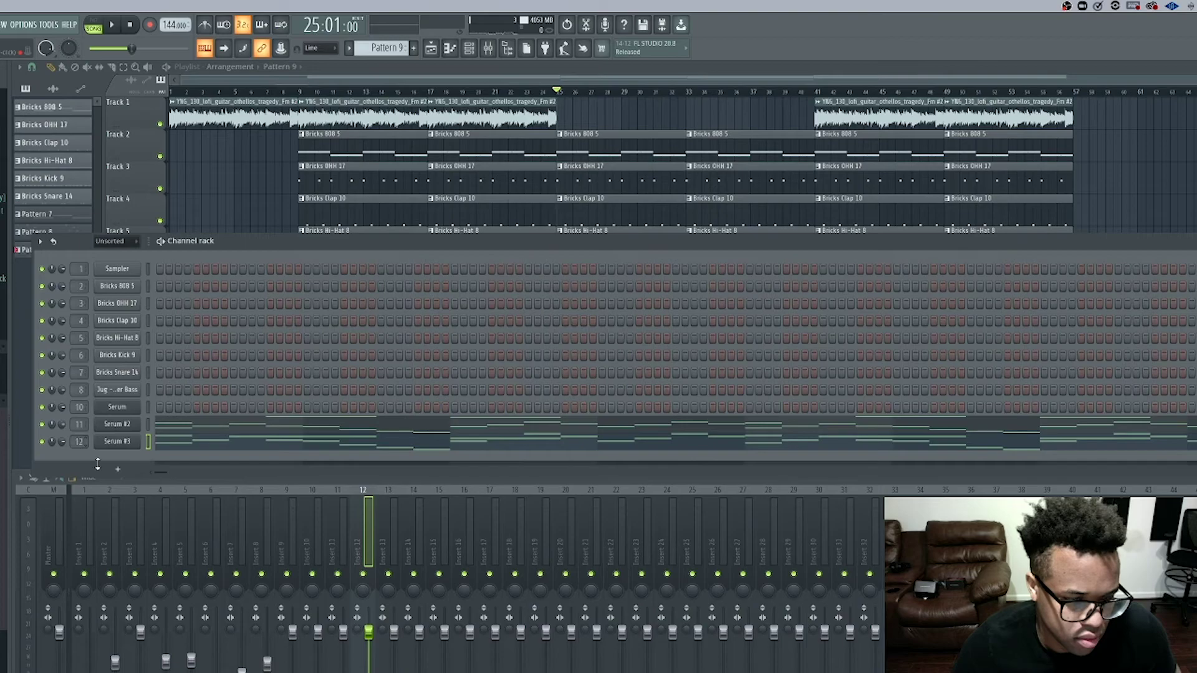
- Lower the volume faders of mixer inserts 11 and 12 while auditioning from bar 25
{"action": "left_click", "coordinate": [339, 552]}
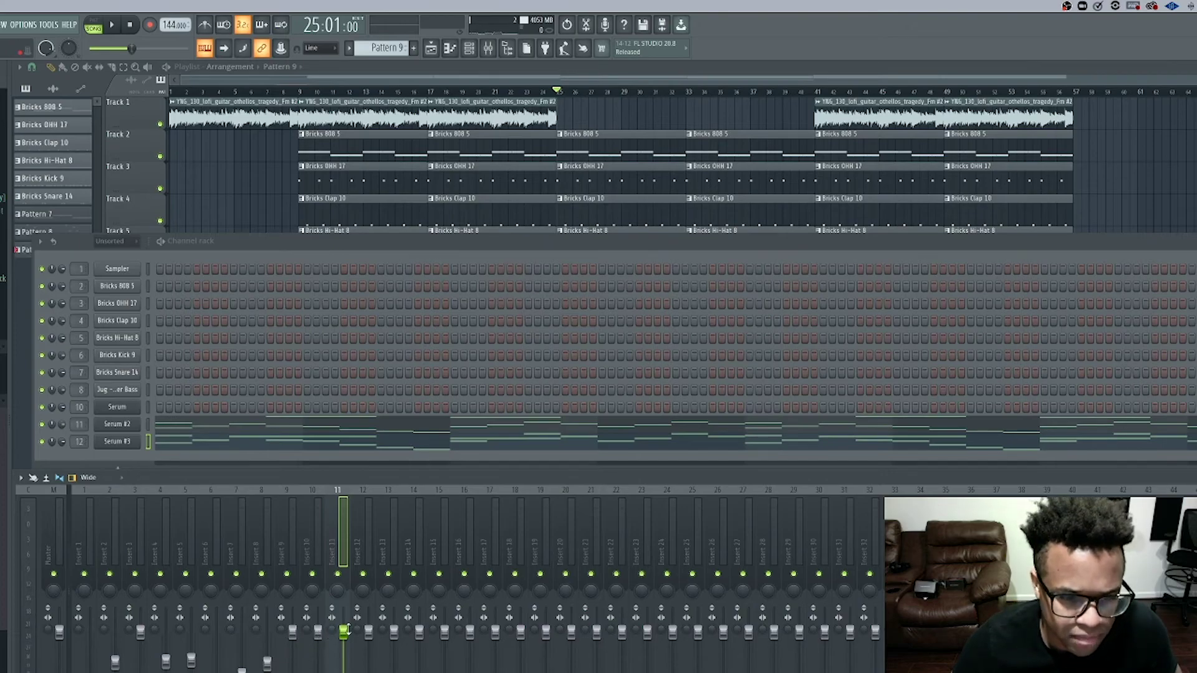
{"action": "key", "text": "space"}
{"action": "left_click_drag", "start_coordinate": [344, 633], "coordinate": [368, 668]}
{"action": "key", "text": "space"}
{"action": "key", "text": "space"}
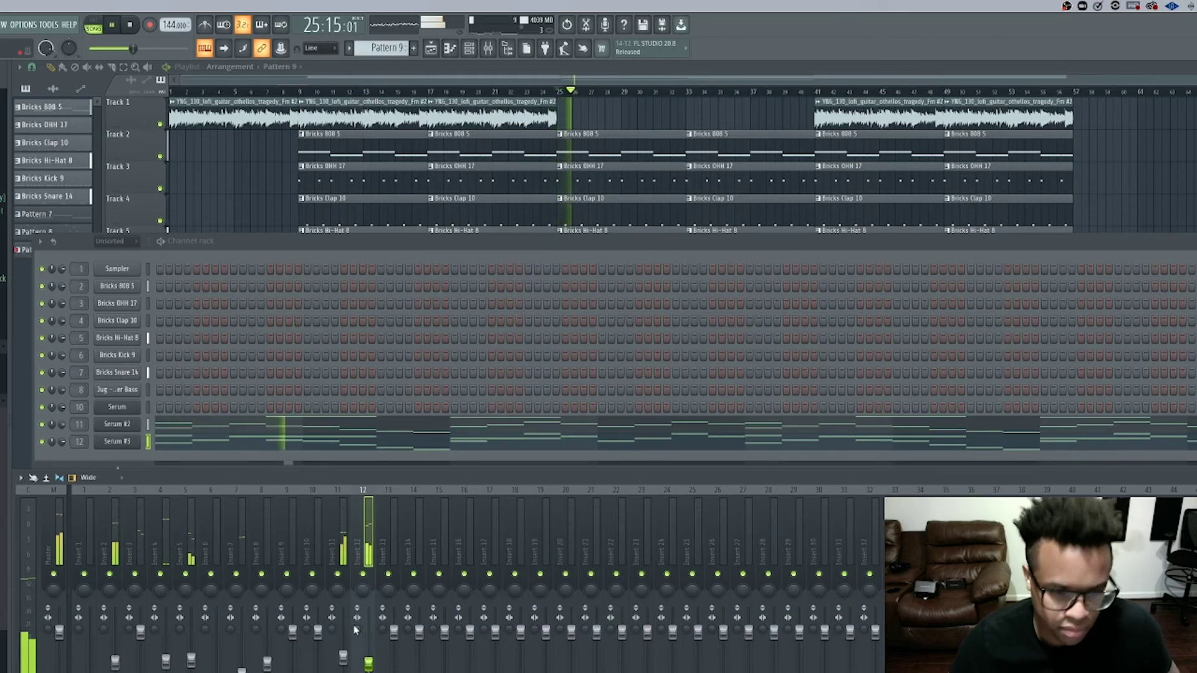
{"action": "key", "text": "space"}
{"action": "key", "text": "space"}
{"action": "left_click_drag", "start_coordinate": [318, 631], "coordinate": [320, 655]}
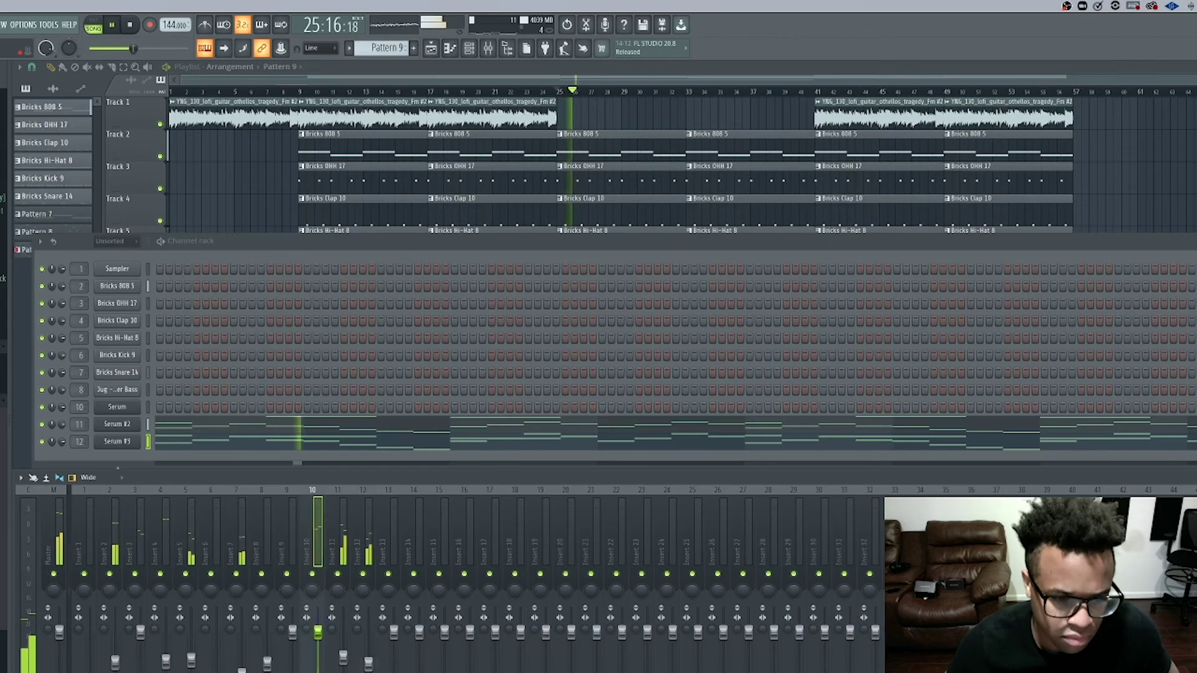
{"action": "key", "text": "space"}
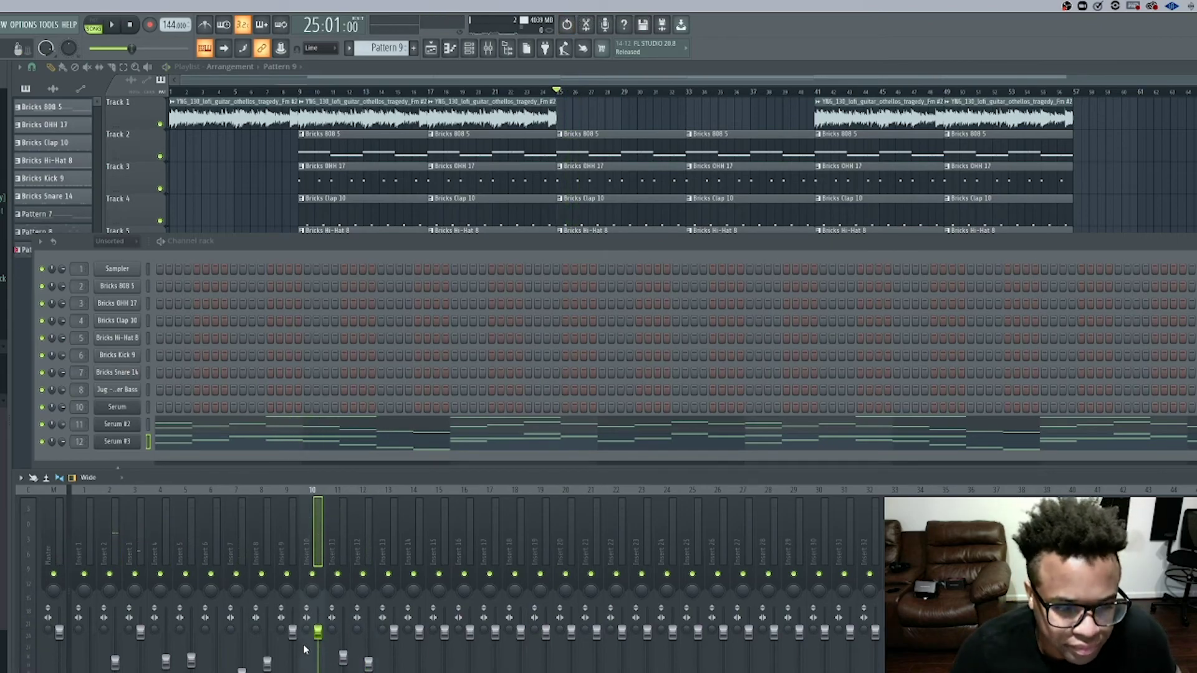
{"action": "key", "text": "space"}
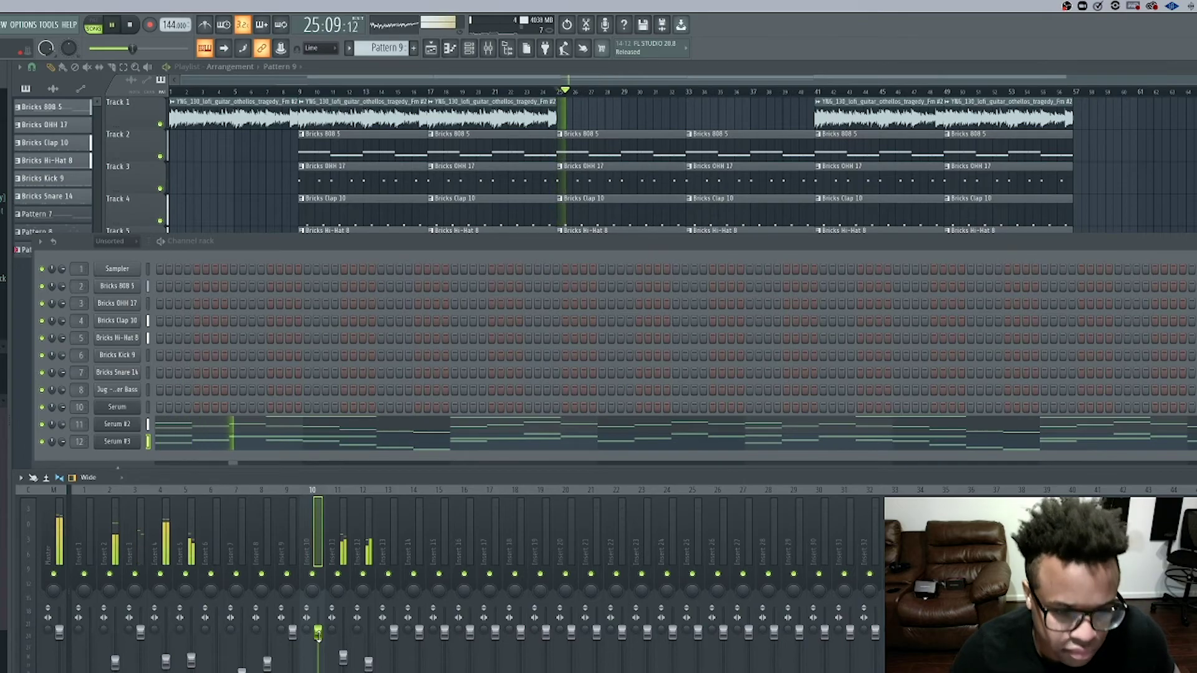
{"action": "left_click_drag", "start_coordinate": [318, 635], "coordinate": [316, 652]}
{"action": "key", "text": "space"}
{"action": "key", "text": "ctrl+z"}
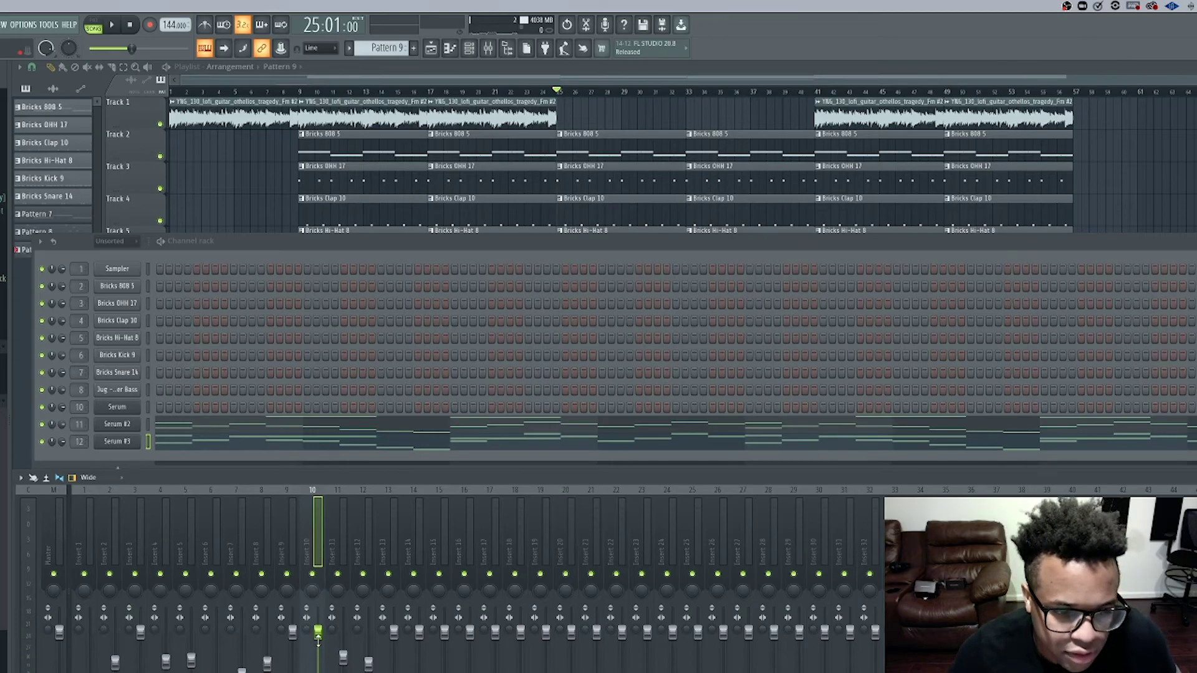
- Lower the volume fader of mixer insert 10 while auditioning the layered section from bar 25
{"action": "key", "text": "space"}
{"action": "left_click_drag", "start_coordinate": [318, 635], "coordinate": [317, 661]}
{"action": "key", "text": "space"}
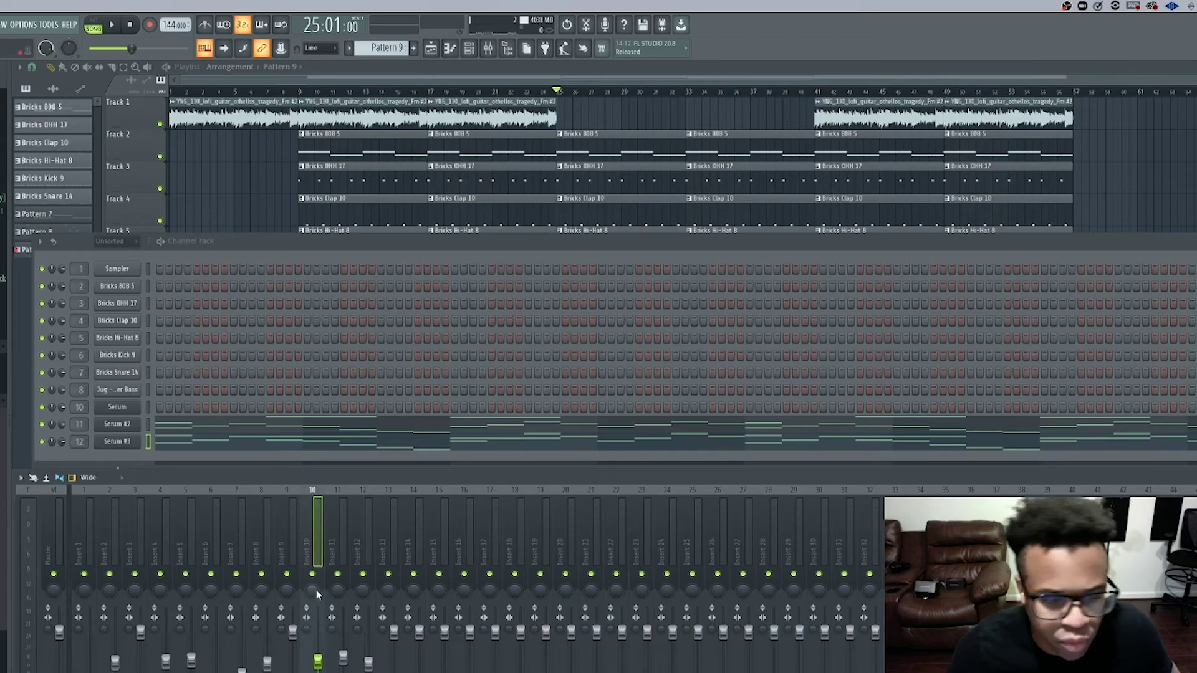
- Audition the arrangement from bar 25 and check the channel rack's Audio group before restoring the Unsorted group and the full playlist view
{"action": "key", "text": "space"}
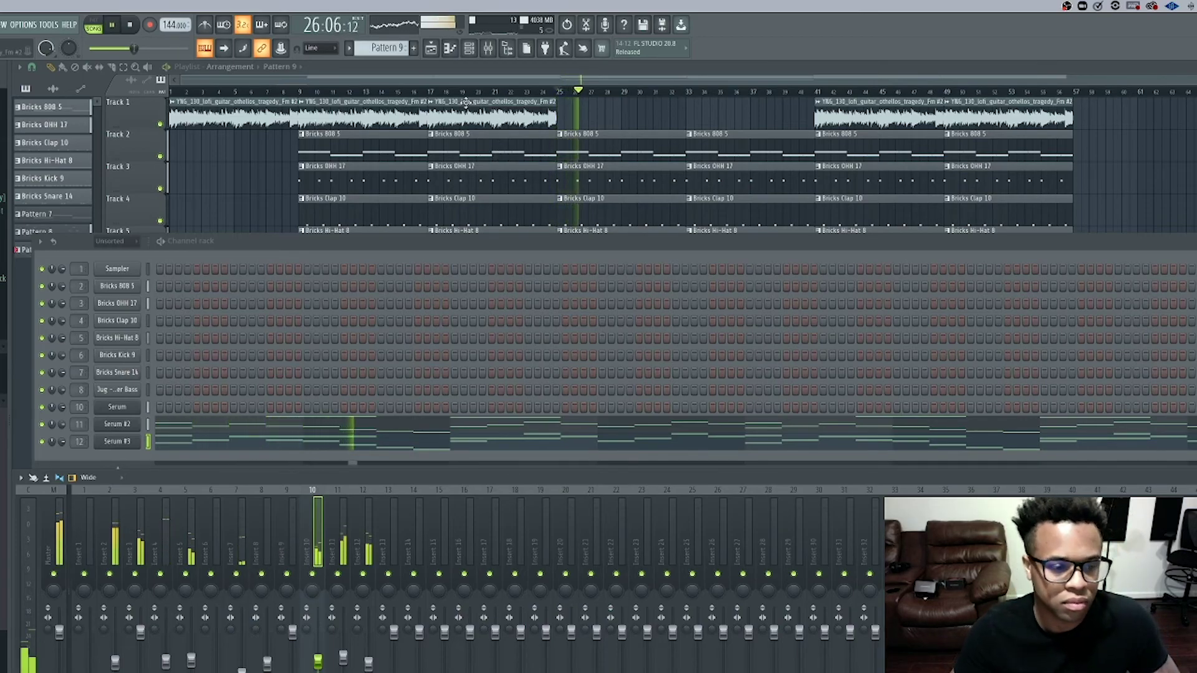
{"action": "double_click", "coordinate": [420, 70]}
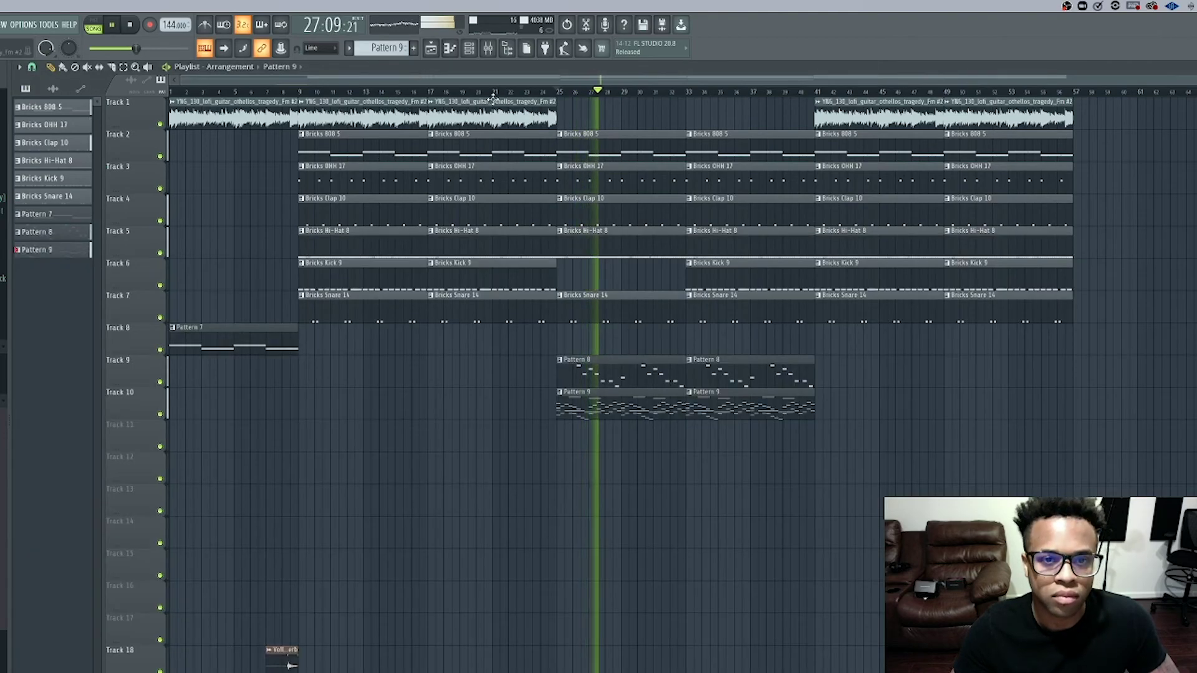
{"action": "left_click", "coordinate": [497, 51]}
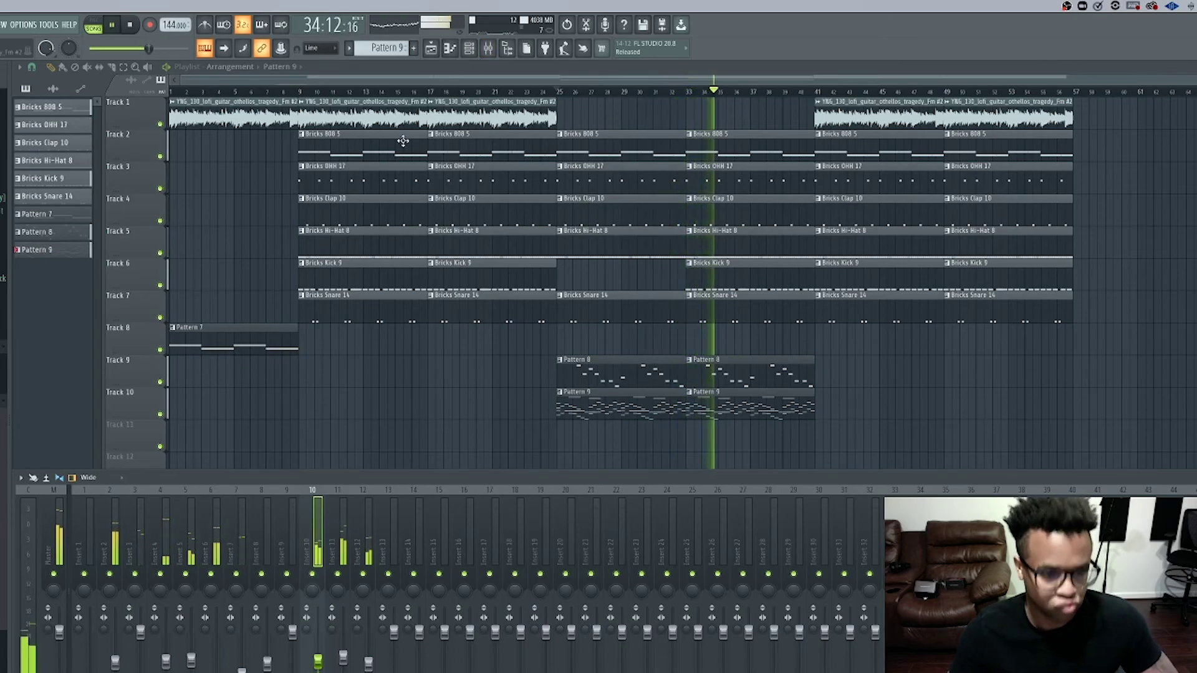
{"action": "left_click", "coordinate": [471, 48]}
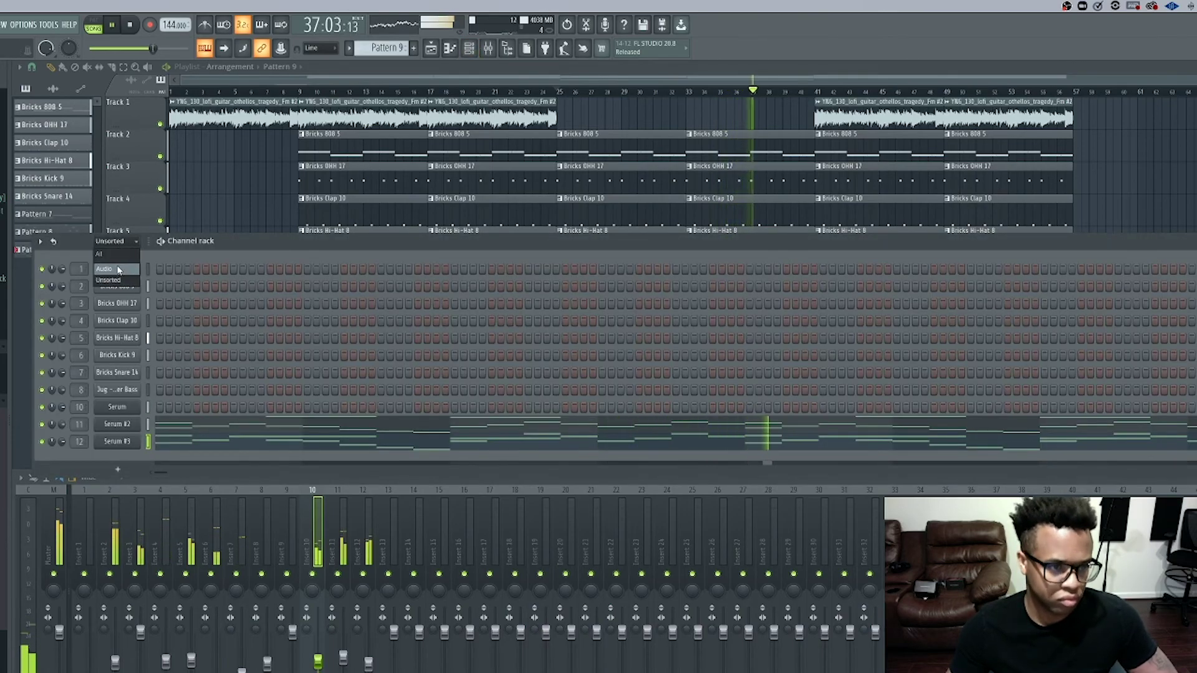
{"action": "left_click", "coordinate": [118, 269]}
{"action": "left_click", "coordinate": [116, 241]}
{"action": "left_click", "coordinate": [121, 281]}
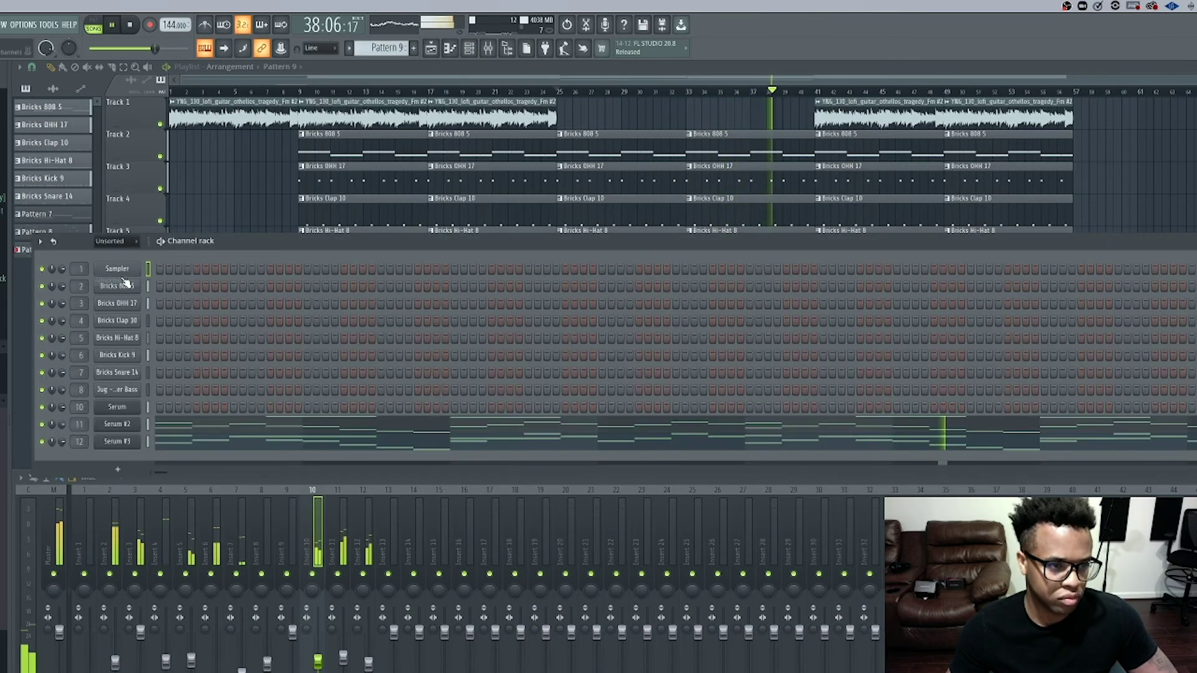
{"action": "key", "text": "F6"}
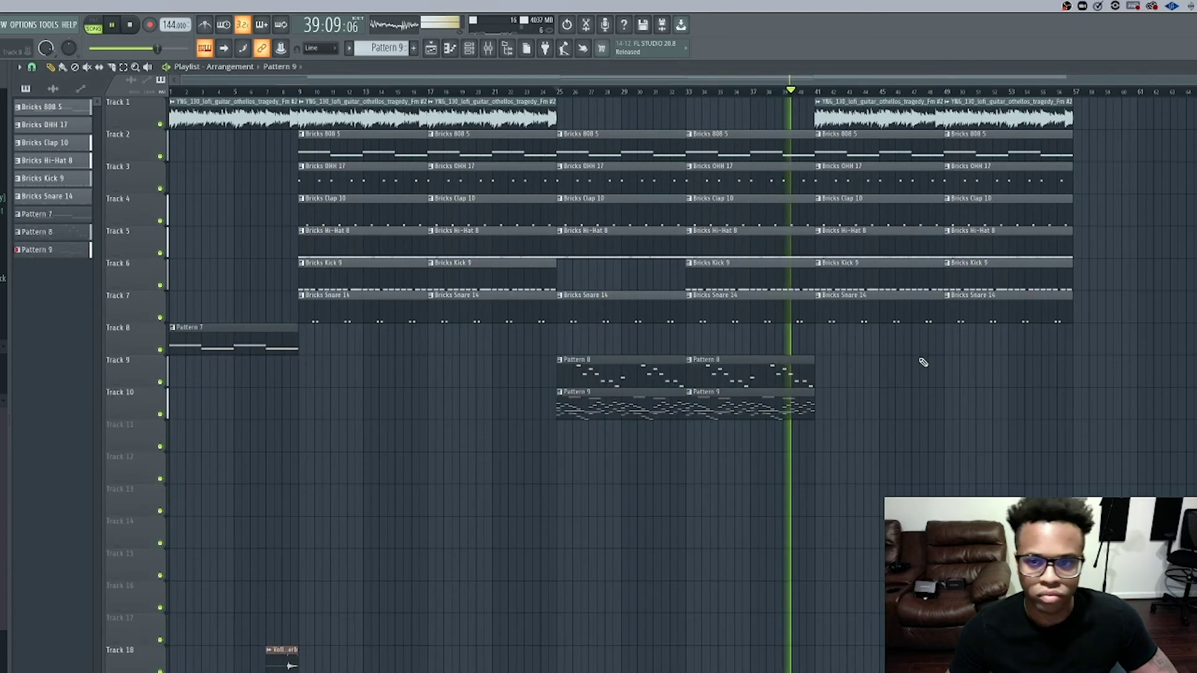
- Duplicate the Pattern 8 and Pattern 9 clips from bars 33–41 so that they also fill bars 41–49
{"action": "left_click_drag", "start_coordinate": [814, 436], "coordinate": [757, 356]}
{"action": "key", "text": "ctrl+b"}
{"action": "left_click_drag", "start_coordinate": [864, 370], "coordinate": [871, 369]}
- Move the final guitar and drum section on tracks 1 to 7 from bar 41 to bar 49 and deselect it
{"action": "left_click_drag", "start_coordinate": [1050, 351], "coordinate": [875, 117]}
{"action": "left_click_drag", "start_coordinate": [876, 117], "coordinate": [995, 109]}
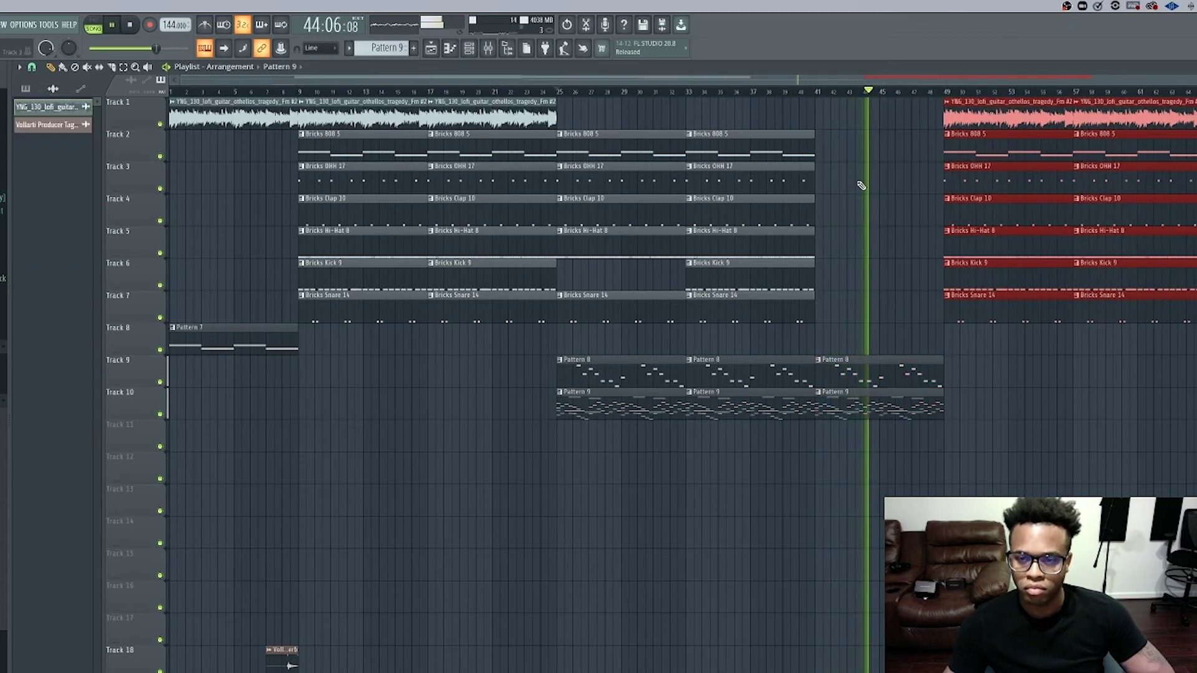
{"action": "left_click", "coordinate": [859, 183], "text": "ctrl"}
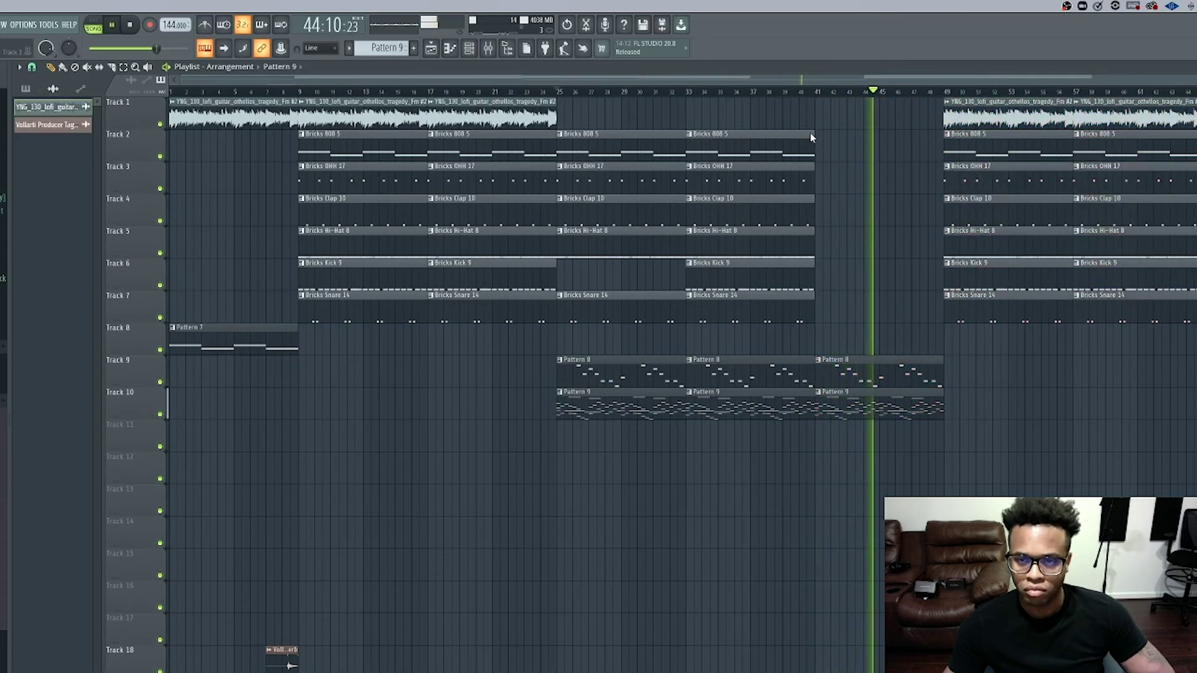
- Play from bar 37 and load Fruity Love Philter on mixer insert 10 with the Simple triangle lowpass LFO preset
{"action": "left_click", "coordinate": [756, 93]}
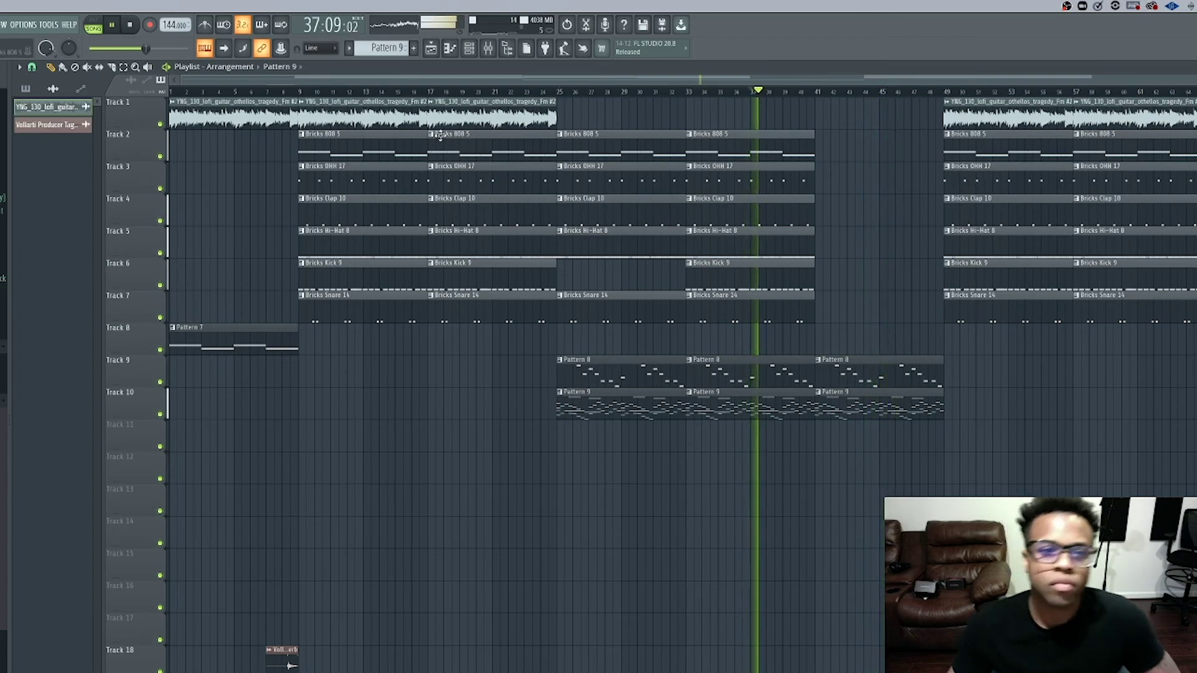
{"action": "left_click", "coordinate": [488, 49]}
{"action": "right_click", "coordinate": [59, 630]}
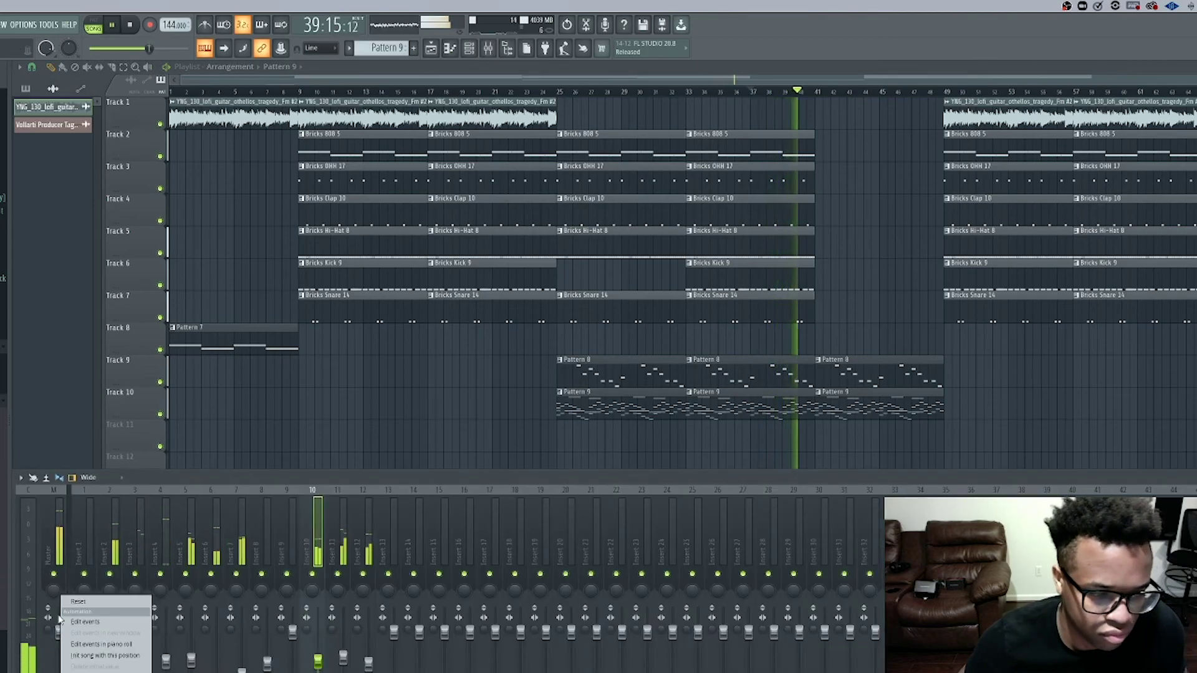
{"action": "left_click", "coordinate": [56, 532]}
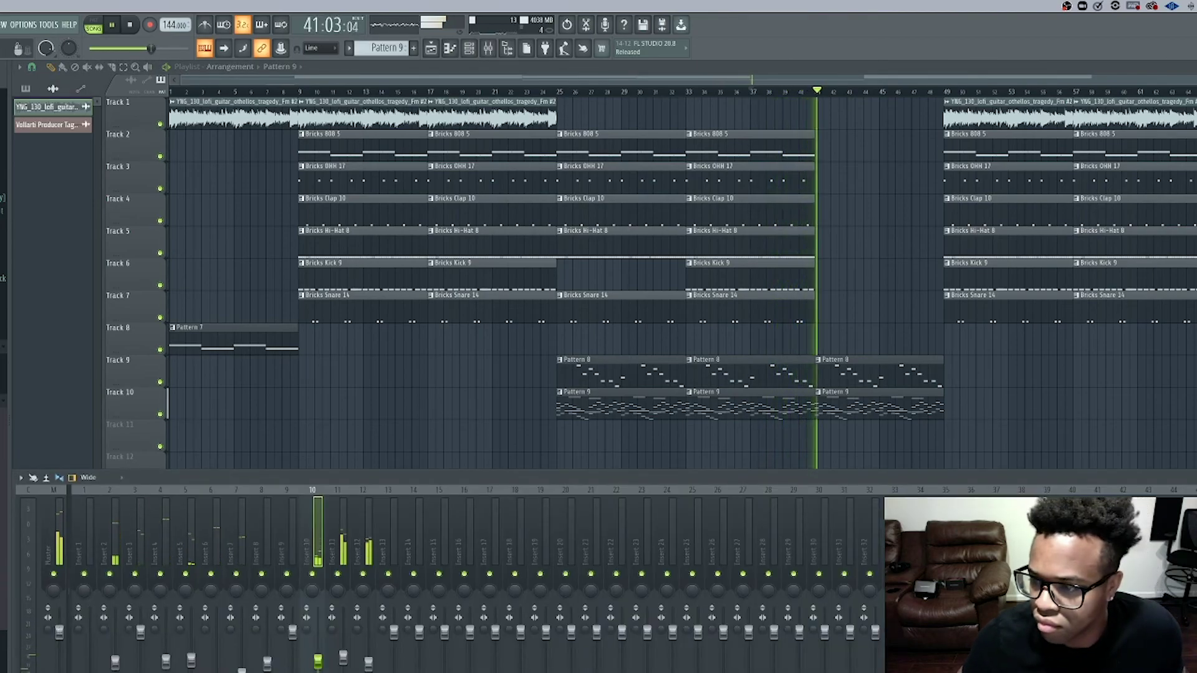
{"action": "left_click", "coordinate": [1160, 517]}
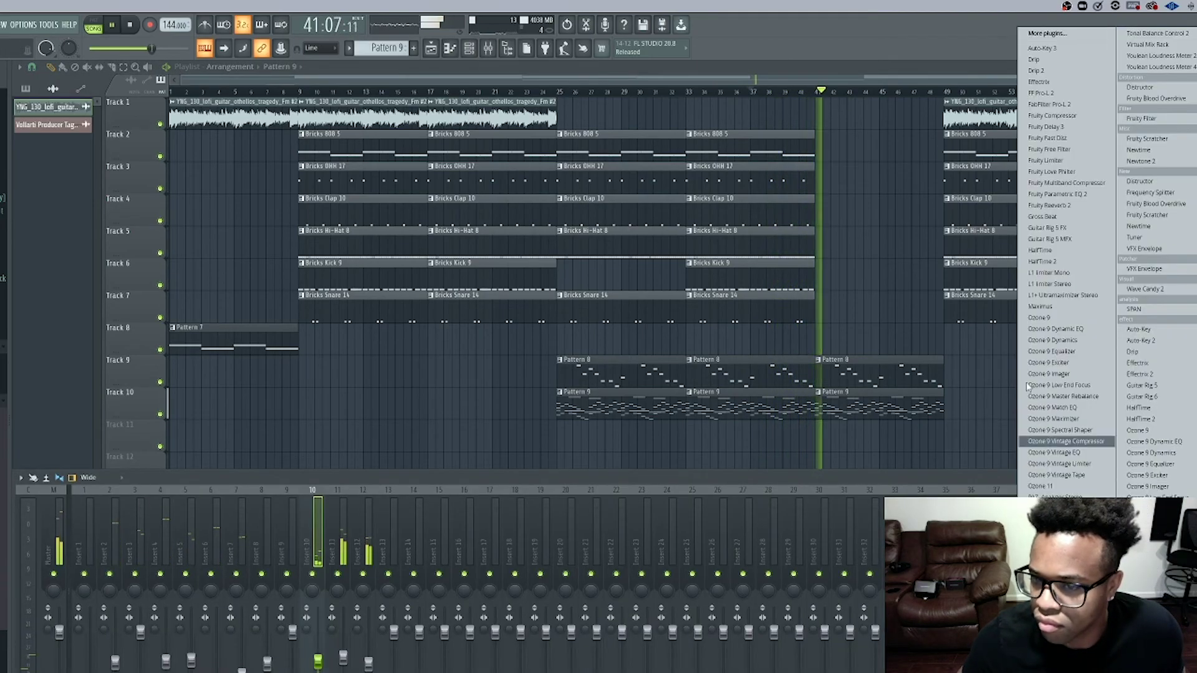
{"action": "left_click", "coordinate": [1054, 171]}
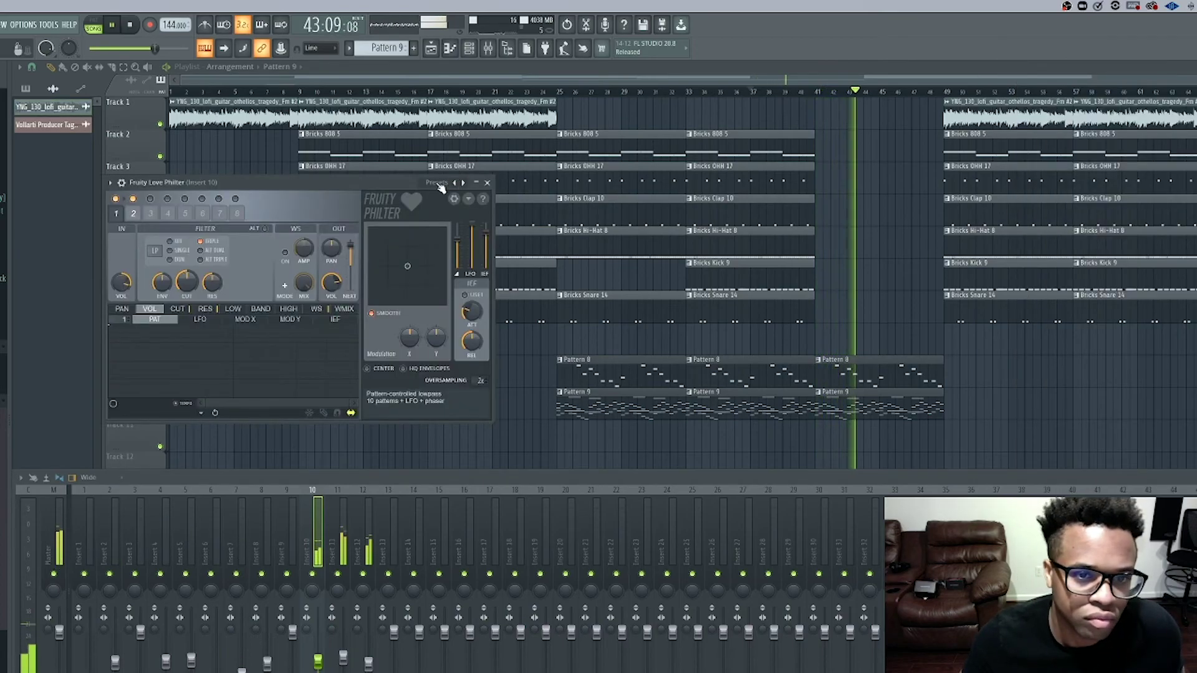
{"action": "left_click", "coordinate": [439, 185]}
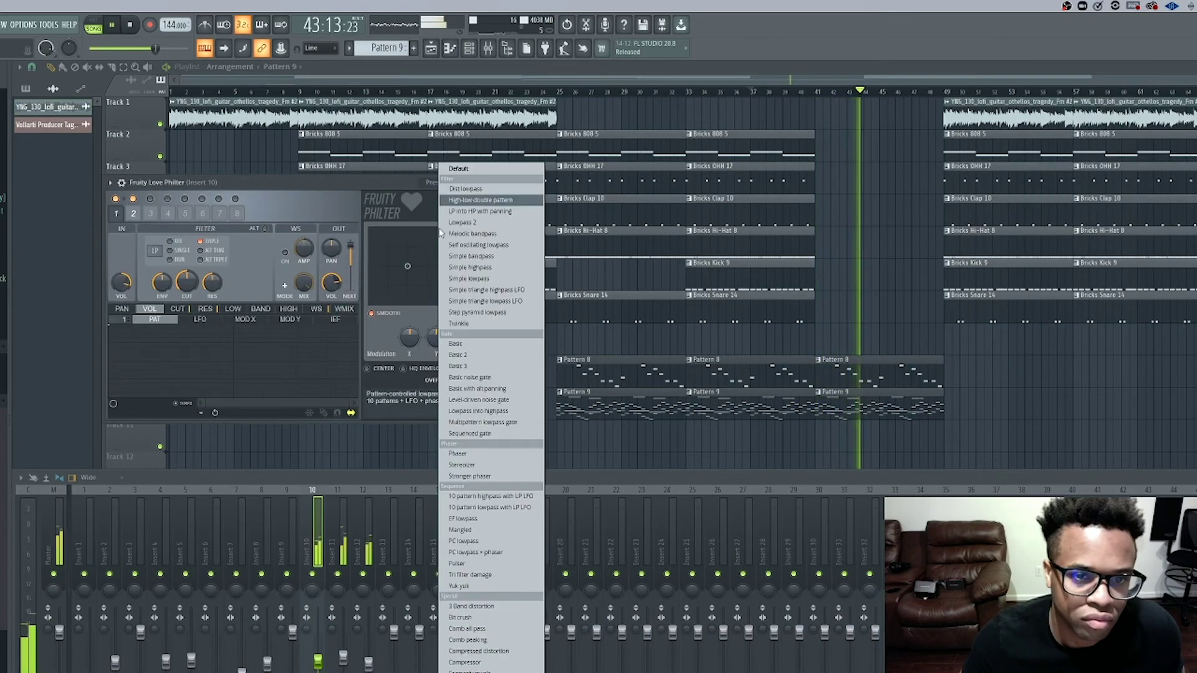
{"action": "left_click", "coordinate": [492, 301]}
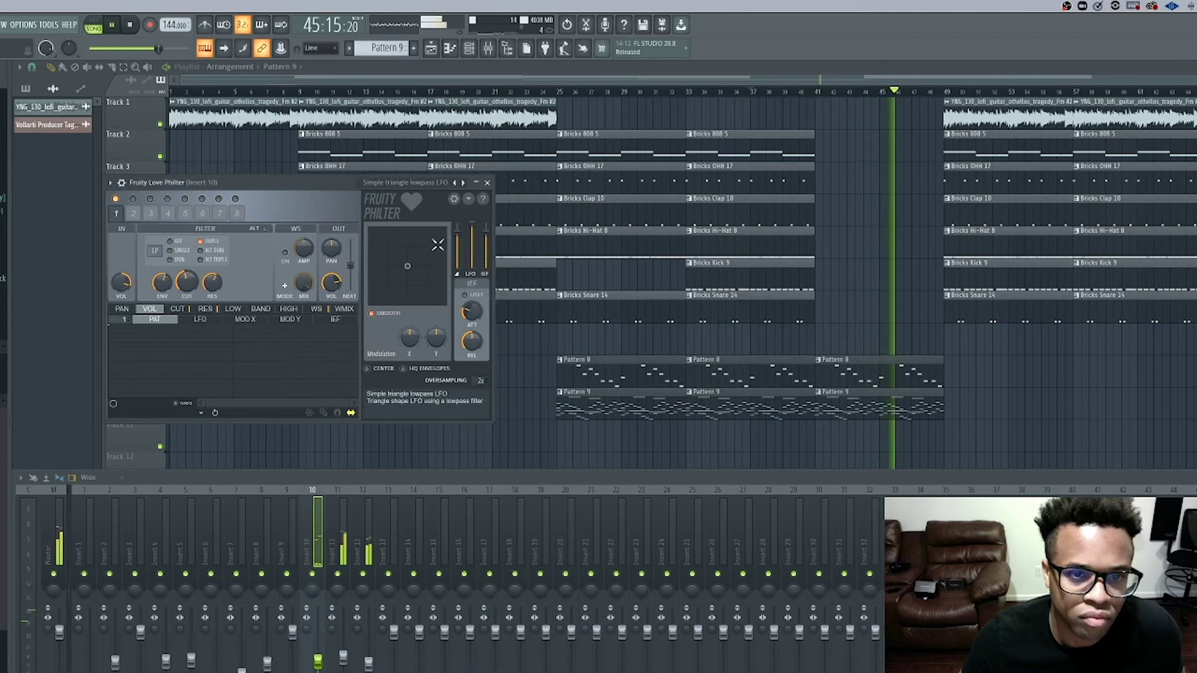
- Stop playback and delete the Fruity Love Philter from mixer insert 10
{"action": "key", "text": "space"}
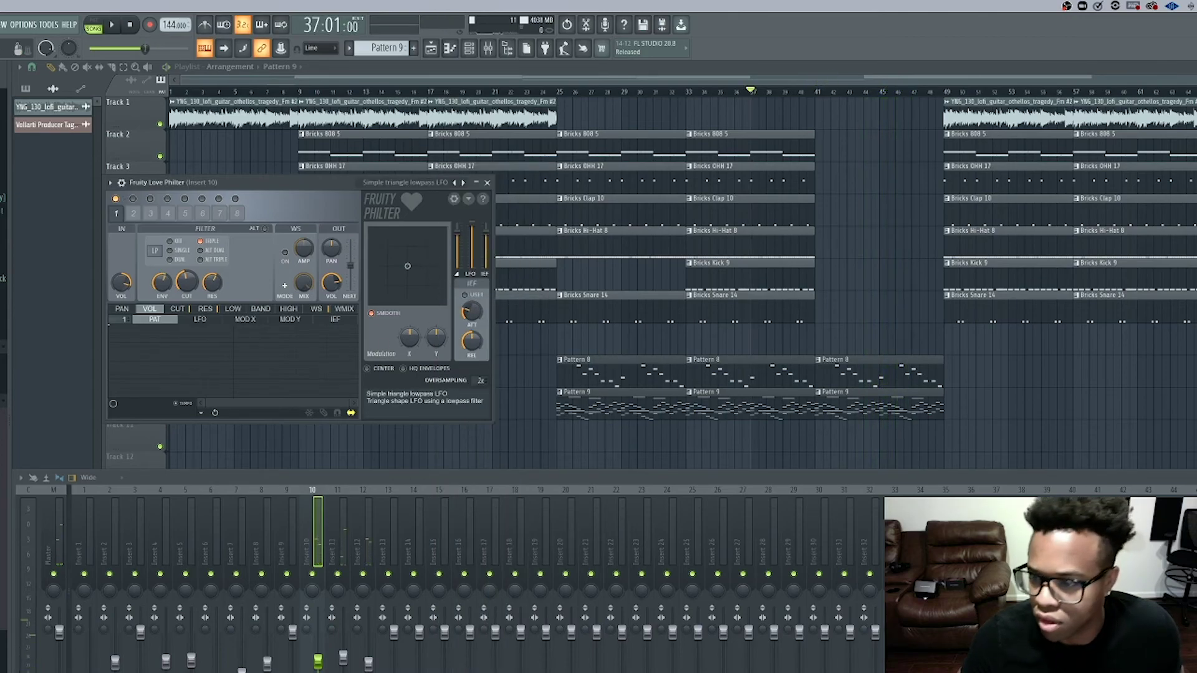
{"action": "key", "text": "Delete"}
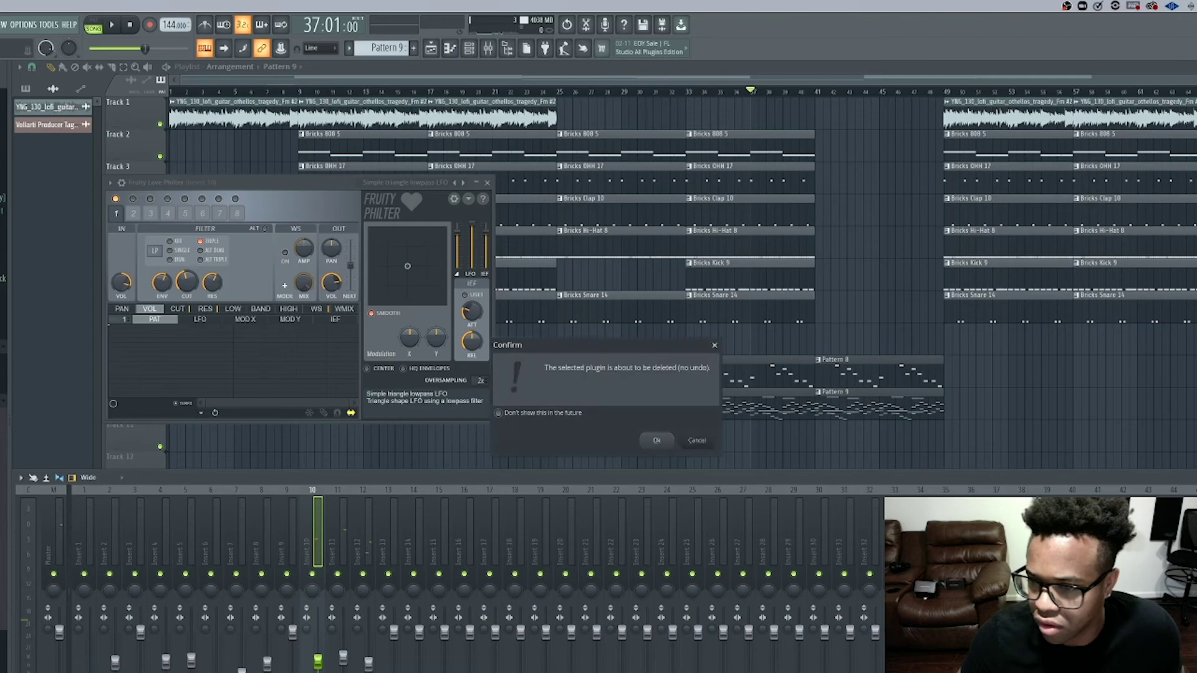
{"action": "left_click", "coordinate": [653, 441]}
- Load Fruity Love Philter on the Master track with the Simple triangle lowpass LFO preset while playing from bar 37
{"action": "left_click", "coordinate": [52, 539]}
{"action": "key", "text": "space"}
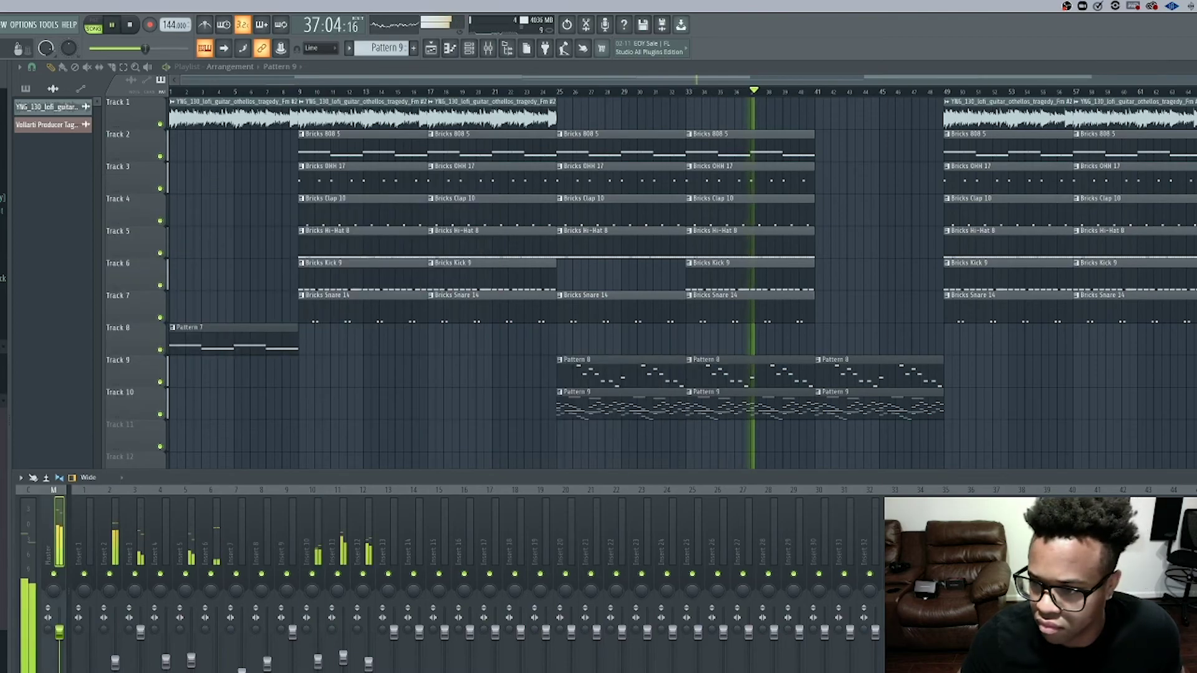
{"action": "left_click", "coordinate": [1085, 517]}
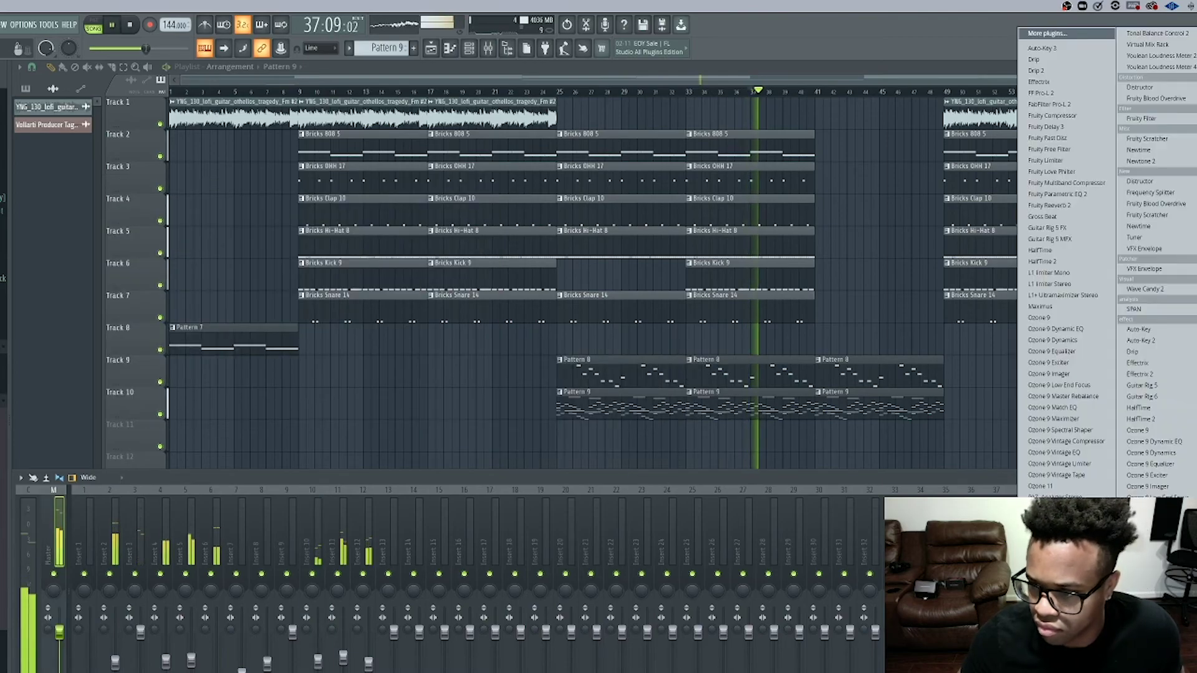
{"action": "left_click", "coordinate": [1085, 171]}
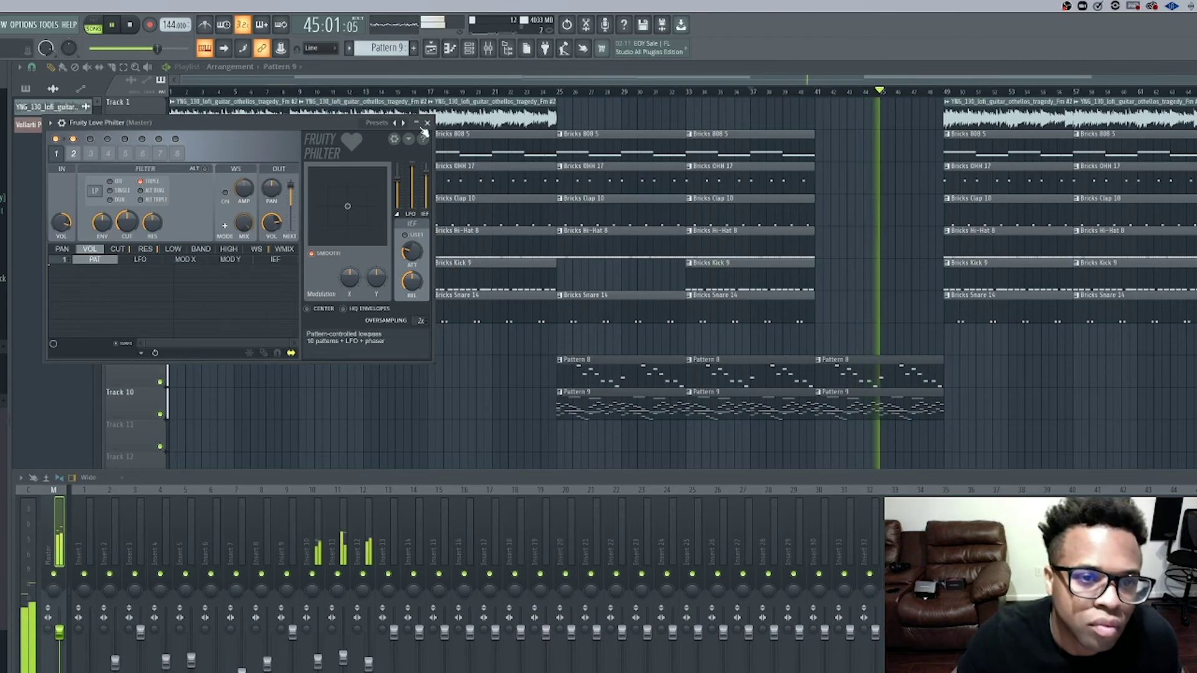
{"action": "key", "text": "space"}
{"action": "key", "text": "space"}
{"action": "left_click", "coordinate": [377, 123]}
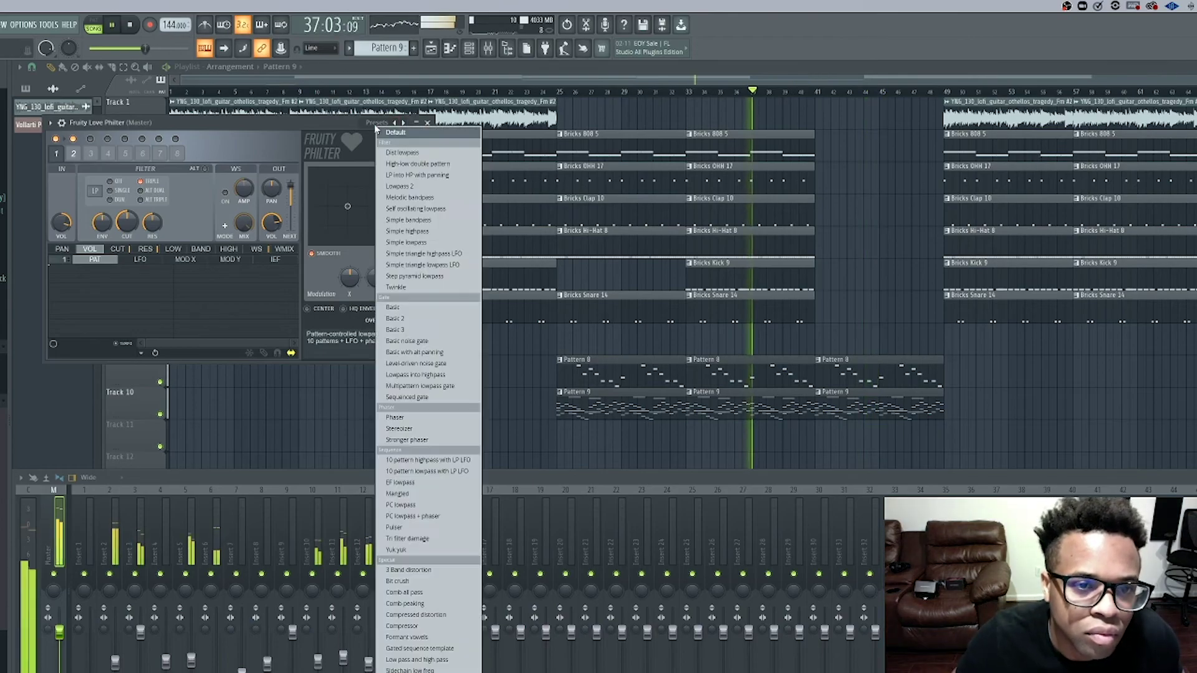
{"action": "left_click", "coordinate": [430, 265]}
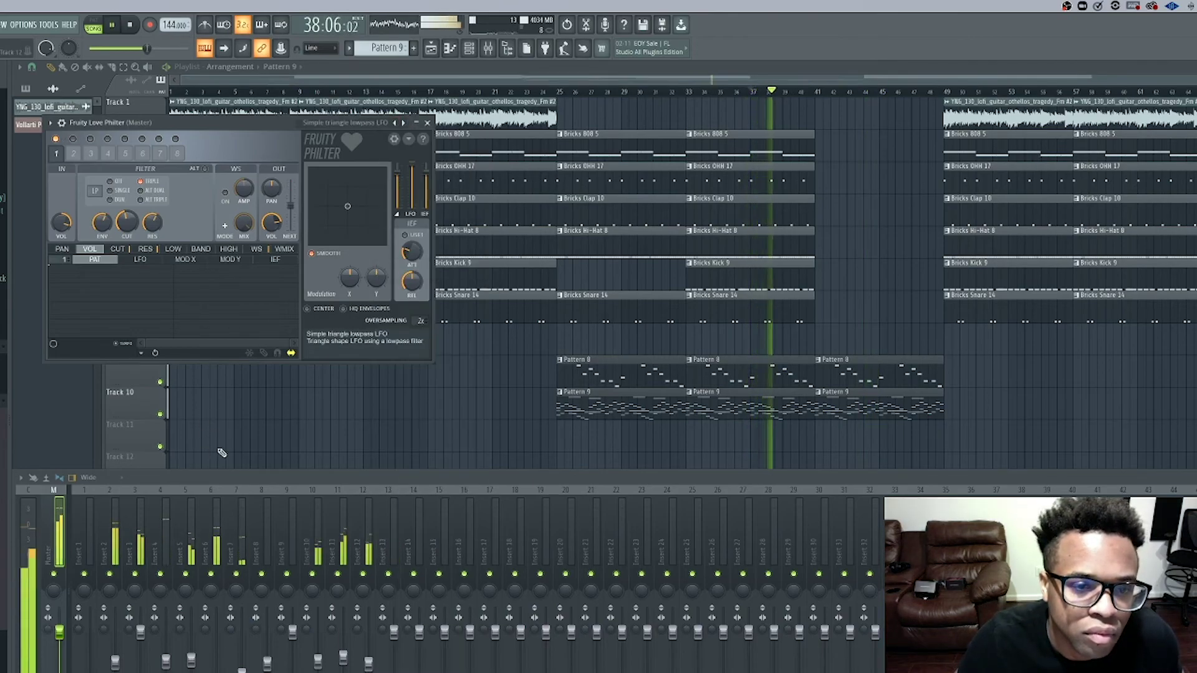
- Audition the transition into the section without drums in the playlist and restart playback from bar 41
{"action": "key", "text": "F12"}
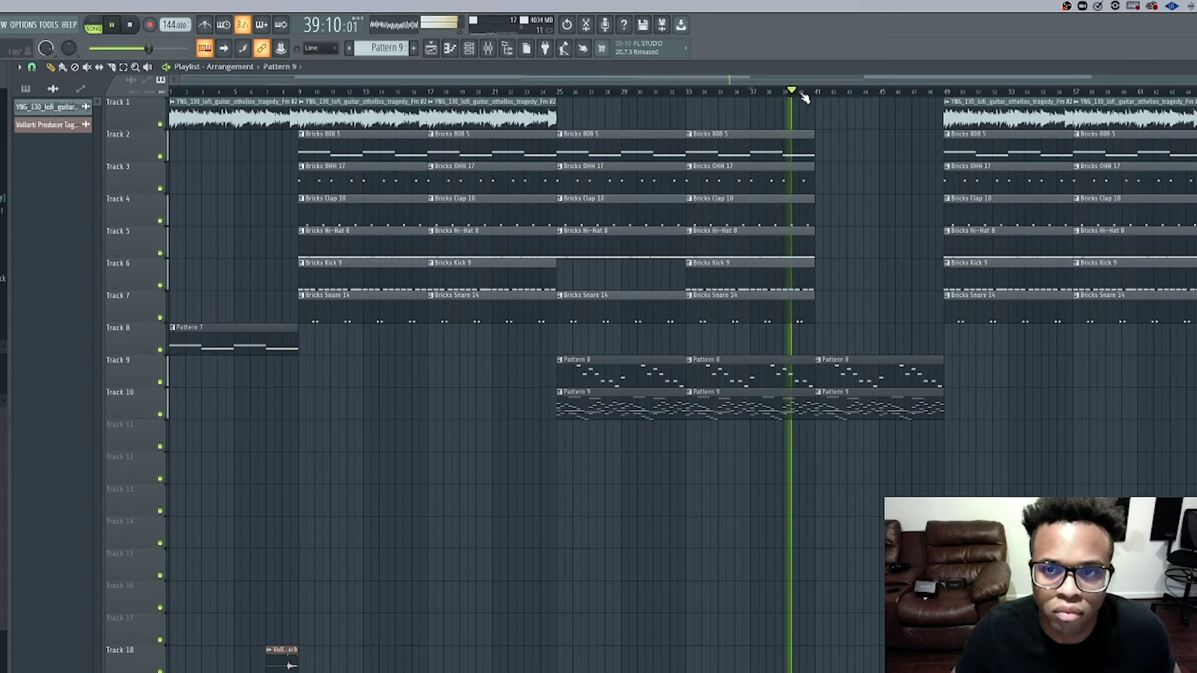
{"action": "key", "text": "F9"}
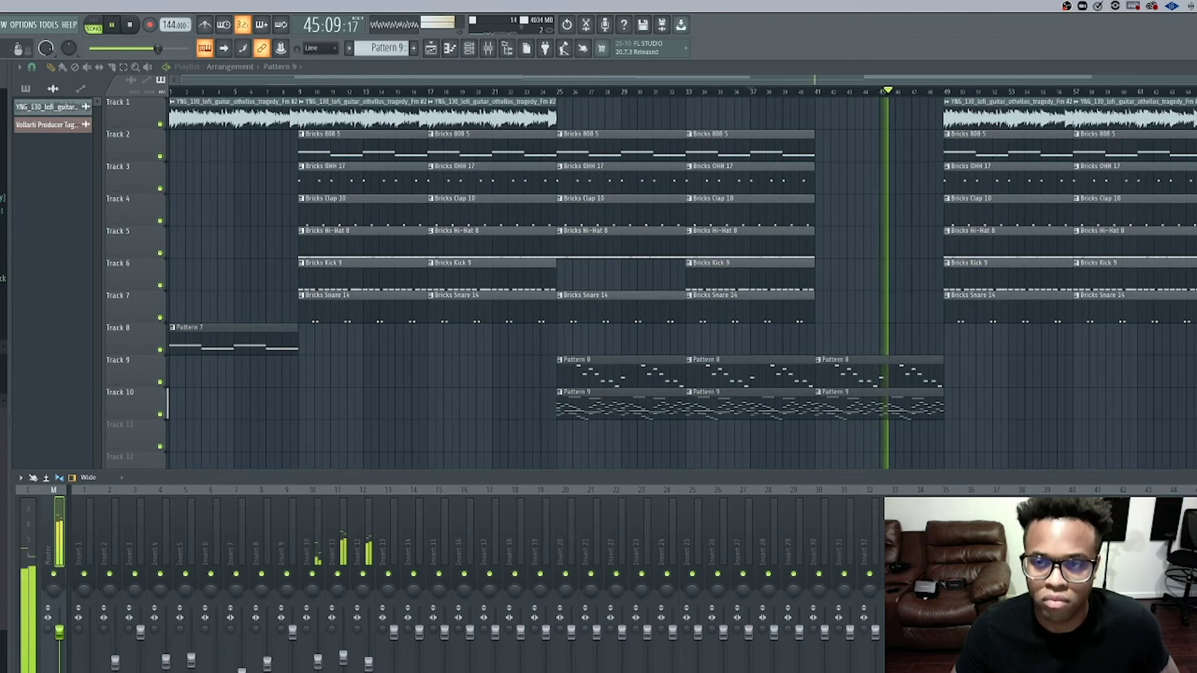
{"action": "left_click", "coordinate": [817, 92]}
{"action": "key", "text": "F9"}
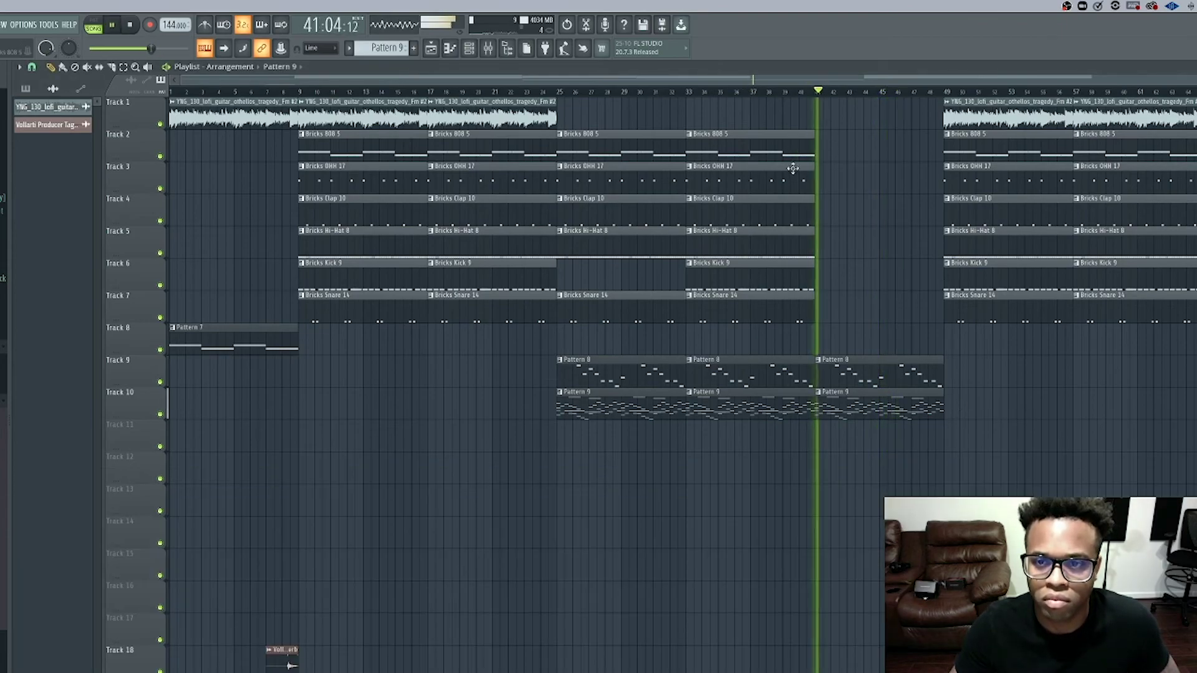
- Add copies of the Bricks Hi-Hat 8, Clap 10 and Snare 14 clips to bars 41–49 on their tracks
{"action": "left_click", "coordinate": [771, 243]}
{"action": "left_click", "coordinate": [817, 240]}
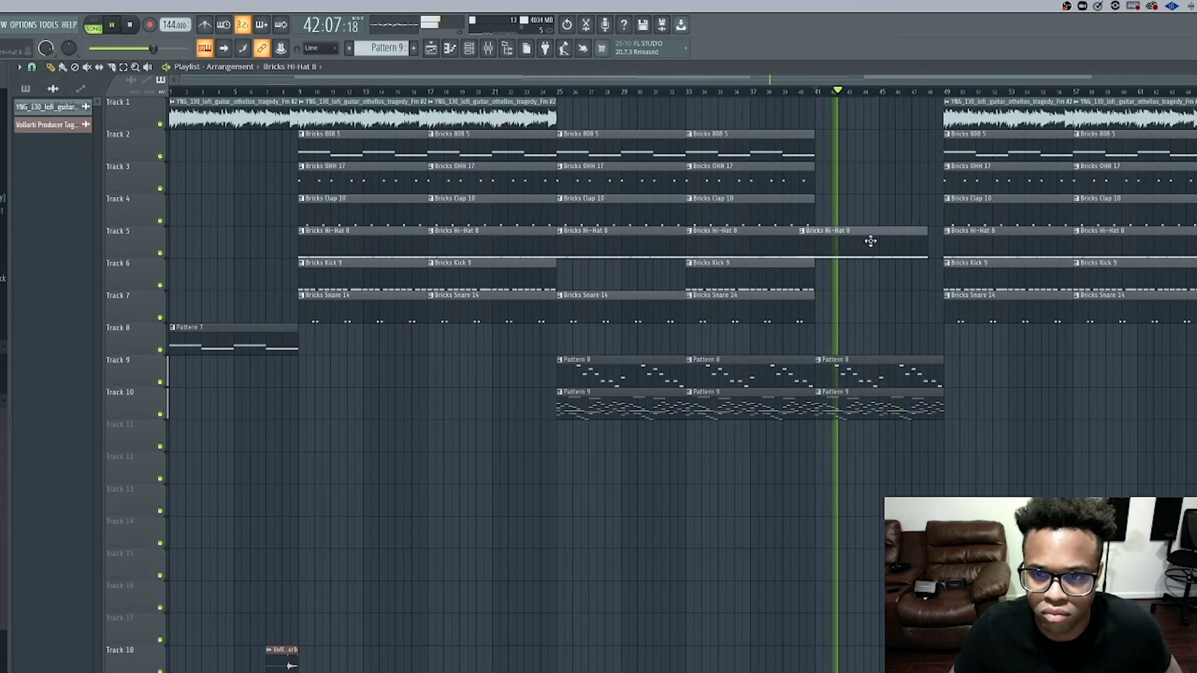
{"action": "left_click_drag", "start_coordinate": [883, 236], "coordinate": [884, 233]}
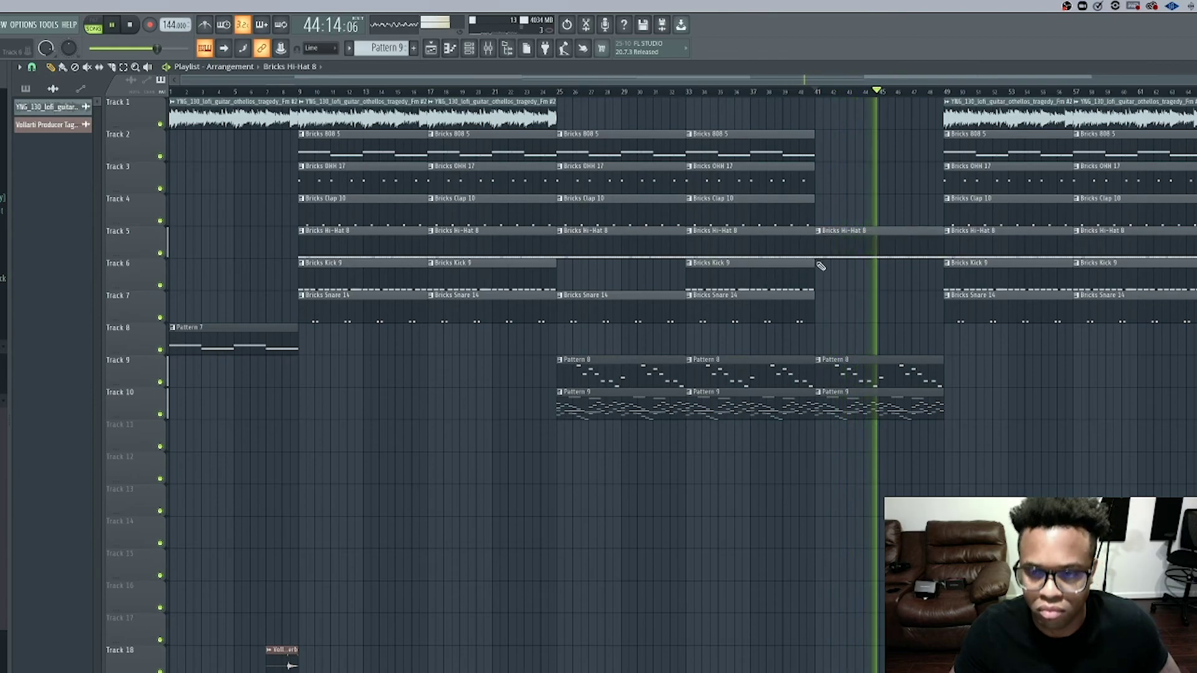
{"action": "left_click_drag", "start_coordinate": [751, 214], "coordinate": [877, 208]}
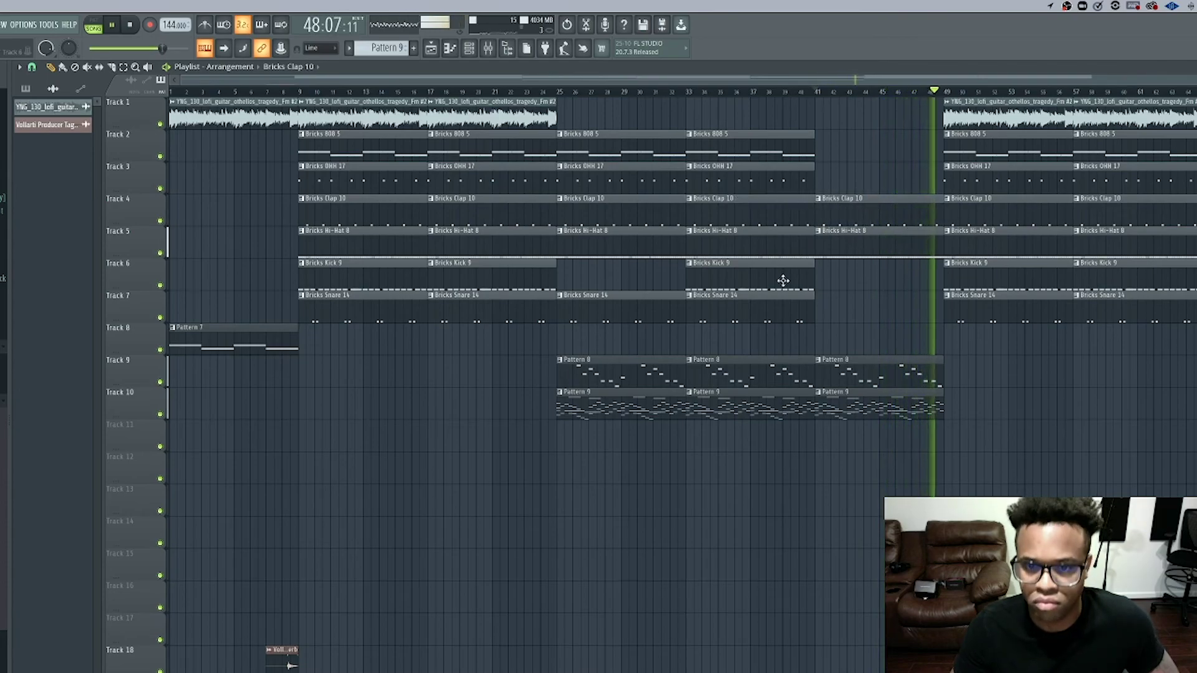
{"action": "left_click_drag", "start_coordinate": [751, 313], "coordinate": [880, 301]}
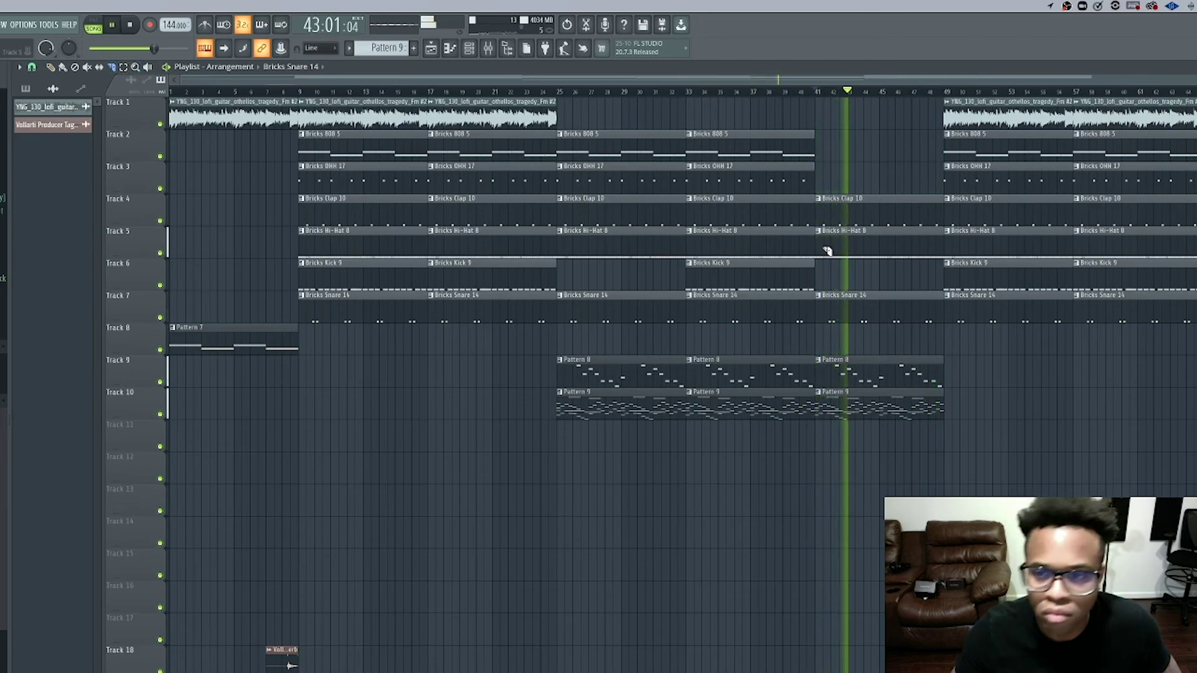
- Slice the Hi-Hat 8 and Clap 10 clips of bars 41–49 at bar 45 and delete their first halves
{"action": "left_click_drag", "start_coordinate": [884, 265], "coordinate": [880, 265]}
{"action": "right_click", "coordinate": [848, 243]}
{"action": "left_click_drag", "start_coordinate": [881, 198], "coordinate": [880, 205]}
{"action": "right_click", "coordinate": [854, 206]}
- Slice the Snare 14 clip of bars 41–49 at bars 45 and 47 and delete everything before bar 47
{"action": "left_click_drag", "start_coordinate": [879, 291], "coordinate": [885, 334]}
{"action": "right_click", "coordinate": [848, 305]}
{"action": "left_click_drag", "start_coordinate": [912, 293], "coordinate": [914, 343]}
{"action": "right_click", "coordinate": [896, 307]}
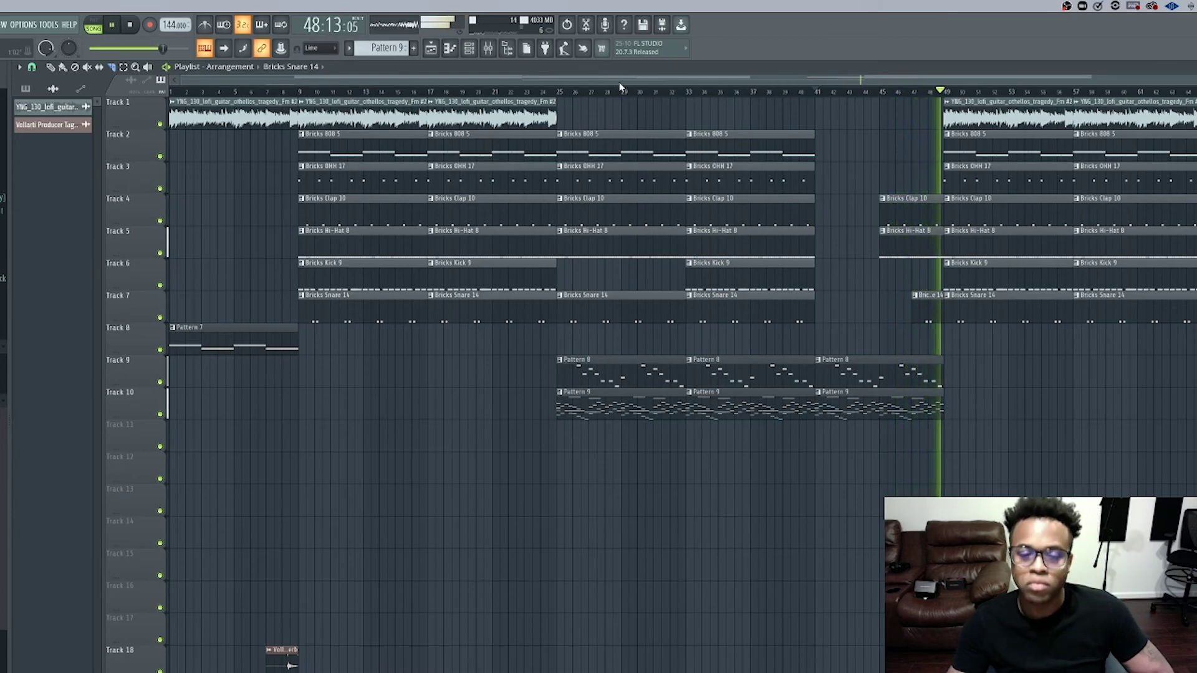
- Create an automation clip for Love Philter's mix level on Track 11, close the mixer and restart playback from bar 41
{"action": "left_click", "coordinate": [489, 50]}
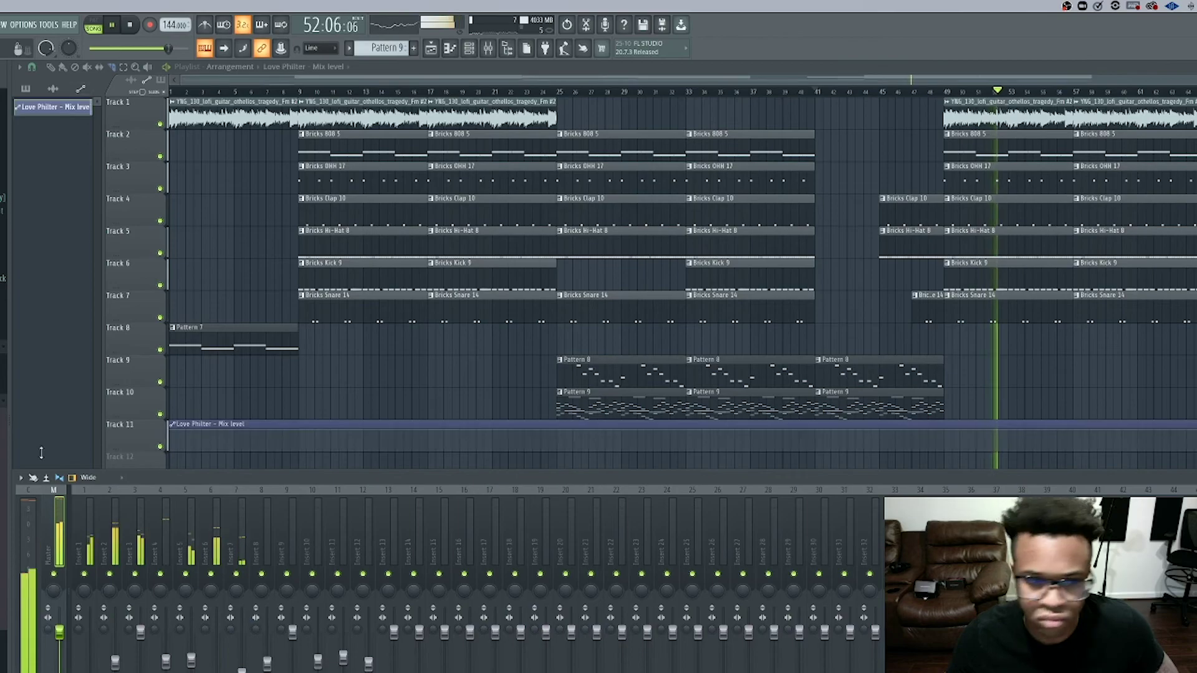
{"action": "key", "text": "F9"}
{"action": "key", "text": "space"}
{"action": "key", "text": "space"}
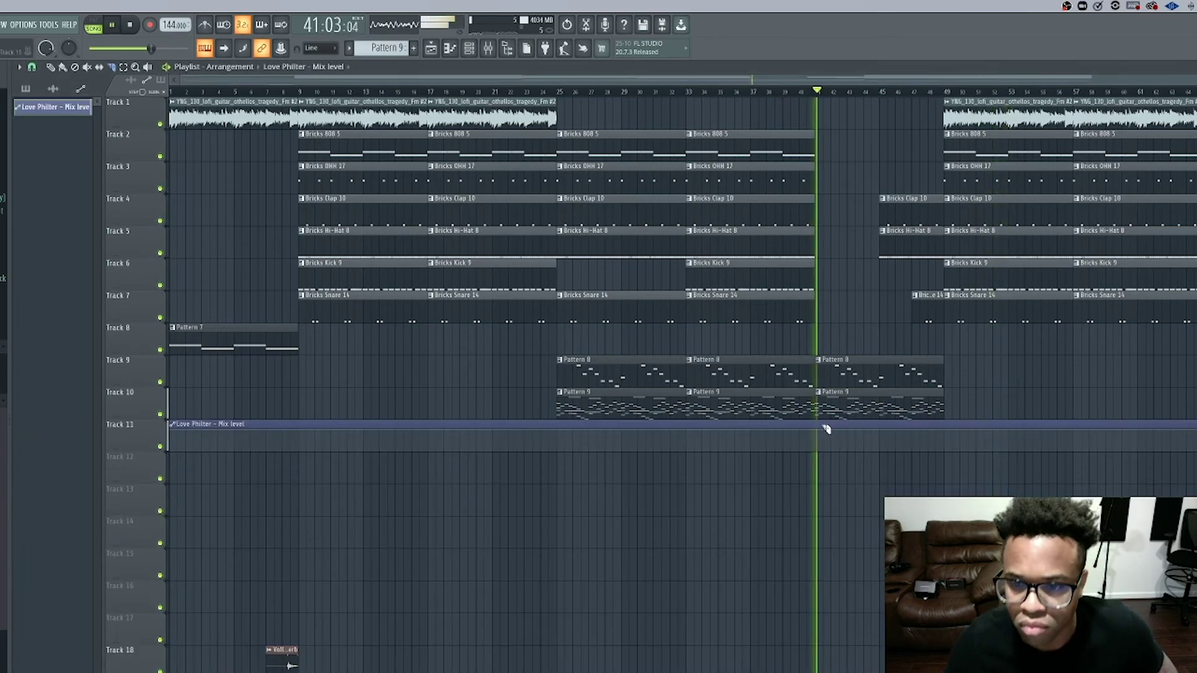
{"action": "left_click_drag", "start_coordinate": [170, 48], "coordinate": [153, 48]}
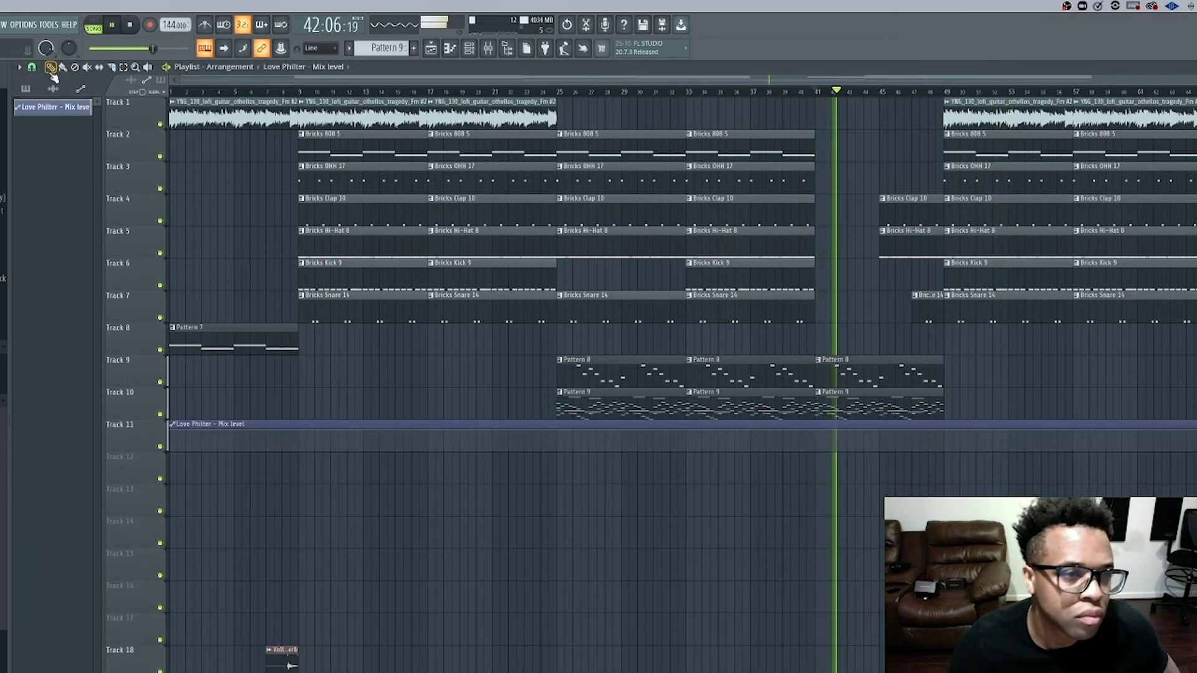
{"action": "key", "text": "space"}
{"action": "key", "text": "space"}
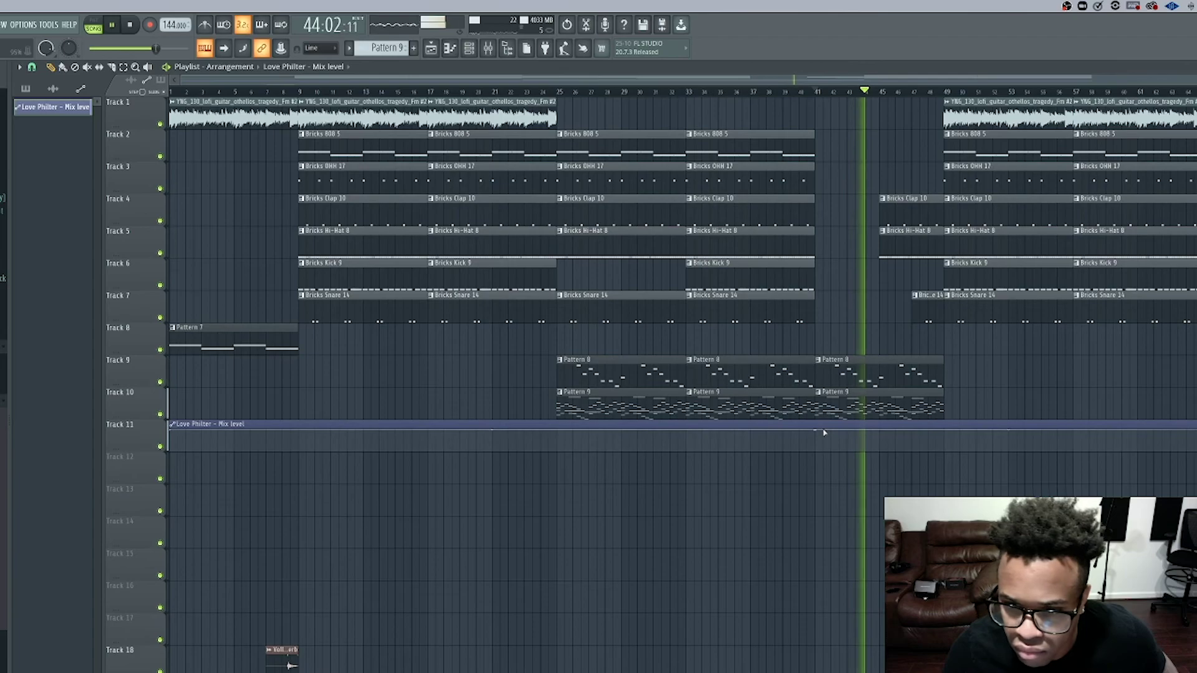
- Add automation points at bar 41 in the Love Philter clip, dropping the level to minimum before the bar and pasting 100% at it
{"action": "left_click_drag", "start_coordinate": [814, 441], "coordinate": [818, 437]}
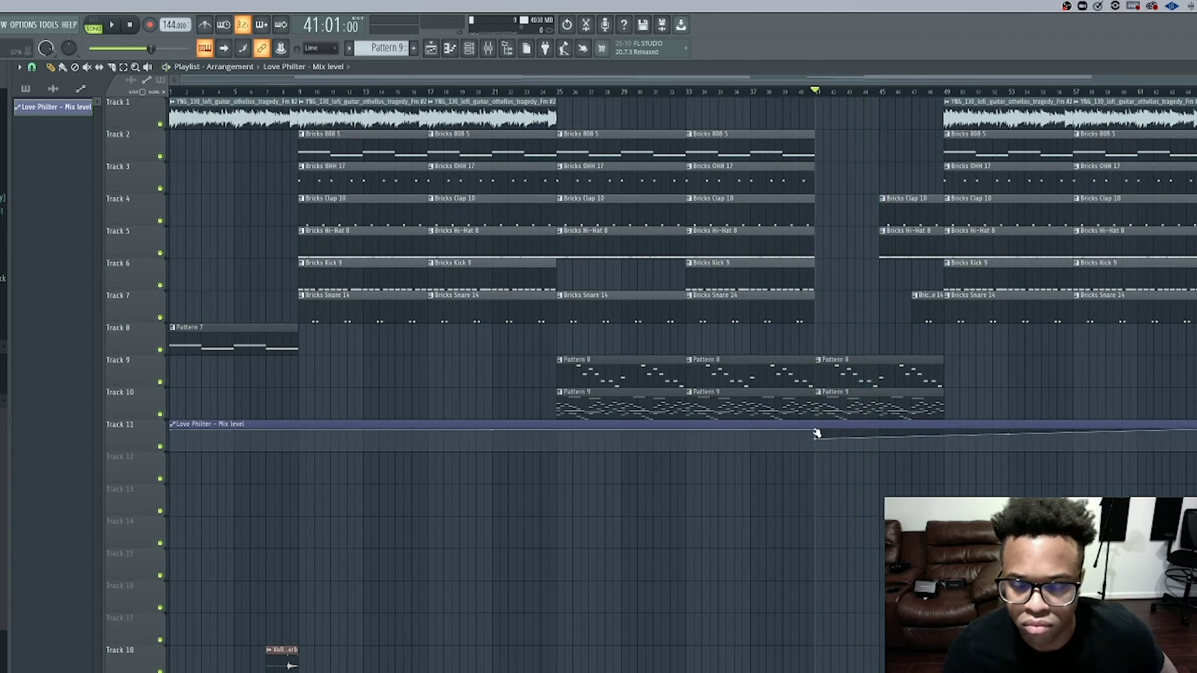
{"action": "left_click_drag", "start_coordinate": [817, 433], "coordinate": [817, 459]}
{"action": "right_click", "coordinate": [814, 443]}
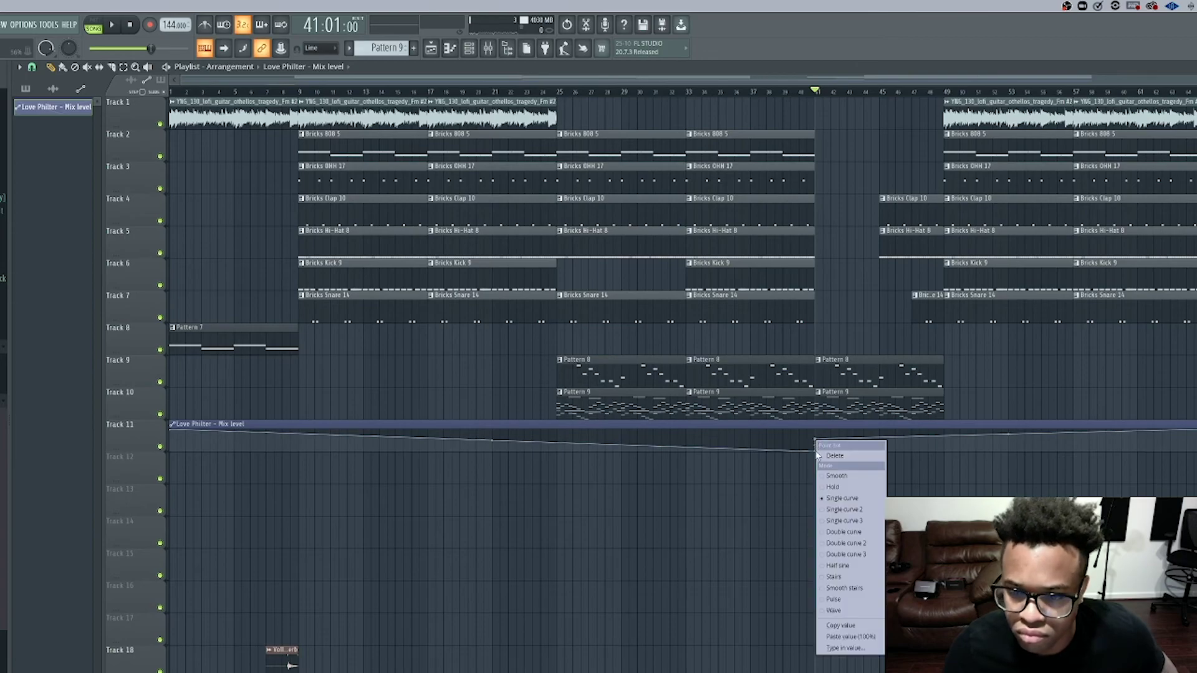
{"action": "left_click", "coordinate": [865, 636]}
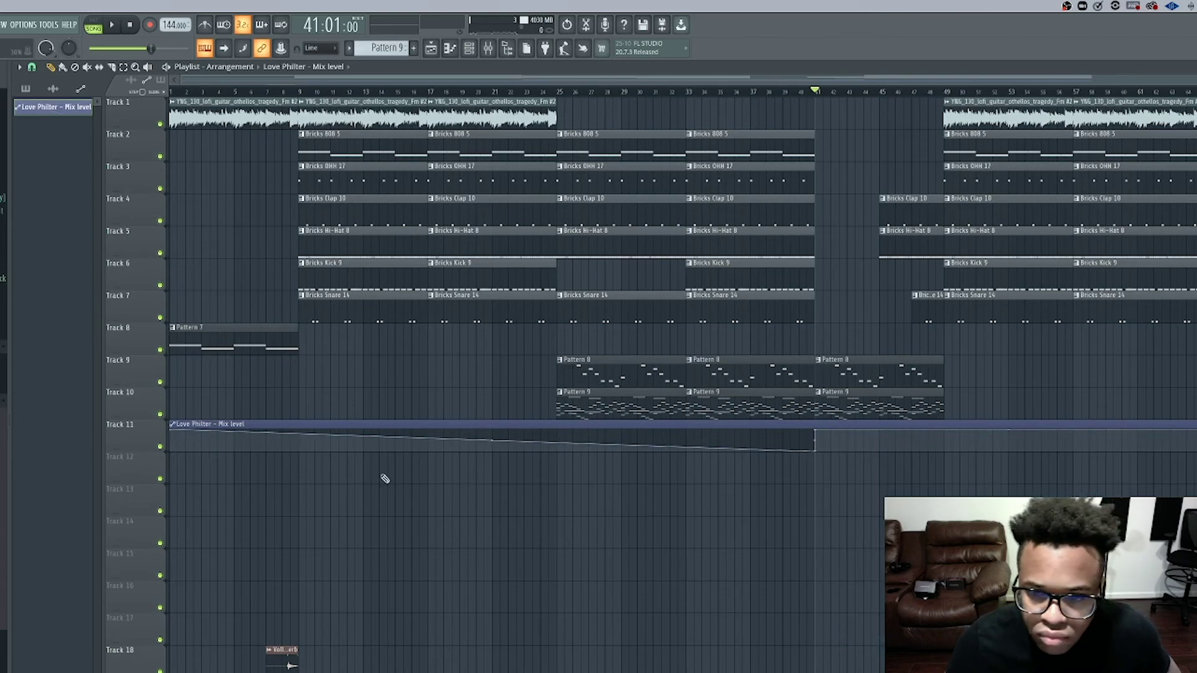
- Lower the start point of the Love Philter automation to minimum and play from bar 41
{"action": "left_click_drag", "start_coordinate": [173, 434], "coordinate": [170, 455]}
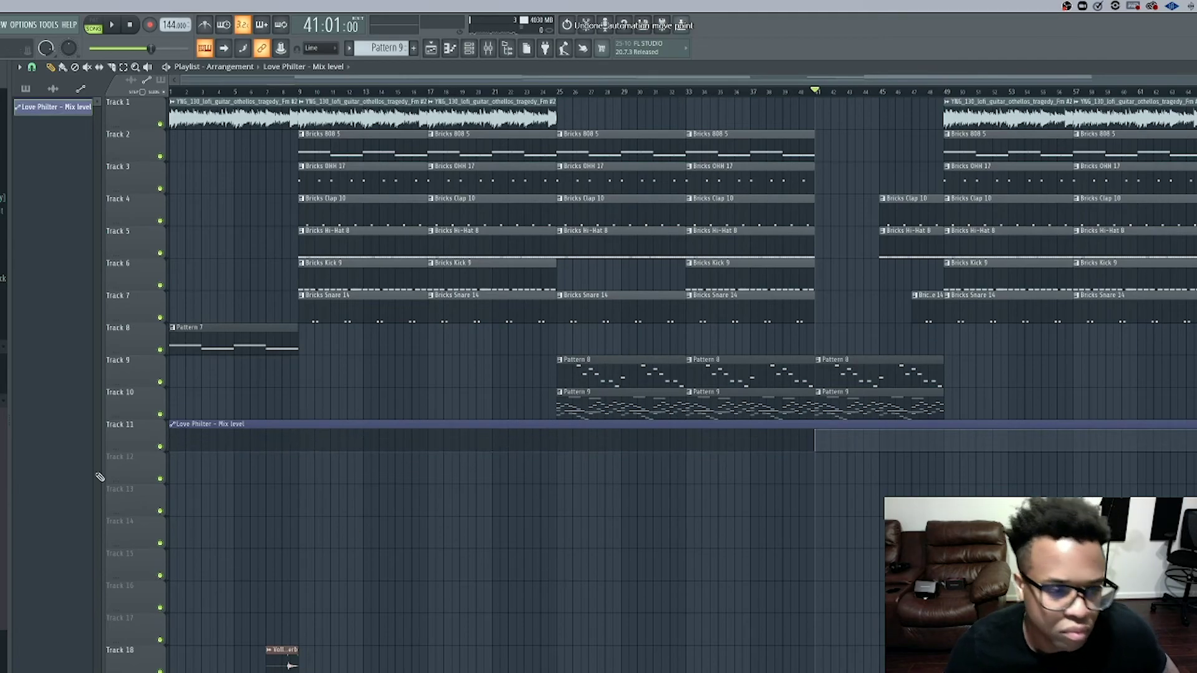
{"action": "key", "text": "ctrl+z"}
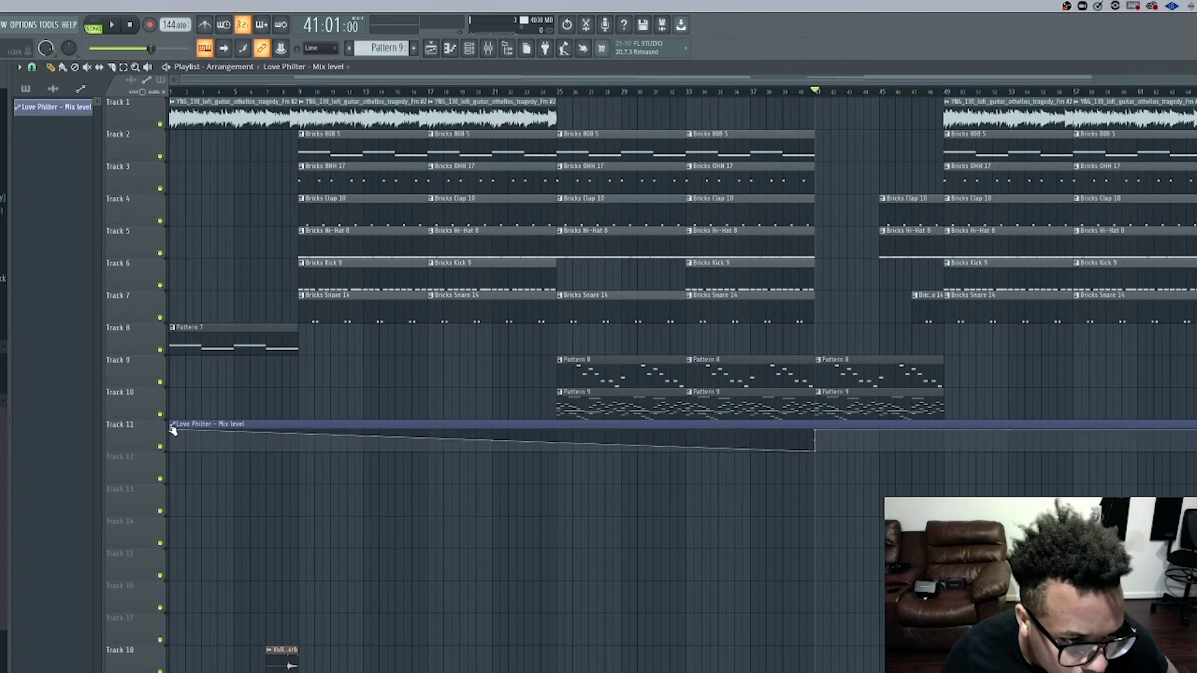
{"action": "left_click_drag", "start_coordinate": [173, 430], "coordinate": [171, 449]}
{"action": "key", "text": "space"}
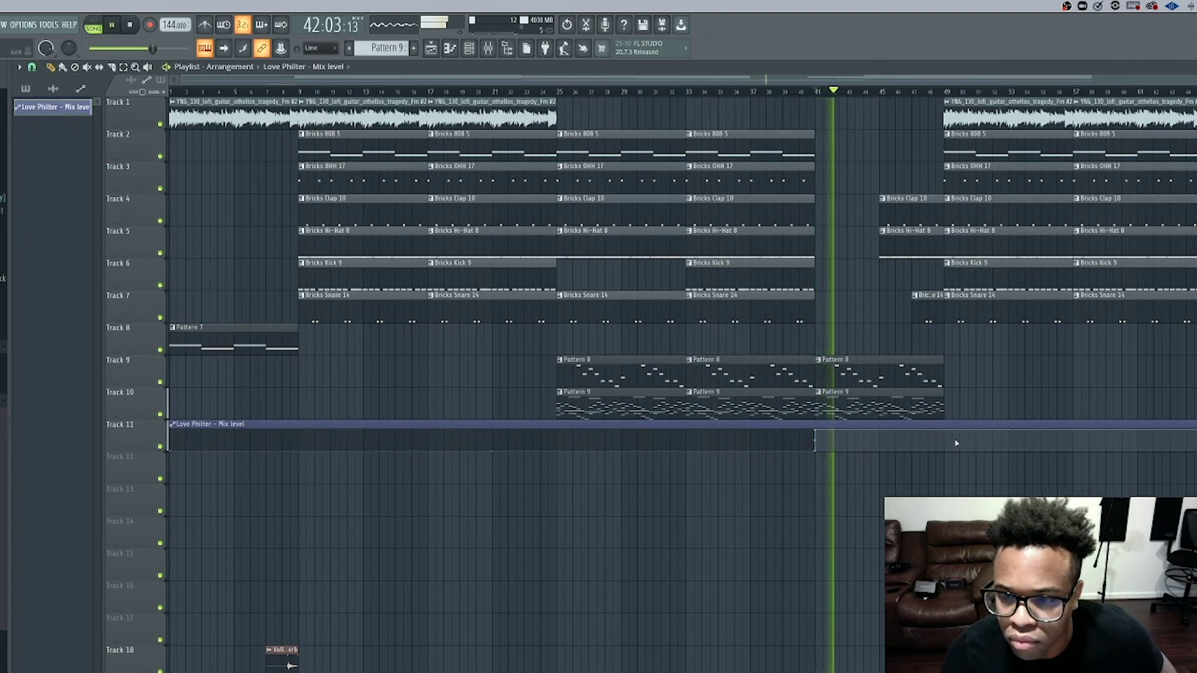
- Add automation points at bar 49 that hold the Love Philter level until that bar and keep it at minimum to the clip's end
{"action": "left_click_drag", "start_coordinate": [942, 433], "coordinate": [945, 450]}
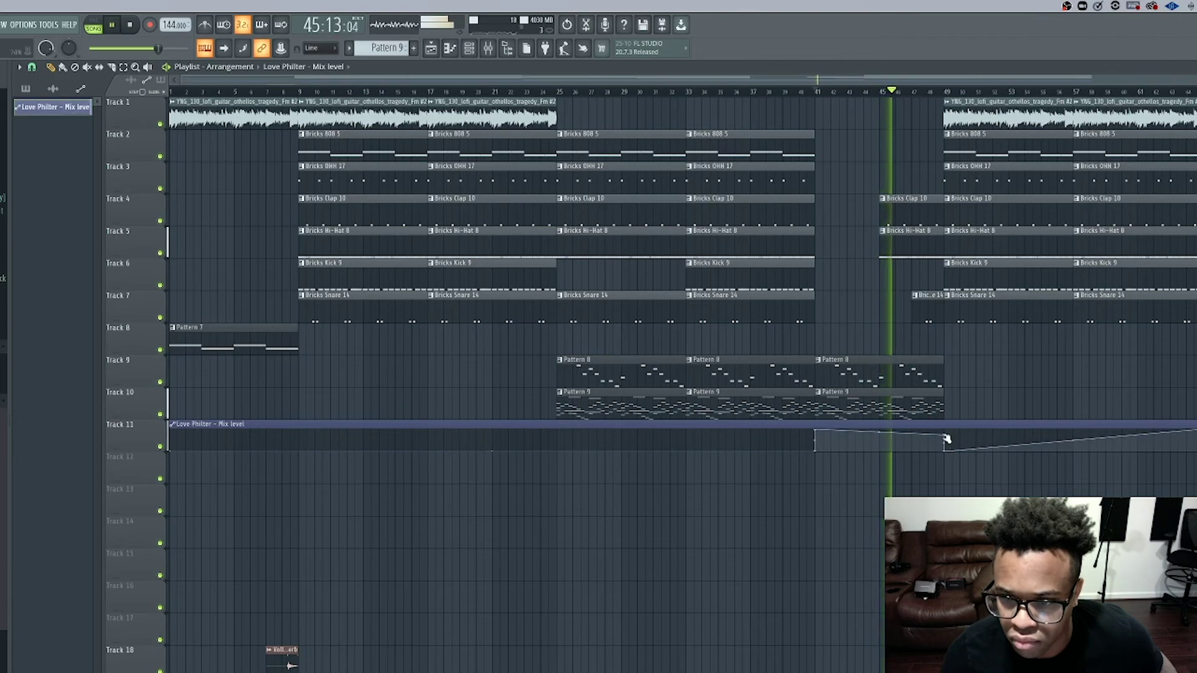
{"action": "right_click", "coordinate": [945, 439]}
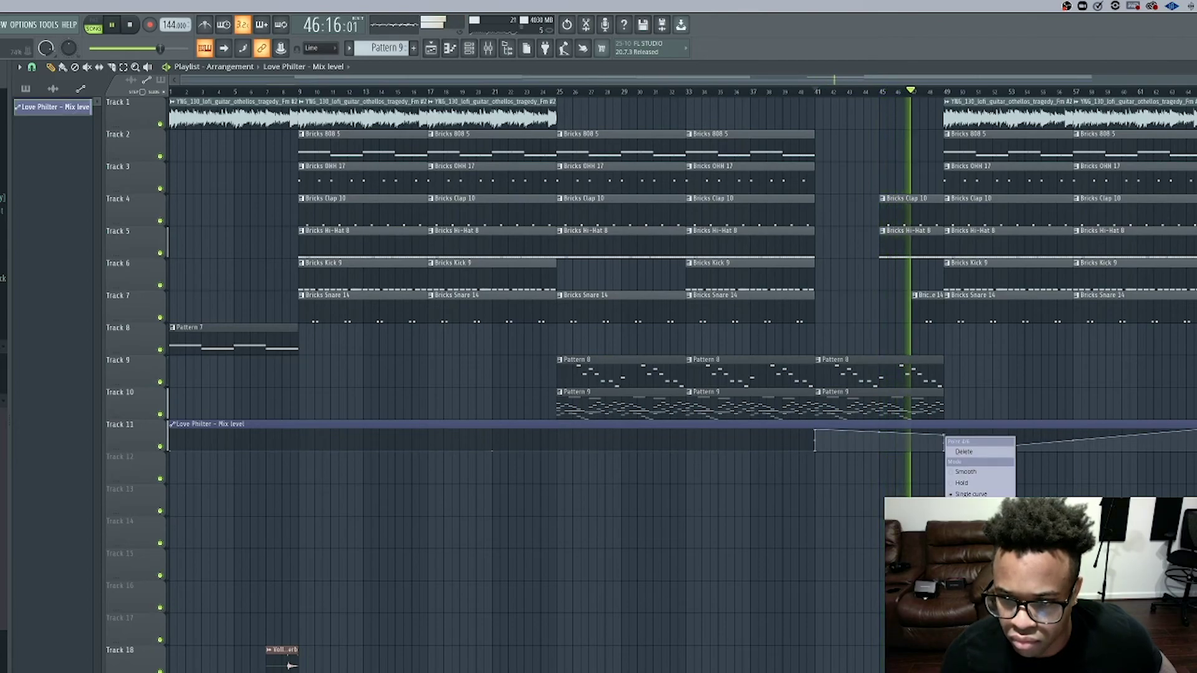
{"action": "left_click", "coordinate": [961, 483]}
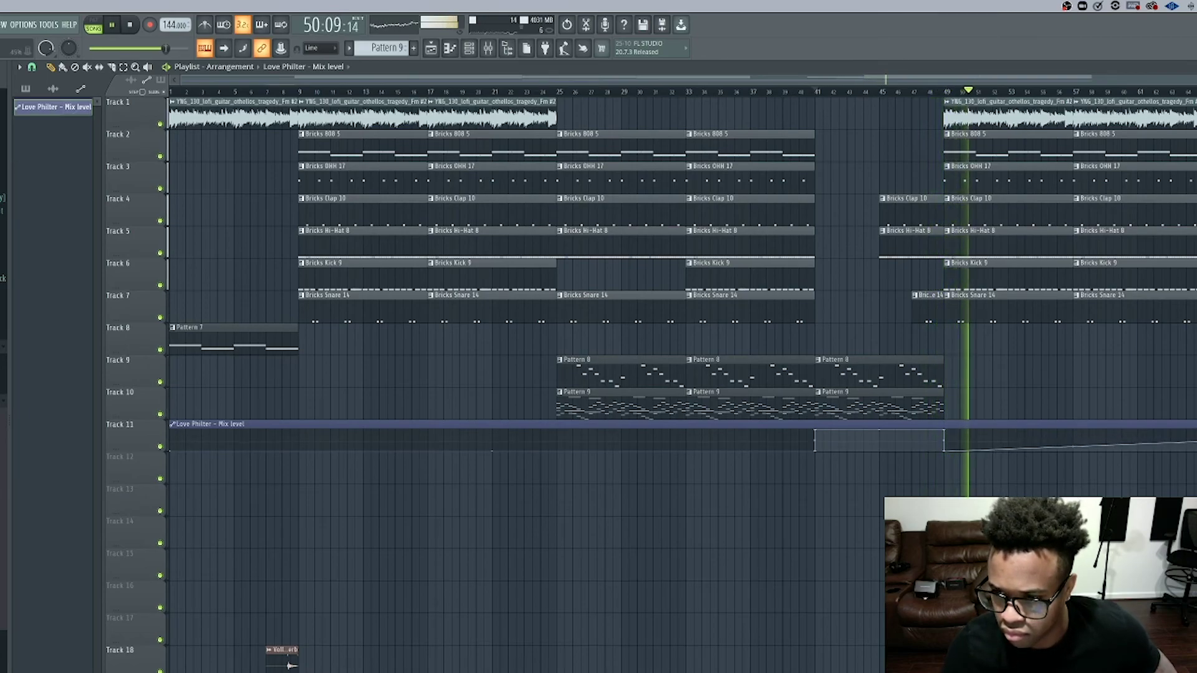
{"action": "key", "text": "ctrl+z"}
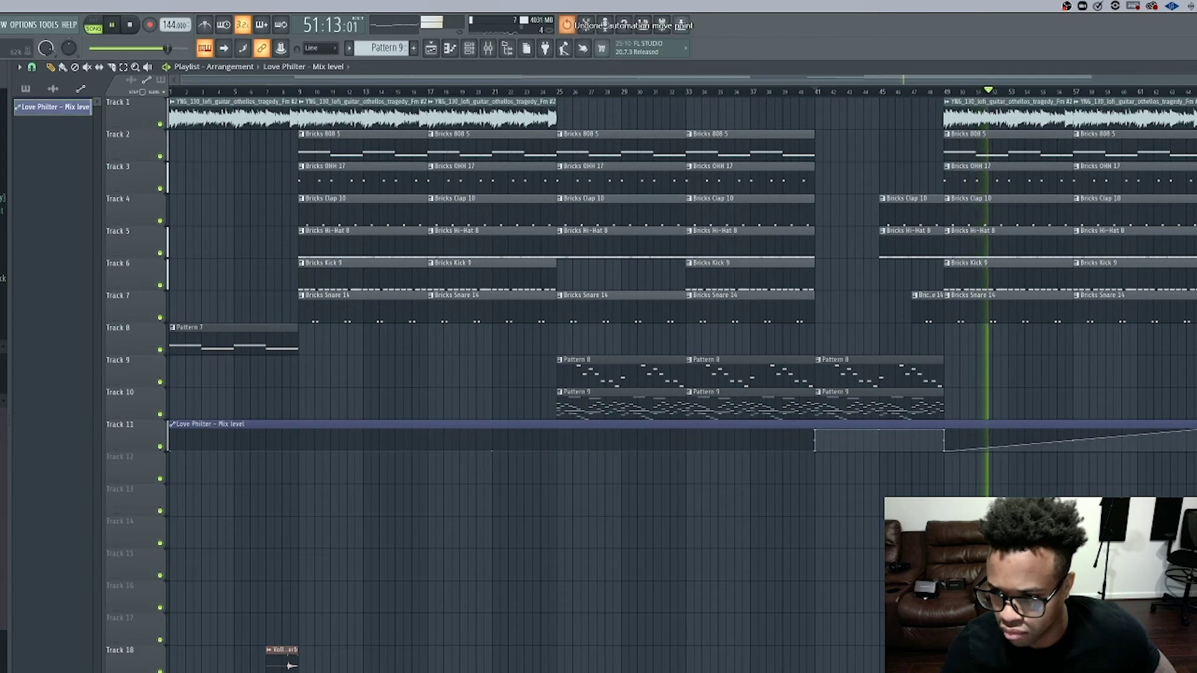
{"action": "key", "text": "ctrl+z"}
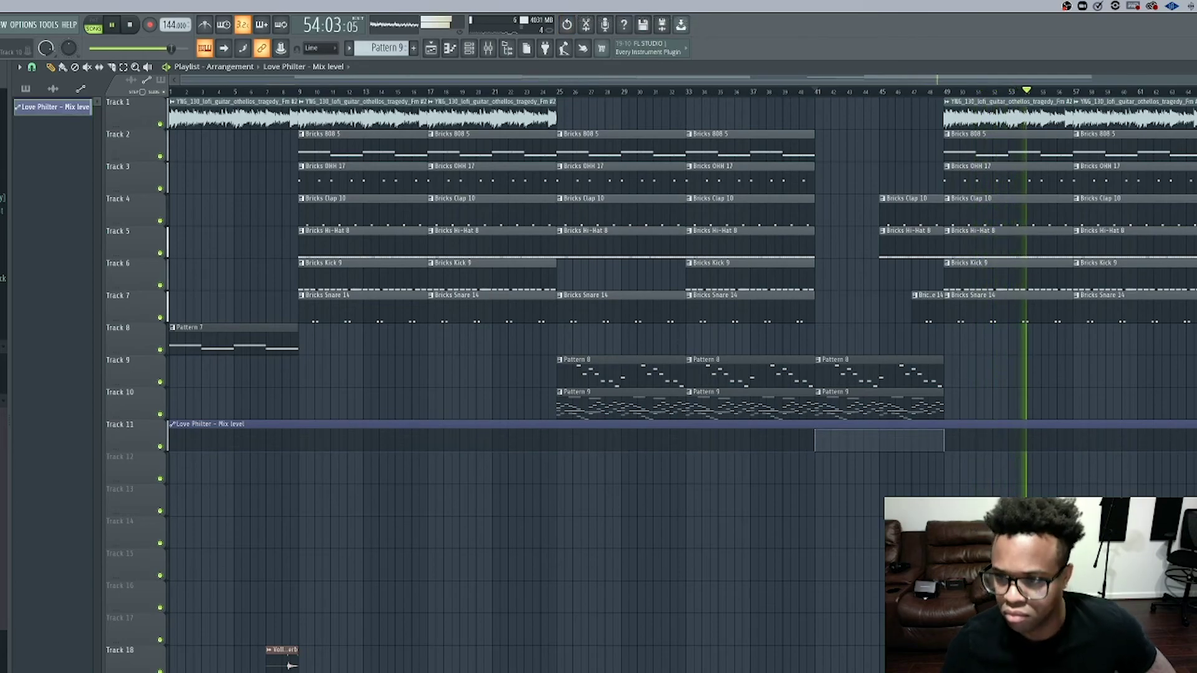
{"action": "key", "text": "ctrl+z"}
{"action": "key", "text": "ctrl+z"}
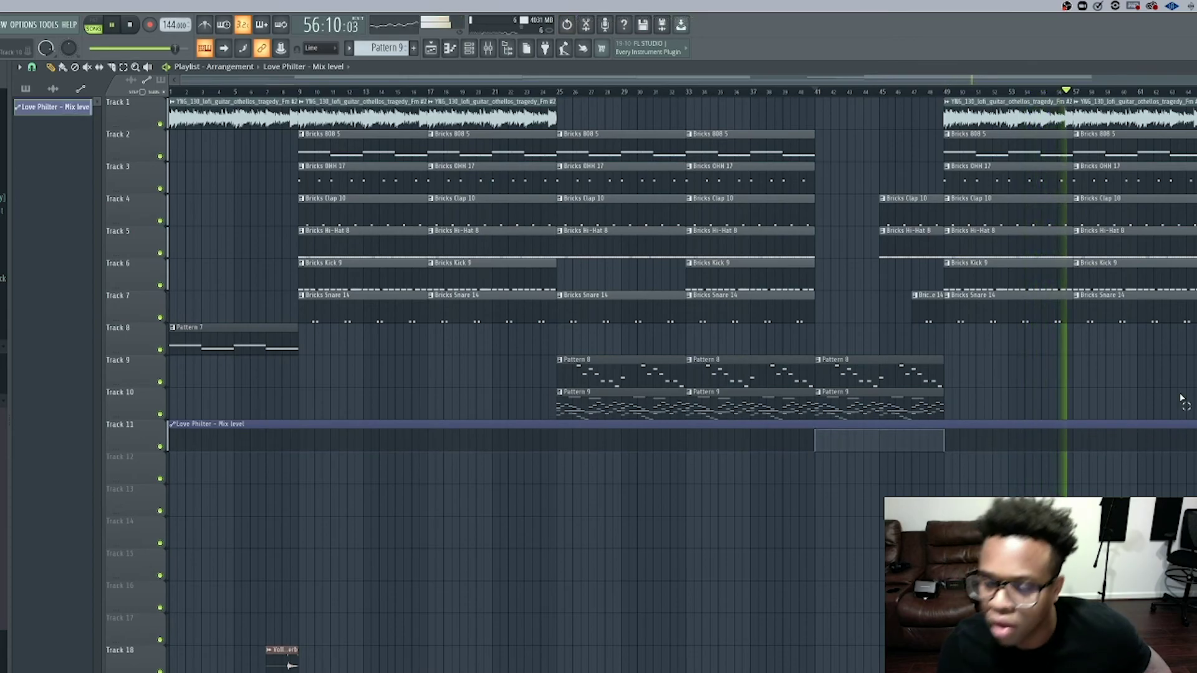
- Copy the last Bricks 808 5 and Kick 9 clips to bars 65–73 on their tracks
{"action": "scroll", "coordinate": [1023, 409], "scroll_direction": "down", "scroll_amount": 3}
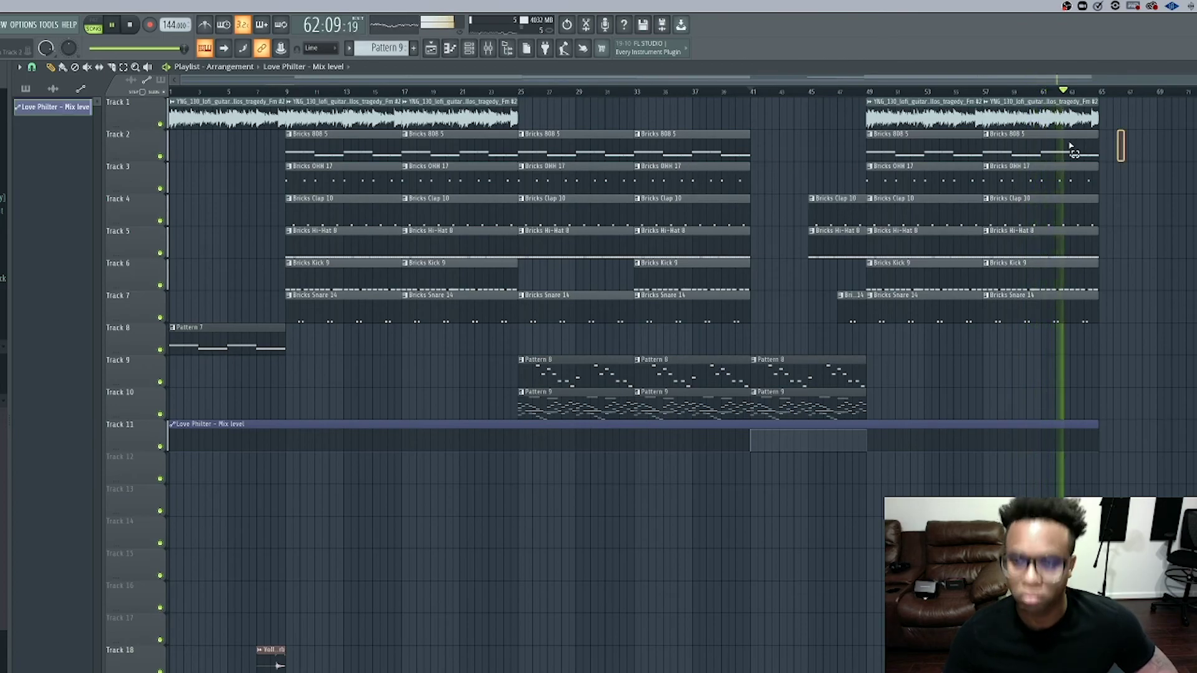
{"action": "left_click", "coordinate": [1045, 143]}
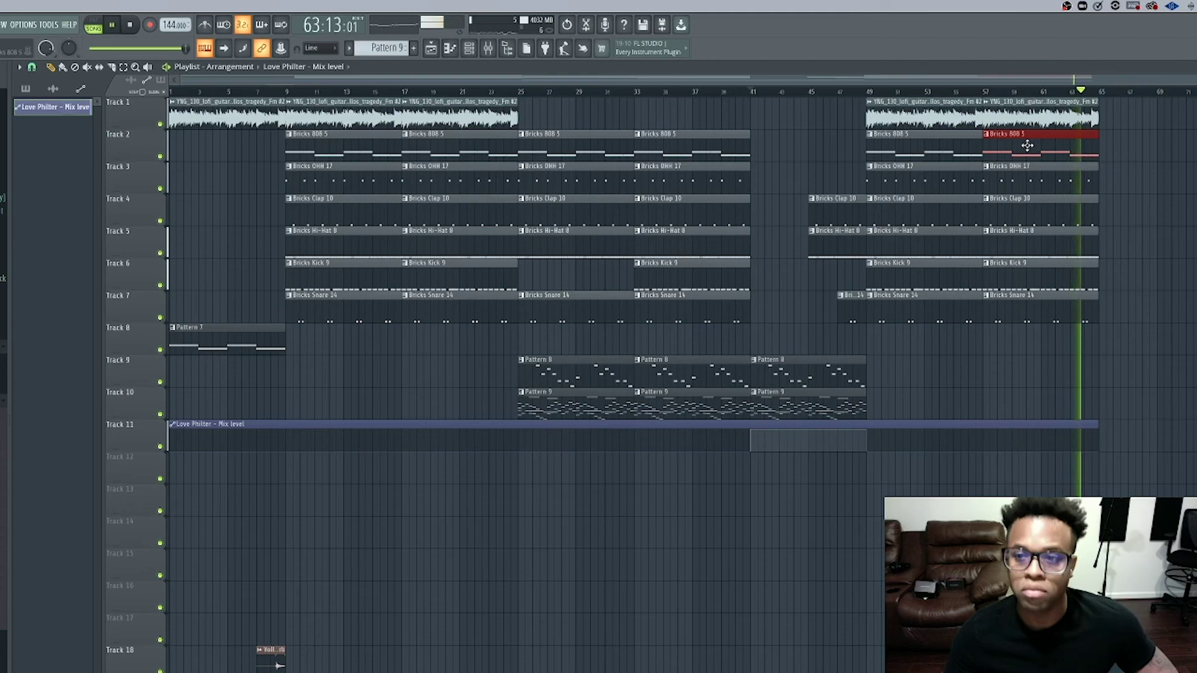
{"action": "left_click_drag", "start_coordinate": [1027, 145], "coordinate": [1149, 142]}
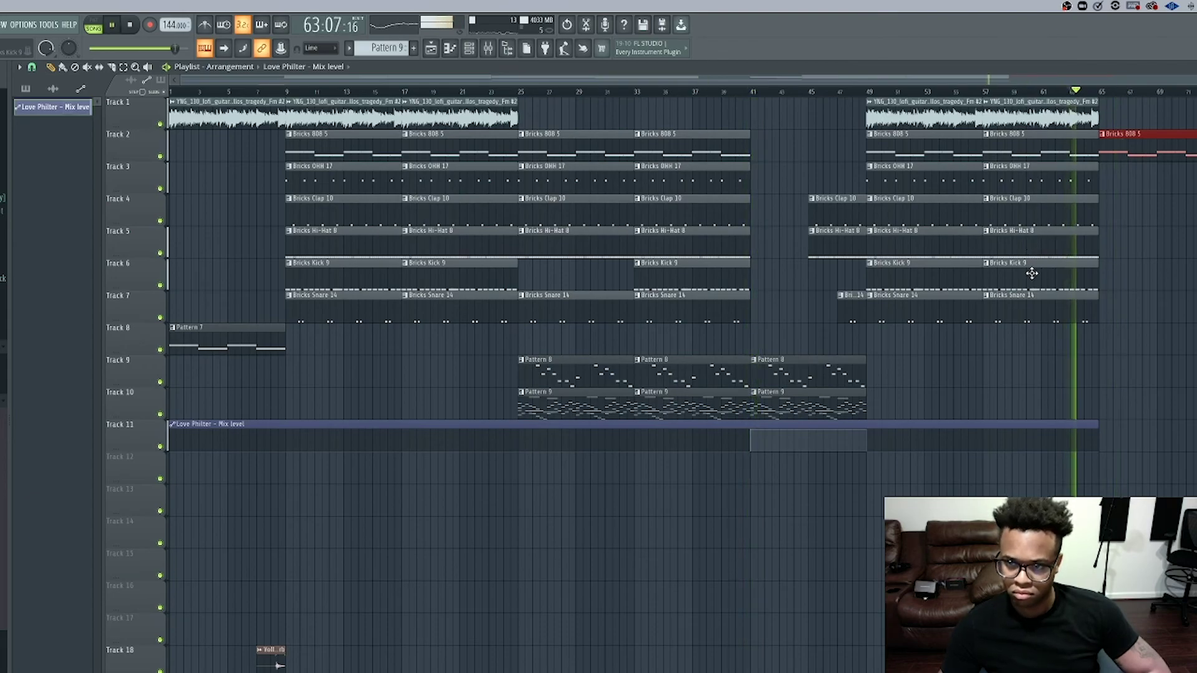
{"action": "left_click_drag", "start_coordinate": [1032, 273], "coordinate": [1161, 266]}
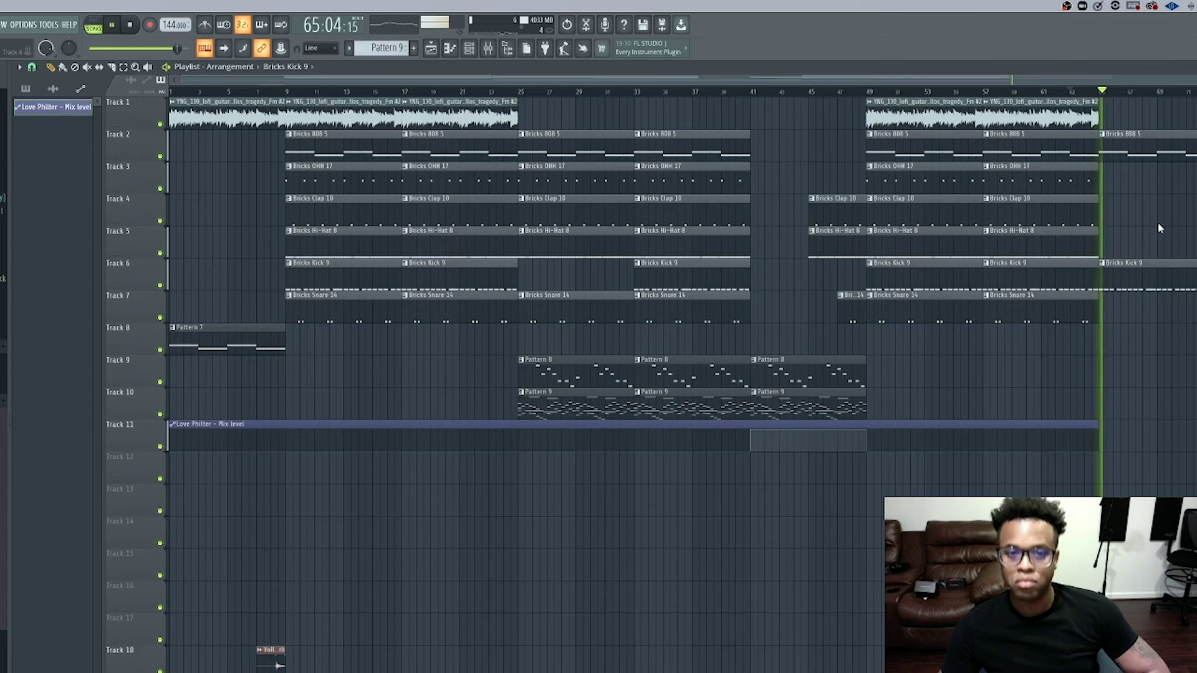
- Copy the last Bricks Snare 14, OHH 17, Clap 10 and Hi-Hat 8 clips to bars 65–73 on their tracks
{"action": "scroll", "coordinate": [1141, 232], "scroll_direction": "down", "scroll_amount": 1, "text": "ctrl"}
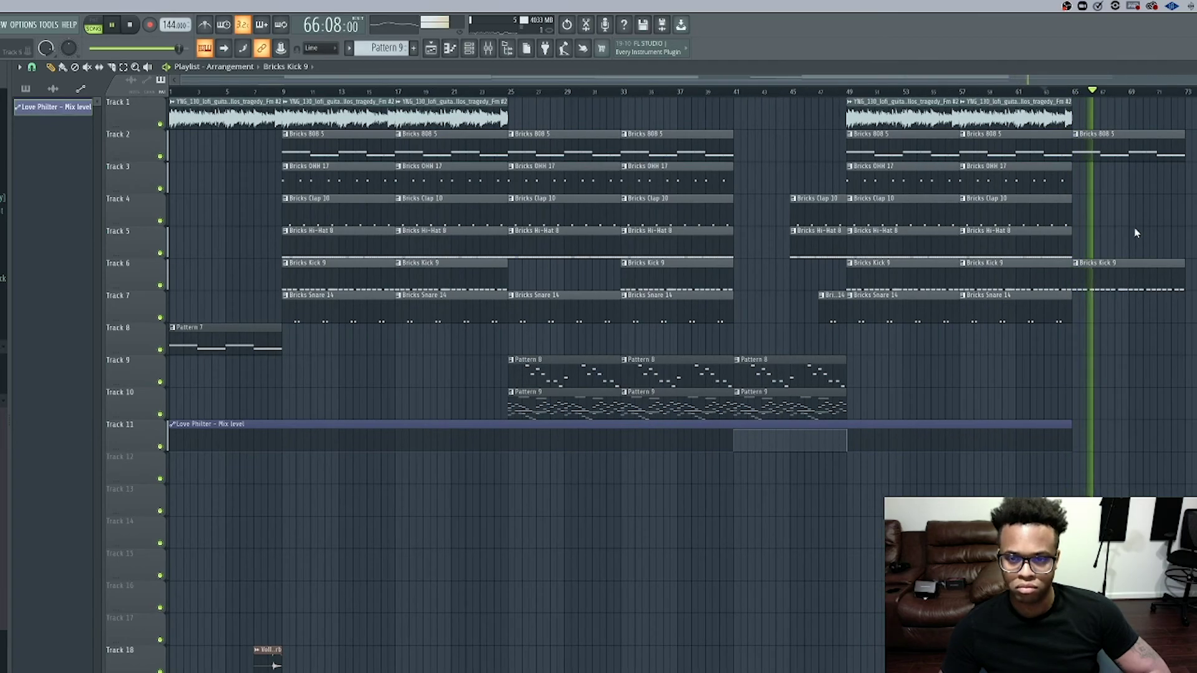
{"action": "scroll", "coordinate": [1132, 232], "scroll_direction": "down", "scroll_amount": 1, "text": "ctrl"}
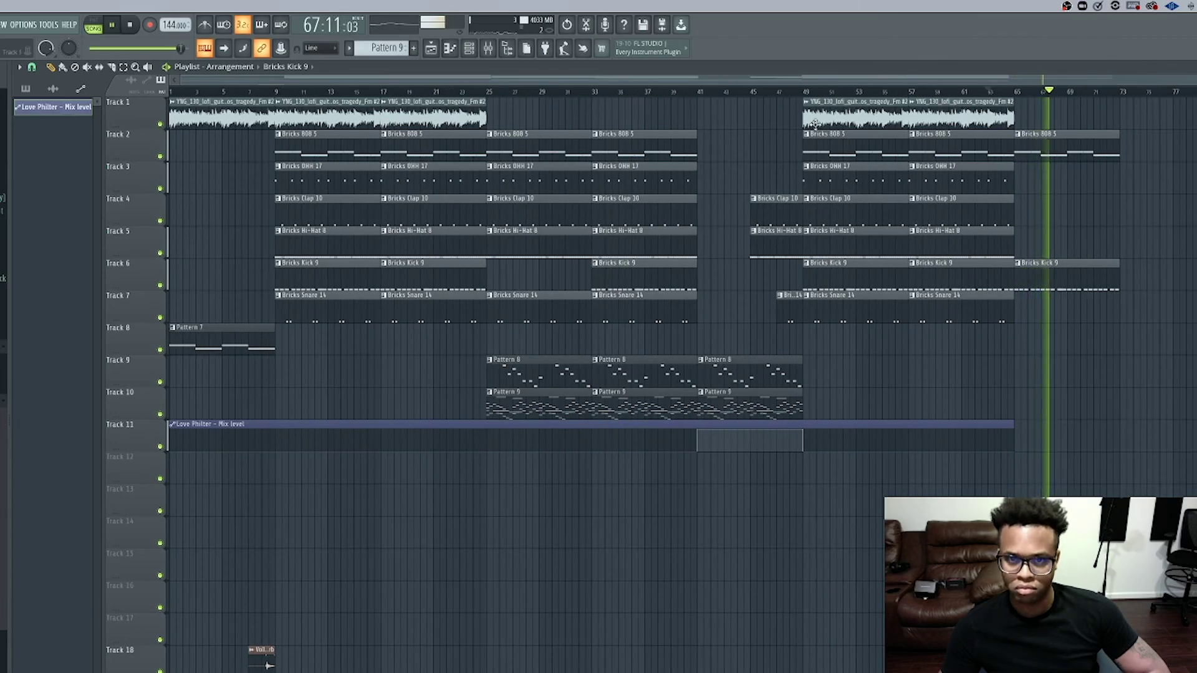
{"action": "left_click_drag", "start_coordinate": [954, 310], "coordinate": [1065, 311], "text": "shift"}
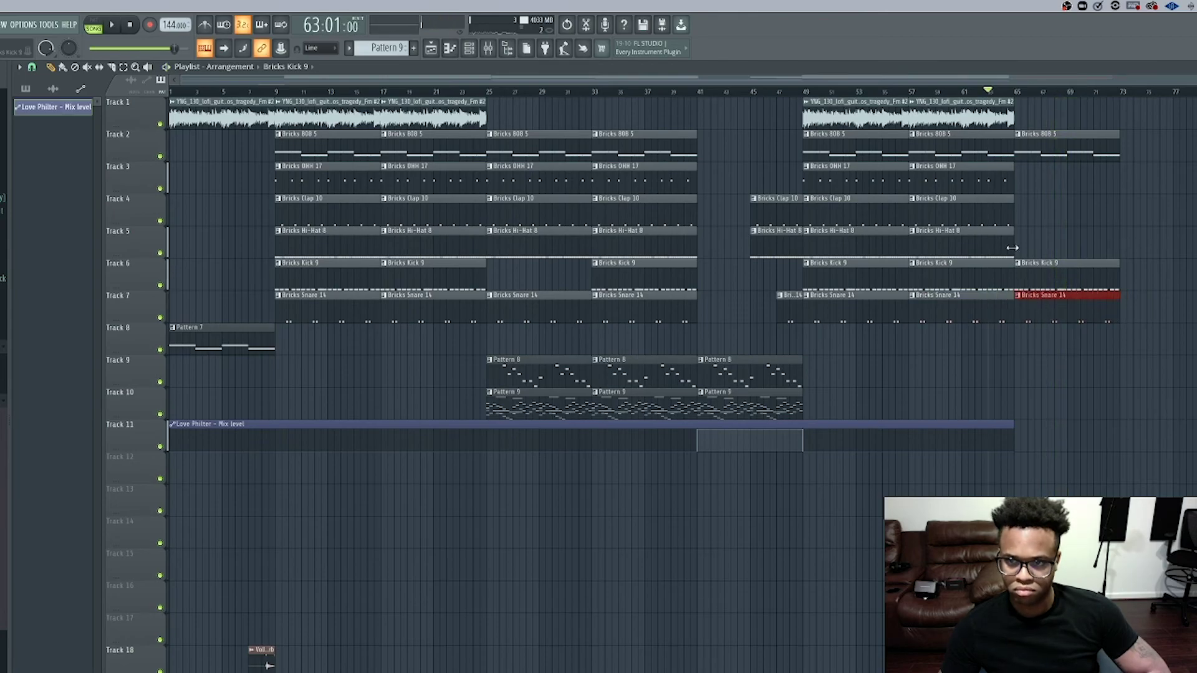
{"action": "left_click_drag", "start_coordinate": [941, 187], "coordinate": [1053, 188], "text": "shift"}
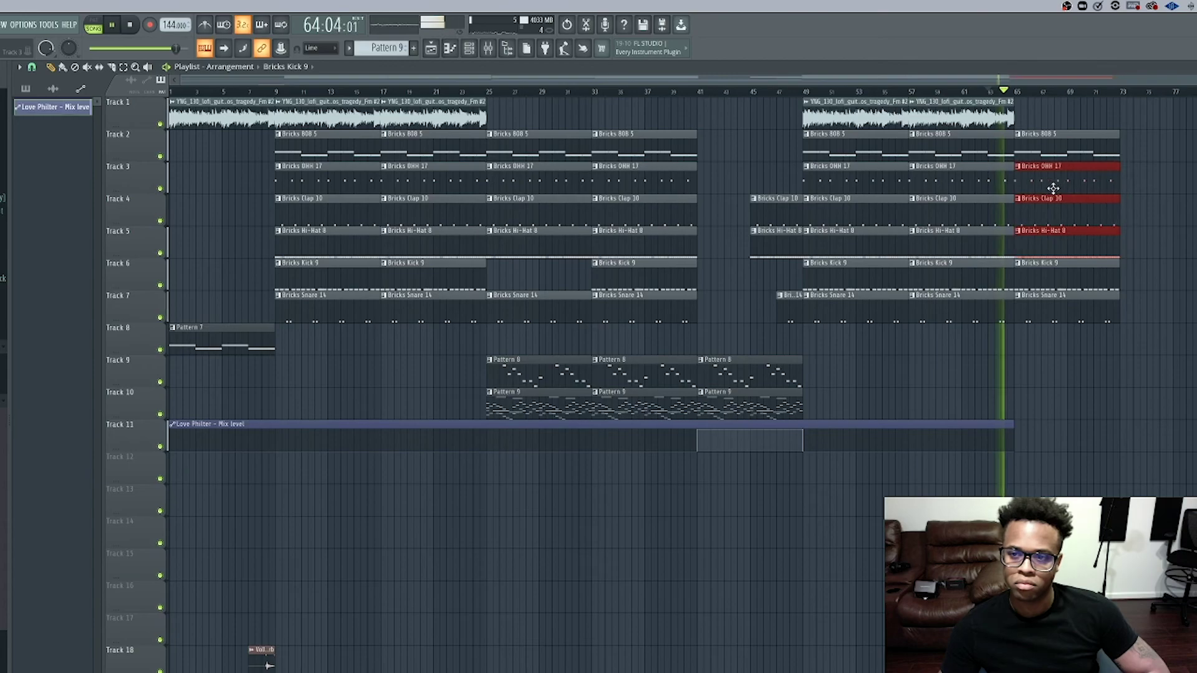
{"action": "left_click", "coordinate": [1092, 418]}
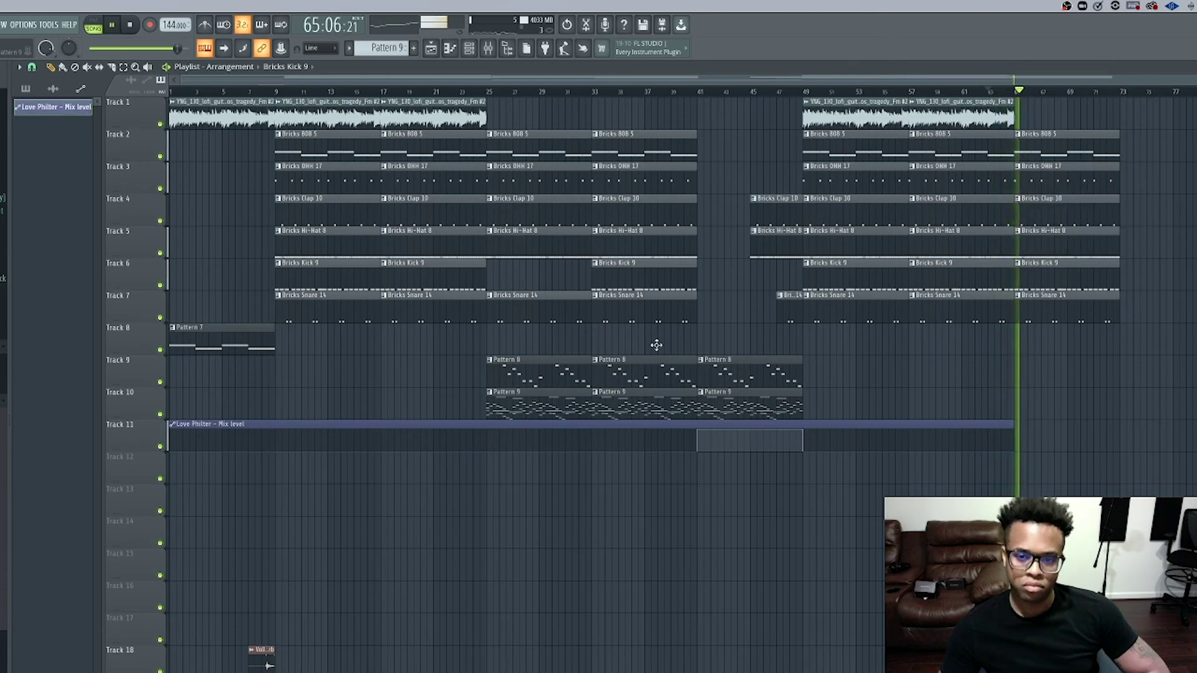
- Copy the Pattern 8 and Pattern 9 clips to bars 65–73 and duplicate that whole eight-bar block to bars 73–81
{"action": "left_click_drag", "start_coordinate": [846, 419], "coordinate": [1048, 366], "text": "ctrl"}
{"action": "left_click_drag", "start_coordinate": [1059, 364], "coordinate": [1052, 366]}
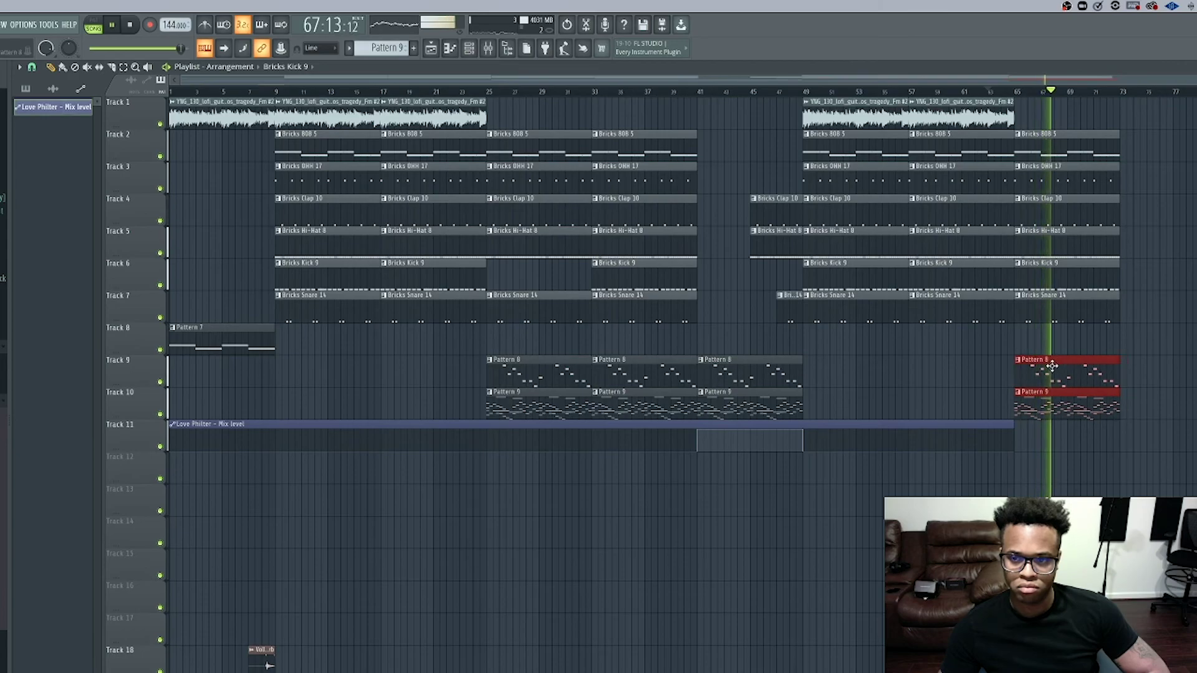
{"action": "left_click_drag", "start_coordinate": [1119, 436], "coordinate": [1046, 144]}
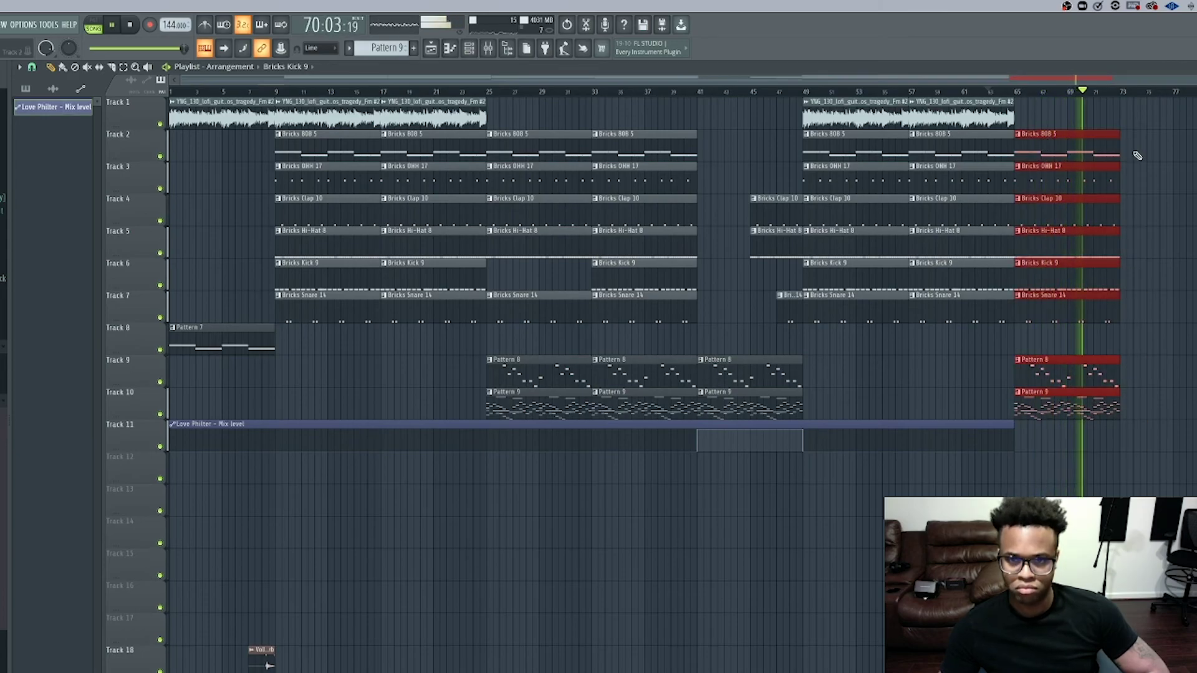
{"action": "left_click_drag", "start_coordinate": [1063, 145], "coordinate": [1165, 143]}
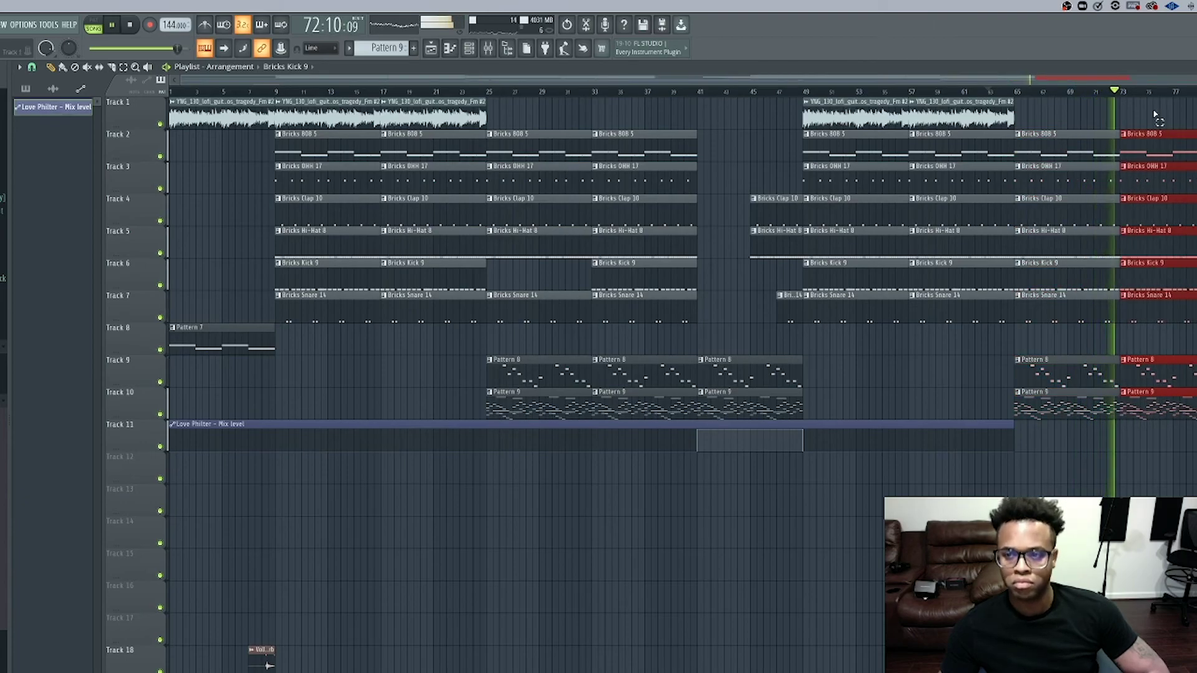
{"action": "left_click", "coordinate": [1100, 214]}
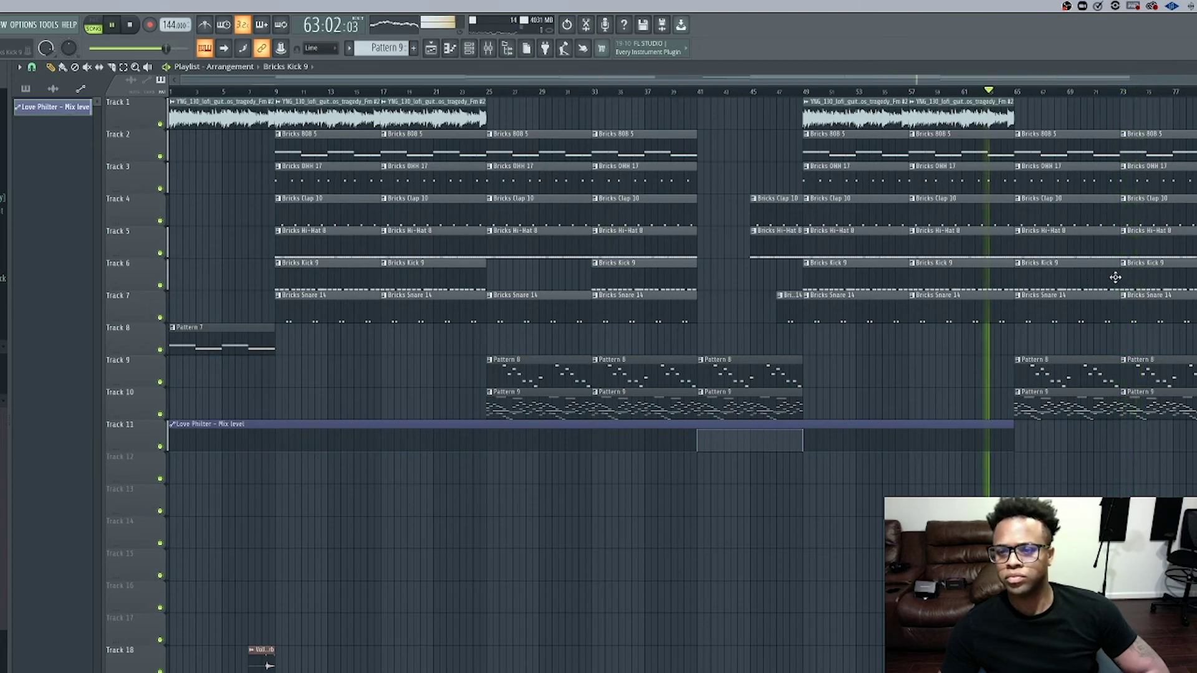
{"action": "right_click", "coordinate": [1146, 276]}
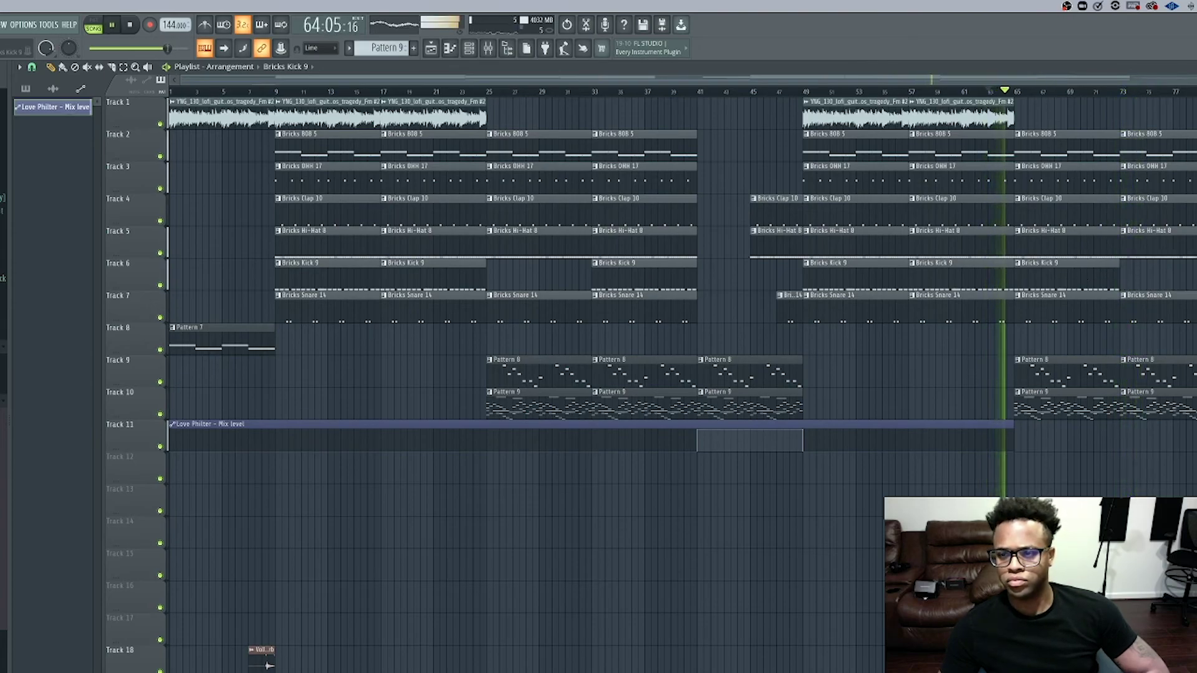
{"action": "left_click_drag", "start_coordinate": [1070, 276], "coordinate": [1175, 276]}
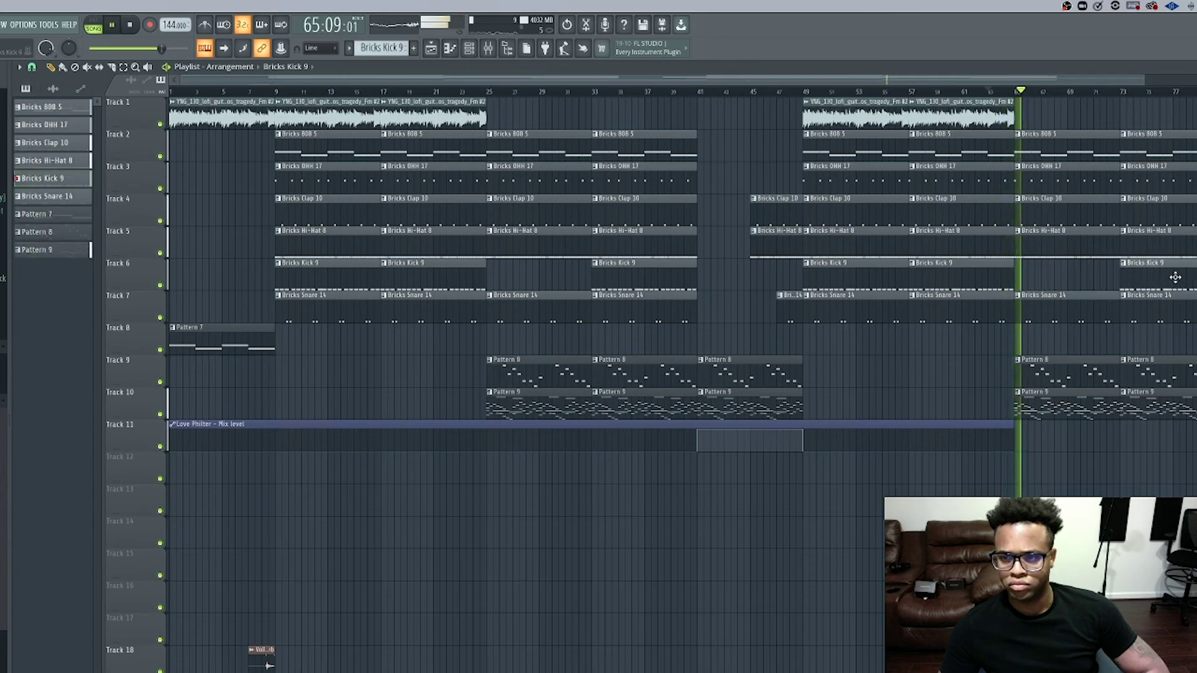
{"action": "scroll", "coordinate": [1084, 318], "scroll_direction": "down", "scroll_amount": 2}
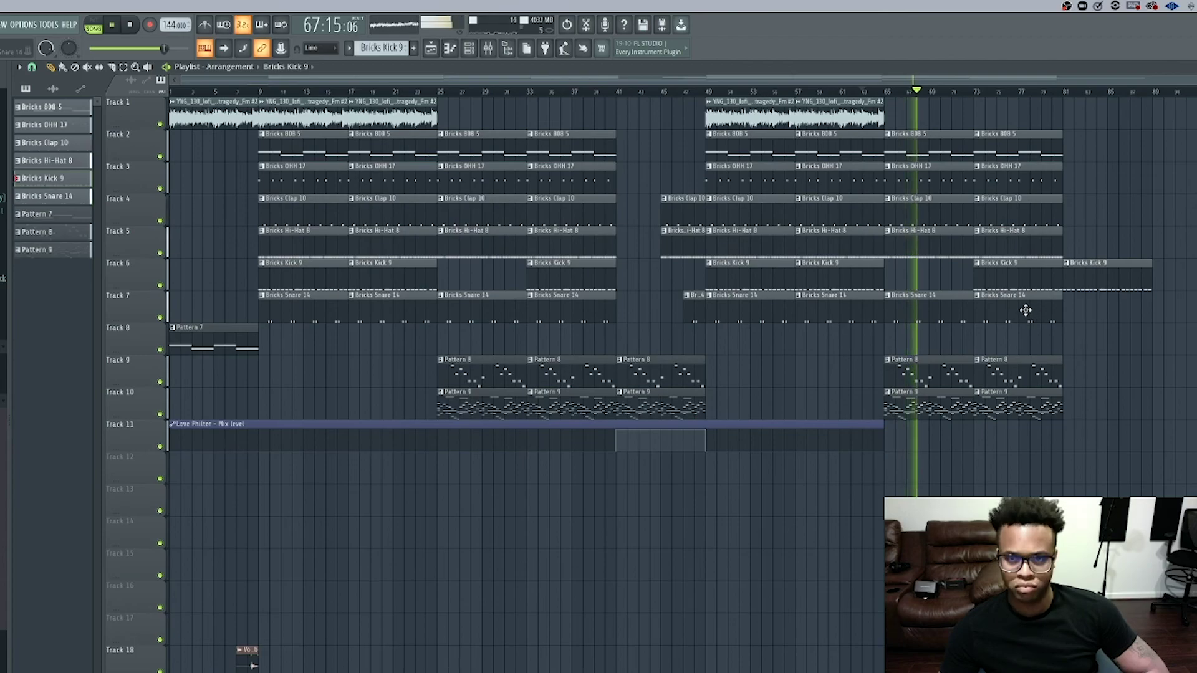
{"action": "left_click_drag", "start_coordinate": [1088, 282], "coordinate": [938, 285]}
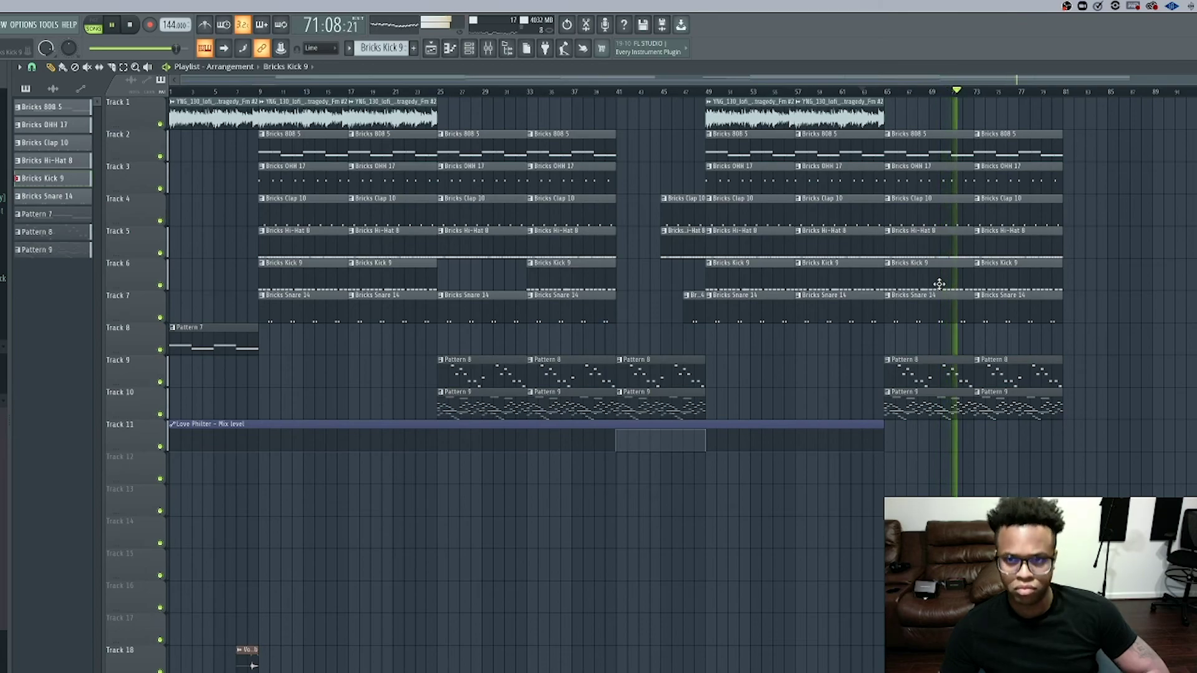
- Cut the last bars off the clips starting at bar 65: end Bricks Kick 9 at bar 69 and Bricks Hi-Hat 8 at bar 71
{"action": "left_click", "coordinate": [887, 92]}
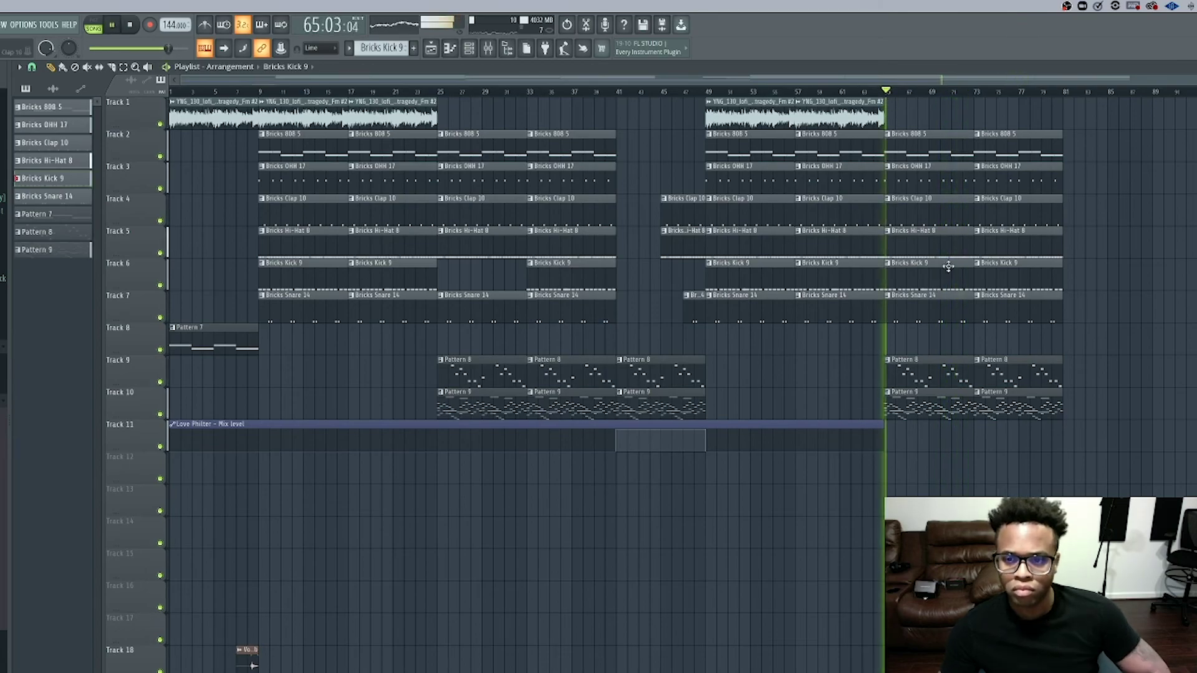
{"action": "key", "text": "e"}
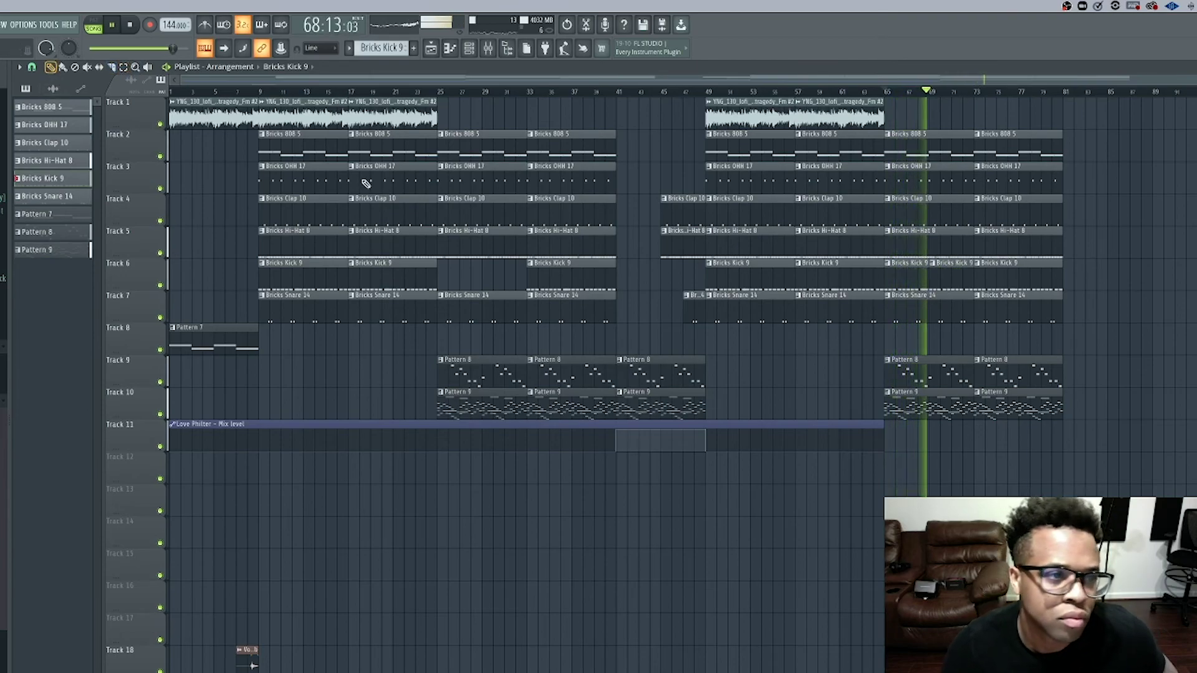
{"action": "right_click", "coordinate": [947, 279]}
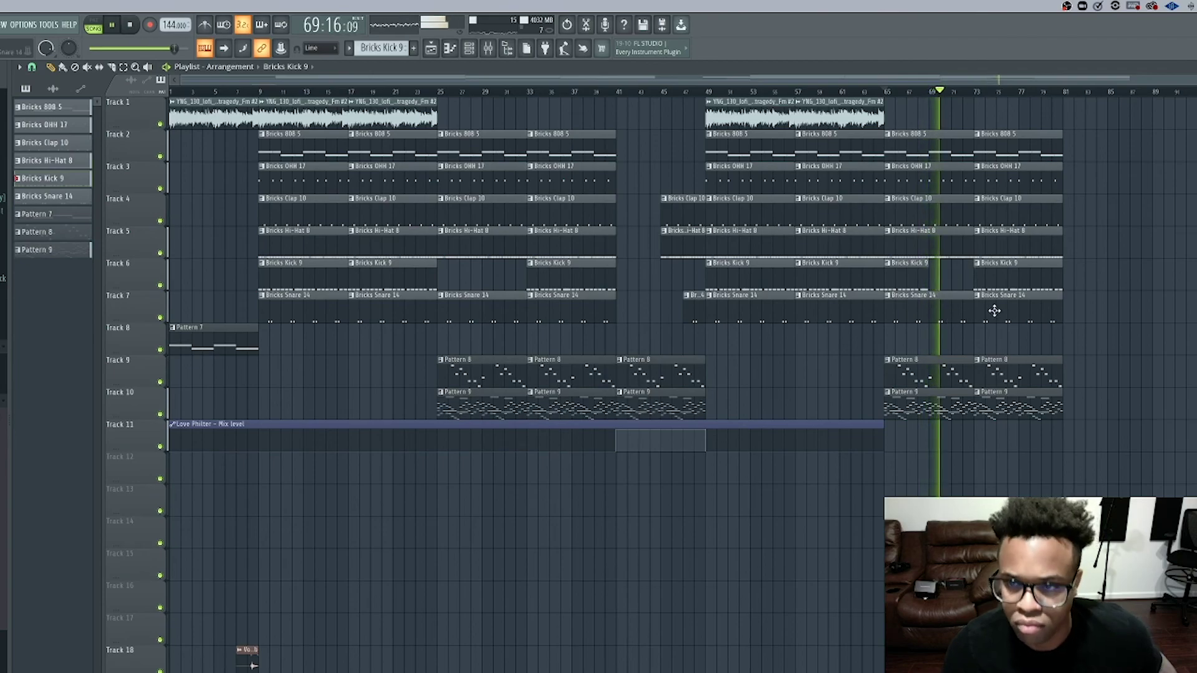
{"action": "key", "text": "space"}
{"action": "key", "text": "space"}
{"action": "left_click", "coordinate": [960, 250]}
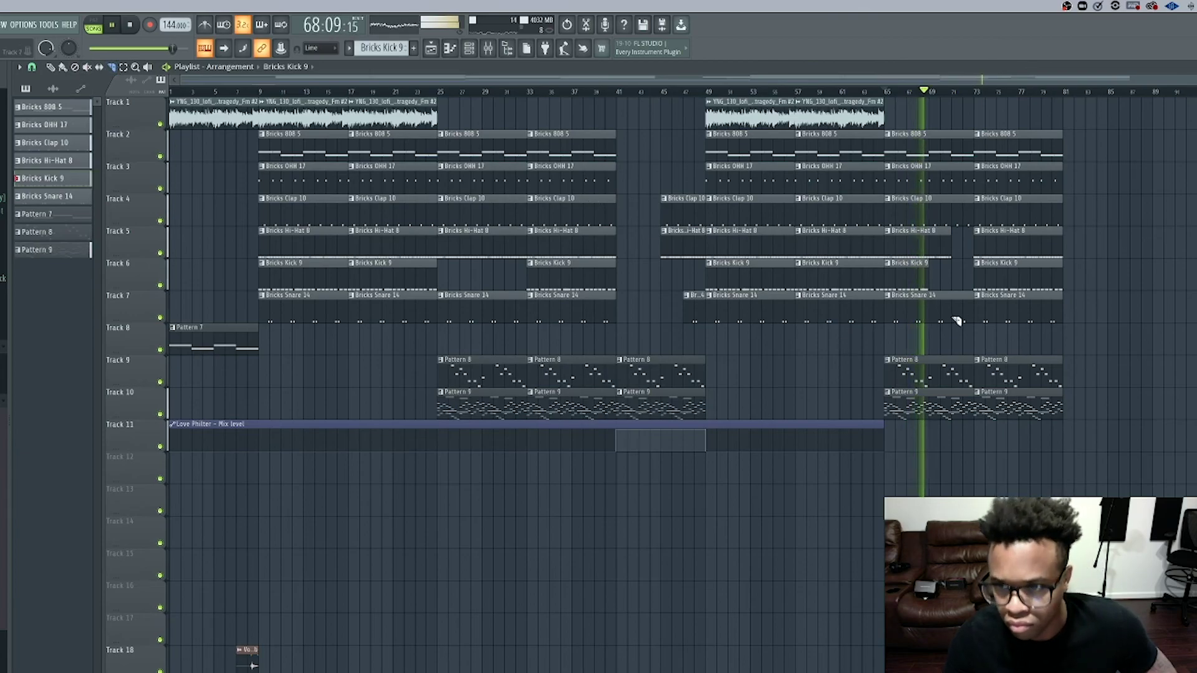
- Try ending the Bricks Snare 14 clip of bars 65–73 at bar 70, audition the section, and undo the cut
{"action": "left_click", "coordinate": [943, 299]}
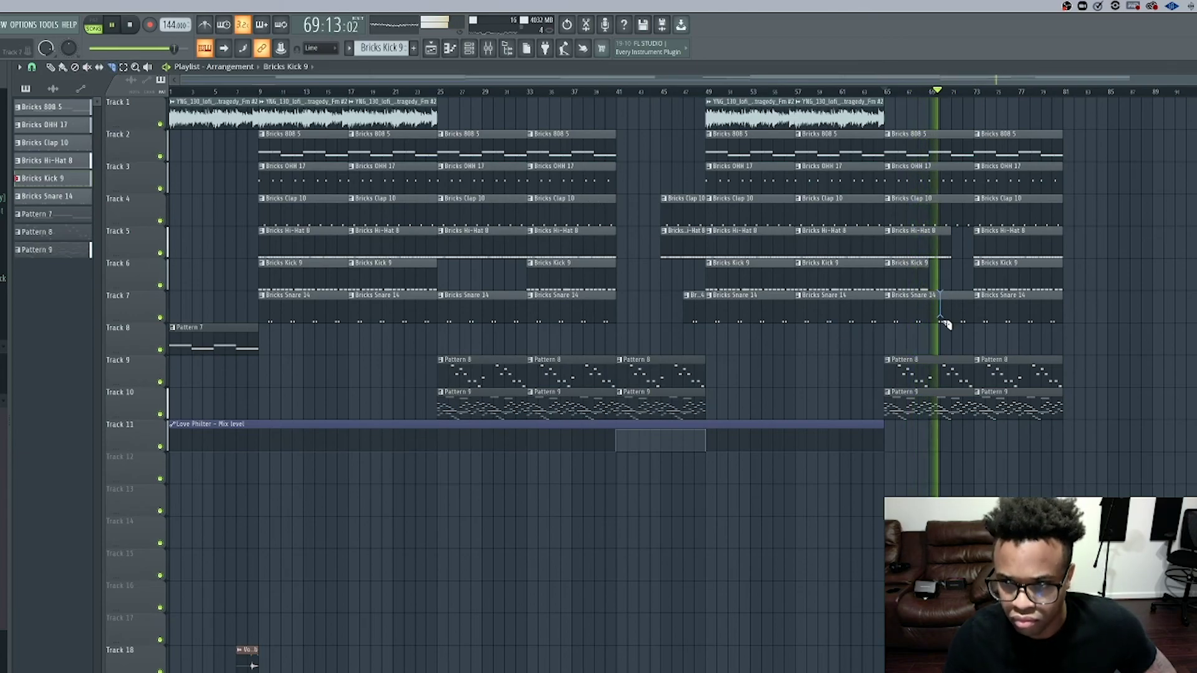
{"action": "right_click", "coordinate": [958, 305]}
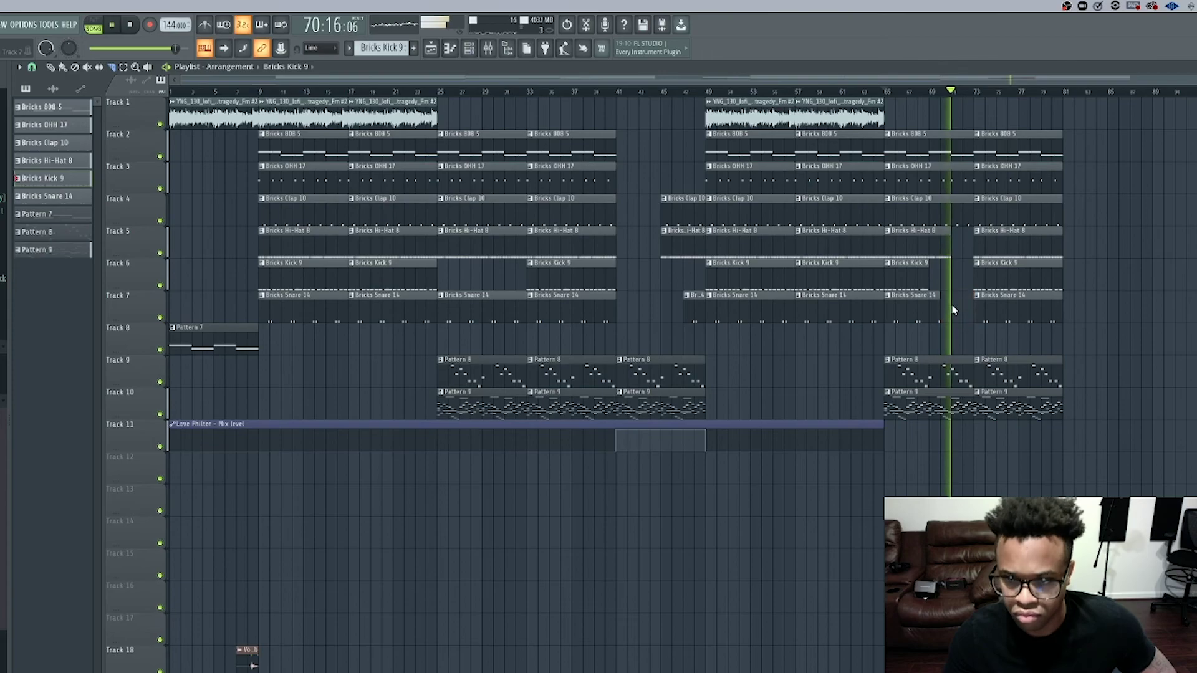
{"action": "key", "text": "space"}
{"action": "key", "text": "space"}
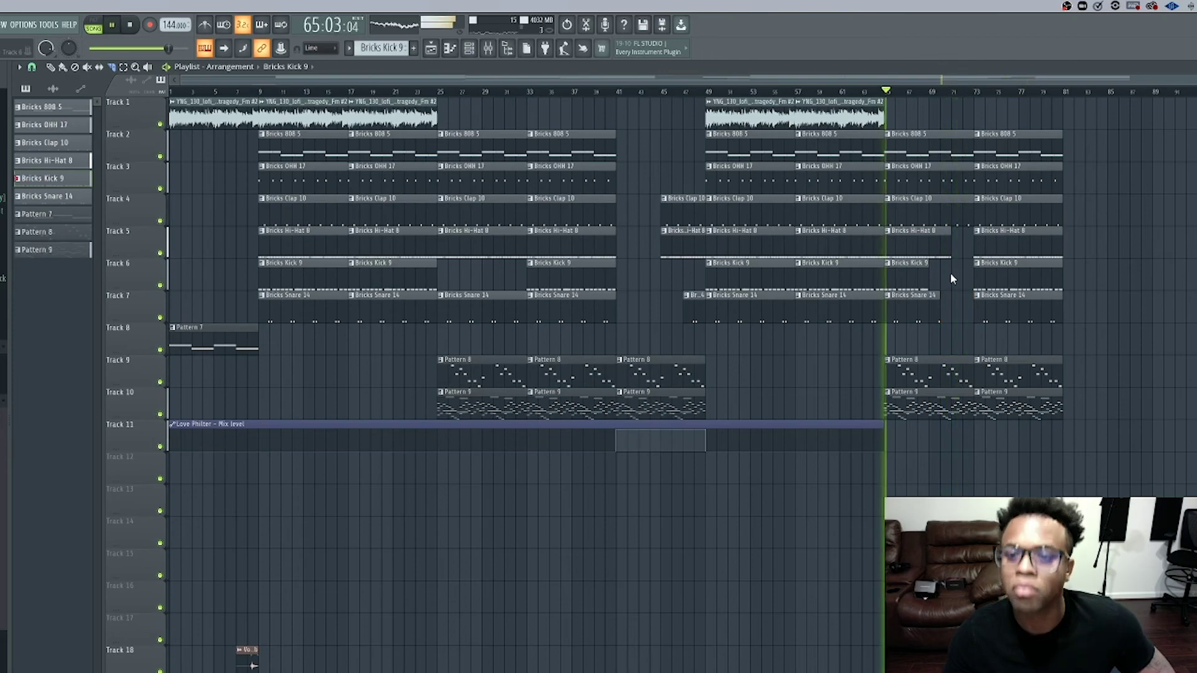
{"action": "left_click", "coordinate": [943, 305]}
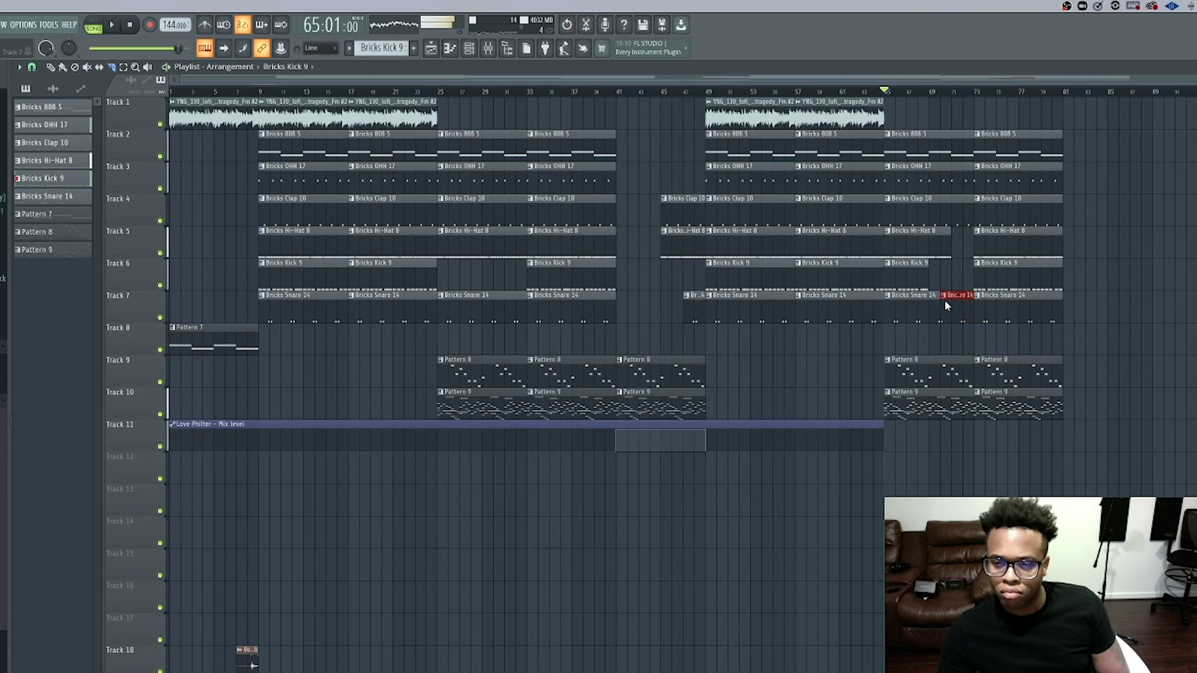
{"action": "key", "text": "ctrl+z"}
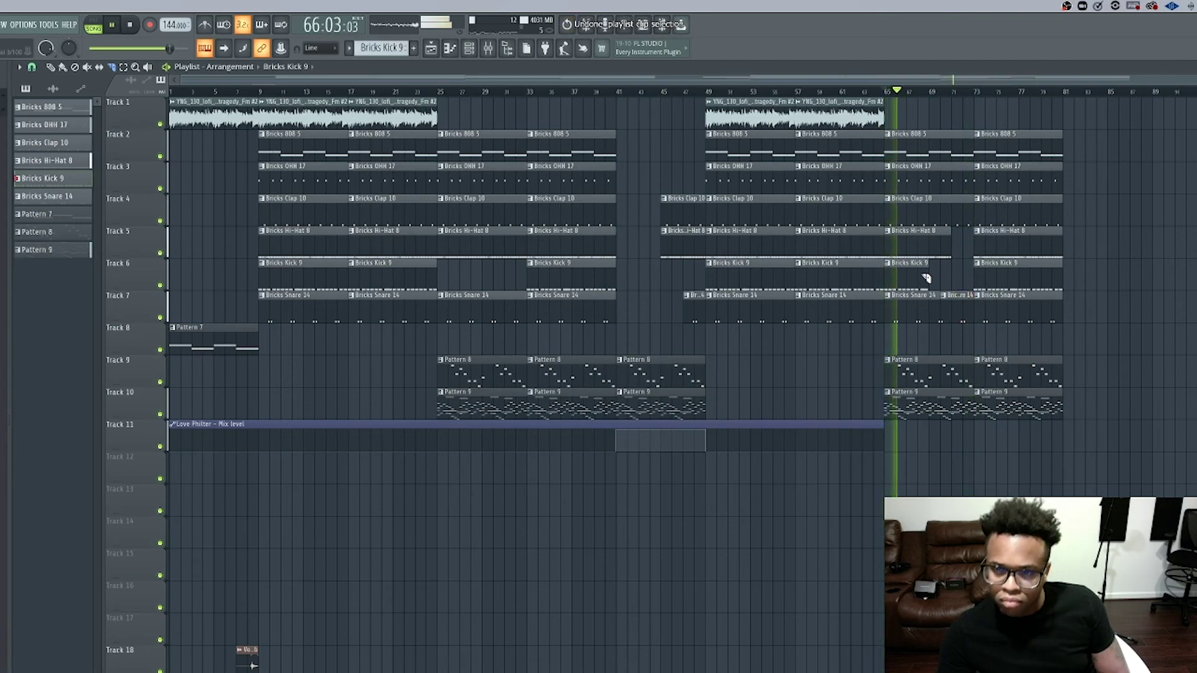
- End the Bricks Snare 14 clip at bar 71 and delete the OHH, Clap, Hi-Hat, Kick and Snare clips in bars 73–81
{"action": "left_click_drag", "start_coordinate": [958, 300], "coordinate": [961, 328]}
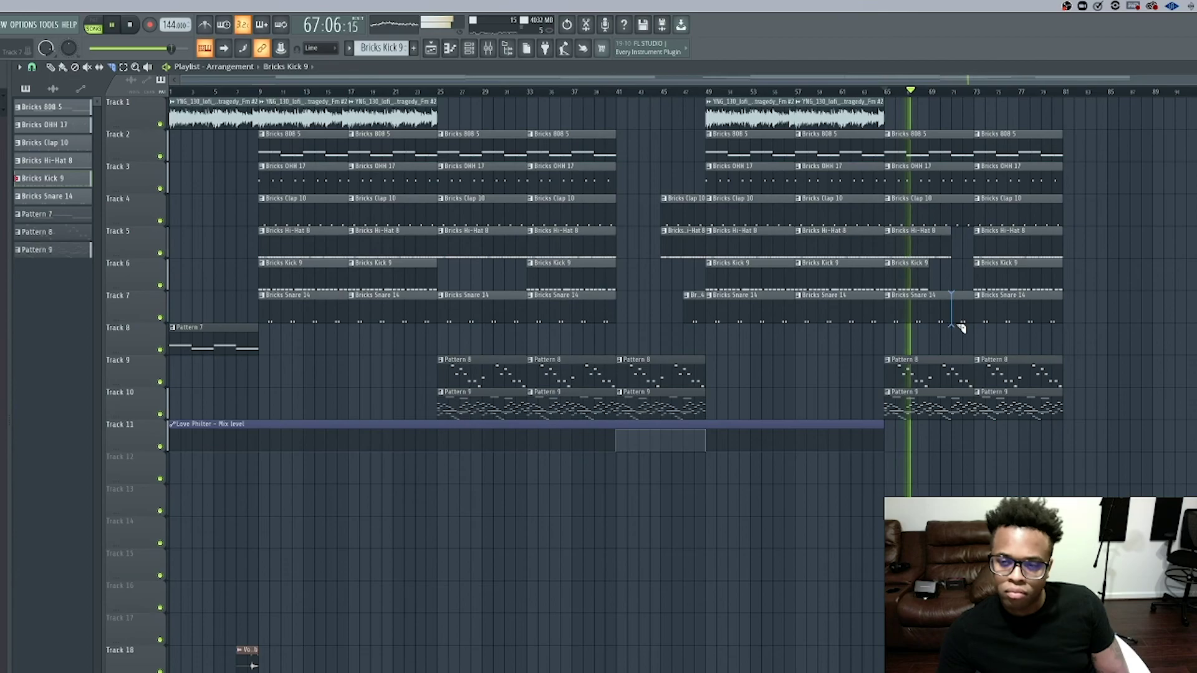
{"action": "left_click", "coordinate": [960, 318]}
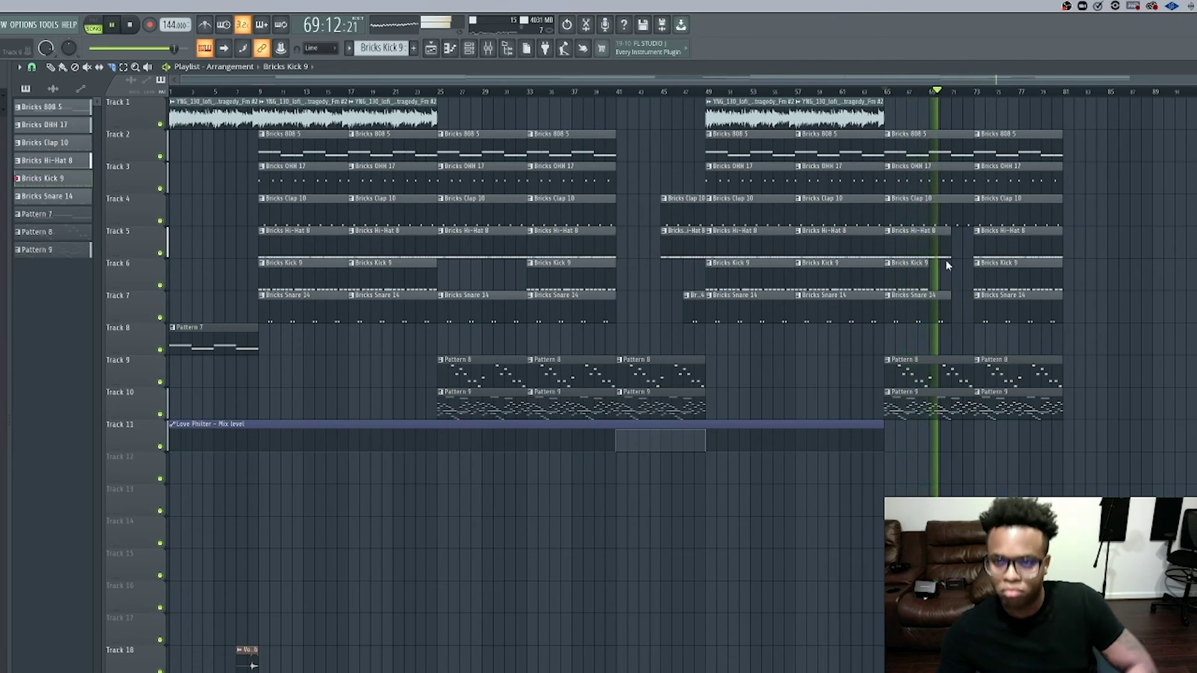
{"action": "left_click_drag", "start_coordinate": [1057, 354], "coordinate": [990, 173]}
{"action": "key", "text": "Delete"}
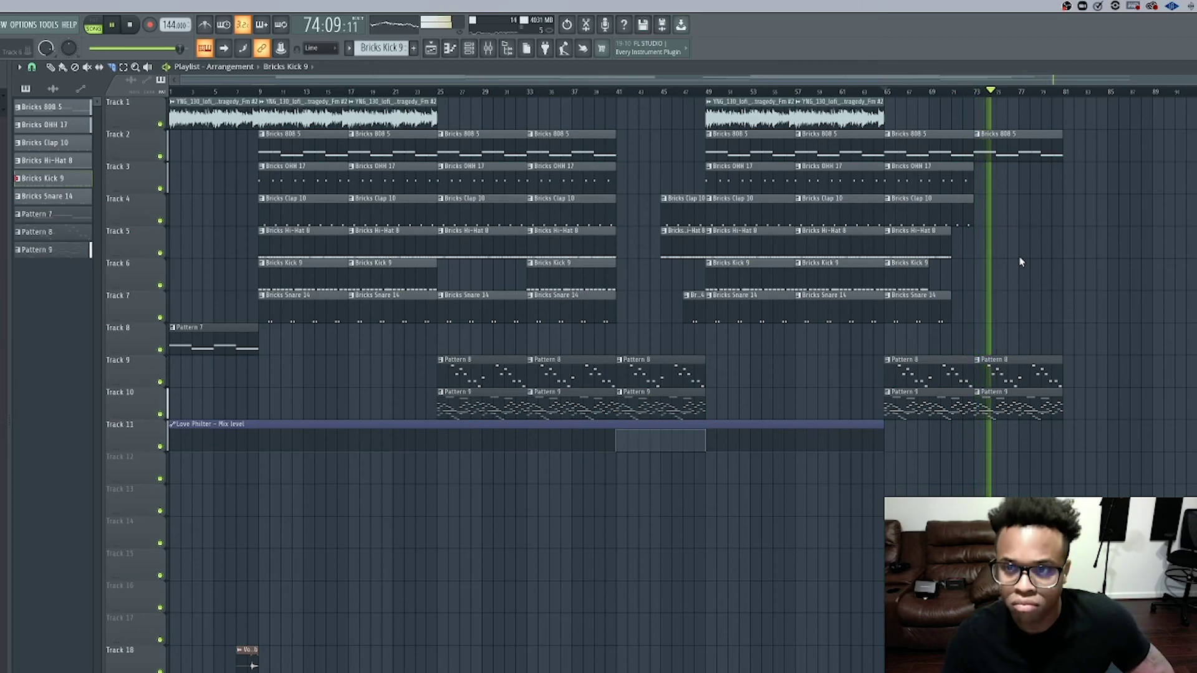
- Copy the last Bricks 808 5 clip to bar 81 on Track 3 and make the 808 clip at bars 73–81 unique
{"action": "left_click", "coordinate": [978, 92]}
{"action": "left_click_drag", "start_coordinate": [180, 49], "coordinate": [168, 49]}
{"action": "left_click", "coordinate": [53, 67]}
{"action": "key", "text": "space"}
{"action": "key", "text": "space"}
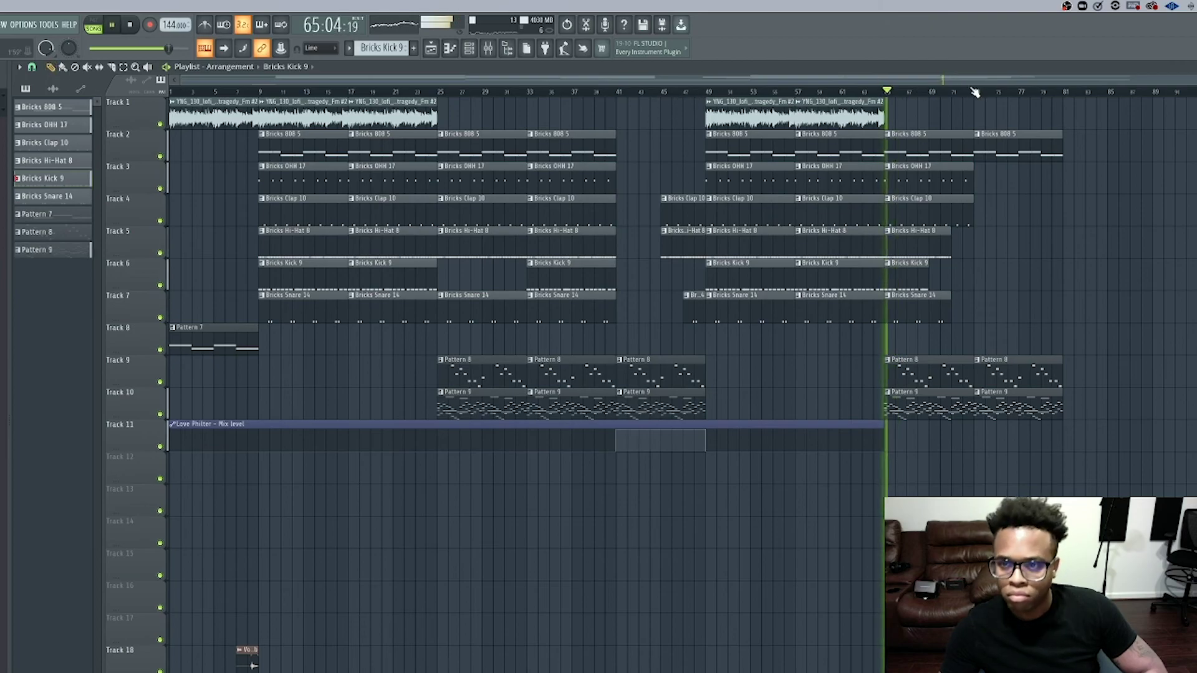
{"action": "left_click", "coordinate": [978, 135]}
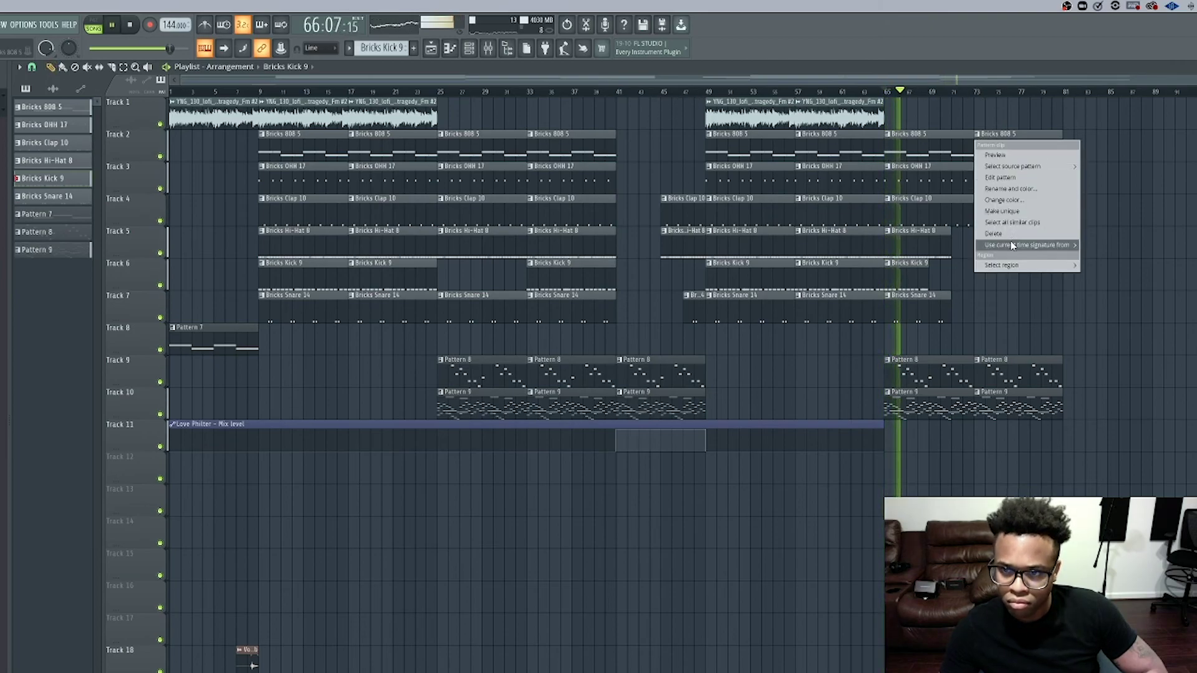
{"action": "left_click", "coordinate": [1010, 140]}
{"action": "left_click_drag", "start_coordinate": [1010, 140], "coordinate": [1098, 142]}
{"action": "left_click_drag", "start_coordinate": [1015, 181], "coordinate": [991, 154]}
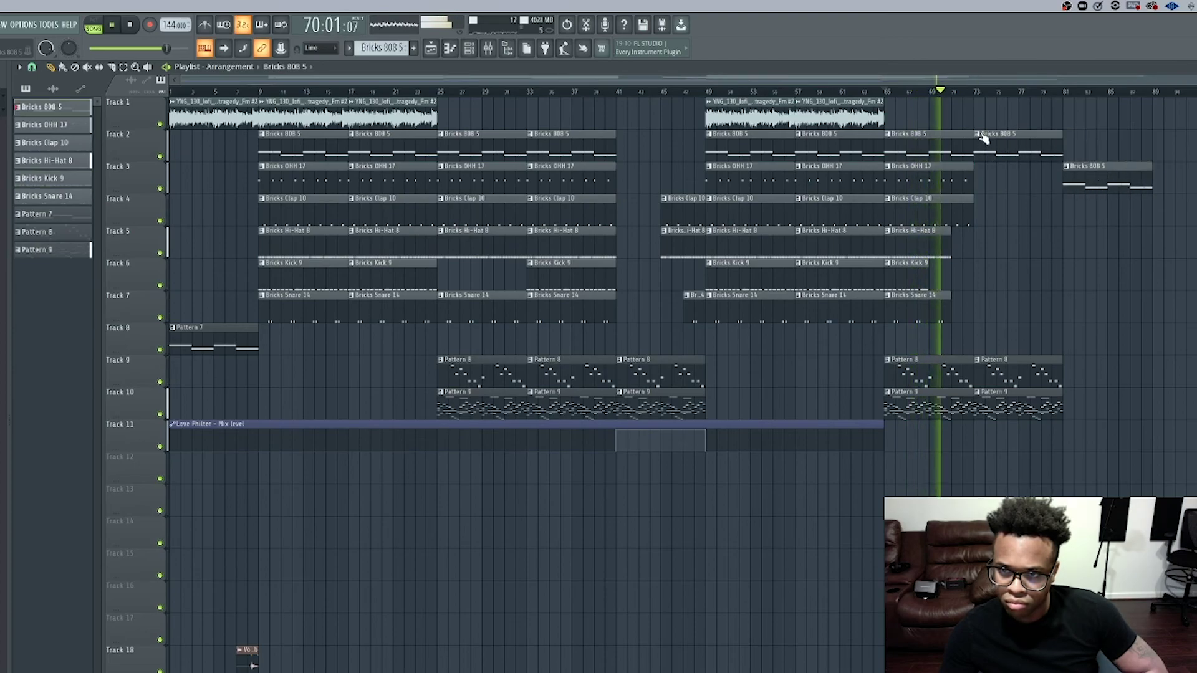
{"action": "left_click", "coordinate": [978, 134]}
{"action": "left_click", "coordinate": [1016, 212]}
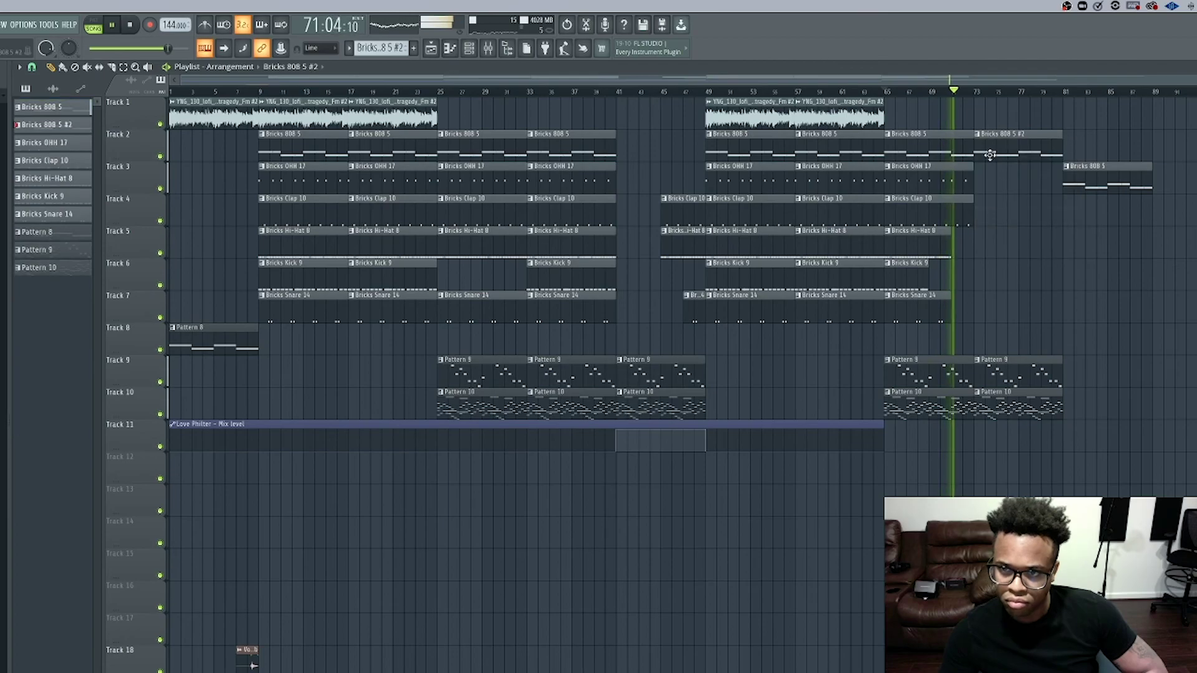
- In the Bricks 808 5 #2 pattern, slice the second note of each F5 and D#5 pair into two notes
{"action": "left_click", "coordinate": [450, 50]}
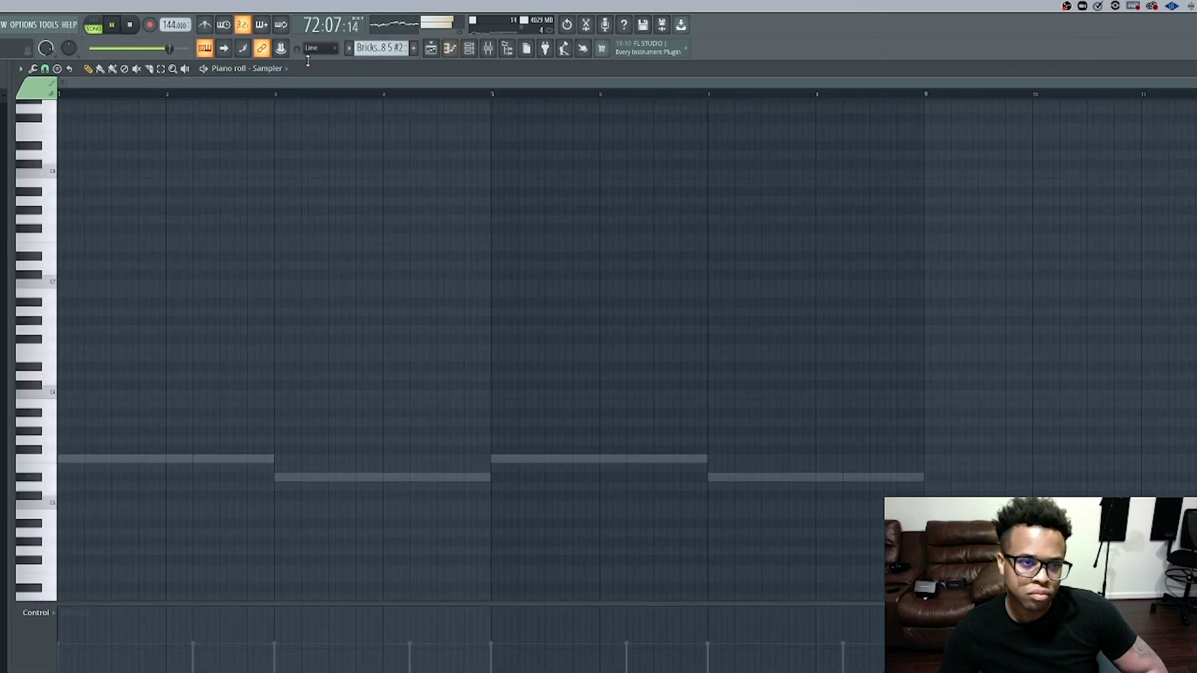
{"action": "left_click", "coordinate": [285, 70]}
{"action": "left_click", "coordinate": [283, 155]}
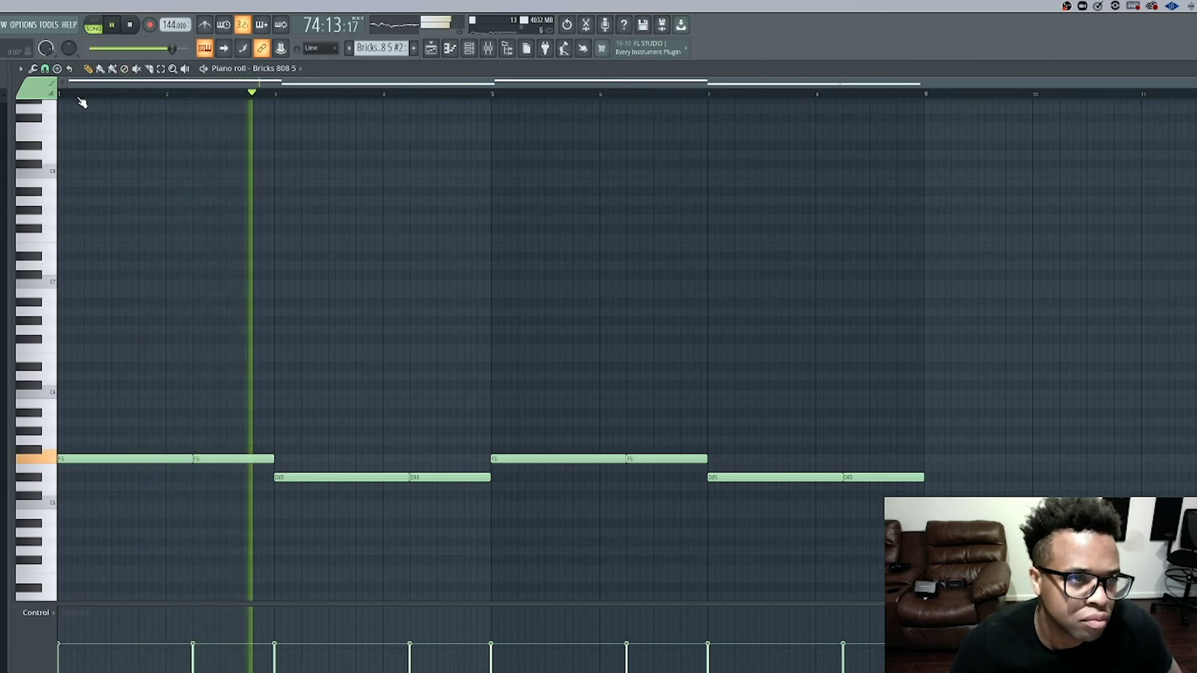
{"action": "left_click", "coordinate": [150, 69]}
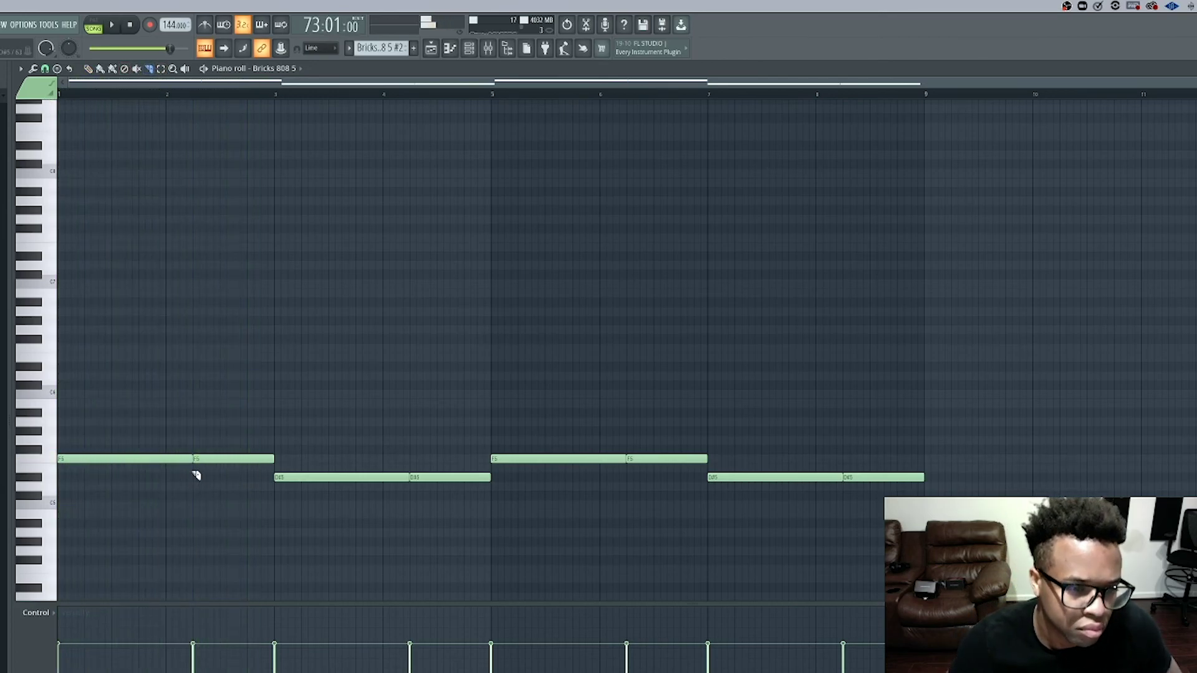
{"action": "left_click_drag", "start_coordinate": [209, 454], "coordinate": [210, 471]}
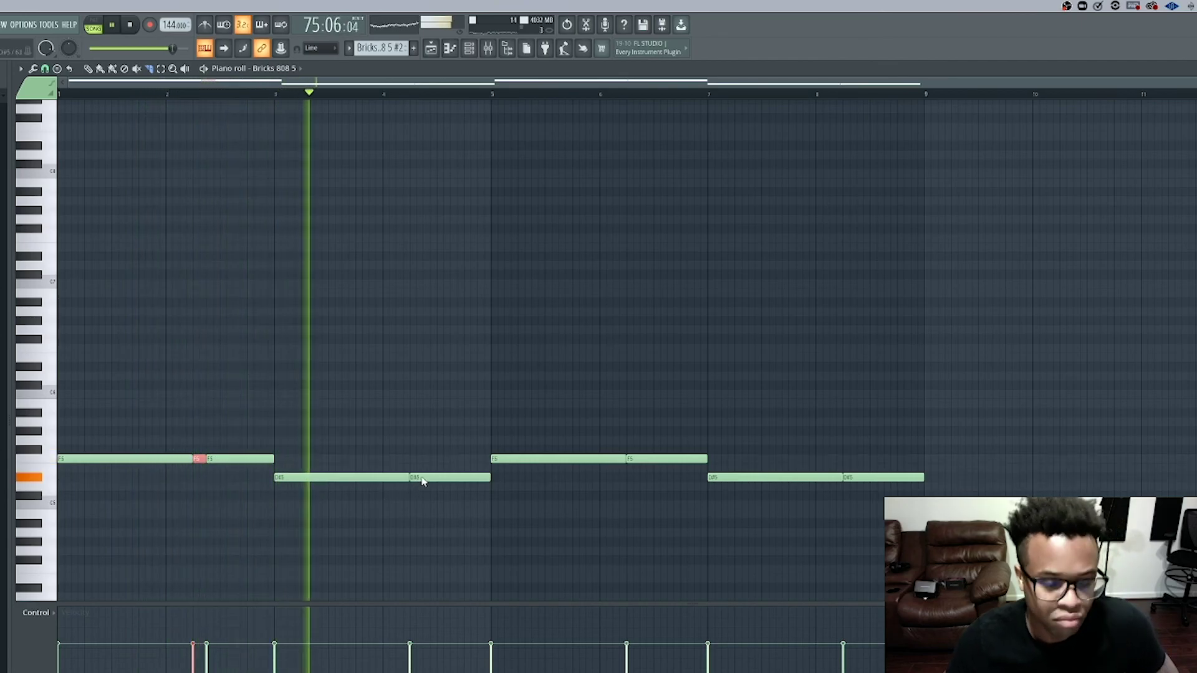
{"action": "left_click_drag", "start_coordinate": [449, 471], "coordinate": [447, 485]}
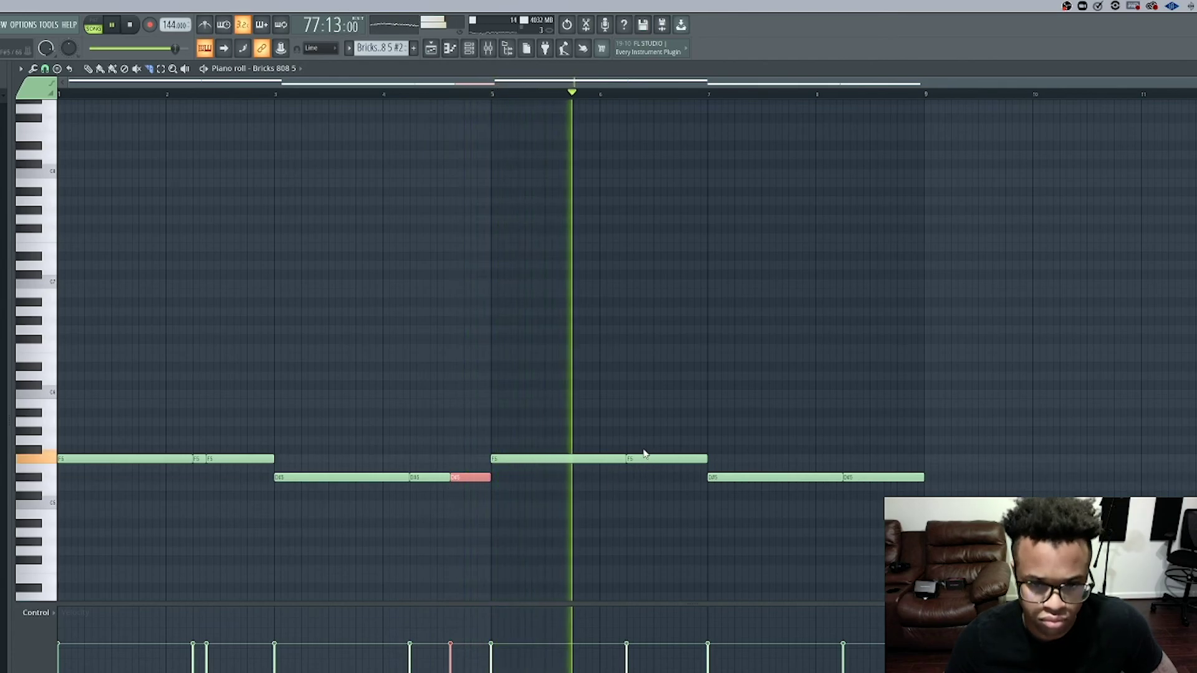
{"action": "left_click_drag", "start_coordinate": [639, 454], "coordinate": [640, 469]}
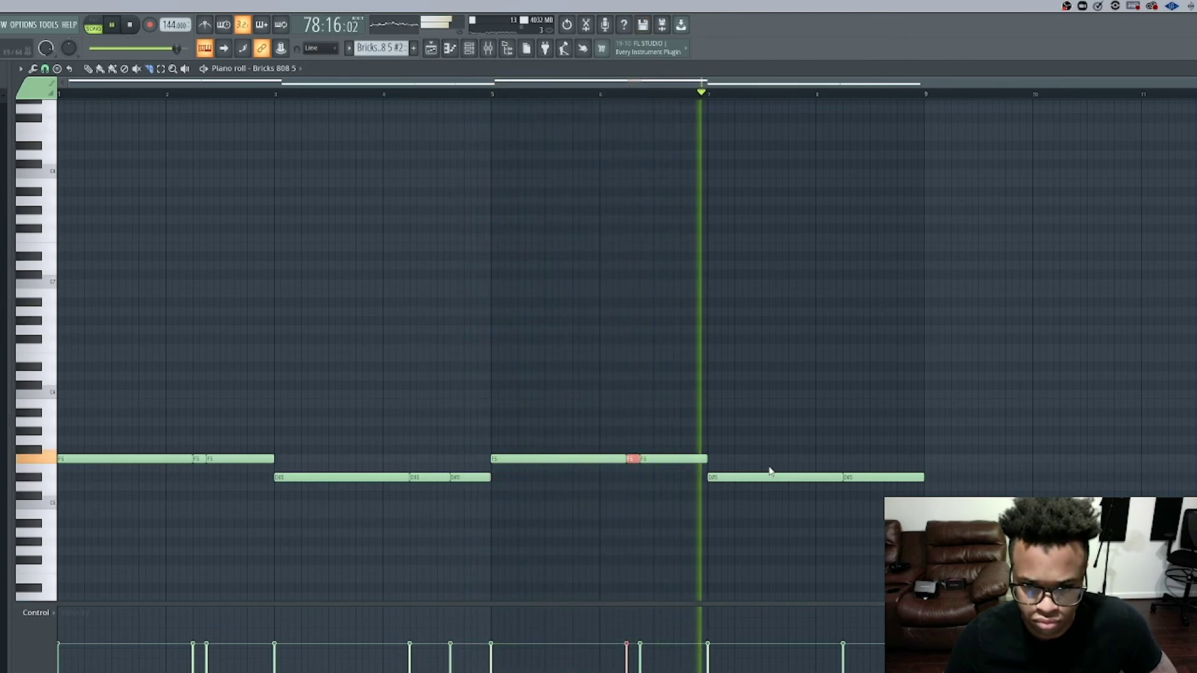
{"action": "left_click_drag", "start_coordinate": [871, 469], "coordinate": [871, 489]}
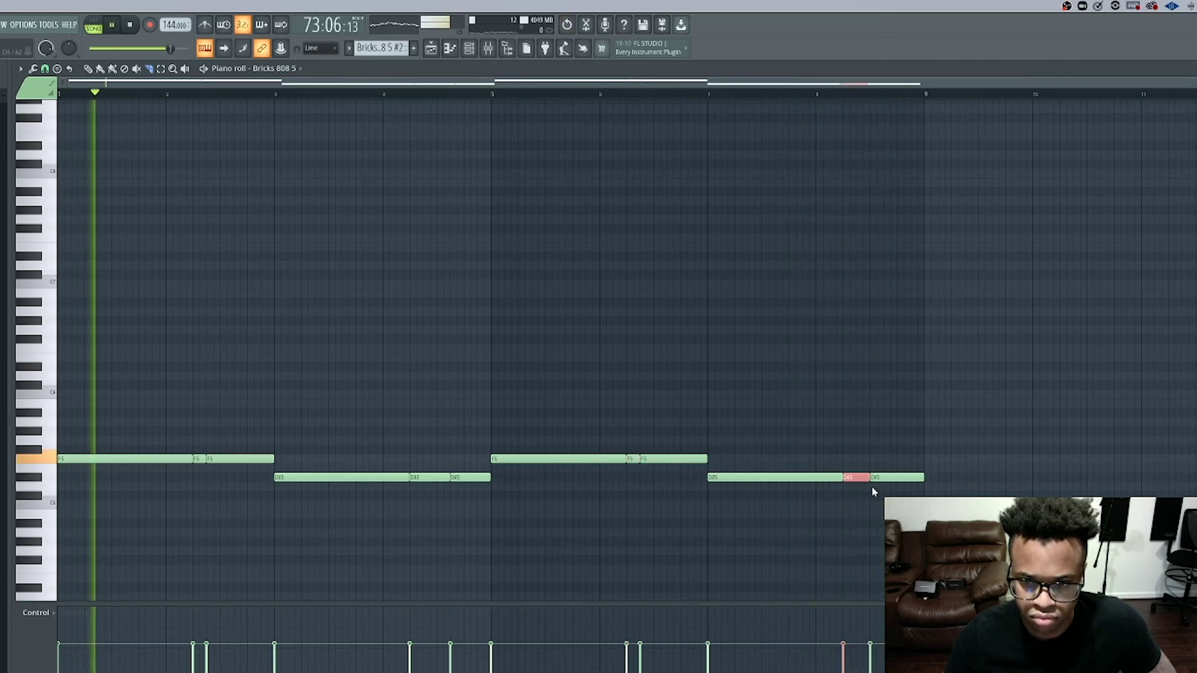
- Move the Bricks 808 5 clip at bar 81 up to Track 2 and copy the other drum clips from bar 65 to bar 81
{"action": "left_click", "coordinate": [440, 48]}
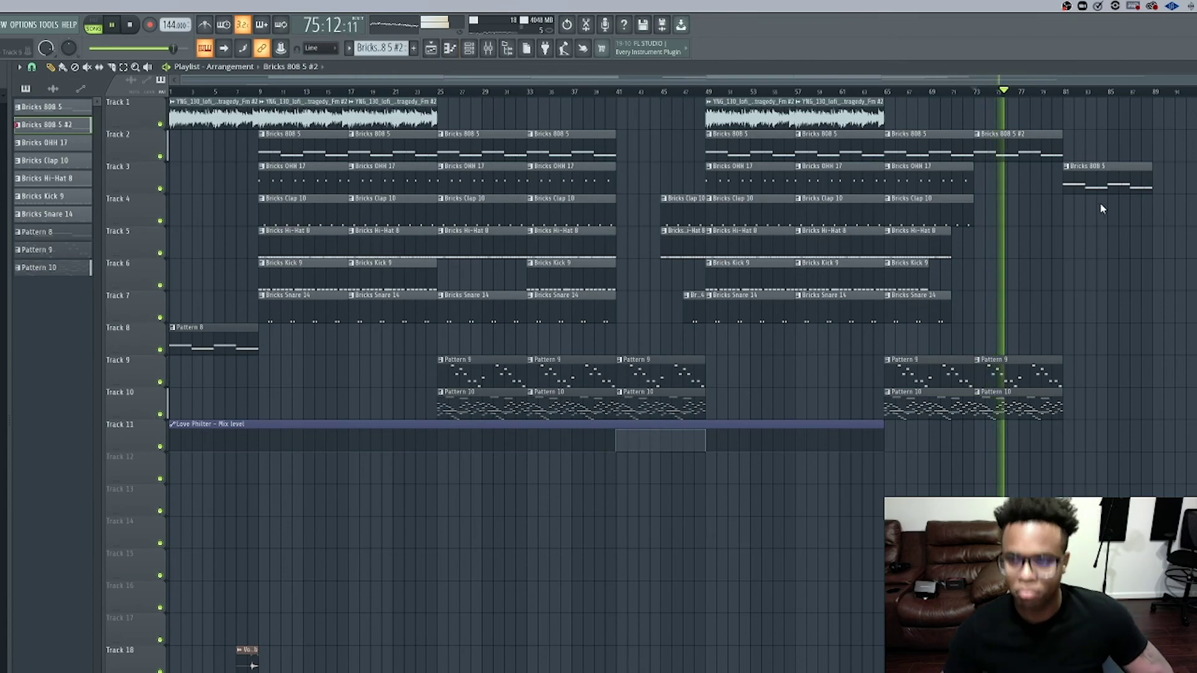
{"action": "left_click_drag", "start_coordinate": [1099, 187], "coordinate": [1096, 154]}
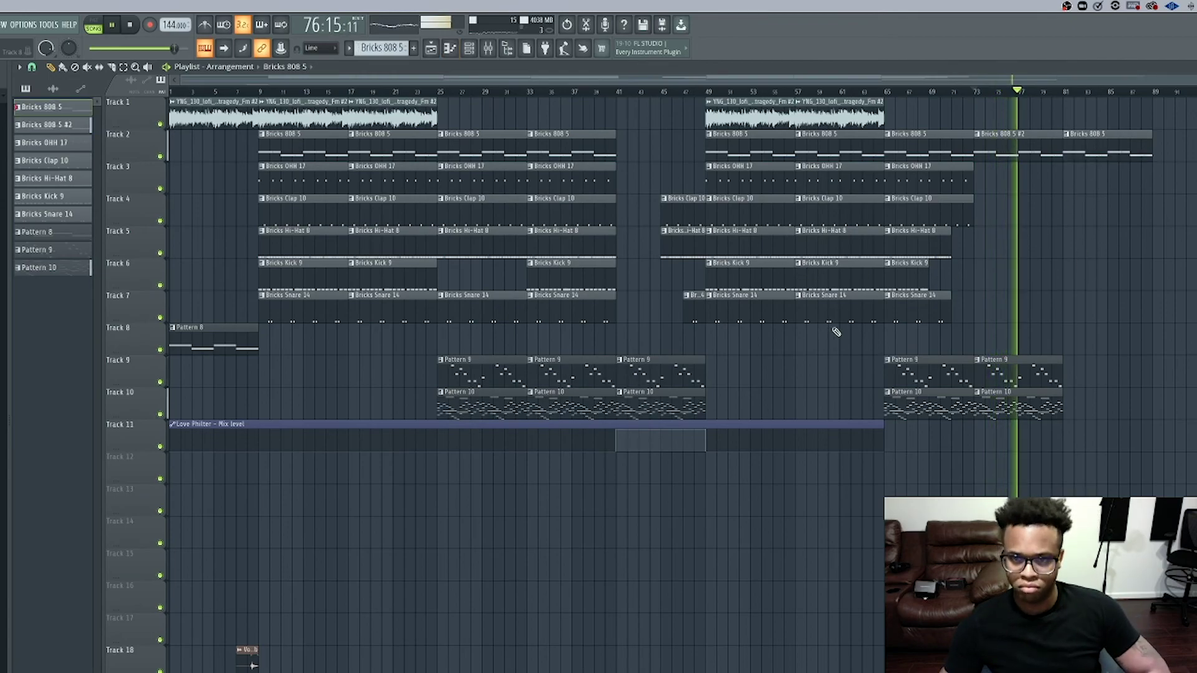
{"action": "left_click_drag", "start_coordinate": [961, 329], "coordinate": [1098, 178]}
{"action": "left_click_drag", "start_coordinate": [1152, 353], "coordinate": [1109, 227]}
- Extend the copied Bricks Hi-Hat 8, Kick 9 and Snare 14 clips at bar 81 so they end at bar 89
{"action": "left_click_drag", "start_coordinate": [1106, 276], "coordinate": [1138, 276]}
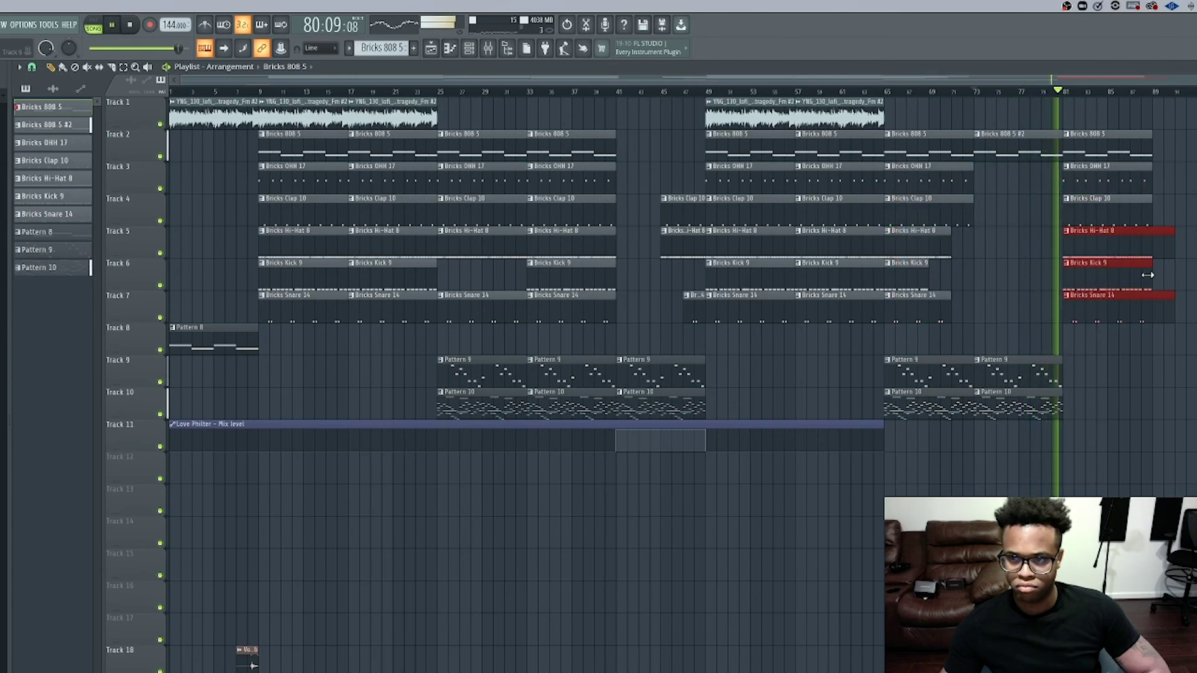
{"action": "key", "text": "ctrl+z"}
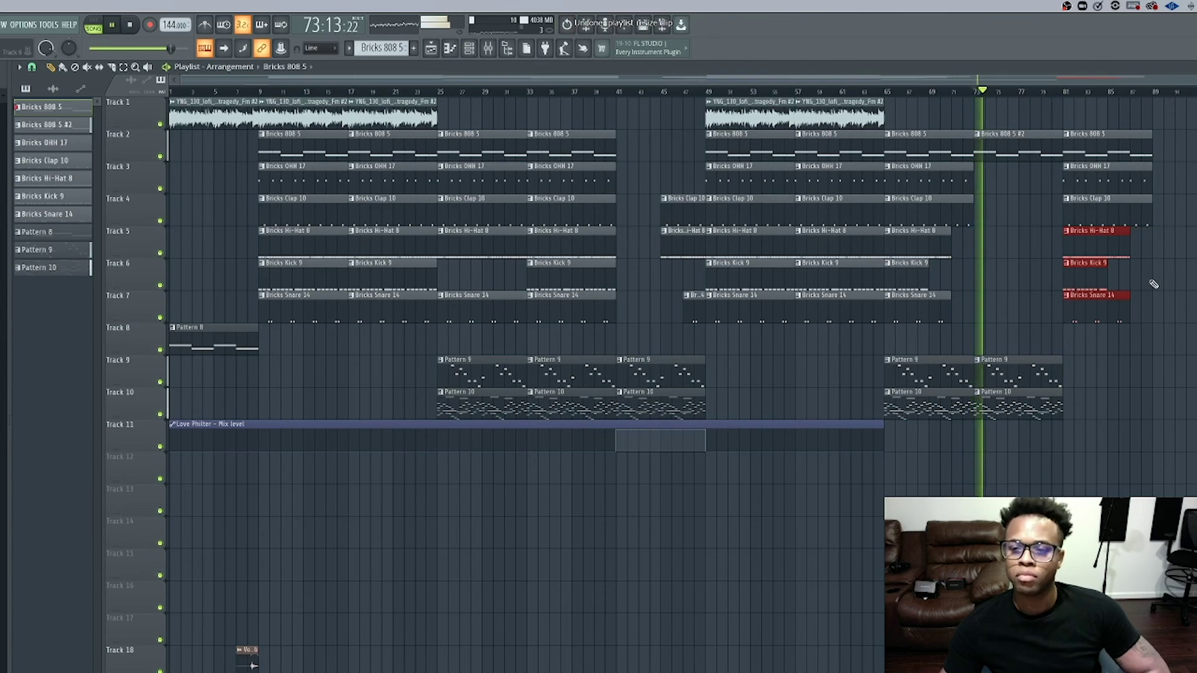
{"action": "left_click", "coordinate": [1120, 274]}
{"action": "left_click_drag", "start_coordinate": [1129, 276], "coordinate": [1152, 309]}
{"action": "left_click_drag", "start_coordinate": [1131, 244], "coordinate": [1149, 247]}
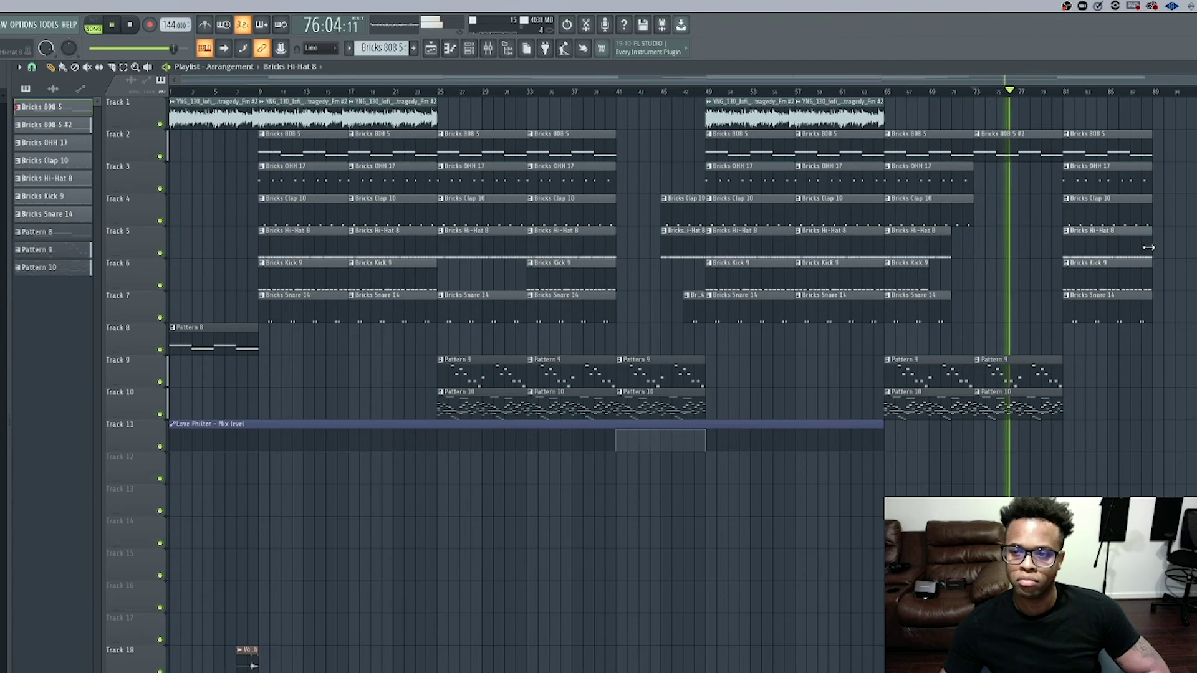
- Copy the sample audio clip to bars 81–89 on Track 1 and duplicate the whole sample and drum block to bar 89
{"action": "left_click", "coordinate": [930, 112]}
{"action": "left_click", "coordinate": [1142, 115]}
{"action": "left_click_drag", "start_coordinate": [1142, 116], "coordinate": [1076, 115]}
{"action": "left_click_drag", "start_coordinate": [1157, 371], "coordinate": [1064, 102]}
{"action": "key", "text": "ctrl+b"}
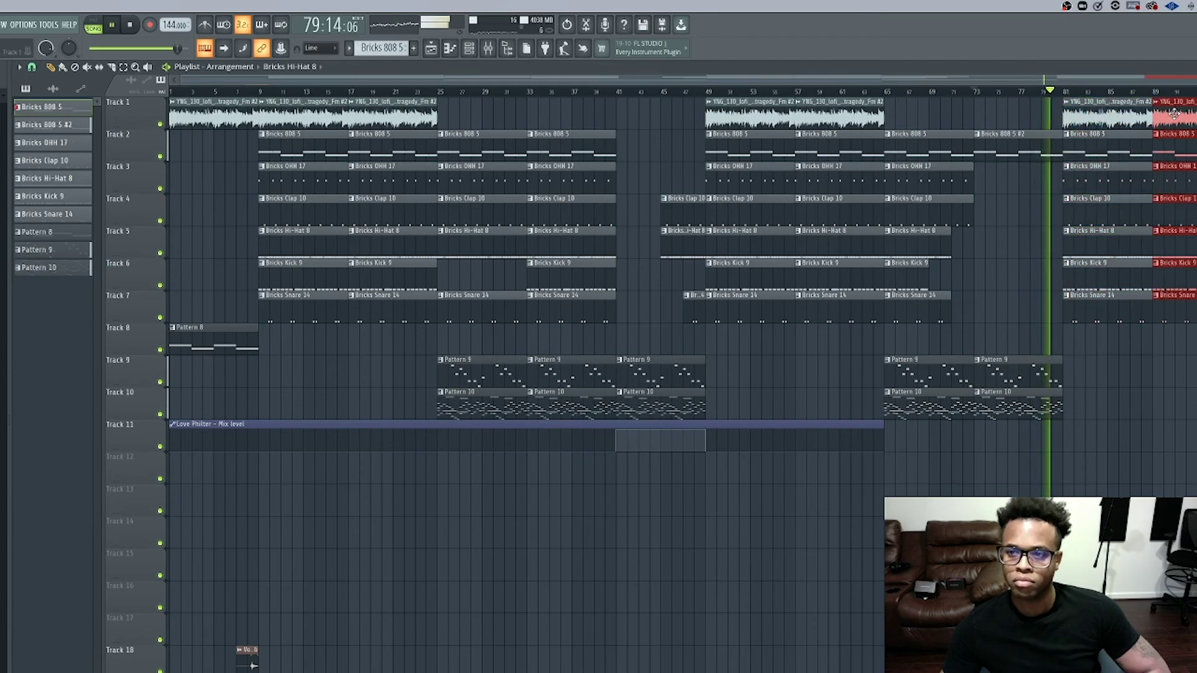
- Play the final section and compare the notes of the Bricks 808 5 and Bricks 808 5 #2 patterns in the piano roll
{"action": "left_click", "coordinate": [974, 92]}
{"action": "left_click", "coordinate": [1032, 92]}
{"action": "key", "text": "space"}
{"action": "key", "text": "space"}
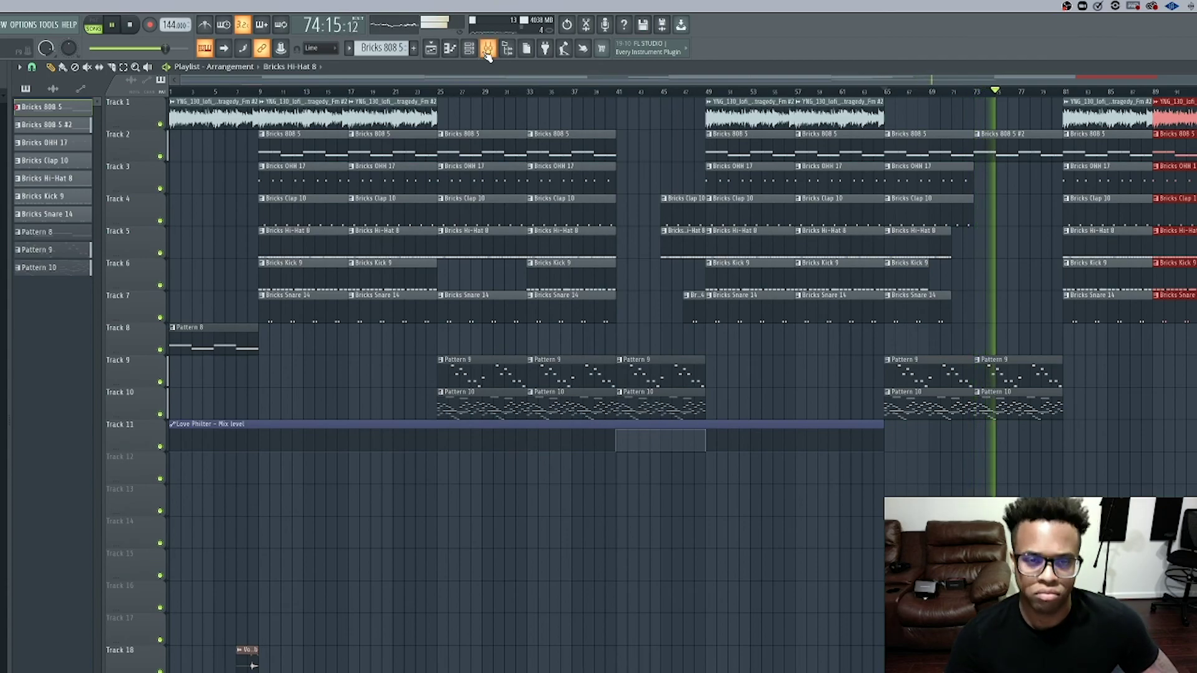
{"action": "left_click", "coordinate": [487, 54]}
{"action": "left_click", "coordinate": [474, 52]}
{"action": "left_click", "coordinate": [452, 53]}
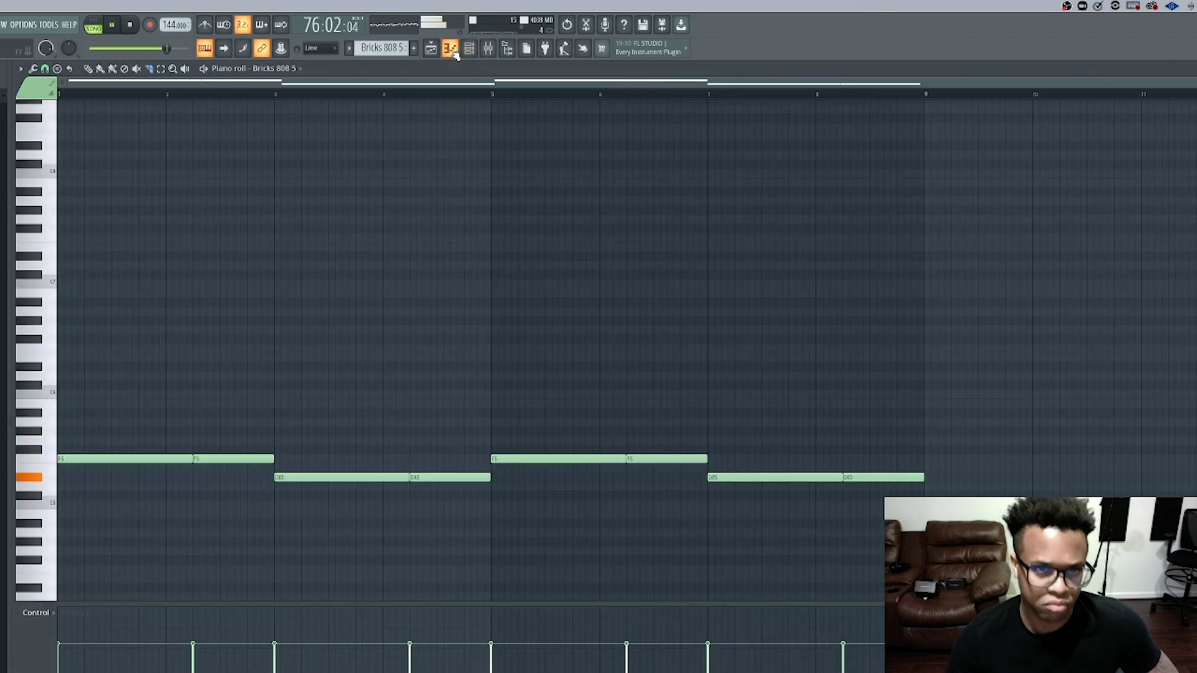
{"action": "left_click", "coordinate": [447, 49]}
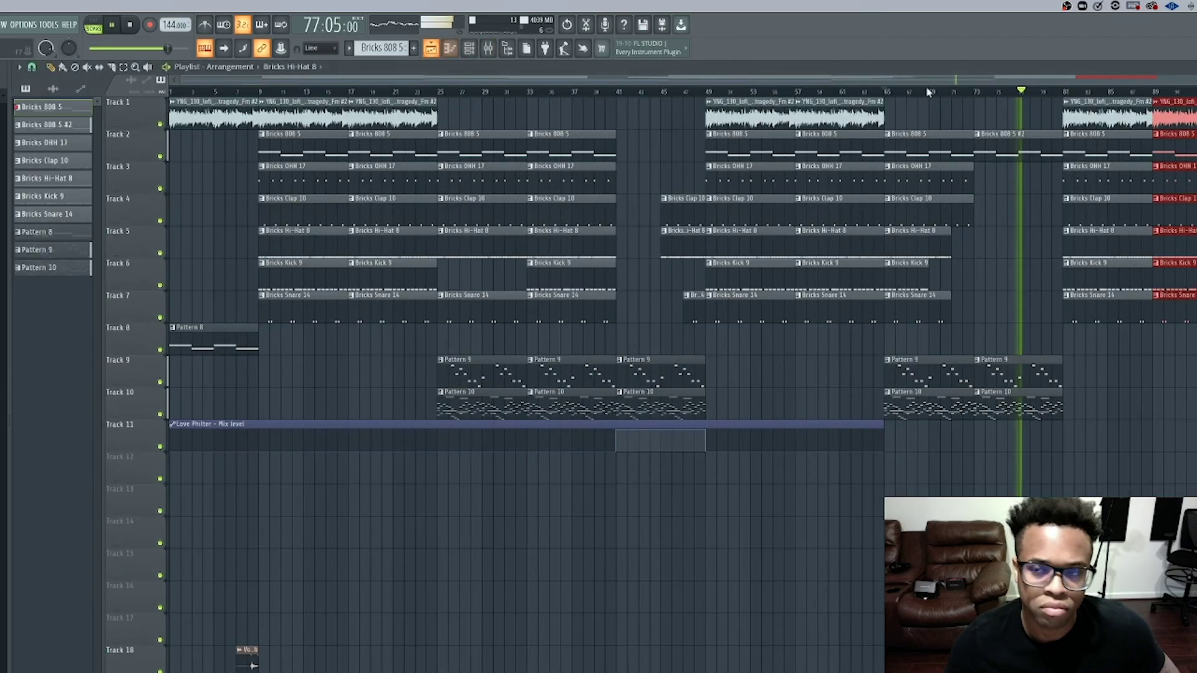
{"action": "left_click", "coordinate": [454, 53]}
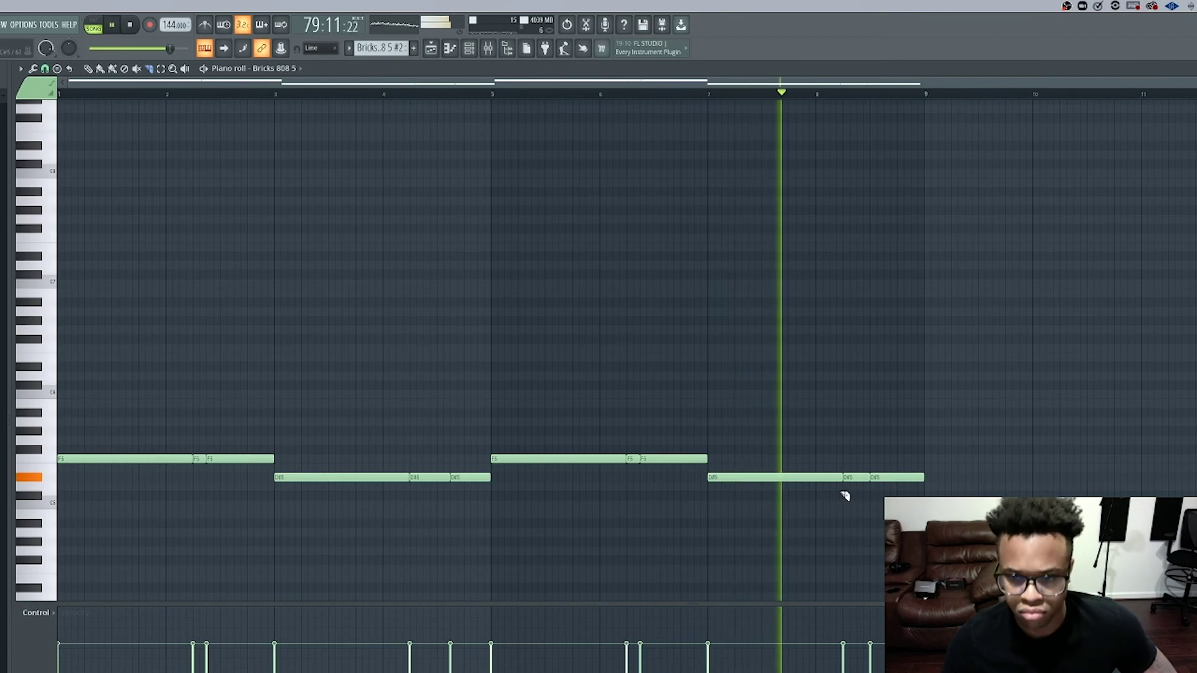
{"action": "key", "text": "space"}
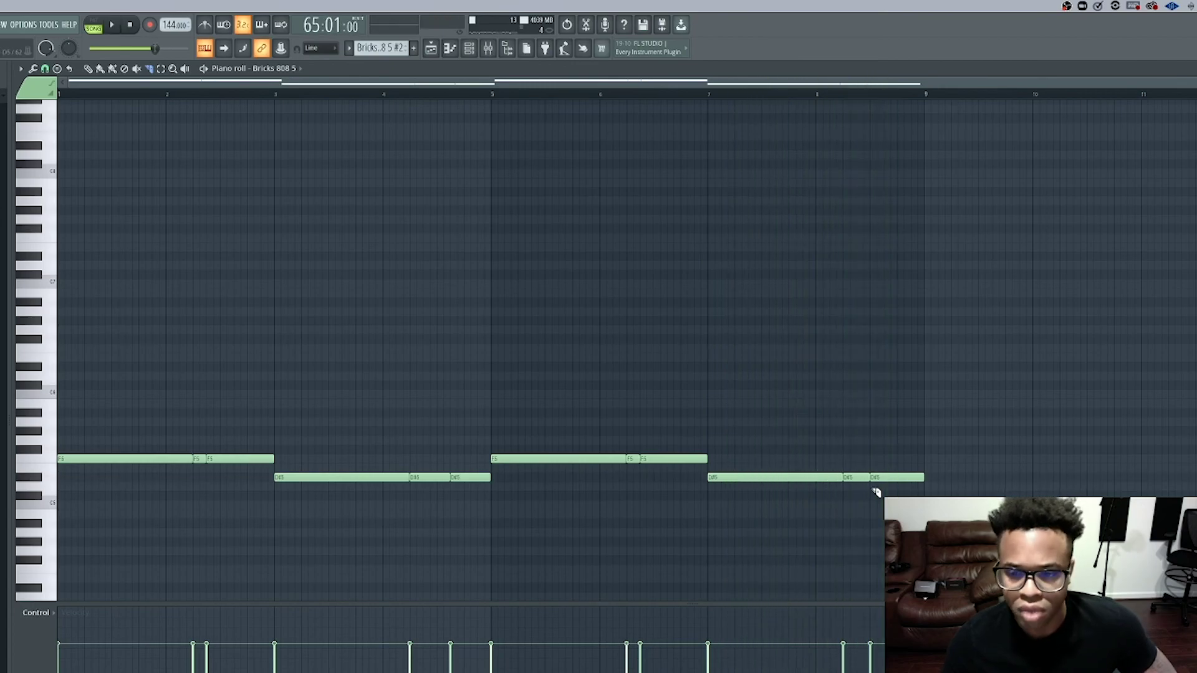
- Undo the duplicated block at bar 89 and the sample audio copy at bar 81 in the playlist
{"action": "left_click", "coordinate": [433, 52]}
{"action": "key", "text": "Delete"}
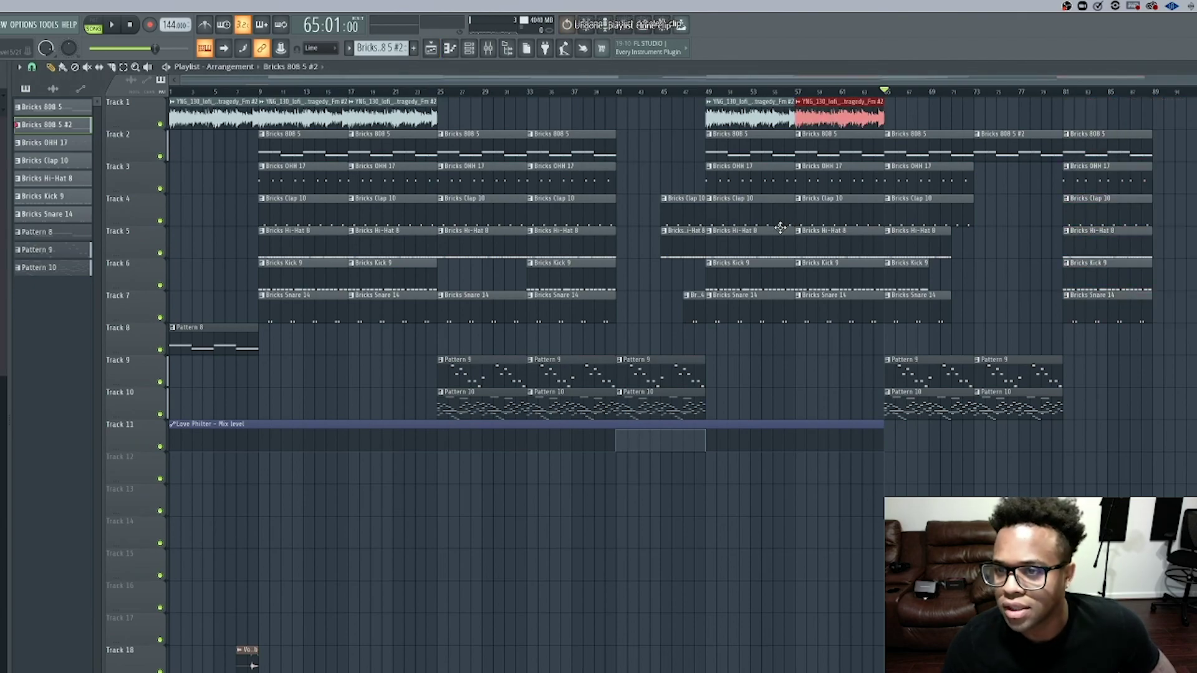
- Undo the lengthened and copied drum clips at bars 81–89 in the playlist
{"action": "key", "text": "ctrl+z"}
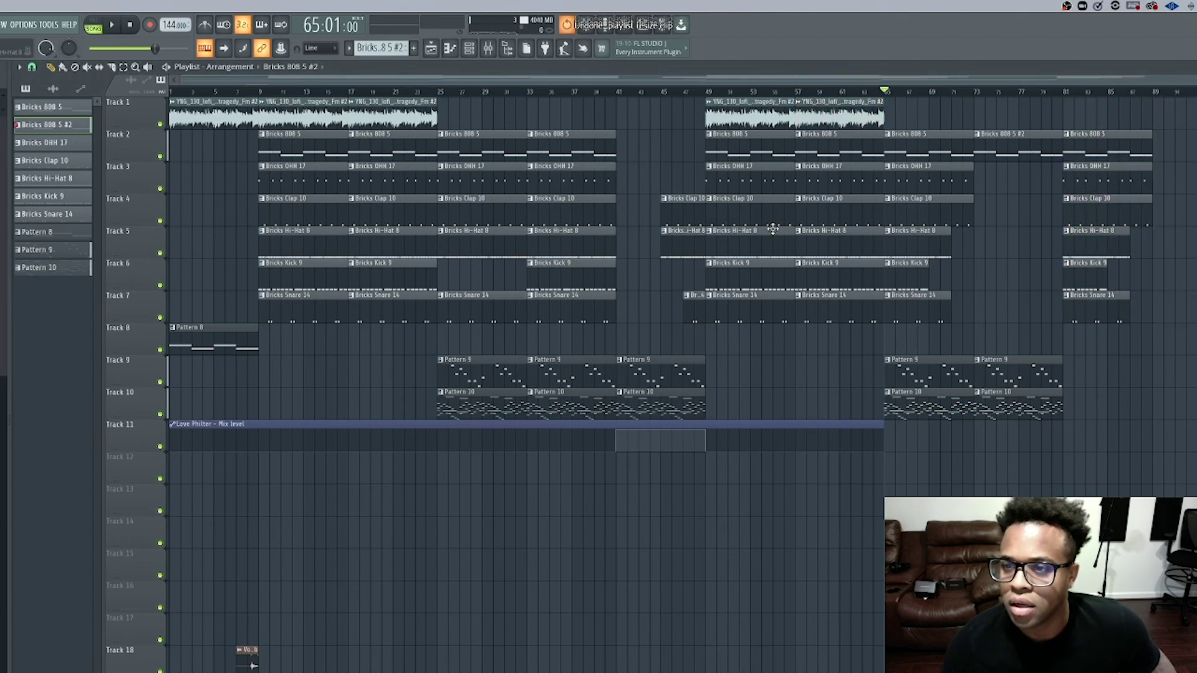
{"action": "key", "text": "ctrl+alt+z"}
{"action": "key", "text": "ctrl+alt+z"}
{"action": "key", "text": "ctrl+alt+z"}
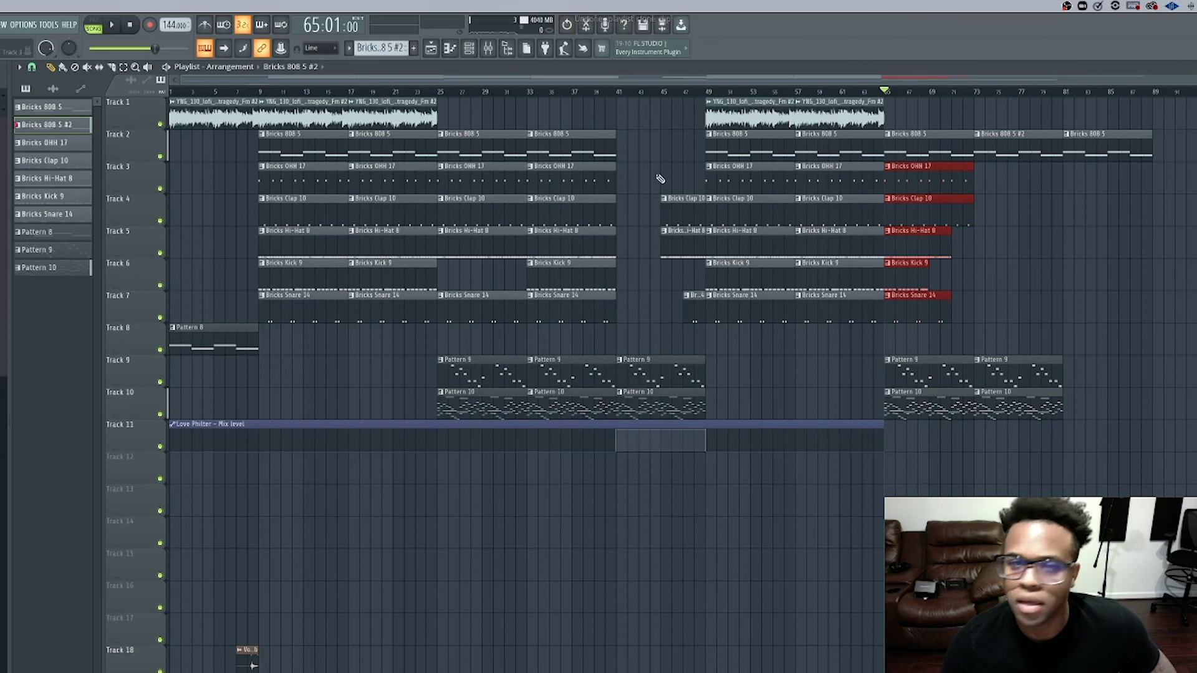
- Slice the final note of the Bricks 808 5 pattern within bar 8 and play the transition into bar 81
{"action": "left_click", "coordinate": [459, 50]}
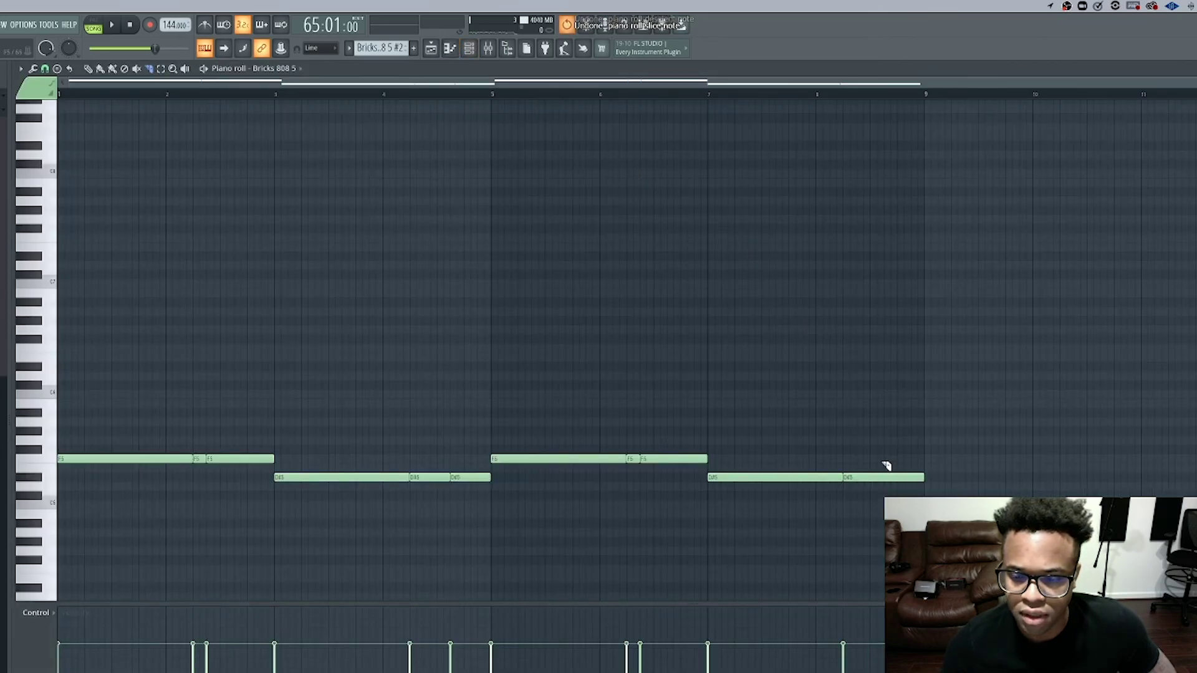
{"action": "left_click", "coordinate": [768, 93]}
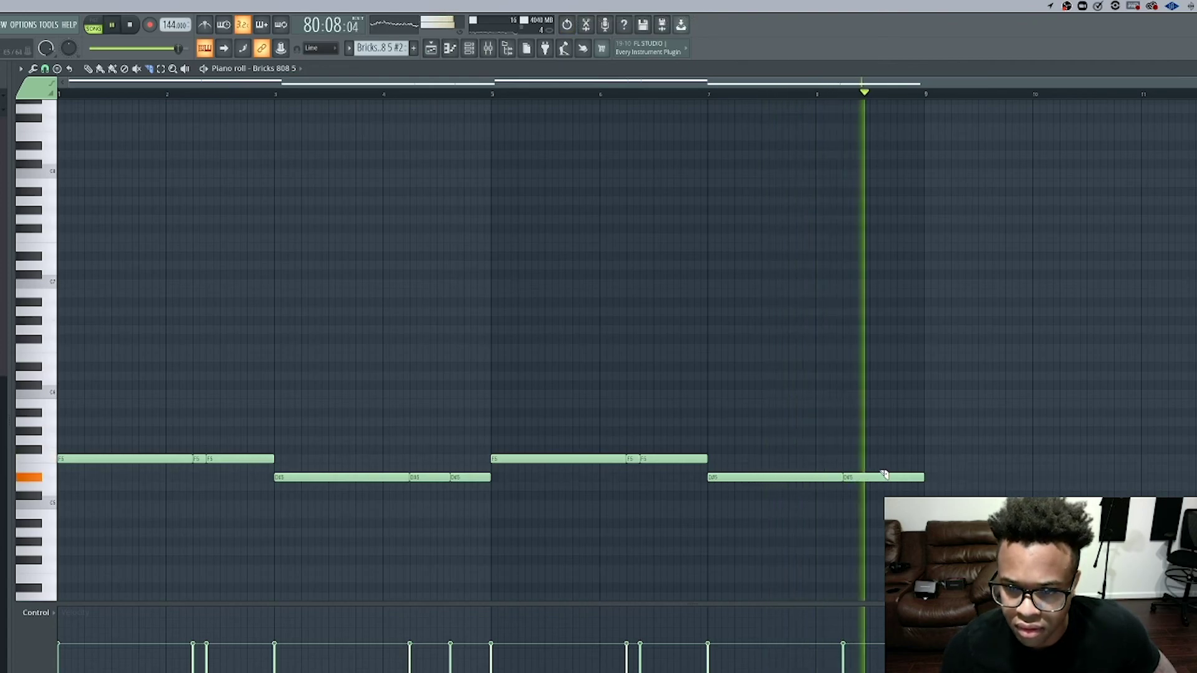
{"action": "left_click_drag", "start_coordinate": [879, 470], "coordinate": [878, 488]}
{"action": "left_click", "coordinate": [751, 92]}
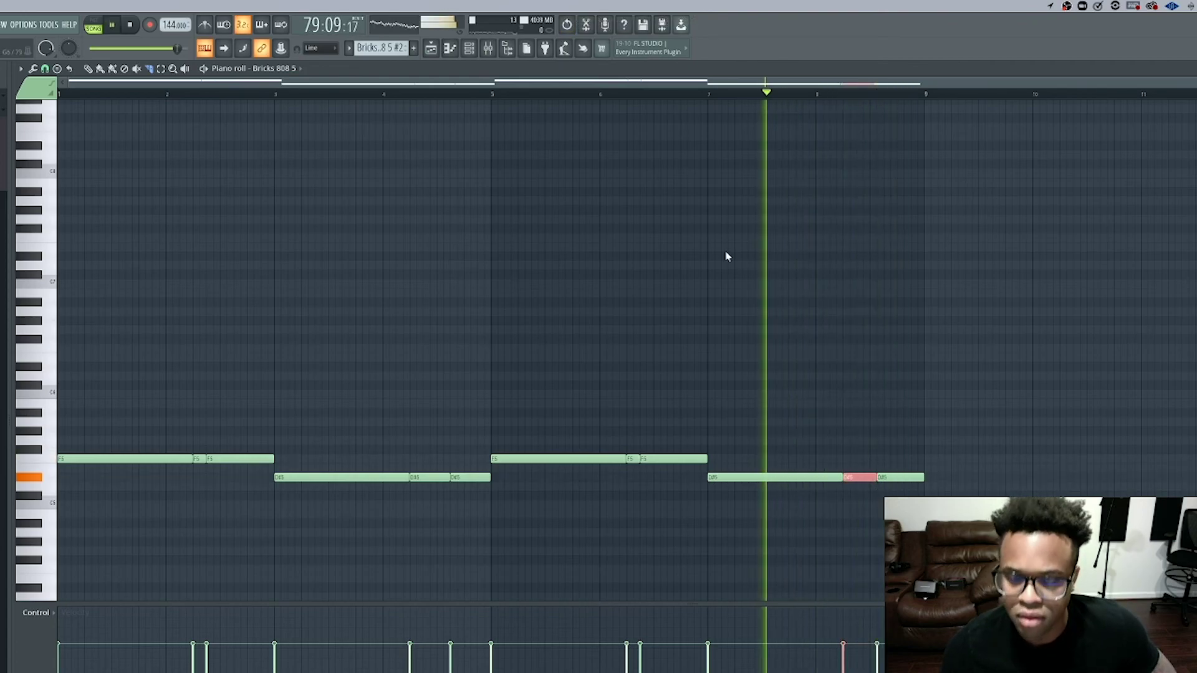
{"action": "left_click", "coordinate": [429, 54]}
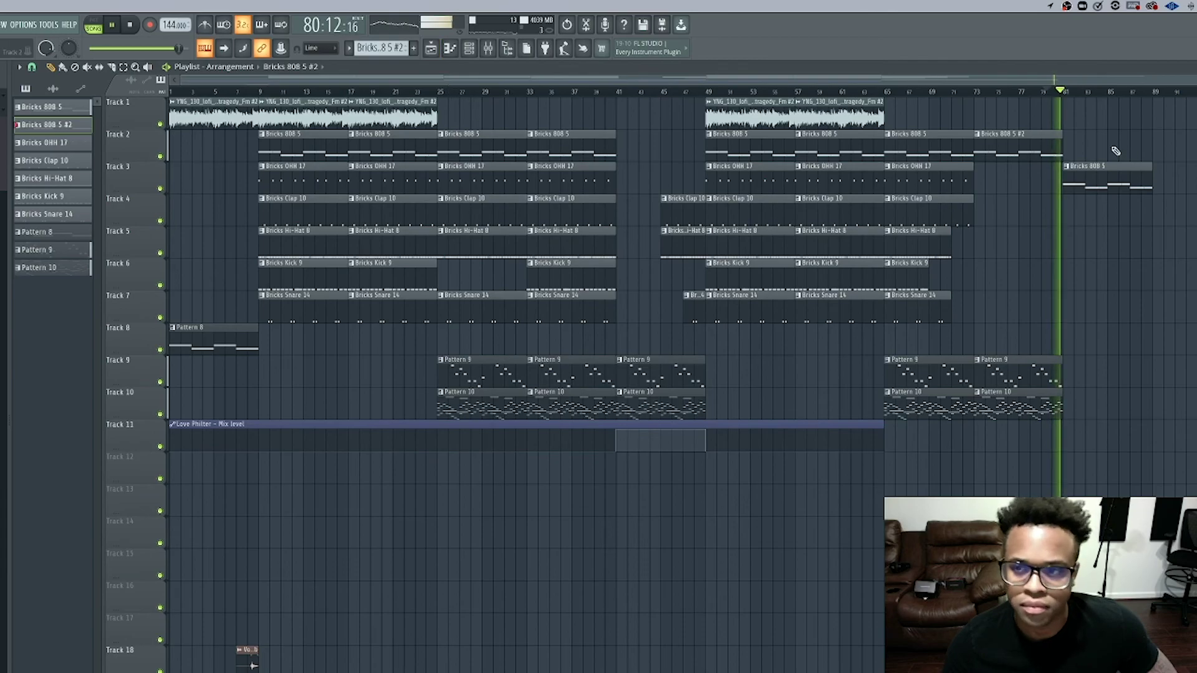
{"action": "key", "text": "space"}
{"action": "left_click", "coordinate": [450, 48]}
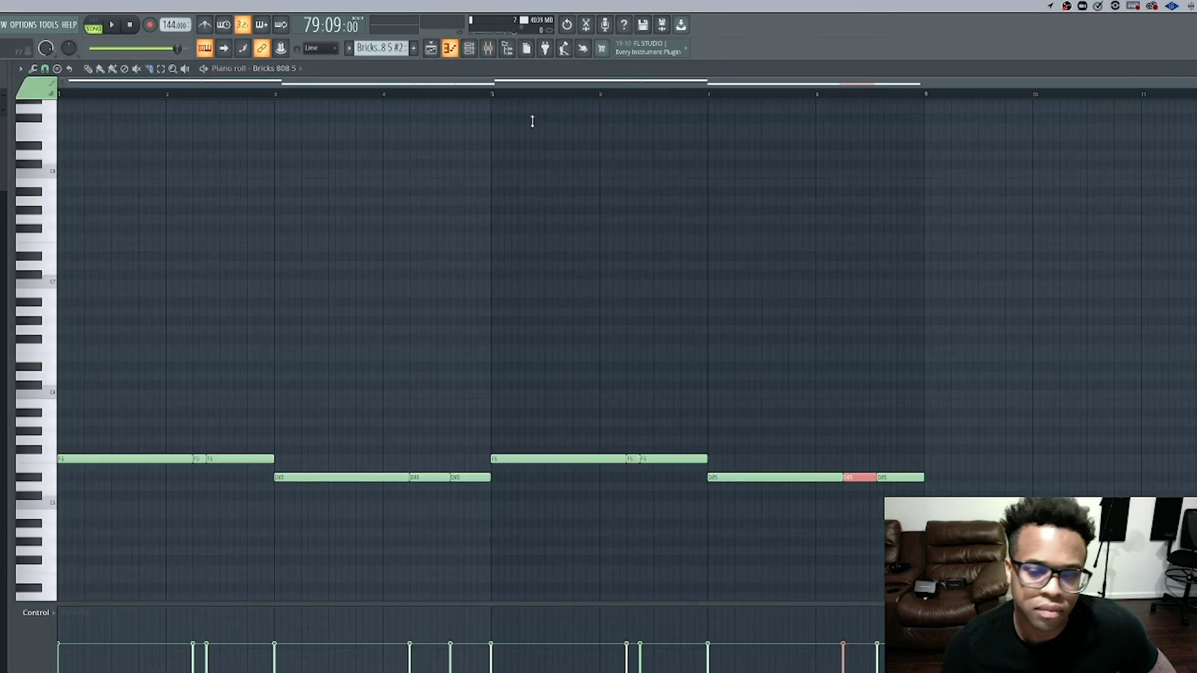
- Slice the final Bricks 808 5 note at a slightly later point and play the lead-in to bar 81 again
{"action": "key", "text": "space"}
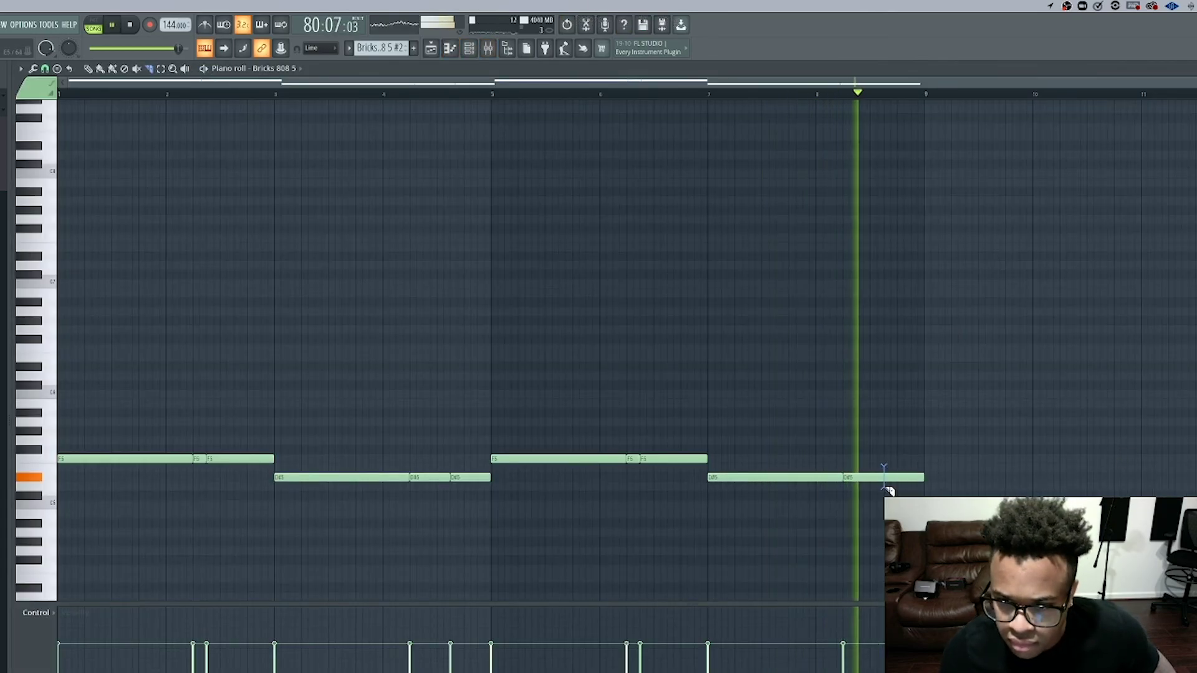
{"action": "left_click", "coordinate": [431, 48]}
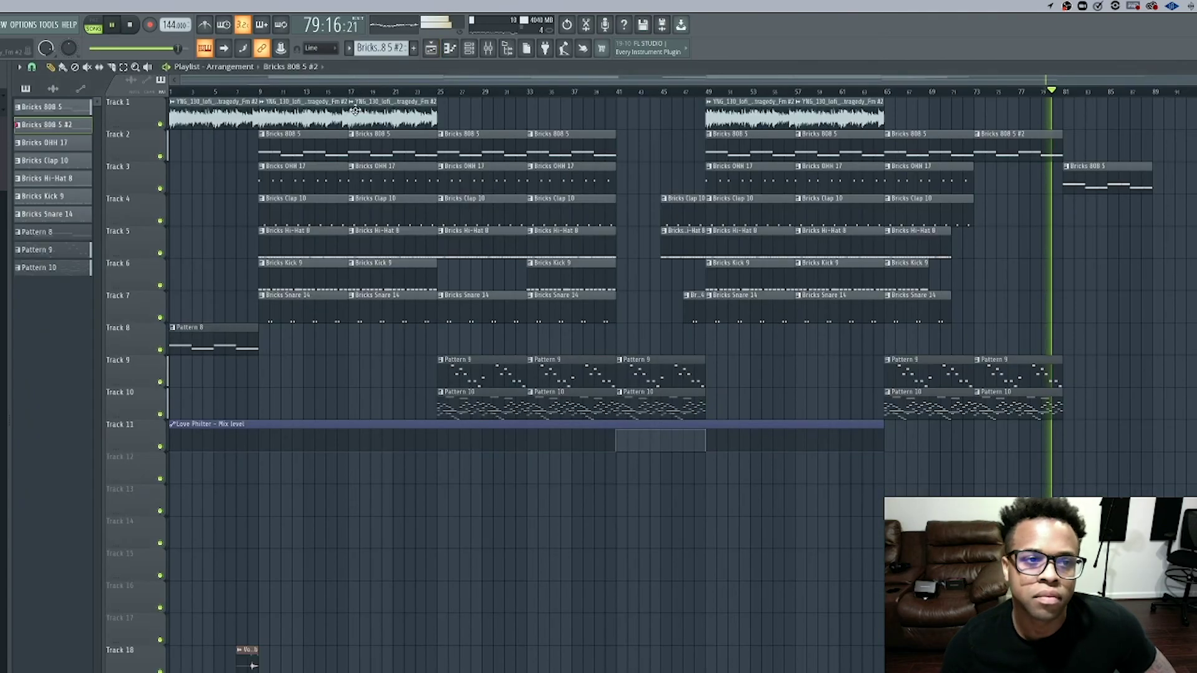
{"action": "left_click", "coordinate": [445, 53]}
{"action": "key", "text": "space"}
{"action": "key", "text": "F5"}
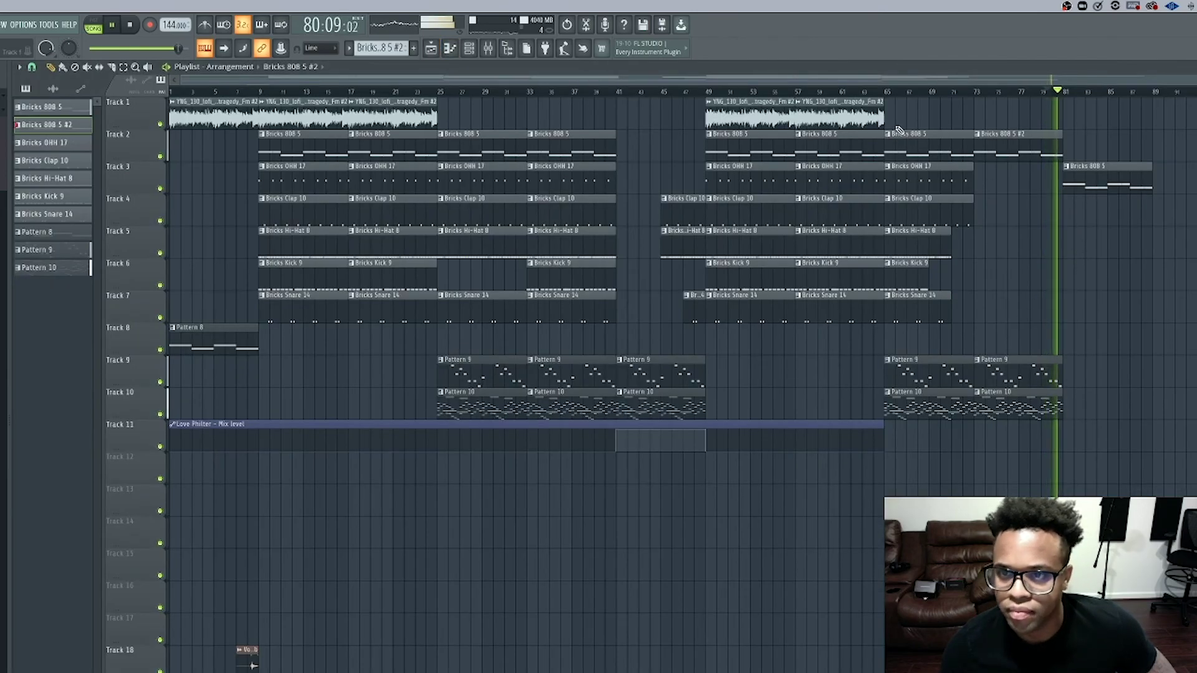
- Copy the Bricks Clap 10, Hi-Hat 8, Kick 9 and Snare 14 clips from bar 65 to bar 81
{"action": "left_click_drag", "start_coordinate": [980, 322], "coordinate": [886, 195]}
{"action": "key", "text": "space"}
{"action": "left_click_drag", "start_coordinate": [1173, 208], "coordinate": [1088, 211]}
{"action": "left_click", "coordinate": [1170, 258]}
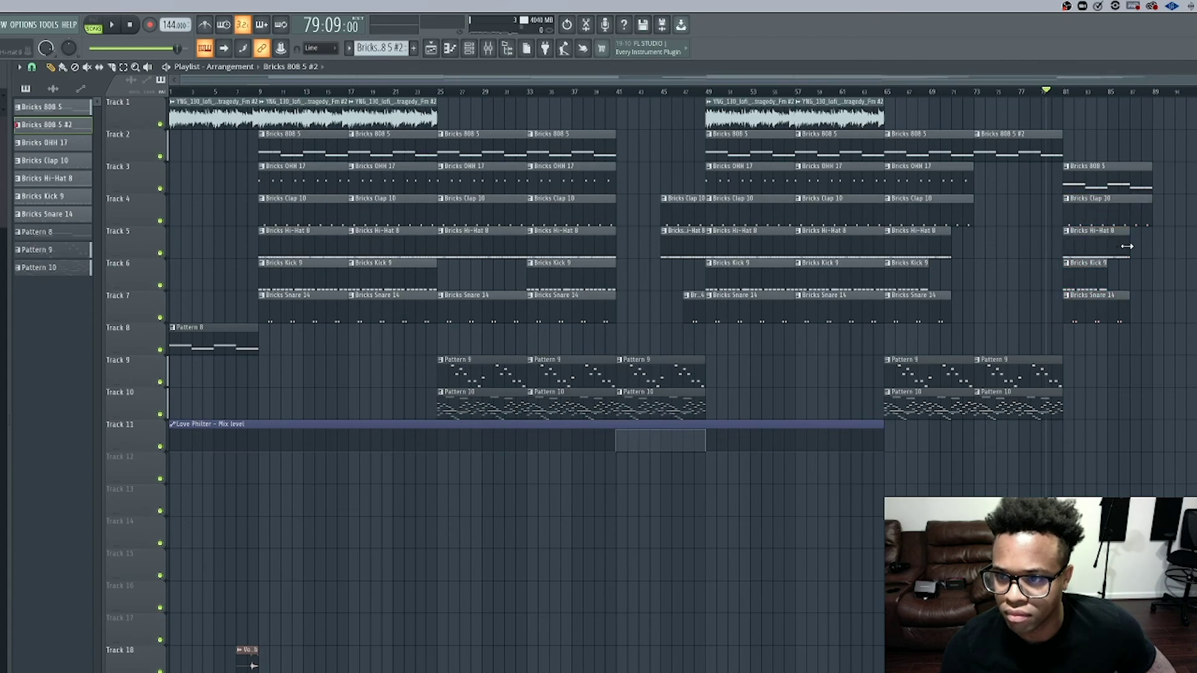
- Extend the Bricks Hi-Hat 8, Kick 9 and Snare 14 clips at bar 81 to end at bar 89, playing from bar 58
{"action": "left_click_drag", "start_coordinate": [1107, 276], "coordinate": [1153, 277]}
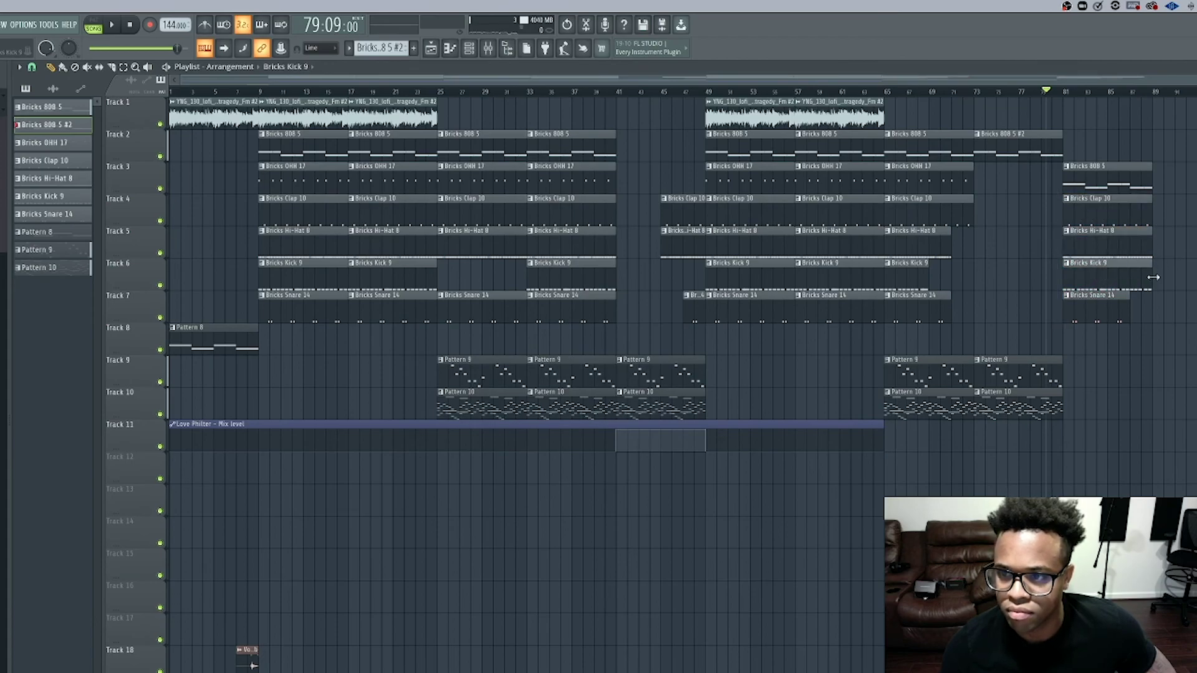
{"action": "left_click", "coordinate": [815, 92]}
{"action": "key", "text": "space"}
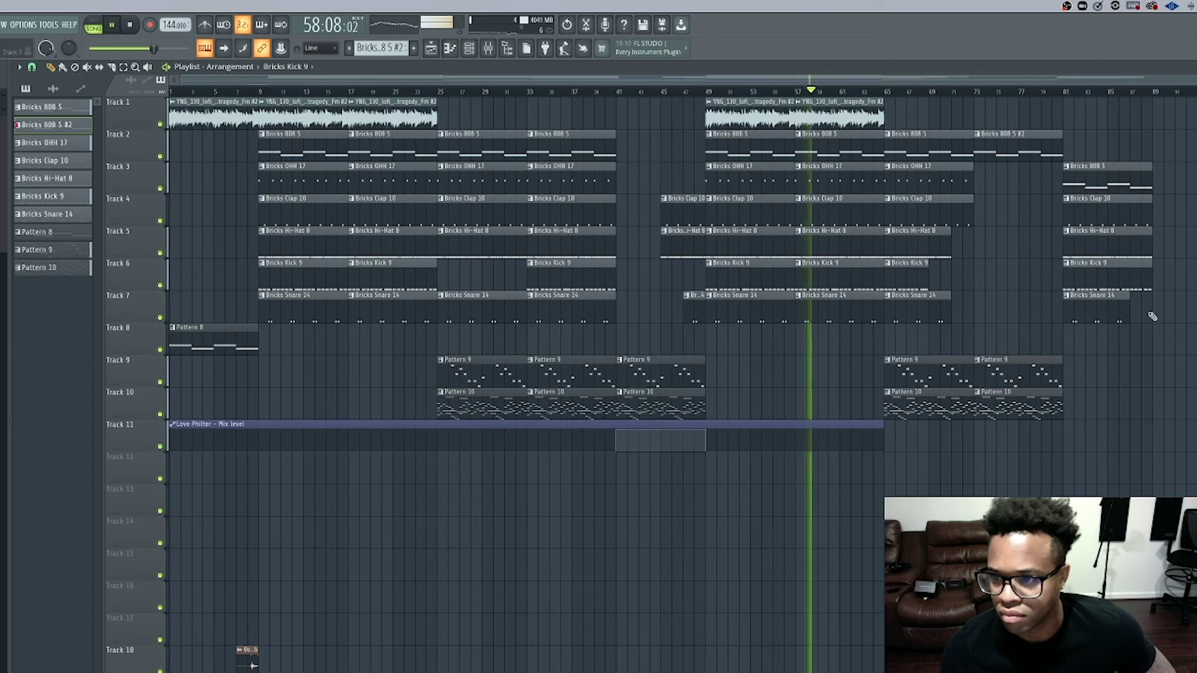
{"action": "mouse_move", "coordinate": [1129, 307]}
{"action": "left_mouse_down"}
{"action": "mouse_move", "coordinate": [1160, 308]}
{"action": "mouse_move", "coordinate": [1116, 313]}
{"action": "mouse_move", "coordinate": [1127, 309]}
{"action": "left_mouse_up"}
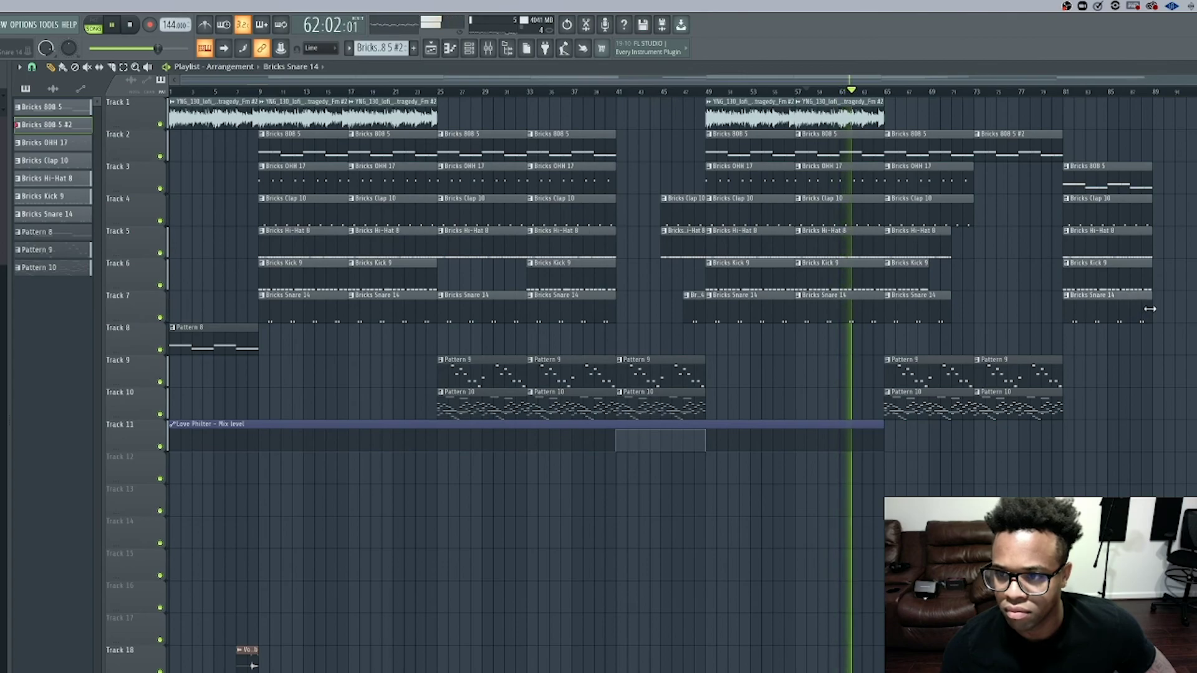
- Copy the sample audio clip to bar 81 on Track 1 and duplicate the whole sample, 808 and drum block to bar 89
{"action": "left_click", "coordinate": [859, 111]}
{"action": "left_click_drag", "start_coordinate": [859, 111], "coordinate": [1127, 114]}
{"action": "left_click_drag", "start_coordinate": [1190, 340], "coordinate": [1182, 118]}
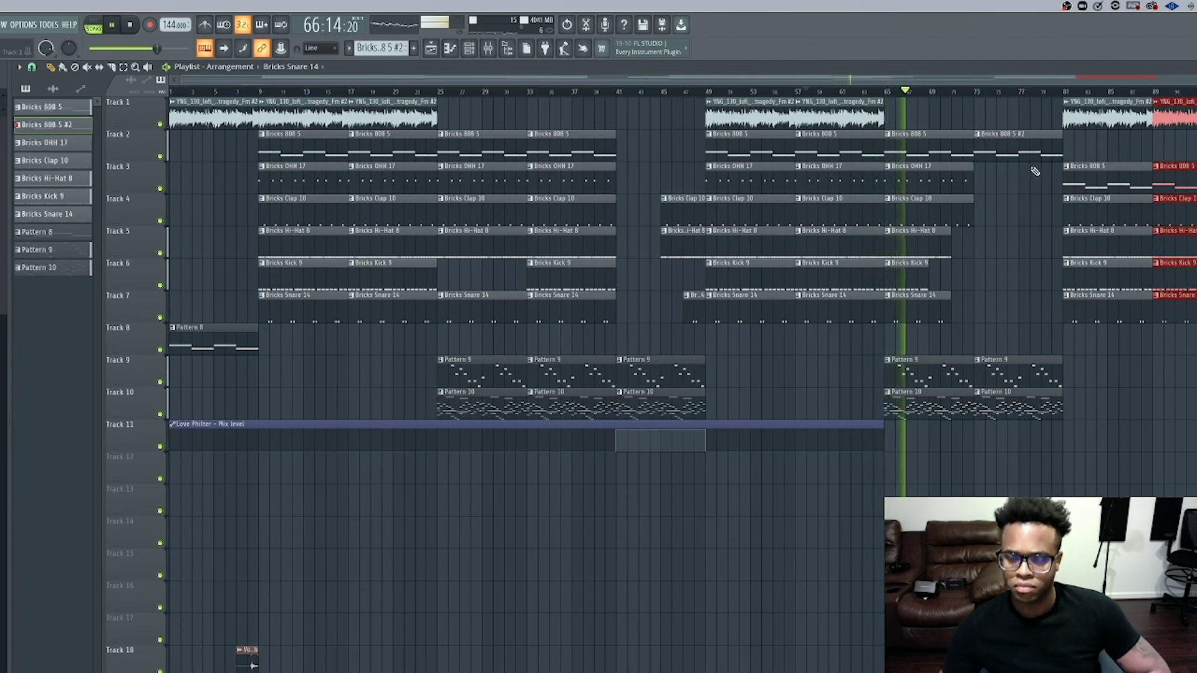
- Move the Bricks 808 5 clips at bars 81–97 to Track 2 and place Bricks OHH 17 clips on Track 3 across those bars
{"action": "left_click_drag", "start_coordinate": [1191, 349], "coordinate": [1104, 144]}
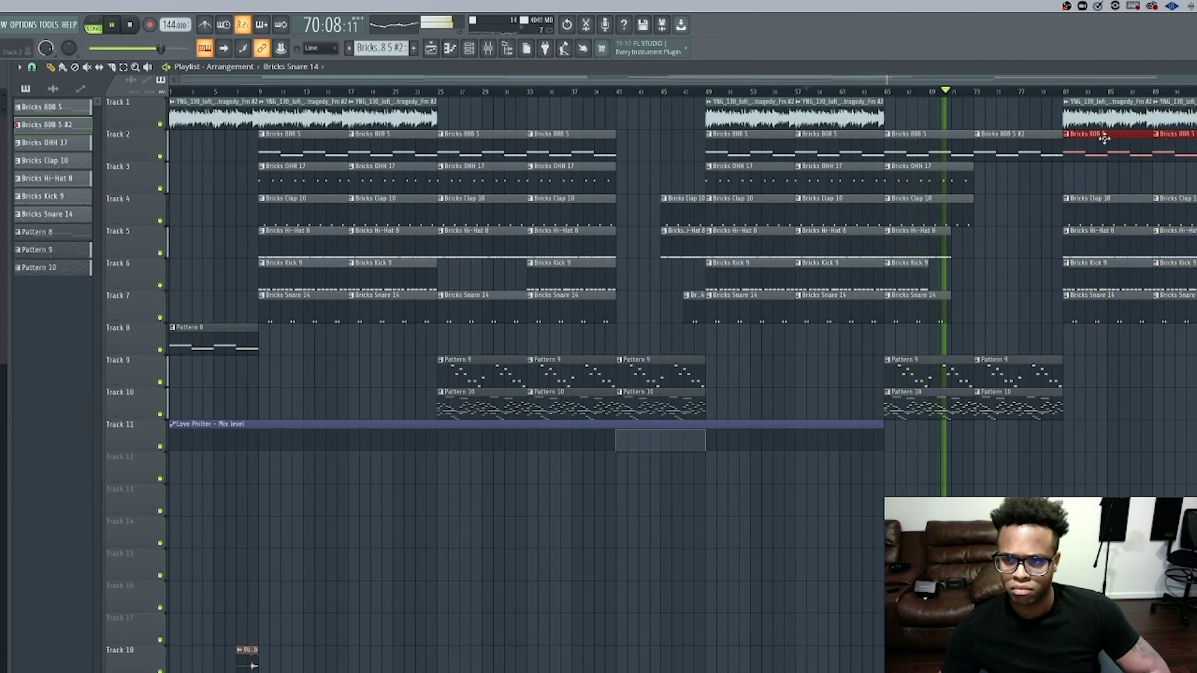
{"action": "key", "text": "space"}
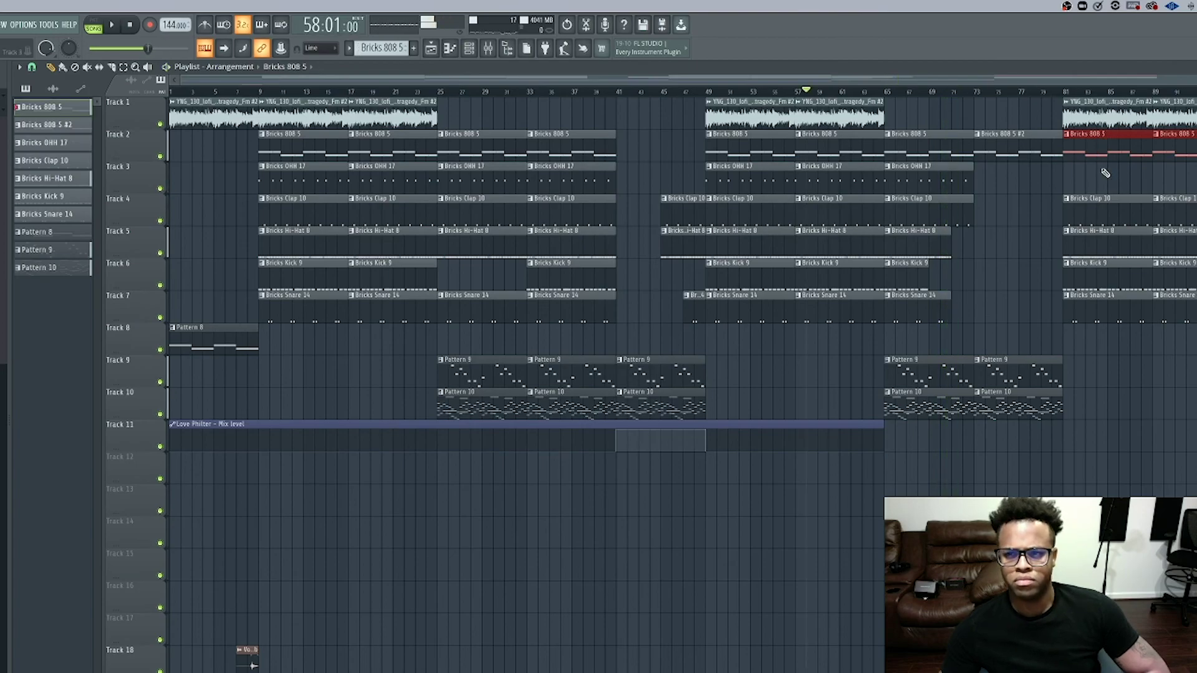
{"action": "key", "text": "space"}
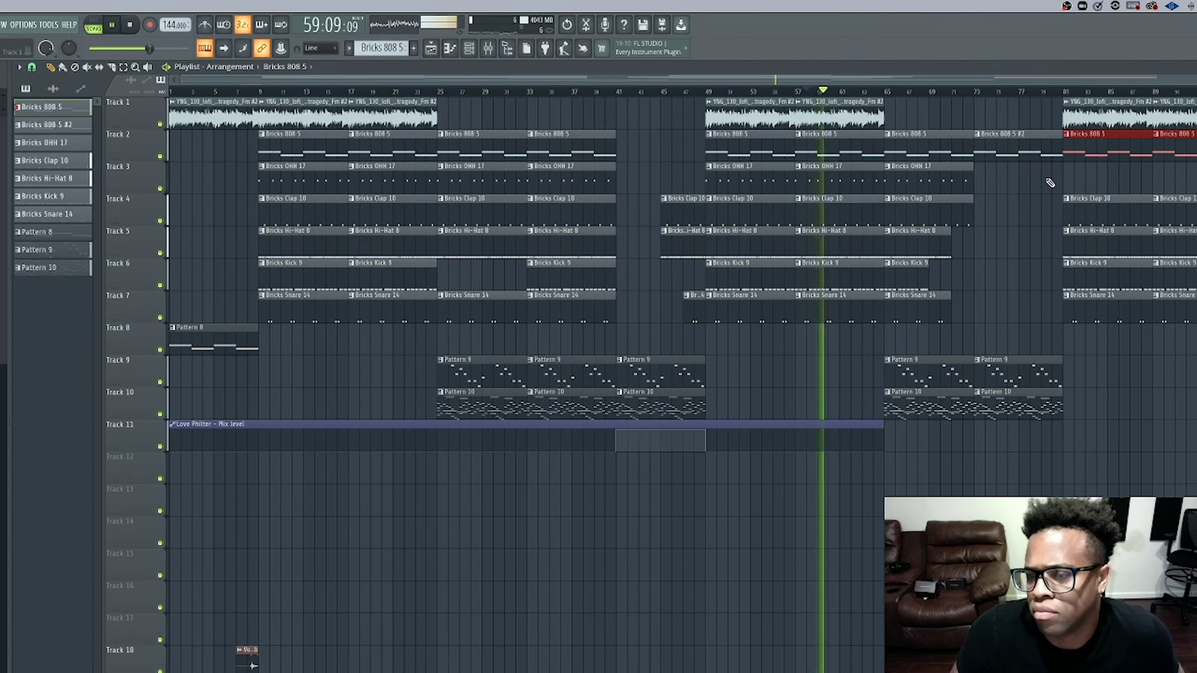
{"action": "left_click_drag", "start_coordinate": [913, 181], "coordinate": [1097, 167]}
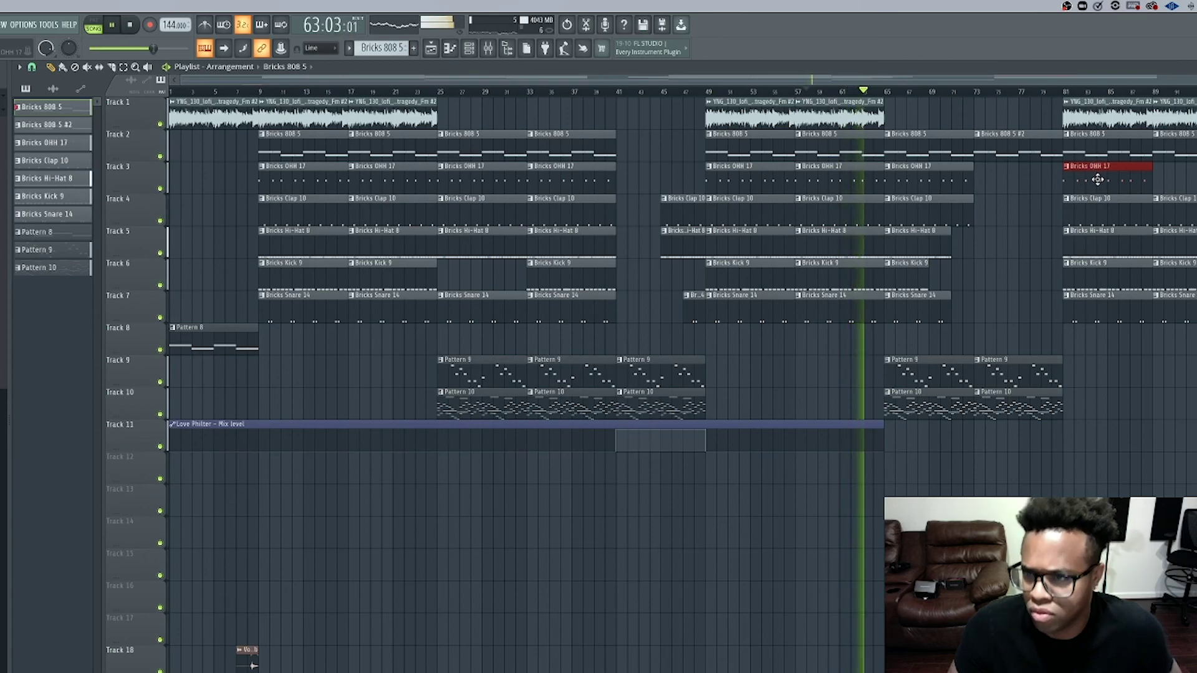
{"action": "left_click", "coordinate": [1159, 179]}
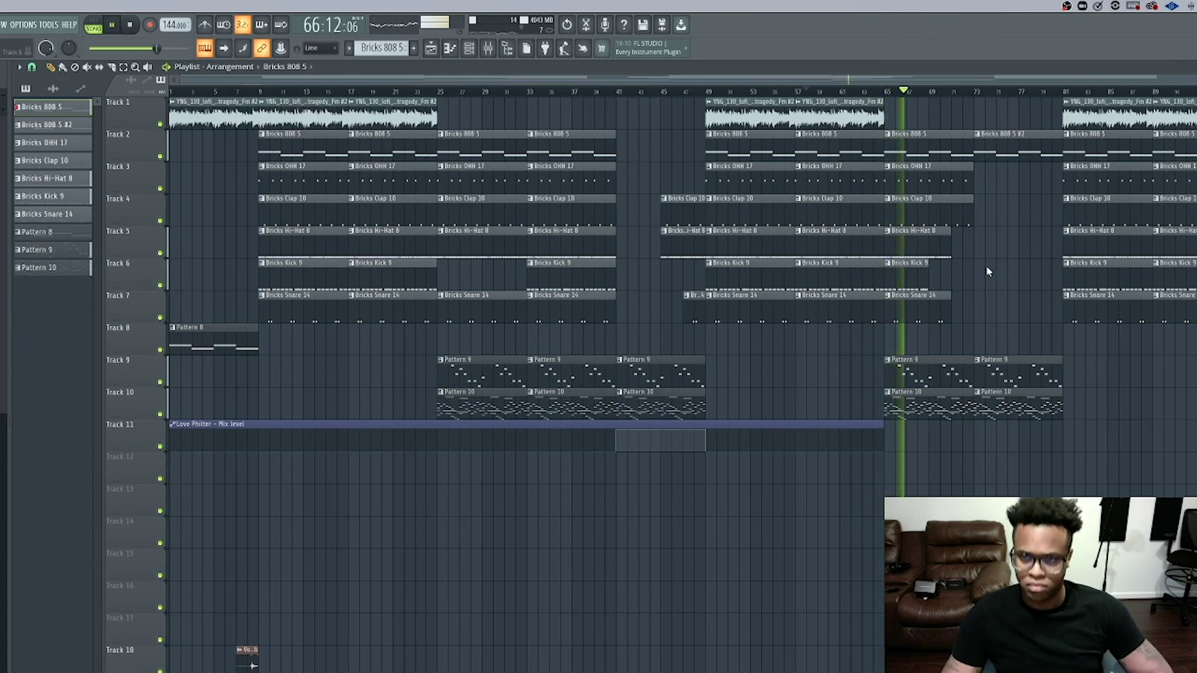
- Build an outro at bars 97–105 by duplicating the sample clip on Track 1 and copying Pattern 8 onto Track 8
{"action": "scroll", "coordinate": [972, 268], "scroll_direction": "down", "scroll_amount": 1}
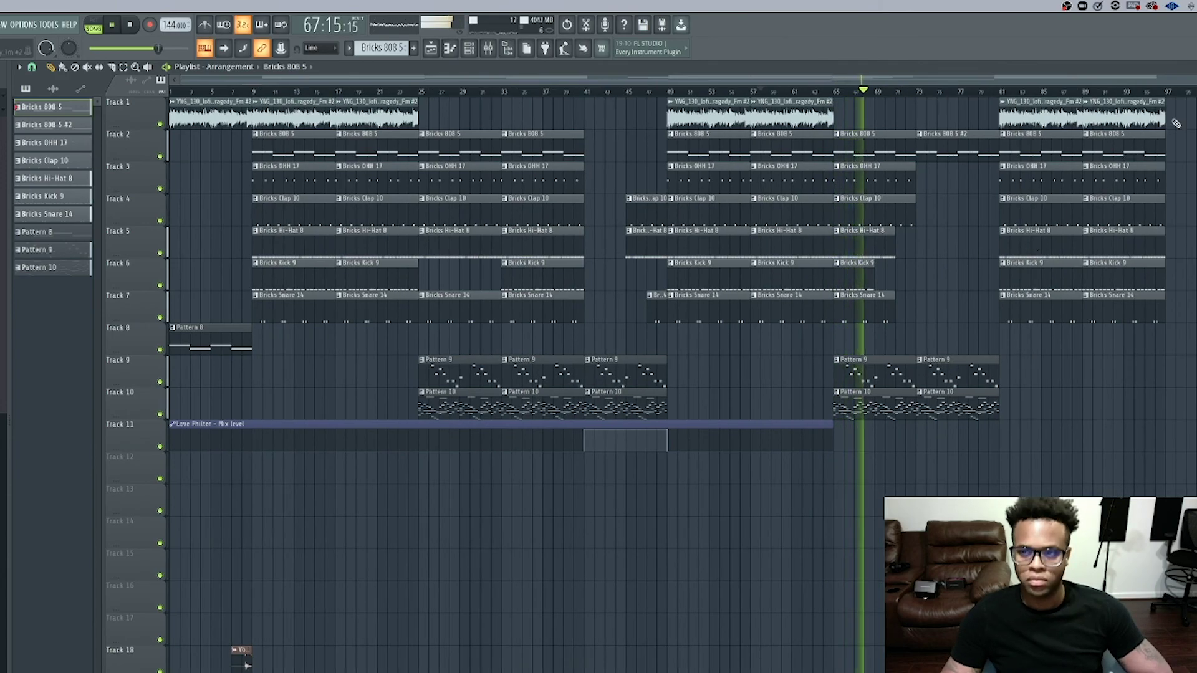
{"action": "left_click", "coordinate": [1125, 116]}
{"action": "key", "text": "ctrl+b"}
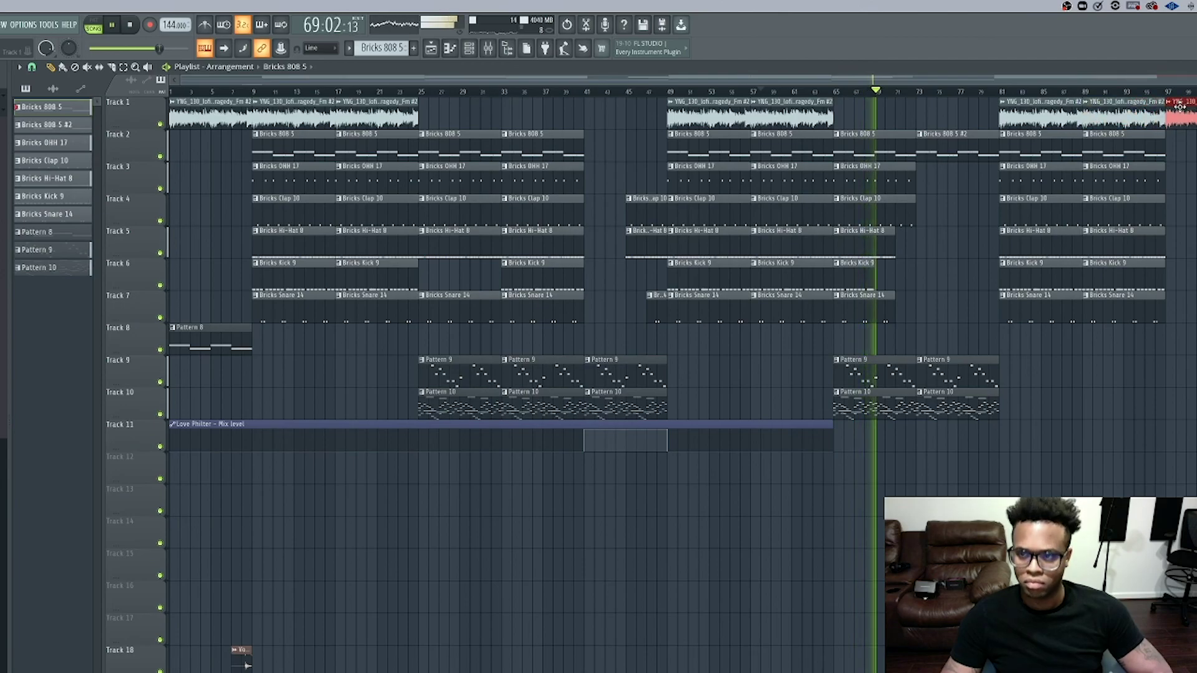
{"action": "scroll", "coordinate": [1060, 276], "scroll_direction": "down", "scroll_amount": 1}
{"action": "scroll", "coordinate": [1059, 276], "scroll_direction": "down", "scroll_amount": 1}
{"action": "left_click", "coordinate": [206, 336]}
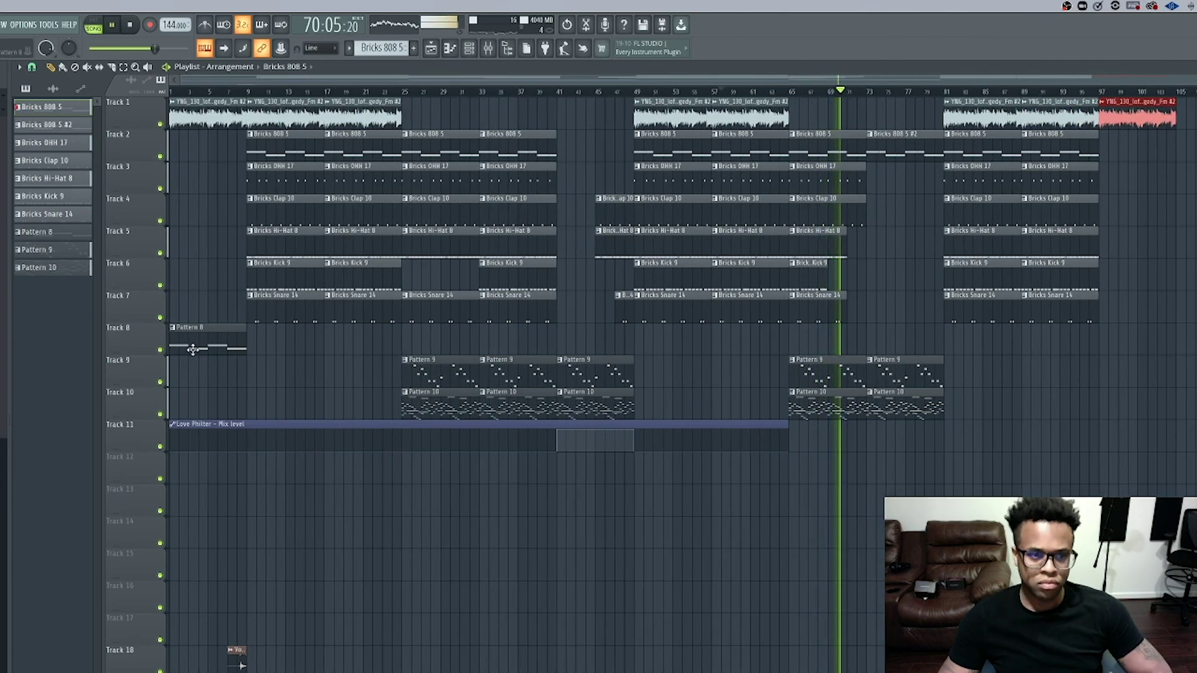
{"action": "left_click", "coordinate": [686, 333]}
{"action": "left_click_drag", "start_coordinate": [685, 334], "coordinate": [1117, 332]}
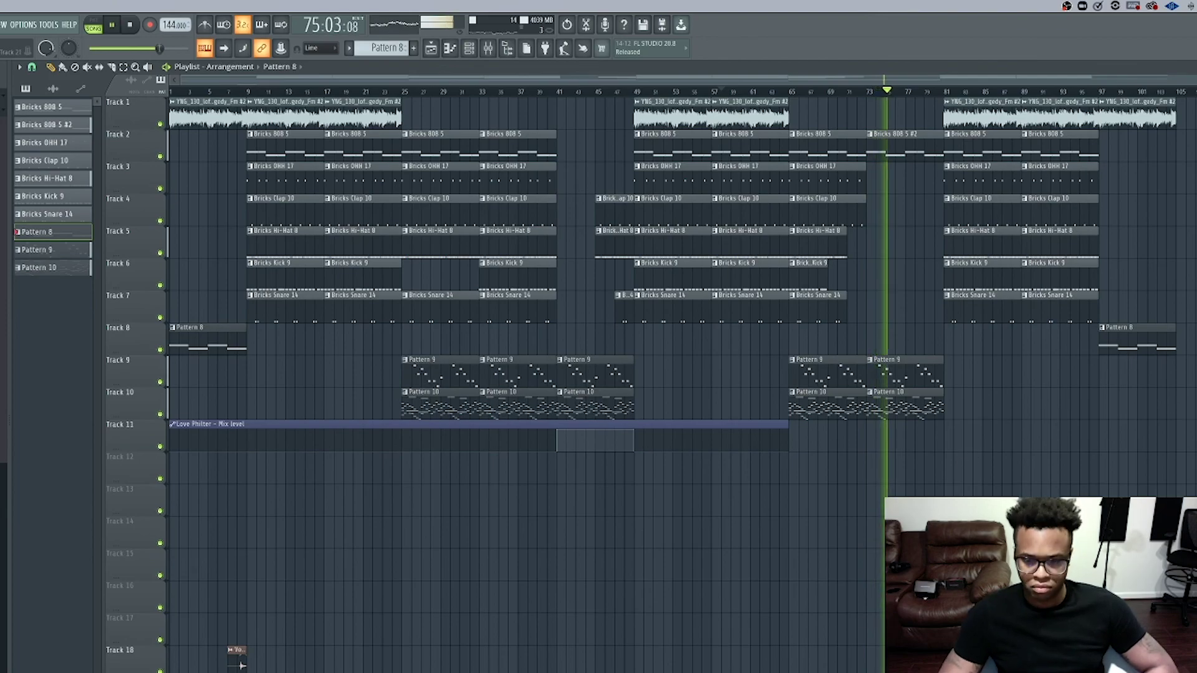
- Listen to the arrangement through the outro, then replay the entry of the final section from bar 80
{"action": "key", "text": "super+Tab"}
{"action": "left_click", "coordinate": [53, 492]}
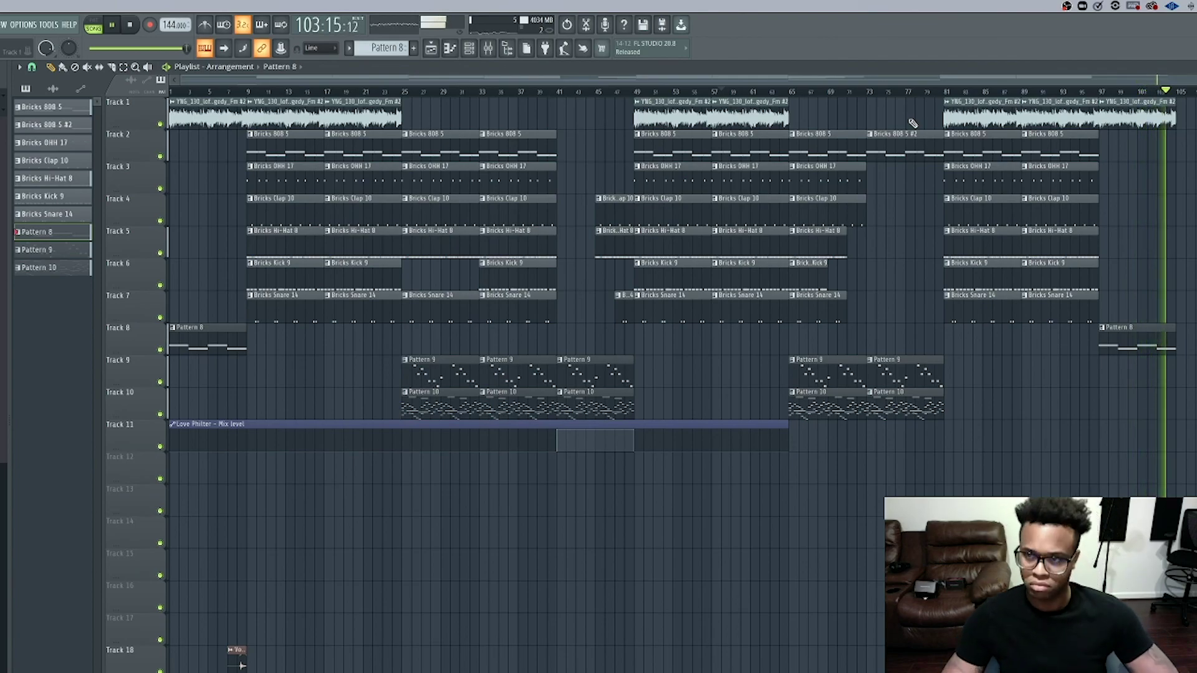
{"action": "key", "text": "space"}
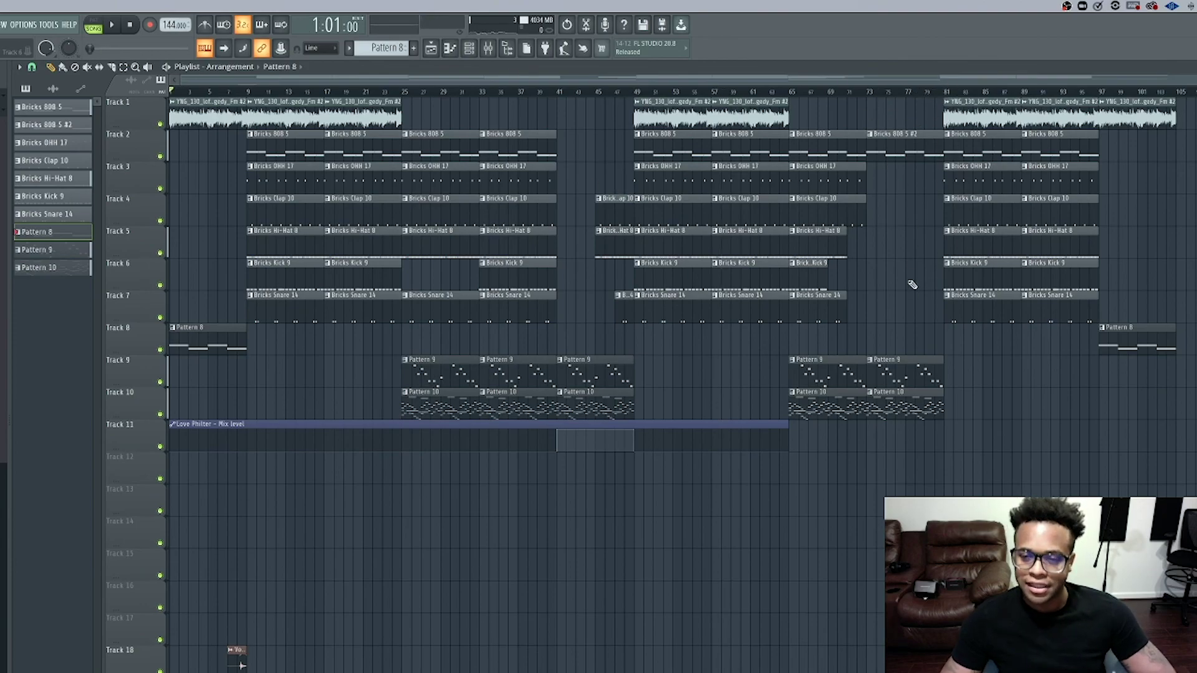
{"action": "left_click", "coordinate": [939, 94]}
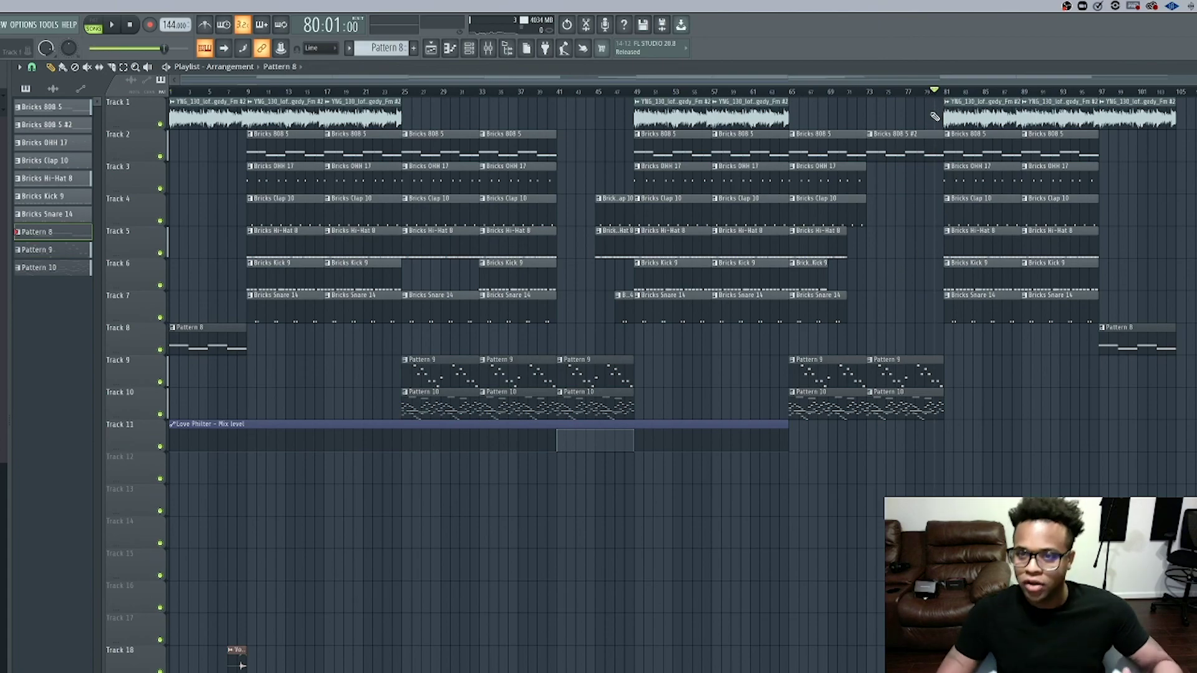
{"action": "key", "text": "space"}
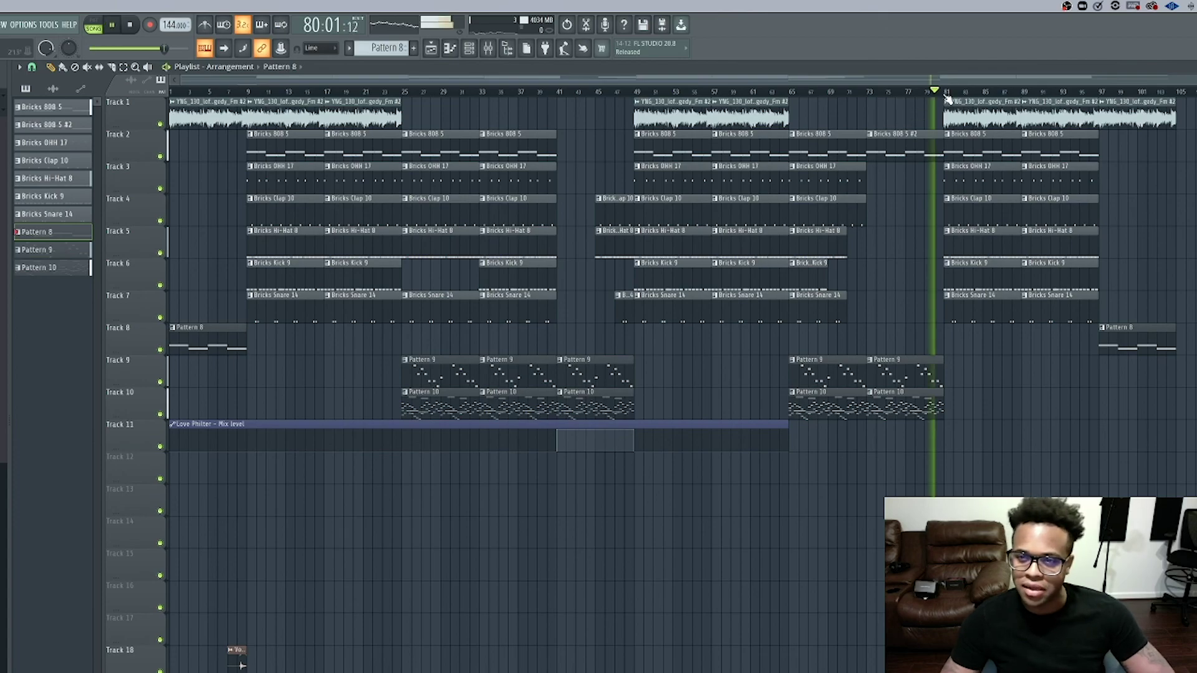
{"action": "key", "text": "space"}
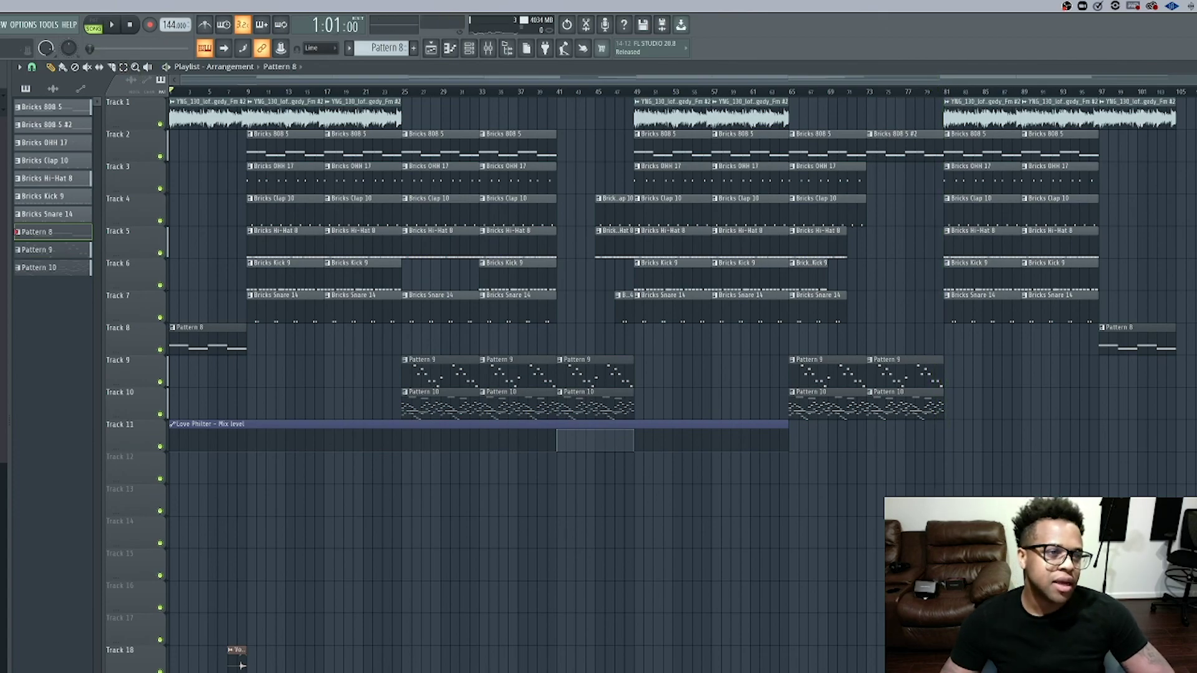
- Save the song as Rock San in the Projects folder in FL Studio song file format
{"action": "key", "text": "super+s"}
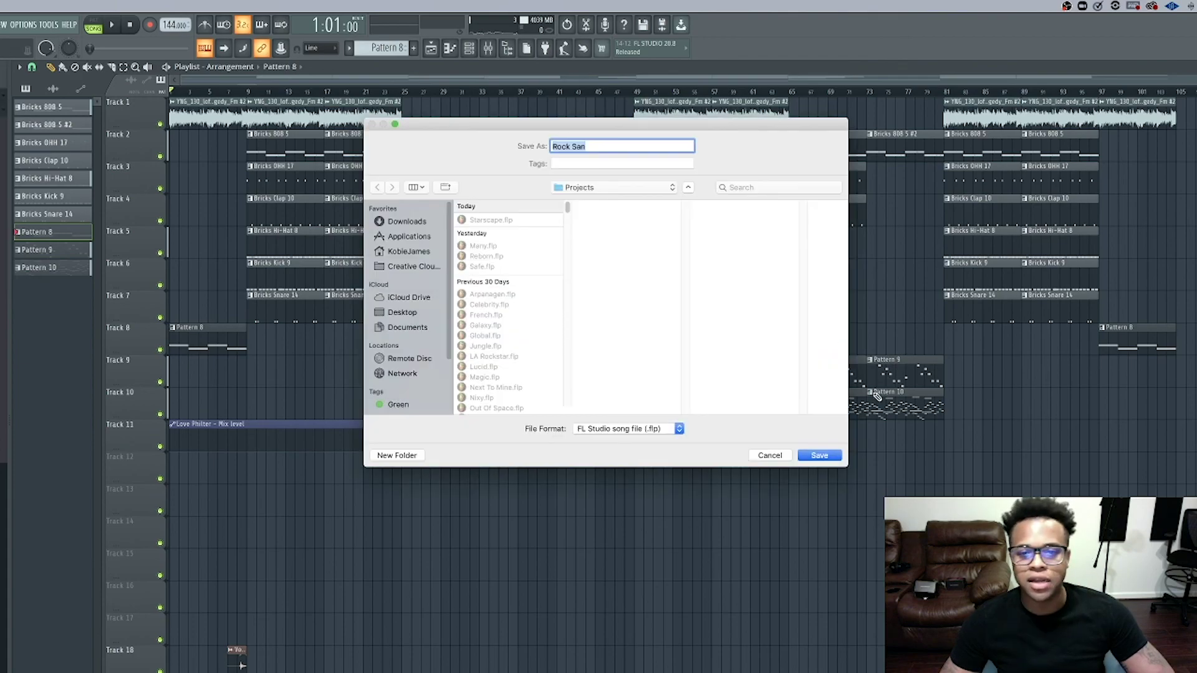
{"action": "left_click", "coordinate": [810, 458]}
{"action": "left_click", "coordinate": [690, 201]}
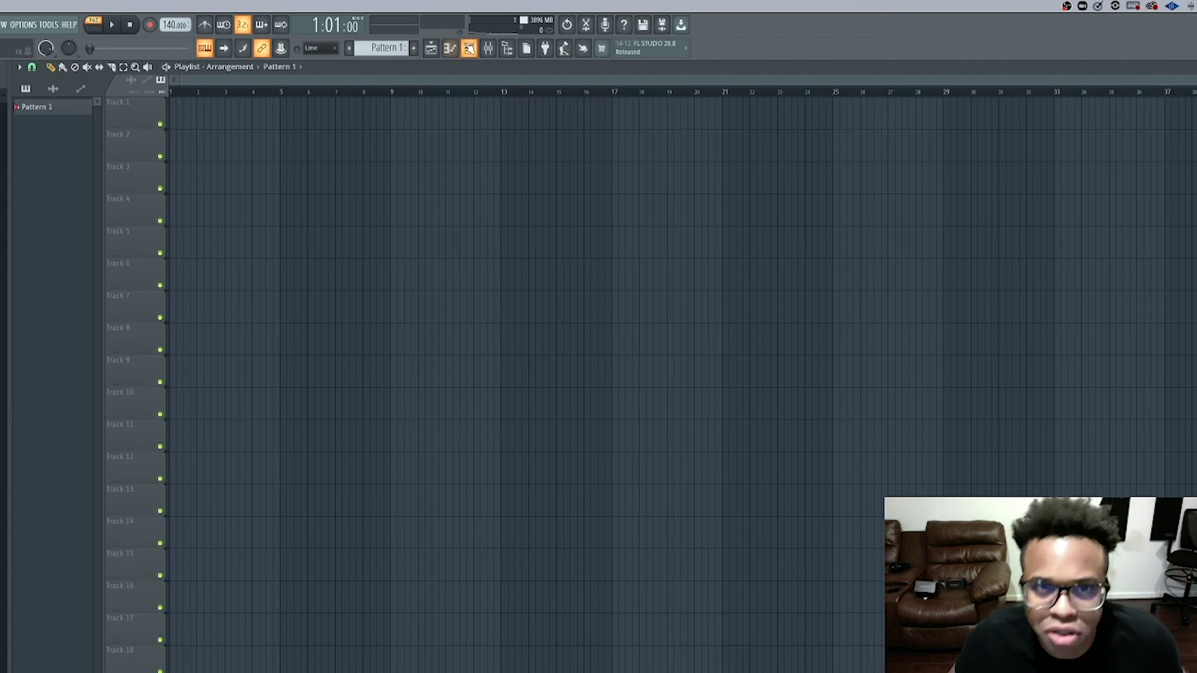
{"action": "left_click", "coordinate": [469, 49]}
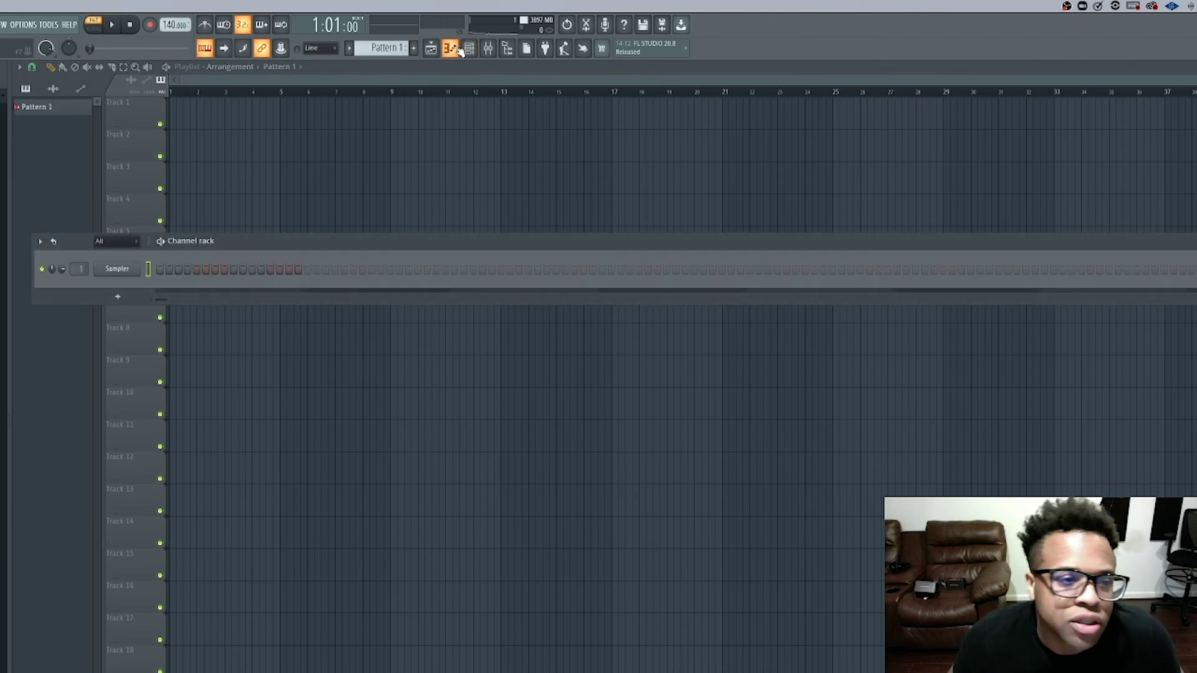
{"action": "left_click", "coordinate": [458, 50]}
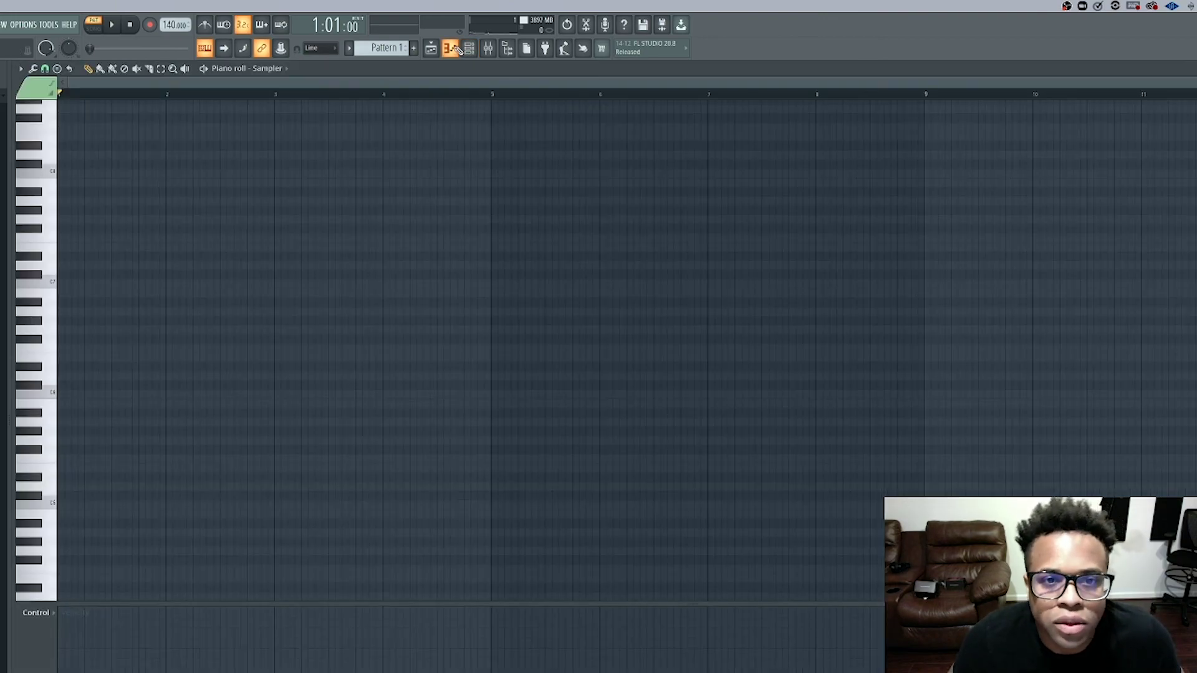
{"action": "left_click", "coordinate": [469, 49]}
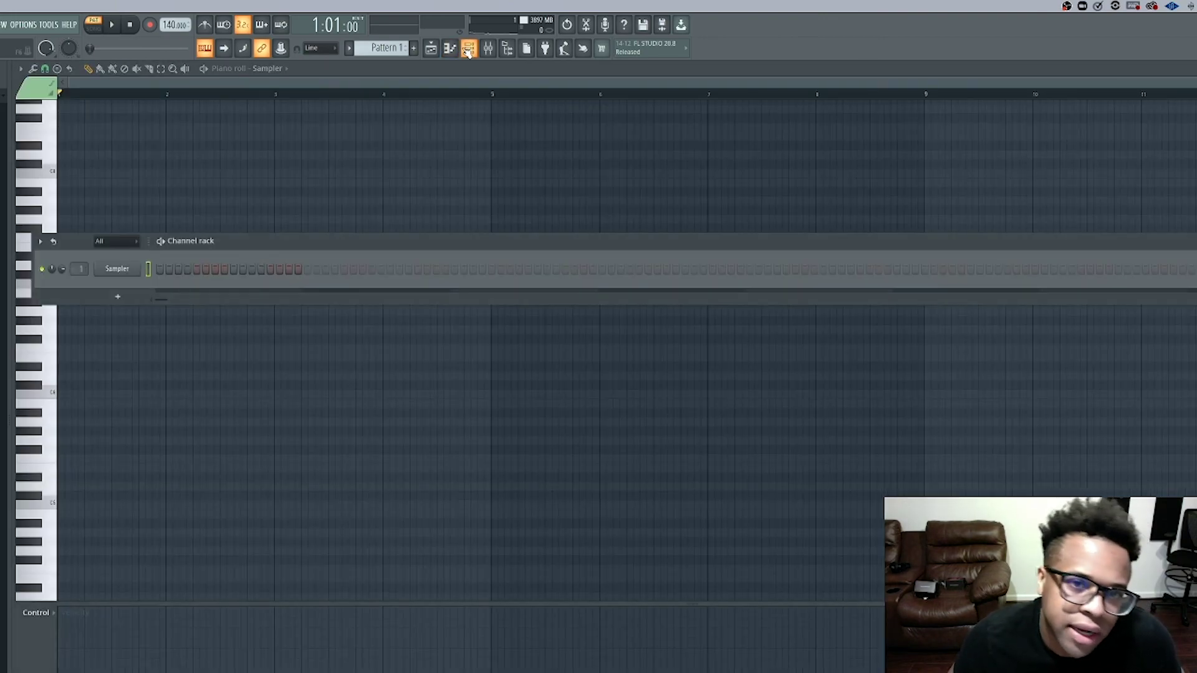
{"action": "left_click", "coordinate": [105, 297]}
{"action": "left_click", "coordinate": [76, 291]}
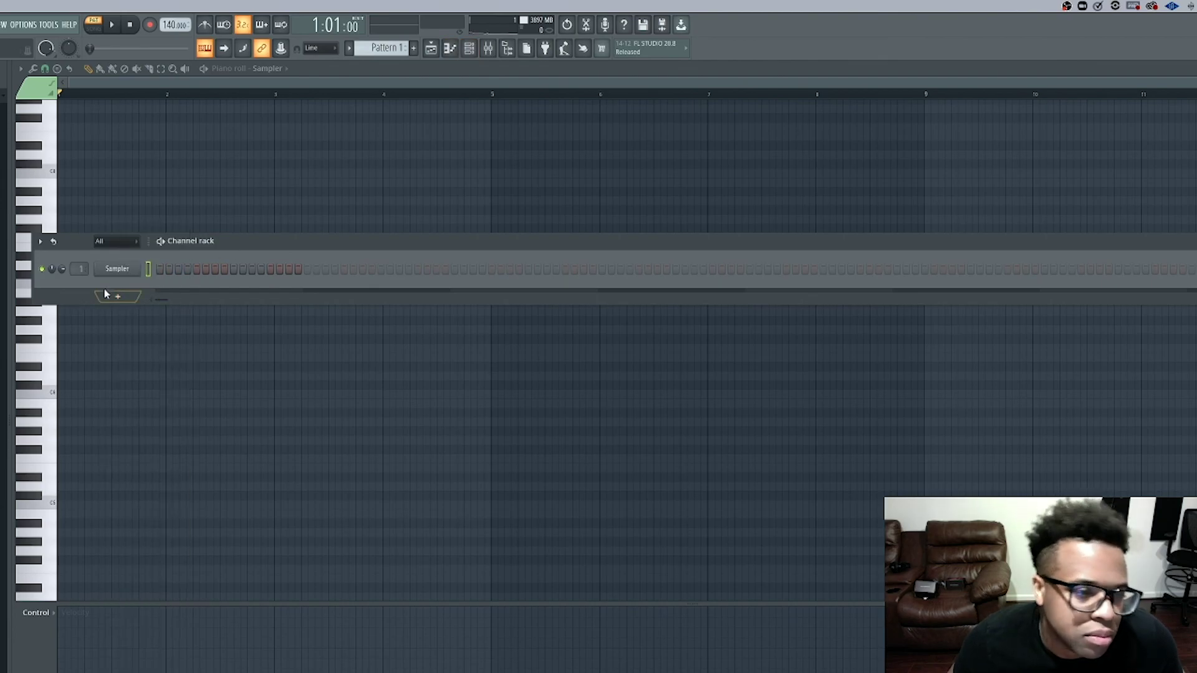
{"action": "left_click", "coordinate": [106, 296]}
{"action": "left_click", "coordinate": [85, 287]}
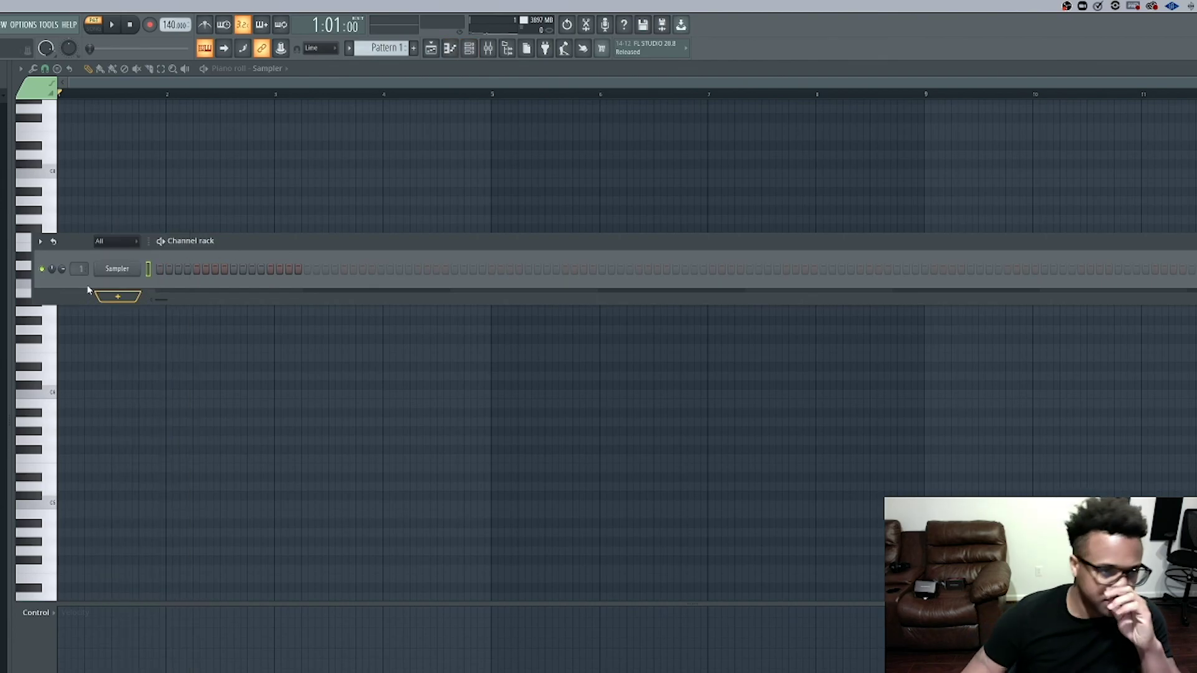
{"action": "left_click", "coordinate": [119, 297]}
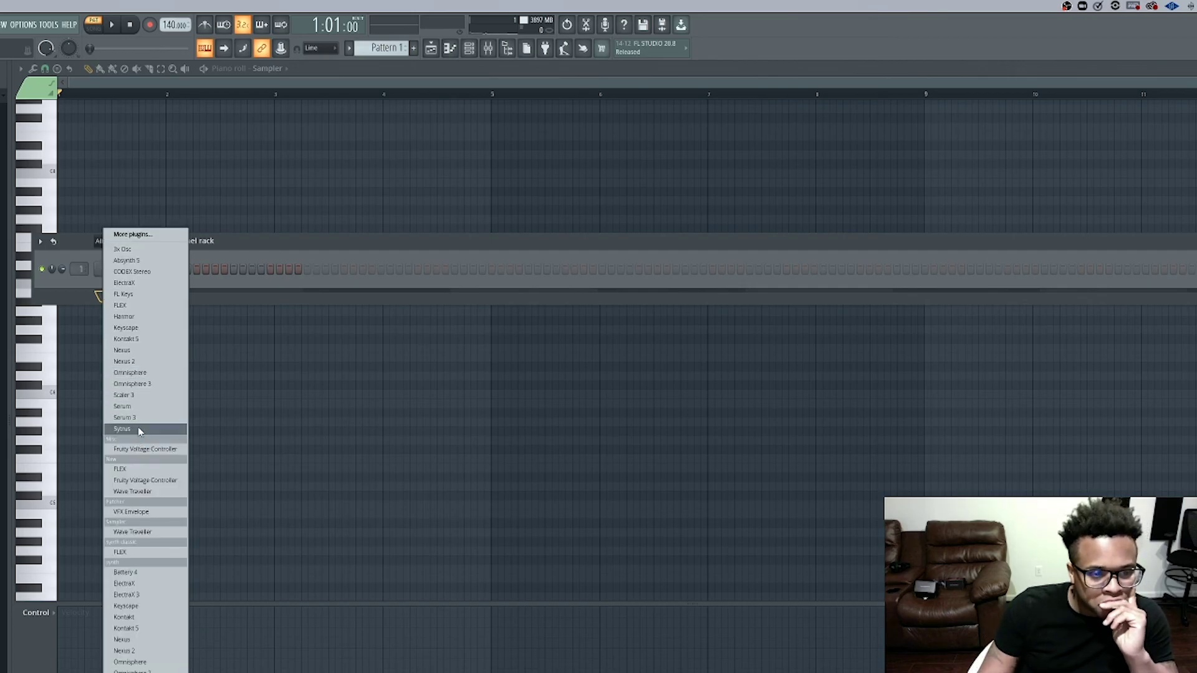
{"action": "left_click", "coordinate": [72, 303]}
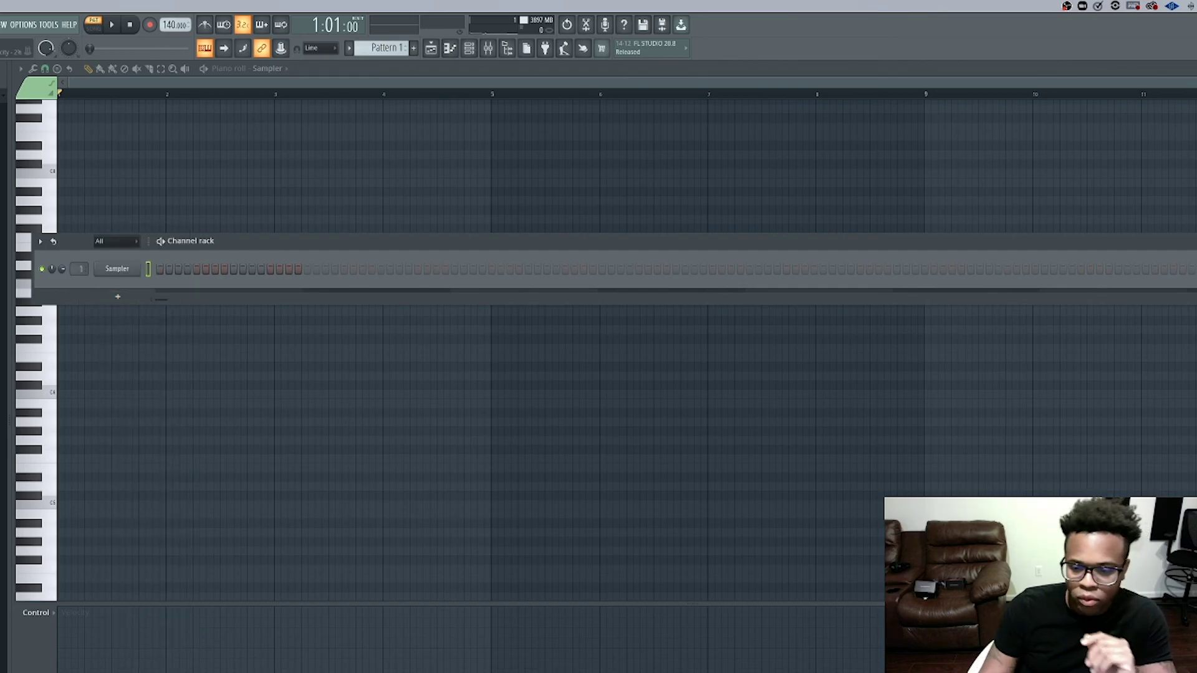
{"action": "key", "text": "super+Tab"}
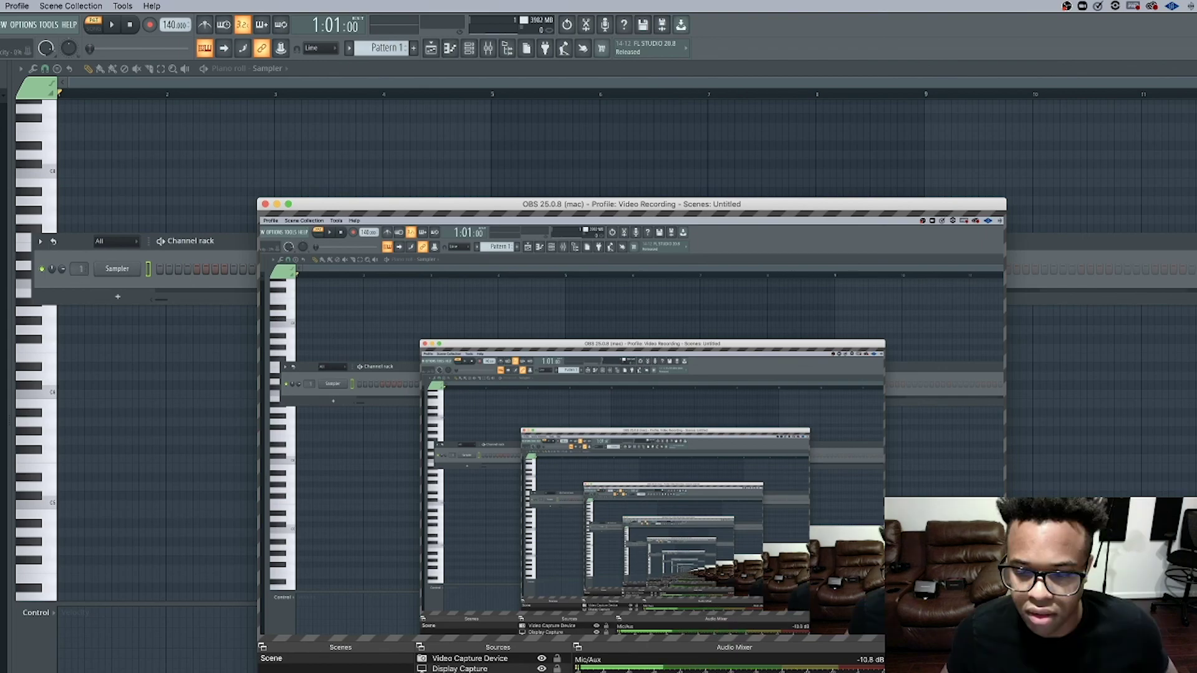
{"action": "key", "text": "super+Tab"}
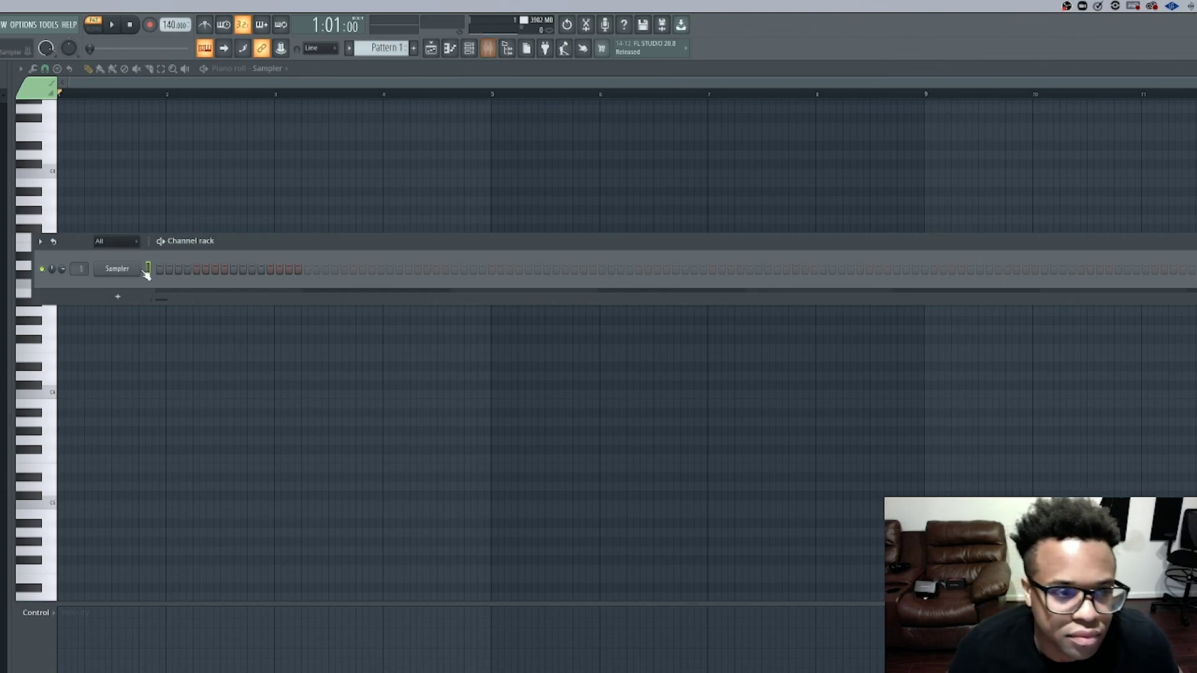
- Add a Keyscape channel below the Sampler and replace its instrument with Omnisphere
{"action": "left_click", "coordinate": [117, 298]}
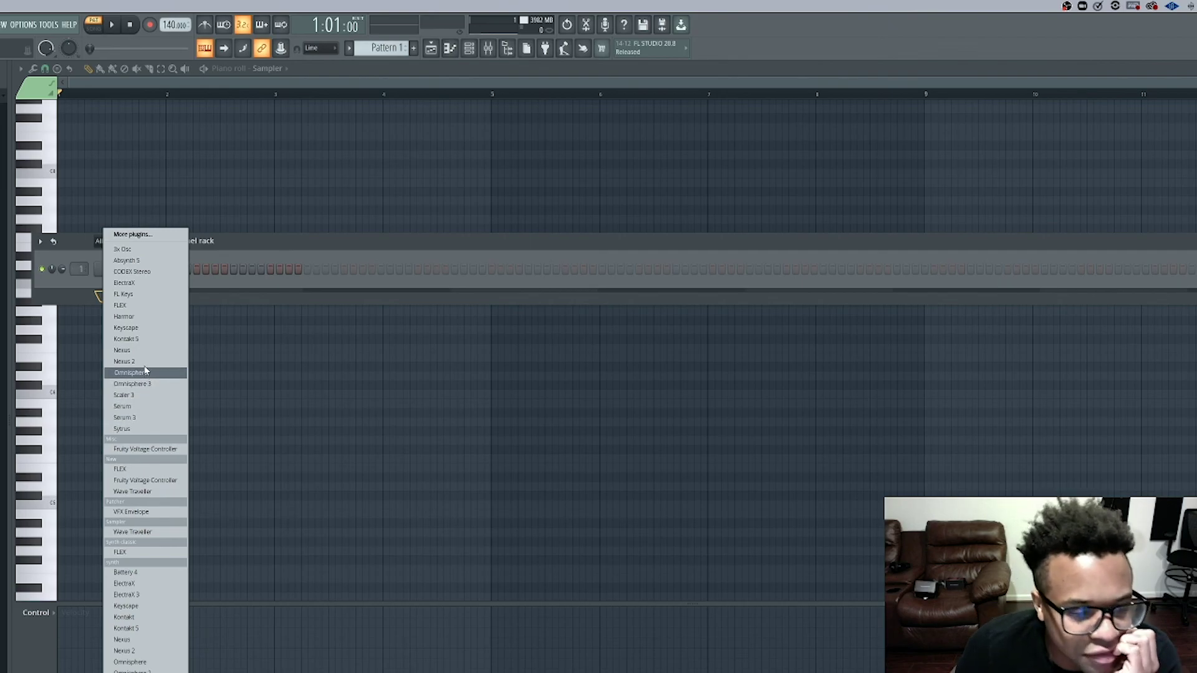
{"action": "left_click", "coordinate": [145, 328]}
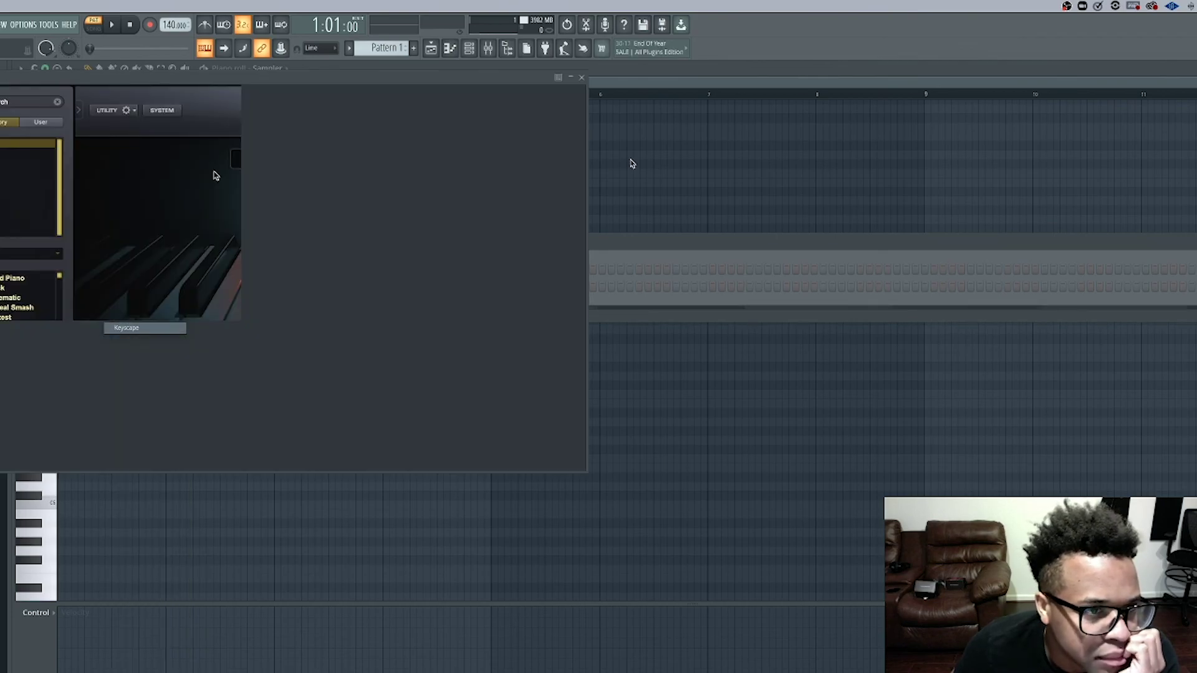
{"action": "left_click", "coordinate": [581, 79]}
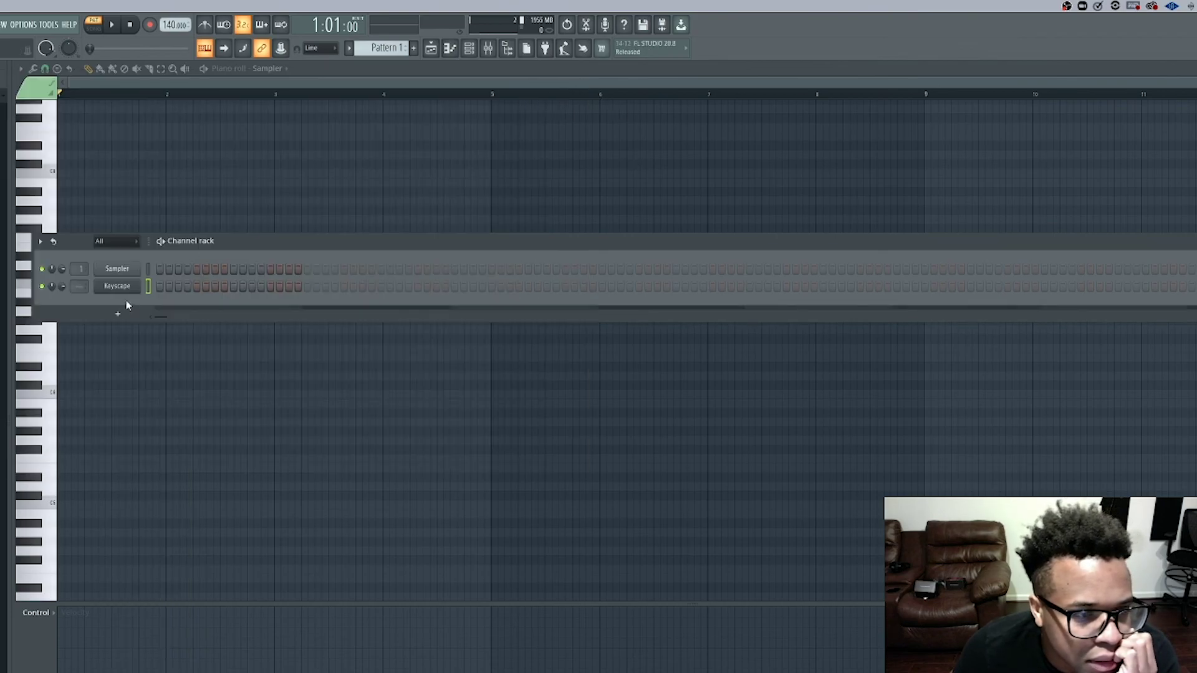
{"action": "right_click", "coordinate": [133, 285]}
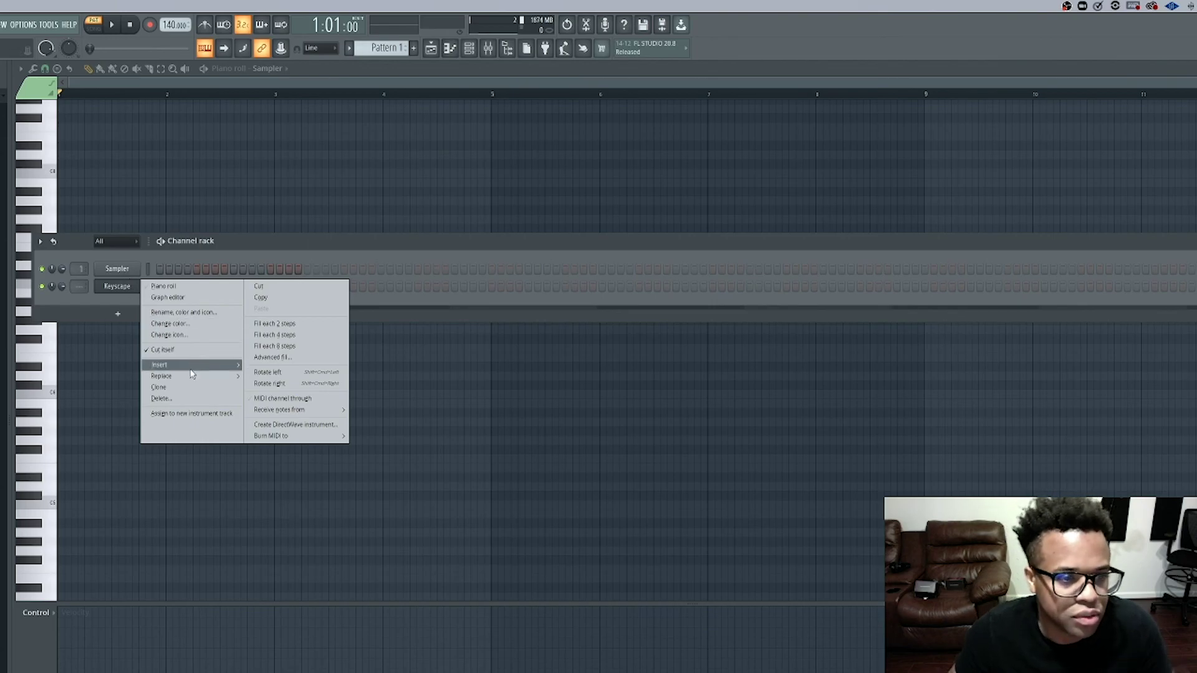
{"action": "mouse_move", "coordinate": [187, 376]}
{"action": "left_click", "coordinate": [288, 374]}
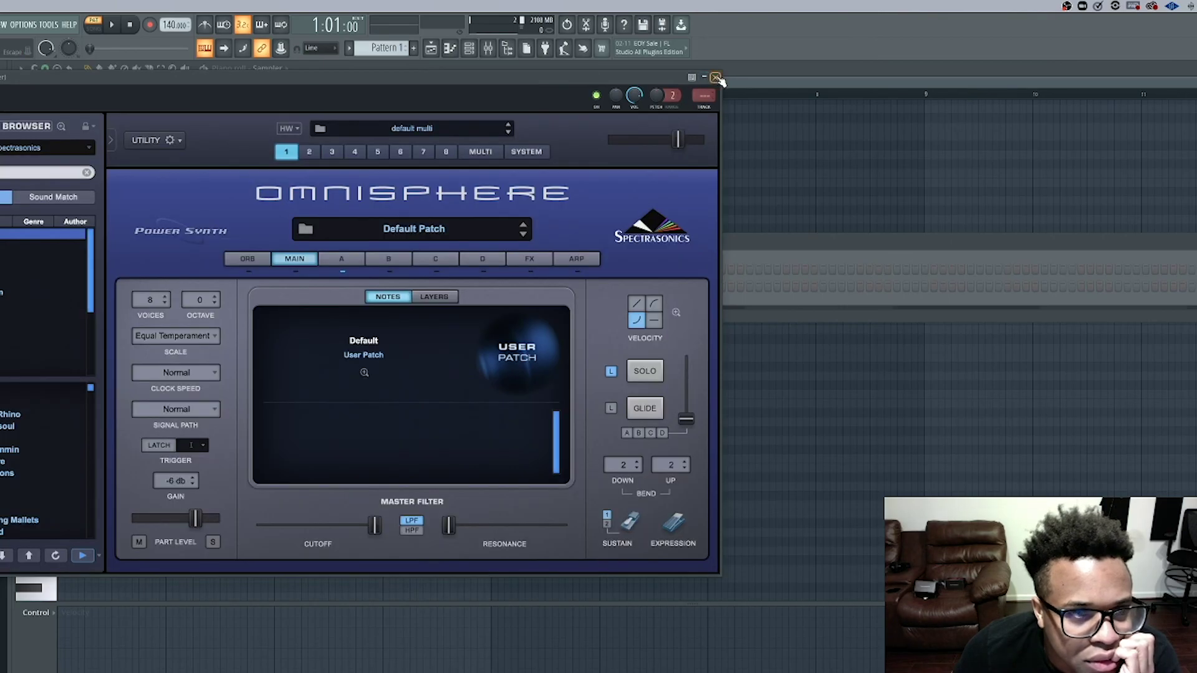
{"action": "left_click", "coordinate": [716, 77]}
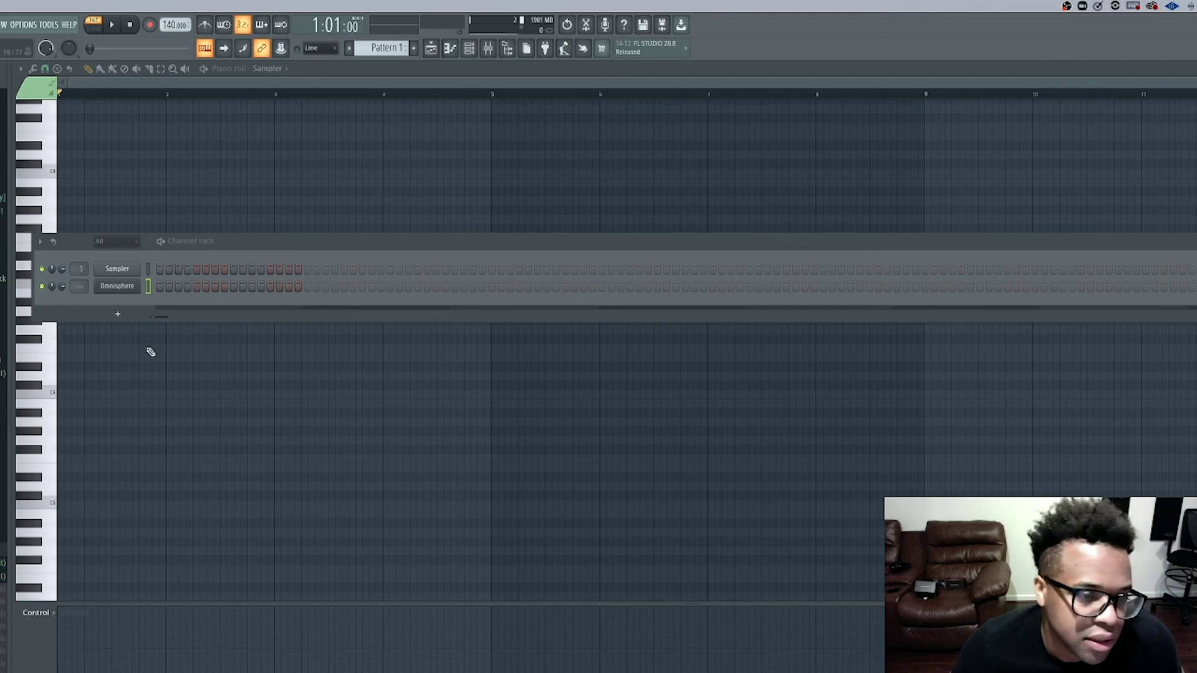
- Try a short test note in bar 1 of the Omnisphere piano roll and delete it
{"action": "left_click", "coordinate": [450, 49]}
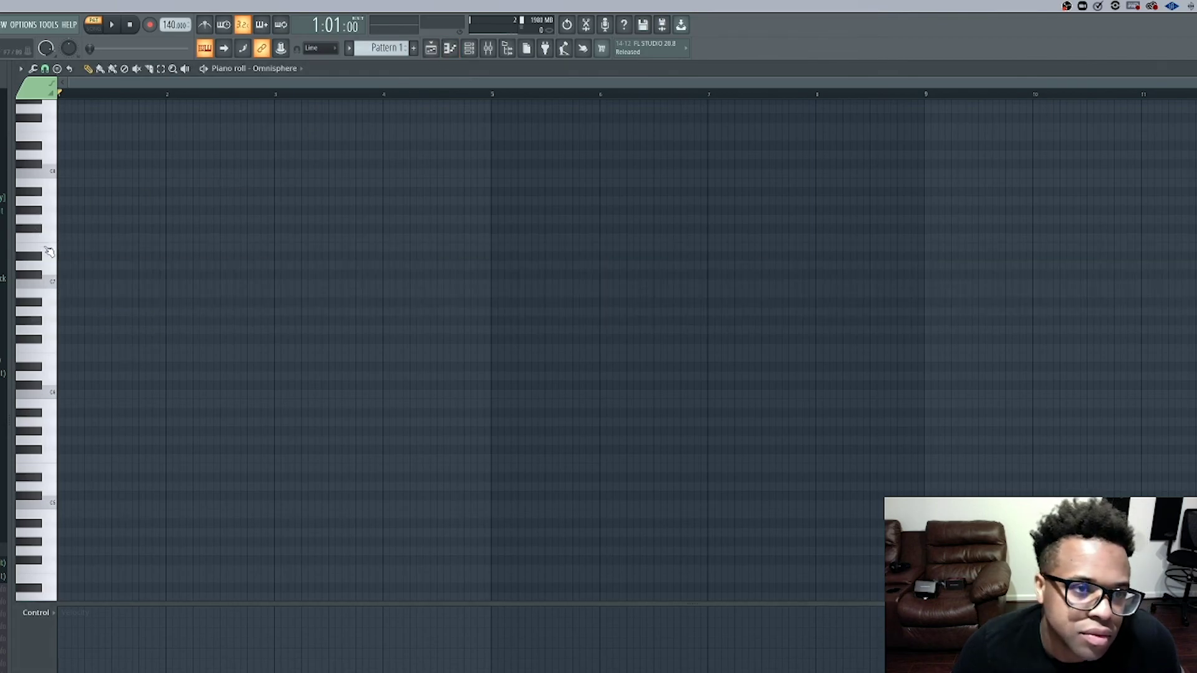
{"action": "scroll", "coordinate": [83, 259], "scroll_direction": "down", "scroll_amount": 2}
{"action": "left_click", "coordinate": [71, 320]}
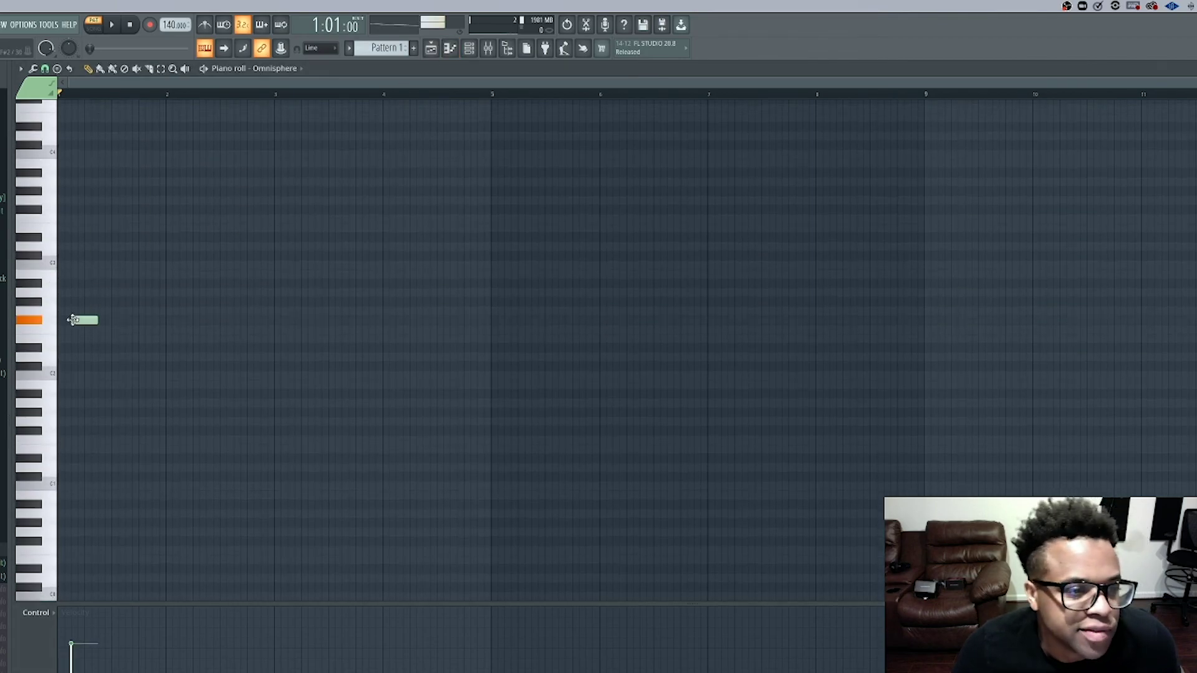
{"action": "right_click", "coordinate": [70, 320]}
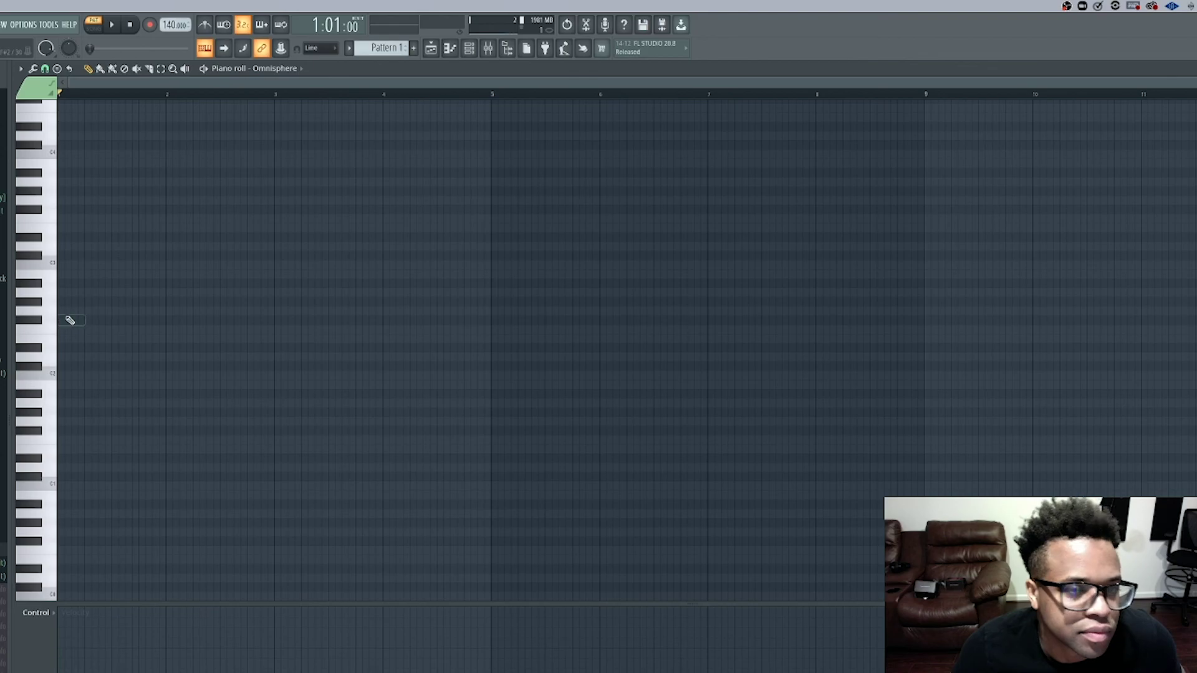
- Audition the Omnisphere patches Baritone Guitar b, Christmas in Cadiz and Crying Rhodes Lead 1
{"action": "left_click", "coordinate": [468, 49]}
{"action": "left_click", "coordinate": [118, 287]}
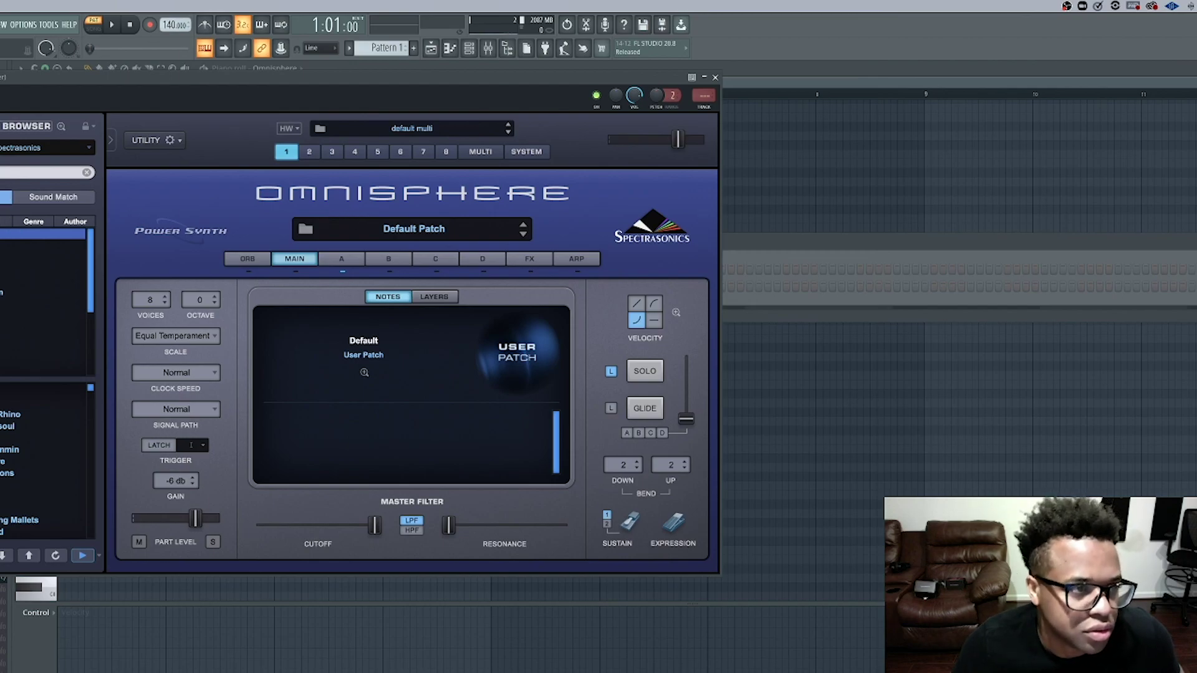
{"action": "scroll", "coordinate": [5, 369], "scroll_direction": "down", "scroll_amount": 1}
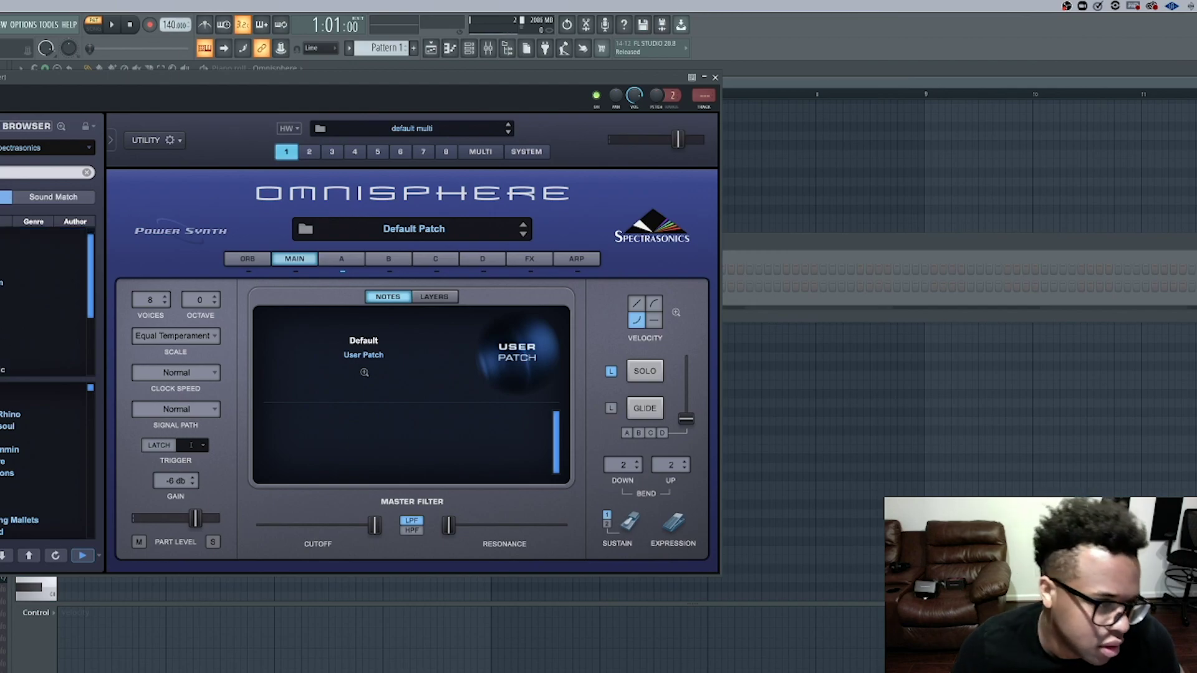
{"action": "left_click", "coordinate": [37, 301]}
{"action": "left_click", "coordinate": [38, 460]}
{"action": "scroll", "coordinate": [38, 460], "scroll_direction": "down", "scroll_amount": 1}
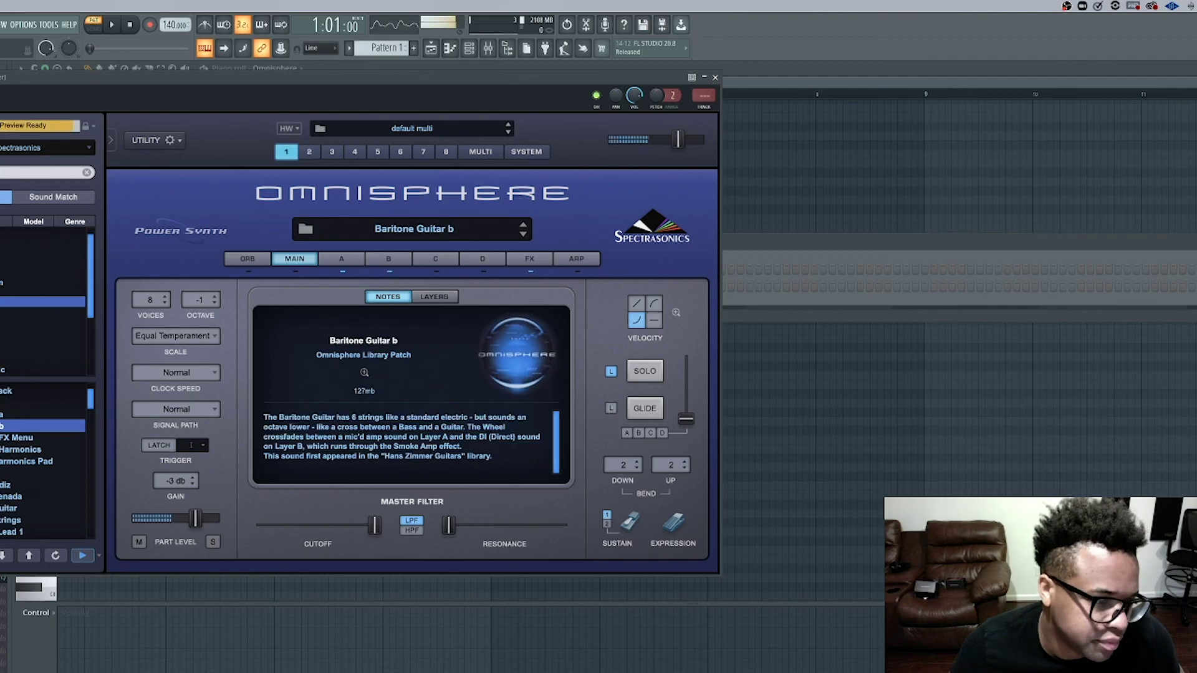
{"action": "left_click", "coordinate": [38, 484]}
{"action": "scroll", "coordinate": [4, 480], "scroll_direction": "down", "scroll_amount": 2}
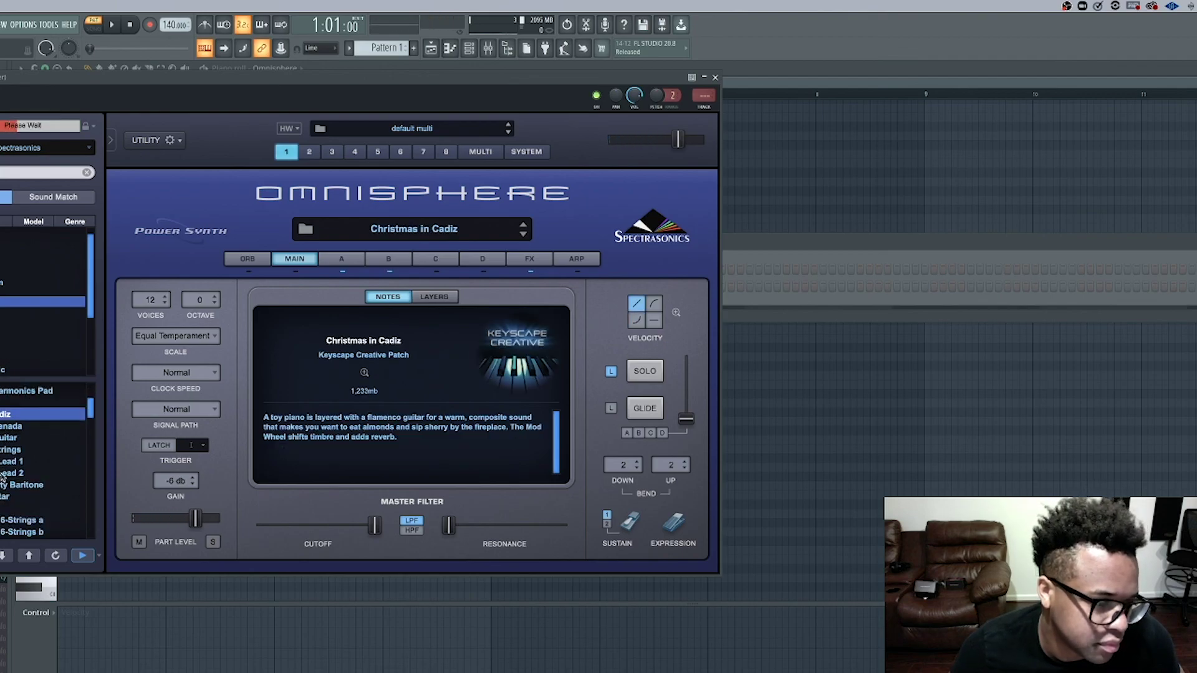
{"action": "left_click", "coordinate": [3, 462]}
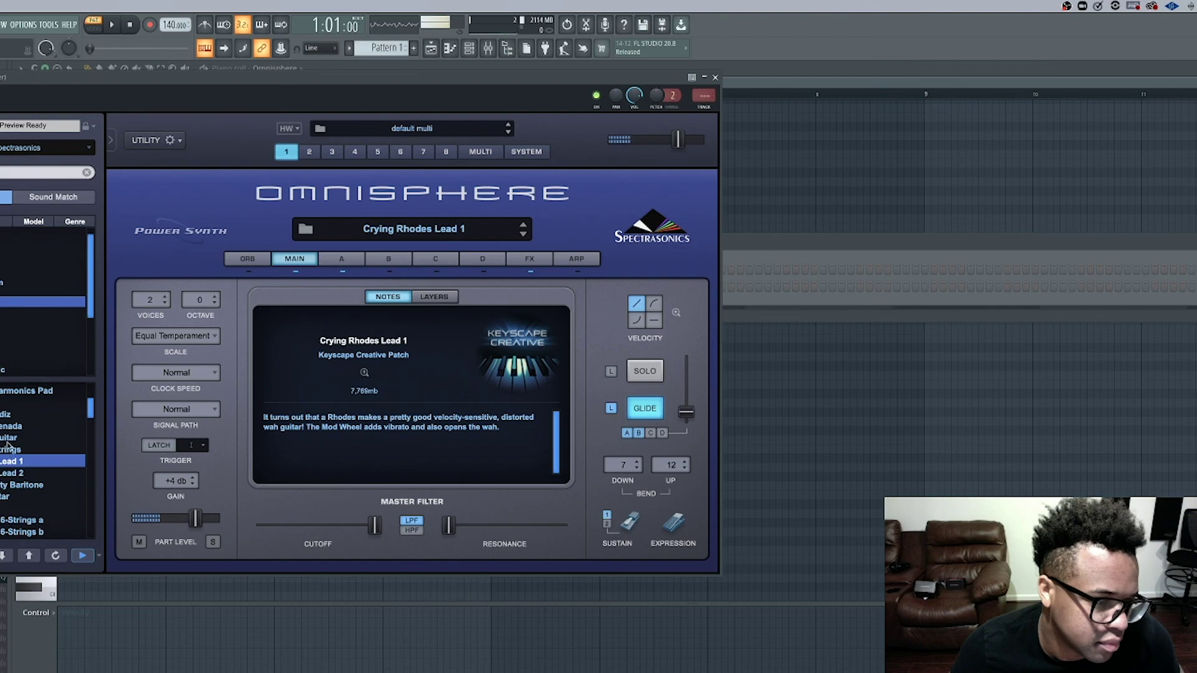
- Compare Classic Nylon Guitar with Classic Nylon Strings and load Classic Nylon Guitar as the Omnisphere patch
{"action": "left_click", "coordinate": [4, 438]}
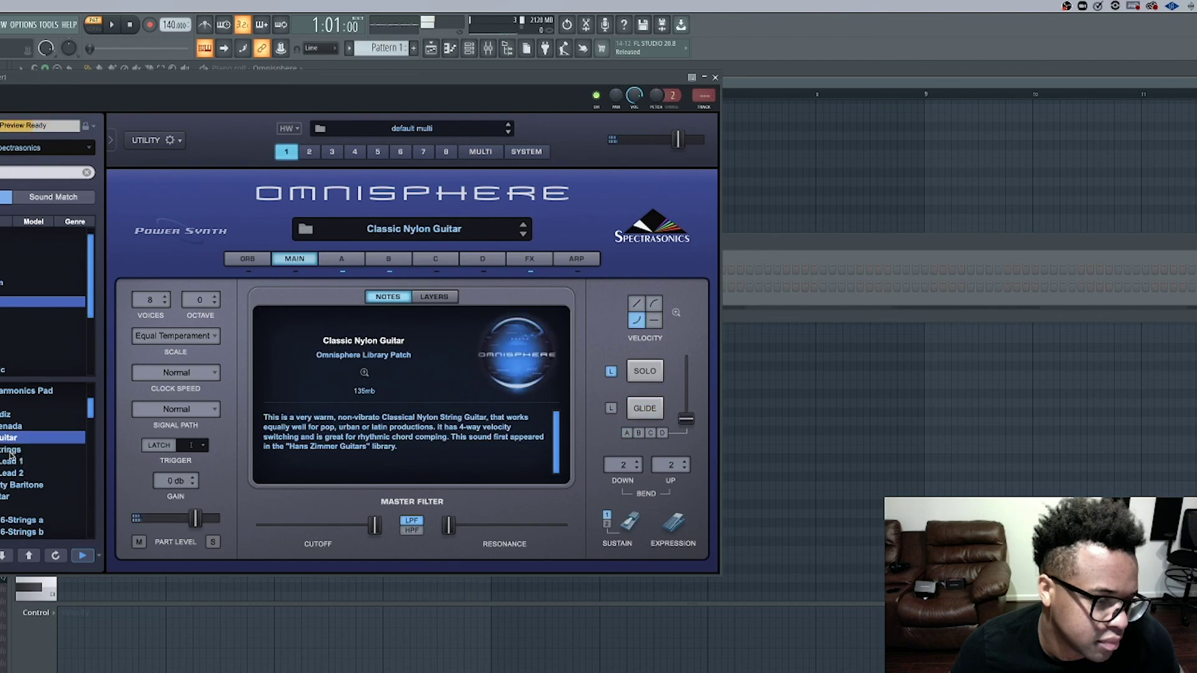
{"action": "left_click", "coordinate": [13, 451]}
{"action": "left_click", "coordinate": [9, 438]}
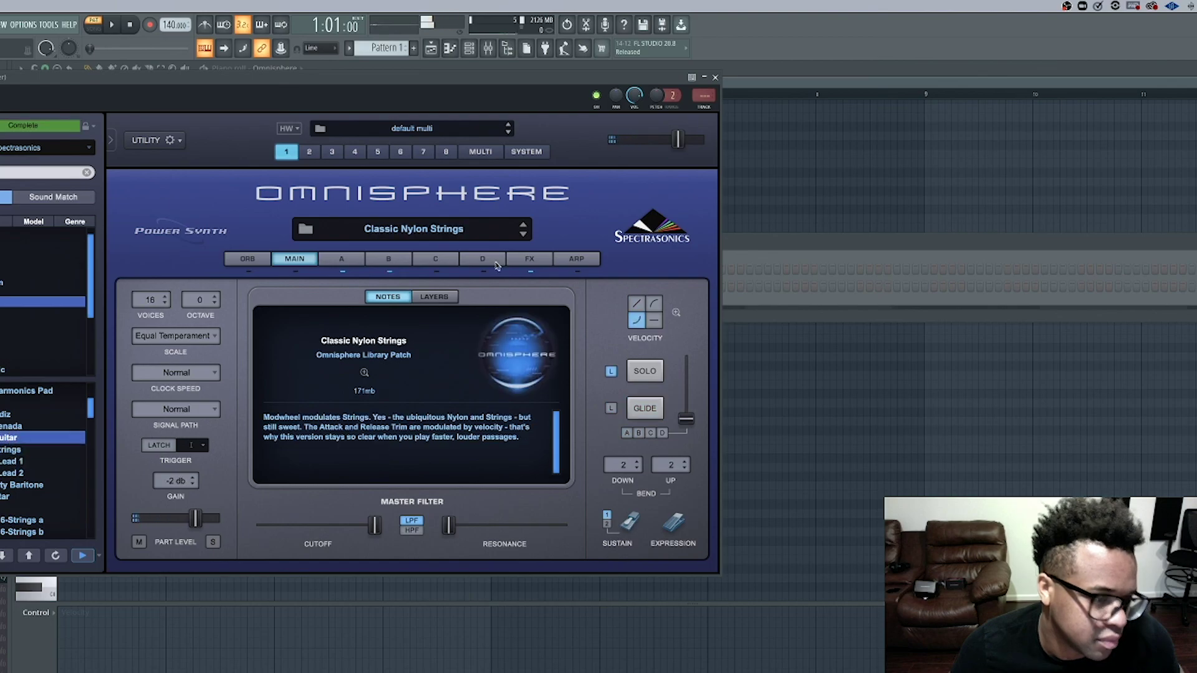
{"action": "left_click", "coordinate": [715, 77]}
- Start the guitar melody in Pattern 1 with a G4 note on beat 1 and a D#5 note on beat 2 of bar 1
{"action": "left_click_drag", "start_coordinate": [63, 368], "coordinate": [57, 205]}
{"action": "left_click", "coordinate": [93, 143]}
{"action": "key", "text": "space"}
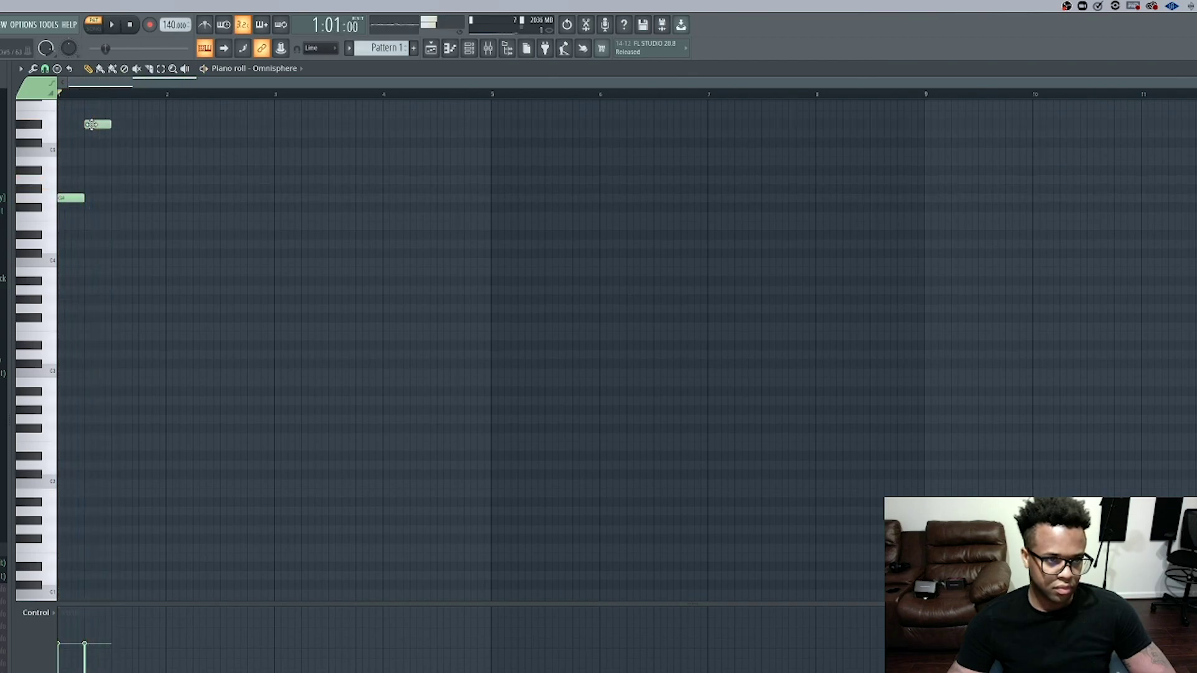